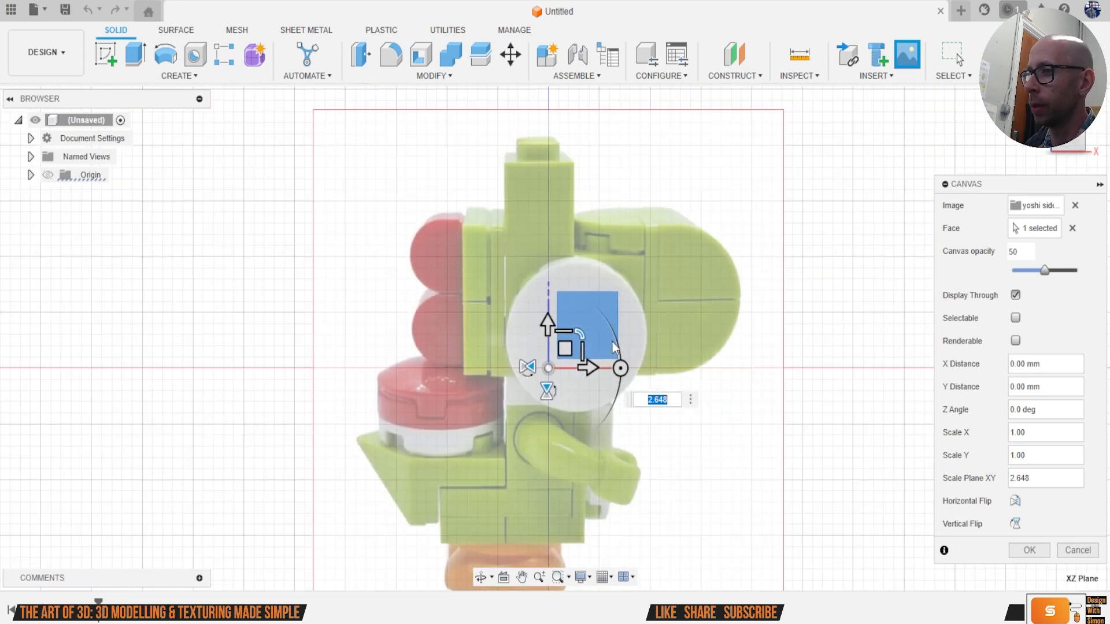
Step: Move the Yoshi side-view canvas upward until the feet sit on the origin, and accept the canvas placement
{"action": "left_click_drag", "start_coordinate": [608, 363], "coordinate": [614, 246]}
{"action": "middle_click_drag", "start_coordinate": [763, 352], "coordinate": [763, 395]}
{"action": "left_click_drag", "start_coordinate": [639, 298], "coordinate": [607, 260]}
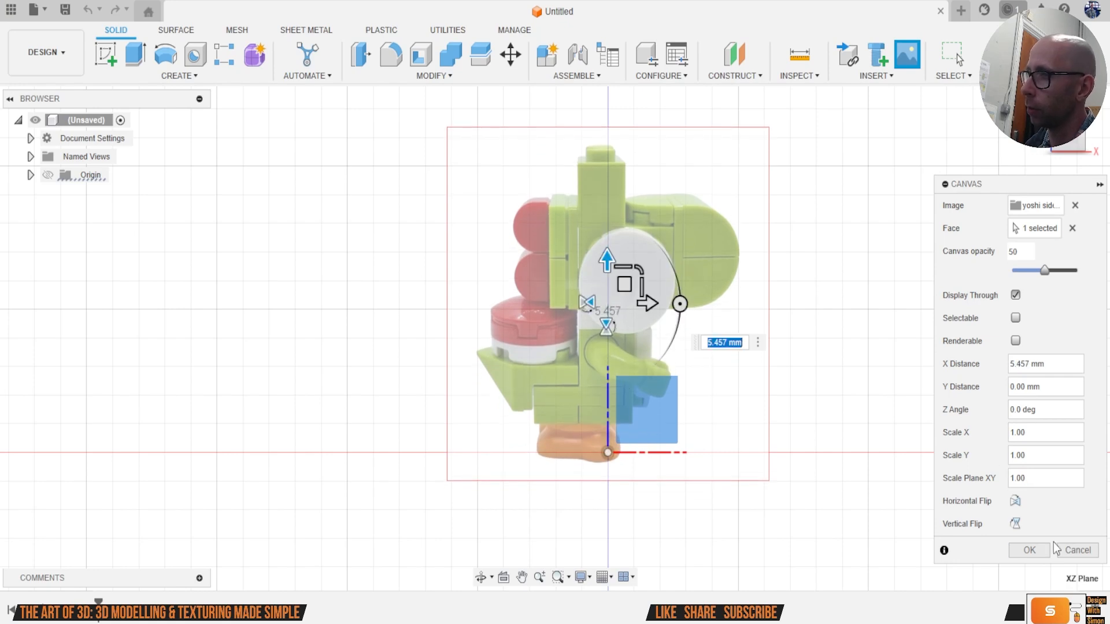
{"action": "left_click", "coordinate": [1029, 550]}
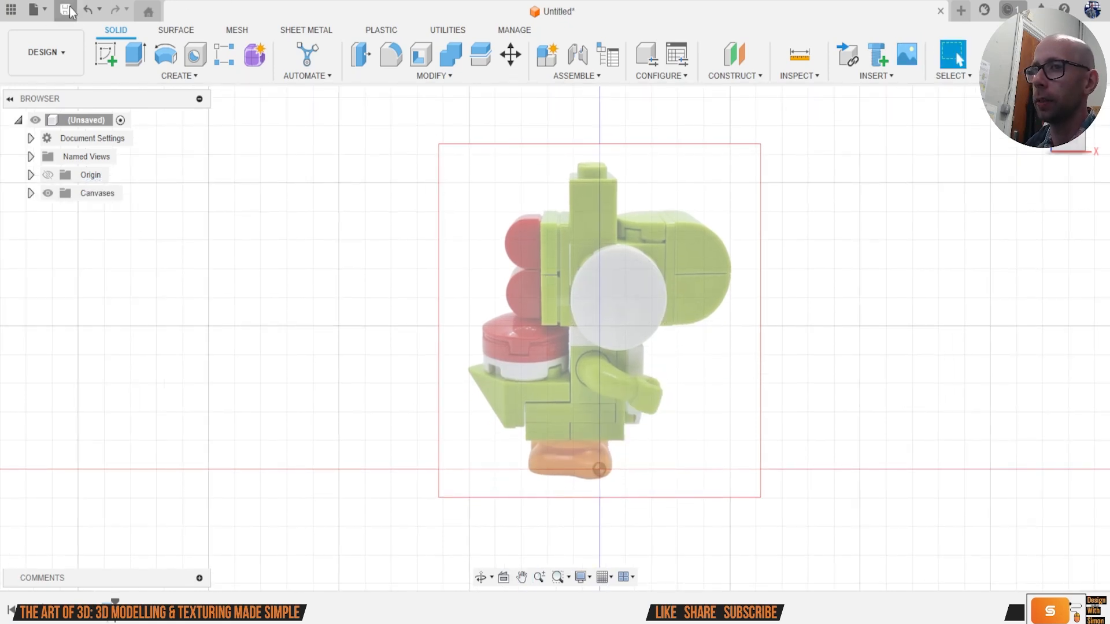
Step: Save the design as "yoshi video 2" in the 2023 teaching groups location
{"action": "left_click", "coordinate": [66, 10]}
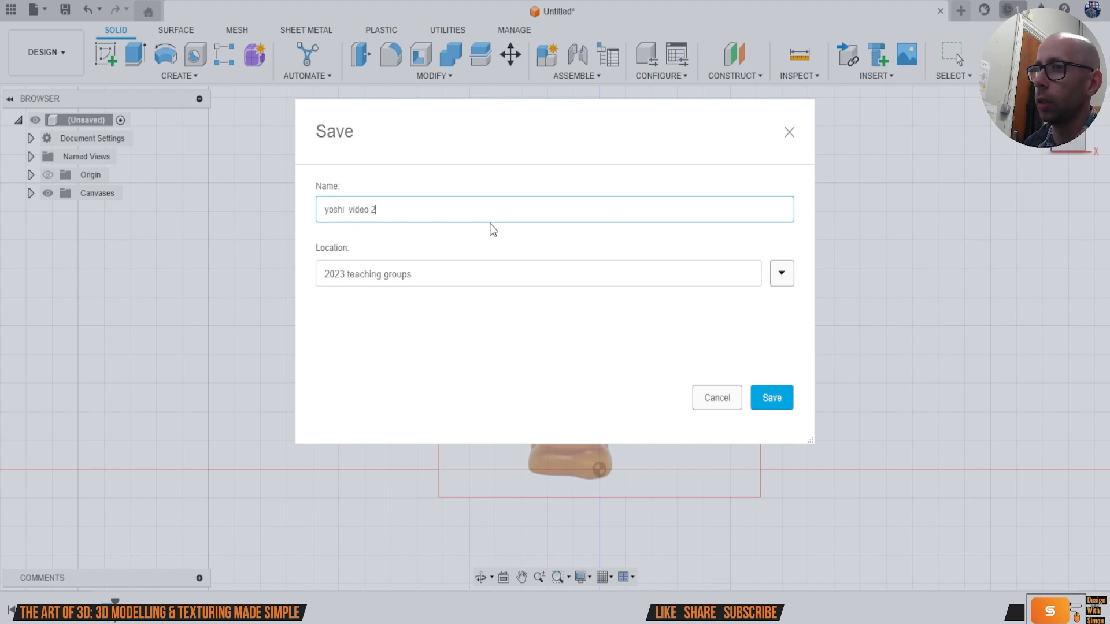
{"action": "key", "text": "Return"}
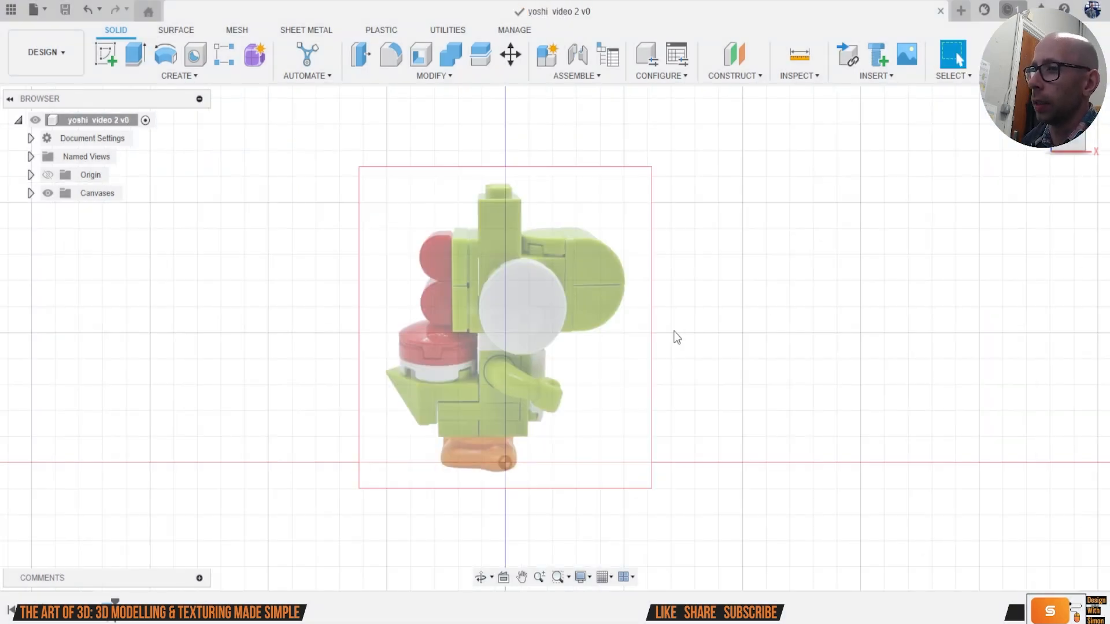
Step: Start a new sketch on the XZ plane that carries the Yoshi canvas
{"action": "scroll", "coordinate": [599, 333], "scroll_direction": "up", "scroll_amount": 4}
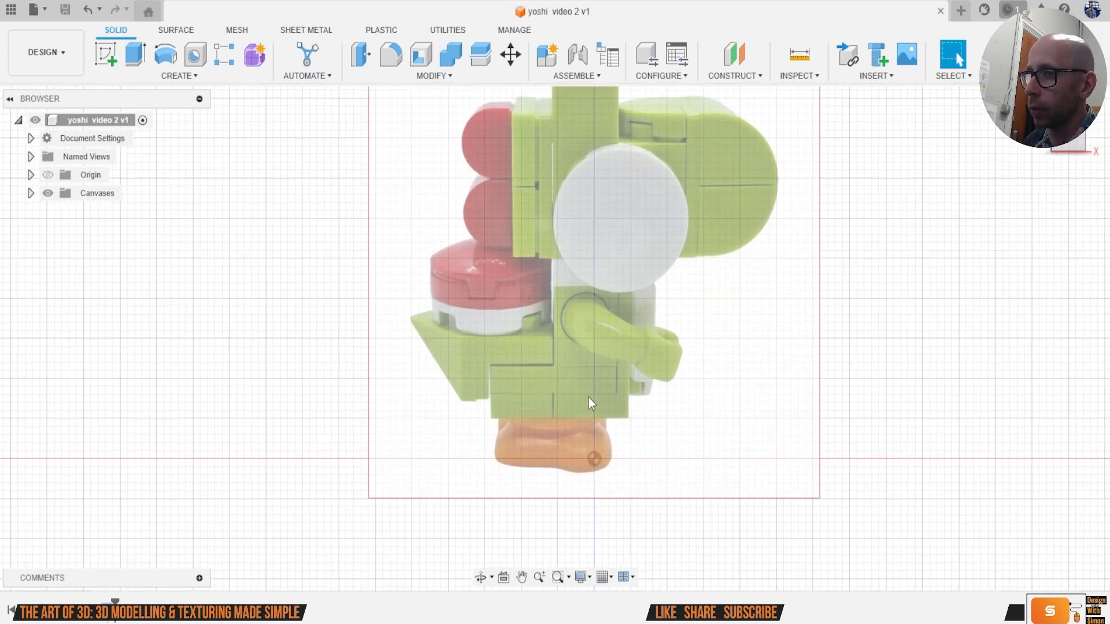
{"action": "scroll", "coordinate": [613, 295], "scroll_direction": "down", "scroll_amount": 1}
{"action": "middle_click_drag", "start_coordinate": [641, 160], "coordinate": [619, 238]}
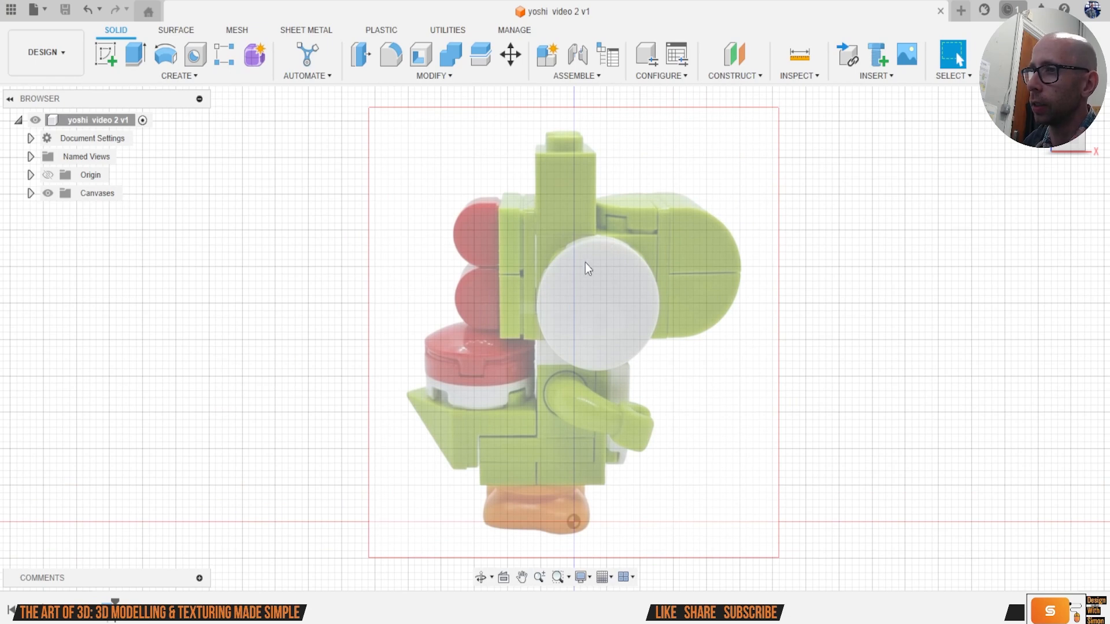
{"action": "left_click", "coordinate": [105, 57]}
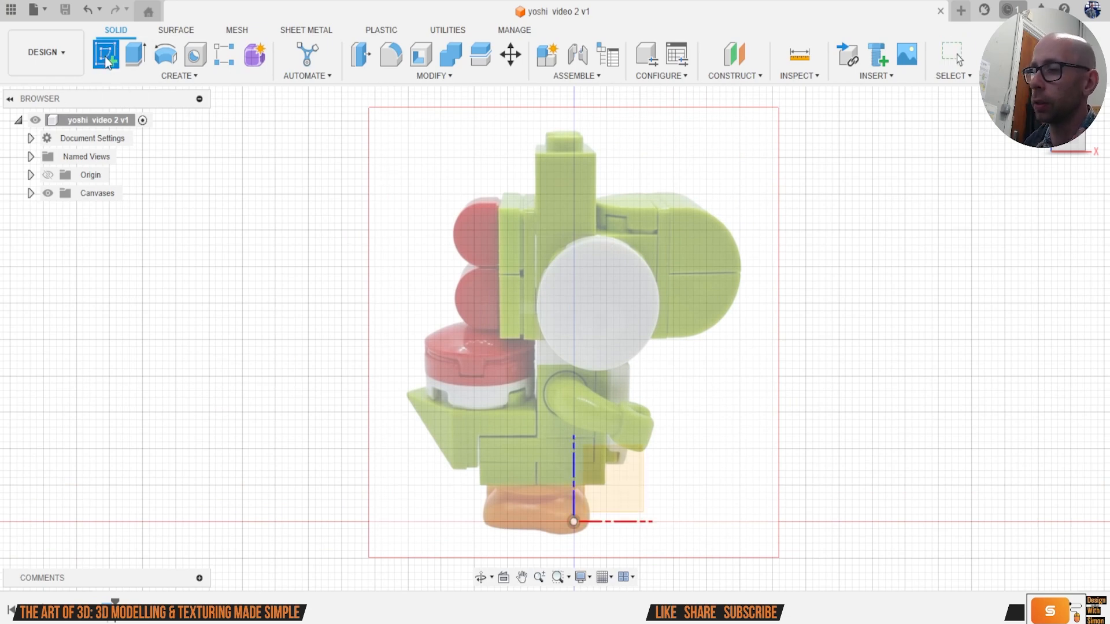
{"action": "left_click", "coordinate": [630, 490]}
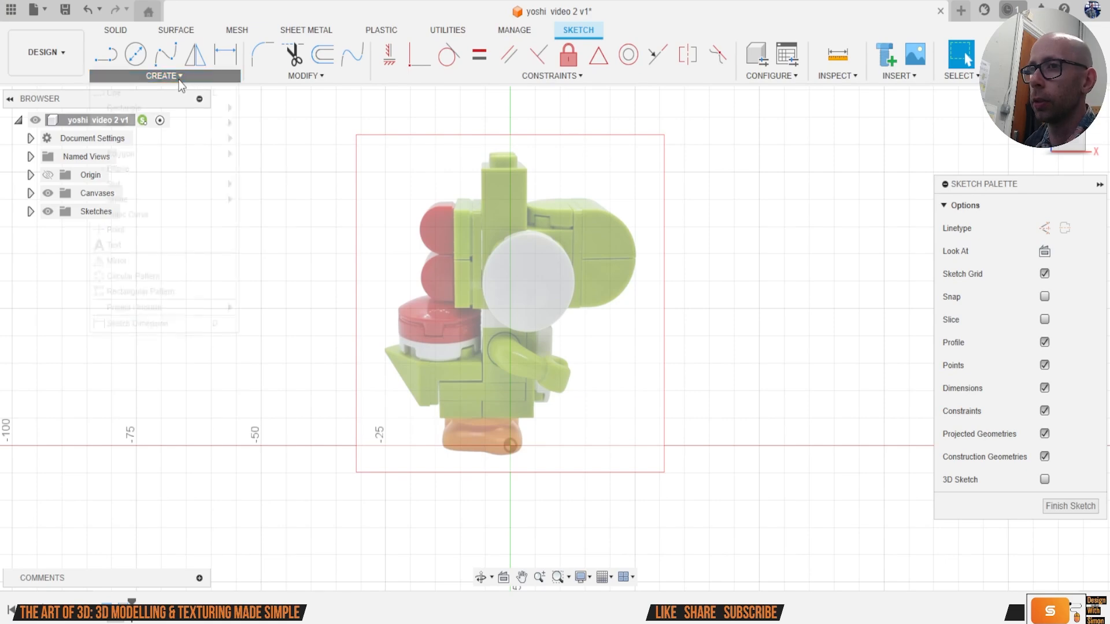
Step: Trace the body's bottom edge, its front edge about 16 mm high, and its top edge with connected lines
{"action": "left_click", "coordinate": [164, 75]}
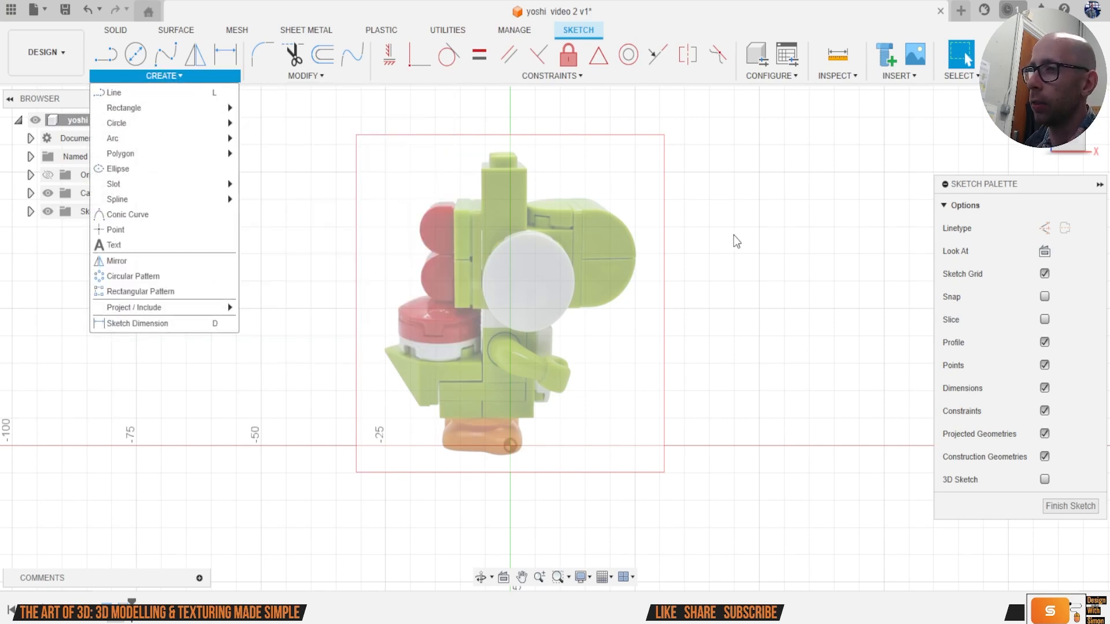
{"action": "key", "text": "l"}
{"action": "scroll", "coordinate": [441, 417], "scroll_direction": "up", "scroll_amount": 10}
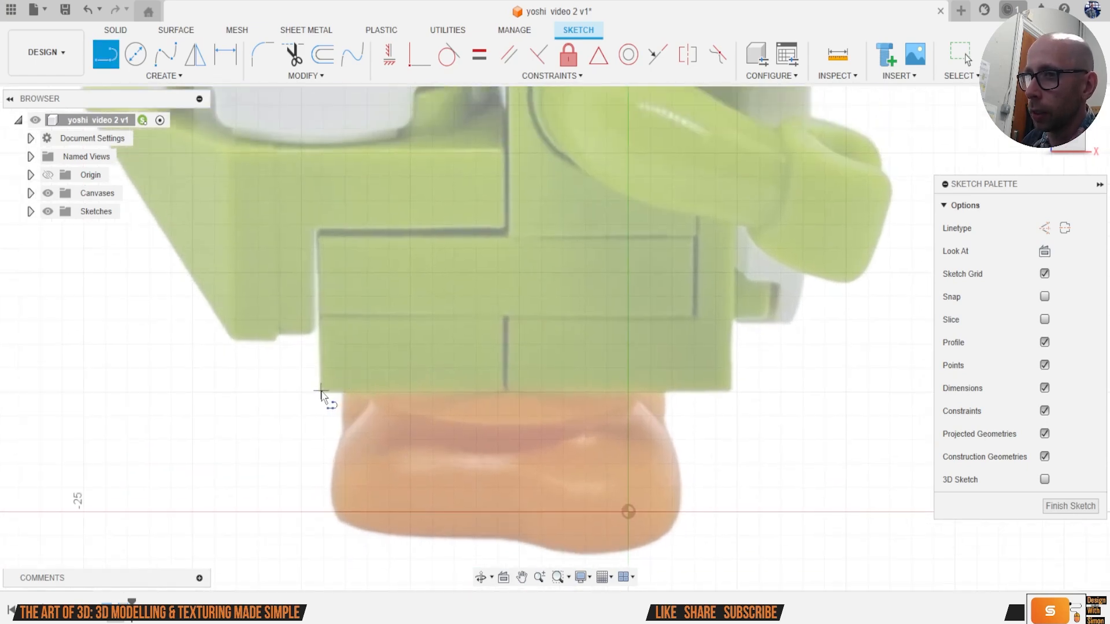
{"action": "left_click", "coordinate": [319, 391]}
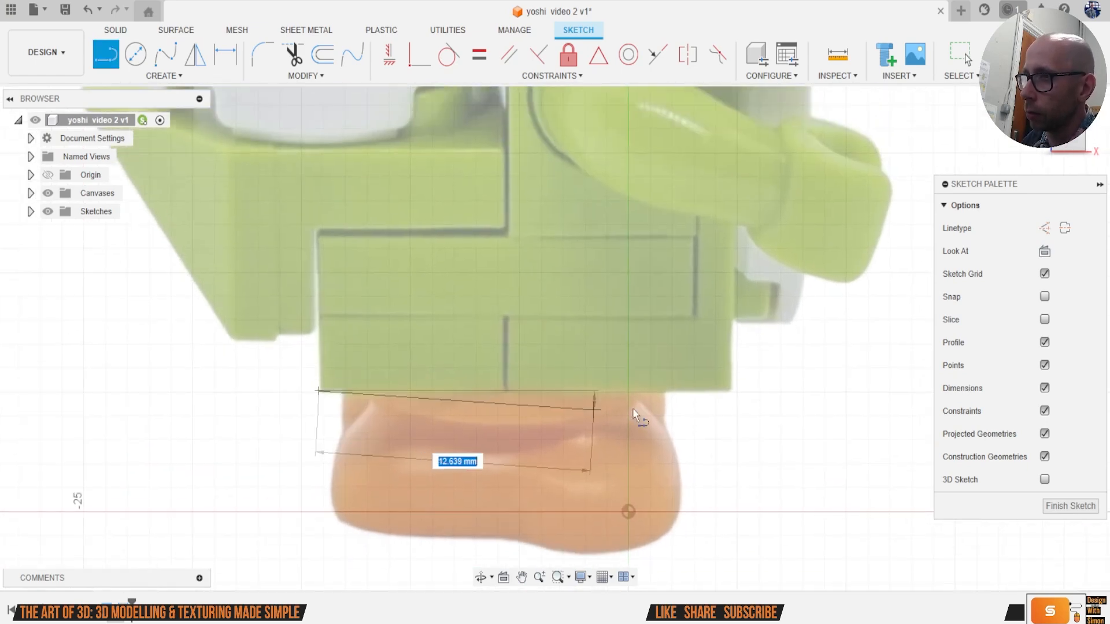
{"action": "left_click", "coordinate": [730, 392]}
{"action": "scroll", "coordinate": [730, 391], "scroll_direction": "down", "scroll_amount": 5}
{"action": "scroll", "coordinate": [653, 347], "scroll_direction": "up", "scroll_amount": 5}
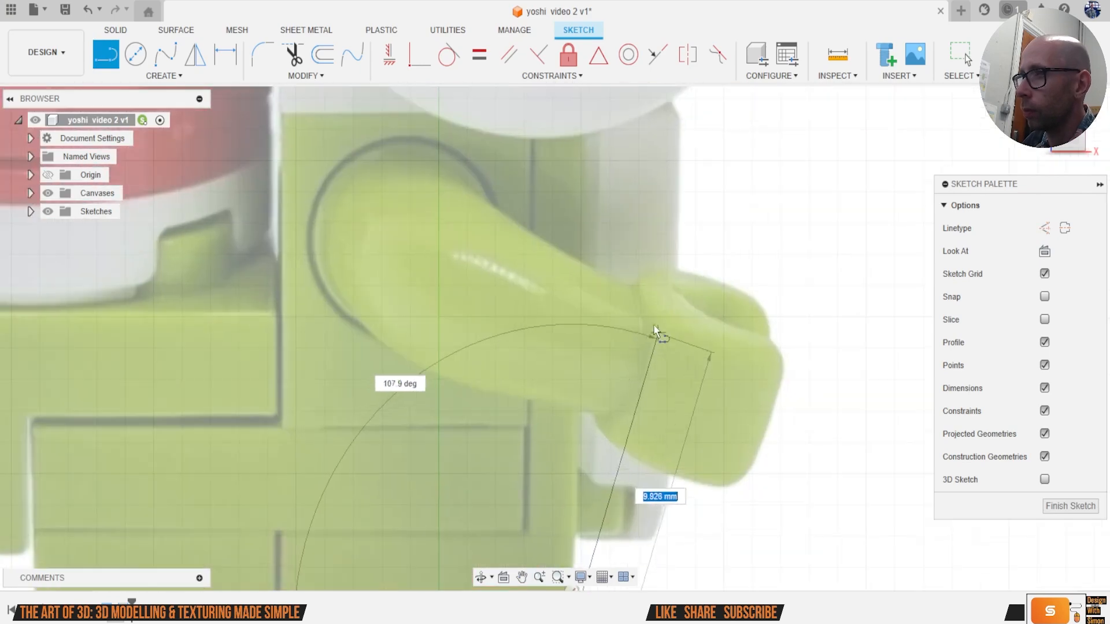
{"action": "scroll", "coordinate": [602, 405], "scroll_direction": "down", "scroll_amount": 3}
{"action": "scroll", "coordinate": [601, 295], "scroll_direction": "up", "scroll_amount": 4}
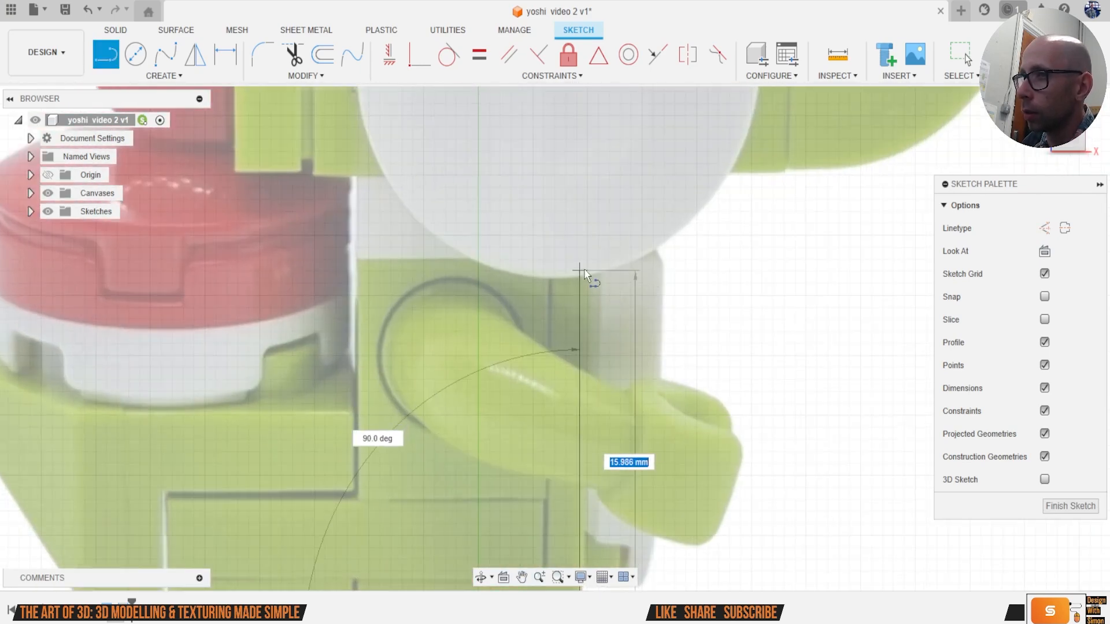
{"action": "left_click", "coordinate": [580, 262]}
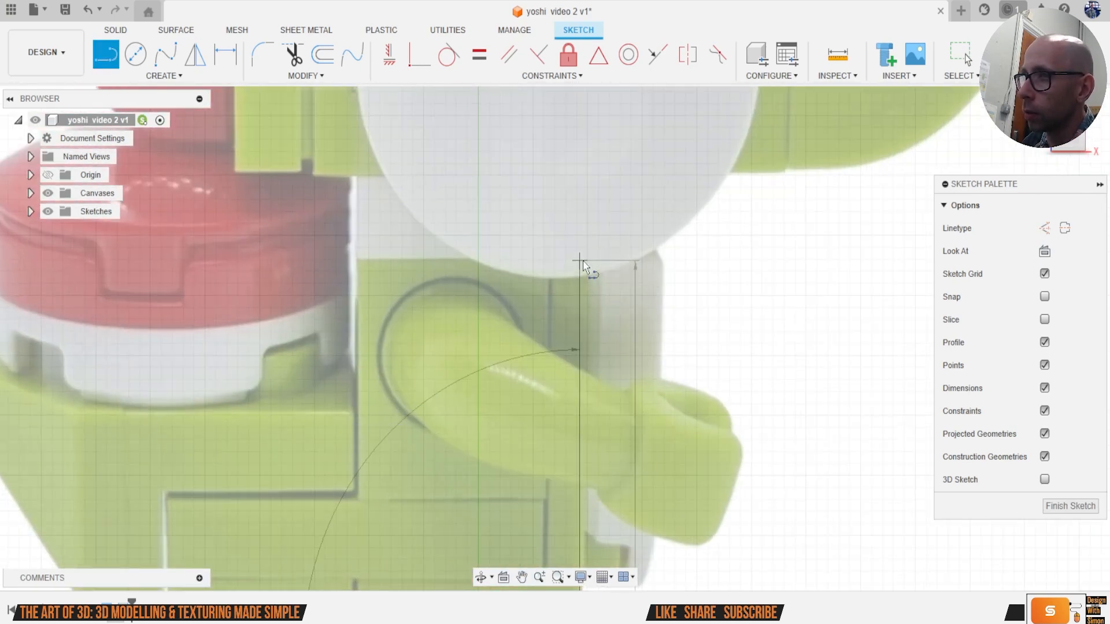
{"action": "left_click", "coordinate": [355, 262]}
Step: Draw the horizontal ledge of the body's rear step and extend its rear edge straight down past the bottom line
{"action": "scroll", "coordinate": [355, 261], "scroll_direction": "down", "scroll_amount": 3}
{"action": "scroll", "coordinate": [394, 328], "scroll_direction": "up", "scroll_amount": 3}
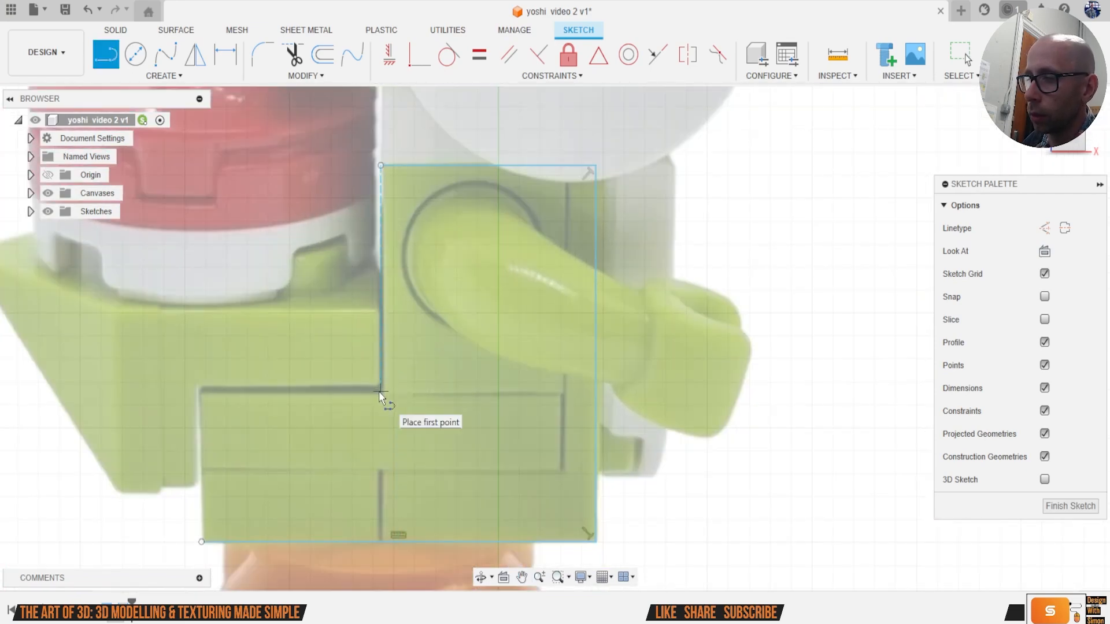
{"action": "left_click", "coordinate": [199, 390]}
{"action": "scroll", "coordinate": [199, 390], "scroll_direction": "down", "scroll_amount": 3}
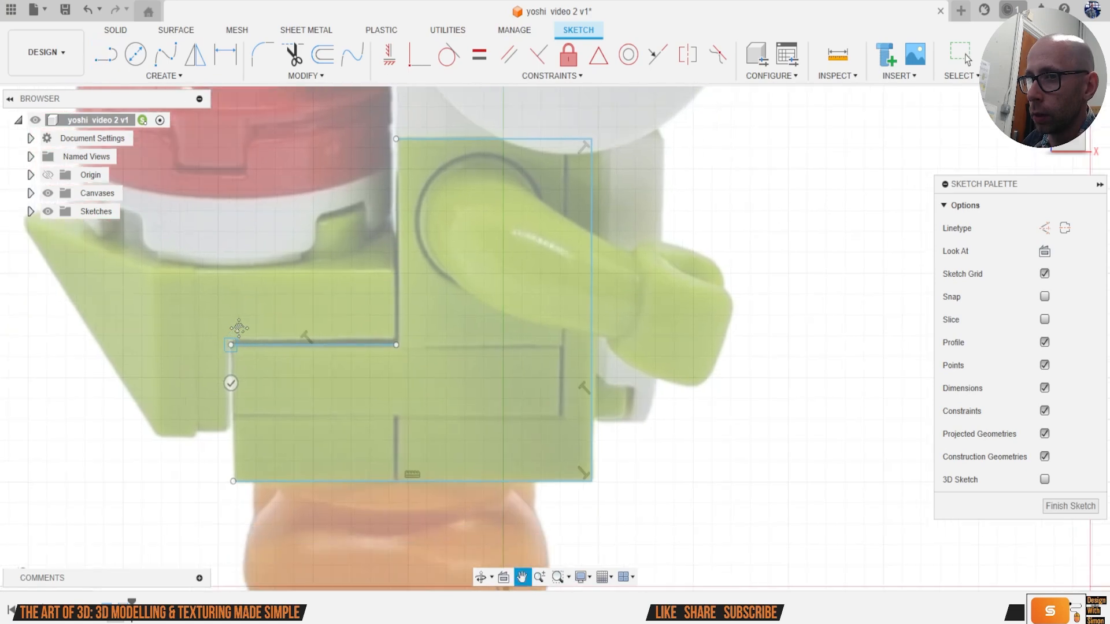
{"action": "scroll", "coordinate": [272, 428], "scroll_direction": "up", "scroll_amount": 3}
{"action": "left_click", "coordinate": [270, 434]}
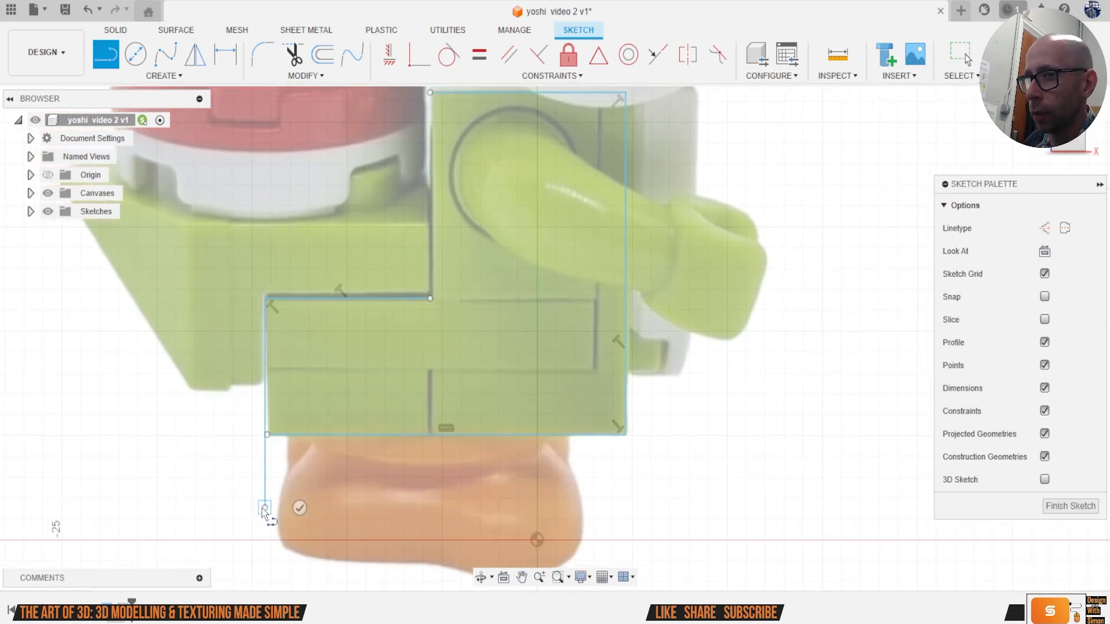
{"action": "left_click", "coordinate": [264, 510]}
{"action": "key", "text": "Escape"}
Step: Trim the part of the rear vertical line that extends below the body's bottom edge
{"action": "scroll", "coordinate": [400, 473], "scroll_direction": "up", "scroll_amount": 6}
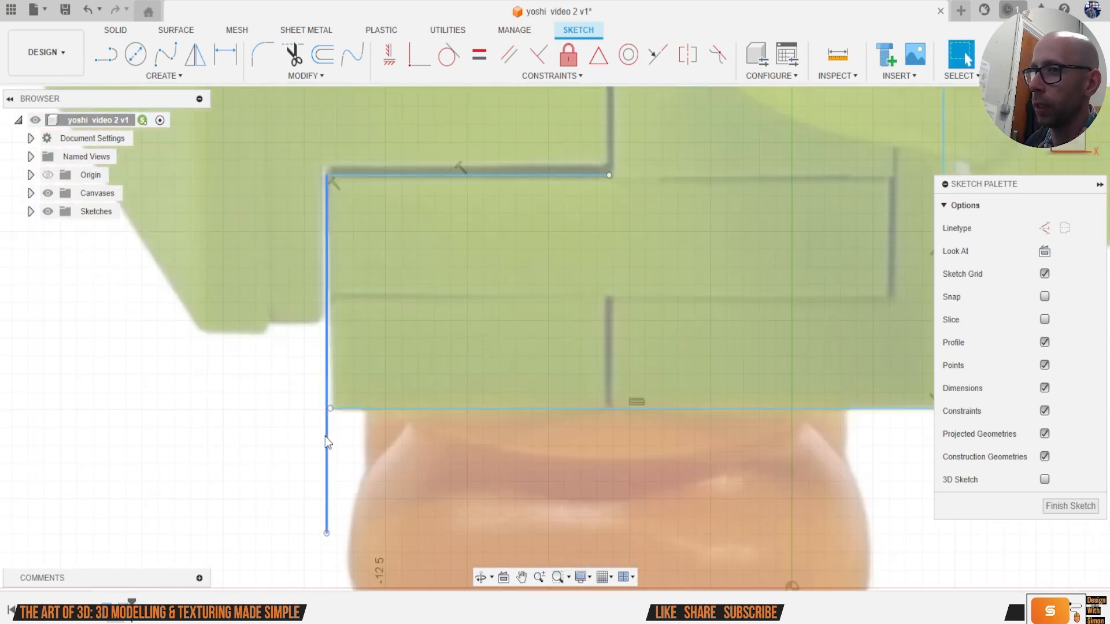
{"action": "scroll", "coordinate": [446, 310], "scroll_direction": "down", "scroll_amount": 5}
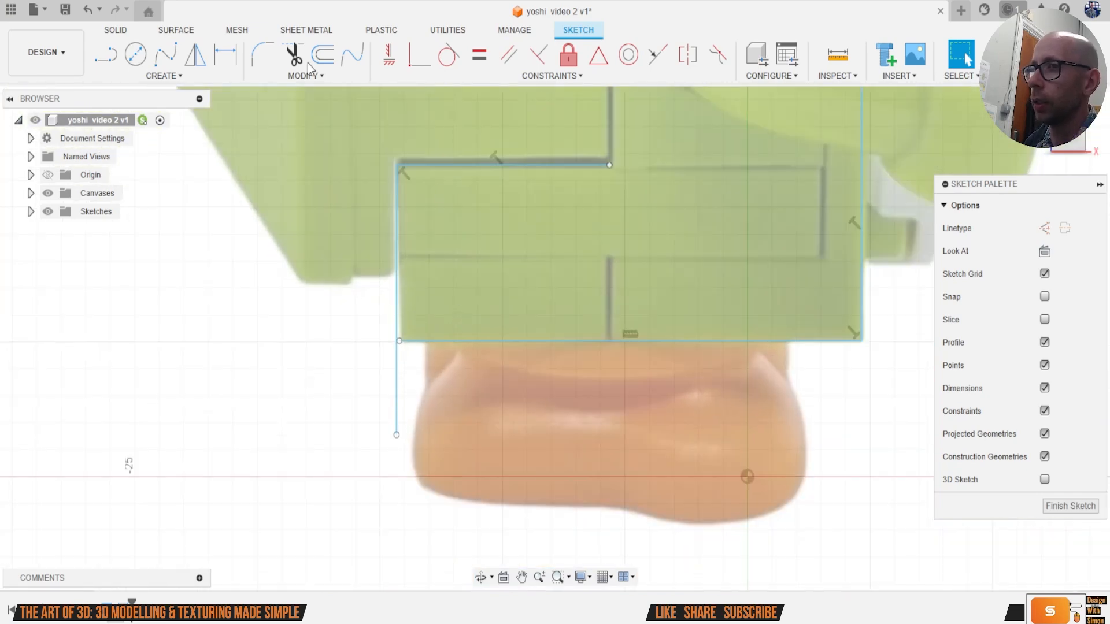
{"action": "left_click", "coordinate": [307, 76]}
{"action": "left_click", "coordinate": [318, 157]}
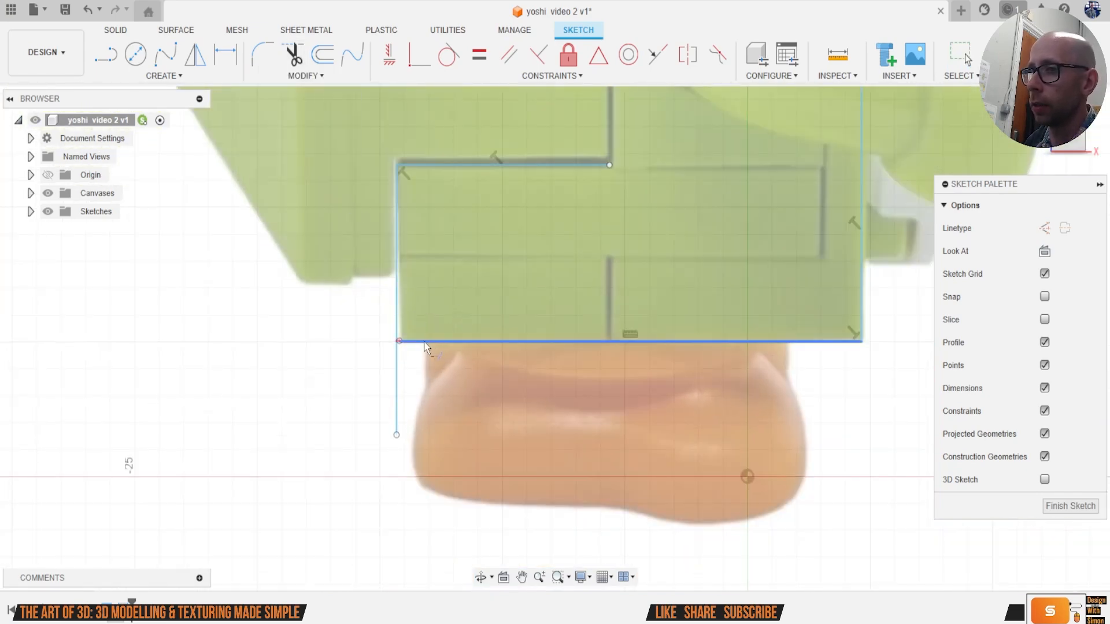
{"action": "left_click", "coordinate": [398, 387]}
{"action": "scroll", "coordinate": [572, 393], "scroll_direction": "down", "scroll_amount": 4}
{"action": "key", "text": "Escape"}
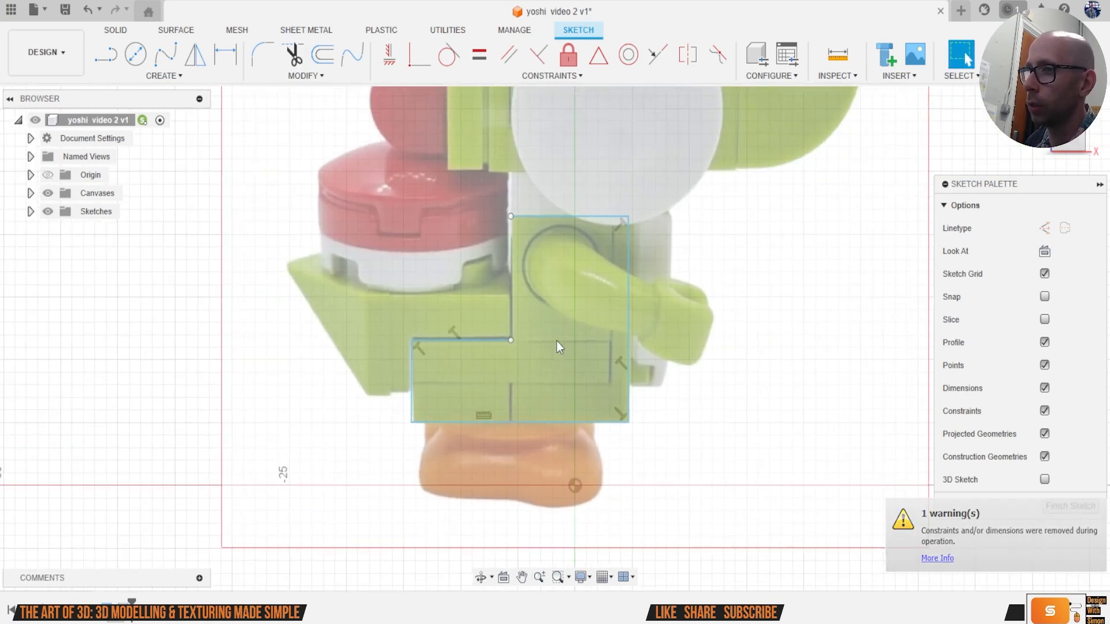
Step: Close the body outline with a vertical line from the rear step's inner corner to the top edge's rear end
{"action": "key", "text": "l"}
{"action": "scroll", "coordinate": [544, 316], "scroll_direction": "up", "scroll_amount": 2}
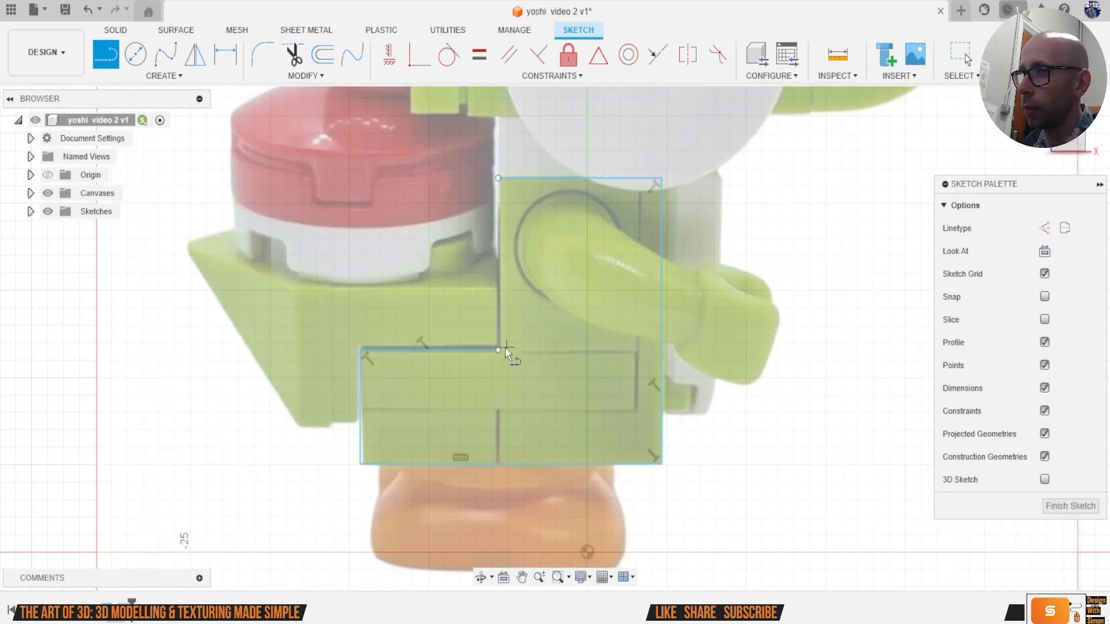
{"action": "left_click", "coordinate": [499, 180]}
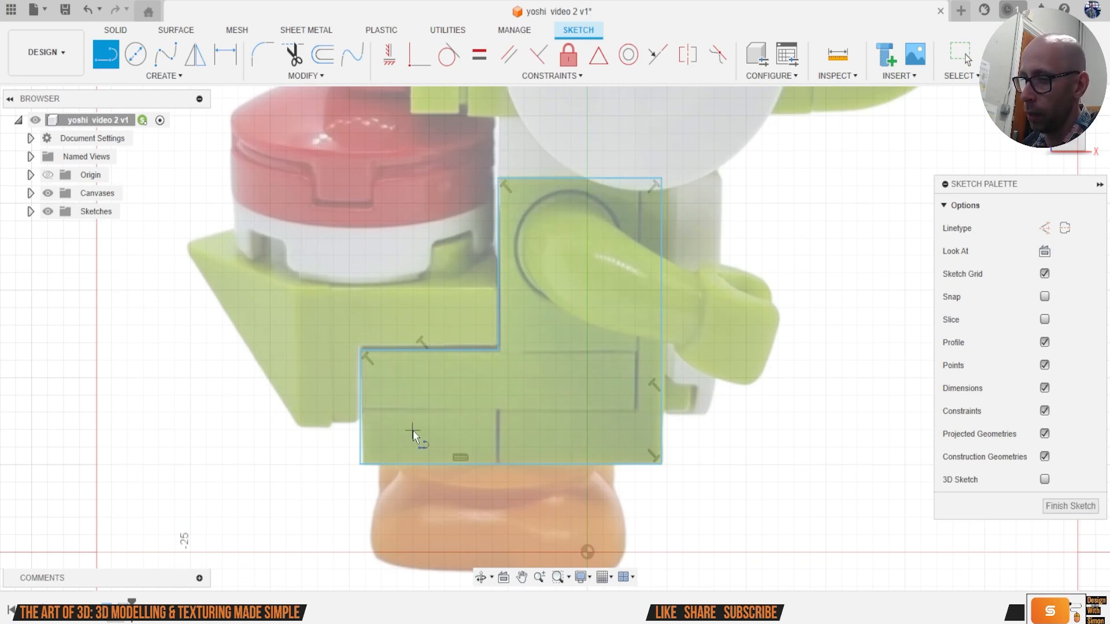
Step: Draw the lower brick seam from the rear edge, continue it vertically near the body's front, and trim it at the top edge
{"action": "scroll", "coordinate": [413, 431], "scroll_direction": "up", "scroll_amount": 2}
{"action": "left_click", "coordinate": [331, 396]}
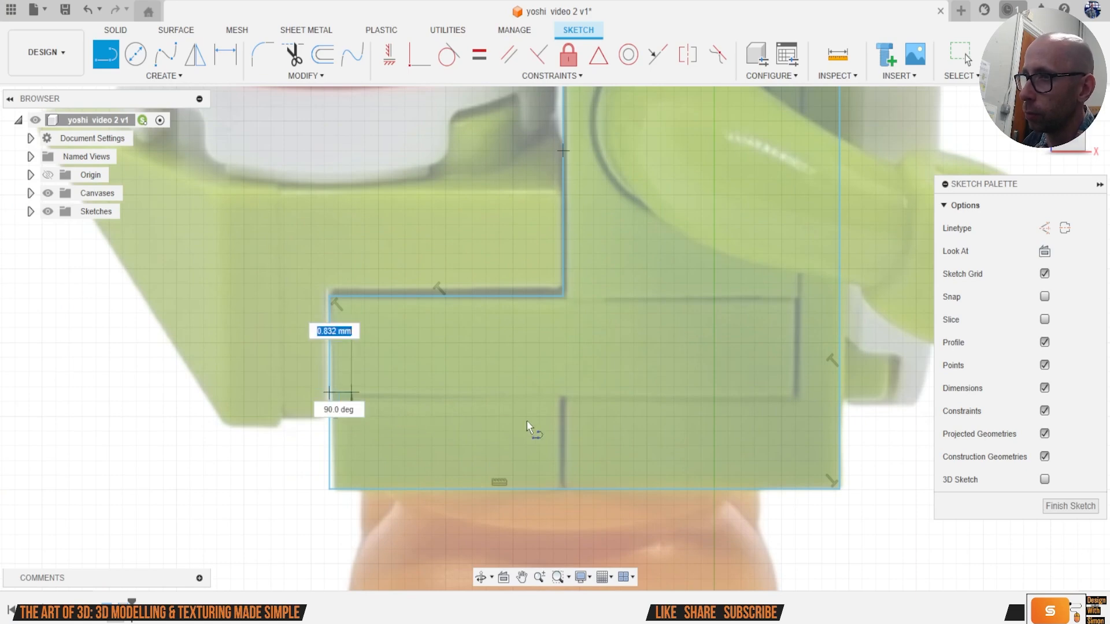
{"action": "left_click", "coordinate": [798, 392]}
{"action": "middle_click_drag", "start_coordinate": [796, 393], "coordinate": [661, 407]}
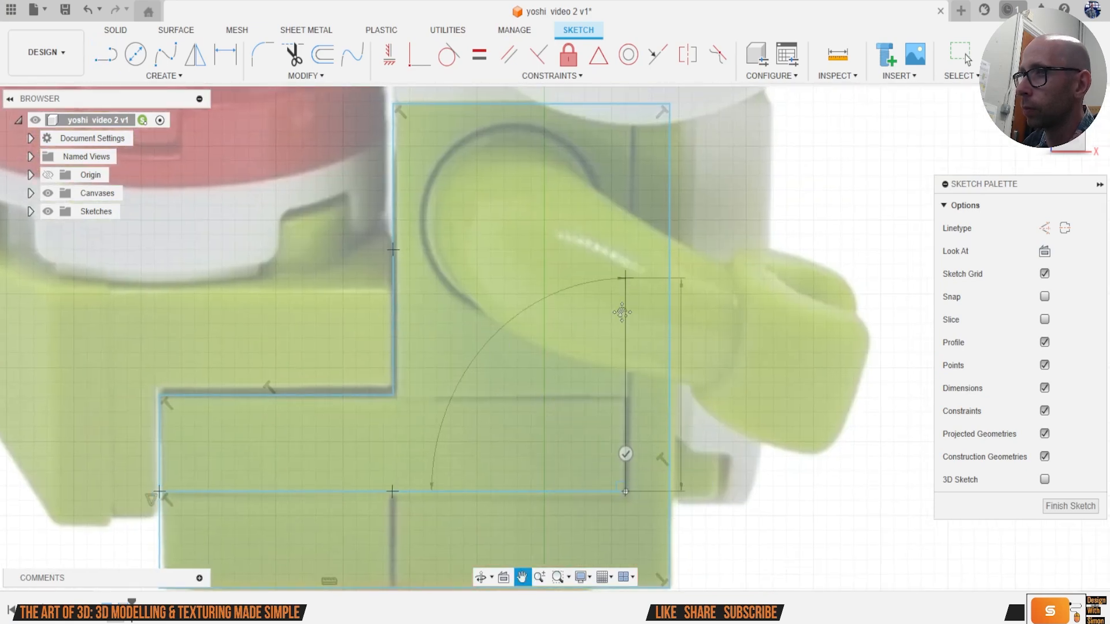
{"action": "middle_click_drag", "start_coordinate": [626, 285], "coordinate": [616, 397]}
{"action": "scroll", "coordinate": [616, 398], "scroll_direction": "down", "scroll_amount": 1}
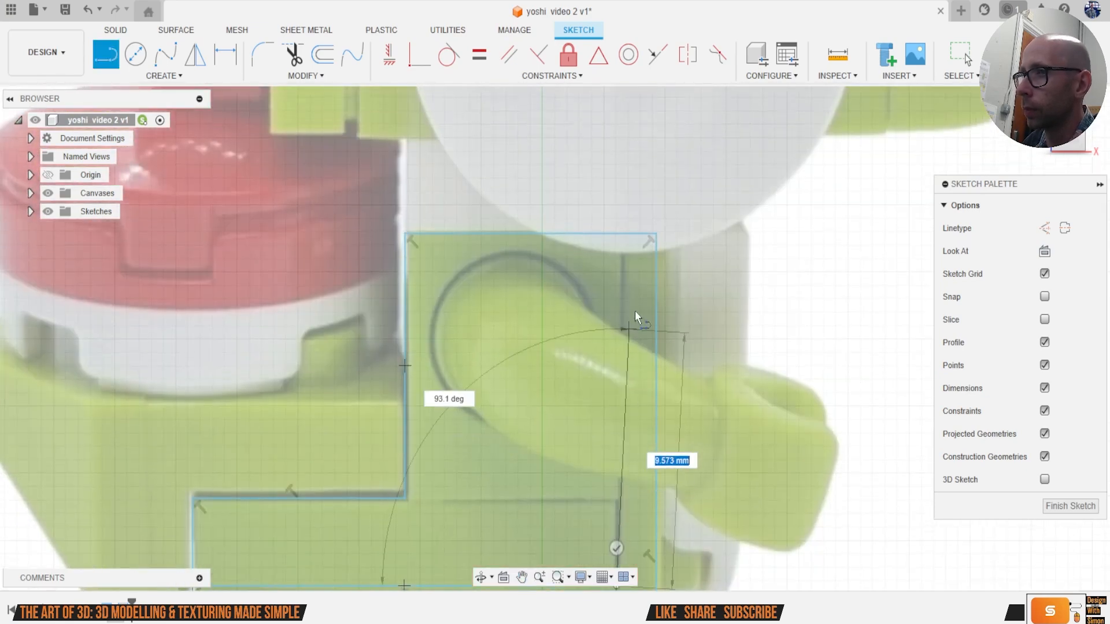
{"action": "left_click", "coordinate": [616, 215]}
{"action": "key", "text": "Escape"}
{"action": "key", "text": "t"}
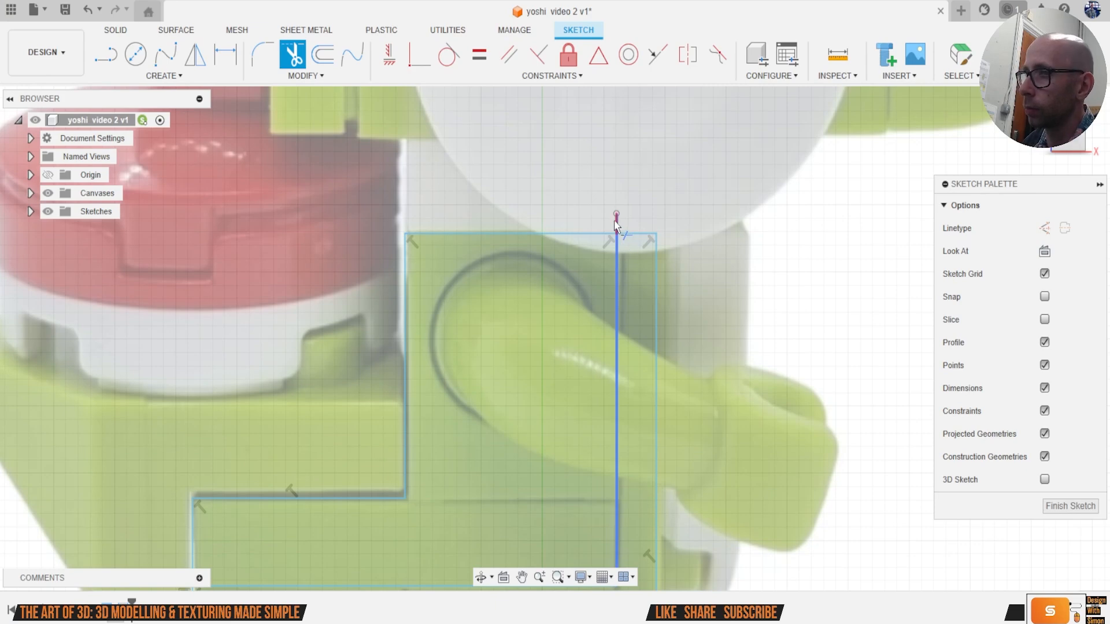
Step: Draw the short vertical brick seam between the body's bottom edge and the lower horizontal seam
{"action": "middle_click_drag", "start_coordinate": [570, 405], "coordinate": [595, 268]}
{"action": "scroll", "coordinate": [577, 299], "scroll_direction": "down", "scroll_amount": 3}
{"action": "scroll", "coordinate": [503, 412], "scroll_direction": "up", "scroll_amount": 2}
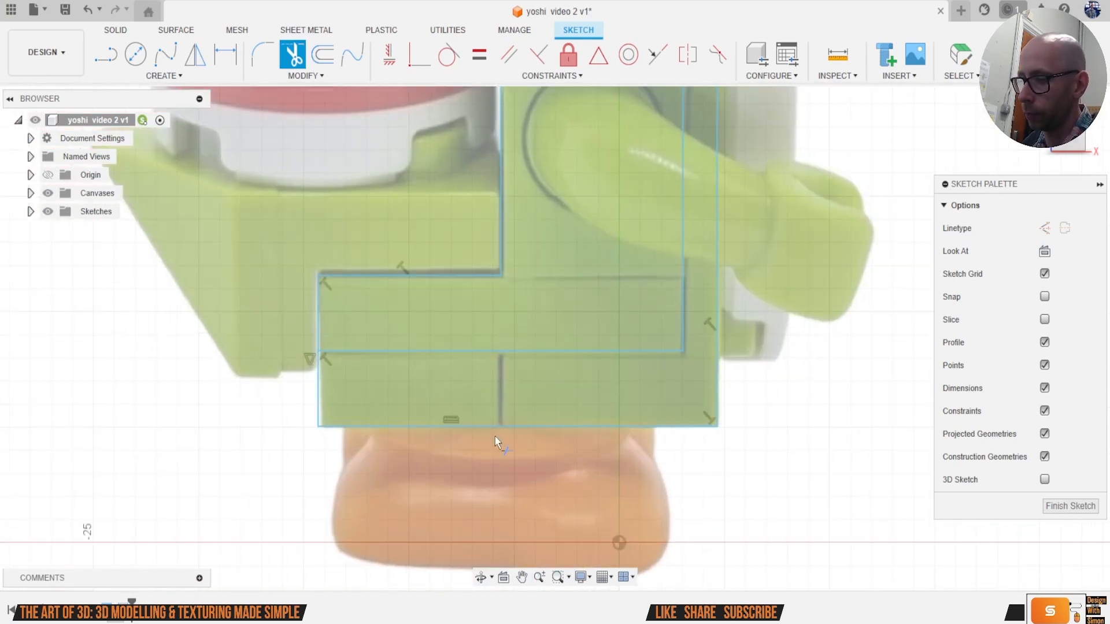
{"action": "scroll", "coordinate": [494, 435], "scroll_direction": "up", "scroll_amount": 3}
{"action": "key", "text": "l"}
{"action": "left_click", "coordinate": [507, 417]}
{"action": "left_click", "coordinate": [506, 290]}
{"action": "key", "text": "Escape"}
{"action": "key", "text": "Escape"}
Step: Draw a horizontal seam from the rear step's inner corner across the body and trim its overshoot beyond the front vertical seam
{"action": "middle_click_drag", "start_coordinate": [509, 290], "coordinate": [495, 396]}
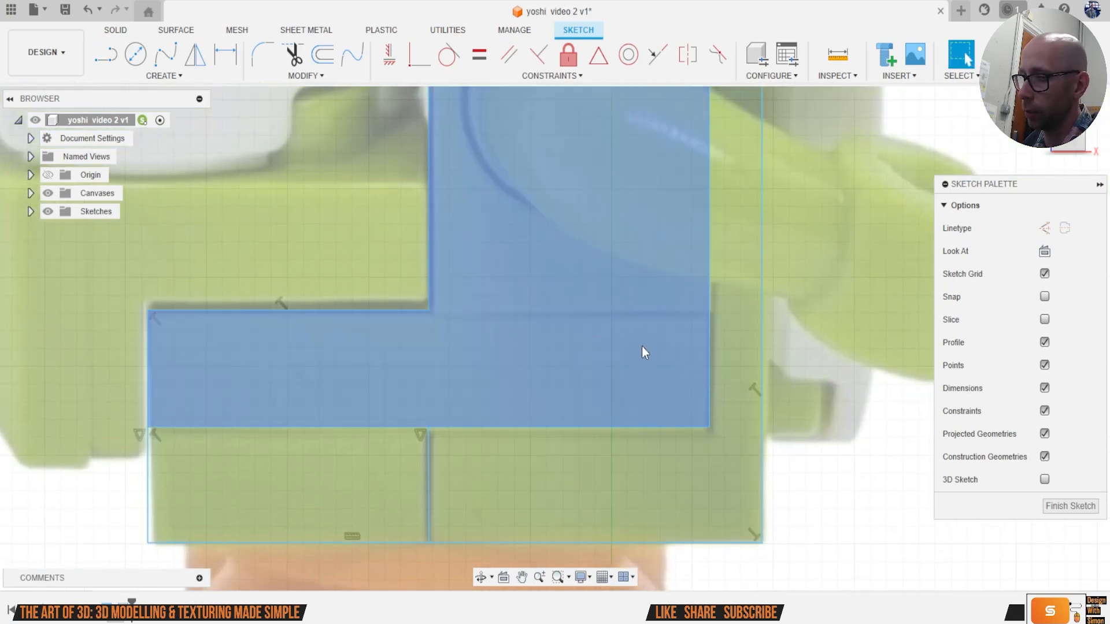
{"action": "key", "text": "l"}
{"action": "left_click", "coordinate": [429, 311]}
{"action": "double_click", "coordinate": [742, 311]}
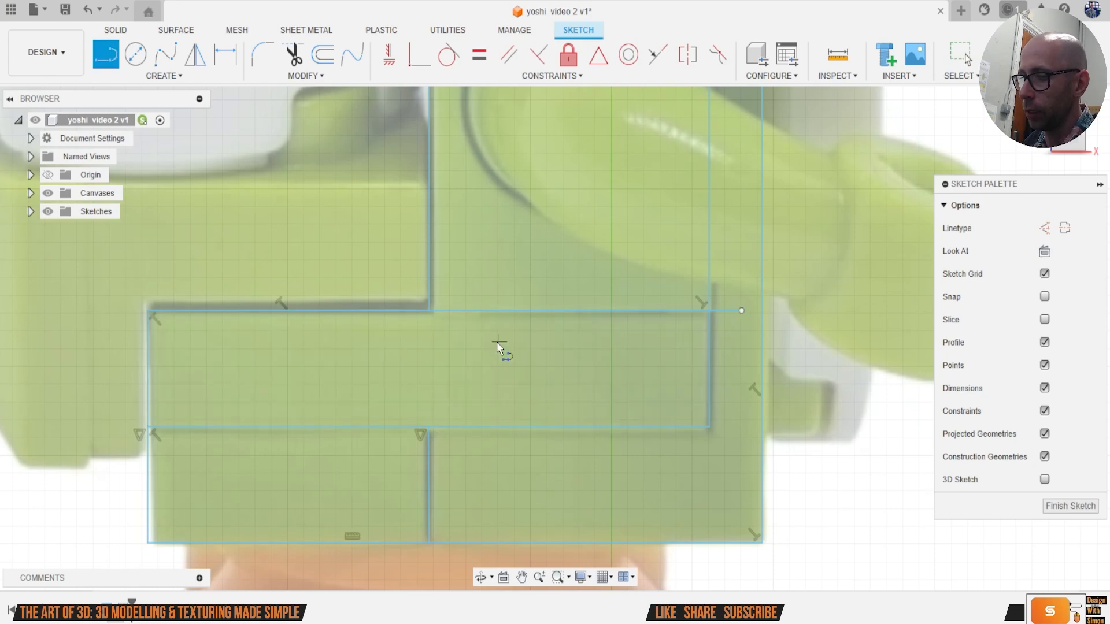
{"action": "left_click", "coordinate": [430, 310]}
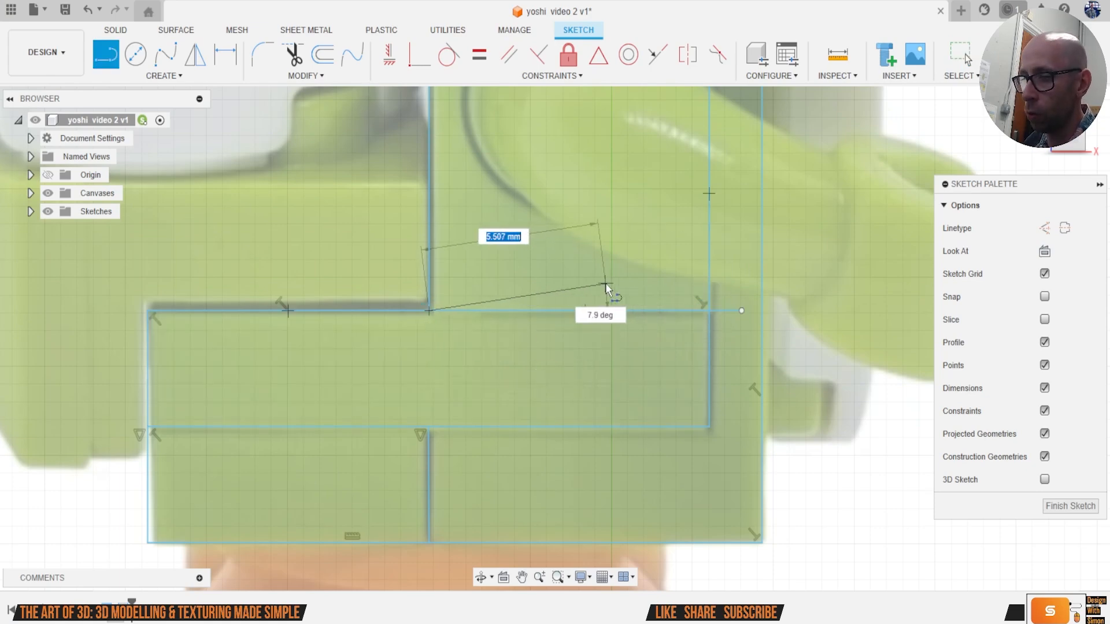
{"action": "key", "text": "t"}
{"action": "left_click", "coordinate": [722, 312]}
Step: Trace the L-shaped tail brick with lines from the body's lower rear edge, backward, up to the tail's top level, and across to the body
{"action": "scroll", "coordinate": [635, 353], "scroll_direction": "down", "scroll_amount": 5}
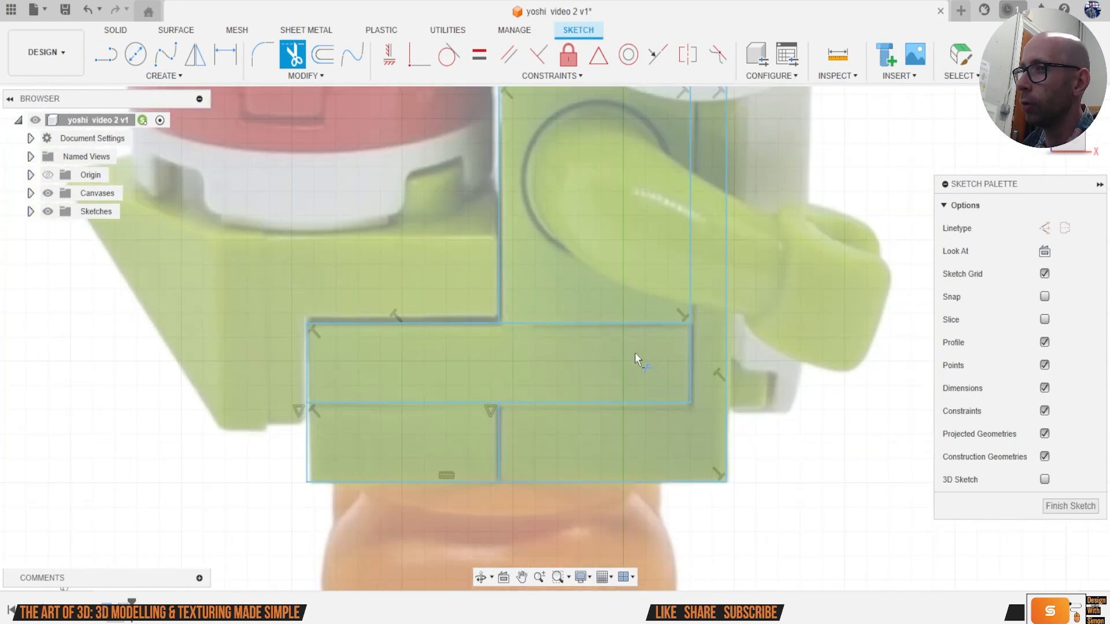
{"action": "middle_click_drag", "start_coordinate": [594, 418], "coordinate": [691, 371]}
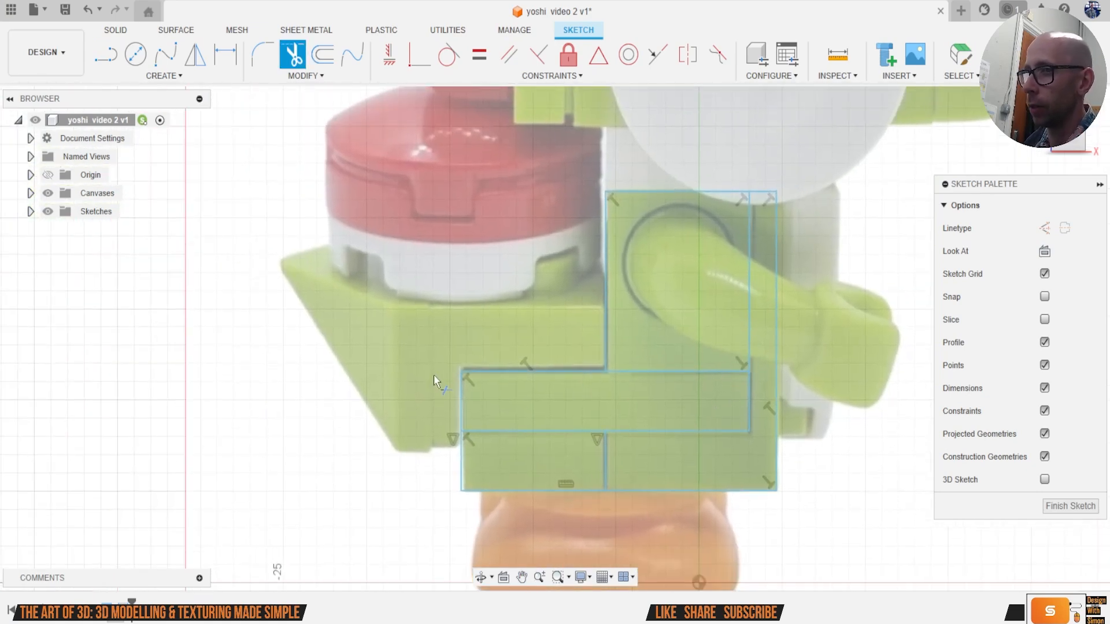
{"action": "middle_click_drag", "start_coordinate": [434, 377], "coordinate": [425, 401]}
{"action": "key", "text": "l"}
{"action": "scroll", "coordinate": [424, 402], "scroll_direction": "up", "scroll_amount": 2}
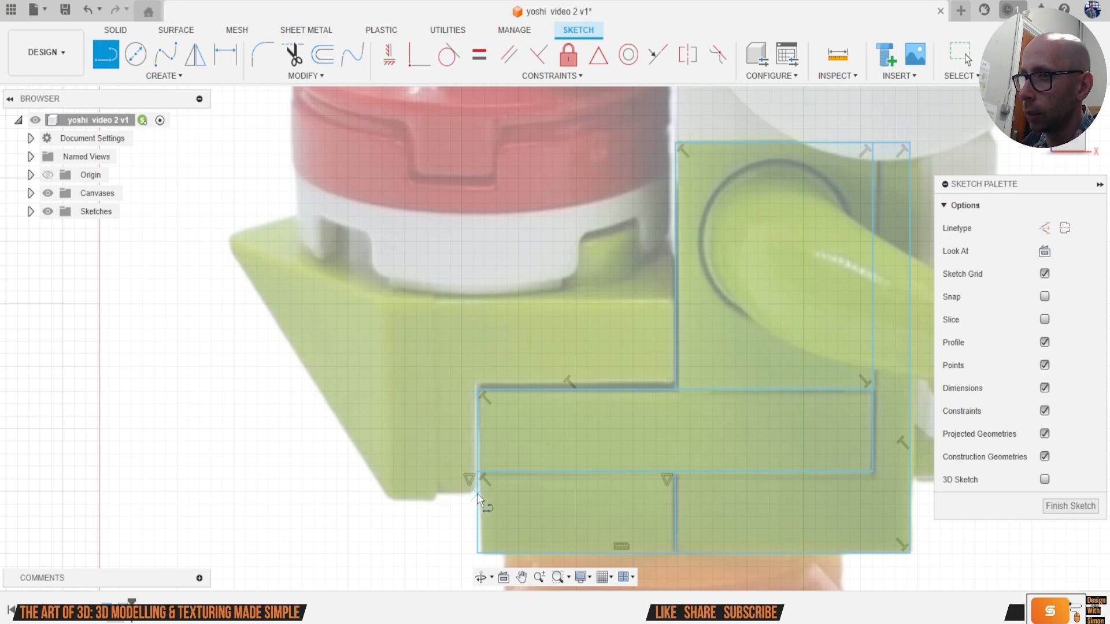
{"action": "left_click", "coordinate": [434, 494]}
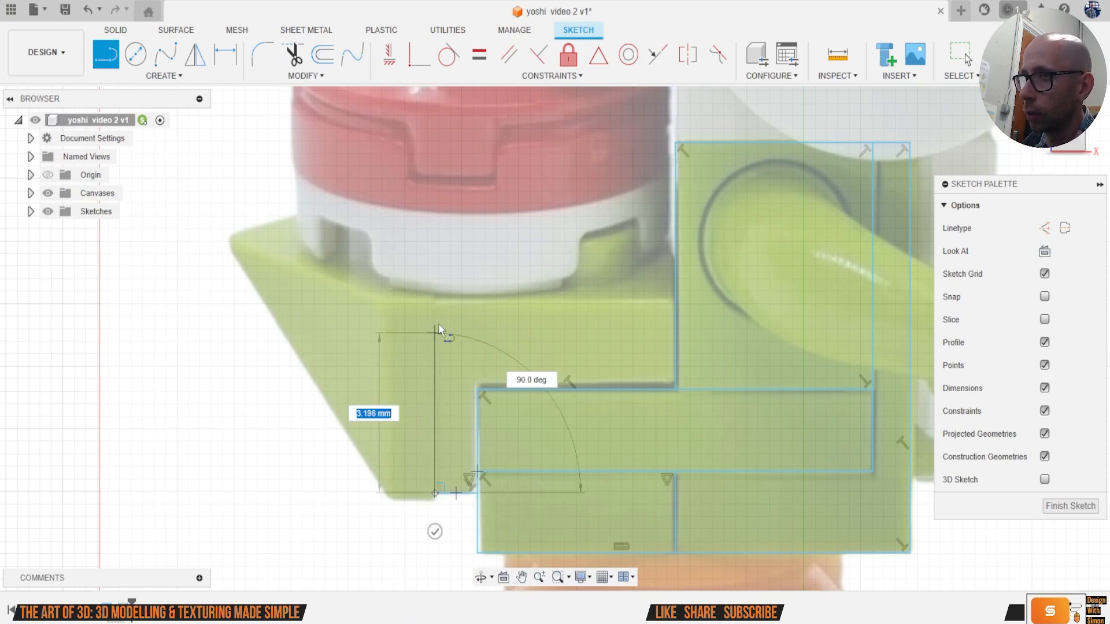
{"action": "left_click", "coordinate": [435, 302]}
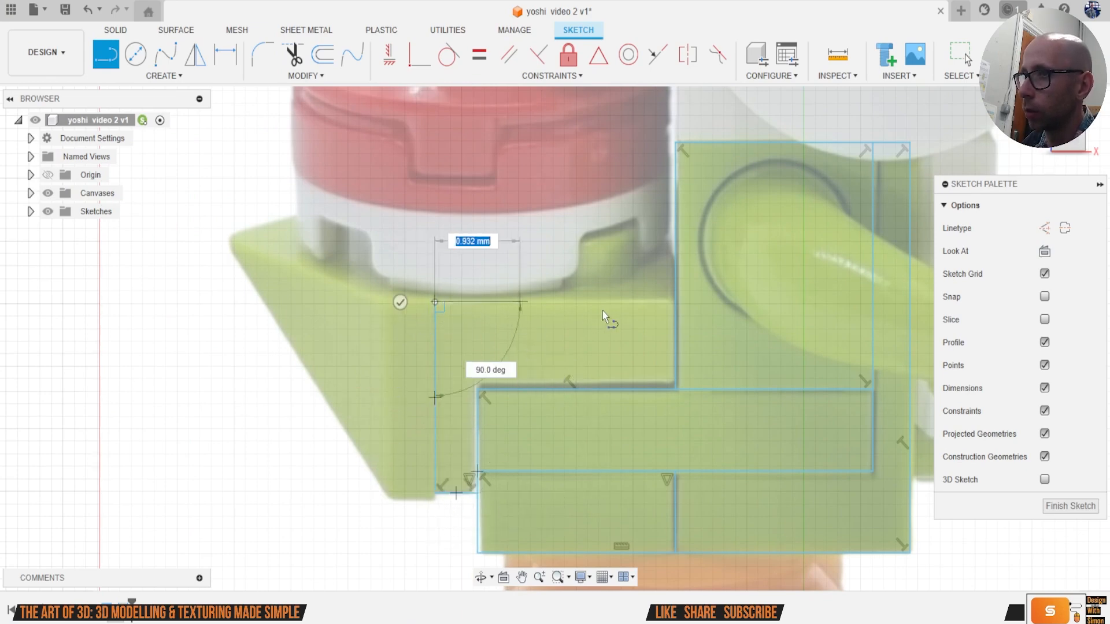
{"action": "left_click", "coordinate": [676, 302]}
{"action": "key", "text": "Escape"}
Step: Add a narrow full-height rectangle behind the L-shaped tail brick, reaching the start of the tail's sloped part
{"action": "middle_click_drag", "start_coordinate": [454, 336], "coordinate": [530, 352]}
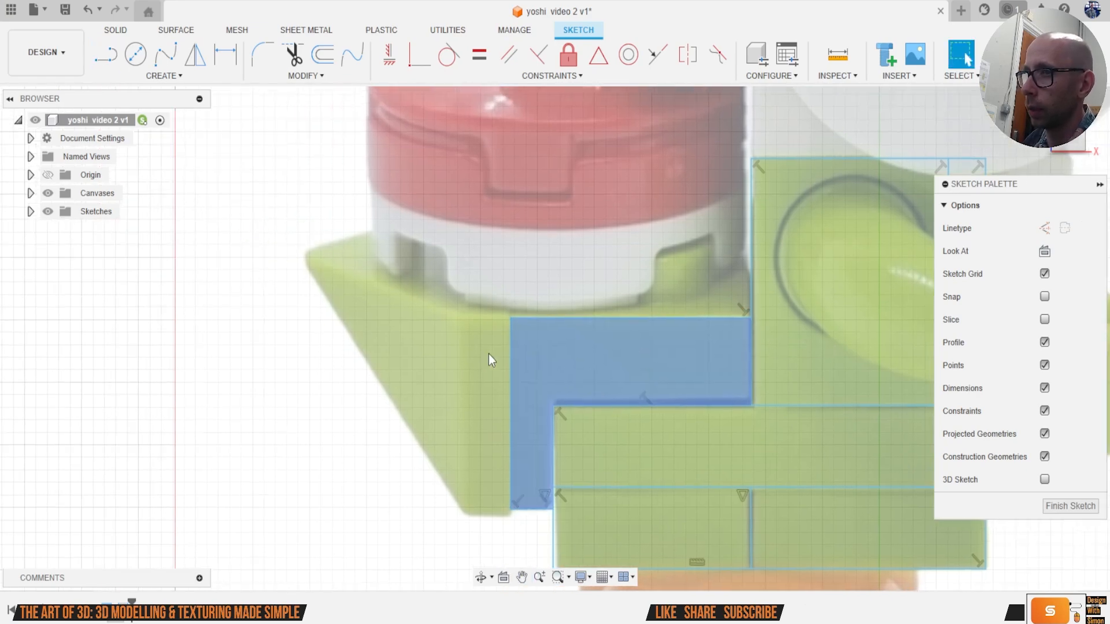
{"action": "key", "text": "l"}
{"action": "left_click", "coordinate": [460, 318]}
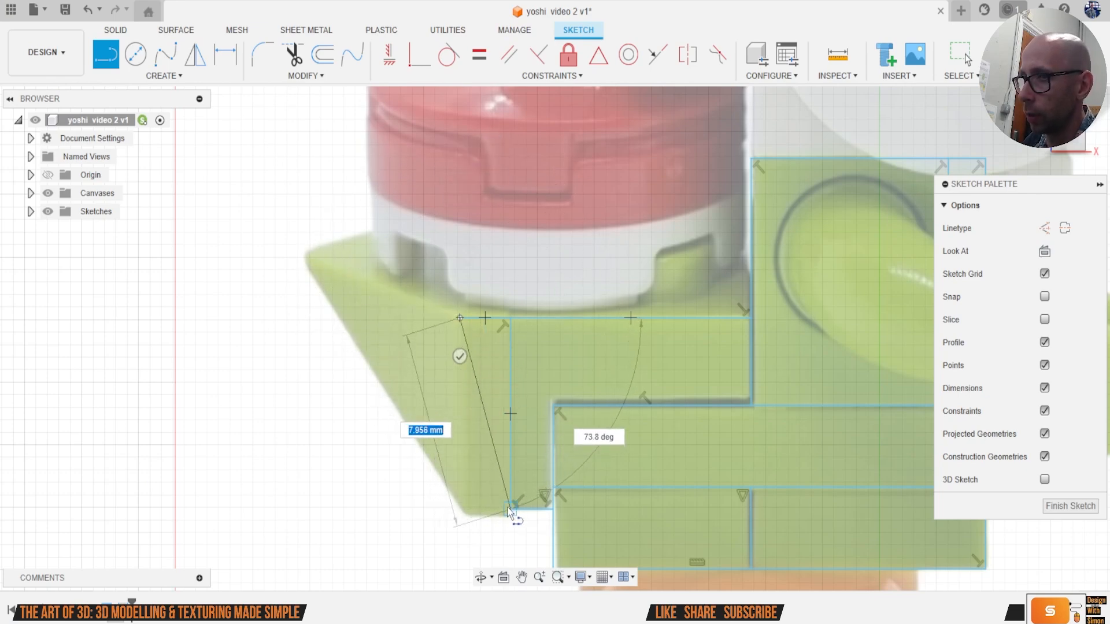
{"action": "left_click", "coordinate": [461, 508]}
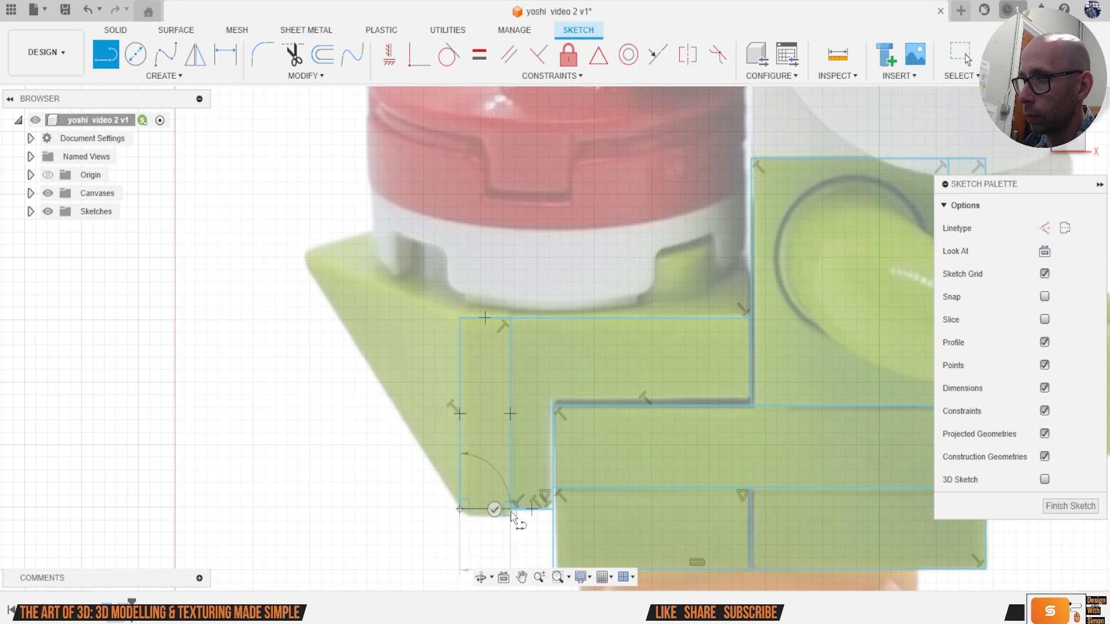
{"action": "scroll", "coordinate": [518, 511], "scroll_direction": "down", "scroll_amount": 5}
{"action": "scroll", "coordinate": [532, 513], "scroll_direction": "up", "scroll_amount": 8}
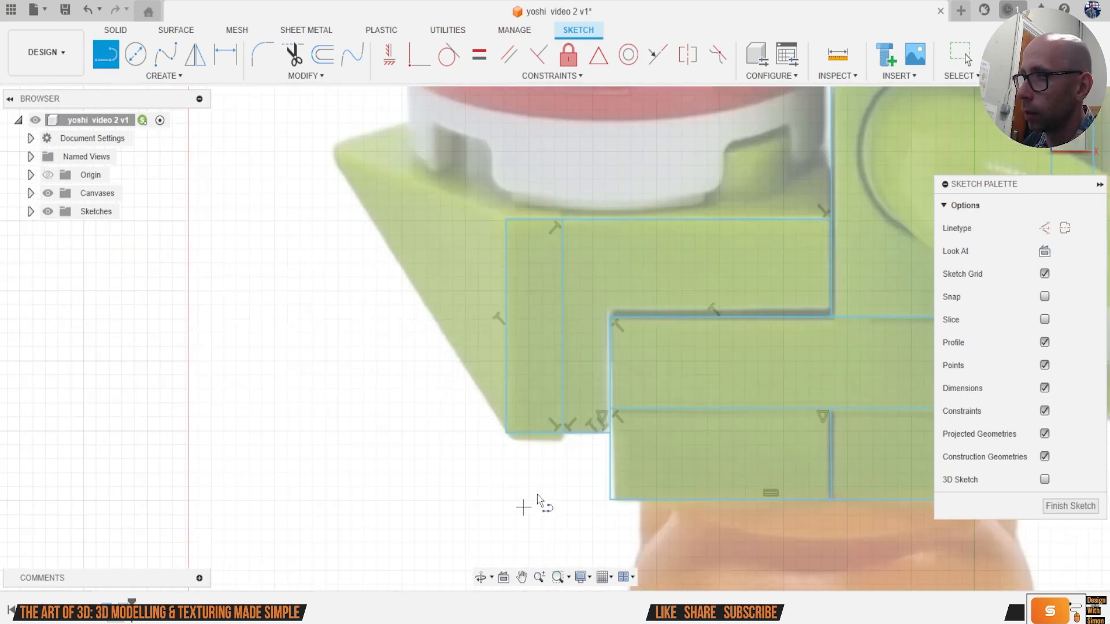
Step: Trace the white belly plate as a narrow rectangle on the body's front edge, ending level with the body's top edge
{"action": "scroll", "coordinate": [565, 452], "scroll_direction": "down", "scroll_amount": 8}
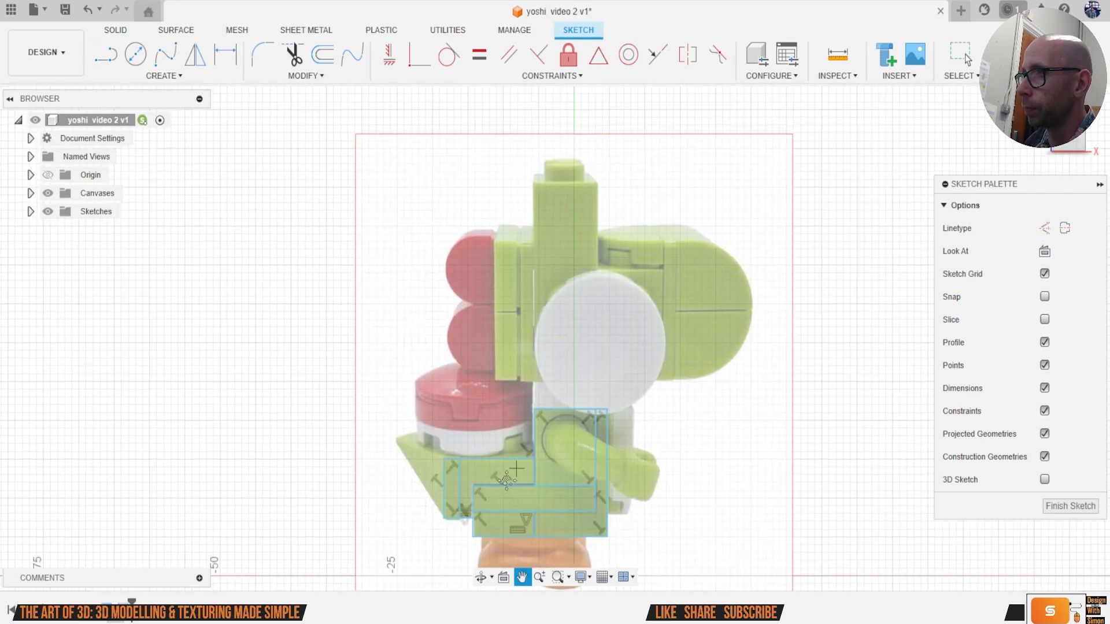
{"action": "scroll", "coordinate": [579, 427], "scroll_direction": "up", "scroll_amount": 5}
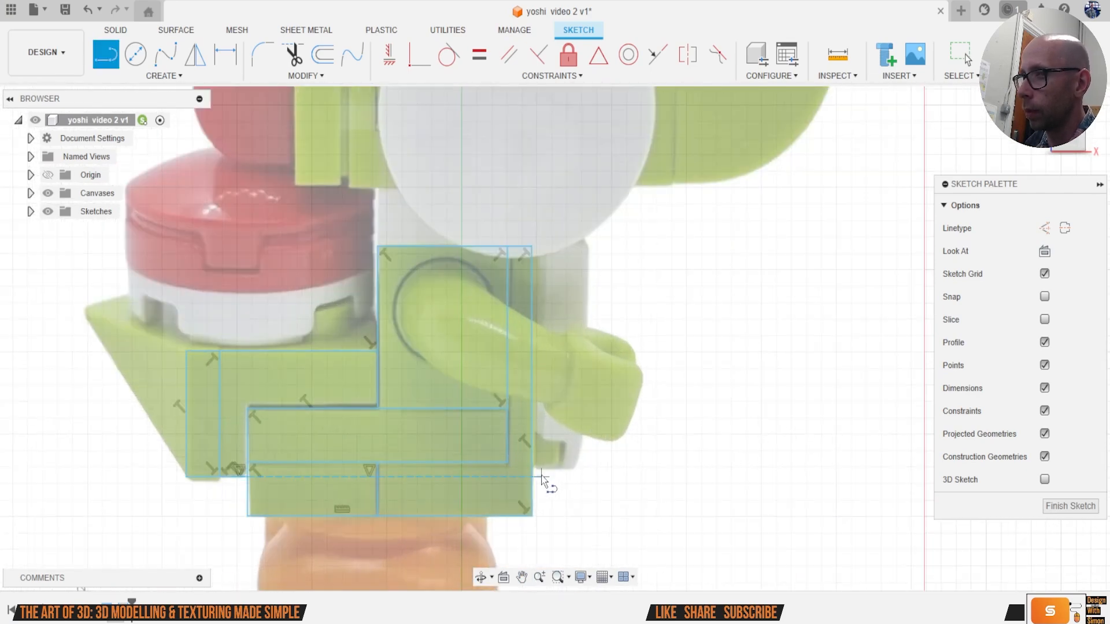
{"action": "left_click", "coordinate": [531, 467]}
{"action": "left_click", "coordinate": [579, 467]}
{"action": "middle_click_drag", "start_coordinate": [579, 467], "coordinate": [565, 520]}
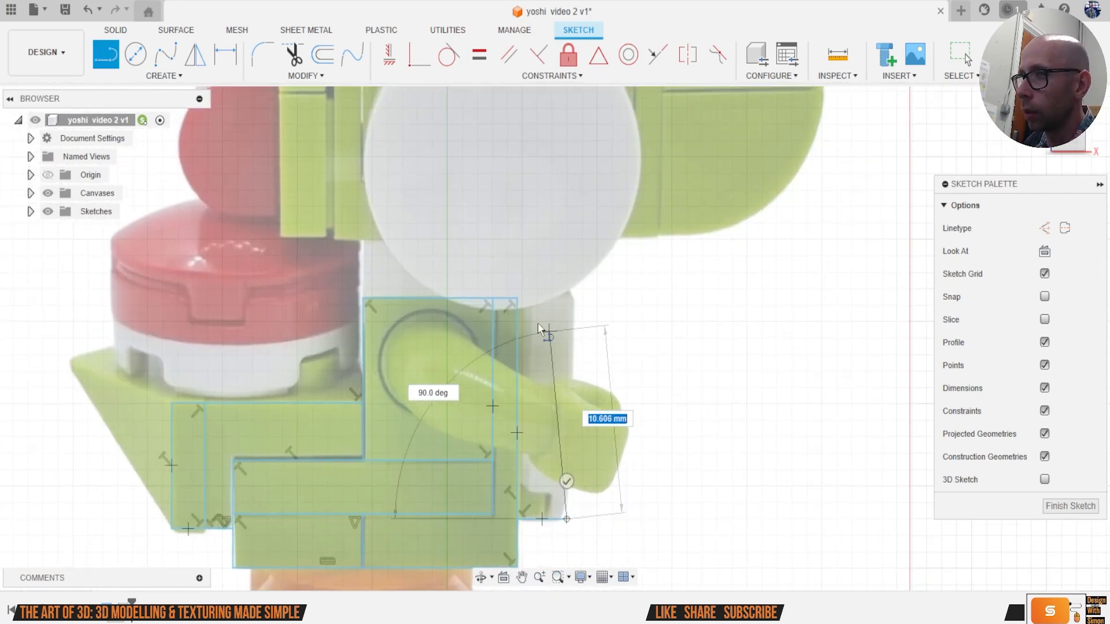
{"action": "left_click", "coordinate": [567, 298]}
{"action": "key", "text": "Escape"}
{"action": "scroll", "coordinate": [515, 358], "scroll_direction": "down", "scroll_amount": 4}
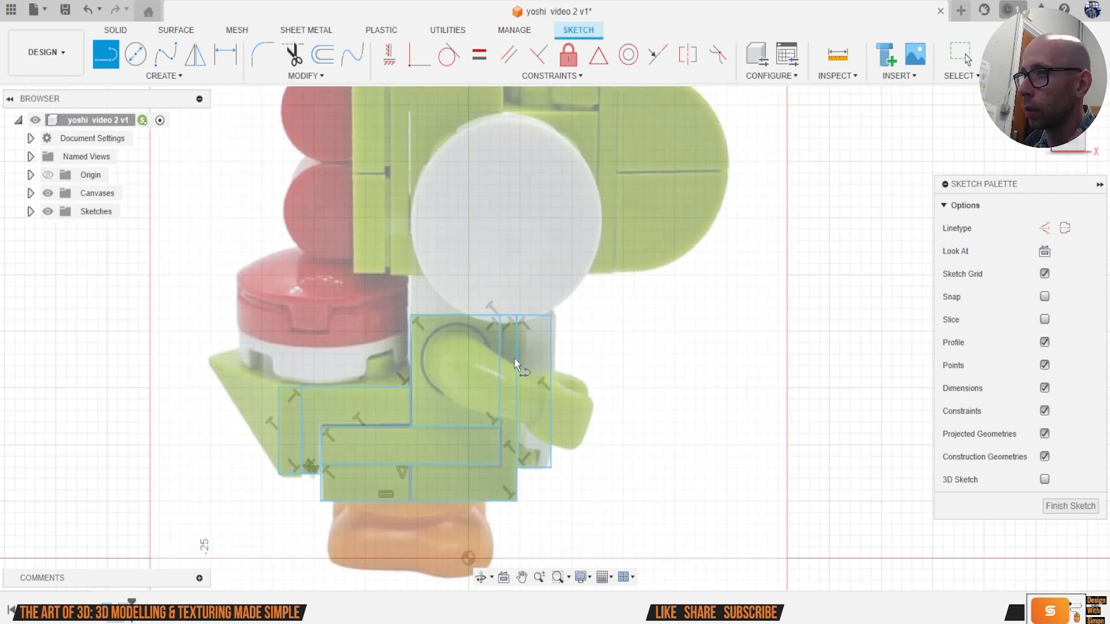
{"action": "key", "text": "Escape"}
Step: Draw the white neck brick as a rectangle on the body's top edge, from the body's rear corner to its front edge
{"action": "scroll", "coordinate": [510, 431], "scroll_direction": "down", "scroll_amount": 1}
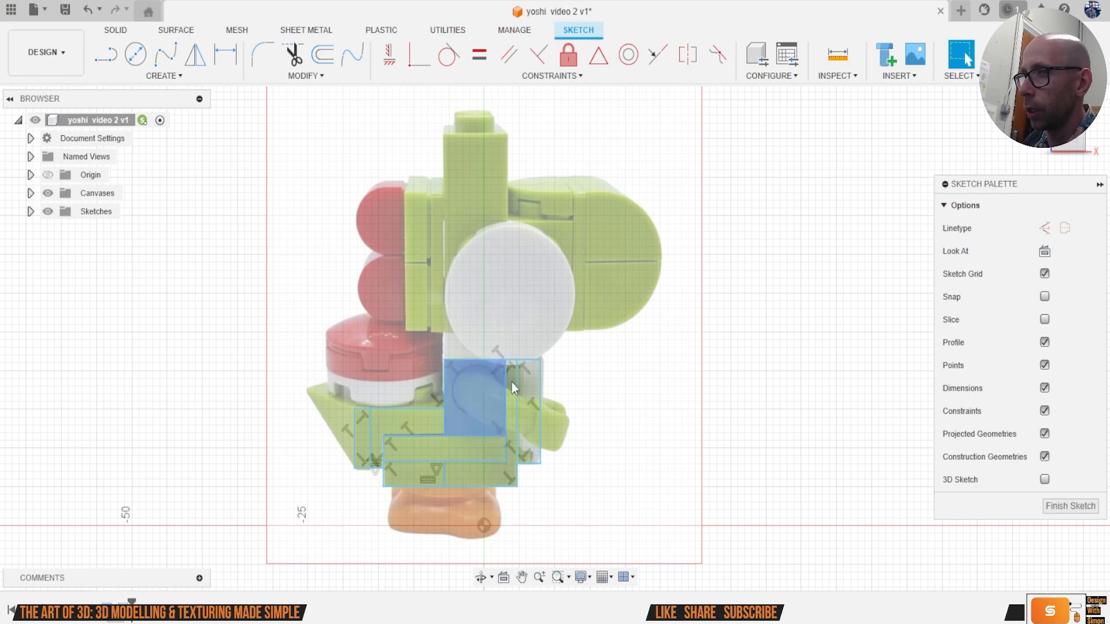
{"action": "middle_click_drag", "start_coordinate": [525, 403], "coordinate": [560, 422]}
{"action": "middle_click_drag", "start_coordinate": [445, 361], "coordinate": [386, 425]}
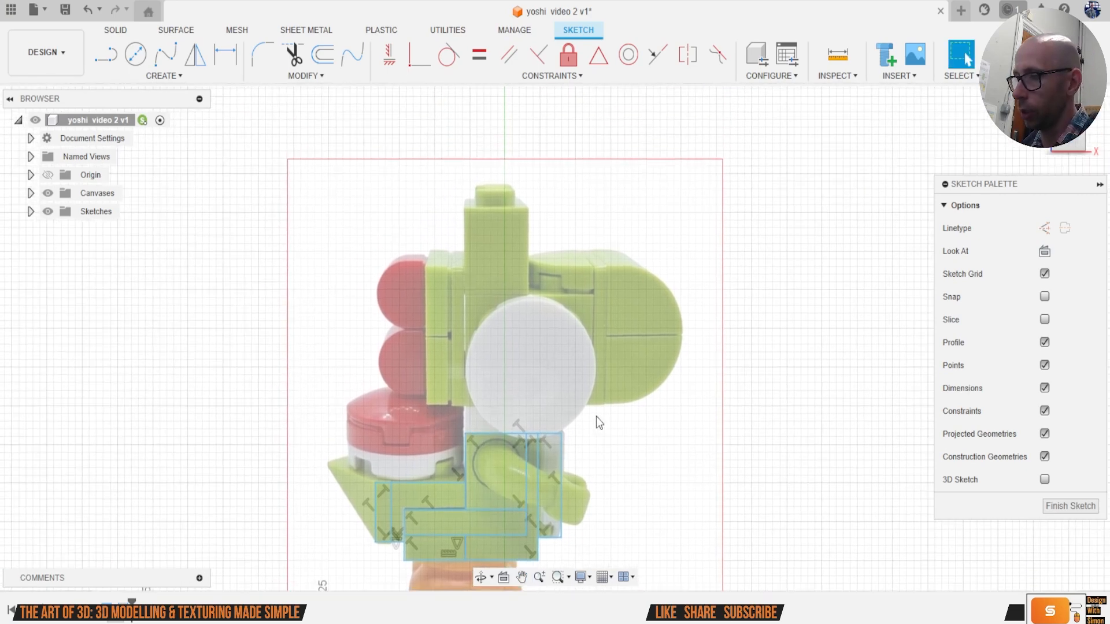
{"action": "key", "text": "l"}
{"action": "scroll", "coordinate": [589, 404], "scroll_direction": "up", "scroll_amount": 2}
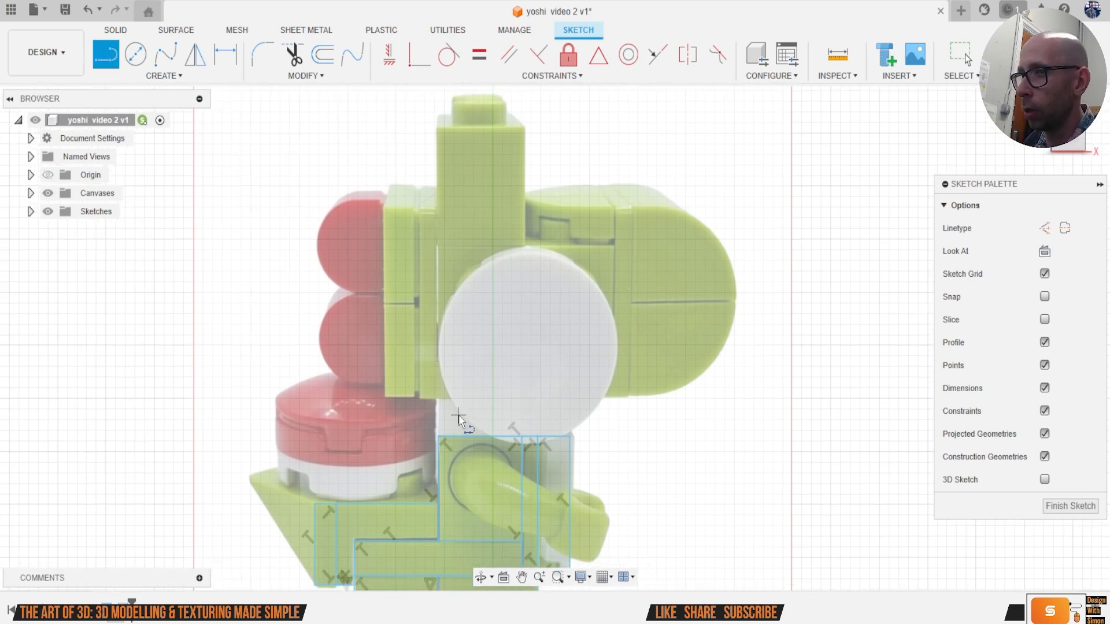
{"action": "scroll", "coordinate": [458, 416], "scroll_direction": "up", "scroll_amount": 3}
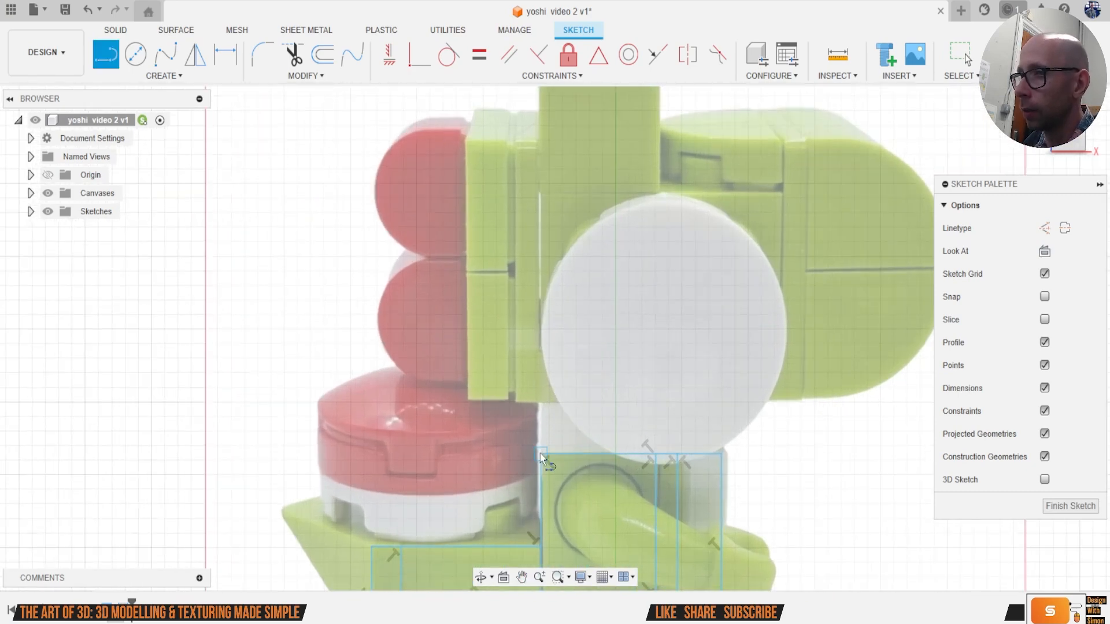
{"action": "left_click", "coordinate": [540, 453]}
{"action": "left_click", "coordinate": [540, 404]}
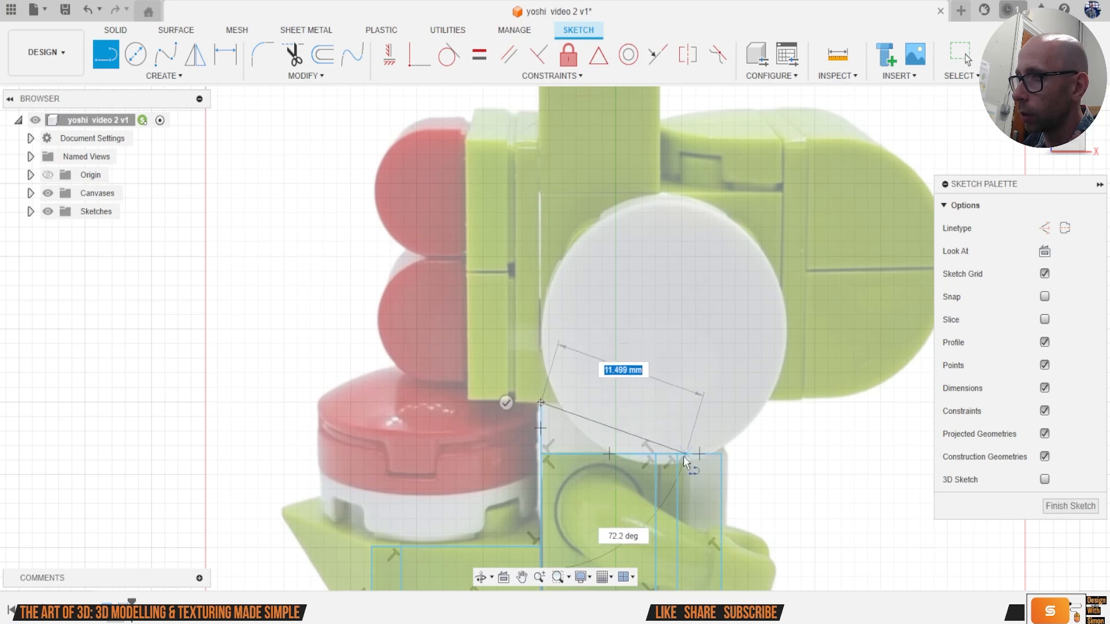
{"action": "left_click", "coordinate": [676, 404]}
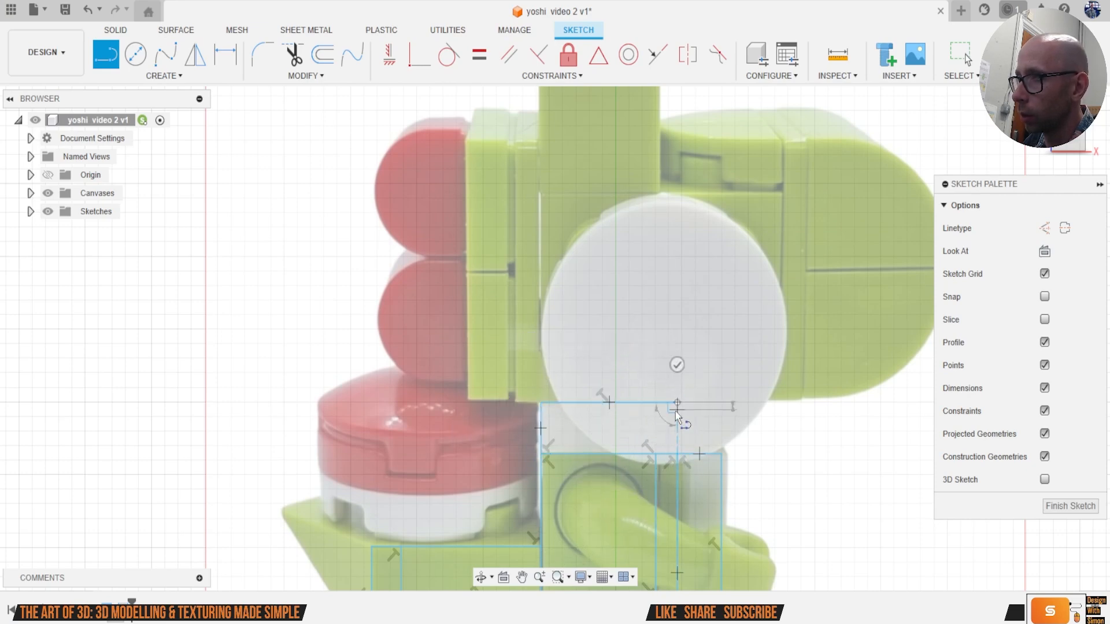
{"action": "left_click", "coordinate": [677, 454]}
{"action": "scroll", "coordinate": [677, 457], "scroll_direction": "down", "scroll_amount": 3}
{"action": "middle_click_drag", "start_coordinate": [677, 461], "coordinate": [625, 464]}
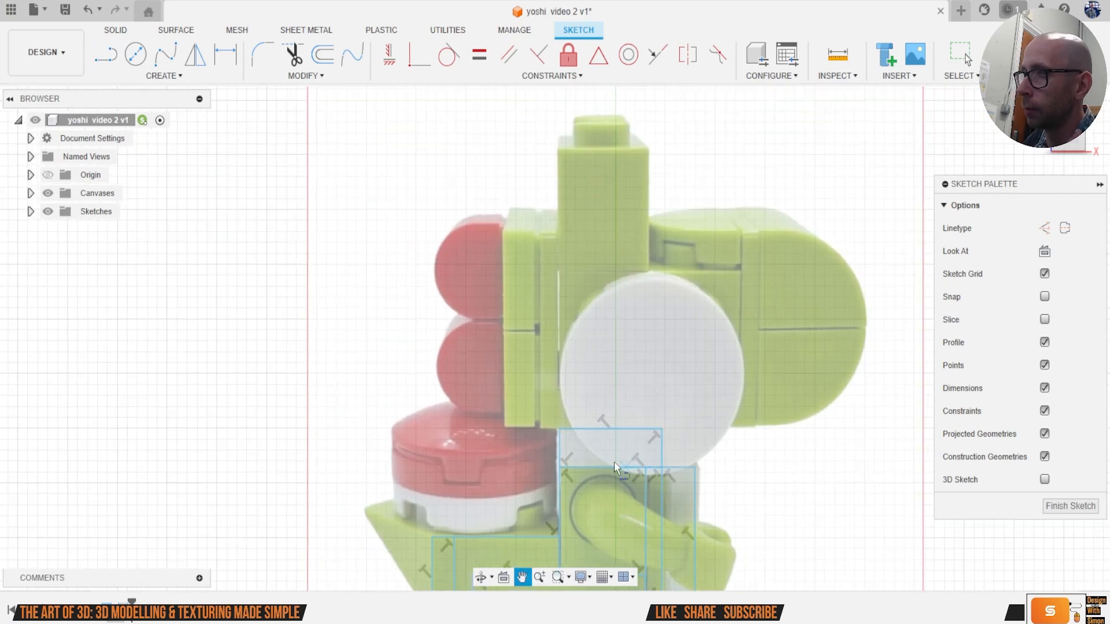
Step: Trace the tall head column about 25 mm high, rising from the neck brick's upper rear corner and closing on its top edge
{"action": "scroll", "coordinate": [594, 420], "scroll_direction": "up", "scroll_amount": 2}
{"action": "key", "text": "l"}
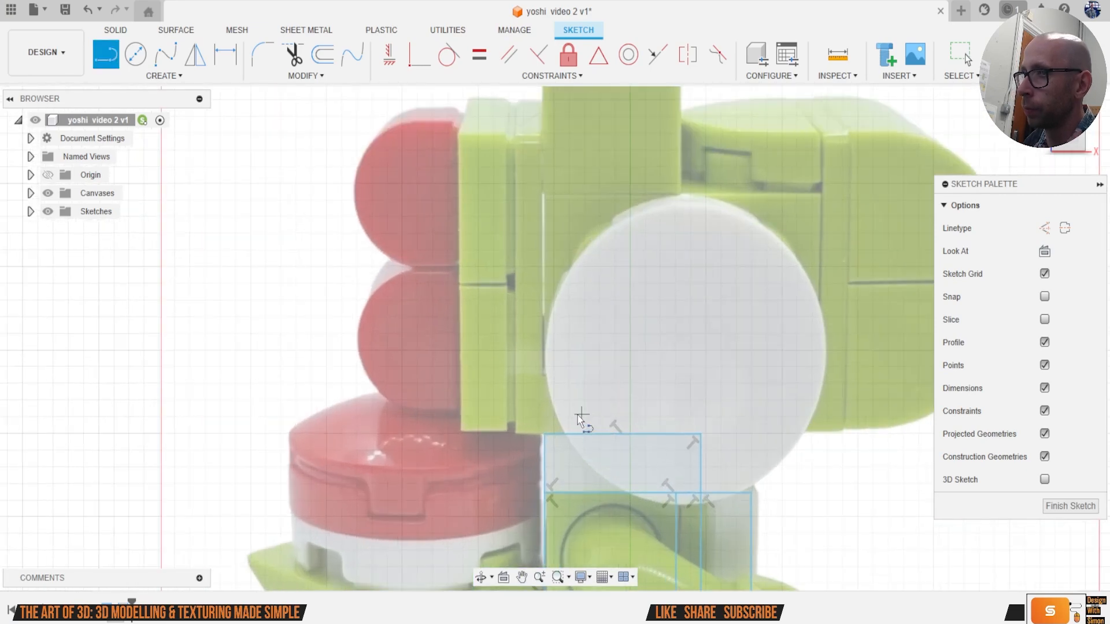
{"action": "left_click", "coordinate": [545, 433]}
{"action": "middle_click_drag", "start_coordinate": [545, 434], "coordinate": [537, 562]}
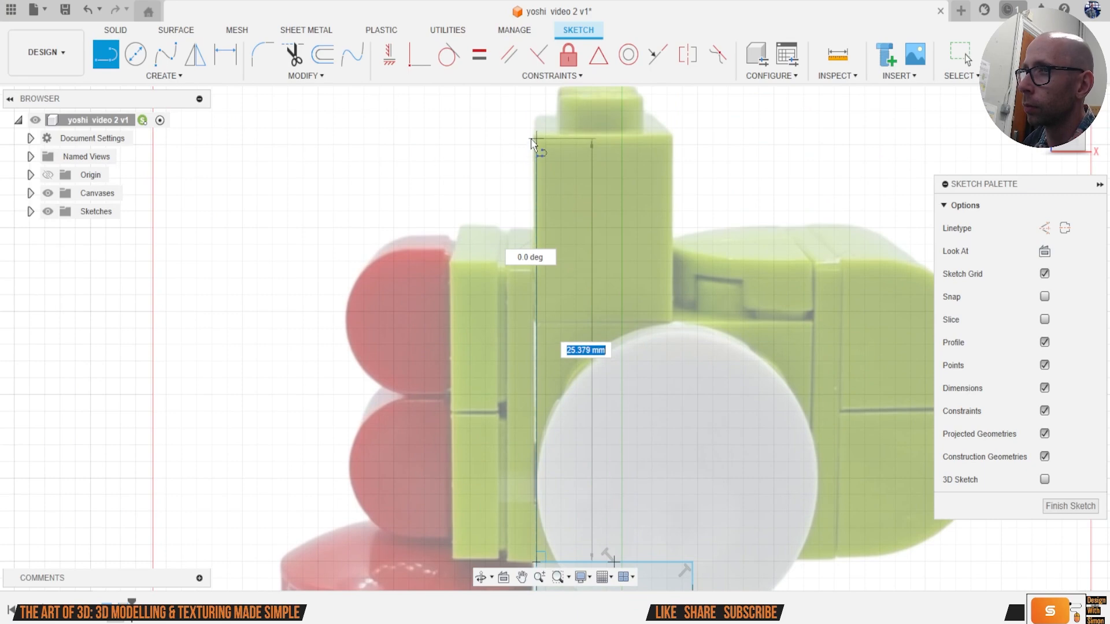
{"action": "left_click", "coordinate": [533, 140]}
{"action": "left_click", "coordinate": [670, 138]}
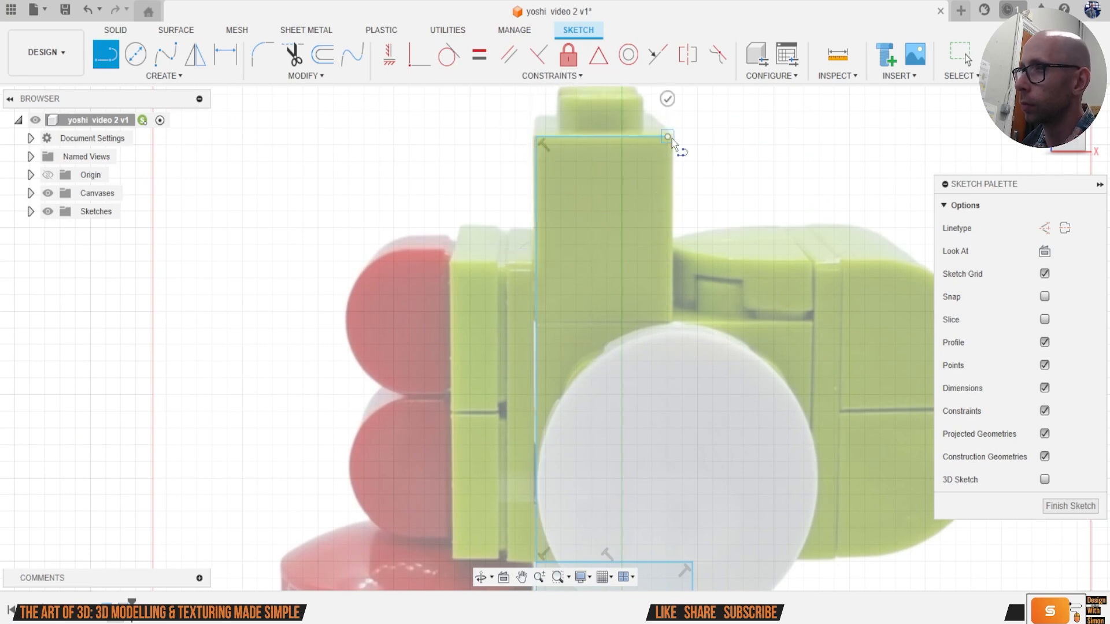
{"action": "middle_click_drag", "start_coordinate": [675, 322], "coordinate": [611, 226]}
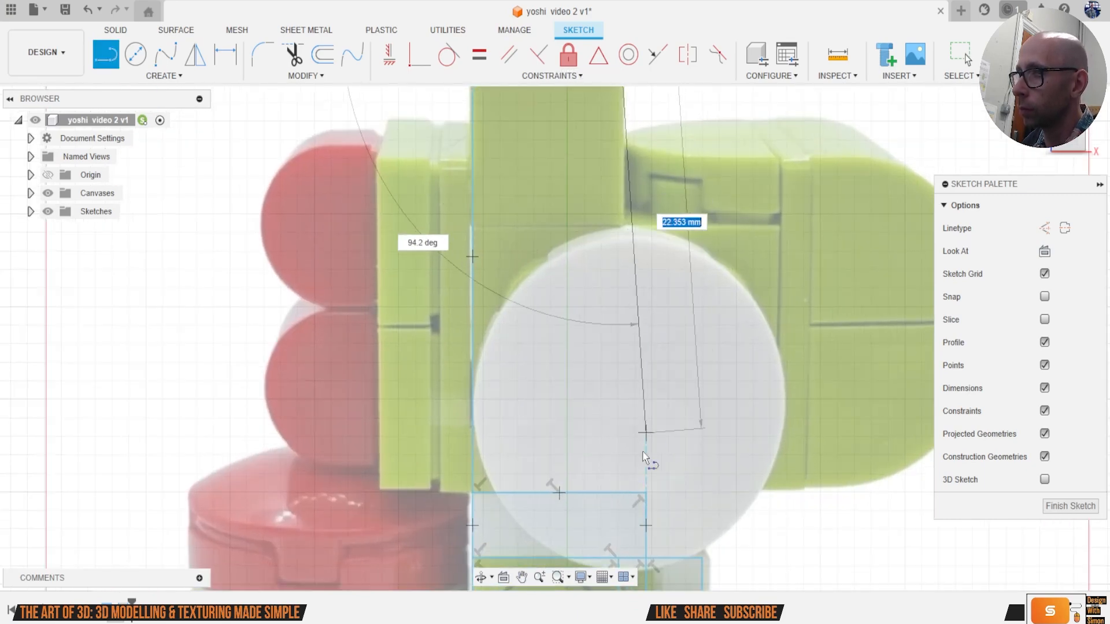
{"action": "left_click", "coordinate": [619, 492]}
{"action": "scroll", "coordinate": [620, 500], "scroll_direction": "down", "scroll_amount": 2}
Step: Trace the brick ahead of the head column as a rectangle about 14 mm tall, closing its bottom edge on the neck brick's upper corner
{"action": "scroll", "coordinate": [577, 327], "scroll_direction": "up", "scroll_amount": 5}
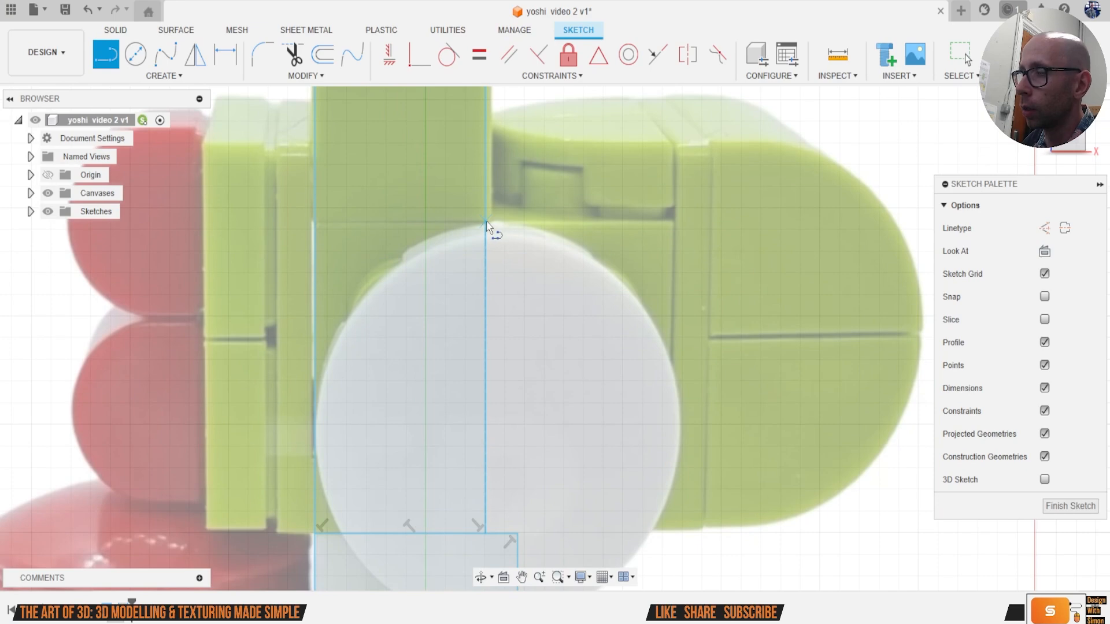
{"action": "left_click", "coordinate": [486, 221]}
{"action": "left_click", "coordinate": [674, 223]}
{"action": "middle_click_drag", "start_coordinate": [682, 397], "coordinate": [657, 267]}
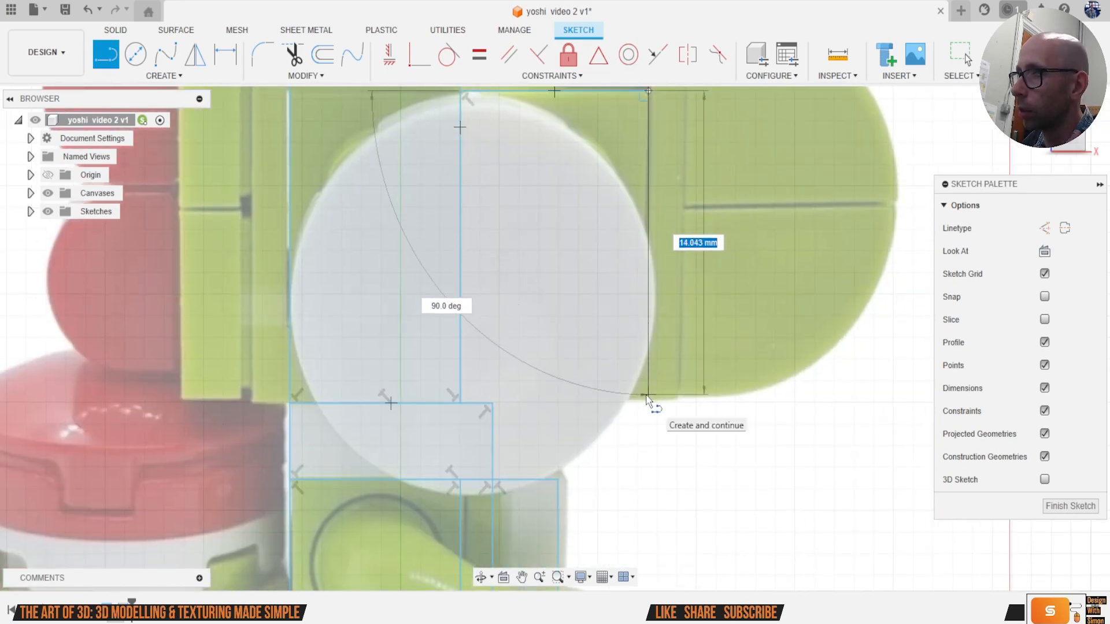
{"action": "scroll", "coordinate": [647, 400], "scroll_direction": "down", "scroll_amount": 2}
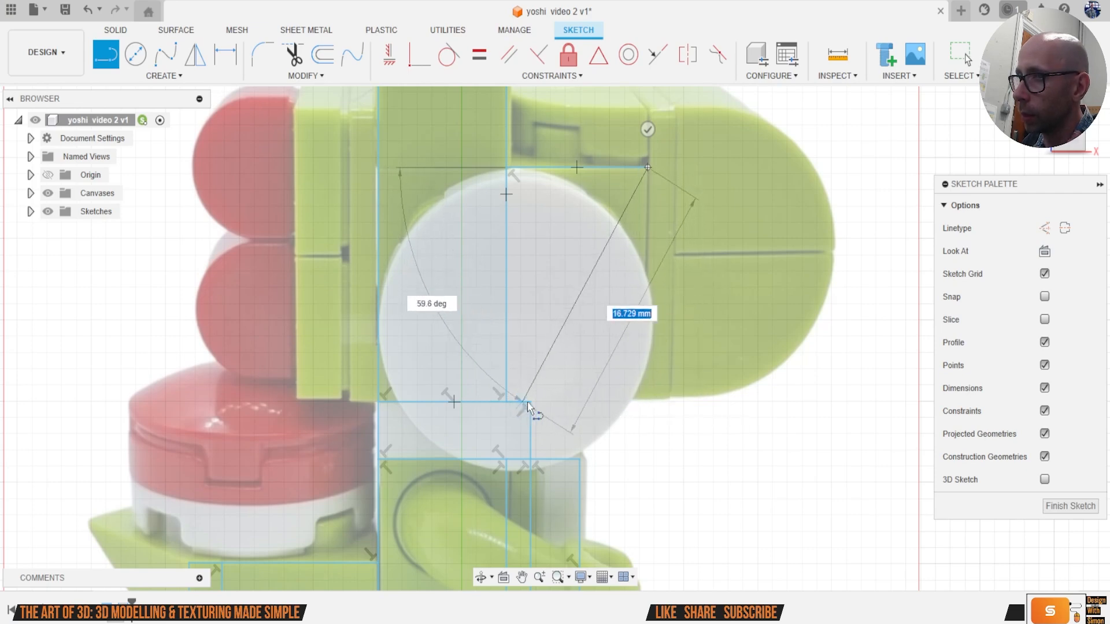
{"action": "left_click", "coordinate": [647, 402]}
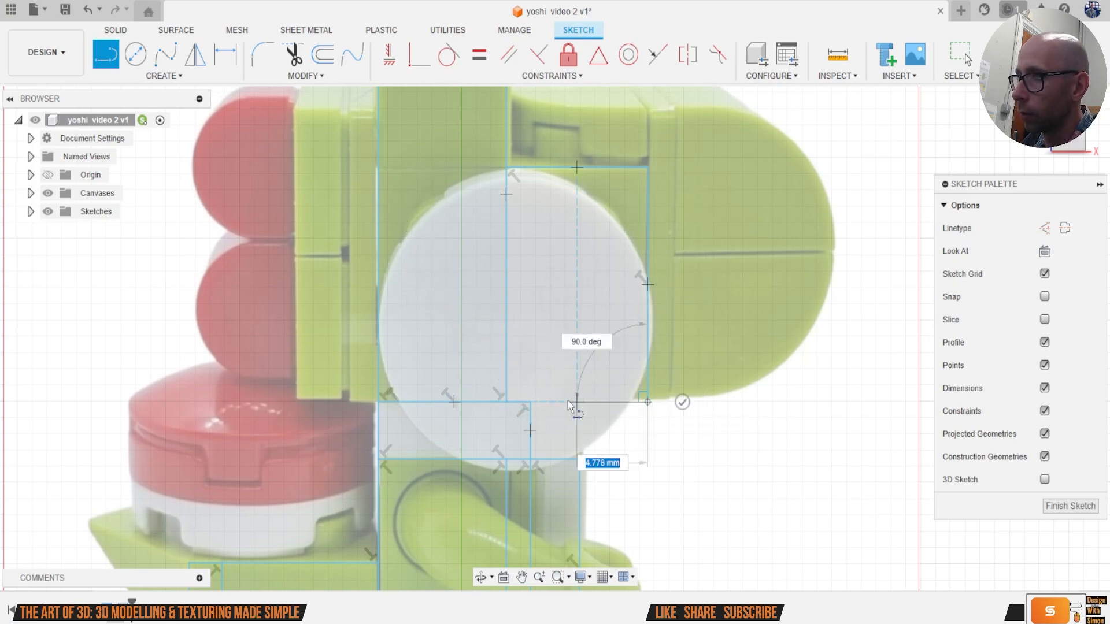
{"action": "left_click", "coordinate": [532, 402]}
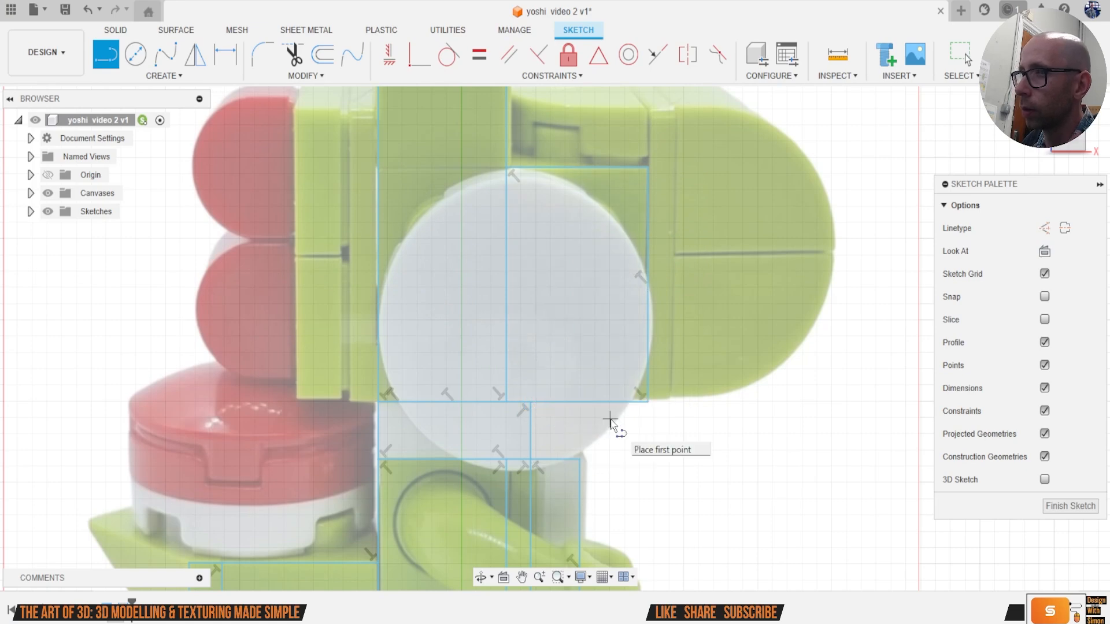
{"action": "scroll", "coordinate": [612, 424], "scroll_direction": "down", "scroll_amount": 2}
{"action": "scroll", "coordinate": [602, 354], "scroll_direction": "up", "scroll_amount": 3}
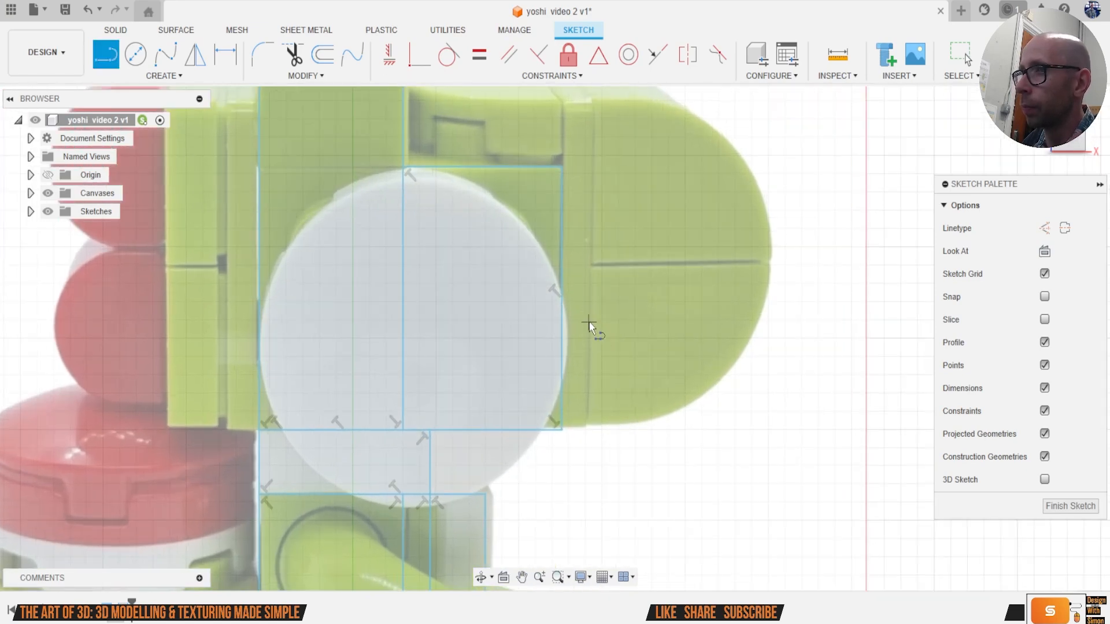
Step: Draw a narrow vertical strip about 18 mm tall ahead of the head brick, from the snout's top level to the head's bottom line
{"action": "left_click", "coordinate": [540, 252]}
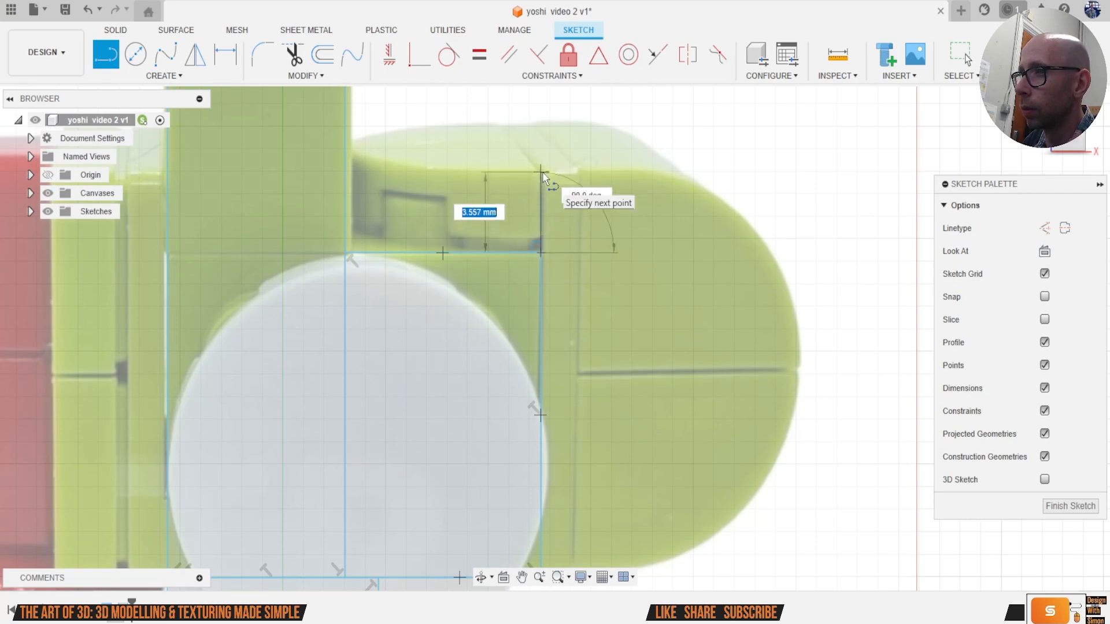
{"action": "left_click", "coordinate": [542, 173]}
{"action": "left_click", "coordinate": [580, 173]}
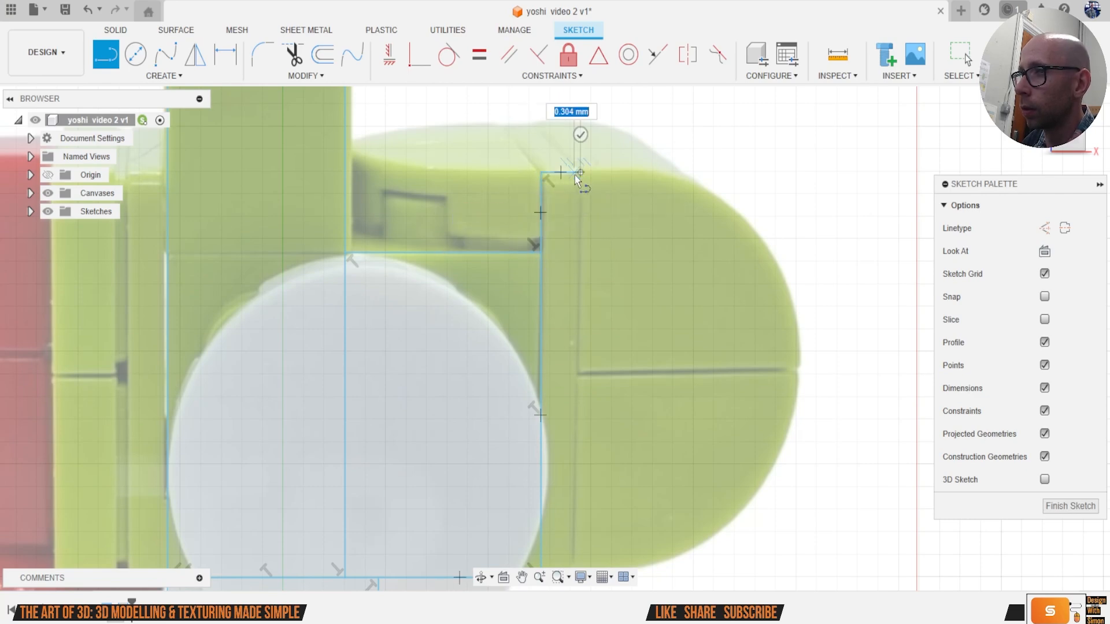
{"action": "scroll", "coordinate": [591, 338], "scroll_direction": "down", "scroll_amount": 2}
{"action": "middle_click_drag", "start_coordinate": [600, 445], "coordinate": [582, 330]}
{"action": "scroll", "coordinate": [570, 393], "scroll_direction": "up", "scroll_amount": 4}
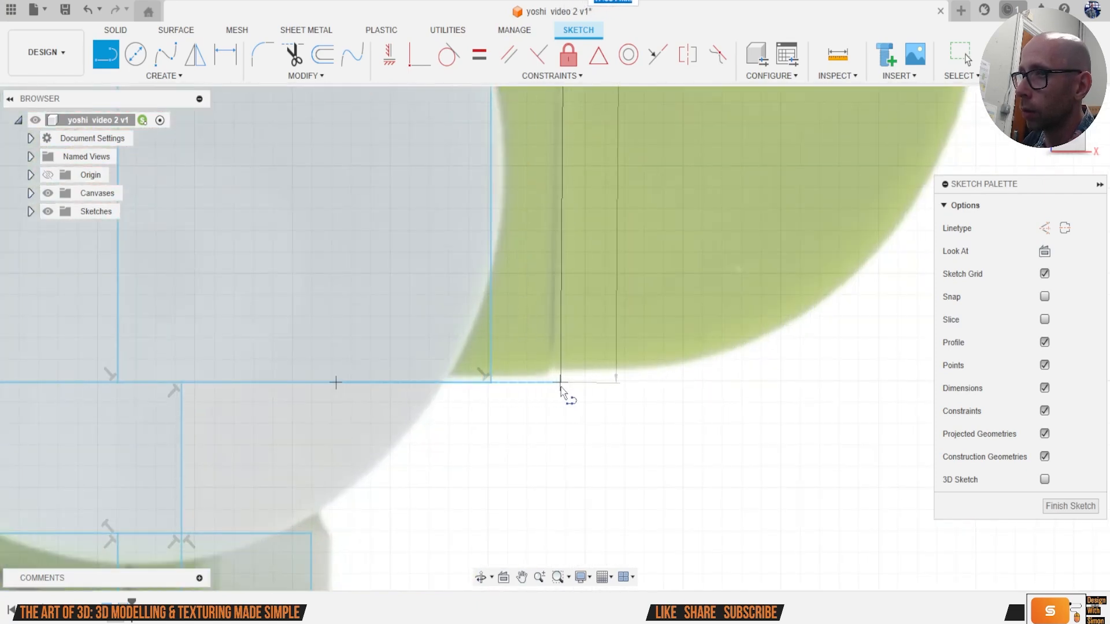
{"action": "scroll", "coordinate": [558, 389], "scroll_direction": "up", "scroll_amount": 3}
{"action": "scroll", "coordinate": [558, 388], "scroll_direction": "down", "scroll_amount": 5}
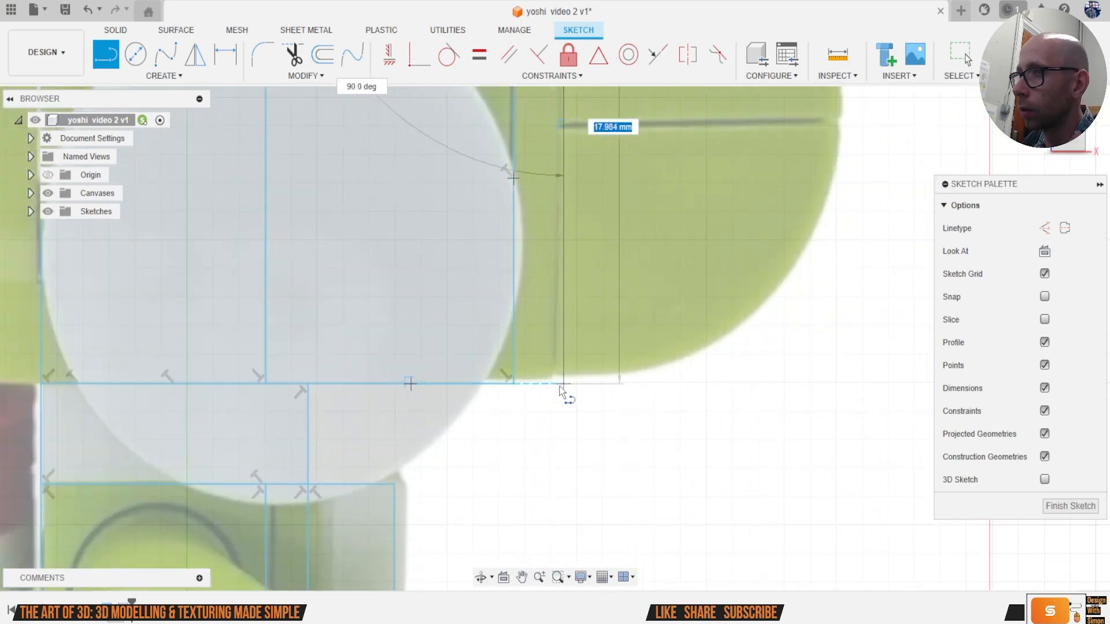
{"action": "left_click", "coordinate": [561, 386]}
{"action": "key", "text": "Escape"}
{"action": "scroll", "coordinate": [533, 392], "scroll_direction": "down", "scroll_amount": 3}
{"action": "scroll", "coordinate": [586, 315], "scroll_direction": "up", "scroll_amount": 5}
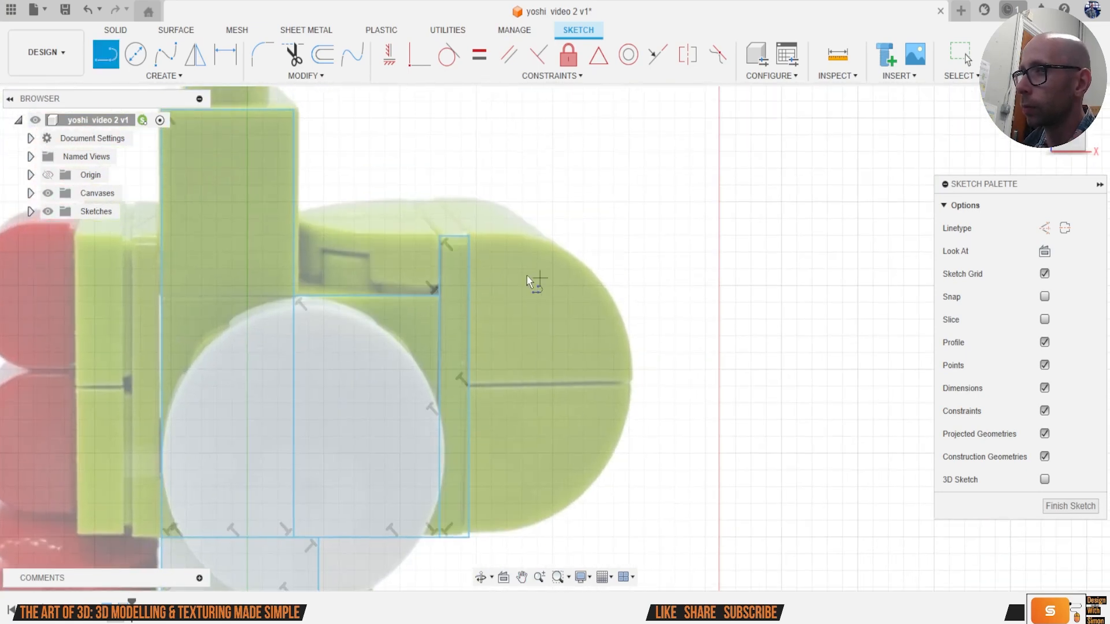
Step: Draw the snout as a rectangle about 18 mm tall, extending forward from the narrow strip's top corner to its bottom corner
{"action": "left_click", "coordinate": [449, 222]}
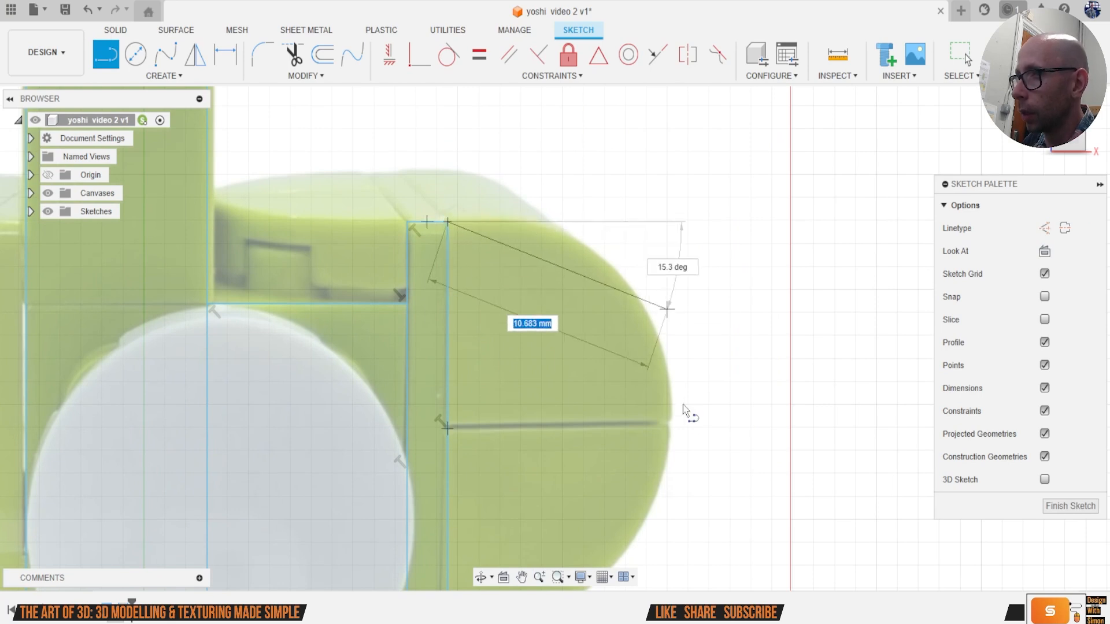
{"action": "left_click", "coordinate": [661, 221]}
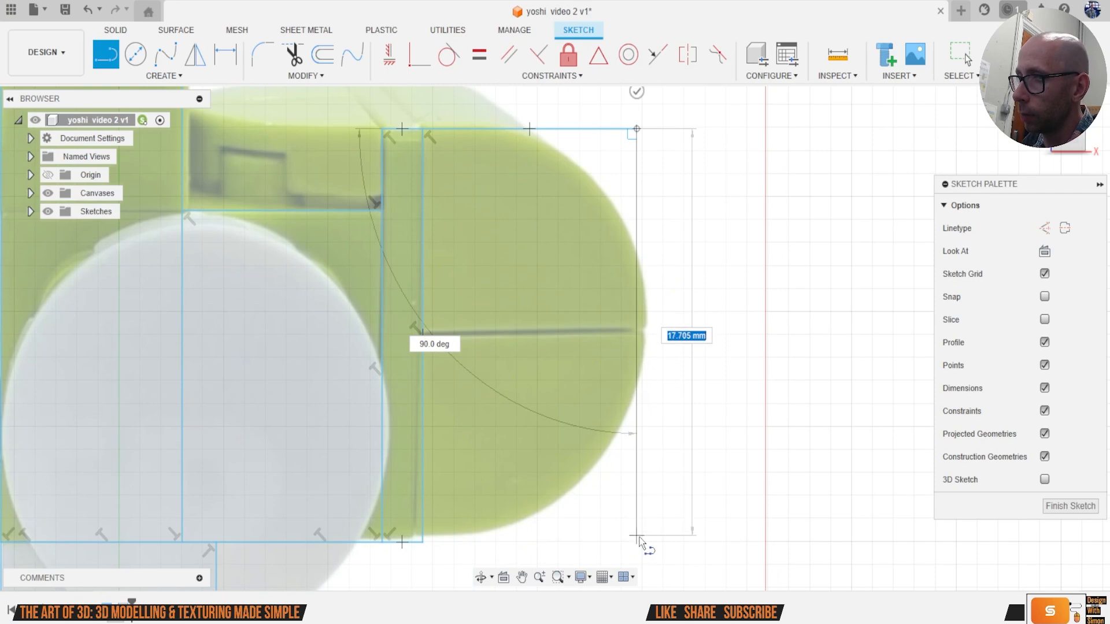
{"action": "left_click", "coordinate": [638, 542]}
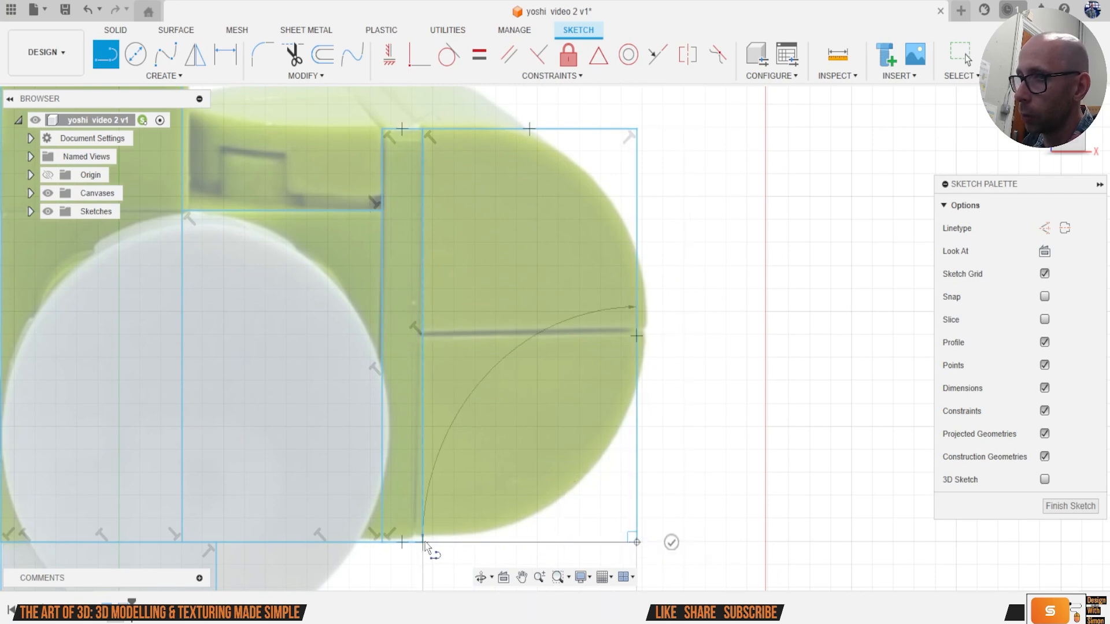
{"action": "scroll", "coordinate": [547, 452], "scroll_direction": "down", "scroll_amount": 2}
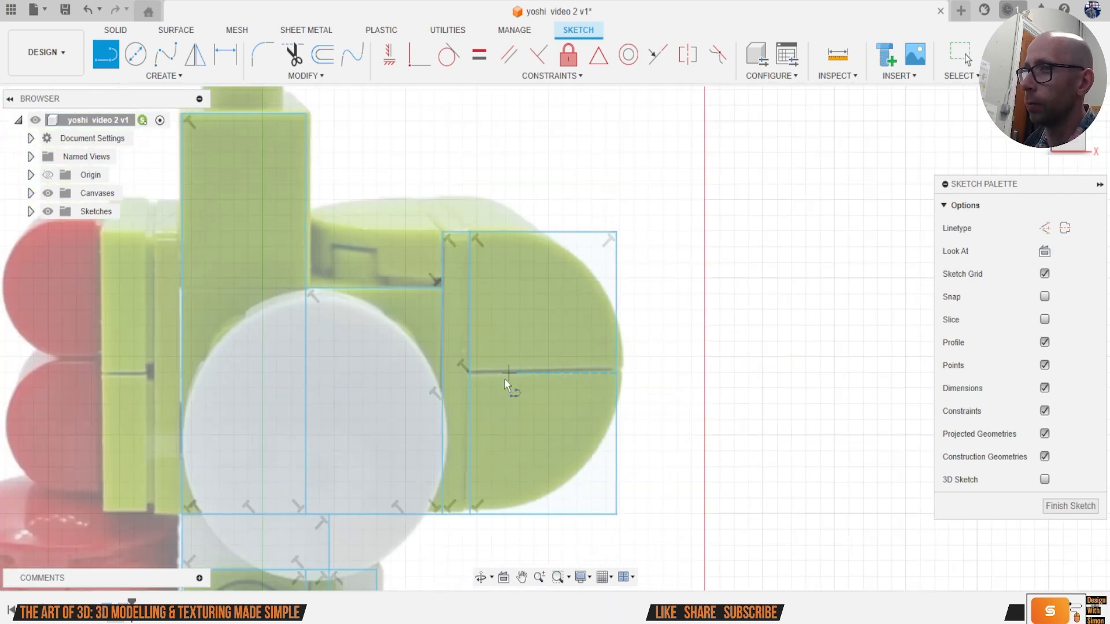
Step: Draw a horizontal line from the narrow strip's upper rear corner back to the head column, trimming the overhang inside the column
{"action": "scroll", "coordinate": [508, 373], "scroll_direction": "up", "scroll_amount": 4}
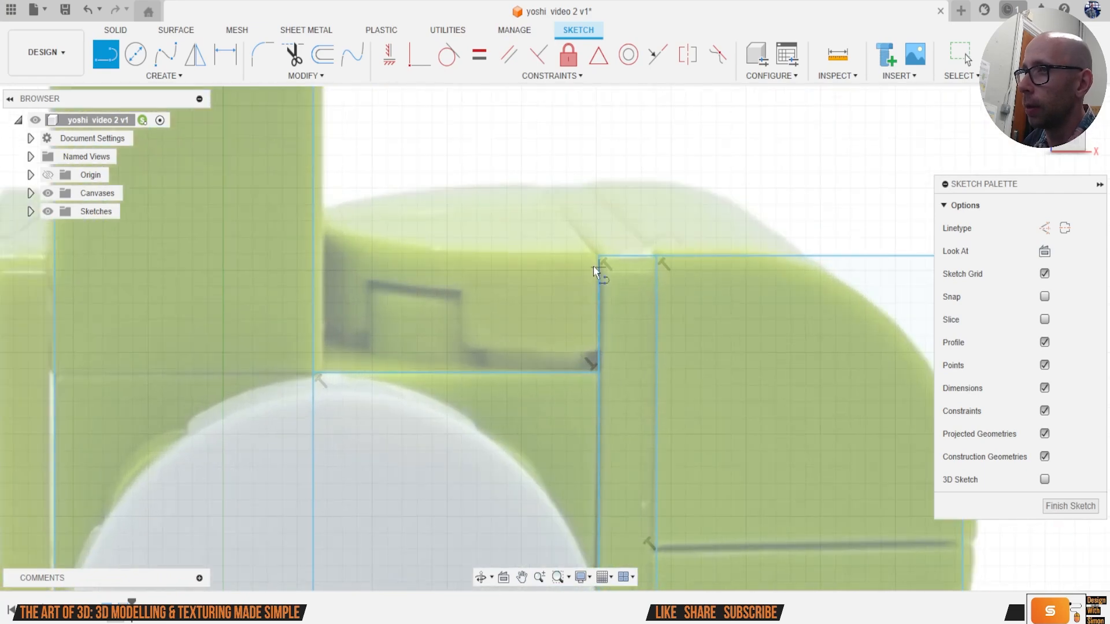
{"action": "left_click", "coordinate": [599, 256]}
{"action": "left_click", "coordinate": [285, 256]}
{"action": "key", "text": "Escape"}
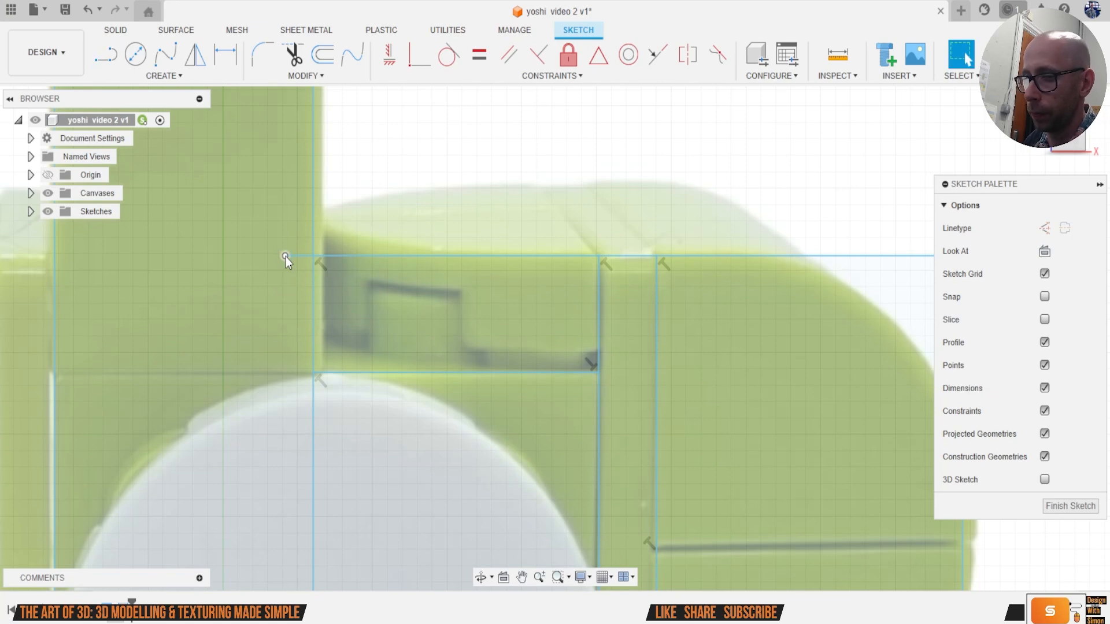
{"action": "key", "text": "t"}
{"action": "scroll", "coordinate": [341, 356], "scroll_direction": "down", "scroll_amount": 3}
{"action": "scroll", "coordinate": [341, 354], "scroll_direction": "down", "scroll_amount": 2}
Step: Trace the block behind the head column as a rectangle about 18 mm tall, closing it on the head's bottom line
{"action": "middle_click_drag", "start_coordinate": [349, 380], "coordinate": [440, 344]}
{"action": "scroll", "coordinate": [350, 311], "scroll_direction": "up", "scroll_amount": 3}
{"action": "key", "text": "l"}
{"action": "scroll", "coordinate": [425, 277], "scroll_direction": "up", "scroll_amount": 5}
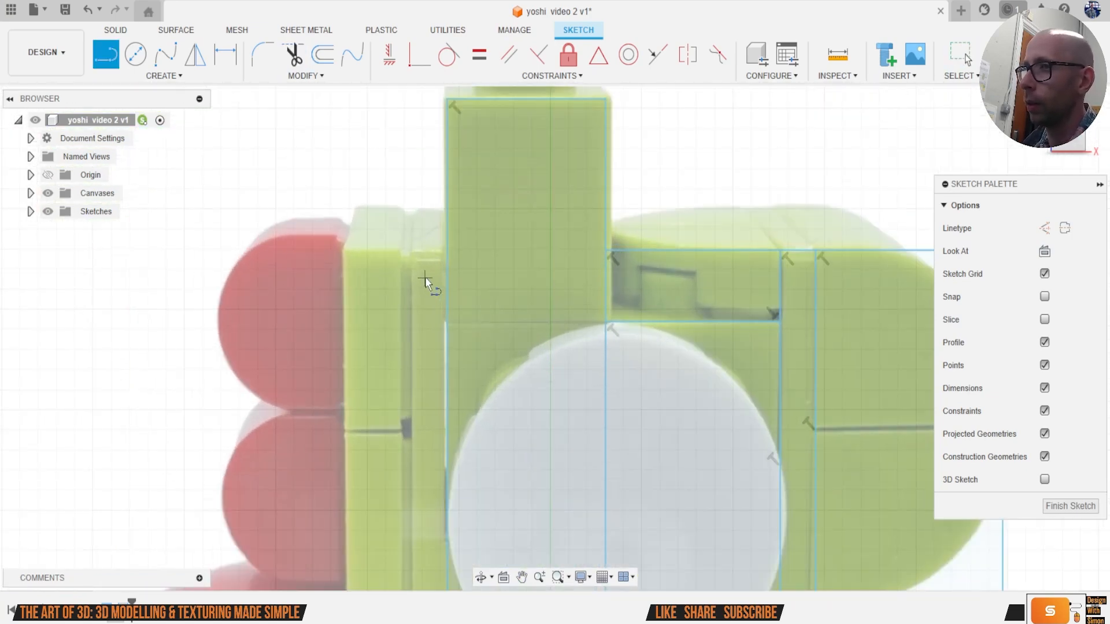
{"action": "left_click", "coordinate": [459, 239]}
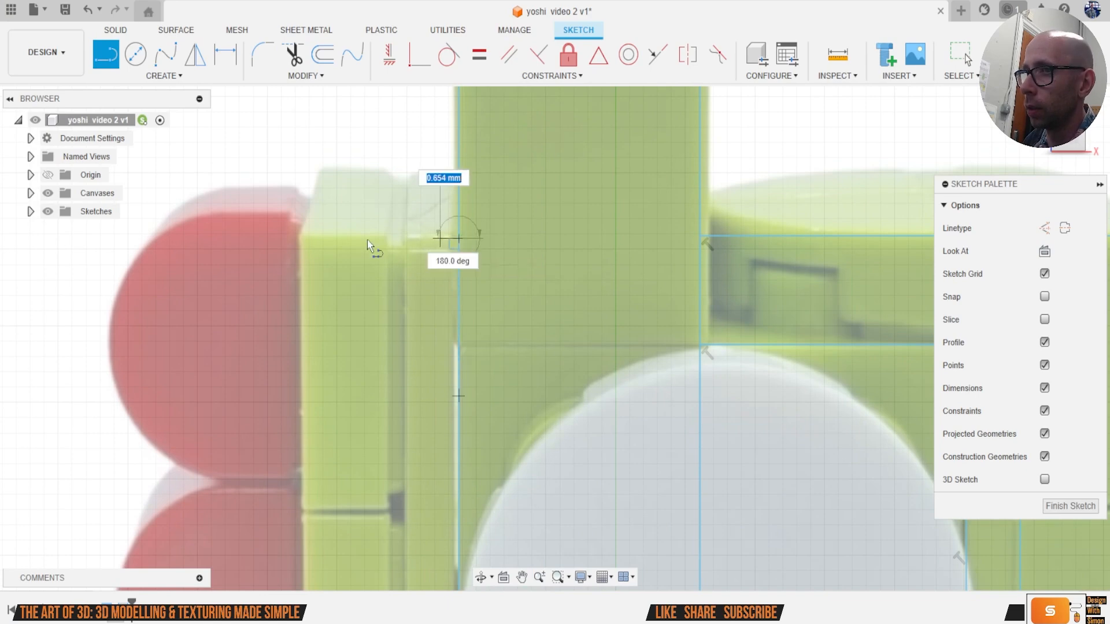
{"action": "left_click", "coordinate": [300, 239]}
{"action": "scroll", "coordinate": [314, 327], "scroll_direction": "down", "scroll_amount": 3}
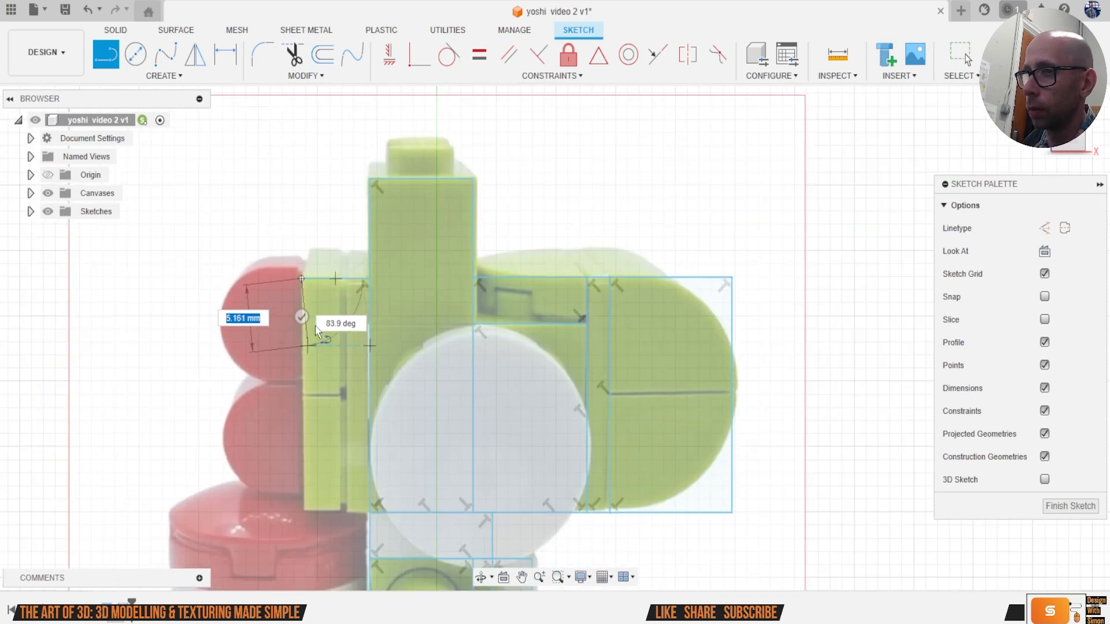
{"action": "scroll", "coordinate": [377, 318], "scroll_direction": "up", "scroll_amount": 5}
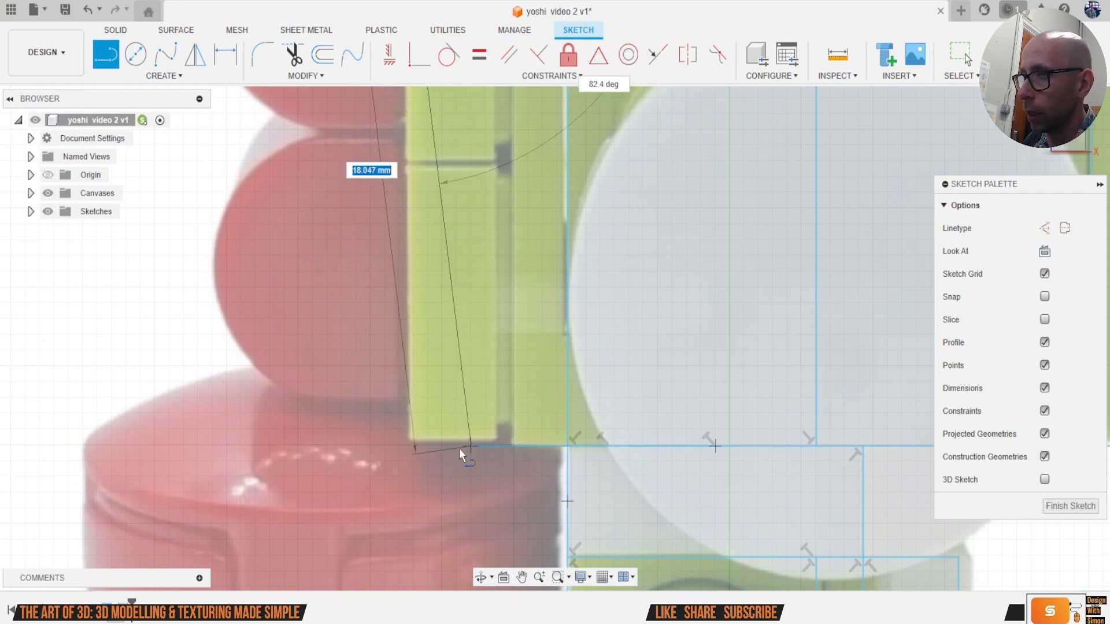
{"action": "left_click", "coordinate": [409, 446]}
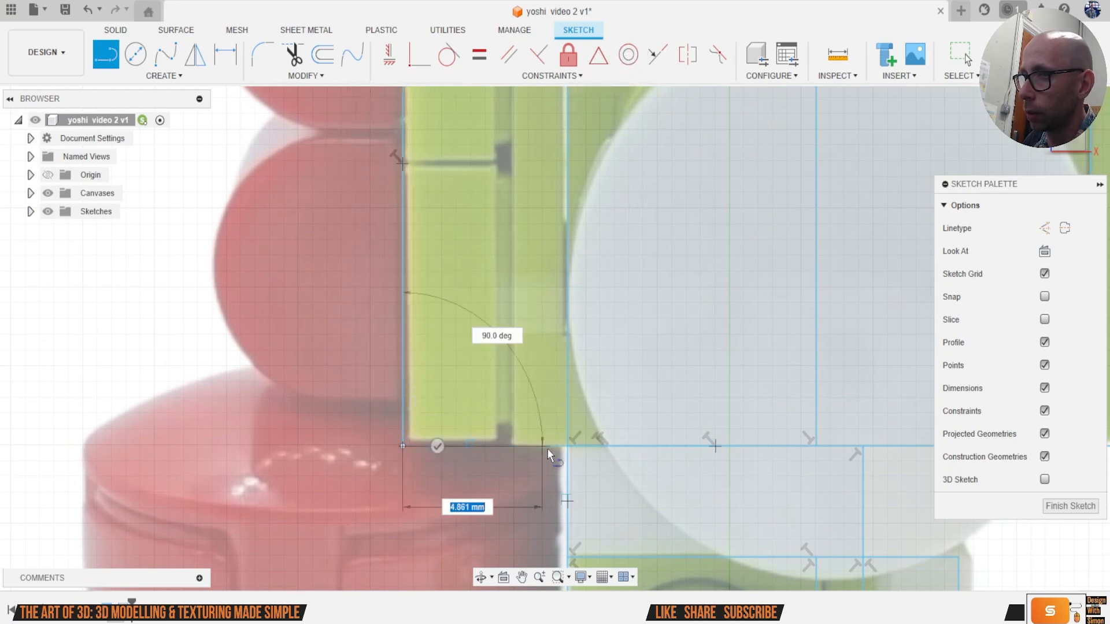
{"action": "key", "text": "Escape"}
{"action": "scroll", "coordinate": [539, 471], "scroll_direction": "down", "scroll_amount": 5}
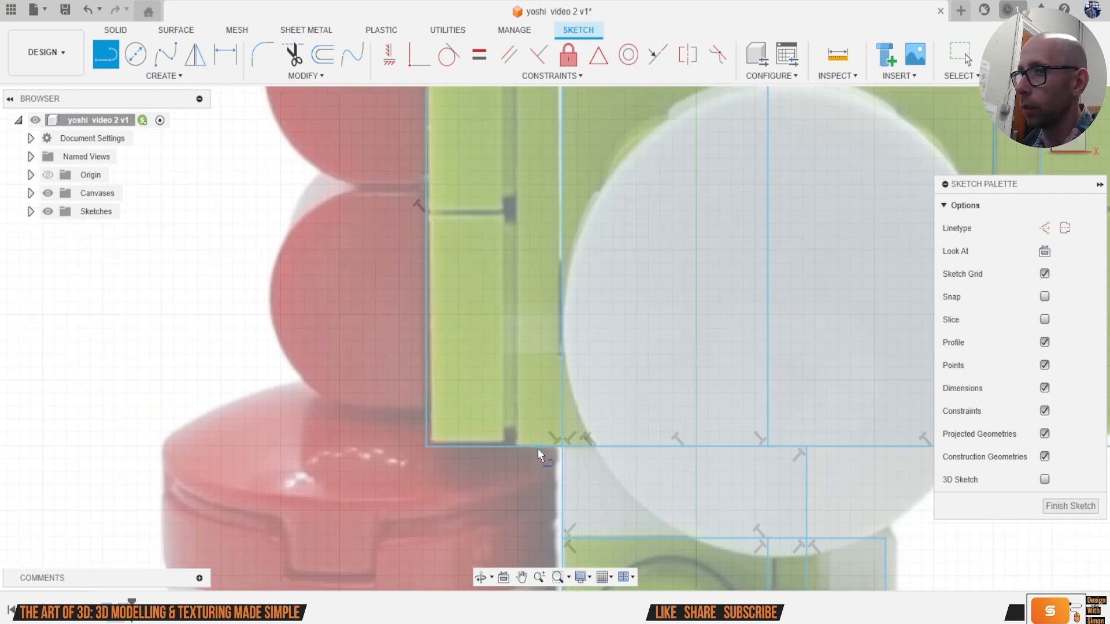
Step: Draw a vertical line along the groove of the rear head block, from its top edge to its bottom edge
{"action": "key", "text": "Escape"}
{"action": "key", "text": "l"}
{"action": "scroll", "coordinate": [536, 271], "scroll_direction": "up", "scroll_amount": 3}
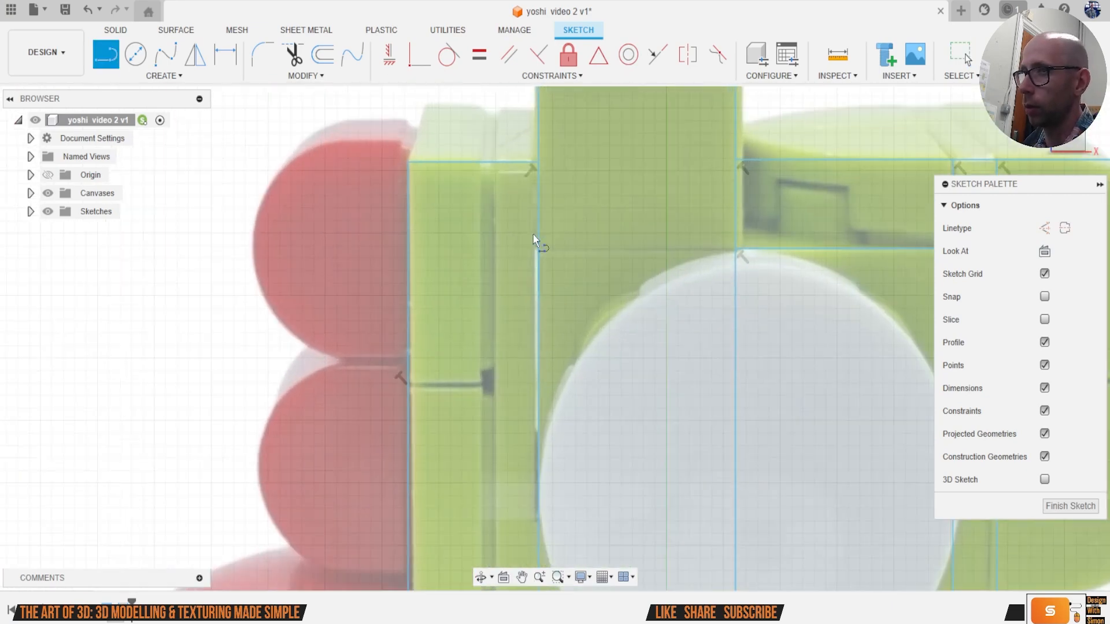
{"action": "left_click", "coordinate": [488, 163]}
{"action": "scroll", "coordinate": [503, 310], "scroll_direction": "down", "scroll_amount": 3}
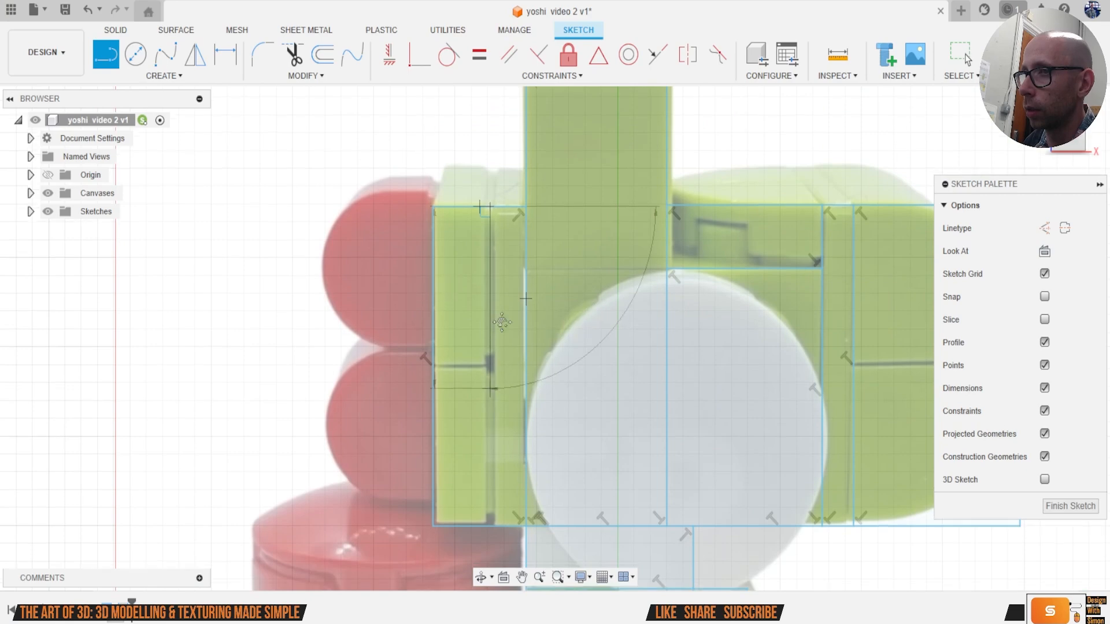
{"action": "scroll", "coordinate": [503, 347], "scroll_direction": "up", "scroll_amount": 2}
{"action": "double_click", "coordinate": [505, 419]}
{"action": "scroll", "coordinate": [505, 311], "scroll_direction": "up", "scroll_amount": 2}
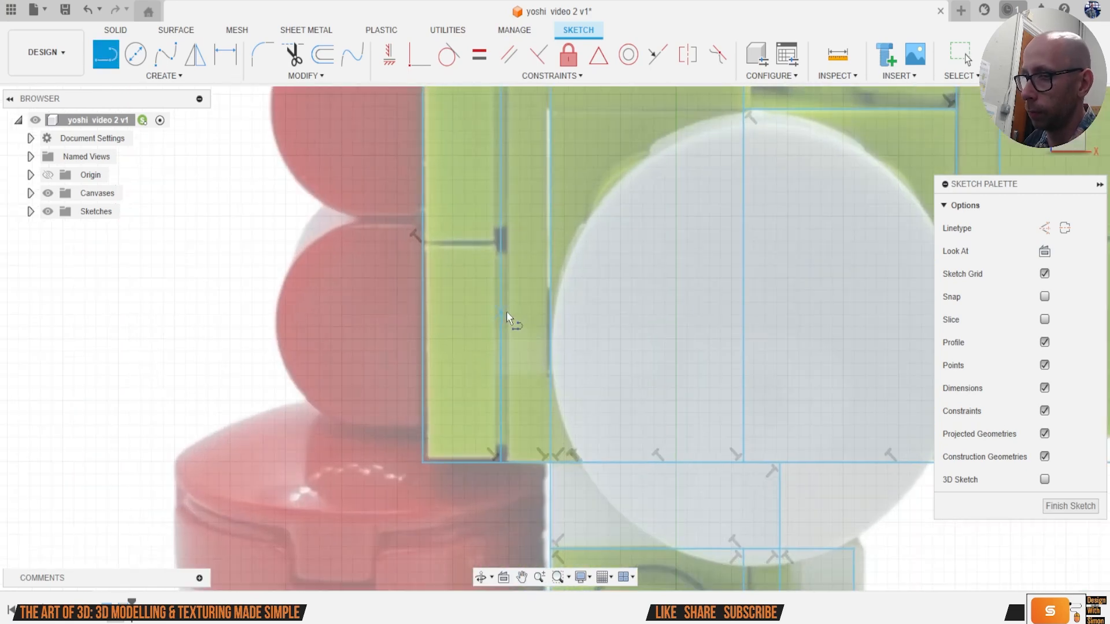
Step: Split the rearmost head plate with a horizontal line at mid-height, from its rear edge to the vertical divider
{"action": "middle_click_drag", "start_coordinate": [463, 246], "coordinate": [471, 302]}
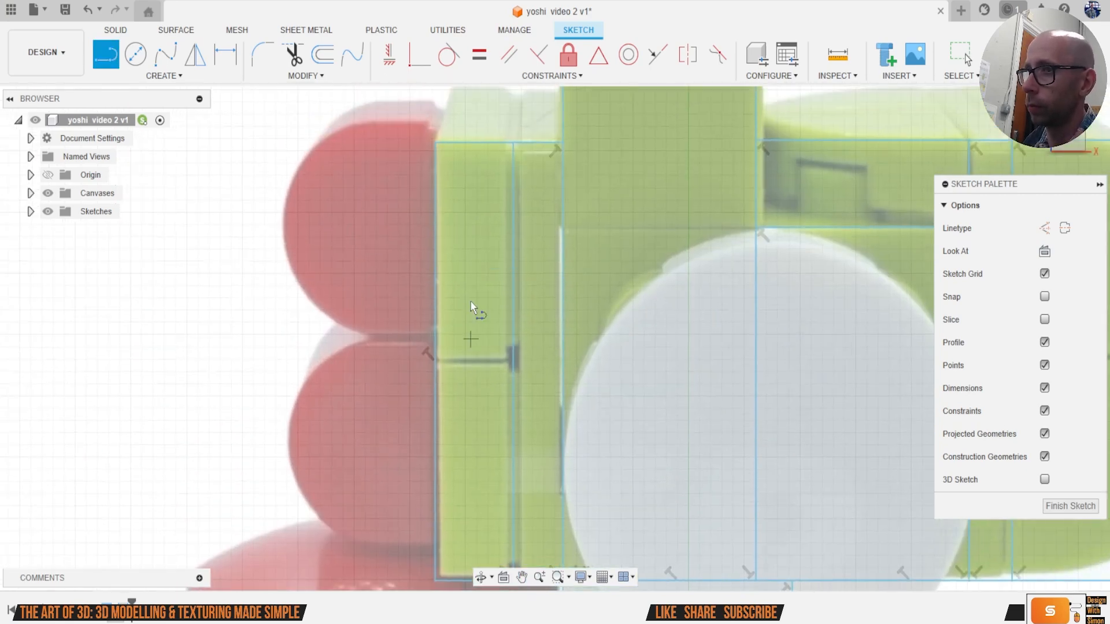
{"action": "left_click", "coordinate": [435, 356]}
{"action": "double_click", "coordinate": [511, 358]}
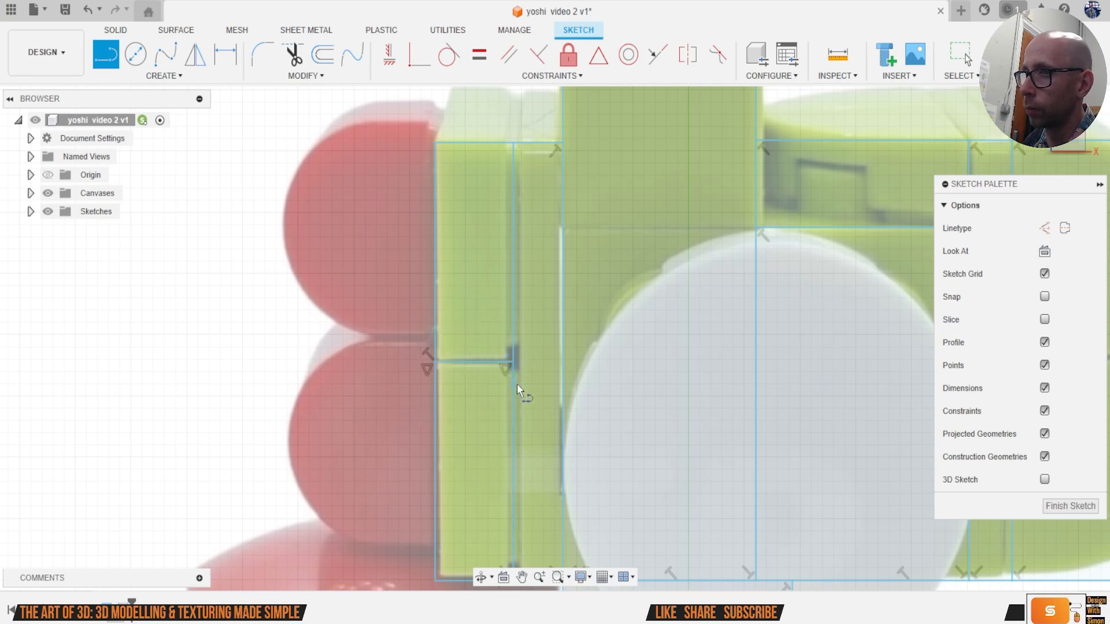
{"action": "scroll", "coordinate": [522, 397], "scroll_direction": "down", "scroll_amount": 3}
{"action": "scroll", "coordinate": [521, 397], "scroll_direction": "down", "scroll_amount": 2}
{"action": "key", "text": "Escape"}
Step: Split the snout rectangle into upper and lower halves with a horizontal line between the midpoints of its front and rear edges
{"action": "scroll", "coordinate": [571, 362], "scroll_direction": "up", "scroll_amount": 5}
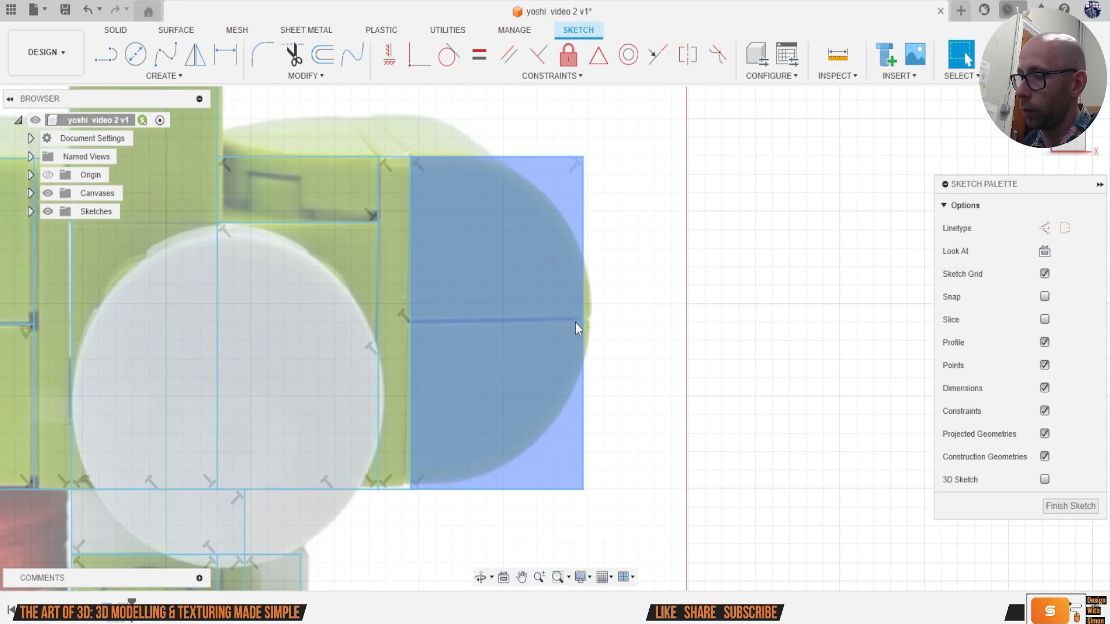
{"action": "scroll", "coordinate": [575, 324], "scroll_direction": "up", "scroll_amount": 3}
{"action": "key", "text": "l"}
{"action": "left_click", "coordinate": [589, 325]}
{"action": "left_click", "coordinate": [330, 328]}
{"action": "scroll", "coordinate": [336, 334], "scroll_direction": "down", "scroll_amount": 6}
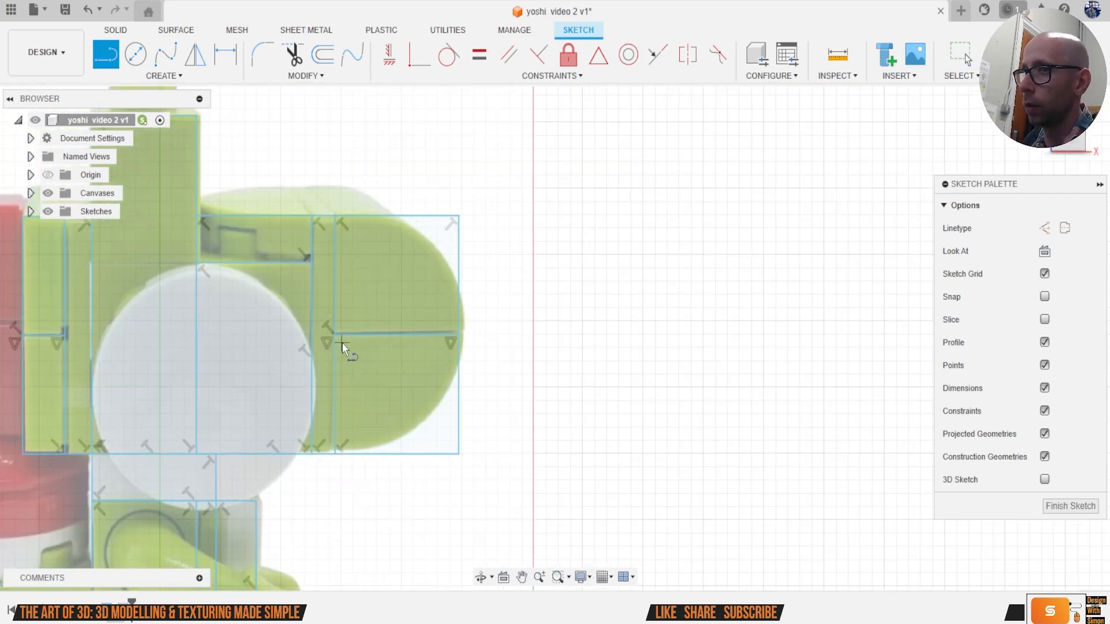
{"action": "key", "text": "Escape"}
Step: Finish the side-view sketch and reopen it for editing
{"action": "middle_click_drag", "start_coordinate": [352, 391], "coordinate": [359, 415]}
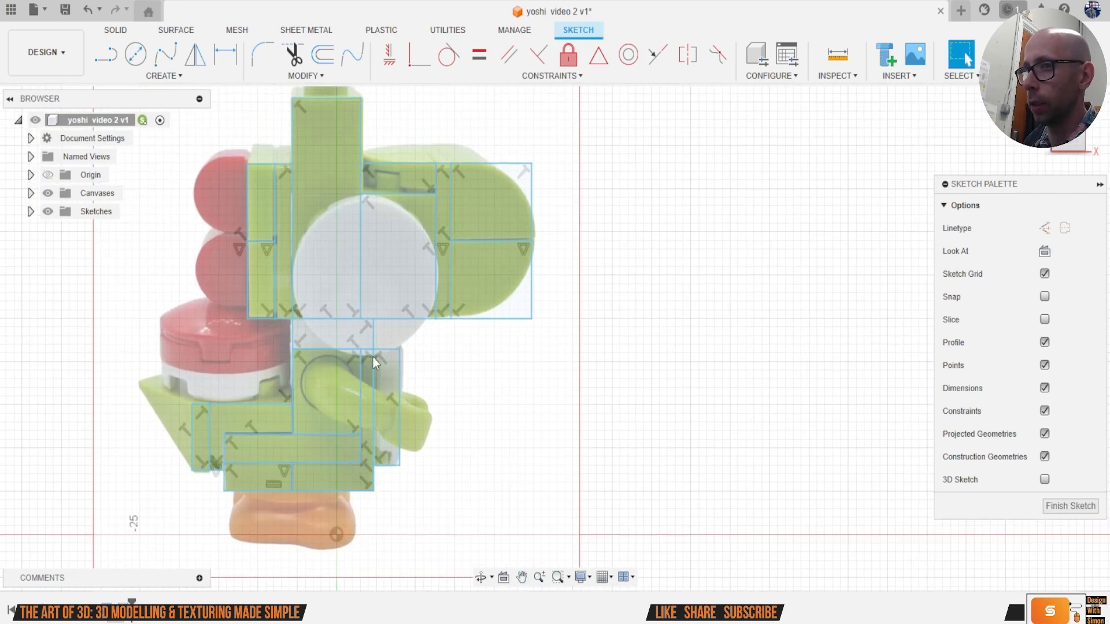
{"action": "scroll", "coordinate": [384, 341], "scroll_direction": "down", "scroll_amount": 1}
{"action": "middle_click_drag", "start_coordinate": [312, 394], "coordinate": [413, 422]}
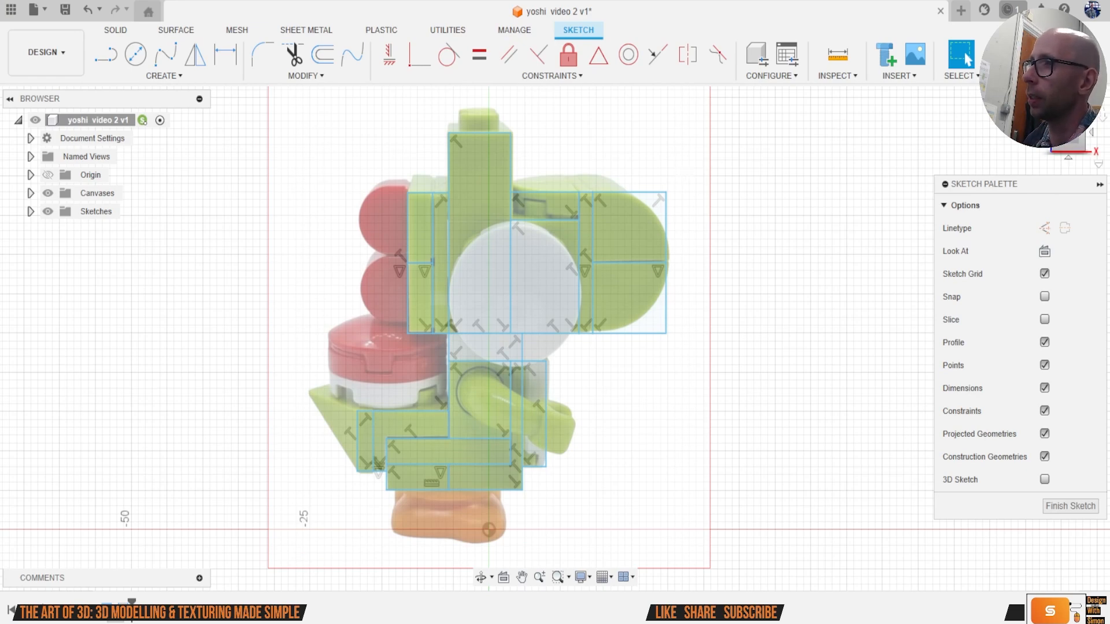
{"action": "left_click", "coordinate": [1021, 55]}
{"action": "left_click", "coordinate": [176, 75]}
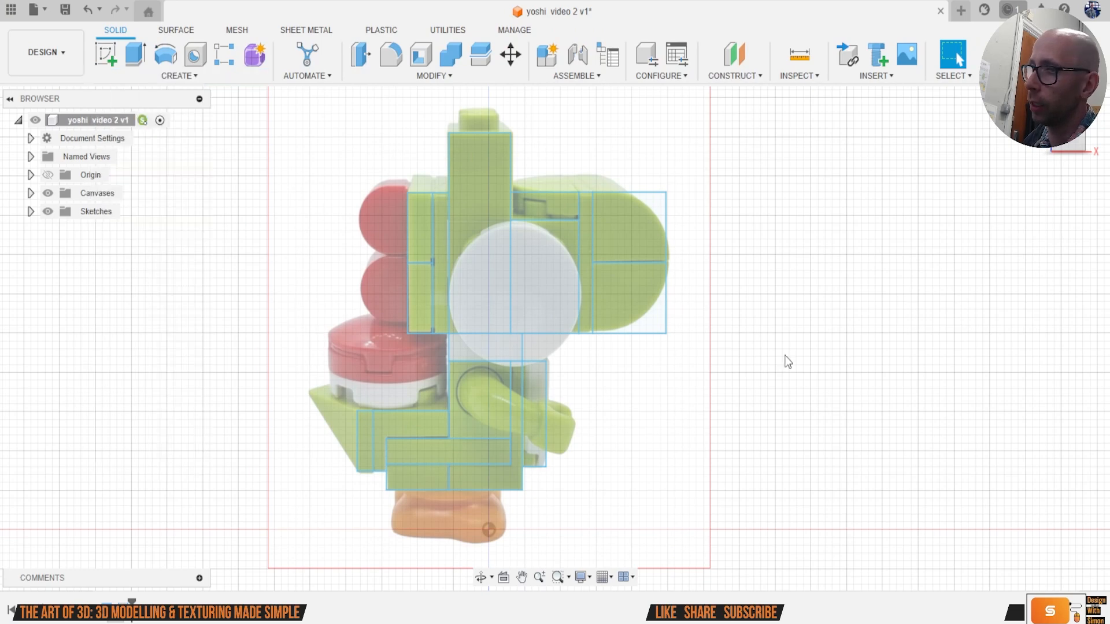
{"action": "right_click", "coordinate": [132, 604]}
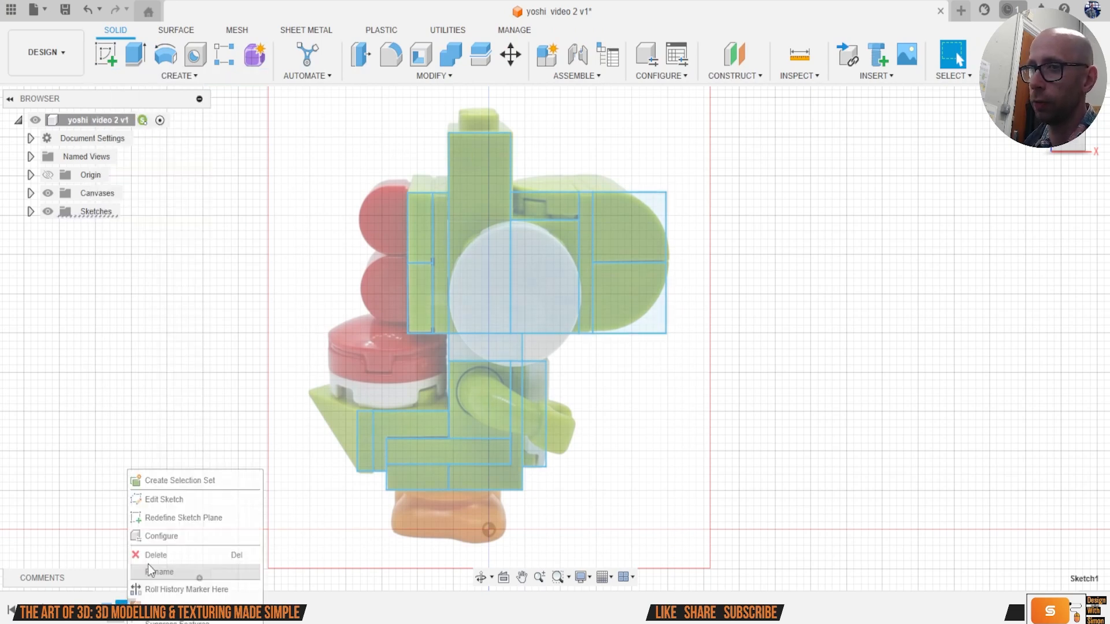
{"action": "left_click", "coordinate": [162, 497]}
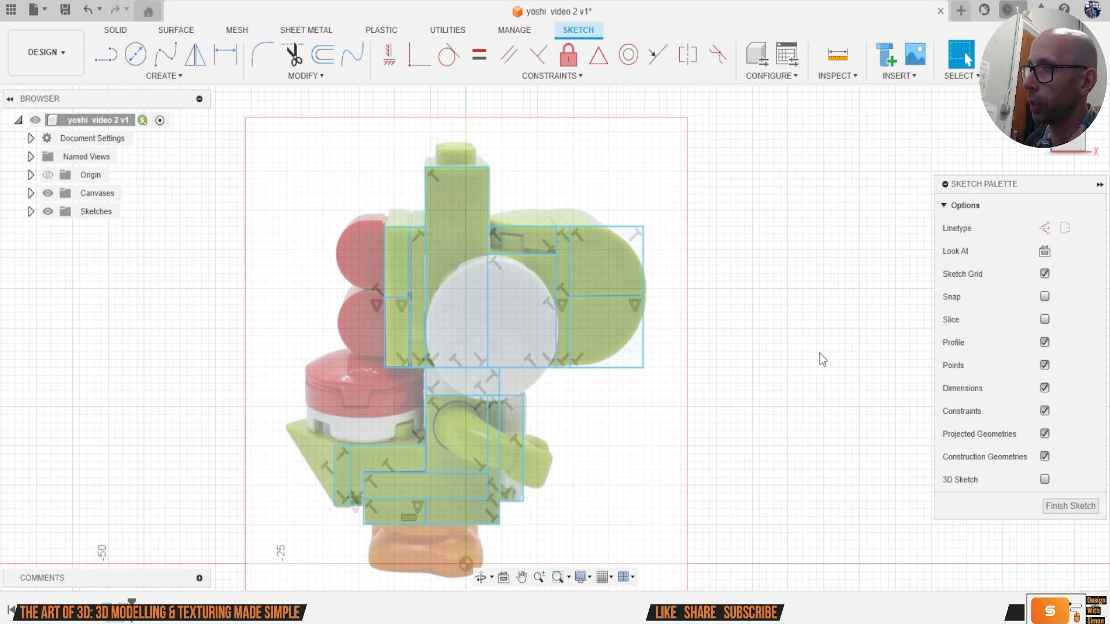
Step: Extrude the upper snout profile symmetrically by 6 mm on each side of the sketch plane as a new body
{"action": "key", "text": "e"}
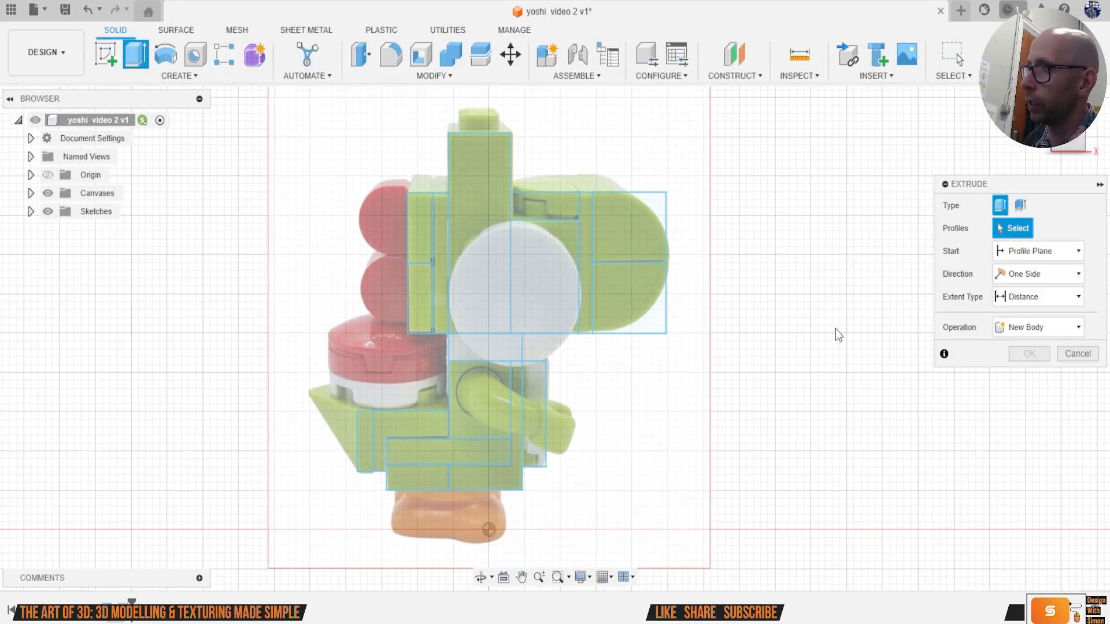
{"action": "middle_click_drag", "start_coordinate": [557, 339], "coordinate": [571, 296], "text": "shift"}
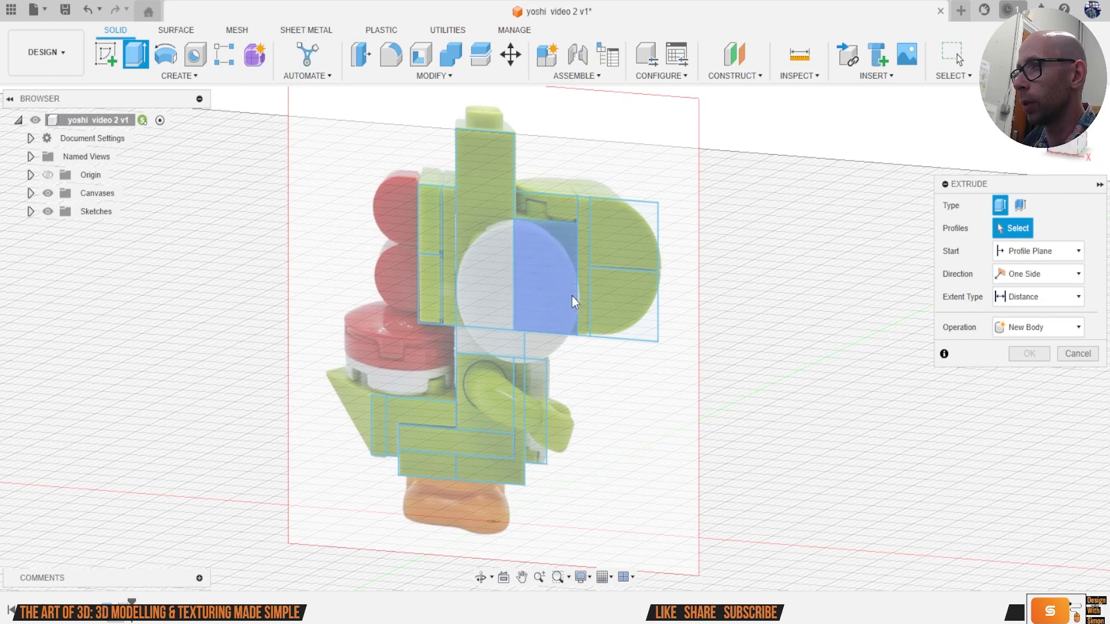
{"action": "left_click", "coordinate": [636, 241]}
{"action": "middle_click_drag", "start_coordinate": [628, 232], "coordinate": [653, 243], "text": "shift"}
{"action": "left_click", "coordinate": [1043, 273]}
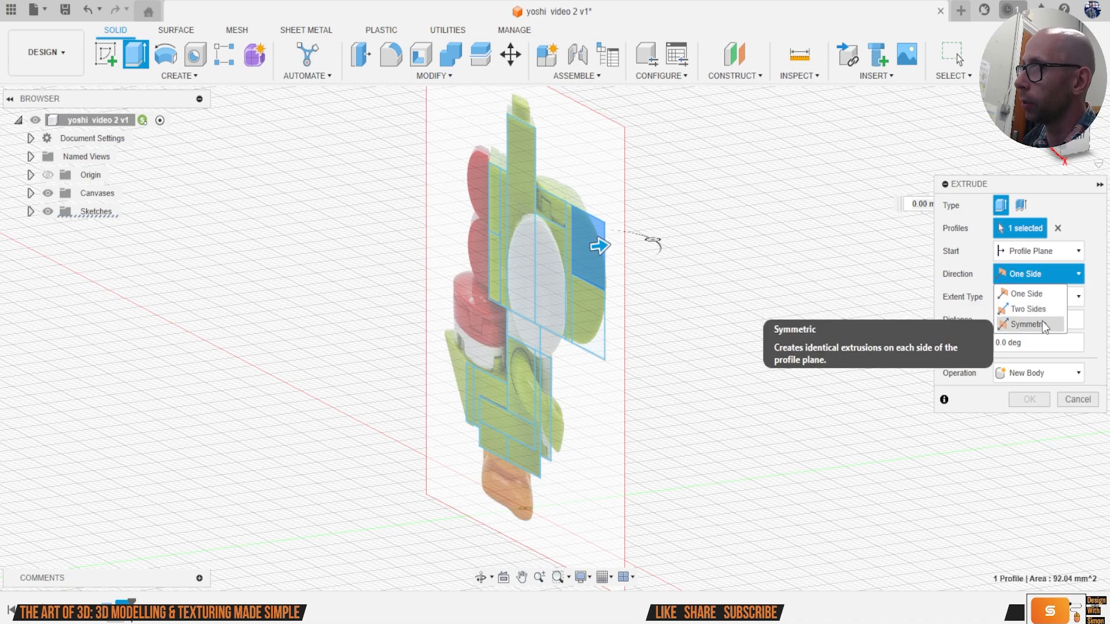
{"action": "left_click", "coordinate": [1042, 322]}
{"action": "left_click_drag", "start_coordinate": [603, 248], "coordinate": [646, 239]}
{"action": "left_click", "coordinate": [1078, 142]}
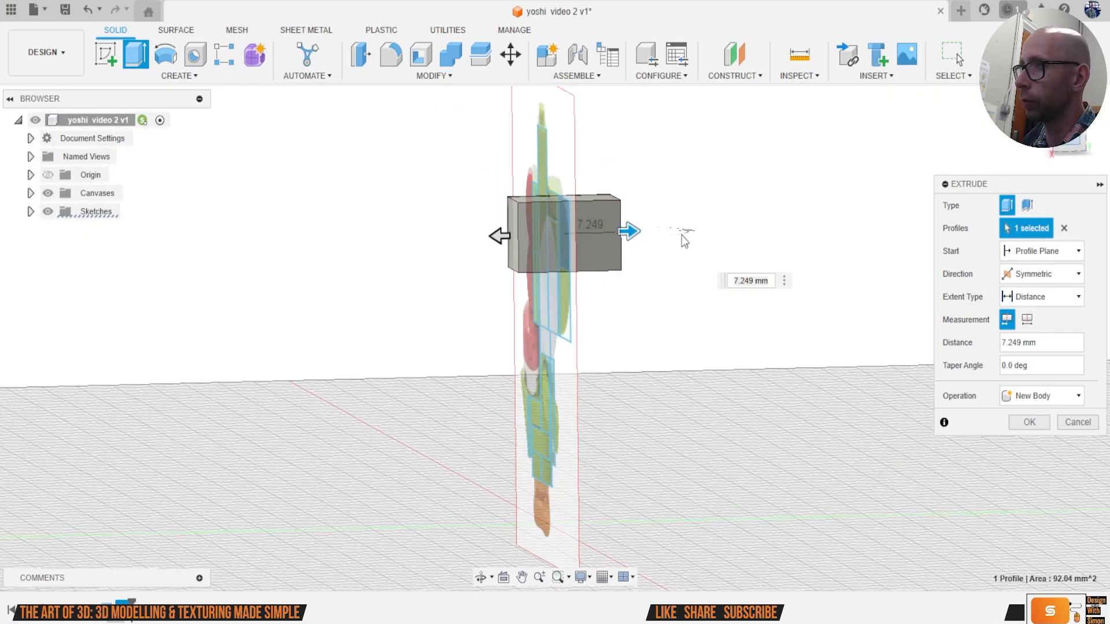
{"action": "left_click_drag", "start_coordinate": [616, 277], "coordinate": [598, 283]}
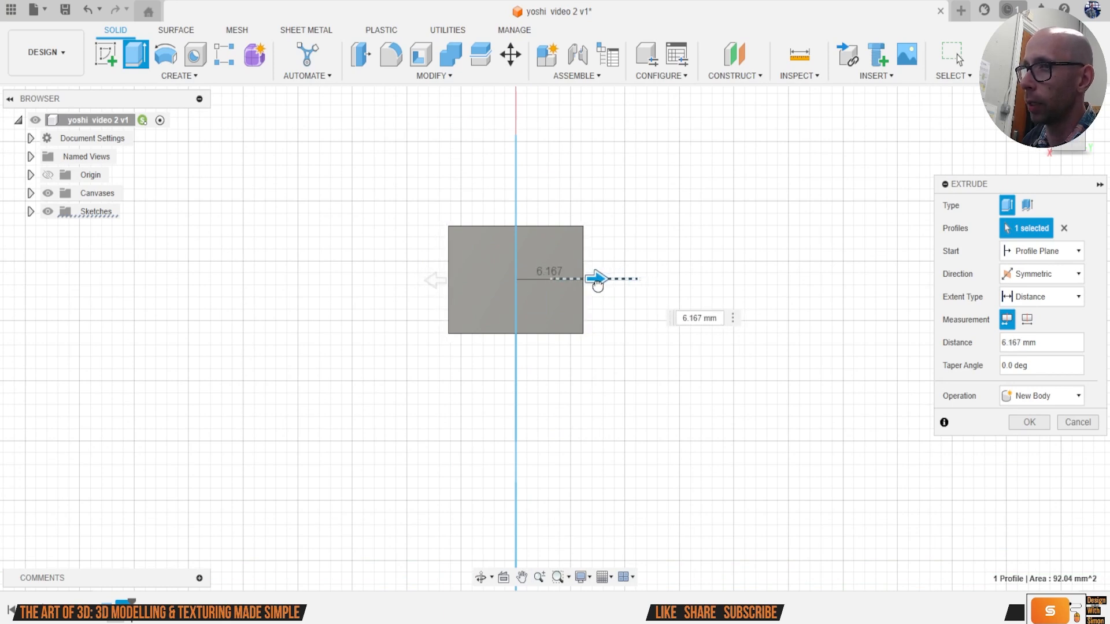
{"action": "type", "text": "6"}
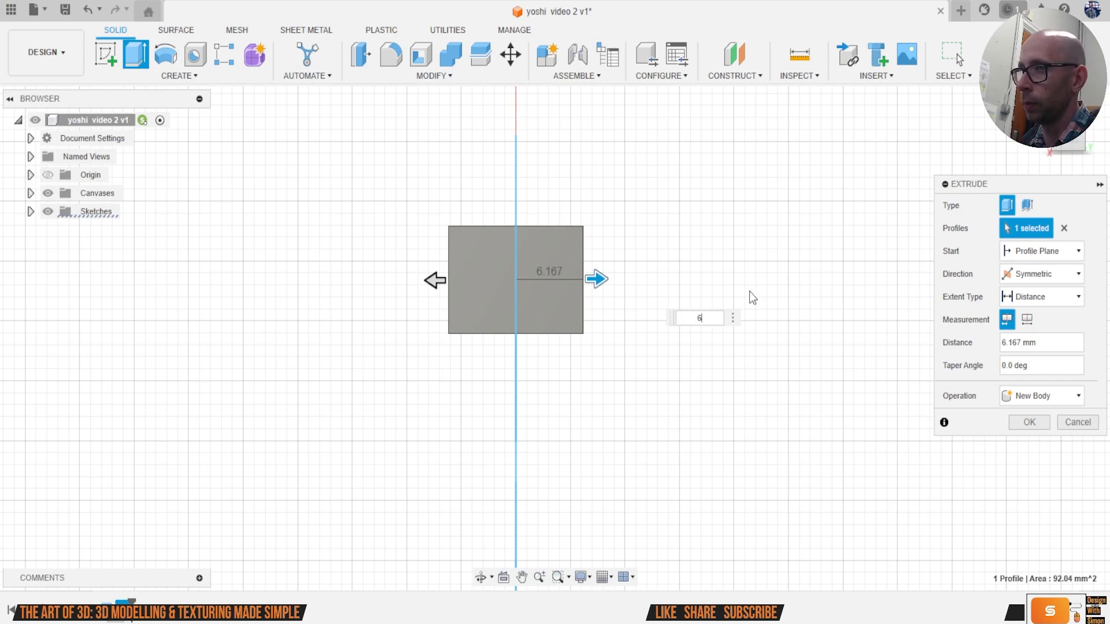
{"action": "middle_click_drag", "start_coordinate": [649, 317], "coordinate": [693, 295], "text": "shift"}
{"action": "left_click", "coordinate": [1029, 422]}
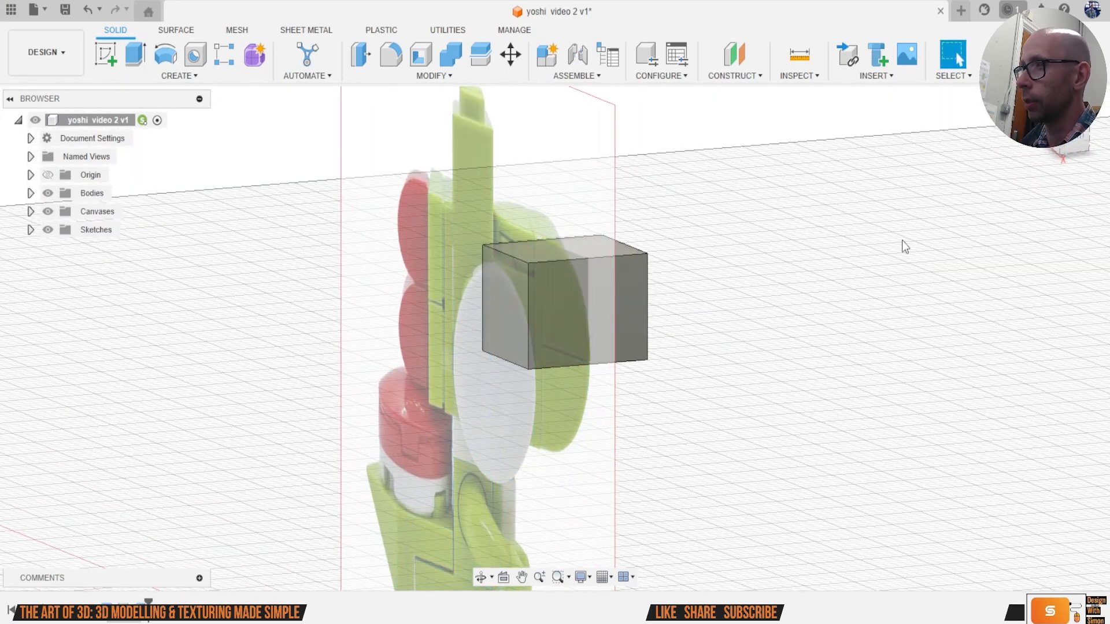
Step: Return to the side view facing the canvas and make Sketch1 visible again
{"action": "left_click", "coordinate": [1056, 146]}
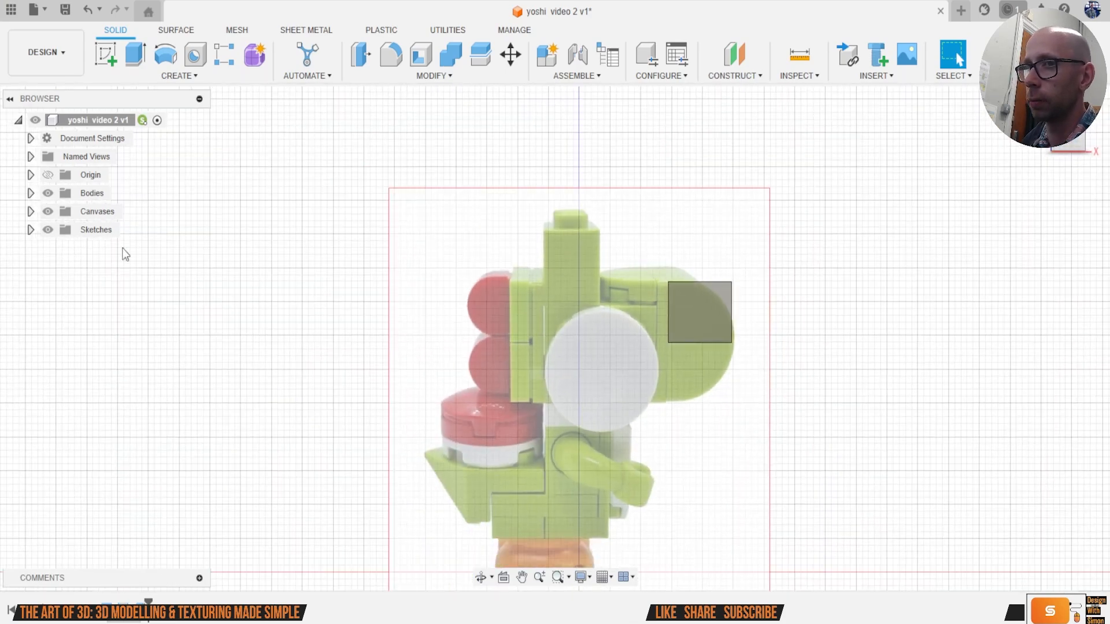
{"action": "left_click", "coordinate": [60, 248]}
{"action": "middle_click_drag", "start_coordinate": [316, 353], "coordinate": [250, 323]}
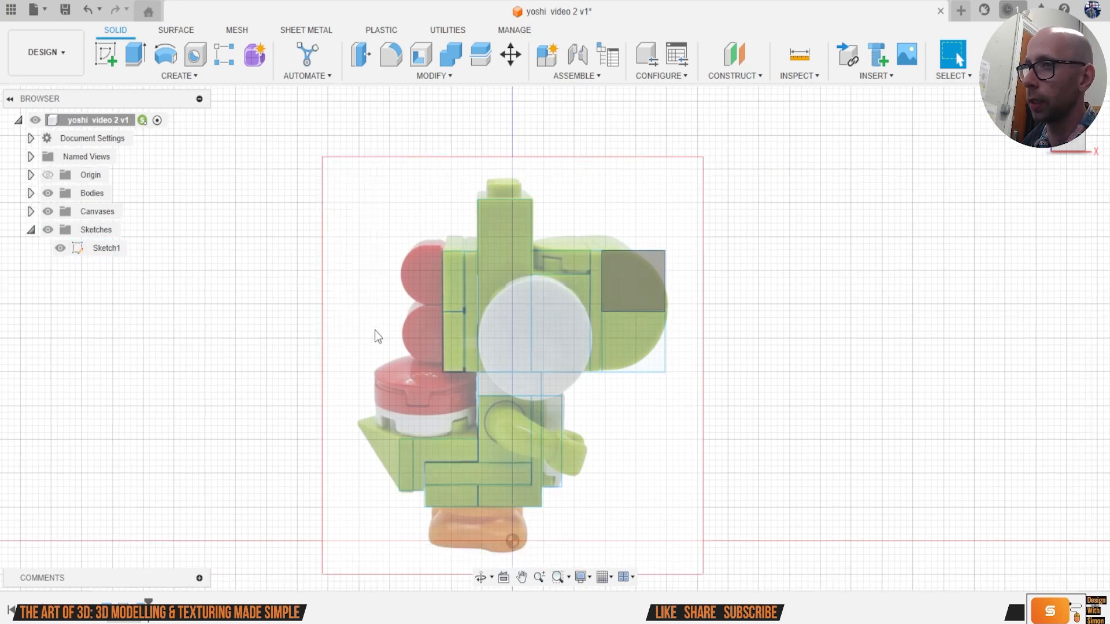
{"action": "scroll", "coordinate": [817, 364], "scroll_direction": "up", "scroll_amount": 1}
Step: Extrude the lower snout profile symmetrically by 6 mm on each side of the sketch plane as a new body
{"action": "key", "text": "e"}
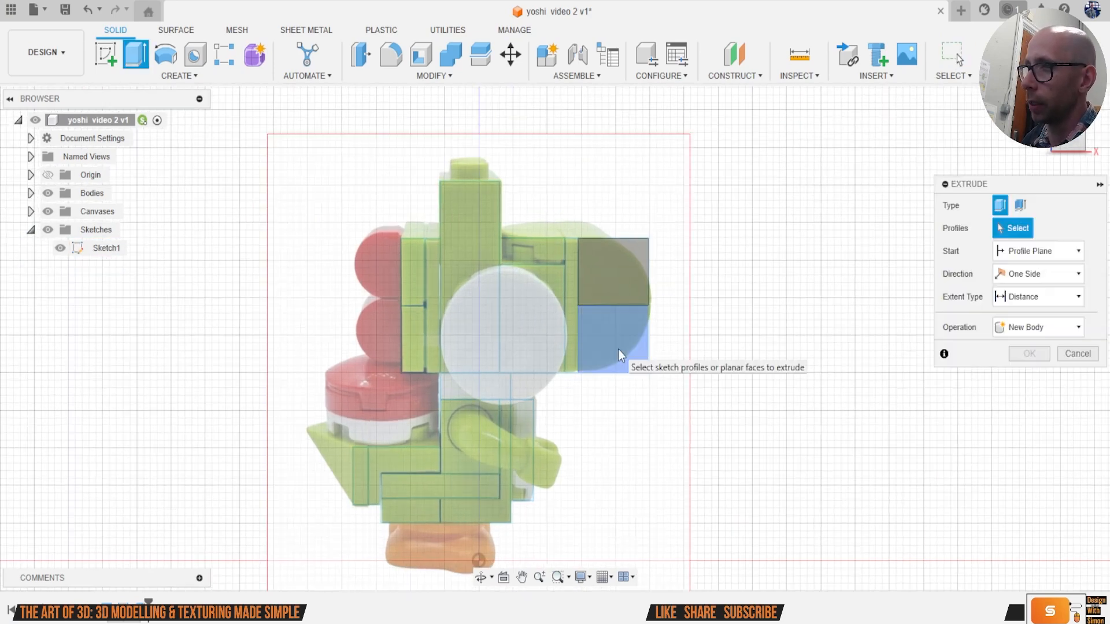
{"action": "left_click", "coordinate": [619, 349]}
{"action": "left_click", "coordinate": [1072, 149]}
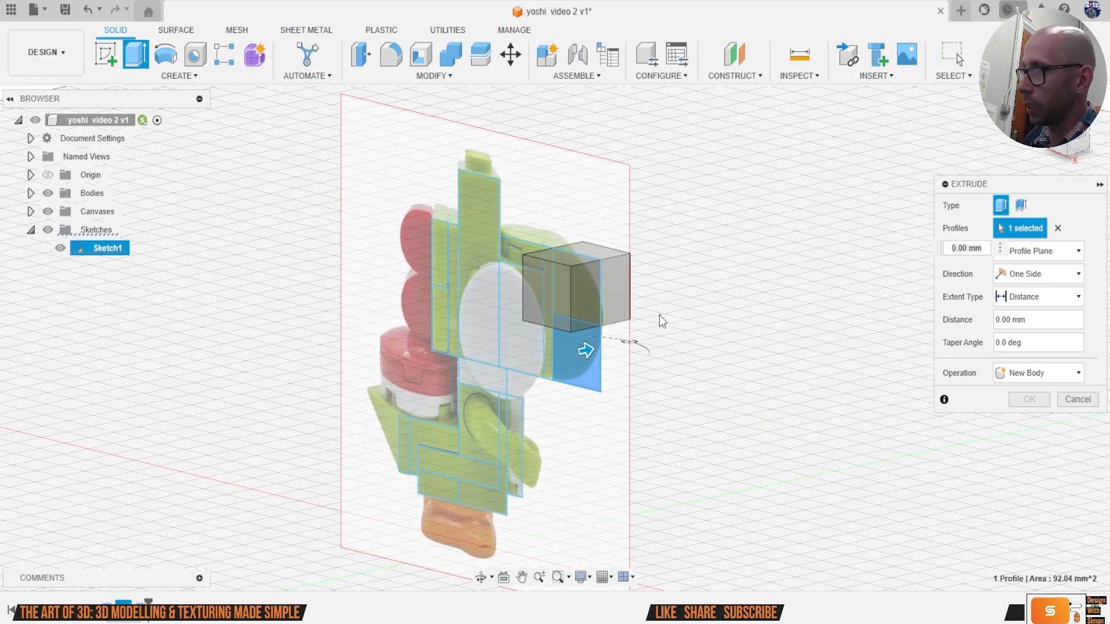
{"action": "left_click", "coordinate": [550, 307]}
{"action": "left_click", "coordinate": [1046, 281]}
{"action": "left_click", "coordinate": [1043, 320]}
{"action": "left_click", "coordinate": [1057, 151]}
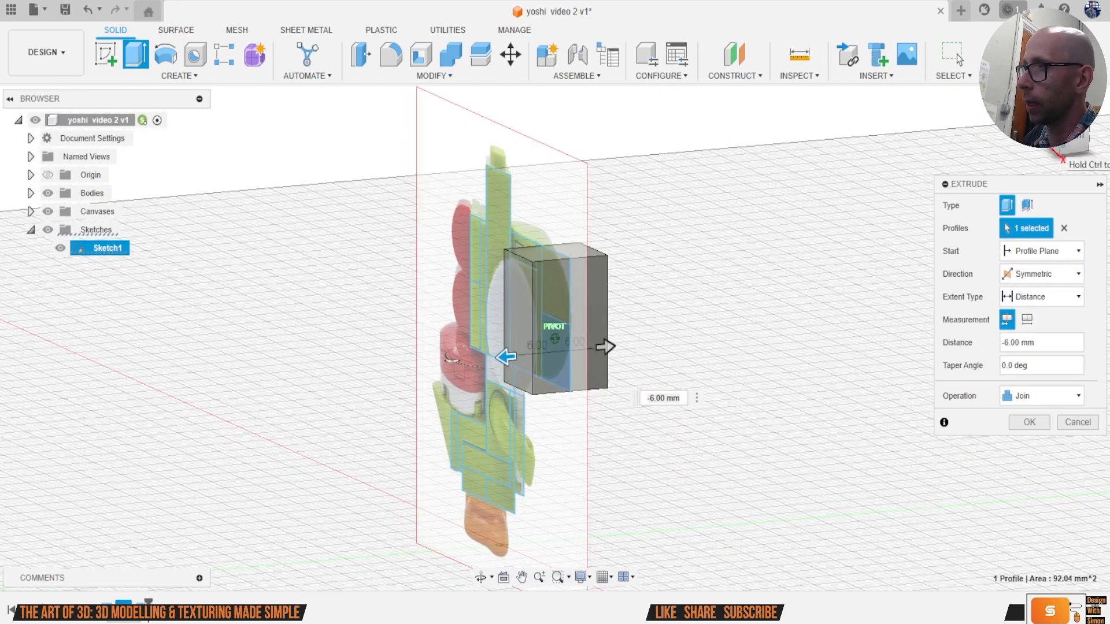
{"action": "scroll", "coordinate": [578, 352], "scroll_direction": "up", "scroll_amount": 3}
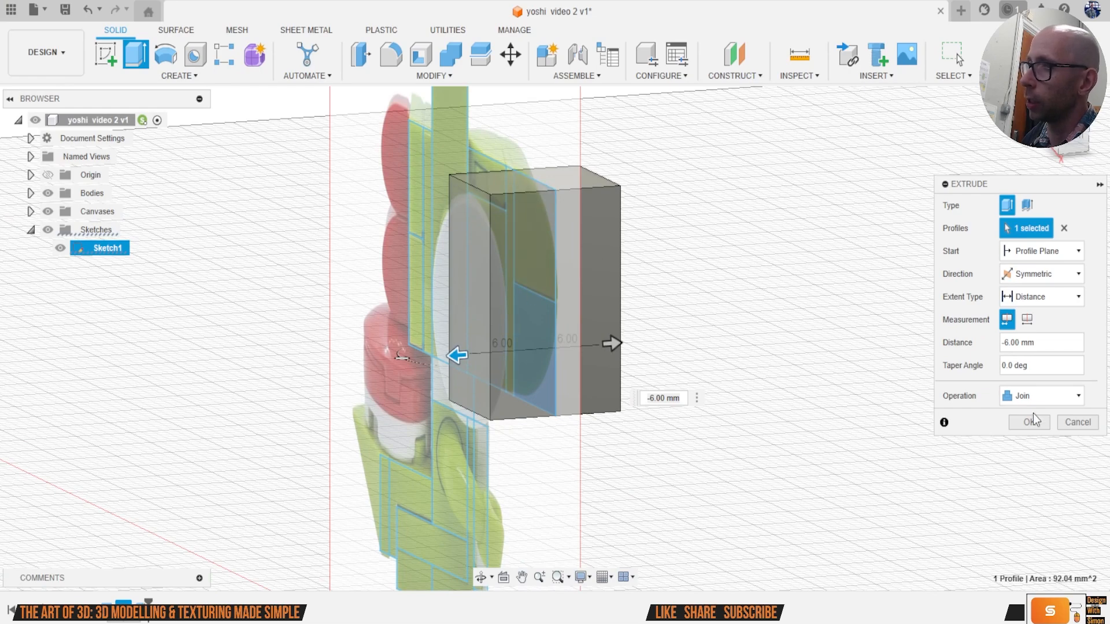
{"action": "left_click", "coordinate": [1032, 396]}
{"action": "left_click", "coordinate": [1041, 462]}
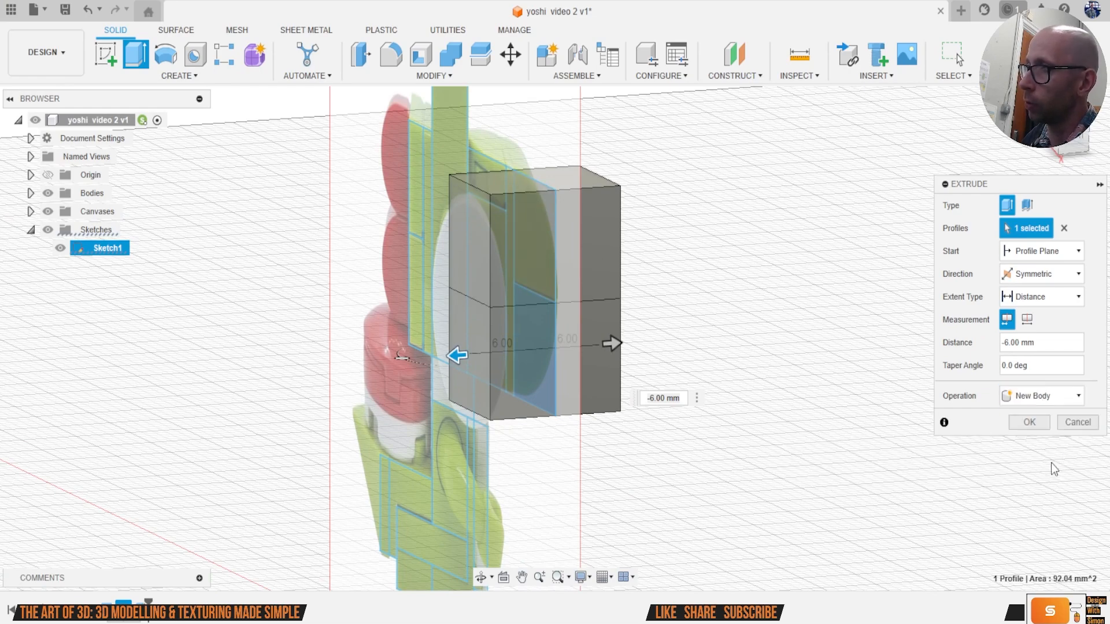
{"action": "left_click", "coordinate": [1028, 423]}
Step: Extrude the thin vertical strip directly behind the snout symmetrically by 6 mm per side as a new body
{"action": "mouse_move", "coordinate": [1049, 156]}
{"action": "left_mouse_down"}
{"action": "mouse_move", "coordinate": [1082, 145]}
{"action": "mouse_move", "coordinate": [1065, 170]}
{"action": "left_mouse_up"}
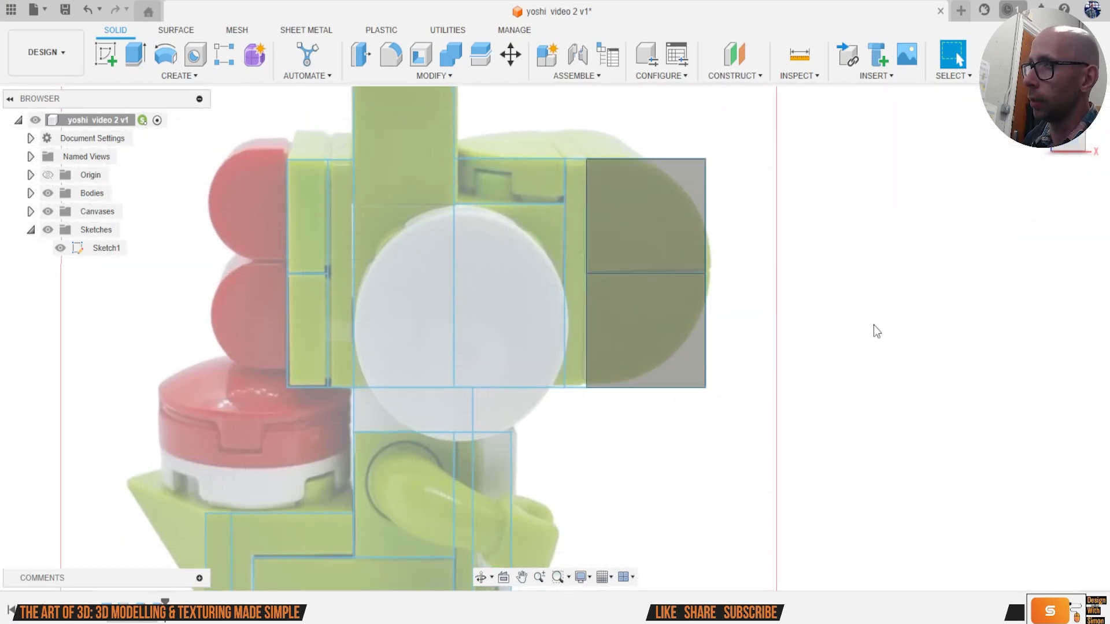
{"action": "key", "text": "e"}
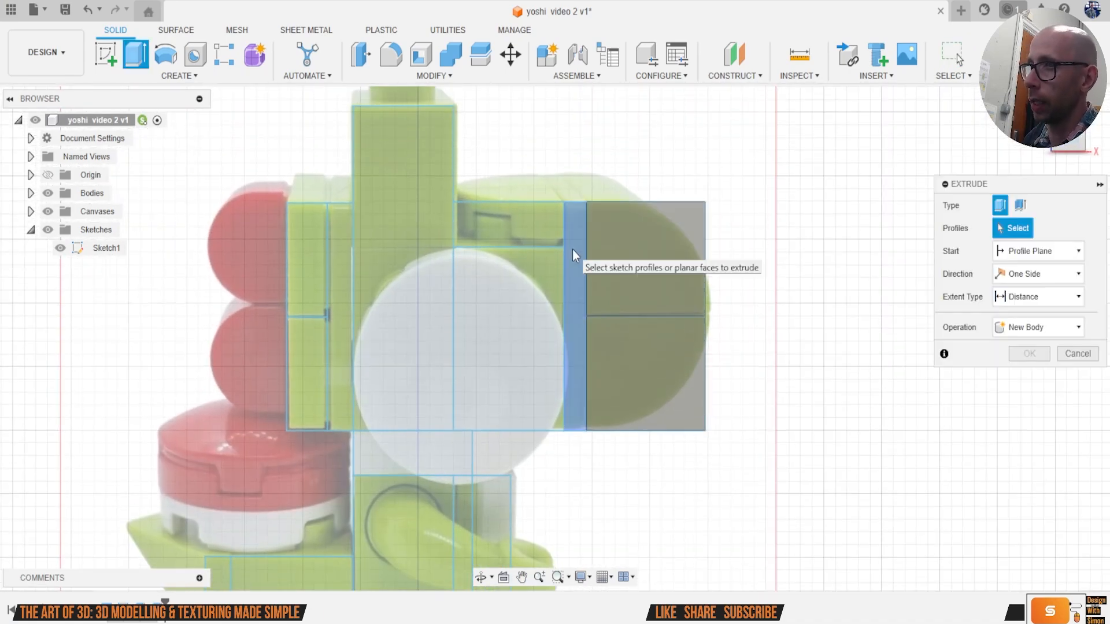
{"action": "left_click", "coordinate": [574, 248]}
{"action": "type", "text": "-6"}
{"action": "left_click_drag", "start_coordinate": [1074, 146], "coordinate": [1058, 155]}
{"action": "left_click", "coordinate": [1049, 274]}
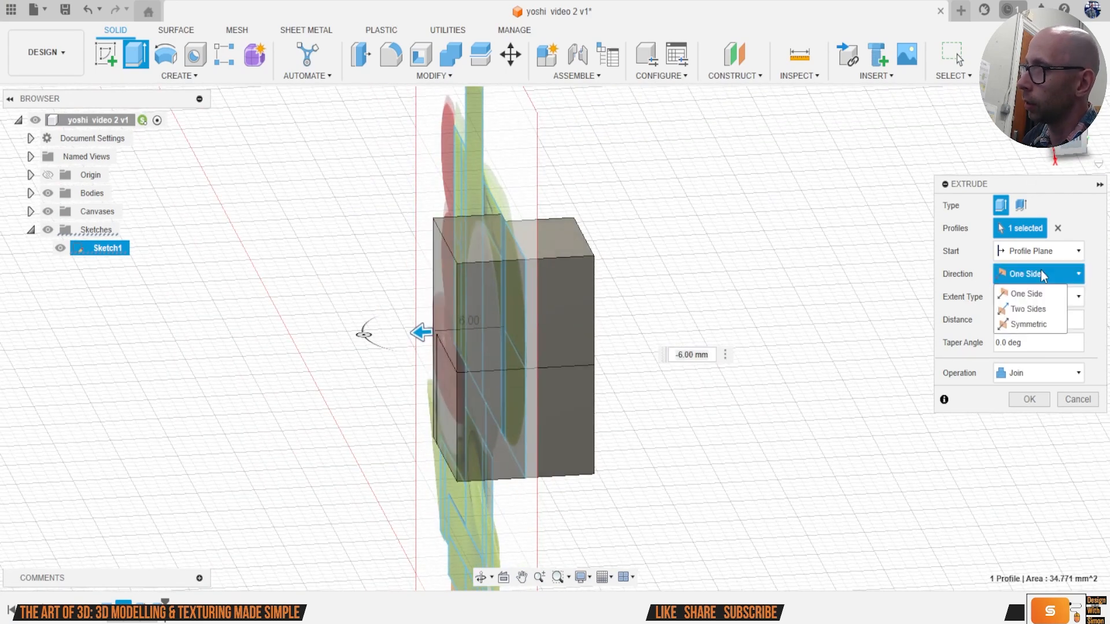
{"action": "left_click", "coordinate": [1022, 319]}
{"action": "left_click", "coordinate": [1025, 396]}
{"action": "left_click", "coordinate": [1064, 460]}
{"action": "left_click", "coordinate": [1029, 422]}
Step: Extrude the small upper rectangle between the tall head column and the thin strip symmetrically by 6 mm per side as a new body
{"action": "middle_click_drag", "start_coordinate": [543, 338], "coordinate": [627, 260], "text": "shift"}
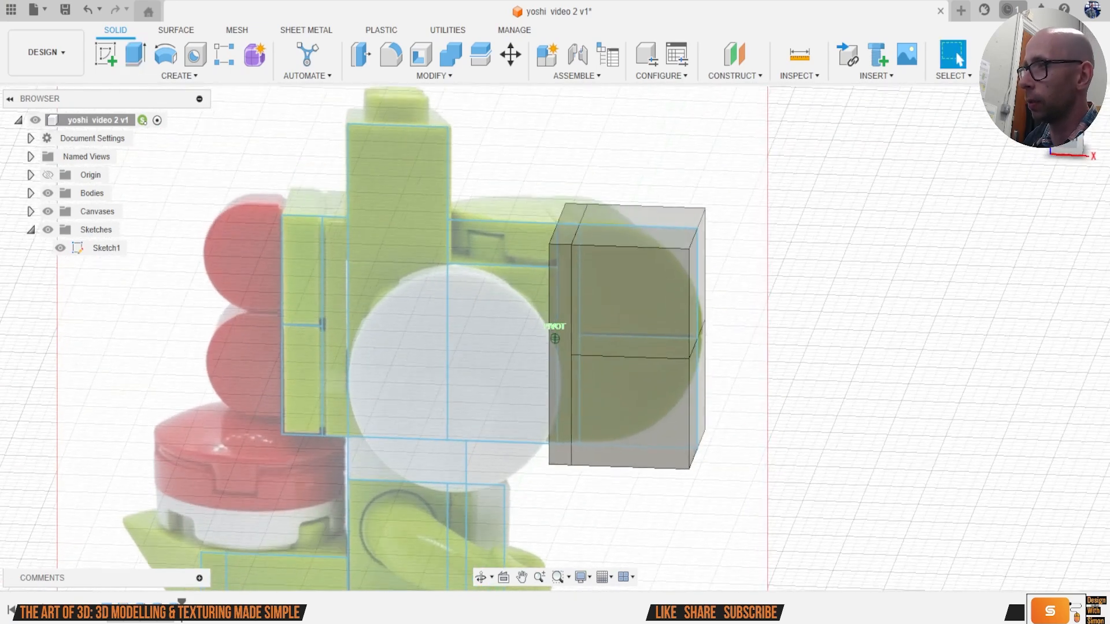
{"action": "key", "text": "e"}
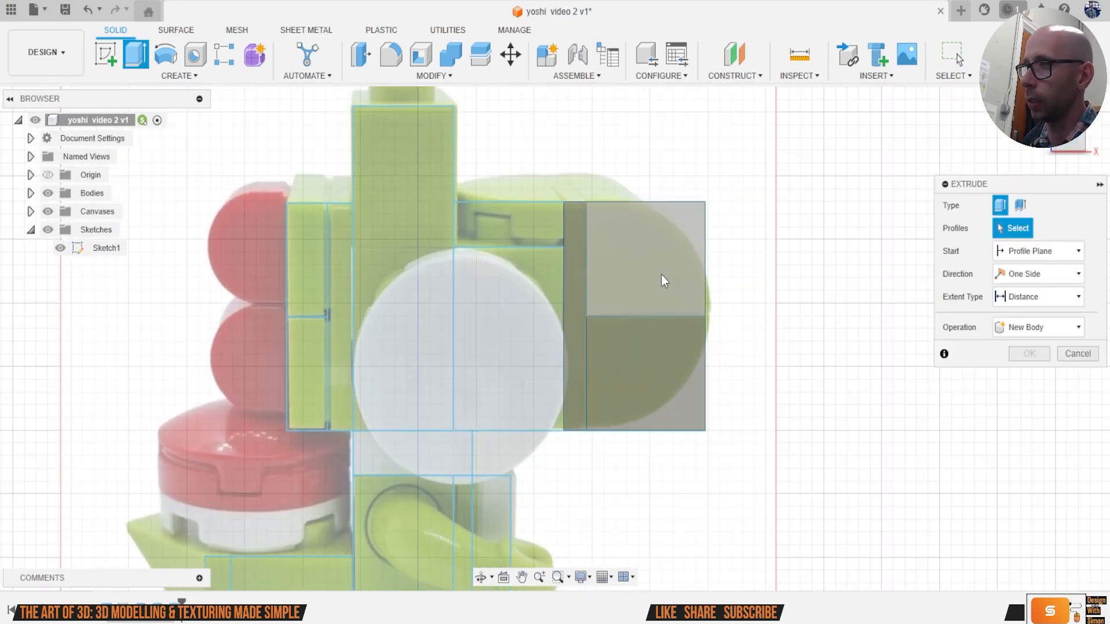
{"action": "left_click", "coordinate": [493, 234]}
{"action": "type", "text": "-6"}
{"action": "key", "text": "Tab"}
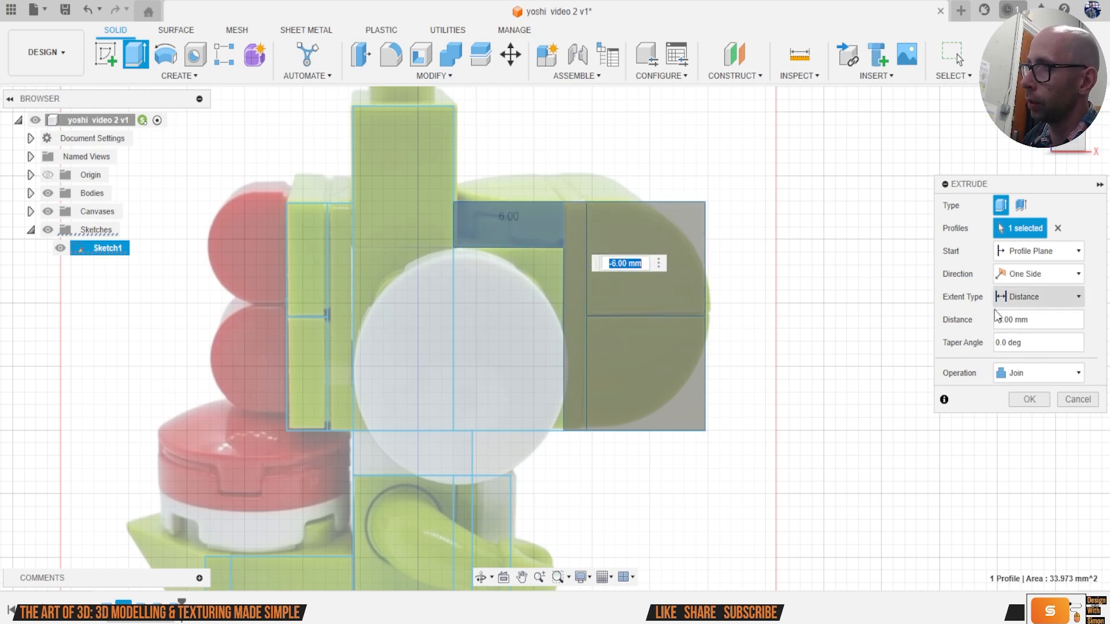
{"action": "left_click", "coordinate": [1035, 303]}
{"action": "left_click", "coordinate": [1032, 274]}
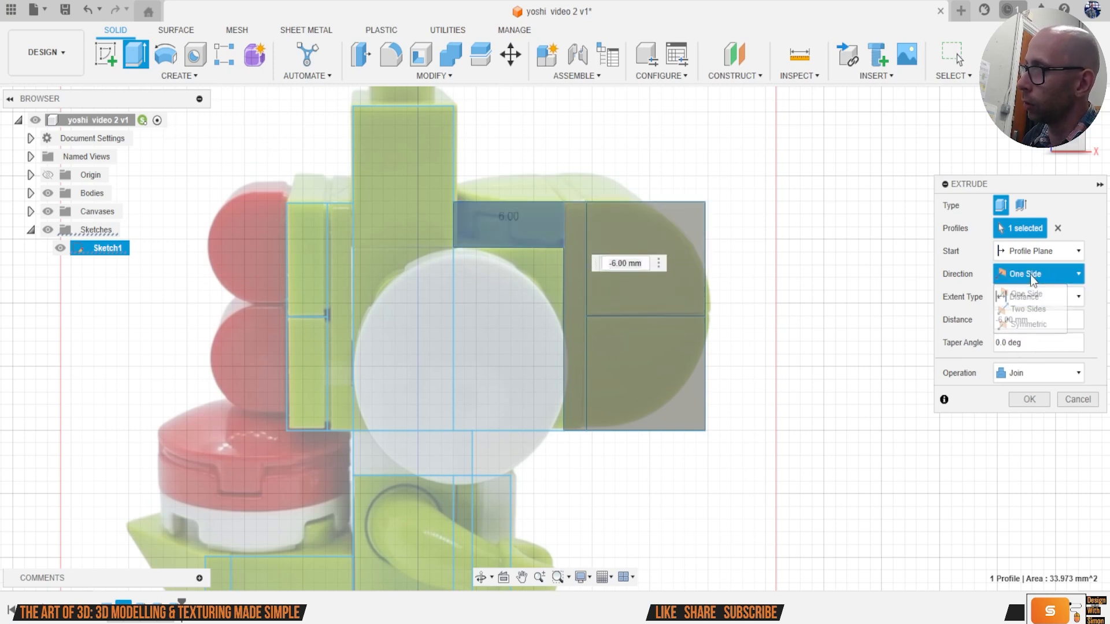
{"action": "left_click", "coordinate": [1041, 318]}
{"action": "left_click", "coordinate": [1039, 394]}
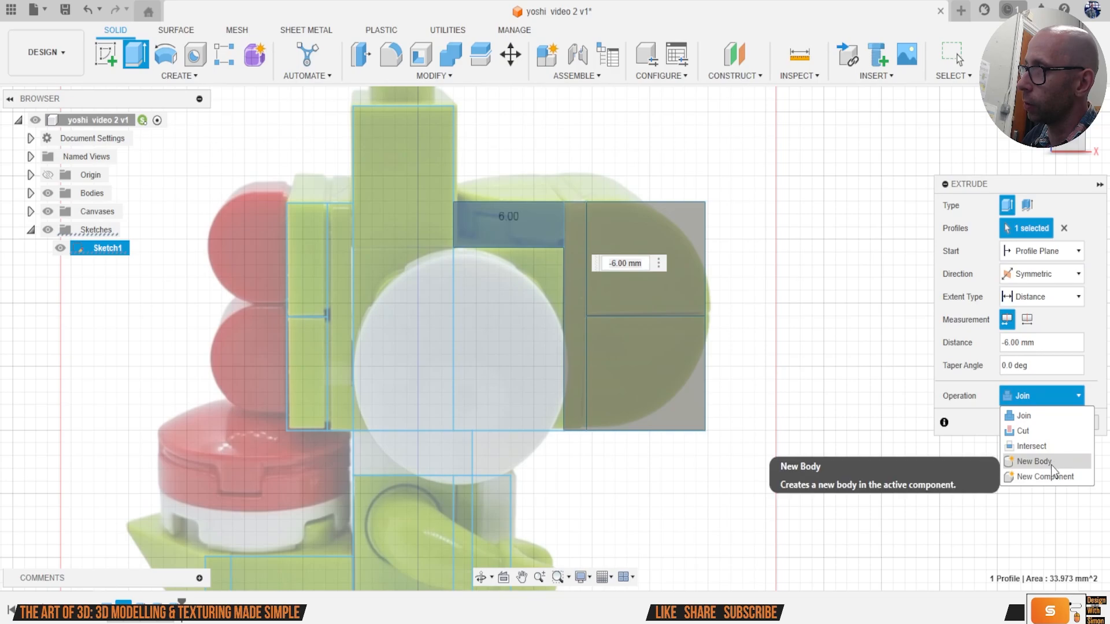
{"action": "left_click", "coordinate": [1035, 462]}
{"action": "left_click", "coordinate": [1033, 422]}
{"action": "middle_click_drag", "start_coordinate": [1047, 184], "coordinate": [916, 185], "text": "shift"}
{"action": "scroll", "coordinate": [792, 404], "scroll_direction": "down", "scroll_amount": 3}
{"action": "middle_click_drag", "start_coordinate": [793, 404], "coordinate": [718, 411], "text": "shift"}
{"action": "scroll", "coordinate": [694, 399], "scroll_direction": "up", "scroll_amount": 3}
{"action": "scroll", "coordinate": [669, 385], "scroll_direction": "up", "scroll_amount": 2}
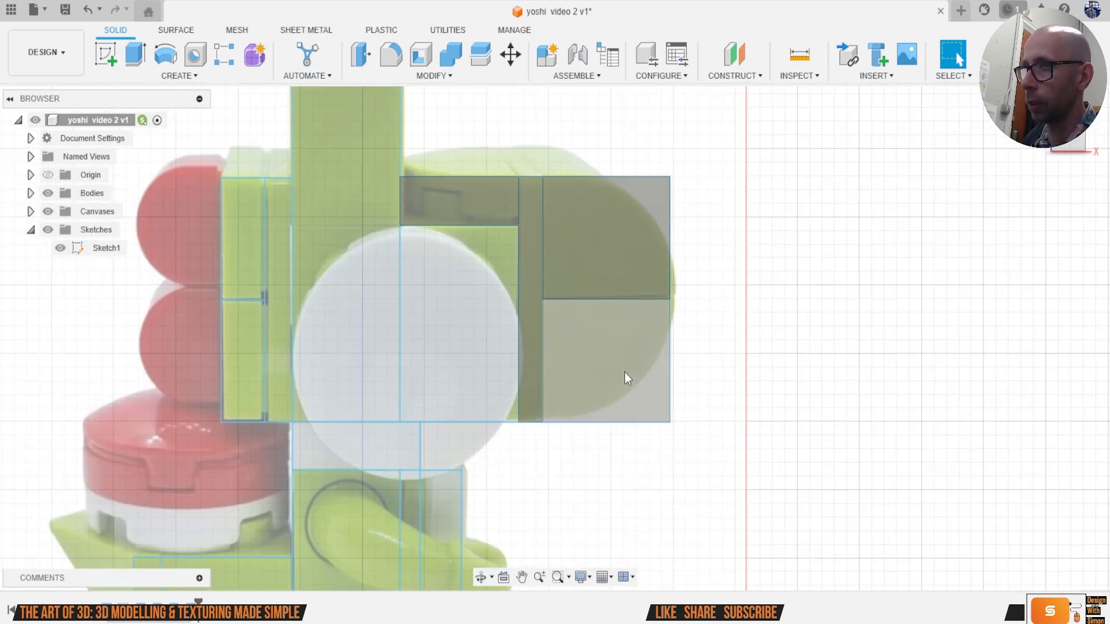
{"action": "key", "text": "e"}
{"action": "left_click", "coordinate": [466, 310]}
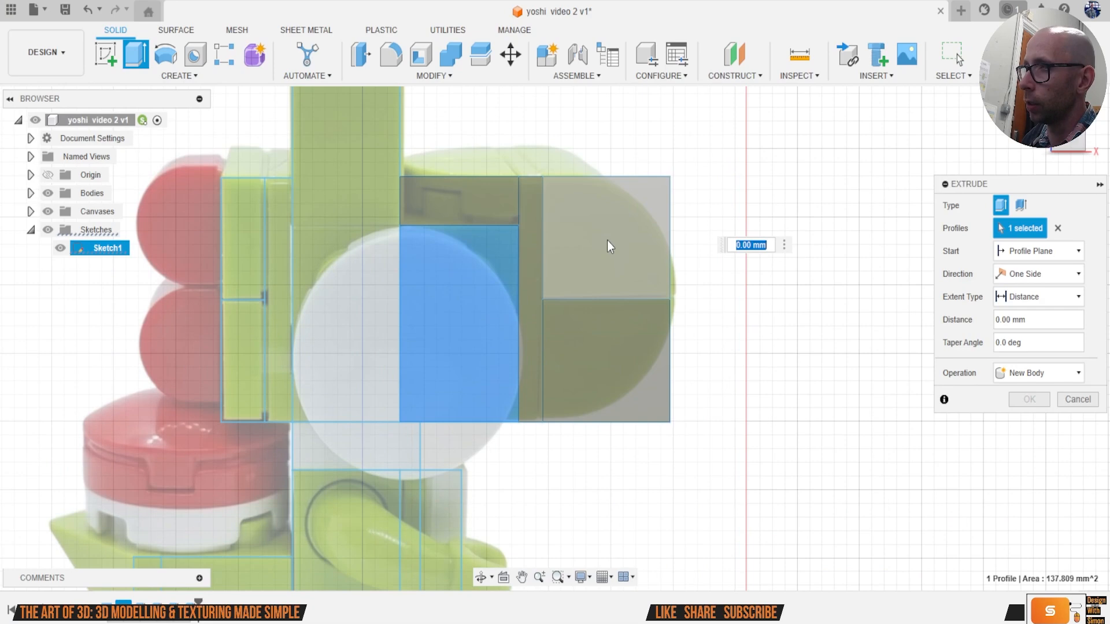
{"action": "type", "text": "-6"}
{"action": "left_click", "coordinate": [1041, 274]}
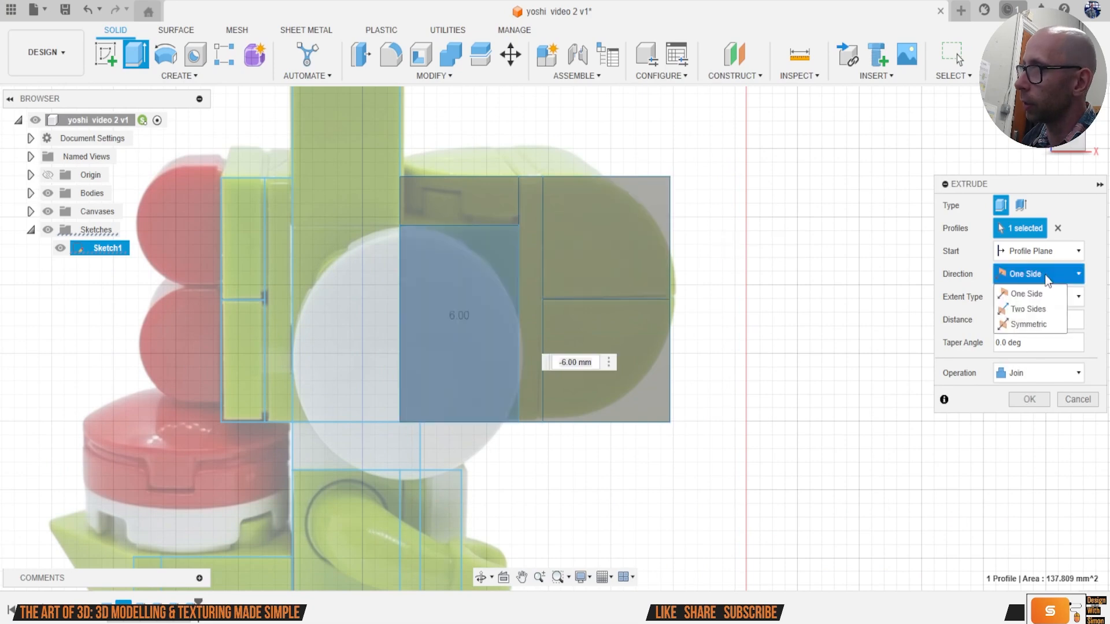
{"action": "left_click", "coordinate": [1038, 324]}
{"action": "left_click", "coordinate": [1034, 397]}
{"action": "left_click", "coordinate": [1041, 454]}
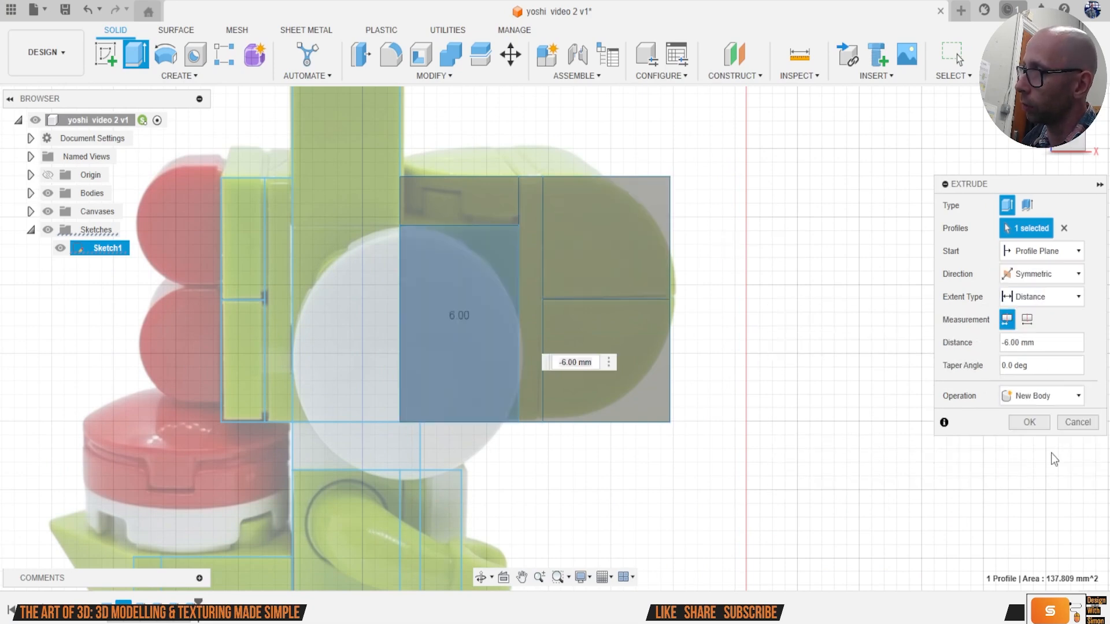
{"action": "left_click", "coordinate": [1067, 154]}
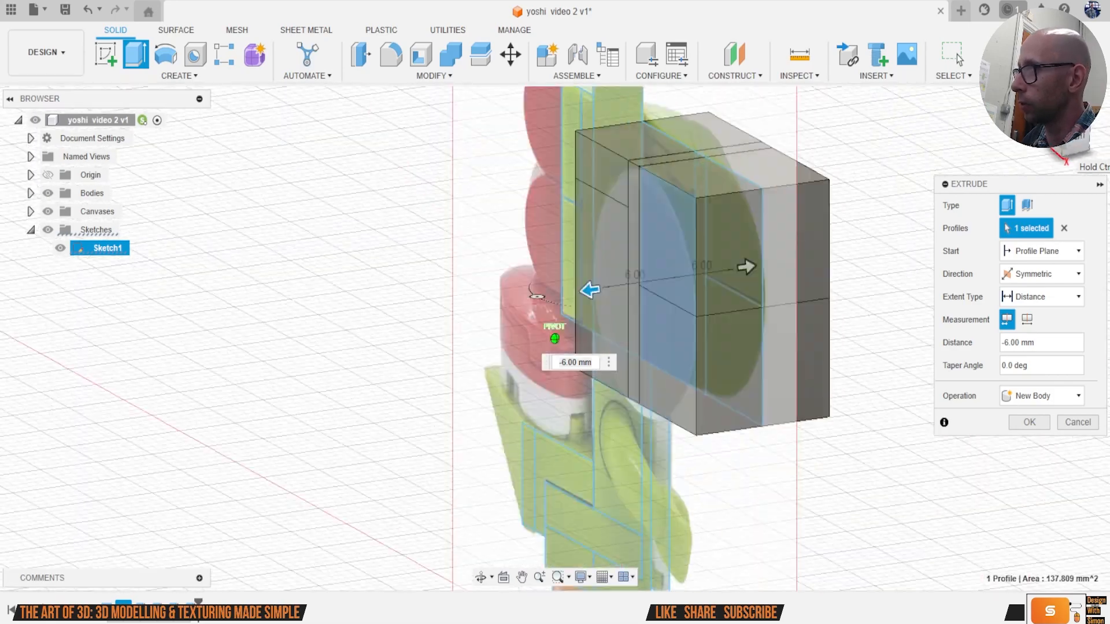
{"action": "left_click", "coordinate": [1029, 422]}
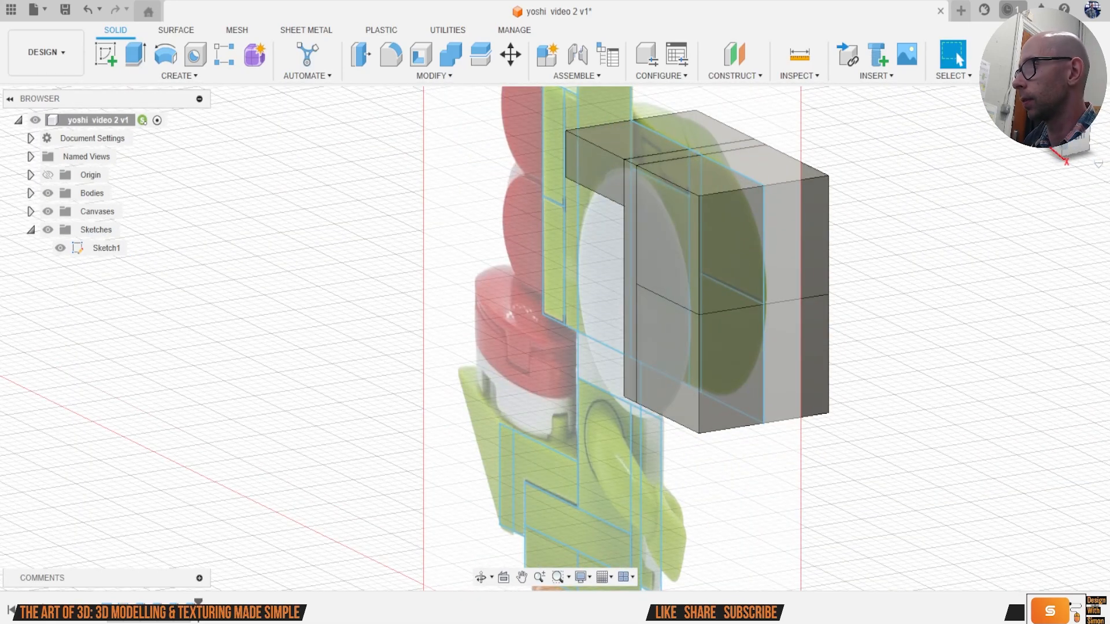
Step: Extrude the large rectangle over the front half of the eye symmetrically by 6 mm per side as a new body
{"action": "left_click", "coordinate": [1070, 139]}
{"action": "key", "text": "e"}
{"action": "left_click", "coordinate": [467, 334]}
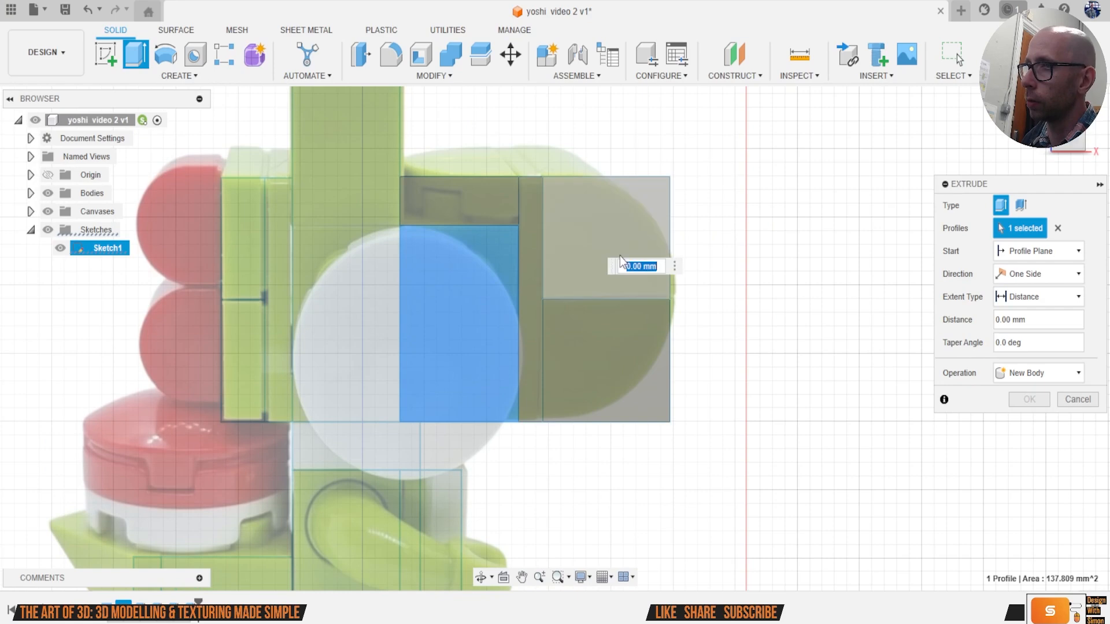
{"action": "type", "text": "-6"}
{"action": "left_click", "coordinate": [1038, 296]}
{"action": "left_click", "coordinate": [1030, 274]}
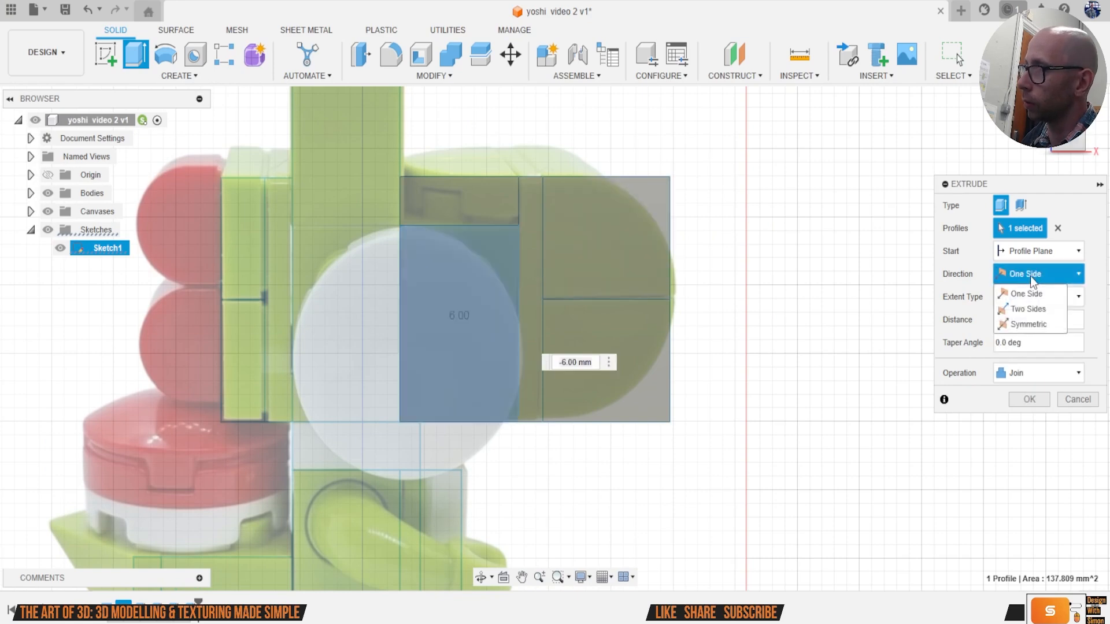
{"action": "left_click", "coordinate": [1040, 324]}
{"action": "left_click", "coordinate": [1036, 395]}
{"action": "left_click", "coordinate": [1038, 452]}
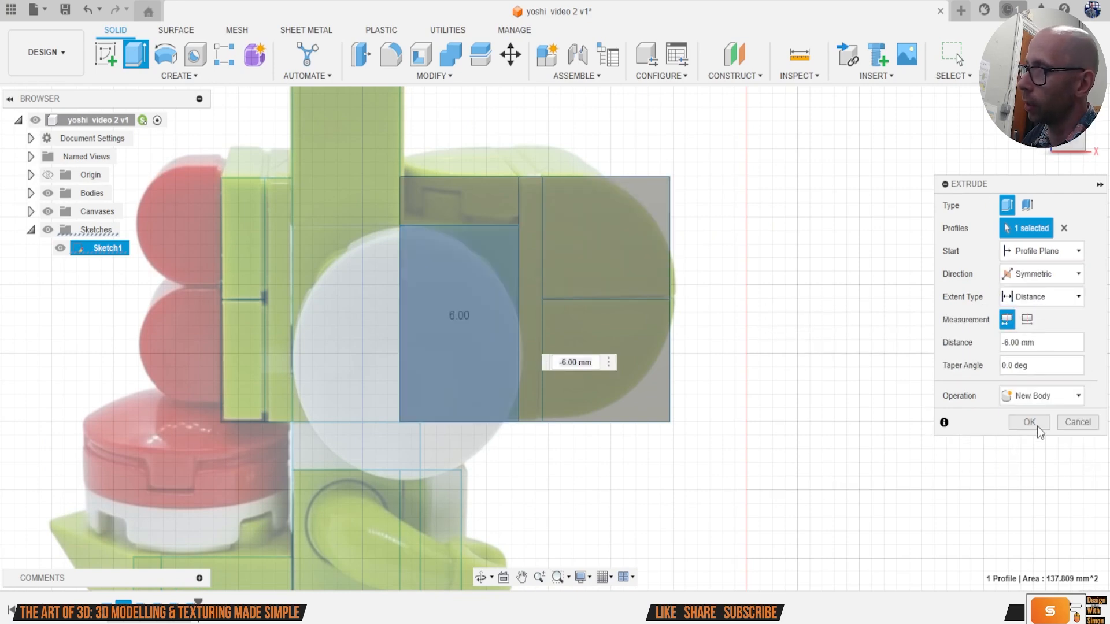
{"action": "left_click", "coordinate": [1037, 423]}
Step: Hide the canvases and sketches, inspect the extruded head blocks on their own, and restore both
{"action": "scroll", "coordinate": [588, 317], "scroll_direction": "down", "scroll_amount": 3}
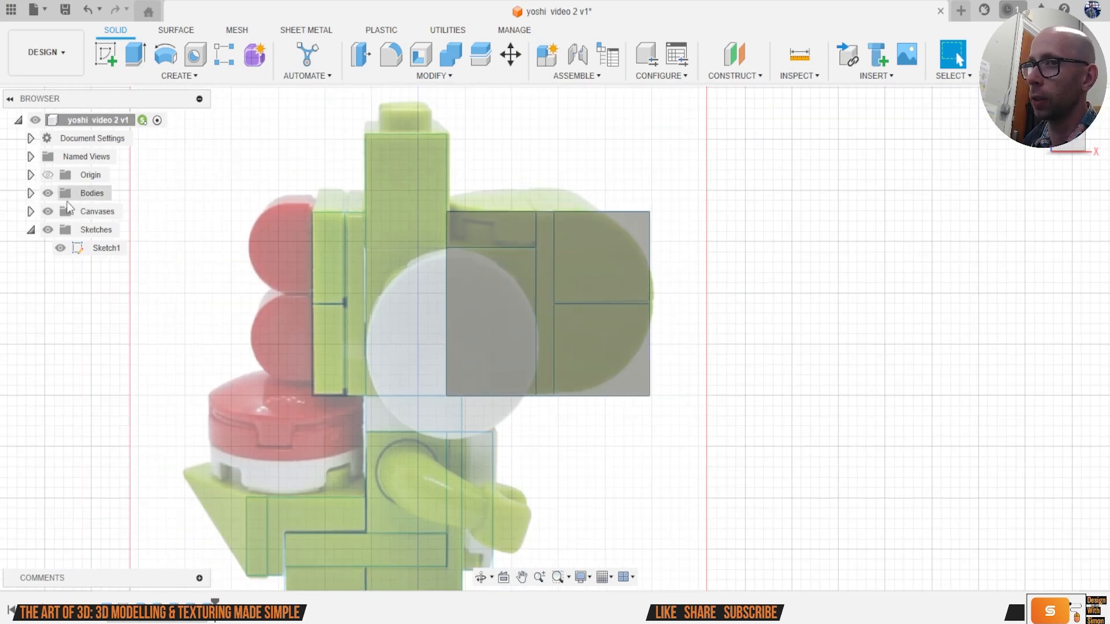
{"action": "left_click", "coordinate": [47, 211]}
{"action": "left_click", "coordinate": [48, 229]}
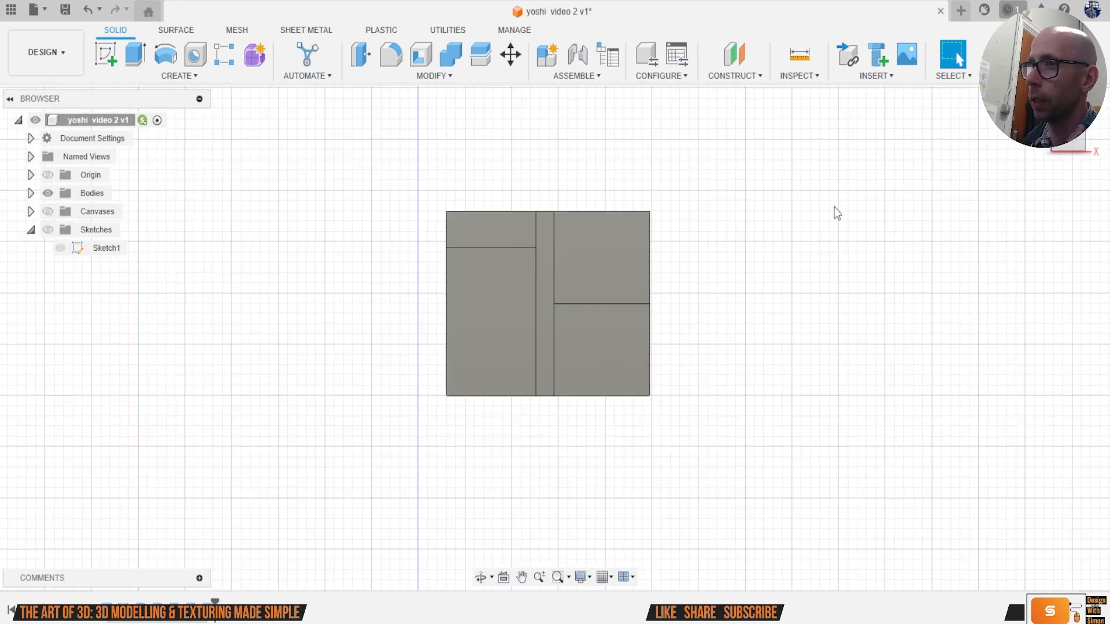
{"action": "mouse_move", "coordinate": [1062, 148]}
{"action": "left_mouse_down"}
{"action": "mouse_move", "coordinate": [1006, 168]}
{"action": "mouse_move", "coordinate": [902, 150]}
{"action": "mouse_move", "coordinate": [1018, 162]}
{"action": "left_mouse_up"}
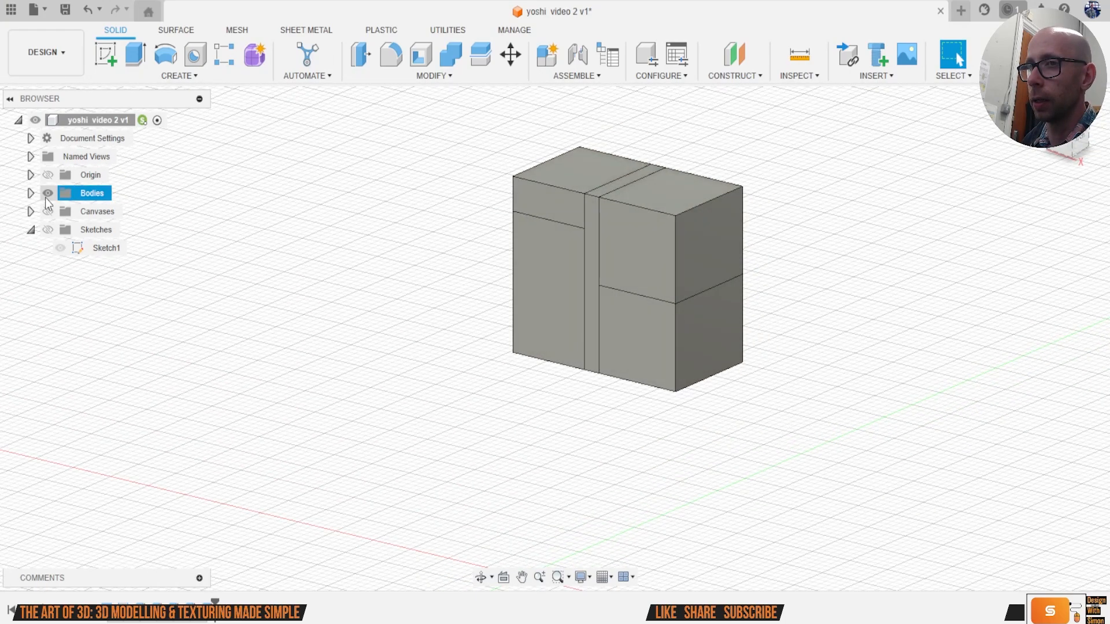
{"action": "left_click", "coordinate": [48, 212]}
{"action": "left_click", "coordinate": [48, 229]}
Step: Extrude the tall head column profile symmetrically by 6 mm on each side of the sketch plane as a new body
{"action": "left_click", "coordinate": [1061, 150]}
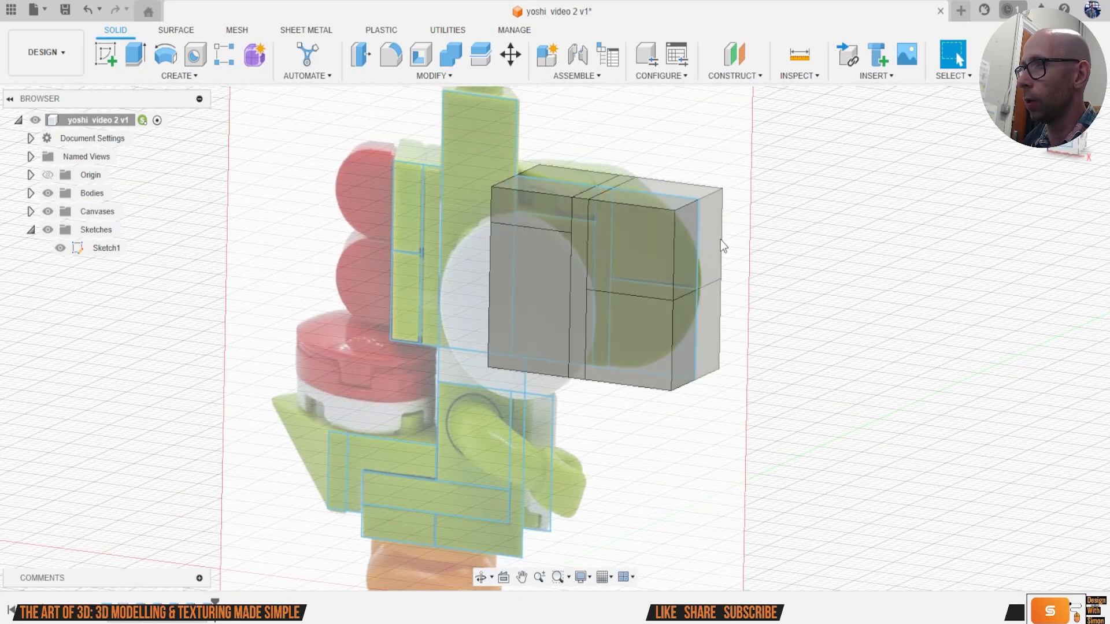
{"action": "key", "text": "e"}
{"action": "left_click", "coordinate": [445, 213]}
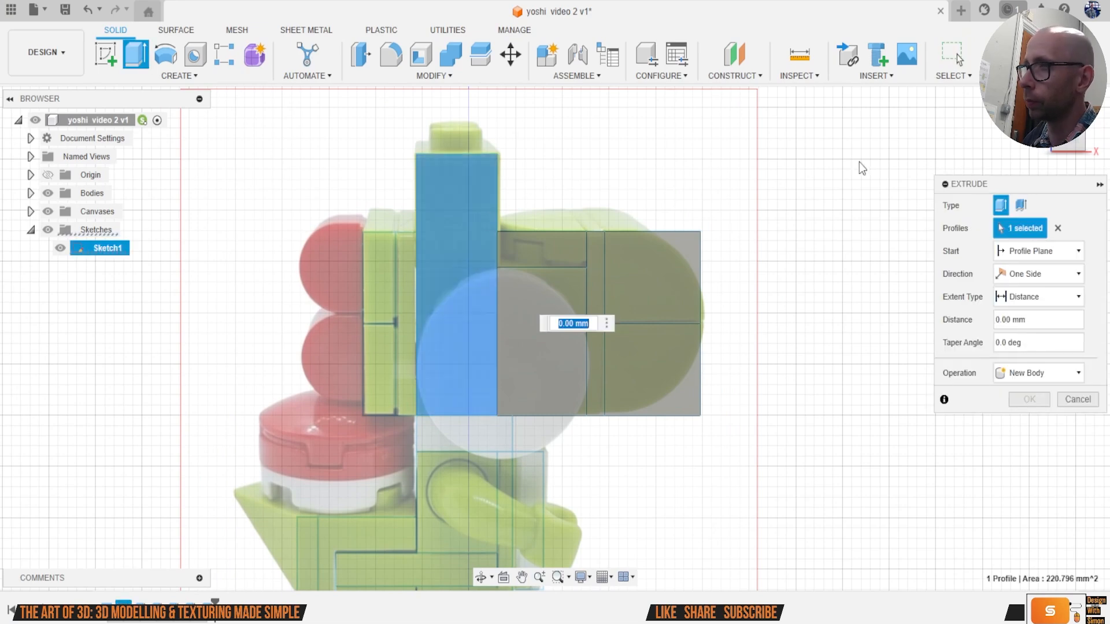
{"action": "middle_click_drag", "start_coordinate": [463, 248], "coordinate": [587, 289], "text": "shift"}
{"action": "type", "text": "-6"}
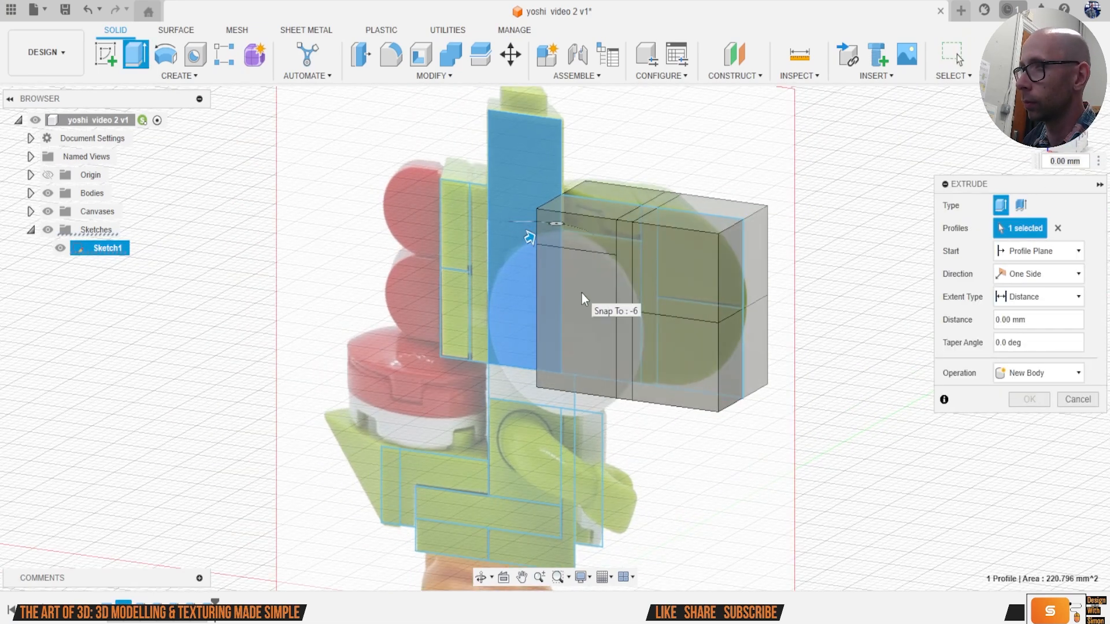
{"action": "left_click", "coordinate": [1036, 274]}
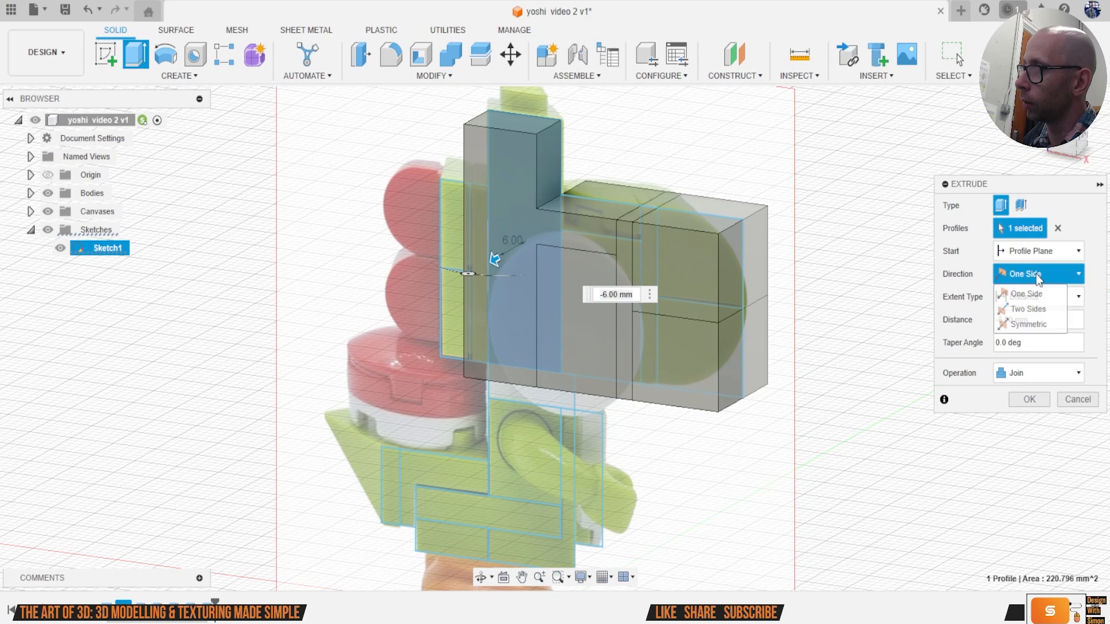
{"action": "left_click", "coordinate": [1041, 324]}
{"action": "left_click", "coordinate": [1050, 395]}
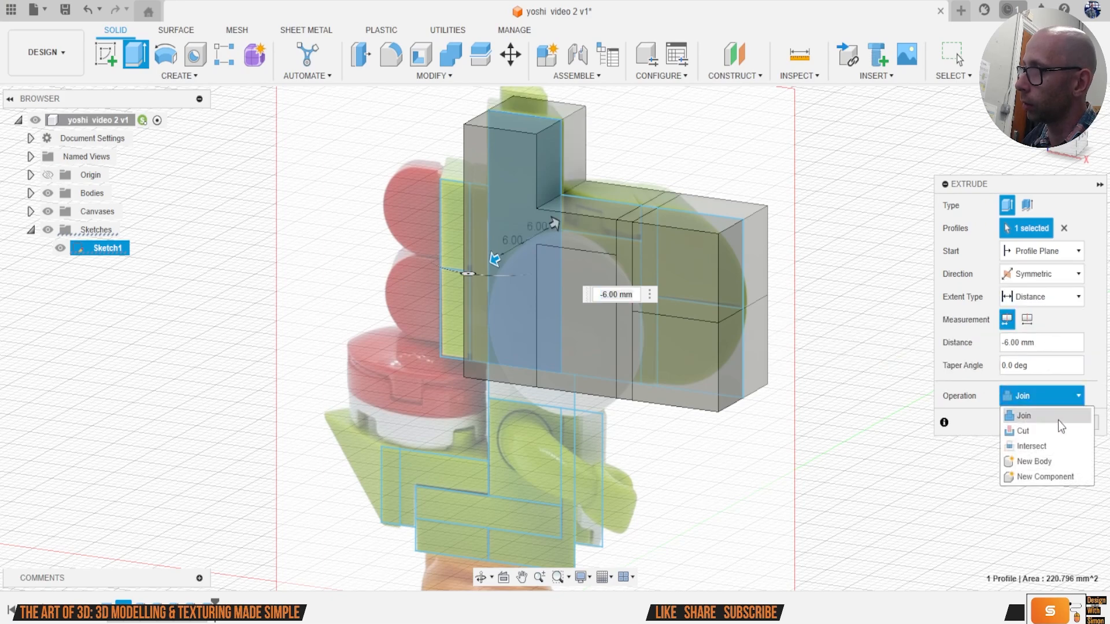
{"action": "left_click", "coordinate": [1035, 460]}
{"action": "left_click", "coordinate": [1030, 423]}
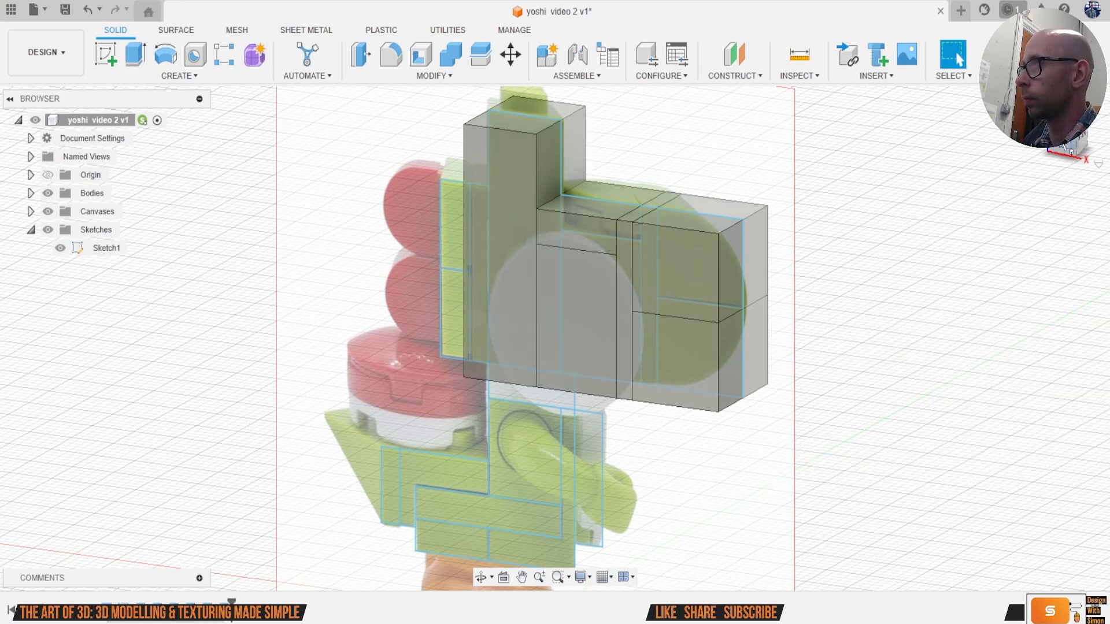
Step: Extrude the thin vertical strip directly behind the tall head column symmetrically by 6 mm per side as a new body
{"action": "left_click", "coordinate": [1061, 142]}
{"action": "key", "text": "e"}
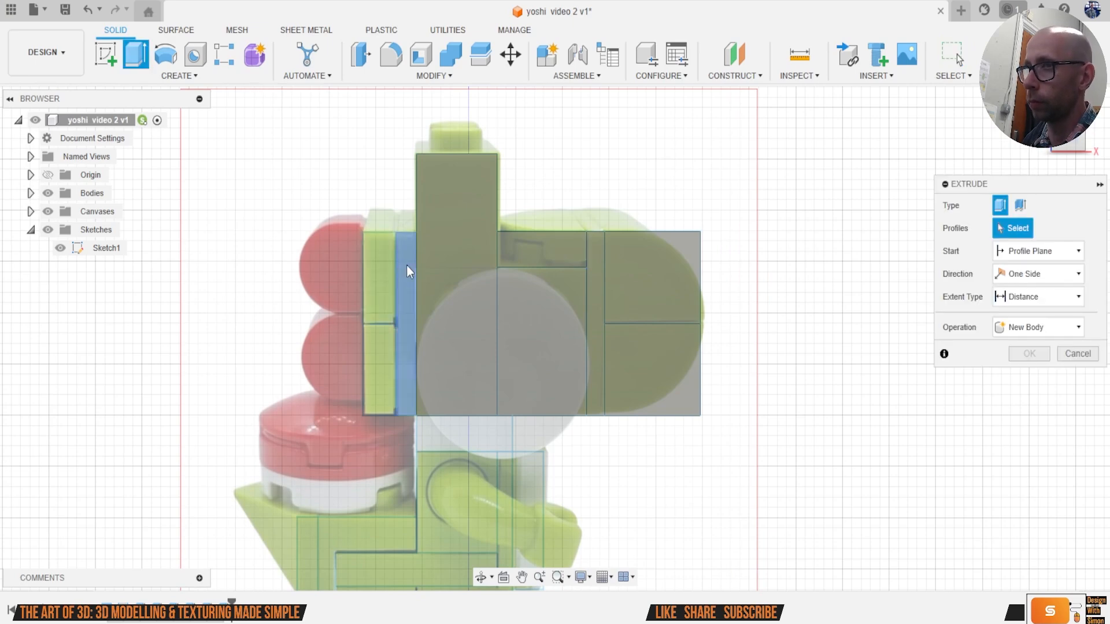
{"action": "left_click", "coordinate": [407, 266]}
{"action": "left_click", "coordinate": [1038, 274]}
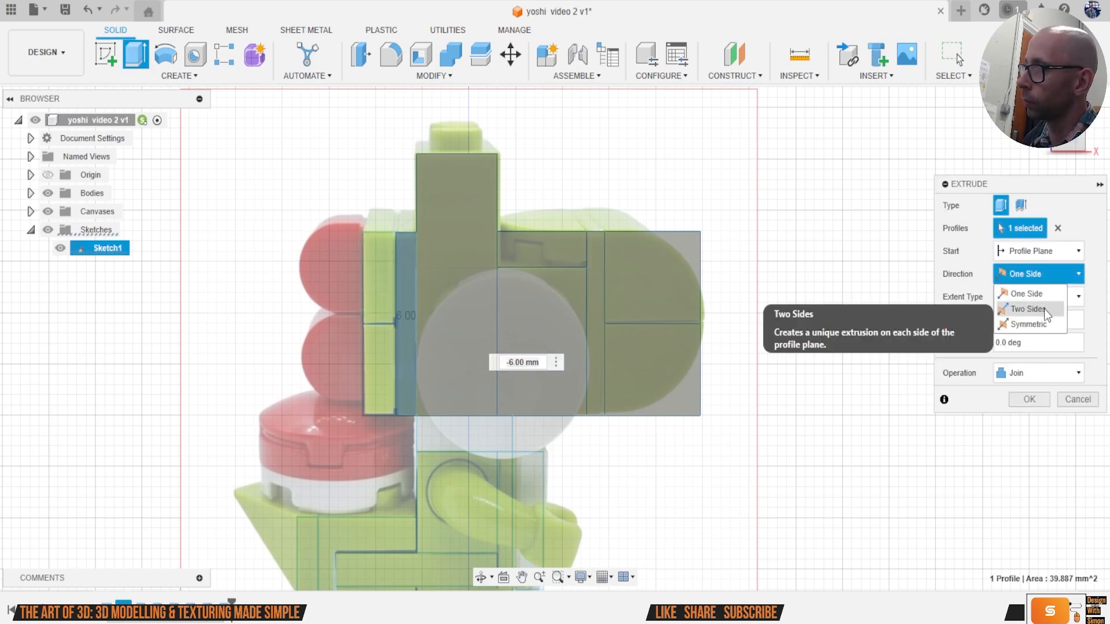
{"action": "left_click", "coordinate": [1035, 324]}
{"action": "left_click", "coordinate": [1032, 395]}
{"action": "left_click", "coordinate": [1041, 460]}
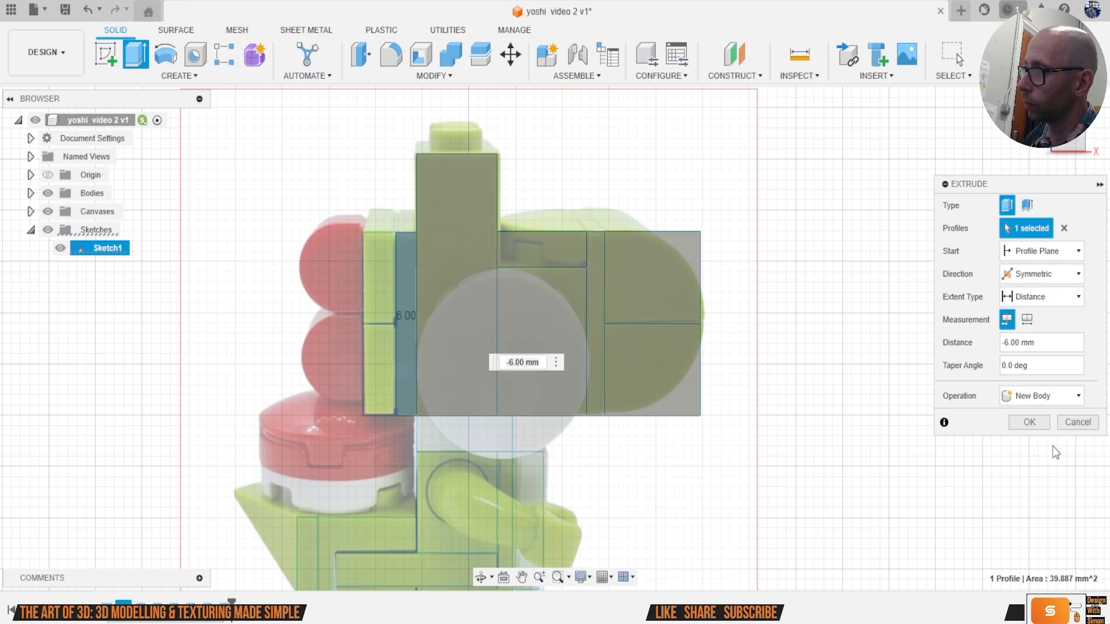
{"action": "left_click", "coordinate": [1029, 422]}
Step: Extrude the upper small rectangle at the back of the head symmetrically by 6 mm per side as a new body
{"action": "key", "text": "e"}
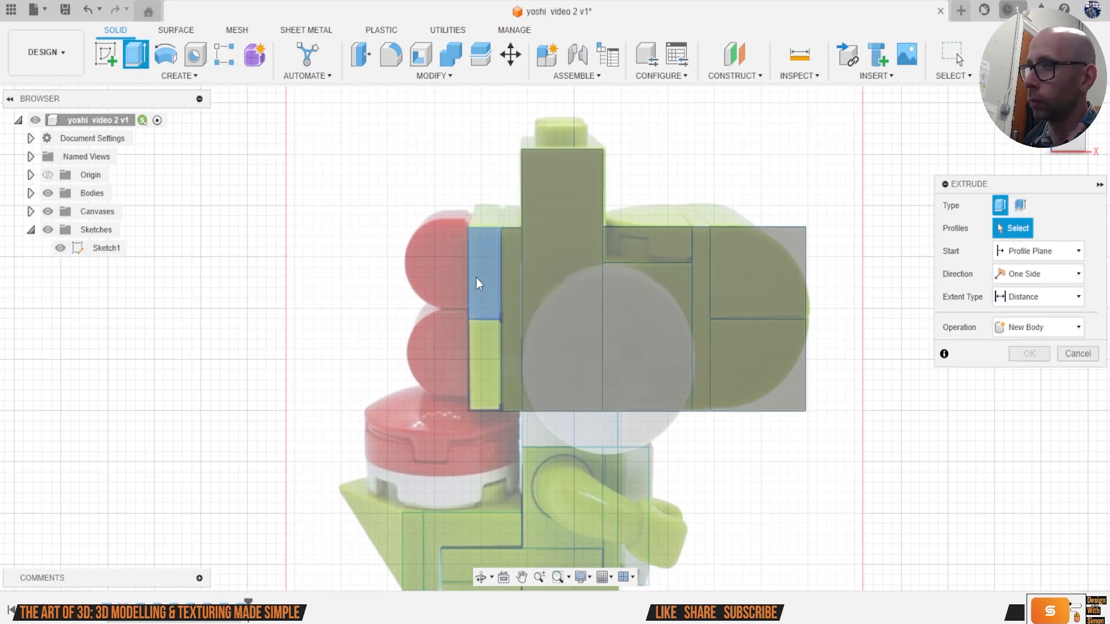
{"action": "left_click", "coordinate": [478, 277]}
{"action": "type", "text": "-6"}
{"action": "key", "text": "Tab"}
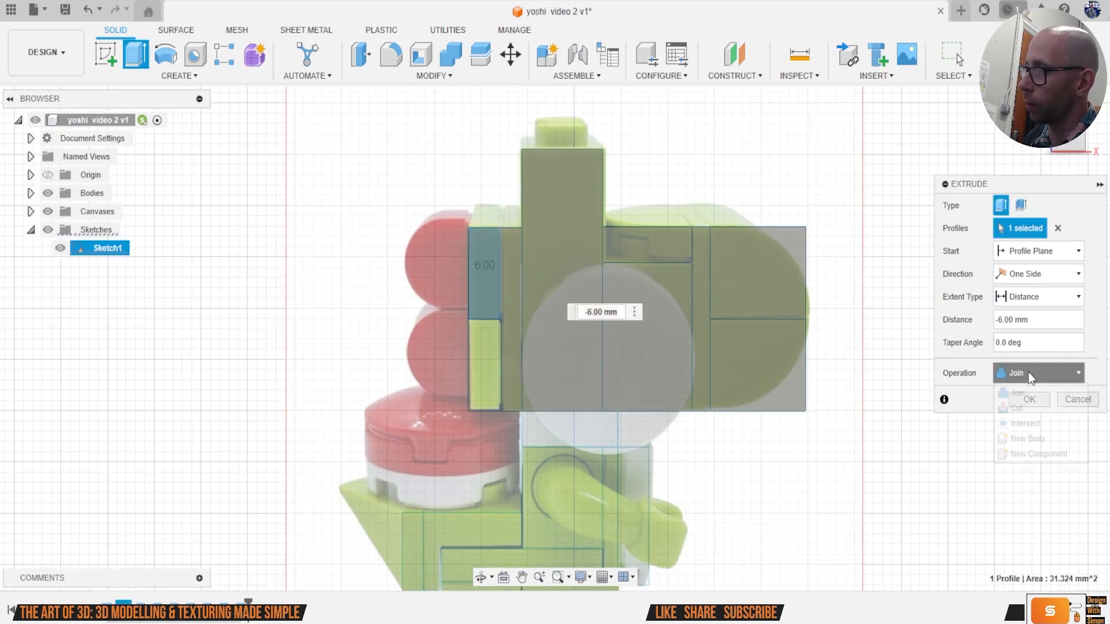
{"action": "left_click", "coordinate": [1028, 439]}
{"action": "middle_click_drag", "start_coordinate": [555, 338], "coordinate": [555, 231], "text": "shift"}
{"action": "left_click", "coordinate": [1035, 325]}
{"action": "left_click", "coordinate": [1029, 423]}
Step: Extrude the lower small rectangle at the back of the head symmetrically by 6 mm per side as a new body
{"action": "key", "text": "e"}
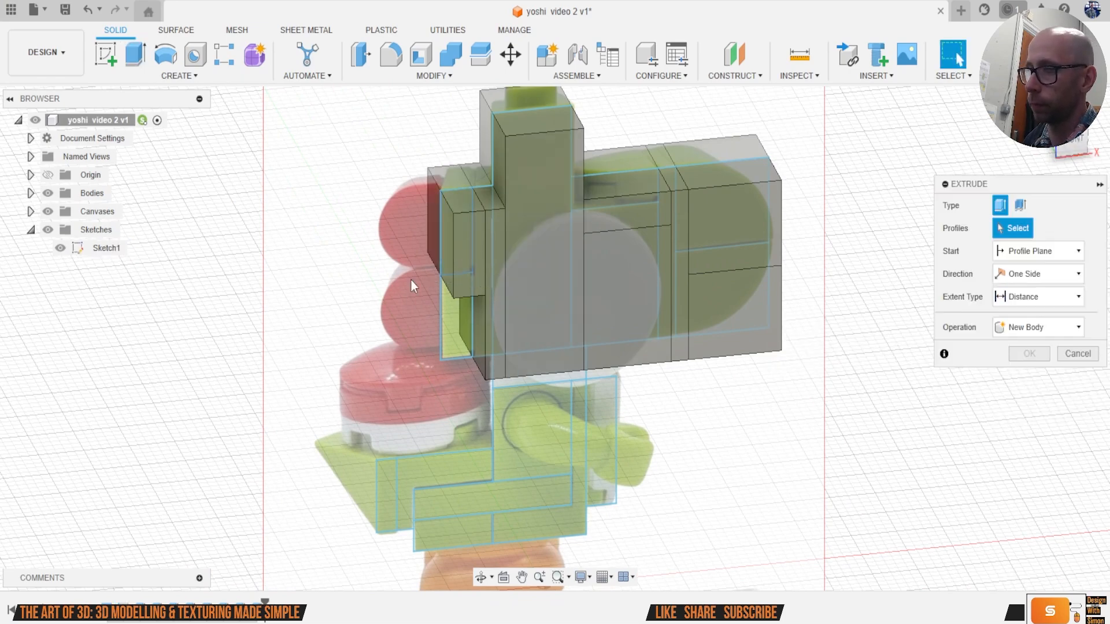
{"action": "left_click", "coordinate": [445, 324]}
{"action": "type", "text": "-6"}
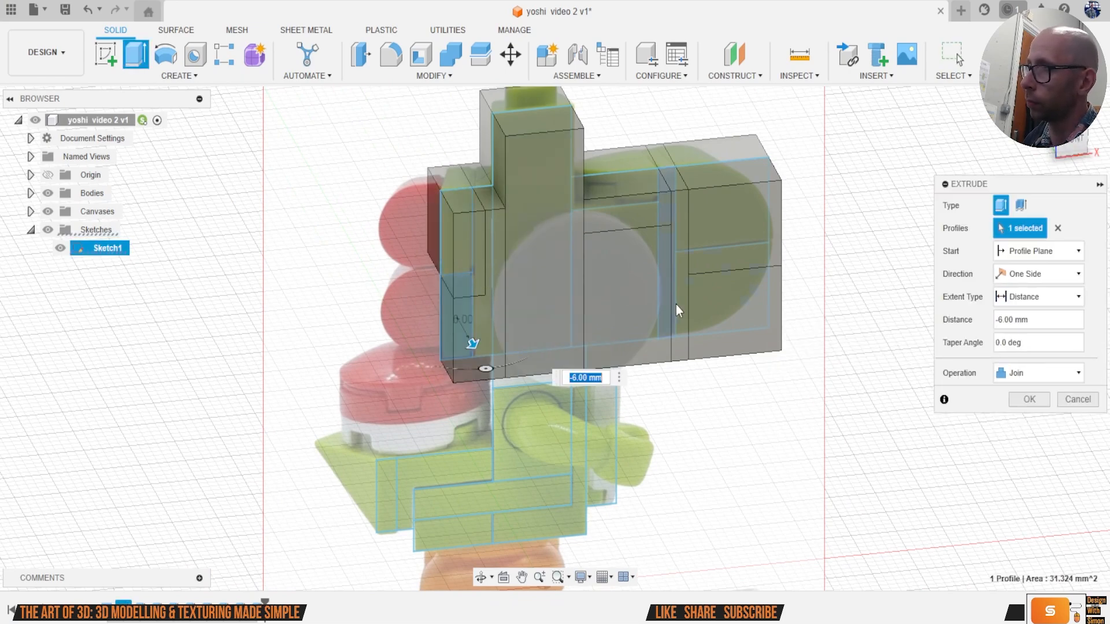
{"action": "left_click", "coordinate": [1038, 274]}
{"action": "left_click", "coordinate": [1040, 324]}
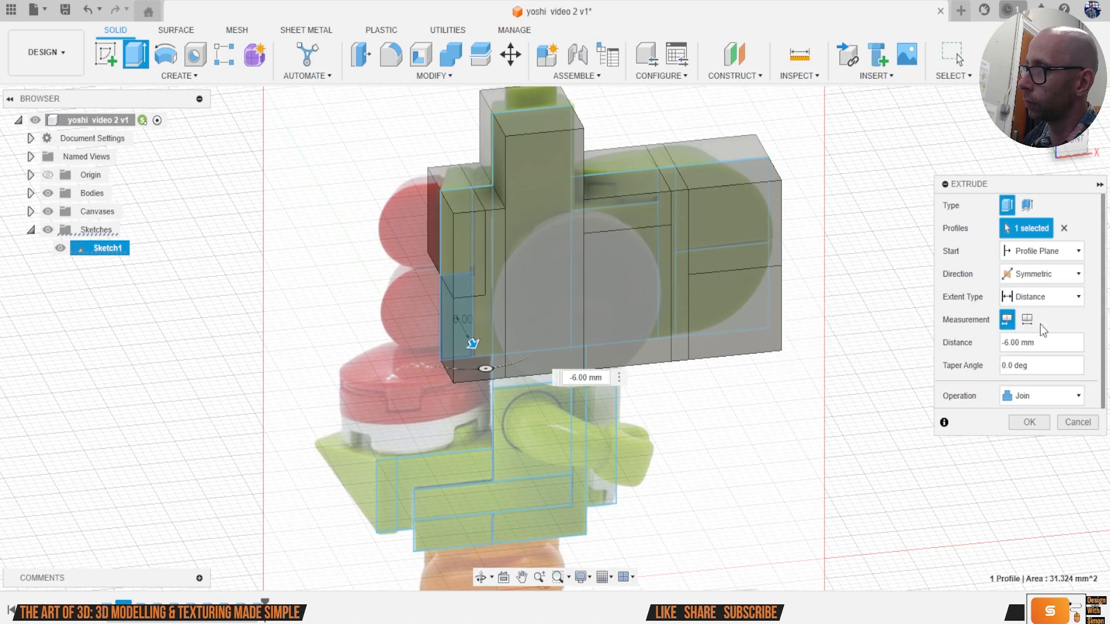
{"action": "left_click", "coordinate": [1039, 393]}
{"action": "left_click", "coordinate": [1046, 461]}
{"action": "left_click", "coordinate": [1032, 423]}
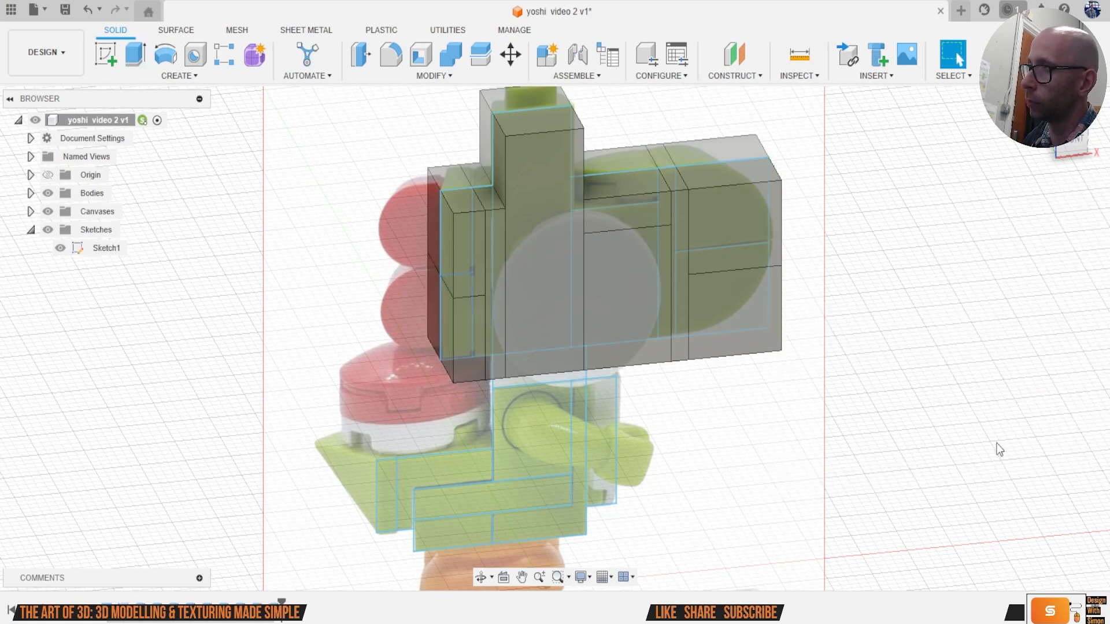
Step: Extrude the neck, belly plate, rear L-shaped block and lower rear block profiles symmetrically by 6 mm per side as new bodies
{"action": "scroll", "coordinate": [1004, 446], "scroll_direction": "down", "scroll_amount": 3}
{"action": "left_click", "coordinate": [1067, 147]}
{"action": "scroll", "coordinate": [810, 351], "scroll_direction": "up", "scroll_amount": 6}
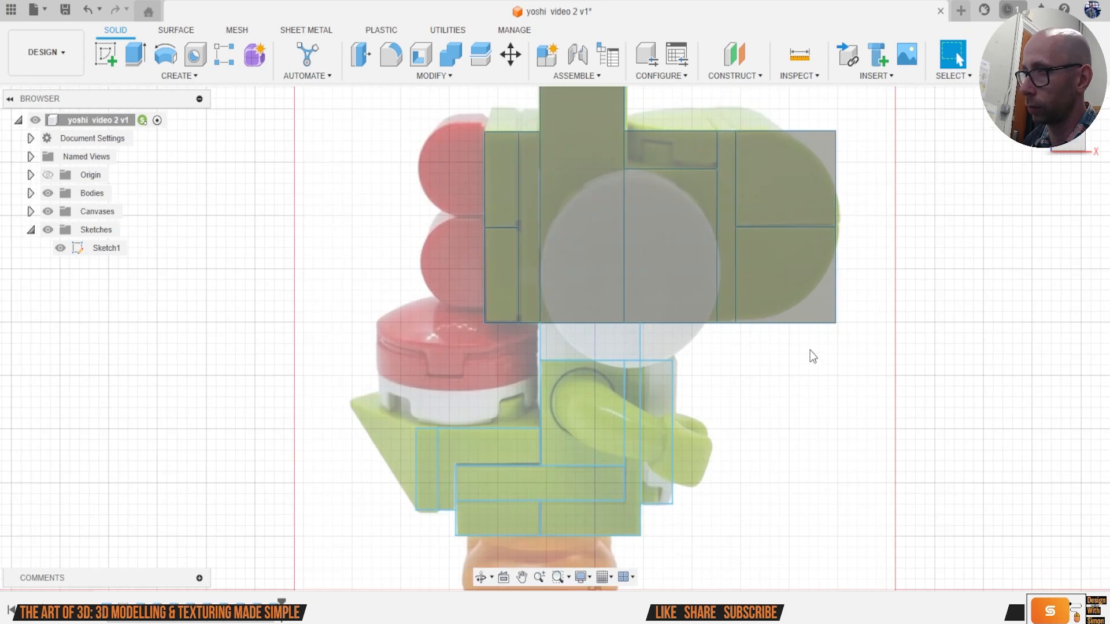
{"action": "key", "text": "e"}
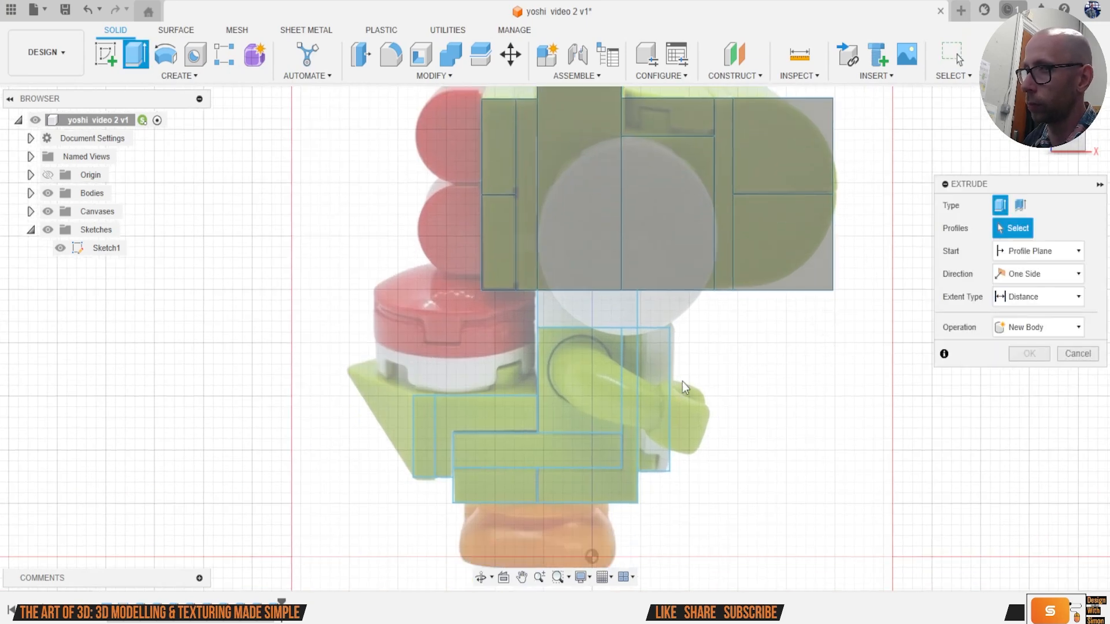
{"action": "scroll", "coordinate": [512, 499], "scroll_direction": "up", "scroll_amount": 2}
{"action": "left_click", "coordinate": [520, 498]}
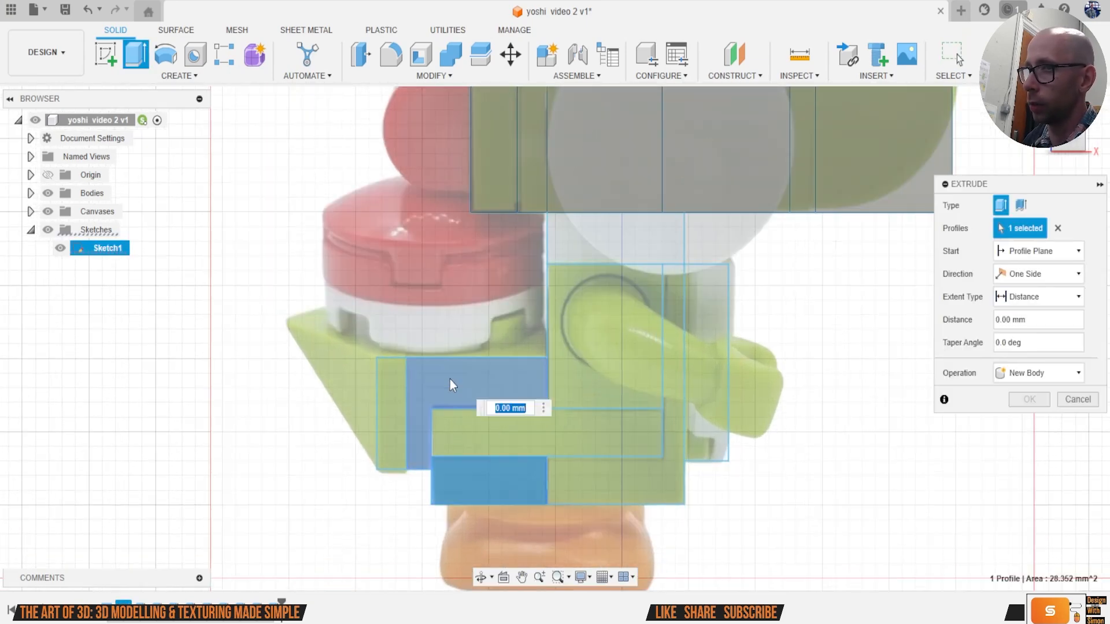
{"action": "left_click", "coordinate": [450, 379]}
{"action": "left_click", "coordinate": [705, 356]}
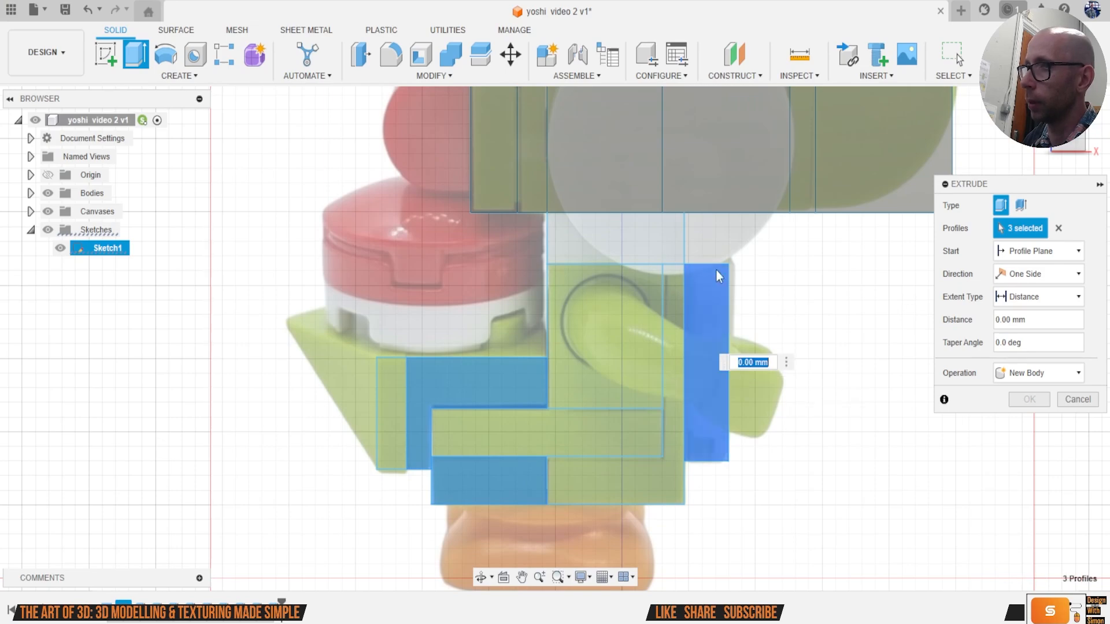
{"action": "left_click", "coordinate": [638, 243]}
{"action": "type", "text": "-6"}
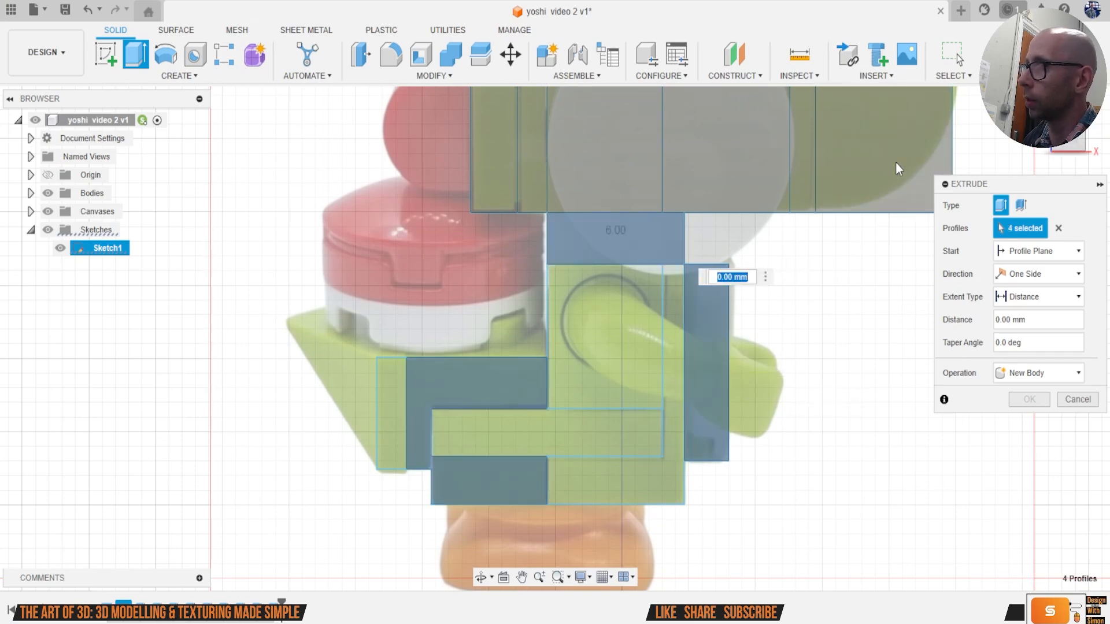
{"action": "middle_click_drag", "start_coordinate": [555, 338], "coordinate": [579, 255], "text": "shift"}
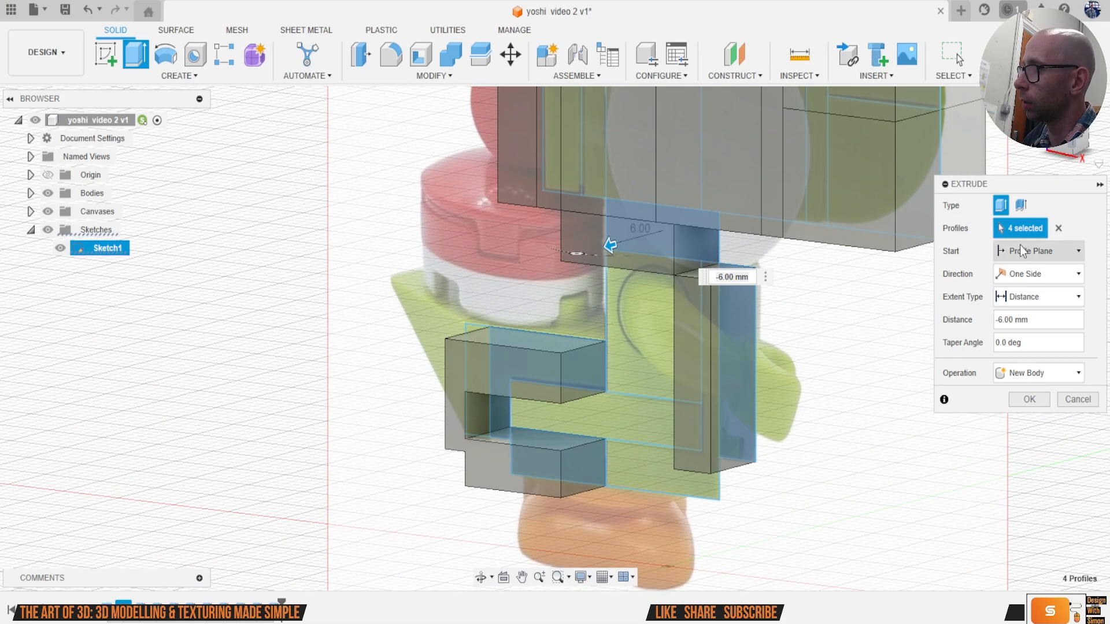
{"action": "left_click", "coordinate": [1038, 273]}
{"action": "left_click", "coordinate": [1042, 323]}
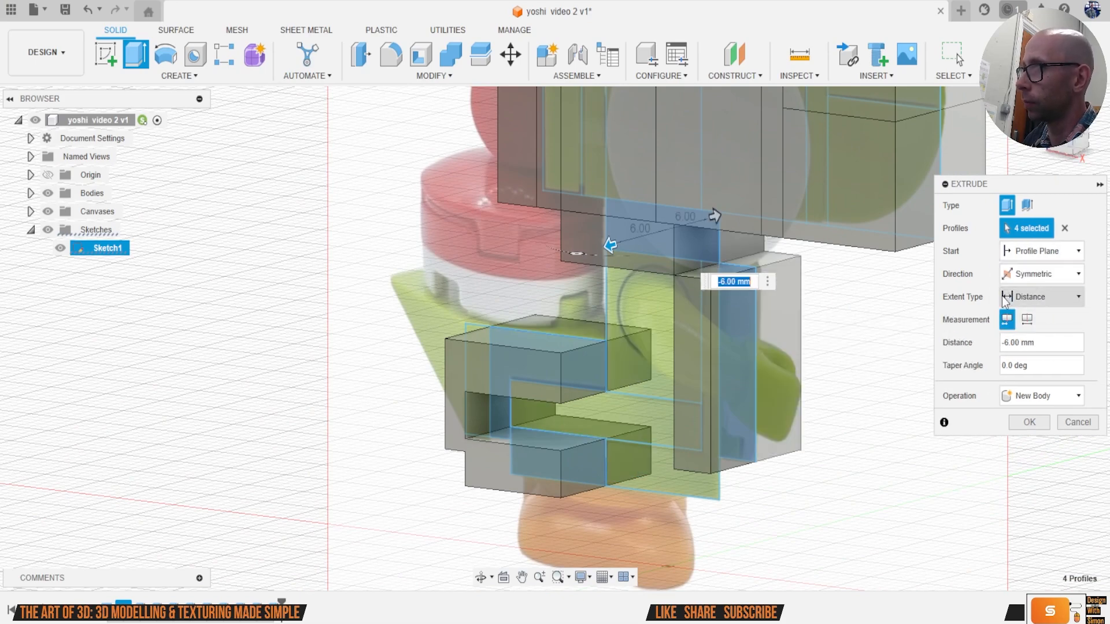
{"action": "left_click", "coordinate": [1028, 428]}
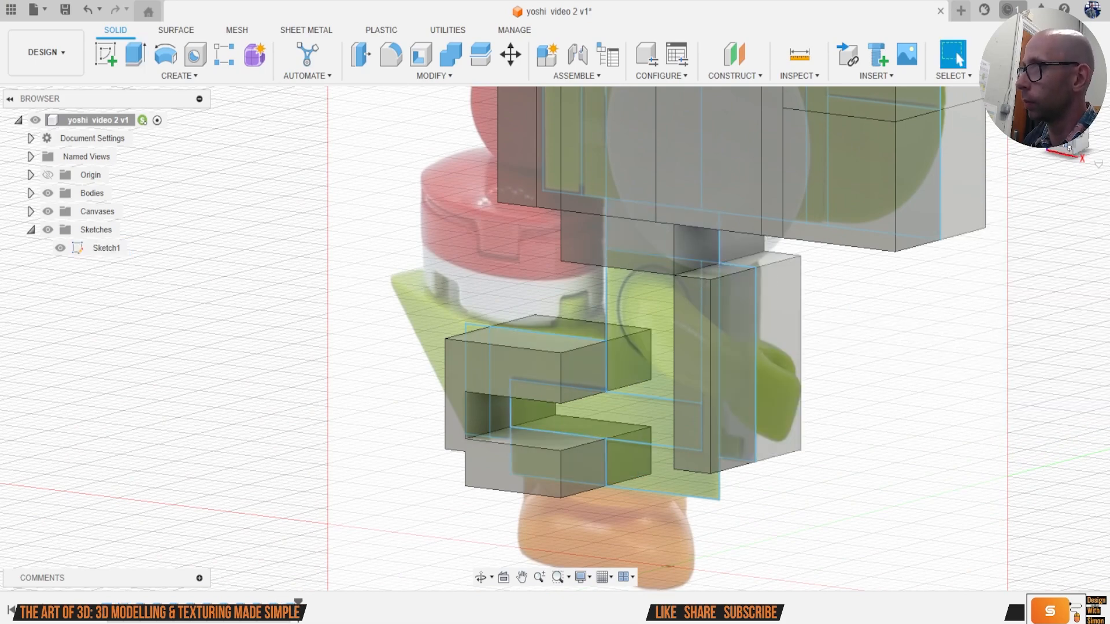
Step: Extrude the long horizontal body brick and the narrow strip at the tail symmetrically by 6 mm per side as new bodies
{"action": "left_click", "coordinate": [1062, 139]}
{"action": "key", "text": "e"}
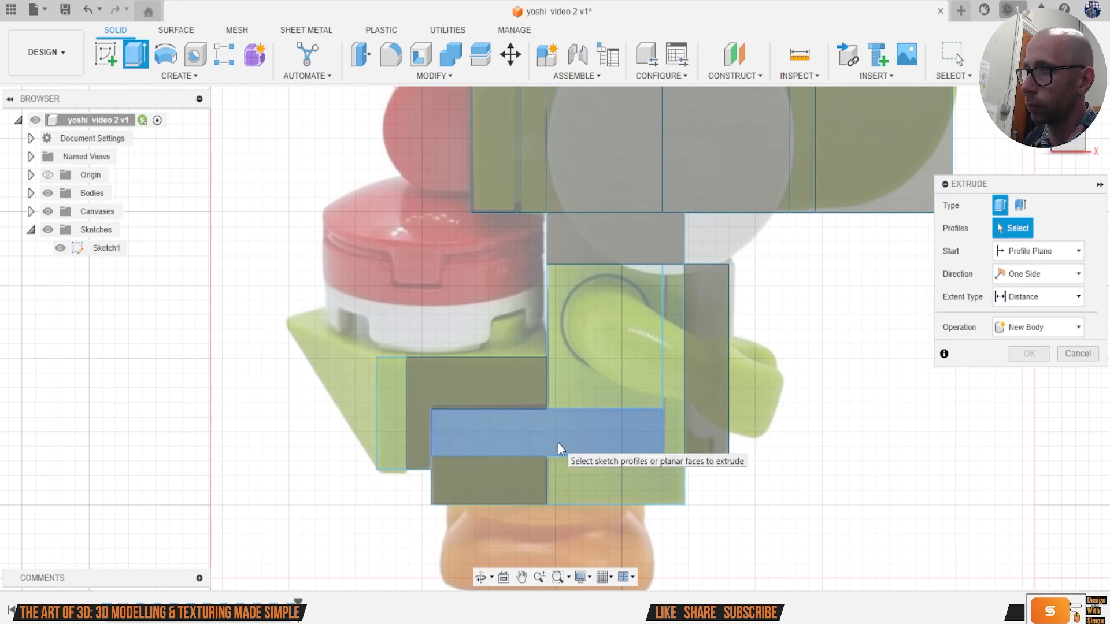
{"action": "left_click", "coordinate": [557, 442]}
{"action": "left_click", "coordinate": [385, 397]}
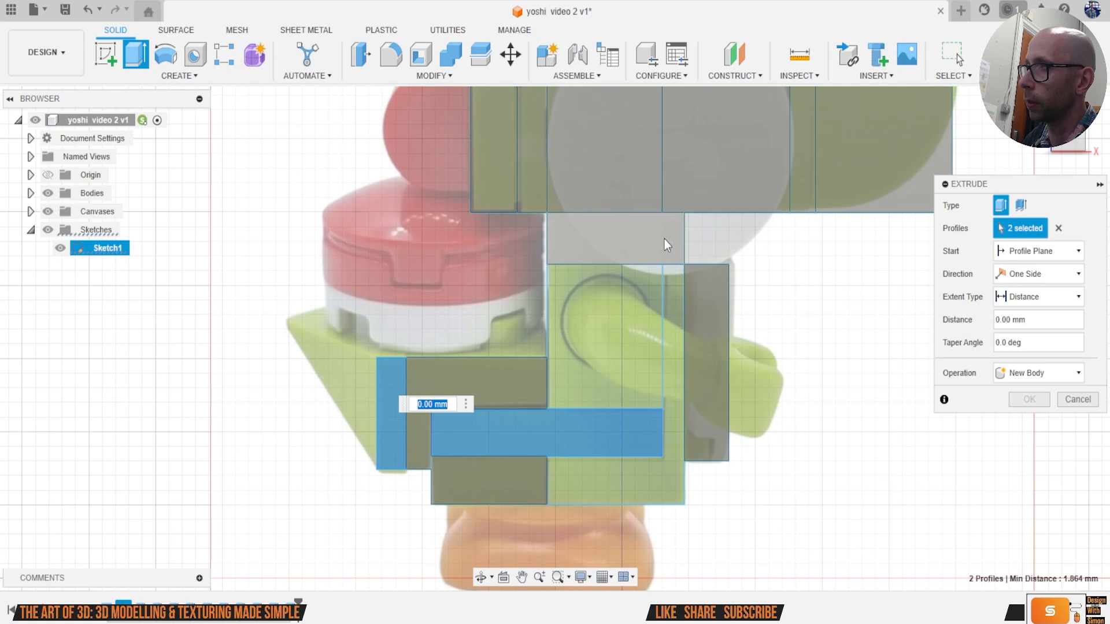
{"action": "type", "text": "-6"}
{"action": "key", "text": "Return"}
{"action": "left_click", "coordinate": [1035, 372]}
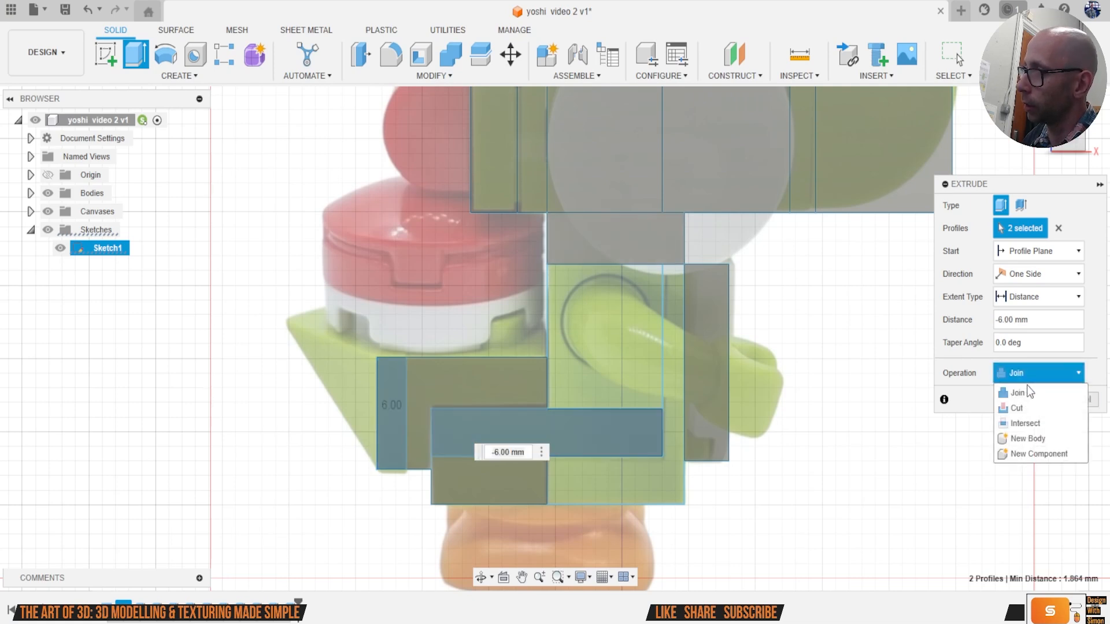
{"action": "left_click", "coordinate": [1028, 434]}
{"action": "left_click", "coordinate": [1034, 275]}
{"action": "left_click", "coordinate": [1057, 323]}
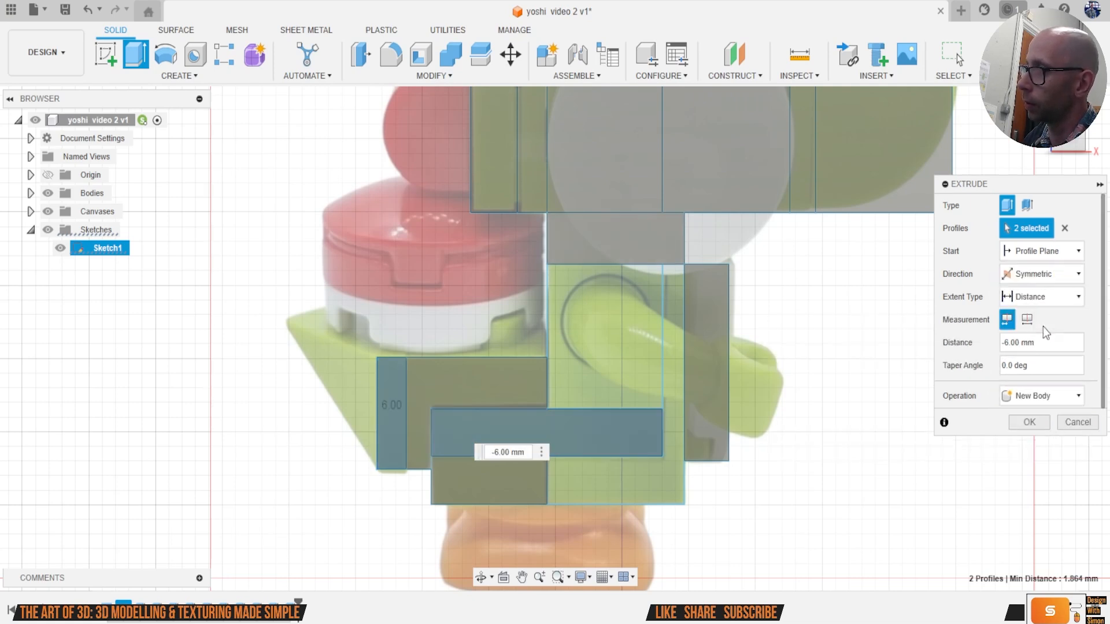
{"action": "left_click", "coordinate": [1033, 423]}
Step: Extrude the torso rectangle behind the arm symmetrically by 6 mm per side as a new body
{"action": "key", "text": "e"}
{"action": "left_click", "coordinate": [601, 363]}
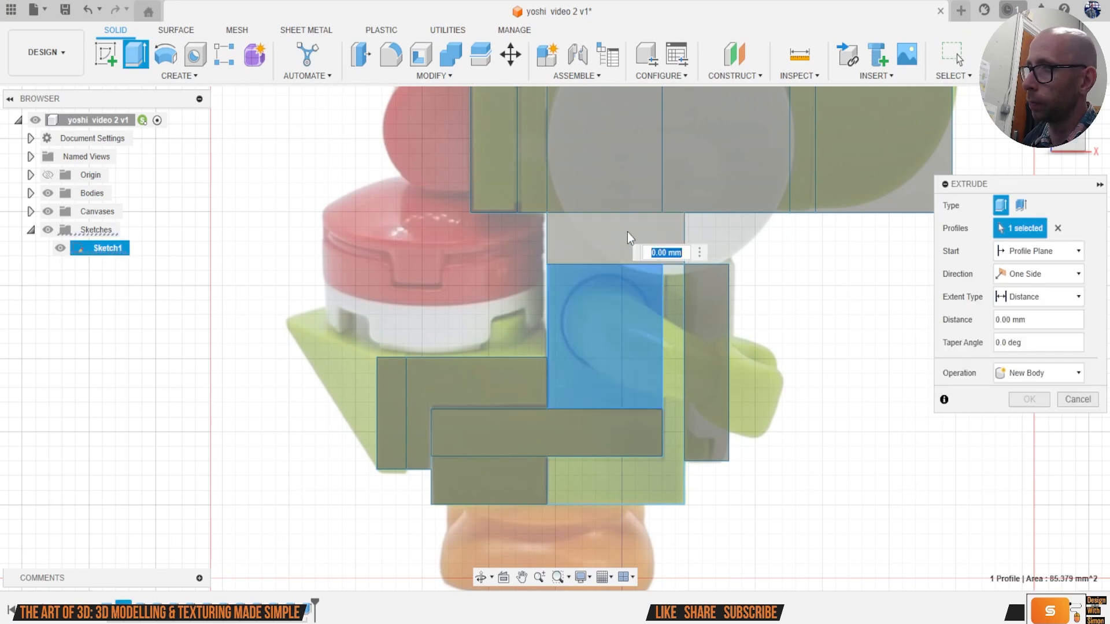
{"action": "left_click", "coordinate": [1022, 373]}
{"action": "left_click", "coordinate": [1028, 436]}
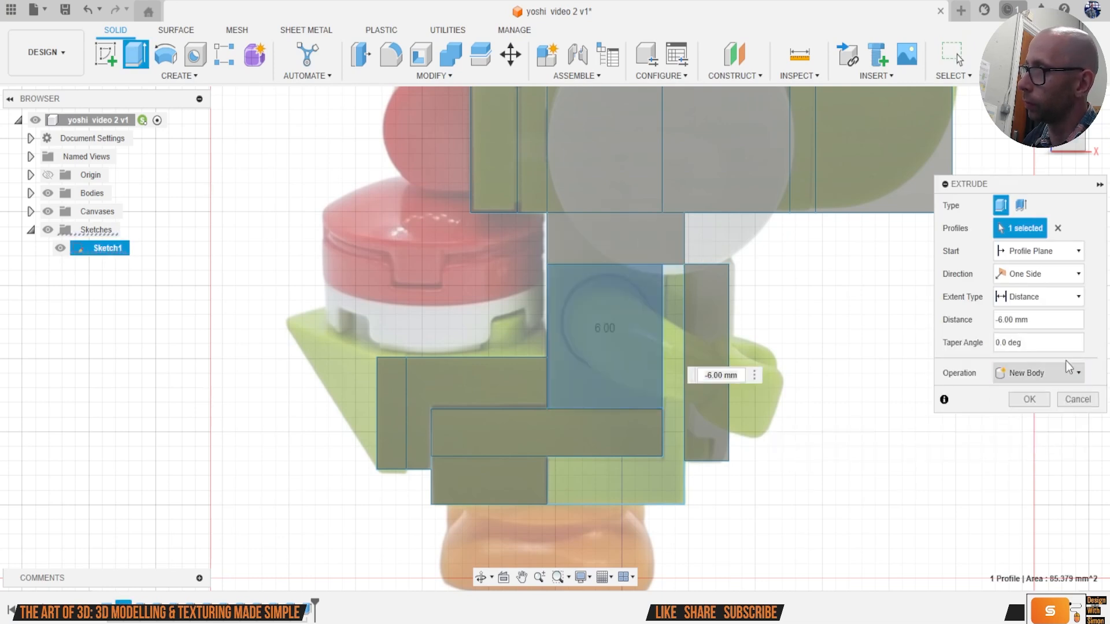
{"action": "left_click", "coordinate": [1025, 273]}
{"action": "left_click", "coordinate": [1032, 324]}
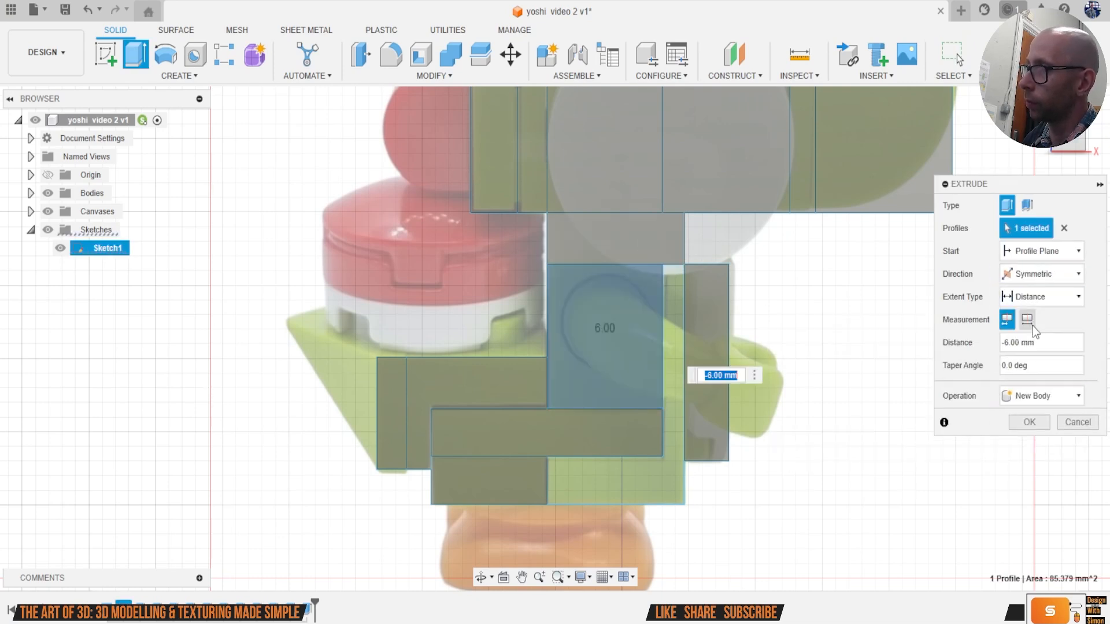
{"action": "left_click", "coordinate": [1032, 417]}
Step: Extrude the remaining L-shaped profile along the torso's front and underside symmetrically by 6 mm per side as a new body
{"action": "key", "text": "e"}
{"action": "left_click", "coordinate": [655, 481]}
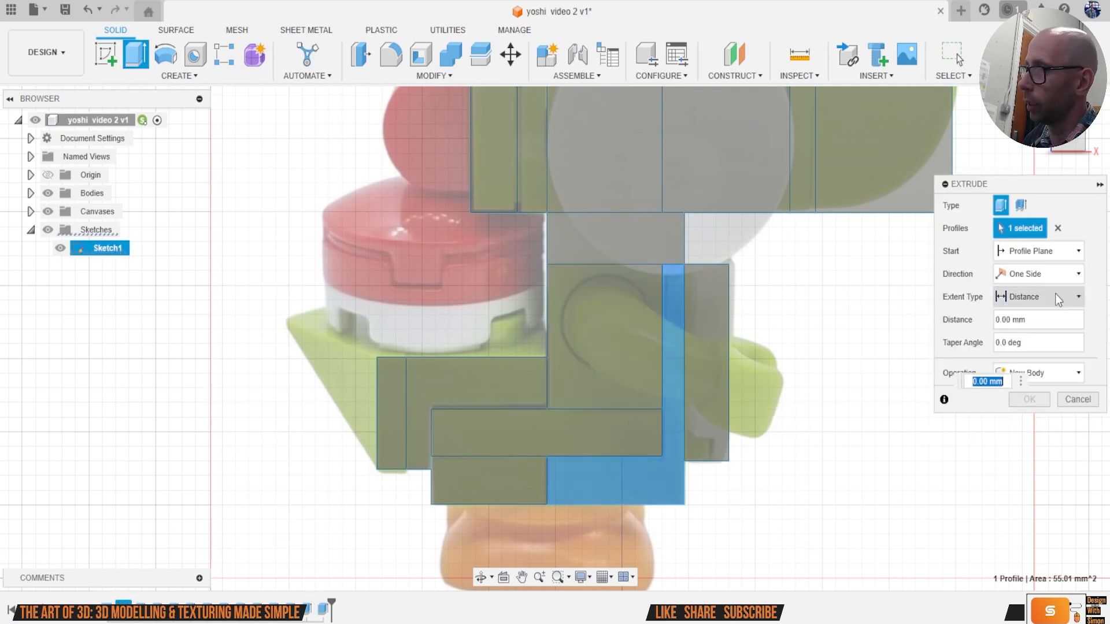
{"action": "type", "text": "-6"}
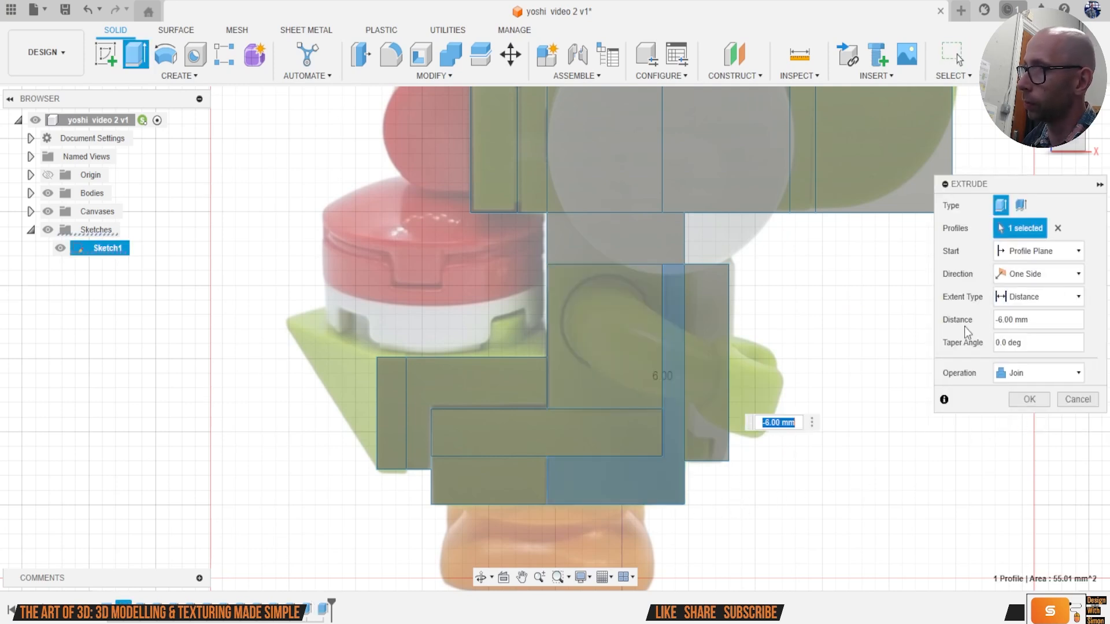
{"action": "left_click", "coordinate": [1035, 275]}
{"action": "left_click", "coordinate": [1029, 324]}
{"action": "left_click", "coordinate": [1035, 391]}
{"action": "left_click", "coordinate": [1041, 459]}
{"action": "left_click", "coordinate": [1026, 423]}
Step: Hide Sketch1 while keeping the extruded bodies and the canvas displayed
{"action": "scroll", "coordinate": [1025, 423], "scroll_direction": "down", "scroll_amount": 5}
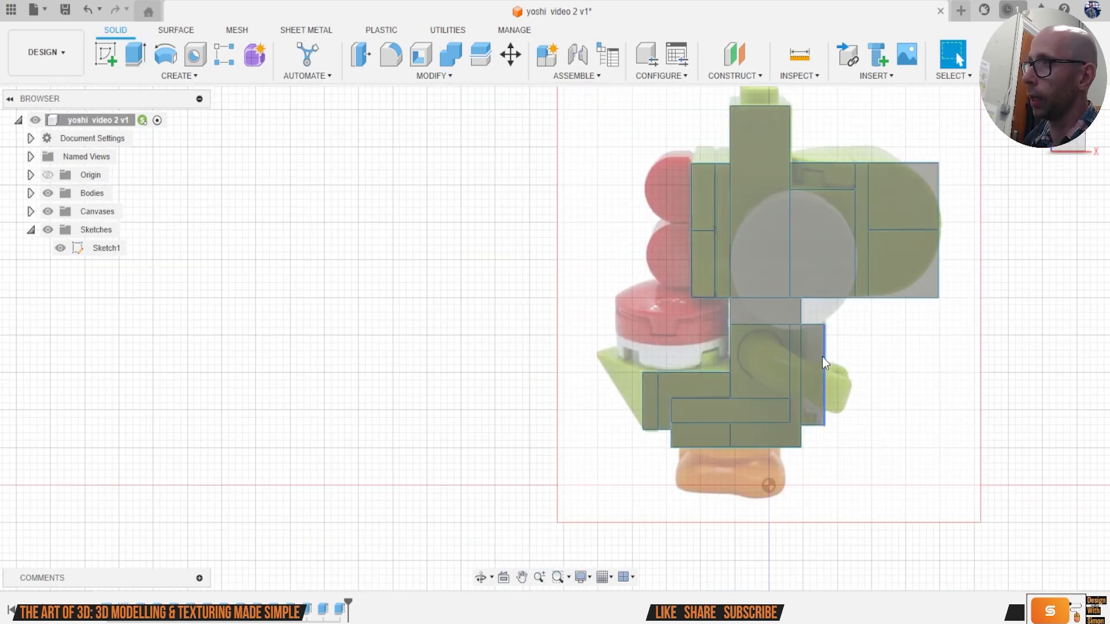
{"action": "middle_click_drag", "start_coordinate": [554, 338], "coordinate": [607, 347], "text": "shift"}
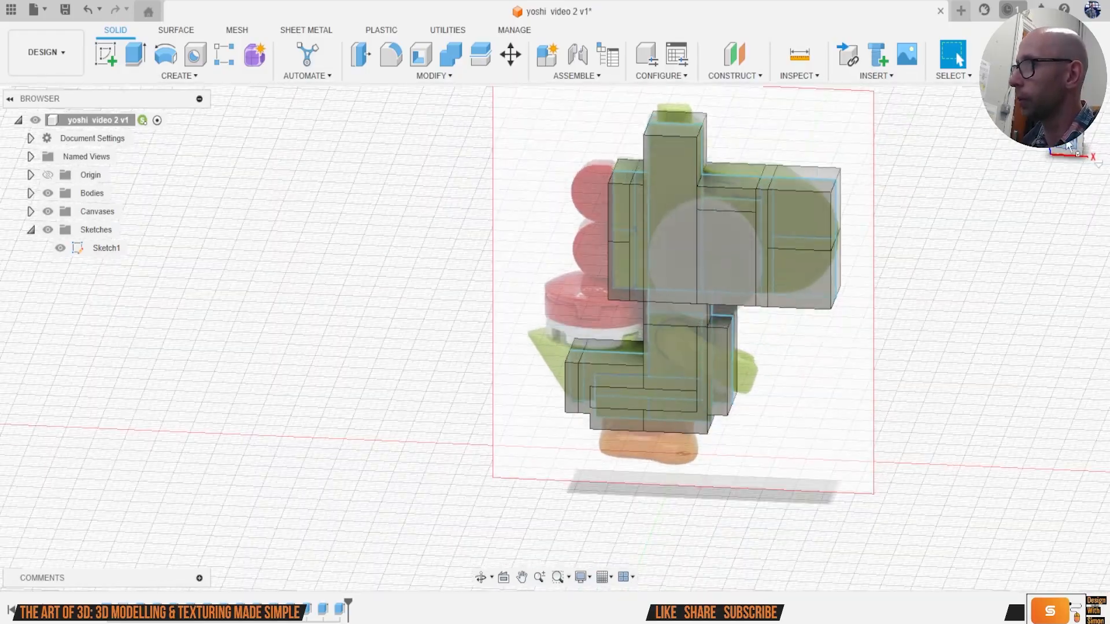
{"action": "left_click", "coordinate": [1066, 139]}
{"action": "middle_click_drag", "start_coordinate": [838, 314], "coordinate": [756, 351]}
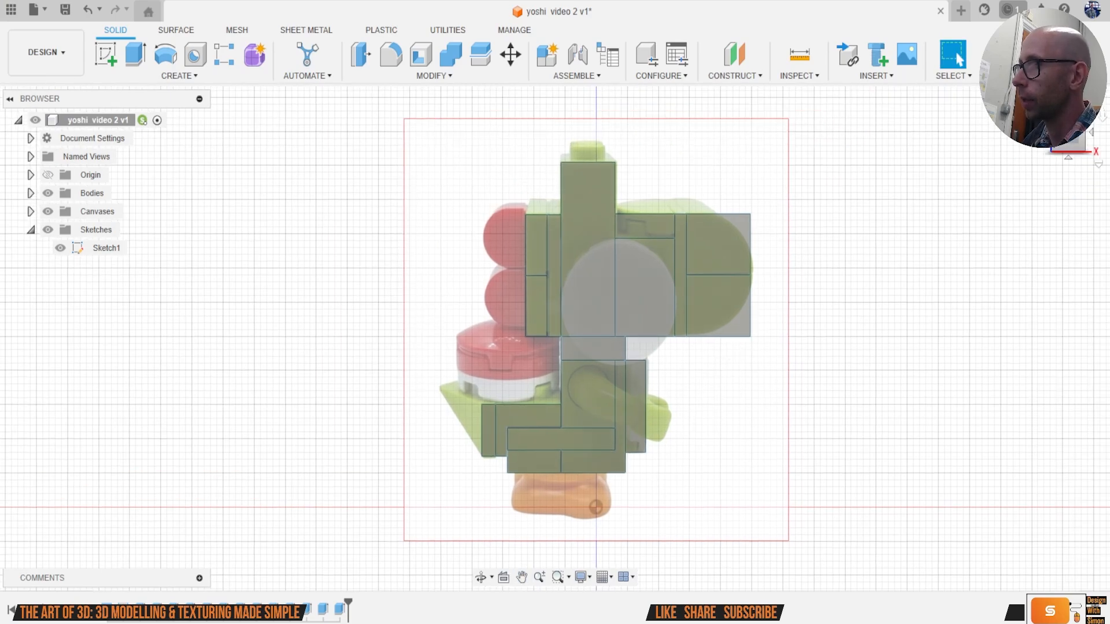
{"action": "left_click_drag", "start_coordinate": [1067, 145], "coordinate": [1041, 166]}
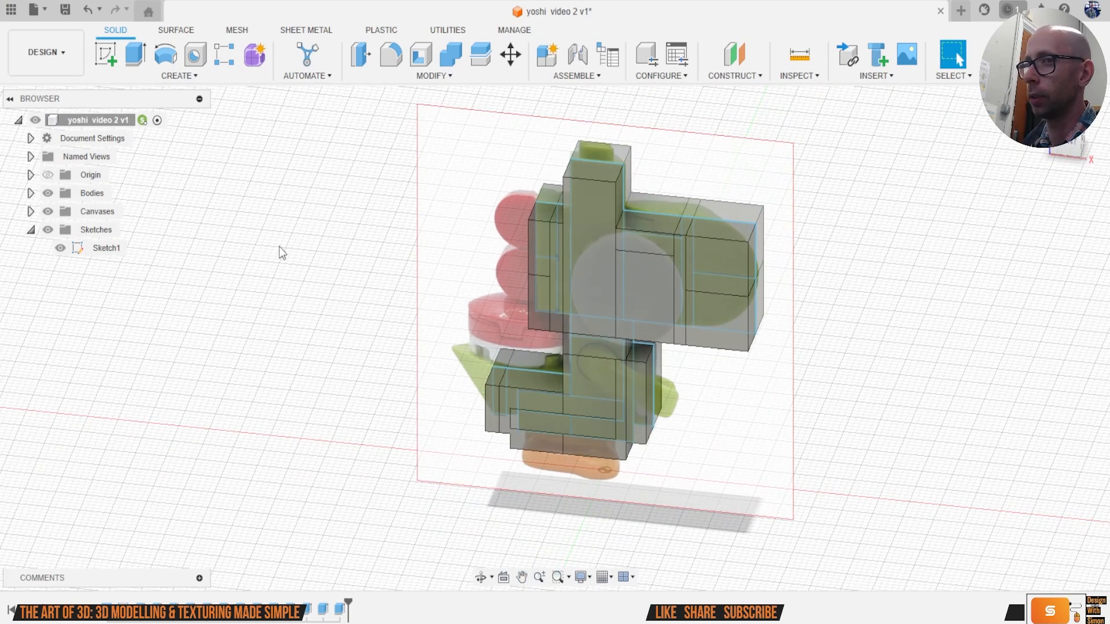
{"action": "left_click", "coordinate": [48, 230]}
{"action": "left_click", "coordinate": [48, 229]}
{"action": "left_click", "coordinate": [60, 248]}
{"action": "middle_click_drag", "start_coordinate": [818, 275], "coordinate": [696, 289]}
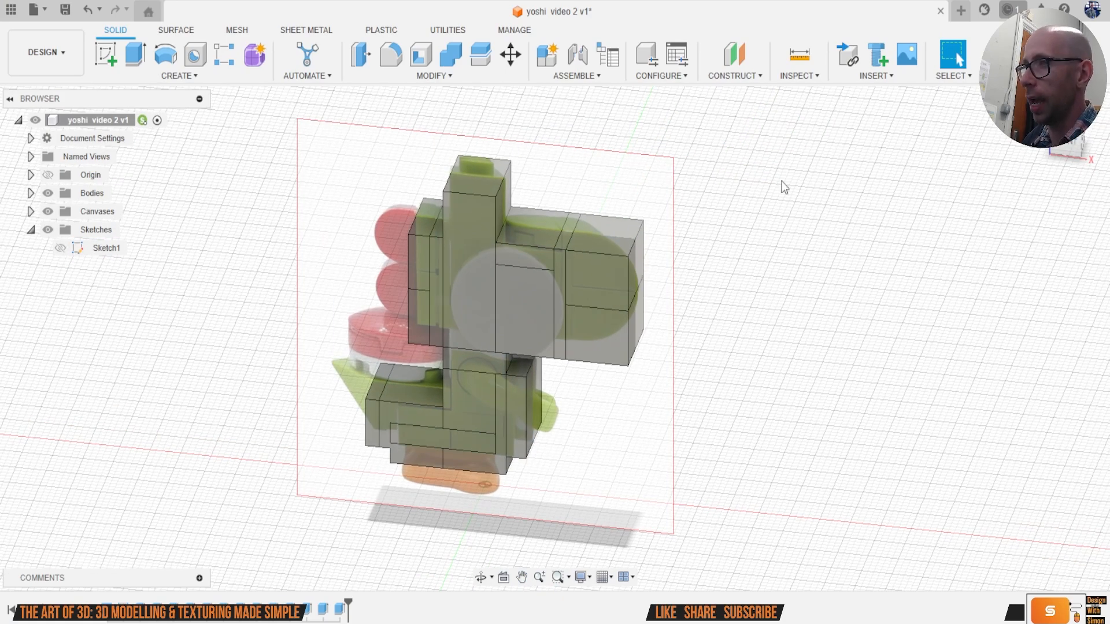
Step: Fillet the upper and lower front edges of the nose blocks with a radius of about 8.7 mm to match the canvas
{"action": "left_click", "coordinate": [438, 78]}
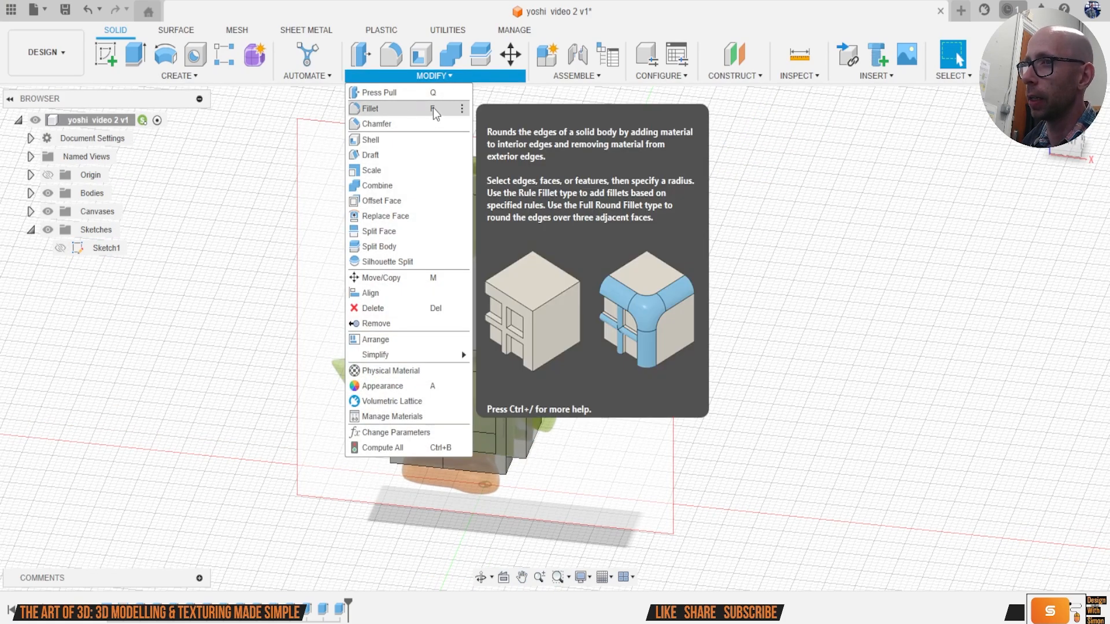
{"action": "left_click", "coordinate": [809, 278]}
{"action": "key", "text": "f"}
{"action": "scroll", "coordinate": [647, 231], "scroll_direction": "up", "scroll_amount": 3}
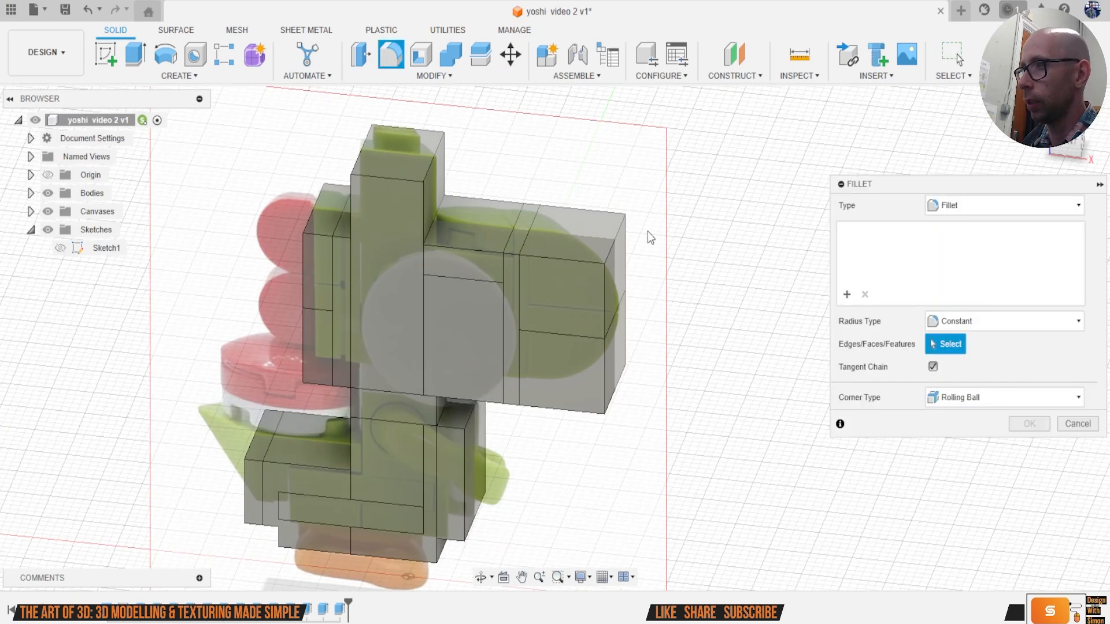
{"action": "left_click", "coordinate": [612, 239]}
{"action": "left_click", "coordinate": [617, 401]}
{"action": "left_click", "coordinate": [1064, 121]}
{"action": "left_click_drag", "start_coordinate": [621, 441], "coordinate": [584, 412]}
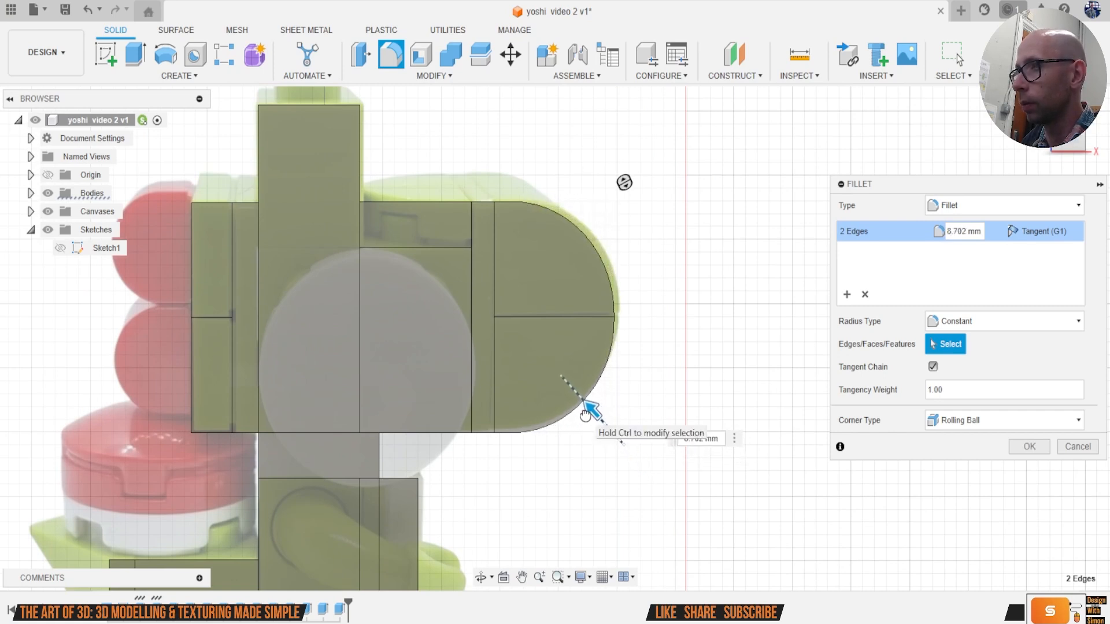
{"action": "left_click", "coordinate": [1029, 447]}
Step: Fillet the two lower edges of the belly block at the torso's front with a radius of about 5.77 mm
{"action": "scroll", "coordinate": [849, 466], "scroll_direction": "down", "scroll_amount": 5}
{"action": "scroll", "coordinate": [671, 350], "scroll_direction": "up", "scroll_amount": 3}
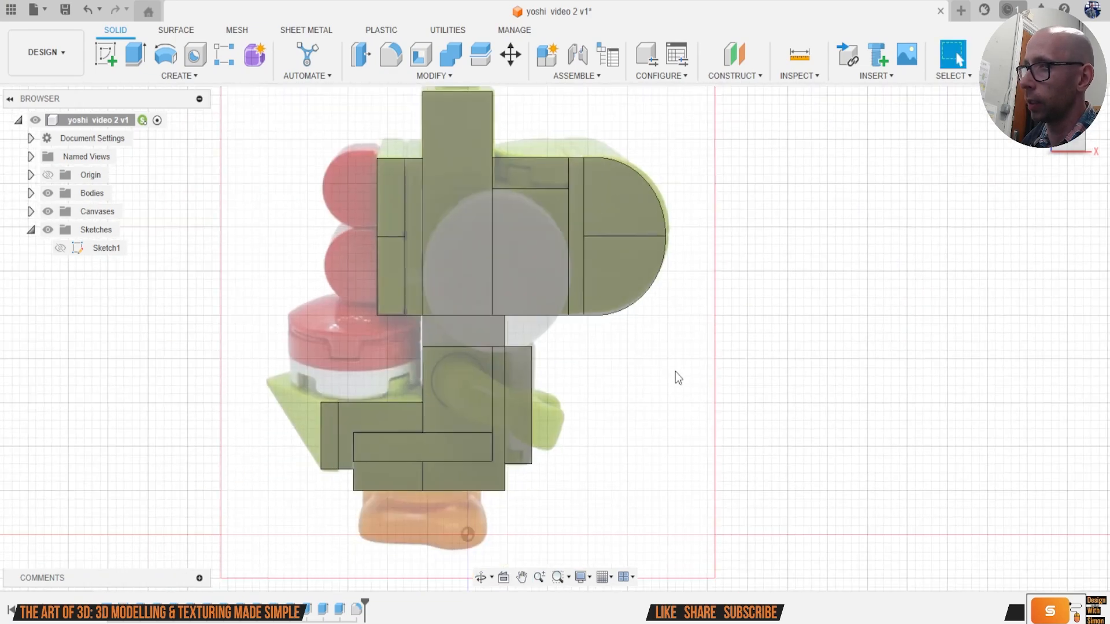
{"action": "left_click", "coordinate": [1079, 159]}
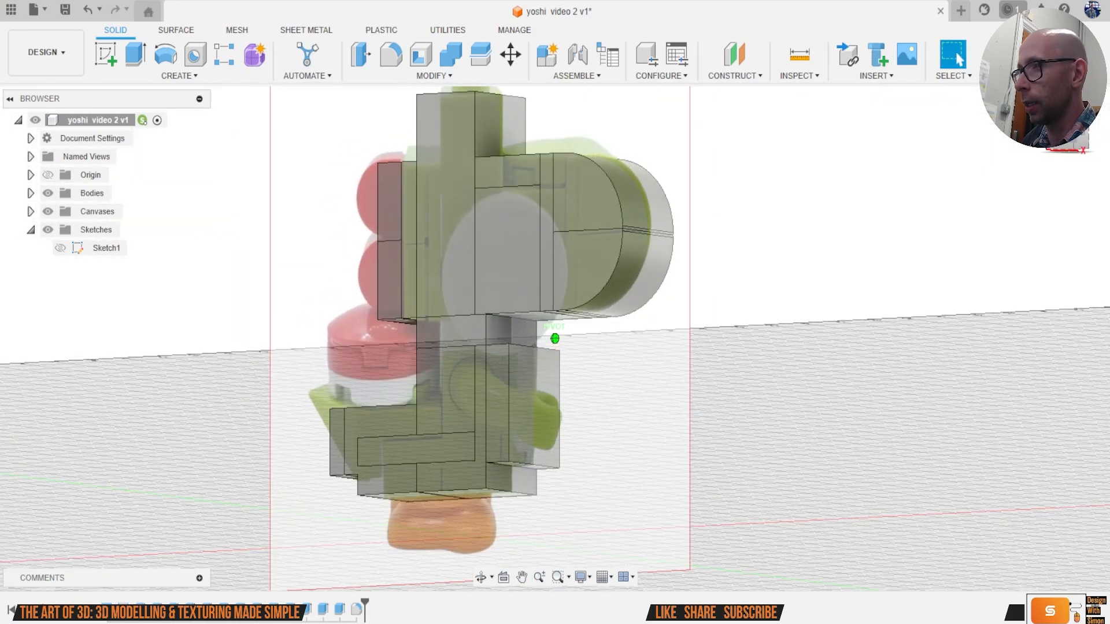
{"action": "key", "text": "f"}
{"action": "scroll", "coordinate": [485, 441], "scroll_direction": "up", "scroll_amount": 3}
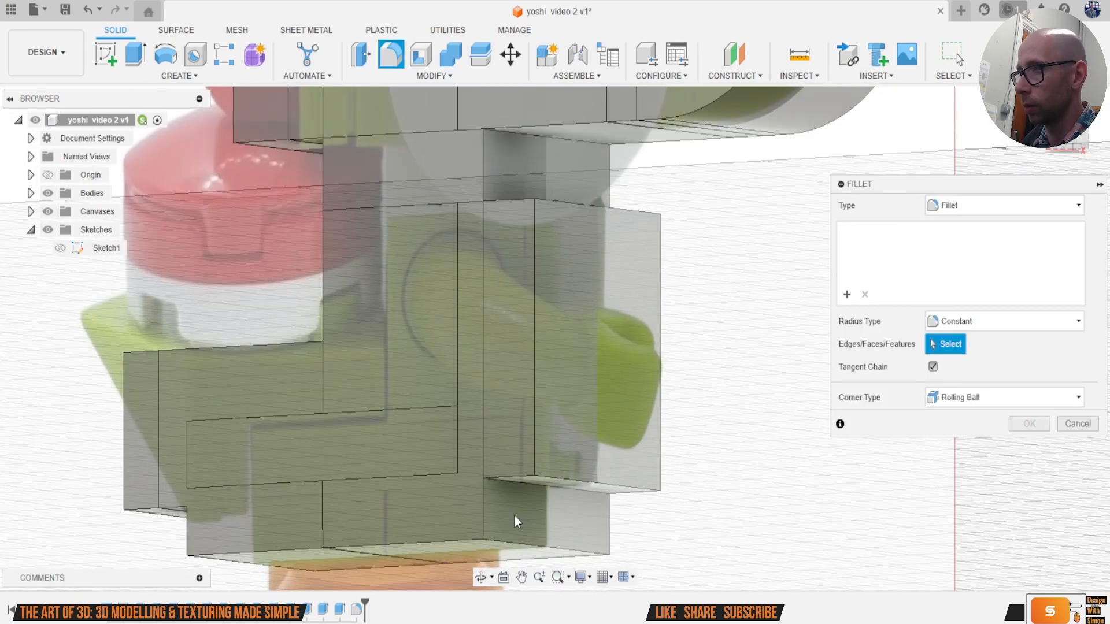
{"action": "left_click", "coordinate": [510, 476]}
{"action": "left_click", "coordinate": [646, 495]}
{"action": "left_click_drag", "start_coordinate": [649, 500], "coordinate": [623, 465]}
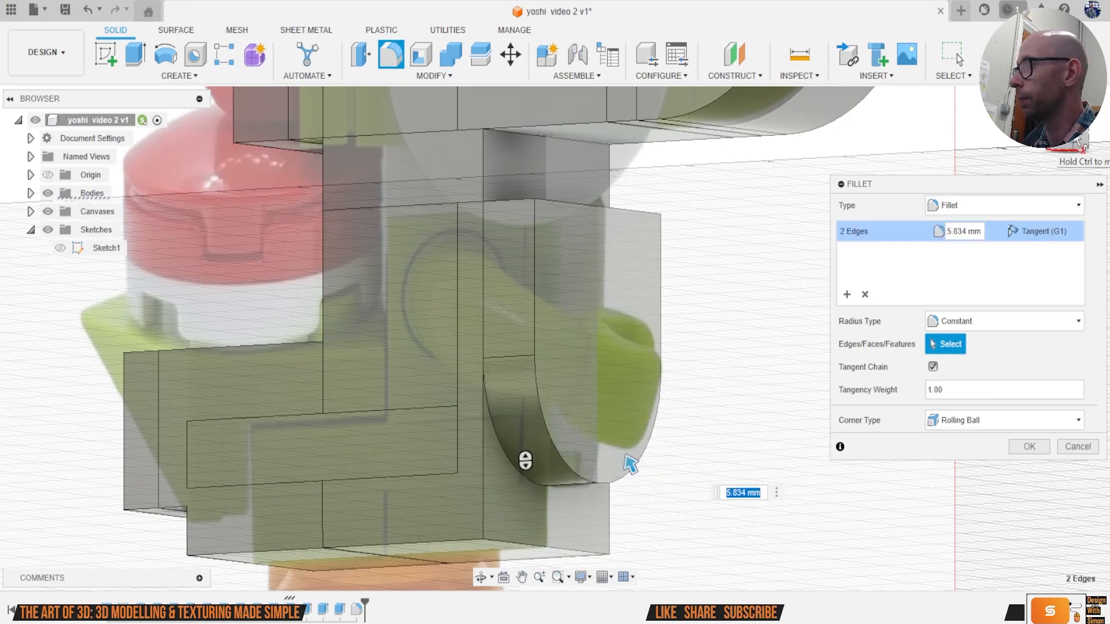
{"action": "middle_click_drag", "start_coordinate": [623, 465], "coordinate": [577, 439], "text": "shift"}
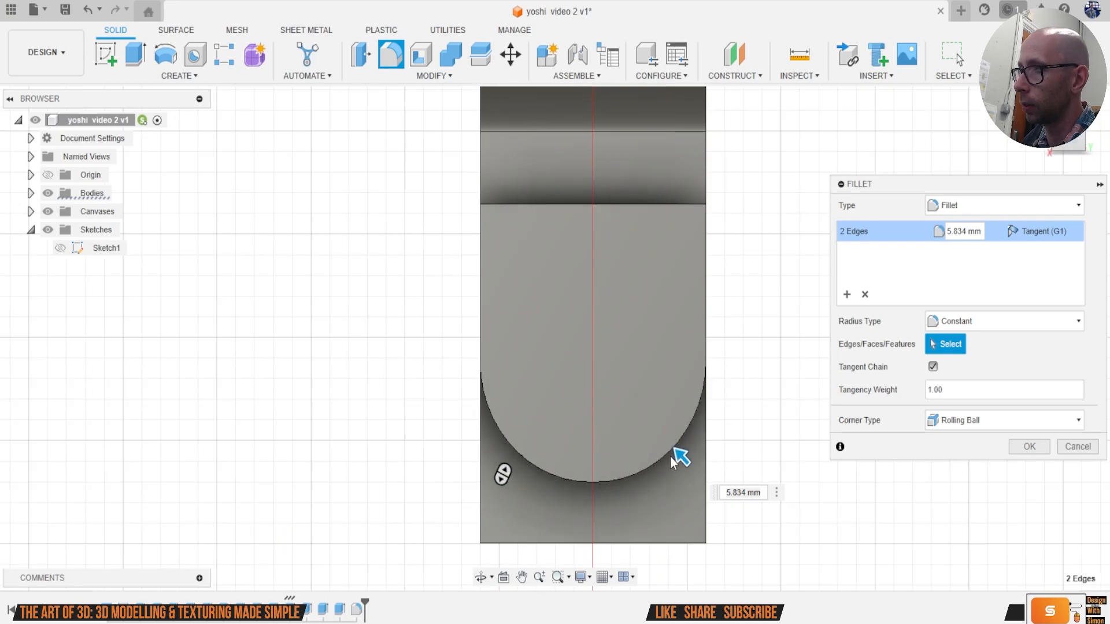
{"action": "left_click_drag", "start_coordinate": [670, 446], "coordinate": [674, 459]}
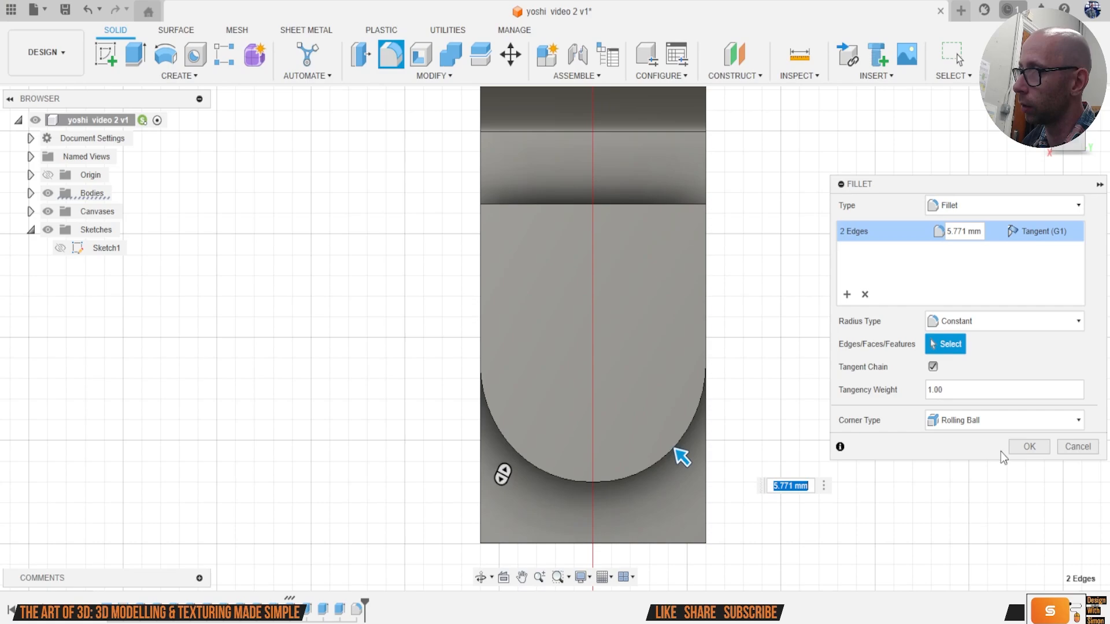
{"action": "left_click", "coordinate": [1032, 447]}
Step: Fillet the two vertical edges of the small block on top of the snout, beside the tall head block, with a radius of about 5.93 mm
{"action": "scroll", "coordinate": [847, 436], "scroll_direction": "down", "scroll_amount": 4}
{"action": "scroll", "coordinate": [845, 435], "scroll_direction": "down", "scroll_amount": 1}
{"action": "middle_click_drag", "start_coordinate": [846, 435], "coordinate": [713, 474]}
{"action": "left_click_drag", "start_coordinate": [1048, 140], "coordinate": [1068, 144]}
{"action": "scroll", "coordinate": [508, 279], "scroll_direction": "up", "scroll_amount": 6}
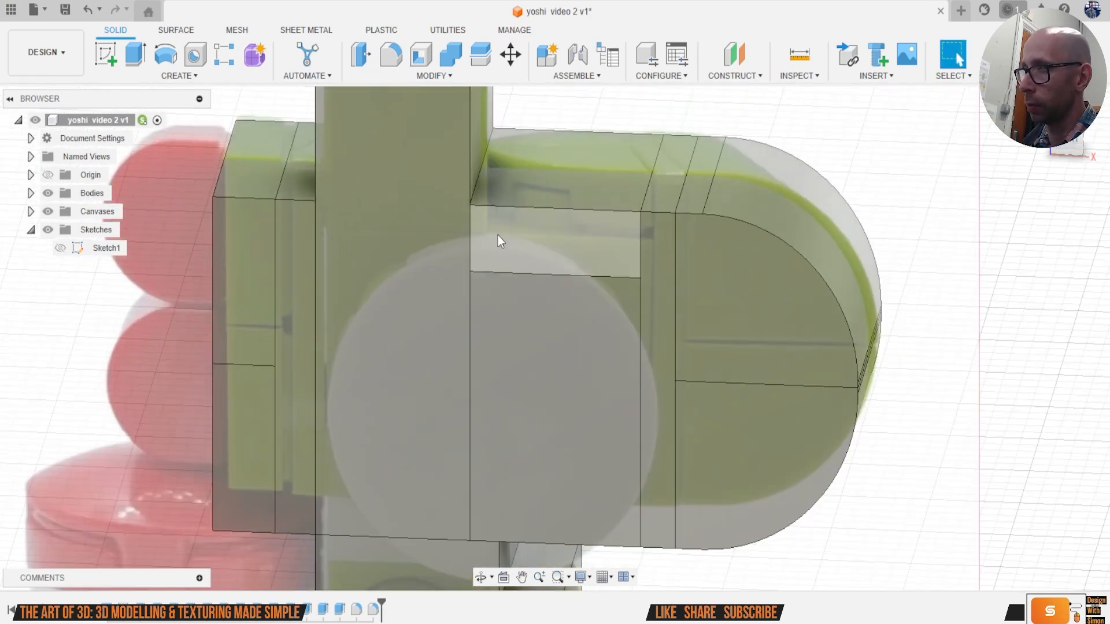
{"action": "key", "text": "f"}
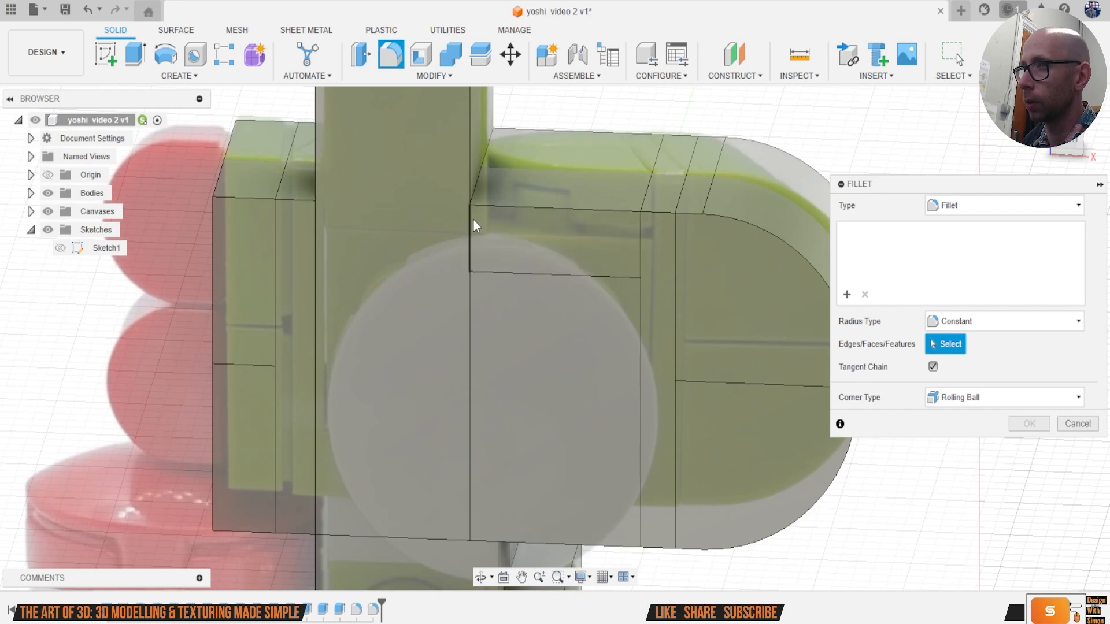
{"action": "left_click", "coordinate": [472, 220]}
{"action": "left_click", "coordinate": [495, 154]}
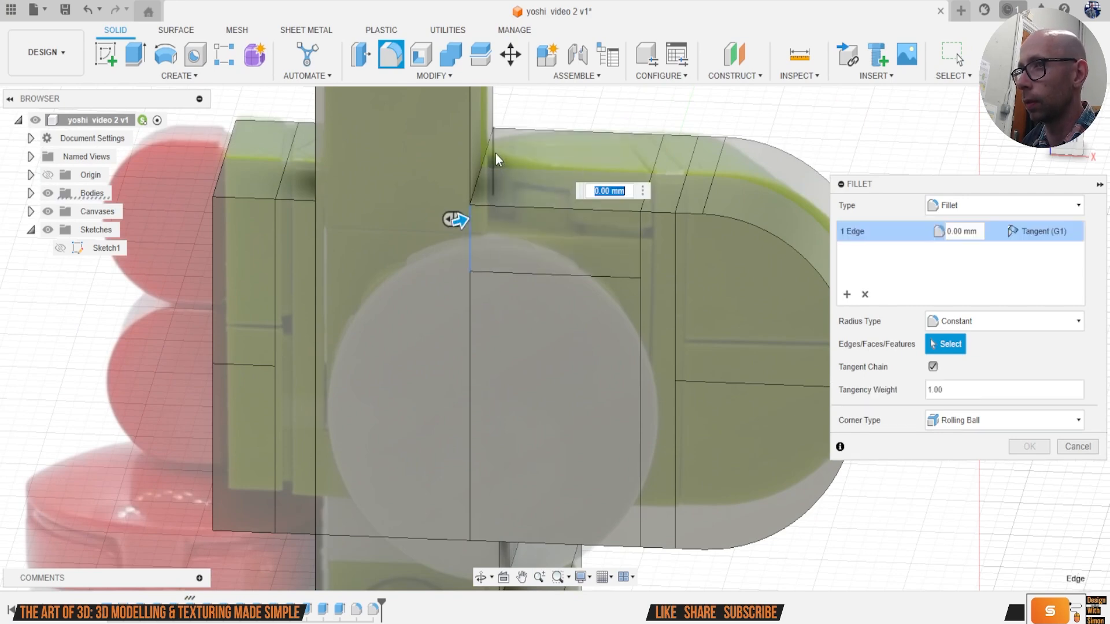
{"action": "left_click", "coordinate": [1066, 120]}
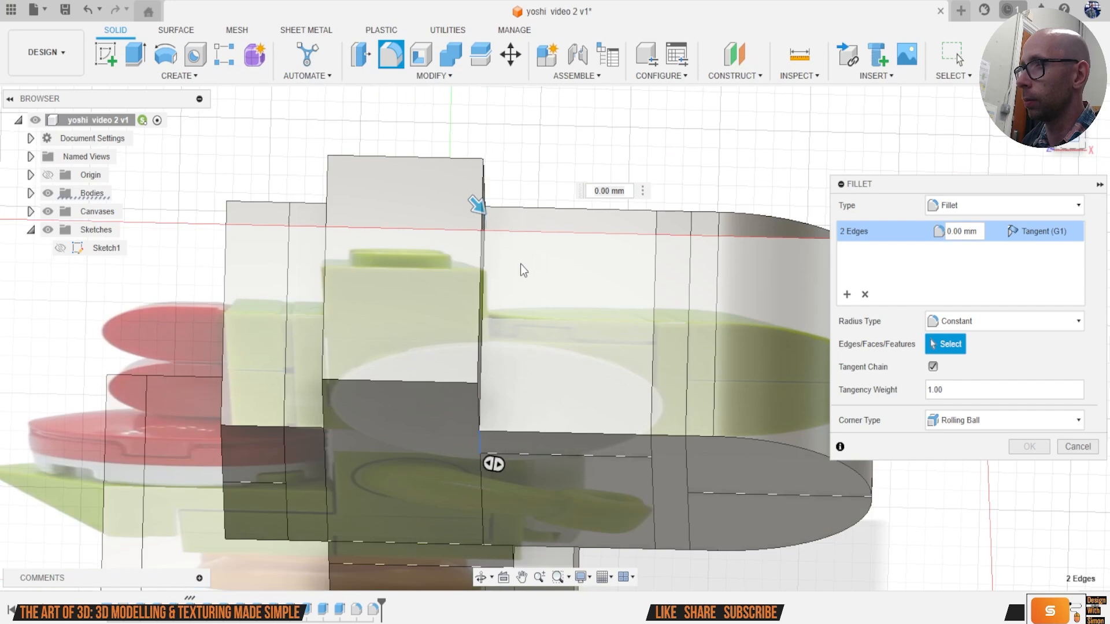
{"action": "left_click_drag", "start_coordinate": [478, 259], "coordinate": [507, 286]}
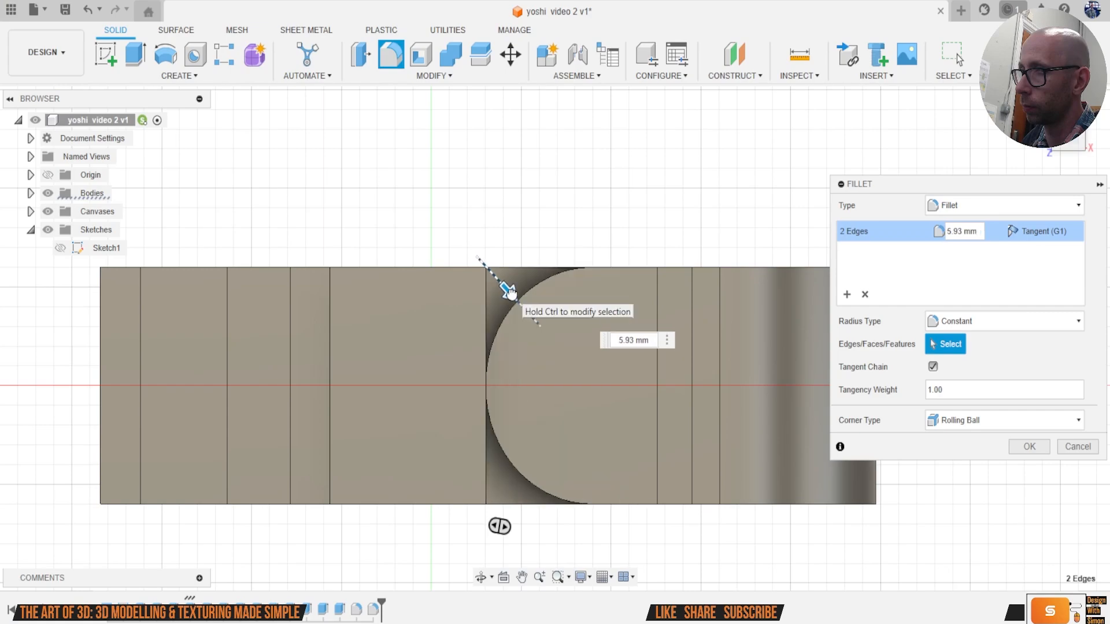
{"action": "left_click", "coordinate": [1020, 445]}
Step: Create an offset plane about 6.4 mm behind the tail block's rear face, matching the tail tip on the canvas
{"action": "scroll", "coordinate": [922, 426], "scroll_direction": "down", "scroll_amount": 5}
{"action": "middle_click_drag", "start_coordinate": [921, 426], "coordinate": [998, 296], "text": "shift"}
{"action": "left_click", "coordinate": [1066, 140]}
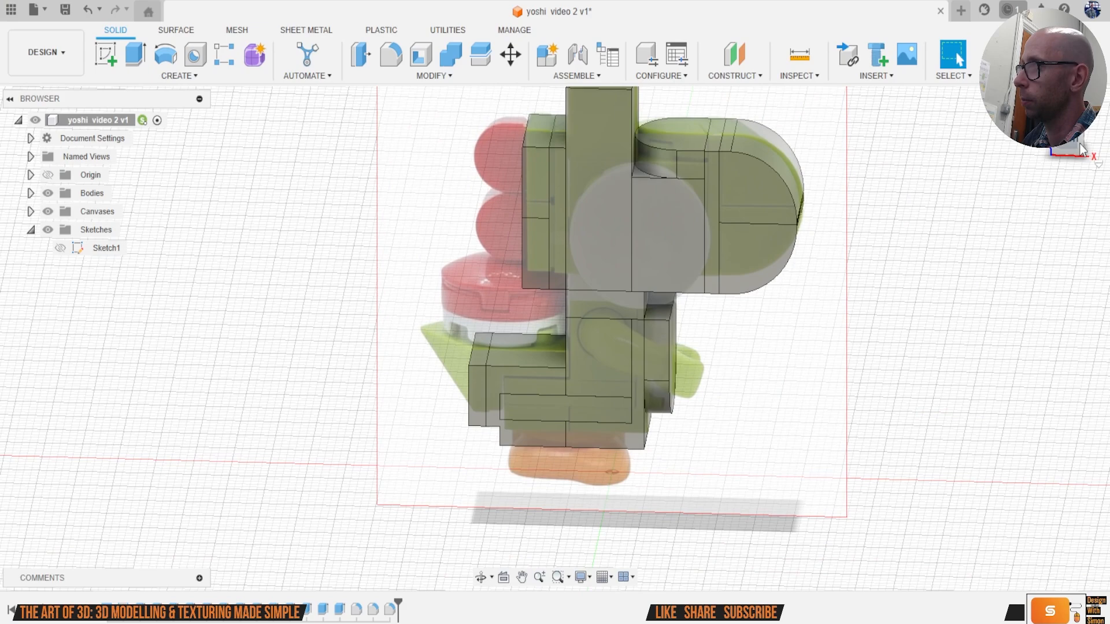
{"action": "scroll", "coordinate": [911, 318], "scroll_direction": "up", "scroll_amount": 3}
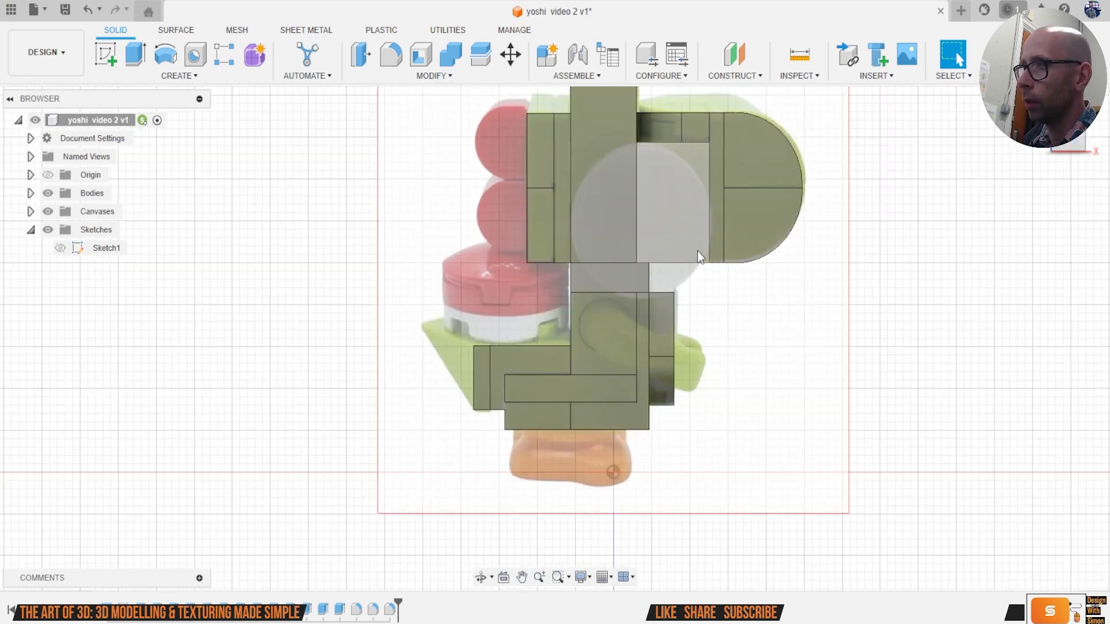
{"action": "mouse_move", "coordinate": [555, 338]}
{"action": "middle_mouse_down", "text": "shift"}
{"action": "mouse_move", "coordinate": [564, 321]}
{"action": "mouse_move", "coordinate": [509, 310]}
{"action": "middle_mouse_up", "text": "shift"}
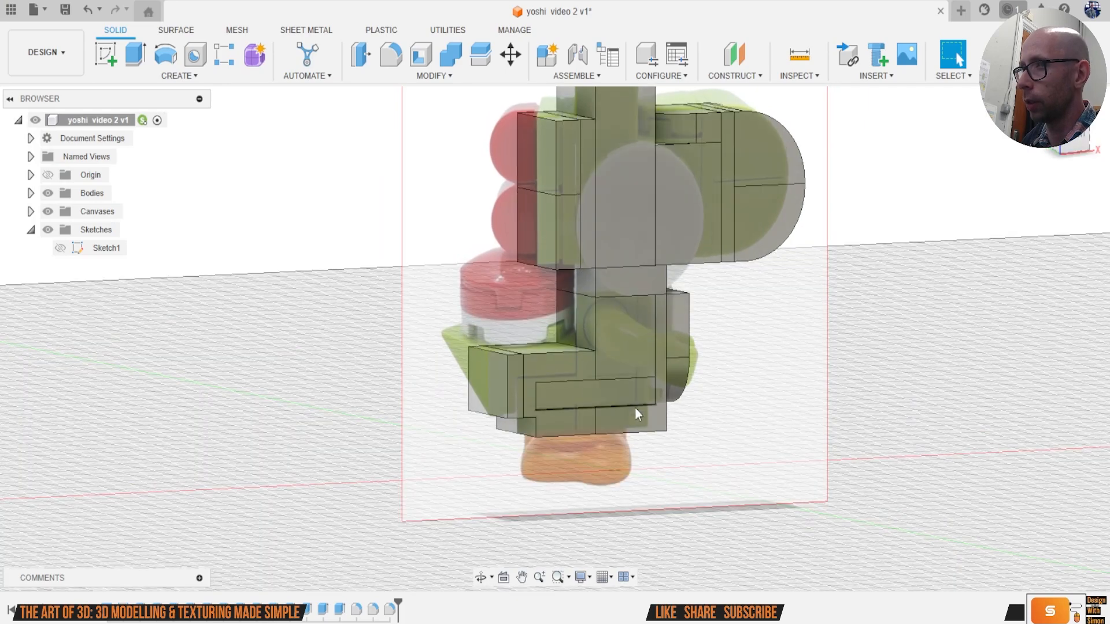
{"action": "left_click", "coordinate": [729, 78]}
{"action": "left_click", "coordinate": [751, 91]}
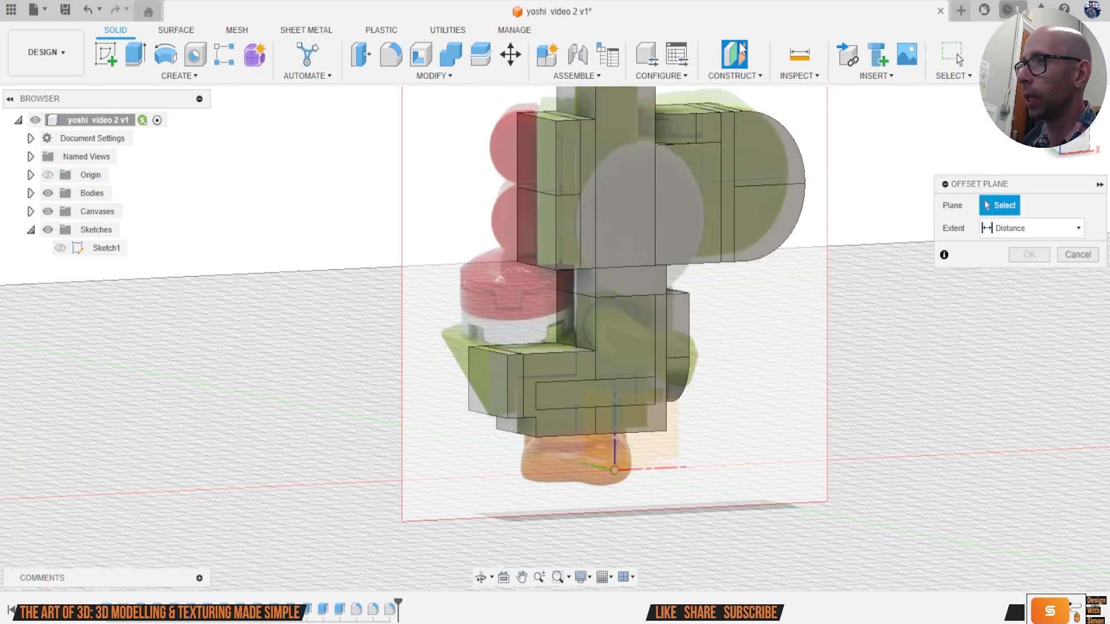
{"action": "left_click", "coordinate": [497, 376]}
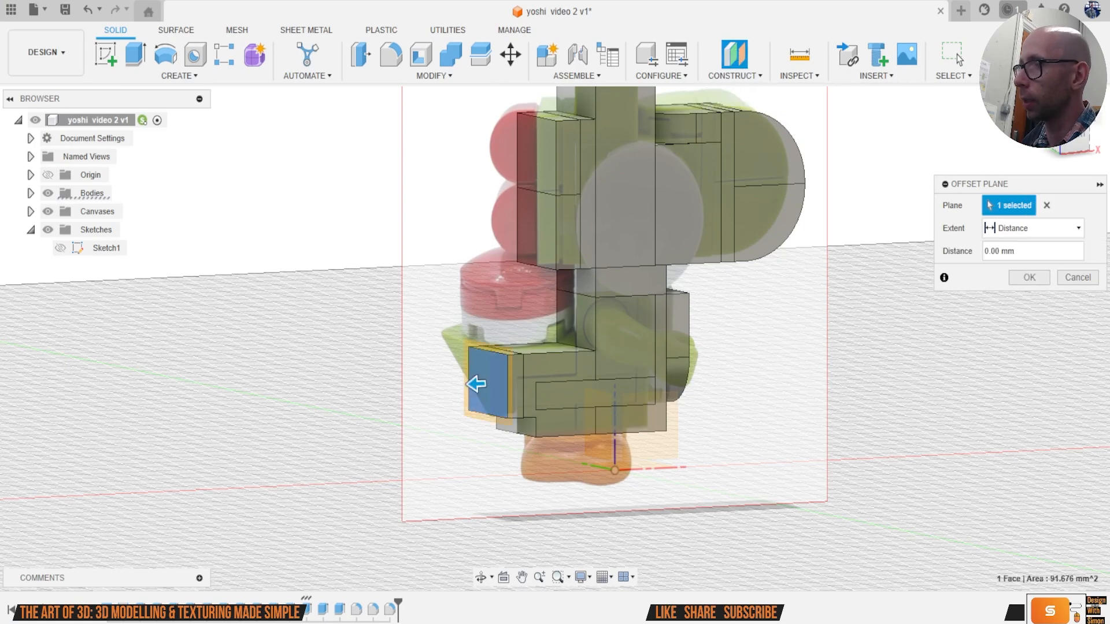
{"action": "left_click", "coordinate": [1073, 139]}
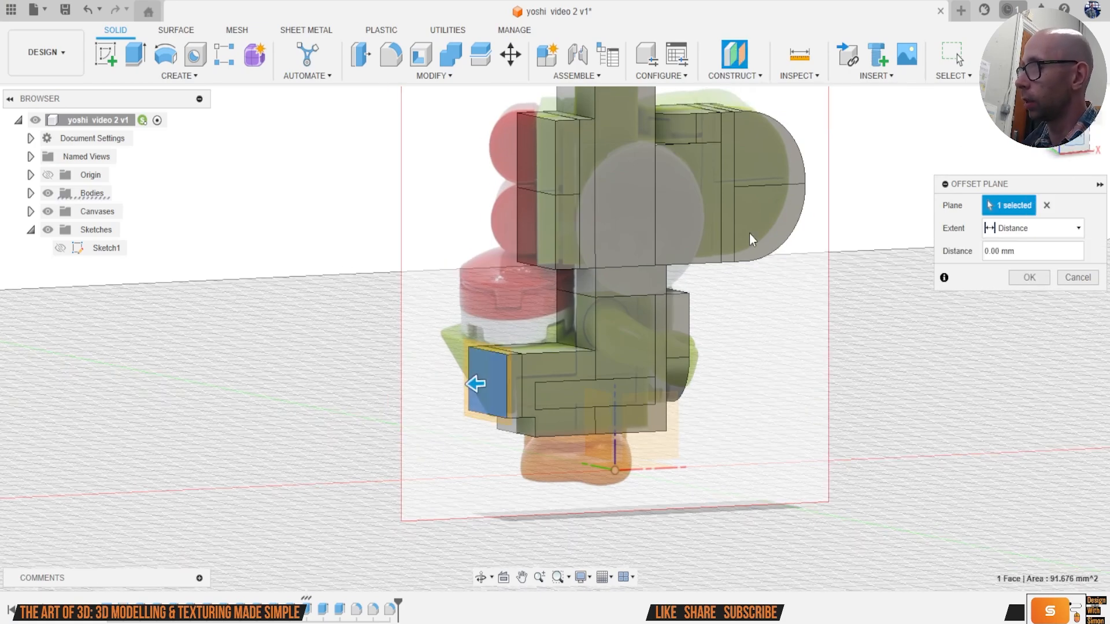
{"action": "left_click_drag", "start_coordinate": [459, 382], "coordinate": [392, 381]}
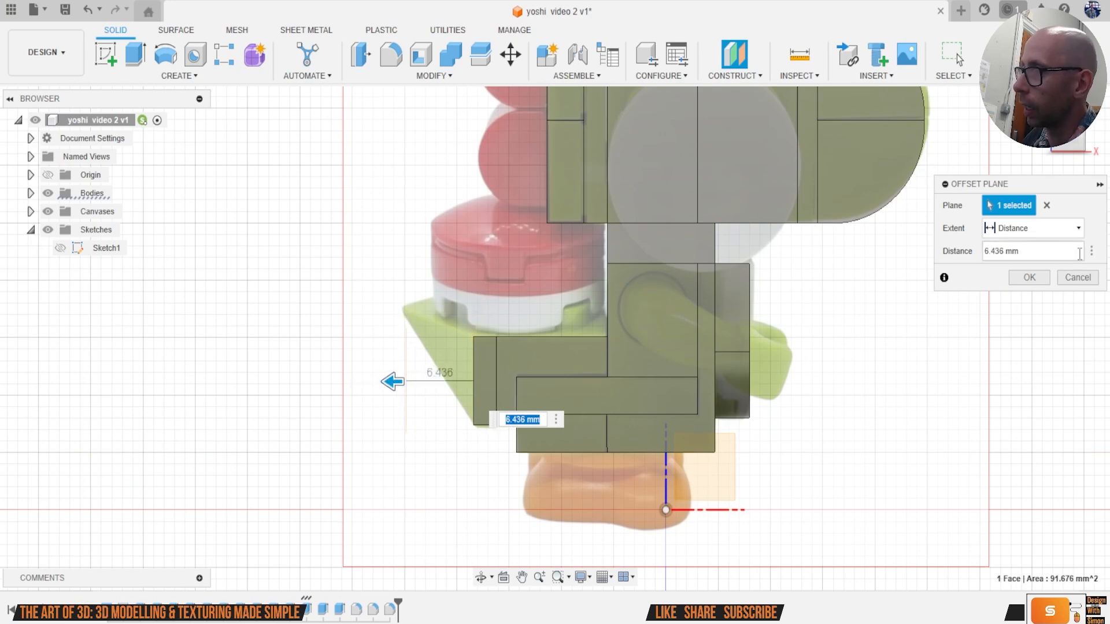
{"action": "key", "text": "Return"}
Step: Create a sketch on the offset plane and project the tail block's rear face into it
{"action": "middle_click_drag", "start_coordinate": [555, 329], "coordinate": [522, 101], "text": "shift"}
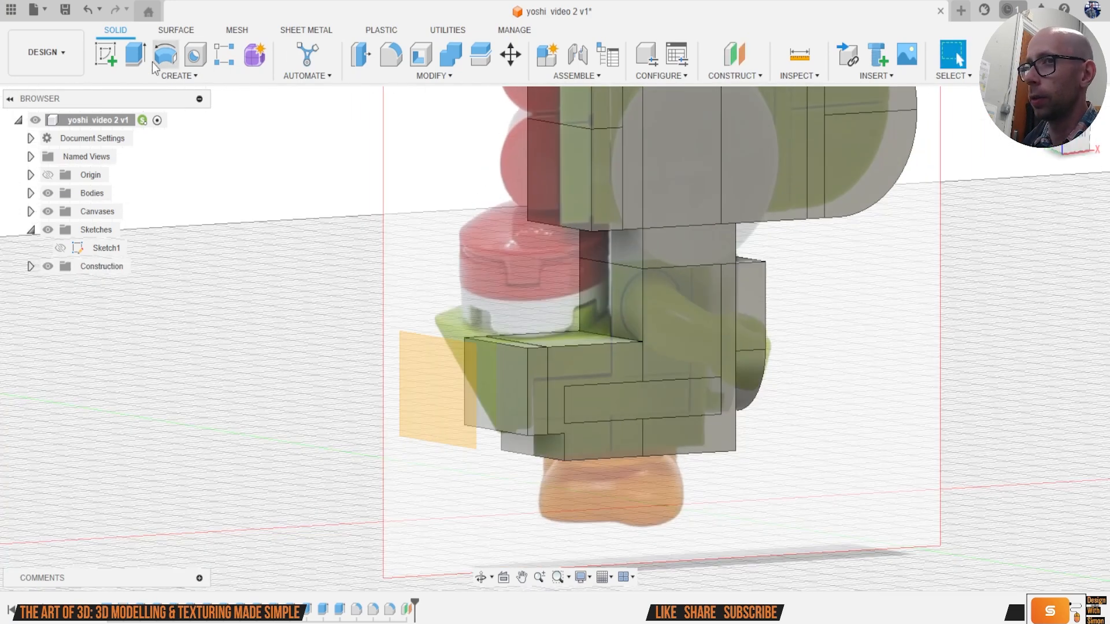
{"action": "left_click", "coordinate": [105, 56]}
{"action": "left_click", "coordinate": [439, 349]}
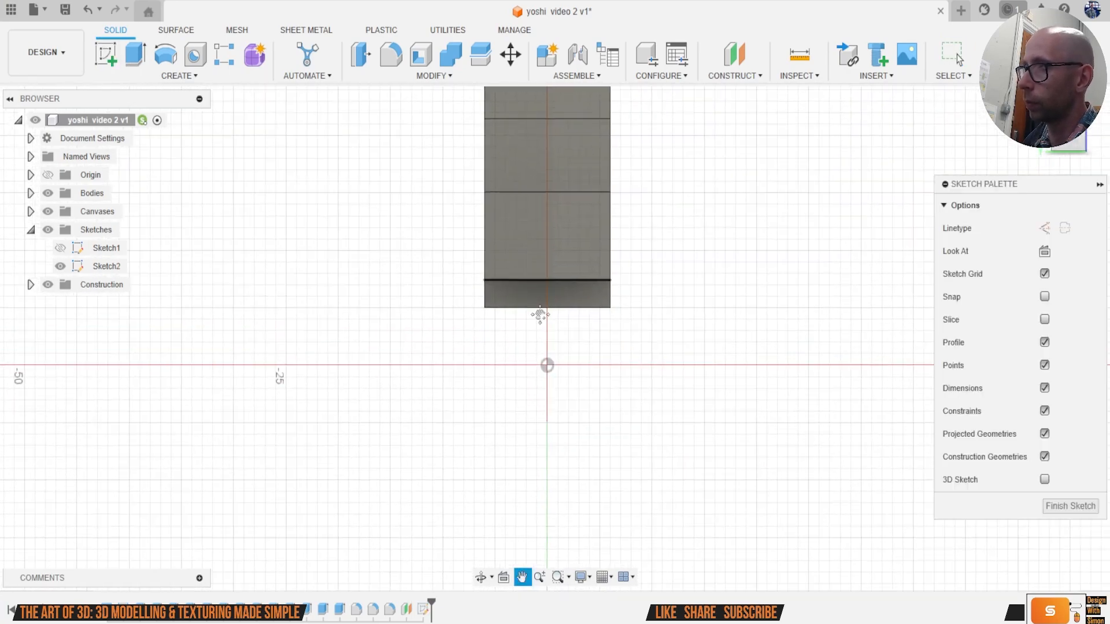
{"action": "key", "text": "p"}
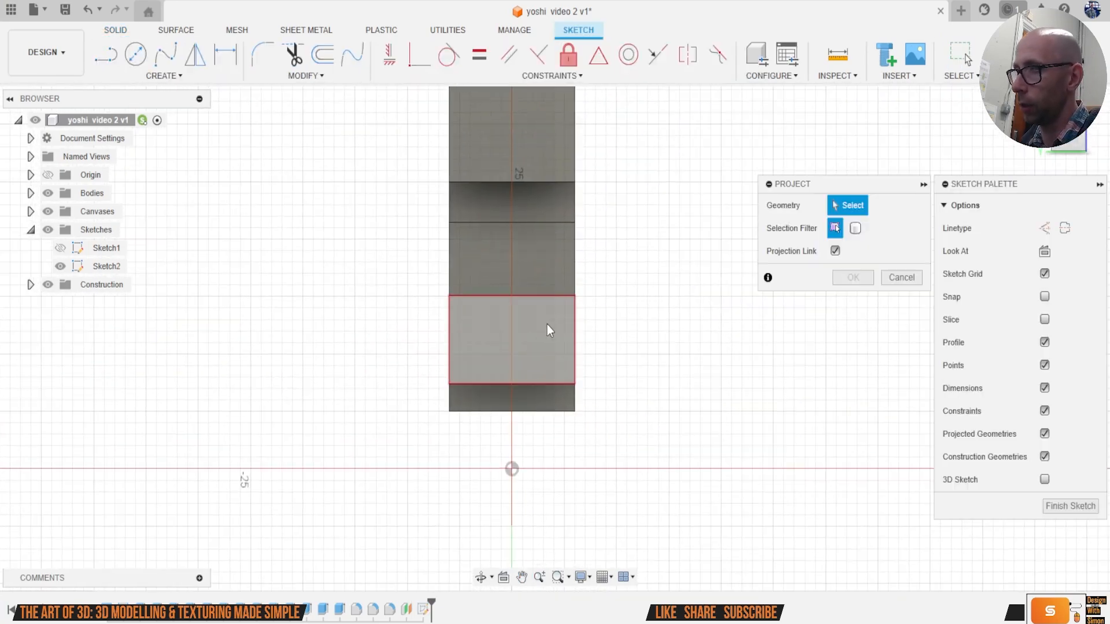
{"action": "left_click", "coordinate": [505, 327]}
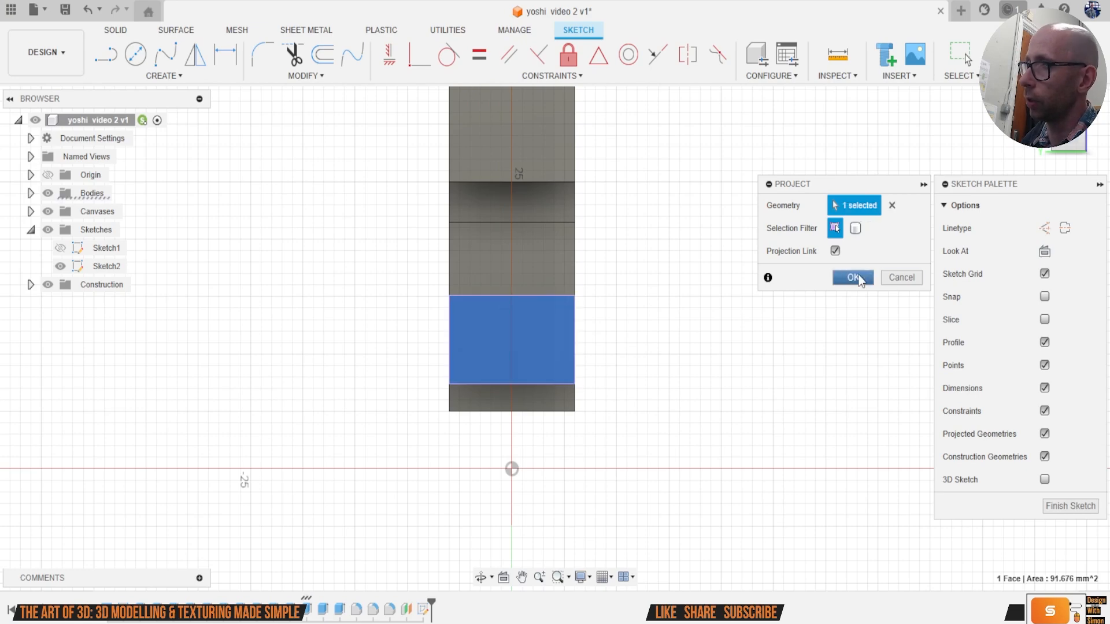
{"action": "left_click", "coordinate": [853, 277]}
Step: Draw a vertical line between the midpoints of the projected rectangle's upper and lower edges and finish the sketch
{"action": "key", "text": "l"}
{"action": "scroll", "coordinate": [538, 341], "scroll_direction": "up", "scroll_amount": 2}
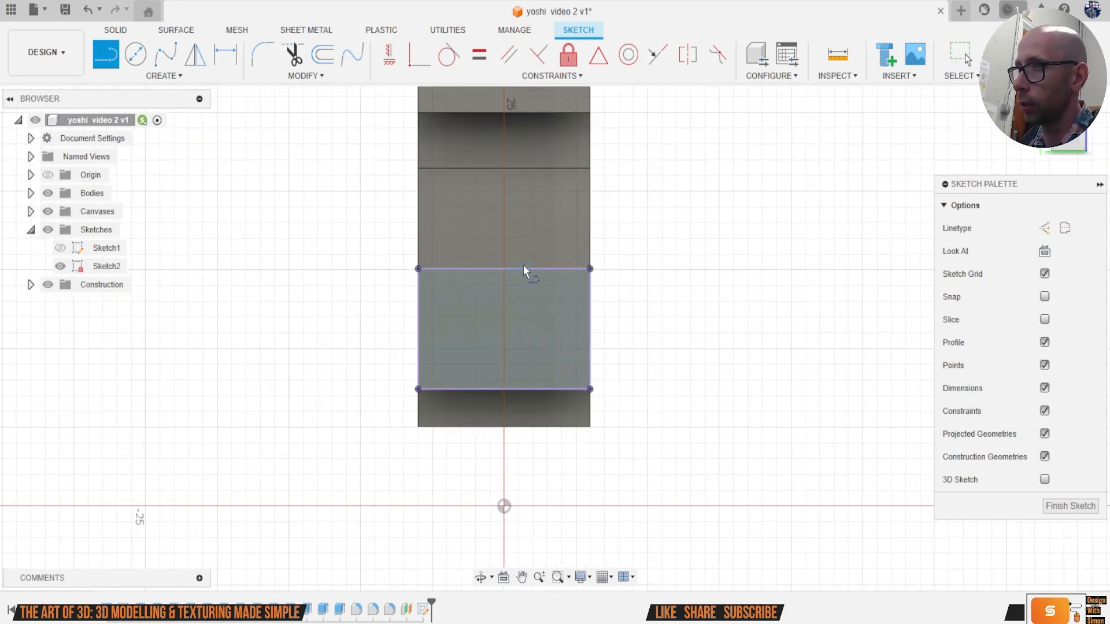
{"action": "left_click", "coordinate": [504, 268]}
{"action": "left_click", "coordinate": [504, 389]}
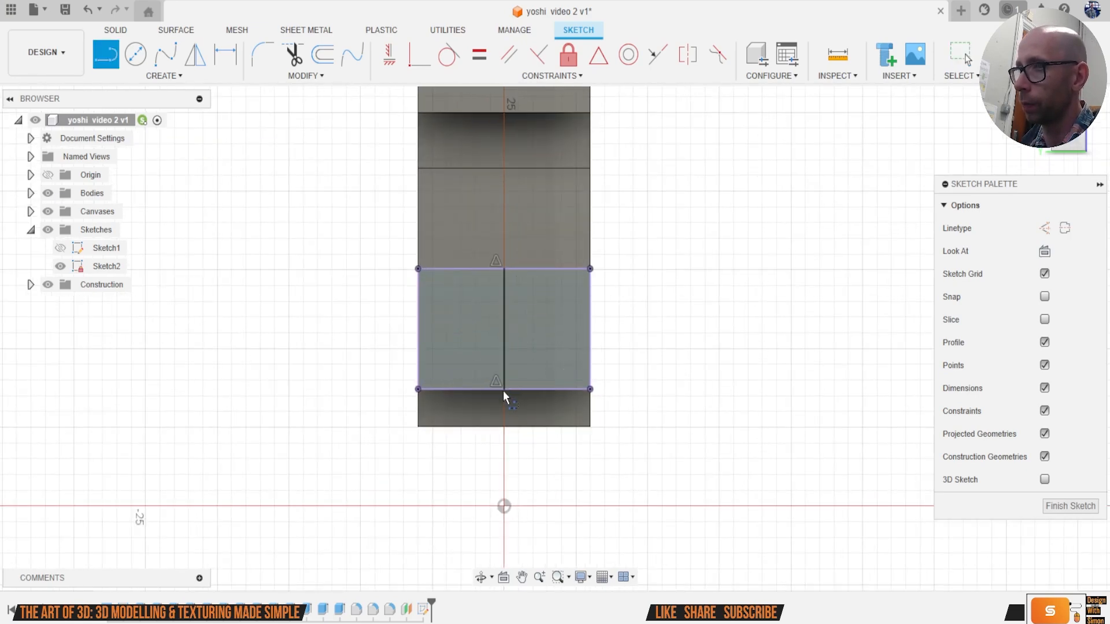
{"action": "key", "text": "Escape"}
{"action": "left_click", "coordinate": [1012, 55]}
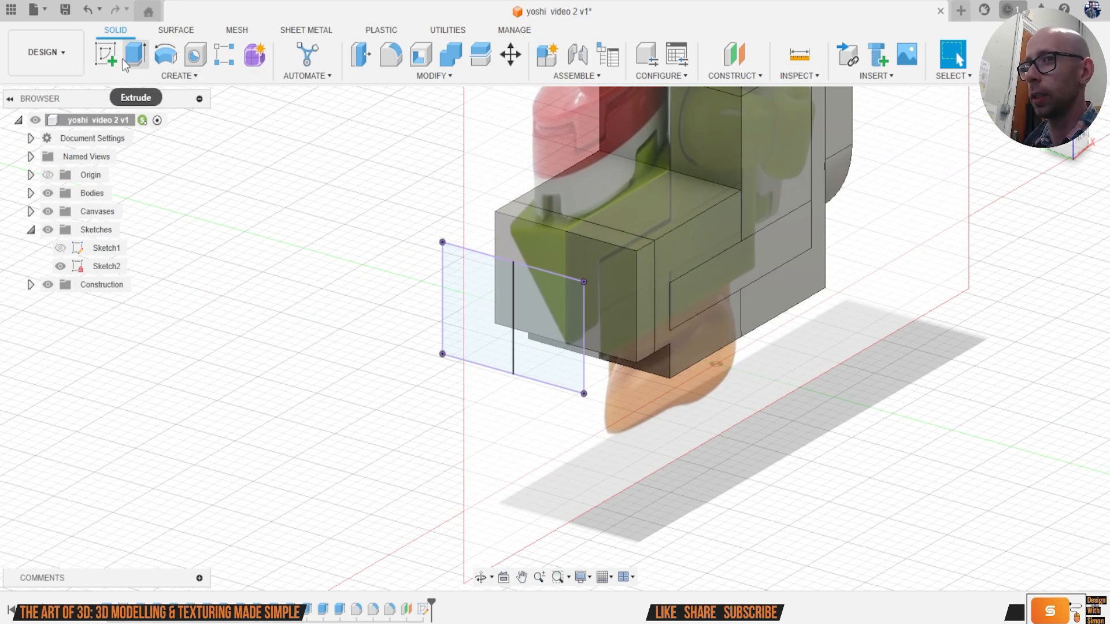
Step: Create a sketch on the tail block's rear face and loft its profile to the upper endpoint of the centre line, using Join
{"action": "left_click", "coordinate": [105, 55]}
{"action": "left_click", "coordinate": [608, 260]}
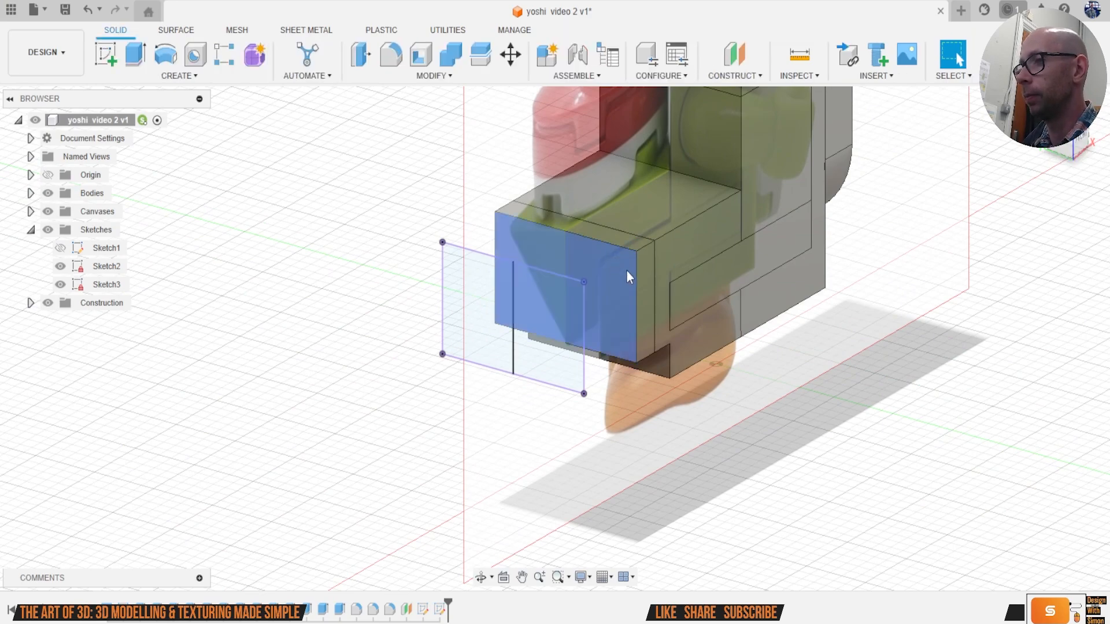
{"action": "left_click", "coordinate": [180, 76]}
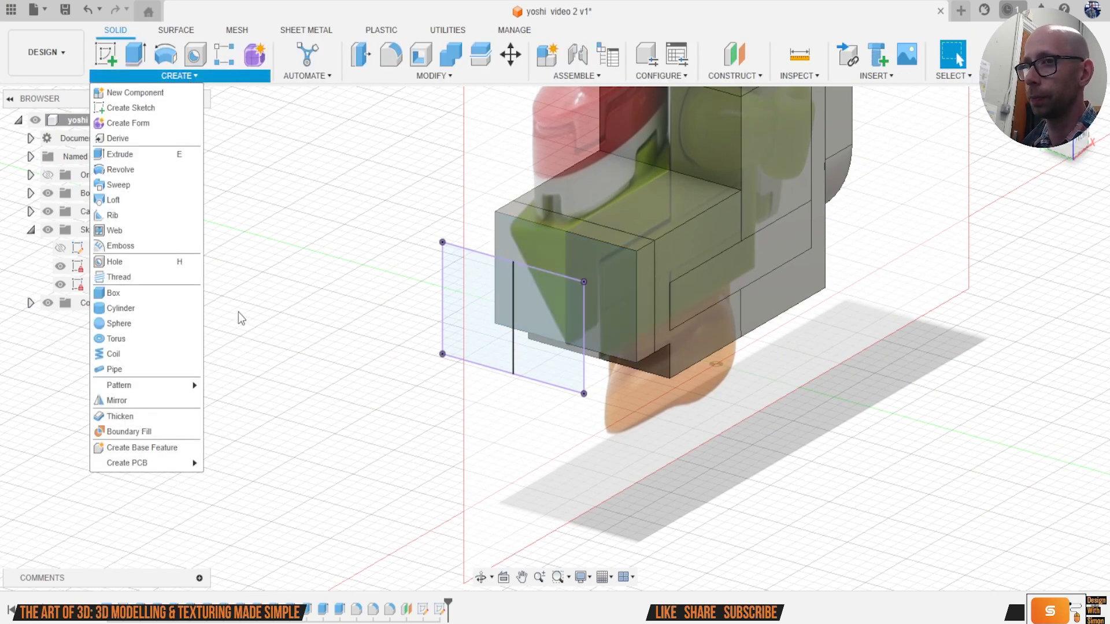
{"action": "left_click", "coordinate": [148, 200]}
{"action": "left_click", "coordinate": [615, 264]}
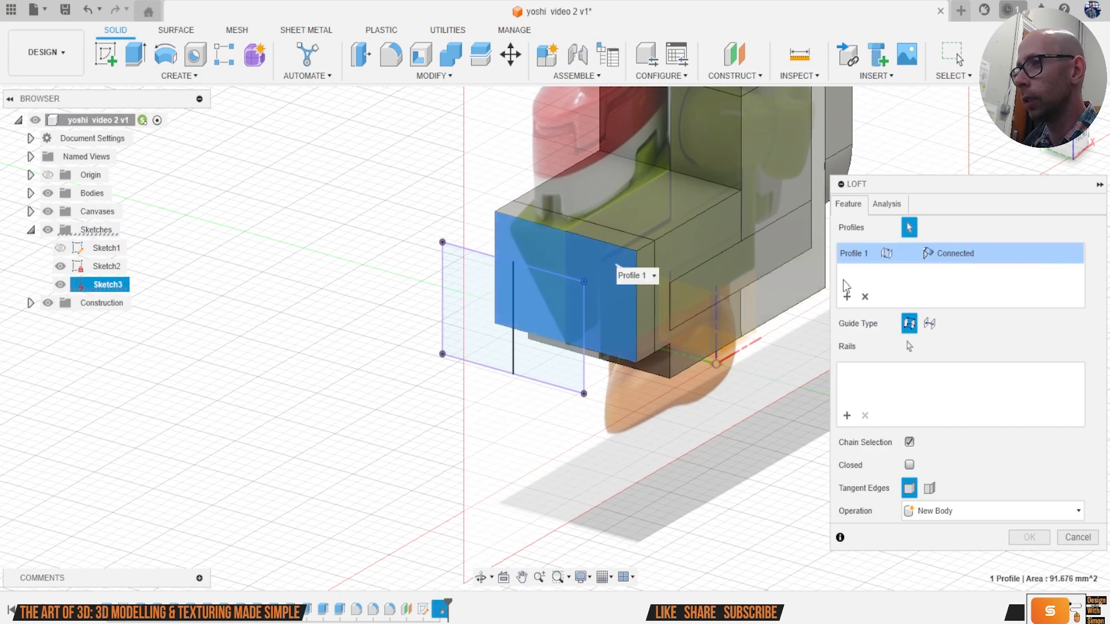
{"action": "left_click", "coordinate": [513, 263]}
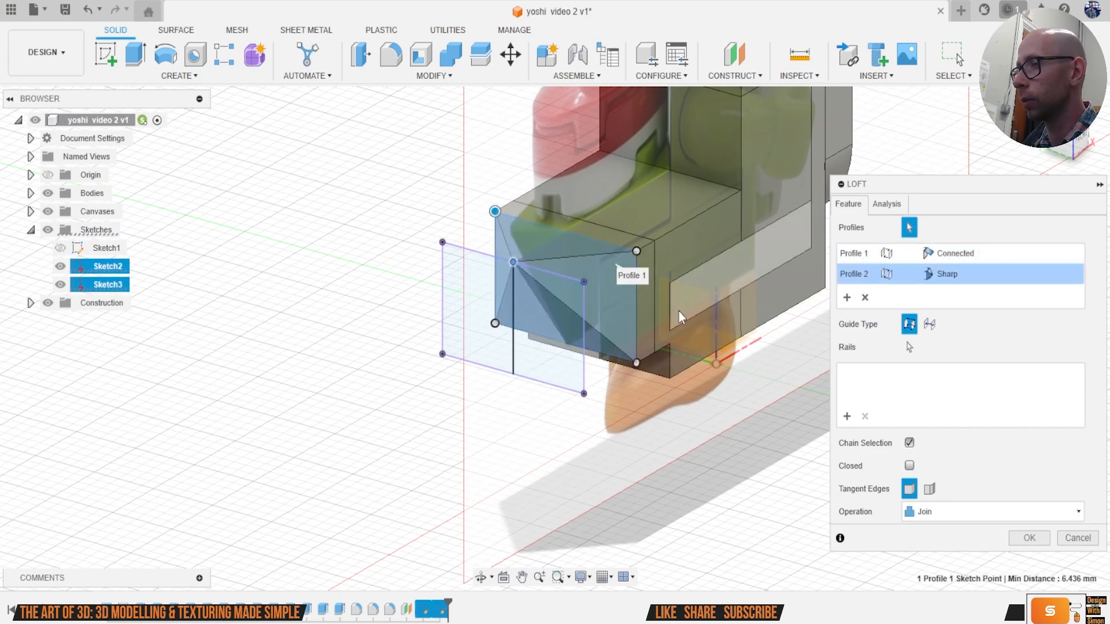
{"action": "middle_click_drag", "start_coordinate": [678, 311], "coordinate": [642, 287], "text": "shift"}
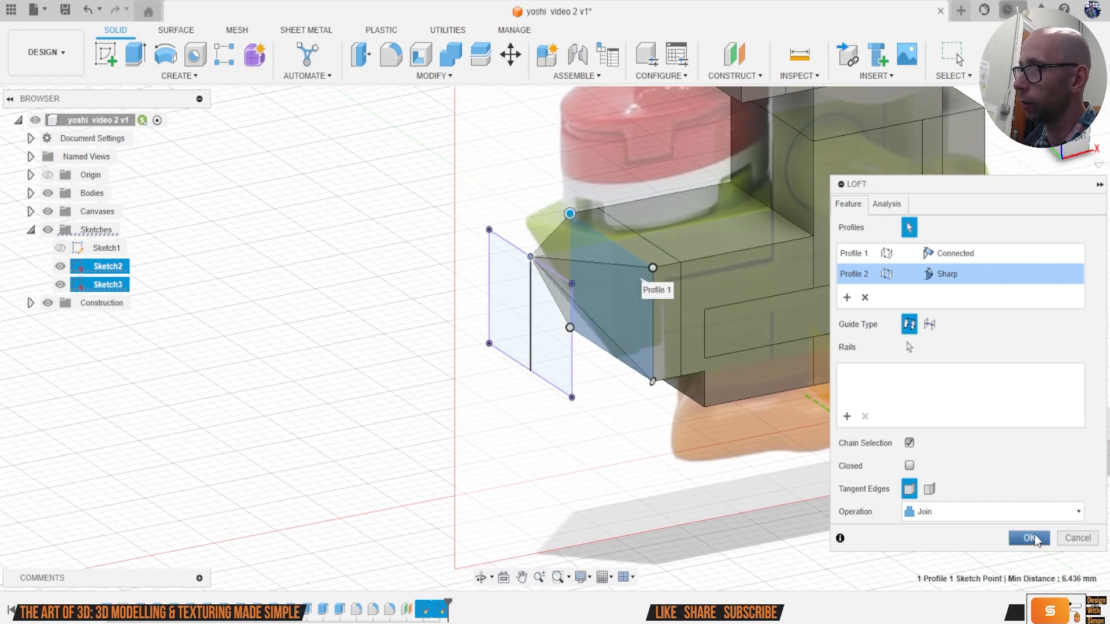
{"action": "left_click", "coordinate": [1029, 538]}
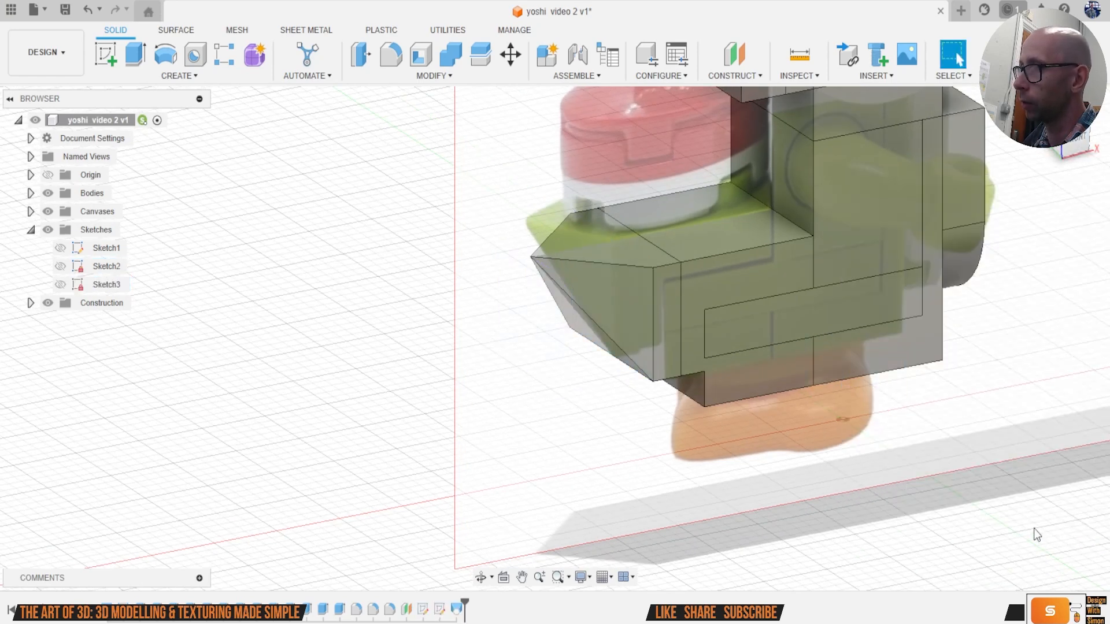
Step: Inspect the lofted tail and the whole figure with the canvas hidden, and redisplay the canvas and the sketches folder
{"action": "left_click", "coordinate": [48, 211]}
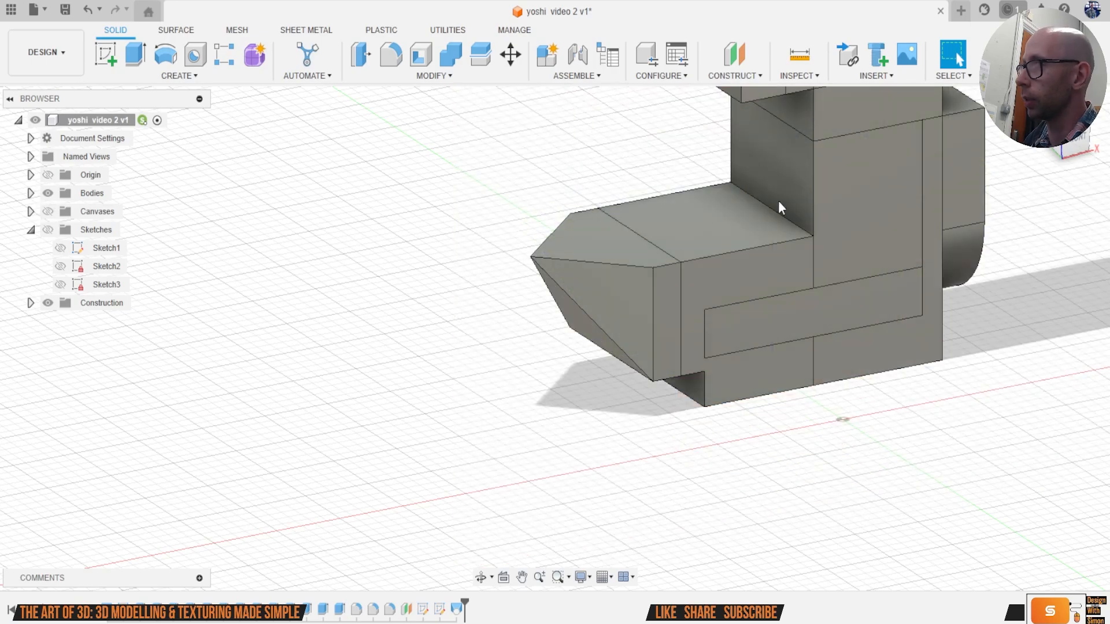
{"action": "mouse_move", "coordinate": [1073, 142]}
{"action": "left_mouse_down"}
{"action": "mouse_move", "coordinate": [1036, 177]}
{"action": "mouse_move", "coordinate": [1029, 89]}
{"action": "mouse_move", "coordinate": [1099, 130]}
{"action": "left_mouse_up"}
{"action": "middle_click_drag", "start_coordinate": [405, 260], "coordinate": [54, 236], "text": "shift"}
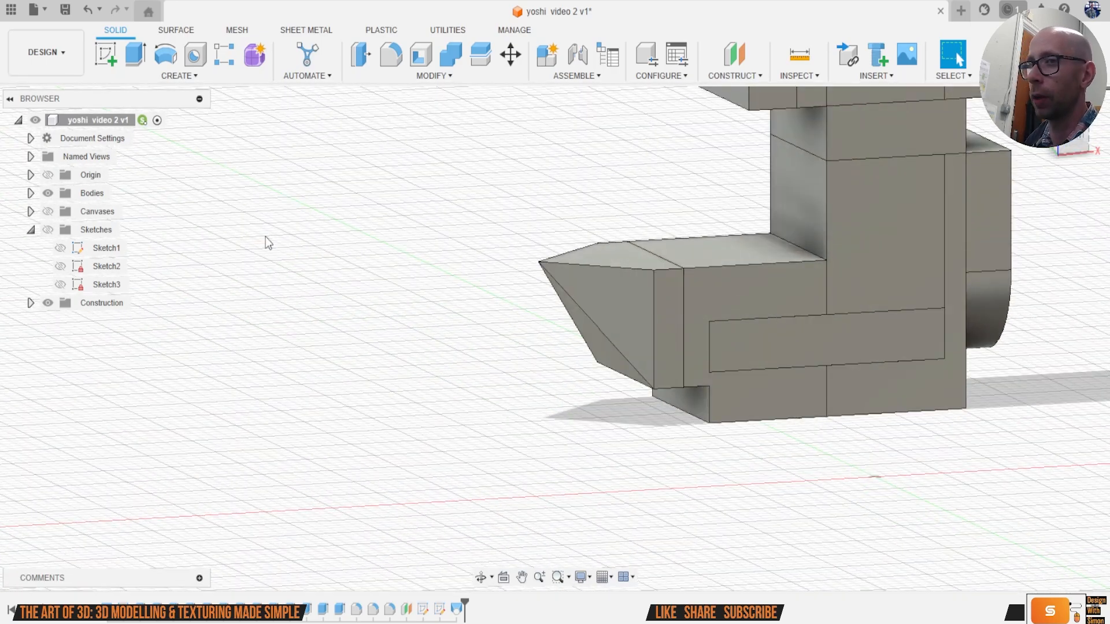
{"action": "scroll", "coordinate": [522, 256], "scroll_direction": "down", "scroll_amount": 3}
{"action": "middle_click_drag", "start_coordinate": [522, 256], "coordinate": [612, 408], "text": "shift"}
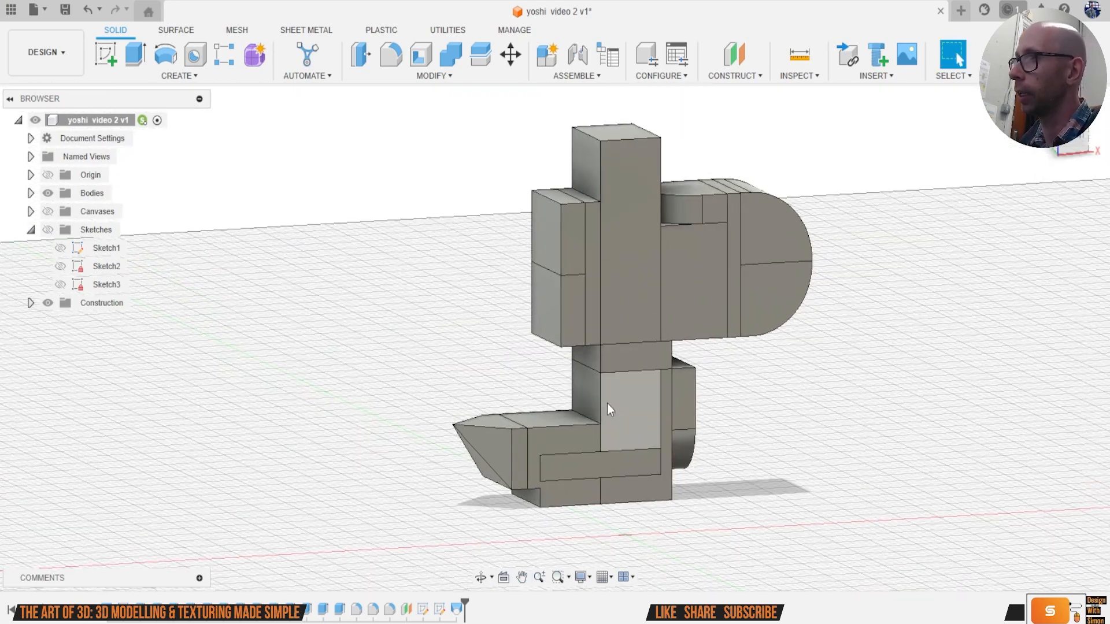
{"action": "left_click", "coordinate": [48, 212]}
{"action": "left_click", "coordinate": [48, 229]}
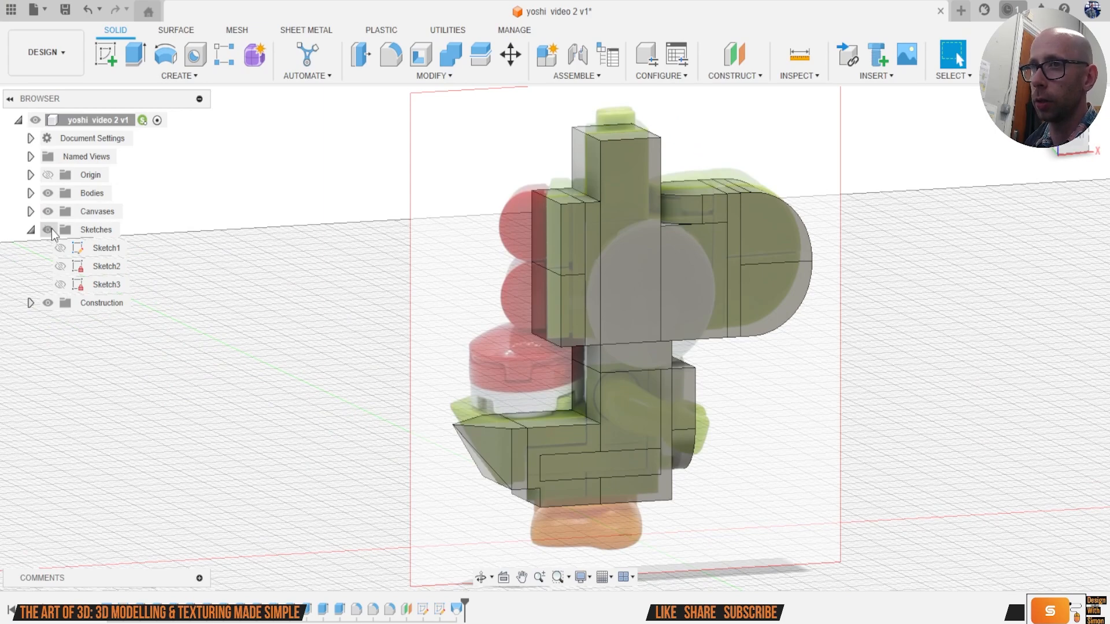
Step: Create a sketch on the canvas plane and draw a rectangle over the upper red crest, starting at the head's upper rear corner
{"action": "left_click", "coordinate": [1077, 143]}
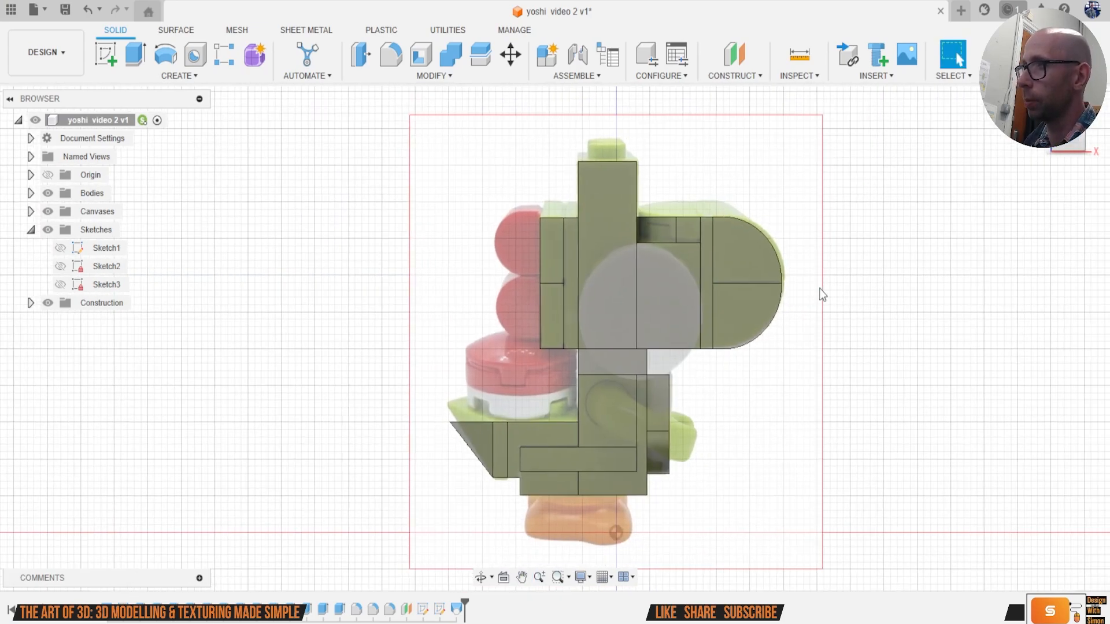
{"action": "mouse_move", "coordinate": [1070, 141]}
{"action": "left_mouse_down"}
{"action": "mouse_move", "coordinate": [1095, 147]}
{"action": "mouse_move", "coordinate": [1081, 144]}
{"action": "left_mouse_up"}
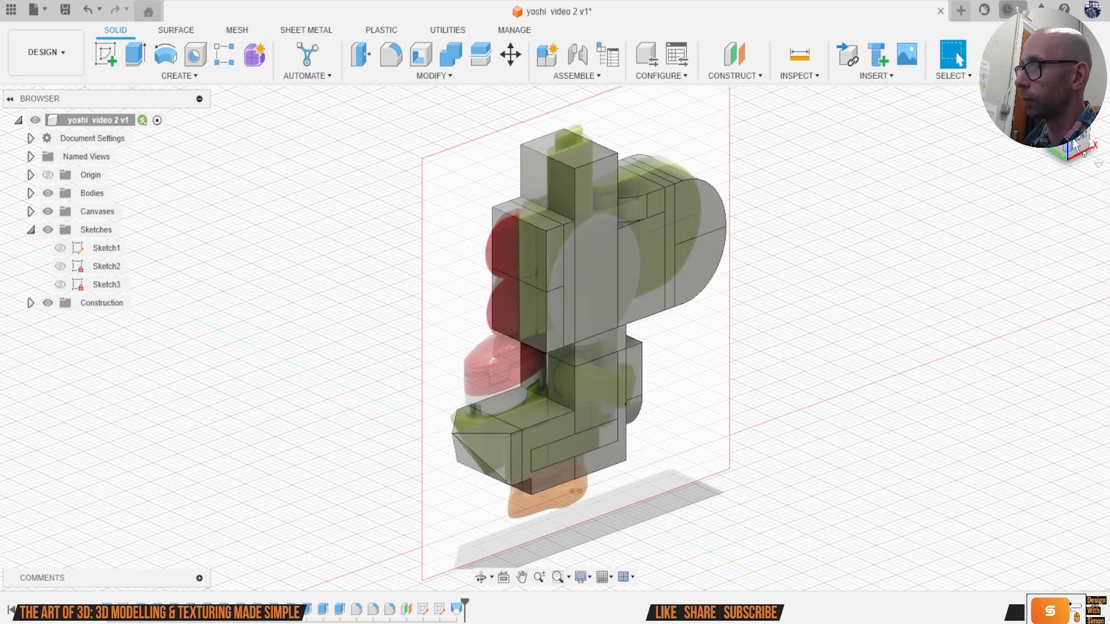
{"action": "left_click", "coordinate": [1075, 142]}
{"action": "left_click", "coordinate": [1076, 142]}
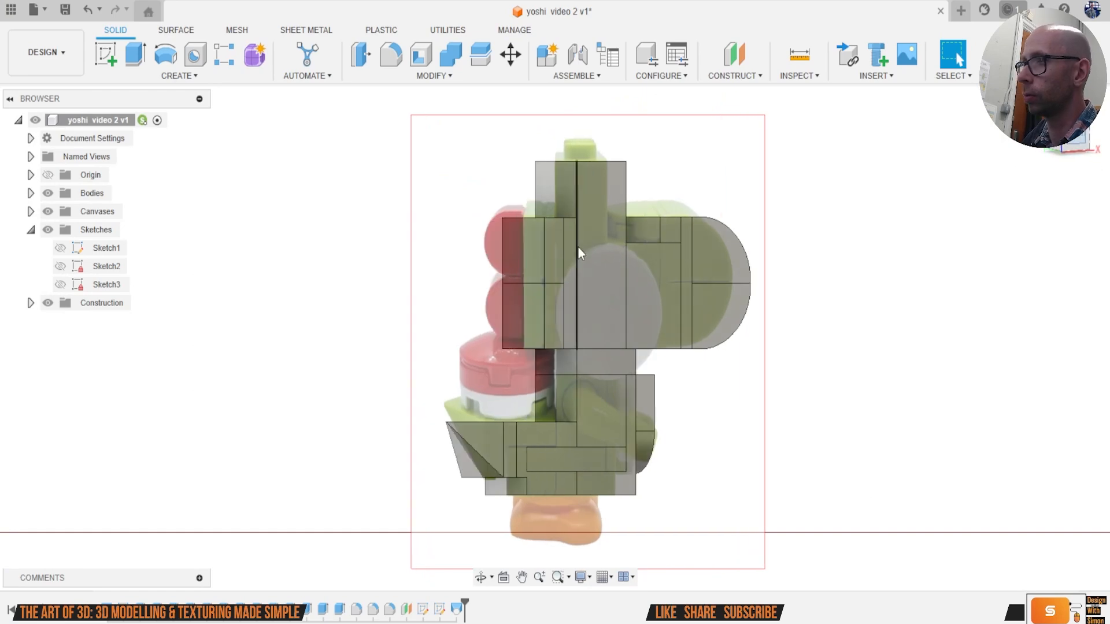
{"action": "left_click", "coordinate": [105, 54]}
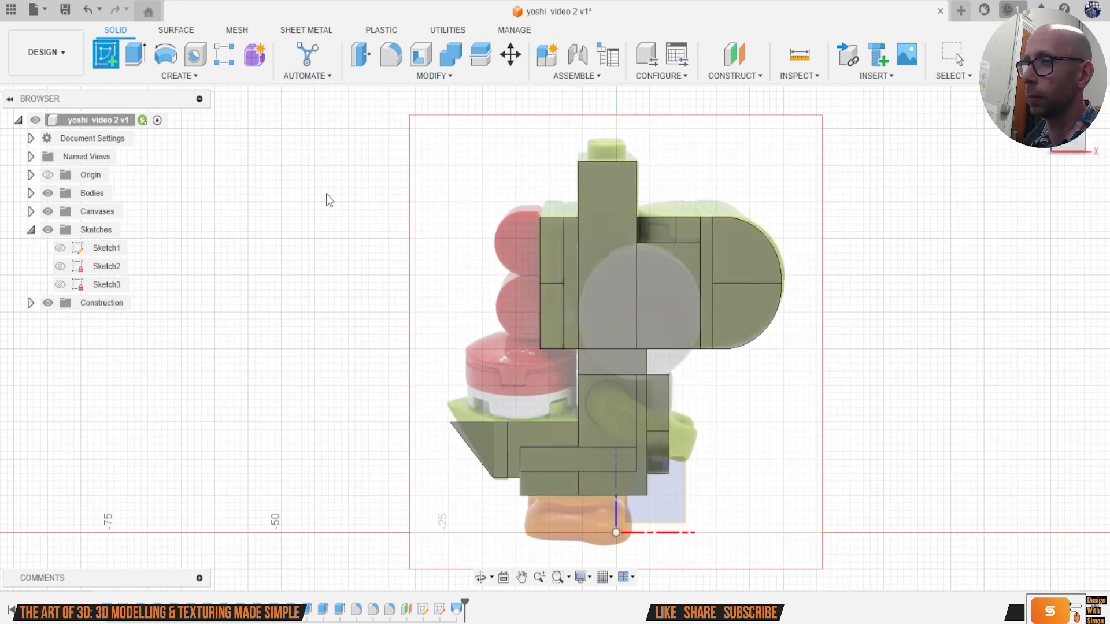
{"action": "left_click", "coordinate": [453, 293]}
{"action": "scroll", "coordinate": [503, 317], "scroll_direction": "up", "scroll_amount": 5}
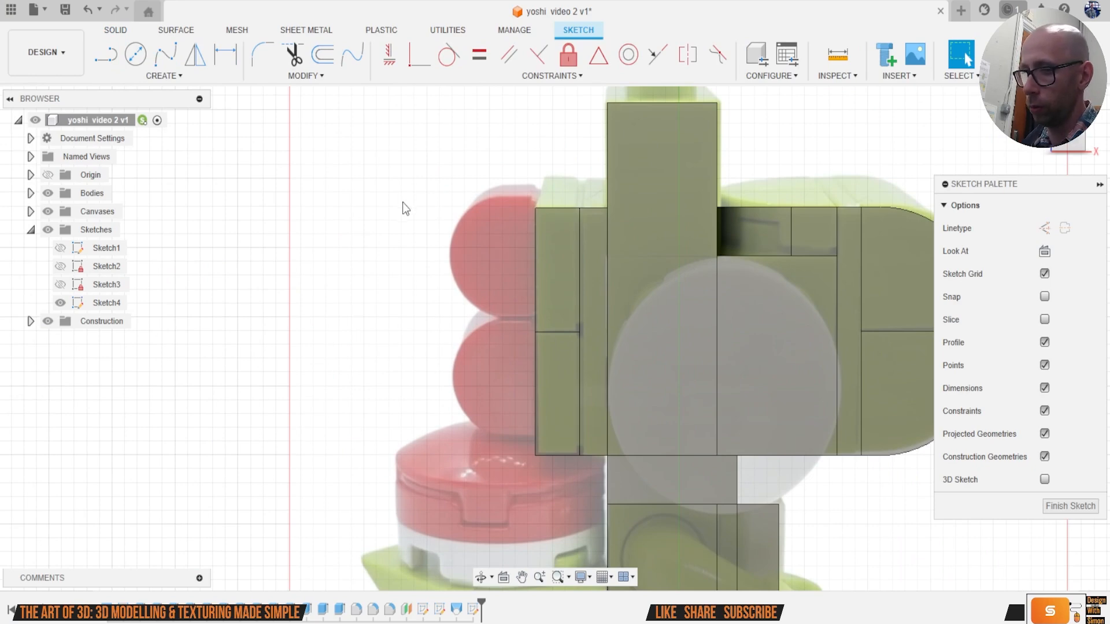
{"action": "key", "text": "r"}
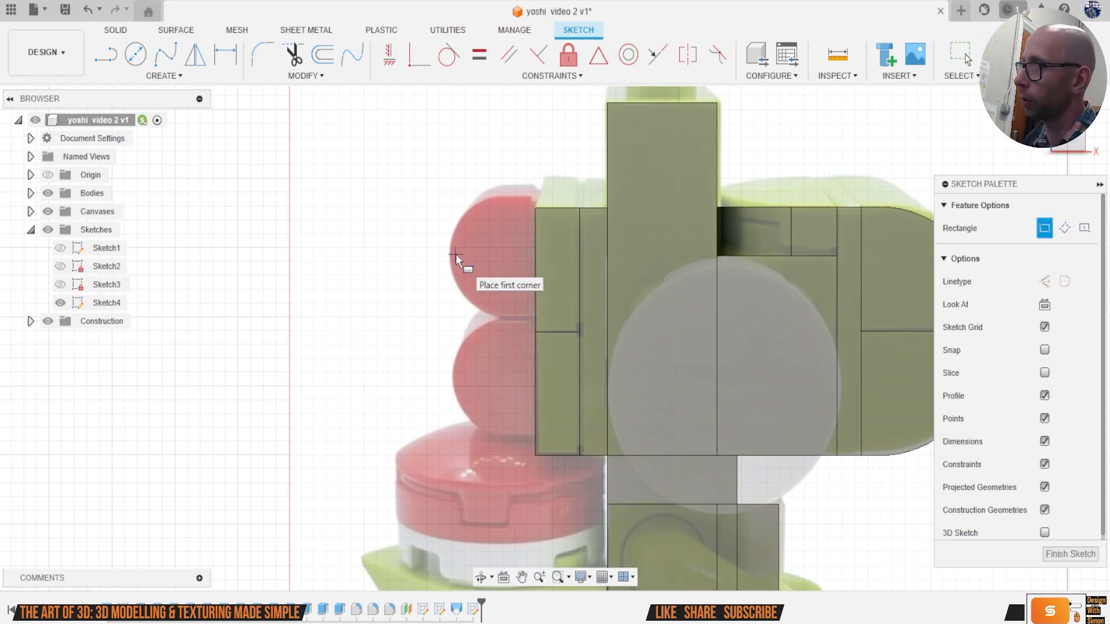
{"action": "left_click", "coordinate": [164, 76]}
{"action": "mouse_move", "coordinate": [168, 113]}
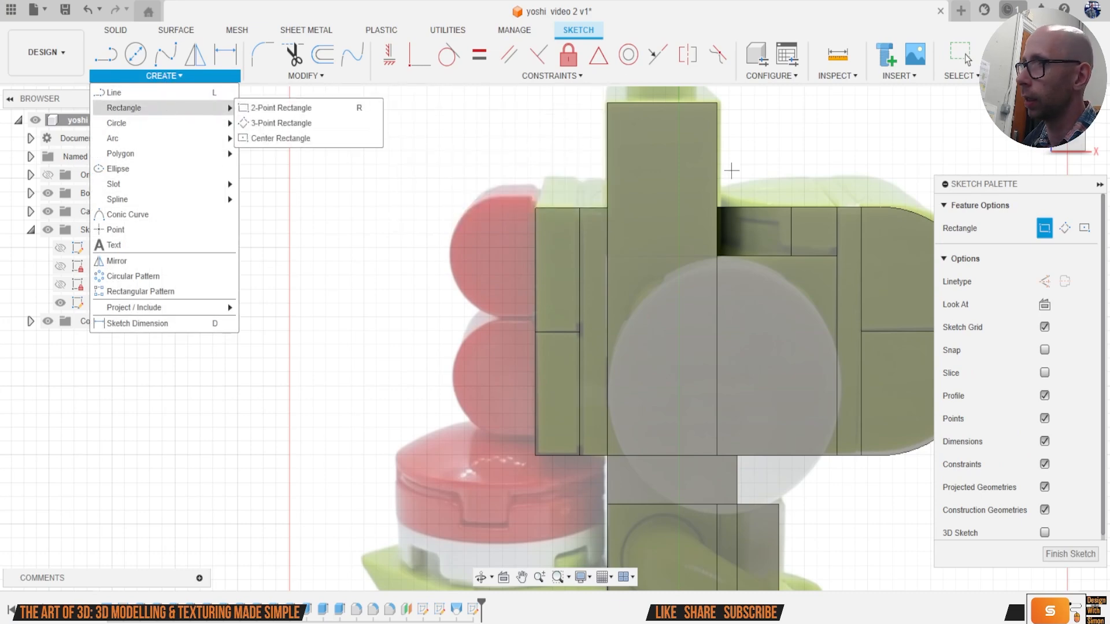
{"action": "left_click", "coordinate": [535, 208]}
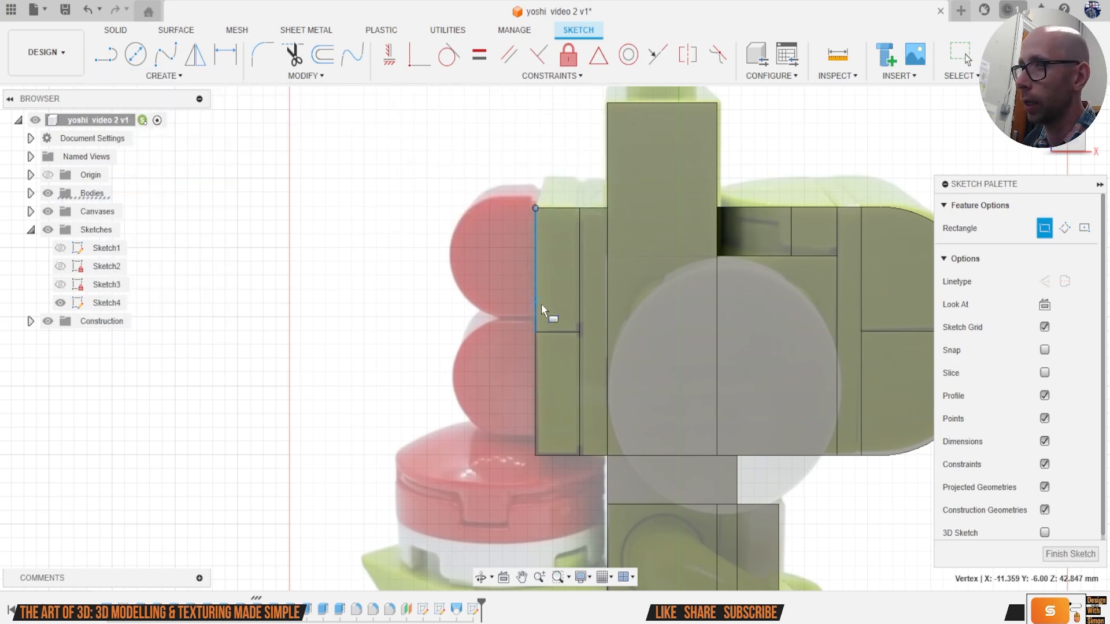
{"action": "left_click", "coordinate": [450, 321]}
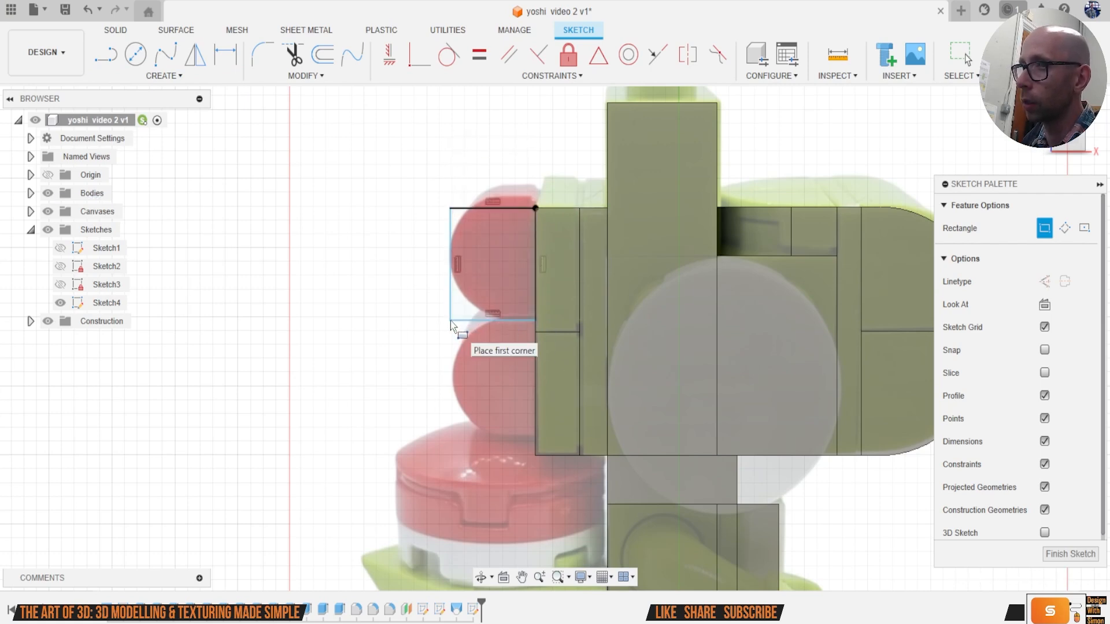
Step: Snap the rectangle's lower corner to the middle of the head's rear edge, where the dividing line starts, and finish the sketch
{"action": "key", "text": "Escape"}
{"action": "scroll", "coordinate": [535, 318], "scroll_direction": "up", "scroll_amount": 3}
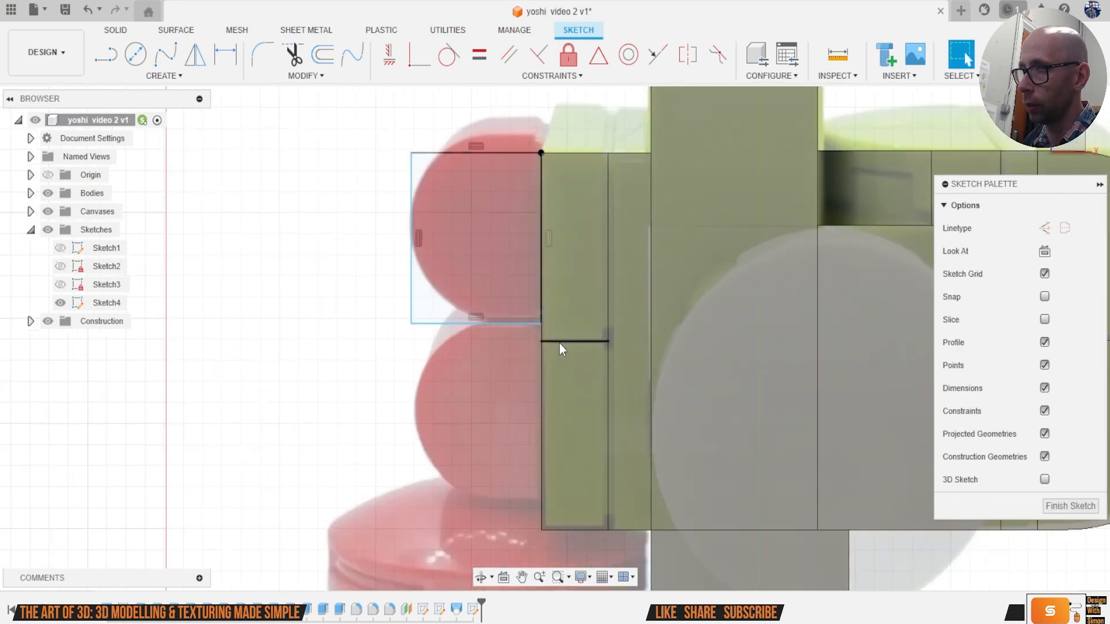
{"action": "left_click", "coordinate": [540, 339]}
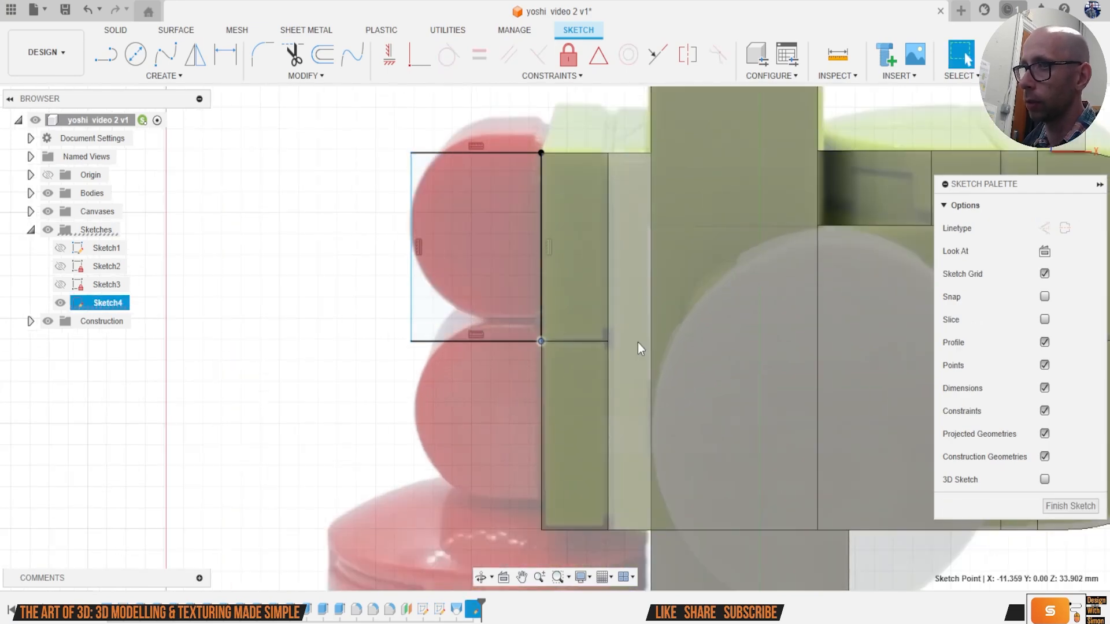
{"action": "scroll", "coordinate": [619, 362], "scroll_direction": "down", "scroll_amount": 3}
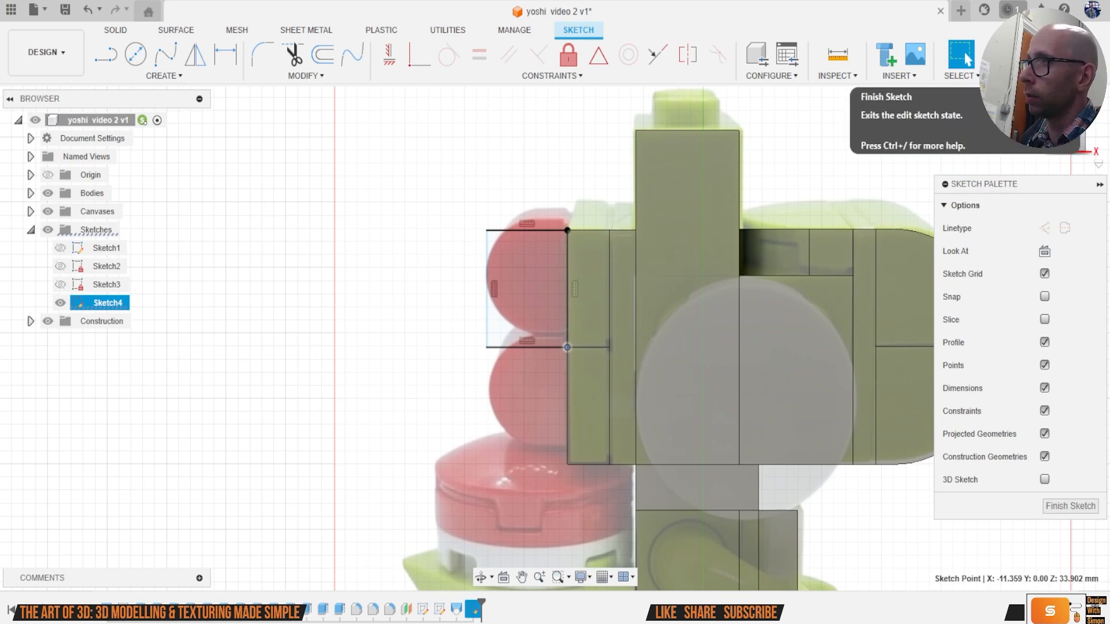
{"action": "left_click", "coordinate": [961, 55]}
Step: Extrude the crest rectangle symmetrically by 3.412 mm per side as a new body
{"action": "key", "text": "e"}
{"action": "left_click", "coordinate": [551, 259]}
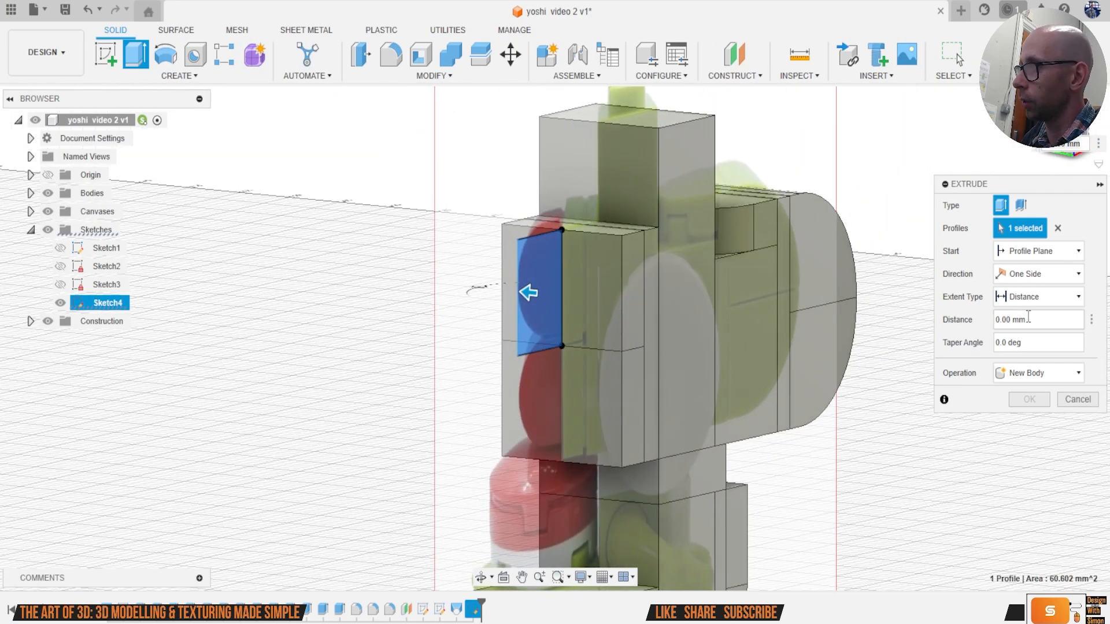
{"action": "left_click", "coordinate": [1043, 278]}
{"action": "left_click", "coordinate": [1035, 321]}
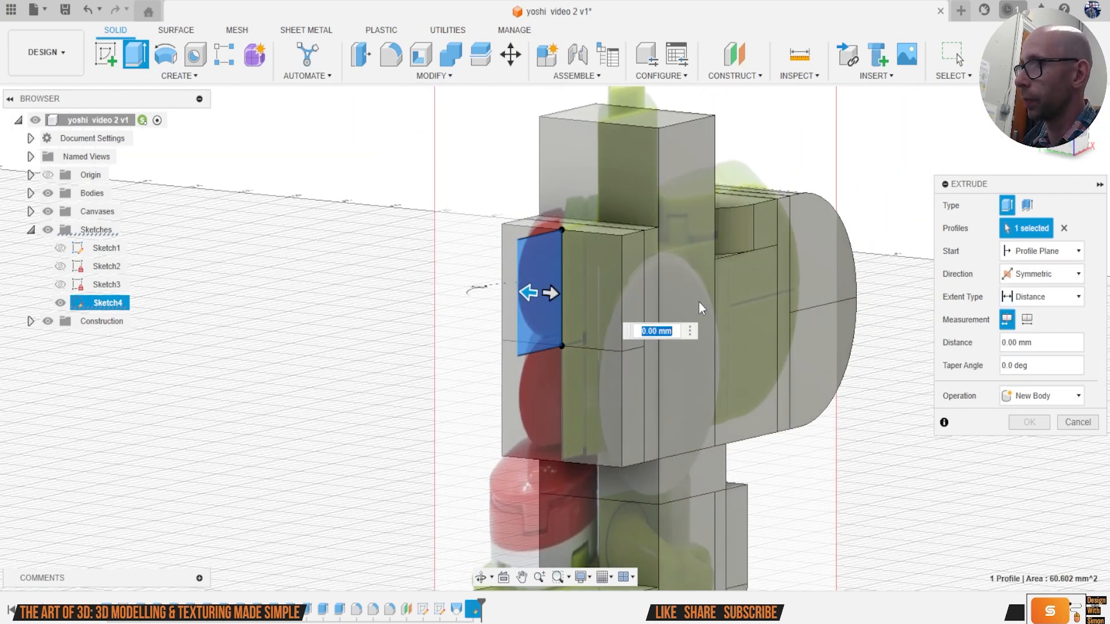
{"action": "left_click_drag", "start_coordinate": [556, 295], "coordinate": [585, 298]}
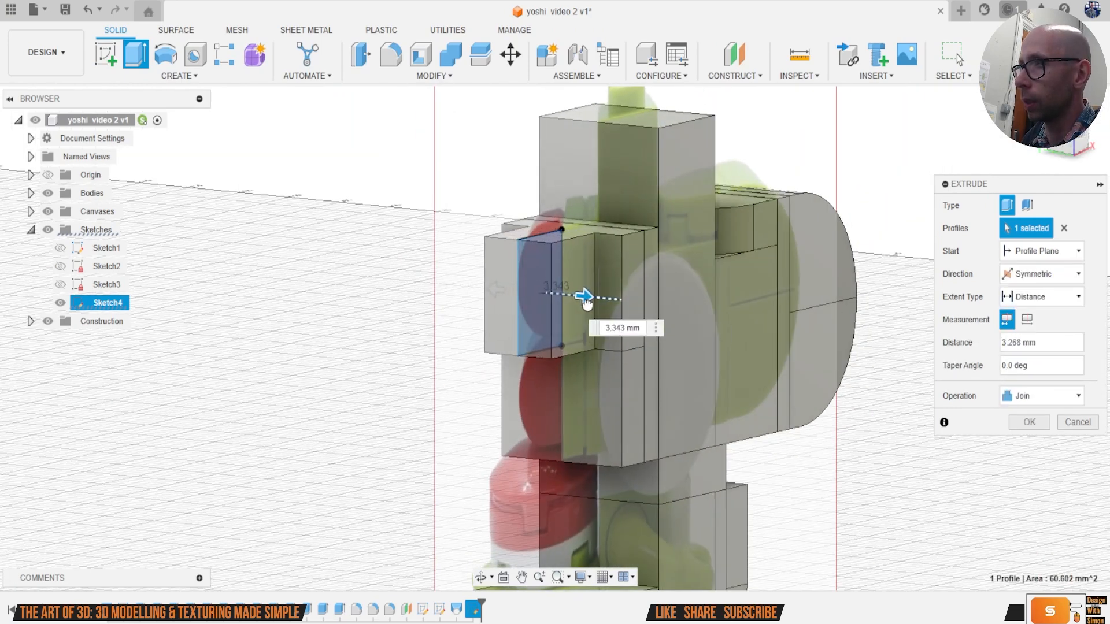
{"action": "left_click", "coordinate": [1063, 400]}
{"action": "left_click", "coordinate": [1038, 462]}
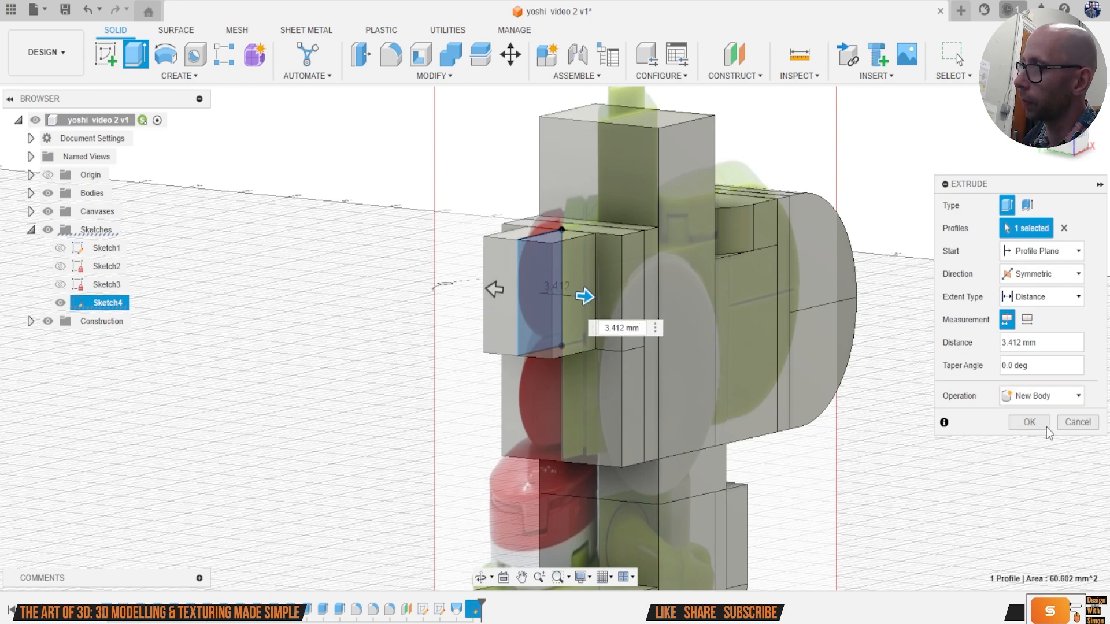
{"action": "left_click", "coordinate": [1030, 422]}
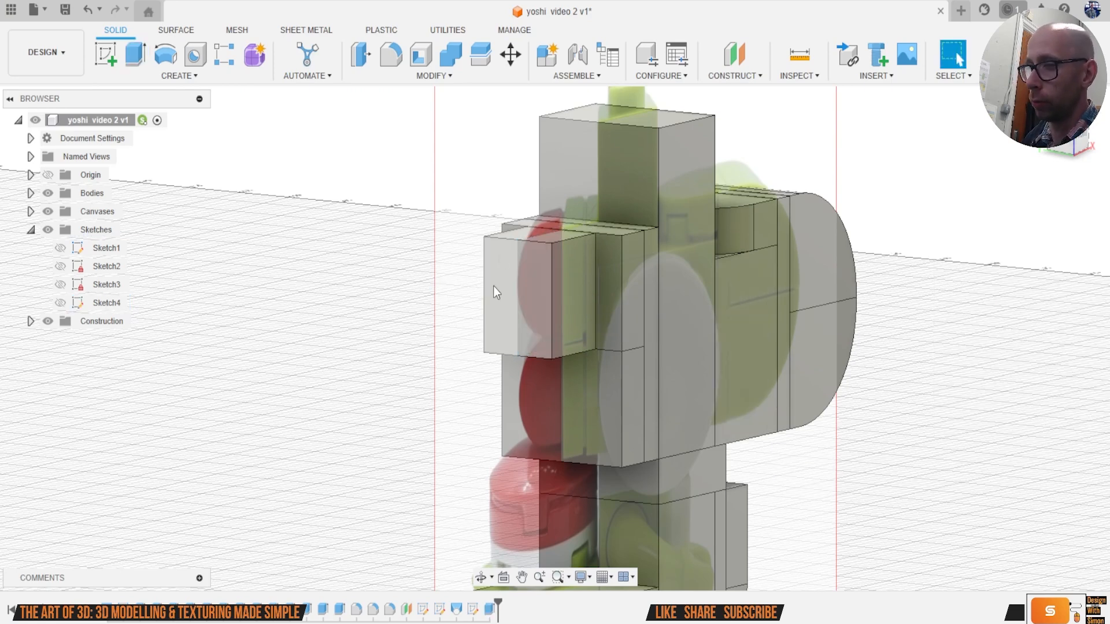
Step: Fillet the upper and lower rear edges of the crest block with a 4.42 mm radius to match the canvas
{"action": "key", "text": "f"}
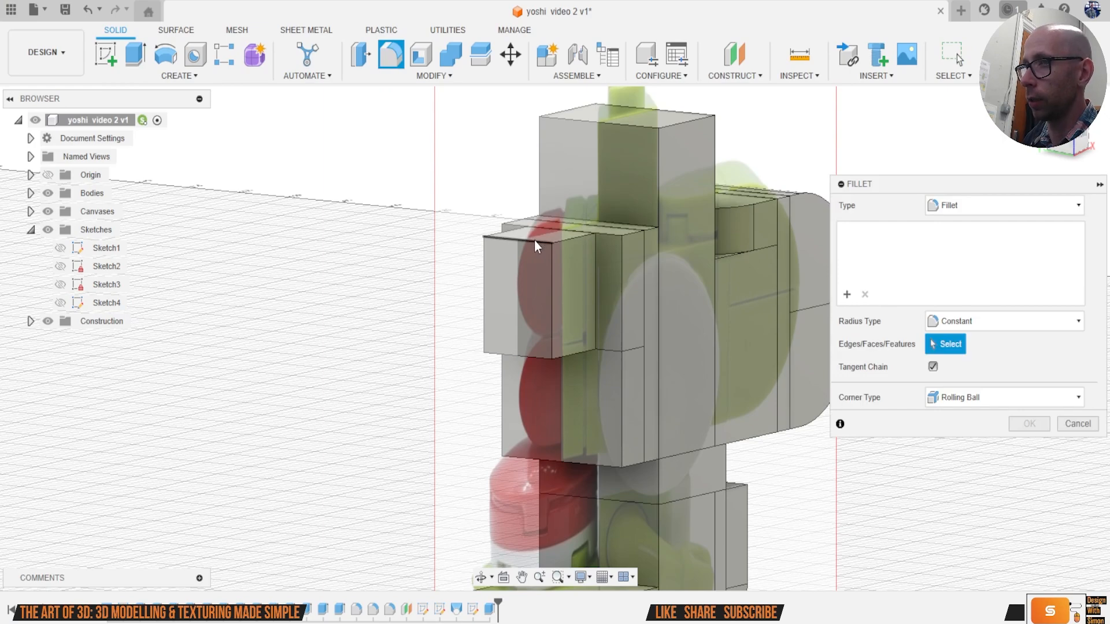
{"action": "left_click", "coordinate": [534, 238]}
{"action": "left_click", "coordinate": [527, 354]}
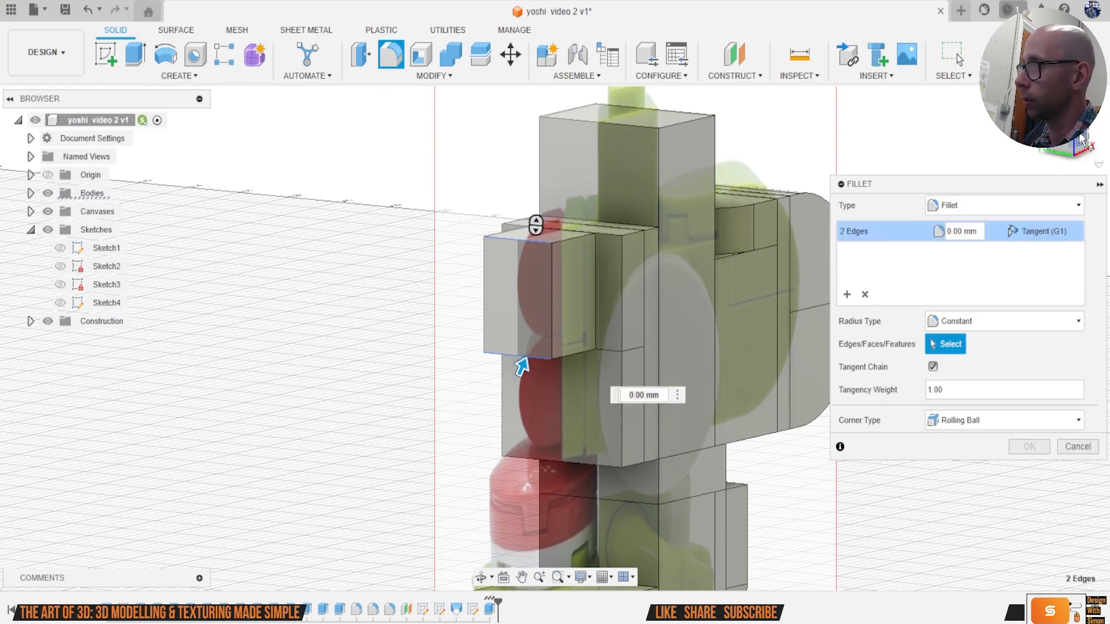
{"action": "left_click", "coordinate": [1081, 136]}
{"action": "left_click_drag", "start_coordinate": [463, 385], "coordinate": [483, 364]}
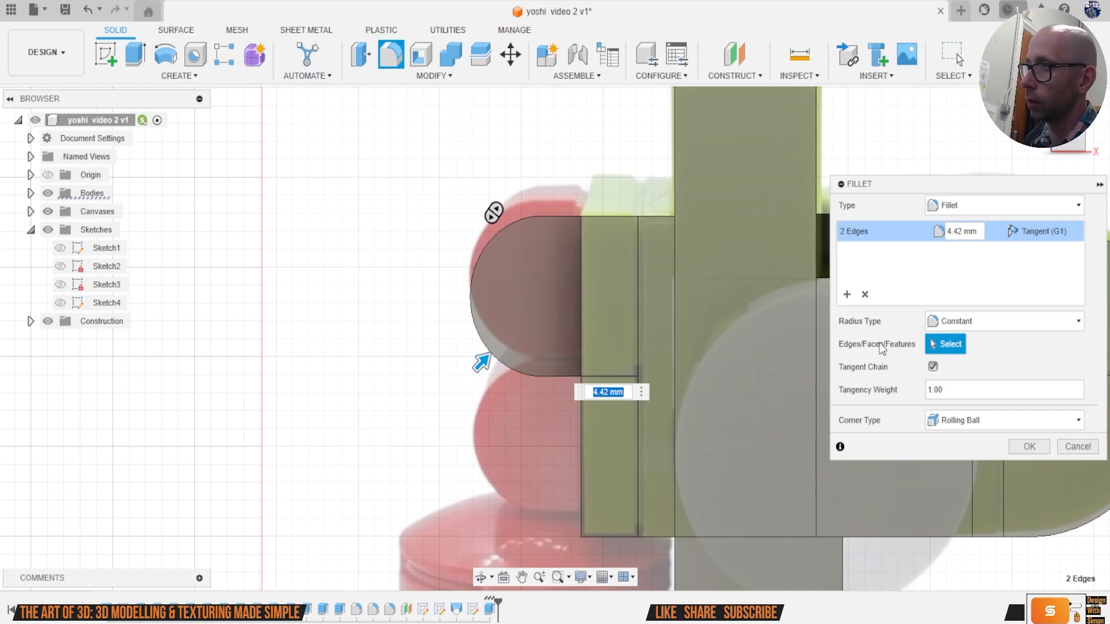
{"action": "left_click", "coordinate": [1029, 447]}
Step: Copy the rounded crest body and move the copy 8.945 mm straight down over the lower red crest
{"action": "scroll", "coordinate": [917, 417], "scroll_direction": "down", "scroll_amount": 2}
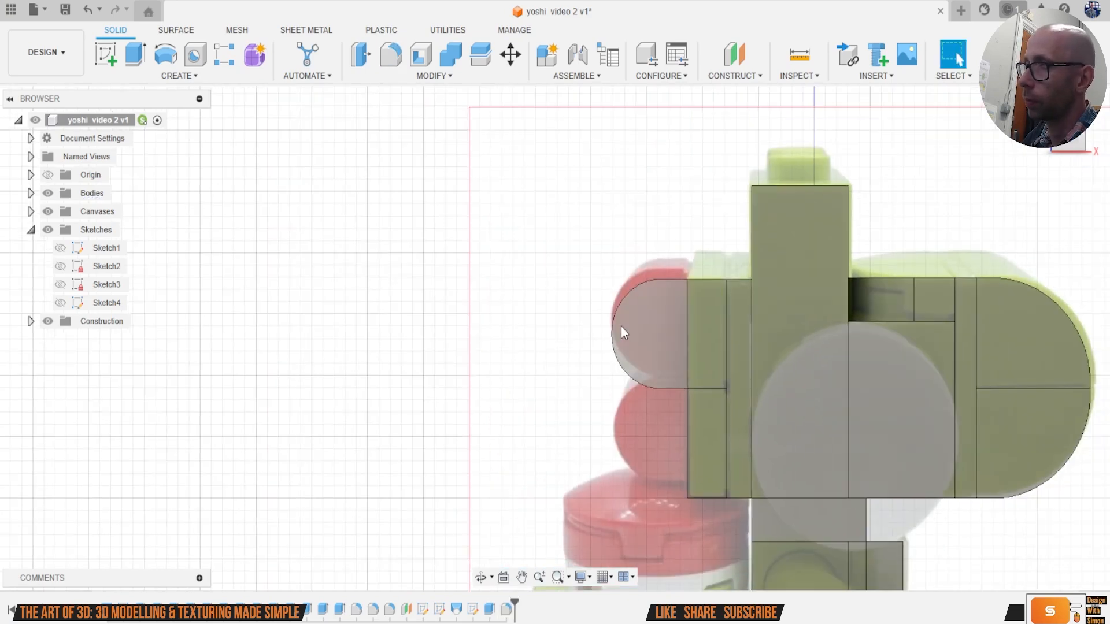
{"action": "left_click", "coordinate": [32, 193]}
{"action": "left_click", "coordinate": [107, 486]}
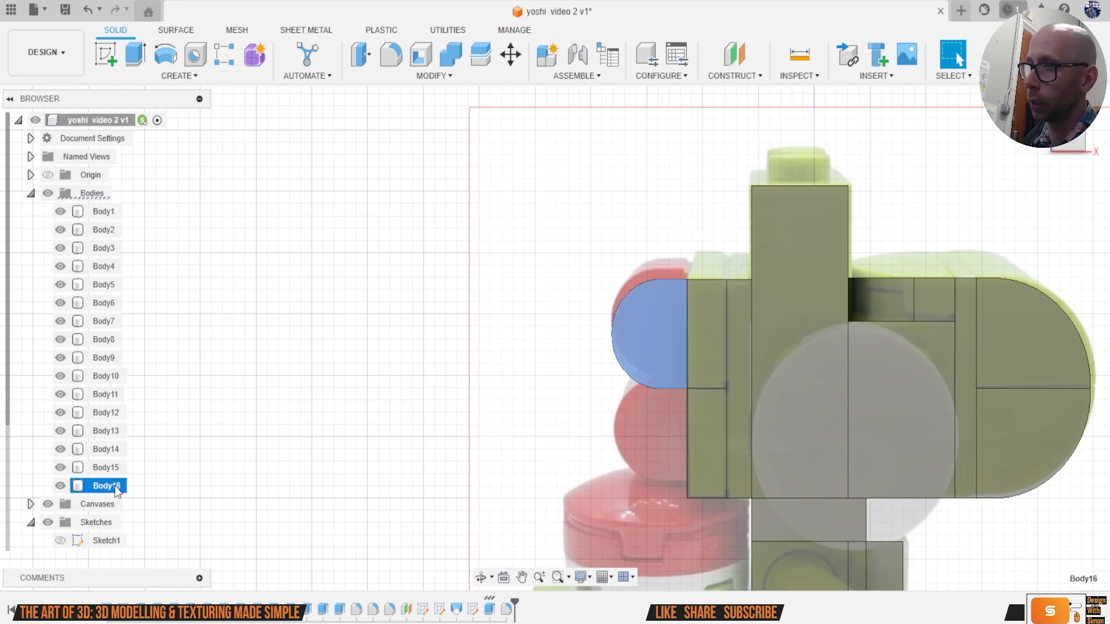
{"action": "key", "text": "ctrl+c"}
{"action": "key", "text": "ctrl+v"}
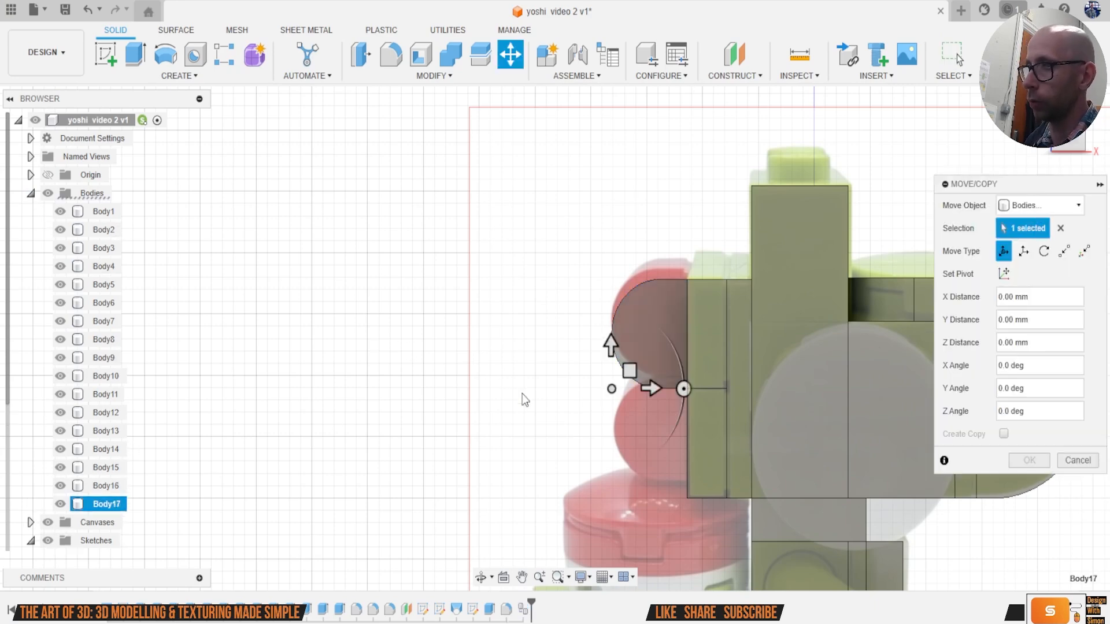
{"action": "scroll", "coordinate": [466, 335], "scroll_direction": "up", "scroll_amount": 3}
{"action": "left_click_drag", "start_coordinate": [459, 280], "coordinate": [424, 443]}
{"action": "scroll", "coordinate": [428, 445], "scroll_direction": "up", "scroll_amount": 3}
{"action": "left_click", "coordinate": [1031, 461]}
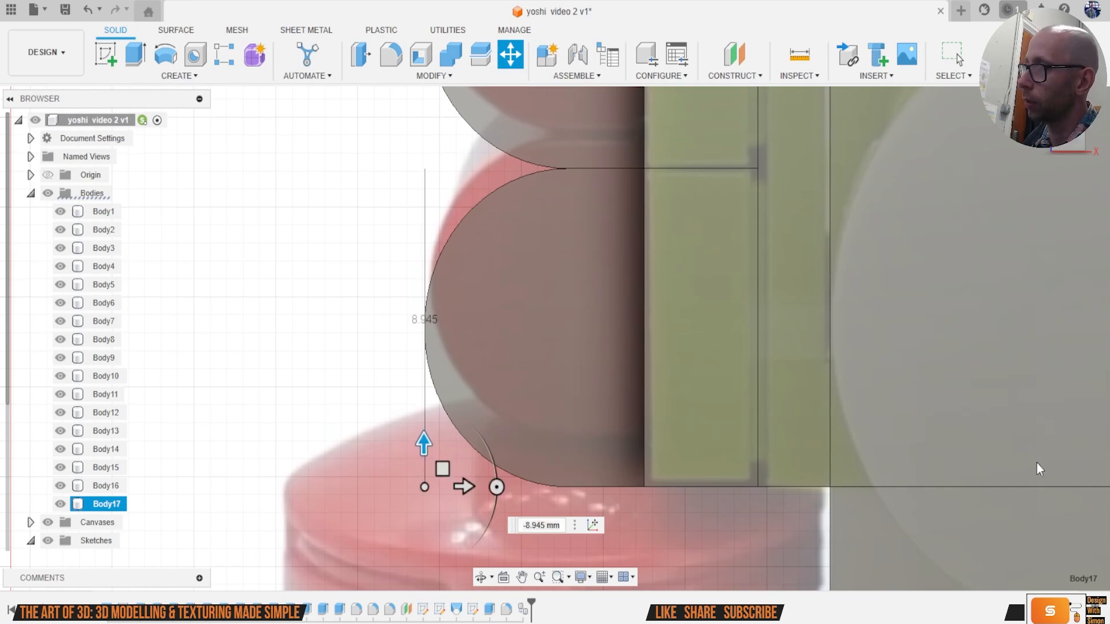
Step: Create a sketch on the upper face of the block beneath the red and white shell, just ahead of the tail
{"action": "scroll", "coordinate": [829, 403], "scroll_direction": "down", "scroll_amount": 10}
{"action": "mouse_move", "coordinate": [1089, 137]}
{"action": "left_mouse_down"}
{"action": "mouse_move", "coordinate": [1035, 130]}
{"action": "mouse_move", "coordinate": [1032, 87]}
{"action": "mouse_move", "coordinate": [1035, 124]}
{"action": "left_mouse_up"}
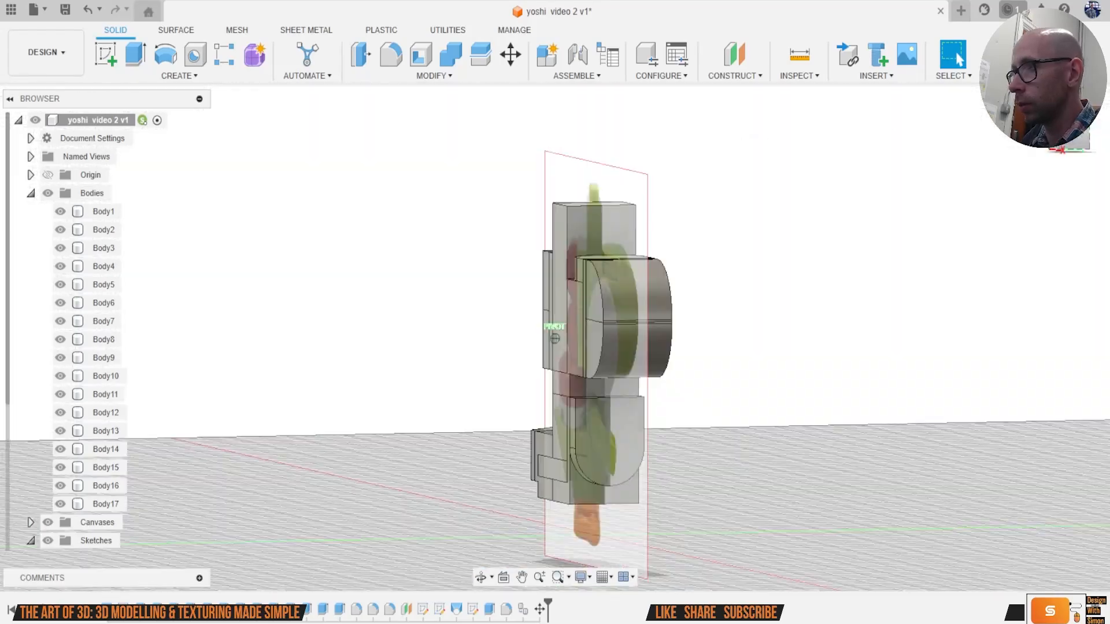
{"action": "left_click", "coordinate": [1035, 125]}
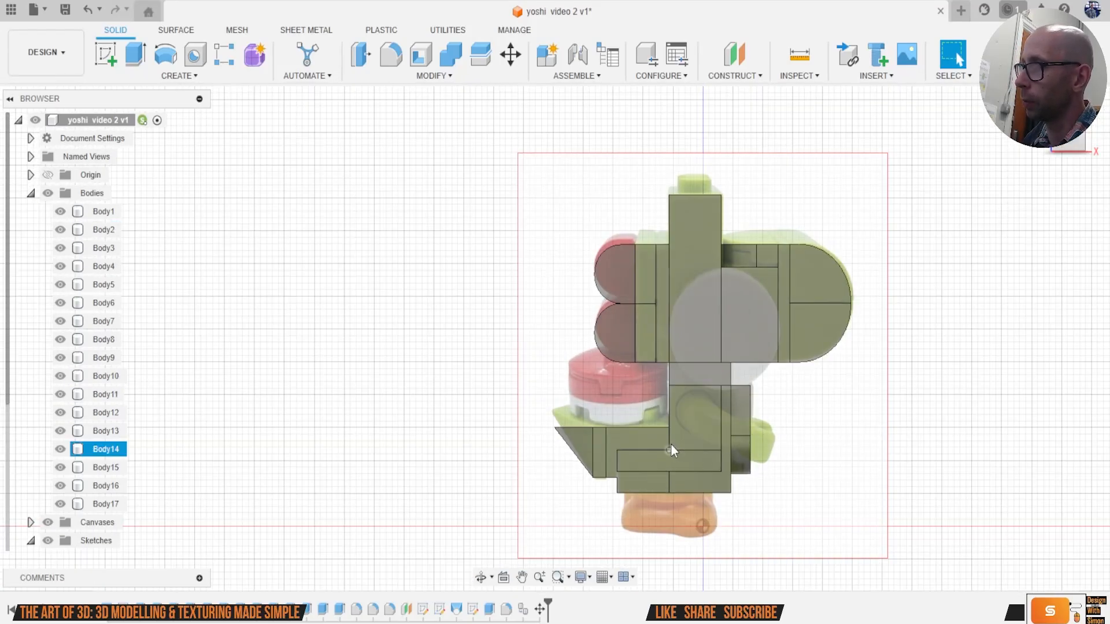
{"action": "scroll", "coordinate": [670, 443], "scroll_direction": "up", "scroll_amount": 5}
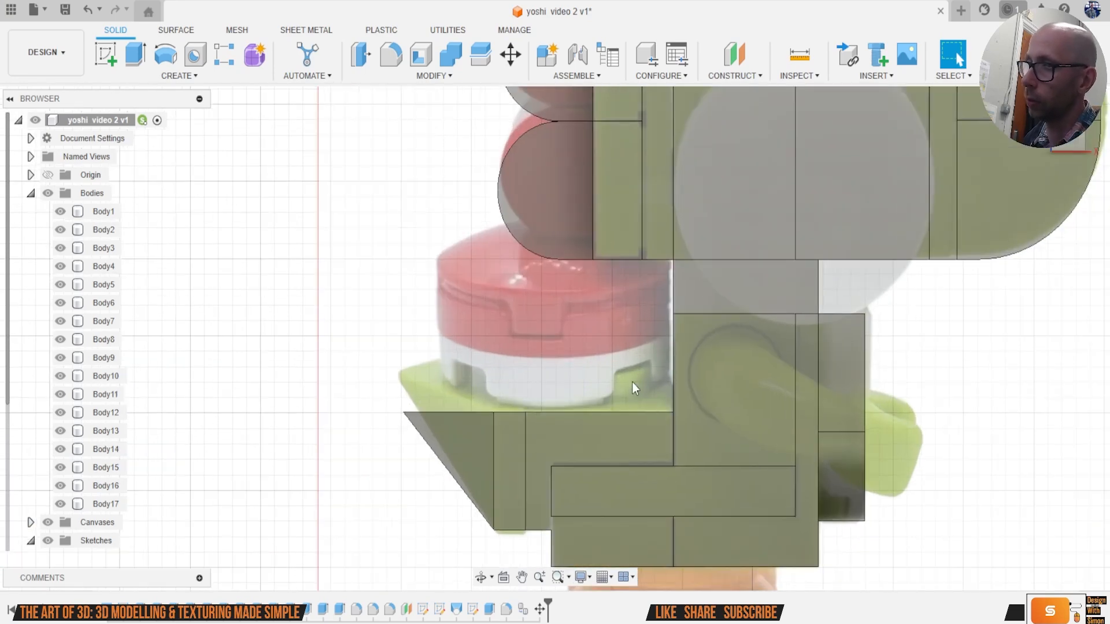
{"action": "scroll", "coordinate": [879, 382], "scroll_direction": "down", "scroll_amount": 2}
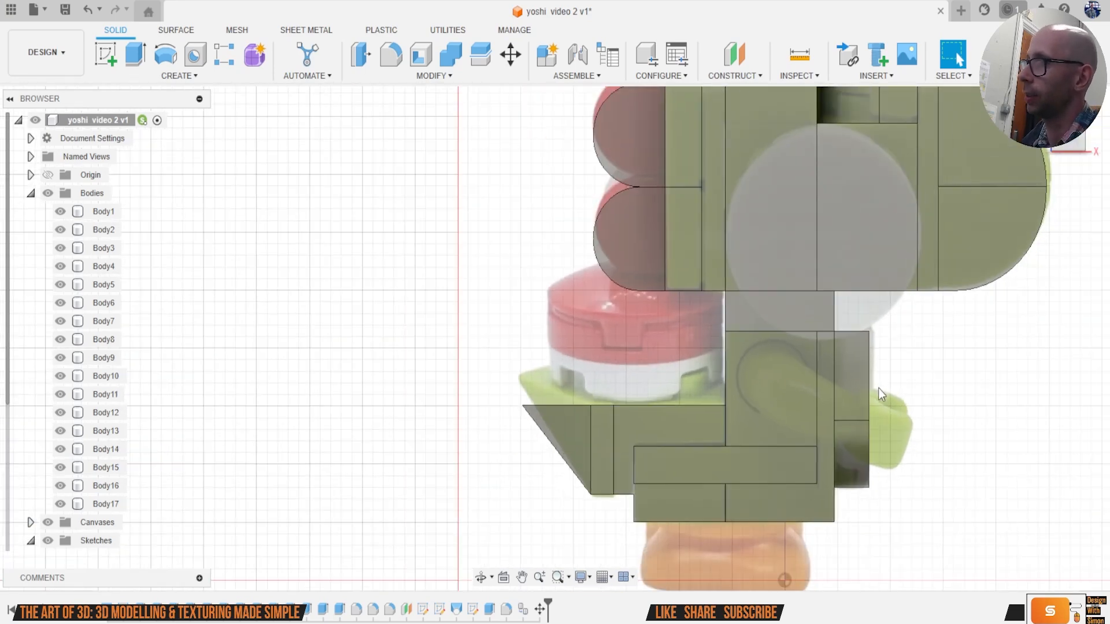
{"action": "left_click", "coordinate": [1088, 163]}
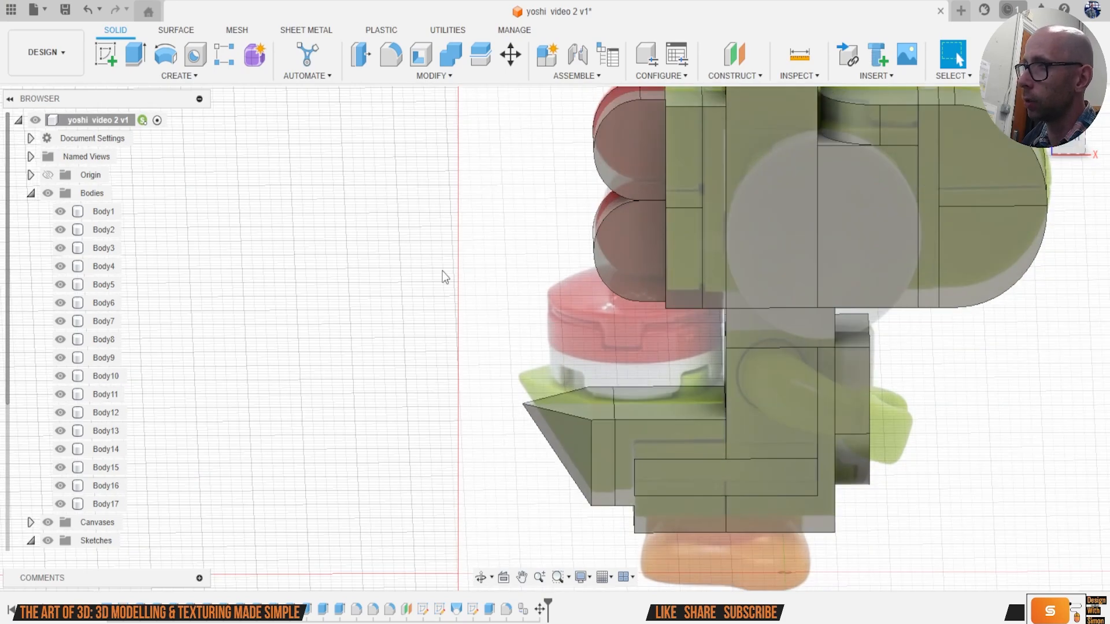
{"action": "left_click", "coordinate": [113, 54]}
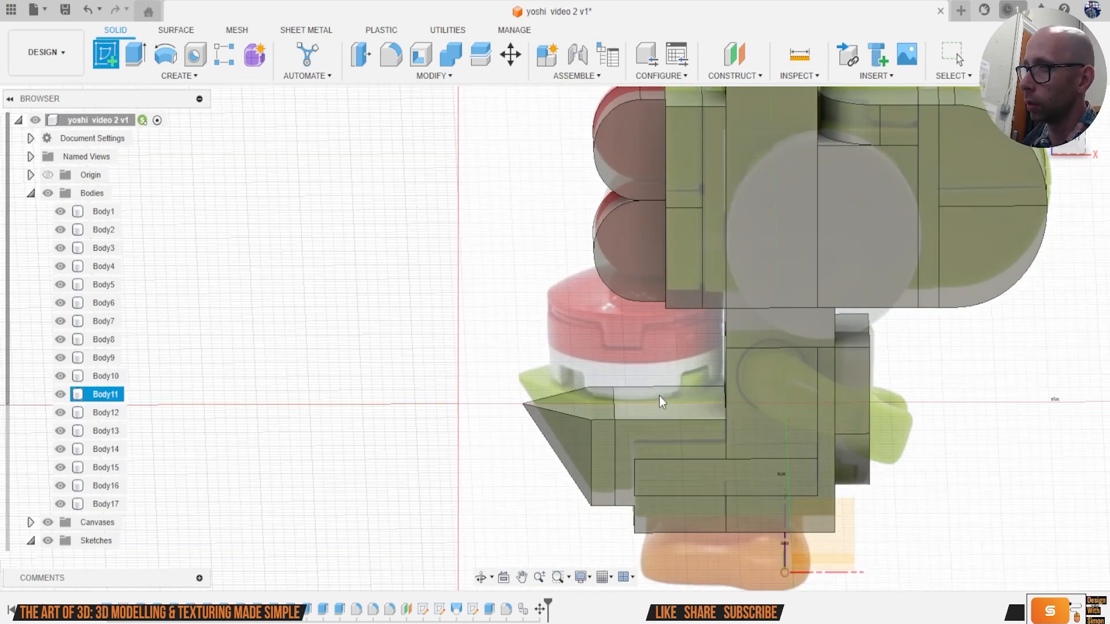
{"action": "left_click", "coordinate": [659, 397]}
{"action": "scroll", "coordinate": [506, 309], "scroll_direction": "up", "scroll_amount": 2}
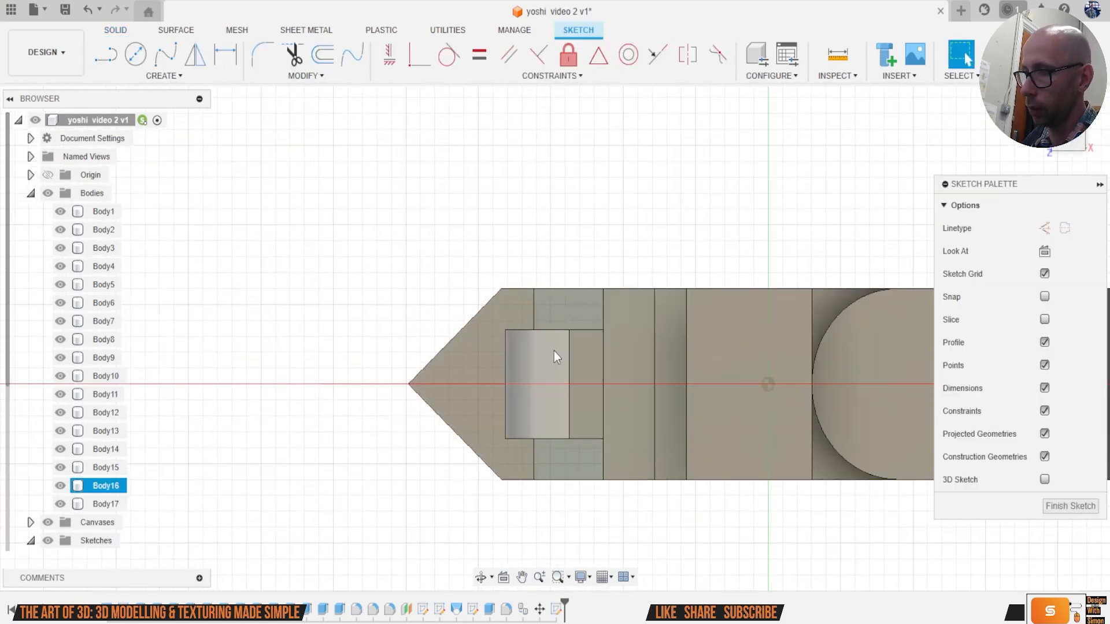
Step: Project the upper faces of the tail and its adjoining block into the sketch
{"action": "key", "text": "c"}
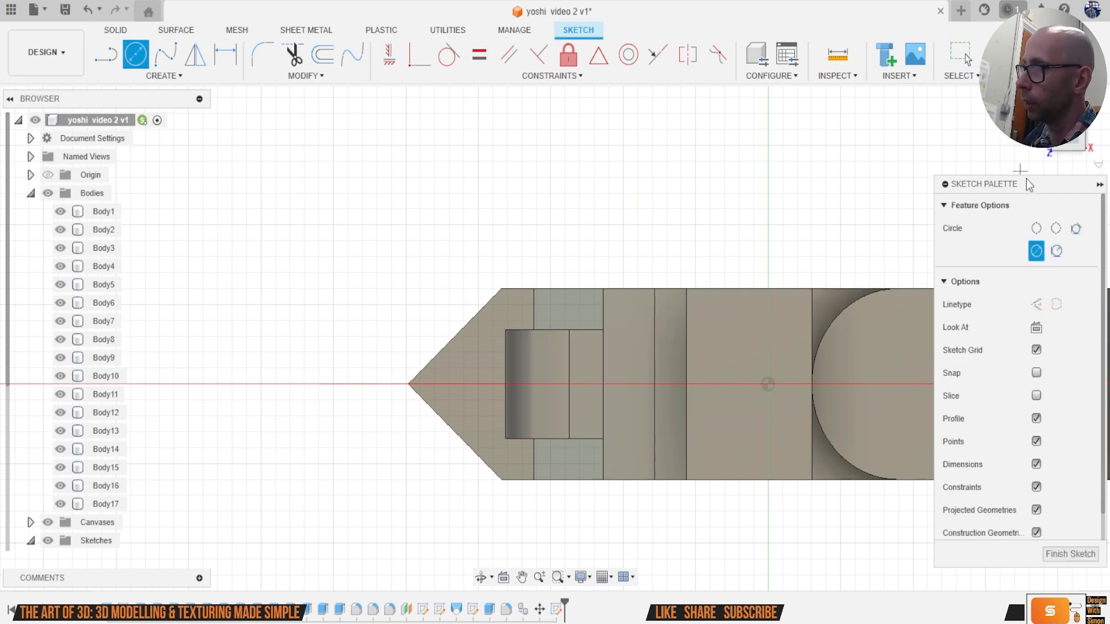
{"action": "middle_click_drag", "start_coordinate": [555, 339], "coordinate": [828, 250], "text": "shift"}
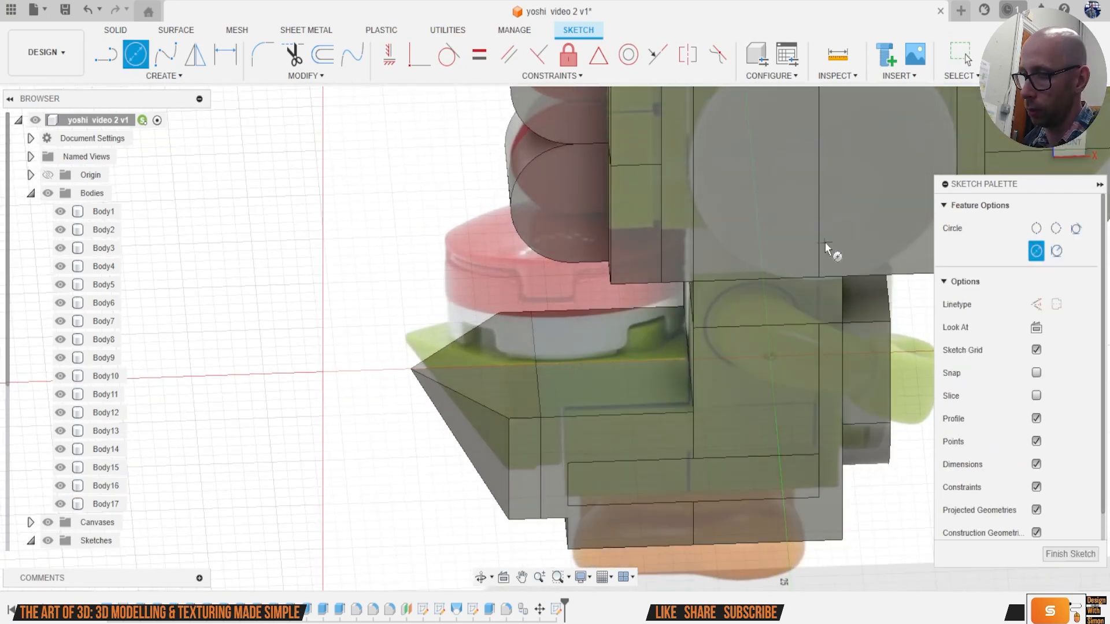
{"action": "key", "text": "l"}
{"action": "scroll", "coordinate": [539, 304], "scroll_direction": "up", "scroll_amount": 2}
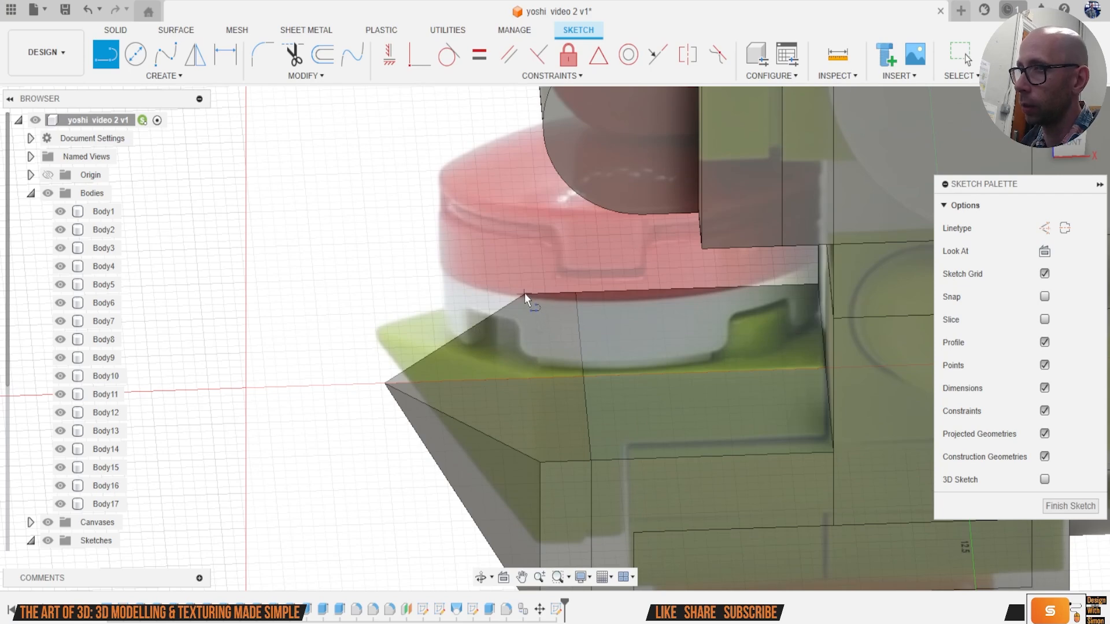
{"action": "key", "text": "p"}
{"action": "left_click", "coordinate": [564, 358]}
{"action": "left_click", "coordinate": [612, 366]}
{"action": "left_click", "coordinate": [854, 278]}
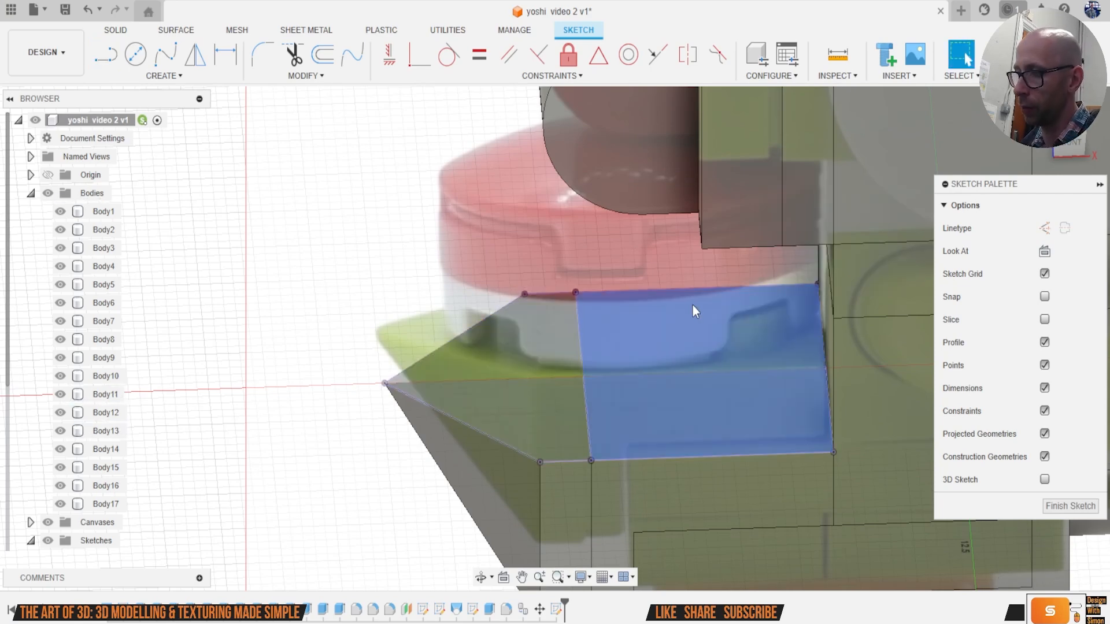
Step: Draw two crossing diagonal lines between the opposite outer corners of the projected block outline beneath the shell
{"action": "key", "text": "l"}
{"action": "left_click", "coordinate": [525, 295]}
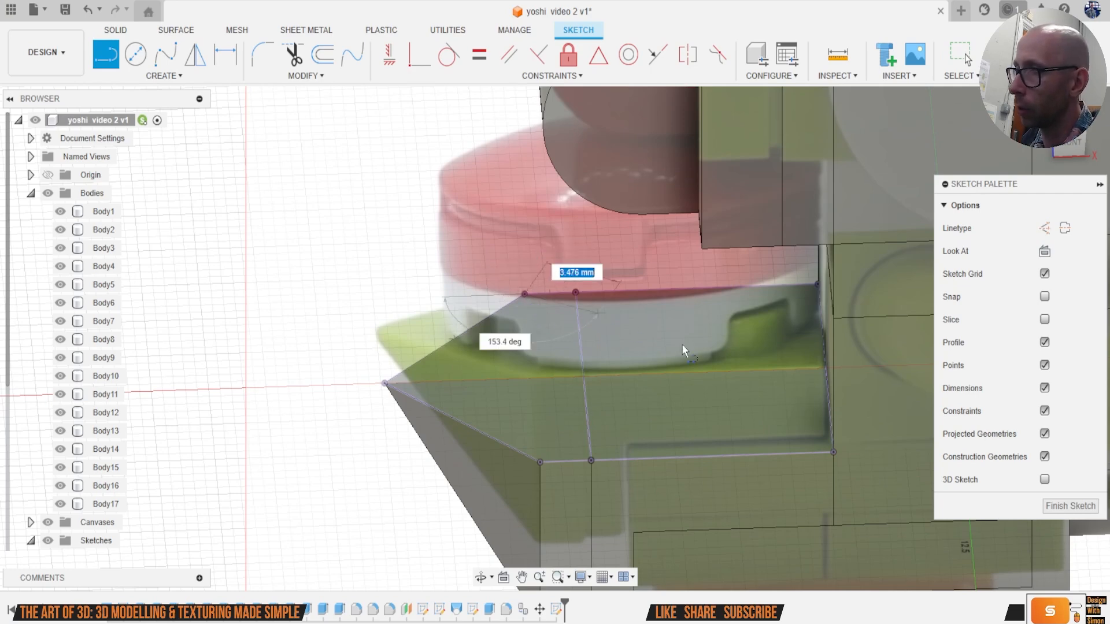
{"action": "left_click", "coordinate": [833, 452]}
{"action": "left_click", "coordinate": [817, 283]}
{"action": "left_click", "coordinate": [541, 463]}
Step: Draw a circle centred on the intersection of the two diagonals, almost filling the width of the block's upper face
{"action": "key", "text": "c"}
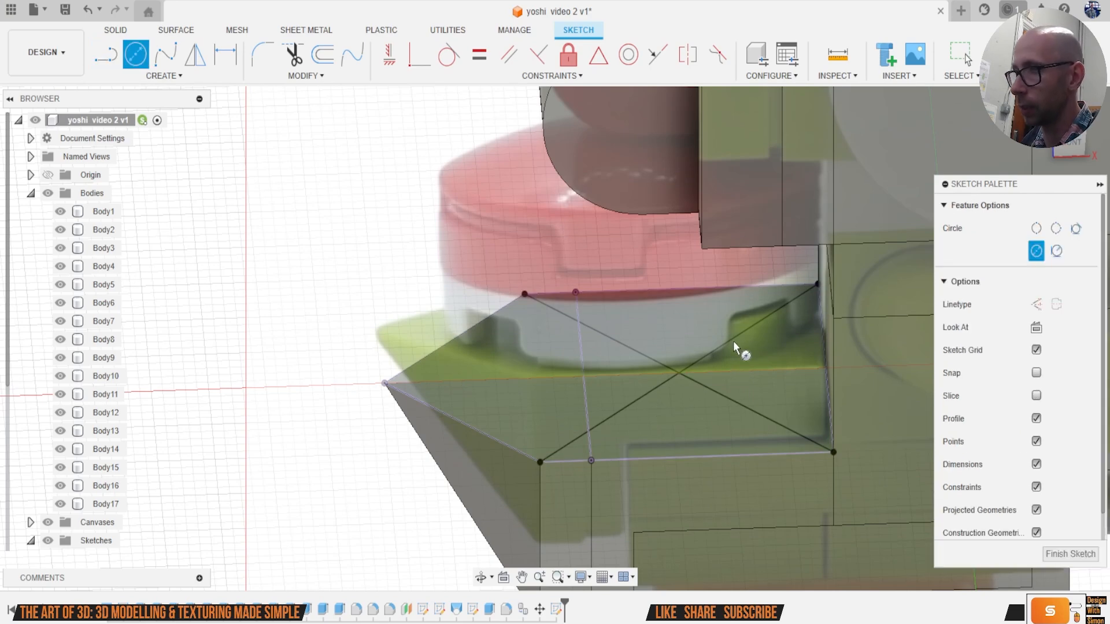
{"action": "left_click", "coordinate": [681, 374]}
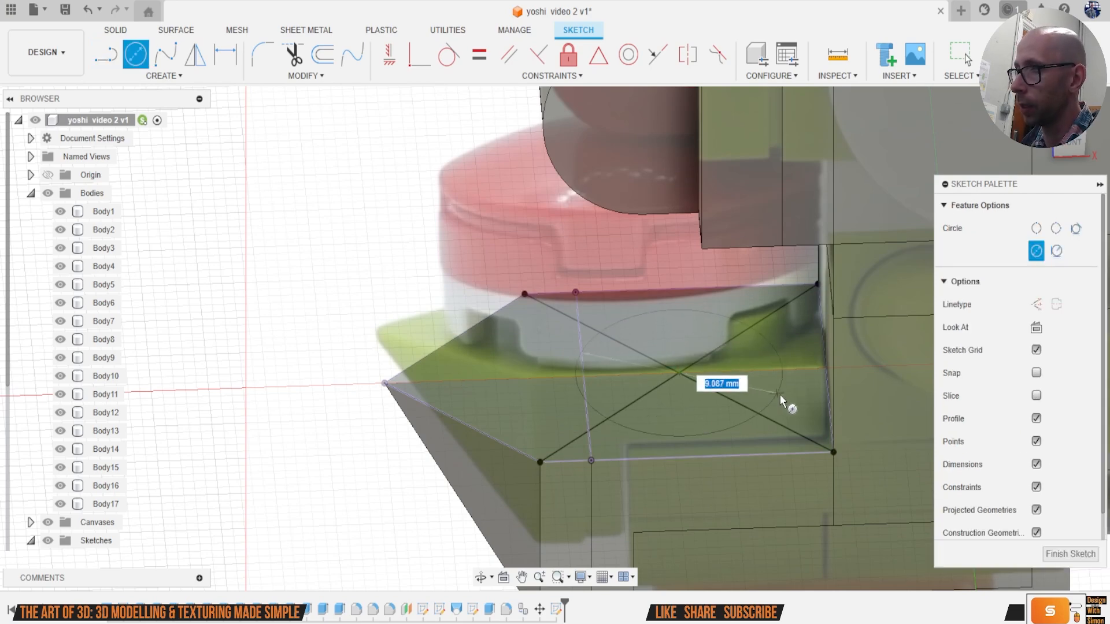
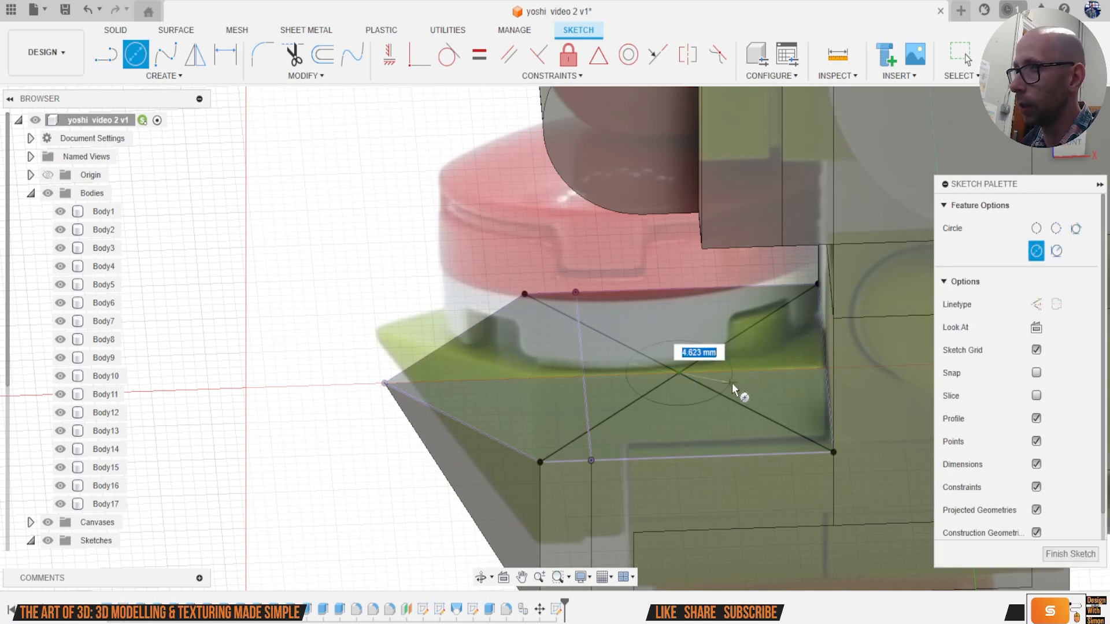
{"action": "left_click", "coordinate": [802, 400]}
Step: Extrude all five regions of the circle upward 3.257 mm as a new body over the shell's white base
{"action": "key", "text": "e"}
{"action": "left_click", "coordinate": [709, 427]}
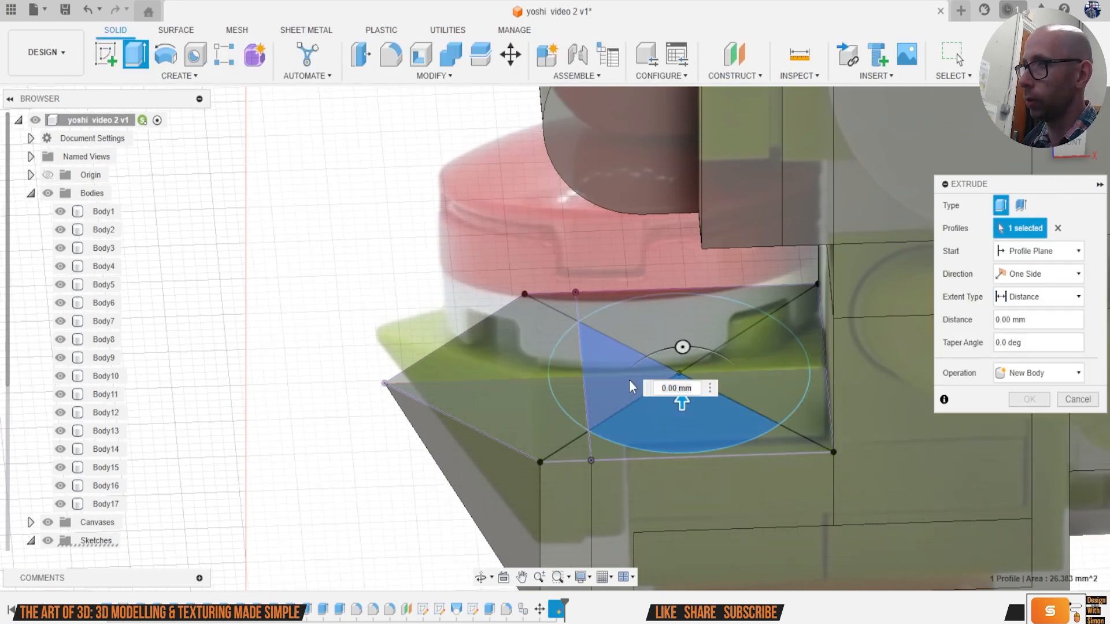
{"action": "left_click", "coordinate": [629, 380]}
{"action": "left_click", "coordinate": [744, 355]}
{"action": "left_click", "coordinate": [680, 332]}
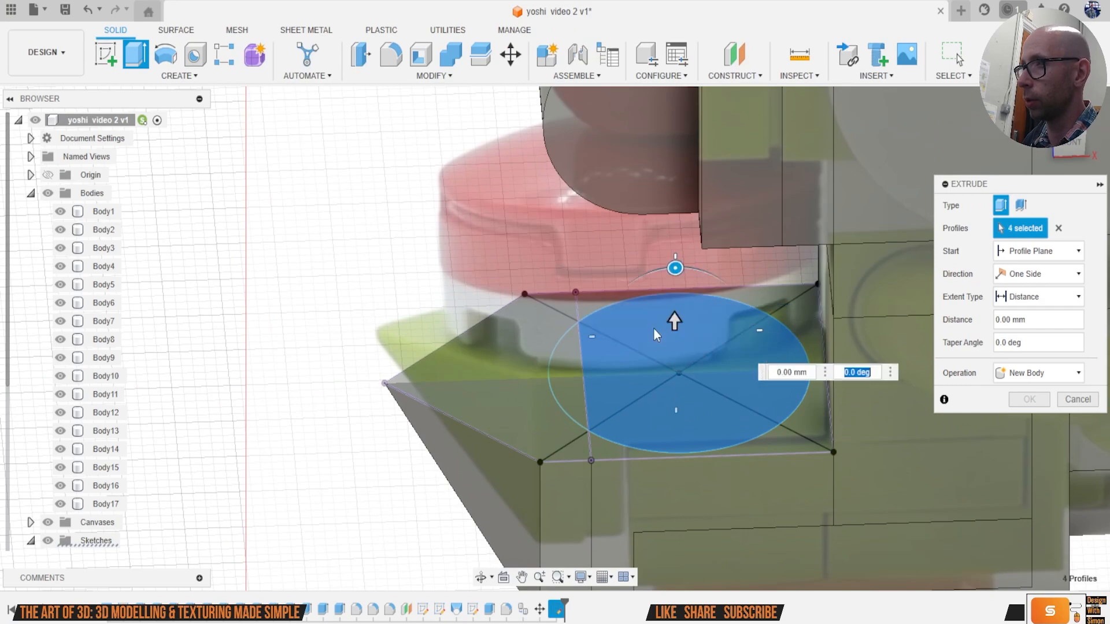
{"action": "left_click", "coordinate": [556, 370]}
{"action": "left_click", "coordinate": [1064, 149]}
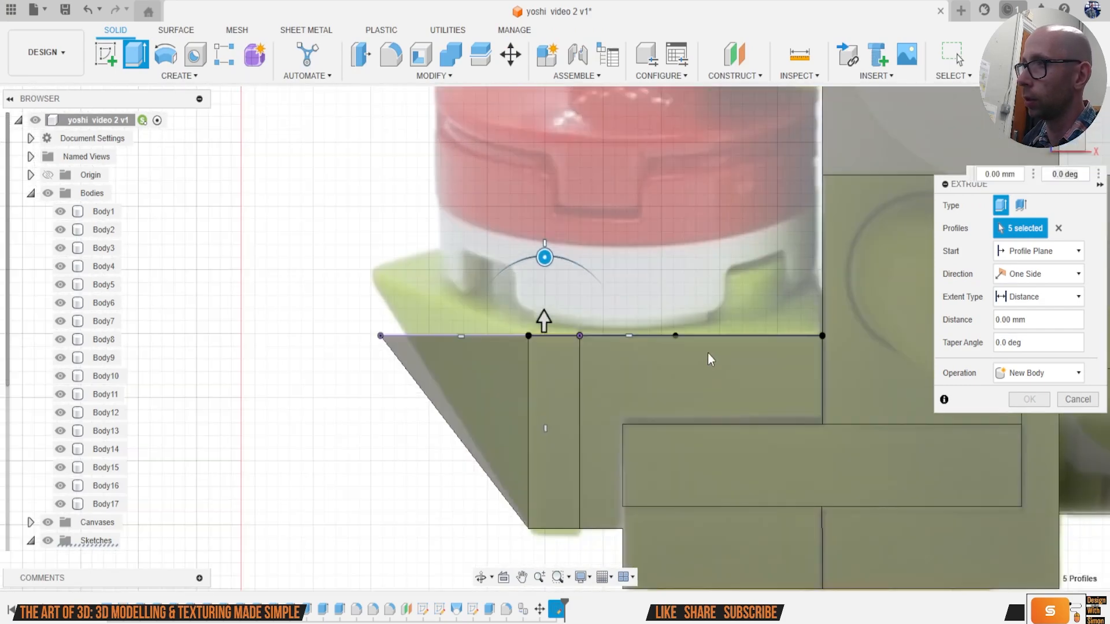
{"action": "left_click_drag", "start_coordinate": [492, 393], "coordinate": [494, 309]}
{"action": "left_click", "coordinate": [1038, 373]}
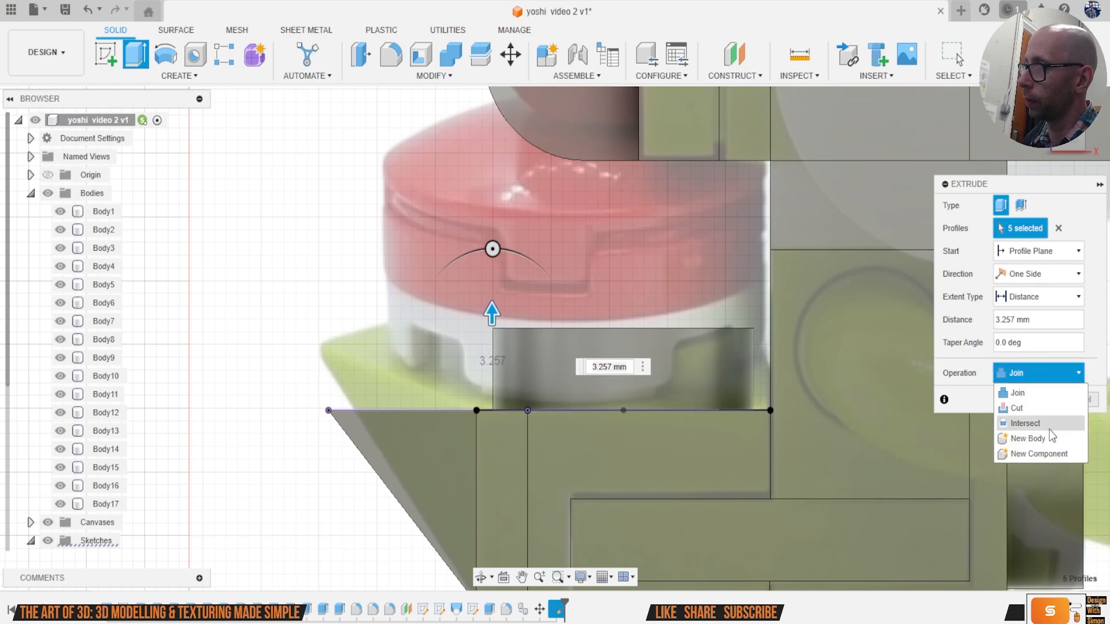
{"action": "left_click", "coordinate": [1028, 438]}
{"action": "left_click", "coordinate": [1036, 400]}
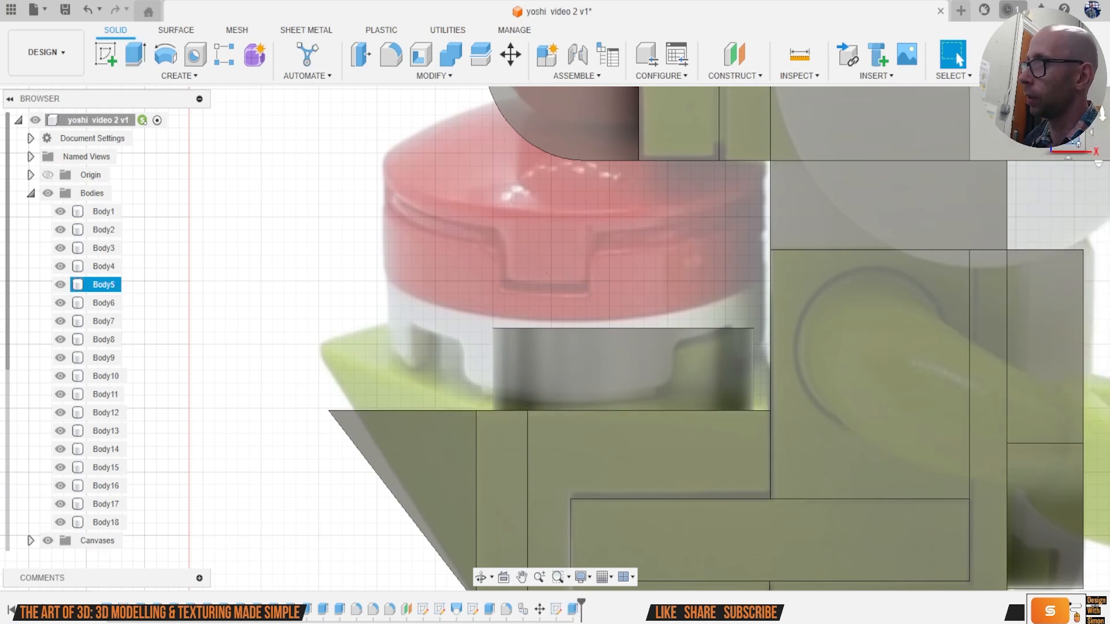
Step: Extrude the disc's upper face upward as a second new body of roughly the same thickness, covering the shell's lower red section
{"action": "left_click_drag", "start_coordinate": [1064, 132], "coordinate": [1041, 171]}
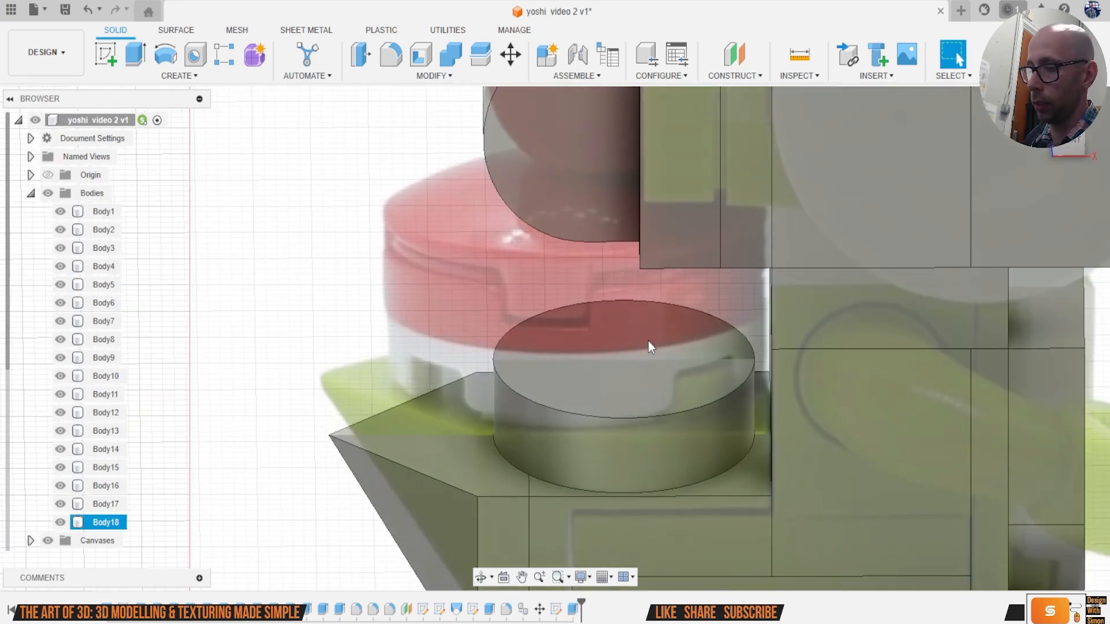
{"action": "left_click", "coordinate": [725, 366]}
{"action": "key", "text": "e"}
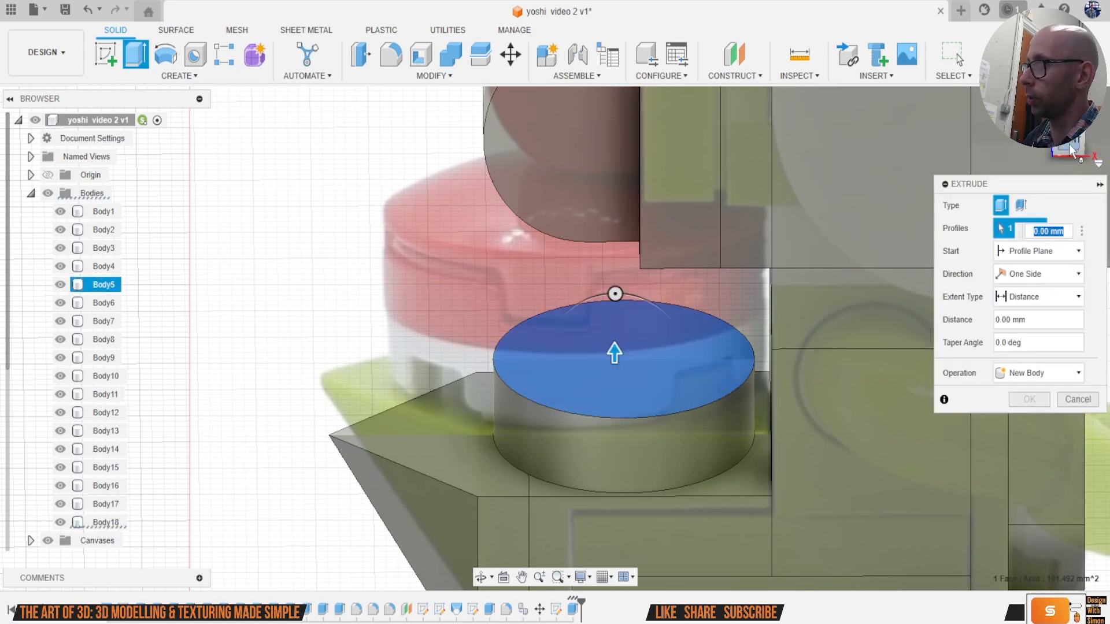
{"action": "left_click", "coordinate": [1072, 151]}
{"action": "left_click_drag", "start_coordinate": [579, 384], "coordinate": [579, 306]}
{"action": "left_click", "coordinate": [1051, 376]}
{"action": "left_click", "coordinate": [1052, 441]}
{"action": "left_click", "coordinate": [1046, 404]}
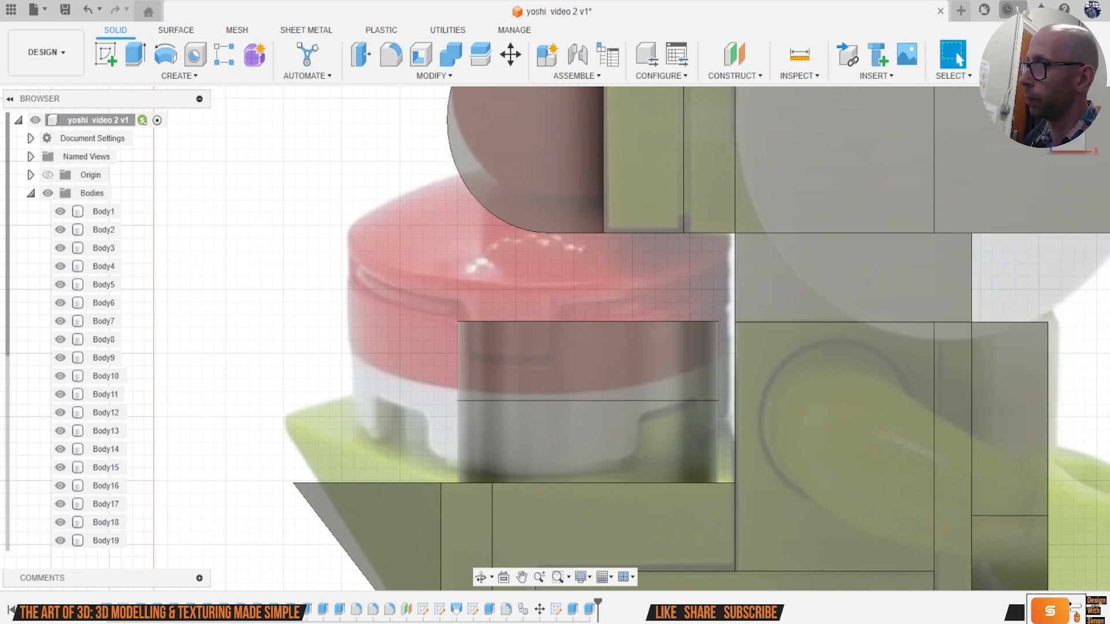
Step: Extrude the second disc's upper face upward 1.387 mm as a new body for the shell's cap
{"action": "middle_click_drag", "start_coordinate": [983, 324], "coordinate": [842, 277], "text": "shift"}
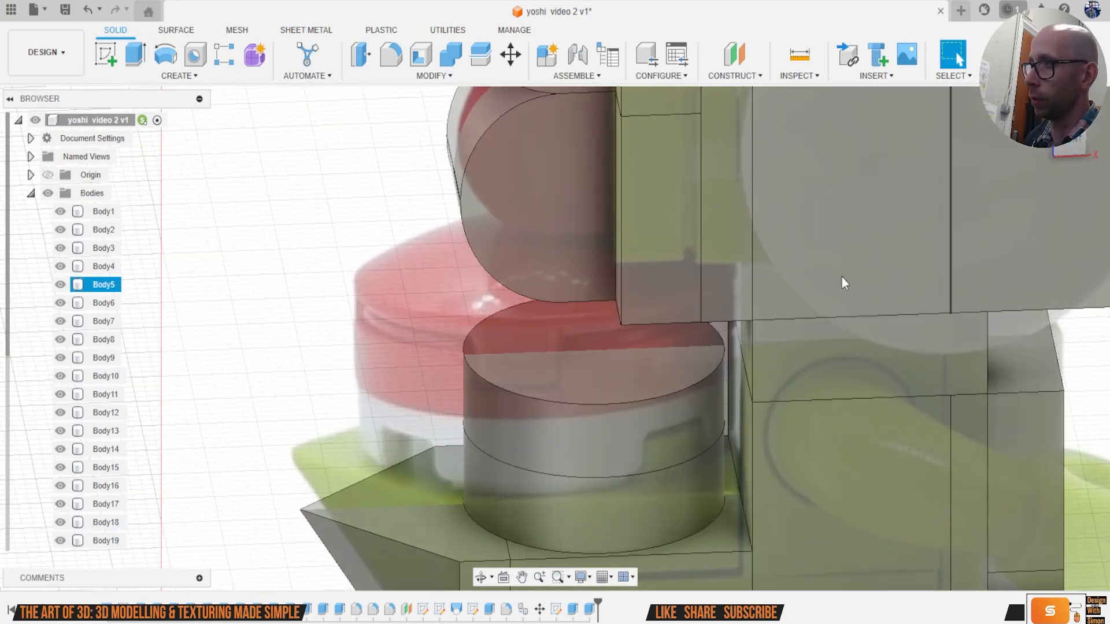
{"action": "left_click", "coordinate": [606, 379]}
{"action": "key", "text": "e"}
{"action": "middle_click_drag", "start_coordinate": [667, 318], "coordinate": [603, 322], "text": "shift"}
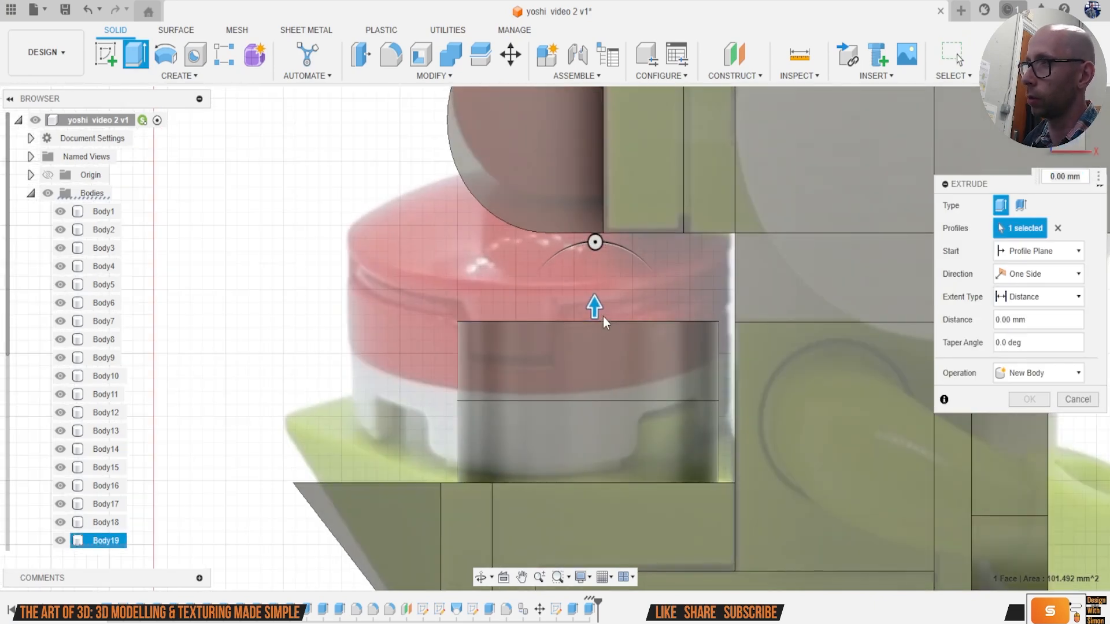
{"action": "left_click_drag", "start_coordinate": [595, 307], "coordinate": [595, 271]}
{"action": "left_click", "coordinate": [1064, 372]}
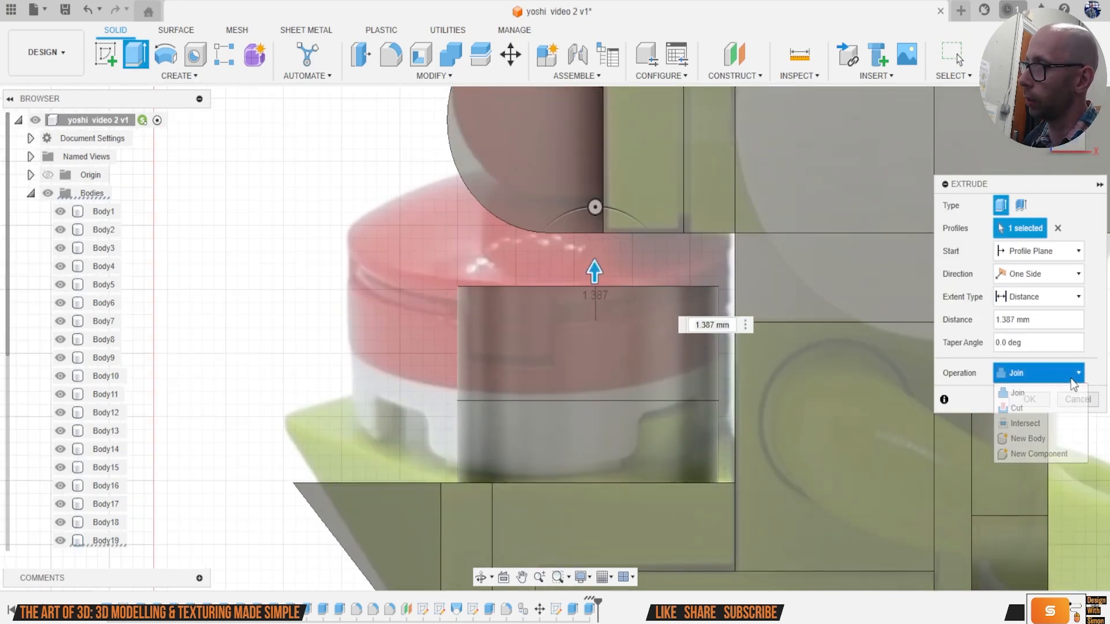
{"action": "left_click", "coordinate": [1054, 438]}
{"action": "left_click", "coordinate": [1045, 400]}
Step: Examine the whole model against the side-view canvas, then the torso area around the arm
{"action": "scroll", "coordinate": [942, 445], "scroll_direction": "down", "scroll_amount": 8}
{"action": "middle_click_drag", "start_coordinate": [942, 445], "coordinate": [862, 433]}
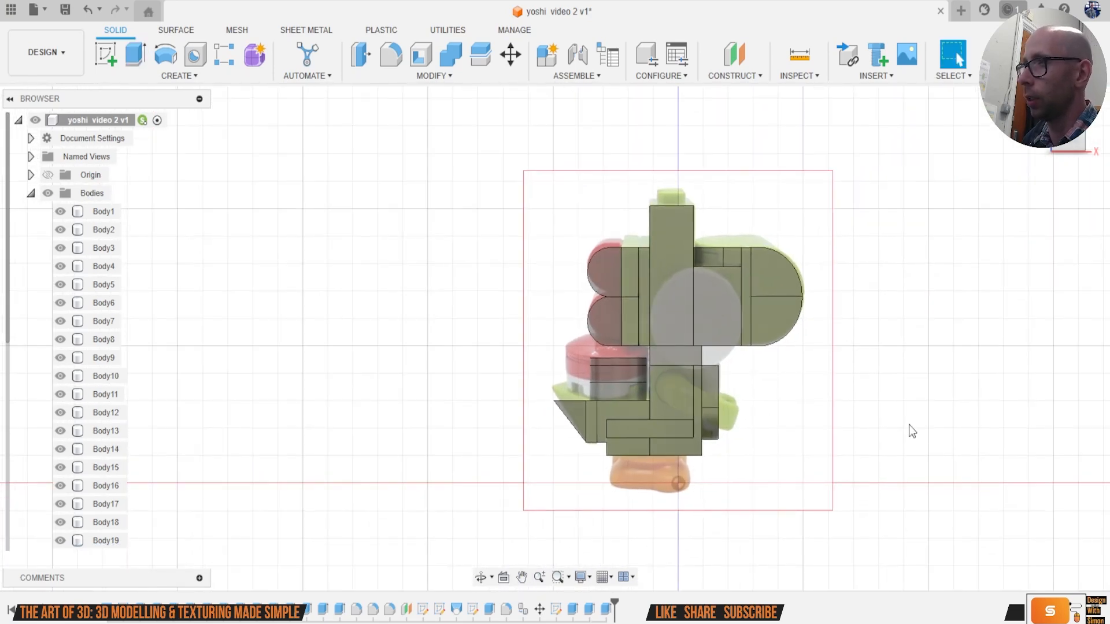
{"action": "middle_click_drag", "start_coordinate": [929, 416], "coordinate": [874, 392]}
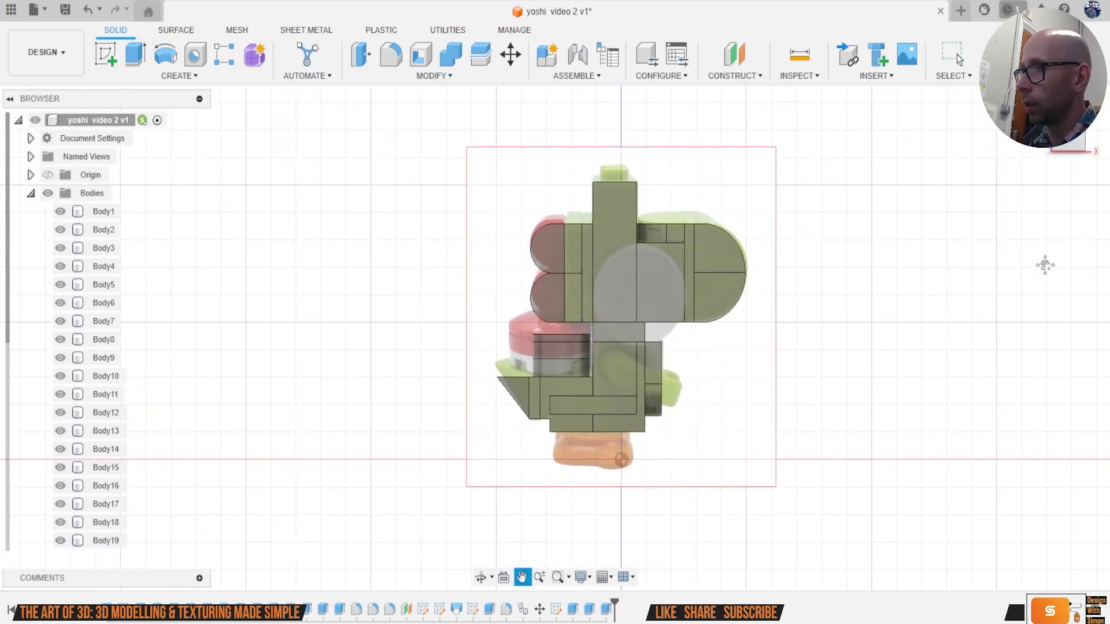
{"action": "middle_click_drag", "start_coordinate": [1046, 262], "coordinate": [984, 279]}
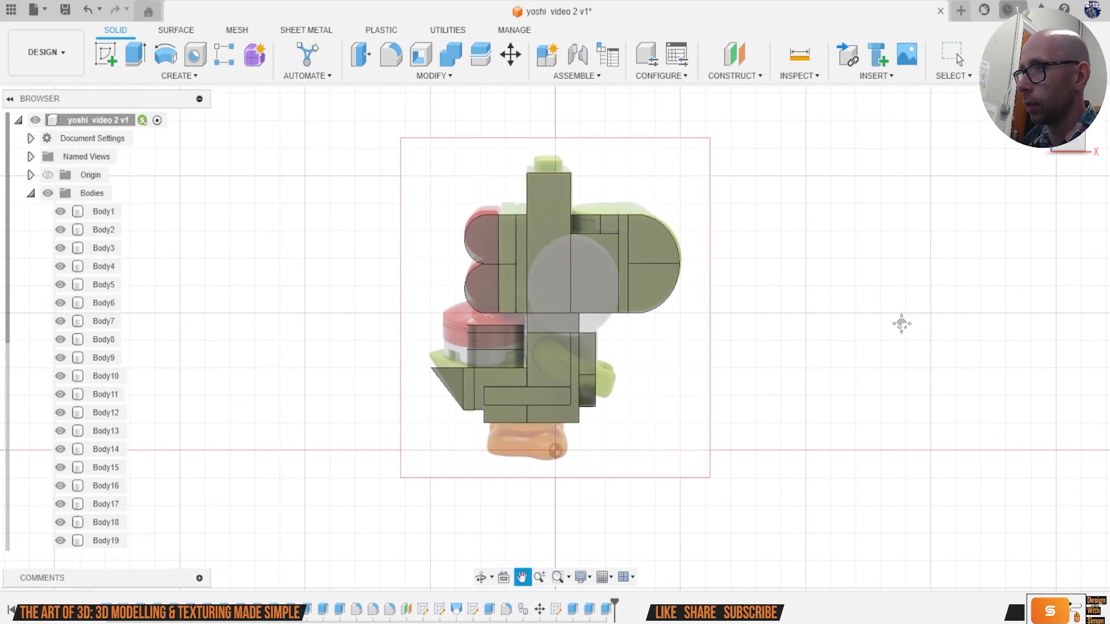
{"action": "middle_click_drag", "start_coordinate": [899, 321], "coordinate": [821, 307], "text": "shift"}
{"action": "middle_click_drag", "start_coordinate": [521, 370], "coordinate": [698, 329], "text": "shift"}
{"action": "middle_click_drag", "start_coordinate": [659, 382], "coordinate": [667, 331]}
{"action": "scroll", "coordinate": [483, 320], "scroll_direction": "up", "scroll_amount": 3}
{"action": "scroll", "coordinate": [672, 283], "scroll_direction": "up", "scroll_amount": 2}
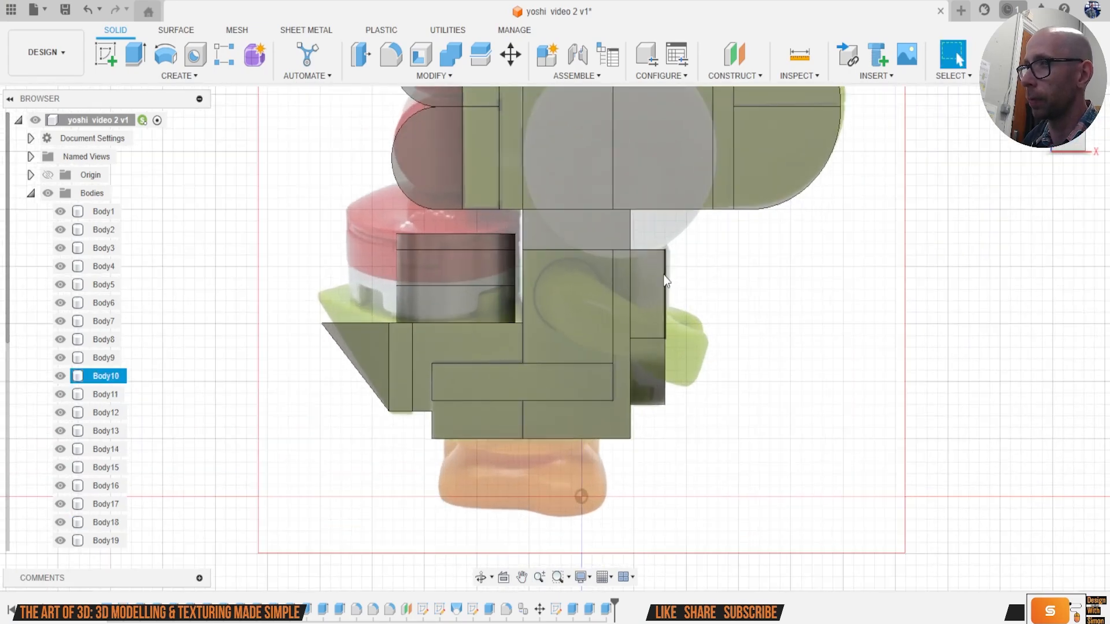
{"action": "scroll", "coordinate": [547, 266], "scroll_direction": "up", "scroll_amount": 2}
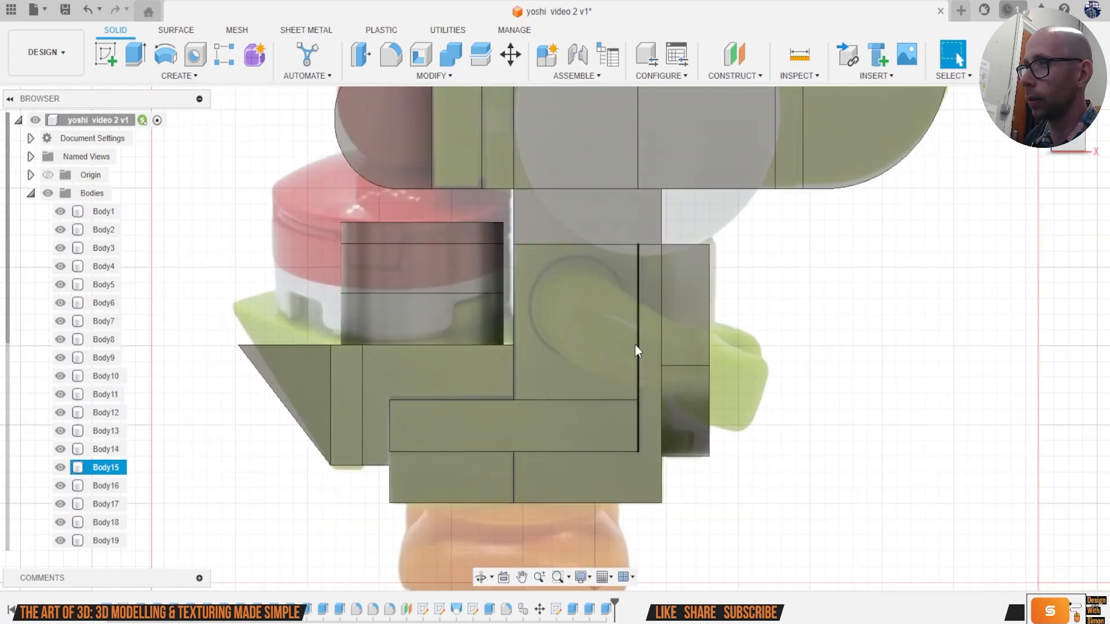
Step: Create a sketch on the torso block's side face and draw a circle matching the round shoulder joint on the canvas
{"action": "left_click", "coordinate": [97, 58]}
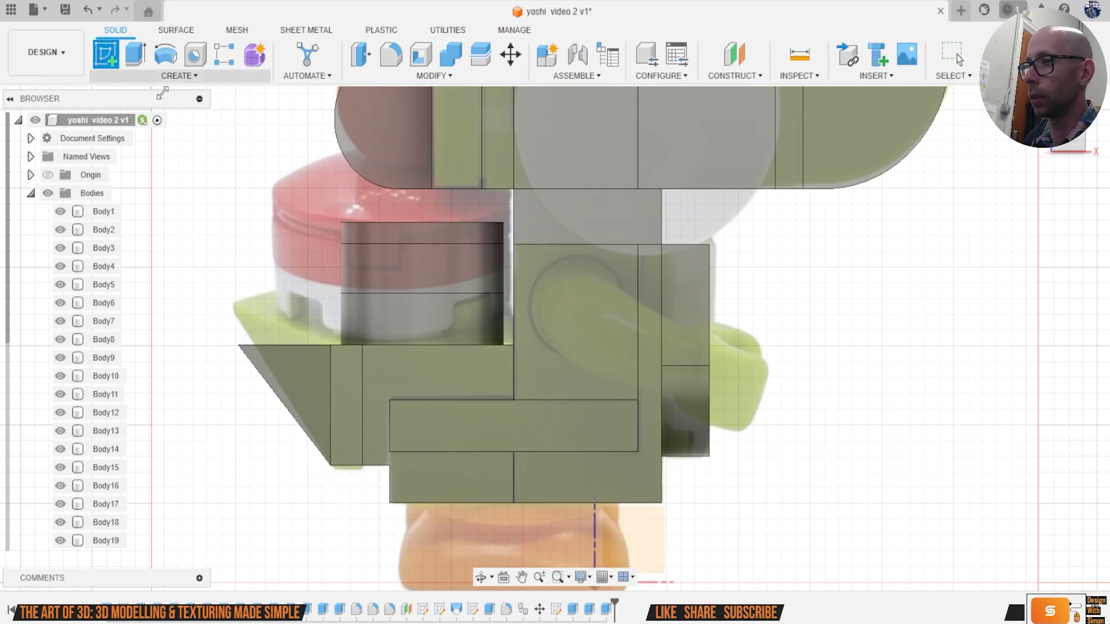
{"action": "left_click", "coordinate": [611, 316]}
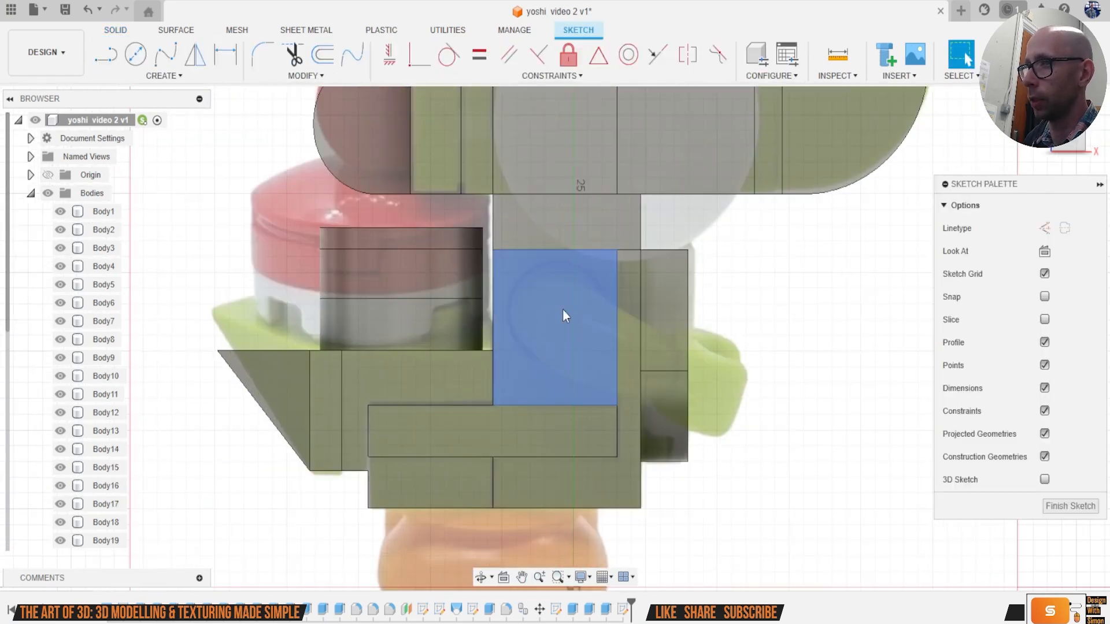
{"action": "key", "text": "c"}
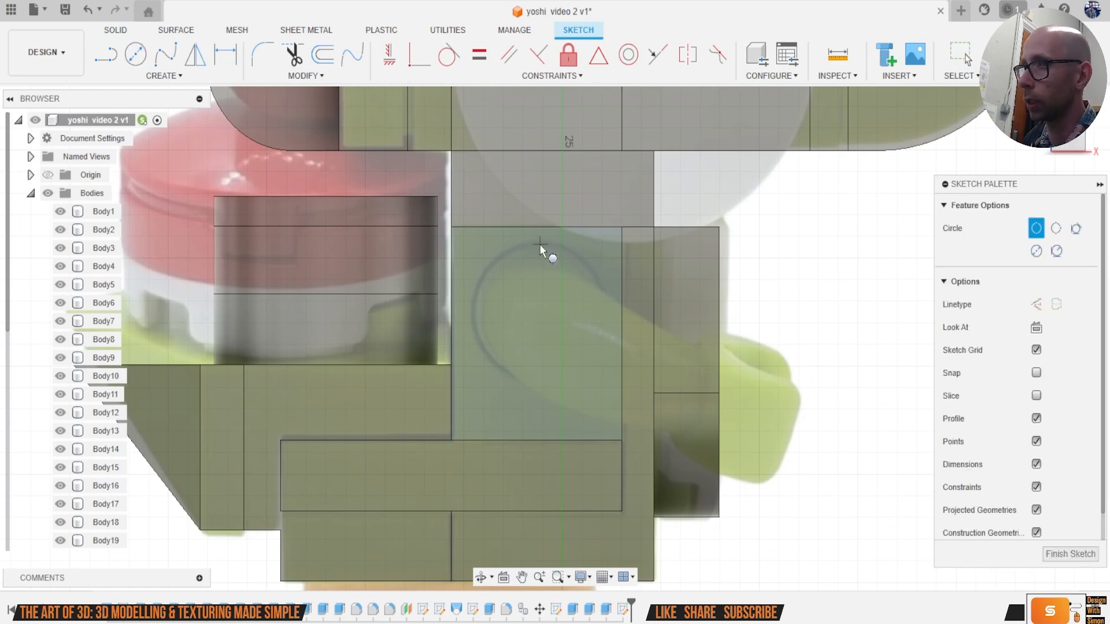
{"action": "left_click", "coordinate": [544, 388]}
Step: Extrude the shoulder circle -23.912 mm as a cut right through the torso
{"action": "key", "text": "e"}
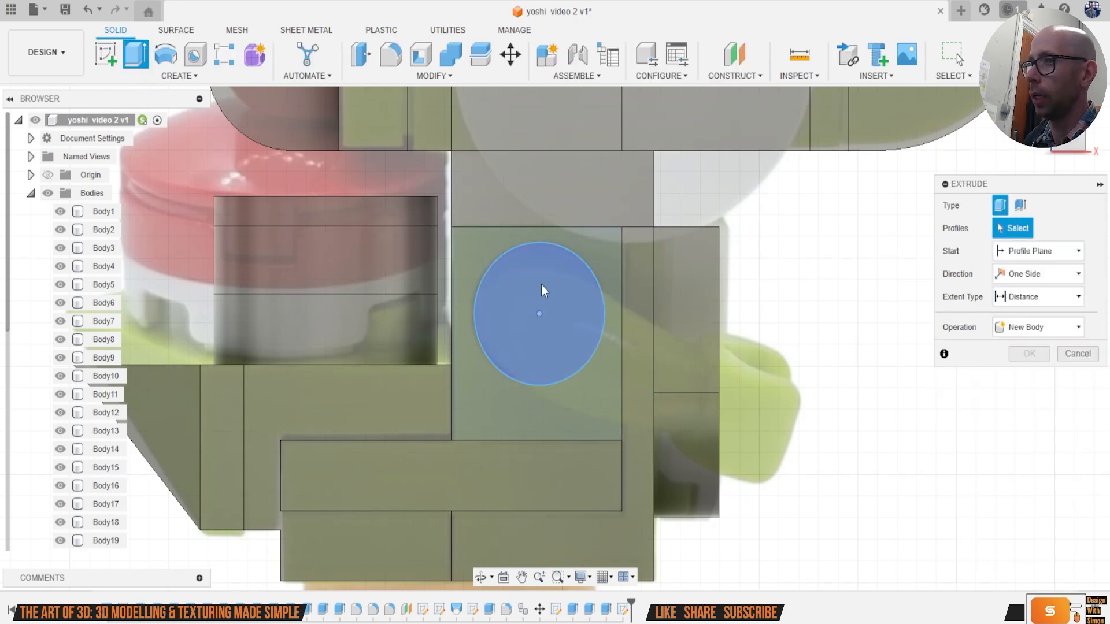
{"action": "left_click", "coordinate": [544, 292]}
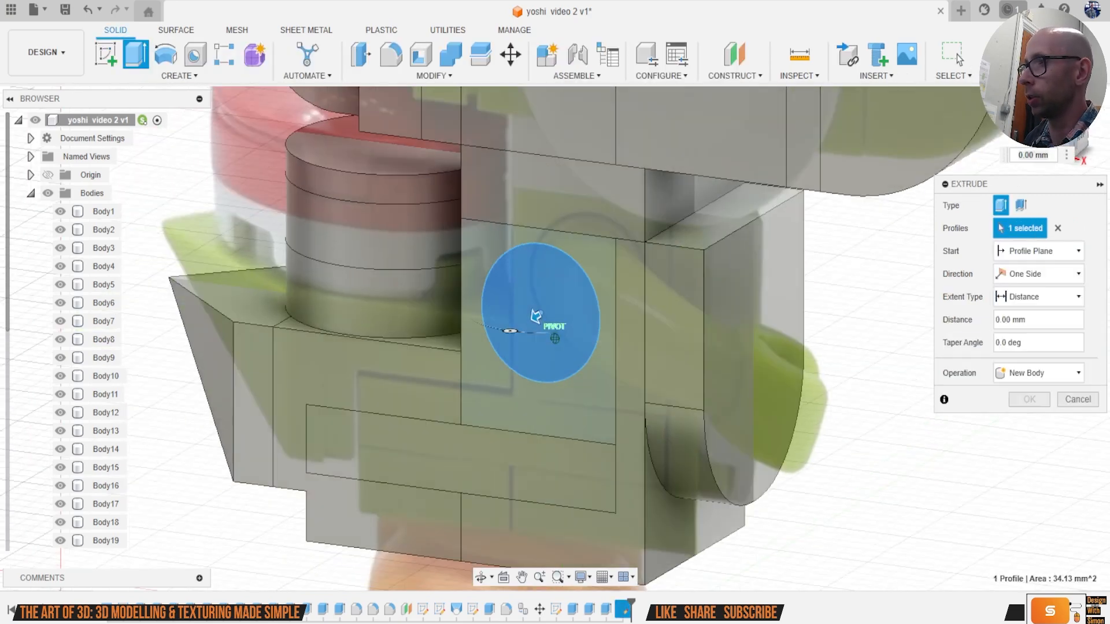
{"action": "left_click_drag", "start_coordinate": [532, 309], "coordinate": [843, 175]}
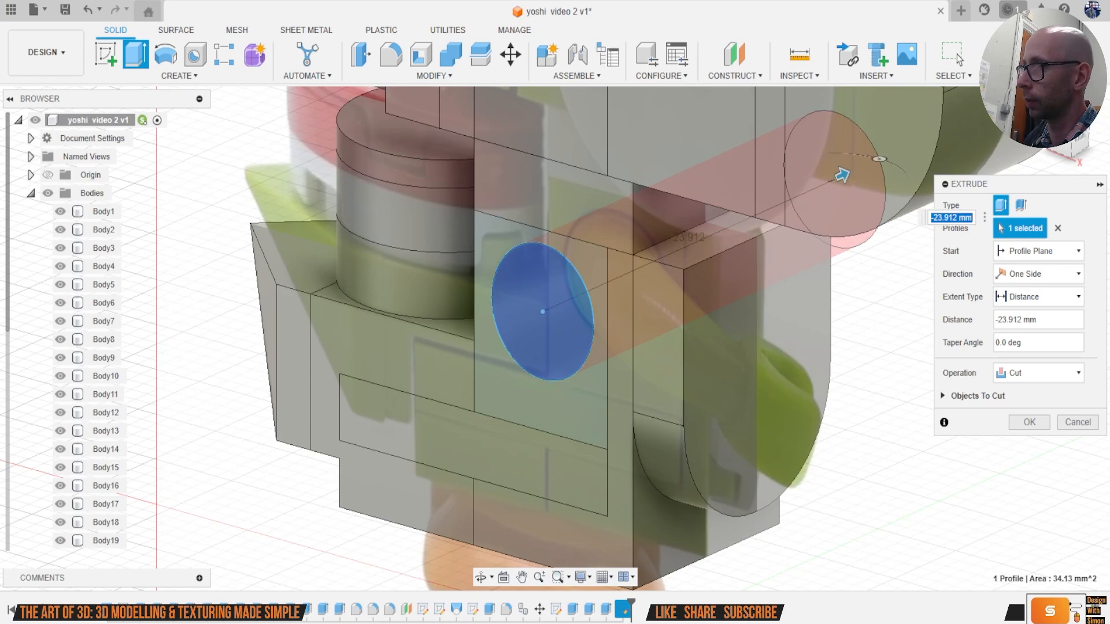
{"action": "left_click", "coordinate": [1030, 422]}
Step: Examine the shoulder hole and the surrounding bodies against the canvas from the side and at an angle
{"action": "left_click", "coordinate": [1069, 145]}
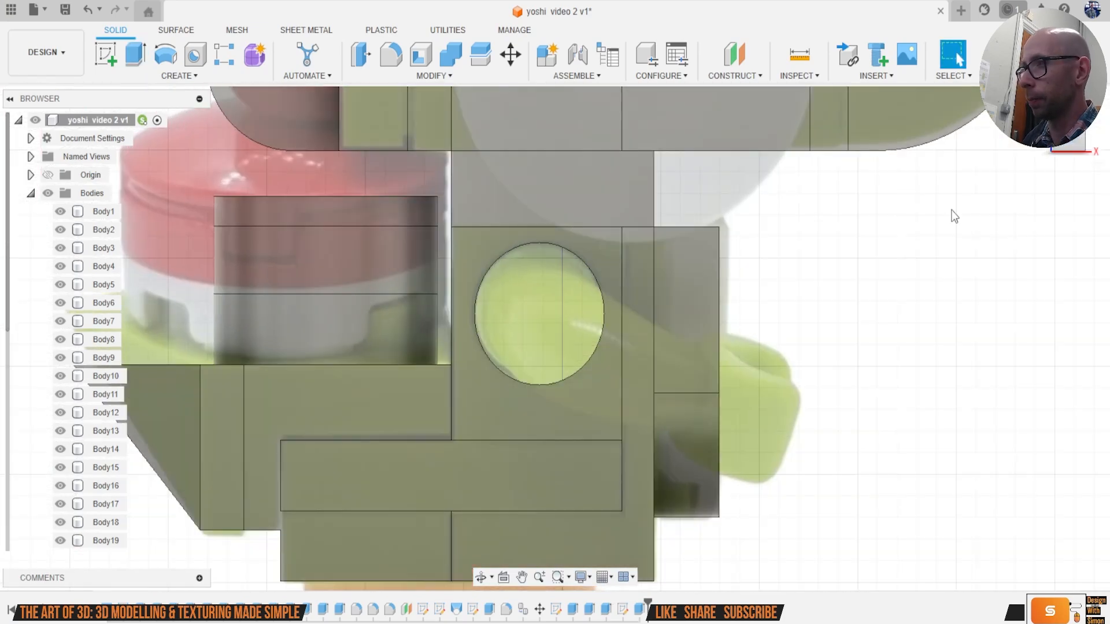
{"action": "scroll", "coordinate": [843, 364], "scroll_direction": "down", "scroll_amount": 4}
{"action": "scroll", "coordinate": [883, 403], "scroll_direction": "down", "scroll_amount": 1}
{"action": "middle_click_drag", "start_coordinate": [883, 401], "coordinate": [800, 414]}
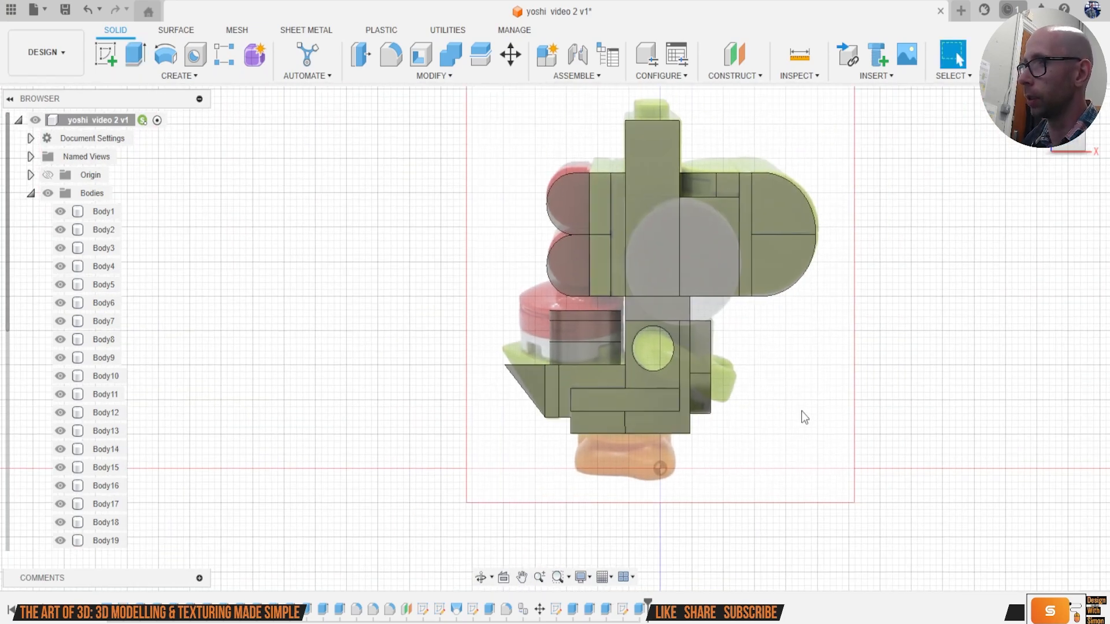
{"action": "middle_click_drag", "start_coordinate": [858, 293], "coordinate": [839, 245]}
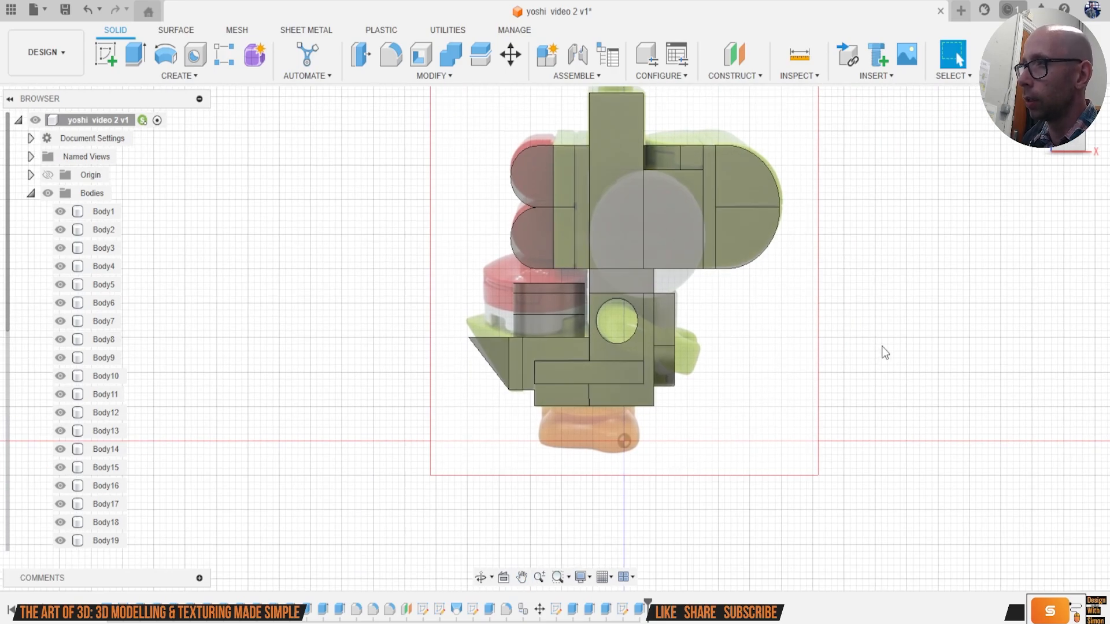
{"action": "scroll", "coordinate": [701, 303], "scroll_direction": "up", "scroll_amount": 2}
{"action": "mouse_move", "coordinate": [554, 338]}
{"action": "middle_mouse_down", "text": "shift"}
{"action": "mouse_move", "coordinate": [579, 324]}
{"action": "mouse_move", "coordinate": [937, 321]}
{"action": "middle_mouse_up", "text": "shift"}
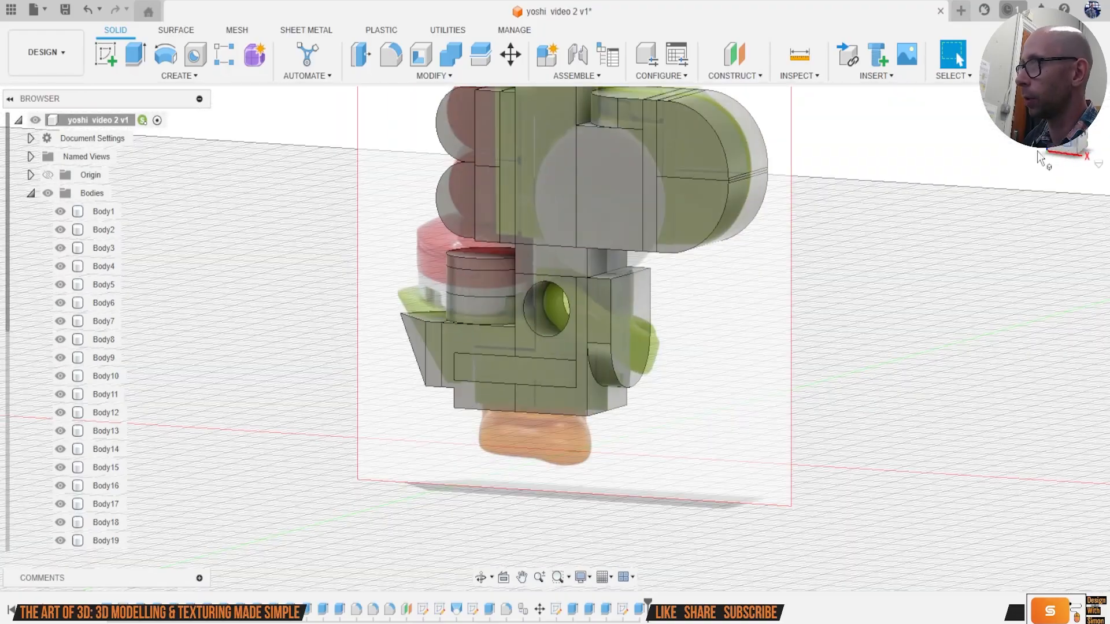
{"action": "left_click", "coordinate": [1062, 143]}
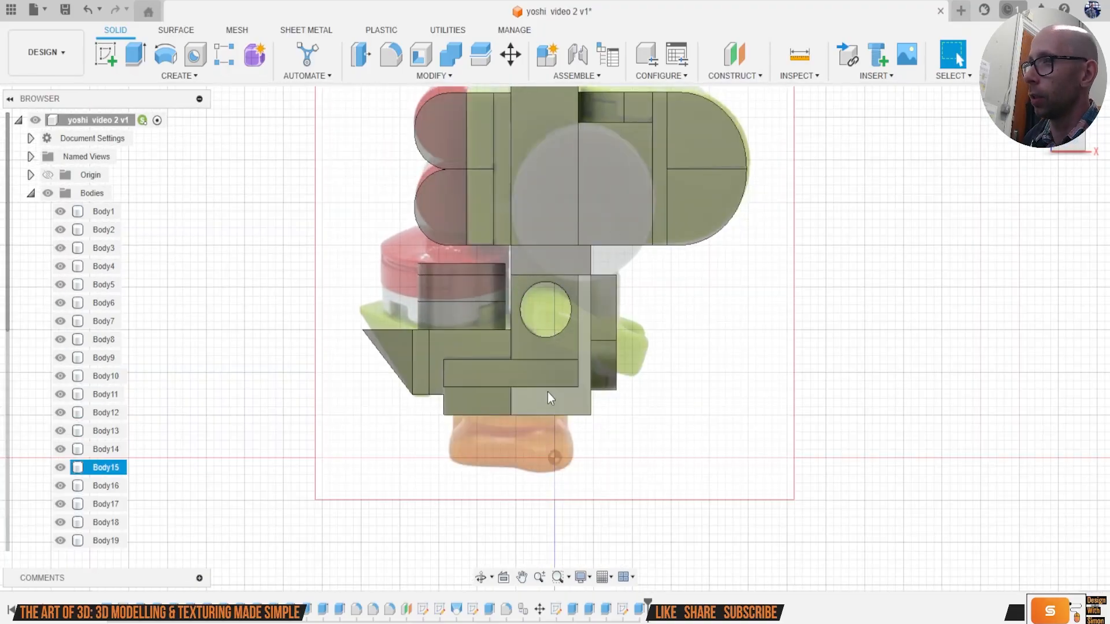
{"action": "scroll", "coordinate": [538, 318], "scroll_direction": "up", "scroll_amount": 3}
Step: Construct an axis through the cylindrical face of the shoulder hole
{"action": "middle_click_drag", "start_coordinate": [994, 180], "coordinate": [728, 83], "text": "shift"}
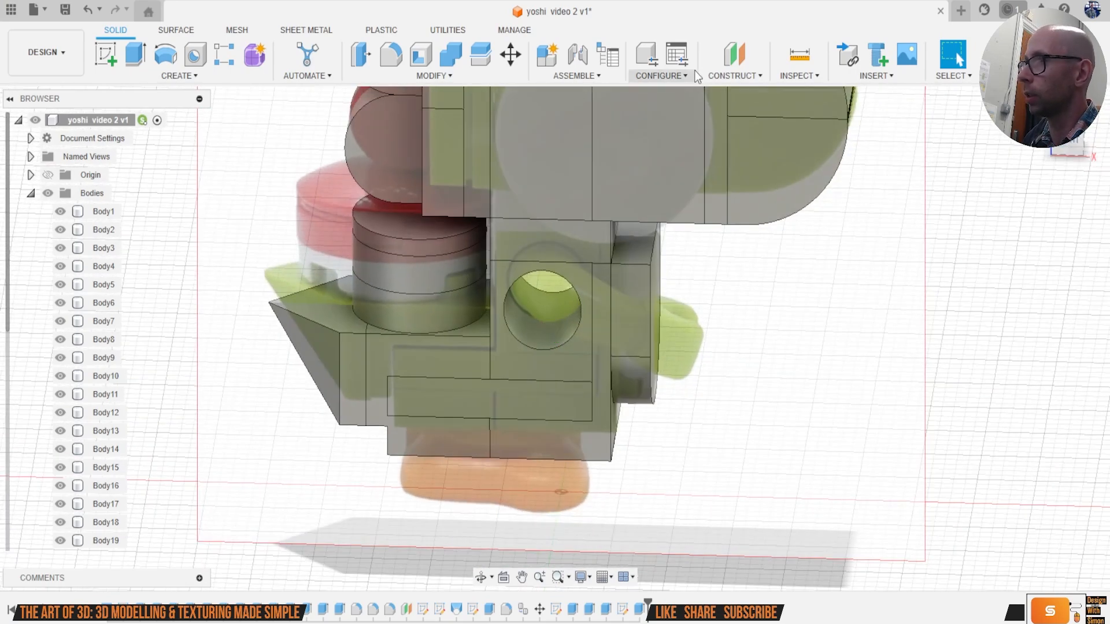
{"action": "left_click", "coordinate": [731, 76]}
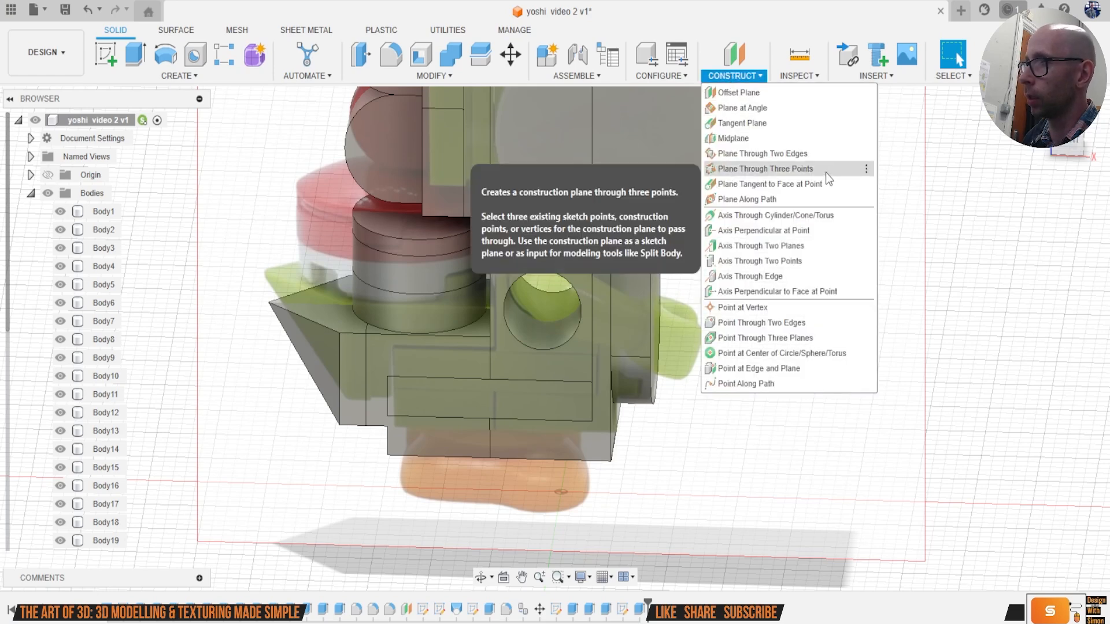
{"action": "left_click", "coordinate": [787, 216]}
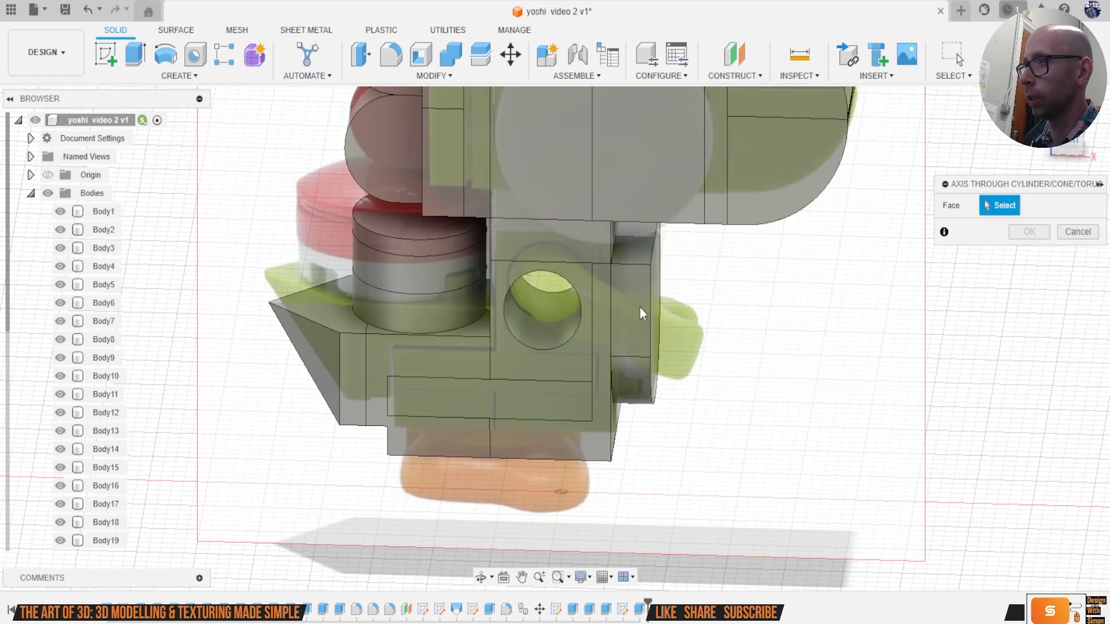
{"action": "left_click", "coordinate": [546, 279]}
{"action": "left_click", "coordinate": [1030, 231]}
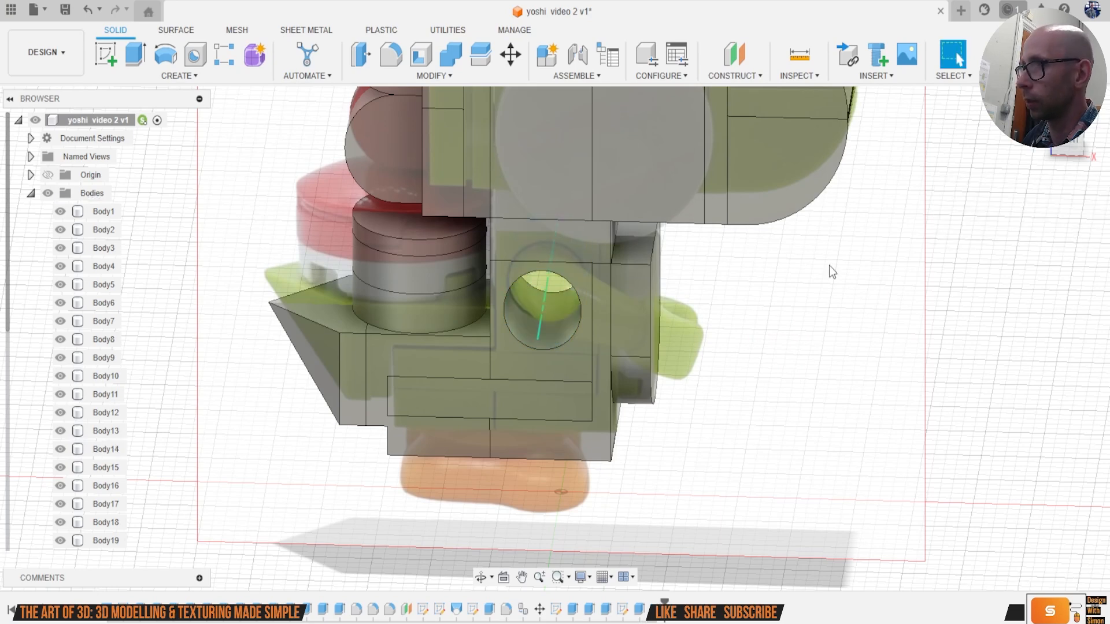
Step: Construct a plane at an angle of 0 degrees through the shoulder hole's axis
{"action": "left_click", "coordinate": [735, 75]}
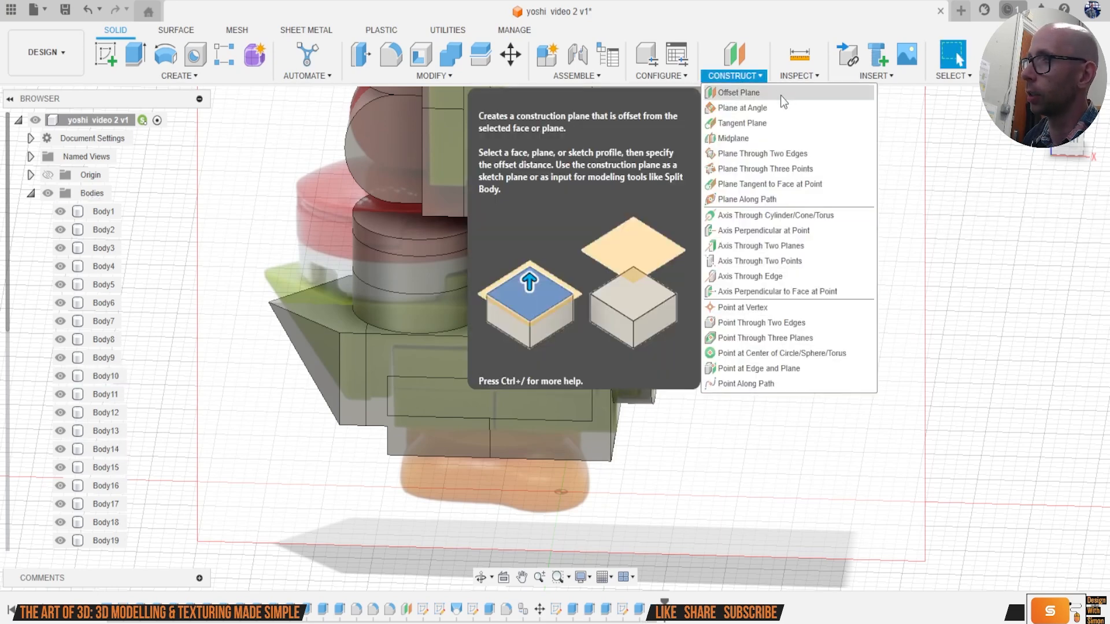
{"action": "left_click", "coordinate": [752, 106]}
{"action": "left_click", "coordinate": [542, 319]}
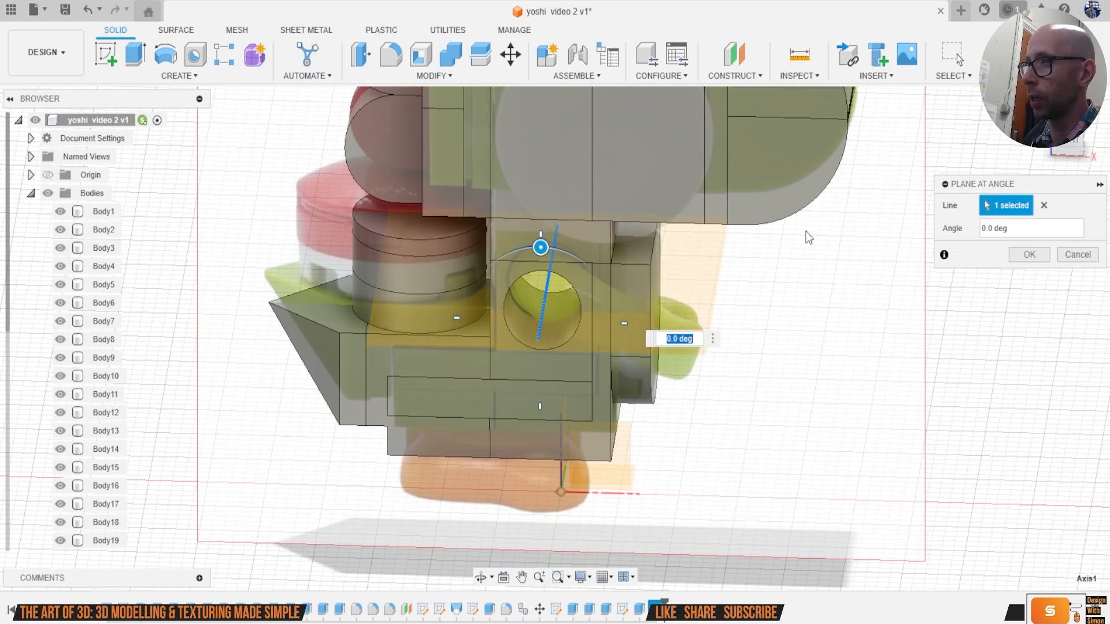
{"action": "left_click", "coordinate": [1029, 255]}
Step: Sketch on the new plane a two-segment line from the shoulder hole's centre outward, with the second segment about 14 mm long
{"action": "mouse_move", "coordinate": [555, 338]}
{"action": "middle_mouse_down", "text": "shift"}
{"action": "mouse_move", "coordinate": [636, 339]}
{"action": "mouse_move", "coordinate": [555, 339]}
{"action": "mouse_move", "coordinate": [556, 370]}
{"action": "middle_mouse_up", "text": "shift"}
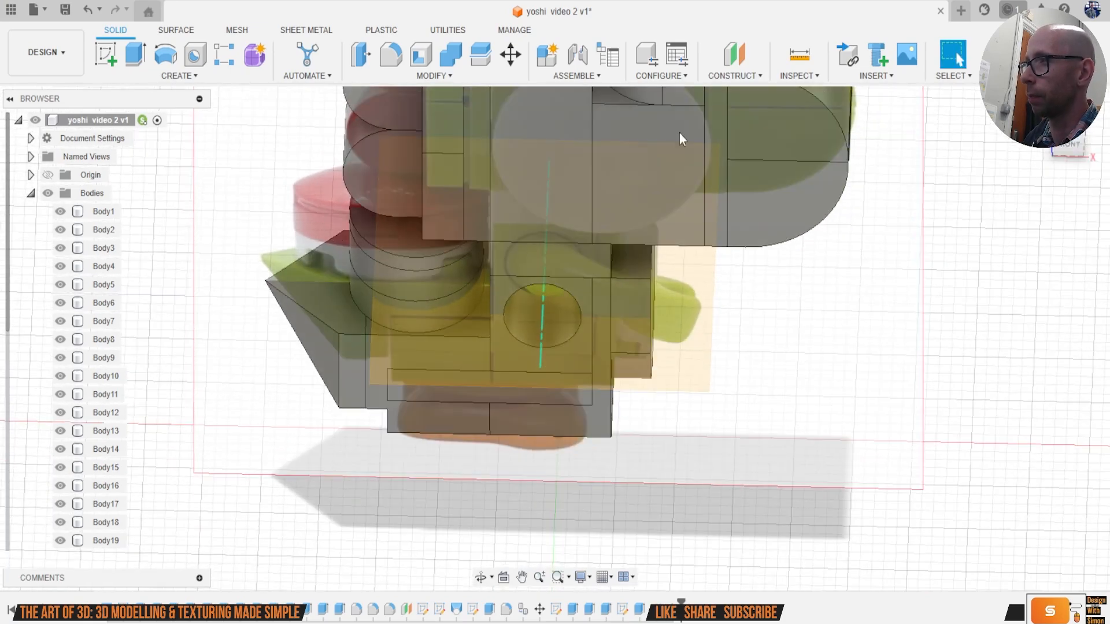
{"action": "left_click", "coordinate": [110, 56]}
{"action": "left_click", "coordinate": [519, 359]}
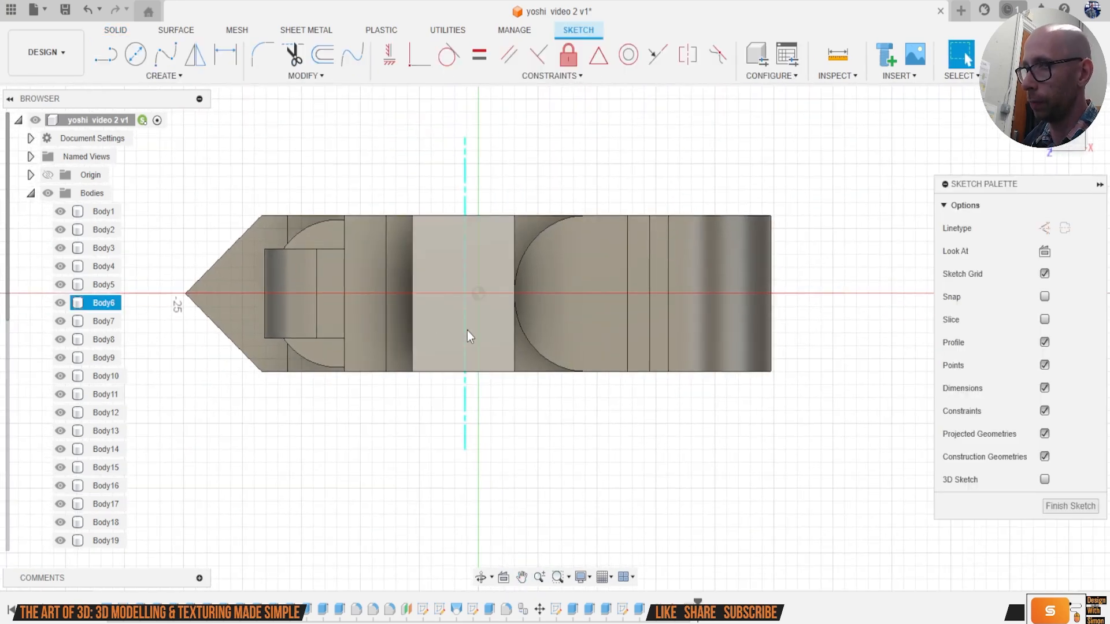
{"action": "key", "text": "l"}
{"action": "scroll", "coordinate": [486, 385], "scroll_direction": "up", "scroll_amount": 1}
{"action": "left_click", "coordinate": [462, 366]}
{"action": "left_click", "coordinate": [486, 416]}
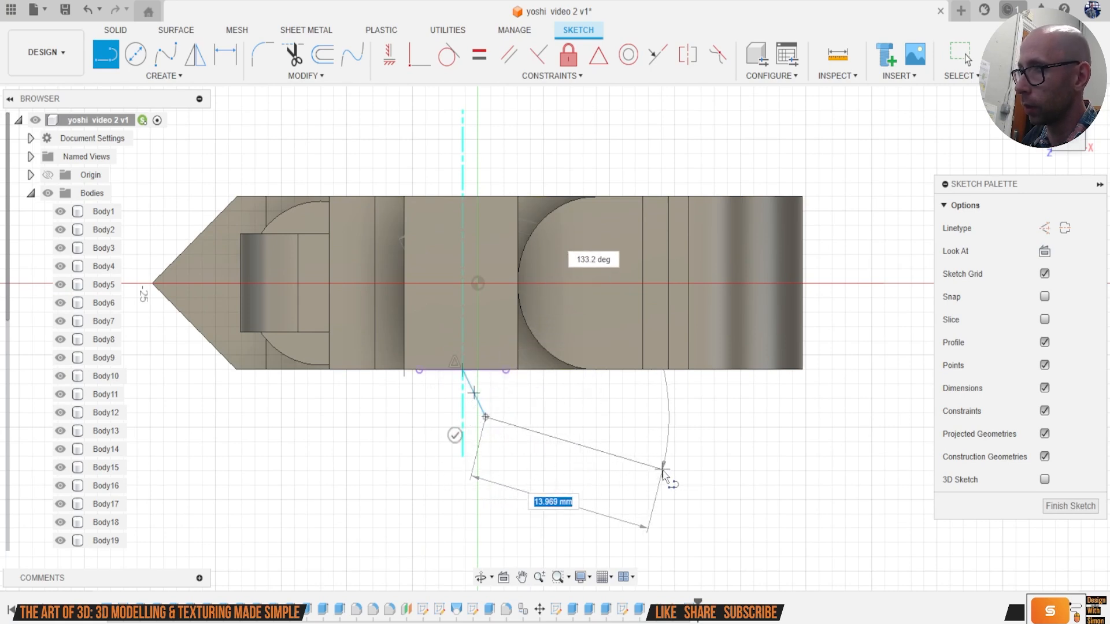
{"action": "key", "text": "Escape"}
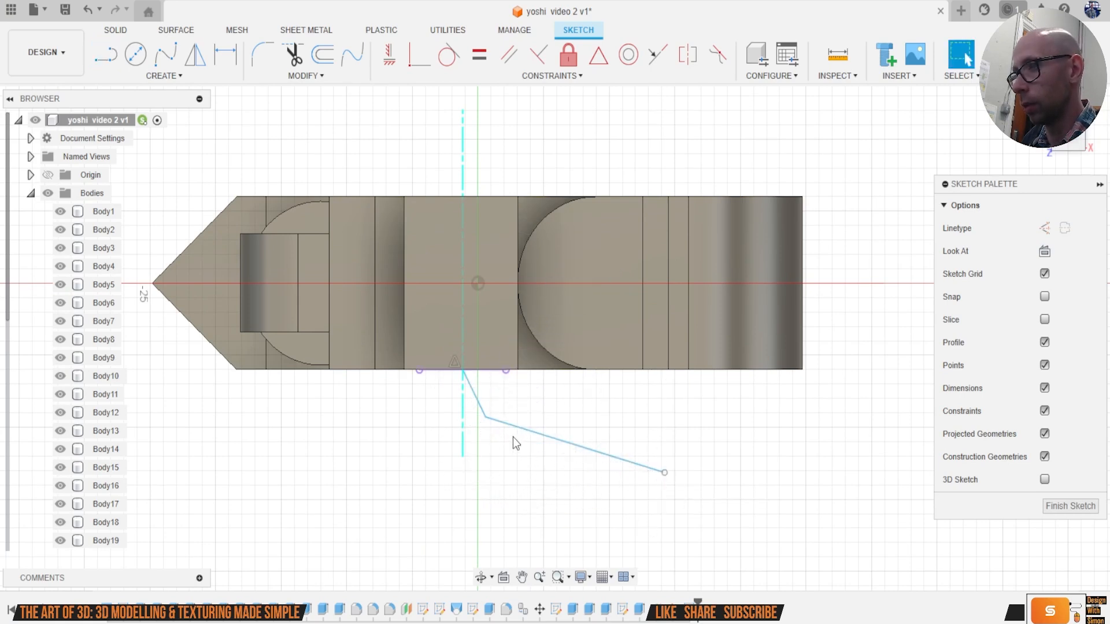
Step: Move the arm path's bend further forward and shorten its outer segment by pulling the end point back over the torso's front
{"action": "left_click_drag", "start_coordinate": [486, 419], "coordinate": [522, 432]}
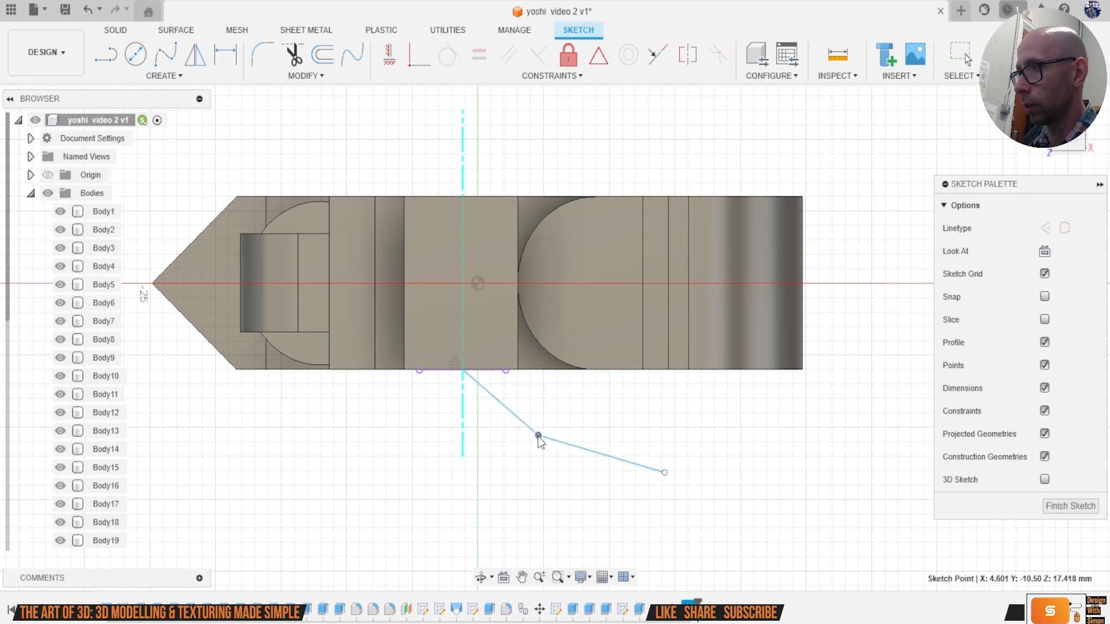
{"action": "left_click", "coordinate": [1068, 157]}
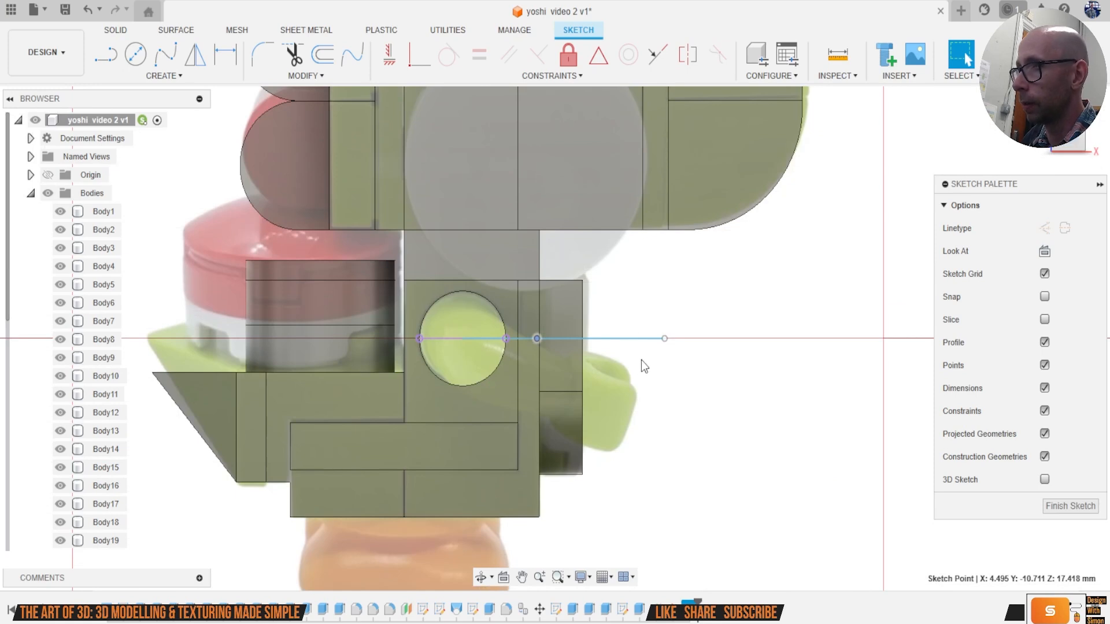
{"action": "left_click_drag", "start_coordinate": [664, 341], "coordinate": [622, 341]}
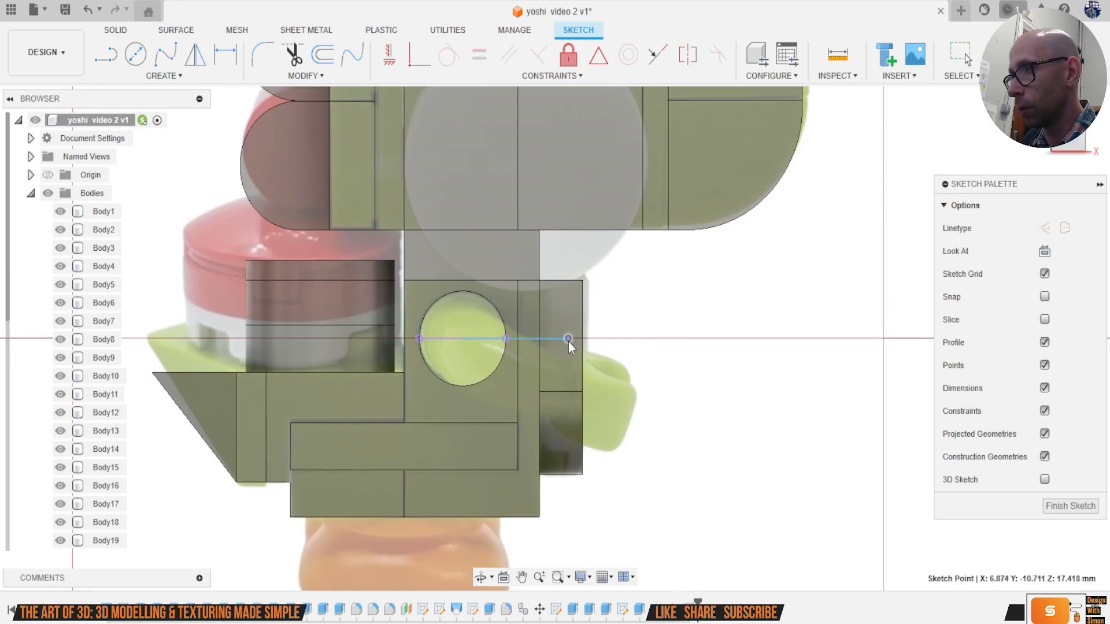
{"action": "left_click_drag", "start_coordinate": [565, 342], "coordinate": [563, 341]}
Step: Adjust the arm path's bend to a roughly 45-degree first segment with a short straight forward segment, and finish the sketch
{"action": "left_click_drag", "start_coordinate": [1078, 132], "coordinate": [1088, 150]}
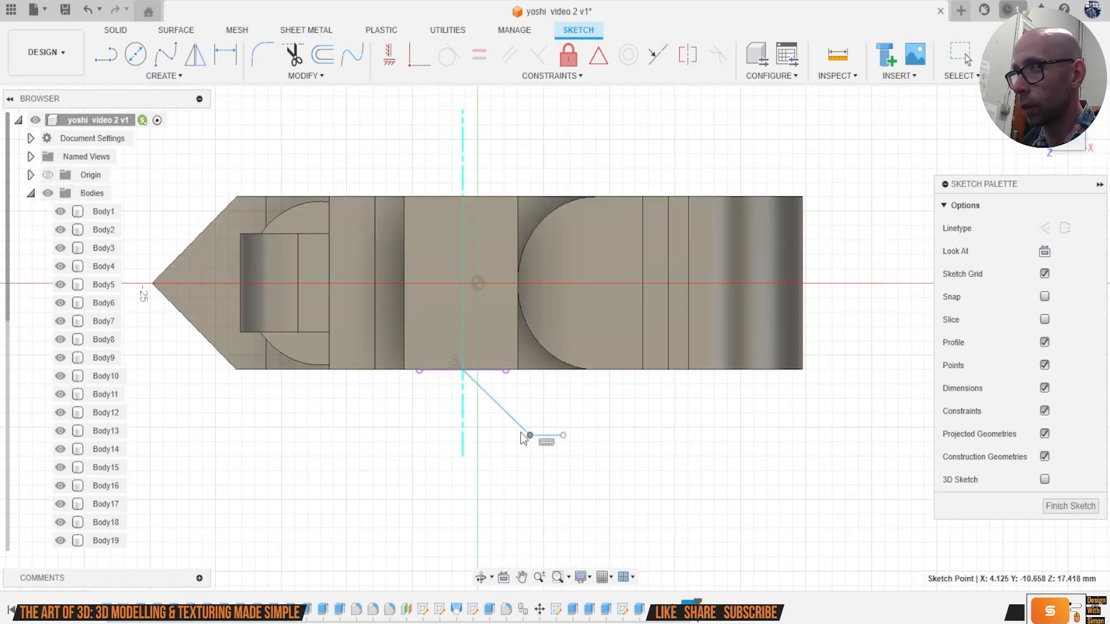
{"action": "left_click_drag", "start_coordinate": [524, 439], "coordinate": [501, 425]}
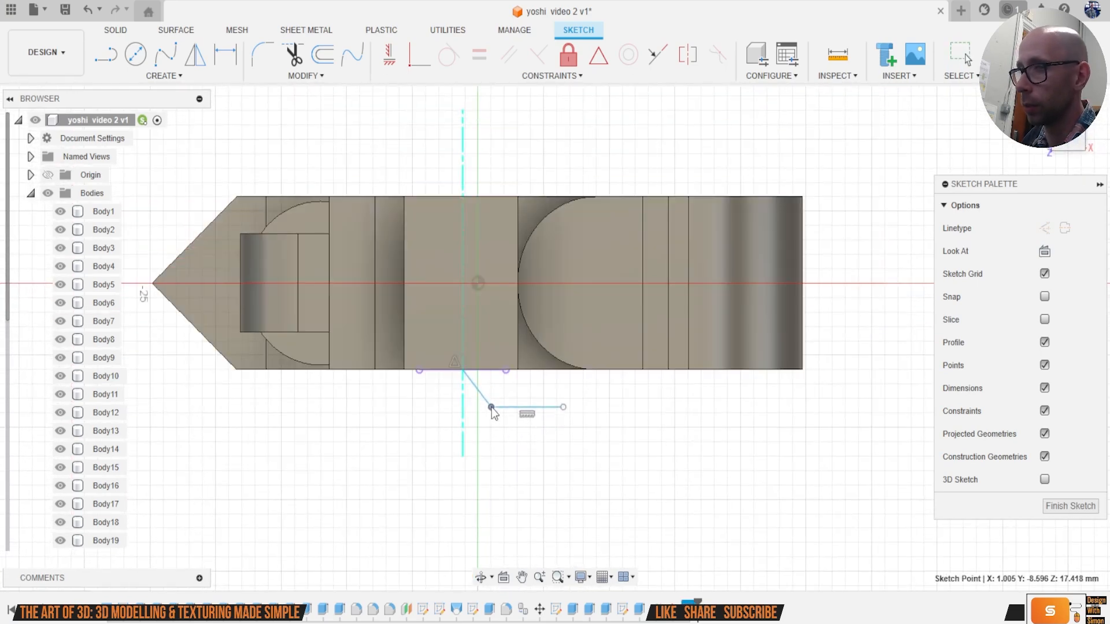
{"action": "mouse_move", "coordinate": [573, 445]}
{"action": "left_mouse_down"}
{"action": "mouse_move", "coordinate": [587, 463]}
{"action": "mouse_move", "coordinate": [572, 487]}
{"action": "left_mouse_up"}
{"action": "left_click_drag", "start_coordinate": [514, 430], "coordinate": [508, 439]}
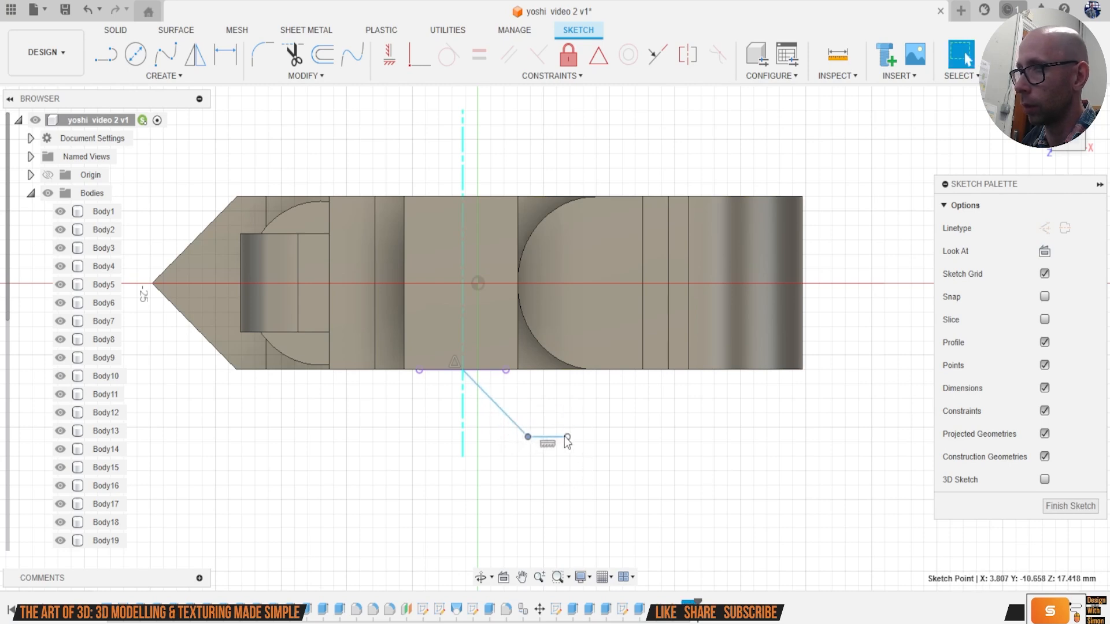
{"action": "left_click_drag", "start_coordinate": [1069, 141], "coordinate": [1080, 134]}
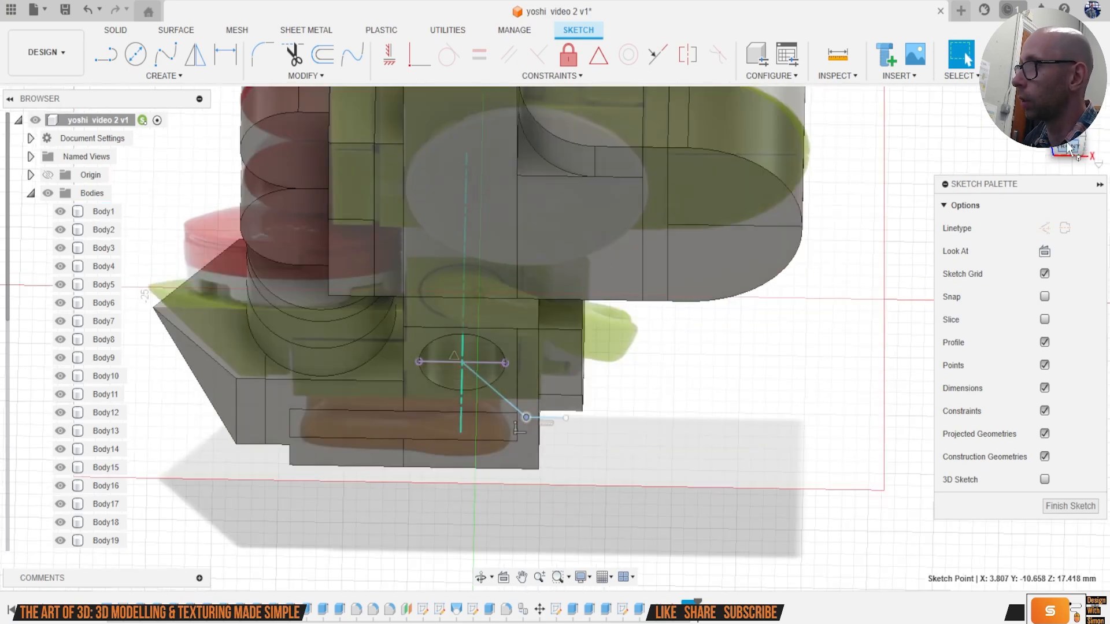
{"action": "left_click", "coordinate": [1071, 148]}
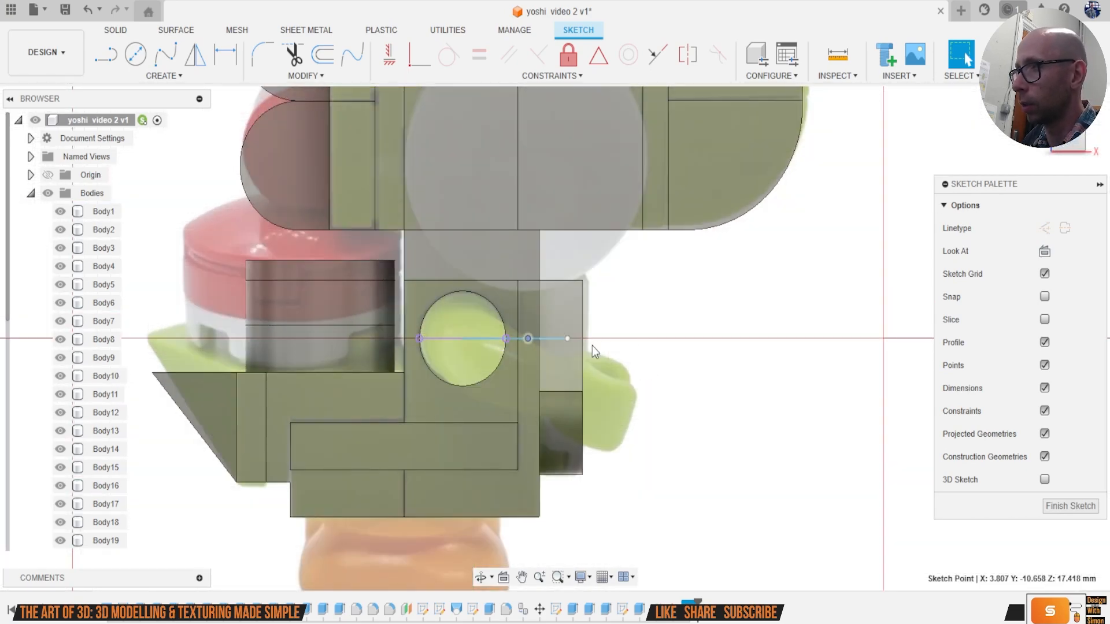
{"action": "left_click", "coordinate": [1071, 506]}
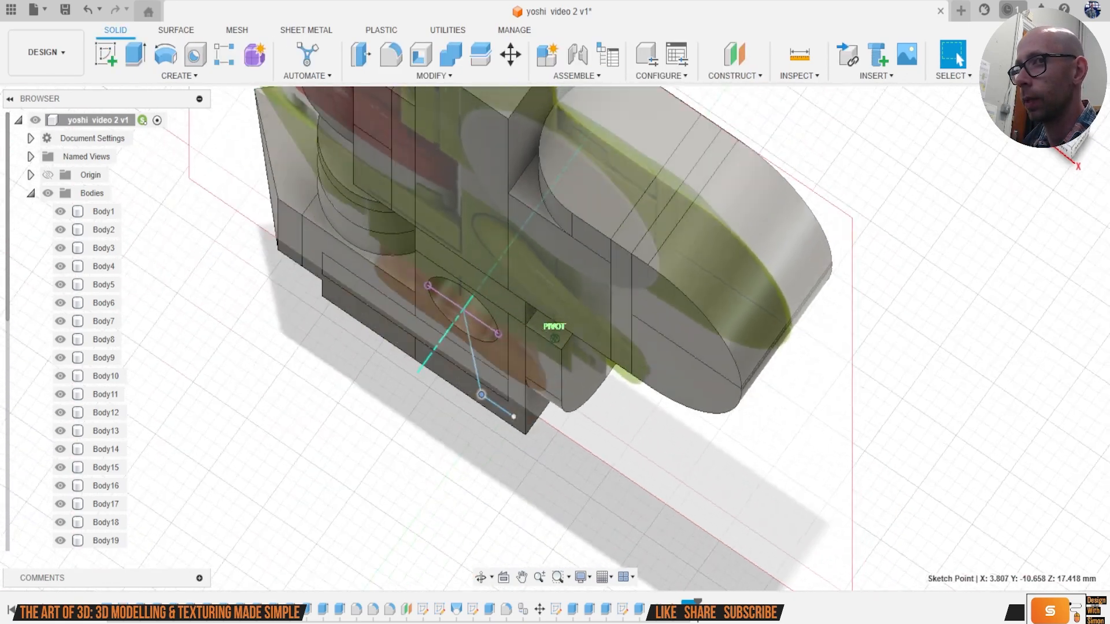
Step: Create a sketch on the torso block's side face to capture the shoulder hole's outline as a profile, and finish it
{"action": "mouse_move", "coordinate": [555, 338]}
{"action": "middle_mouse_down", "text": "shift"}
{"action": "mouse_move", "coordinate": [451, 324]}
{"action": "mouse_move", "coordinate": [422, 336]}
{"action": "mouse_move", "coordinate": [527, 312]}
{"action": "mouse_move", "coordinate": [486, 319]}
{"action": "middle_mouse_up", "text": "shift"}
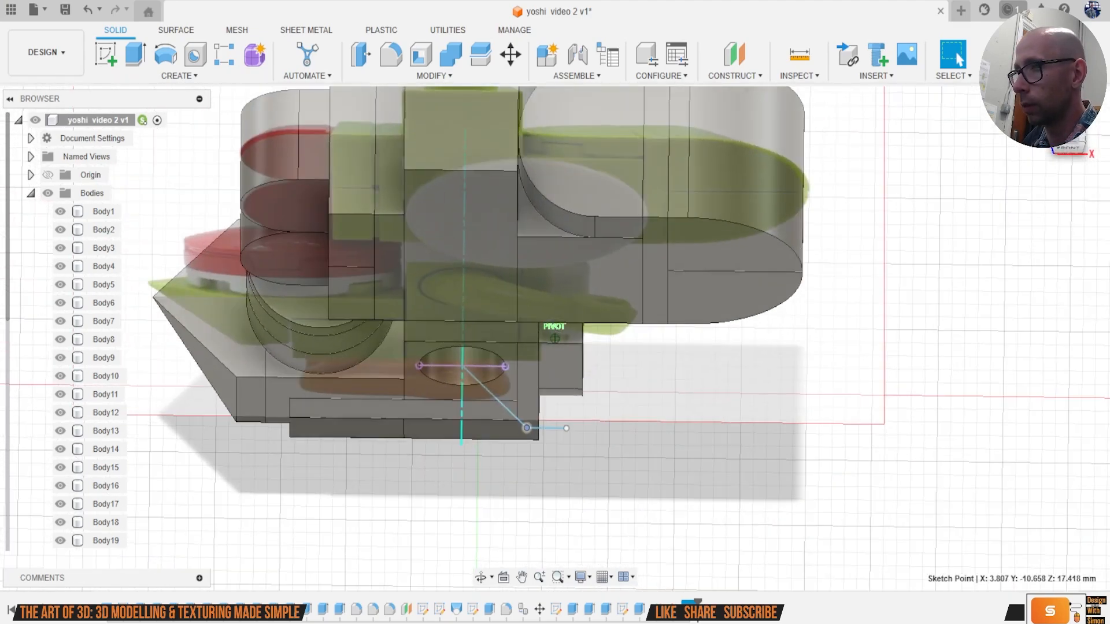
{"action": "middle_click_drag", "start_coordinate": [555, 329], "coordinate": [624, 229], "text": "shift"}
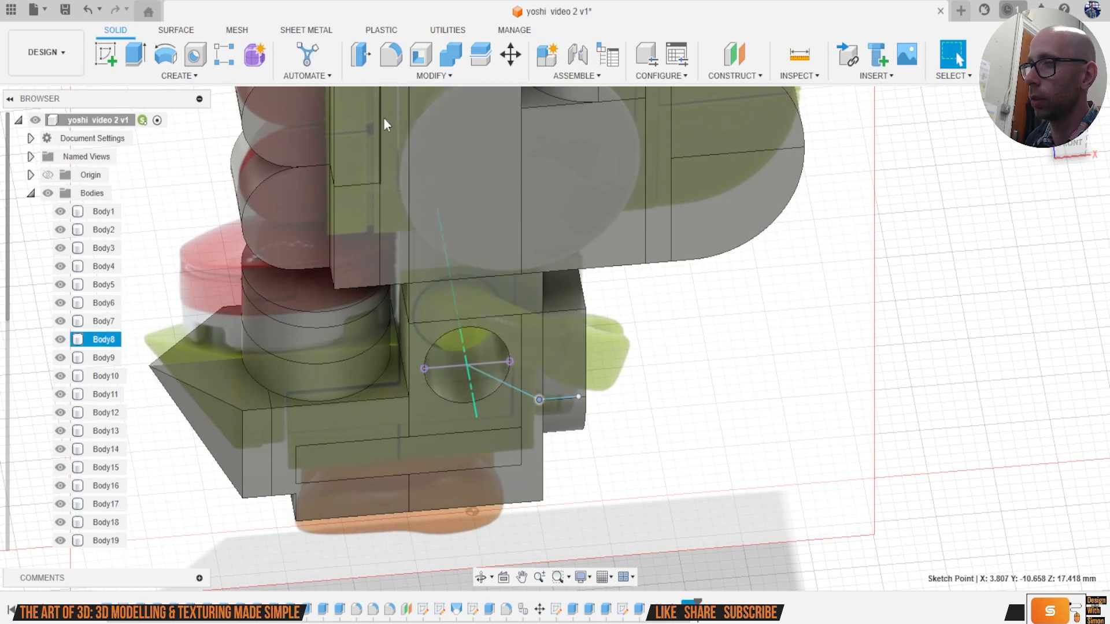
{"action": "left_click", "coordinate": [105, 55]}
{"action": "left_click", "coordinate": [1013, 58]}
{"action": "left_click", "coordinate": [1068, 144]}
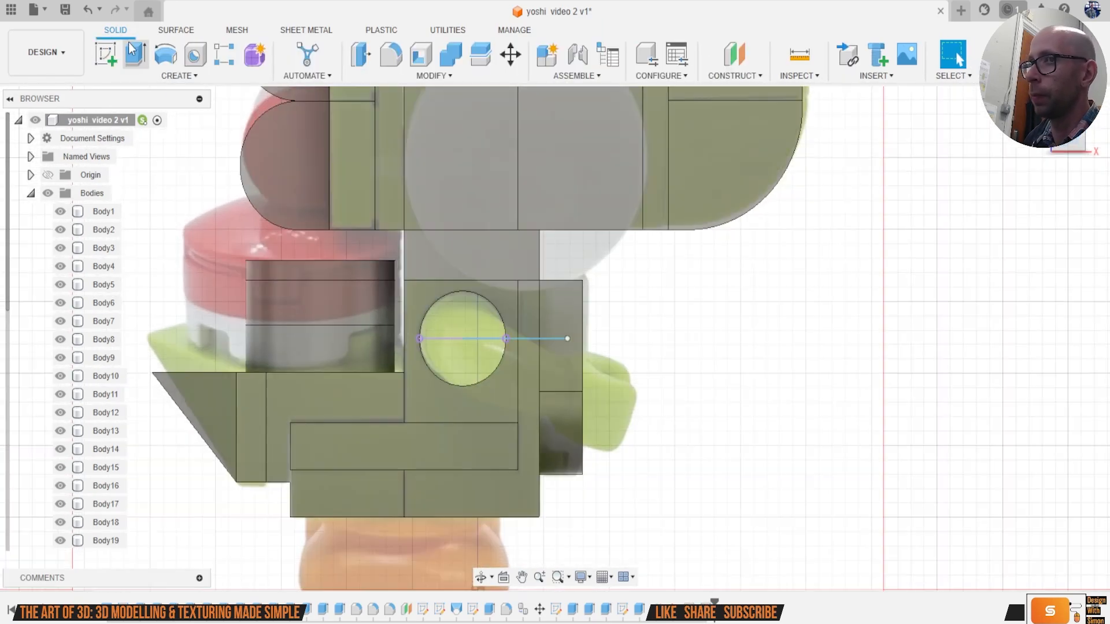
{"action": "left_click", "coordinate": [111, 50]}
{"action": "left_click", "coordinate": [504, 403]}
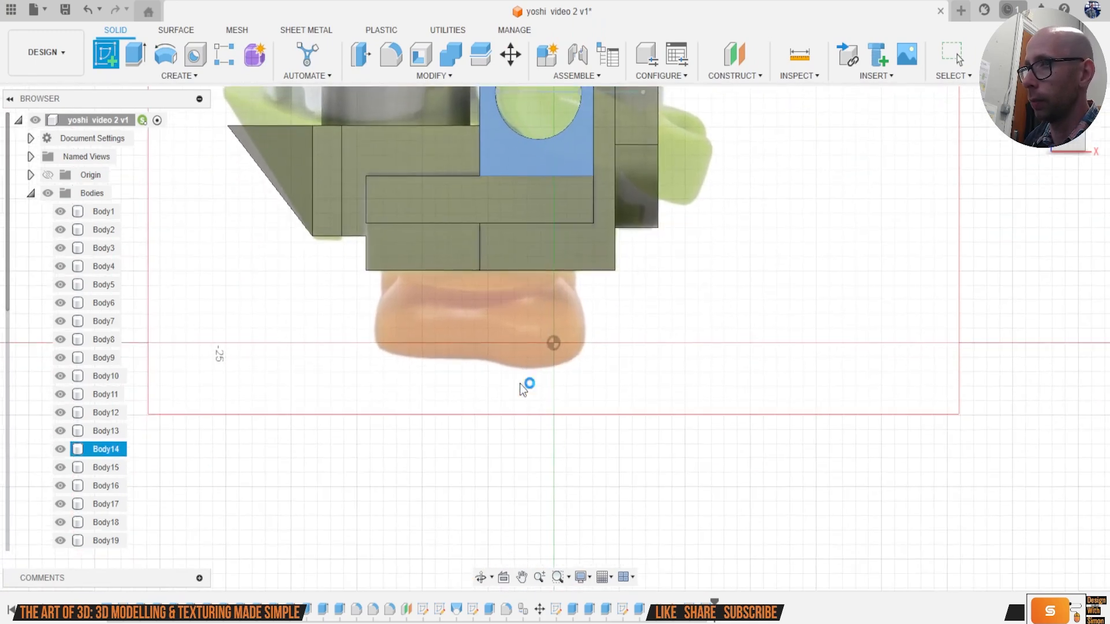
{"action": "left_click", "coordinate": [1013, 58]}
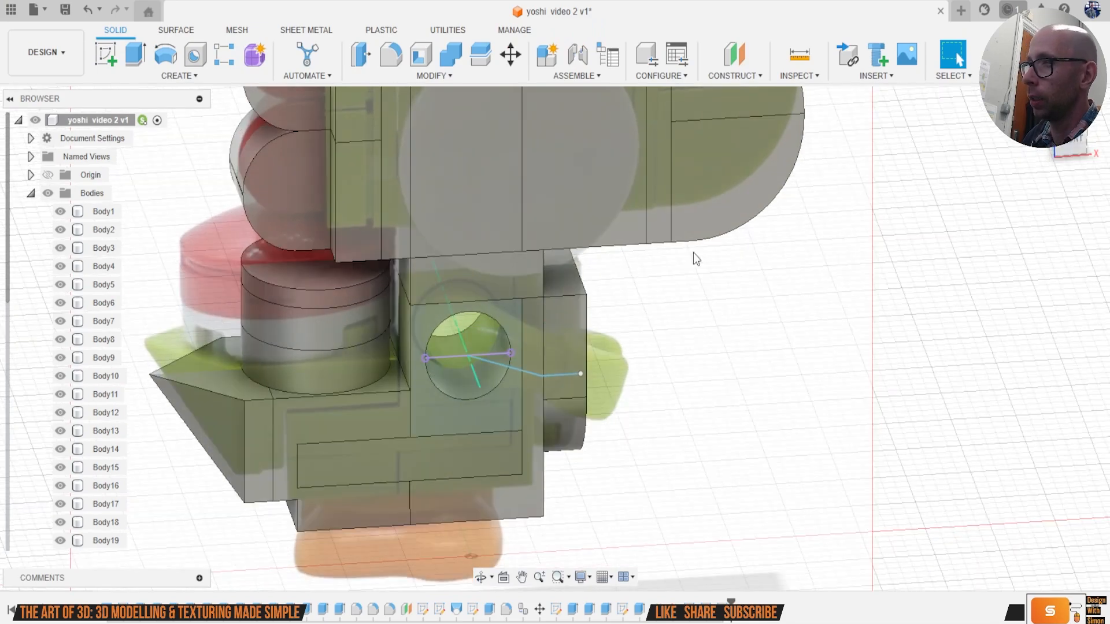
{"action": "left_click", "coordinate": [173, 76]}
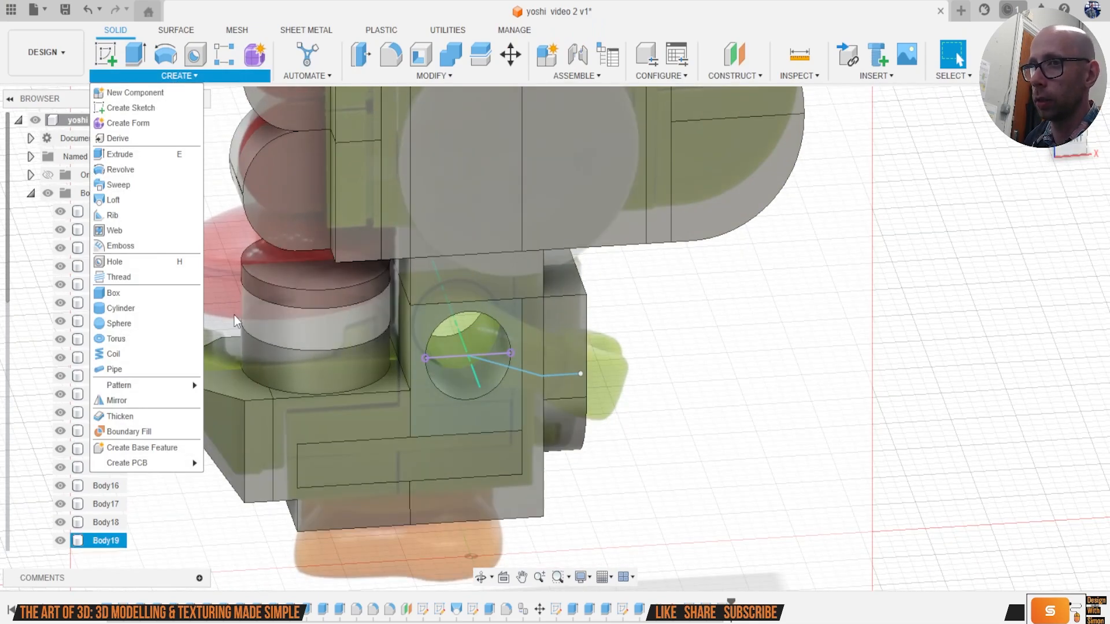
{"action": "left_click", "coordinate": [137, 185]}
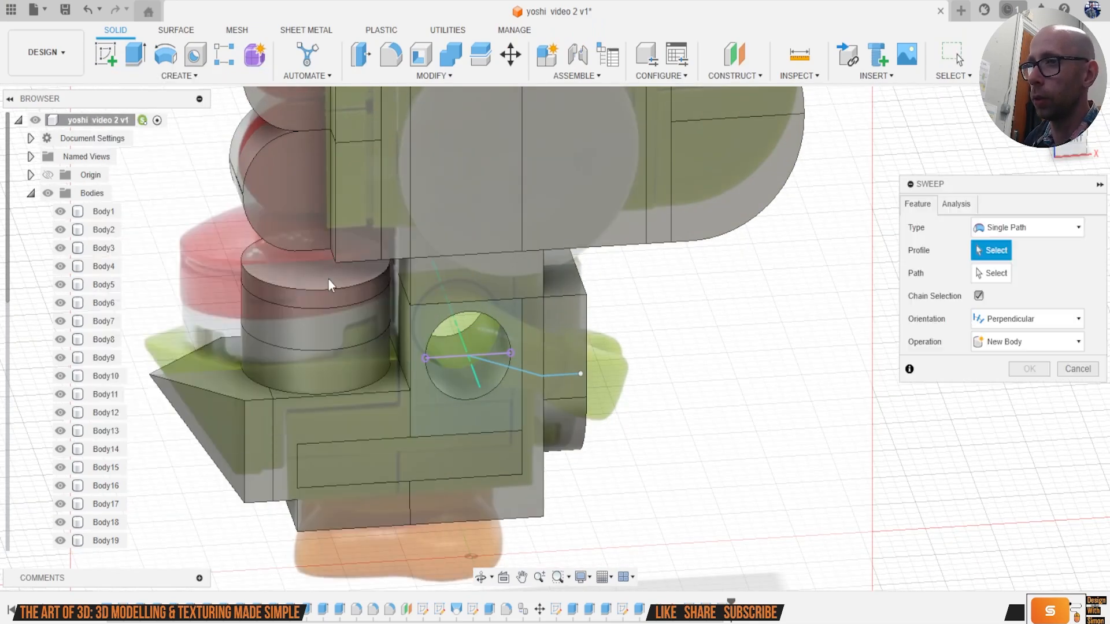
{"action": "left_click", "coordinate": [473, 331]}
{"action": "left_click", "coordinate": [991, 273]}
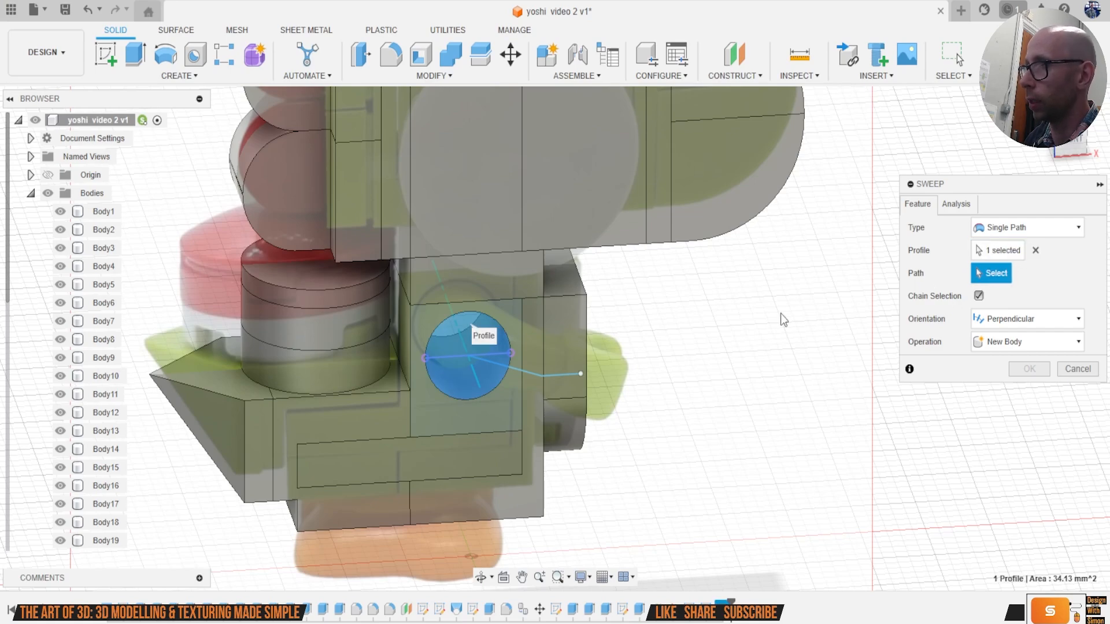
{"action": "left_click", "coordinate": [558, 375]}
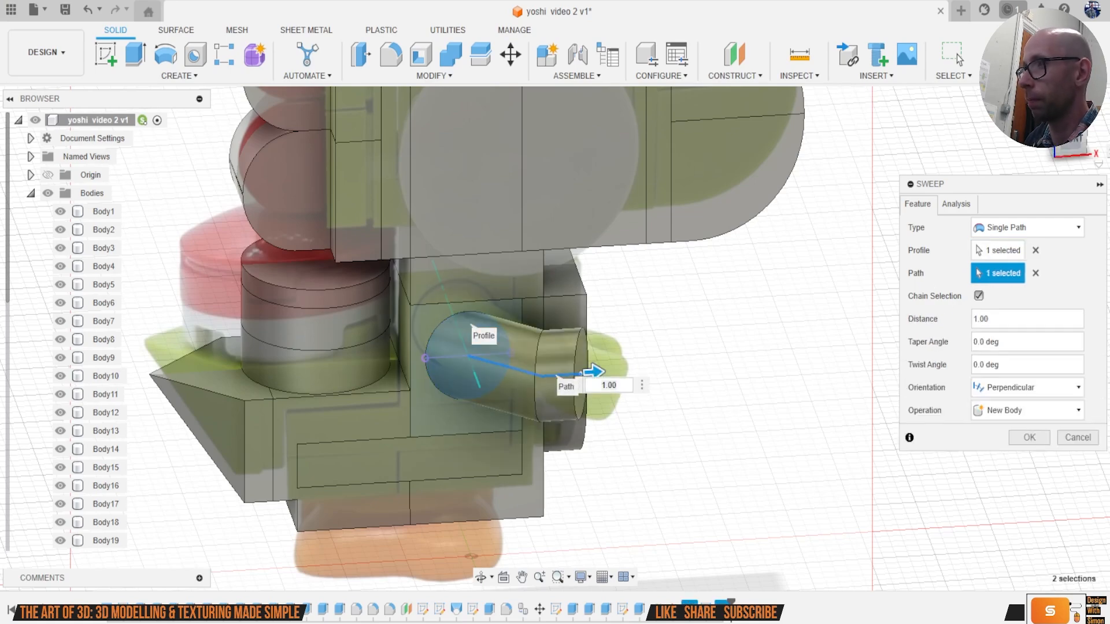
{"action": "mouse_move", "coordinate": [1062, 149]}
{"action": "left_mouse_down"}
{"action": "mouse_move", "coordinate": [1082, 145]}
{"action": "mouse_move", "coordinate": [1079, 133]}
{"action": "mouse_move", "coordinate": [1066, 156]}
{"action": "mouse_move", "coordinate": [1070, 131]}
{"action": "left_mouse_up"}
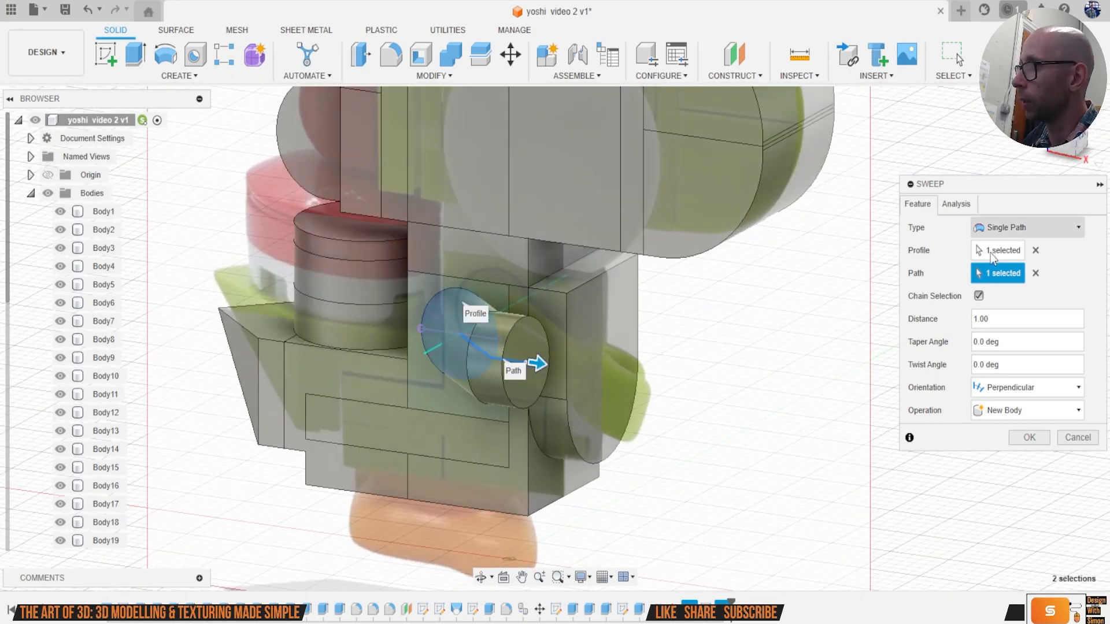
{"action": "left_click", "coordinate": [1069, 440]}
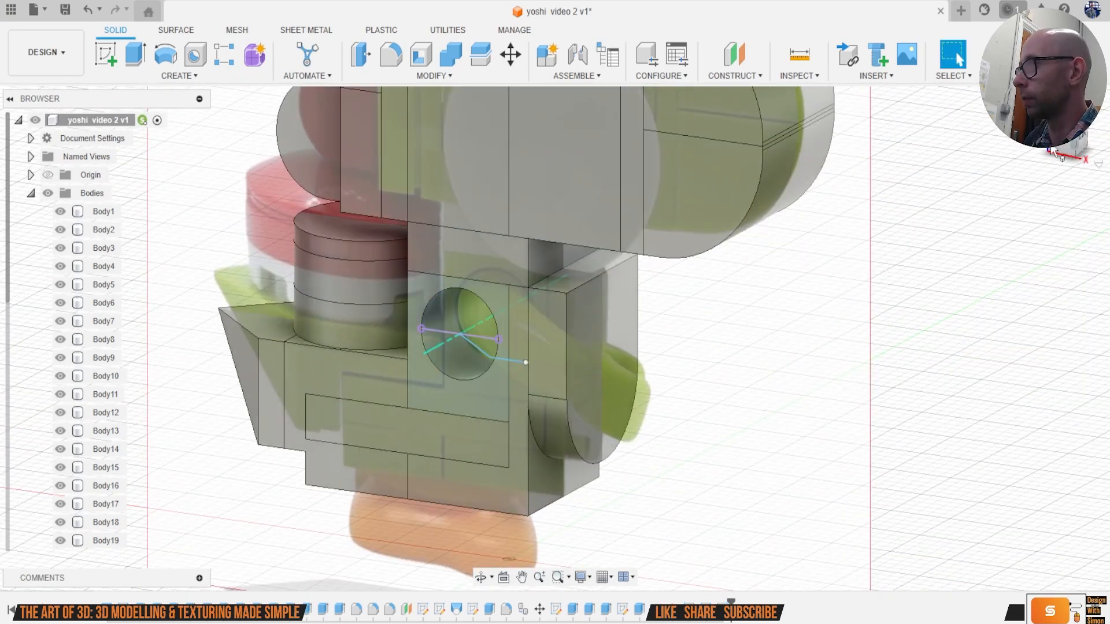
Step: Move the arm path's bend closer to the shoulder axis, making the first segment steeper and the forward segment longer
{"action": "left_click", "coordinate": [1064, 133]}
{"action": "scroll", "coordinate": [487, 330], "scroll_direction": "up", "scroll_amount": 4}
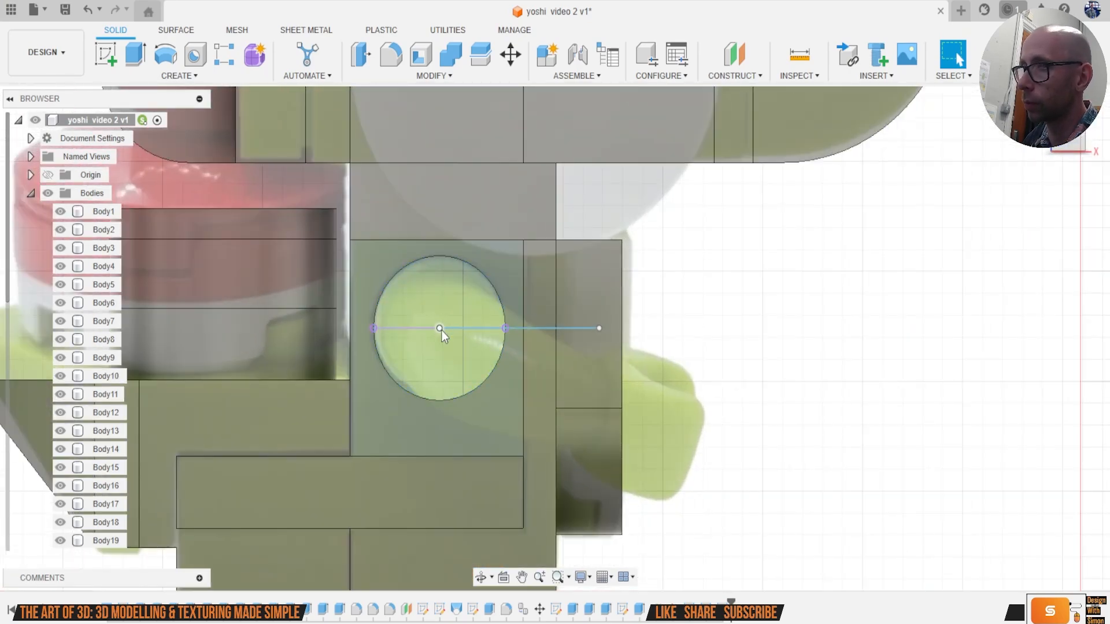
{"action": "left_click", "coordinate": [1058, 152]}
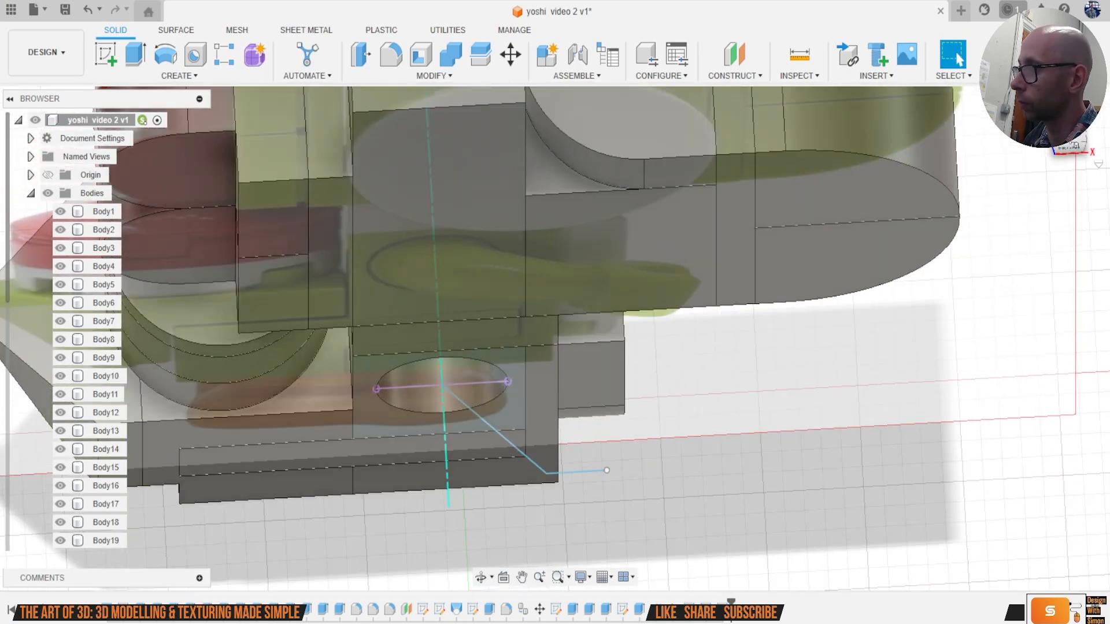
{"action": "left_click", "coordinate": [1069, 134]}
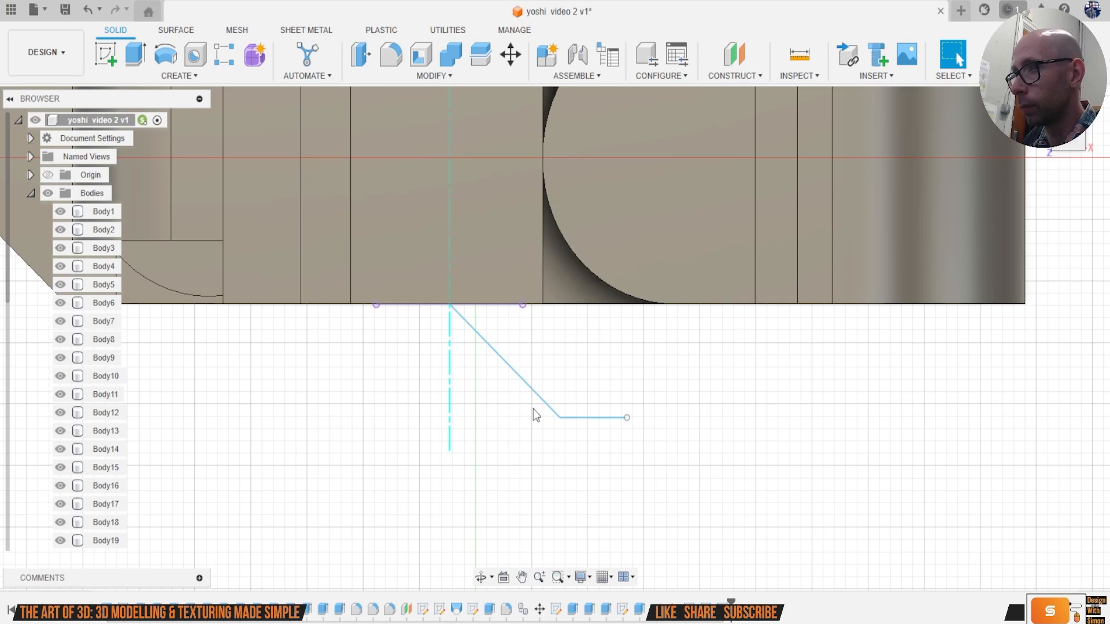
{"action": "left_click_drag", "start_coordinate": [559, 417], "coordinate": [493, 407]}
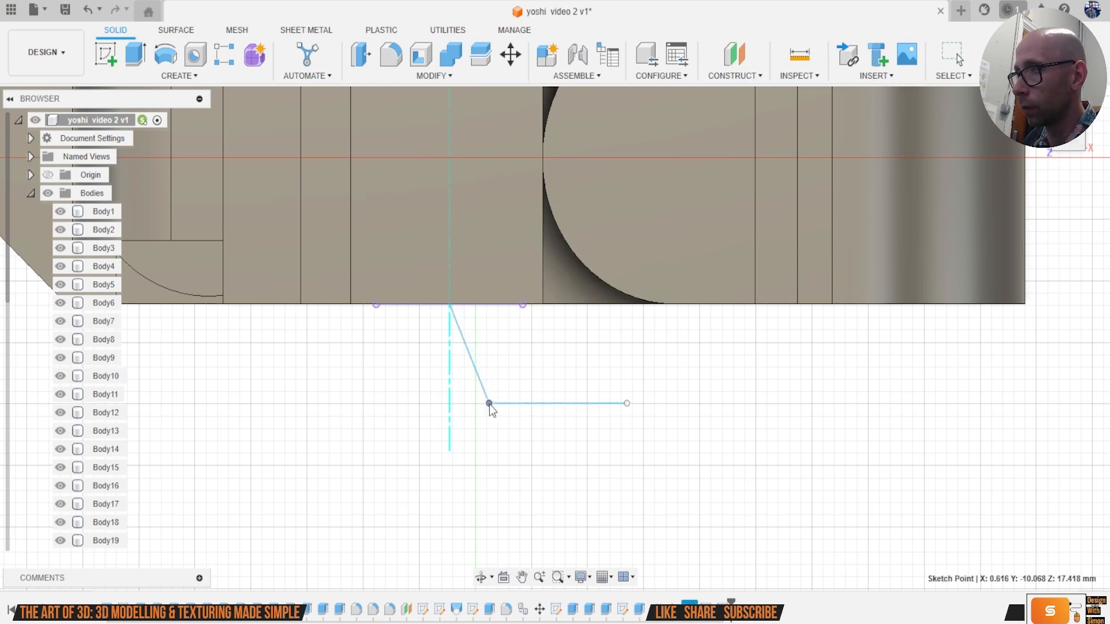
Step: Sweep the circular shoulder-hole profile along the bent arm path as a new body with perpendicular orientation
{"action": "left_click", "coordinate": [1060, 141]}
{"action": "mouse_move", "coordinate": [1060, 141]}
{"action": "left_mouse_down"}
{"action": "mouse_move", "coordinate": [1068, 124]}
{"action": "mouse_move", "coordinate": [1073, 133]}
{"action": "left_mouse_up"}
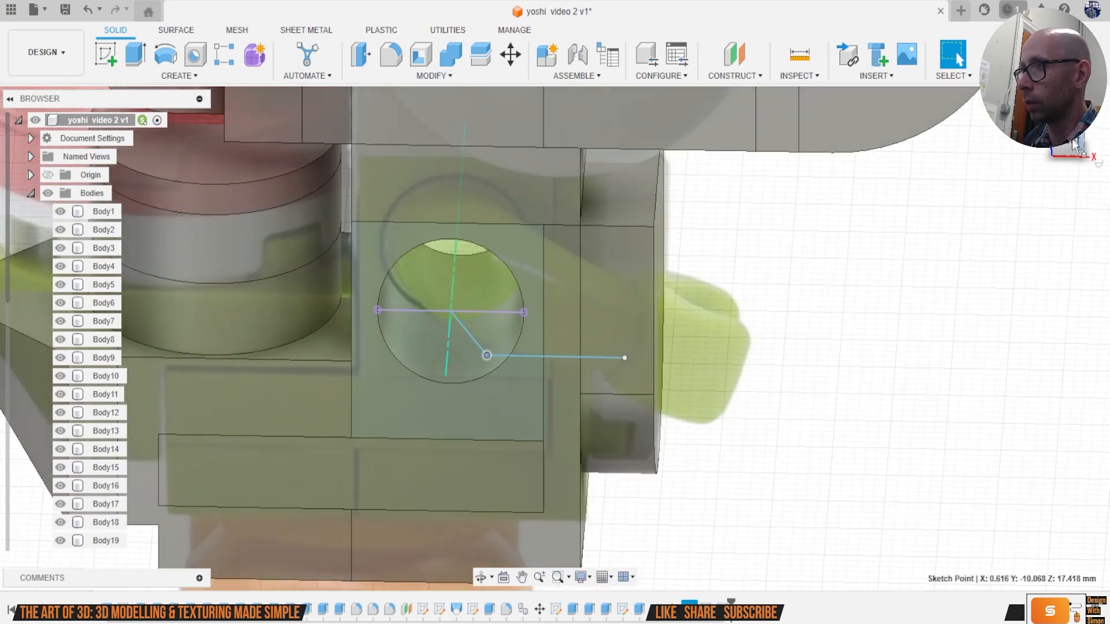
{"action": "left_click", "coordinate": [177, 81]}
{"action": "left_click", "coordinate": [145, 186]}
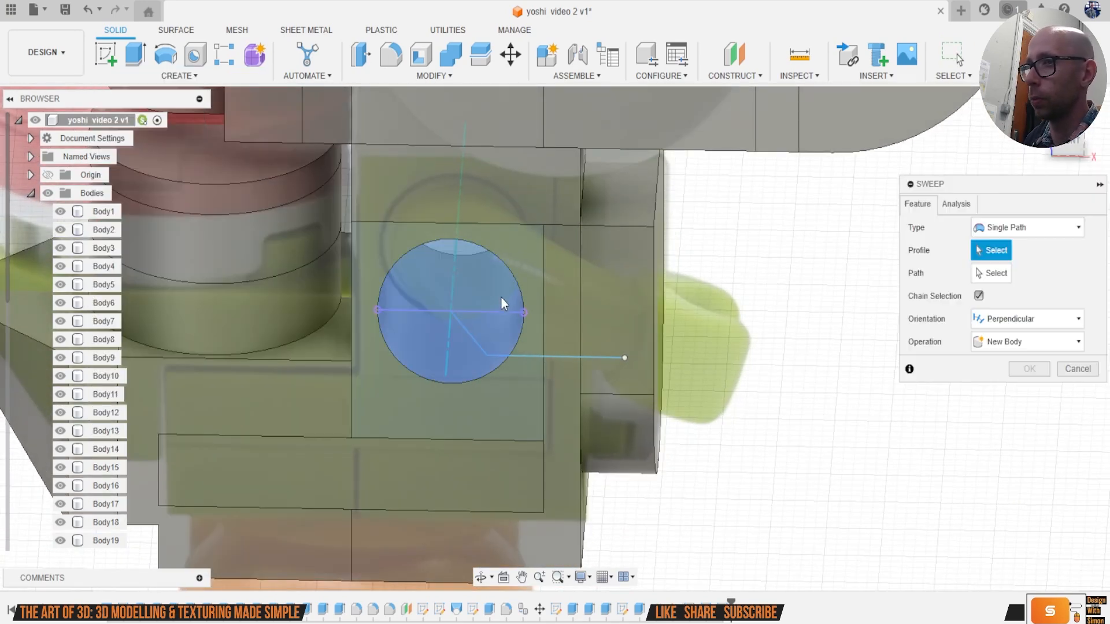
{"action": "left_click", "coordinate": [502, 299]}
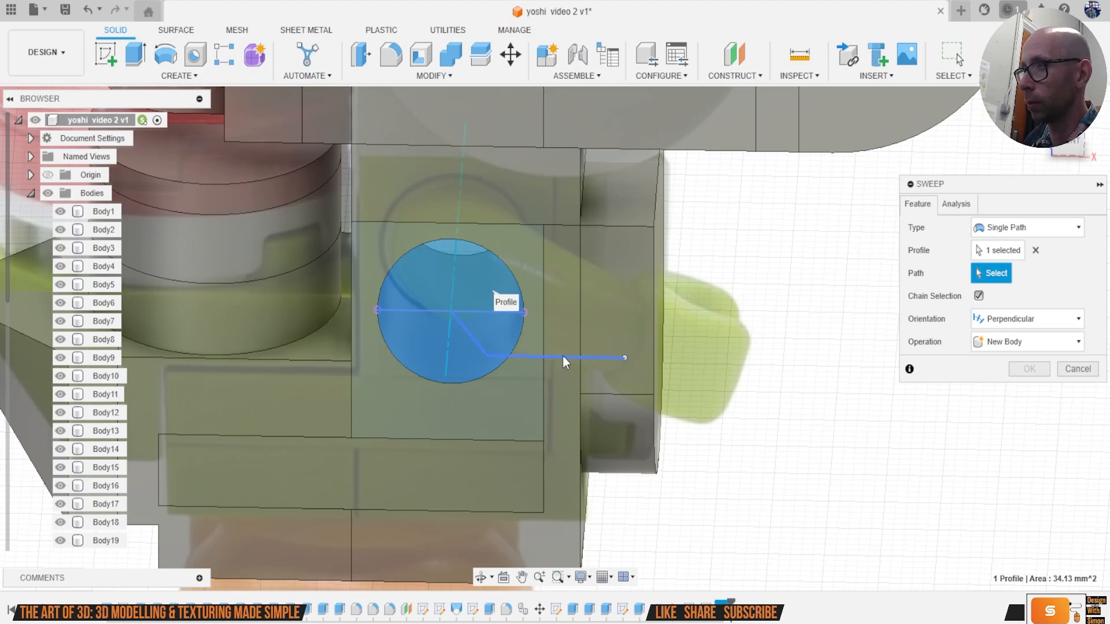
{"action": "left_click", "coordinate": [563, 356]}
{"action": "mouse_move", "coordinate": [1063, 148]}
{"action": "left_mouse_down"}
{"action": "mouse_move", "coordinate": [1040, 145]}
{"action": "mouse_move", "coordinate": [1061, 144]}
{"action": "mouse_move", "coordinate": [1053, 196]}
{"action": "left_mouse_up"}
{"action": "left_click_drag", "start_coordinate": [651, 408], "coordinate": [767, 408]}
{"action": "left_click_drag", "start_coordinate": [1084, 149], "coordinate": [1083, 140]}
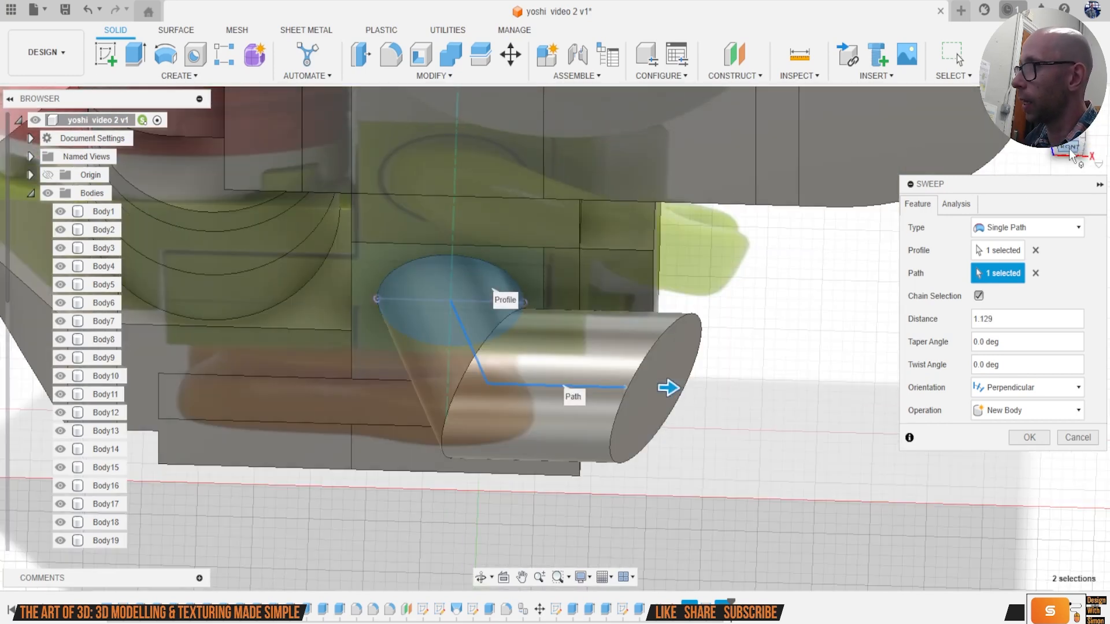
{"action": "left_click", "coordinate": [1070, 150]}
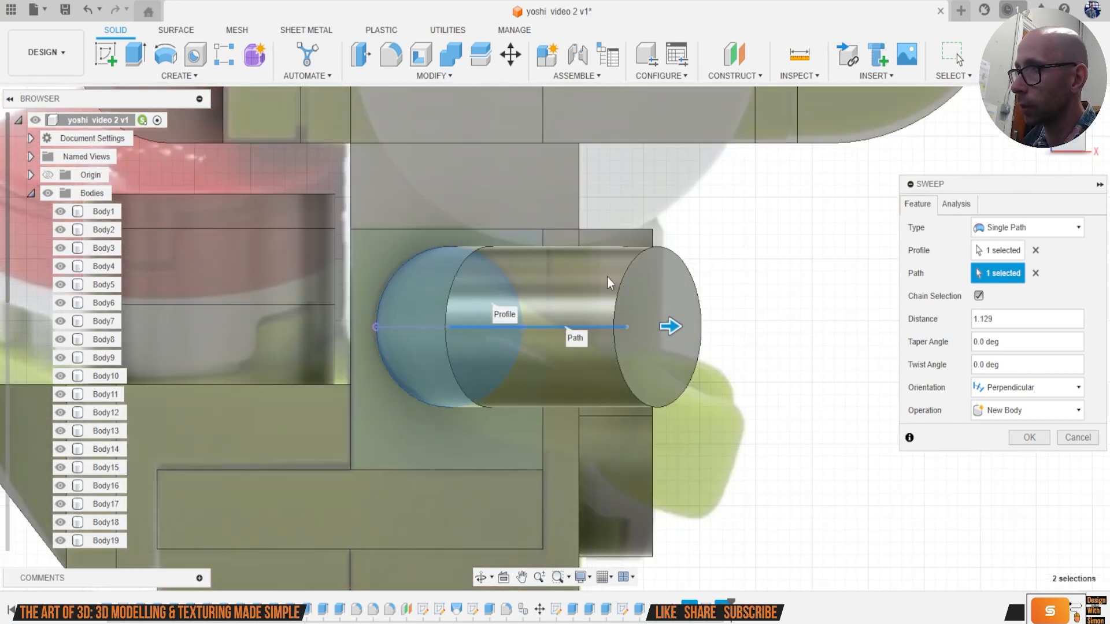
{"action": "left_click_drag", "start_coordinate": [670, 327], "coordinate": [711, 338]}
{"action": "left_click", "coordinate": [1030, 438]}
Step: Sketch a vertical line across the forearm near its slanted end on the horizontal plane in top view, and finish the sketch
{"action": "mouse_move", "coordinate": [1074, 142]}
{"action": "left_mouse_down"}
{"action": "mouse_move", "coordinate": [1058, 155]}
{"action": "mouse_move", "coordinate": [1049, 125]}
{"action": "mouse_move", "coordinate": [1080, 162]}
{"action": "left_mouse_up"}
{"action": "left_click", "coordinate": [1058, 150]}
{"action": "scroll", "coordinate": [897, 324], "scroll_direction": "down", "scroll_amount": 3}
{"action": "left_click", "coordinate": [1061, 136]}
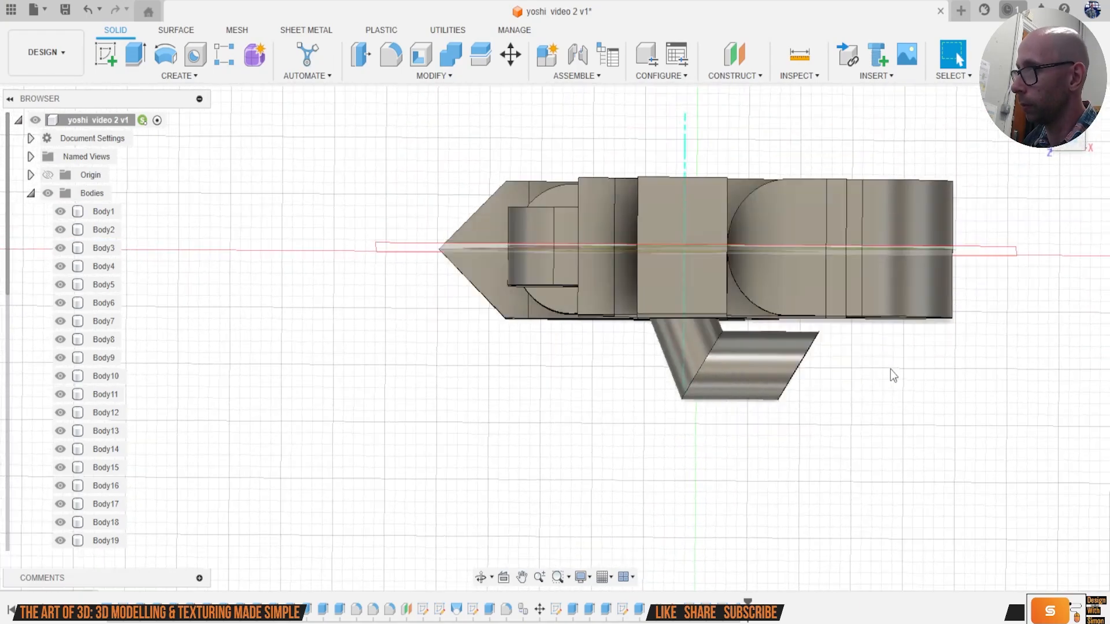
{"action": "left_click", "coordinate": [105, 55]}
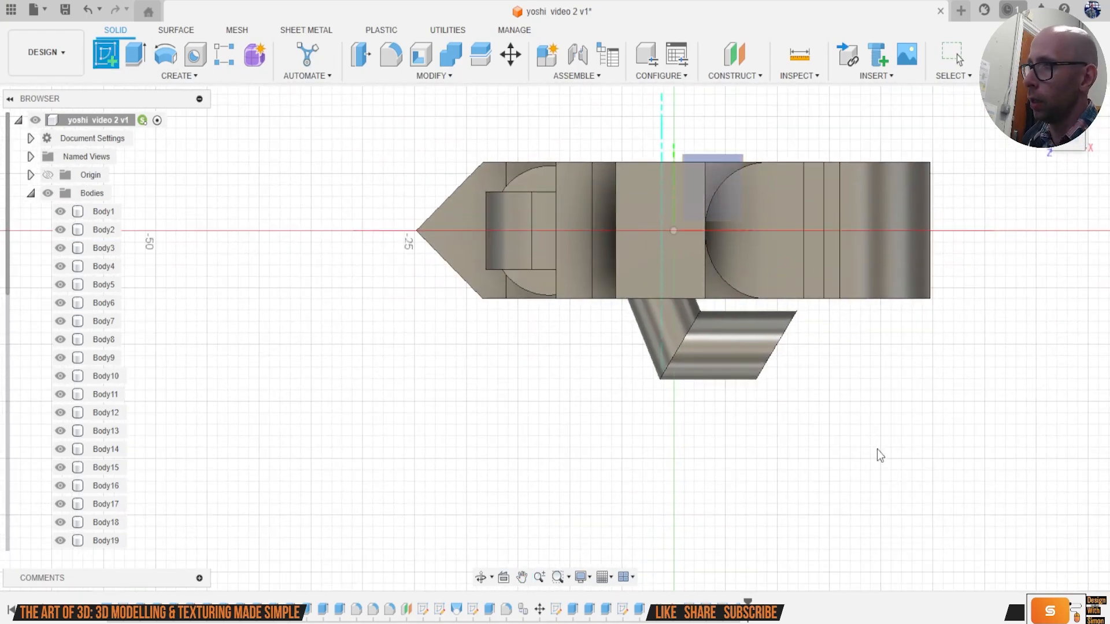
{"action": "left_click", "coordinate": [825, 411]}
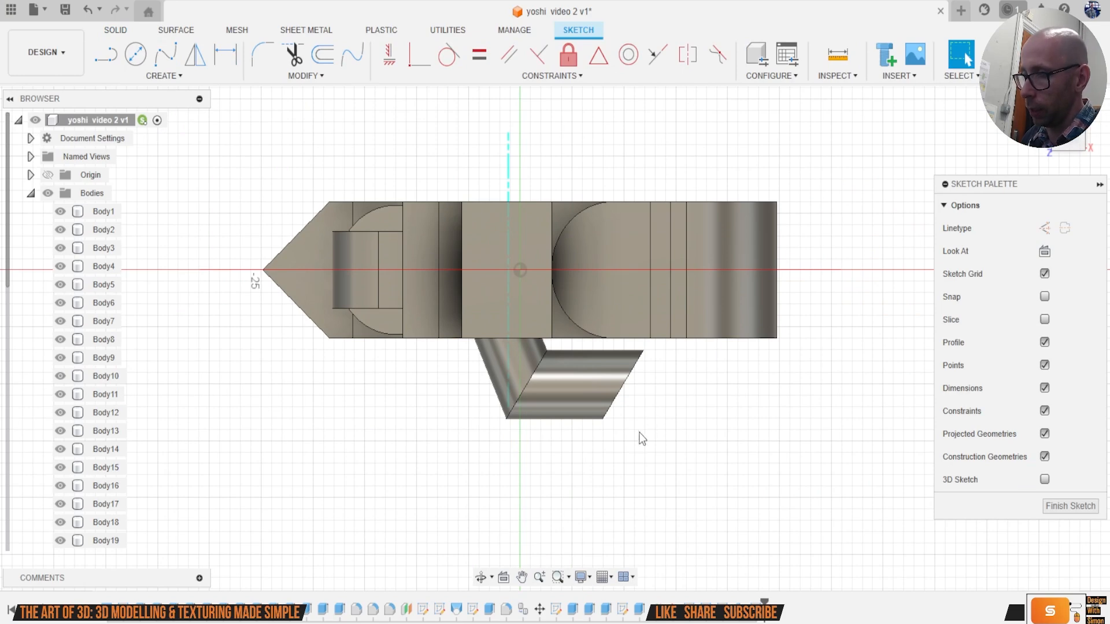
{"action": "key", "text": "l"}
{"action": "scroll", "coordinate": [640, 436], "scroll_direction": "up", "scroll_amount": 3}
{"action": "left_click", "coordinate": [585, 284]}
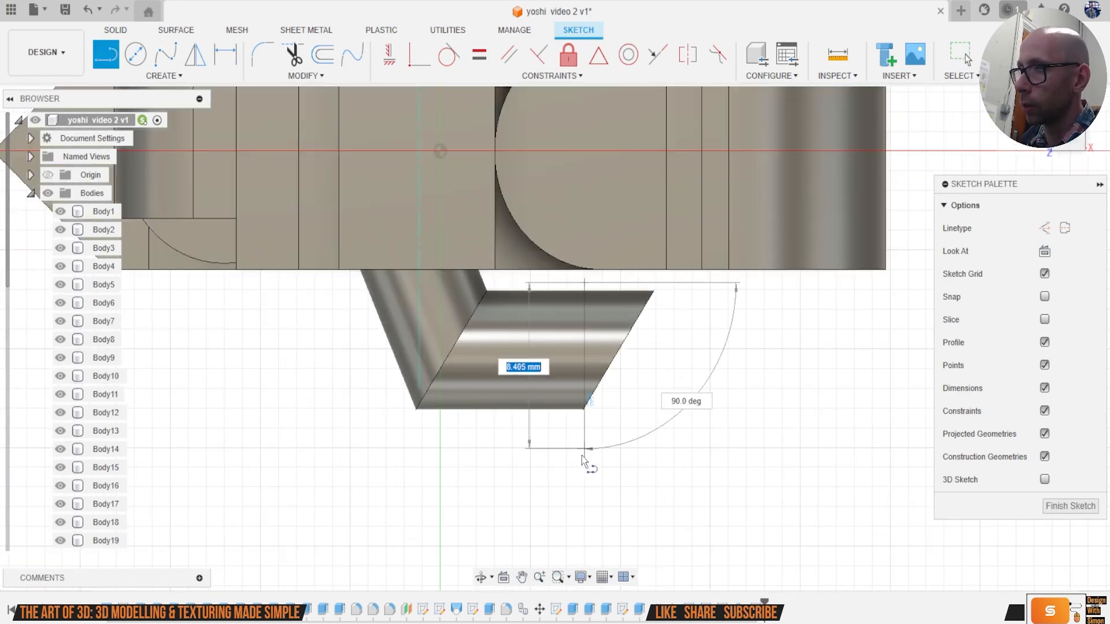
{"action": "key", "text": "Escape"}
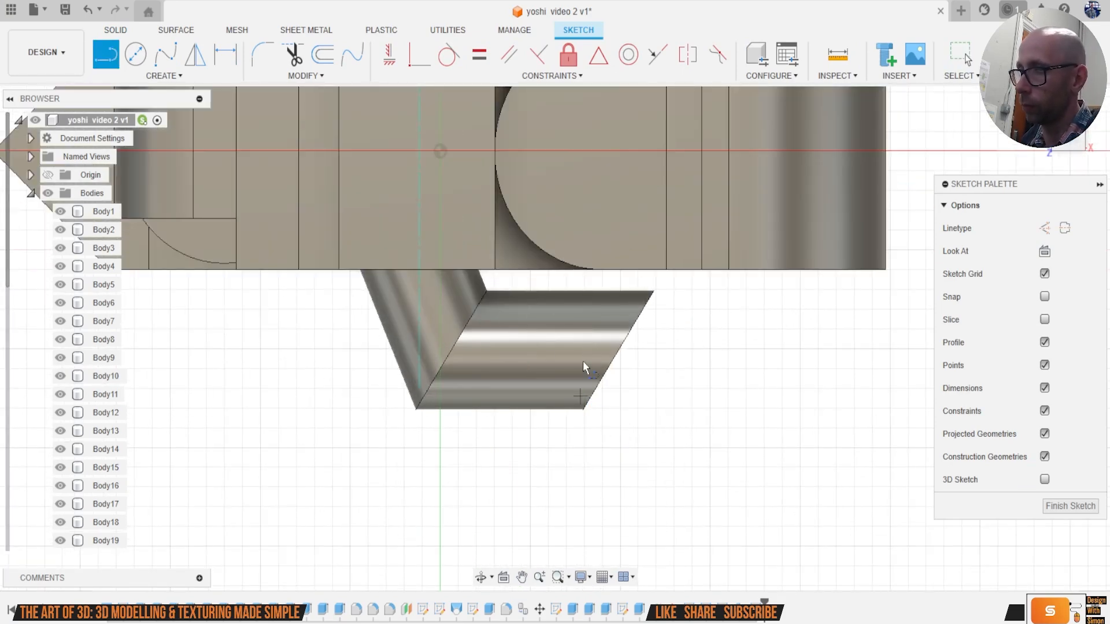
{"action": "left_click", "coordinate": [579, 282]}
{"action": "left_click", "coordinate": [579, 464]}
{"action": "key", "text": "Escape"}
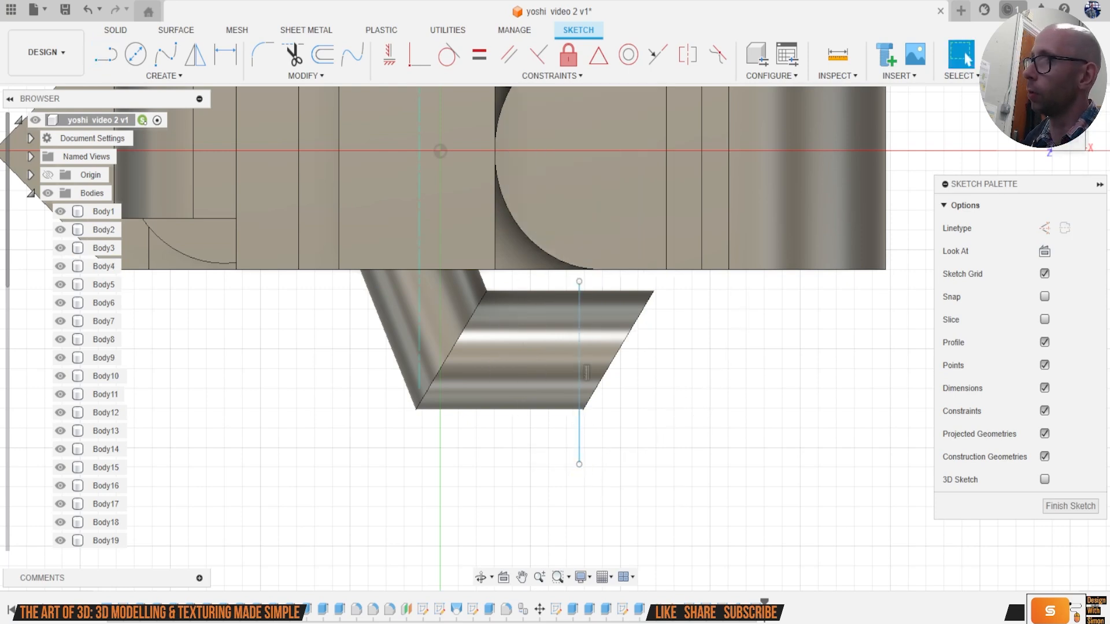
{"action": "left_click", "coordinate": [1071, 506]}
Step: Split the arm body with the vertical sketch line as the splitting tool
{"action": "left_click", "coordinate": [480, 55]}
{"action": "left_click", "coordinate": [508, 355]}
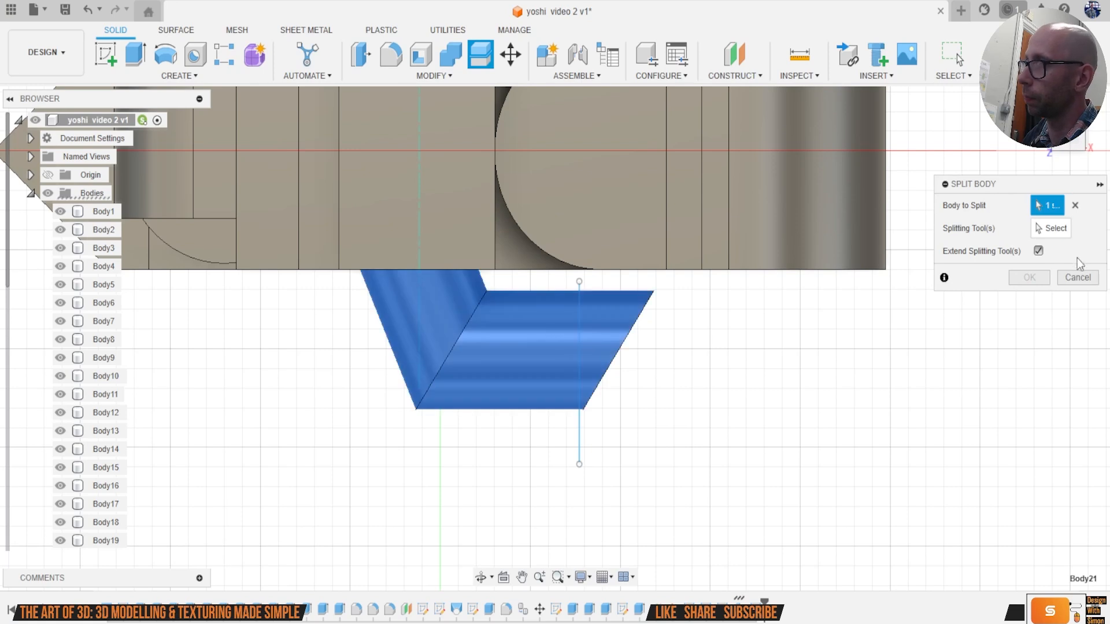
{"action": "left_click", "coordinate": [1051, 228]}
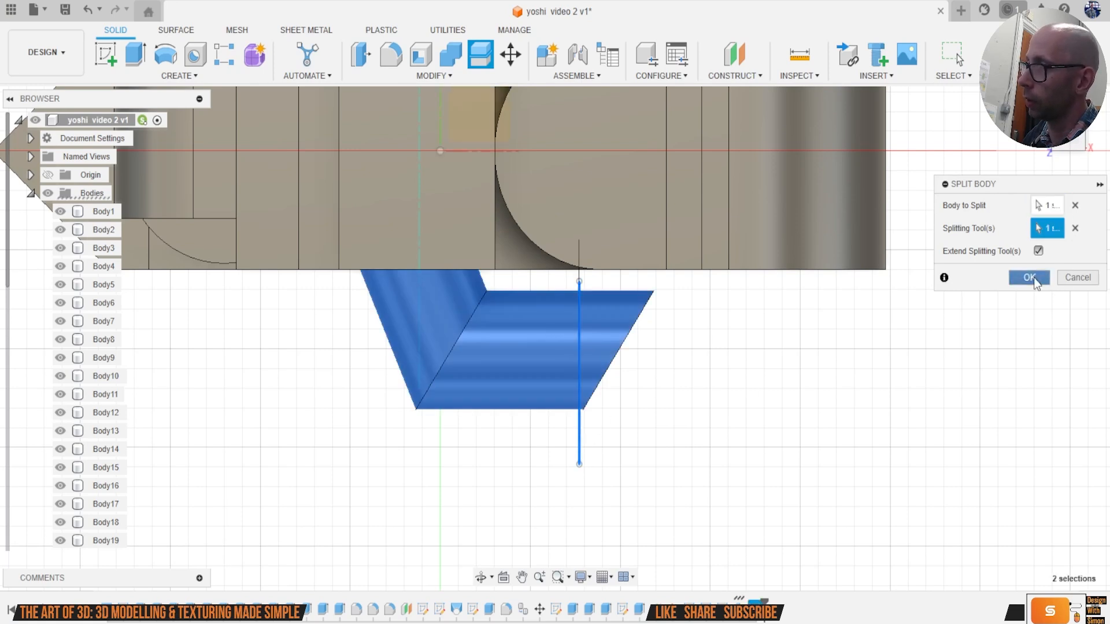
{"action": "left_click", "coordinate": [1033, 278]}
Step: Hide the slanted tip piece split off the forearm's end, leaving the squared-off arm
{"action": "scroll", "coordinate": [100, 365], "scroll_direction": "down", "scroll_amount": 3}
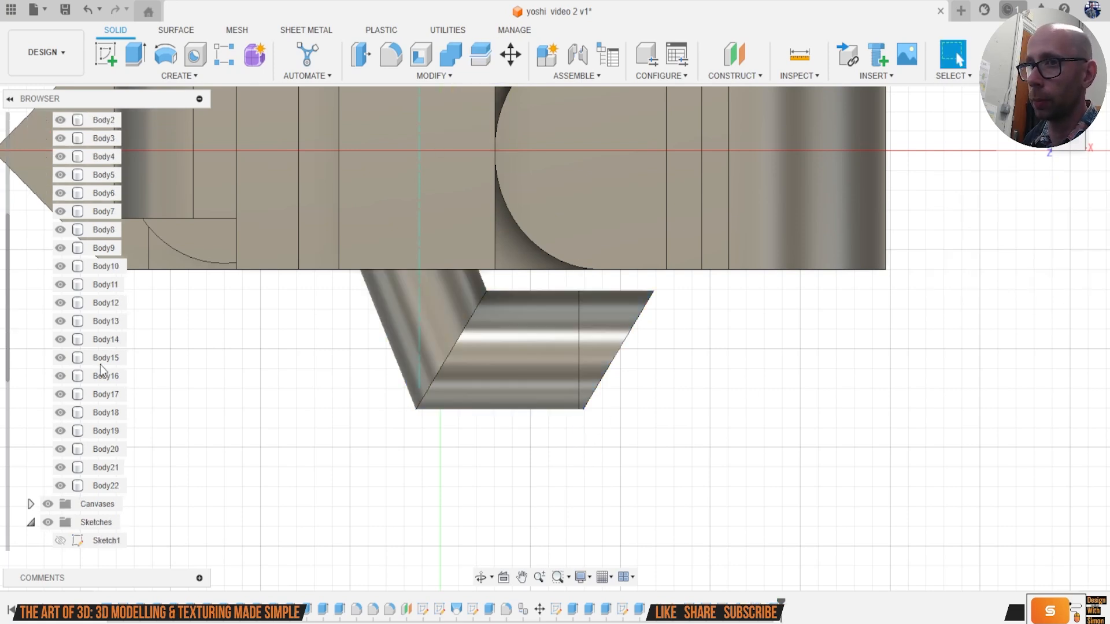
{"action": "scroll", "coordinate": [99, 366], "scroll_direction": "down", "scroll_amount": 2}
{"action": "left_click", "coordinate": [109, 395]}
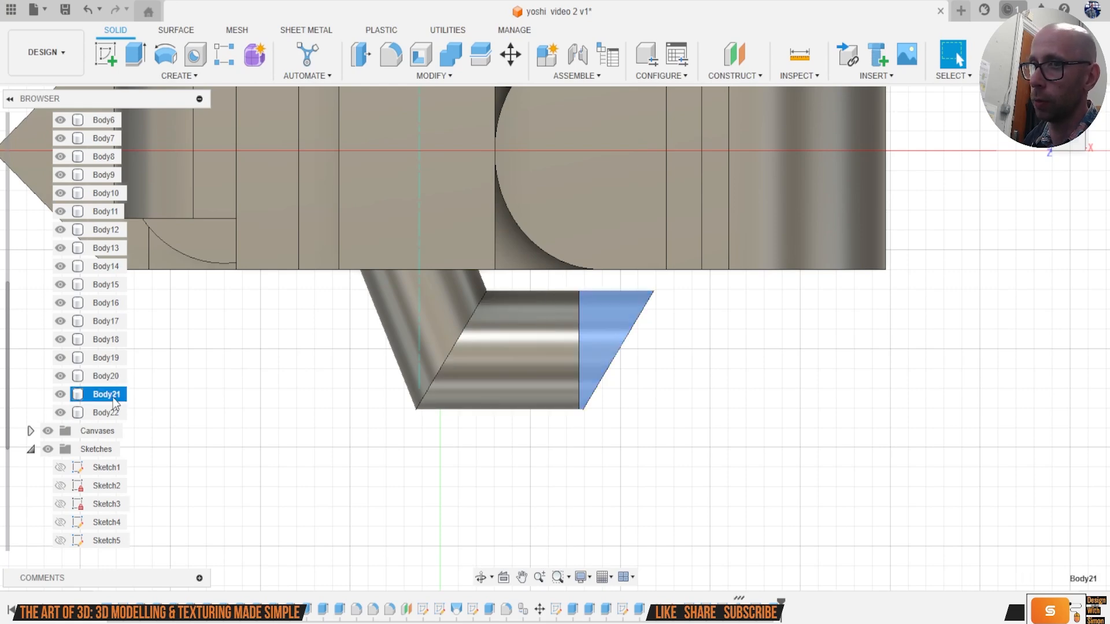
{"action": "key", "text": "v"}
Step: Fillet the two edges around the arm's elbow bend with a 2 mm constant radius
{"action": "middle_click_drag", "start_coordinate": [1077, 141], "coordinate": [999, 176], "text": "shift"}
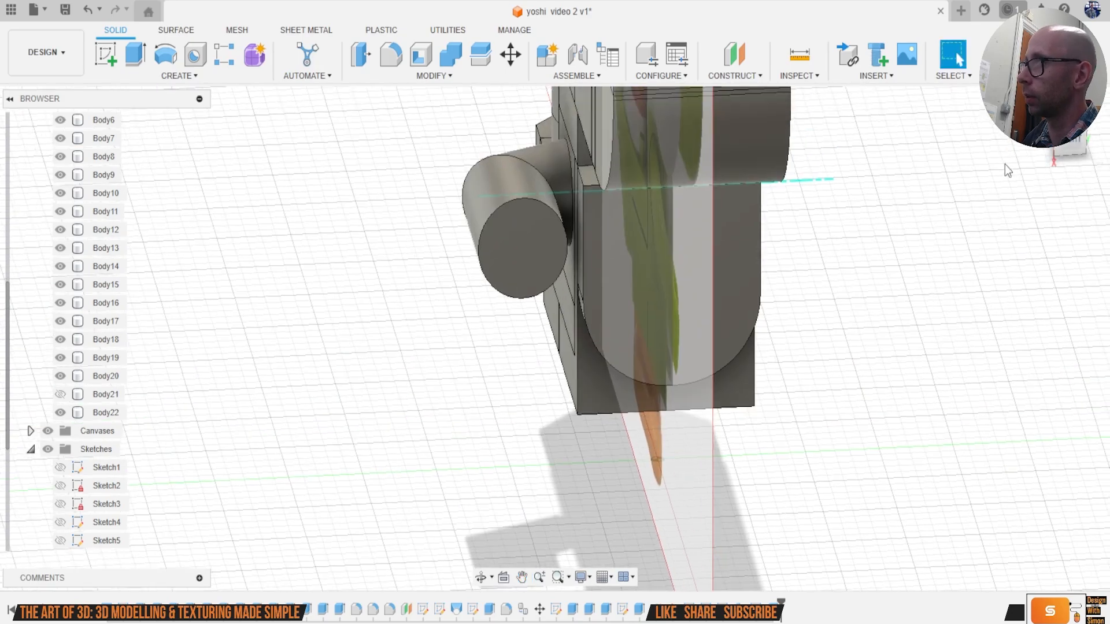
{"action": "middle_click_drag", "start_coordinate": [555, 338], "coordinate": [563, 275], "text": "shift"}
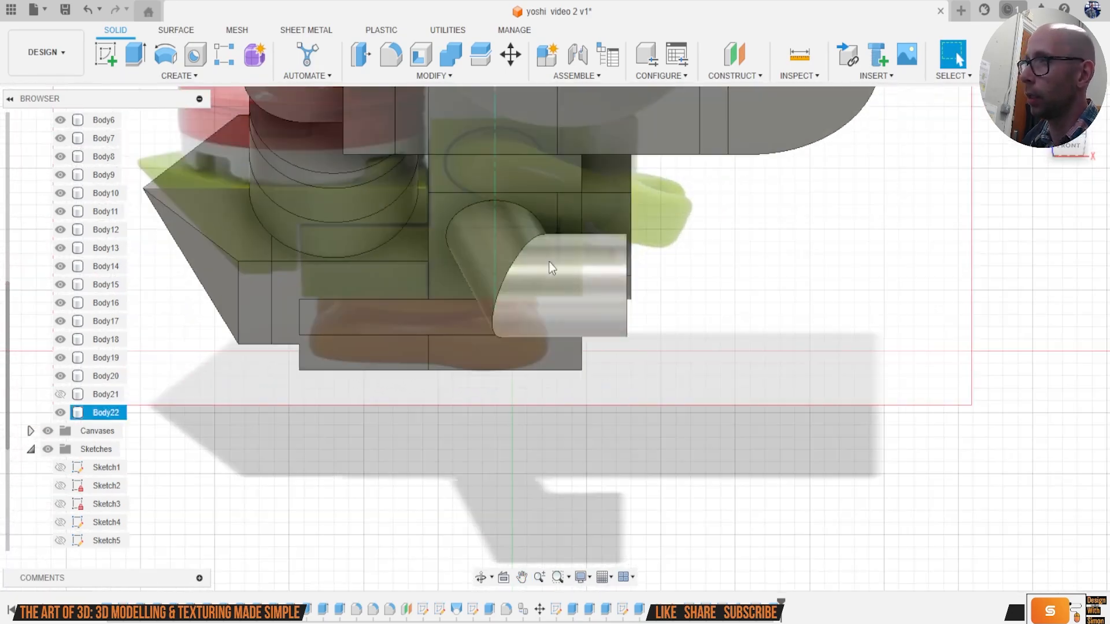
{"action": "middle_click_drag", "start_coordinate": [542, 222], "coordinate": [589, 263], "text": "shift"}
{"action": "key", "text": "f"}
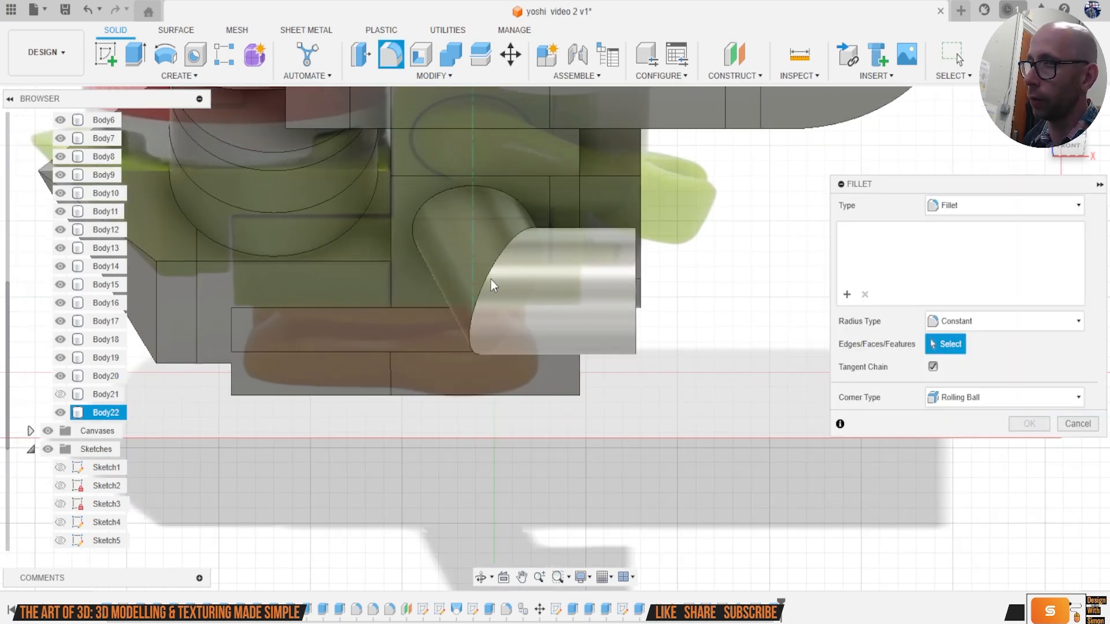
{"action": "left_click", "coordinate": [493, 280]}
{"action": "left_click", "coordinate": [513, 238]}
{"action": "left_click_drag", "start_coordinate": [520, 223], "coordinate": [520, 213]}
{"action": "scroll", "coordinate": [570, 228], "scroll_direction": "up", "scroll_amount": 2}
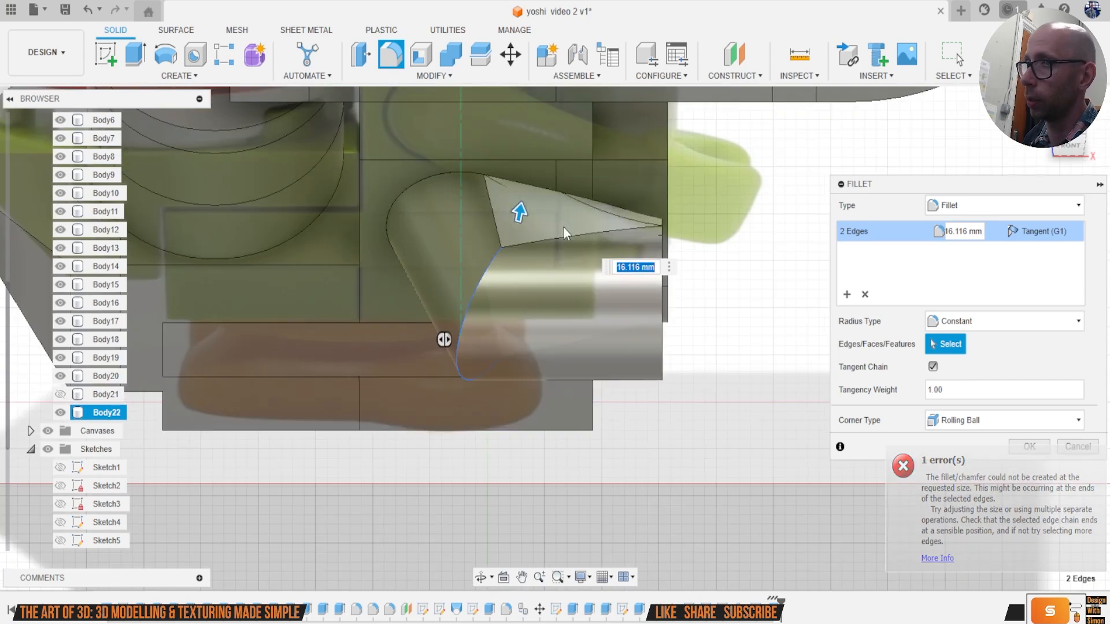
{"action": "type", "text": "13"}
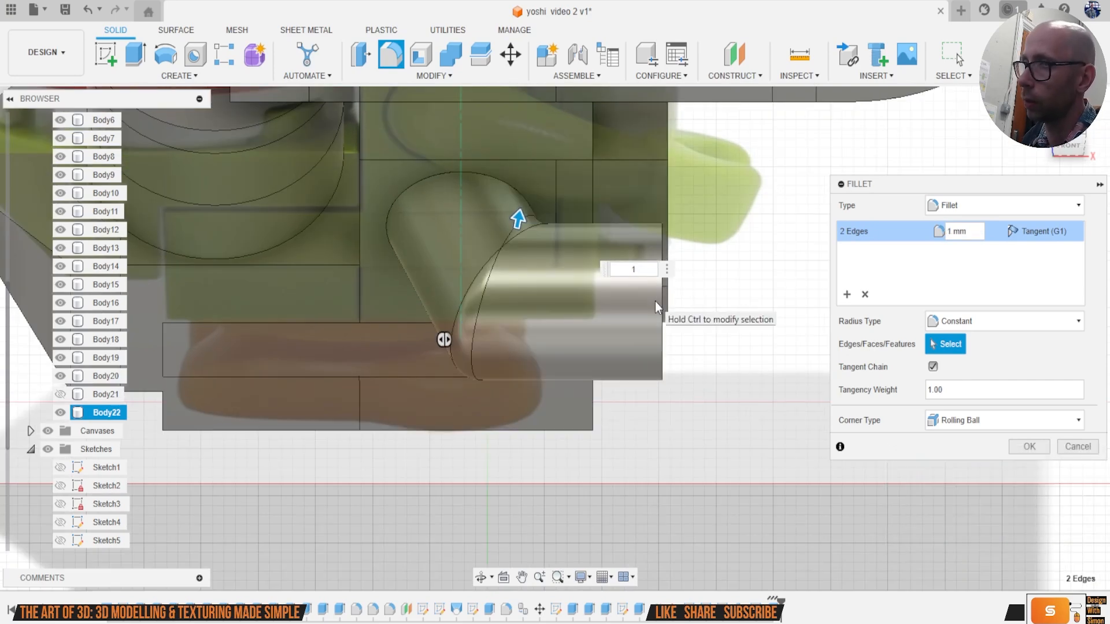
{"action": "key", "text": "Return"}
{"action": "type", "text": "2"}
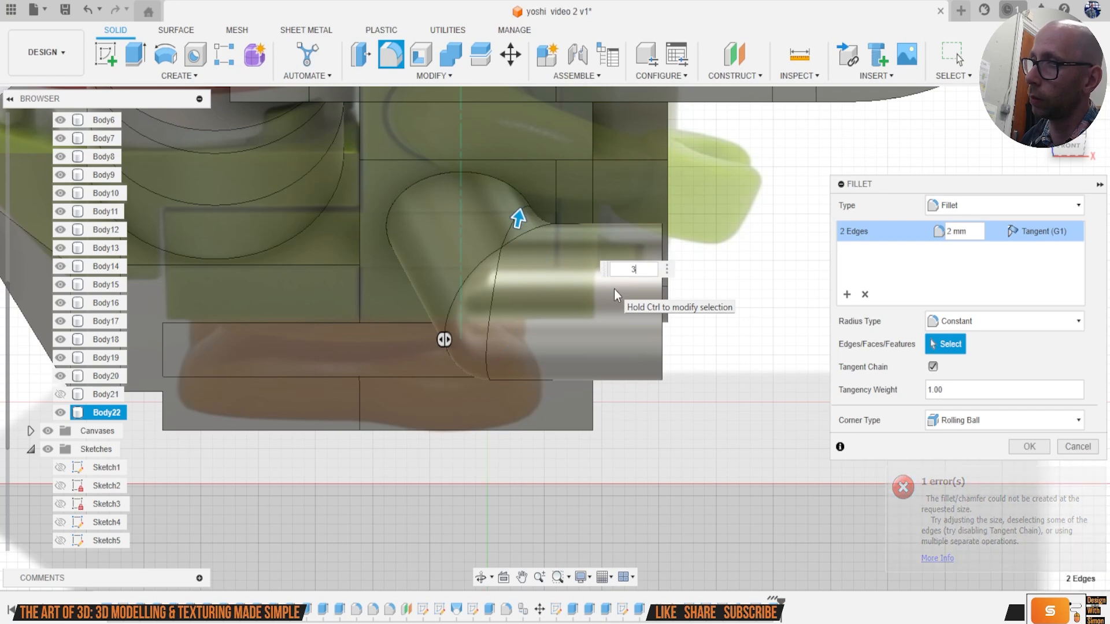
{"action": "key", "text": "BackSpace"}
{"action": "type", "text": "3"}
{"action": "type", "text": "2"}
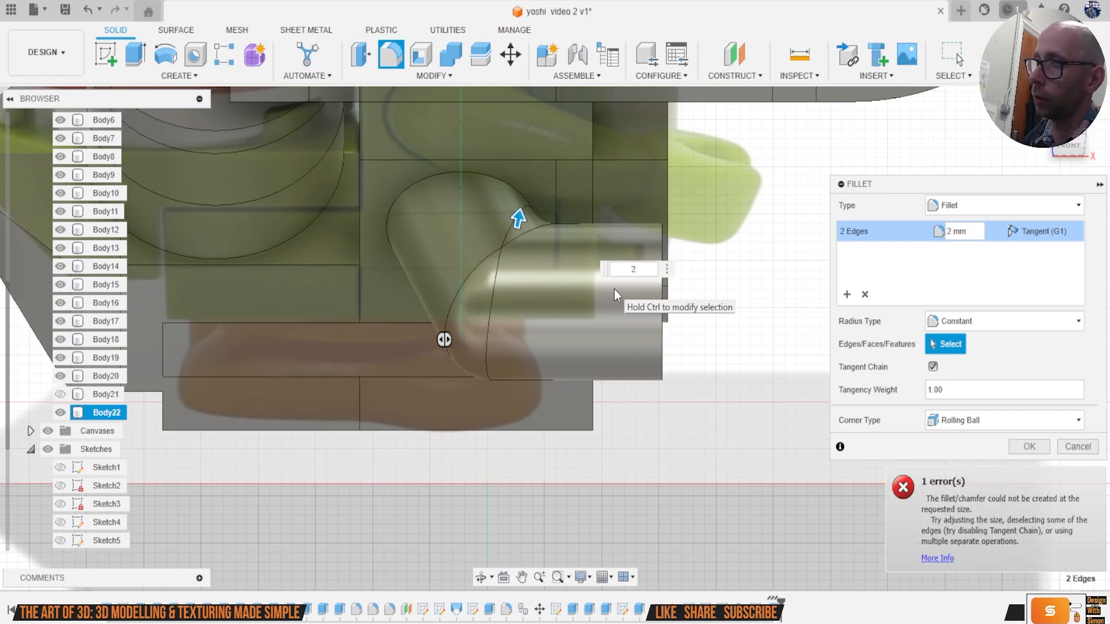
{"action": "left_click", "coordinate": [1027, 447]}
Step: Taper the forearm's open end with a two-distance chamfer, about 5 mm along the arm and about 1.1 mm inward
{"action": "mouse_move", "coordinate": [1063, 149]}
{"action": "left_mouse_down"}
{"action": "mouse_move", "coordinate": [1035, 124]}
{"action": "mouse_move", "coordinate": [1012, 118]}
{"action": "mouse_move", "coordinate": [1003, 130]}
{"action": "mouse_move", "coordinate": [1040, 133]}
{"action": "left_mouse_up"}
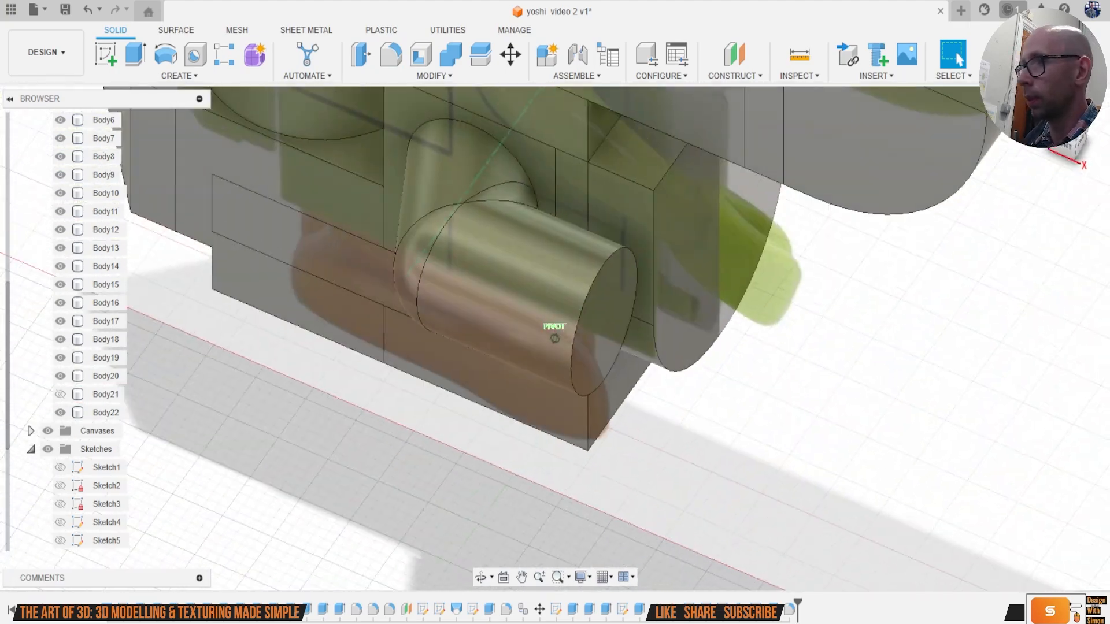
{"action": "left_click", "coordinate": [431, 75]}
{"action": "left_click", "coordinate": [412, 120]}
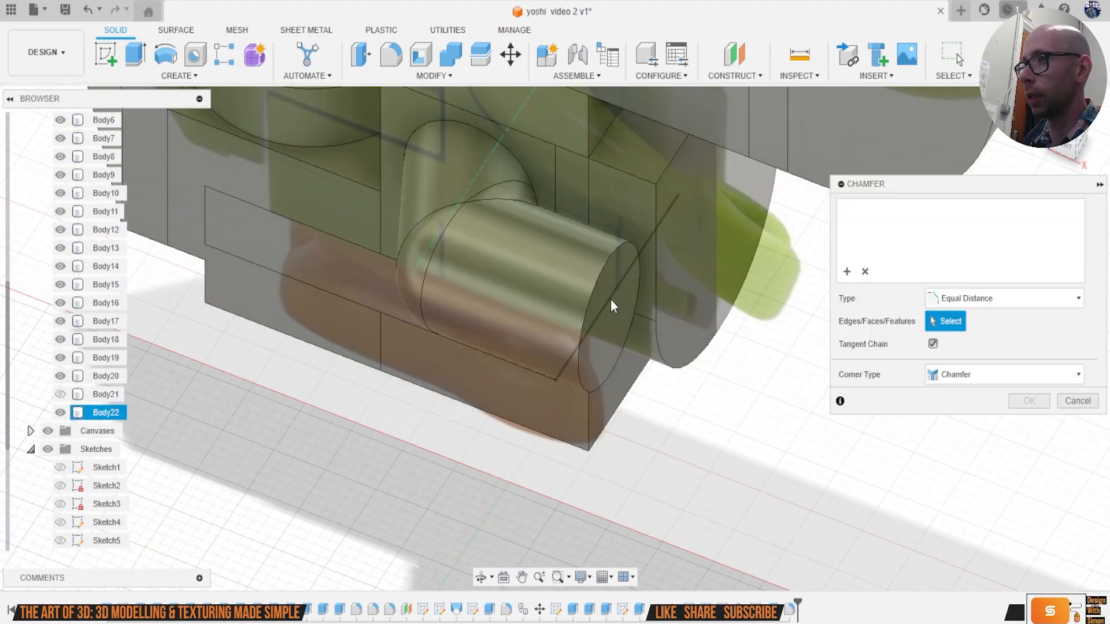
{"action": "left_click", "coordinate": [595, 286]}
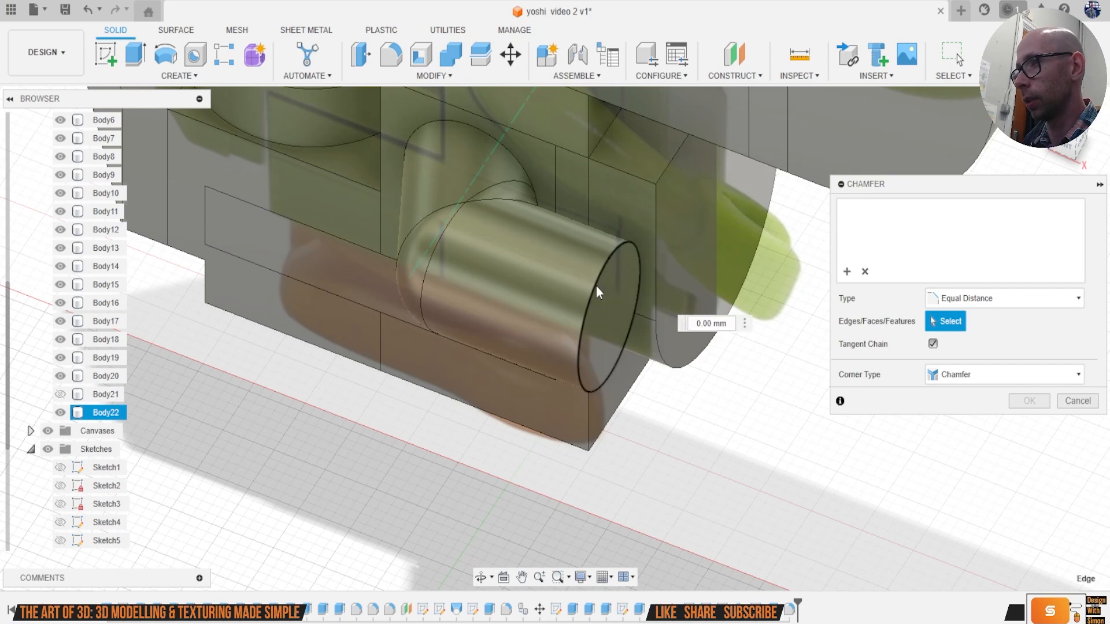
{"action": "left_click", "coordinate": [999, 299]}
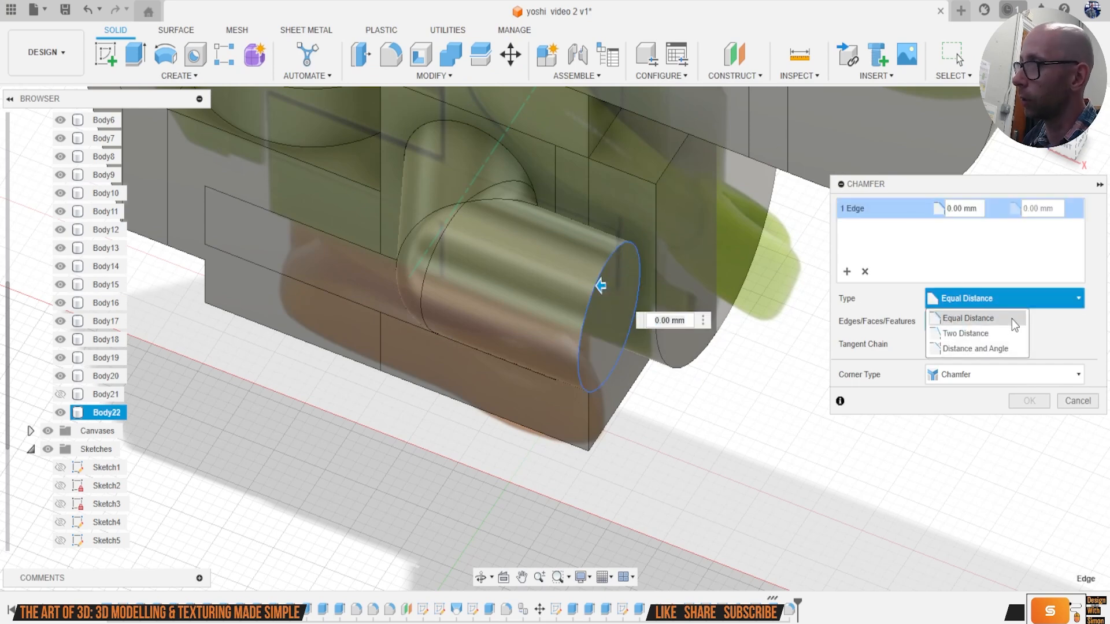
{"action": "left_click", "coordinate": [983, 334]}
{"action": "middle_click_drag", "start_coordinate": [591, 280], "coordinate": [639, 287], "text": "shift"}
{"action": "left_click_drag", "start_coordinate": [611, 223], "coordinate": [514, 255]}
{"action": "left_click_drag", "start_coordinate": [613, 266], "coordinate": [611, 253]}
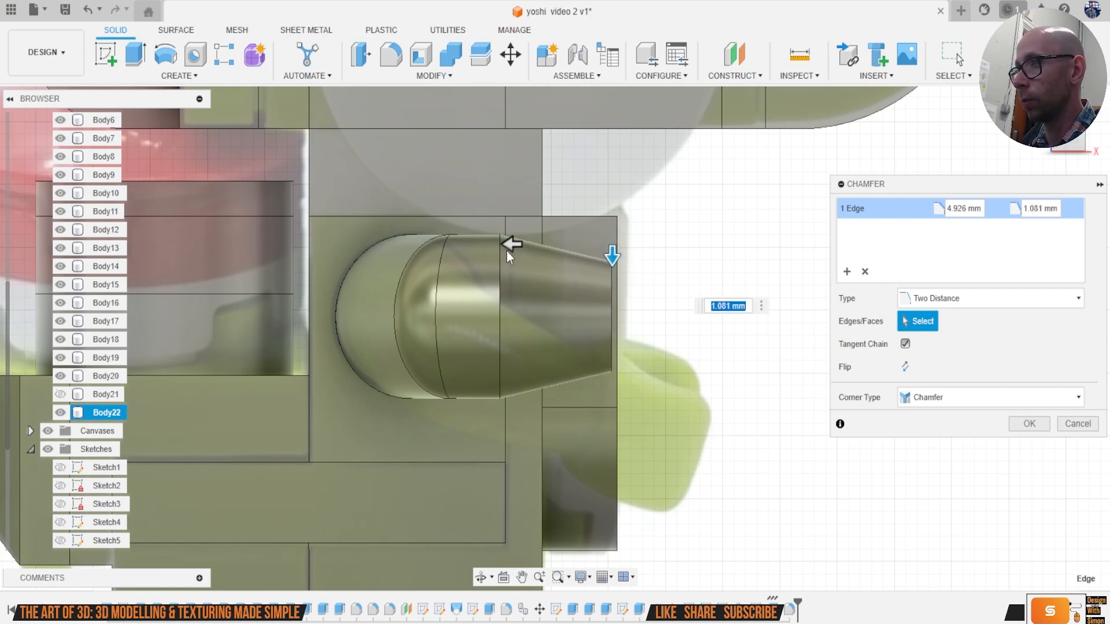
{"action": "left_click_drag", "start_coordinate": [509, 245], "coordinate": [506, 246]}
{"action": "left_click", "coordinate": [1028, 424]}
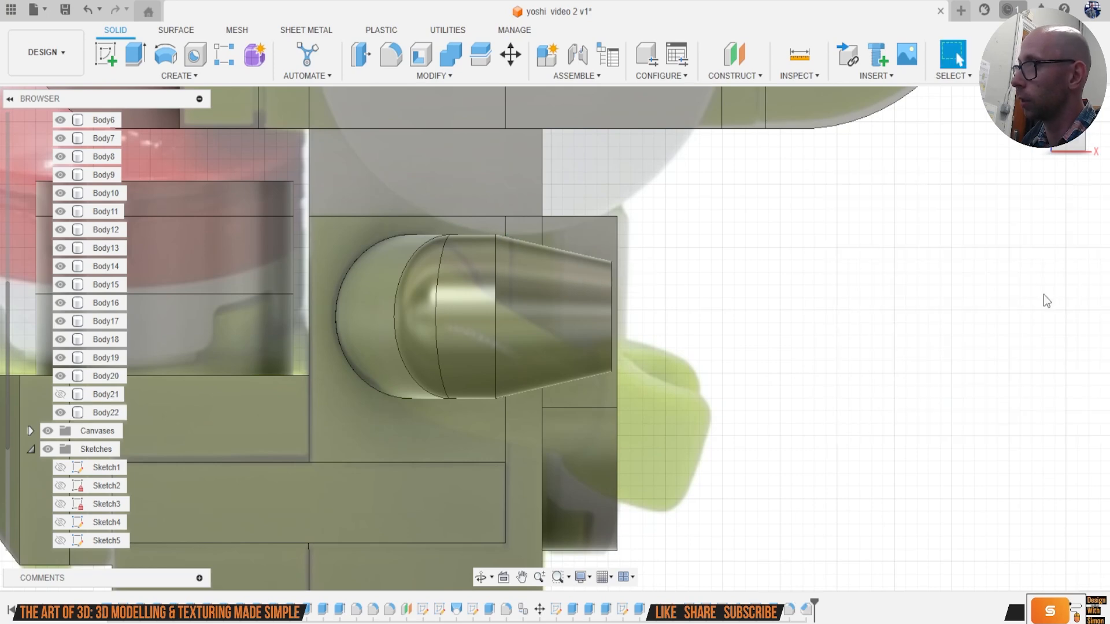
Step: Start a fillet on the edge loop where the forearm's taper begins and set its radius to 2 mm
{"action": "middle_click_drag", "start_coordinate": [557, 289], "coordinate": [403, 310], "text": "shift"}
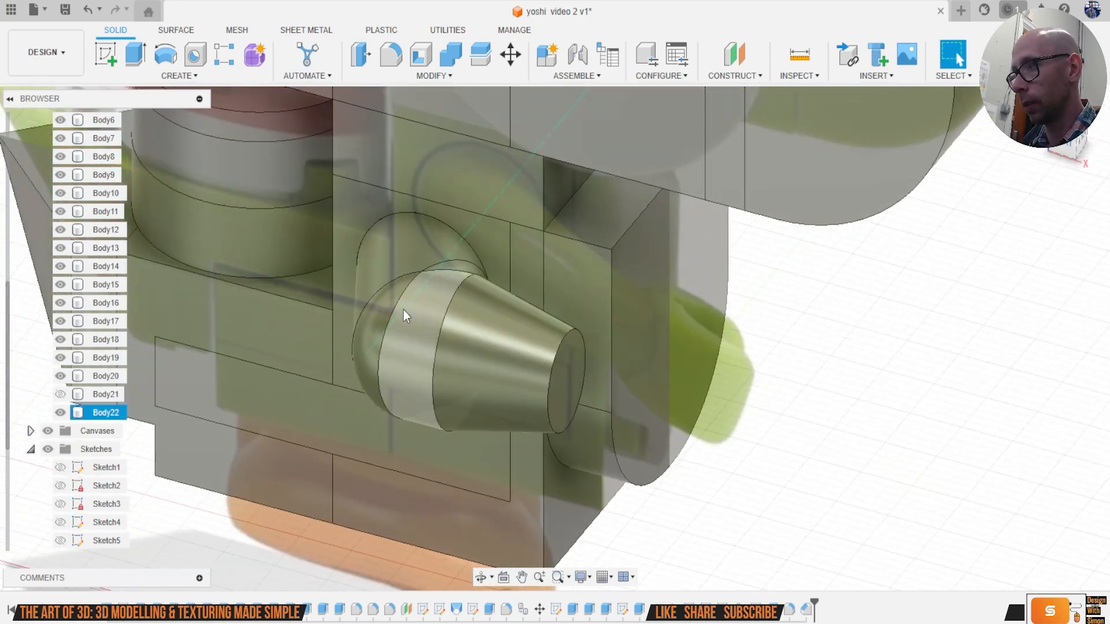
{"action": "key", "text": "f"}
{"action": "left_click", "coordinate": [456, 299]}
{"action": "type", "text": "1"}
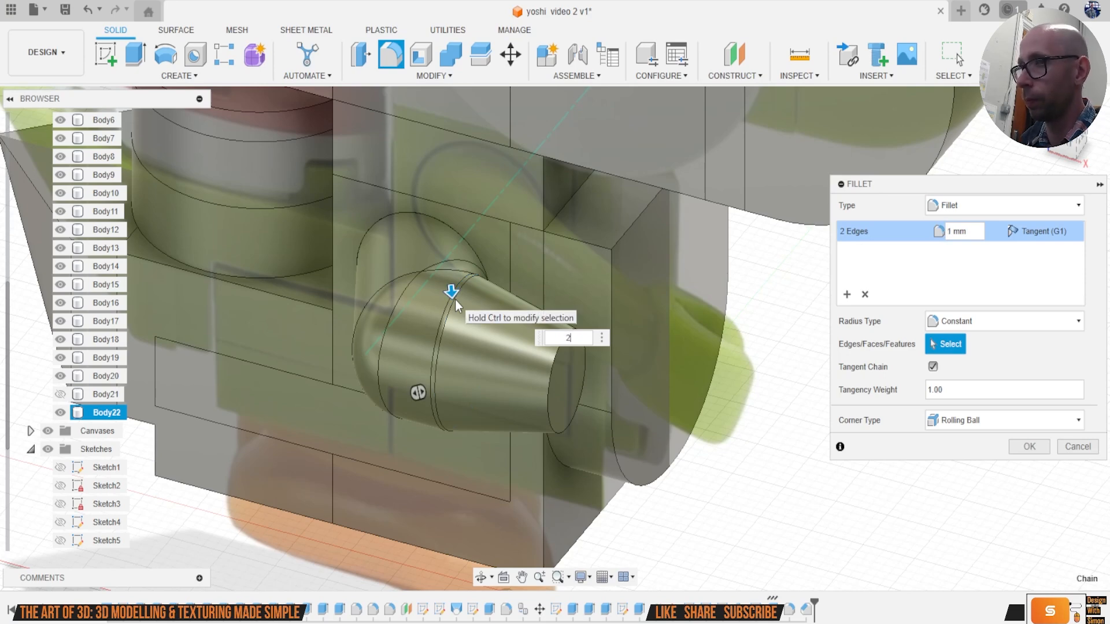
{"action": "key", "text": "BackSpace"}
{"action": "type", "text": "2"}
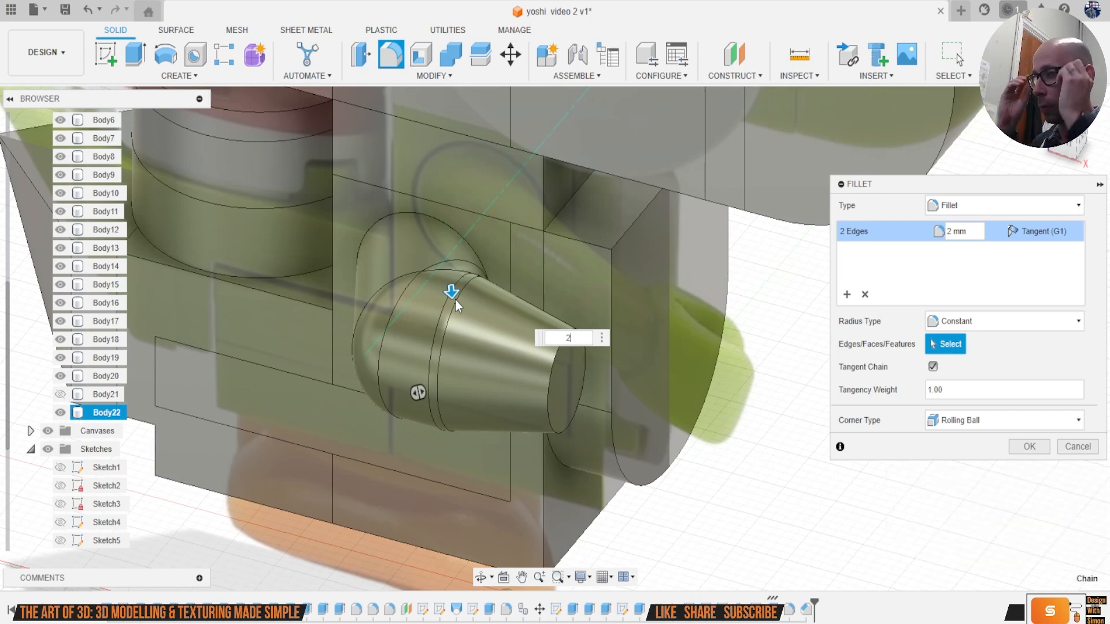
Step: Add the body block's edge beside the arm to the taper fillet and apply it with a 1 mm radius
{"action": "left_click", "coordinate": [1063, 166]}
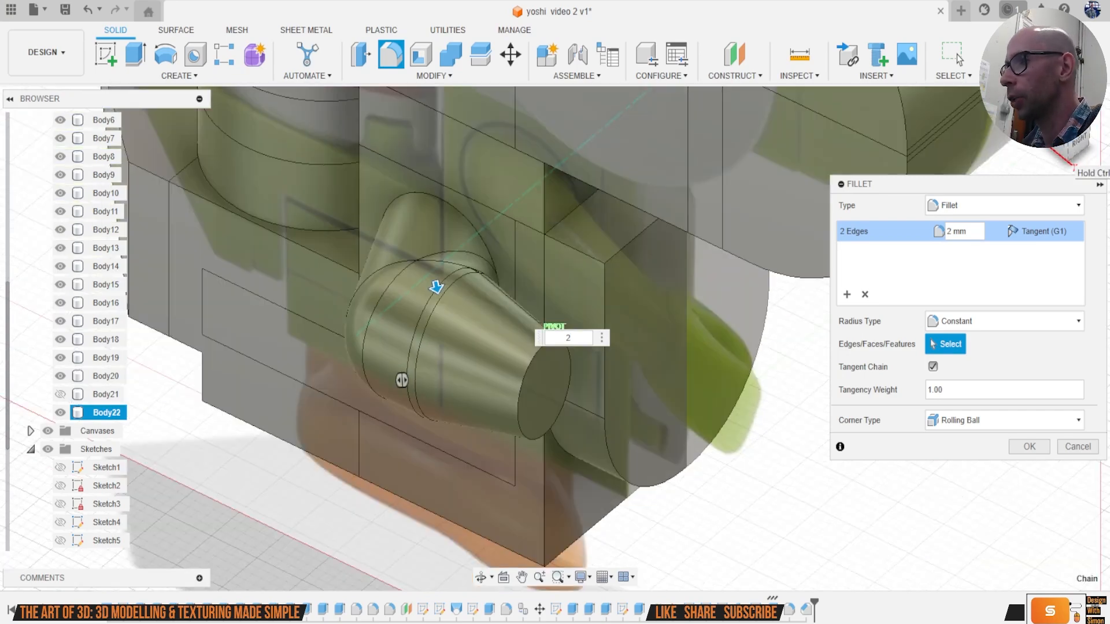
{"action": "scroll", "coordinate": [544, 250], "scroll_direction": "up", "scroll_amount": 5}
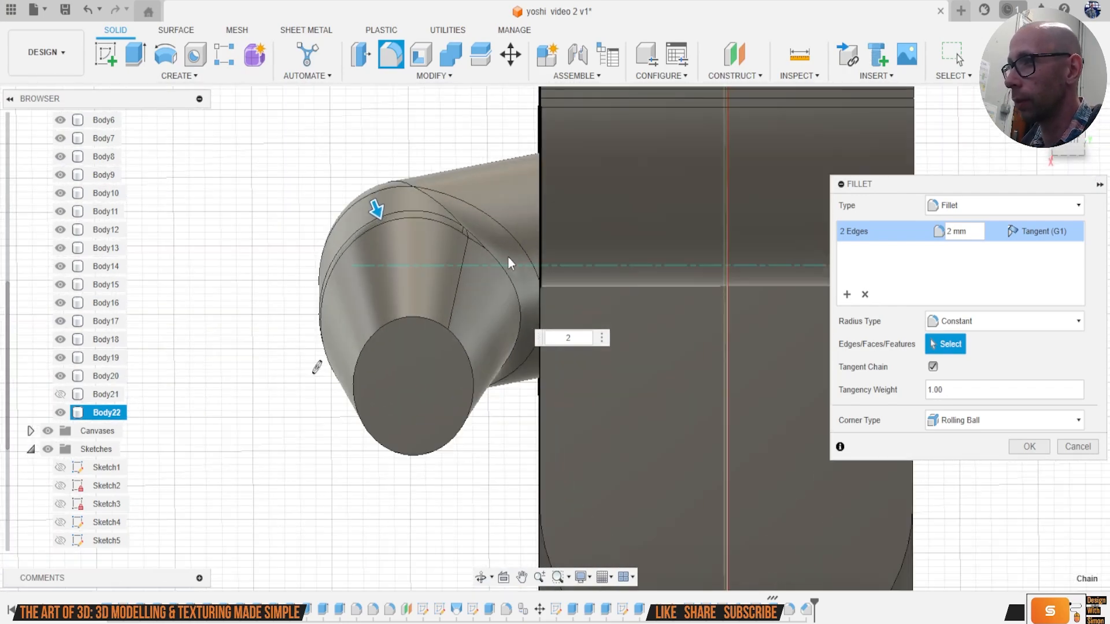
{"action": "left_click", "coordinate": [575, 249]}
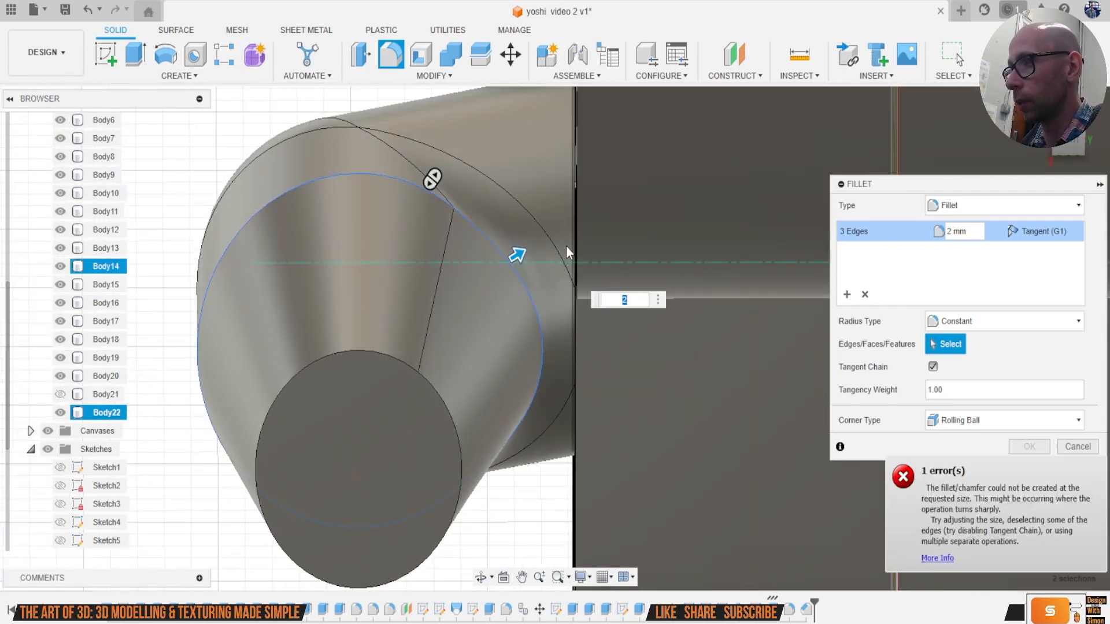
{"action": "type", "text": "1"}
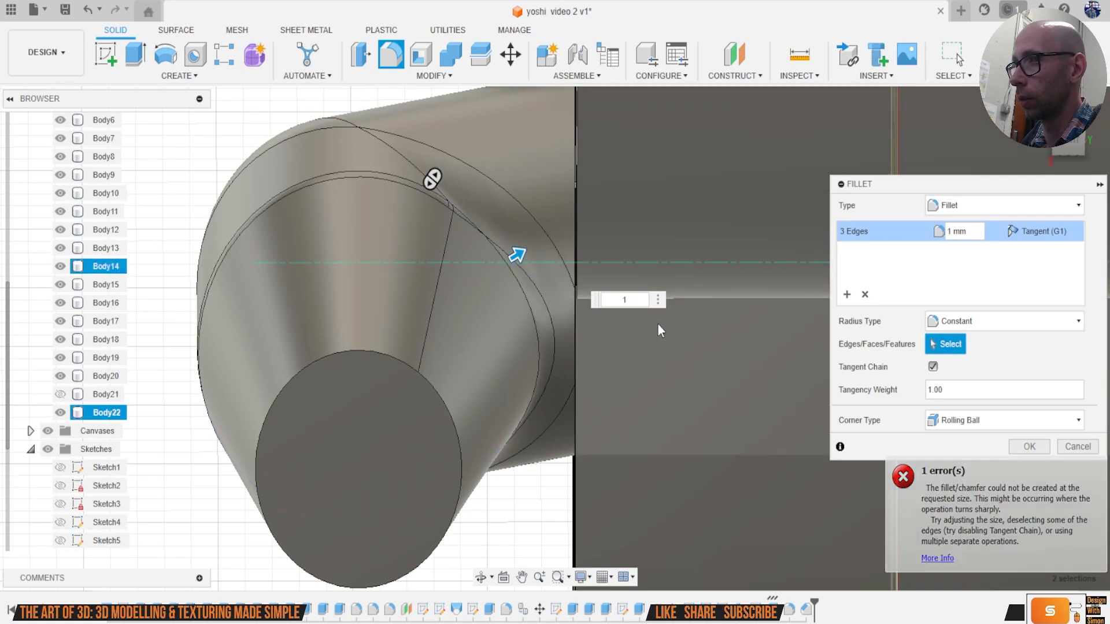
{"action": "key", "text": "Return"}
{"action": "middle_click_drag", "start_coordinate": [556, 339], "coordinate": [671, 278], "text": "shift"}
{"action": "mouse_move", "coordinate": [555, 339]}
{"action": "middle_mouse_down", "text": "shift"}
{"action": "mouse_move", "coordinate": [555, 261]}
{"action": "mouse_move", "coordinate": [555, 358]}
{"action": "middle_mouse_up", "text": "shift"}
{"action": "scroll", "coordinate": [783, 285], "scroll_direction": "down", "scroll_amount": 10}
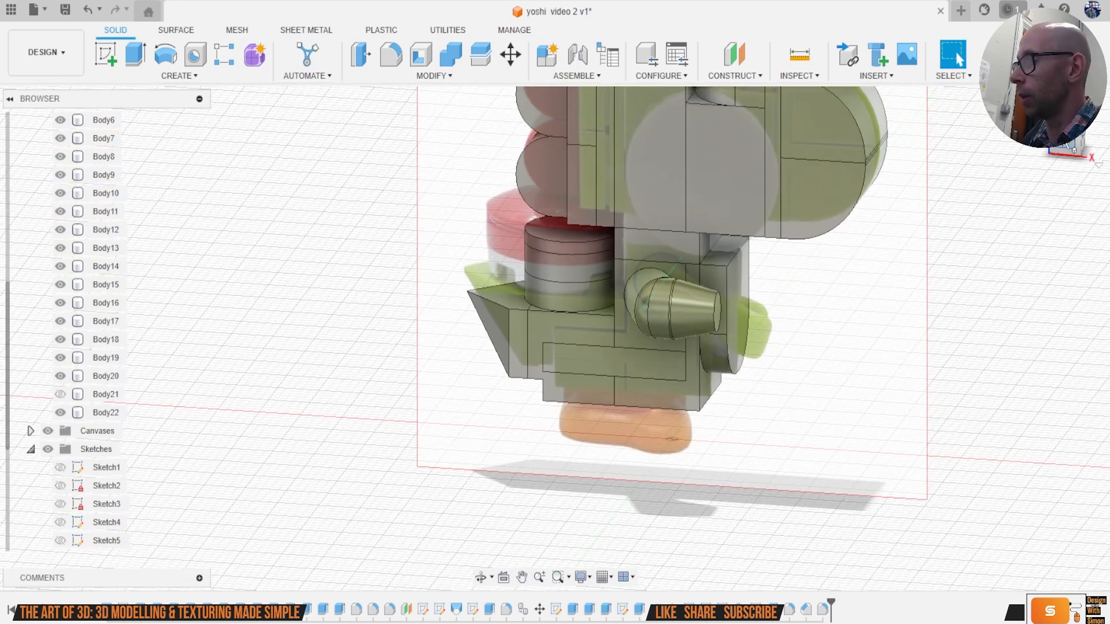
{"action": "mouse_move", "coordinate": [555, 338]}
{"action": "middle_mouse_down", "text": "shift"}
{"action": "mouse_move", "coordinate": [555, 312]}
{"action": "mouse_move", "coordinate": [613, 324]}
{"action": "middle_mouse_up", "text": "shift"}
{"action": "middle_click_drag", "start_coordinate": [717, 290], "coordinate": [751, 285], "text": "shift"}
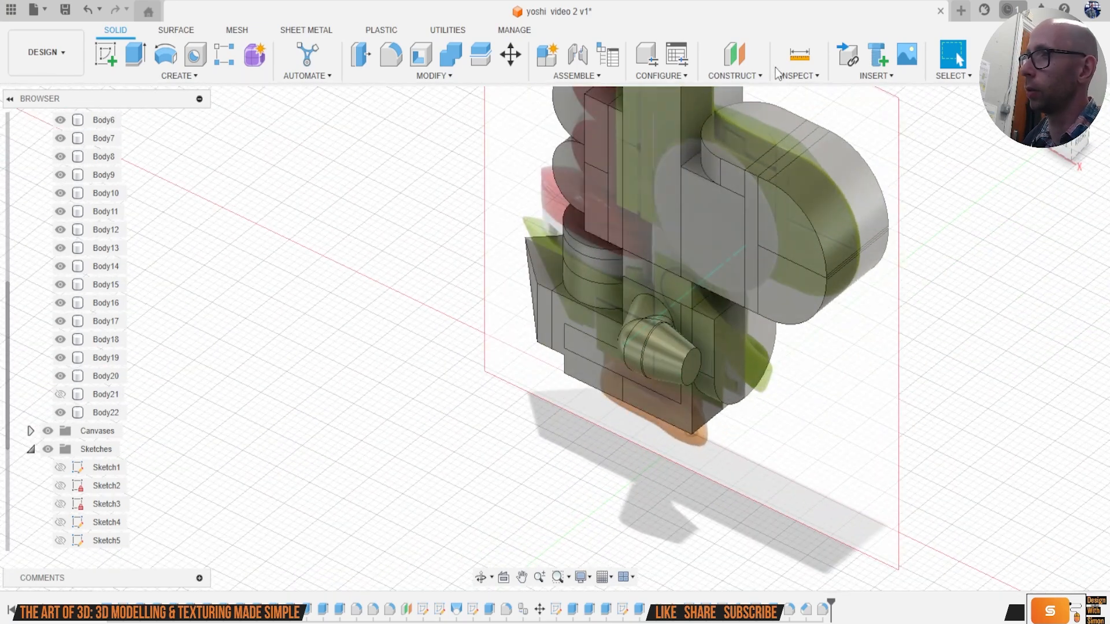
{"action": "left_click", "coordinate": [734, 76]}
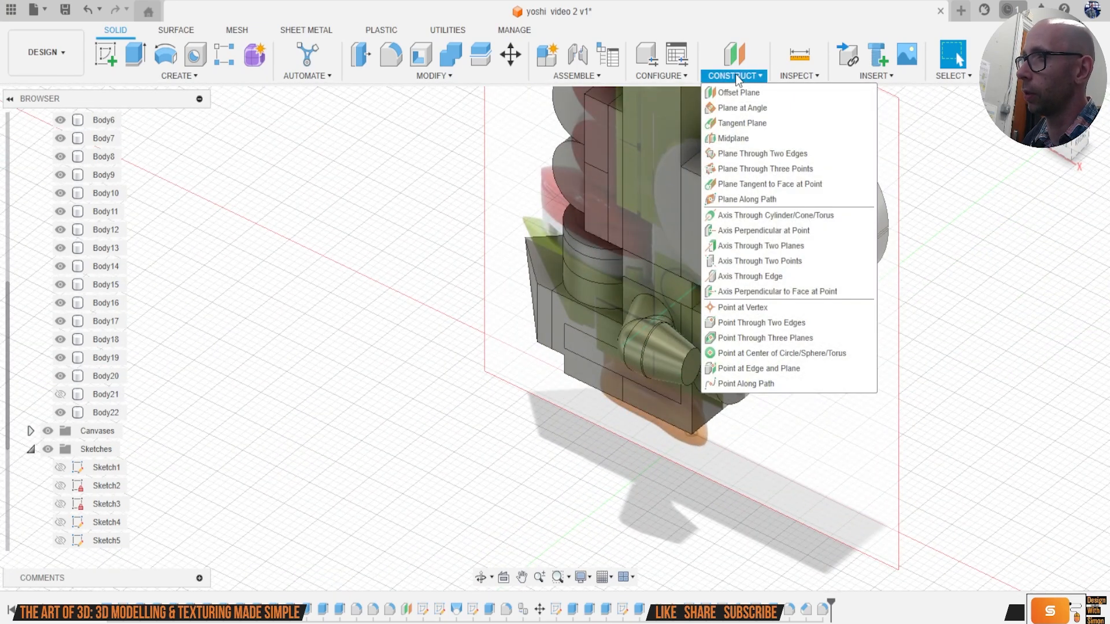
{"action": "left_click", "coordinate": [769, 214]}
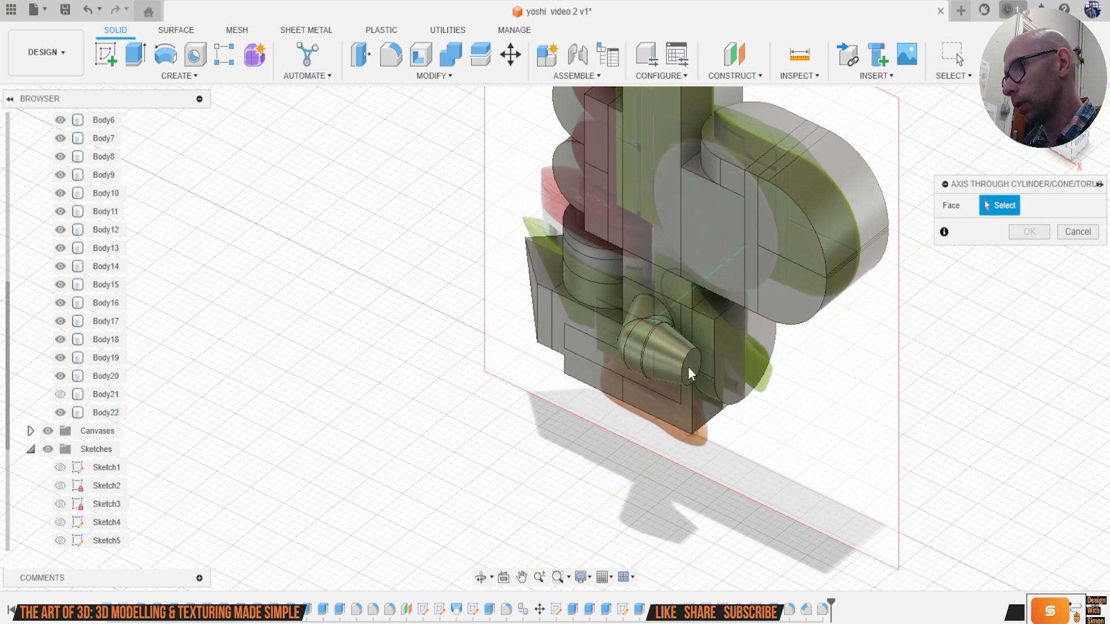
{"action": "left_click", "coordinate": [1077, 232]}
Step: Sketch a vertical line about 4.4 mm long and a horizontal line, each spanning the forearm's flat end face through its centre
{"action": "middle_click_drag", "start_coordinate": [955, 315], "coordinate": [832, 283]}
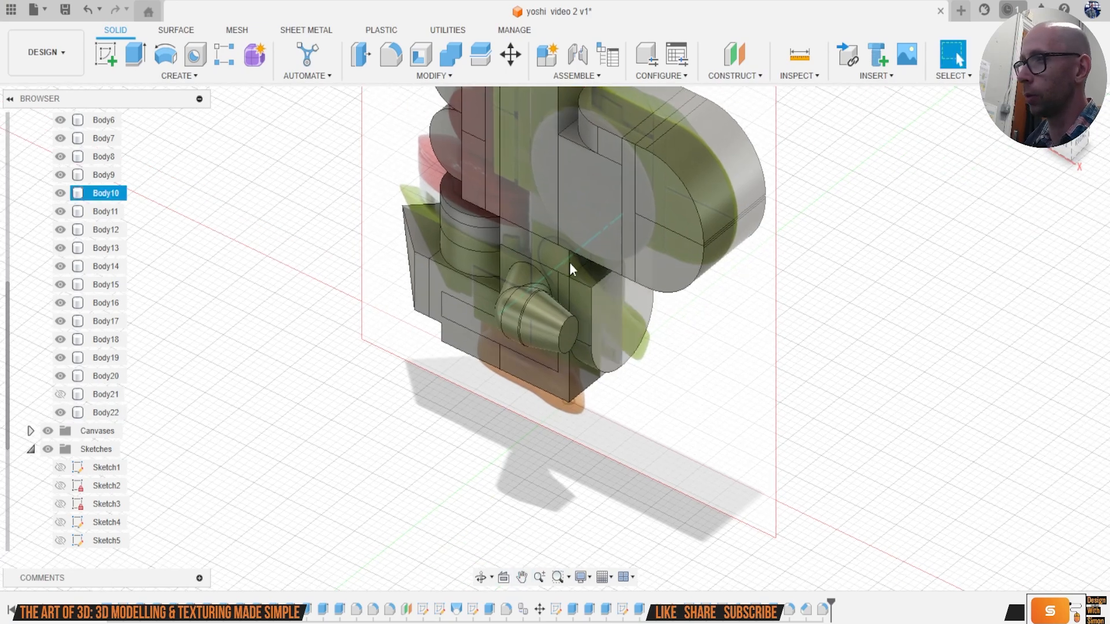
{"action": "scroll", "coordinate": [468, 312], "scroll_direction": "up", "scroll_amount": 3}
{"action": "left_click", "coordinate": [110, 62]}
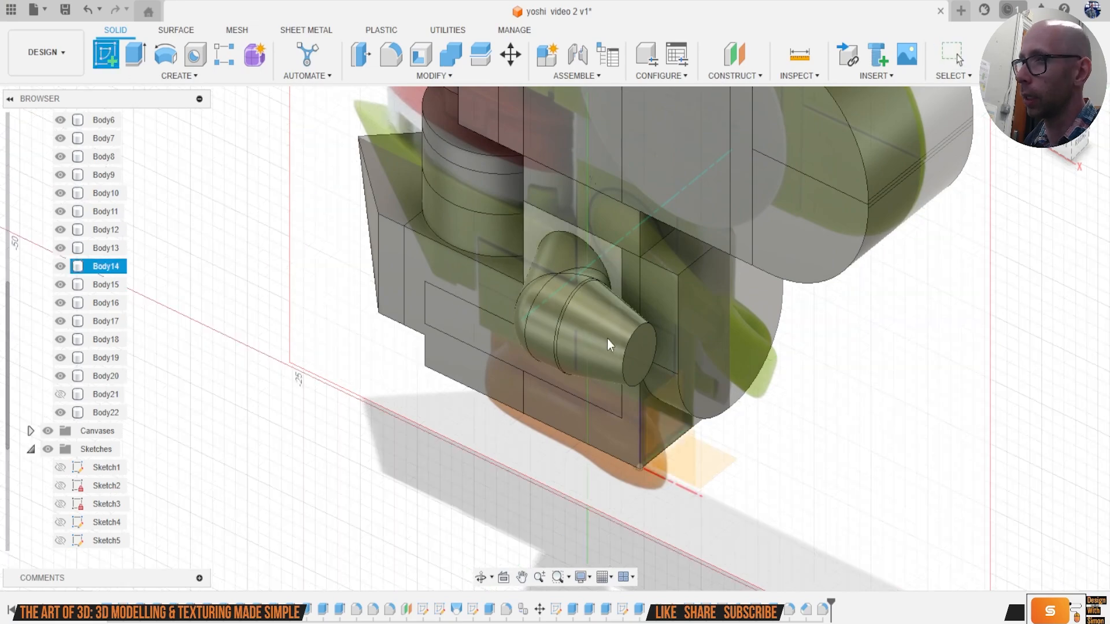
{"action": "left_click", "coordinate": [641, 353]}
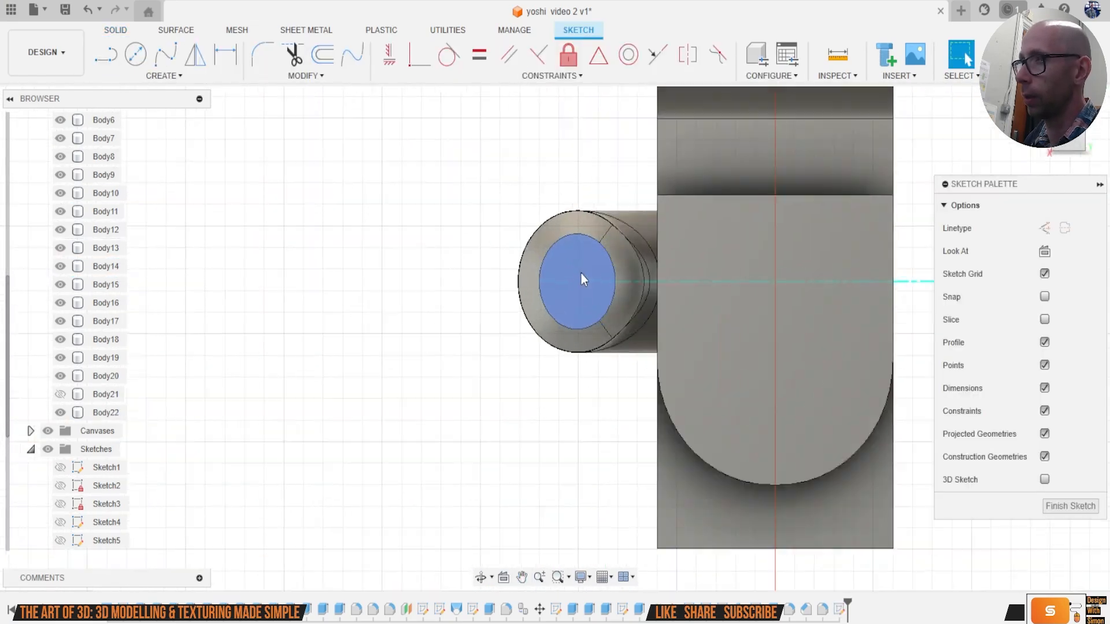
{"action": "scroll", "coordinate": [591, 276], "scroll_direction": "up", "scroll_amount": 3}
{"action": "scroll", "coordinate": [613, 261], "scroll_direction": "up", "scroll_amount": 1}
{"action": "key", "text": "l"}
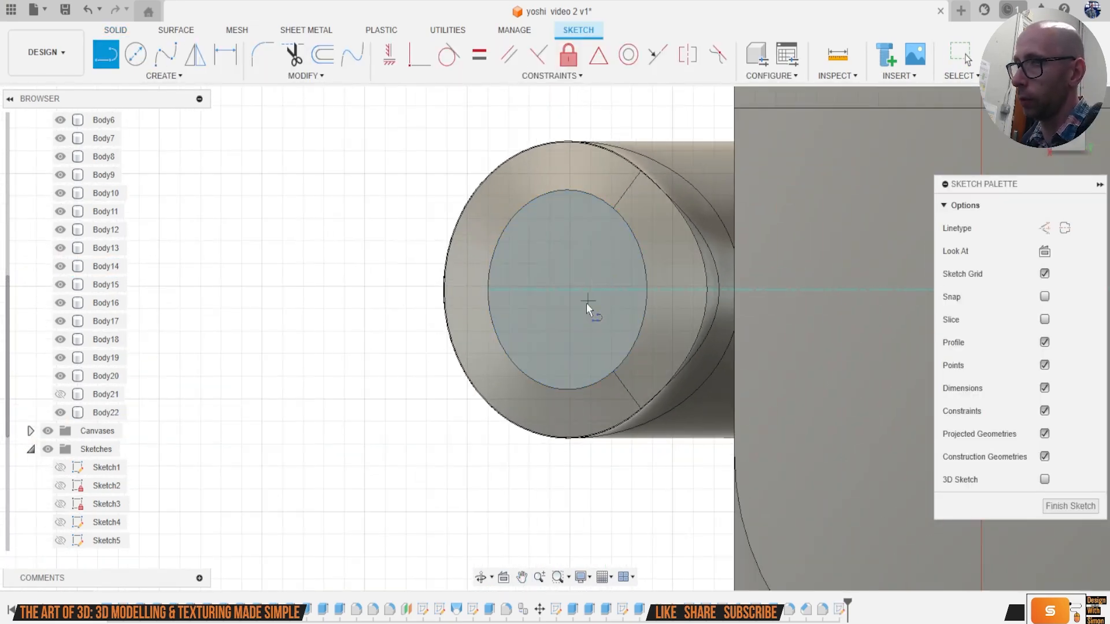
{"action": "left_click", "coordinate": [567, 190]}
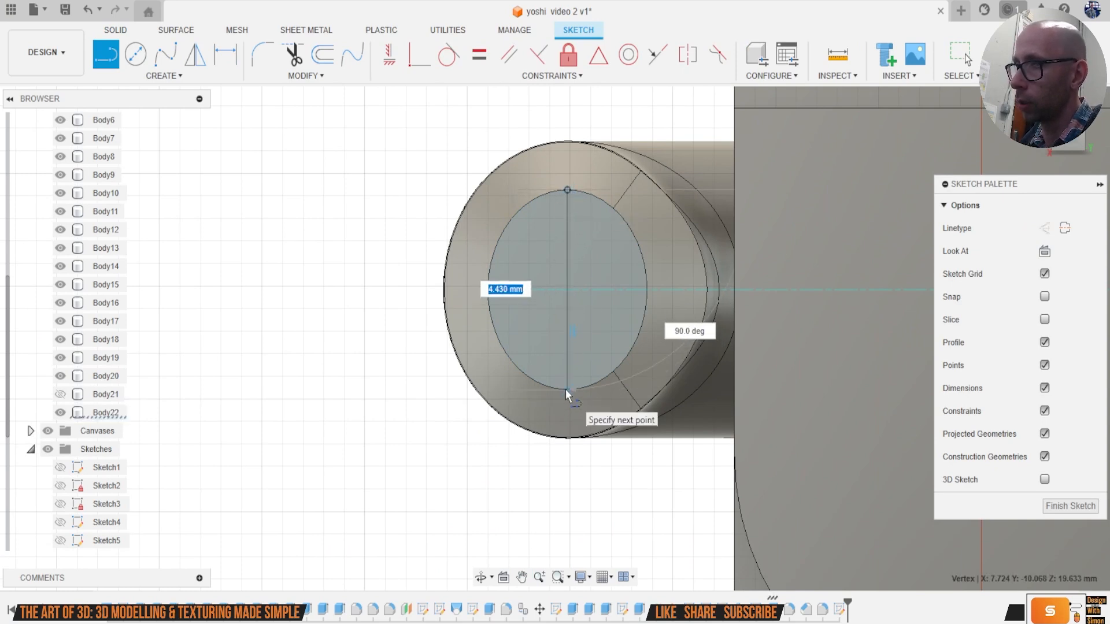
{"action": "left_click", "coordinate": [567, 389]}
{"action": "left_click", "coordinate": [488, 289]}
{"action": "left_click", "coordinate": [646, 289]}
{"action": "key", "text": "Escape"}
{"action": "left_click", "coordinate": [1018, 58]}
Step: Construct a plane at angle through the horizontal line on the forearm's end face
{"action": "middle_click_drag", "start_coordinate": [552, 332], "coordinate": [628, 361], "text": "shift"}
{"action": "left_click", "coordinate": [733, 75]}
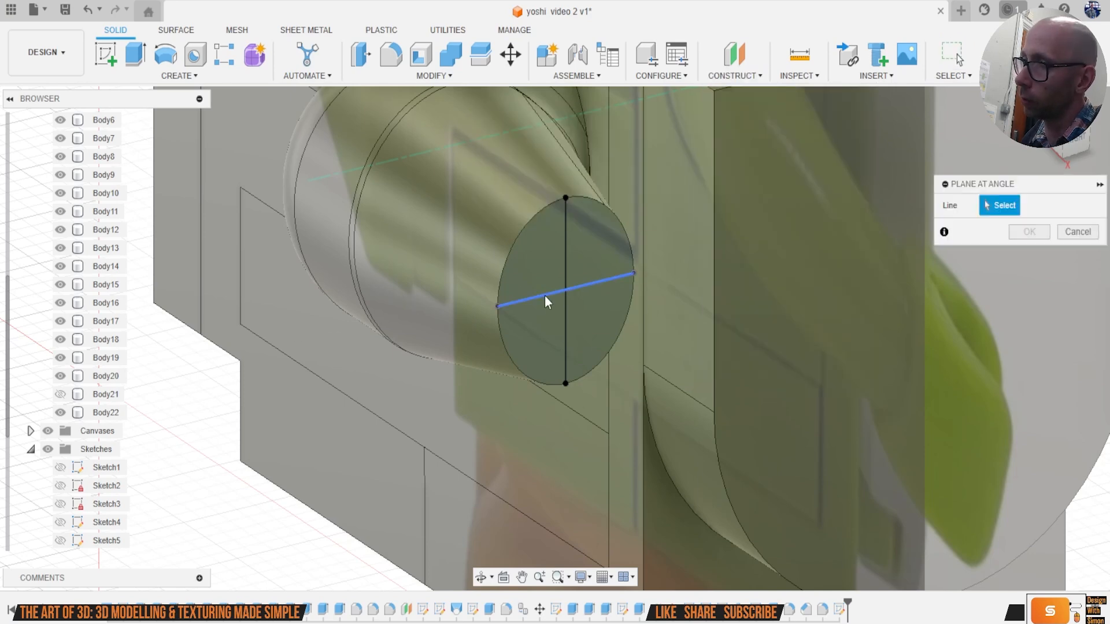
{"action": "left_click", "coordinate": [545, 295]}
{"action": "left_click", "coordinate": [1016, 250]}
Step: Sketch a two-point circle about 6.2 mm in diameter on the new plane, extending outward from the midpoint of the forearm's end
{"action": "mouse_move", "coordinate": [1049, 212]}
{"action": "middle_mouse_down", "text": "shift"}
{"action": "mouse_move", "coordinate": [814, 217]}
{"action": "mouse_move", "coordinate": [898, 213]}
{"action": "middle_mouse_up", "text": "shift"}
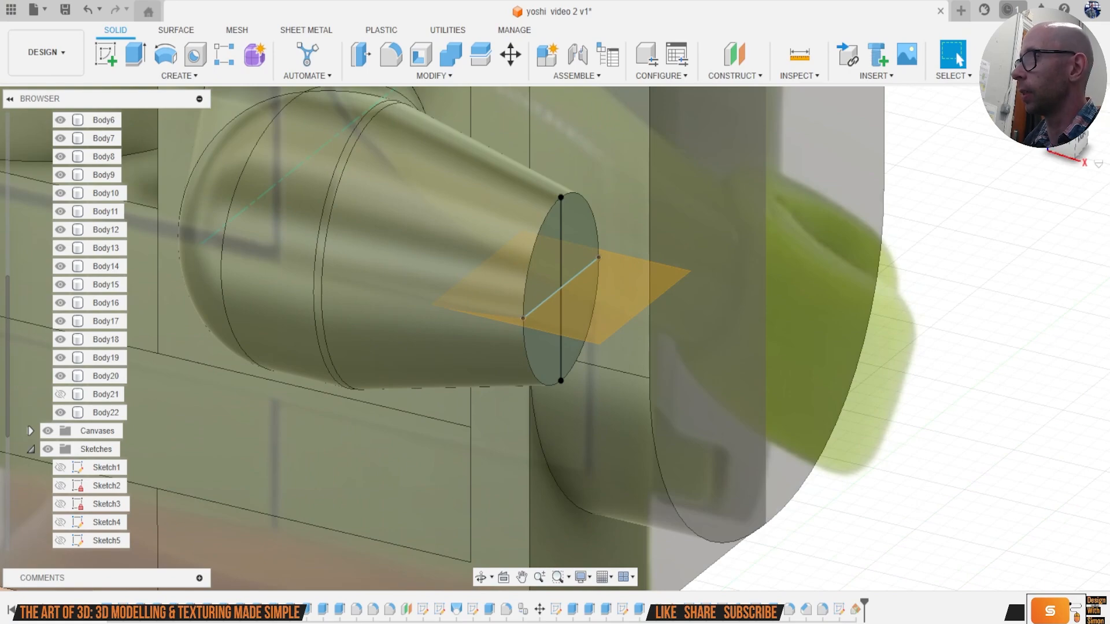
{"action": "left_click", "coordinate": [1064, 135]}
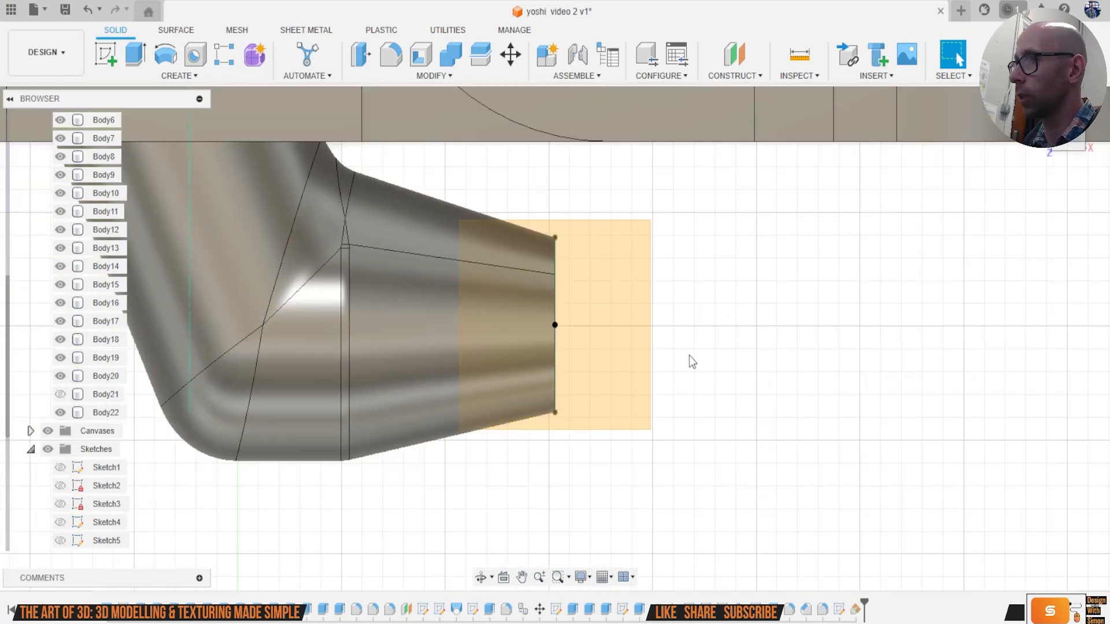
{"action": "left_click", "coordinate": [620, 345]}
{"action": "left_click", "coordinate": [106, 55]}
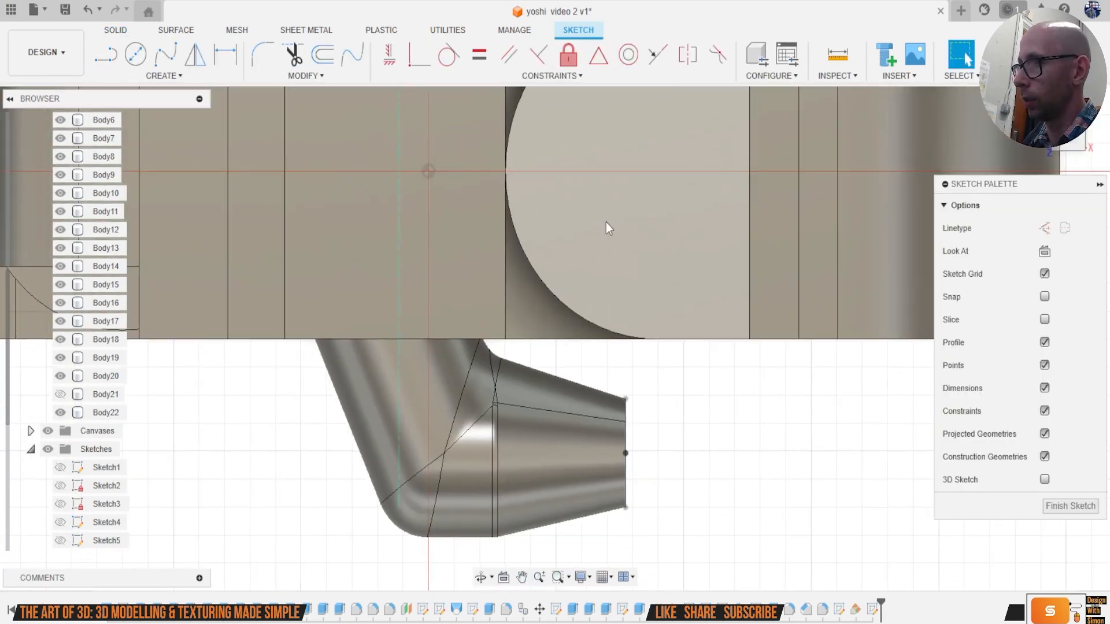
{"action": "key", "text": "c"}
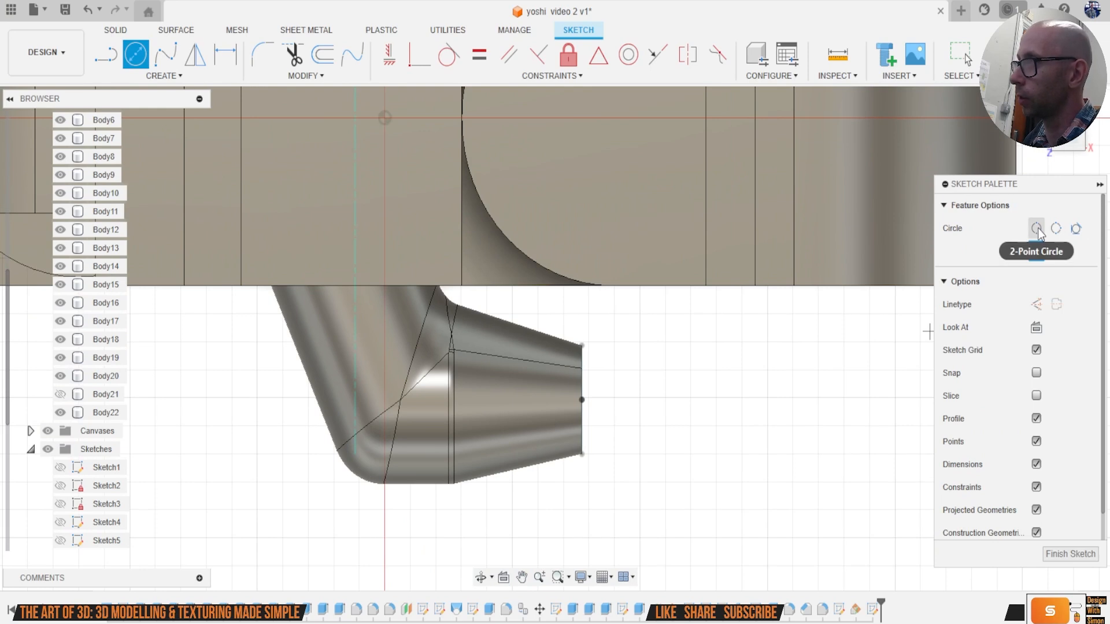
{"action": "scroll", "coordinate": [656, 437], "scroll_direction": "up", "scroll_amount": 2}
{"action": "left_click", "coordinate": [555, 385]}
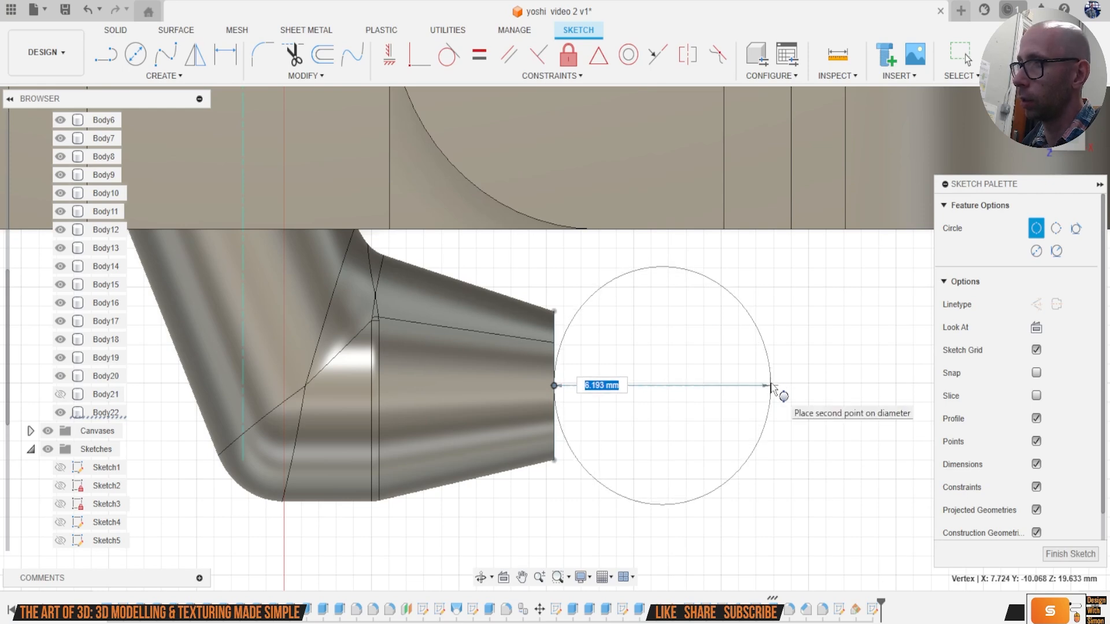
{"action": "left_click", "coordinate": [771, 385]}
Step: Offset the circle inward by about 0.985 mm to form a ring
{"action": "left_click", "coordinate": [324, 65]}
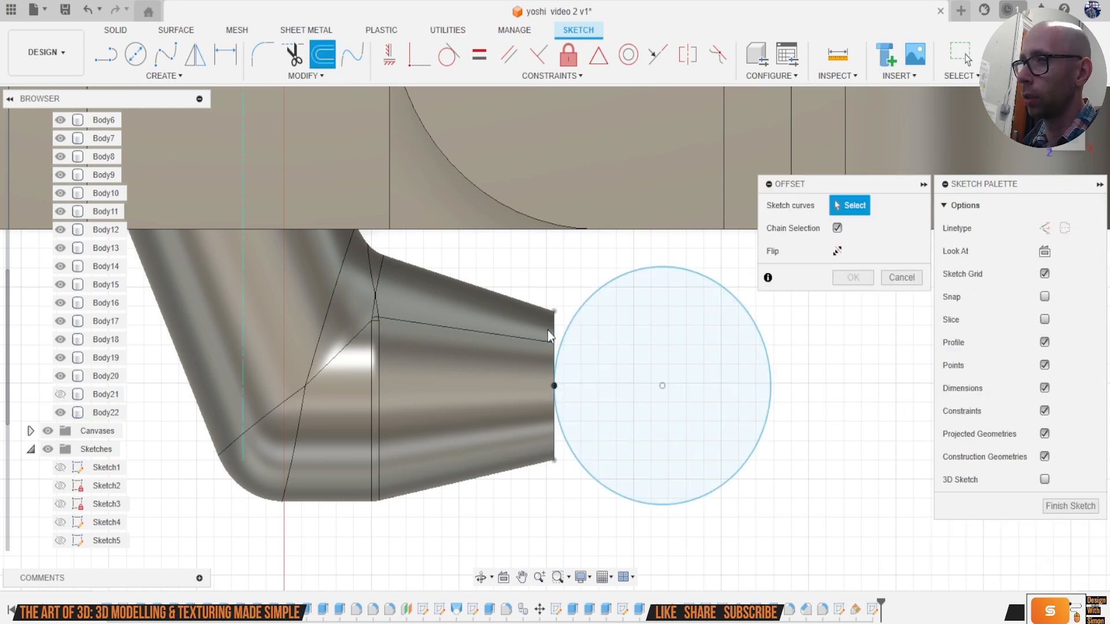
{"action": "left_click", "coordinate": [555, 386]}
{"action": "left_click_drag", "start_coordinate": [521, 385], "coordinate": [597, 383]}
{"action": "left_click", "coordinate": [854, 300]}
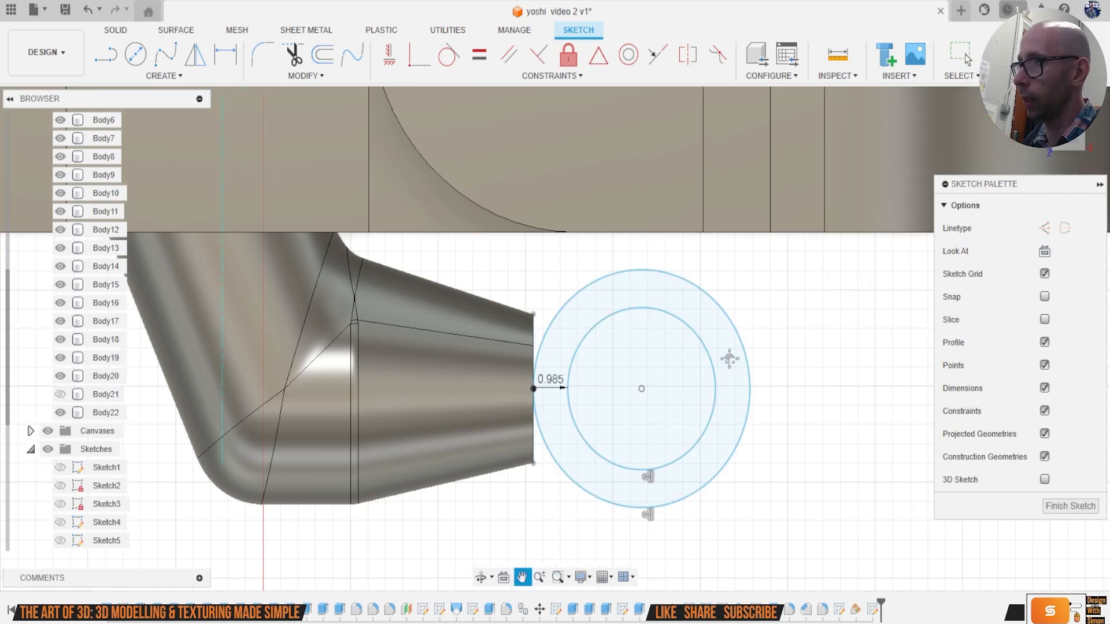
Step: Draw a vertical line through the ring's centre, extending past the outer circle at both ends
{"action": "middle_click_drag", "start_coordinate": [726, 355], "coordinate": [689, 366]}
{"action": "key", "text": "l"}
{"action": "left_click", "coordinate": [598, 399]}
{"action": "left_click", "coordinate": [599, 399]}
{"action": "double_click", "coordinate": [598, 555]}
{"action": "key", "text": "Escape"}
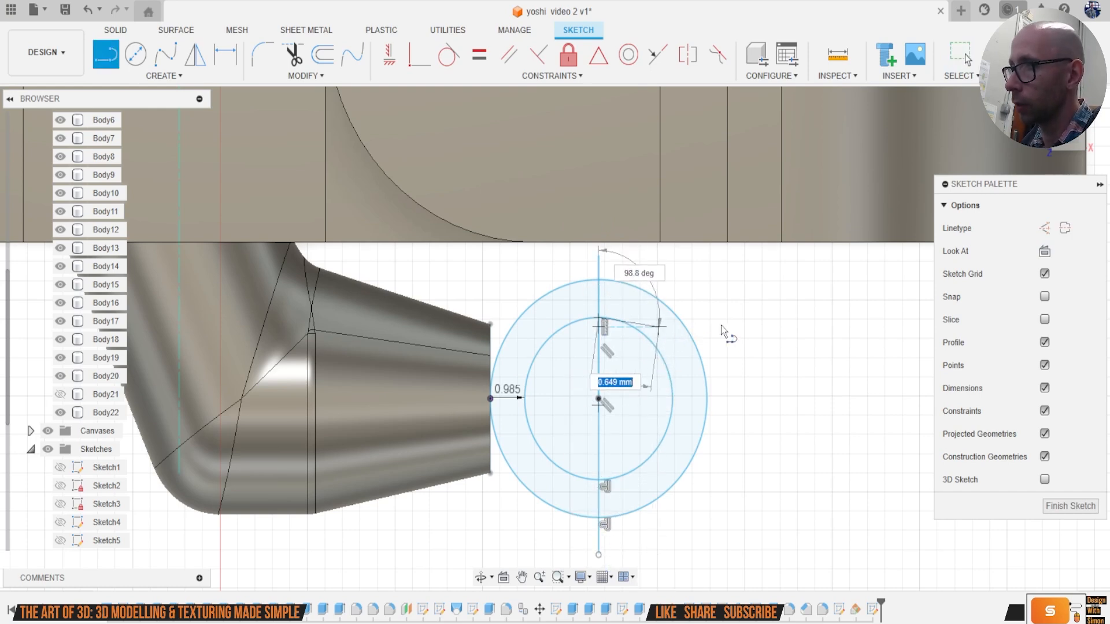
Step: Draw two horizontal lines from the inner circle's top and bottom points outward past the outer circle, away from the arm
{"action": "left_click", "coordinate": [765, 319]}
{"action": "key", "text": "Escape"}
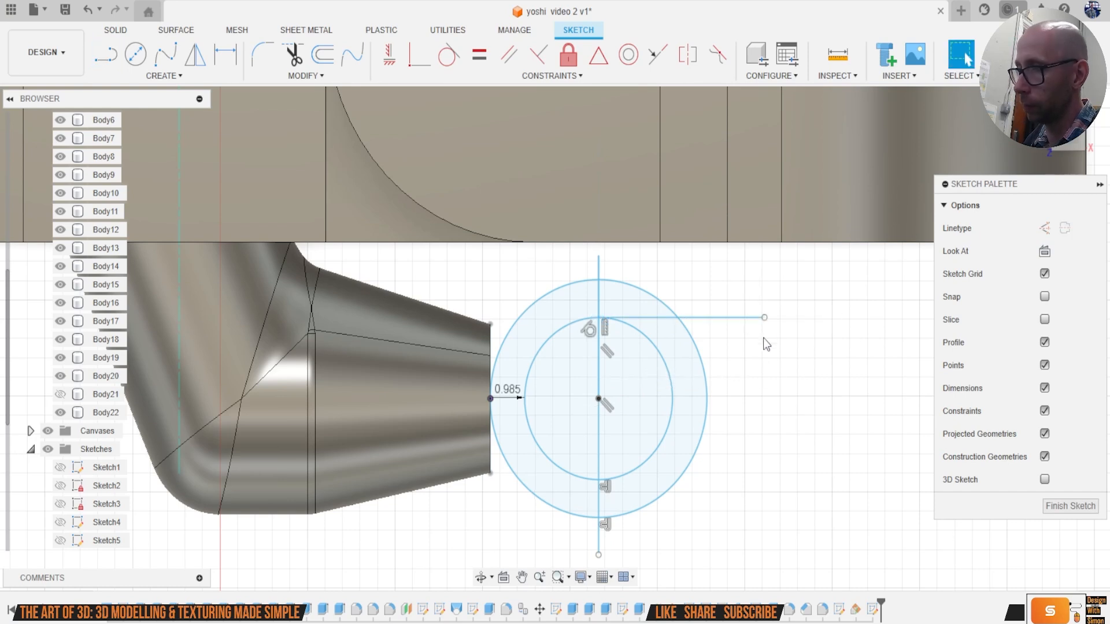
{"action": "key", "text": "l"}
{"action": "left_click", "coordinate": [599, 480]}
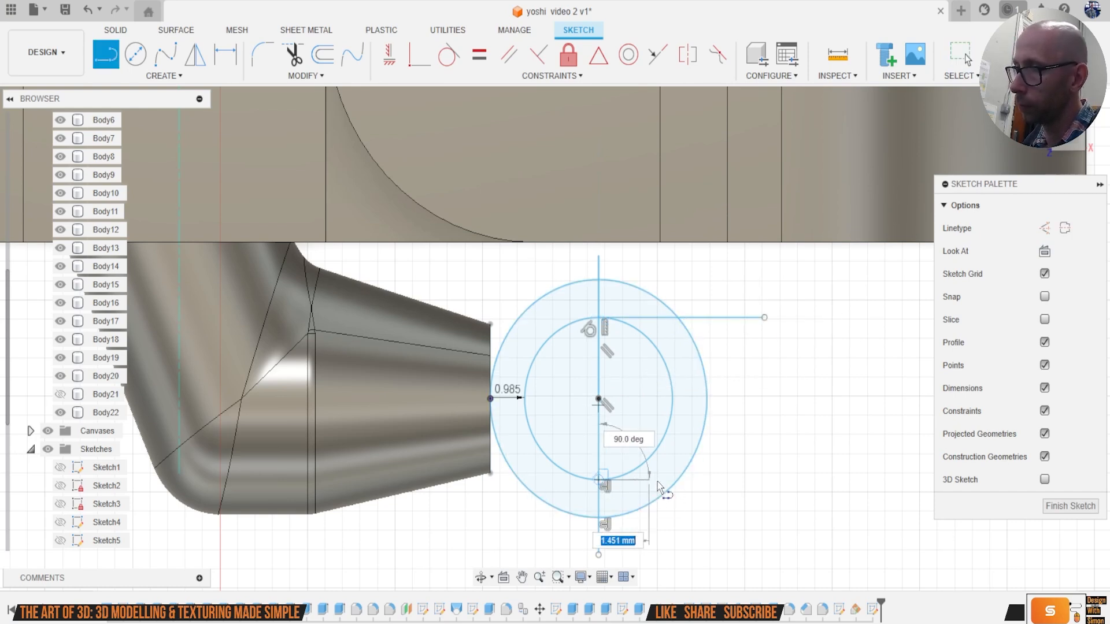
{"action": "left_click", "coordinate": [743, 480]}
{"action": "key", "text": "Escape"}
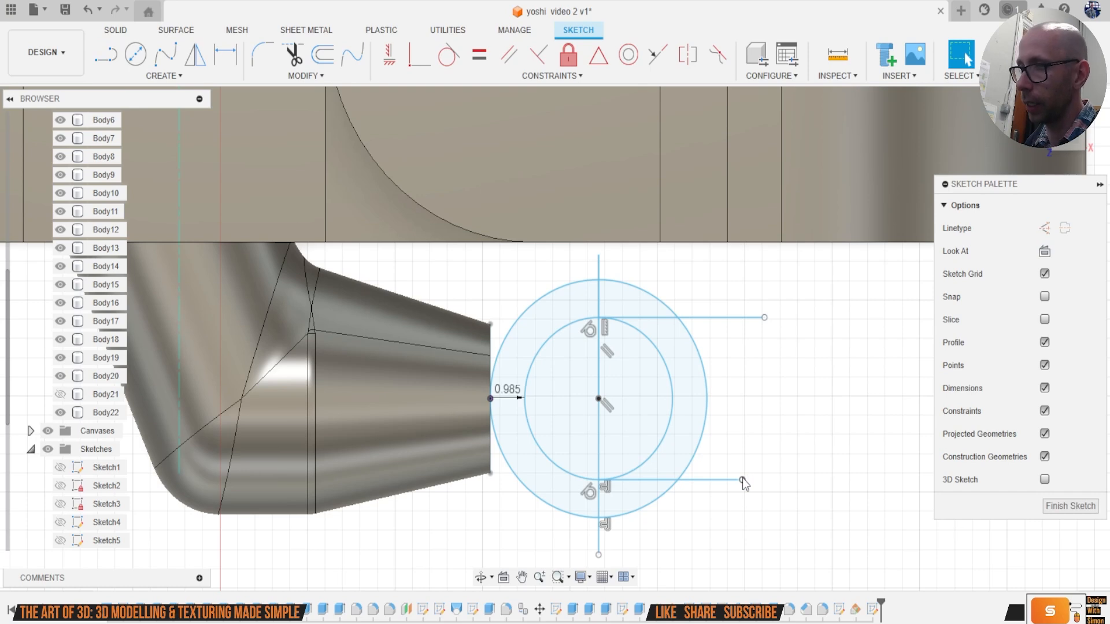
Step: Trim the ring's outer side, the overhanging lines and the vertical centre line to leave a C-shaped hand profile opening away from the arm
{"action": "left_click", "coordinate": [665, 359]}
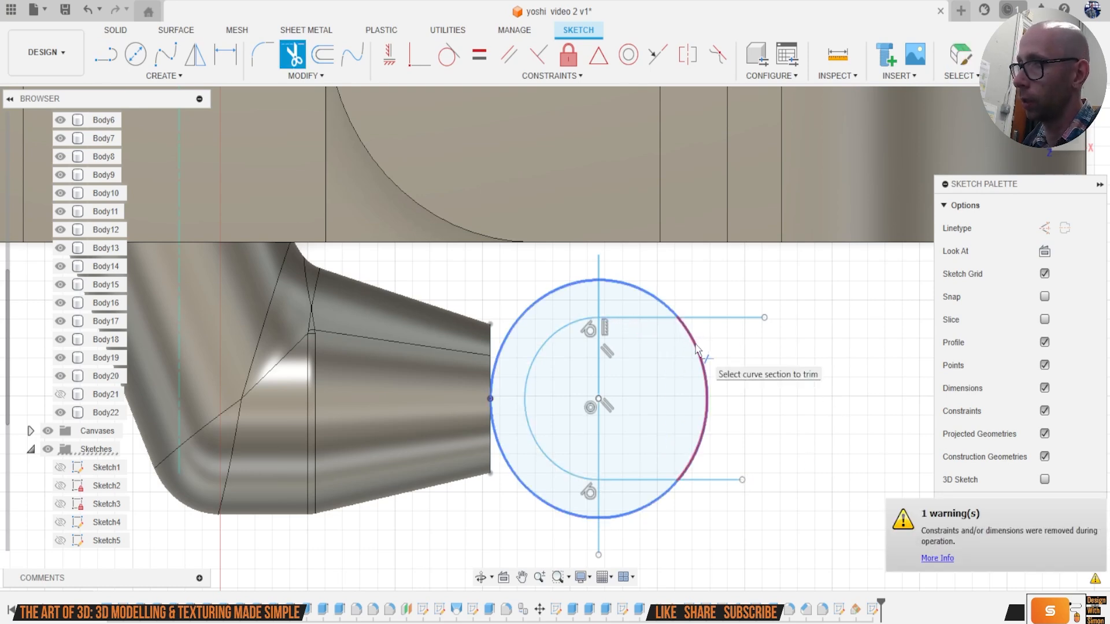
{"action": "left_click", "coordinate": [698, 348]}
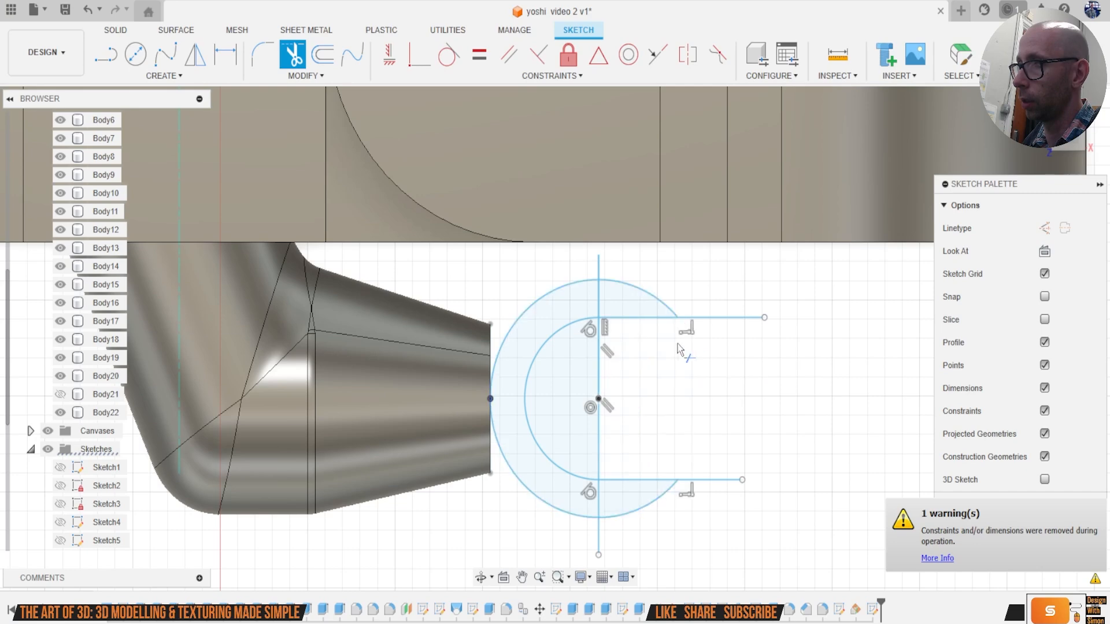
{"action": "left_click", "coordinate": [597, 371]}
{"action": "left_click", "coordinate": [597, 366]}
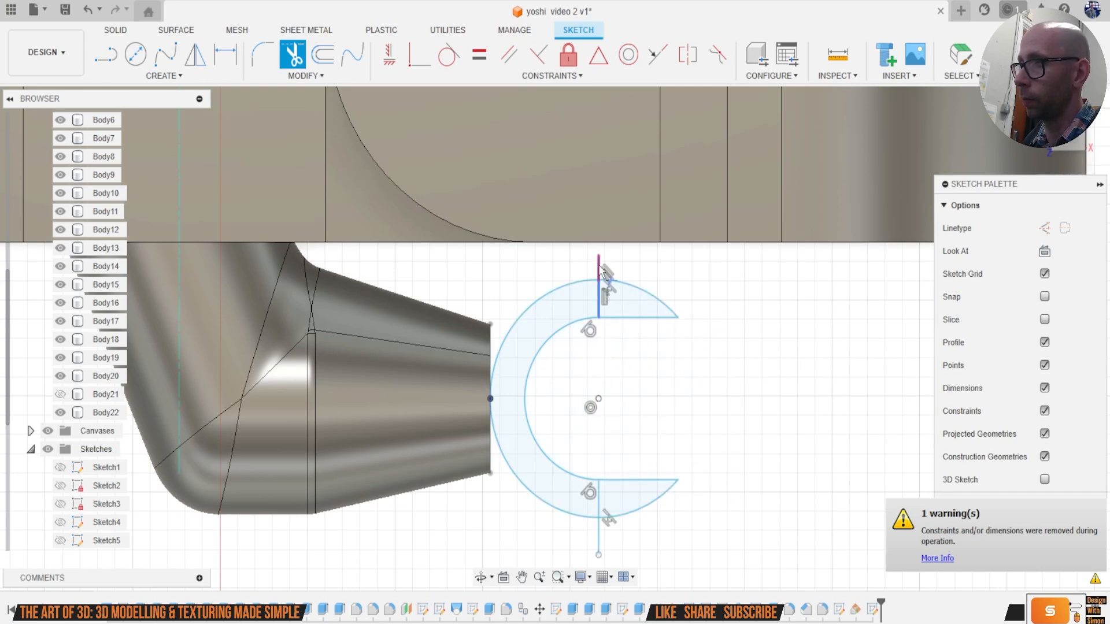
{"action": "left_click", "coordinate": [598, 512]}
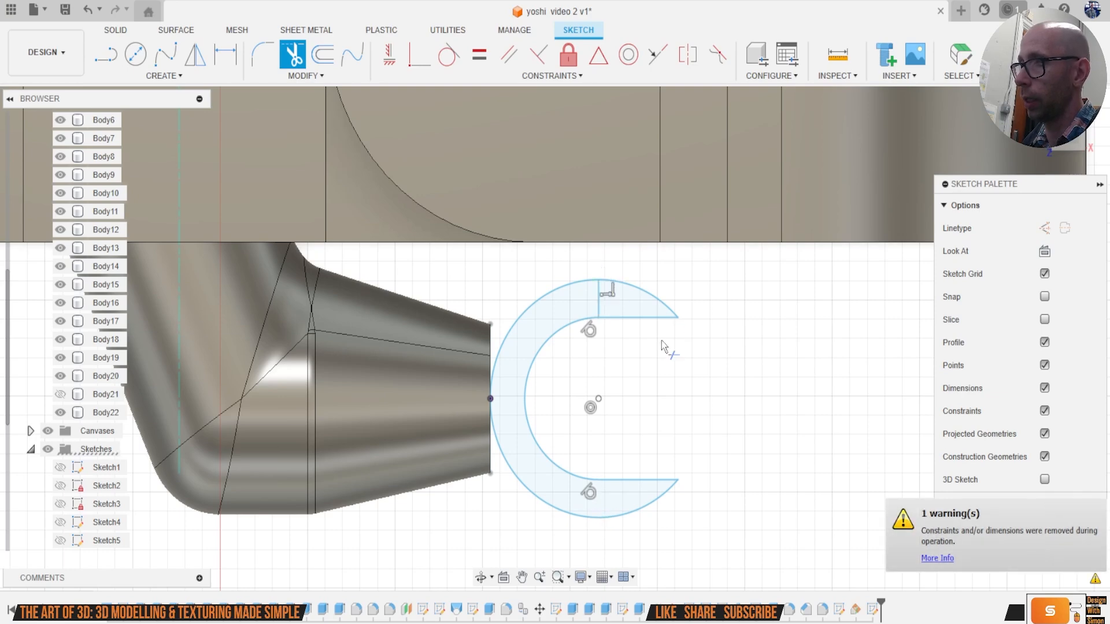
{"action": "key", "text": "Escape"}
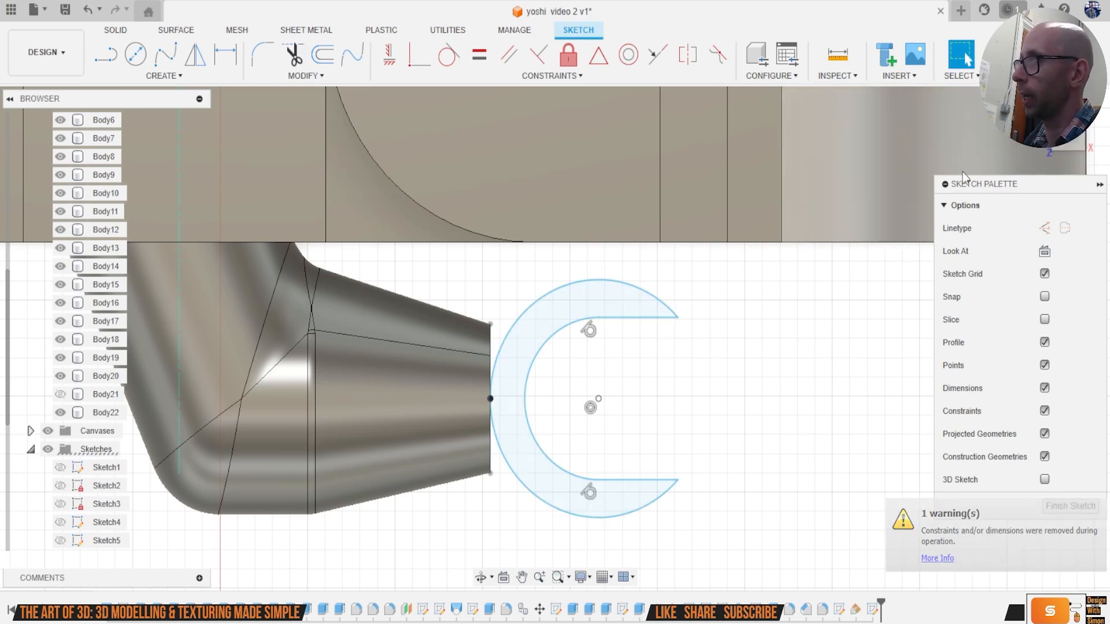
Step: Extrude the C-shaped hand profile symmetrically about 2.5 mm to each side as a new body
{"action": "key", "text": "e"}
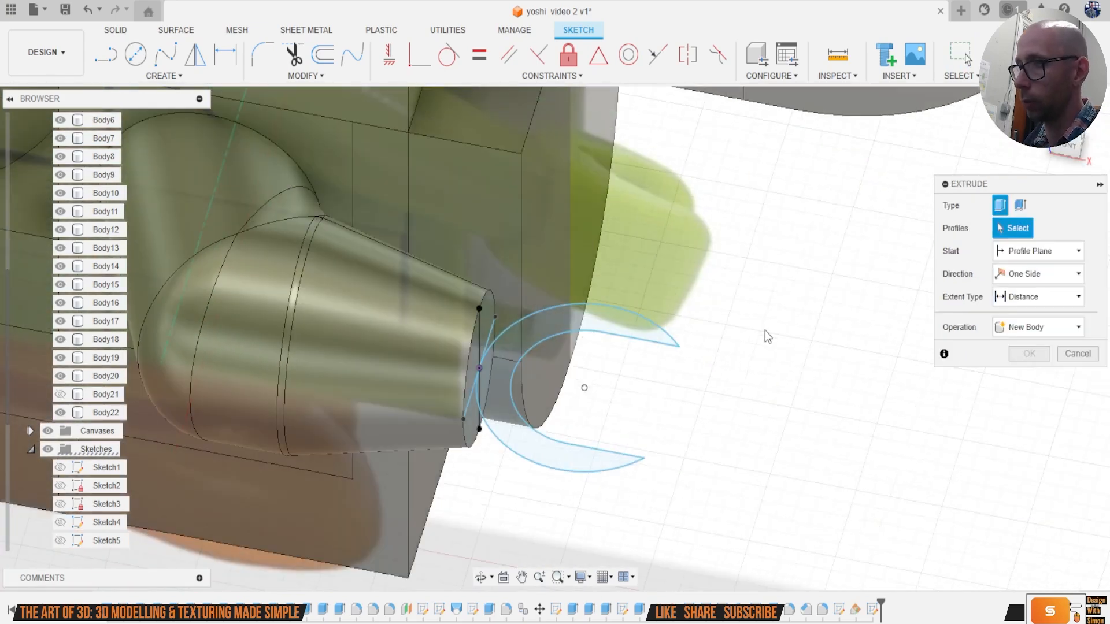
{"action": "left_click", "coordinate": [529, 341]}
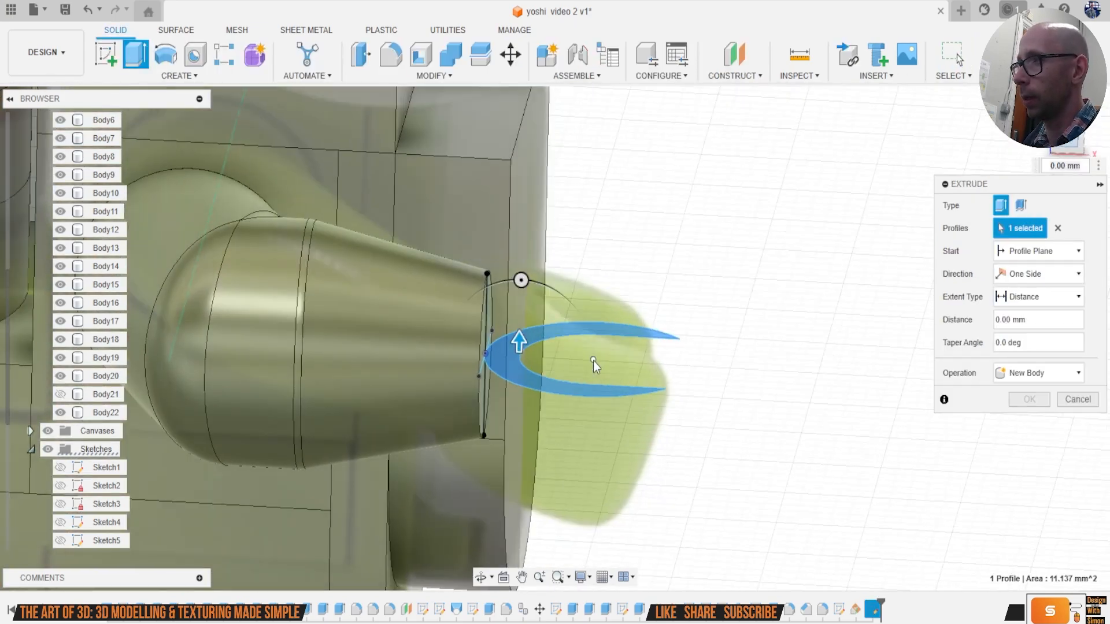
{"action": "left_click_drag", "start_coordinate": [524, 322], "coordinate": [545, 231]}
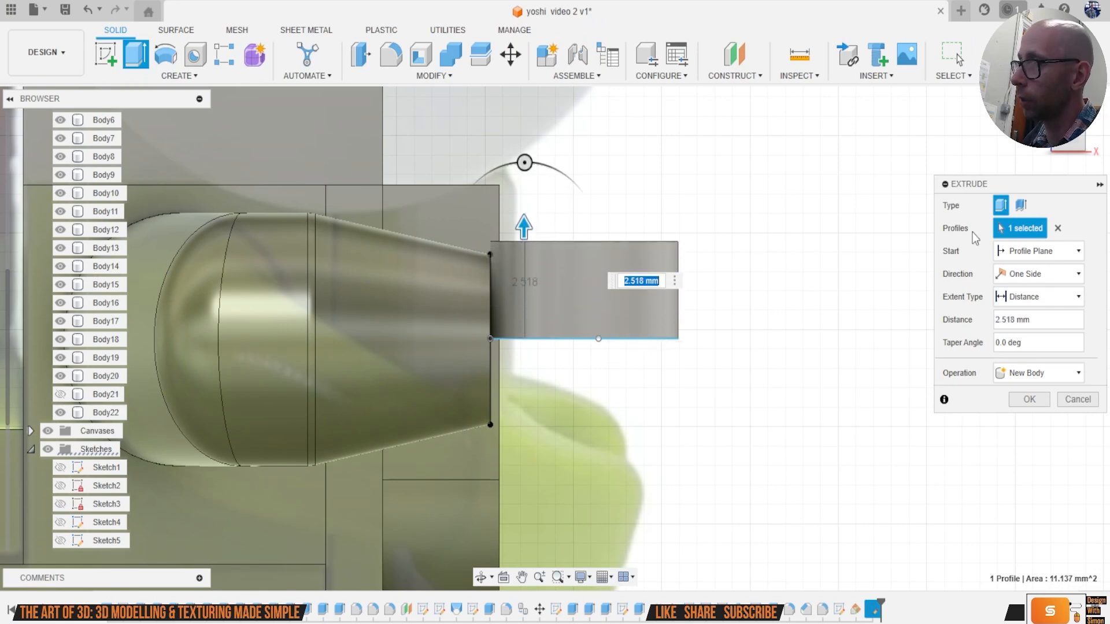
{"action": "left_click", "coordinate": [1051, 278]}
{"action": "left_click", "coordinate": [1051, 321]}
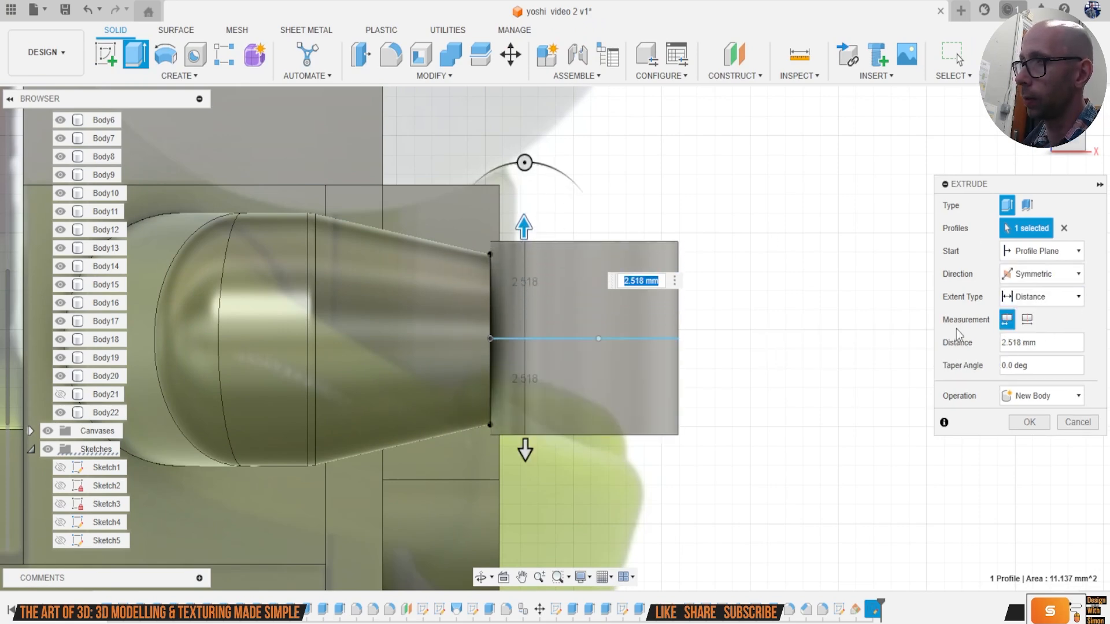
Step: Extrude the C-shaped hand profile symmetrically by a distance of 2.518 mm as a new body
{"action": "left_click", "coordinate": [1031, 423]}
{"action": "mouse_move", "coordinate": [1065, 130]}
{"action": "left_mouse_down"}
{"action": "mouse_move", "coordinate": [1041, 142]}
{"action": "mouse_move", "coordinate": [1023, 124]}
{"action": "left_mouse_up"}
{"action": "middle_click_drag", "start_coordinate": [555, 339], "coordinate": [527, 358], "text": "shift"}
{"action": "middle_click_drag", "start_coordinate": [555, 324], "coordinate": [705, 279], "text": "shift"}
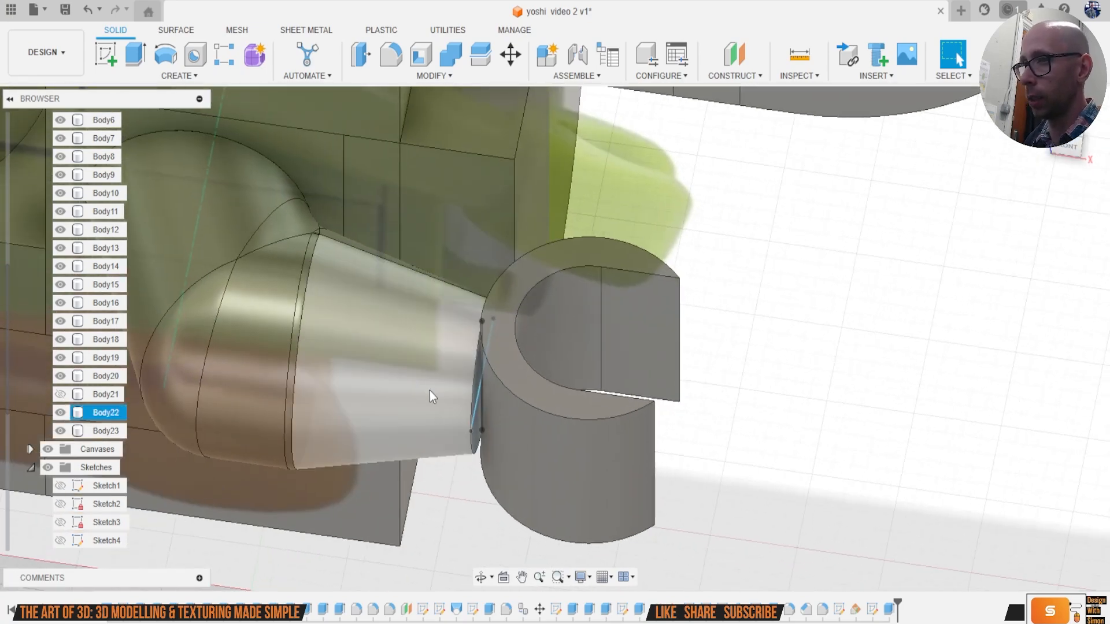
Step: Hide Sketch11, the sketch still showing at the end of the arm
{"action": "scroll", "coordinate": [480, 422], "scroll_direction": "up", "scroll_amount": 2}
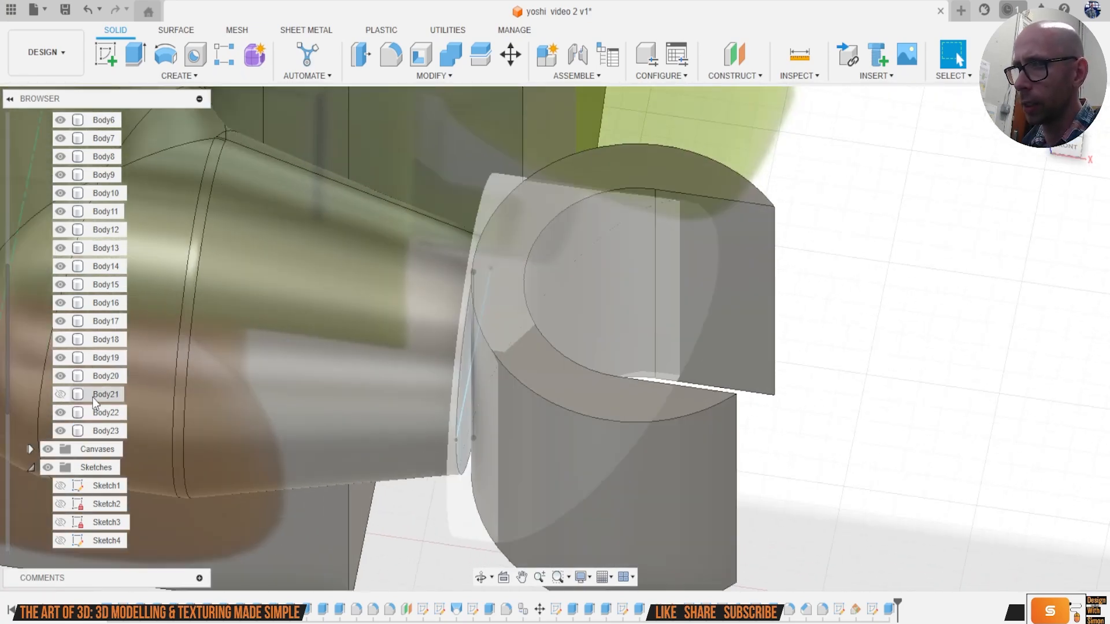
{"action": "scroll", "coordinate": [89, 404], "scroll_direction": "down", "scroll_amount": 3}
{"action": "left_click", "coordinate": [60, 449]}
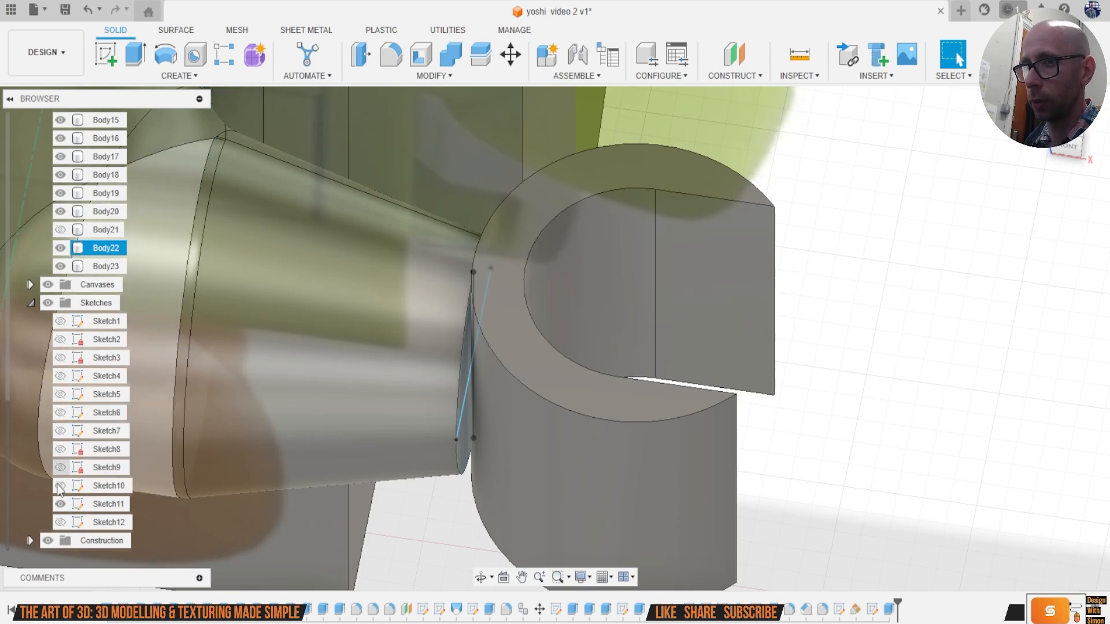
Step: Extrude the arm's flat end face 0.818 mm toward the C-shaped hand as a new body
{"action": "left_click", "coordinate": [467, 421]}
{"action": "key", "text": "e"}
{"action": "left_click_drag", "start_coordinate": [487, 429], "coordinate": [525, 443]}
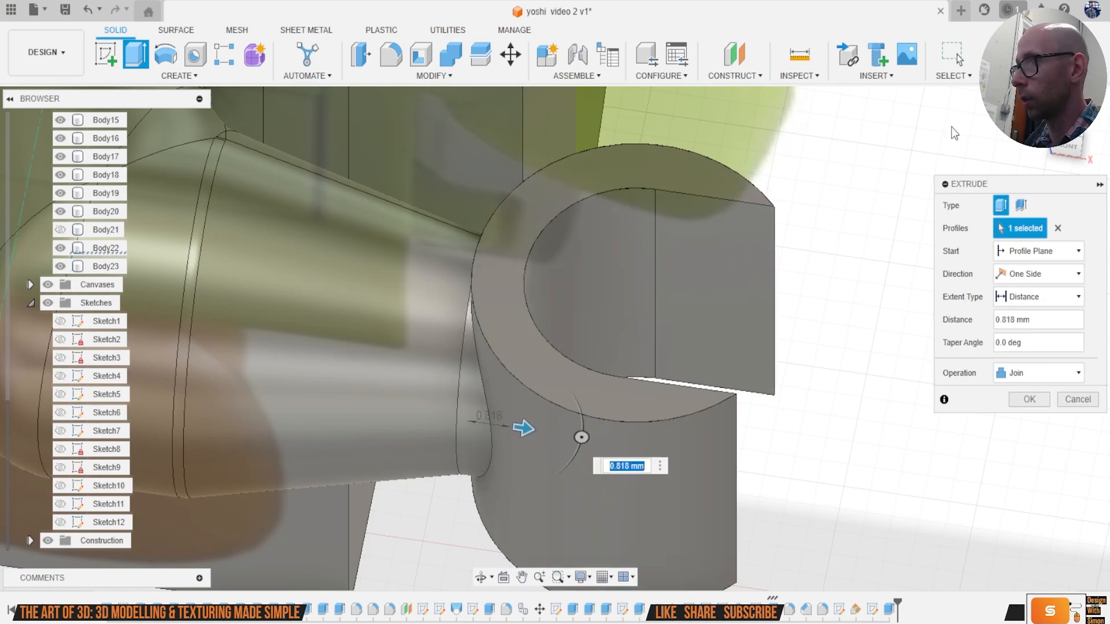
{"action": "left_click_drag", "start_coordinate": [1058, 145], "coordinate": [1024, 157]}
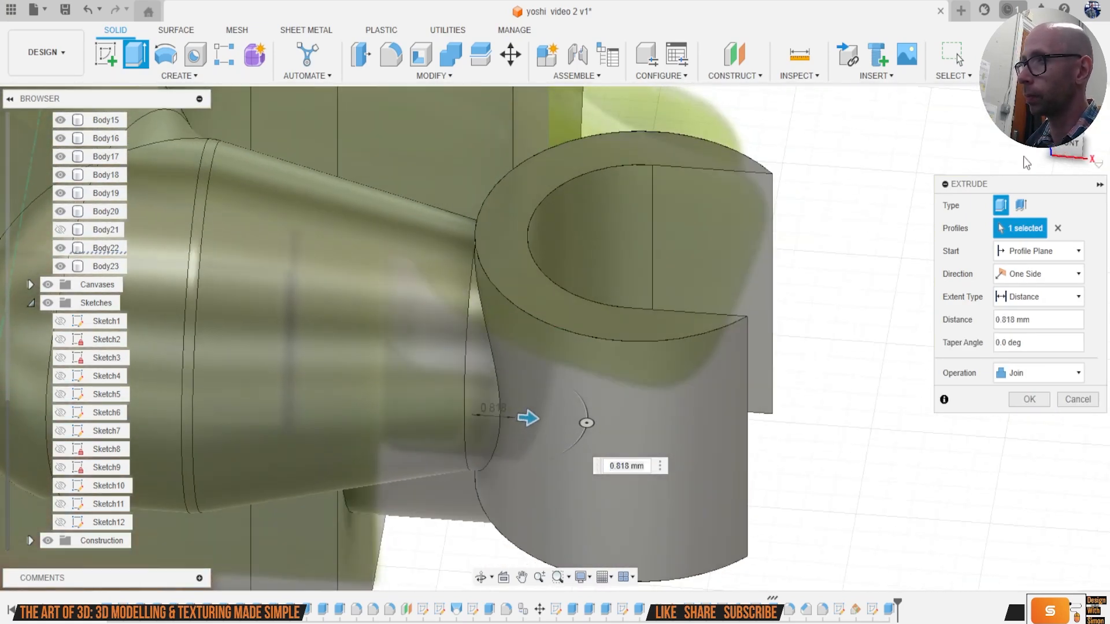
{"action": "left_click", "coordinate": [1030, 376]}
{"action": "left_click", "coordinate": [1040, 436]}
{"action": "left_click", "coordinate": [1031, 401]}
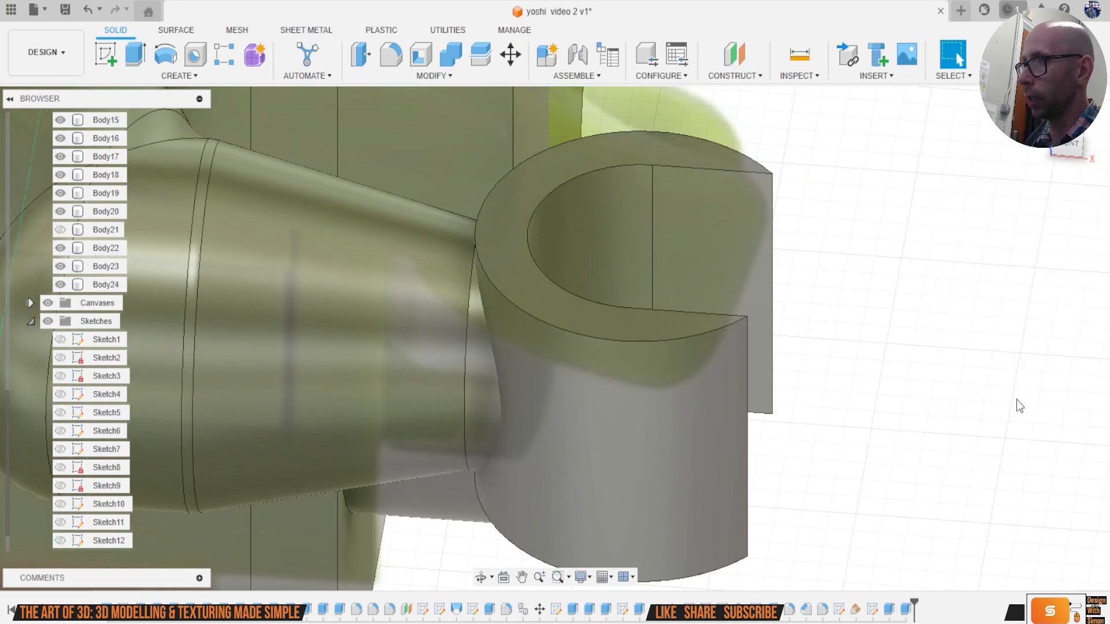
Step: Set up a 0.2 mm fillet on the inner and outer top rim edges of the C-shaped hand
{"action": "scroll", "coordinate": [983, 399], "scroll_direction": "down", "scroll_amount": 5}
{"action": "scroll", "coordinate": [902, 347], "scroll_direction": "up", "scroll_amount": 3}
{"action": "scroll", "coordinate": [887, 347], "scroll_direction": "up", "scroll_amount": 4}
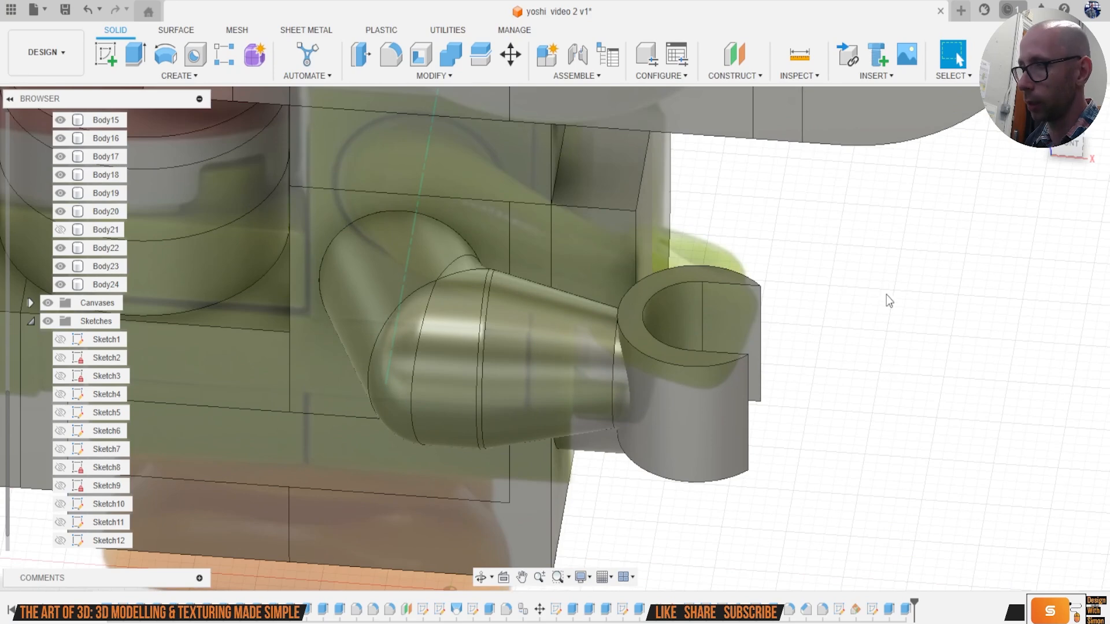
{"action": "key", "text": "f"}
{"action": "left_click", "coordinate": [692, 294]}
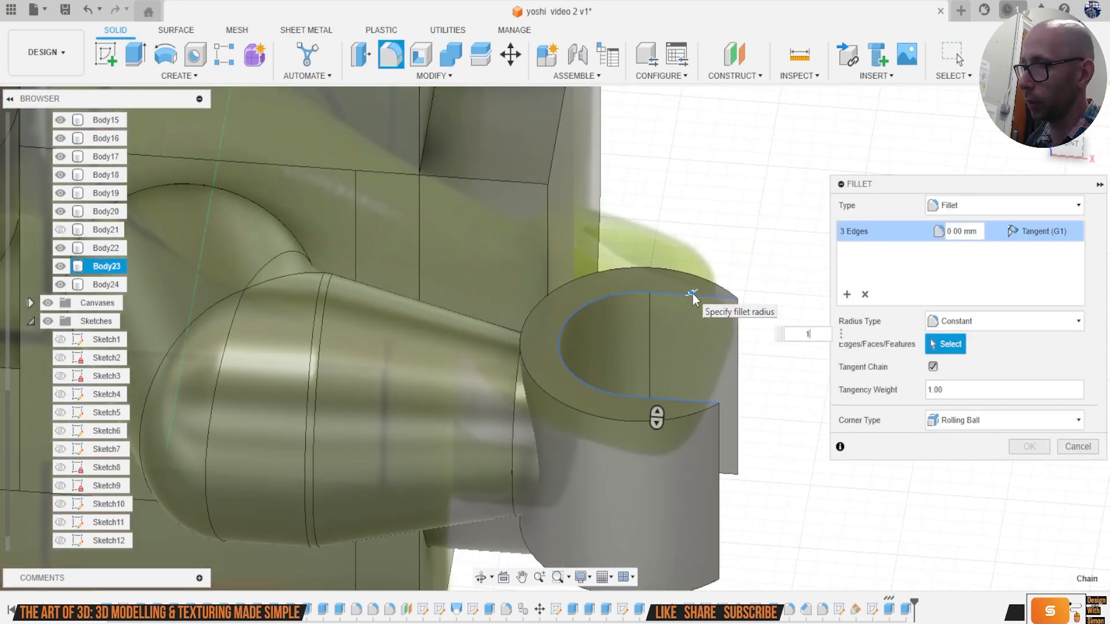
{"action": "key", "text": "BackSpace"}
{"action": "type", "text": ".2"}
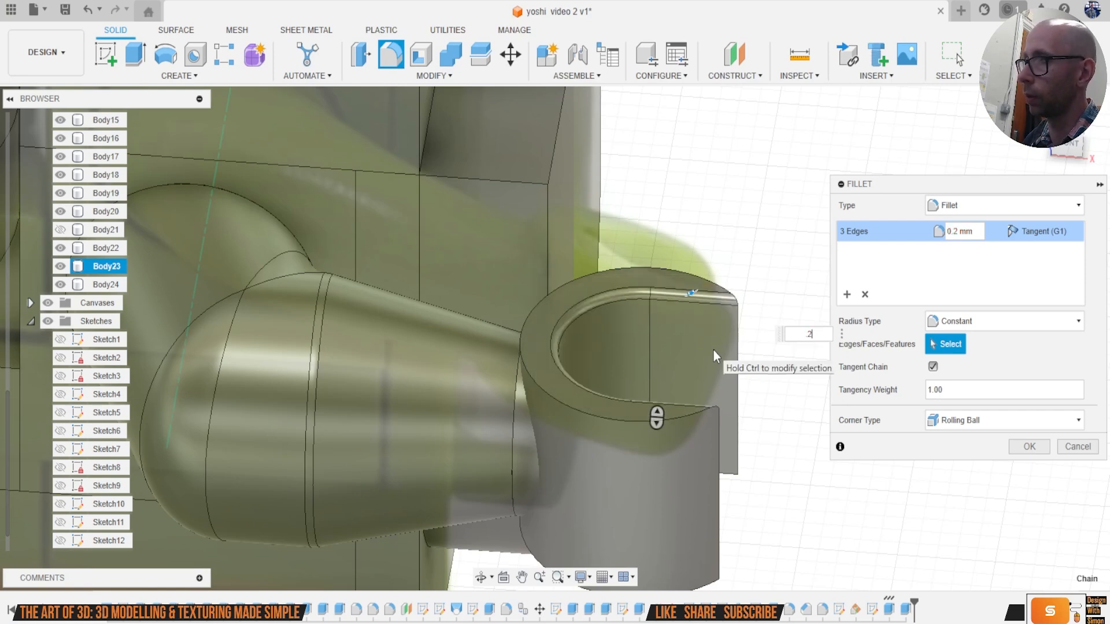
{"action": "left_click", "coordinate": [619, 418]}
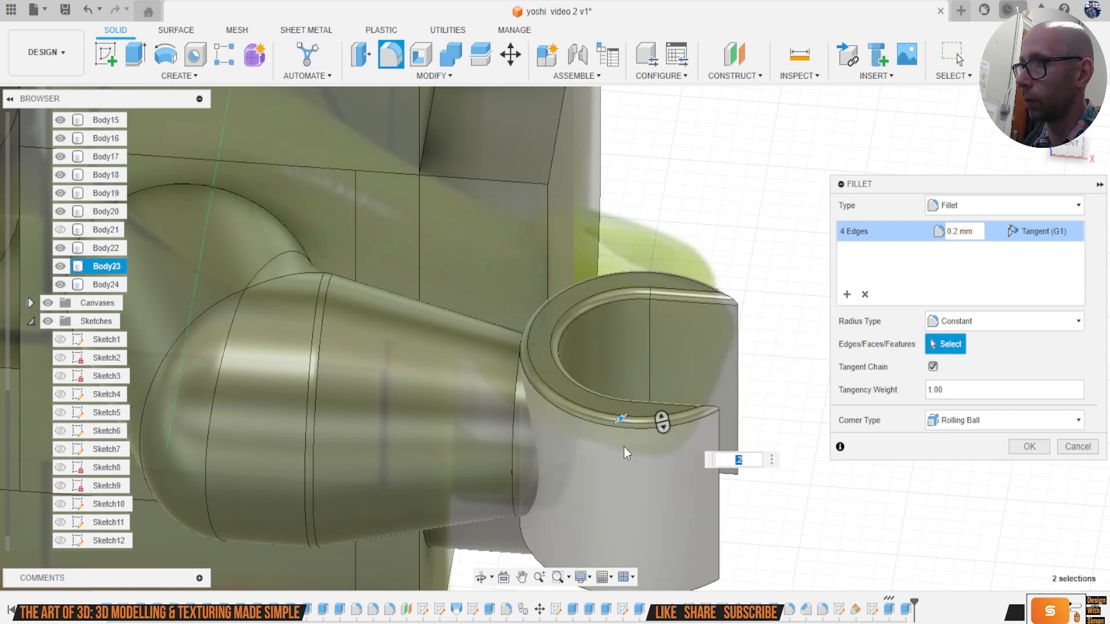
Step: Add the outer vertical edges at the hand's opening and its bottom rim edges to the 0.2 mm fillet and apply it
{"action": "left_click_drag", "start_coordinate": [1065, 160], "coordinate": [1023, 167]}
{"action": "left_click", "coordinate": [544, 412]}
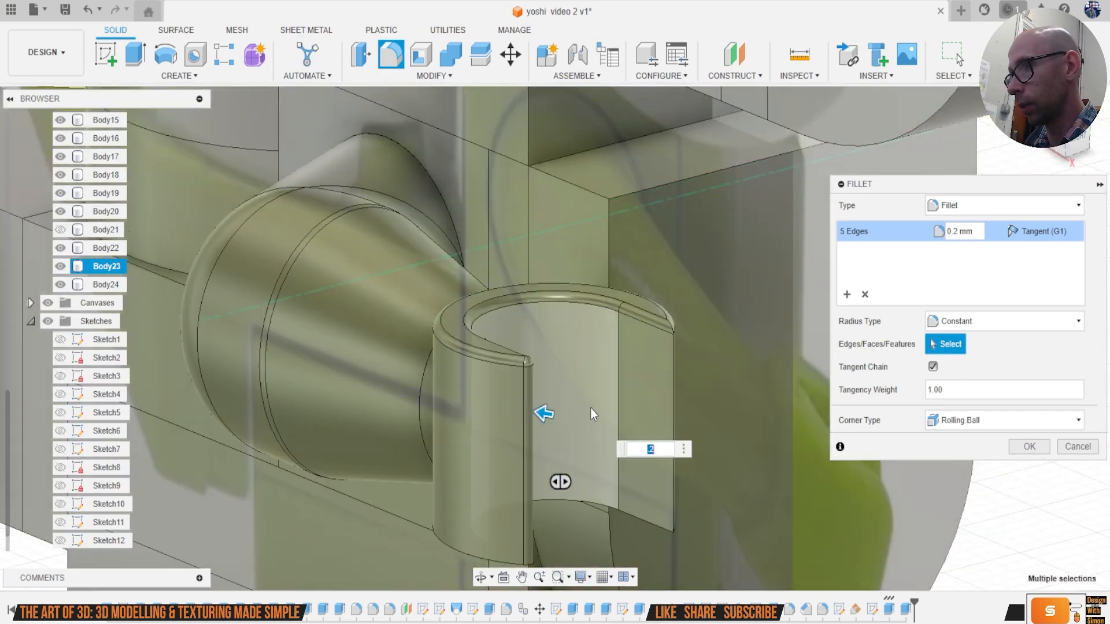
{"action": "left_click", "coordinate": [674, 363]}
{"action": "middle_click_drag", "start_coordinate": [681, 439], "coordinate": [547, 429], "text": "shift"}
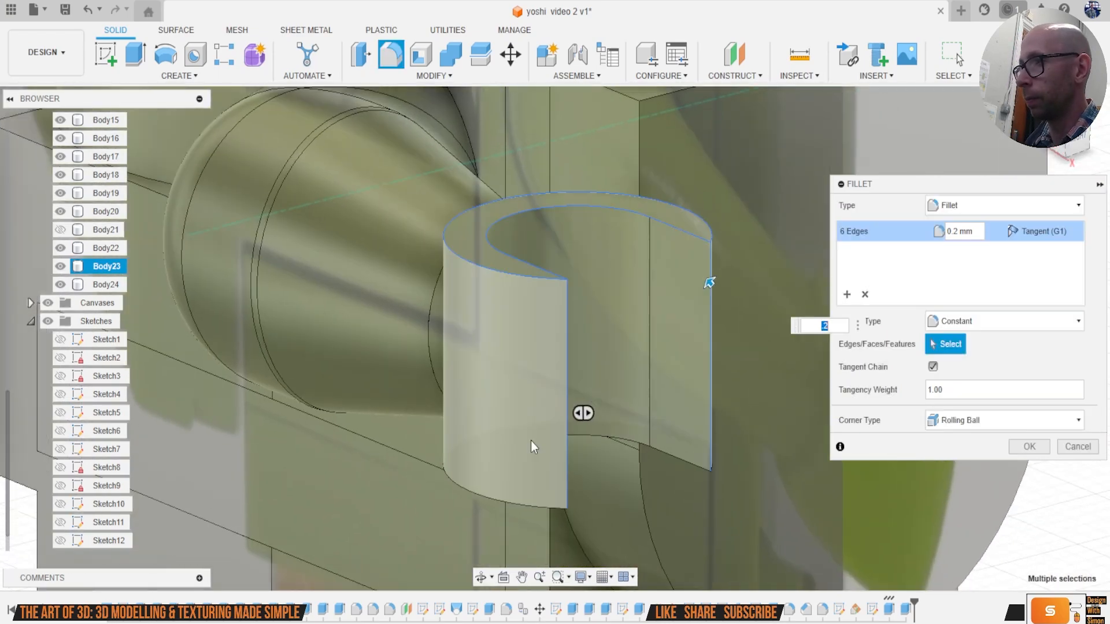
{"action": "left_click", "coordinate": [494, 502]}
{"action": "middle_click_drag", "start_coordinate": [578, 347], "coordinate": [630, 418], "text": "shift"}
{"action": "middle_click_drag", "start_coordinate": [571, 392], "coordinate": [579, 390], "text": "shift"}
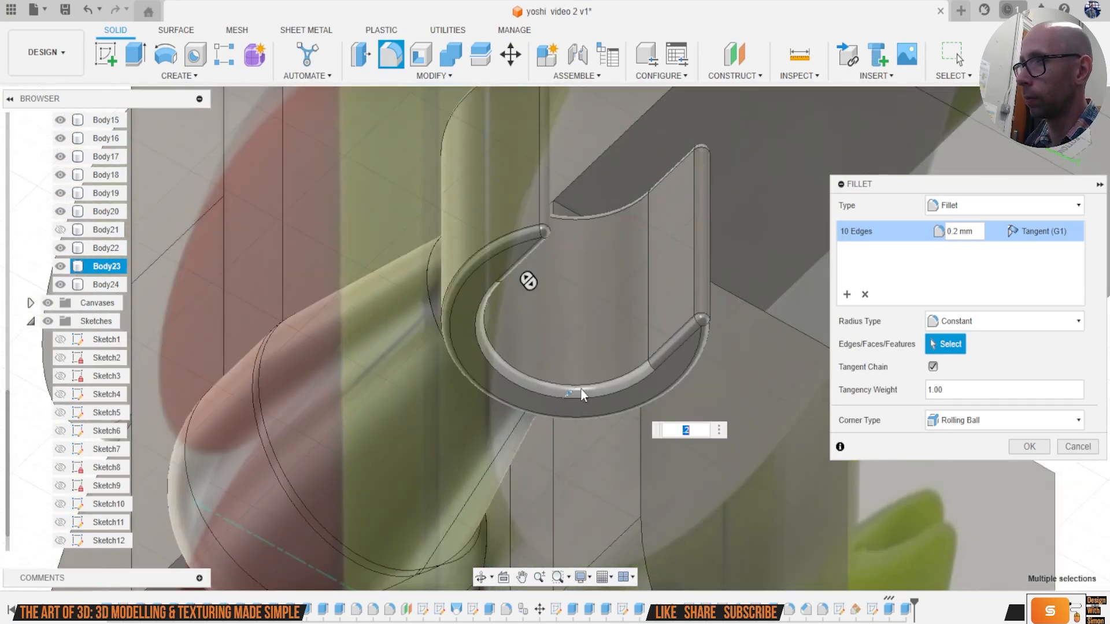
{"action": "left_click", "coordinate": [1029, 445]}
Step: Combine the C-shaped hand and the arm into one body with the Join operation
{"action": "scroll", "coordinate": [1019, 214], "scroll_direction": "down", "scroll_amount": 1}
{"action": "middle_click_drag", "start_coordinate": [410, 261], "coordinate": [596, 286], "text": "shift"}
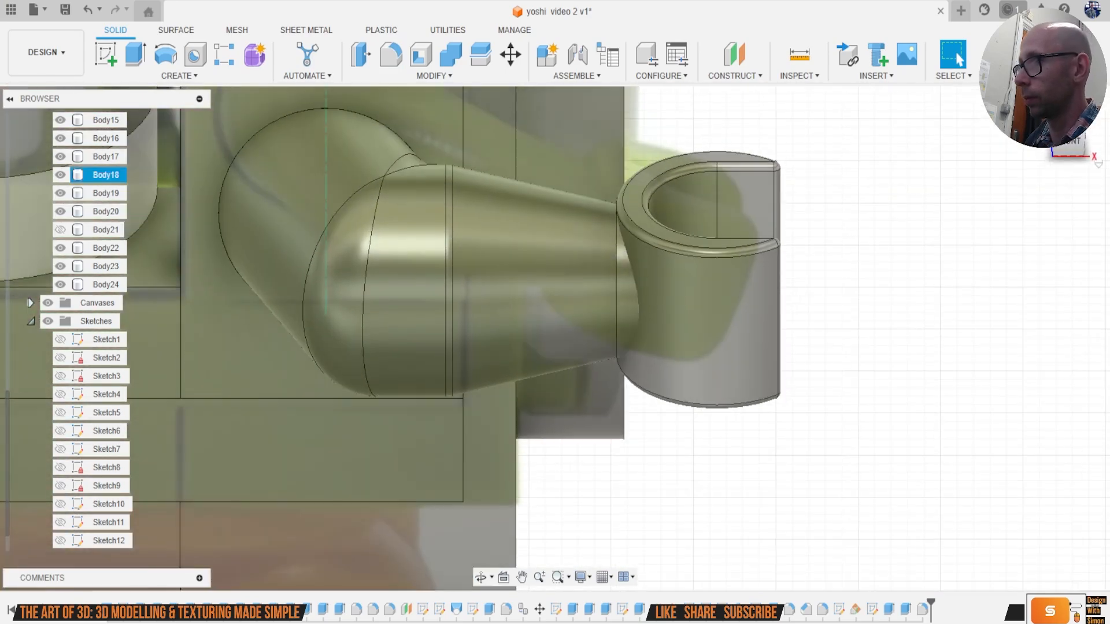
{"action": "left_click", "coordinate": [450, 54]}
{"action": "left_click", "coordinate": [665, 300]}
{"action": "left_click", "coordinate": [590, 307]}
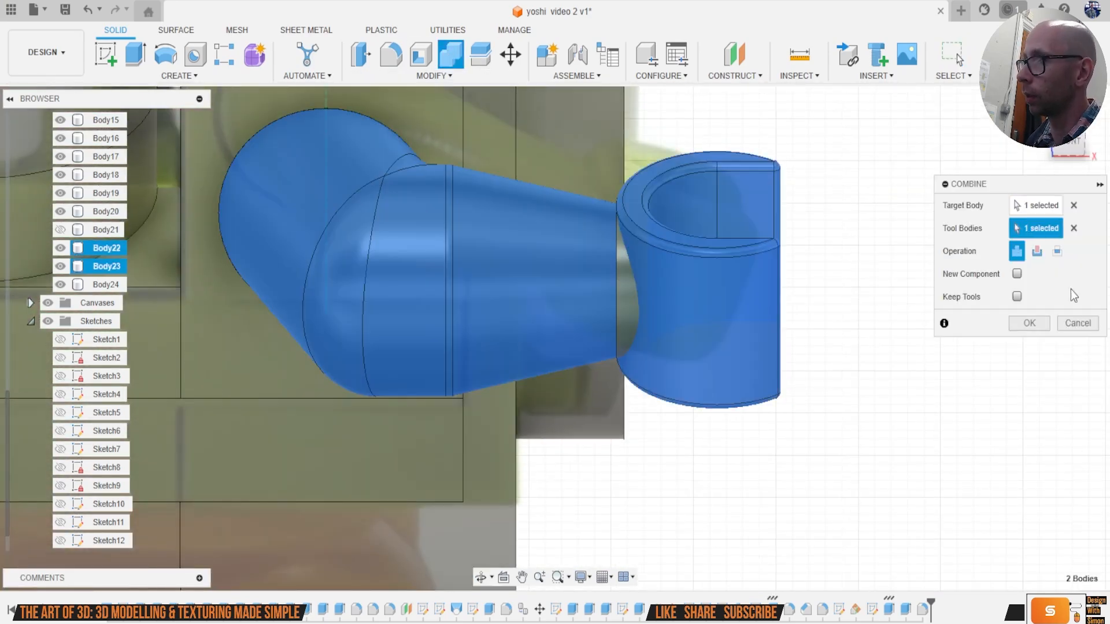
{"action": "left_click", "coordinate": [1030, 325]}
{"action": "scroll", "coordinate": [647, 312], "scroll_direction": "up", "scroll_amount": 2}
{"action": "key", "text": "f"}
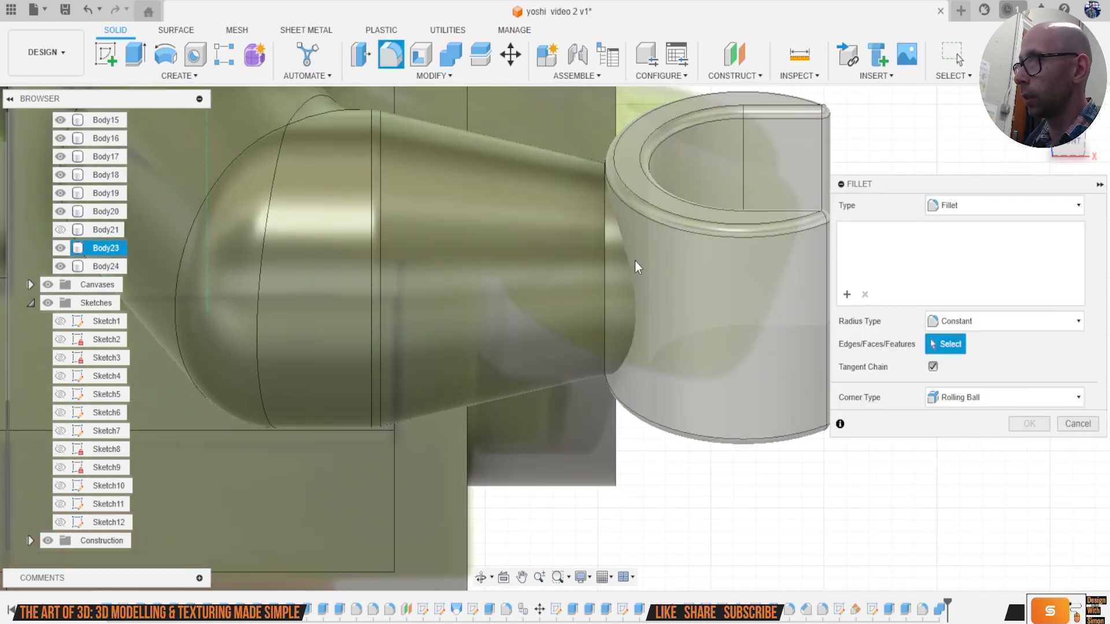
{"action": "middle_click_drag", "start_coordinate": [555, 338], "coordinate": [723, 186], "text": "shift"}
{"action": "scroll", "coordinate": [622, 230], "scroll_direction": "up", "scroll_amount": 5}
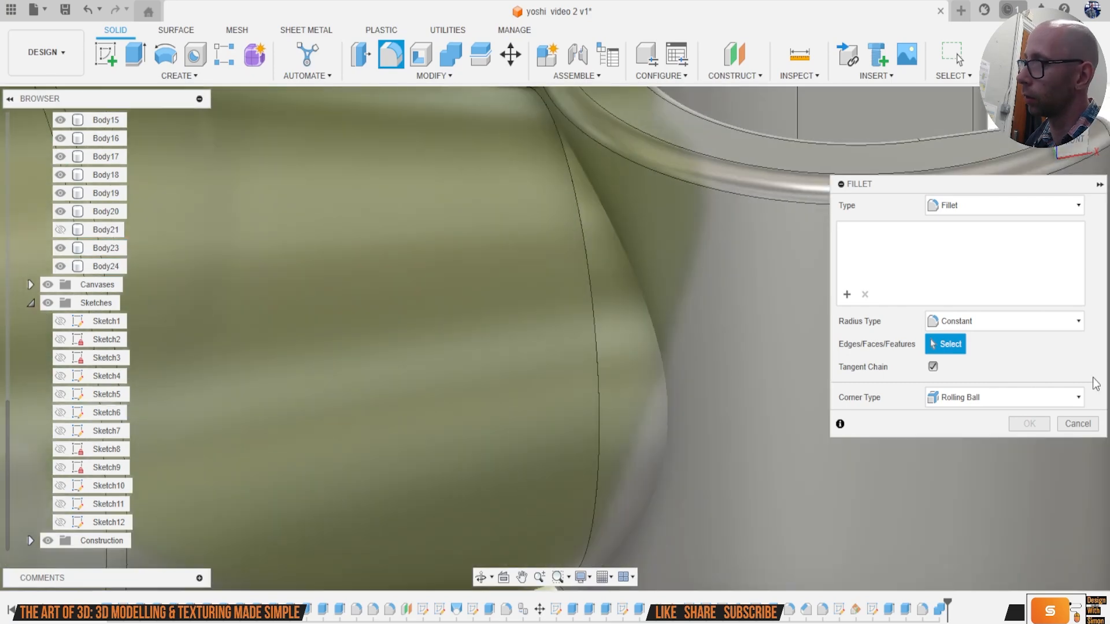
{"action": "left_click", "coordinate": [1078, 424]}
Step: Join the small wrist extrusion to the combined arm and hand body
{"action": "scroll", "coordinate": [780, 370], "scroll_direction": "down", "scroll_amount": 5}
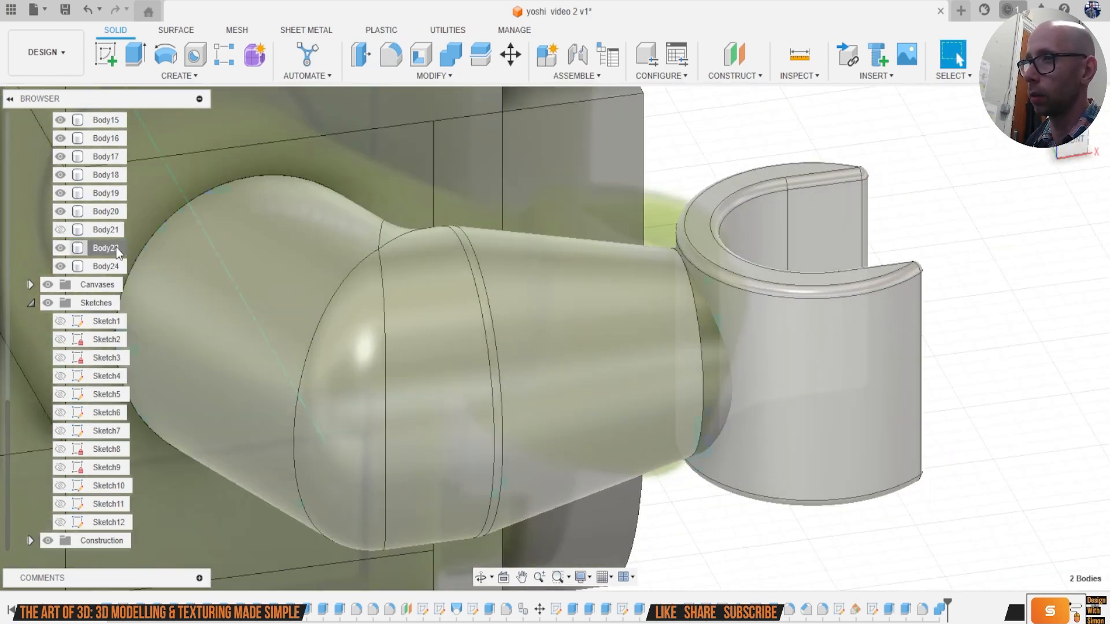
{"action": "left_click", "coordinate": [118, 250]}
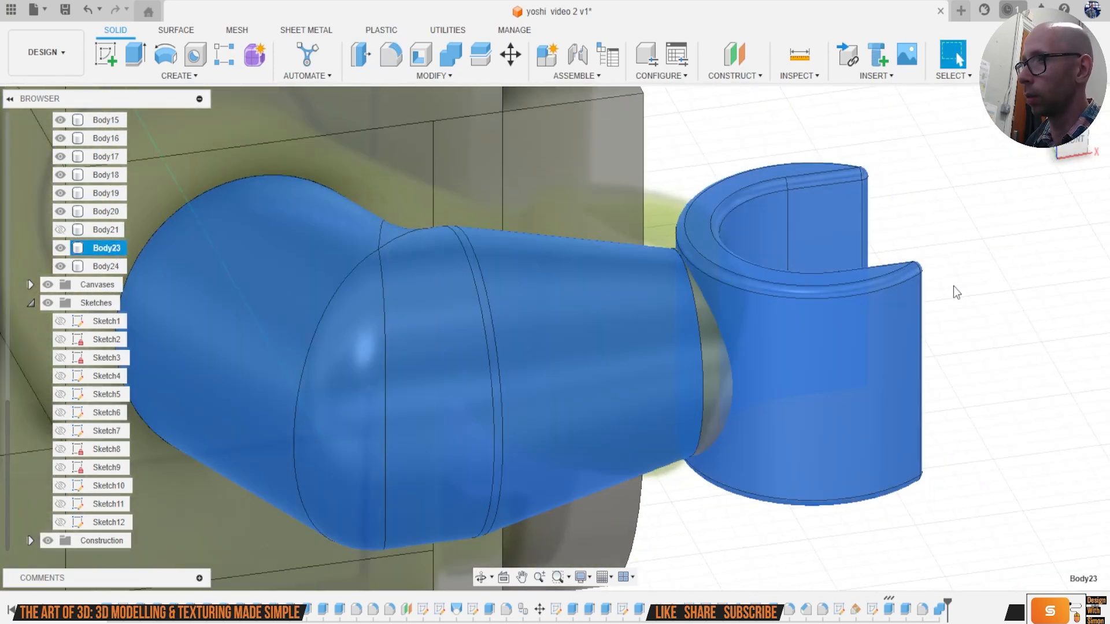
{"action": "left_click", "coordinate": [954, 291]}
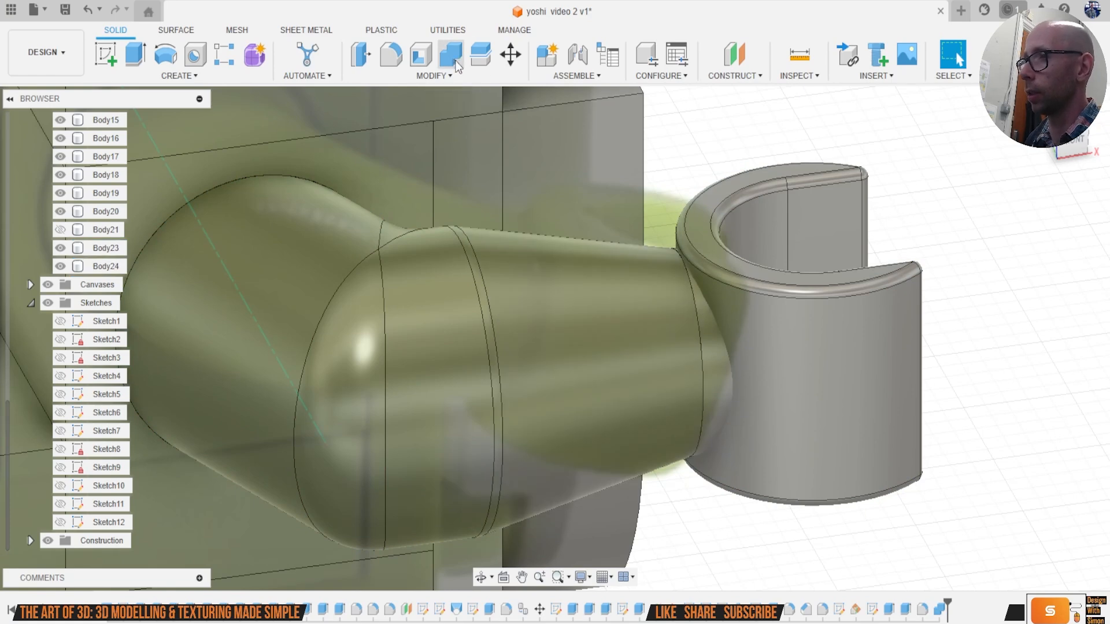
{"action": "left_click", "coordinate": [451, 56]}
{"action": "left_click", "coordinate": [753, 328]}
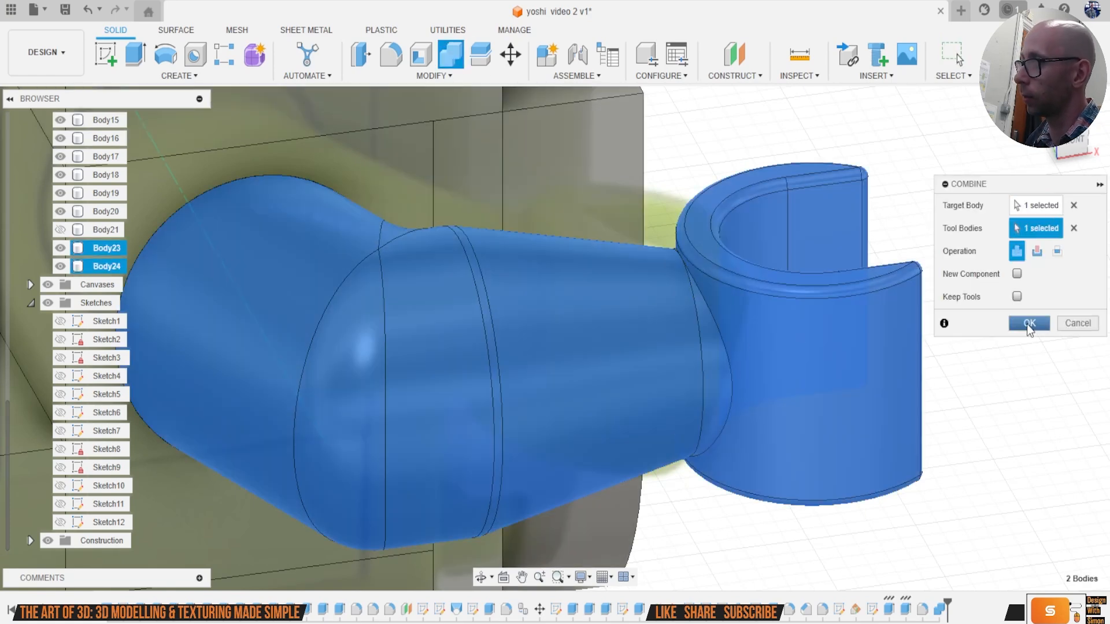
{"action": "left_click", "coordinate": [1030, 324]}
Step: Fillet the edge where the wrist meets the C-shaped hand with a 0.1 mm radius
{"action": "key", "text": "f"}
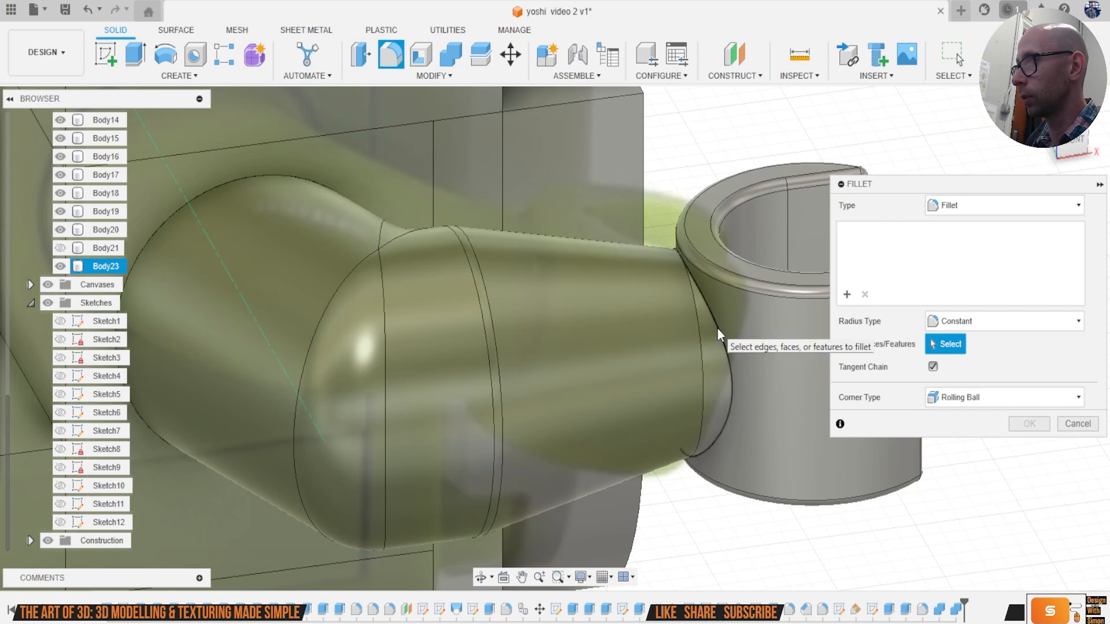
{"action": "left_click", "coordinate": [717, 329]}
{"action": "type", "text": ".1"}
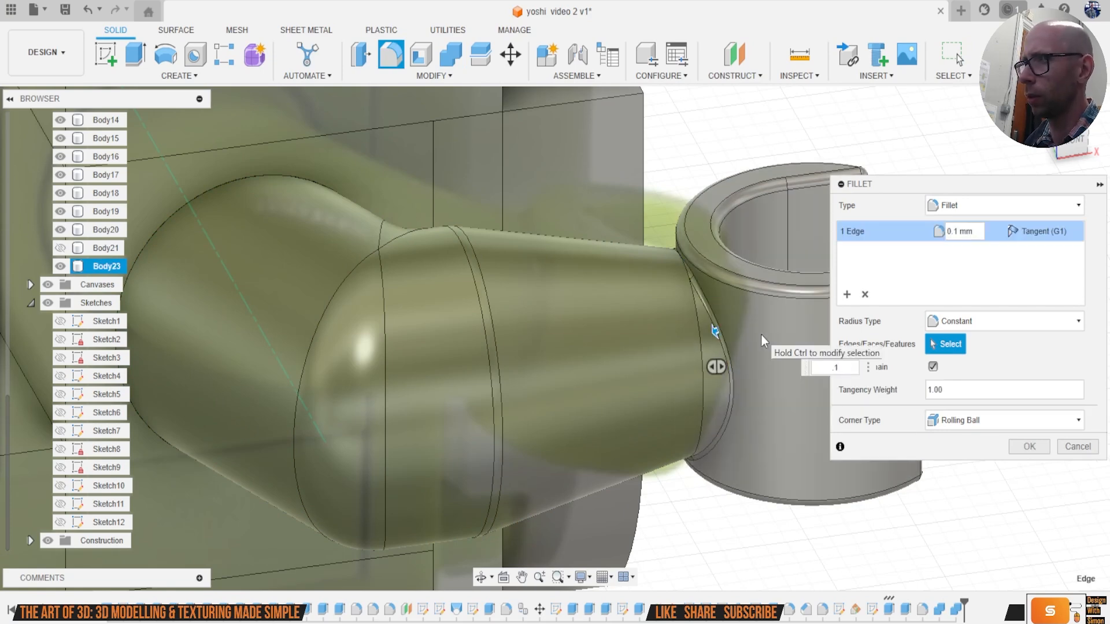
{"action": "key", "text": "BackSpace"}
{"action": "type", "text": "2"}
{"action": "key", "text": "BackSpace"}
{"action": "type", "text": "1"}
{"action": "key", "text": "Return"}
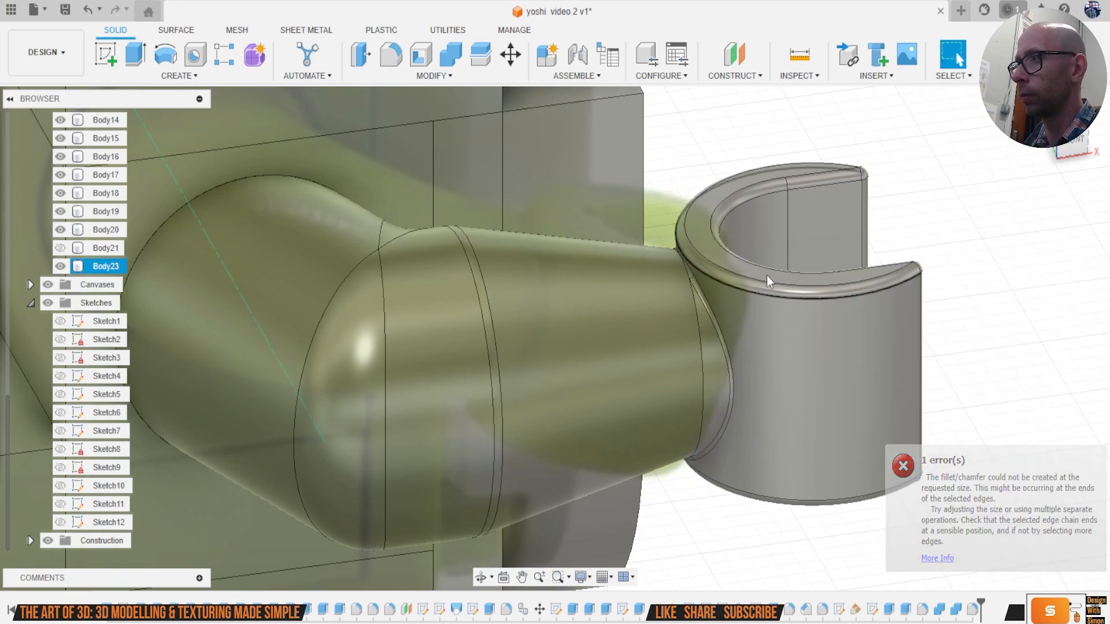
Step: Try to fillet the edge between the tapered arm and the wrist with a 0.1 mm radius
{"action": "left_click", "coordinate": [1057, 163]}
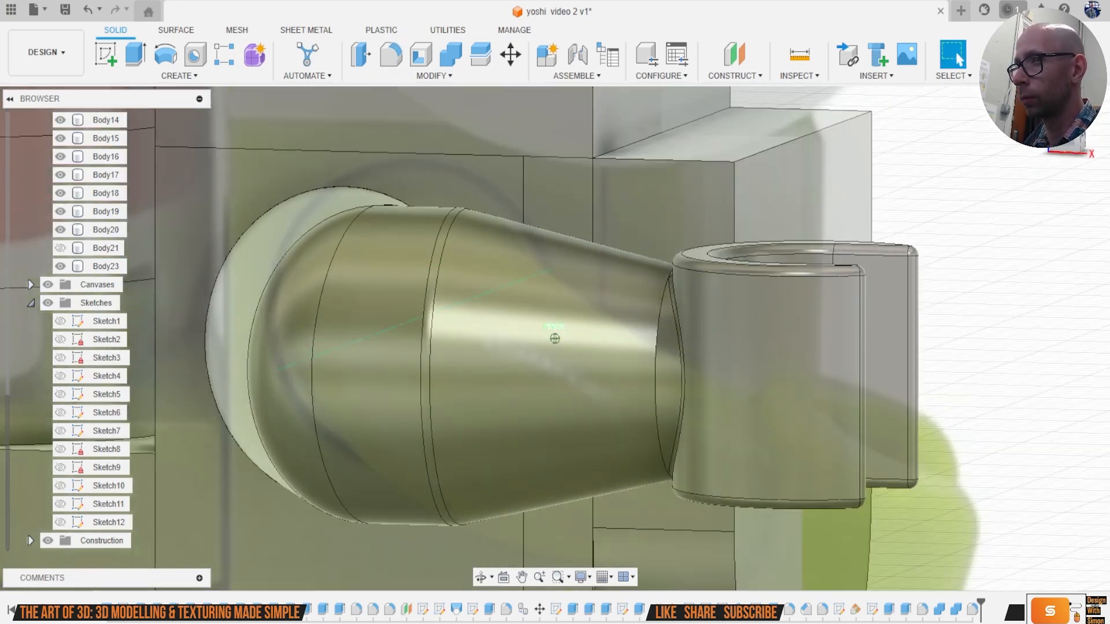
{"action": "left_click", "coordinate": [663, 373]}
{"action": "scroll", "coordinate": [663, 373], "scroll_direction": "up", "scroll_amount": 3}
{"action": "key", "text": "f"}
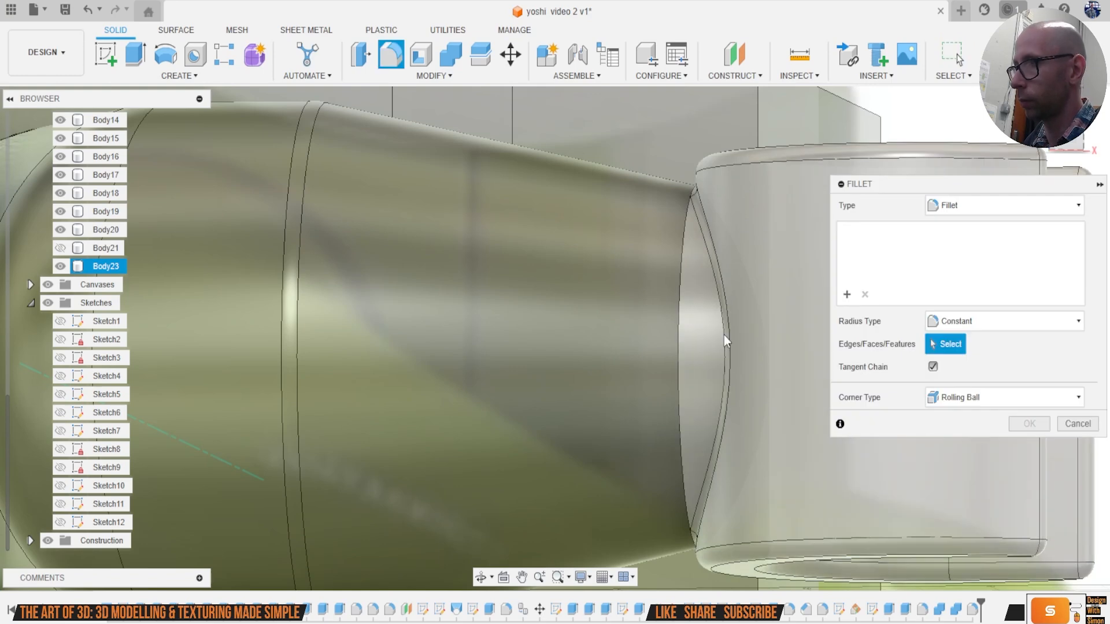
{"action": "left_click", "coordinate": [682, 347]}
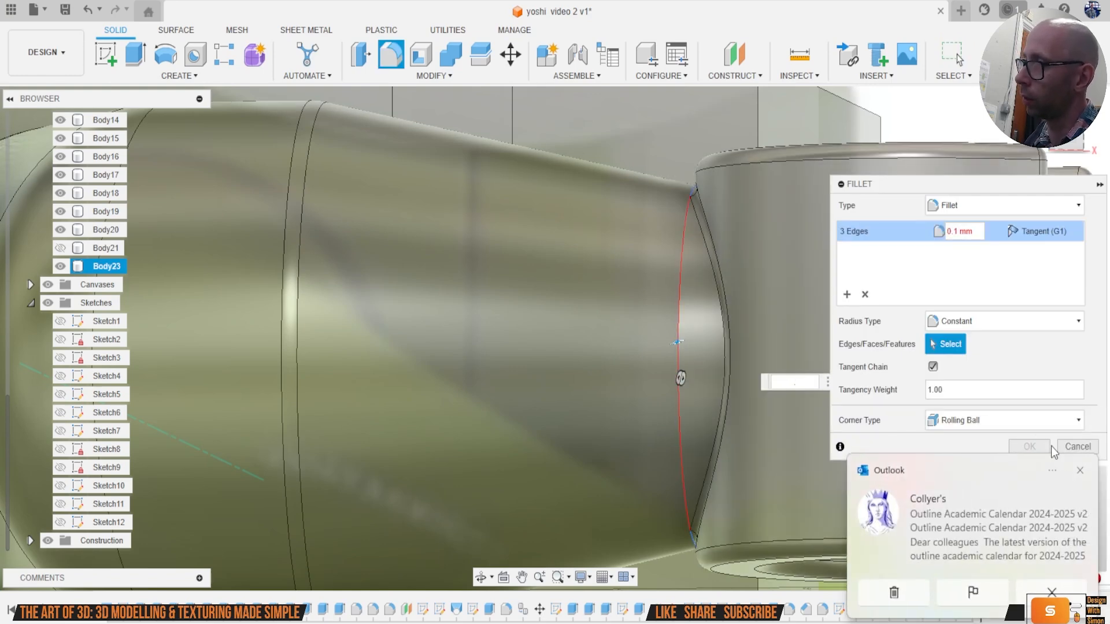
{"action": "left_click", "coordinate": [1079, 472]}
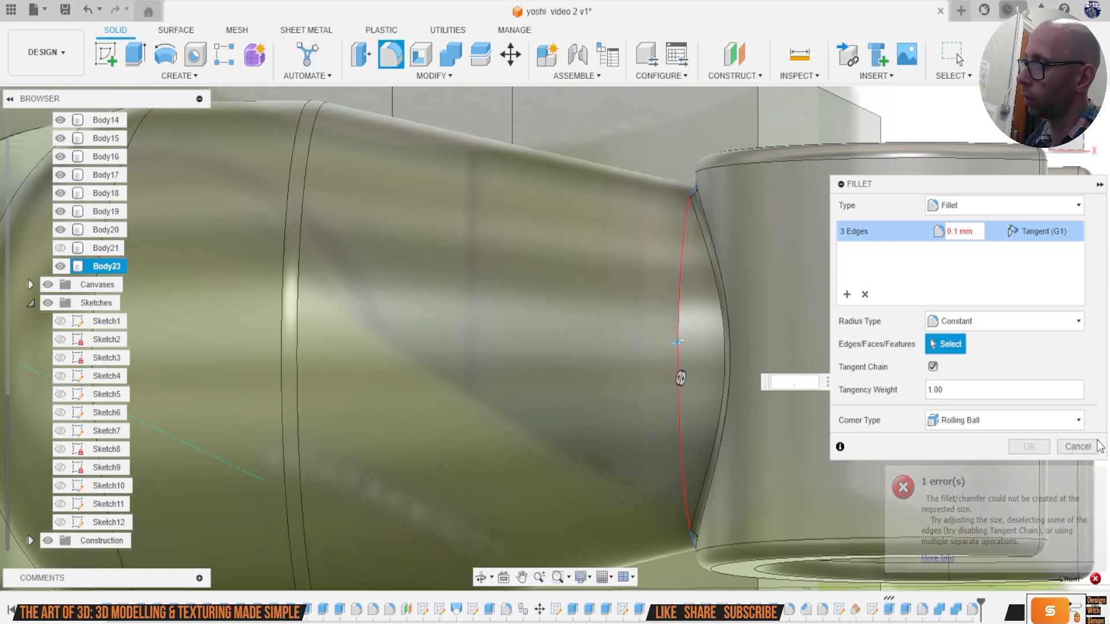
{"action": "left_click", "coordinate": [1087, 450]}
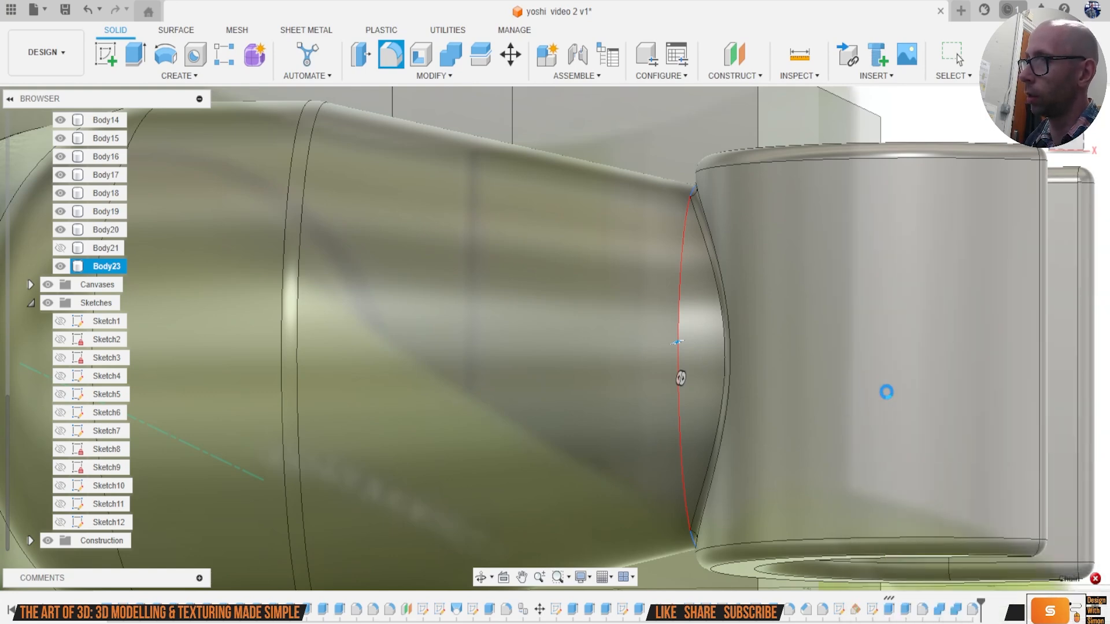
Step: Scale the joined arm and hand body down slightly with a uniform scale
{"action": "scroll", "coordinate": [887, 392], "scroll_direction": "down", "scroll_amount": 2}
{"action": "left_click_drag", "start_coordinate": [1059, 149], "coordinate": [1033, 154]}
{"action": "scroll", "coordinate": [900, 290], "scroll_direction": "down", "scroll_amount": 4}
{"action": "middle_click_drag", "start_coordinate": [905, 272], "coordinate": [711, 365]}
{"action": "mouse_move", "coordinate": [1069, 151]}
{"action": "left_mouse_down"}
{"action": "mouse_move", "coordinate": [1045, 139]}
{"action": "mouse_move", "coordinate": [1054, 151]}
{"action": "mouse_move", "coordinate": [1063, 125]}
{"action": "left_mouse_up"}
{"action": "mouse_move", "coordinate": [554, 339]}
{"action": "middle_mouse_down", "text": "shift"}
{"action": "mouse_move", "coordinate": [523, 342]}
{"action": "mouse_move", "coordinate": [647, 394]}
{"action": "mouse_move", "coordinate": [676, 360]}
{"action": "middle_mouse_up", "text": "shift"}
{"action": "mouse_move", "coordinate": [552, 335]}
{"action": "middle_mouse_down", "text": "shift"}
{"action": "mouse_move", "coordinate": [565, 334]}
{"action": "mouse_move", "coordinate": [543, 338]}
{"action": "middle_mouse_up", "text": "shift"}
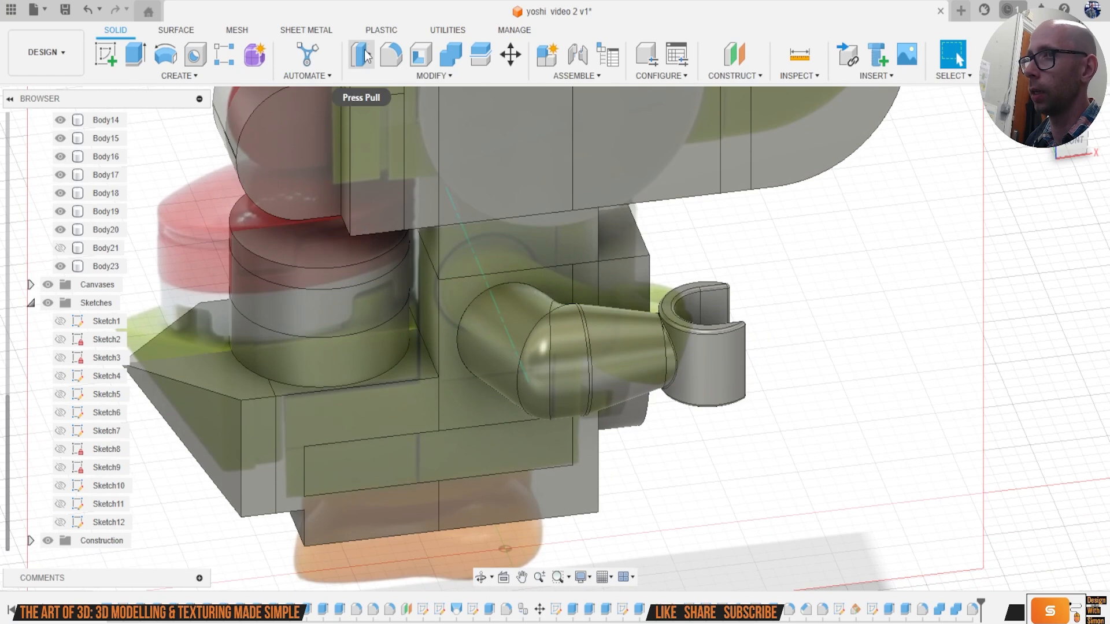
{"action": "left_click", "coordinate": [432, 75]}
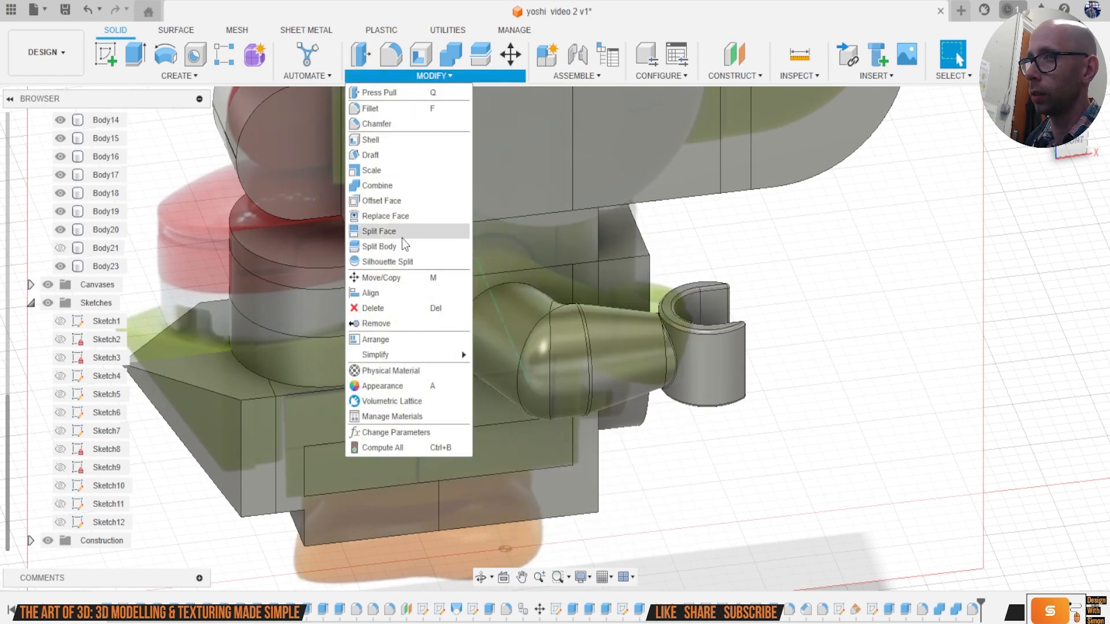
{"action": "left_click", "coordinate": [373, 170]}
{"action": "left_click", "coordinate": [566, 383]}
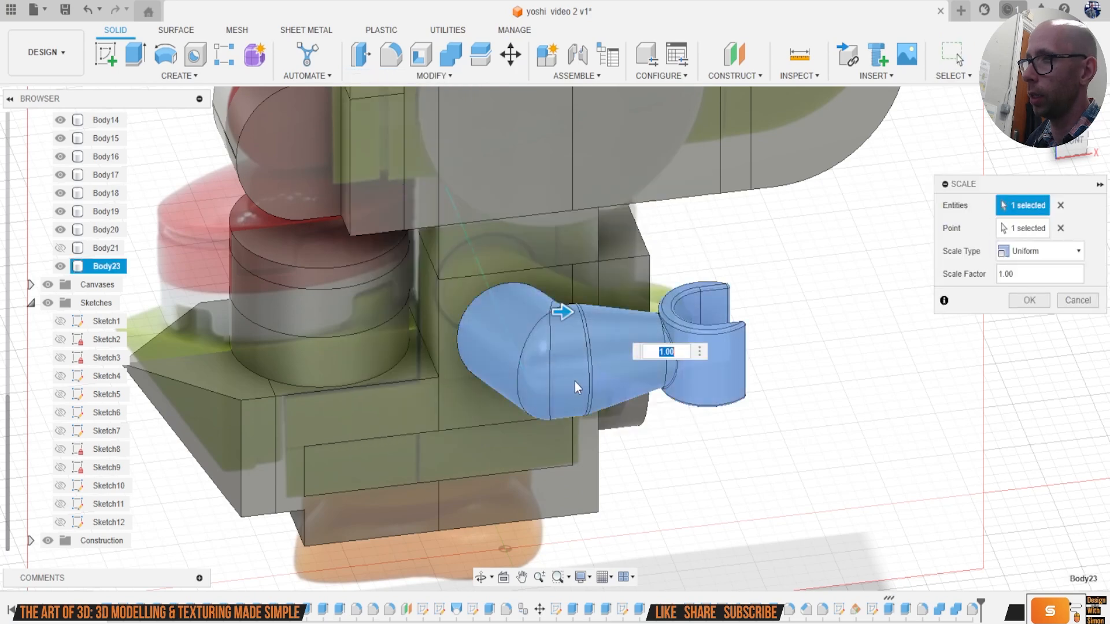
{"action": "left_click_drag", "start_coordinate": [567, 312], "coordinate": [565, 321]}
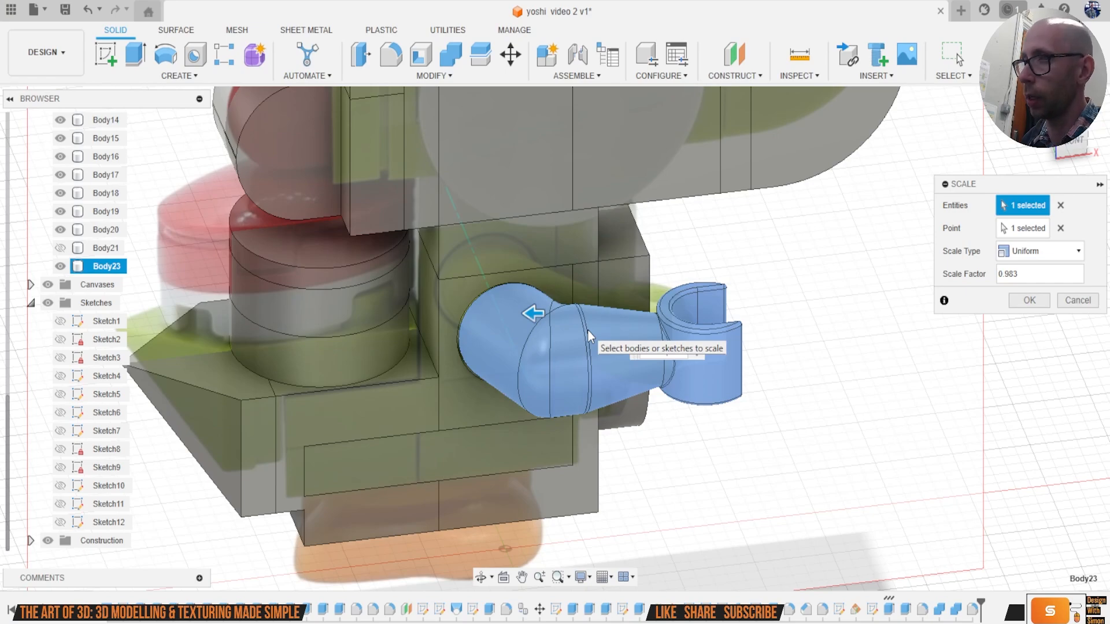
{"action": "key", "text": "Return"}
{"action": "key", "text": "Escape"}
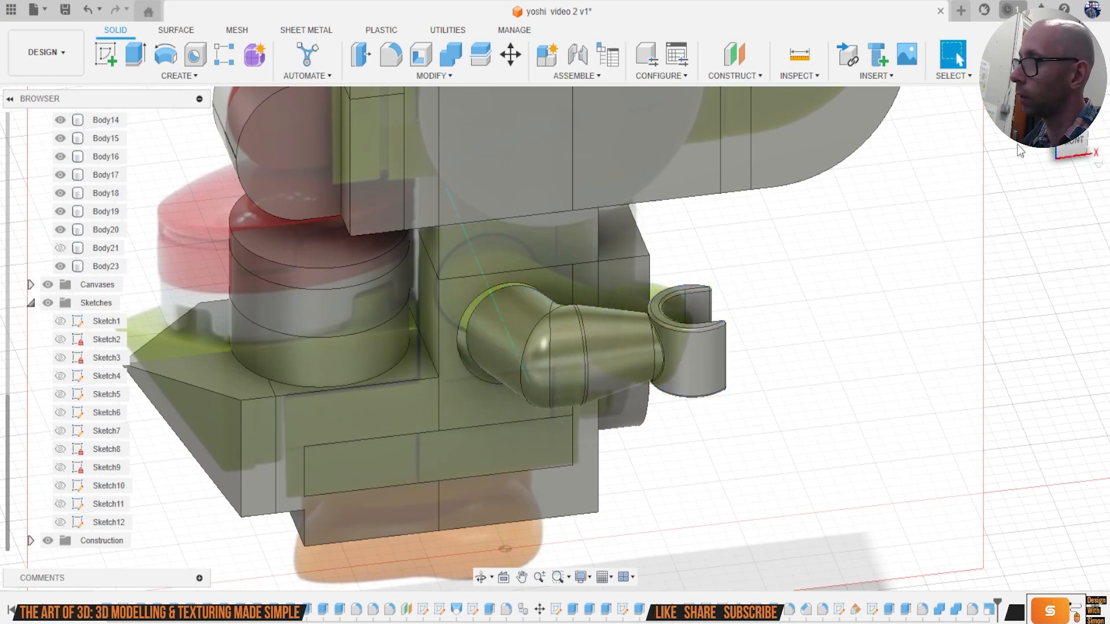
{"action": "mouse_move", "coordinate": [1073, 142]}
{"action": "left_mouse_down"}
{"action": "mouse_move", "coordinate": [1051, 181]}
{"action": "mouse_move", "coordinate": [1033, 184]}
{"action": "mouse_move", "coordinate": [1006, 128]}
{"action": "mouse_move", "coordinate": [1041, 150]}
{"action": "mouse_move", "coordinate": [1070, 133]}
{"action": "mouse_move", "coordinate": [1053, 116]}
{"action": "mouse_move", "coordinate": [1069, 152]}
{"action": "left_mouse_up"}
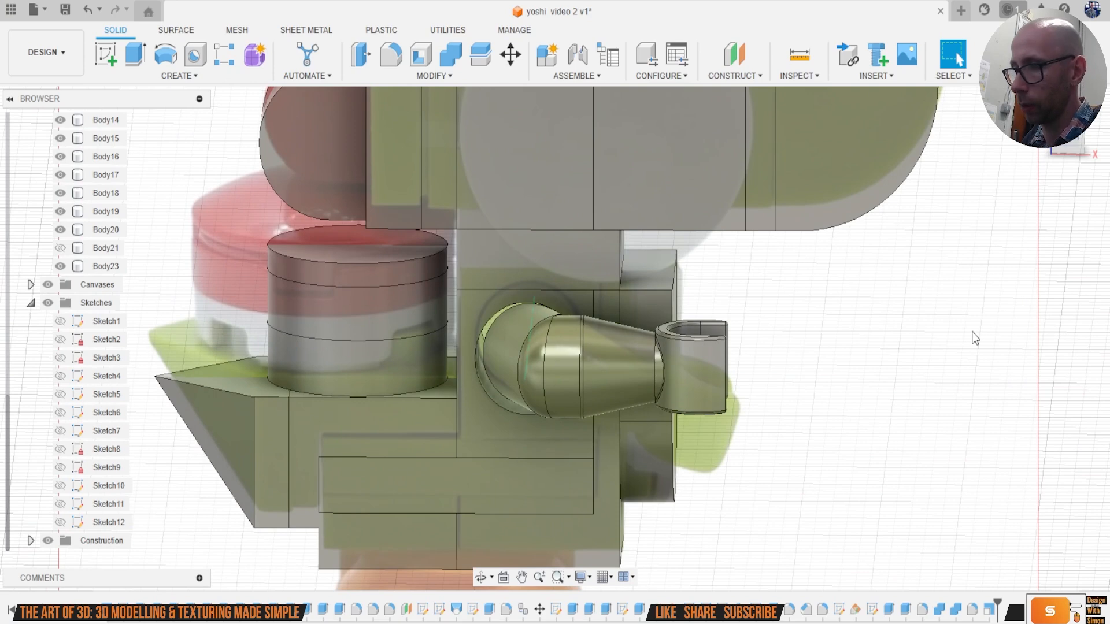
Step: Undo the last scaling and rotate the joined arm and hand body 30 degrees about the Y axis
{"action": "key", "text": "ctrl+z"}
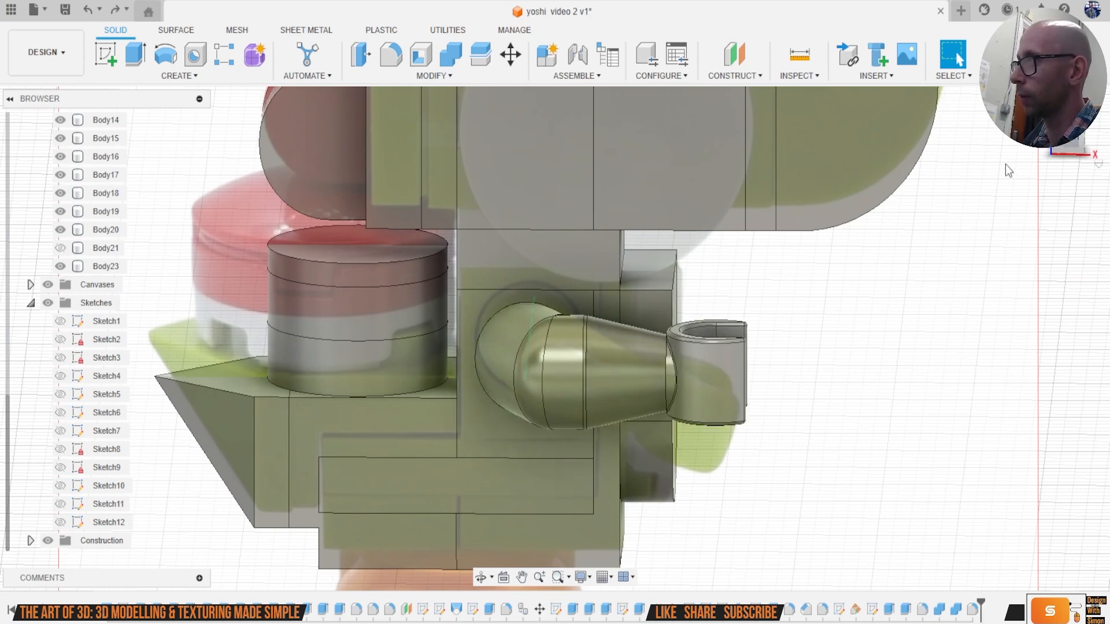
{"action": "left_click", "coordinate": [109, 266]}
{"action": "right_click", "coordinate": [830, 248]}
{"action": "left_click", "coordinate": [795, 273]}
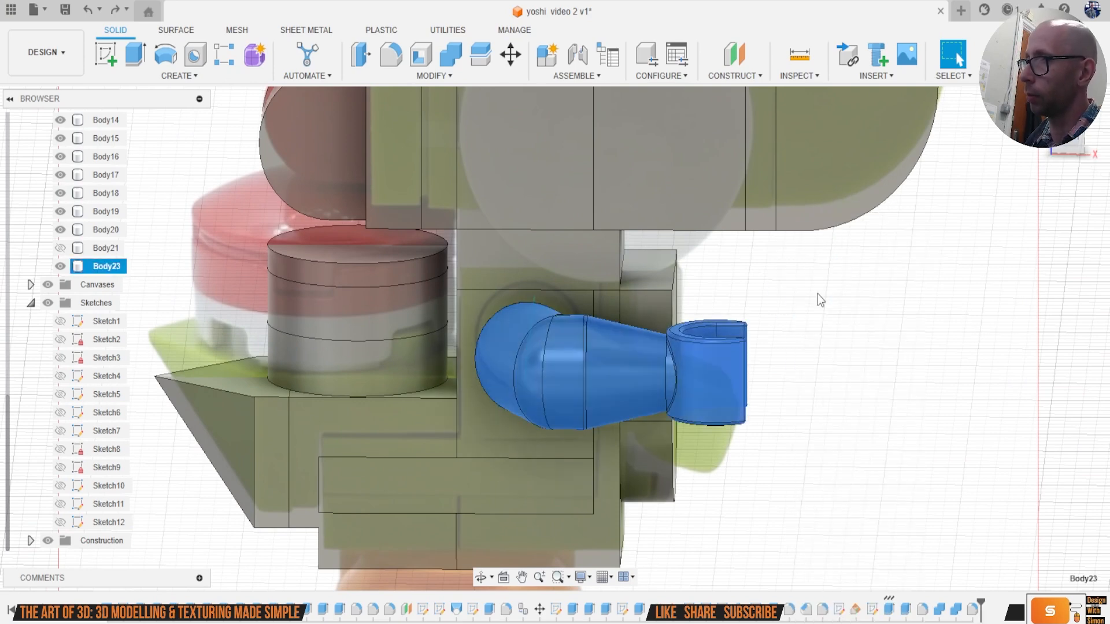
{"action": "left_click", "coordinate": [1065, 141]}
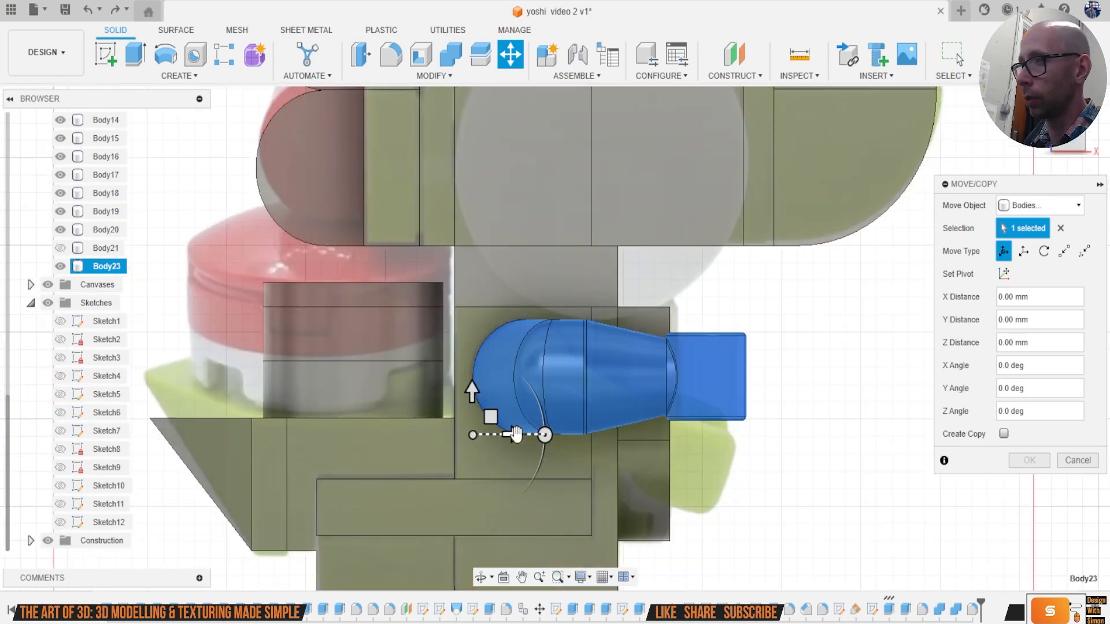
{"action": "left_click_drag", "start_coordinate": [545, 436], "coordinate": [543, 470]}
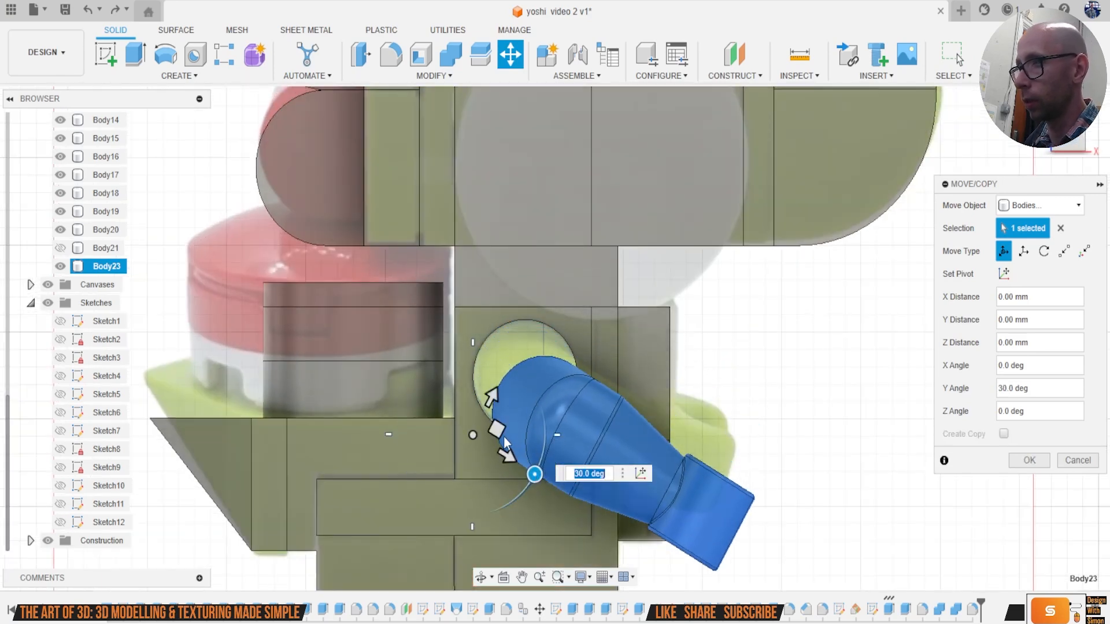
Step: Reposition the tilted arm and fine-tune its rotation so shoulder and hand line up with the reference canvas
{"action": "left_click_drag", "start_coordinate": [495, 428], "coordinate": [476, 393]}
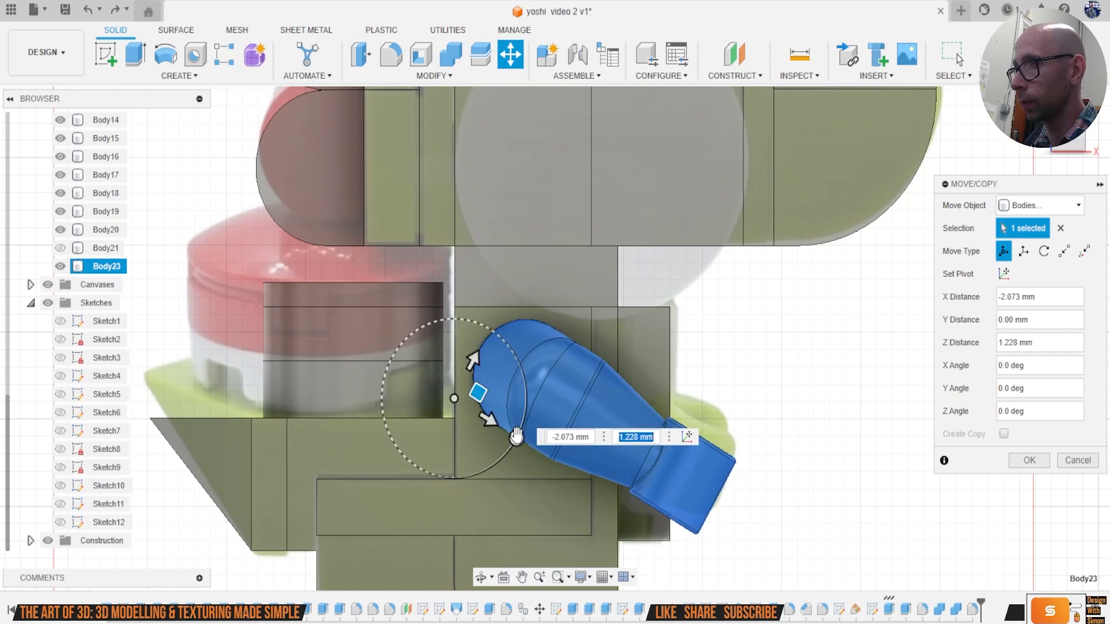
{"action": "left_click_drag", "start_coordinate": [514, 421], "coordinate": [519, 429]}
{"action": "mouse_move", "coordinate": [478, 390]}
{"action": "left_mouse_down"}
{"action": "mouse_move", "coordinate": [488, 391]}
{"action": "mouse_move", "coordinate": [481, 400]}
{"action": "left_mouse_up"}
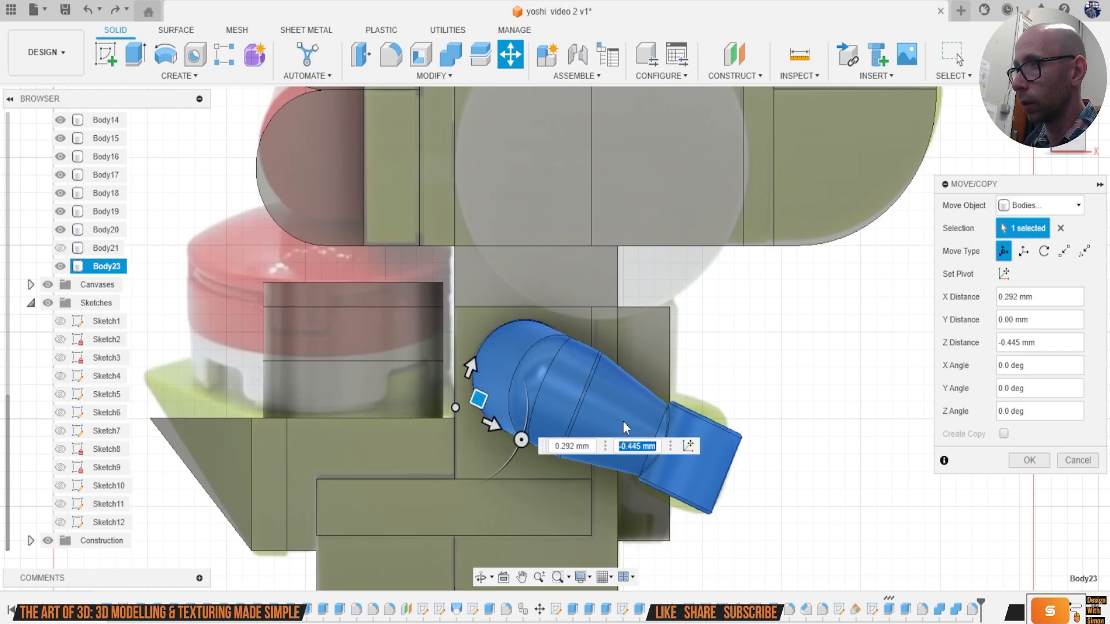
{"action": "left_click", "coordinate": [1029, 460]}
Step: Mirror the arm and hand body across the origin XZ plane as a new body
{"action": "middle_click_drag", "start_coordinate": [554, 338], "coordinate": [560, 451], "text": "shift"}
{"action": "left_click", "coordinate": [1055, 168]}
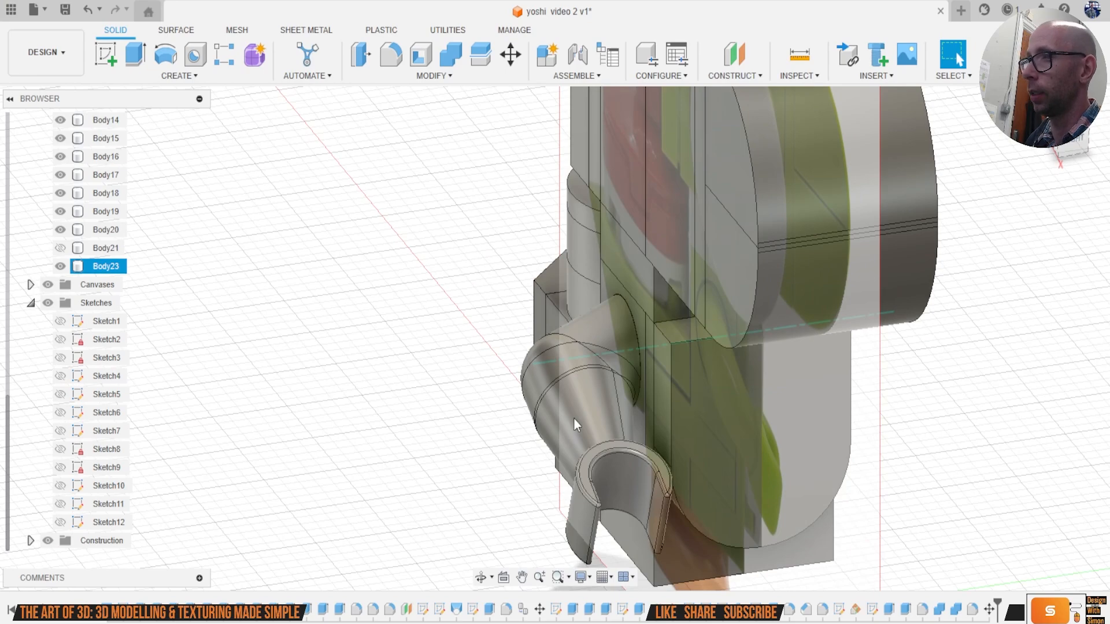
{"action": "left_click", "coordinate": [160, 78]}
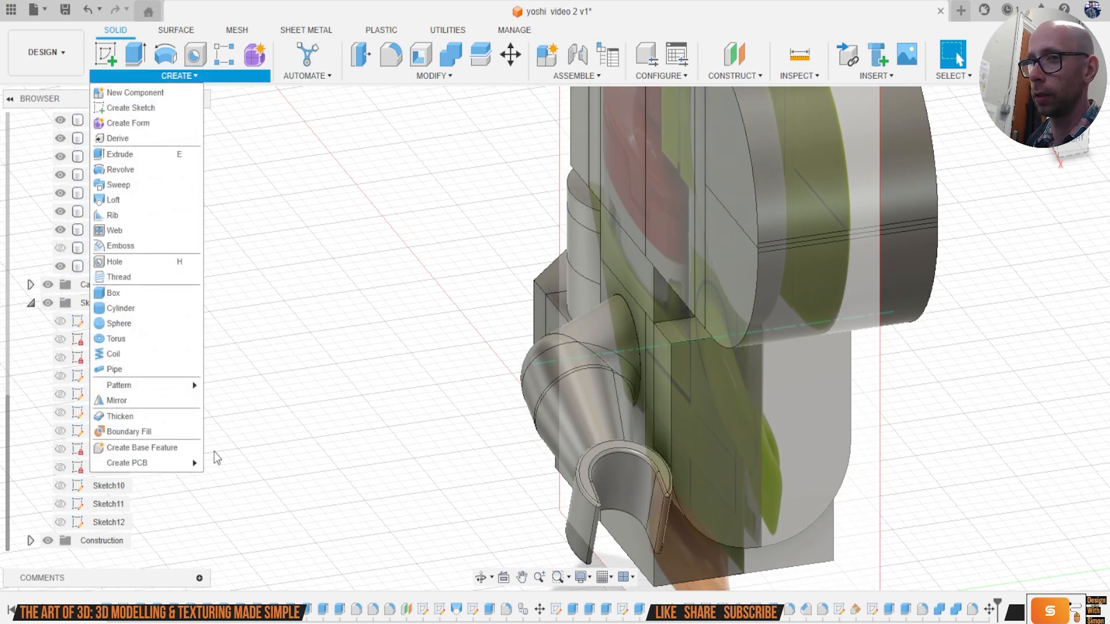
{"action": "left_click", "coordinate": [158, 397]}
{"action": "middle_click_drag", "start_coordinate": [741, 431], "coordinate": [773, 308], "text": "shift"}
{"action": "left_click", "coordinate": [1019, 251]}
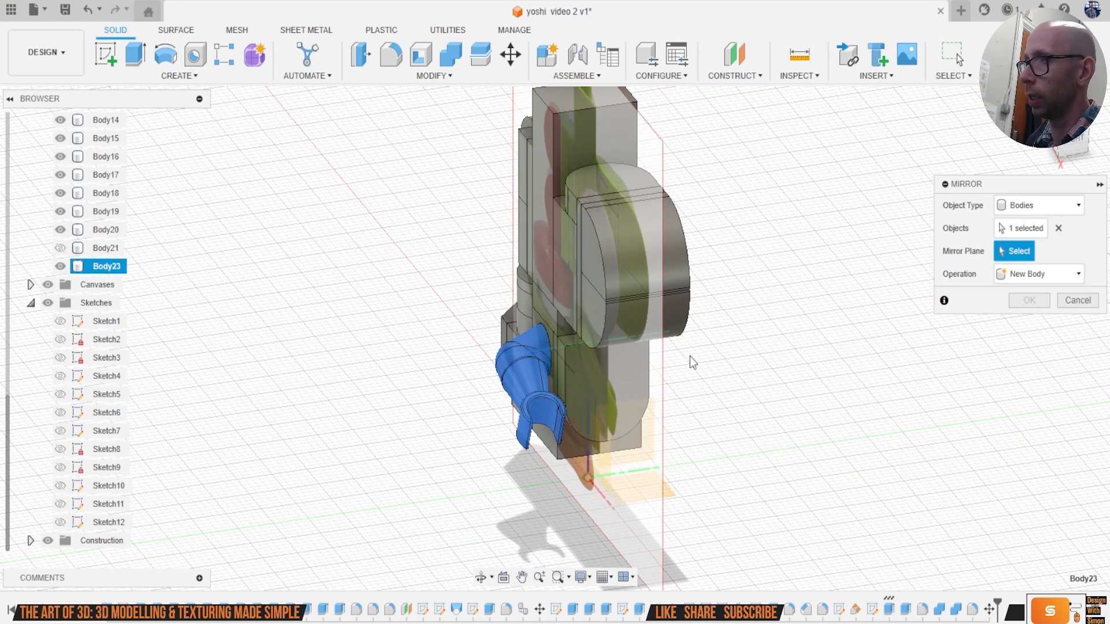
{"action": "left_click", "coordinate": [605, 468]}
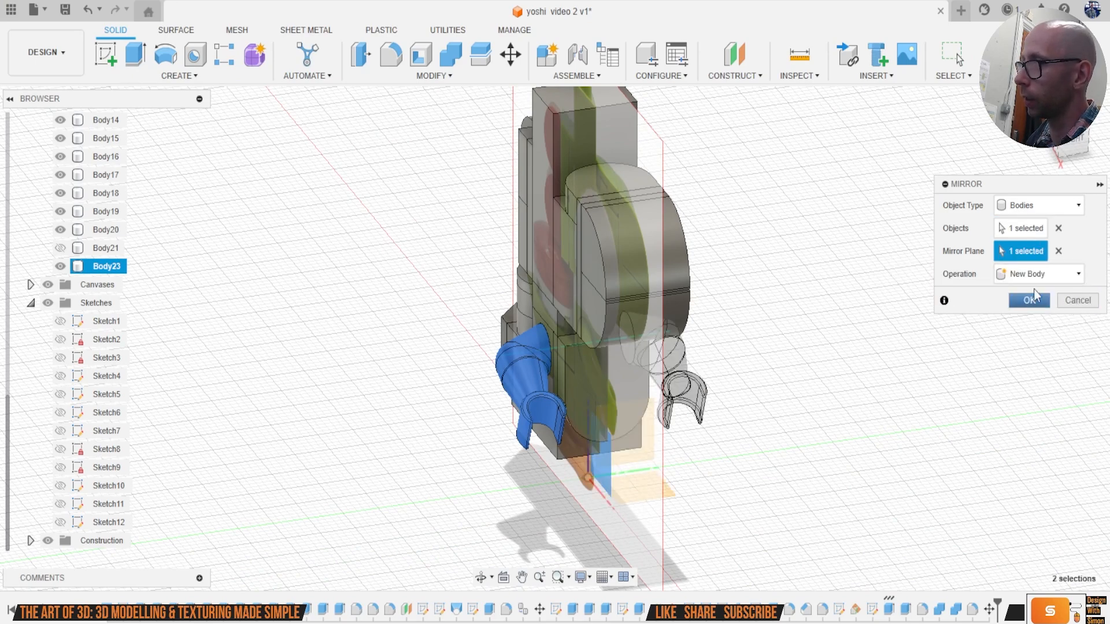
{"action": "left_click", "coordinate": [1029, 300]}
Step: Hide the thin top disc of the cylindrical shell on the figure's back
{"action": "middle_click_drag", "start_coordinate": [555, 339], "coordinate": [702, 368], "text": "shift"}
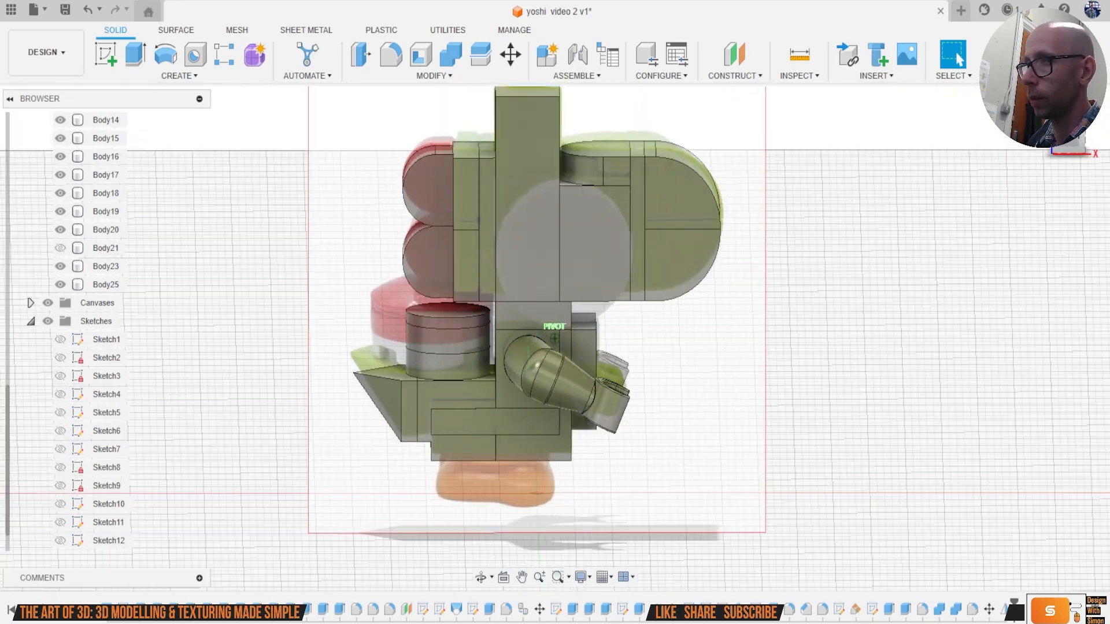
{"action": "left_click", "coordinate": [1070, 149]}
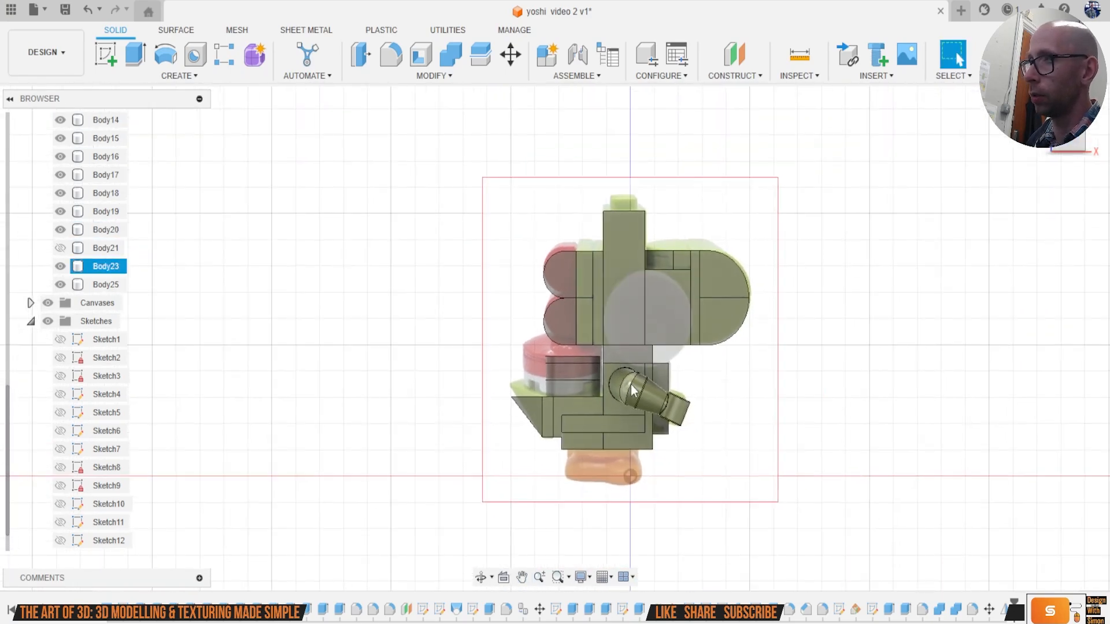
{"action": "scroll", "coordinate": [630, 371], "scroll_direction": "up", "scroll_amount": 5}
{"action": "scroll", "coordinate": [630, 322], "scroll_direction": "up", "scroll_amount": 4}
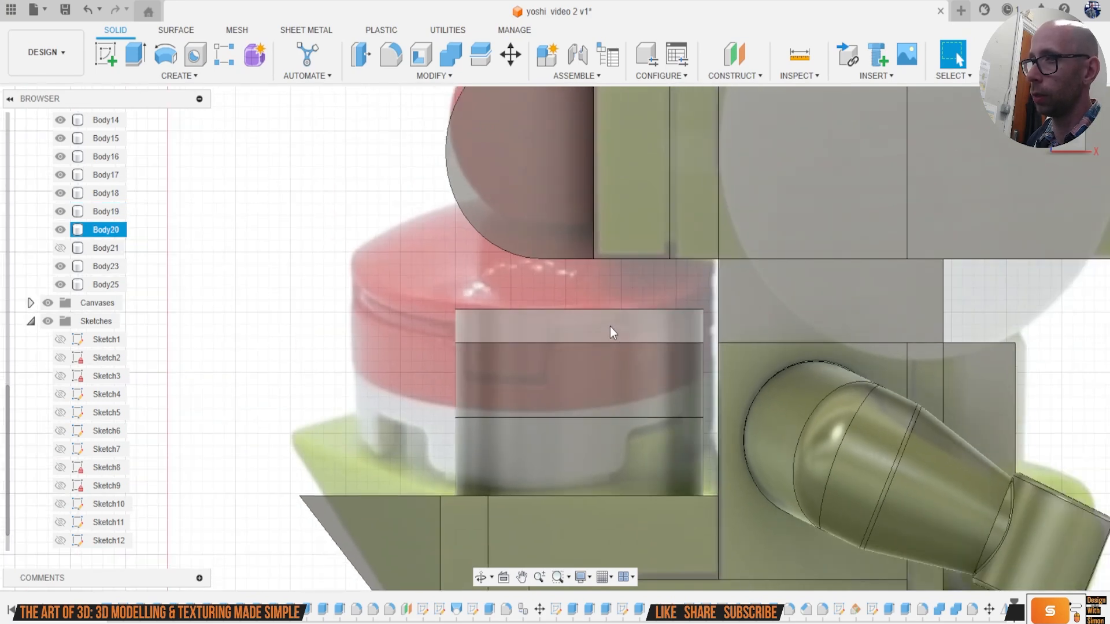
{"action": "left_click", "coordinate": [604, 328]}
{"action": "left_click", "coordinate": [60, 230]}
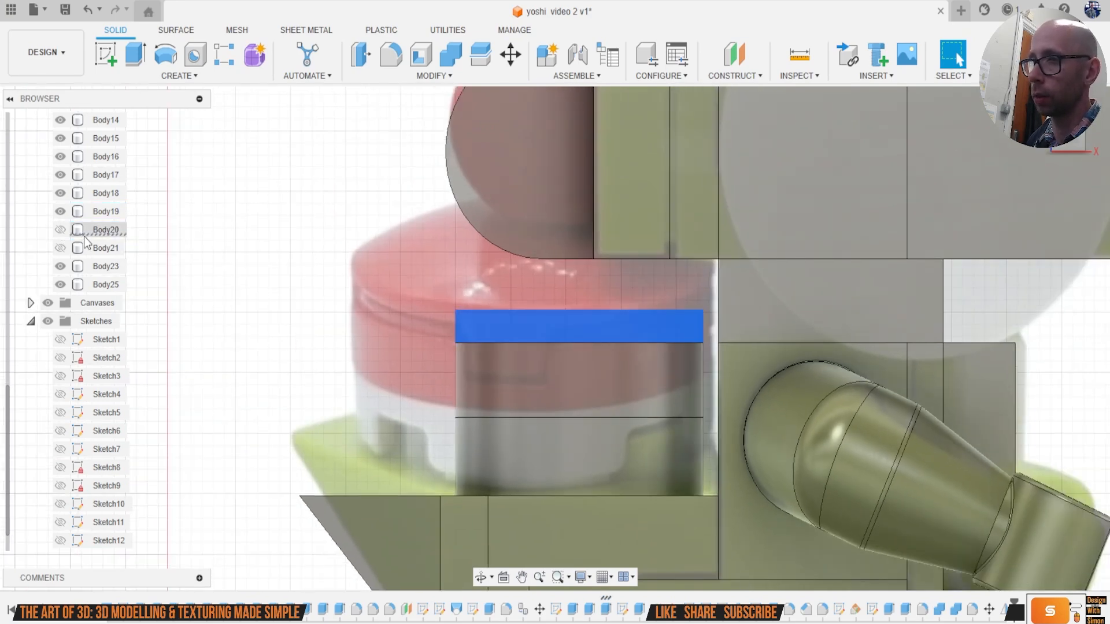
{"action": "left_click", "coordinate": [273, 312]}
{"action": "middle_click_drag", "start_coordinate": [602, 329], "coordinate": [549, 350]}
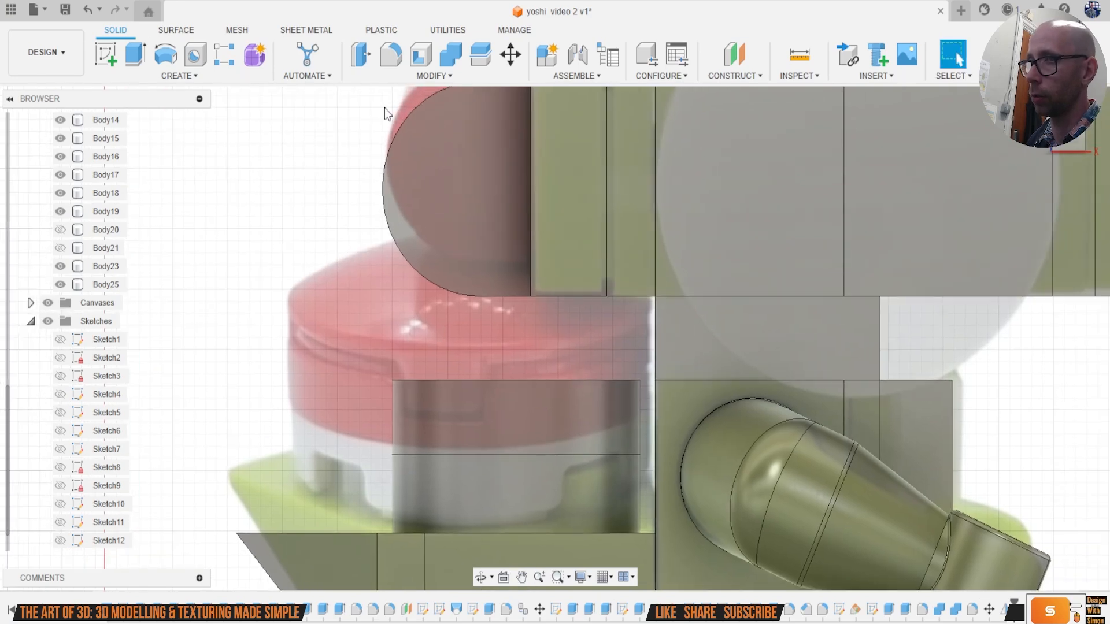
Step: Start a sketch on the XZ plane and project the edges of the shell's upper cylinder into it
{"action": "left_click", "coordinate": [105, 53]}
{"action": "left_click", "coordinate": [359, 346]}
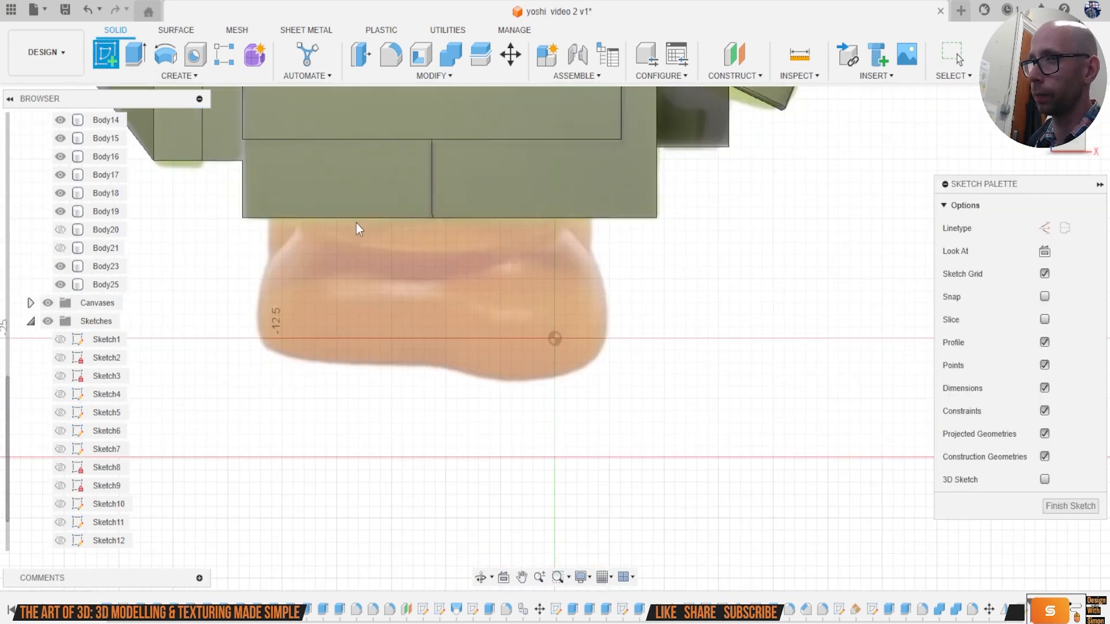
{"action": "key", "text": "p"}
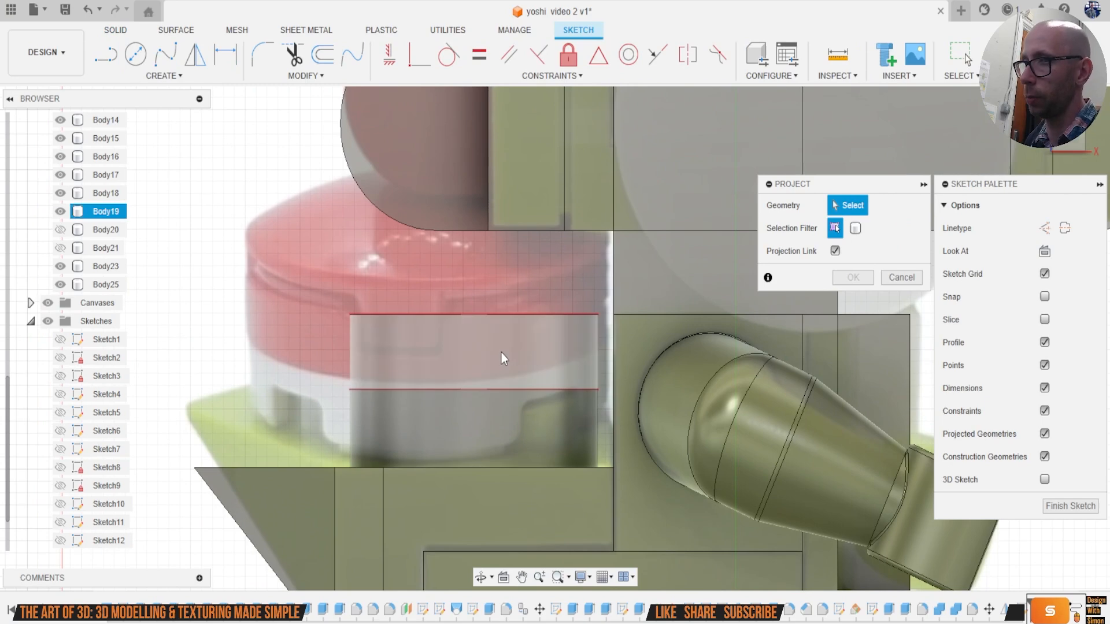
{"action": "left_click", "coordinate": [501, 353]}
{"action": "left_click", "coordinate": [854, 277]}
Step: Sketch a vertical line upward from the midpoint of the shell cylinder's projected top edge
{"action": "key", "text": "l"}
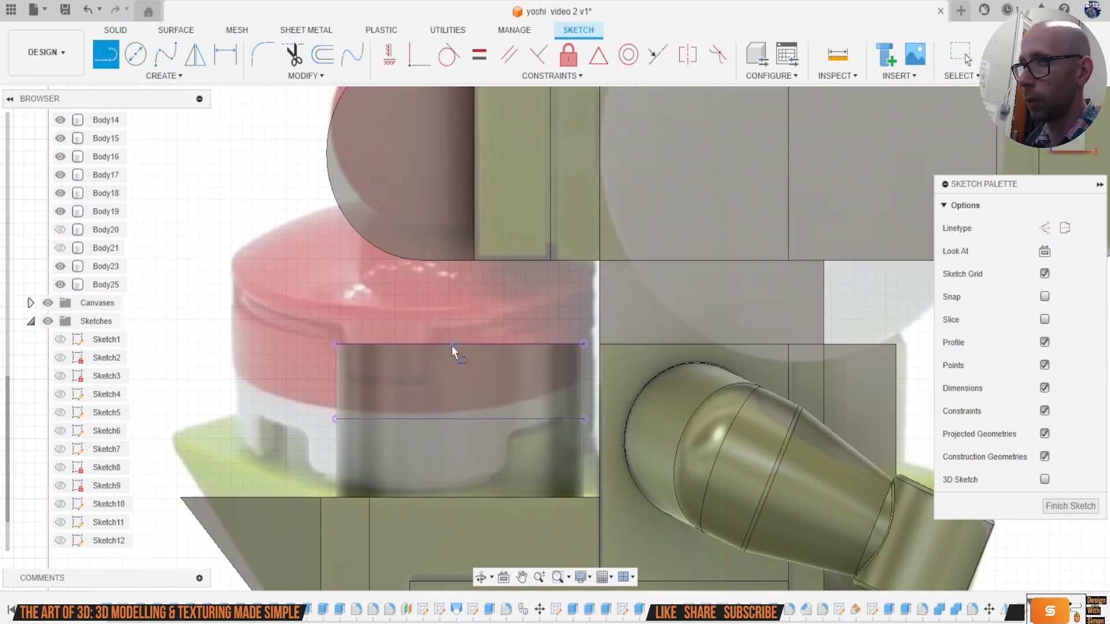
{"action": "left_click", "coordinate": [458, 346]}
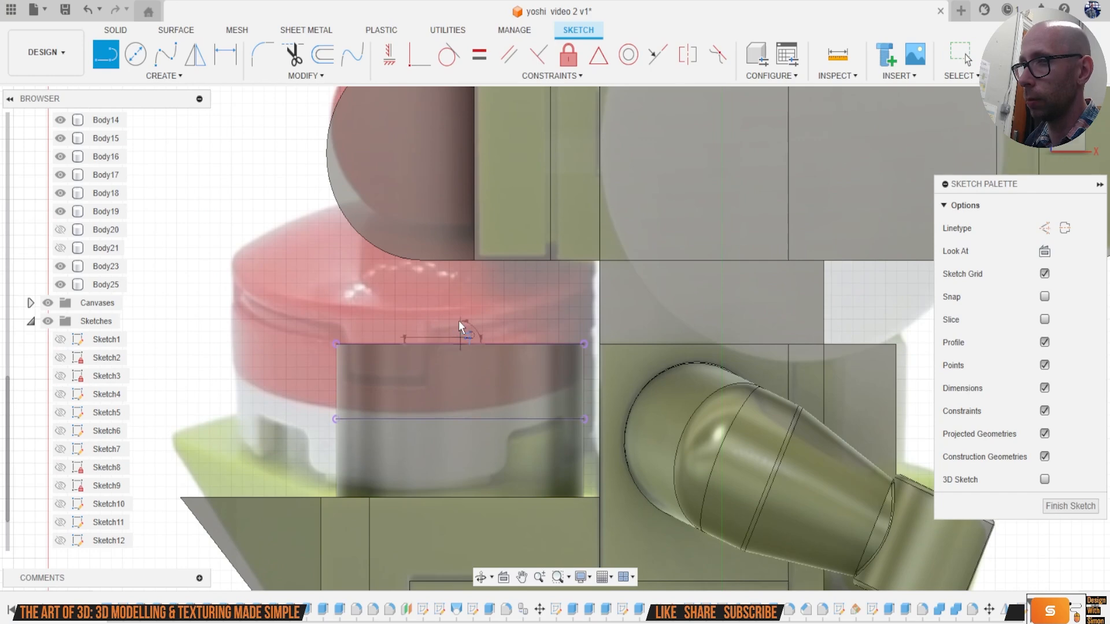
{"action": "left_click", "coordinate": [458, 291]}
{"action": "key", "text": "Escape"}
Step: Draw a three-point arc between the top edge's endpoints through the vertical line's upper end, and finish the sketch
{"action": "left_click", "coordinate": [165, 75]}
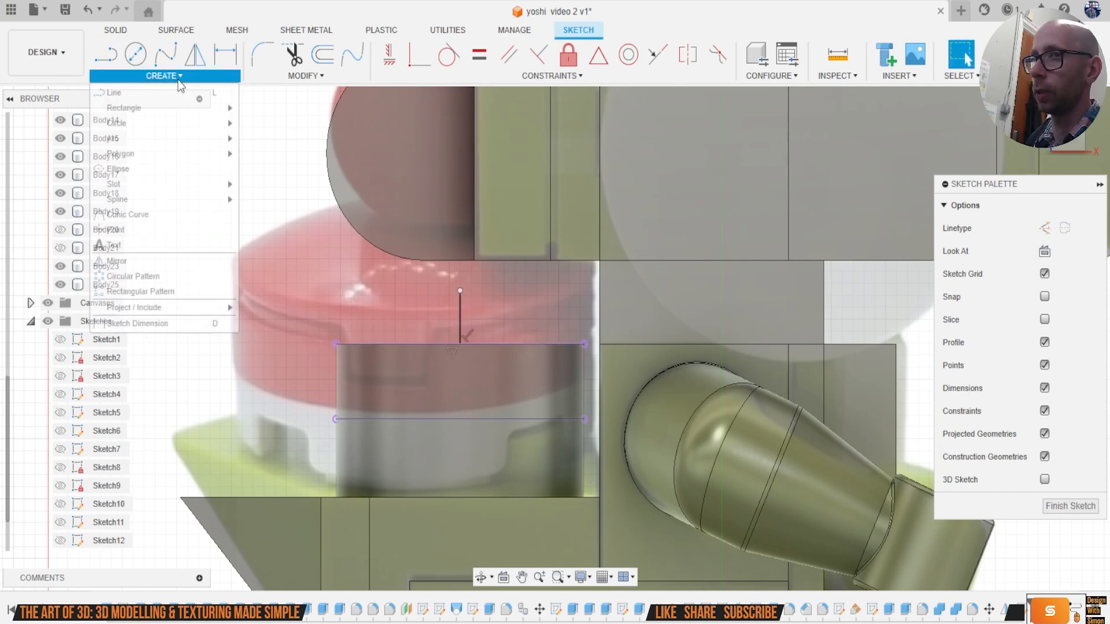
{"action": "mouse_move", "coordinate": [179, 137]}
{"action": "left_click", "coordinate": [254, 139]}
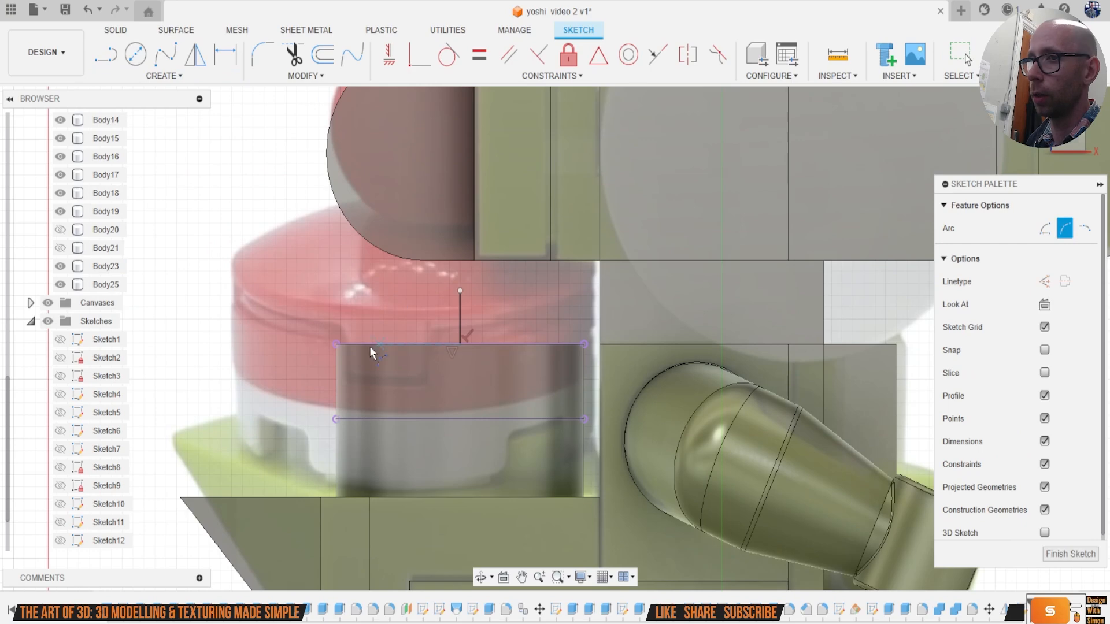
{"action": "left_click", "coordinate": [335, 344]}
{"action": "left_click", "coordinate": [584, 344]}
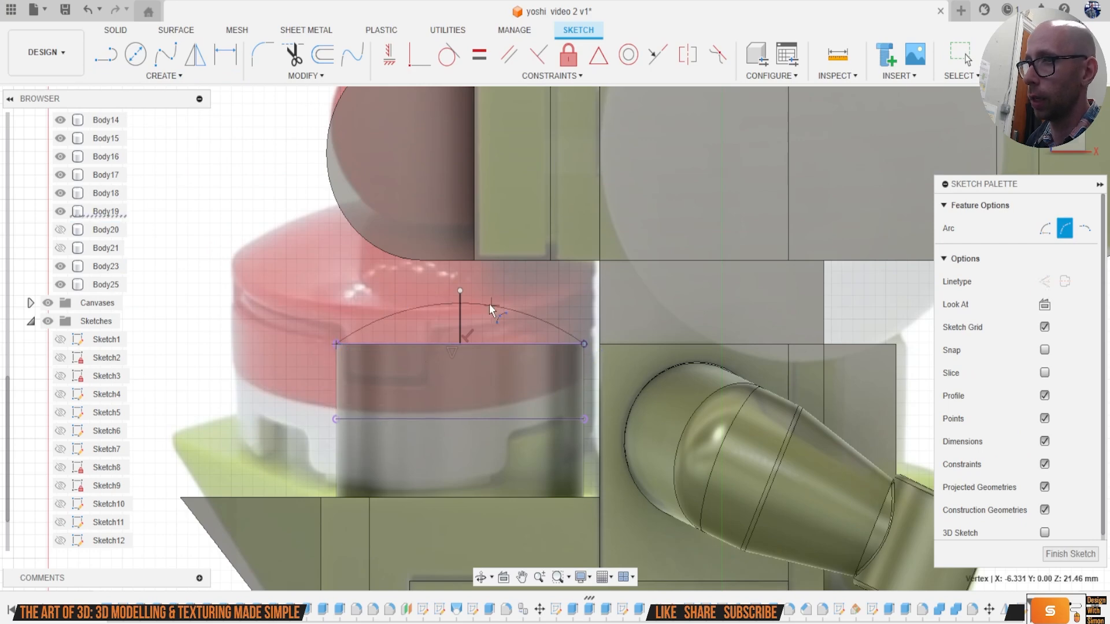
{"action": "left_click", "coordinate": [459, 292]}
{"action": "key", "text": "Escape"}
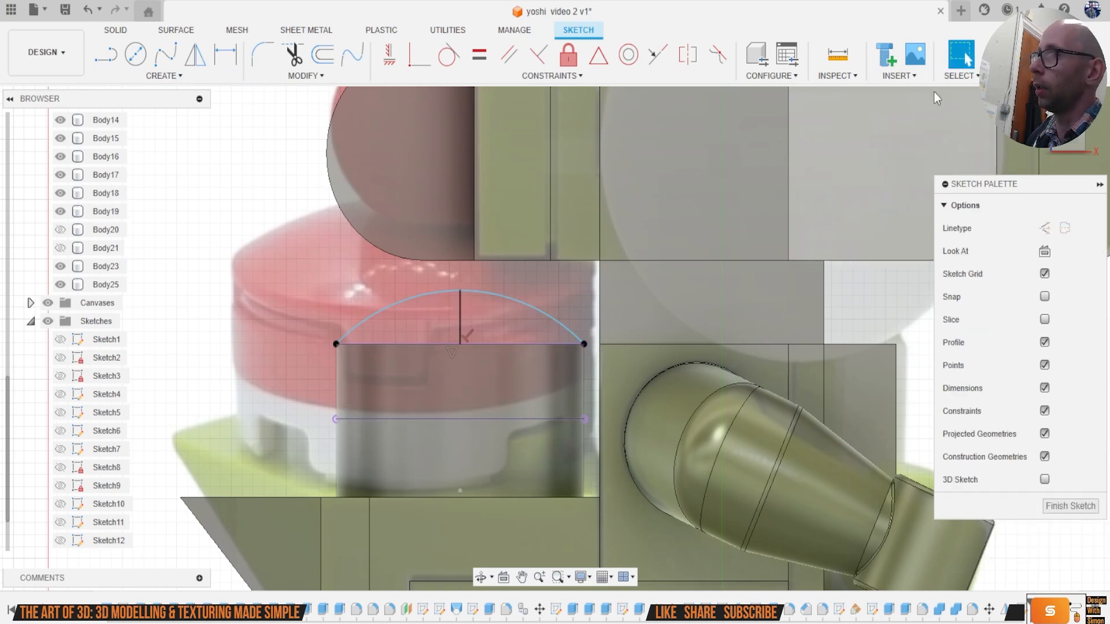
{"action": "left_click", "coordinate": [1007, 55]}
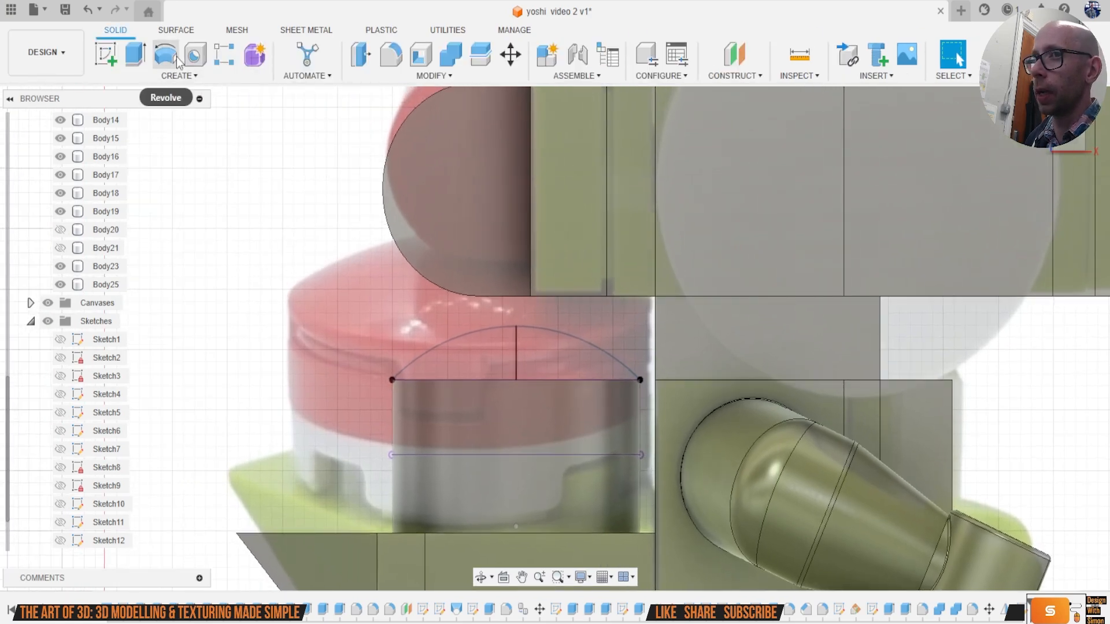
Step: Revolve the left half of the arc profile 360 degrees around the vertical line as a new body
{"action": "left_click", "coordinate": [178, 75]}
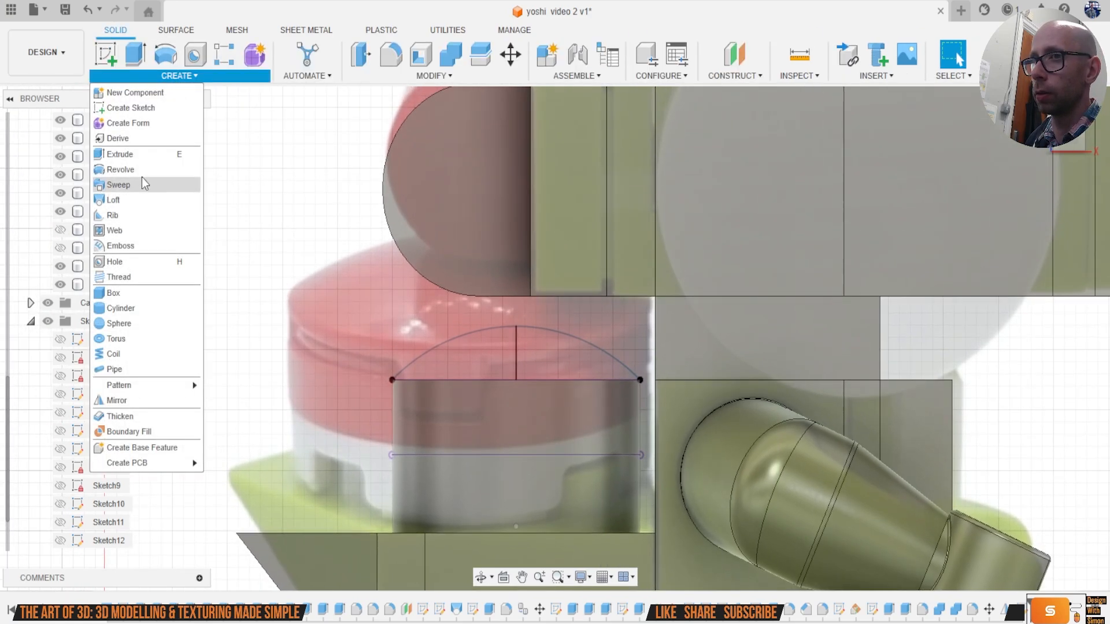
{"action": "left_click", "coordinate": [148, 169]}
{"action": "left_click", "coordinate": [469, 358]}
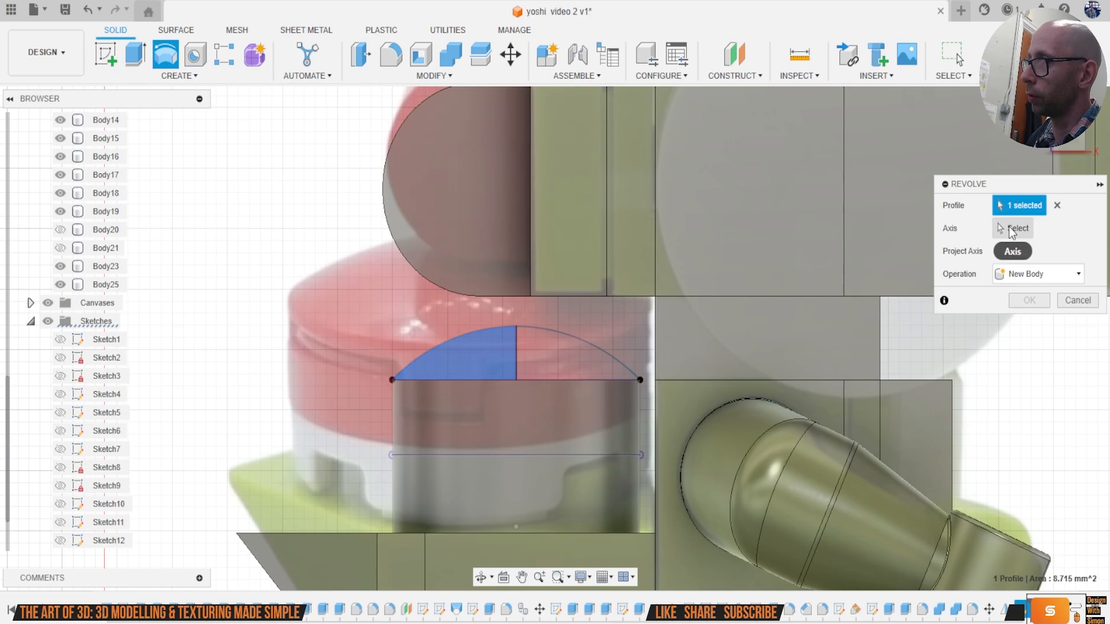
{"action": "left_click", "coordinate": [517, 346]}
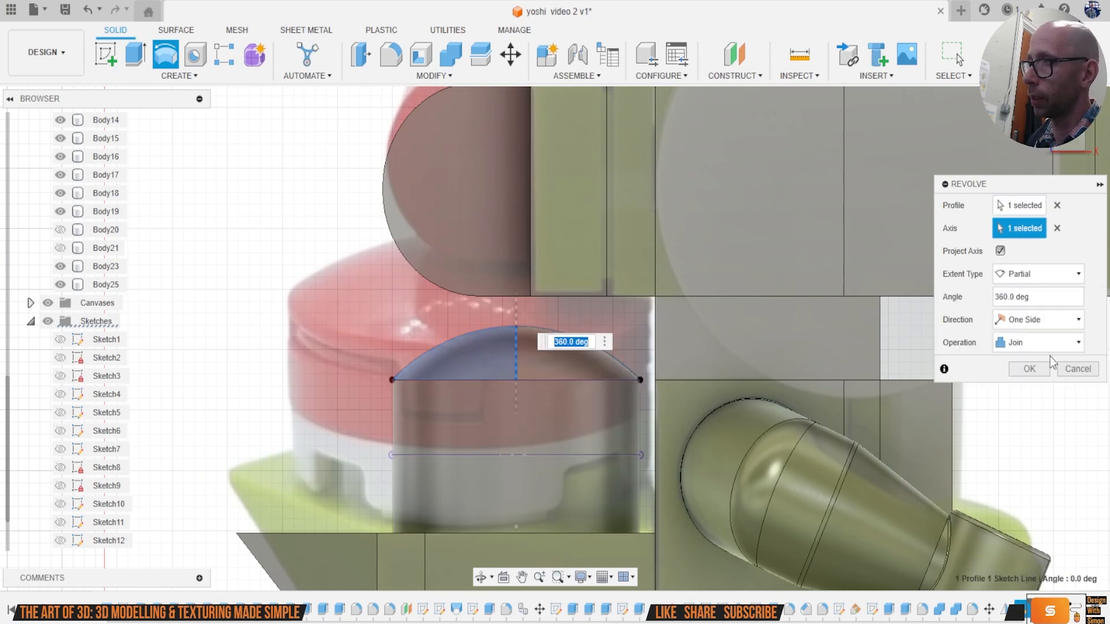
{"action": "left_click", "coordinate": [1015, 347]}
{"action": "left_click", "coordinate": [1035, 408]}
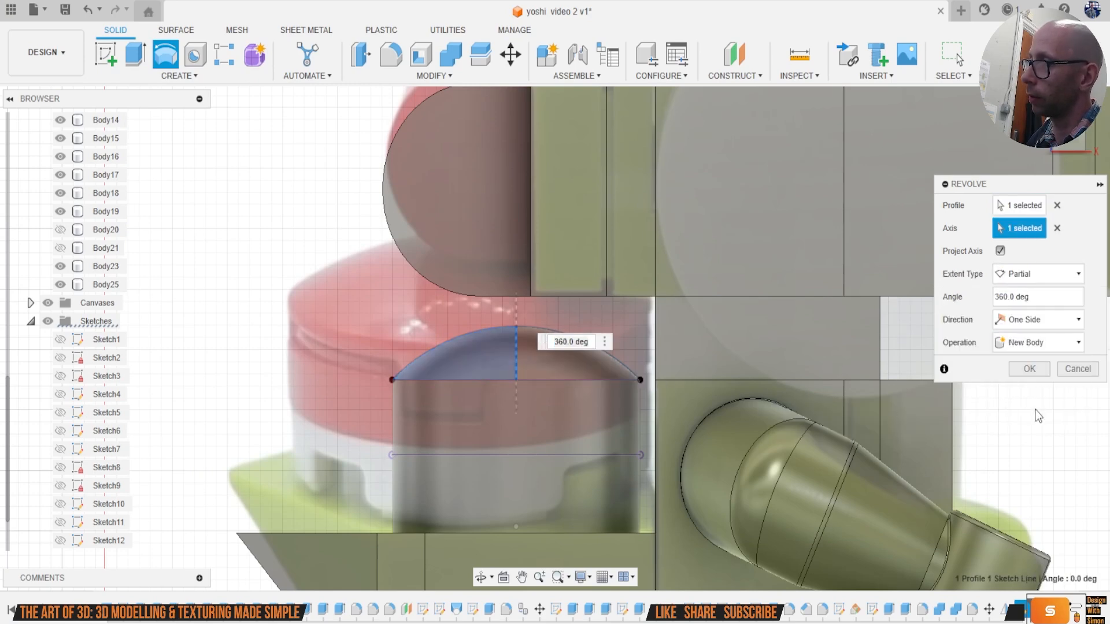
{"action": "left_click", "coordinate": [1030, 368]}
{"action": "scroll", "coordinate": [885, 380], "scroll_direction": "down", "scroll_amount": 2}
{"action": "middle_click_drag", "start_coordinate": [886, 388], "coordinate": [738, 360]}
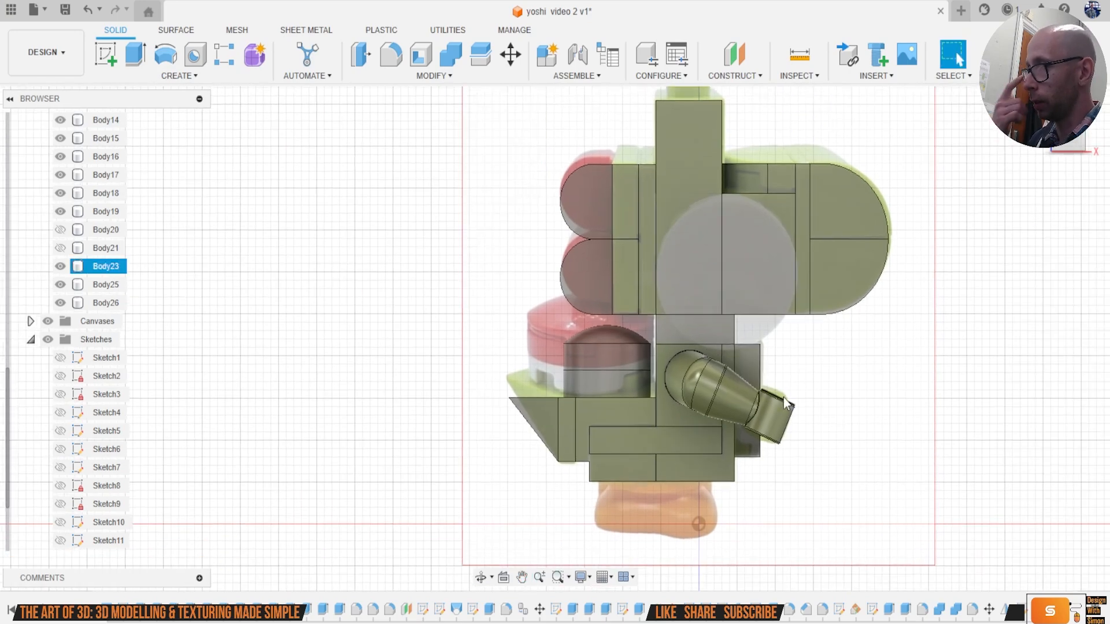
{"action": "scroll", "coordinate": [612, 355], "scroll_direction": "up", "scroll_amount": 4}
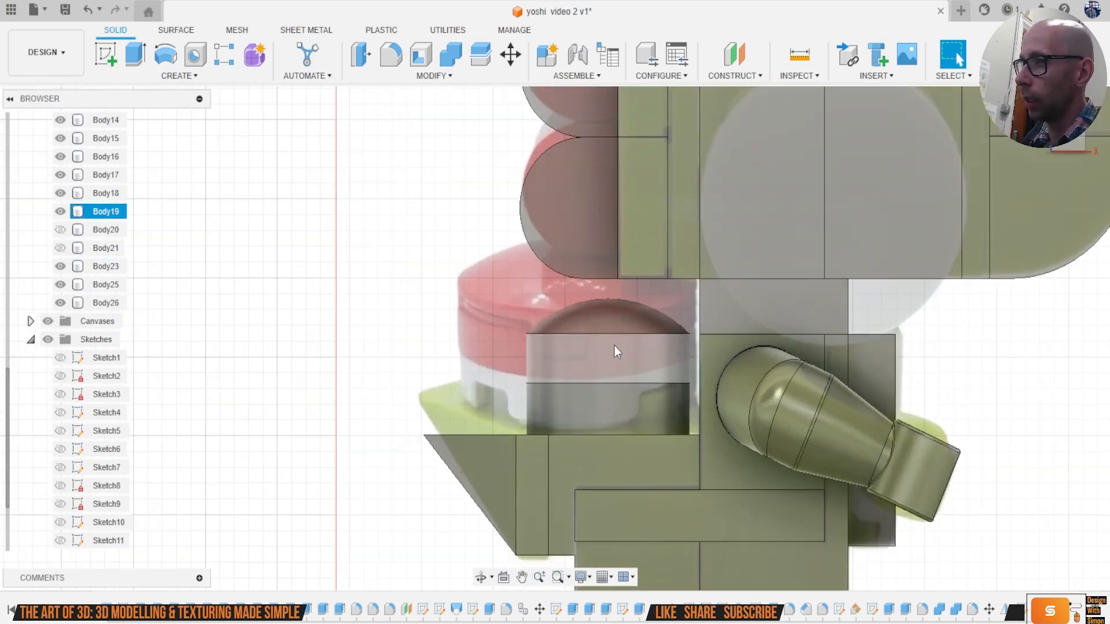
{"action": "middle_click_drag", "start_coordinate": [650, 350], "coordinate": [589, 342]}
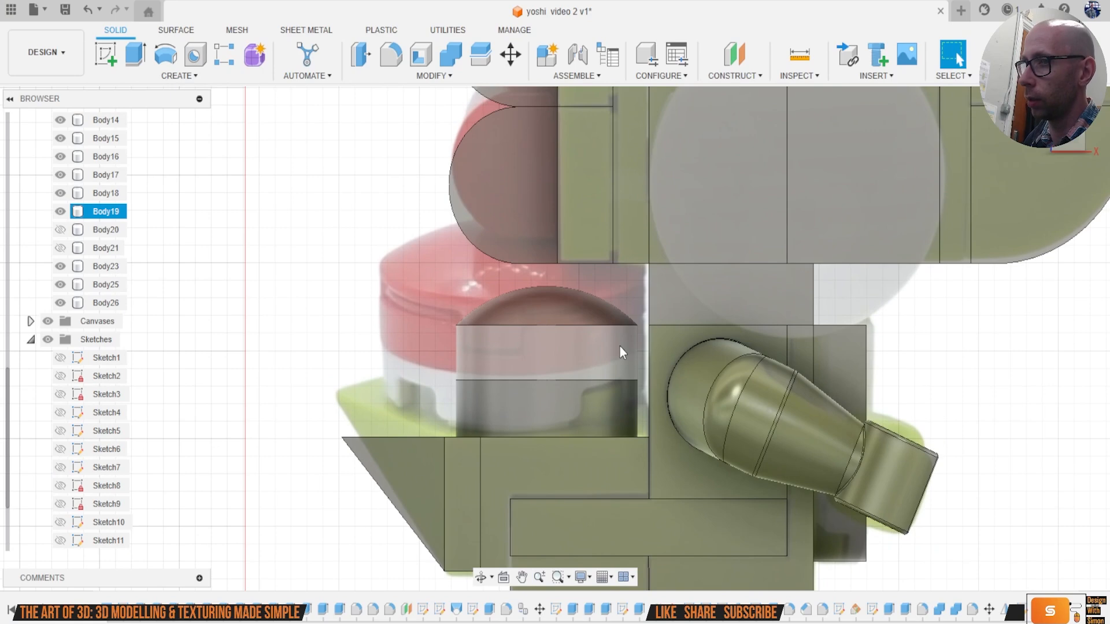
{"action": "scroll", "coordinate": [636, 378], "scroll_direction": "down", "scroll_amount": 3}
{"action": "scroll", "coordinate": [492, 300], "scroll_direction": "up", "scroll_amount": 5}
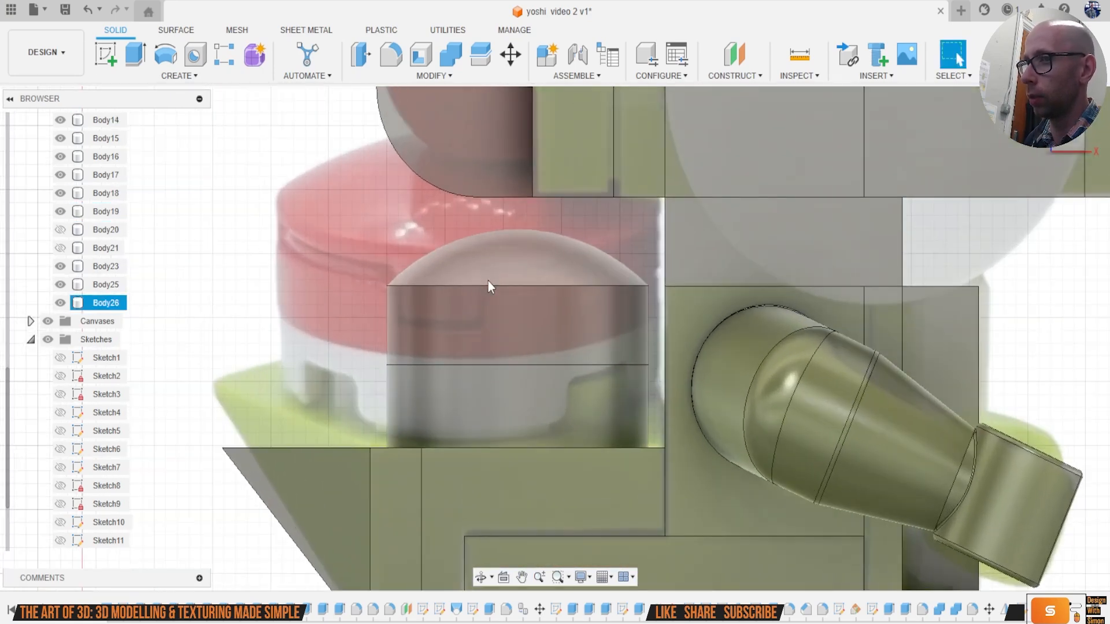
{"action": "left_click", "coordinate": [362, 58]}
{"action": "left_click", "coordinate": [493, 234]}
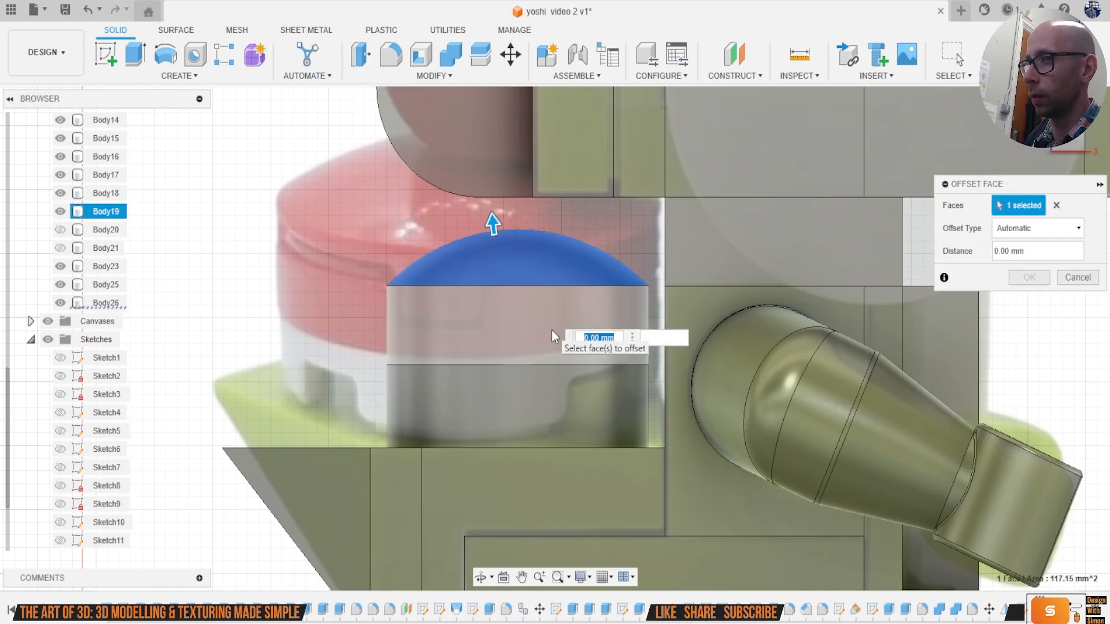
{"action": "left_click", "coordinate": [552, 332]}
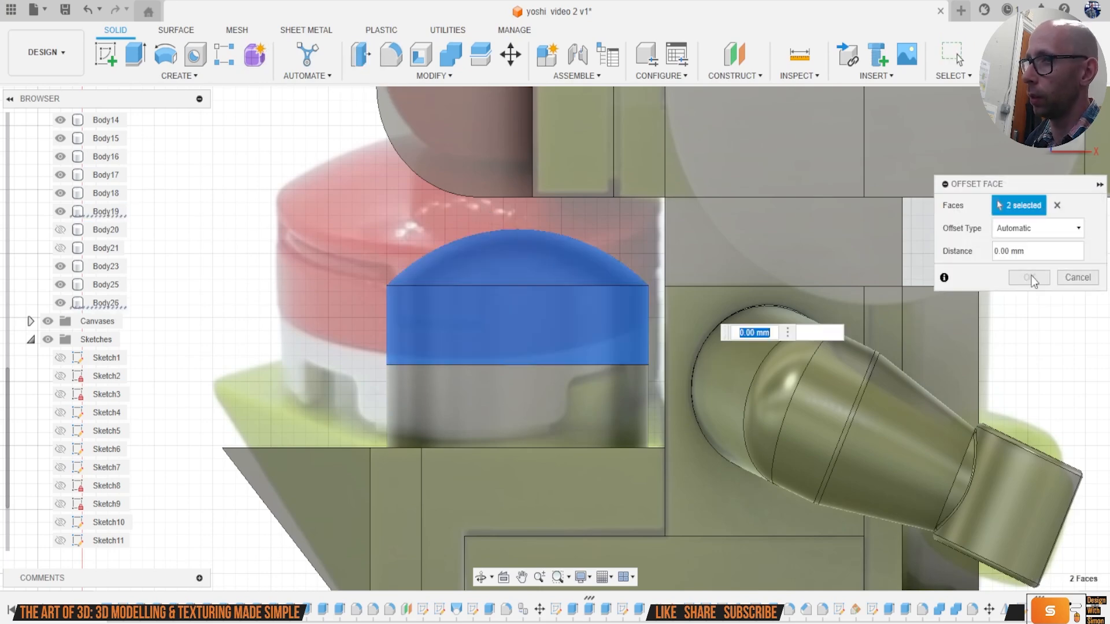
{"action": "left_click", "coordinate": [1077, 278]}
Step: Join the revolved dome with the shell's upper cylinder into one body
{"action": "left_click", "coordinate": [451, 55]}
{"action": "left_click", "coordinate": [530, 258]}
{"action": "left_click", "coordinate": [552, 319]}
{"action": "left_click", "coordinate": [1029, 324]}
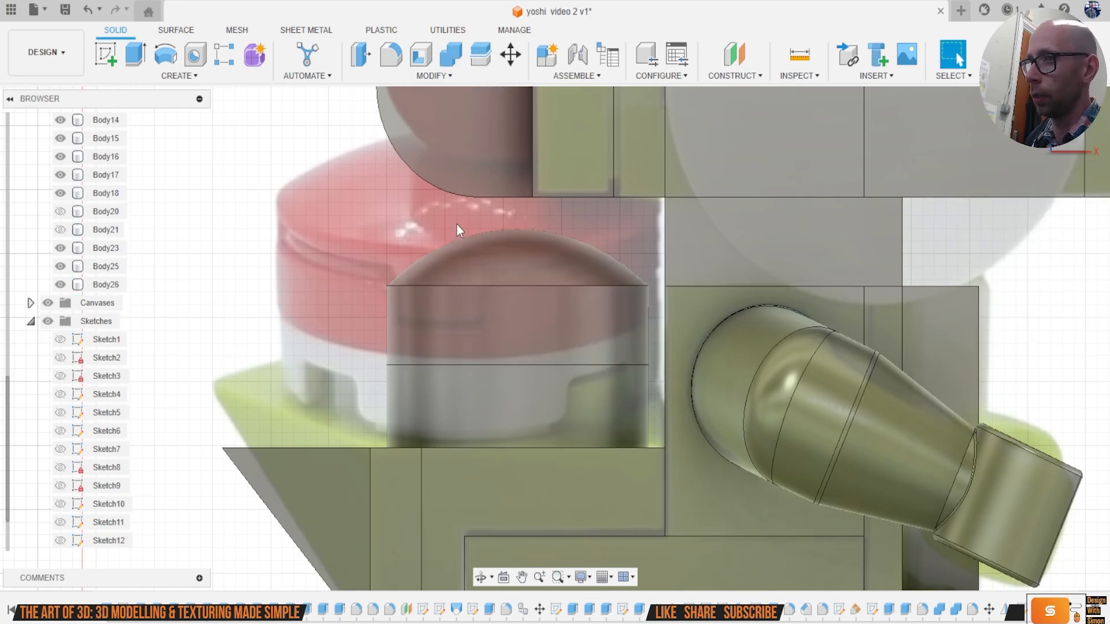
Step: Construct a tangent plane on the upper cylindrical face of the domed shell at 0 degrees
{"action": "scroll", "coordinate": [607, 373], "scroll_direction": "down", "scroll_amount": 5}
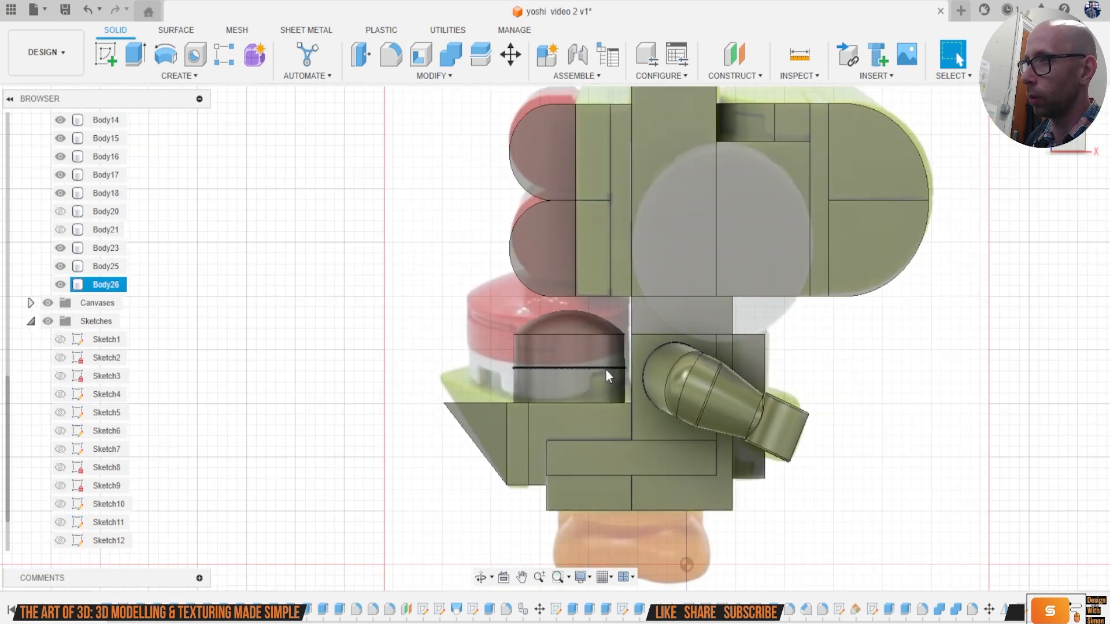
{"action": "scroll", "coordinate": [581, 362], "scroll_direction": "up", "scroll_amount": 3}
{"action": "scroll", "coordinate": [575, 355], "scroll_direction": "up", "scroll_amount": 2}
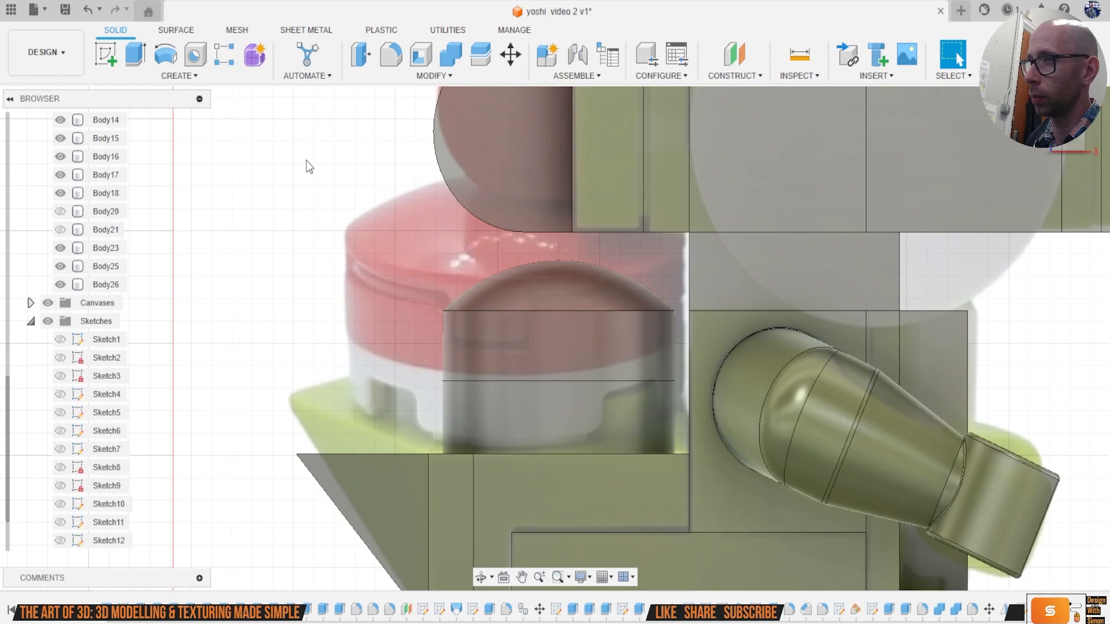
{"action": "left_click", "coordinate": [106, 57]}
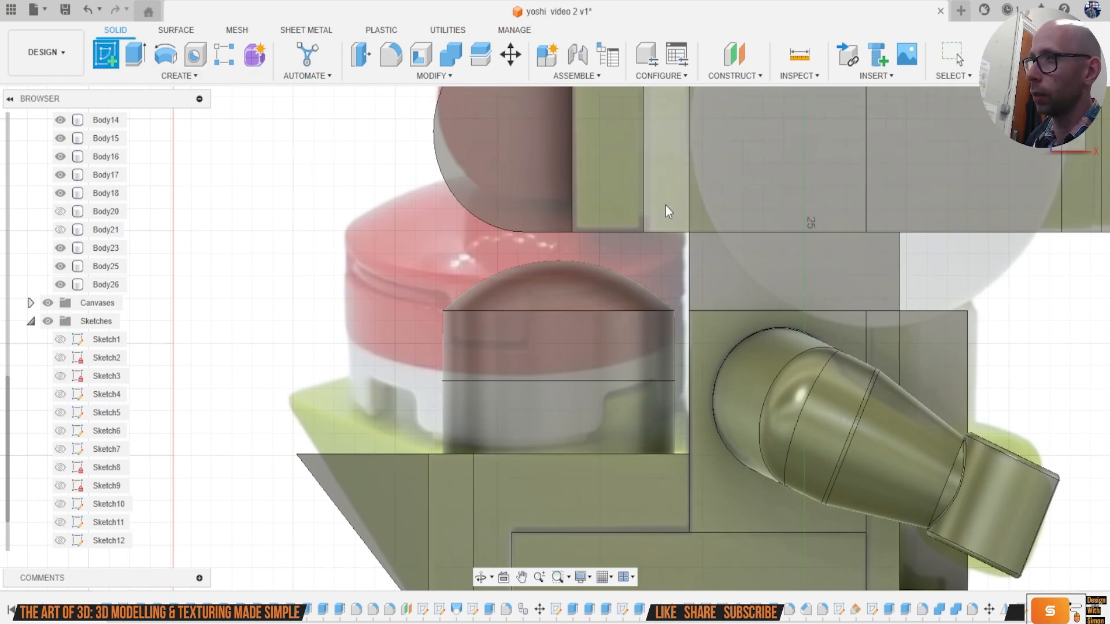
{"action": "left_click", "coordinate": [732, 74]}
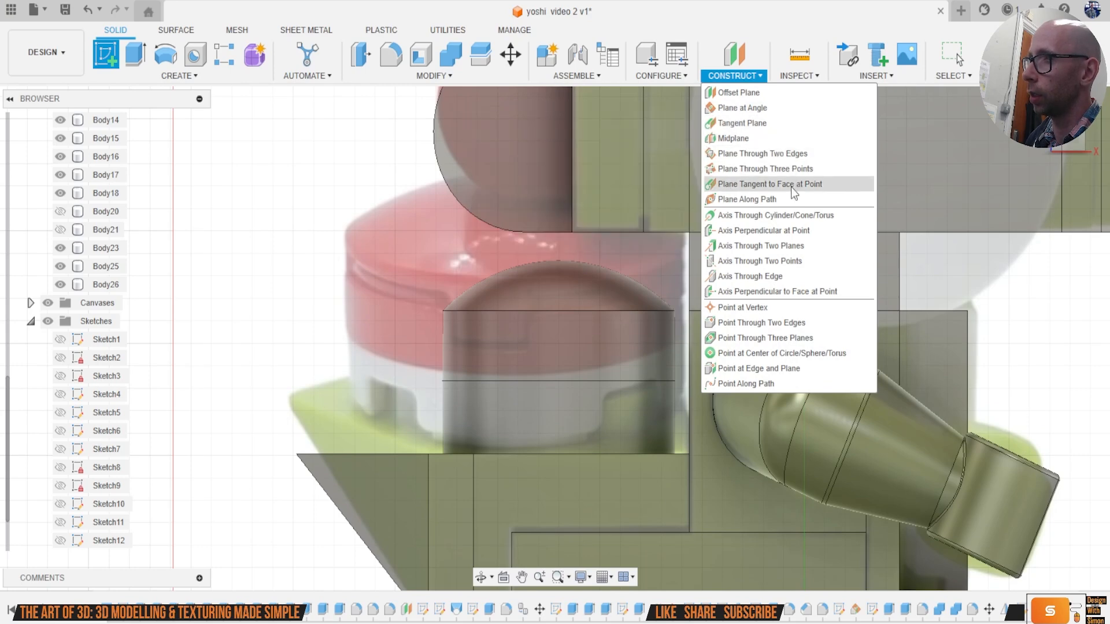
{"action": "key", "text": "Escape"}
{"action": "left_click", "coordinate": [583, 338]}
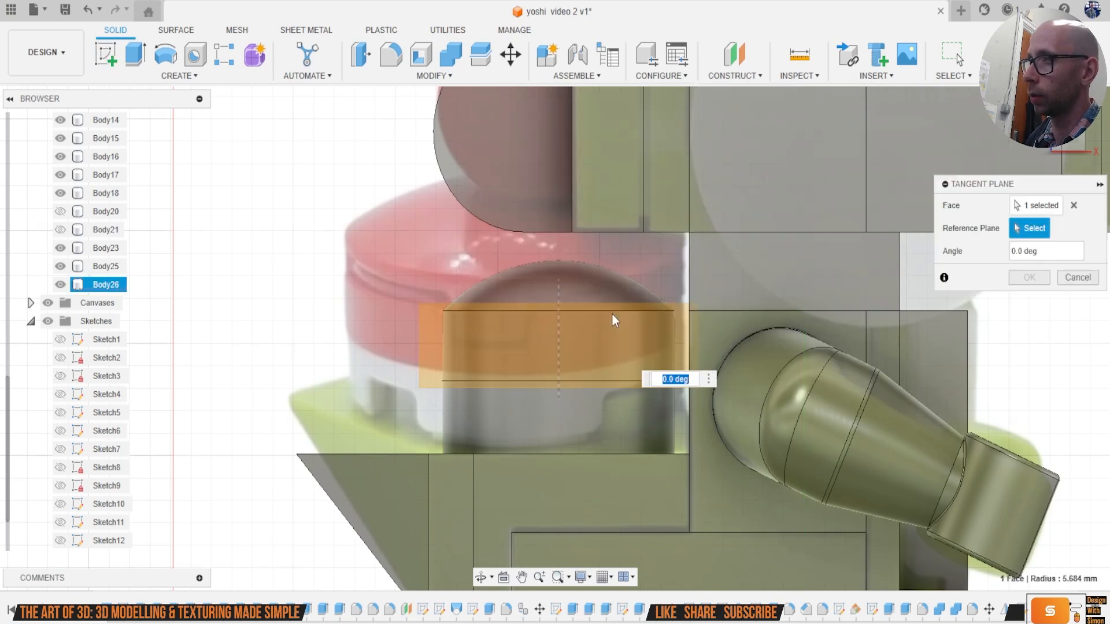
{"action": "left_click", "coordinate": [1041, 281]}
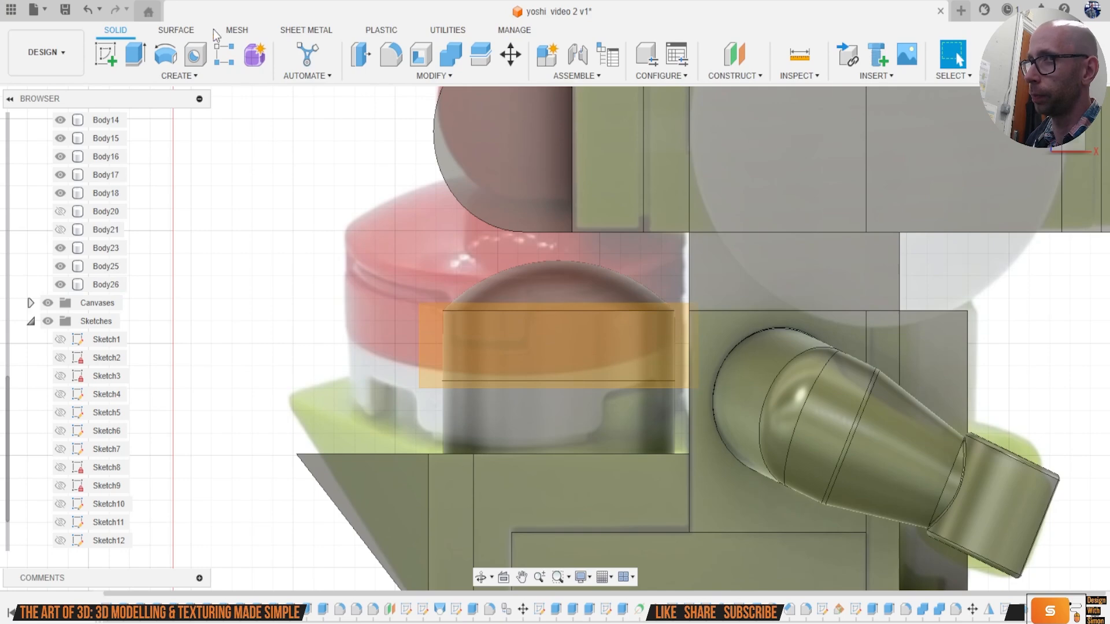
Step: Start a sketch on the tangent plane and project the shell's upper cylindrical face into it
{"action": "left_click", "coordinate": [106, 55]}
{"action": "left_click", "coordinate": [574, 342]}
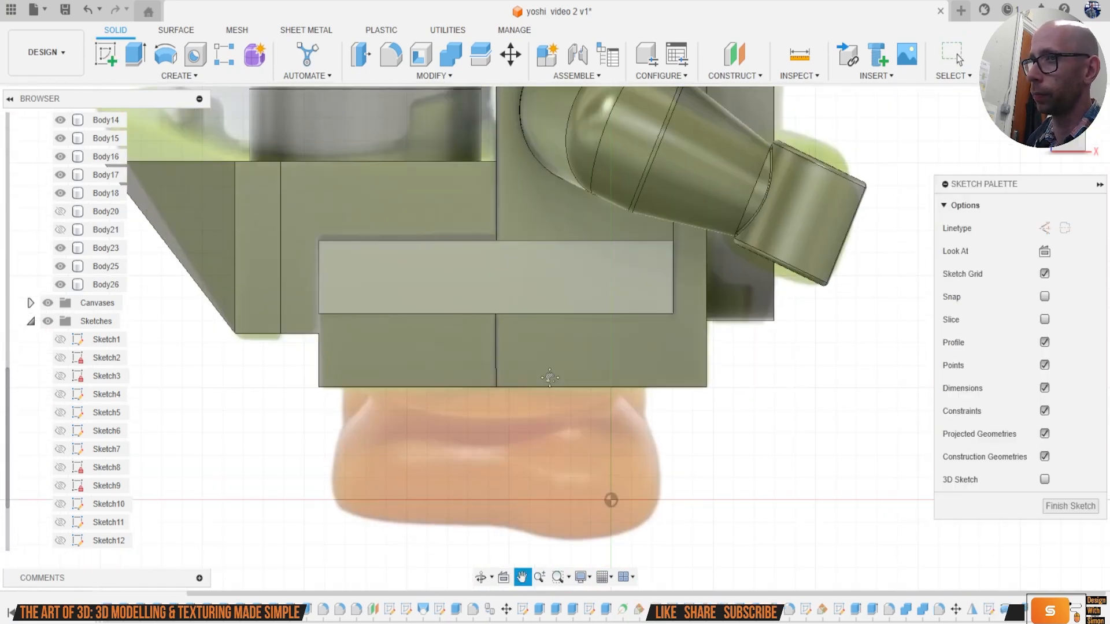
{"action": "key", "text": "p"}
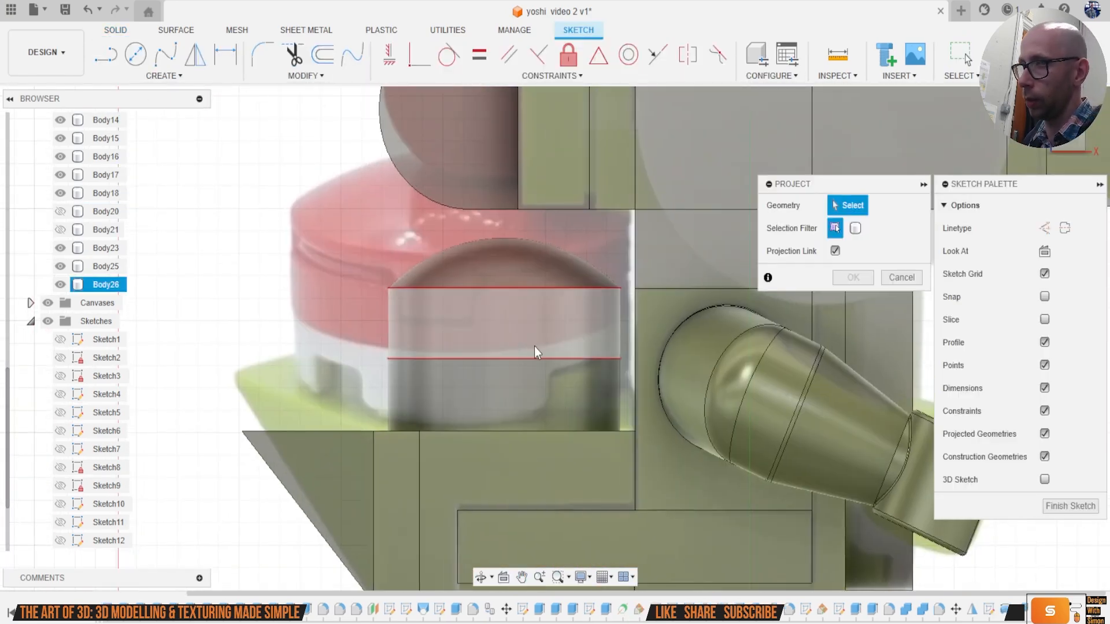
{"action": "left_click", "coordinate": [535, 345]}
{"action": "left_click", "coordinate": [849, 276]}
Step: Offset the projected top edge line downward by 0.505 mm
{"action": "key", "text": "l"}
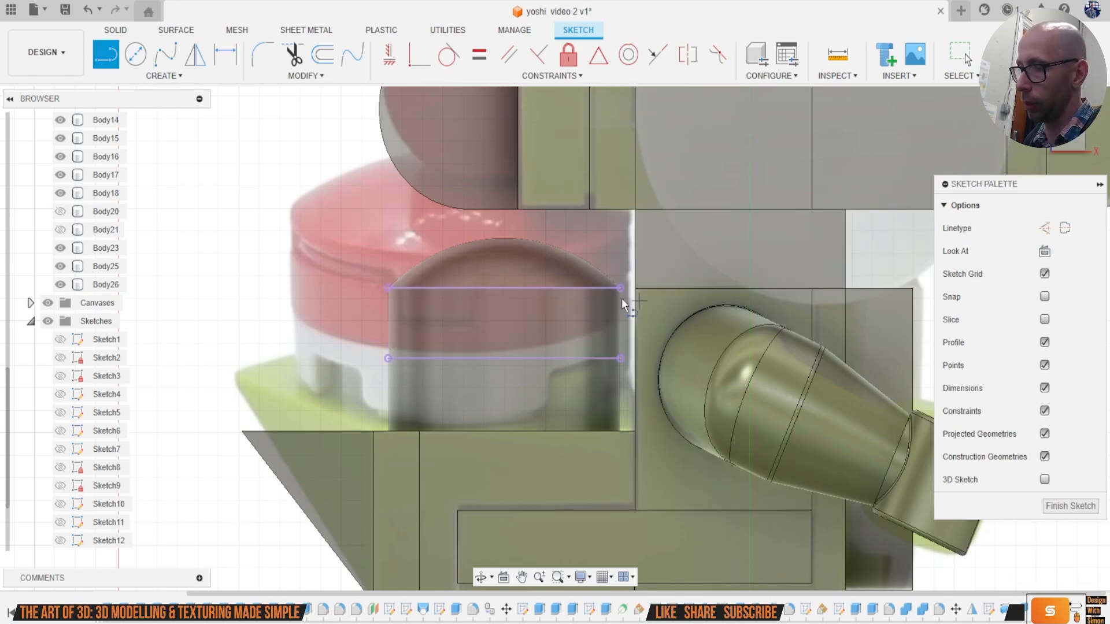
{"action": "scroll", "coordinate": [607, 295], "scroll_direction": "up", "scroll_amount": 2}
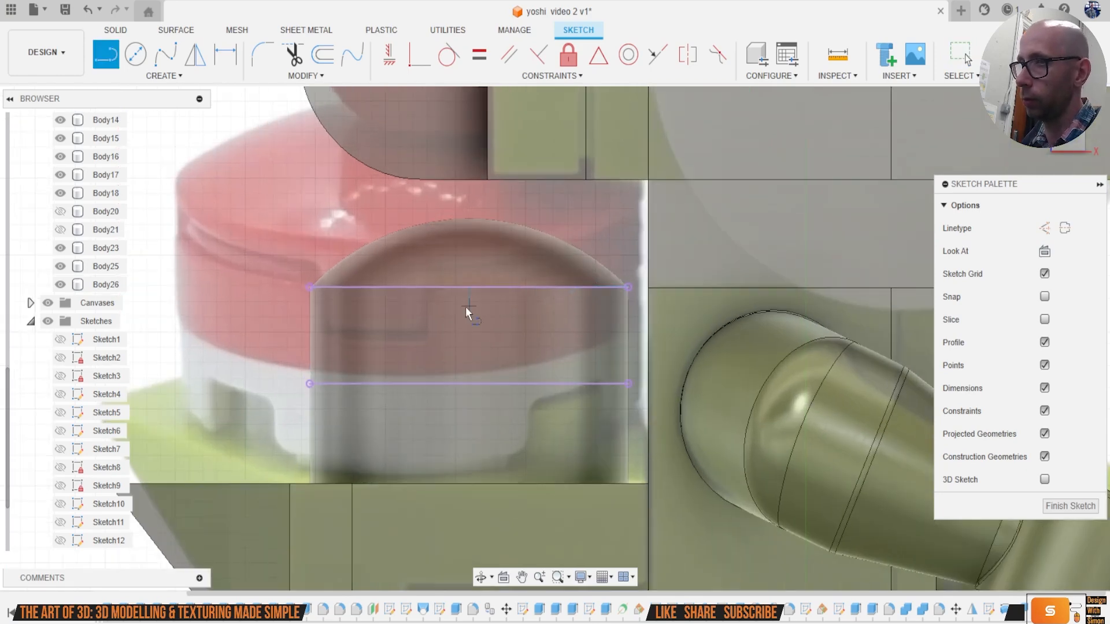
{"action": "left_click", "coordinate": [327, 62]}
{"action": "left_click", "coordinate": [411, 286]}
{"action": "left_click_drag", "start_coordinate": [409, 305], "coordinate": [411, 301]}
{"action": "left_click", "coordinate": [854, 300]}
Step: Draw half a notch from the offset line's midpoint: a vertical line down, a short horizontal line, and a slanted line back up
{"action": "key", "text": "l"}
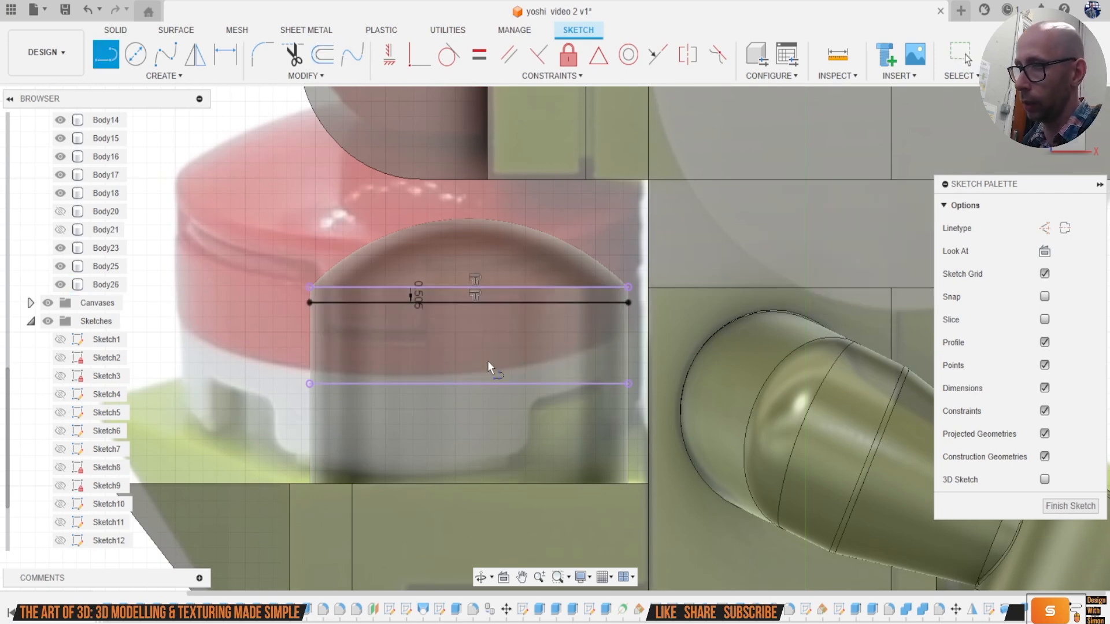
{"action": "left_click", "coordinate": [468, 303]}
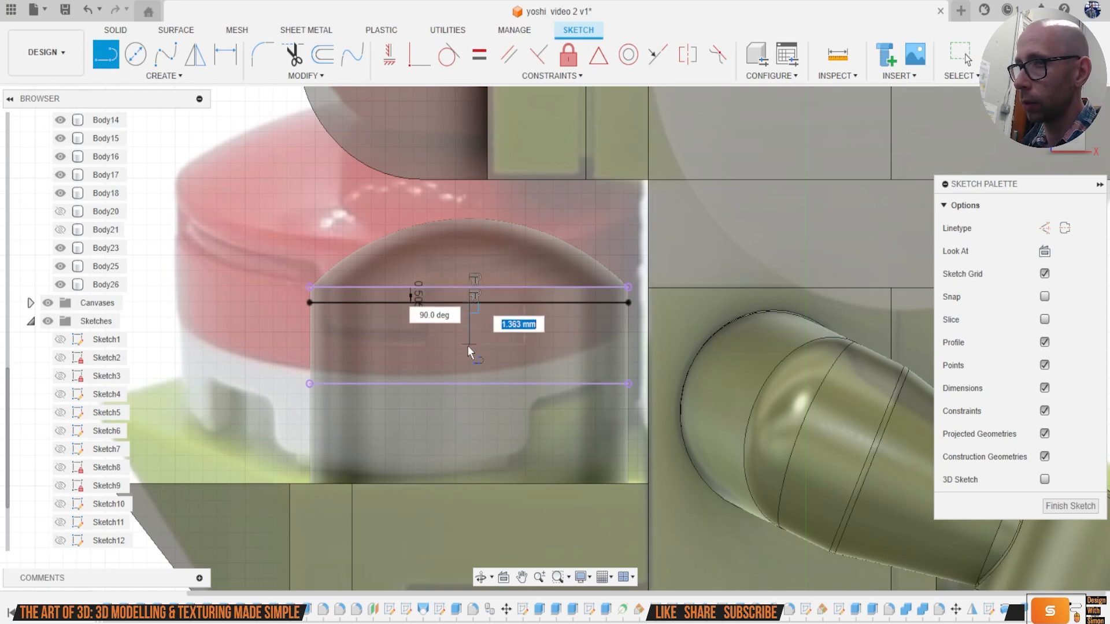
{"action": "left_click", "coordinate": [468, 350]}
{"action": "left_click", "coordinate": [488, 351]}
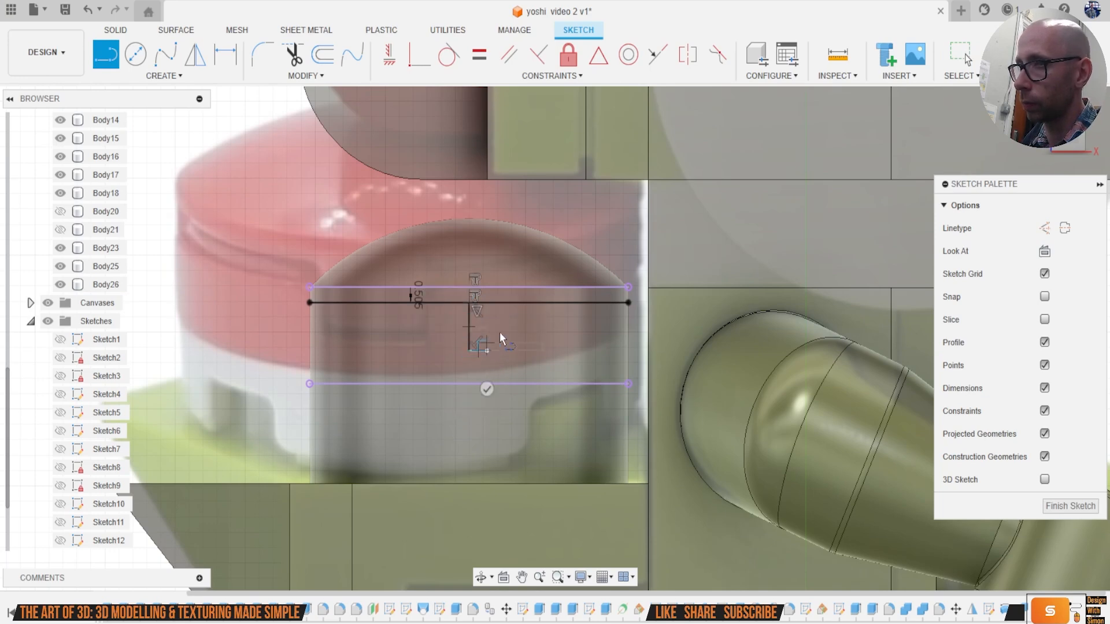
{"action": "left_click", "coordinate": [517, 306]}
{"action": "key", "text": "Escape"}
{"action": "key", "text": "Escape"}
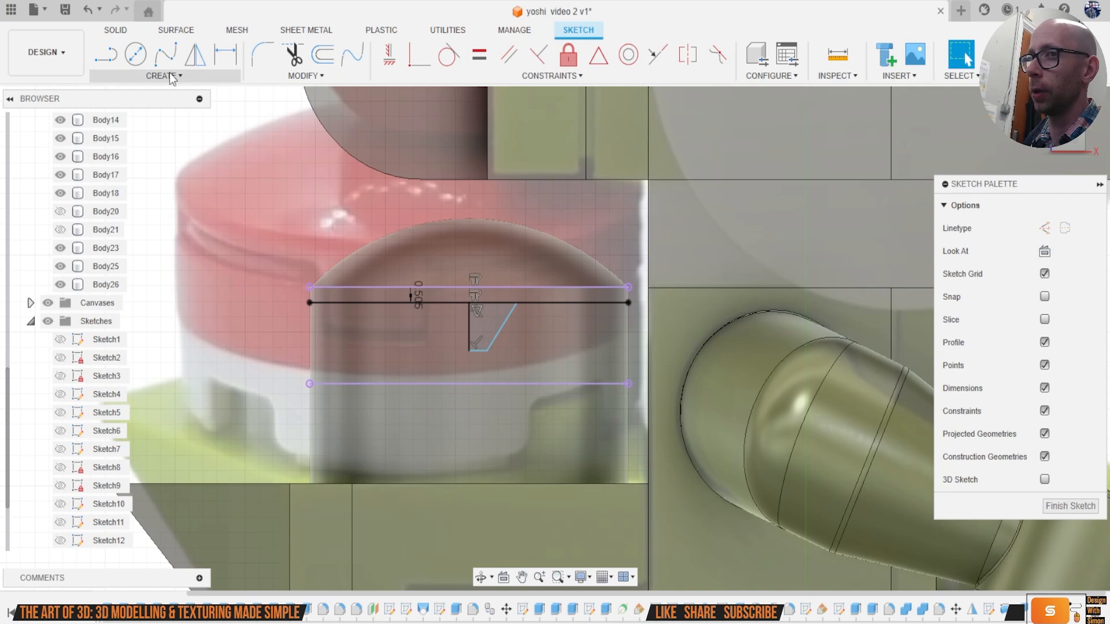
Step: Mirror the notch's slanted and short horizontal lines about the vertical line, and finish the sketch
{"action": "left_click", "coordinate": [164, 76]}
{"action": "left_click", "coordinate": [198, 262]}
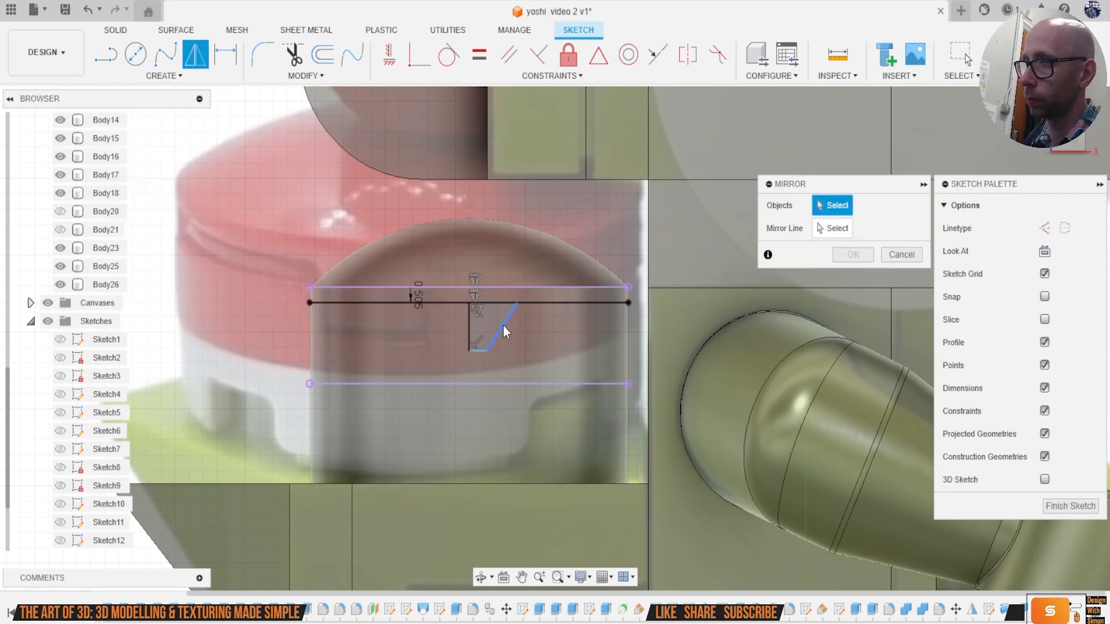
{"action": "left_click", "coordinate": [503, 325]}
{"action": "left_click", "coordinate": [791, 240]}
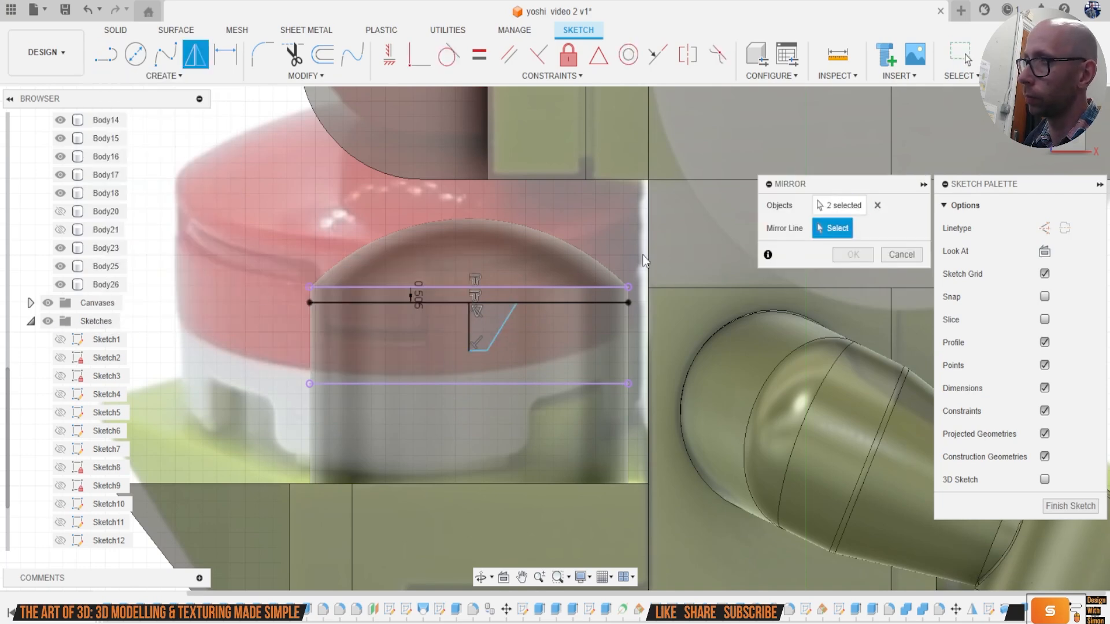
{"action": "left_click", "coordinate": [470, 324]}
{"action": "left_click", "coordinate": [847, 259]}
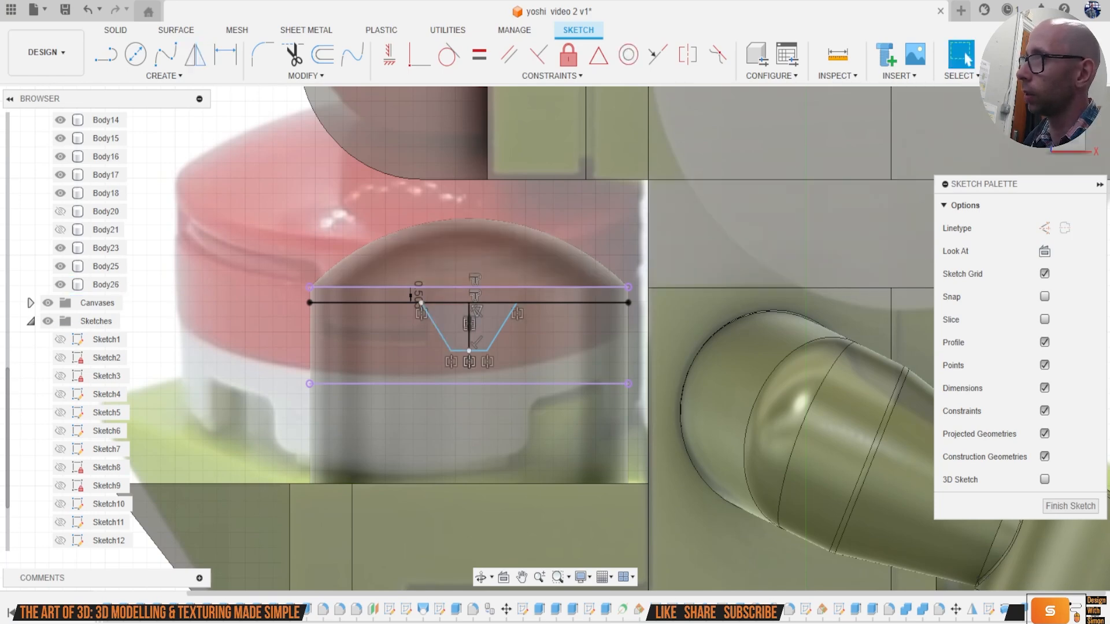
{"action": "middle_click_drag", "start_coordinate": [526, 303], "coordinate": [578, 342], "text": "shift"}
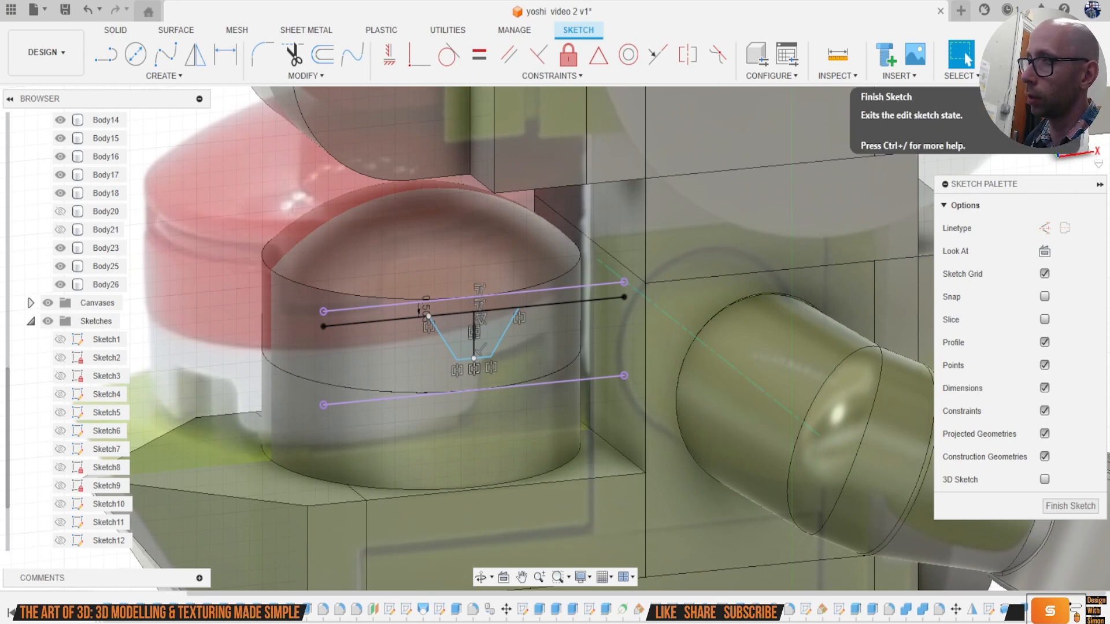
{"action": "left_click", "coordinate": [960, 57]}
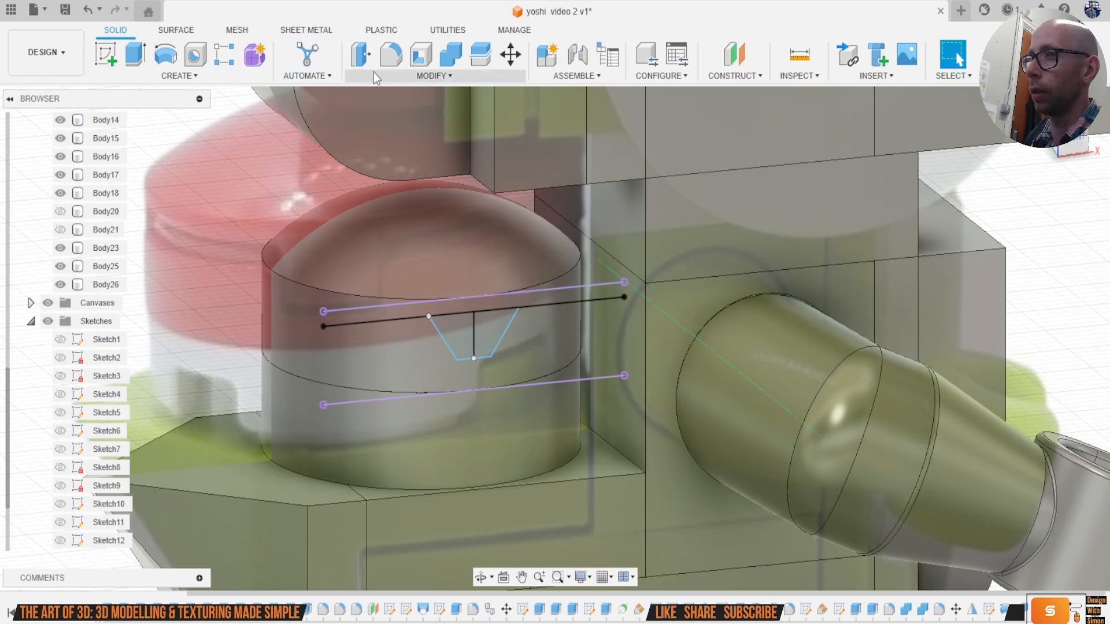
Step: Try to split the domed shell body using the untrimmed notch sketch as the splitting tool
{"action": "left_click", "coordinate": [481, 56]}
{"action": "left_click", "coordinate": [550, 336]}
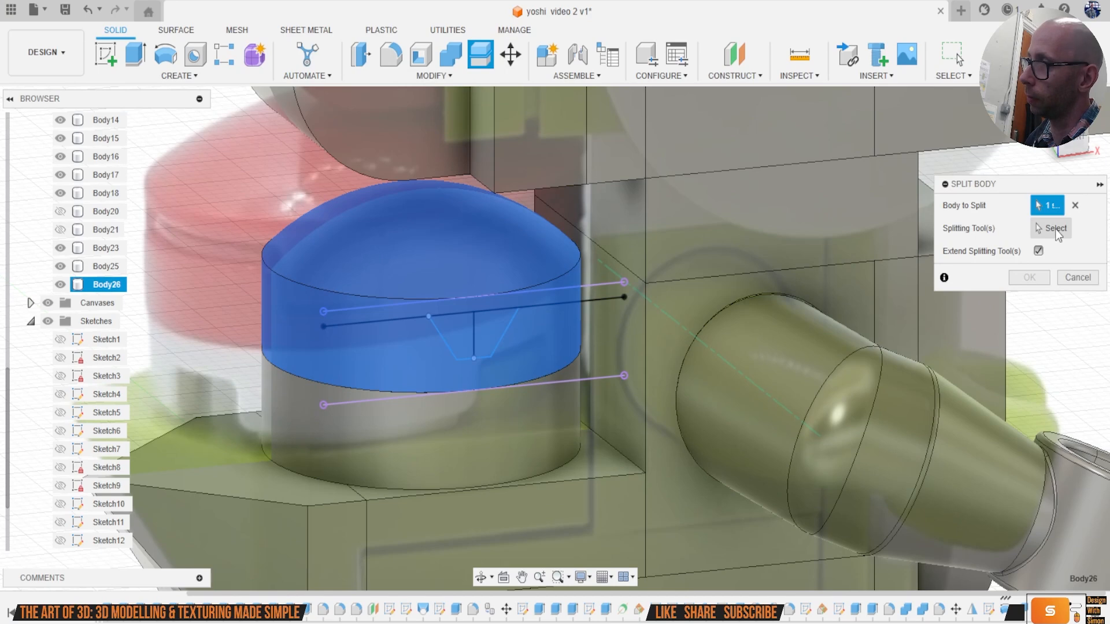
{"action": "left_click", "coordinate": [1056, 229]}
{"action": "left_click", "coordinate": [497, 338]}
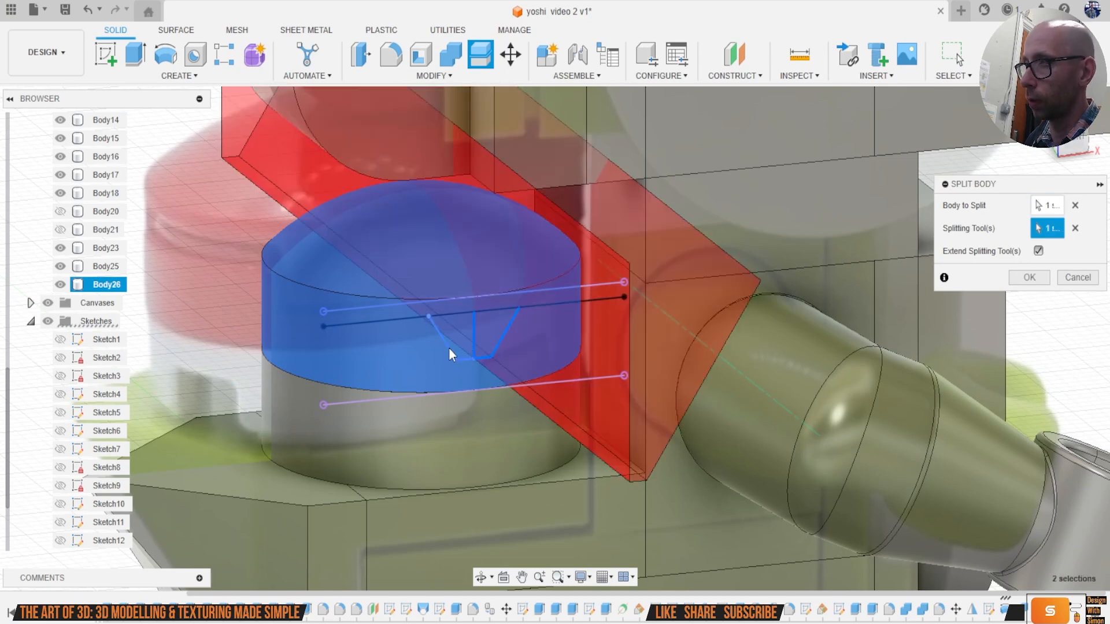
{"action": "left_click", "coordinate": [449, 350]}
{"action": "left_click", "coordinate": [1077, 277]}
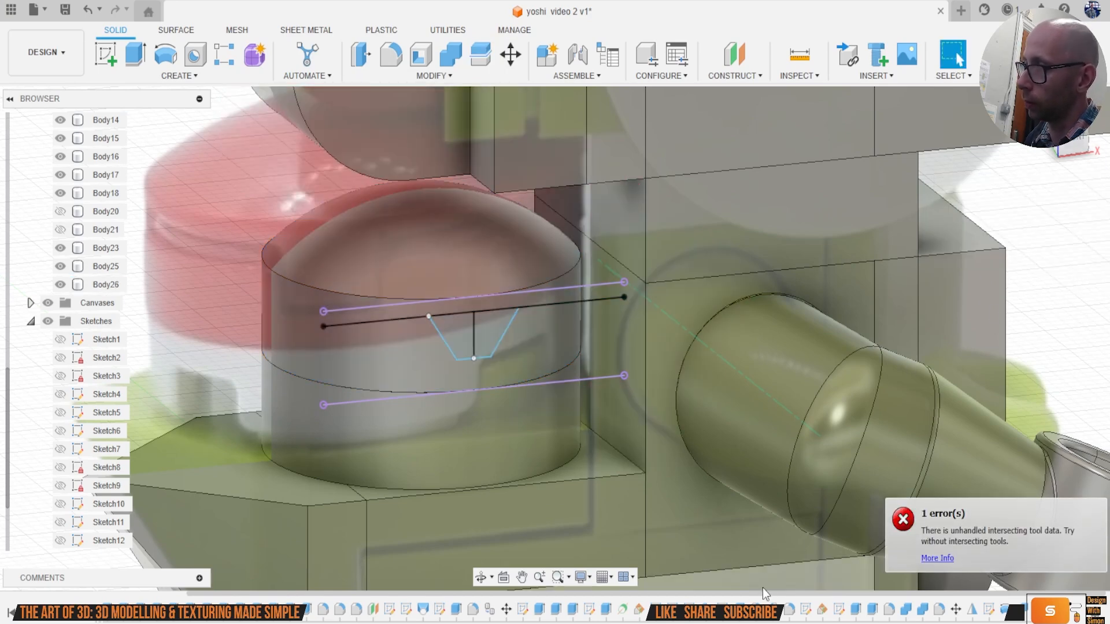
Step: Reopen the notch sketch, trim away the vertical line and the offset line's segments across the notch opening, and finish the sketch
{"action": "right_click", "coordinate": [983, 610]}
{"action": "left_click", "coordinate": [1010, 438]}
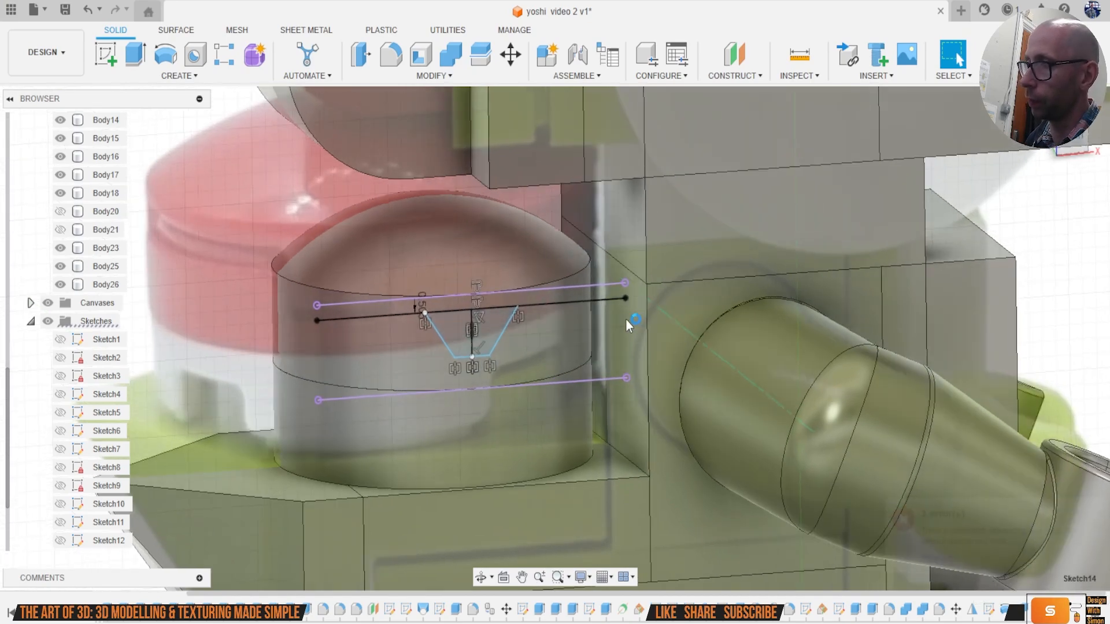
{"action": "key", "text": "t"}
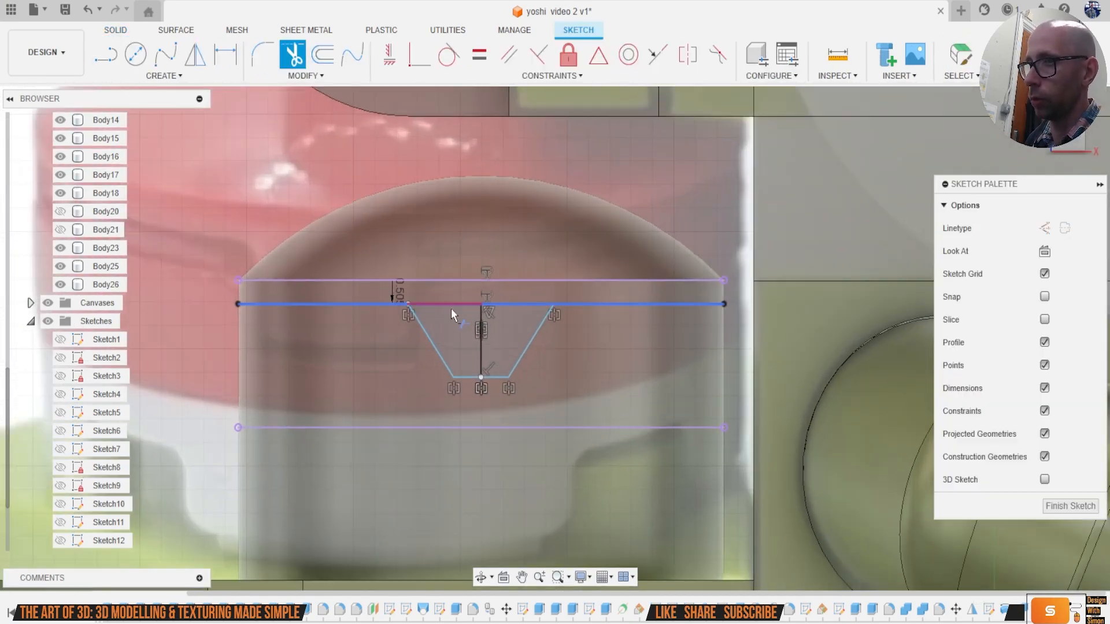
{"action": "left_click", "coordinate": [480, 346]}
{"action": "left_click", "coordinate": [501, 301]}
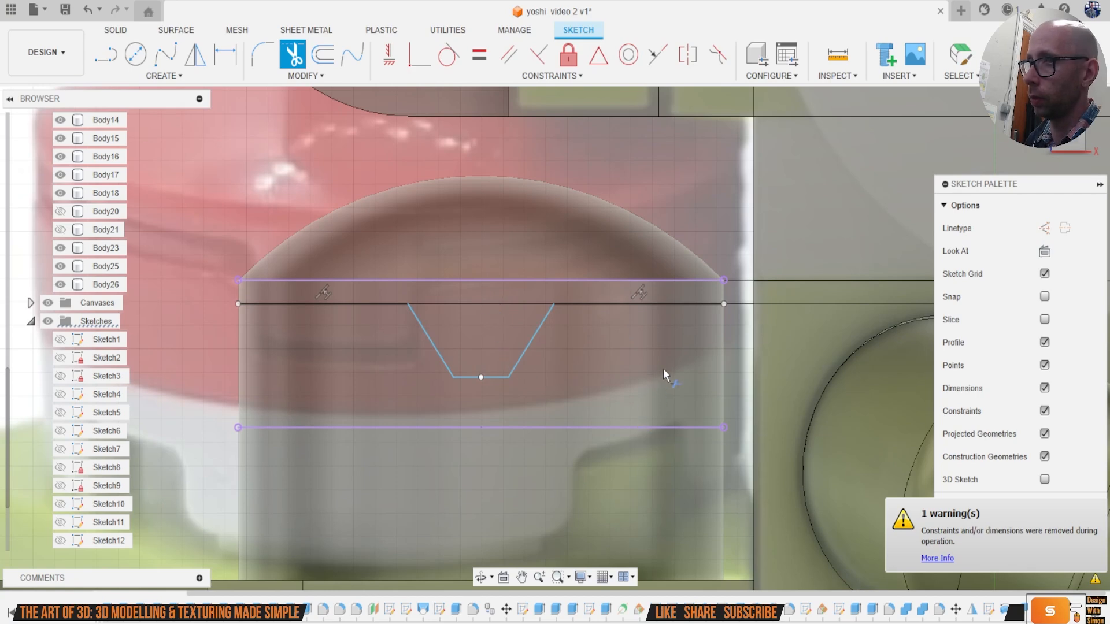
{"action": "left_click", "coordinate": [1068, 507]}
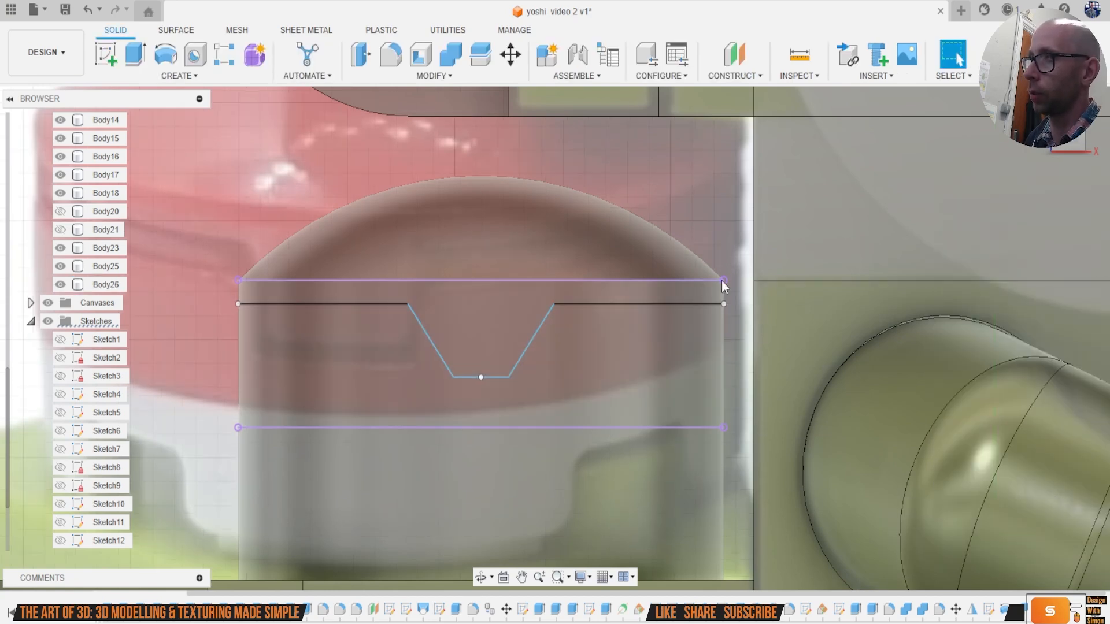
Step: Split the domed shell body along the trimmed notch profile, with the splitting tool extended
{"action": "left_click", "coordinate": [480, 55]}
{"action": "left_click", "coordinate": [533, 191]}
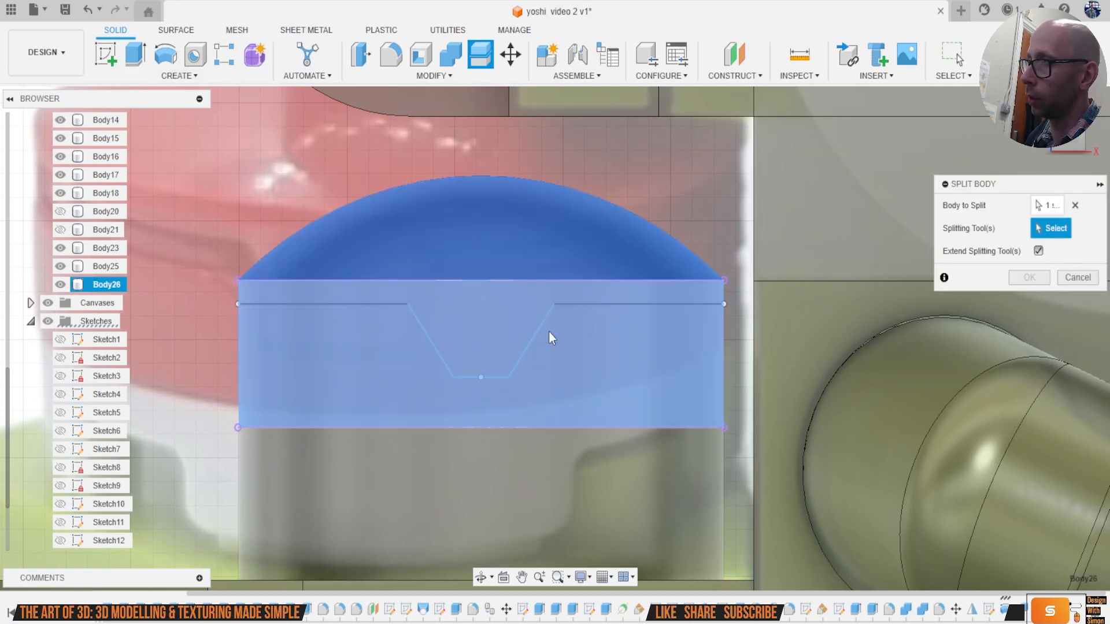
{"action": "left_click", "coordinate": [530, 340]}
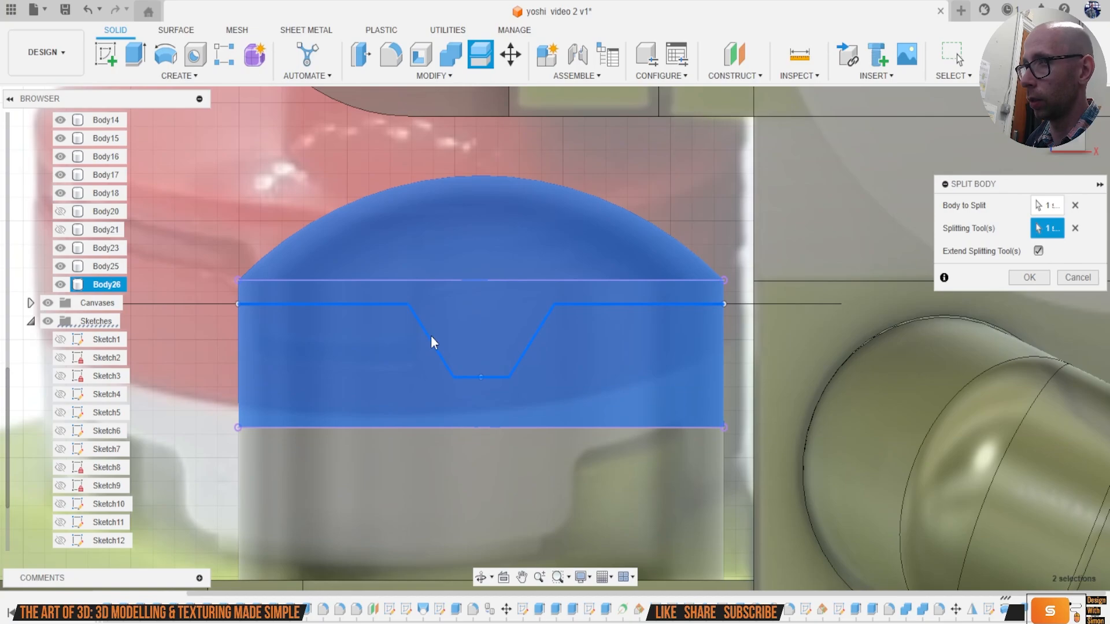
{"action": "left_click", "coordinate": [1030, 280]}
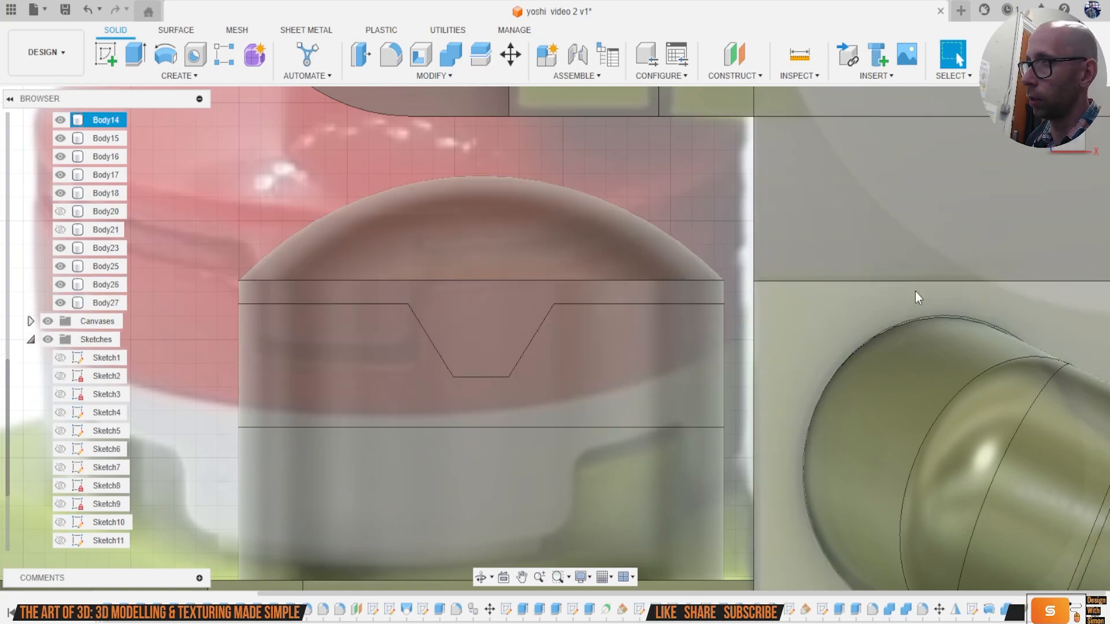
Step: Try to circular-pattern the notch split feature around the cylindrical shell's axis with a full distribution and a quantity of 4
{"action": "scroll", "coordinate": [823, 276], "scroll_direction": "down", "scroll_amount": 5}
{"action": "middle_click_drag", "start_coordinate": [823, 277], "coordinate": [780, 295], "text": "shift"}
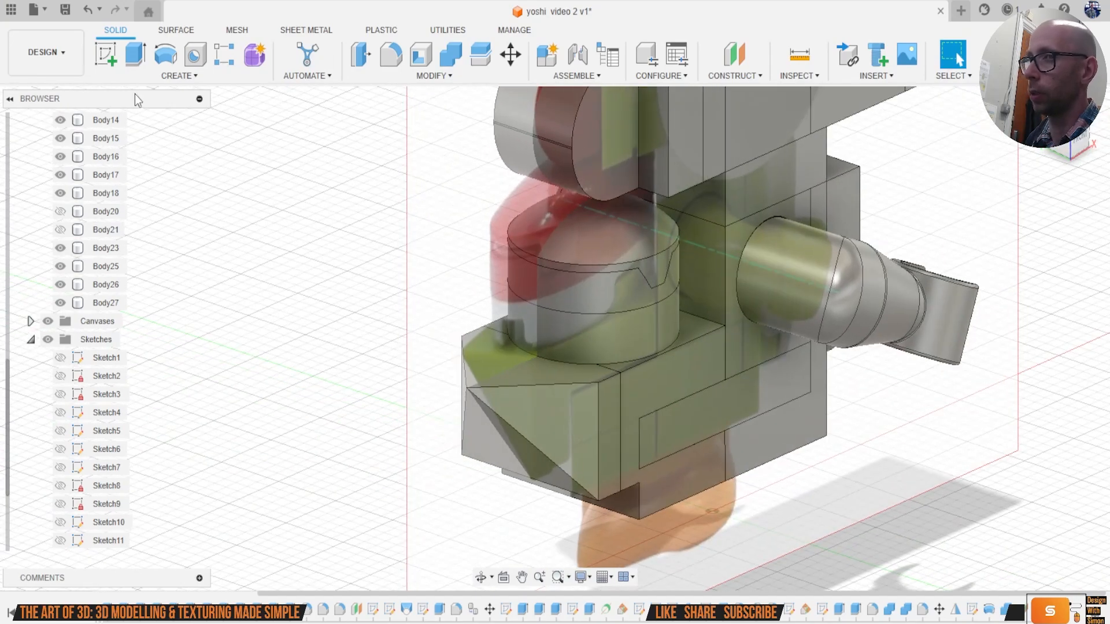
{"action": "left_click", "coordinate": [177, 78]}
{"action": "mouse_move", "coordinate": [162, 387]}
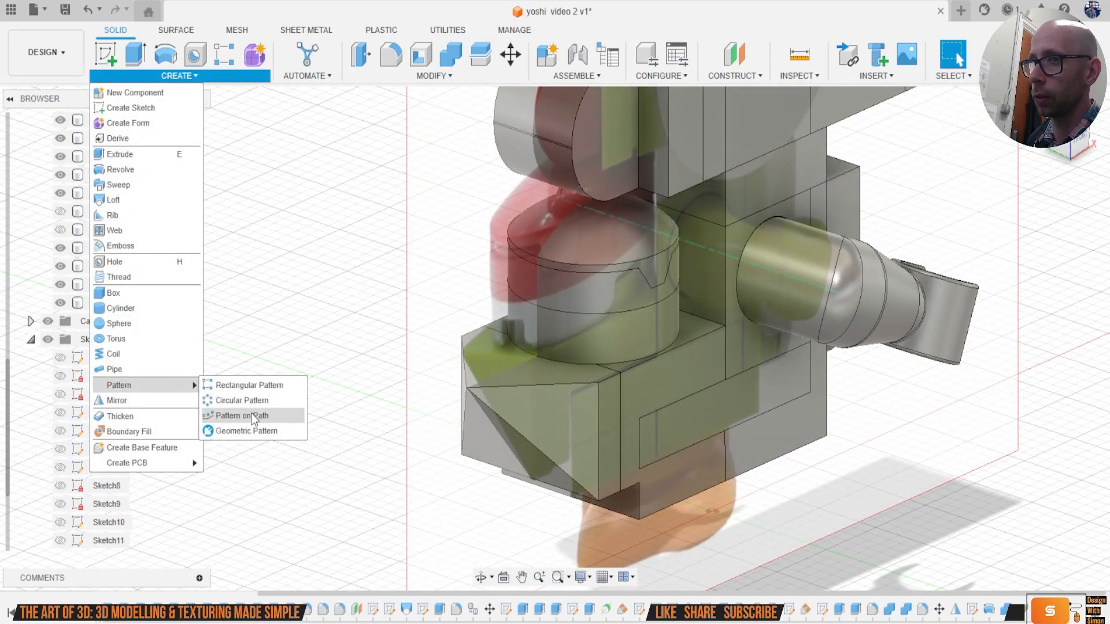
{"action": "left_click", "coordinate": [246, 401]}
{"action": "left_click", "coordinate": [1041, 228]}
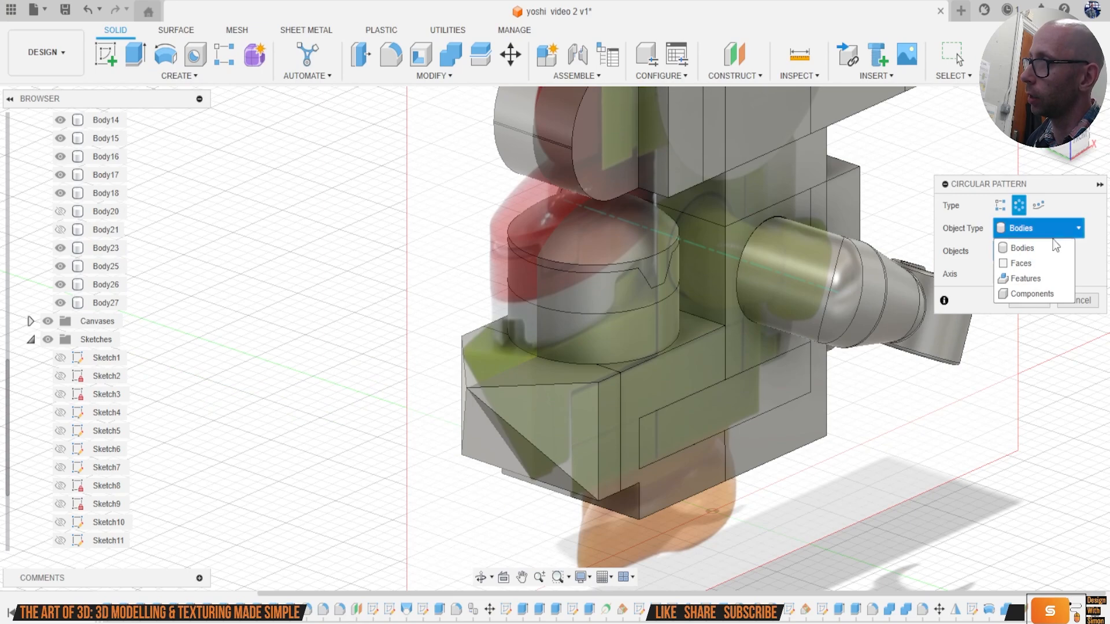
{"action": "left_click", "coordinate": [1025, 277]}
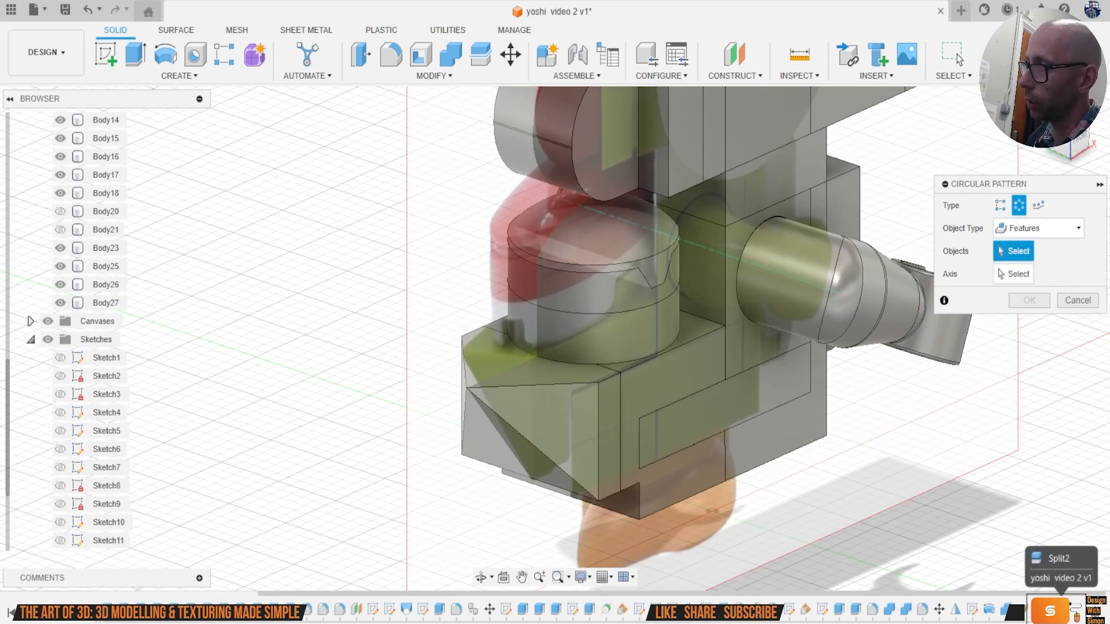
{"action": "left_click", "coordinate": [1017, 611]}
{"action": "left_click", "coordinate": [587, 316]}
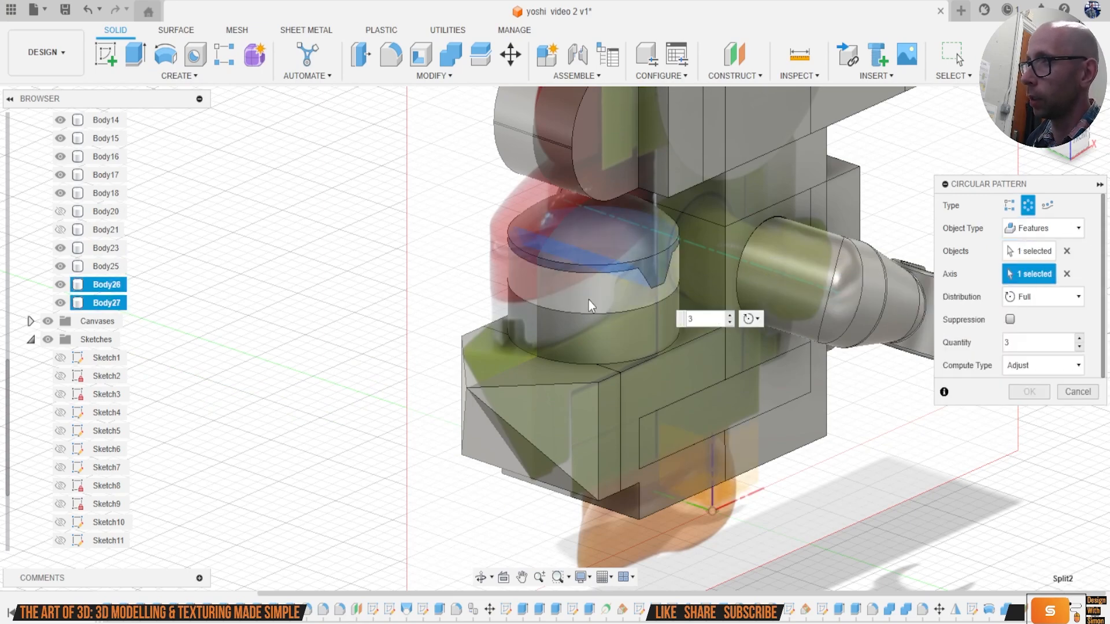
{"action": "left_click", "coordinate": [710, 334]}
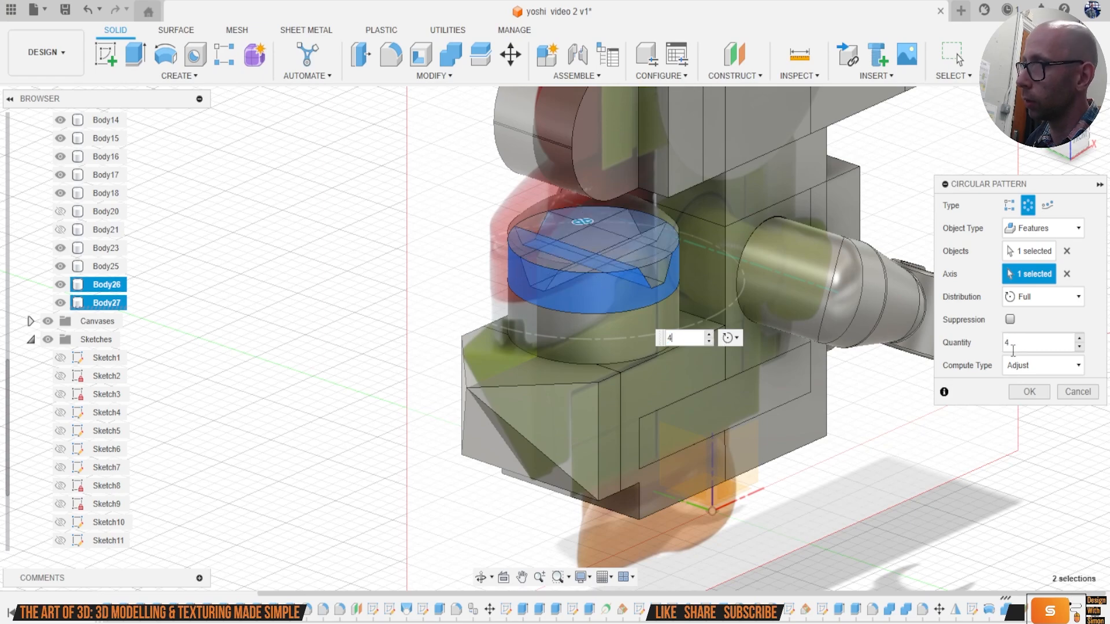
{"action": "left_click", "coordinate": [1030, 391]}
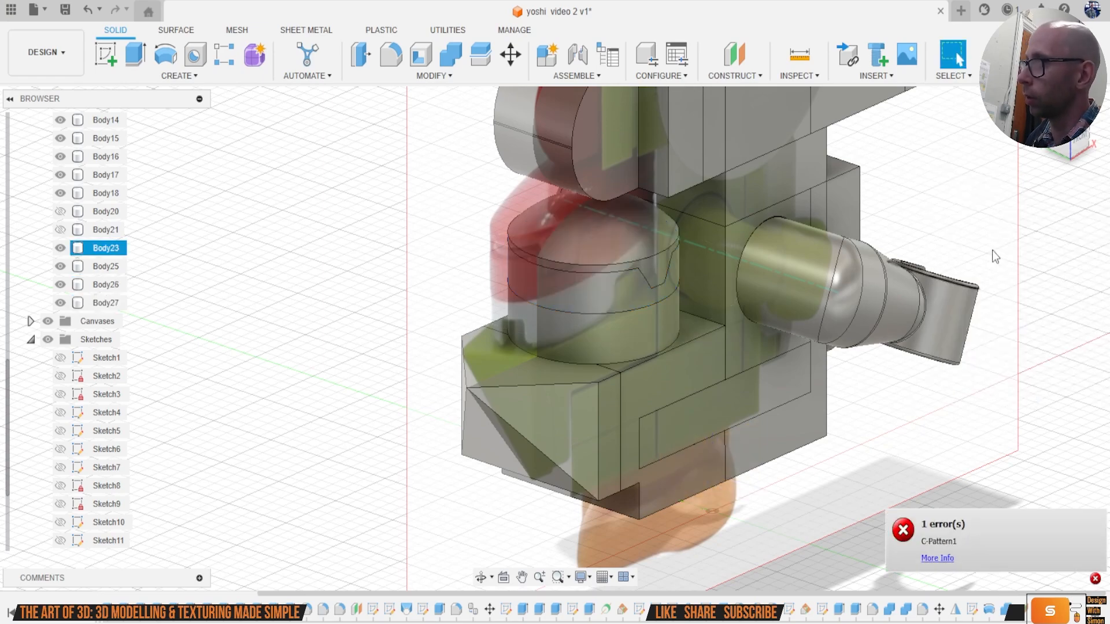
Step: Circular-pattern the notched dome body around the cylindrical shell's axis over the full circle, giving four bodies in total
{"action": "left_click_drag", "start_coordinate": [1079, 139], "coordinate": [1032, 117]}
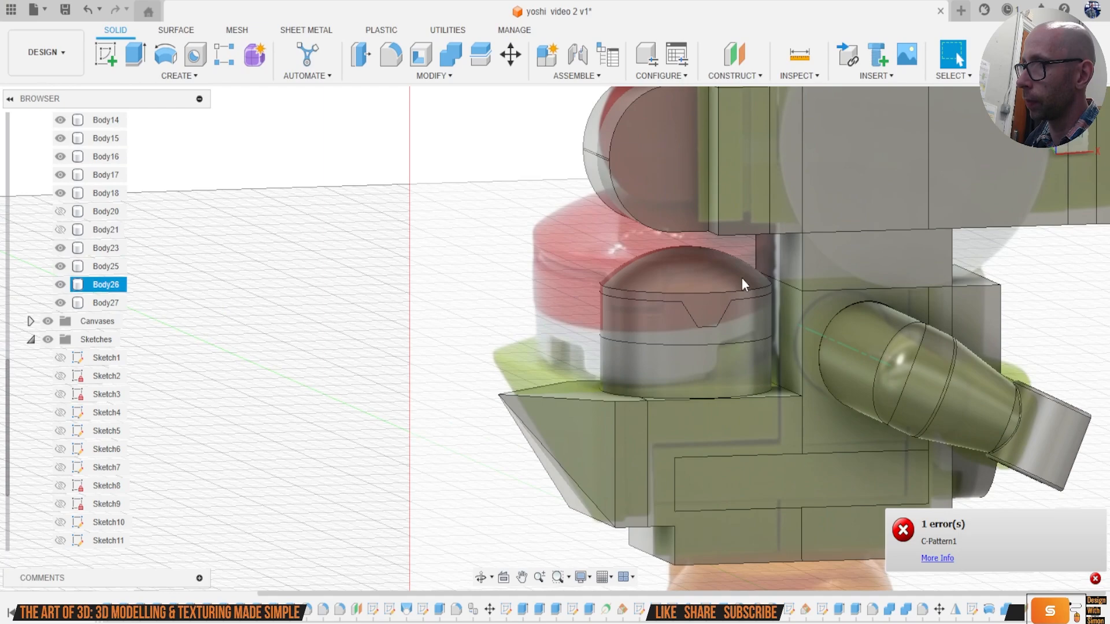
{"action": "middle_click_drag", "start_coordinate": [744, 277], "coordinate": [681, 301]}
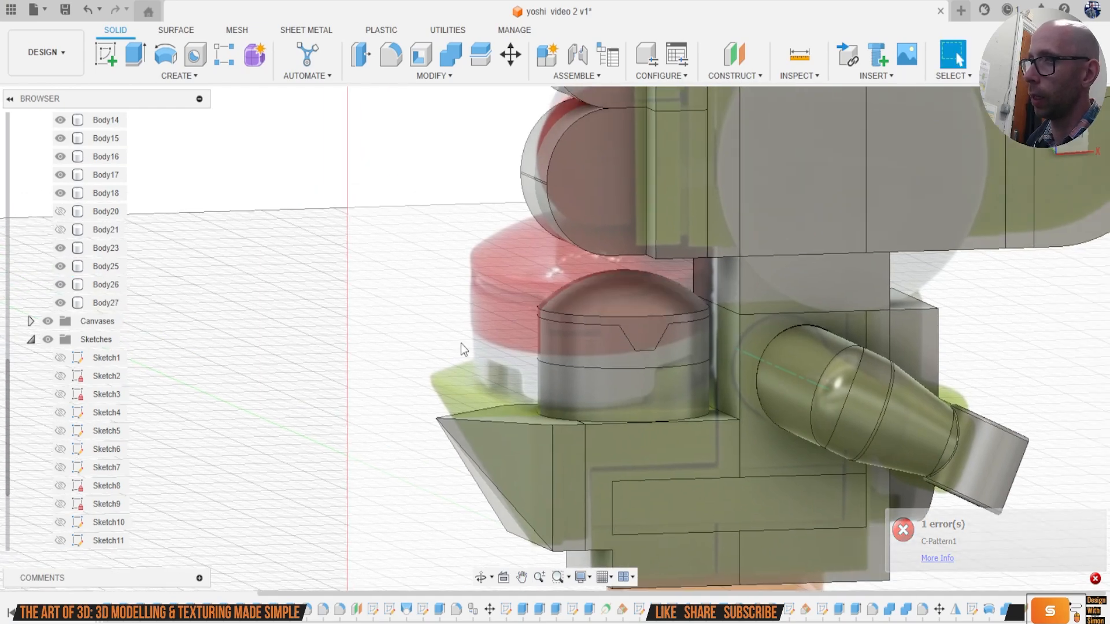
{"action": "scroll", "coordinate": [648, 343], "scroll_direction": "up", "scroll_amount": 3}
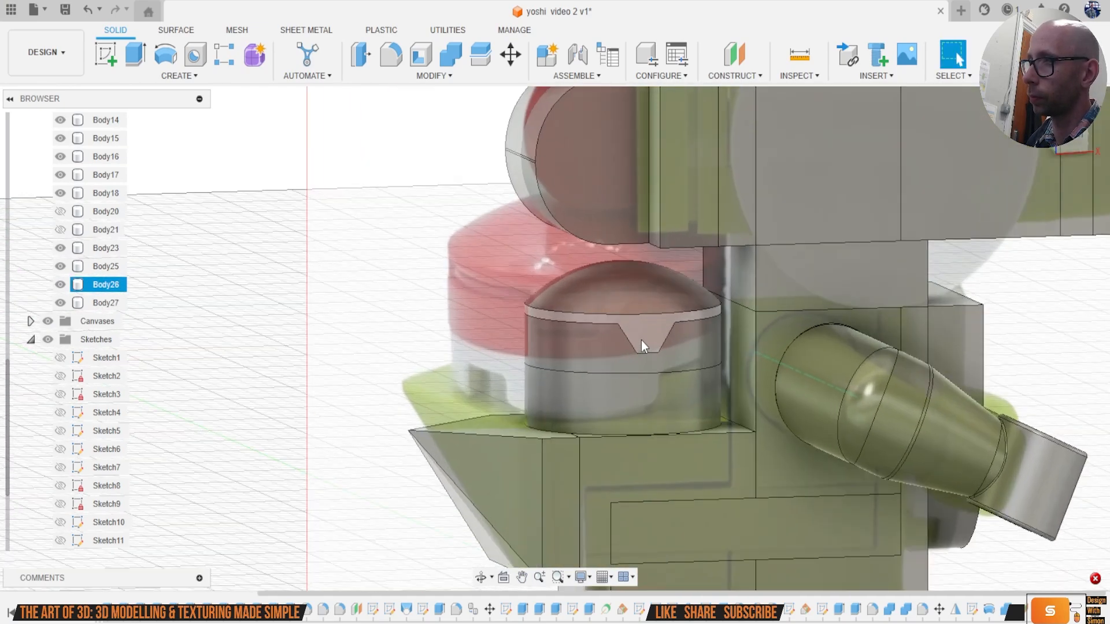
{"action": "left_click", "coordinate": [179, 76]}
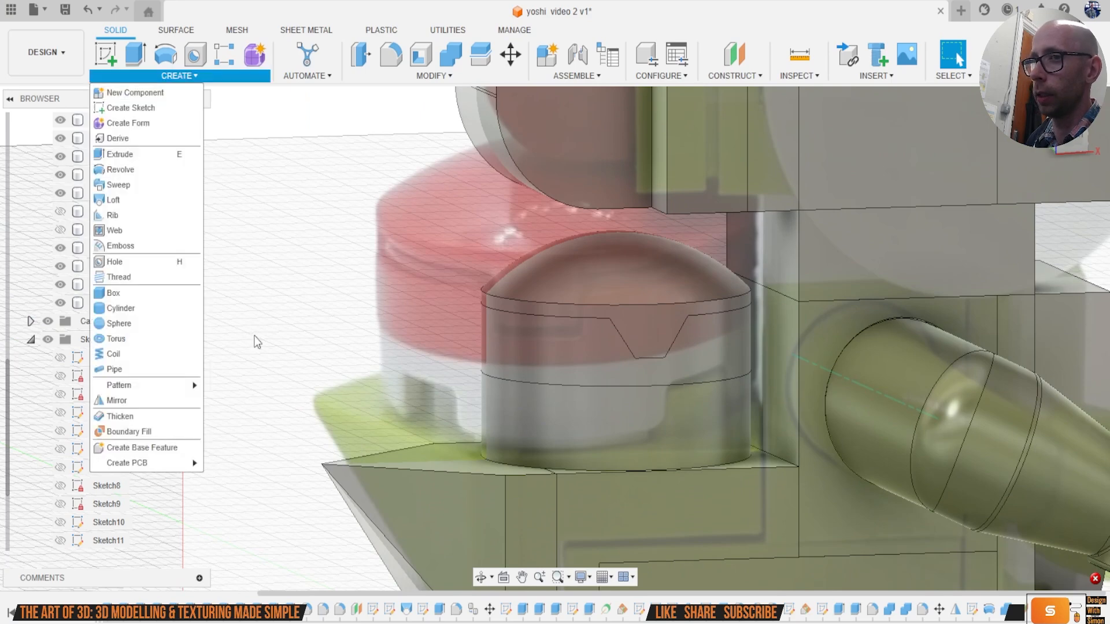
{"action": "mouse_move", "coordinate": [165, 387]}
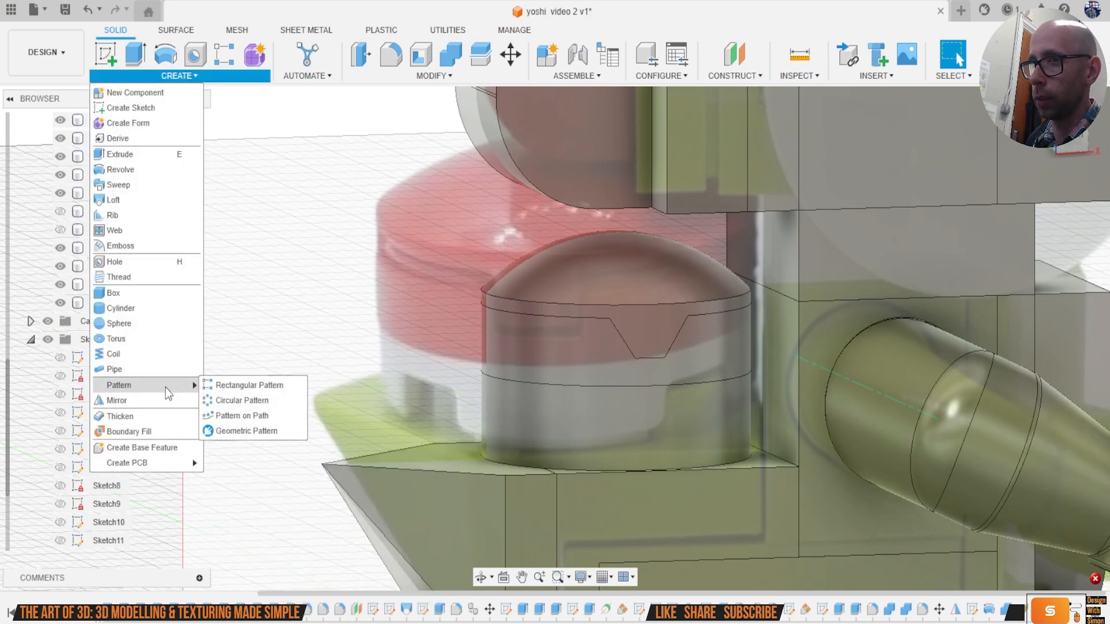
{"action": "left_click", "coordinate": [259, 405]}
{"action": "left_click", "coordinate": [636, 300]}
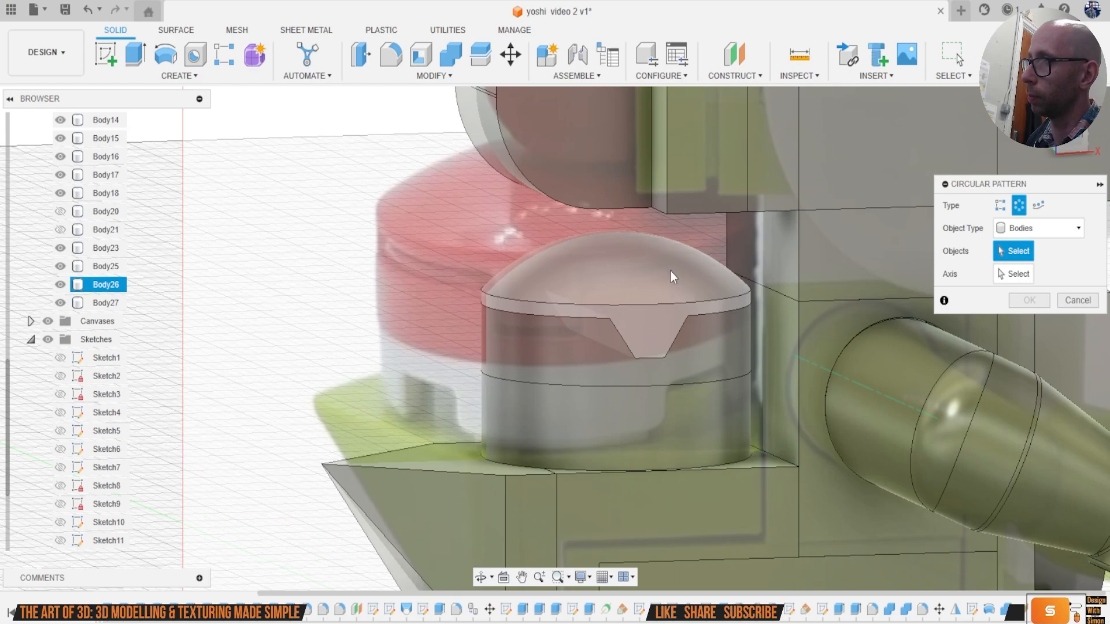
{"action": "left_click", "coordinate": [596, 359]}
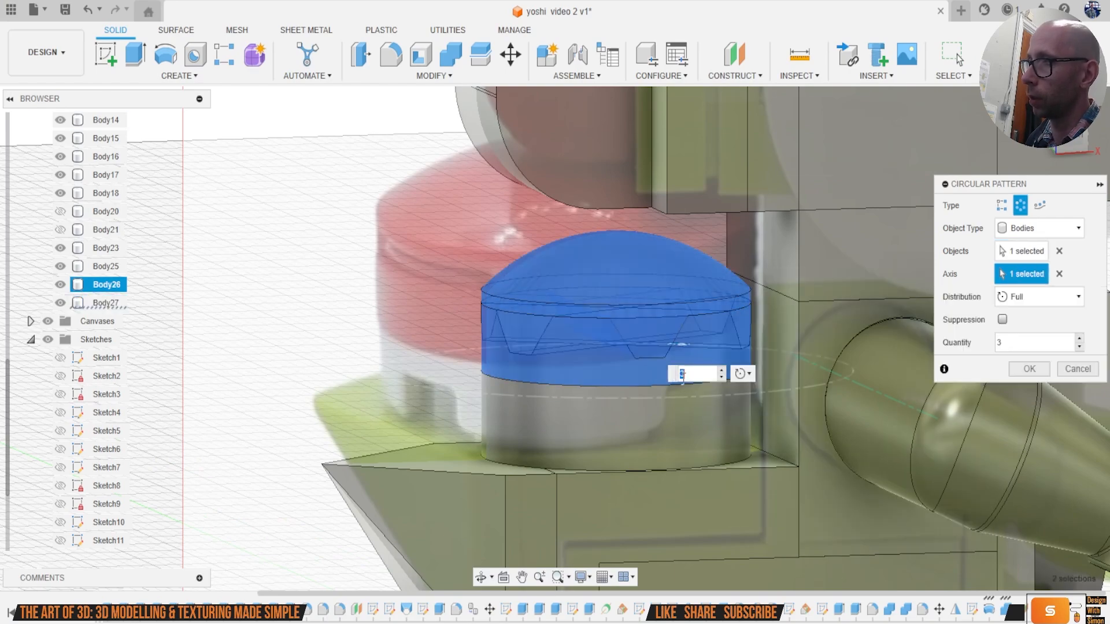
{"action": "middle_click_drag", "start_coordinate": [555, 336], "coordinate": [427, 341], "text": "shift"}
{"action": "left_click", "coordinate": [1026, 368]}
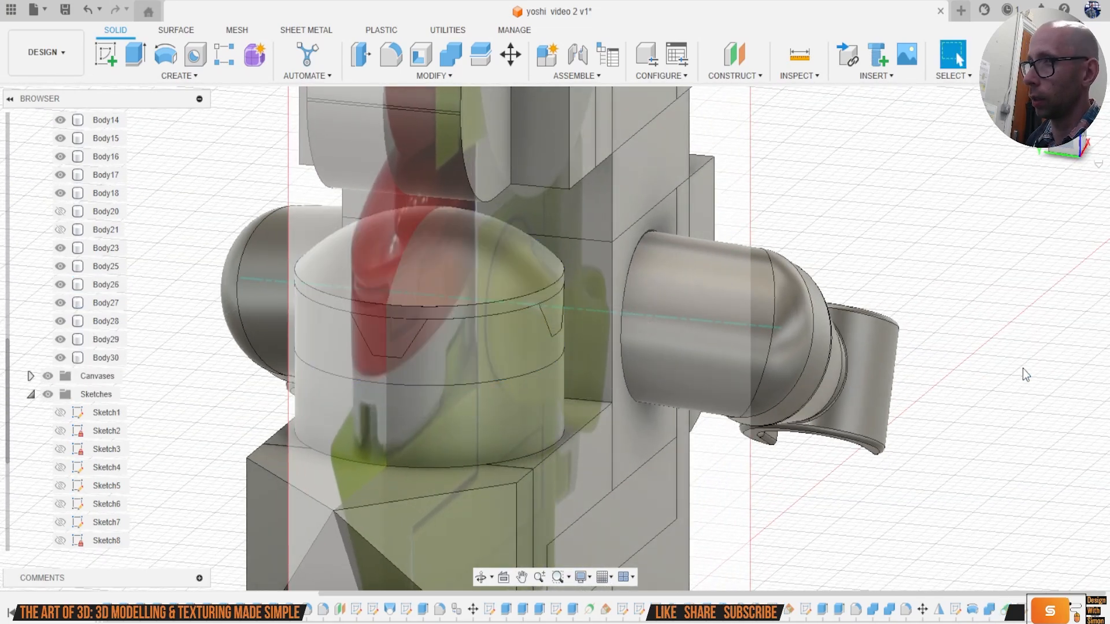
Step: Hide the band body below the dome and join the notched dome with one of its rotated copies
{"action": "left_click", "coordinate": [398, 337]}
{"action": "left_click", "coordinate": [60, 303]}
{"action": "left_click", "coordinate": [999, 203]}
{"action": "middle_click_drag", "start_coordinate": [999, 203], "coordinate": [855, 168], "text": "shift"}
{"action": "middle_click_drag", "start_coordinate": [278, 260], "coordinate": [434, 359], "text": "shift"}
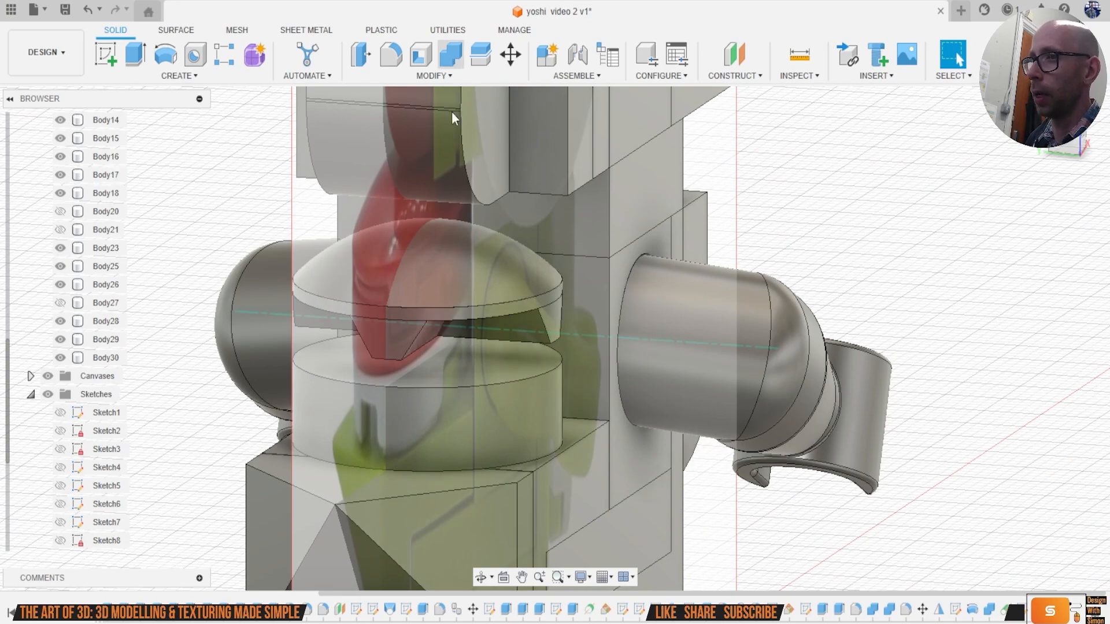
{"action": "left_click", "coordinate": [451, 55]}
{"action": "left_click", "coordinate": [489, 296]}
{"action": "left_click", "coordinate": [412, 336]}
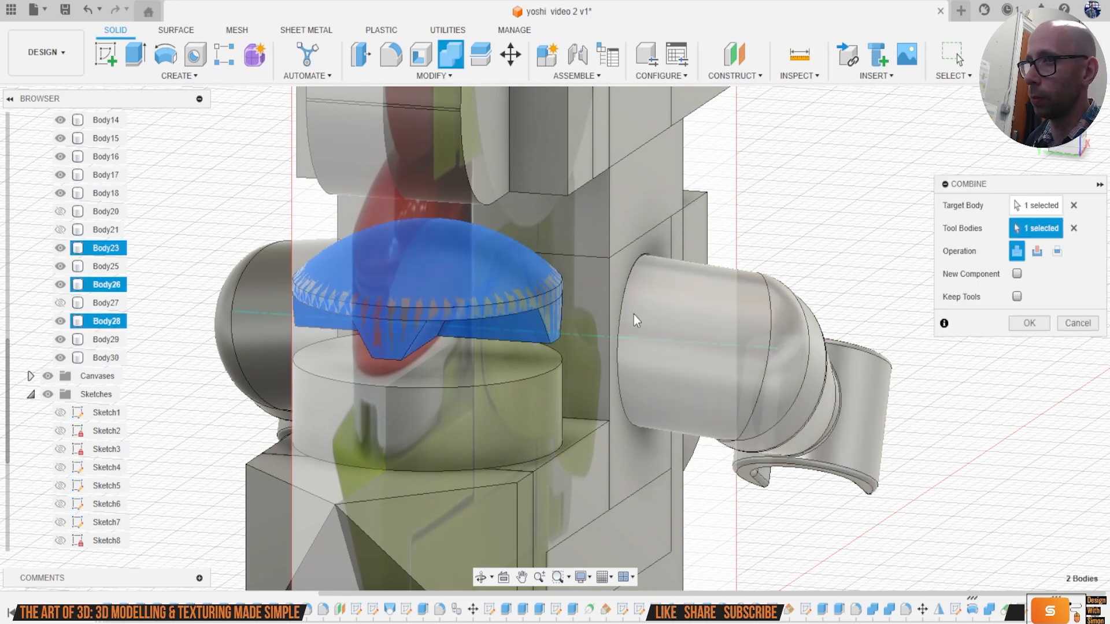
{"action": "left_click", "coordinate": [1027, 323]}
Step: Isolate the joined dome body so that only it is displayed
{"action": "middle_click_drag", "start_coordinate": [752, 324], "coordinate": [589, 307], "text": "shift"}
{"action": "left_click", "coordinate": [96, 283]}
{"action": "right_click", "coordinate": [96, 283]}
{"action": "left_click", "coordinate": [191, 622]}
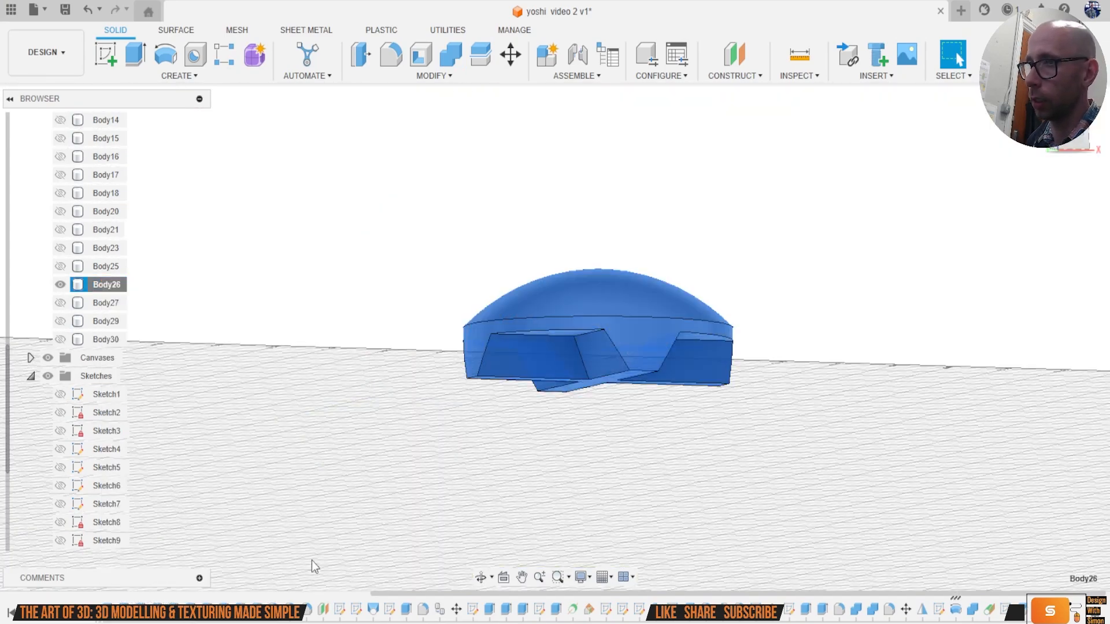
Step: Sketch a center circle on the dome's cross-shaped underside, centred on the cross and slightly smaller than the outer rim
{"action": "mouse_move", "coordinate": [520, 347]}
{"action": "middle_mouse_down", "text": "shift"}
{"action": "mouse_move", "coordinate": [474, 226]}
{"action": "mouse_move", "coordinate": [411, 117]}
{"action": "middle_mouse_up", "text": "shift"}
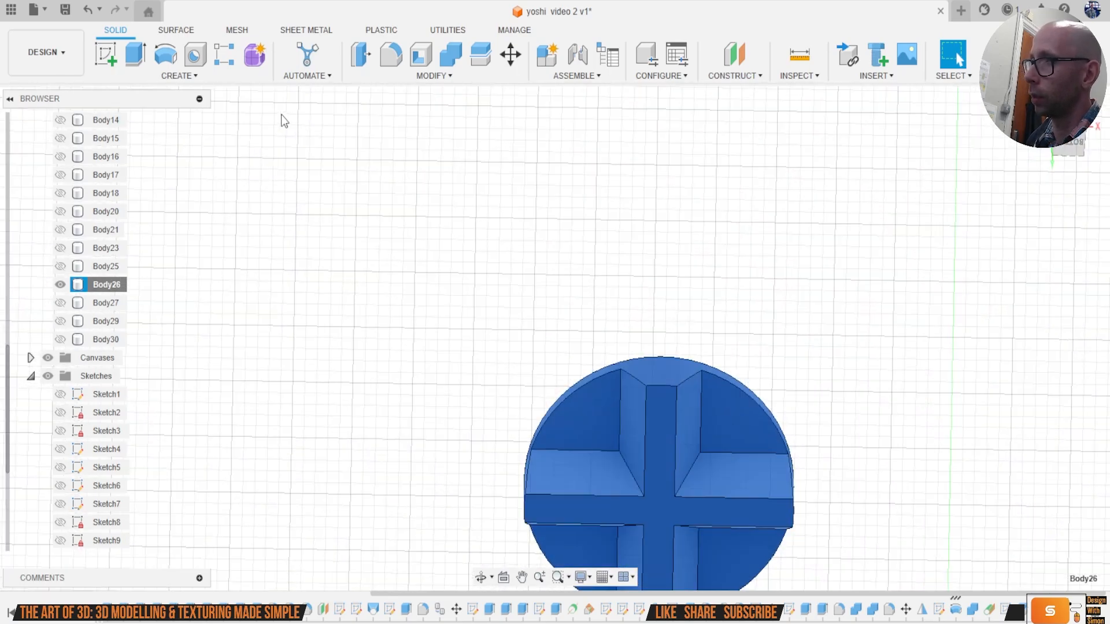
{"action": "left_click", "coordinate": [112, 66]}
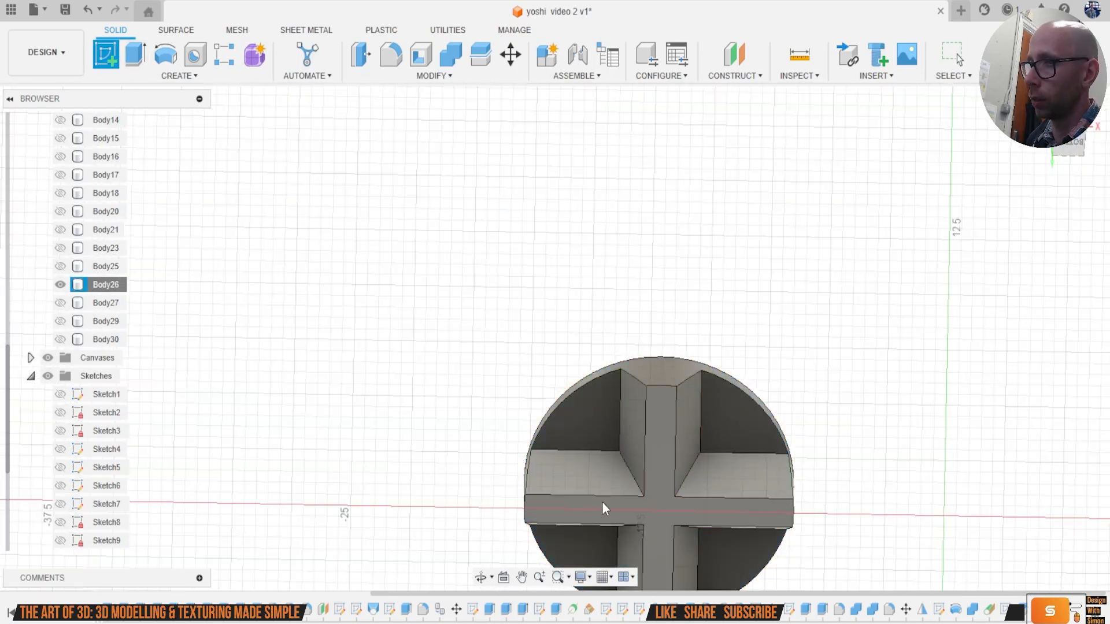
{"action": "left_click", "coordinate": [662, 514]}
{"action": "scroll", "coordinate": [580, 404], "scroll_direction": "up", "scroll_amount": 5}
{"action": "key", "text": "c"}
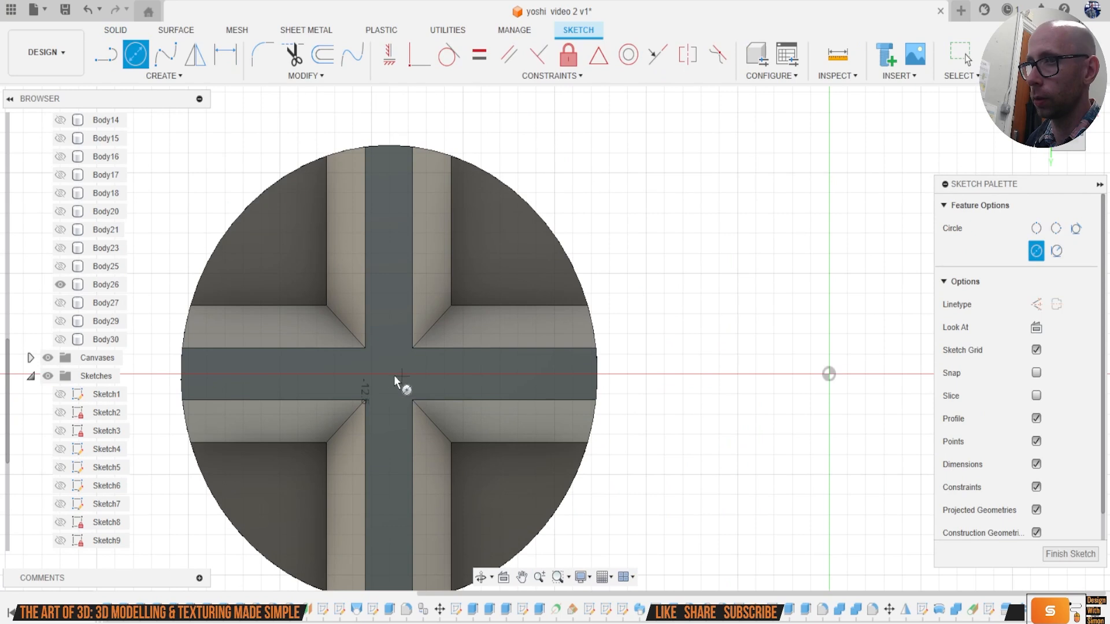
{"action": "left_click", "coordinate": [389, 374]}
{"action": "left_click", "coordinate": [576, 370]}
Step: Extrude all five profiles inside the circle by -1.99 mm as a cut, hollowing the dome's underside between the rim tabs
{"action": "key", "text": "e"}
{"action": "left_click", "coordinate": [463, 362]}
{"action": "left_click", "coordinate": [430, 336]}
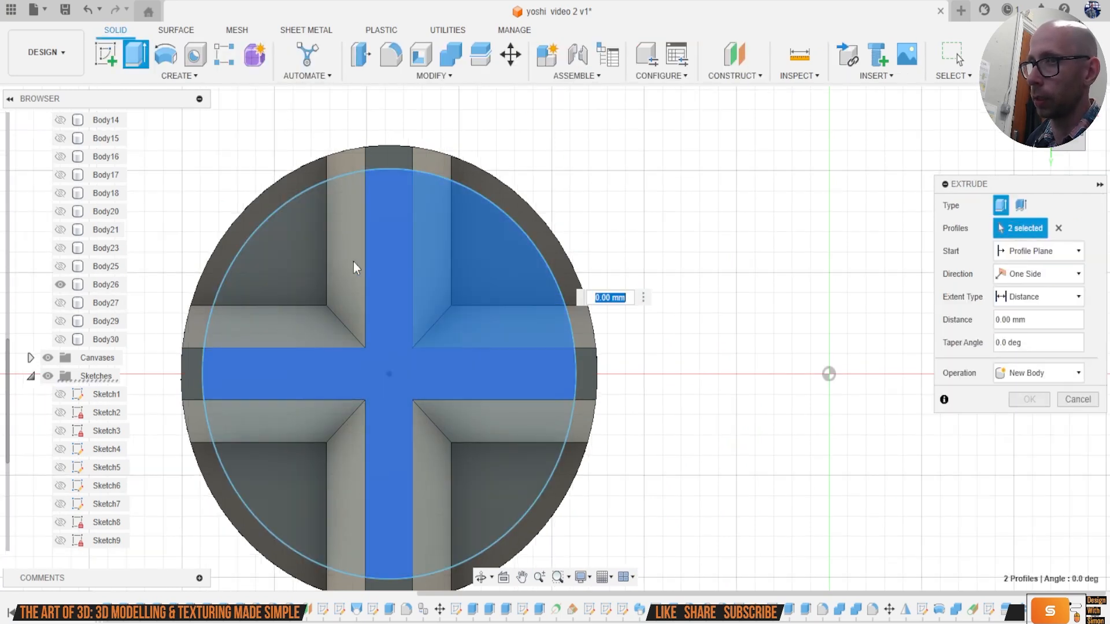
{"action": "left_click", "coordinate": [356, 300]}
{"action": "left_click", "coordinate": [316, 425]}
{"action": "left_click", "coordinate": [455, 462]}
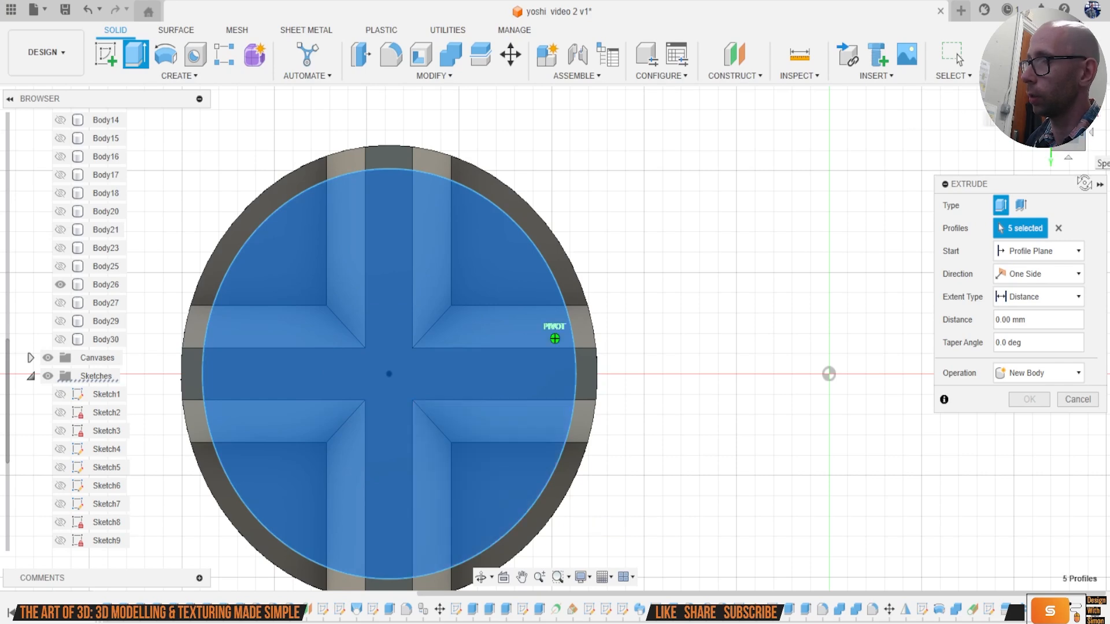
{"action": "middle_click_drag", "start_coordinate": [555, 339], "coordinate": [935, 202], "text": "shift"}
{"action": "left_click_drag", "start_coordinate": [507, 355], "coordinate": [508, 279]}
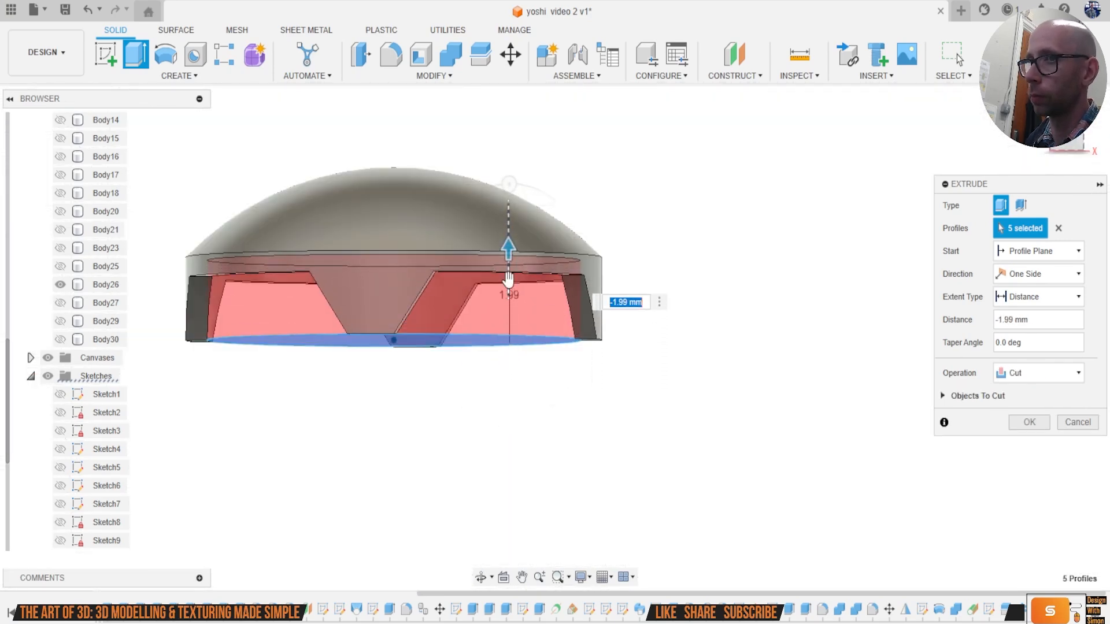
{"action": "left_click", "coordinate": [1007, 420]}
{"action": "middle_click_drag", "start_coordinate": [555, 338], "coordinate": [806, 362], "text": "shift"}
{"action": "scroll", "coordinate": [520, 295], "scroll_direction": "up", "scroll_amount": 1}
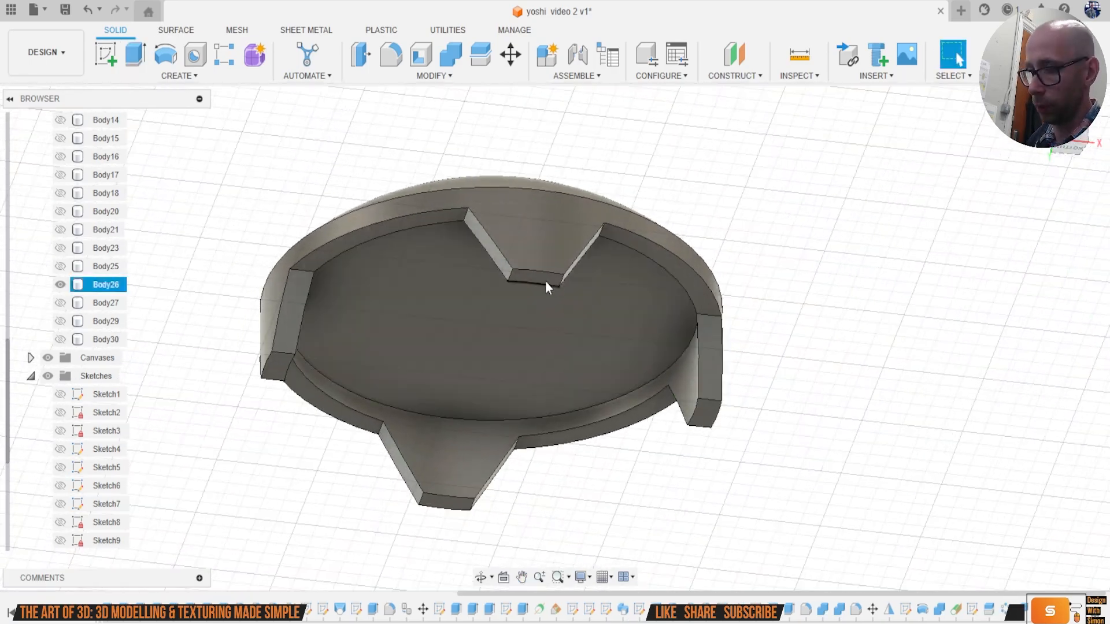
{"action": "key", "text": "f"}
{"action": "scroll", "coordinate": [524, 242], "scroll_direction": "up", "scroll_amount": 3}
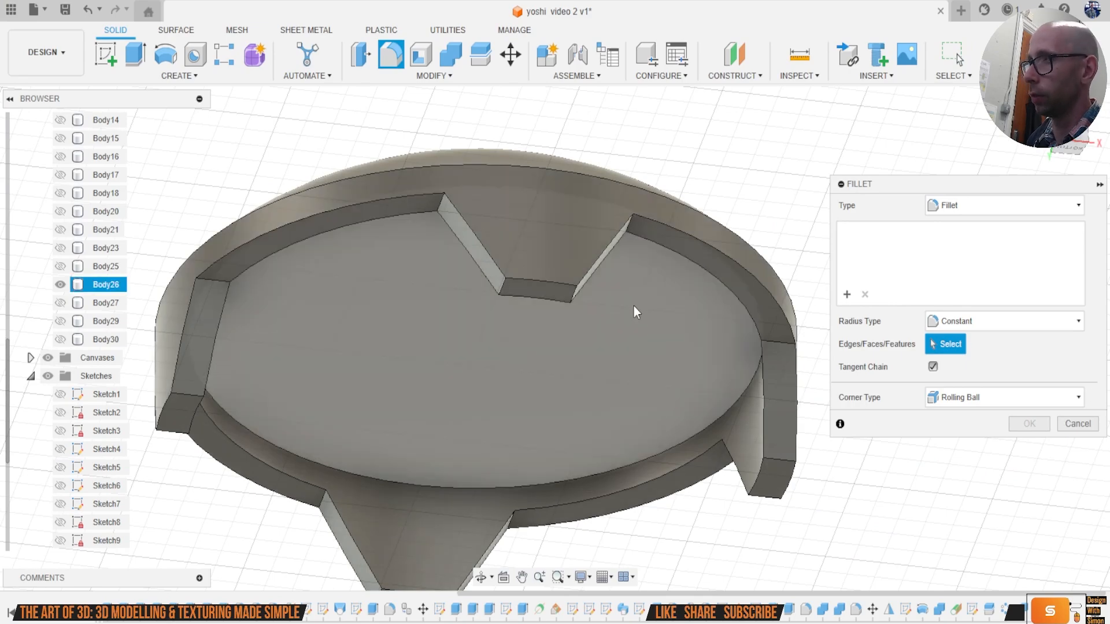
{"action": "left_click", "coordinate": [1077, 424]}
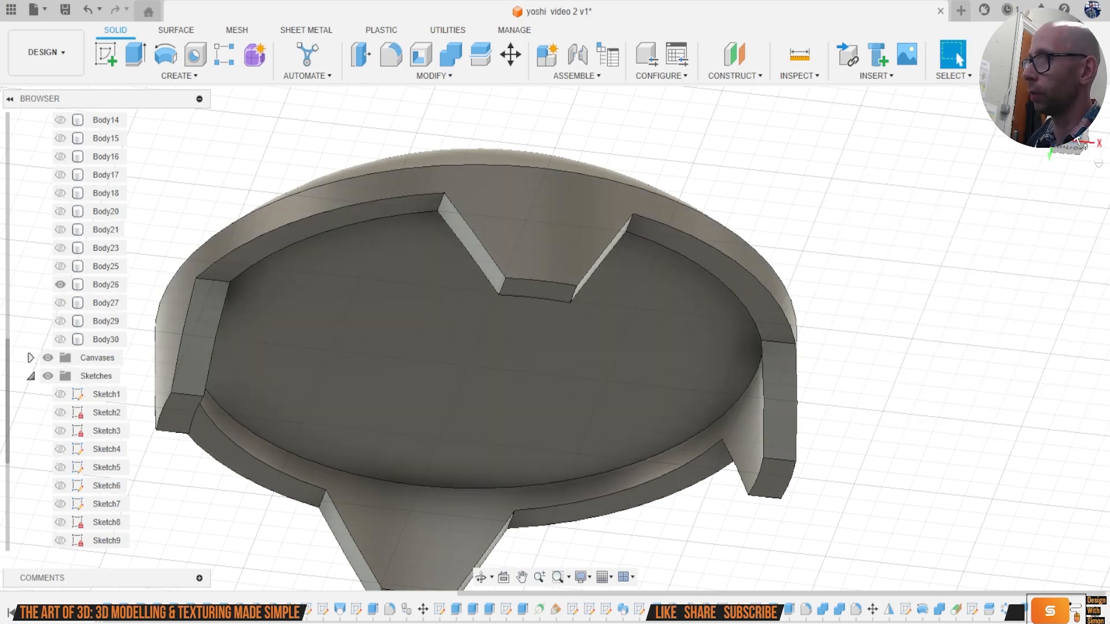
Step: End the dome's isolation to bring back the rest of the figure, and show the hidden band body below it
{"action": "left_click", "coordinate": [1071, 126]}
{"action": "right_click", "coordinate": [104, 291]}
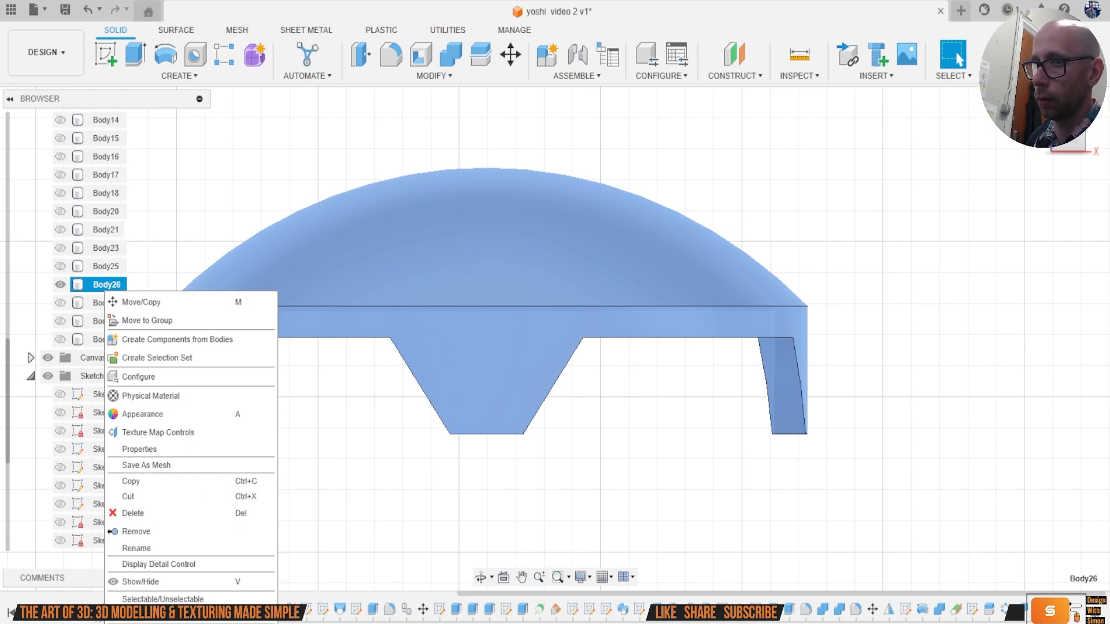
{"action": "left_click", "coordinate": [139, 618]}
{"action": "scroll", "coordinate": [261, 553], "scroll_direction": "down", "scroll_amount": 5}
{"action": "middle_click_drag", "start_coordinate": [780, 587], "coordinate": [875, 495]}
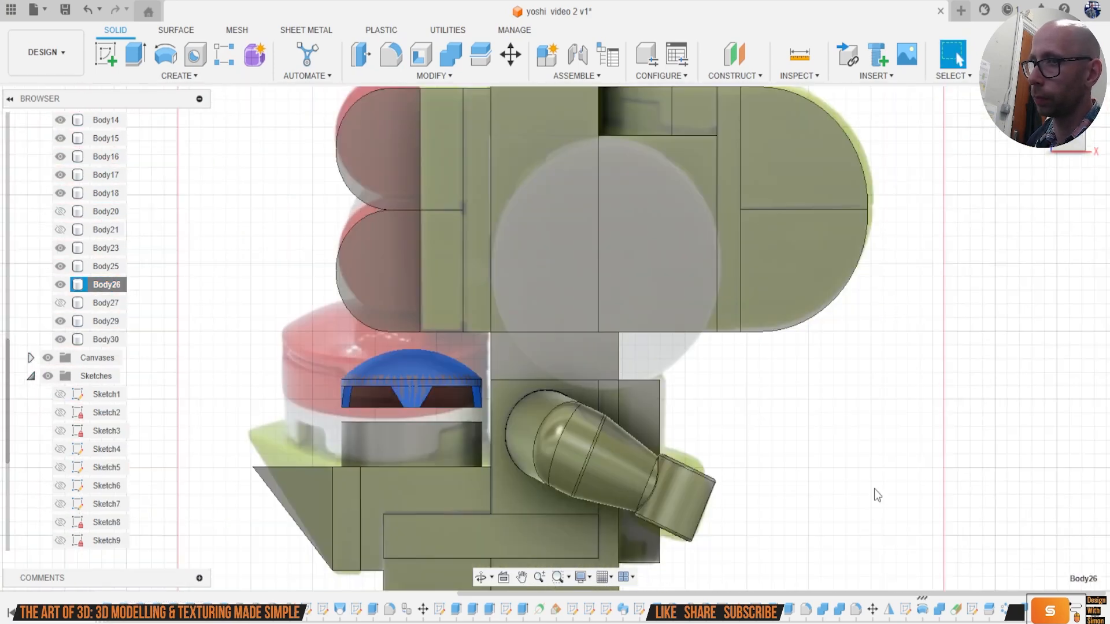
{"action": "left_click", "coordinate": [961, 463]}
{"action": "left_click", "coordinate": [60, 303]}
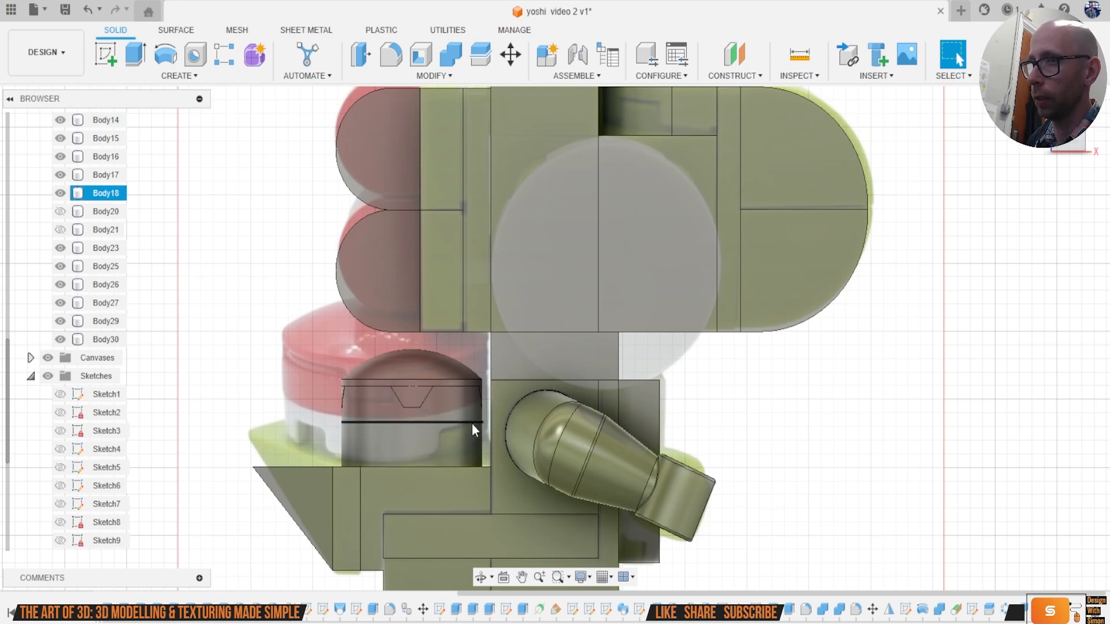
Step: Combine the band body with the notched dome as the tool using the Cut operation, keeping the dome
{"action": "left_click", "coordinate": [454, 61]}
{"action": "scroll", "coordinate": [616, 322], "scroll_direction": "up", "scroll_amount": 5}
{"action": "left_click", "coordinate": [526, 324]}
{"action": "left_click", "coordinate": [470, 266]}
{"action": "left_click", "coordinate": [1039, 257]}
{"action": "left_click", "coordinate": [1030, 324]}
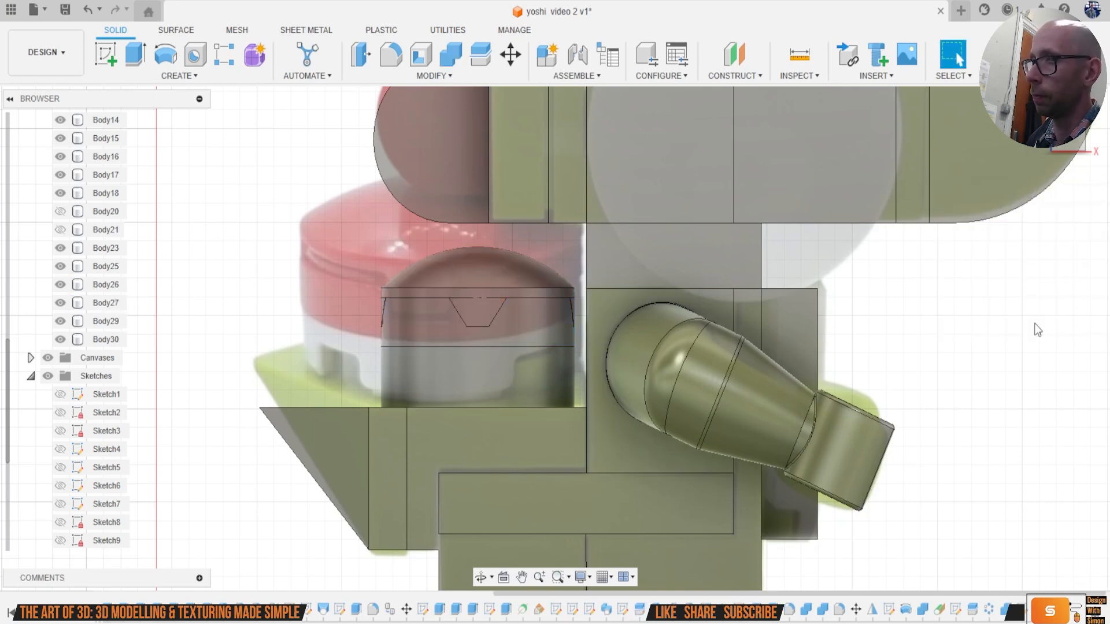
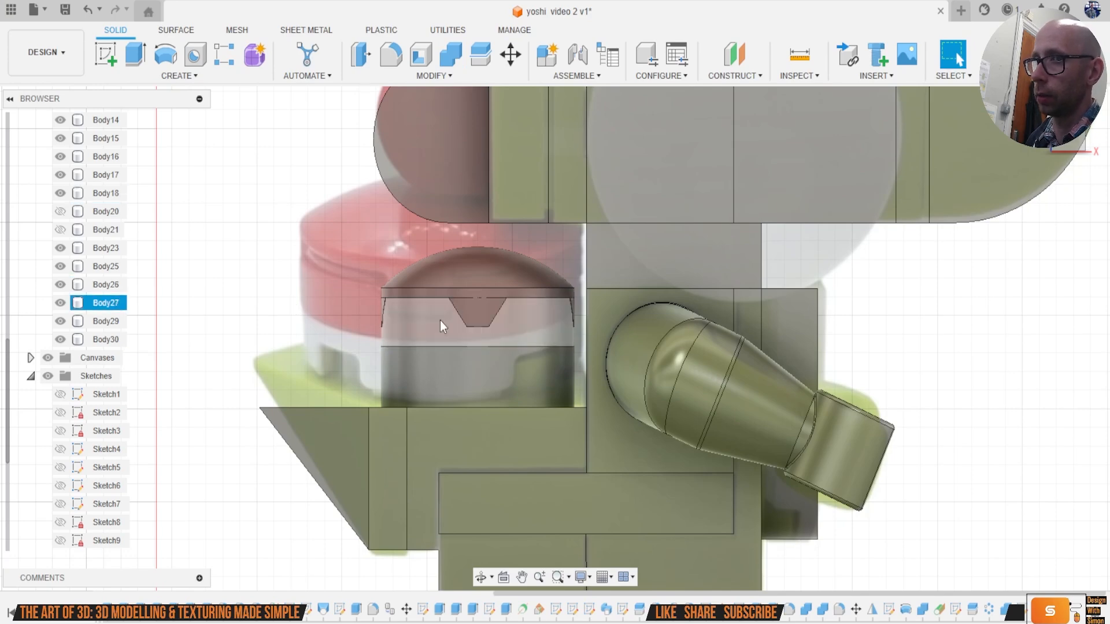
Step: Select the band body below the dome and hide it to check the cut from an angled view
{"action": "left_click", "coordinate": [65, 320]}
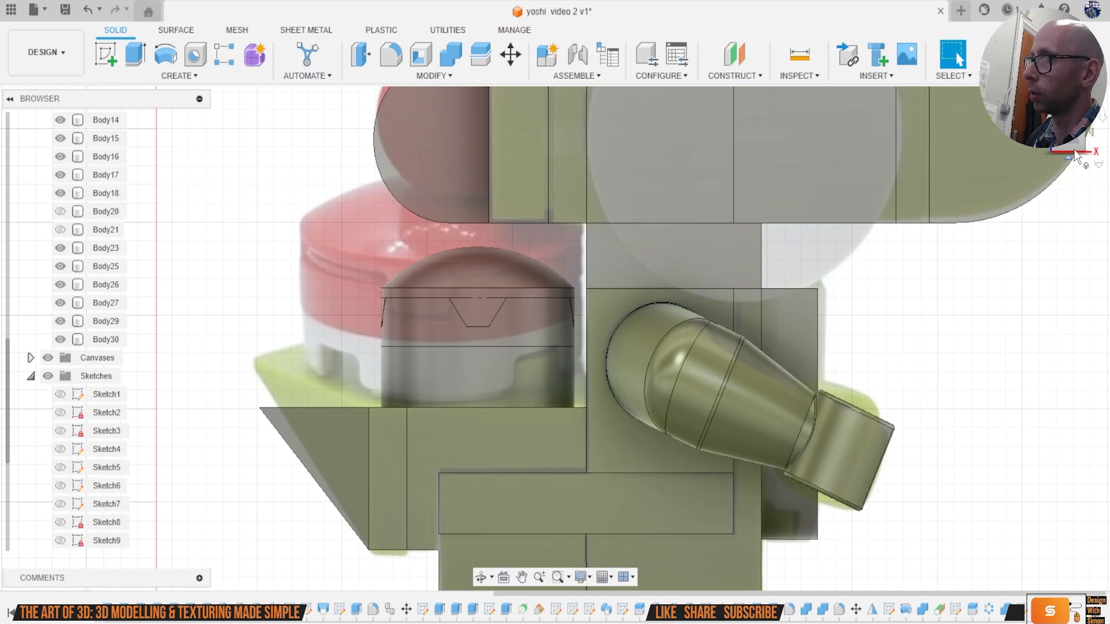
{"action": "left_click_drag", "start_coordinate": [1070, 137], "coordinate": [1083, 144]}
{"action": "left_click", "coordinate": [461, 365]}
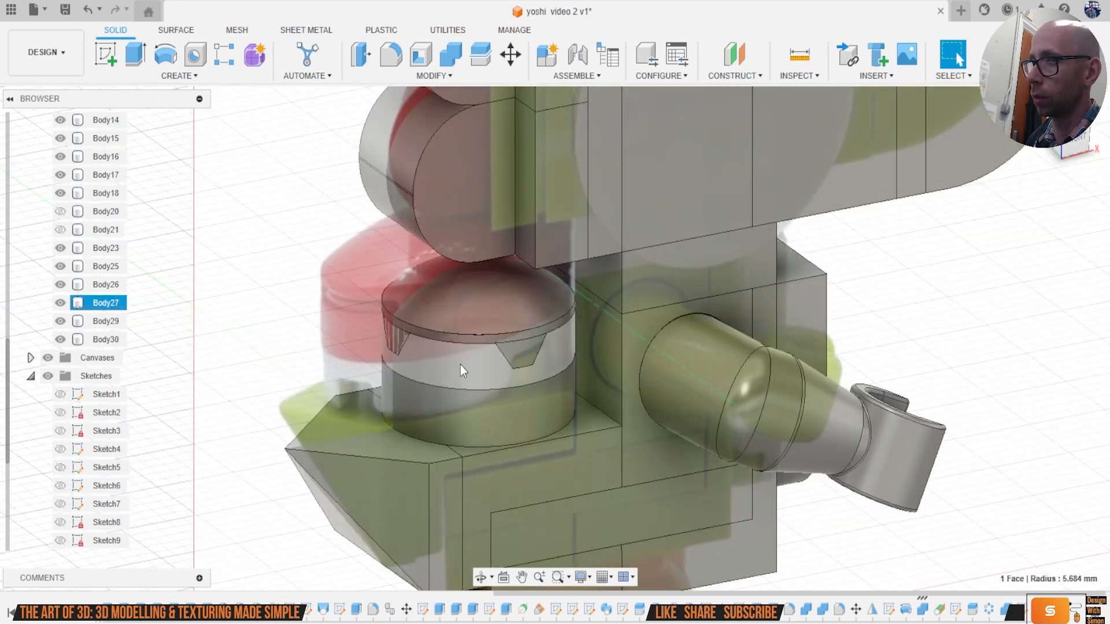
{"action": "left_click", "coordinate": [67, 309]}
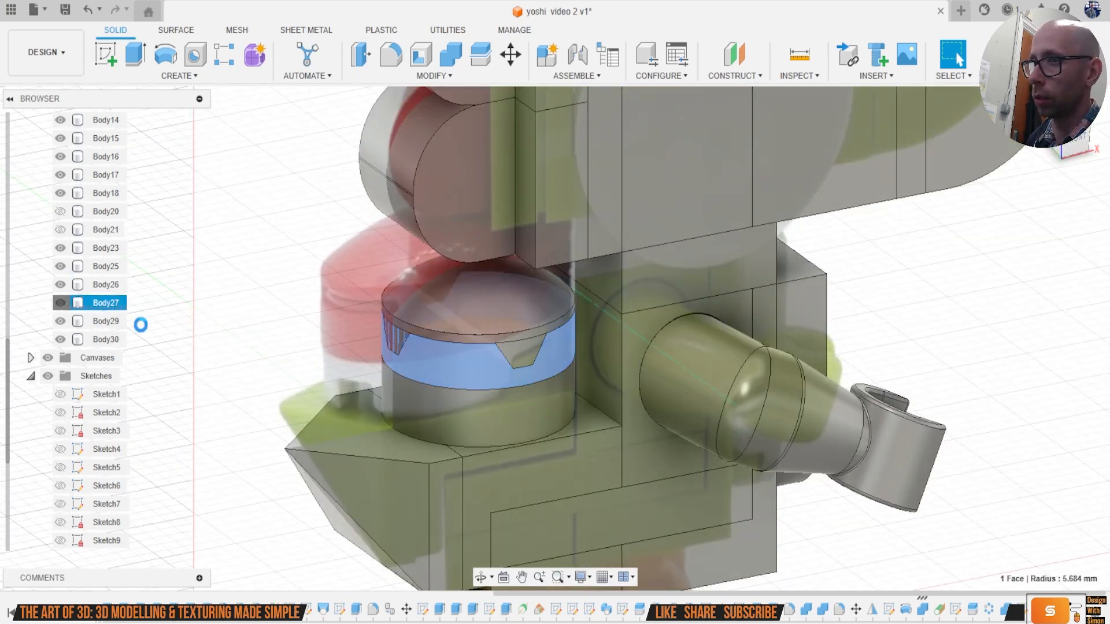
Step: Hide the reference canvases and view the dome and its rim tabs from below
{"action": "scroll", "coordinate": [88, 252], "scroll_direction": "up", "scroll_amount": 6}
{"action": "scroll", "coordinate": [93, 414], "scroll_direction": "down", "scroll_amount": 5}
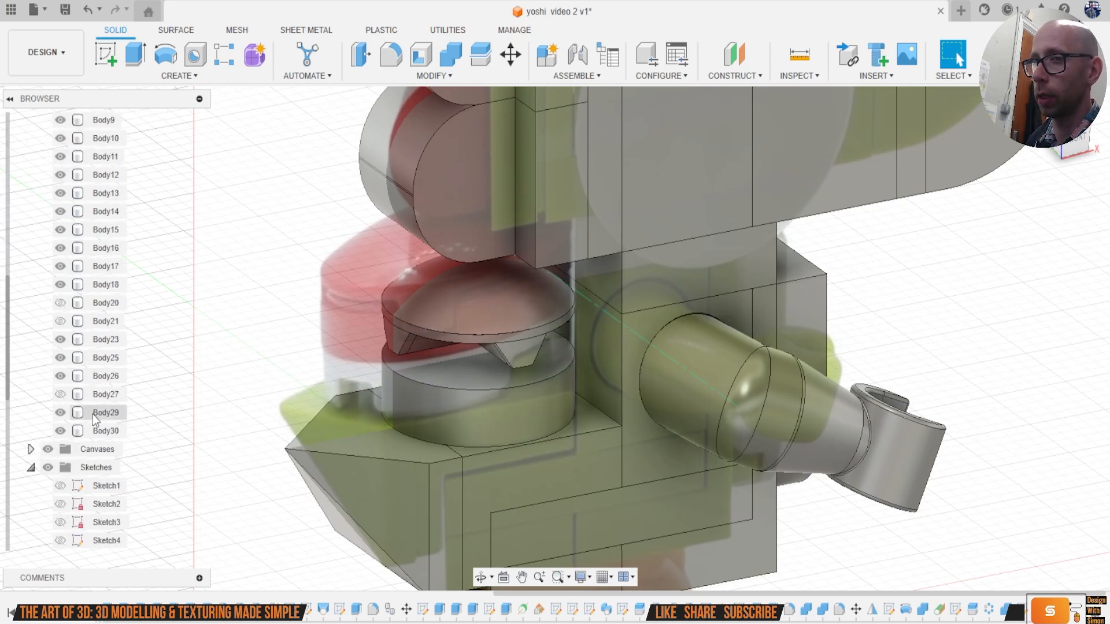
{"action": "left_click", "coordinate": [48, 432]}
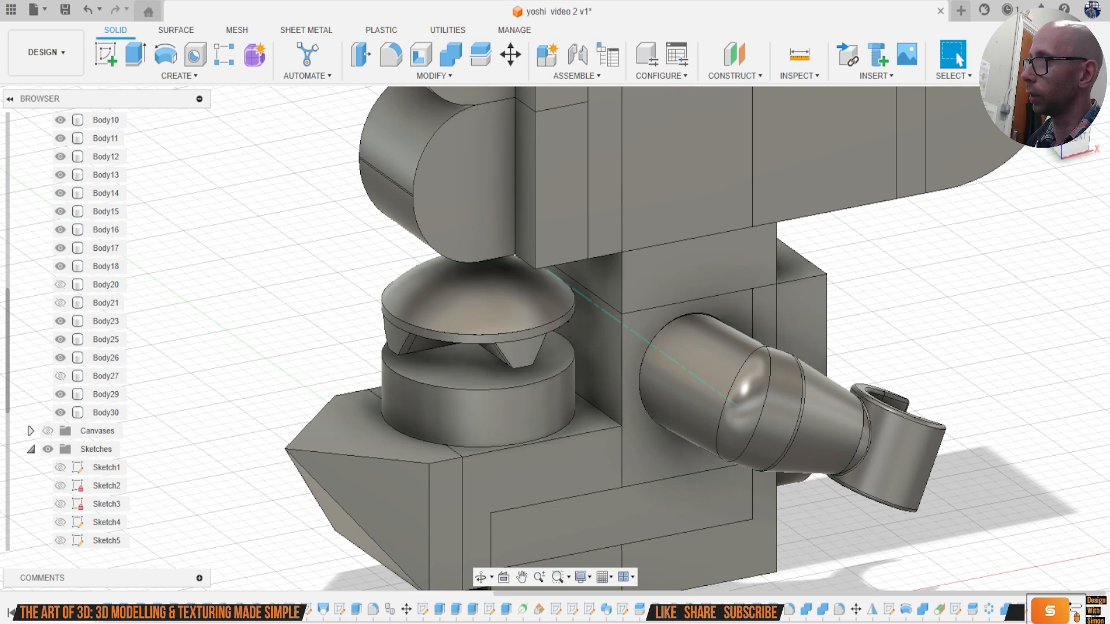
{"action": "left_click_drag", "start_coordinate": [1070, 151], "coordinate": [1068, 120]}
{"action": "scroll", "coordinate": [552, 337], "scroll_direction": "up", "scroll_amount": 2}
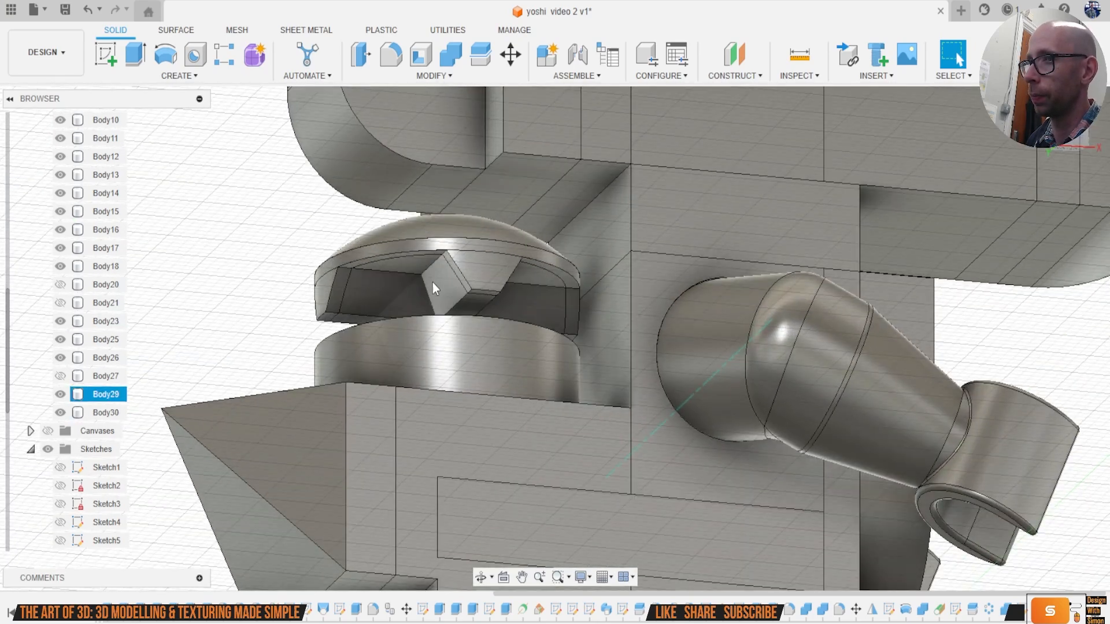
Step: Toggle Body30's visibility and hide Body26 to inspect the overlapping dome bodies from below
{"action": "left_click", "coordinate": [60, 413]}
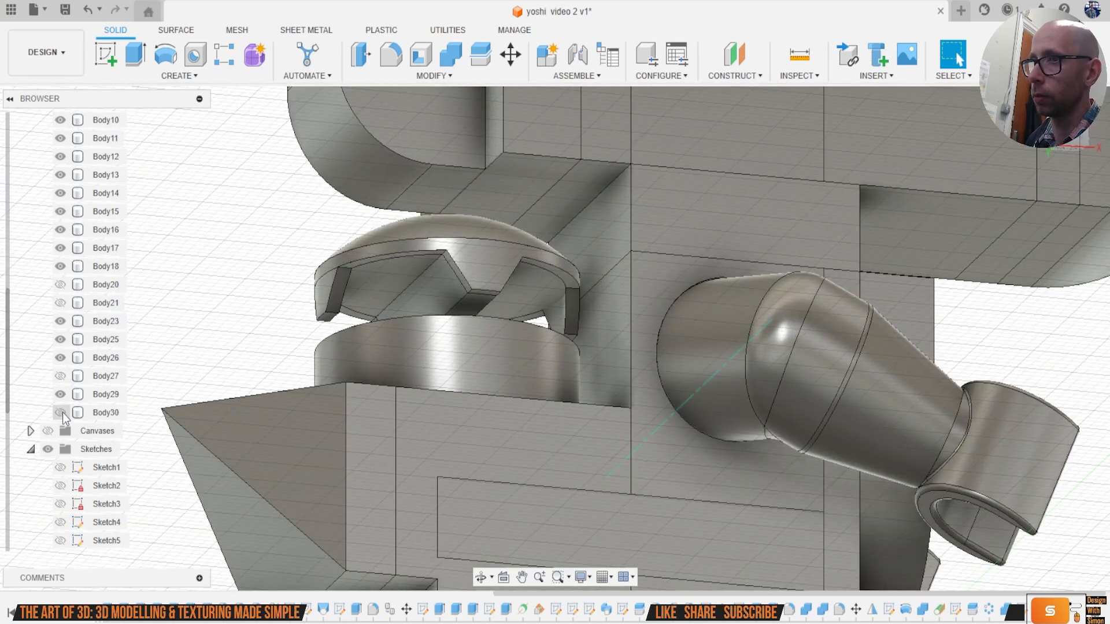
{"action": "left_click", "coordinate": [71, 414]}
{"action": "left_click", "coordinate": [61, 413]}
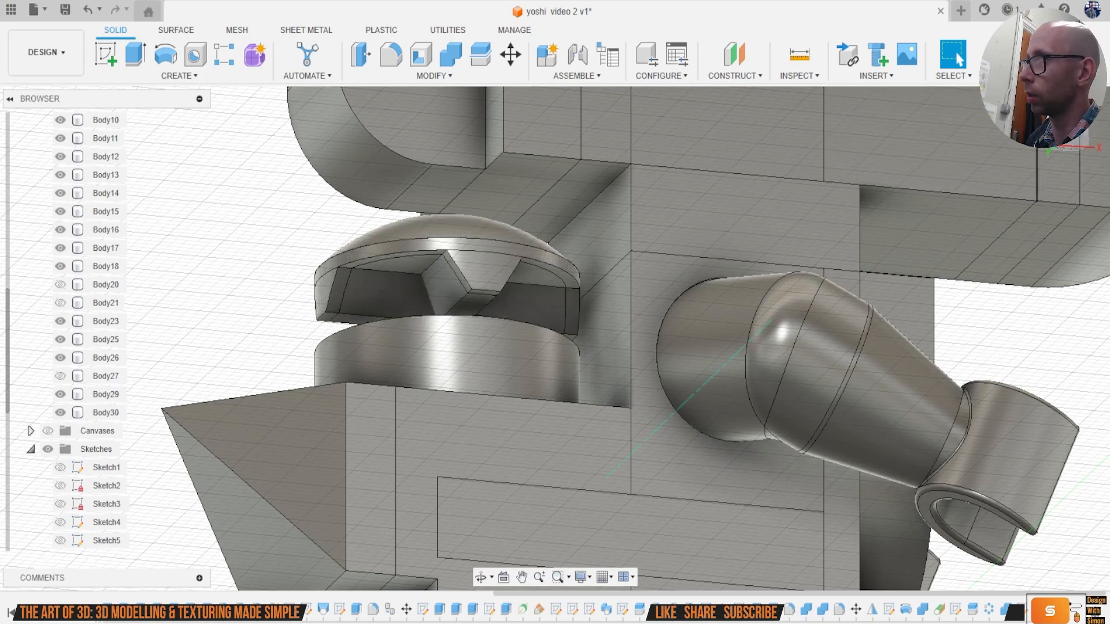
{"action": "middle_click_drag", "start_coordinate": [555, 338], "coordinate": [571, 263], "text": "shift"}
{"action": "left_click", "coordinate": [102, 358]}
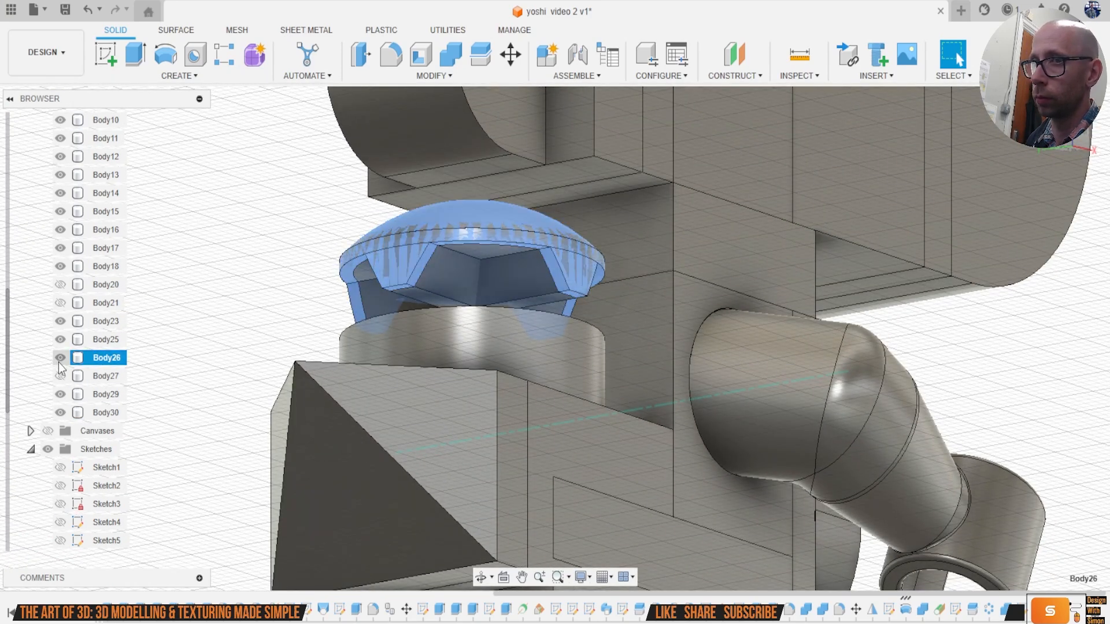
{"action": "left_click", "coordinate": [188, 286]}
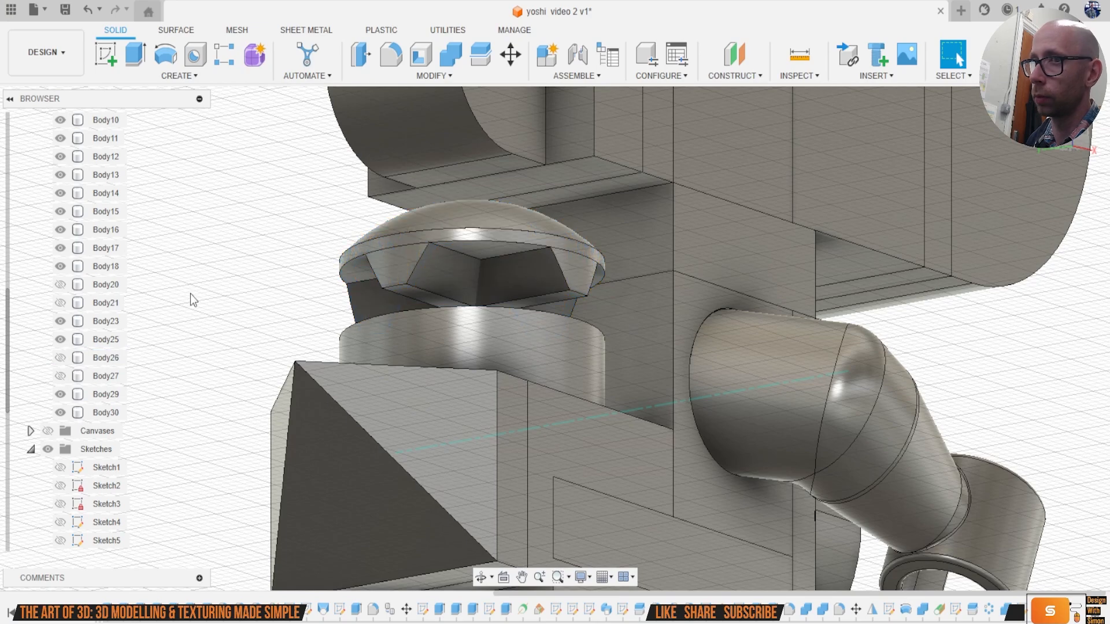
Step: Swap visibility between Body26 and the pair Body29 and Body30 to compare the tabbed dome with the other pieces
{"action": "left_click", "coordinate": [59, 394]}
{"action": "left_click", "coordinate": [60, 412]}
{"action": "left_click", "coordinate": [60, 358]}
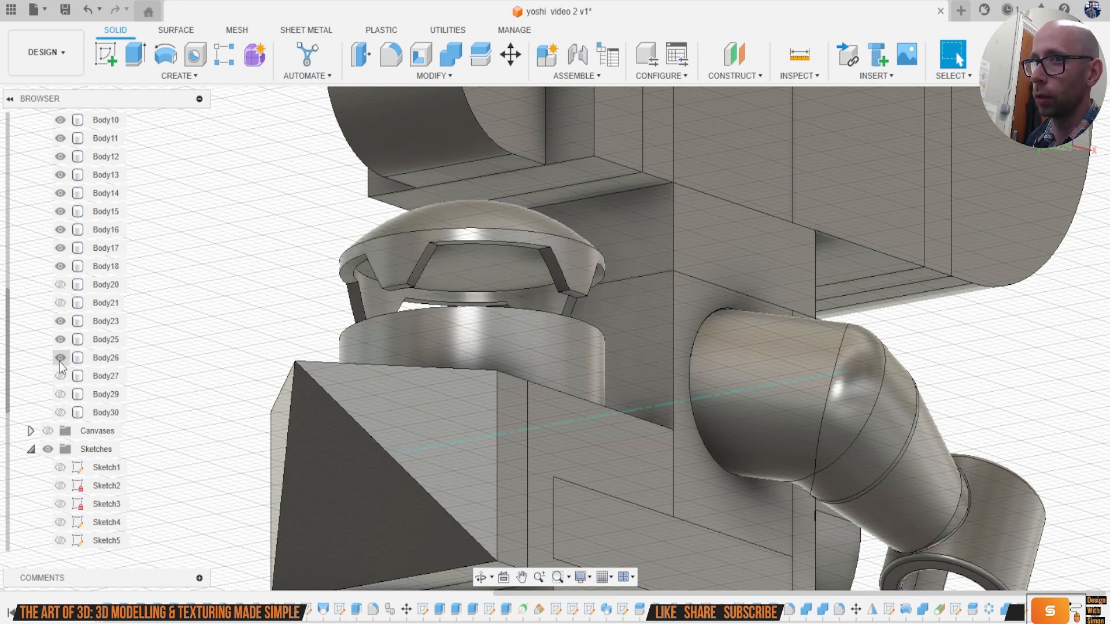
{"action": "left_click", "coordinate": [60, 359]}
{"action": "left_click", "coordinate": [61, 363]}
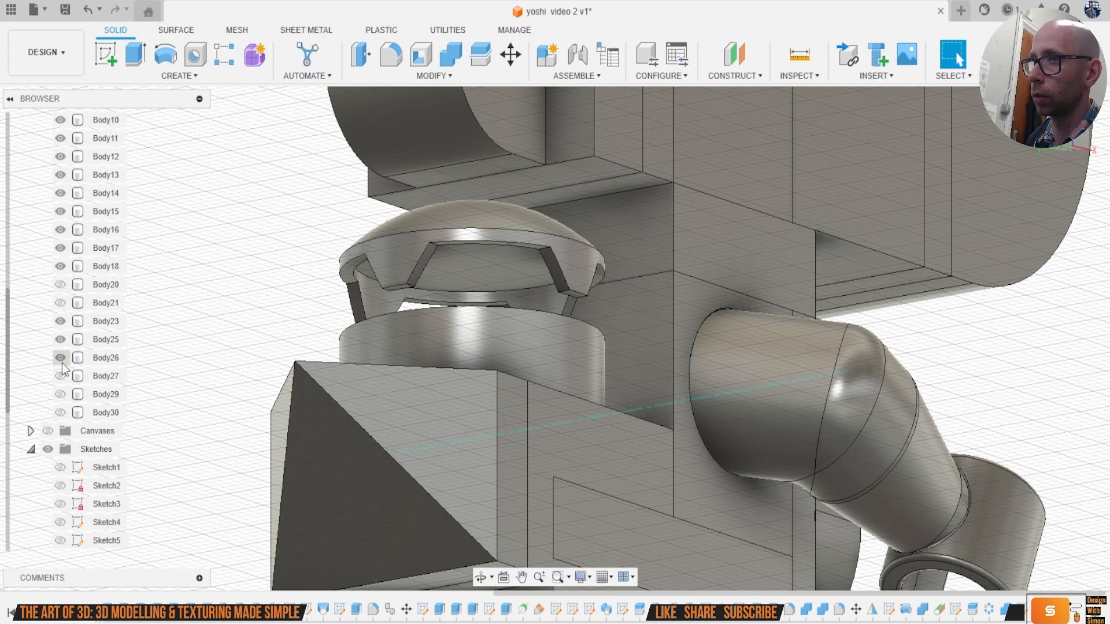
{"action": "left_click_drag", "start_coordinate": [1064, 131], "coordinate": [1045, 144]}
{"action": "left_click", "coordinate": [60, 358]}
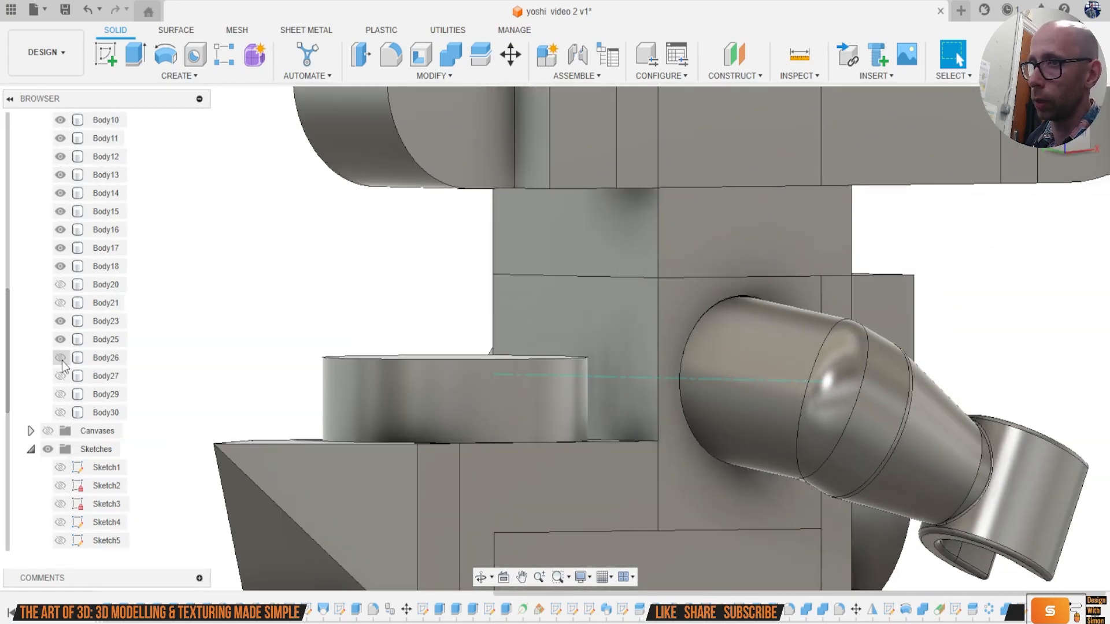
{"action": "left_click", "coordinate": [61, 394]}
{"action": "left_click", "coordinate": [61, 412]}
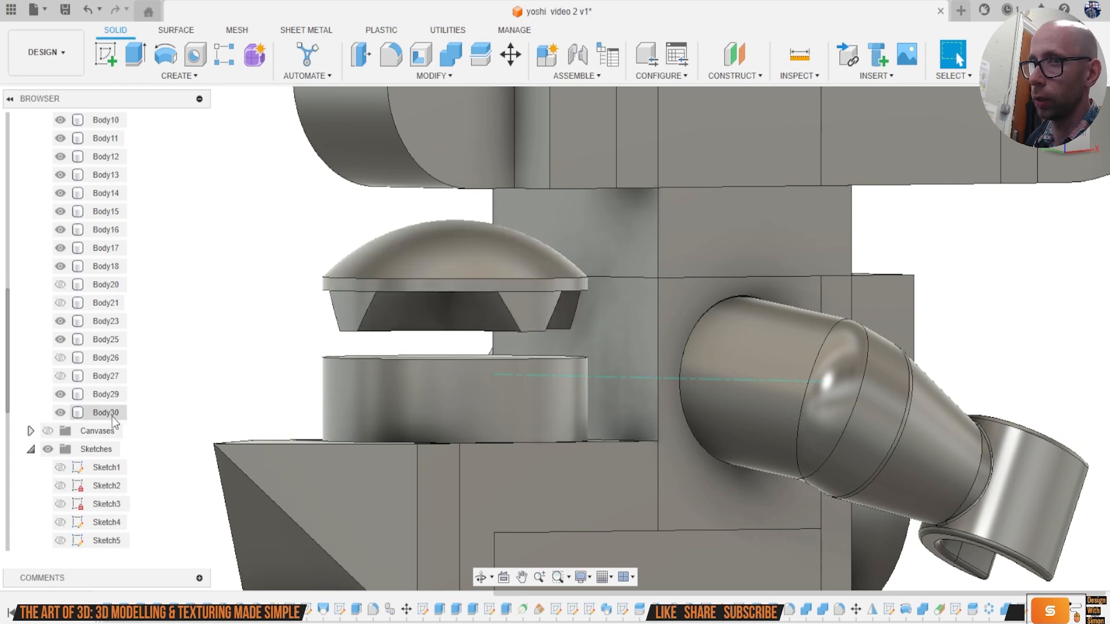
Step: Remove the leftover bodies Body29 and Body30 from the design
{"action": "left_click", "coordinate": [106, 394]}
{"action": "right_click", "coordinate": [116, 394]}
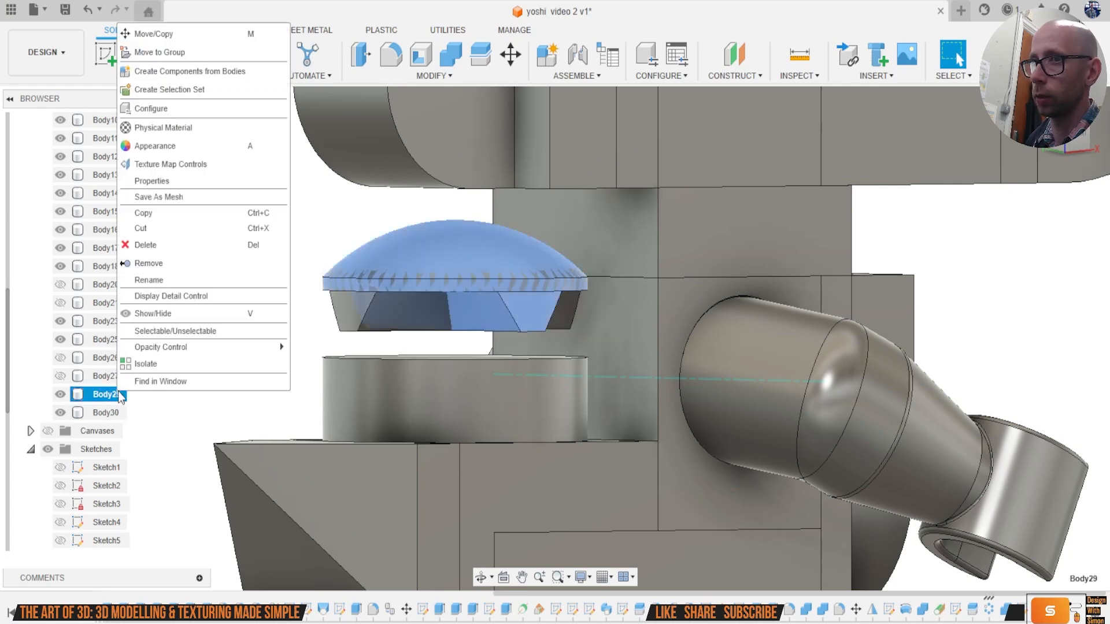
{"action": "left_click", "coordinate": [193, 269]}
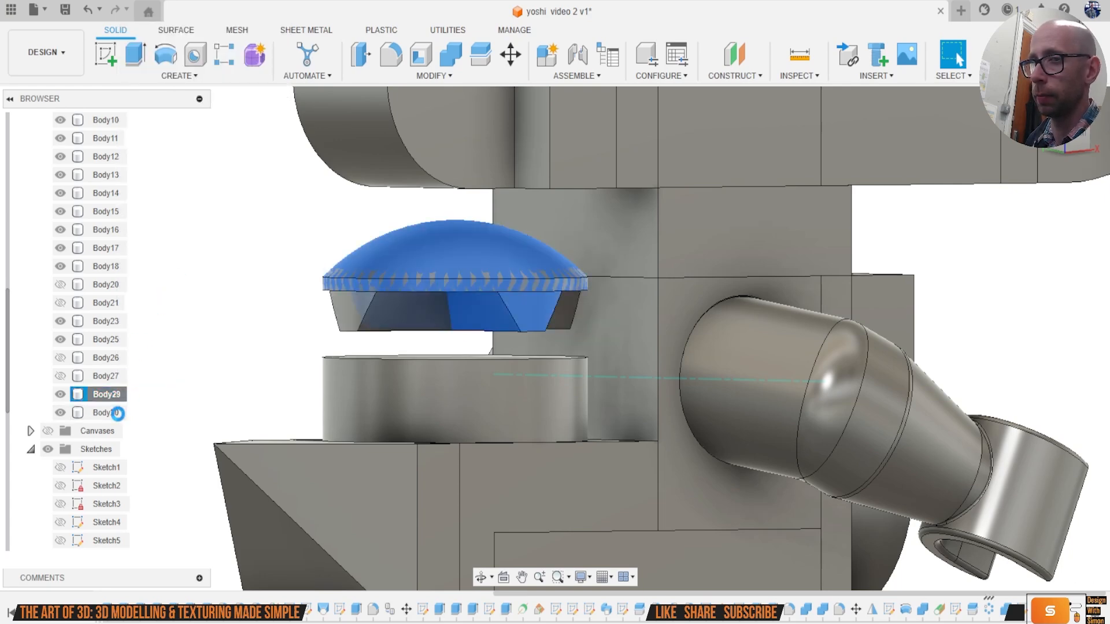
{"action": "left_click", "coordinate": [110, 396]}
{"action": "right_click", "coordinate": [110, 396]}
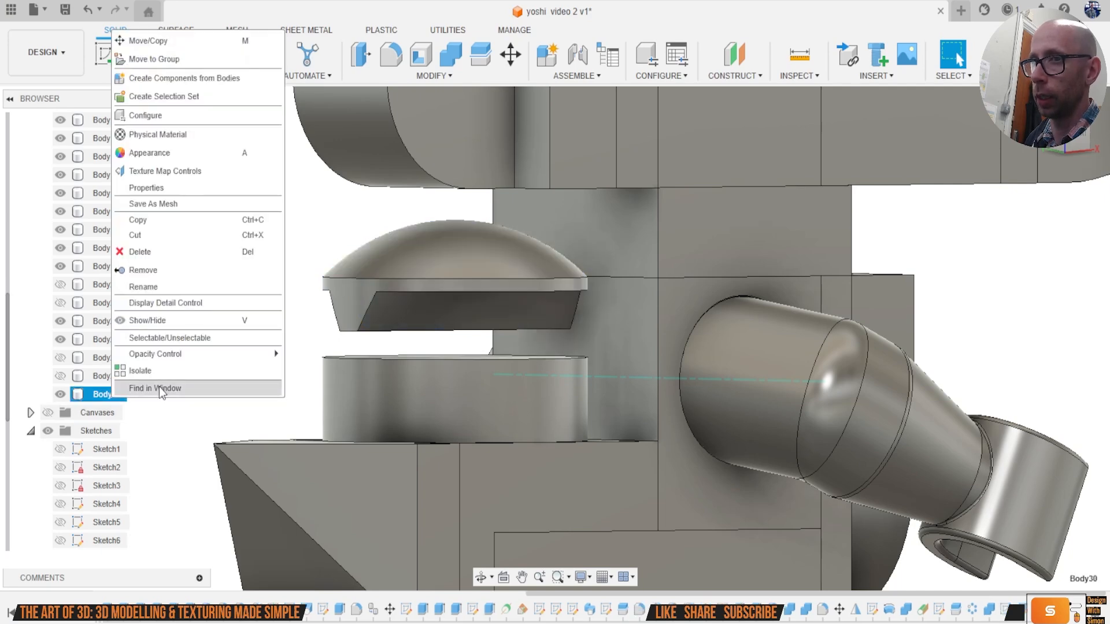
{"action": "left_click", "coordinate": [172, 277]}
Step: Show the dome and the band, and cut the dome out of the band with Combine, keeping the dome as tool
{"action": "left_click", "coordinate": [59, 358]}
{"action": "left_click", "coordinate": [61, 376]}
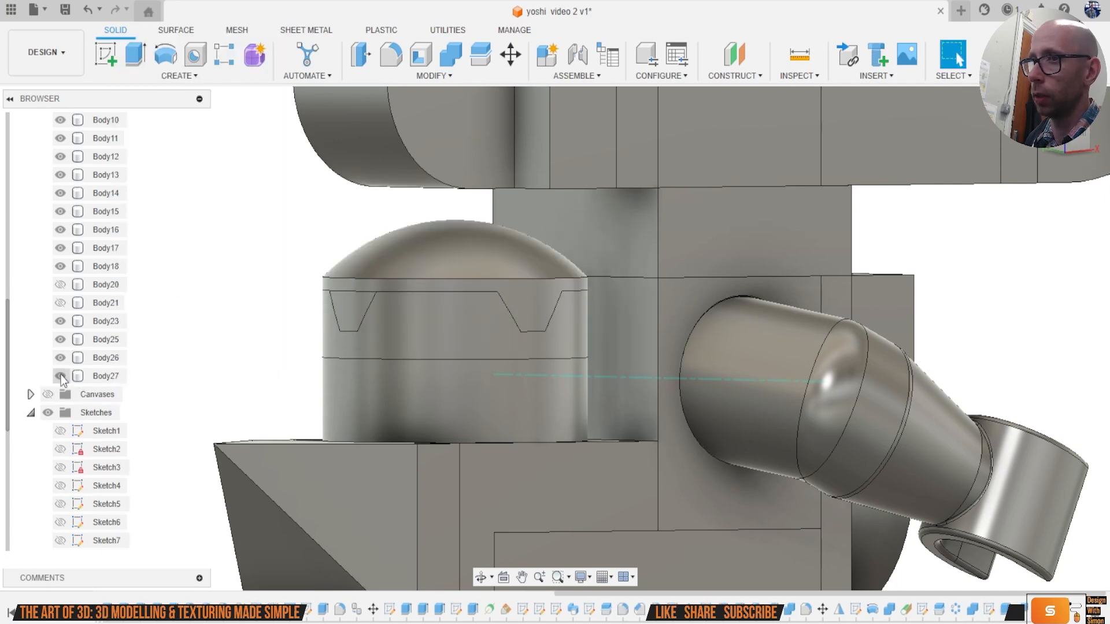
{"action": "left_click", "coordinate": [446, 68]}
{"action": "left_click", "coordinate": [447, 337]}
{"action": "left_click", "coordinate": [458, 254]}
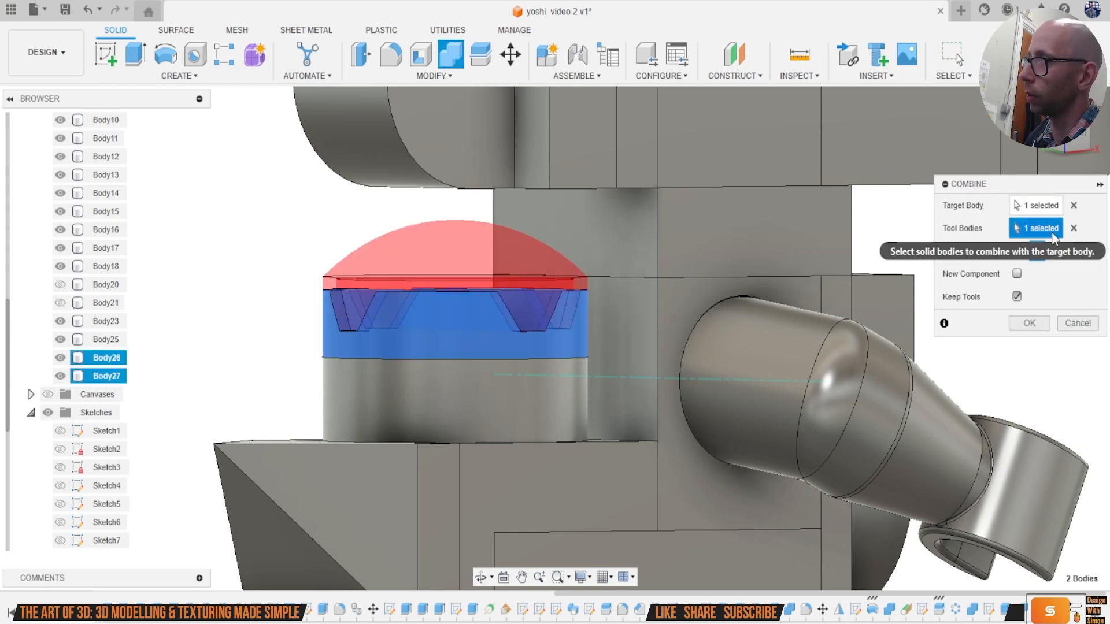
{"action": "left_click", "coordinate": [1029, 324]}
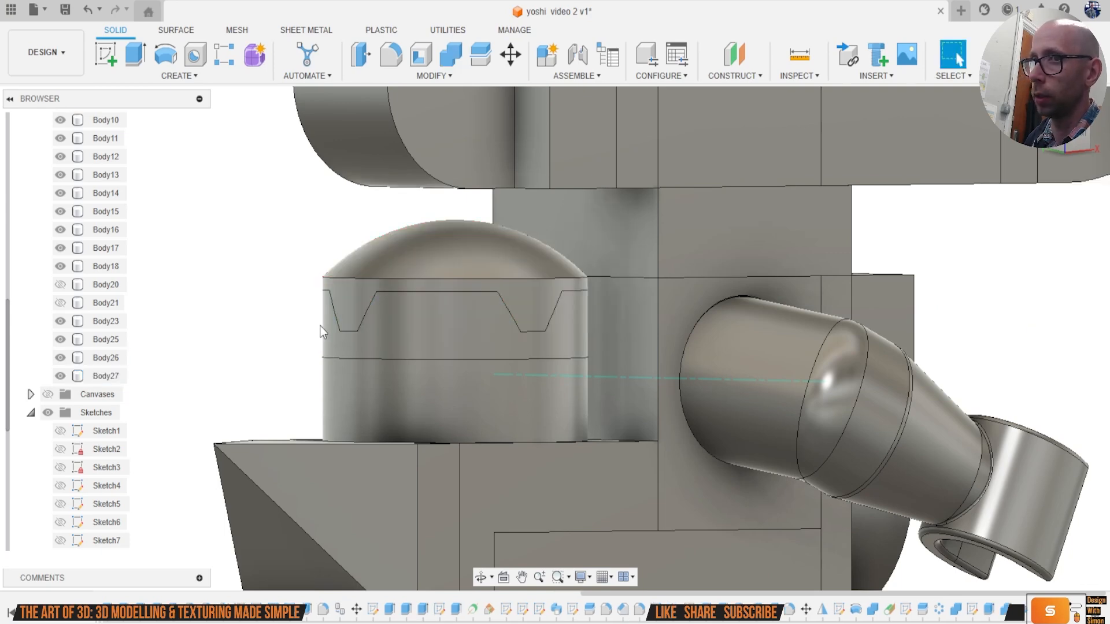
Step: Hide and reshow the dome to check the band's notches, and hide the band body
{"action": "left_click", "coordinate": [60, 358]}
{"action": "mouse_move", "coordinate": [1069, 144]}
{"action": "left_mouse_down"}
{"action": "mouse_move", "coordinate": [1069, 166]}
{"action": "mouse_move", "coordinate": [1055, 144]}
{"action": "left_mouse_up"}
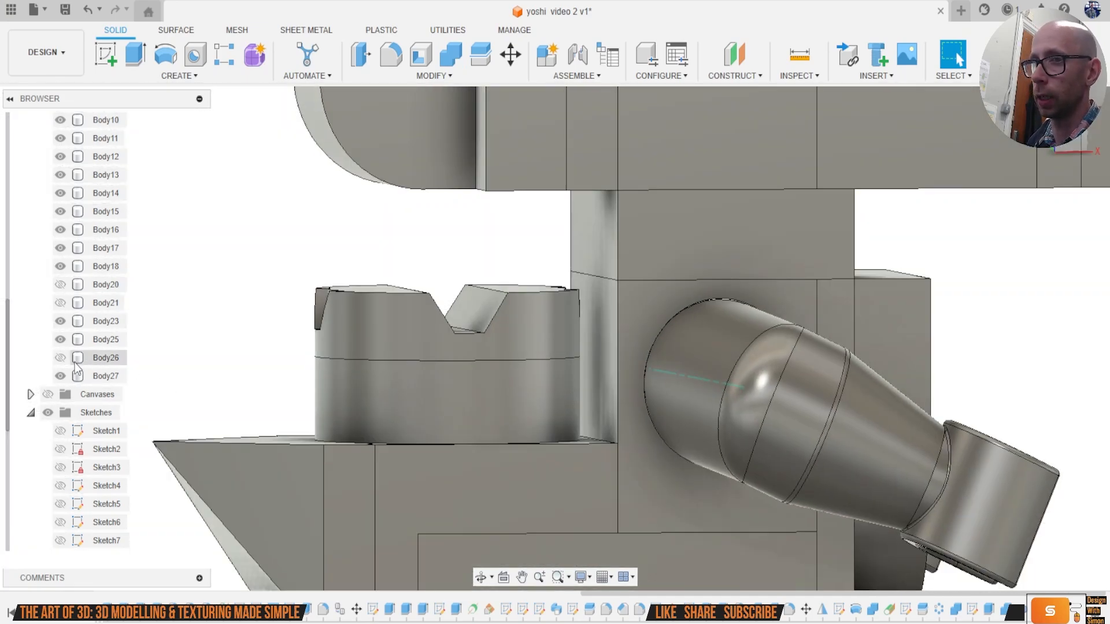
{"action": "left_click", "coordinate": [61, 357]}
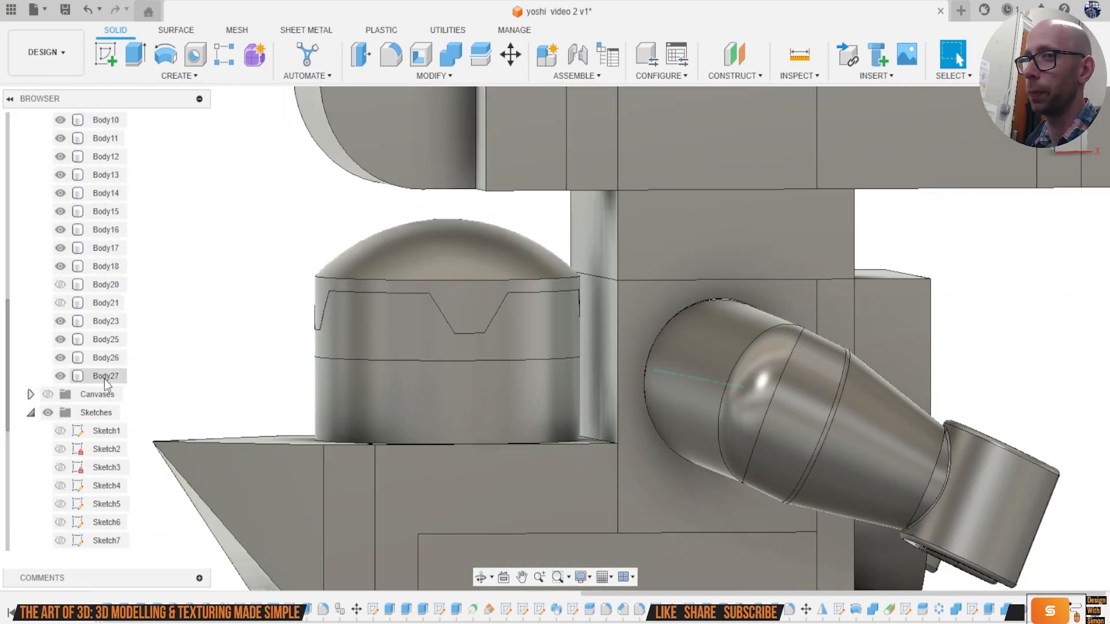
{"action": "left_click", "coordinate": [60, 376]}
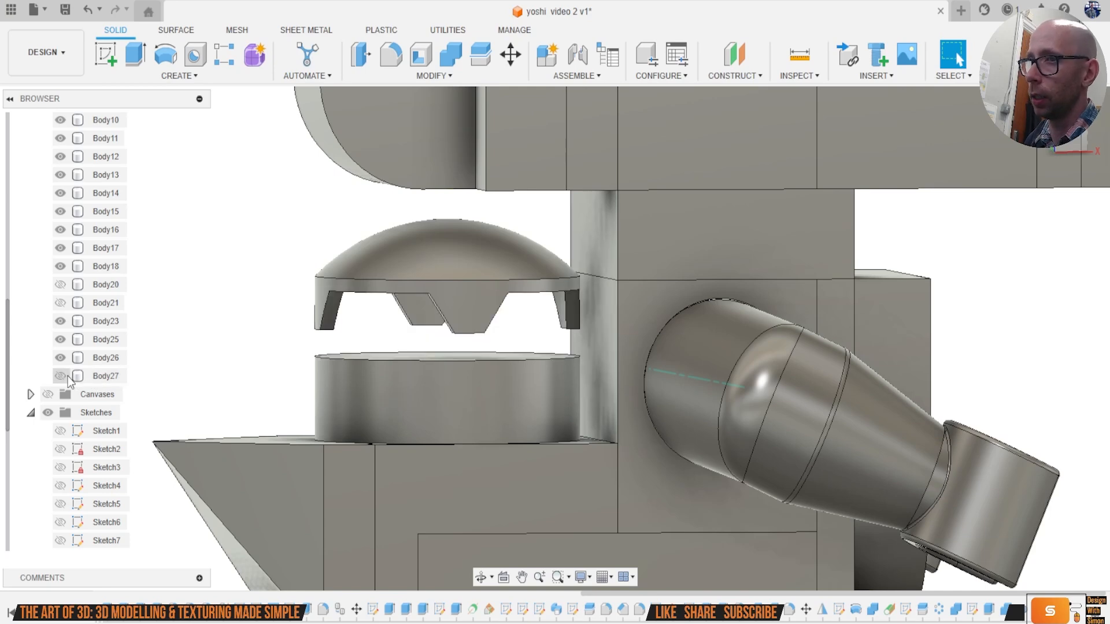
{"action": "left_click", "coordinate": [1076, 145]}
{"action": "key", "text": "f"}
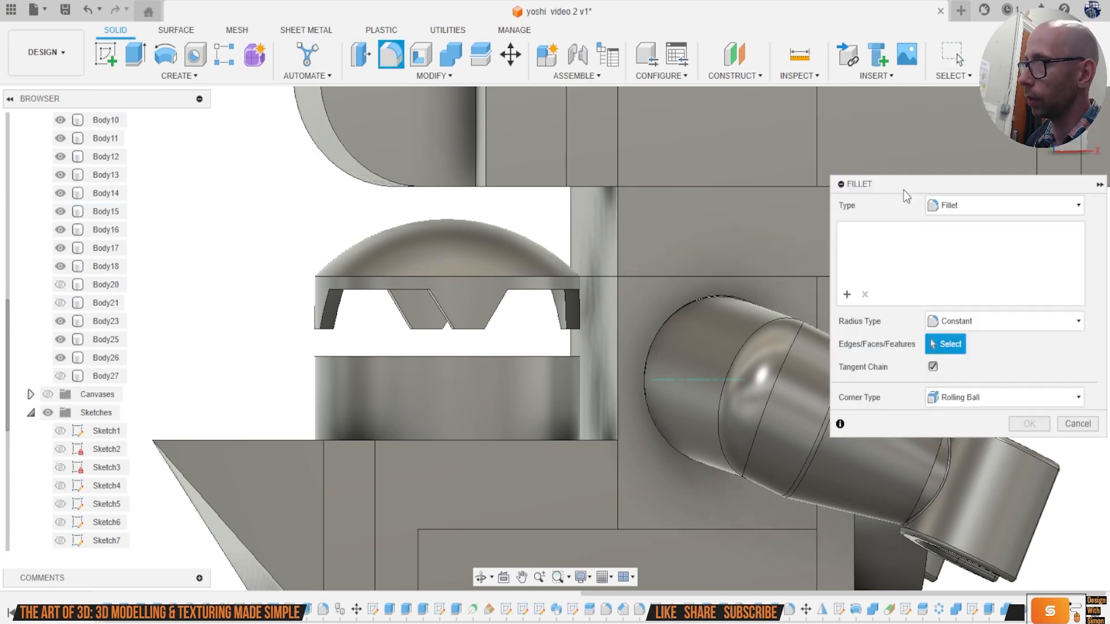
{"action": "left_click", "coordinate": [1061, 149]}
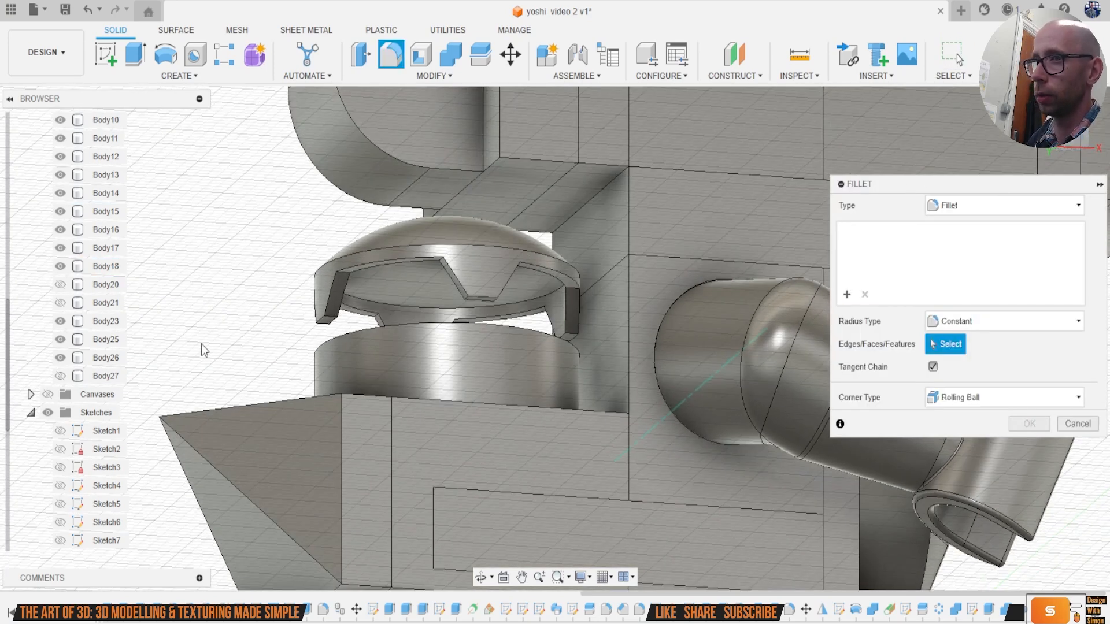
{"action": "left_click", "coordinate": [1077, 424]}
Step: Isolate the tabbed dome body, Body26, viewed from below
{"action": "left_click", "coordinate": [456, 238]}
{"action": "right_click", "coordinate": [103, 358]}
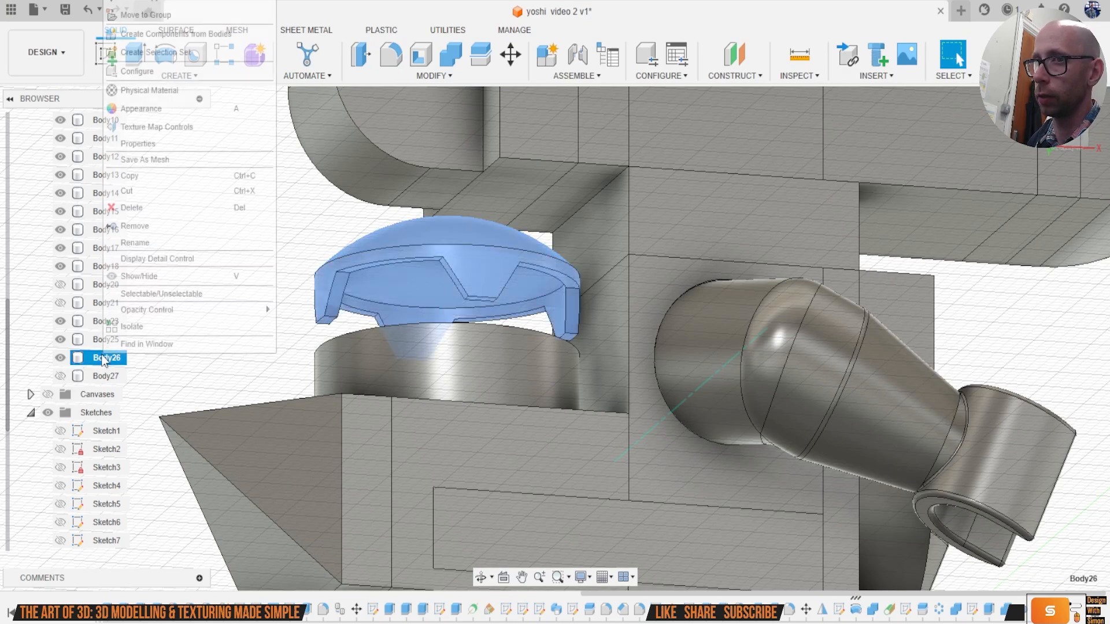
{"action": "left_click", "coordinate": [166, 324]}
{"action": "left_click", "coordinate": [692, 303]}
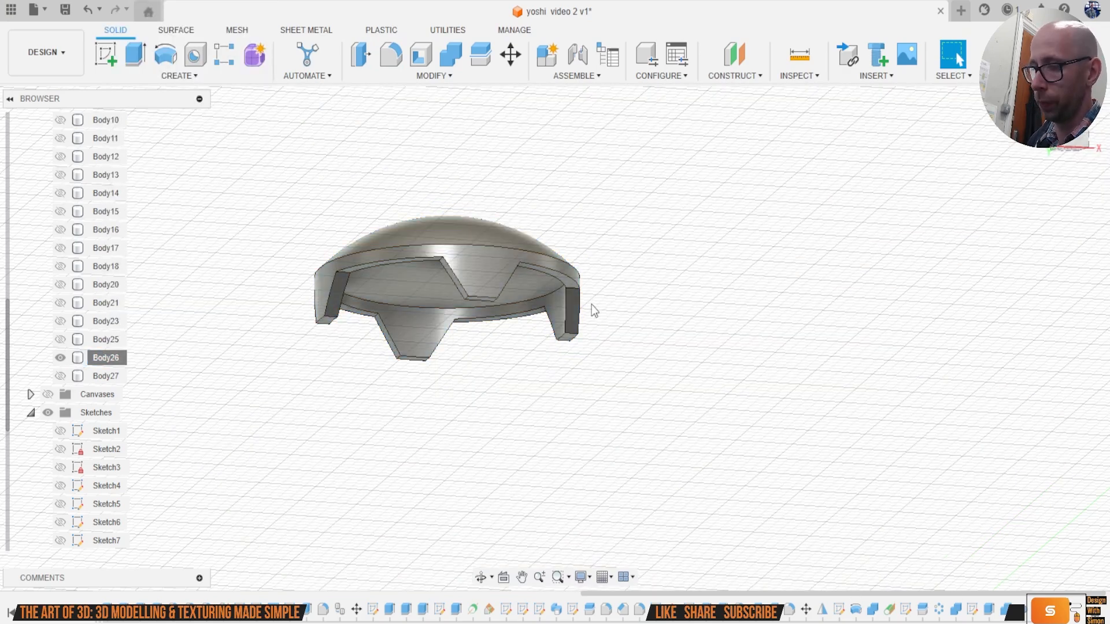
Step: Start a 0.1 mm fillet on the dome, selecting one rim tab's slanted side face and its bottom face
{"action": "key", "text": "f"}
{"action": "scroll", "coordinate": [460, 304], "scroll_direction": "up", "scroll_amount": 10}
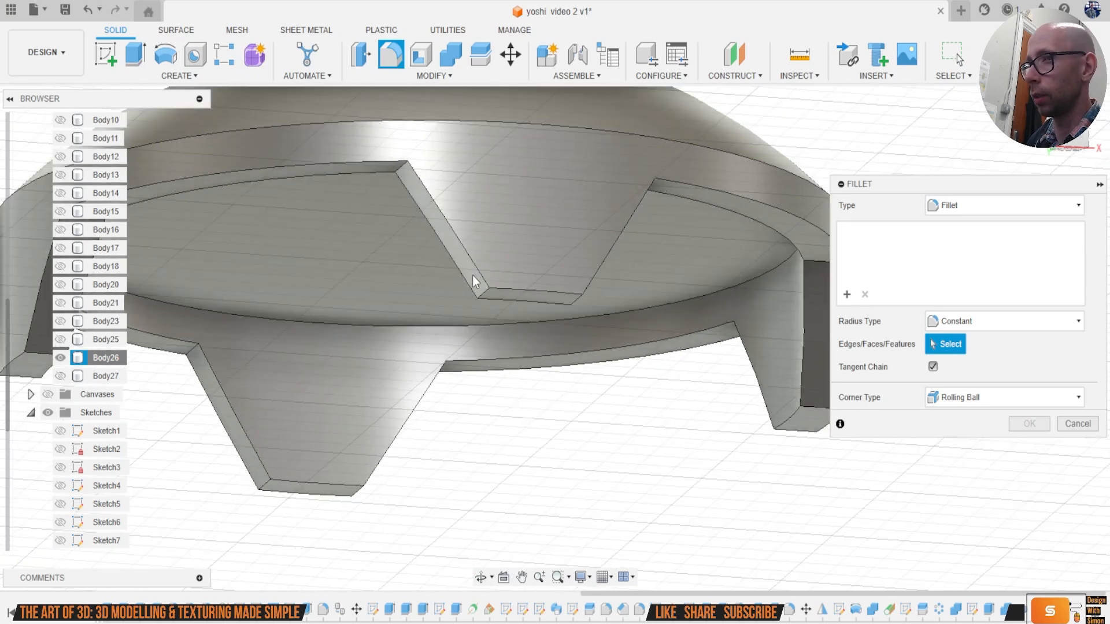
{"action": "left_click", "coordinate": [473, 275]}
{"action": "type", "text": ".1"}
{"action": "key", "text": "BackSpace"}
{"action": "type", "text": "2"}
{"action": "key", "text": "BackSpace"}
{"action": "type", "text": "1"}
{"action": "scroll", "coordinate": [500, 310], "scroll_direction": "up", "scroll_amount": 1}
{"action": "left_click", "coordinate": [512, 293]}
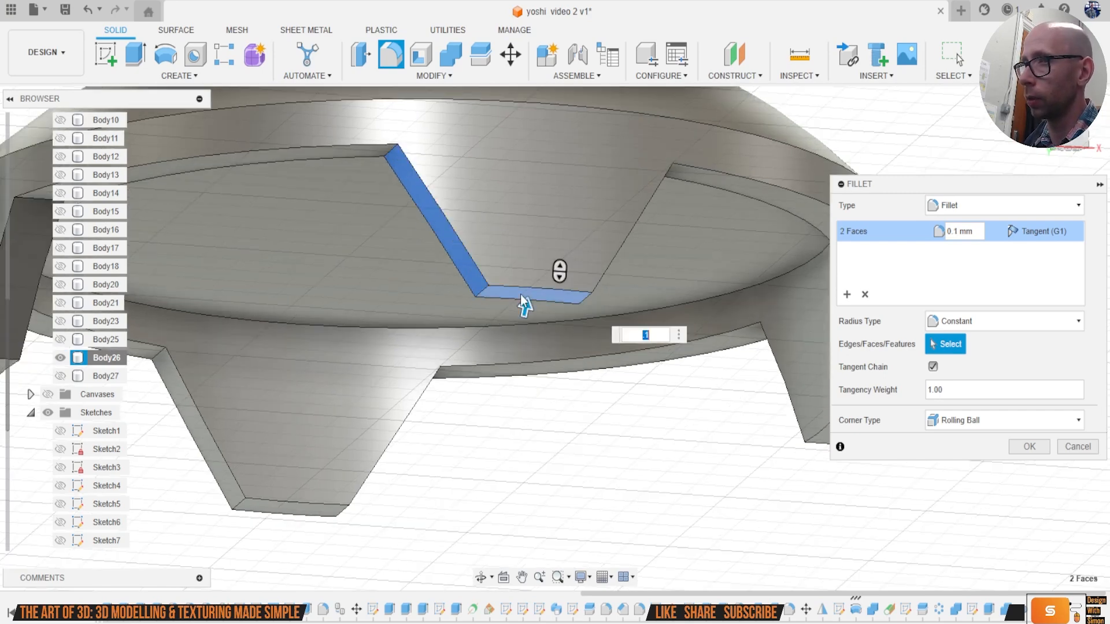
Step: Add the first tab's other side face, the adjoining rim face and the second tab's near side face to the fillet
{"action": "scroll", "coordinate": [613, 260], "scroll_direction": "down", "scroll_amount": 1}
{"action": "left_click_drag", "start_coordinate": [1070, 146], "coordinate": [983, 147]}
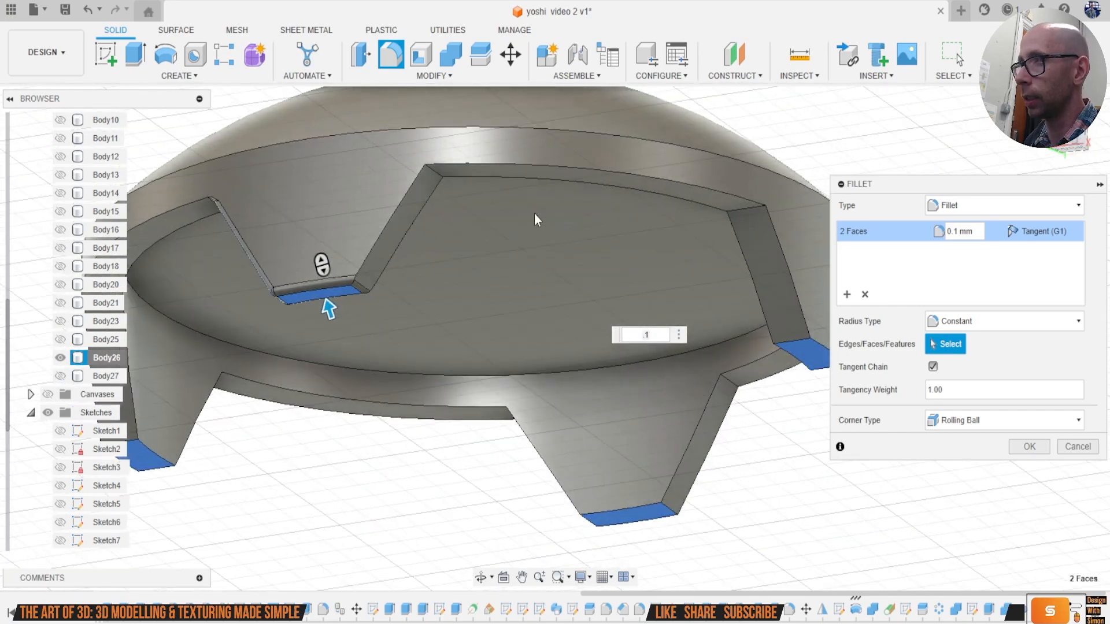
{"action": "left_click", "coordinate": [401, 227]}
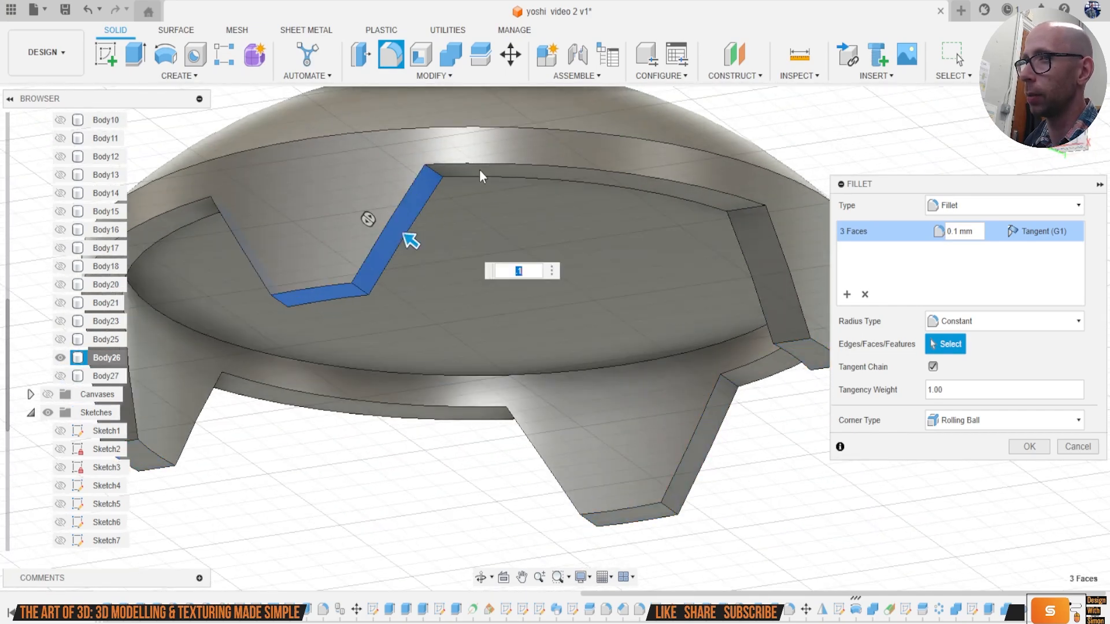
{"action": "left_click", "coordinate": [497, 172]}
{"action": "left_click", "coordinate": [776, 273]}
{"action": "scroll", "coordinate": [751, 314], "scroll_direction": "down", "scroll_amount": 3}
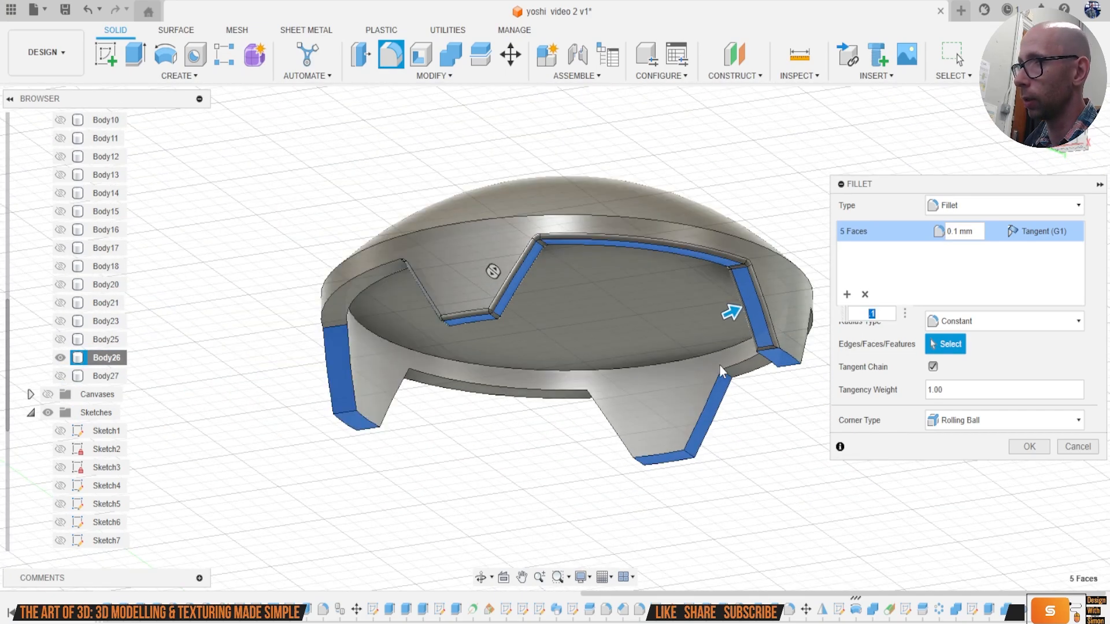
Step: Add the second tab's bottom face, its far side face and the rim face beyond it to the fillet
{"action": "middle_click_drag", "start_coordinate": [751, 315], "coordinate": [548, 233], "text": "shift"}
{"action": "scroll", "coordinate": [546, 230], "scroll_direction": "up", "scroll_amount": 4}
{"action": "left_click", "coordinate": [493, 283]}
{"action": "left_click", "coordinate": [485, 277]}
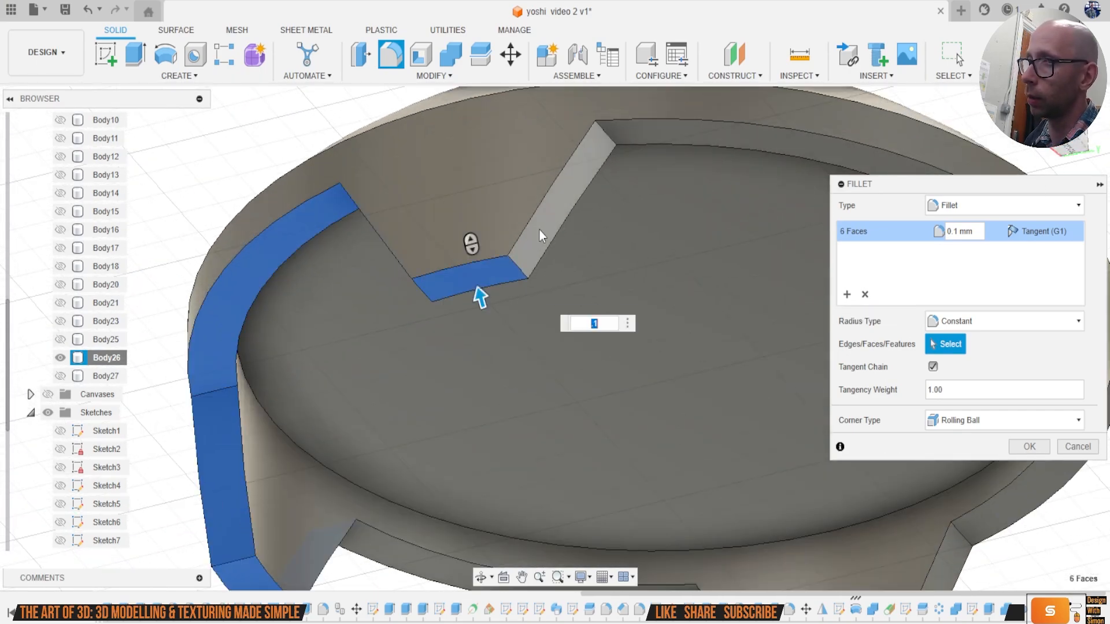
{"action": "left_click", "coordinate": [535, 235]}
{"action": "left_click", "coordinate": [658, 136]}
{"action": "scroll", "coordinate": [668, 261], "scroll_direction": "down", "scroll_amount": 5}
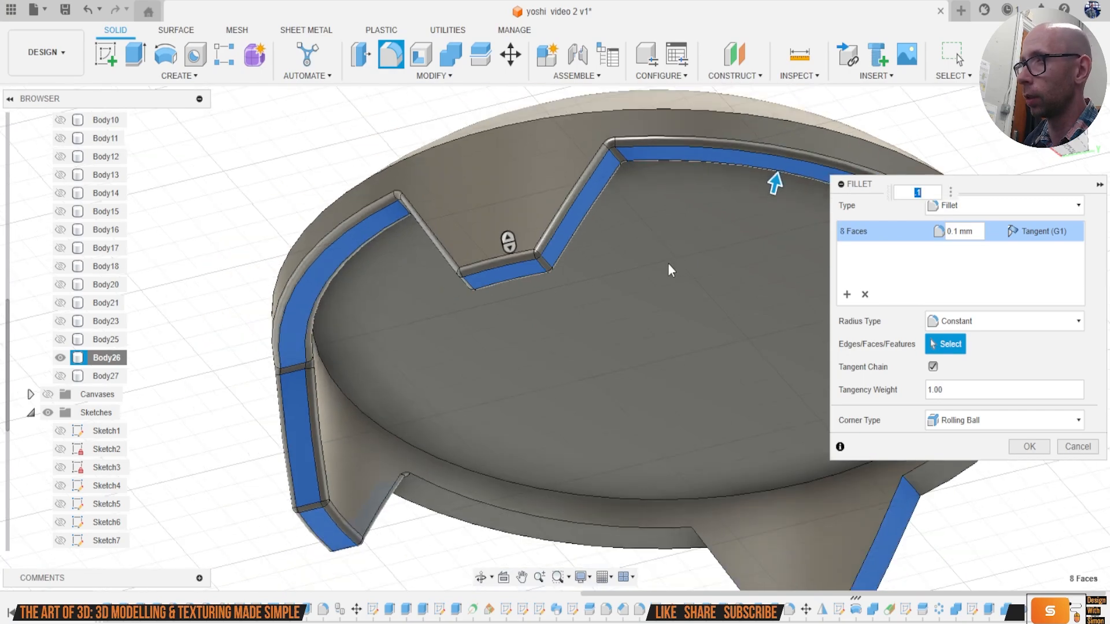
Step: Add both side faces and the bottom face of the third tab, plus the following rim face, to the fillet
{"action": "left_click", "coordinate": [659, 268]}
{"action": "left_click", "coordinate": [678, 325]}
{"action": "mouse_move", "coordinate": [679, 325]}
{"action": "middle_mouse_down", "text": "shift"}
{"action": "mouse_move", "coordinate": [648, 335]}
{"action": "mouse_move", "coordinate": [560, 297]}
{"action": "middle_mouse_up", "text": "shift"}
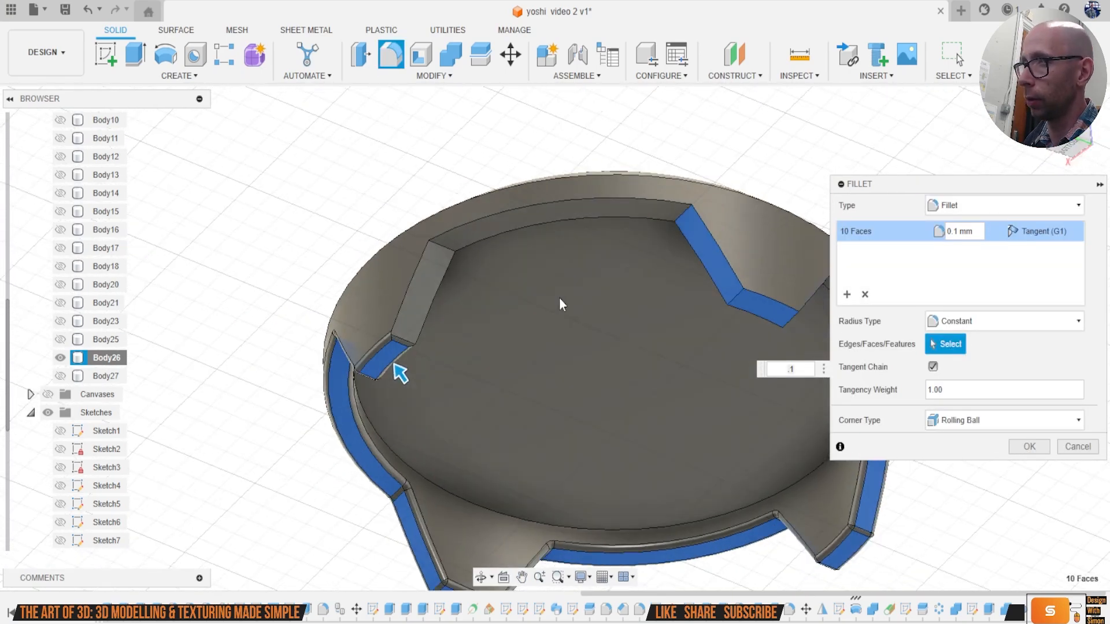
{"action": "left_click", "coordinate": [432, 288]}
{"action": "left_click", "coordinate": [551, 214]}
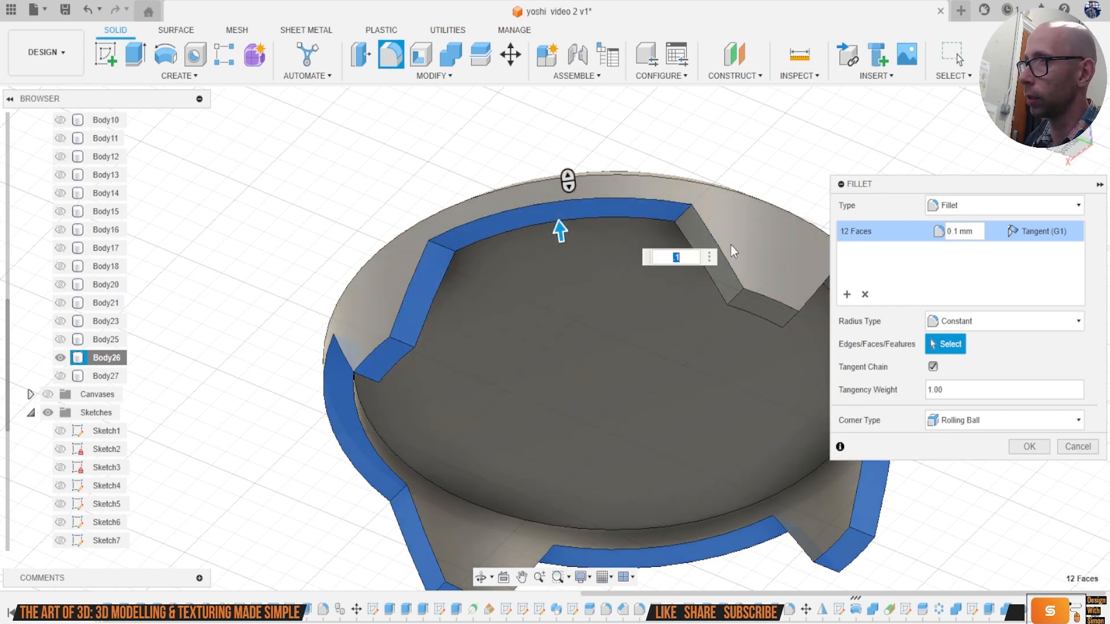
Step: Add the fourth tab's side and bottom faces and the remaining rim face to the 0.1 mm fillet, completing it on the dome
{"action": "left_click", "coordinate": [729, 280]}
{"action": "left_click", "coordinate": [758, 308]}
{"action": "left_click_drag", "start_coordinate": [1071, 148], "coordinate": [1012, 162]}
{"action": "left_click", "coordinate": [561, 215]}
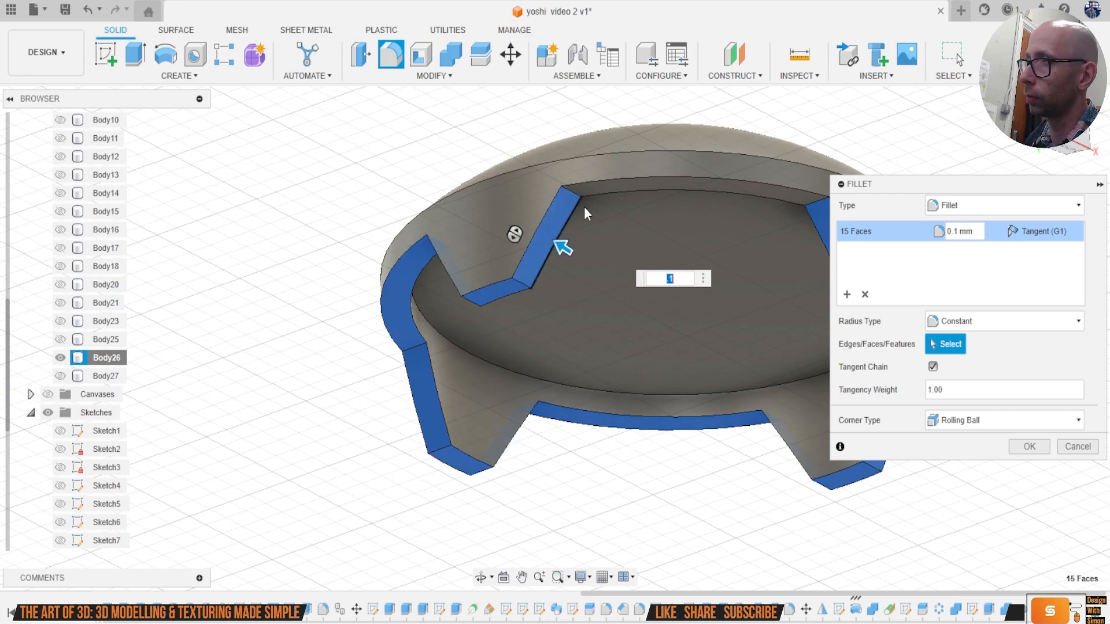
{"action": "left_click", "coordinate": [616, 185]}
{"action": "left_click_drag", "start_coordinate": [1070, 145], "coordinate": [994, 204]}
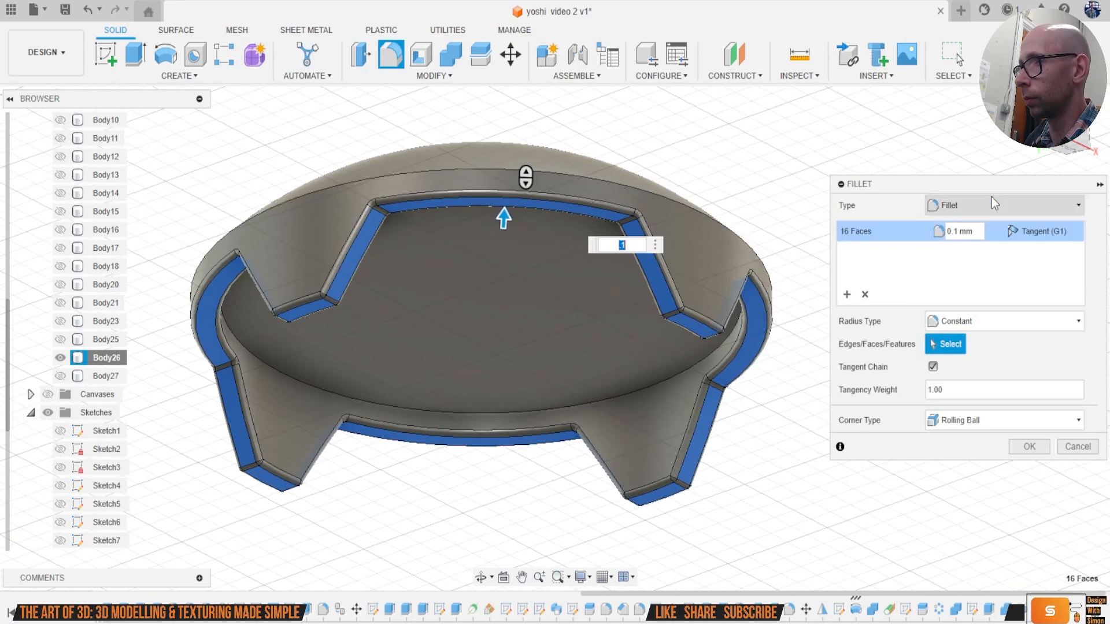
{"action": "mouse_move", "coordinate": [525, 177]}
{"action": "middle_mouse_down", "text": "shift"}
{"action": "mouse_move", "coordinate": [367, 330]}
{"action": "mouse_move", "coordinate": [422, 329]}
{"action": "mouse_move", "coordinate": [373, 142]}
{"action": "mouse_move", "coordinate": [392, 200]}
{"action": "middle_mouse_up", "text": "shift"}
{"action": "left_click", "coordinate": [1030, 446]}
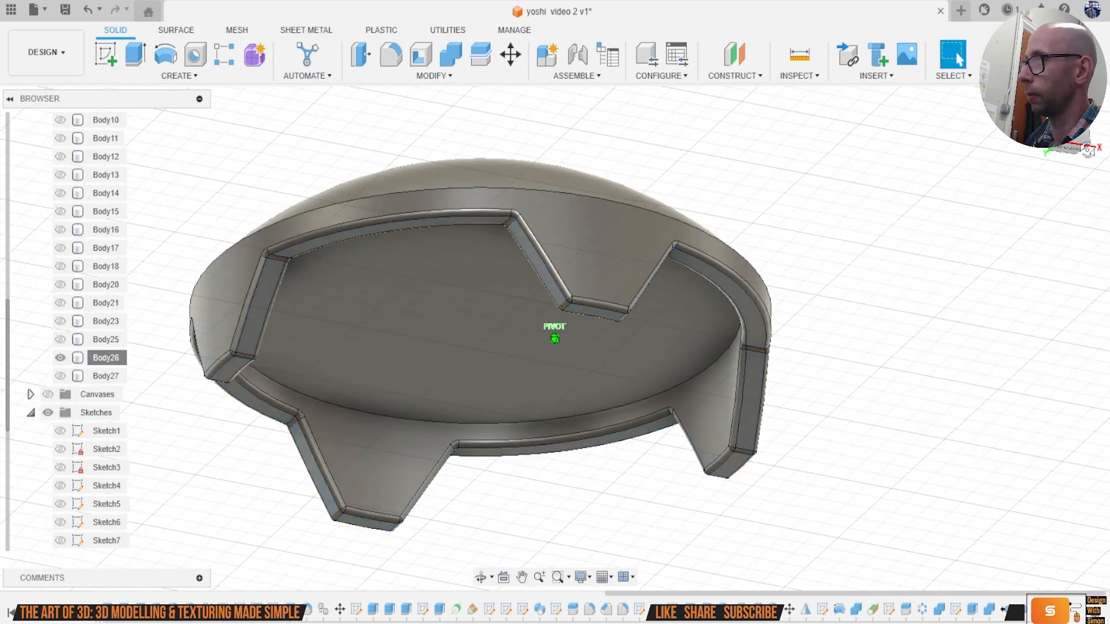
Step: Fillet the outer edge where the dome's curved top meets its rim with a 0.2 mm radius
{"action": "middle_click_drag", "start_coordinate": [556, 325], "coordinate": [823, 246], "text": "shift"}
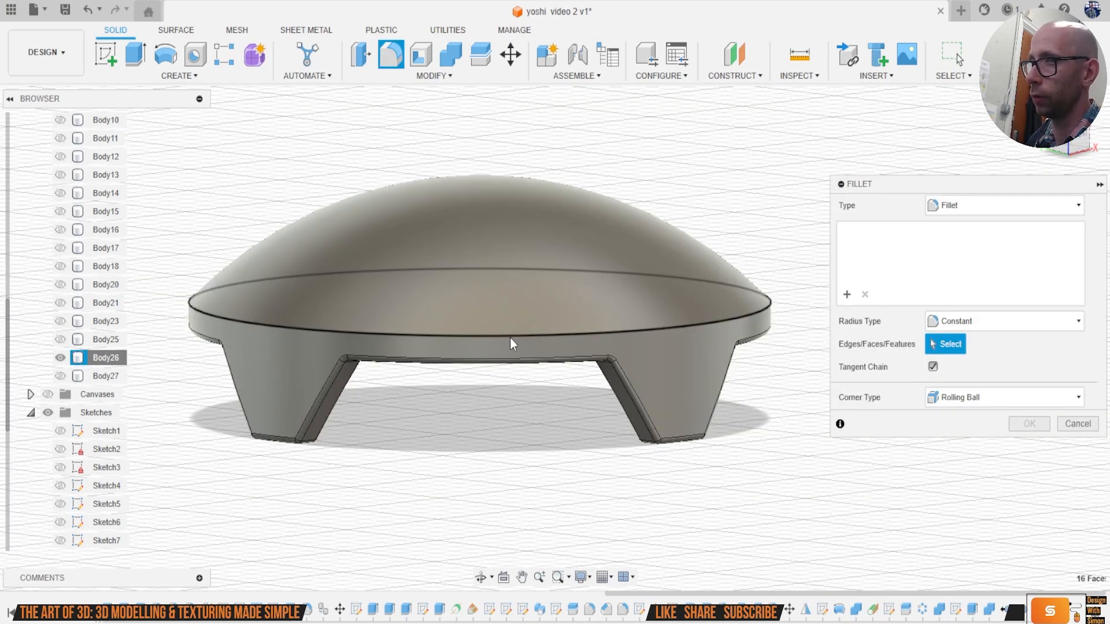
{"action": "left_click", "coordinate": [510, 337]}
{"action": "type", "text": ".1"}
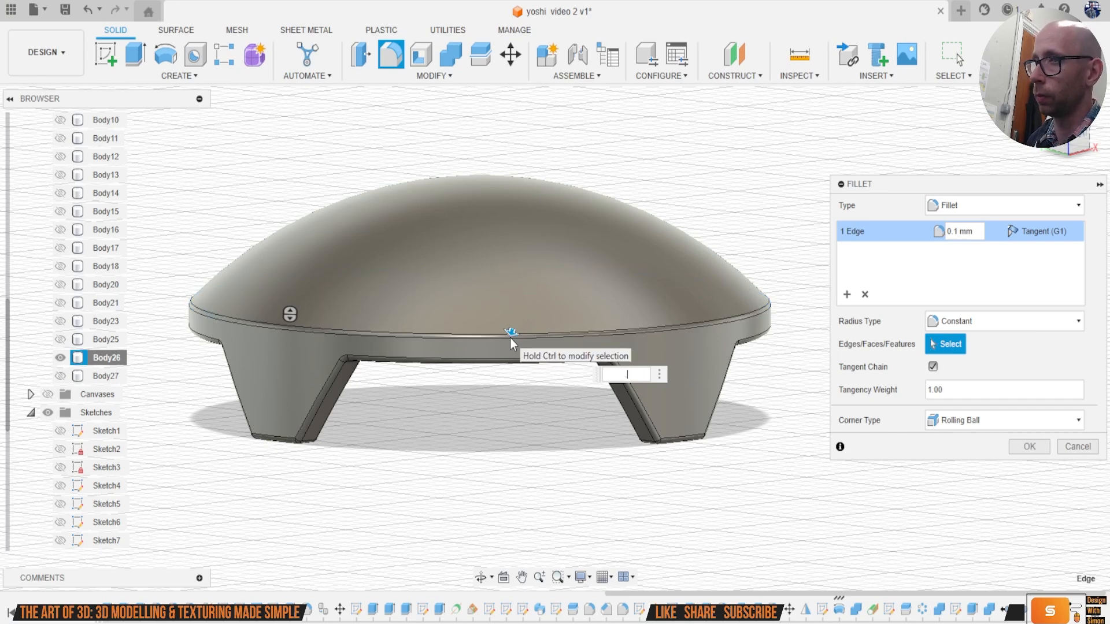
{"action": "type", "text": ".2"}
{"action": "key", "text": "Return"}
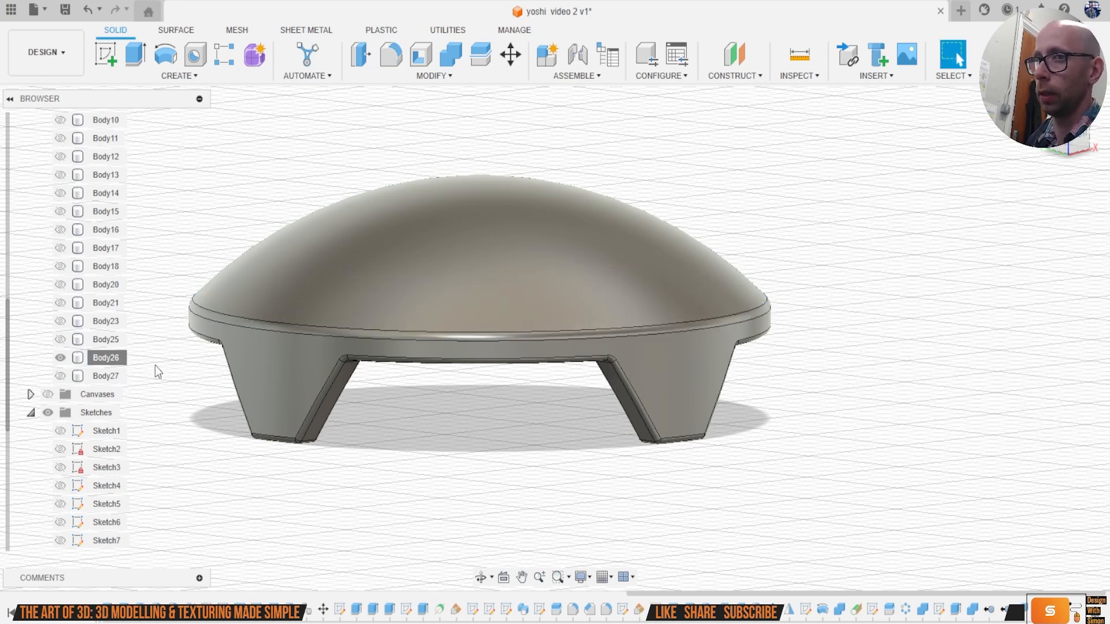
Step: Unisolate the dome to bring back the figure, show the notched band and hide the dome
{"action": "right_click", "coordinate": [110, 359]}
{"action": "left_click", "coordinate": [162, 349]}
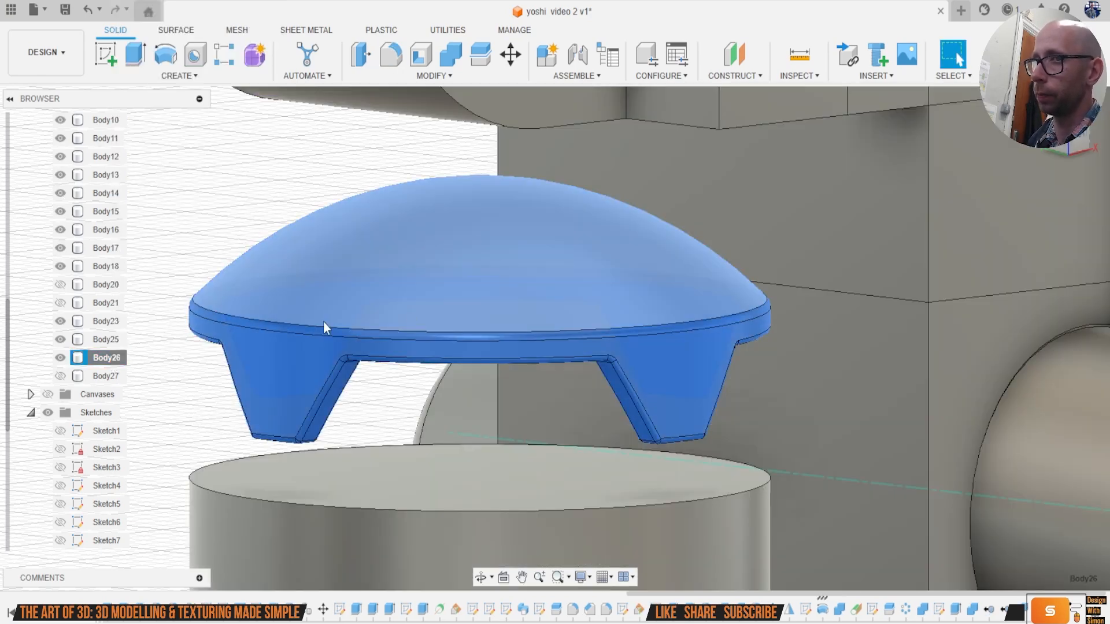
{"action": "left_click", "coordinate": [62, 376]}
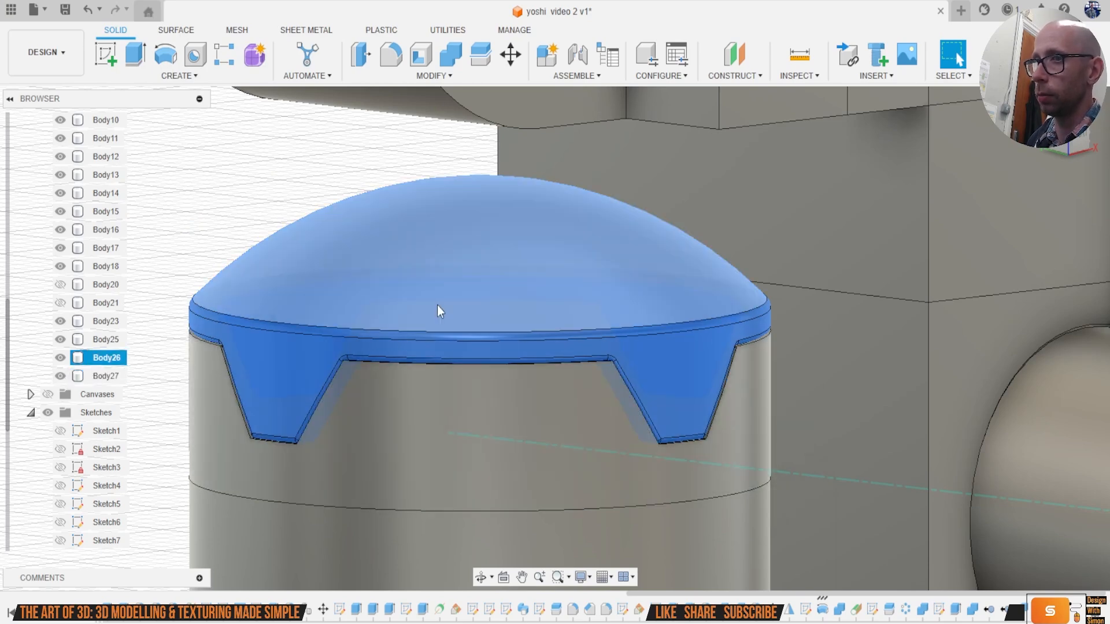
{"action": "key", "text": "v"}
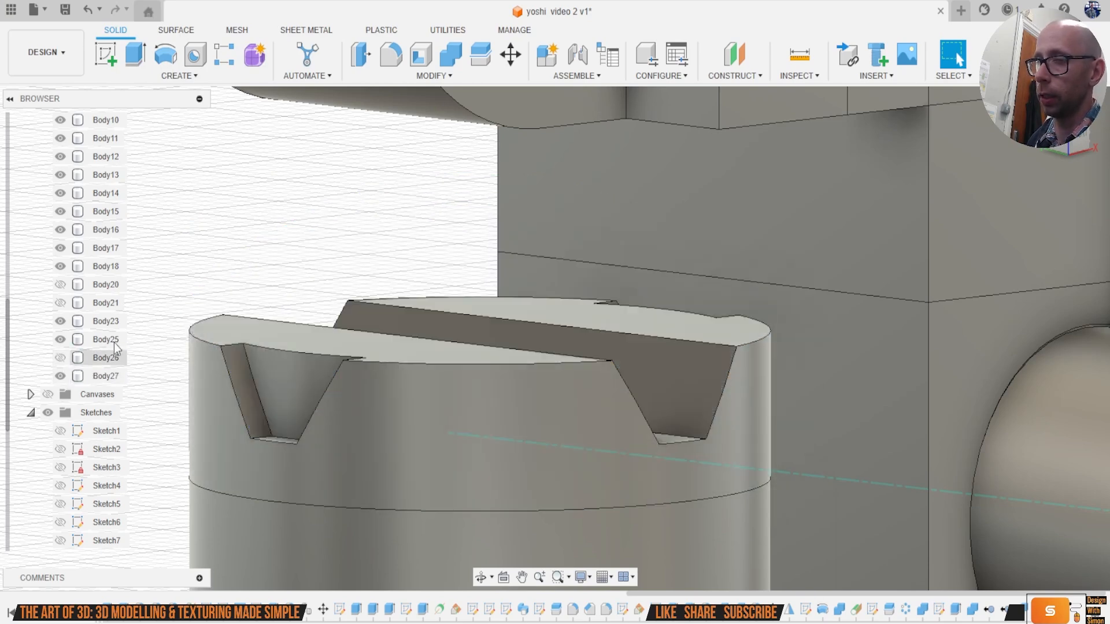
Step: Start a 0.1 mm fillet on the band, selecting one pocket notch's outer side and bottom edges and its upper edges along the top face
{"action": "middle_click_drag", "start_coordinate": [373, 345], "coordinate": [477, 344]}
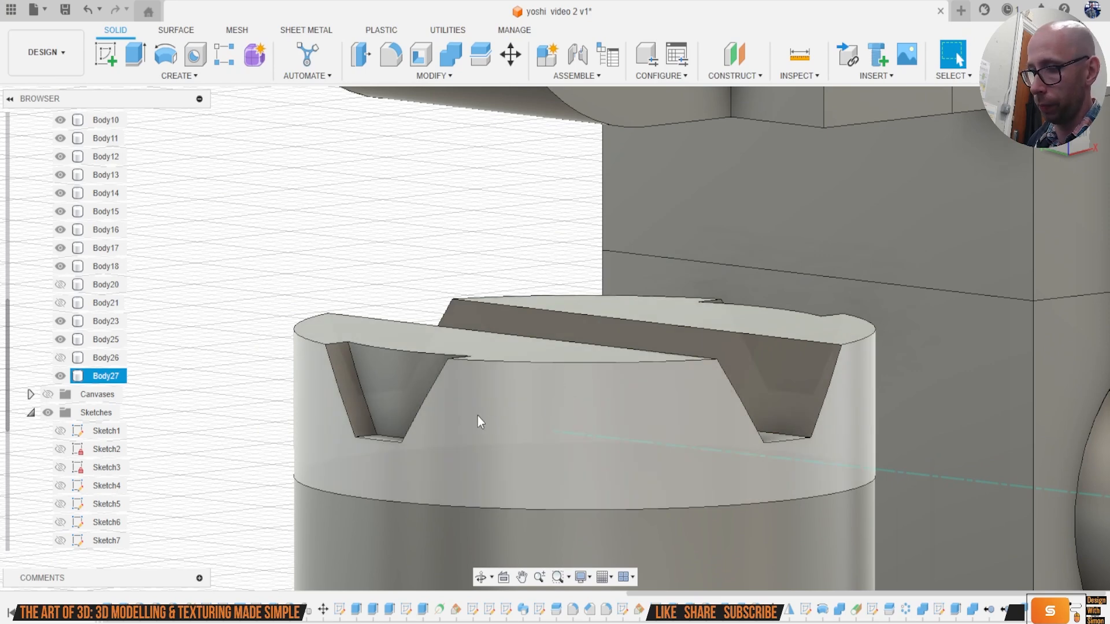
{"action": "key", "text": "f"}
{"action": "left_click", "coordinate": [424, 400]}
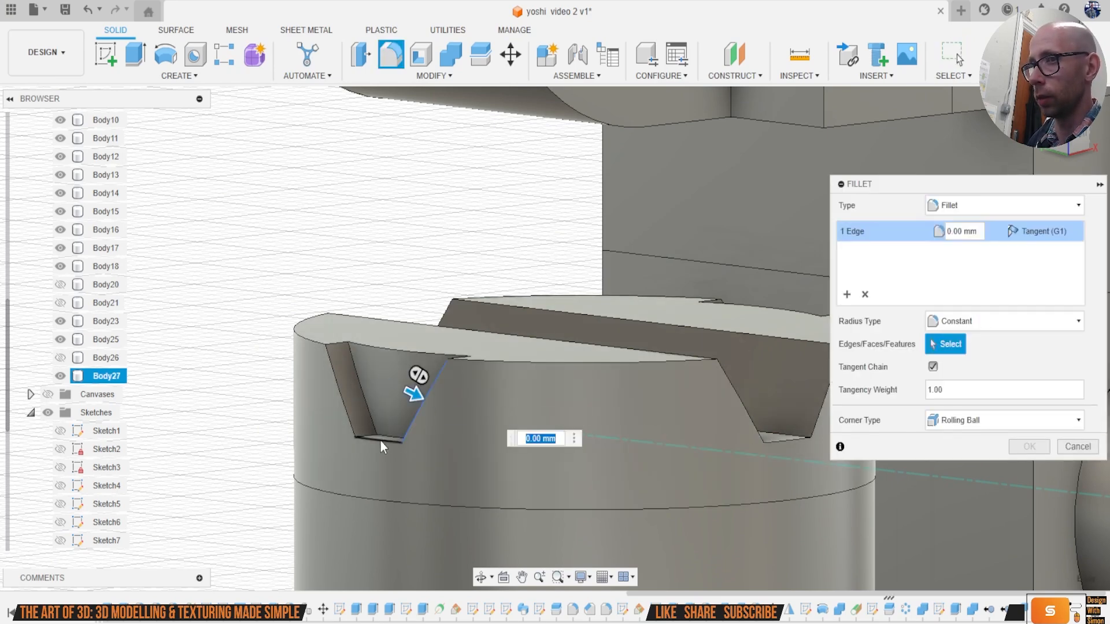
{"action": "left_click", "coordinate": [380, 442]}
{"action": "left_click", "coordinate": [347, 403]}
{"action": "type", "text": ".1"}
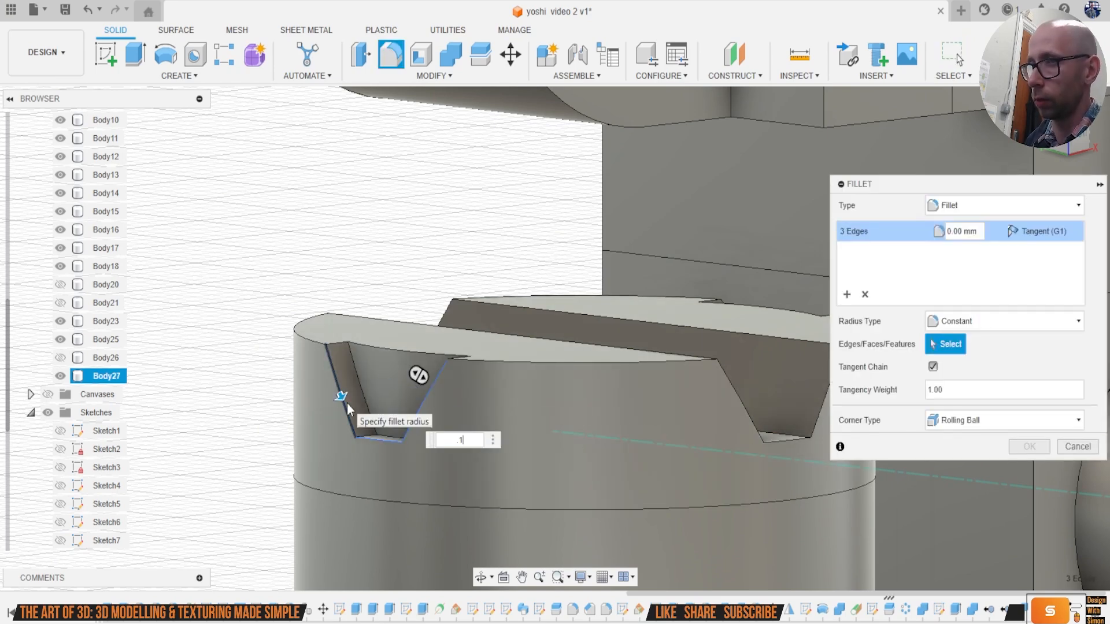
{"action": "scroll", "coordinate": [344, 376], "scroll_direction": "up", "scroll_amount": 3}
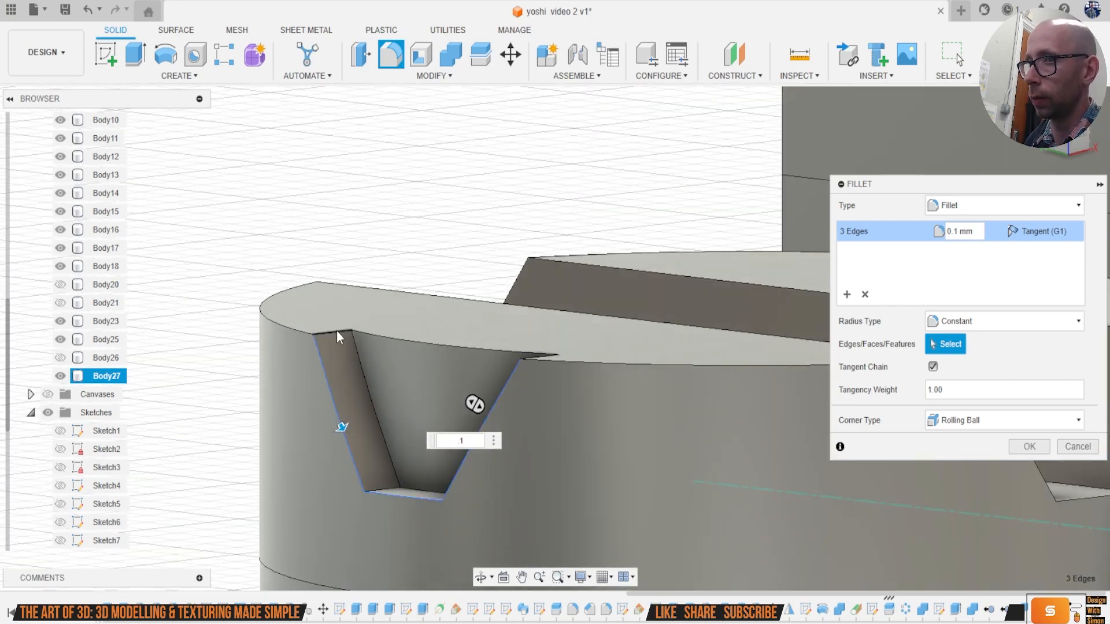
{"action": "left_click", "coordinate": [336, 331]}
{"action": "left_click", "coordinate": [405, 337]}
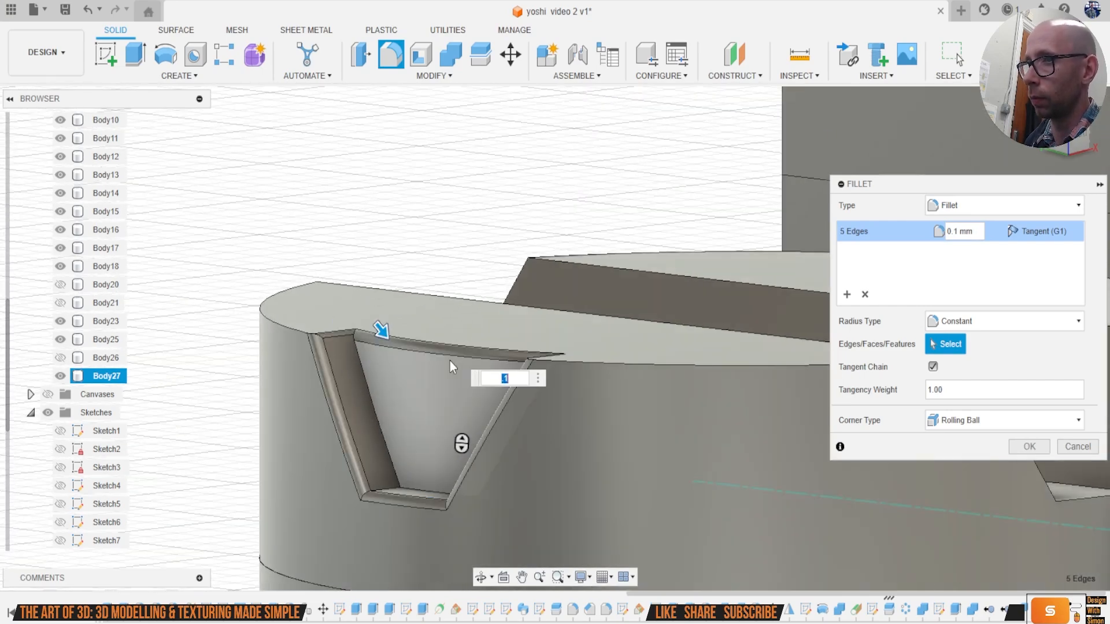
{"action": "left_click", "coordinate": [546, 355]}
Step: Add the two slanted edges and the bottom edge at both ends of the channel through the band to the fillet
{"action": "middle_click_drag", "start_coordinate": [552, 349], "coordinate": [627, 385], "text": "shift"}
{"action": "left_click", "coordinate": [682, 410]}
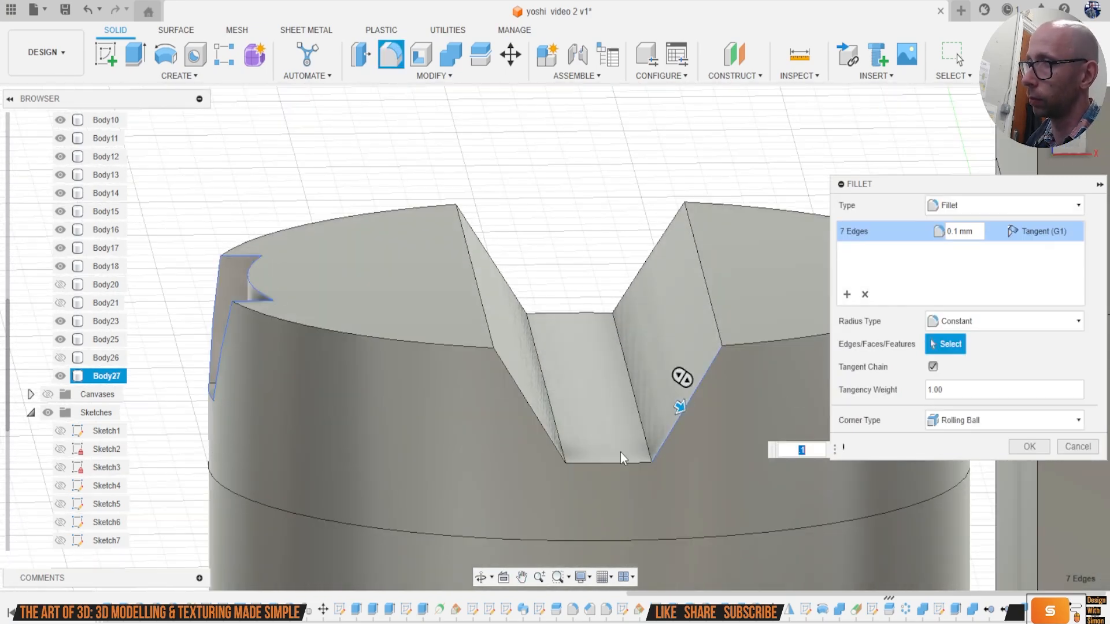
{"action": "left_click", "coordinate": [610, 459]}
{"action": "left_click", "coordinate": [527, 400]}
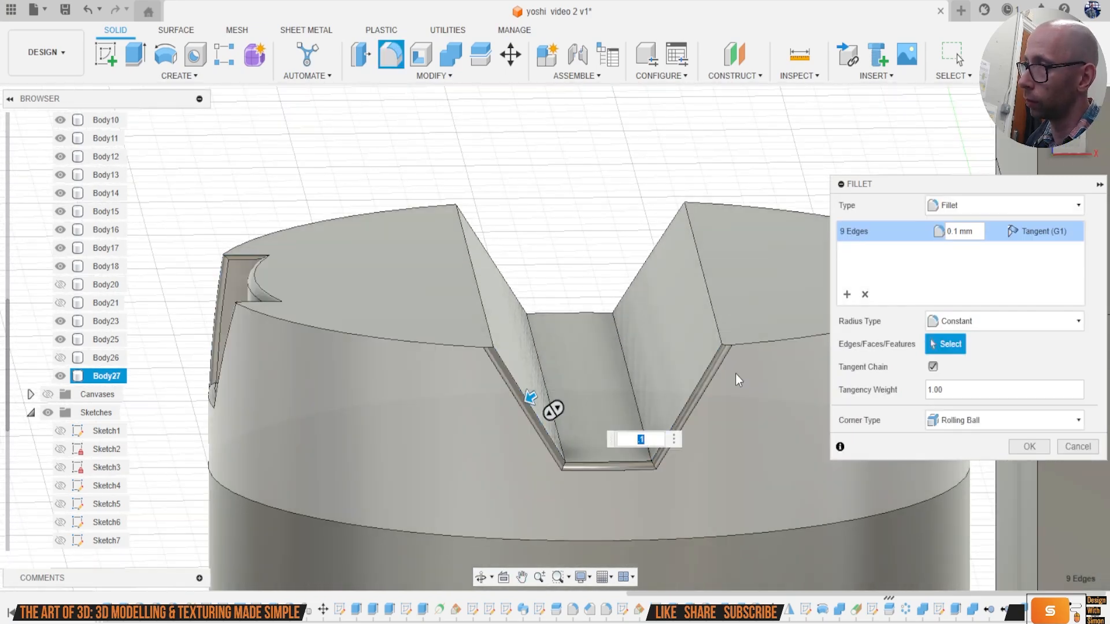
{"action": "scroll", "coordinate": [673, 392], "scroll_direction": "down", "scroll_amount": 3}
{"action": "mouse_move", "coordinate": [1061, 158]}
{"action": "left_mouse_down"}
{"action": "mouse_move", "coordinate": [927, 272]}
{"action": "mouse_move", "coordinate": [1045, 135]}
{"action": "mouse_move", "coordinate": [1099, 151]}
{"action": "mouse_move", "coordinate": [1102, 119]}
{"action": "mouse_move", "coordinate": [1105, 147]}
{"action": "mouse_move", "coordinate": [1087, 139]}
{"action": "left_mouse_up"}
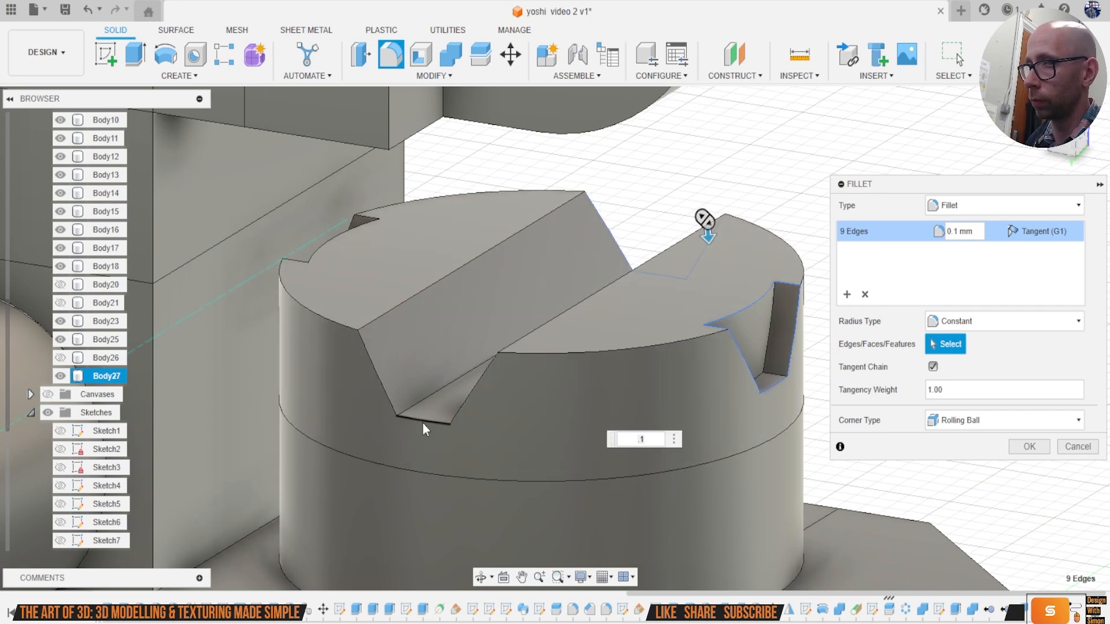
{"action": "left_click", "coordinate": [422, 424]}
{"action": "left_click", "coordinate": [475, 393]}
{"action": "left_click", "coordinate": [369, 358]}
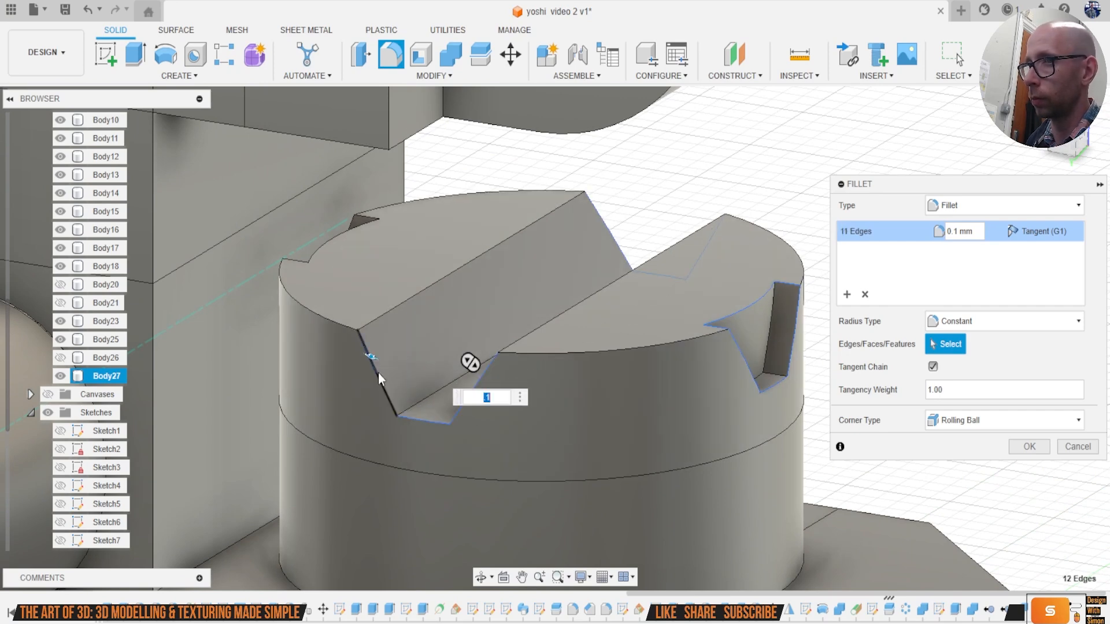
Step: Add the side and bottom edges of the pocket notch on the opposite side of the band to the fillet
{"action": "left_click_drag", "start_coordinate": [1054, 151], "coordinate": [1029, 153]}
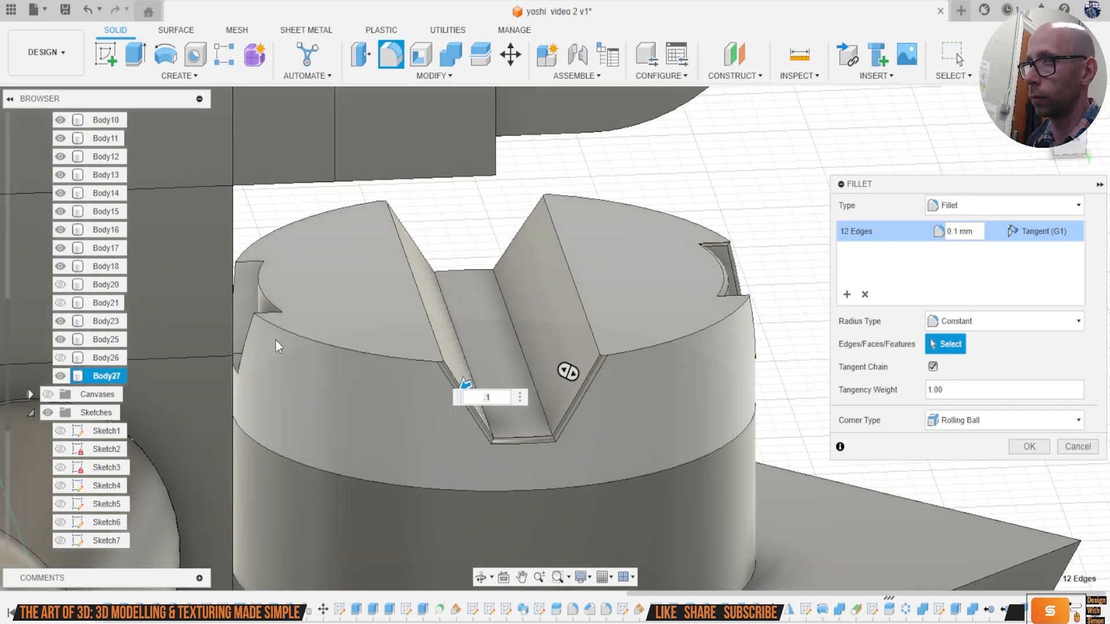
{"action": "scroll", "coordinate": [277, 345], "scroll_direction": "up", "scroll_amount": 1}
{"action": "middle_click_drag", "start_coordinate": [279, 345], "coordinate": [364, 368]}
{"action": "scroll", "coordinate": [363, 368], "scroll_direction": "up", "scroll_amount": 2}
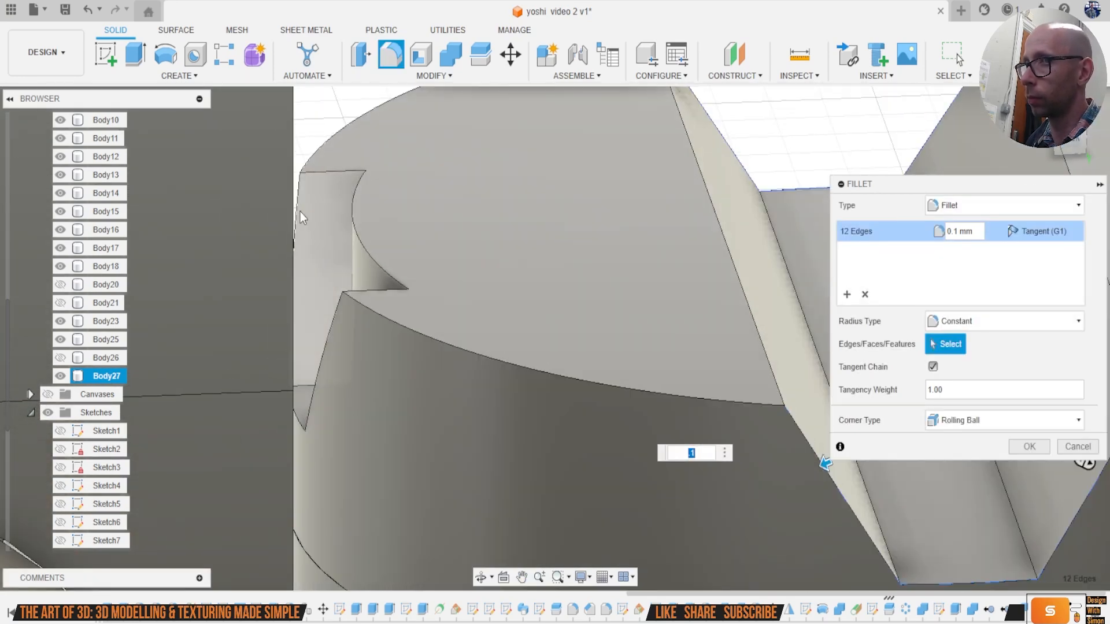
{"action": "left_click", "coordinate": [294, 213]}
{"action": "left_click", "coordinate": [309, 408]}
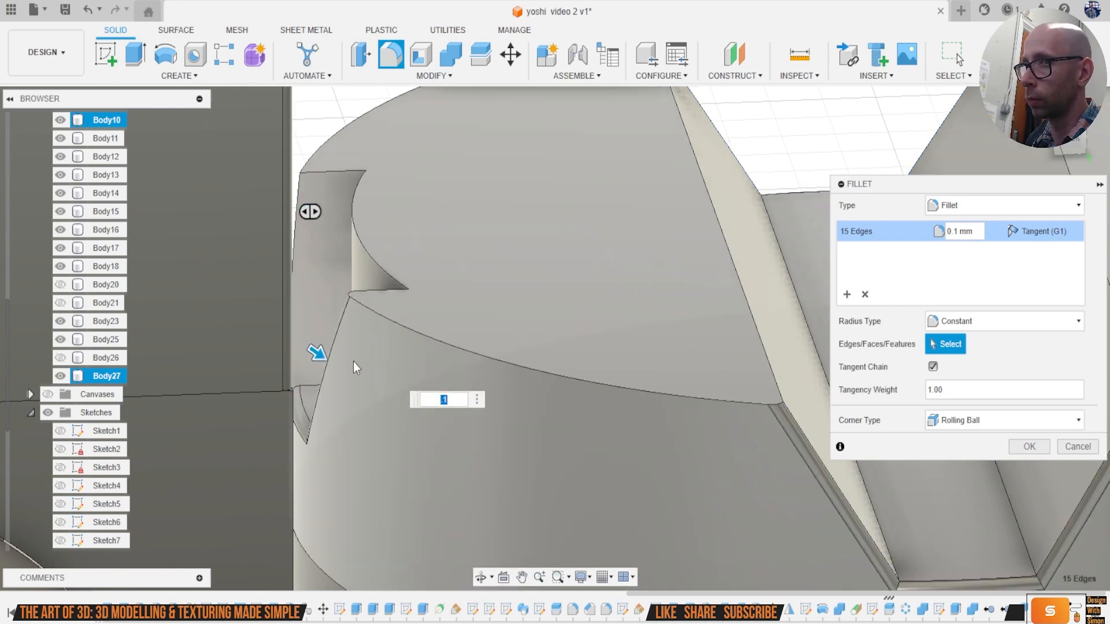
{"action": "left_click", "coordinate": [296, 379]}
{"action": "left_click", "coordinate": [339, 433]}
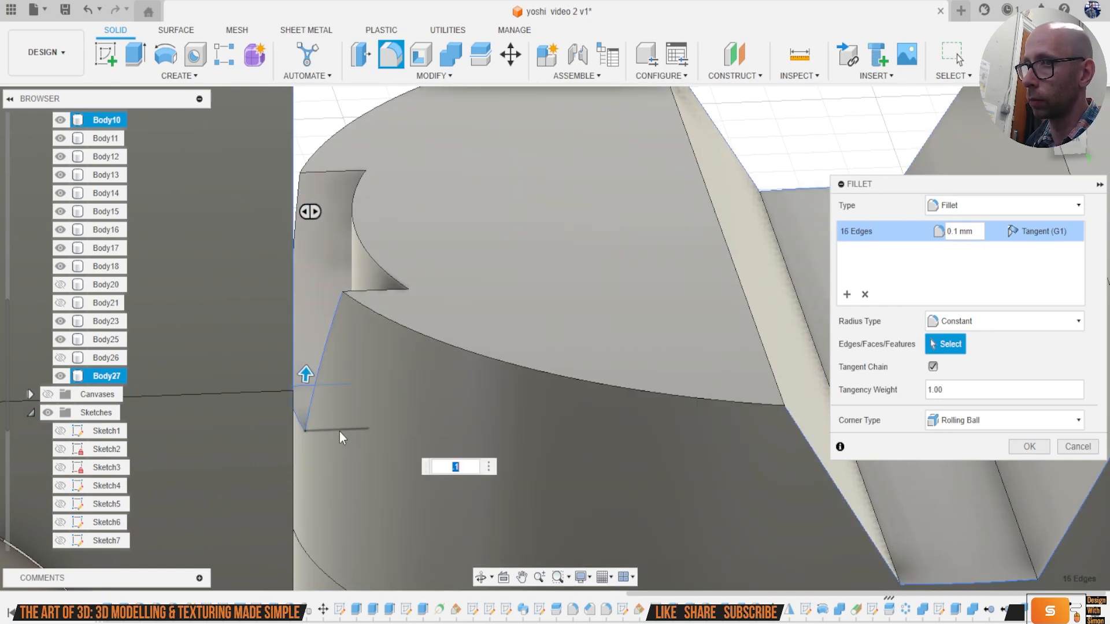
Step: Add the two lengthwise edges of the channel floor and the first notch's short bottom corner edges, completing the 0.1 mm fillet
{"action": "scroll", "coordinate": [437, 436], "scroll_direction": "down", "scroll_amount": 3}
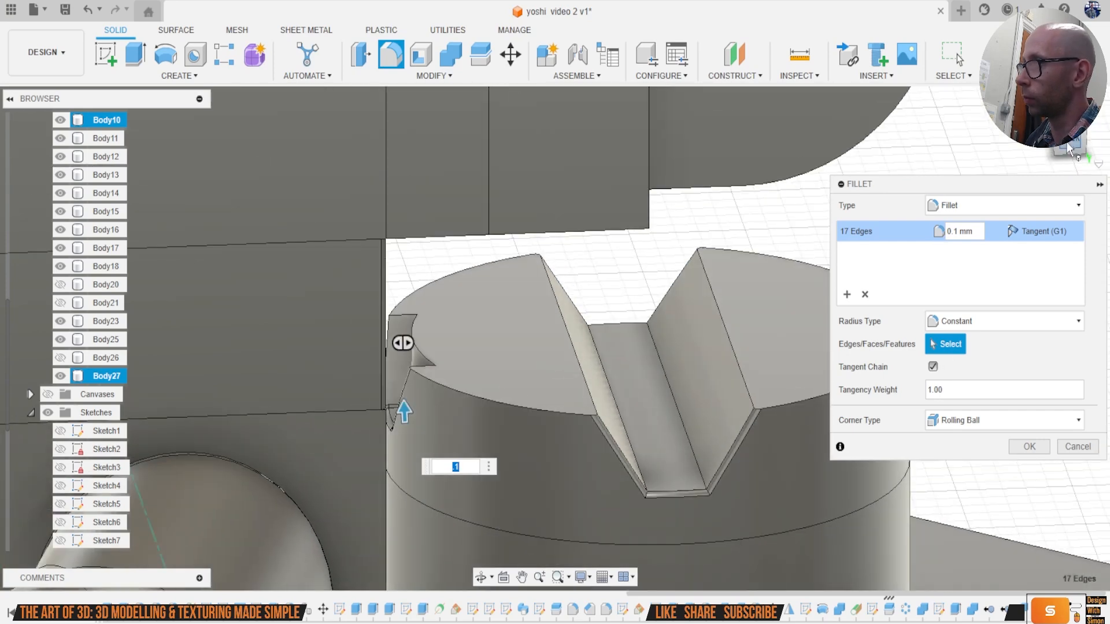
{"action": "left_click", "coordinate": [627, 434]}
{"action": "left_click", "coordinate": [630, 431]}
{"action": "left_click_drag", "start_coordinate": [1072, 149], "coordinate": [983, 156]}
{"action": "middle_click_drag", "start_coordinate": [807, 474], "coordinate": [803, 393]}
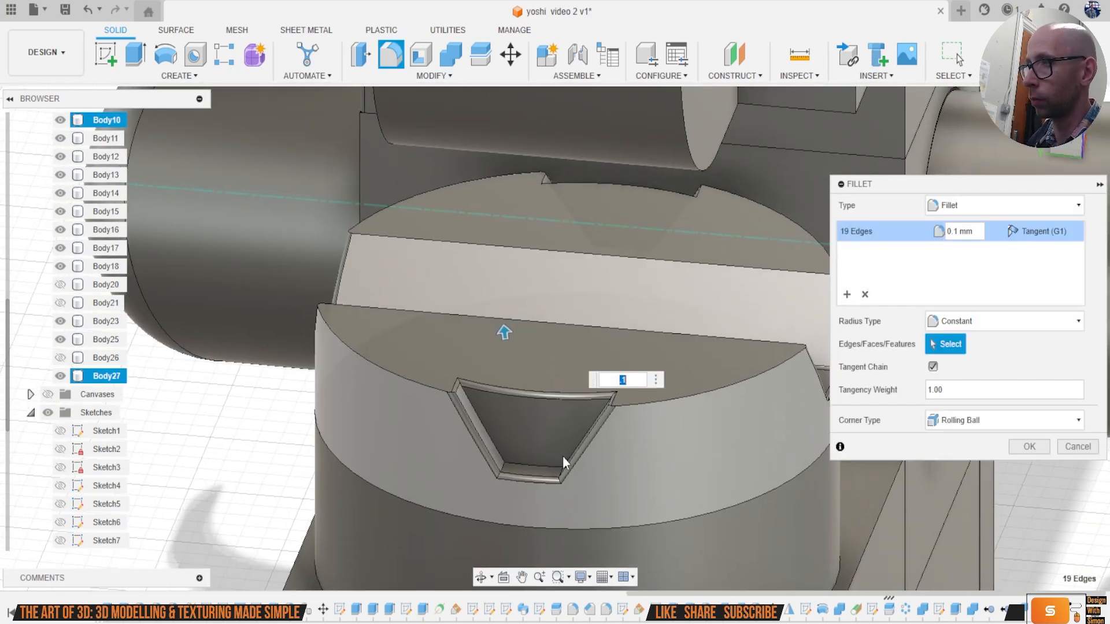
{"action": "scroll", "coordinate": [563, 457], "scroll_direction": "up", "scroll_amount": 5}
{"action": "left_click", "coordinate": [569, 473]}
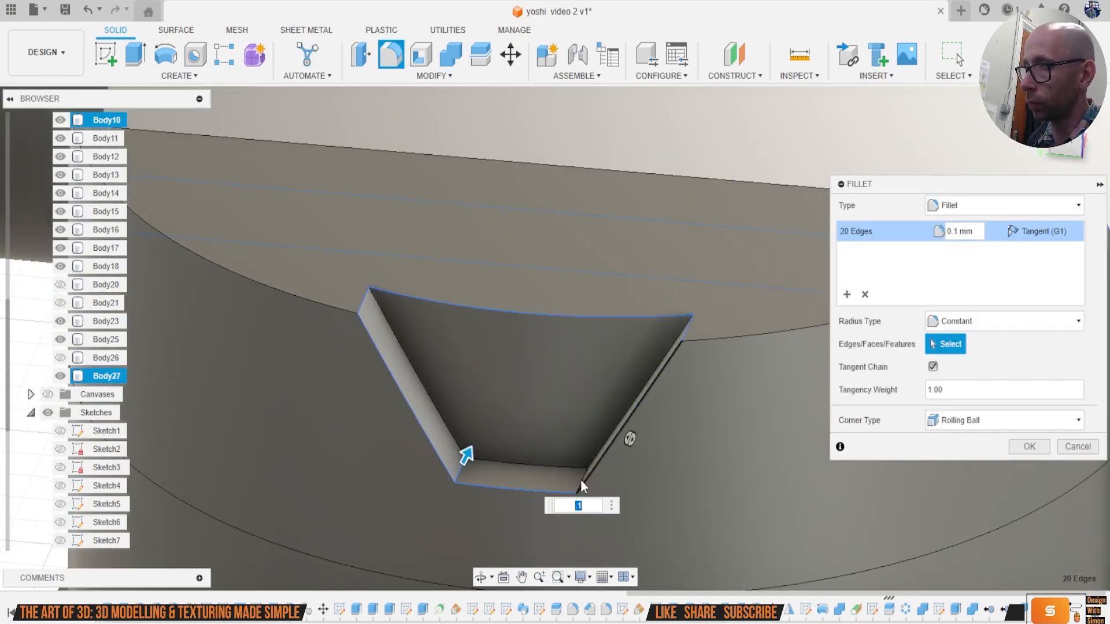
{"action": "left_click", "coordinate": [581, 474]}
{"action": "left_click", "coordinate": [580, 478]}
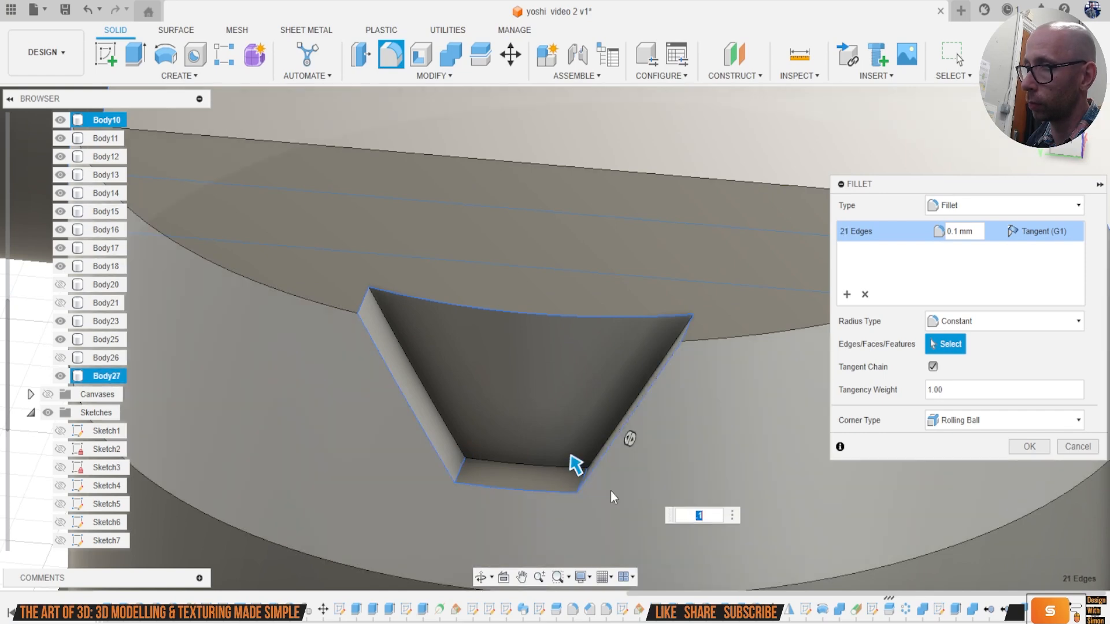
{"action": "left_click", "coordinate": [1029, 447]}
Step: Show the dome again and examine how its tabs sit in the band's rounded notches
{"action": "middle_click_drag", "start_coordinate": [761, 369], "coordinate": [235, 428], "text": "shift"}
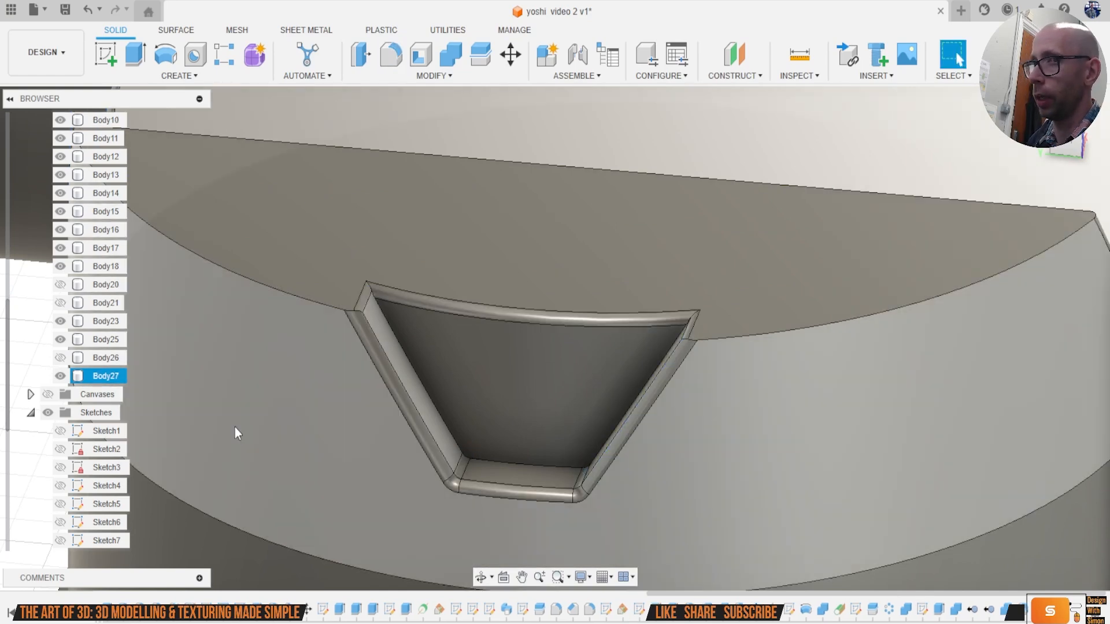
{"action": "scroll", "coordinate": [336, 375], "scroll_direction": "up", "scroll_amount": 3}
{"action": "scroll", "coordinate": [335, 375], "scroll_direction": "down", "scroll_amount": 5}
{"action": "middle_click_drag", "start_coordinate": [335, 375], "coordinate": [439, 347], "text": "shift"}
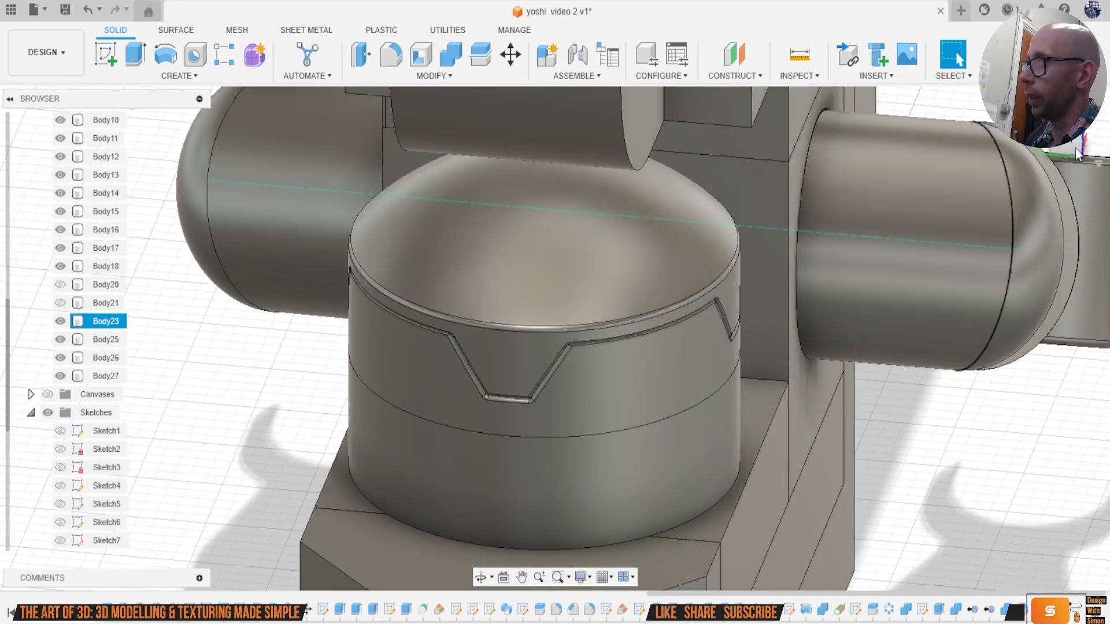
{"action": "scroll", "coordinate": [554, 338], "scroll_direction": "up", "scroll_amount": 3}
{"action": "middle_click_drag", "start_coordinate": [554, 338], "coordinate": [894, 222], "text": "shift"}
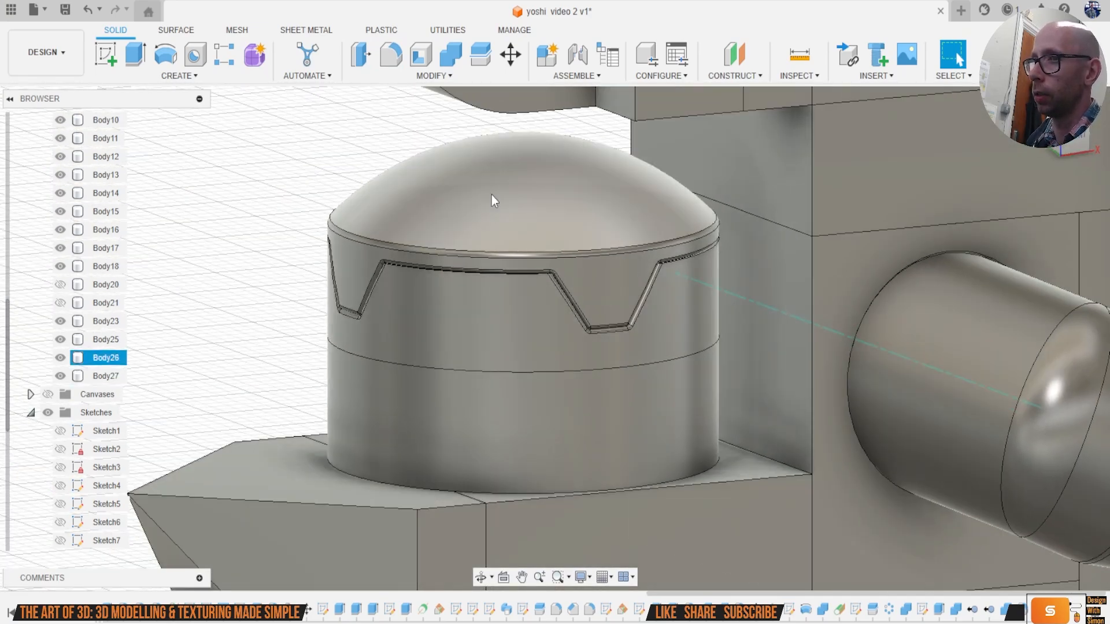
Step: Hide the dome and apply a 0.1 mm fillet to the edges of the band's top faces and its lower edge
{"action": "left_click", "coordinate": [54, 358]}
{"action": "left_click", "coordinate": [106, 376]}
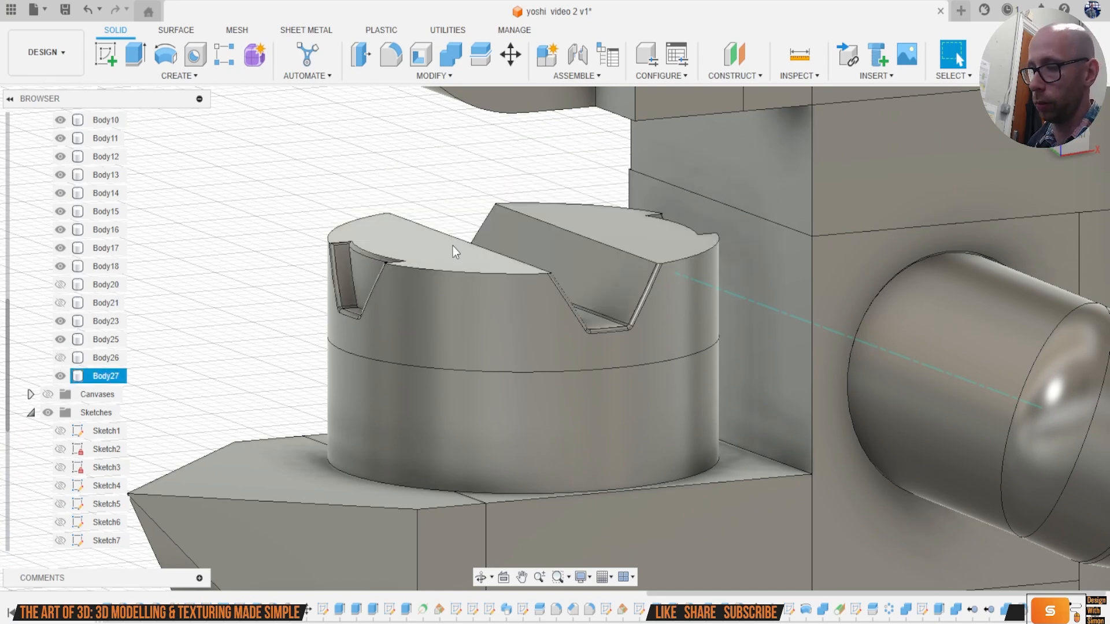
{"action": "key", "text": "f"}
{"action": "type", "text": ".1"}
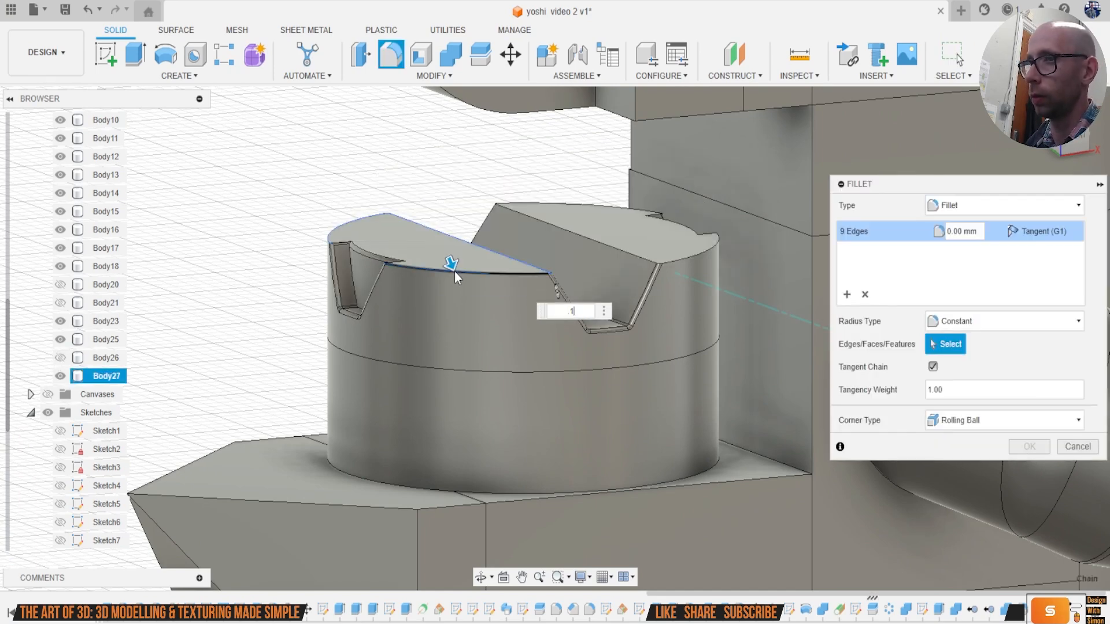
{"action": "left_click", "coordinate": [692, 257]}
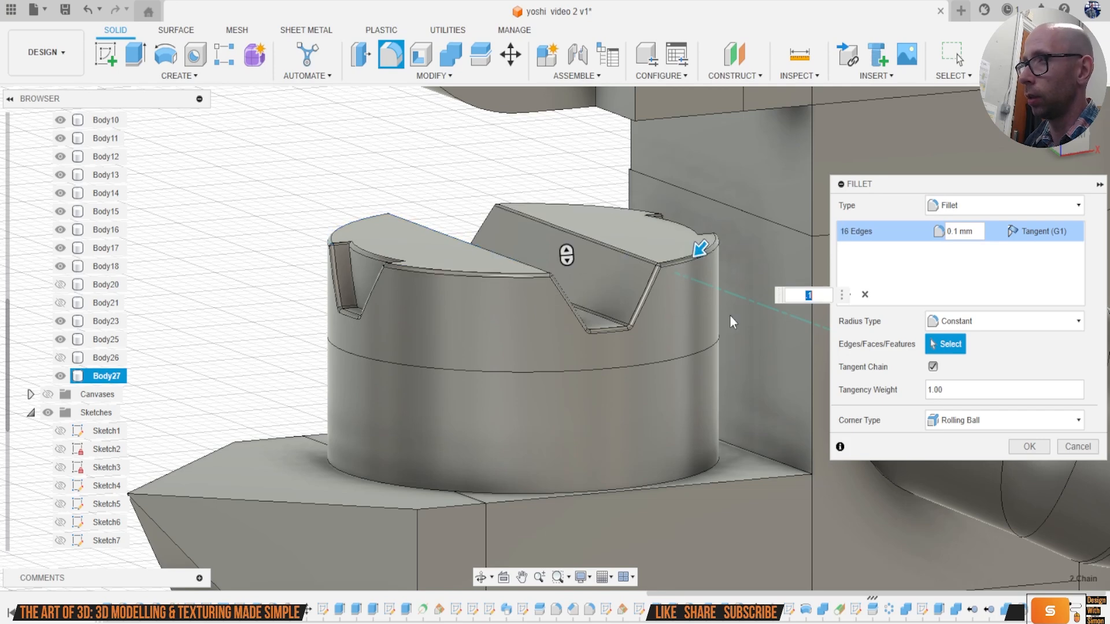
{"action": "left_click", "coordinate": [579, 370]}
{"action": "left_click", "coordinate": [1030, 447]}
Step: Fillet the upper edge of the cylinder beneath the band by 0.1 mm and show the dome again
{"action": "scroll", "coordinate": [626, 429], "scroll_direction": "up", "scroll_amount": 5}
{"action": "key", "text": "f"}
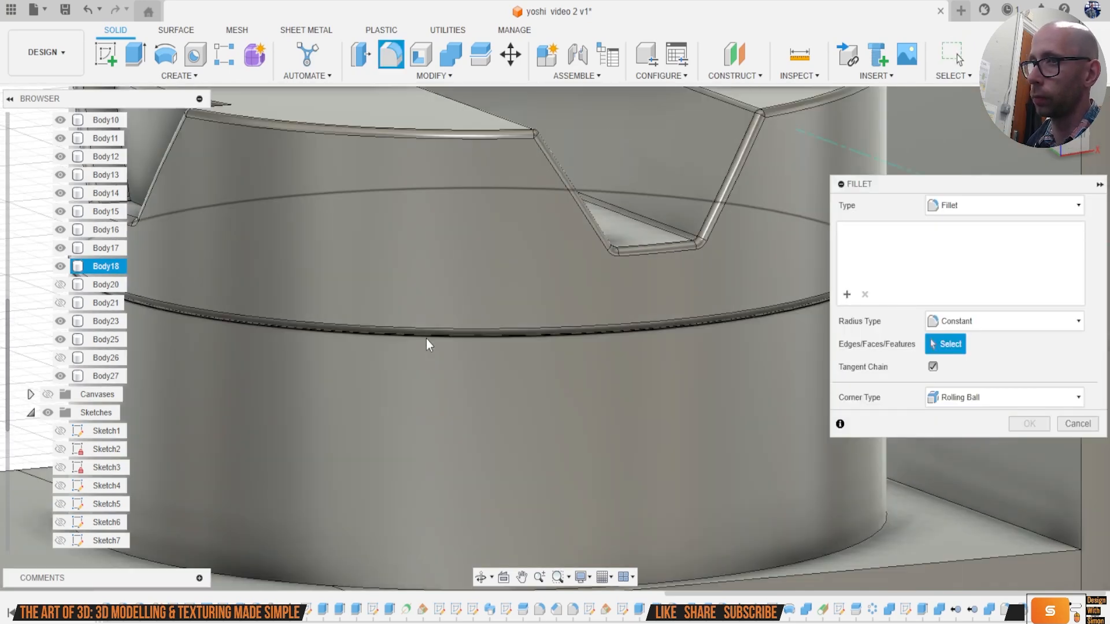
{"action": "left_click", "coordinate": [426, 342]}
{"action": "type", "text": ".1"}
{"action": "key", "text": "Return"}
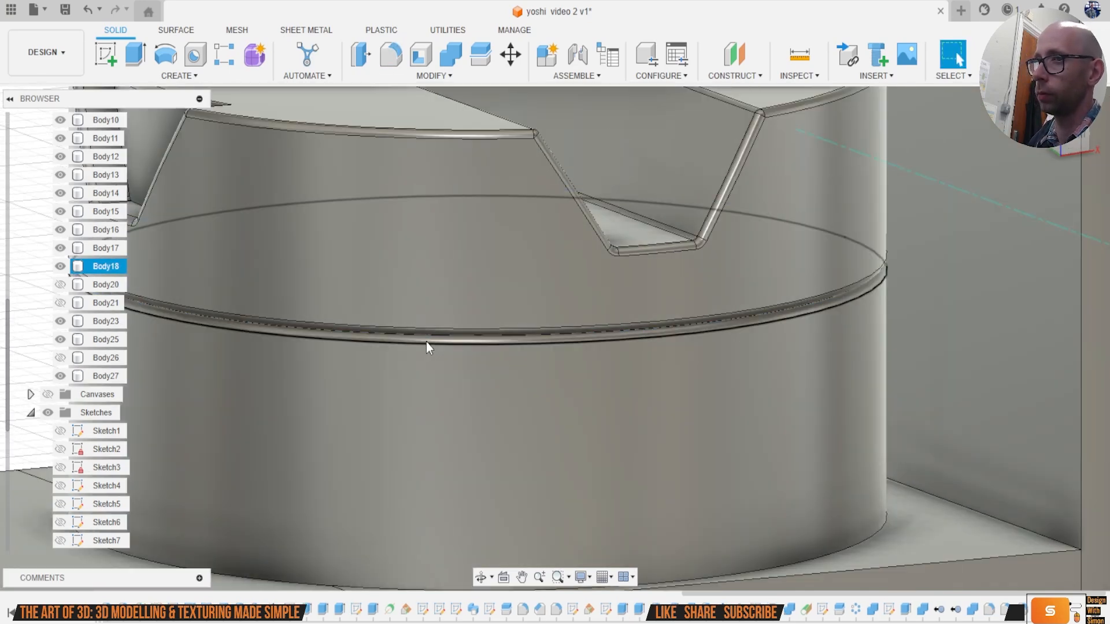
{"action": "scroll", "coordinate": [372, 356], "scroll_direction": "down", "scroll_amount": 5}
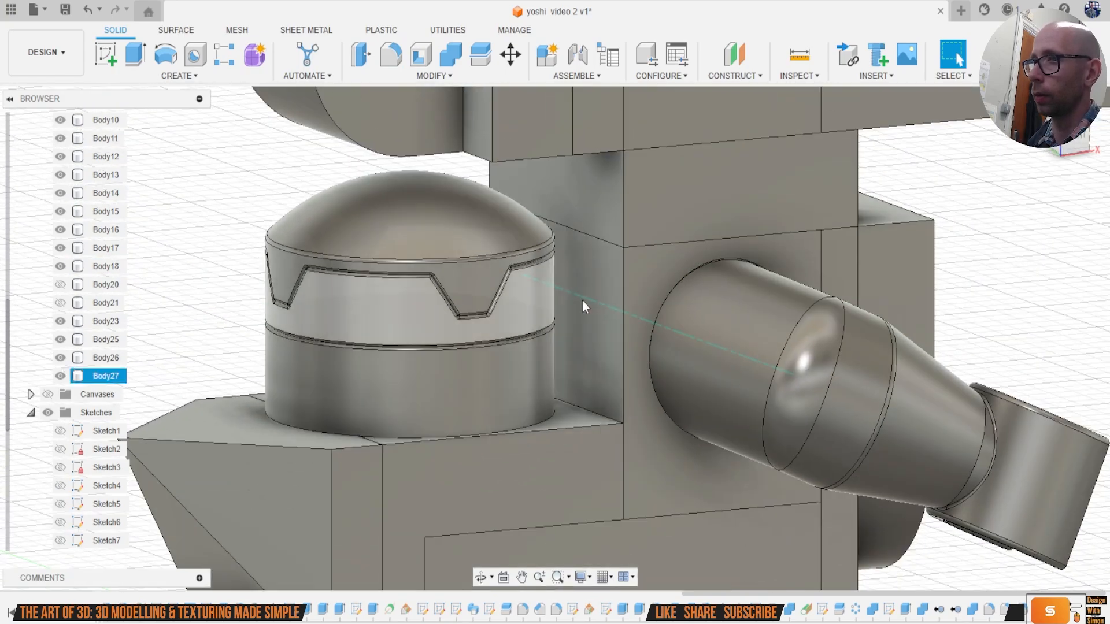
Step: Show the reference canvases and compare the figure's shell, body and head with the image in the front view
{"action": "mouse_move", "coordinate": [1065, 147]}
{"action": "left_mouse_down"}
{"action": "mouse_move", "coordinate": [1041, 134]}
{"action": "mouse_move", "coordinate": [1040, 145]}
{"action": "left_mouse_up"}
{"action": "scroll", "coordinate": [952, 292], "scroll_direction": "down", "scroll_amount": 4}
{"action": "middle_click_drag", "start_coordinate": [942, 298], "coordinate": [769, 304]}
{"action": "middle_click_drag", "start_coordinate": [875, 307], "coordinate": [824, 418]}
{"action": "scroll", "coordinate": [824, 418], "scroll_direction": "down", "scroll_amount": 3}
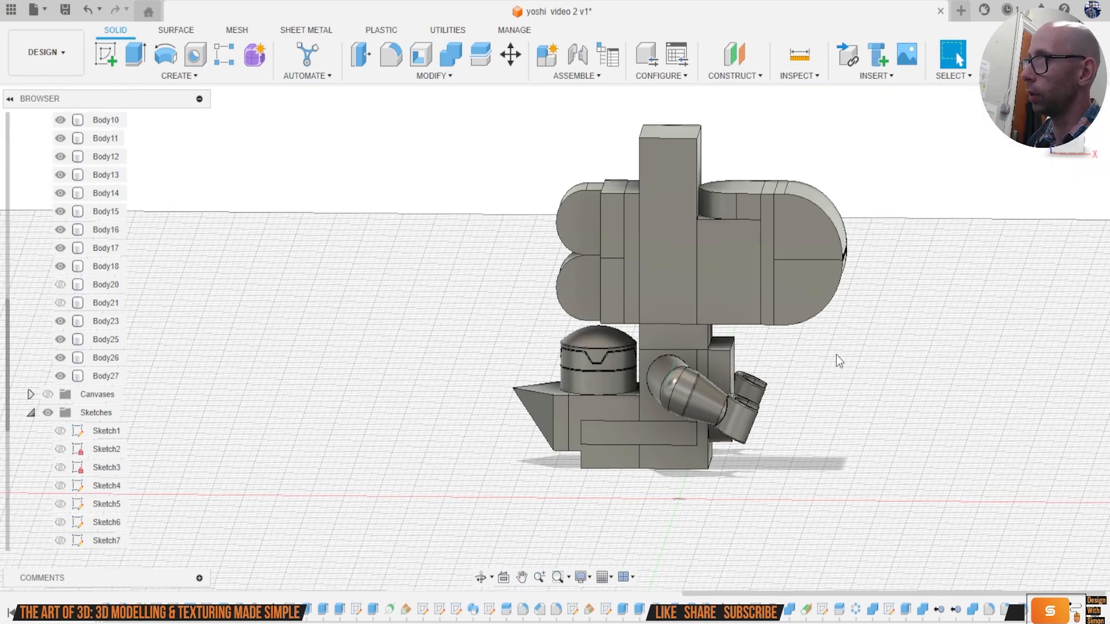
{"action": "left_click", "coordinate": [48, 394]}
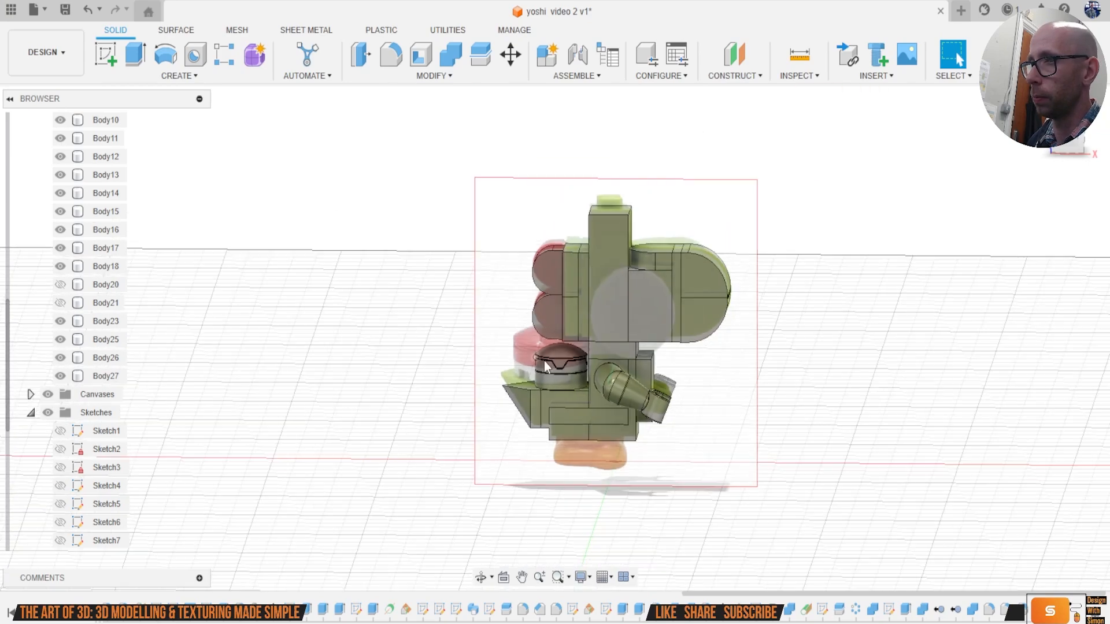
{"action": "left_click", "coordinate": [520, 363]}
{"action": "left_click", "coordinate": [1072, 147]}
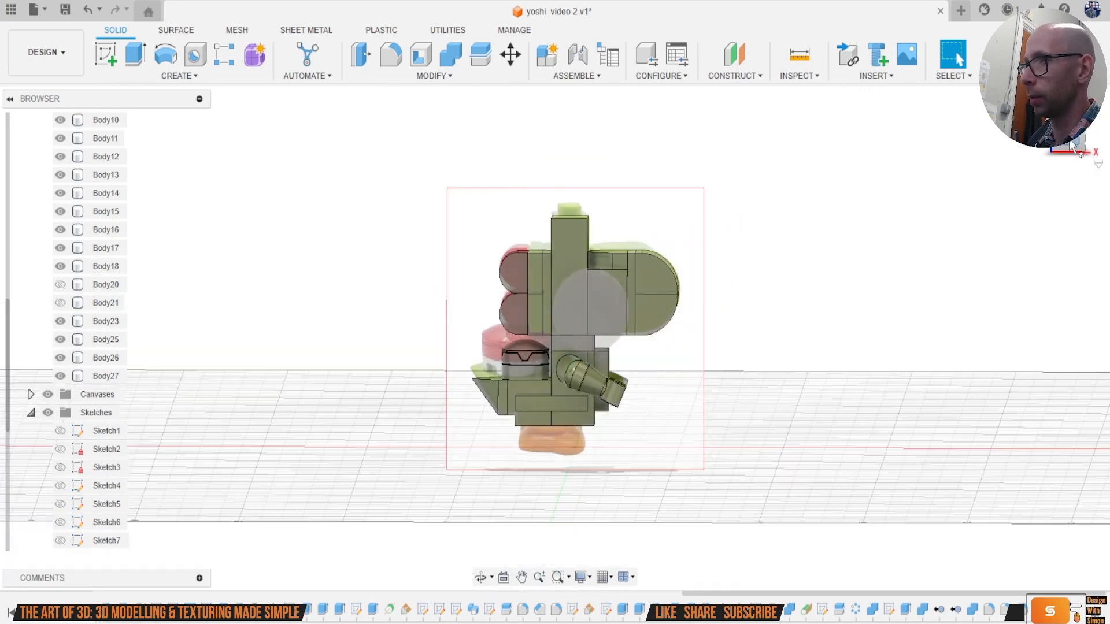
{"action": "scroll", "coordinate": [533, 382], "scroll_direction": "up", "scroll_amount": 5}
{"action": "scroll", "coordinate": [514, 352], "scroll_direction": "up", "scroll_amount": 2}
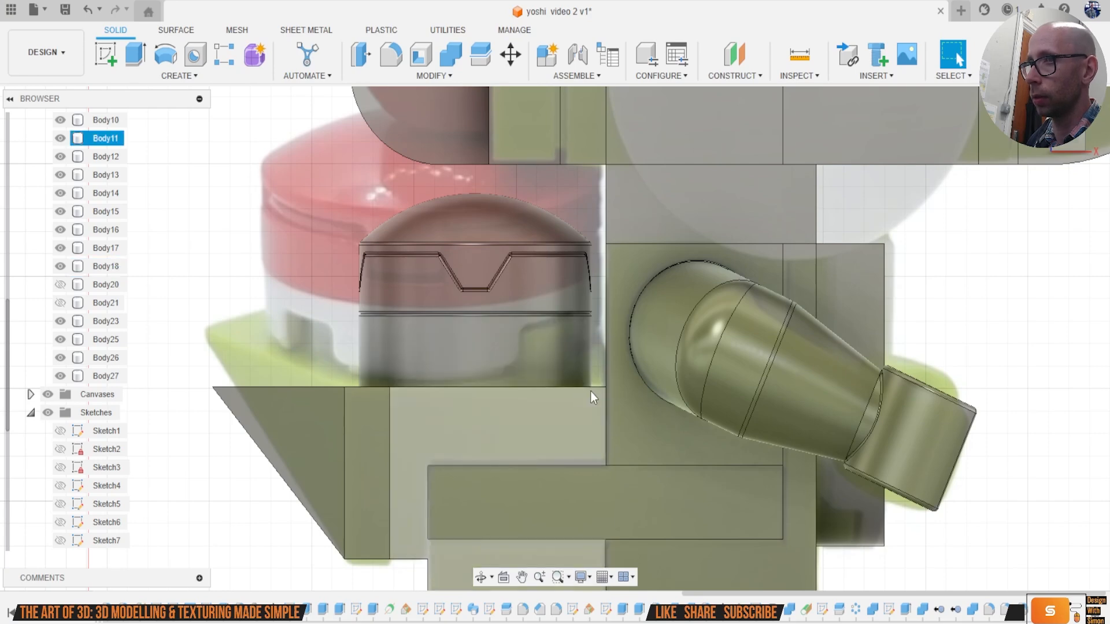
{"action": "scroll", "coordinate": [1026, 307], "scroll_direction": "down", "scroll_amount": 2}
{"action": "middle_click_drag", "start_coordinate": [998, 336], "coordinate": [849, 339]}
{"action": "scroll", "coordinate": [880, 343], "scroll_direction": "down", "scroll_amount": 2}
{"action": "middle_click_drag", "start_coordinate": [928, 247], "coordinate": [817, 395]}
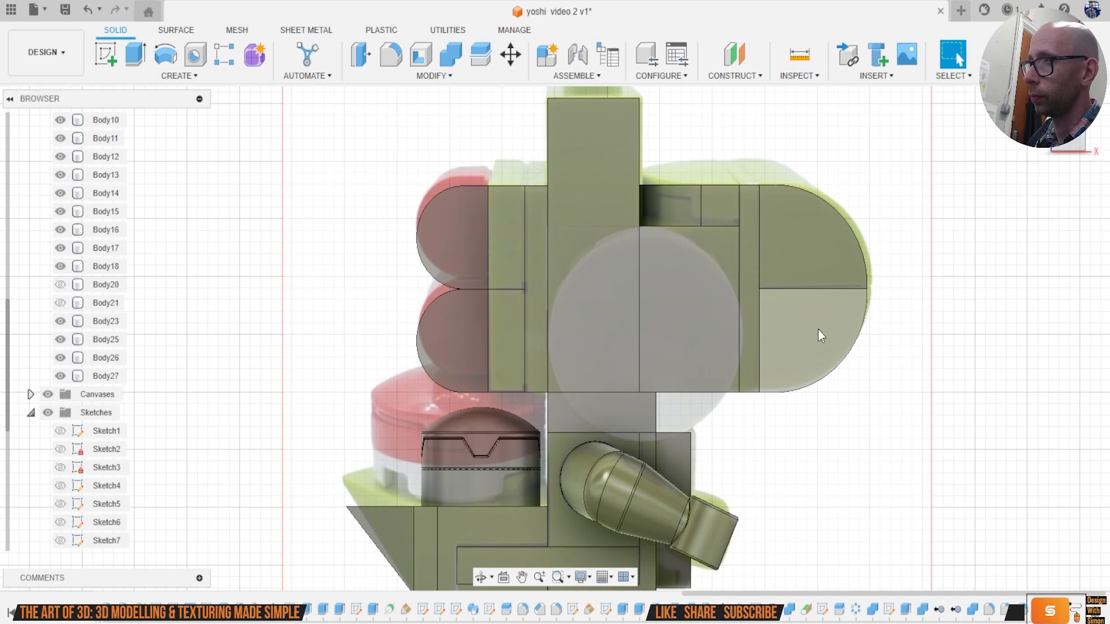
Step: Sketch a two-point circle on the flat side face of the head, tracing the round disc in the reference image
{"action": "left_click", "coordinate": [112, 58]}
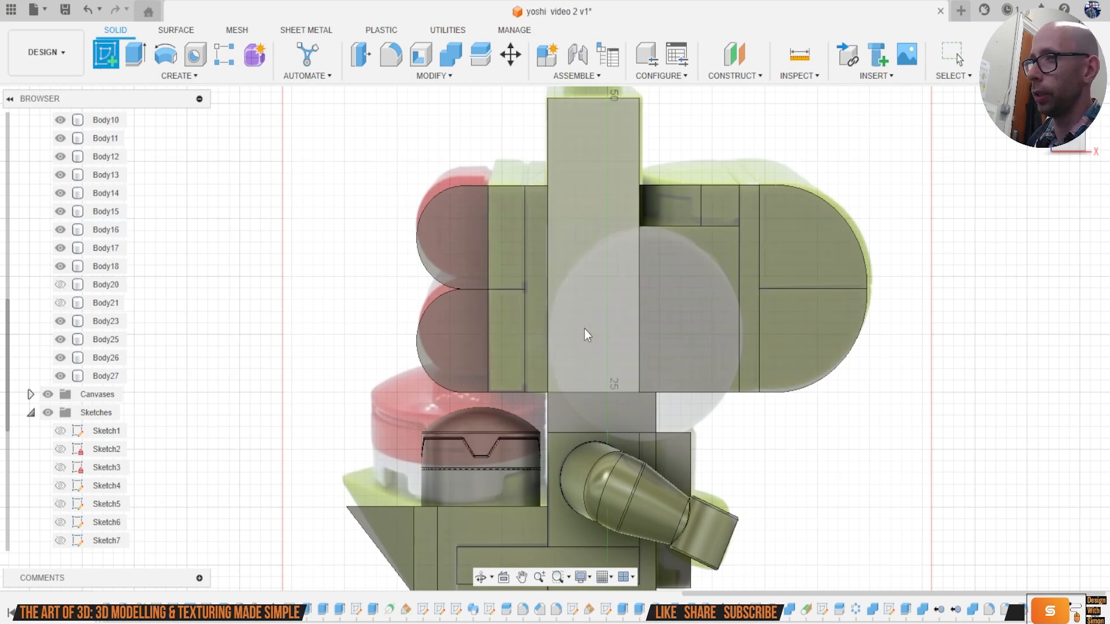
{"action": "left_click", "coordinate": [598, 332]}
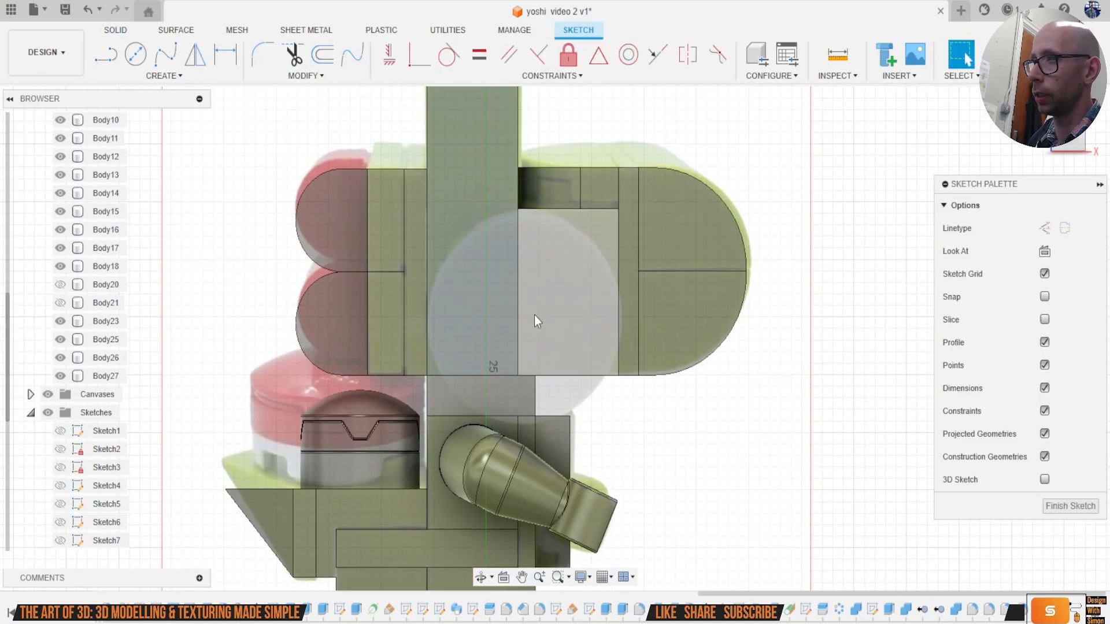
{"action": "key", "text": "c"}
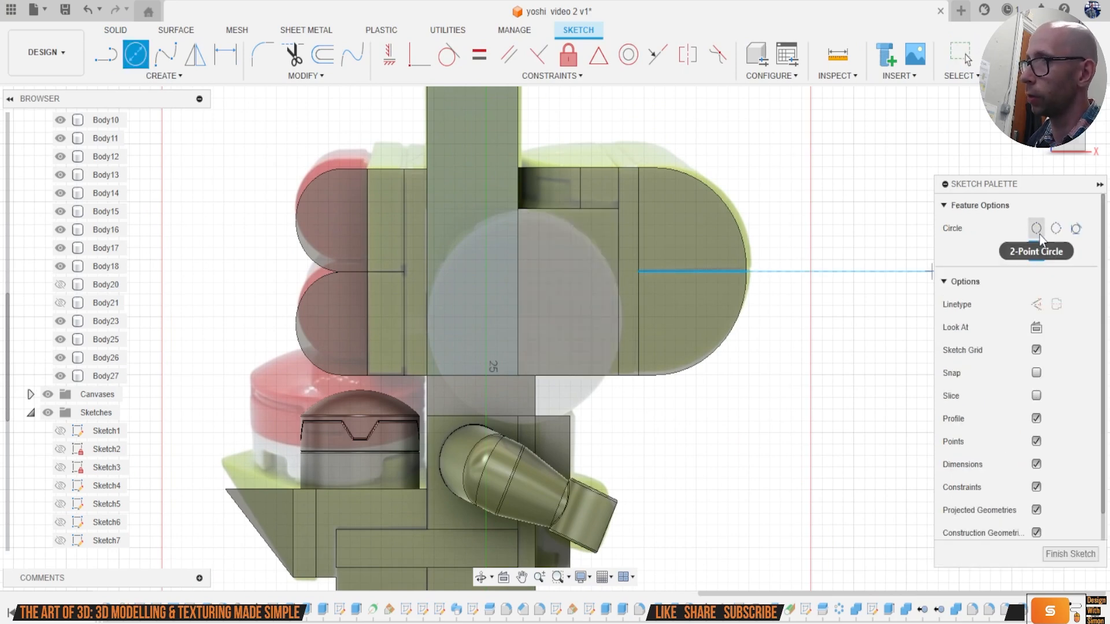
{"action": "scroll", "coordinate": [512, 234], "scroll_direction": "down", "scroll_amount": 2}
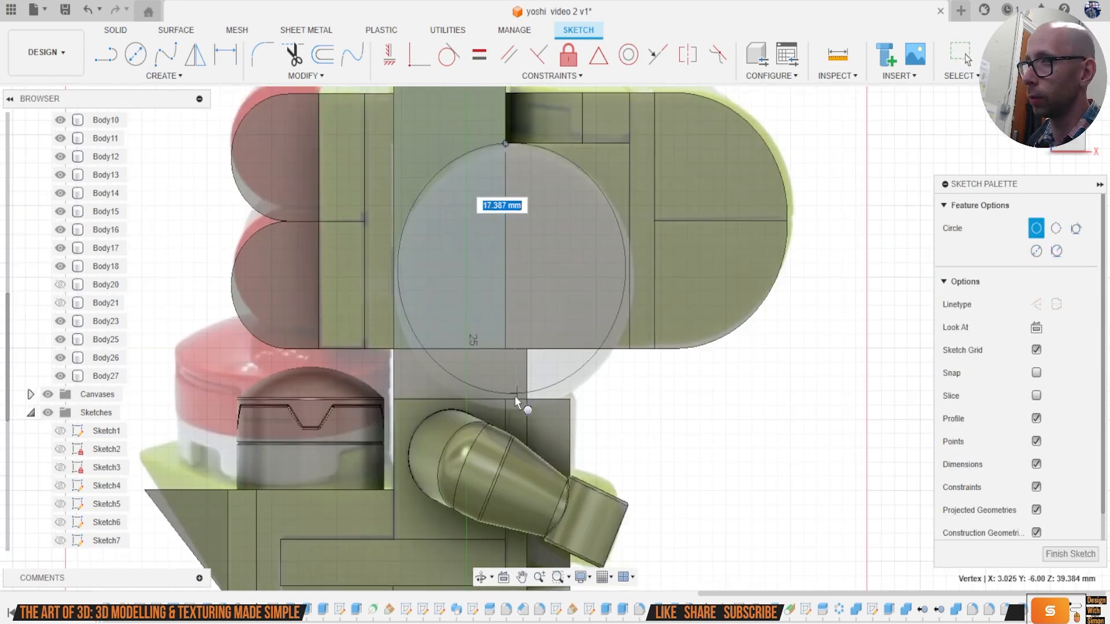
{"action": "left_click", "coordinate": [512, 410]}
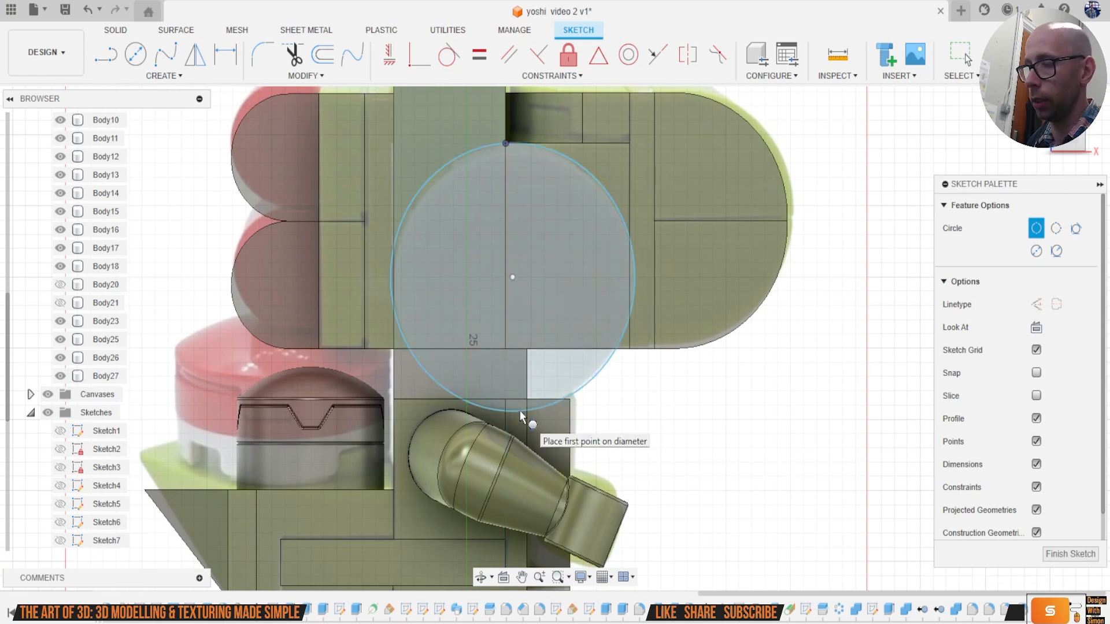
Step: Extrude the circle's two profiles 1.432 mm outward from the head's side as a new body
{"action": "key", "text": "e"}
{"action": "left_click", "coordinate": [470, 261]}
{"action": "middle_click_drag", "start_coordinate": [469, 261], "coordinate": [525, 211], "text": "shift"}
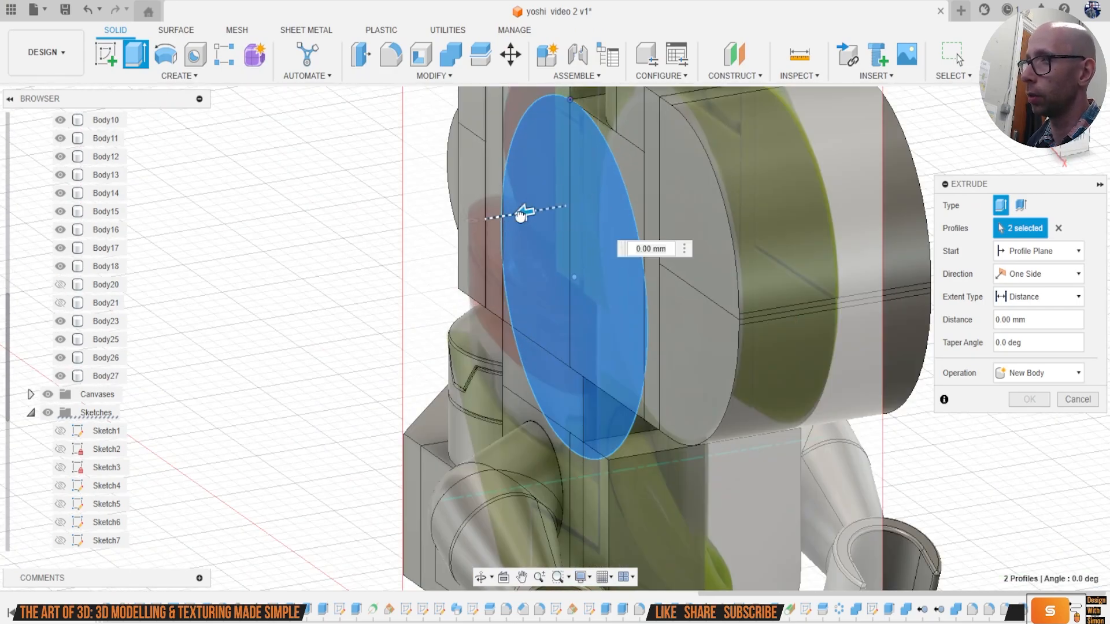
{"action": "left_click_drag", "start_coordinate": [521, 215], "coordinate": [508, 216]}
{"action": "middle_click_drag", "start_coordinate": [453, 221], "coordinate": [619, 237], "text": "shift"}
{"action": "left_click_drag", "start_coordinate": [563, 247], "coordinate": [559, 255]}
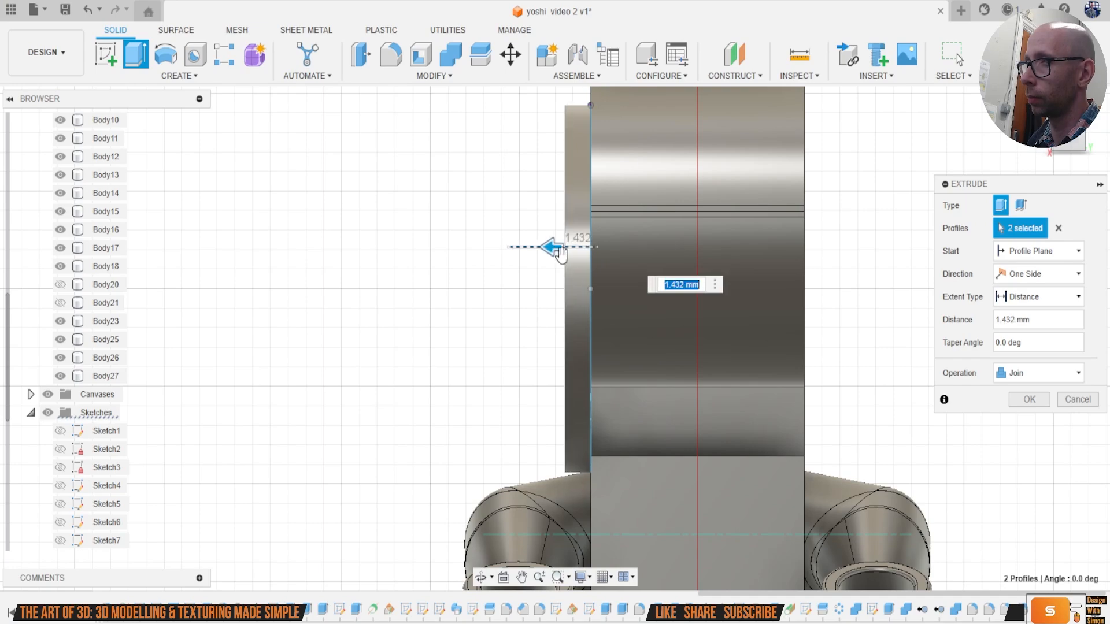
{"action": "left_click", "coordinate": [1062, 375]}
{"action": "left_click", "coordinate": [1045, 438]}
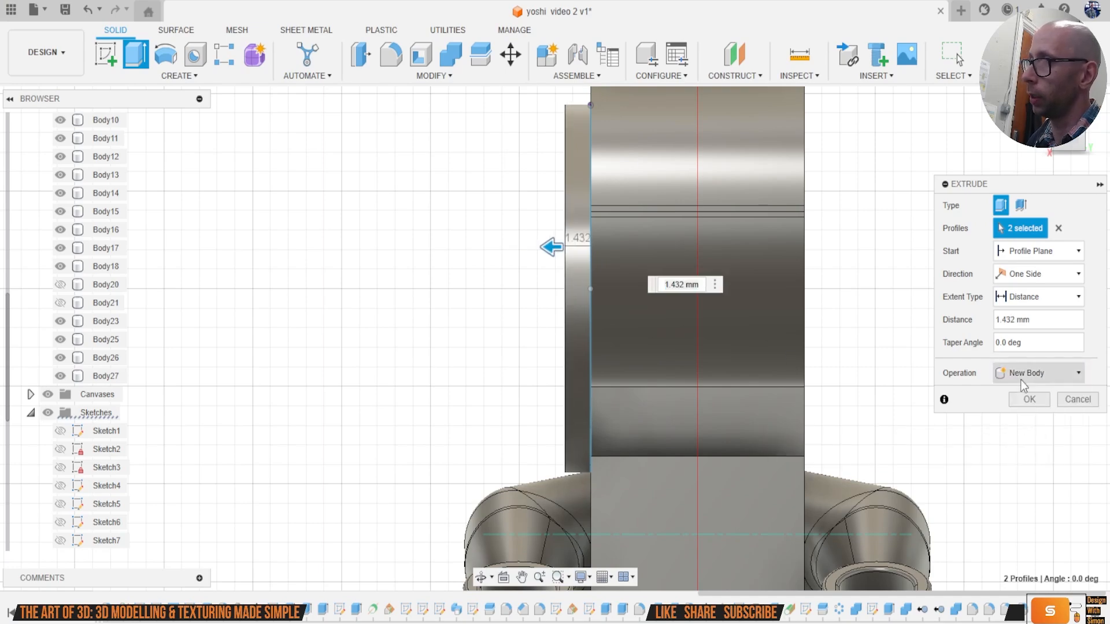
{"action": "left_click", "coordinate": [1029, 400]}
Step: Fillet the outer rim of the disc on the head's side by 0.1 mm
{"action": "middle_click_drag", "start_coordinate": [555, 338], "coordinate": [930, 172], "text": "shift"}
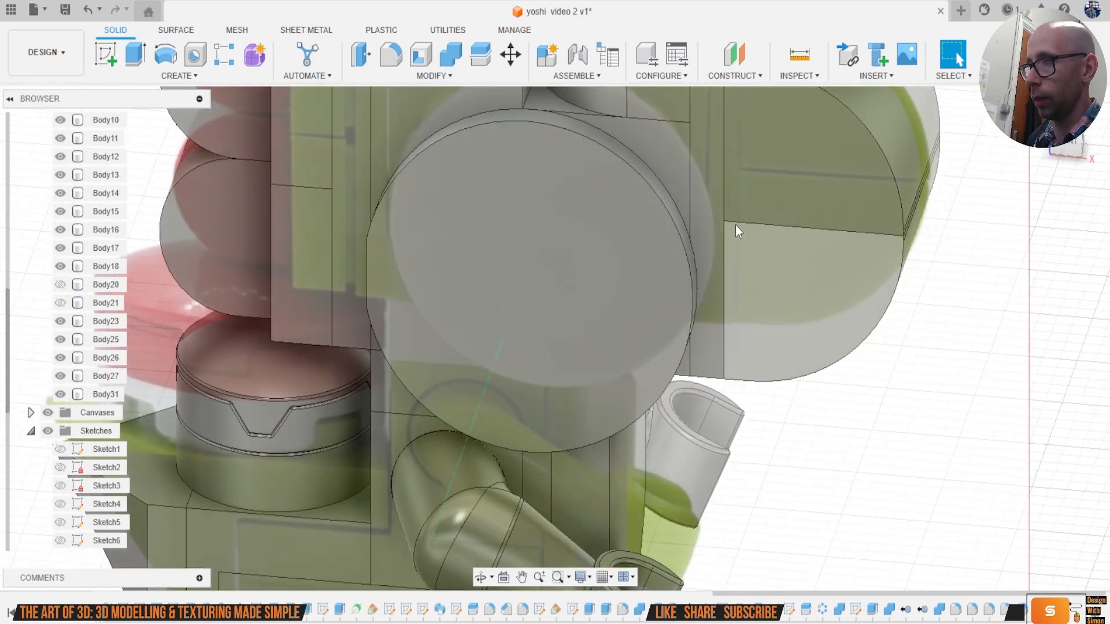
{"action": "key", "text": "f"}
{"action": "left_click", "coordinate": [562, 133]}
{"action": "type", "text": ".1"}
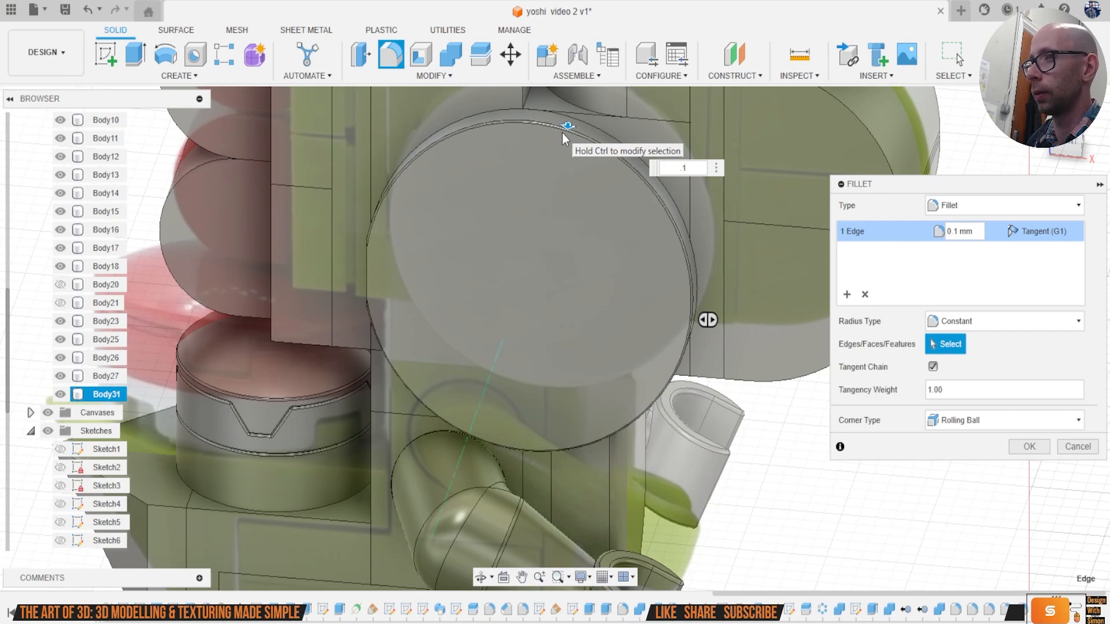
{"action": "key", "text": "Return"}
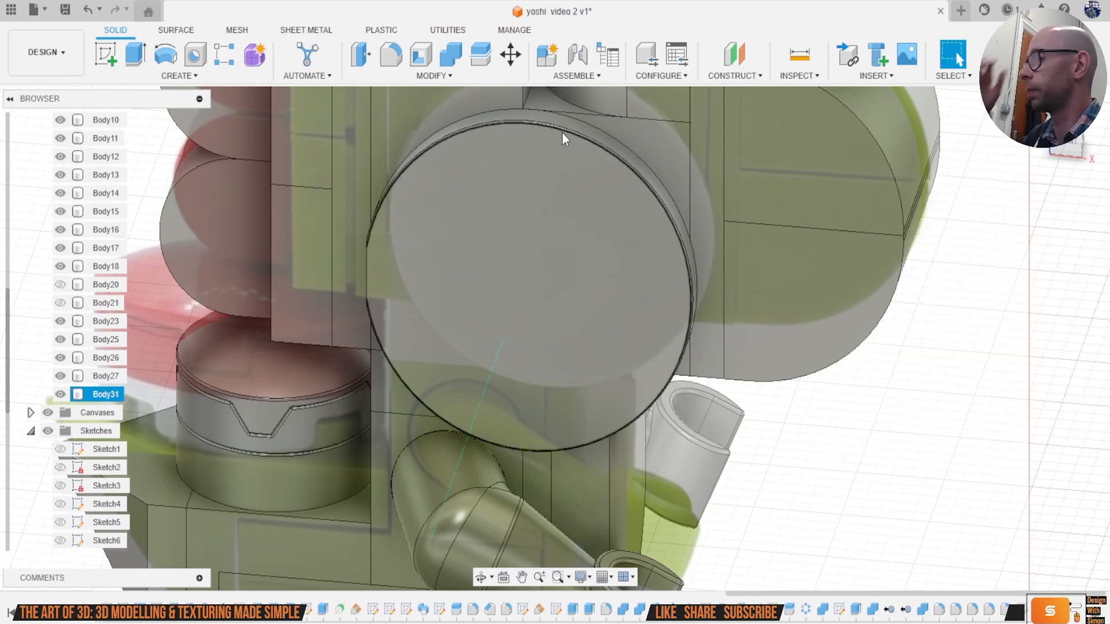
Step: Examine the whole figure with its new side disc against the reference image from the front and from above
{"action": "key", "text": "F6"}
{"action": "mouse_move", "coordinate": [555, 339]}
{"action": "middle_mouse_down", "text": "shift"}
{"action": "mouse_move", "coordinate": [752, 344]}
{"action": "mouse_move", "coordinate": [883, 301]}
{"action": "middle_mouse_up", "text": "shift"}
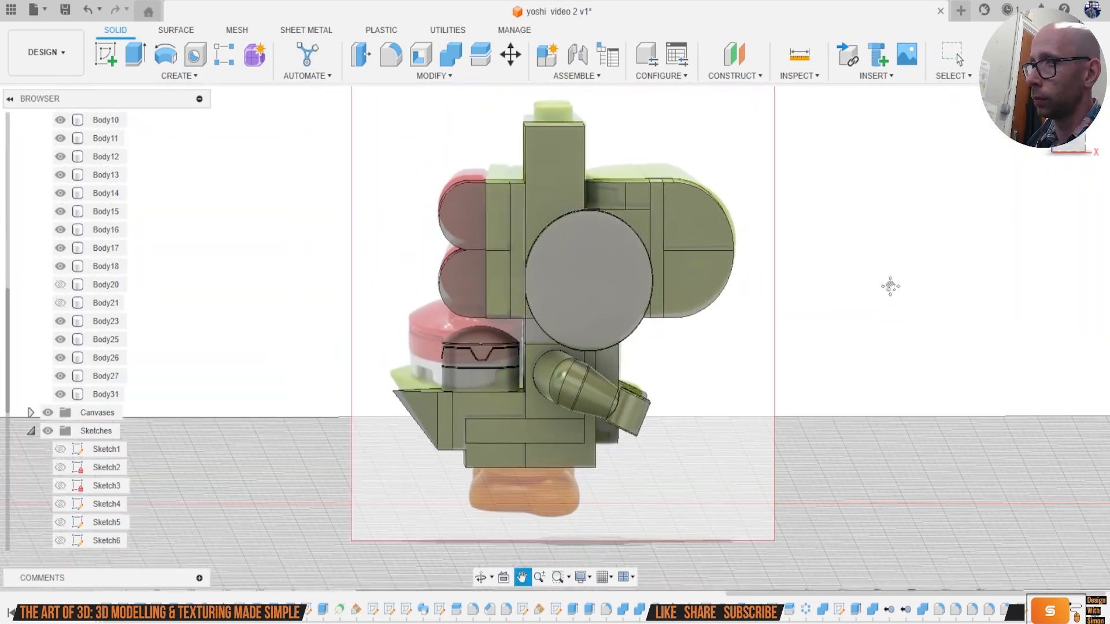
{"action": "scroll", "coordinate": [902, 289], "scroll_direction": "down", "scroll_amount": 2}
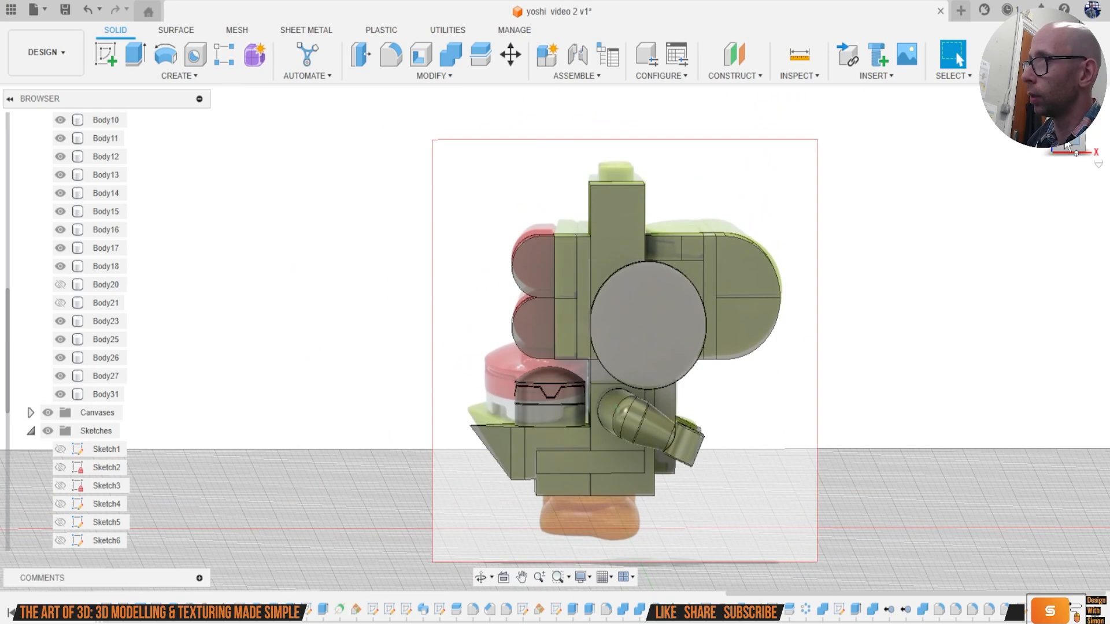
{"action": "left_click", "coordinate": [1068, 147]}
{"action": "left_click_drag", "start_coordinate": [1064, 147], "coordinate": [1069, 153]}
{"action": "middle_click_drag", "start_coordinate": [827, 231], "coordinate": [773, 312]}
{"action": "left_click_drag", "start_coordinate": [1070, 141], "coordinate": [1078, 162]}
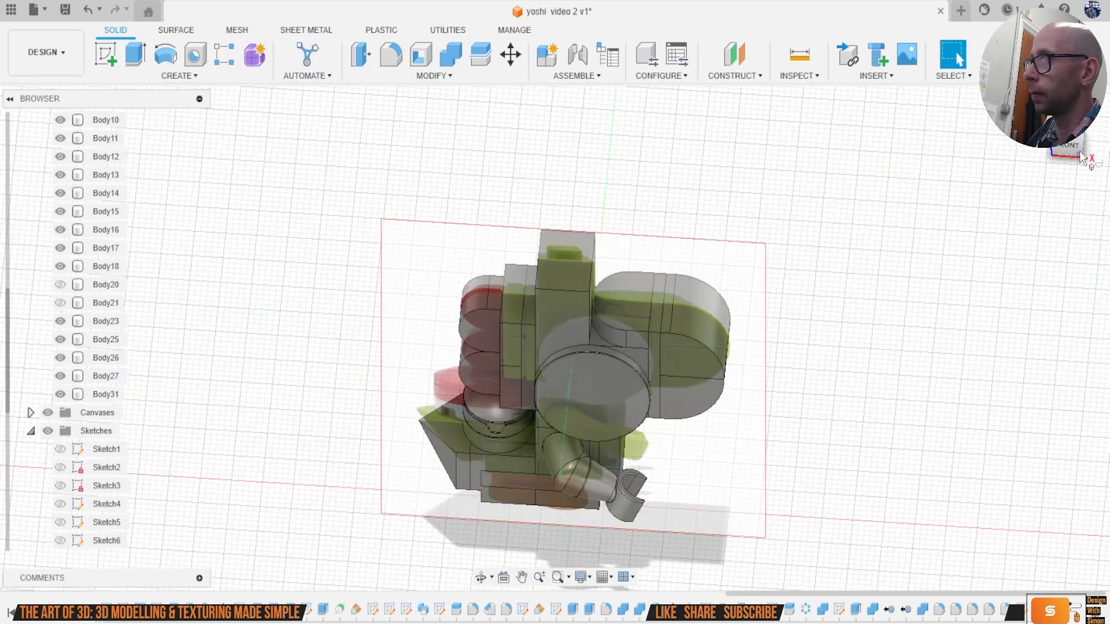
Step: Sketch a line across the middle of the tall head block's top face and two crossing diagonals over one half
{"action": "left_click", "coordinate": [1070, 142]}
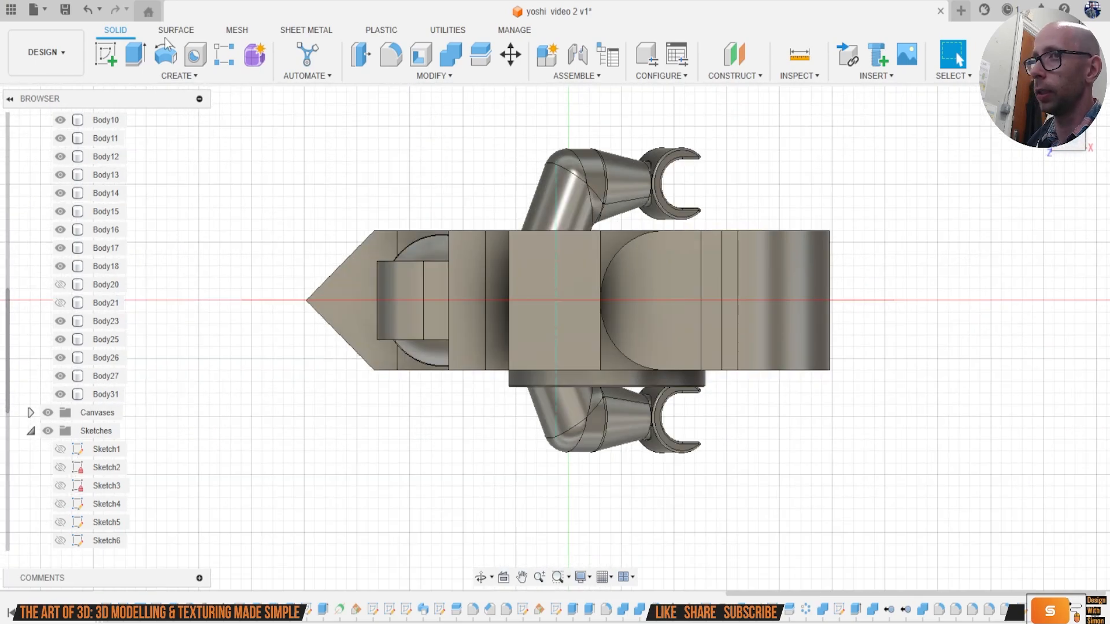
{"action": "left_click", "coordinate": [106, 61]}
{"action": "left_click", "coordinate": [551, 259]}
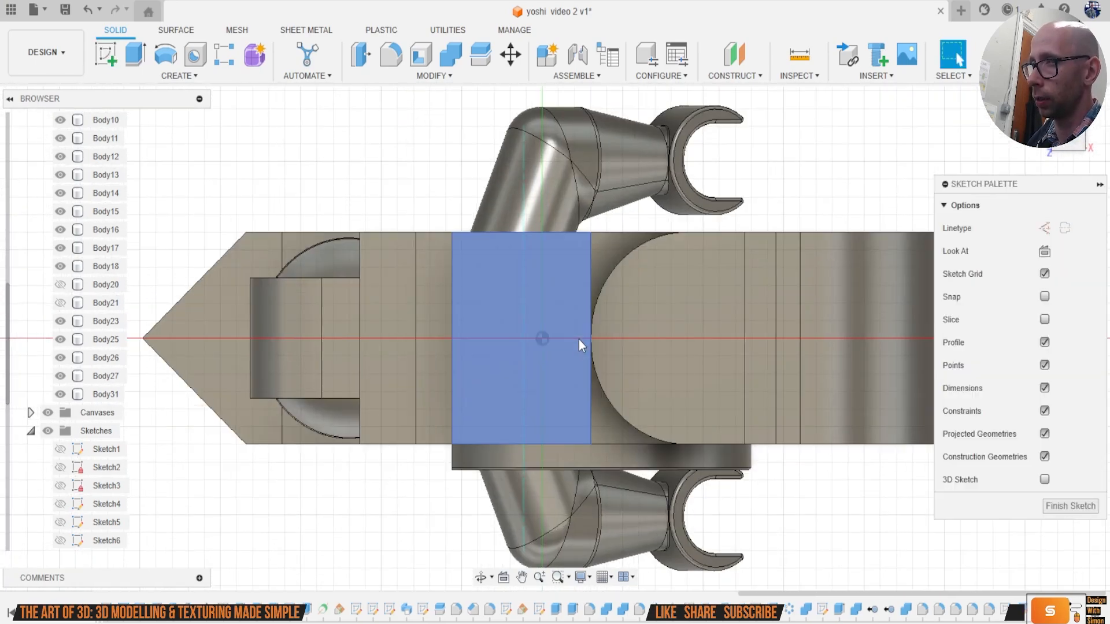
{"action": "key", "text": "l"}
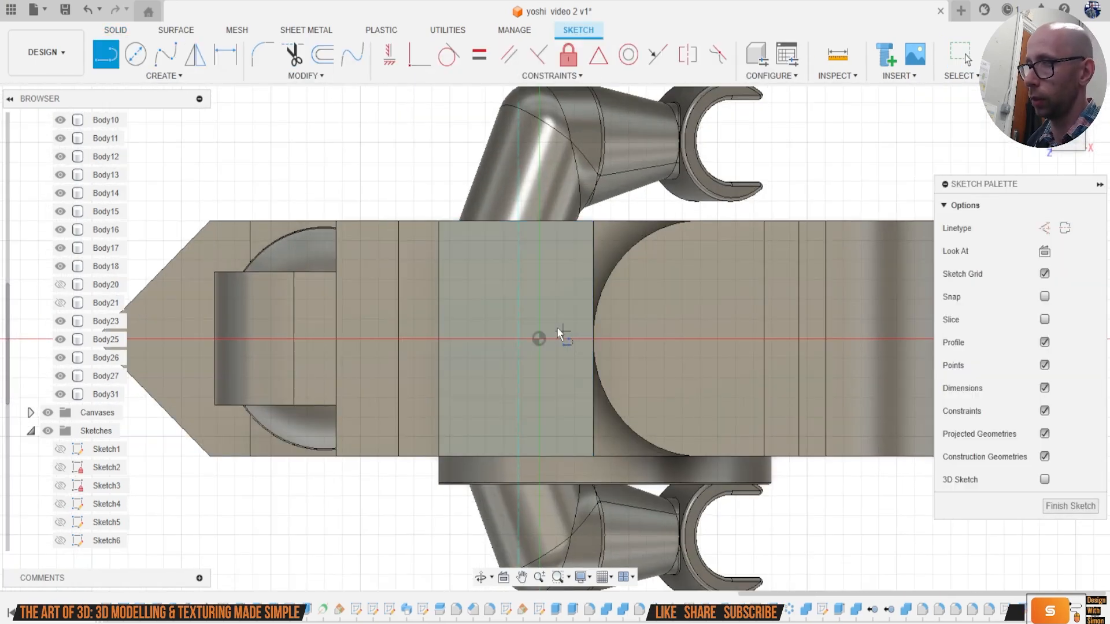
{"action": "left_click", "coordinate": [439, 340]}
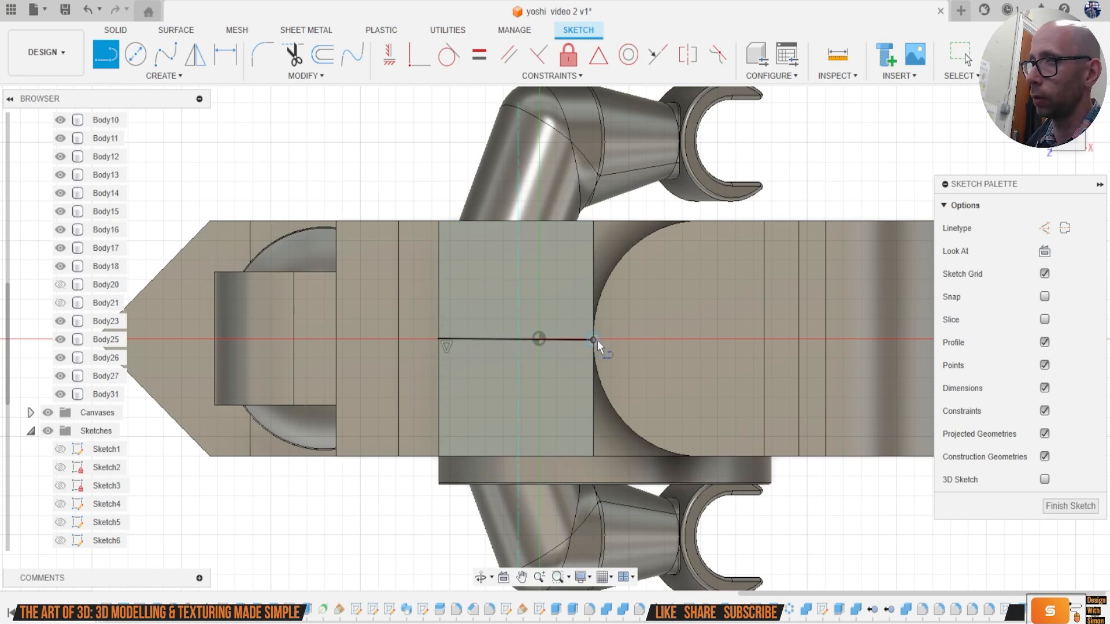
{"action": "left_click", "coordinate": [439, 222]}
{"action": "left_click", "coordinate": [593, 340]}
{"action": "left_click", "coordinate": [593, 221]}
{"action": "left_click", "coordinate": [439, 339]}
Step: Draw a circle about 4.4 mm in diameter centred where the two diagonals cross
{"action": "key", "text": "c"}
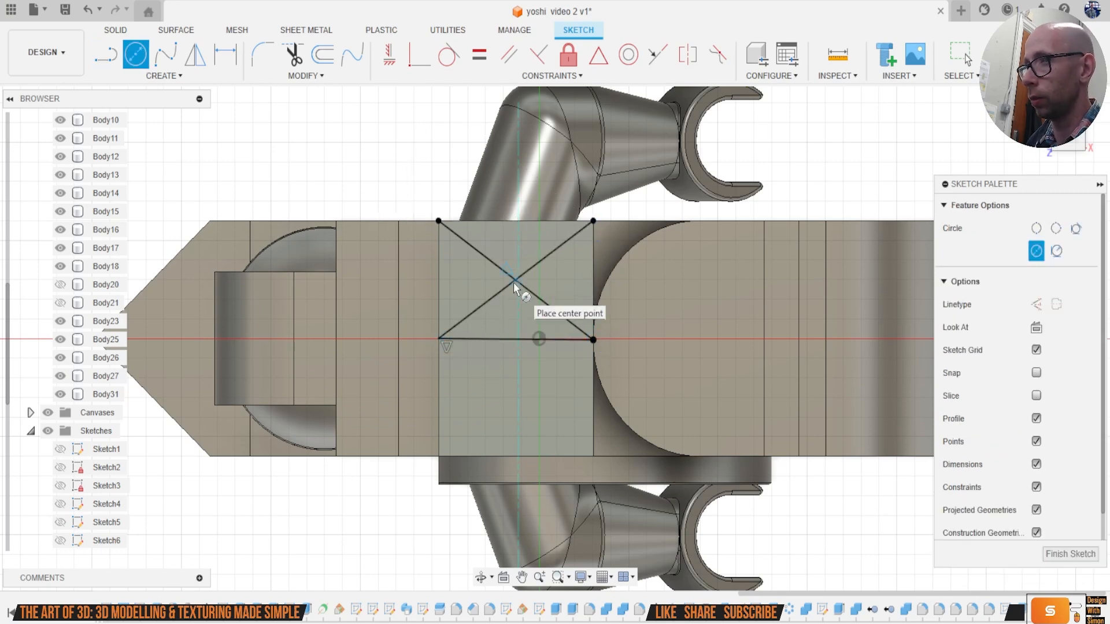
{"action": "left_click", "coordinate": [514, 282]}
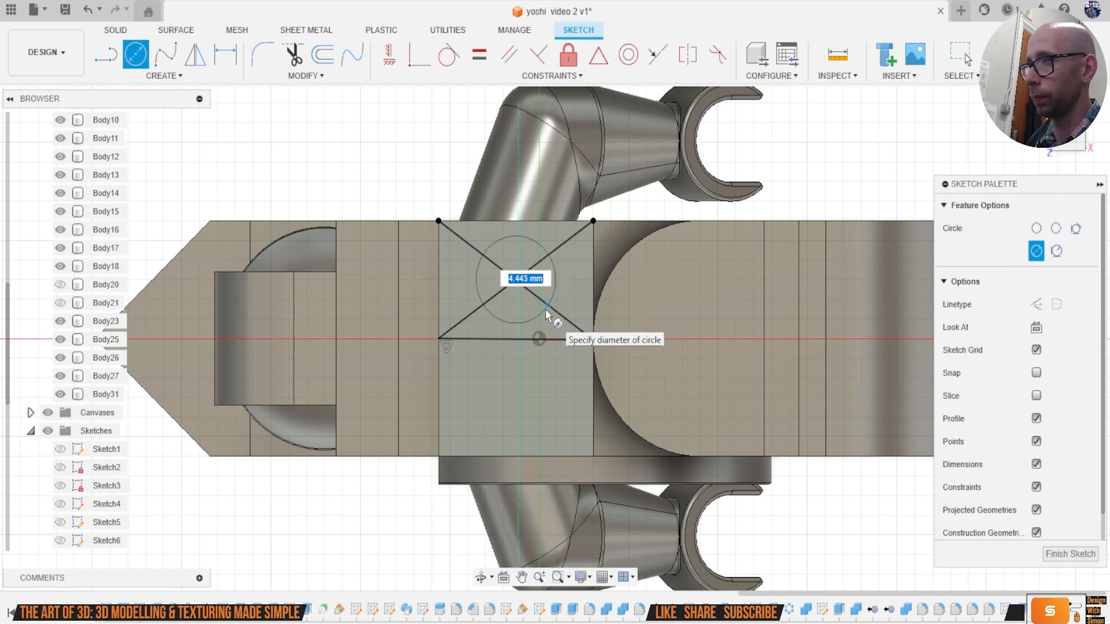
{"action": "left_click", "coordinate": [546, 309]}
Step: Extrude the circle's four regions upward to form a stud on the tall block, matching the height in the reference image
{"action": "key", "text": "e"}
{"action": "left_click", "coordinate": [526, 301]}
{"action": "left_click", "coordinate": [539, 285]}
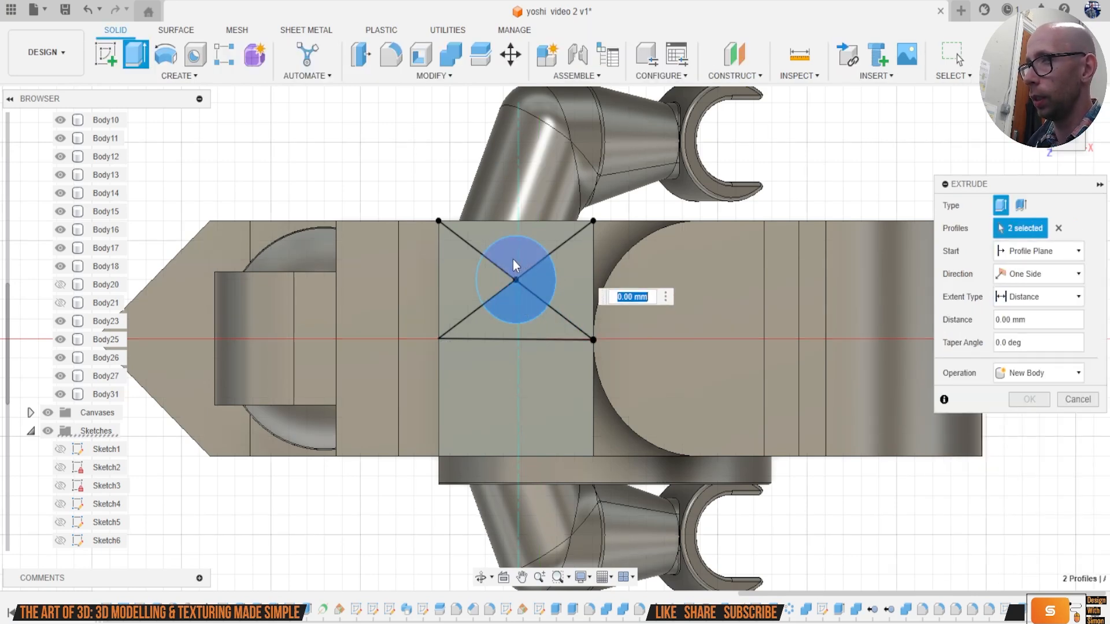
{"action": "left_click", "coordinate": [512, 259]}
{"action": "left_click", "coordinate": [496, 282]}
{"action": "left_click_drag", "start_coordinate": [1078, 139], "coordinate": [1077, 119]}
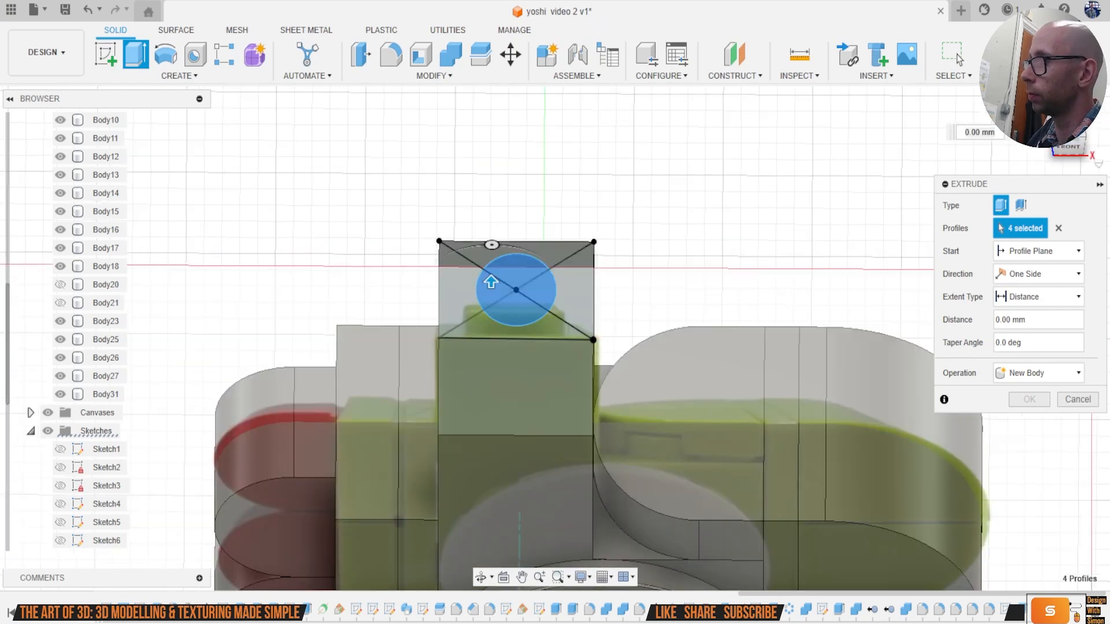
{"action": "left_click", "coordinate": [1070, 150]}
{"action": "left_click_drag", "start_coordinate": [496, 317], "coordinate": [495, 278]}
{"action": "left_click", "coordinate": [1028, 399]}
Step: Fillet the stud's base edge and upper rim by 0.2 mm
{"action": "middle_click_drag", "start_coordinate": [556, 325], "coordinate": [534, 346], "text": "shift"}
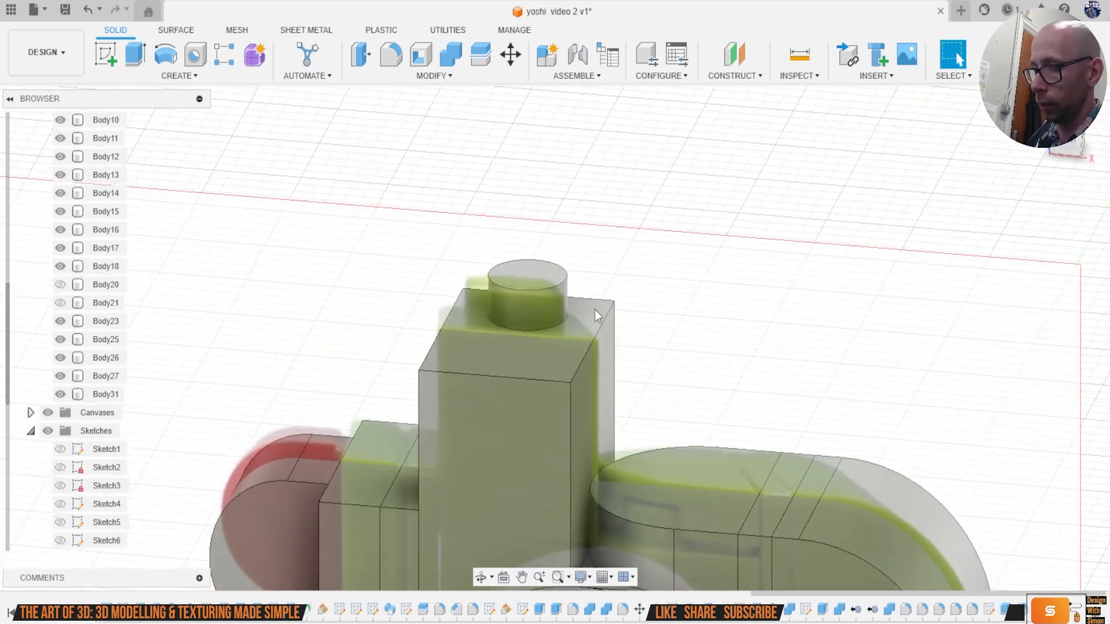
{"action": "scroll", "coordinate": [591, 313], "scroll_direction": "up", "scroll_amount": 2}
{"action": "key", "text": "f"}
{"action": "left_click", "coordinate": [538, 331]}
{"action": "left_click", "coordinate": [522, 285]}
{"action": "type", "text": "1"}
{"action": "type", "text": ".2"}
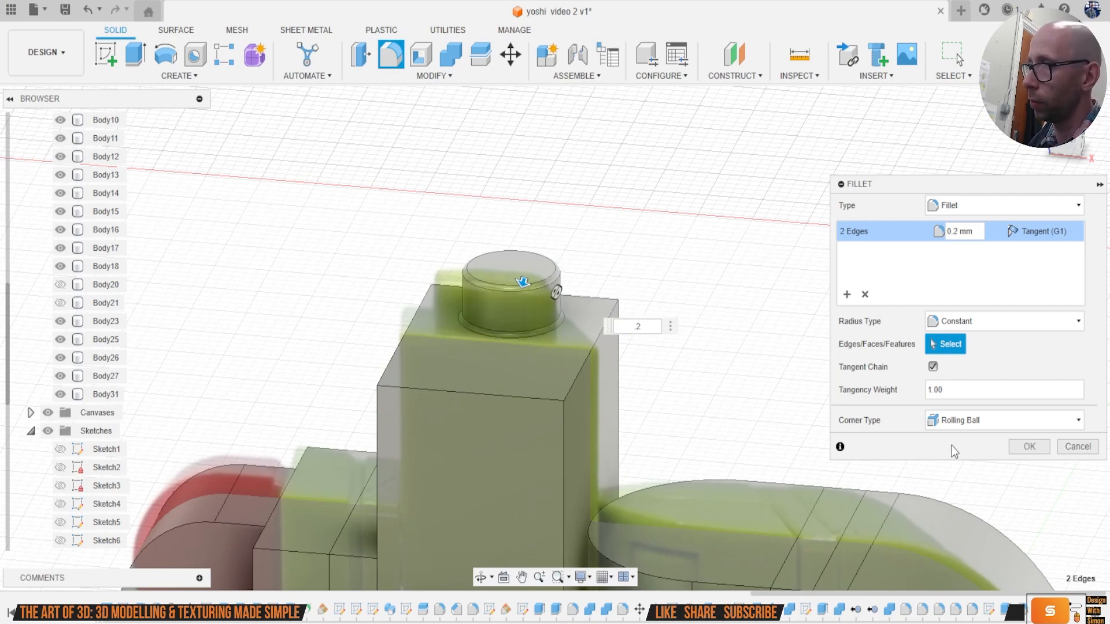
{"action": "key", "text": "Return"}
Step: Mirror the stud's extrude and fillet features across the figure's central origin plane to place a second stud on the tall block
{"action": "scroll", "coordinate": [862, 427], "scroll_direction": "down", "scroll_amount": 4}
{"action": "middle_click_drag", "start_coordinate": [879, 434], "coordinate": [799, 366]}
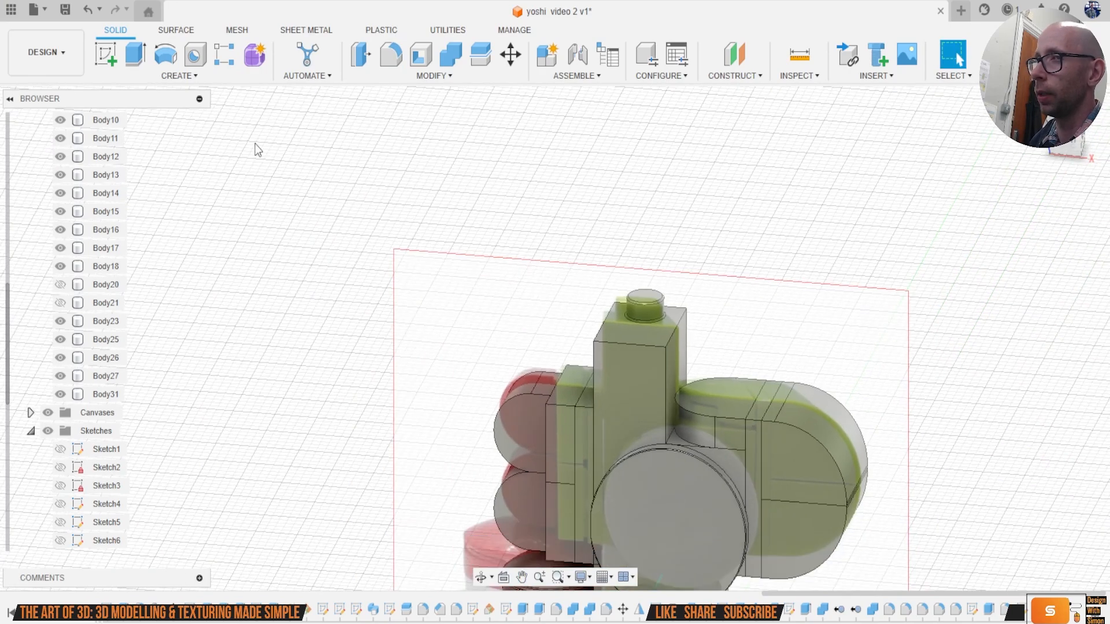
{"action": "left_click", "coordinate": [177, 77]}
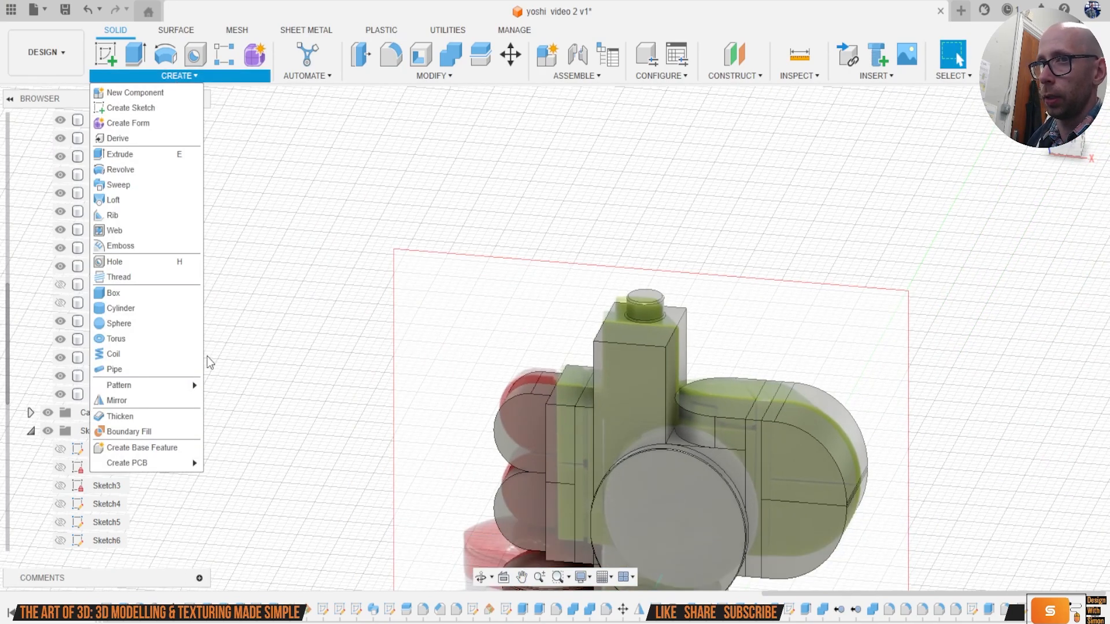
{"action": "left_click", "coordinate": [533, 155]}
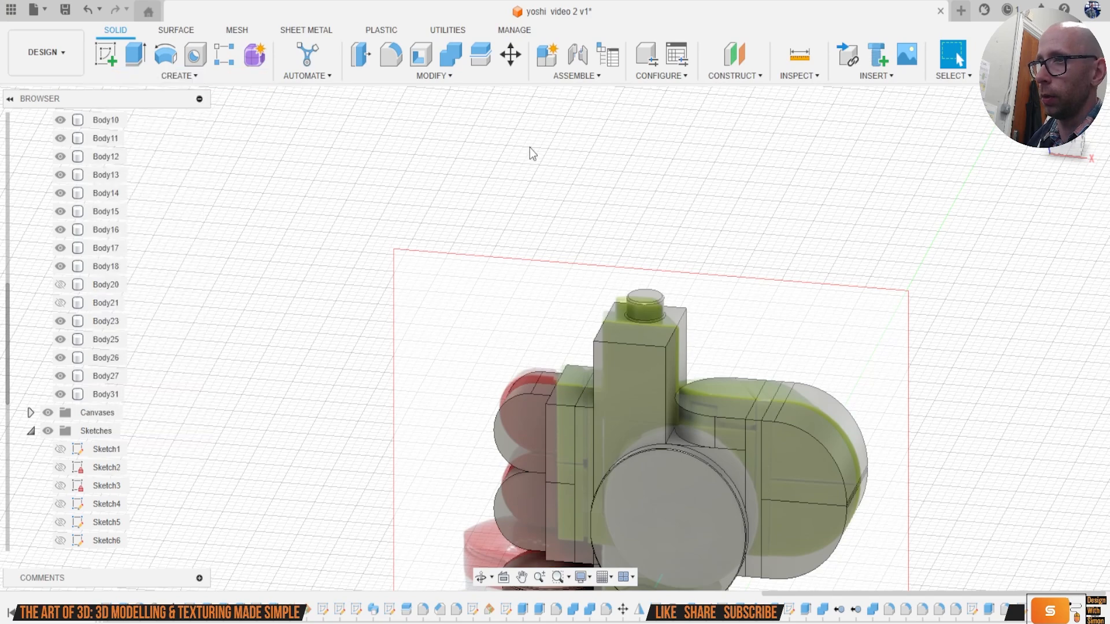
{"action": "left_click", "coordinate": [177, 77]}
{"action": "left_click", "coordinate": [175, 398]}
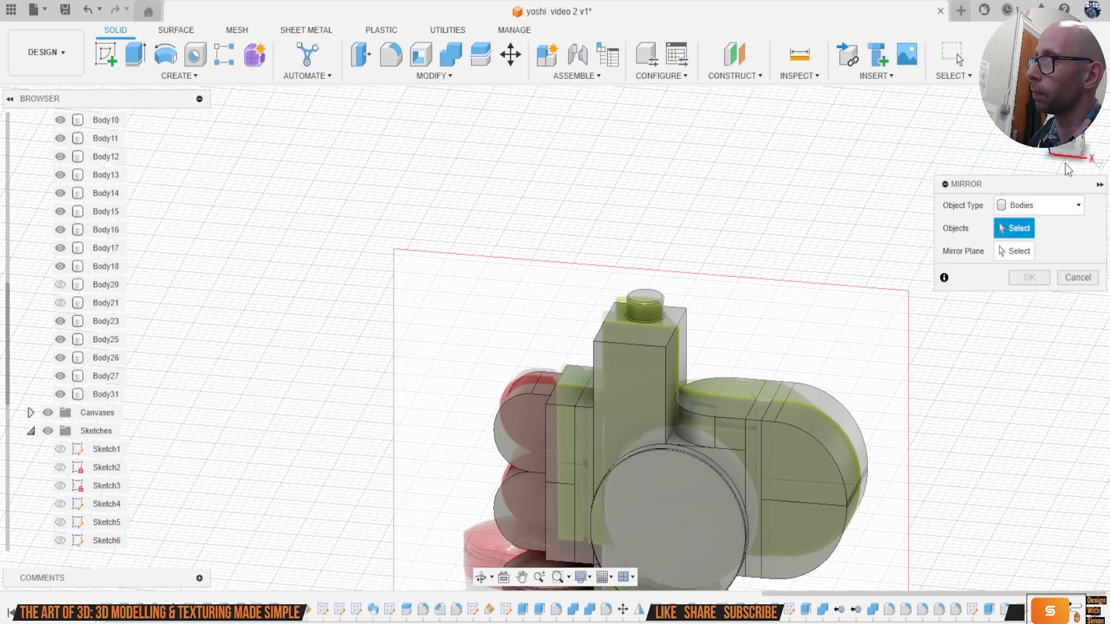
{"action": "left_click", "coordinate": [1050, 212]}
{"action": "left_click", "coordinate": [1050, 251]}
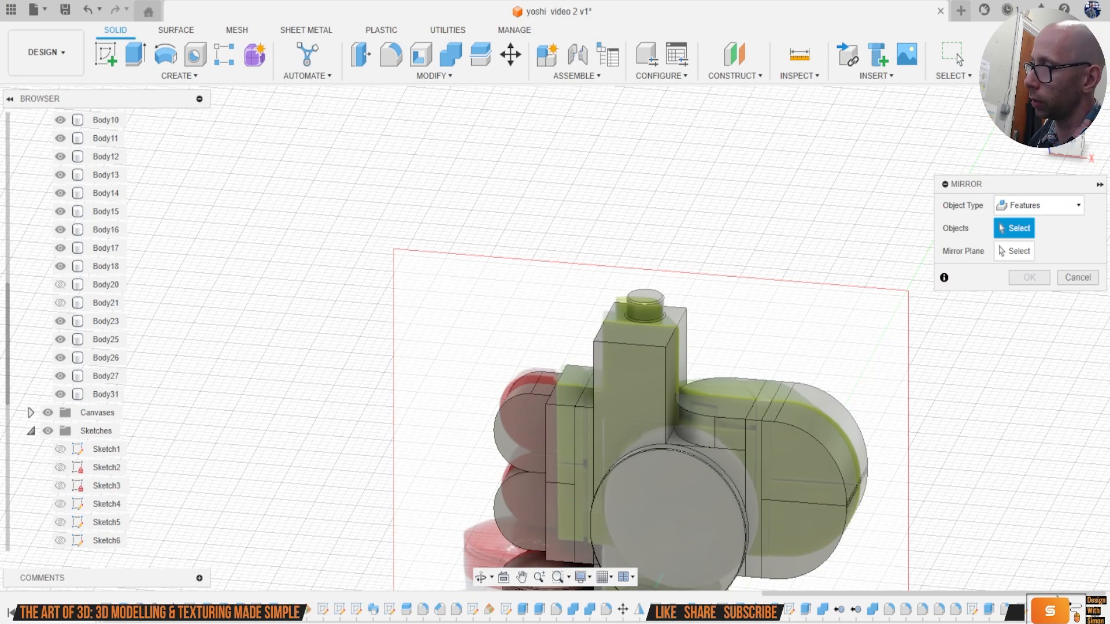
{"action": "left_click", "coordinate": [1041, 607]}
{"action": "left_click", "coordinate": [1057, 608]}
{"action": "left_click", "coordinate": [1019, 251]}
{"action": "scroll", "coordinate": [918, 482], "scroll_direction": "down", "scroll_amount": 1}
{"action": "middle_click_drag", "start_coordinate": [918, 482], "coordinate": [879, 242]}
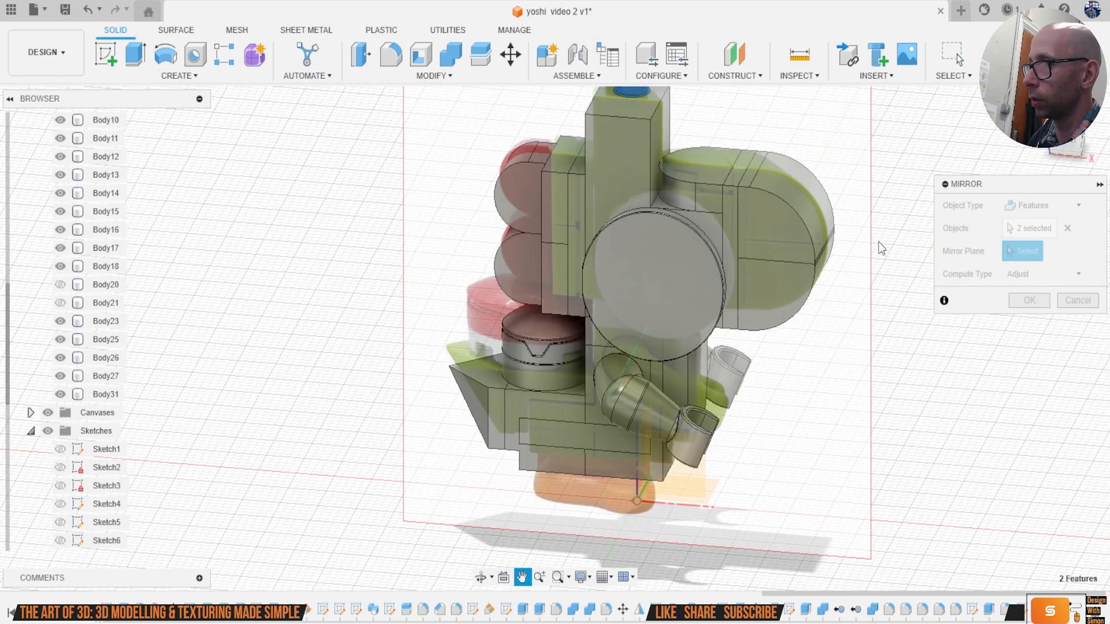
{"action": "left_click", "coordinate": [685, 473]}
{"action": "left_click", "coordinate": [1029, 301]}
Step: Compare the model with the reference image from the front, toggling the canvases' visibility
{"action": "middle_click_drag", "start_coordinate": [961, 296], "coordinate": [854, 424]}
{"action": "left_click_drag", "start_coordinate": [1011, 138], "coordinate": [1000, 112]}
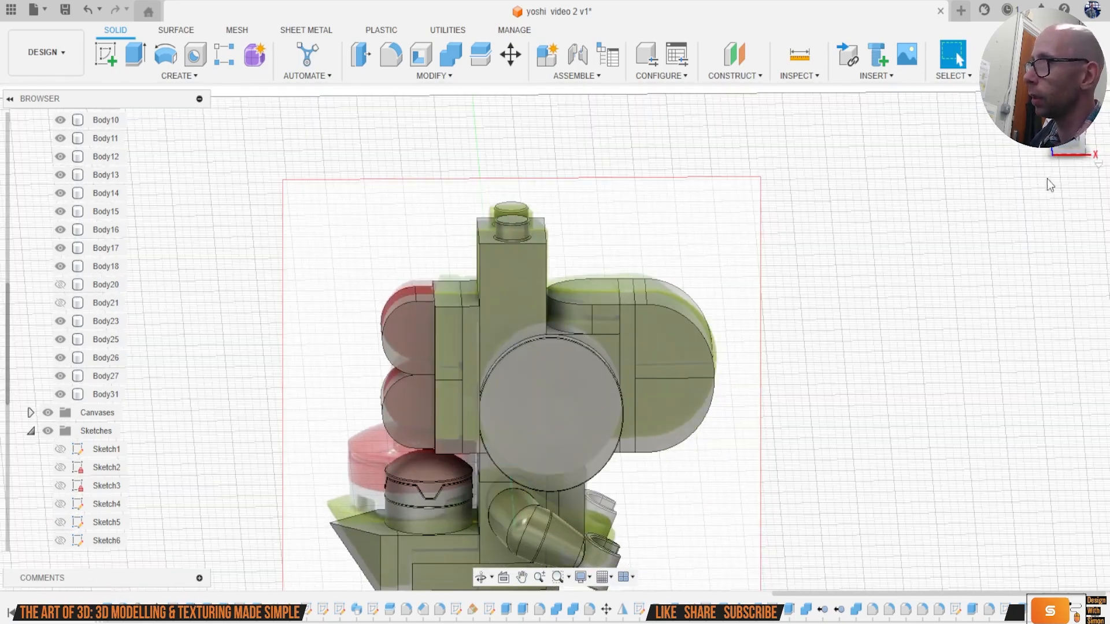
{"action": "middle_click_drag", "start_coordinate": [880, 405], "coordinate": [881, 245]}
{"action": "middle_click_drag", "start_coordinate": [834, 383], "coordinate": [859, 342]}
{"action": "middle_click_drag", "start_coordinate": [825, 251], "coordinate": [859, 288]}
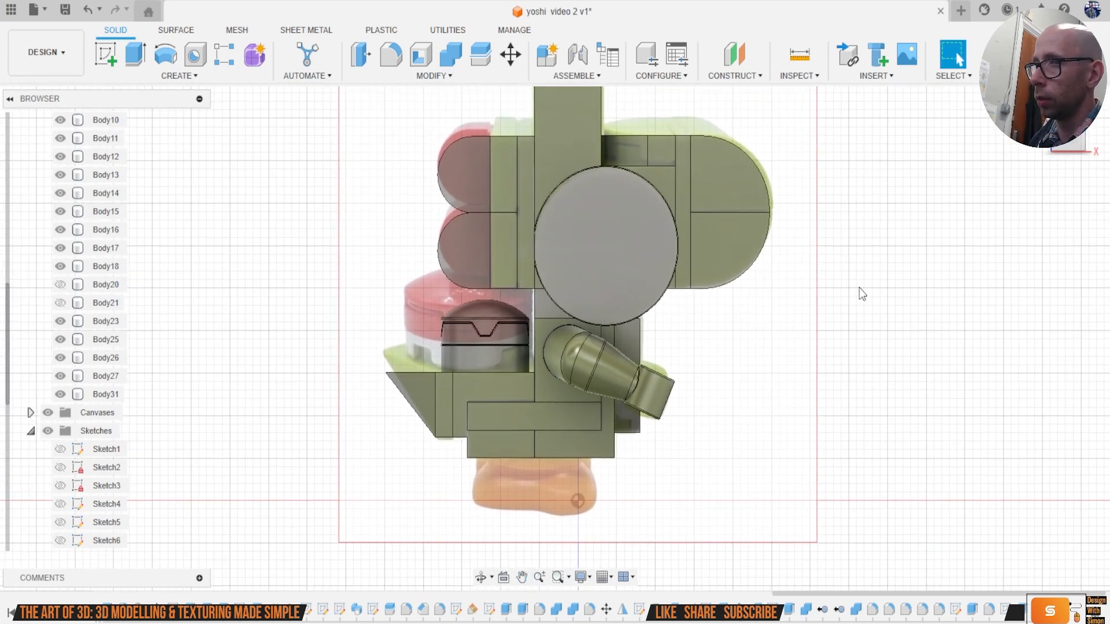
{"action": "left_click", "coordinate": [46, 412]}
{"action": "left_click", "coordinate": [47, 413]}
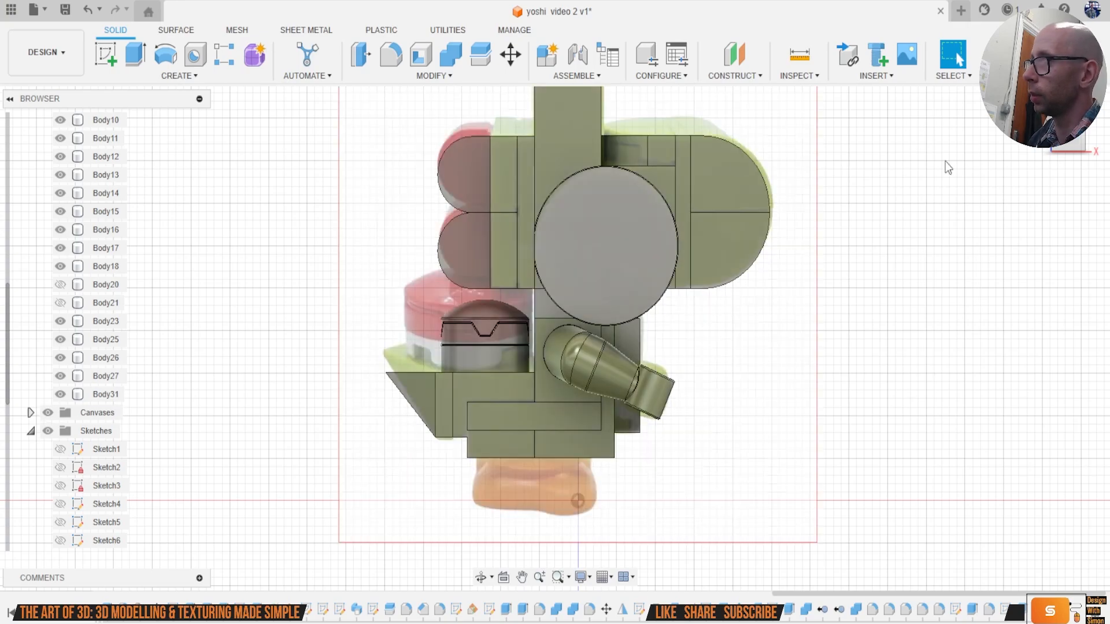
Step: Sketch a 12 mm horizontal line on the rounded belly face between the arms, across the ends of its bottom curve
{"action": "left_click", "coordinate": [1079, 151]}
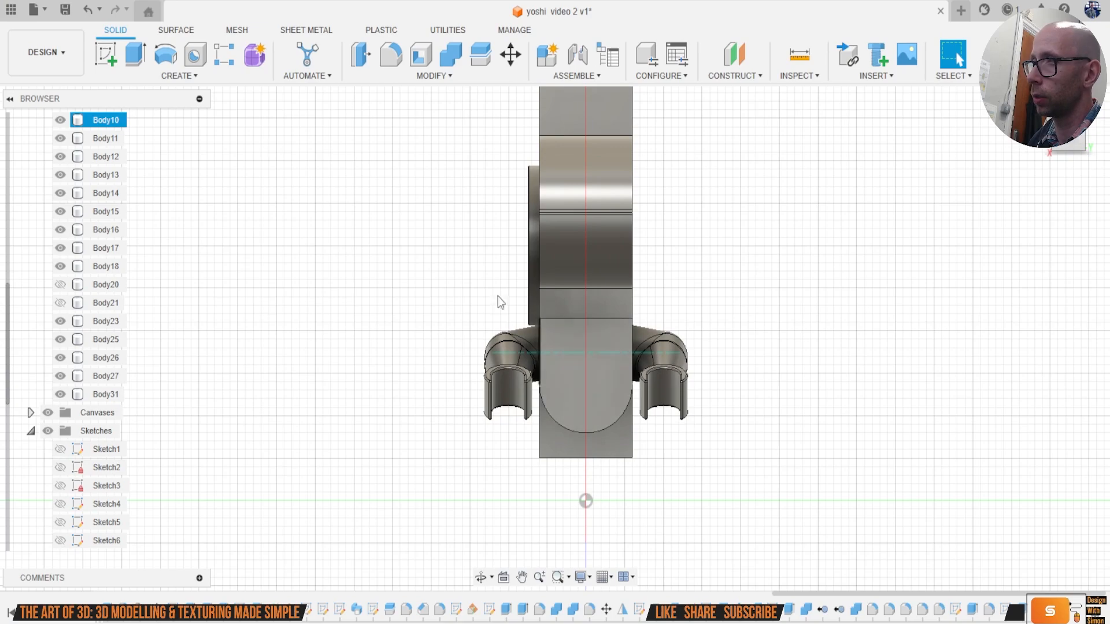
{"action": "left_click", "coordinate": [105, 55]}
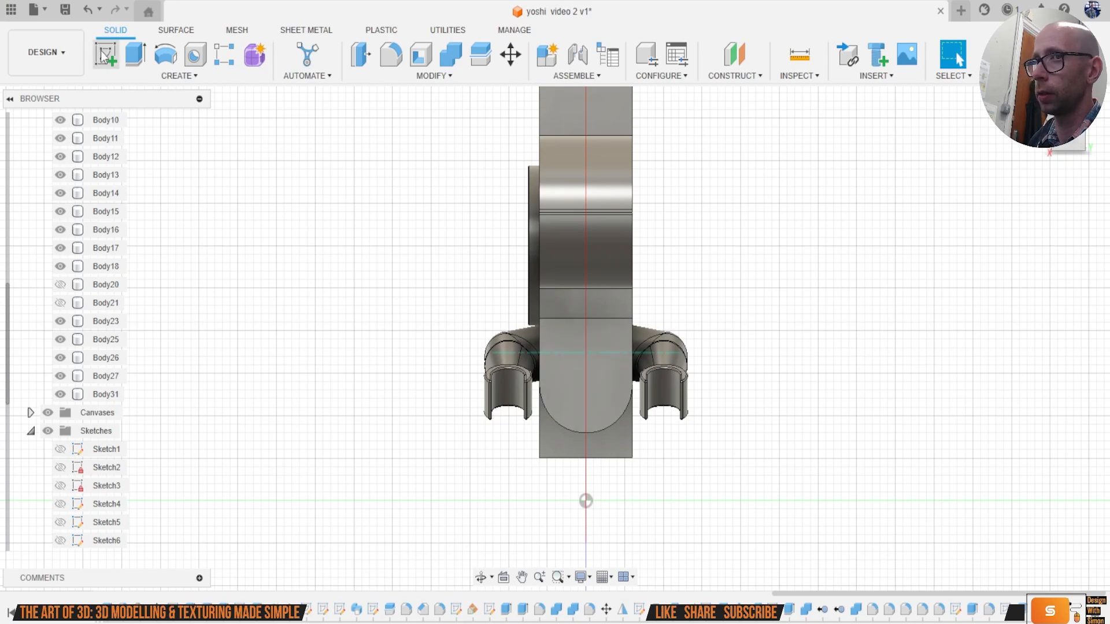
{"action": "left_click", "coordinate": [599, 386]}
{"action": "key", "text": "l"}
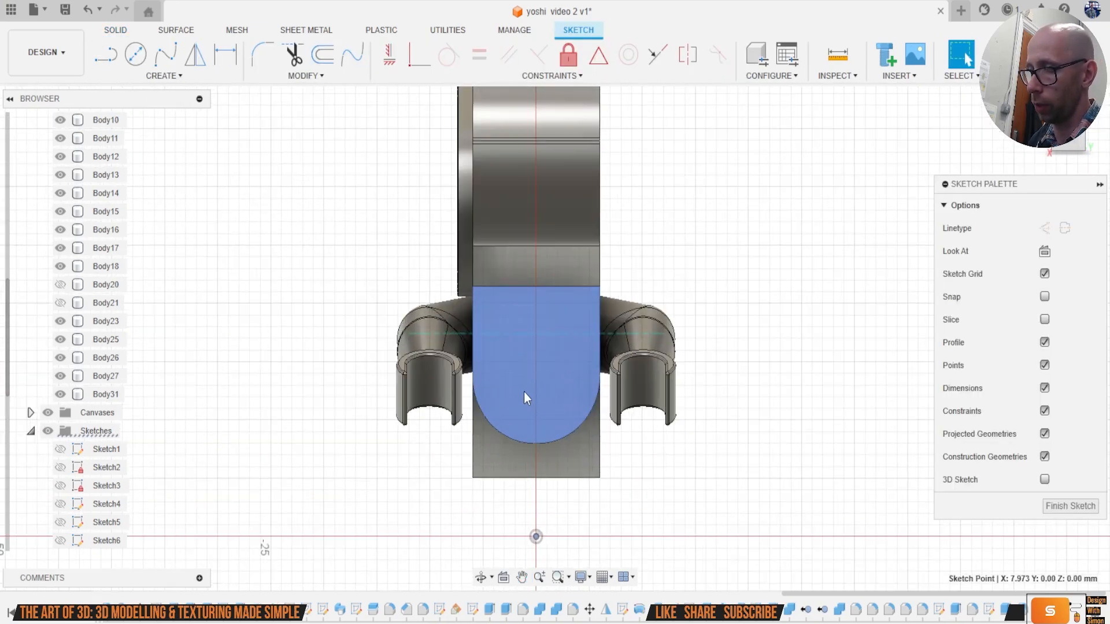
{"action": "left_click", "coordinate": [452, 389]}
{"action": "left_click", "coordinate": [625, 390]}
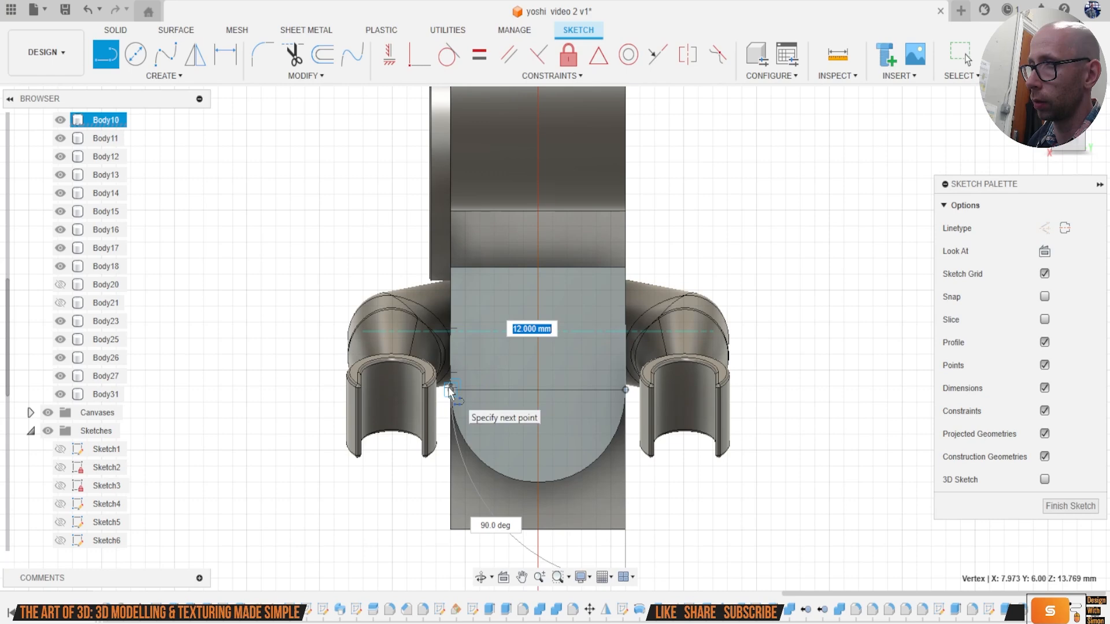
{"action": "left_click", "coordinate": [451, 389]}
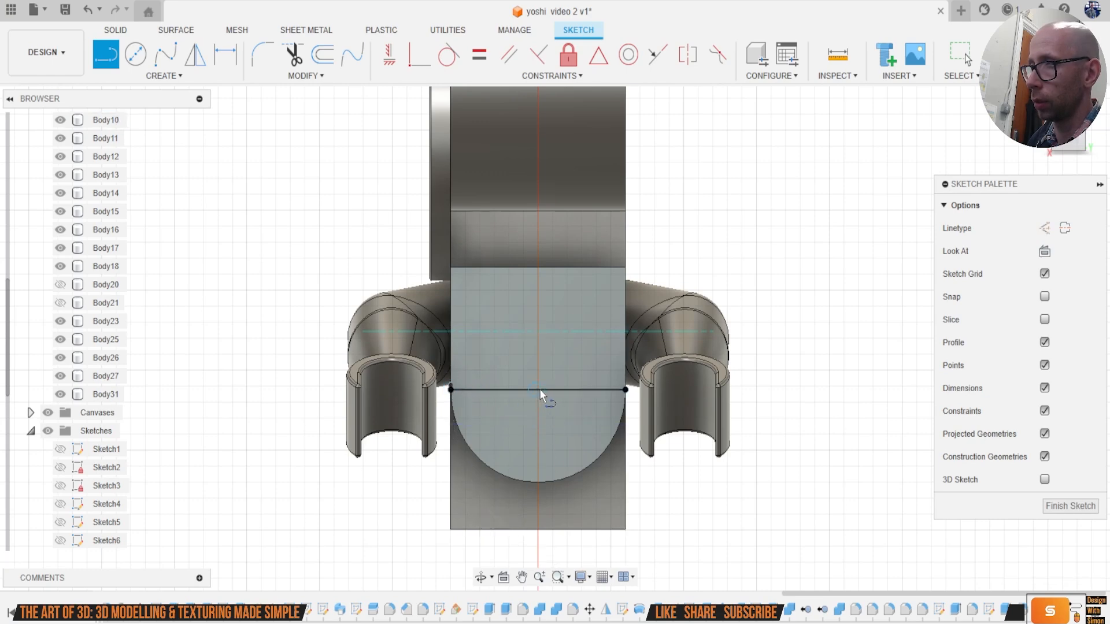
Step: Draw a short vertical line downward from the midpoint of the horizontal line and finish the sketch
{"action": "scroll", "coordinate": [537, 391], "scroll_direction": "up", "scroll_amount": 5}
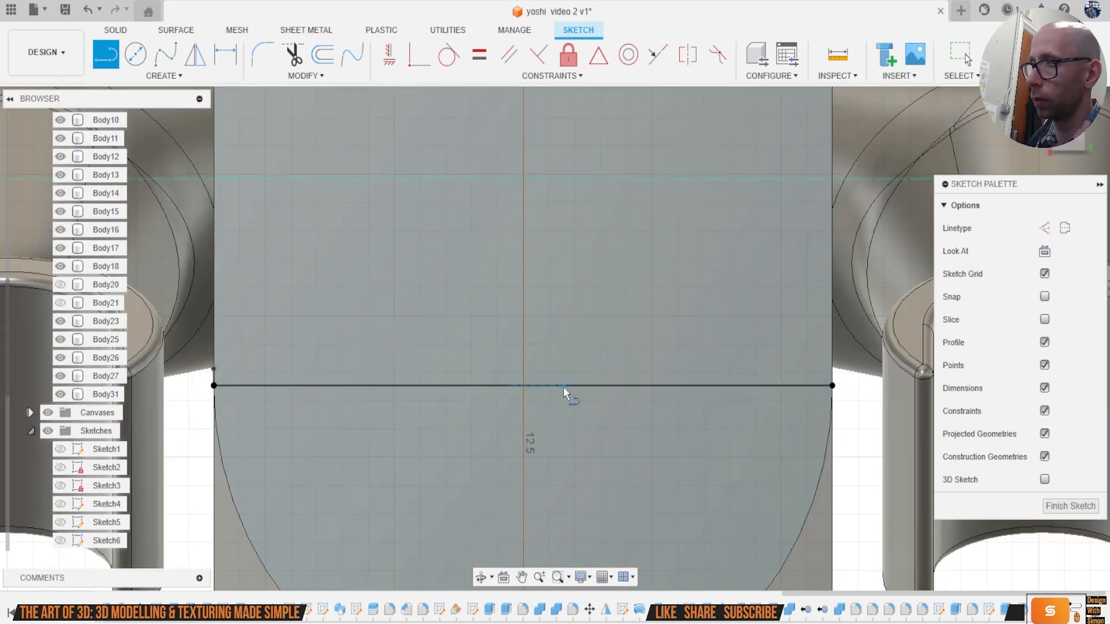
{"action": "left_click", "coordinate": [526, 390]}
{"action": "scroll", "coordinate": [541, 467], "scroll_direction": "down", "scroll_amount": 3}
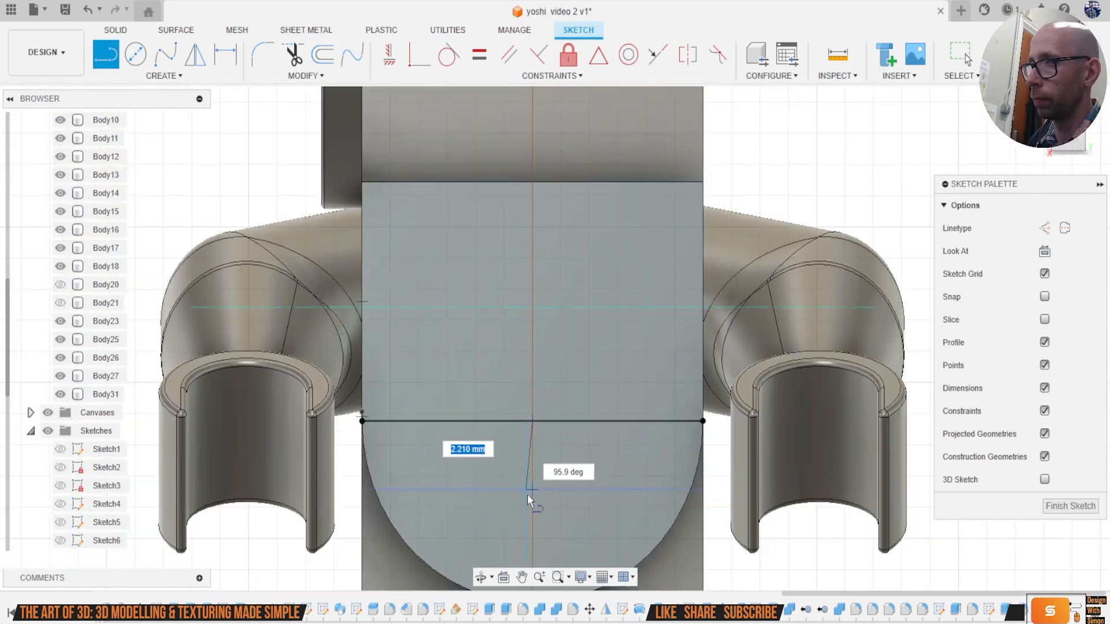
{"action": "left_click", "coordinate": [532, 499]}
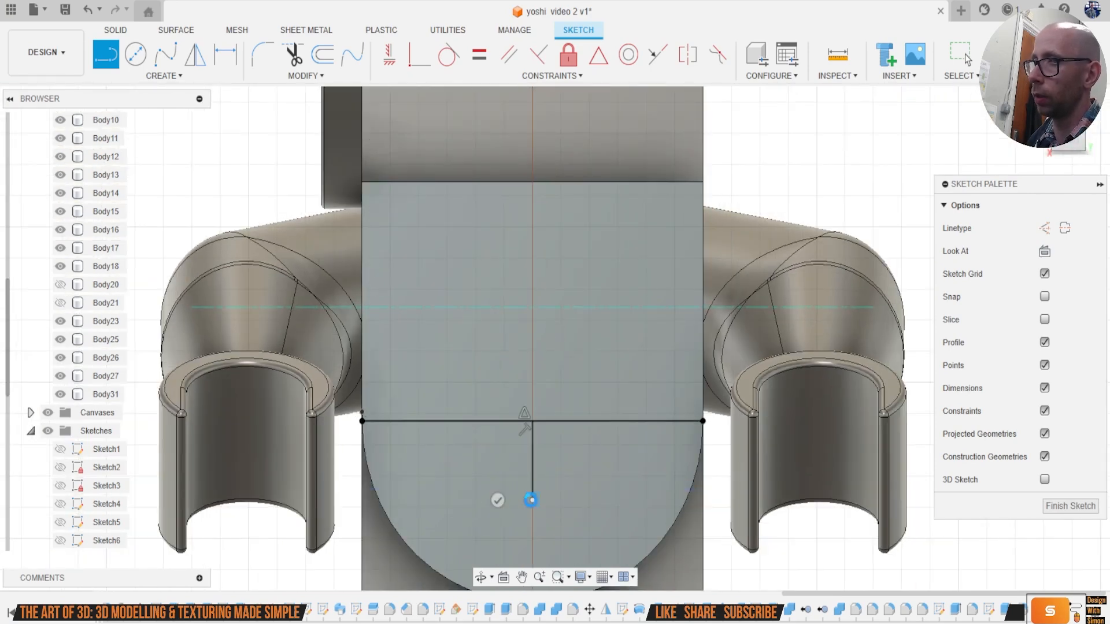
{"action": "key", "text": "Escape"}
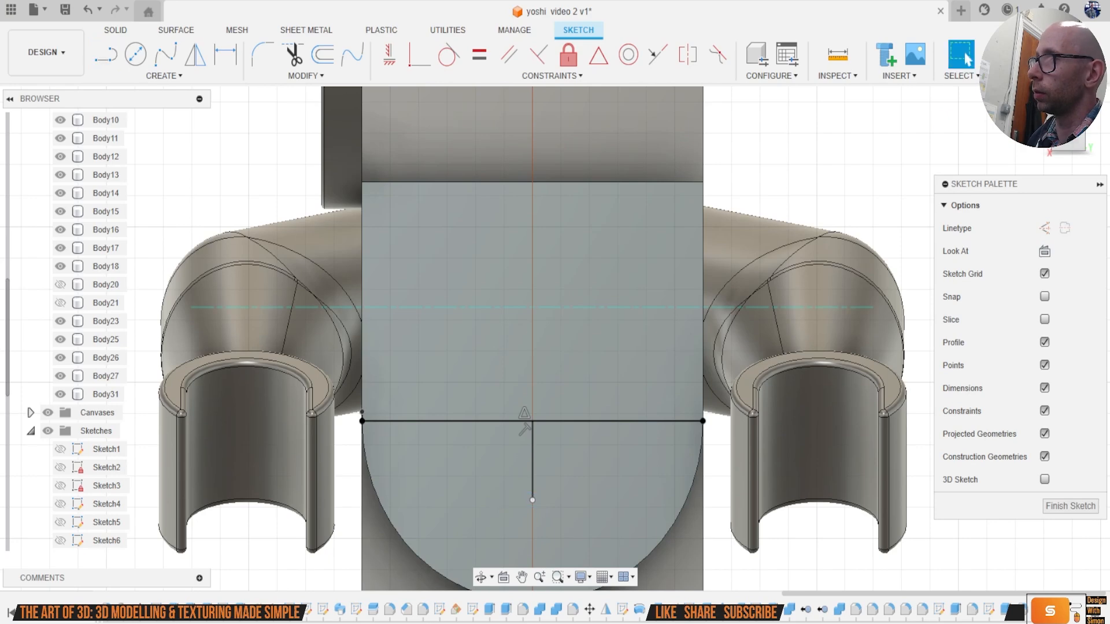
{"action": "left_click", "coordinate": [995, 55]}
Step: Split the belly body along the sketched horizontal line
{"action": "left_click", "coordinate": [484, 67]}
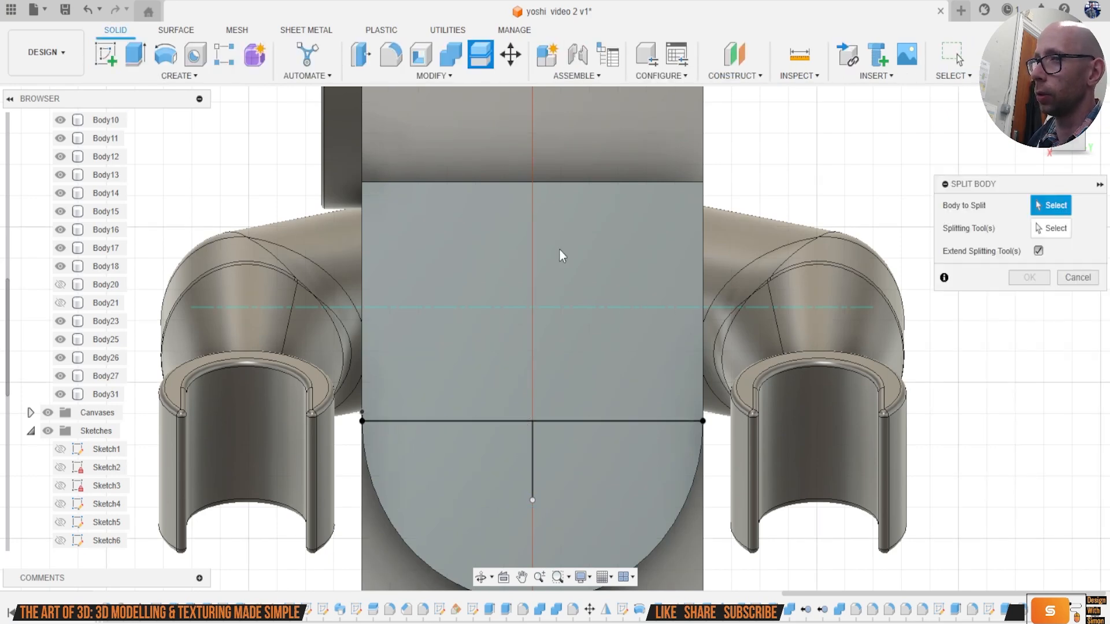
{"action": "left_click", "coordinate": [647, 446]}
{"action": "left_click", "coordinate": [665, 422]}
{"action": "left_click", "coordinate": [1029, 278]}
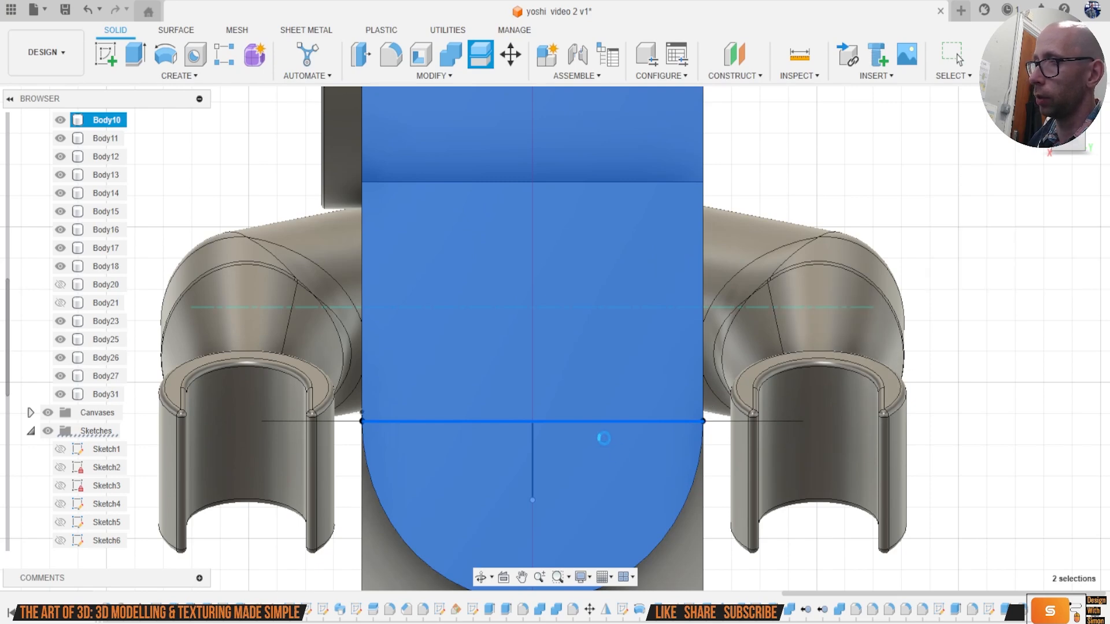
Step: Show Sketch18 again and split the half-round lower belly body along the short vertical line
{"action": "scroll", "coordinate": [599, 430], "scroll_direction": "up", "scroll_amount": 3}
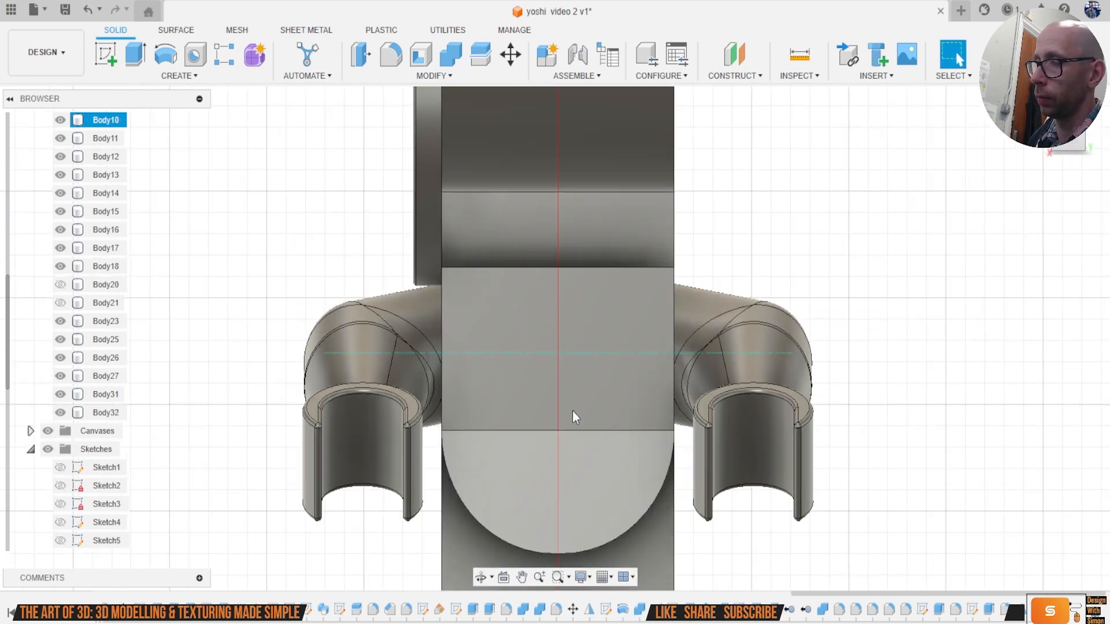
{"action": "scroll", "coordinate": [181, 435], "scroll_direction": "down", "scroll_amount": 1}
{"action": "scroll", "coordinate": [92, 441], "scroll_direction": "down", "scroll_amount": 3}
{"action": "scroll", "coordinate": [89, 445], "scroll_direction": "down", "scroll_amount": 3}
{"action": "left_click", "coordinate": [60, 523]}
{"action": "left_click", "coordinate": [479, 56]}
{"action": "left_click", "coordinate": [665, 432]}
{"action": "left_click", "coordinate": [573, 378]}
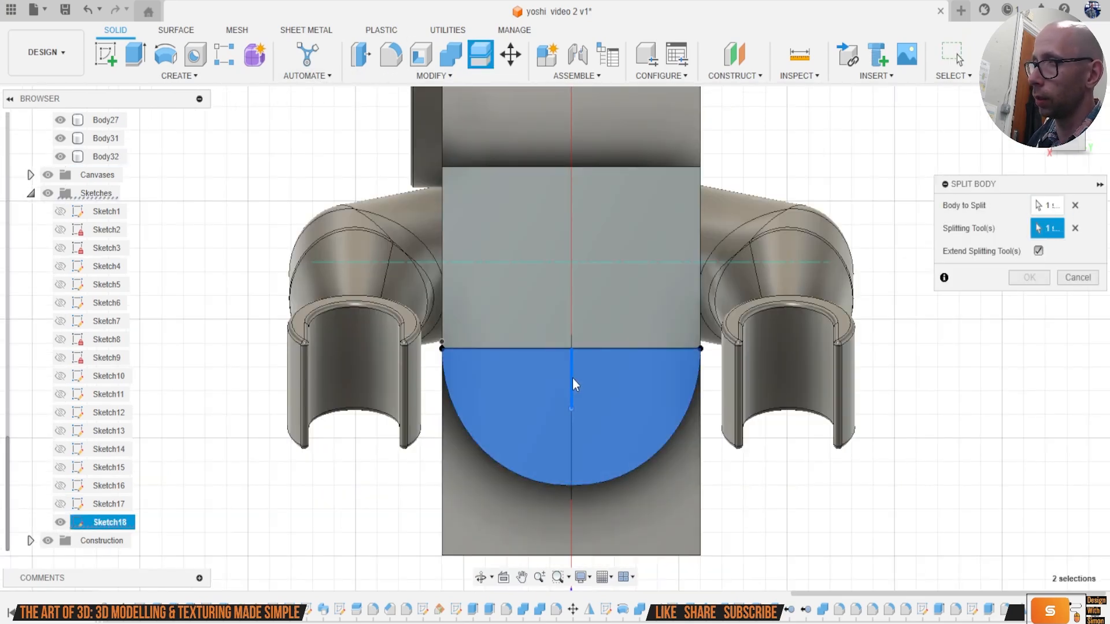
{"action": "left_click", "coordinate": [1029, 277]}
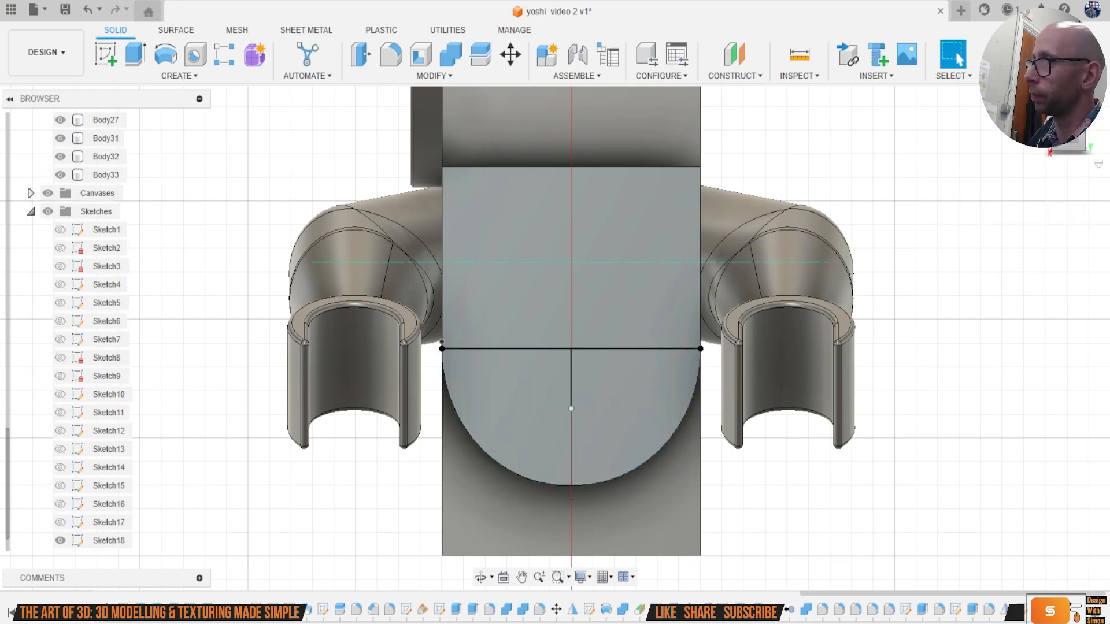
Step: Sketch a short centre line on the top face of the snout's rounded plate, starting at its straight edge's midpoint, and finish the sketch
{"action": "left_click", "coordinate": [1068, 149]}
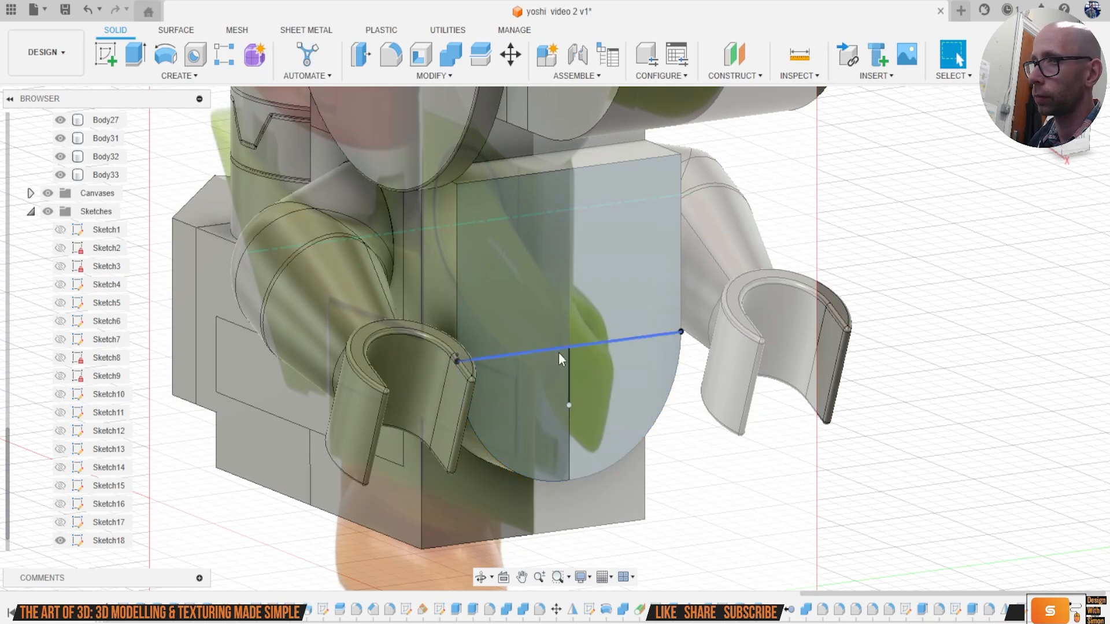
{"action": "scroll", "coordinate": [558, 353], "scroll_direction": "down", "scroll_amount": 3}
{"action": "middle_click_drag", "start_coordinate": [593, 331], "coordinate": [867, 162], "text": "shift"}
{"action": "left_click_drag", "start_coordinate": [1100, 149], "coordinate": [1085, 143]}
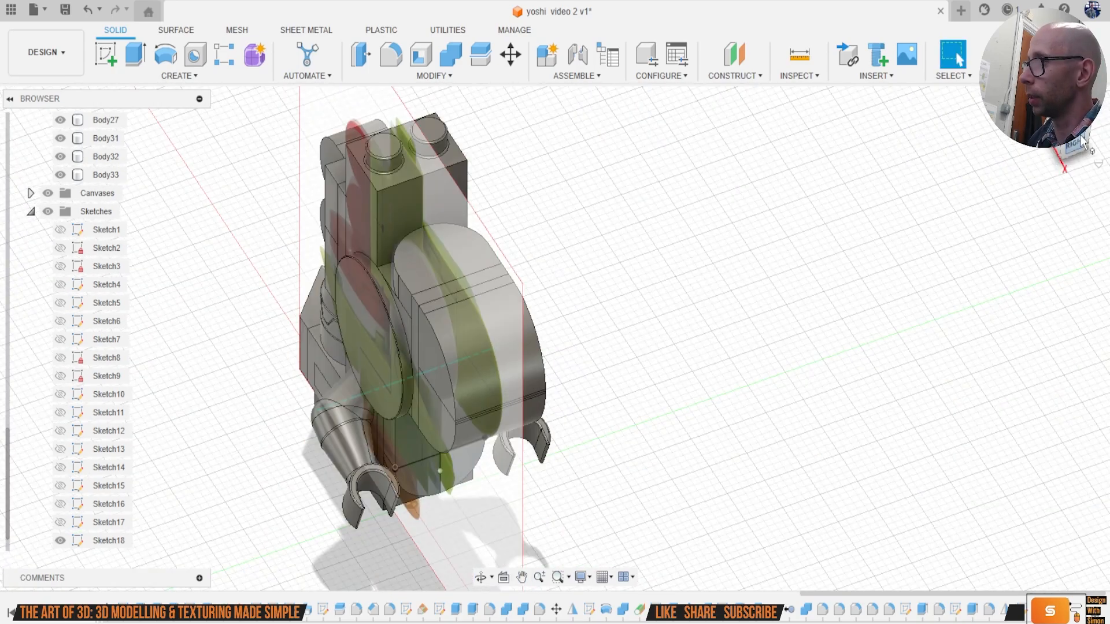
{"action": "left_click", "coordinate": [1070, 130]}
{"action": "scroll", "coordinate": [429, 303], "scroll_direction": "up", "scroll_amount": 4}
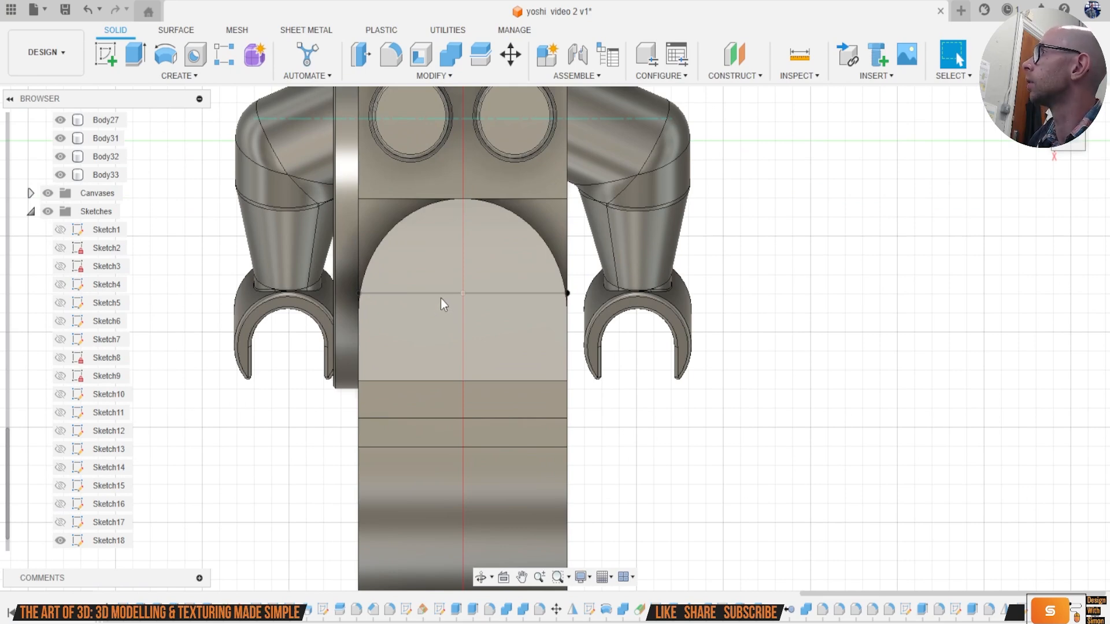
{"action": "left_click", "coordinate": [441, 299]}
{"action": "left_click", "coordinate": [105, 55]}
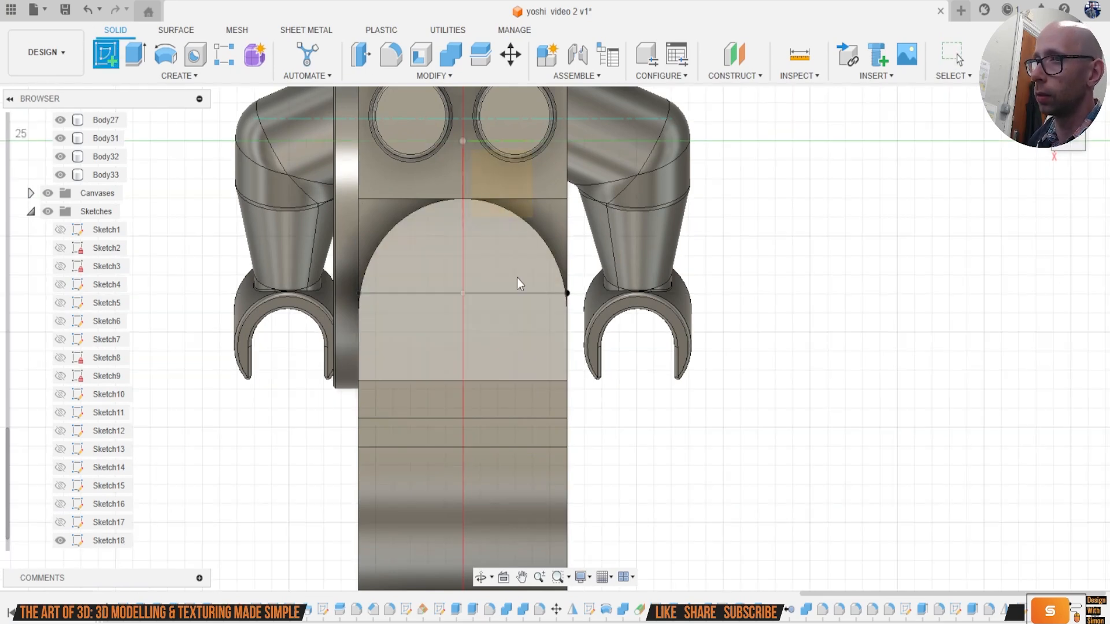
{"action": "left_click", "coordinate": [495, 266]}
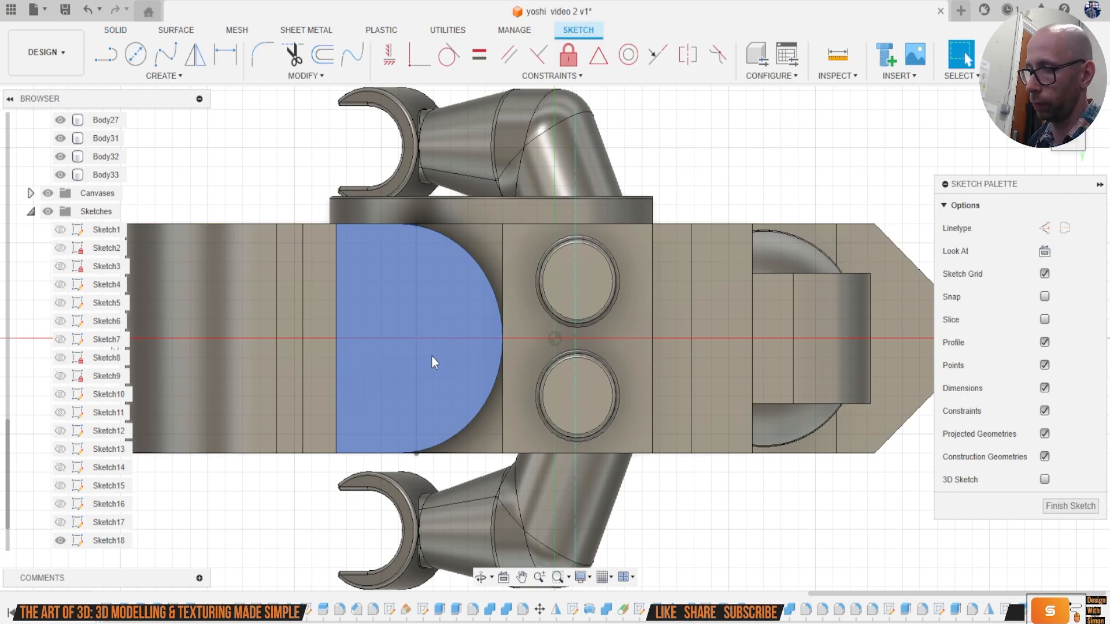
{"action": "key", "text": "l"}
{"action": "scroll", "coordinate": [413, 356], "scroll_direction": "up", "scroll_amount": 2}
{"action": "left_click", "coordinate": [387, 331]}
{"action": "key", "text": "Escape"}
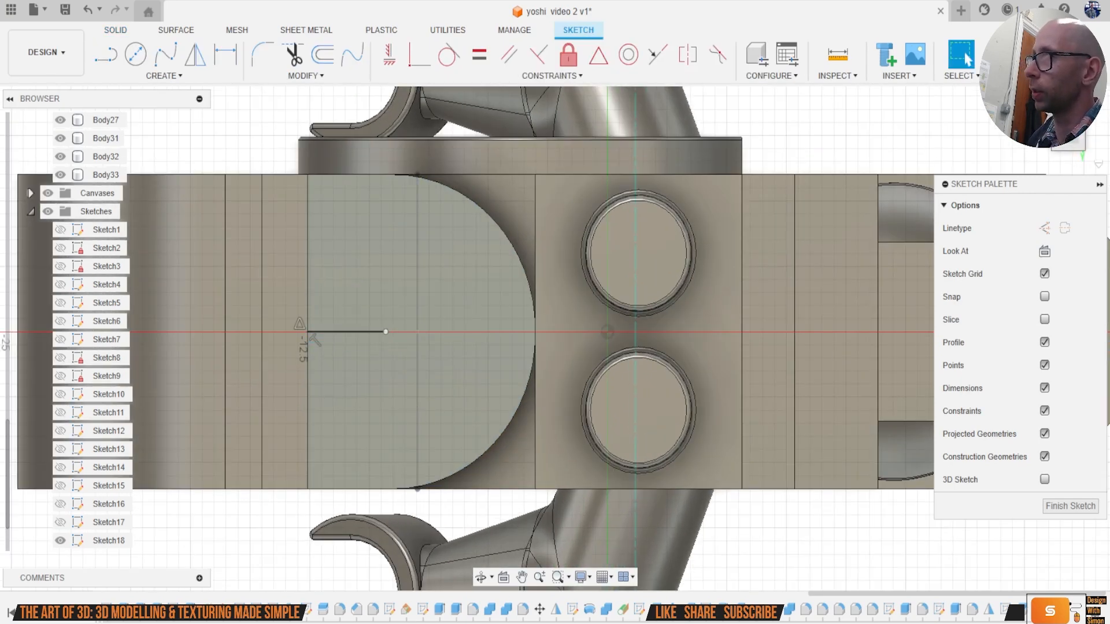
{"action": "left_click", "coordinate": [1009, 58]}
Step: Split the snout's rounded top plate in two along the short centre line
{"action": "mouse_move", "coordinate": [553, 334]}
{"action": "middle_mouse_down", "text": "shift"}
{"action": "mouse_move", "coordinate": [706, 245]}
{"action": "mouse_move", "coordinate": [895, 164]}
{"action": "middle_mouse_up", "text": "shift"}
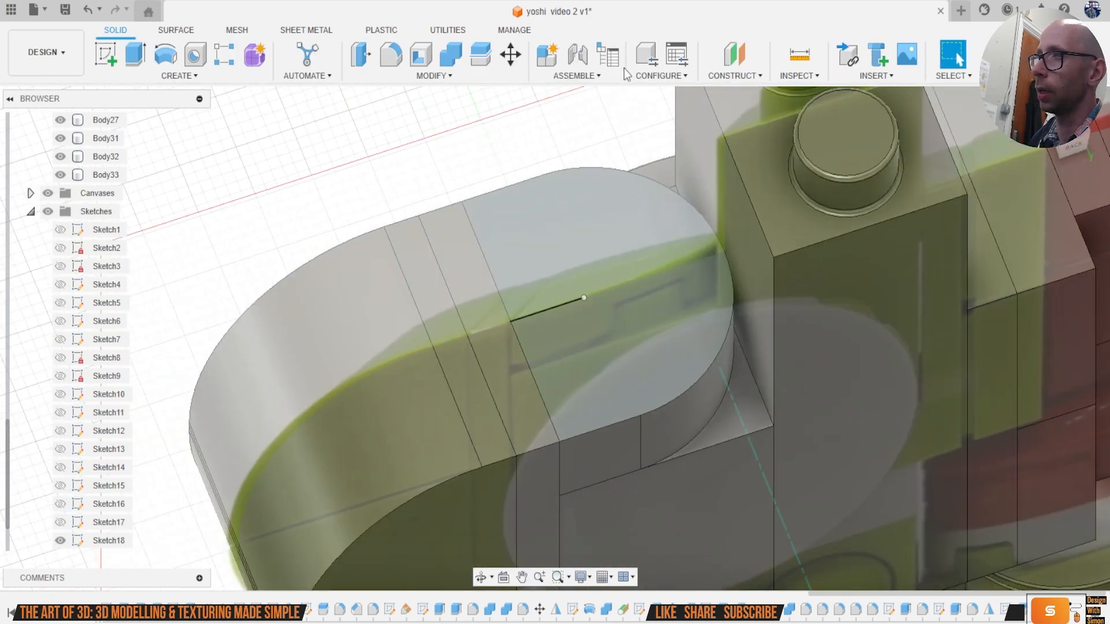
{"action": "left_click", "coordinate": [480, 55]}
{"action": "left_click", "coordinate": [675, 377]}
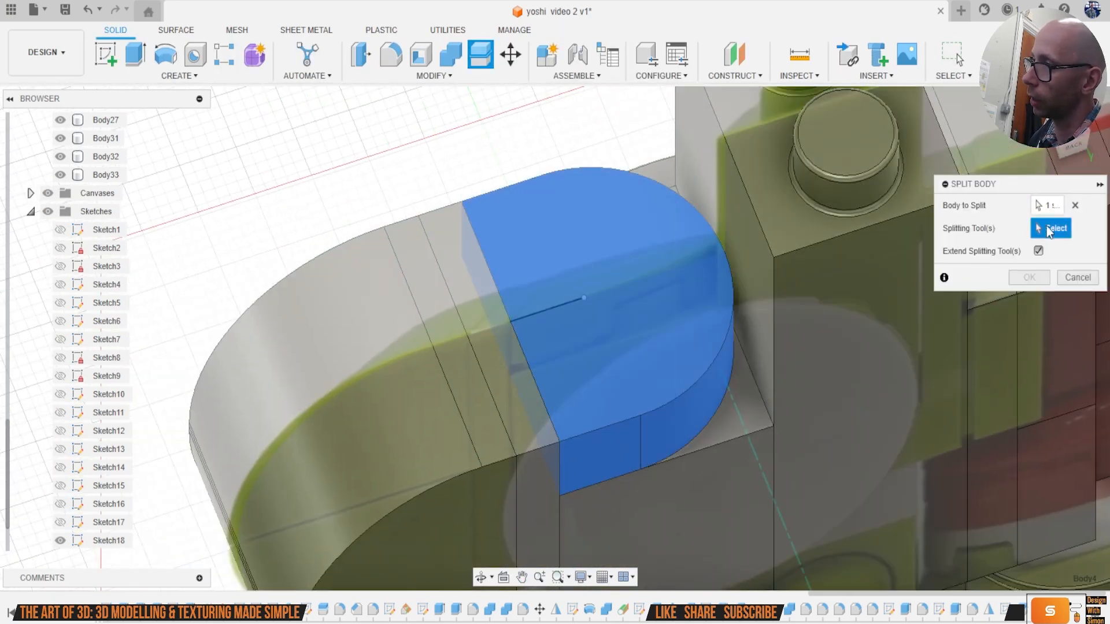
{"action": "left_click", "coordinate": [560, 306]}
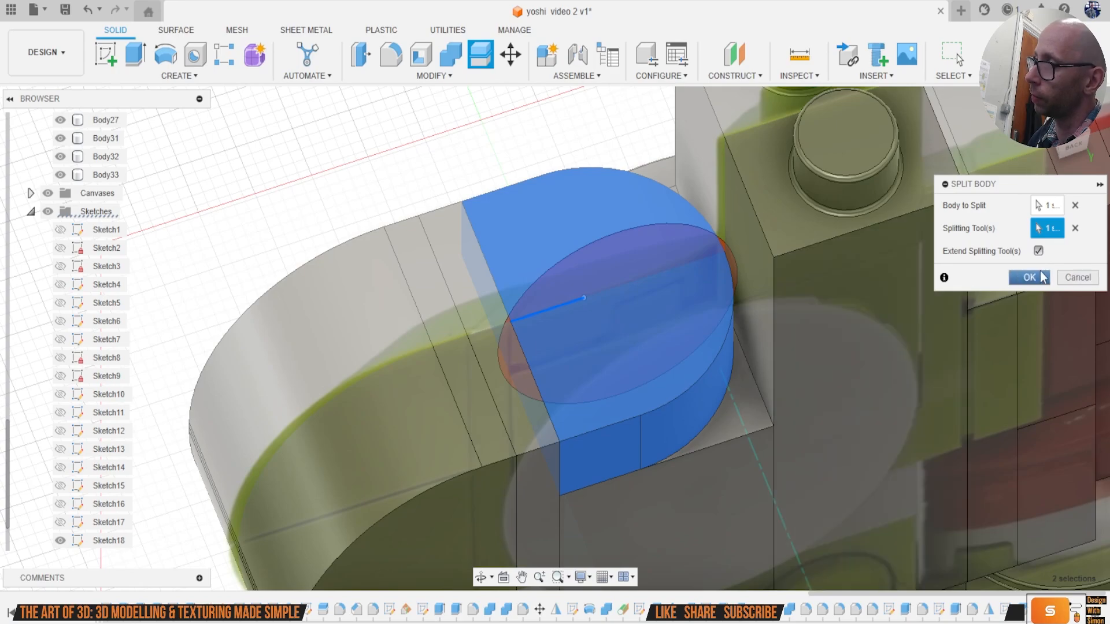
{"action": "left_click", "coordinate": [1029, 277]}
{"action": "middle_click_drag", "start_coordinate": [555, 338], "coordinate": [689, 364], "text": "shift"}
{"action": "scroll", "coordinate": [587, 381], "scroll_direction": "down", "scroll_amount": 3}
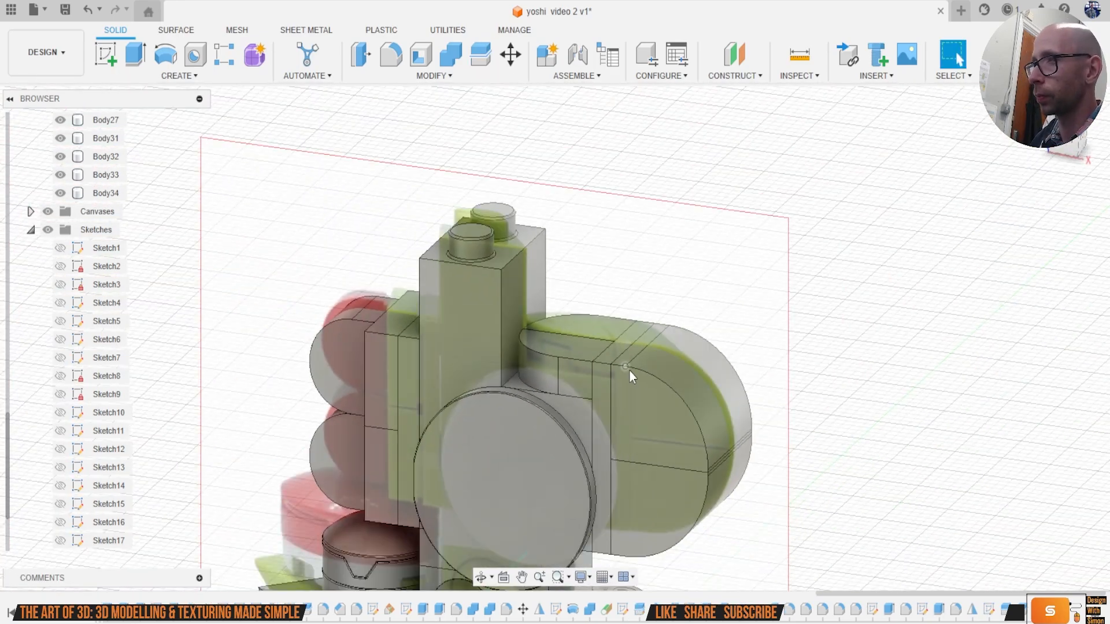
{"action": "middle_click_drag", "start_coordinate": [605, 380], "coordinate": [619, 358]}
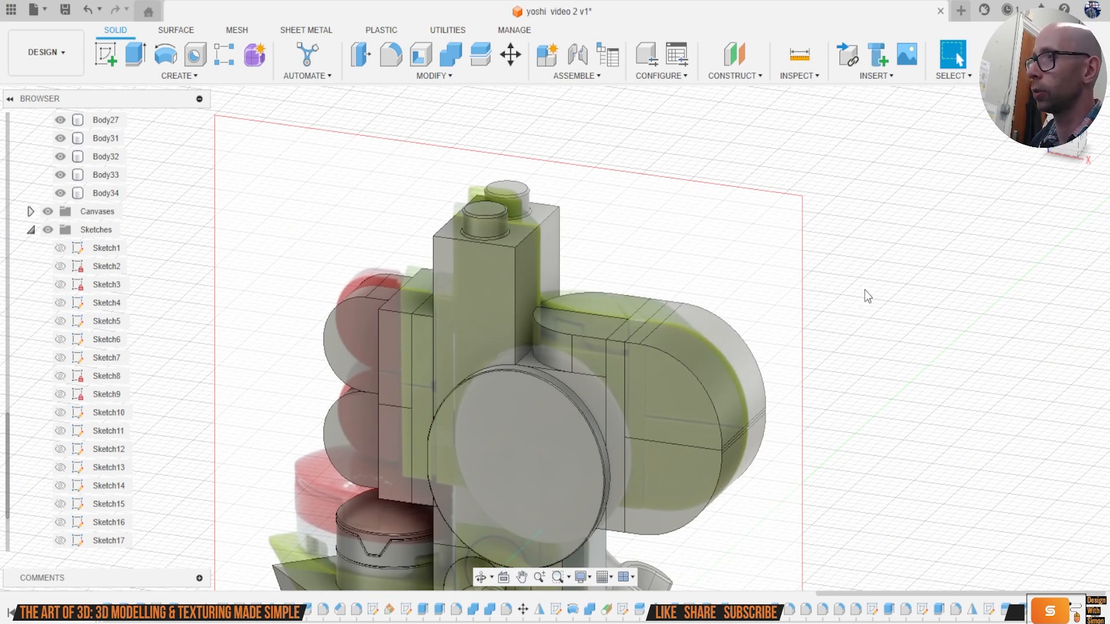
{"action": "scroll", "coordinate": [90, 178], "scroll_direction": "up", "scroll_amount": 9}
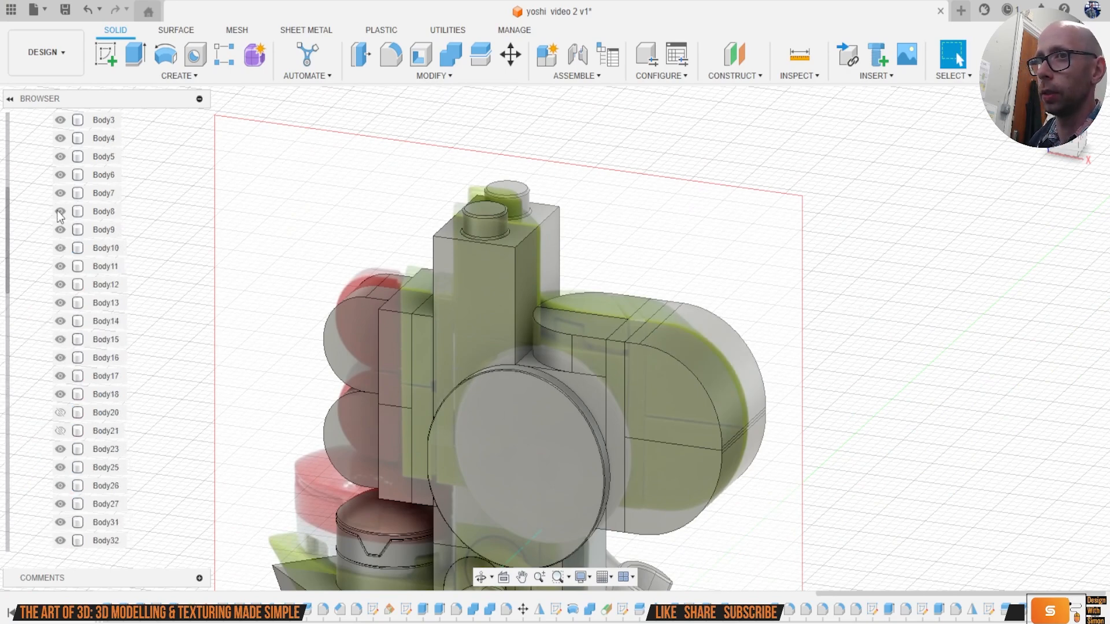
Step: Isolate the front half of the snout's rounded top plate, viewed from its underside
{"action": "left_click", "coordinate": [47, 157]}
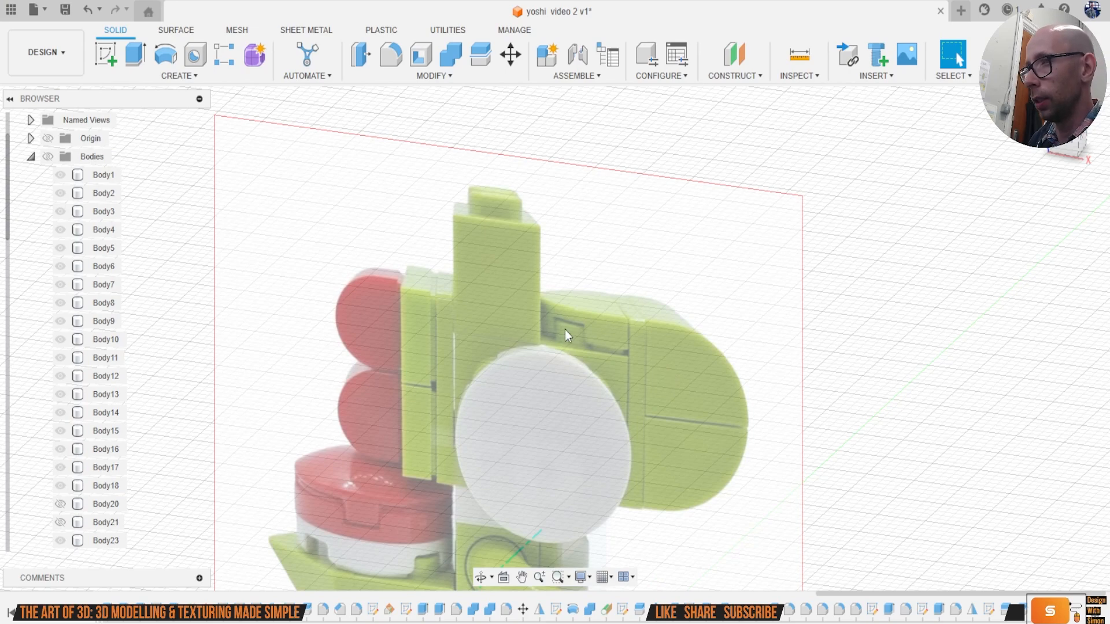
{"action": "left_click", "coordinate": [49, 157]}
{"action": "left_click", "coordinate": [479, 257]}
{"action": "left_click_drag", "start_coordinate": [1089, 172], "coordinate": [1085, 143]}
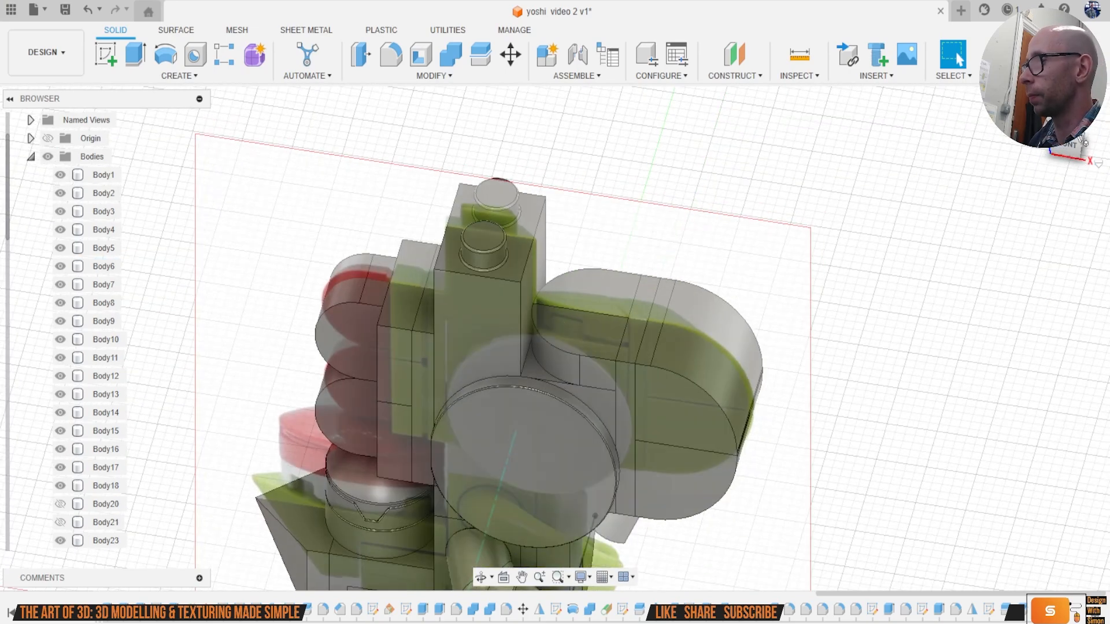
{"action": "left_click", "coordinate": [1074, 143]}
{"action": "left_click", "coordinate": [594, 332]}
{"action": "right_click", "coordinate": [103, 235]}
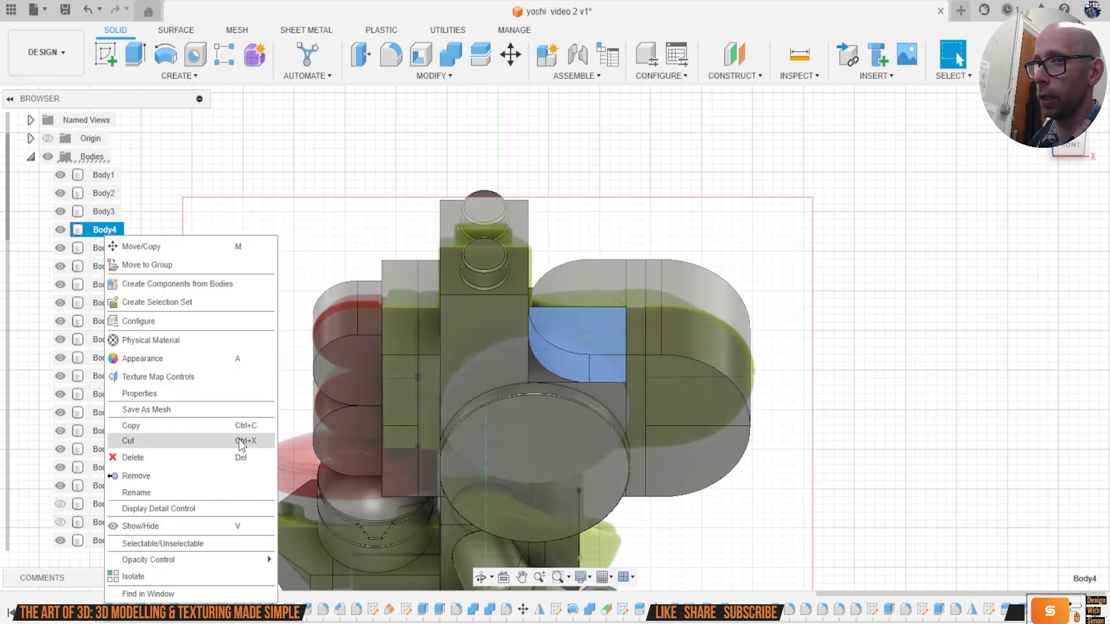
{"action": "left_click", "coordinate": [218, 576]}
{"action": "left_click_drag", "start_coordinate": [1067, 144], "coordinate": [1063, 109]}
{"action": "left_click", "coordinate": [728, 248]}
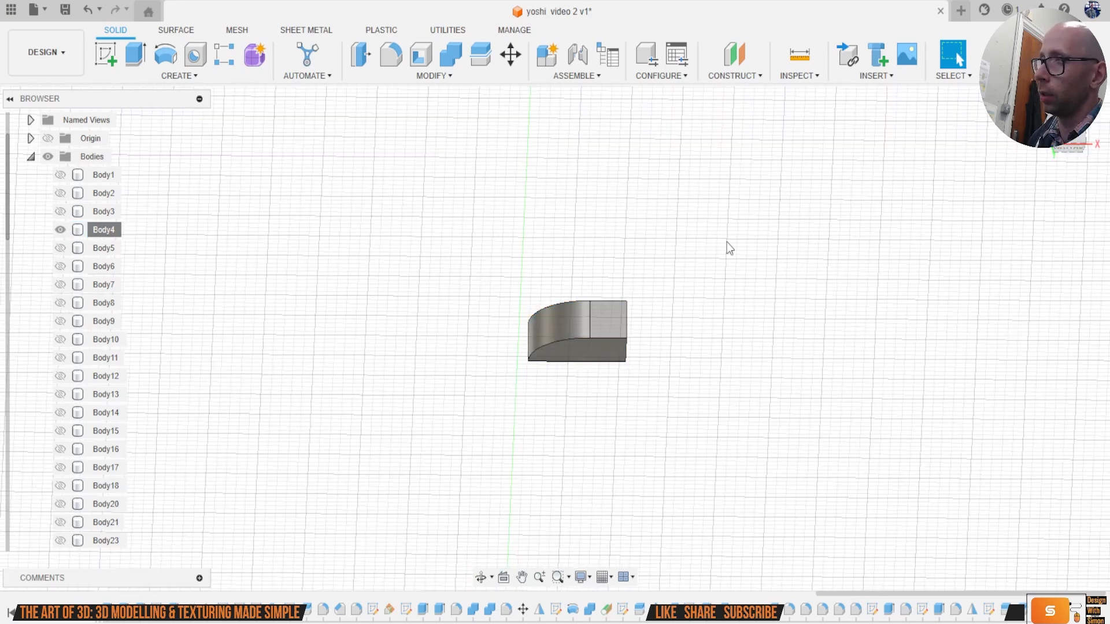
Step: Shell the half plate from its underside face with a 1 mm inside thickness, then end its isolation
{"action": "left_click", "coordinate": [419, 56]}
{"action": "left_click", "coordinate": [602, 357]}
{"action": "scroll", "coordinate": [603, 371], "scroll_direction": "up", "scroll_amount": 2}
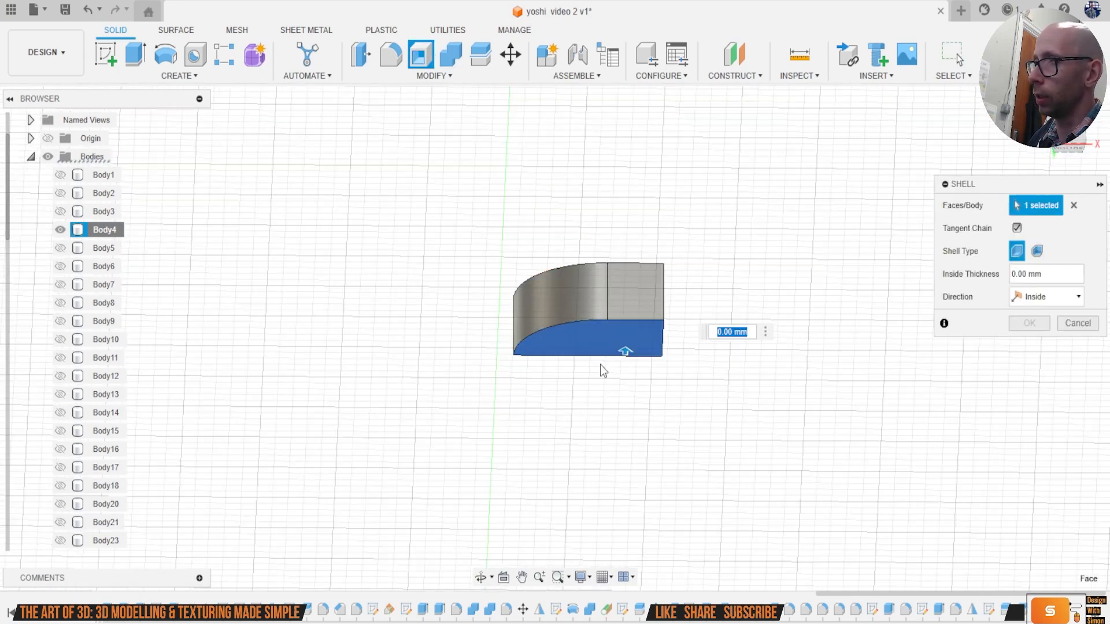
{"action": "left_click", "coordinate": [1069, 155]}
{"action": "left_click_drag", "start_coordinate": [627, 350], "coordinate": [627, 345]}
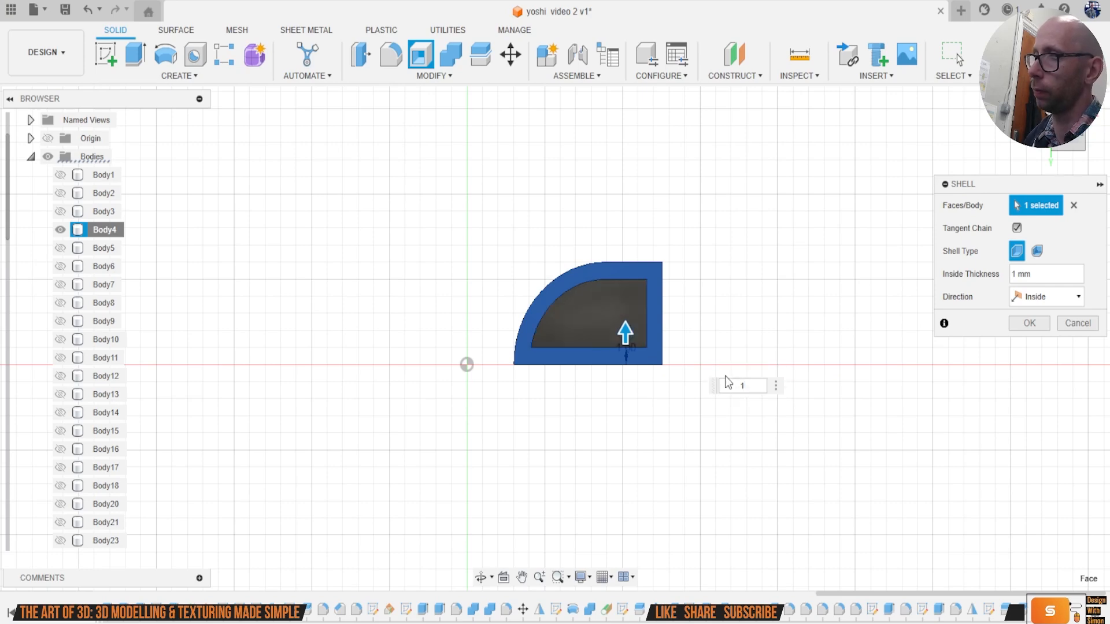
{"action": "key", "text": "Return"}
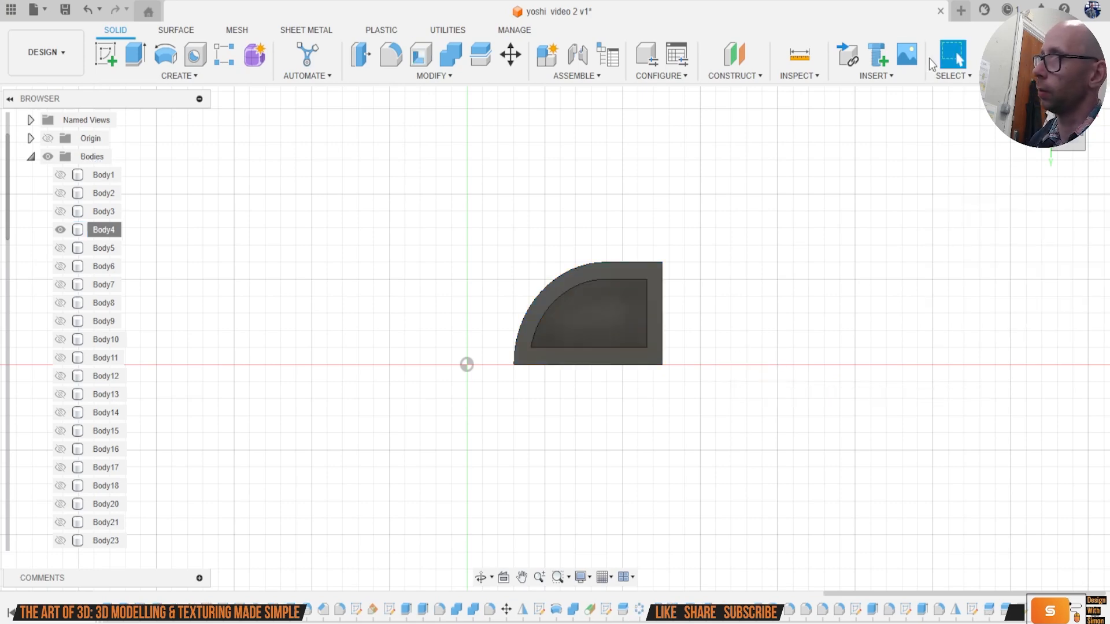
{"action": "left_click", "coordinate": [1070, 148]}
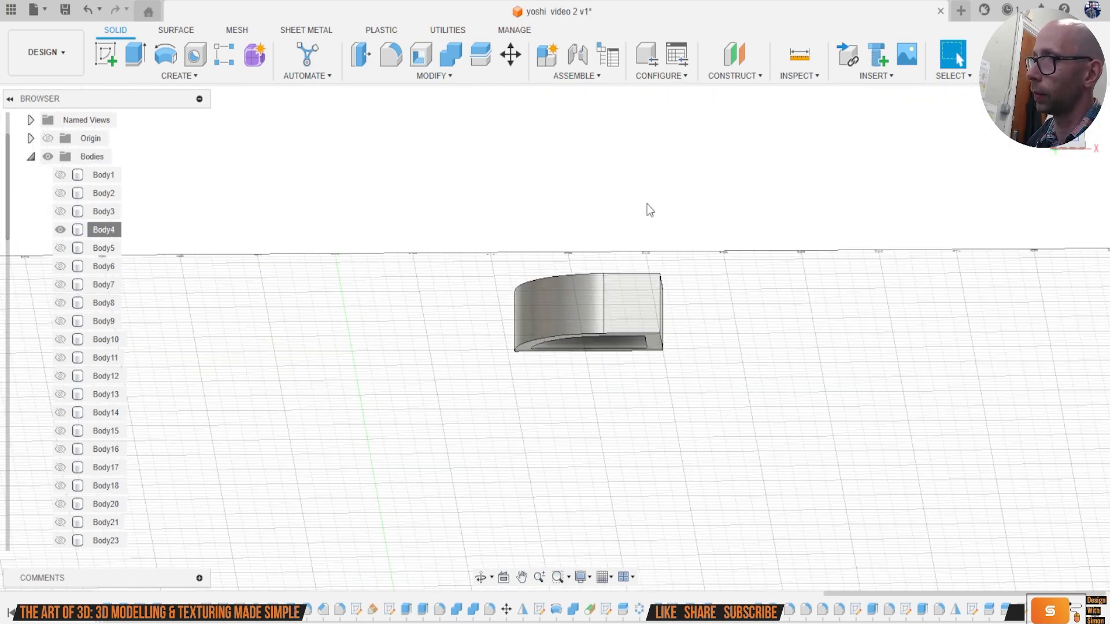
{"action": "right_click", "coordinate": [96, 228]}
{"action": "left_click", "coordinate": [199, 564]}
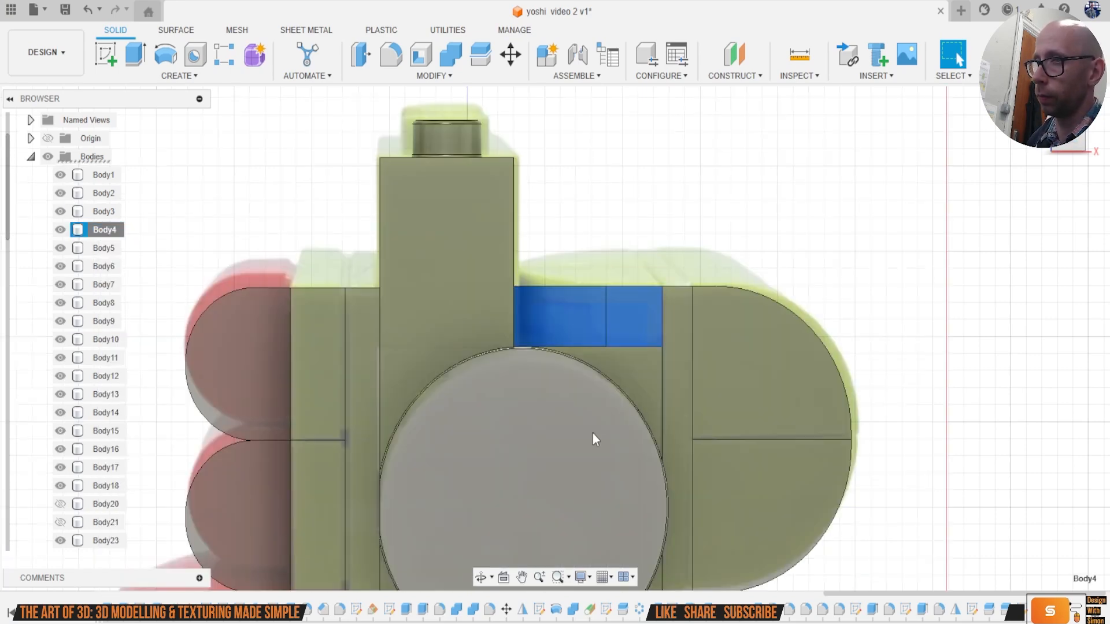
Step: On the ledge face beside the half plate, sketch a circle about 2.5 mm across overlapping the plate's curved edge
{"action": "left_click_drag", "start_coordinate": [1079, 133], "coordinate": [1079, 137]}
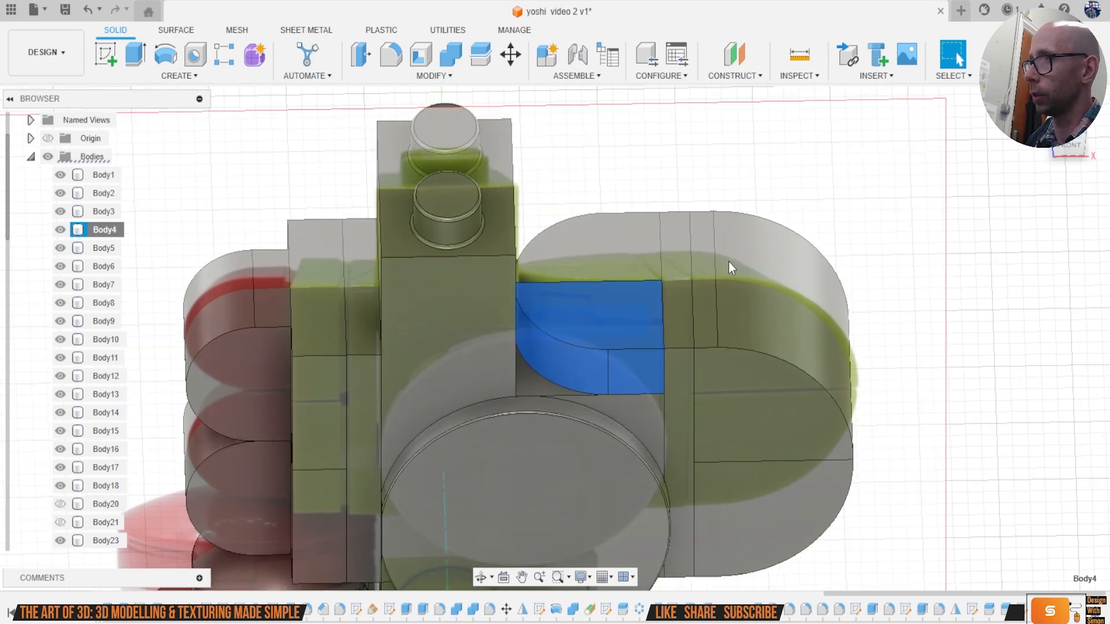
{"action": "left_click", "coordinate": [1068, 126]}
{"action": "left_click", "coordinate": [990, 219]}
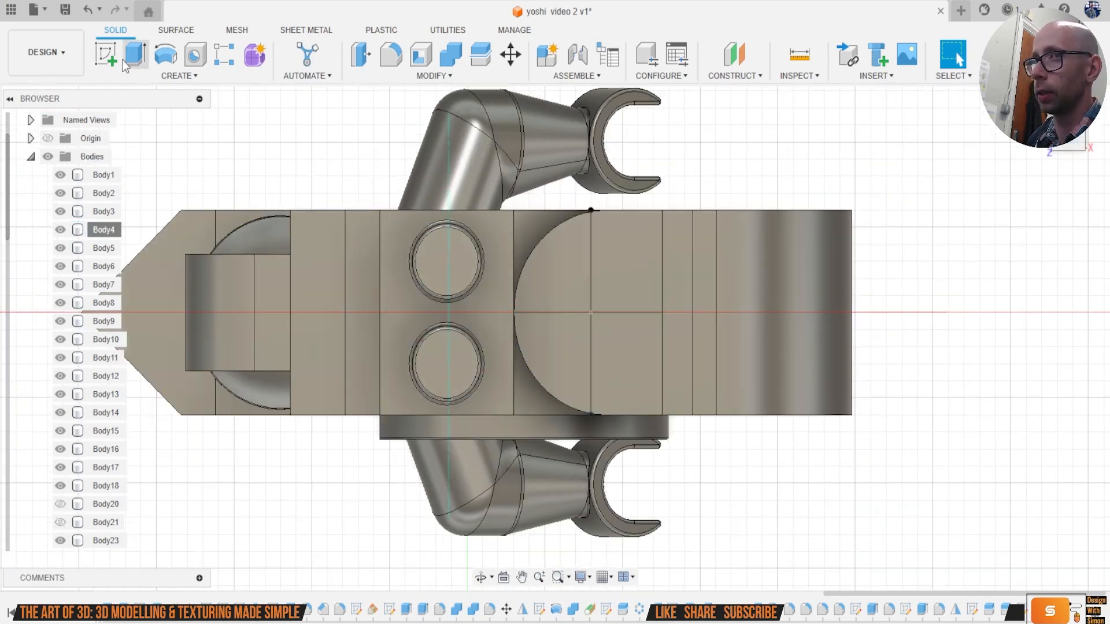
{"action": "left_click", "coordinate": [106, 55]}
{"action": "left_click", "coordinate": [540, 401]}
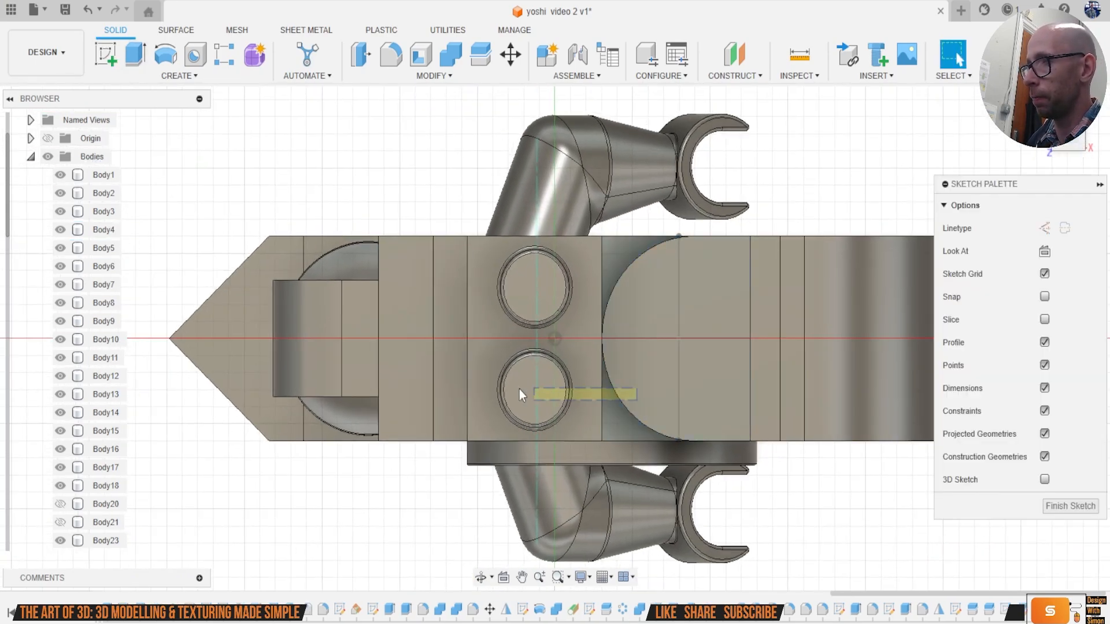
{"action": "scroll", "coordinate": [663, 411], "scroll_direction": "up", "scroll_amount": 5}
{"action": "key", "text": "c"}
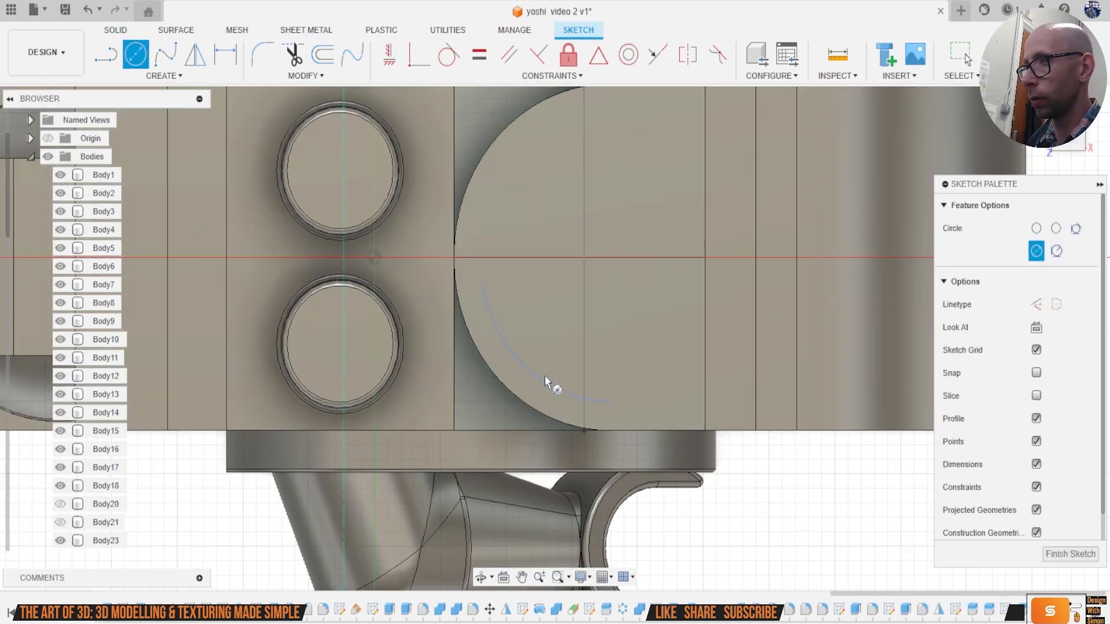
{"action": "scroll", "coordinate": [529, 387], "scroll_direction": "up", "scroll_amount": 2}
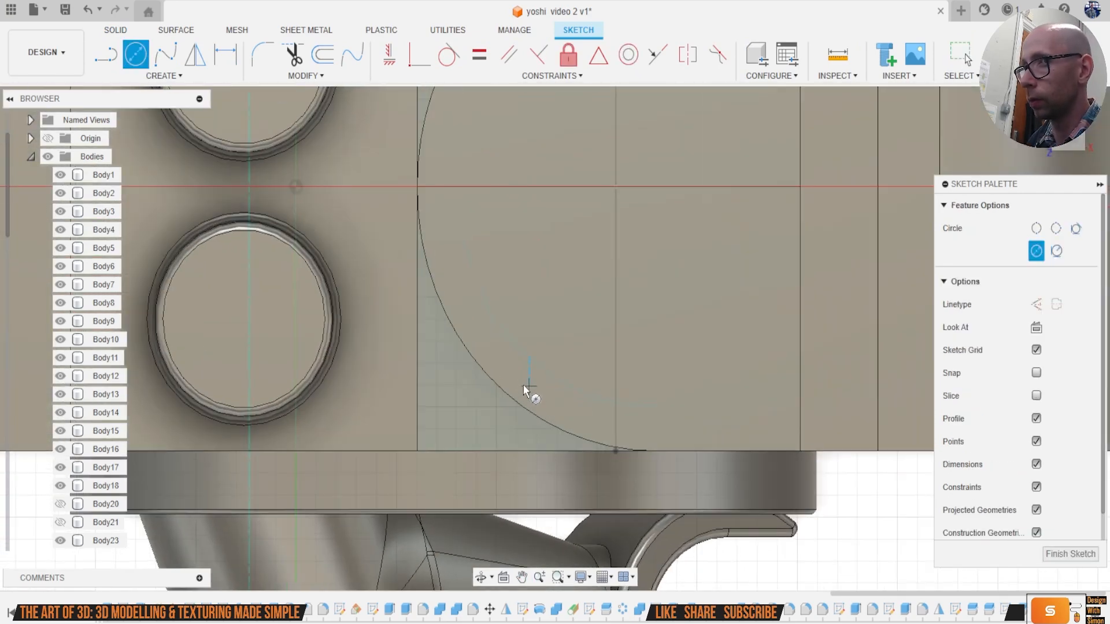
{"action": "left_click", "coordinate": [536, 364]}
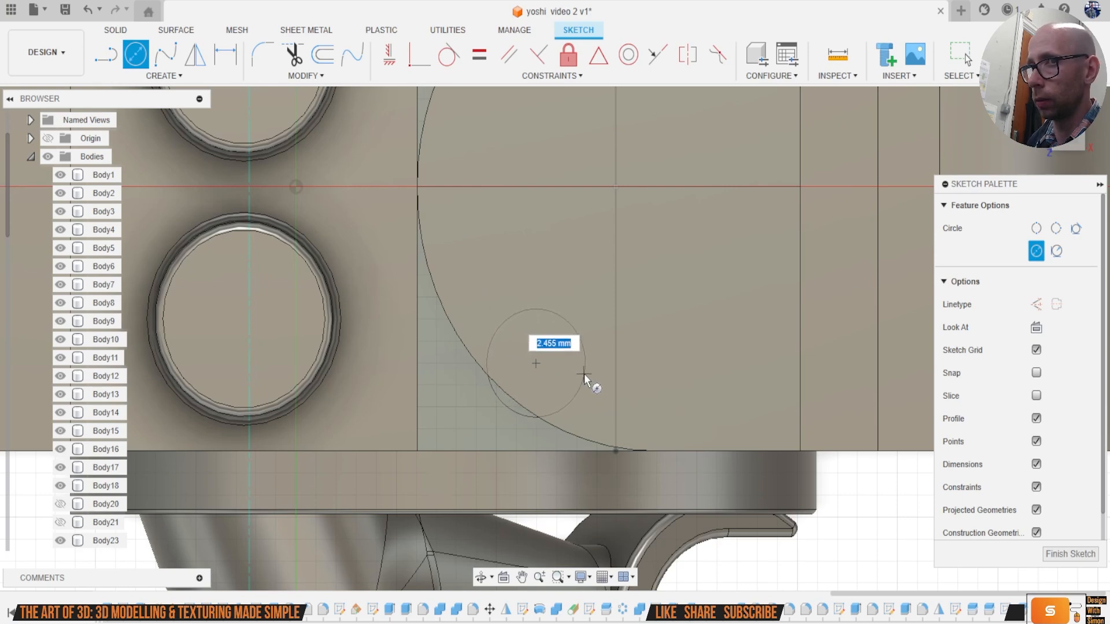
{"action": "left_click", "coordinate": [587, 377]}
Step: Extrude both circle profiles about 1.8 mm upward into the plate as a new body
{"action": "key", "text": "e"}
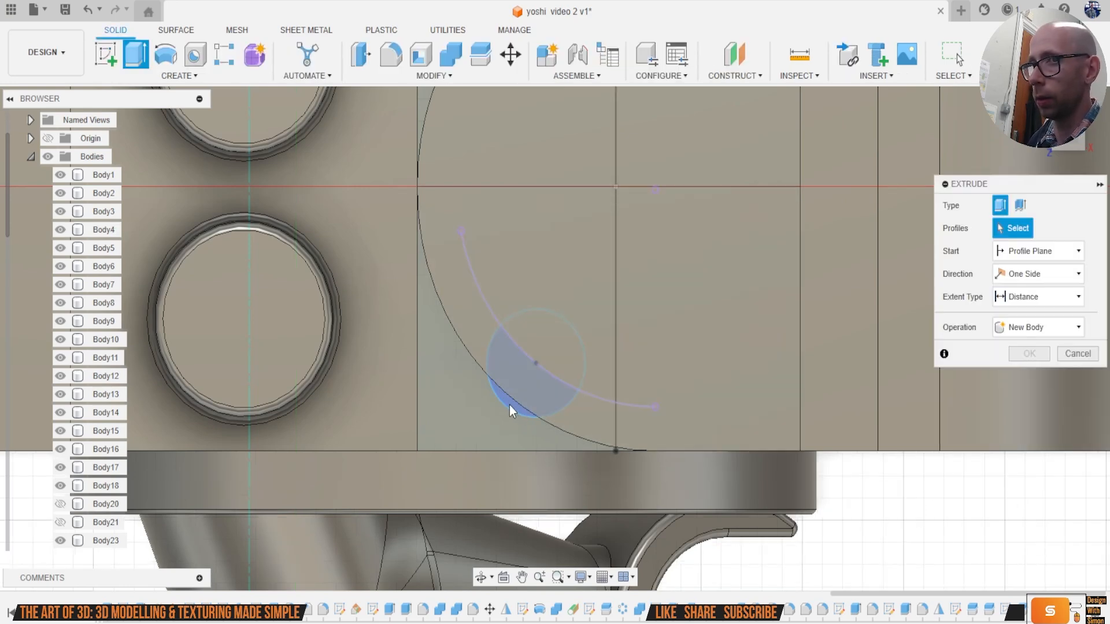
{"action": "left_click", "coordinate": [509, 403]}
{"action": "mouse_move", "coordinate": [544, 347]}
{"action": "middle_mouse_down", "text": "shift"}
{"action": "mouse_move", "coordinate": [555, 399]}
{"action": "mouse_move", "coordinate": [630, 282]}
{"action": "mouse_move", "coordinate": [556, 366]}
{"action": "mouse_move", "coordinate": [564, 254]}
{"action": "middle_mouse_up", "text": "shift"}
{"action": "left_click", "coordinate": [565, 240]}
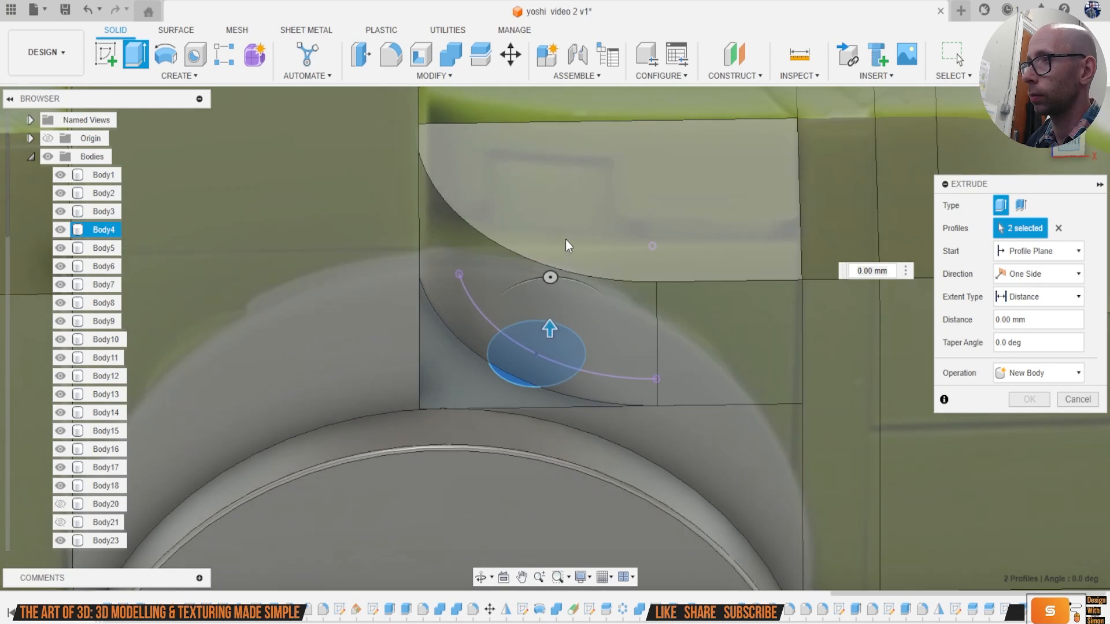
{"action": "left_click", "coordinate": [1070, 130]}
{"action": "left_click_drag", "start_coordinate": [550, 324], "coordinate": [553, 242]}
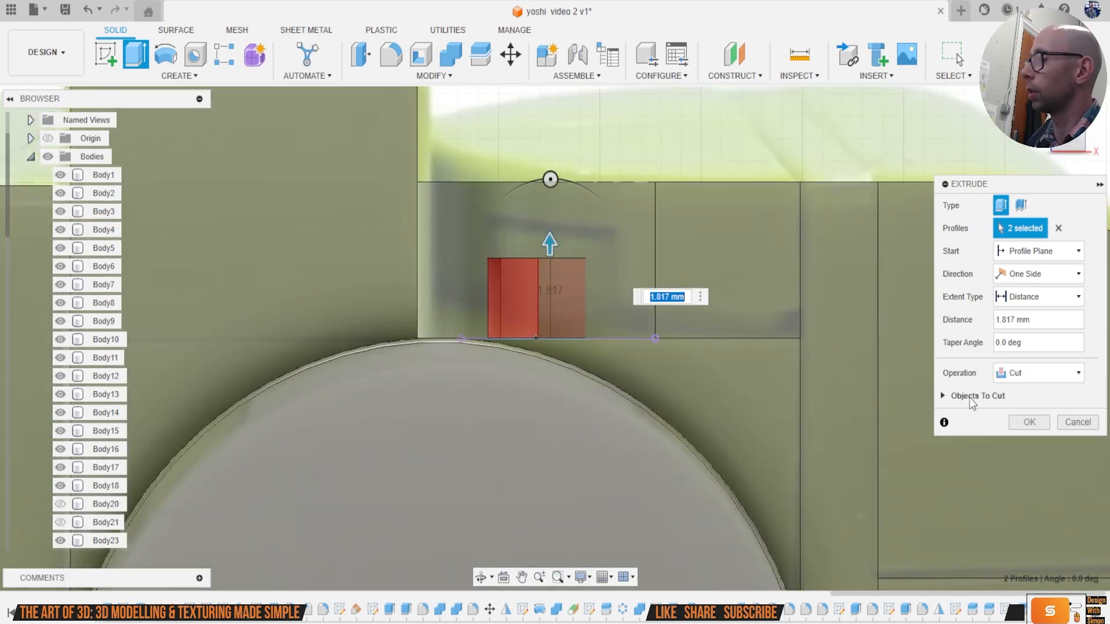
{"action": "left_click", "coordinate": [1027, 375]}
{"action": "left_click", "coordinate": [1053, 434]}
{"action": "left_click", "coordinate": [1043, 403]}
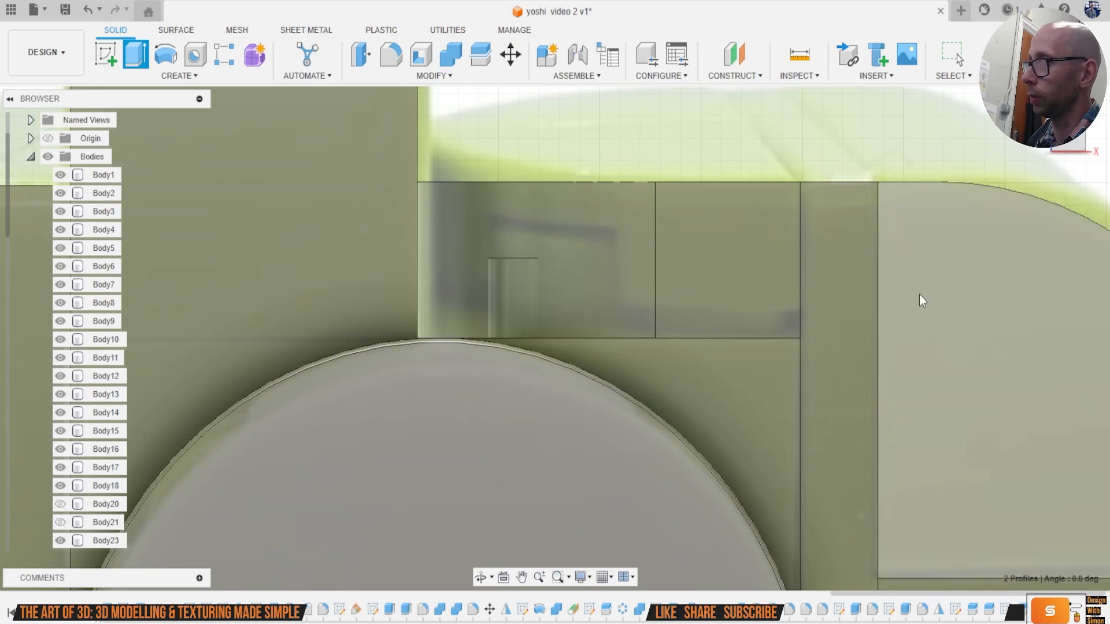
Step: Show the peg circle's Sketch20 again and shift the circle's centre along the reference arc, checking the peg's protrusion
{"action": "left_click_drag", "start_coordinate": [1079, 167], "coordinate": [1056, 169]}
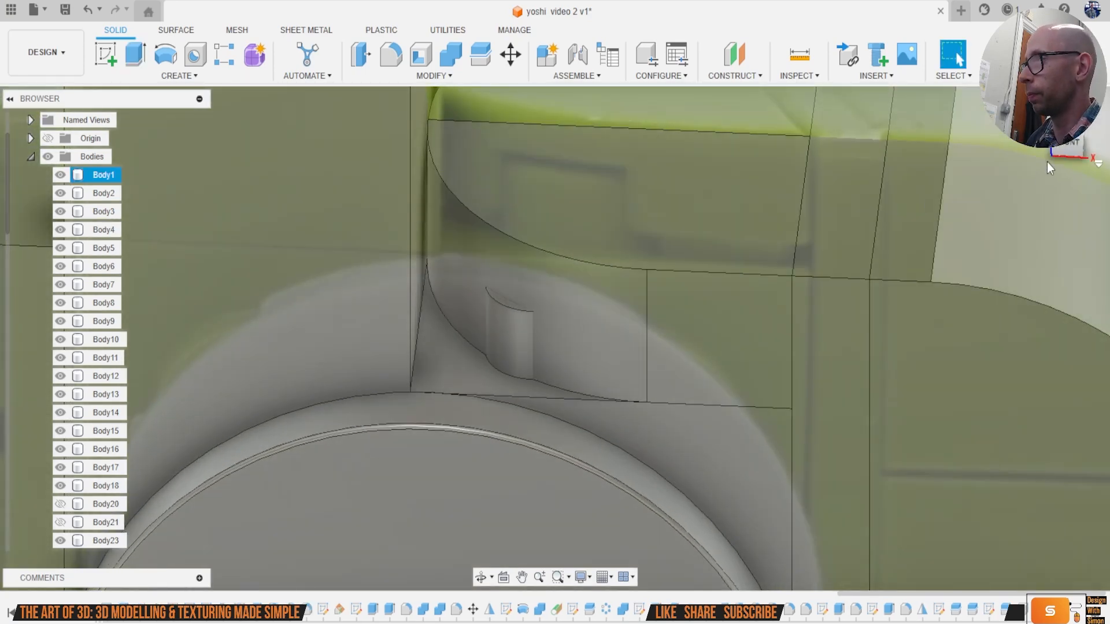
{"action": "key", "text": "ctrl+z"}
{"action": "scroll", "coordinate": [101, 509], "scroll_direction": "down", "scroll_amount": 6}
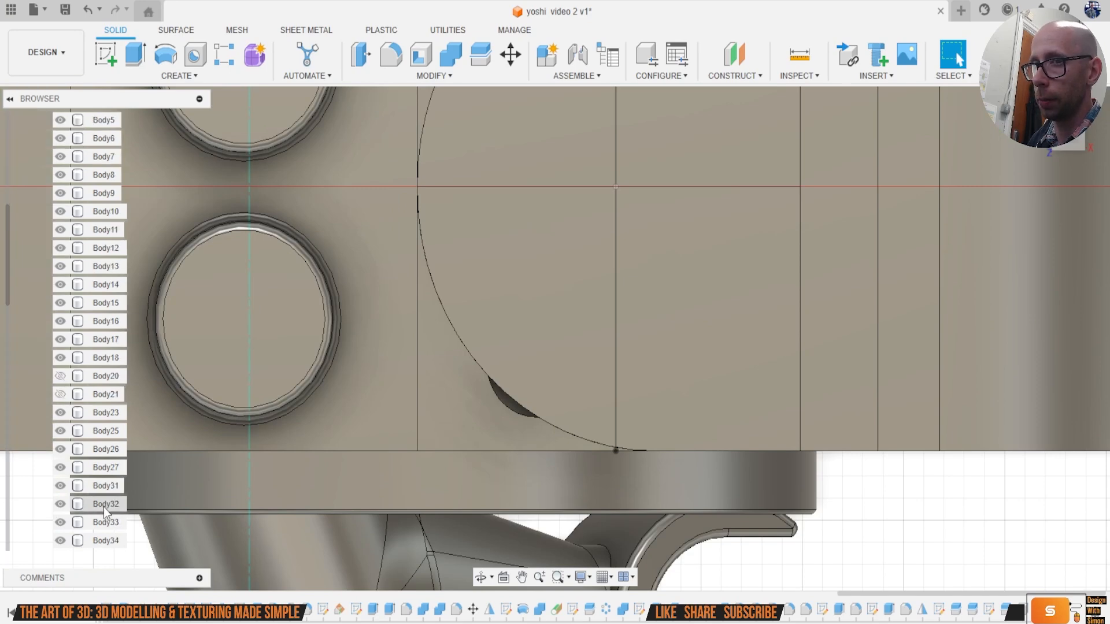
{"action": "scroll", "coordinate": [94, 519], "scroll_direction": "down", "scroll_amount": 4}
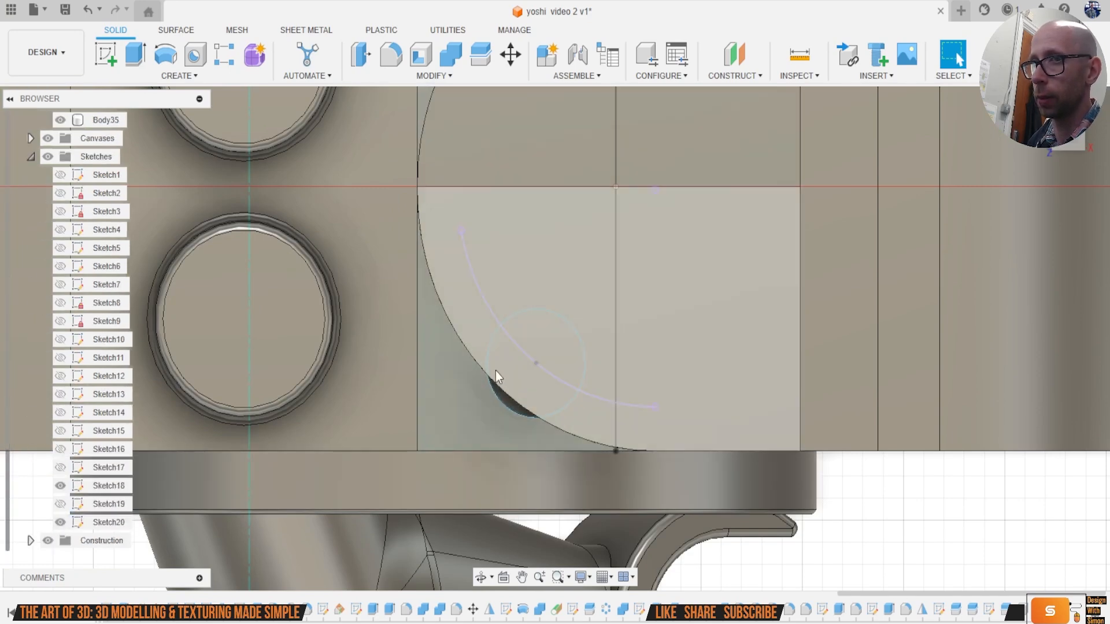
{"action": "left_click", "coordinate": [537, 363]}
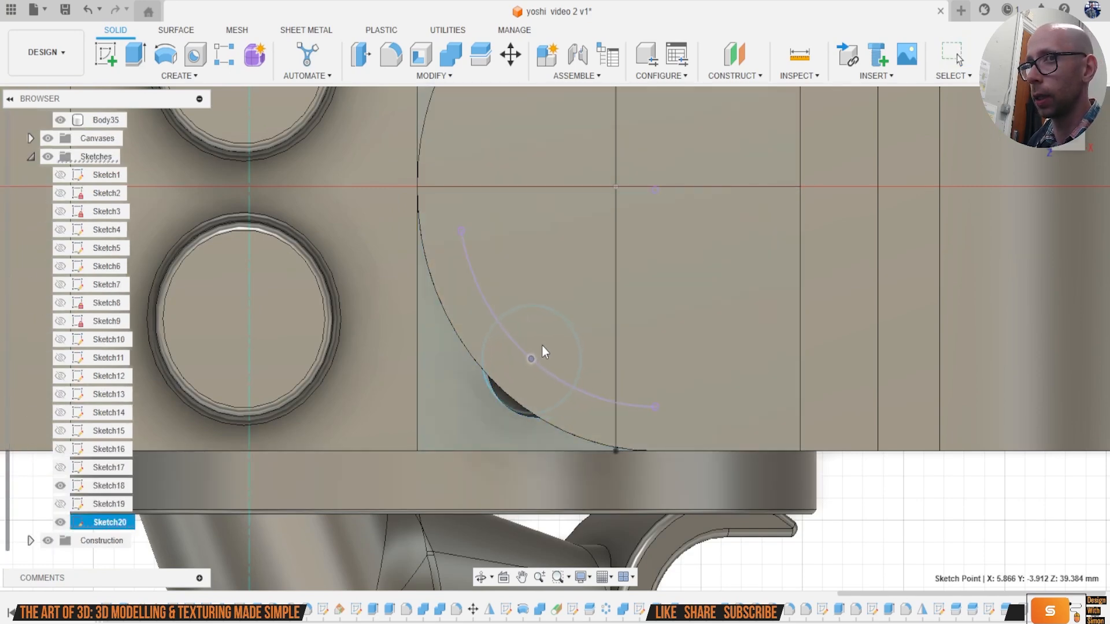
{"action": "left_click", "coordinate": [602, 401]}
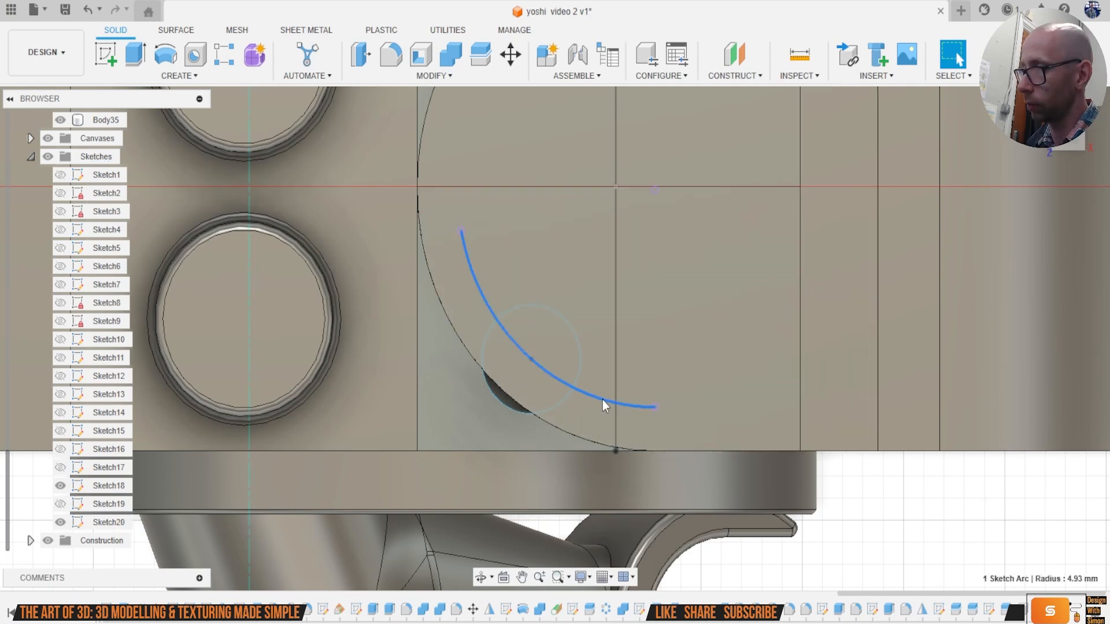
{"action": "key", "text": "Escape"}
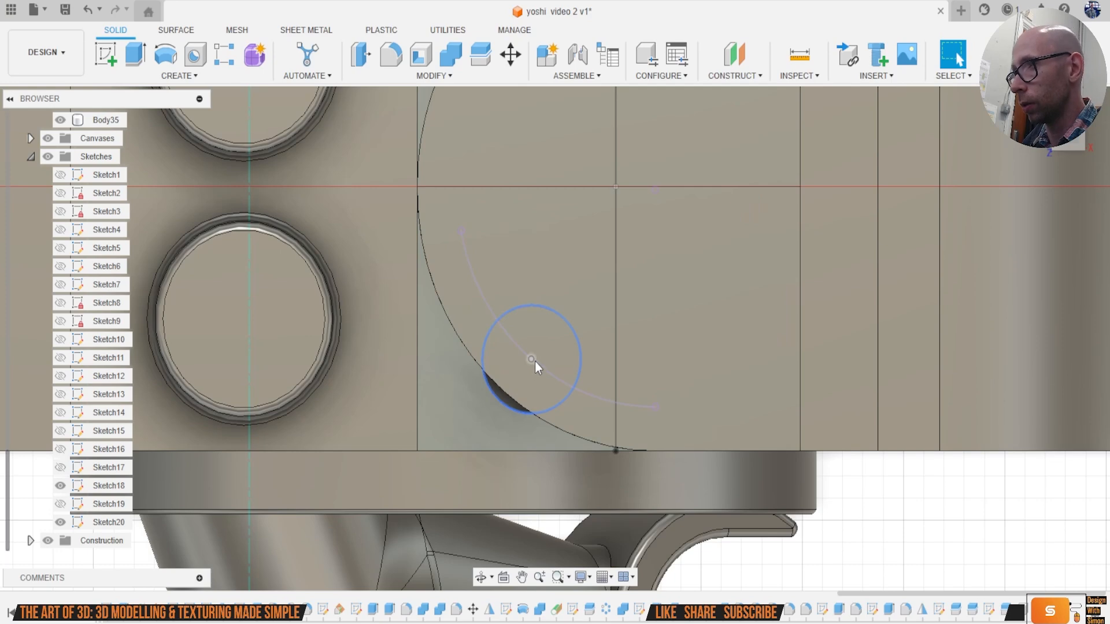
{"action": "left_click_drag", "start_coordinate": [535, 362], "coordinate": [543, 366]}
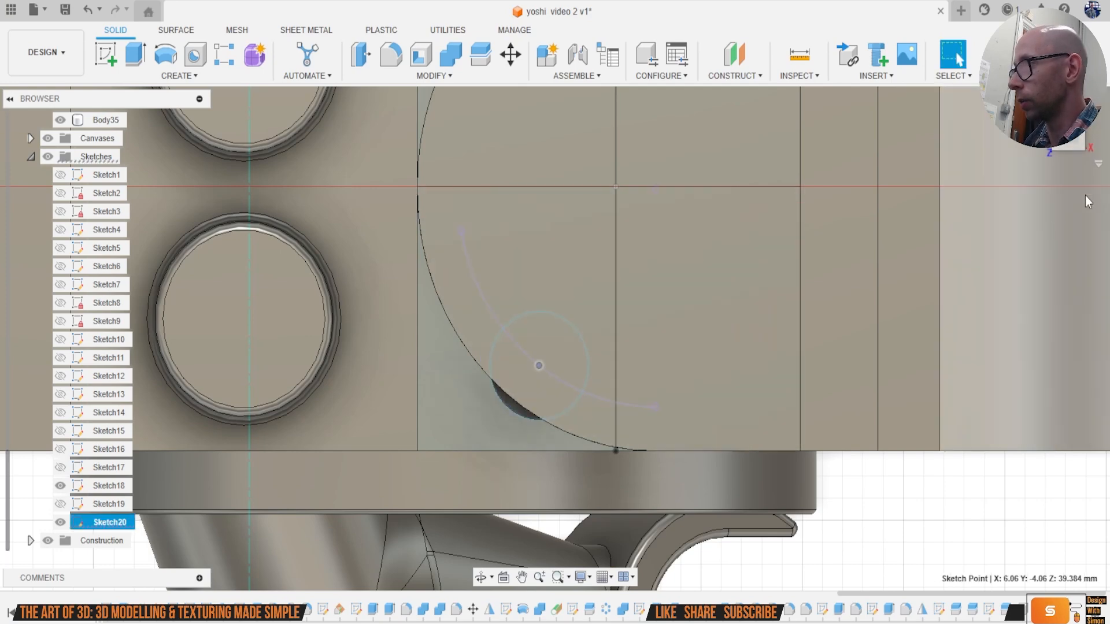
{"action": "mouse_move", "coordinate": [1066, 136]}
{"action": "left_mouse_down"}
{"action": "mouse_move", "coordinate": [1064, 107]}
{"action": "mouse_move", "coordinate": [1076, 148]}
{"action": "left_mouse_up"}
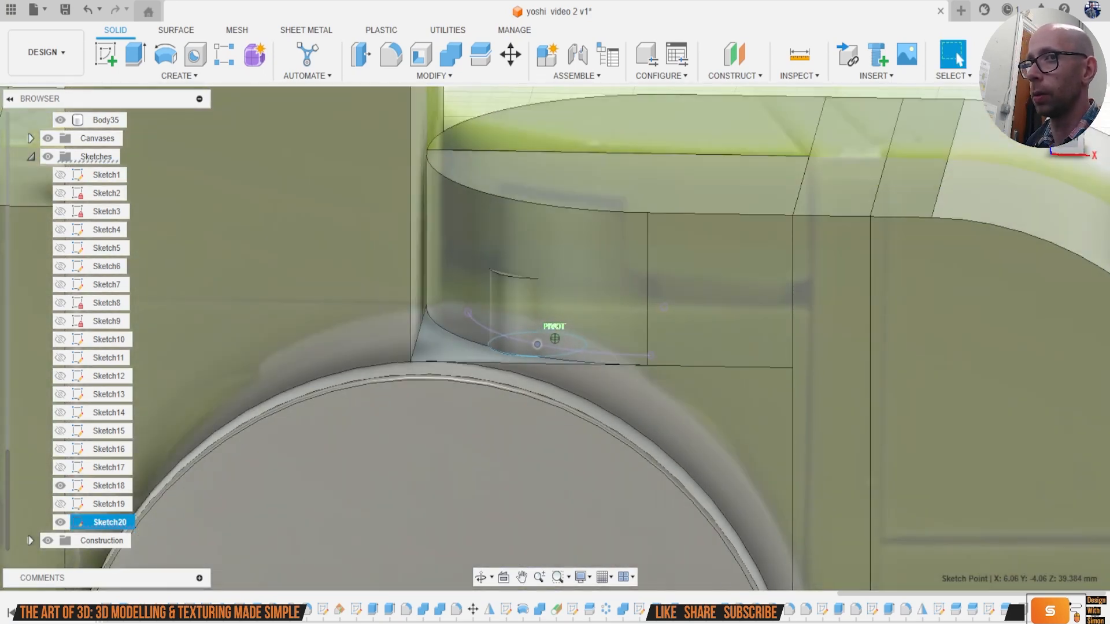
{"action": "left_click_drag", "start_coordinate": [1071, 141], "coordinate": [1078, 145]}
{"action": "left_click", "coordinate": [1067, 130]}
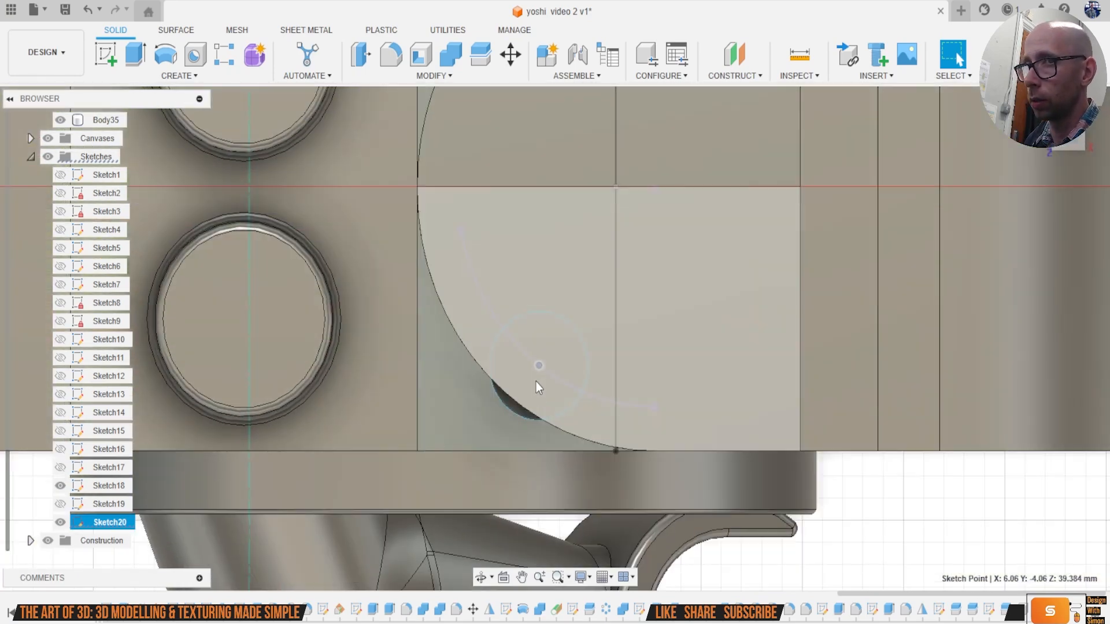
Step: Delete the reference arc from the circle's sketch and reposition the circle's centre slightly nearer the plate's middle
{"action": "left_click_drag", "start_coordinate": [540, 365], "coordinate": [530, 358]}
{"action": "left_click", "coordinate": [603, 395]}
{"action": "left_click", "coordinate": [596, 405]}
{"action": "key", "text": "Delete"}
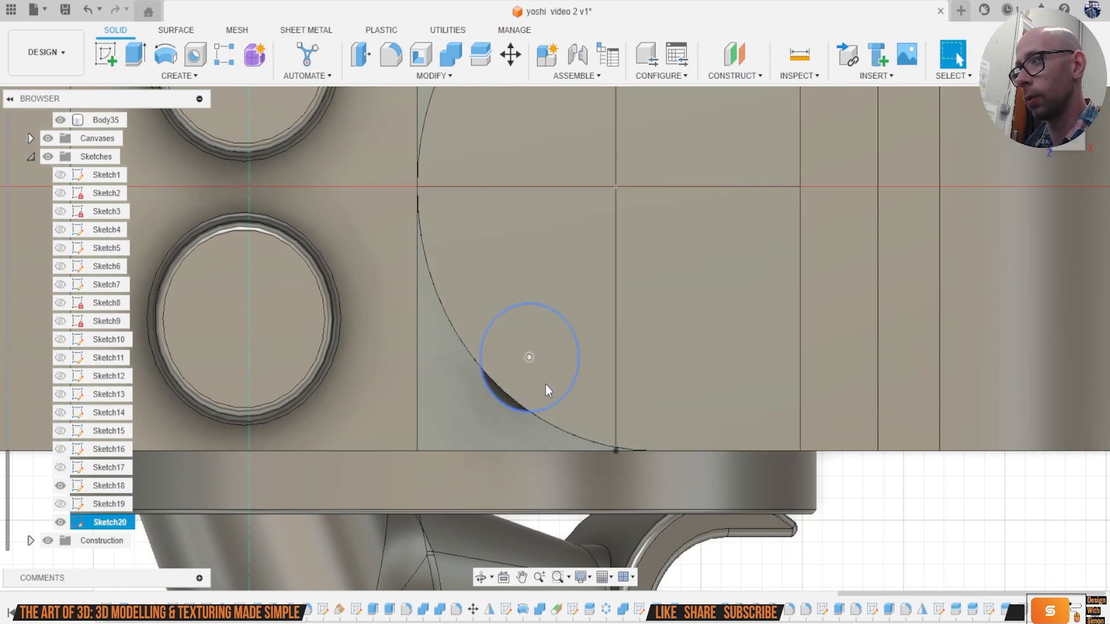
{"action": "left_click_drag", "start_coordinate": [526, 359], "coordinate": [533, 357]}
{"action": "left_click", "coordinate": [601, 403]}
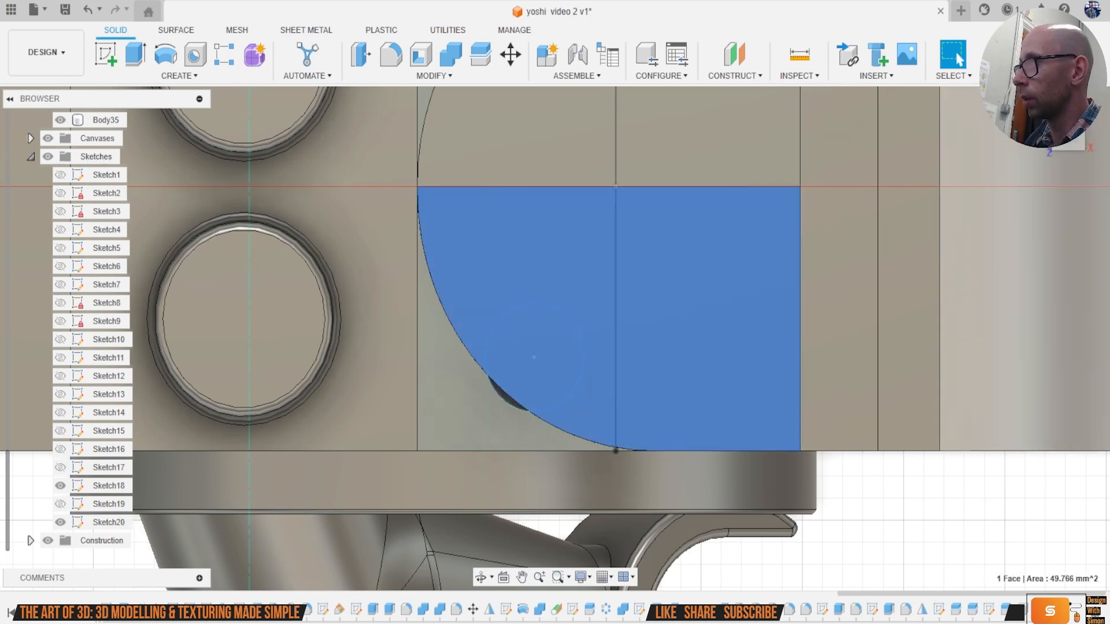
Step: Cut the round peg body out of the half plate with Combine, keeping the tool body
{"action": "left_click_drag", "start_coordinate": [1071, 147], "coordinate": [1069, 84]}
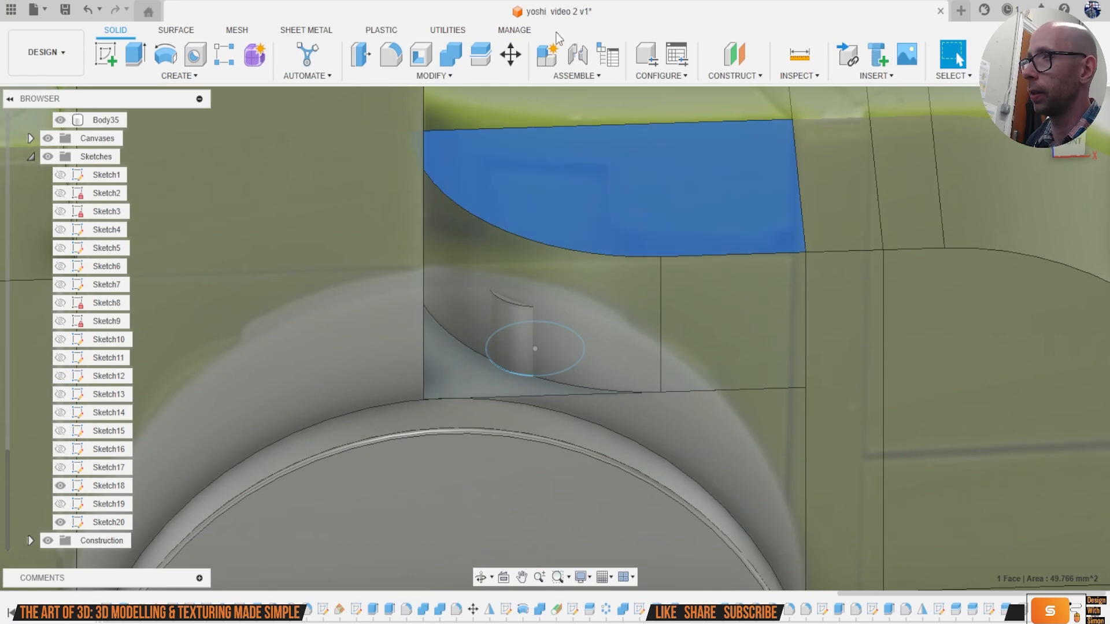
{"action": "scroll", "coordinate": [925, 388], "scroll_direction": "down", "scroll_amount": 5}
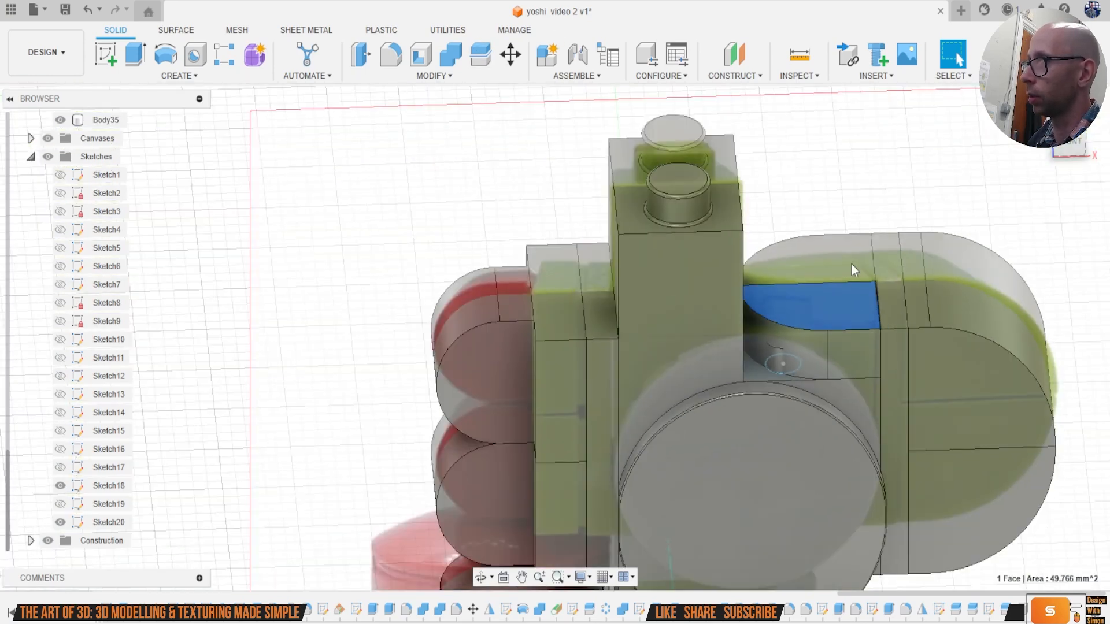
{"action": "left_click", "coordinate": [447, 60]}
{"action": "scroll", "coordinate": [846, 350], "scroll_direction": "up", "scroll_amount": 6}
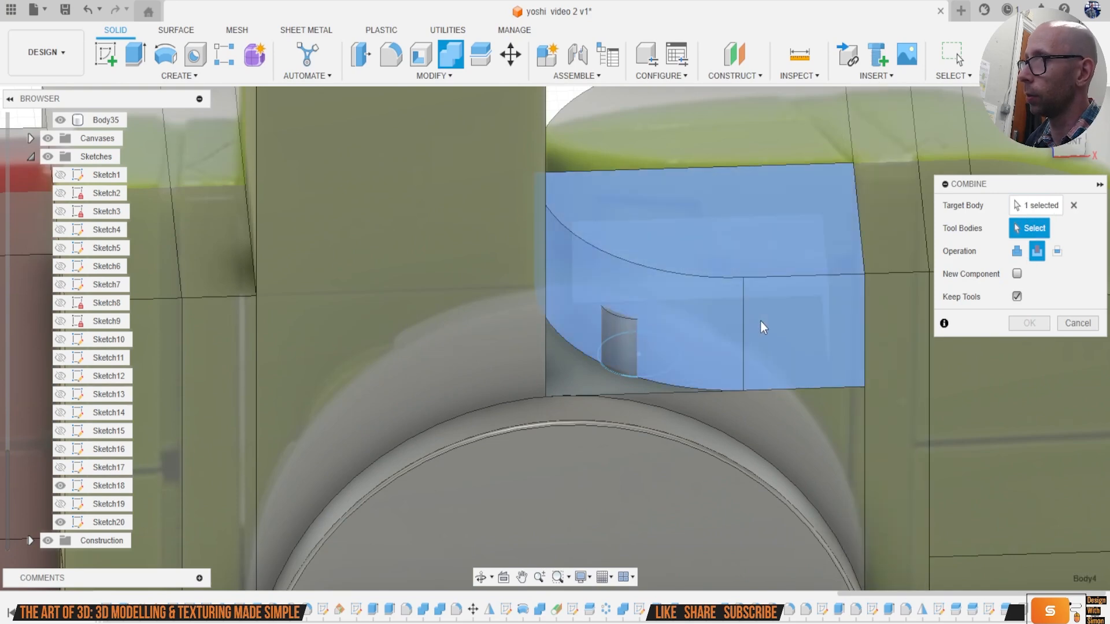
{"action": "left_click", "coordinate": [759, 321]}
{"action": "left_click", "coordinate": [622, 345]}
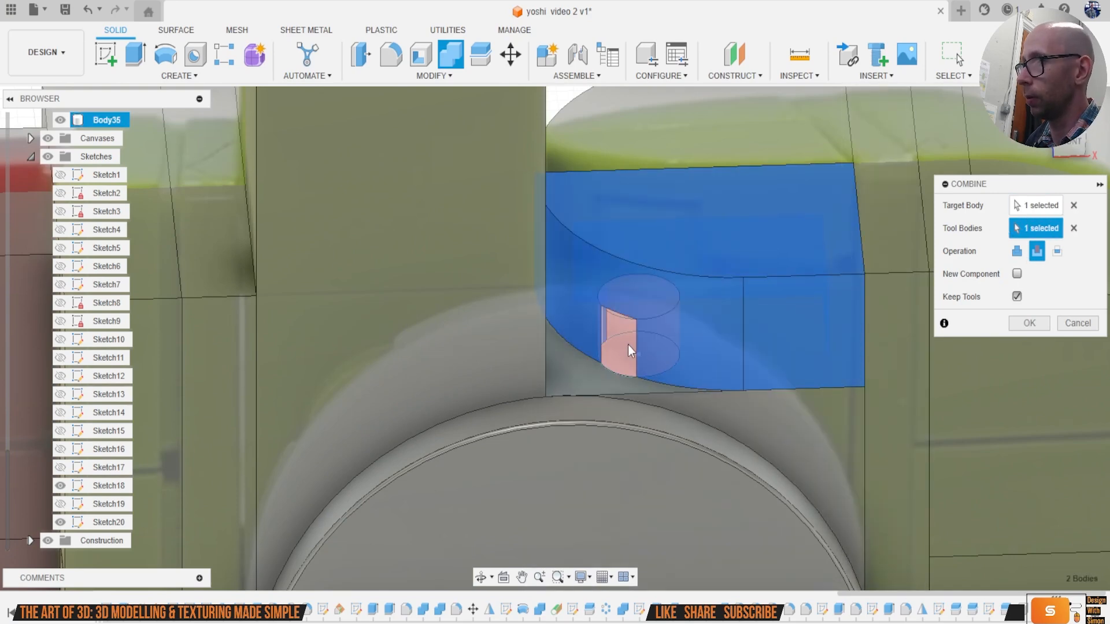
{"action": "left_click", "coordinate": [1031, 324]}
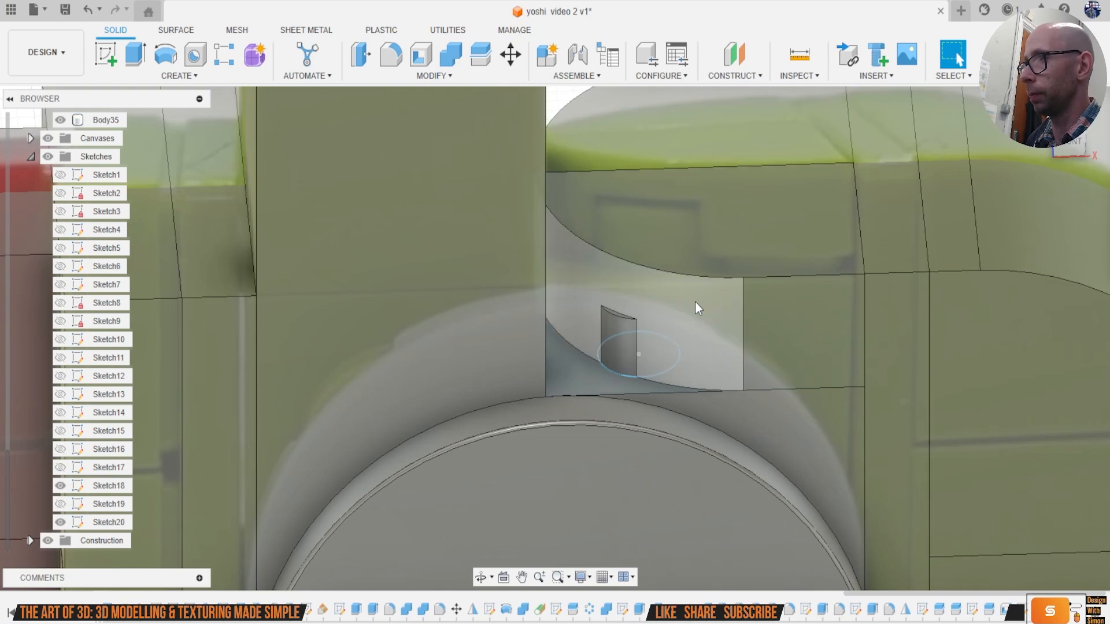
Step: Isolate the half plate, Body4, and view its hollow underside with the peg notch
{"action": "scroll", "coordinate": [95, 252], "scroll_direction": "up", "scroll_amount": 12}
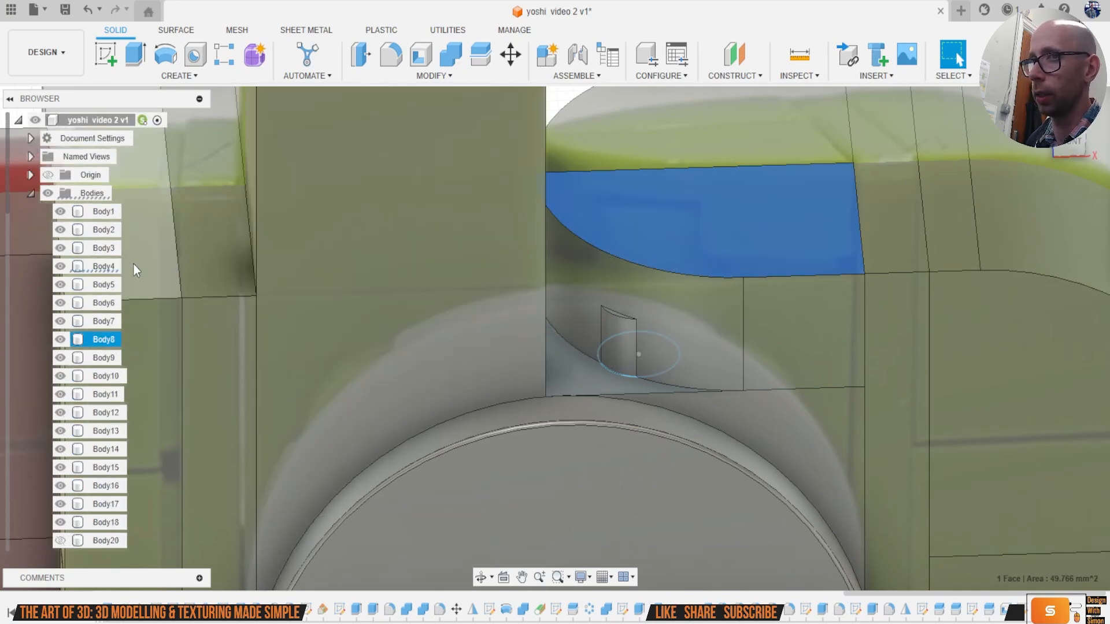
{"action": "right_click", "coordinate": [102, 266]}
{"action": "left_click", "coordinate": [162, 610]}
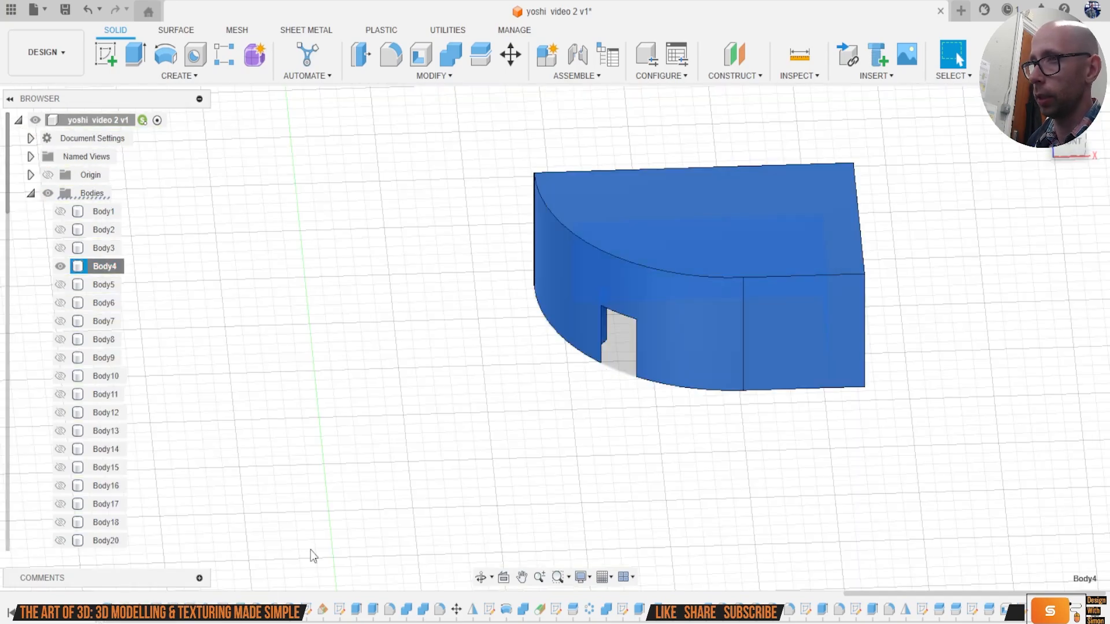
{"action": "mouse_move", "coordinate": [556, 337]}
{"action": "middle_mouse_down", "text": "shift"}
{"action": "mouse_move", "coordinate": [636, 197]}
{"action": "mouse_move", "coordinate": [772, 231]}
{"action": "middle_mouse_up", "text": "shift"}
{"action": "key", "text": "Escape"}
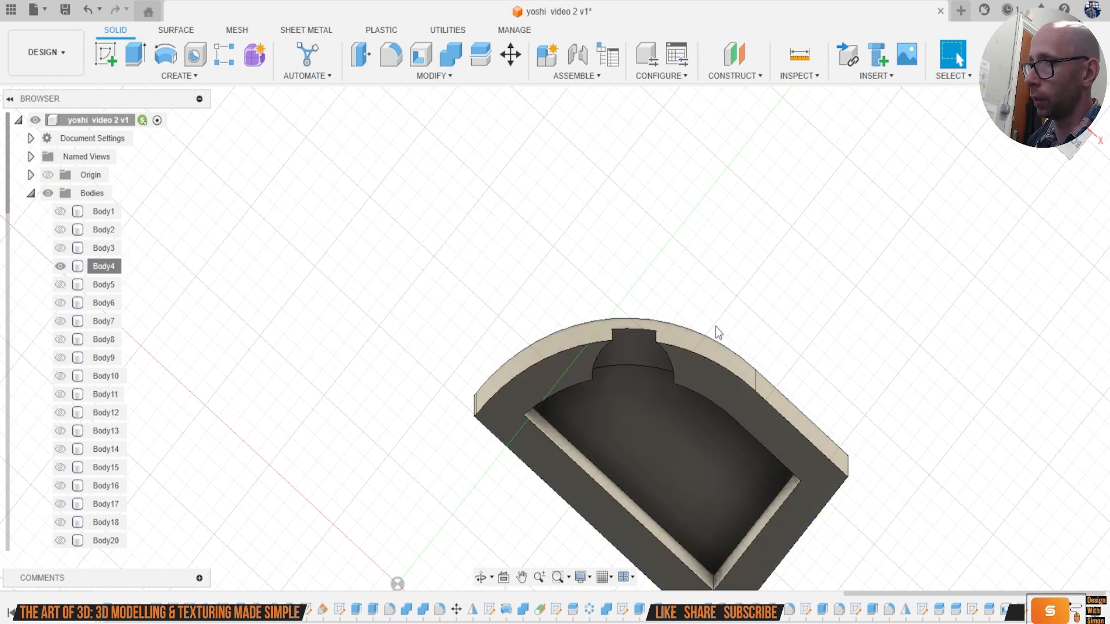
Step: Start a 0.1 mm fillet on the peg notch's straight and curved edges and the plate's adjoining outer lower edges
{"action": "scroll", "coordinate": [658, 321], "scroll_direction": "up", "scroll_amount": 5}
{"action": "key", "text": "f"}
{"action": "left_click", "coordinate": [439, 366]}
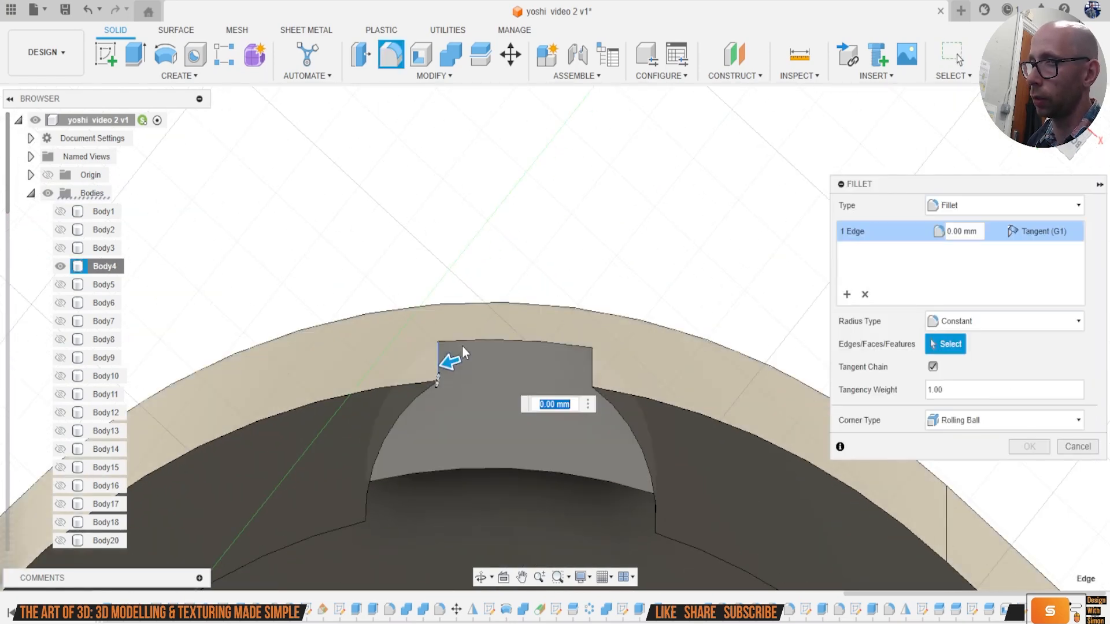
{"action": "left_click", "coordinate": [466, 343]}
{"action": "type", "text": ".1"}
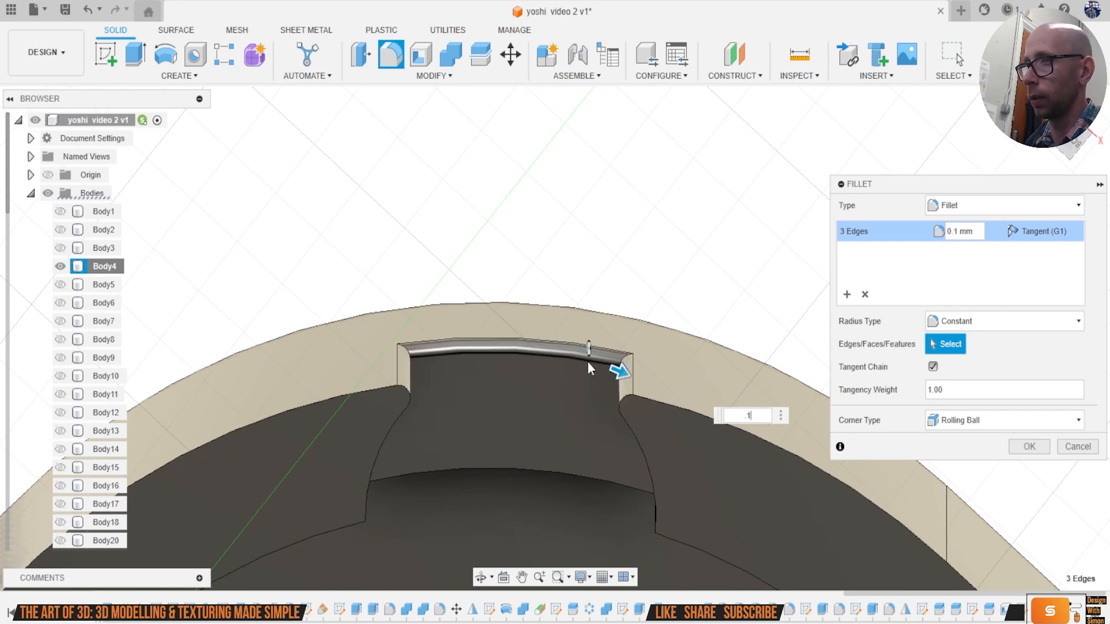
{"action": "left_click", "coordinate": [377, 390]}
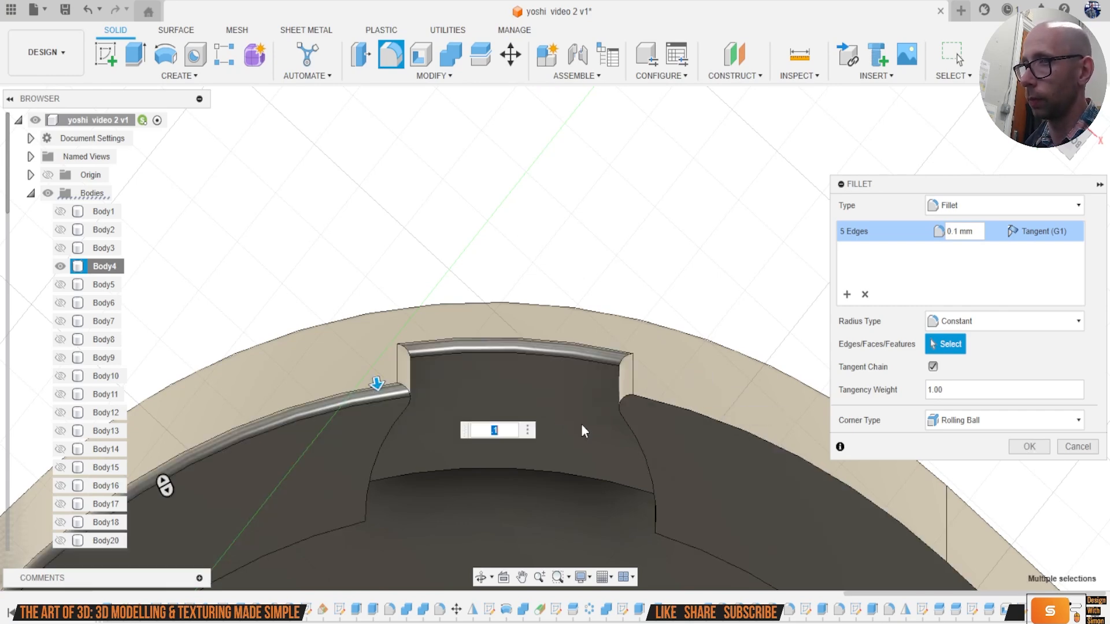
{"action": "left_click", "coordinate": [682, 405]}
{"action": "scroll", "coordinate": [596, 471], "scroll_direction": "down", "scroll_amount": 4}
{"action": "left_click", "coordinate": [594, 473]}
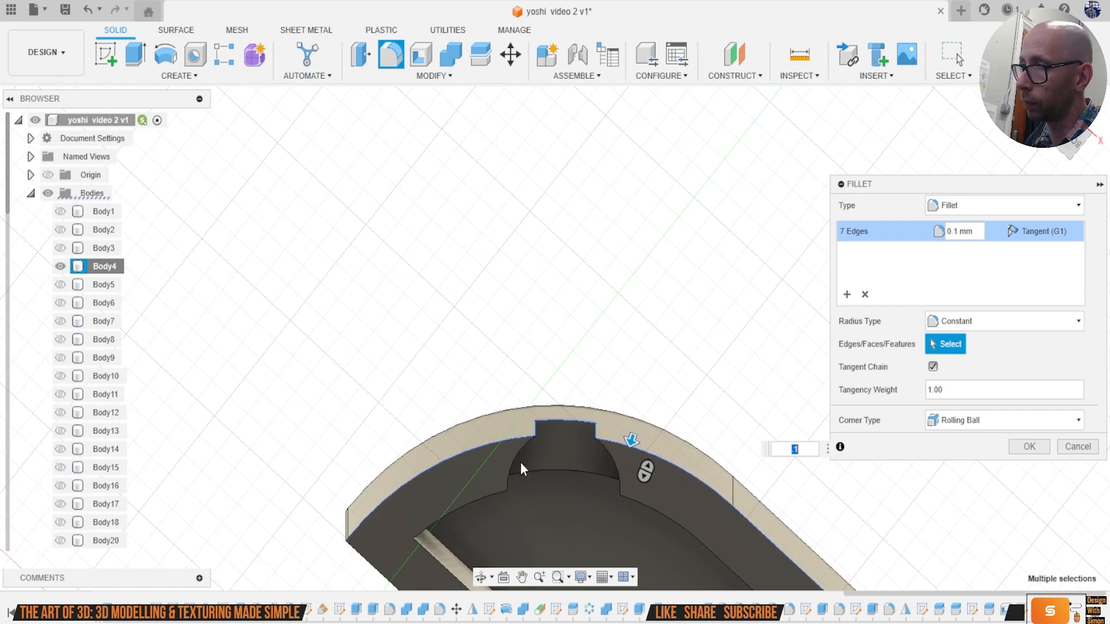
{"action": "left_click", "coordinate": [613, 457]}
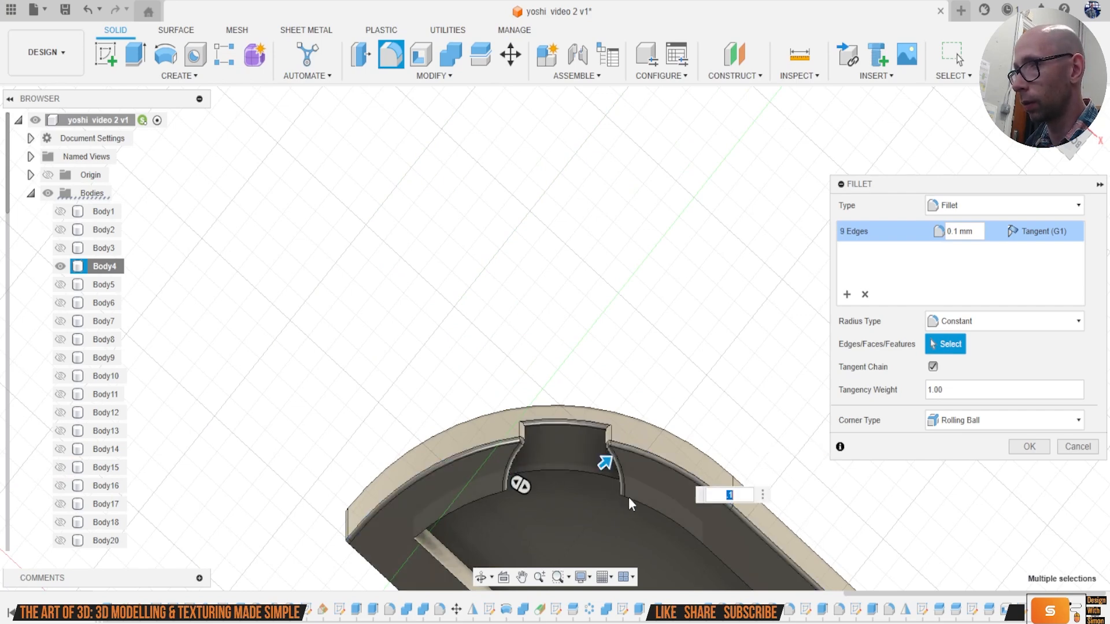
Step: Add the cavity's inner rim edges on the half plate's underside to the fillet selection
{"action": "middle_click_drag", "start_coordinate": [627, 497], "coordinate": [466, 387]}
{"action": "left_click", "coordinate": [372, 388]}
{"action": "left_click", "coordinate": [360, 437]}
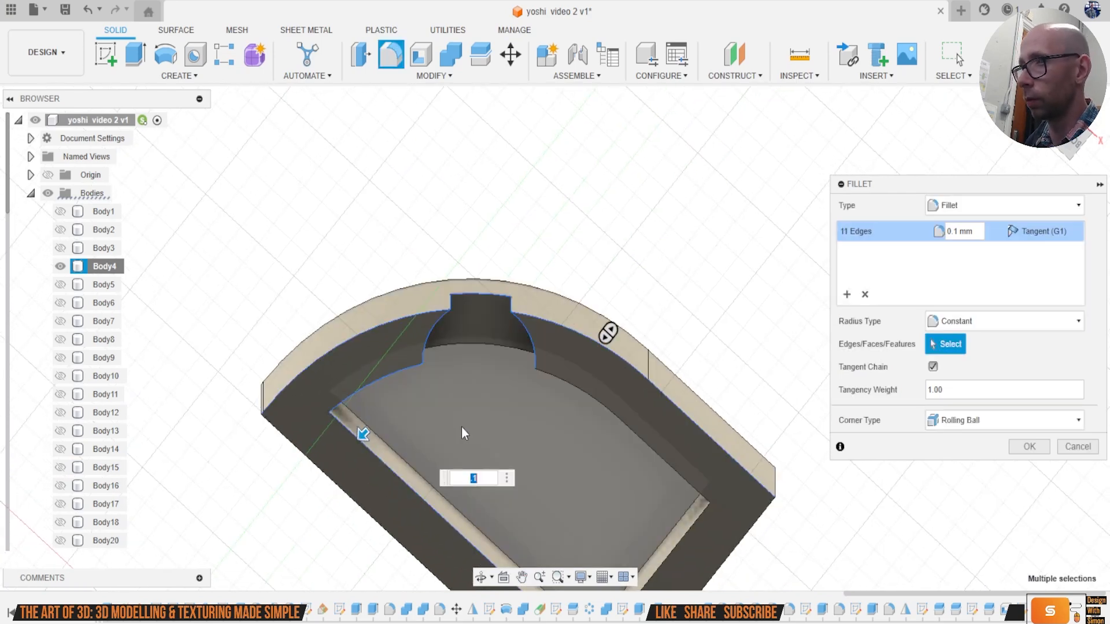
{"action": "left_click", "coordinate": [567, 386]}
{"action": "left_click", "coordinate": [681, 535]}
{"action": "middle_click_drag", "start_coordinate": [627, 514], "coordinate": [609, 418]}
Step: Include the half plate's upper face and vertical corner edges, and apply the fillet with a 0.2 mm radius
{"action": "left_click_drag", "start_coordinate": [1072, 166], "coordinate": [1069, 329]}
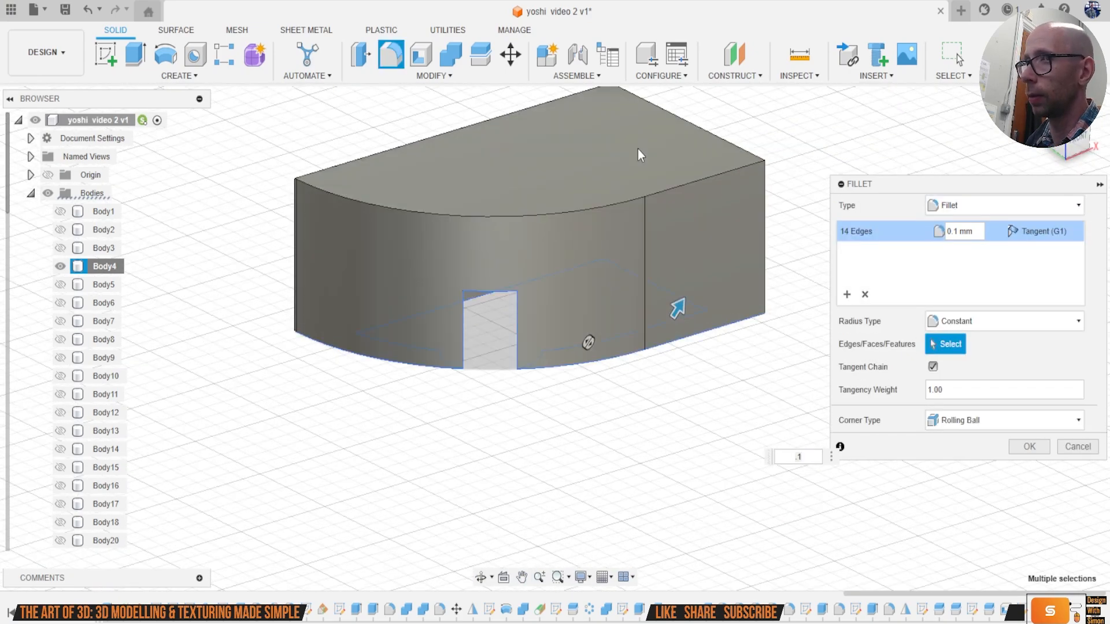
{"action": "left_click", "coordinate": [563, 172]}
{"action": "left_click_drag", "start_coordinate": [1070, 150], "coordinate": [1006, 153]}
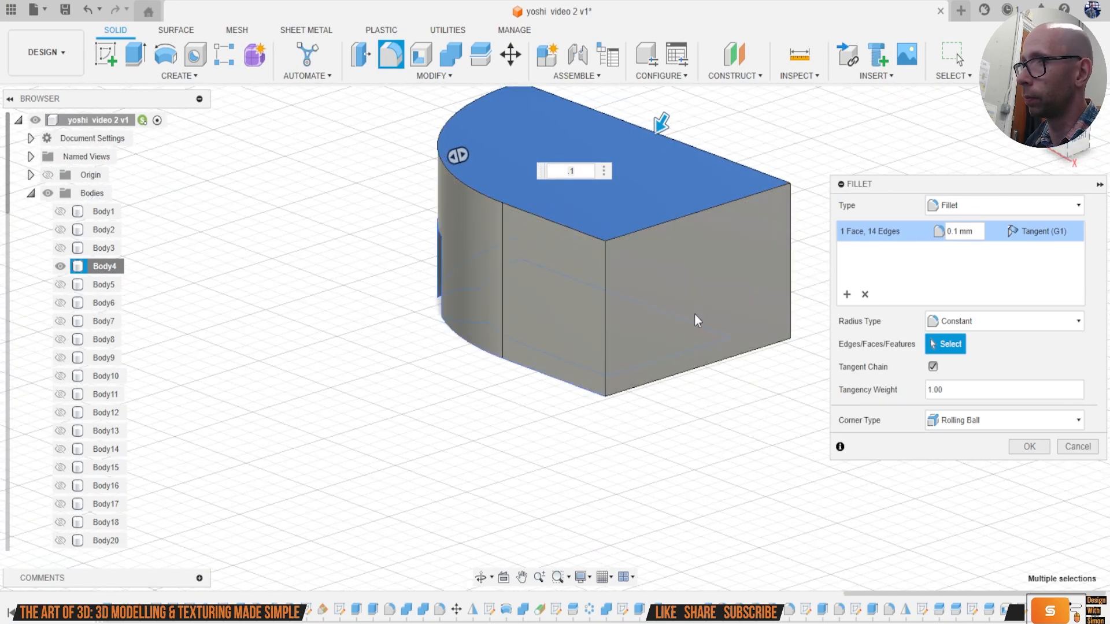
{"action": "left_click", "coordinate": [605, 267]}
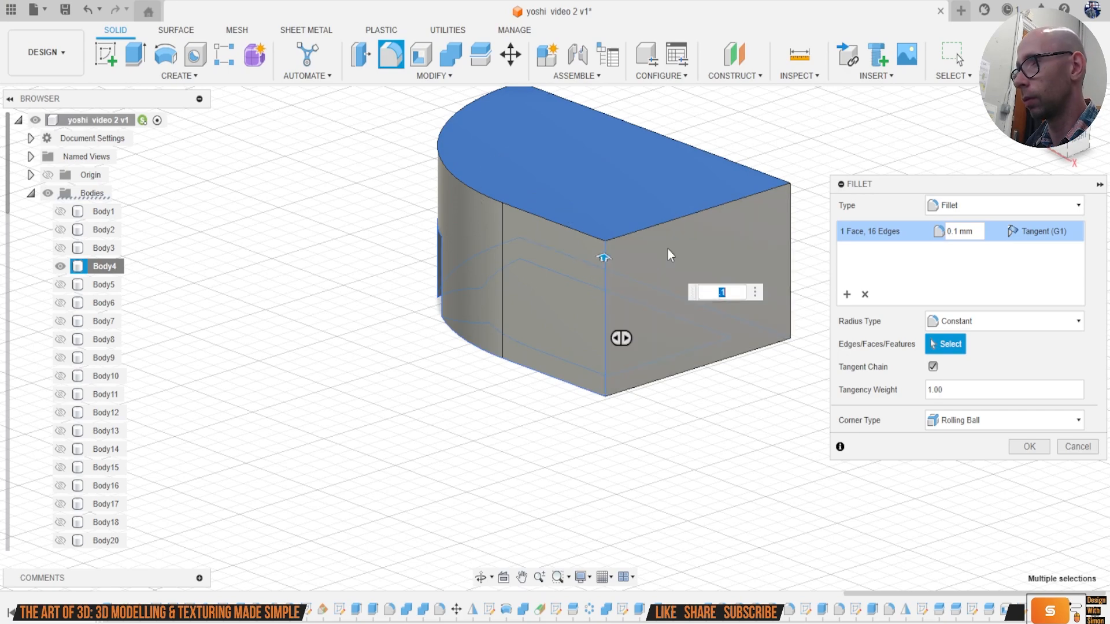
{"action": "left_click", "coordinate": [791, 219]}
{"action": "mouse_move", "coordinate": [798, 208]}
{"action": "middle_mouse_down", "text": "shift"}
{"action": "mouse_move", "coordinate": [769, 150]}
{"action": "mouse_move", "coordinate": [775, 191]}
{"action": "middle_mouse_up", "text": "shift"}
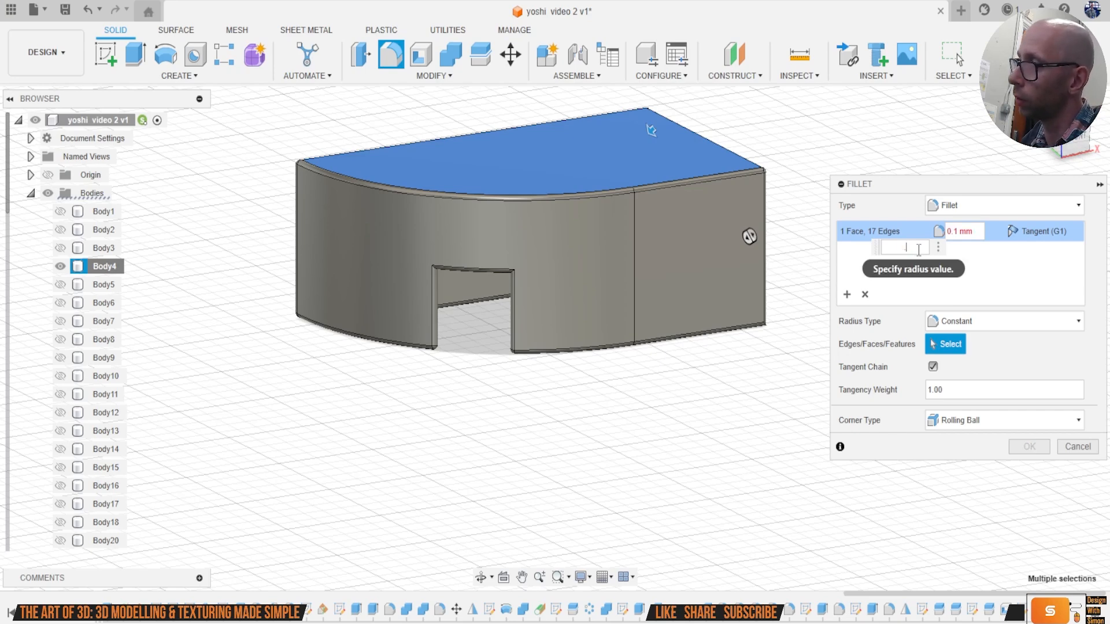
{"action": "type", "text": ".2"}
{"action": "key", "text": "Return"}
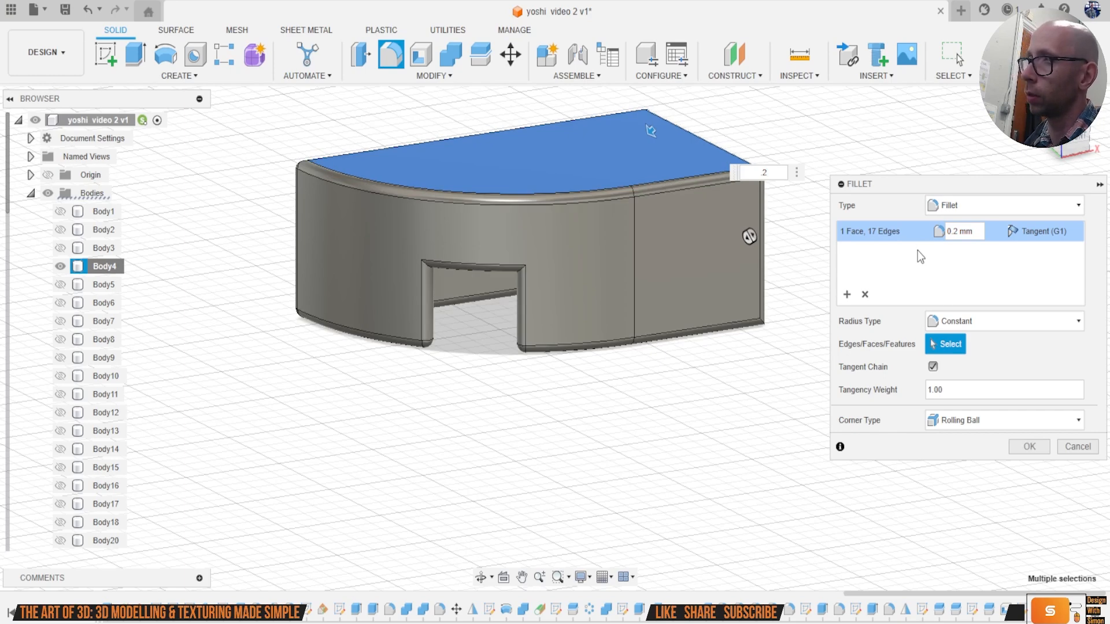
{"action": "left_click", "coordinate": [1030, 447]}
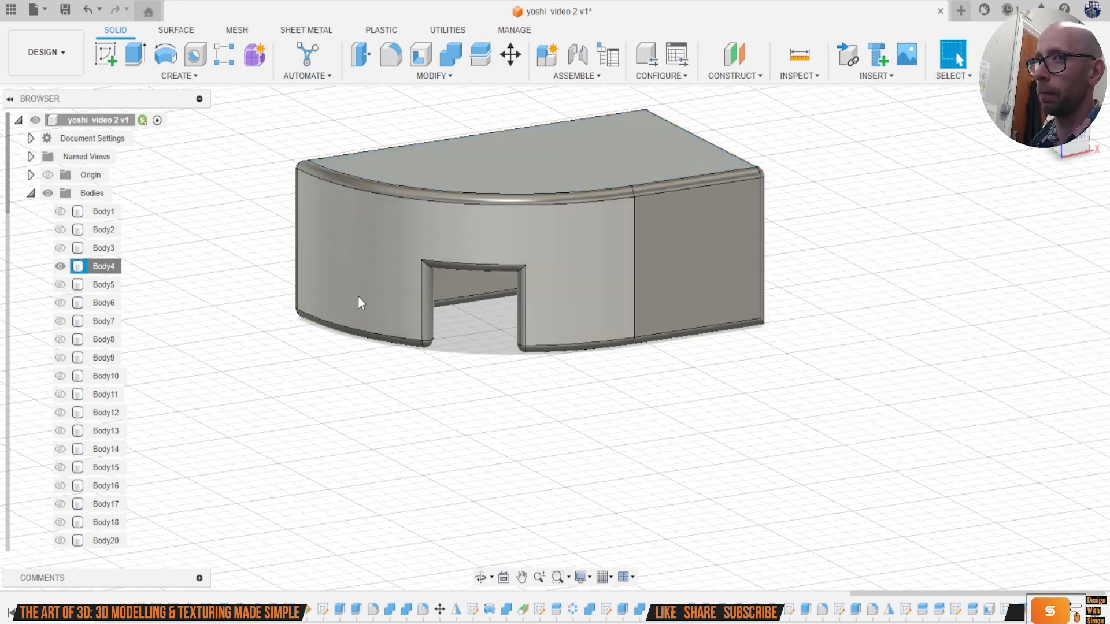
Step: Unisolate the half plate to show the other bodies again, and hide Sketch18 and Sketch20
{"action": "right_click", "coordinate": [111, 271]}
{"action": "key", "text": "Escape"}
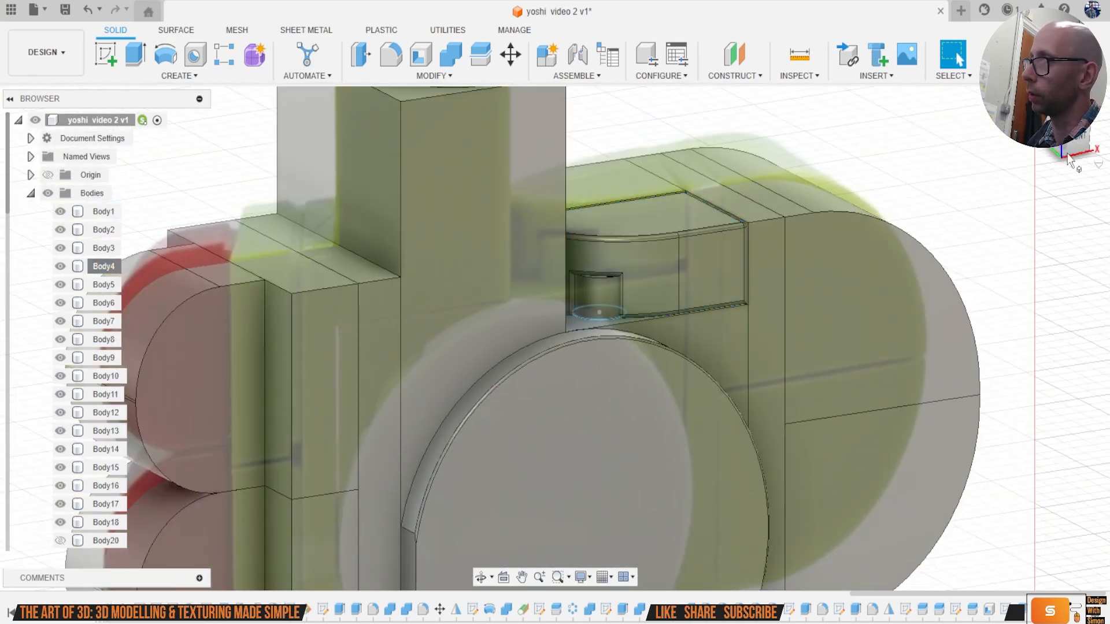
{"action": "left_click_drag", "start_coordinate": [1070, 162], "coordinate": [1020, 182]}
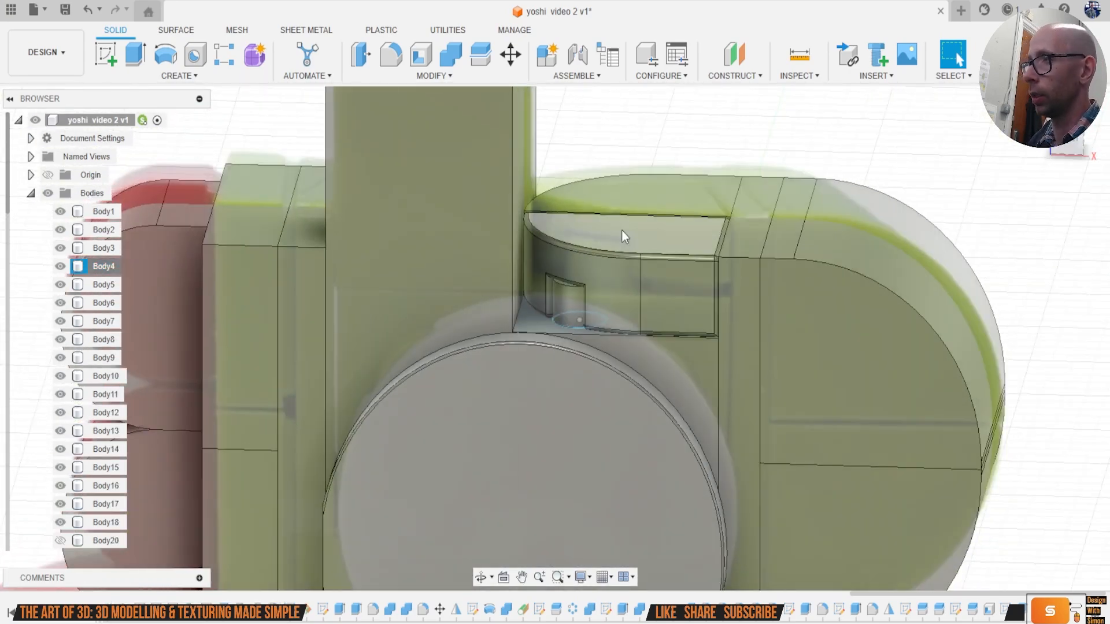
{"action": "scroll", "coordinate": [94, 456], "scroll_direction": "down", "scroll_amount": 3}
{"action": "scroll", "coordinate": [94, 457], "scroll_direction": "down", "scroll_amount": 10}
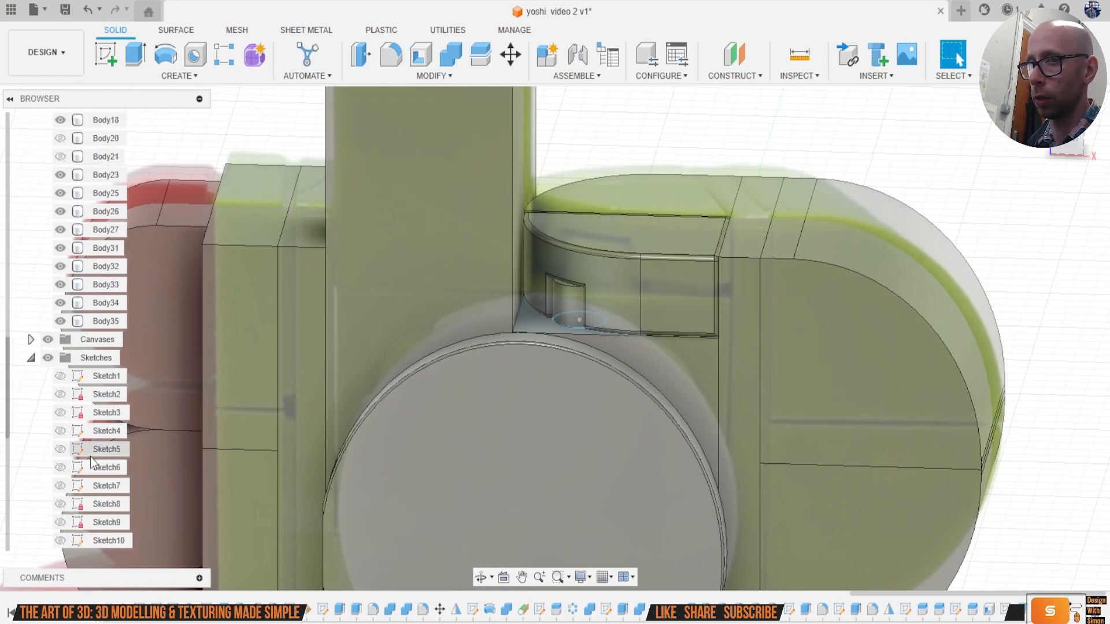
{"action": "left_click", "coordinate": [61, 523]}
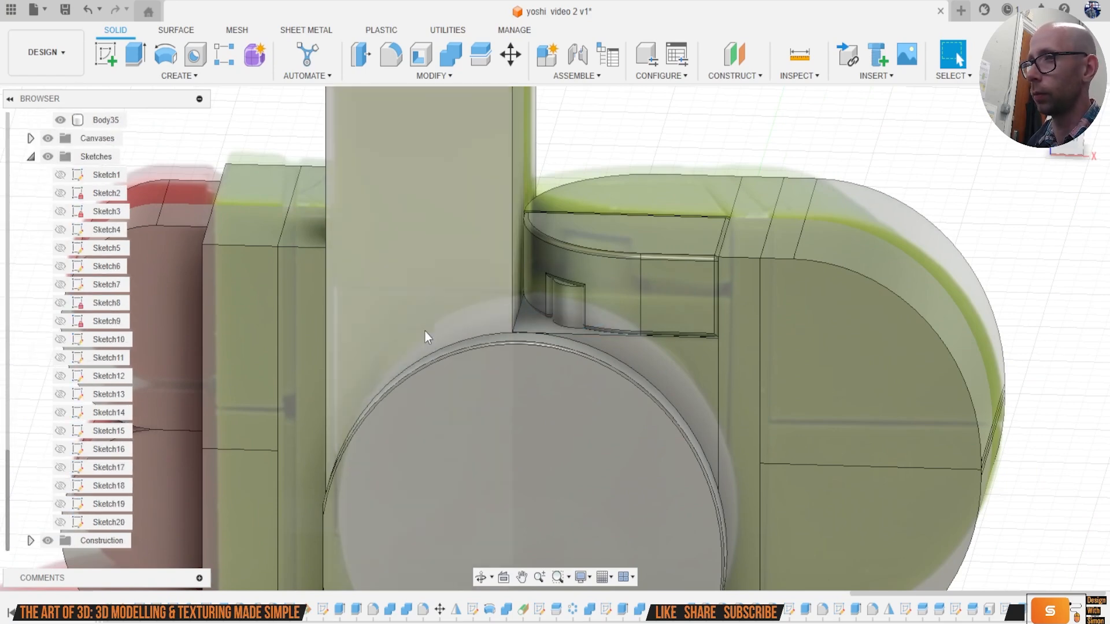
Step: Join the round peg and the snout block beneath the half plate with Combine
{"action": "left_click", "coordinate": [451, 54]}
{"action": "left_click", "coordinate": [563, 312]}
{"action": "left_click", "coordinate": [659, 356]}
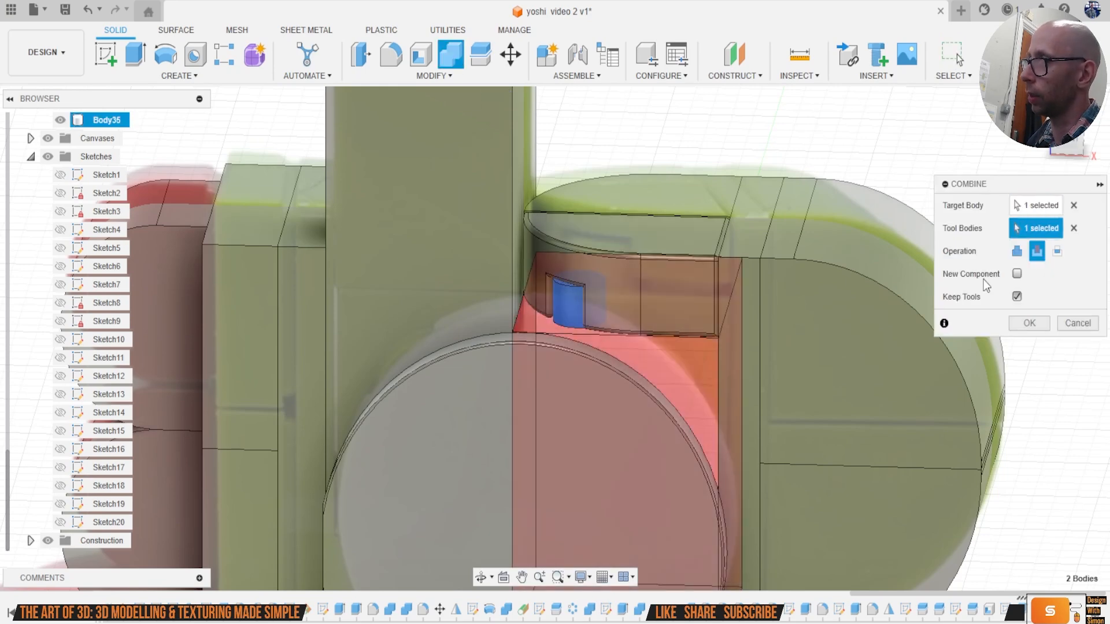
{"action": "left_click", "coordinate": [1016, 250]}
{"action": "left_click", "coordinate": [1030, 322]}
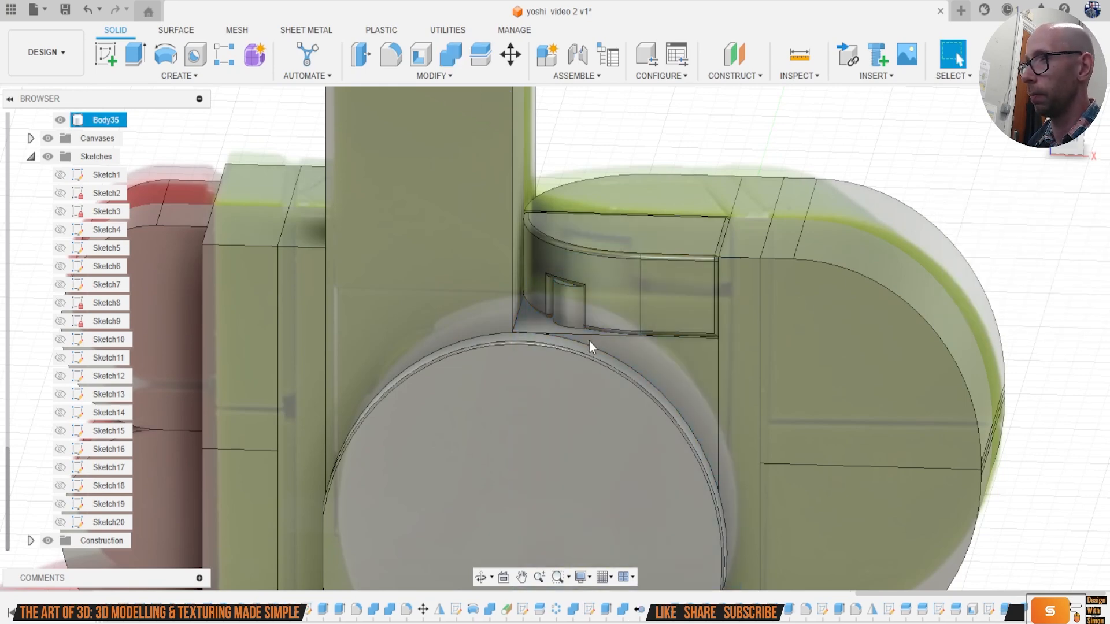
Step: Fillet the round peg's upper circular edge and its base edge with a 0.2 mm radius
{"action": "scroll", "coordinate": [582, 340], "scroll_direction": "up", "scroll_amount": 4}
{"action": "scroll", "coordinate": [582, 340], "scroll_direction": "up", "scroll_amount": 2}
{"action": "key", "text": "f"}
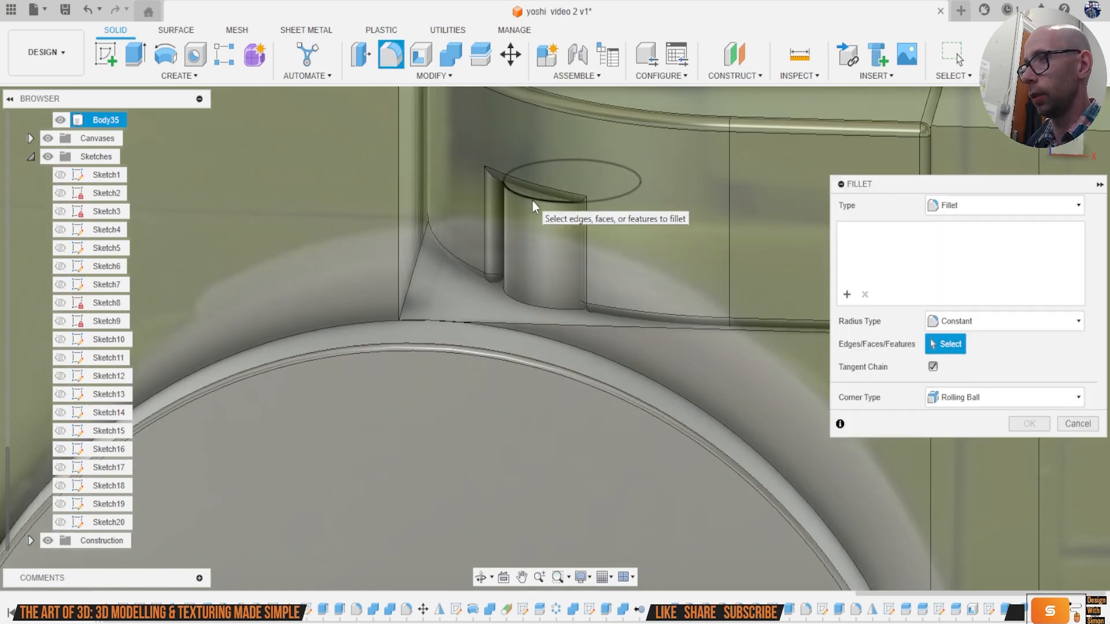
{"action": "left_click", "coordinate": [532, 200]}
{"action": "type", "text": ".2"}
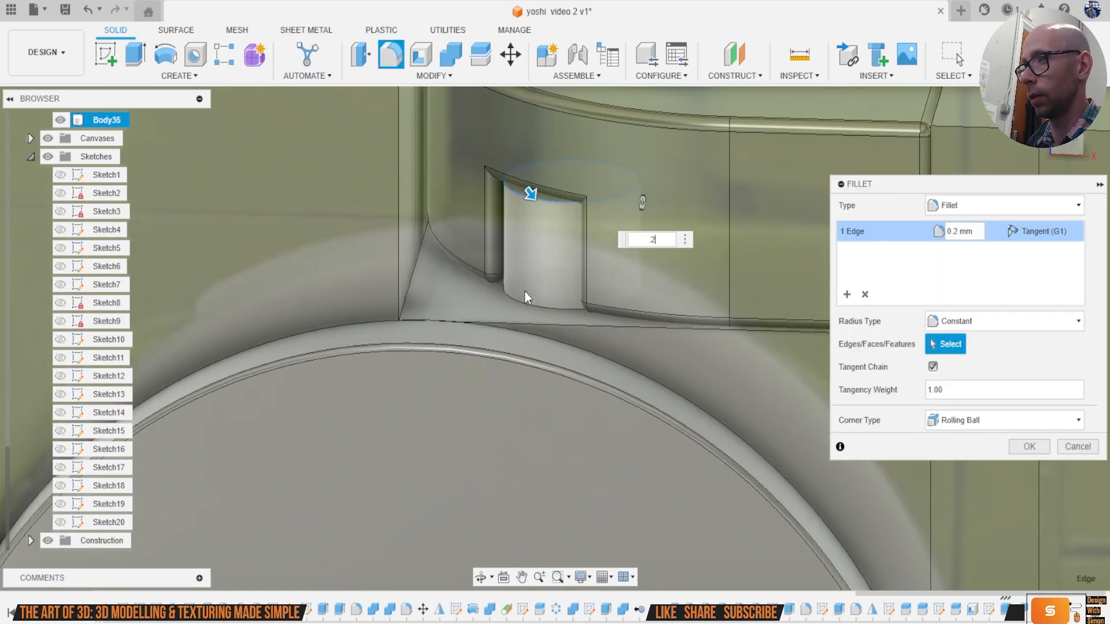
{"action": "left_click", "coordinate": [526, 301]}
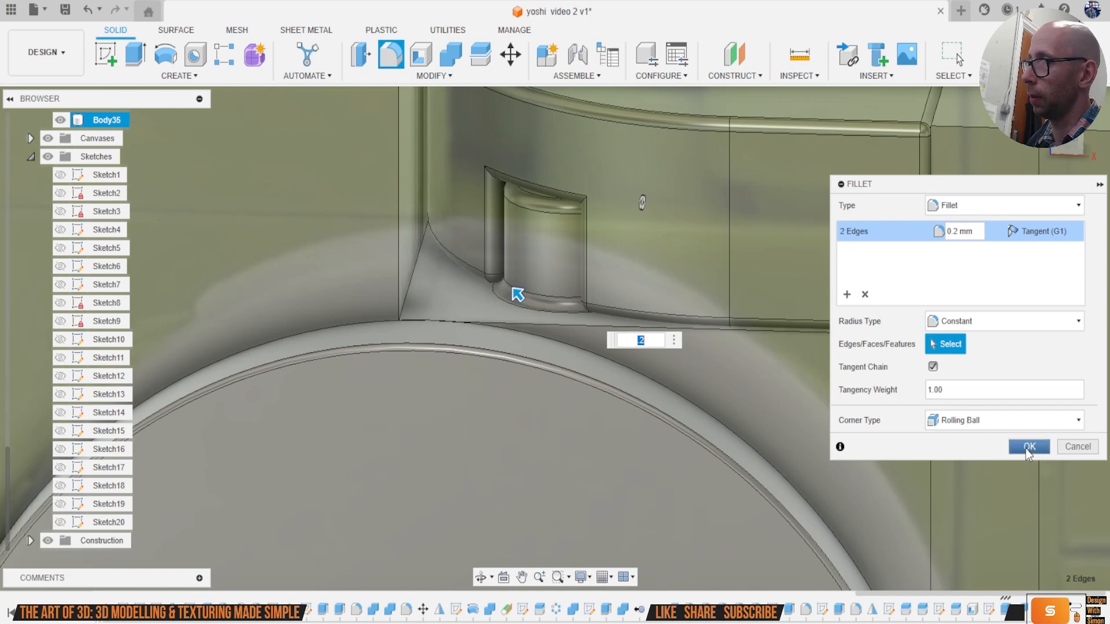
{"action": "left_click", "coordinate": [1026, 448]}
Step: Hide the reference canvases and remove Body34, the plain half of the snout plate
{"action": "scroll", "coordinate": [824, 356], "scroll_direction": "down", "scroll_amount": 5}
{"action": "middle_click_drag", "start_coordinate": [814, 330], "coordinate": [635, 293], "text": "shift"}
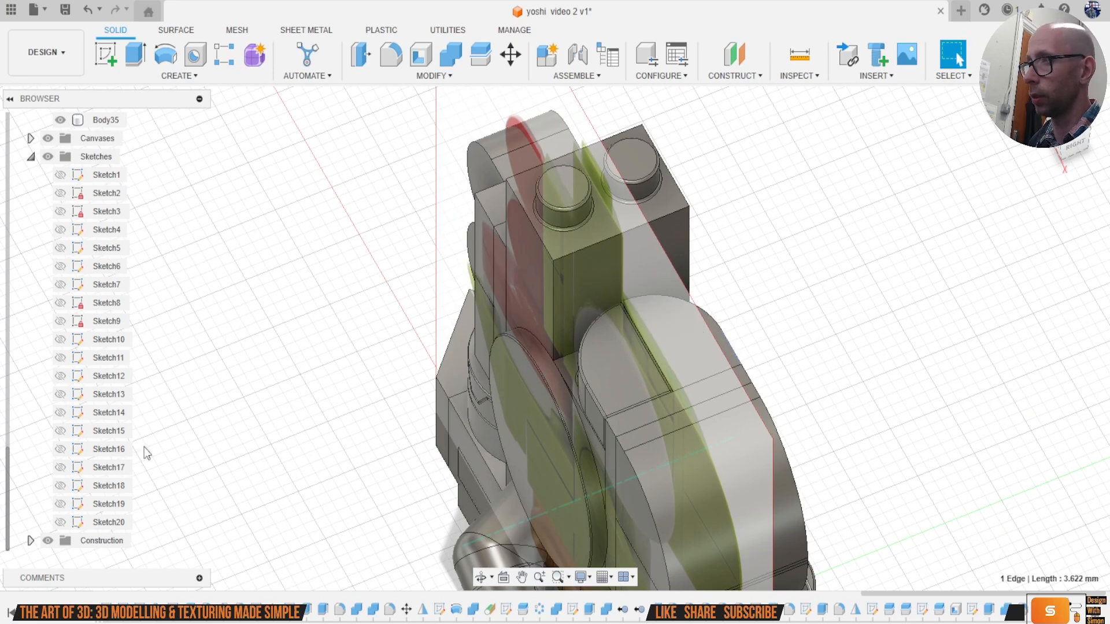
{"action": "scroll", "coordinate": [86, 457], "scroll_direction": "up", "scroll_amount": 3}
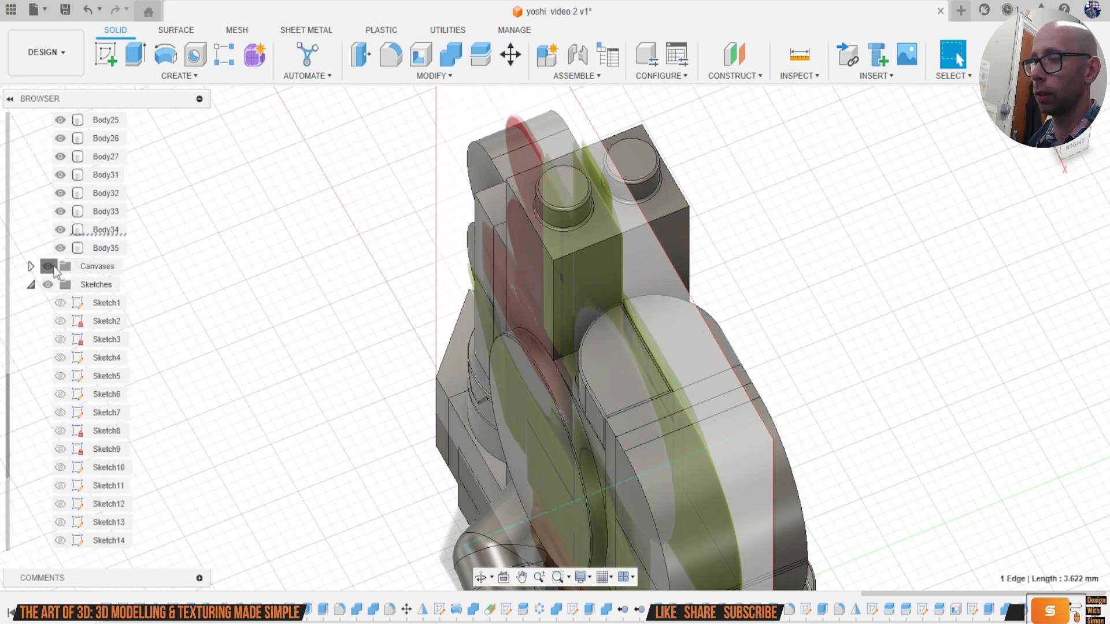
{"action": "left_click", "coordinate": [48, 266]}
{"action": "left_click", "coordinate": [685, 344]}
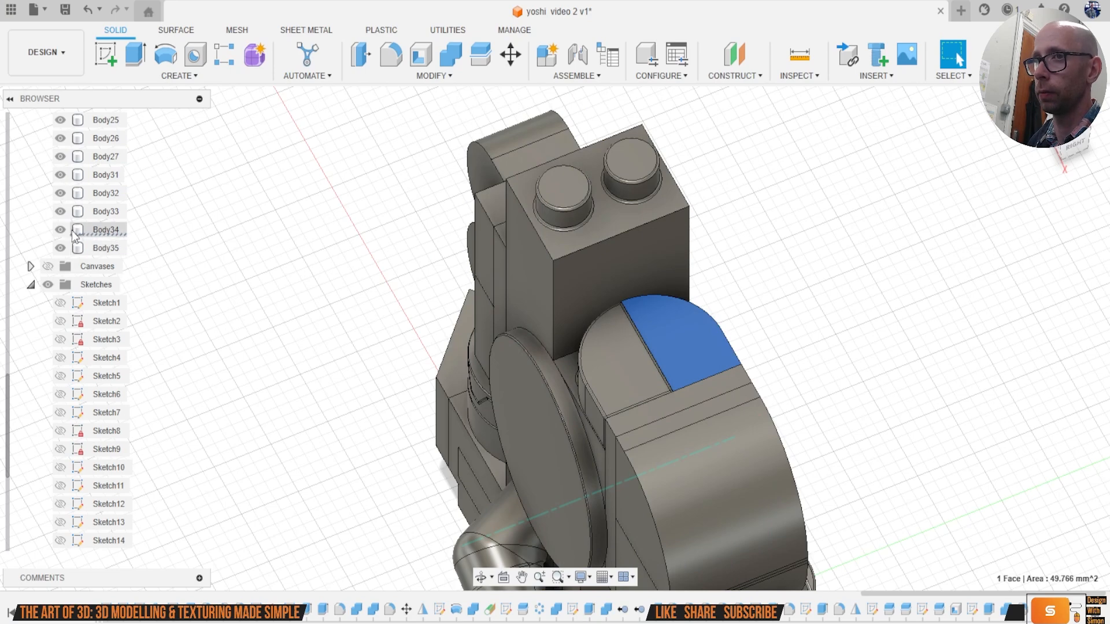
{"action": "right_click", "coordinate": [104, 229]}
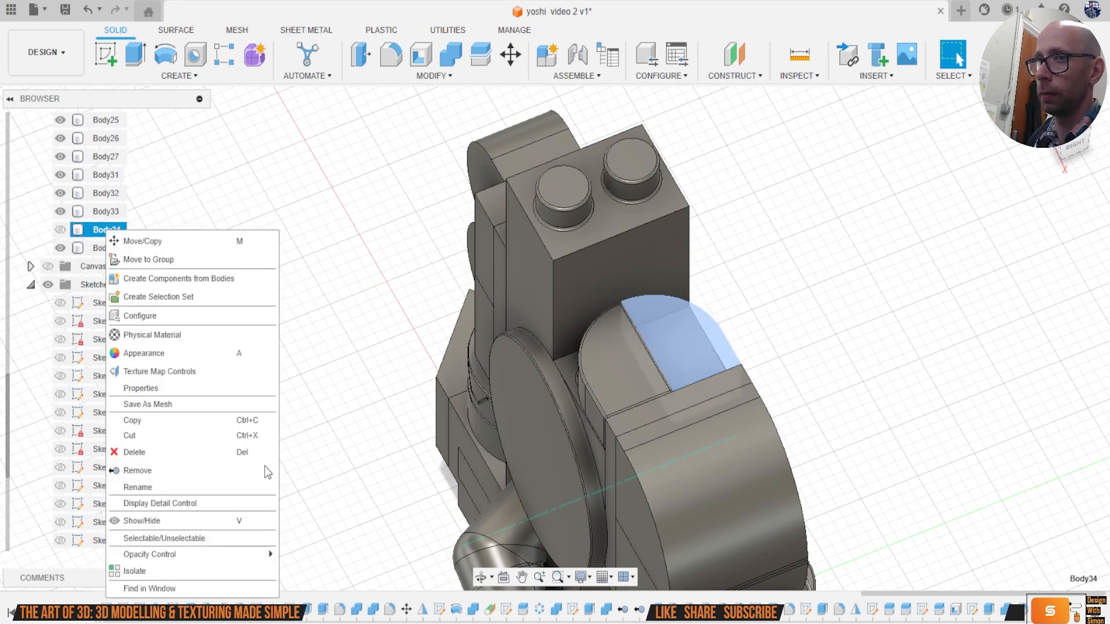
{"action": "left_click", "coordinate": [189, 477]}
Step: Mirror the filleted half plate across the model's central origin plane as a new body
{"action": "left_click", "coordinate": [190, 79]}
{"action": "left_click", "coordinate": [174, 418]}
{"action": "left_click", "coordinate": [1038, 205]}
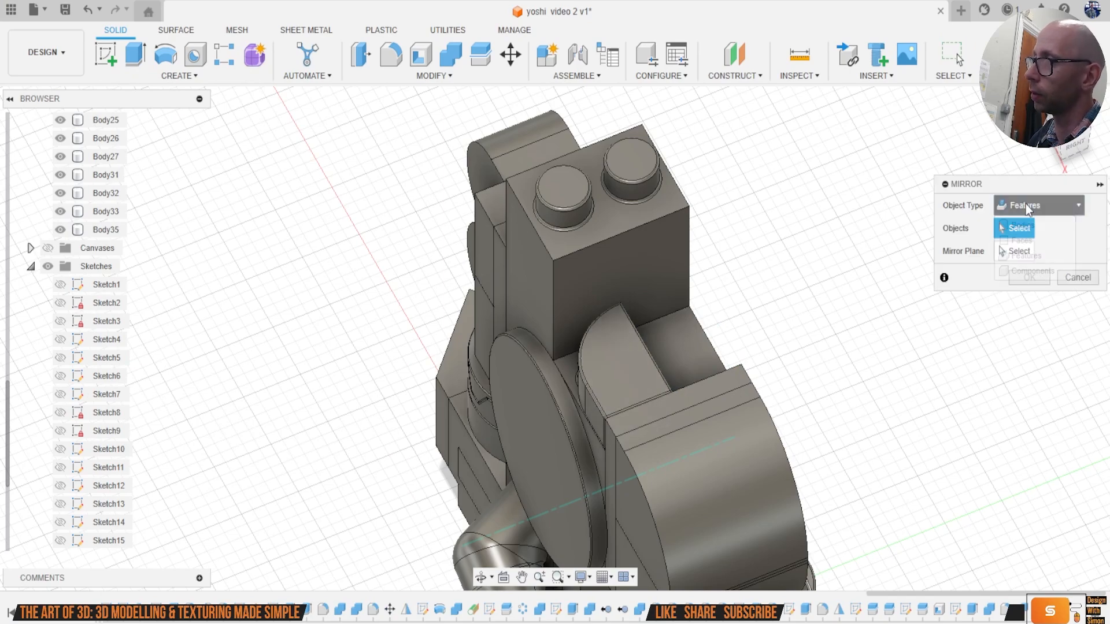
{"action": "left_click", "coordinate": [1023, 221]}
{"action": "left_click", "coordinate": [647, 374]}
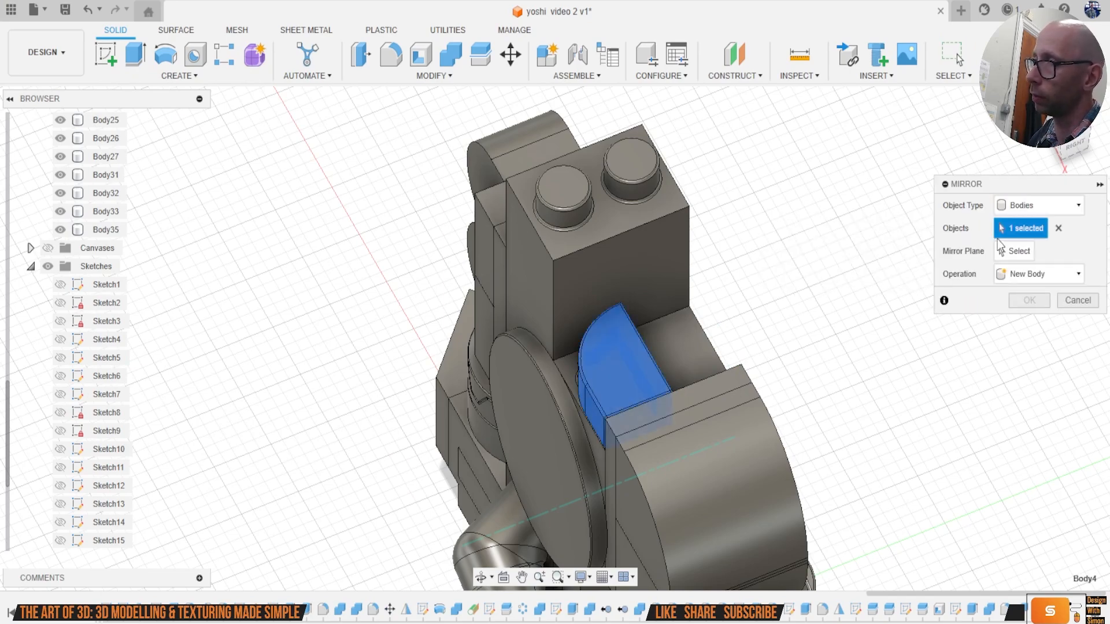
{"action": "scroll", "coordinate": [862, 301], "scroll_direction": "down", "scroll_amount": 4}
{"action": "left_click", "coordinate": [803, 475]}
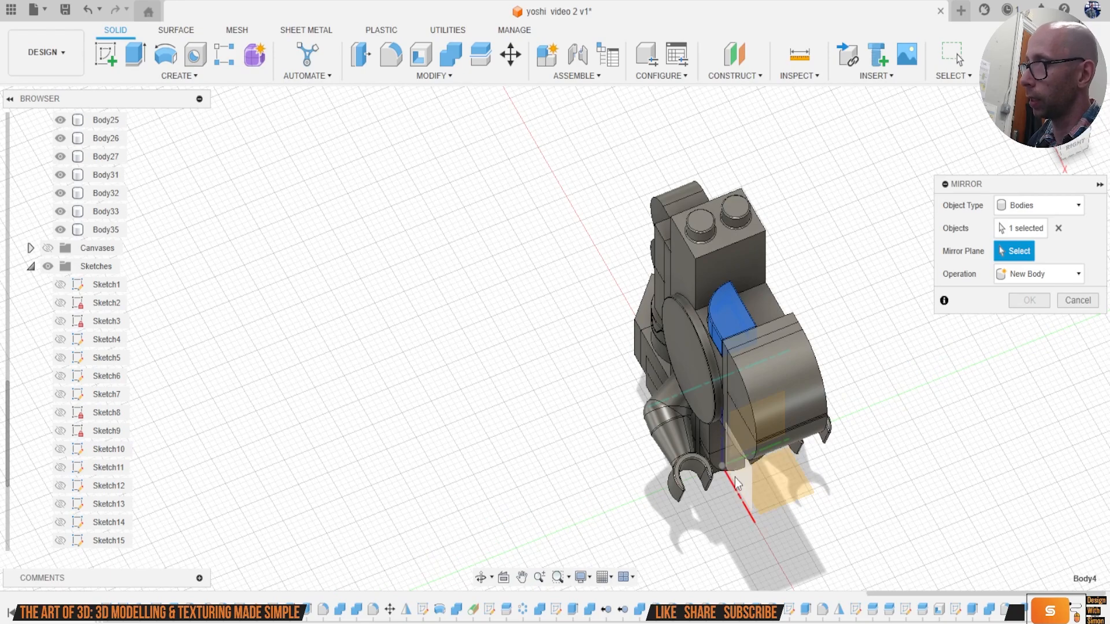
{"action": "left_click", "coordinate": [1025, 277]}
{"action": "left_click", "coordinate": [1021, 292]}
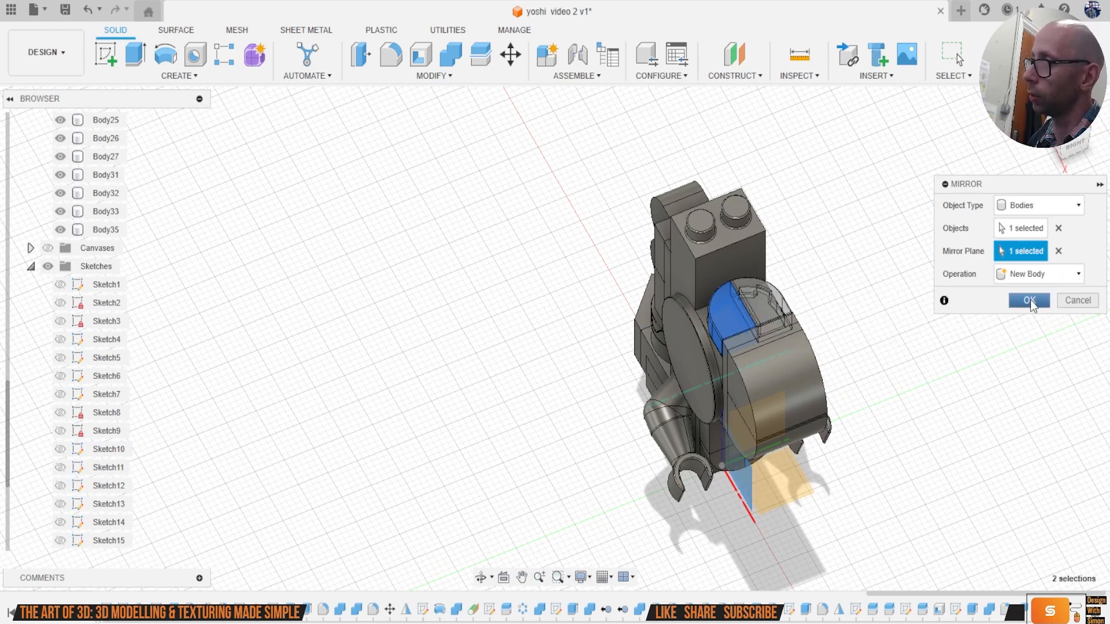
{"action": "left_click", "coordinate": [1029, 300]}
Step: Split Body35, the snout block beneath the rounded plate, along the model's central origin plane
{"action": "mouse_move", "coordinate": [1070, 147]}
{"action": "left_mouse_down"}
{"action": "mouse_move", "coordinate": [1017, 145]}
{"action": "mouse_move", "coordinate": [1006, 109]}
{"action": "mouse_move", "coordinate": [1024, 133]}
{"action": "mouse_move", "coordinate": [1064, 142]}
{"action": "mouse_move", "coordinate": [1058, 152]}
{"action": "left_mouse_up"}
{"action": "scroll", "coordinate": [688, 252], "scroll_direction": "up", "scroll_amount": 4}
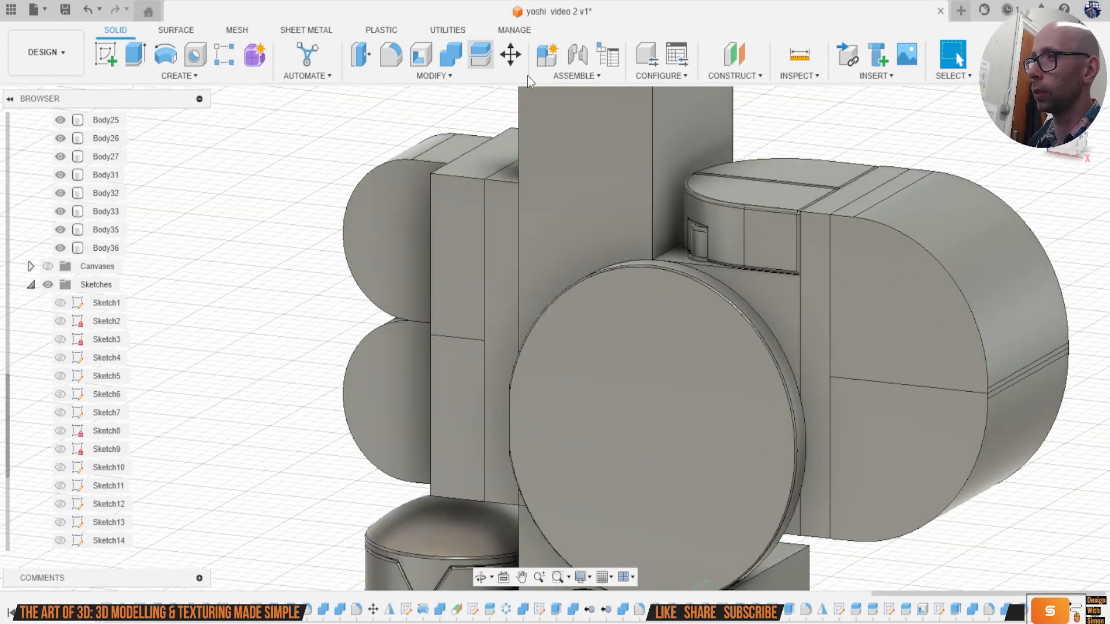
{"action": "left_click", "coordinate": [480, 55]}
{"action": "left_click", "coordinate": [783, 301]}
{"action": "scroll", "coordinate": [786, 404], "scroll_direction": "down", "scroll_amount": 5}
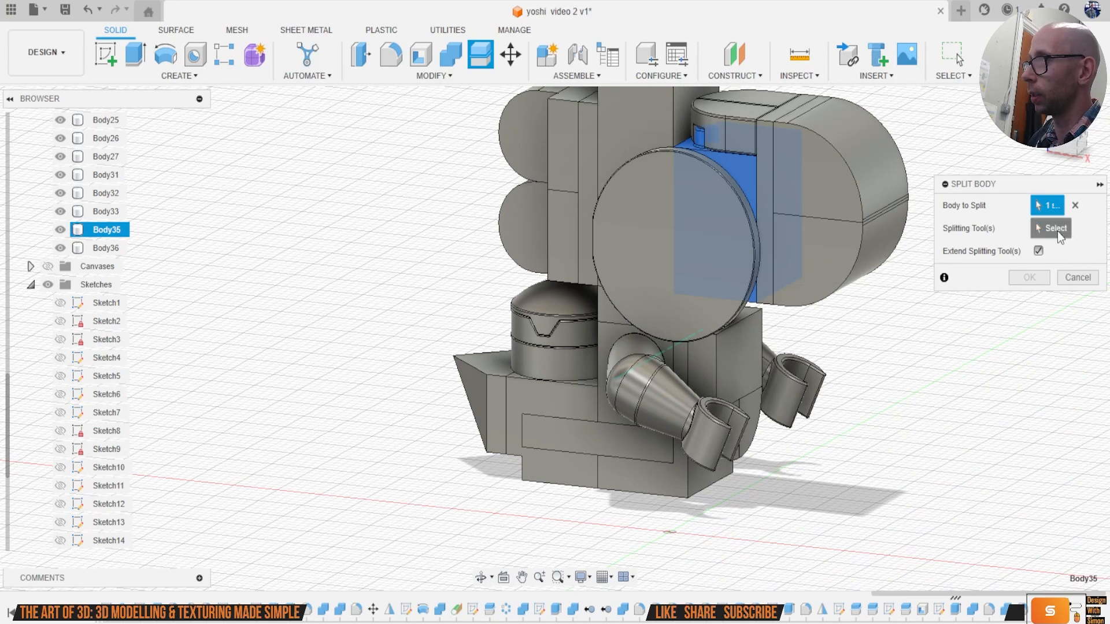
{"action": "left_click", "coordinate": [703, 511]}
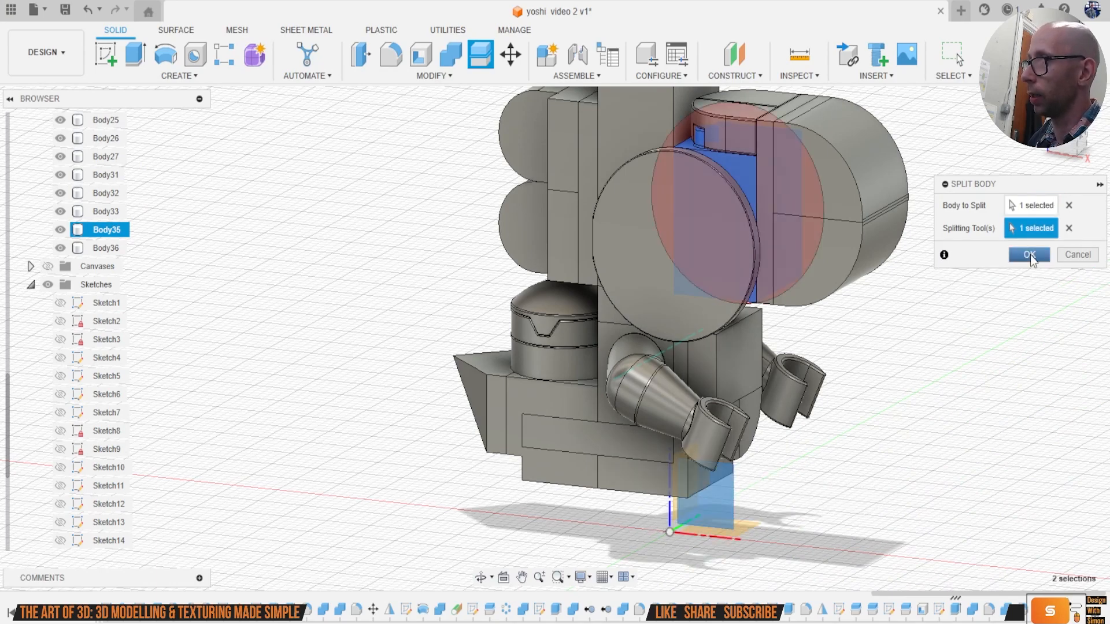
{"action": "left_click", "coordinate": [1029, 255]}
Step: Remove Body37, the plain half of the split snout block
{"action": "middle_click_drag", "start_coordinate": [763, 339], "coordinate": [677, 336], "text": "shift"}
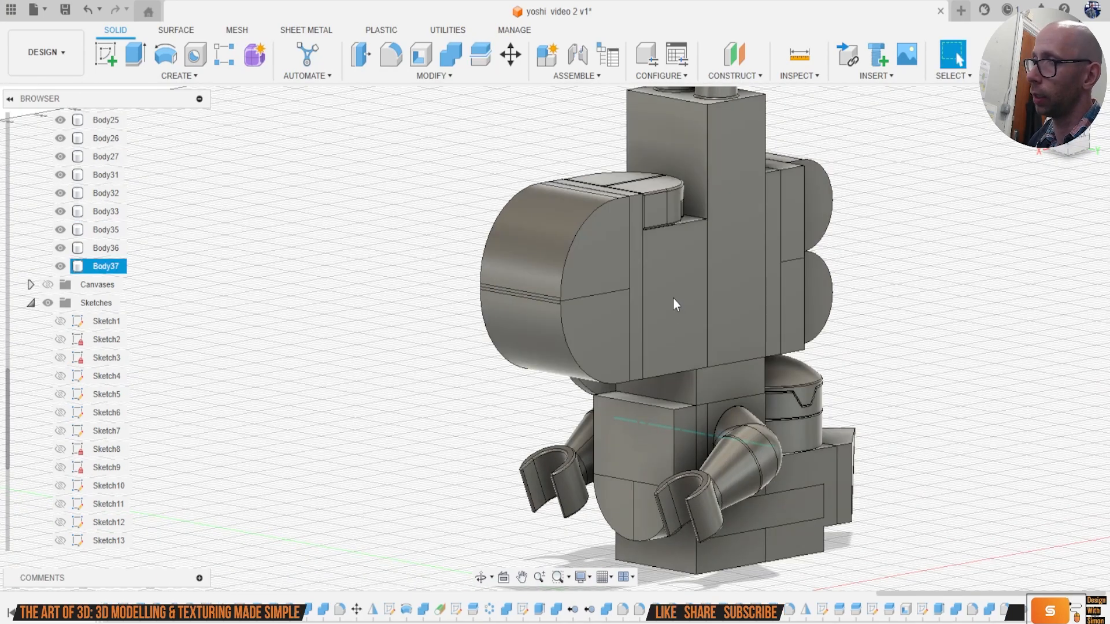
{"action": "right_click", "coordinate": [102, 267]}
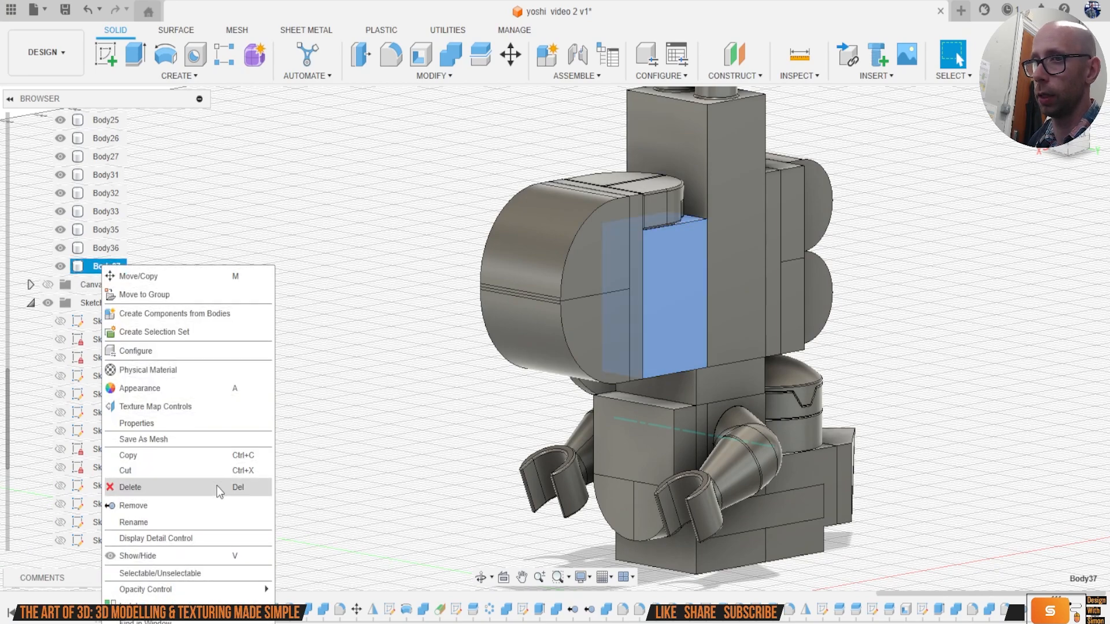
{"action": "left_click", "coordinate": [179, 507]}
Step: Mirror the remaining snout block half, Body35, across its flat cut face as a new body
{"action": "left_click", "coordinate": [195, 75]}
{"action": "left_click", "coordinate": [181, 404]}
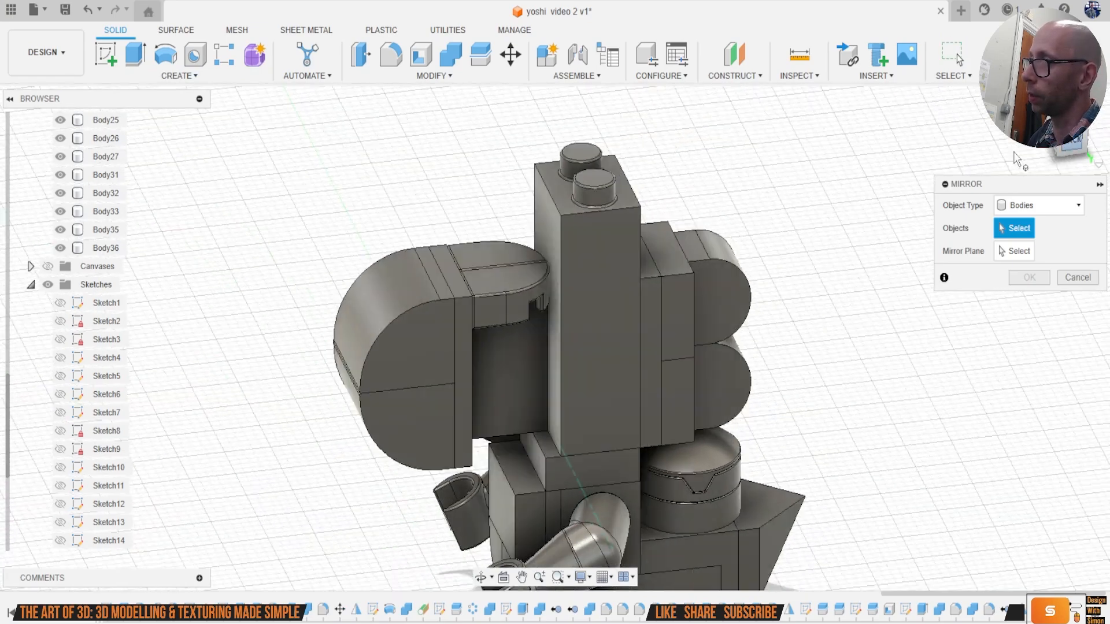
{"action": "left_click", "coordinate": [503, 310]}
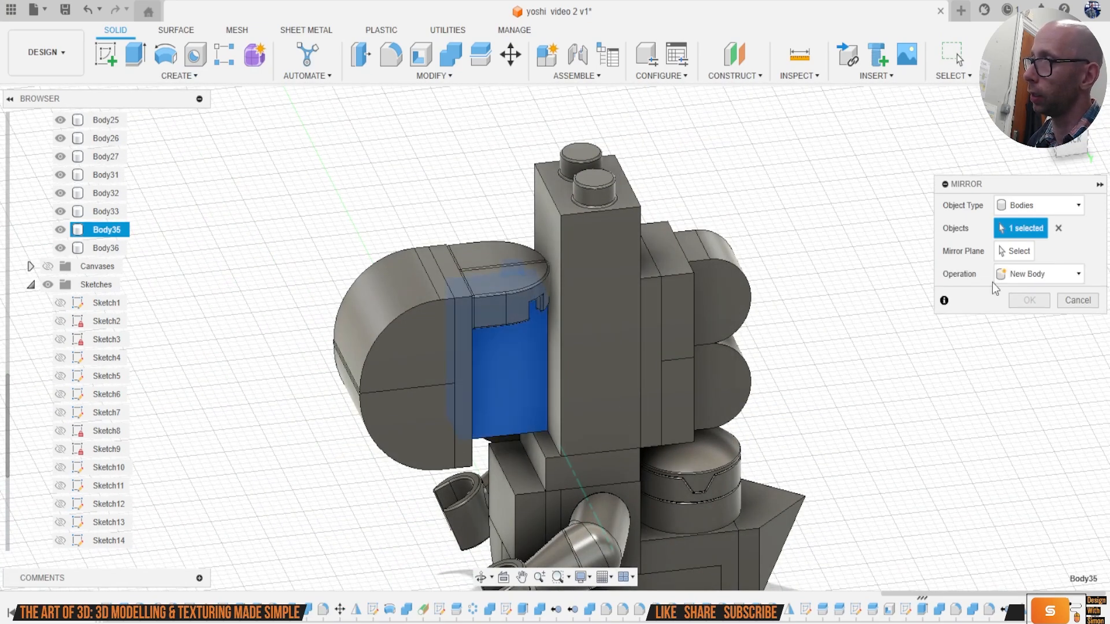
{"action": "left_click", "coordinate": [521, 372]}
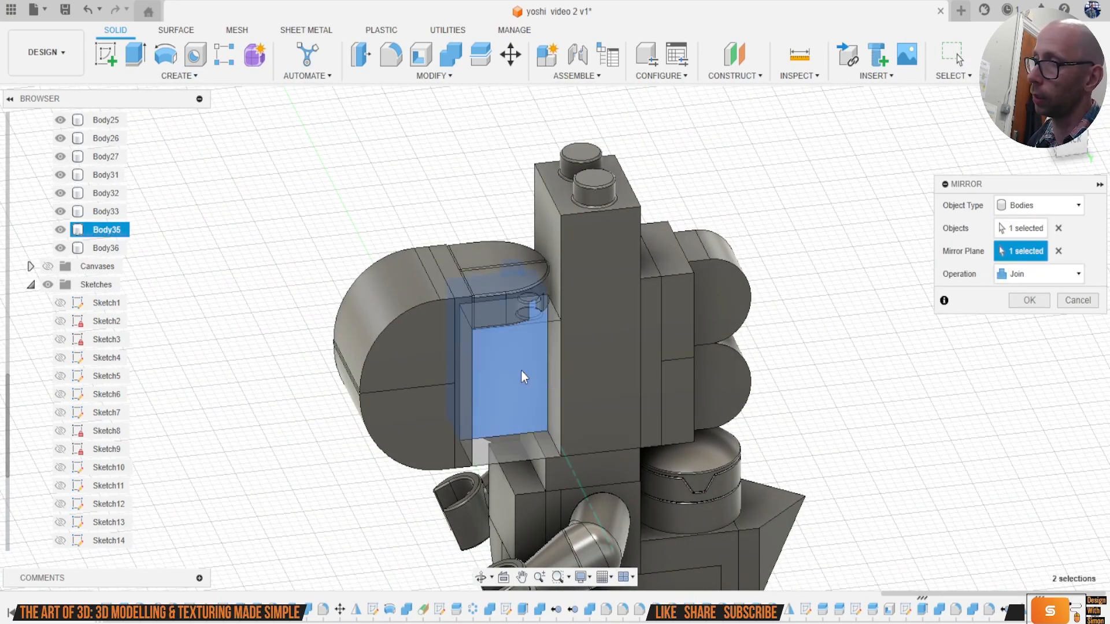
{"action": "left_click", "coordinate": [1037, 275]}
{"action": "left_click", "coordinate": [1030, 294]}
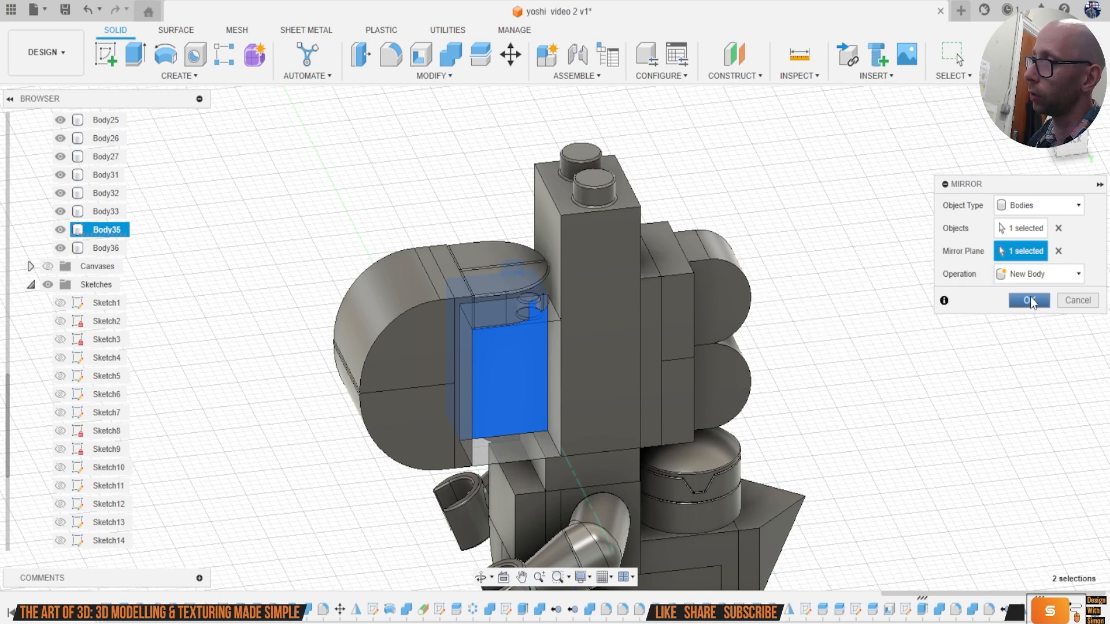
{"action": "left_click", "coordinate": [1030, 300]}
Step: Join the two halves of the snout block into one body with Combine
{"action": "middle_click_drag", "start_coordinate": [550, 451], "coordinate": [555, 318], "text": "shift"}
{"action": "left_click", "coordinate": [449, 56]}
{"action": "left_click", "coordinate": [607, 214]}
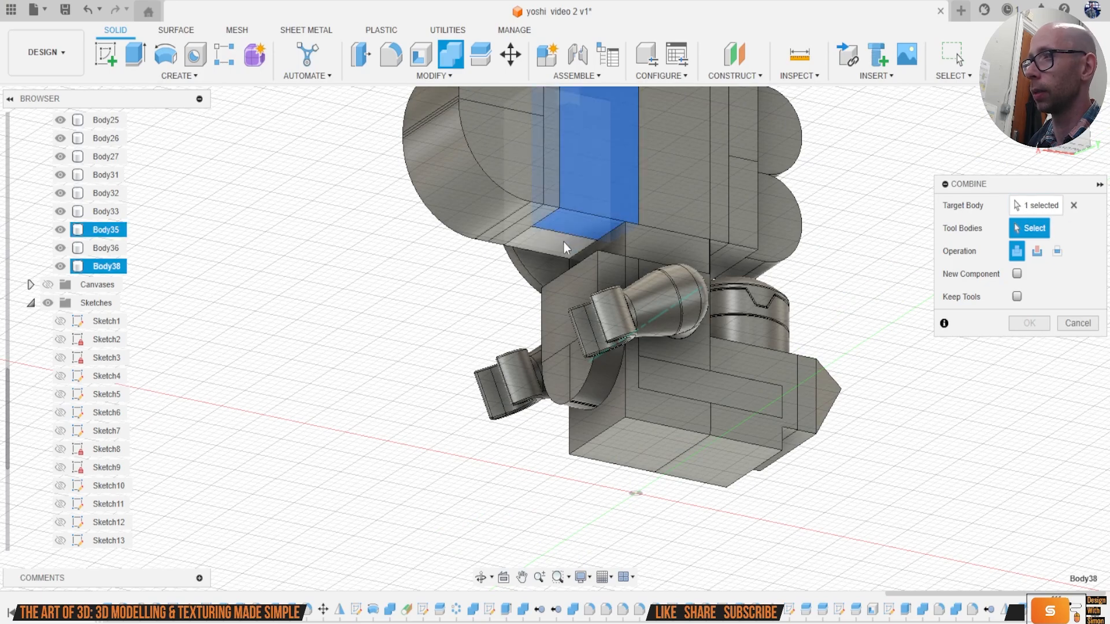
{"action": "left_click", "coordinate": [1030, 323]}
Step: Isolate Body33, the quarter-round half of the curved piece on the front of the torso
{"action": "middle_click_drag", "start_coordinate": [1032, 254], "coordinate": [639, 283], "text": "shift"}
{"action": "scroll", "coordinate": [639, 284], "scroll_direction": "up", "scroll_amount": 2}
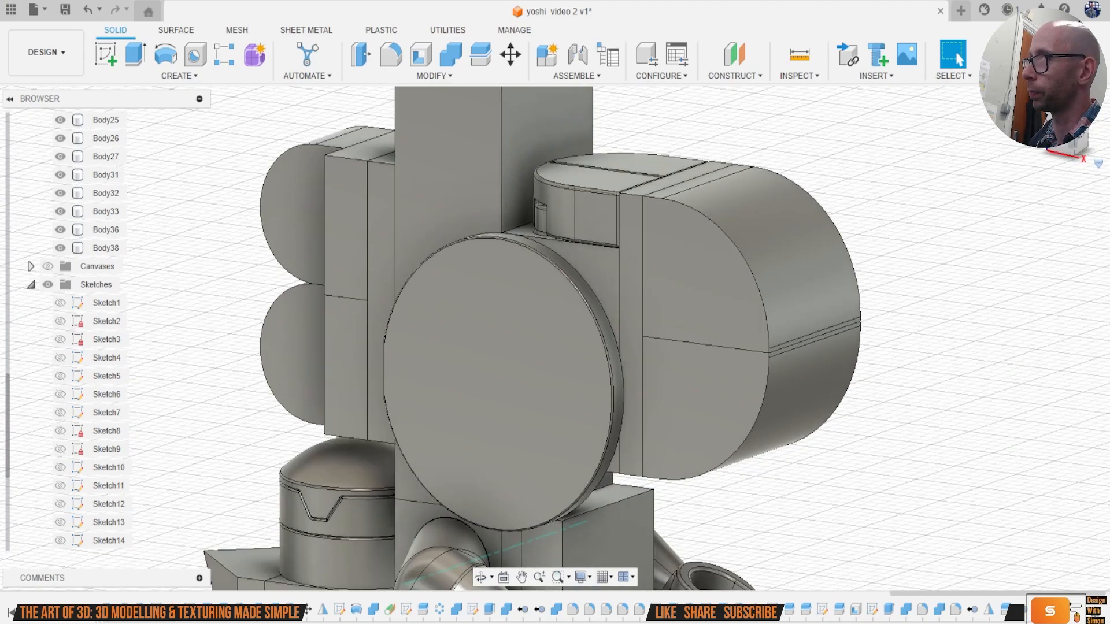
{"action": "scroll", "coordinate": [895, 268], "scroll_direction": "down", "scroll_amount": 2}
{"action": "middle_click_drag", "start_coordinate": [894, 268], "coordinate": [837, 237]}
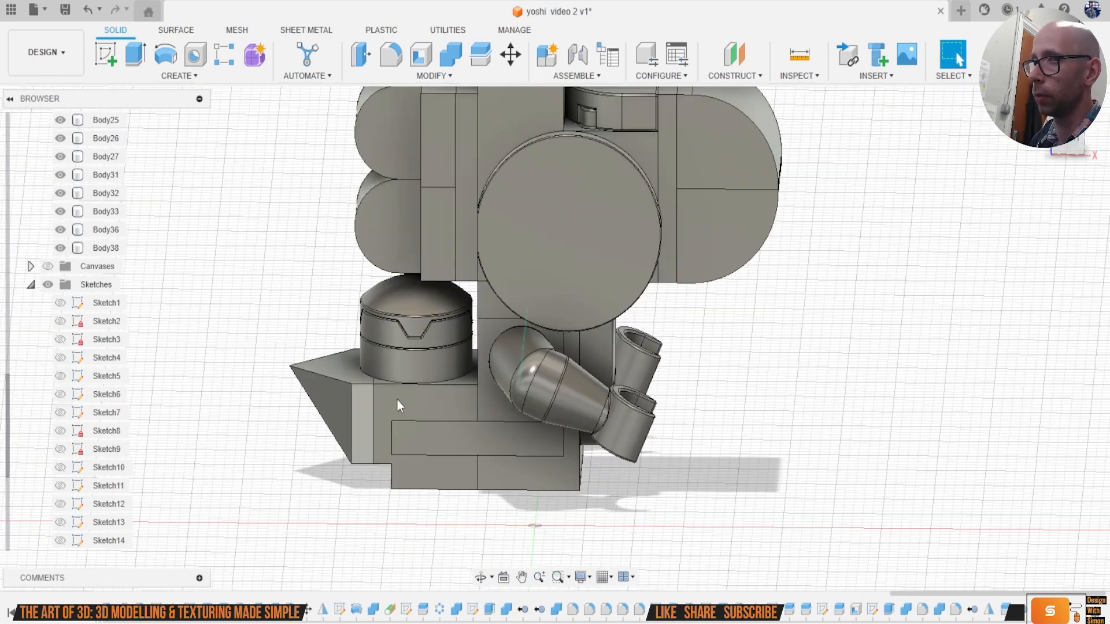
{"action": "middle_click_drag", "start_coordinate": [1069, 148], "coordinate": [983, 151], "text": "shift"}
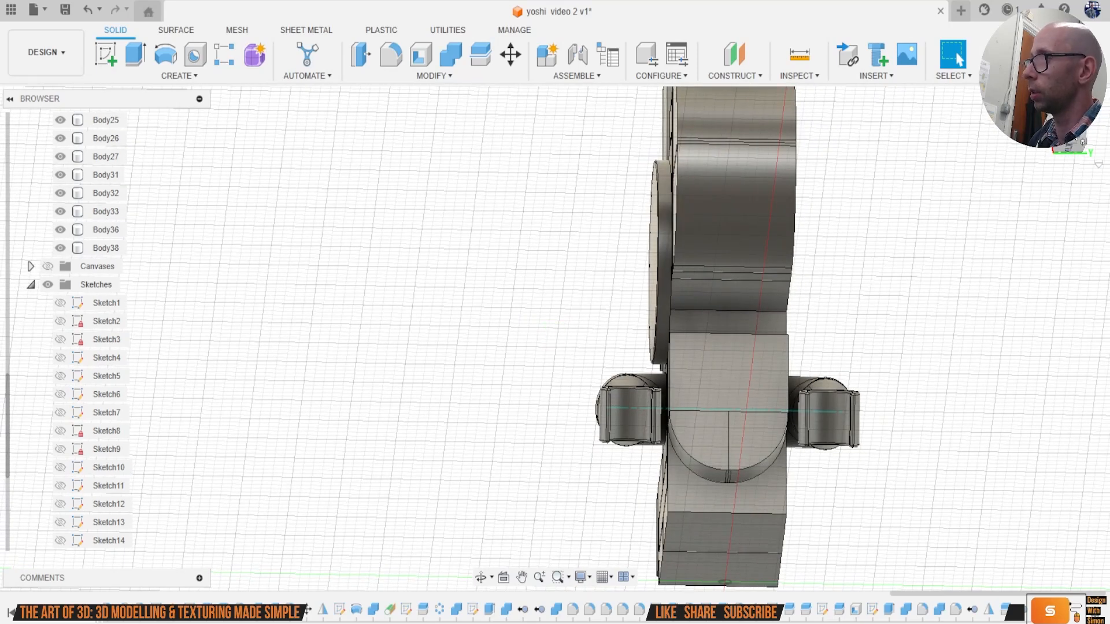
{"action": "middle_click_drag", "start_coordinate": [810, 379], "coordinate": [827, 376], "text": "shift"}
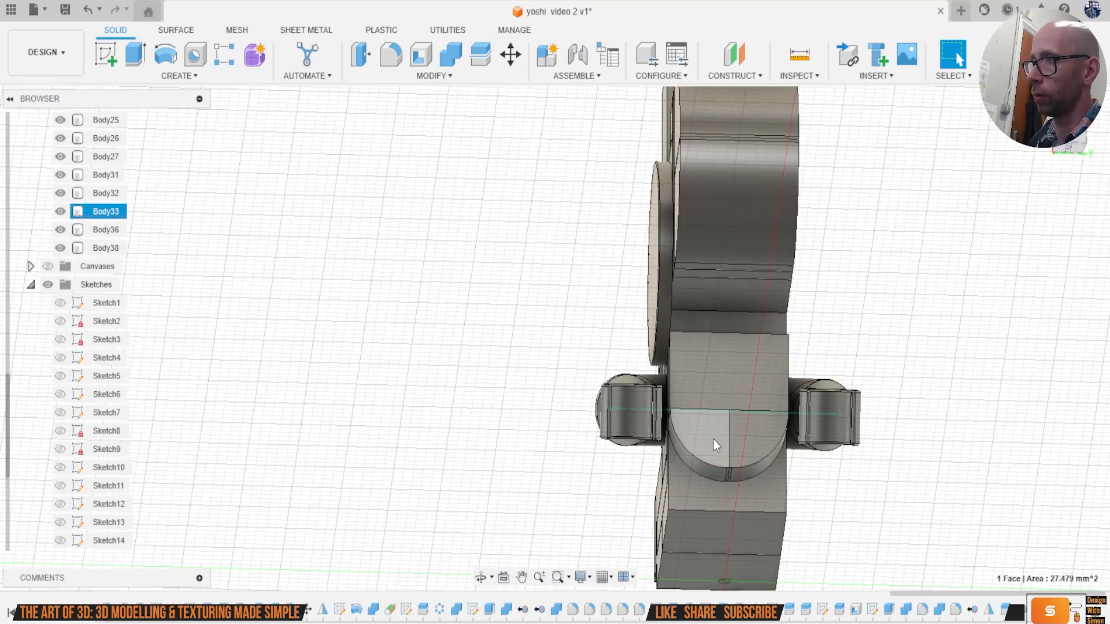
{"action": "right_click", "coordinate": [114, 214]}
{"action": "left_click", "coordinate": [174, 558]}
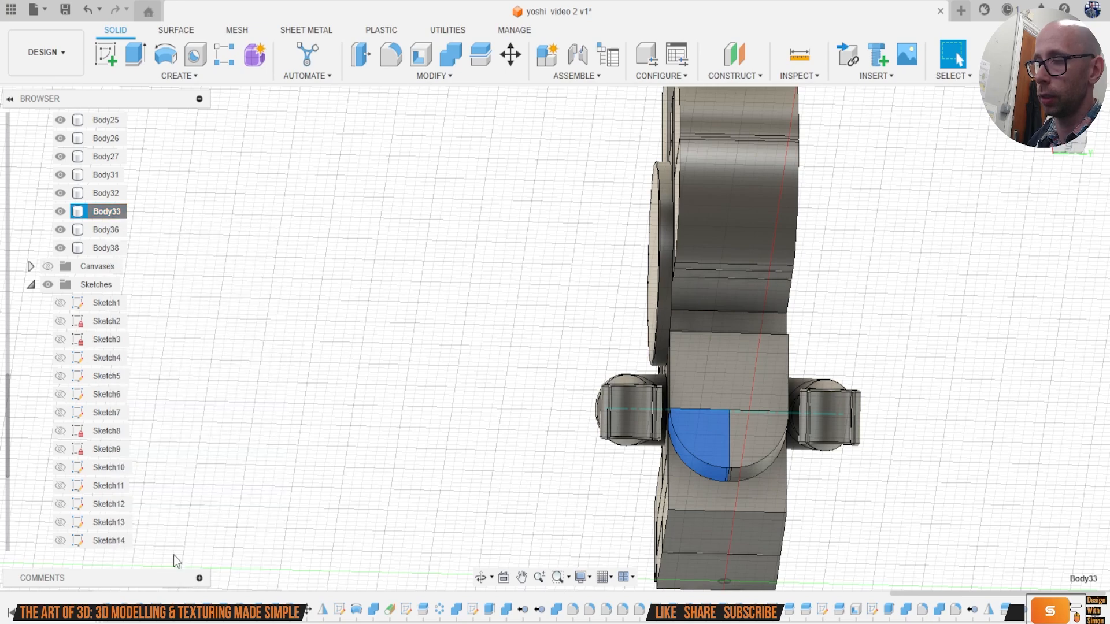
Step: Shell the quarter-round piece from its flat back face with a 1 mm inside thickness, and unisolate it
{"action": "middle_click_drag", "start_coordinate": [907, 405], "coordinate": [825, 290], "text": "shift"}
{"action": "left_click", "coordinate": [475, 173]}
{"action": "left_click", "coordinate": [421, 54]}
{"action": "left_click", "coordinate": [627, 287]}
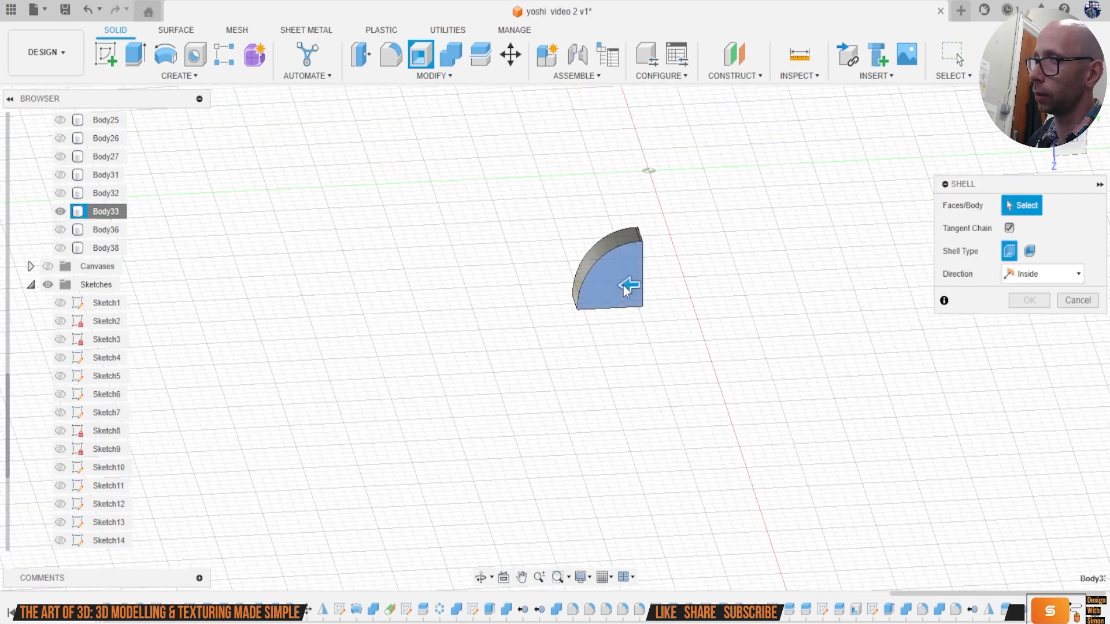
{"action": "key", "text": "Return"}
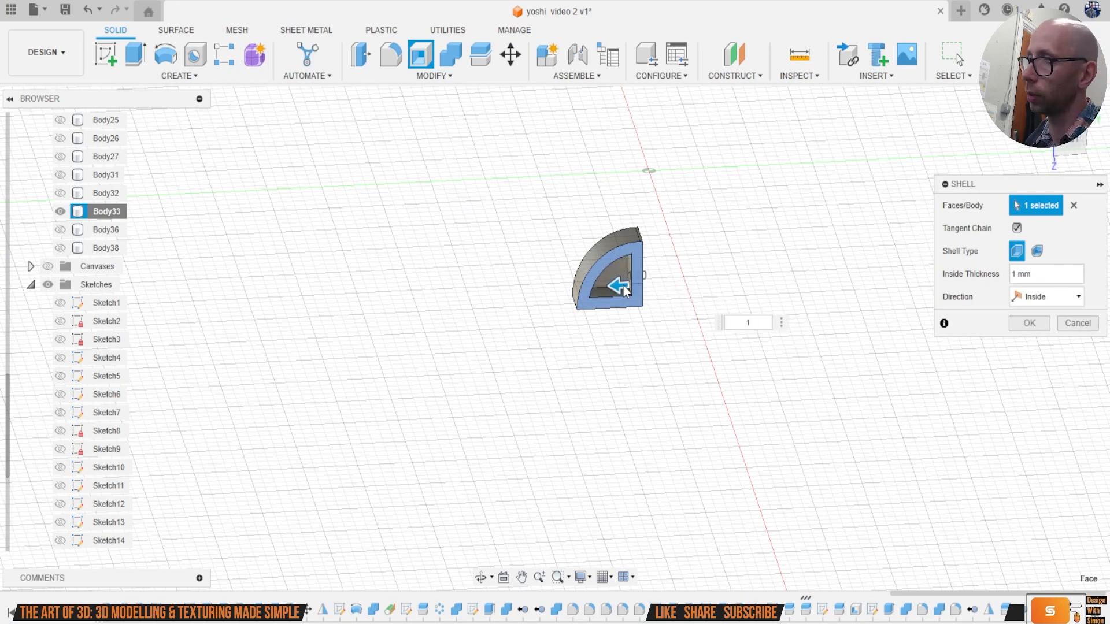
{"action": "left_click", "coordinate": [1030, 323]}
{"action": "right_click", "coordinate": [131, 216]}
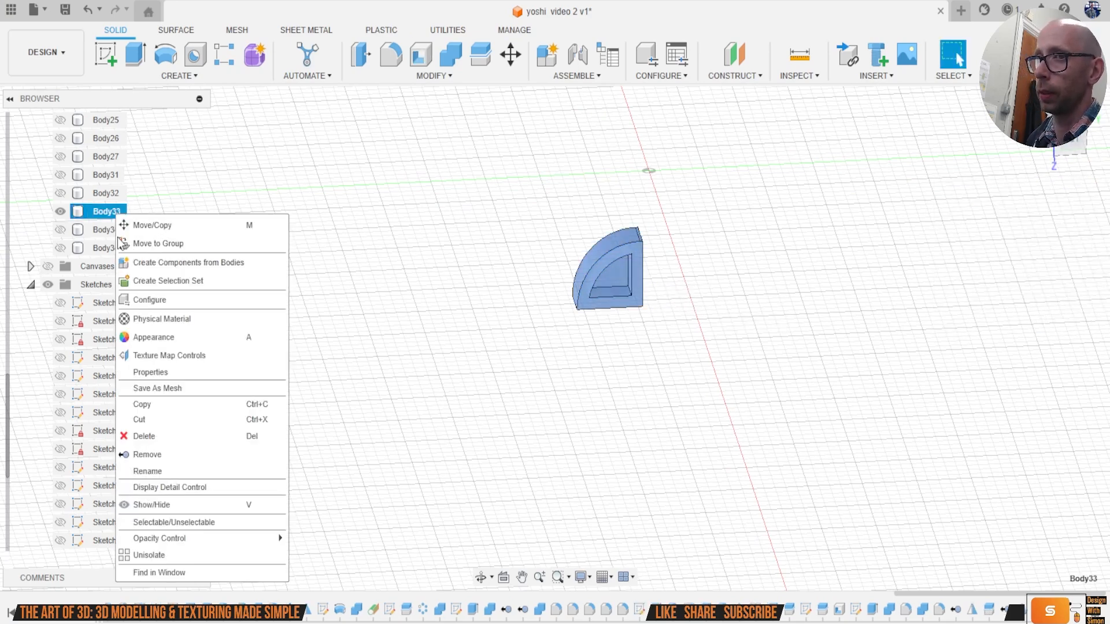
{"action": "left_click", "coordinate": [149, 555]}
Step: Start a sketch on the torso face behind the quarter-round piece and draw a small circle centred on the shell's inner arc
{"action": "left_click_drag", "start_coordinate": [1085, 152], "coordinate": [1103, 107]}
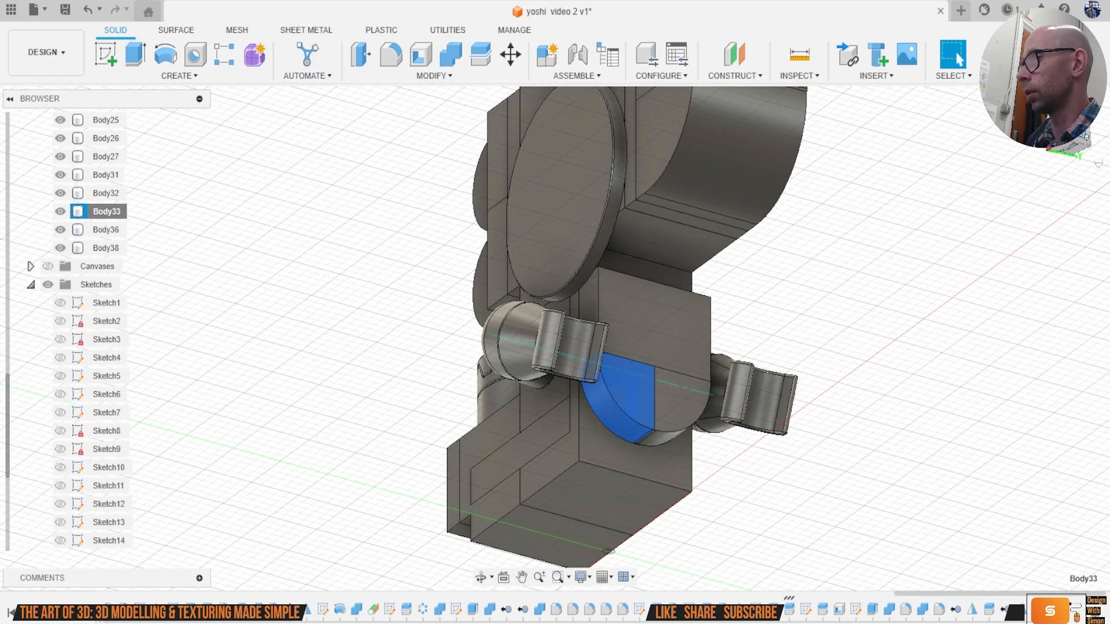
{"action": "left_click", "coordinate": [1099, 110]}
{"action": "left_click", "coordinate": [383, 176]}
{"action": "left_click", "coordinate": [107, 55]}
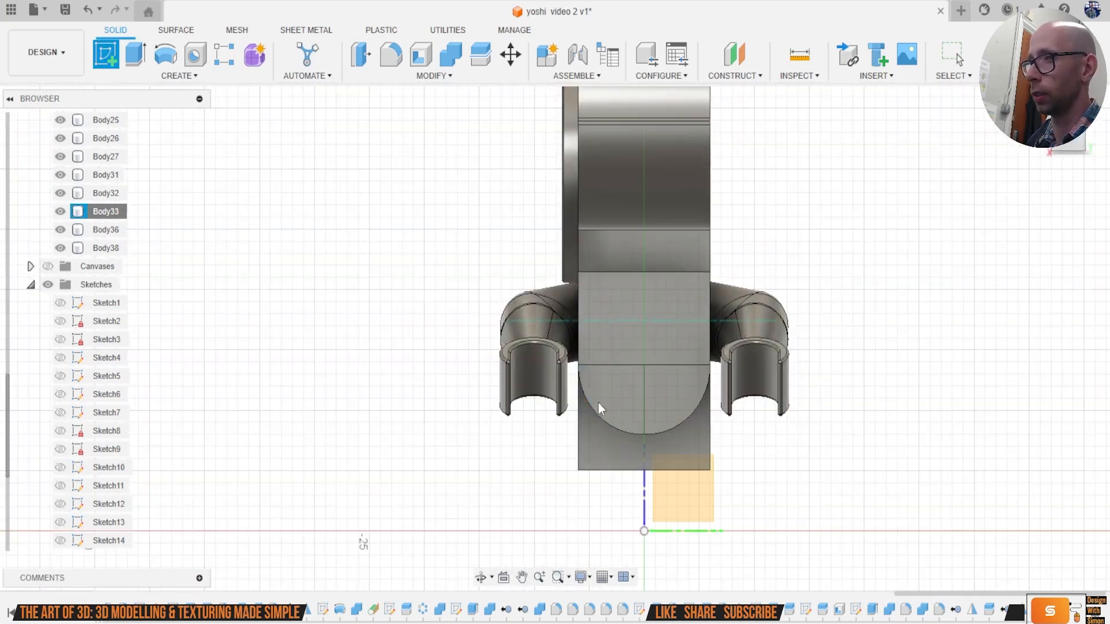
{"action": "left_click", "coordinate": [599, 452]}
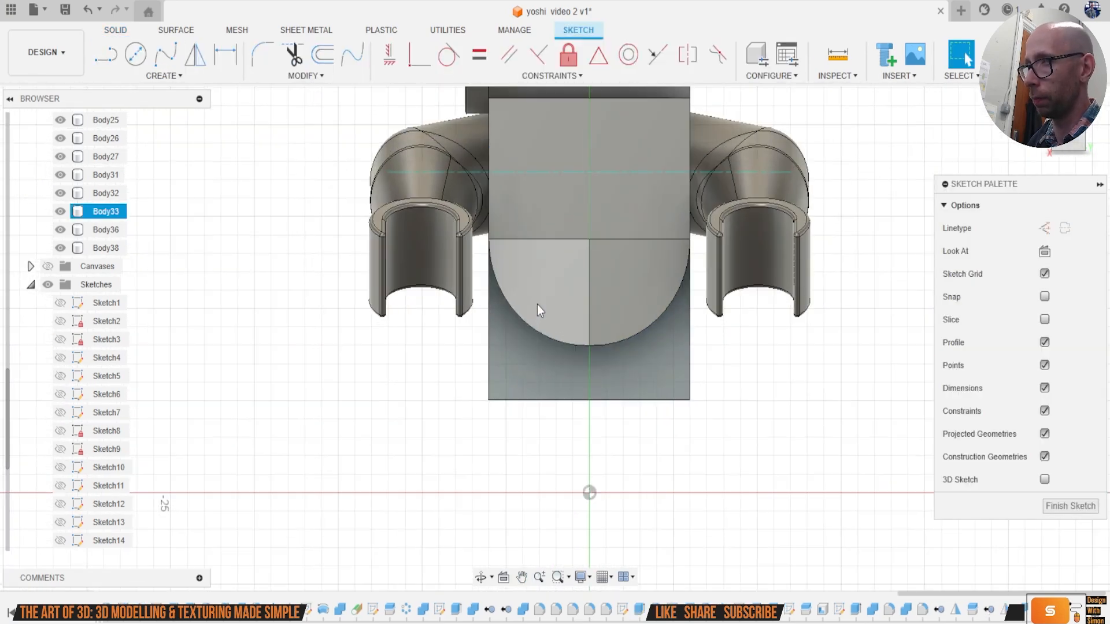
{"action": "key", "text": "c"}
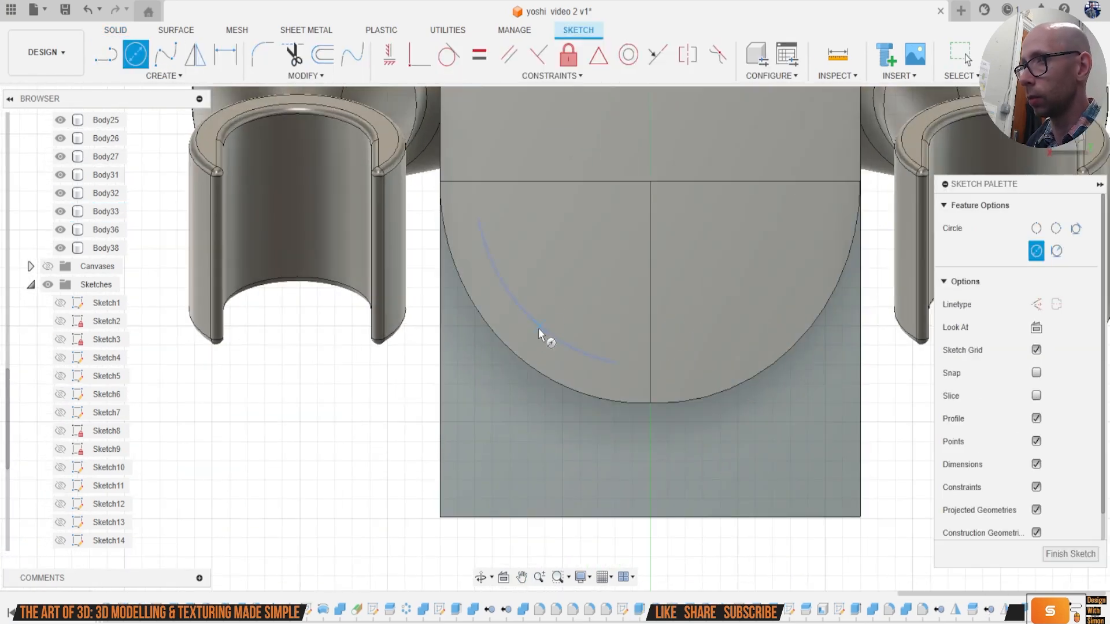
{"action": "left_click", "coordinate": [571, 344]}
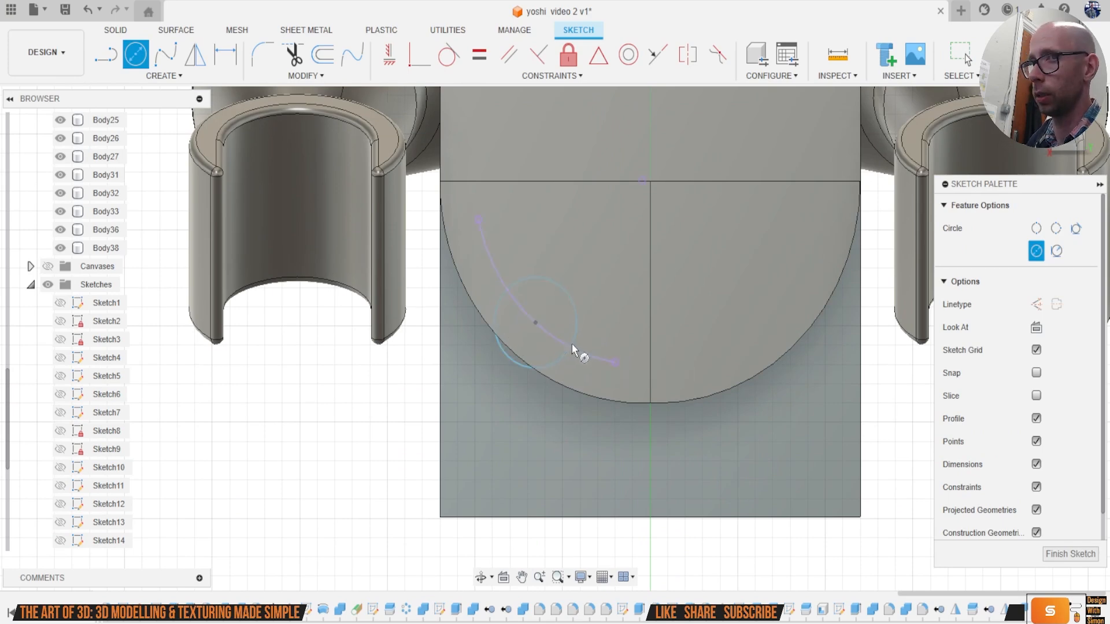
Step: Extrude both profiles of the small circle about 1.6 mm into the quarter-round piece as a new body
{"action": "key", "text": "e"}
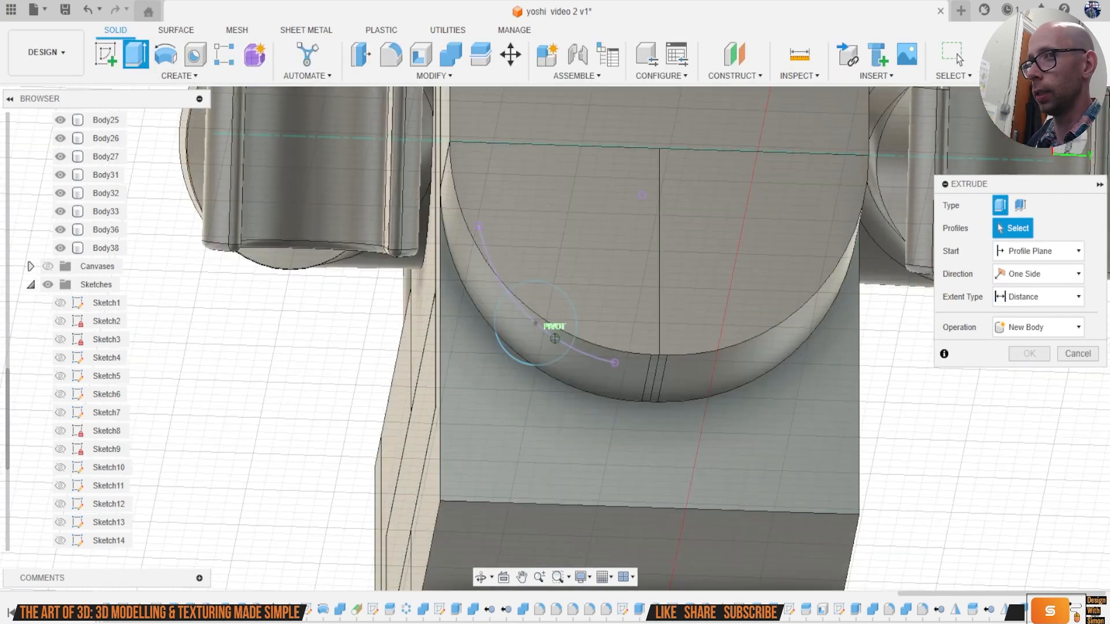
{"action": "scroll", "coordinate": [538, 345], "scroll_direction": "up", "scroll_amount": 5}
{"action": "left_click", "coordinate": [509, 382]}
{"action": "left_click", "coordinate": [550, 325]}
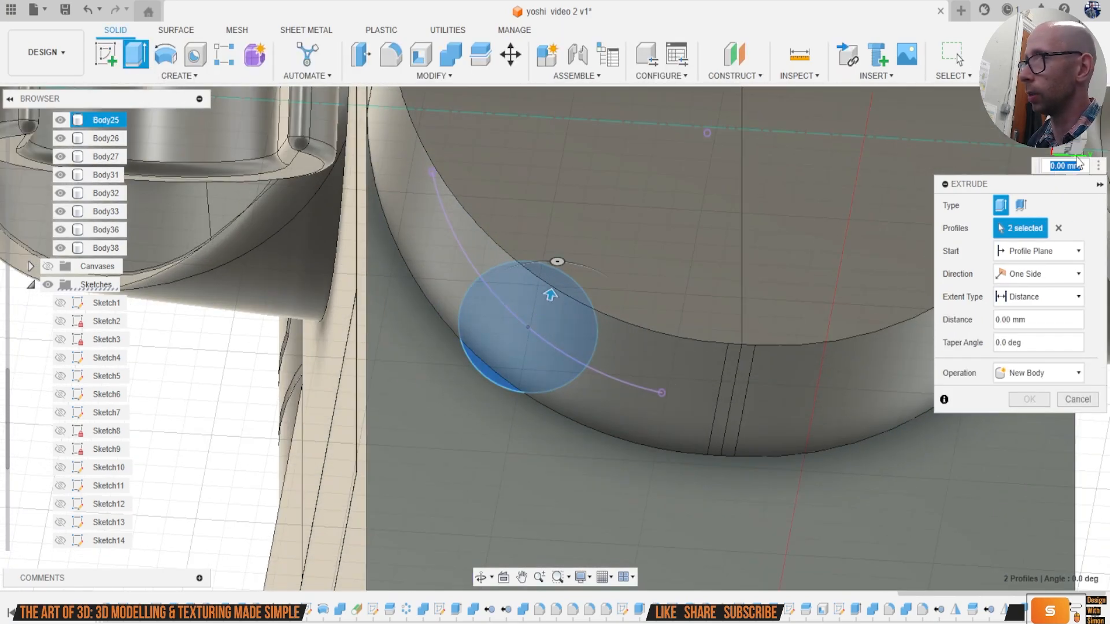
{"action": "left_click_drag", "start_coordinate": [1065, 149], "coordinate": [1070, 146]}
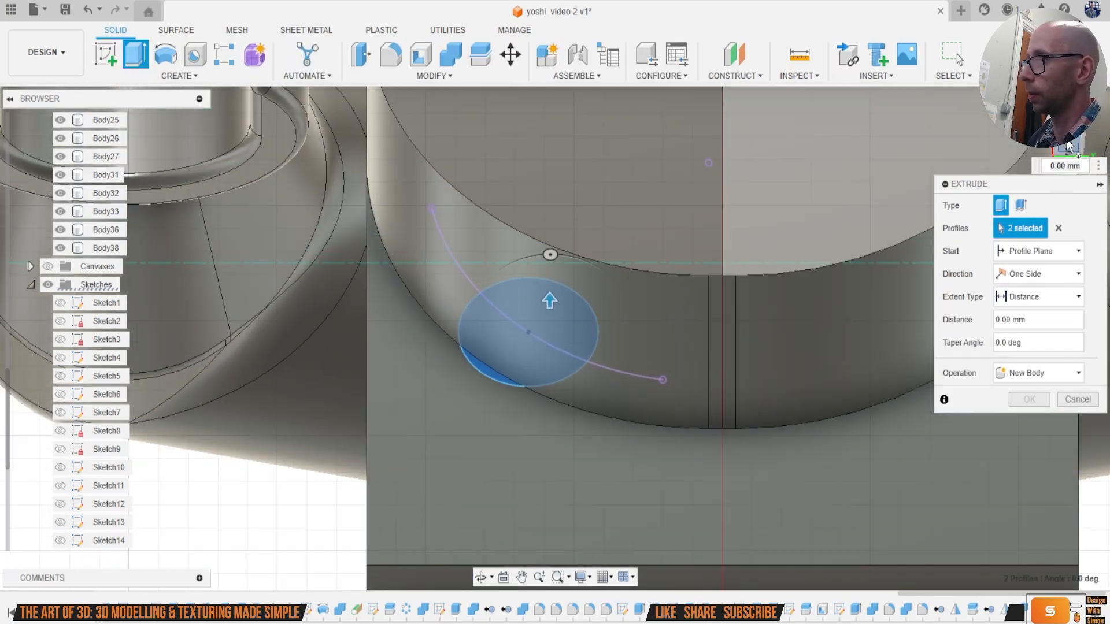
{"action": "left_click", "coordinate": [1025, 150]}
{"action": "left_click_drag", "start_coordinate": [550, 426], "coordinate": [555, 328]}
{"action": "left_click", "coordinate": [1017, 373]}
{"action": "left_click", "coordinate": [1045, 435]}
{"action": "left_click", "coordinate": [1028, 401]}
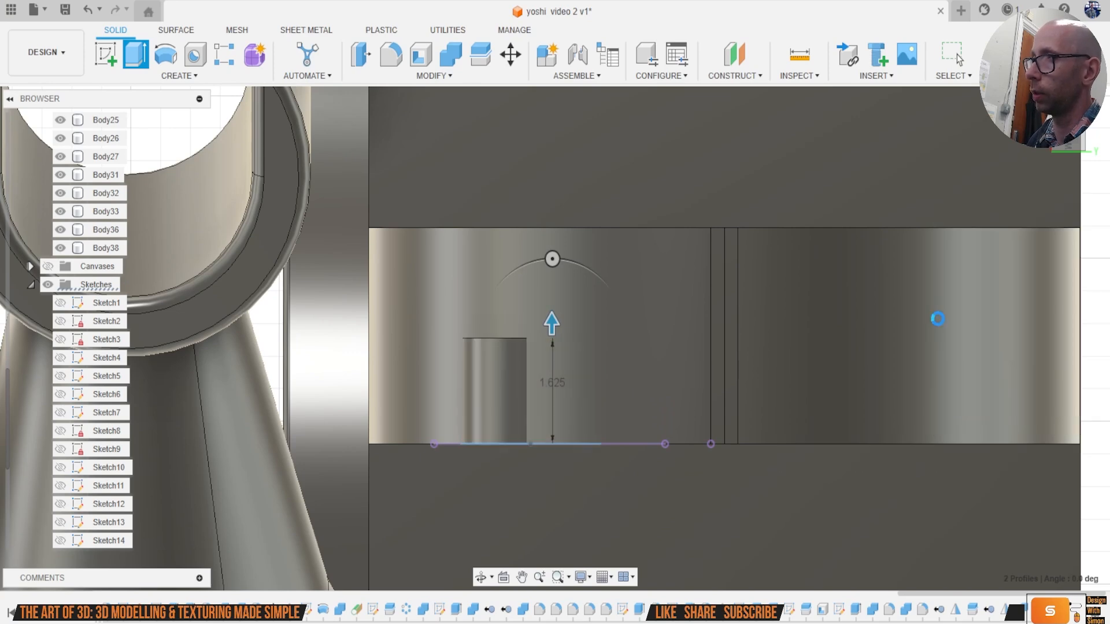
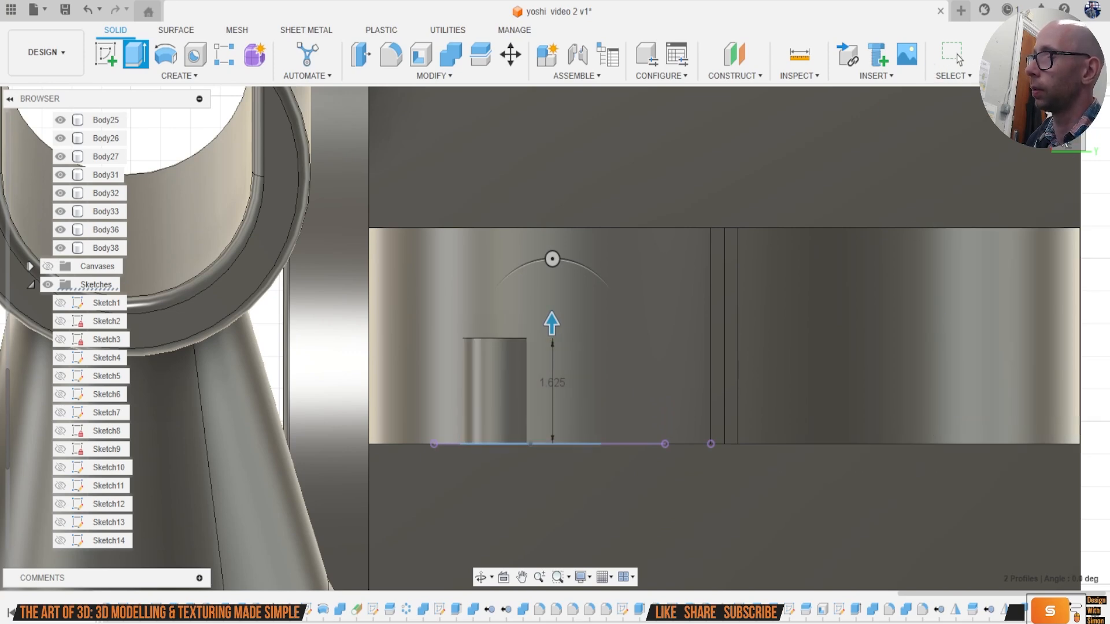
Step: Join the small extruded cylinder to the quarter-round piece with Combine
{"action": "middle_click_drag", "start_coordinate": [553, 300], "coordinate": [560, 347], "text": "shift"}
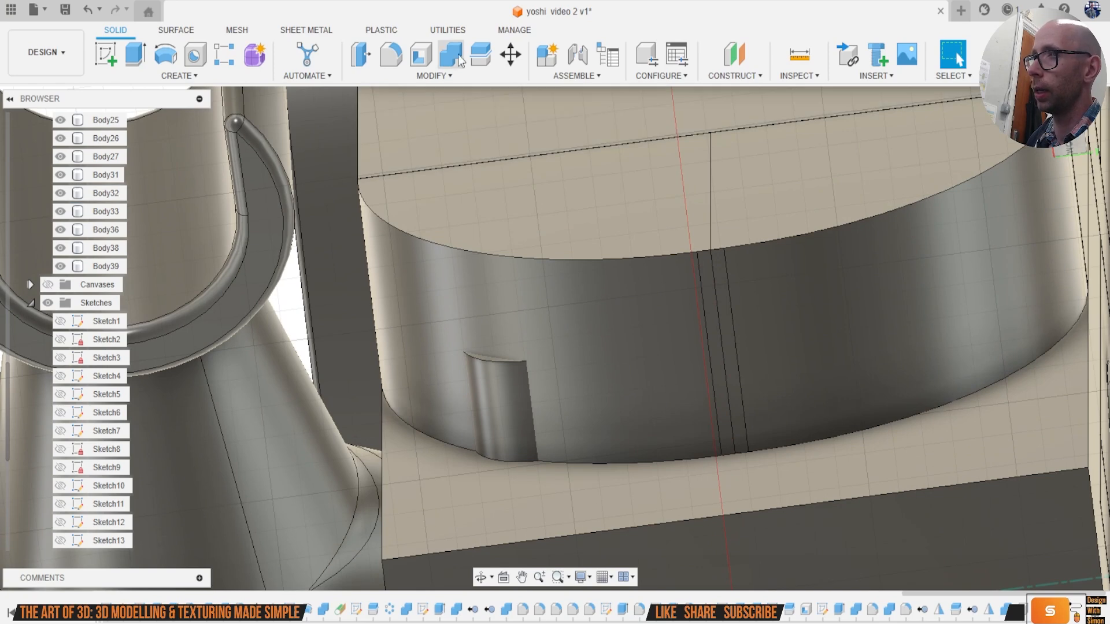
{"action": "left_click", "coordinate": [460, 60]}
{"action": "left_click", "coordinate": [620, 286]}
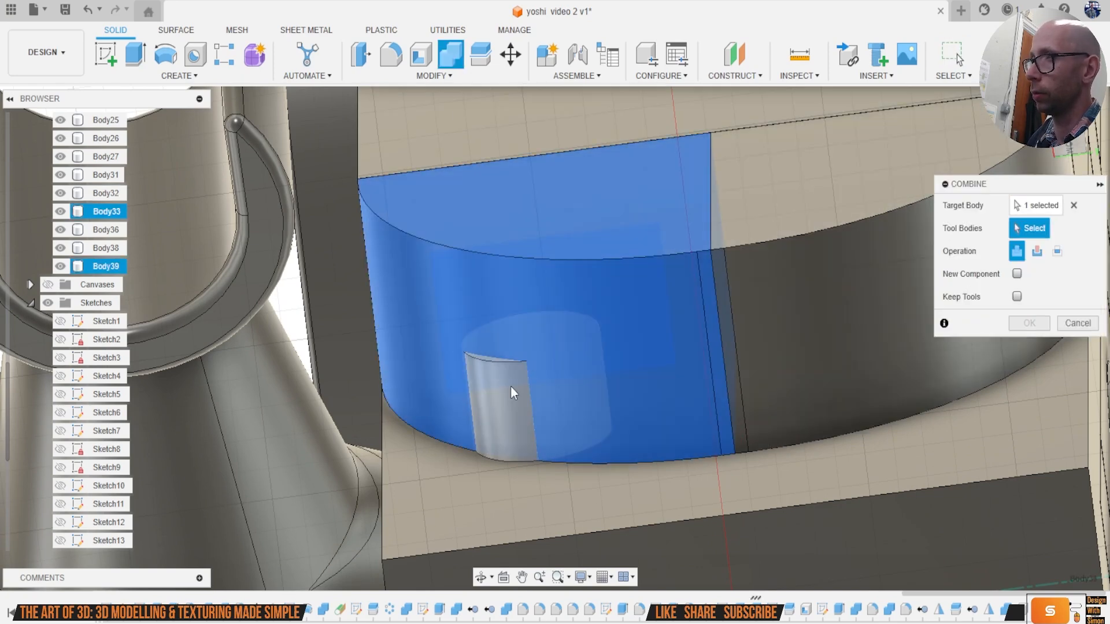
Step: Cut the cylindrical peg's shape out of the quarter-round Body33 with Combine, keeping the tool body
{"action": "left_click", "coordinate": [511, 394]}
{"action": "left_click", "coordinate": [1037, 251]}
{"action": "left_click", "coordinate": [1017, 297]}
{"action": "left_click", "coordinate": [1029, 323]}
Step: Isolate the quarter-round Body33
{"action": "left_click", "coordinate": [620, 283]}
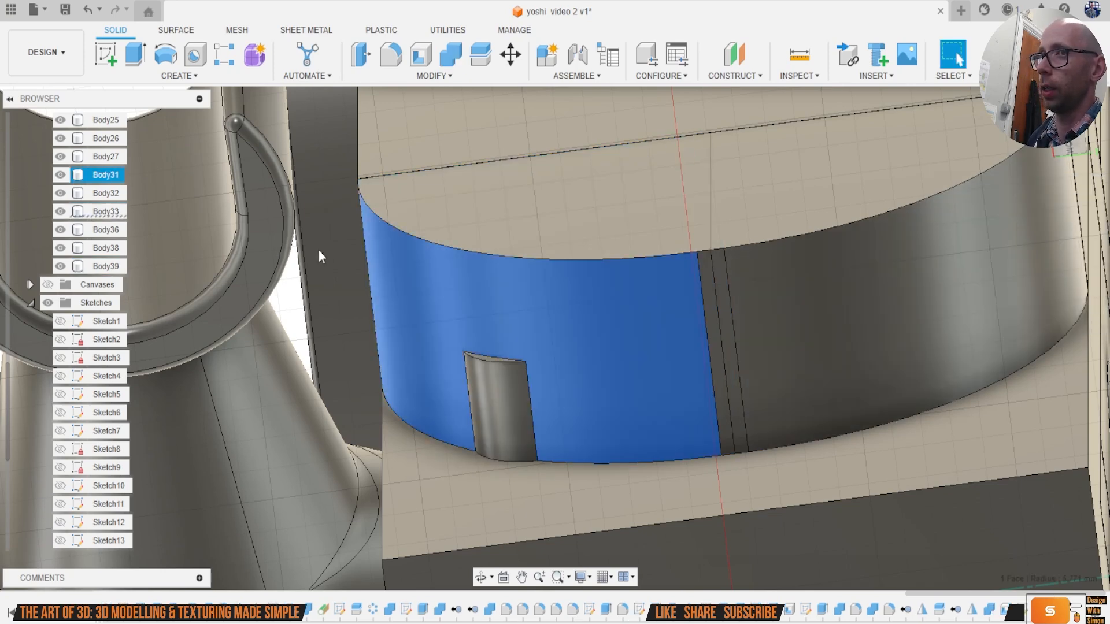
{"action": "right_click", "coordinate": [91, 212]}
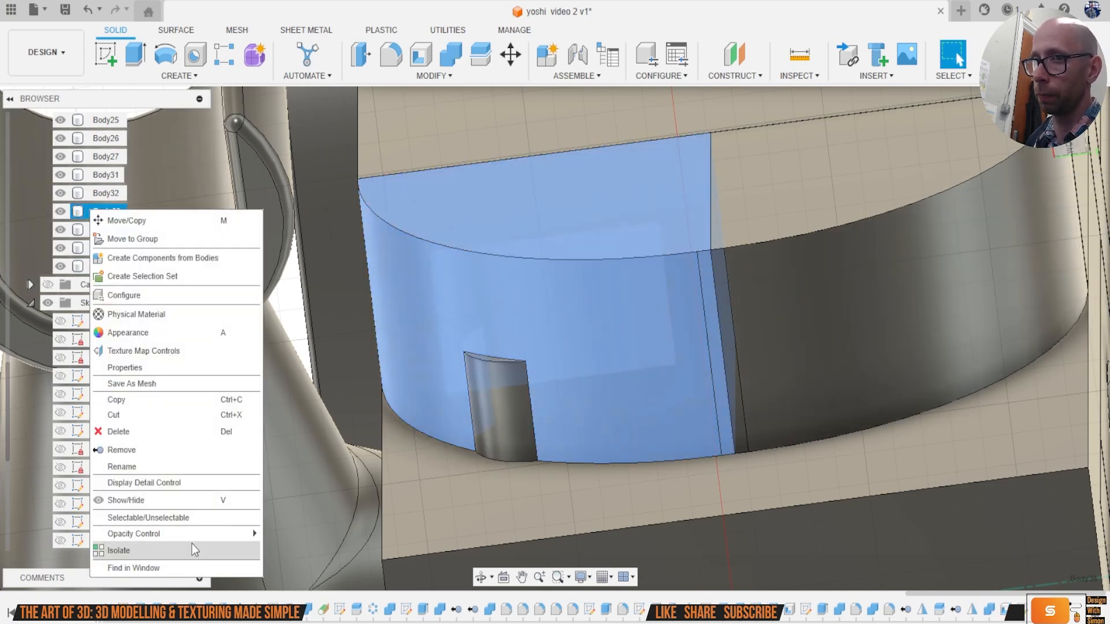
{"action": "left_click", "coordinate": [195, 550]}
{"action": "left_click", "coordinate": [1049, 262]}
Step: Start a 0.2 mm fillet on the edges of the notch cut into Body33's curved wall
{"action": "mouse_move", "coordinate": [555, 338]}
{"action": "middle_mouse_down", "text": "shift"}
{"action": "mouse_move", "coordinate": [567, 235]}
{"action": "mouse_move", "coordinate": [523, 459]}
{"action": "middle_mouse_up", "text": "shift"}
{"action": "key", "text": "f"}
{"action": "scroll", "coordinate": [405, 384], "scroll_direction": "up", "scroll_amount": 2}
{"action": "left_click", "coordinate": [472, 355]}
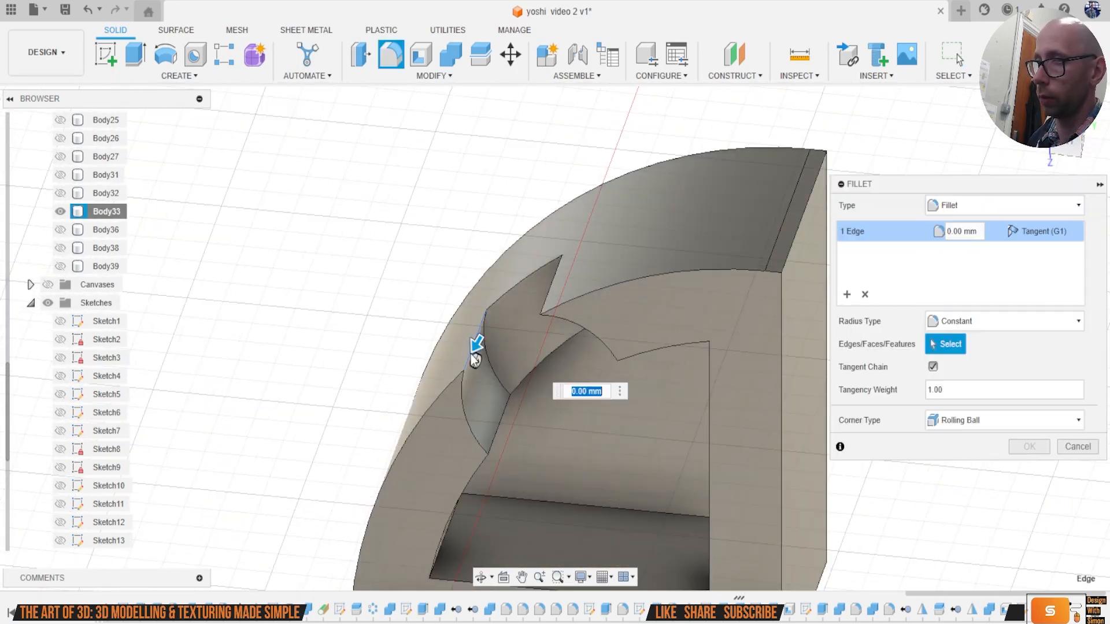
{"action": "left_click", "coordinate": [468, 414]}
{"action": "left_click", "coordinate": [507, 287]}
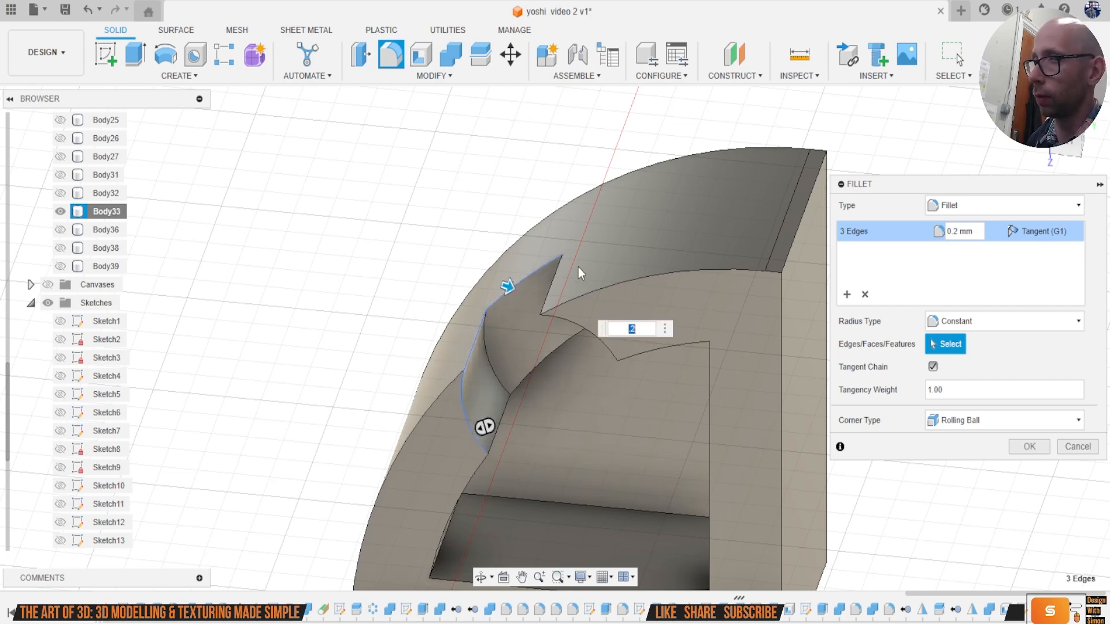
{"action": "left_click", "coordinate": [552, 285]}
{"action": "left_click", "coordinate": [603, 340]}
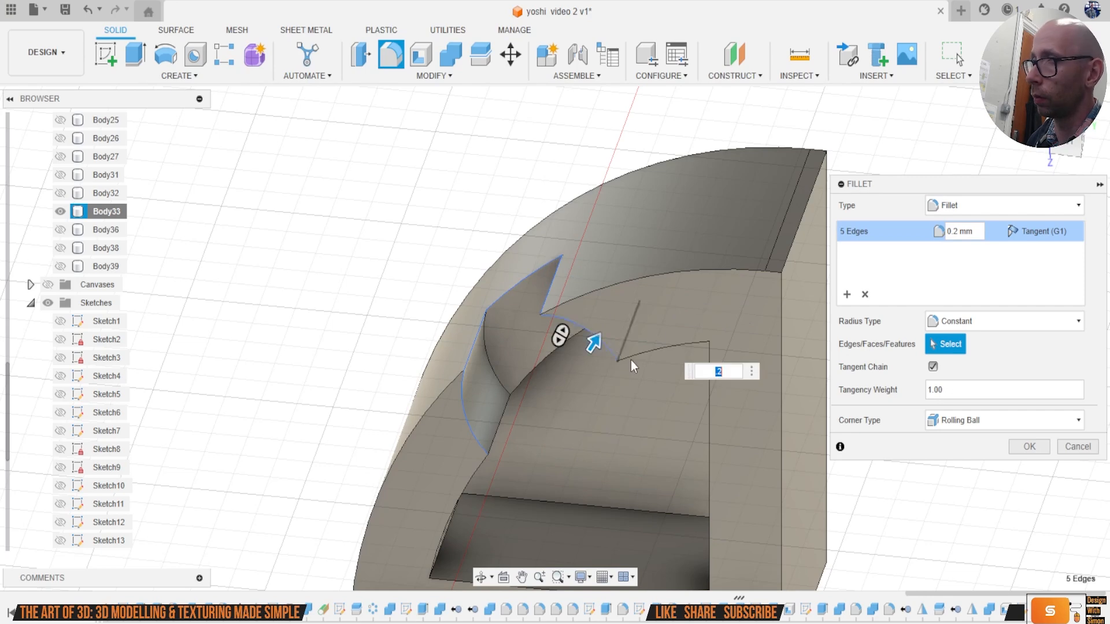
Step: Add the inner pocket rim, both curved outer edges and the adjoining straight edges of Body33 to the 0.2 mm fillet
{"action": "left_click", "coordinate": [660, 273]}
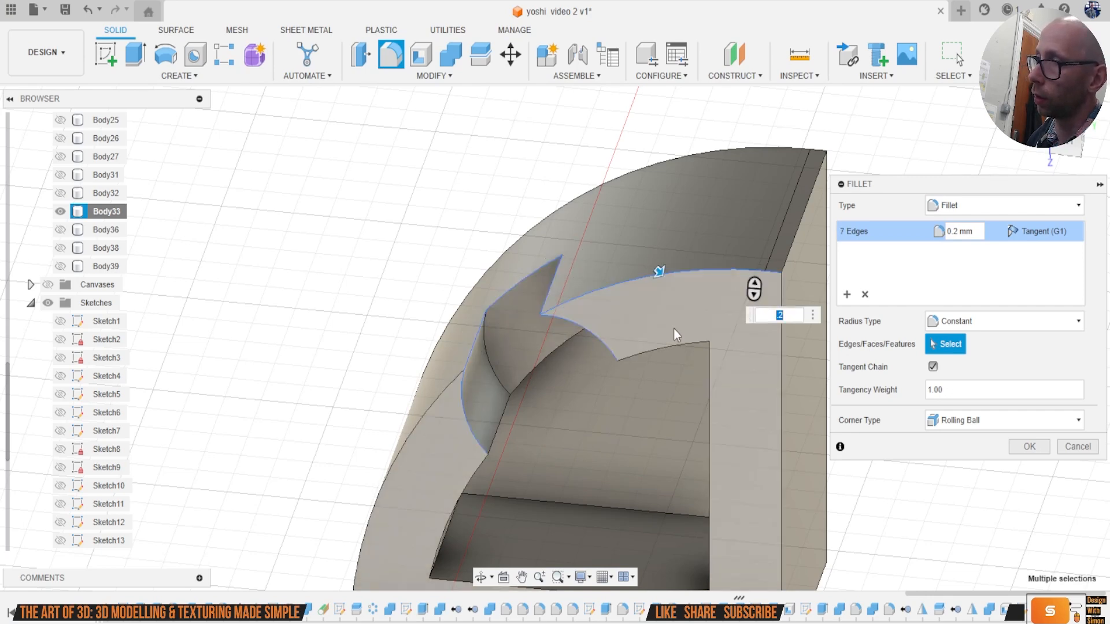
{"action": "left_click", "coordinate": [670, 346]}
{"action": "left_click", "coordinate": [461, 495]}
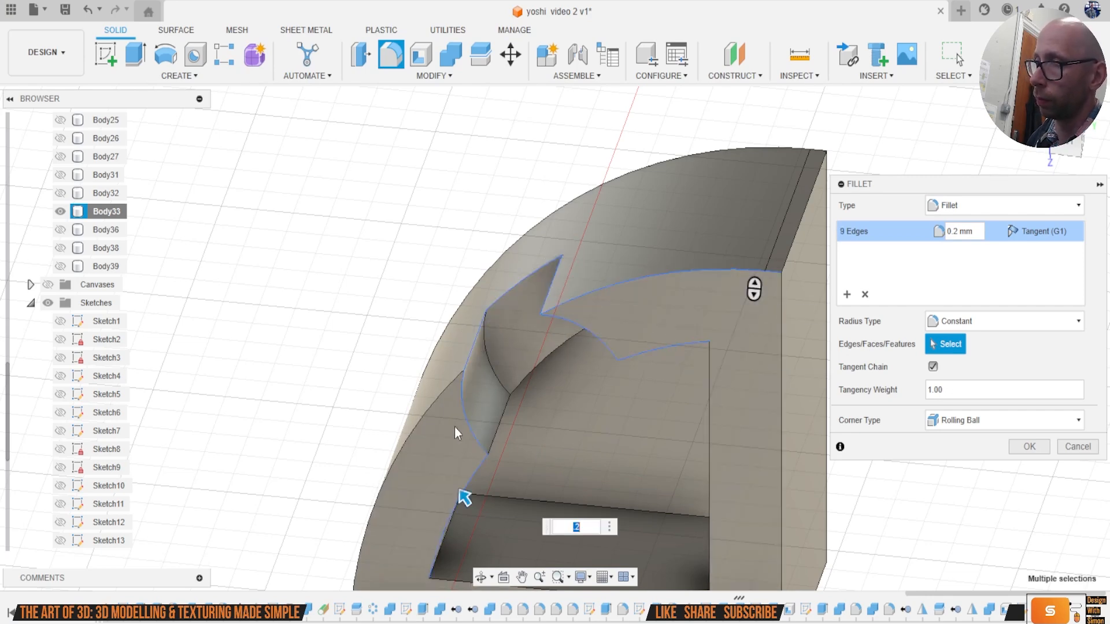
{"action": "left_click", "coordinate": [445, 396]}
{"action": "left_click", "coordinate": [741, 151]}
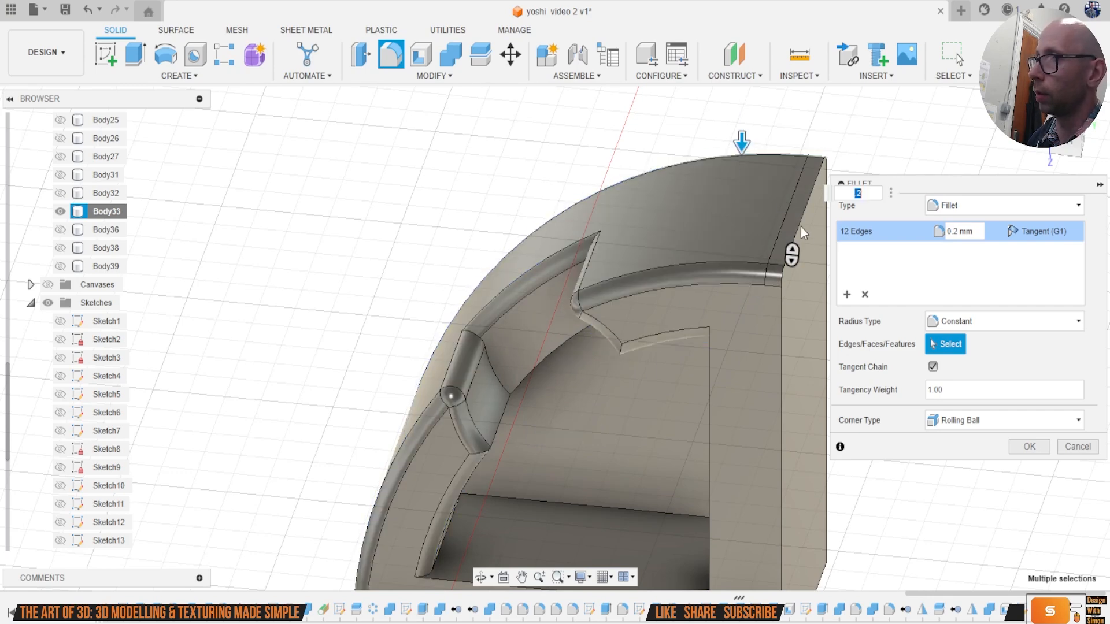
{"action": "left_click", "coordinate": [782, 335]}
{"action": "left_click", "coordinate": [803, 220]}
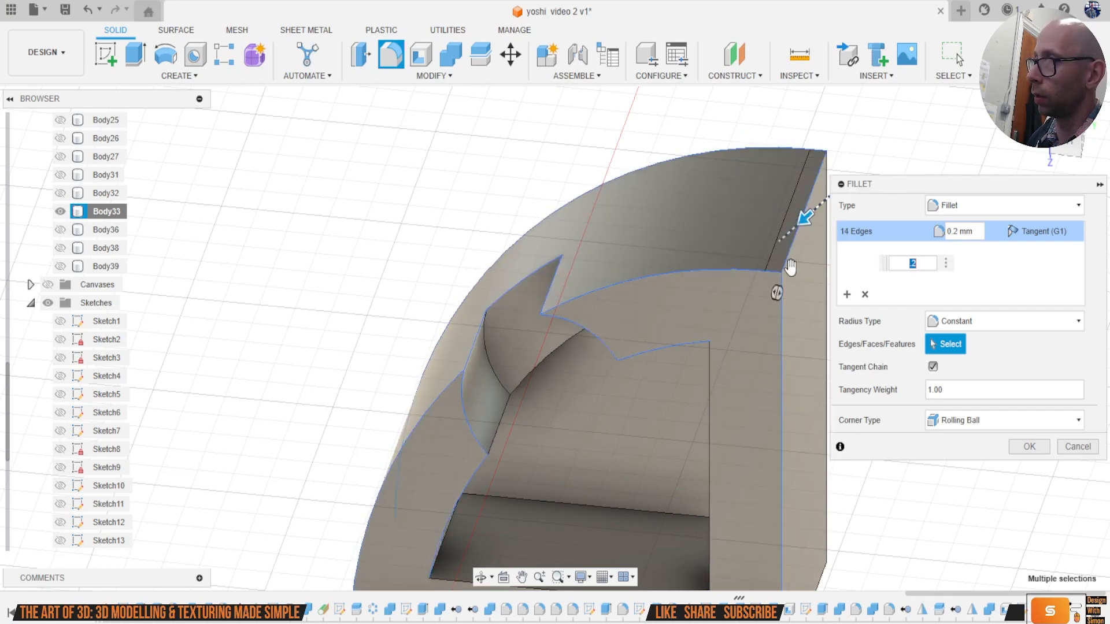
Step: Add the remaining edges around Body33's flat rectangular side to the fillet and apply it
{"action": "scroll", "coordinate": [741, 419], "scroll_direction": "down", "scroll_amount": 3}
{"action": "middle_click_drag", "start_coordinate": [740, 419], "coordinate": [746, 331]}
{"action": "mouse_move", "coordinate": [555, 332]}
{"action": "middle_mouse_down", "text": "shift"}
{"action": "mouse_move", "coordinate": [556, 220]}
{"action": "mouse_move", "coordinate": [659, 456]}
{"action": "middle_mouse_up", "text": "shift"}
{"action": "left_click", "coordinate": [602, 406]}
{"action": "left_click", "coordinate": [507, 465]}
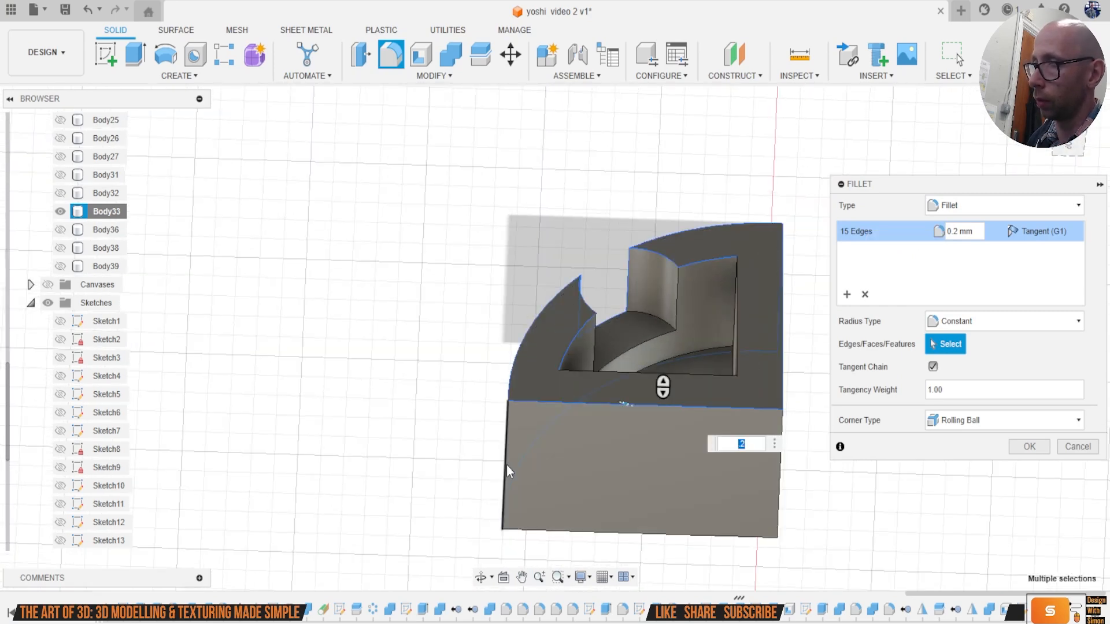
{"action": "left_click", "coordinate": [661, 535]}
{"action": "left_click", "coordinate": [778, 484]}
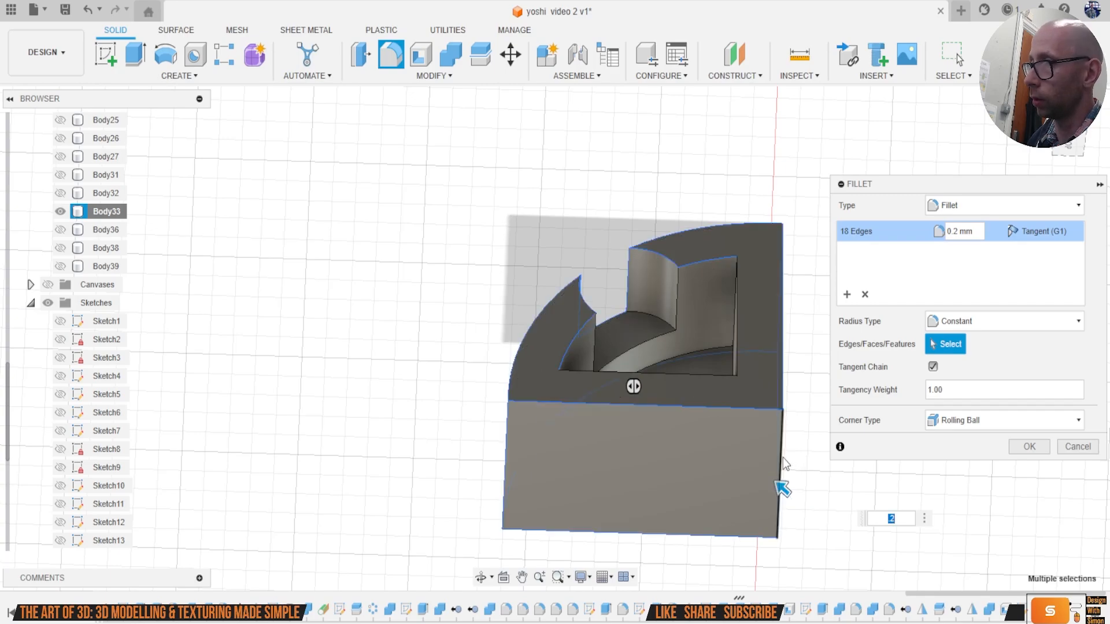
{"action": "left_click", "coordinate": [783, 463]}
{"action": "middle_click_drag", "start_coordinate": [653, 472], "coordinate": [665, 249], "text": "shift"}
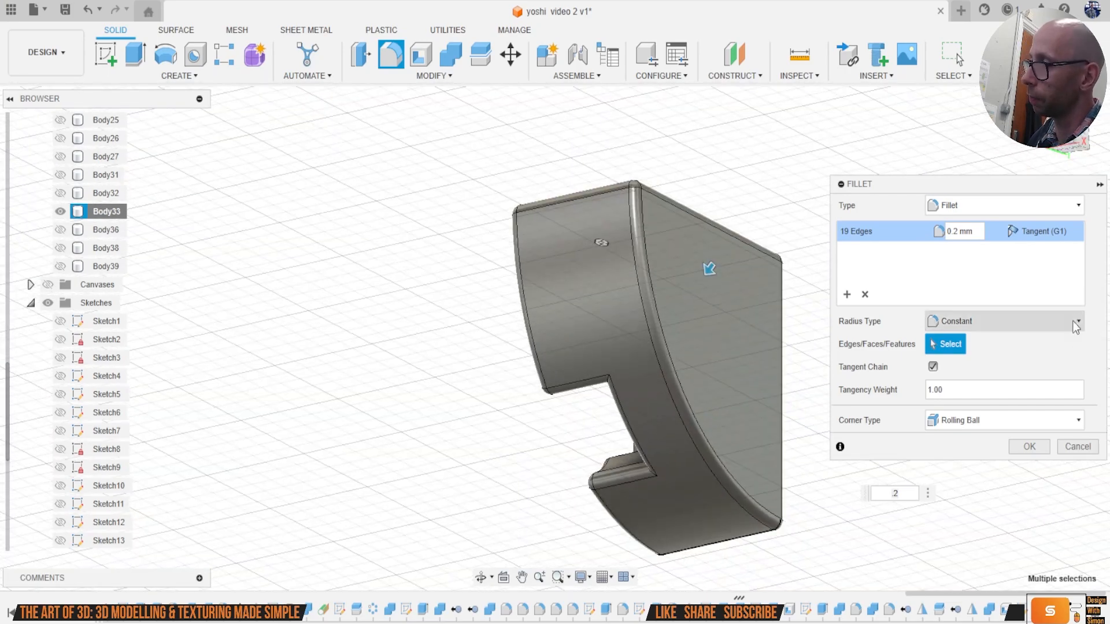
{"action": "left_click", "coordinate": [1029, 446]}
Step: Unisolate Body33 to bring back the rest of the model
{"action": "right_click", "coordinate": [116, 216]}
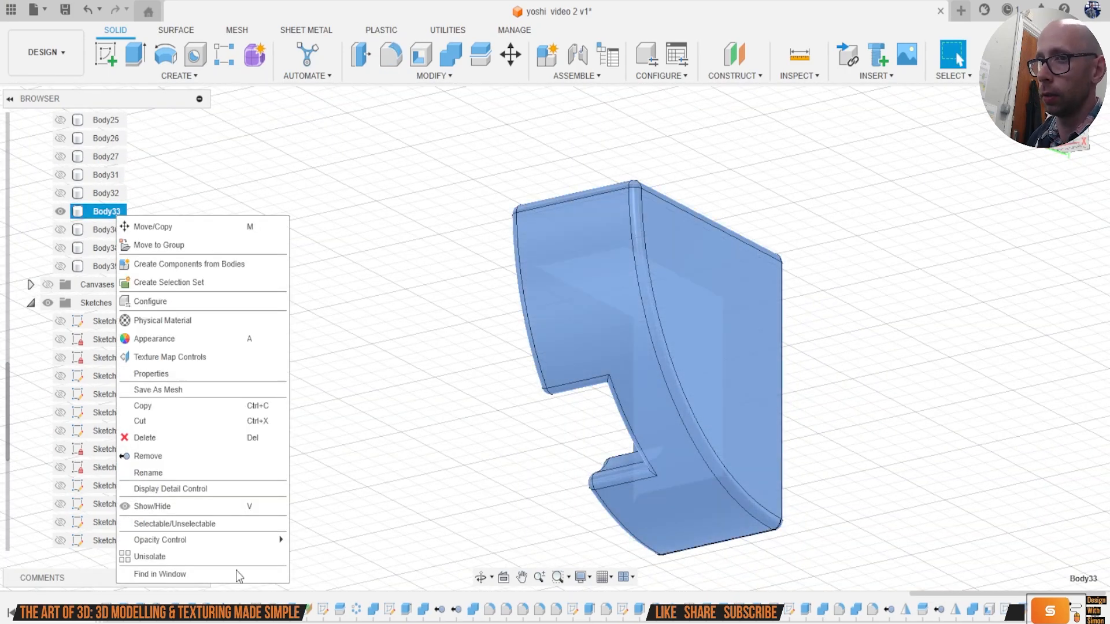
{"action": "left_click", "coordinate": [202, 557]}
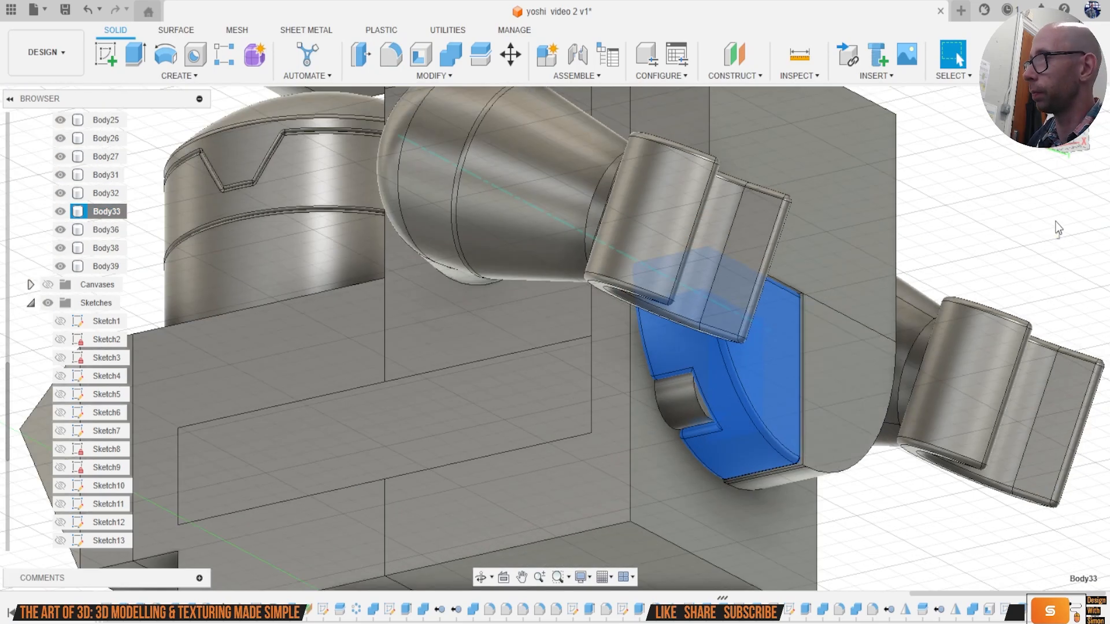
{"action": "key", "text": "Escape"}
Step: Join the small cylindrical peg and the large block behind the quarter-round piece into one body
{"action": "middle_click_drag", "start_coordinate": [553, 322], "coordinate": [450, 173], "text": "shift"}
{"action": "left_click", "coordinate": [455, 62]}
{"action": "left_click", "coordinate": [663, 316]}
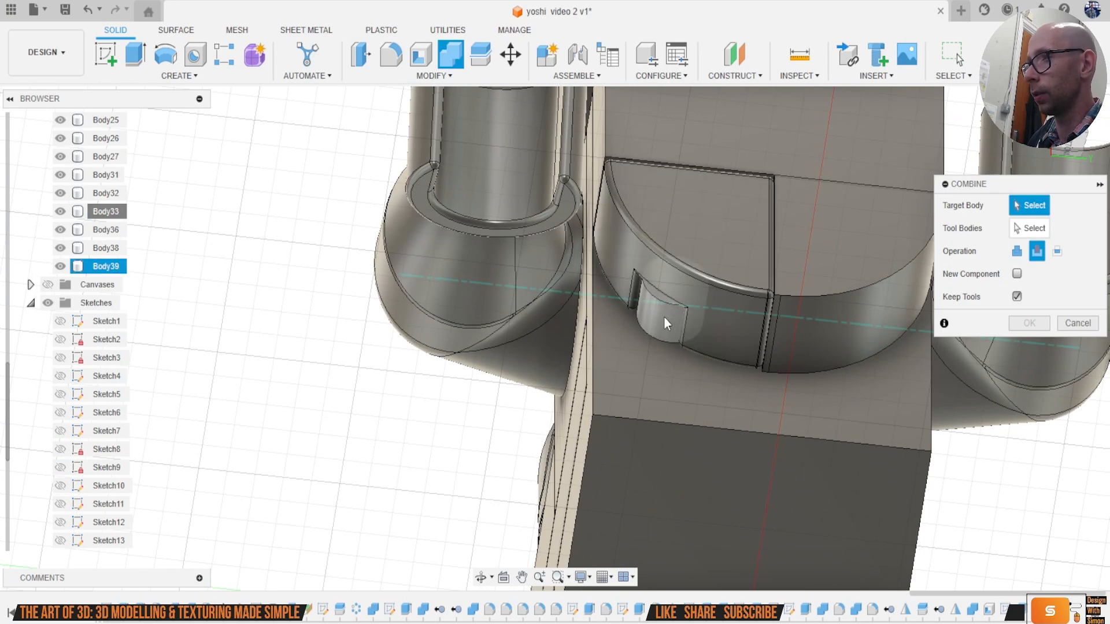
{"action": "left_click", "coordinate": [684, 411]}
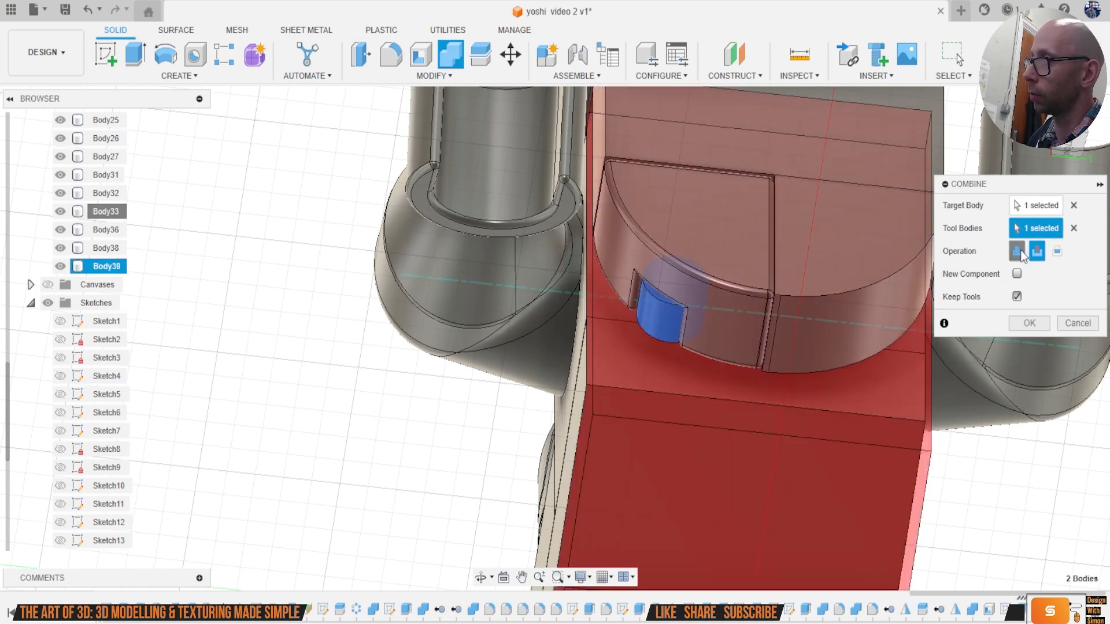
{"action": "left_click", "coordinate": [1018, 252]}
{"action": "left_click", "coordinate": [1028, 323]}
Step: Fillet the two curved end edges of the cylindrical peg with a 0.2 mm radius
{"action": "scroll", "coordinate": [679, 296], "scroll_direction": "up", "scroll_amount": 4}
{"action": "key", "text": "f"}
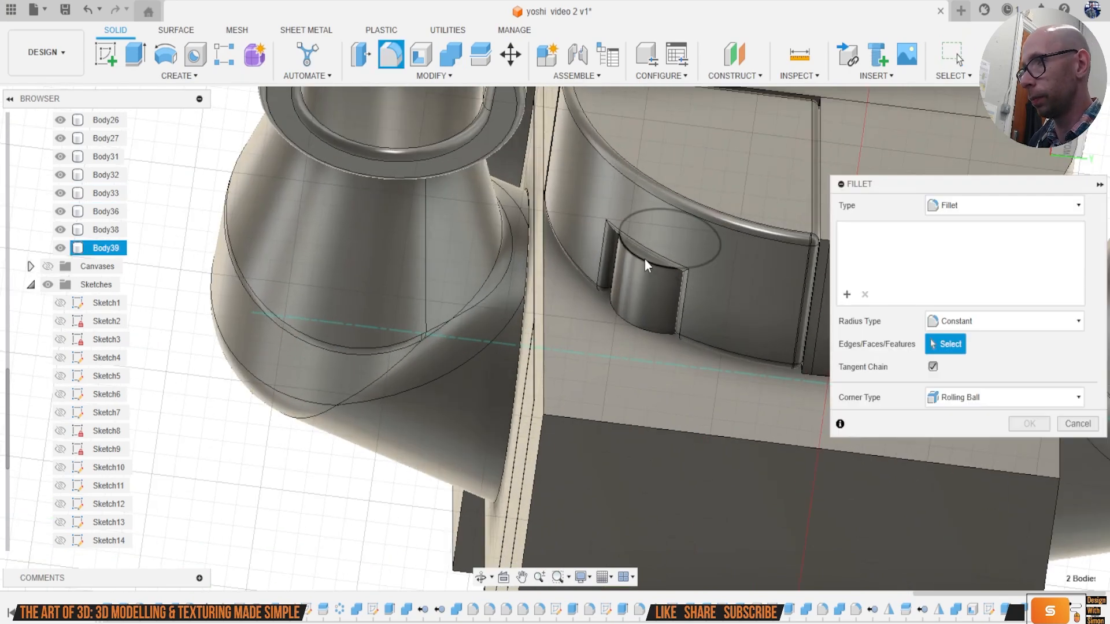
{"action": "left_click", "coordinate": [644, 260]}
{"action": "left_click", "coordinate": [639, 328]}
{"action": "type", "text": "0.2"}
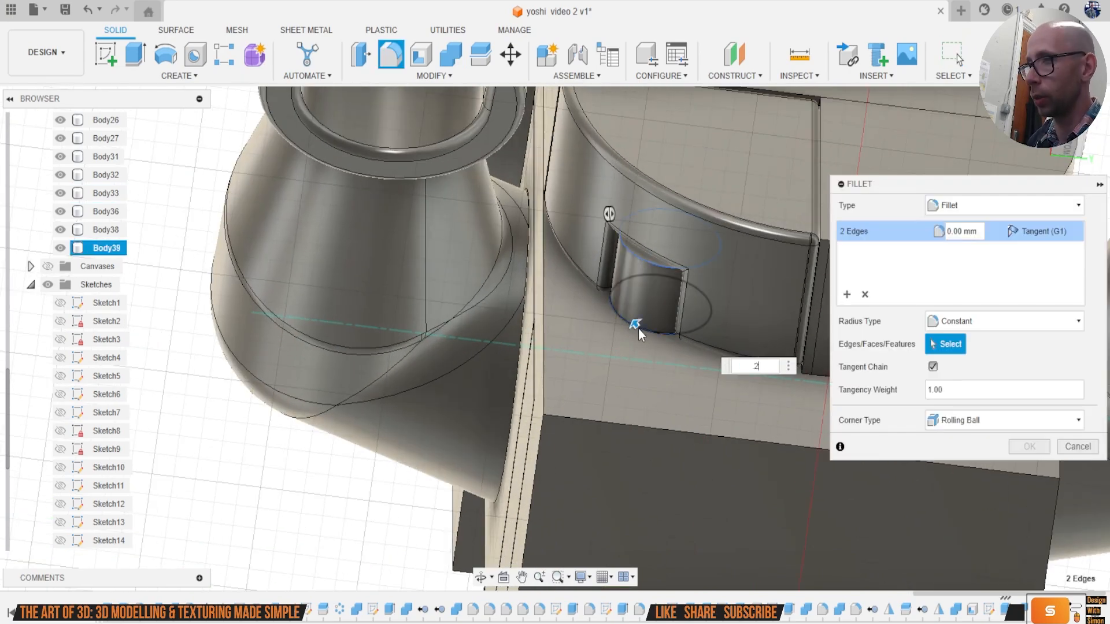
{"action": "key", "text": "Return"}
{"action": "scroll", "coordinate": [639, 328], "scroll_direction": "down", "scroll_amount": 5}
{"action": "left_click", "coordinate": [981, 230]}
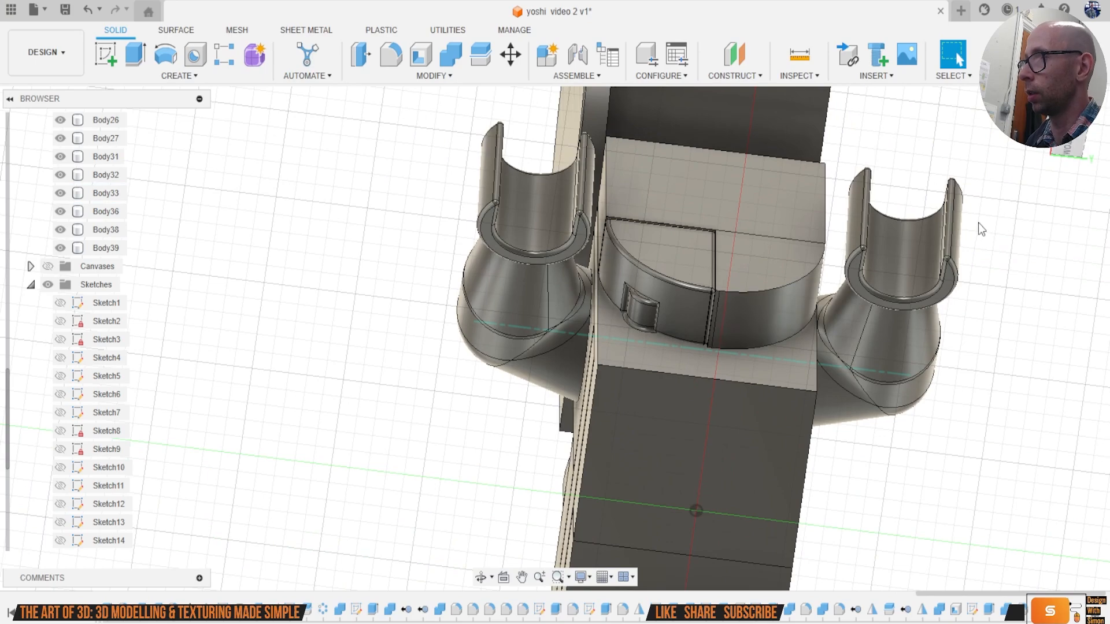
Step: Remove Body10, the unfinished quarter-round half opposite the filleted one
{"action": "left_click", "coordinate": [1077, 147]}
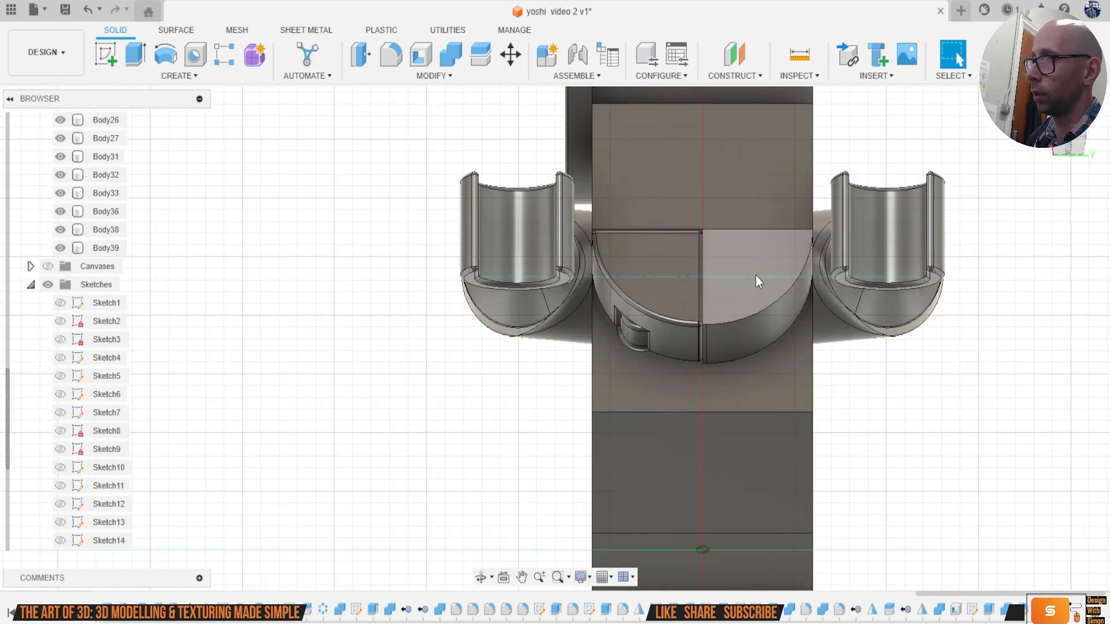
{"action": "left_click", "coordinate": [717, 280]}
{"action": "scroll", "coordinate": [145, 227], "scroll_direction": "down", "scroll_amount": 1}
{"action": "scroll", "coordinate": [96, 216], "scroll_direction": "up", "scroll_amount": 10}
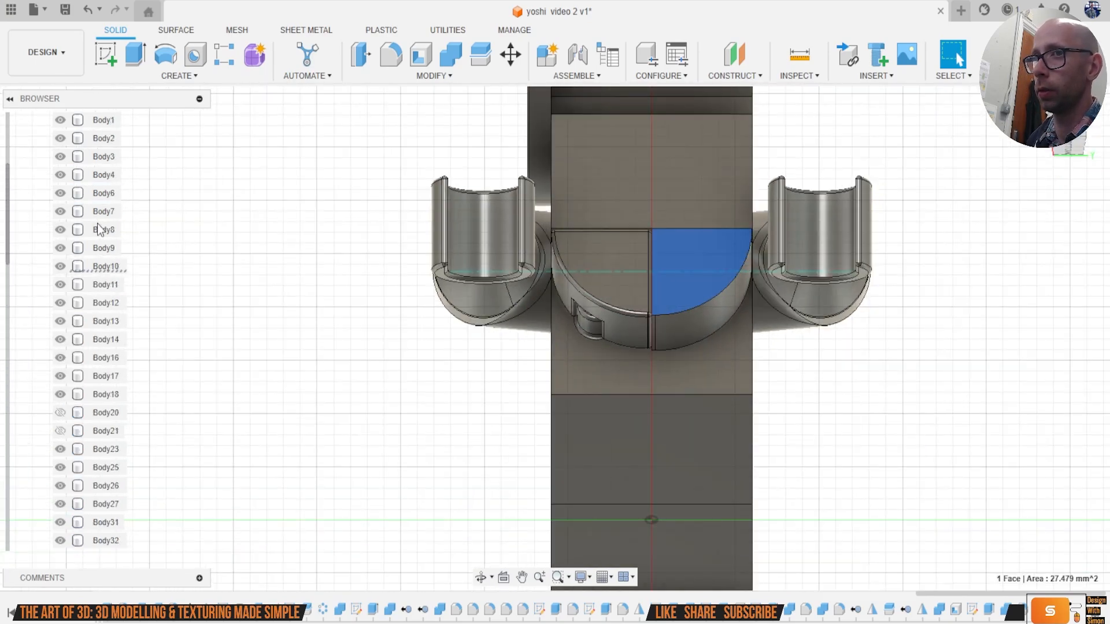
{"action": "right_click", "coordinate": [117, 265]}
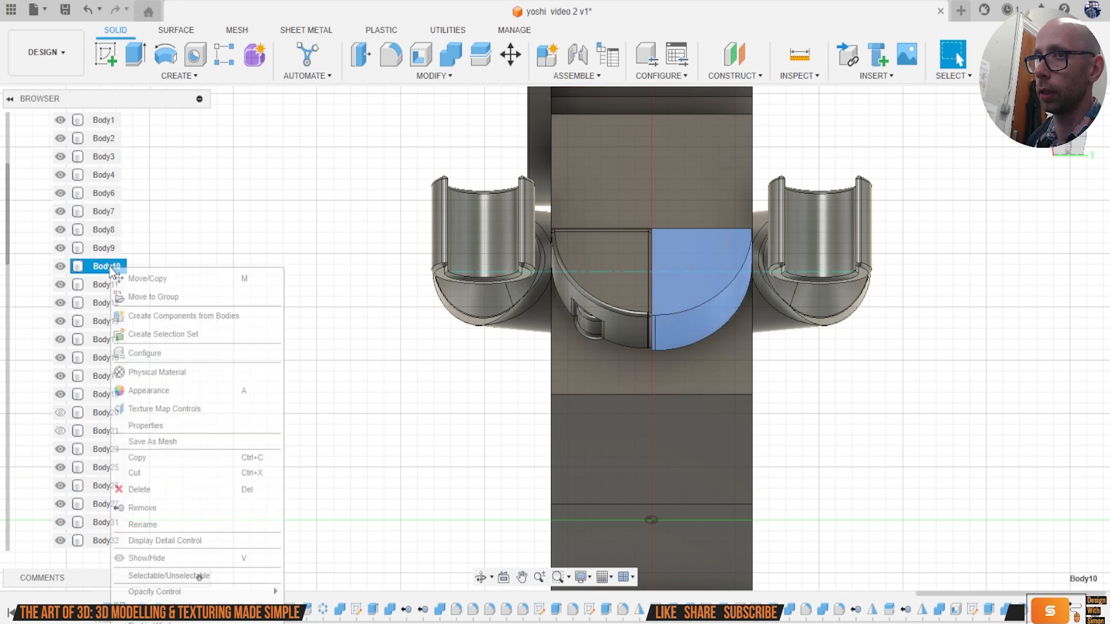
{"action": "left_click", "coordinate": [163, 506]}
Step: Mirror the filleted quarter-round Body33 across the model's central origin plane as a new body
{"action": "middle_click_drag", "start_coordinate": [636, 376], "coordinate": [539, 324], "text": "shift"}
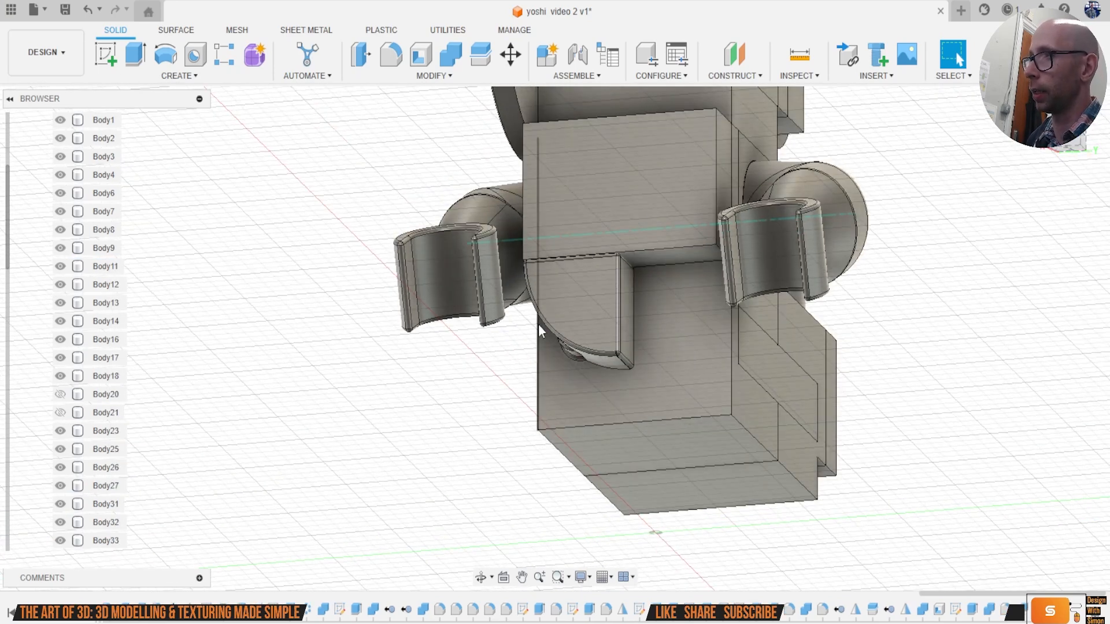
{"action": "left_click", "coordinate": [215, 76]}
{"action": "left_click", "coordinate": [154, 401]}
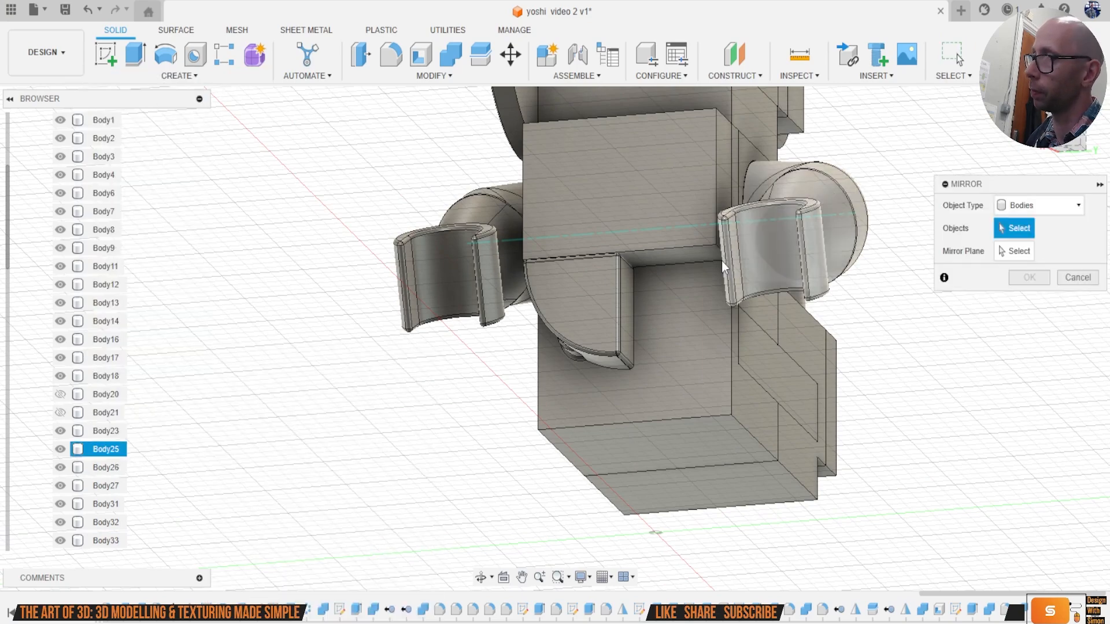
{"action": "left_click", "coordinate": [106, 541]}
{"action": "left_click", "coordinate": [1017, 252]}
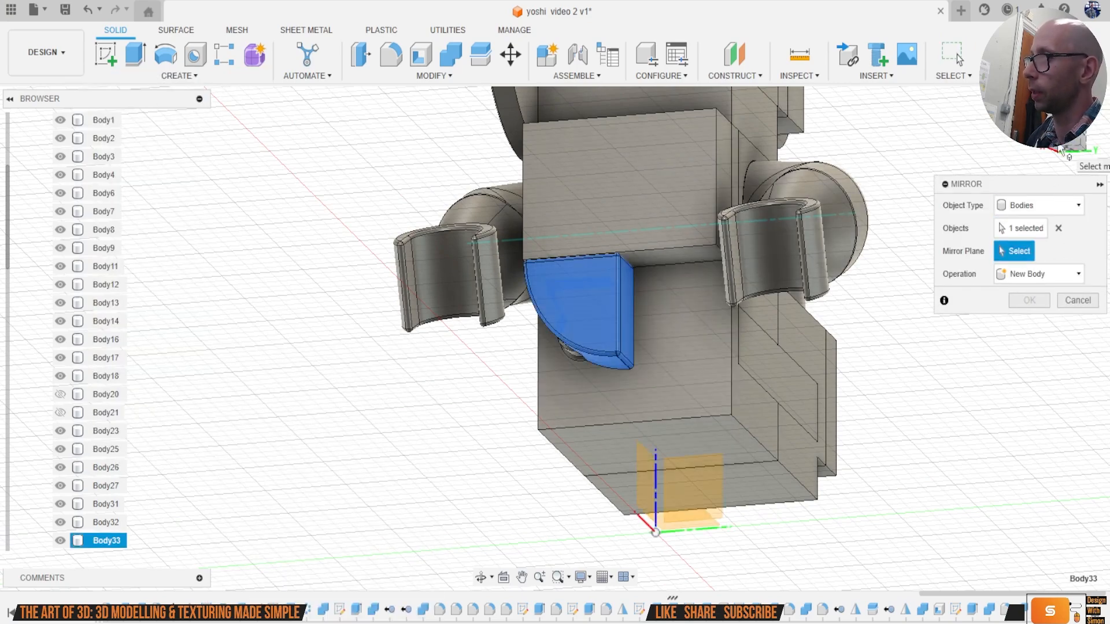
{"action": "middle_click_drag", "start_coordinate": [717, 404], "coordinate": [698, 441], "text": "shift"}
{"action": "left_click", "coordinate": [640, 488]}
{"action": "left_click", "coordinate": [1024, 276]}
{"action": "left_click", "coordinate": [1028, 294]}
{"action": "left_click", "coordinate": [1029, 299]}
Step: Split the large block Body39 in two along the central origin plane
{"action": "middle_click_drag", "start_coordinate": [578, 333], "coordinate": [662, 432], "text": "shift"}
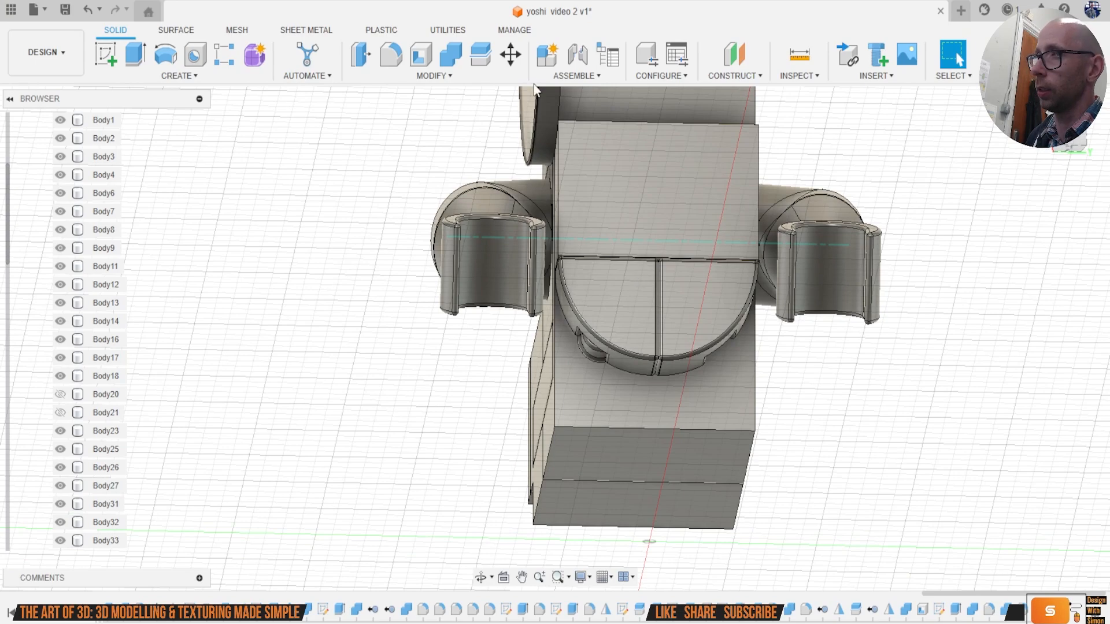
{"action": "left_click", "coordinate": [483, 57]}
{"action": "left_click", "coordinate": [671, 415]}
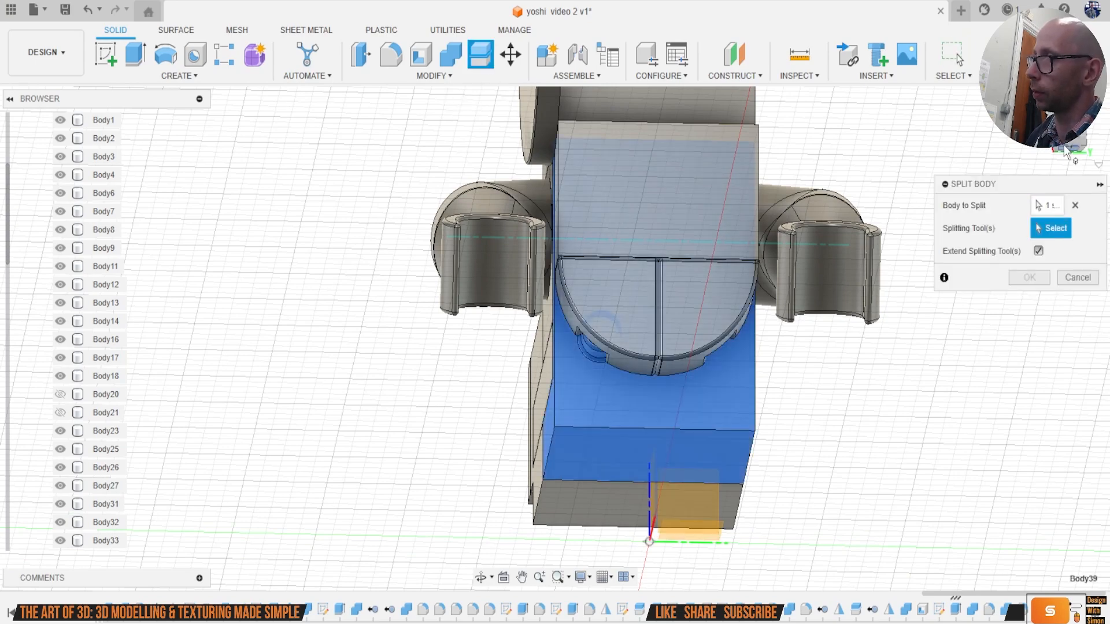
{"action": "left_click", "coordinate": [621, 502]}
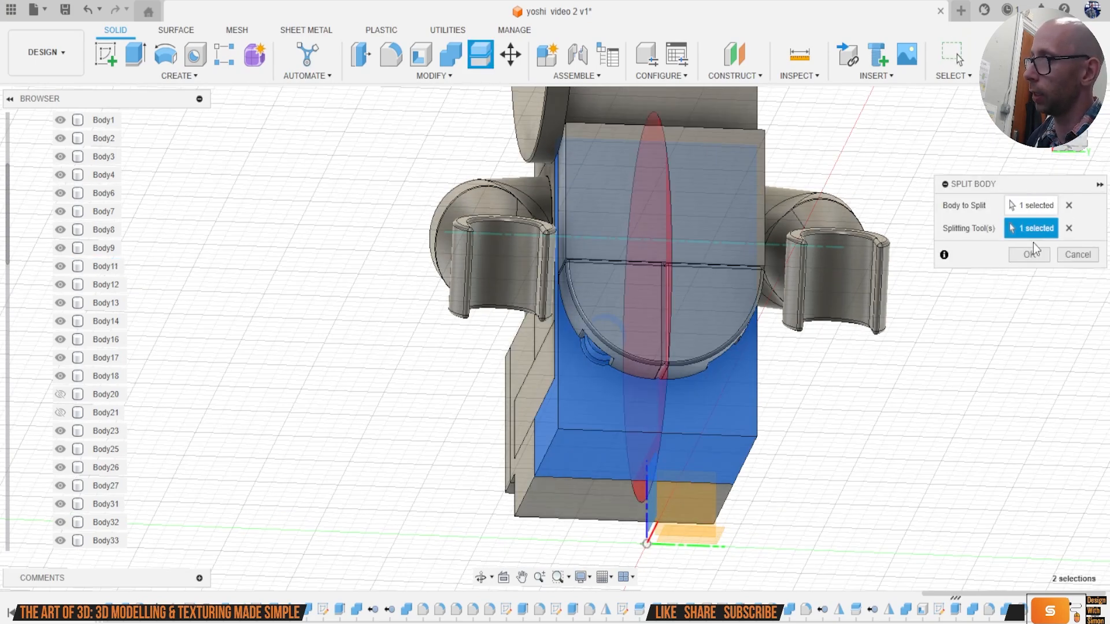
{"action": "left_click", "coordinate": [1029, 255]}
Step: Remove Body41, the split half of the block on the side without the peg
{"action": "left_click", "coordinate": [721, 415]}
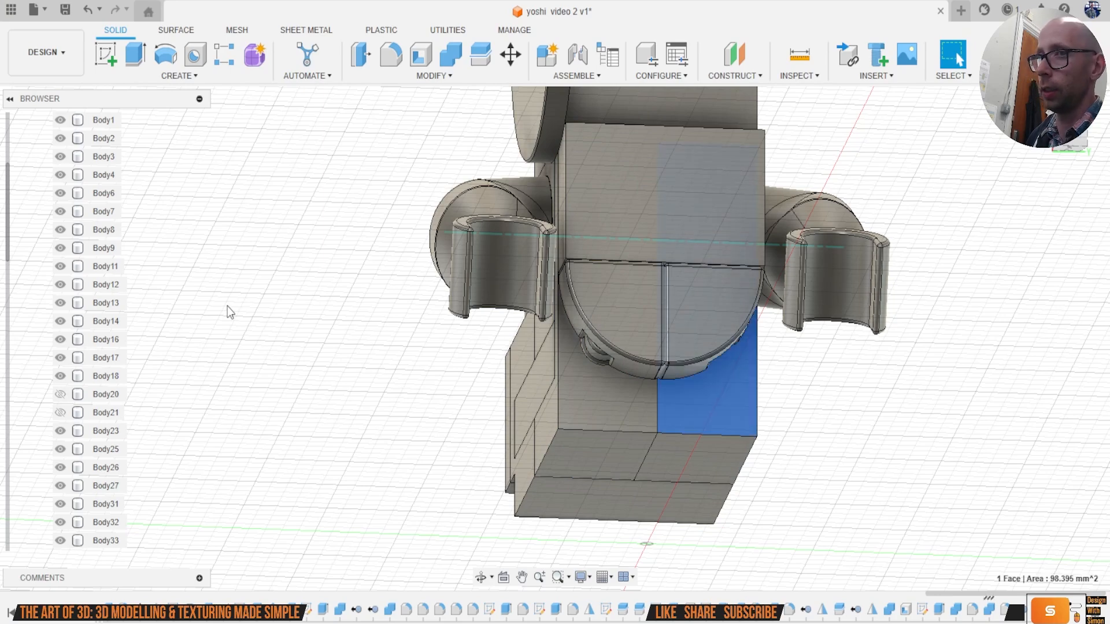
{"action": "scroll", "coordinate": [227, 306], "scroll_direction": "up", "scroll_amount": 3}
{"action": "scroll", "coordinate": [85, 412], "scroll_direction": "down", "scroll_amount": 4}
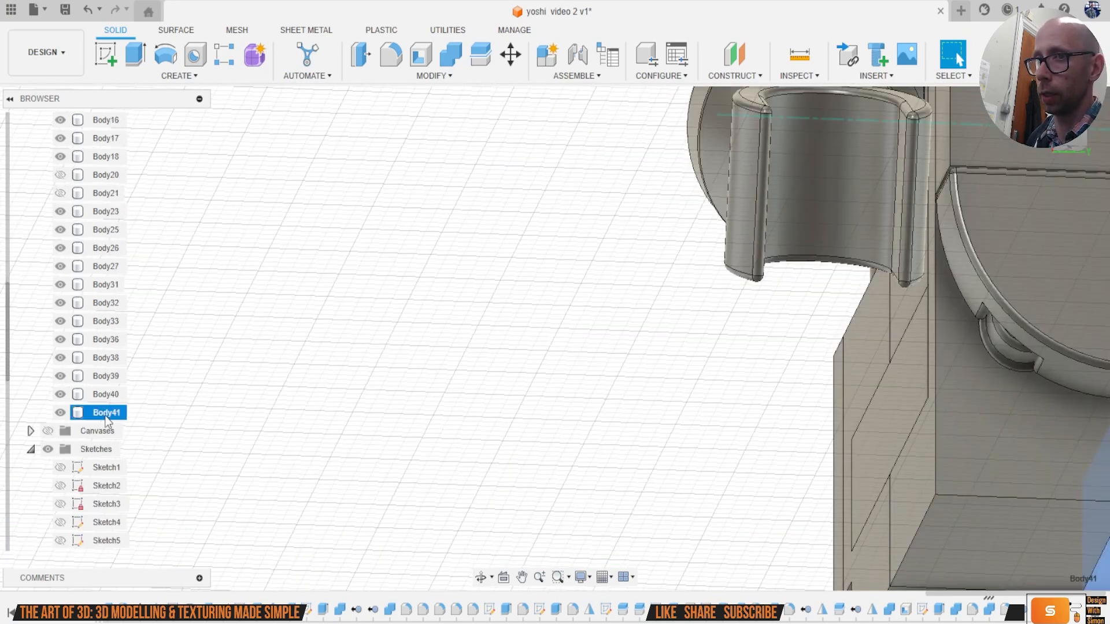
{"action": "right_click", "coordinate": [105, 416]}
{"action": "left_click", "coordinate": [189, 302]}
{"action": "middle_click_drag", "start_coordinate": [664, 367], "coordinate": [434, 309]}
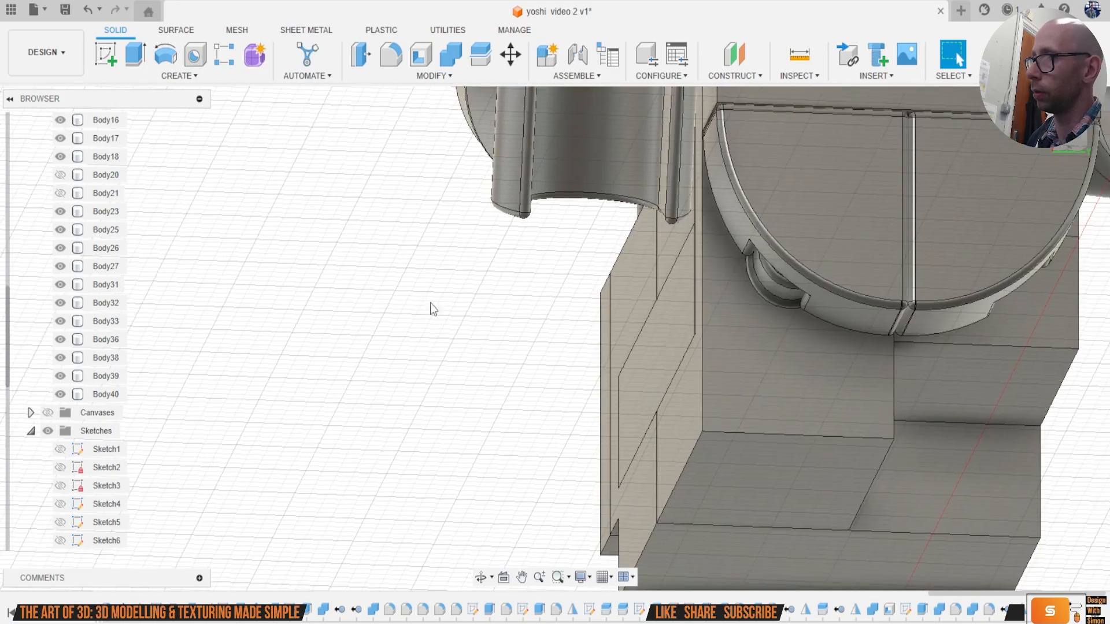
{"action": "scroll", "coordinate": [1028, 364], "scroll_direction": "down", "scroll_amount": 4}
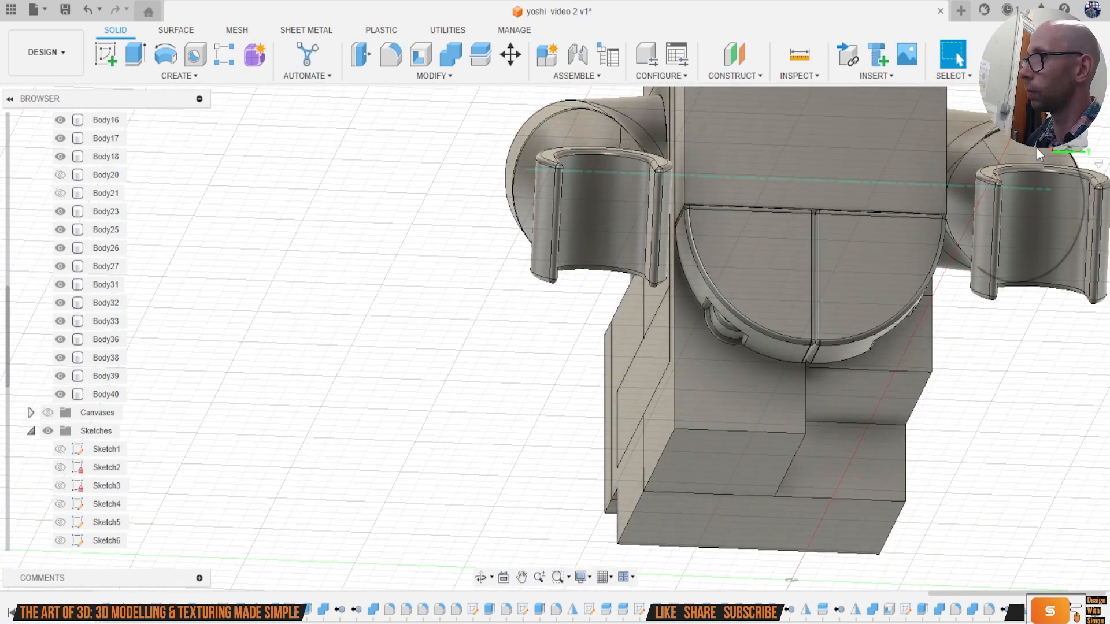
Step: Mirror Body39, the remaining half of the block with the peg, across the central origin plane as a new body
{"action": "mouse_move", "coordinate": [555, 338]}
{"action": "middle_mouse_down", "text": "shift"}
{"action": "mouse_move", "coordinate": [619, 306]}
{"action": "mouse_move", "coordinate": [711, 306]}
{"action": "mouse_move", "coordinate": [697, 315]}
{"action": "middle_mouse_up", "text": "shift"}
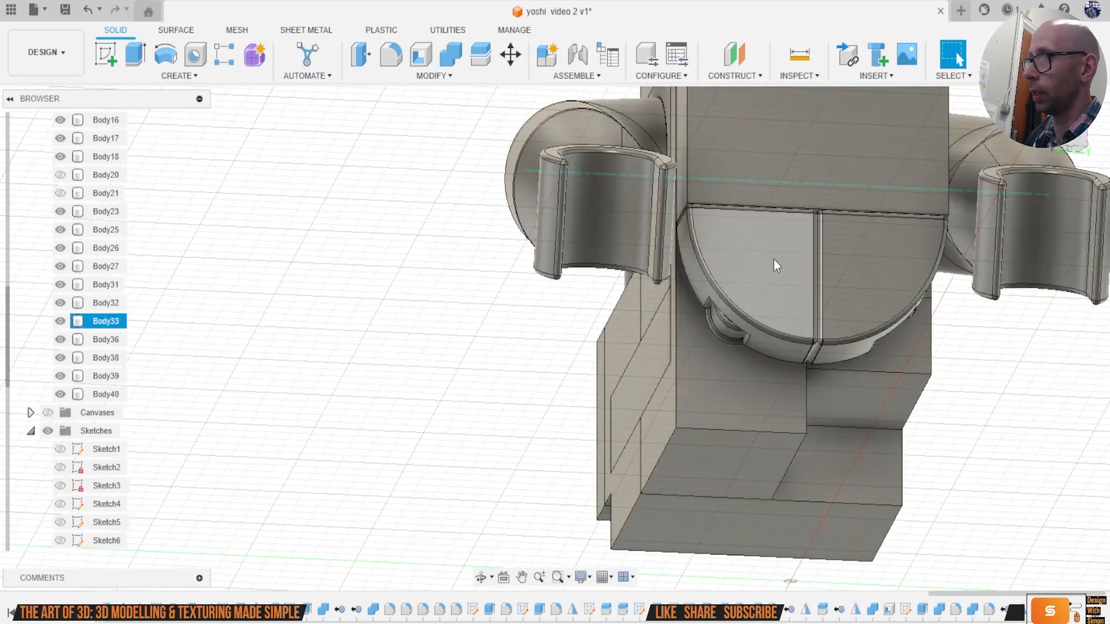
{"action": "left_click", "coordinate": [179, 75]}
{"action": "left_click", "coordinate": [119, 400]}
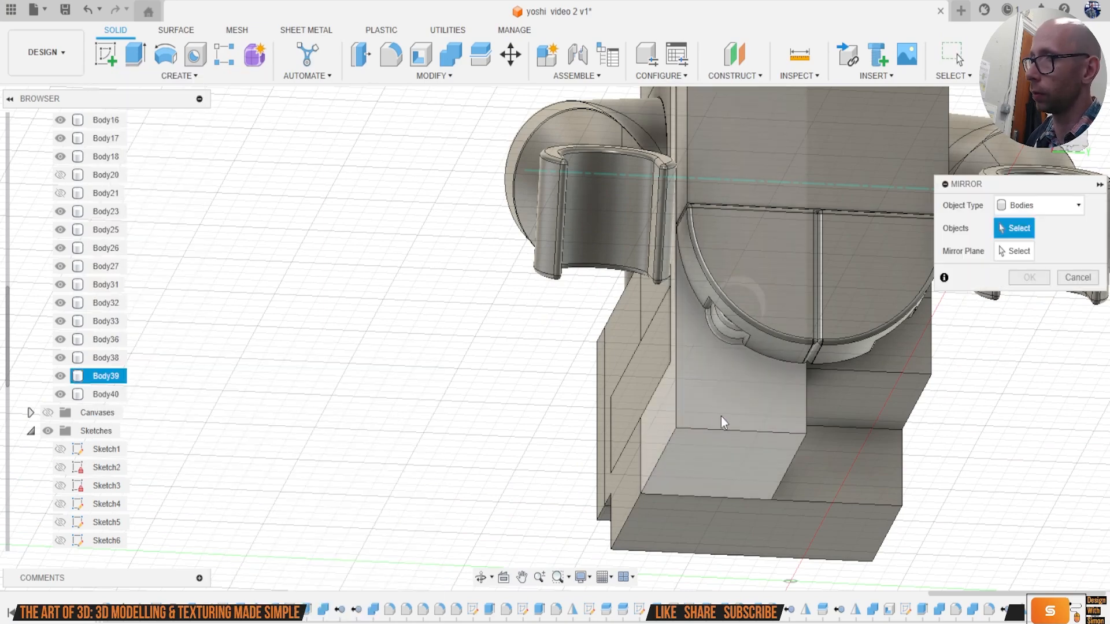
{"action": "left_click", "coordinate": [107, 376]}
{"action": "middle_click_drag", "start_coordinate": [555, 338], "coordinate": [791, 373], "text": "shift"}
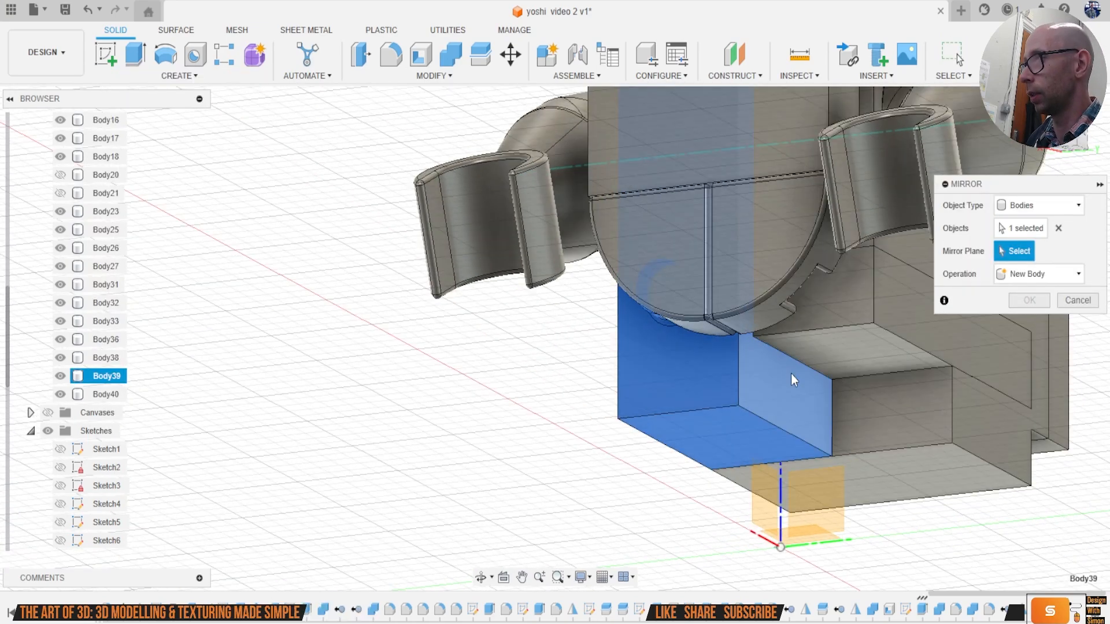
{"action": "left_click", "coordinate": [754, 385]}
{"action": "left_click", "coordinate": [1022, 277]}
{"action": "left_click", "coordinate": [1040, 296]}
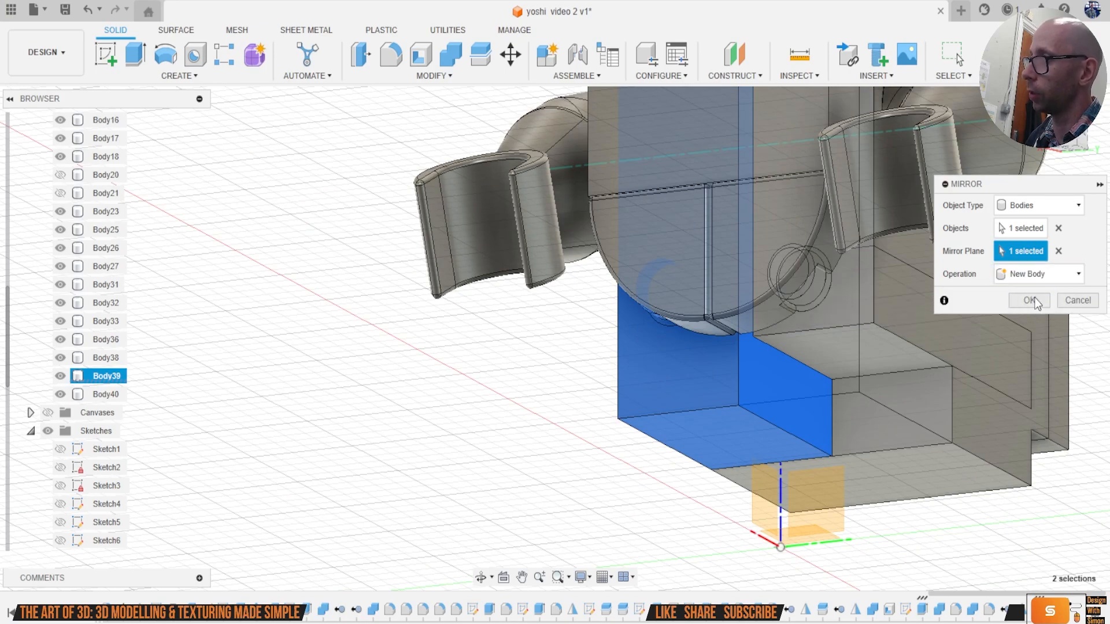
{"action": "left_click", "coordinate": [1035, 298]}
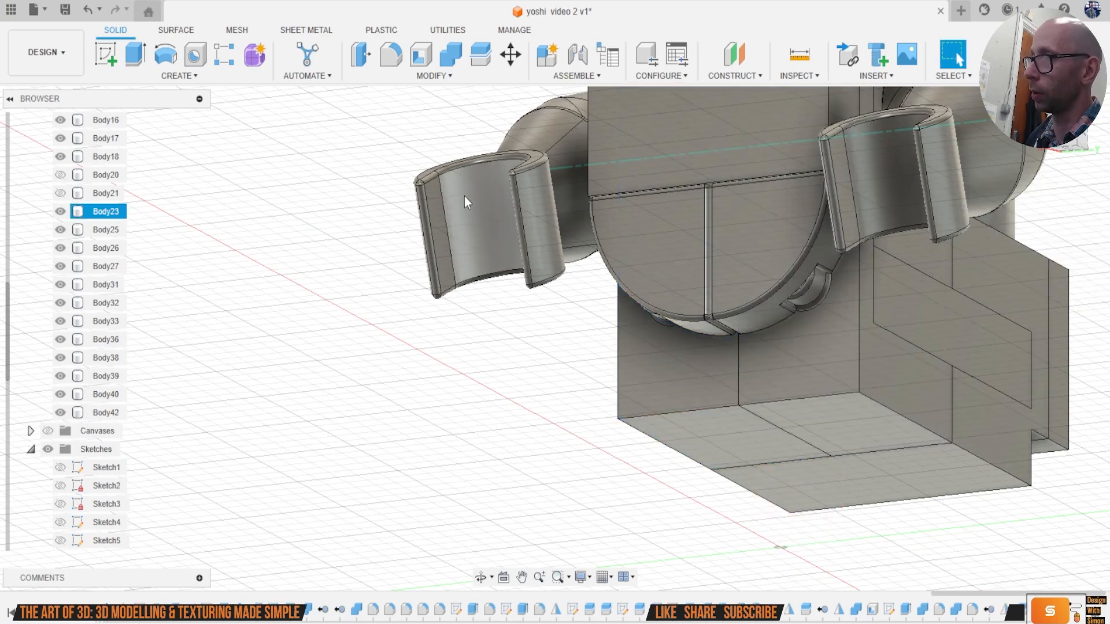
Step: Combine the mirrored block half Body42 with Body39 into one body
{"action": "left_click", "coordinate": [451, 55]}
{"action": "left_click", "coordinate": [748, 355]}
{"action": "left_click", "coordinate": [693, 379]}
{"action": "left_click", "coordinate": [693, 376]}
{"action": "middle_click_drag", "start_coordinate": [907, 421], "coordinate": [1094, 359], "text": "shift"}
{"action": "left_click", "coordinate": [1029, 324]}
Step: Isolate the domed cylinder together with the wedge, base blocks and pegged block beneath and beside it
{"action": "middle_click_drag", "start_coordinate": [555, 339], "coordinate": [578, 359], "text": "shift"}
{"action": "middle_click_drag", "start_coordinate": [907, 219], "coordinate": [774, 392], "text": "shift"}
{"action": "scroll", "coordinate": [919, 230], "scroll_direction": "down", "scroll_amount": 3}
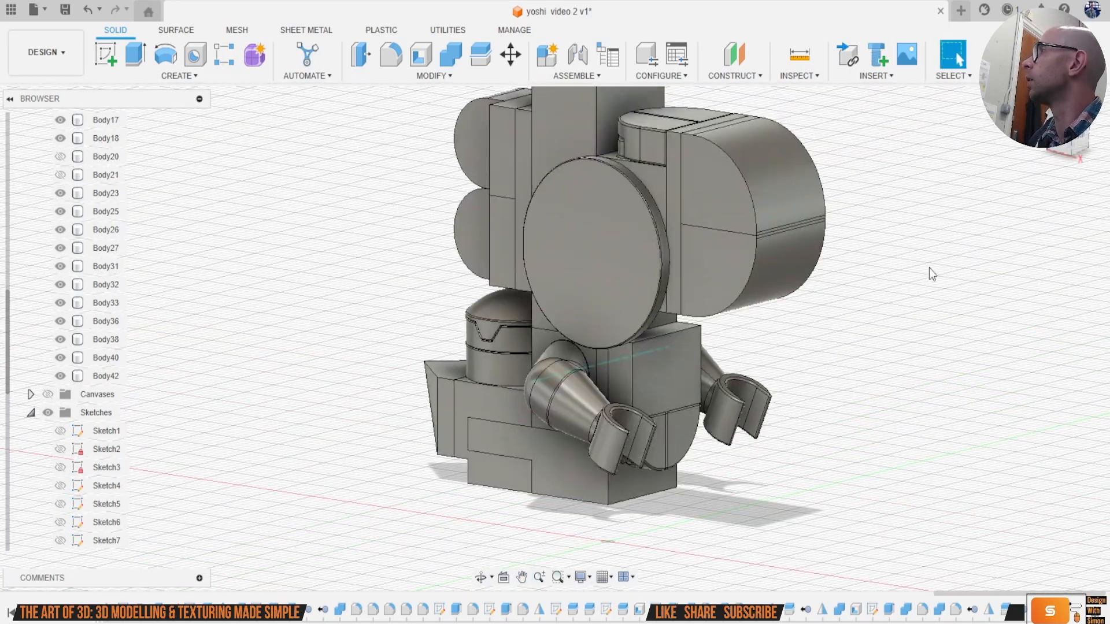
{"action": "middle_click_drag", "start_coordinate": [929, 268], "coordinate": [959, 280]}
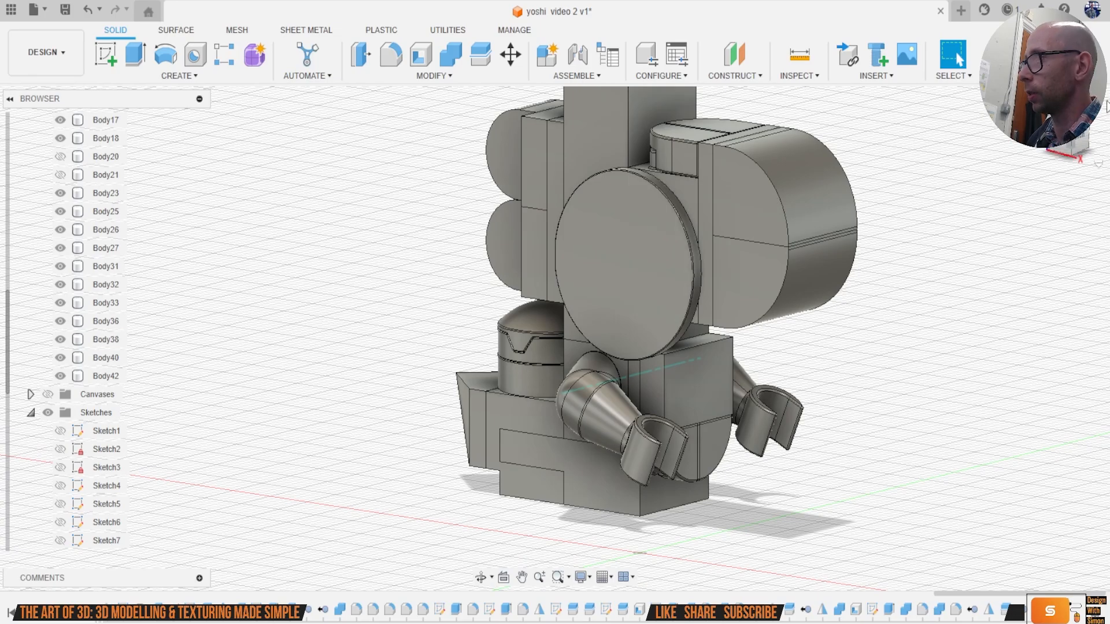
{"action": "middle_click_drag", "start_coordinate": [555, 347], "coordinate": [925, 173], "text": "shift"}
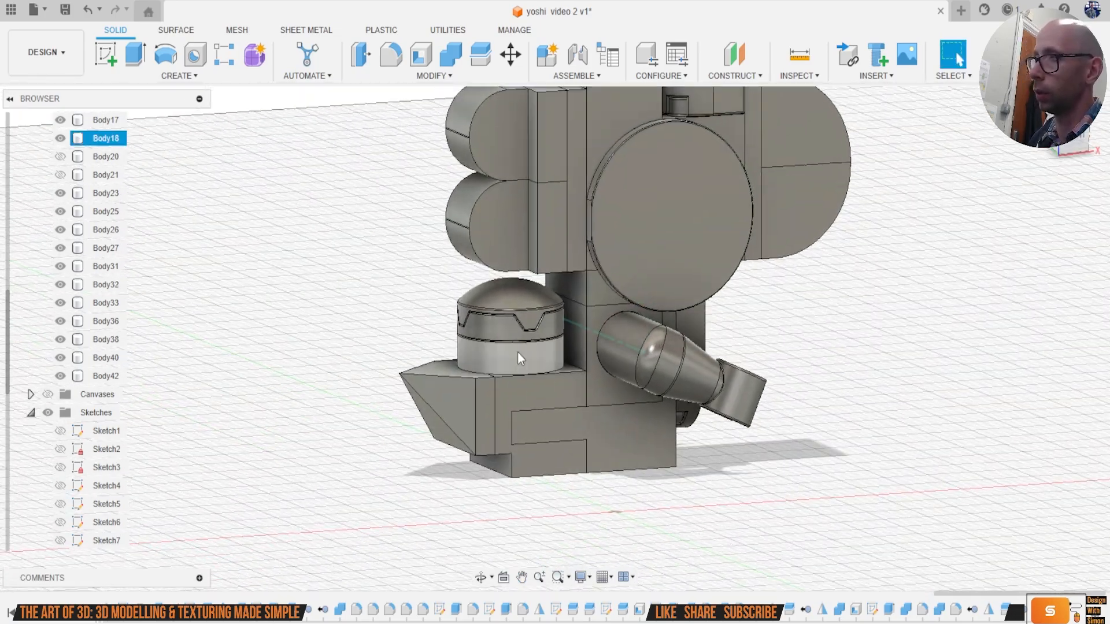
{"action": "middle_click_drag", "start_coordinate": [1081, 142], "coordinate": [752, 199], "text": "shift"}
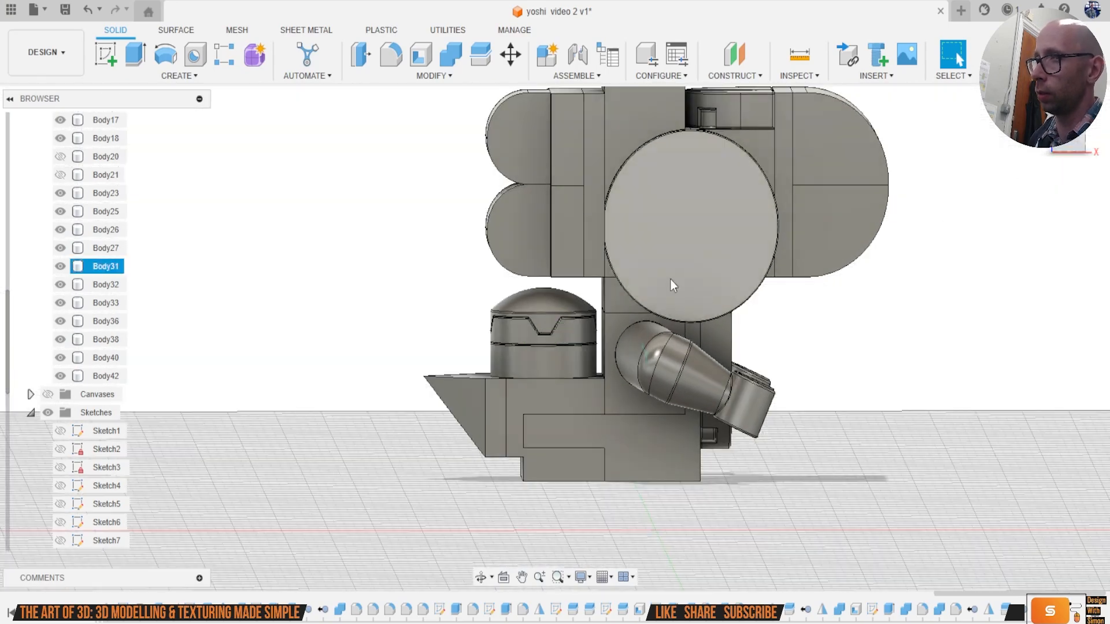
{"action": "scroll", "coordinate": [516, 359], "scroll_direction": "up", "scroll_amount": 4}
{"action": "mouse_move", "coordinate": [356, 230]}
{"action": "left_mouse_down"}
{"action": "mouse_move", "coordinate": [573, 401]}
{"action": "mouse_move", "coordinate": [632, 506]}
{"action": "mouse_move", "coordinate": [448, 250]}
{"action": "mouse_move", "coordinate": [357, 221]}
{"action": "left_mouse_up"}
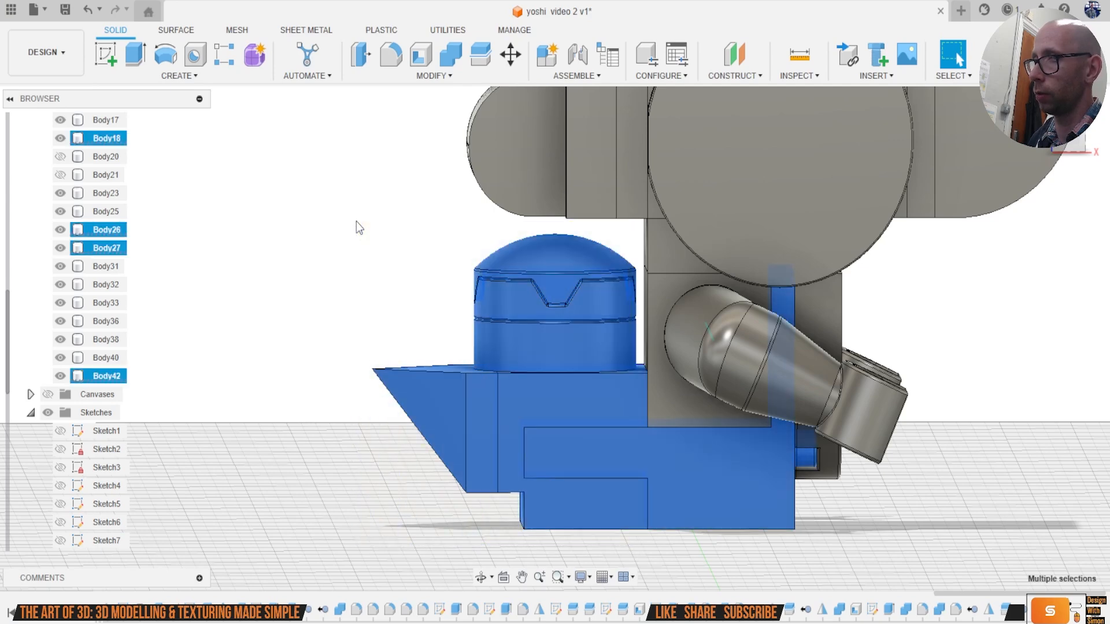
{"action": "right_click", "coordinate": [106, 236]}
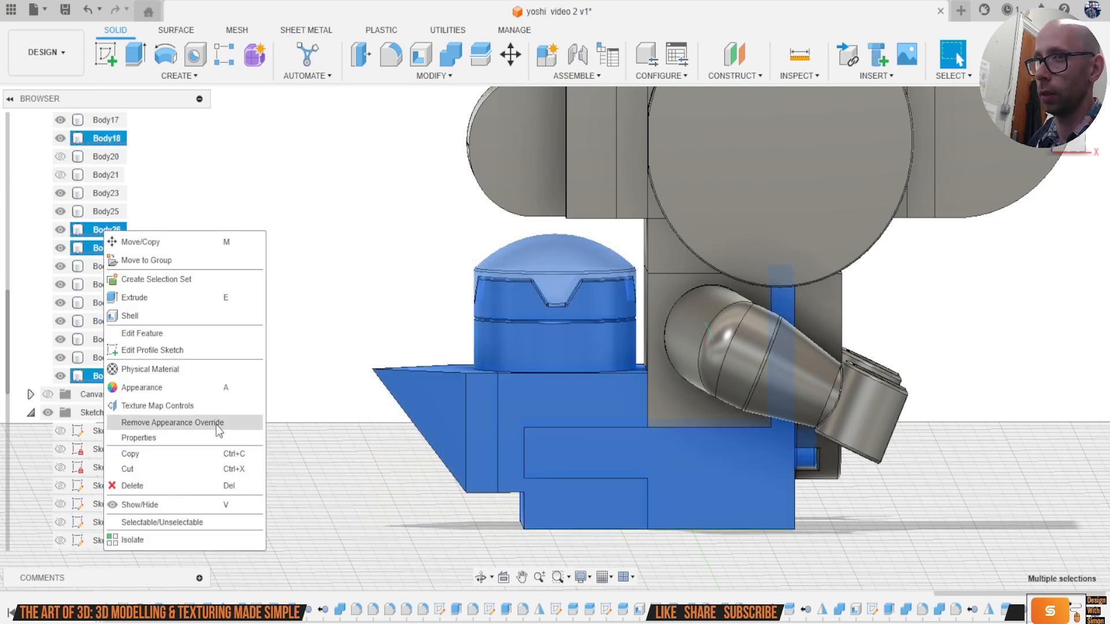
{"action": "left_click", "coordinate": [207, 540]}
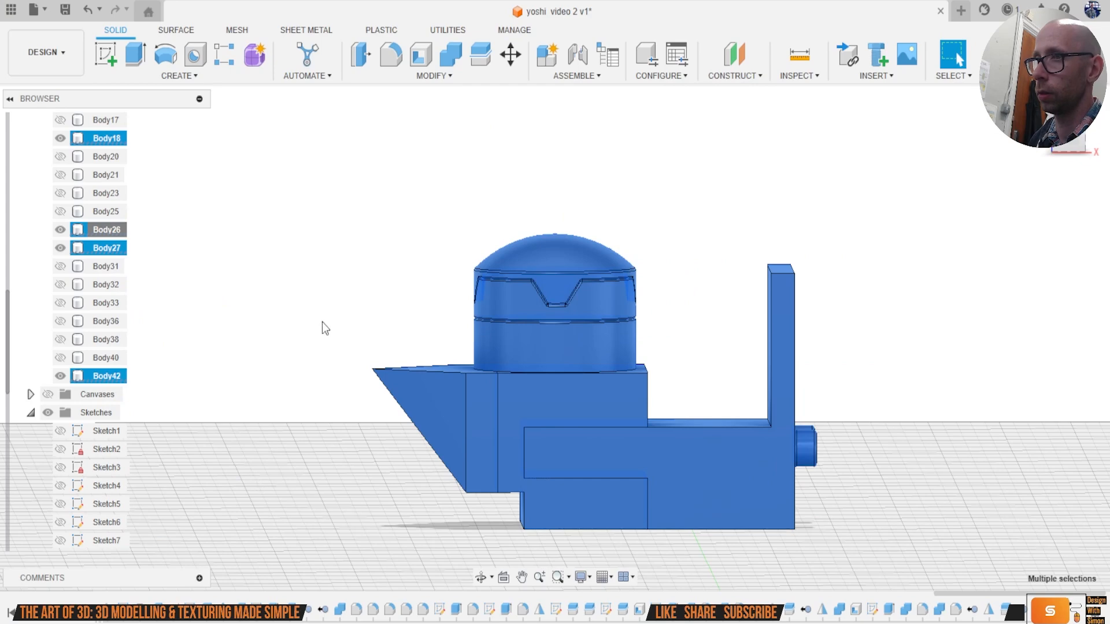
{"action": "left_click", "coordinate": [295, 327]}
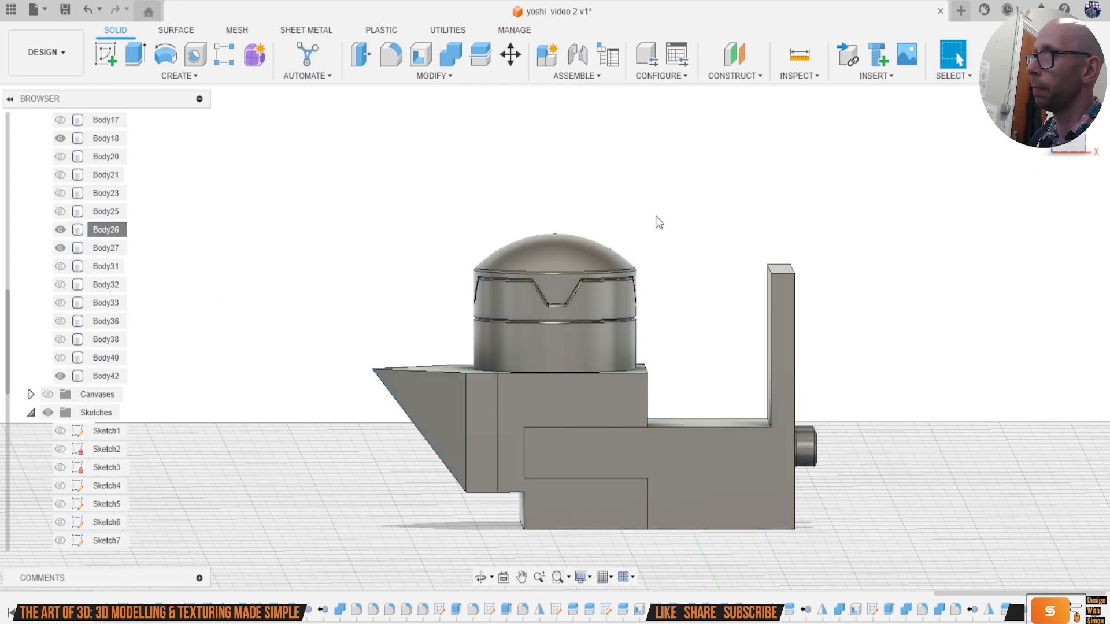
{"action": "key", "text": "Delete"}
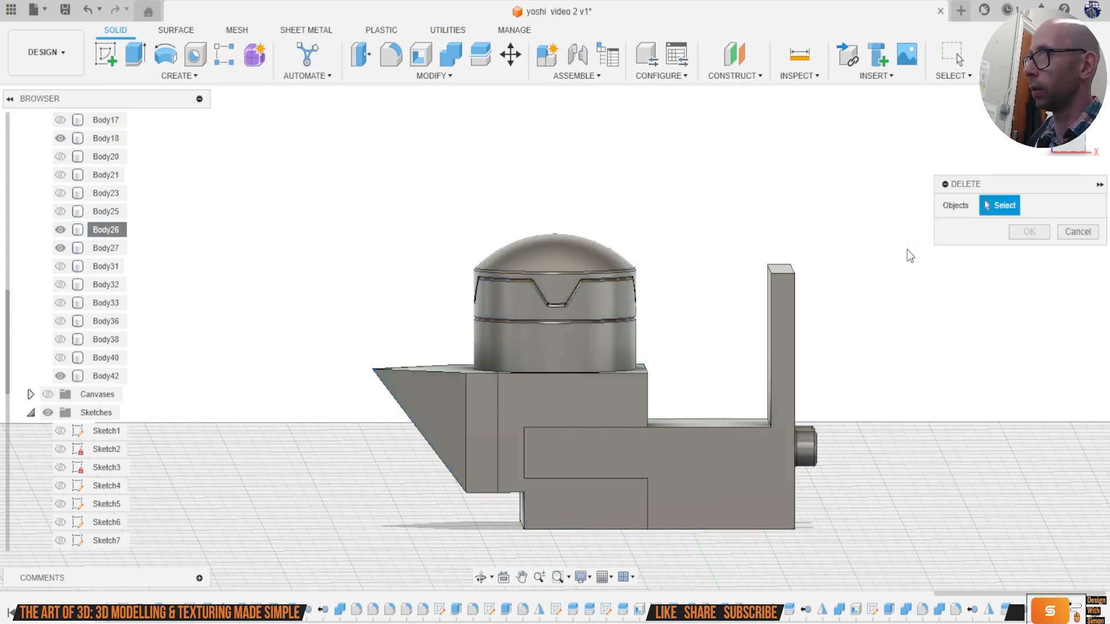
{"action": "left_click", "coordinate": [1076, 233]}
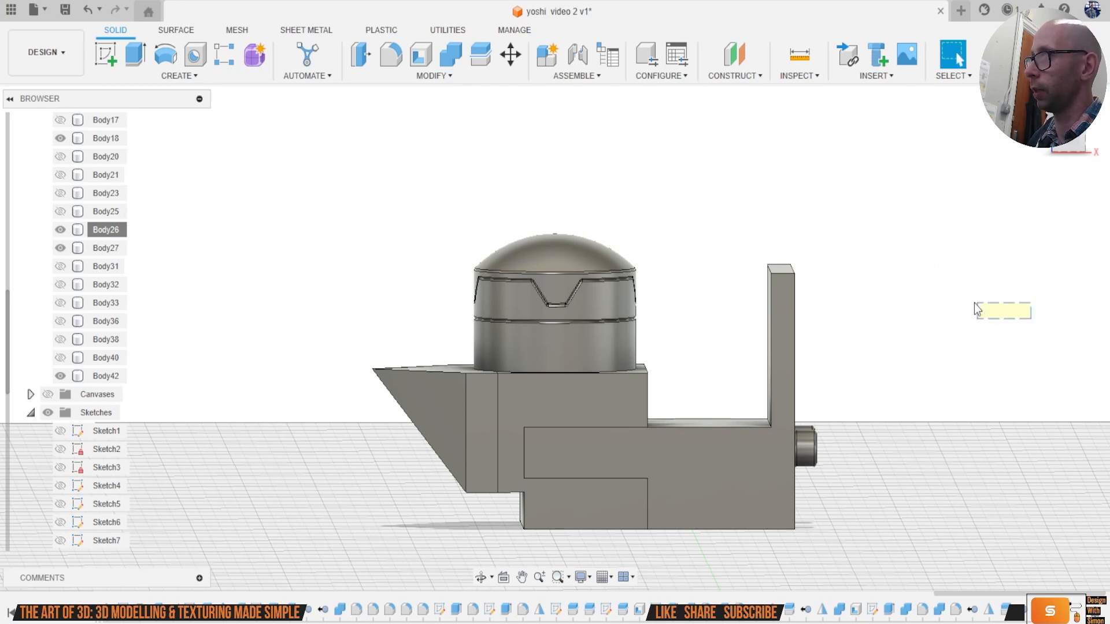
{"action": "left_click_drag", "start_coordinate": [846, 197], "coordinate": [744, 177]}
{"action": "left_click", "coordinate": [878, 223]}
{"action": "left_click_drag", "start_coordinate": [855, 326], "coordinate": [1034, 239]}
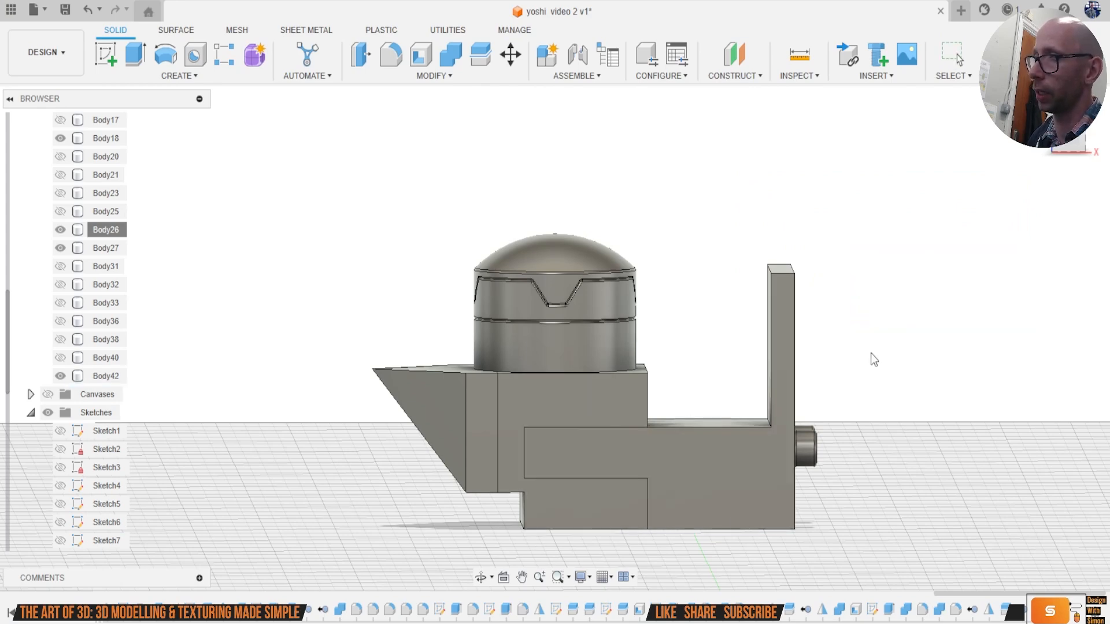
{"action": "left_click_drag", "start_coordinate": [872, 229], "coordinate": [769, 313]}
{"action": "left_click", "coordinate": [1015, 243]}
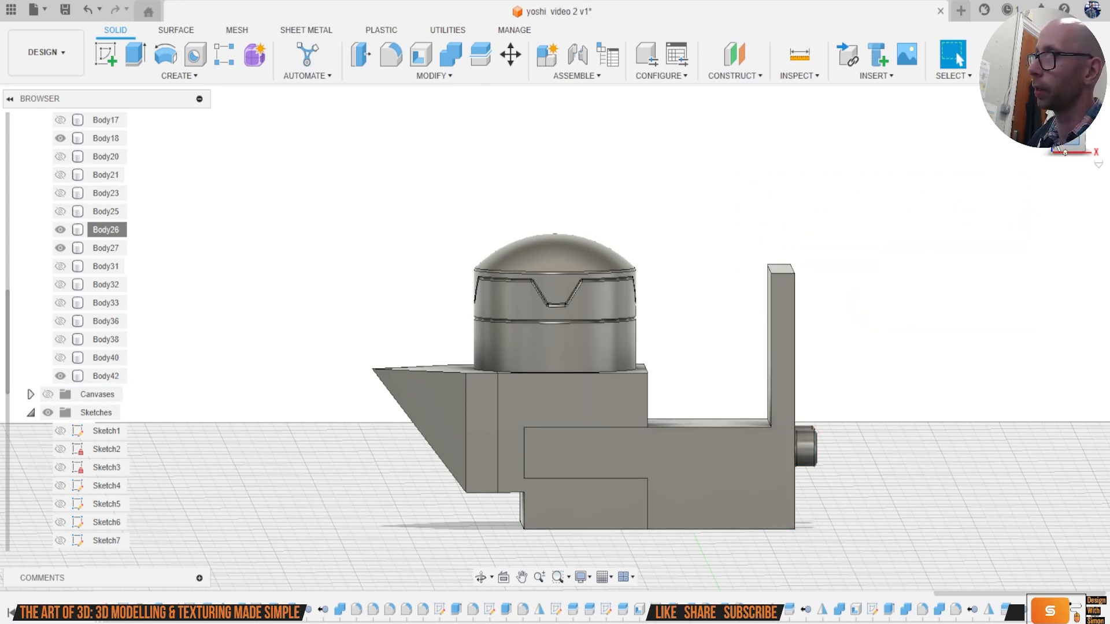
{"action": "left_click_drag", "start_coordinate": [1069, 173], "coordinate": [1069, 214]}
{"action": "left_click", "coordinate": [1077, 138]}
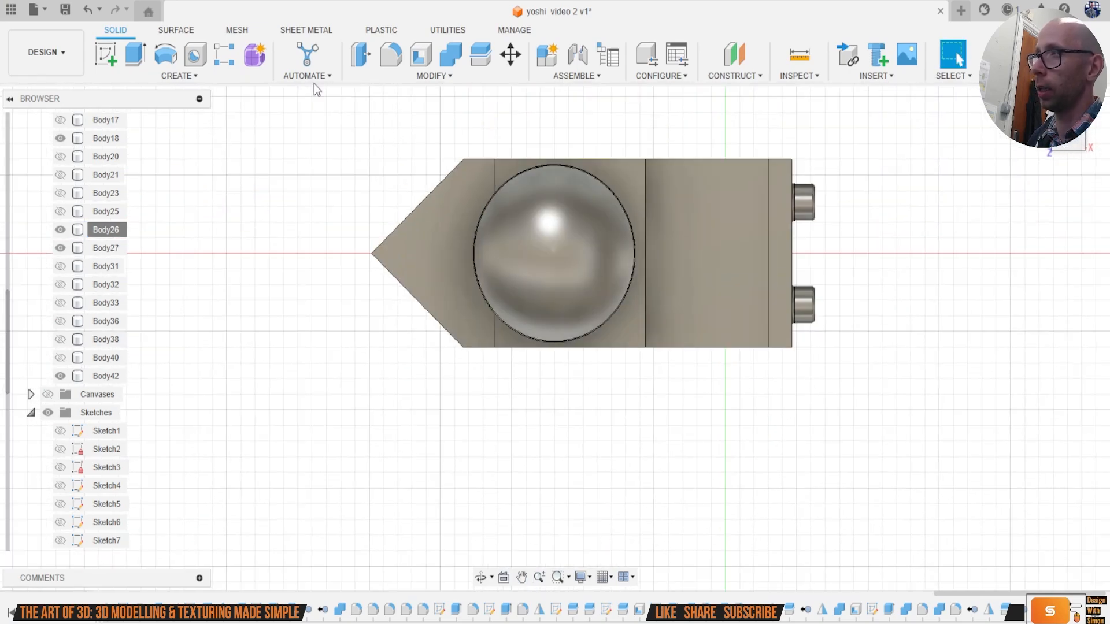
{"action": "left_click", "coordinate": [114, 61]}
{"action": "left_click", "coordinate": [581, 172]}
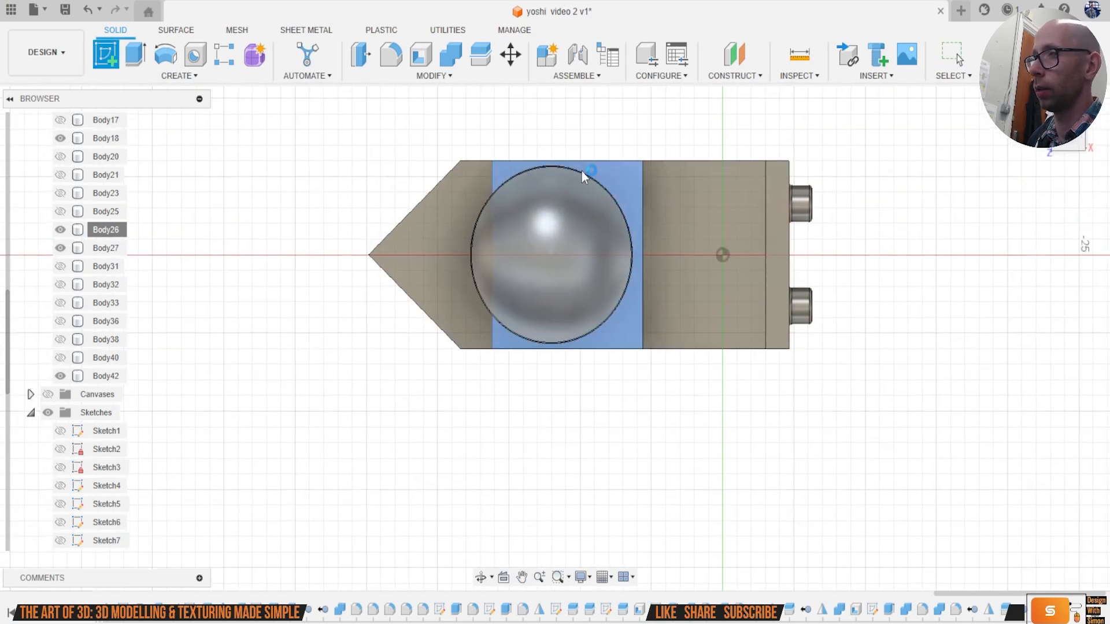
{"action": "scroll", "coordinate": [535, 289], "scroll_direction": "up", "scroll_amount": 3}
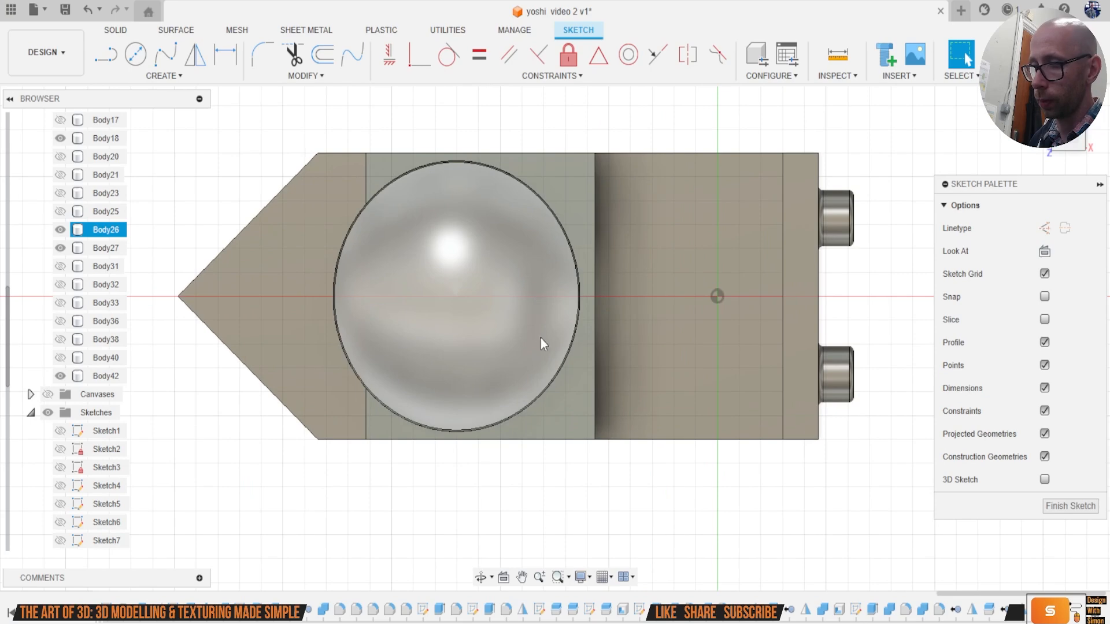
{"action": "scroll", "coordinate": [543, 376], "scroll_direction": "up", "scroll_amount": 4}
{"action": "key", "text": "c"}
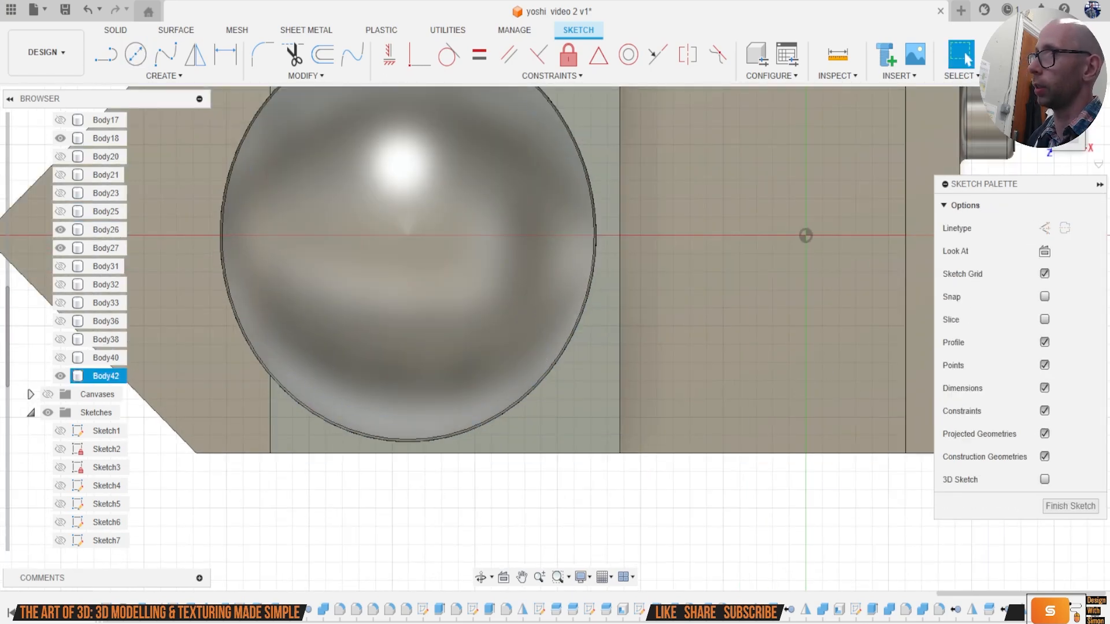
{"action": "left_click", "coordinate": [1018, 55]}
Step: Hide Body11, the block directly under the domed cylinder, to expose the cylinder's underside
{"action": "middle_click_drag", "start_coordinate": [925, 243], "coordinate": [973, 208], "text": "shift"}
{"action": "scroll", "coordinate": [745, 372], "scroll_direction": "up", "scroll_amount": 3}
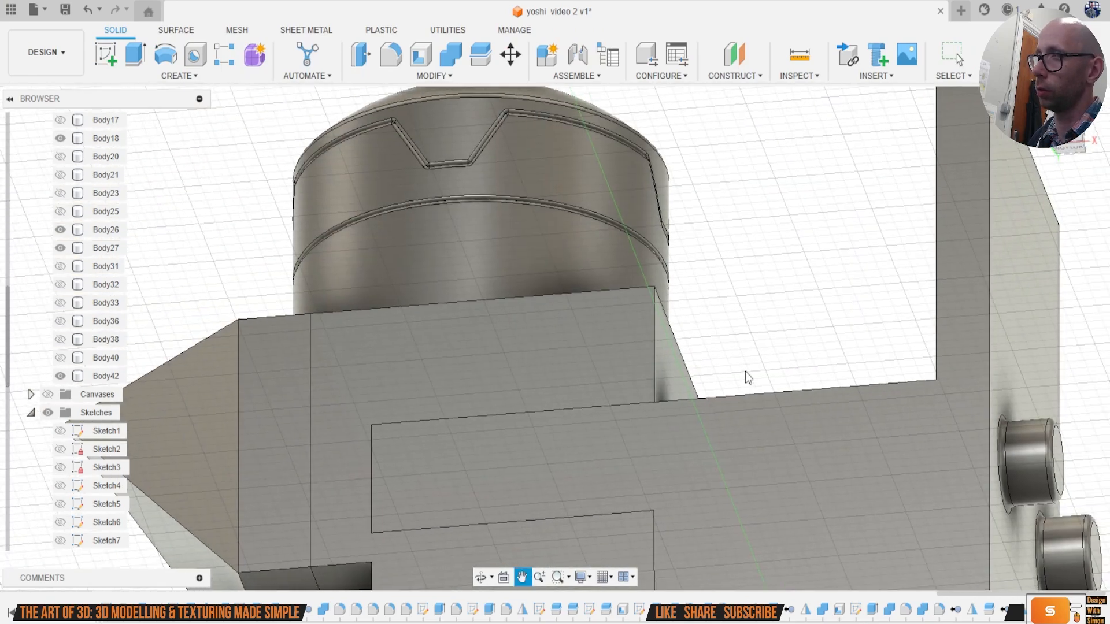
{"action": "left_click", "coordinate": [589, 363]}
{"action": "scroll", "coordinate": [107, 324], "scroll_direction": "up", "scroll_amount": 5}
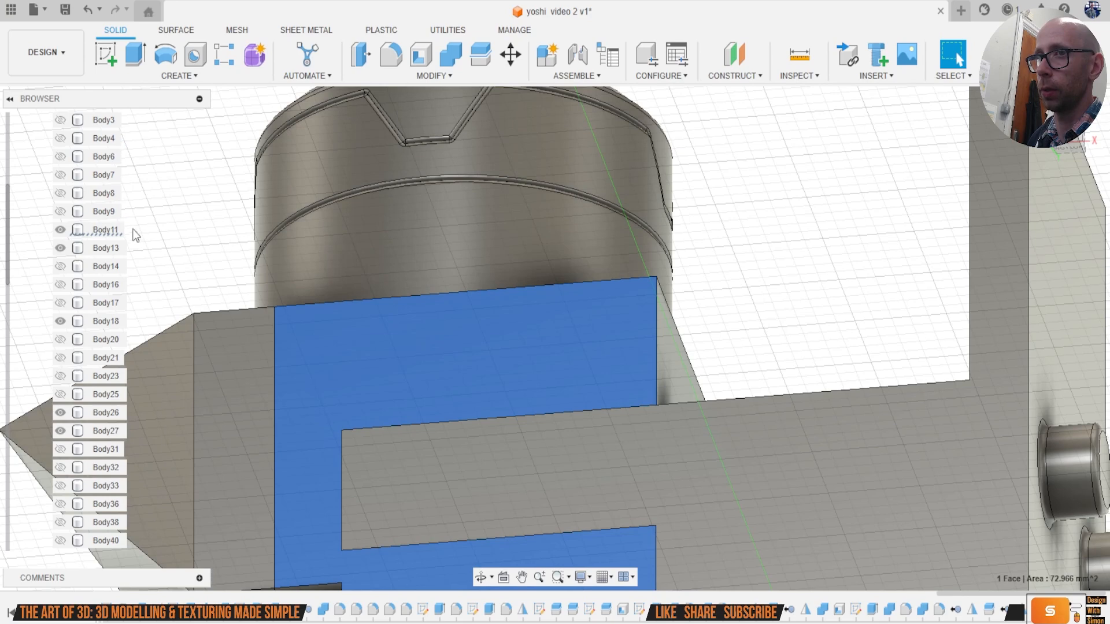
{"action": "left_click", "coordinate": [60, 230]}
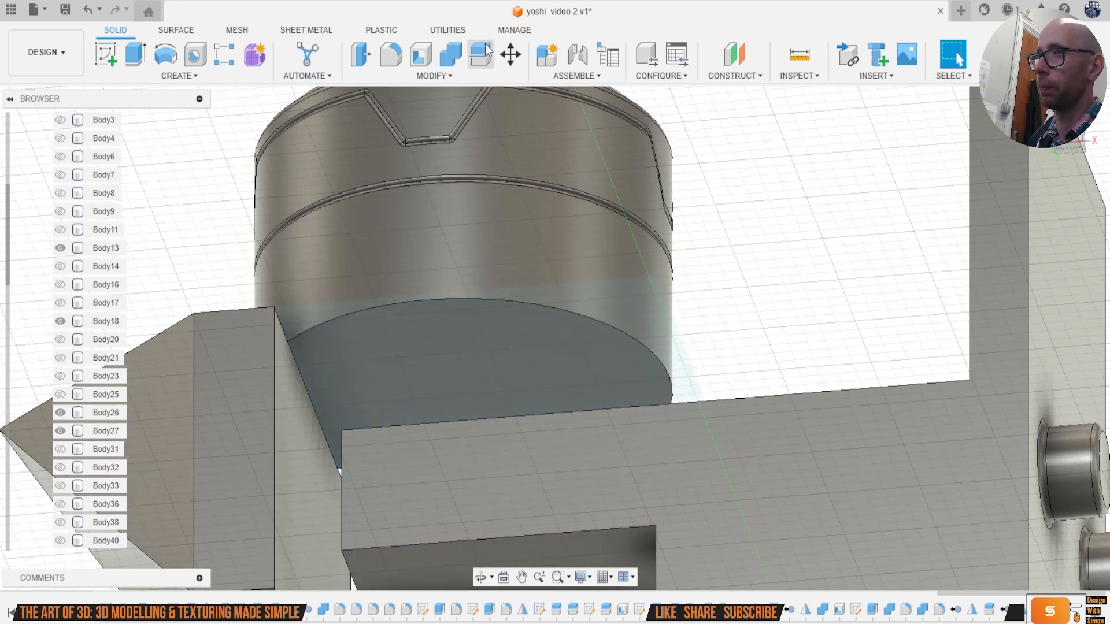
Step: Shell the cylinder Body18 from its bottom face with a 1 mm inside thickness and show Body11 again
{"action": "left_click", "coordinate": [429, 67]}
{"action": "left_click", "coordinate": [505, 352]}
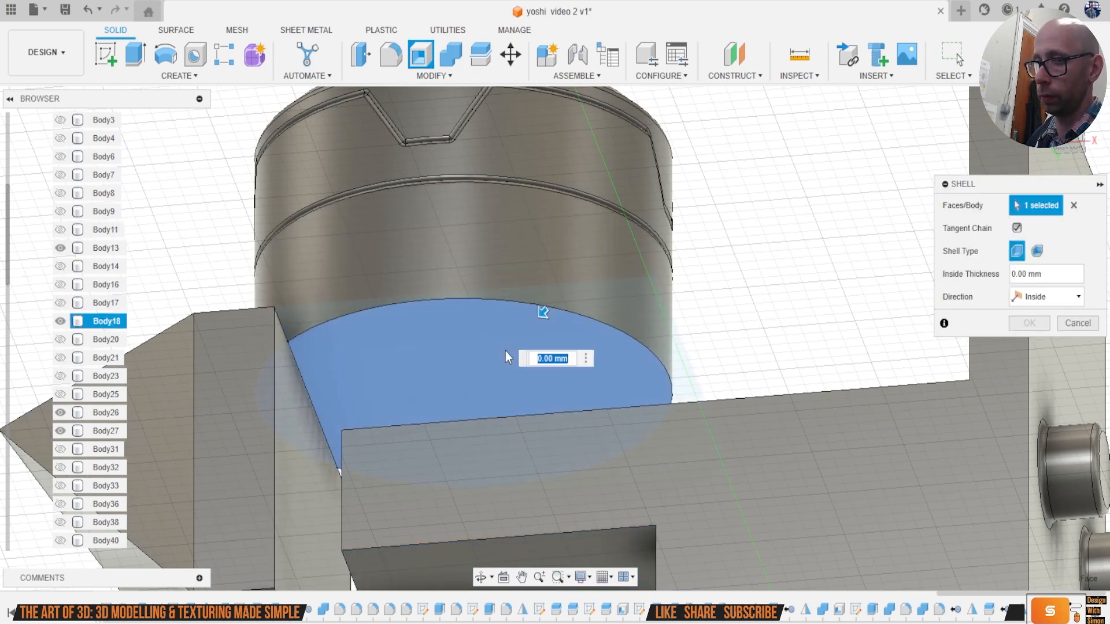
{"action": "type", "text": "1"}
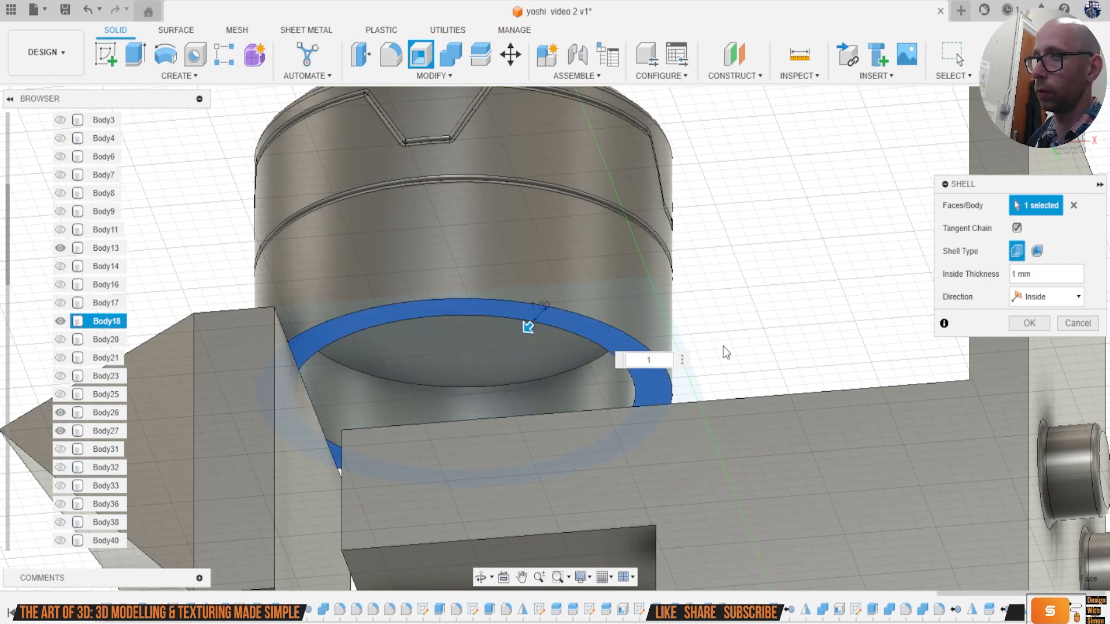
{"action": "left_click", "coordinate": [1028, 322]}
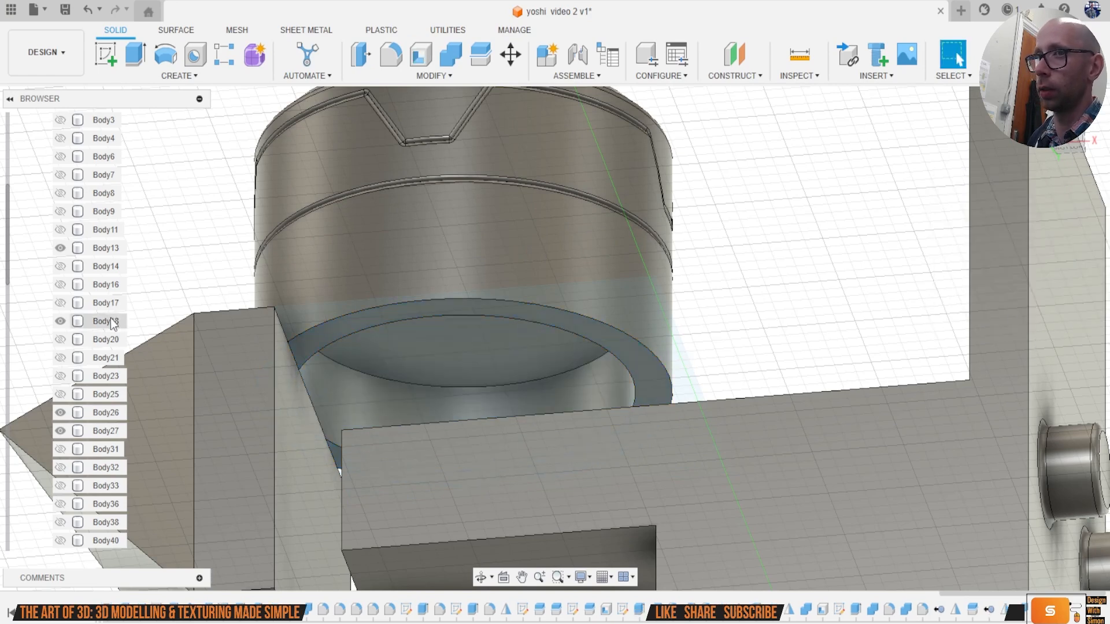
{"action": "left_click", "coordinate": [60, 230]}
Step: Start a sketch on the top face of the block under the dome and project the domed cylinder's circular outline
{"action": "mouse_move", "coordinate": [555, 326]}
{"action": "middle_mouse_down", "text": "shift"}
{"action": "mouse_move", "coordinate": [558, 405]}
{"action": "mouse_move", "coordinate": [586, 274]}
{"action": "mouse_move", "coordinate": [577, 264]}
{"action": "middle_mouse_up", "text": "shift"}
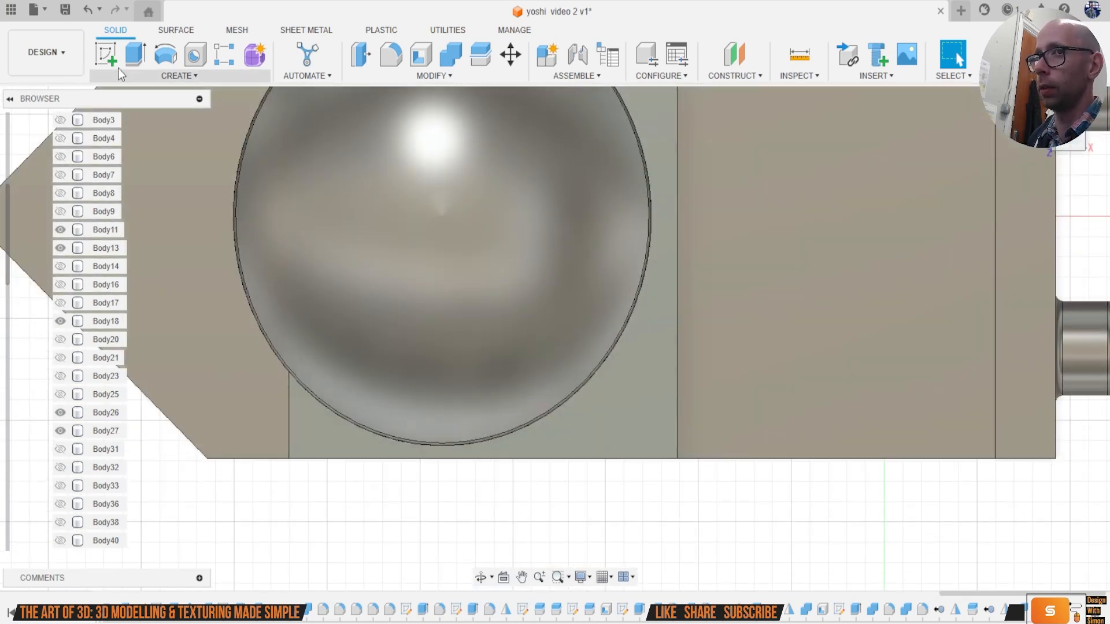
{"action": "left_click", "coordinate": [106, 56]}
{"action": "left_click", "coordinate": [631, 406]}
{"action": "mouse_move", "coordinate": [446, 414]}
{"action": "middle_mouse_down"}
{"action": "mouse_move", "coordinate": [414, 416]}
{"action": "mouse_move", "coordinate": [462, 360]}
{"action": "mouse_move", "coordinate": [537, 362]}
{"action": "middle_mouse_up"}
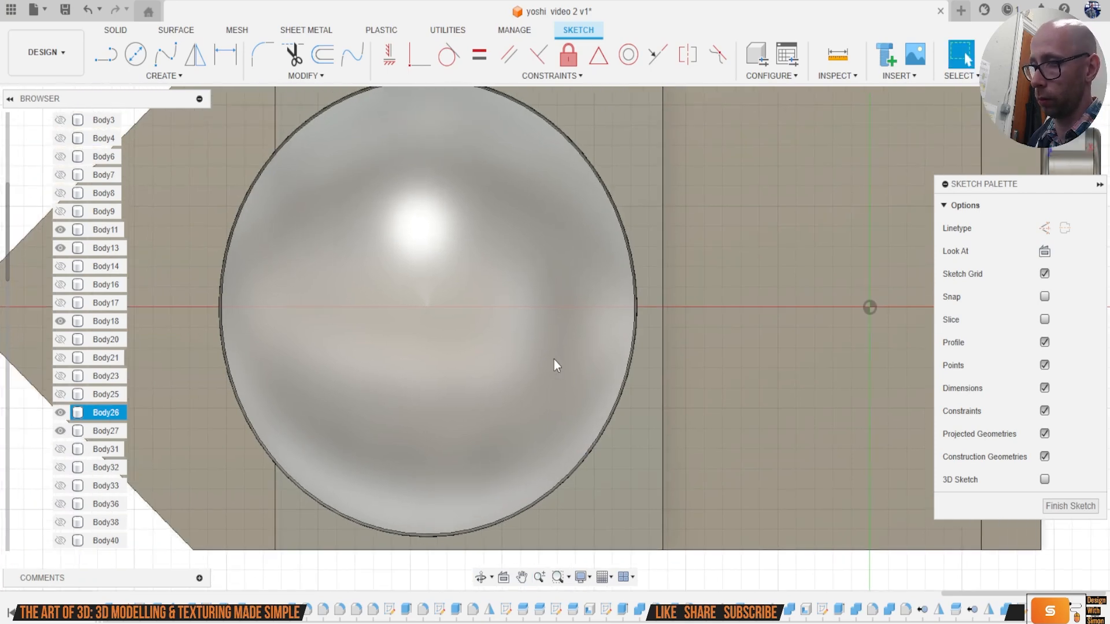
{"action": "key", "text": "l"}
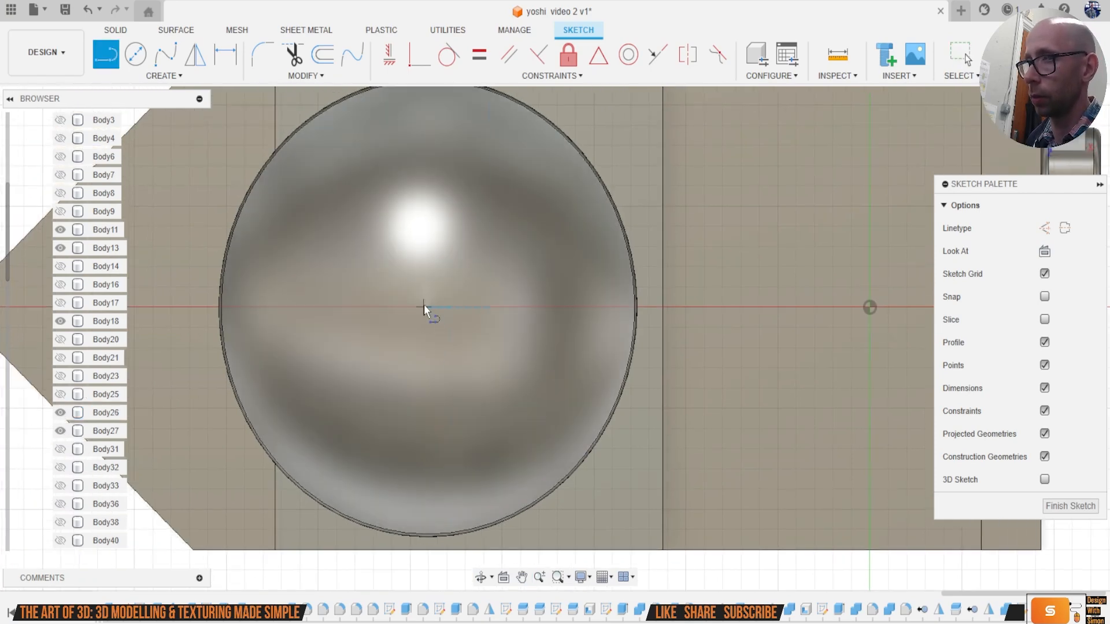
{"action": "key", "text": "Escape"}
{"action": "key", "text": "p"}
{"action": "left_click", "coordinate": [507, 347]}
{"action": "left_click", "coordinate": [853, 278]}
Step: Draw a diagonal line from the projected circle's centre outward to its rim, angled towards the pegged end of the block
{"action": "key", "text": "l"}
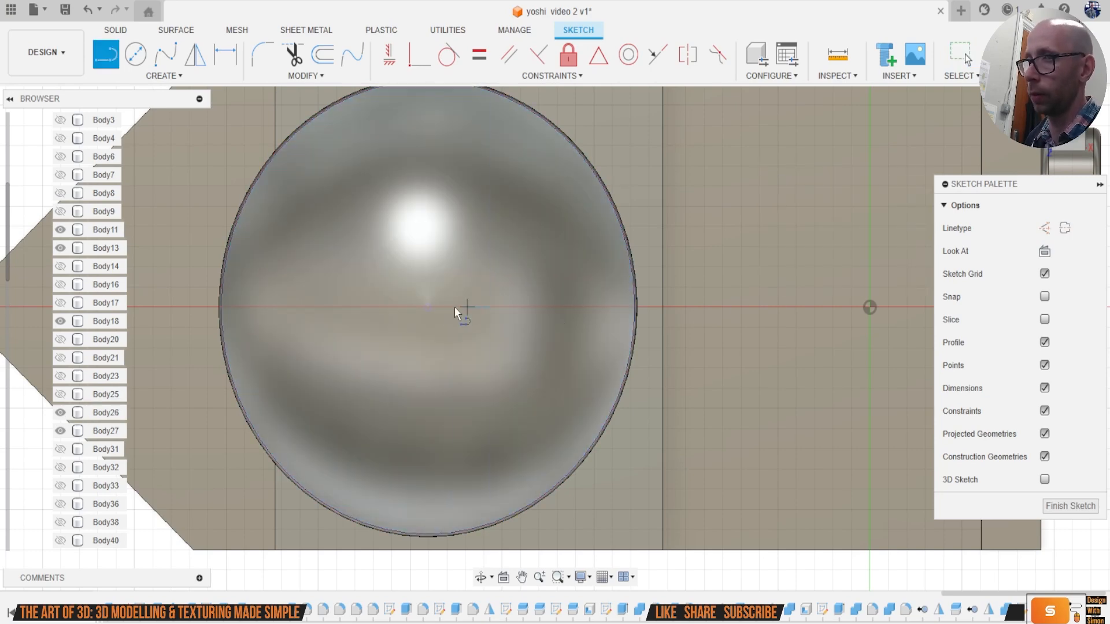
{"action": "left_click", "coordinate": [430, 307]}
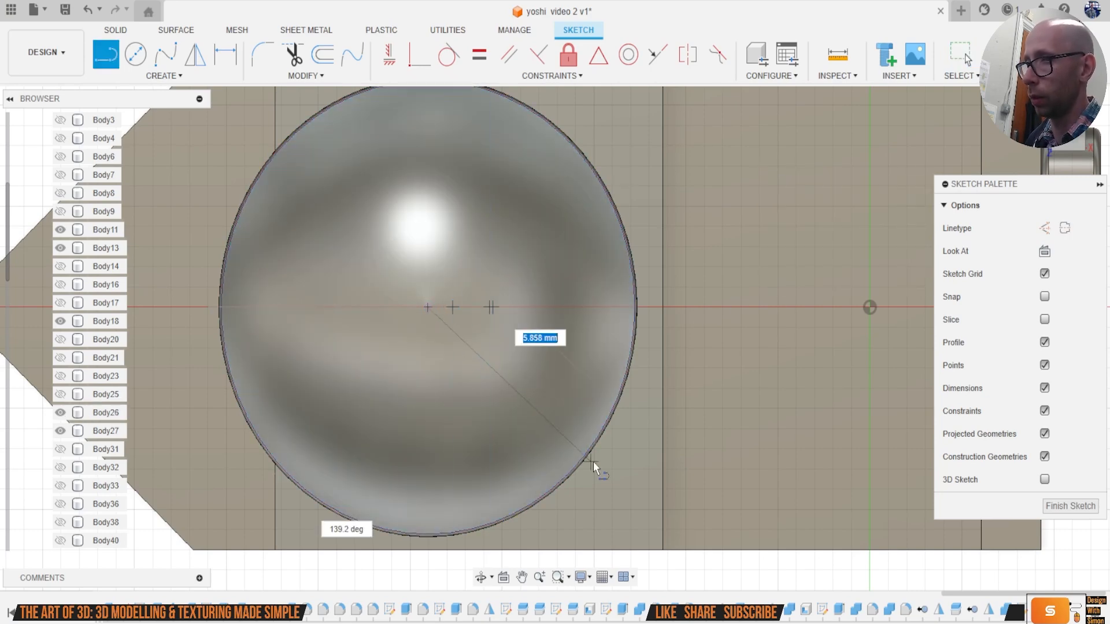
{"action": "left_click", "coordinate": [595, 441]}
{"action": "key", "text": "Escape"}
Step: Sketch a circle about 2.3 mm in diameter centred on the diagonal line near its outer end, overlapping the rim
{"action": "key", "text": "c"}
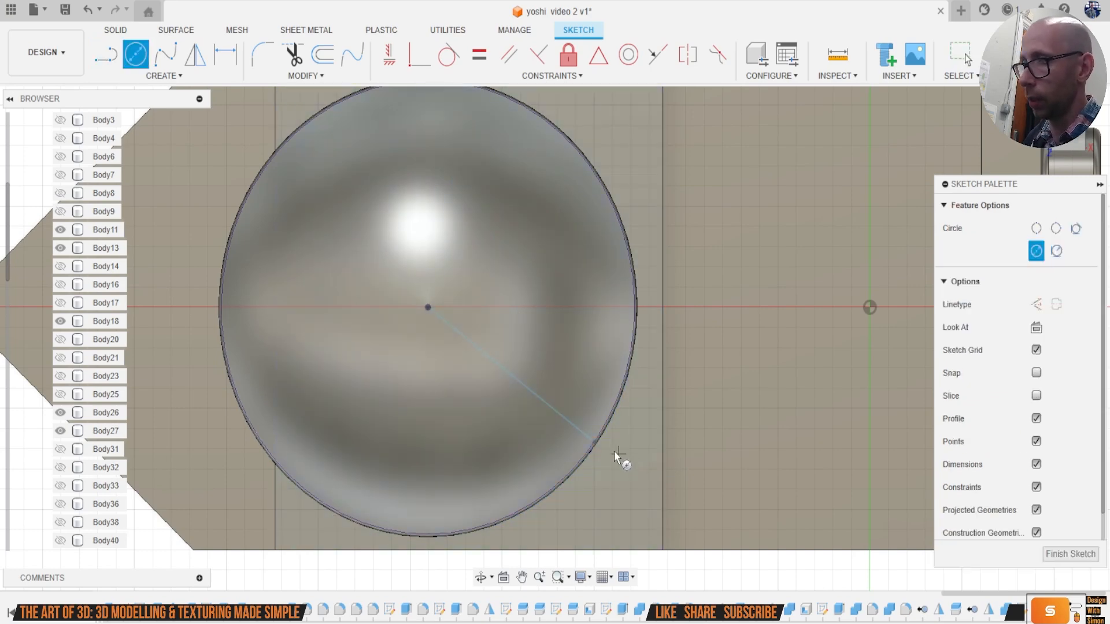
{"action": "left_click", "coordinate": [567, 420]}
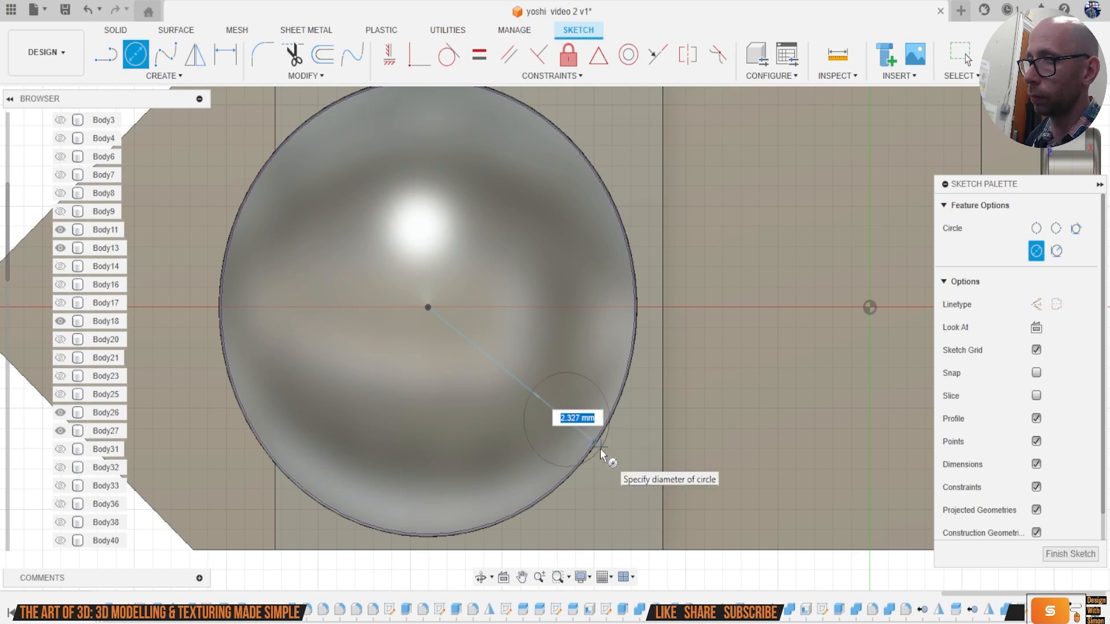
{"action": "left_click", "coordinate": [602, 451]}
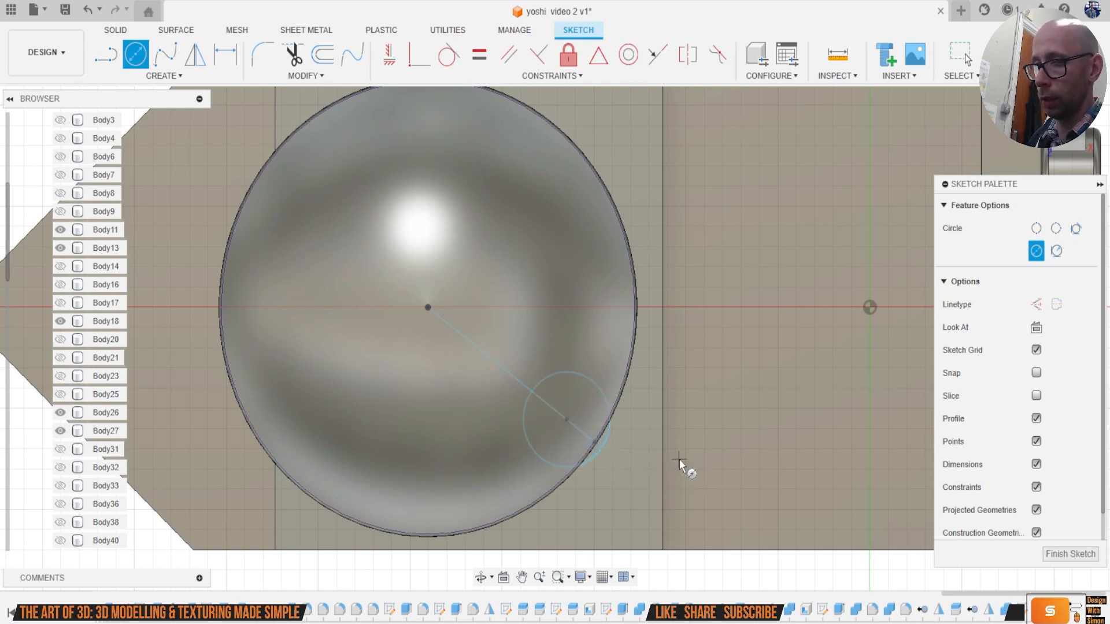
Step: Begin an Extrude of the small circle, selecting its three profile regions including the sliver outside the dome cylinder's rim
{"action": "key", "text": "e"}
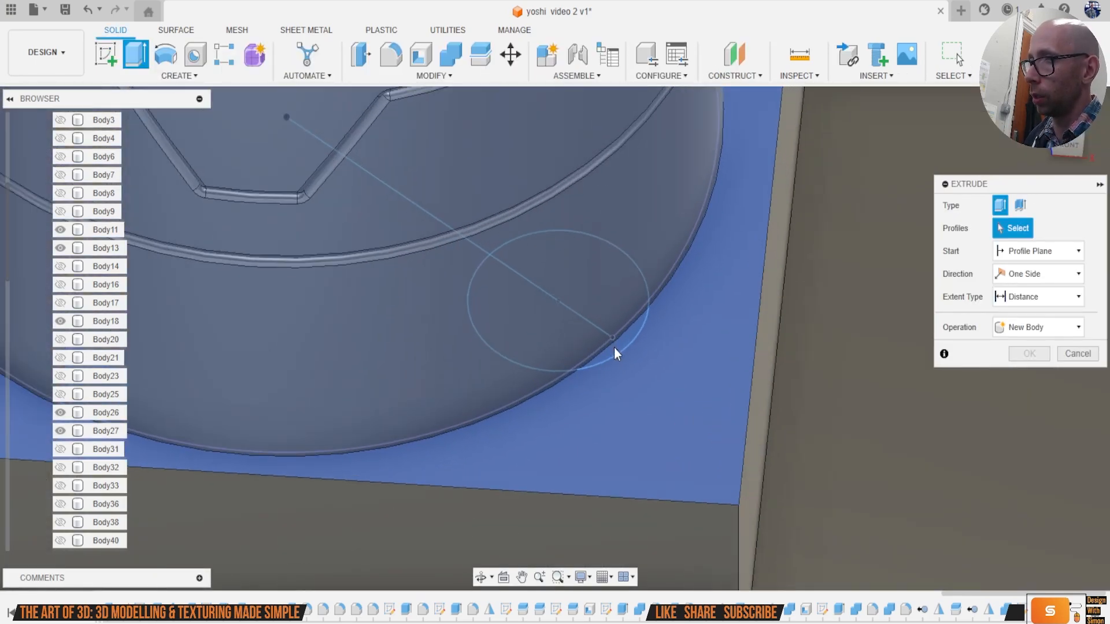
{"action": "left_click", "coordinate": [575, 350]}
{"action": "left_click", "coordinate": [574, 346]}
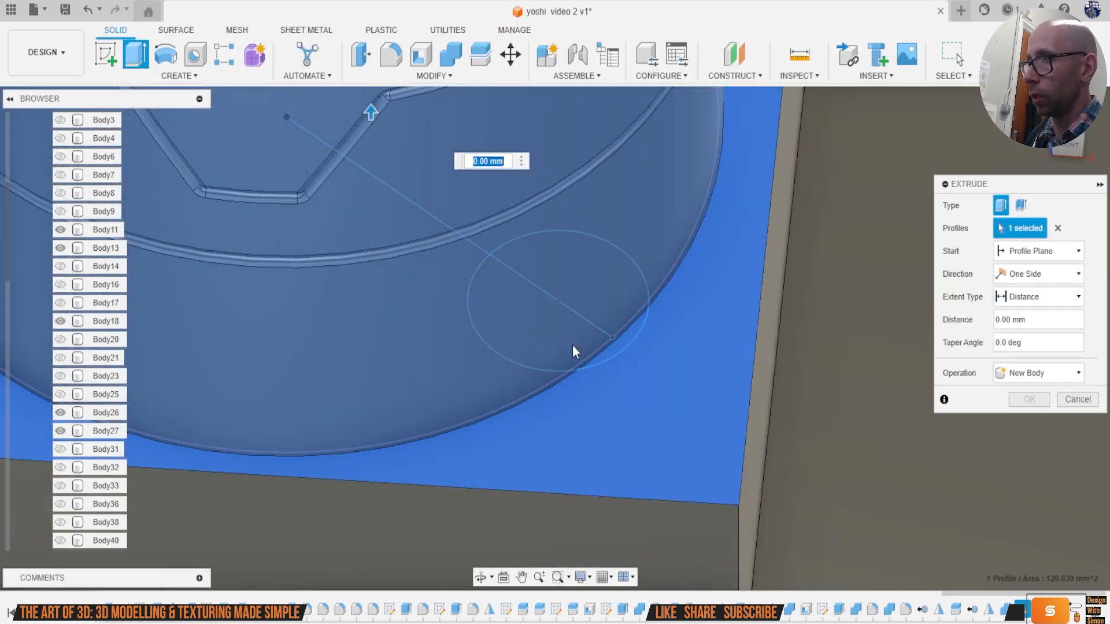
{"action": "scroll", "coordinate": [737, 349], "scroll_direction": "down", "scroll_amount": 5}
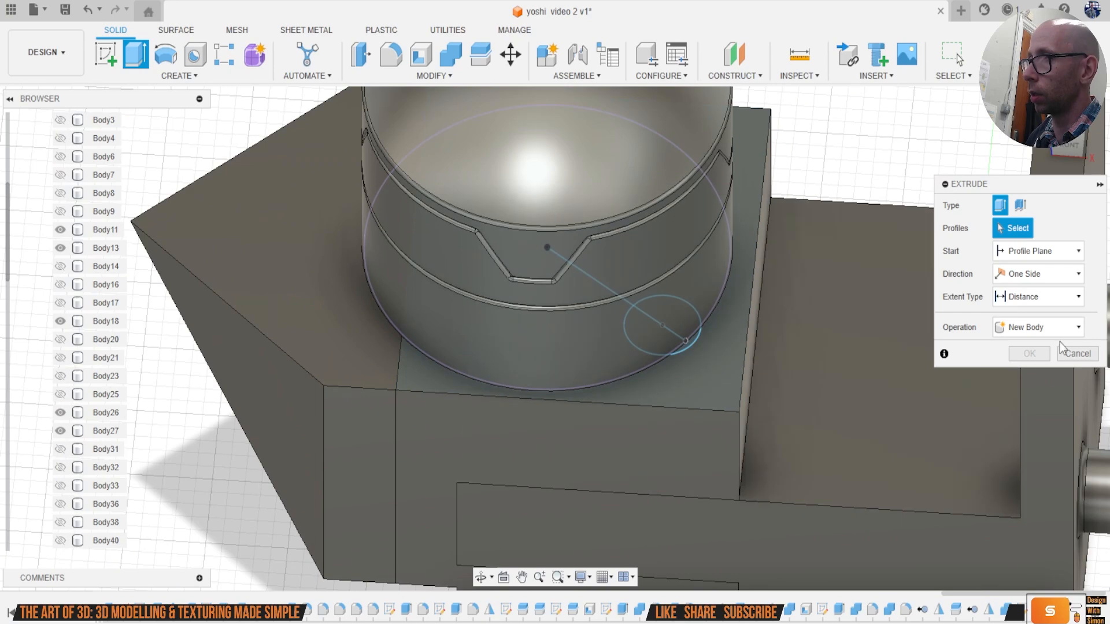
{"action": "scroll", "coordinate": [709, 355], "scroll_direction": "up", "scroll_amount": 8}
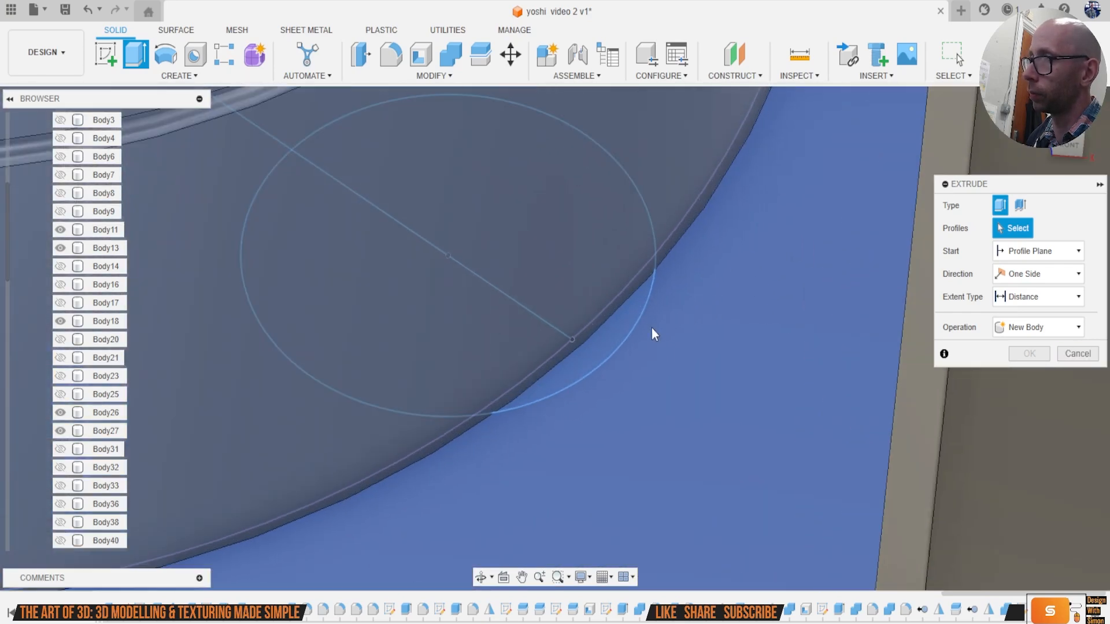
{"action": "left_click", "coordinate": [605, 337]}
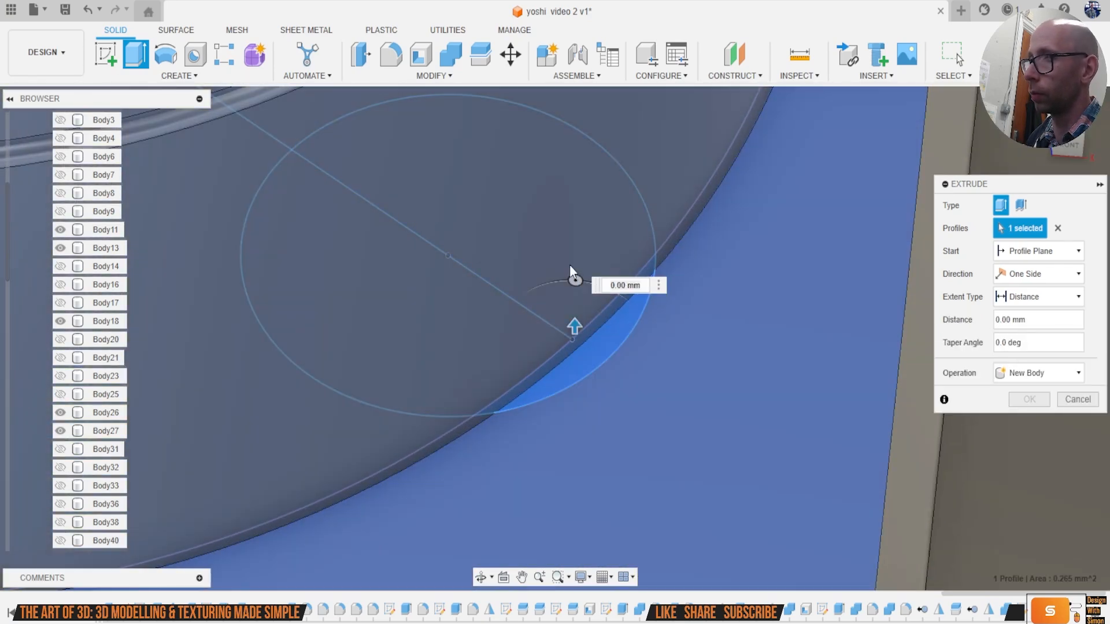
{"action": "left_click", "coordinate": [570, 265]}
{"action": "left_click", "coordinate": [592, 317]}
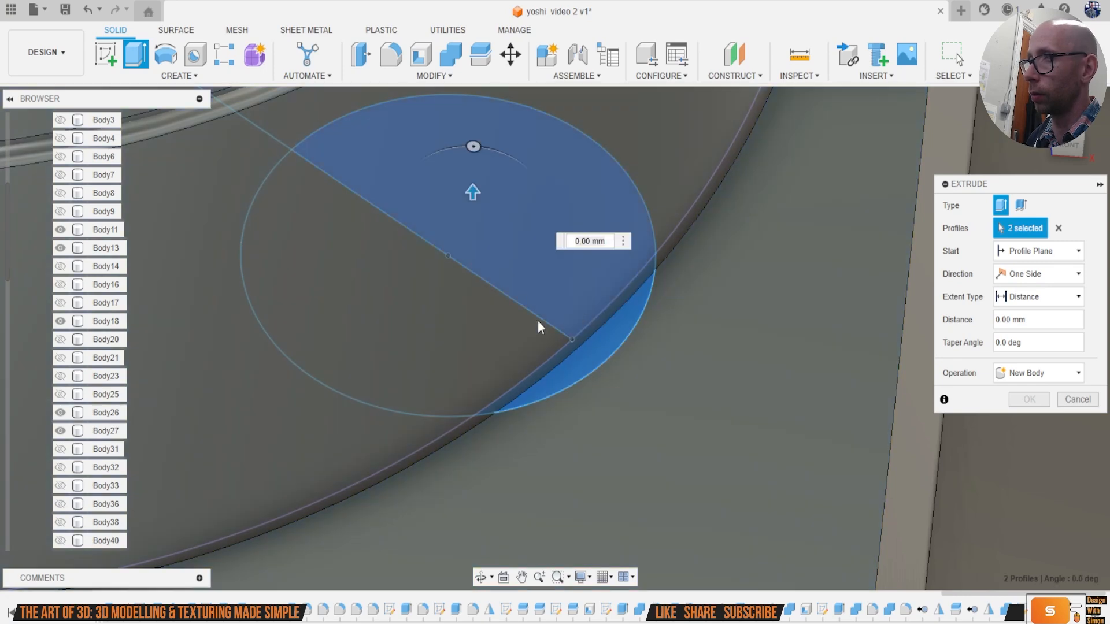
{"action": "left_click", "coordinate": [478, 349]}
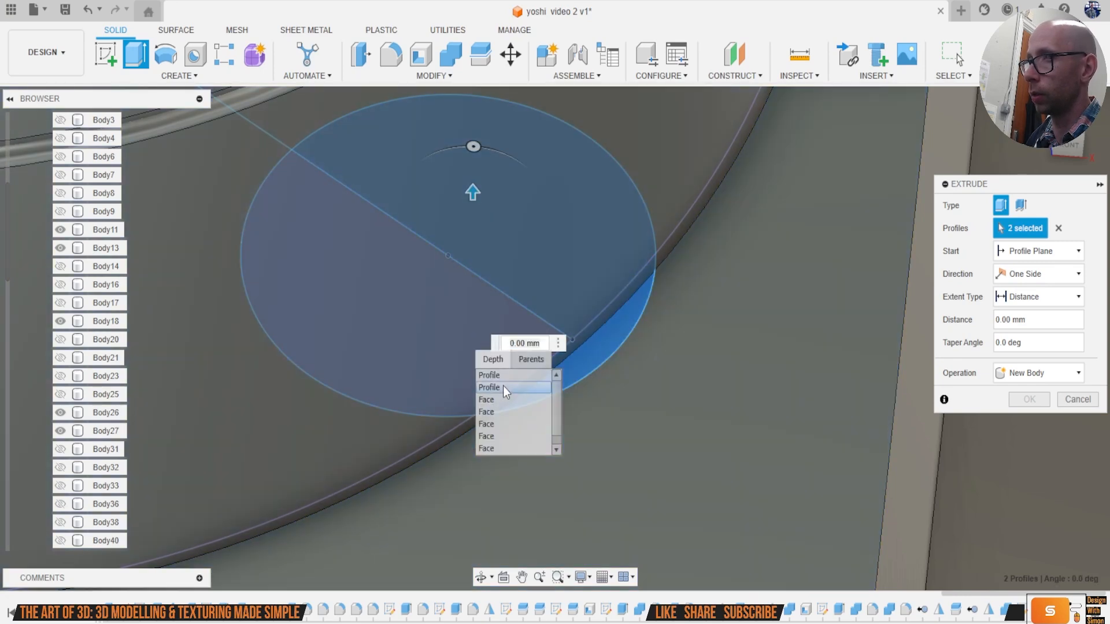
{"action": "left_click", "coordinate": [503, 386]}
Step: Extrude the circle upward from the block's top face to about half the cylinder's lower band height, as a new body
{"action": "left_click", "coordinate": [1055, 151]}
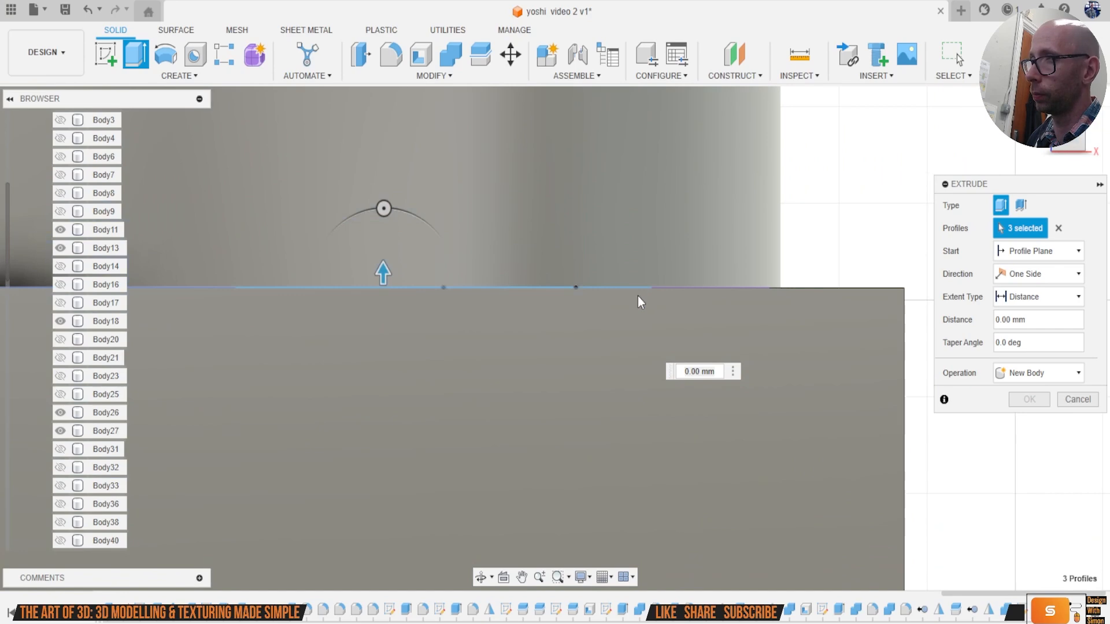
{"action": "left_click_drag", "start_coordinate": [397, 340], "coordinate": [438, 164]}
{"action": "scroll", "coordinate": [462, 220], "scroll_direction": "down", "scroll_amount": 4}
{"action": "scroll", "coordinate": [566, 408], "scroll_direction": "down", "scroll_amount": 3}
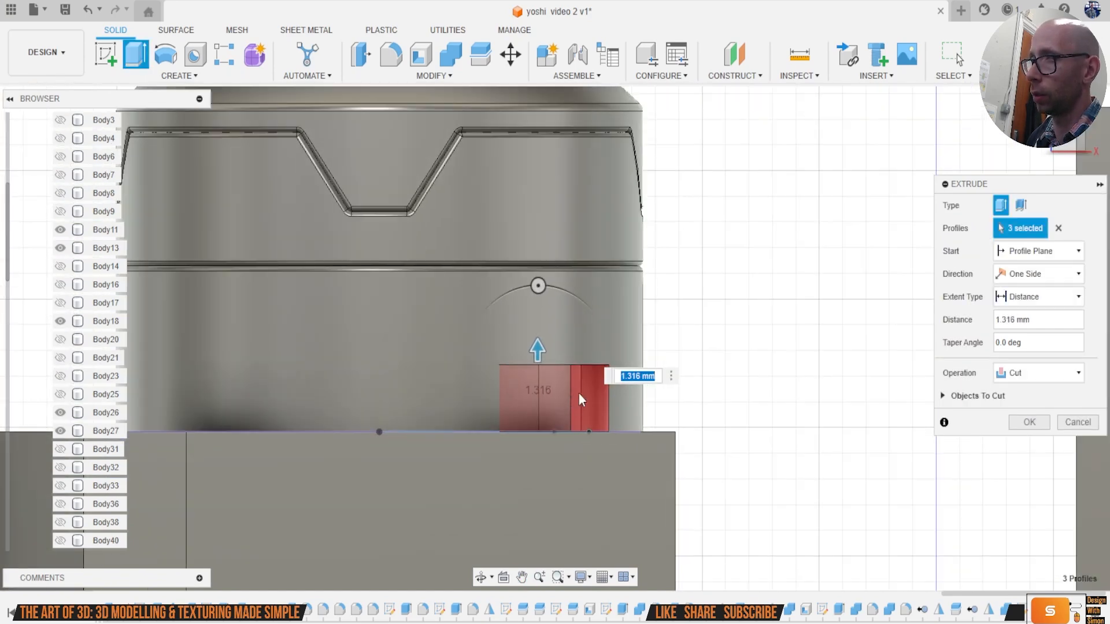
{"action": "left_click_drag", "start_coordinate": [541, 350], "coordinate": [810, 356]}
{"action": "left_click", "coordinate": [1020, 378]}
{"action": "left_click", "coordinate": [1041, 433]}
{"action": "left_click", "coordinate": [1035, 421]}
Step: Circular-pattern the small extruded body around the axis of cylinder Body18 with full distribution and a quantity of 4
{"action": "scroll", "coordinate": [989, 399], "scroll_direction": "down", "scroll_amount": 2}
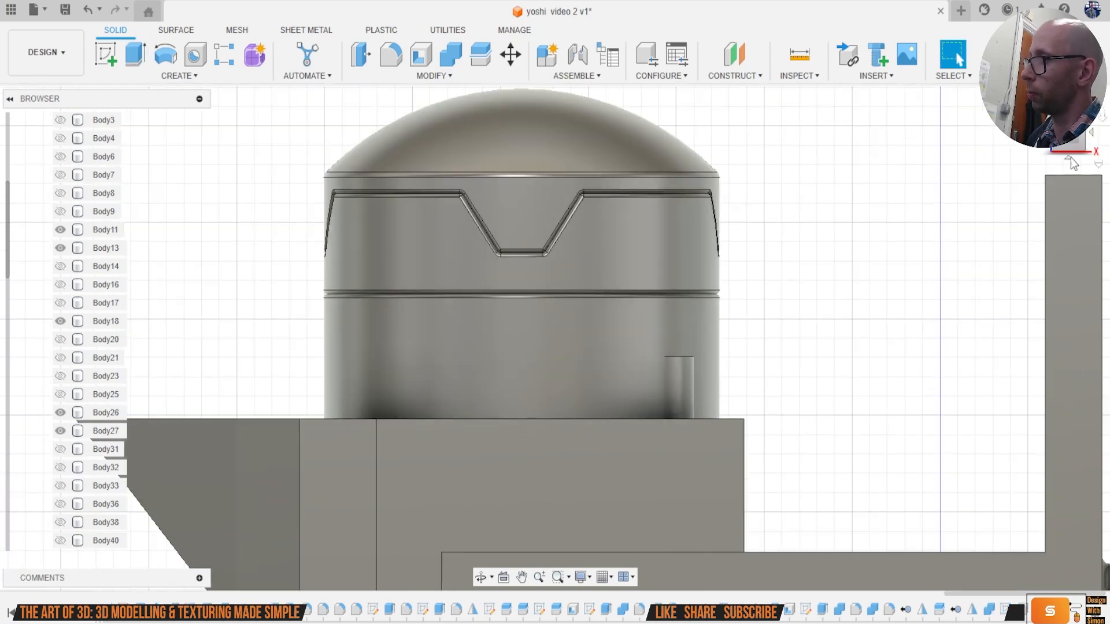
{"action": "left_click", "coordinate": [1070, 155]}
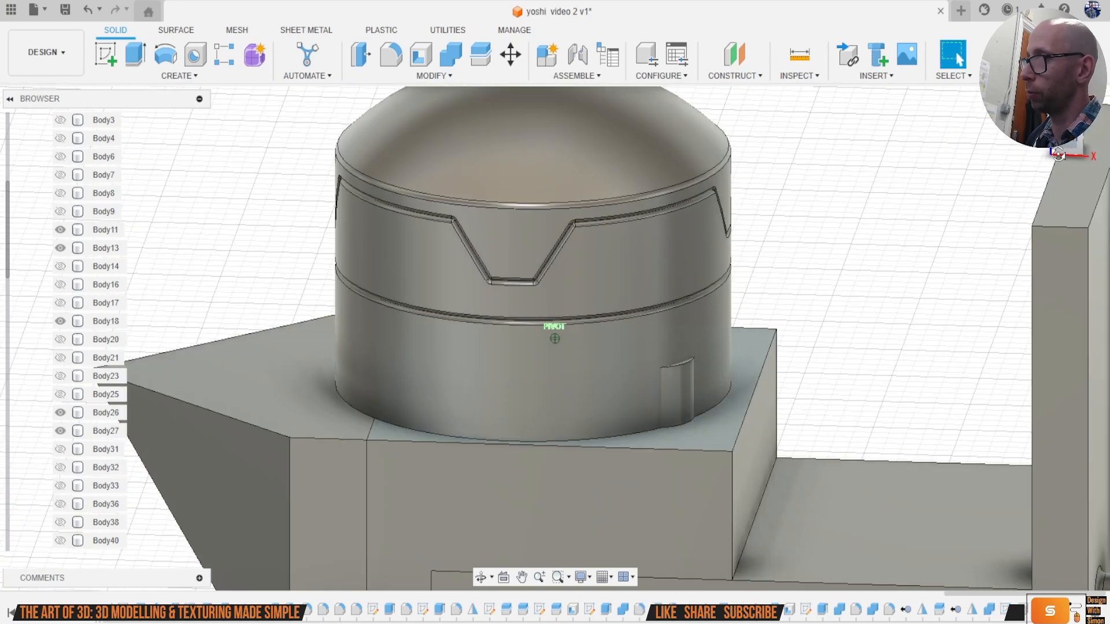
{"action": "left_click", "coordinate": [196, 75]}
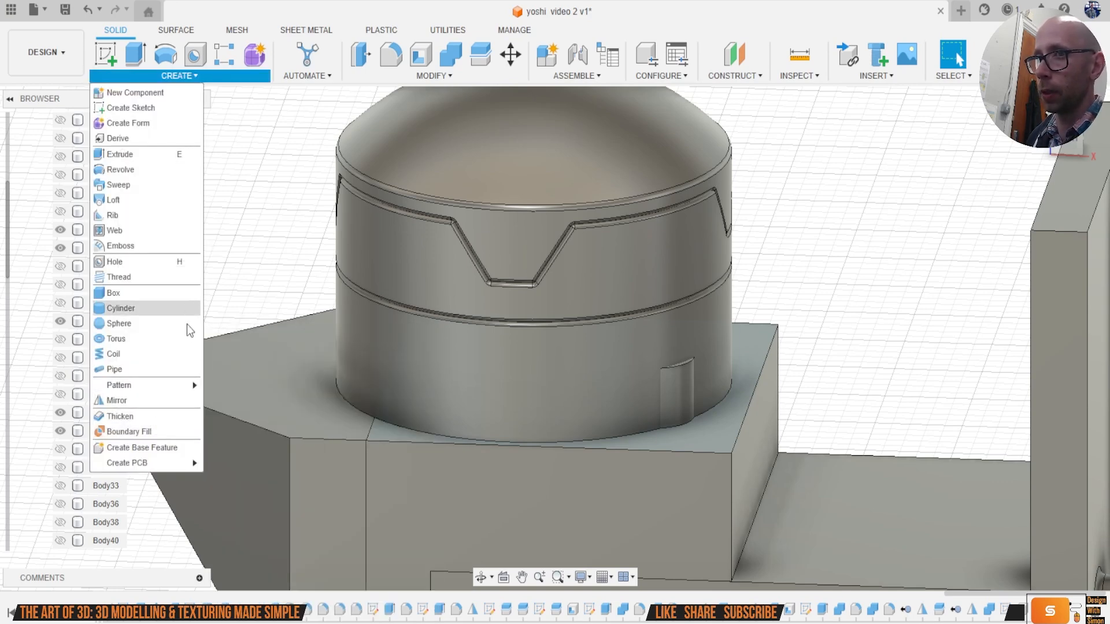
{"action": "mouse_move", "coordinate": [174, 386]}
{"action": "left_click", "coordinate": [252, 399]}
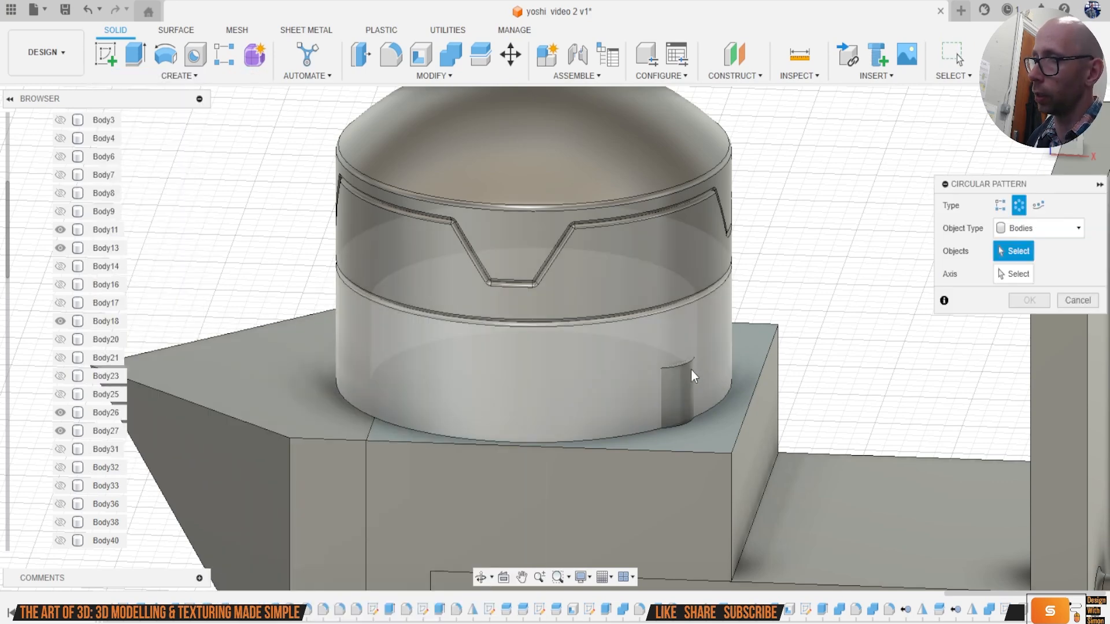
{"action": "left_click", "coordinate": [677, 380]}
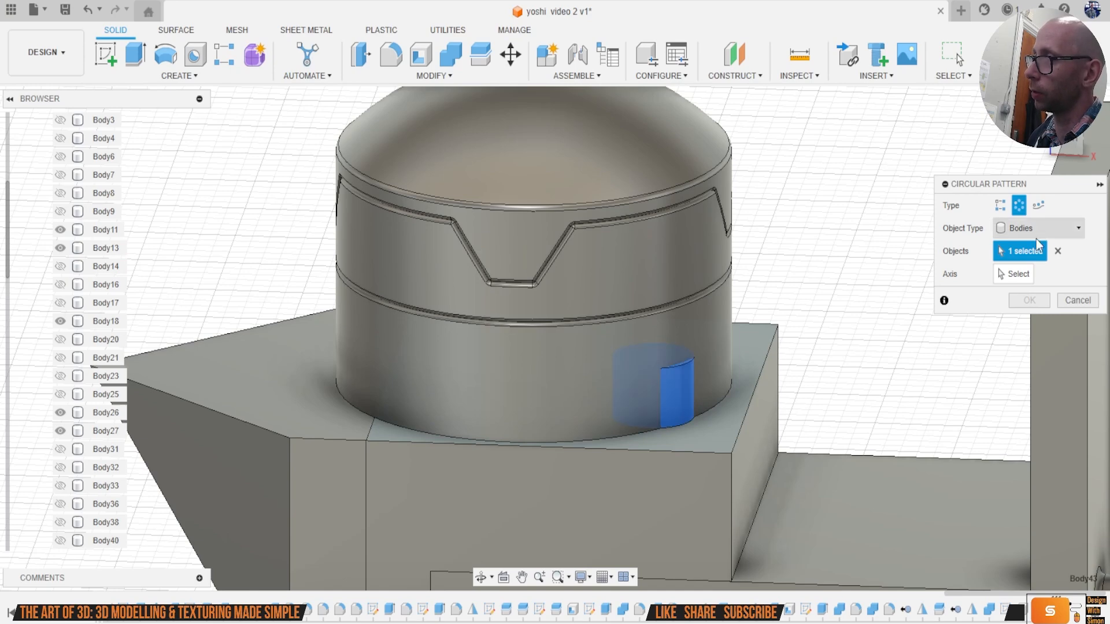
{"action": "left_click", "coordinate": [1023, 275]}
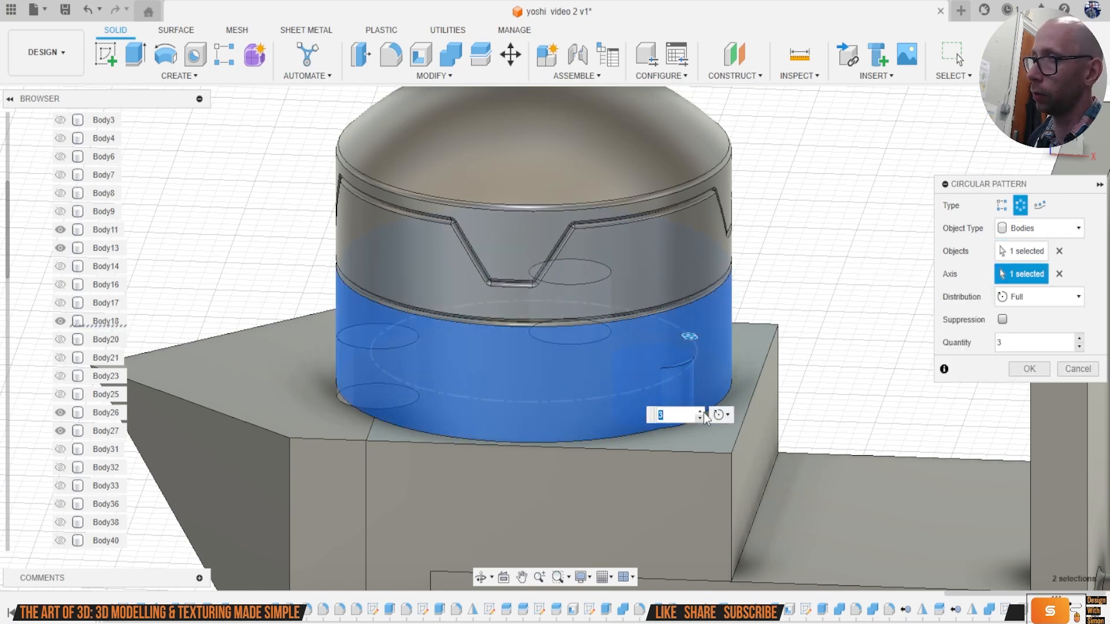
{"action": "left_click", "coordinate": [701, 412]}
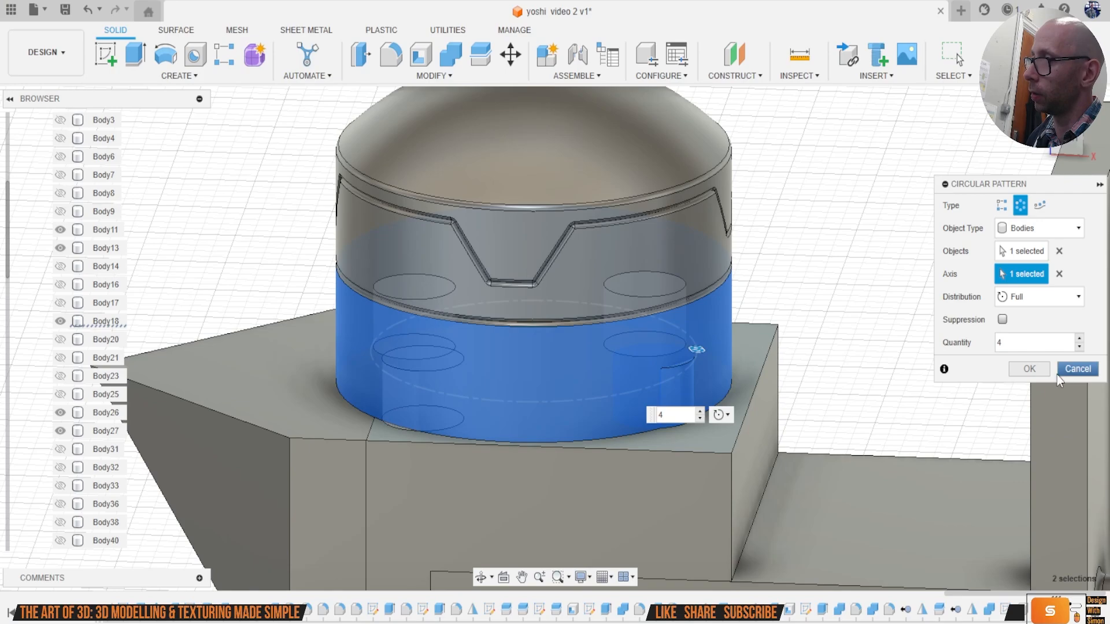
{"action": "left_click", "coordinate": [1029, 369]}
Step: Cut the four small patterned bodies out of Body18 with Combine, keeping the tool bodies
{"action": "mouse_move", "coordinate": [555, 338]}
{"action": "middle_mouse_down", "text": "shift"}
{"action": "mouse_move", "coordinate": [584, 341]}
{"action": "mouse_move", "coordinate": [648, 393]}
{"action": "mouse_move", "coordinate": [711, 347]}
{"action": "mouse_move", "coordinate": [752, 339]}
{"action": "mouse_move", "coordinate": [735, 286]}
{"action": "mouse_move", "coordinate": [671, 286]}
{"action": "mouse_move", "coordinate": [667, 170]}
{"action": "middle_mouse_up", "text": "shift"}
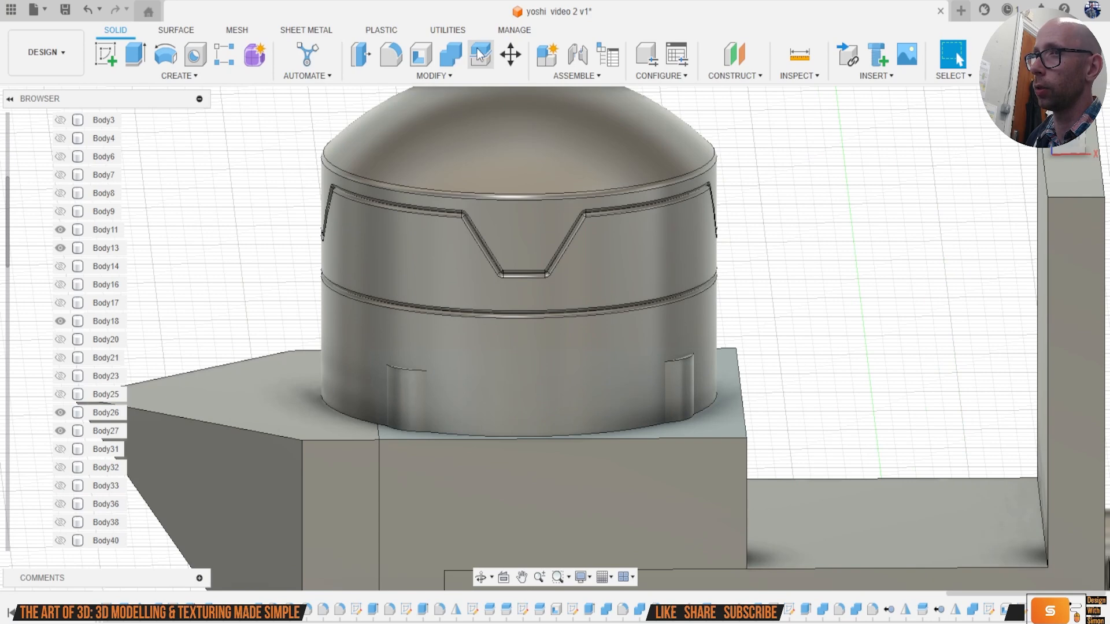
{"action": "left_click", "coordinate": [449, 61]}
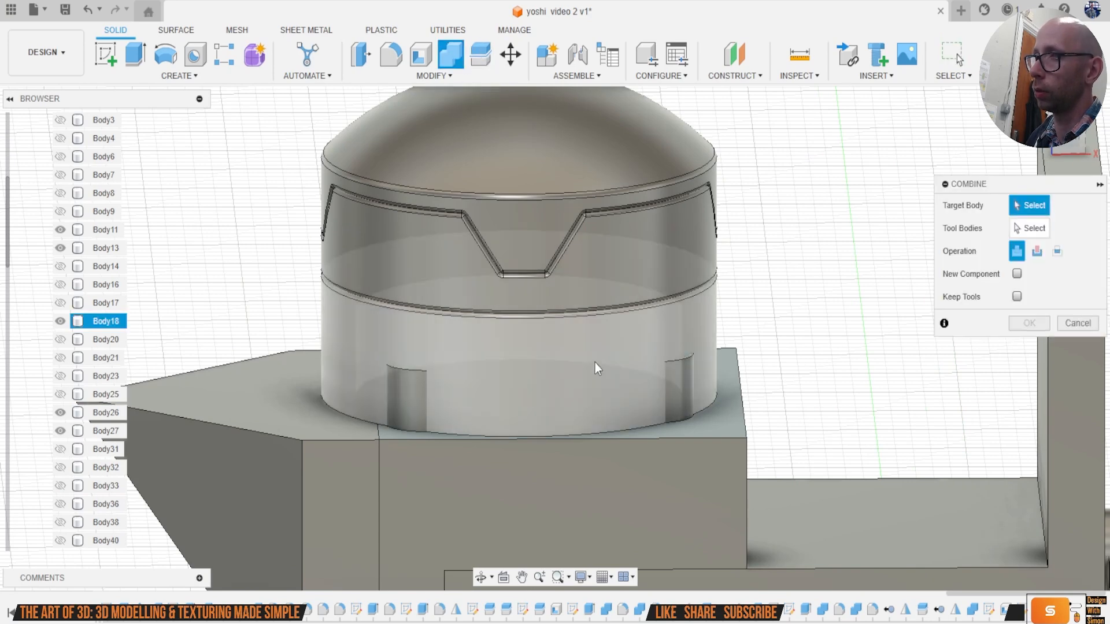
{"action": "left_click", "coordinate": [621, 335]}
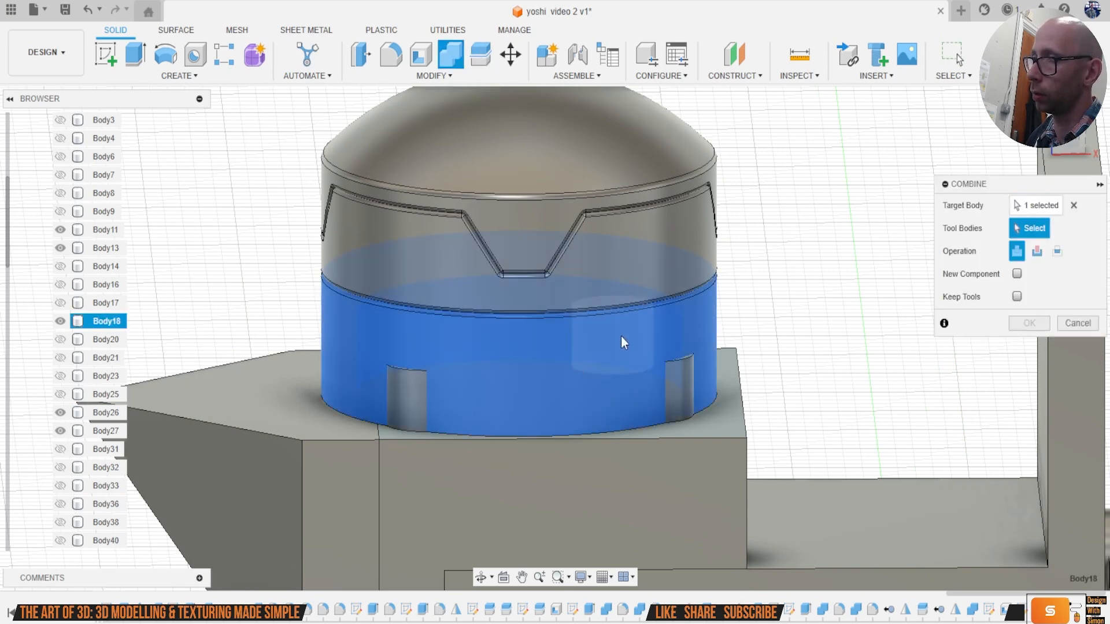
{"action": "left_click", "coordinate": [680, 394]}
{"action": "middle_click_drag", "start_coordinate": [478, 380], "coordinate": [414, 371], "text": "shift"}
{"action": "left_click", "coordinate": [370, 374]}
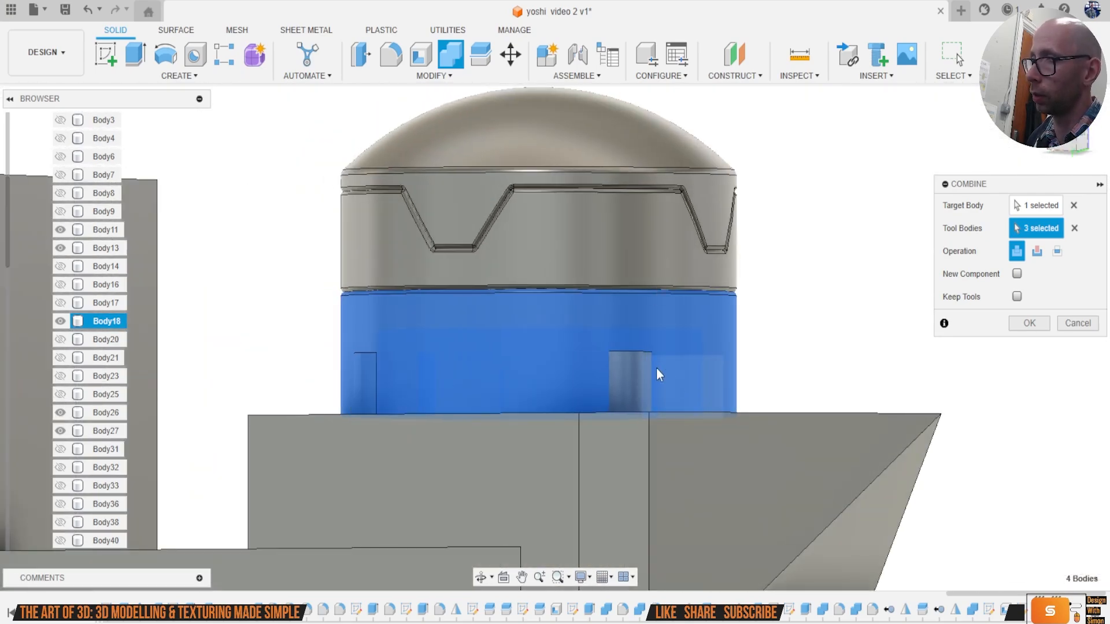
{"action": "left_click", "coordinate": [657, 368]}
{"action": "left_click", "coordinate": [1037, 251]}
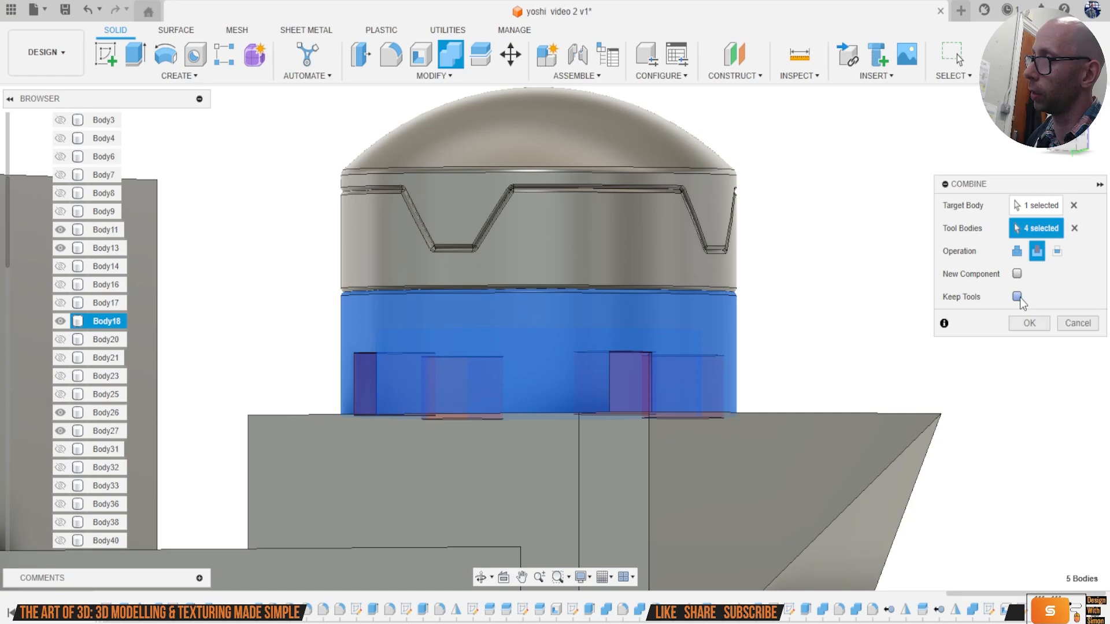
{"action": "left_click", "coordinate": [1026, 325]}
Step: Isolate the notched cylinder Body18
{"action": "left_click_drag", "start_coordinate": [1075, 144], "coordinate": [842, 199]}
{"action": "left_click", "coordinate": [592, 395]}
{"action": "right_click", "coordinate": [110, 323]}
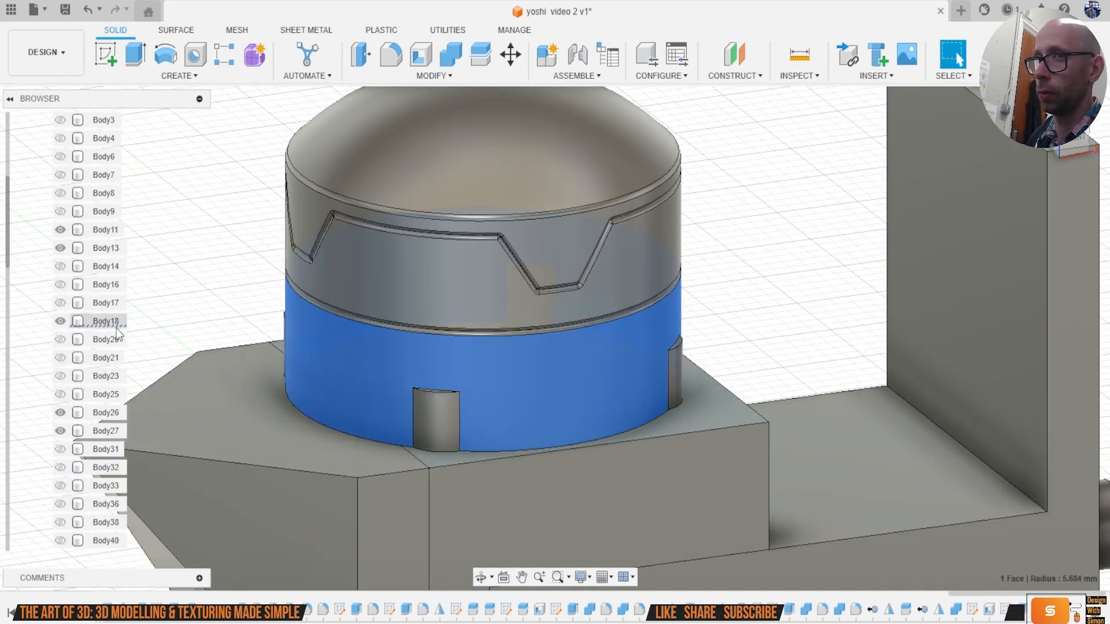
{"action": "key", "text": "Escape"}
{"action": "right_click", "coordinate": [97, 320]}
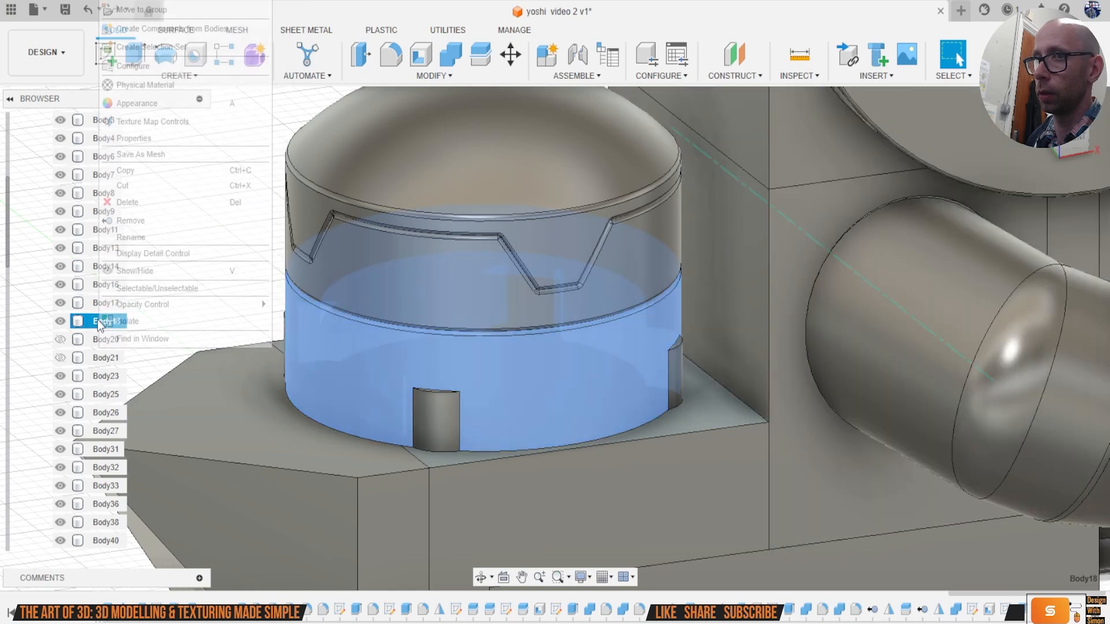
{"action": "left_click", "coordinate": [150, 321]}
Step: Start a 0.1 mm fillet on Body18 with one notch's three outer edges and the outer bottom rim edges on both sides of it
{"action": "middle_click_drag", "start_coordinate": [654, 269], "coordinate": [913, 231], "text": "shift"}
{"action": "scroll", "coordinate": [514, 269], "scroll_direction": "up", "scroll_amount": 5}
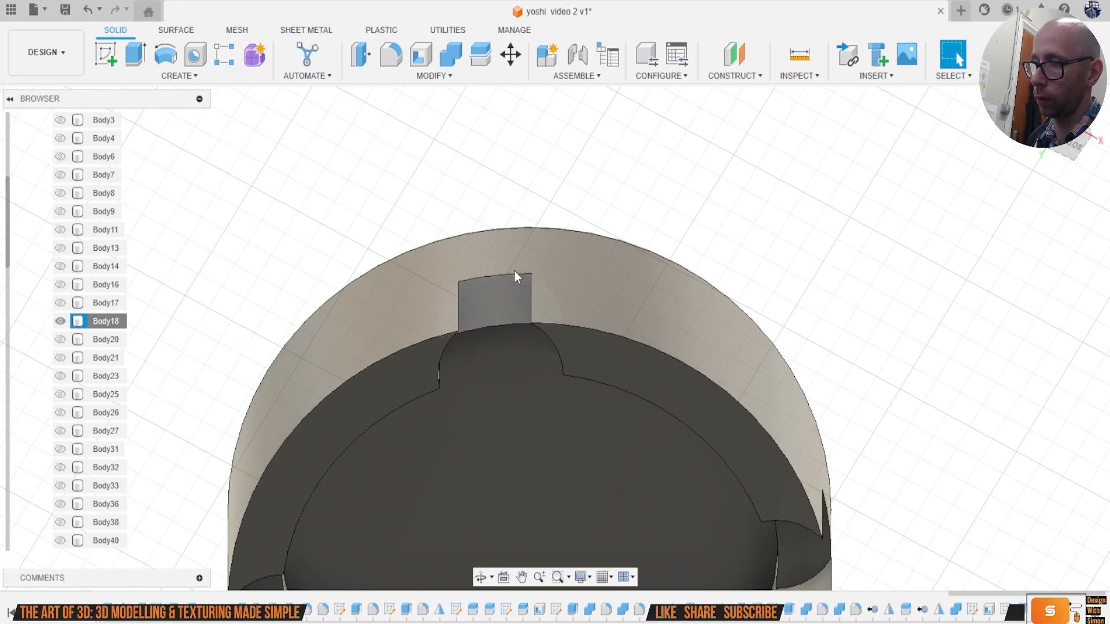
{"action": "key", "text": "f"}
{"action": "left_click", "coordinate": [452, 313]}
{"action": "type", "text": ".1"}
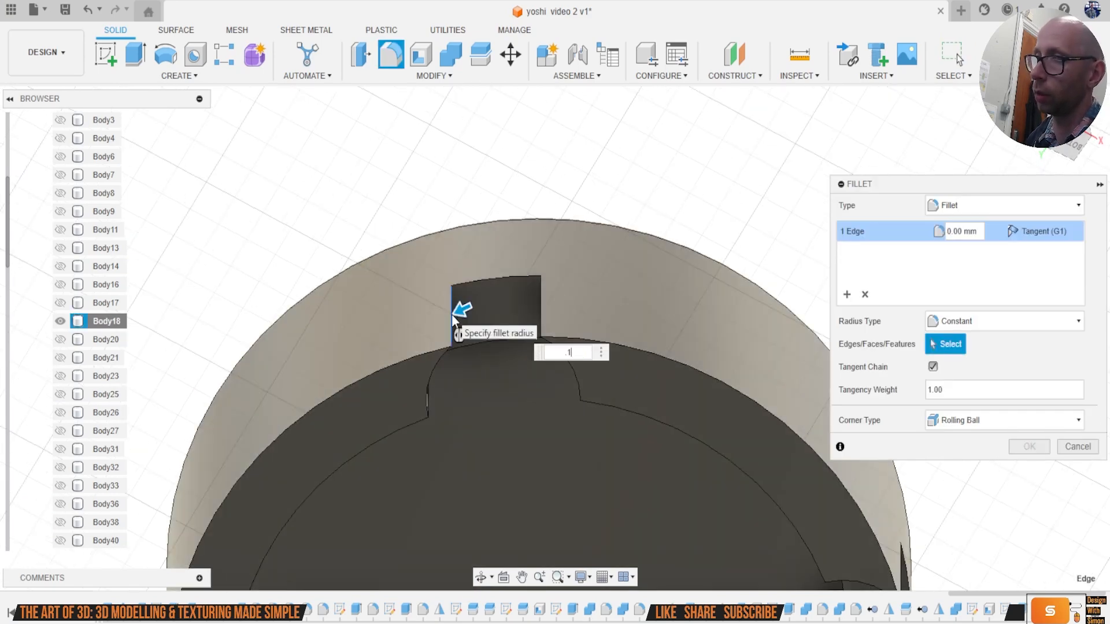
{"action": "left_click", "coordinate": [471, 283]}
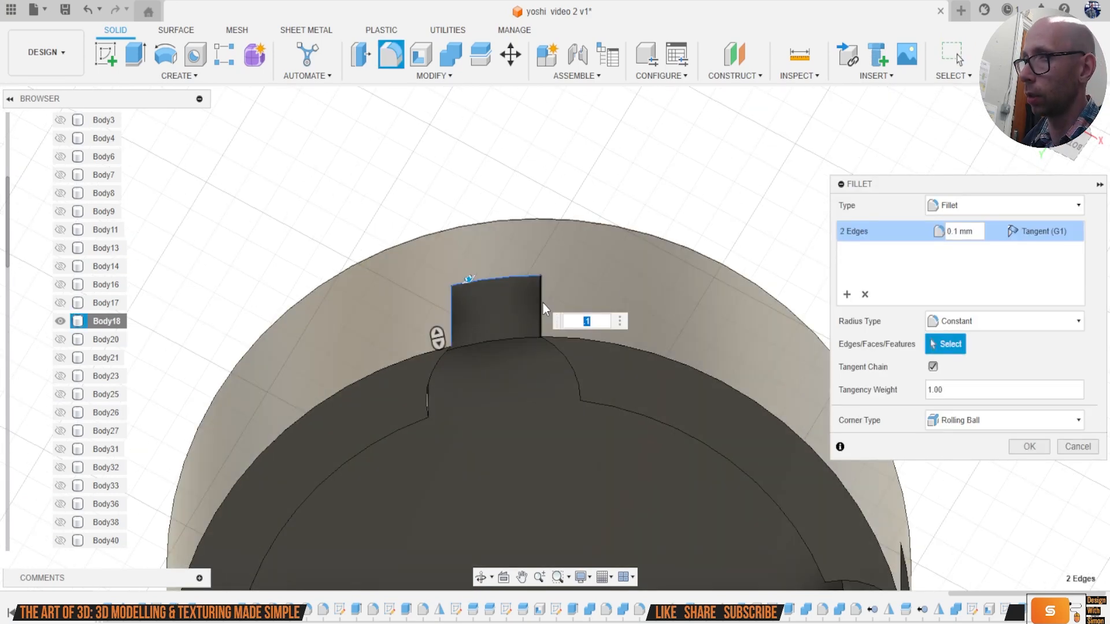
{"action": "left_click", "coordinate": [542, 303]}
{"action": "left_click", "coordinate": [420, 356]}
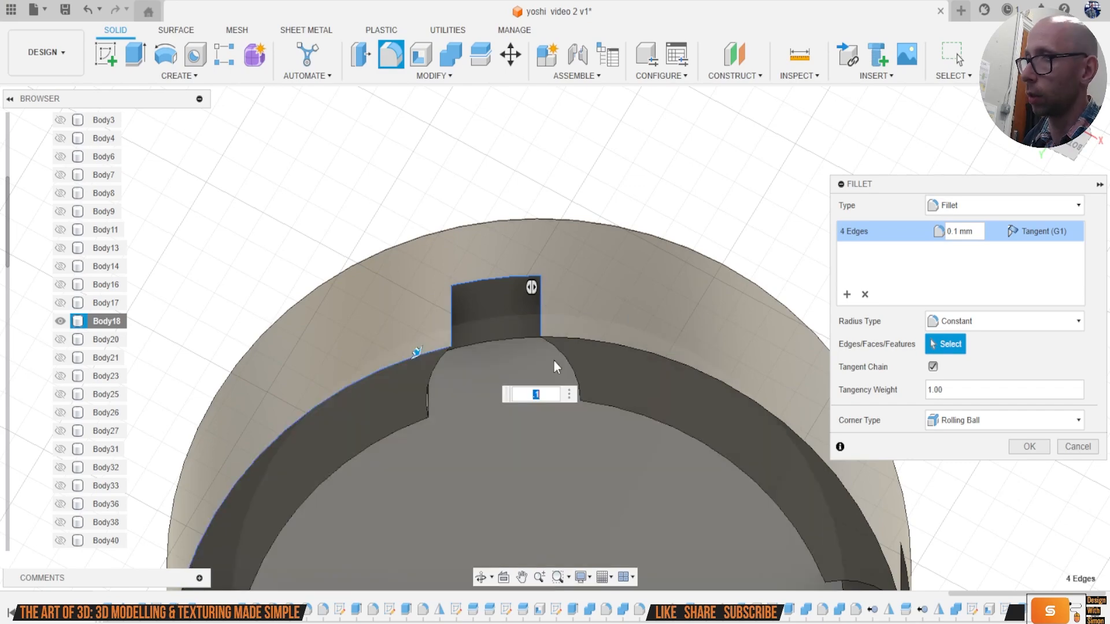
{"action": "left_click", "coordinate": [578, 339]}
Step: Add the next notch's top and side outer edges and the adjoining outer bottom rim edge to the 0.1 mm fillet
{"action": "middle_click_drag", "start_coordinate": [567, 401], "coordinate": [742, 222], "text": "shift"}
{"action": "scroll", "coordinate": [740, 221], "scroll_direction": "up", "scroll_amount": 2}
{"action": "left_click", "coordinate": [616, 283]}
{"action": "left_click", "coordinate": [579, 339]}
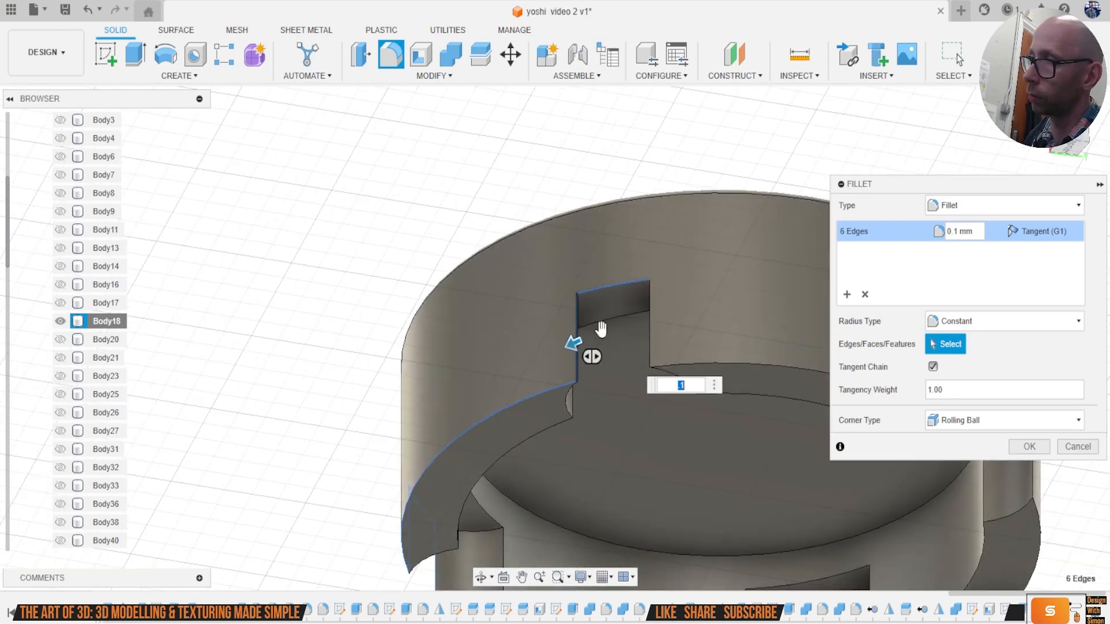
{"action": "left_click", "coordinate": [650, 335]}
{"action": "scroll", "coordinate": [731, 342], "scroll_direction": "down", "scroll_amount": 4}
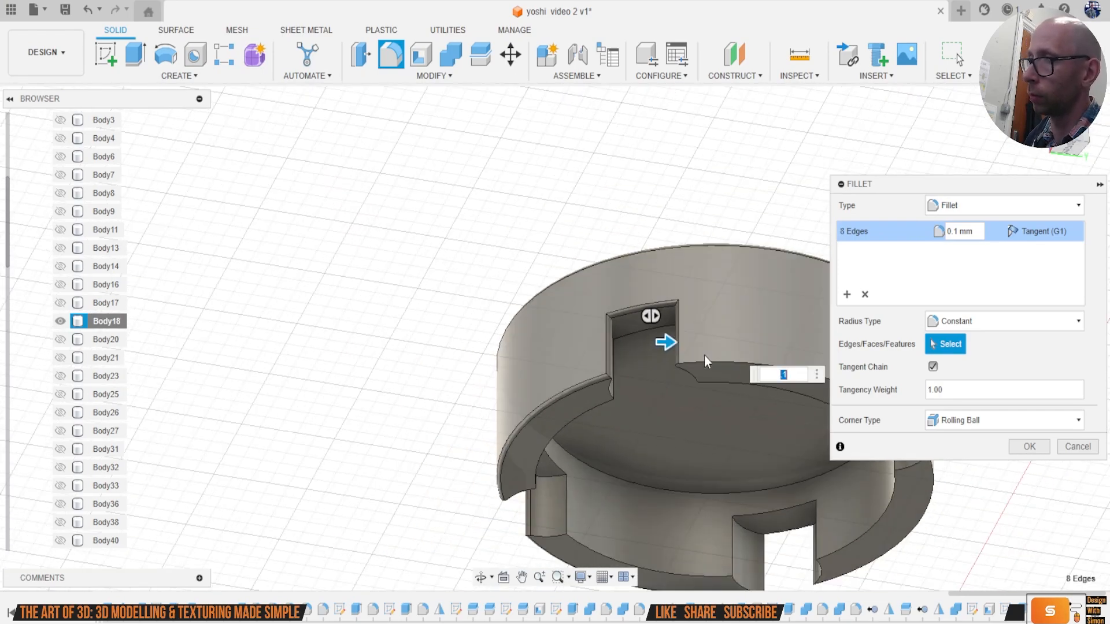
{"action": "left_click", "coordinate": [534, 340]}
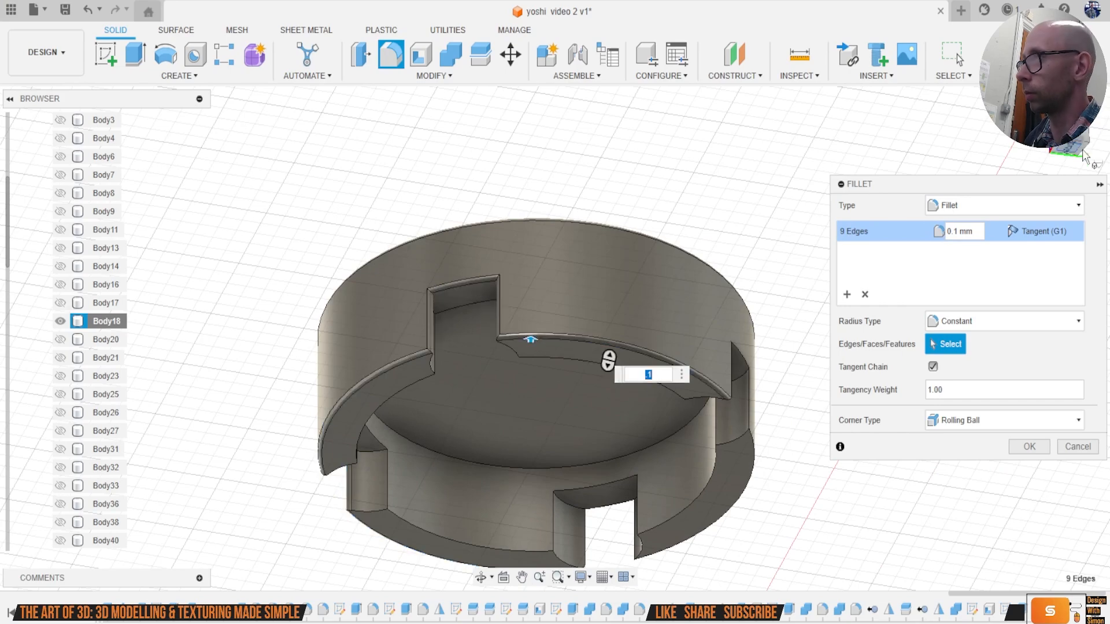
Step: Add the top edge and both side edges of the third notch's outer opening to the 0.1 mm fillet
{"action": "middle_click_drag", "start_coordinate": [555, 339], "coordinate": [526, 279], "text": "shift"}
{"action": "scroll", "coordinate": [527, 280], "scroll_direction": "up", "scroll_amount": 3}
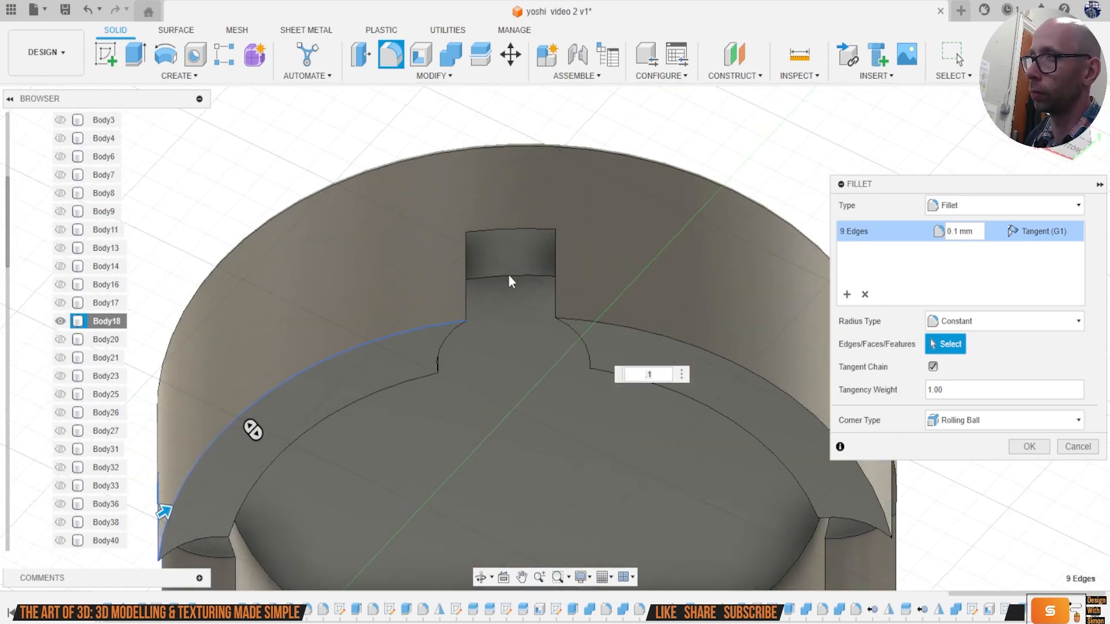
{"action": "left_click", "coordinate": [515, 230]}
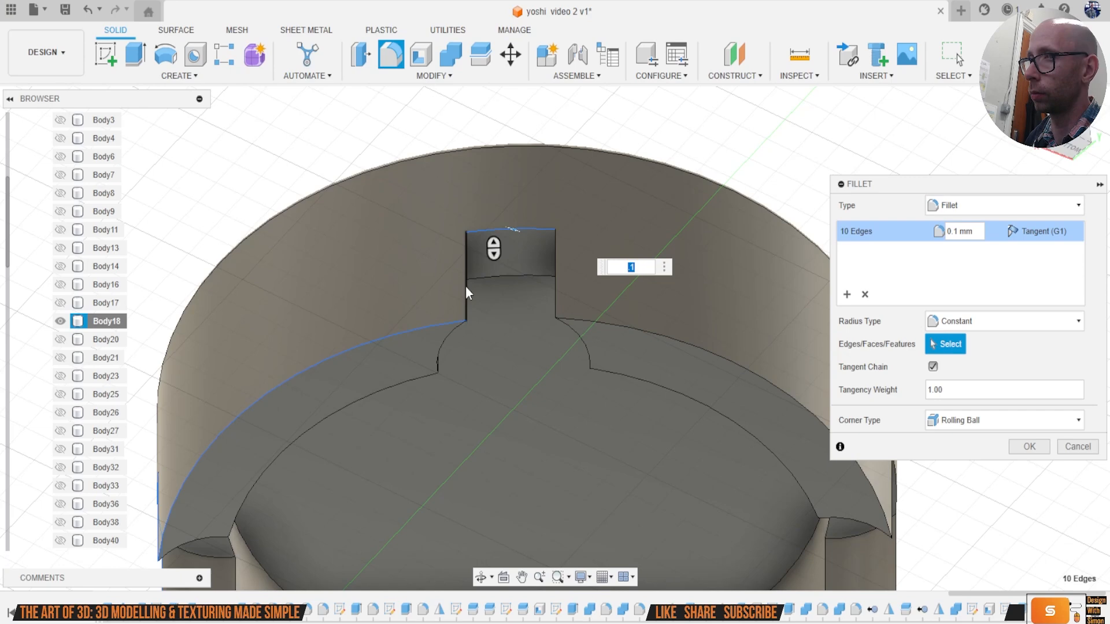
{"action": "left_click", "coordinate": [466, 288]}
{"action": "left_click", "coordinate": [556, 293]}
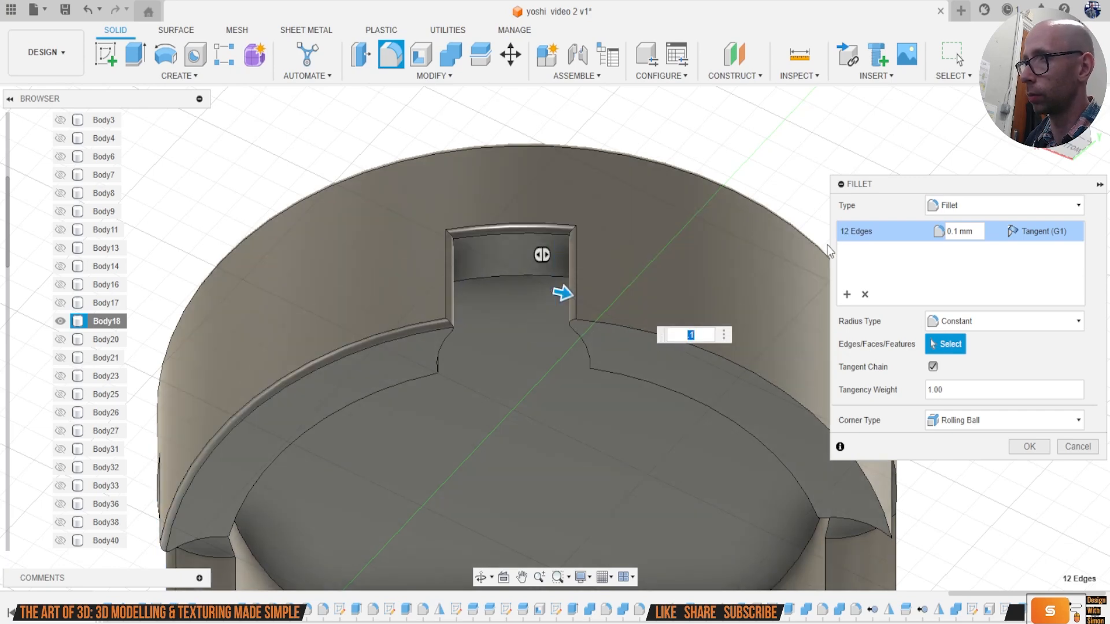
Step: Add the third notch's curved bottom edges, the inner bottom rim edges on both sides and the remaining adjoining outer rim edge to the 0.1 mm fillet
{"action": "left_click", "coordinate": [586, 341]}
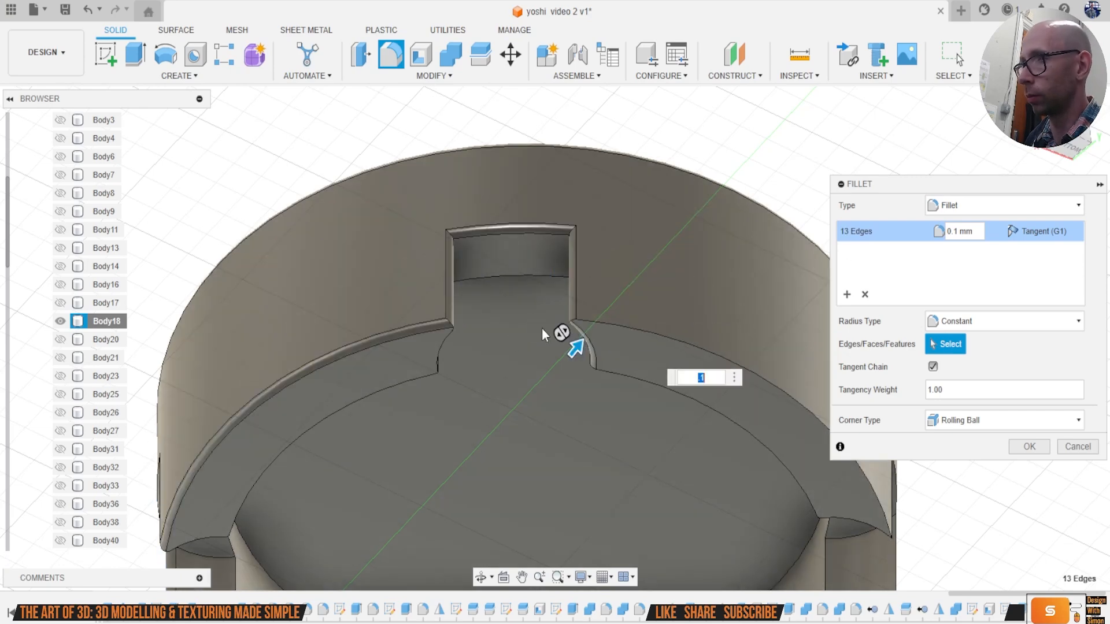
{"action": "left_click", "coordinate": [442, 352]}
{"action": "left_click", "coordinate": [618, 375]}
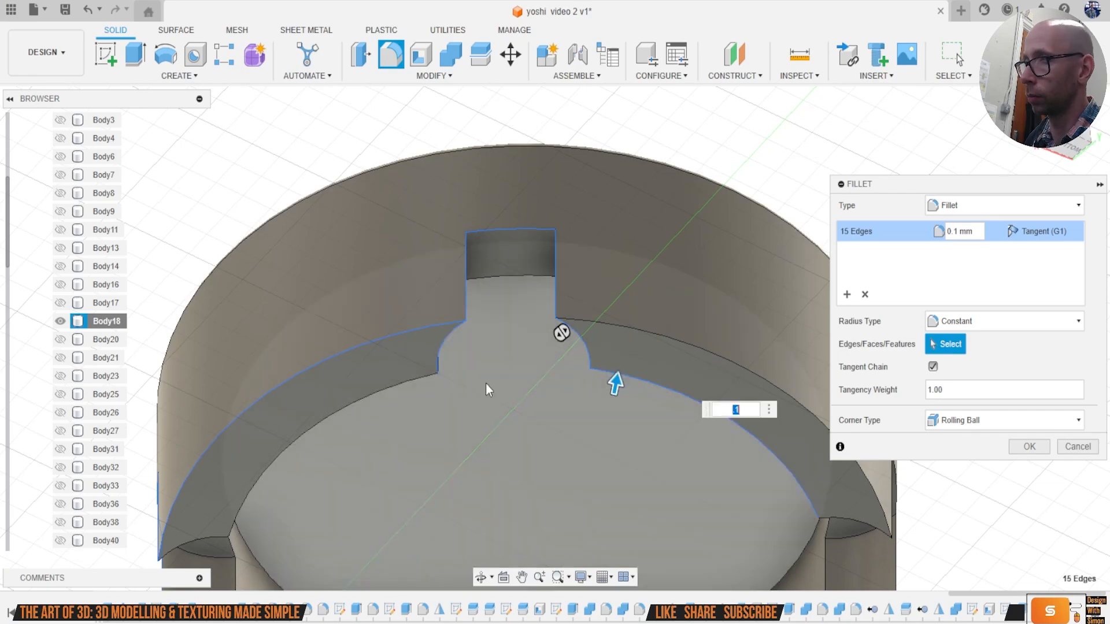
{"action": "left_click", "coordinate": [415, 381]}
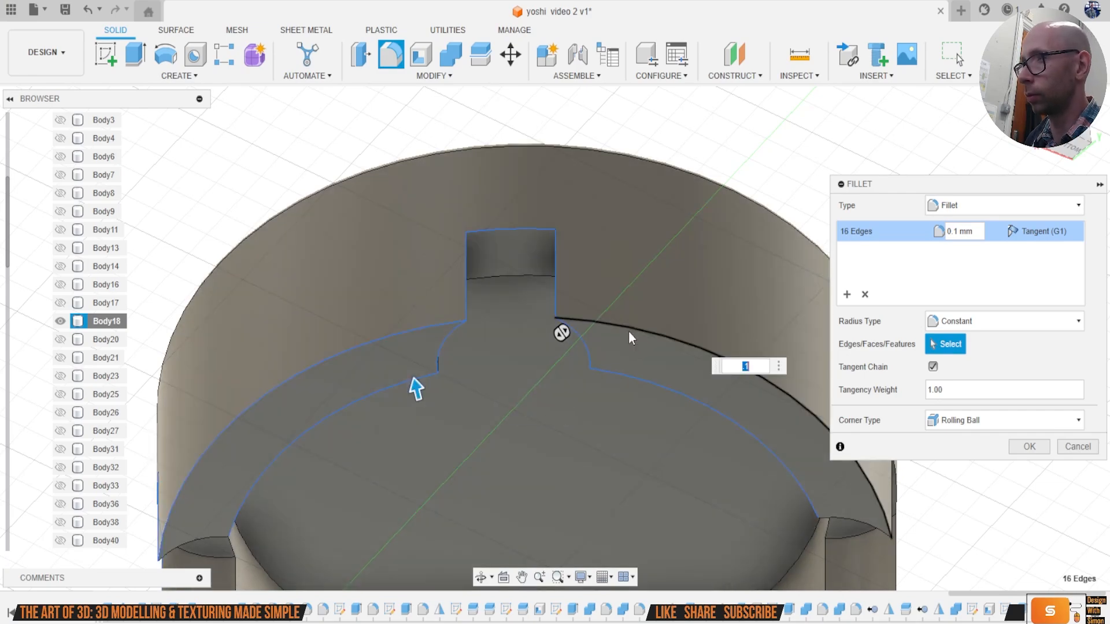
{"action": "middle_click_drag", "start_coordinate": [562, 357], "coordinate": [227, 508], "text": "shift"}
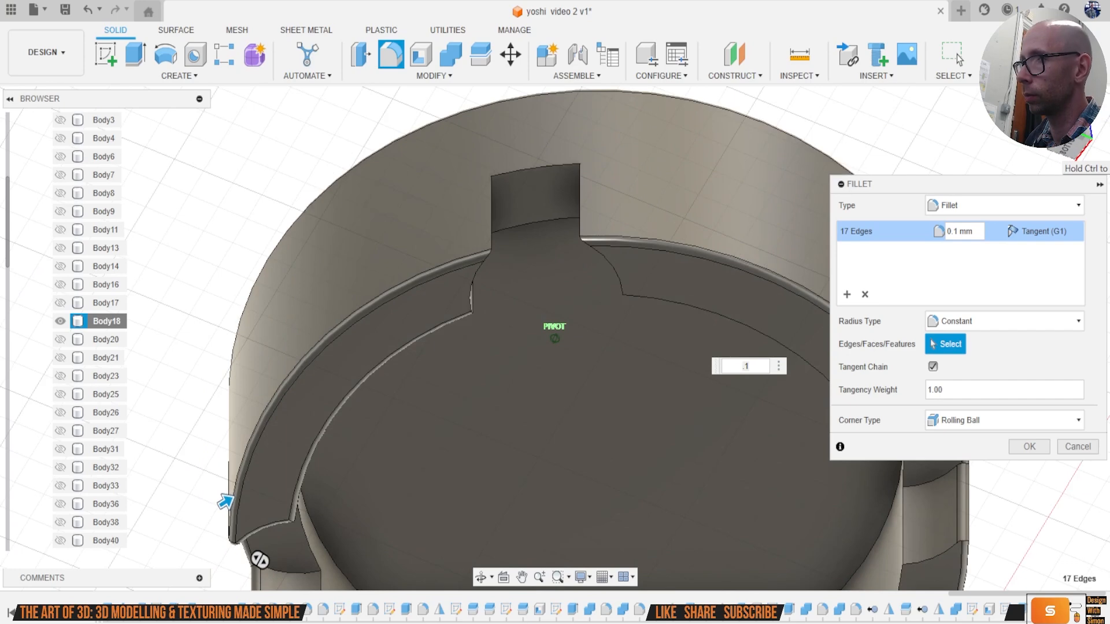
Step: Add the fourth notch's top, side and curved bottom edges and the adjoining inner bottom rim edge to the 0.1 mm fillet
{"action": "left_click", "coordinate": [539, 166]}
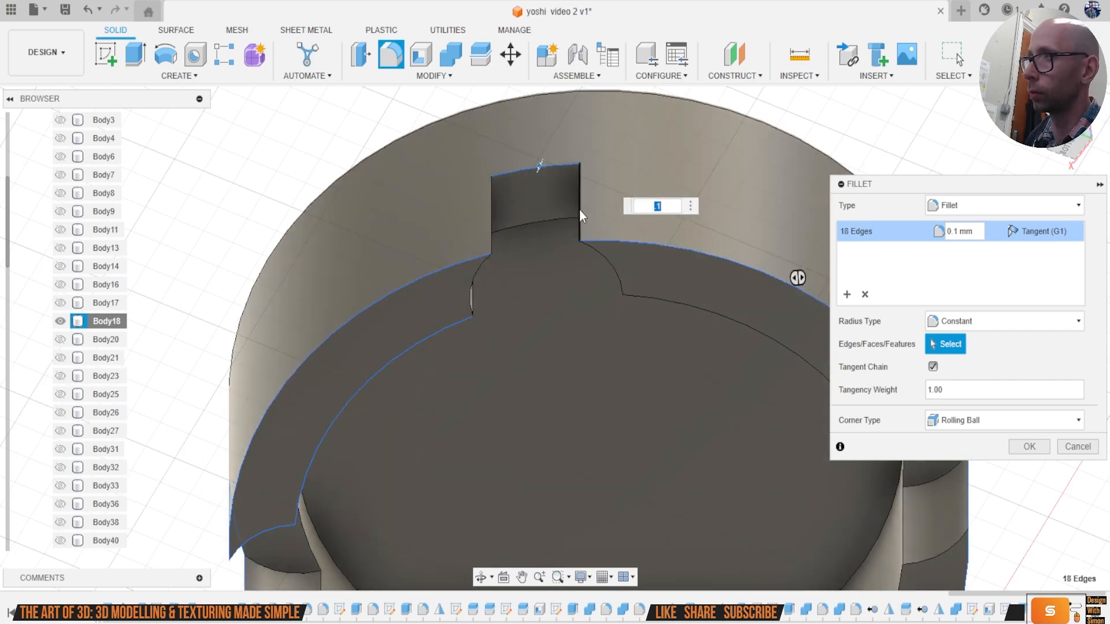
{"action": "left_click", "coordinate": [579, 210]}
{"action": "left_click", "coordinate": [489, 234]}
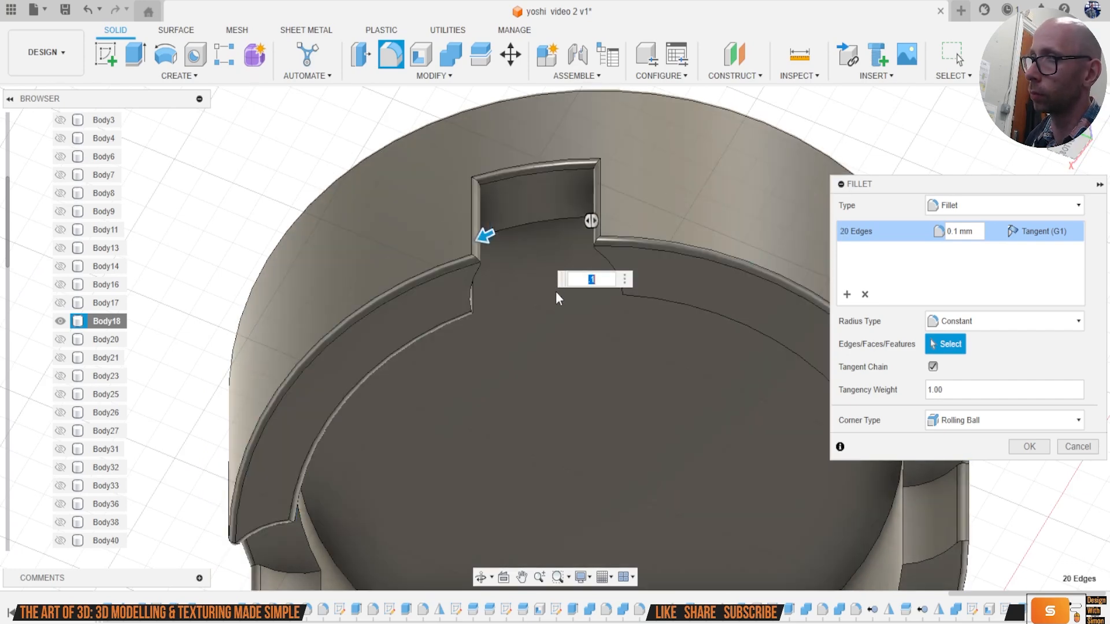
{"action": "left_click", "coordinate": [473, 281]}
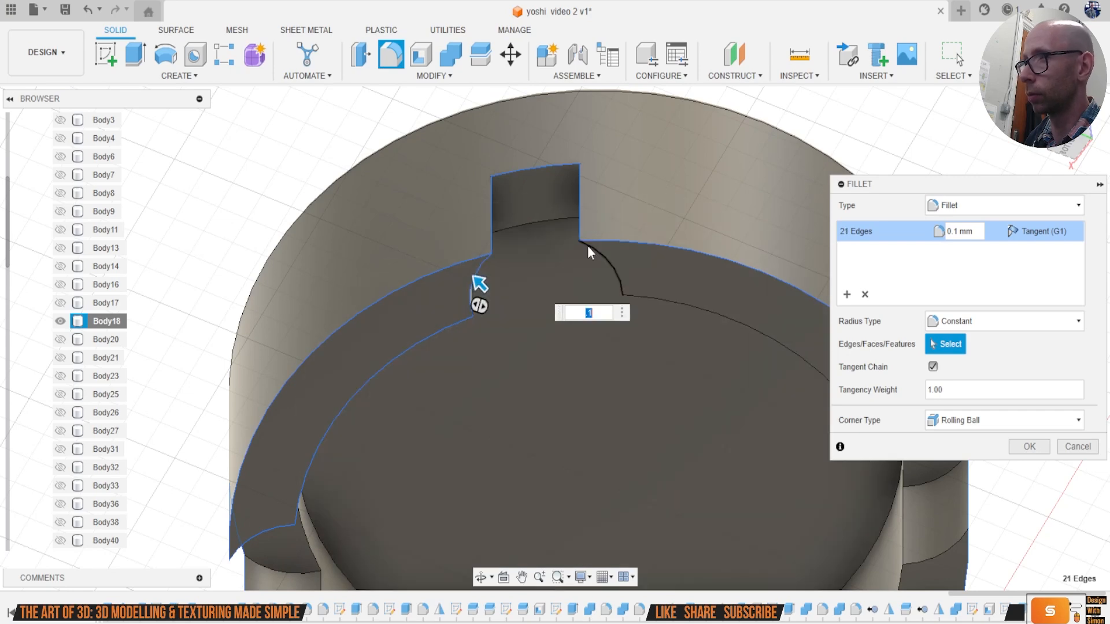
{"action": "left_click", "coordinate": [607, 259]}
{"action": "left_click", "coordinate": [669, 311]}
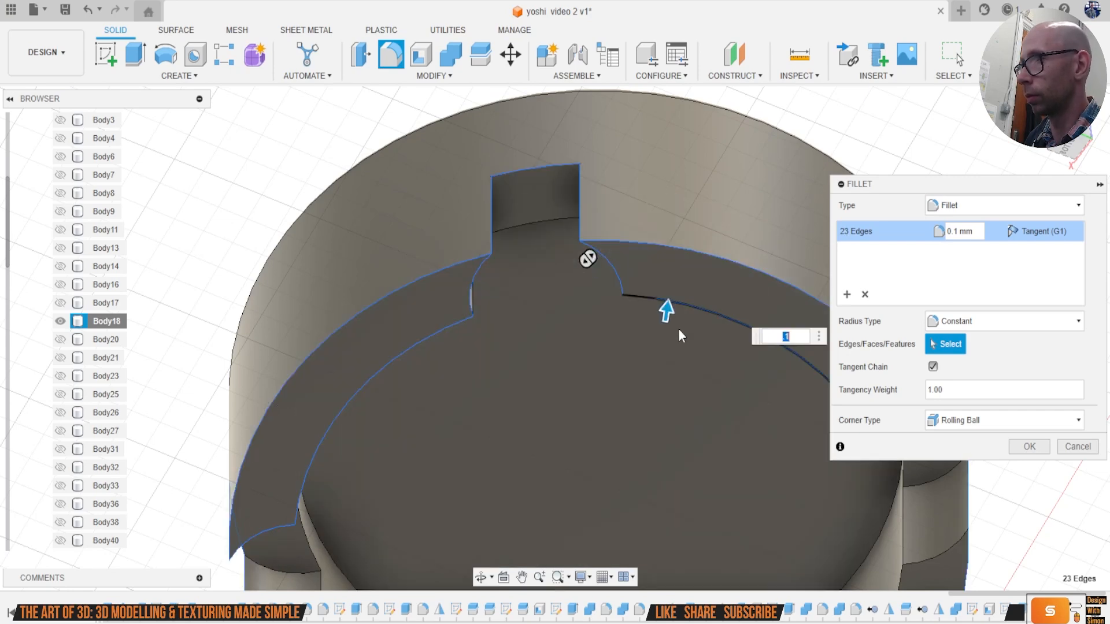
Step: Add the remaining notch's two curved bottom edges to the selection and apply the 0.1 mm fillet
{"action": "middle_click_drag", "start_coordinate": [671, 311], "coordinate": [1013, 155], "text": "shift"}
{"action": "left_click_drag", "start_coordinate": [1070, 144], "coordinate": [1035, 118]}
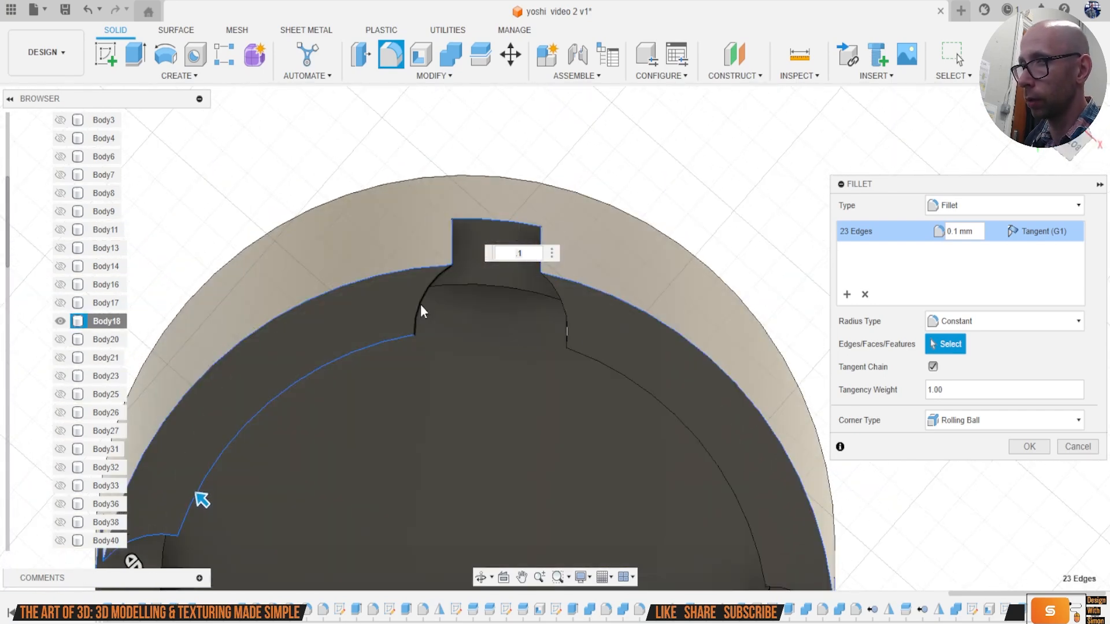
{"action": "left_click", "coordinate": [421, 304]}
{"action": "left_click", "coordinate": [564, 299]}
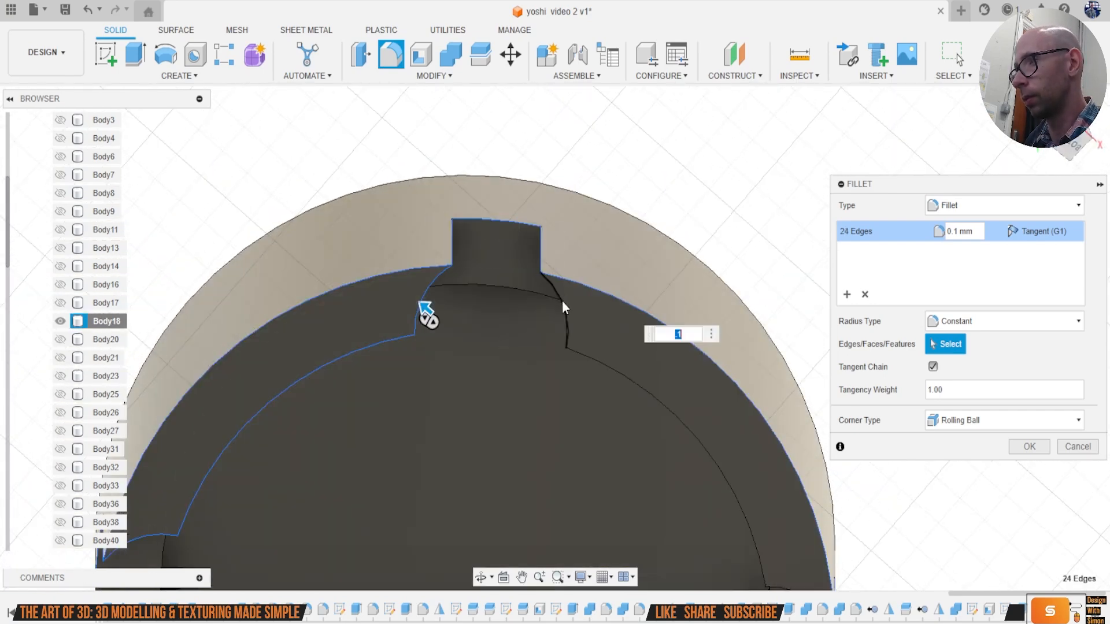
{"action": "left_click", "coordinate": [1022, 445]}
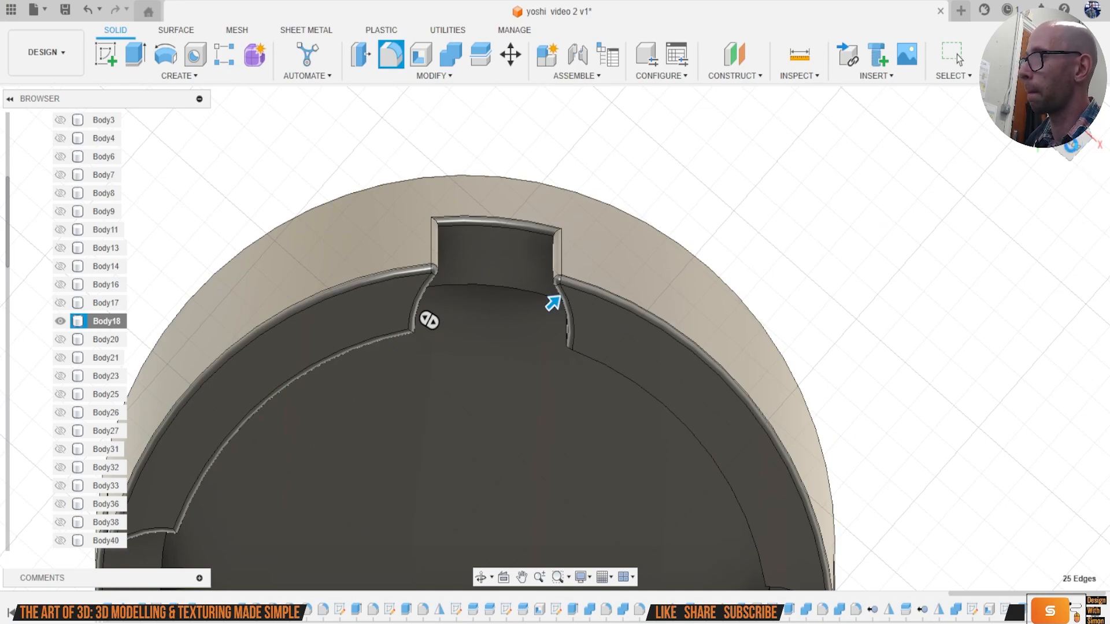
Step: Unisolate Body18 to bring the whole character back into view
{"action": "left_click_drag", "start_coordinate": [1072, 145], "coordinate": [964, 193]}
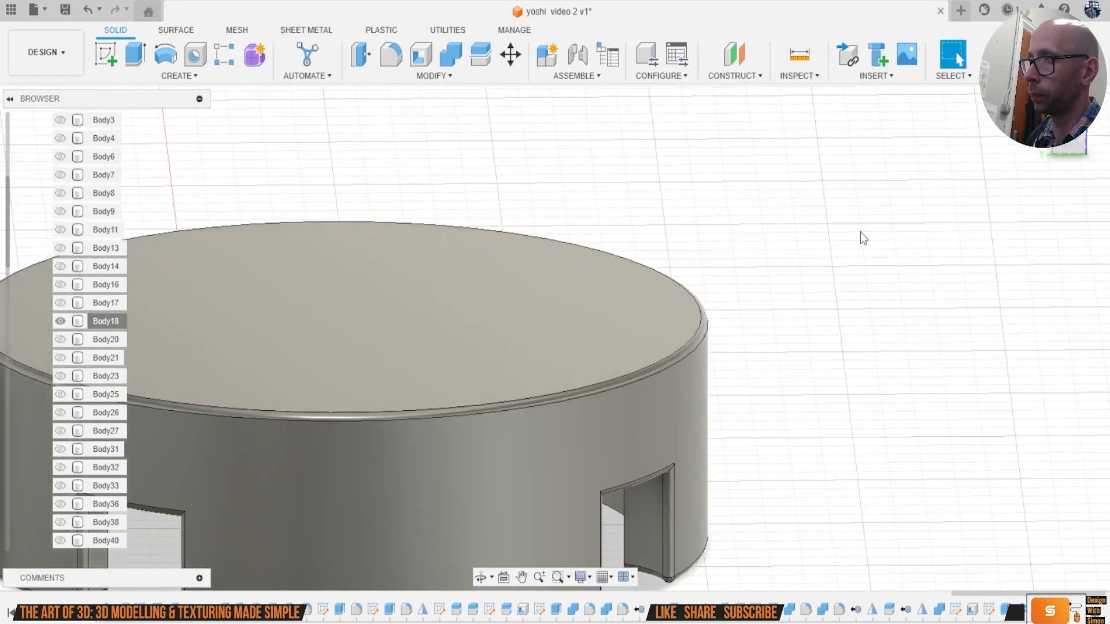
{"action": "scroll", "coordinate": [828, 285], "scroll_direction": "down", "scroll_amount": 3}
{"action": "right_click", "coordinate": [107, 321]}
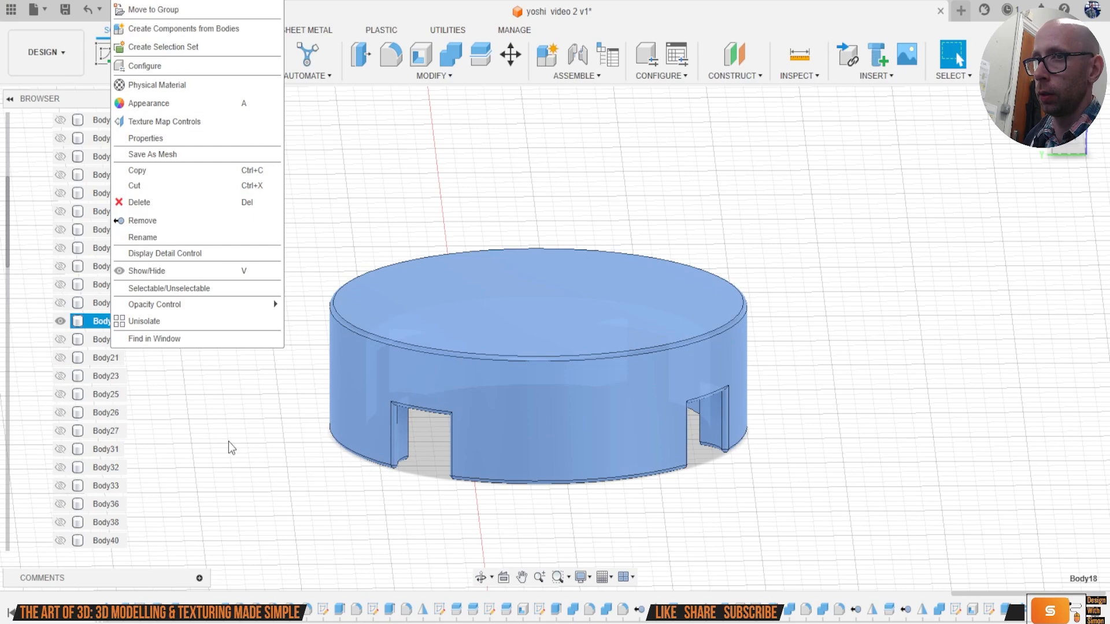
{"action": "left_click", "coordinate": [152, 325]}
{"action": "scroll", "coordinate": [408, 375], "scroll_direction": "down", "scroll_amount": 2}
{"action": "left_click", "coordinate": [894, 369]}
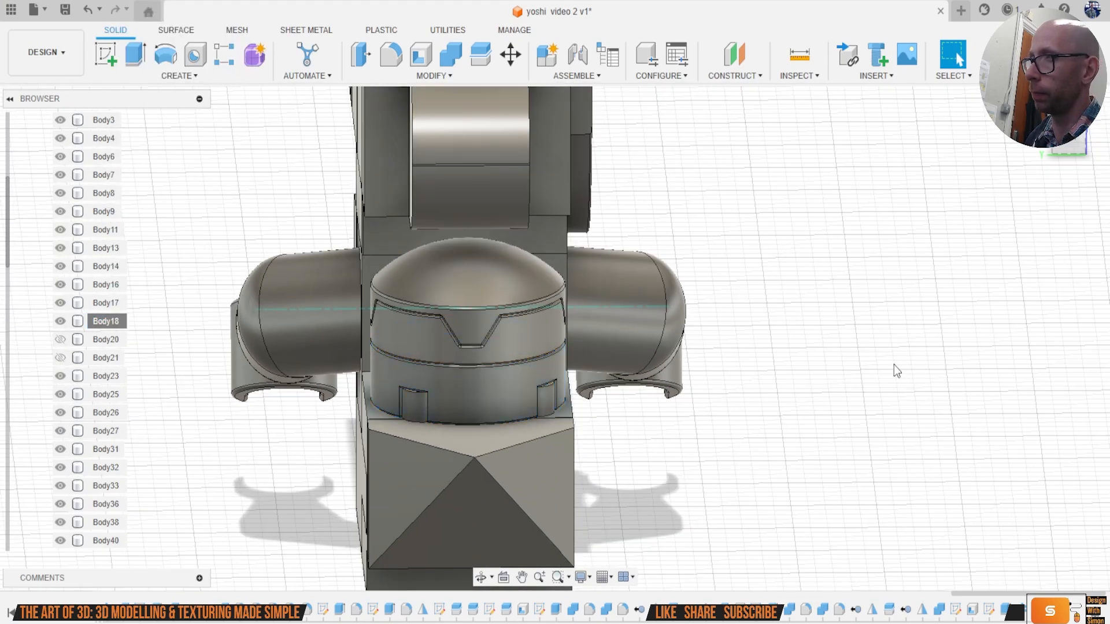
Step: Start a Combine with block Body11 beneath the domed cylinder as target and two of the studs in the notches as tool bodies
{"action": "left_click_drag", "start_coordinate": [1071, 143], "coordinate": [820, 259]}
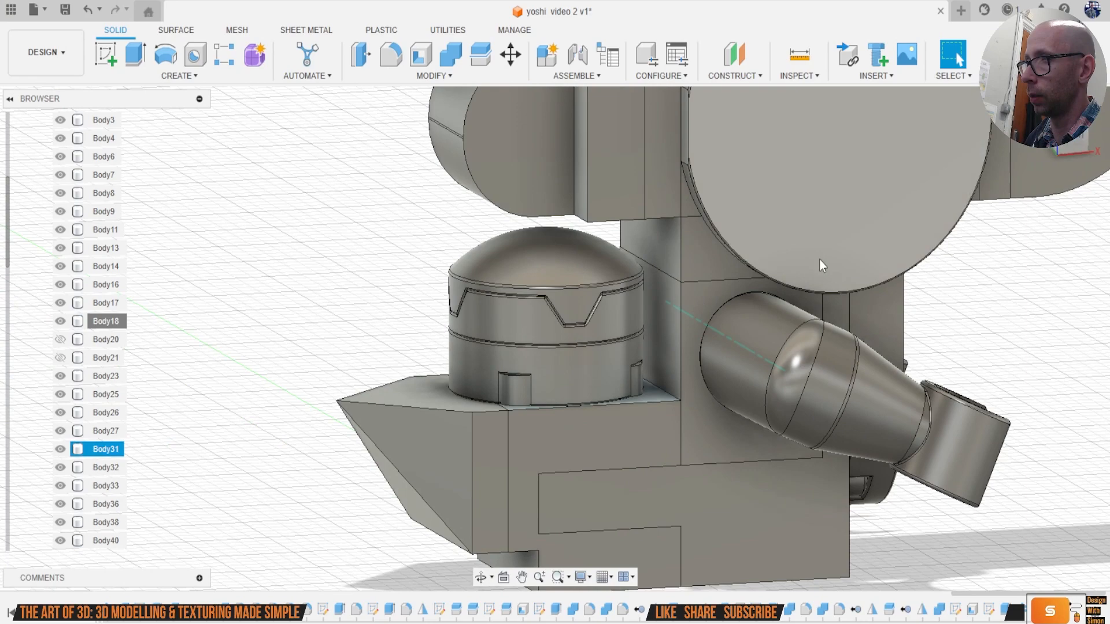
{"action": "left_click", "coordinate": [450, 54]}
{"action": "scroll", "coordinate": [551, 440], "scroll_direction": "up", "scroll_amount": 2}
{"action": "left_click", "coordinate": [573, 468]}
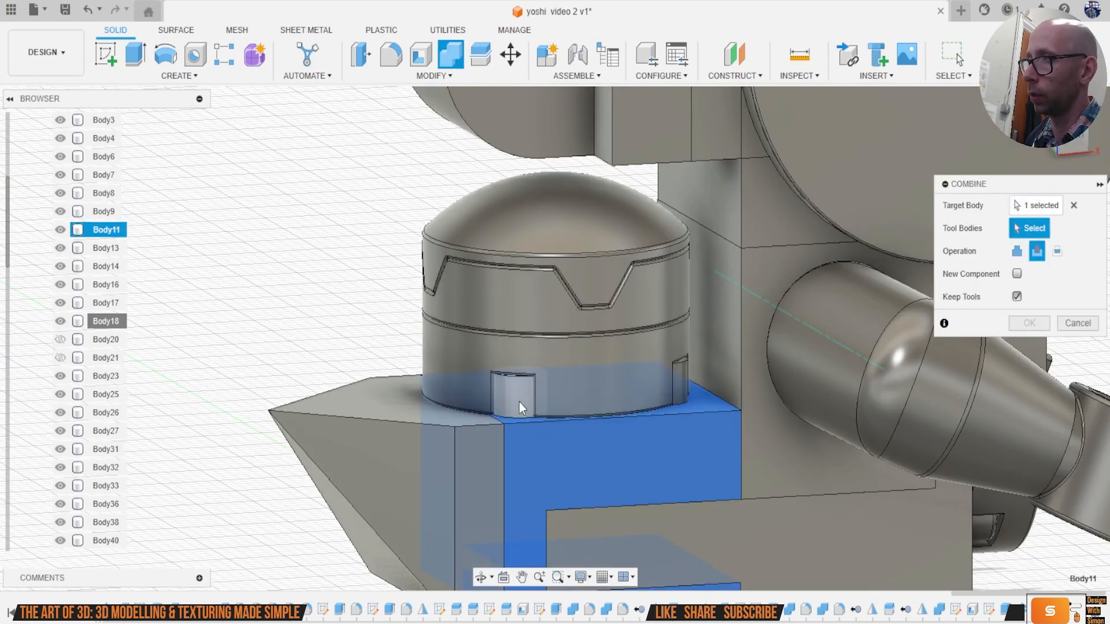
{"action": "left_click", "coordinate": [520, 403]}
{"action": "left_click", "coordinate": [681, 380]}
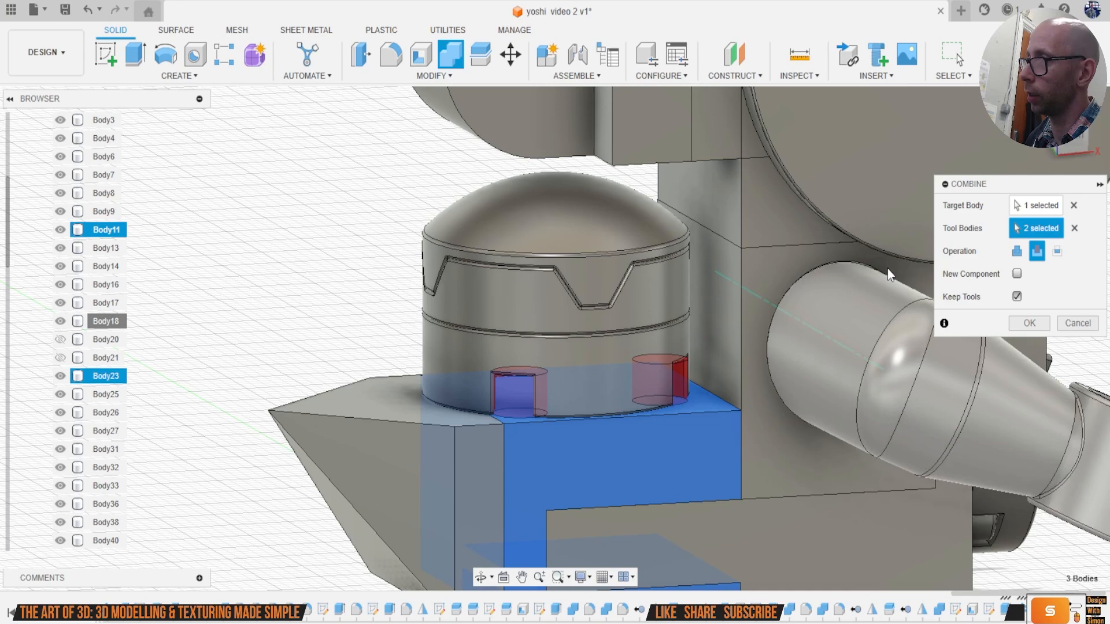
Step: Set the Combine operation to Join without keeping the tools, add the studs in the other two notches and apply it
{"action": "left_click", "coordinate": [1017, 251]}
{"action": "left_click", "coordinate": [1017, 296]}
{"action": "middle_click_drag", "start_coordinate": [1050, 183], "coordinate": [983, 197], "text": "shift"}
{"action": "middle_click_drag", "start_coordinate": [404, 364], "coordinate": [571, 374], "text": "shift"}
{"action": "left_click", "coordinate": [498, 426]}
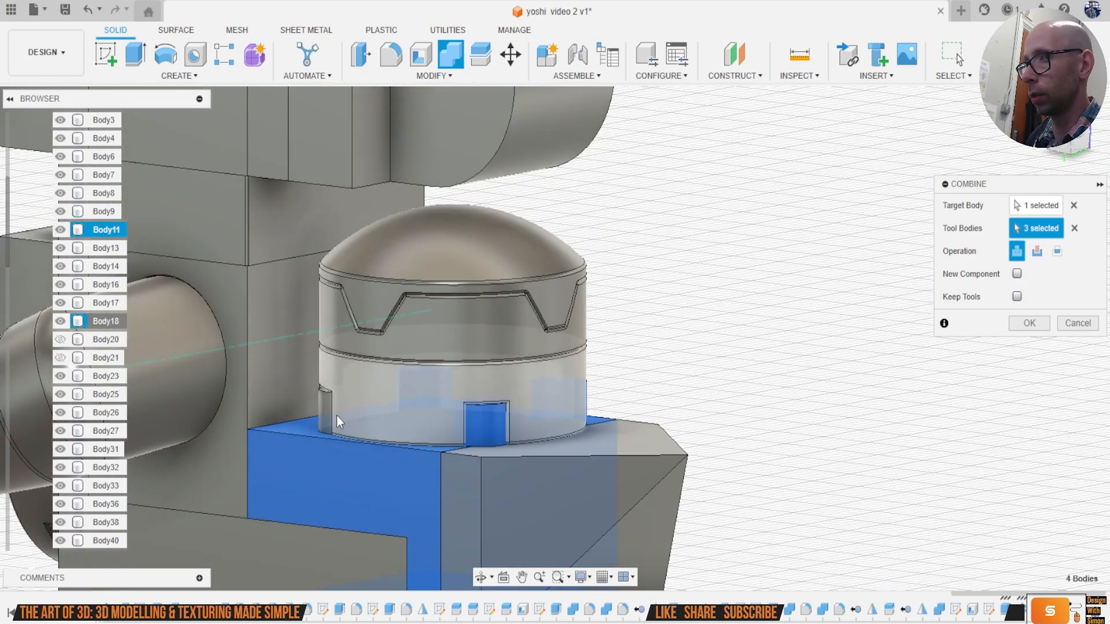
{"action": "left_click", "coordinate": [328, 411]}
{"action": "left_click", "coordinate": [1011, 323]}
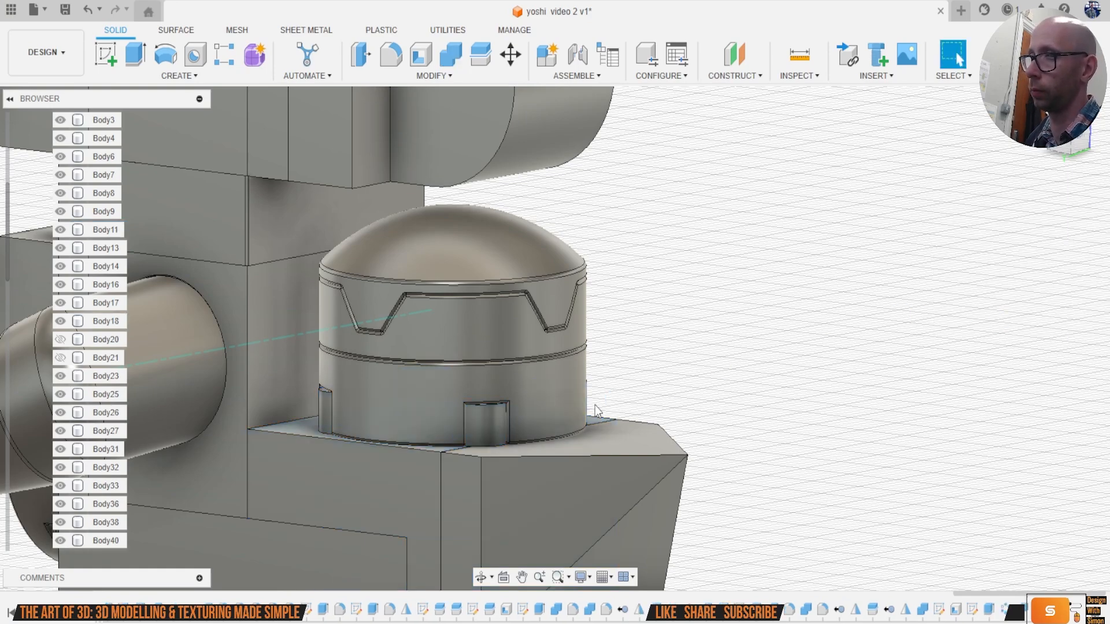
Step: Join the pointed front body Body13 with the studded block using Combine
{"action": "middle_click_drag", "start_coordinate": [1102, 146], "coordinate": [1109, 137], "text": "shift"}
{"action": "scroll", "coordinate": [615, 453], "scroll_direction": "up", "scroll_amount": 5}
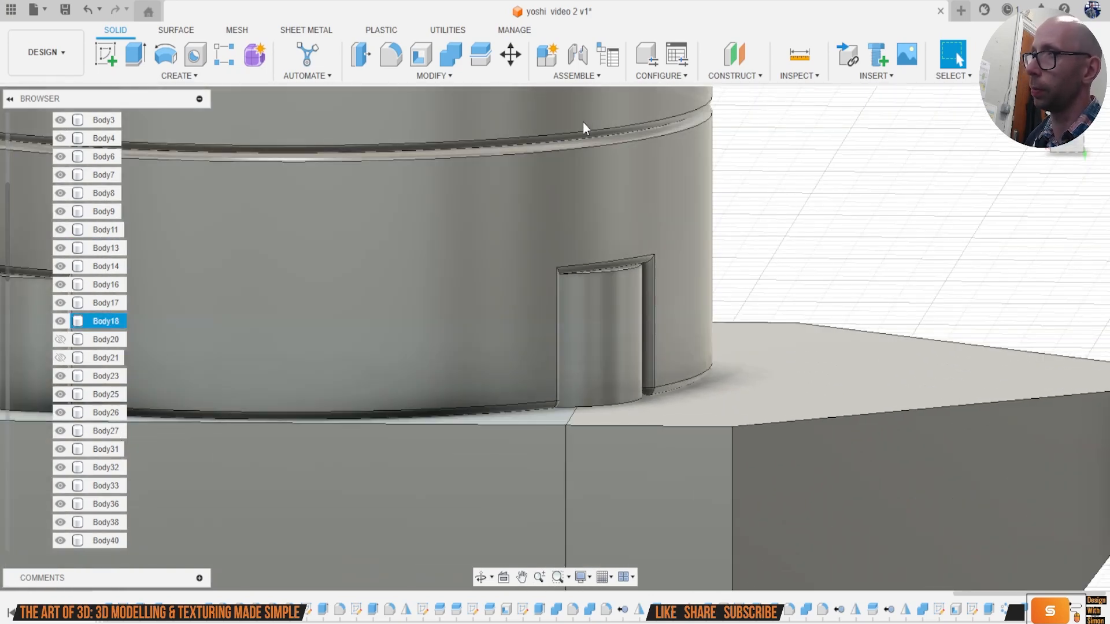
{"action": "left_click", "coordinate": [451, 55]}
{"action": "left_click", "coordinate": [727, 444]}
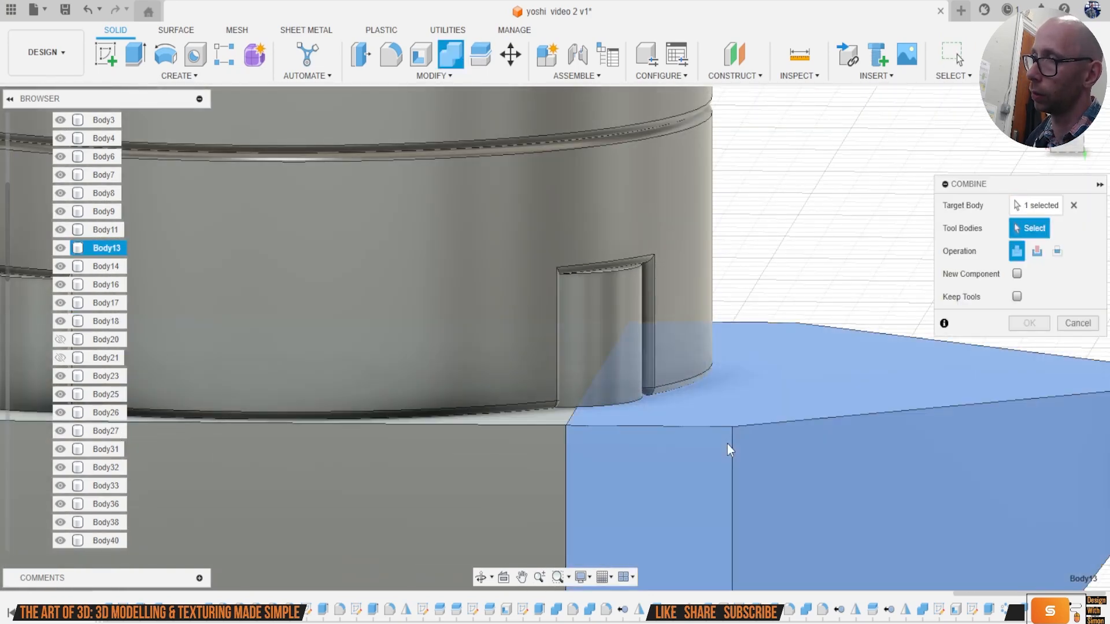
{"action": "left_click", "coordinate": [602, 351]}
{"action": "left_click", "coordinate": [1030, 324]}
{"action": "scroll", "coordinate": [775, 434], "scroll_direction": "down", "scroll_amount": 5}
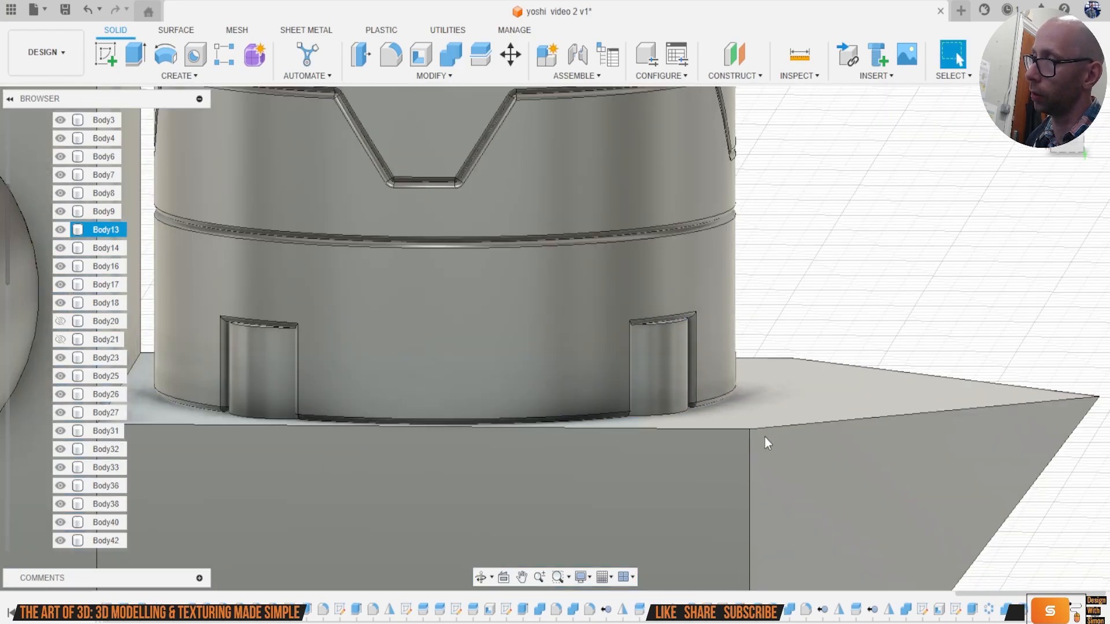
{"action": "scroll", "coordinate": [646, 467], "scroll_direction": "up", "scroll_amount": 2}
{"action": "middle_click_drag", "start_coordinate": [844, 370], "coordinate": [636, 353], "text": "shift"}
{"action": "scroll", "coordinate": [615, 347], "scroll_direction": "up", "scroll_amount": 2}
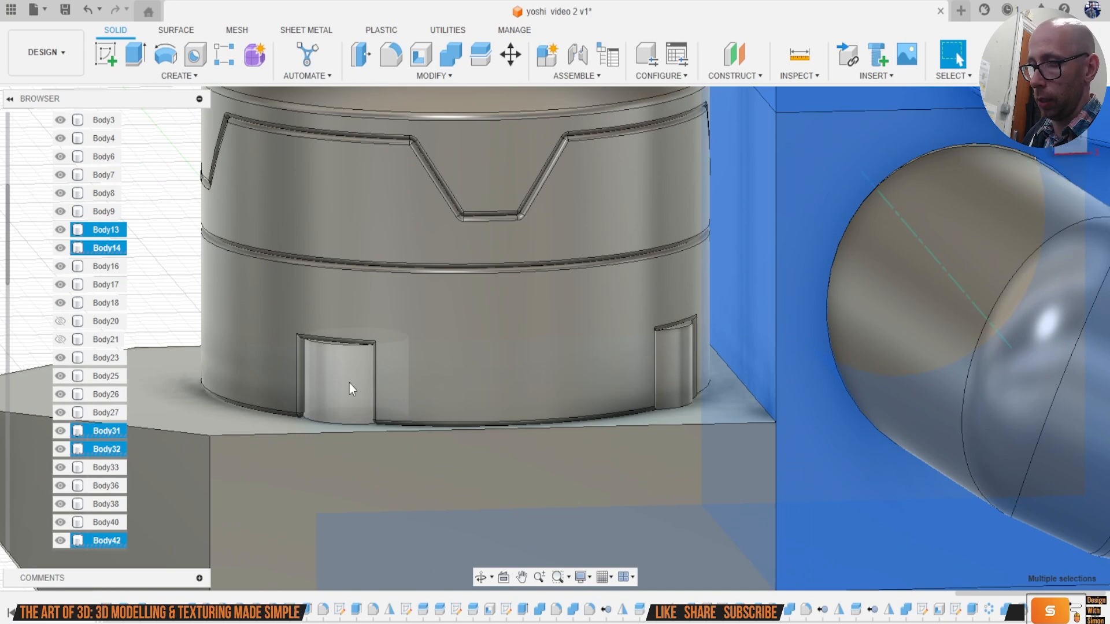
{"action": "key", "text": "f"}
{"action": "left_click", "coordinate": [341, 348]}
{"action": "type", "text": "0.2"}
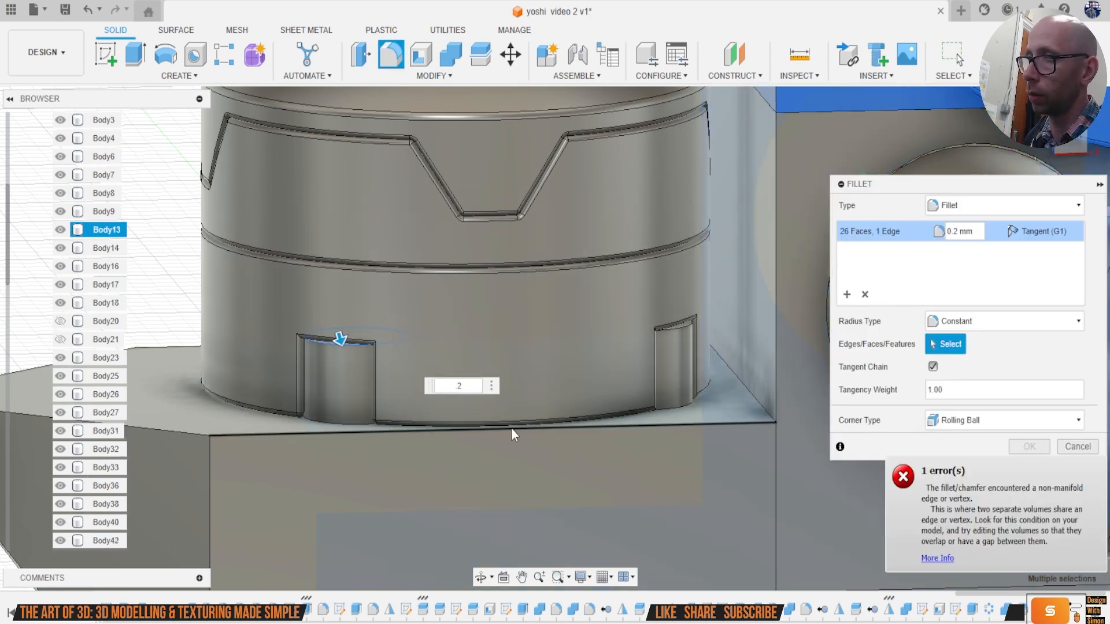
{"action": "left_click", "coordinate": [1078, 447]}
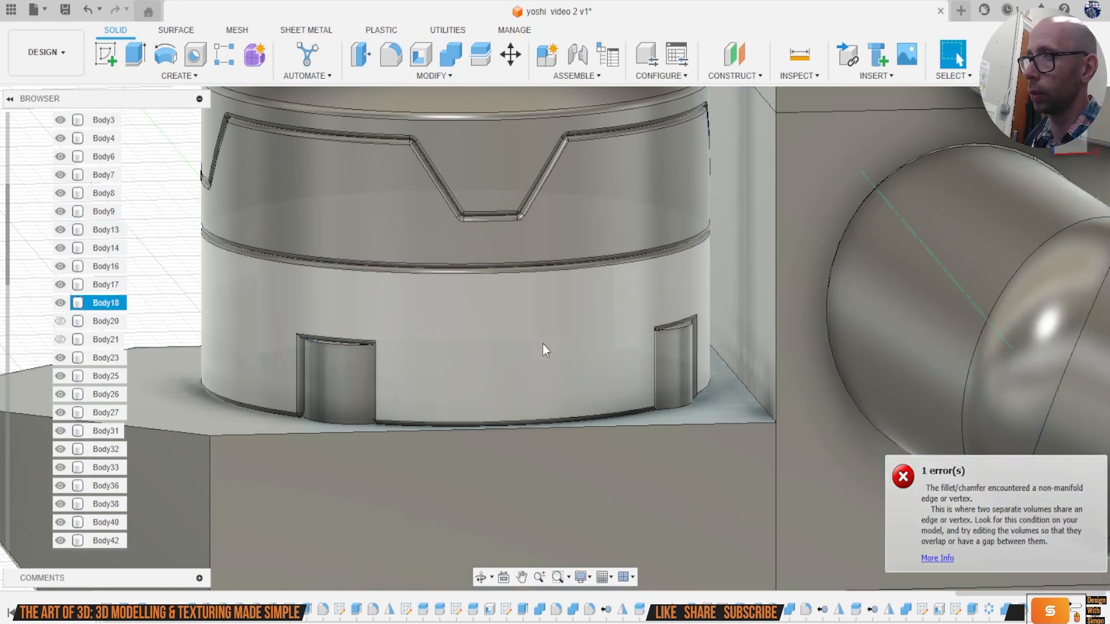
Step: Isolate Body13 and start a 0.2 mm fillet on the top and base edges of the two studs nearest the pointed end
{"action": "right_click", "coordinate": [110, 231]}
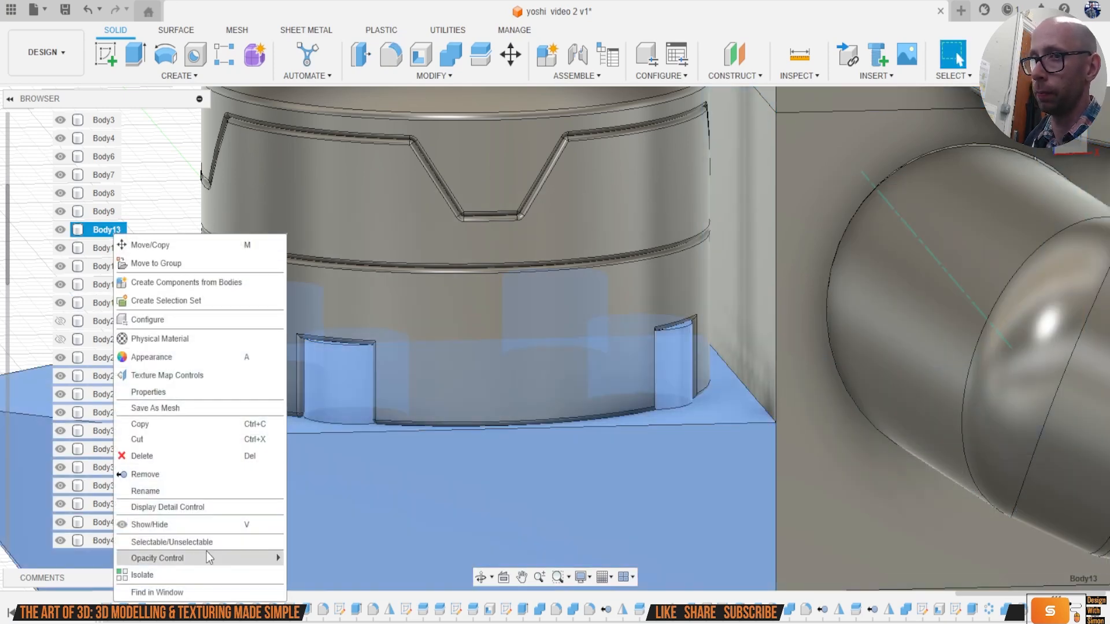
{"action": "left_click", "coordinate": [185, 575]}
{"action": "key", "text": "f"}
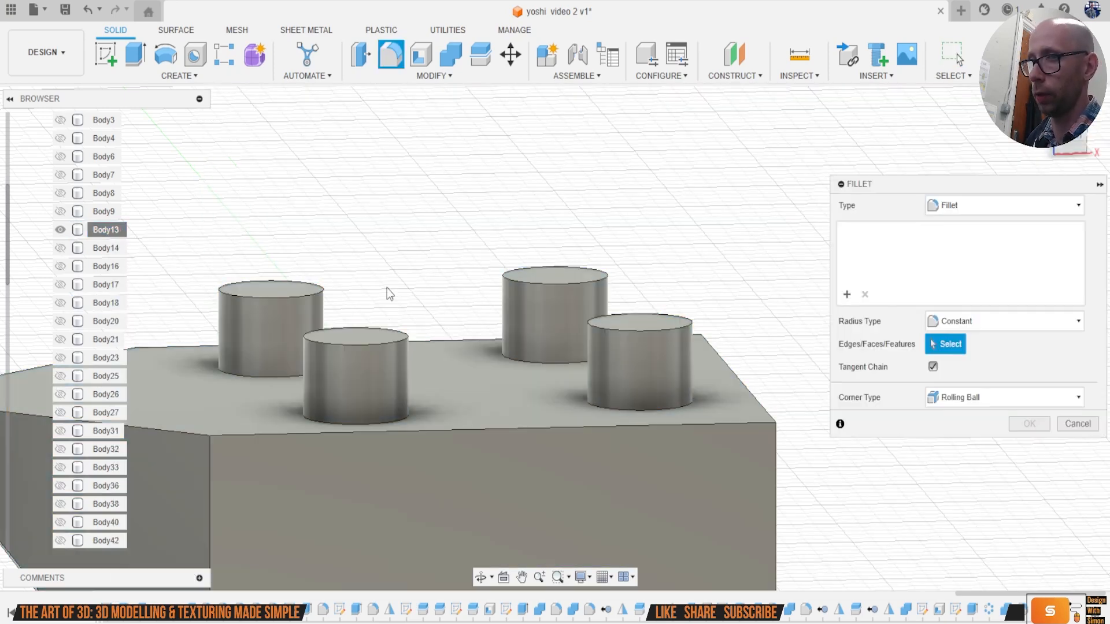
{"action": "left_click", "coordinate": [366, 345]}
{"action": "type", "text": "2"}
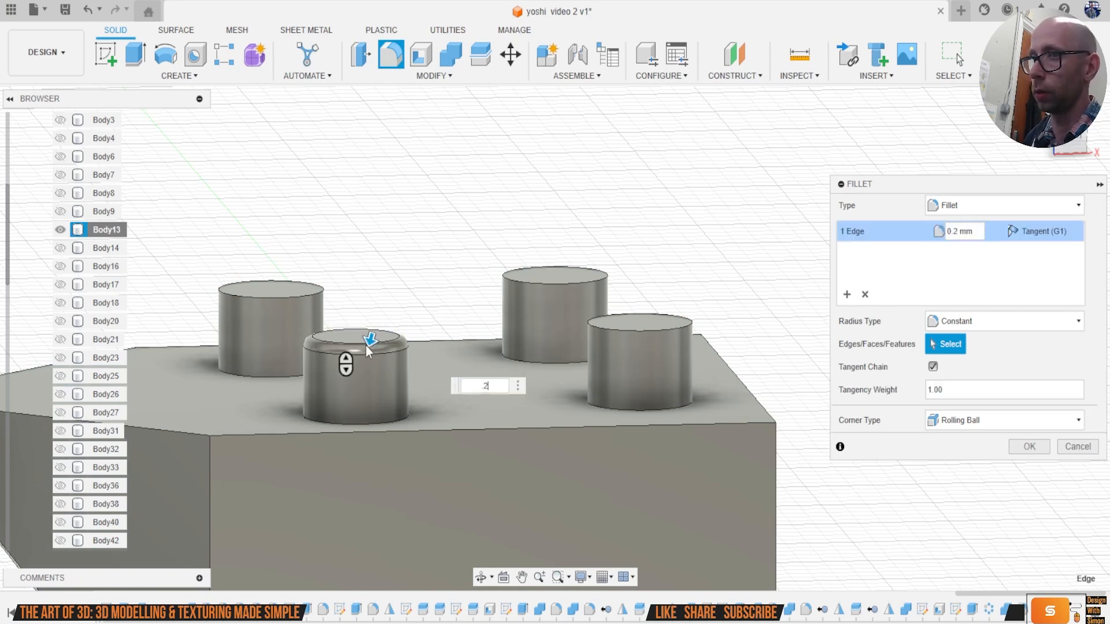
{"action": "left_click", "coordinate": [266, 378]}
{"action": "left_click", "coordinate": [320, 422]}
{"action": "left_click", "coordinate": [283, 289]}
Step: Add the top and base edges of the two studs farther from the pointed end and apply the 0.2 mm fillet
{"action": "left_click", "coordinate": [542, 279]}
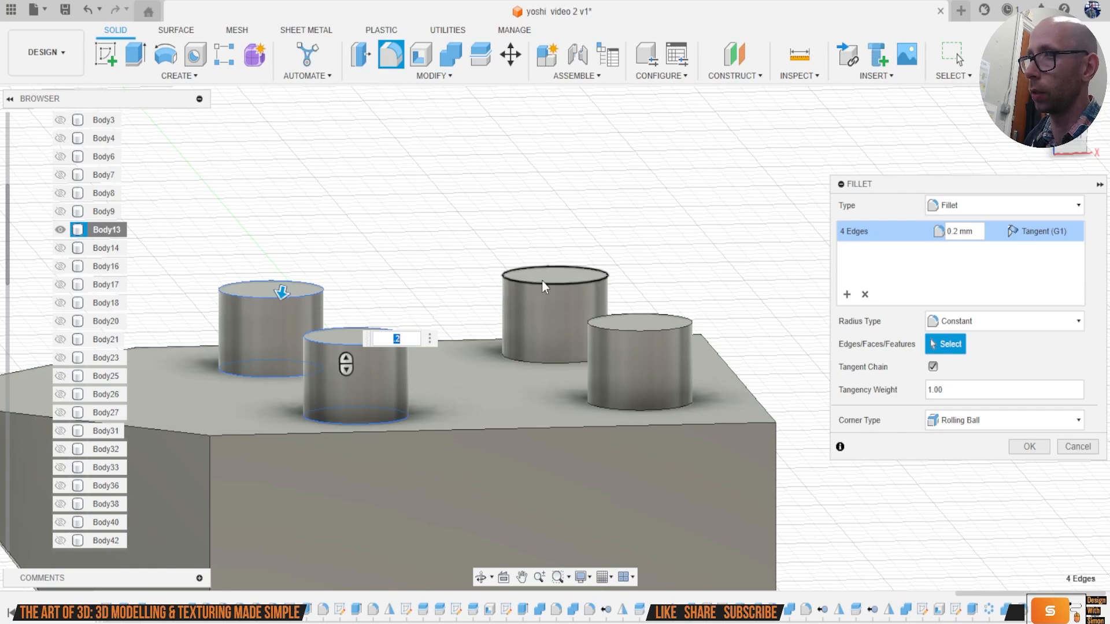
{"action": "left_click", "coordinate": [539, 351]}
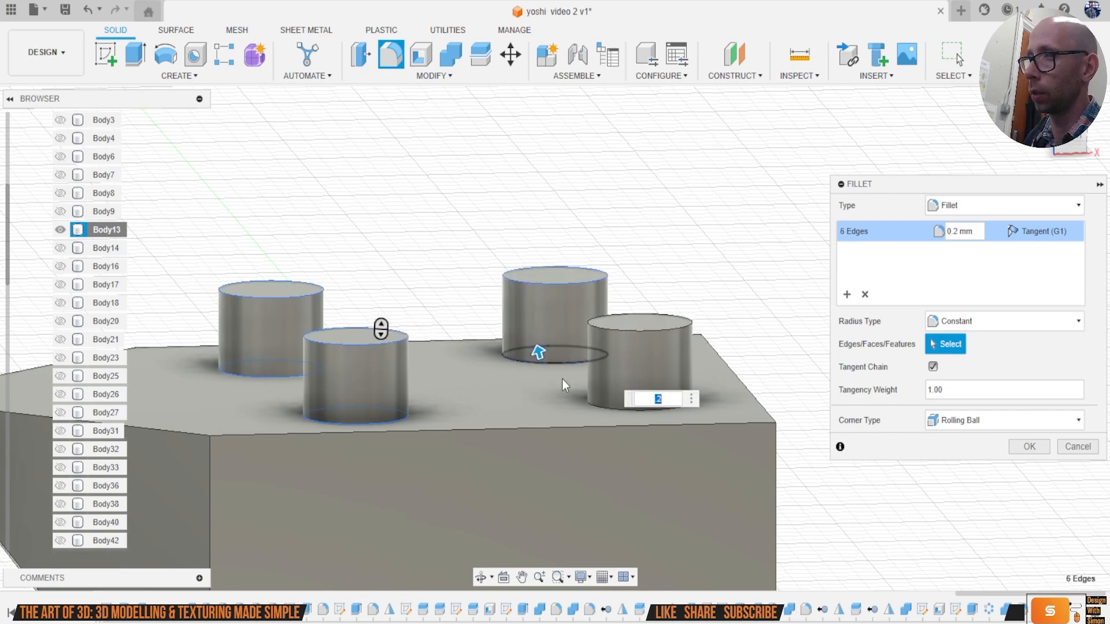
{"action": "left_click", "coordinate": [596, 404]}
{"action": "left_click", "coordinate": [632, 328]}
{"action": "scroll", "coordinate": [542, 417], "scroll_direction": "down", "scroll_amount": 3}
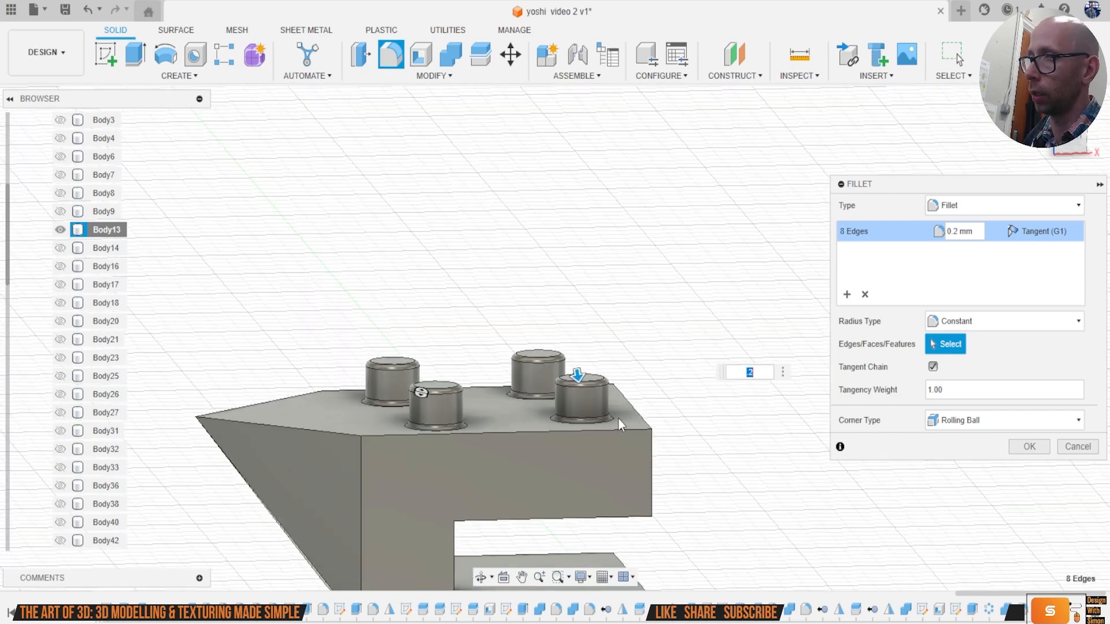
{"action": "middle_click_drag", "start_coordinate": [619, 419], "coordinate": [573, 346]}
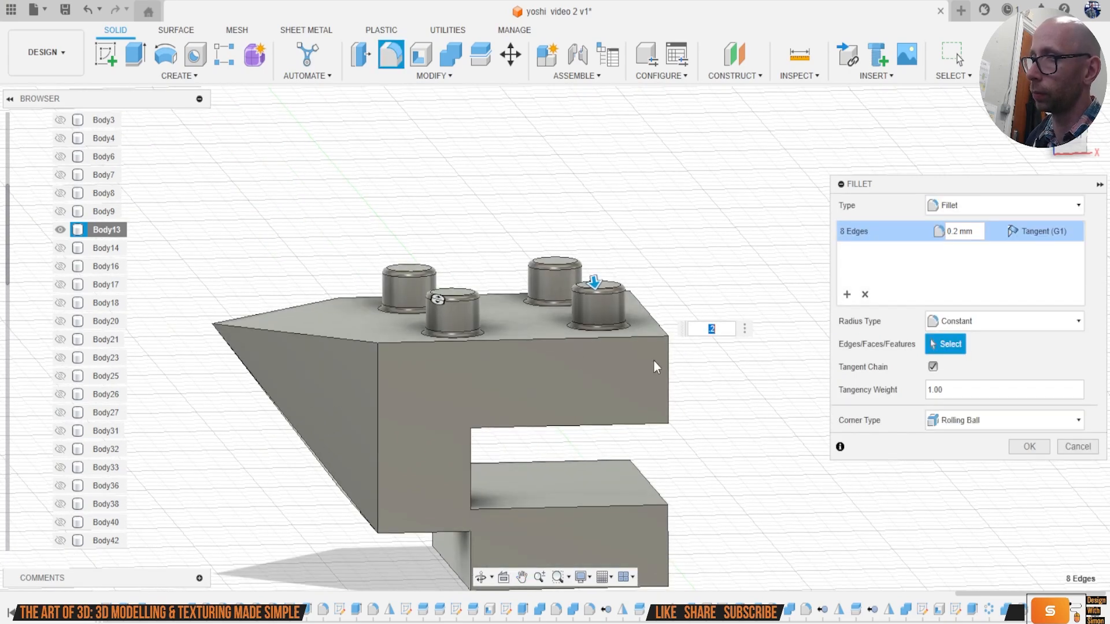
{"action": "left_click", "coordinate": [1028, 447]}
Step: Unisolate Body13 to bring the other bodies back into view
{"action": "scroll", "coordinate": [522, 536], "scroll_direction": "down", "scroll_amount": 2}
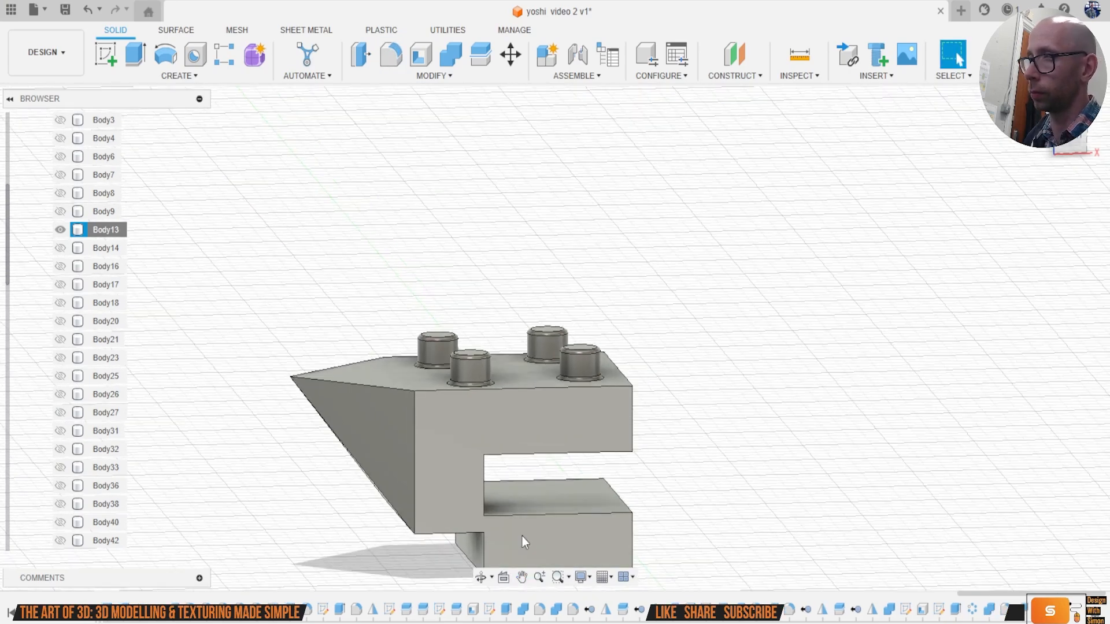
{"action": "right_click", "coordinate": [110, 233]}
{"action": "left_click", "coordinate": [144, 575]}
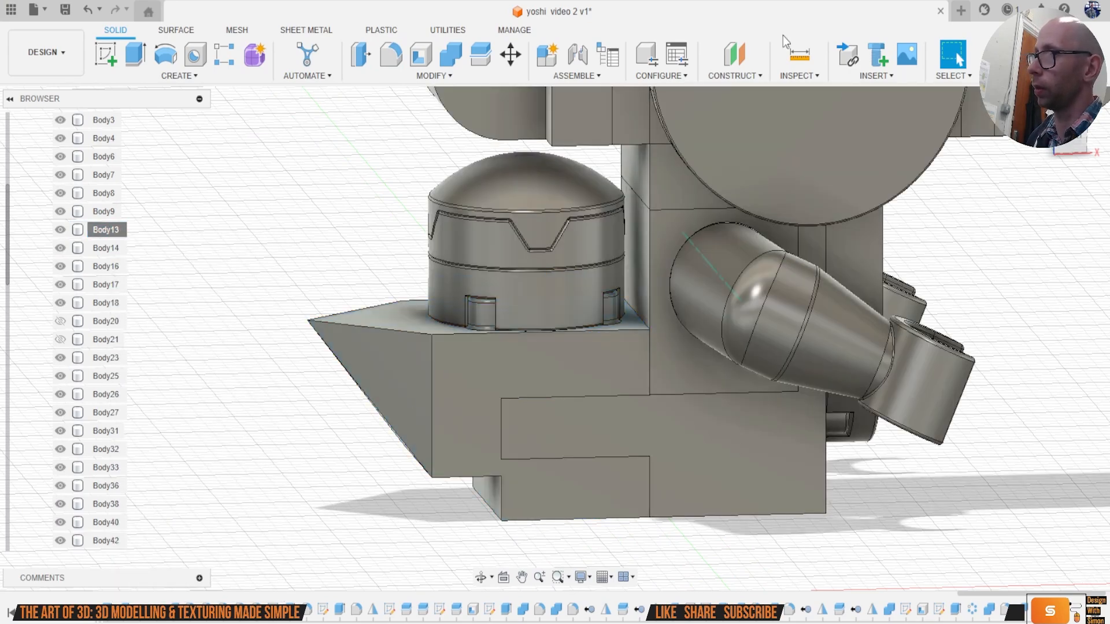
Step: Split Body13 using the front face of its lower block as the splitting tool, with the tool extended
{"action": "left_click", "coordinate": [474, 58]}
{"action": "left_click", "coordinate": [624, 498]}
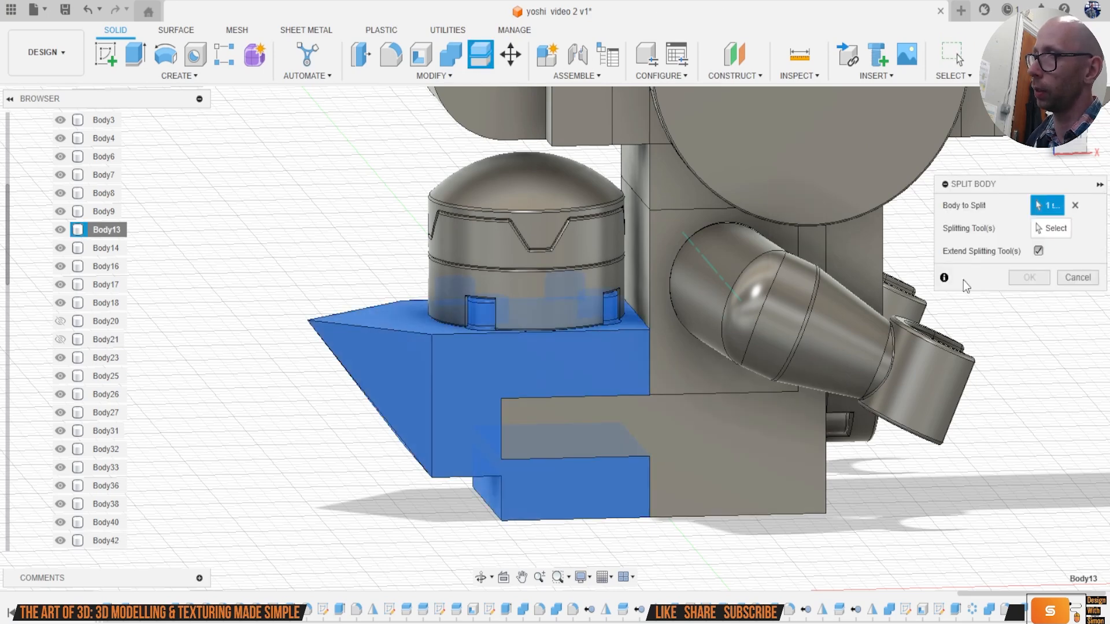
{"action": "left_click", "coordinate": [1043, 229]}
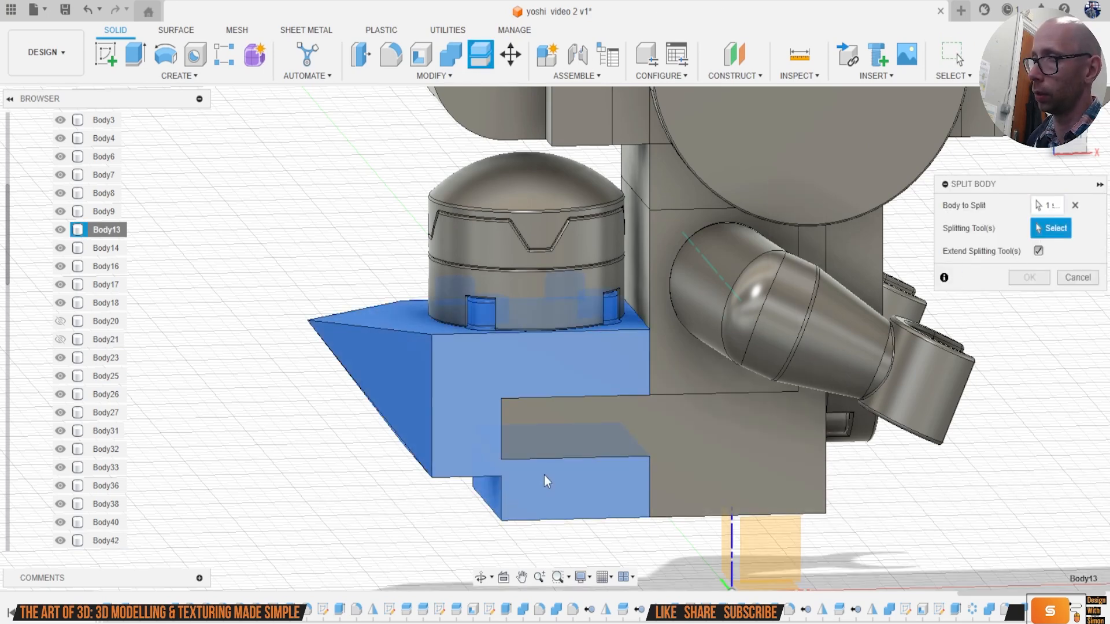
{"action": "left_click", "coordinate": [491, 494]}
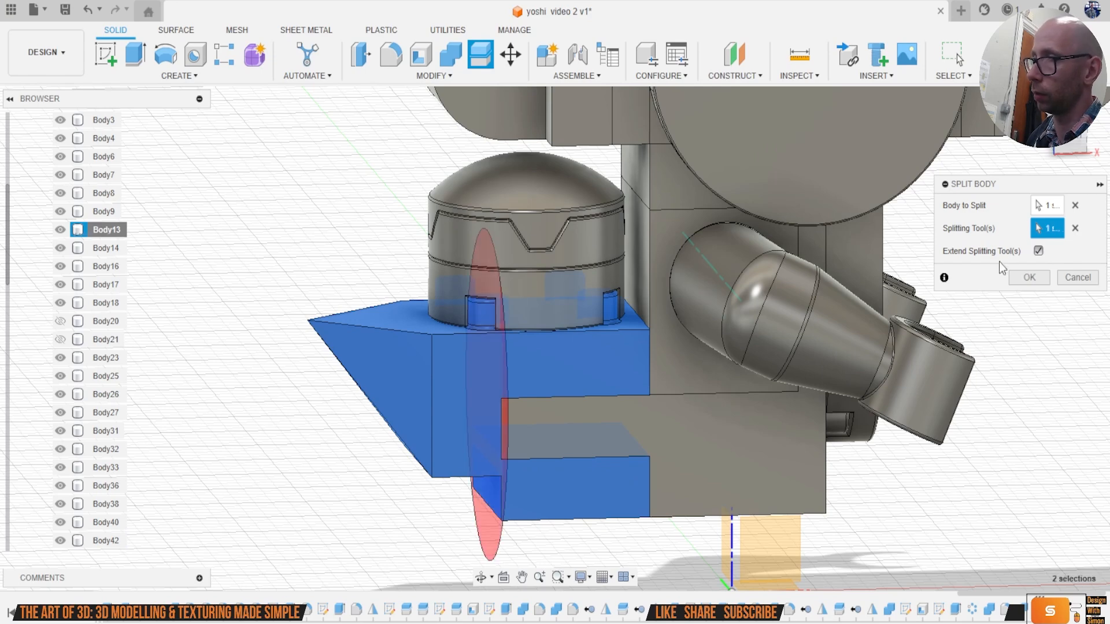
{"action": "left_click", "coordinate": [1031, 277]}
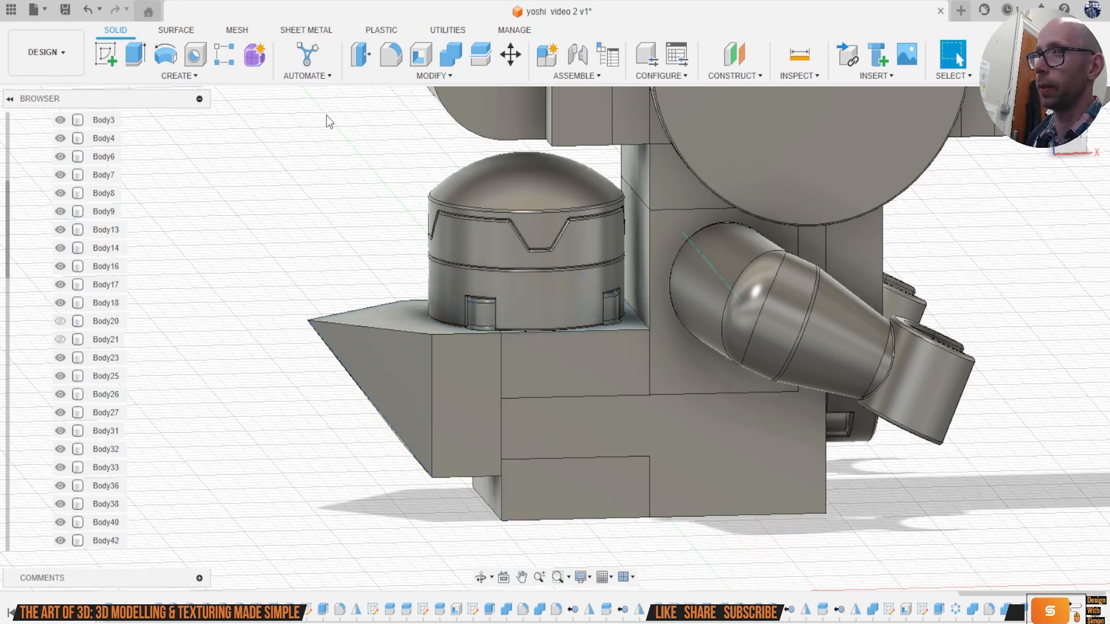
Step: Join the pointed front piece with the upper block behind it using Combine, keeping the lower block separate
{"action": "left_click", "coordinate": [480, 56]}
{"action": "left_click", "coordinate": [507, 367]}
{"action": "left_click", "coordinate": [749, 296]}
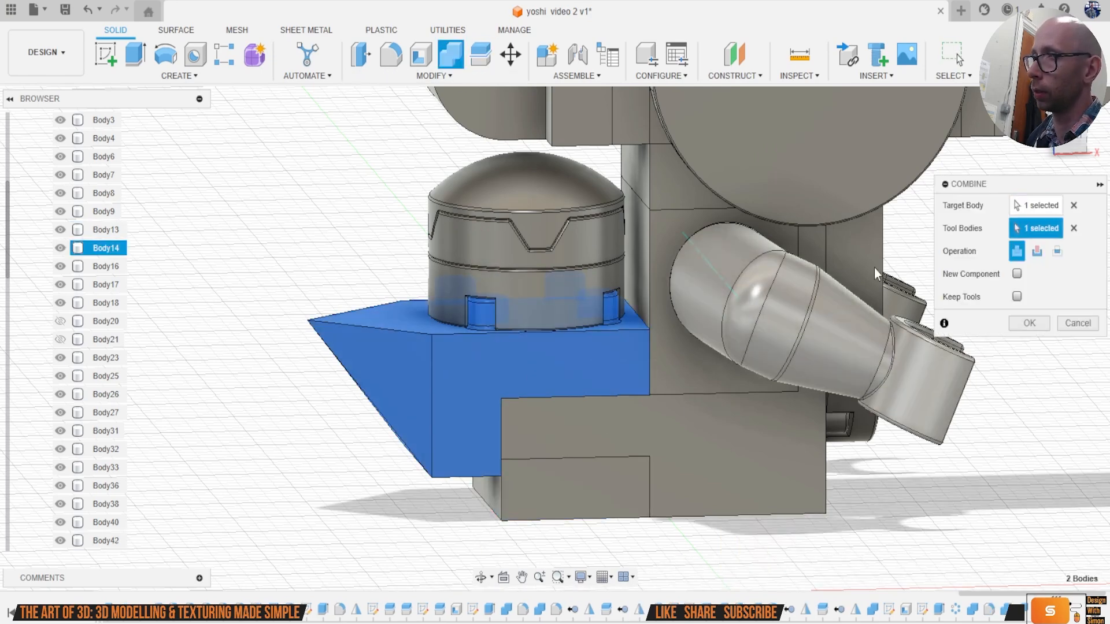
{"action": "left_click", "coordinate": [1020, 324]}
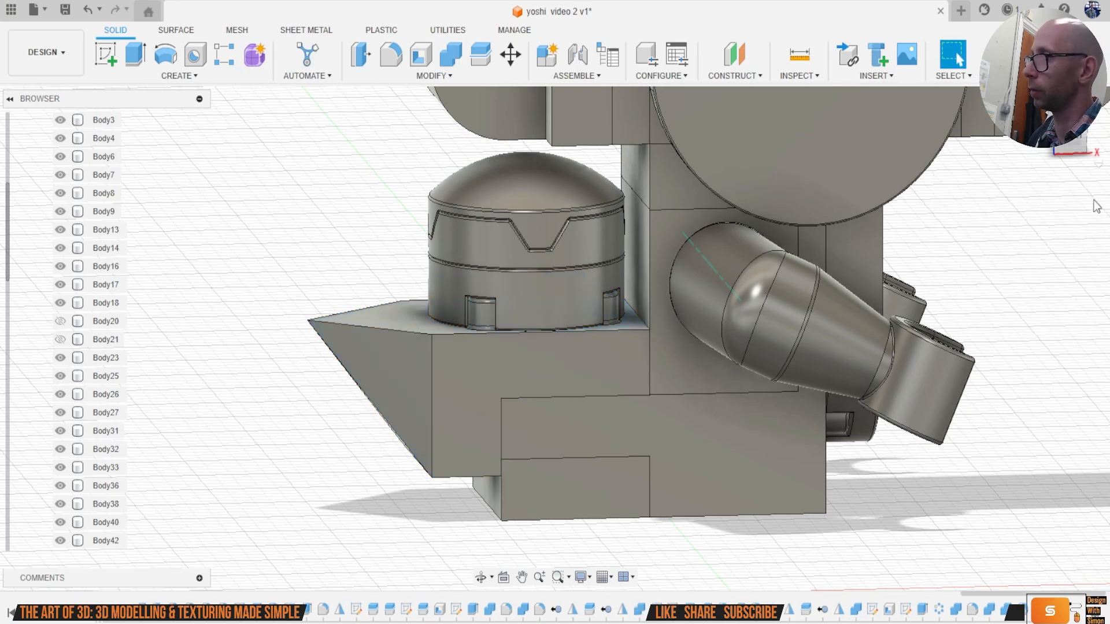
{"action": "mouse_move", "coordinate": [1063, 137]}
{"action": "left_mouse_down"}
{"action": "mouse_move", "coordinate": [1064, 123]}
{"action": "mouse_move", "coordinate": [1070, 139]}
{"action": "mouse_move", "coordinate": [1050, 160]}
{"action": "left_mouse_up"}
{"action": "middle_click_drag", "start_coordinate": [966, 292], "coordinate": [789, 419]}
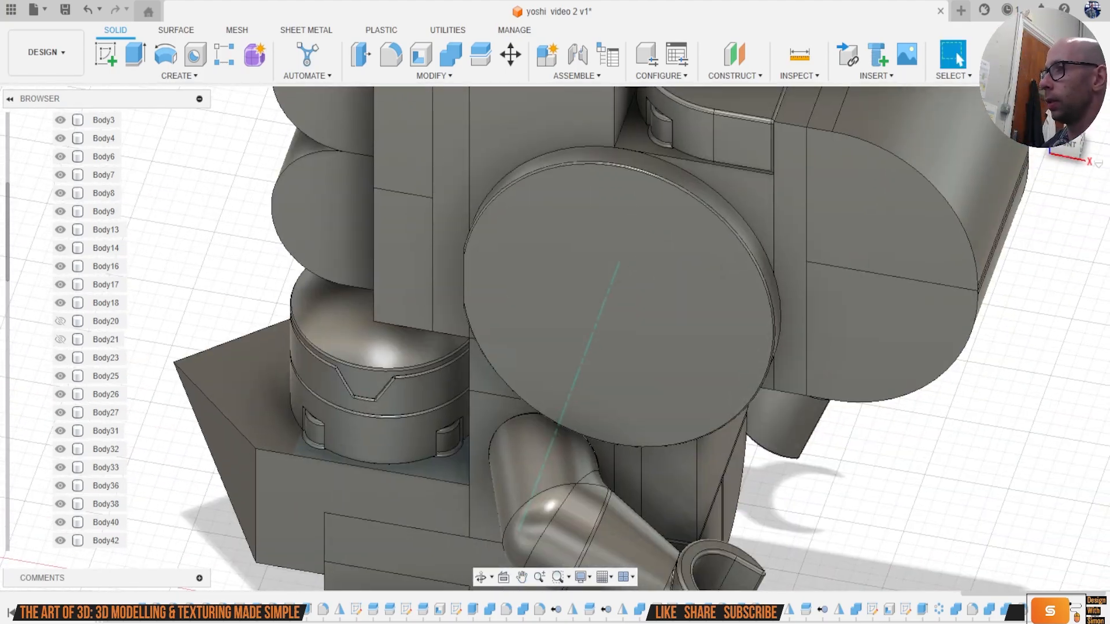
{"action": "left_click_drag", "start_coordinate": [1064, 148], "coordinate": [1070, 131]}
{"action": "scroll", "coordinate": [942, 235], "scroll_direction": "down", "scroll_amount": 2}
{"action": "middle_click_drag", "start_coordinate": [916, 248], "coordinate": [792, 374]}
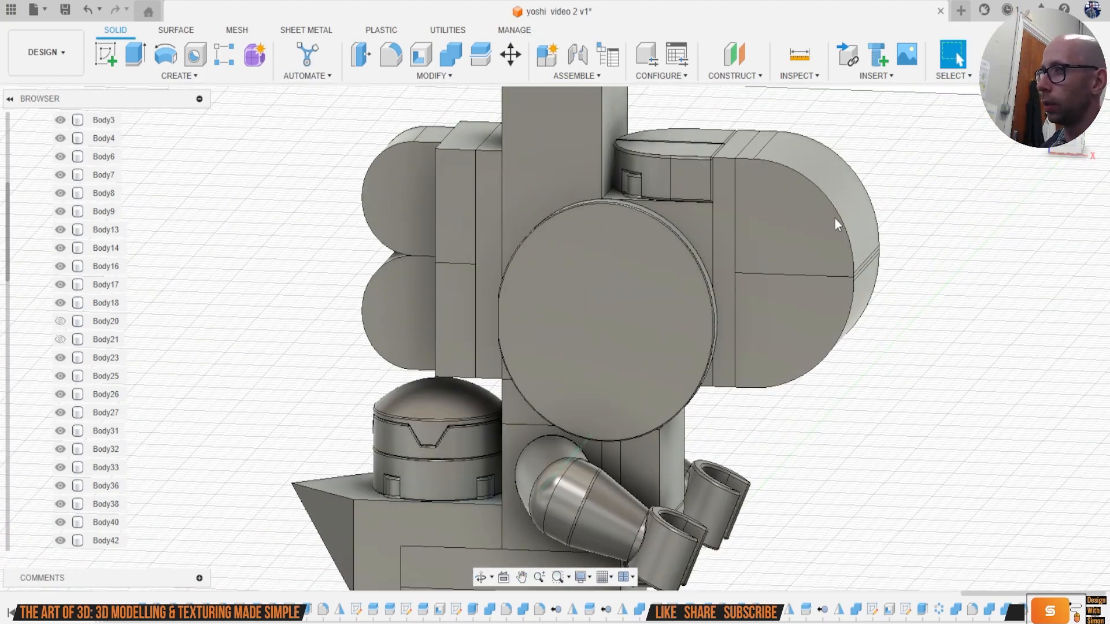
{"action": "mouse_move", "coordinate": [1048, 149]}
{"action": "left_mouse_down"}
{"action": "mouse_move", "coordinate": [1045, 134]}
{"action": "mouse_move", "coordinate": [1062, 160]}
{"action": "mouse_move", "coordinate": [1053, 148]}
{"action": "left_mouse_up"}
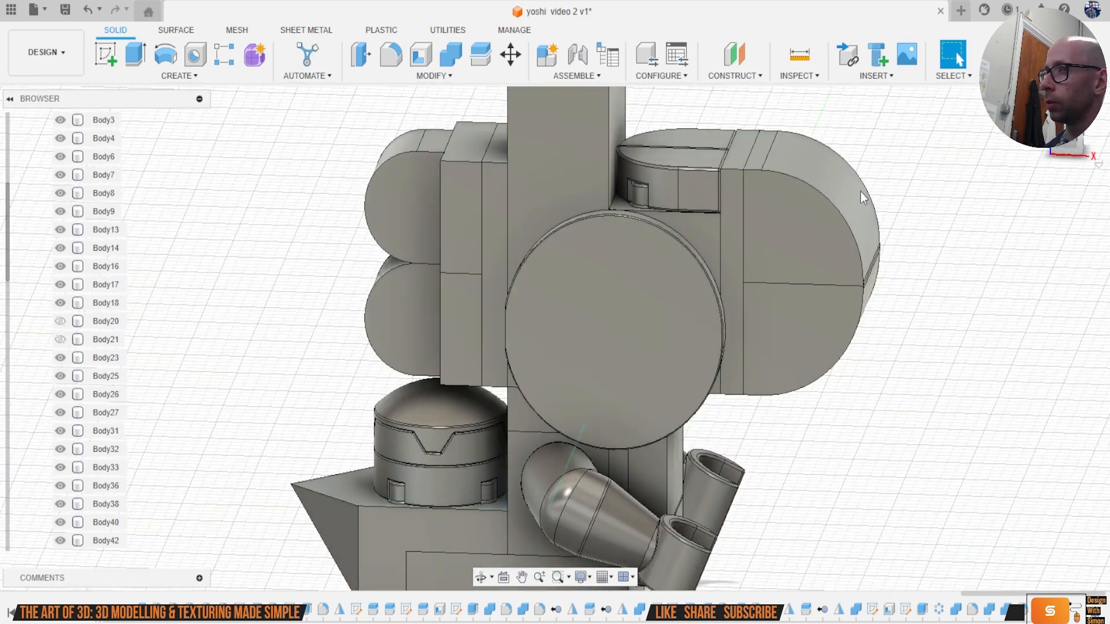
{"action": "middle_click_drag", "start_coordinate": [860, 192], "coordinate": [861, 400]}
{"action": "scroll", "coordinate": [547, 260], "scroll_direction": "up", "scroll_amount": 5}
{"action": "left_click", "coordinate": [580, 294]}
{"action": "left_click", "coordinate": [821, 346]}
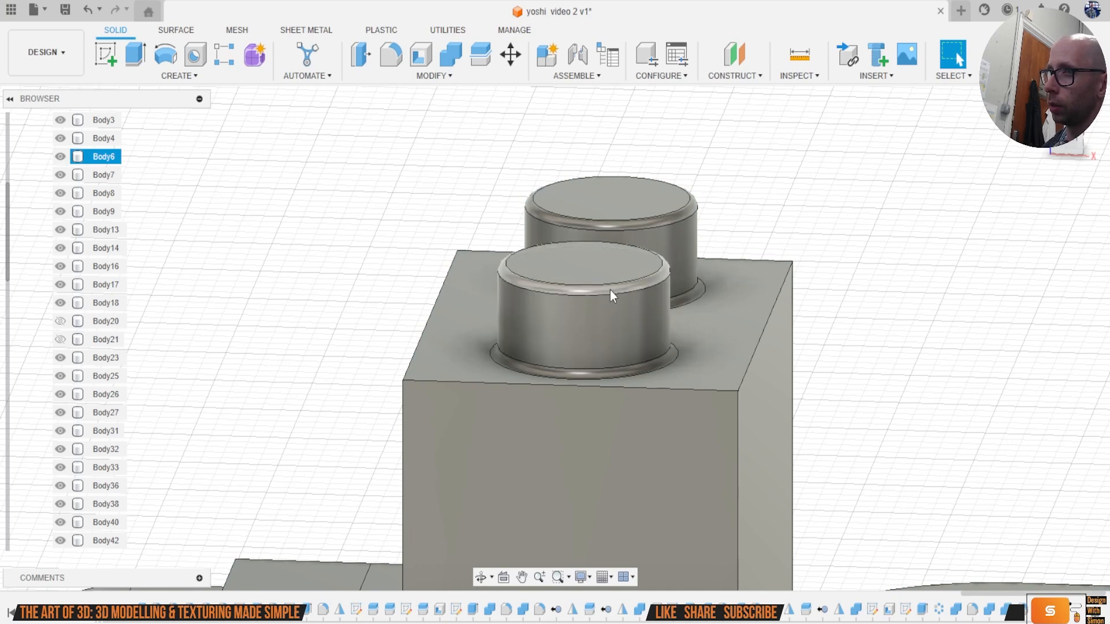
{"action": "left_click", "coordinate": [375, 58]}
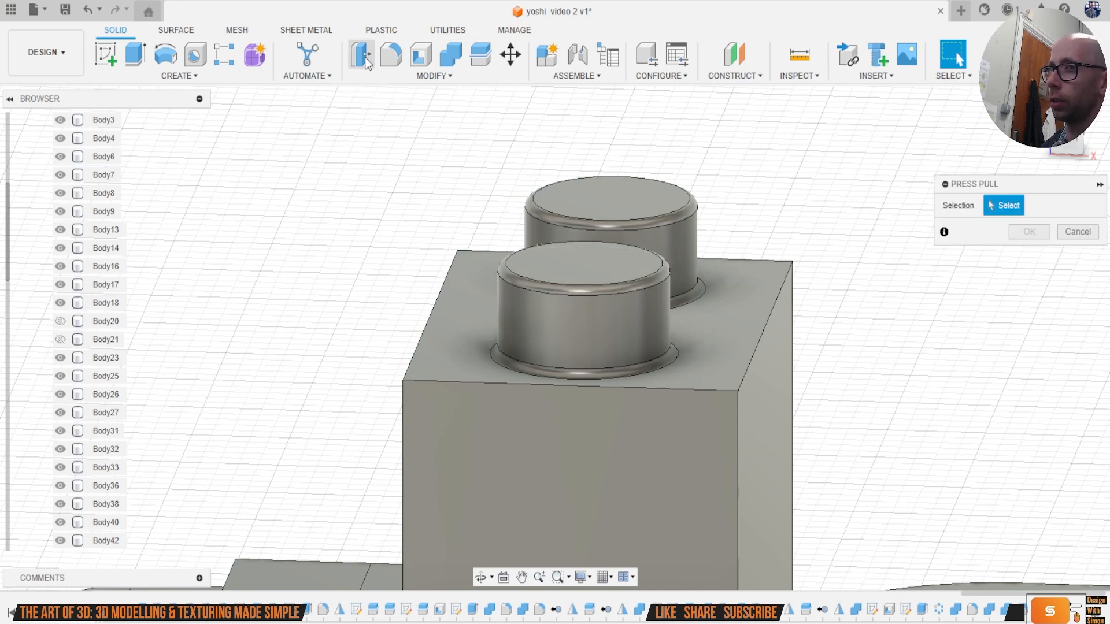
{"action": "left_click", "coordinate": [581, 292]}
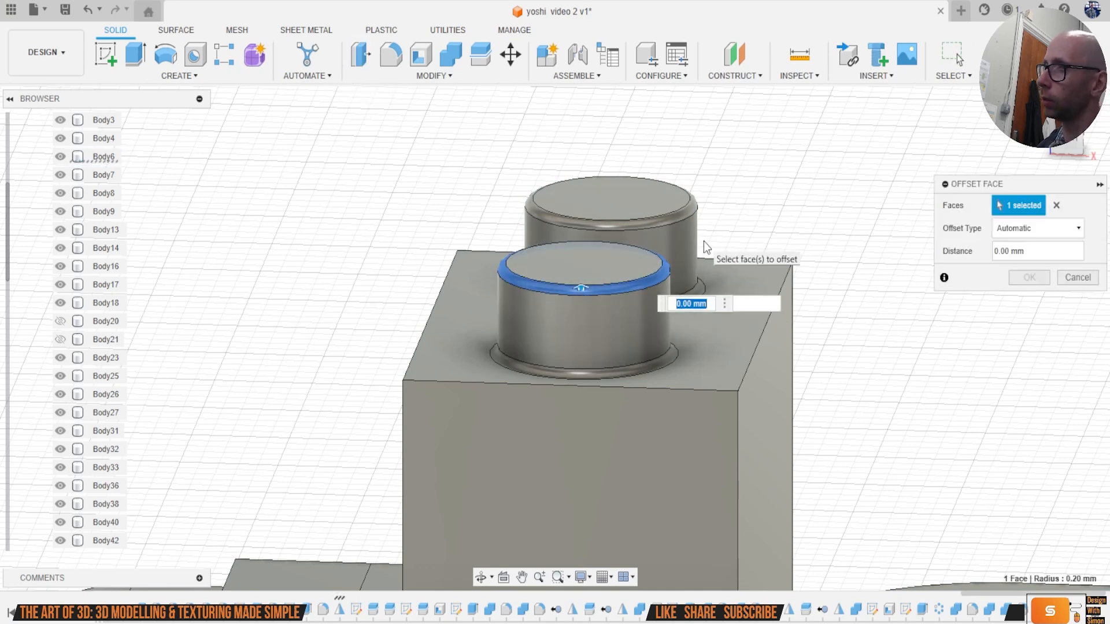
{"action": "type", "text": ".1"}
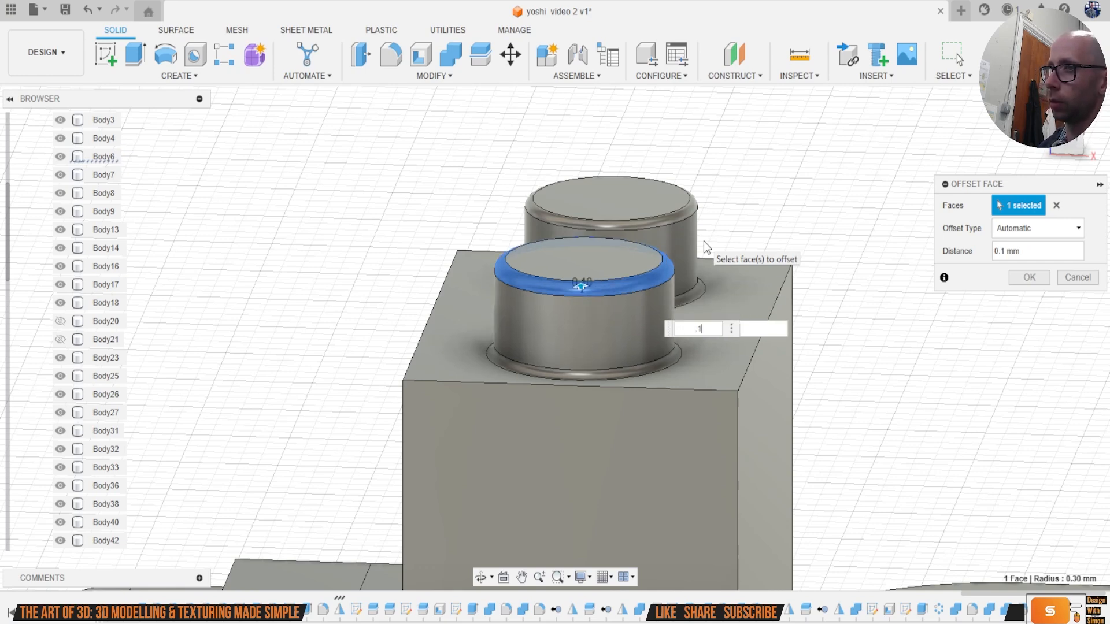
{"action": "left_click", "coordinate": [1084, 274]}
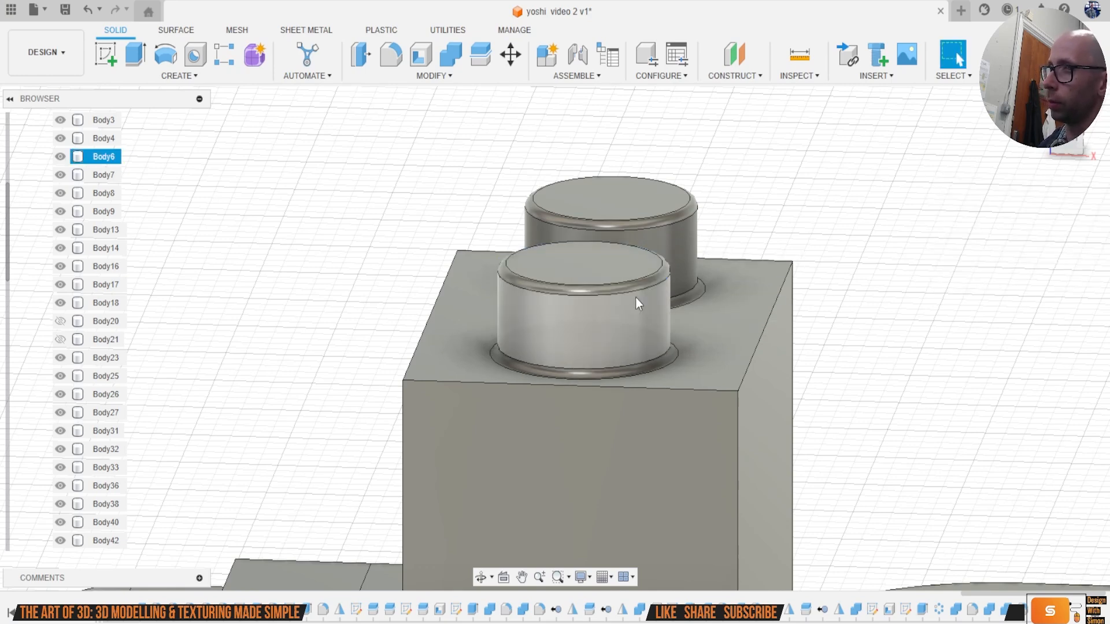
Step: Check the radius in the fillet feature of the rear stud on top of the tall block
{"action": "left_click", "coordinate": [606, 289]}
{"action": "left_click_drag", "start_coordinate": [1031, 594], "coordinate": [915, 593]}
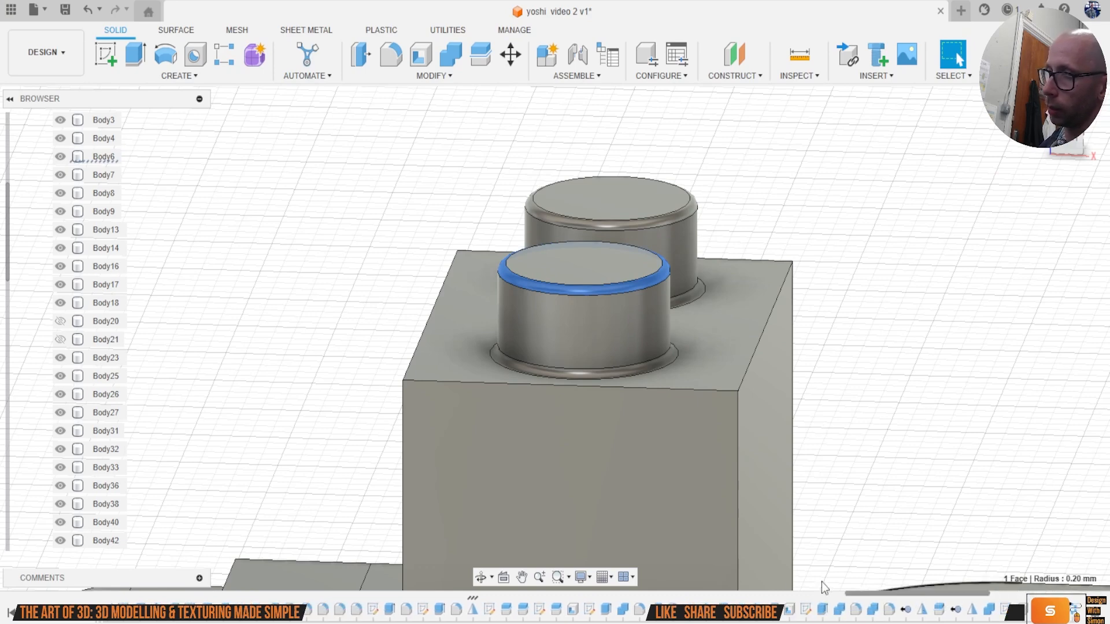
{"action": "left_click", "coordinate": [441, 612]}
{"action": "right_click", "coordinate": [457, 612]}
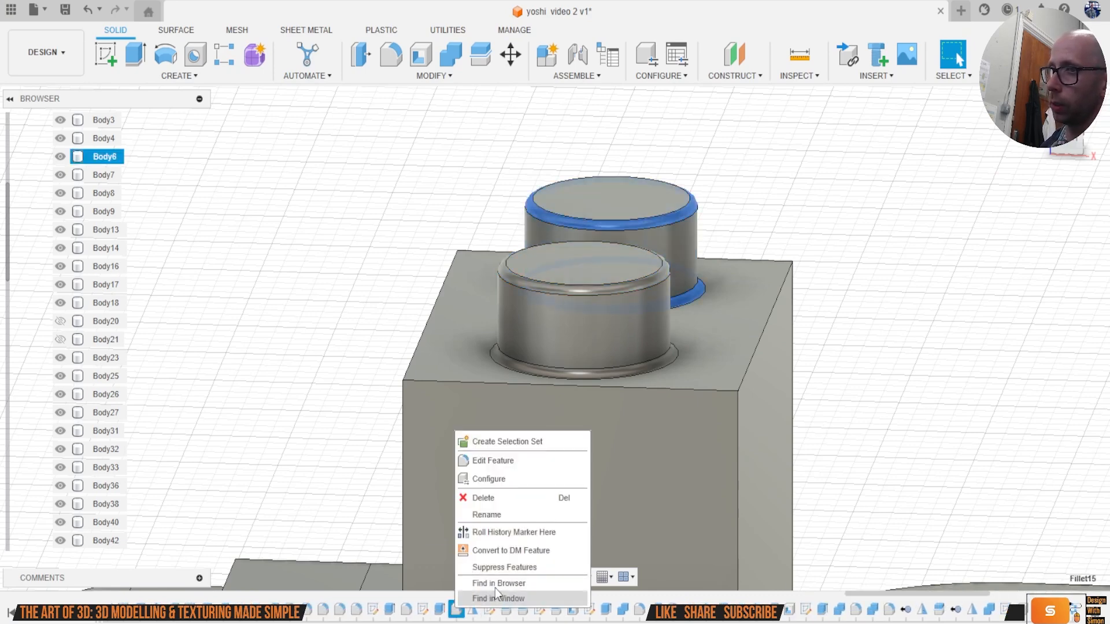
{"action": "left_click", "coordinate": [519, 460]}
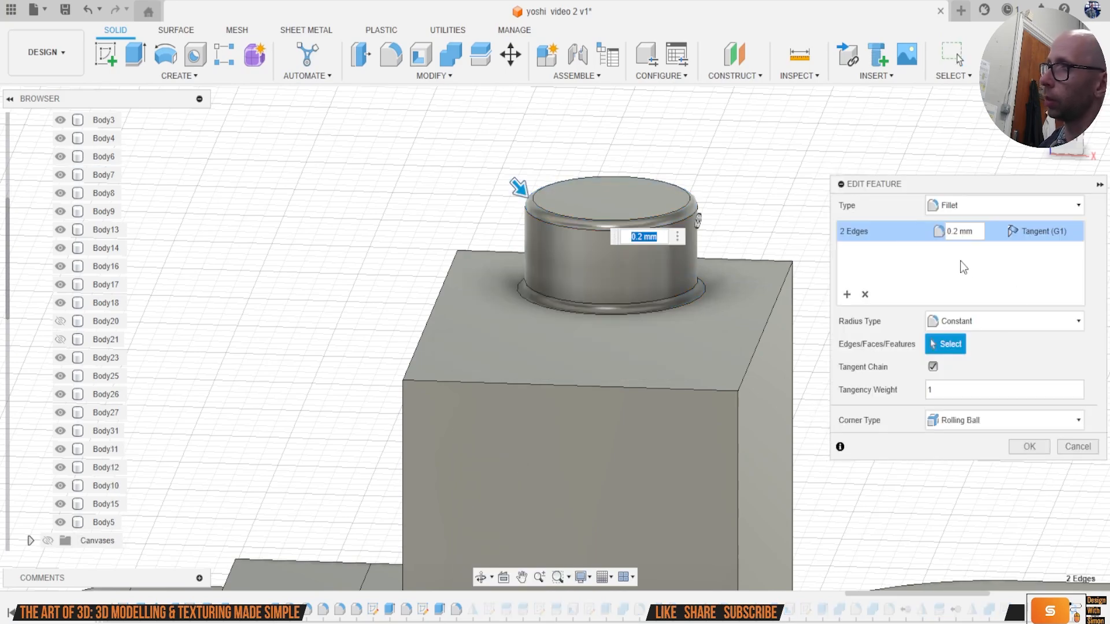
{"action": "left_click", "coordinate": [1086, 448]}
Step: Edit the fillet feature on the large disc's front edge and set its radius to 0.2 mm
{"action": "scroll", "coordinate": [897, 438], "scroll_direction": "down", "scroll_amount": 4}
{"action": "middle_click_drag", "start_coordinate": [897, 439], "coordinate": [749, 259]}
{"action": "scroll", "coordinate": [807, 347], "scroll_direction": "down", "scroll_amount": 2}
{"action": "mouse_move", "coordinate": [1066, 135]}
{"action": "left_mouse_down"}
{"action": "mouse_move", "coordinate": [1011, 120]}
{"action": "mouse_move", "coordinate": [1063, 134]}
{"action": "mouse_move", "coordinate": [1069, 114]}
{"action": "mouse_move", "coordinate": [1078, 133]}
{"action": "left_mouse_up"}
{"action": "scroll", "coordinate": [711, 297], "scroll_direction": "up", "scroll_amount": 8}
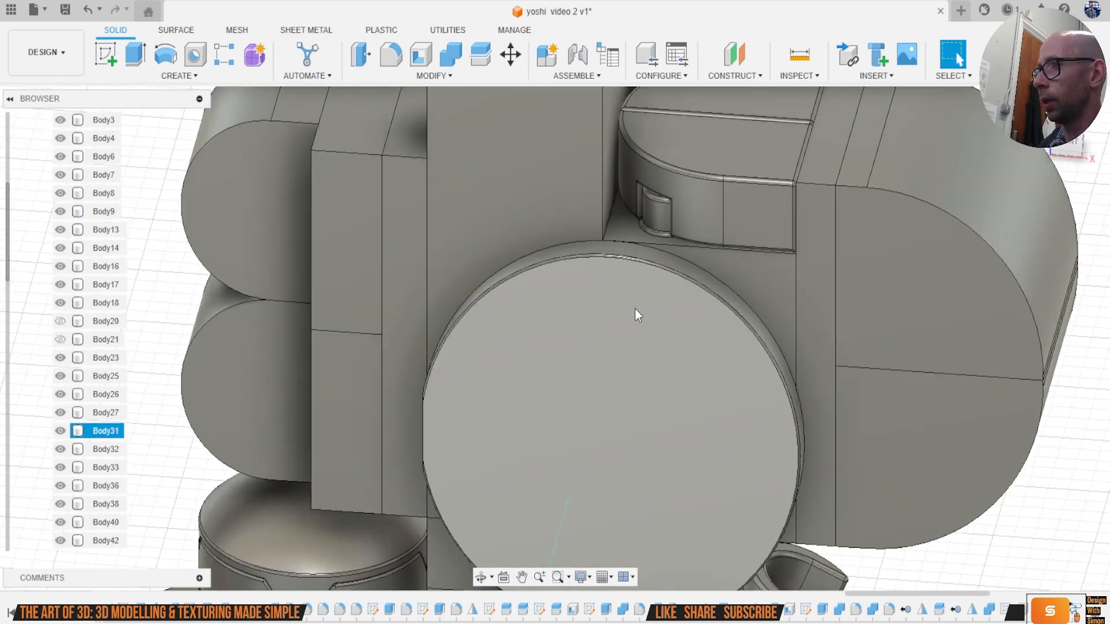
{"action": "scroll", "coordinate": [616, 242], "scroll_direction": "up", "scroll_amount": 5}
{"action": "left_click", "coordinate": [622, 252]}
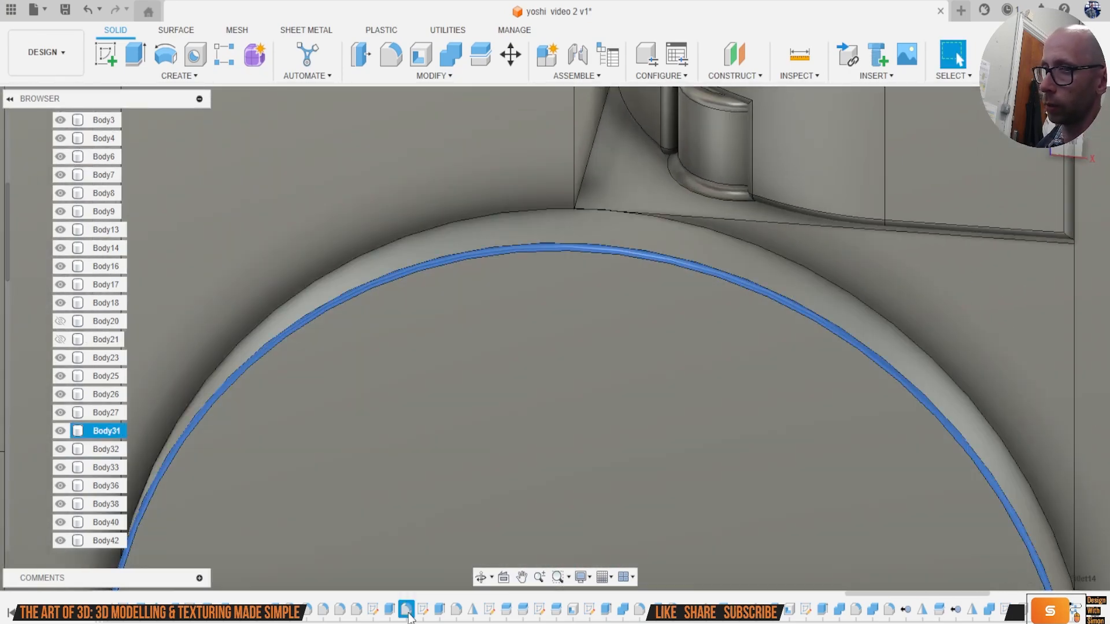
{"action": "right_click", "coordinate": [408, 618]}
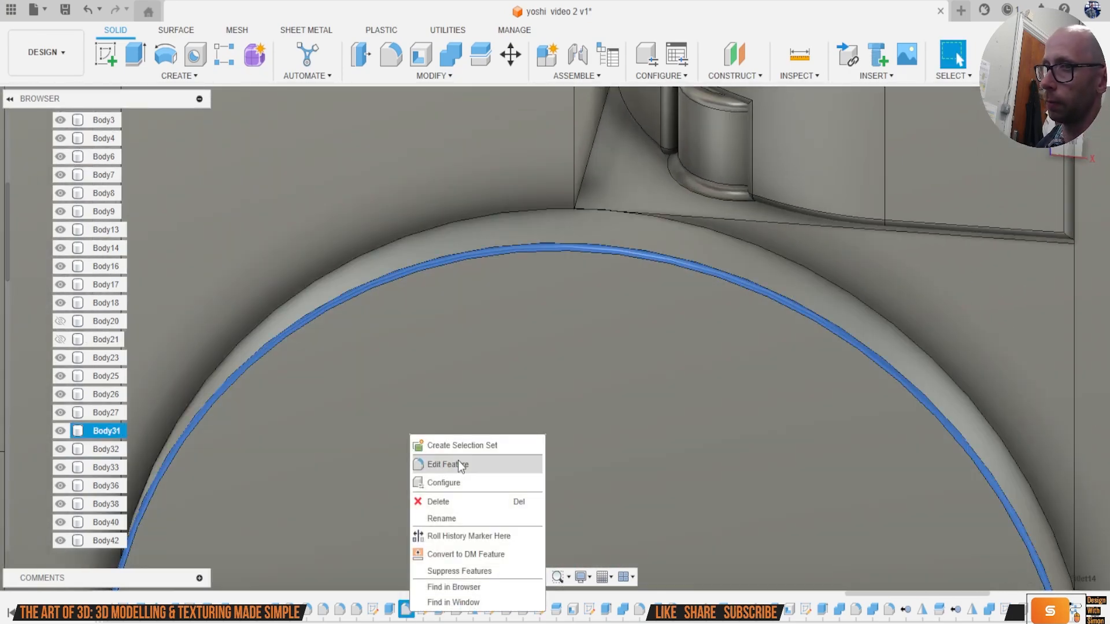
{"action": "left_click", "coordinate": [449, 462]}
{"action": "left_click", "coordinate": [978, 232]}
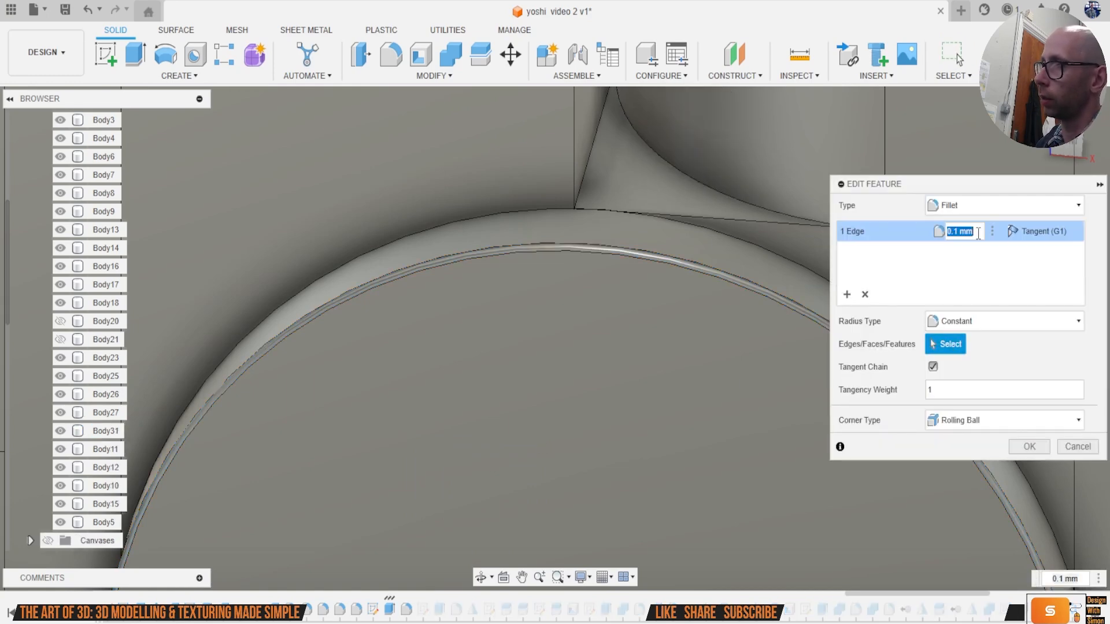
{"action": "type", "text": "2"}
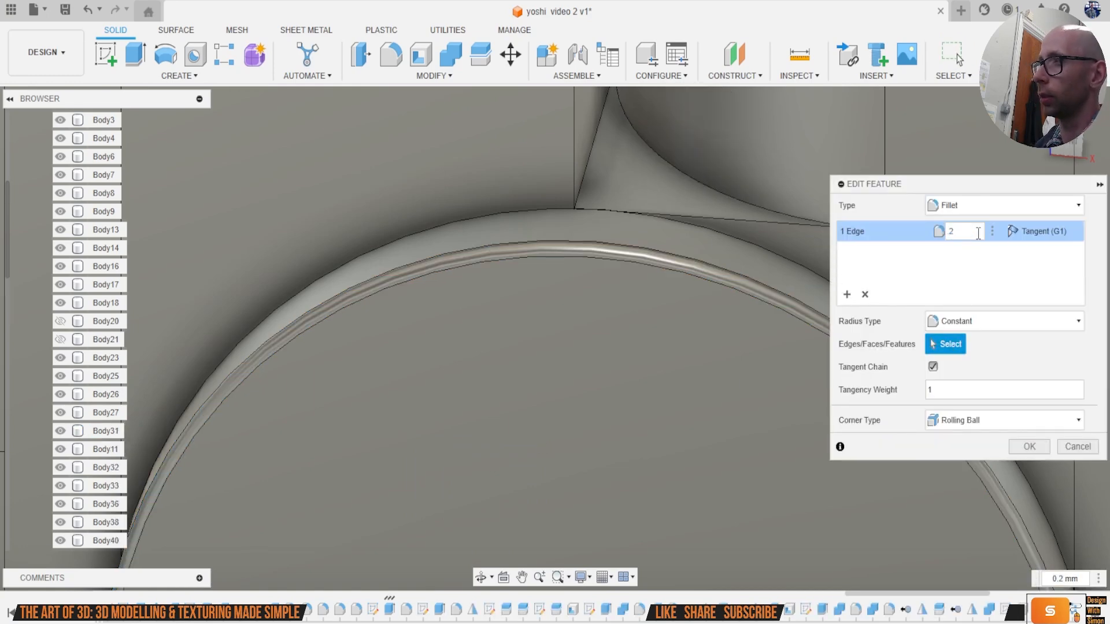
{"action": "key", "text": "Return"}
Step: Start a sketch on the flat face behind the large disc and project the disc's circular face into it
{"action": "scroll", "coordinate": [995, 361], "scroll_direction": "down", "scroll_amount": 5}
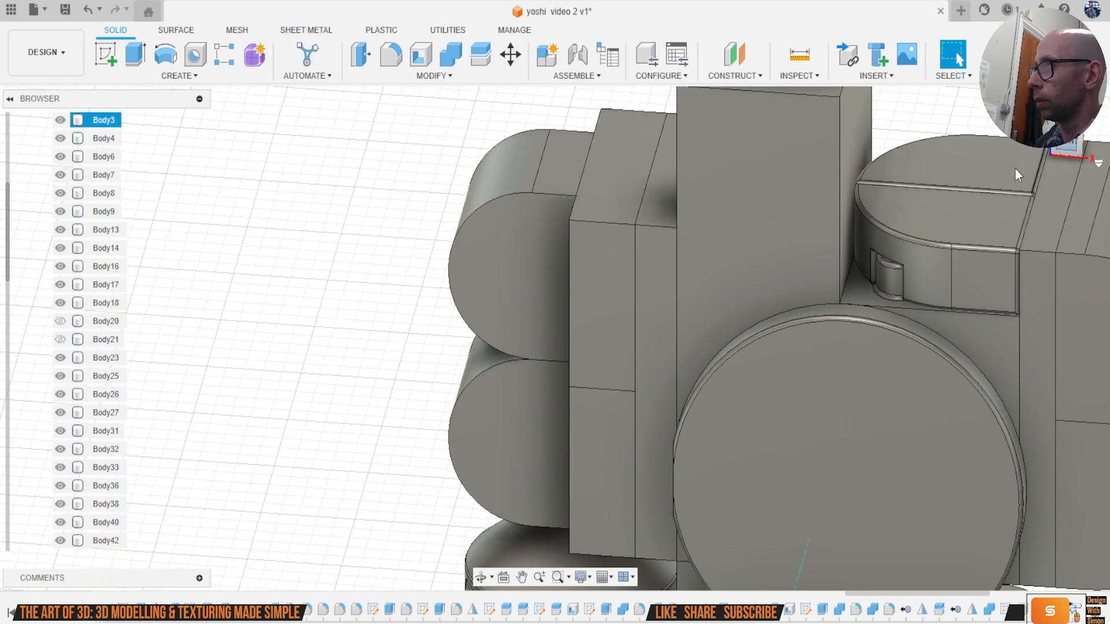
{"action": "left_click", "coordinate": [1044, 151]}
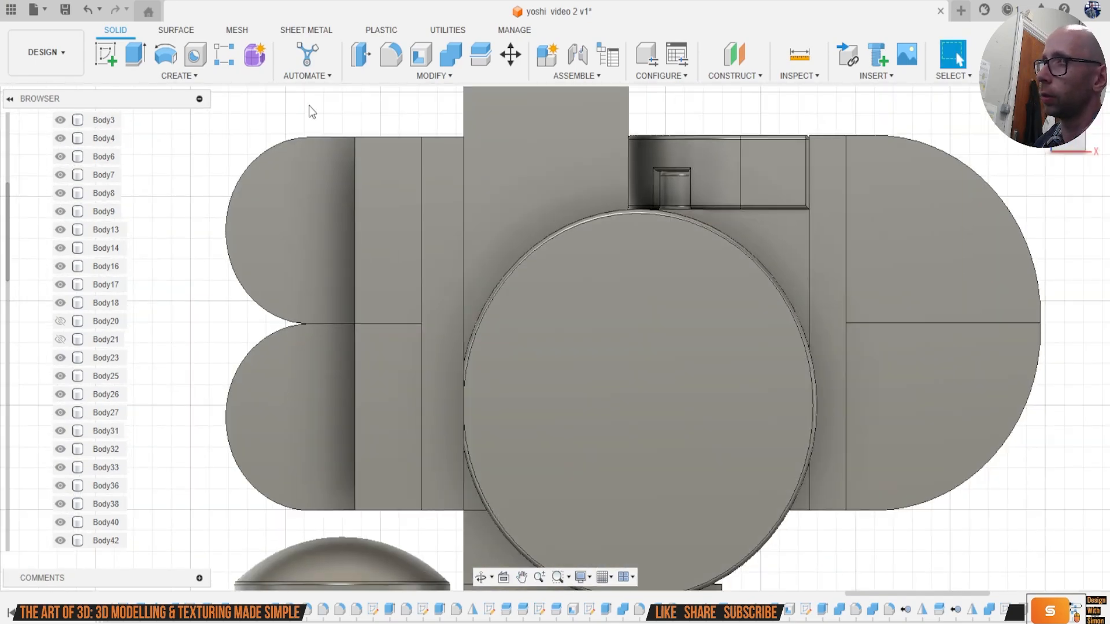
{"action": "left_click", "coordinate": [106, 56]}
{"action": "left_click", "coordinate": [786, 240]}
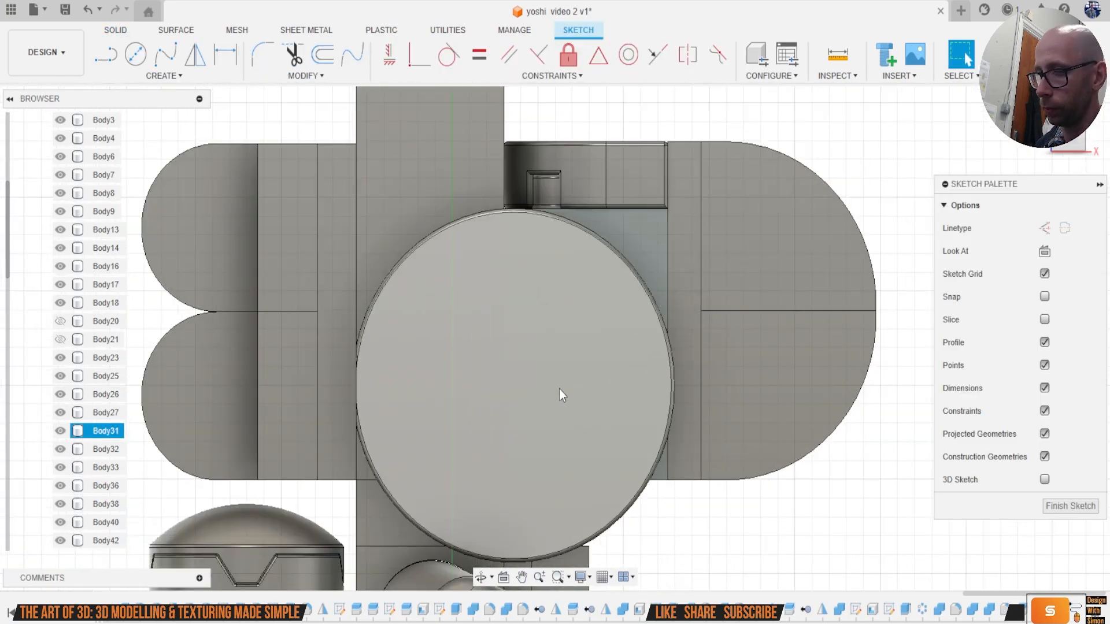
{"action": "key", "text": "p"}
{"action": "left_click", "coordinate": [528, 439]}
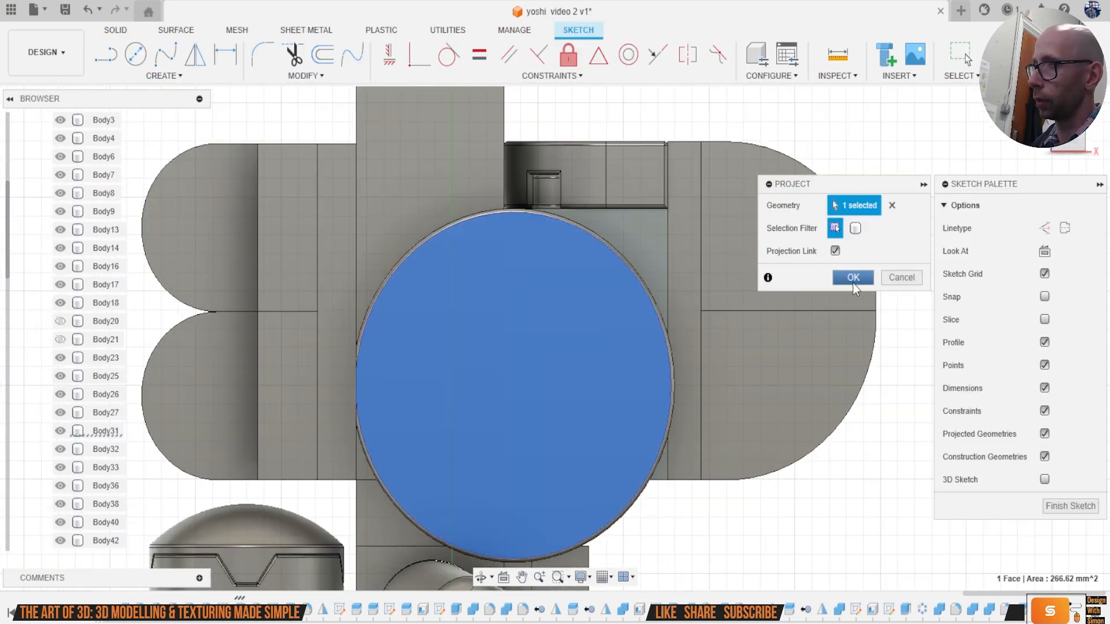
{"action": "left_click", "coordinate": [853, 278]}
Step: Draw a line about 10 mm long at 52° from the disc's centre to just beyond its rim
{"action": "key", "text": "l"}
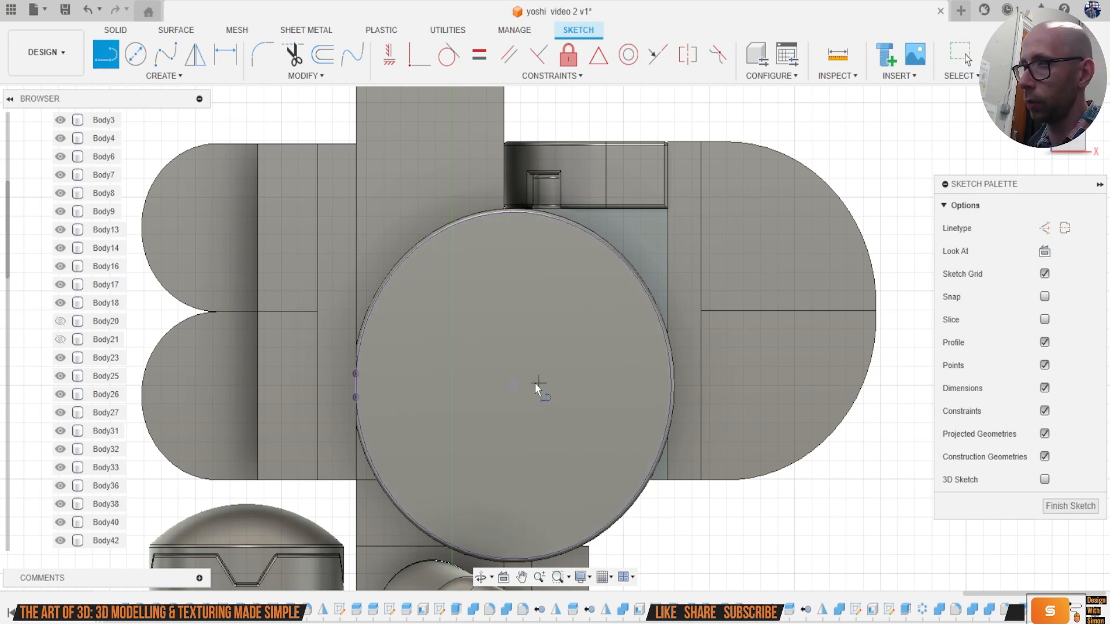
{"action": "left_click", "coordinate": [513, 385]}
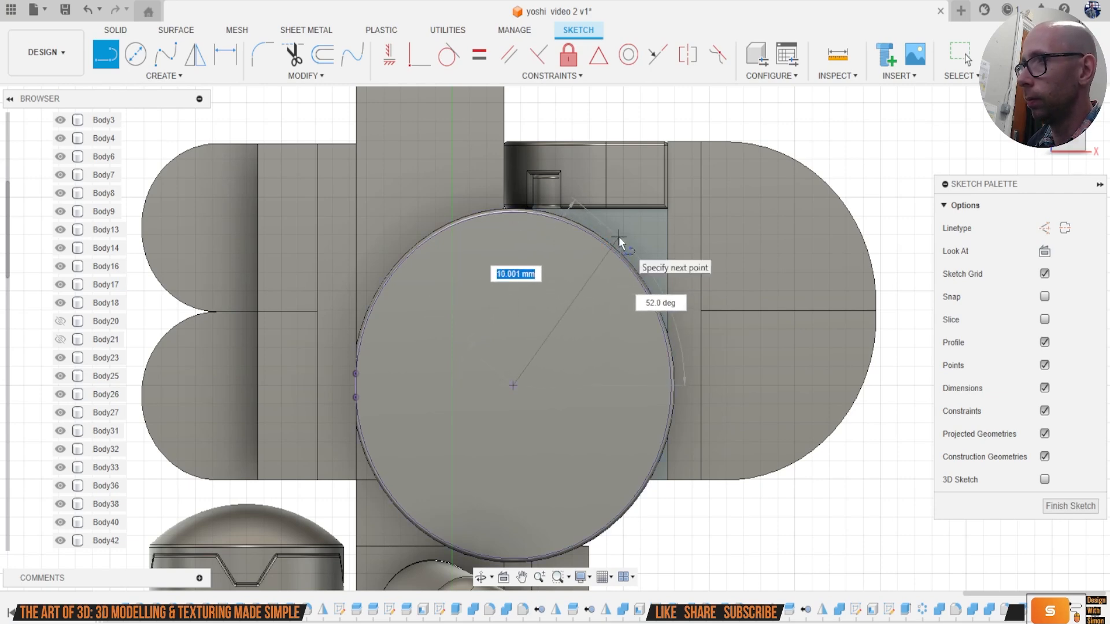
{"action": "left_click", "coordinate": [618, 237]}
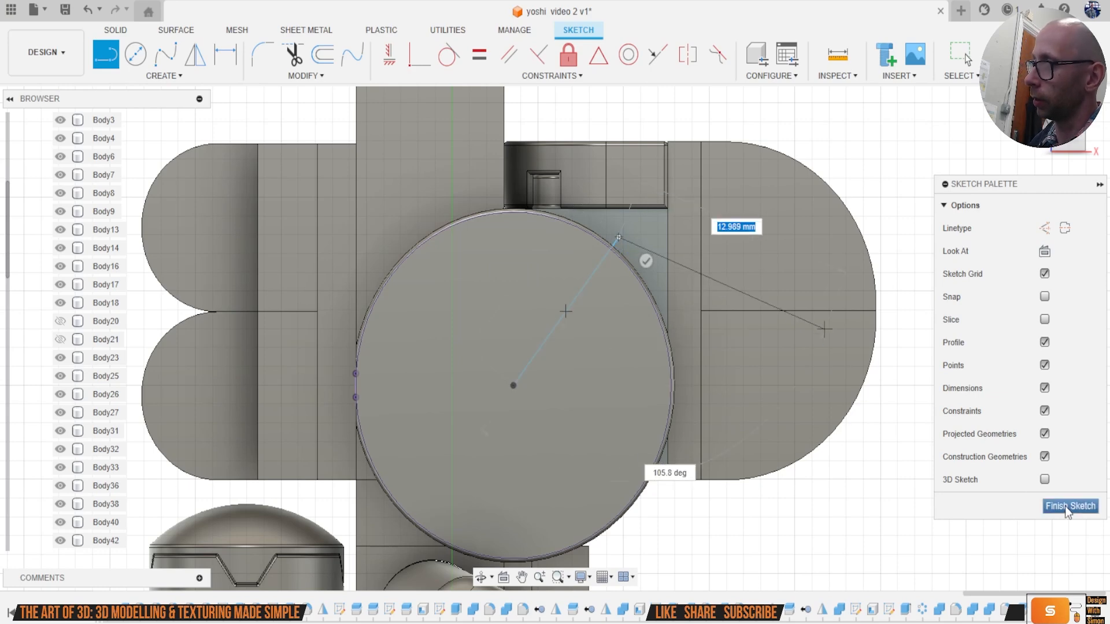
{"action": "key", "text": "Escape"}
Step: Draw a small circle centred on the line just inside the disc's rim, overlapping the edge
{"action": "key", "text": "c"}
{"action": "scroll", "coordinate": [636, 261], "scroll_direction": "up", "scroll_amount": 3}
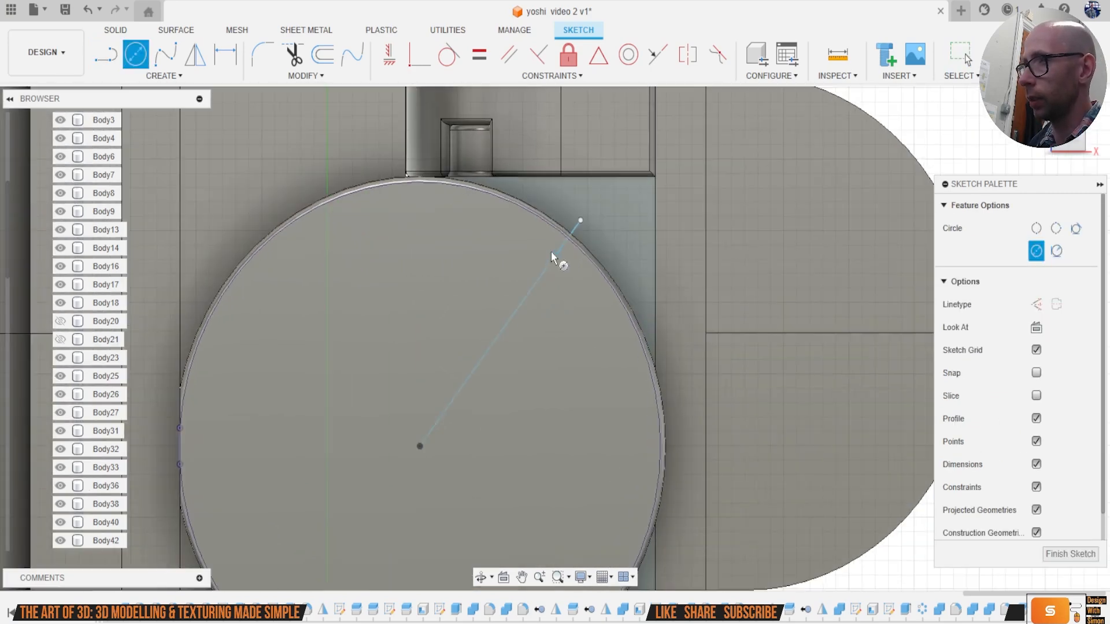
{"action": "left_click", "coordinate": [564, 250]}
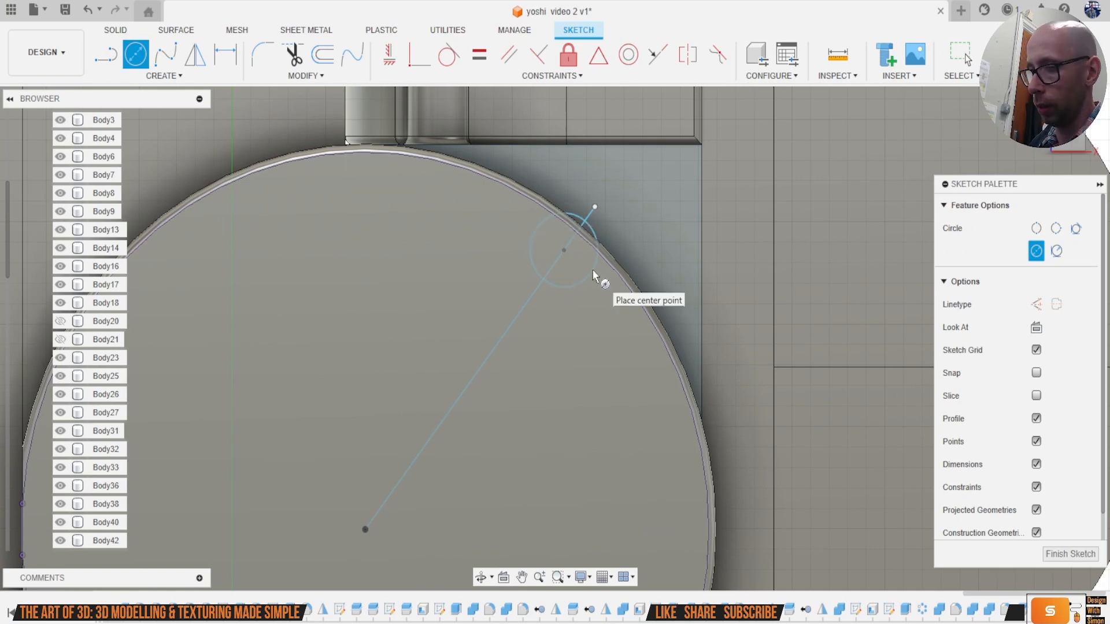
{"action": "left_click", "coordinate": [599, 253]}
Step: Extrude all profiles of the small rim circle about 0.8 mm towards the disc's front as a new body
{"action": "key", "text": "e"}
{"action": "left_click", "coordinate": [589, 230]}
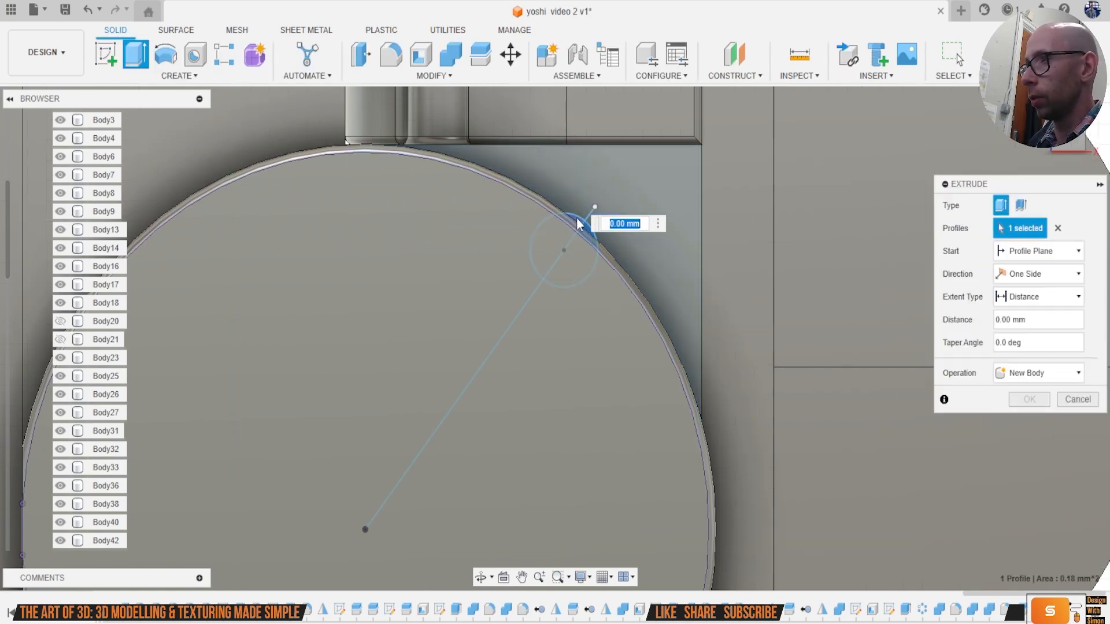
{"action": "left_click", "coordinate": [557, 236]}
{"action": "left_click", "coordinate": [557, 236]}
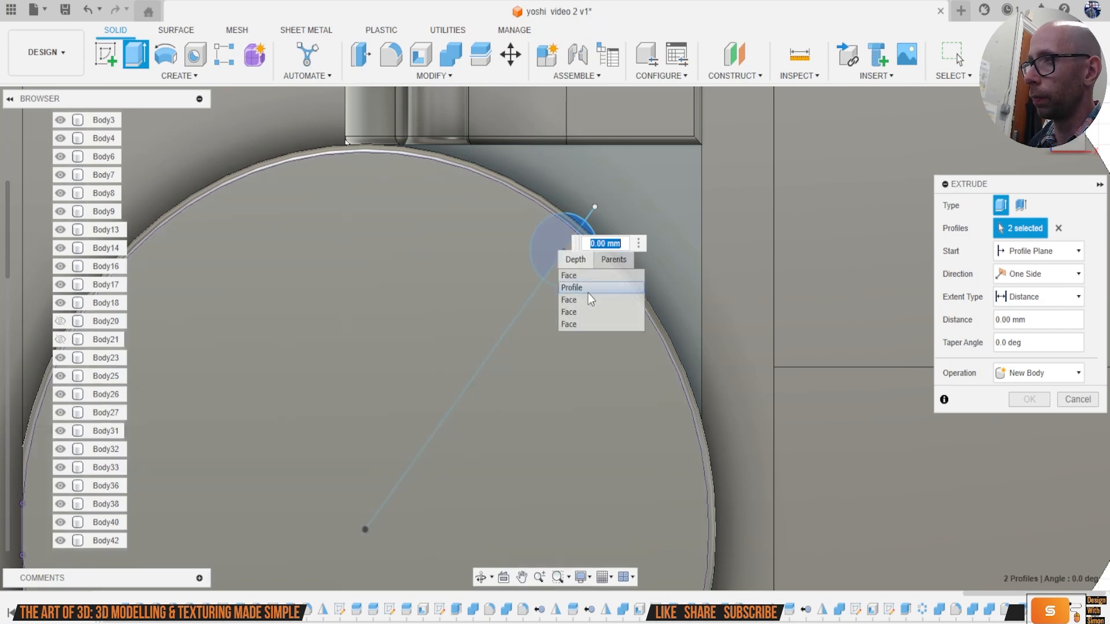
{"action": "left_click", "coordinate": [587, 291]}
{"action": "left_click", "coordinate": [583, 268]}
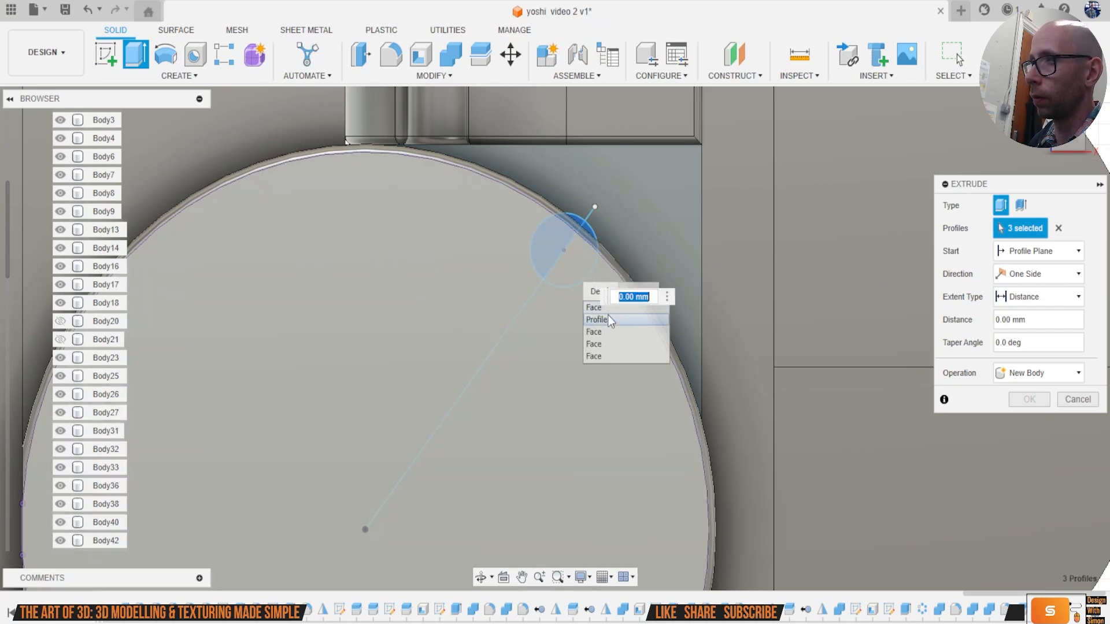
{"action": "left_click", "coordinate": [606, 311]}
{"action": "middle_click_drag", "start_coordinate": [555, 328], "coordinate": [556, 265], "text": "shift"}
{"action": "left_click_drag", "start_coordinate": [557, 265], "coordinate": [518, 277]}
{"action": "left_click", "coordinate": [1001, 375]}
{"action": "left_click", "coordinate": [1039, 437]}
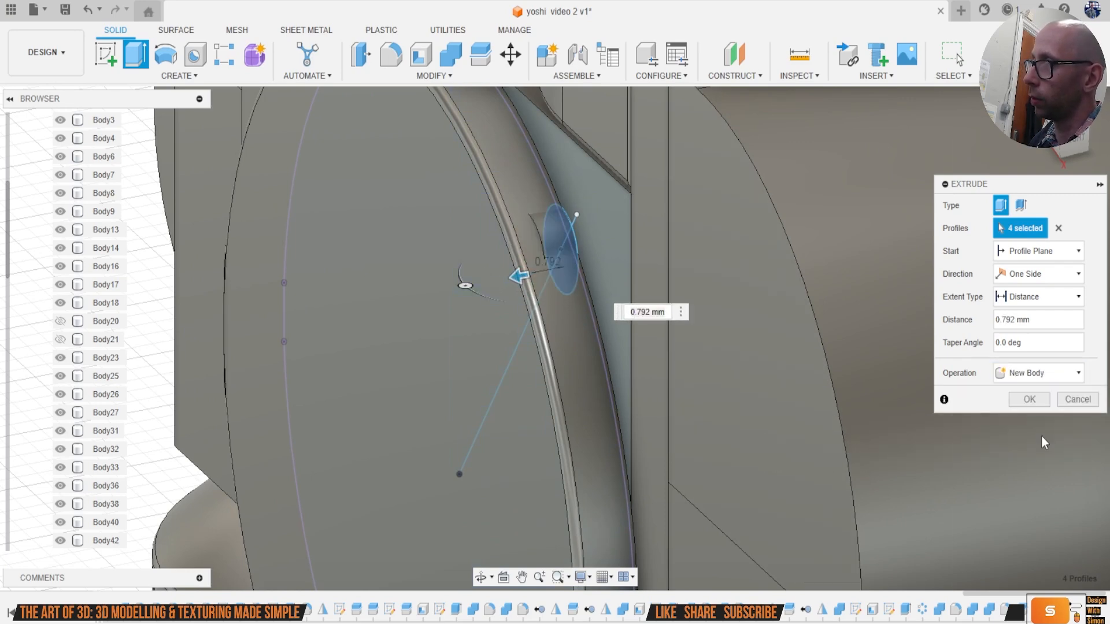
{"action": "left_click", "coordinate": [1030, 400]}
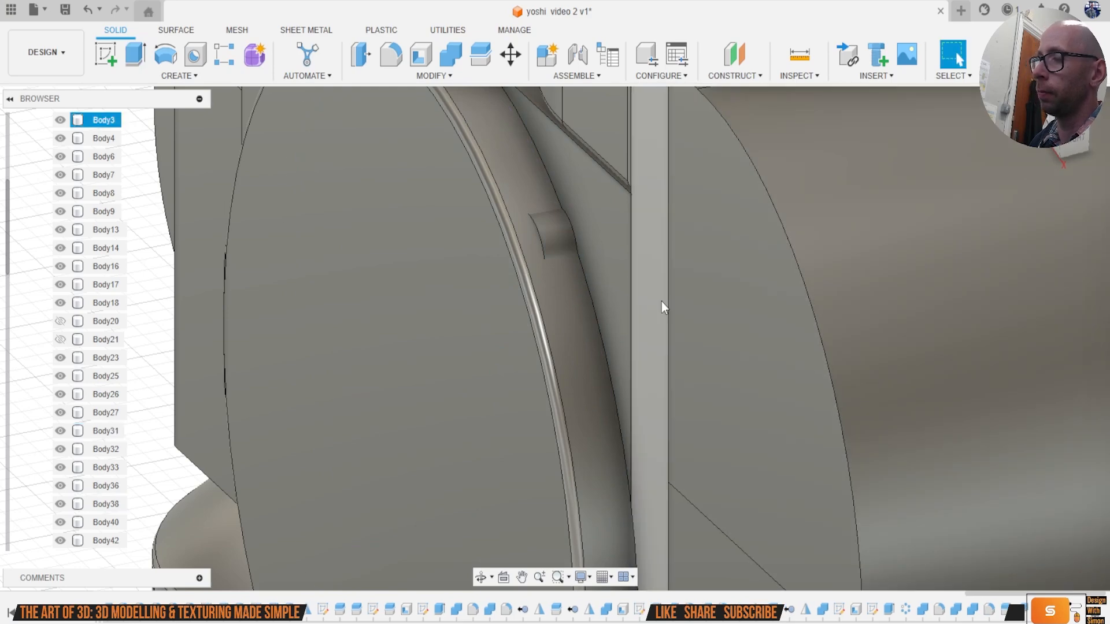
Step: Set up a full circular pattern of the small cylinder body around the large disc's axis with a quantity of 5
{"action": "scroll", "coordinate": [660, 300], "scroll_direction": "down", "scroll_amount": 3}
{"action": "scroll", "coordinate": [648, 299], "scroll_direction": "down", "scroll_amount": 2}
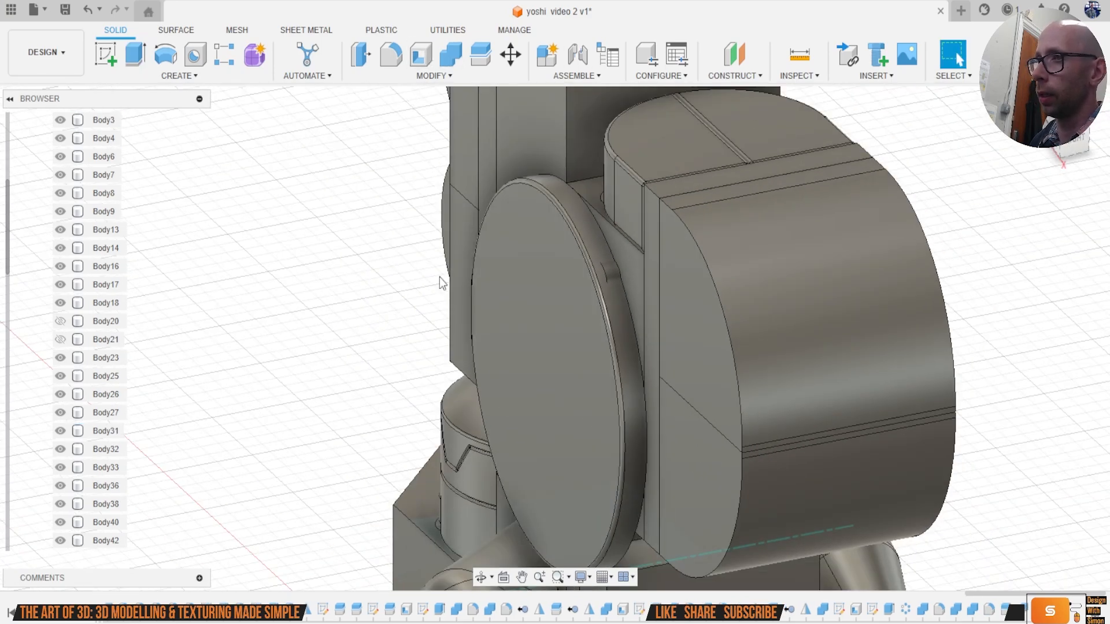
{"action": "left_click", "coordinate": [191, 77]}
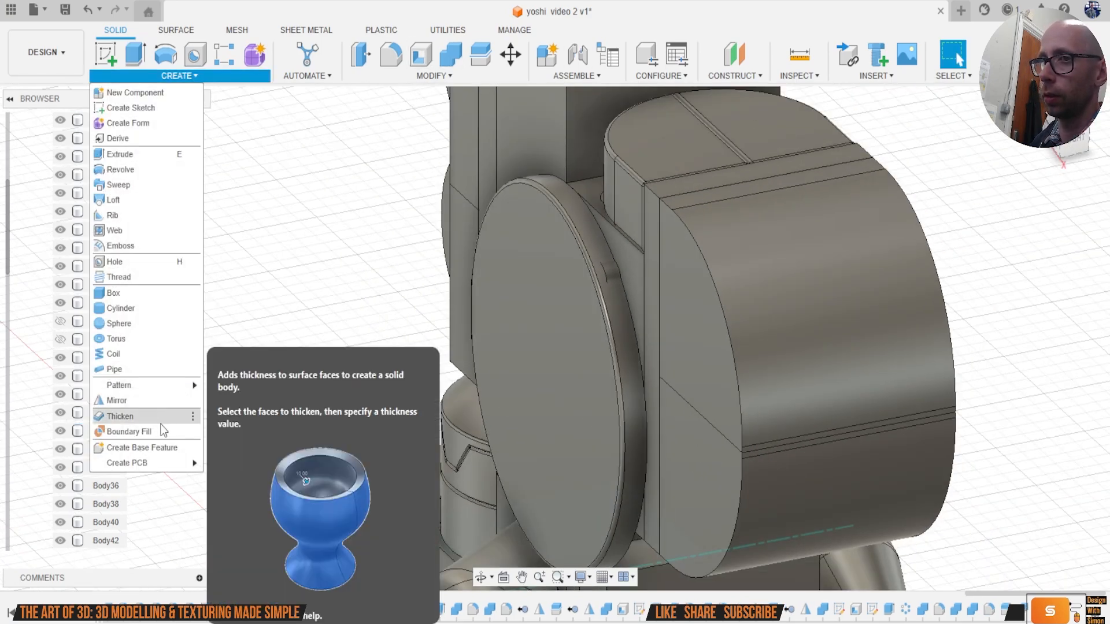
{"action": "mouse_move", "coordinate": [158, 385]}
{"action": "left_click", "coordinate": [241, 400]}
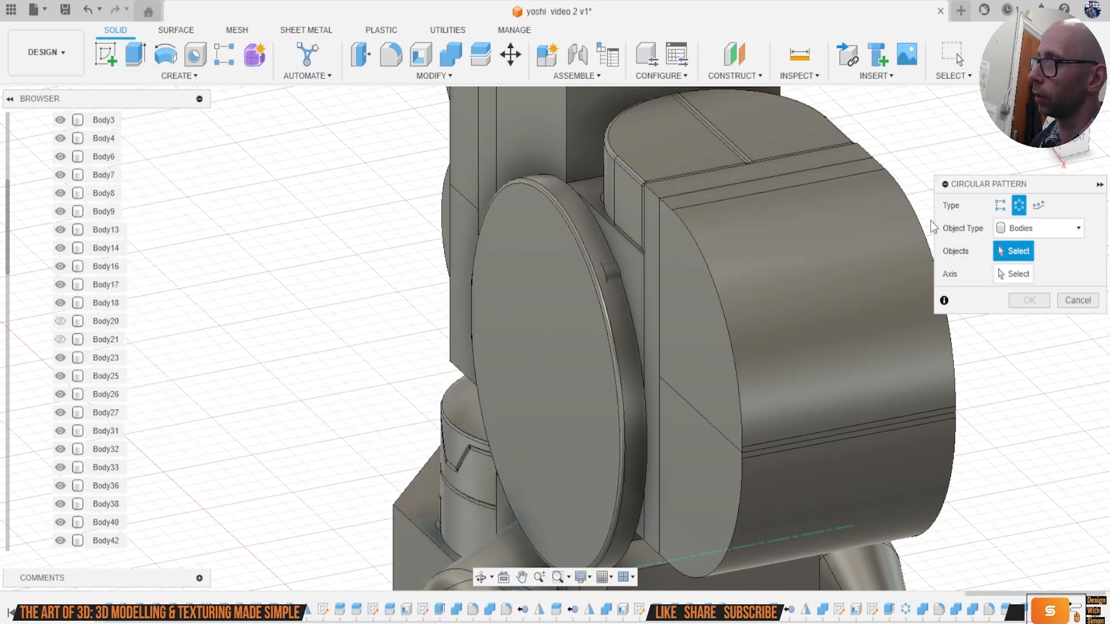
{"action": "left_click", "coordinate": [608, 266]}
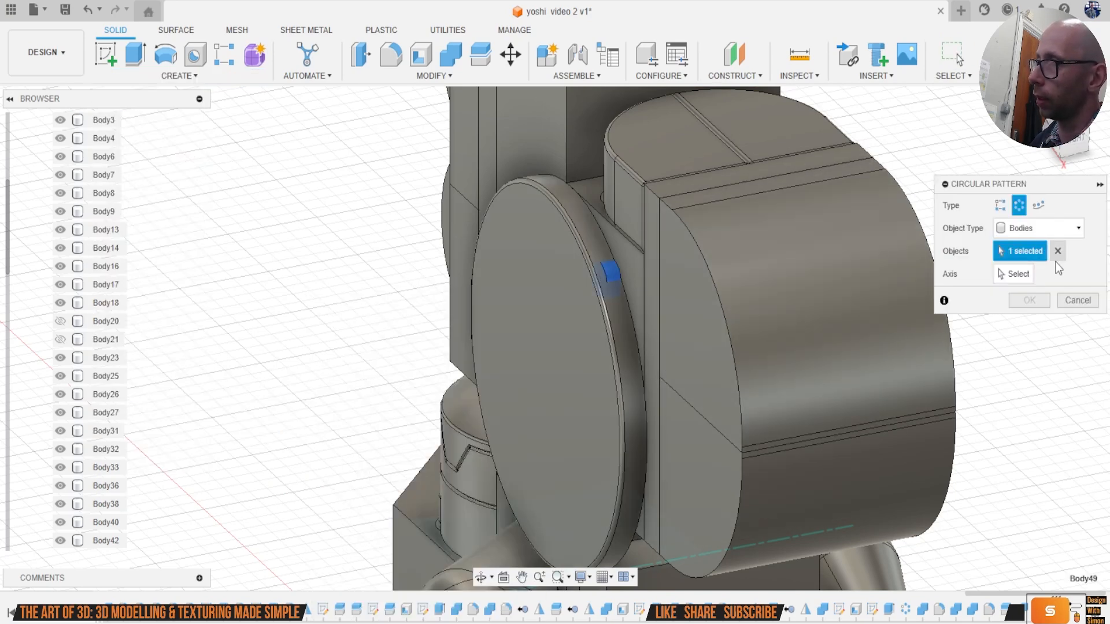
{"action": "left_click", "coordinate": [585, 229]}
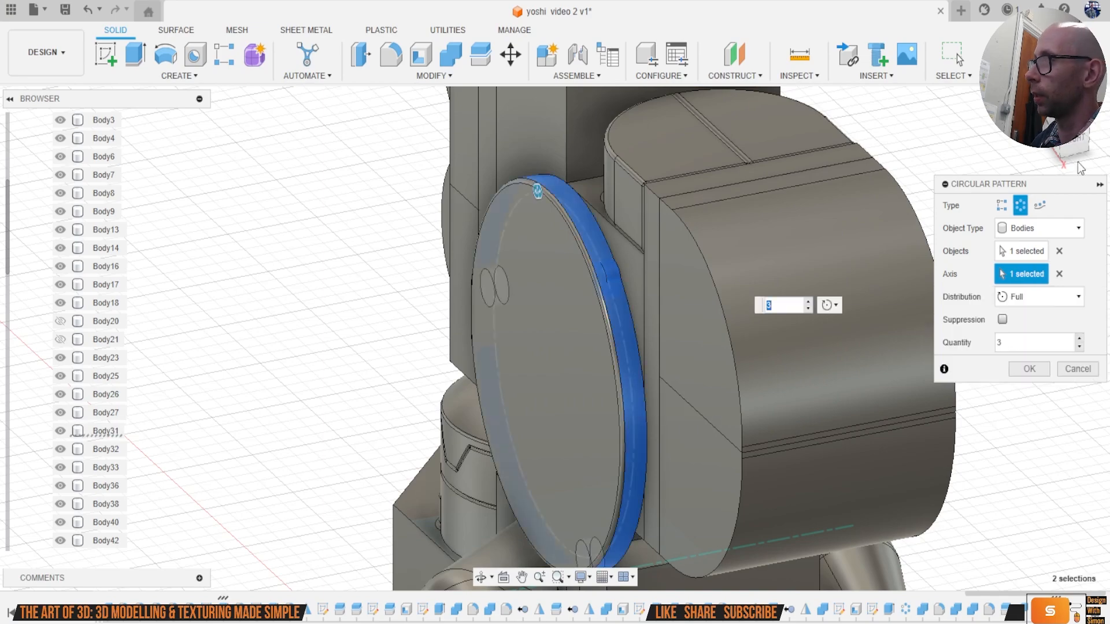
{"action": "left_click", "coordinate": [1077, 142]}
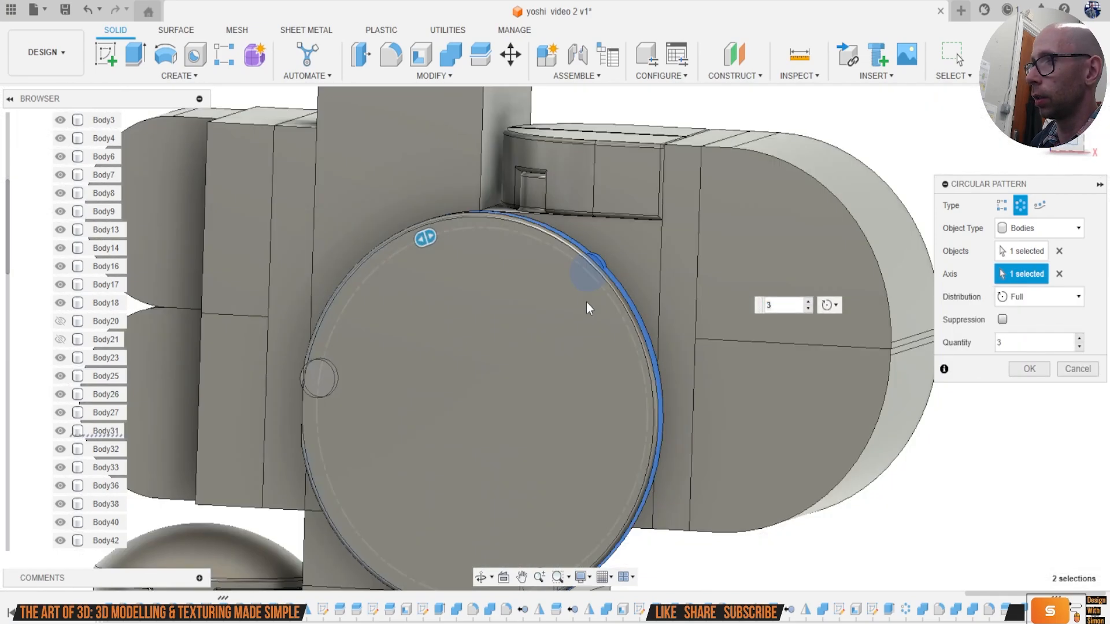
{"action": "left_click", "coordinate": [808, 301]}
{"action": "middle_click_drag", "start_coordinate": [398, 290], "coordinate": [438, 245]}
{"action": "left_click", "coordinate": [809, 302]}
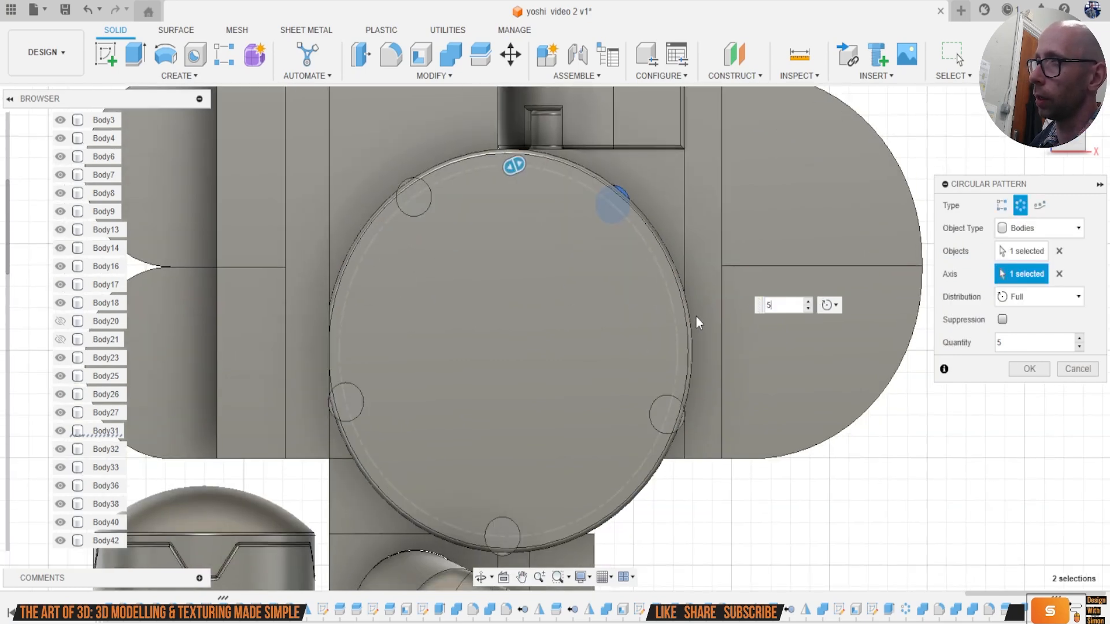
Step: Suppress the three lower occurrences of the circular pattern, keeping only the two upper cylinders, and complete the pattern
{"action": "left_click", "coordinate": [1003, 319]}
{"action": "left_click", "coordinate": [679, 418]}
{"action": "left_click", "coordinate": [502, 549]}
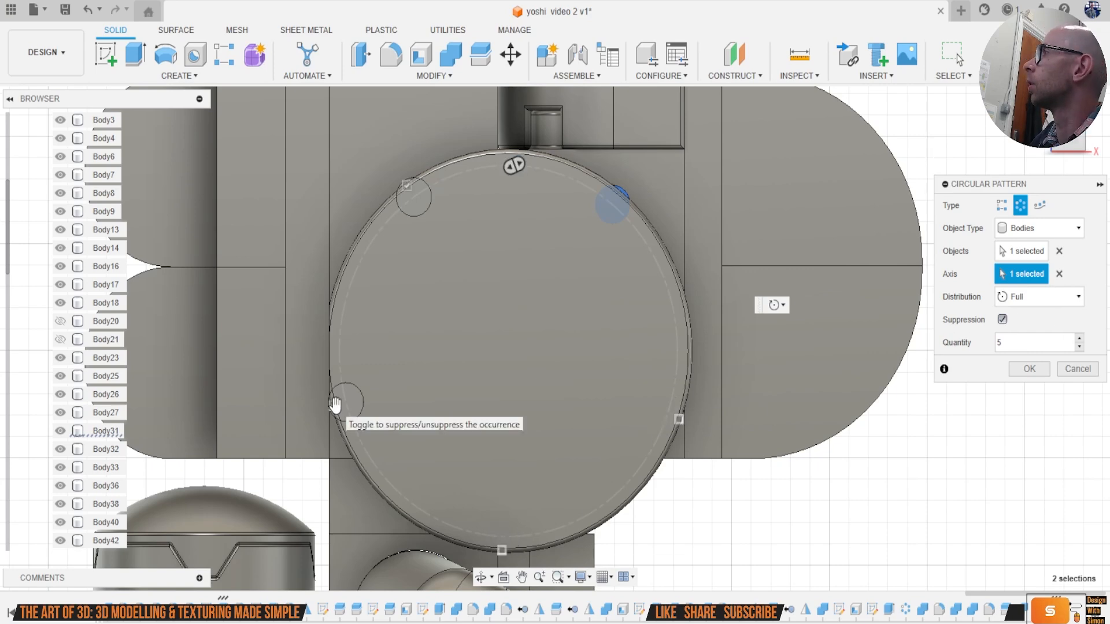
{"action": "left_click", "coordinate": [335, 405]}
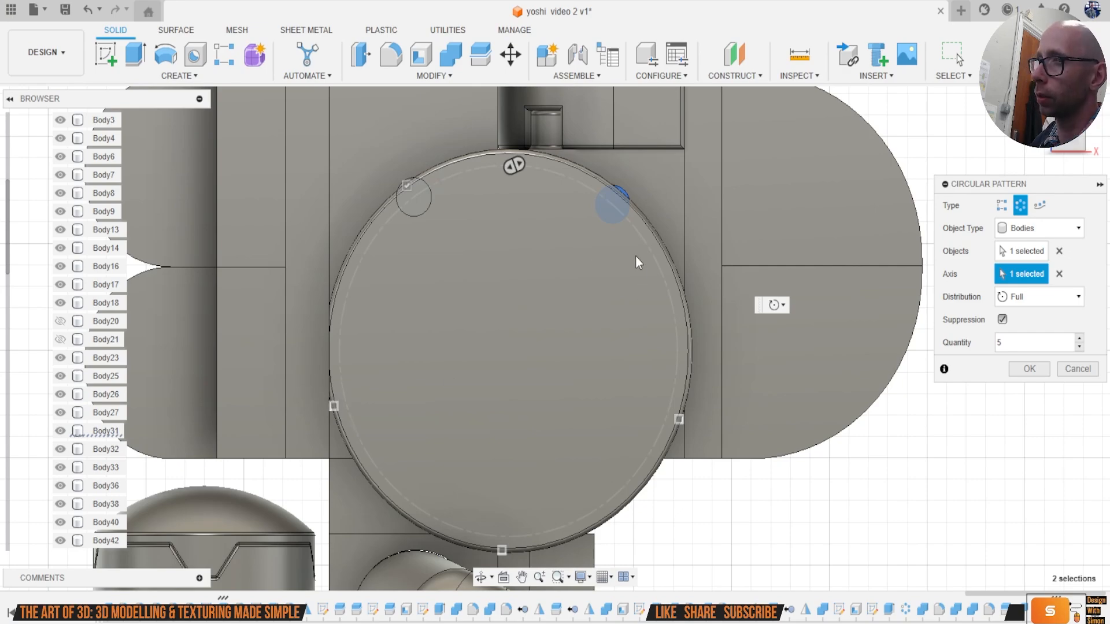
{"action": "left_click", "coordinate": [1039, 368]}
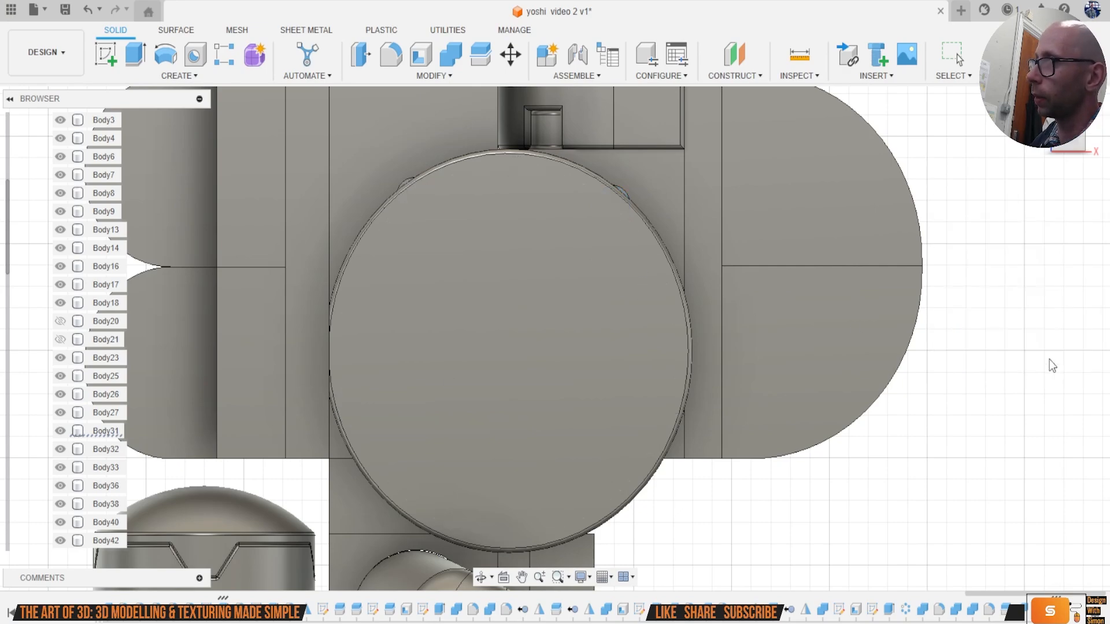
Step: Cut the two small cylinder bodies out of the large disc with Combine, keeping the tool bodies
{"action": "middle_click_drag", "start_coordinate": [1040, 368], "coordinate": [810, 260], "text": "shift"}
{"action": "middle_click_drag", "start_coordinate": [554, 339], "coordinate": [639, 143], "text": "shift"}
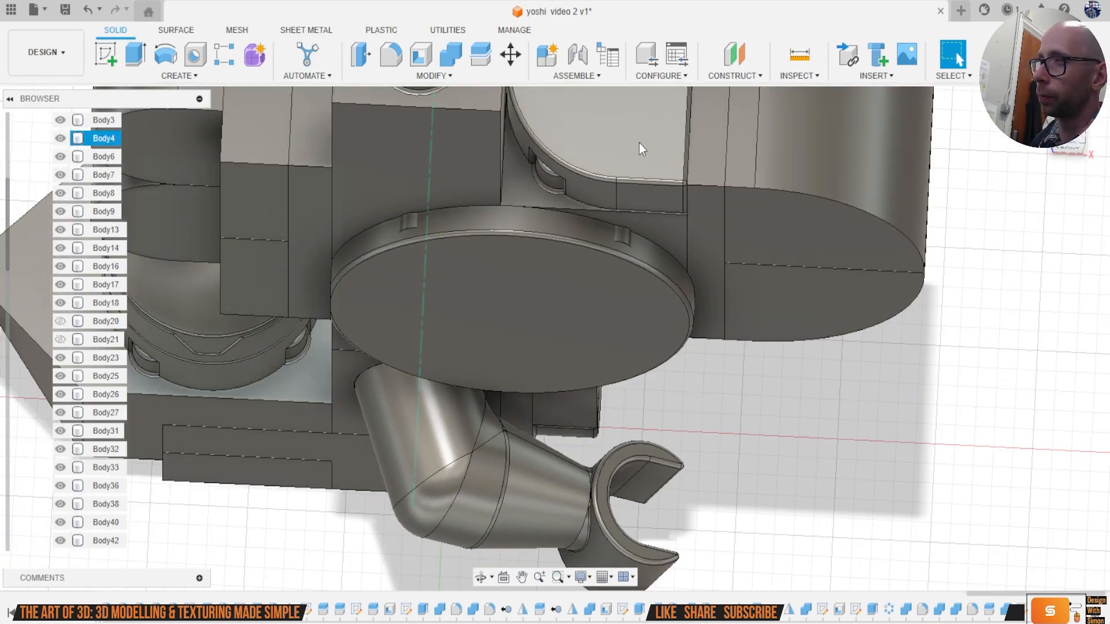
{"action": "left_click", "coordinate": [450, 54]}
{"action": "scroll", "coordinate": [581, 229], "scroll_direction": "up", "scroll_amount": 3}
{"action": "left_click", "coordinate": [581, 229]}
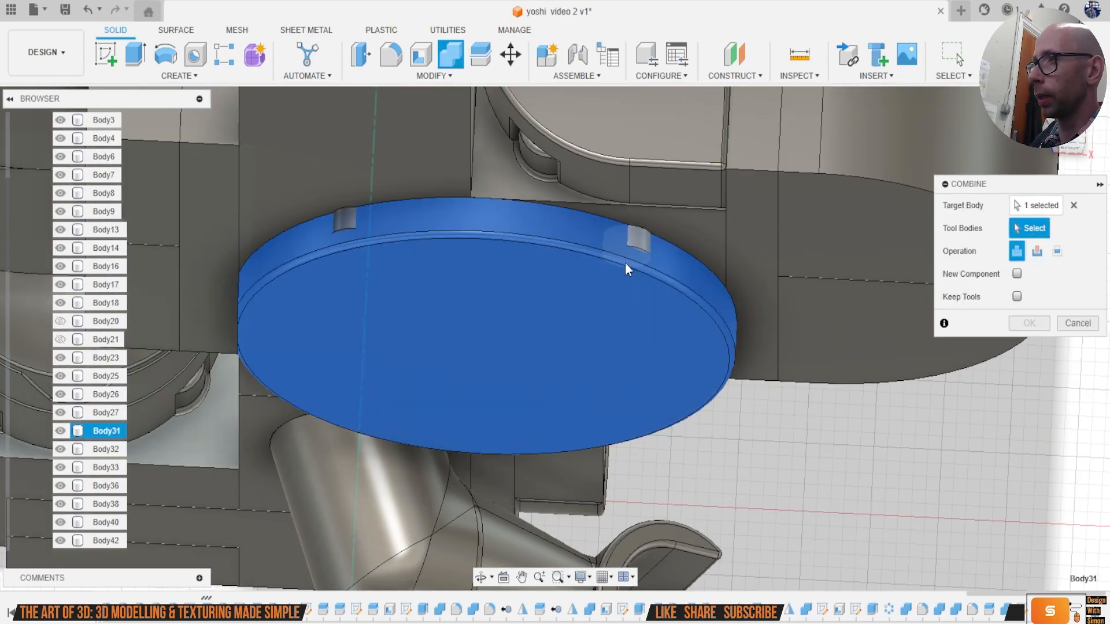
{"action": "left_click", "coordinate": [1017, 296]}
{"action": "left_click", "coordinate": [639, 238]}
{"action": "left_click", "coordinate": [343, 220]}
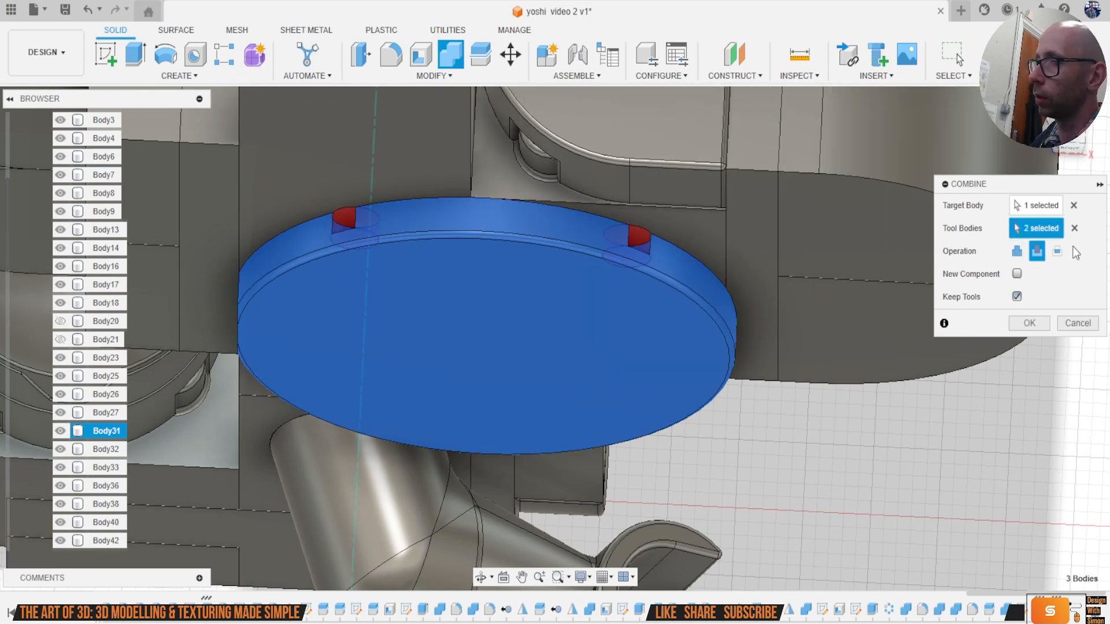
{"action": "left_click", "coordinate": [1030, 323]}
Step: Isolate the large disc's body and bring the two rim notches on its back face into close view
{"action": "scroll", "coordinate": [869, 422], "scroll_direction": "down", "scroll_amount": 3}
{"action": "left_click", "coordinate": [576, 320]}
{"action": "right_click", "coordinate": [107, 432]}
{"action": "left_click", "coordinate": [133, 402]}
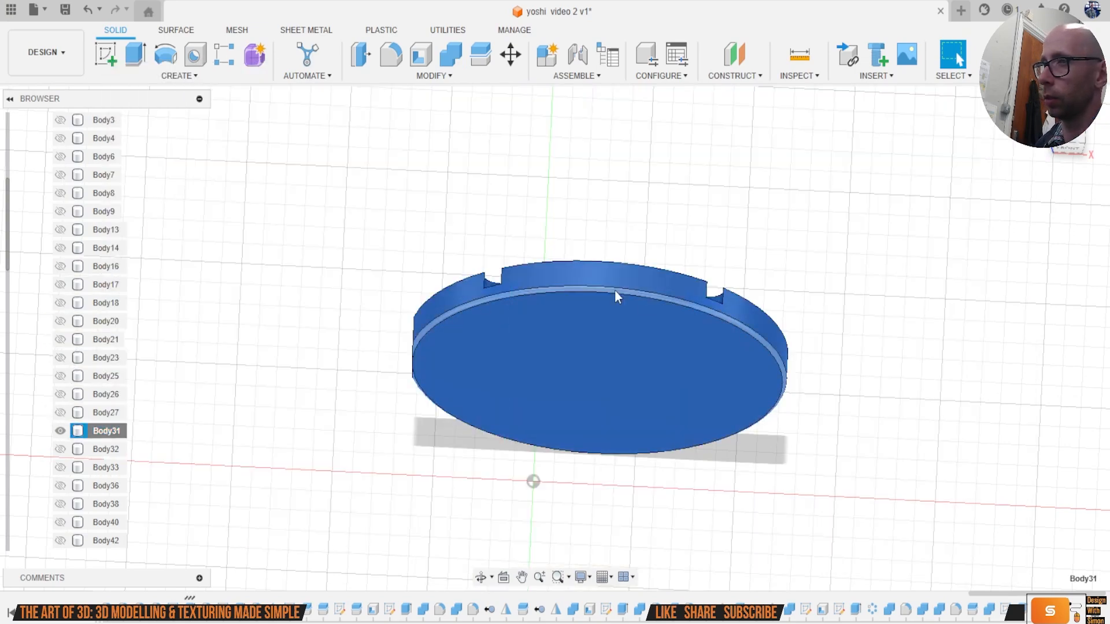
{"action": "middle_click_drag", "start_coordinate": [555, 339], "coordinate": [801, 240], "text": "shift"}
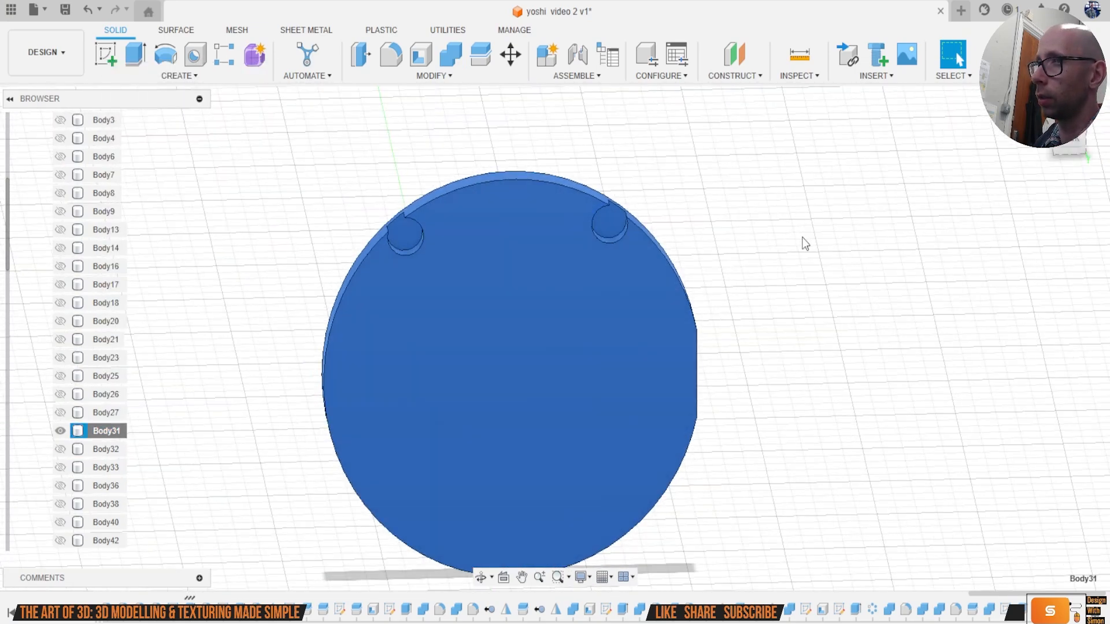
{"action": "left_click", "coordinate": [800, 240]}
{"action": "middle_click_drag", "start_coordinate": [642, 266], "coordinate": [710, 306]}
{"action": "scroll", "coordinate": [532, 304], "scroll_direction": "up", "scroll_amount": 6}
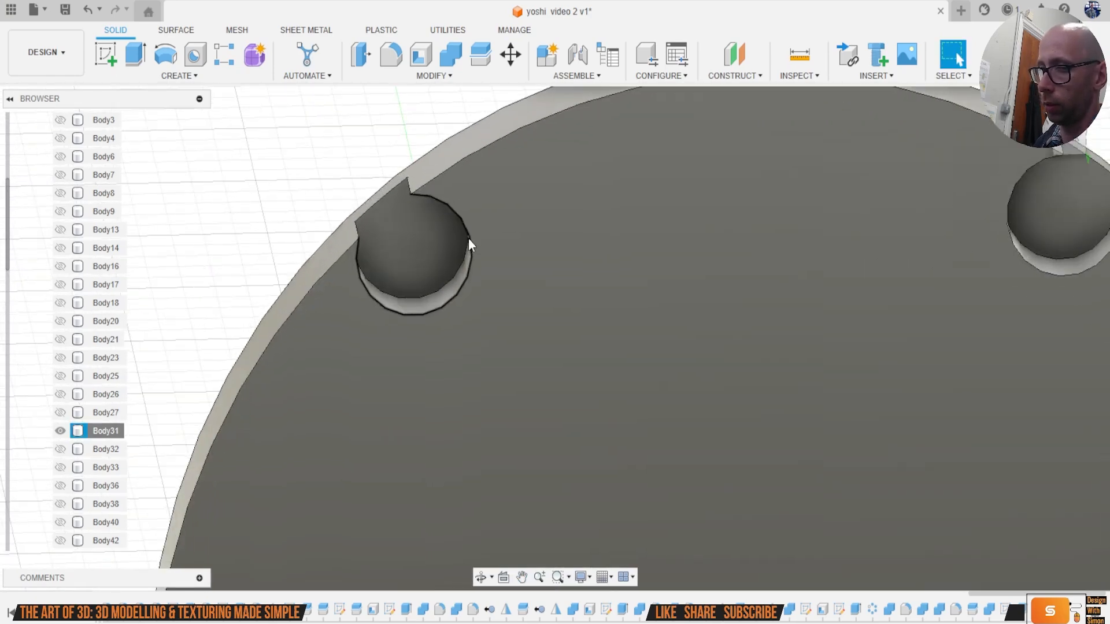
Step: Start a 0.2 mm fillet on the straight inner edge and both side edges of one rim notch on the disc's back
{"action": "key", "text": "f"}
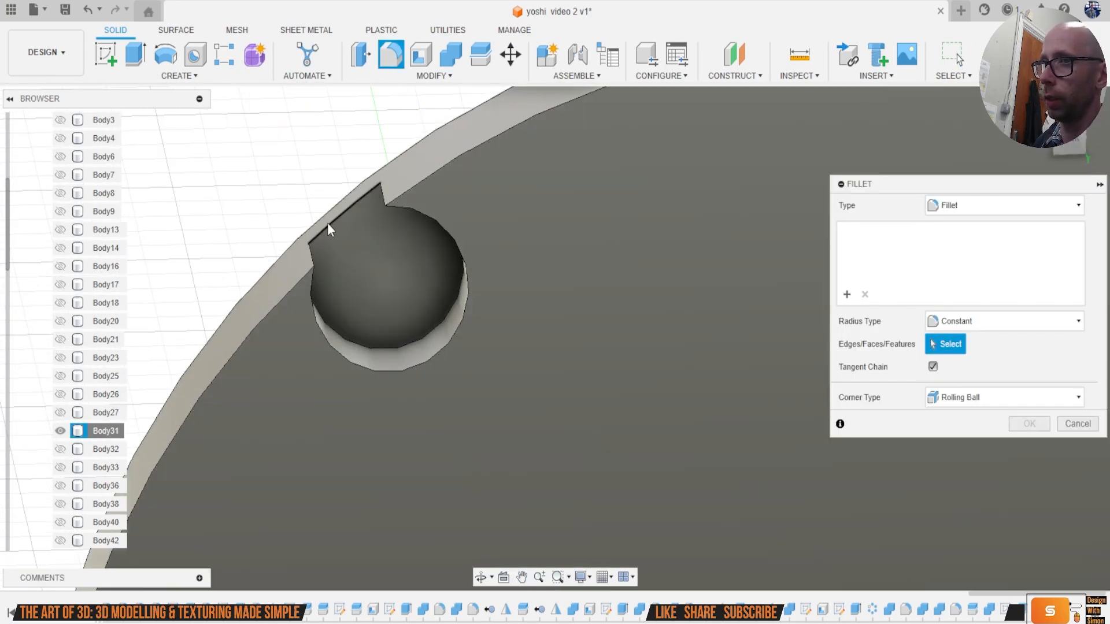
{"action": "left_click", "coordinate": [327, 223]}
{"action": "type", "text": ".2"}
{"action": "scroll", "coordinate": [315, 246], "scroll_direction": "up", "scroll_amount": 2}
{"action": "left_click", "coordinate": [309, 257]}
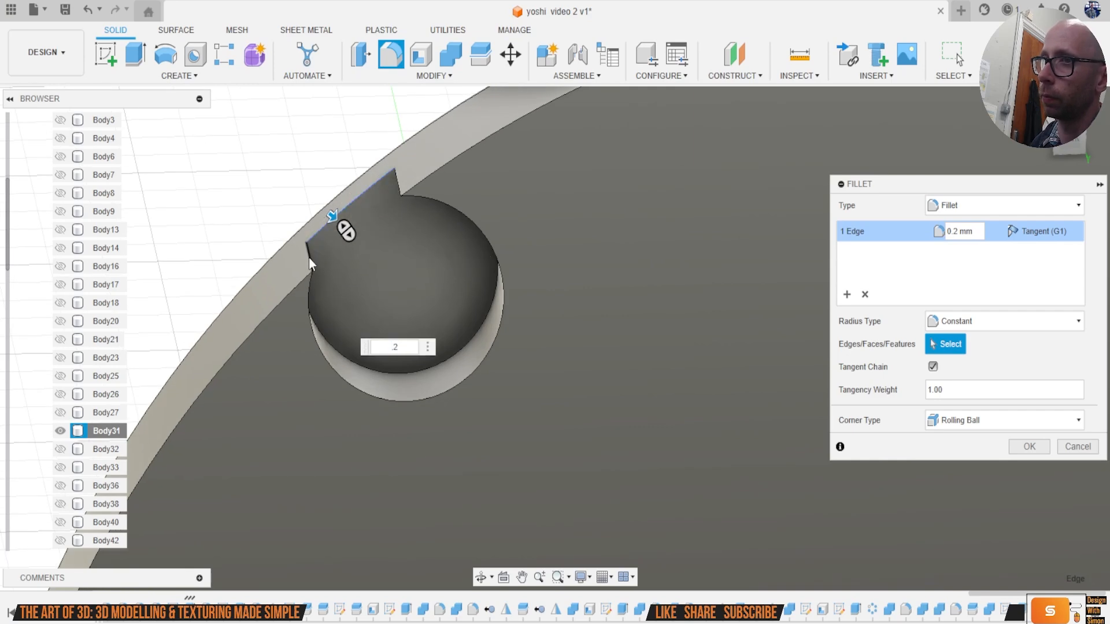
{"action": "left_click", "coordinate": [397, 182]}
{"action": "scroll", "coordinate": [461, 224], "scroll_direction": "down", "scroll_amount": 6}
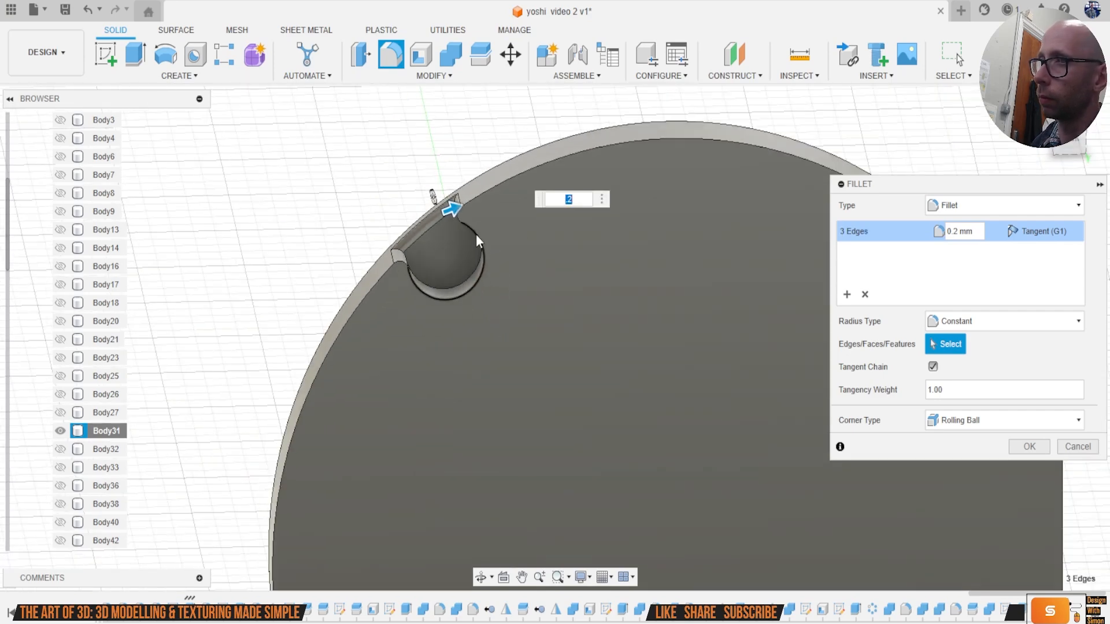
Step: Add the matching edges of the second rim notch to the 0.2 mm fillet and apply it
{"action": "scroll", "coordinate": [602, 197], "scroll_direction": "up", "scroll_amount": 2}
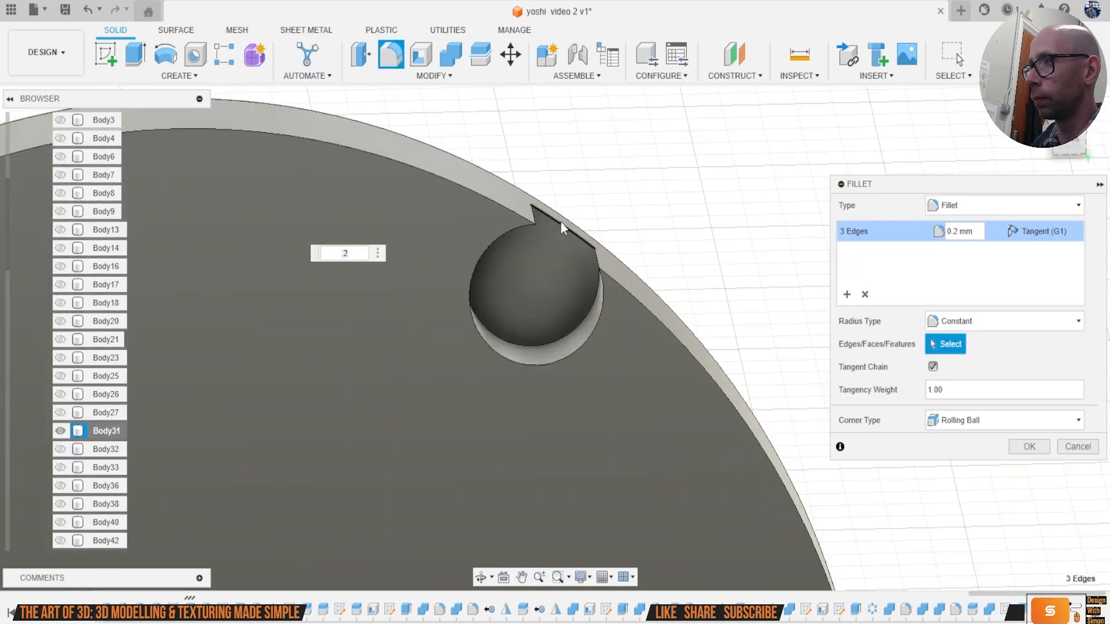
{"action": "left_click", "coordinate": [560, 221]}
{"action": "left_click", "coordinate": [532, 218]}
{"action": "left_click", "coordinate": [598, 263]}
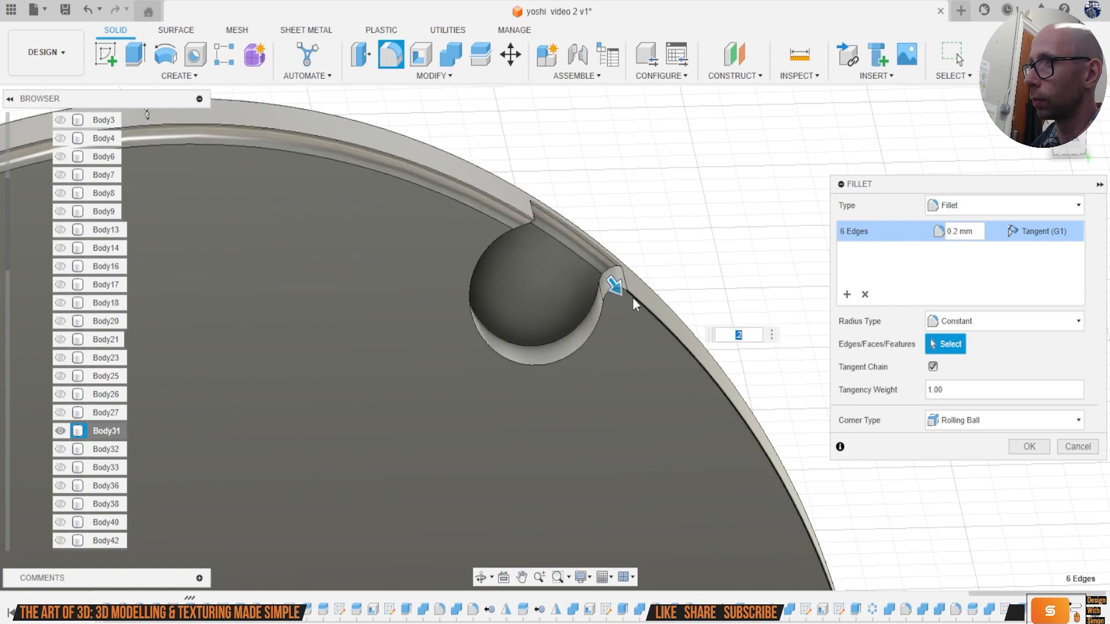
{"action": "left_click", "coordinate": [532, 212]}
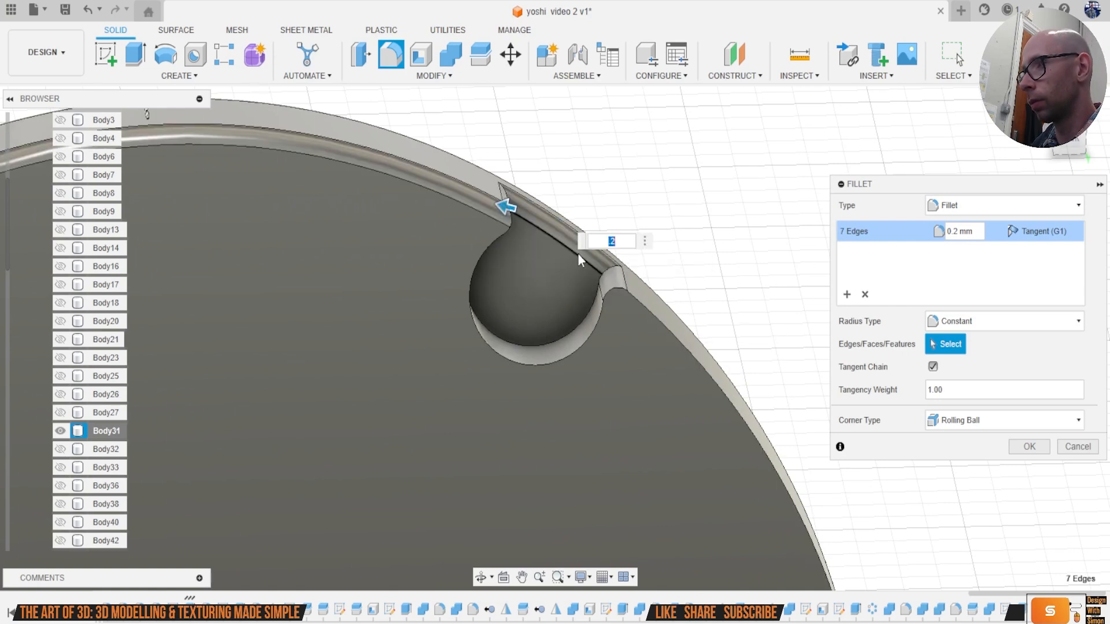
{"action": "left_click", "coordinate": [1029, 446]}
{"action": "scroll", "coordinate": [918, 426], "scroll_direction": "down", "scroll_amount": 5}
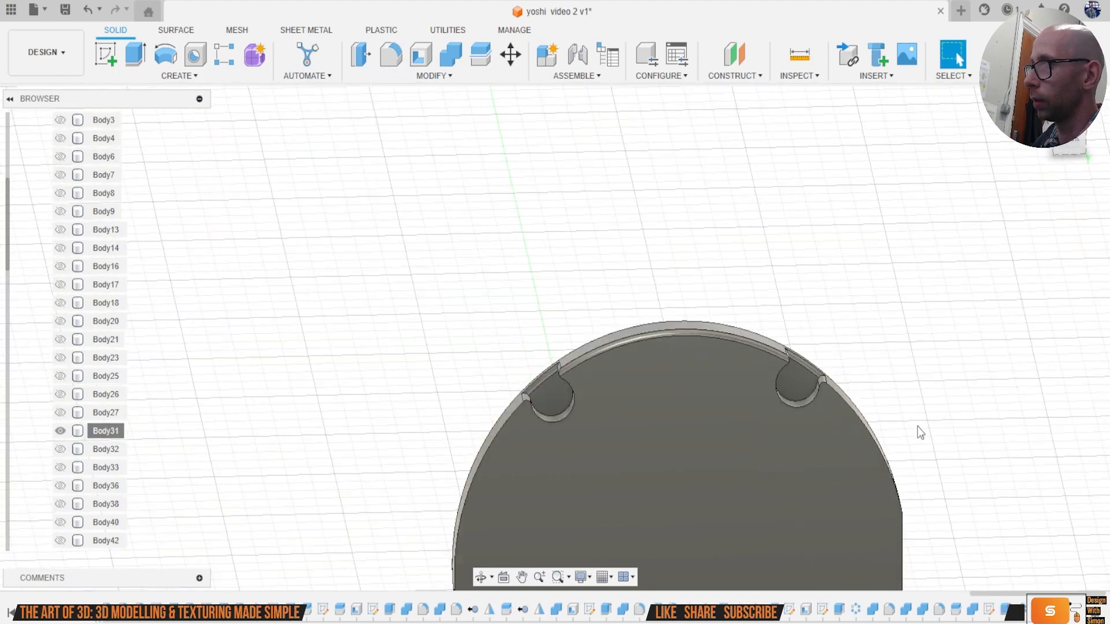
Step: Unisolate the large disc's body and return to the front view of the whole model
{"action": "middle_click_drag", "start_coordinate": [1058, 192], "coordinate": [907, 163], "text": "shift"}
{"action": "right_click", "coordinate": [107, 433]}
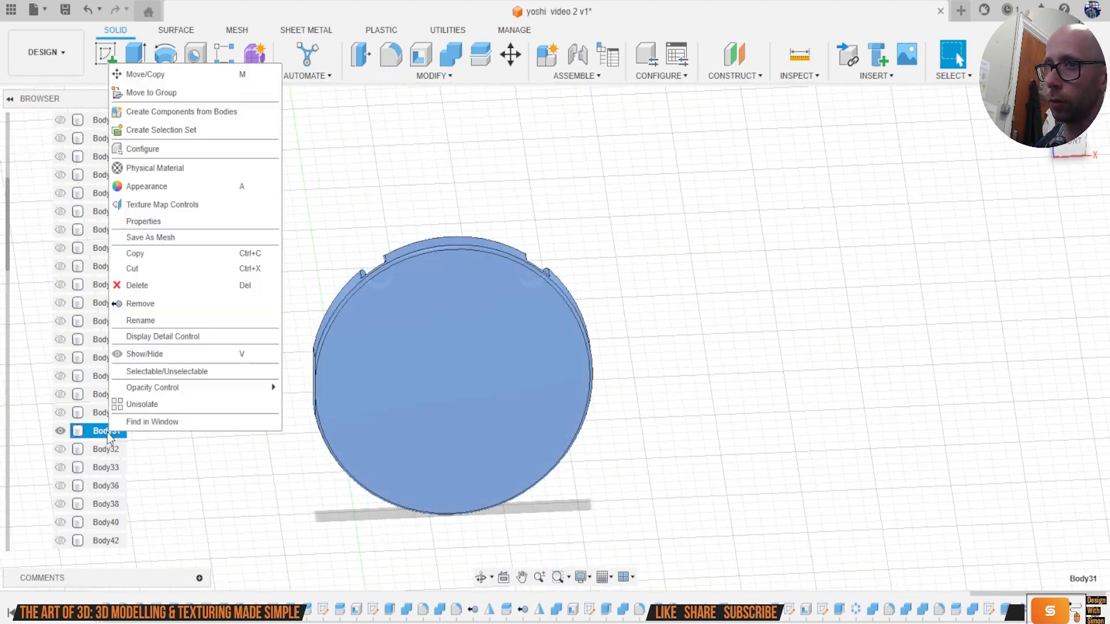
{"action": "left_click", "coordinate": [272, 404]}
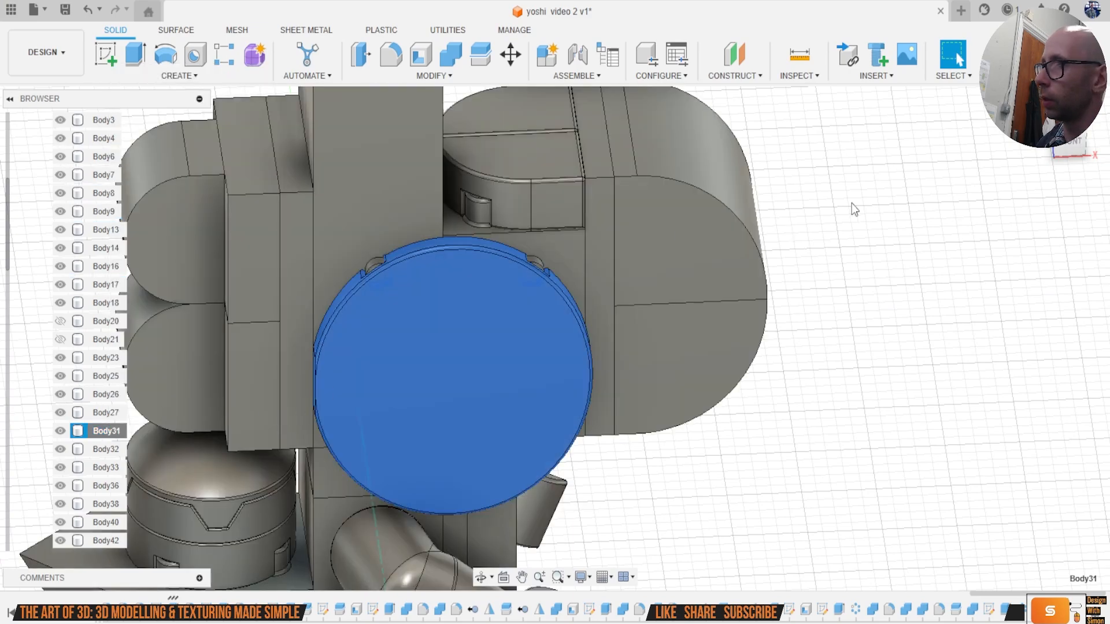
{"action": "left_click", "coordinate": [1078, 145]}
{"action": "left_click", "coordinate": [932, 347]}
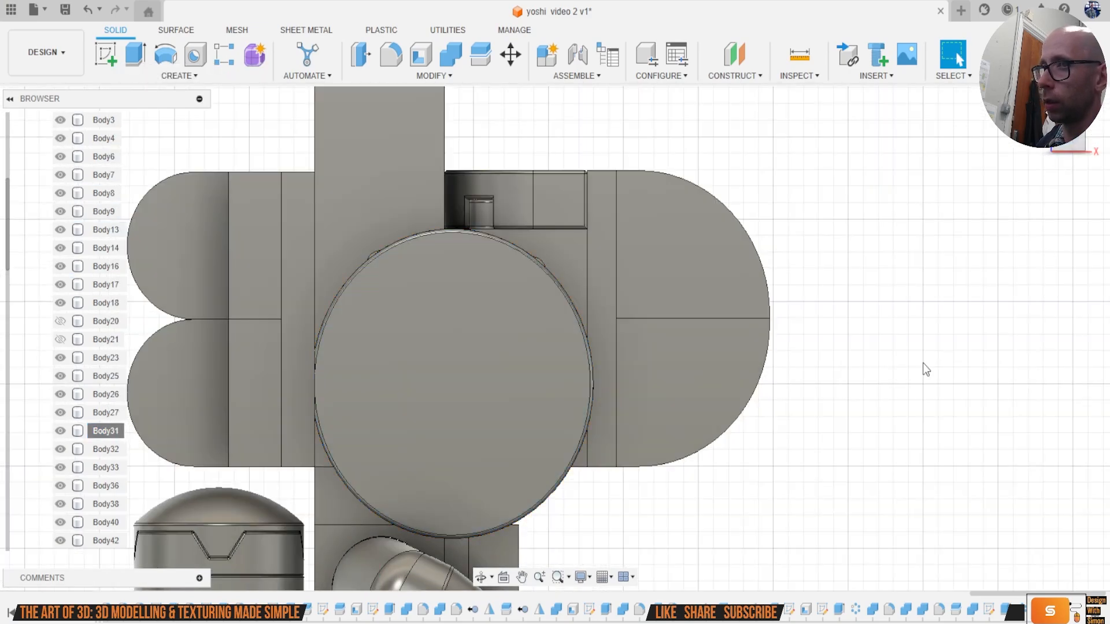
Step: Identify the history feature that created the large disc's body
{"action": "scroll", "coordinate": [731, 279], "scroll_direction": "up", "scroll_amount": 3}
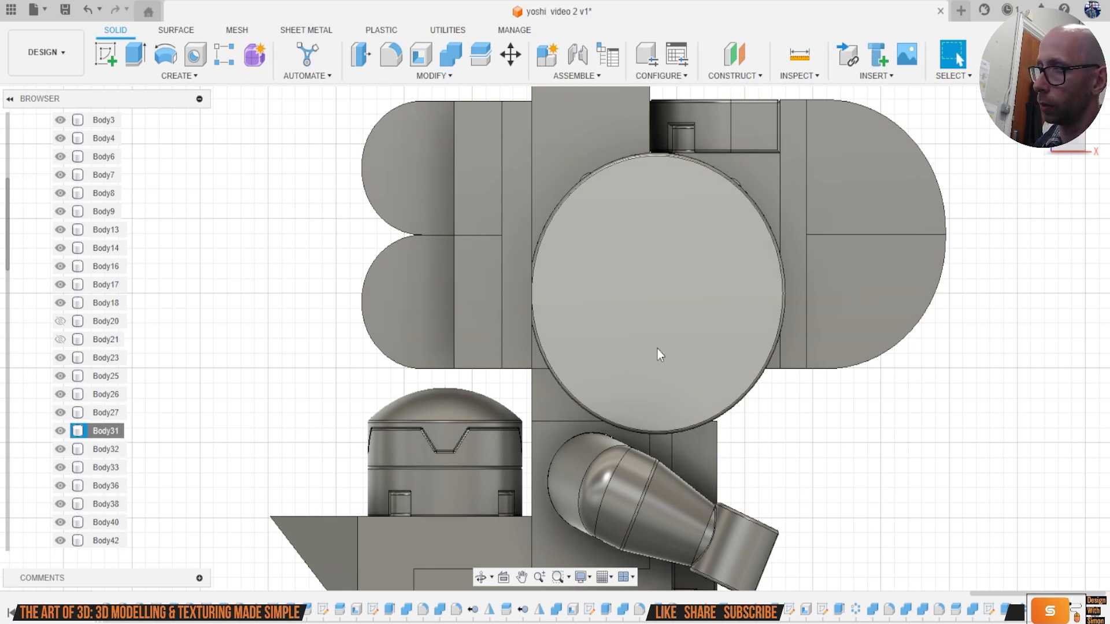
{"action": "left_click_drag", "start_coordinate": [1052, 596], "coordinate": [684, 601]}
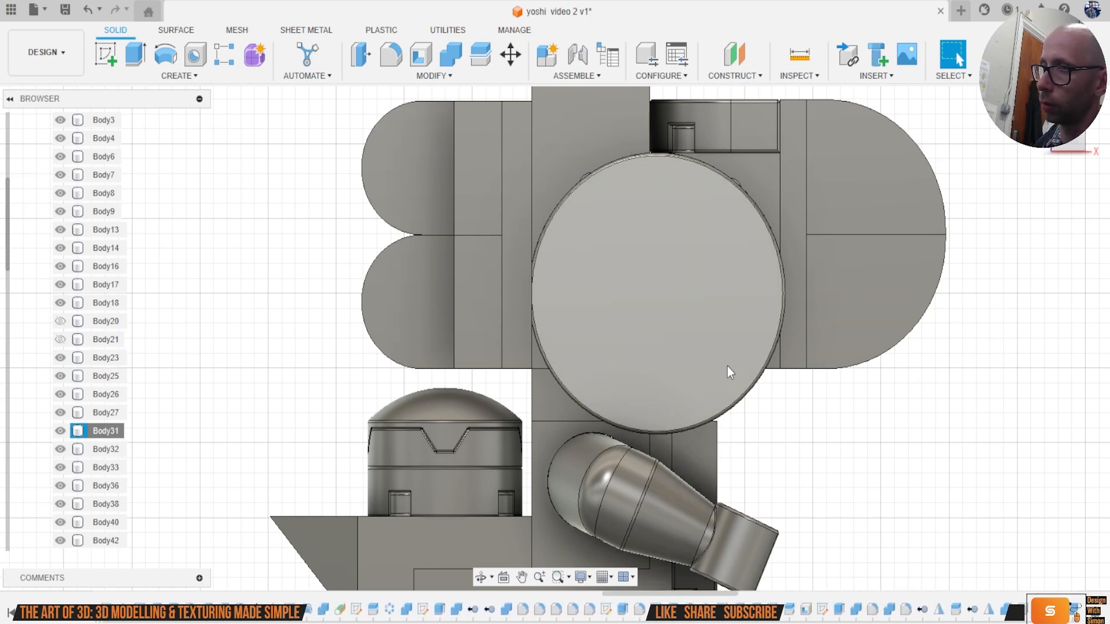
{"action": "left_click", "coordinate": [635, 316]}
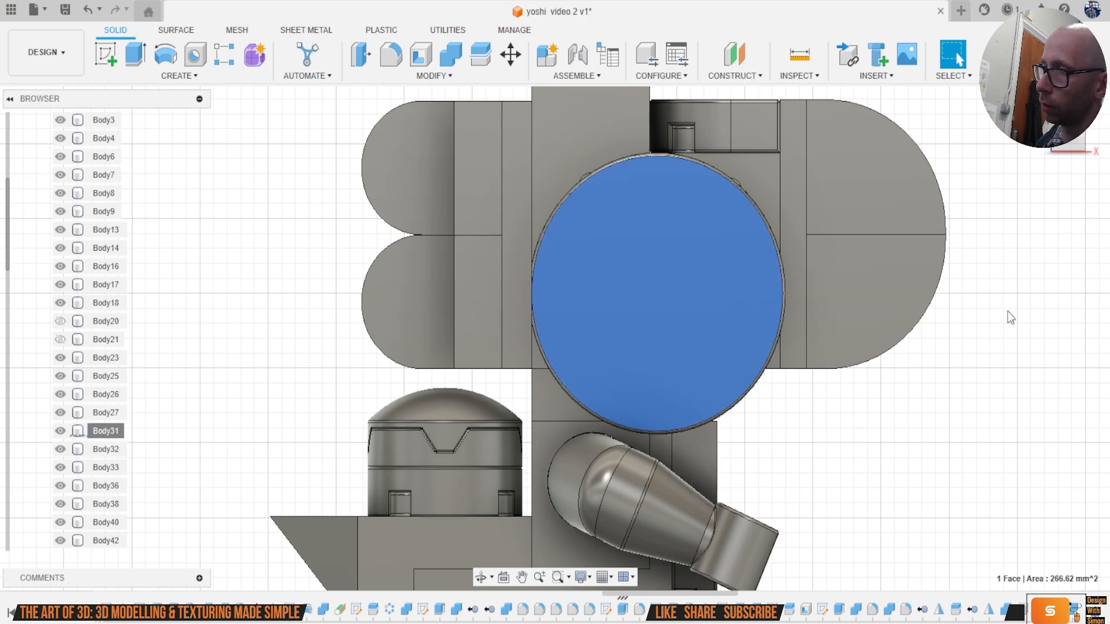
{"action": "left_click", "coordinate": [796, 584]}
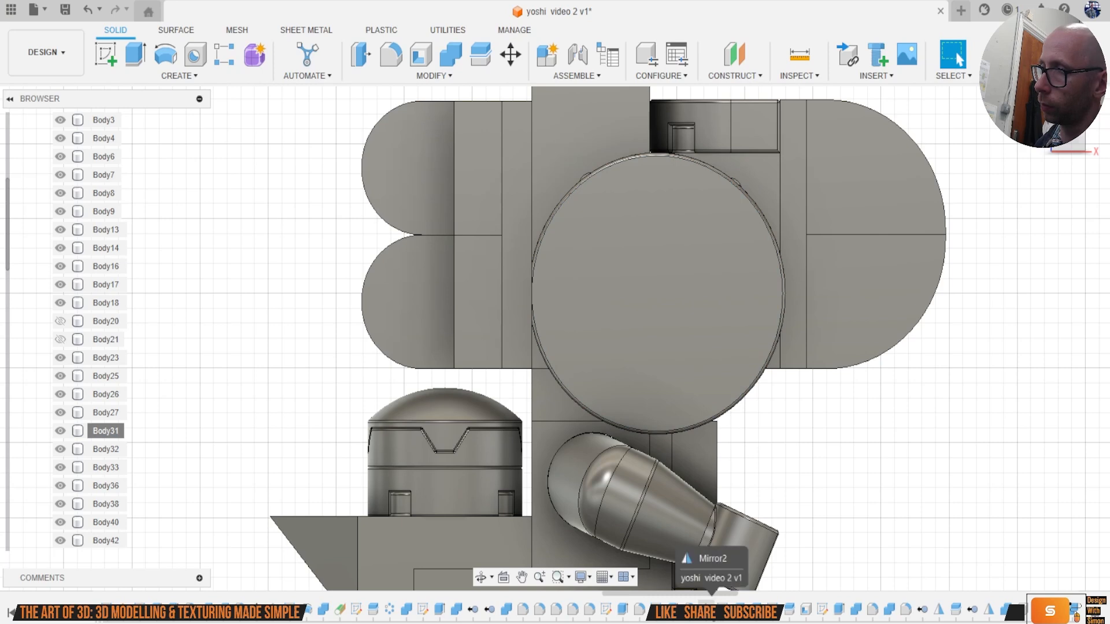
{"action": "left_click", "coordinate": [706, 604]}
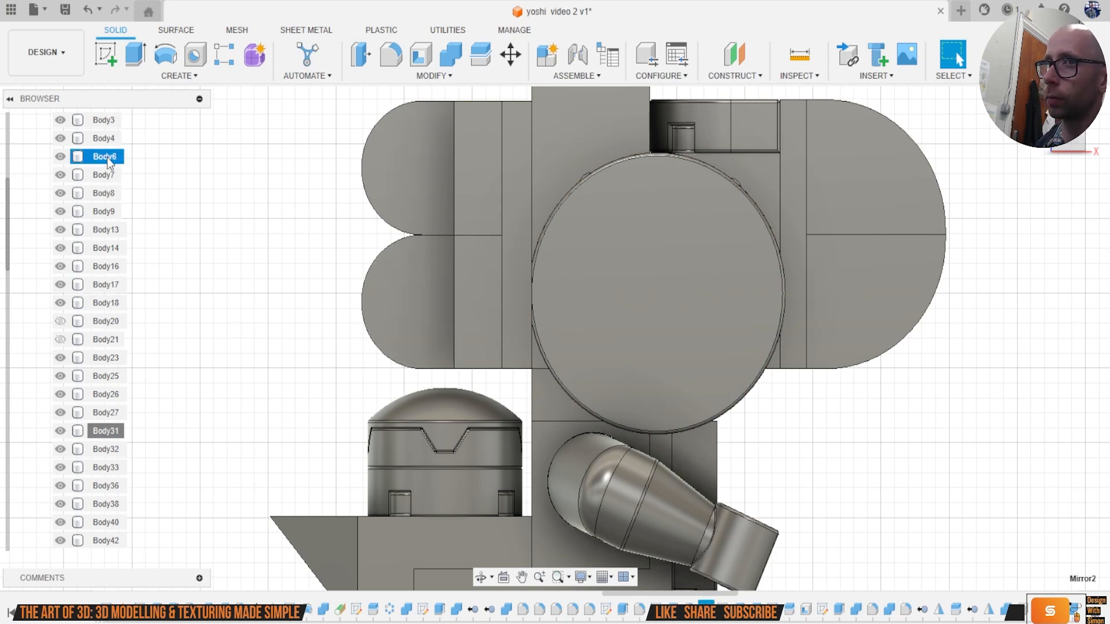
{"action": "left_click", "coordinate": [687, 304]}
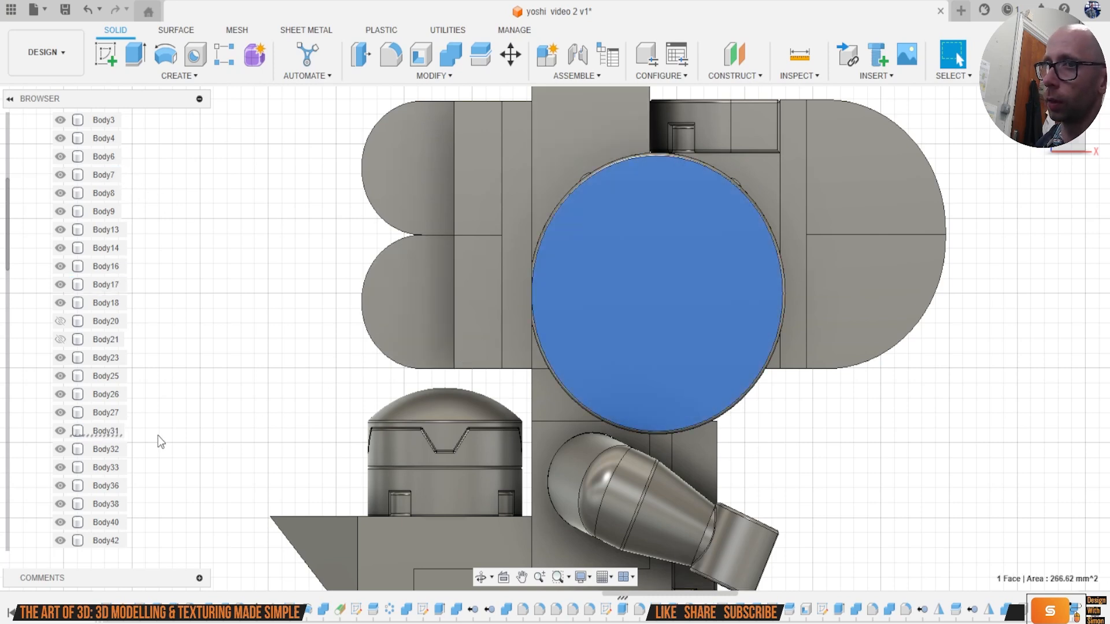
{"action": "left_click", "coordinate": [114, 431]}
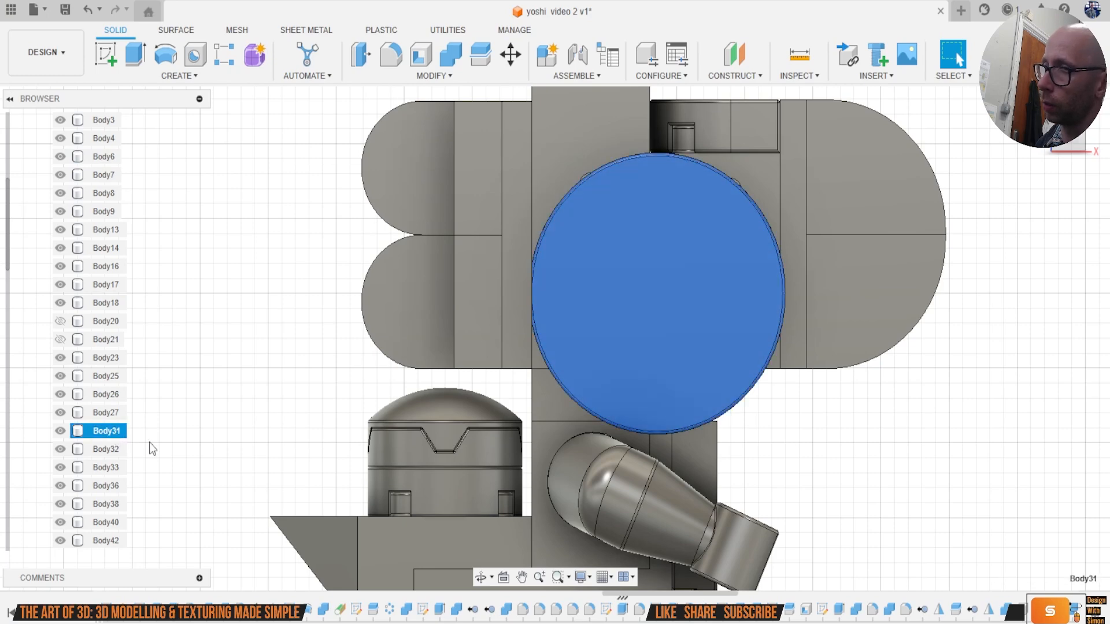
Step: Edit the large disc's extrusion to include the missing sliver profile along its side edge
{"action": "right_click", "coordinate": [622, 607]}
{"action": "left_click", "coordinate": [661, 446]}
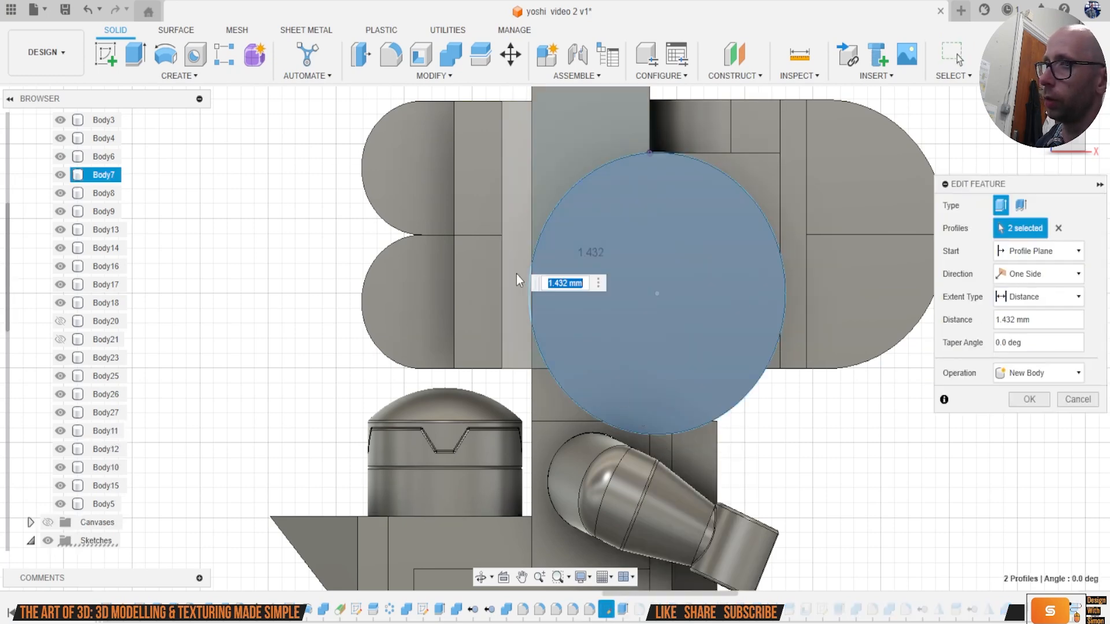
{"action": "scroll", "coordinate": [519, 277], "scroll_direction": "up", "scroll_amount": 4}
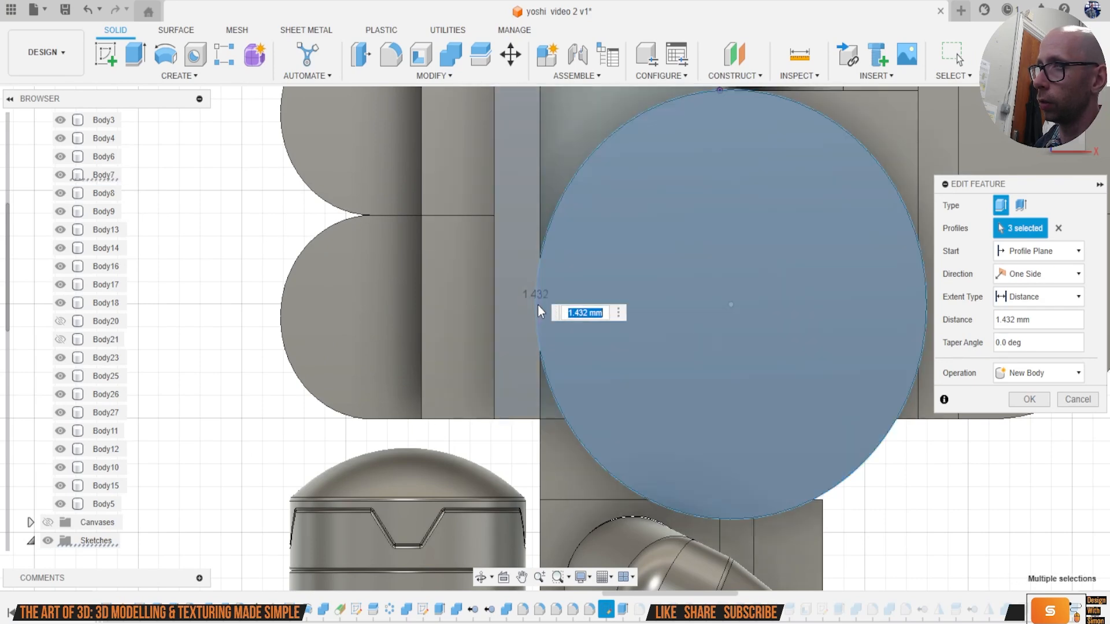
{"action": "scroll", "coordinate": [541, 298], "scroll_direction": "up", "scroll_amount": 2}
{"action": "left_click", "coordinate": [540, 292]}
{"action": "scroll", "coordinate": [552, 323], "scroll_direction": "up", "scroll_amount": 2}
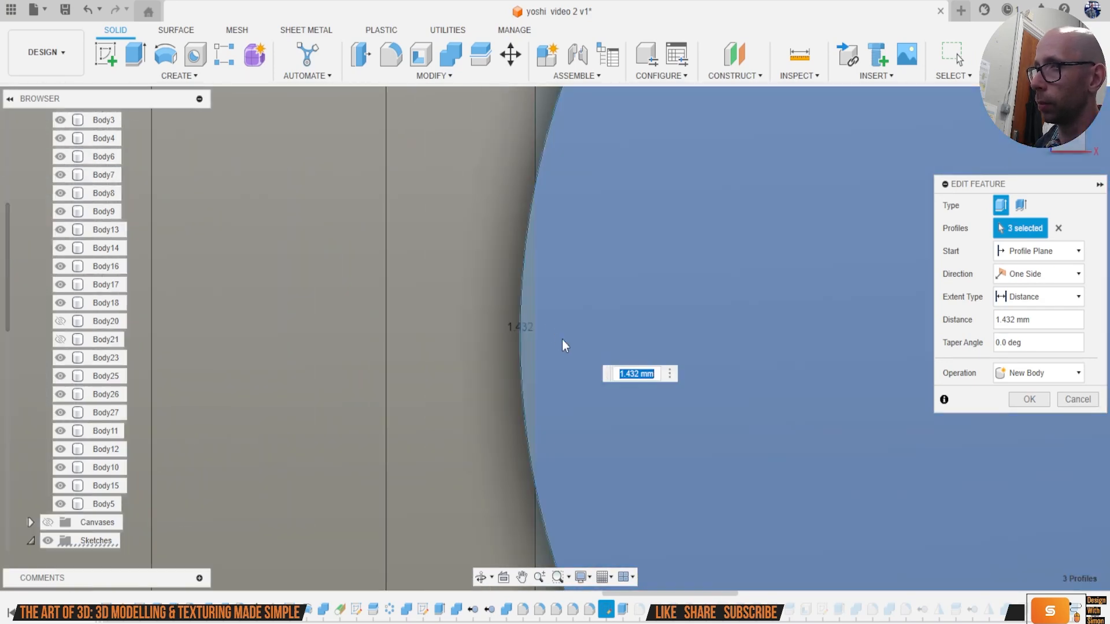
{"action": "left_click", "coordinate": [1029, 400]}
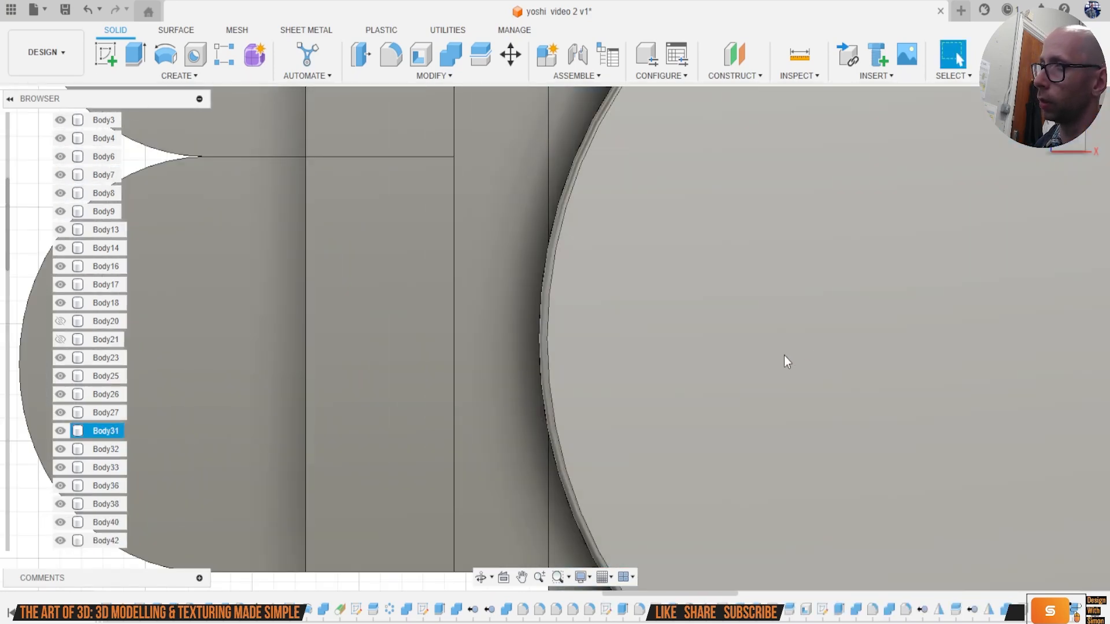
Step: Join the small round detail in the disc's right-hand rim notch to the head block behind it, without keeping the tool body
{"action": "scroll", "coordinate": [784, 356], "scroll_direction": "down", "scroll_amount": 6}
{"action": "left_click", "coordinate": [1029, 158]}
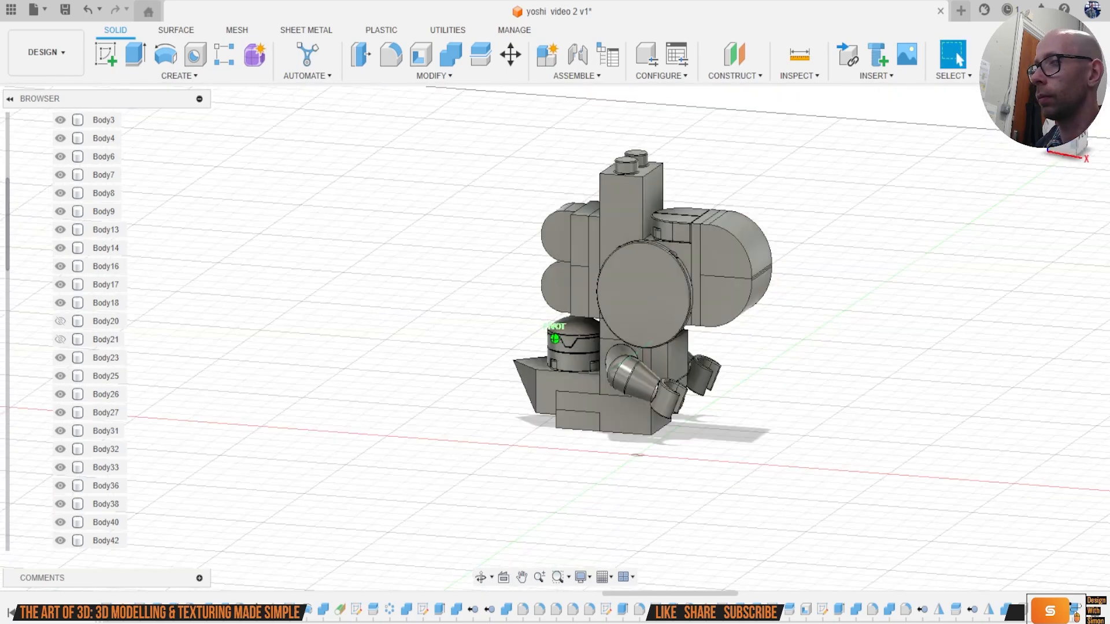
{"action": "scroll", "coordinate": [681, 304], "scroll_direction": "up", "scroll_amount": 6}
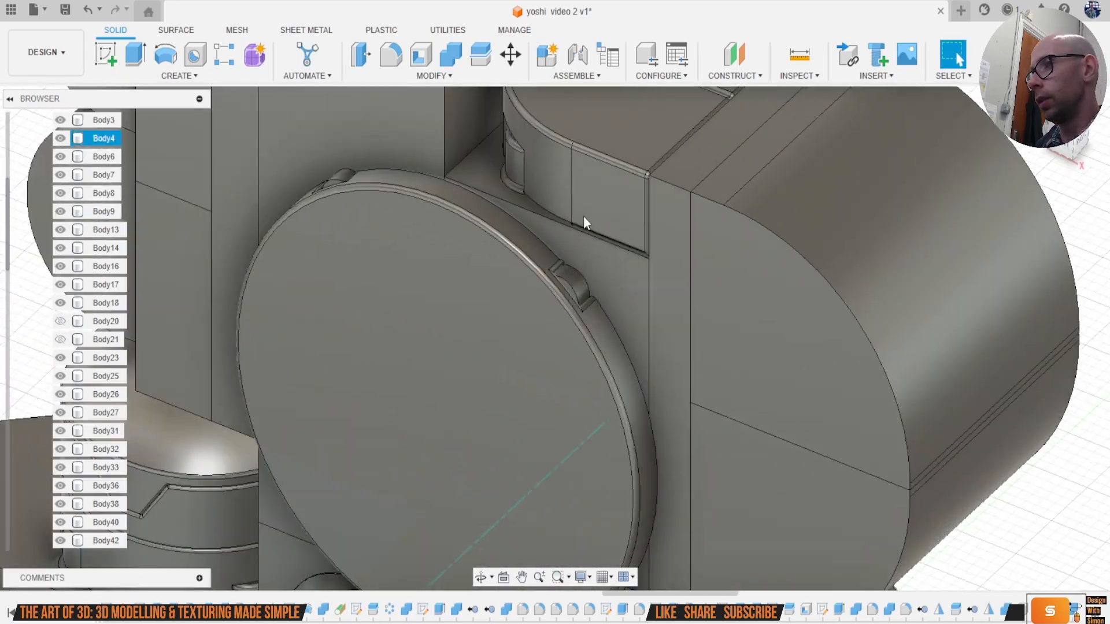
{"action": "left_click", "coordinate": [450, 56]}
{"action": "left_click", "coordinate": [601, 257]}
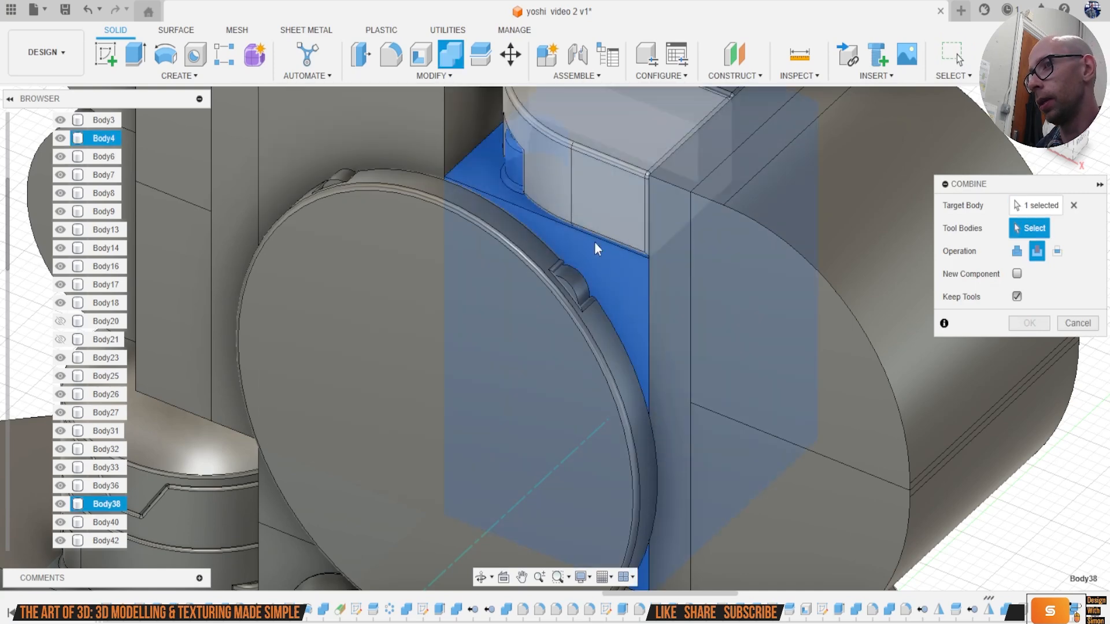
{"action": "left_click", "coordinate": [573, 279]}
{"action": "left_click", "coordinate": [1017, 251]}
{"action": "left_click", "coordinate": [1017, 296]}
{"action": "left_click", "coordinate": [1028, 324]}
Step: Join the round detail in the disc's other rim notch to the tall central block behind it
{"action": "middle_click_drag", "start_coordinate": [748, 344], "coordinate": [512, 123], "text": "shift"}
{"action": "left_click", "coordinate": [455, 56]}
{"action": "left_click", "coordinate": [475, 155]}
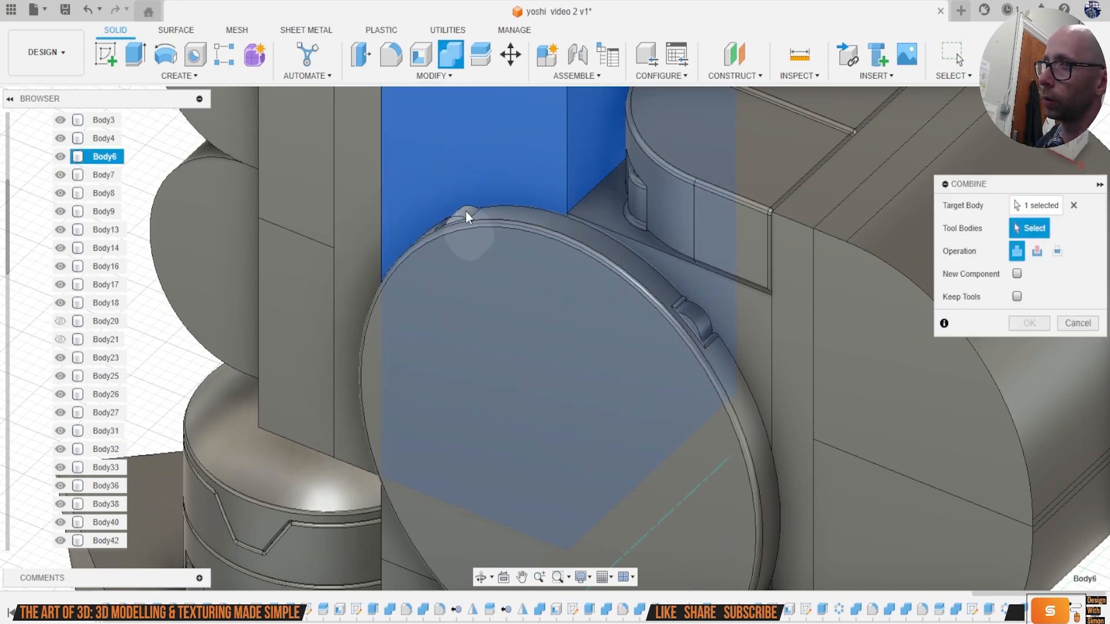
{"action": "left_click", "coordinate": [466, 211]}
{"action": "left_click", "coordinate": [1028, 324]}
Step: Start a 0.2 mm fillet on the front and base arc edges of the head block's round detail
{"action": "scroll", "coordinate": [724, 356], "scroll_direction": "up", "scroll_amount": 6}
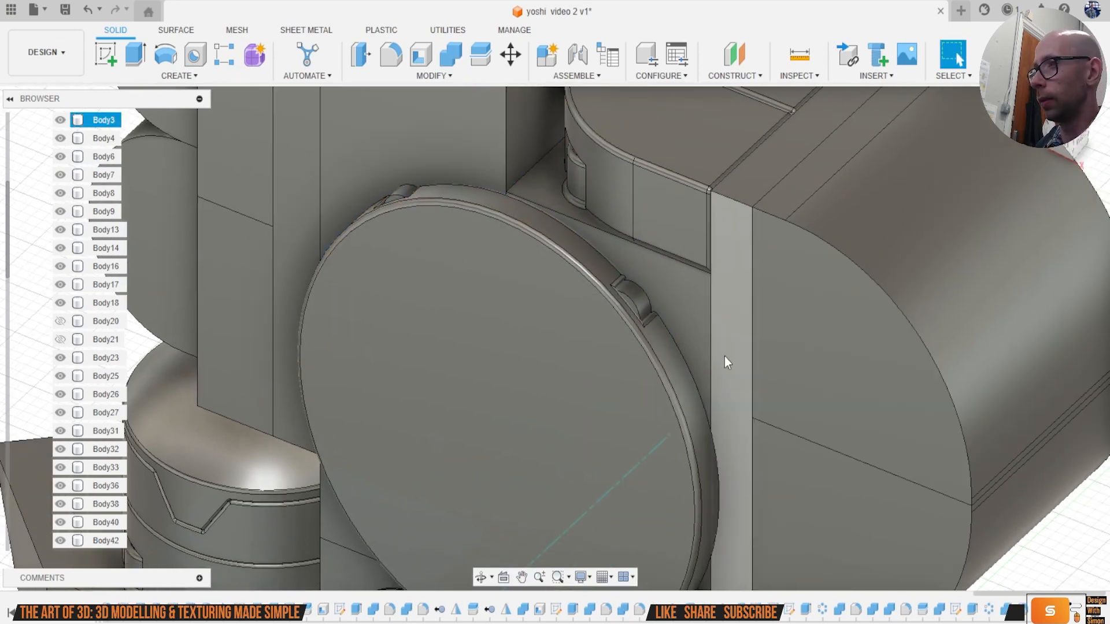
{"action": "key", "text": "f"}
{"action": "left_click", "coordinate": [590, 260]}
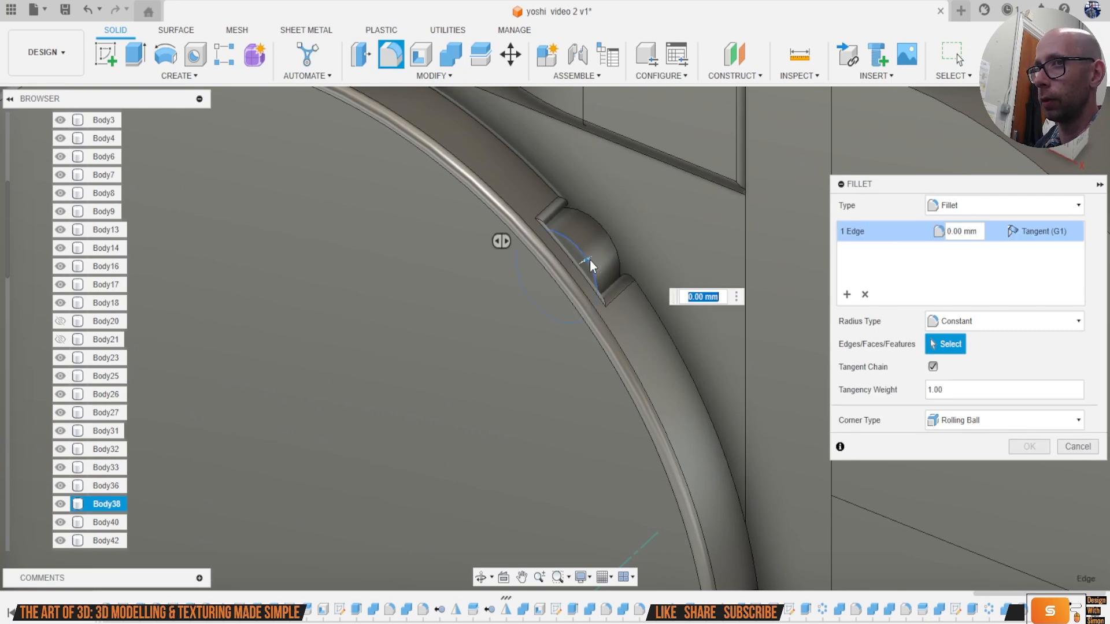
{"action": "type", "text": ".2"}
{"action": "left_click", "coordinate": [606, 227]}
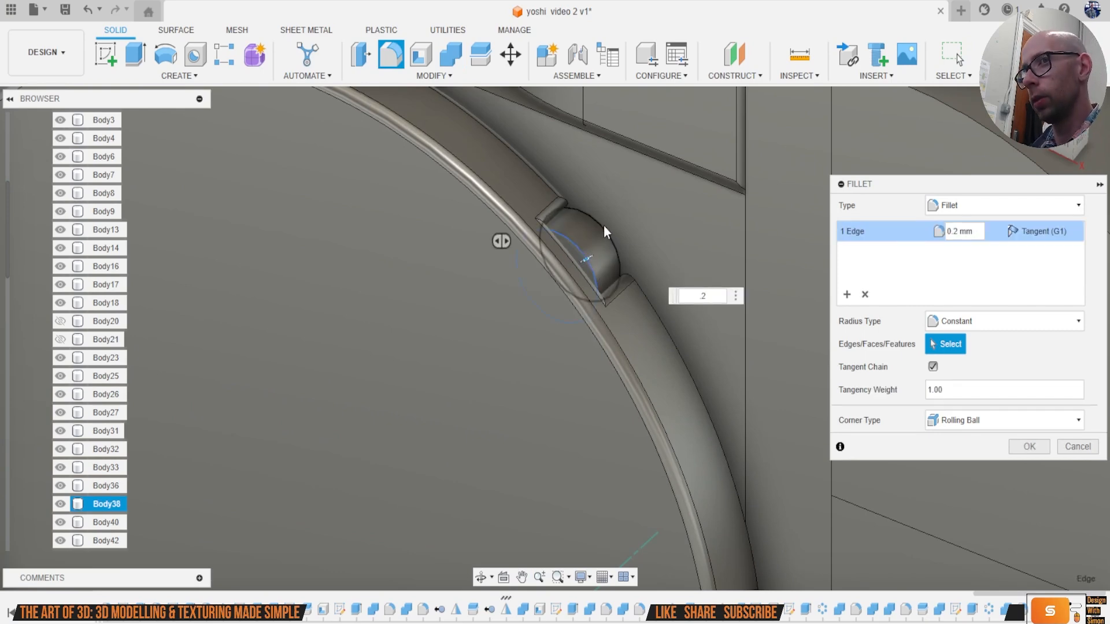
{"action": "scroll", "coordinate": [603, 224], "scroll_direction": "down", "scroll_amount": 3}
{"action": "scroll", "coordinate": [735, 230], "scroll_direction": "down", "scroll_amount": 2}
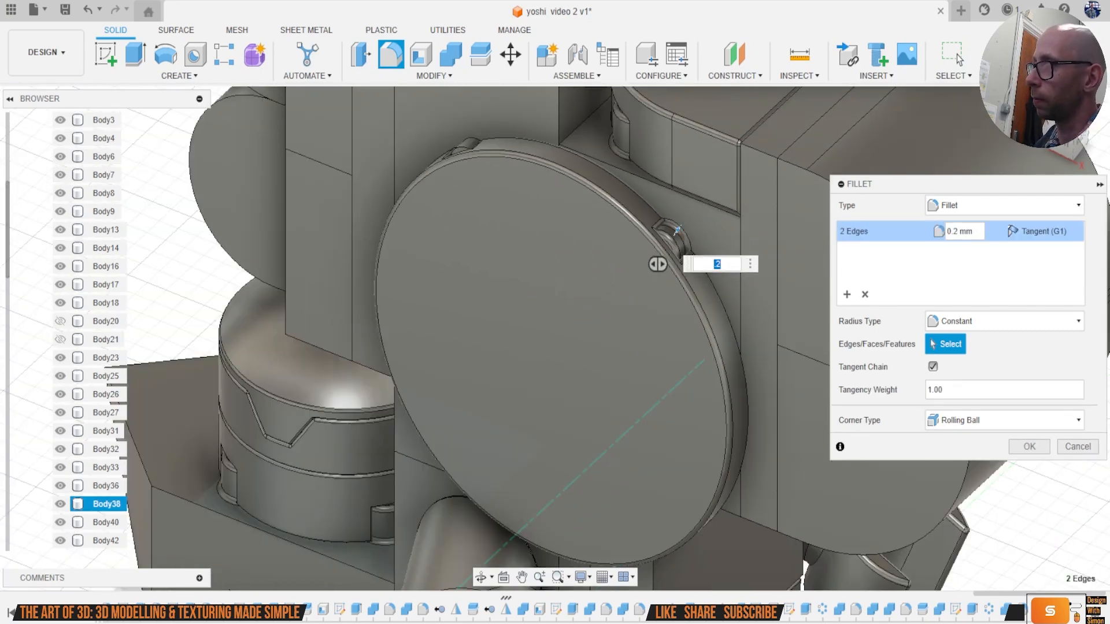
Step: Add the matching arc edges of the central block's round detail to the 0.2 mm fillet and apply it
{"action": "left_click_drag", "start_coordinate": [1064, 124], "coordinate": [1082, 123]}
{"action": "middle_click_drag", "start_coordinate": [596, 191], "coordinate": [616, 220], "text": "shift"}
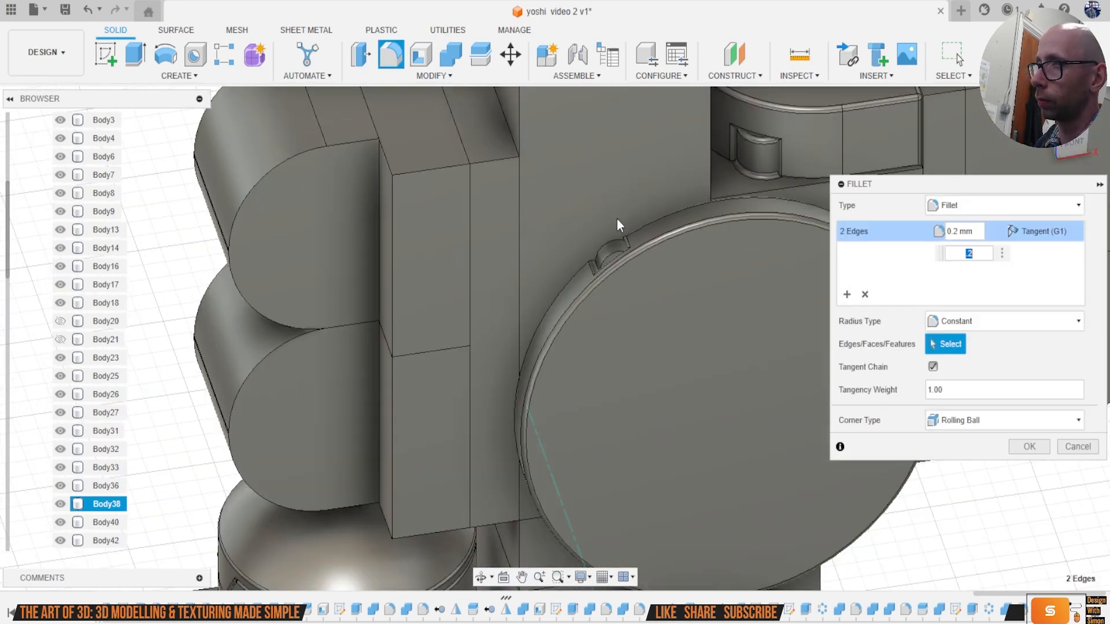
{"action": "scroll", "coordinate": [616, 223], "scroll_direction": "up", "scroll_amount": 4}
{"action": "left_click", "coordinate": [598, 290]}
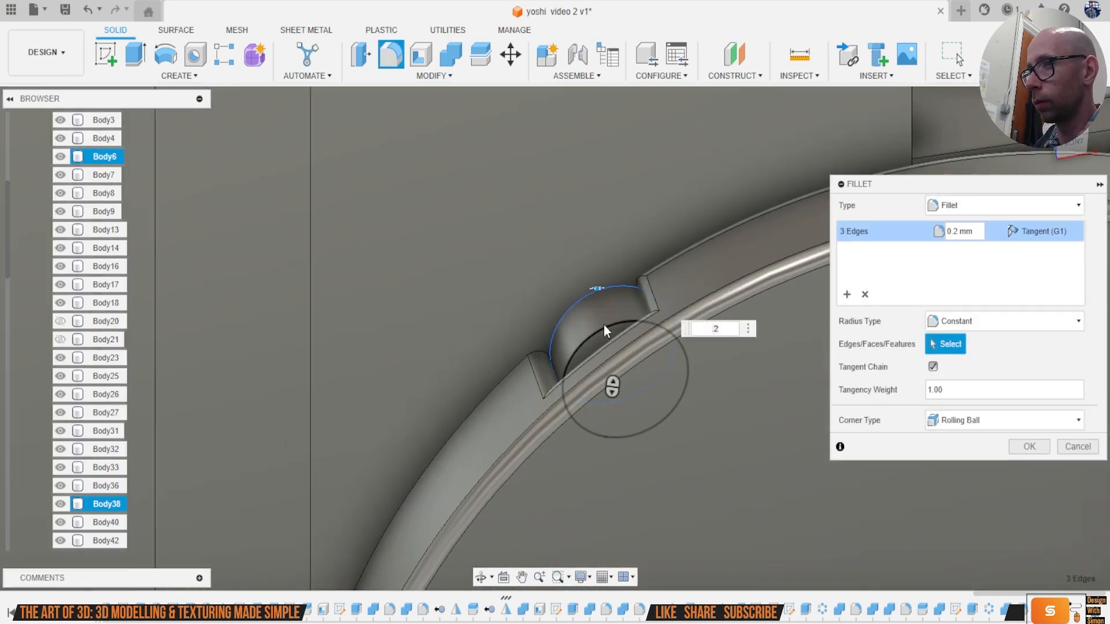
{"action": "left_click", "coordinate": [603, 324]}
{"action": "left_click", "coordinate": [1029, 447]}
Step: Fillet the large disc's rear outer edge chain by 0.2 mm
{"action": "scroll", "coordinate": [919, 414], "scroll_direction": "down", "scroll_amount": 10}
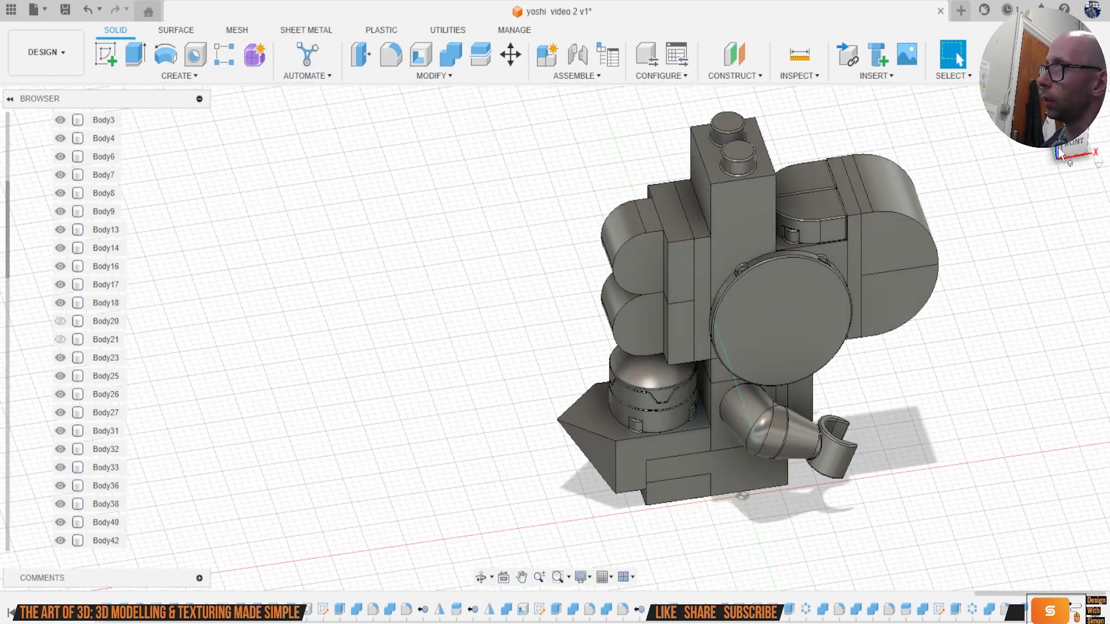
{"action": "mouse_move", "coordinate": [1061, 151]}
{"action": "left_mouse_down"}
{"action": "mouse_move", "coordinate": [1035, 155]}
{"action": "mouse_move", "coordinate": [1057, 152]}
{"action": "mouse_move", "coordinate": [1058, 136]}
{"action": "left_mouse_up"}
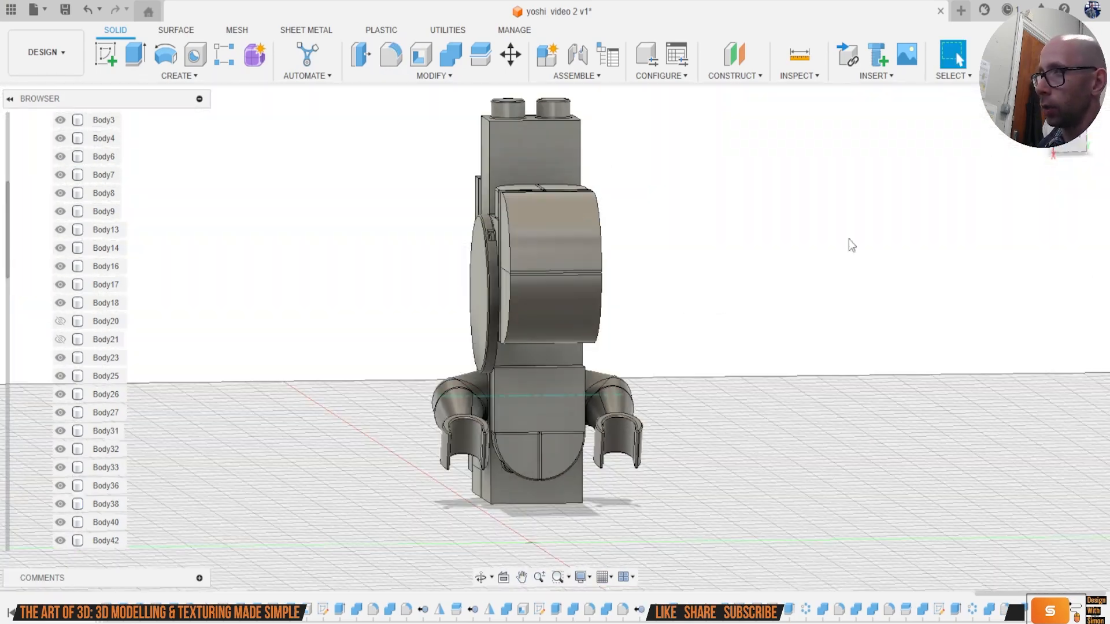
{"action": "scroll", "coordinate": [586, 359], "scroll_direction": "up", "scroll_amount": 5}
{"action": "key", "text": "f"}
{"action": "scroll", "coordinate": [350, 376], "scroll_direction": "up", "scroll_amount": 3}
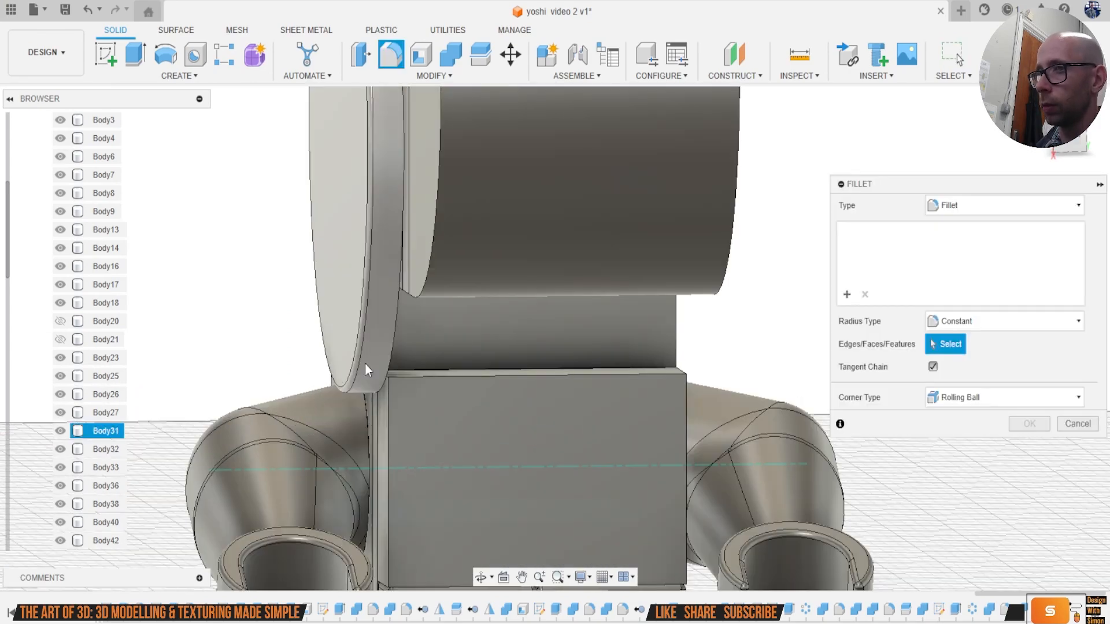
{"action": "left_click", "coordinate": [393, 347]}
{"action": "type", "text": ".2"}
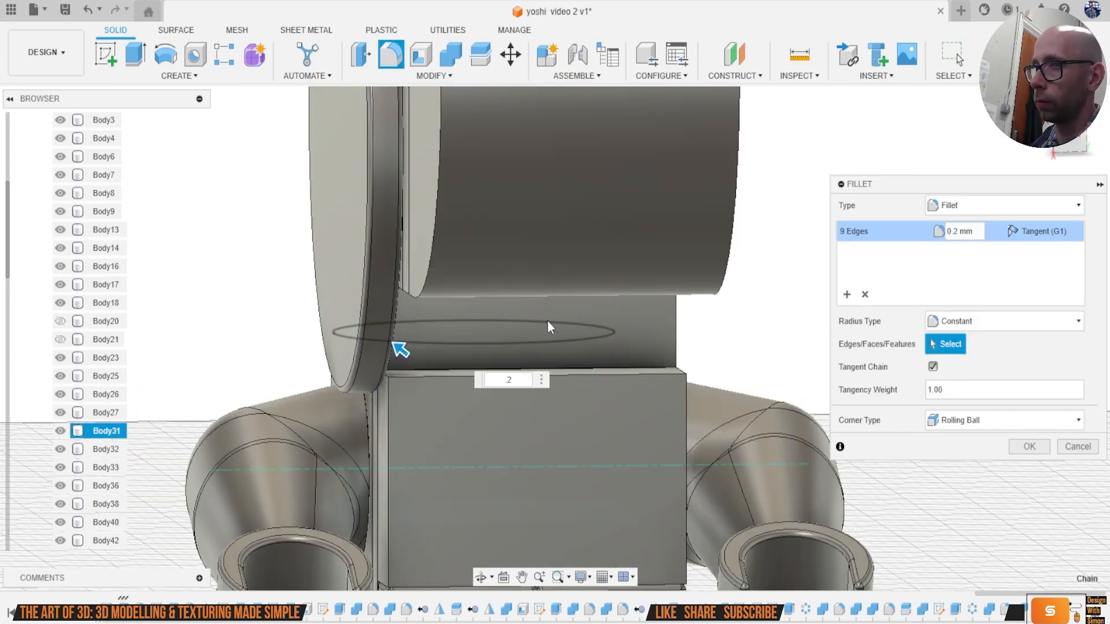
{"action": "left_click", "coordinate": [1033, 449]}
{"action": "scroll", "coordinate": [840, 288], "scroll_direction": "down", "scroll_amount": 6}
Step: Split the head block that carries the round detail in half with the origin plane through the model's centre
{"action": "middle_click_drag", "start_coordinate": [924, 280], "coordinate": [842, 323]}
{"action": "left_click_drag", "start_coordinate": [1064, 155], "coordinate": [1087, 148]}
{"action": "middle_click_drag", "start_coordinate": [623, 249], "coordinate": [649, 188], "text": "shift"}
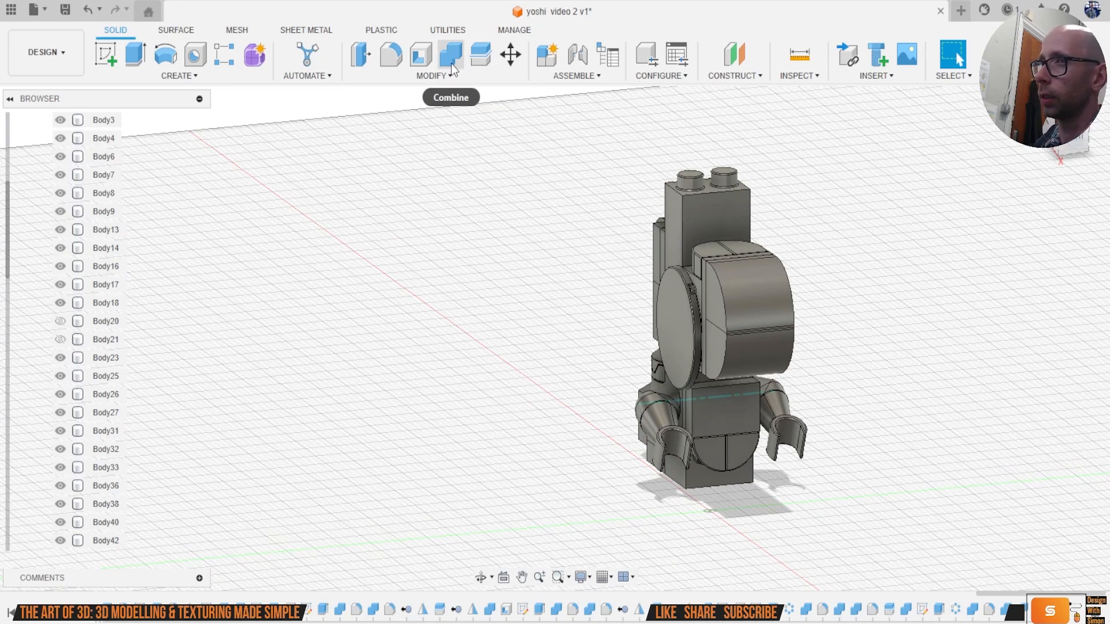
{"action": "left_click", "coordinate": [481, 54]}
{"action": "scroll", "coordinate": [873, 354], "scroll_direction": "up", "scroll_amount": 2}
{"action": "left_click_drag", "start_coordinate": [1050, 179], "coordinate": [1070, 159]}
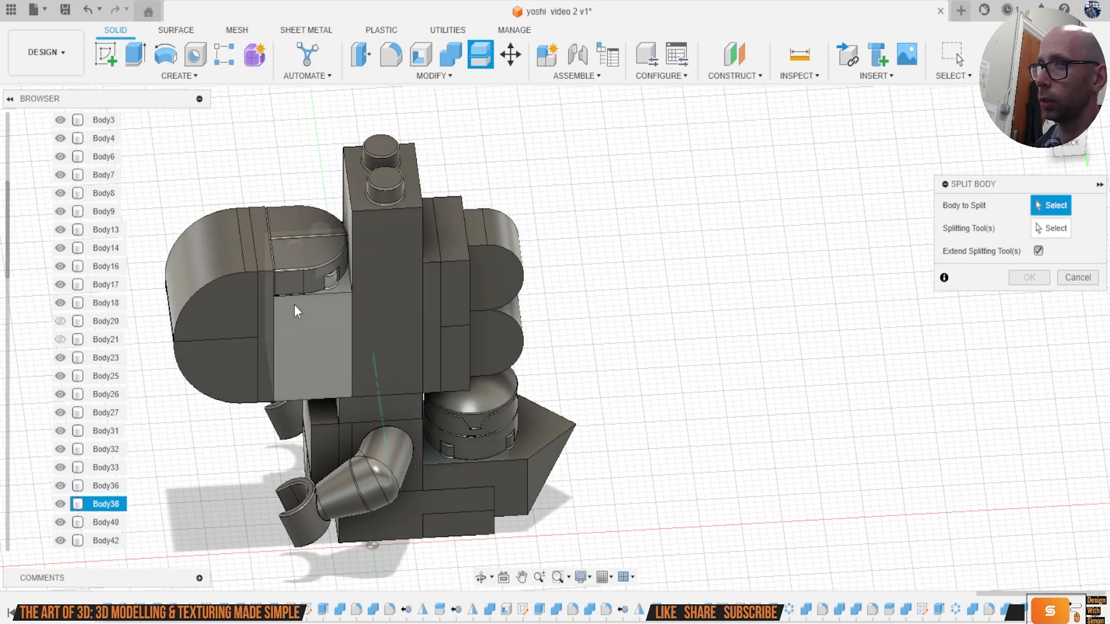
{"action": "left_click", "coordinate": [329, 332]}
{"action": "left_click", "coordinate": [1051, 228]}
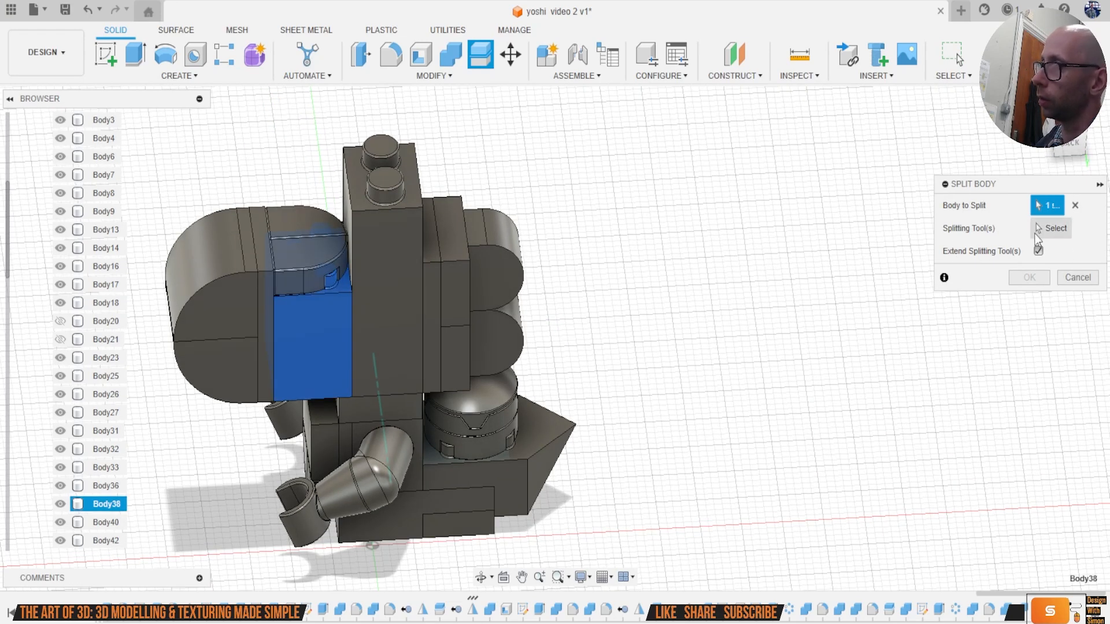
{"action": "left_click", "coordinate": [331, 543]}
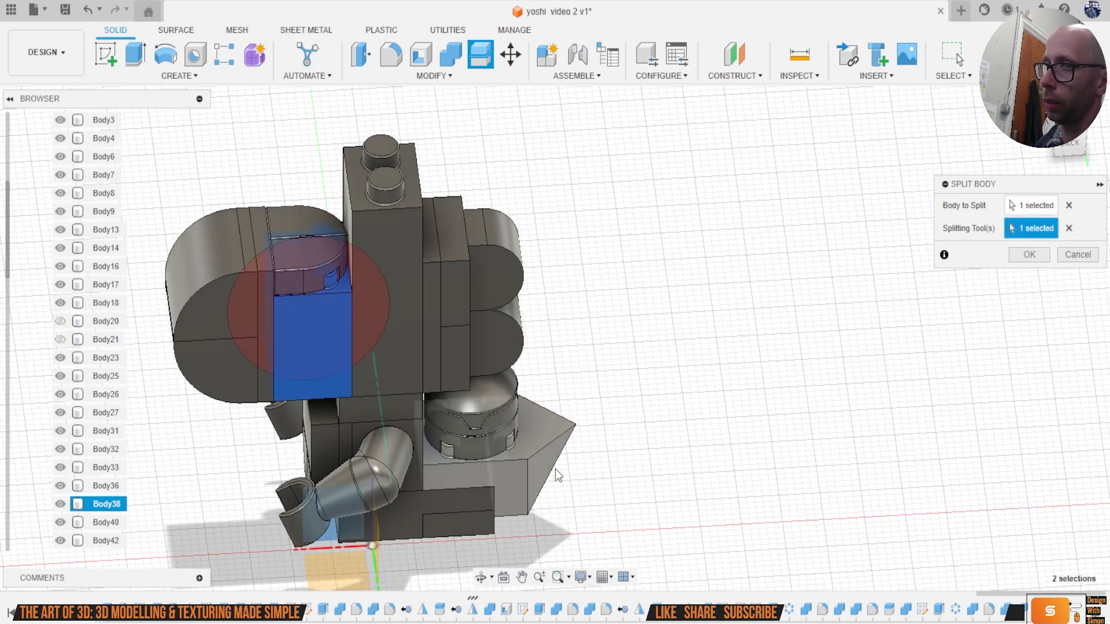
{"action": "left_click", "coordinate": [1029, 255]}
Step: Remove the half of the split head block on the side opposite the large disc
{"action": "left_click", "coordinate": [325, 357]}
{"action": "scroll", "coordinate": [85, 358], "scroll_direction": "down", "scroll_amount": 2}
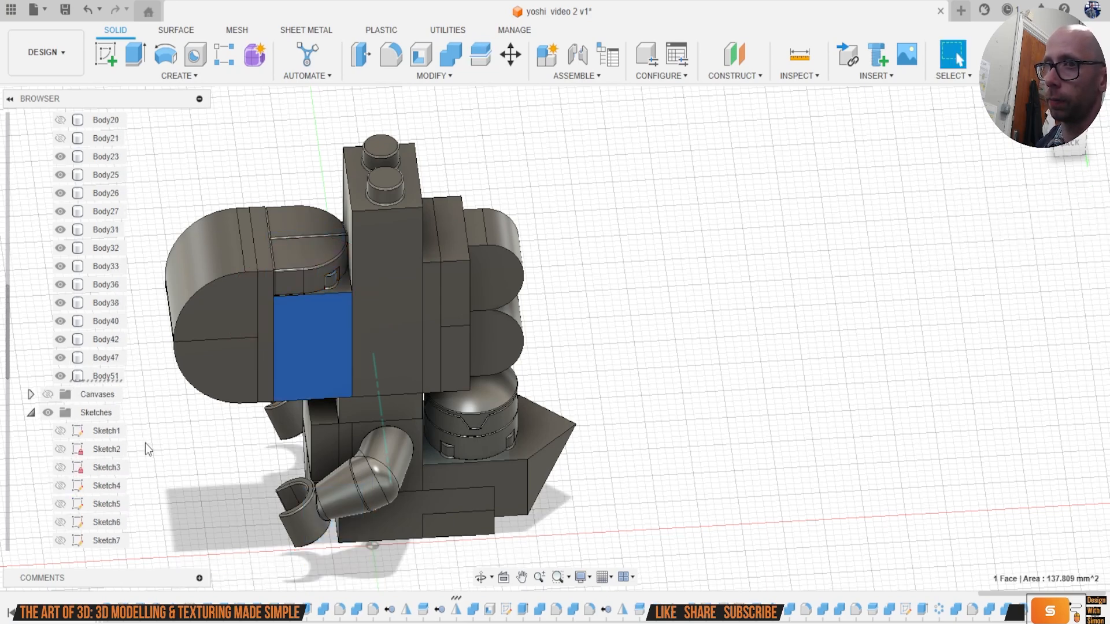
{"action": "right_click", "coordinate": [103, 377]}
{"action": "left_click", "coordinate": [163, 251]}
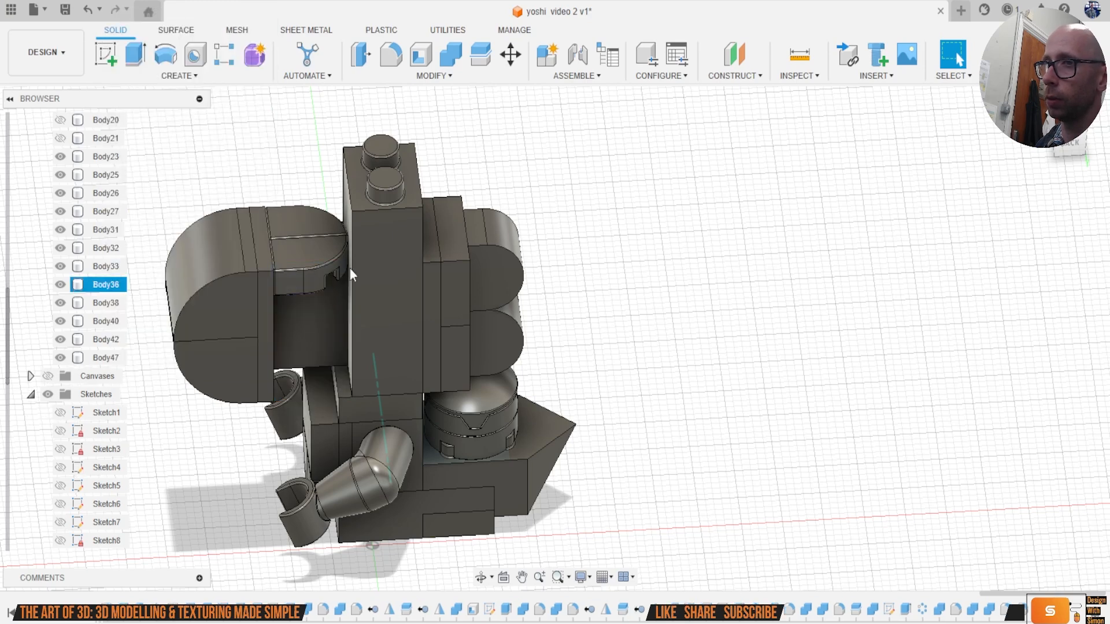
Step: Mirror the remaining half of the head block across the centre origin plane as a new body
{"action": "left_click", "coordinate": [195, 76]}
{"action": "left_click", "coordinate": [125, 404]}
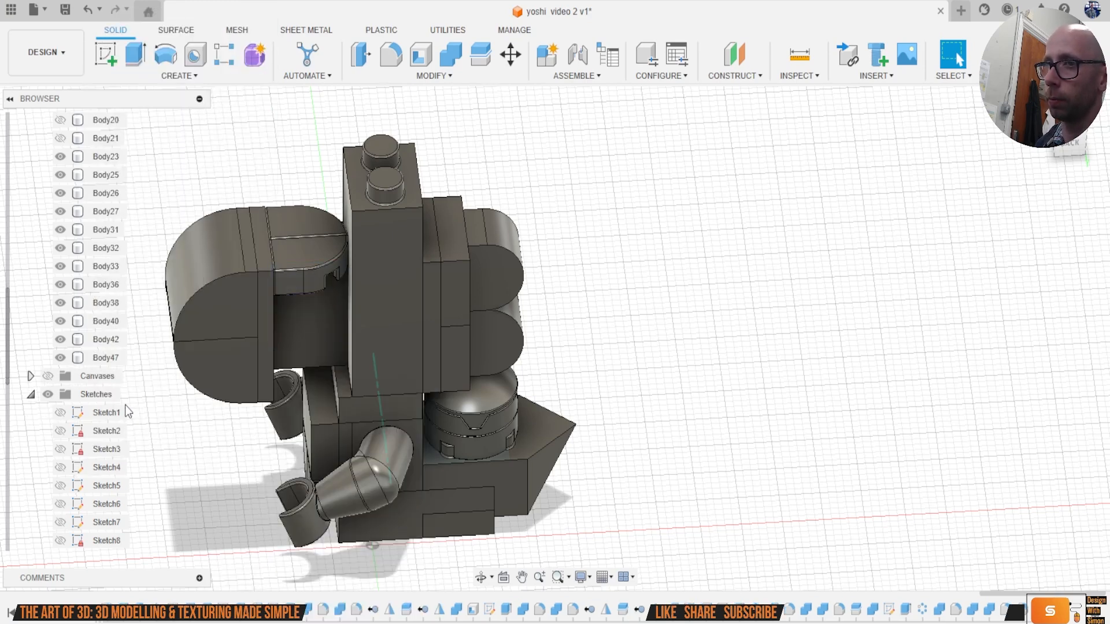
{"action": "left_click", "coordinate": [324, 340]}
{"action": "left_click", "coordinate": [1007, 252]}
{"action": "left_click", "coordinate": [319, 344]}
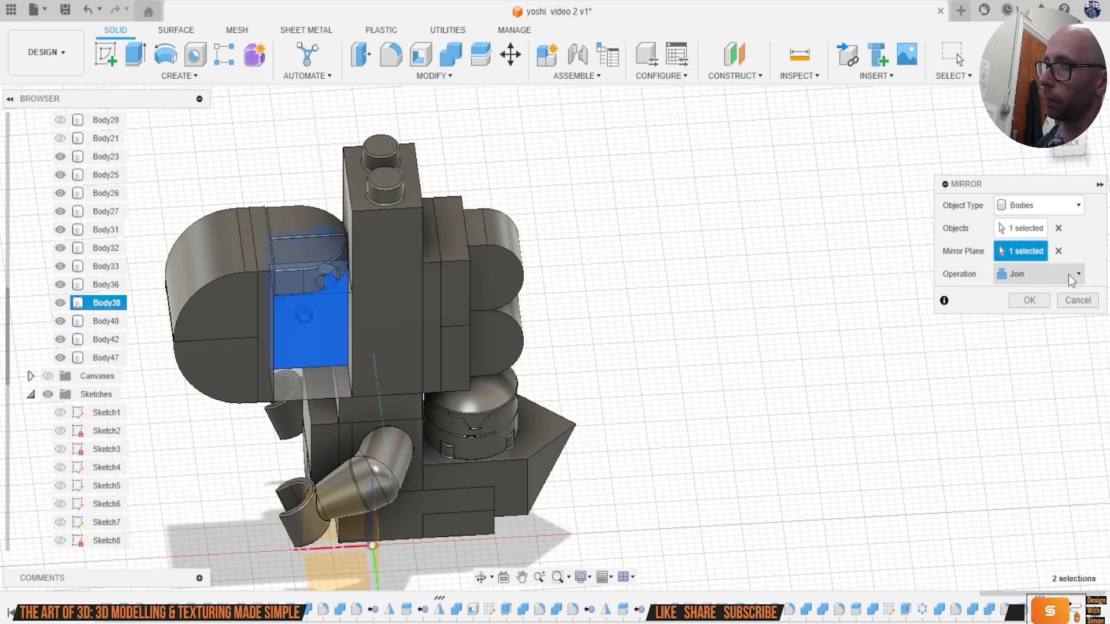
{"action": "left_click", "coordinate": [1039, 274]}
{"action": "left_click", "coordinate": [1026, 293]}
{"action": "left_click", "coordinate": [1029, 300]}
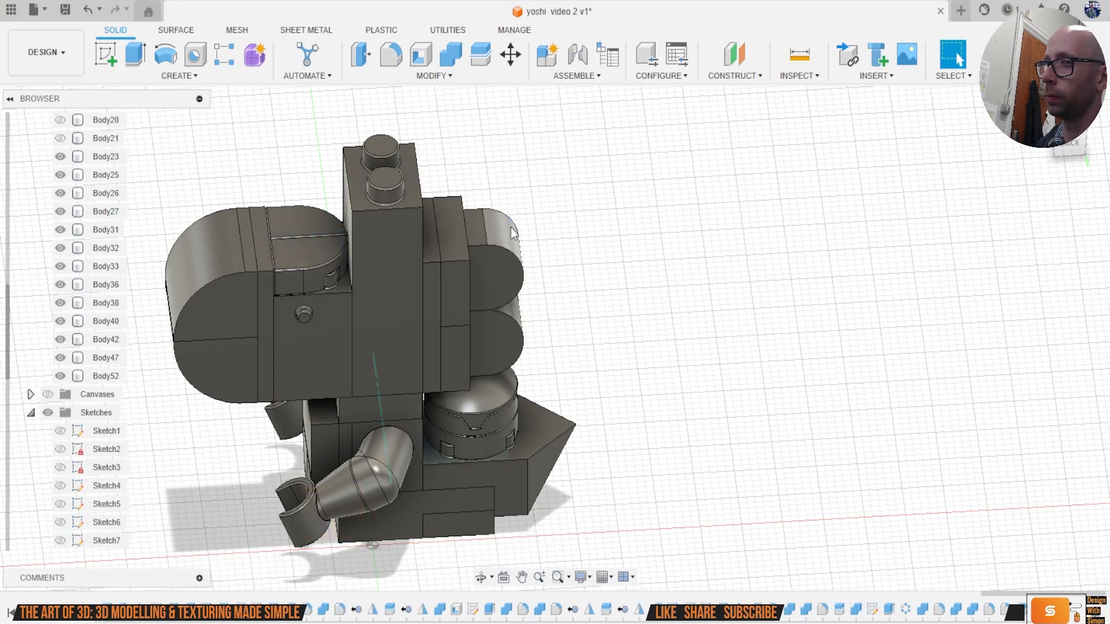
{"action": "left_click", "coordinate": [1073, 148]}
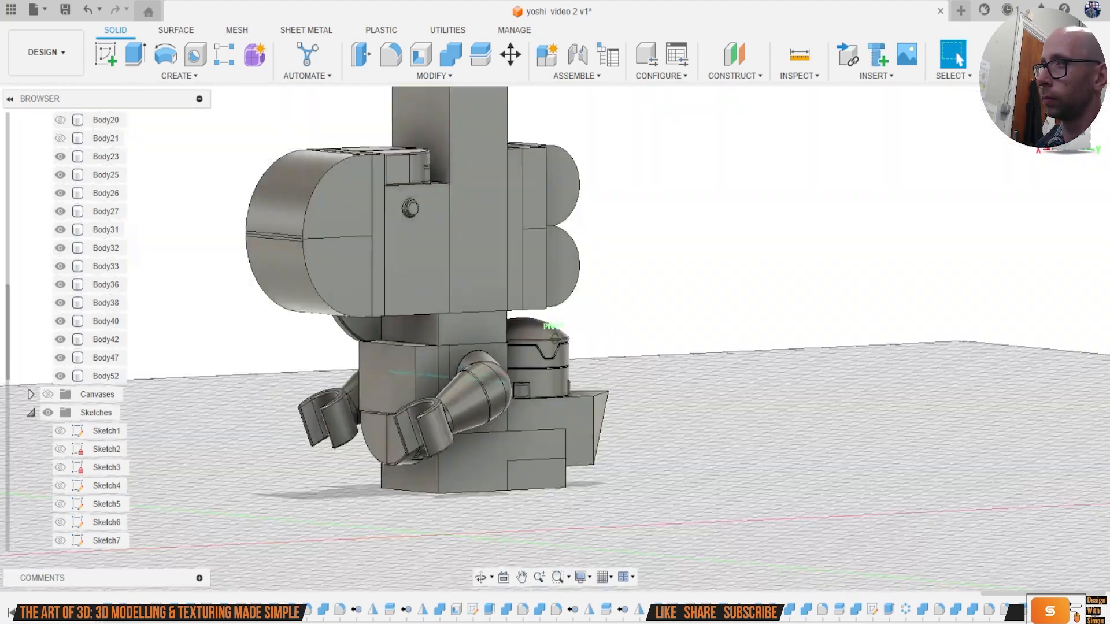
Step: Combine the two mirrored halves of the head block that carries the round detail into one body
{"action": "left_click", "coordinate": [451, 54]}
{"action": "left_click", "coordinate": [487, 195]}
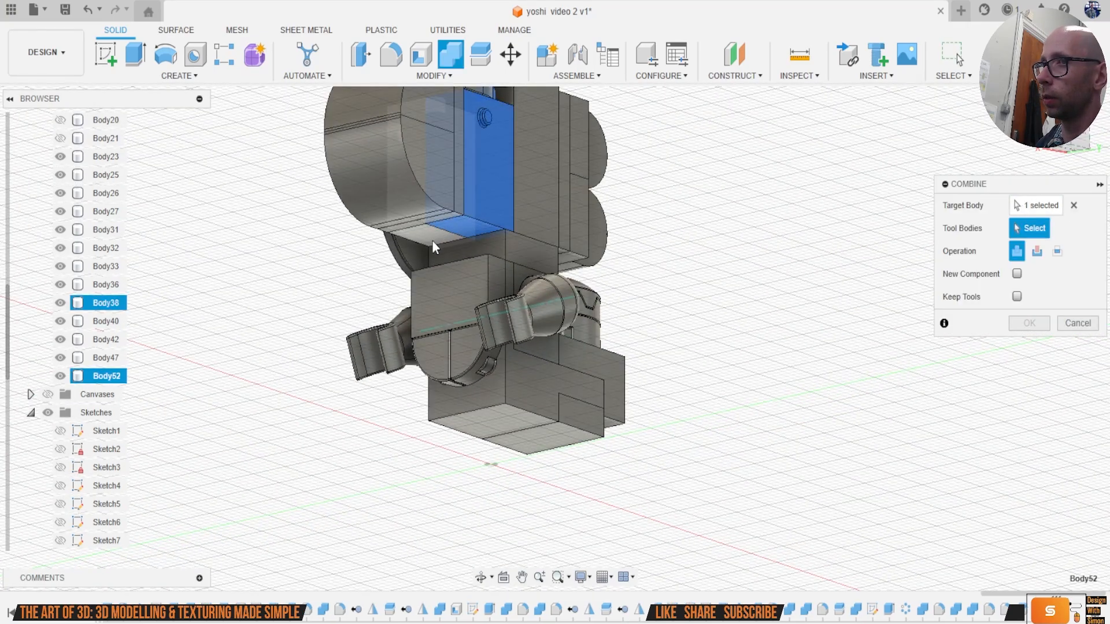
{"action": "left_click", "coordinate": [430, 225]}
{"action": "left_click", "coordinate": [1029, 323]}
Step: Split the tall central block with the two top studs in half using the origin plane through the model's centre
{"action": "middle_click_drag", "start_coordinate": [913, 259], "coordinate": [547, 289]}
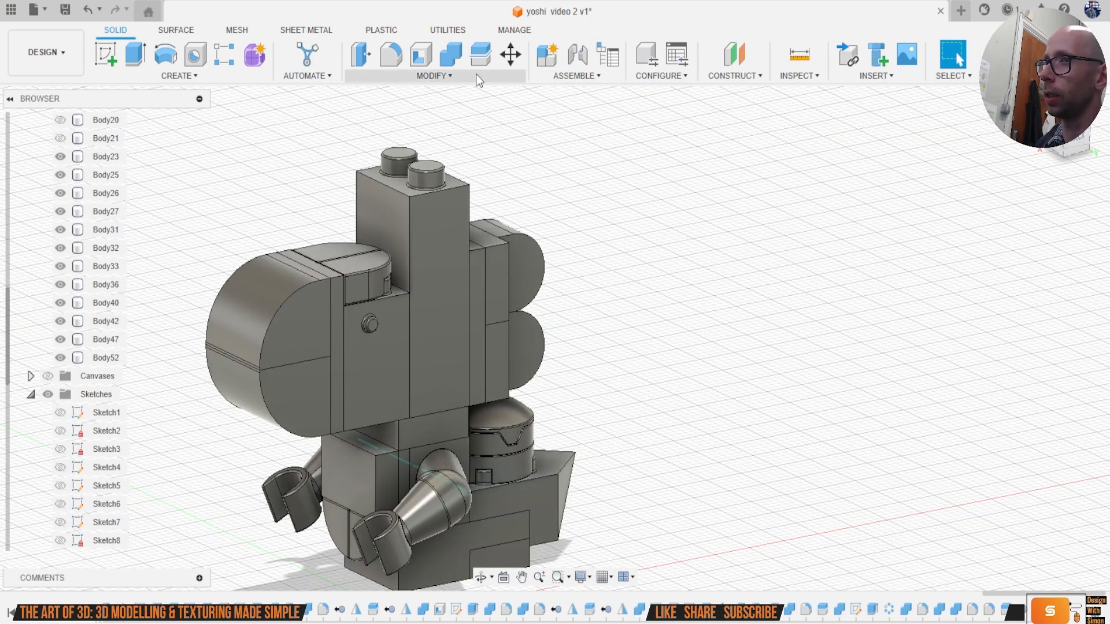
{"action": "left_click", "coordinate": [481, 55]}
{"action": "left_click", "coordinate": [431, 241]}
{"action": "left_click", "coordinate": [1050, 228]}
{"action": "middle_click_drag", "start_coordinate": [809, 289], "coordinate": [600, 318], "text": "shift"}
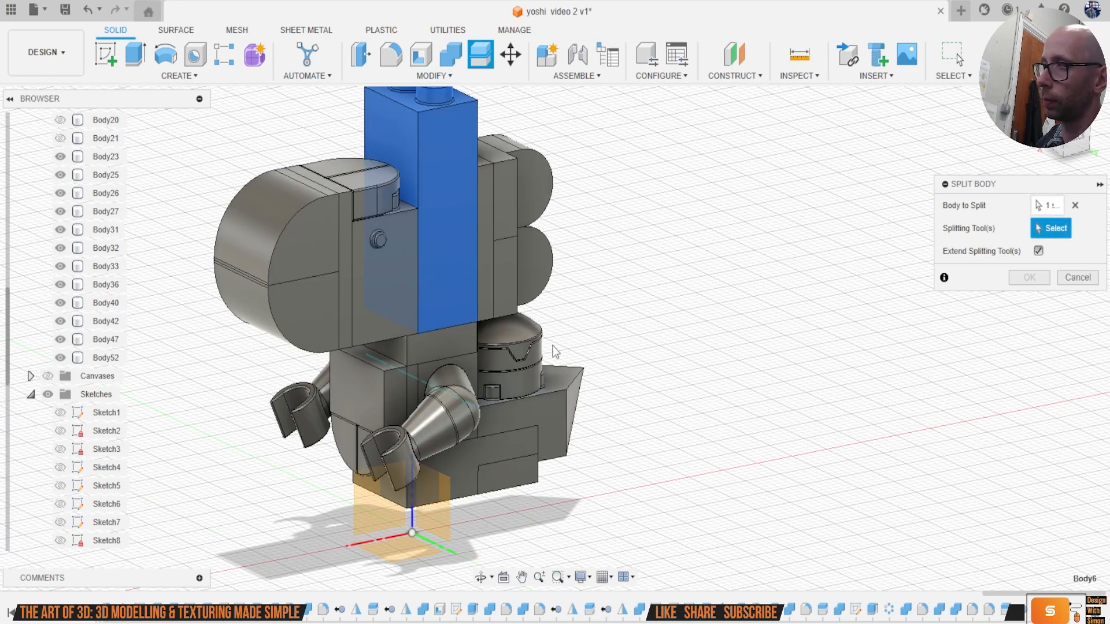
{"action": "left_click", "coordinate": [404, 480]}
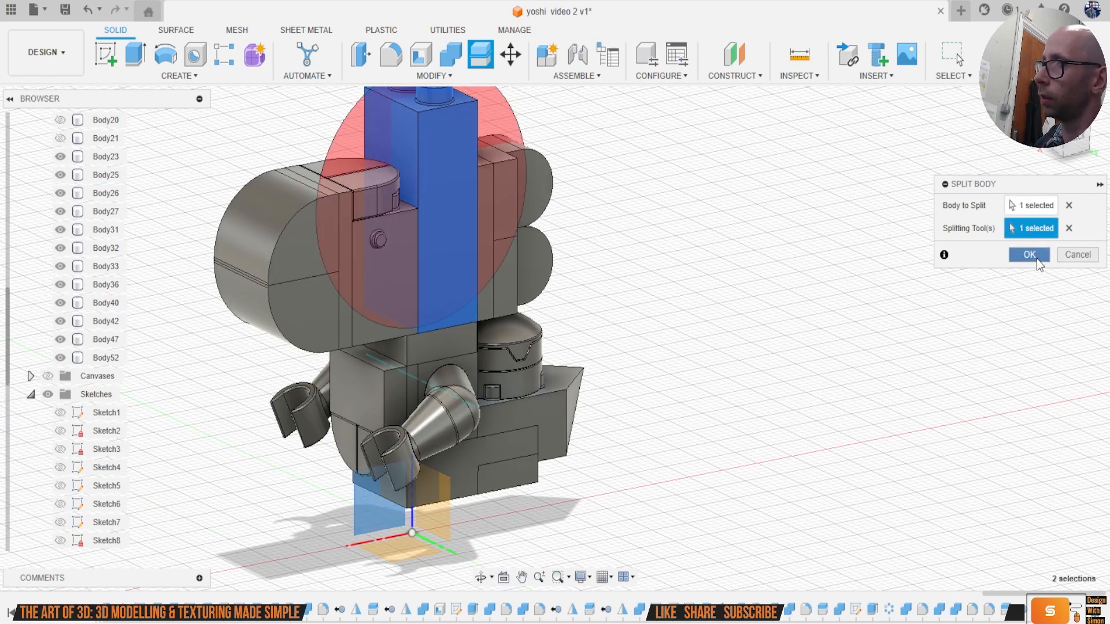
{"action": "left_click", "coordinate": [1035, 255]}
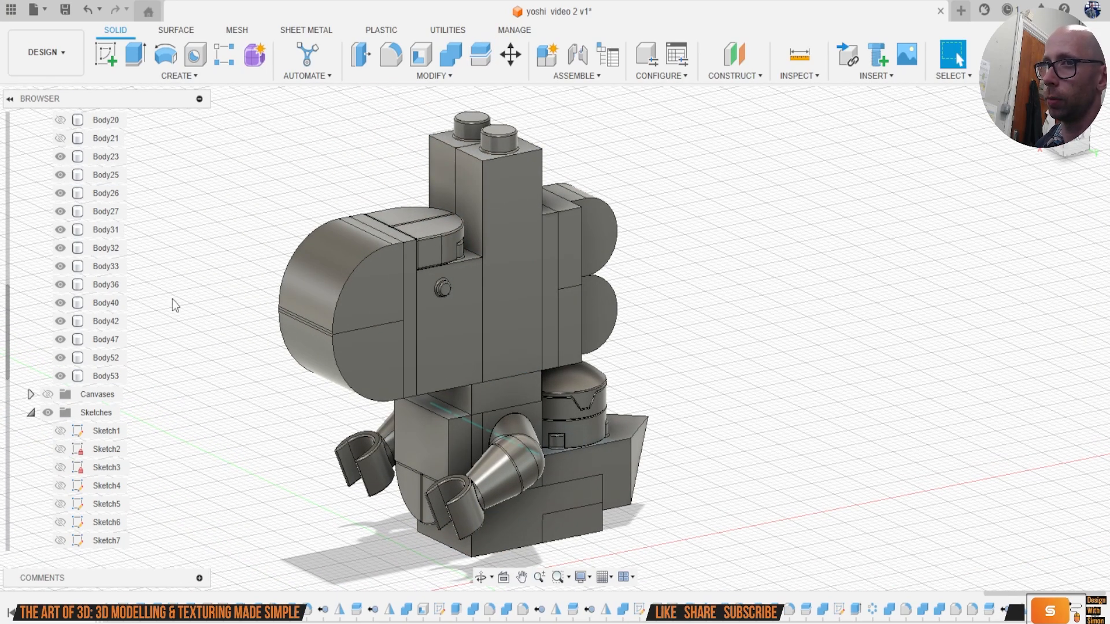
Step: Delete the half of the split tall block on the side opposite the large disc
{"action": "left_click", "coordinate": [548, 282]}
{"action": "right_click", "coordinate": [107, 376]}
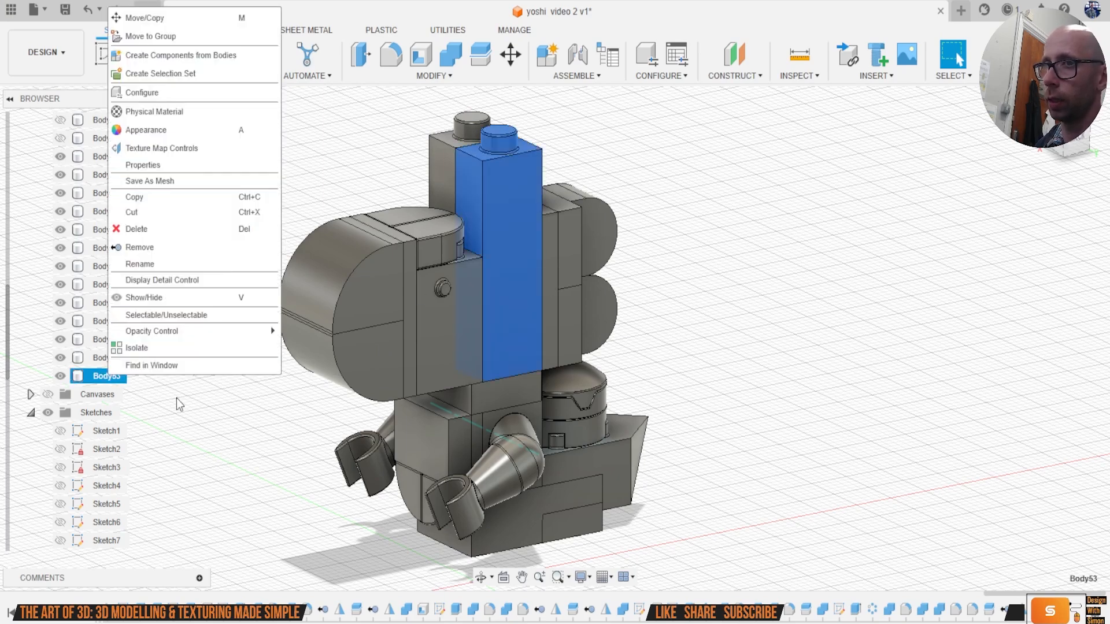
{"action": "key", "text": "Escape"}
{"action": "key", "text": "Delete"}
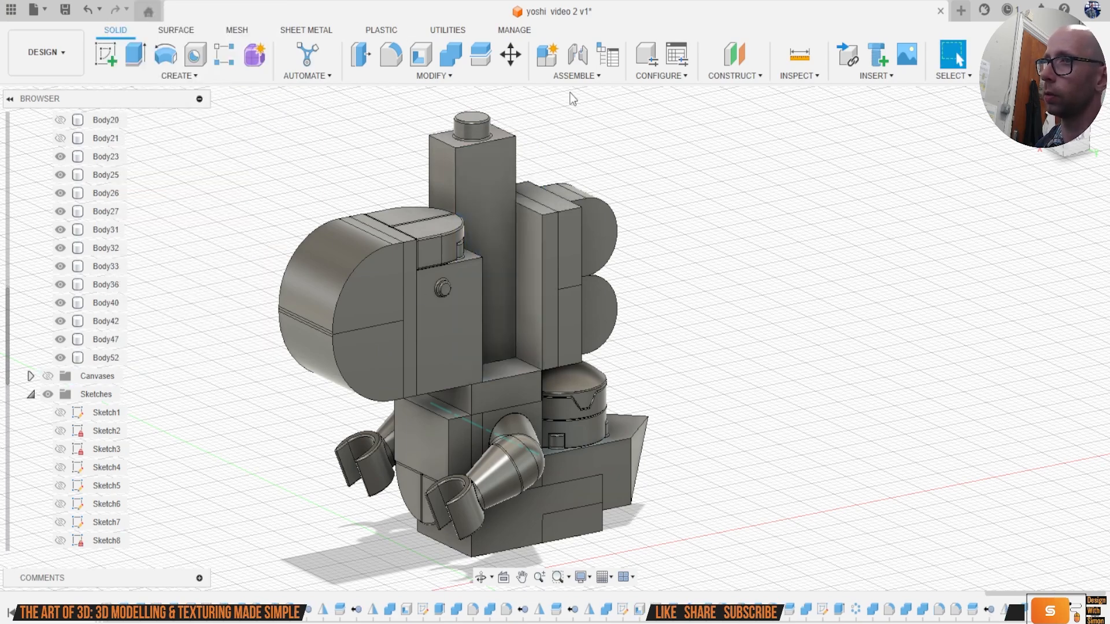
Step: Mirror the remaining half of the tall studded block across the centre origin plane as a new body
{"action": "left_click", "coordinate": [223, 78]}
{"action": "left_click", "coordinate": [116, 400]}
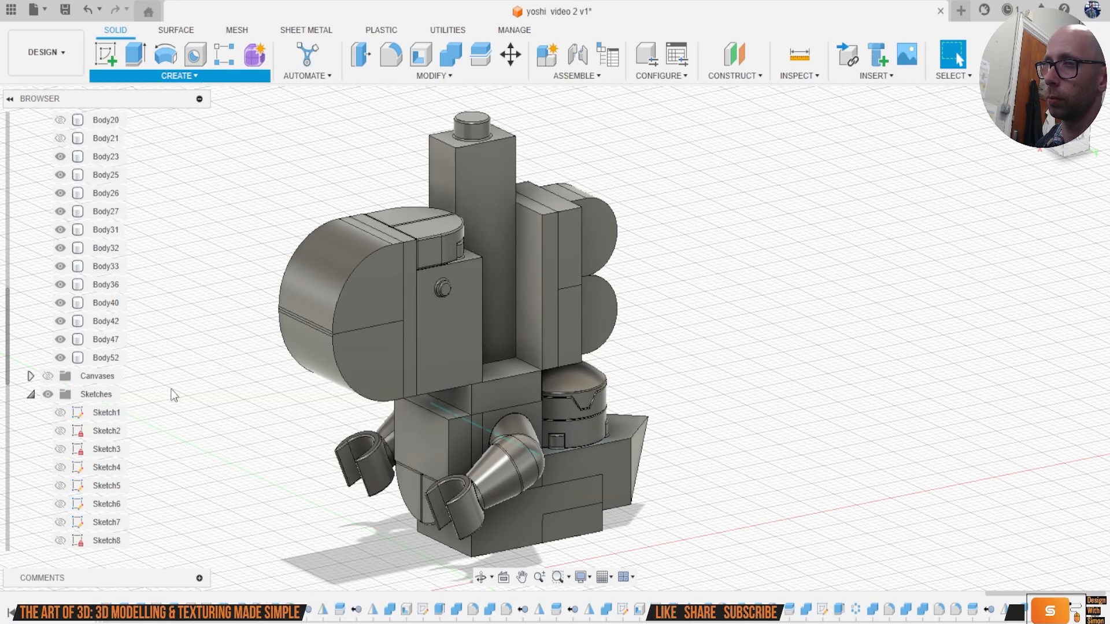
{"action": "left_click", "coordinate": [502, 165]}
{"action": "left_click", "coordinate": [1020, 250]}
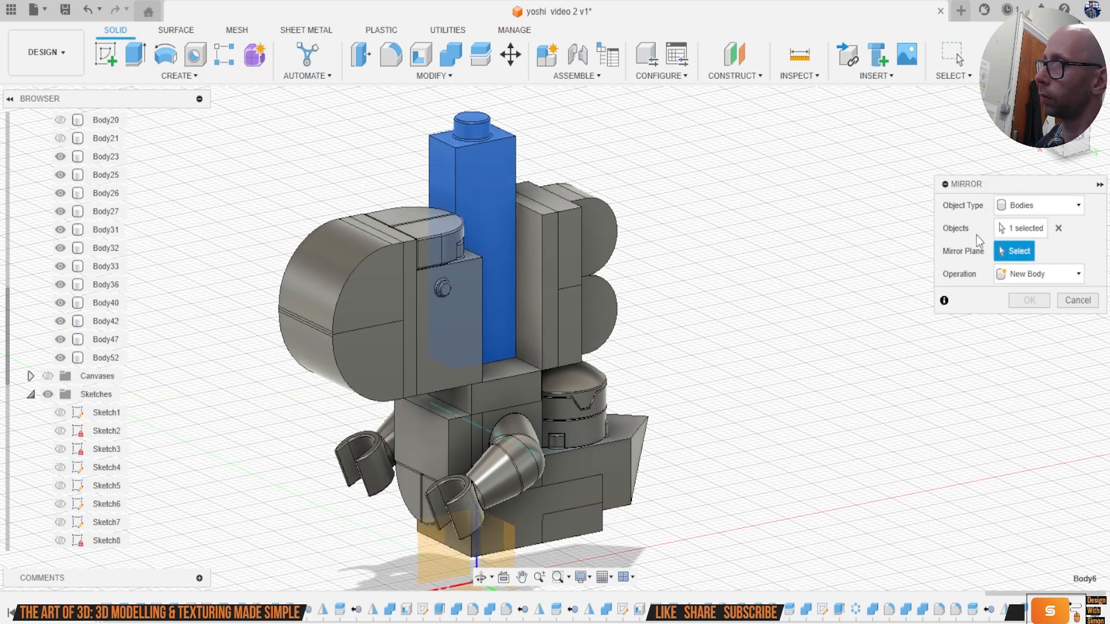
{"action": "left_click", "coordinate": [479, 183]}
{"action": "left_click", "coordinate": [1042, 273]}
{"action": "left_click", "coordinate": [1022, 293]}
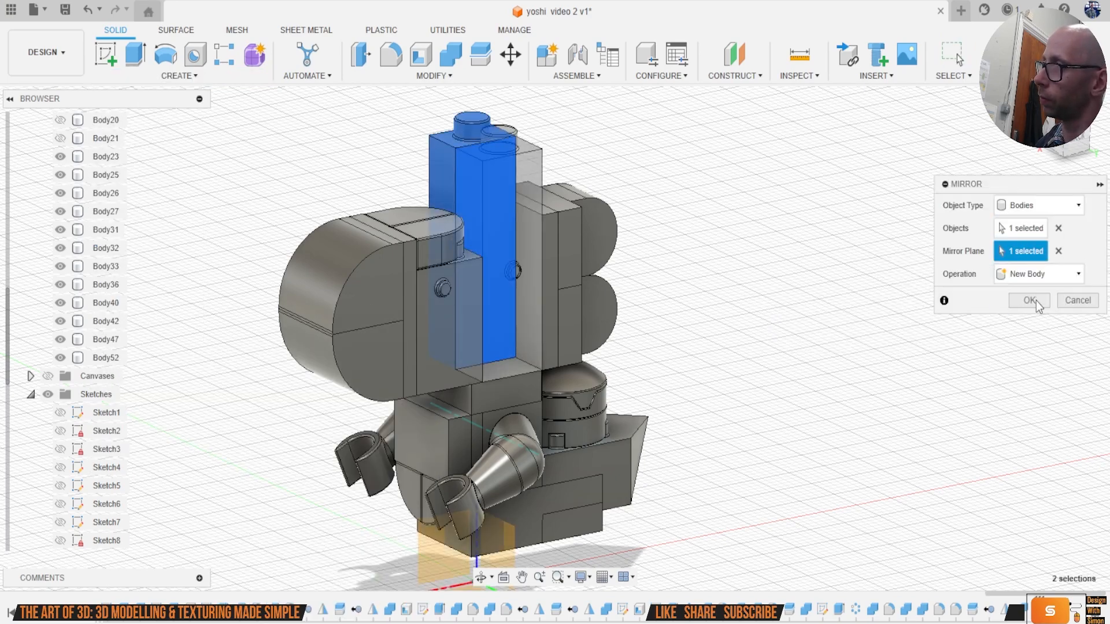
{"action": "left_click", "coordinate": [1030, 300]}
Step: Combine the two halves of the tall studded block into one body
{"action": "left_click", "coordinate": [457, 57]}
{"action": "left_click", "coordinate": [512, 186]}
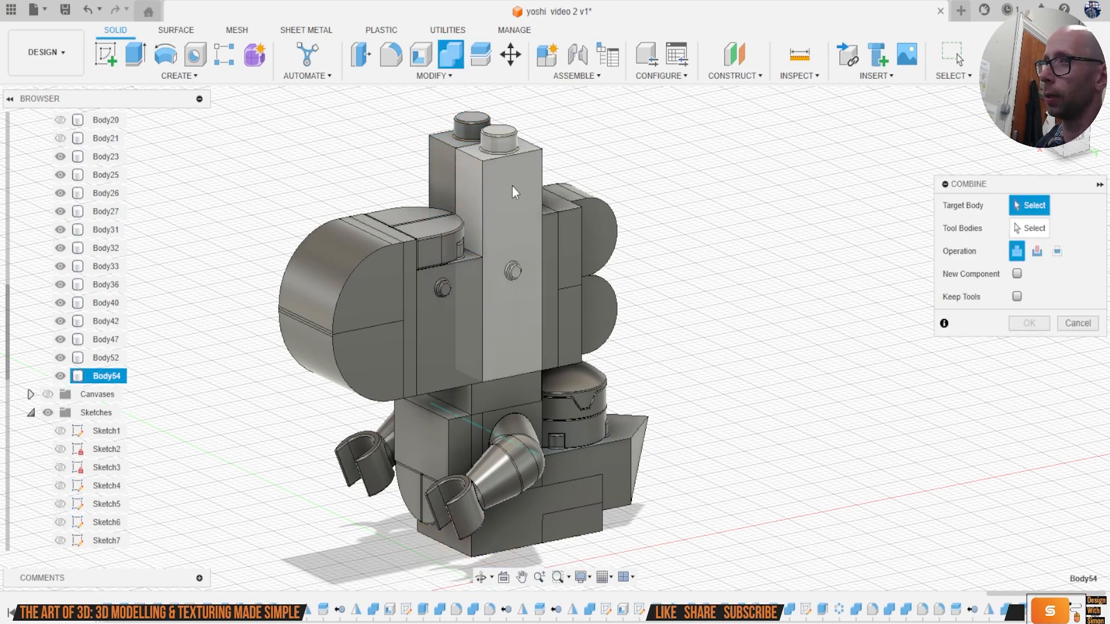
{"action": "left_click", "coordinate": [446, 150]}
{"action": "left_click", "coordinate": [1042, 326]}
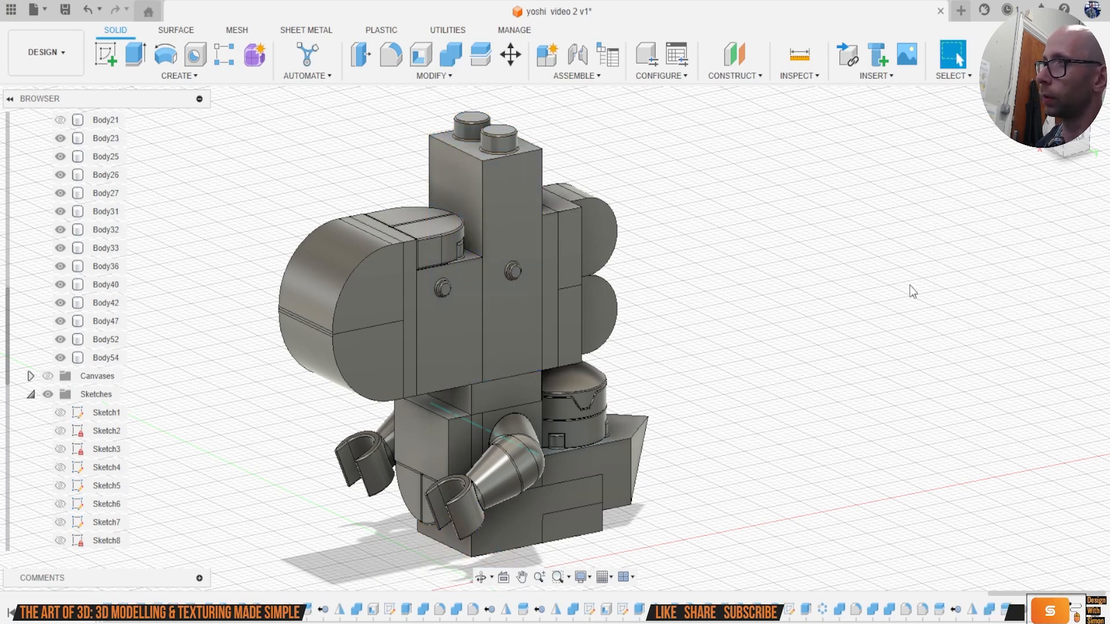
Step: Mirror the large disc across the centre origin plane to the opposite side of the head as a new body
{"action": "middle_click_drag", "start_coordinate": [556, 338], "coordinate": [663, 368], "text": "shift"}
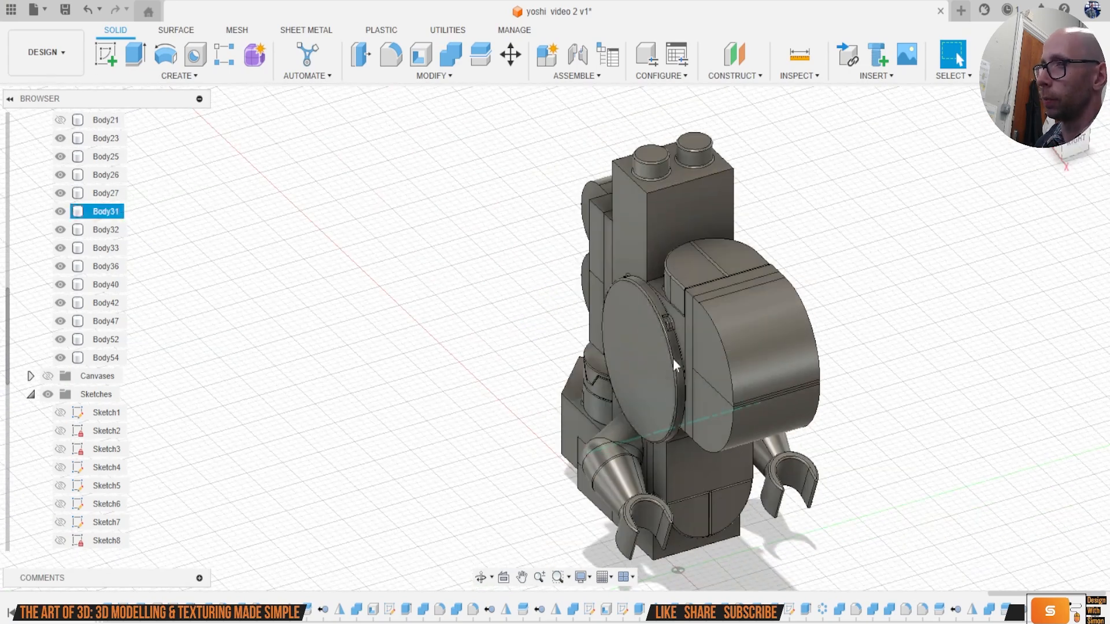
{"action": "left_click", "coordinate": [180, 76]}
{"action": "left_click", "coordinate": [171, 399]}
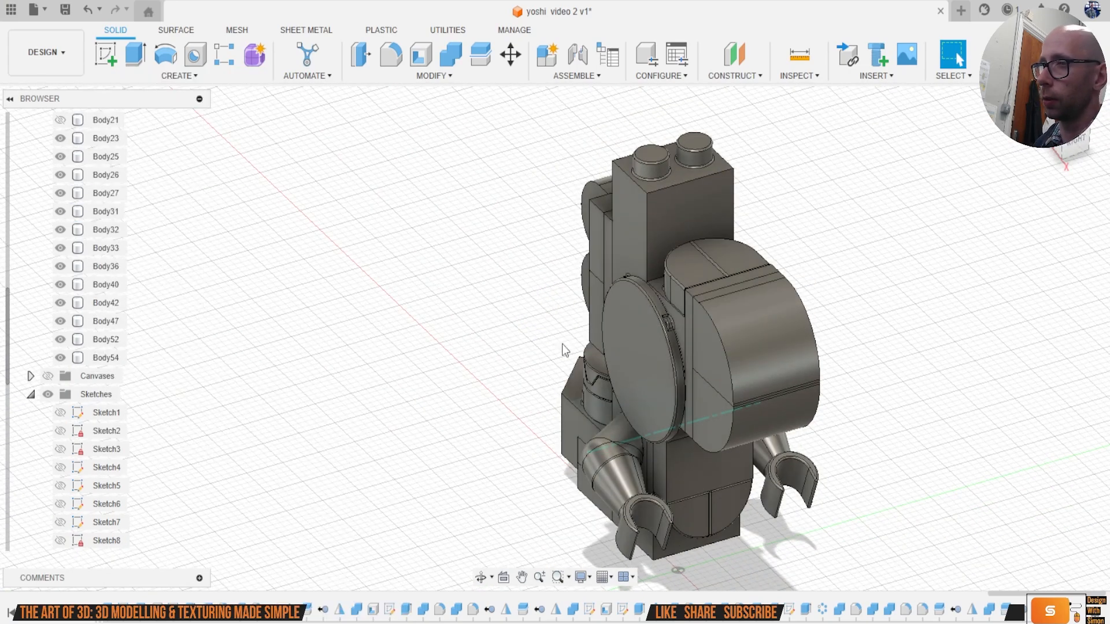
{"action": "left_click", "coordinate": [656, 372]}
{"action": "left_click", "coordinate": [1014, 251]}
{"action": "middle_click_drag", "start_coordinate": [676, 541], "coordinate": [644, 454]}
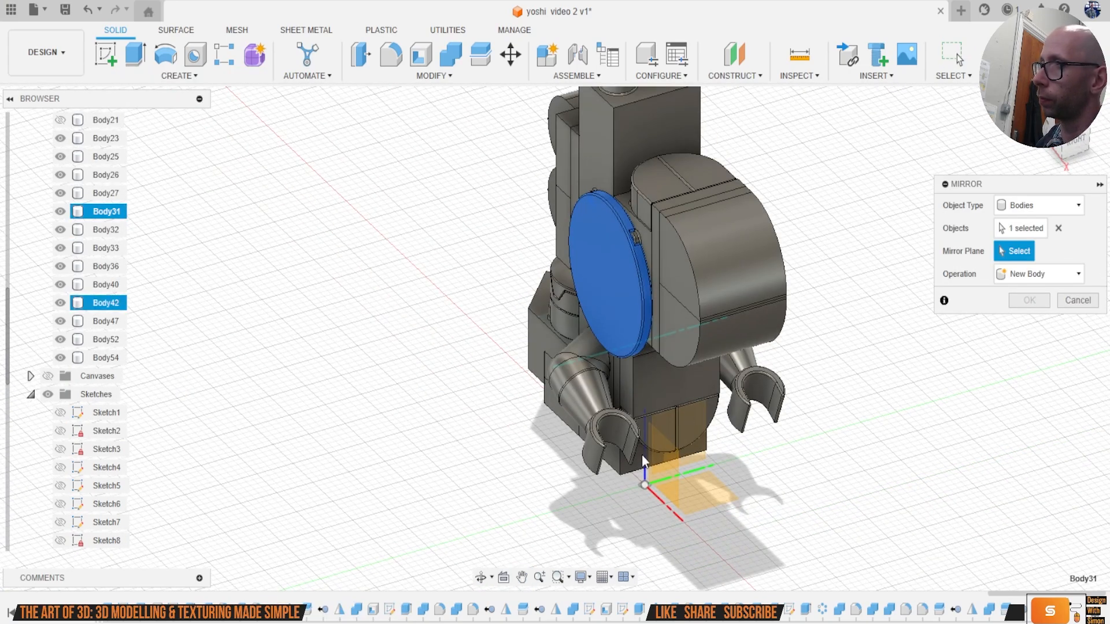
{"action": "left_click", "coordinate": [663, 470]}
{"action": "left_click", "coordinate": [1036, 307]}
Step: Examine the large discs on both sides of the head and how their rims fit against the round side details
{"action": "mouse_move", "coordinate": [1061, 184]}
{"action": "middle_mouse_down", "text": "shift"}
{"action": "mouse_move", "coordinate": [856, 118]}
{"action": "mouse_move", "coordinate": [792, 112]}
{"action": "middle_mouse_up", "text": "shift"}
{"action": "scroll", "coordinate": [672, 314], "scroll_direction": "down", "scroll_amount": 3}
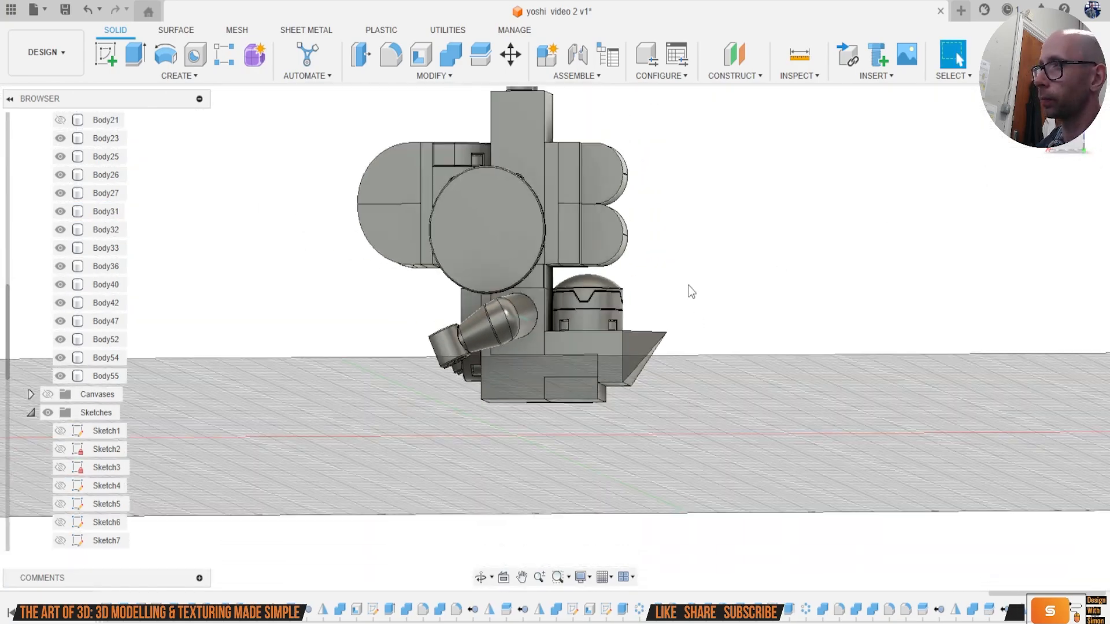
{"action": "middle_click_drag", "start_coordinate": [552, 335], "coordinate": [382, 342], "text": "shift"}
{"action": "middle_click_drag", "start_coordinate": [838, 416], "coordinate": [860, 332], "text": "shift"}
{"action": "middle_click_drag", "start_coordinate": [748, 439], "coordinate": [689, 392]}
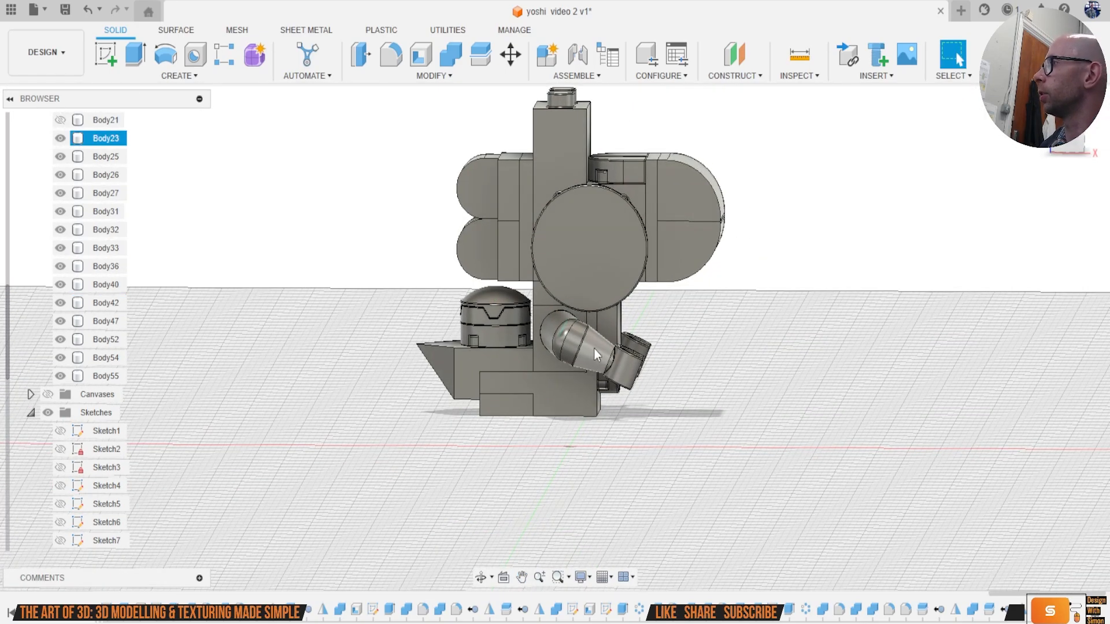
{"action": "scroll", "coordinate": [549, 256], "scroll_direction": "up", "scroll_amount": 5}
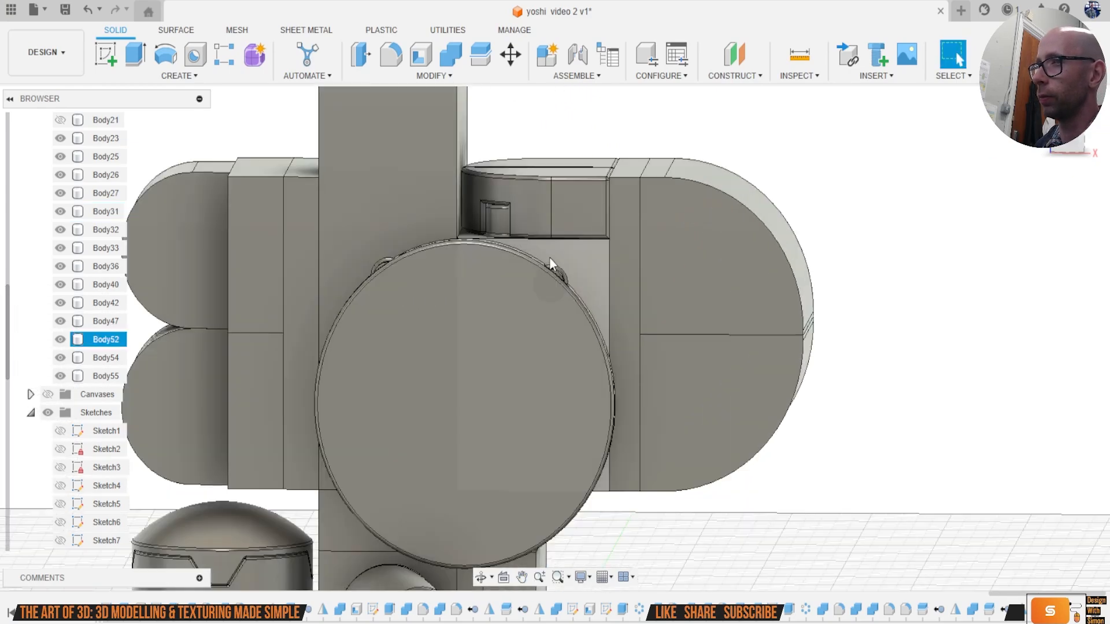
{"action": "scroll", "coordinate": [549, 257], "scroll_direction": "up", "scroll_amount": 6}
{"action": "middle_click_drag", "start_coordinate": [556, 338], "coordinate": [555, 338], "text": "shift"}
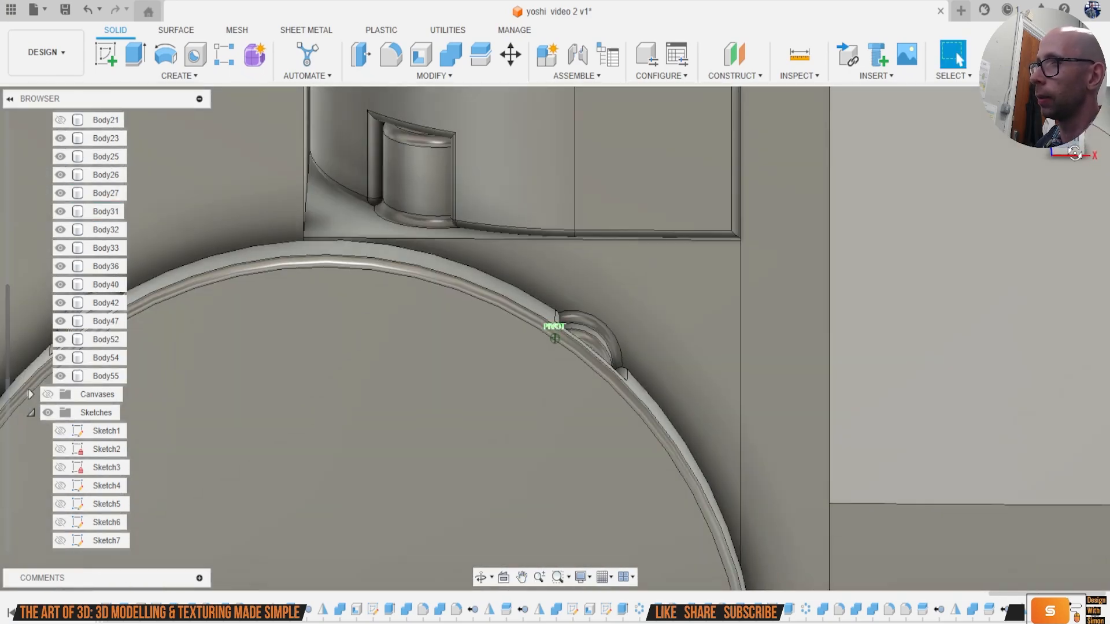
{"action": "scroll", "coordinate": [808, 277], "scroll_direction": "down", "scroll_amount": 10}
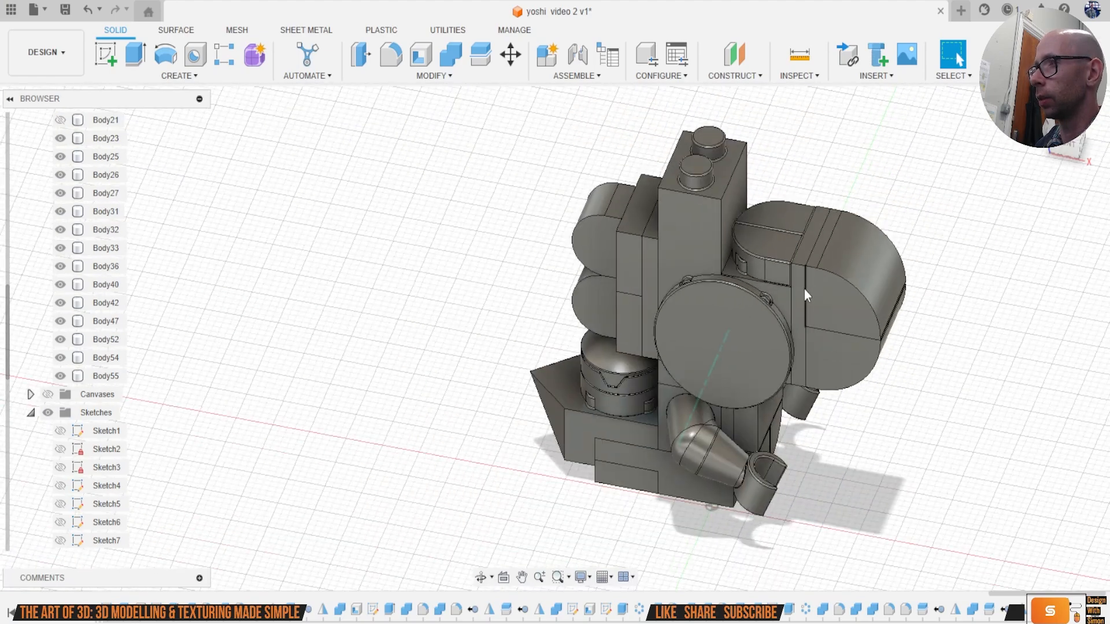
{"action": "scroll", "coordinate": [710, 279], "scroll_direction": "down", "scroll_amount": 2}
{"action": "middle_click_drag", "start_coordinate": [710, 279], "coordinate": [642, 249], "text": "shift"}
Step: Start a sketch on the underside of the lower body and project the bottom face's outline into it
{"action": "mouse_move", "coordinate": [1069, 134]}
{"action": "left_mouse_down"}
{"action": "mouse_move", "coordinate": [1013, 132]}
{"action": "mouse_move", "coordinate": [1067, 136]}
{"action": "mouse_move", "coordinate": [1074, 151]}
{"action": "left_mouse_up"}
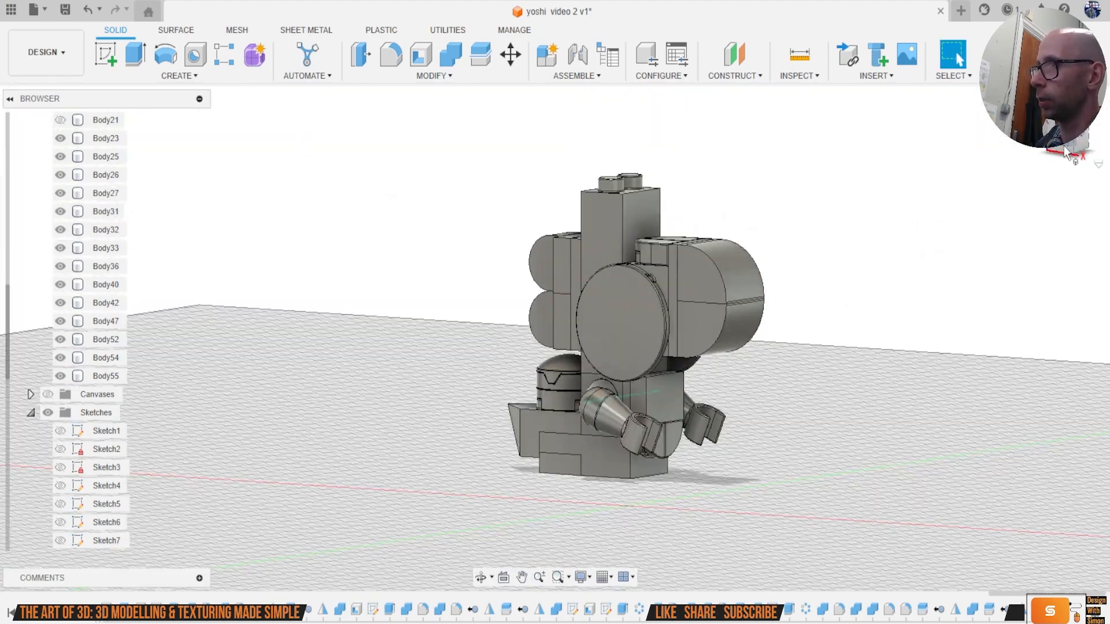
{"action": "left_click", "coordinate": [1067, 151]}
{"action": "left_click", "coordinate": [106, 55]}
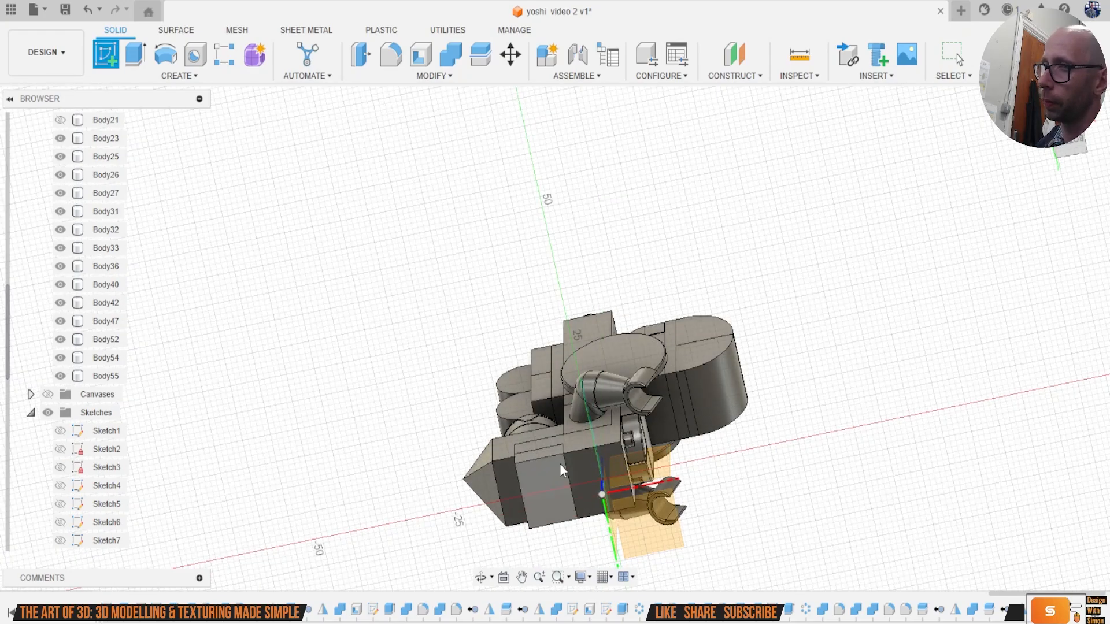
{"action": "left_click", "coordinate": [588, 464]}
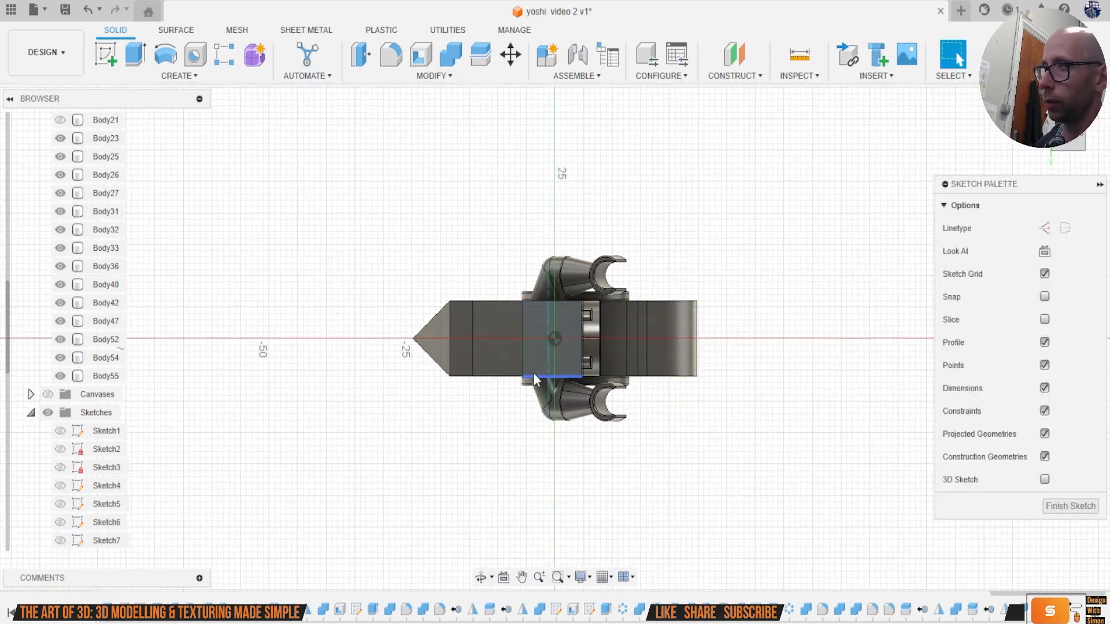
{"action": "scroll", "coordinate": [515, 361], "scroll_direction": "up", "scroll_amount": 5}
{"action": "key", "text": "c"}
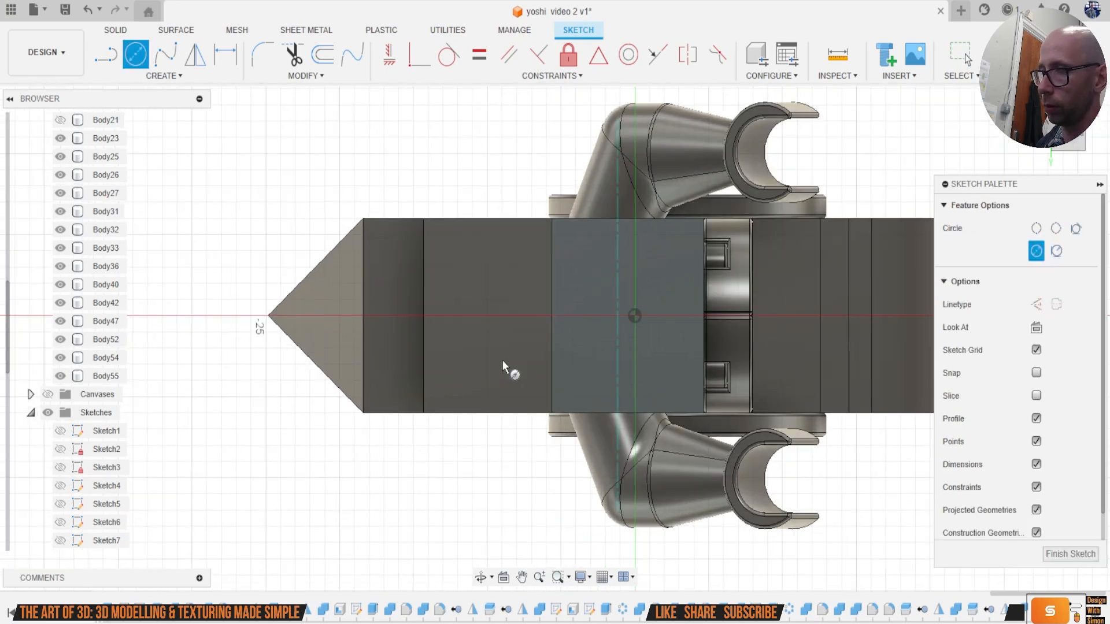
{"action": "scroll", "coordinate": [502, 361], "scroll_direction": "up", "scroll_amount": 2}
{"action": "key", "text": "Escape"}
{"action": "key", "text": "p"}
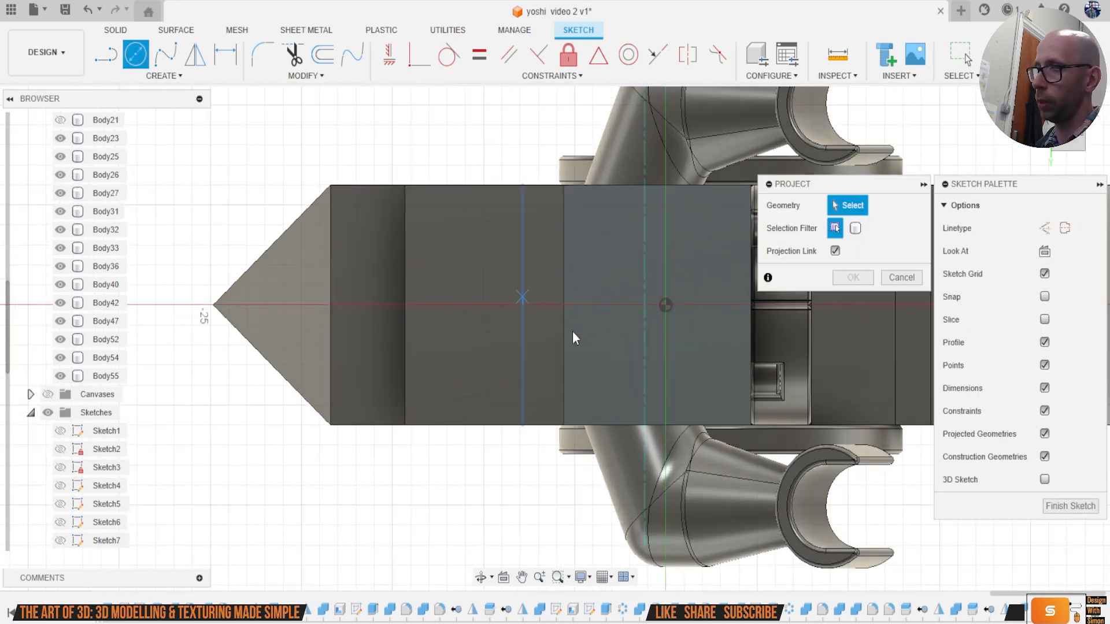
{"action": "left_click", "coordinate": [630, 312]}
{"action": "left_click", "coordinate": [851, 278]}
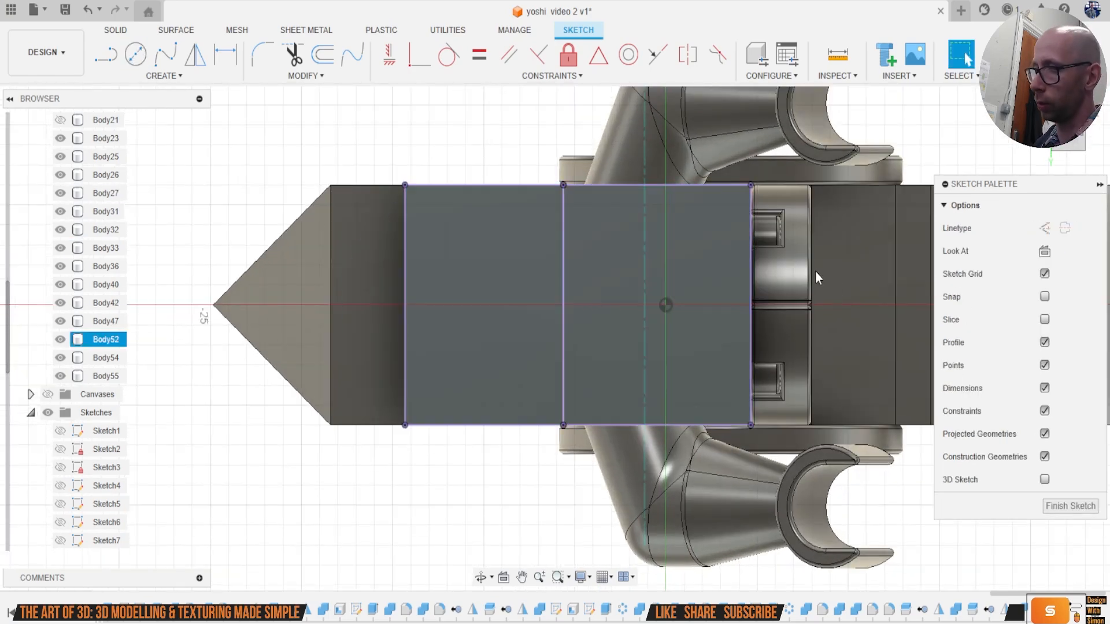
Step: Draw two diagonal lines connecting the opposite corners of the projected bottom rectangle
{"action": "key", "text": "l"}
{"action": "left_click", "coordinate": [405, 185]}
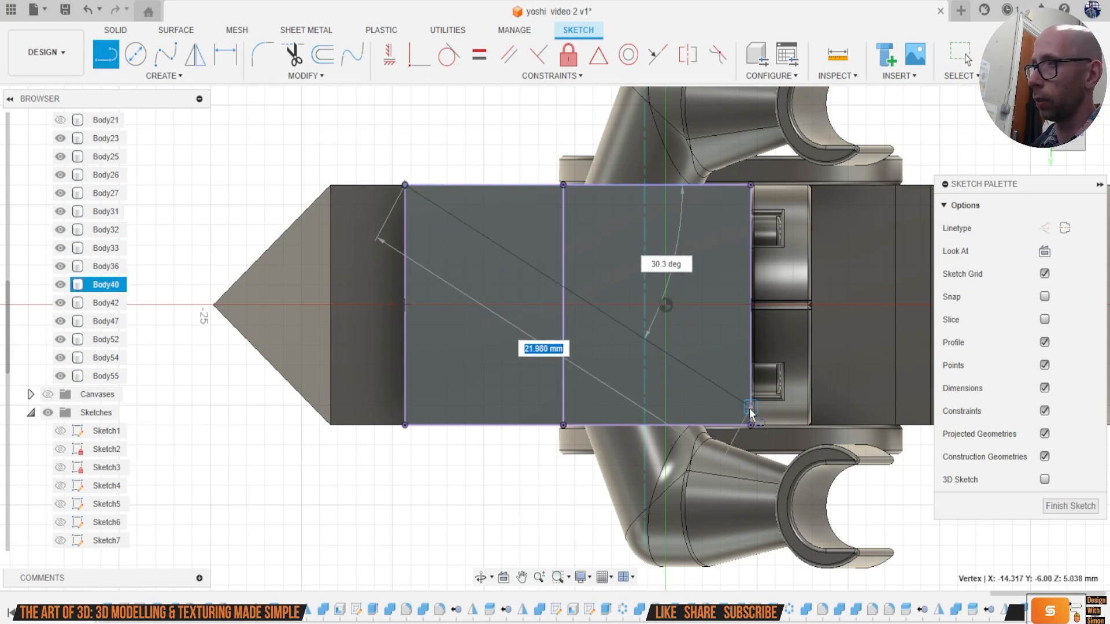
{"action": "left_click", "coordinate": [750, 425]}
{"action": "left_click", "coordinate": [751, 185]}
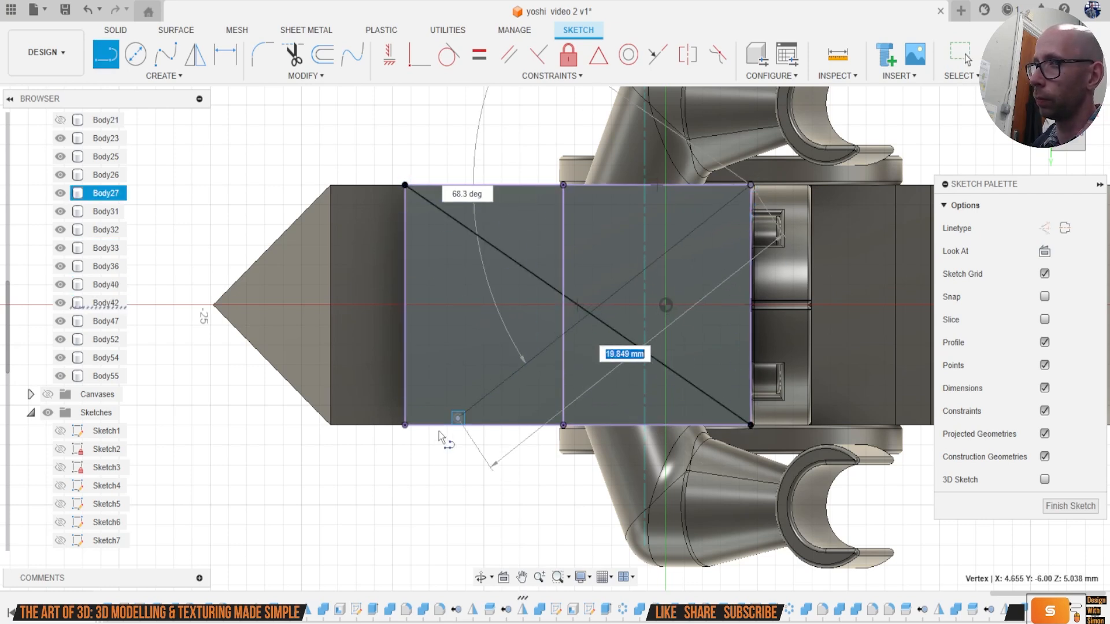
{"action": "left_click", "coordinate": [405, 425]}
{"action": "key", "text": "Escape"}
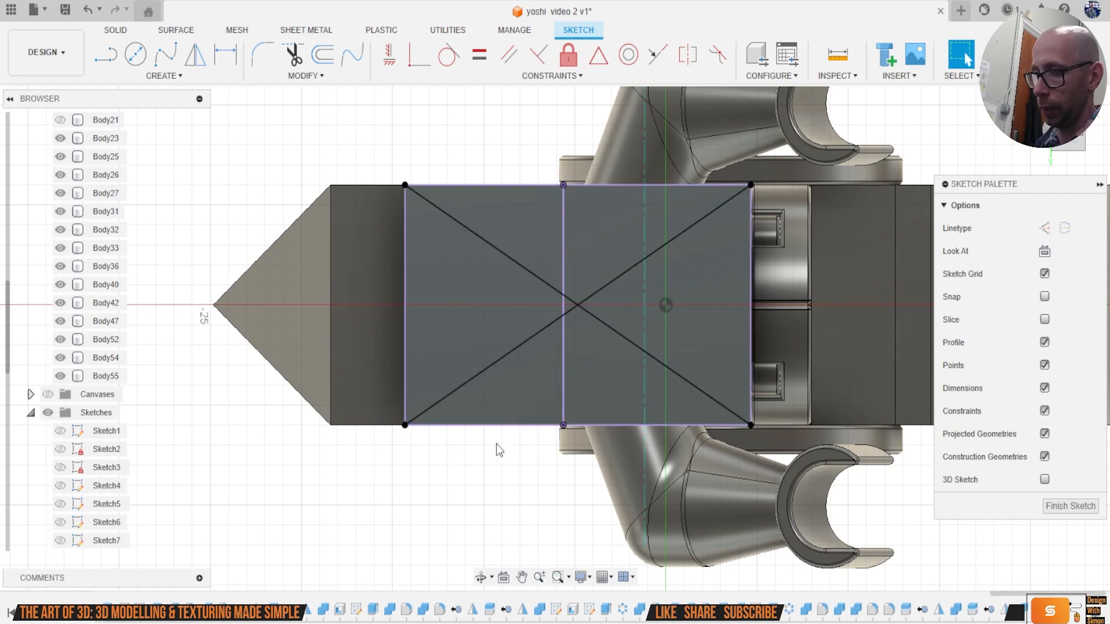
Step: Sketch a circle about 11 mm in diameter centred where the two diagonals cross
{"action": "key", "text": "c"}
{"action": "left_click", "coordinate": [578, 304]}
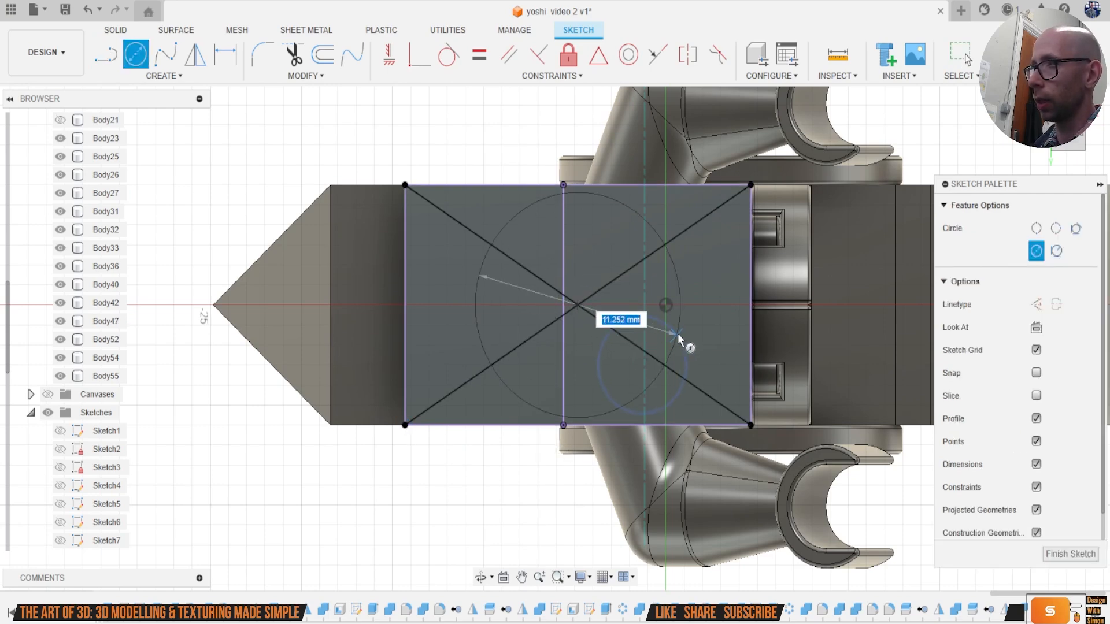
{"action": "left_click", "coordinate": [681, 338]}
Step: Extrude all regions inside the circle about 1.07 mm downward as a new body, with the reference canvases shown
{"action": "key", "text": "e"}
{"action": "left_click", "coordinate": [612, 244]}
{"action": "left_click", "coordinate": [555, 248]}
{"action": "left_click", "coordinate": [556, 248]}
{"action": "left_click", "coordinate": [526, 305]}
{"action": "left_click", "coordinate": [542, 360]}
{"action": "left_click", "coordinate": [605, 365]}
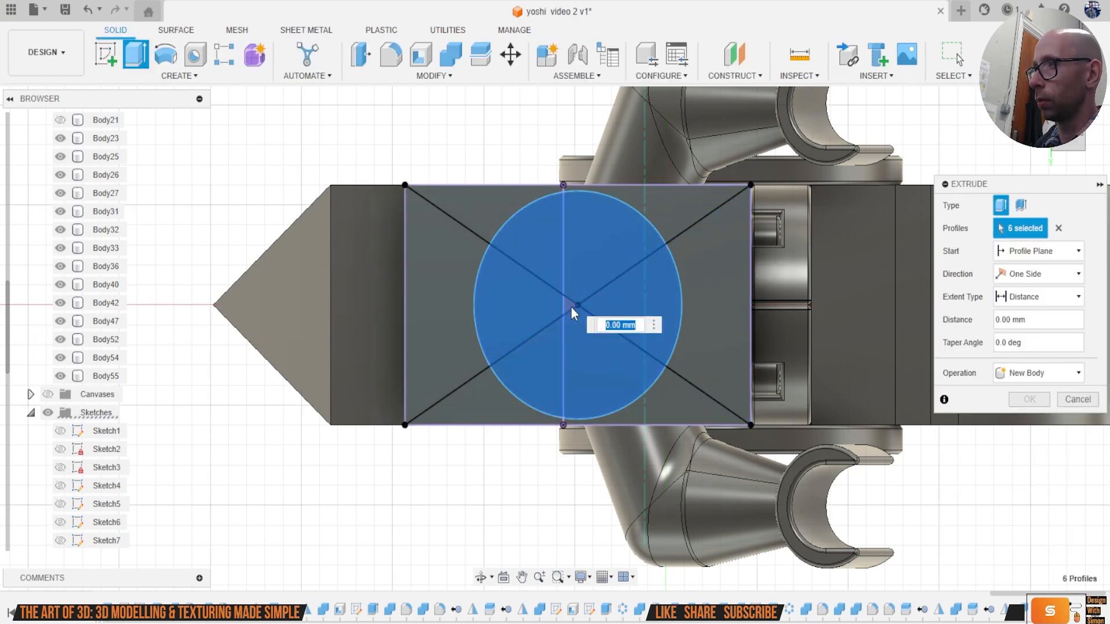
{"action": "left_click", "coordinate": [571, 306]}
{"action": "left_click", "coordinate": [1077, 142]}
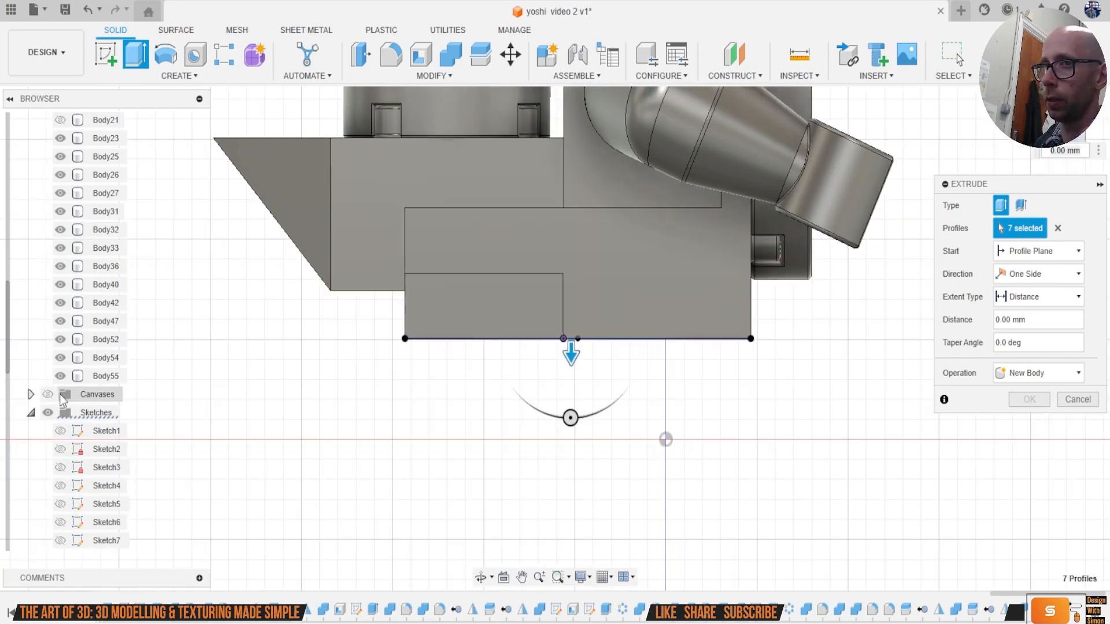
{"action": "left_click", "coordinate": [48, 395]}
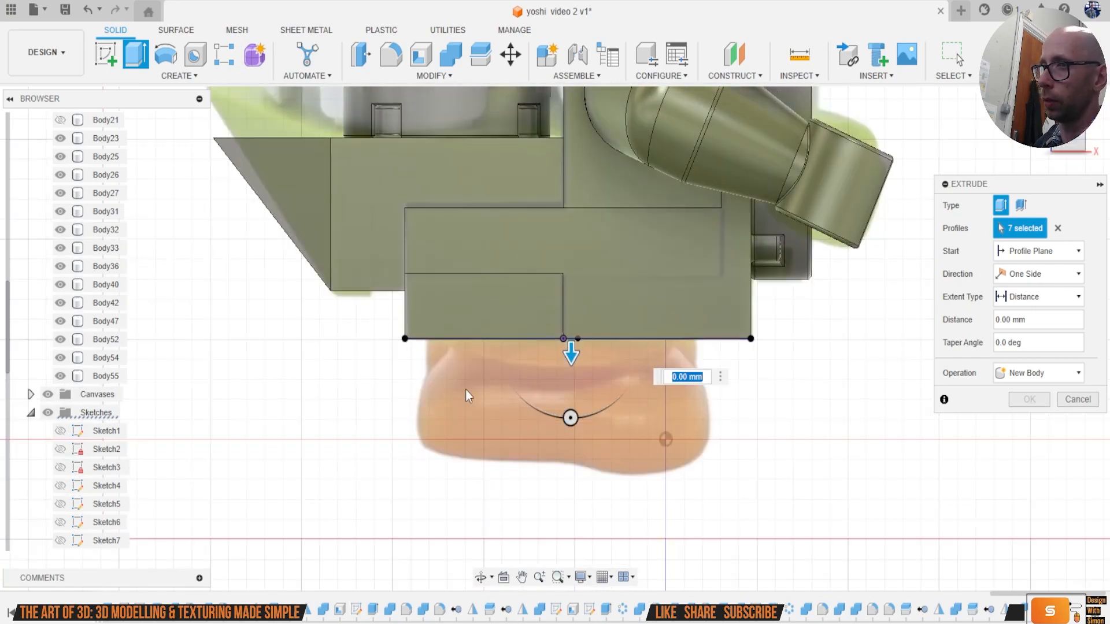
{"action": "left_click_drag", "start_coordinate": [571, 355], "coordinate": [572, 377]}
{"action": "left_click", "coordinate": [669, 399]}
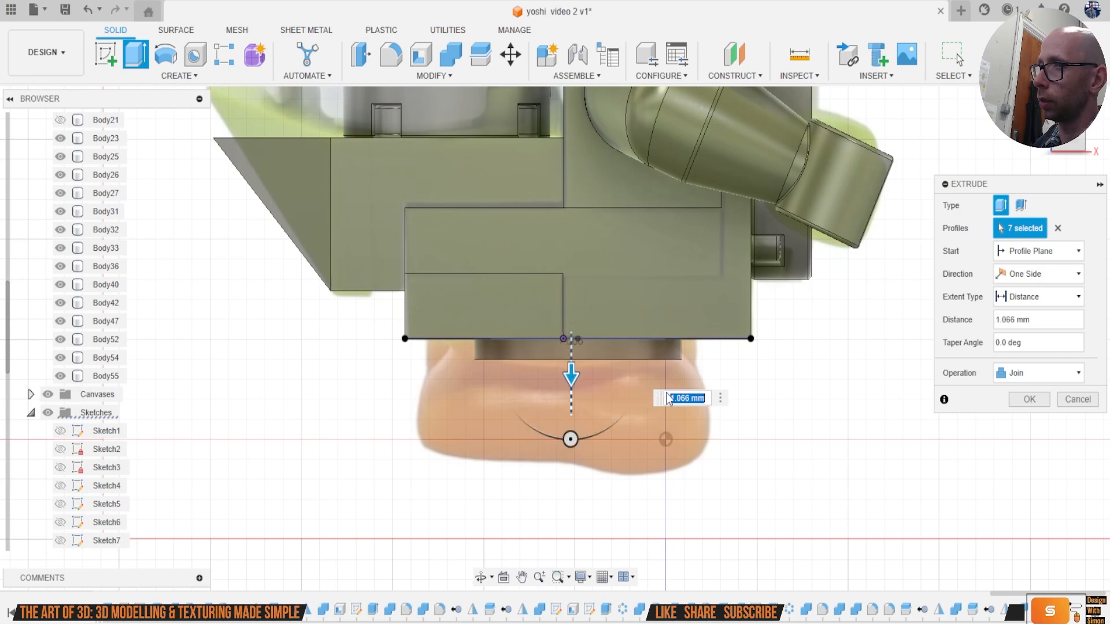
{"action": "left_click", "coordinate": [1038, 373]}
{"action": "left_click", "coordinate": [1026, 435]}
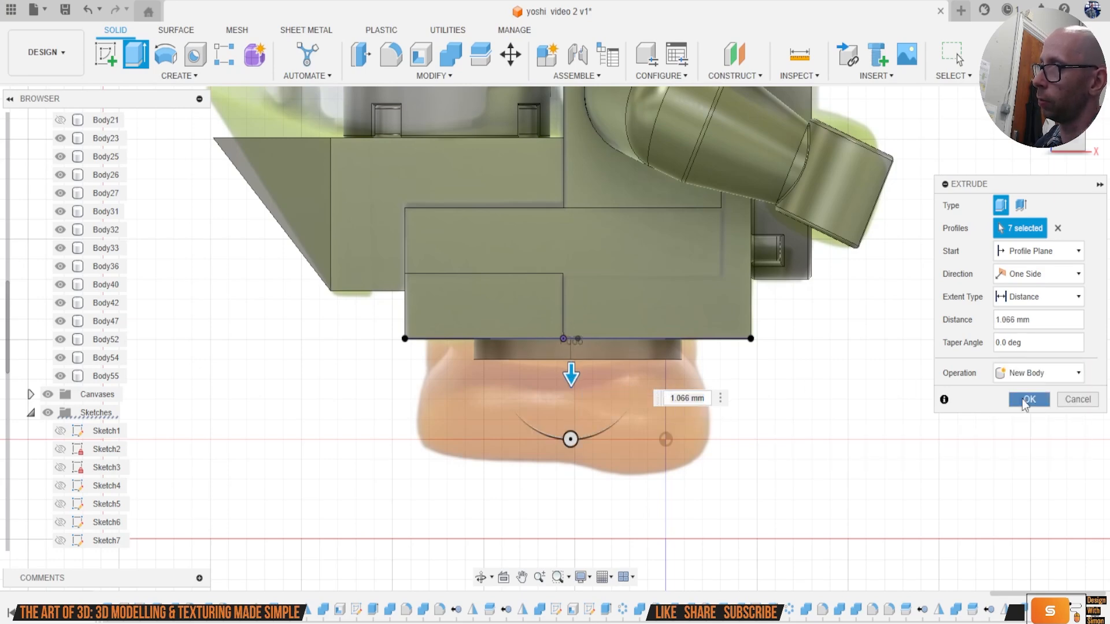
{"action": "left_click", "coordinate": [1028, 399]}
Step: Fillet the rim edges of the disc under the body with a 0.2 mm radius
{"action": "middle_click_drag", "start_coordinate": [555, 334], "coordinate": [555, 304], "text": "shift"}
{"action": "key", "text": "f"}
{"action": "scroll", "coordinate": [589, 289], "scroll_direction": "up", "scroll_amount": 3}
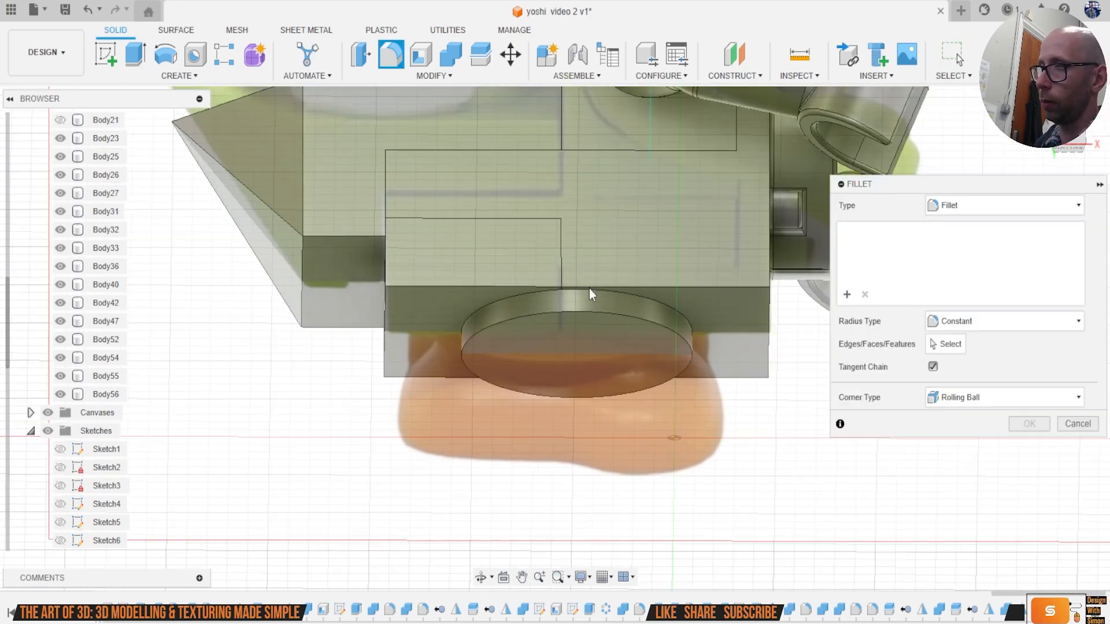
{"action": "left_click", "coordinate": [587, 318]}
{"action": "left_click", "coordinate": [603, 293]}
{"action": "type", "text": ".2"}
{"action": "key", "text": "Return"}
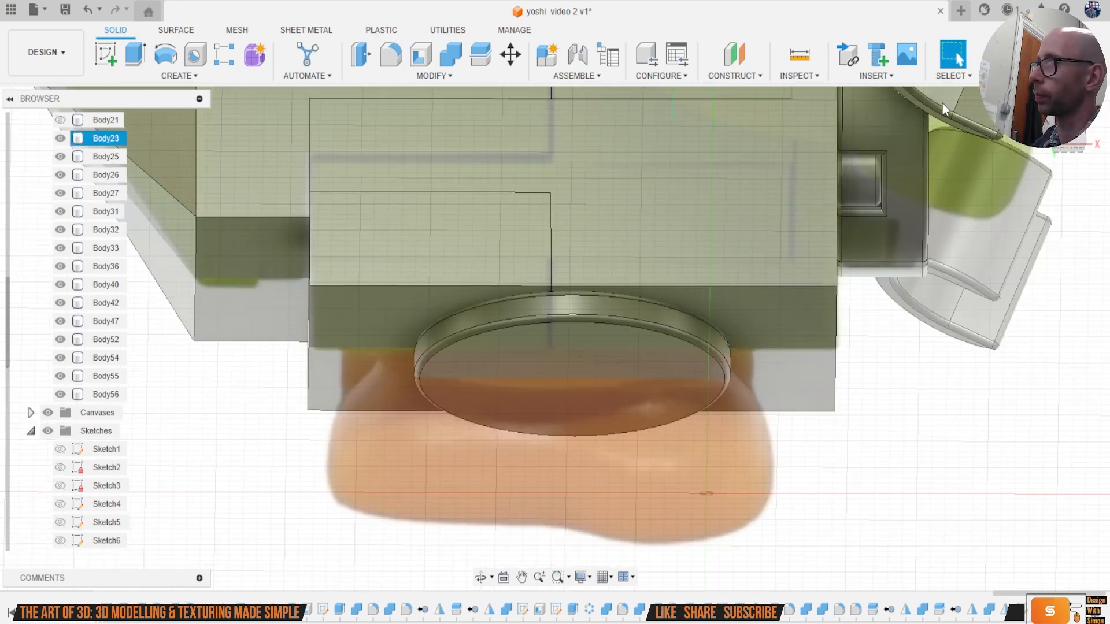
Step: Start a sketch on the underside of the disc, viewed from below with the arms pointing up
{"action": "left_click_drag", "start_coordinate": [1079, 140], "coordinate": [1090, 159]}
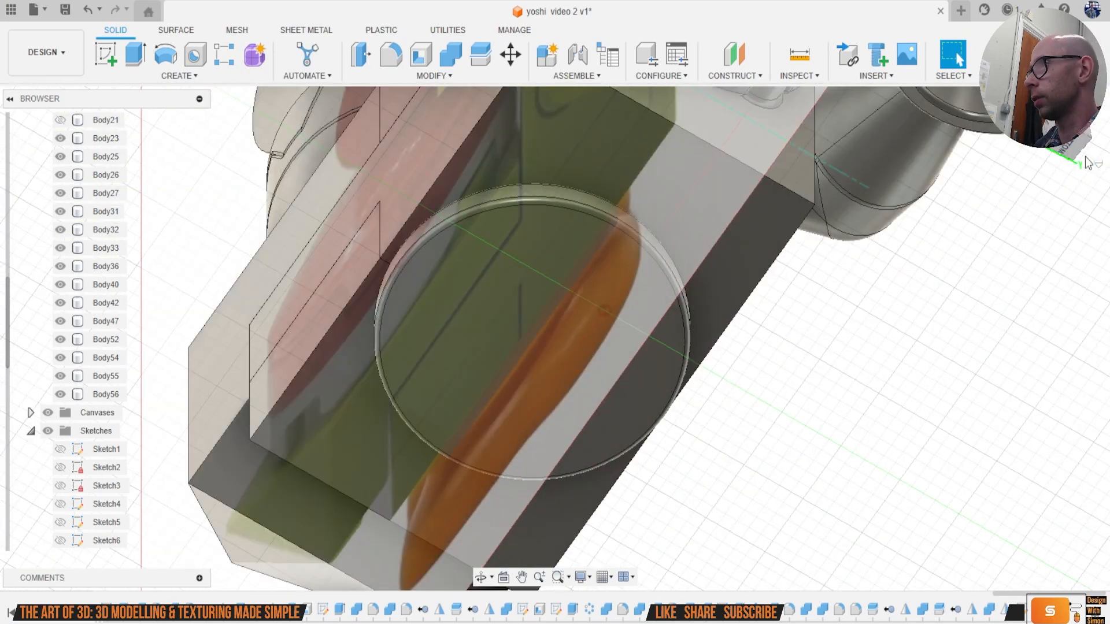
{"action": "left_click", "coordinate": [1067, 143]}
{"action": "scroll", "coordinate": [515, 315], "scroll_direction": "down", "scroll_amount": 3}
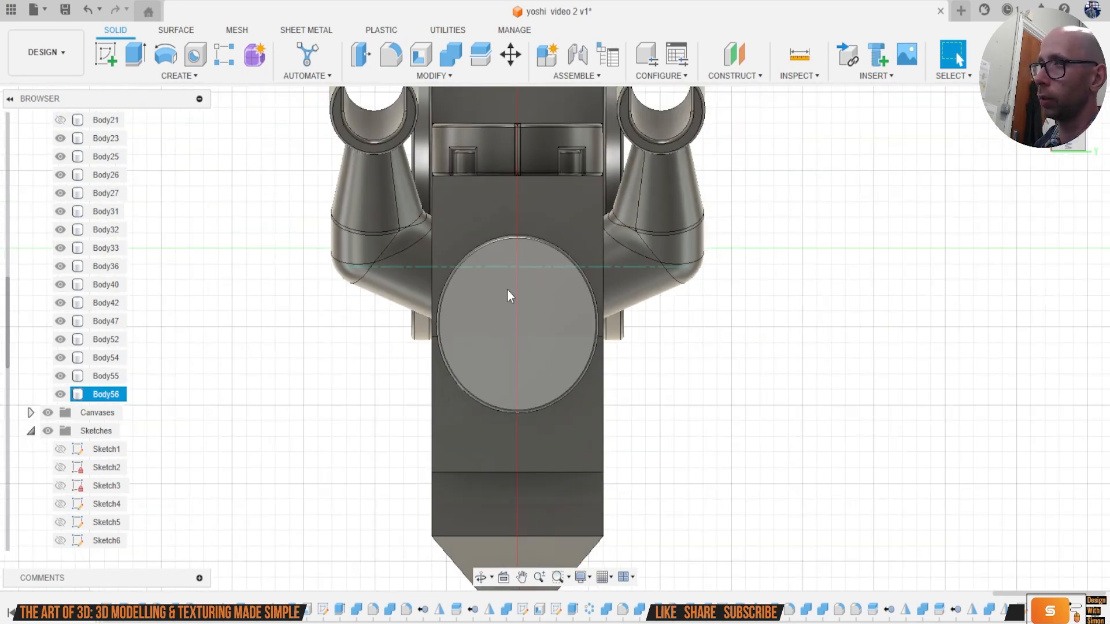
{"action": "left_click", "coordinate": [109, 59]}
{"action": "left_click", "coordinate": [473, 316]}
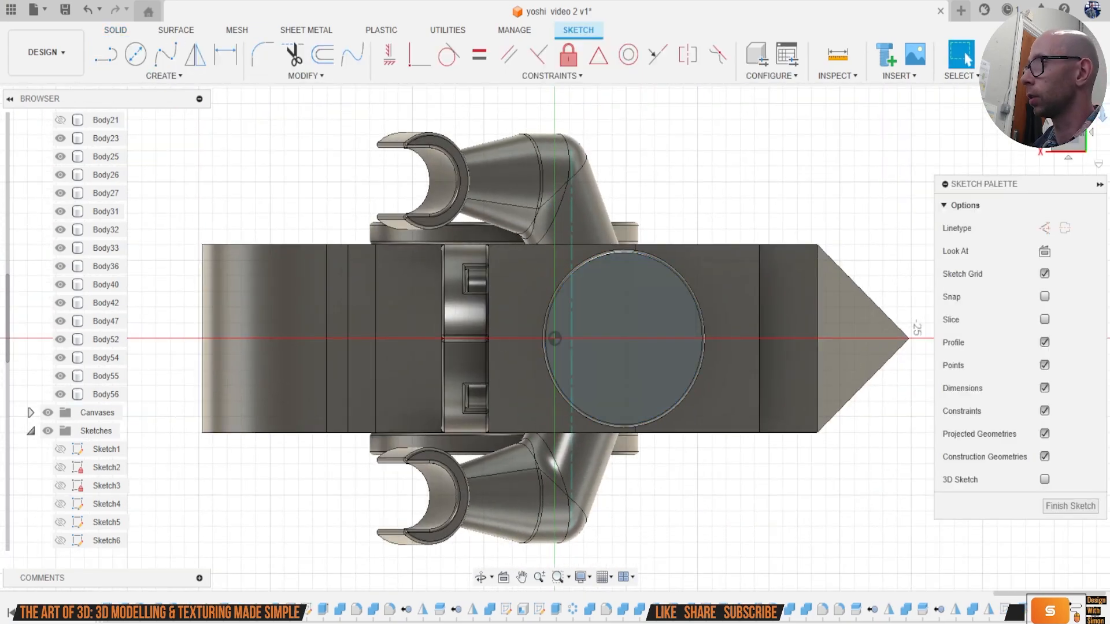
{"action": "left_click", "coordinate": [1104, 120]}
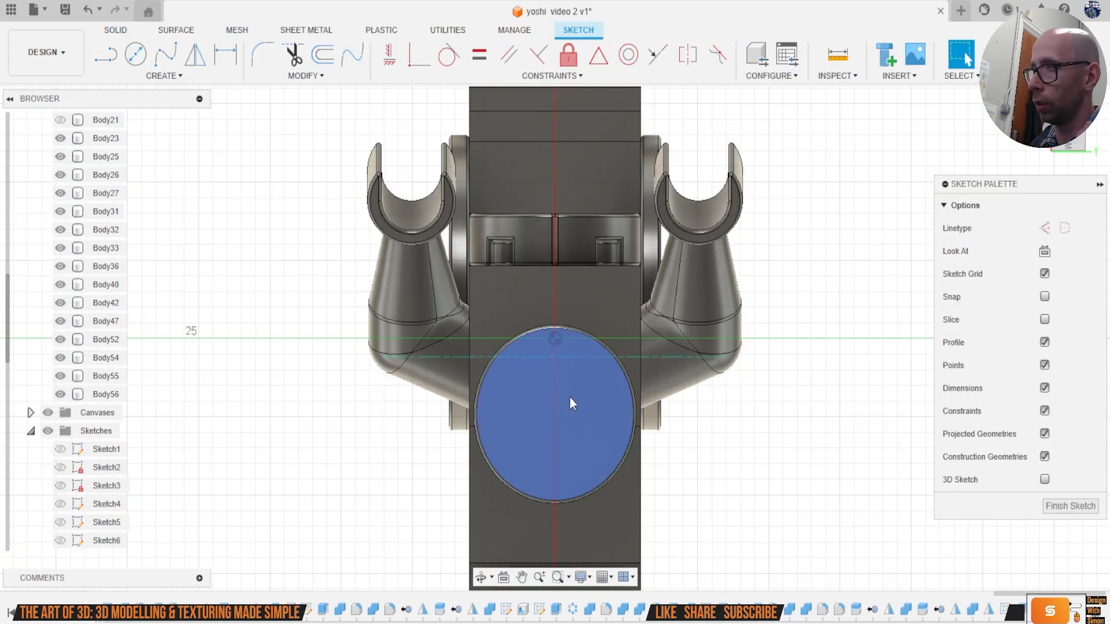
Step: Draw a vertical line from the disc's centre up past its edge
{"action": "key", "text": "l"}
{"action": "scroll", "coordinate": [560, 380], "scroll_direction": "up", "scroll_amount": 2}
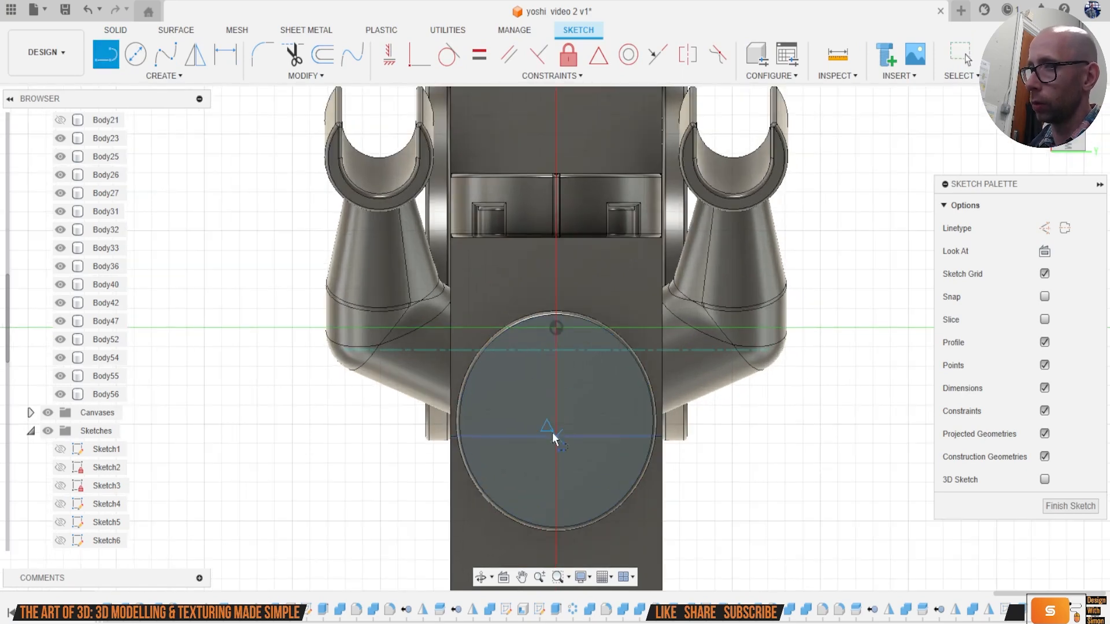
{"action": "left_click", "coordinate": [555, 422]}
{"action": "left_click", "coordinate": [556, 296]}
{"action": "key", "text": "Escape"}
{"action": "left_click", "coordinate": [496, 395]}
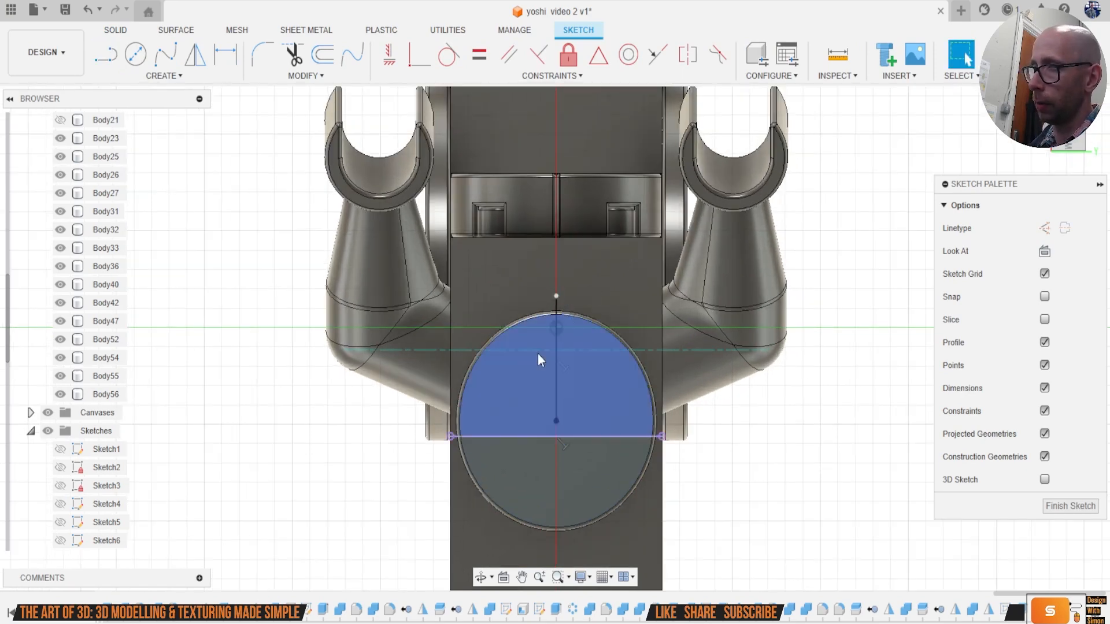
Step: Draw a horizontal line from the disc's centre to its left edge and a vertical line upward from that line's midpoint
{"action": "scroll", "coordinate": [508, 404], "scroll_direction": "up", "scroll_amount": 2}
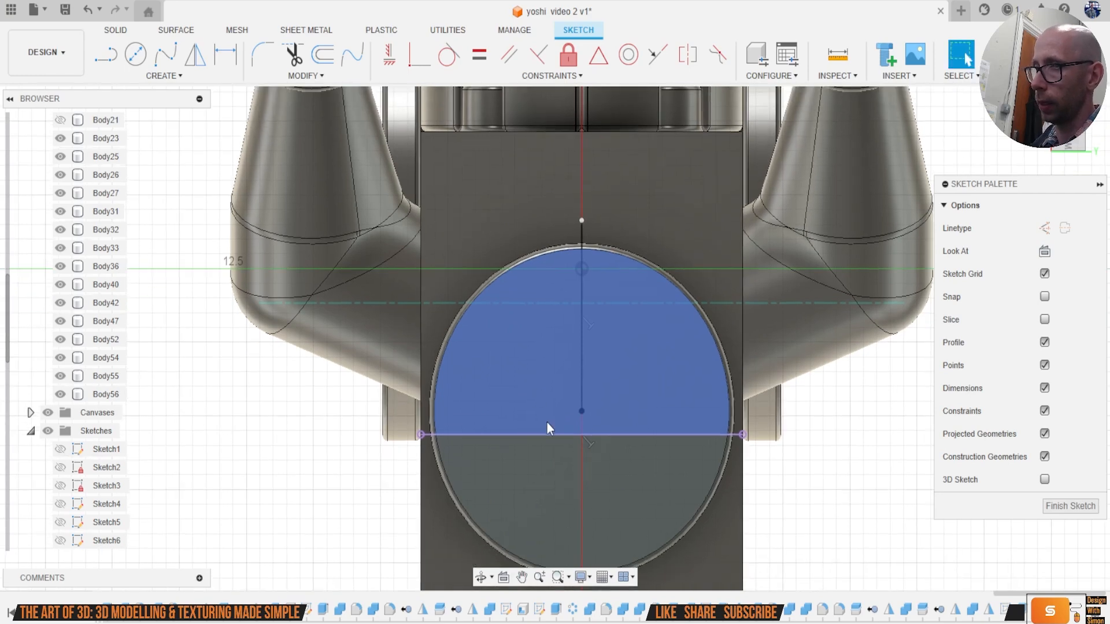
{"action": "key", "text": "l"}
{"action": "left_click", "coordinate": [581, 412]}
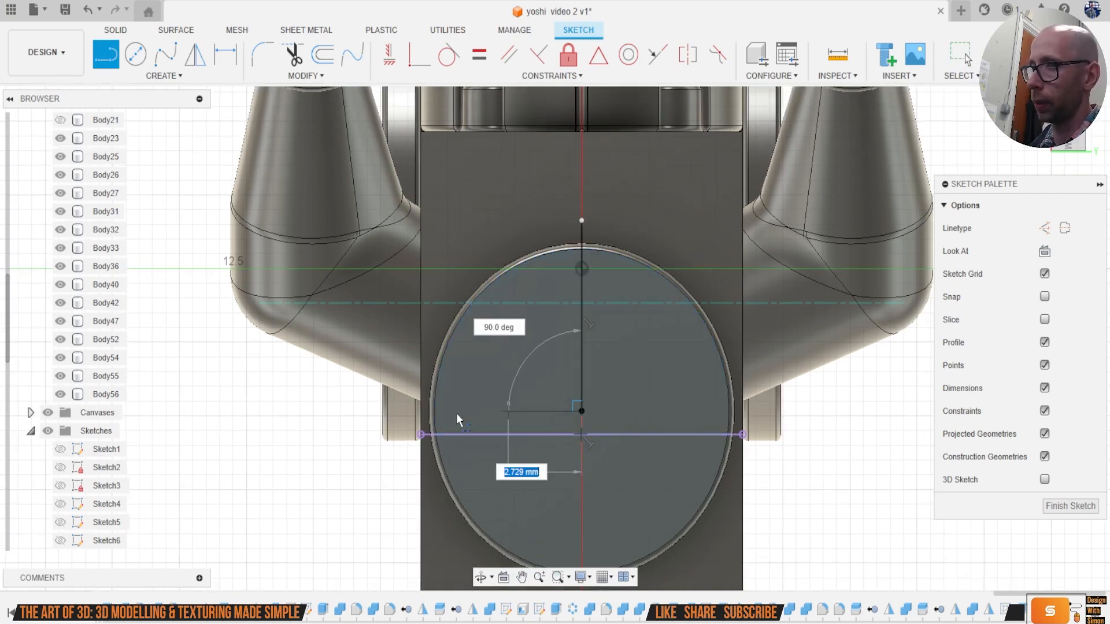
{"action": "left_click", "coordinate": [434, 412]}
{"action": "left_click", "coordinate": [508, 413]}
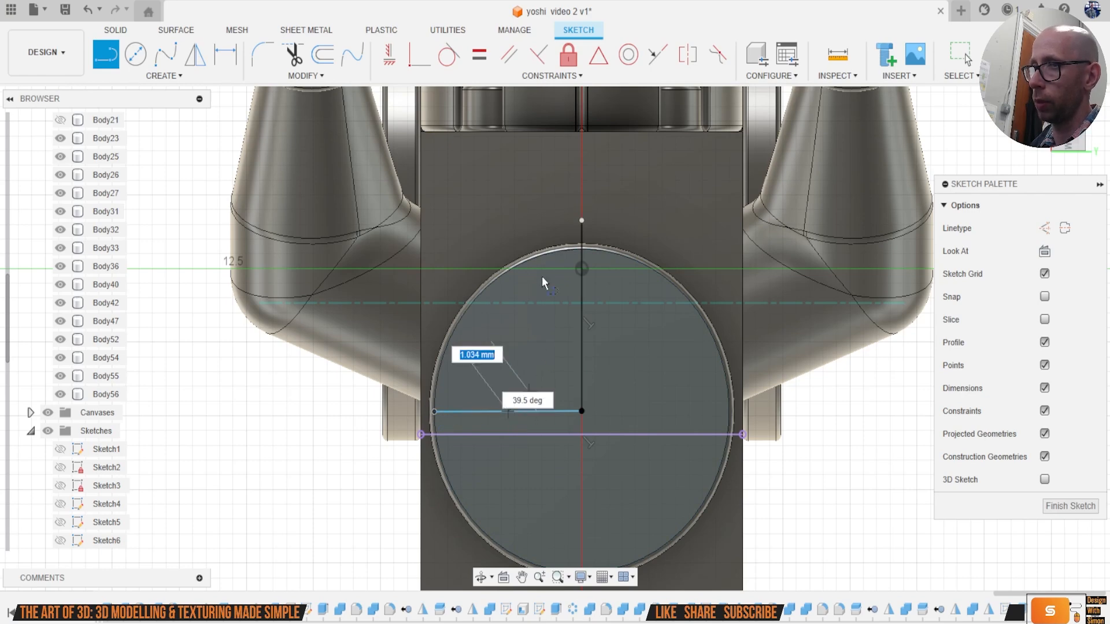
{"action": "left_click", "coordinate": [509, 224]}
{"action": "key", "text": "Escape"}
Step: Sketch a circle centred on the left vertical line and a second circle about 4.7 mm in diameter directly below it
{"action": "key", "text": "c"}
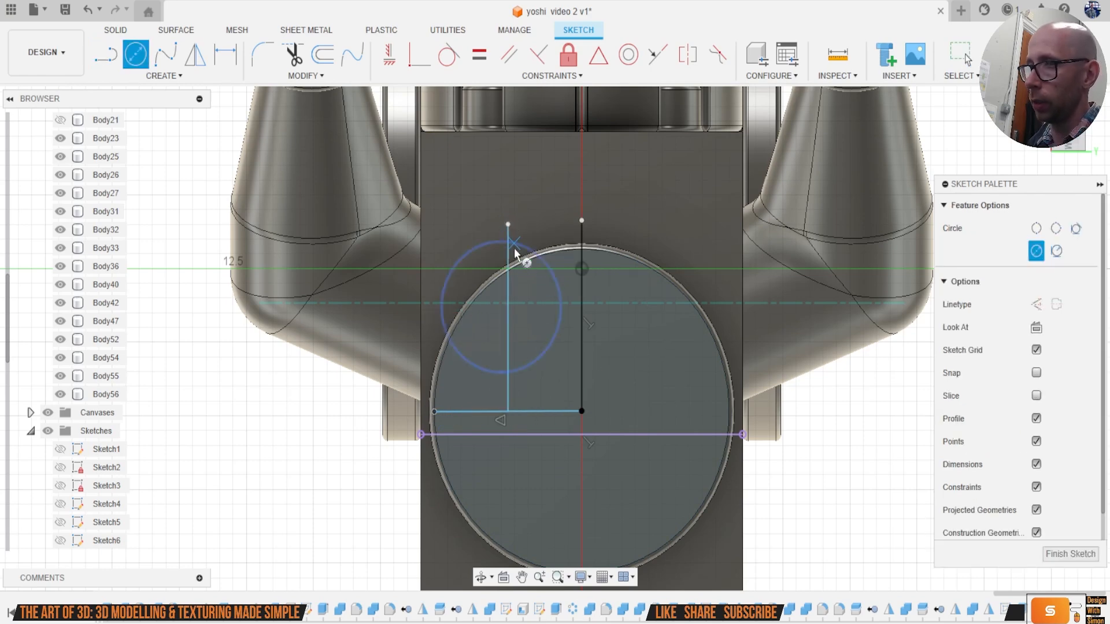
{"action": "left_click", "coordinate": [508, 317]}
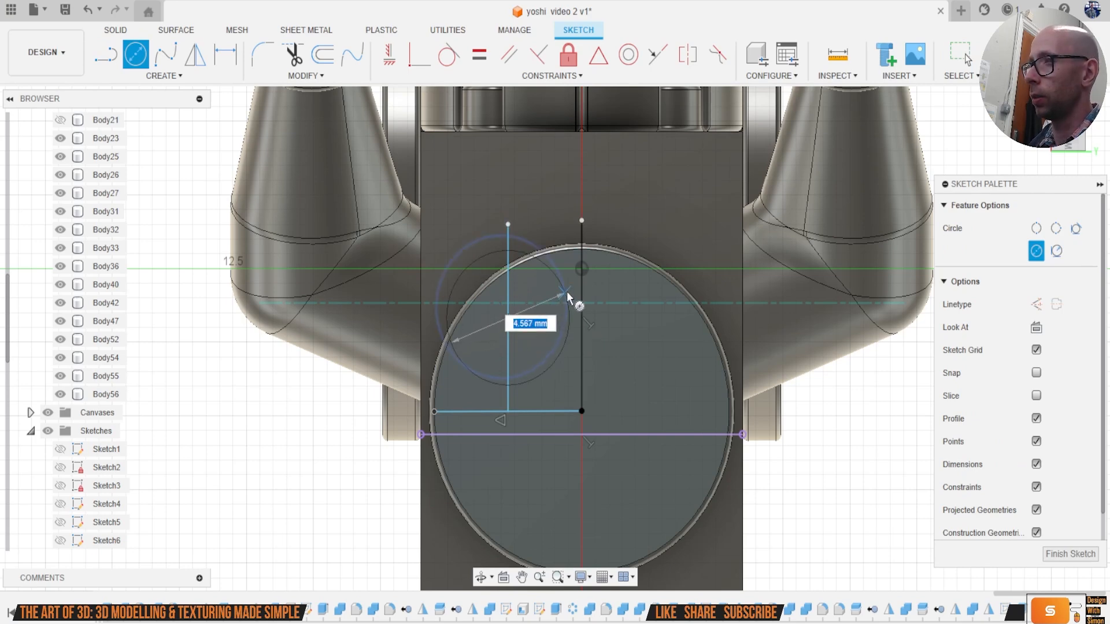
{"action": "left_click", "coordinate": [576, 296]}
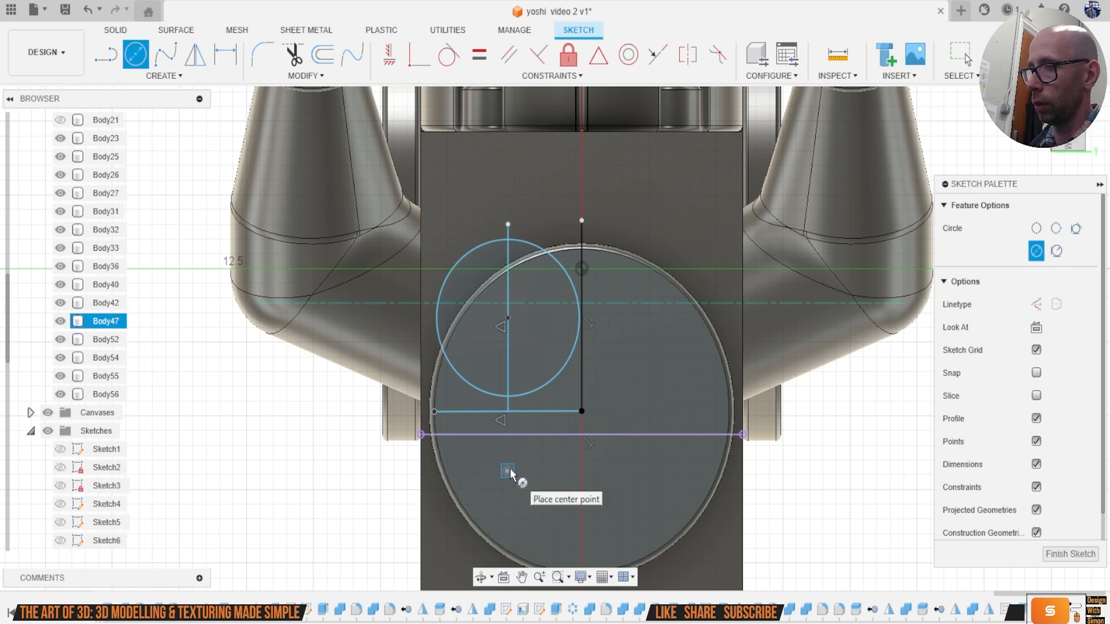
{"action": "left_click", "coordinate": [525, 471]}
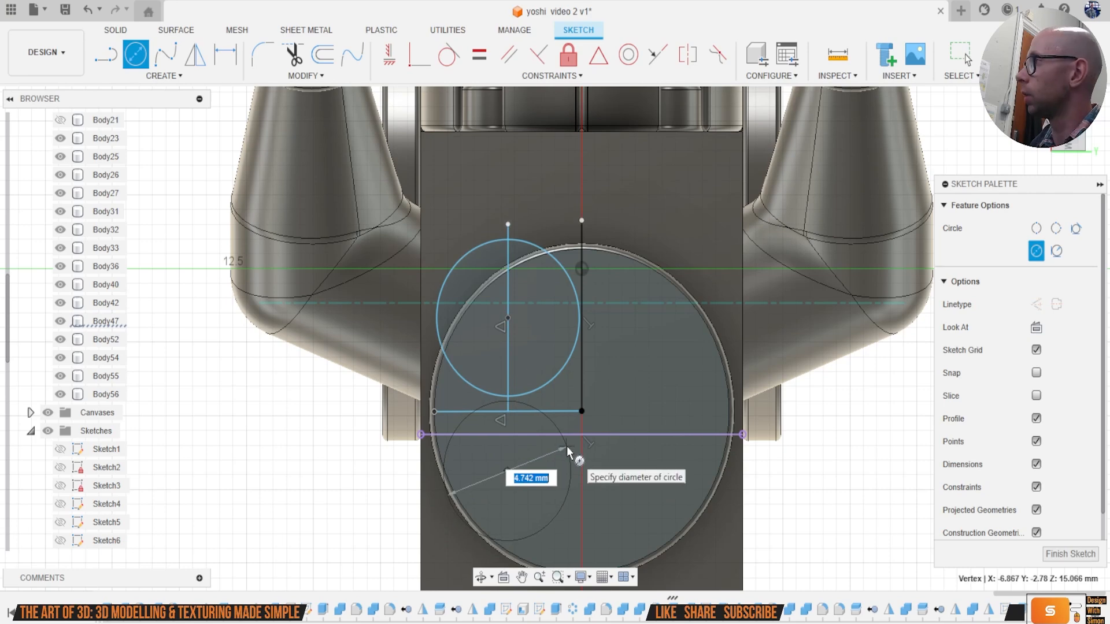
{"action": "left_click", "coordinate": [567, 446]}
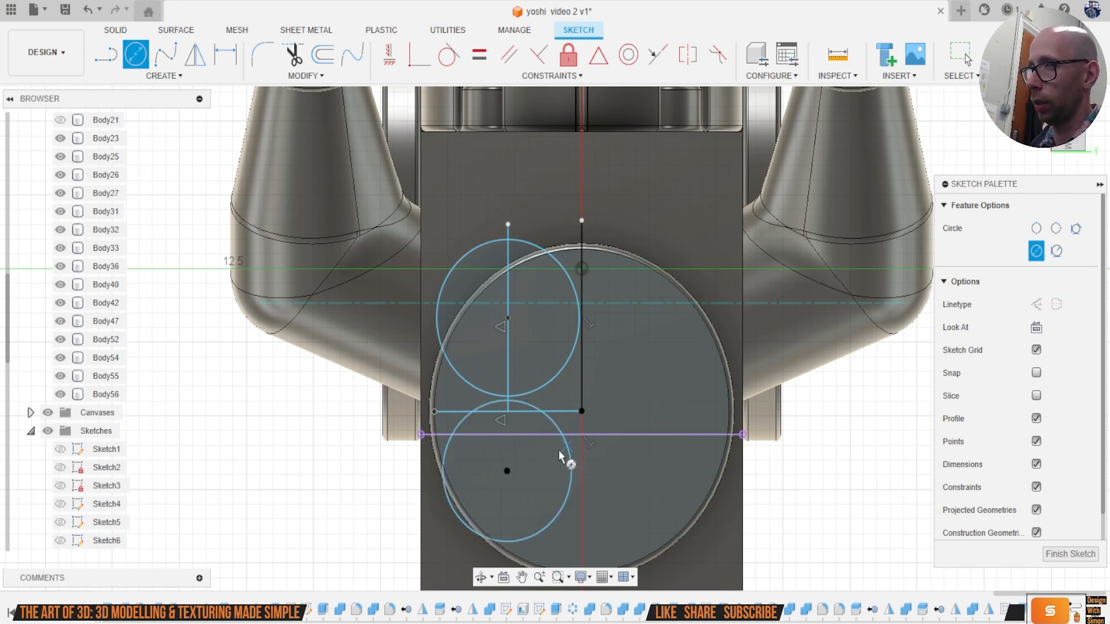
{"action": "key", "text": "Escape"}
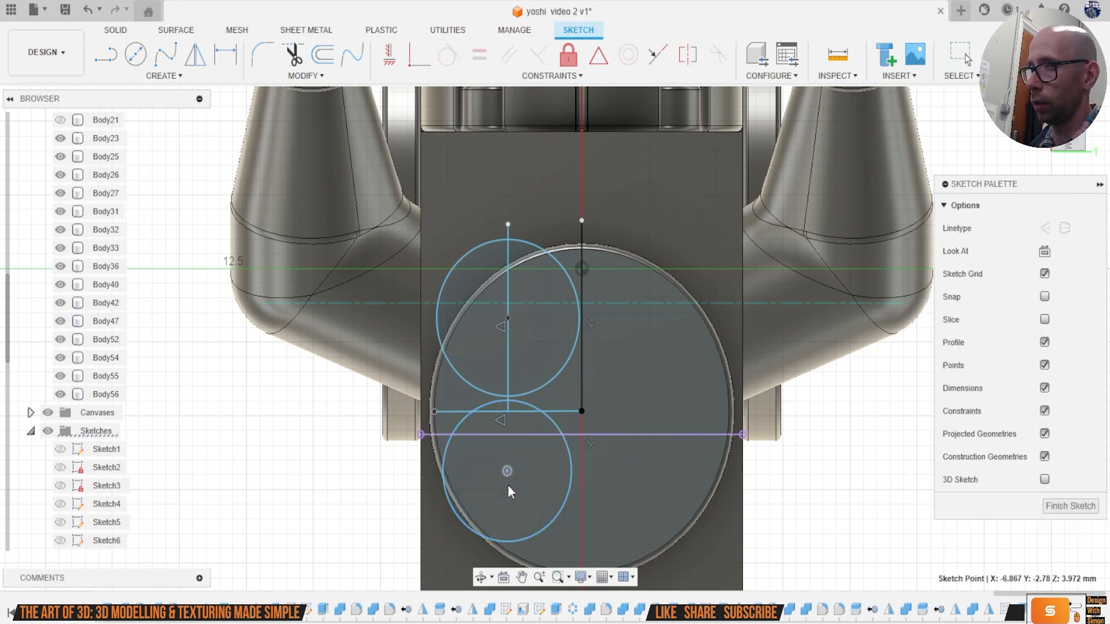
Step: Delete the horizontal line spanning the body's width and the horizontal line from the disc's centre
{"action": "left_click", "coordinate": [504, 434]}
{"action": "key", "text": "Delete"}
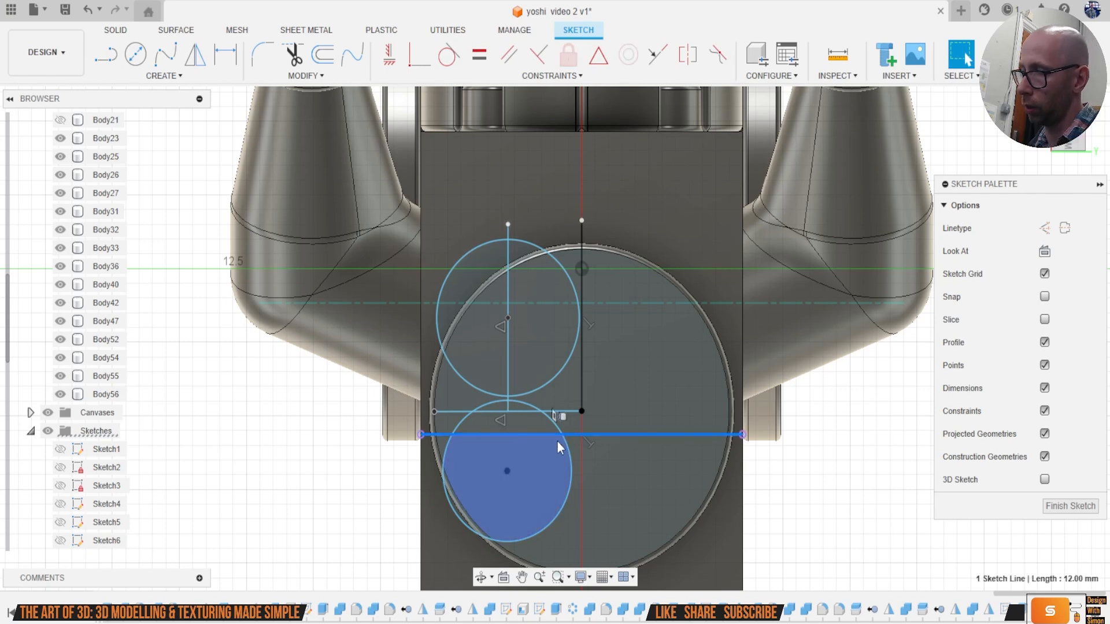
{"action": "left_click", "coordinate": [507, 477]}
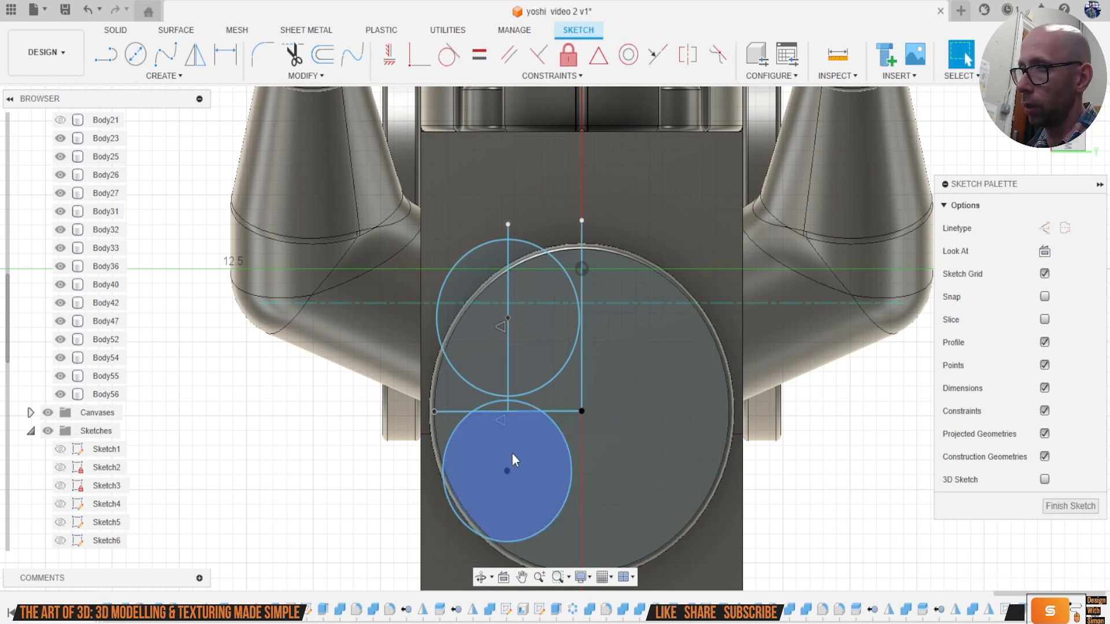
{"action": "left_click", "coordinate": [527, 414]}
{"action": "key", "text": "Delete"}
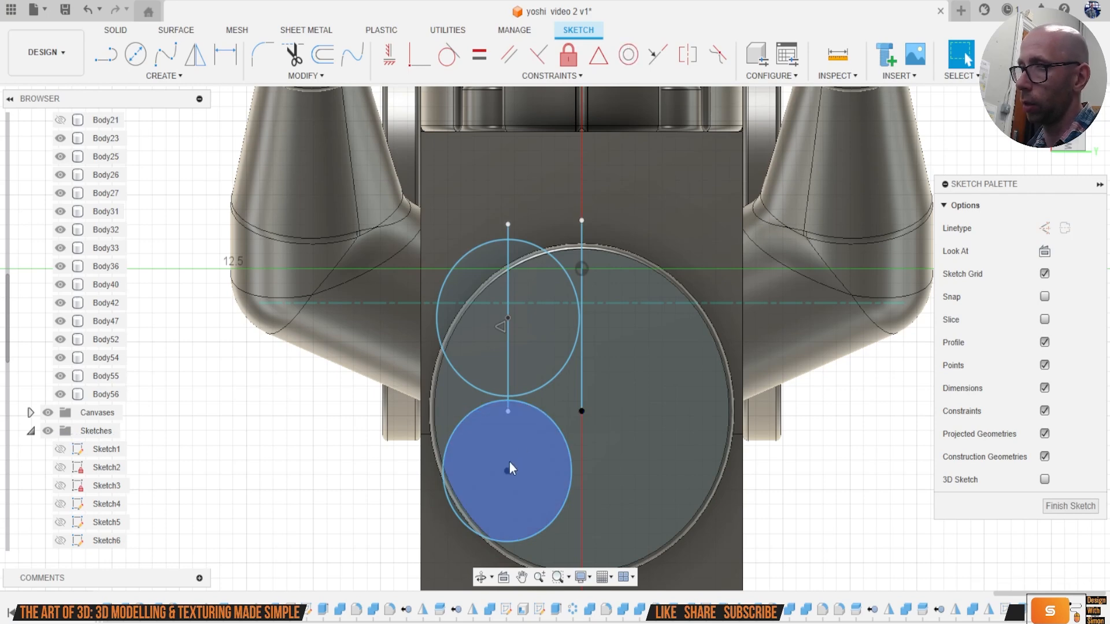
{"action": "left_click", "coordinate": [526, 418]}
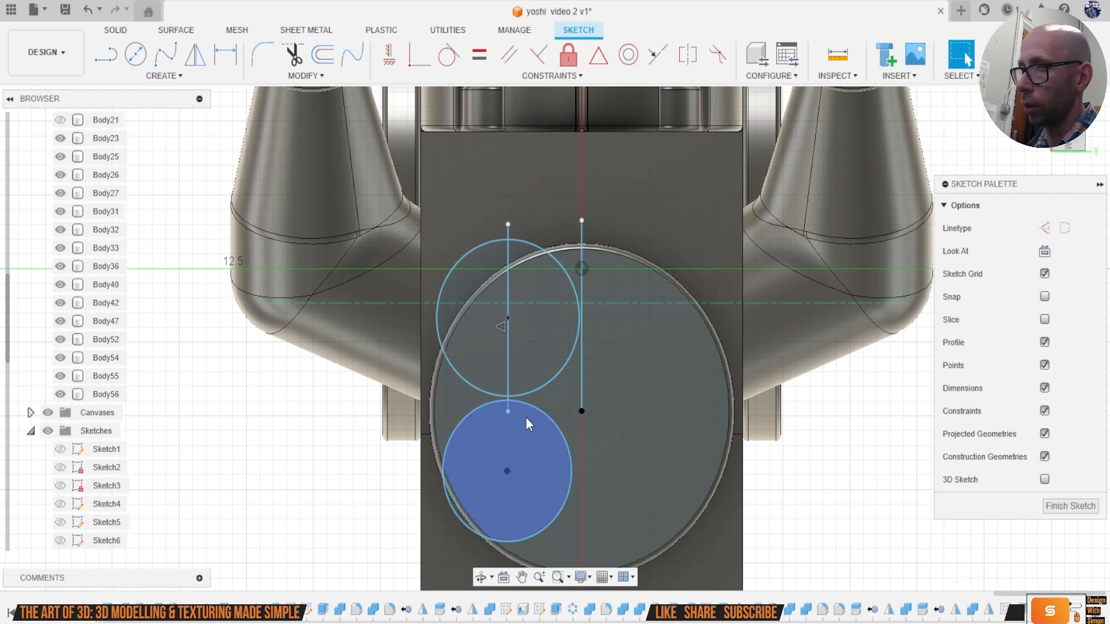
Step: Shrink the lower circle to about 3.7 mm in diameter so it lies inside the disc
{"action": "left_click", "coordinate": [504, 470]}
{"action": "left_click", "coordinate": [518, 488]}
{"action": "scroll", "coordinate": [518, 488], "scroll_direction": "up", "scroll_amount": 5}
{"action": "scroll", "coordinate": [480, 434], "scroll_direction": "up", "scroll_amount": 1}
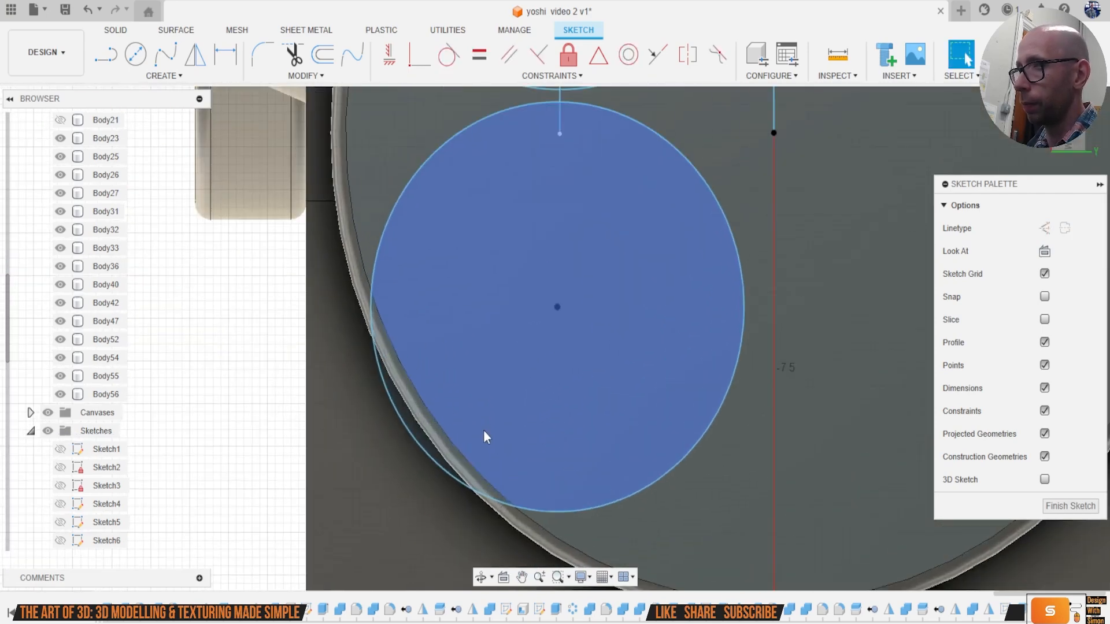
{"action": "left_click_drag", "start_coordinate": [604, 510], "coordinate": [588, 466]}
{"action": "scroll", "coordinate": [587, 466], "scroll_direction": "down", "scroll_amount": 4}
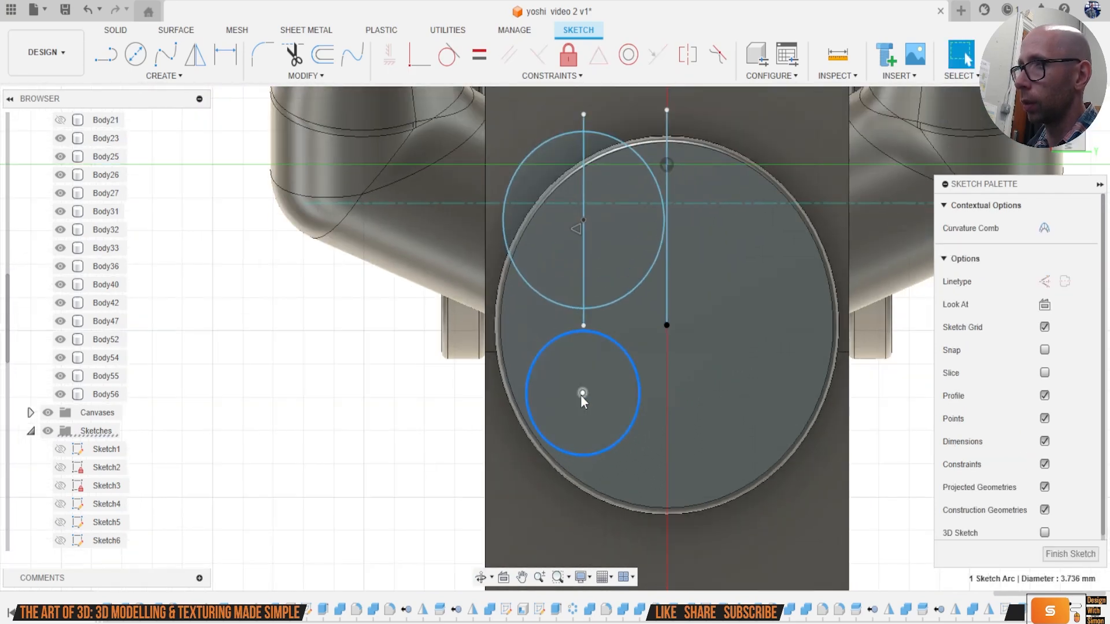
{"action": "key", "text": "Escape"}
{"action": "left_click", "coordinate": [624, 310]}
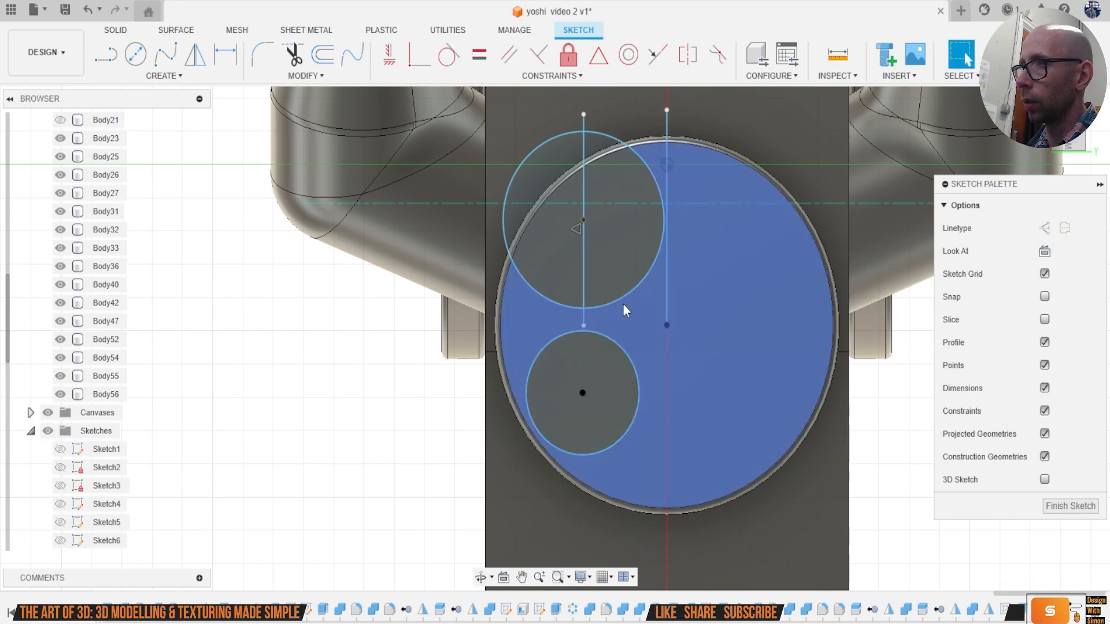
{"action": "key", "text": "Escape"}
Step: Enlarge the lower circle to about 5.4 mm in diameter so it slightly overlaps the upper circle
{"action": "left_click", "coordinate": [616, 353]}
{"action": "left_click_drag", "start_coordinate": [615, 354], "coordinate": [626, 345]}
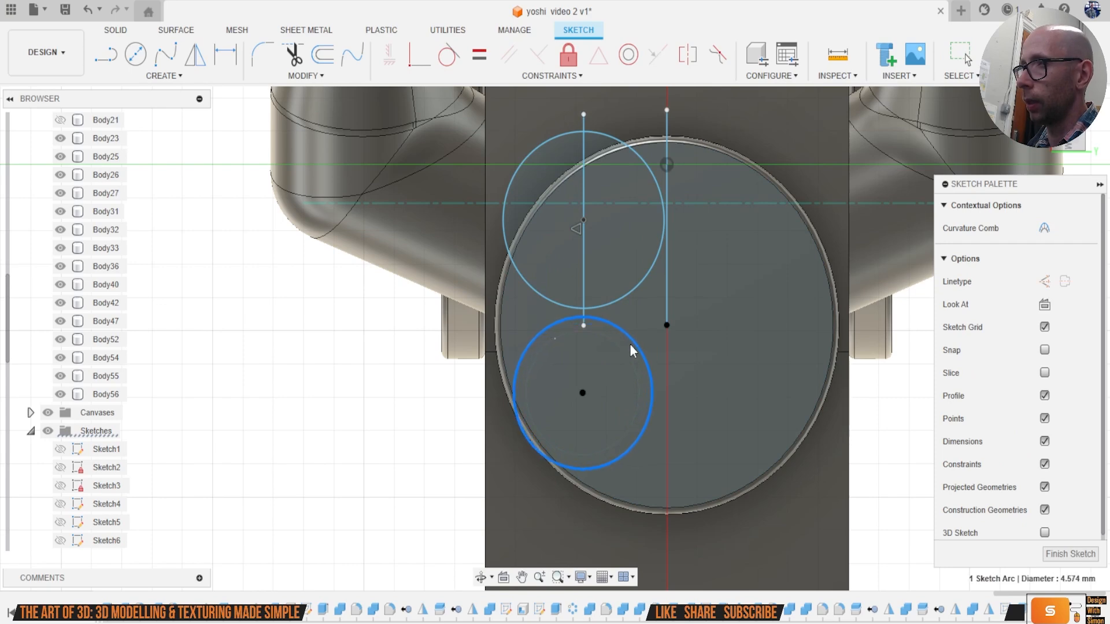
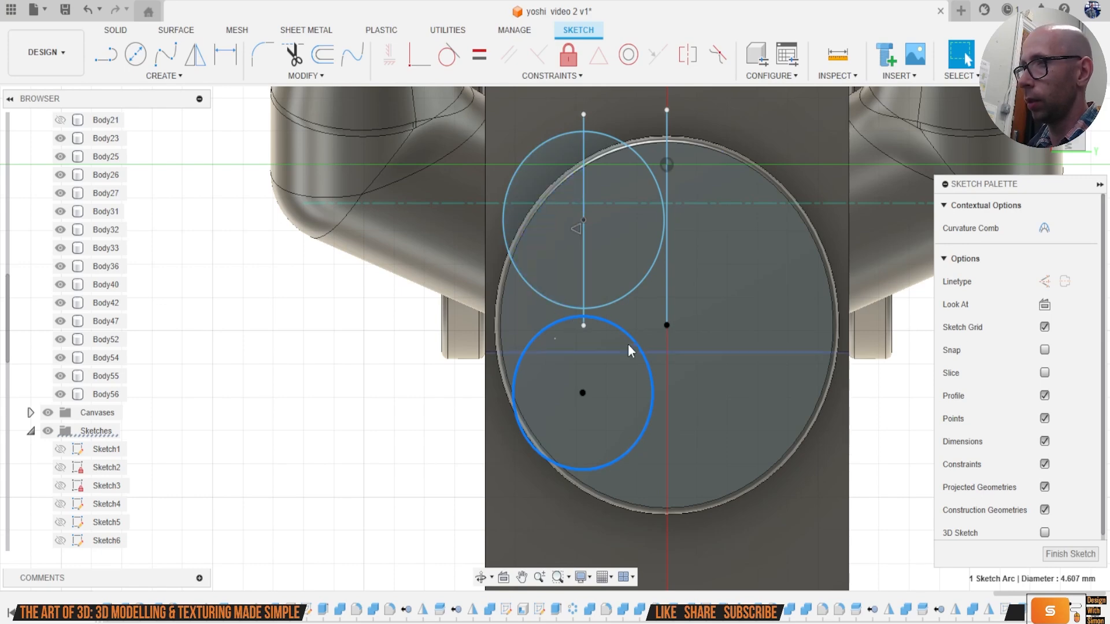
{"action": "left_click", "coordinate": [605, 307]}
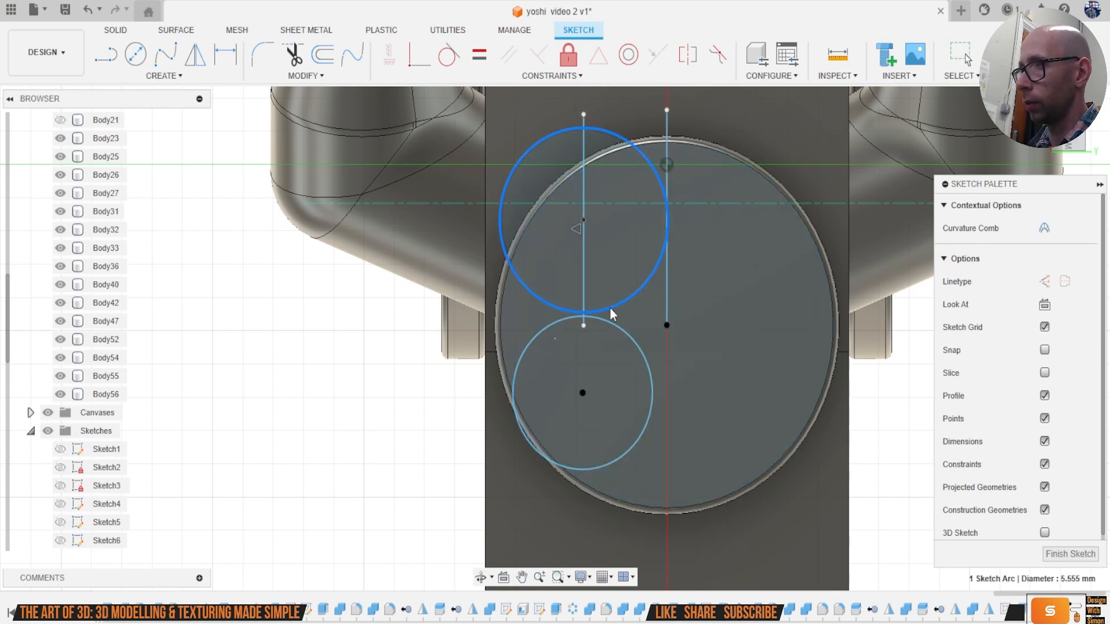
{"action": "left_click_drag", "start_coordinate": [607, 316], "coordinate": [632, 323]}
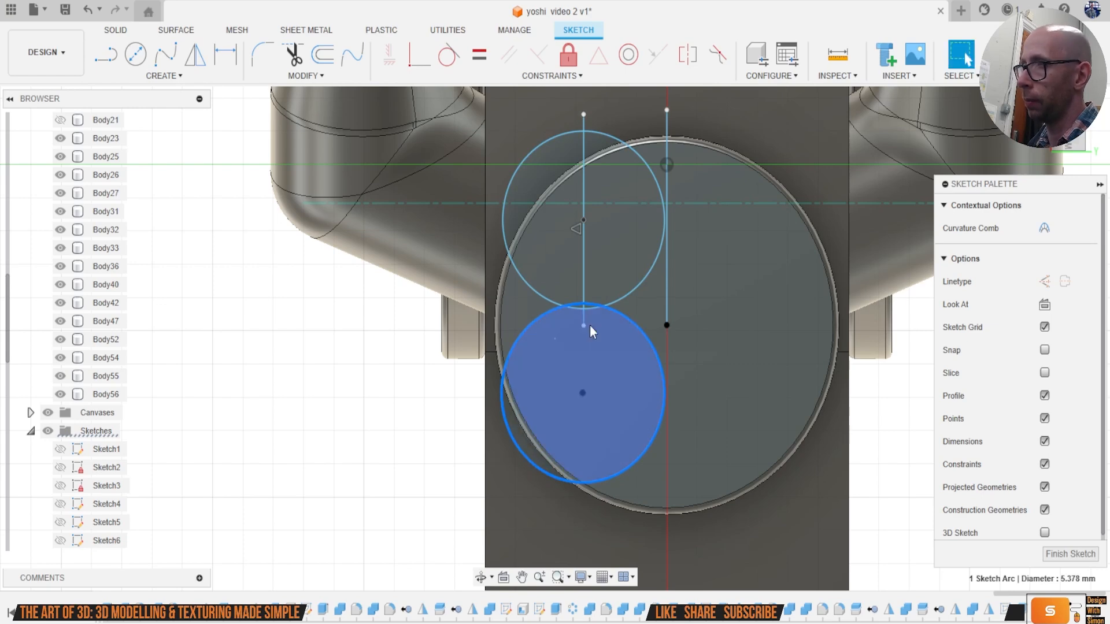
Step: Trim the overlapping arcs where the two circles meet to form one figure-eight outline
{"action": "key", "text": "t"}
{"action": "left_click", "coordinate": [576, 305]}
{"action": "left_click", "coordinate": [579, 310]}
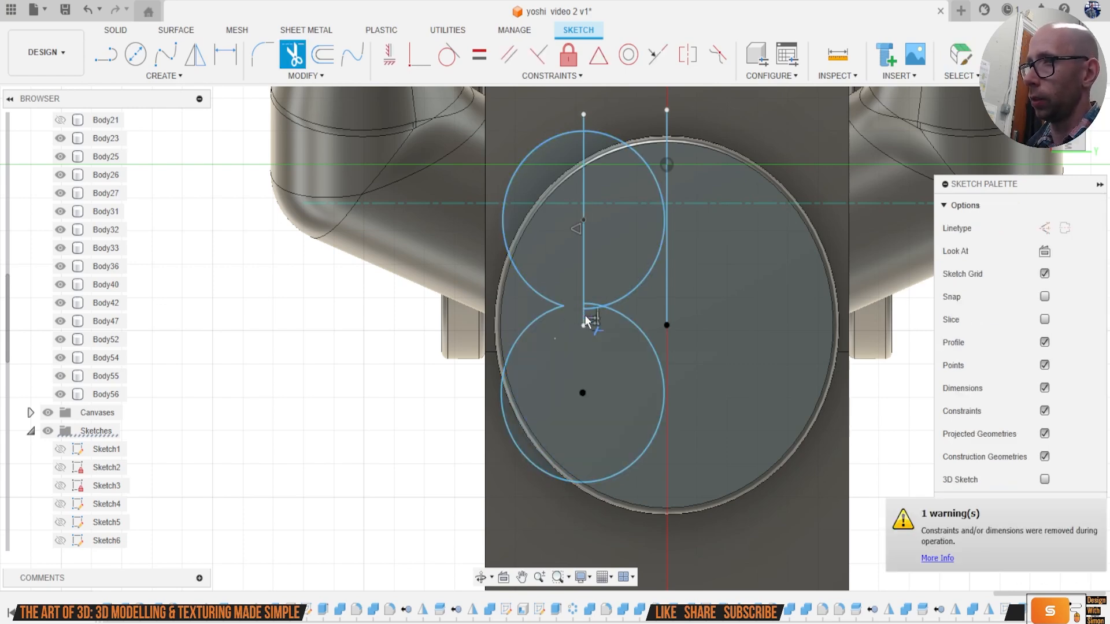
{"action": "left_click", "coordinate": [591, 309]}
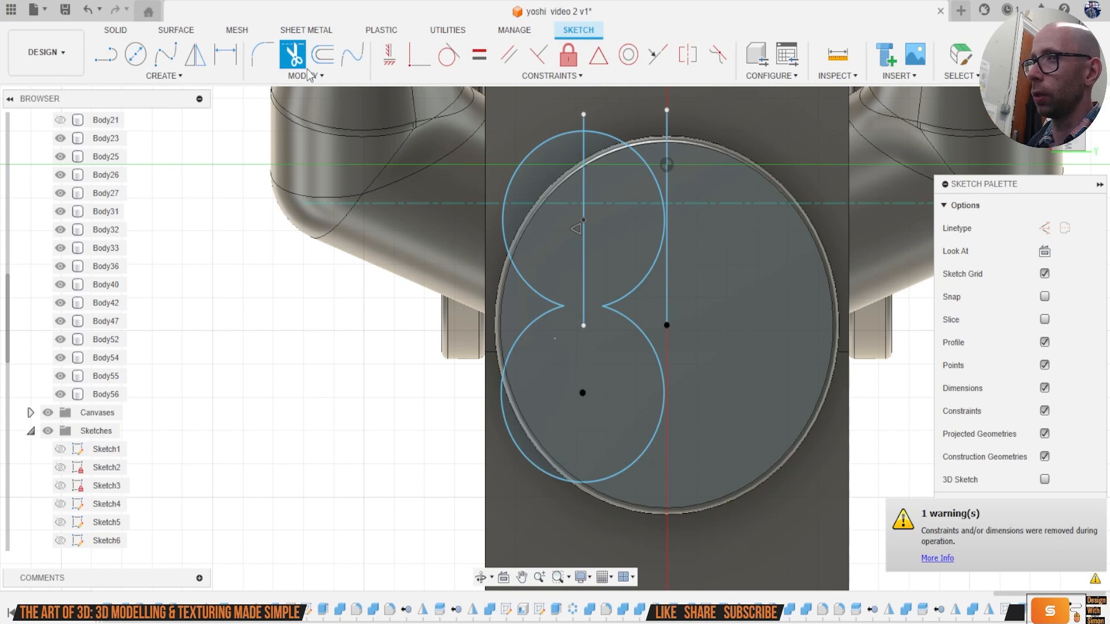
Step: Fillet both pinched corners of the figure-eight outline with a radius of about 2.9 mm
{"action": "left_click", "coordinate": [263, 56]}
{"action": "left_click", "coordinate": [564, 306]}
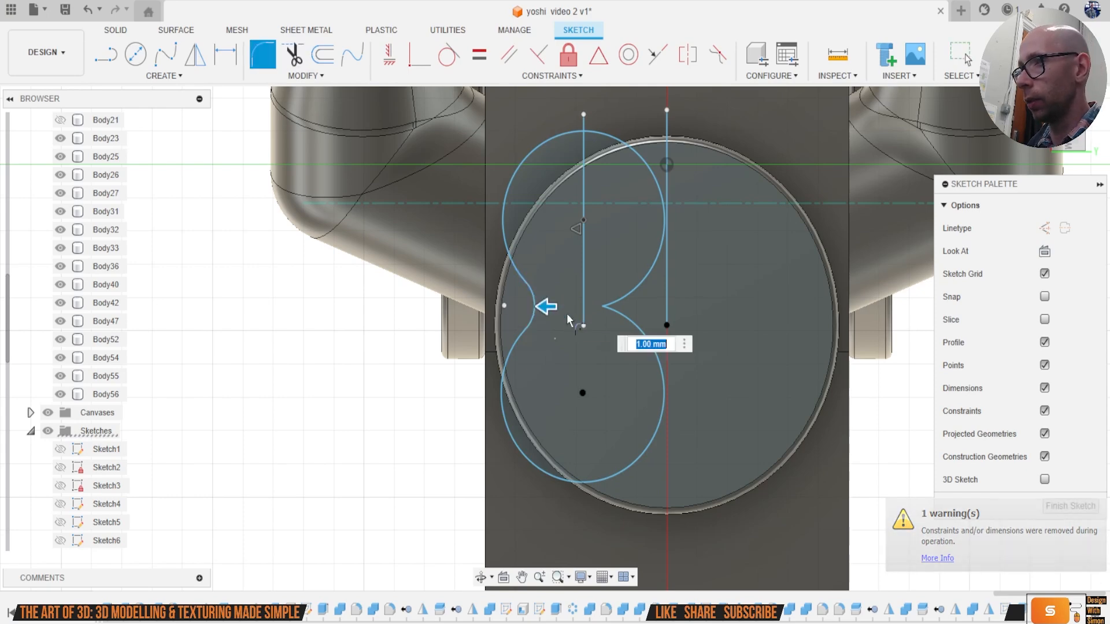
{"action": "left_click", "coordinate": [603, 306]}
{"action": "left_click_drag", "start_coordinate": [619, 304], "coordinate": [639, 305]}
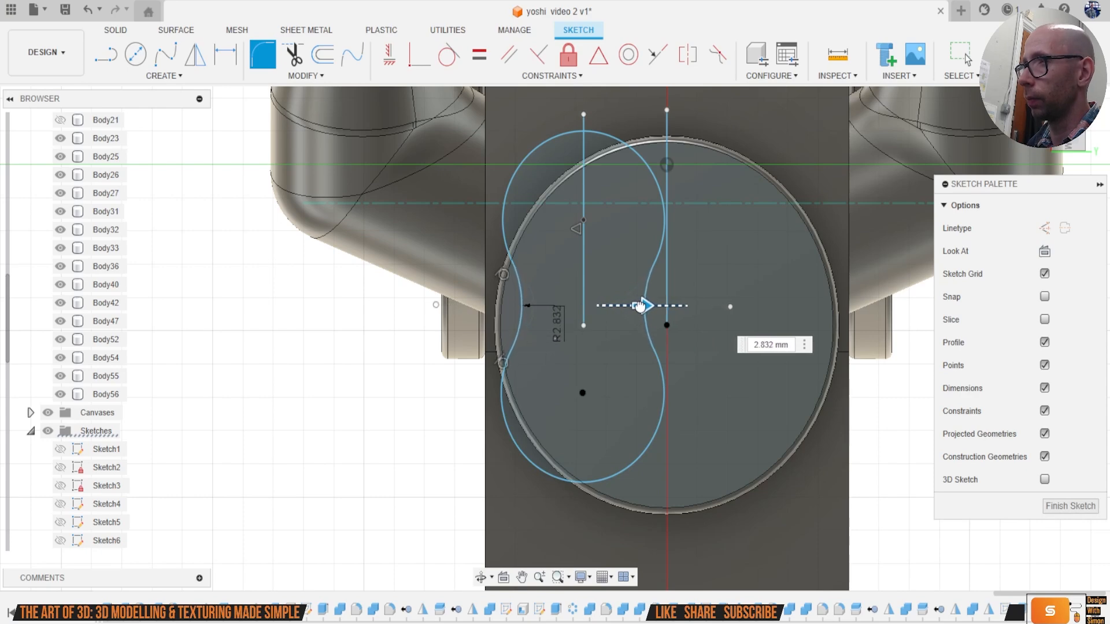
{"action": "key", "text": "Return"}
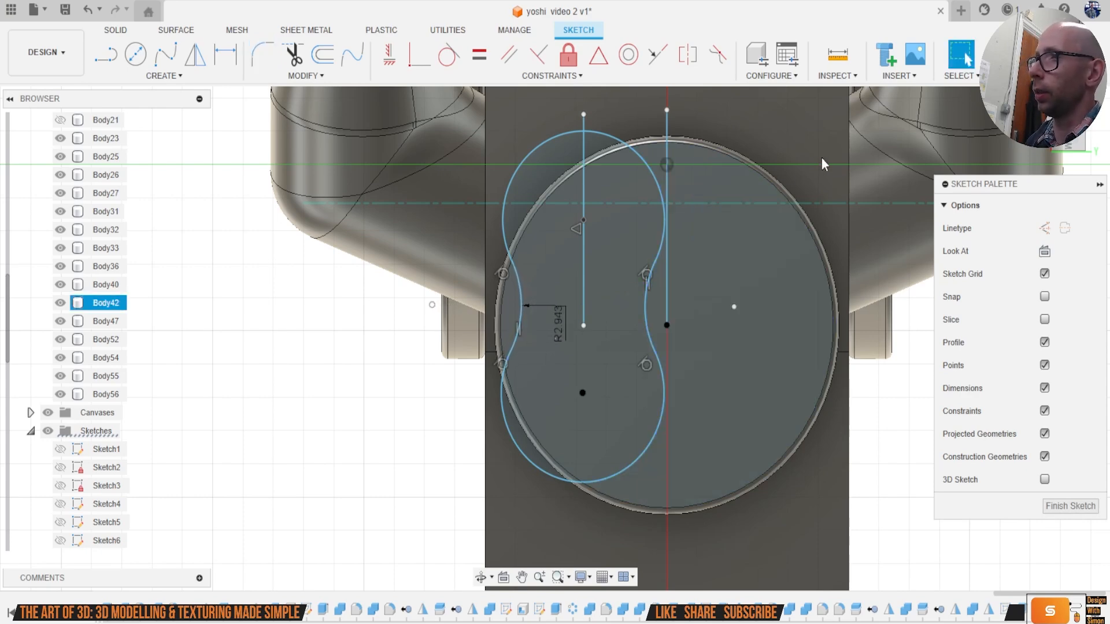
Step: Offset the whole foot outline inward to form a smaller parallel outline
{"action": "left_click", "coordinate": [322, 54]}
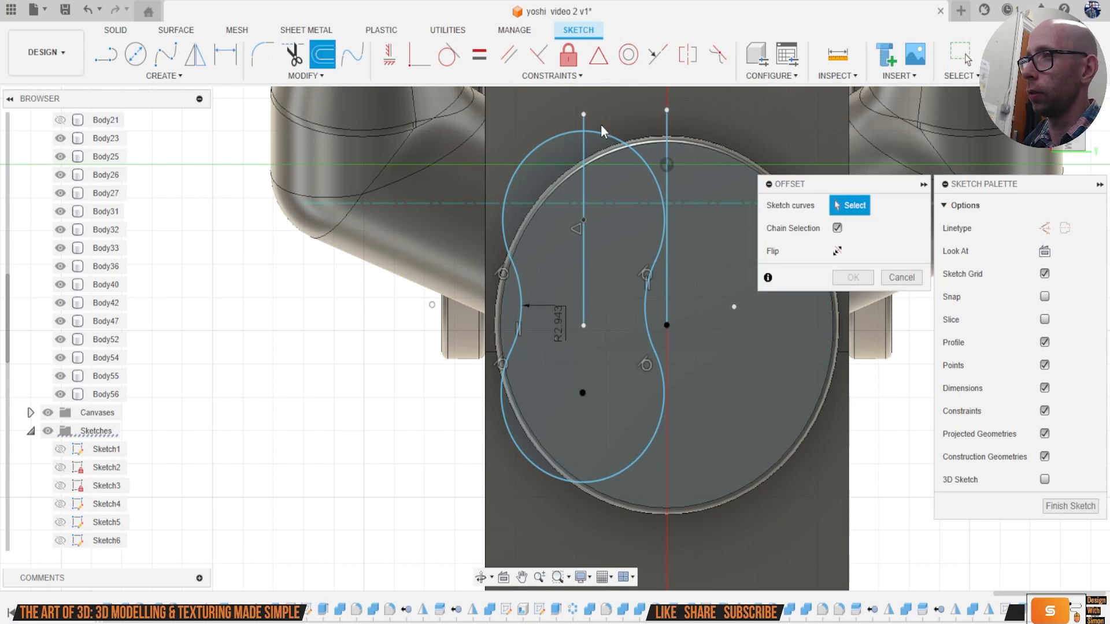
{"action": "left_click", "coordinate": [602, 132]}
{"action": "left_click_drag", "start_coordinate": [606, 102], "coordinate": [588, 157]}
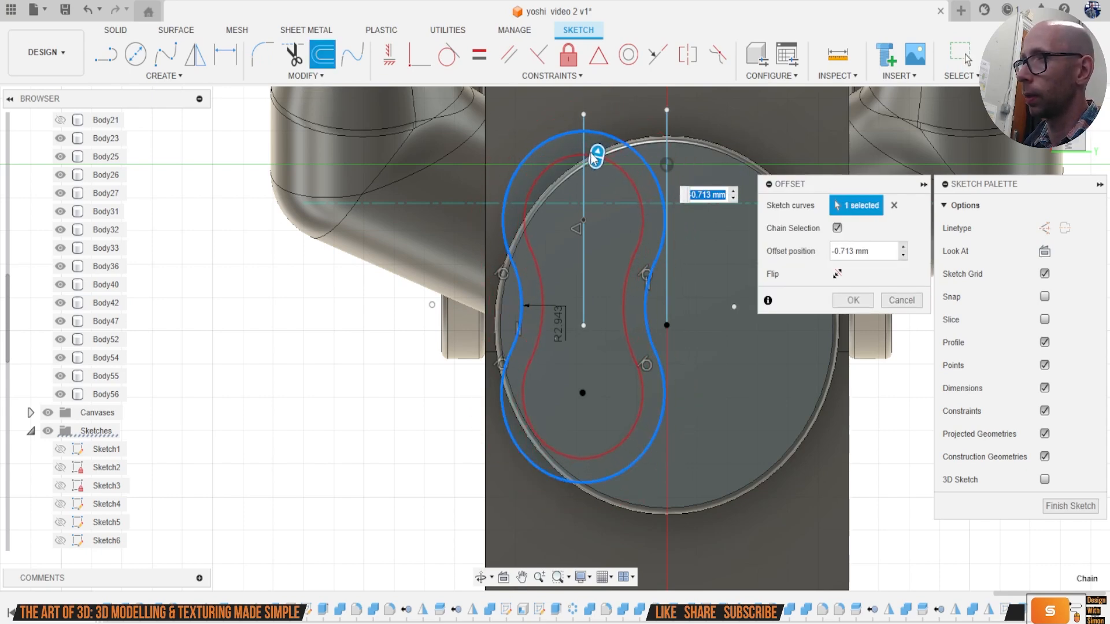
{"action": "left_click_drag", "start_coordinate": [597, 154], "coordinate": [597, 153]}
{"action": "left_click", "coordinate": [853, 301]}
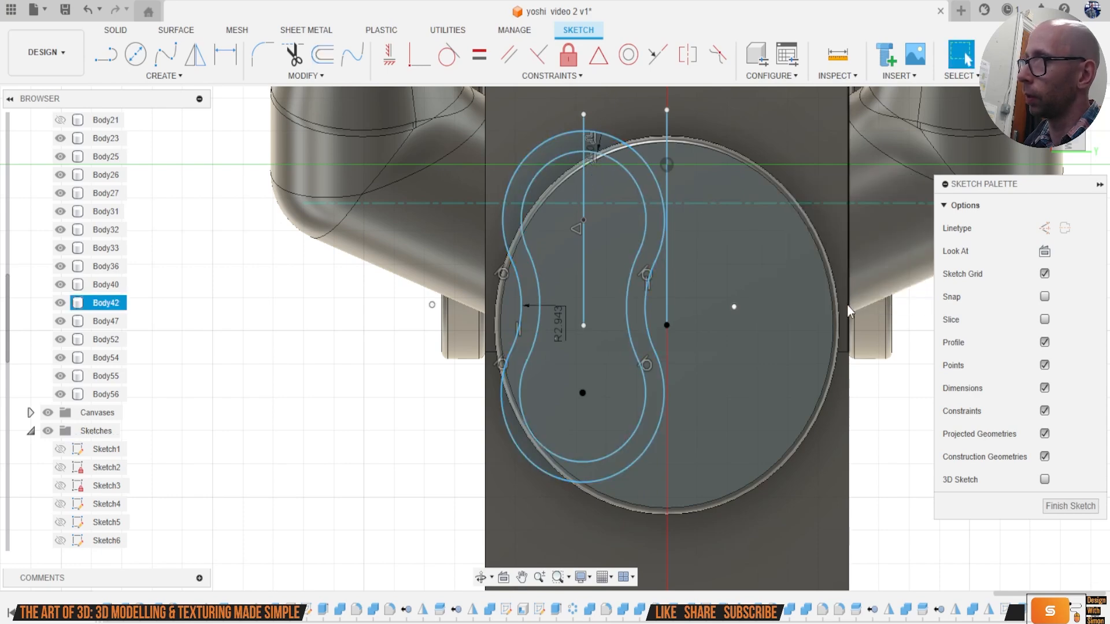
Step: Finish the sketch and create a construction plane offset about 4.86 mm below the foot profile
{"action": "left_click", "coordinate": [1010, 58]}
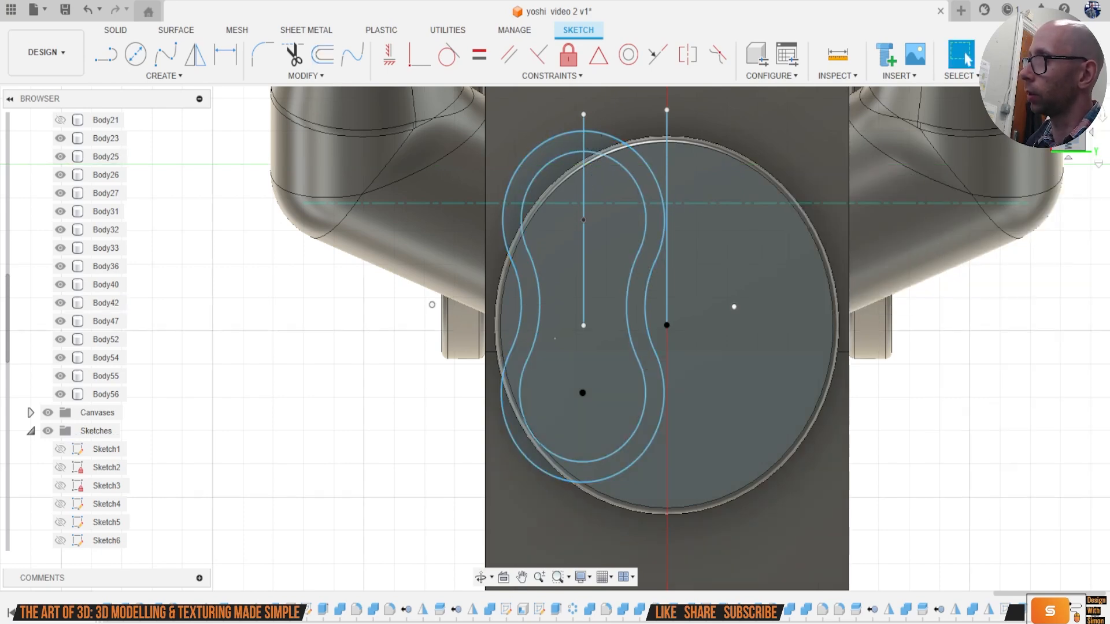
{"action": "left_click", "coordinate": [735, 55]}
{"action": "left_click", "coordinate": [581, 228]}
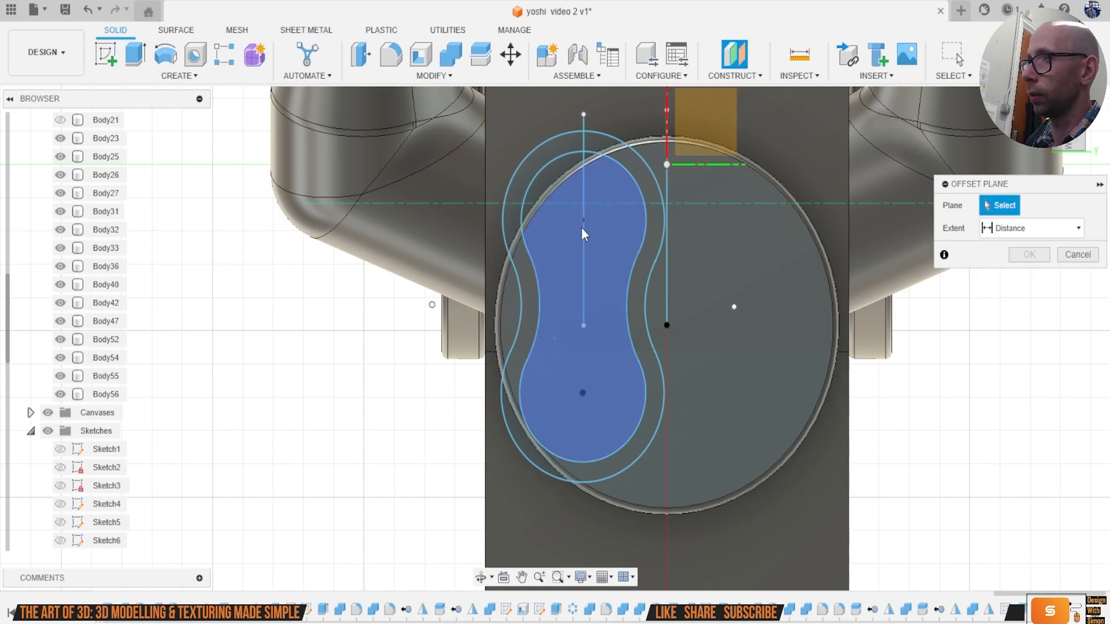
{"action": "mouse_move", "coordinate": [554, 338]}
{"action": "middle_mouse_down", "text": "shift"}
{"action": "mouse_move", "coordinate": [595, 376]}
{"action": "mouse_move", "coordinate": [521, 319]}
{"action": "middle_mouse_up", "text": "shift"}
{"action": "left_click_drag", "start_coordinate": [526, 378], "coordinate": [536, 446]}
{"action": "left_click", "coordinate": [1029, 279]}
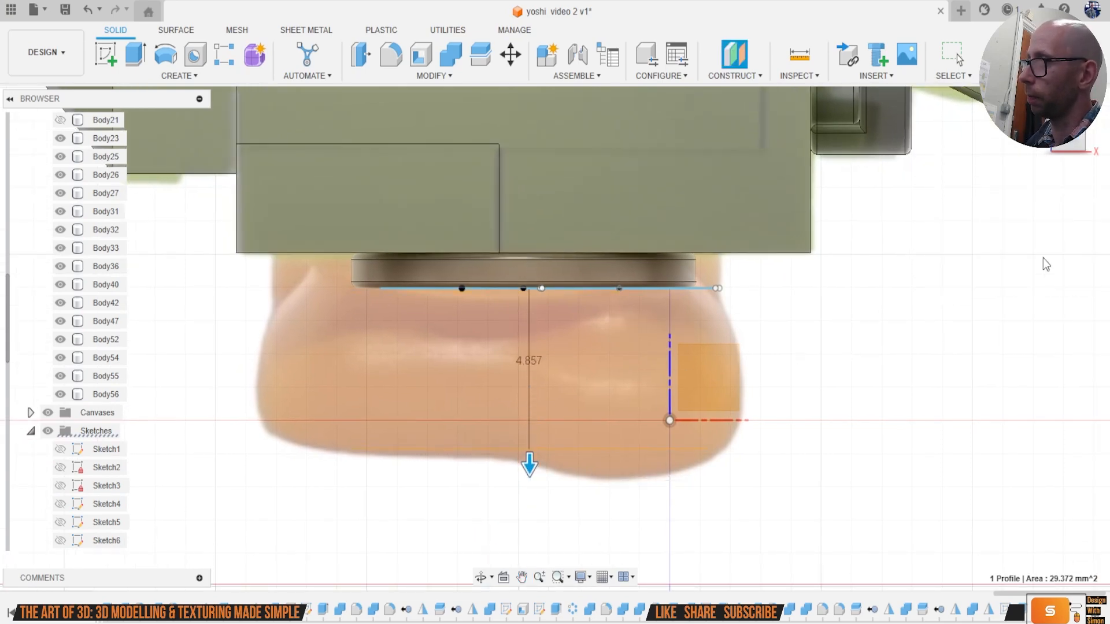
Step: Start a sketch on the lower offset plane and project the outer foot outline onto it
{"action": "left_click", "coordinate": [1093, 151]}
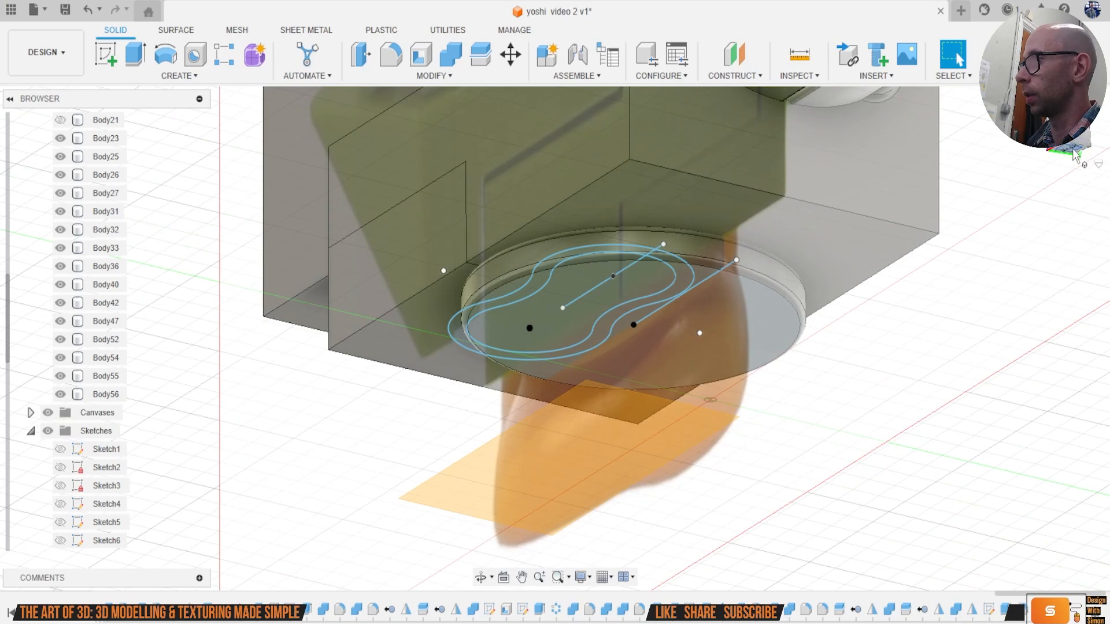
{"action": "left_click", "coordinate": [1073, 150]}
{"action": "left_click", "coordinate": [109, 52]}
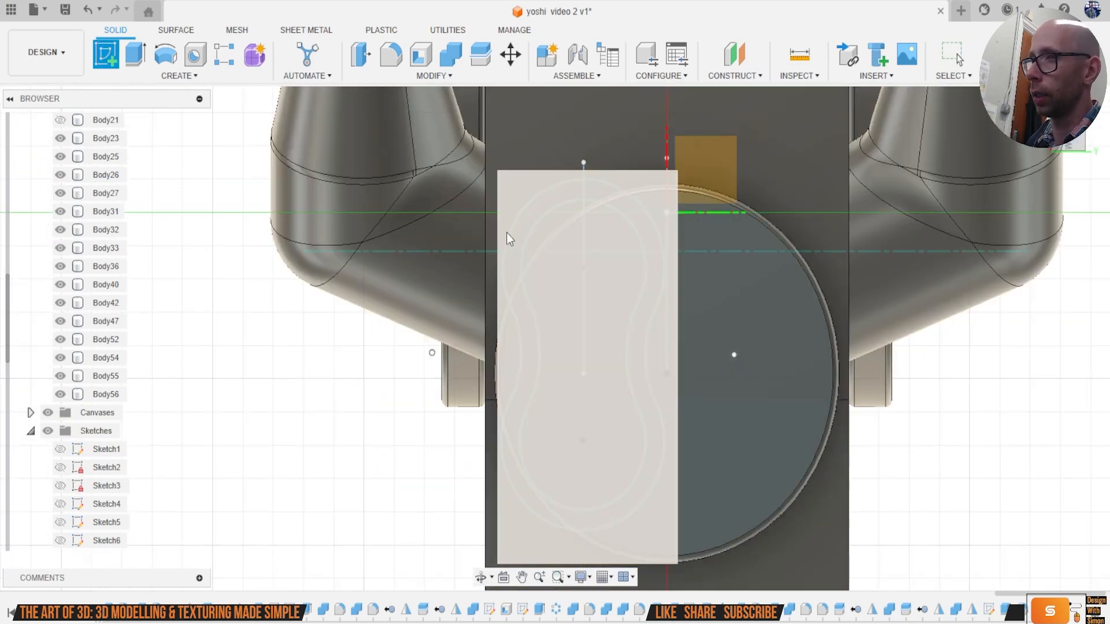
{"action": "left_click", "coordinate": [512, 193]}
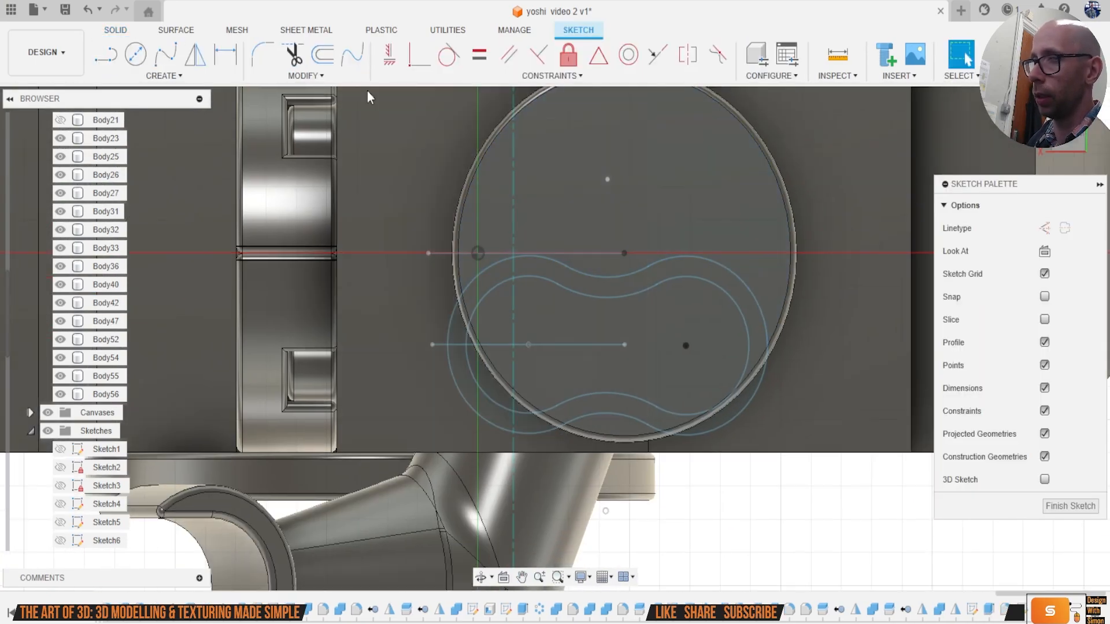
{"action": "key", "text": "p"}
{"action": "double_click", "coordinate": [591, 273]}
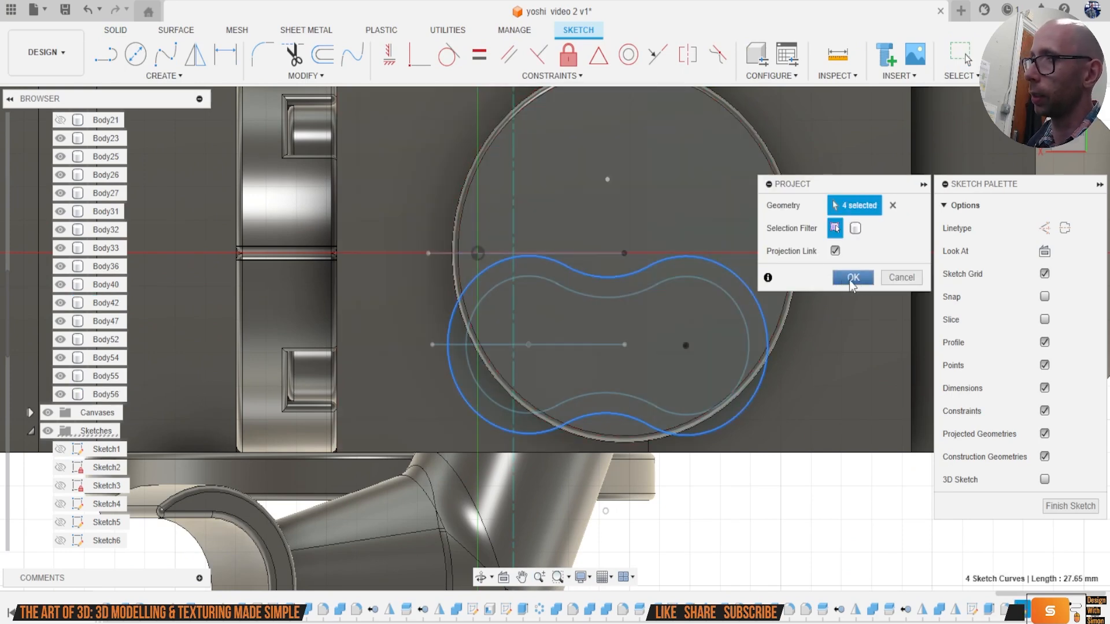
{"action": "left_click", "coordinate": [853, 279]}
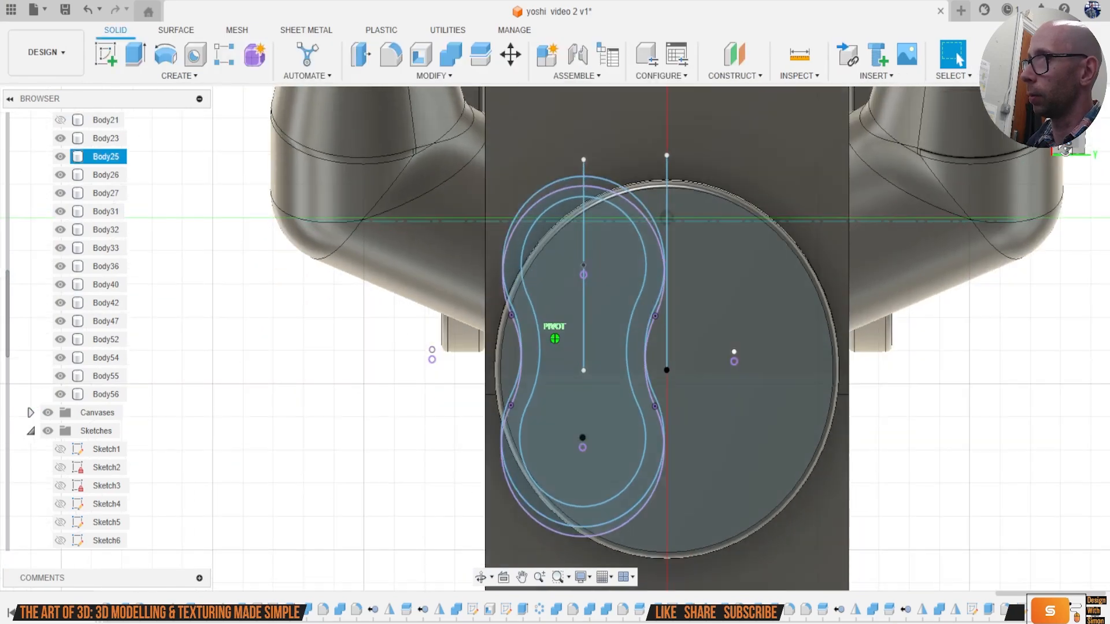
Step: Set up a loft from the projected lower outline to the regions inside the upper sketch's inner outline
{"action": "mouse_move", "coordinate": [555, 339]}
{"action": "middle_mouse_down", "text": "shift"}
{"action": "mouse_move", "coordinate": [555, 474]}
{"action": "mouse_move", "coordinate": [613, 429]}
{"action": "middle_mouse_up", "text": "shift"}
{"action": "left_click", "coordinate": [184, 78]}
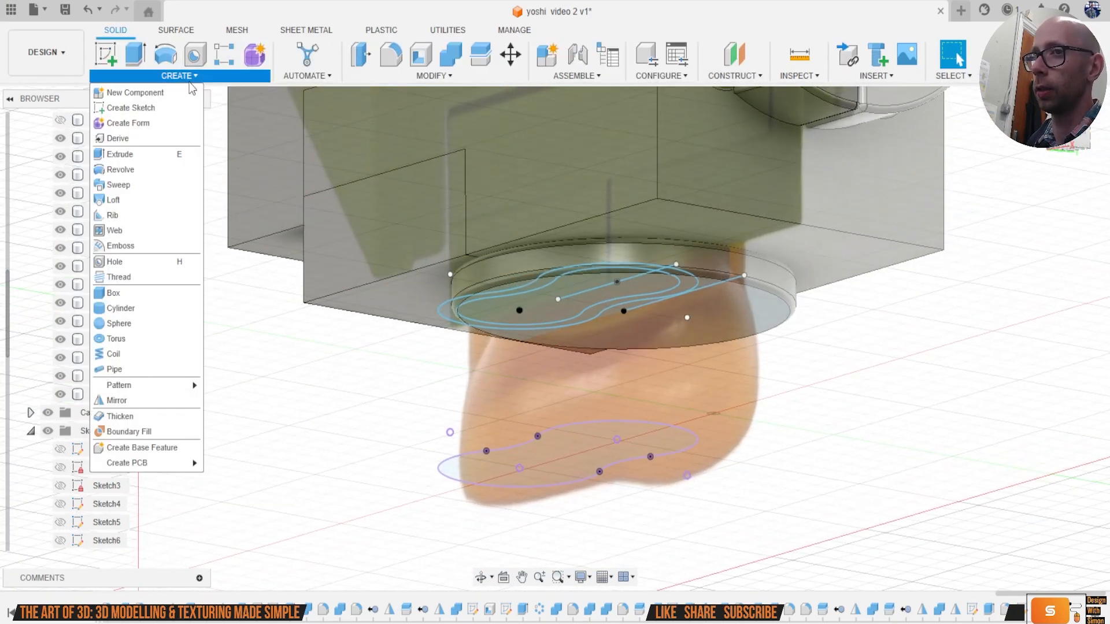
{"action": "left_click", "coordinate": [124, 199]}
{"action": "left_click", "coordinate": [581, 460]}
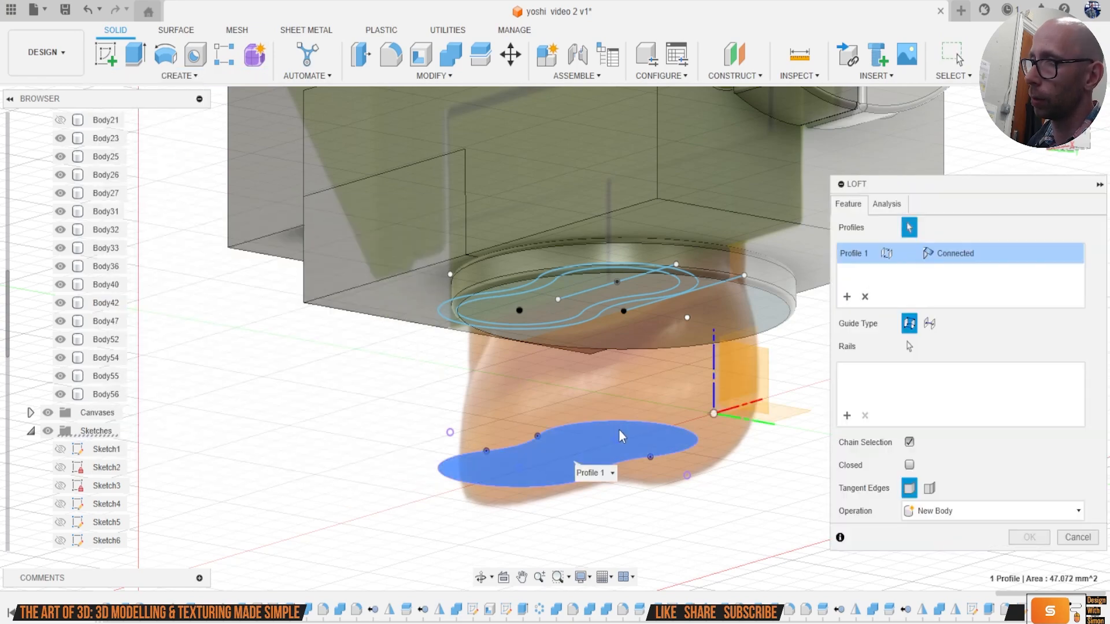
{"action": "scroll", "coordinate": [581, 296], "scroll_direction": "up", "scroll_amount": 3}
{"action": "left_click", "coordinate": [564, 304]}
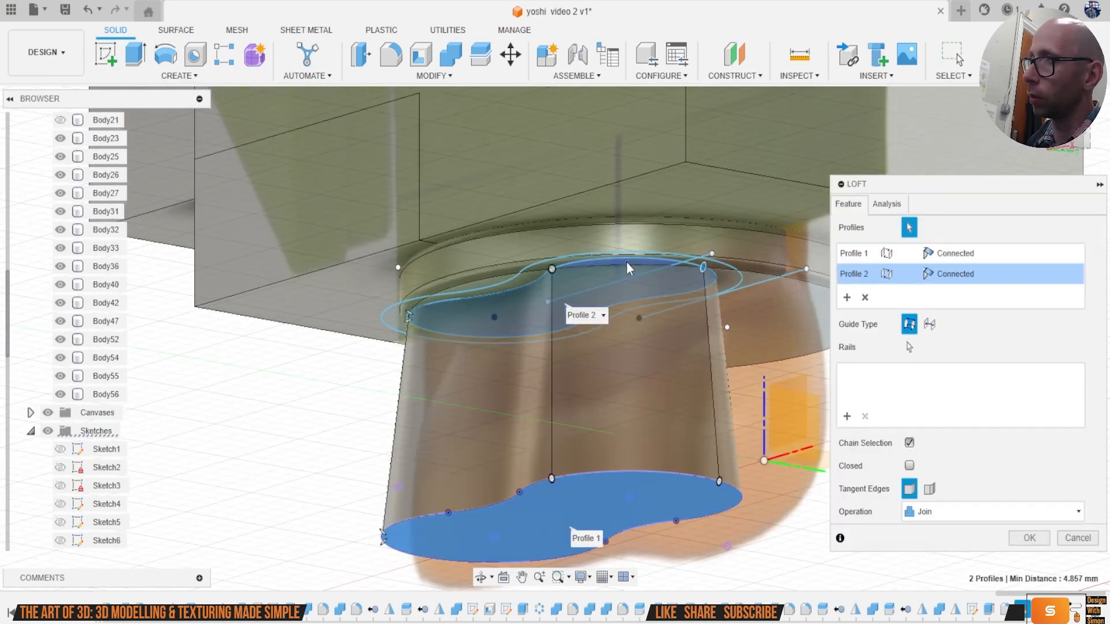
{"action": "left_click", "coordinate": [627, 263]}
{"action": "mouse_move", "coordinate": [1038, 144]}
{"action": "left_mouse_down"}
{"action": "mouse_move", "coordinate": [1049, 144]}
{"action": "mouse_move", "coordinate": [1029, 131]}
{"action": "left_mouse_up"}
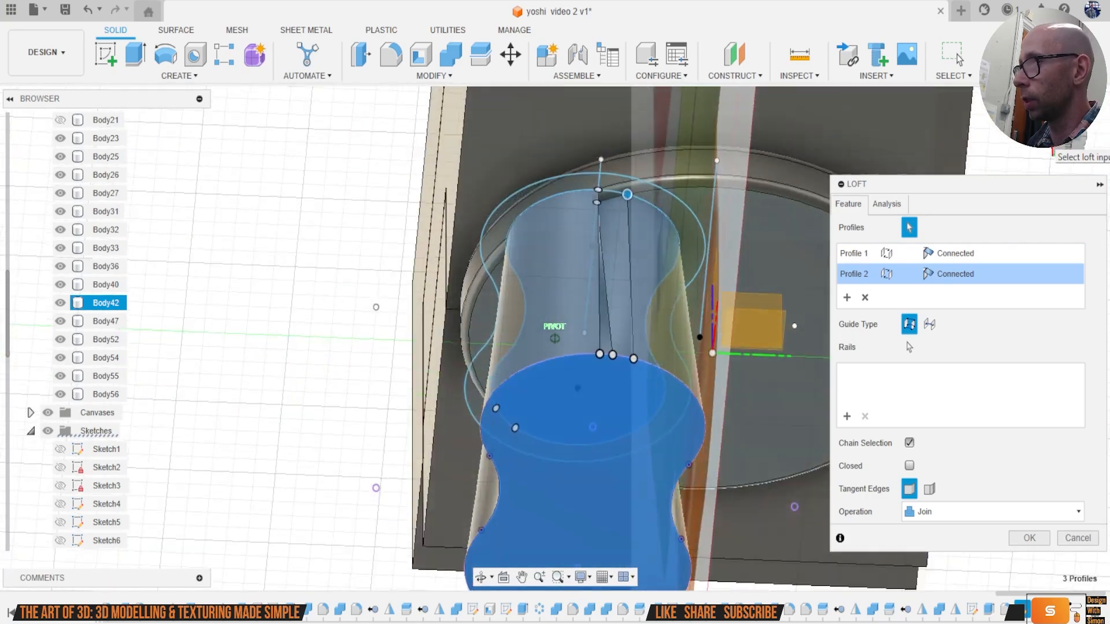
{"action": "scroll", "coordinate": [607, 199], "scroll_direction": "up", "scroll_amount": 3}
{"action": "left_click", "coordinate": [532, 179]}
{"action": "scroll", "coordinate": [677, 260], "scroll_direction": "down", "scroll_amount": 3}
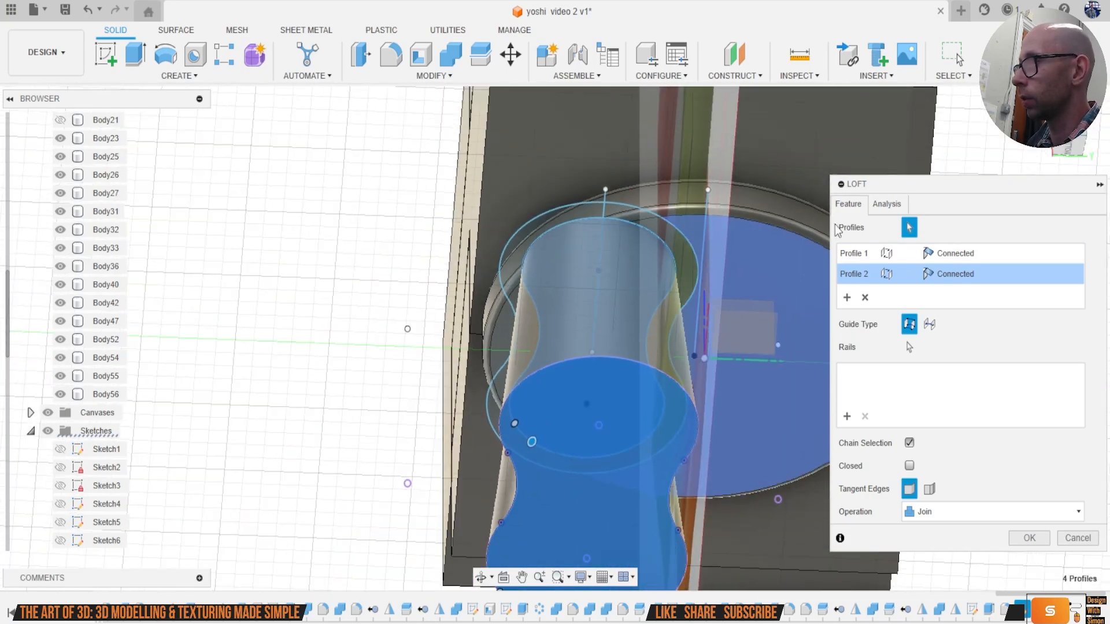
Step: Set the loft operation to New Body and create the foot
{"action": "left_click_drag", "start_coordinate": [1070, 142], "coordinate": [1018, 101]}
{"action": "middle_click_drag", "start_coordinate": [630, 321], "coordinate": [536, 298], "text": "shift"}
{"action": "left_click", "coordinate": [993, 516]}
{"action": "left_click", "coordinate": [985, 559]}
{"action": "left_click", "coordinate": [1029, 538]}
Step: Try to fillet the foot's upper edge with a 1 mm radius
{"action": "middle_click_drag", "start_coordinate": [943, 453], "coordinate": [844, 399], "text": "shift"}
{"action": "left_click", "coordinate": [755, 412]}
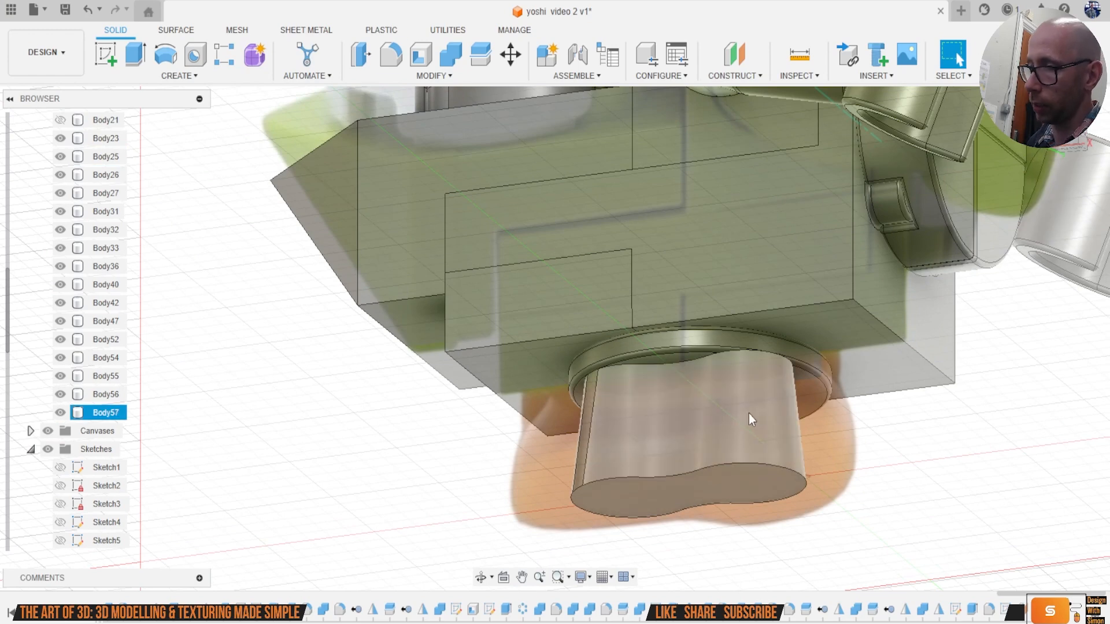
{"action": "key", "text": "f"}
{"action": "left_click", "coordinate": [670, 354]}
{"action": "left_click_drag", "start_coordinate": [671, 354], "coordinate": [671, 363]}
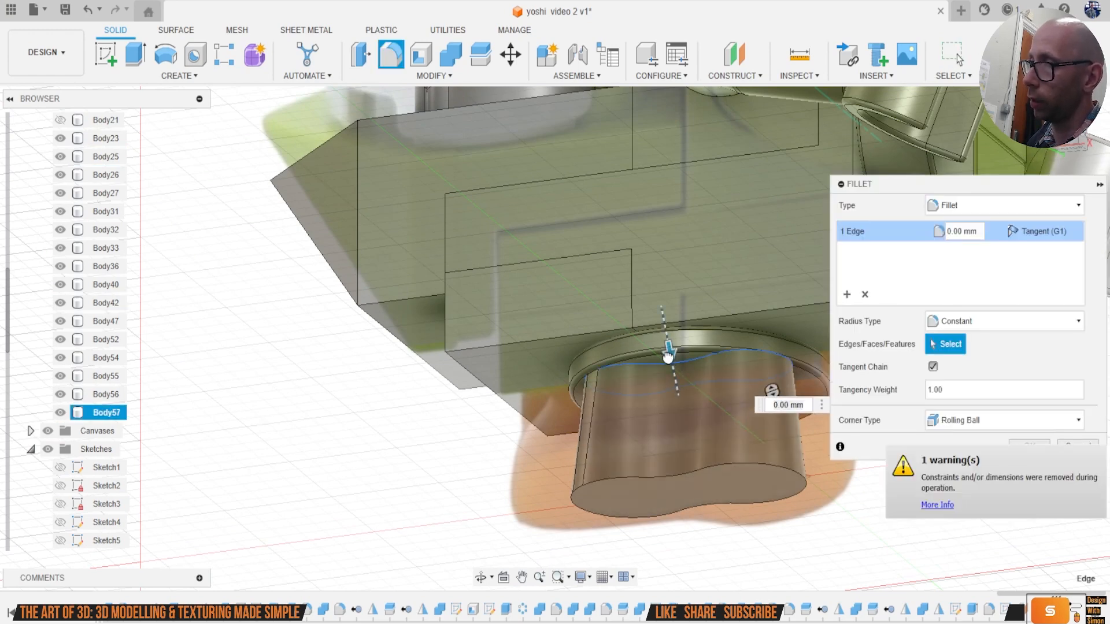
{"action": "type", "text": "1"}
{"action": "middle_click_drag", "start_coordinate": [670, 363], "coordinate": [561, 335], "text": "shift"}
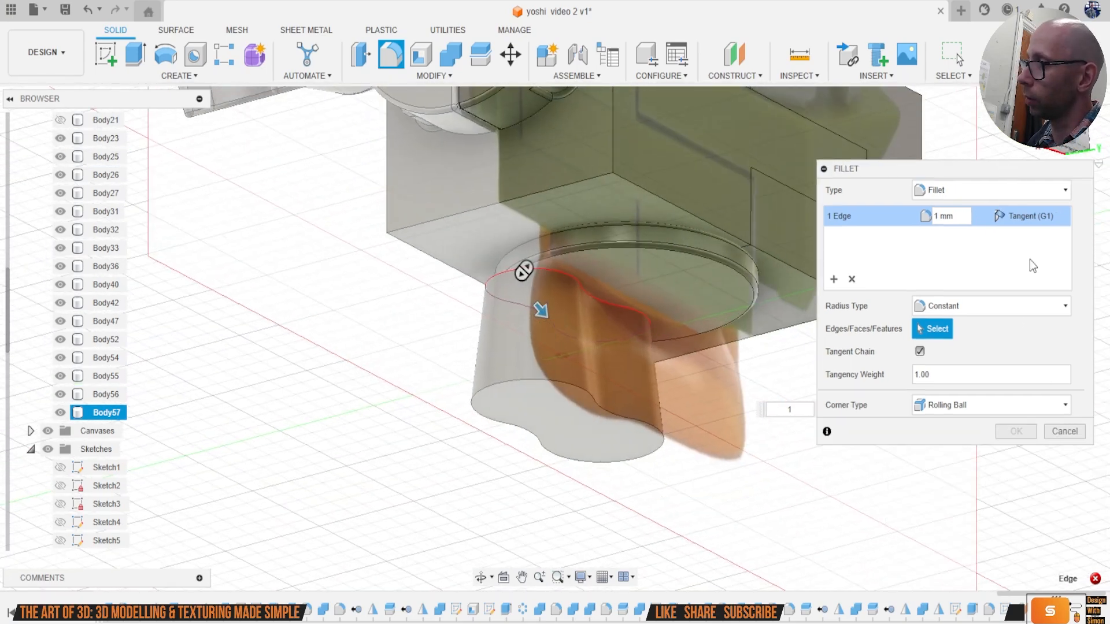
{"action": "left_click", "coordinate": [1068, 434]}
Step: Isolate the foot body so that the other bodies are hidden
{"action": "left_click", "coordinate": [488, 376]}
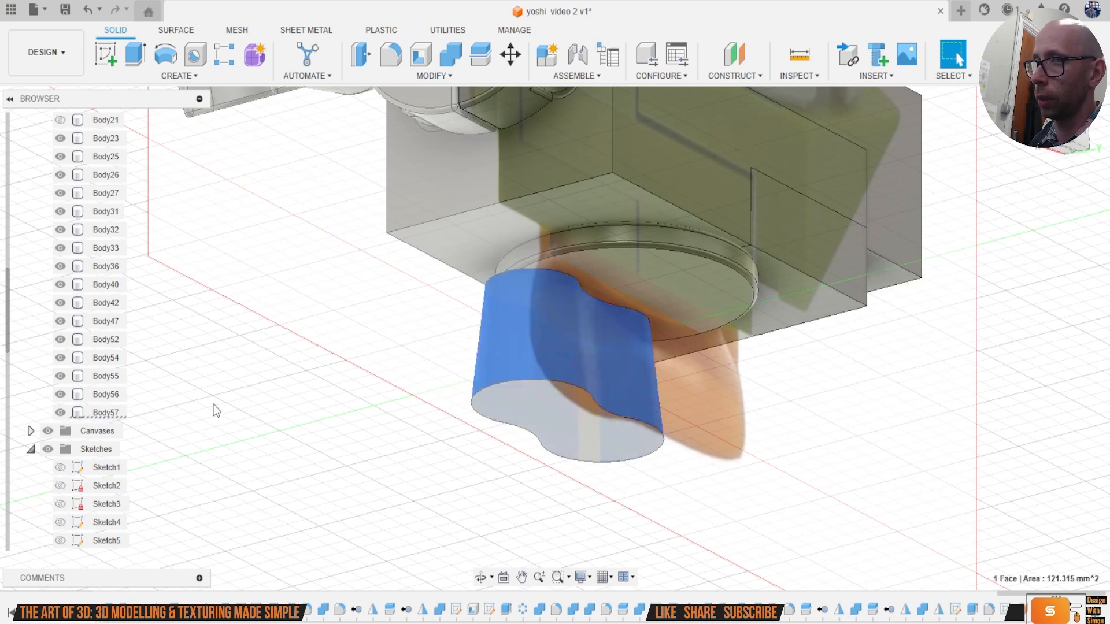
{"action": "right_click", "coordinate": [121, 420]}
{"action": "left_click", "coordinate": [158, 389]}
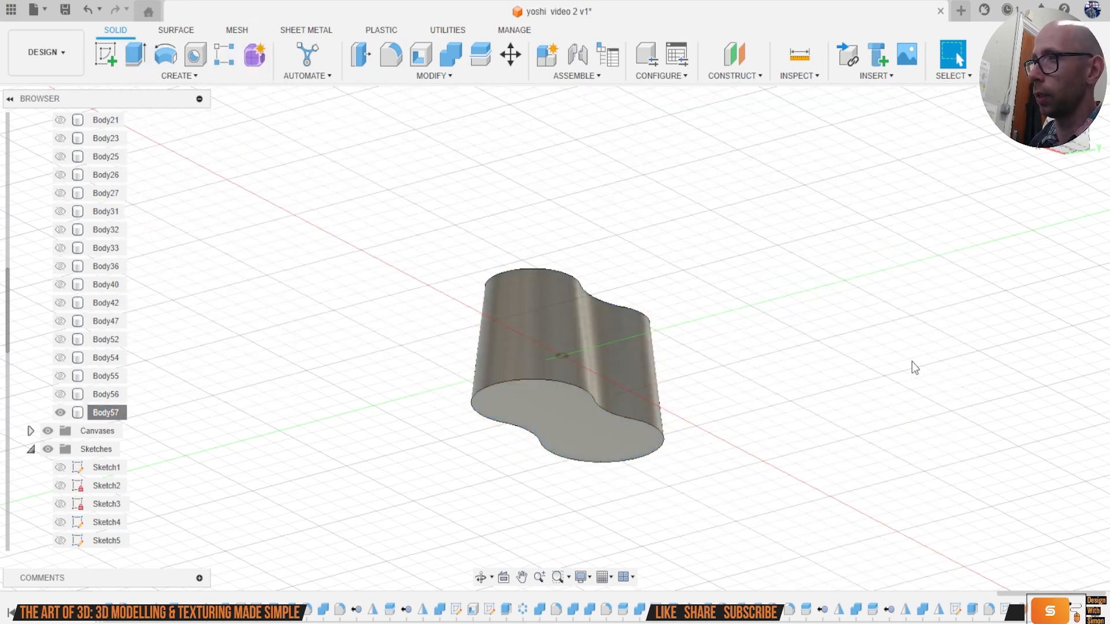
{"action": "middle_click_drag", "start_coordinate": [555, 337], "coordinate": [706, 298], "text": "shift"}
{"action": "scroll", "coordinate": [722, 281], "scroll_direction": "up", "scroll_amount": 3}
{"action": "scroll", "coordinate": [722, 282], "scroll_direction": "up", "scroll_amount": 2}
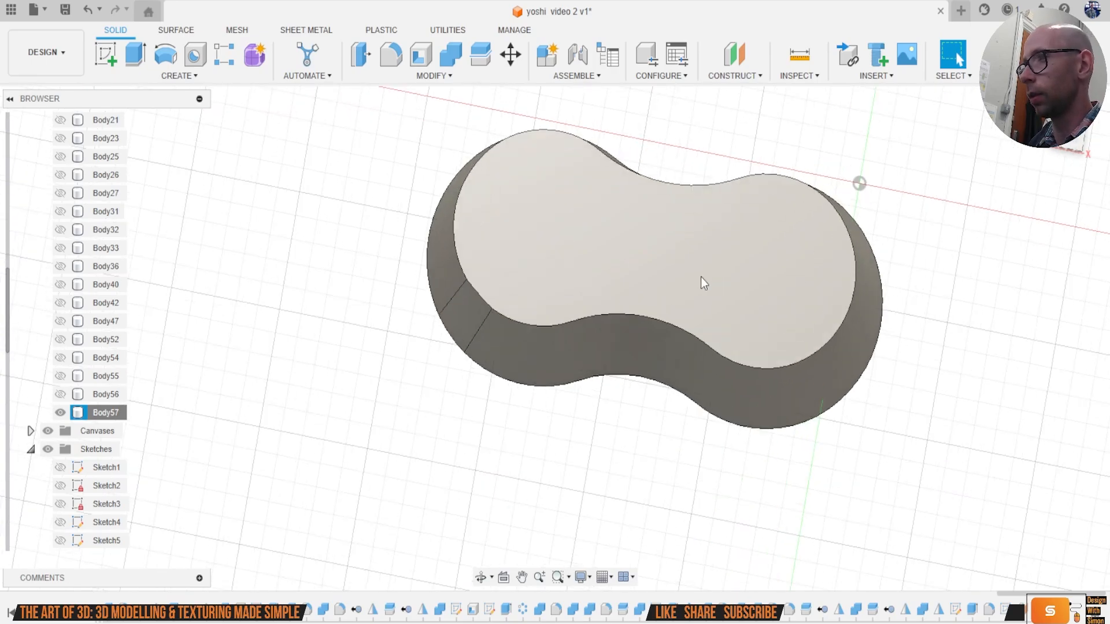
{"action": "mouse_move", "coordinate": [704, 283]}
{"action": "middle_mouse_down", "text": "shift"}
{"action": "mouse_move", "coordinate": [702, 324]}
{"action": "mouse_move", "coordinate": [700, 301]}
{"action": "mouse_move", "coordinate": [748, 436]}
{"action": "middle_mouse_up", "text": "shift"}
{"action": "scroll", "coordinate": [748, 436], "scroll_direction": "down", "scroll_amount": 4}
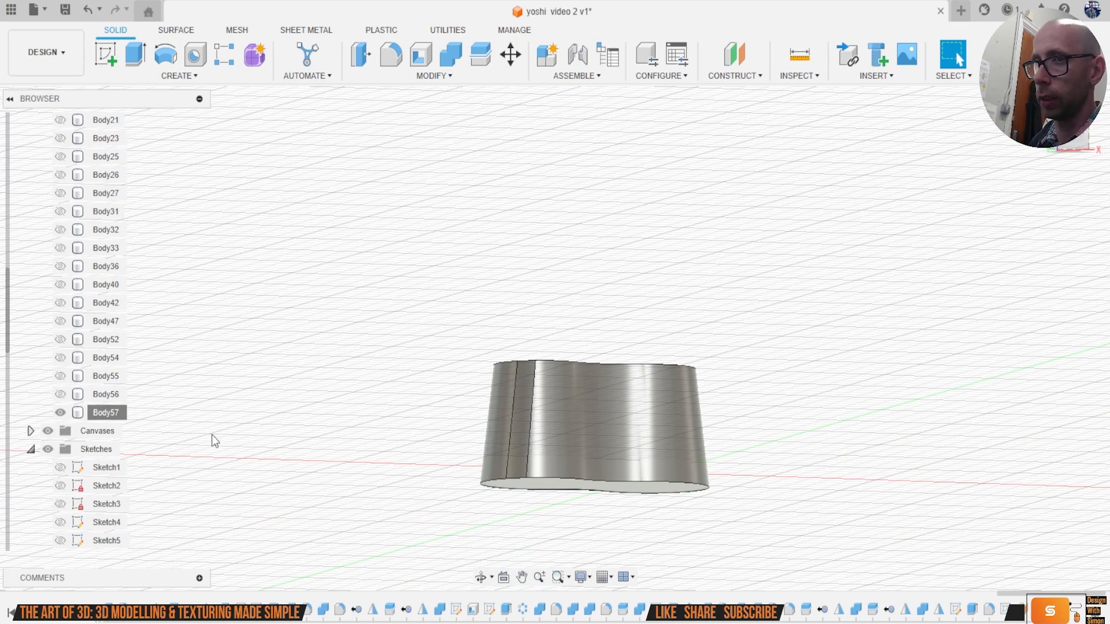
Step: Reopen the foot's loft feature and examine how the profile connection points line up at the rounded end
{"action": "right_click", "coordinate": [1023, 609]}
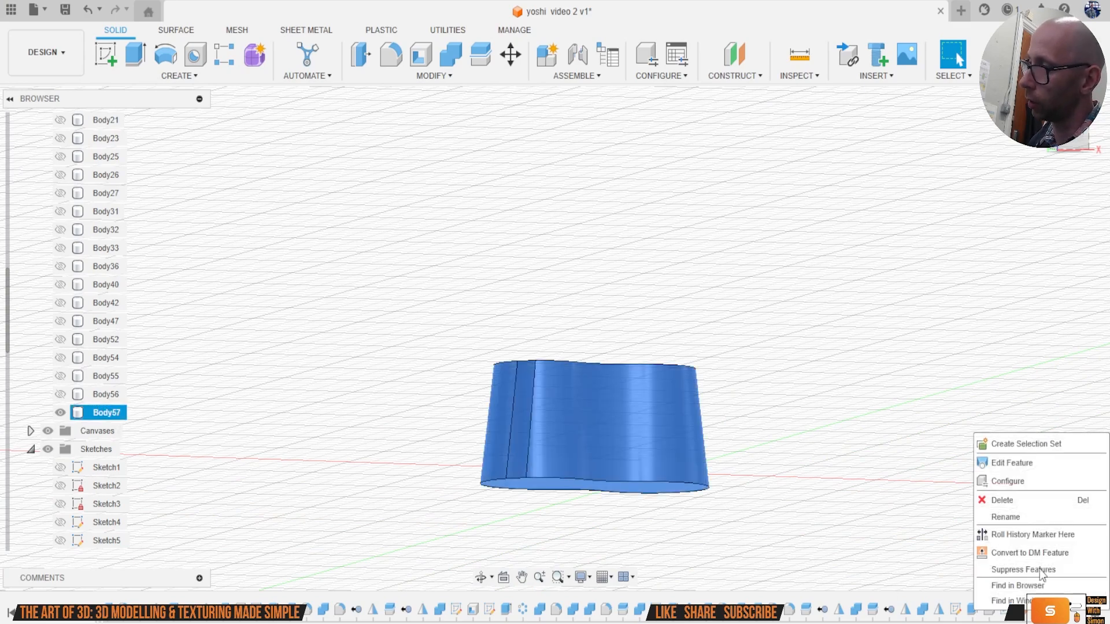
{"action": "left_click", "coordinate": [1027, 465]}
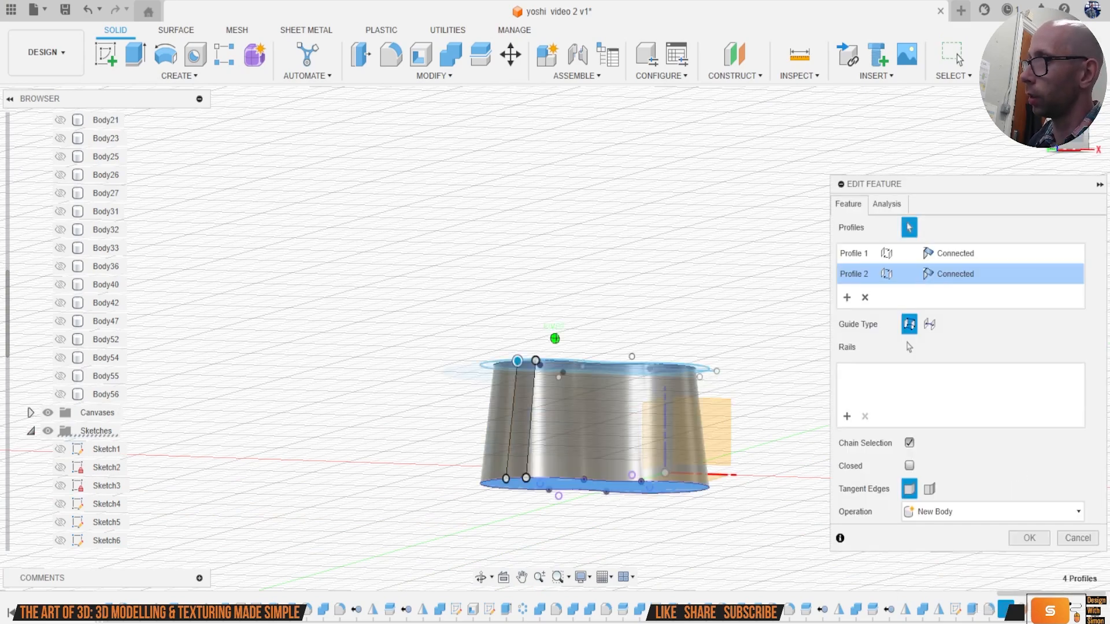
{"action": "left_click", "coordinate": [1079, 169]}
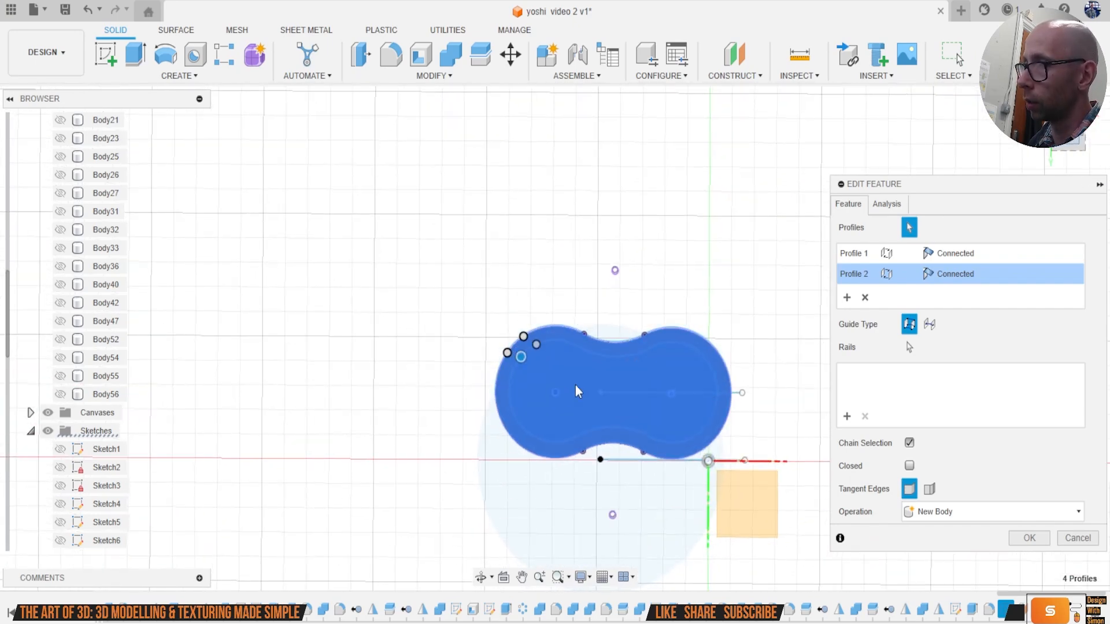
{"action": "scroll", "coordinate": [564, 399], "scroll_direction": "up", "scroll_amount": 5}
{"action": "middle_click_drag", "start_coordinate": [572, 351], "coordinate": [356, 297]}
{"action": "scroll", "coordinate": [370, 320], "scroll_direction": "down", "scroll_amount": 5}
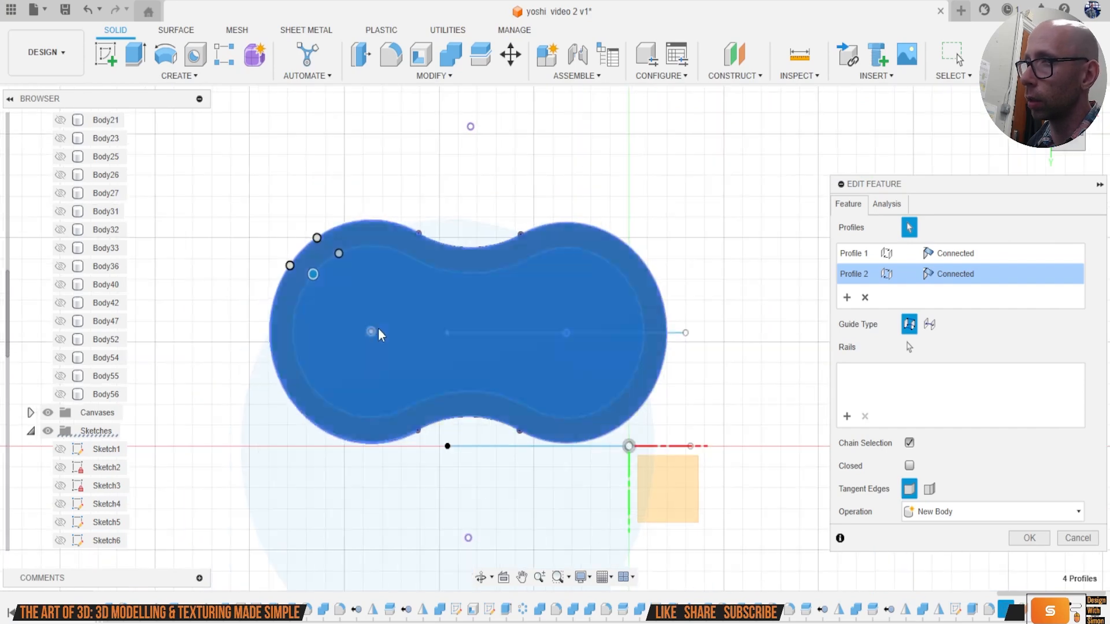
{"action": "scroll", "coordinate": [345, 291], "scroll_direction": "up", "scroll_amount": 3}
{"action": "scroll", "coordinate": [347, 278], "scroll_direction": "up", "scroll_amount": 6}
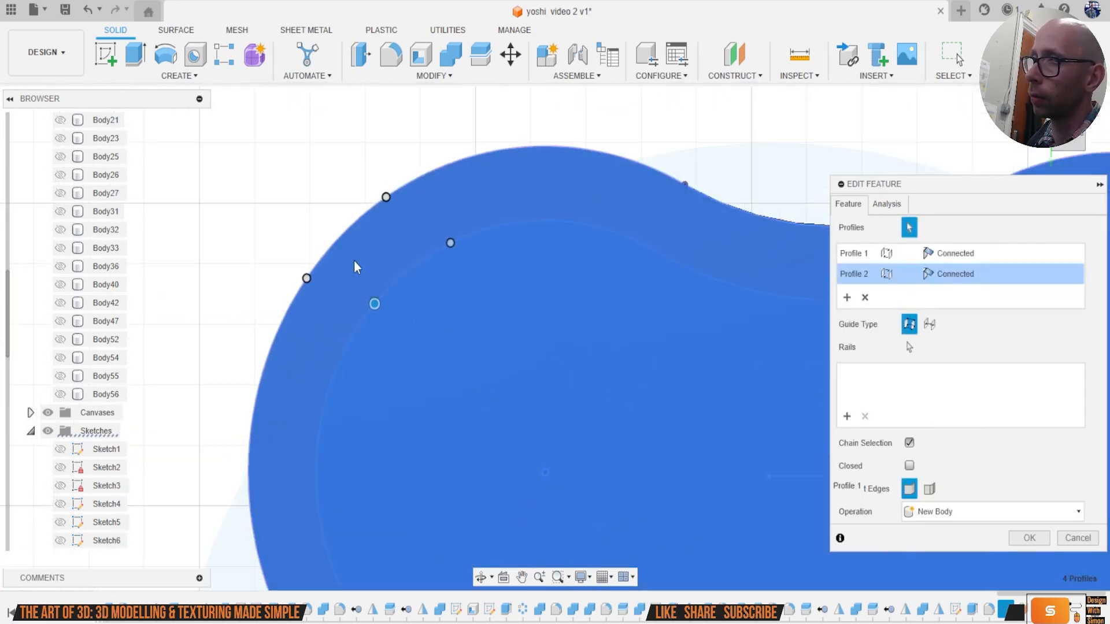
{"action": "scroll", "coordinate": [339, 257], "scroll_direction": "down", "scroll_amount": 5}
{"action": "left_click", "coordinate": [1029, 537]}
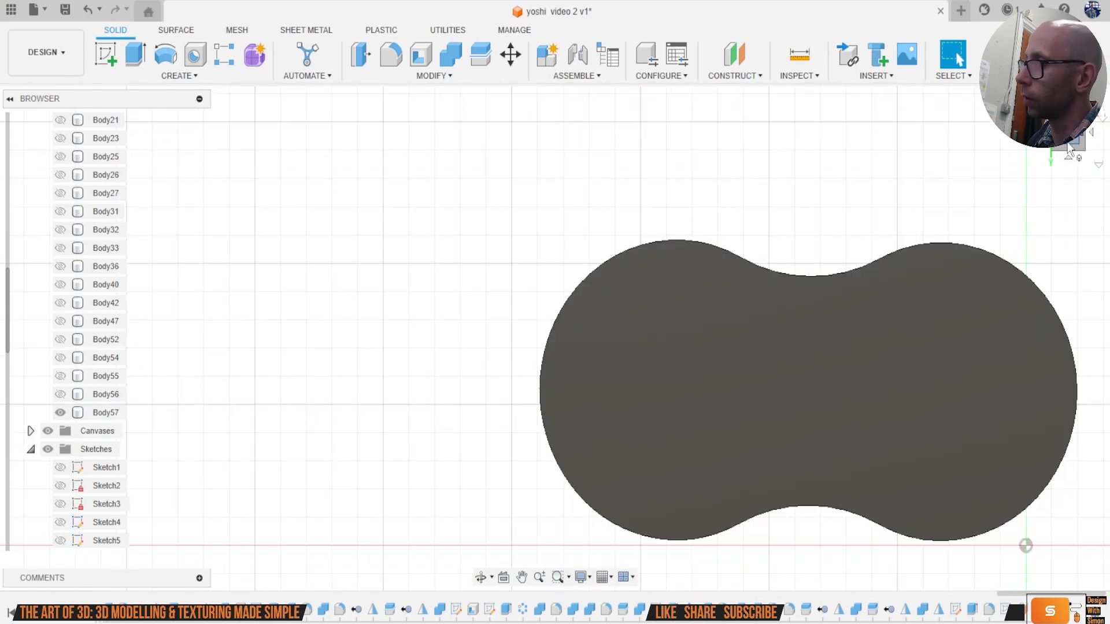
Step: Fillet the foot's entire upper edge with a 1.2 mm radius
{"action": "left_click_drag", "start_coordinate": [1068, 149], "coordinate": [1080, 111]}
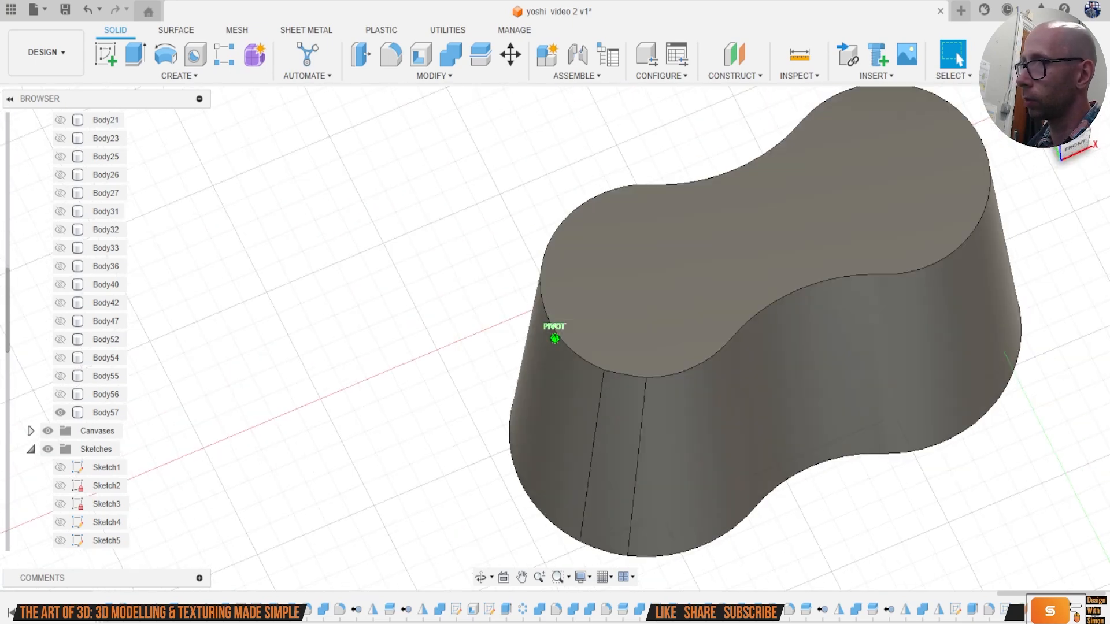
{"action": "left_click", "coordinate": [796, 292]}
{"action": "key", "text": "f"}
{"action": "left_click", "coordinate": [628, 377]}
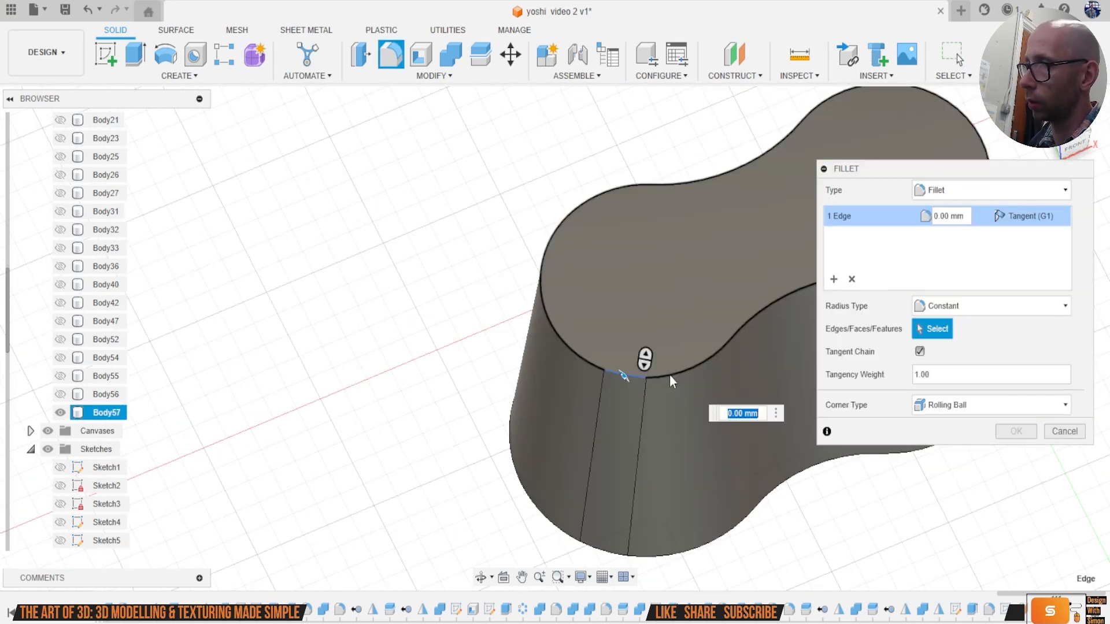
{"action": "type", "text": "1"}
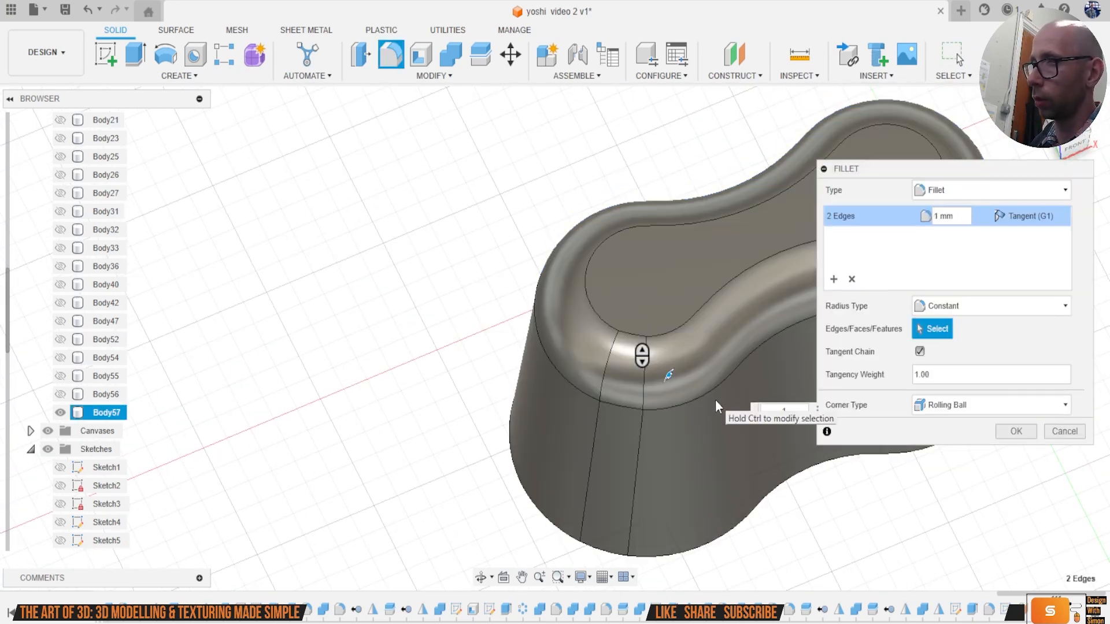
{"action": "scroll", "coordinate": [716, 400], "scroll_direction": "down", "scroll_amount": 5}
{"action": "left_click", "coordinate": [1073, 160]}
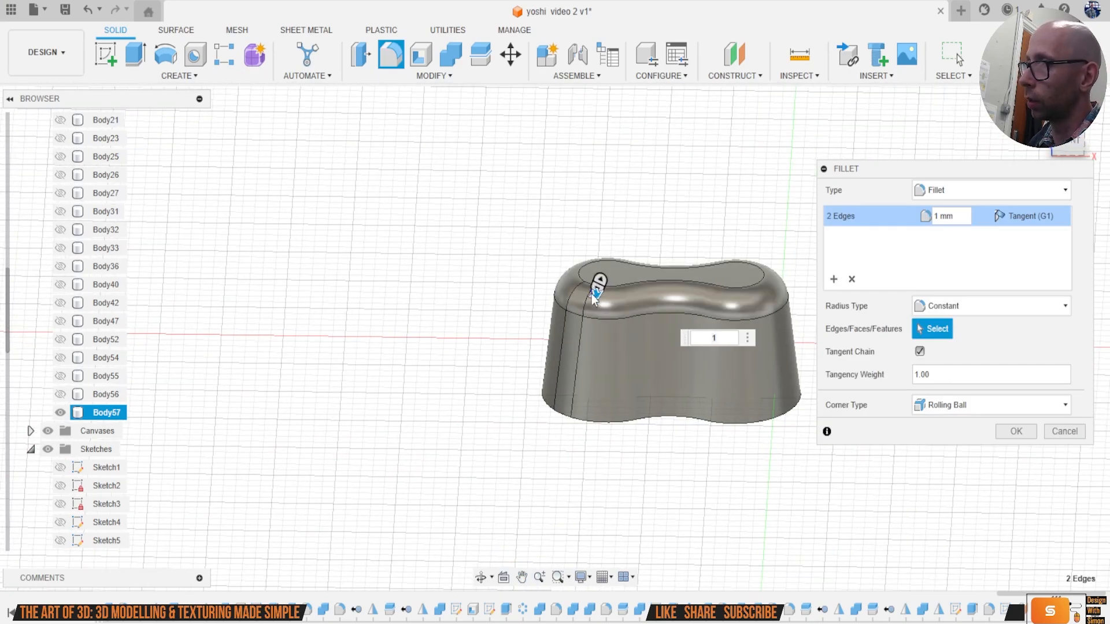
{"action": "left_click_drag", "start_coordinate": [596, 297], "coordinate": [599, 294]}
{"action": "type", "text": "1"}
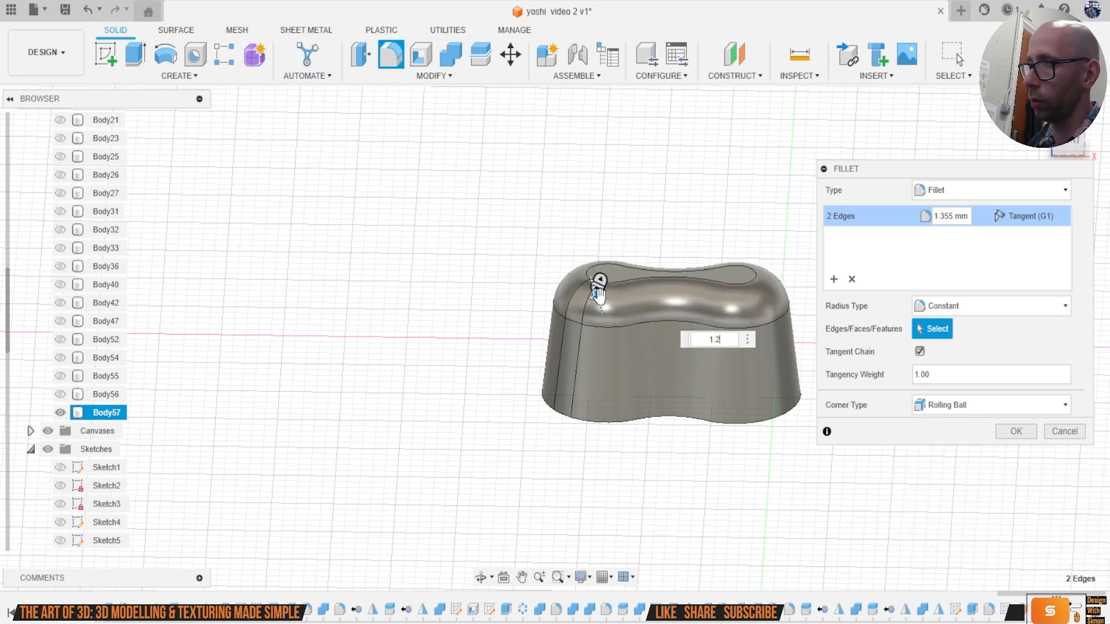
{"action": "key", "text": "Return"}
{"action": "key", "text": "Return"}
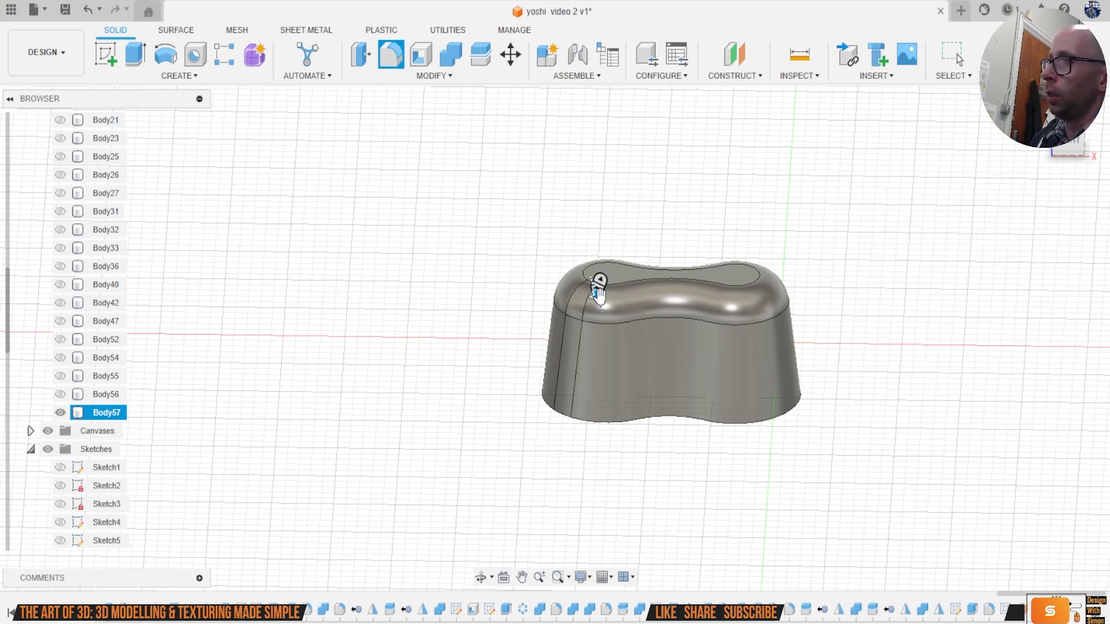
Step: Fillet the foot's entire bottom edge with a 0.5 mm radius
{"action": "left_click", "coordinate": [1068, 149]}
{"action": "left_click", "coordinate": [754, 375]}
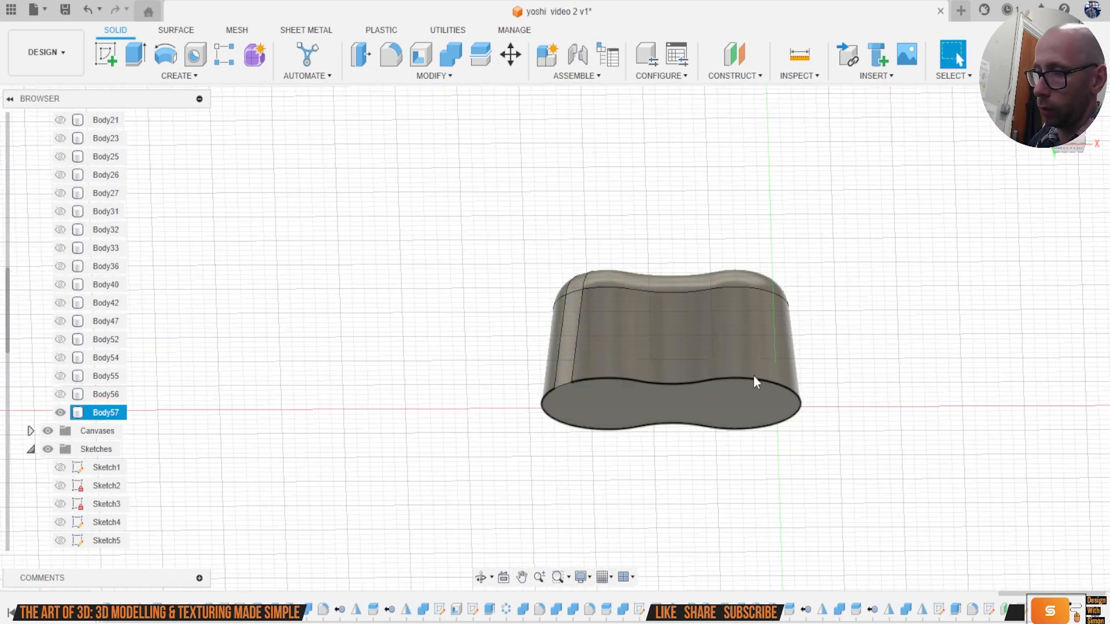
{"action": "key", "text": "f"}
{"action": "scroll", "coordinate": [597, 399], "scroll_direction": "up", "scroll_amount": 2}
{"action": "left_click", "coordinate": [547, 384]}
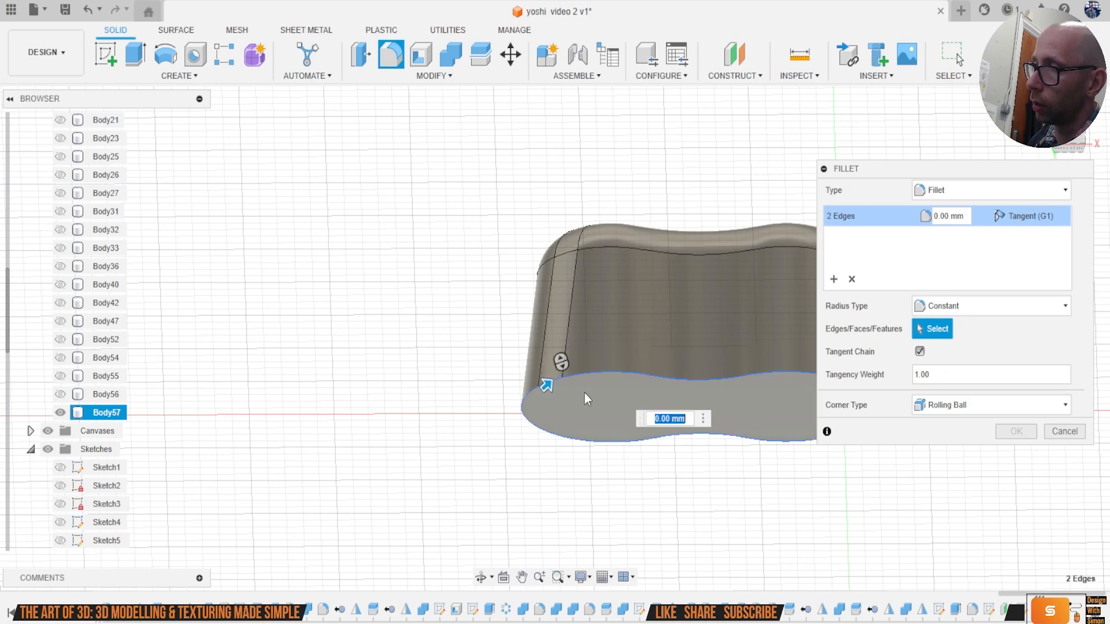
{"action": "left_click_drag", "start_coordinate": [553, 385], "coordinate": [554, 382]}
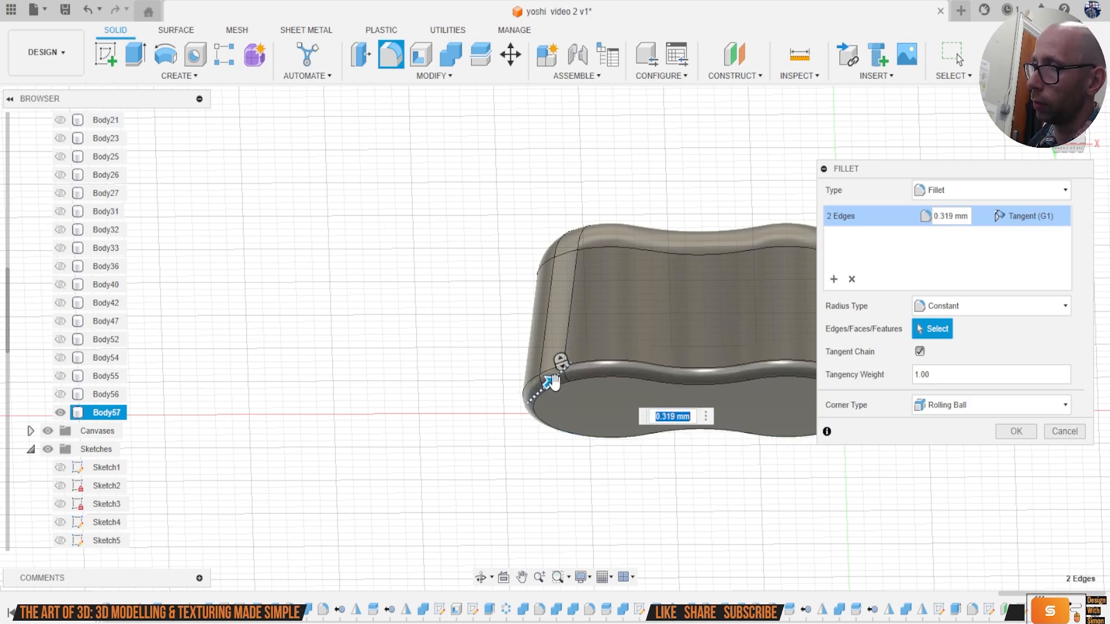
{"action": "key", "text": "Return"}
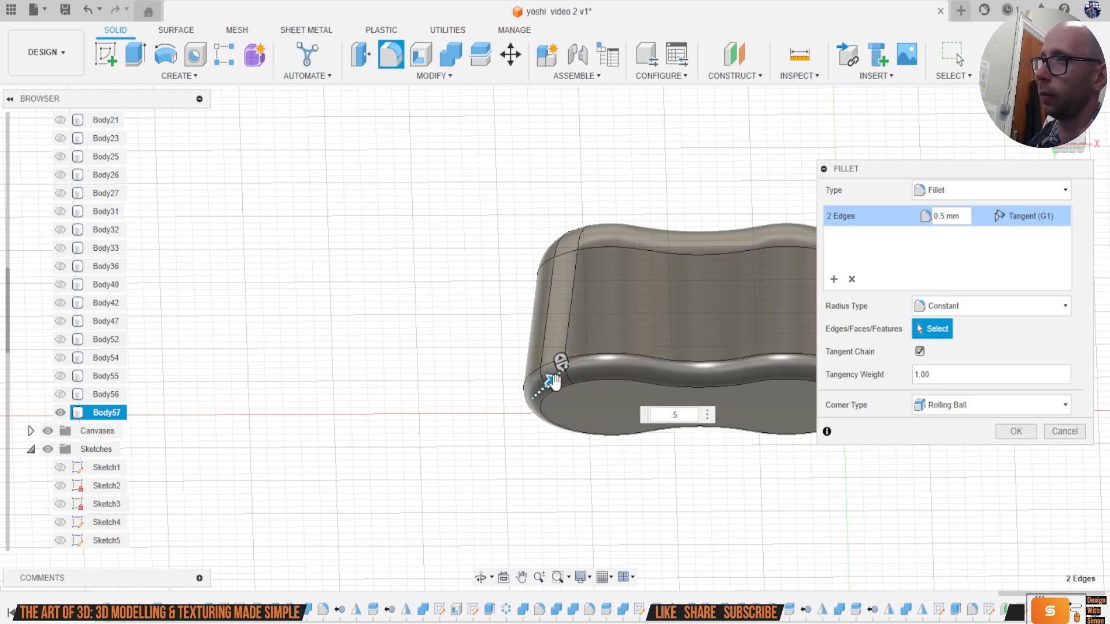
Step: Unisolate the foot body to bring the other bodies and the reference image back into view
{"action": "right_click", "coordinate": [96, 413]}
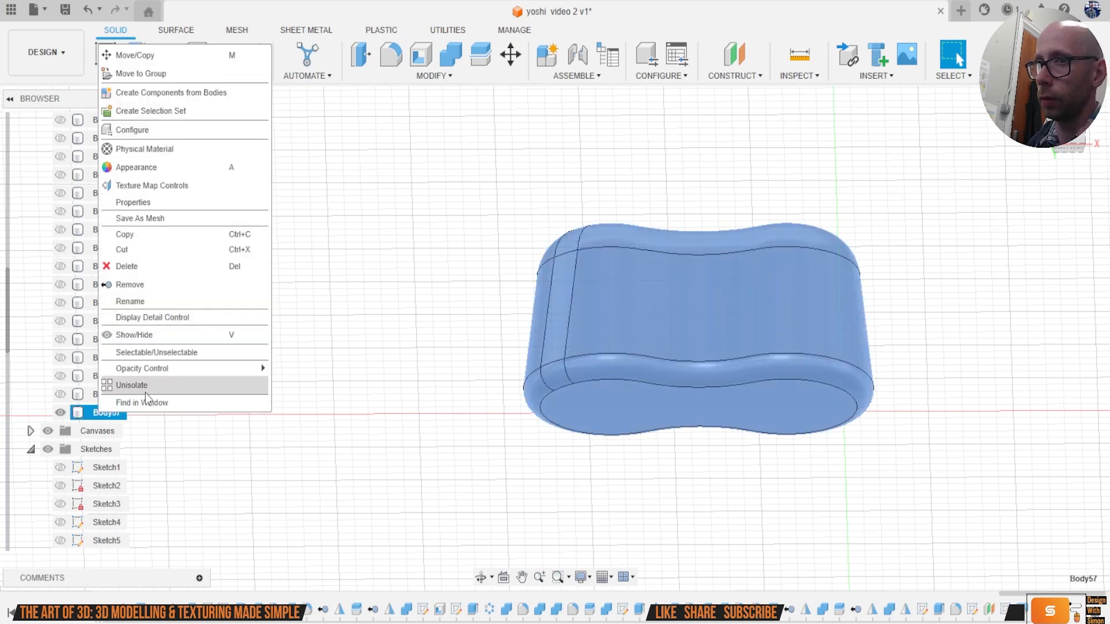
{"action": "left_click", "coordinate": [146, 392]}
{"action": "left_click", "coordinate": [986, 449]}
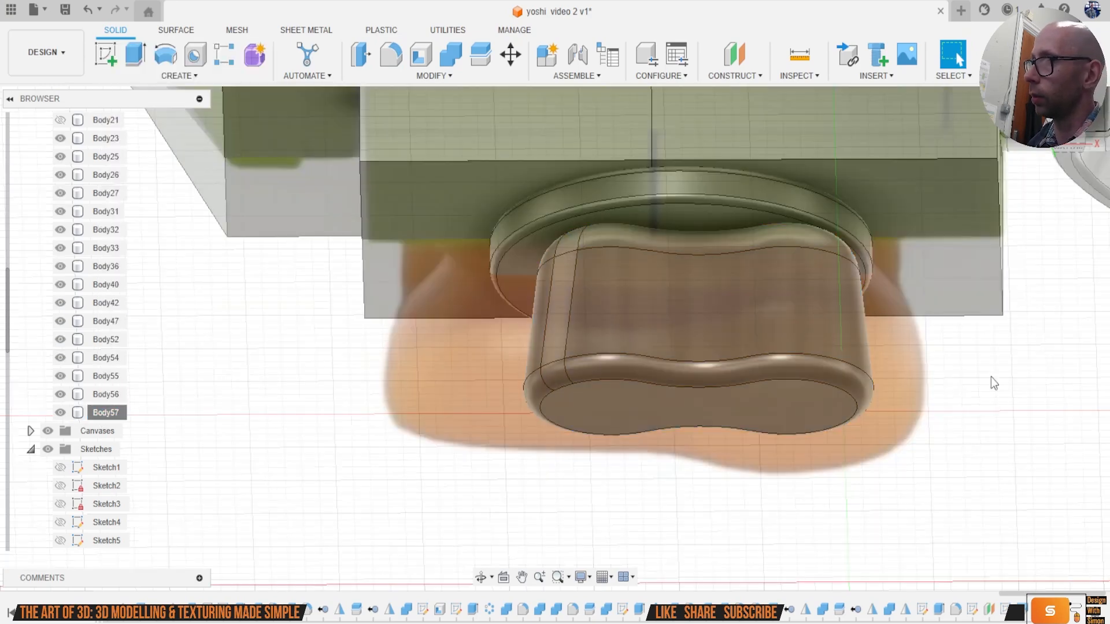
Step: Mirror the foot and the three neighbouring lower-body blocks across the character's centre plane as new bodies
{"action": "left_click", "coordinate": [1078, 138]}
{"action": "left_click_drag", "start_coordinate": [1078, 138], "coordinate": [992, 98]}
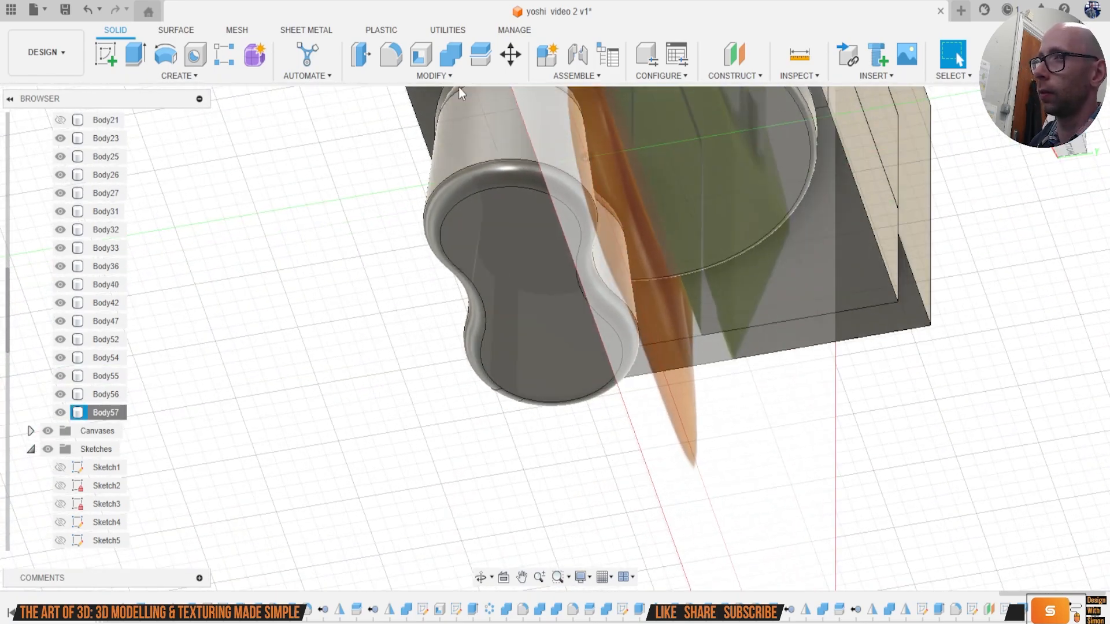
{"action": "left_click", "coordinate": [206, 78]}
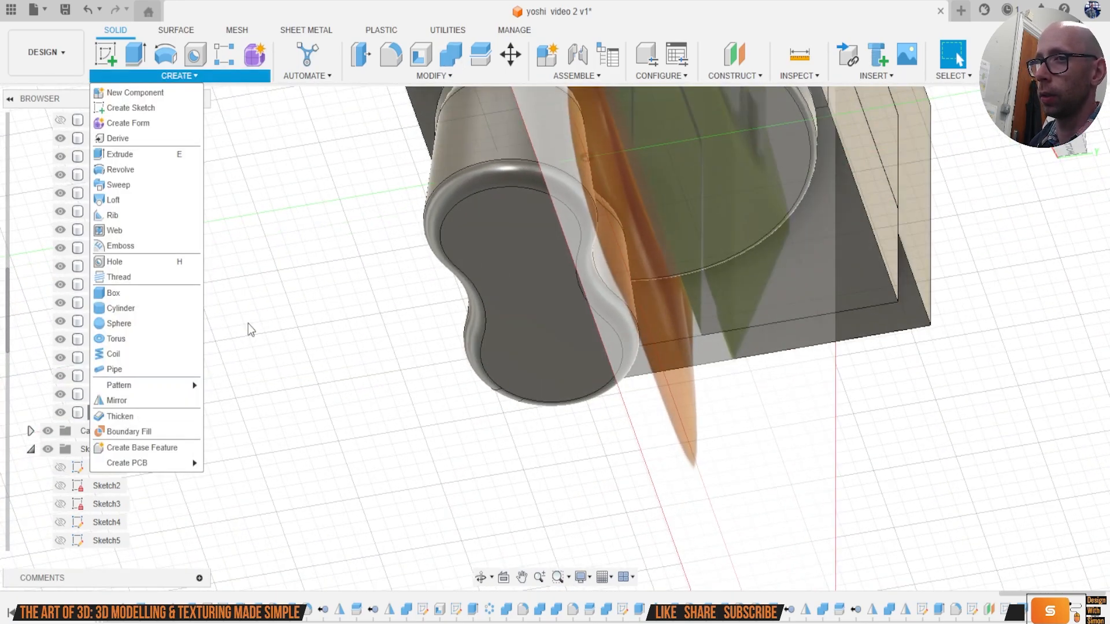
{"action": "left_click", "coordinate": [116, 401]}
{"action": "left_click", "coordinate": [520, 280]}
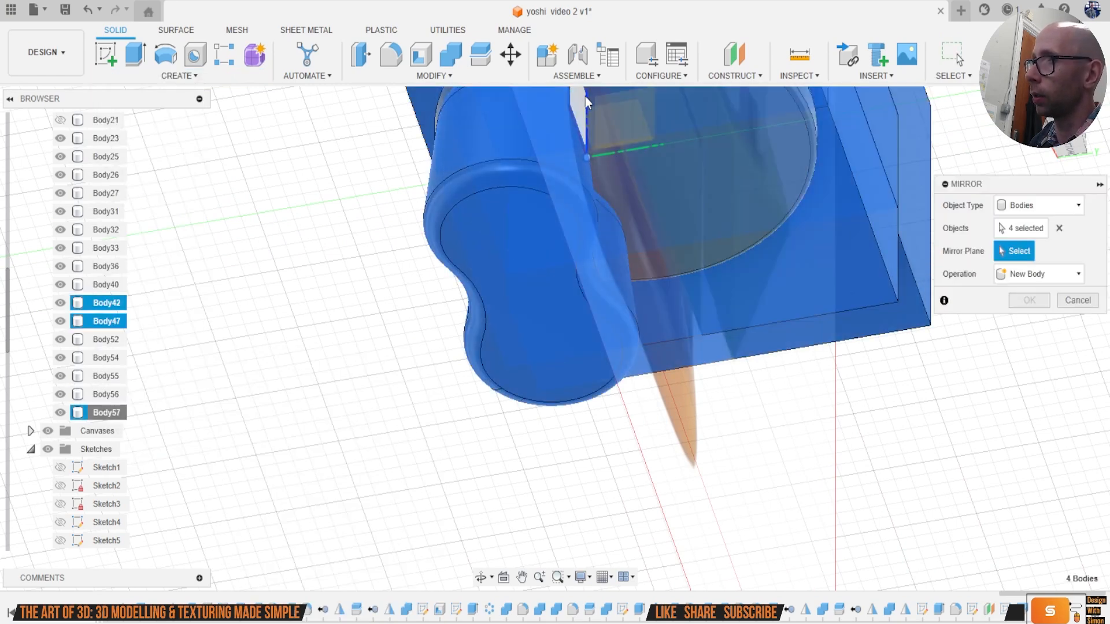
{"action": "left_click", "coordinate": [585, 99]}
{"action": "left_click", "coordinate": [1032, 279]}
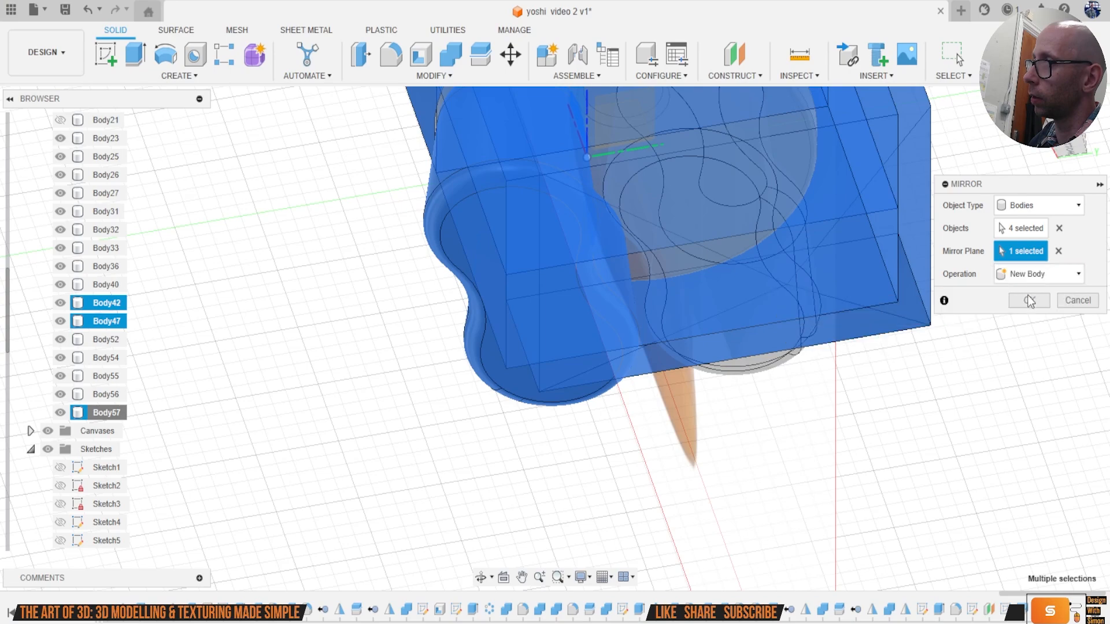
{"action": "key", "text": "Return"}
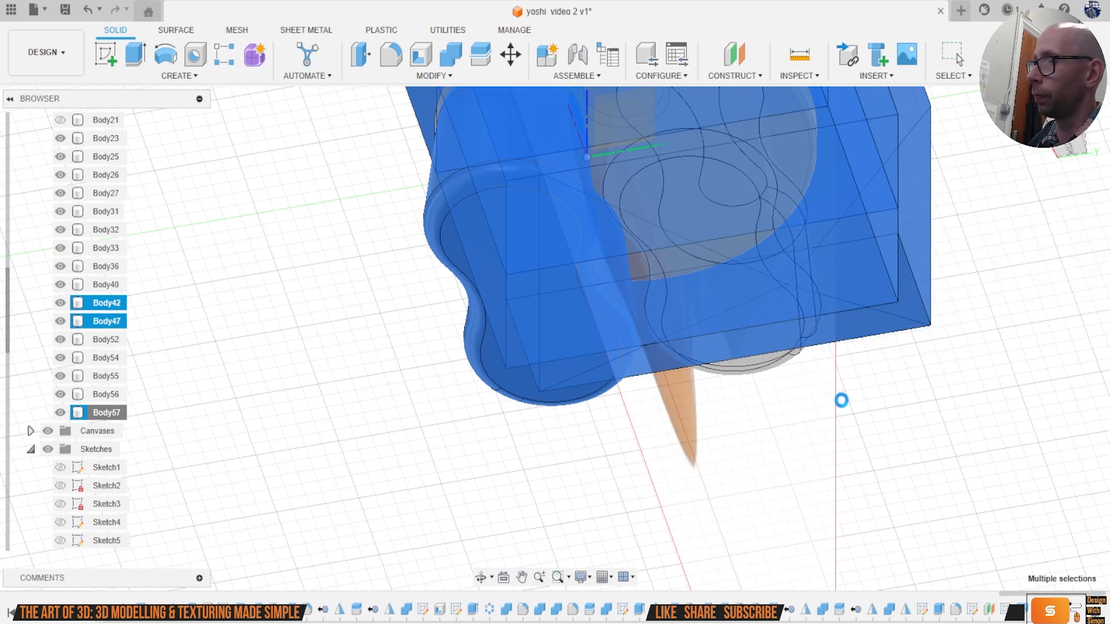
{"action": "mouse_move", "coordinate": [841, 400]}
{"action": "middle_mouse_down", "text": "shift"}
{"action": "mouse_move", "coordinate": [847, 372]}
{"action": "mouse_move", "coordinate": [555, 338]}
{"action": "mouse_move", "coordinate": [665, 260]}
{"action": "mouse_move", "coordinate": [822, 179]}
{"action": "middle_mouse_up", "text": "shift"}
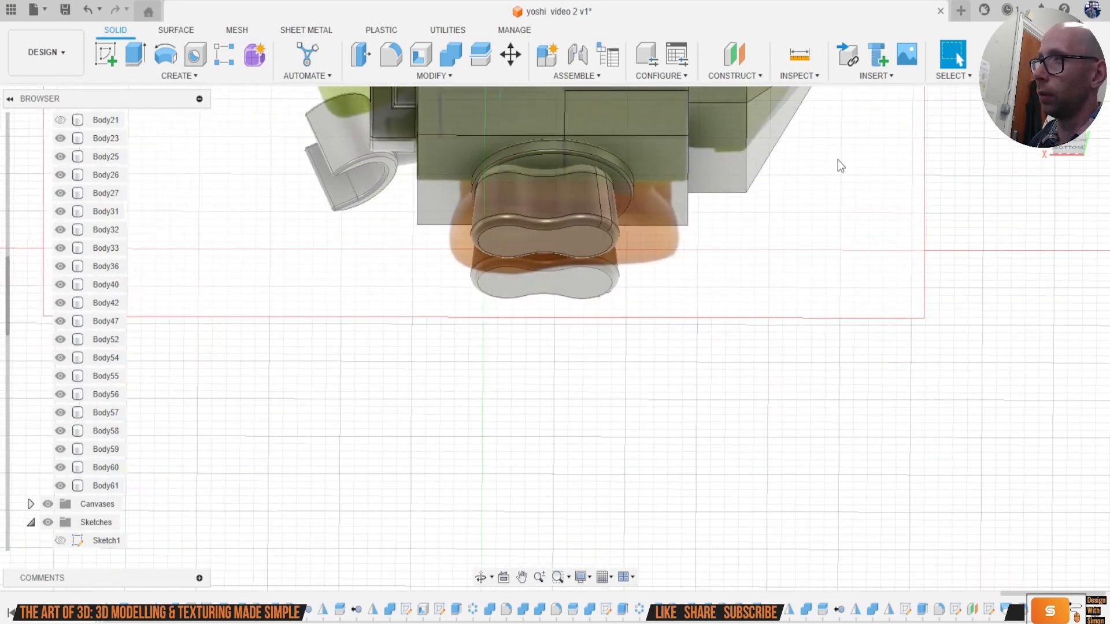
Step: Combine the round connector disc with both feet into one body using the Join operation
{"action": "left_click", "coordinate": [457, 59]}
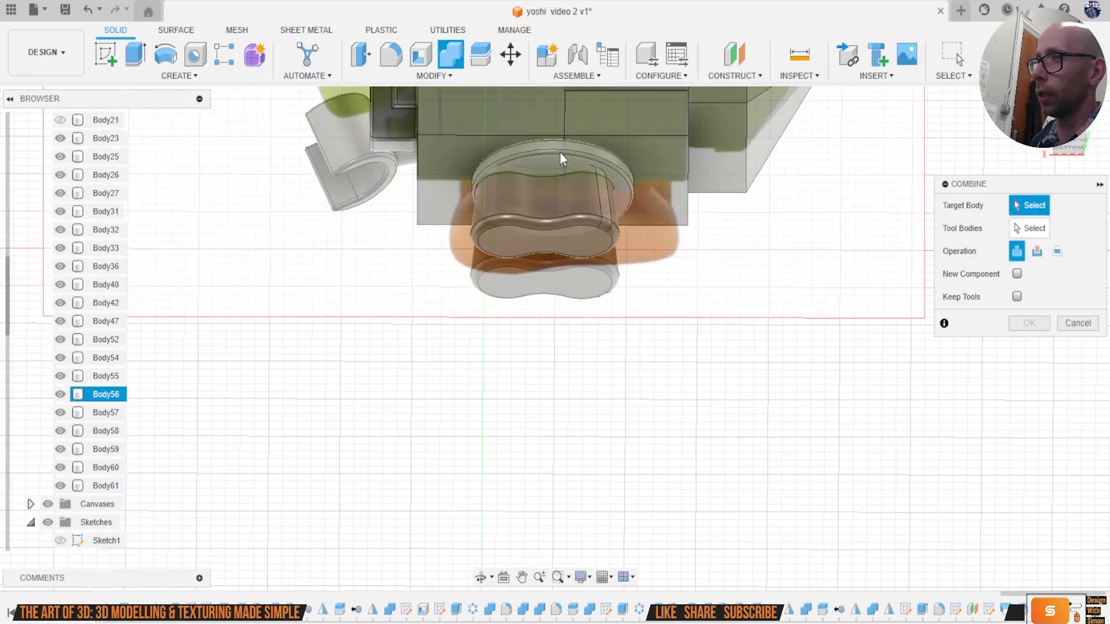
{"action": "left_click", "coordinate": [564, 159]}
{"action": "left_click", "coordinate": [578, 217]}
{"action": "left_click", "coordinate": [594, 283]}
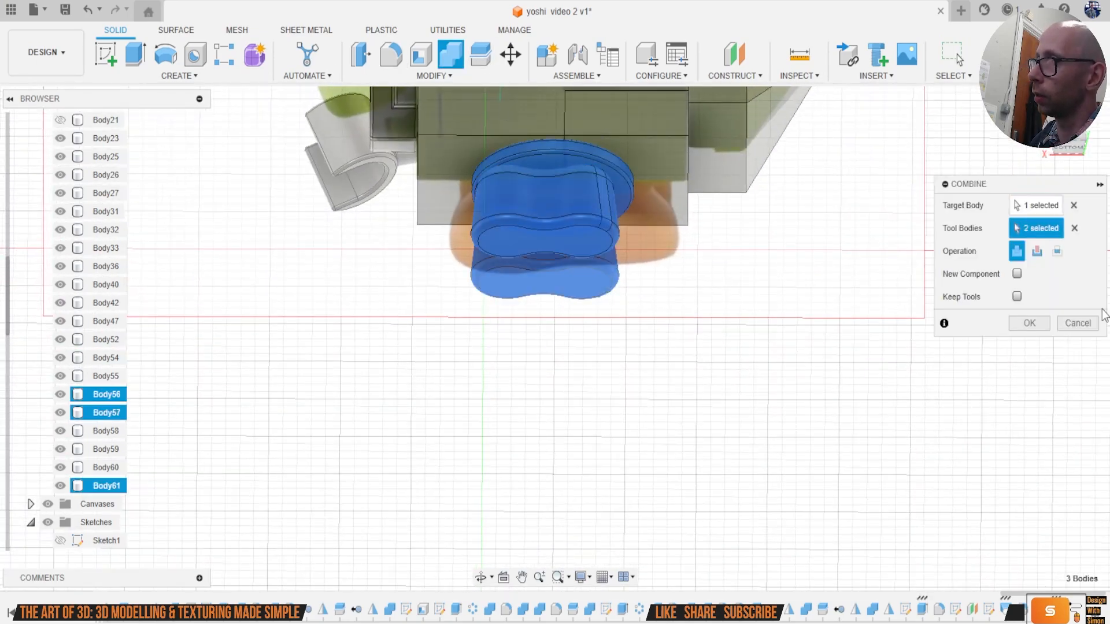
{"action": "left_click", "coordinate": [1029, 323]}
{"action": "scroll", "coordinate": [712, 266], "scroll_direction": "down", "scroll_amount": 3}
Step: Sketch a short vertical line crossing the tail block's upper edge, just inside the tail wedge's vertical edge
{"action": "middle_click_drag", "start_coordinate": [711, 266], "coordinate": [673, 344], "text": "shift"}
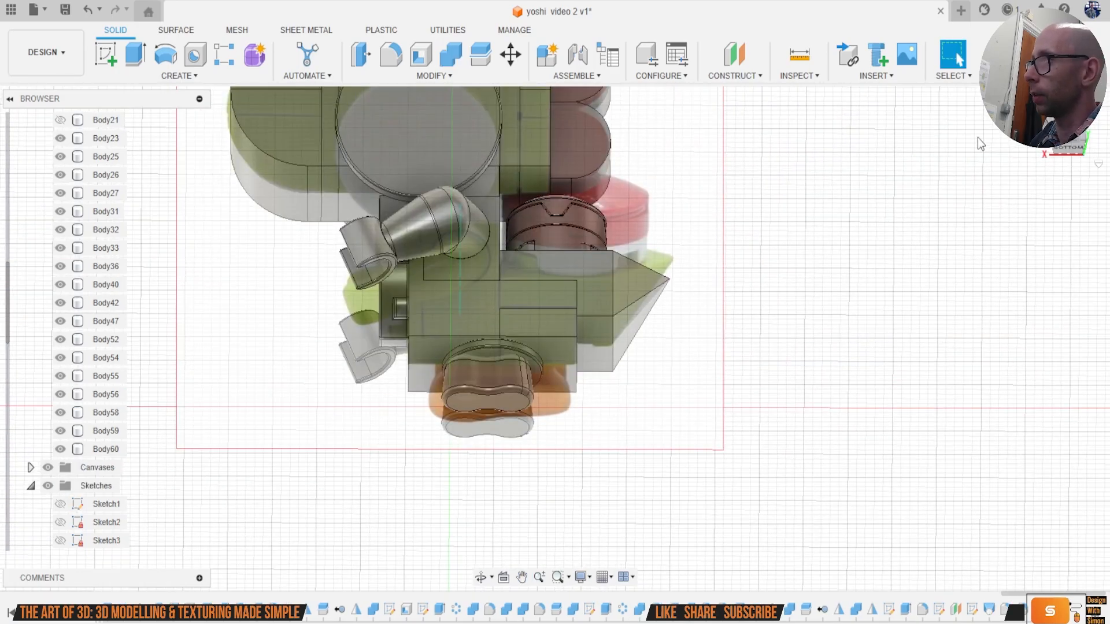
{"action": "middle_click_drag", "start_coordinate": [555, 338], "coordinate": [682, 248], "text": "shift"}
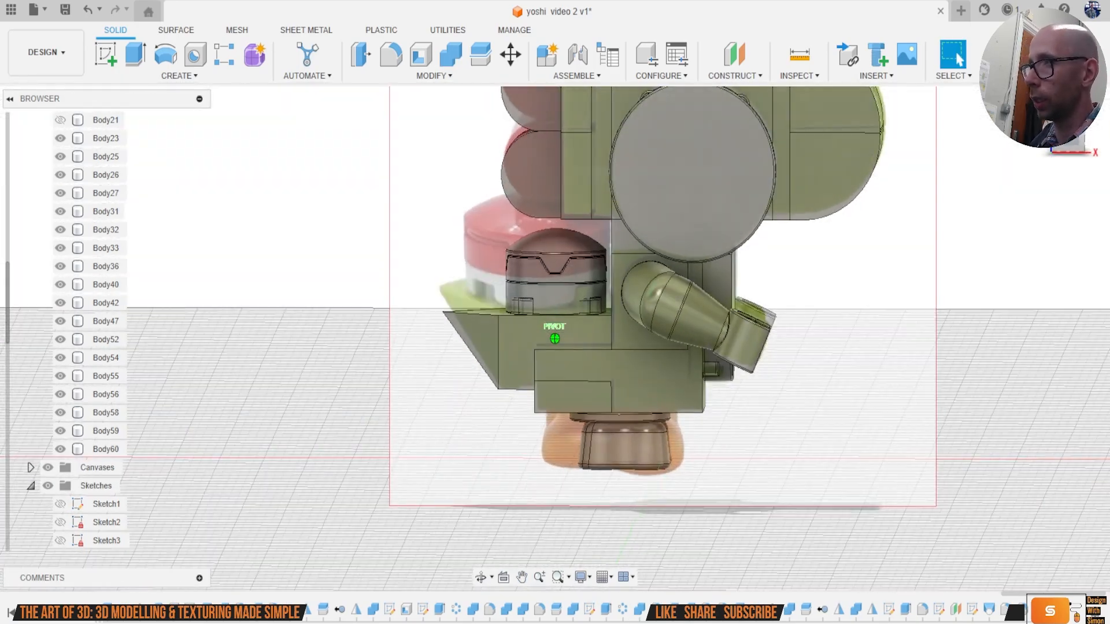
{"action": "left_click", "coordinate": [1056, 149]}
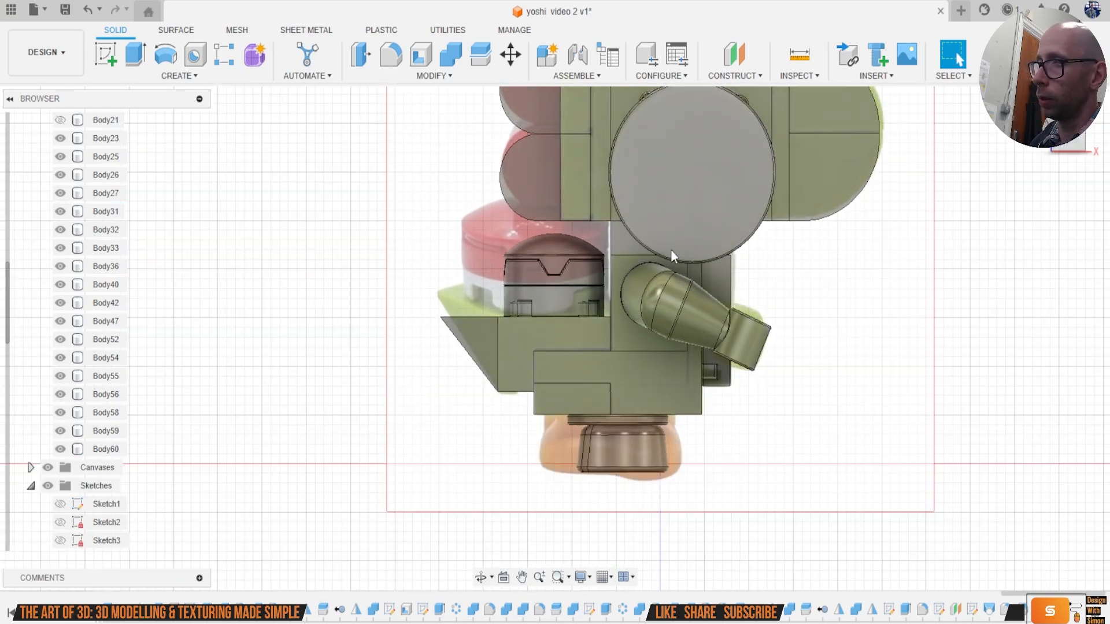
{"action": "scroll", "coordinate": [405, 335], "scroll_direction": "up", "scroll_amount": 3}
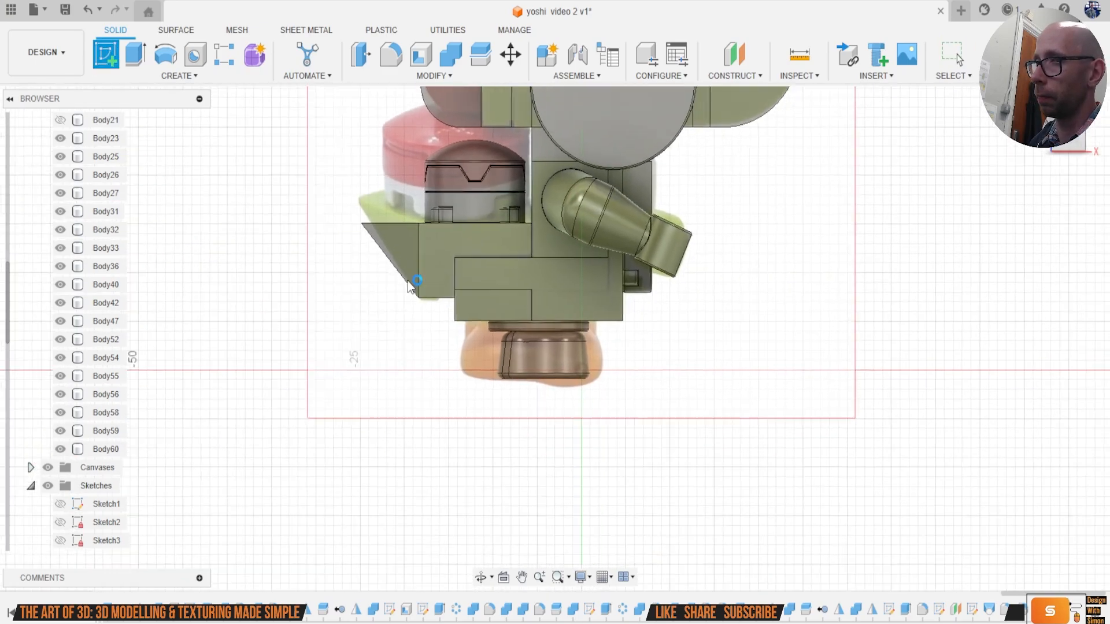
{"action": "left_click", "coordinate": [447, 313]}
{"action": "scroll", "coordinate": [532, 348], "scroll_direction": "up", "scroll_amount": 3}
{"action": "key", "text": "l"}
{"action": "scroll", "coordinate": [502, 308], "scroll_direction": "up", "scroll_amount": 5}
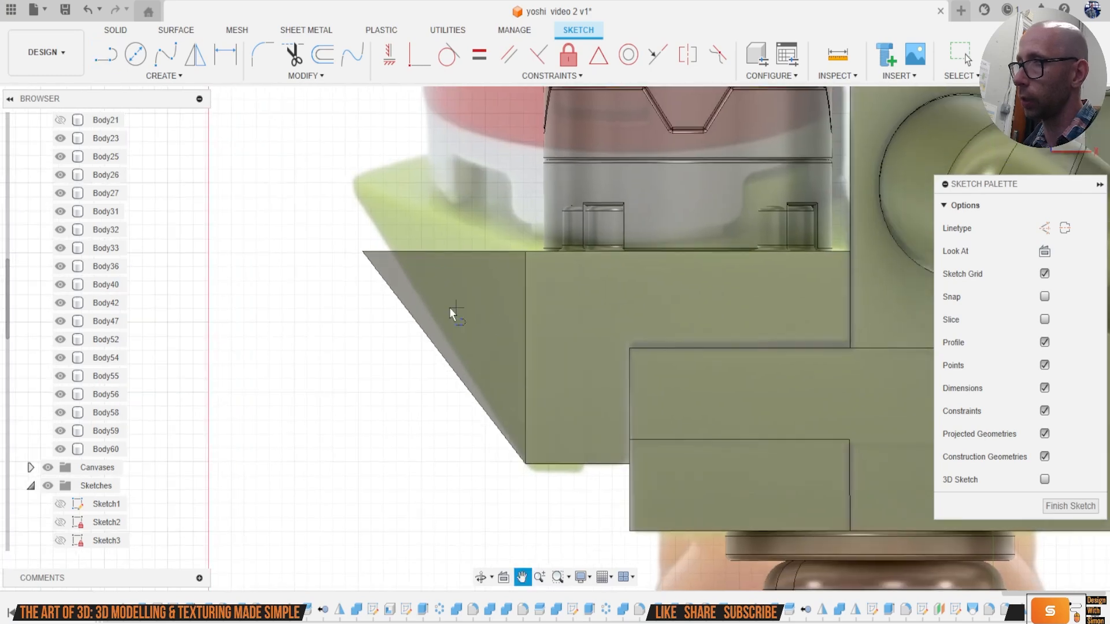
{"action": "left_click", "coordinate": [546, 217]}
{"action": "left_click", "coordinate": [547, 273]}
{"action": "key", "text": "Escape"}
{"action": "left_click", "coordinate": [1035, 55]}
Step: Split the tail block body using the short sketched vertical line as the splitting tool
{"action": "left_click", "coordinate": [480, 54]}
{"action": "left_click", "coordinate": [752, 301]}
{"action": "left_click", "coordinate": [1054, 228]}
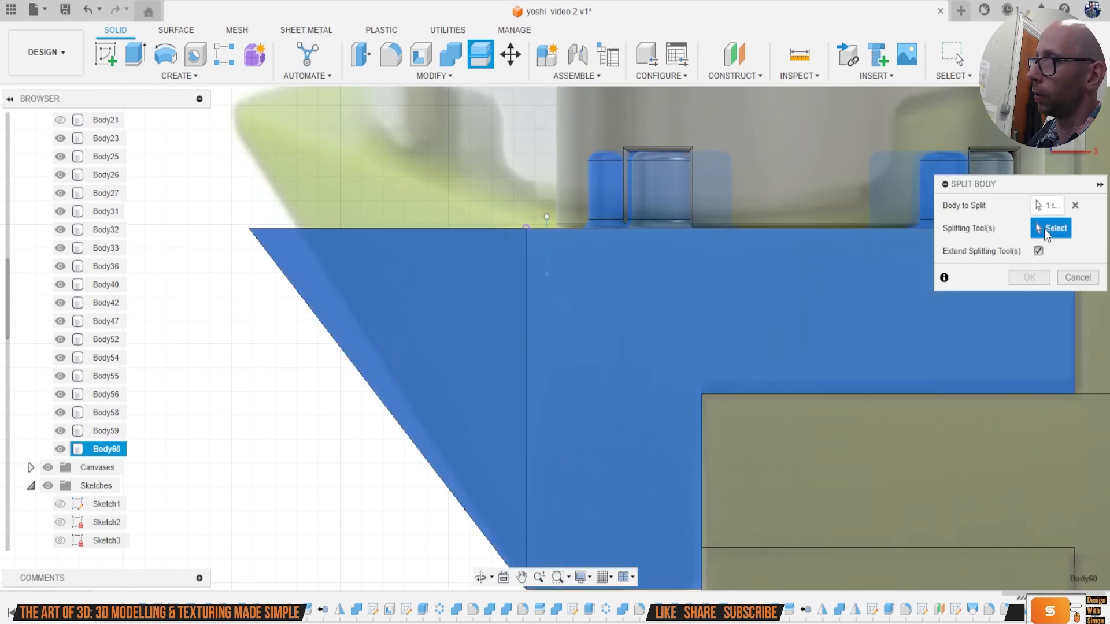
{"action": "left_click", "coordinate": [1029, 278]}
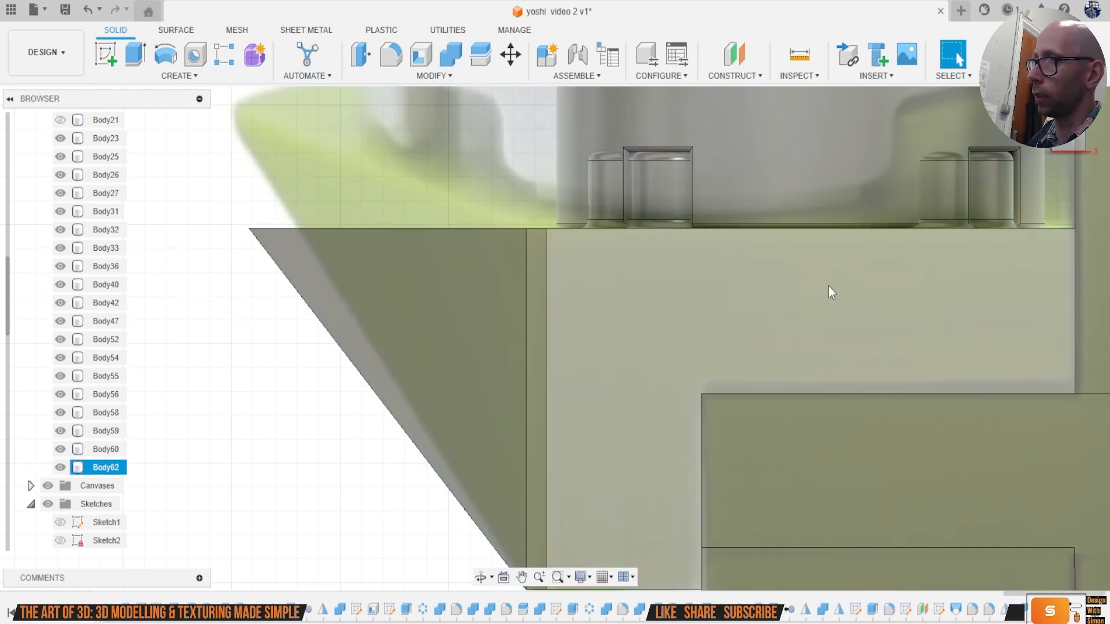
Step: Hide the reference canvases so only the modelled bodies are shown
{"action": "scroll", "coordinate": [839, 293], "scroll_direction": "down", "scroll_amount": 10}
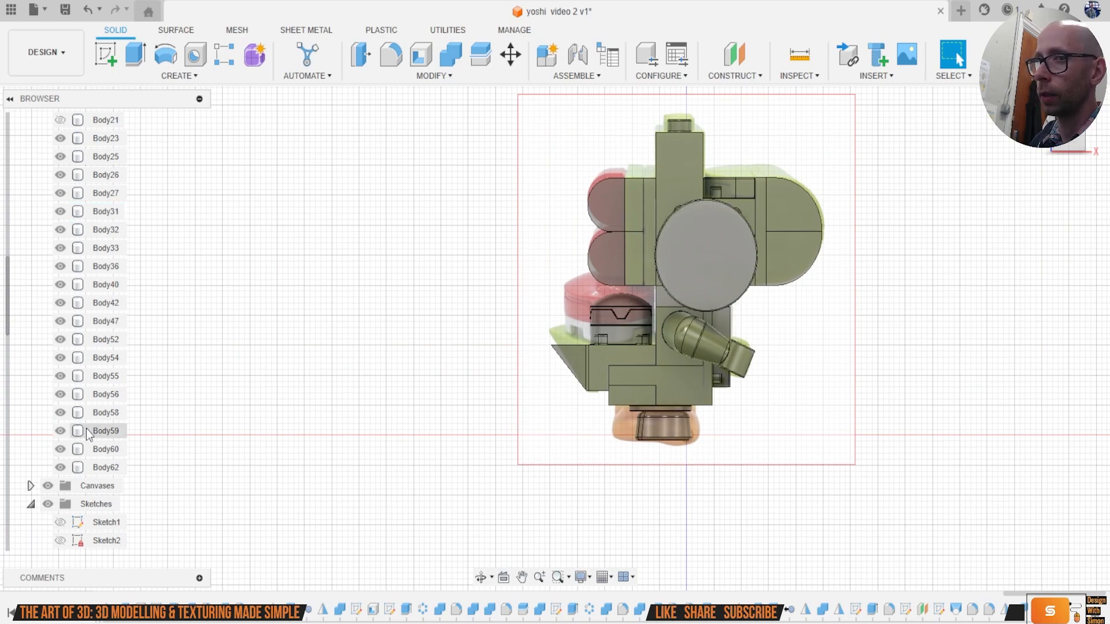
{"action": "left_click", "coordinate": [48, 486]}
{"action": "middle_click_drag", "start_coordinate": [930, 197], "coordinate": [920, 289], "text": "shift"}
{"action": "middle_click_drag", "start_coordinate": [509, 254], "coordinate": [540, 277], "text": "shift"}
{"action": "scroll", "coordinate": [539, 277], "scroll_direction": "up", "scroll_amount": 2}
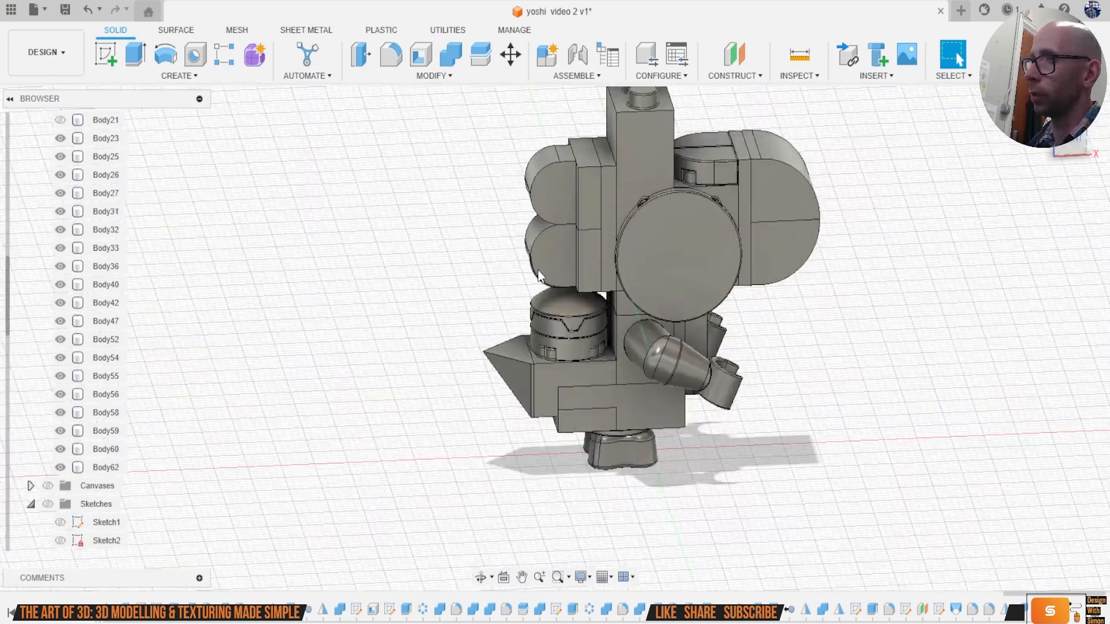
Step: Start a 0.2 mm fillet on the side face of the upper outer plate at the back of the head
{"action": "scroll", "coordinate": [681, 246], "scroll_direction": "up", "scroll_amount": 6}
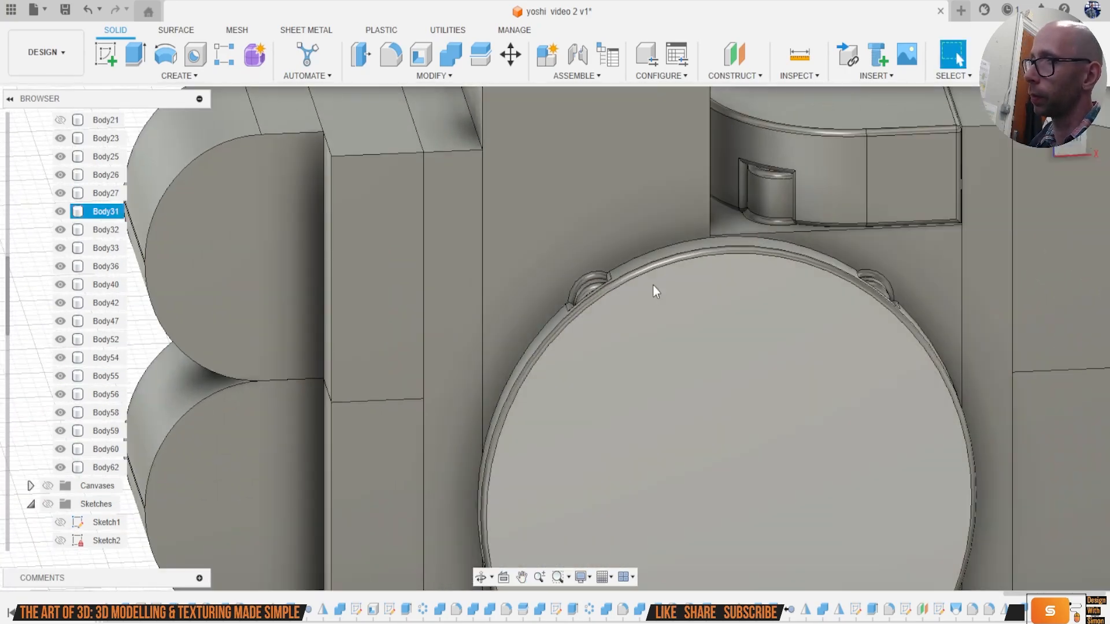
{"action": "scroll", "coordinate": [636, 283], "scroll_direction": "down", "scroll_amount": 6}
{"action": "key", "text": "f"}
{"action": "scroll", "coordinate": [613, 249], "scroll_direction": "up", "scroll_amount": 2}
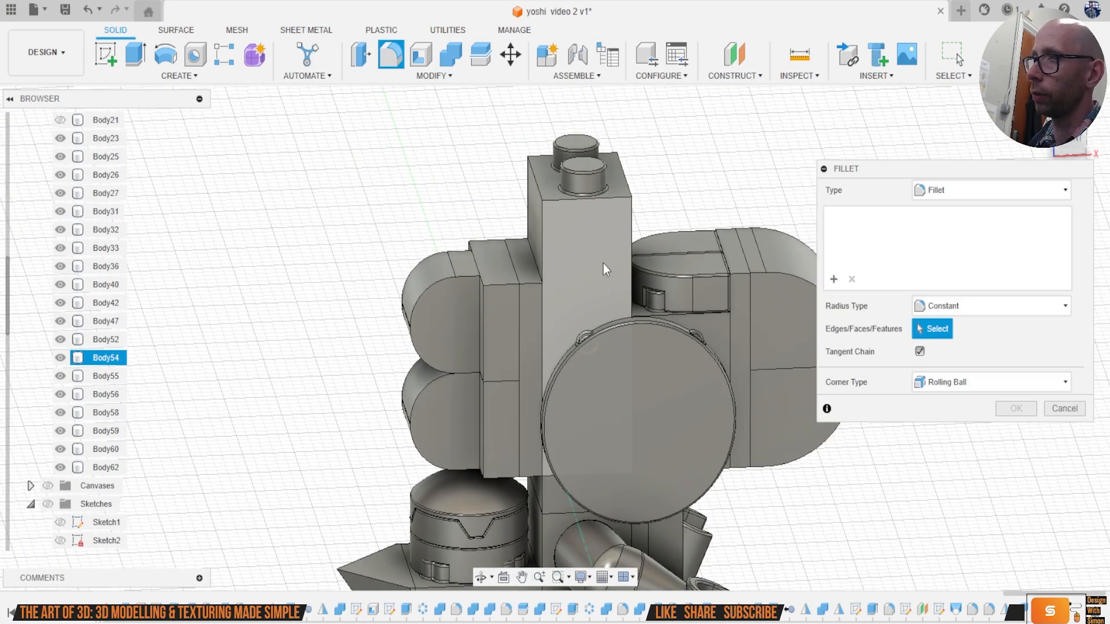
{"action": "middle_click_drag", "start_coordinate": [602, 269], "coordinate": [595, 219], "text": "shift"}
{"action": "scroll", "coordinate": [604, 255], "scroll_direction": "up", "scroll_amount": 3}
{"action": "middle_click_drag", "start_coordinate": [615, 297], "coordinate": [630, 183]}
{"action": "left_click", "coordinate": [497, 366]}
{"action": "type", "text": ".2"}
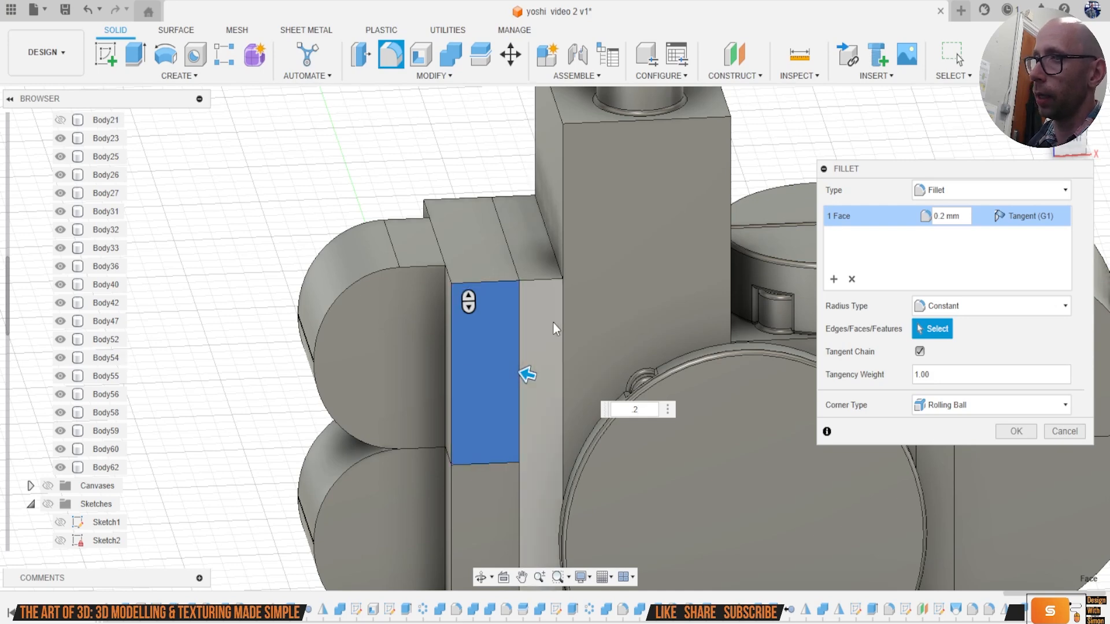
Step: Add the inner plate's side face, both plates' top faces and the lower outer plate's side face to the 0.2 mm fillet
{"action": "left_click", "coordinate": [553, 324]}
{"action": "middle_click_drag", "start_coordinate": [558, 322], "coordinate": [476, 233], "text": "shift"}
{"action": "left_click", "coordinate": [513, 245]}
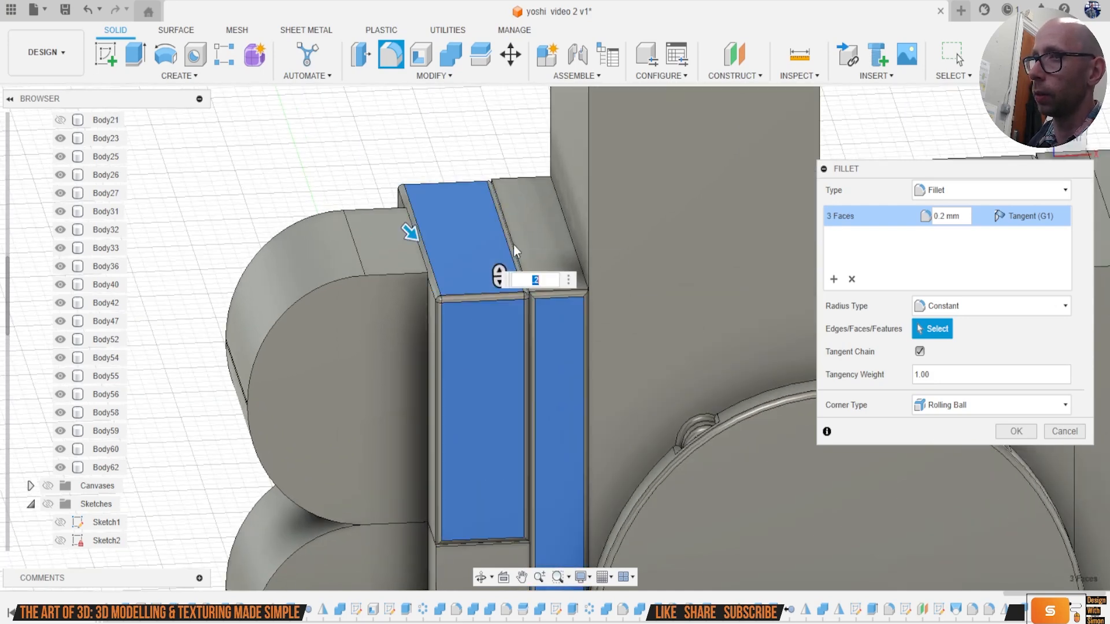
{"action": "left_click", "coordinate": [538, 232]}
{"action": "middle_click_drag", "start_coordinate": [574, 404], "coordinate": [572, 193]}
{"action": "left_click", "coordinate": [489, 396]}
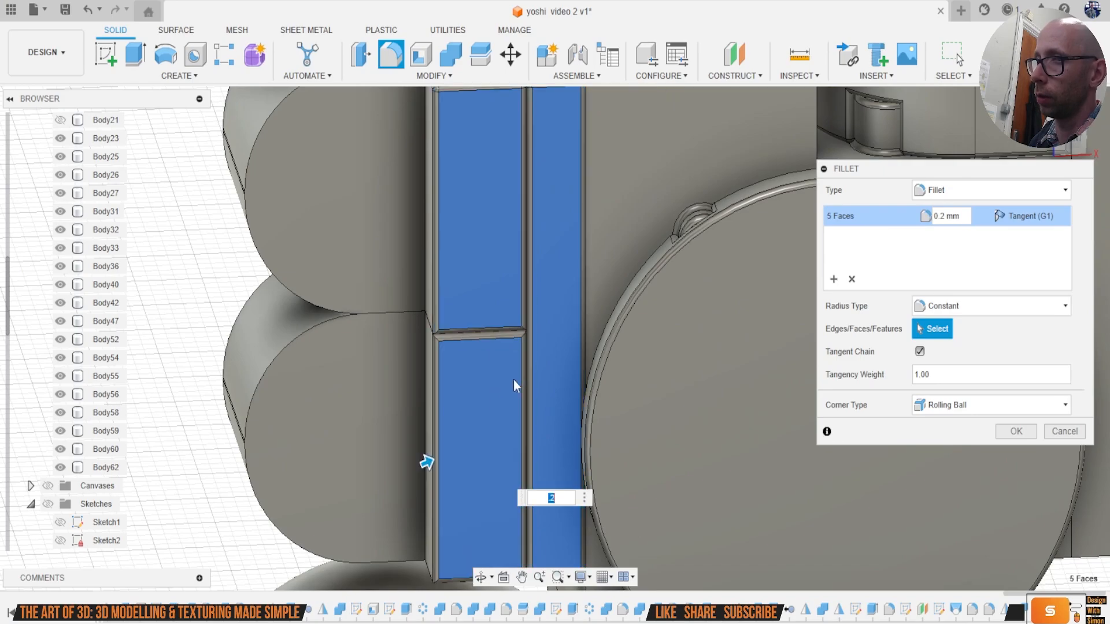
Step: Add the rear faces of the upper and lower outer plates and the upper rounded spike's side face to the 0.2 mm fillet
{"action": "scroll", "coordinate": [514, 382], "scroll_direction": "down", "scroll_amount": 5}
{"action": "left_click_drag", "start_coordinate": [1071, 143], "coordinate": [1104, 152]}
{"action": "scroll", "coordinate": [599, 304], "scroll_direction": "up", "scroll_amount": 2}
{"action": "left_click", "coordinate": [560, 276]}
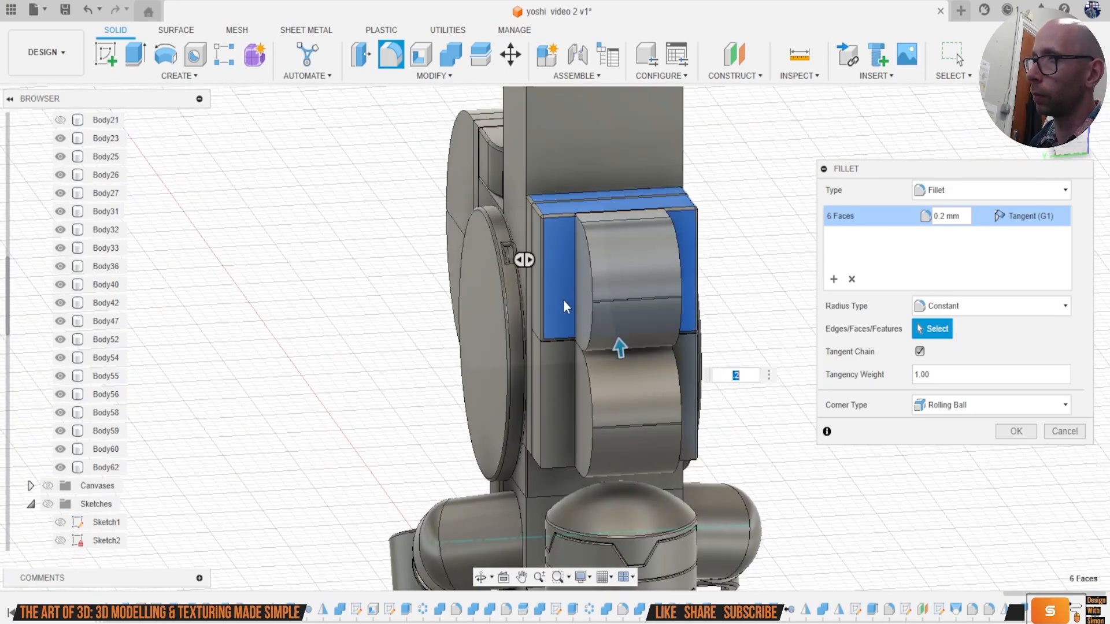
{"action": "left_click", "coordinate": [556, 393]}
{"action": "left_click", "coordinate": [584, 288]}
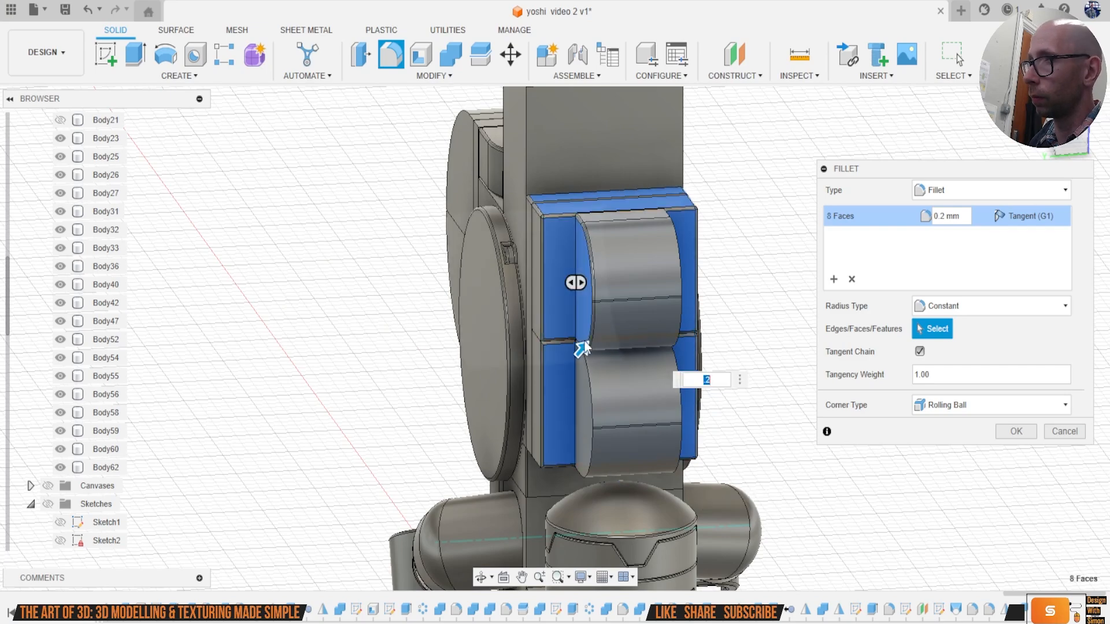
Step: Include the flat side faces of both front rounded lobes and the upper lobe's curved face in the 0.2 mm fillet
{"action": "left_click", "coordinate": [577, 408]}
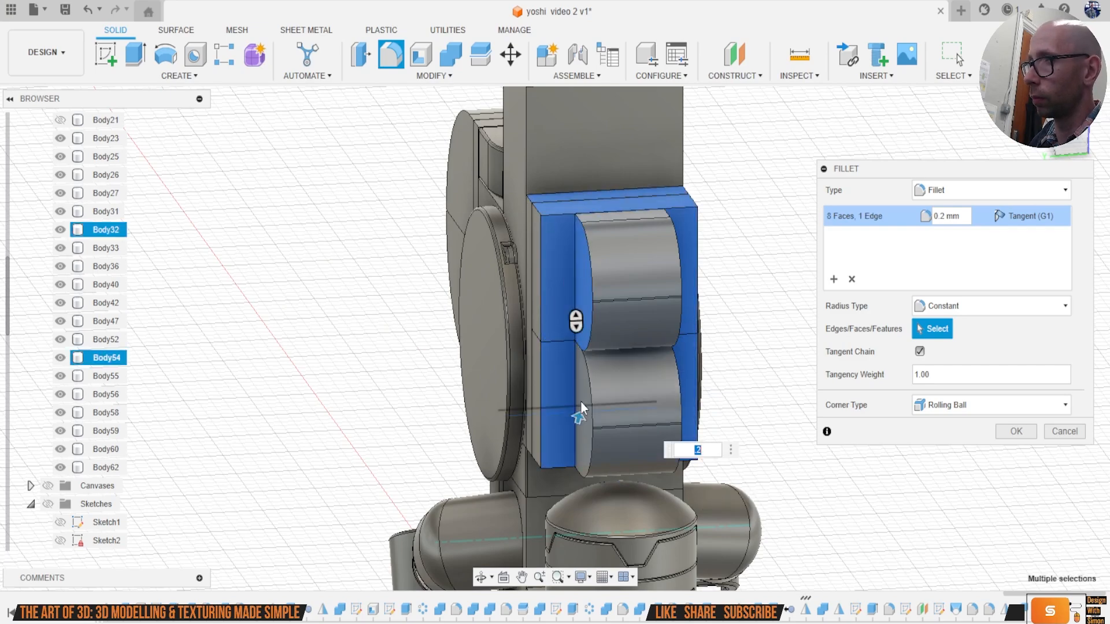
{"action": "left_click", "coordinate": [581, 395]}
{"action": "middle_click_drag", "start_coordinate": [665, 295], "coordinate": [478, 294], "text": "shift"}
{"action": "left_click", "coordinate": [484, 271]}
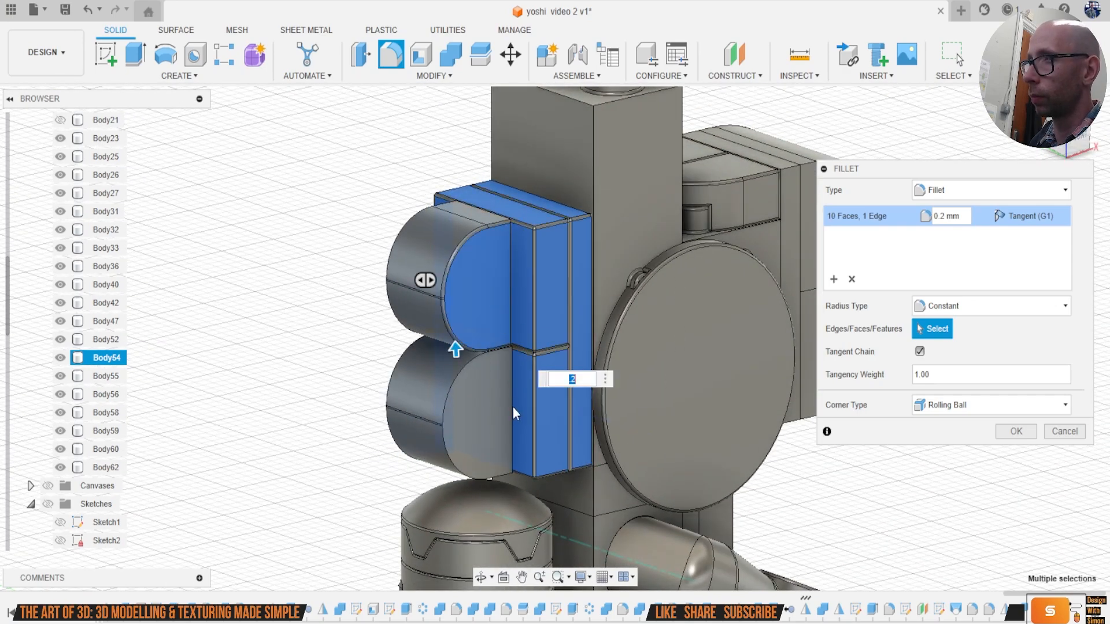
{"action": "left_click", "coordinate": [481, 429]}
{"action": "scroll", "coordinate": [541, 373], "scroll_direction": "up", "scroll_amount": 10}
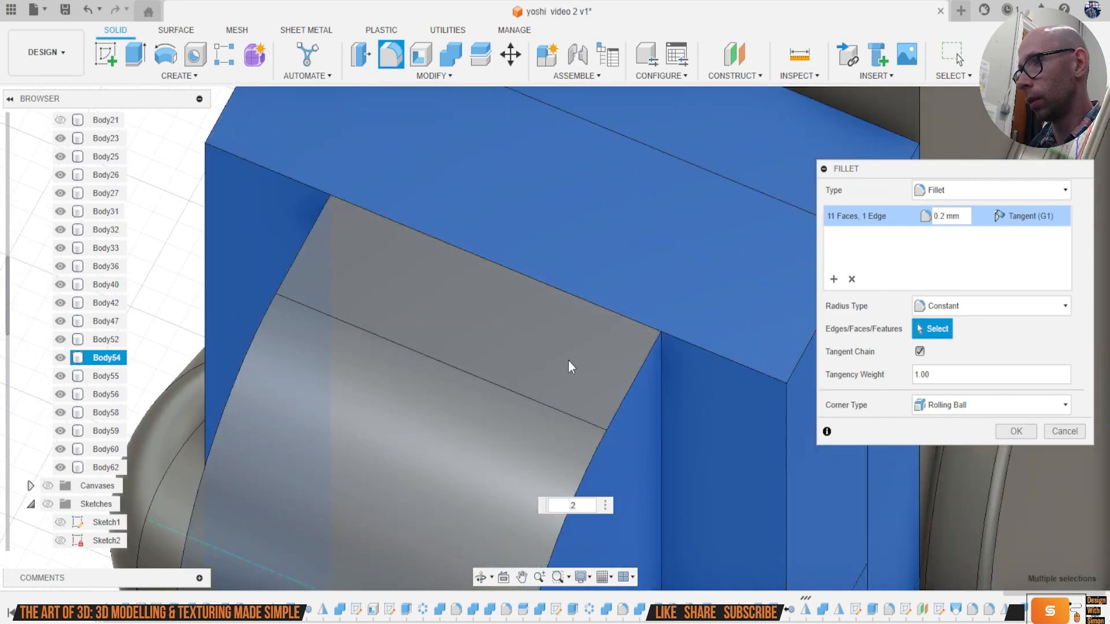
{"action": "left_click", "coordinate": [570, 365]}
{"action": "scroll", "coordinate": [570, 402], "scroll_direction": "down", "scroll_amount": 10}
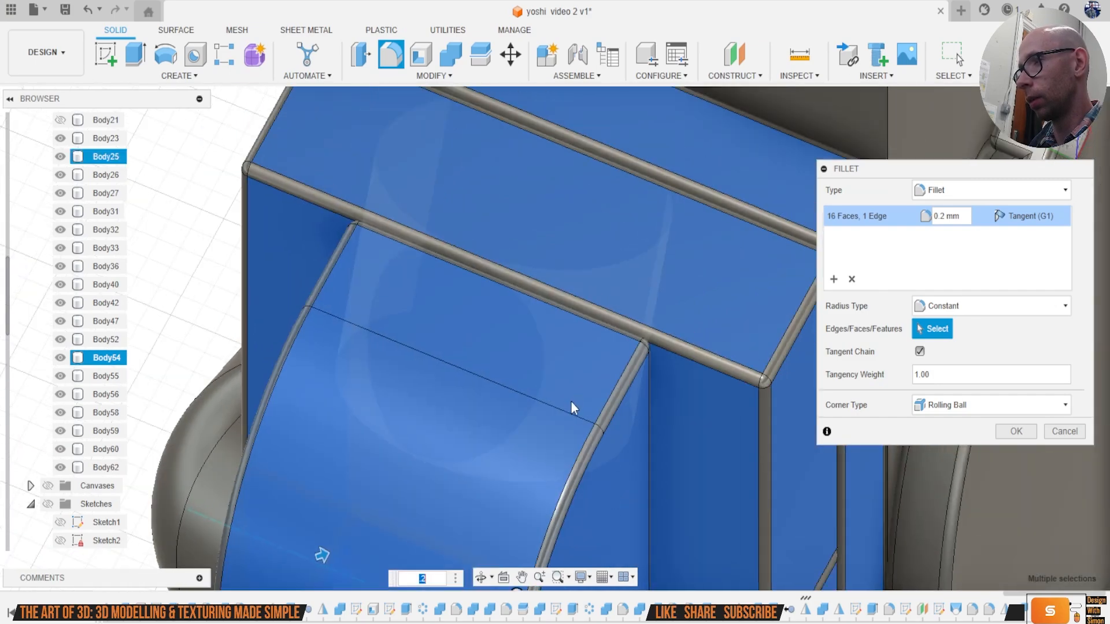
Step: Include the lower lobe's curved face and the side faces of the blocks behind the lobes in the fillet
{"action": "middle_click_drag", "start_coordinate": [570, 306], "coordinate": [792, 253], "text": "shift"}
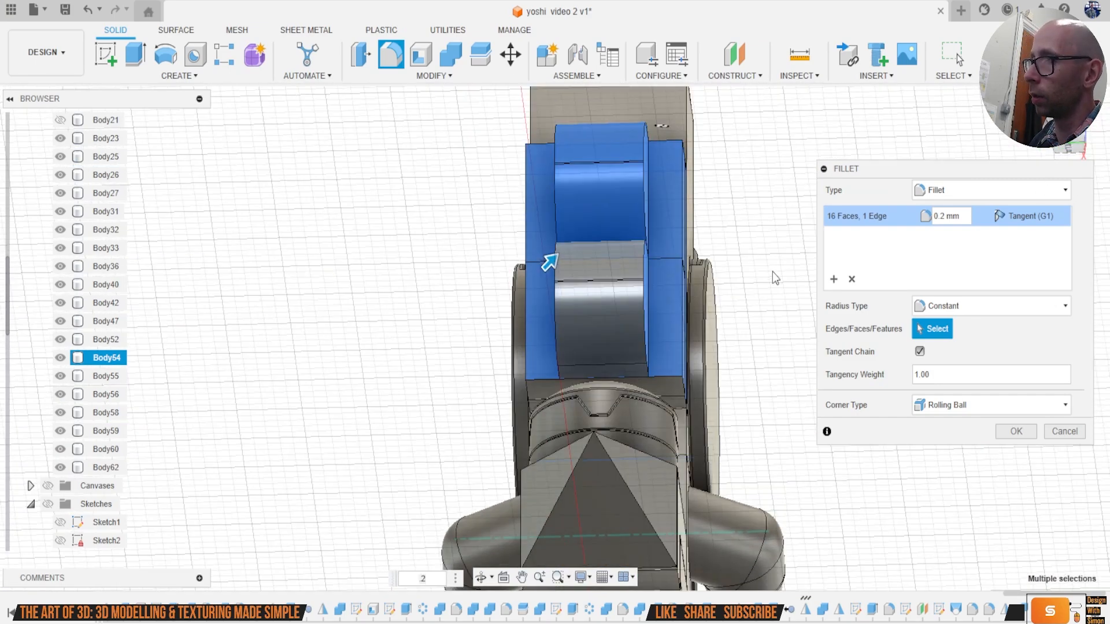
{"action": "left_click", "coordinate": [611, 334]}
{"action": "middle_click_drag", "start_coordinate": [611, 334], "coordinate": [643, 249], "text": "shift"}
{"action": "left_click", "coordinate": [643, 248]}
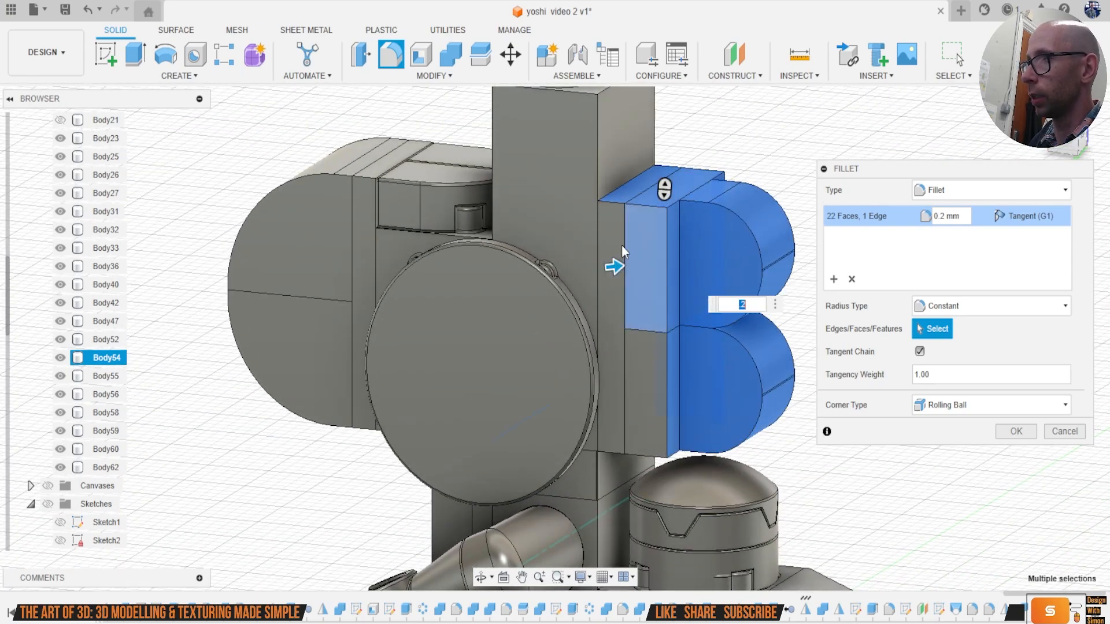
{"action": "left_click", "coordinate": [615, 230]}
{"action": "left_click", "coordinate": [646, 358]}
Step: Include the tall studded post's front face and its adjoining top and vertical edges in the fillet
{"action": "middle_click_drag", "start_coordinate": [529, 279], "coordinate": [602, 199], "text": "shift"}
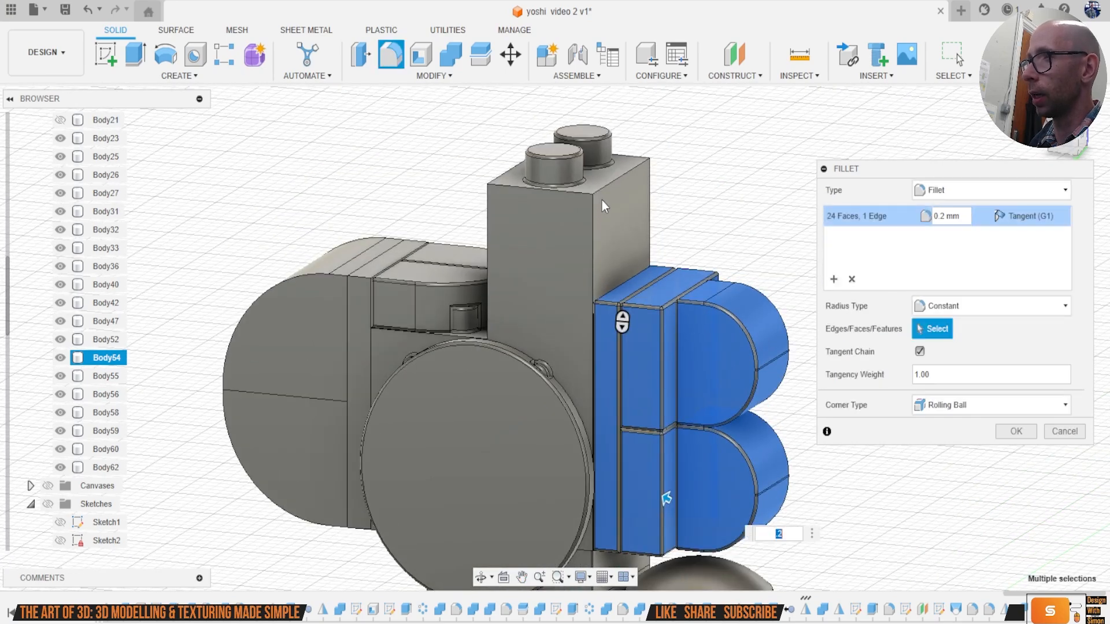
{"action": "scroll", "coordinate": [603, 207], "scroll_direction": "up", "scroll_amount": 3}
{"action": "left_click", "coordinate": [629, 230]}
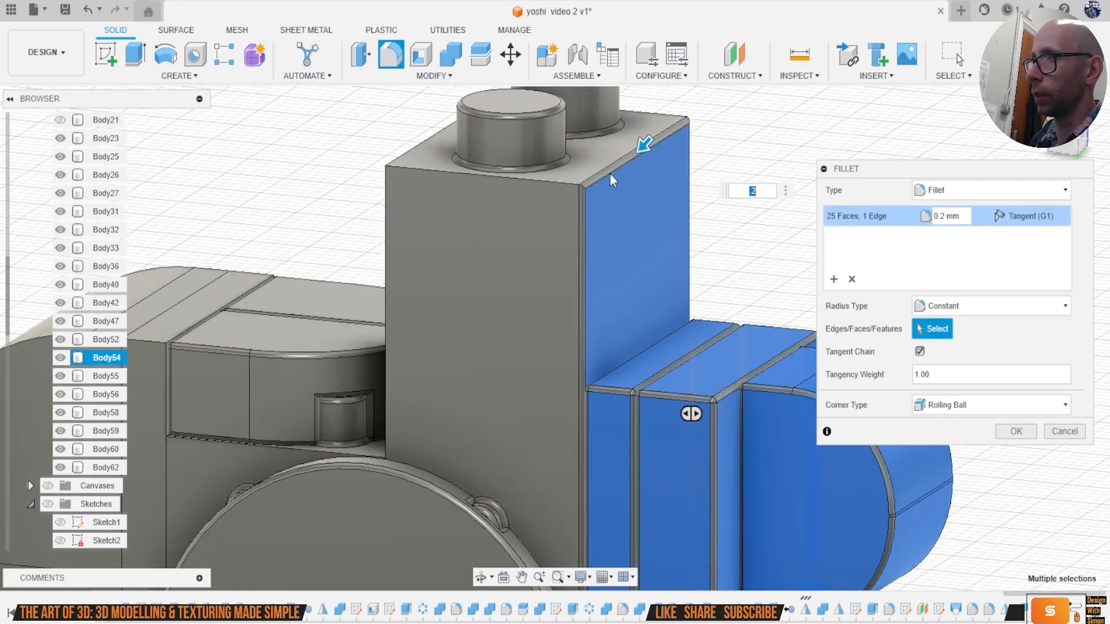
{"action": "left_click", "coordinate": [546, 181]}
{"action": "left_click", "coordinate": [387, 210]}
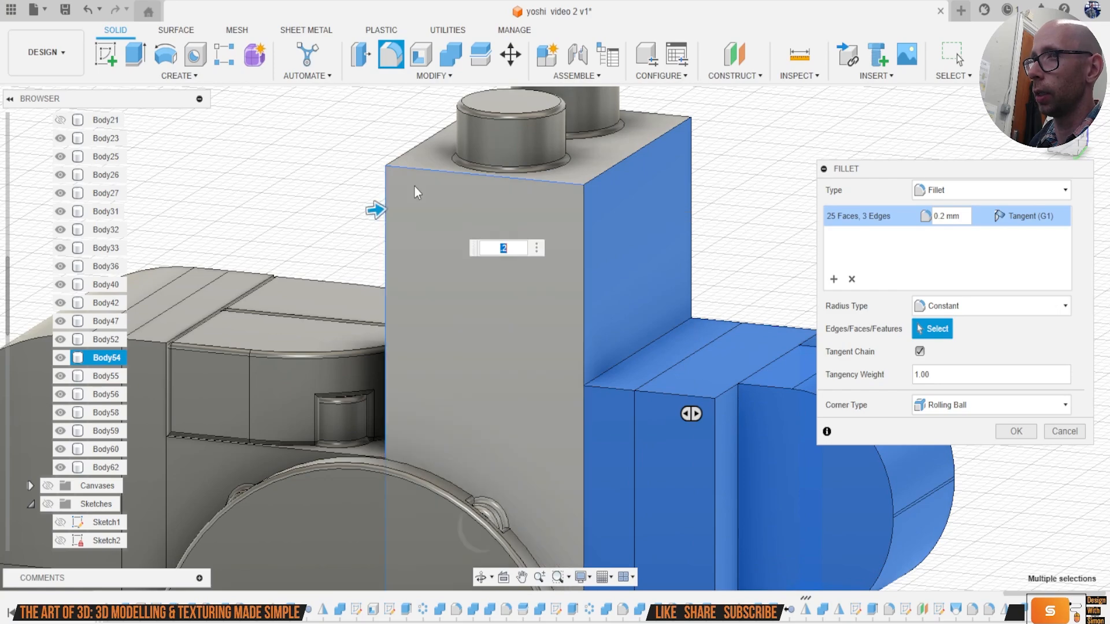
{"action": "left_click", "coordinate": [439, 143]}
Step: Include the studded post's edges on the opposite side, its rear face and the block edge below it in the fillet
{"action": "middle_click_drag", "start_coordinate": [665, 411], "coordinate": [613, 302], "text": "shift"}
{"action": "left_click", "coordinate": [574, 277]}
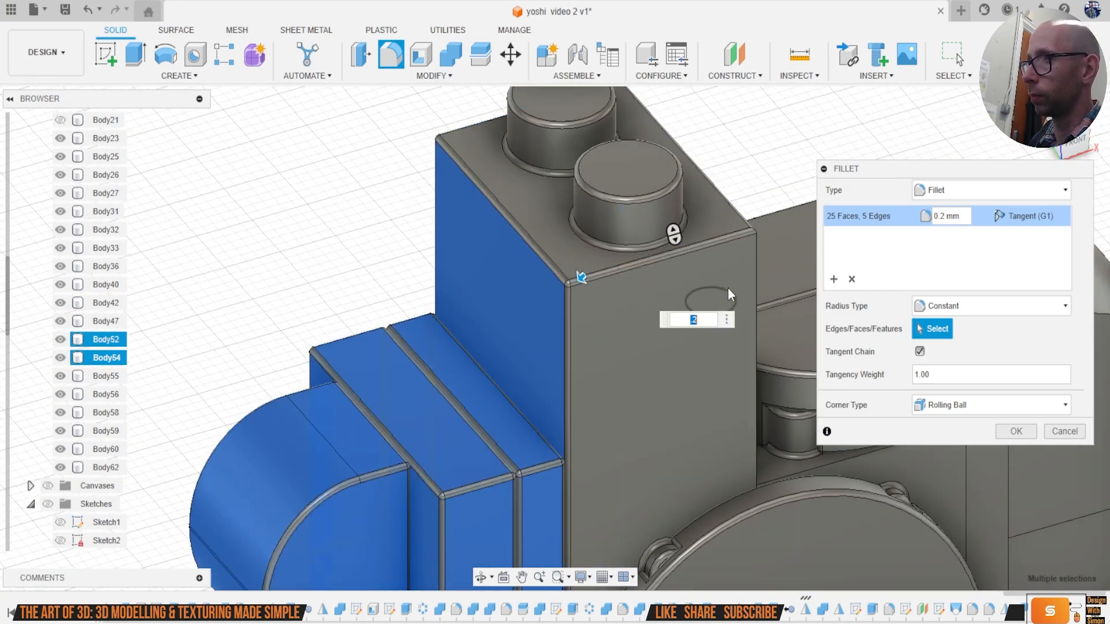
{"action": "left_click", "coordinate": [755, 301]}
{"action": "middle_click_drag", "start_coordinate": [755, 301], "coordinate": [683, 229], "text": "shift"}
{"action": "left_click", "coordinate": [665, 339]}
{"action": "left_click", "coordinate": [552, 411]}
Step: Include the side and top faces of the narrow plate behind the disc in the fillet
{"action": "scroll", "coordinate": [687, 506], "scroll_direction": "down", "scroll_amount": 2}
{"action": "middle_click_drag", "start_coordinate": [688, 507], "coordinate": [603, 391]}
{"action": "left_click", "coordinate": [625, 326]}
{"action": "left_click", "coordinate": [667, 274]}
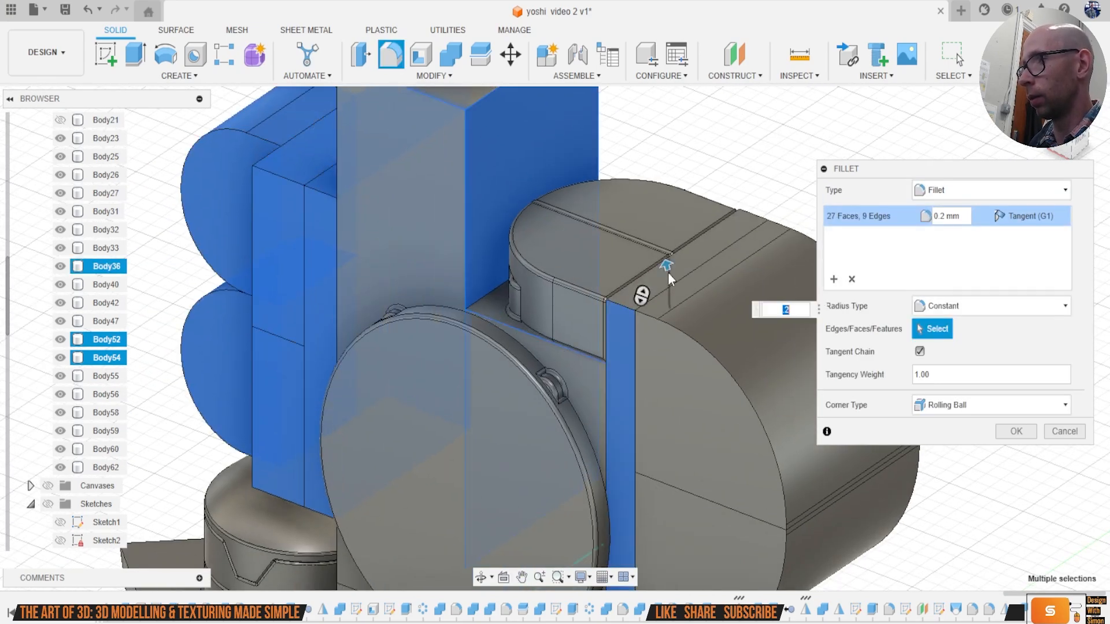
{"action": "left_click", "coordinate": [668, 276]}
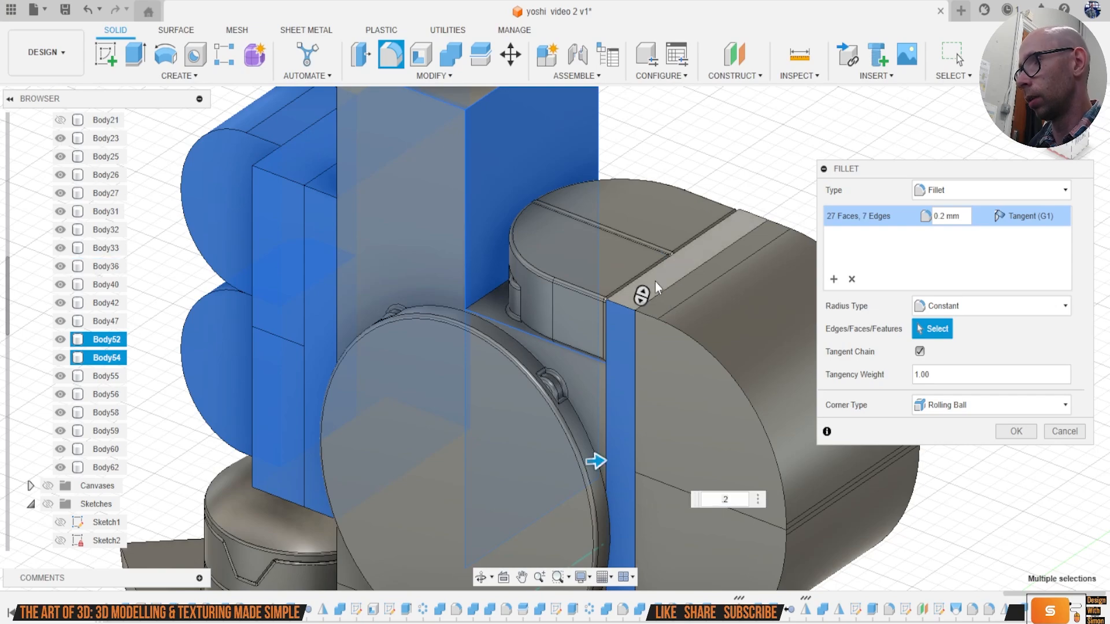
{"action": "left_click", "coordinate": [654, 282]}
Step: Include the large rear rounded block's upper and lower curved faces and both flat faces on one side in the fillet
{"action": "left_click", "coordinate": [752, 333]}
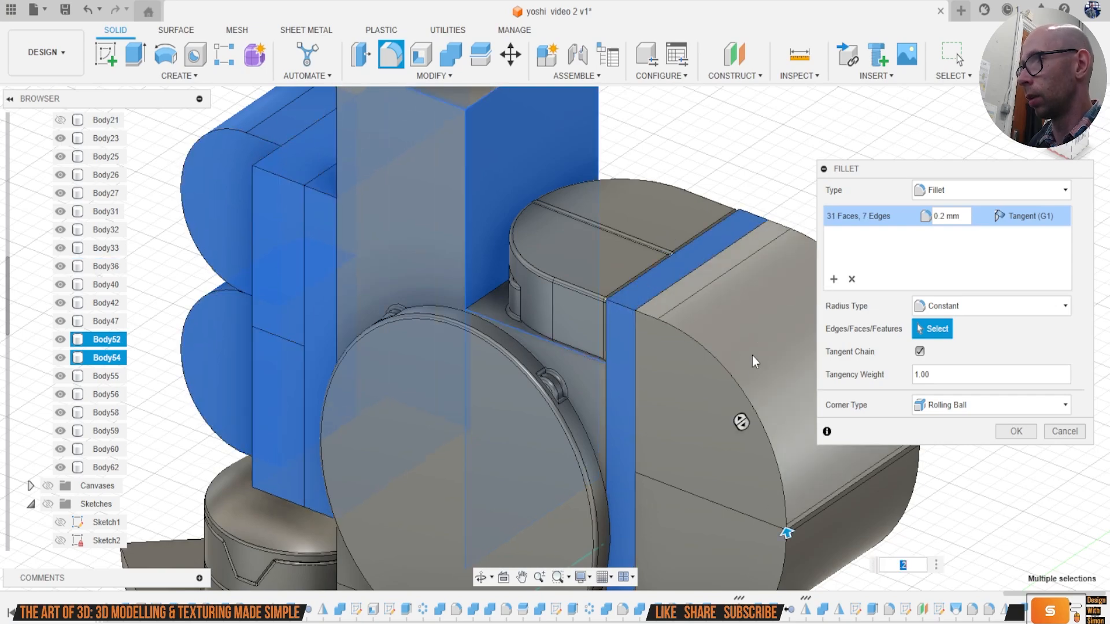
{"action": "left_click", "coordinate": [699, 435]}
{"action": "middle_click_drag", "start_coordinate": [704, 457], "coordinate": [680, 301]}
{"action": "left_click", "coordinate": [689, 421]}
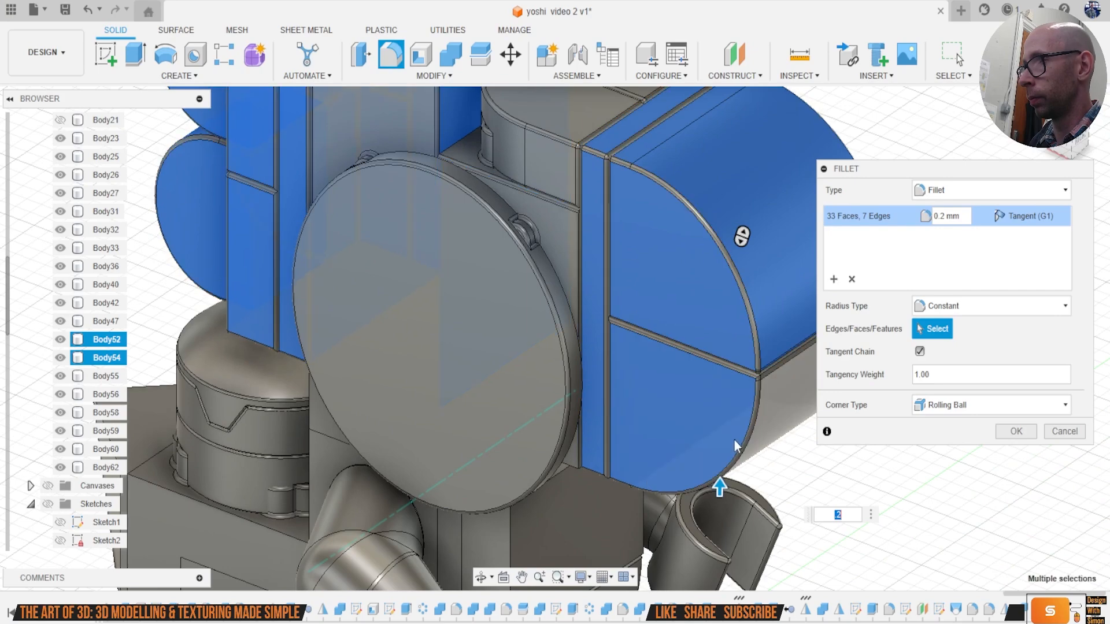
{"action": "left_click_drag", "start_coordinate": [1073, 144], "coordinate": [1030, 119]}
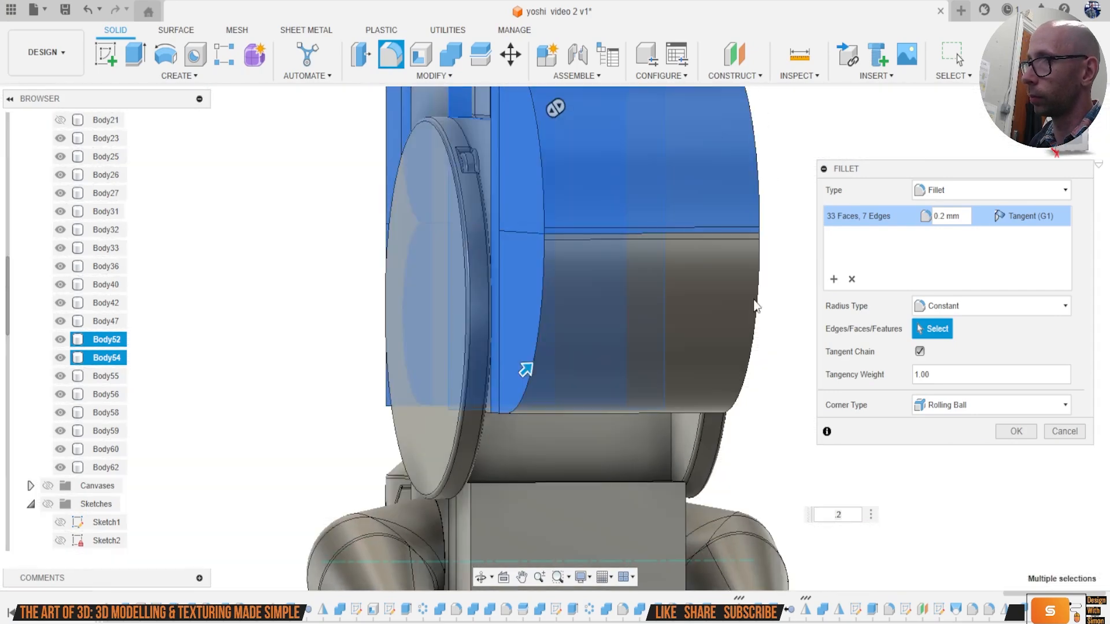
{"action": "left_click", "coordinate": [696, 325]}
Step: Include the rear rounded block's two flat faces on the opposite side and the adjoining narrow plate's side face in the fillet
{"action": "middle_click_drag", "start_coordinate": [555, 338], "coordinate": [775, 252], "text": "shift"}
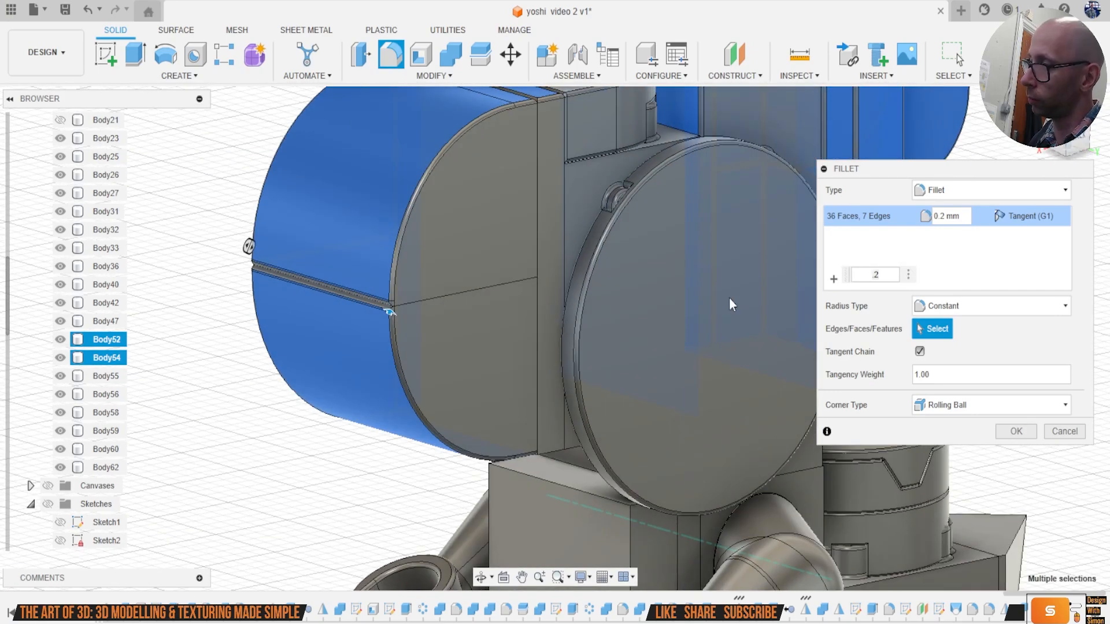
{"action": "left_click", "coordinate": [484, 231]}
{"action": "left_click", "coordinate": [502, 356]}
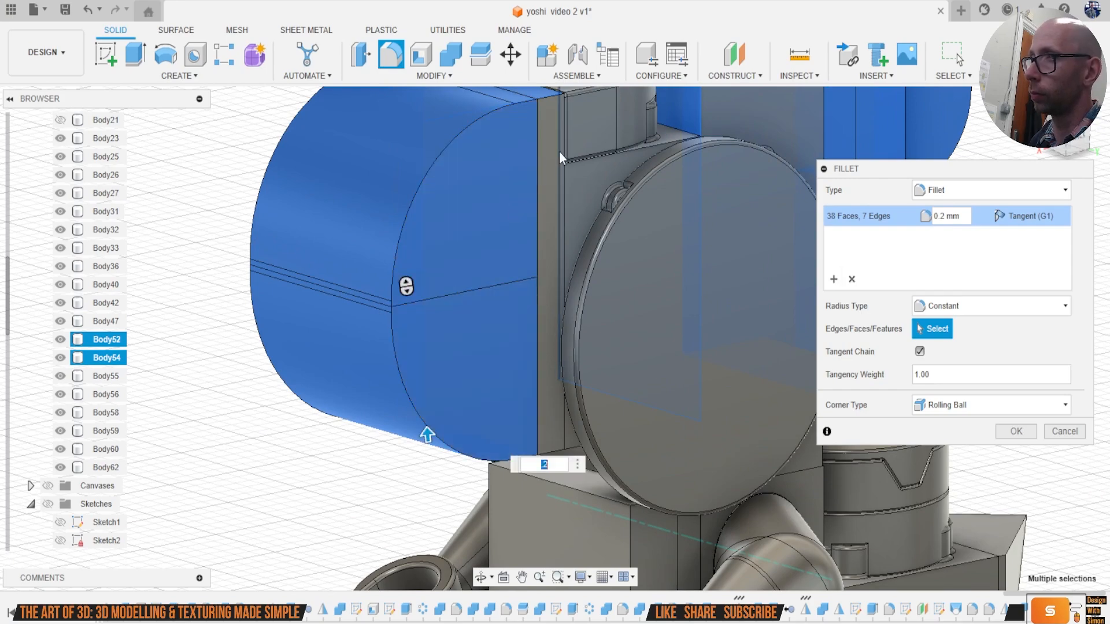
{"action": "left_click", "coordinate": [546, 174]}
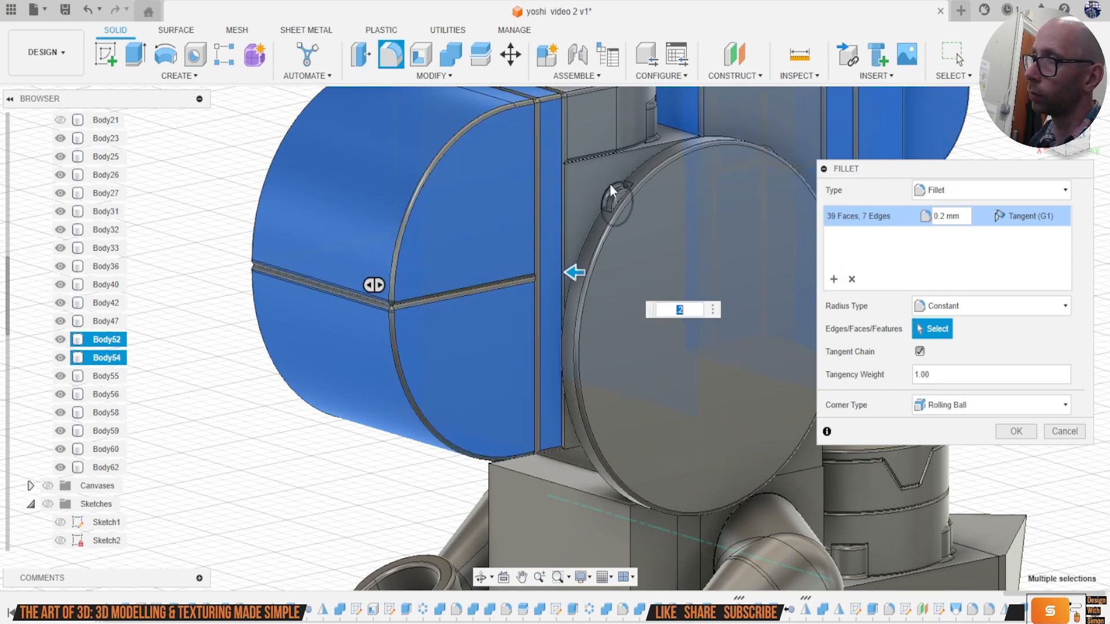
Step: Include the two block edges above the disc, next to the studded post, in the fillet
{"action": "left_click", "coordinate": [671, 151]}
{"action": "scroll", "coordinate": [671, 151], "scroll_direction": "up", "scroll_amount": 5}
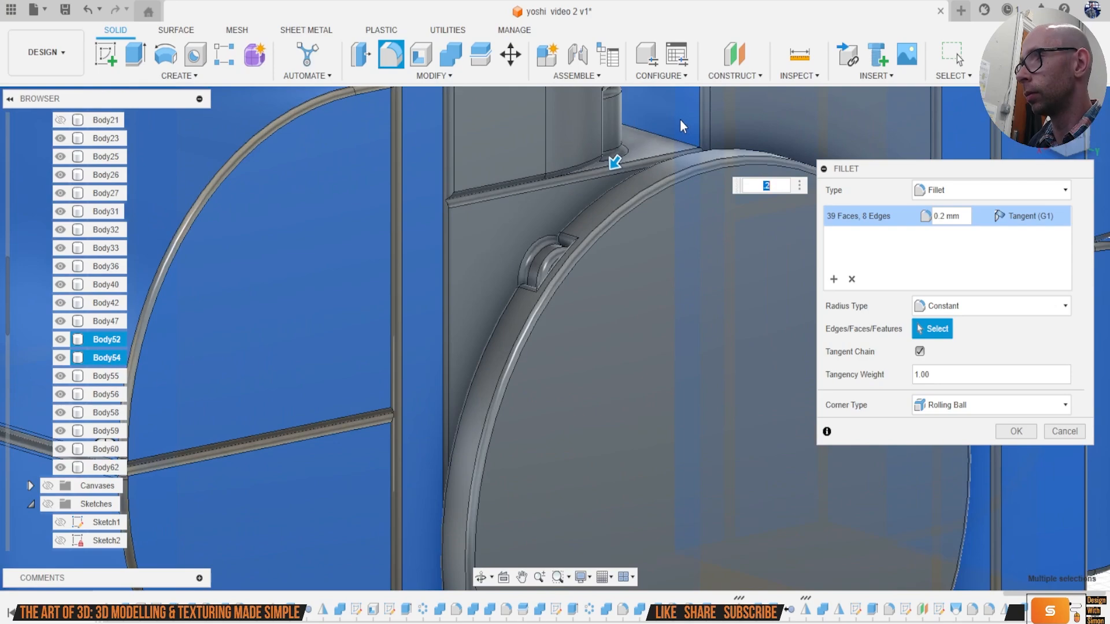
{"action": "left_click", "coordinate": [665, 140]}
{"action": "scroll", "coordinate": [579, 225], "scroll_direction": "down", "scroll_amount": 5}
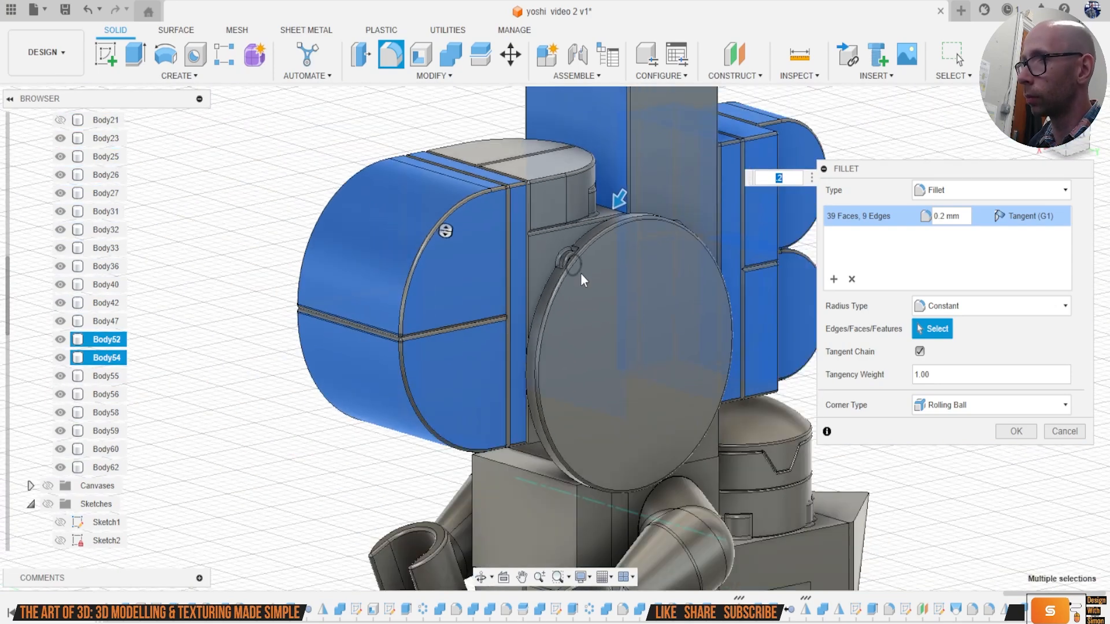
{"action": "middle_click_drag", "start_coordinate": [445, 231], "coordinate": [627, 328], "text": "shift"}
{"action": "scroll", "coordinate": [627, 327], "scroll_direction": "up", "scroll_amount": 3}
{"action": "scroll", "coordinate": [627, 327], "scroll_direction": "up", "scroll_amount": 3}
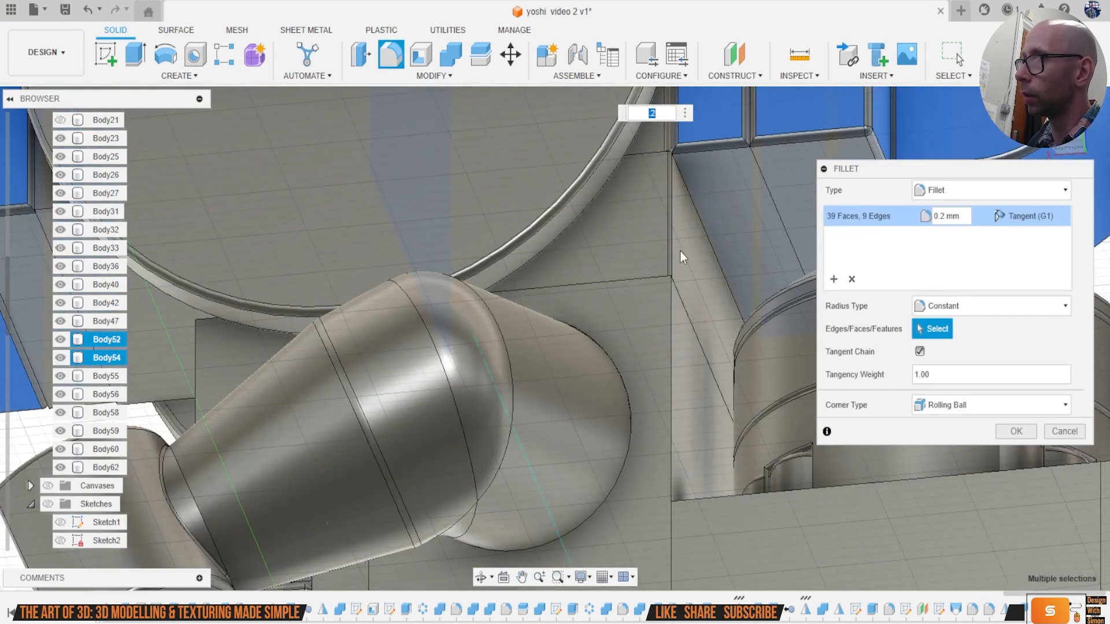
{"action": "left_click", "coordinate": [633, 239]}
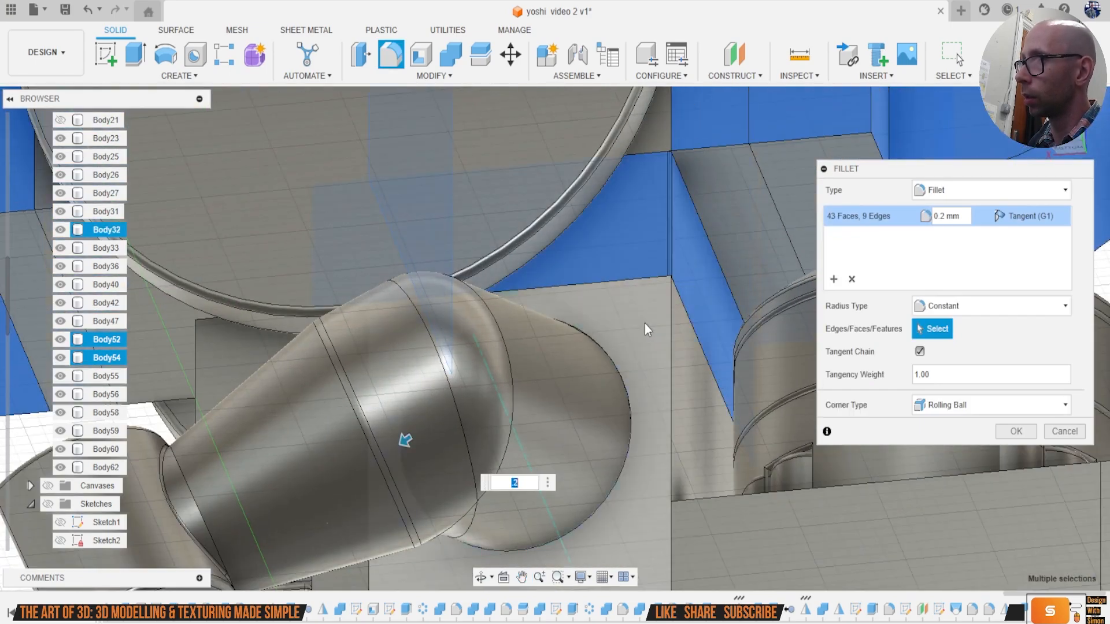
{"action": "left_click", "coordinate": [641, 317]}
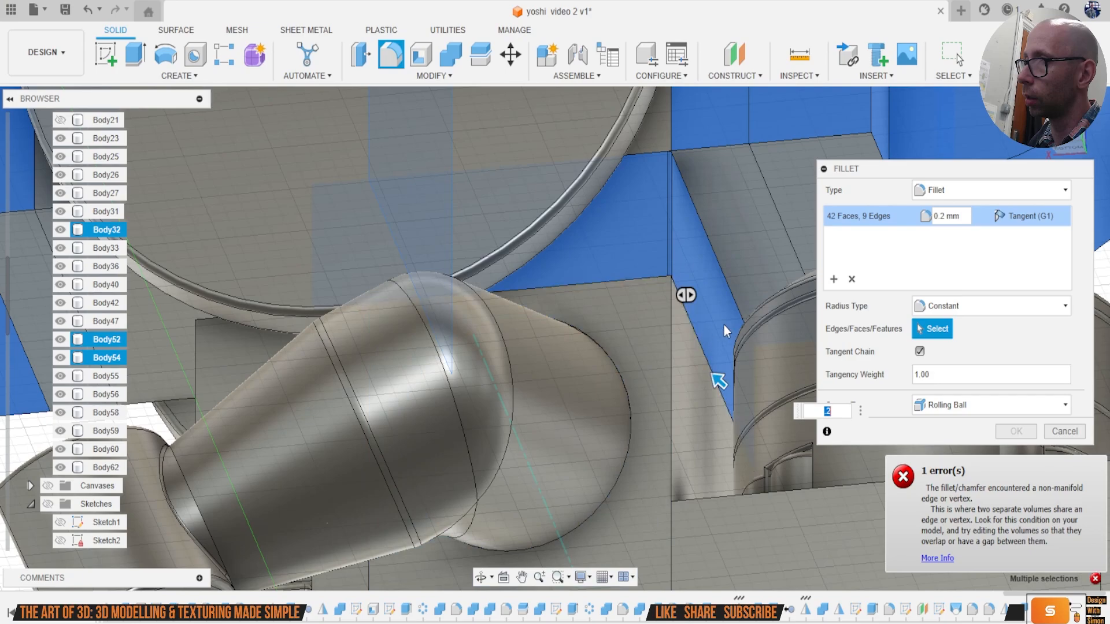
{"action": "left_click", "coordinate": [651, 235]}
{"action": "scroll", "coordinate": [738, 325], "scroll_direction": "down", "scroll_amount": 3}
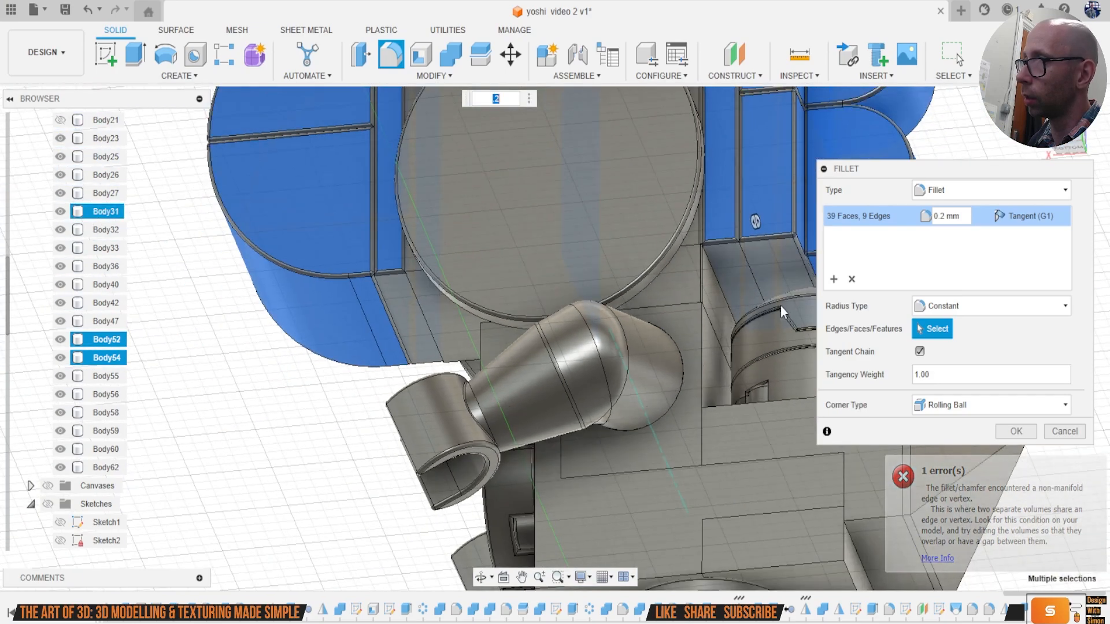
Step: Include the front face beside the barrel and the adjoining side face of the arm-carrying block in the fillet
{"action": "middle_click_drag", "start_coordinate": [737, 325], "coordinate": [586, 329], "text": "shift"}
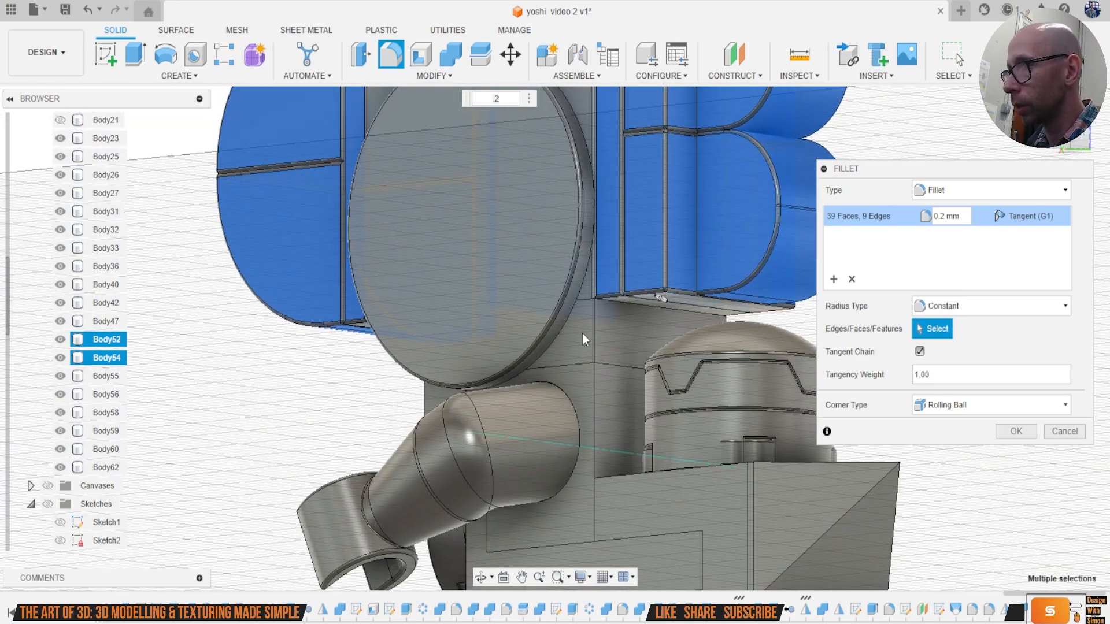
{"action": "scroll", "coordinate": [586, 330], "scroll_direction": "up", "scroll_amount": 3}
{"action": "left_click", "coordinate": [647, 431]}
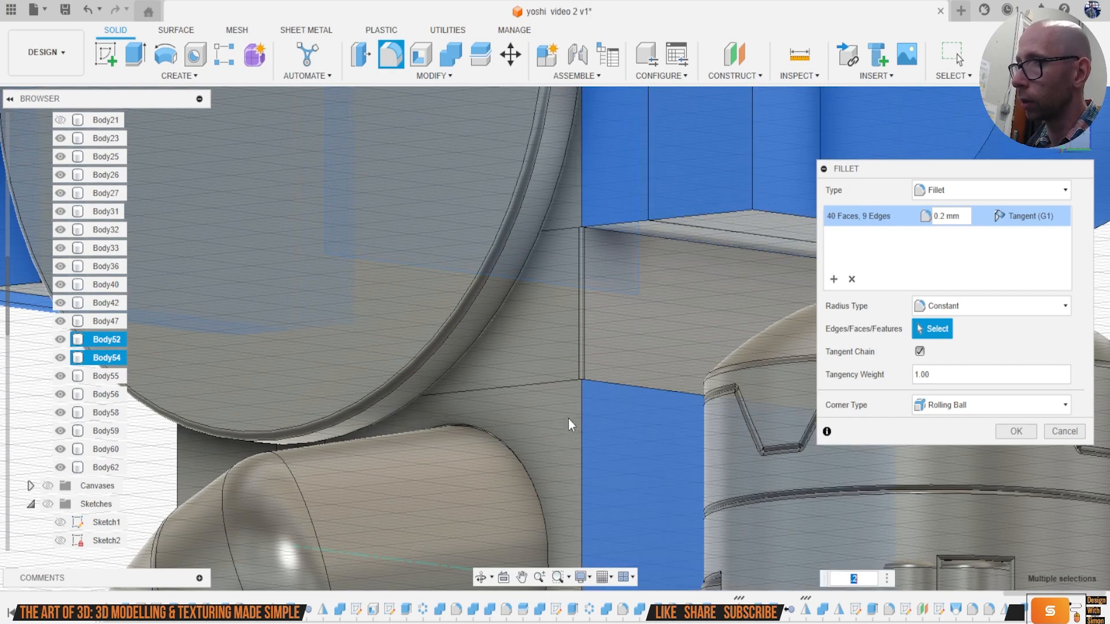
{"action": "left_click", "coordinate": [645, 464]}
{"action": "scroll", "coordinate": [646, 462], "scroll_direction": "down", "scroll_amount": 3}
{"action": "scroll", "coordinate": [700, 388], "scroll_direction": "down", "scroll_amount": 5}
Step: Include the arm block's opposite side face and the narrow face behind the arm in the fillet
{"action": "middle_click_drag", "start_coordinate": [636, 347], "coordinate": [261, 341], "text": "shift"}
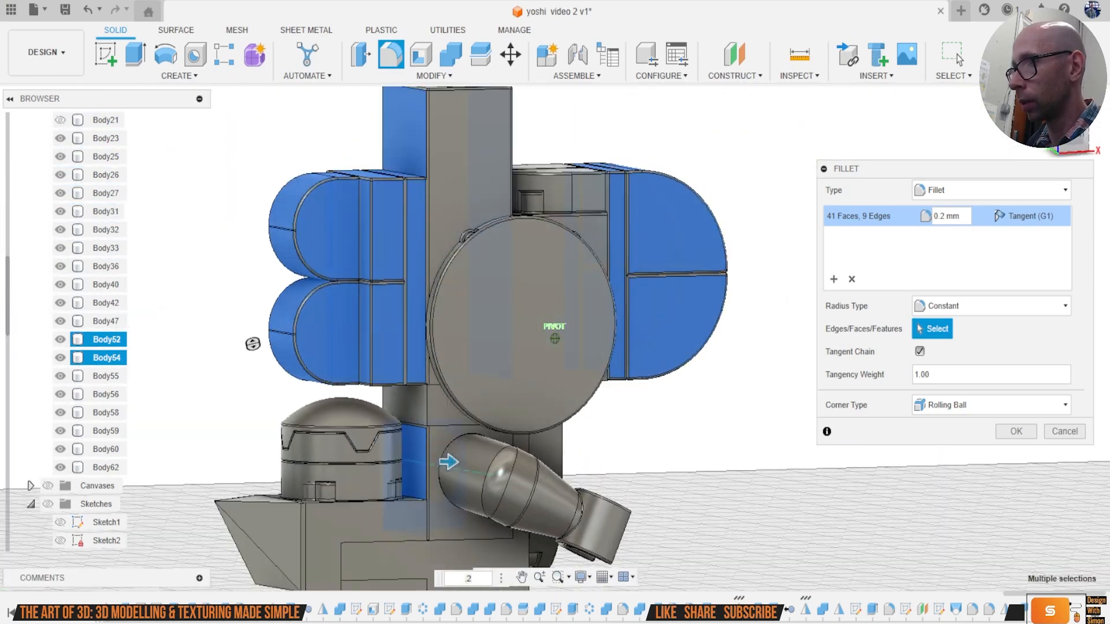
{"action": "scroll", "coordinate": [436, 463], "scroll_direction": "up", "scroll_amount": 5}
{"action": "left_click", "coordinate": [460, 498]}
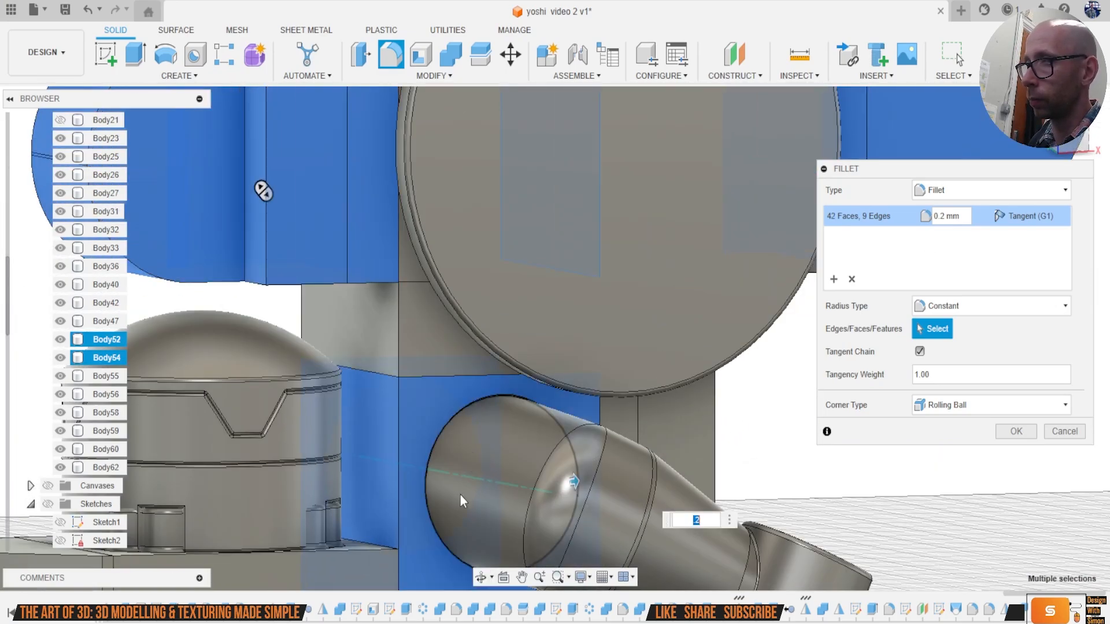
{"action": "scroll", "coordinate": [460, 503], "scroll_direction": "down", "scroll_amount": 5}
{"action": "mouse_move", "coordinate": [310, 275]}
{"action": "middle_mouse_down", "text": "shift"}
{"action": "mouse_move", "coordinate": [280, 179]}
{"action": "mouse_move", "coordinate": [216, 179]}
{"action": "mouse_move", "coordinate": [301, 243]}
{"action": "middle_mouse_up", "text": "shift"}
{"action": "scroll", "coordinate": [333, 327], "scroll_direction": "up", "scroll_amount": 3}
{"action": "left_click", "coordinate": [419, 312]}
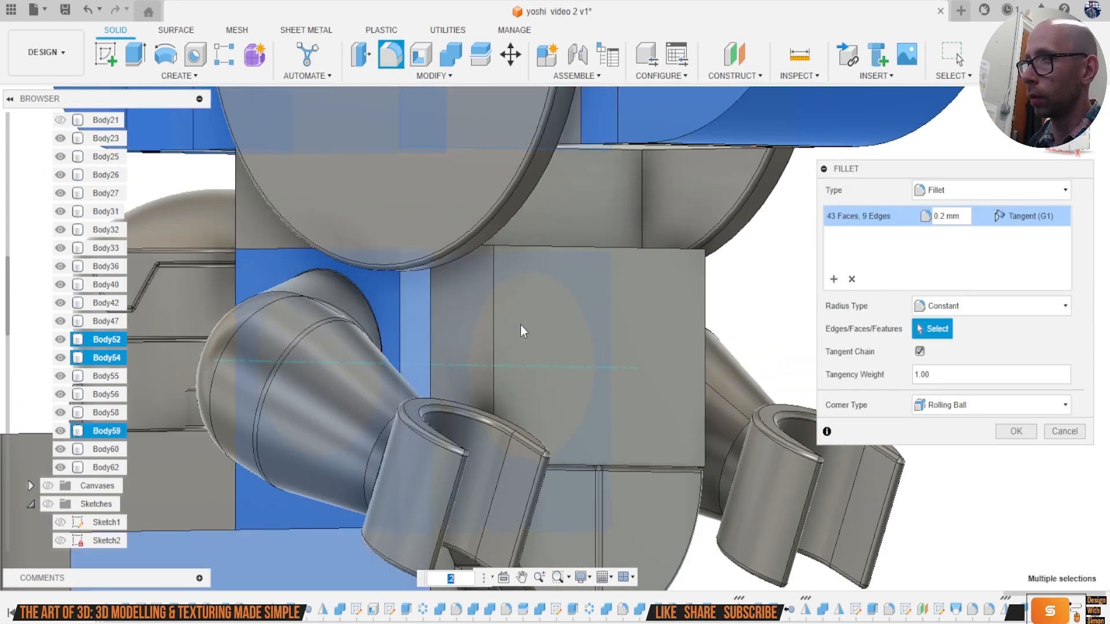
{"action": "middle_click_drag", "start_coordinate": [549, 323], "coordinate": [647, 225], "text": "shift"}
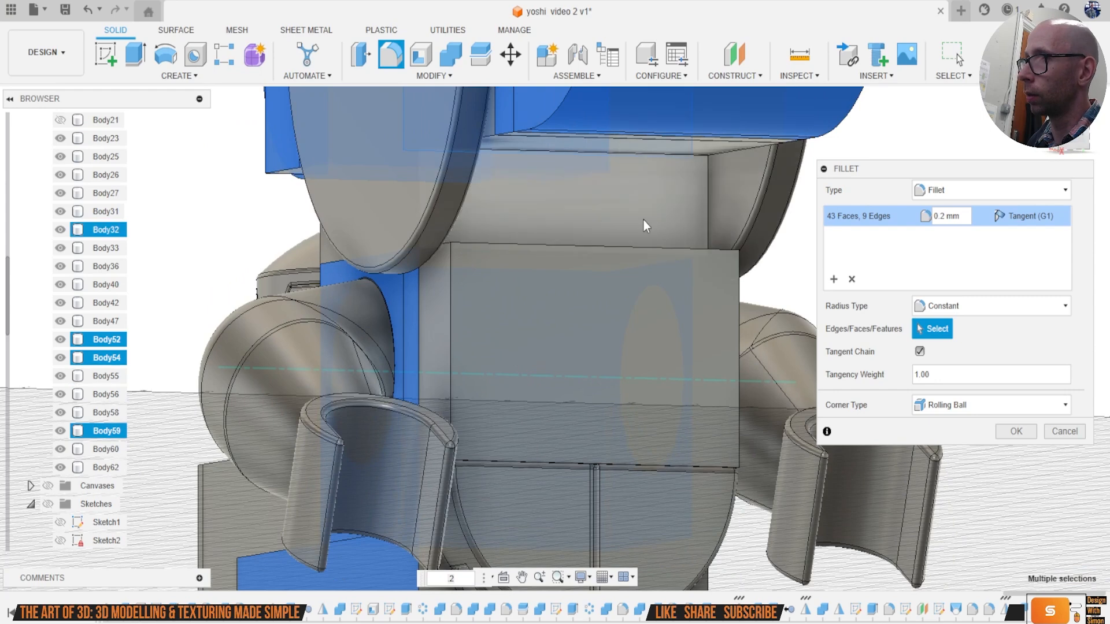
{"action": "left_click", "coordinate": [641, 218]}
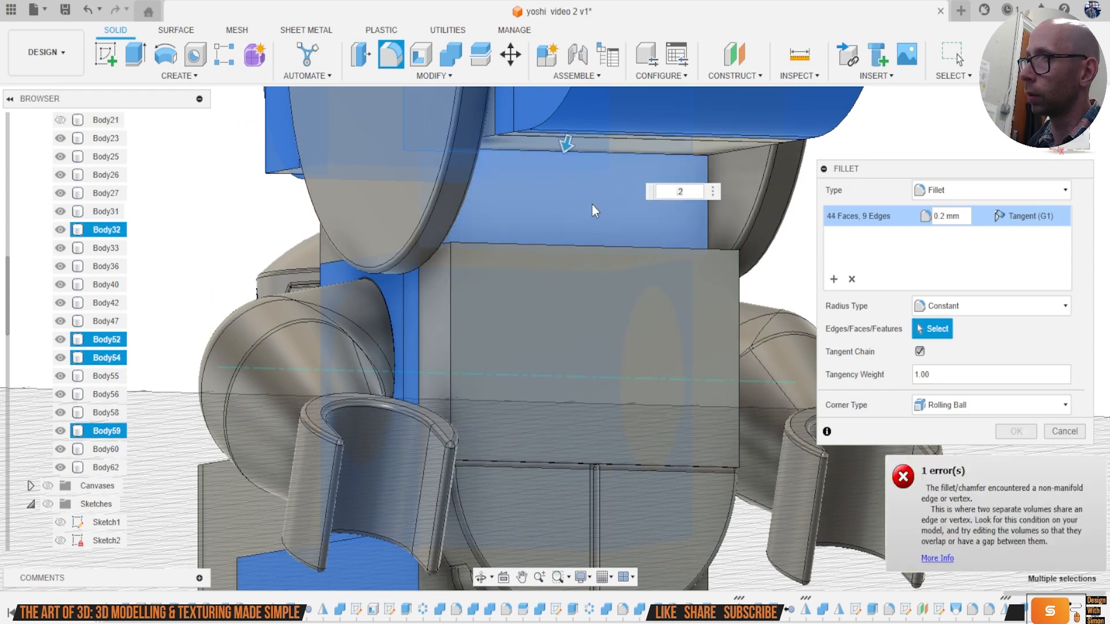
{"action": "left_click", "coordinate": [592, 204]}
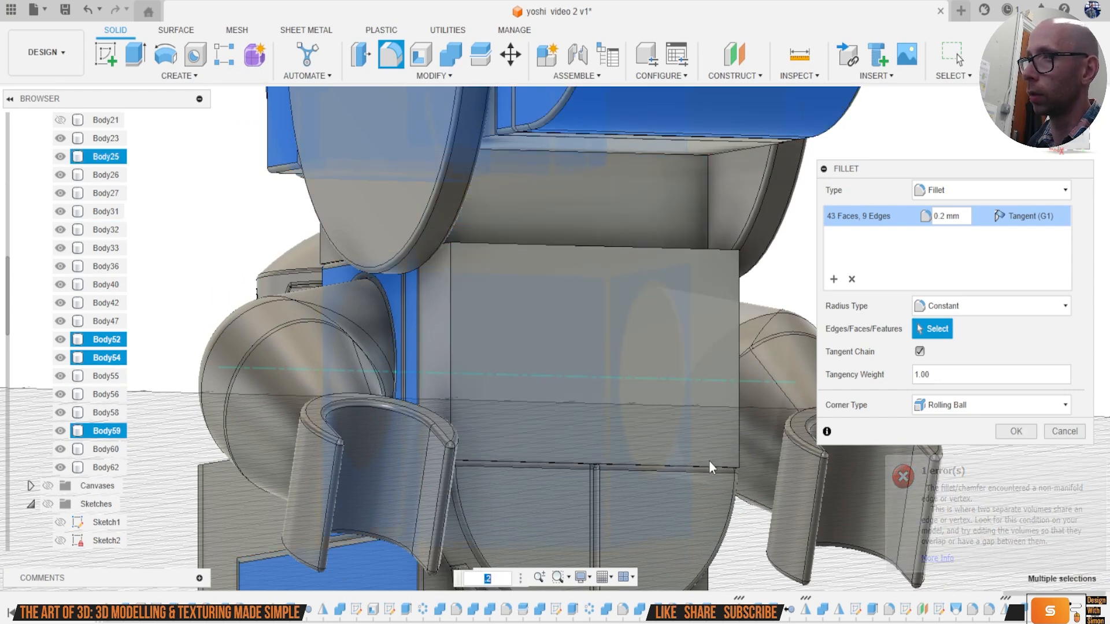
Step: Include the large rear face between the two arms in the 0.2 mm fillet
{"action": "left_click", "coordinate": [543, 342]}
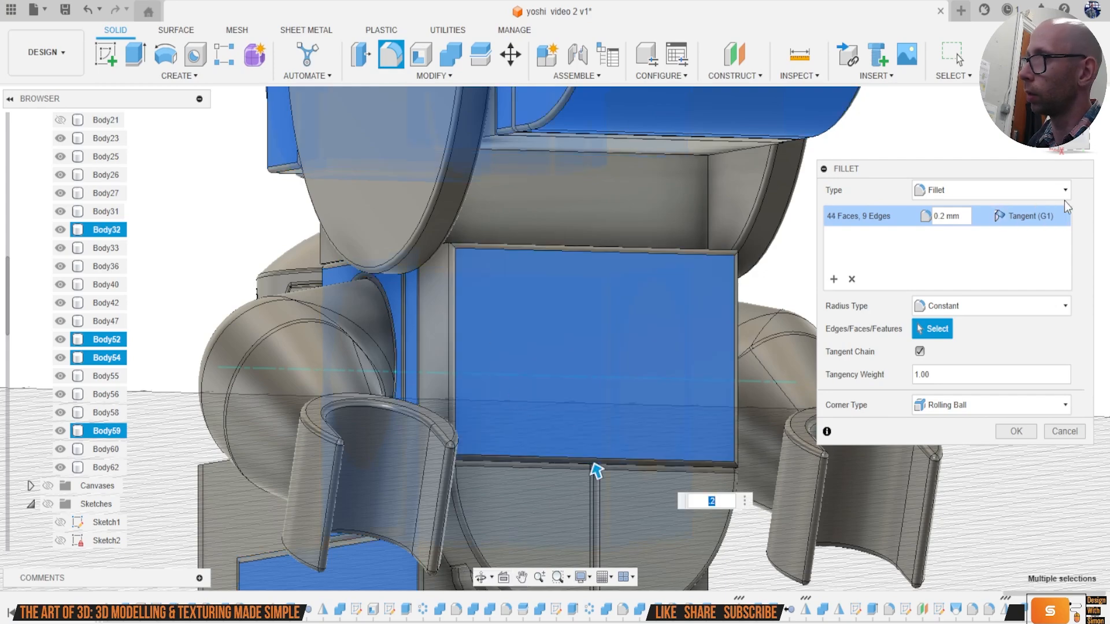
{"action": "left_click_drag", "start_coordinate": [1075, 139], "coordinate": [1092, 130]}
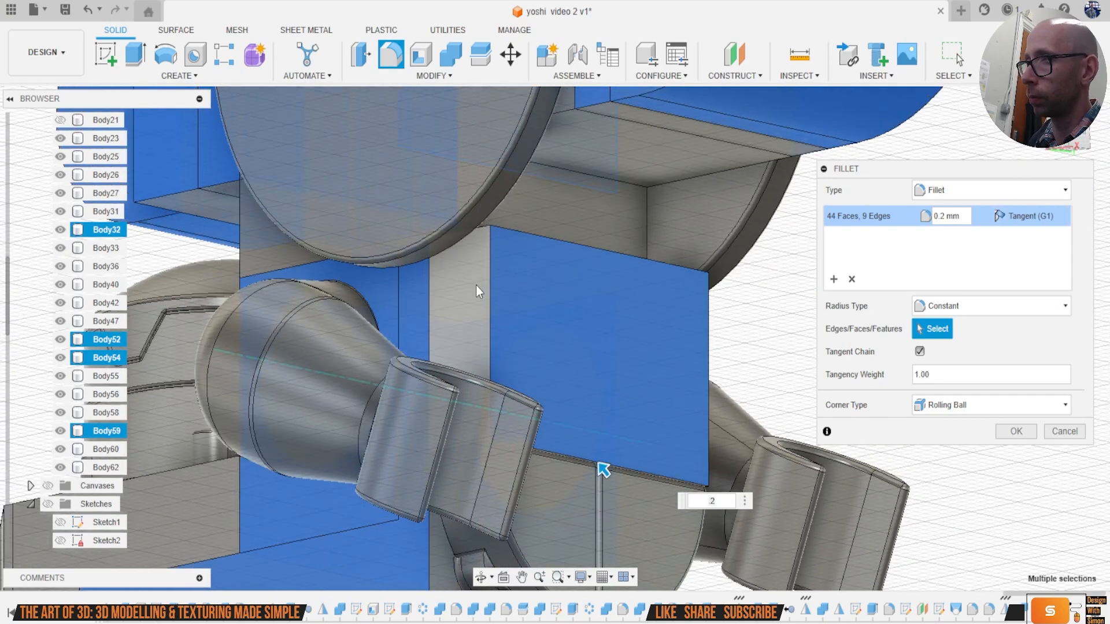
{"action": "left_click", "coordinate": [476, 286]}
{"action": "left_click", "coordinate": [541, 377]}
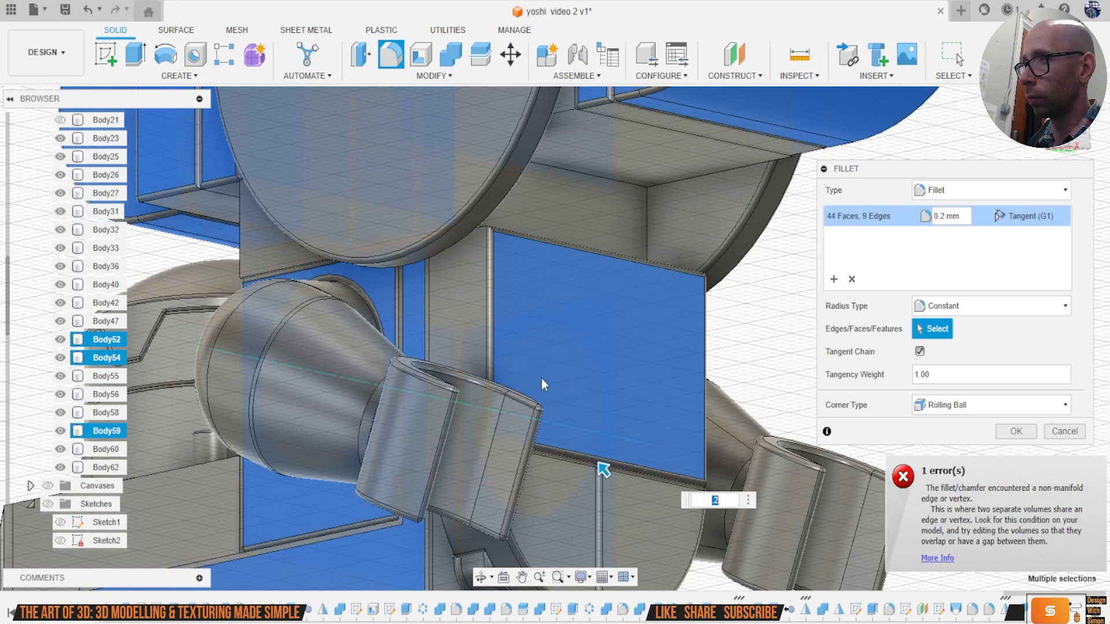
Step: Include the lower body block's long side face and the adjoining end face beside the rear disc in the 0.2 mm fillet
{"action": "scroll", "coordinate": [574, 404], "scroll_direction": "down", "scroll_amount": 3}
{"action": "middle_click_drag", "start_coordinate": [574, 404], "coordinate": [439, 405], "text": "shift"}
{"action": "scroll", "coordinate": [701, 394], "scroll_direction": "up", "scroll_amount": 3}
{"action": "scroll", "coordinate": [662, 394], "scroll_direction": "up", "scroll_amount": 4}
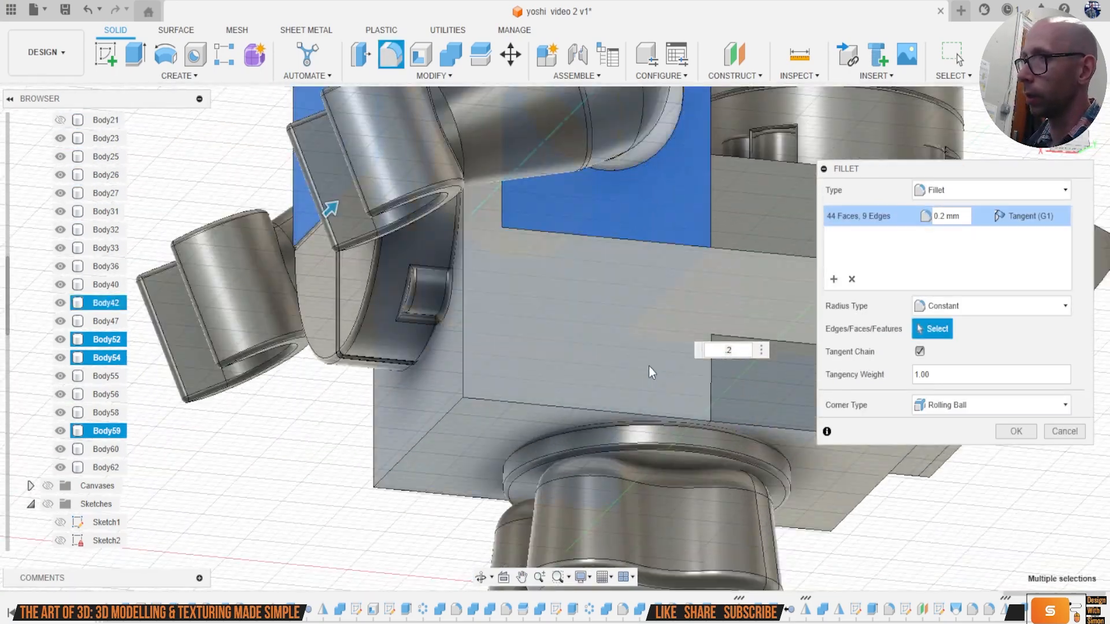
{"action": "left_click", "coordinate": [649, 366]}
{"action": "left_click", "coordinate": [430, 405]}
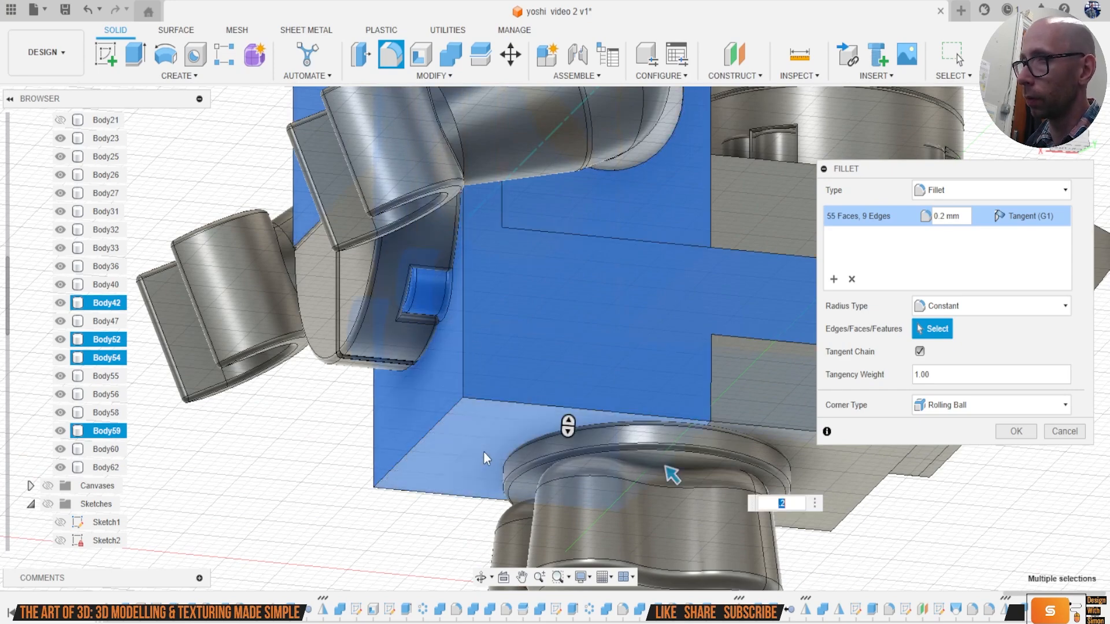
Step: Include the block's underside, the small rectangular side panel and the narrow end face under the pointed part in the fillet
{"action": "left_click", "coordinate": [654, 421]}
{"action": "middle_click_drag", "start_coordinate": [655, 401], "coordinate": [698, 347], "text": "shift"}
{"action": "left_click", "coordinate": [699, 347]}
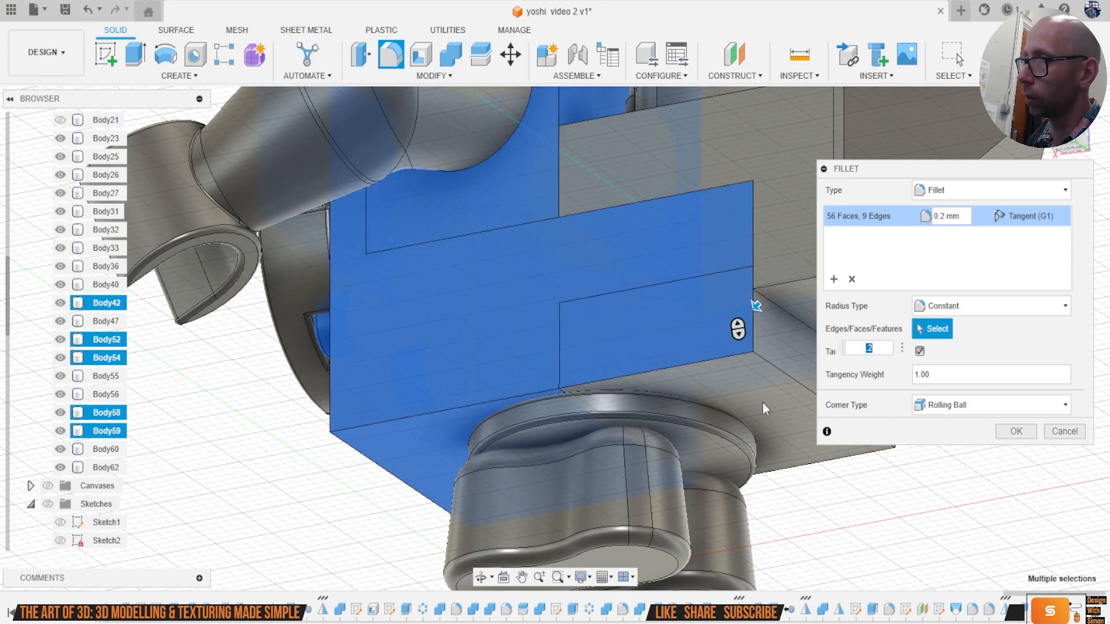
{"action": "left_click", "coordinate": [763, 413]}
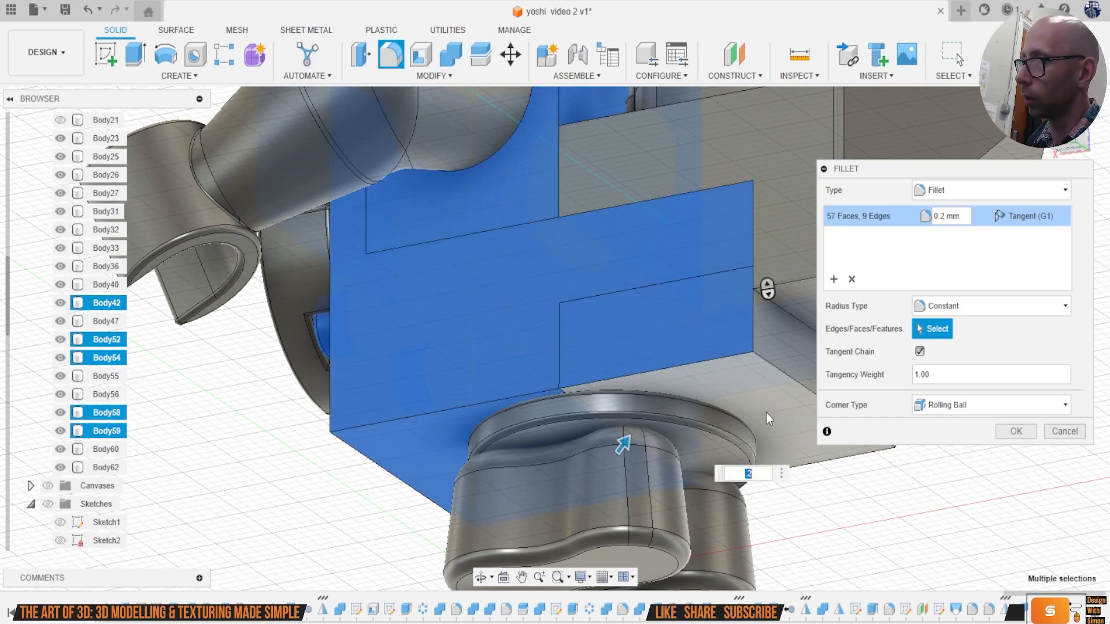
{"action": "left_click", "coordinate": [786, 337]}
Step: Try including the L-shaped face below the cylindrical post in the fillet selection, and remove it again
{"action": "middle_click_drag", "start_coordinate": [755, 375], "coordinate": [657, 239], "text": "shift"}
{"action": "left_click", "coordinate": [657, 239]}
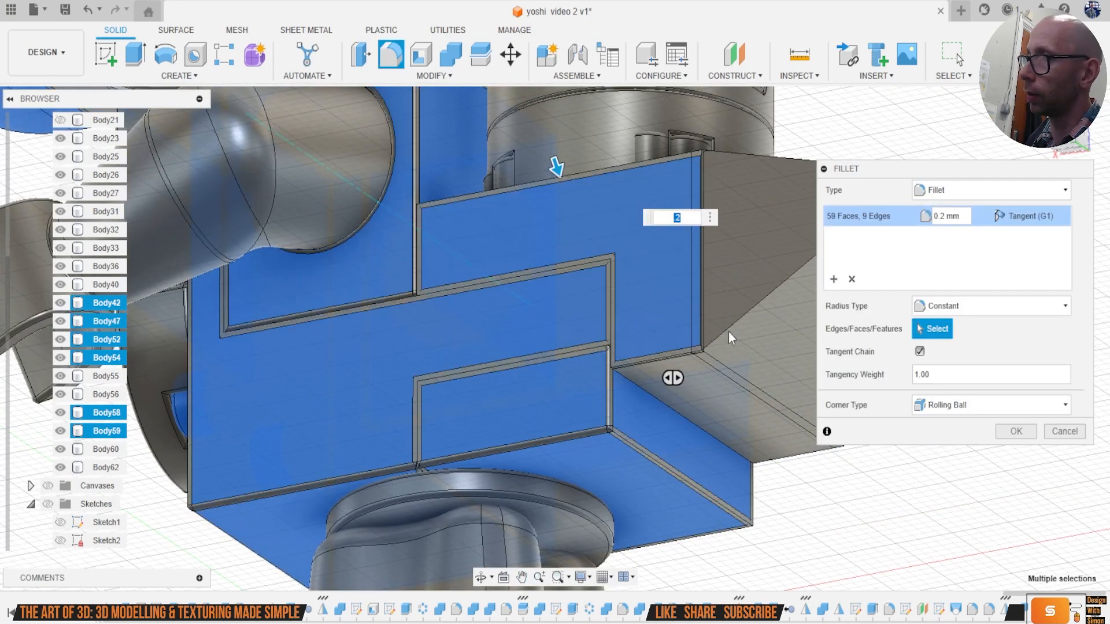
{"action": "mouse_move", "coordinate": [556, 167]}
{"action": "middle_mouse_down", "text": "shift"}
{"action": "mouse_move", "coordinate": [519, 367]}
{"action": "mouse_move", "coordinate": [528, 314]}
{"action": "middle_mouse_up", "text": "shift"}
{"action": "left_click", "coordinate": [595, 382]}
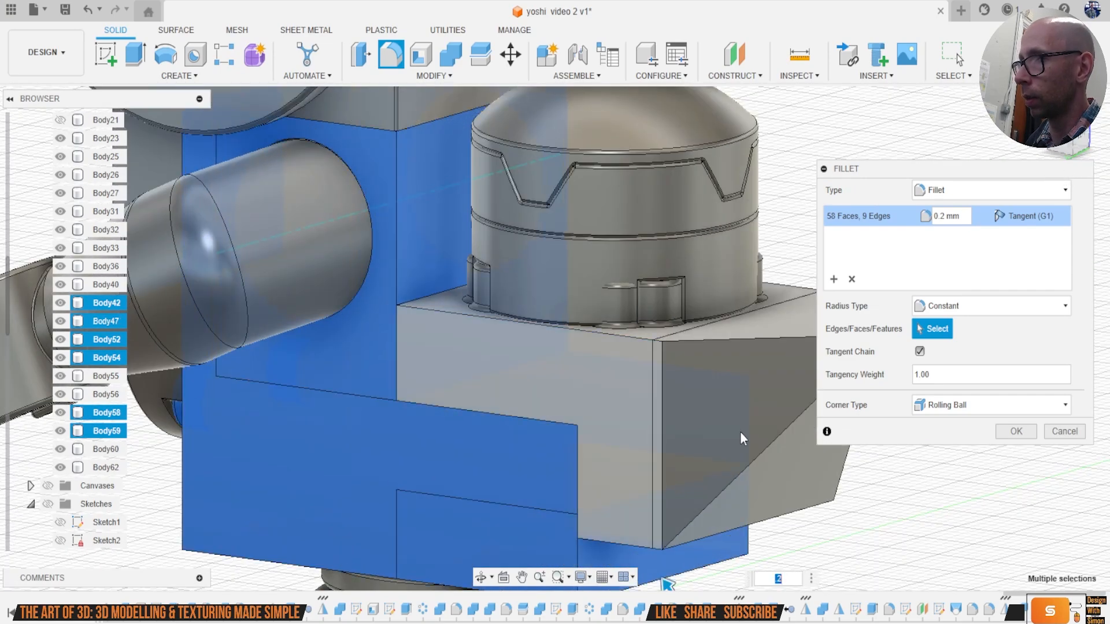
Step: Remove the small rectangular panel from the selection, include the large face surrounding it and apply the 0.2 mm fillet
{"action": "scroll", "coordinate": [705, 424], "scroll_direction": "up", "scroll_amount": 3}
{"action": "mouse_move", "coordinate": [582, 396]}
{"action": "middle_mouse_down"}
{"action": "mouse_move", "coordinate": [576, 420]}
{"action": "mouse_move", "coordinate": [606, 383]}
{"action": "middle_mouse_up"}
{"action": "left_click_drag", "start_coordinate": [1064, 142], "coordinate": [1080, 139]}
{"action": "mouse_move", "coordinate": [751, 451]}
{"action": "middle_mouse_down", "text": "shift"}
{"action": "mouse_move", "coordinate": [780, 329]}
{"action": "mouse_move", "coordinate": [783, 358]}
{"action": "middle_mouse_up", "text": "shift"}
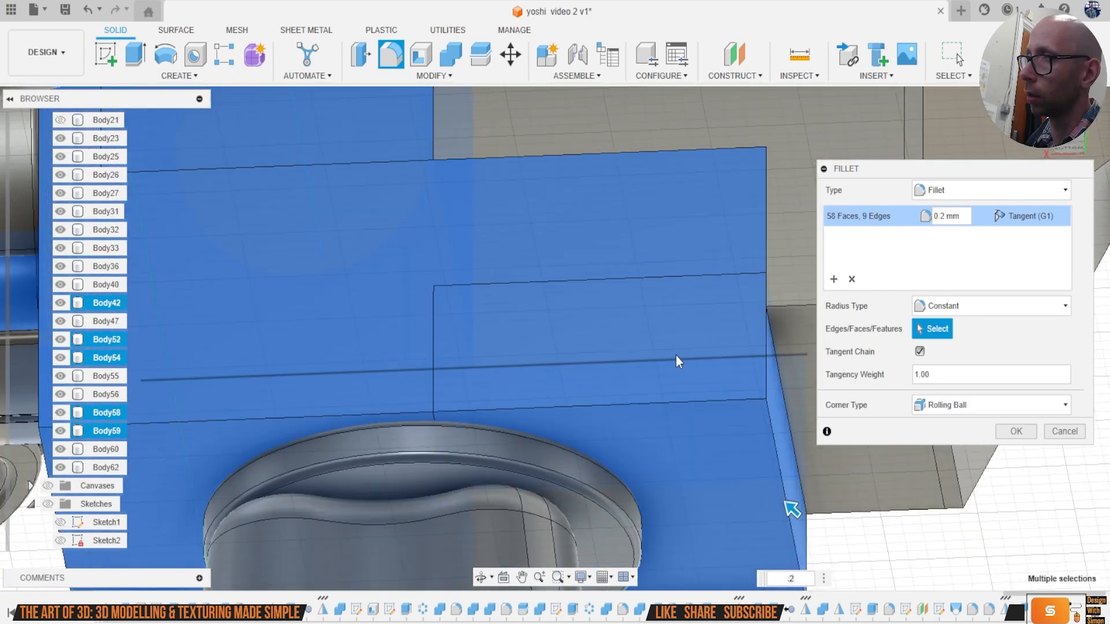
{"action": "left_click", "coordinate": [664, 355]}
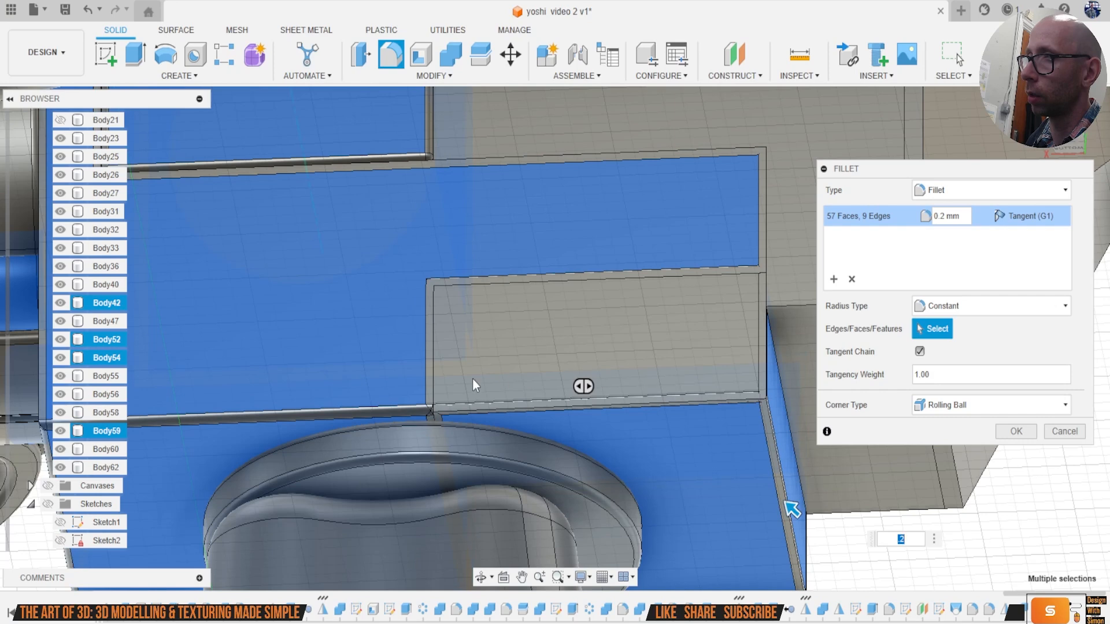
{"action": "left_click", "coordinate": [370, 341]}
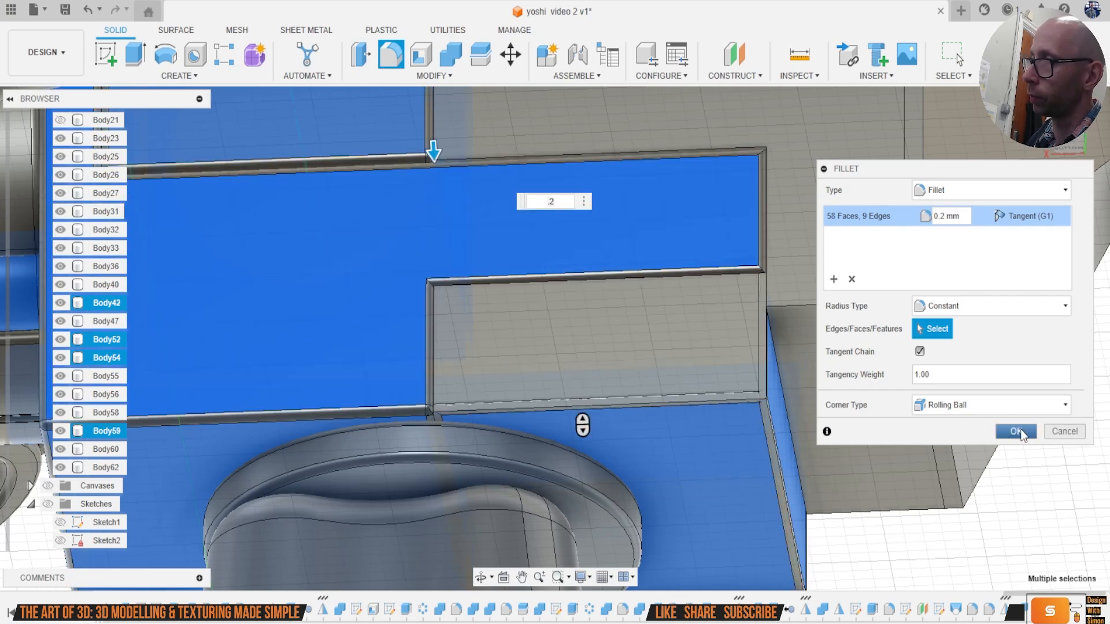
{"action": "left_click", "coordinate": [1063, 432]}
Step: Fillet the small rectangular panel face above the foot disc with a 0.2 mm radius
{"action": "scroll", "coordinate": [723, 408], "scroll_direction": "down", "scroll_amount": 4}
{"action": "left_click_drag", "start_coordinate": [1075, 134], "coordinate": [1054, 159]}
{"action": "scroll", "coordinate": [602, 462], "scroll_direction": "up", "scroll_amount": 10}
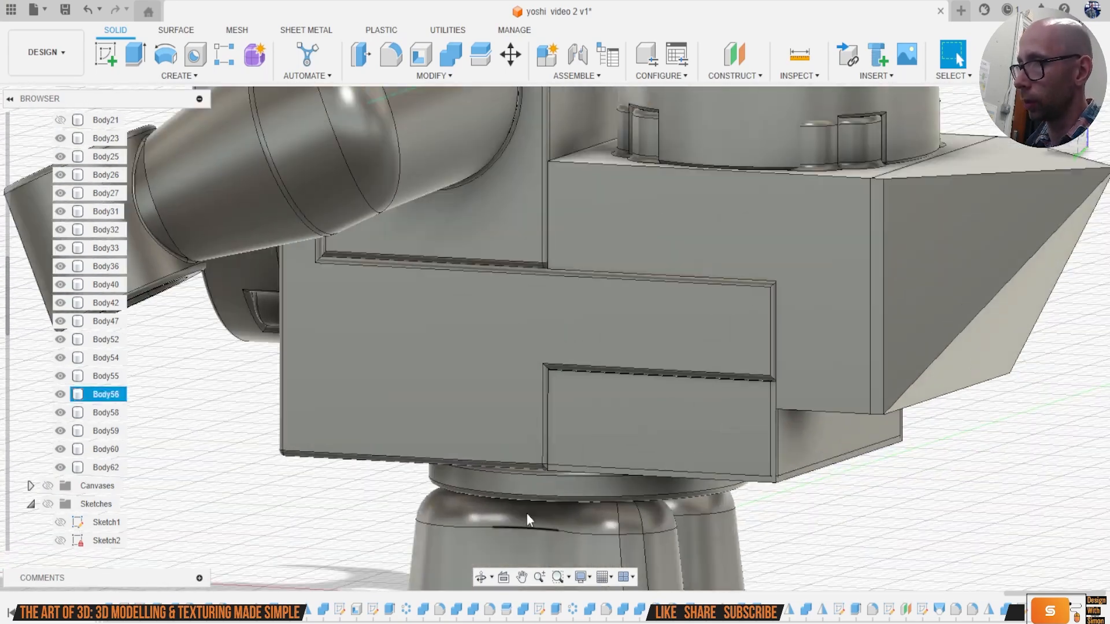
{"action": "key", "text": "f"}
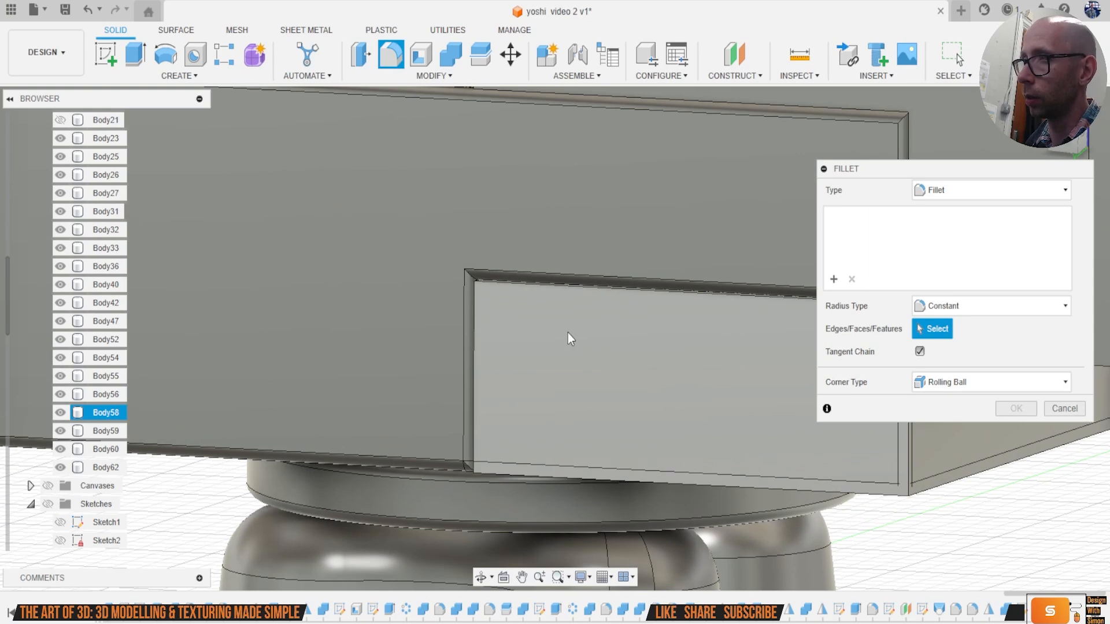
{"action": "left_click", "coordinate": [621, 370]}
{"action": "type", "text": ".2"}
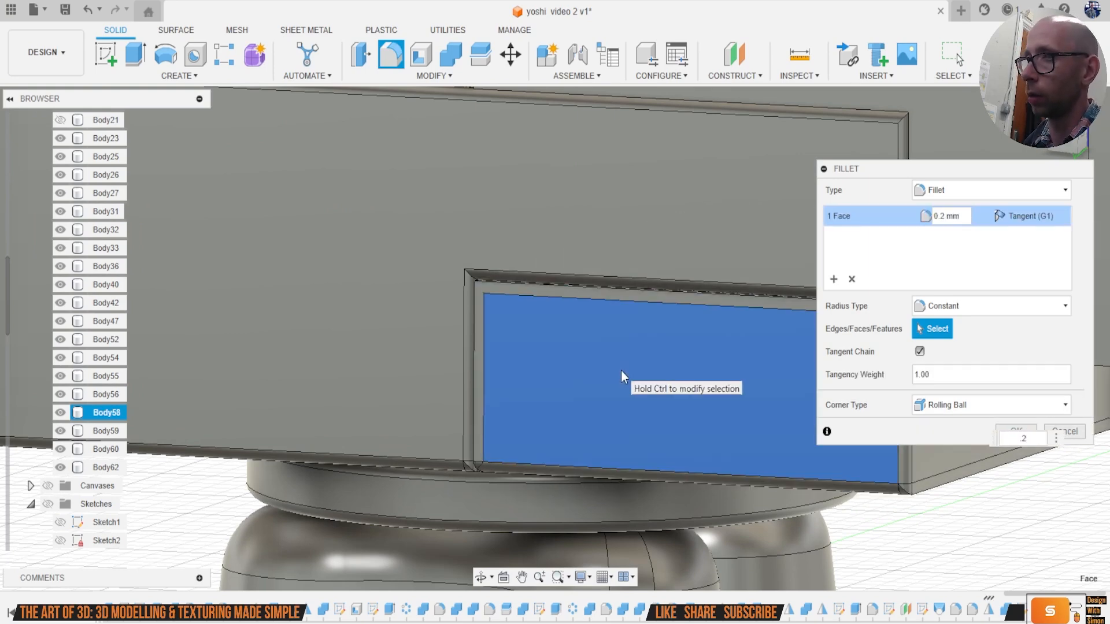
{"action": "middle_click_drag", "start_coordinate": [555, 322], "coordinate": [938, 116], "text": "shift"}
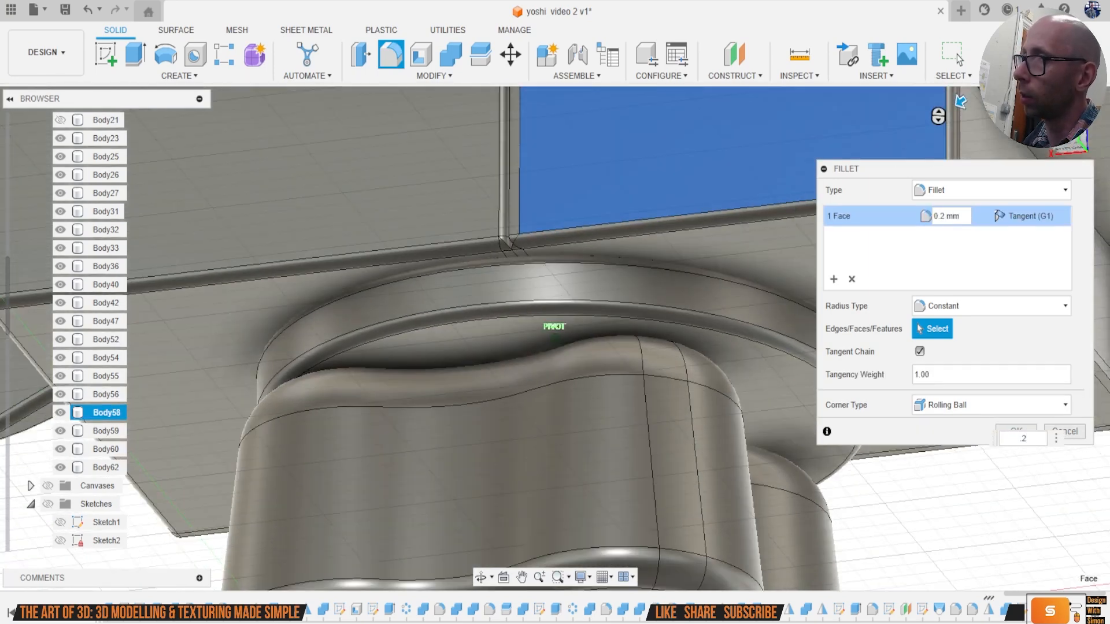
{"action": "middle_click_drag", "start_coordinate": [801, 321], "coordinate": [736, 421]}
{"action": "left_click", "coordinate": [1016, 431]}
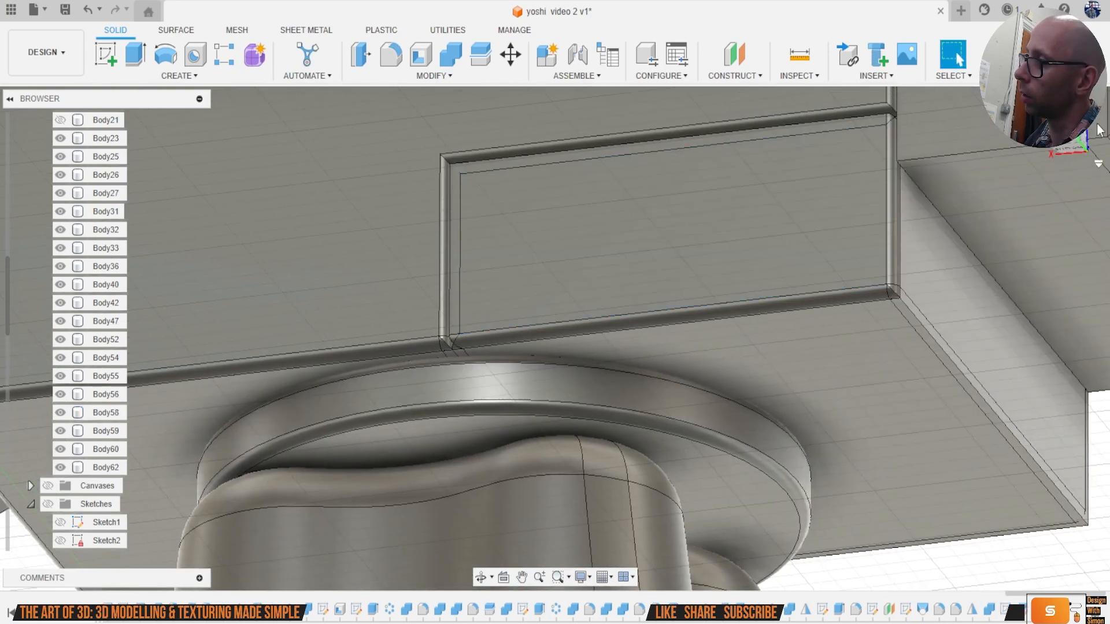
Step: Select the small rectangular panel to find its body in the browser and hide Body13
{"action": "middle_click_drag", "start_coordinate": [555, 336], "coordinate": [906, 153], "text": "shift"}
{"action": "left_click", "coordinate": [688, 219]}
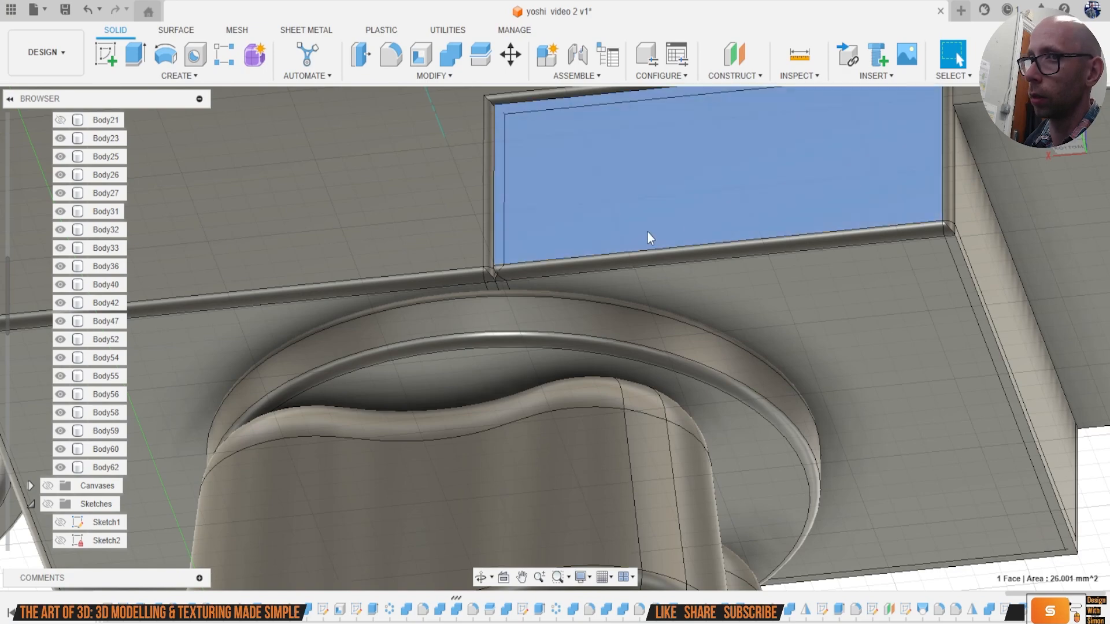
{"action": "scroll", "coordinate": [90, 344], "scroll_direction": "up", "scroll_amount": 5}
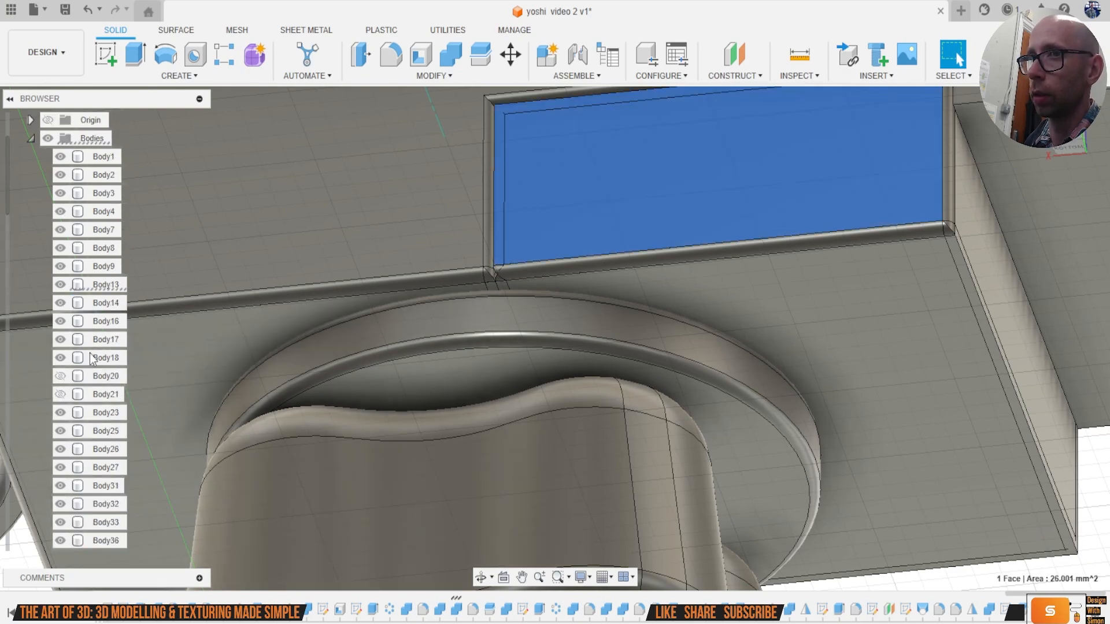
{"action": "left_click", "coordinate": [61, 285]}
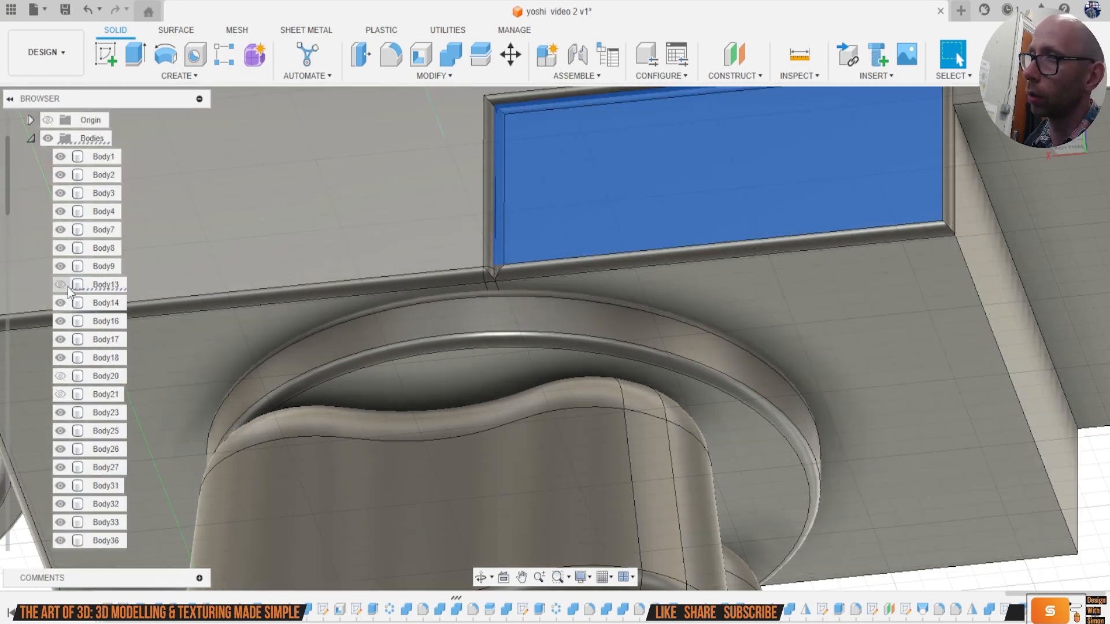
{"action": "scroll", "coordinate": [699, 427], "scroll_direction": "down", "scroll_amount": 3}
{"action": "scroll", "coordinate": [700, 426], "scroll_direction": "down", "scroll_amount": 2}
{"action": "left_click", "coordinate": [975, 507]}
Step: Fillet the matching small rectangular panel of Body58 on the block's opposite side with a 0.2 mm radius
{"action": "mouse_move", "coordinate": [1017, 254]}
{"action": "middle_mouse_down", "text": "shift"}
{"action": "mouse_move", "coordinate": [1012, 342]}
{"action": "mouse_move", "coordinate": [994, 301]}
{"action": "mouse_move", "coordinate": [755, 258]}
{"action": "middle_mouse_up", "text": "shift"}
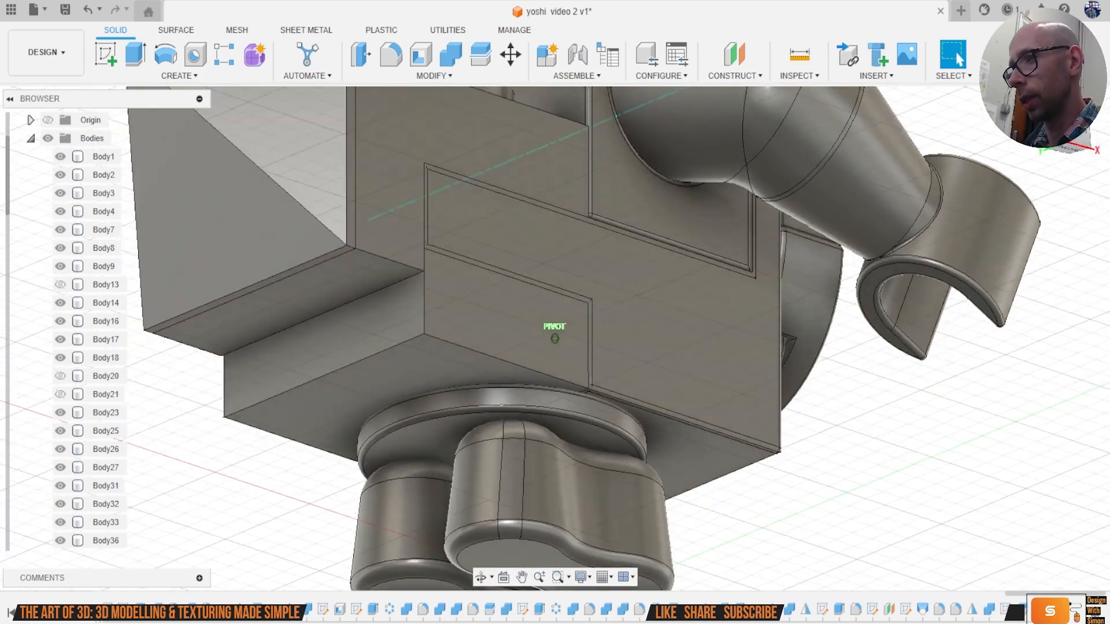
{"action": "scroll", "coordinate": [496, 342], "scroll_direction": "up", "scroll_amount": 5}
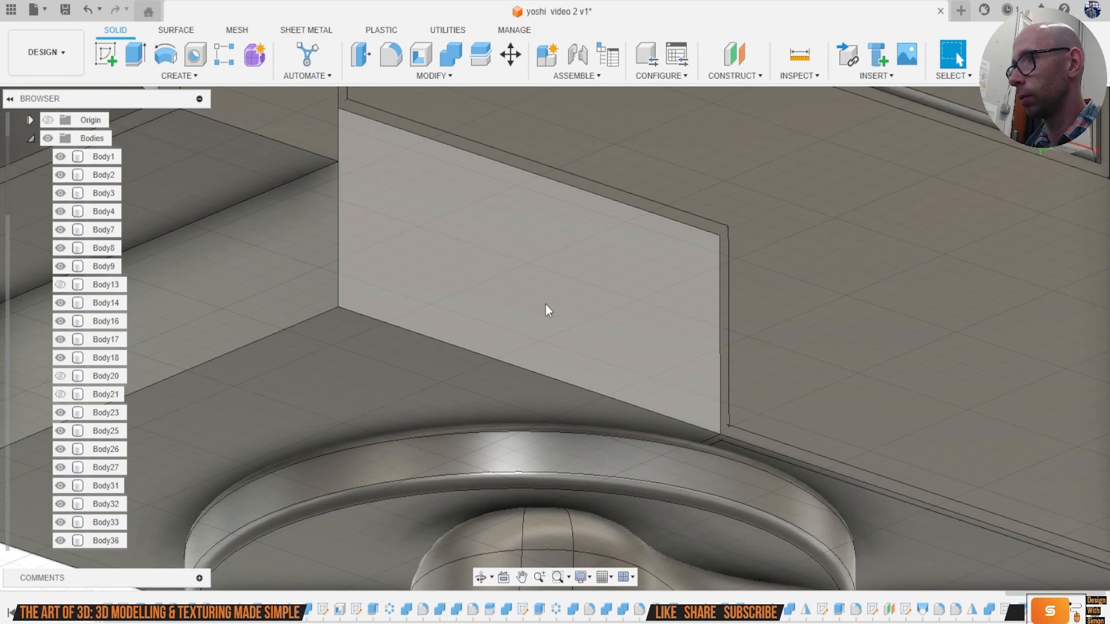
{"action": "left_click", "coordinate": [556, 309]}
{"action": "scroll", "coordinate": [85, 357], "scroll_direction": "down", "scroll_amount": 6}
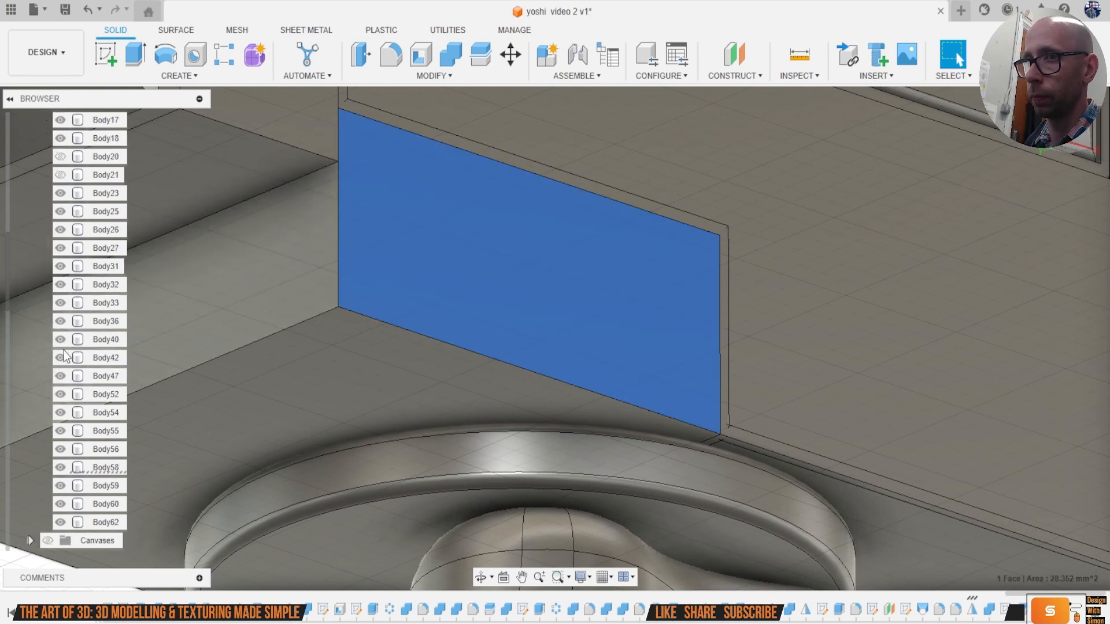
{"action": "scroll", "coordinate": [85, 357], "scroll_direction": "up", "scroll_amount": 5}
{"action": "left_click", "coordinate": [98, 431]}
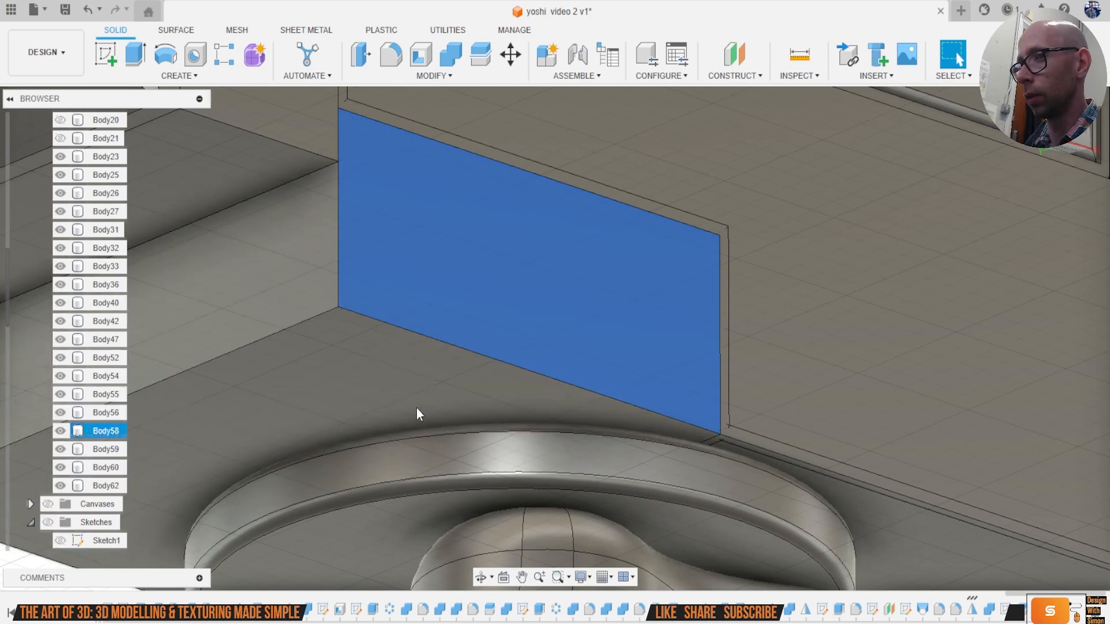
{"action": "scroll", "coordinate": [606, 348], "scroll_direction": "down", "scroll_amount": 1}
{"action": "type", "text": "f.2"}
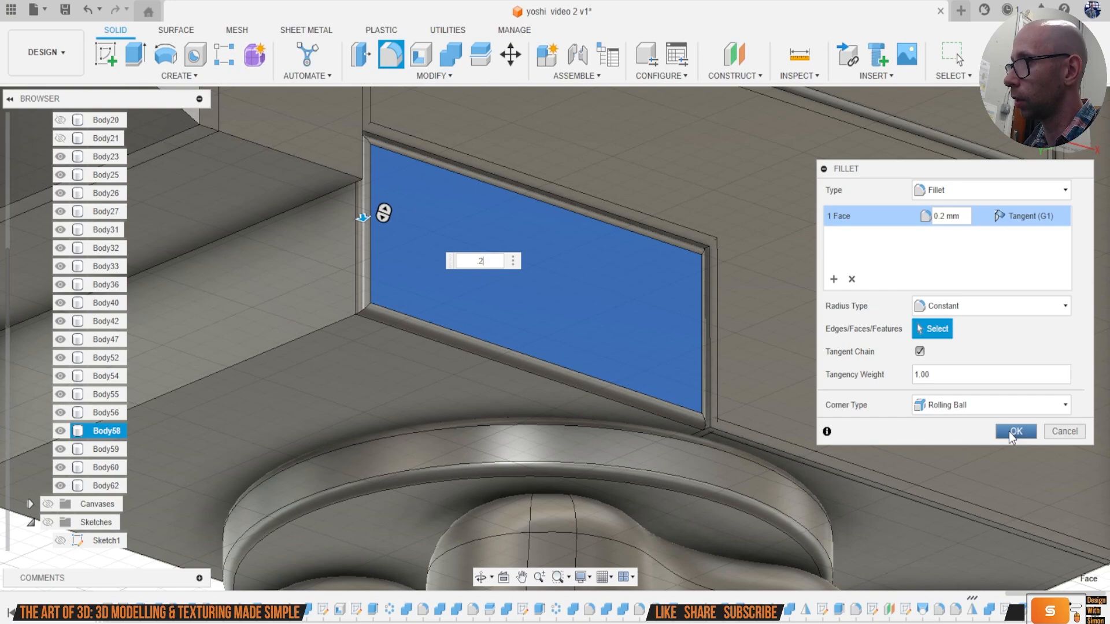
{"action": "left_click", "coordinate": [1012, 434]}
Step: Hide Body42 and clear the selection
{"action": "left_click", "coordinate": [810, 391]}
{"action": "scroll", "coordinate": [52, 326], "scroll_direction": "down", "scroll_amount": 2}
{"action": "left_click", "coordinate": [60, 321]}
{"action": "scroll", "coordinate": [971, 375], "scroll_direction": "down", "scroll_amount": 4}
{"action": "left_click", "coordinate": [971, 376]}
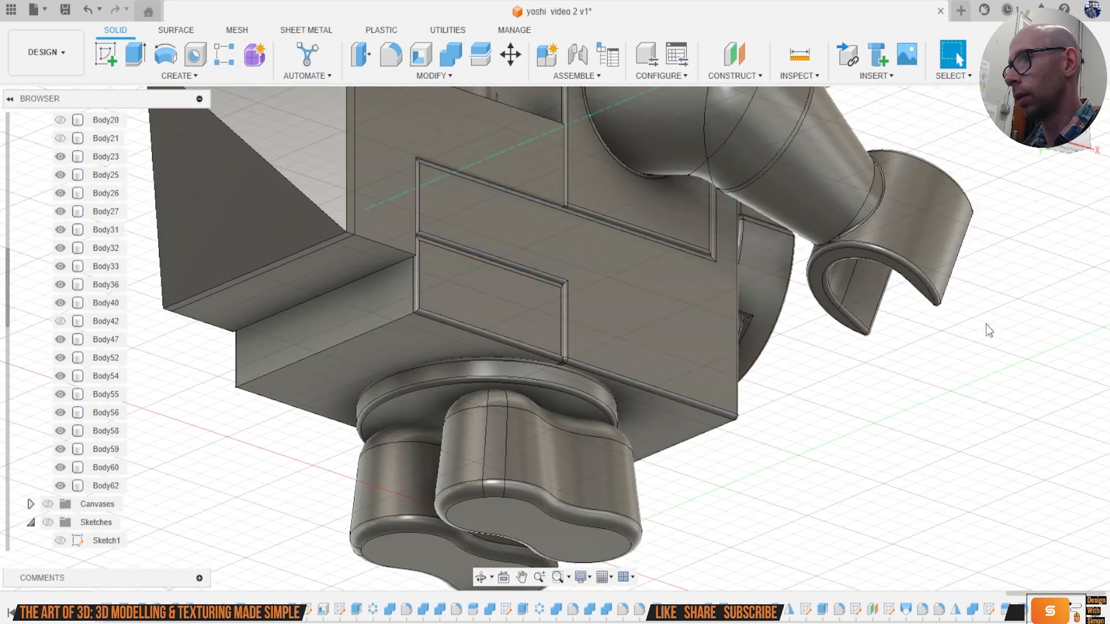
Step: Fillet the lower block's bottom edge chain and the L-shaped face of Body62 below the post with a 0.2 mm radius
{"action": "mouse_move", "coordinate": [1085, 145]}
{"action": "left_mouse_down"}
{"action": "mouse_move", "coordinate": [1078, 173]}
{"action": "mouse_move", "coordinate": [1040, 167]}
{"action": "mouse_move", "coordinate": [1006, 133]}
{"action": "mouse_move", "coordinate": [983, 136]}
{"action": "left_mouse_up"}
{"action": "middle_click_drag", "start_coordinate": [774, 174], "coordinate": [622, 255], "text": "shift"}
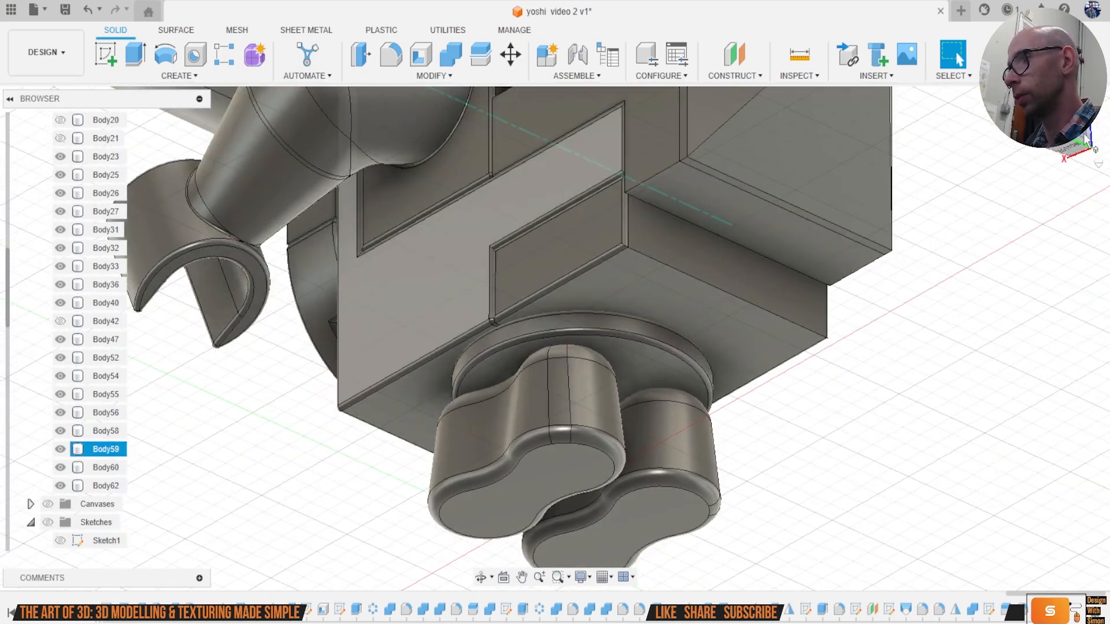
{"action": "scroll", "coordinate": [623, 256], "scroll_direction": "up", "scroll_amount": 2}
{"action": "scroll", "coordinate": [648, 256], "scroll_direction": "up", "scroll_amount": 2}
{"action": "key", "text": "f"}
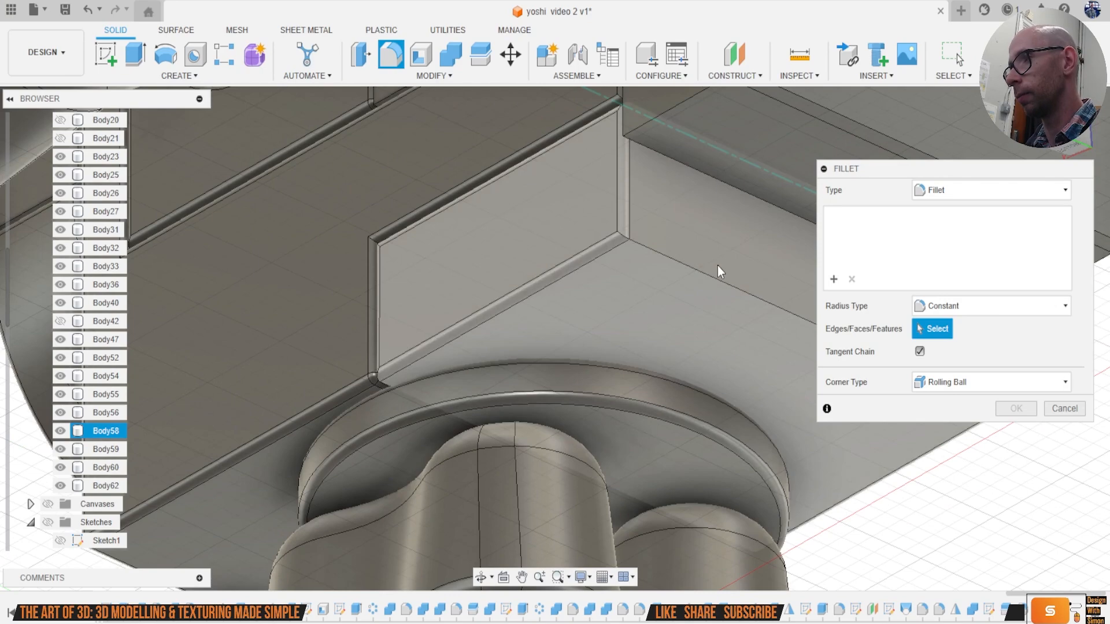
{"action": "left_click", "coordinate": [725, 283]}
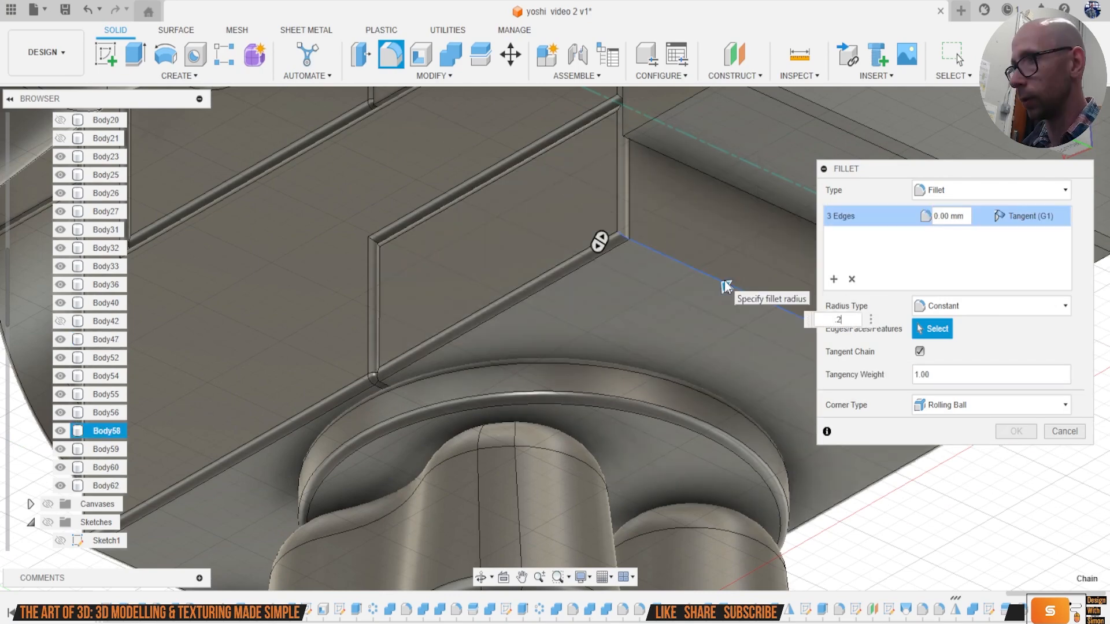
{"action": "scroll", "coordinate": [725, 284], "scroll_direction": "down", "scroll_amount": 3}
{"action": "middle_click_drag", "start_coordinate": [725, 283], "coordinate": [248, 486], "text": "shift"}
{"action": "left_click", "coordinate": [347, 246]}
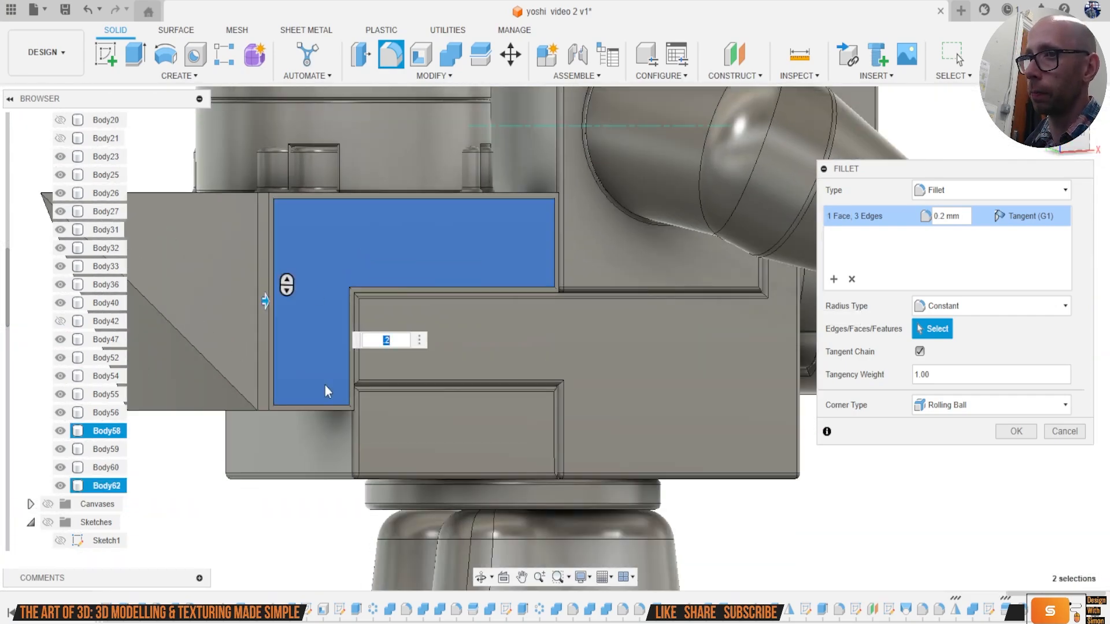
{"action": "left_click", "coordinate": [1015, 431]}
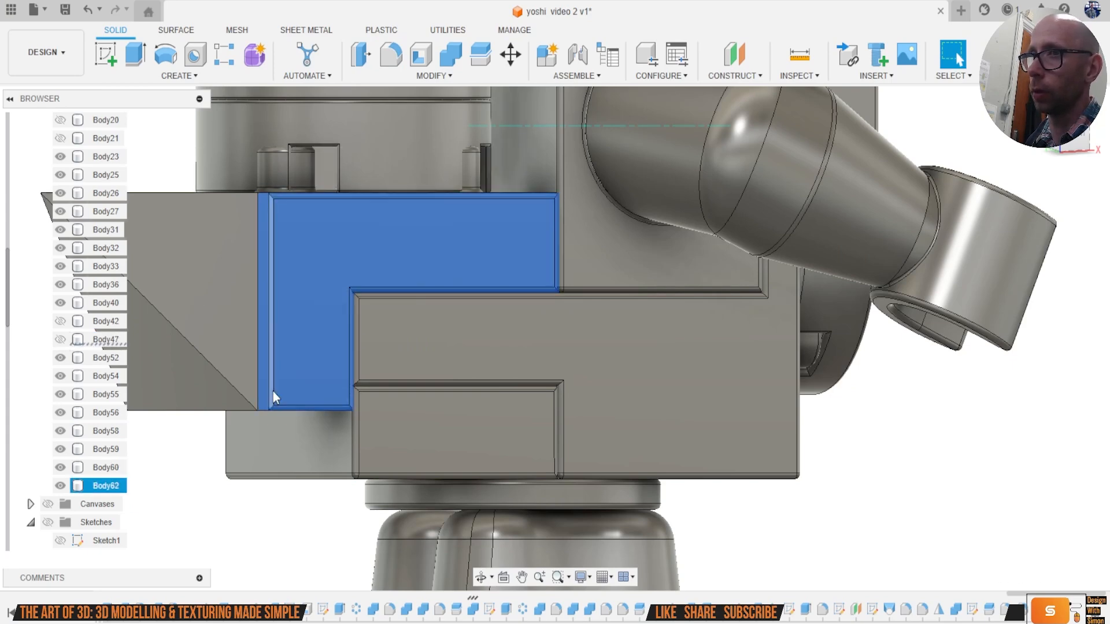
Step: Undo hiding Body47, and hide Body62 instead
{"action": "middle_click_drag", "start_coordinate": [746, 226], "coordinate": [904, 225], "text": "shift"}
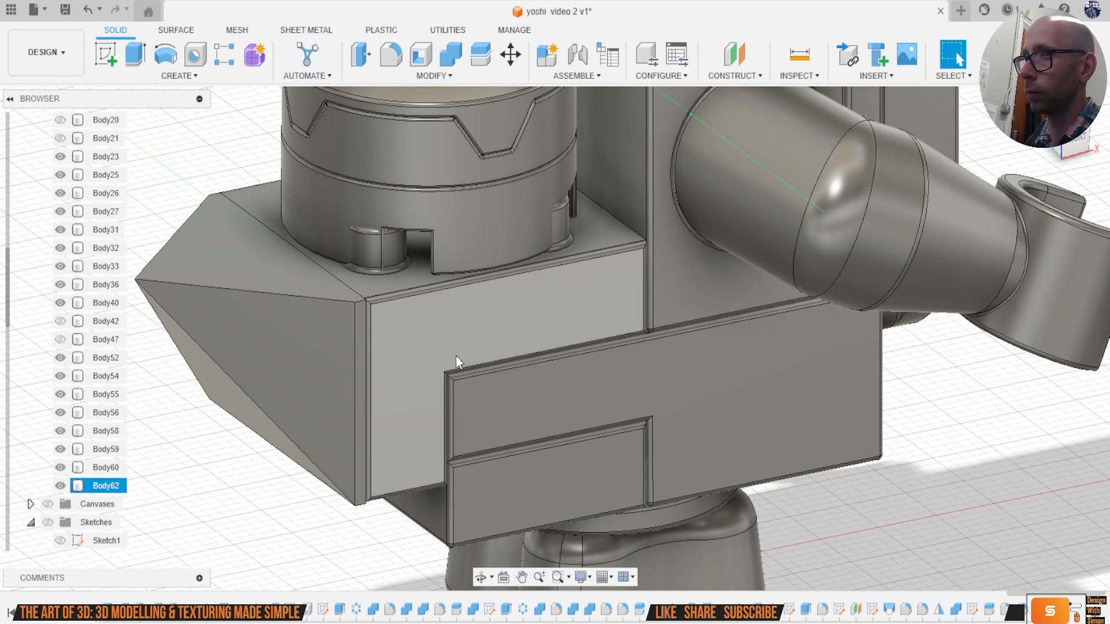
{"action": "key", "text": "ctrl+z"}
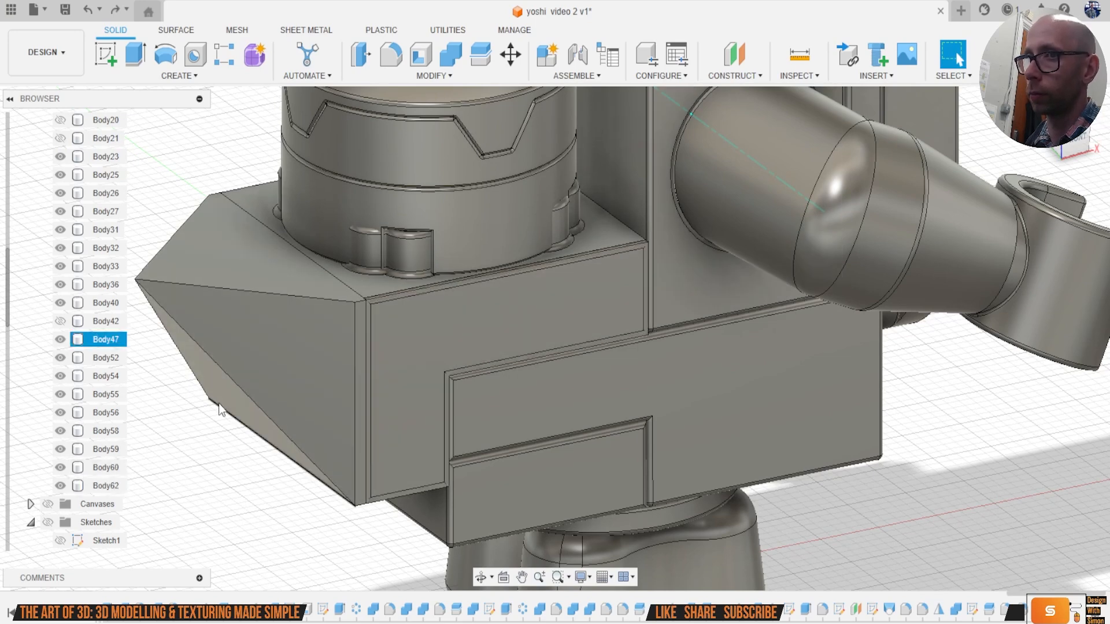
{"action": "left_click", "coordinate": [457, 343]}
{"action": "left_click", "coordinate": [60, 486]}
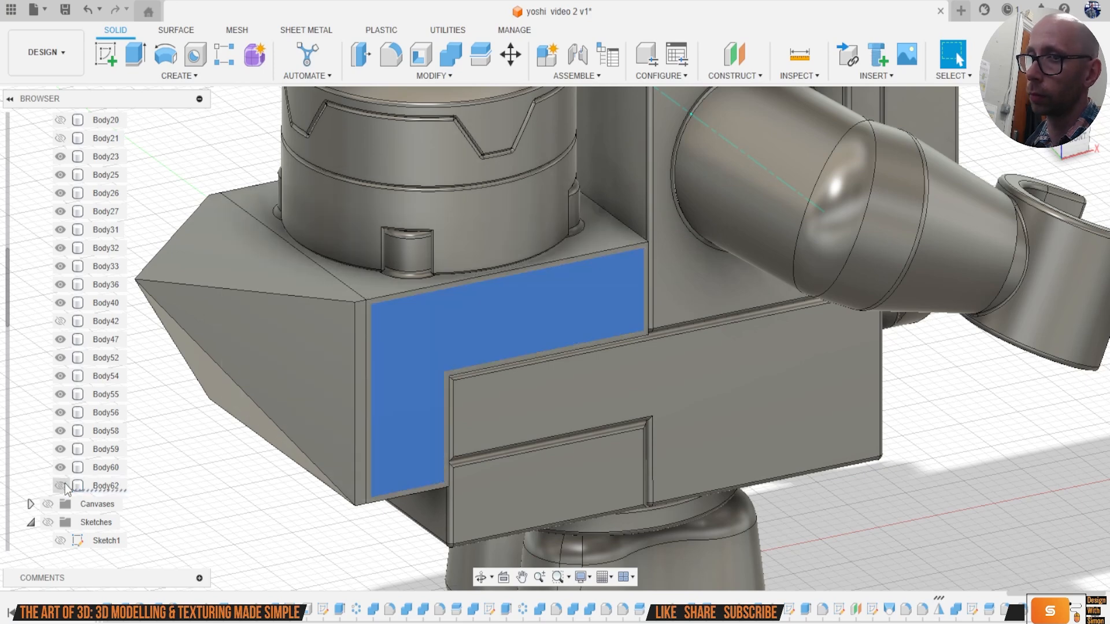
{"action": "right_click", "coordinate": [99, 488]}
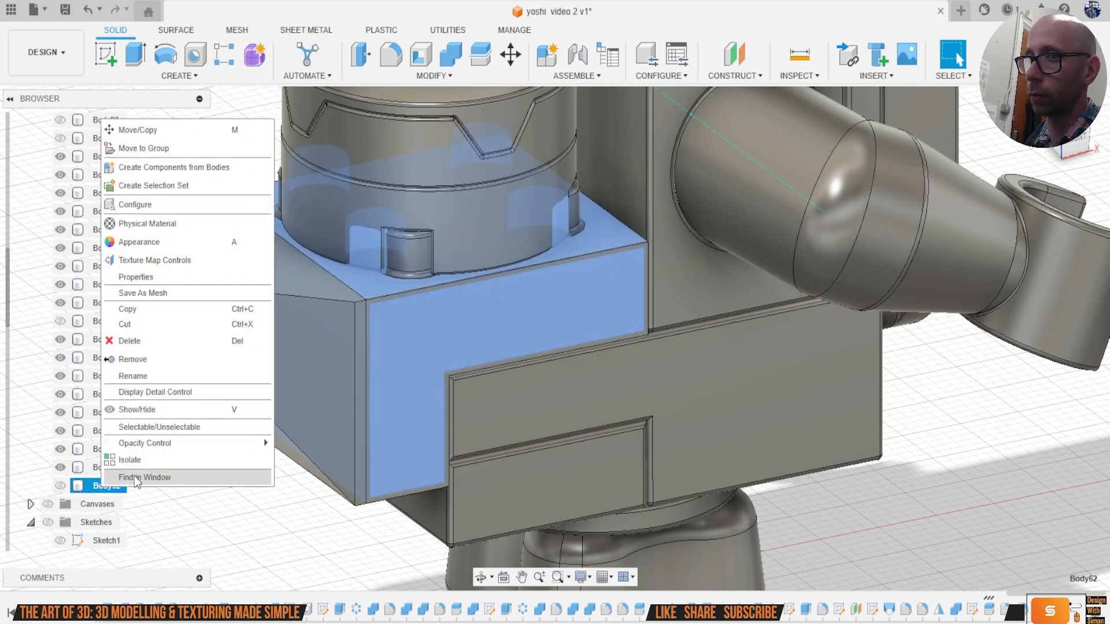
{"action": "left_click", "coordinate": [277, 516]}
Step: Fillet Body47's top and bottom faces and both of its L-shaped side faces with a 0.2 mm radius
{"action": "key", "text": "f"}
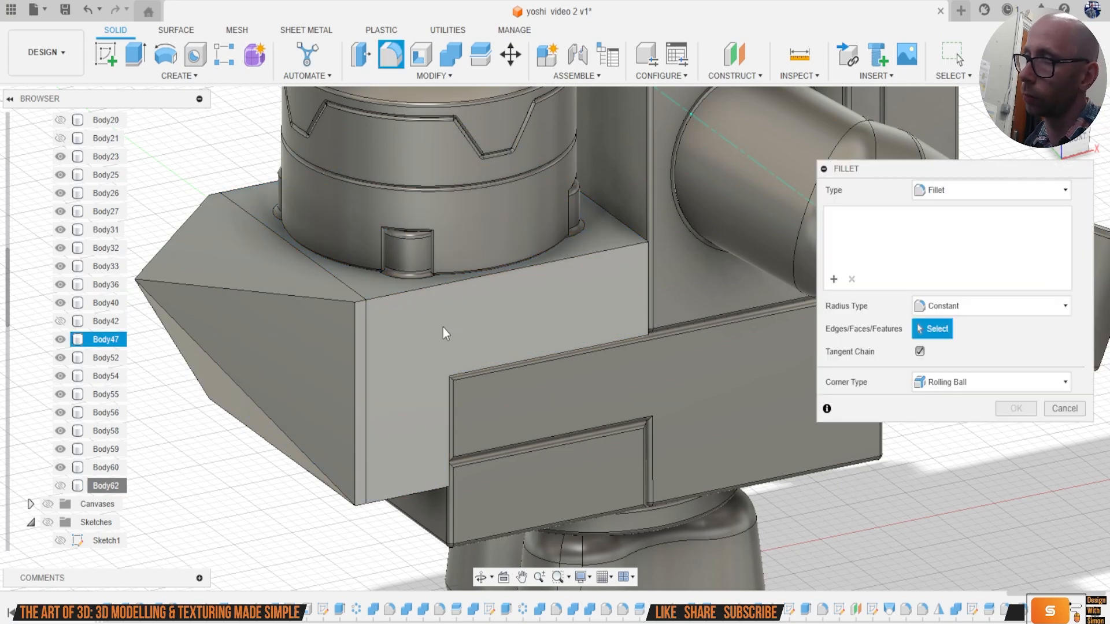
{"action": "left_click", "coordinate": [443, 327]}
{"action": "type", "text": ".2"}
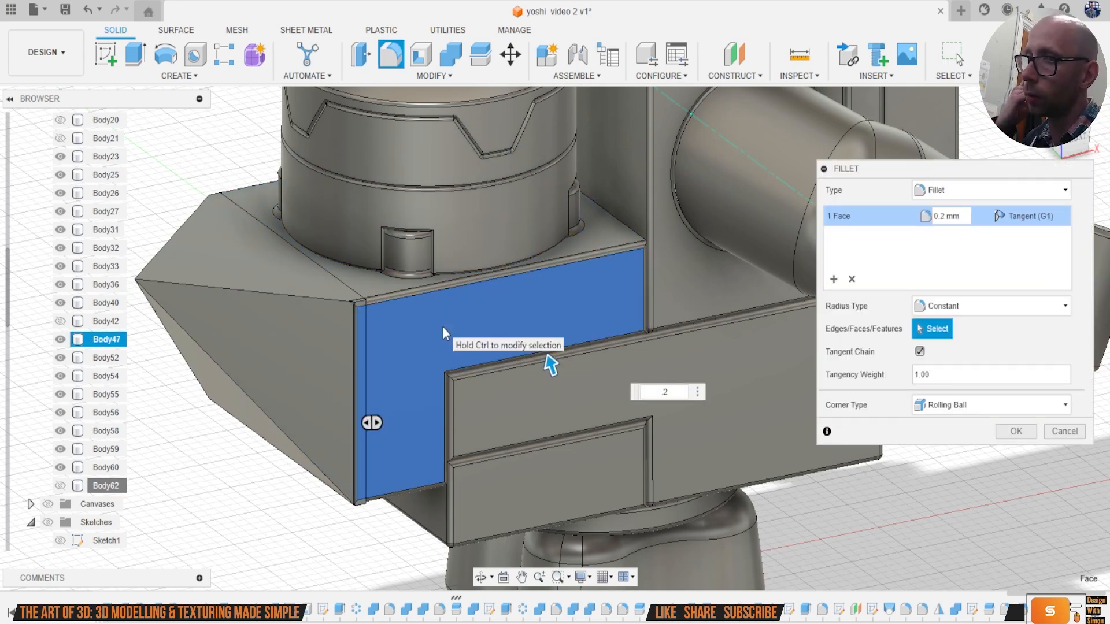
{"action": "scroll", "coordinate": [358, 316], "scroll_direction": "up", "scroll_amount": 3}
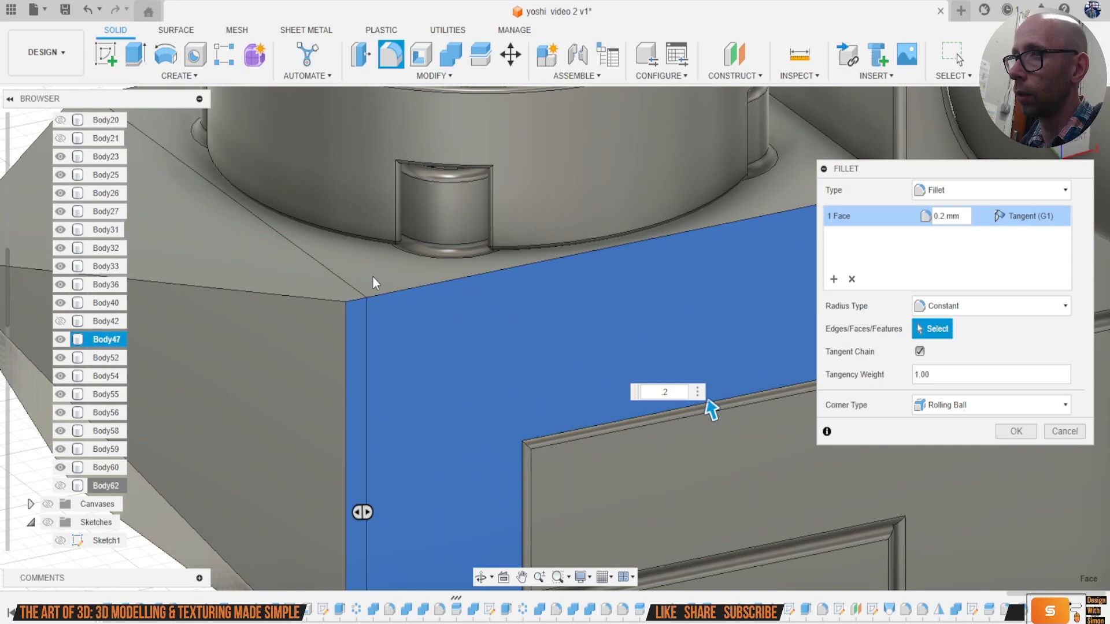
{"action": "left_click", "coordinate": [373, 277]}
{"action": "scroll", "coordinate": [383, 358], "scroll_direction": "down", "scroll_amount": 4}
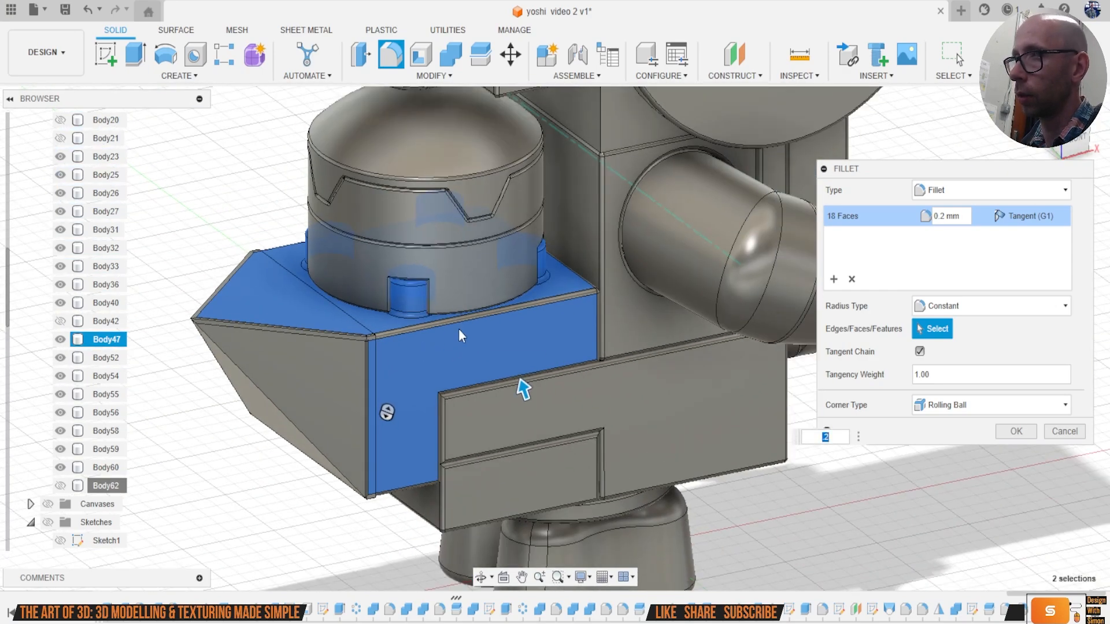
{"action": "mouse_move", "coordinate": [523, 390]}
{"action": "middle_mouse_down", "text": "shift"}
{"action": "mouse_move", "coordinate": [504, 372]}
{"action": "mouse_move", "coordinate": [311, 315]}
{"action": "middle_mouse_up", "text": "shift"}
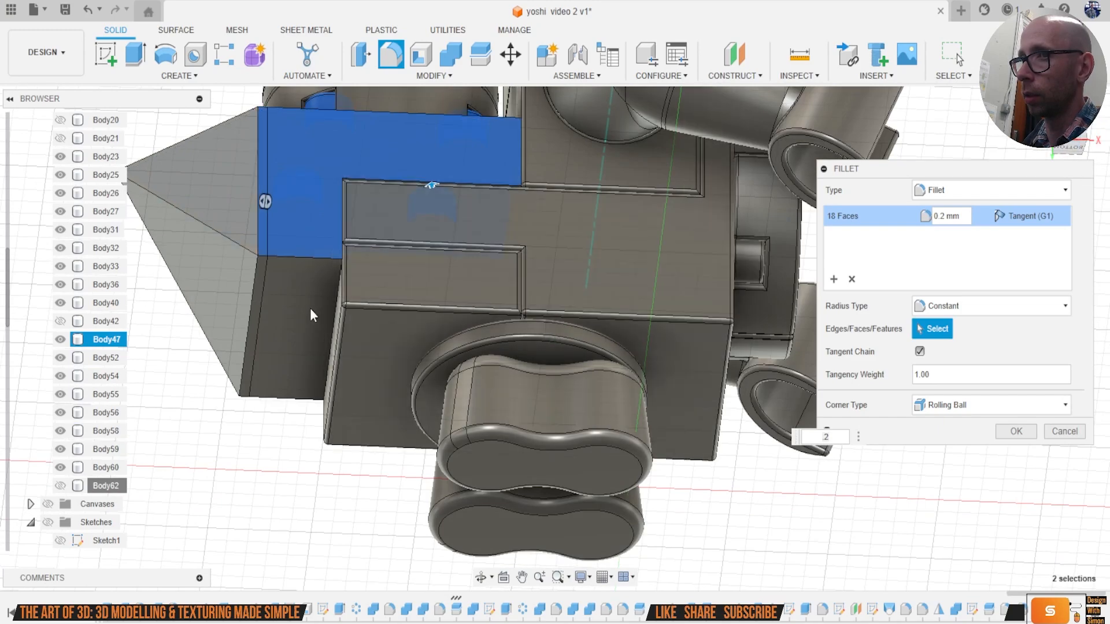
{"action": "left_click", "coordinate": [312, 316]}
{"action": "middle_click_drag", "start_coordinate": [308, 277], "coordinate": [745, 252], "text": "shift"}
{"action": "left_click", "coordinate": [729, 269]}
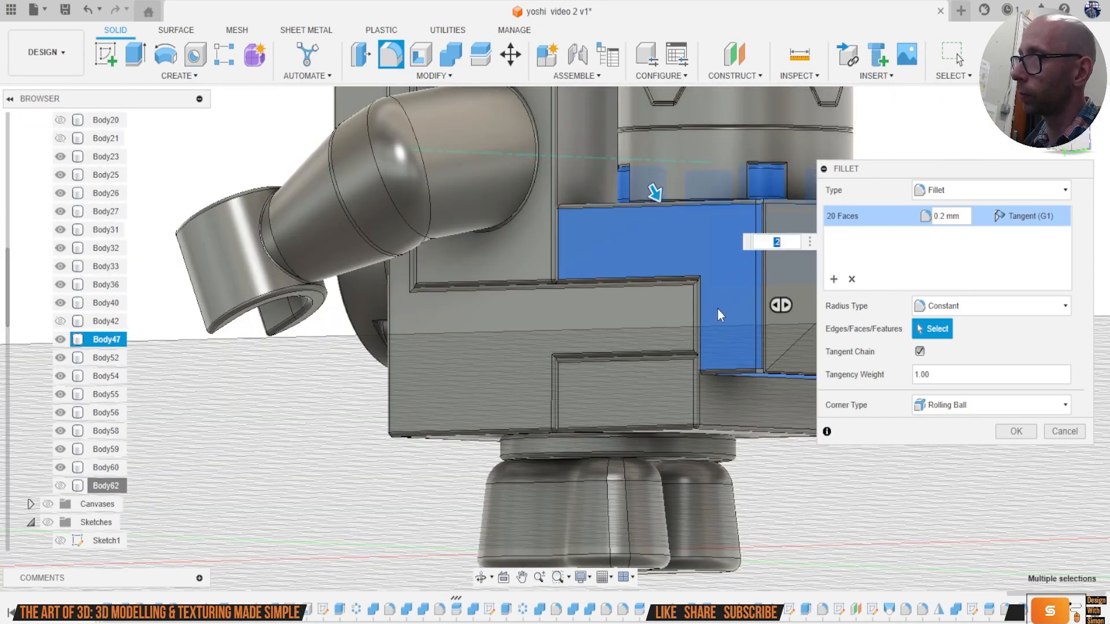
{"action": "left_click", "coordinate": [1016, 432]}
Step: Toggle Body47 to check the overlap at the wedge-shaped end, hide Body60 and clear the selection
{"action": "mouse_move", "coordinate": [806, 328]}
{"action": "middle_mouse_down", "text": "shift"}
{"action": "mouse_move", "coordinate": [765, 283]}
{"action": "mouse_move", "coordinate": [769, 376]}
{"action": "mouse_move", "coordinate": [289, 289]}
{"action": "middle_mouse_up", "text": "shift"}
{"action": "scroll", "coordinate": [330, 332], "scroll_direction": "up", "scroll_amount": 3}
{"action": "left_click", "coordinate": [330, 332]}
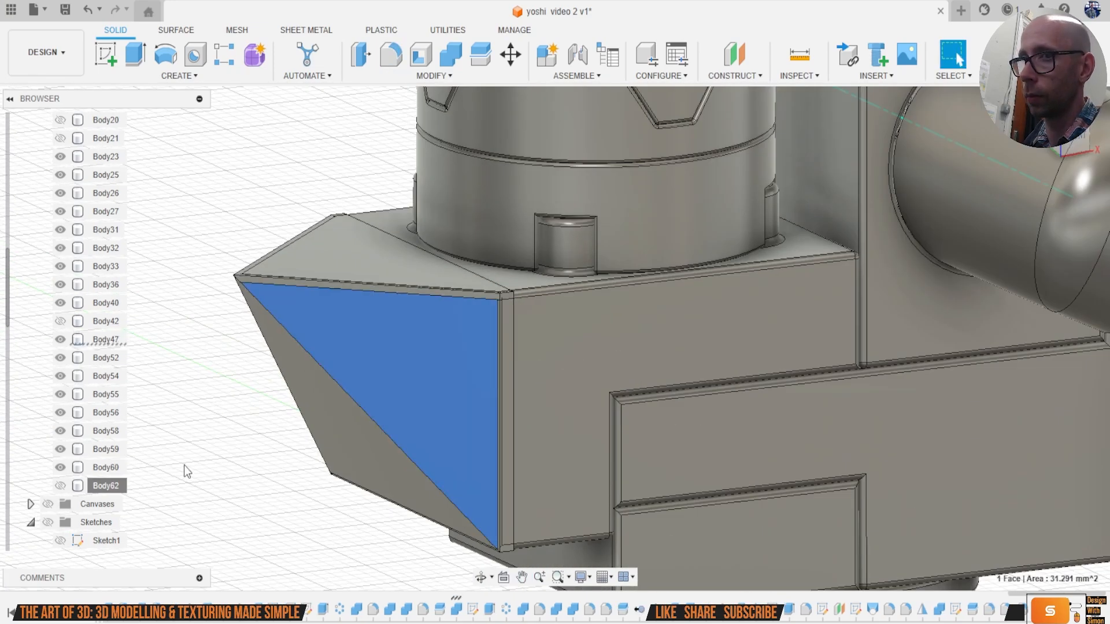
{"action": "left_click", "coordinate": [61, 344]}
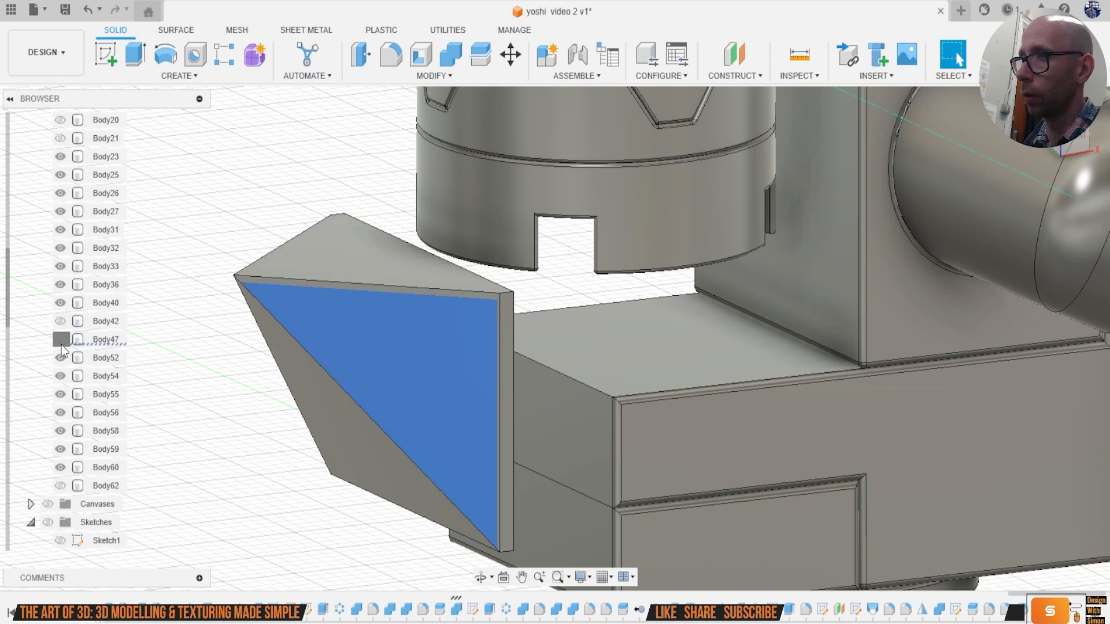
{"action": "left_click", "coordinate": [61, 345]}
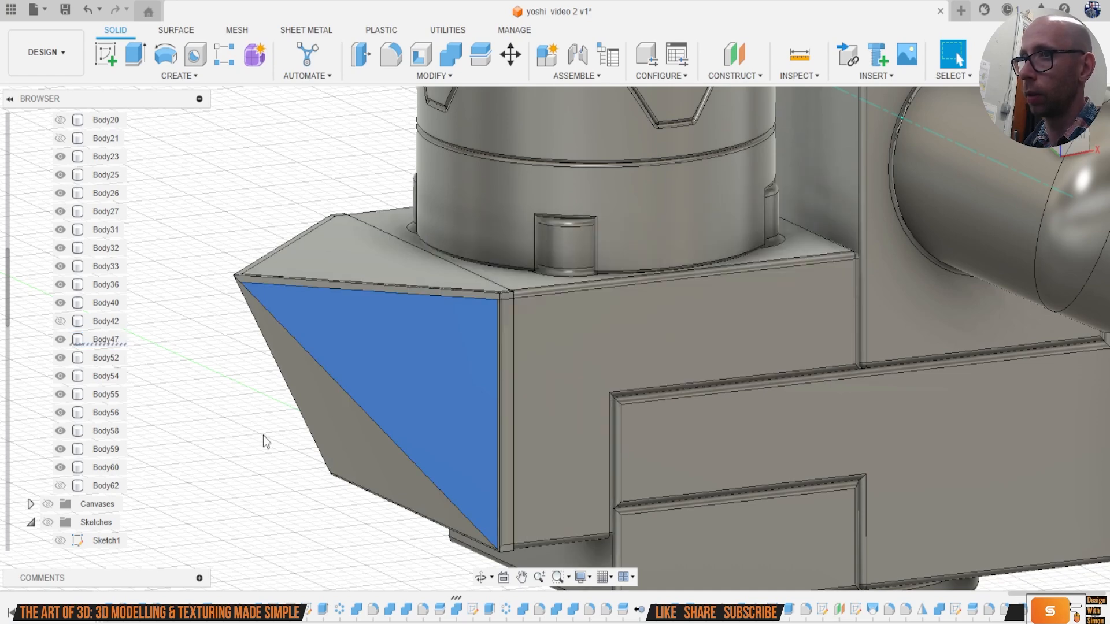
{"action": "left_click", "coordinate": [62, 468]}
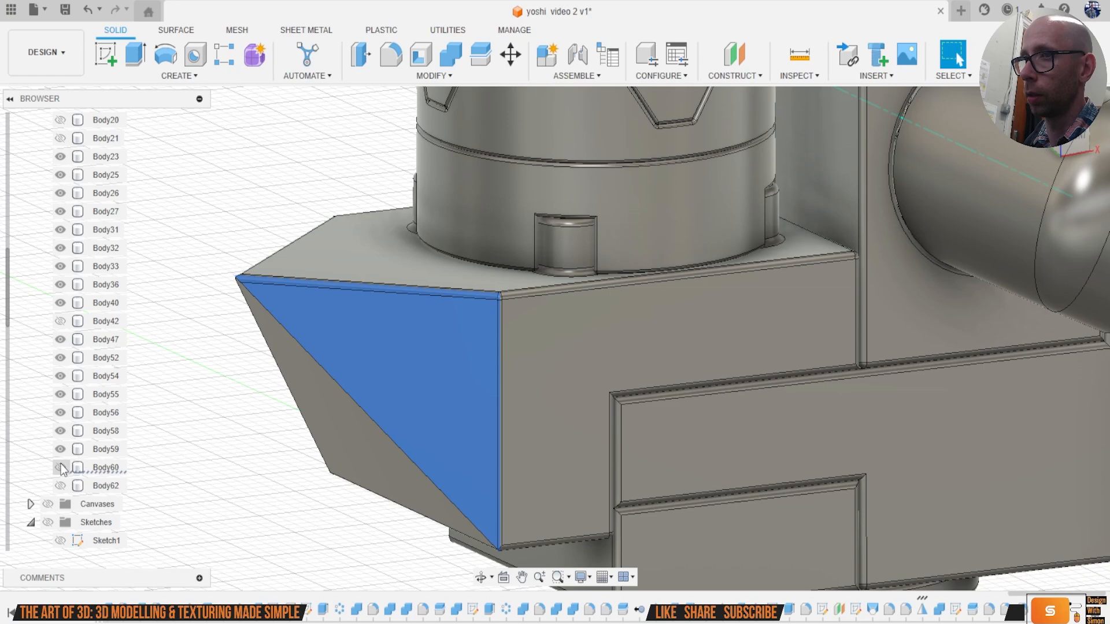
{"action": "left_click", "coordinate": [262, 456]}
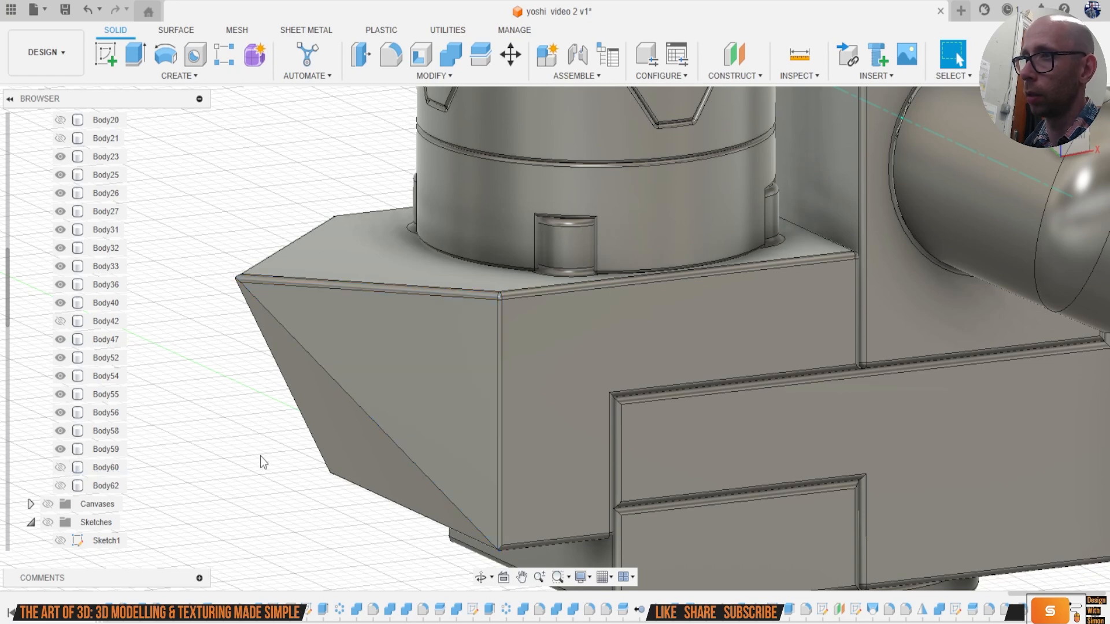
Step: Hide Body47 and show Body62 and Body60 in its place
{"action": "left_click", "coordinate": [620, 359]}
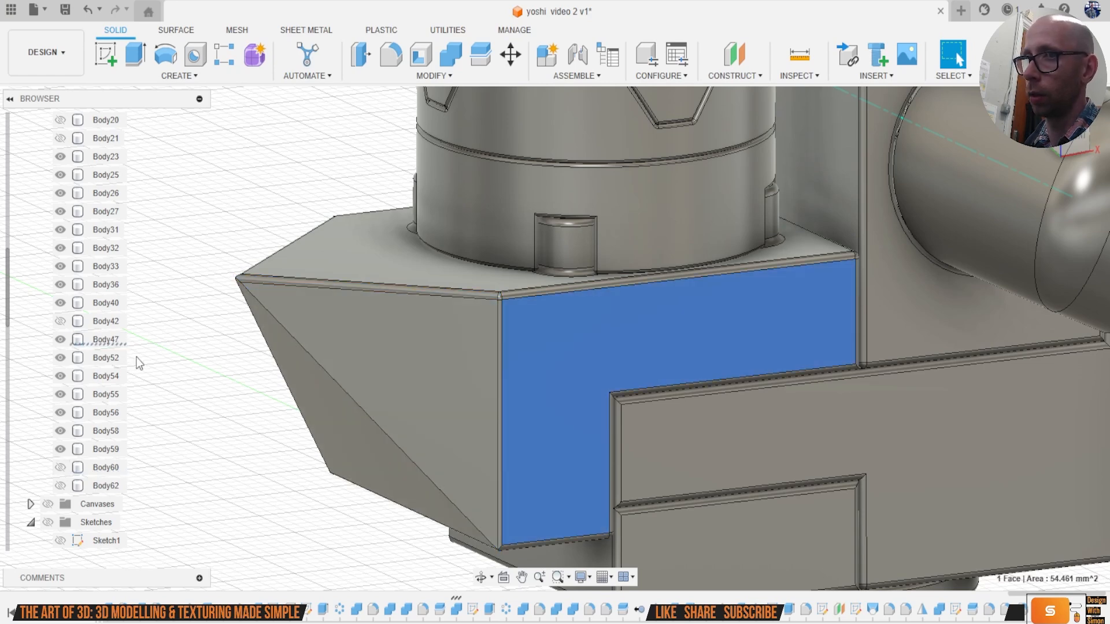
{"action": "left_click", "coordinate": [60, 339]}
{"action": "left_click", "coordinate": [60, 485]}
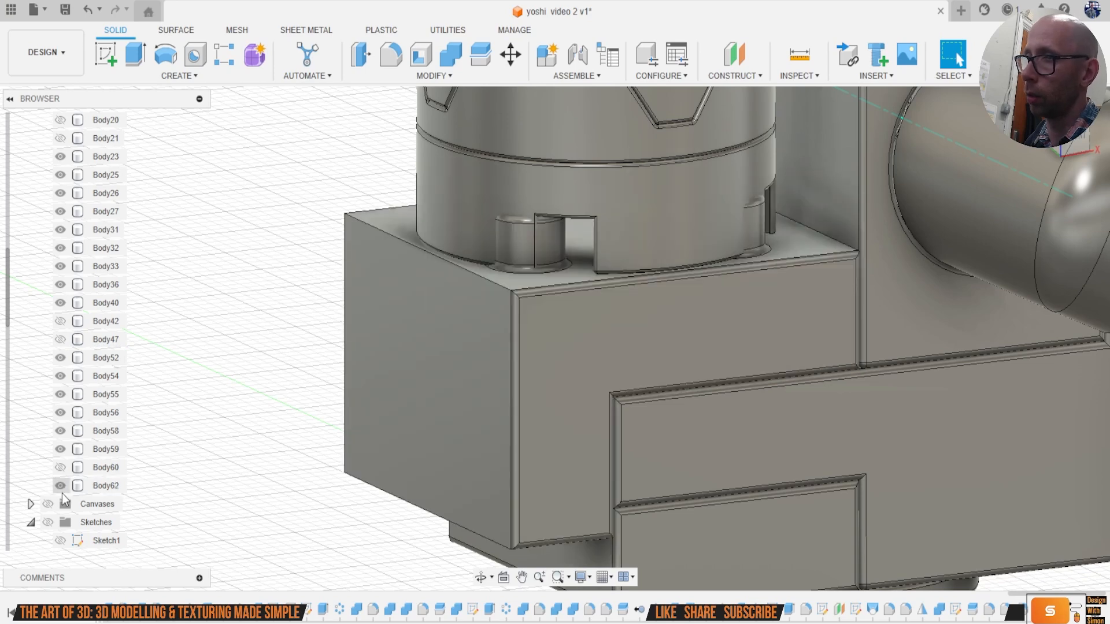
{"action": "left_click", "coordinate": [60, 467]}
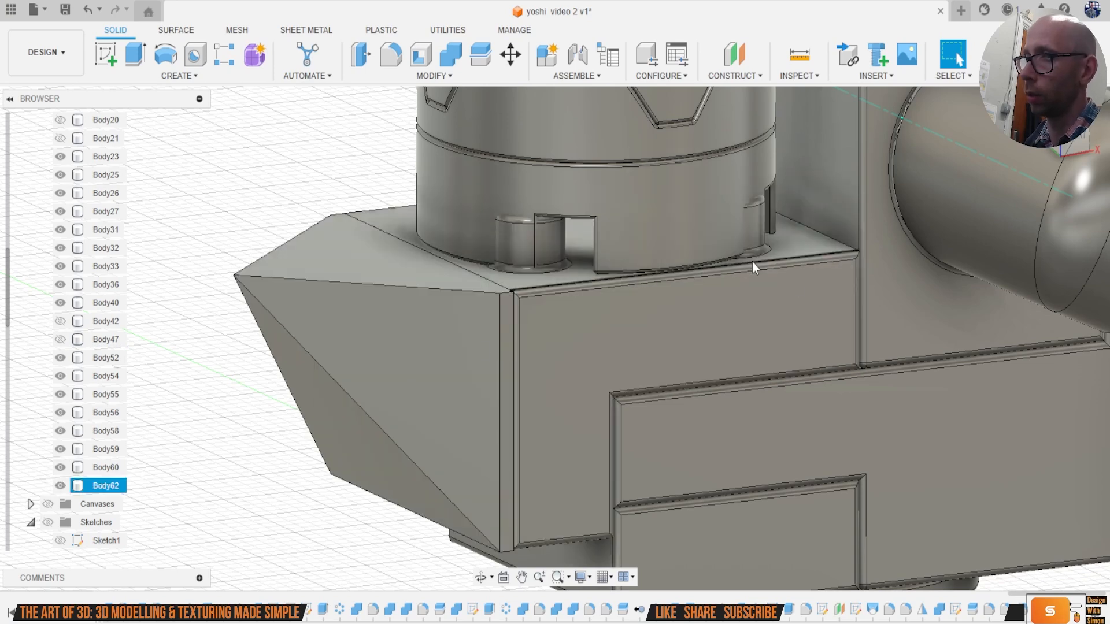
{"action": "key", "text": "f"}
{"action": "scroll", "coordinate": [439, 286], "scroll_direction": "up", "scroll_amount": 2}
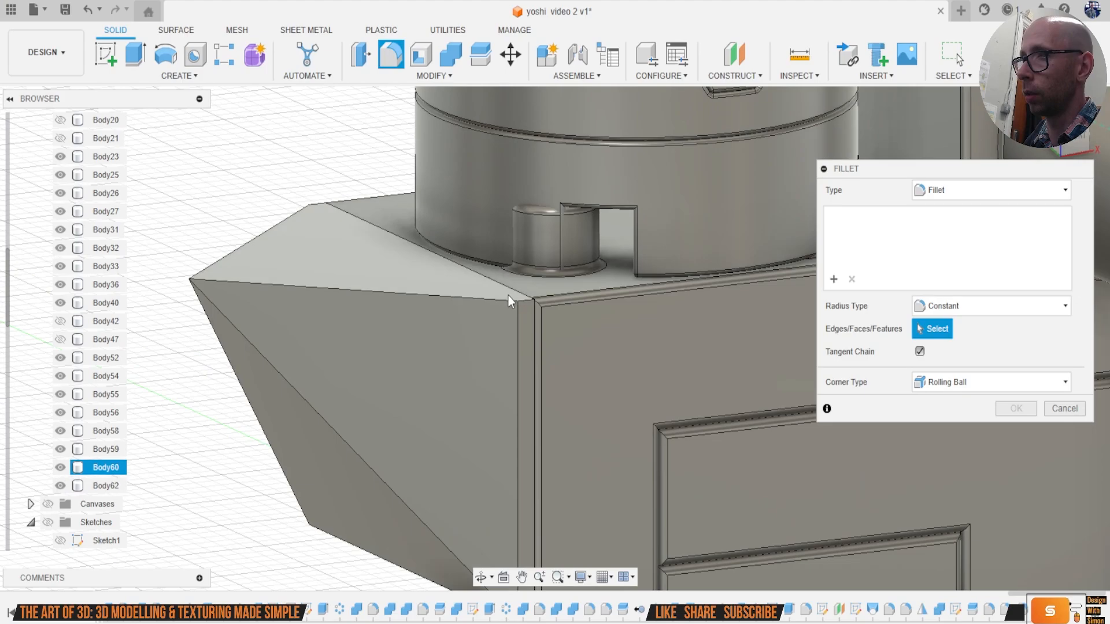
{"action": "scroll", "coordinate": [585, 291], "scroll_direction": "down", "scroll_amount": 3}
{"action": "left_click_drag", "start_coordinate": [1100, 143], "coordinate": [968, 145]}
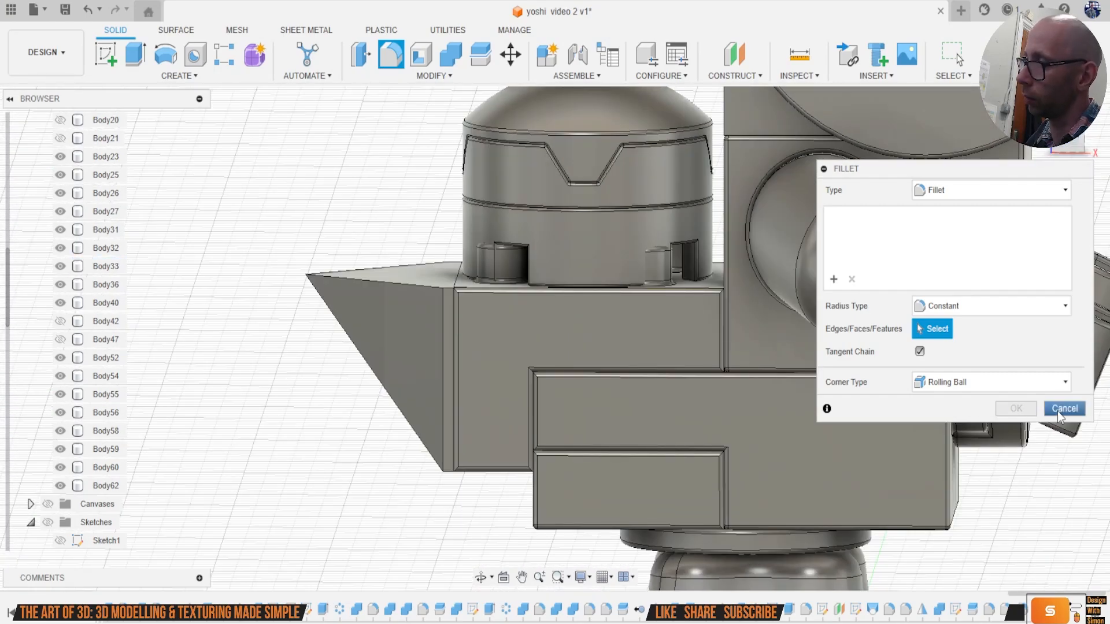
{"action": "key", "text": "Escape"}
Step: Restore Body47 and Body60, hide Body62, and view the wedge-shaped block straight on
{"action": "left_click", "coordinate": [64, 470]}
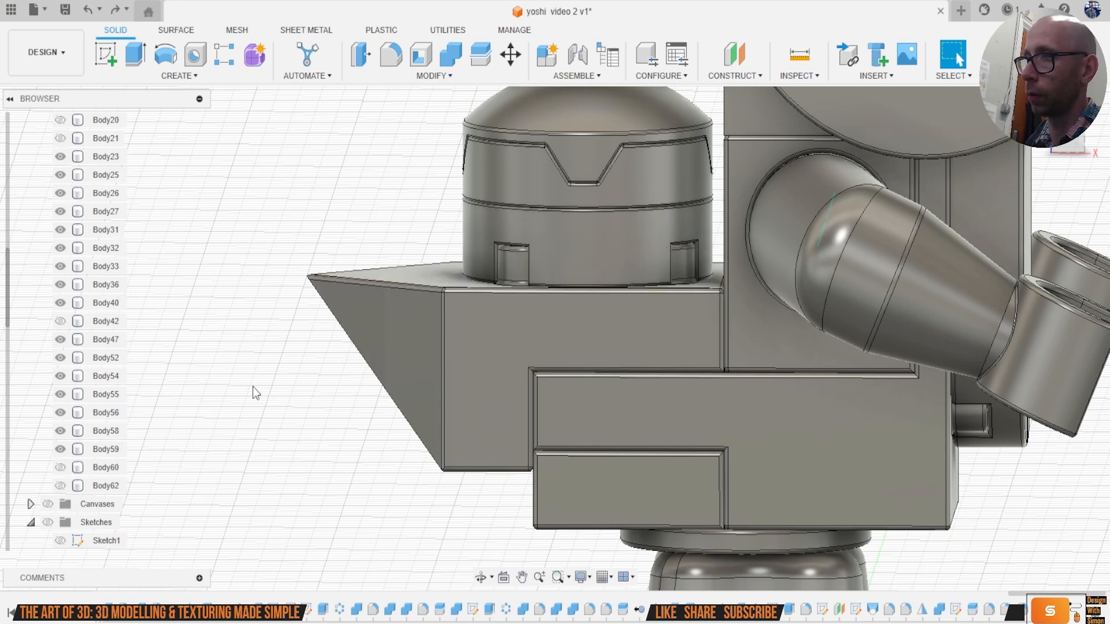
{"action": "left_click", "coordinate": [404, 411]}
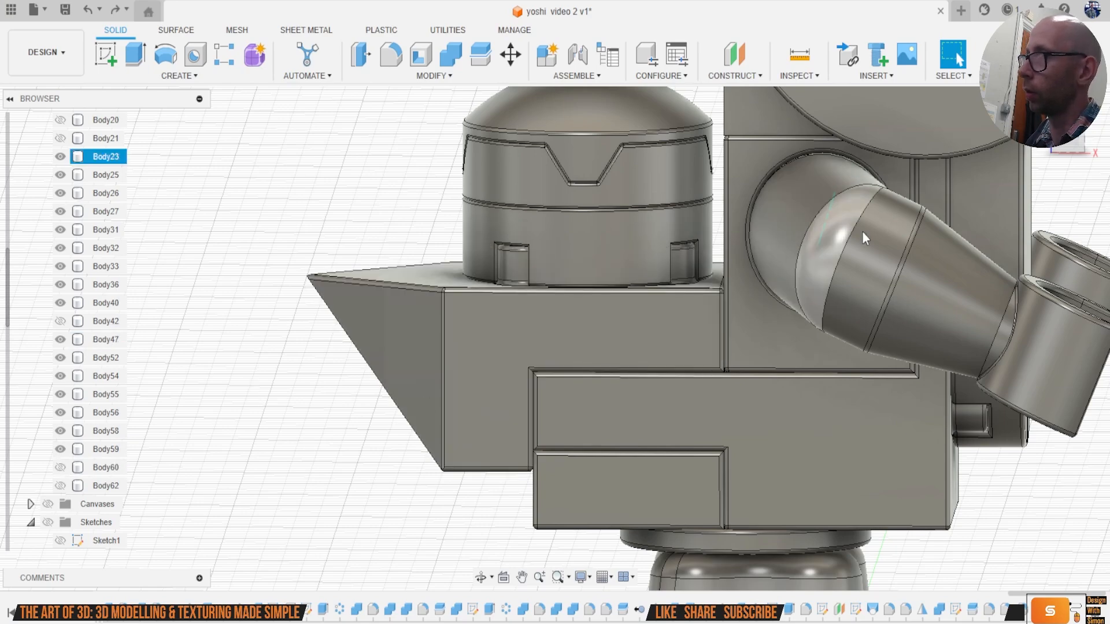
{"action": "middle_click_drag", "start_coordinate": [554, 338], "coordinate": [554, 307], "text": "shift"}
{"action": "left_click", "coordinate": [816, 514]}
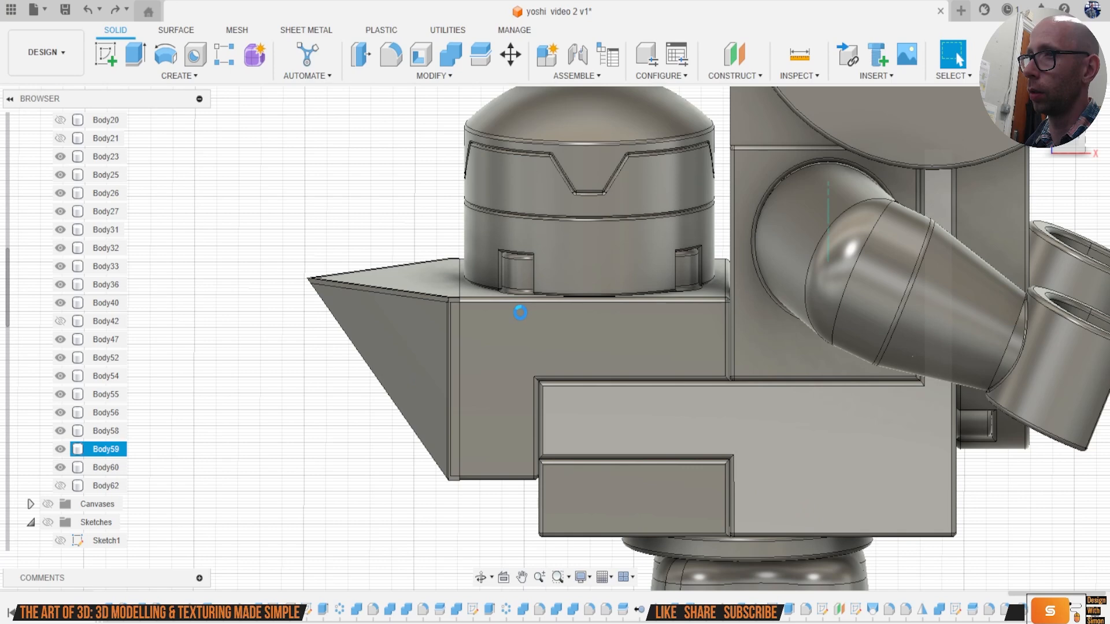
{"action": "left_click", "coordinate": [519, 316]}
{"action": "left_click", "coordinate": [430, 370]}
{"action": "left_click", "coordinate": [745, 246]}
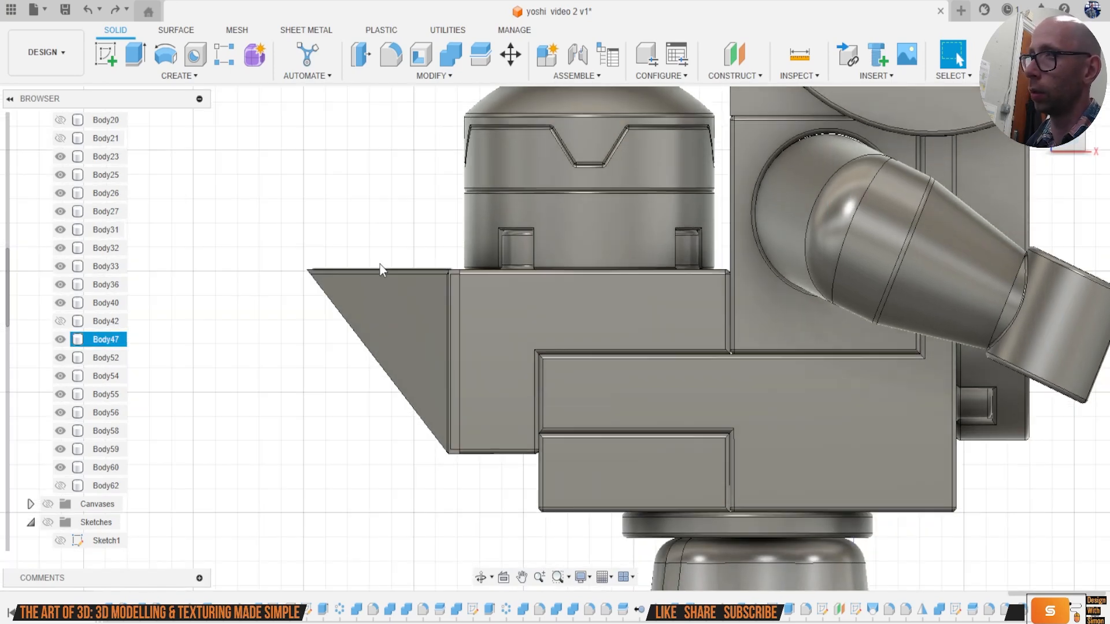
{"action": "key", "text": "s"}
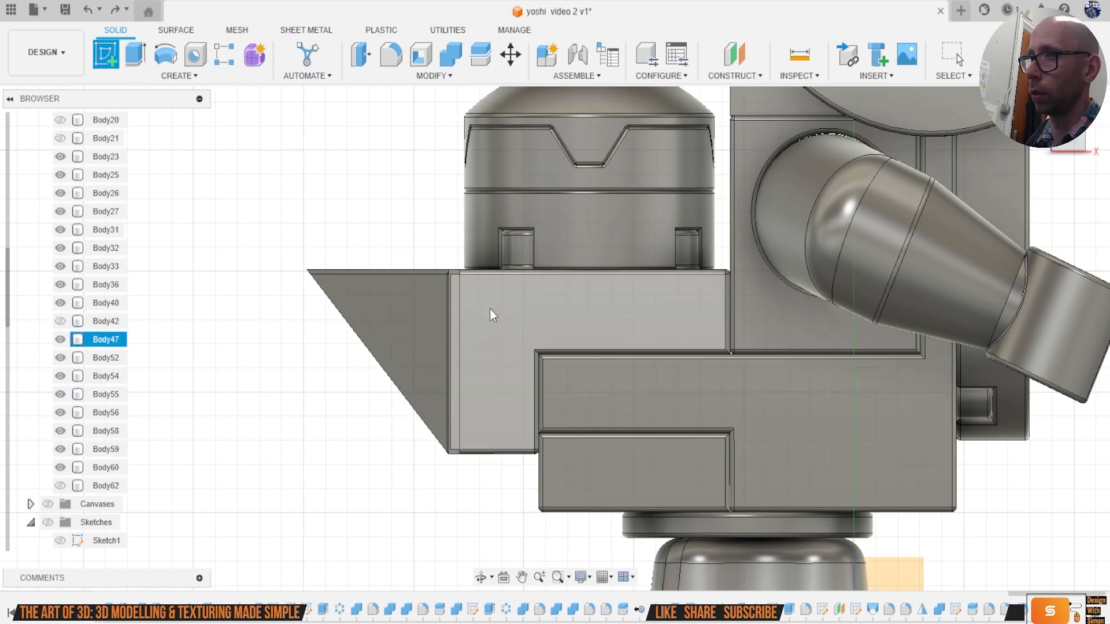
{"action": "left_click", "coordinate": [61, 340]}
{"action": "left_click", "coordinate": [62, 341]}
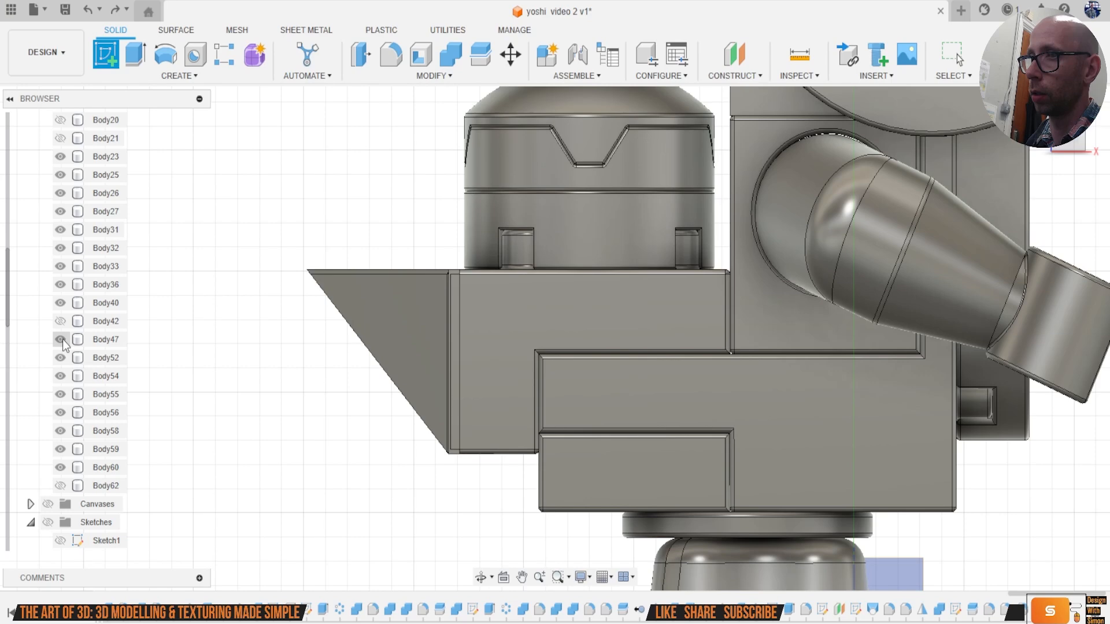
{"action": "left_click", "coordinate": [320, 318]}
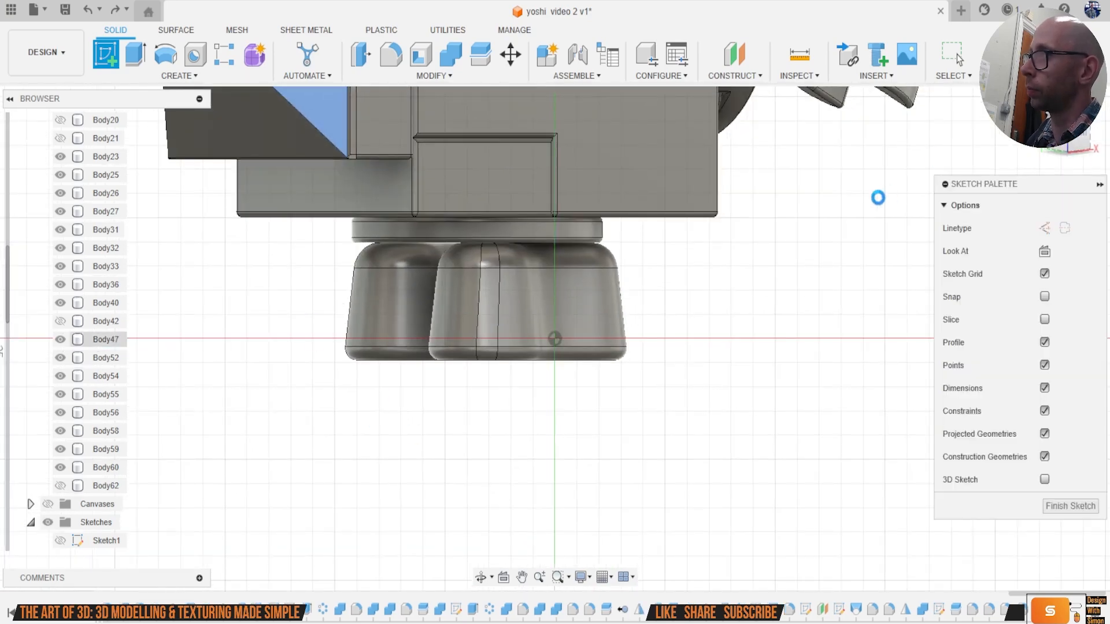
{"action": "key", "text": "ctrl+z"}
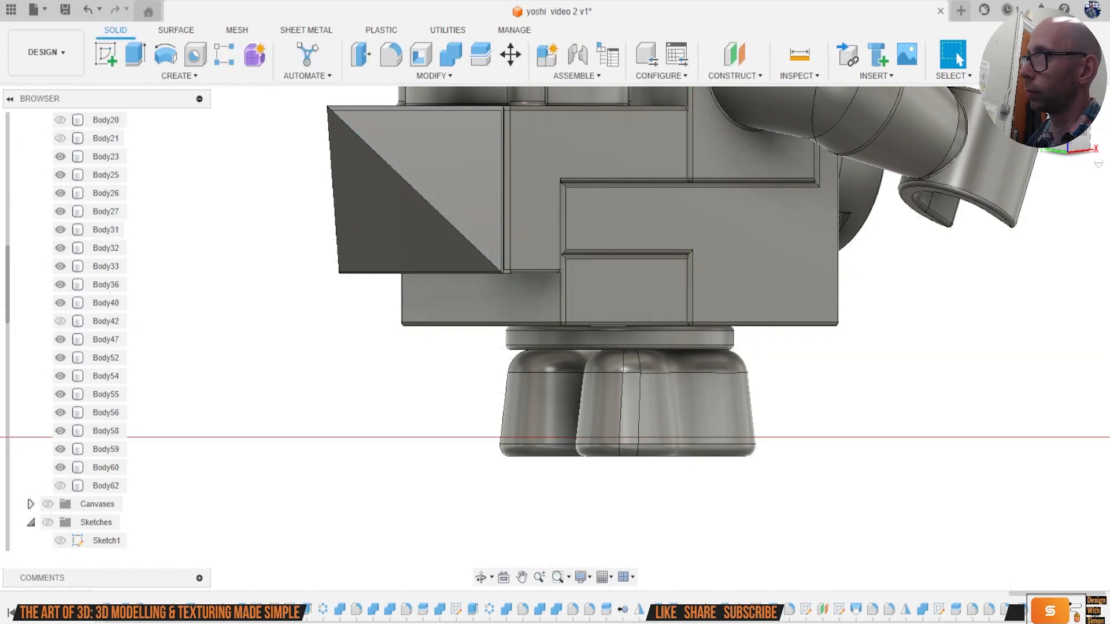
Step: Return to the straight-on view of the block and hide the overlapping Body60 while keeping Body47 visible
{"action": "left_click", "coordinate": [1093, 149]}
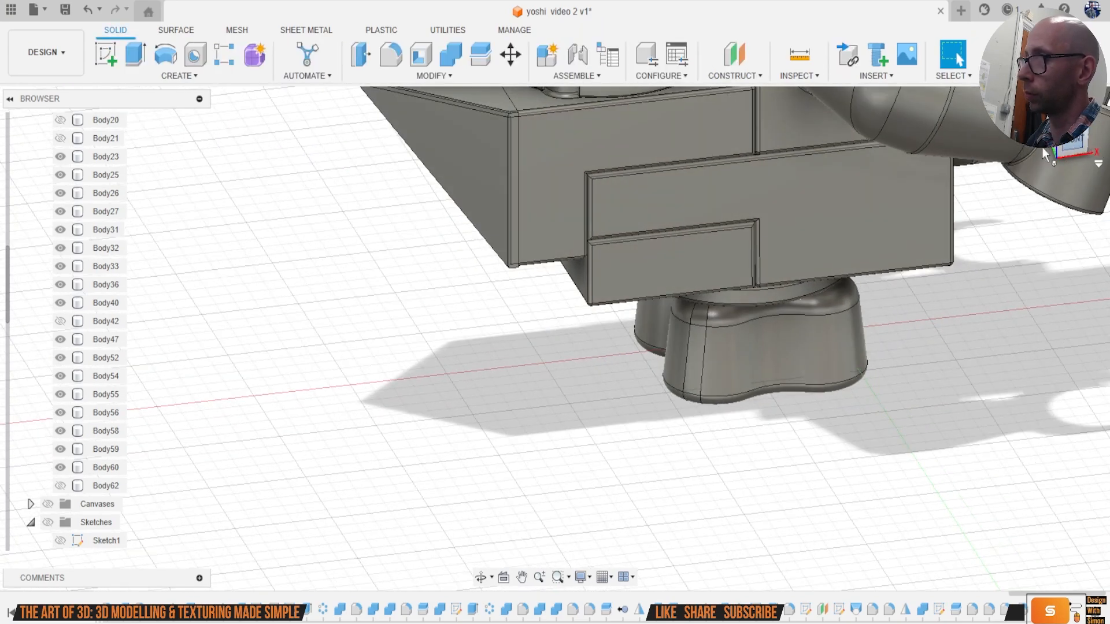
{"action": "left_click", "coordinate": [1075, 146]}
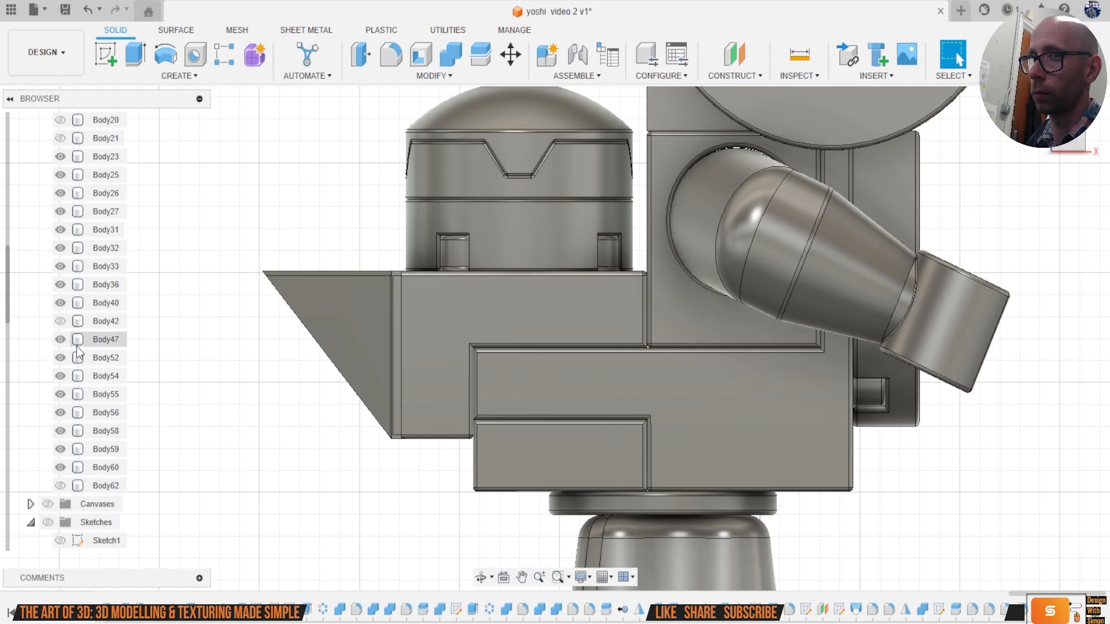
{"action": "left_click", "coordinate": [61, 339]}
{"action": "left_click", "coordinate": [61, 339]}
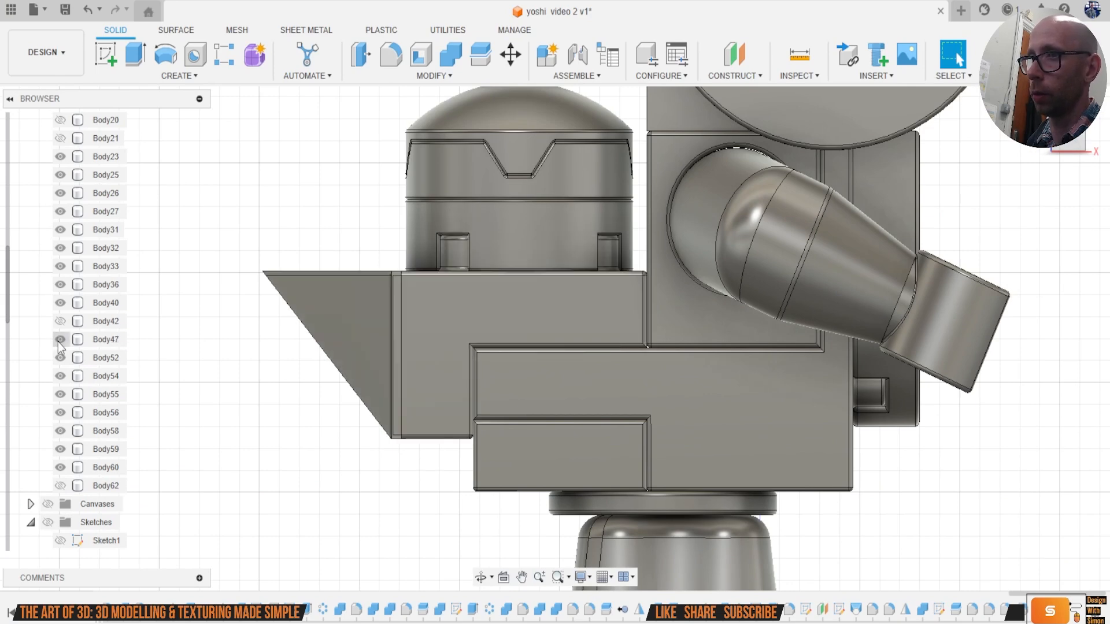
{"action": "left_click", "coordinate": [60, 340]}
{"action": "left_click", "coordinate": [364, 321]}
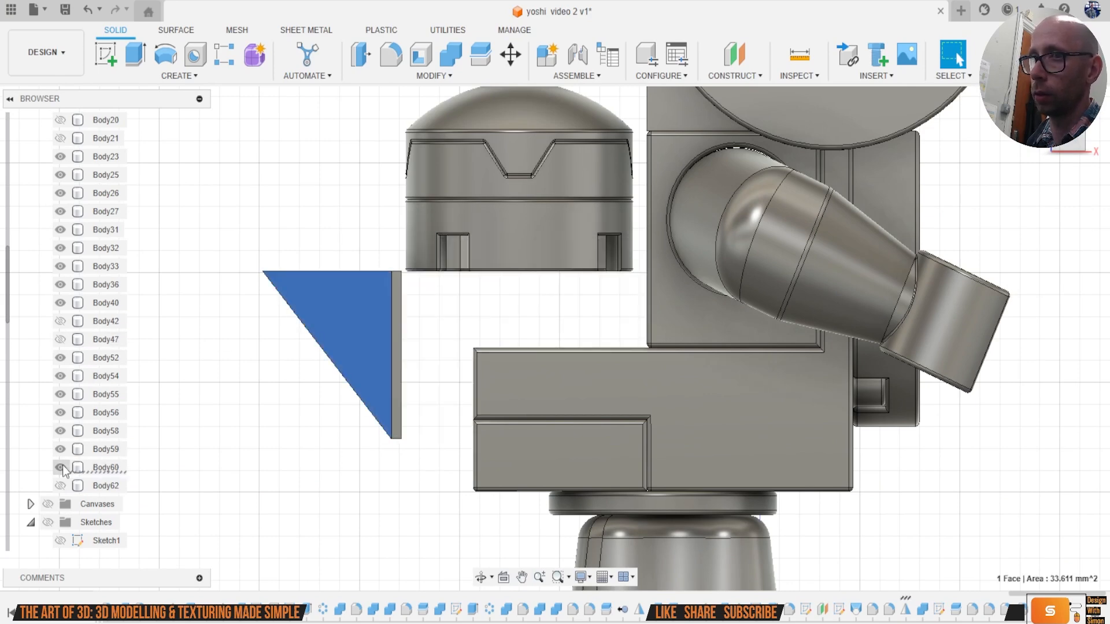
{"action": "left_click", "coordinate": [60, 467]}
{"action": "left_click", "coordinate": [60, 339]}
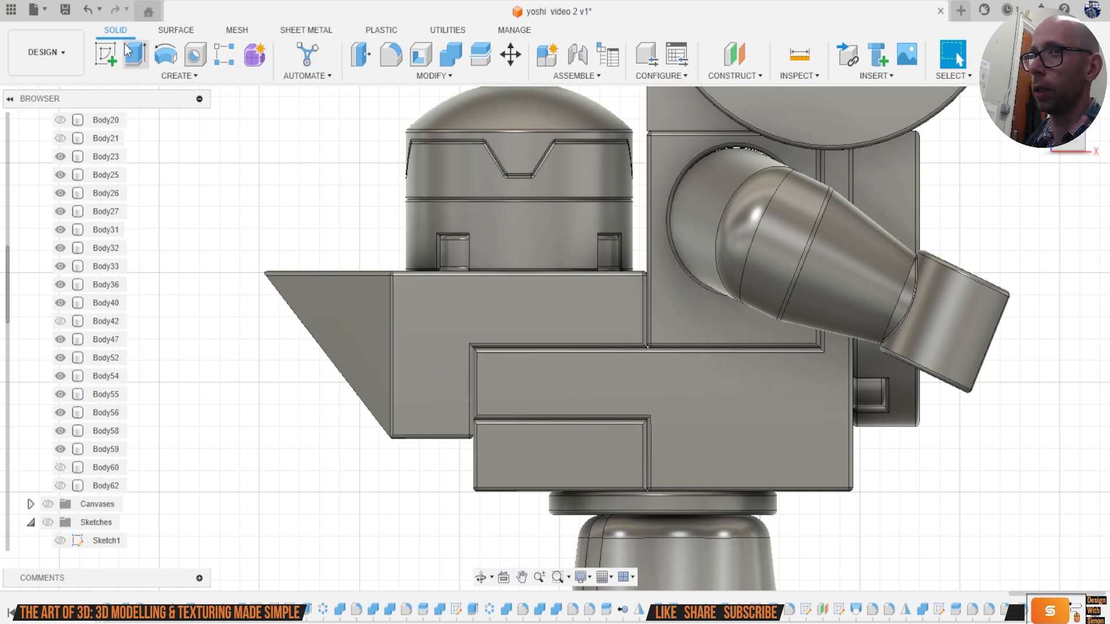
Step: Sketch a vertical line across Body47's L-shaped side, just beside the edge where the triangular wedge face begins
{"action": "left_click", "coordinate": [109, 53]}
{"action": "left_click", "coordinate": [327, 277]}
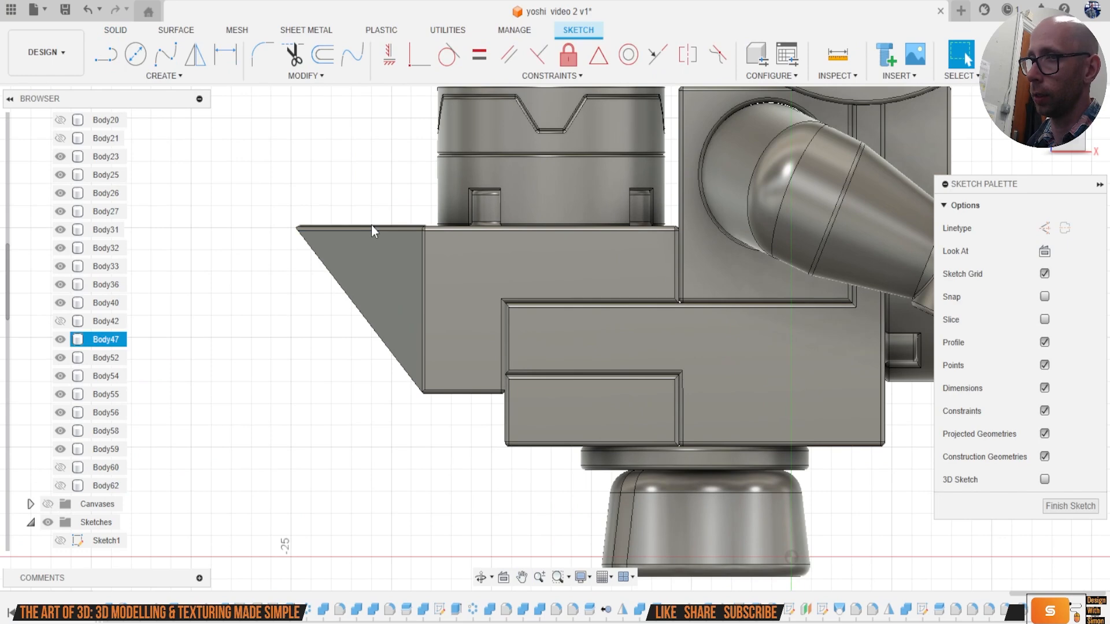
{"action": "key", "text": "l"}
{"action": "scroll", "coordinate": [371, 225], "scroll_direction": "up", "scroll_amount": 3}
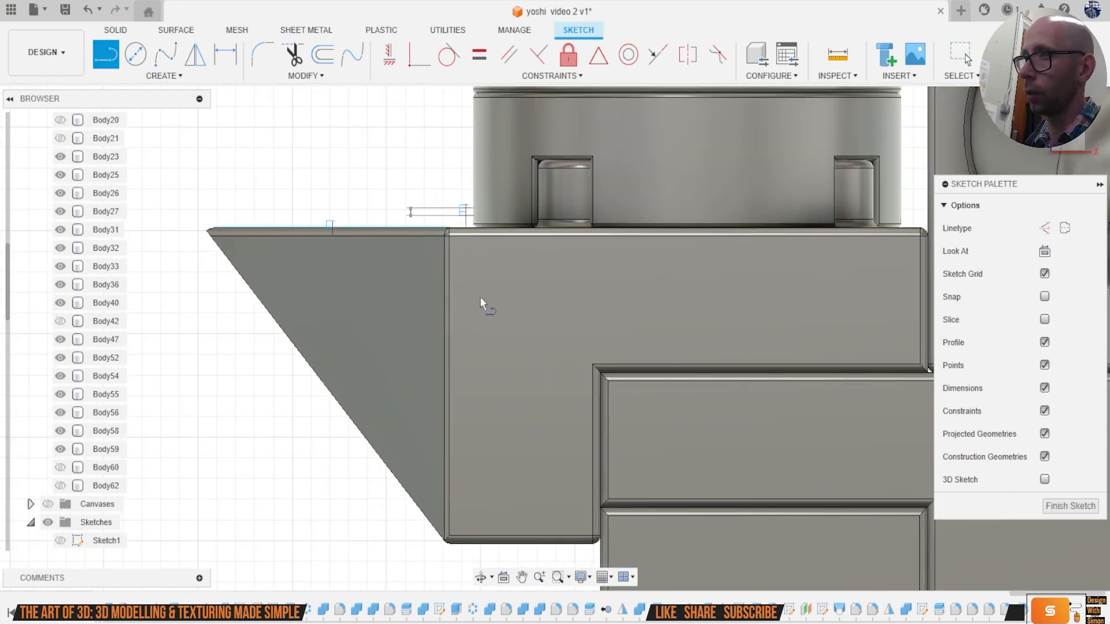
{"action": "left_click", "coordinate": [463, 411]}
{"action": "key", "text": "Escape"}
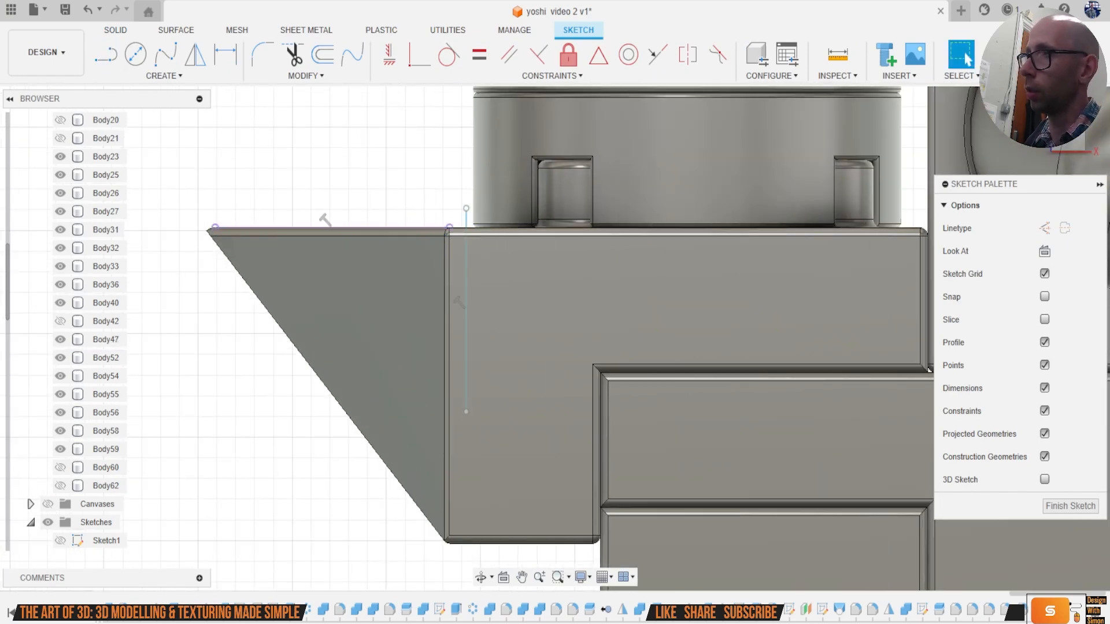
Step: Split Body47 with the sketched vertical line, using an extended splitting tool
{"action": "left_click", "coordinate": [480, 55]}
{"action": "left_click", "coordinate": [538, 279]}
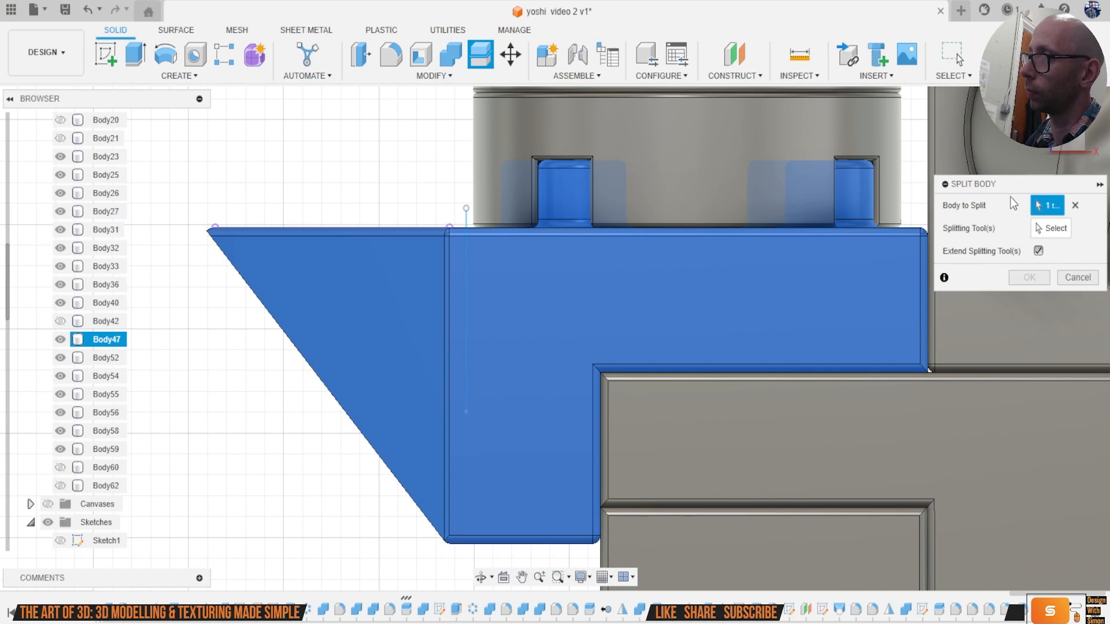
{"action": "left_click", "coordinate": [1051, 228]}
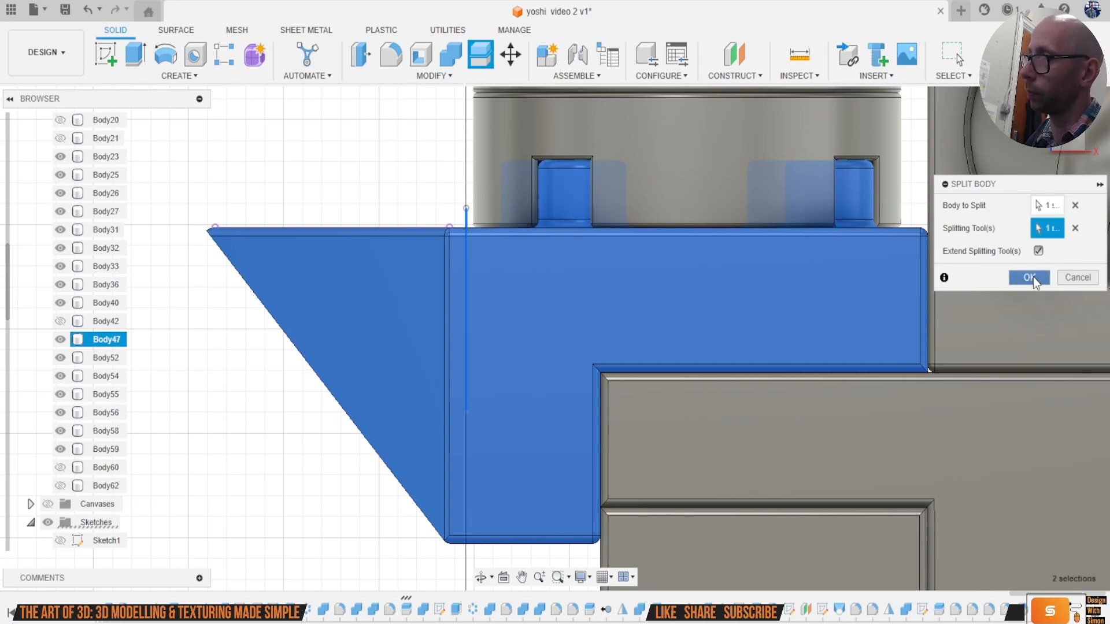
{"action": "left_click", "coordinate": [1029, 278]}
Step: Fillet the edge loop on Body47's side of the split between the wedge front and the block at 0.2 mm
{"action": "scroll", "coordinate": [593, 306], "scroll_direction": "down", "scroll_amount": 5}
{"action": "middle_click_drag", "start_coordinate": [497, 324], "coordinate": [551, 358], "text": "shift"}
{"action": "scroll", "coordinate": [551, 359], "scroll_direction": "up", "scroll_amount": 2}
{"action": "scroll", "coordinate": [559, 283], "scroll_direction": "up", "scroll_amount": 3}
{"action": "key", "text": "f"}
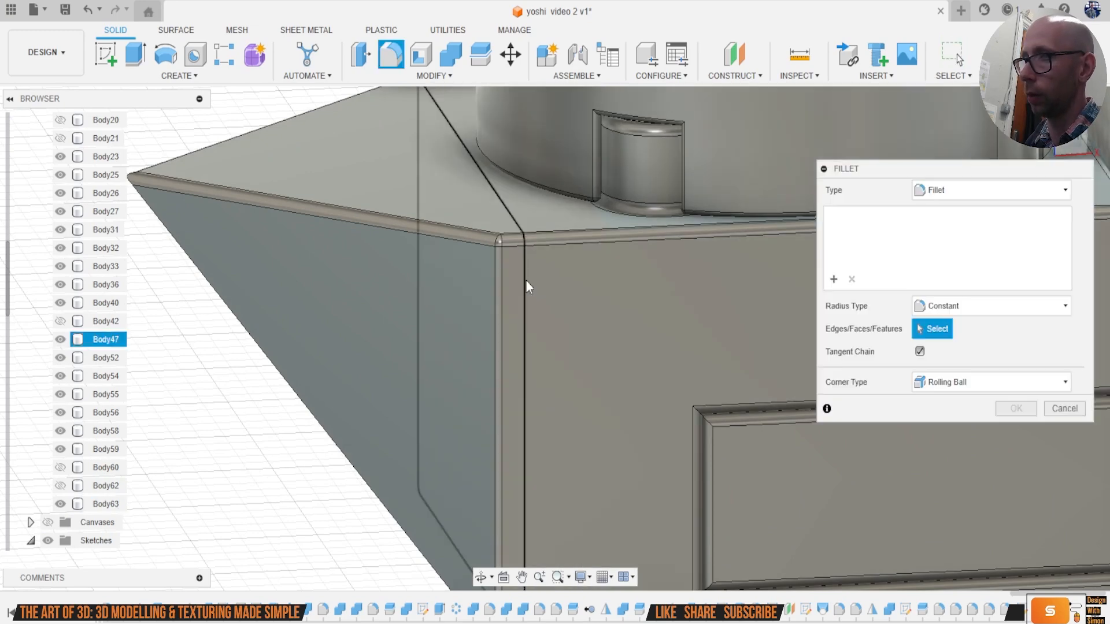
{"action": "left_click", "coordinate": [523, 286]}
{"action": "type", "text": ".2"}
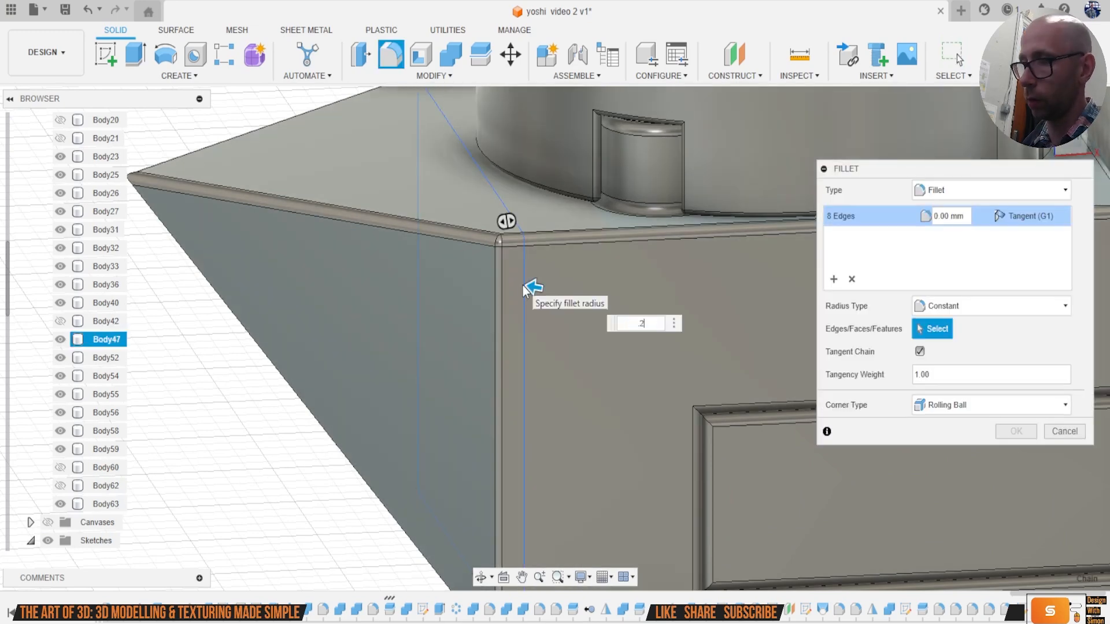
{"action": "key", "text": "Return"}
Step: Round the matching split-edge loop of Body63 with a 0.2 mm fillet
{"action": "key", "text": "f"}
{"action": "scroll", "coordinate": [521, 281], "scroll_direction": "up", "scroll_amount": 1}
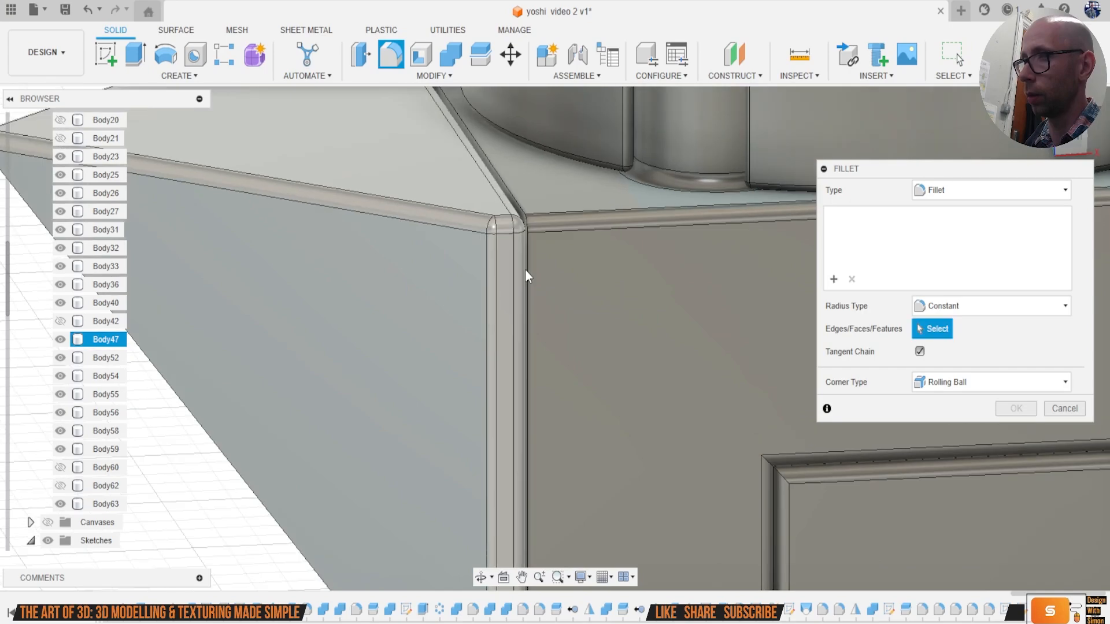
{"action": "left_click", "coordinate": [529, 262]}
{"action": "type", "text": ".2"}
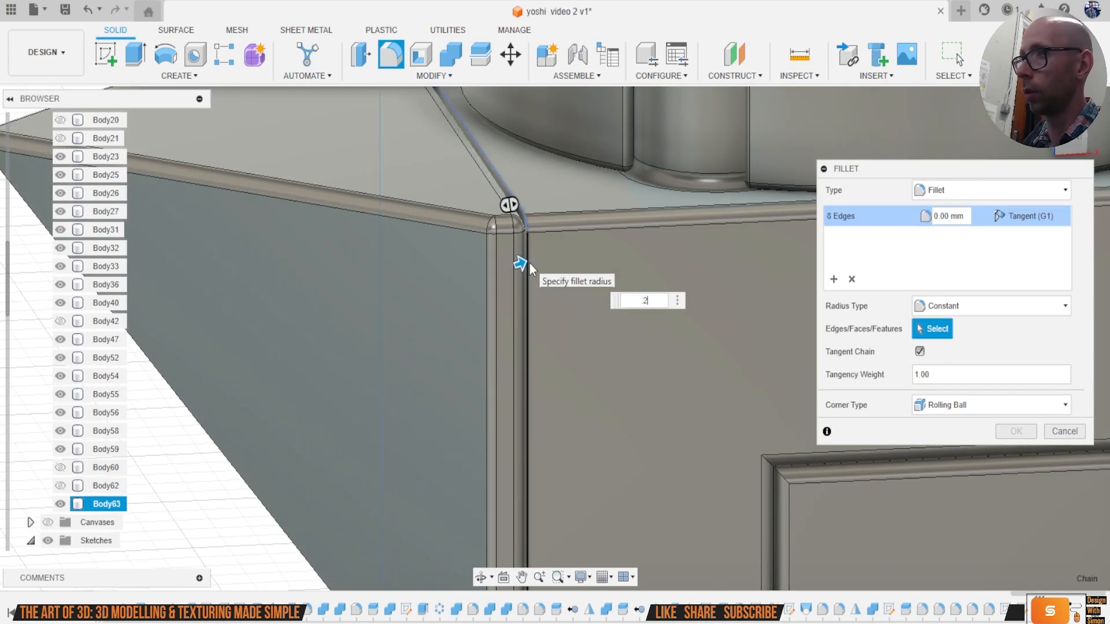
{"action": "key", "text": "Return"}
Step: Fillet the two slanted edges of the wedge's front triangular face at 0.2 mm
{"action": "scroll", "coordinate": [526, 255], "scroll_direction": "down", "scroll_amount": 8}
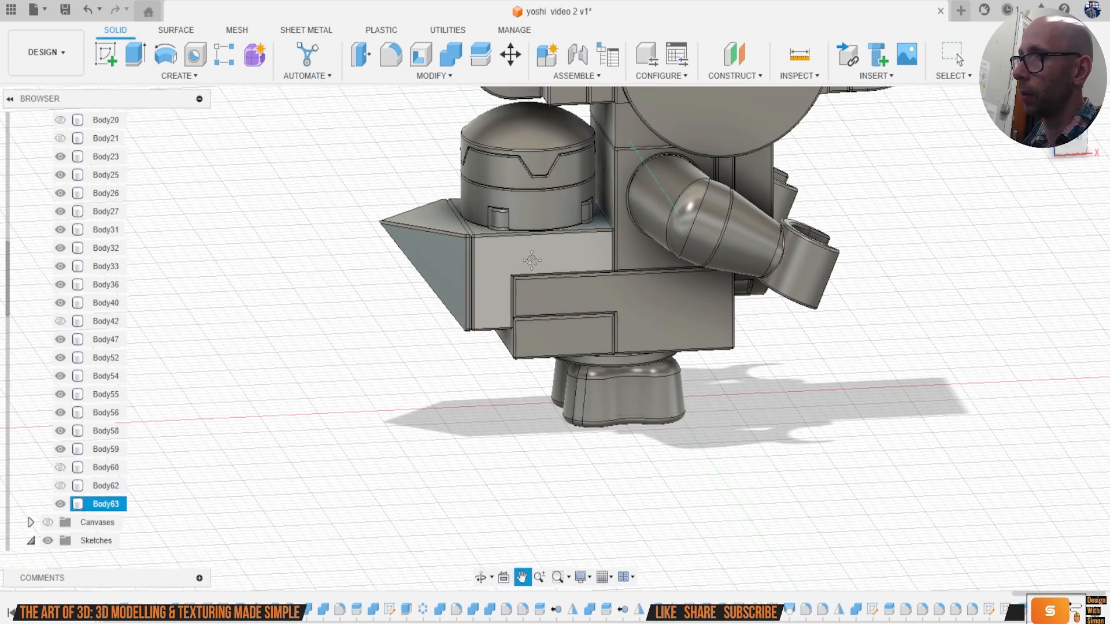
{"action": "left_click_drag", "start_coordinate": [1058, 148], "coordinate": [1093, 144]}
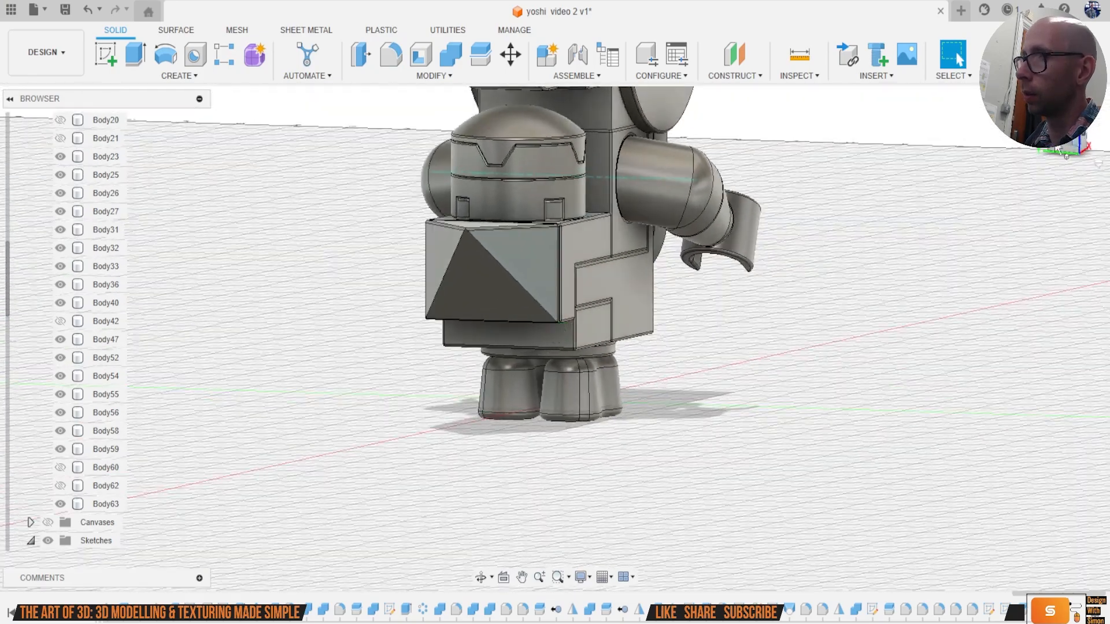
{"action": "scroll", "coordinate": [420, 234], "scroll_direction": "up", "scroll_amount": 6}
{"action": "scroll", "coordinate": [407, 256], "scroll_direction": "down", "scroll_amount": 1}
{"action": "key", "text": "f"}
{"action": "left_click", "coordinate": [406, 298]}
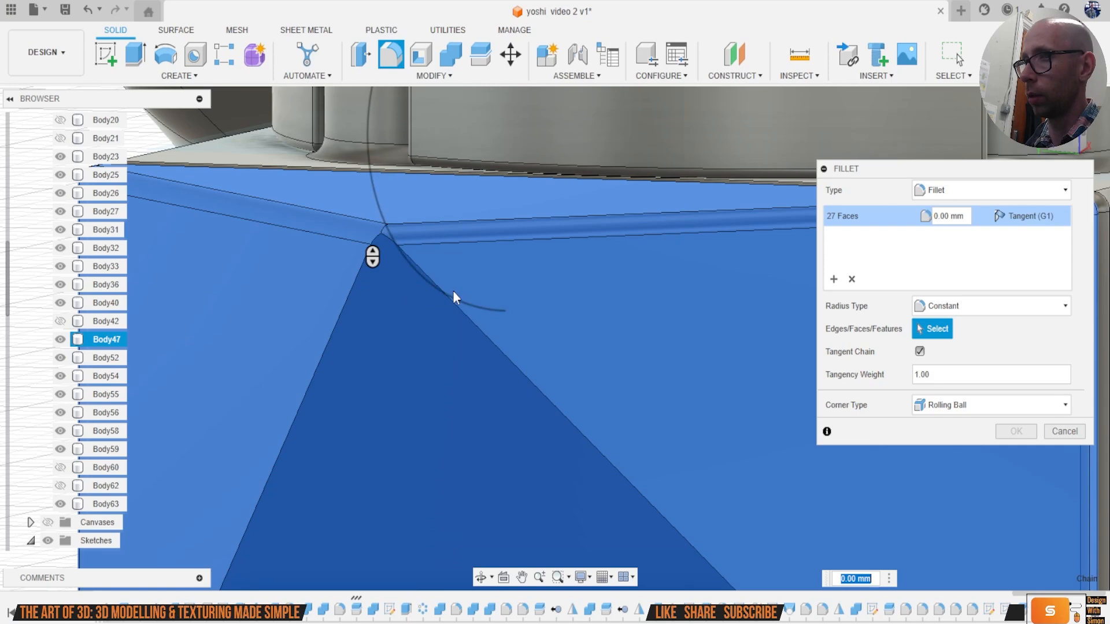
{"action": "left_click", "coordinate": [444, 300]}
{"action": "left_click", "coordinate": [345, 296]}
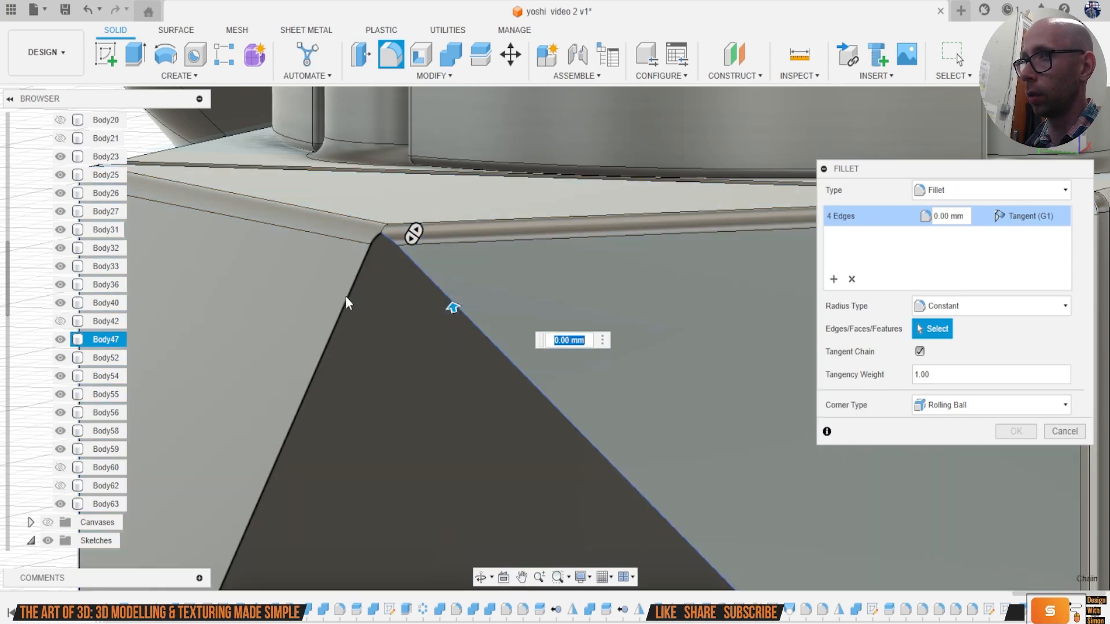
{"action": "left_click", "coordinate": [349, 297]}
{"action": "type", "text": ".2"}
{"action": "key", "text": "Return"}
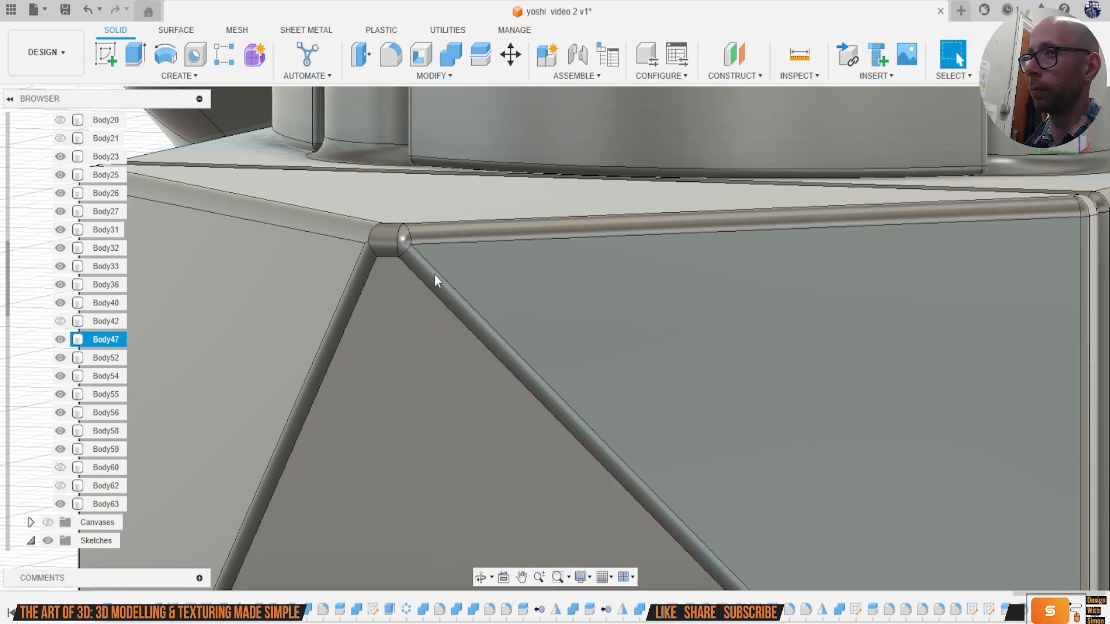
Step: Round Body32's vertical corner edge, between the brick's dome and the large disc, with a 0.2 mm fillet
{"action": "scroll", "coordinate": [664, 217], "scroll_direction": "down", "scroll_amount": 5}
{"action": "mouse_move", "coordinate": [550, 322]}
{"action": "middle_mouse_down", "text": "shift"}
{"action": "mouse_move", "coordinate": [613, 313]}
{"action": "mouse_move", "coordinate": [555, 338]}
{"action": "mouse_move", "coordinate": [956, 214]}
{"action": "mouse_move", "coordinate": [793, 200]}
{"action": "mouse_move", "coordinate": [865, 168]}
{"action": "mouse_move", "coordinate": [998, 140]}
{"action": "middle_mouse_up", "text": "shift"}
{"action": "mouse_move", "coordinate": [555, 338]}
{"action": "middle_mouse_down", "text": "shift"}
{"action": "mouse_move", "coordinate": [555, 260]}
{"action": "mouse_move", "coordinate": [537, 243]}
{"action": "mouse_move", "coordinate": [439, 249]}
{"action": "mouse_move", "coordinate": [520, 335]}
{"action": "mouse_move", "coordinate": [479, 324]}
{"action": "mouse_move", "coordinate": [491, 278]}
{"action": "mouse_move", "coordinate": [555, 440]}
{"action": "middle_mouse_up", "text": "shift"}
{"action": "middle_click_drag", "start_coordinate": [555, 339], "coordinate": [416, 338], "text": "shift"}
{"action": "middle_click_drag", "start_coordinate": [878, 183], "coordinate": [872, 183], "text": "shift"}
{"action": "scroll", "coordinate": [732, 214], "scroll_direction": "down", "scroll_amount": 2}
{"action": "middle_click_drag", "start_coordinate": [732, 213], "coordinate": [711, 310]}
{"action": "scroll", "coordinate": [711, 310], "scroll_direction": "down", "scroll_amount": 2}
{"action": "middle_click_drag", "start_coordinate": [586, 217], "coordinate": [614, 265]}
{"action": "scroll", "coordinate": [614, 266], "scroll_direction": "down", "scroll_amount": 1}
{"action": "scroll", "coordinate": [636, 277], "scroll_direction": "up", "scroll_amount": 5}
{"action": "key", "text": "f"}
{"action": "left_click", "coordinate": [643, 310]}
{"action": "key", "text": "BackSpace"}
{"action": "type", "text": ".2"}
{"action": "key", "text": "Return"}
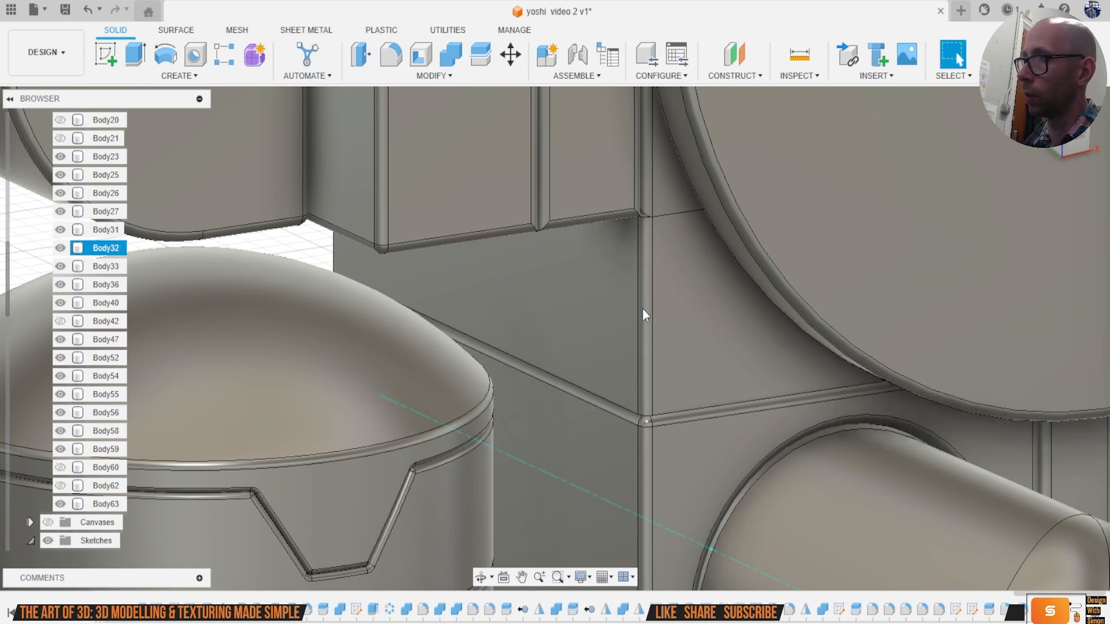
Step: Try to fillet Body32's lower edge chain at 0.2 mm
{"action": "key", "text": "f"}
{"action": "left_click", "coordinate": [675, 415]}
{"action": "type", "text": ".2"}
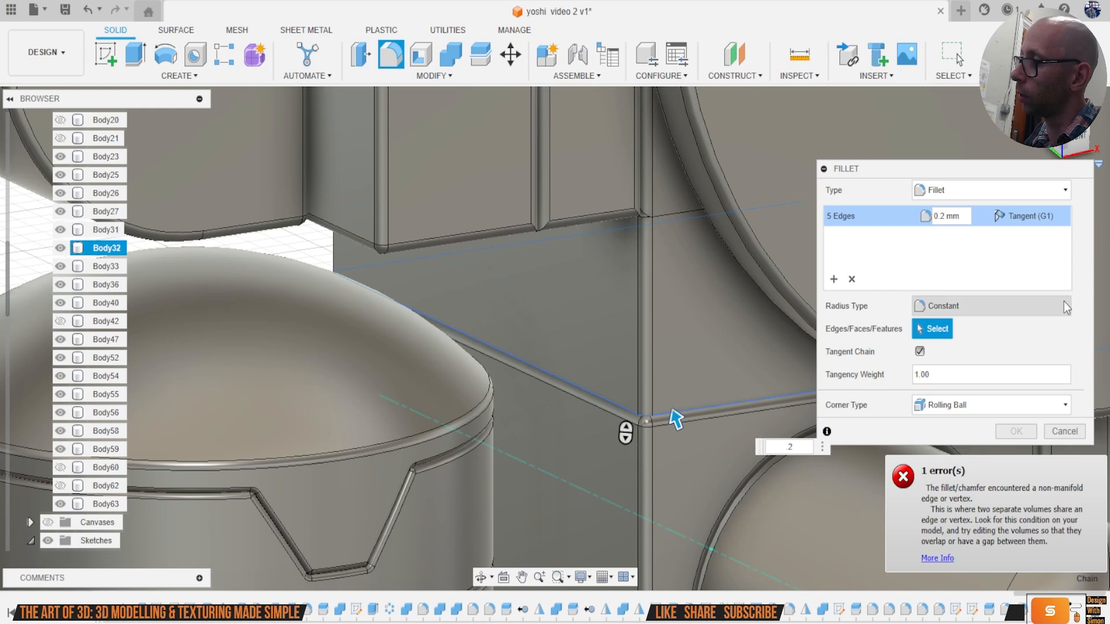
{"action": "left_click", "coordinate": [1064, 432]}
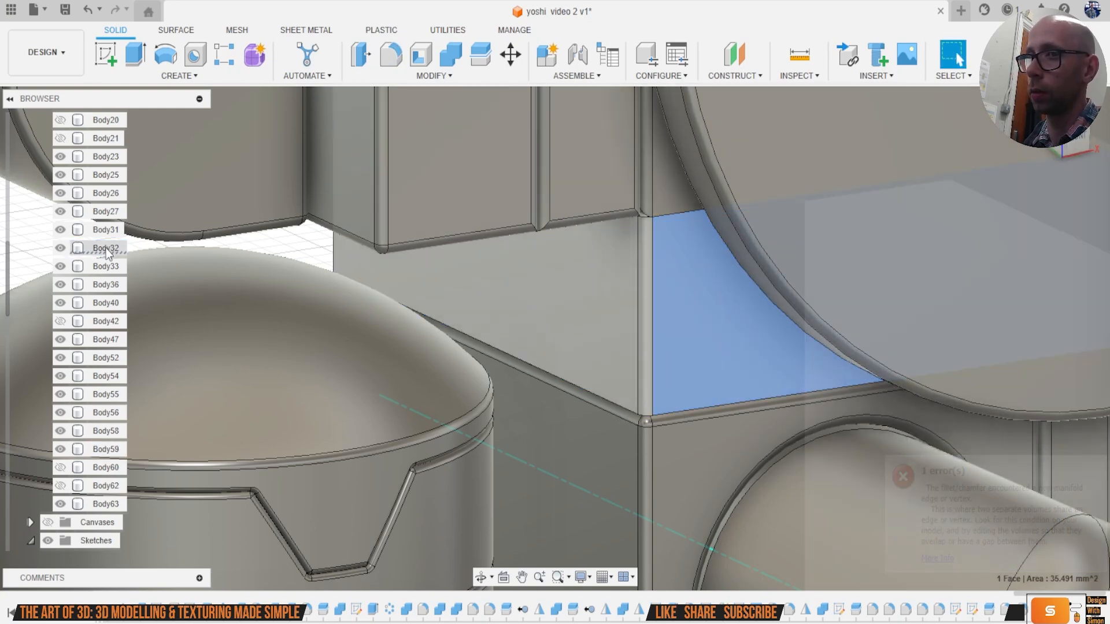
Step: Isolate Body32 and turn it to show where its upper block meets the lower block
{"action": "right_click", "coordinate": [106, 248]}
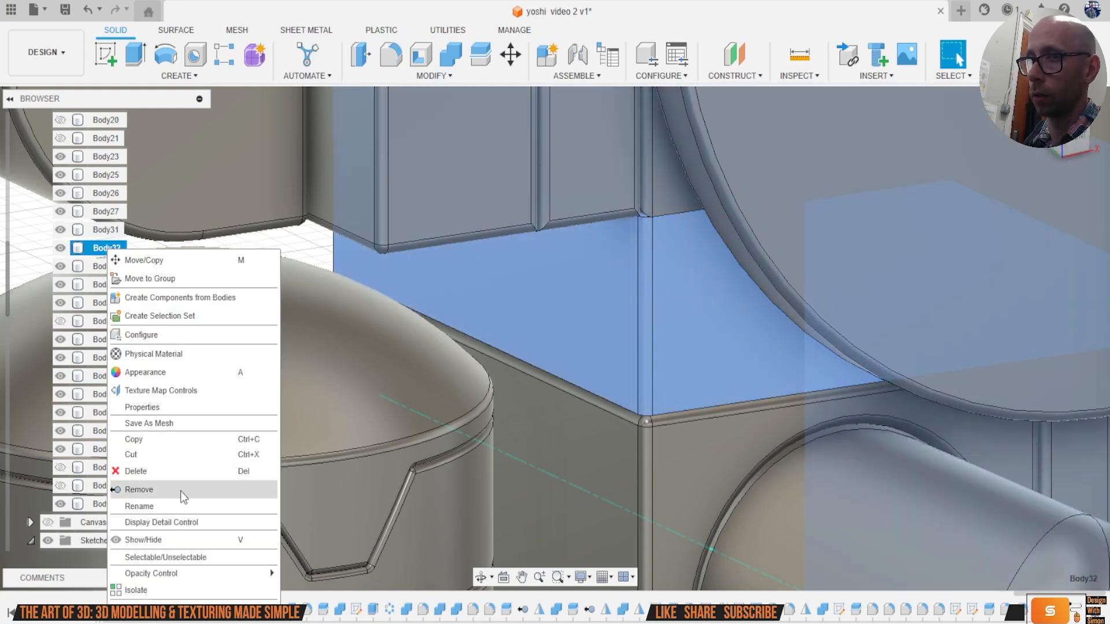
{"action": "left_click", "coordinate": [136, 590]}
{"action": "scroll", "coordinate": [377, 468], "scroll_direction": "down", "scroll_amount": 5}
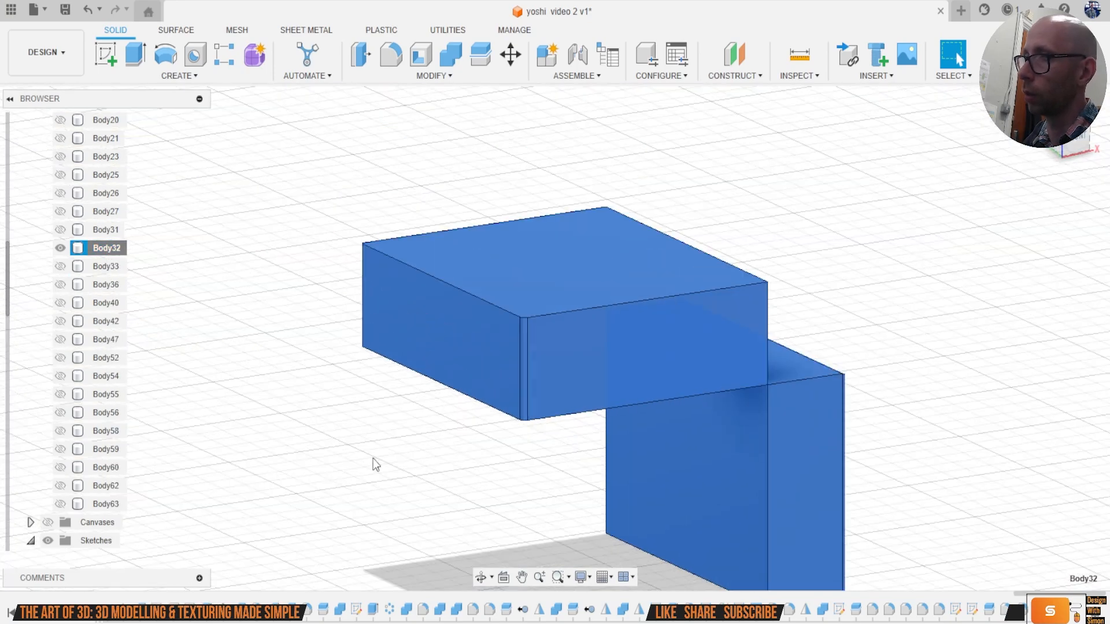
{"action": "left_click", "coordinate": [987, 231]}
{"action": "middle_click_drag", "start_coordinate": [602, 300], "coordinate": [569, 254], "text": "shift"}
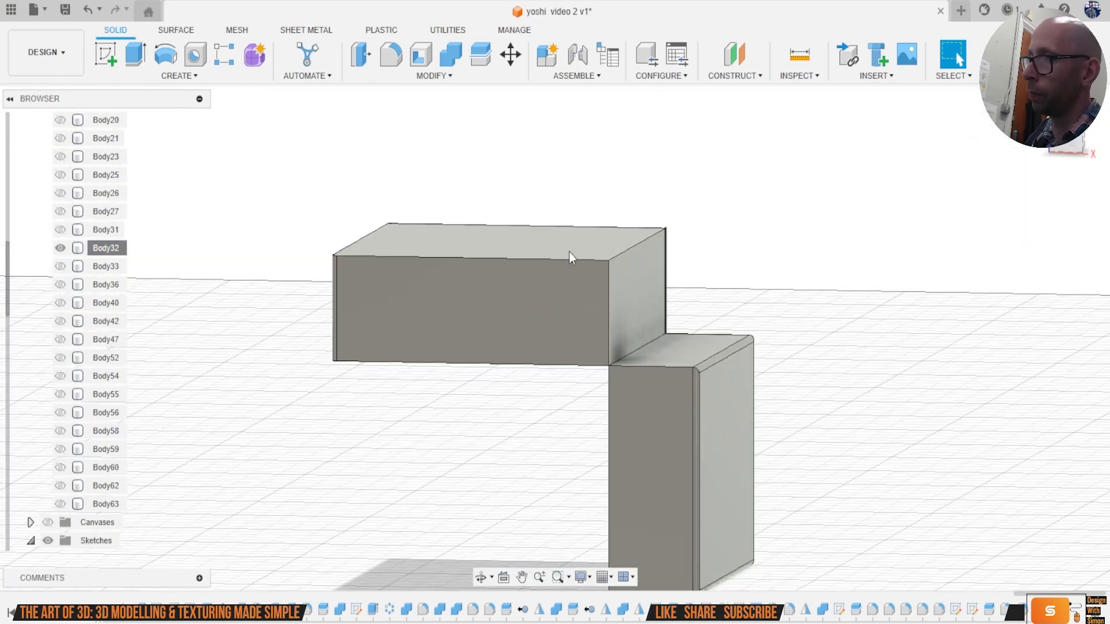
Step: Split Body32 into upper and lower blocks, using the lower block's top face as the extended splitting tool
{"action": "left_click", "coordinate": [481, 56]}
{"action": "left_click", "coordinate": [614, 313]}
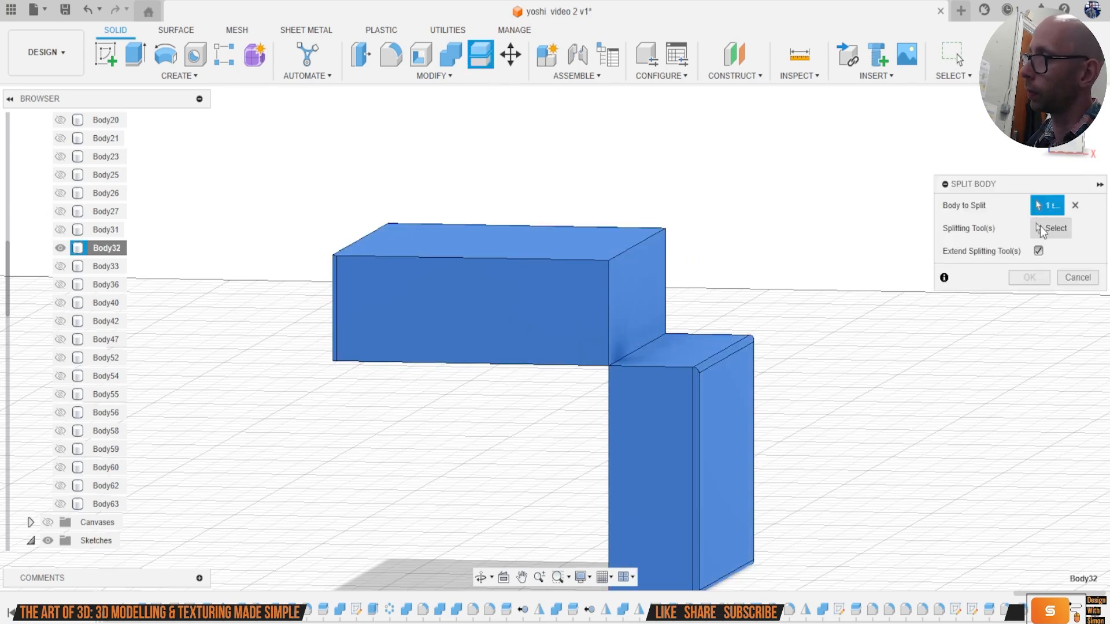
{"action": "left_click", "coordinate": [671, 337]}
{"action": "left_click", "coordinate": [1027, 278]}
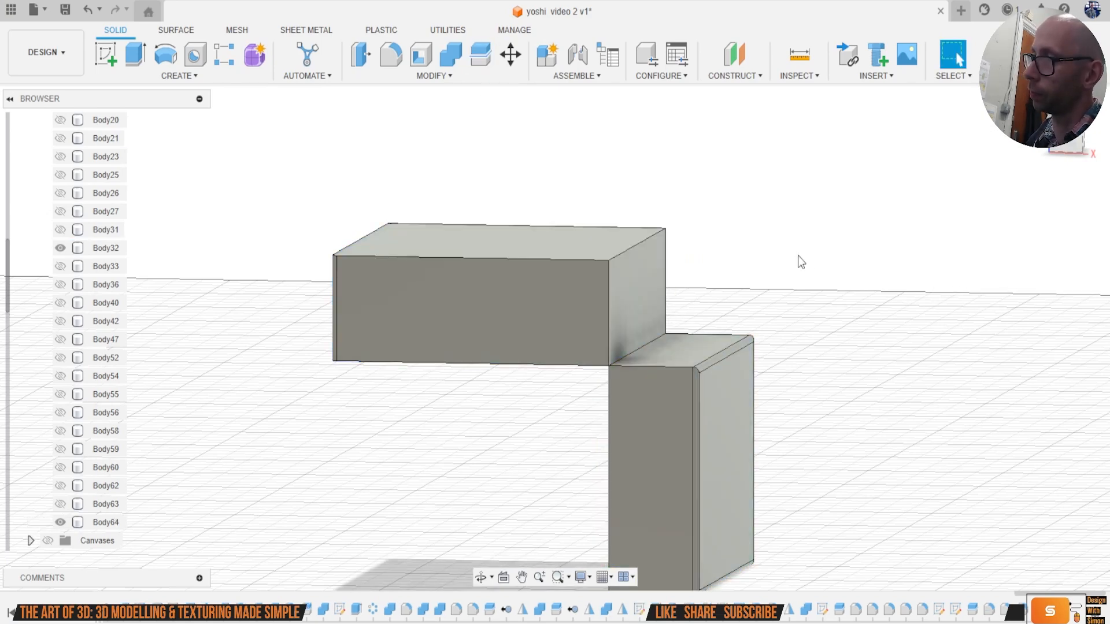
Step: Start a 0.2 mm fillet on the upper block Body32, selecting its side, bottom and top faces
{"action": "key", "text": "f"}
{"action": "left_click", "coordinate": [507, 293]}
{"action": "type", "text": ".2"}
{"action": "key", "text": "Return"}
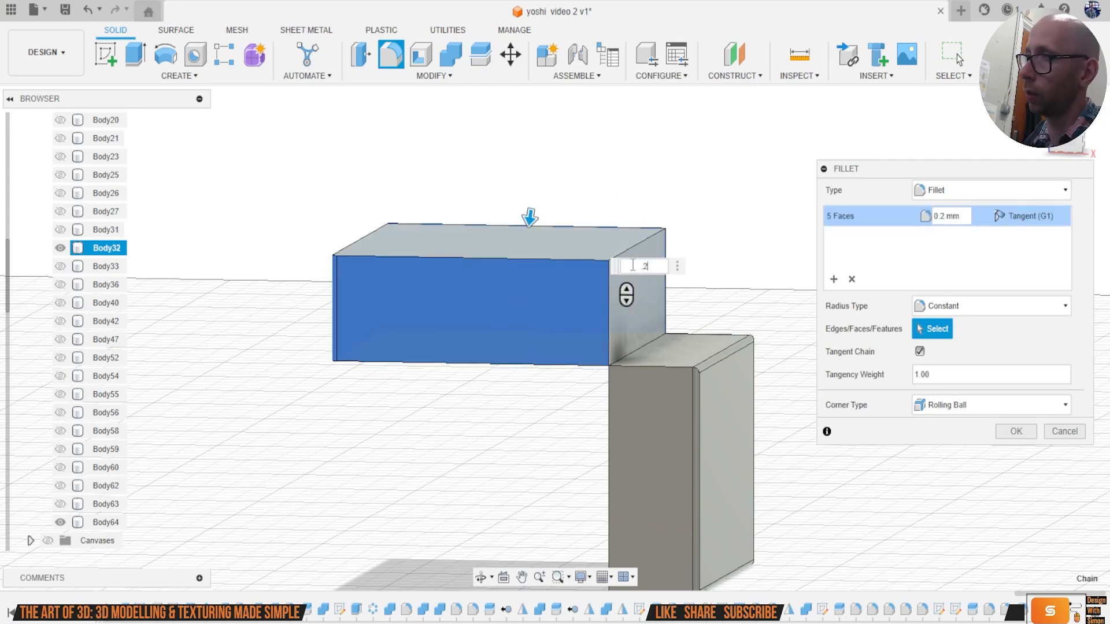
{"action": "left_click", "coordinate": [659, 313]}
{"action": "left_click_drag", "start_coordinate": [1064, 145], "coordinate": [1023, 96]}
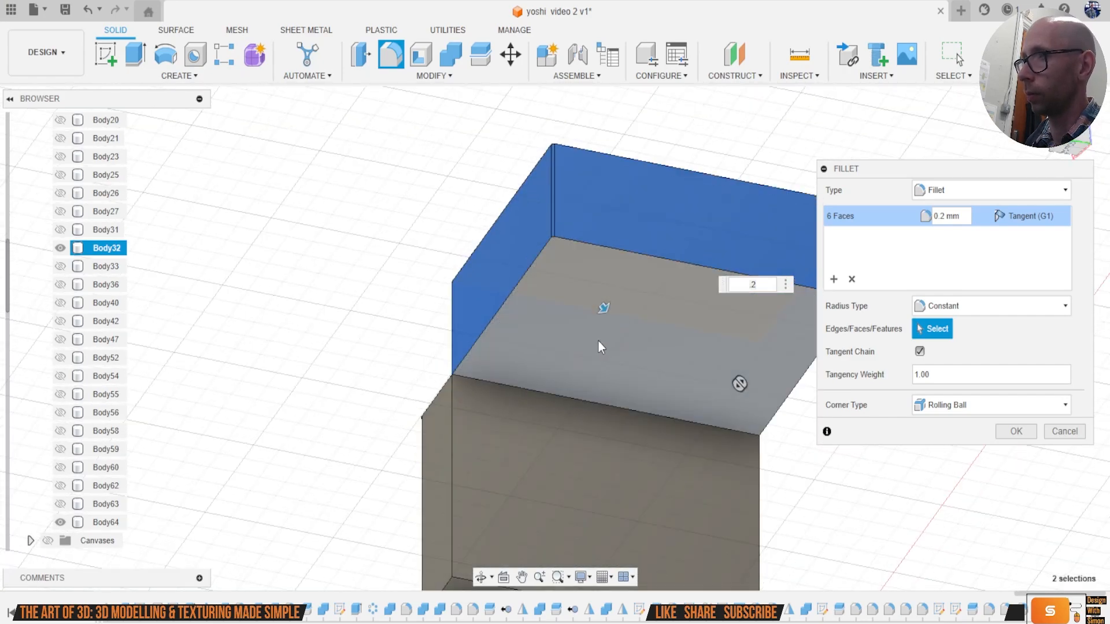
{"action": "left_click", "coordinate": [795, 264]}
{"action": "left_click_drag", "start_coordinate": [1064, 136], "coordinate": [1069, 116]}
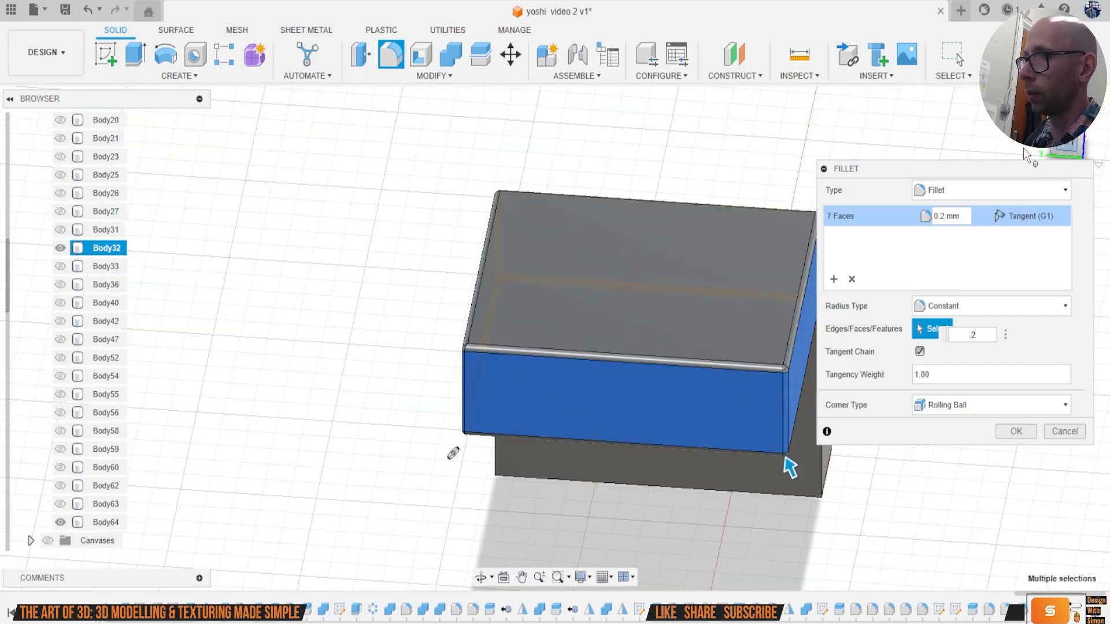
{"action": "left_click", "coordinate": [623, 279]}
{"action": "left_click", "coordinate": [1066, 139]}
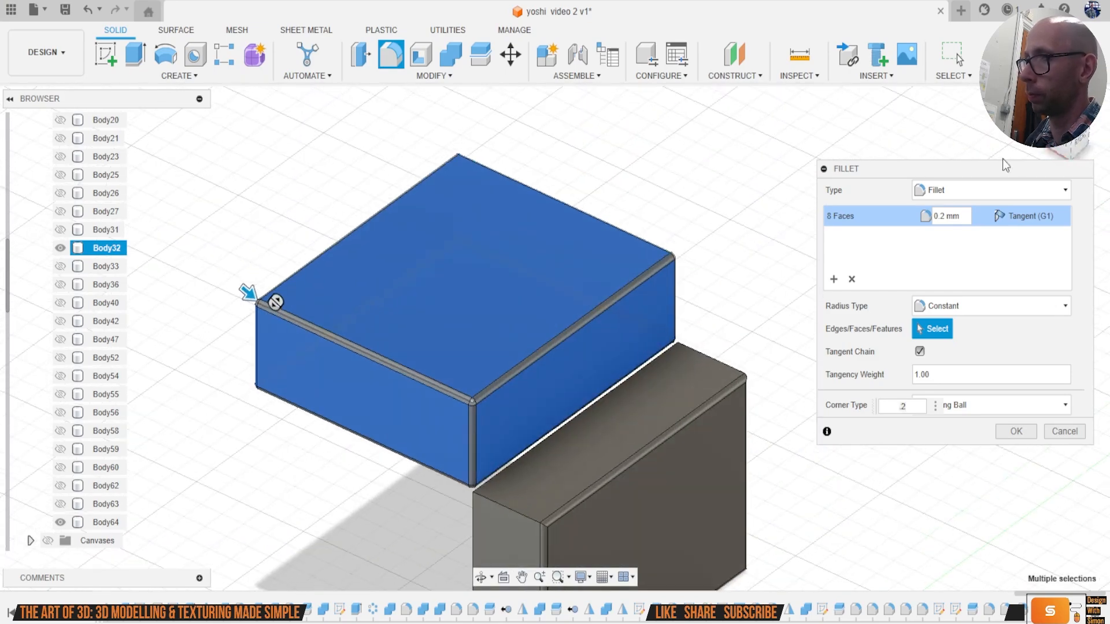
Step: Add the lower block Body64's faces to the same 0.2 mm fillet and apply it
{"action": "left_click", "coordinate": [549, 495]}
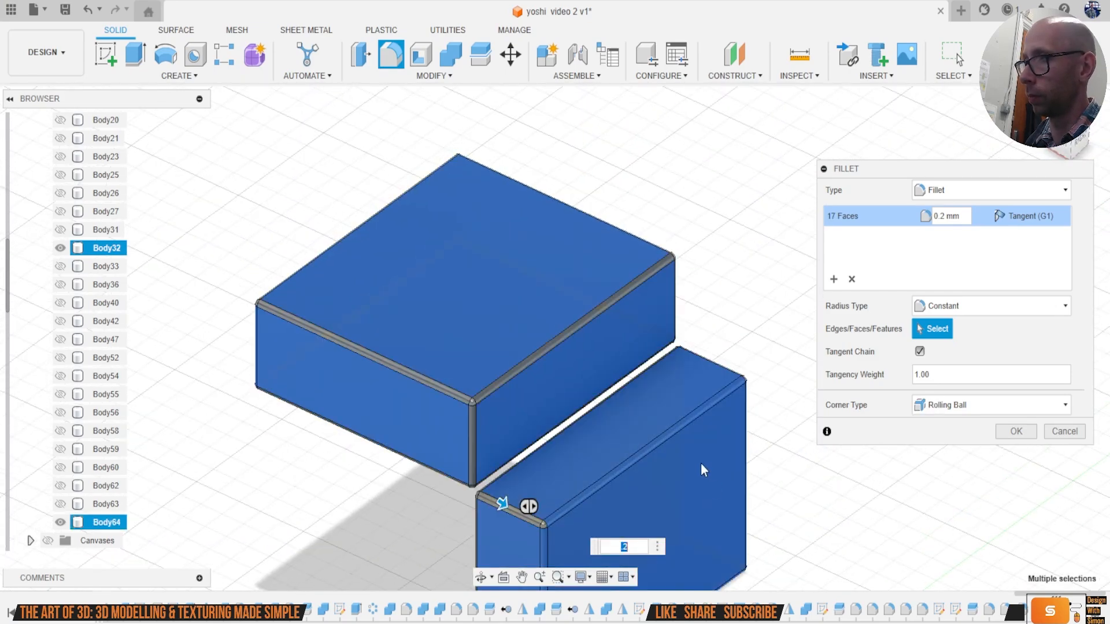
{"action": "left_click", "coordinate": [1061, 149]}
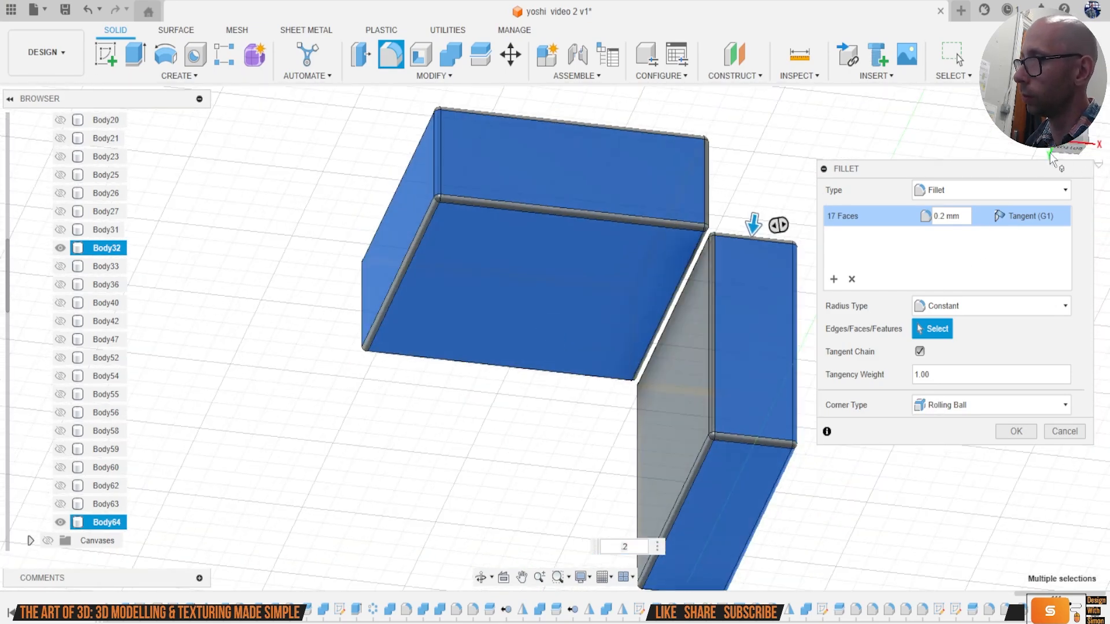
{"action": "left_click", "coordinate": [1016, 432]}
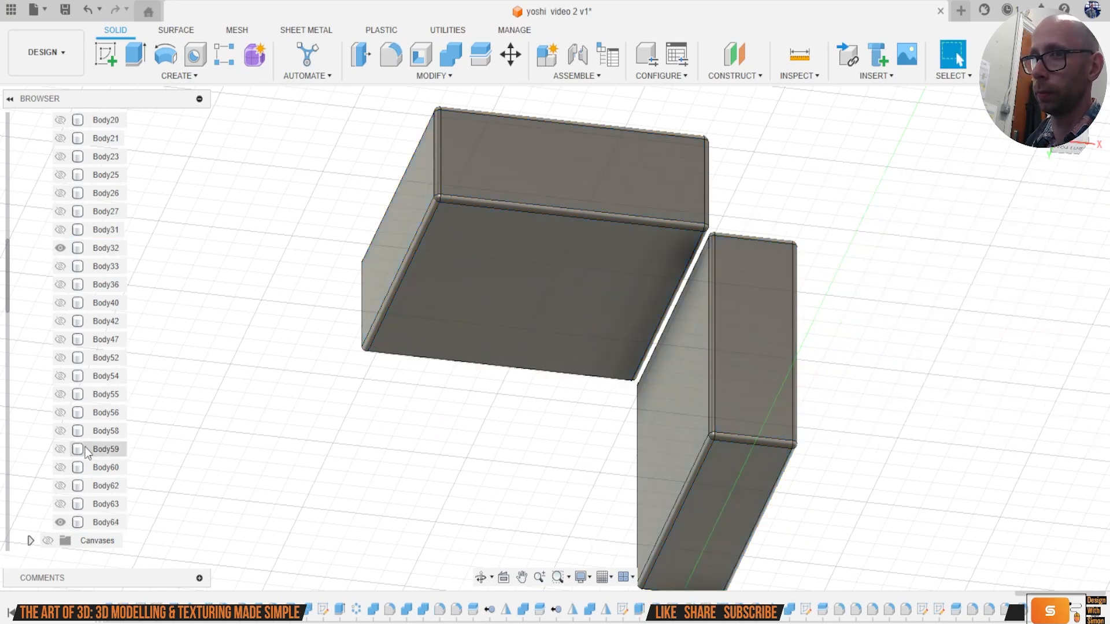
Step: Unisolate Body32 to bring back the whole model and check the rounded blocks from several sides
{"action": "right_click", "coordinate": [114, 254]}
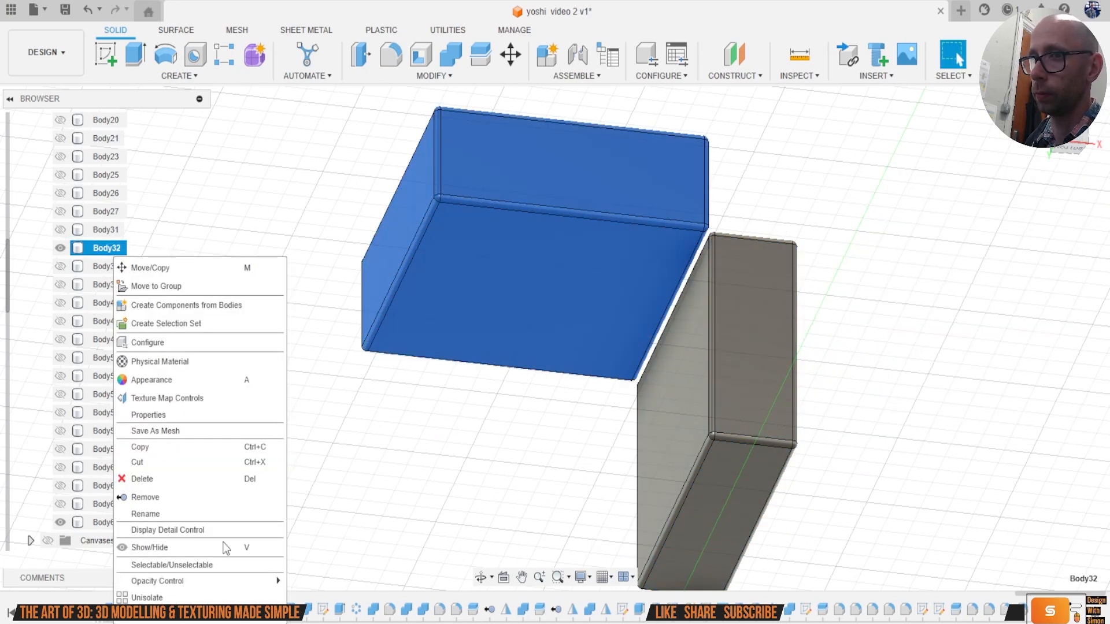
{"action": "left_click", "coordinate": [191, 598]}
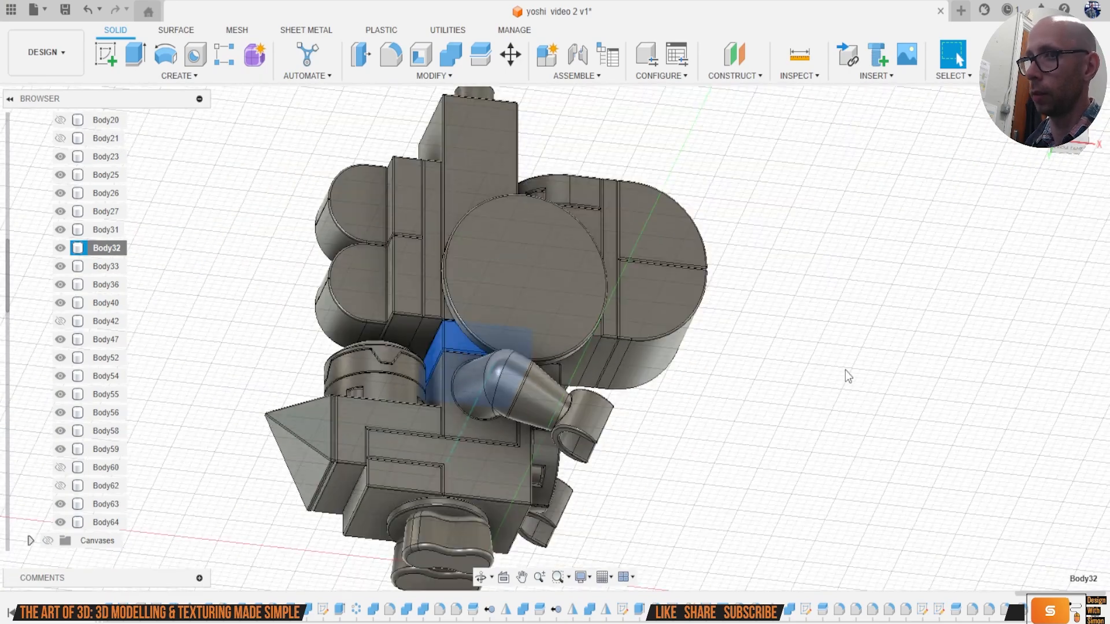
{"action": "mouse_move", "coordinate": [1065, 118]}
{"action": "left_mouse_down"}
{"action": "mouse_move", "coordinate": [1064, 136]}
{"action": "mouse_move", "coordinate": [966, 140]}
{"action": "left_mouse_up"}
{"action": "scroll", "coordinate": [594, 363], "scroll_direction": "up", "scroll_amount": 6}
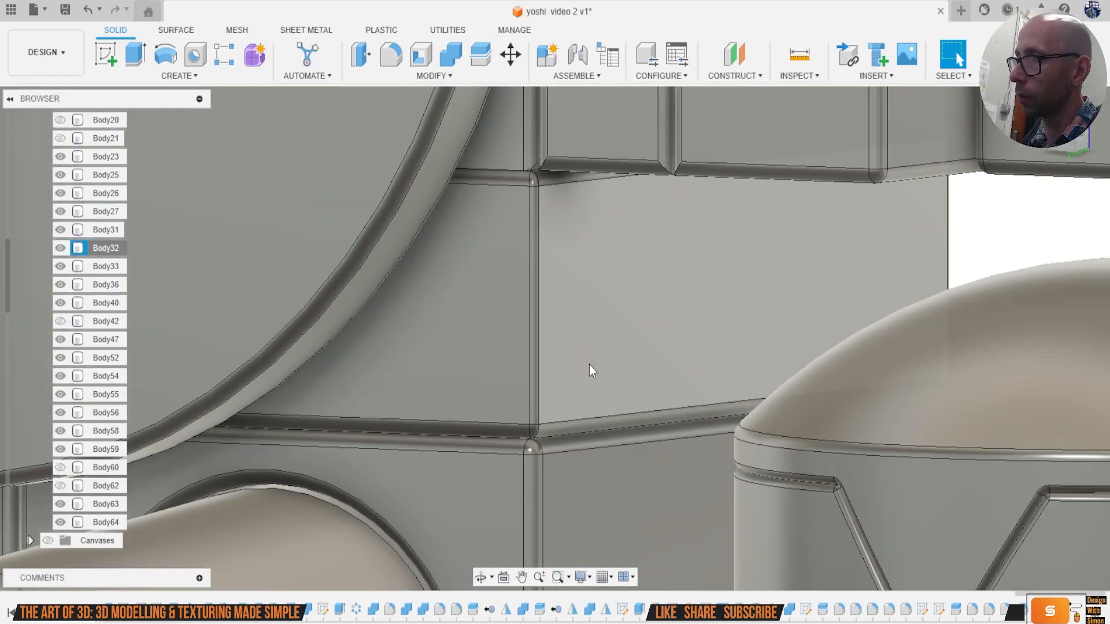
{"action": "scroll", "coordinate": [596, 356], "scroll_direction": "down", "scroll_amount": 8}
{"action": "mouse_move", "coordinate": [1067, 138]}
{"action": "left_mouse_down"}
{"action": "mouse_move", "coordinate": [1052, 142]}
{"action": "mouse_move", "coordinate": [1093, 140]}
{"action": "mouse_move", "coordinate": [939, 202]}
{"action": "left_mouse_up"}
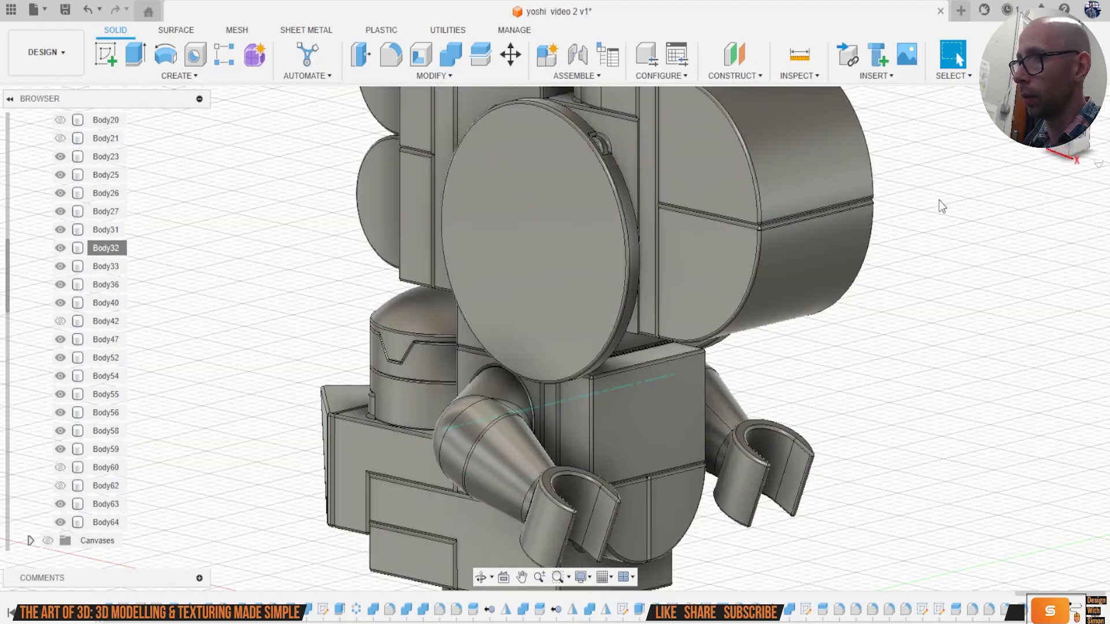
{"action": "scroll", "coordinate": [944, 314], "scroll_direction": "down", "scroll_amount": 4}
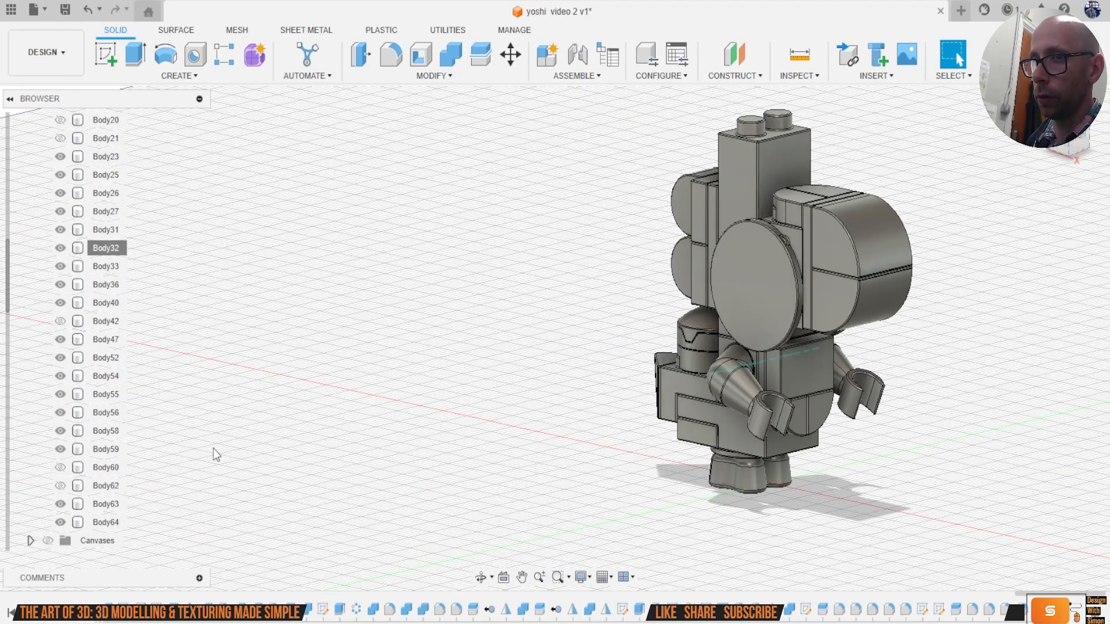
Step: Remove the hidden leftover bodies Body60, Body62 and Body42 from the design
{"action": "right_click", "coordinate": [106, 467]}
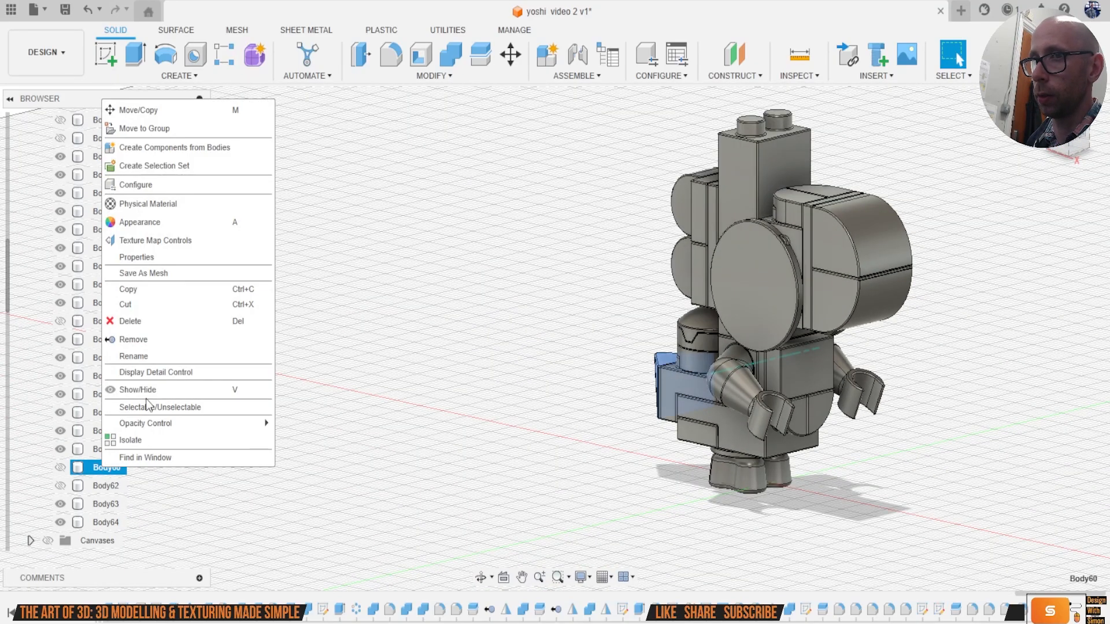
{"action": "left_click", "coordinate": [149, 340]}
{"action": "right_click", "coordinate": [112, 467]}
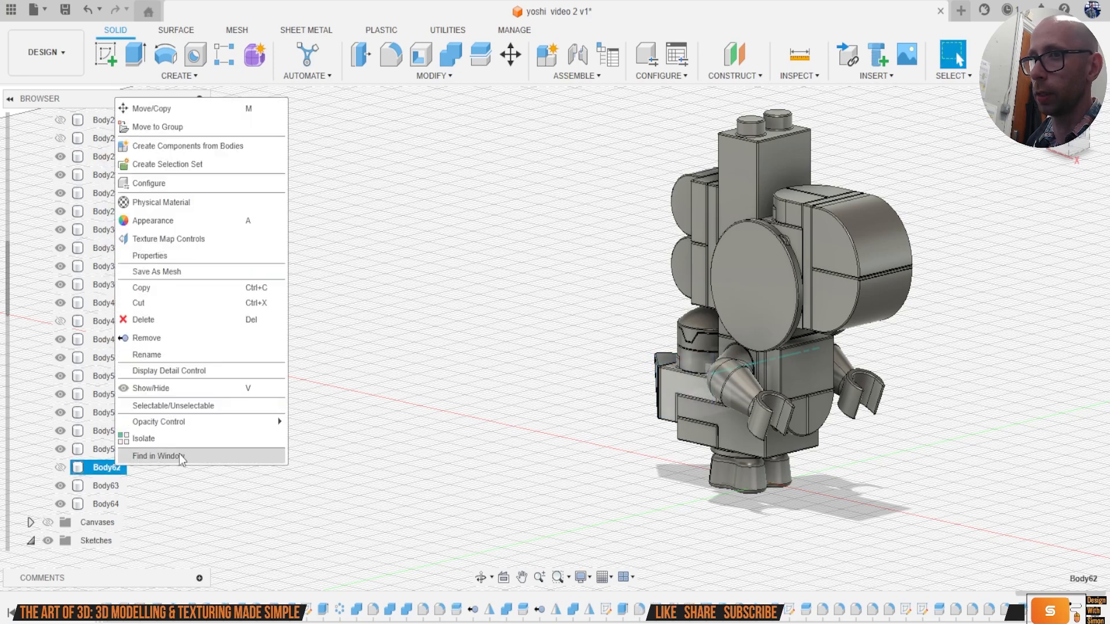
{"action": "left_click", "coordinate": [149, 338]}
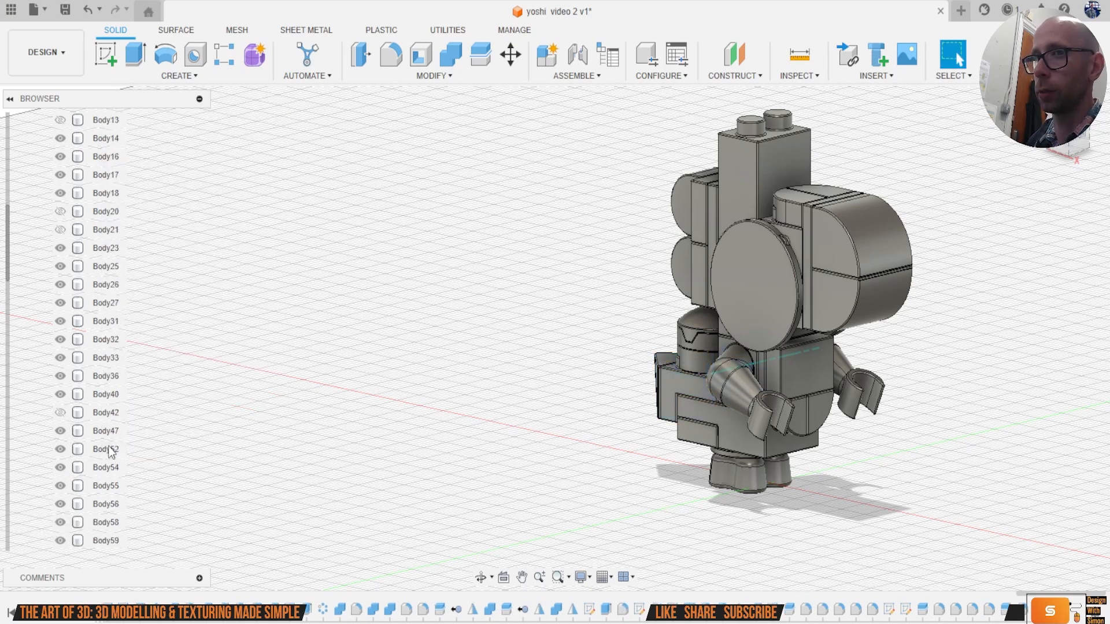
{"action": "right_click", "coordinate": [104, 412]}
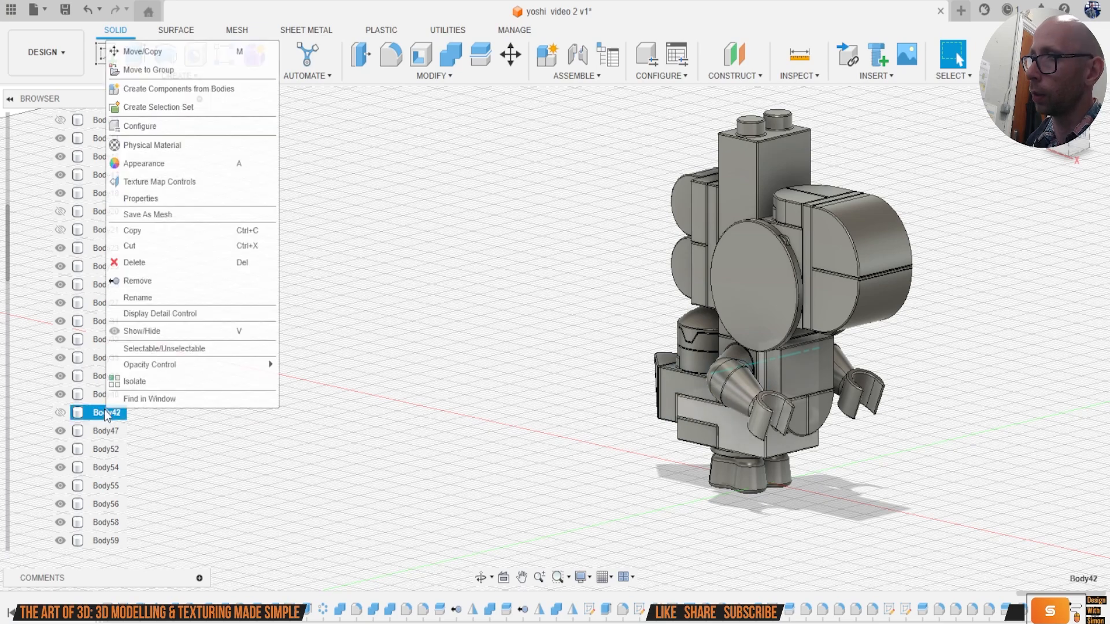
{"action": "left_click", "coordinate": [173, 280]}
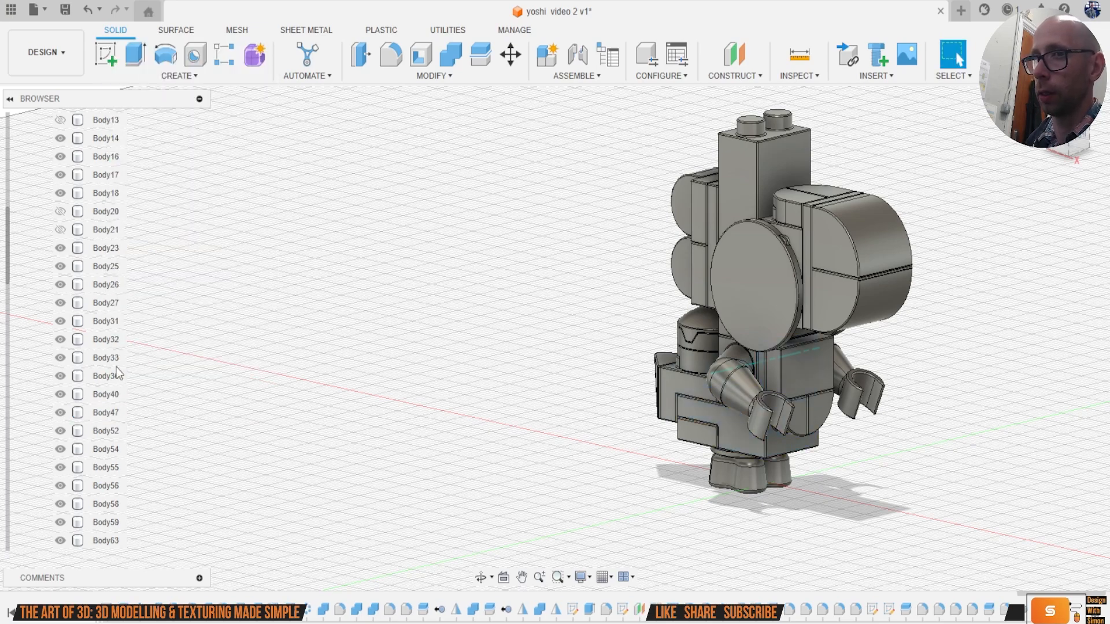
Step: Remove the remaining hidden bodies Body21, Body20 and Body13 from the design
{"action": "right_click", "coordinate": [110, 233]}
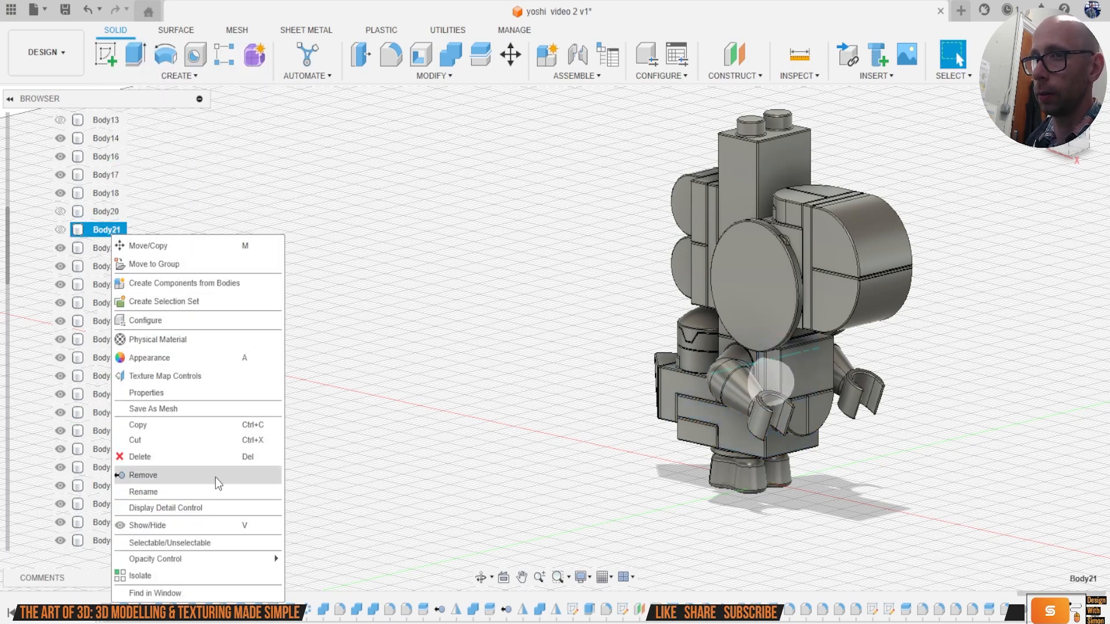
{"action": "left_click", "coordinate": [139, 475]}
{"action": "right_click", "coordinate": [107, 213]}
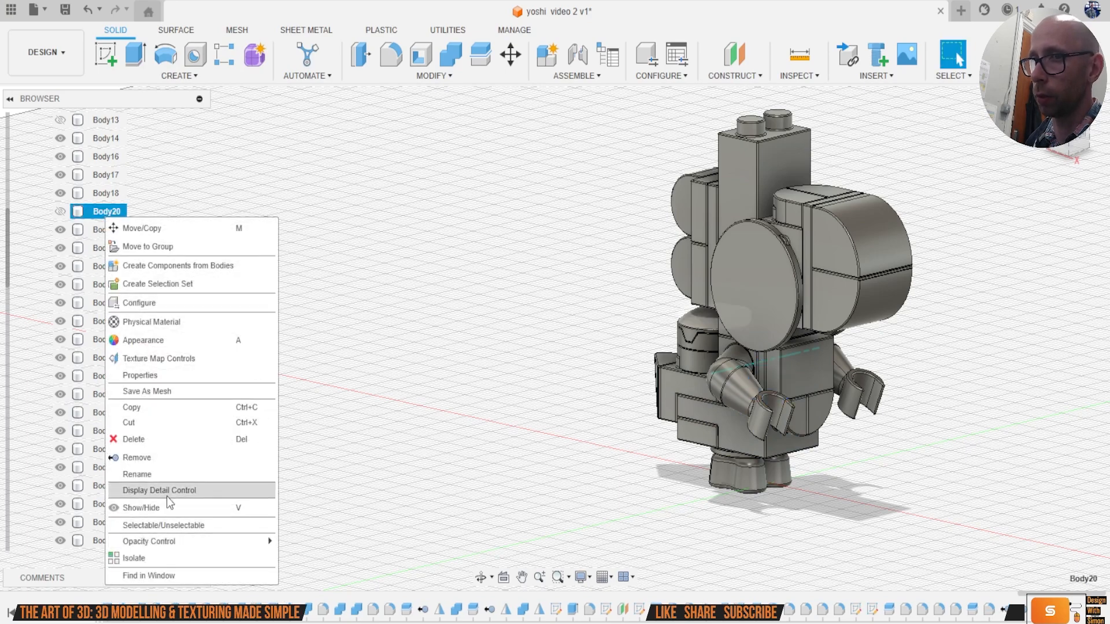
{"action": "left_click", "coordinate": [166, 458]}
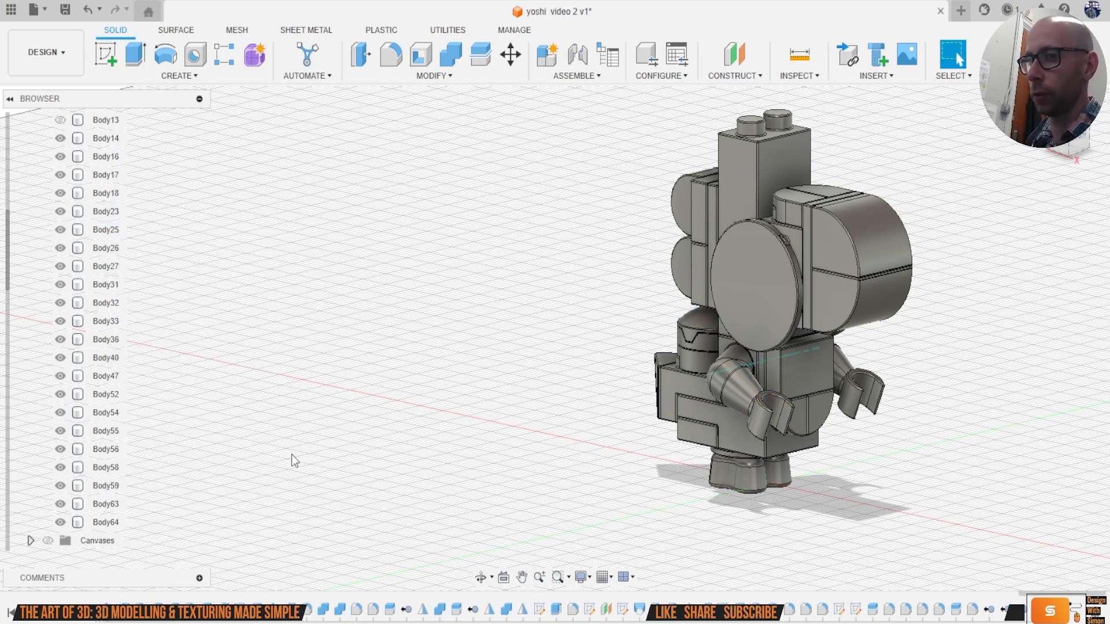
{"action": "scroll", "coordinate": [95, 348], "scroll_direction": "up", "scroll_amount": 5}
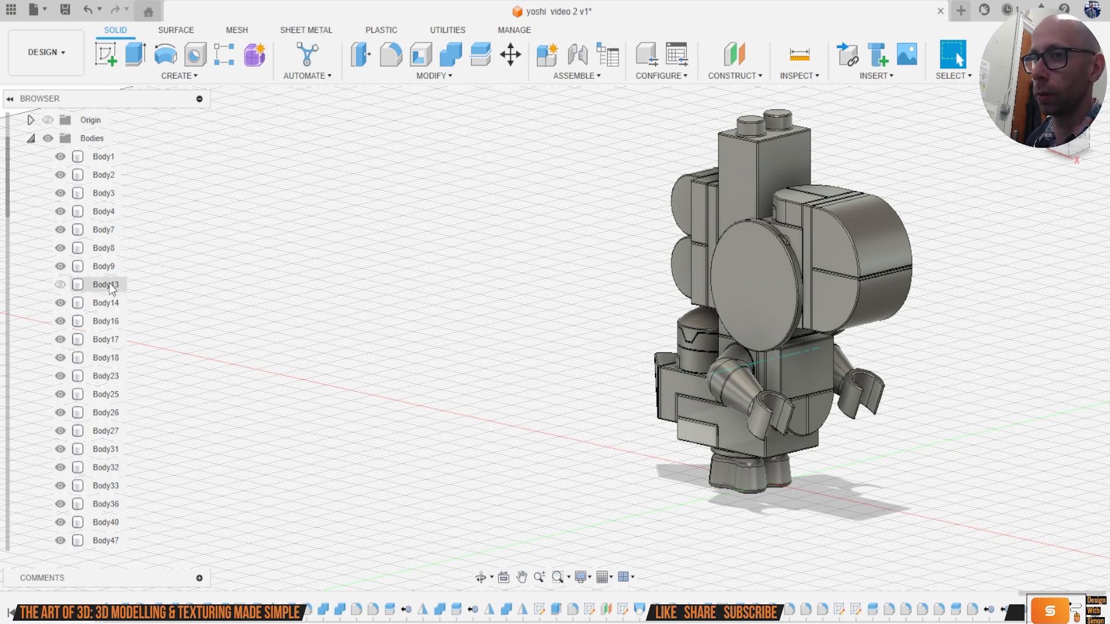
{"action": "right_click", "coordinate": [110, 286]}
{"action": "left_click", "coordinate": [201, 530]}
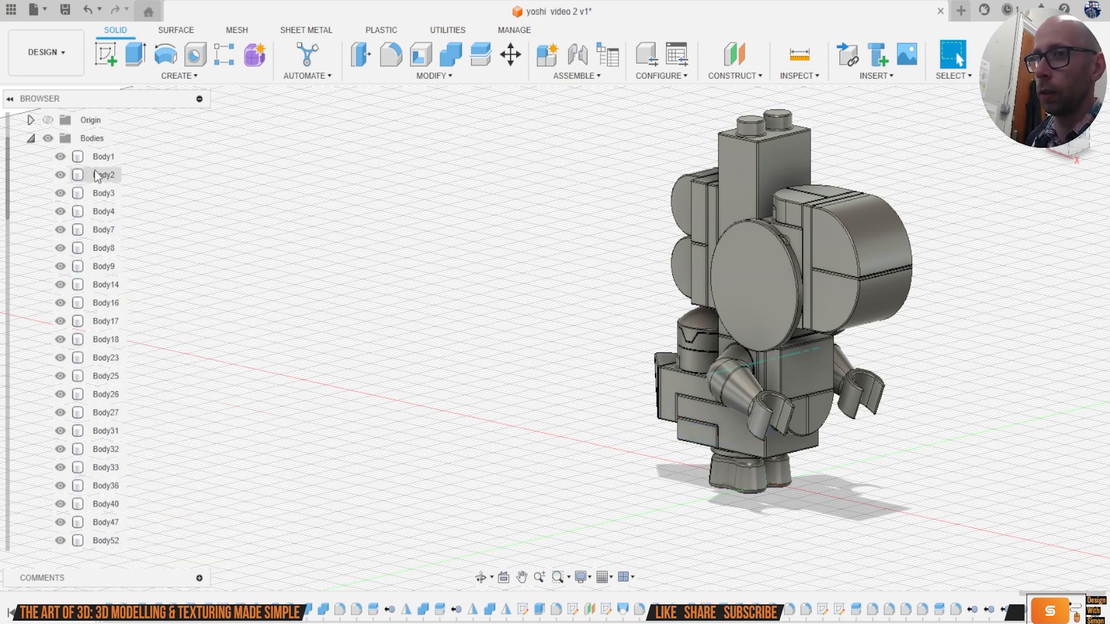
Step: Check the finished Yoshi model from the front and side, and save the design as a new version
{"action": "scroll", "coordinate": [700, 332], "scroll_direction": "down", "scroll_amount": 3}
{"action": "left_click", "coordinate": [1079, 149]}
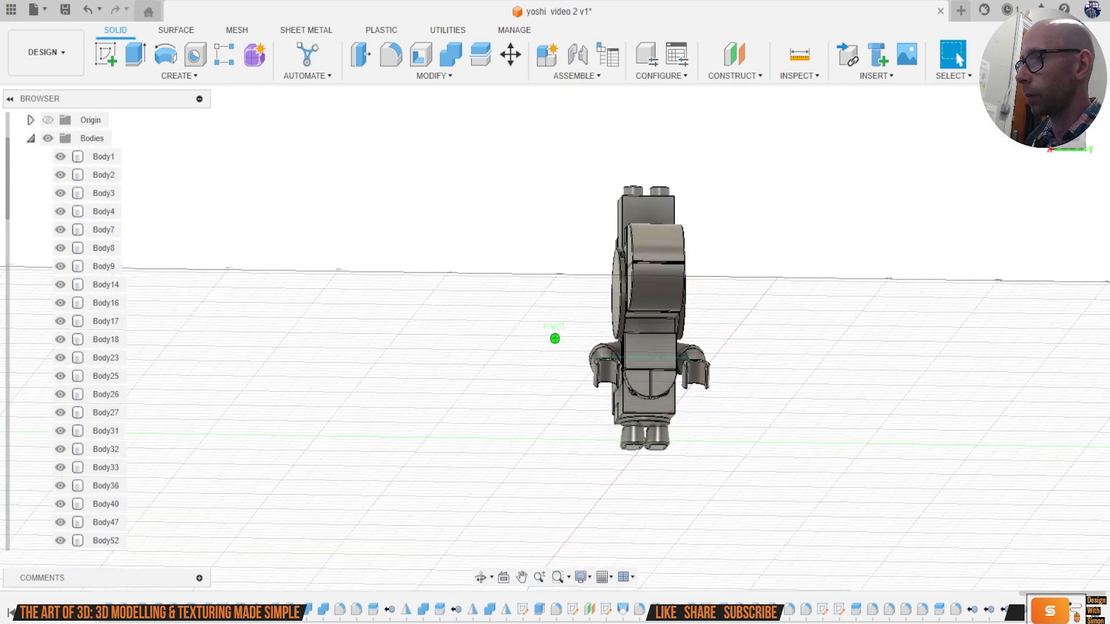
{"action": "mouse_move", "coordinate": [554, 339]}
{"action": "middle_mouse_down", "text": "shift"}
{"action": "mouse_move", "coordinate": [509, 370]}
{"action": "mouse_move", "coordinate": [694, 422]}
{"action": "mouse_move", "coordinate": [810, 417]}
{"action": "mouse_move", "coordinate": [579, 324]}
{"action": "mouse_move", "coordinate": [646, 272]}
{"action": "middle_mouse_up", "text": "shift"}
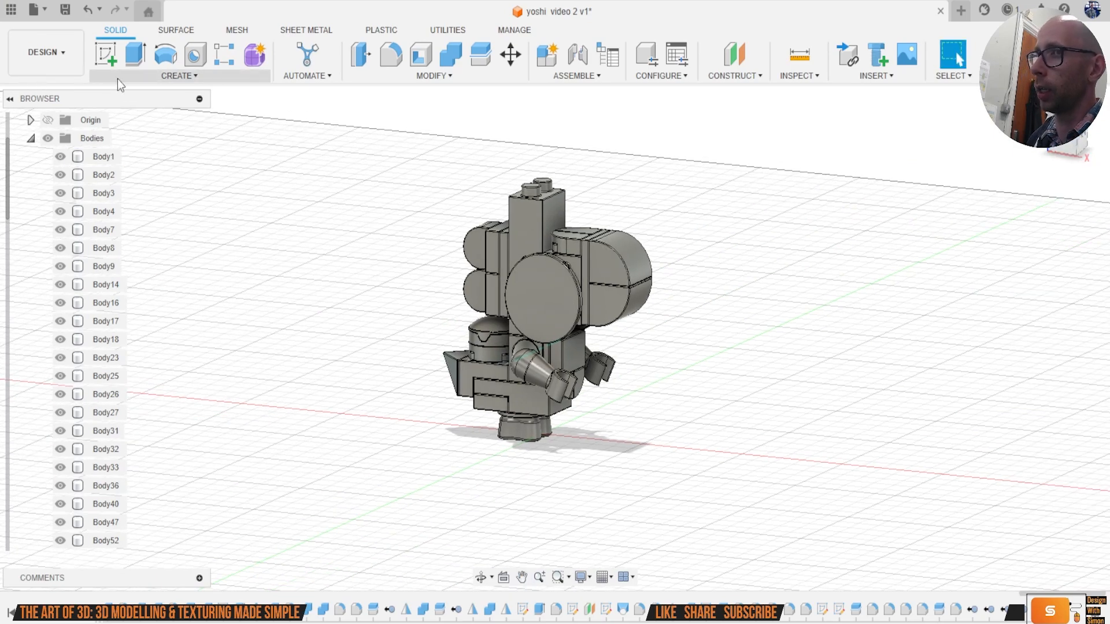
{"action": "left_click", "coordinate": [545, 345]}
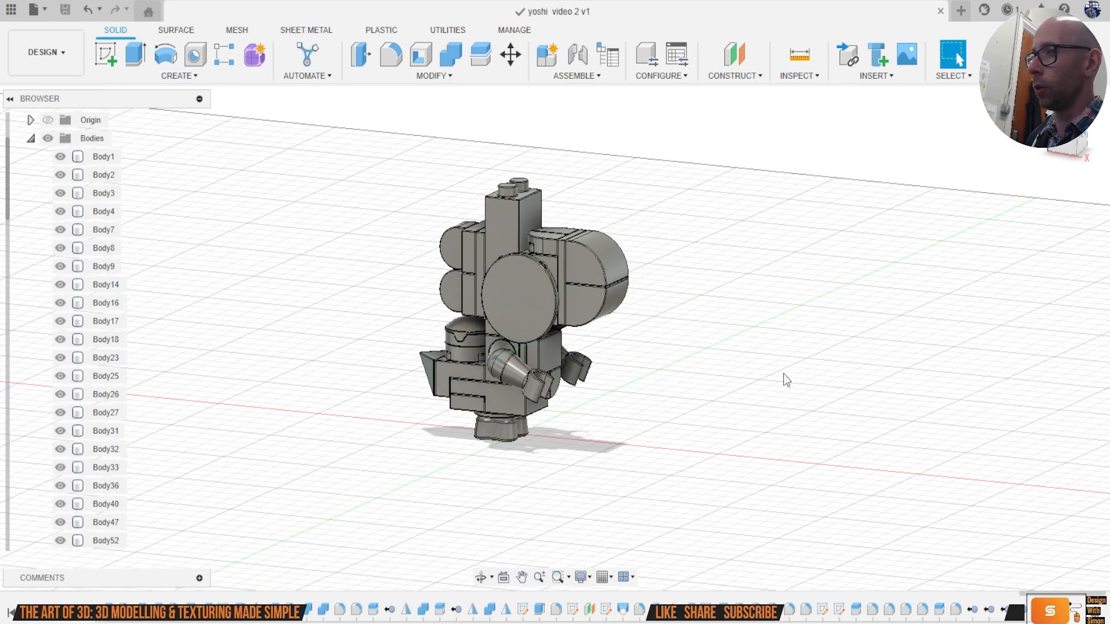
{"action": "scroll", "coordinate": [856, 384], "scroll_direction": "down", "scroll_amount": 3}
{"action": "scroll", "coordinate": [867, 360], "scroll_direction": "up", "scroll_amount": 1}
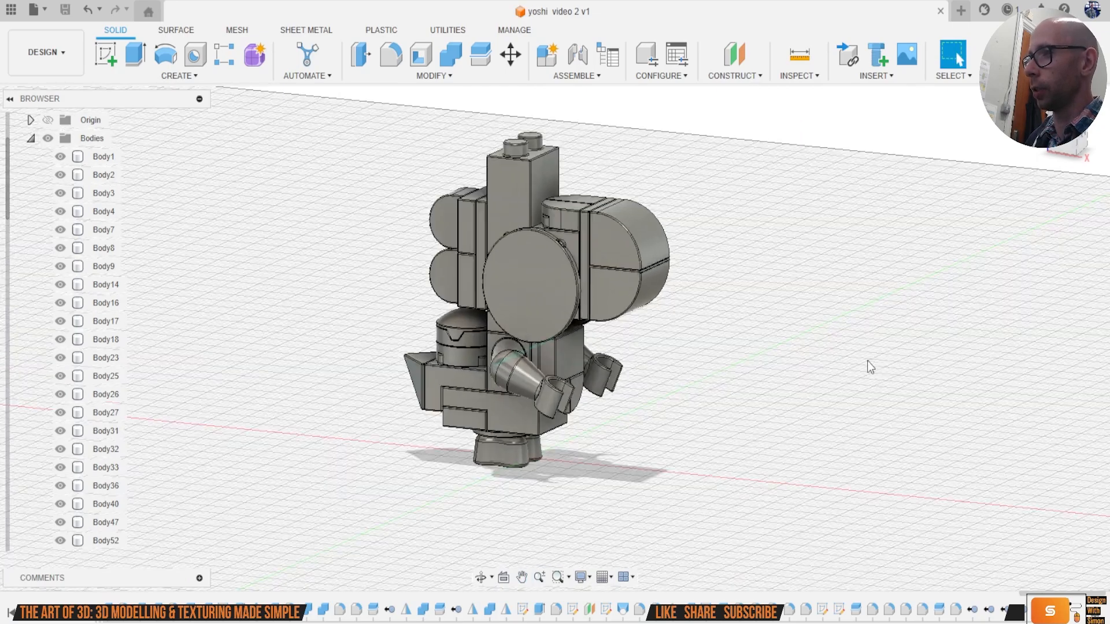
{"action": "middle_click_drag", "start_coordinate": [867, 360], "coordinate": [906, 377]}
{"action": "mouse_move", "coordinate": [1079, 147]}
{"action": "left_mouse_down"}
{"action": "mouse_move", "coordinate": [1032, 132]}
{"action": "mouse_move", "coordinate": [1074, 146]}
{"action": "left_mouse_up"}
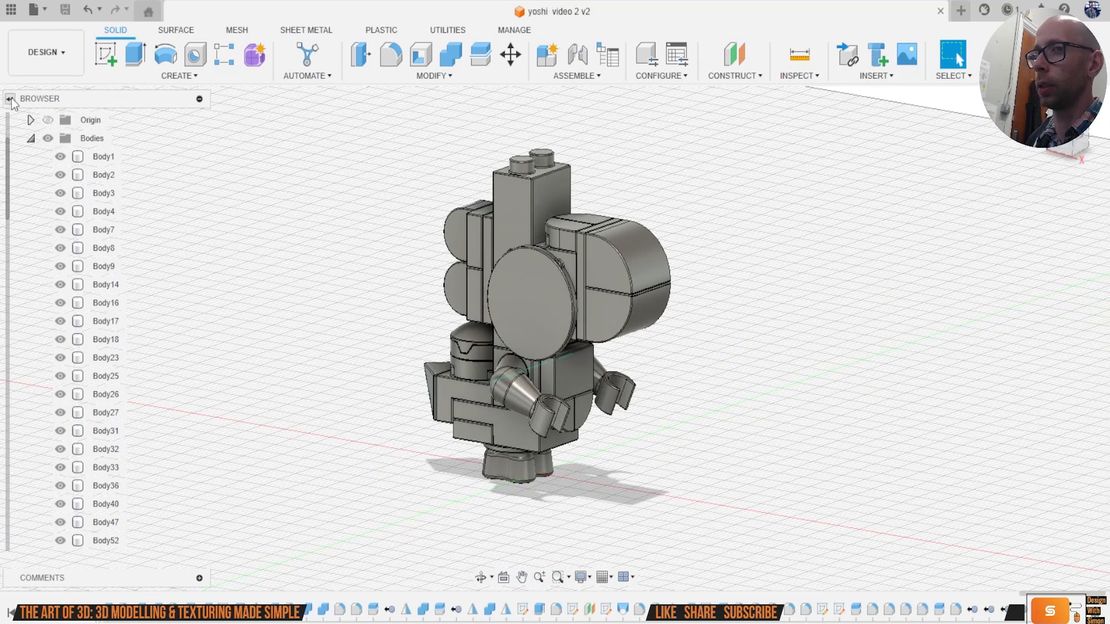
Step: Export the design as an FBX file named yoshi video 2 v2
{"action": "left_click", "coordinate": [38, 10]}
{"action": "left_click", "coordinate": [99, 200]}
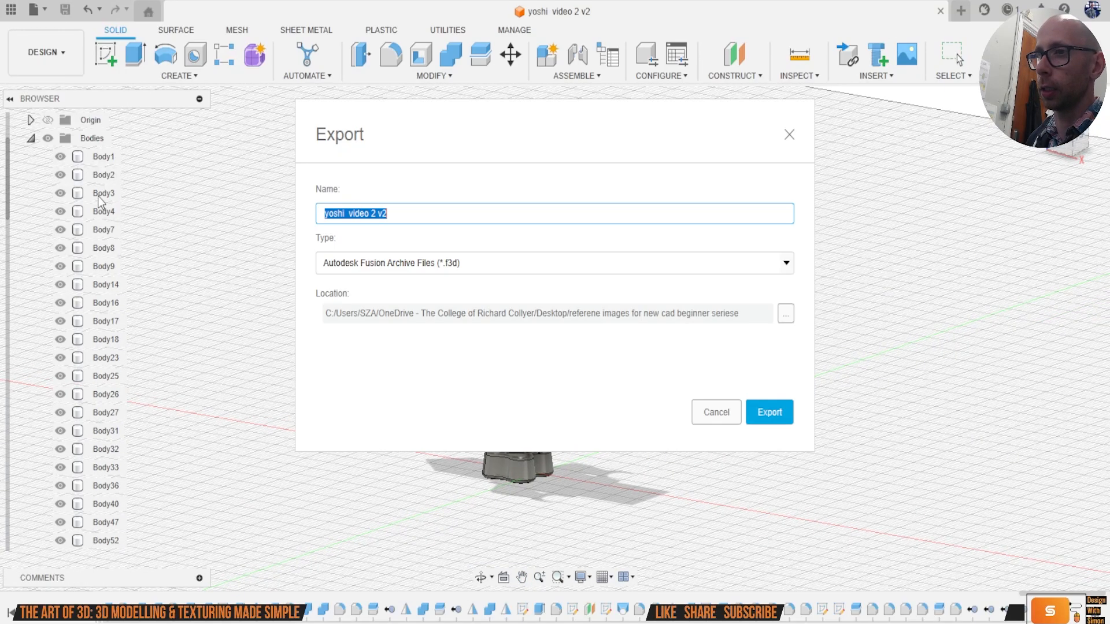
{"action": "left_click", "coordinate": [473, 264]}
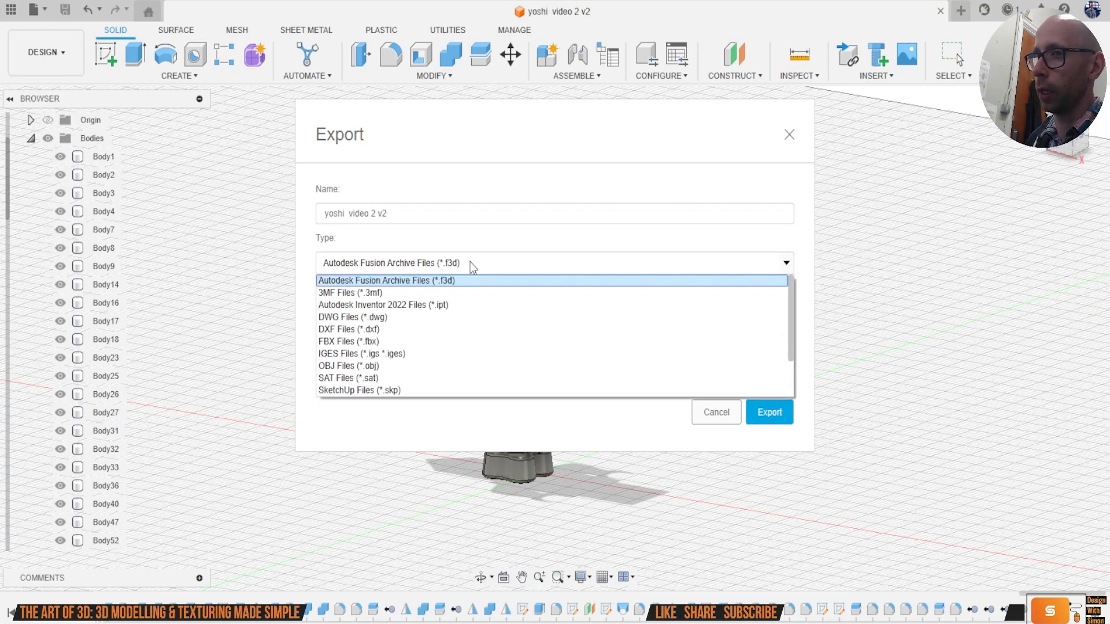
{"action": "left_click", "coordinate": [416, 341]}
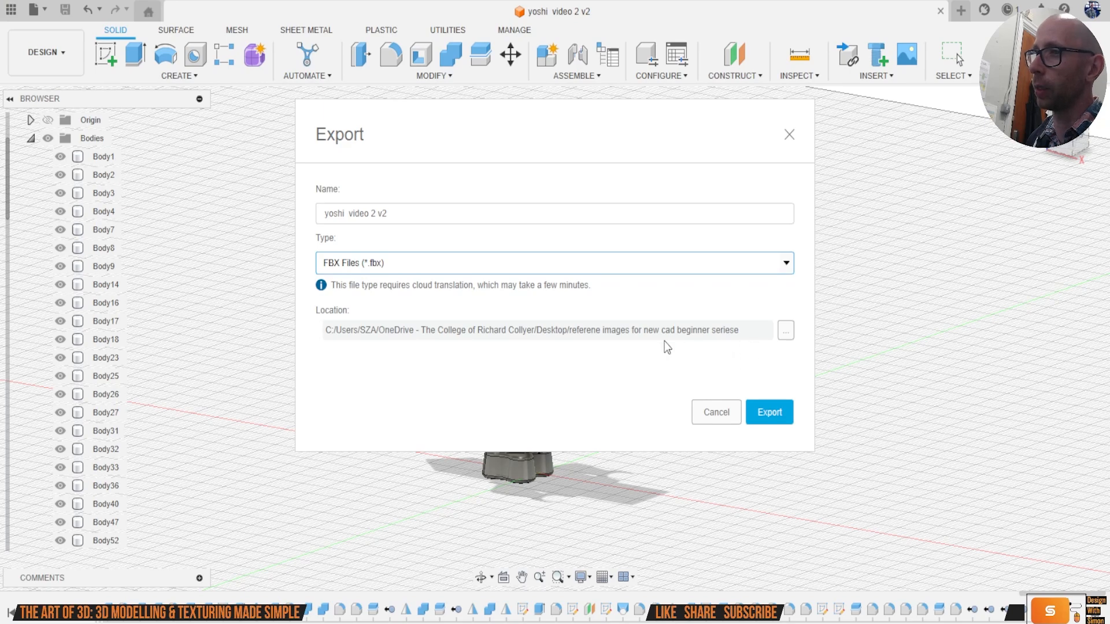
{"action": "left_click", "coordinate": [776, 408]}
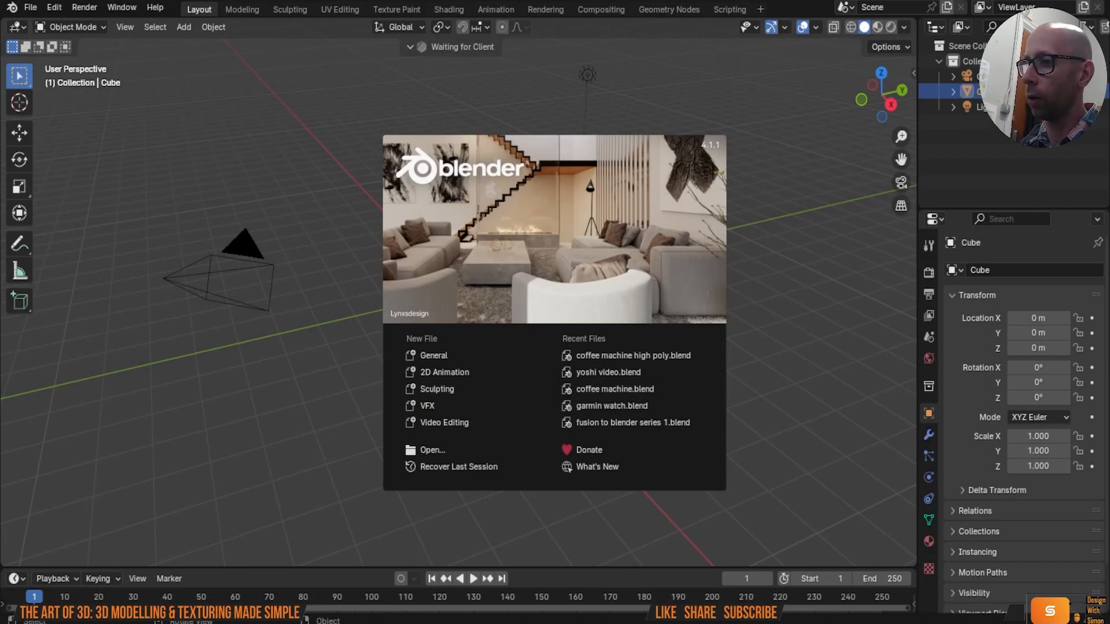
Step: Switch to Blender and clear the new scene by deleting the default cube, camera and light
{"action": "left_click", "coordinate": [824, 351]}
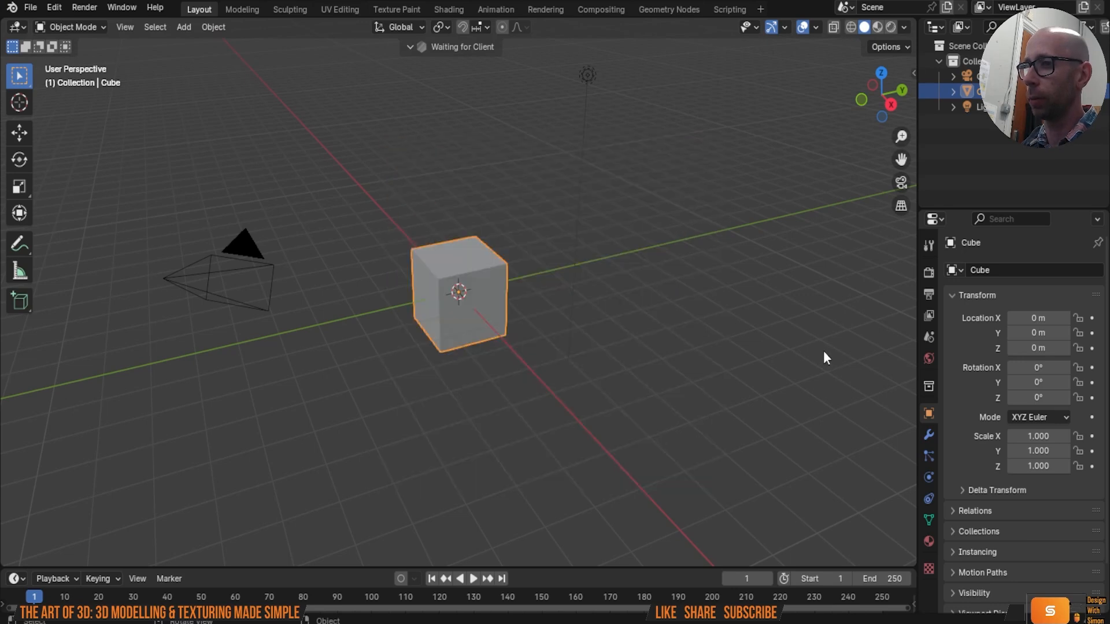
{"action": "key", "text": "a"}
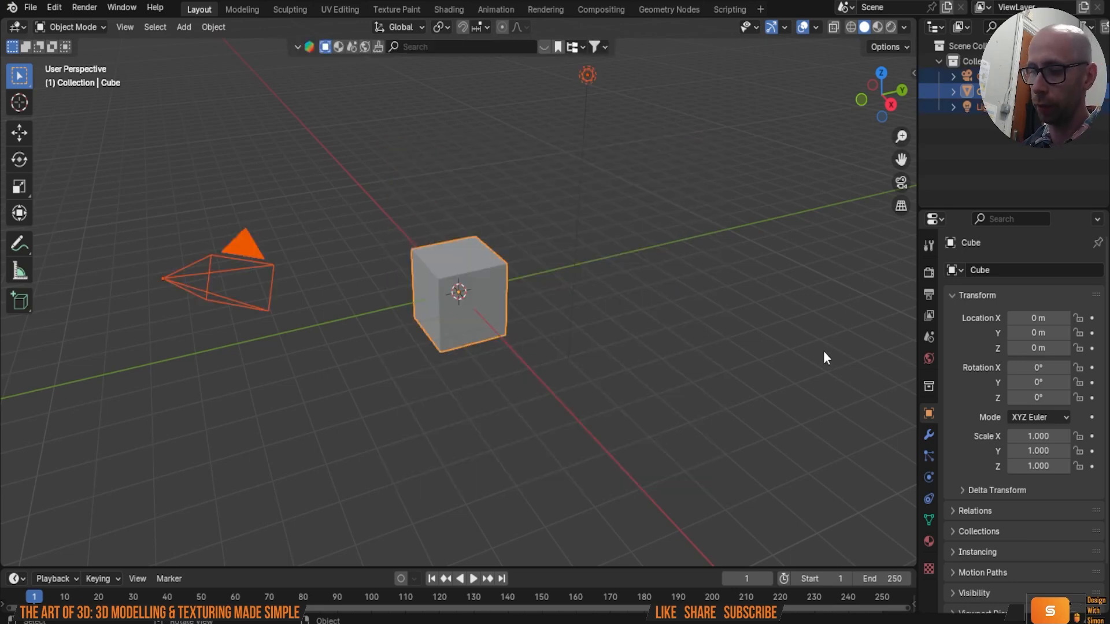
{"action": "key", "text": "x"}
{"action": "left_click", "coordinate": [824, 350]}
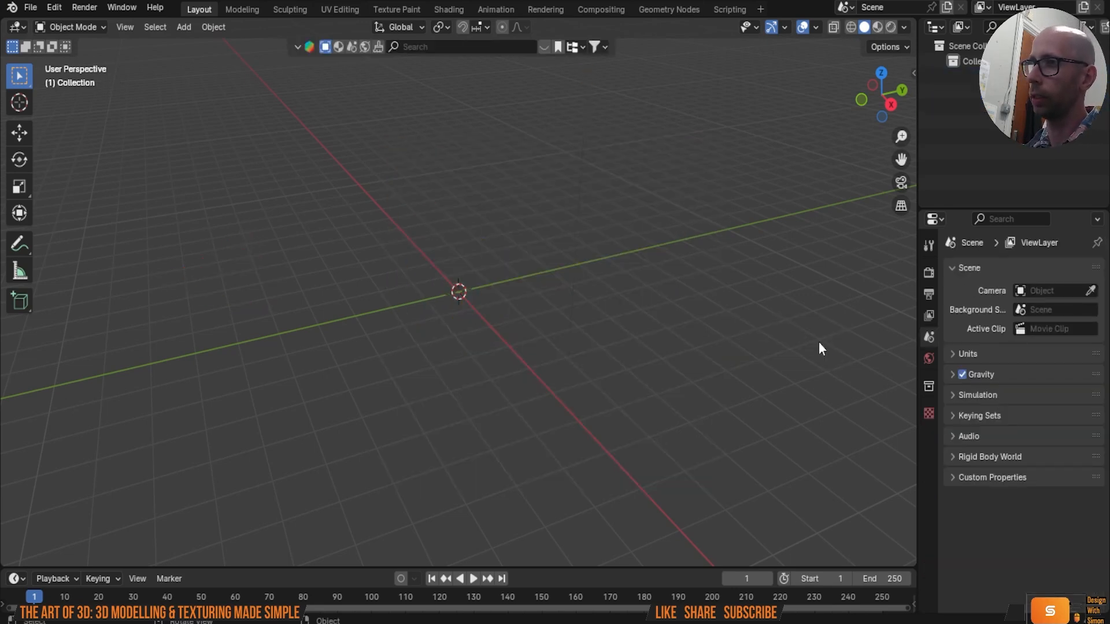
Step: Import the FBX file yoshi lego video v7.fbx from the Desktop folder
{"action": "left_click", "coordinate": [28, 7]}
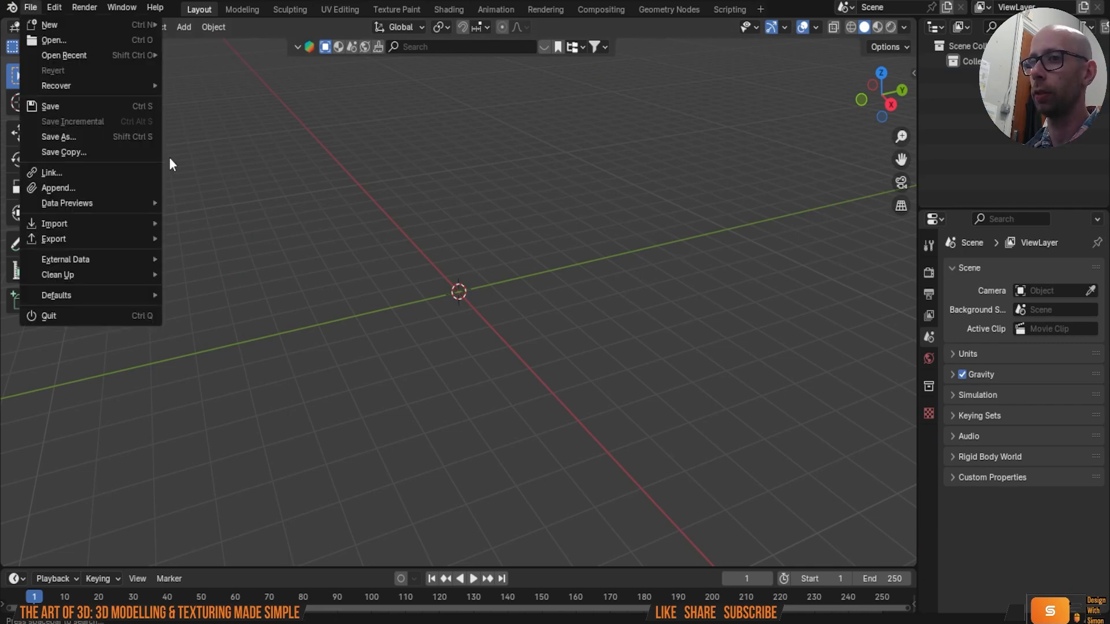
{"action": "mouse_move", "coordinate": [140, 228]}
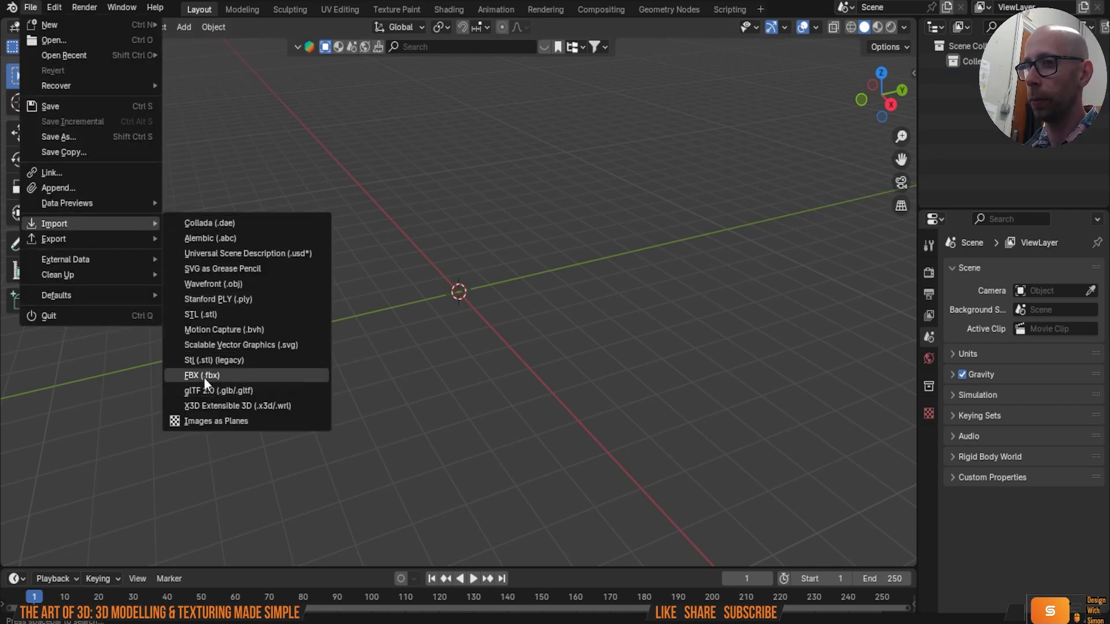
{"action": "left_click", "coordinate": [238, 377]}
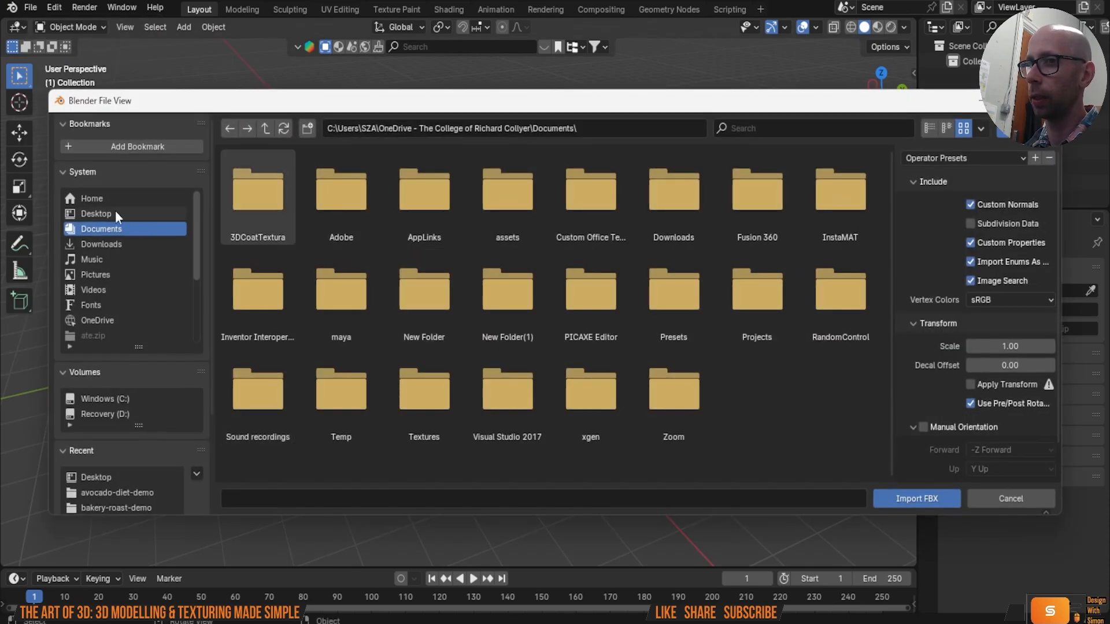
{"action": "left_click", "coordinate": [850, 396]}
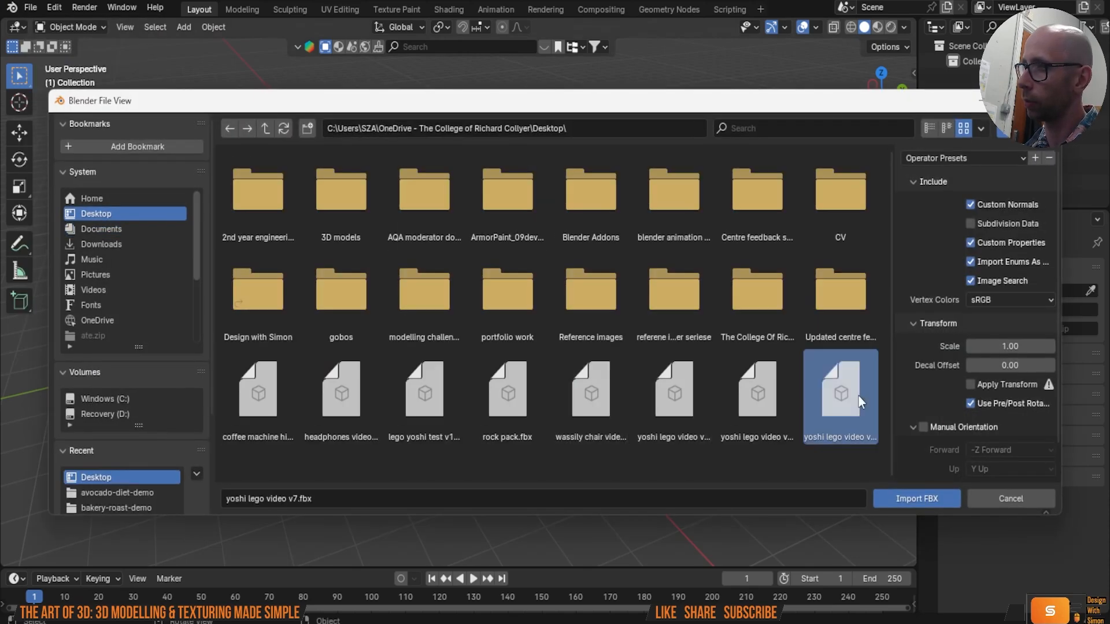
{"action": "left_click", "coordinate": [903, 495]}
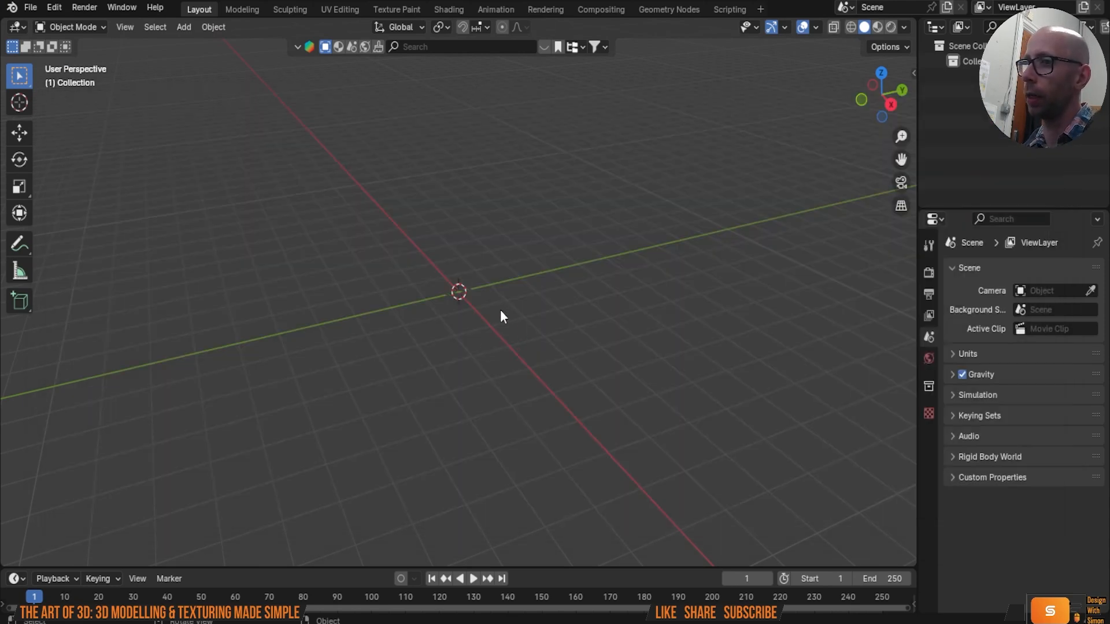
Step: Stand the imported Yoshi model upright by rotating it -90° about the global X axis
{"action": "scroll", "coordinate": [469, 316], "scroll_direction": "up", "scroll_amount": 10}
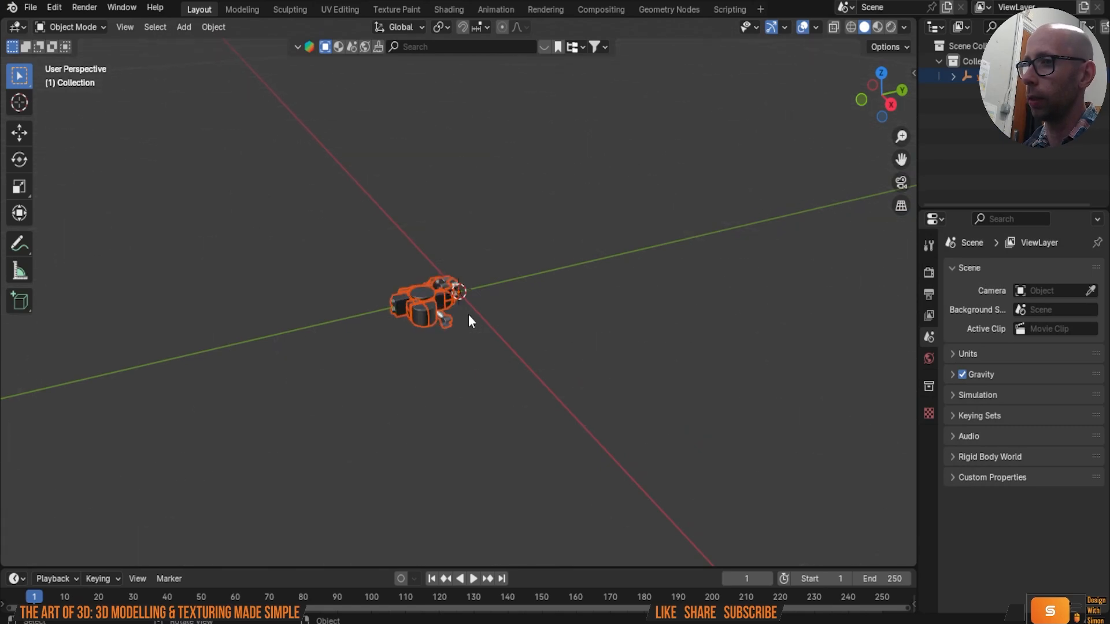
{"action": "middle_click_drag", "start_coordinate": [469, 317], "coordinate": [496, 334]}
{"action": "scroll", "coordinate": [495, 334], "scroll_direction": "down", "scroll_amount": 2}
{"action": "key", "text": "r"}
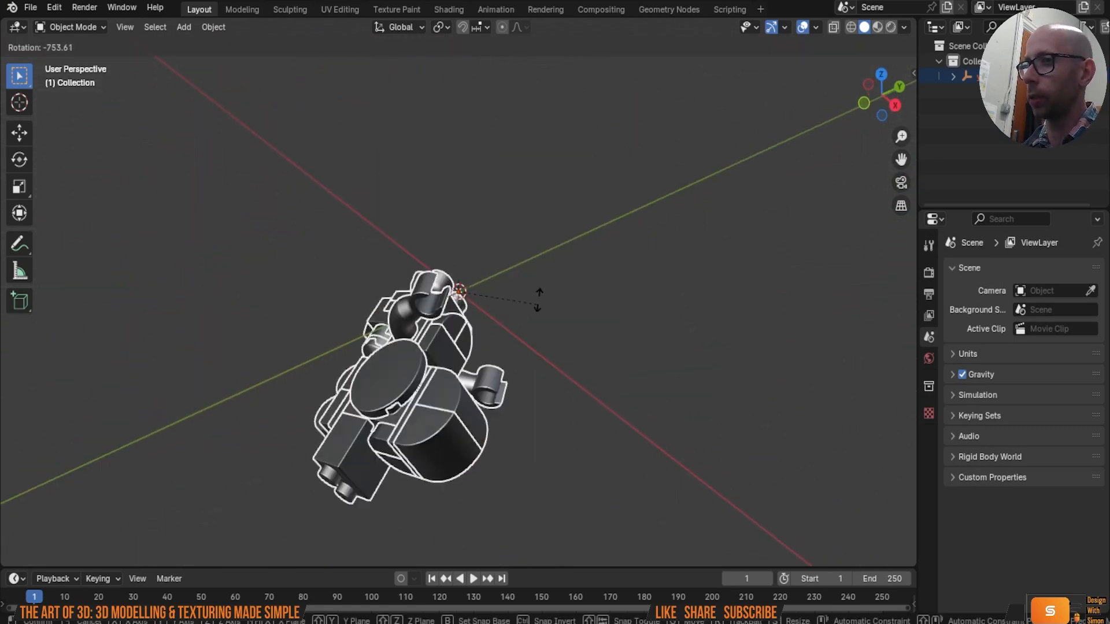
{"action": "key", "text": "x"}
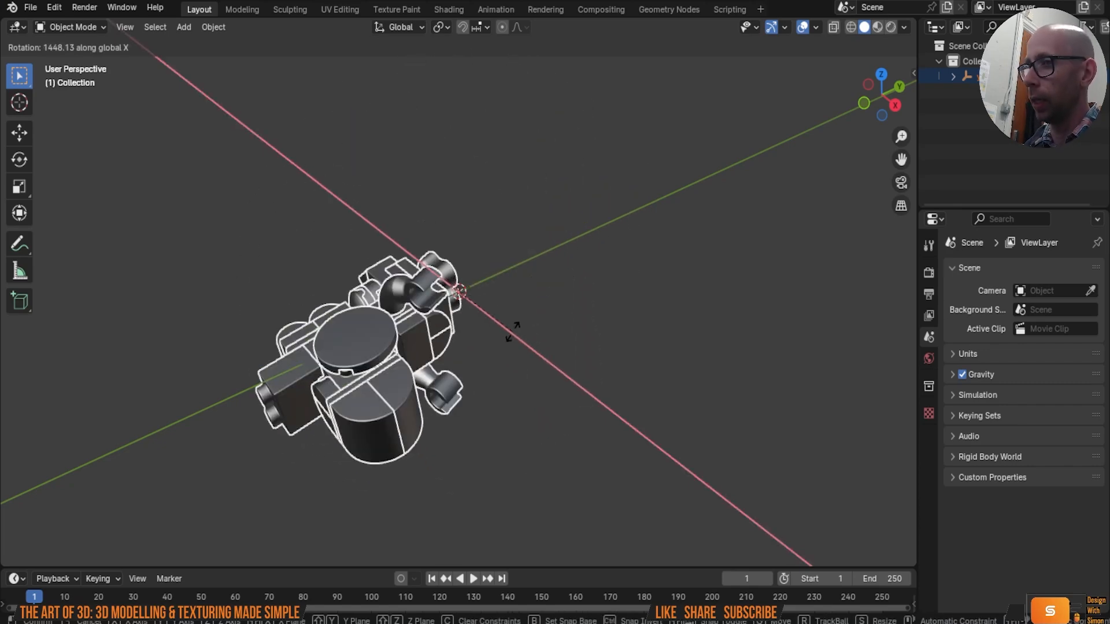
{"action": "type", "text": "90"}
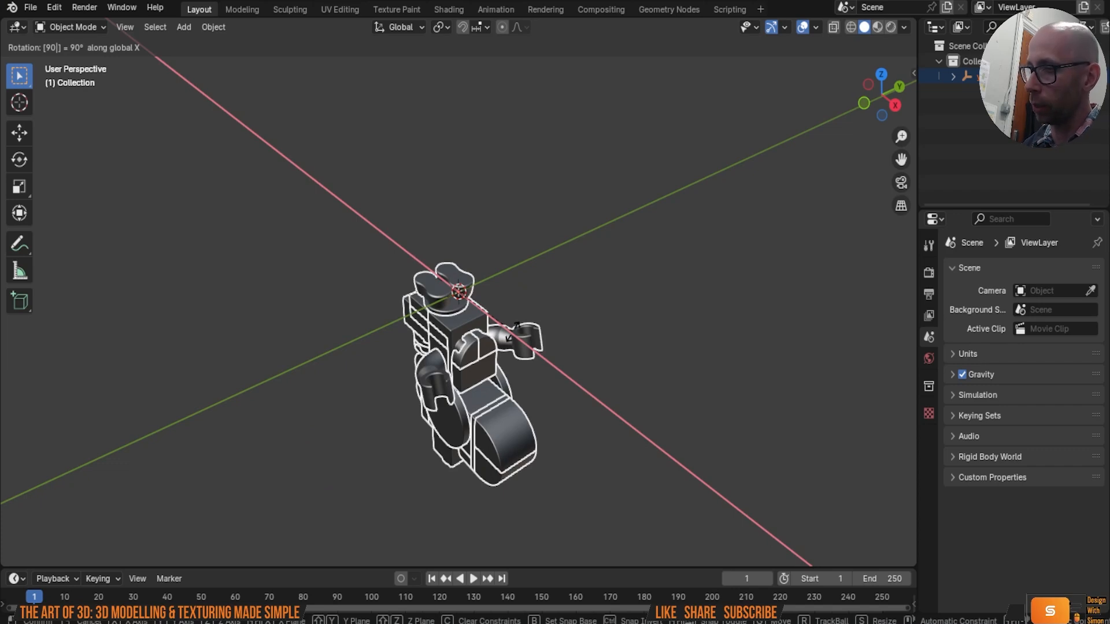
{"action": "key", "text": "minus"}
{"action": "key", "text": "Return"}
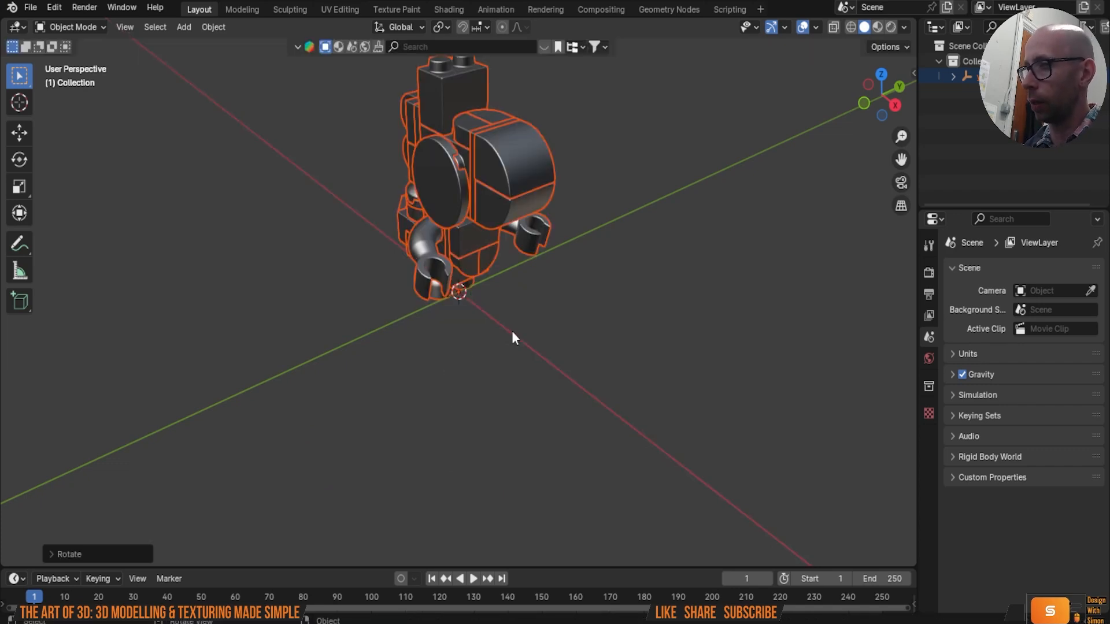
Step: Rotate the Yoshi model about the global Z axis until its nose faces the front, along the negative Y axis
{"action": "middle_click_drag", "start_coordinate": [507, 320], "coordinate": [538, 328]}
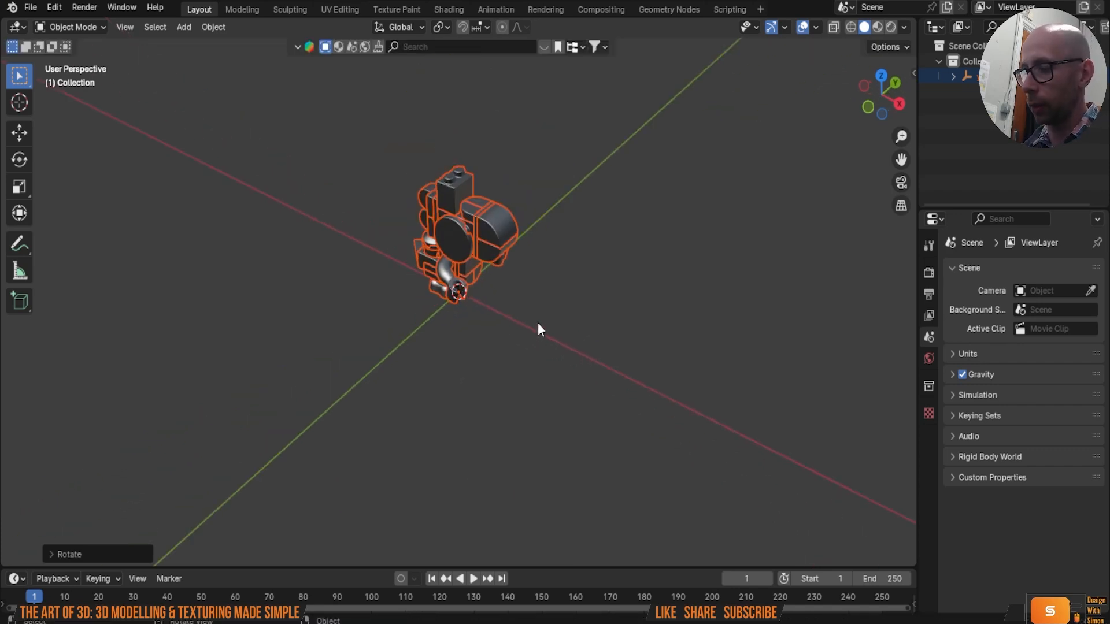
{"action": "key", "text": "r"}
{"action": "key", "text": "z"}
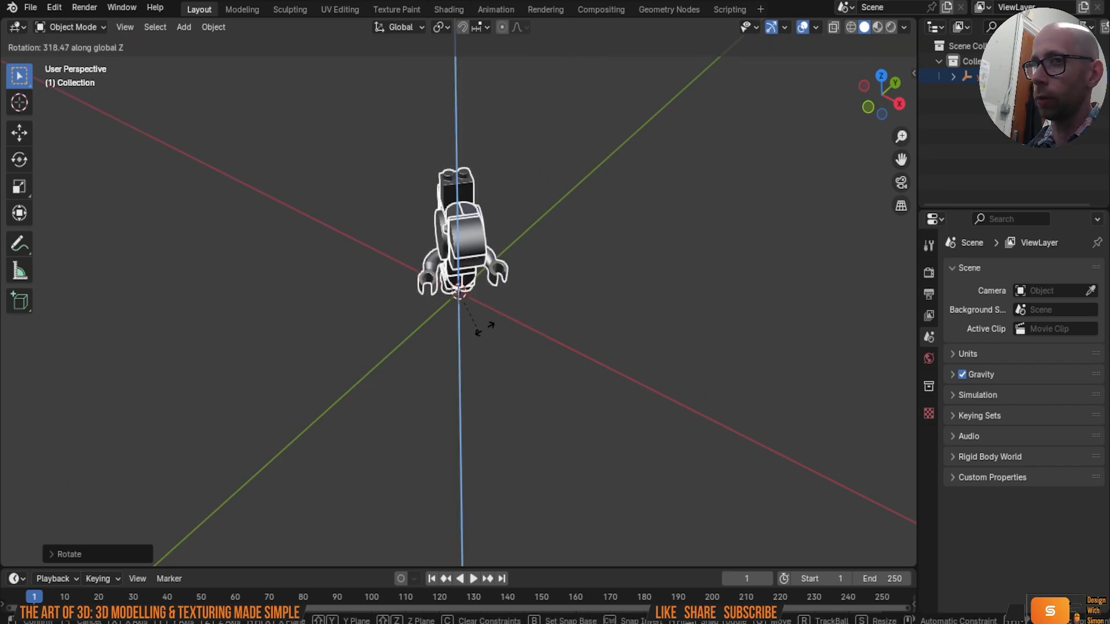
{"action": "left_click", "coordinate": [533, 277]}
{"action": "middle_click_drag", "start_coordinate": [533, 275], "coordinate": [501, 314]}
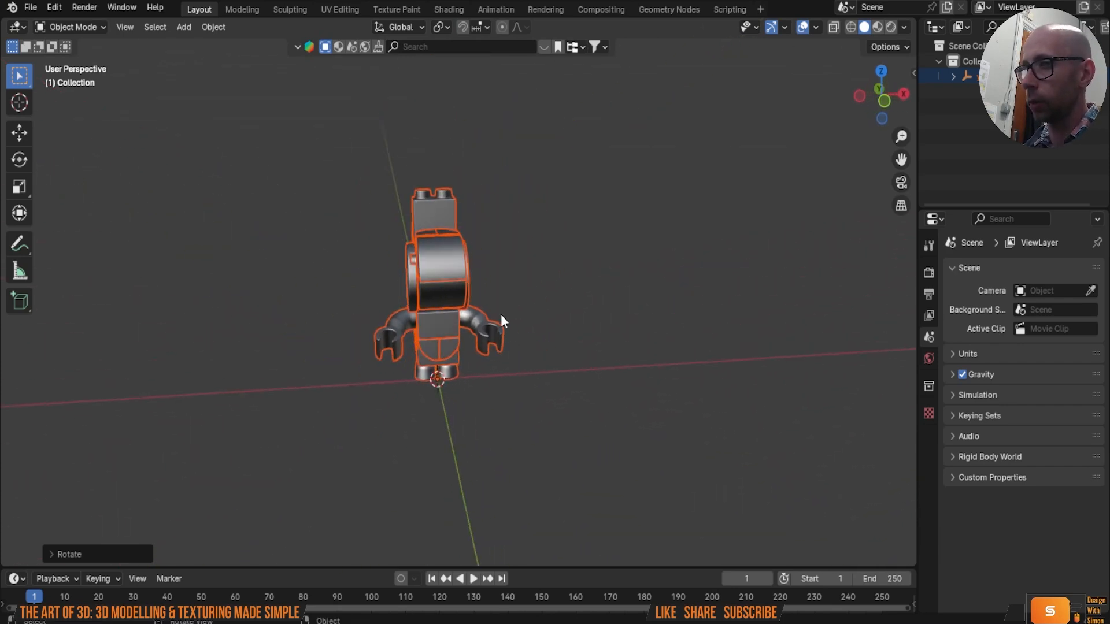
Step: Scale up the whole imported Yoshi model and deselect it
{"action": "key", "text": "s"}
{"action": "left_click", "coordinate": [639, 278]}
{"action": "middle_click_drag", "start_coordinate": [639, 278], "coordinate": [570, 347]}
{"action": "left_click", "coordinate": [688, 315]}
Step: Save the Blender file as lego yoshi video 2.blend in the Documents folder
{"action": "left_click", "coordinate": [30, 7]}
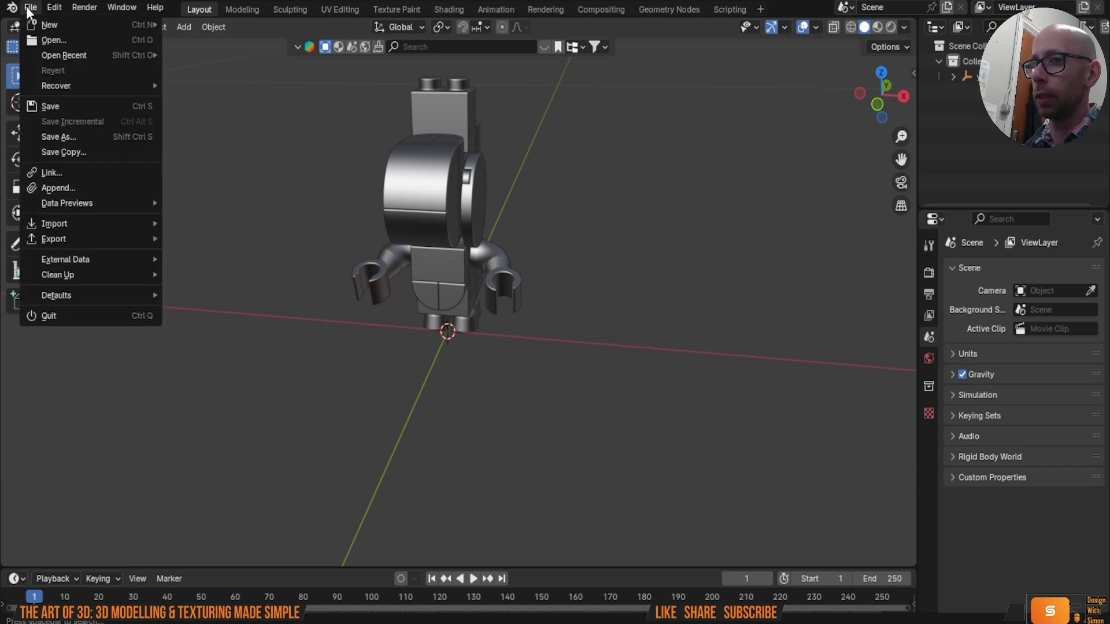
{"action": "left_click", "coordinate": [50, 106]}
{"action": "left_click", "coordinate": [383, 498]}
{"action": "type", "text": "lego yoshi"}
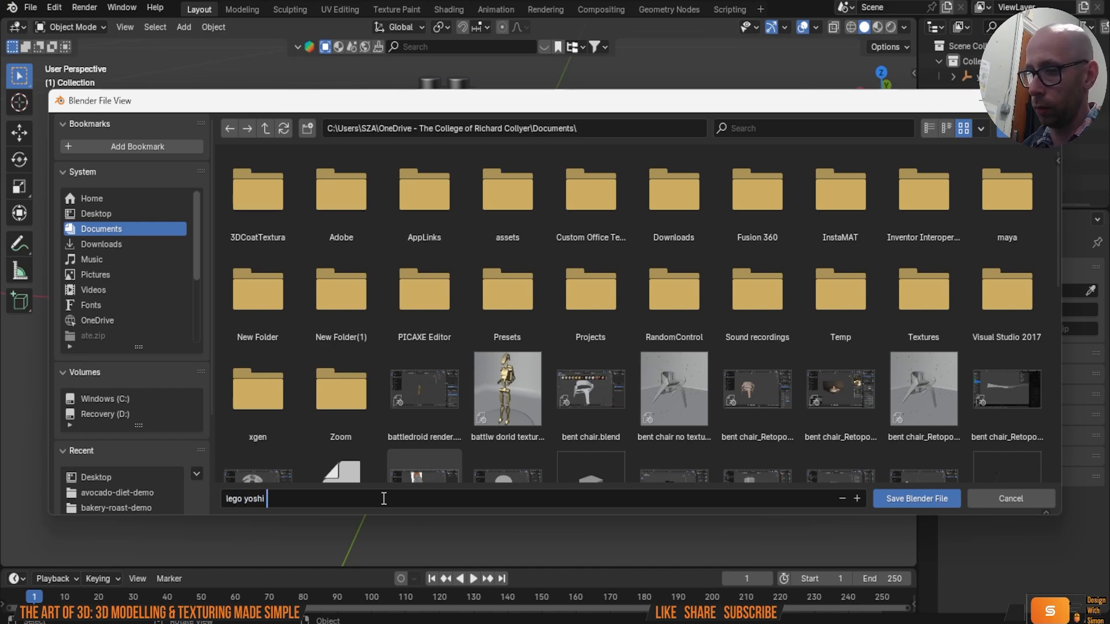
{"action": "type", "text": " video 2"}
{"action": "key", "text": "Return"}
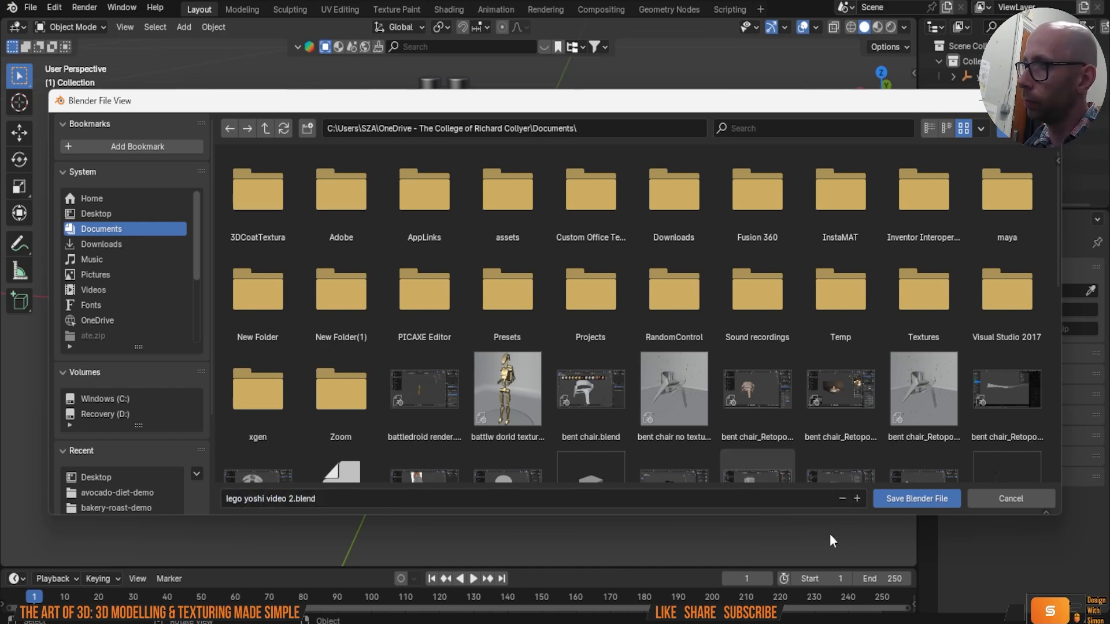
{"action": "left_click", "coordinate": [918, 498]}
Step: Unlink the Steel - Satin material from the upper and lower curved nose bricks
{"action": "middle_click_drag", "start_coordinate": [516, 424], "coordinate": [363, 190]}
{"action": "left_click", "coordinate": [362, 191]}
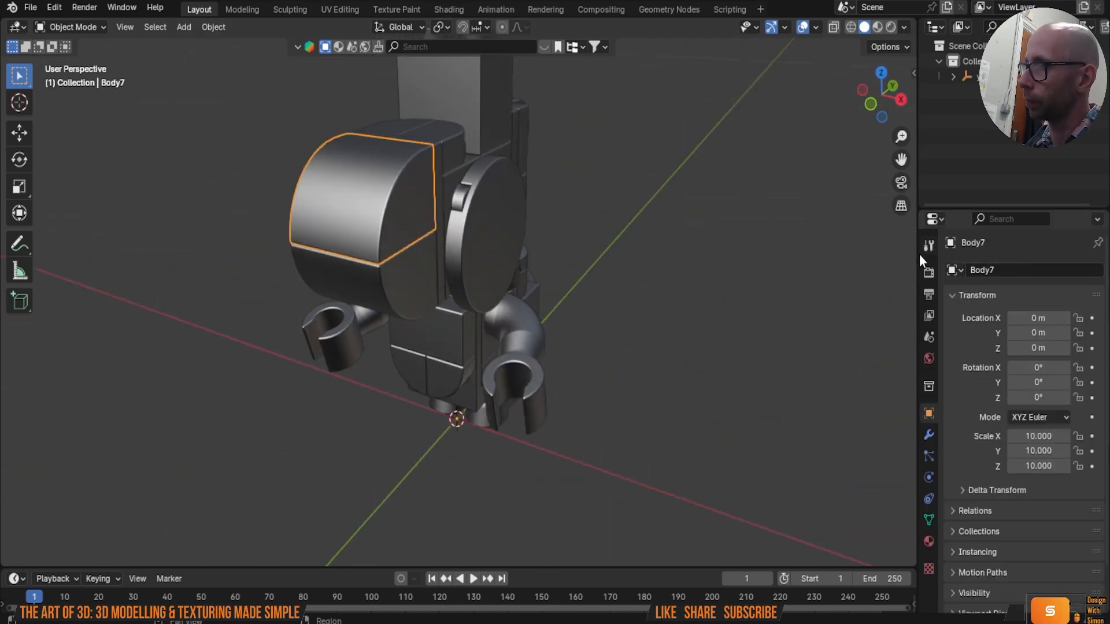
{"action": "left_click", "coordinate": [930, 542]}
{"action": "left_click", "coordinate": [1070, 336]}
{"action": "left_click", "coordinate": [407, 290]}
{"action": "left_click", "coordinate": [1070, 337]}
Step: Remove the Steel - Satin material from the curved brick behind the nose, the round side disc and the thin plate between nose and head
{"action": "middle_click_drag", "start_coordinate": [618, 319], "coordinate": [432, 213]}
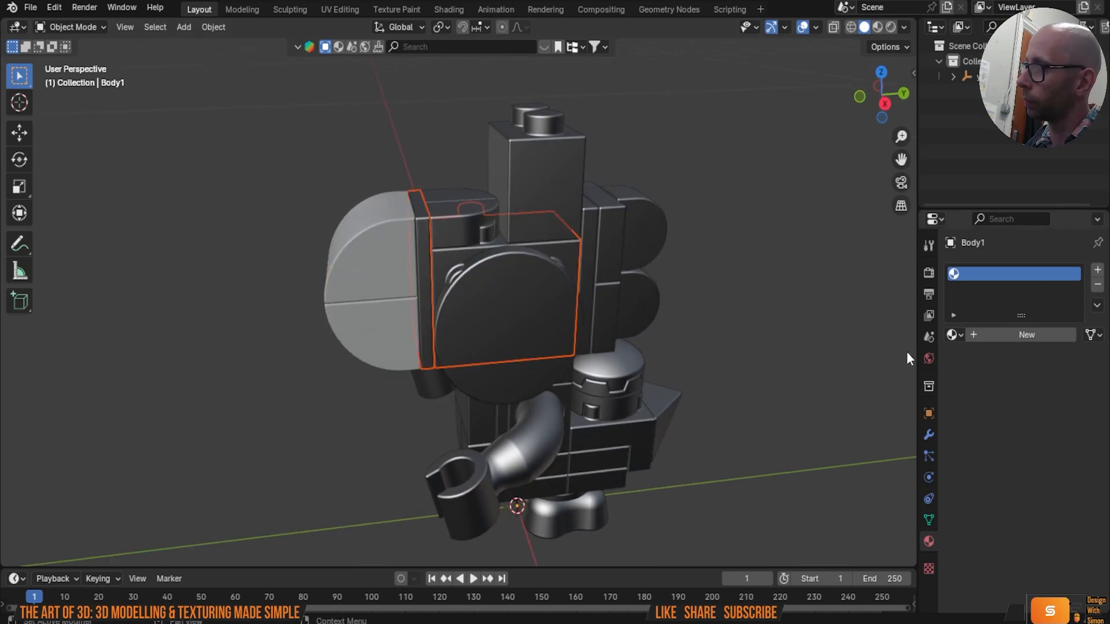
{"action": "left_click", "coordinate": [445, 228]}
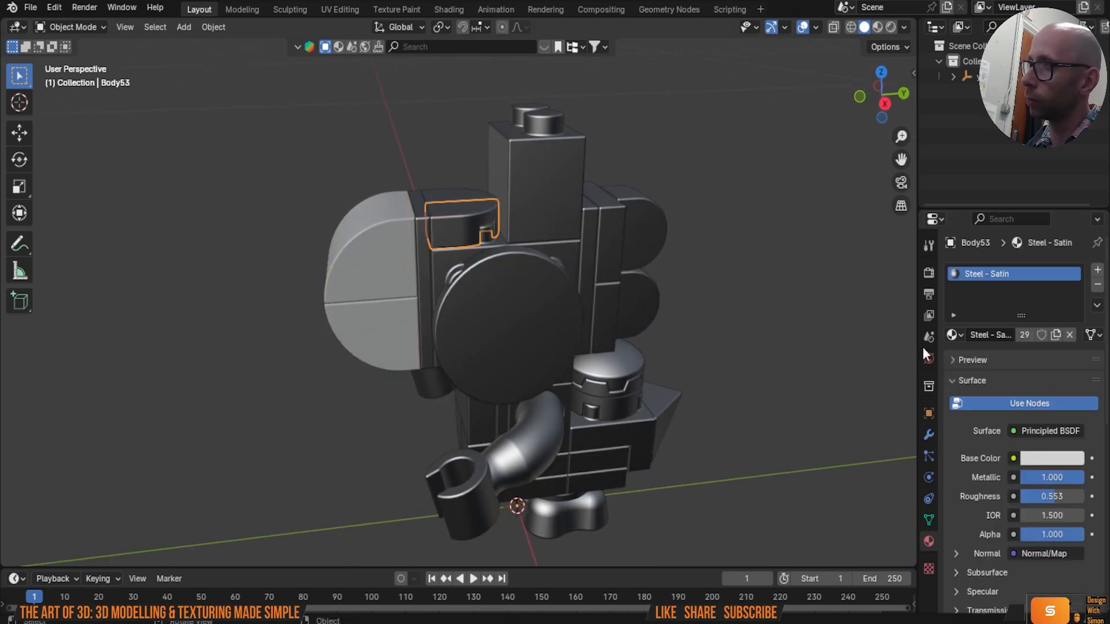
{"action": "left_click", "coordinate": [1070, 335]}
{"action": "left_click", "coordinate": [558, 291]}
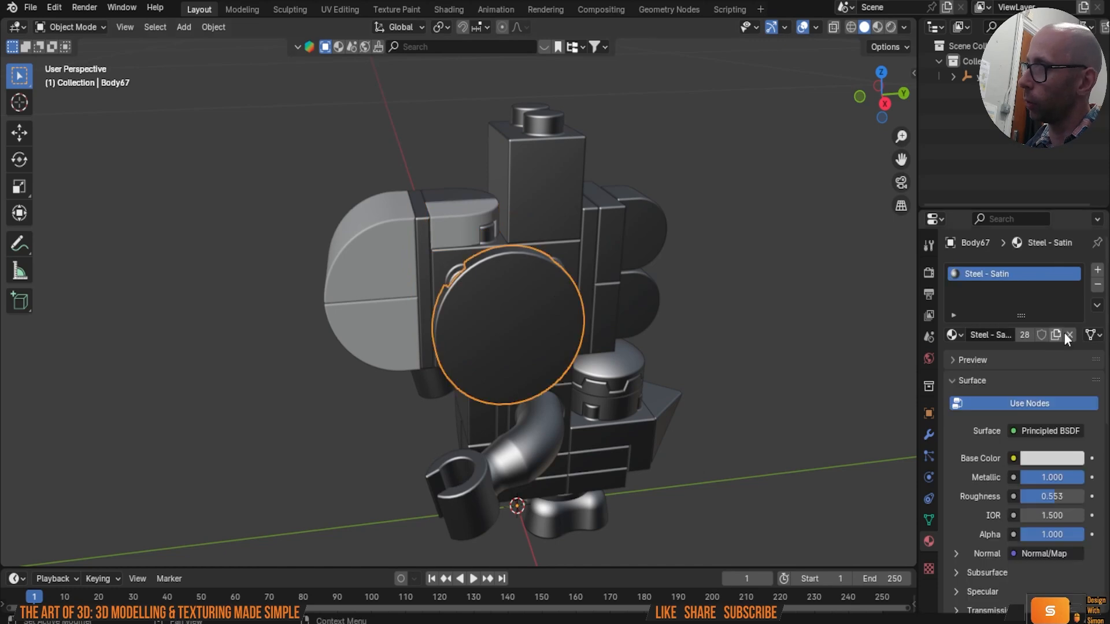
{"action": "left_click", "coordinate": [1070, 335]}
{"action": "left_click", "coordinate": [426, 253]}
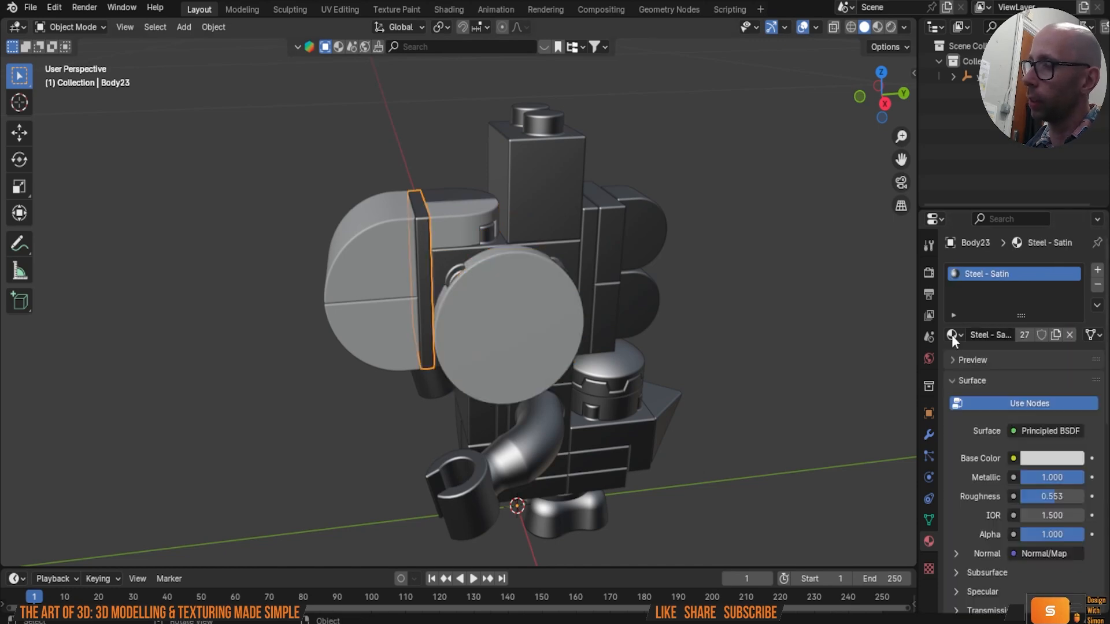
{"action": "left_click", "coordinate": [1070, 335]}
Step: Unlink the Steel - Satin material from the main head block and the tall studded brick on top
{"action": "left_click", "coordinate": [578, 259]}
{"action": "left_click", "coordinate": [1069, 334]}
{"action": "left_click", "coordinate": [571, 186]}
{"action": "left_click", "coordinate": [1069, 335]}
Step: Clear the Steel - Satin material from the curved brick and the round disc on the other side of the head
{"action": "middle_click_drag", "start_coordinate": [856, 324], "coordinate": [688, 223]}
{"action": "left_click", "coordinate": [457, 216]}
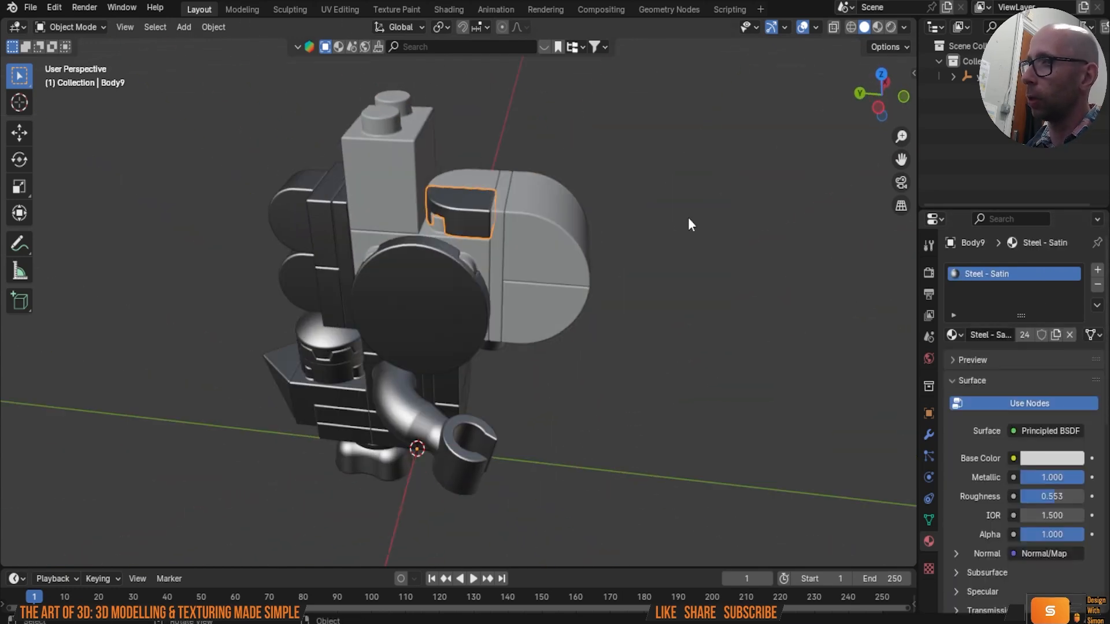
{"action": "left_click", "coordinate": [1070, 335]}
{"action": "left_click", "coordinate": [426, 310]}
{"action": "left_click", "coordinate": [1070, 334]}
Step: Remove the Steel - Satin material from both half-round crest pieces and the upper plate at the back of the head
{"action": "middle_click_drag", "start_coordinate": [821, 358], "coordinate": [458, 266]}
{"action": "left_click", "coordinate": [459, 265]}
{"action": "left_click", "coordinate": [1070, 336]}
{"action": "left_click", "coordinate": [501, 258]}
{"action": "left_click", "coordinate": [1070, 335]}
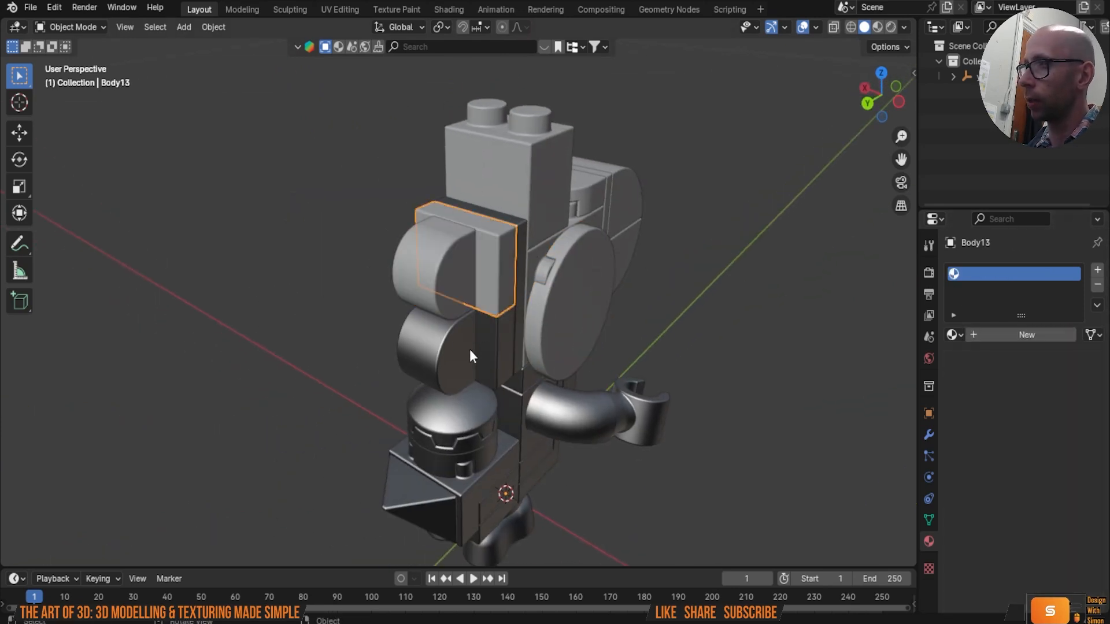
{"action": "left_click", "coordinate": [472, 354]}
{"action": "left_click", "coordinate": [1069, 334]}
Step: Unlink the Steel - Satin material from the long plate behind the head and the lower crest plate
{"action": "middle_click_drag", "start_coordinate": [632, 294], "coordinate": [440, 274]}
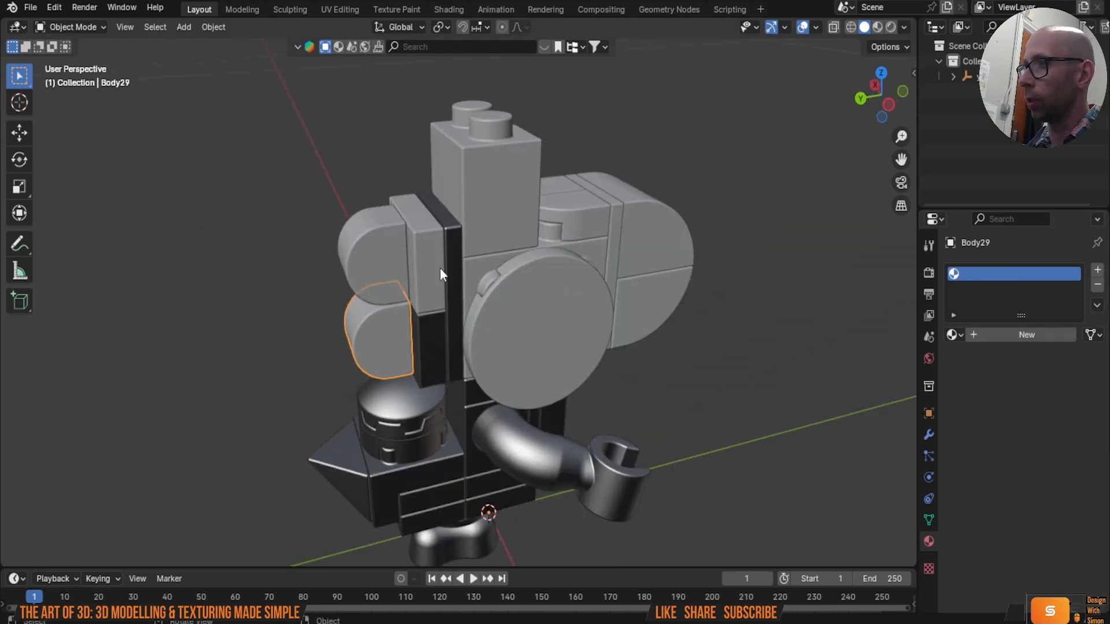
{"action": "left_click", "coordinate": [456, 272]}
{"action": "left_click", "coordinate": [1070, 334]}
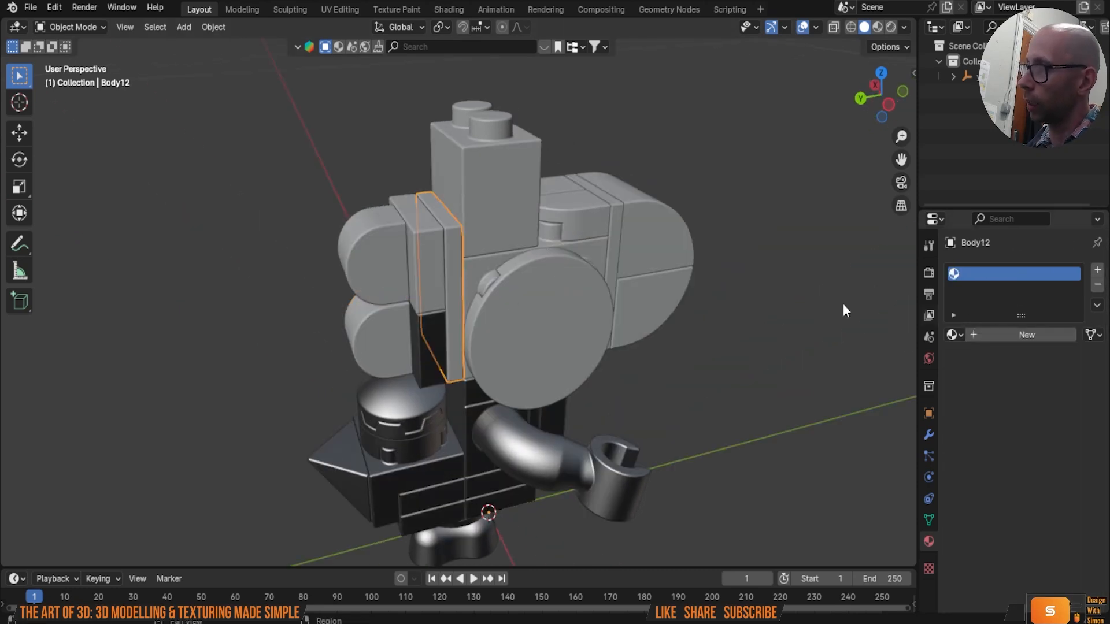
{"action": "left_click", "coordinate": [438, 362]}
{"action": "left_click", "coordinate": [1070, 335]}
Step: Remove the Steel - Satin material from the shell's dome and the pieces beneath it
{"action": "middle_click_drag", "start_coordinate": [463, 416], "coordinate": [550, 317], "text": "shift"}
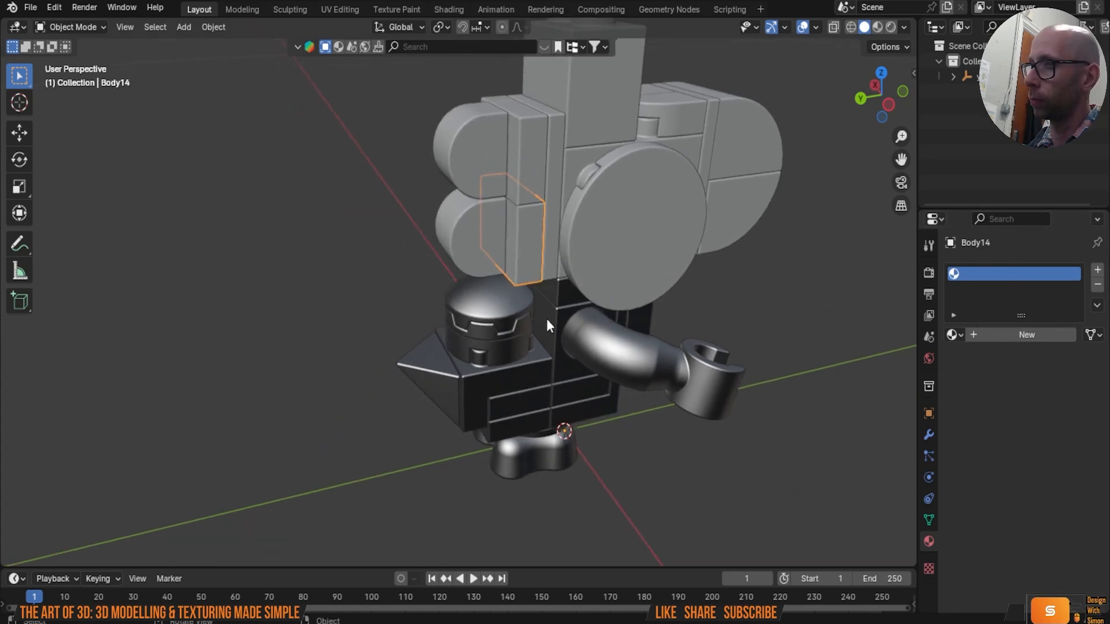
{"action": "left_click", "coordinate": [474, 312]}
{"action": "left_click", "coordinate": [1069, 335]}
{"action": "scroll", "coordinate": [503, 344], "scroll_direction": "up", "scroll_amount": 3}
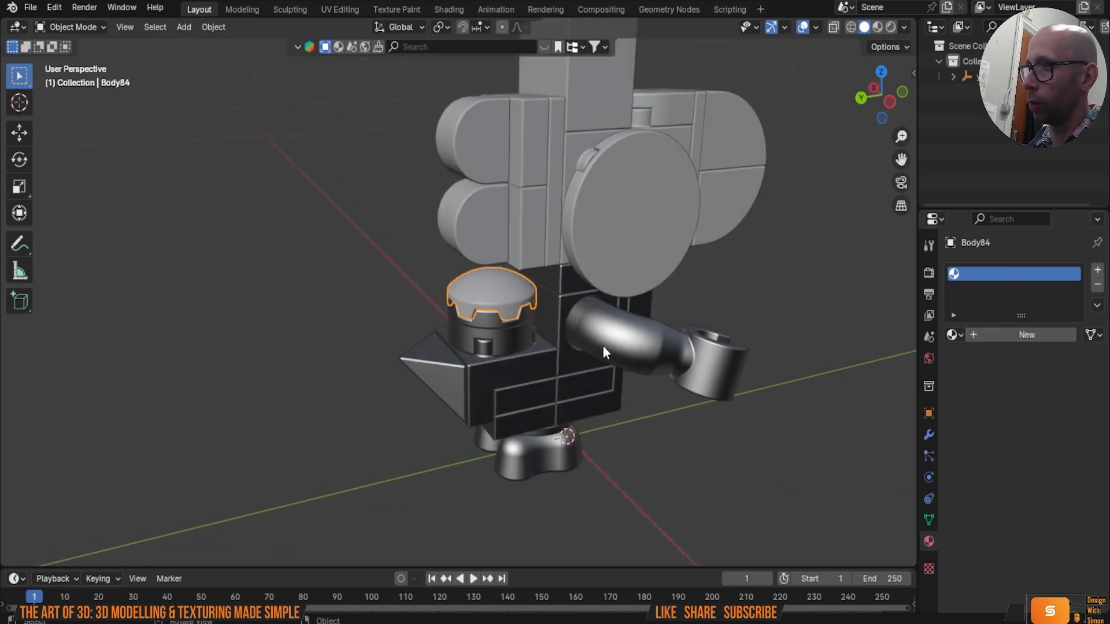
{"action": "left_click", "coordinate": [504, 345]}
{"action": "left_click", "coordinate": [1069, 335]}
{"action": "left_click", "coordinate": [537, 381]}
{"action": "left_click", "coordinate": [1070, 335]}
Step: Unlink the Steel - Satin material from the brick under the shell, the torso block and the nearer arm
{"action": "middle_click_drag", "start_coordinate": [570, 370], "coordinate": [545, 375]}
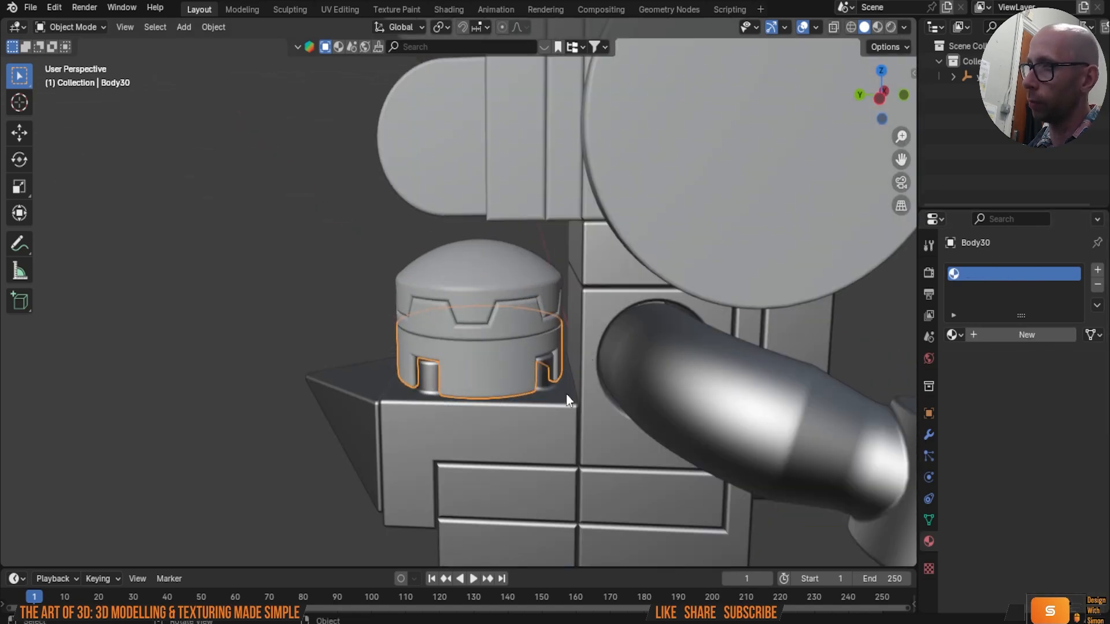
{"action": "left_click", "coordinate": [549, 410]}
{"action": "left_click", "coordinate": [1069, 336]}
{"action": "middle_click_drag", "start_coordinate": [627, 359], "coordinate": [626, 286], "text": "shift"}
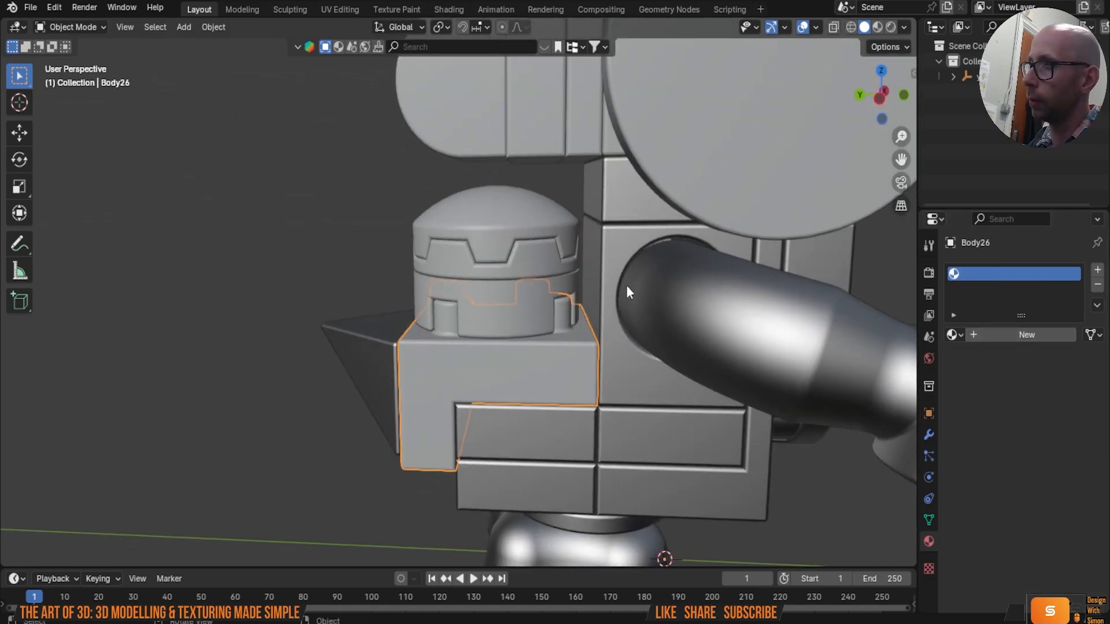
{"action": "left_click", "coordinate": [626, 286]}
{"action": "left_click", "coordinate": [1069, 335]}
{"action": "left_click", "coordinate": [752, 324]}
{"action": "left_click", "coordinate": [1070, 334]}
Step: Clear the Steel - Satin material from the four lower body bricks below the arm and shell
{"action": "left_click", "coordinate": [704, 416]}
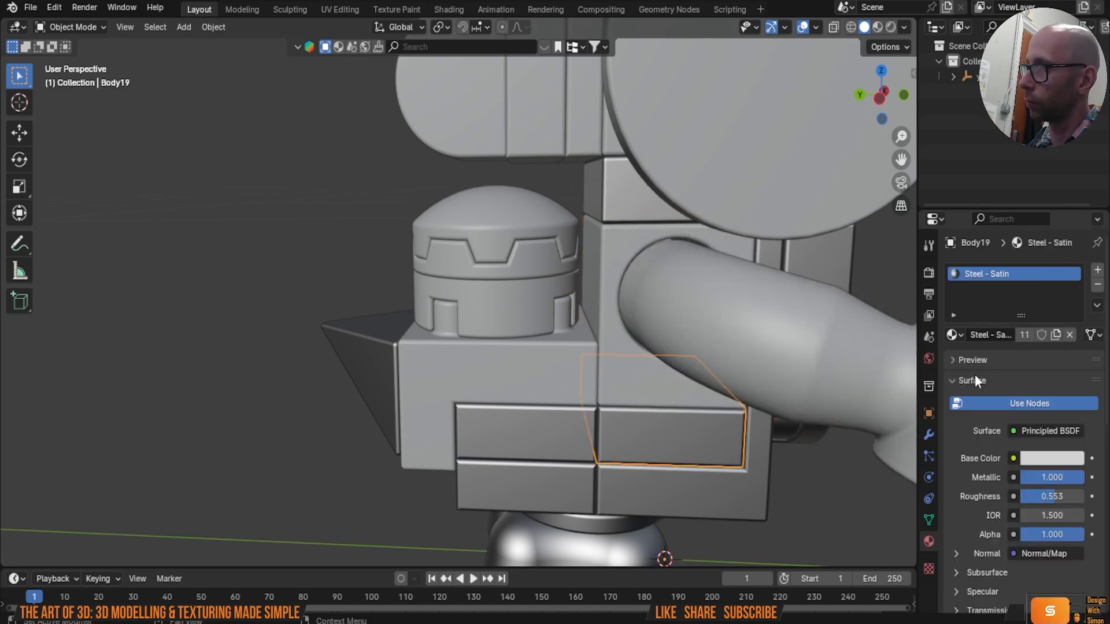
{"action": "left_click", "coordinate": [1070, 334]}
{"action": "left_click", "coordinate": [752, 500]}
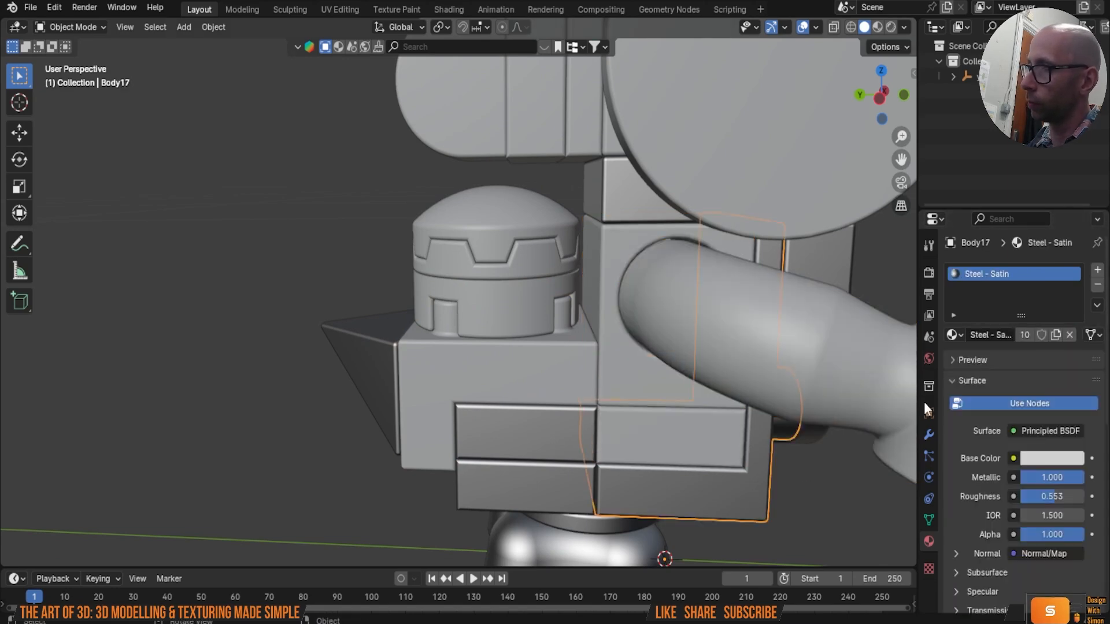
{"action": "left_click", "coordinate": [1070, 334]}
{"action": "left_click", "coordinate": [551, 457]}
{"action": "left_click", "coordinate": [1070, 335]}
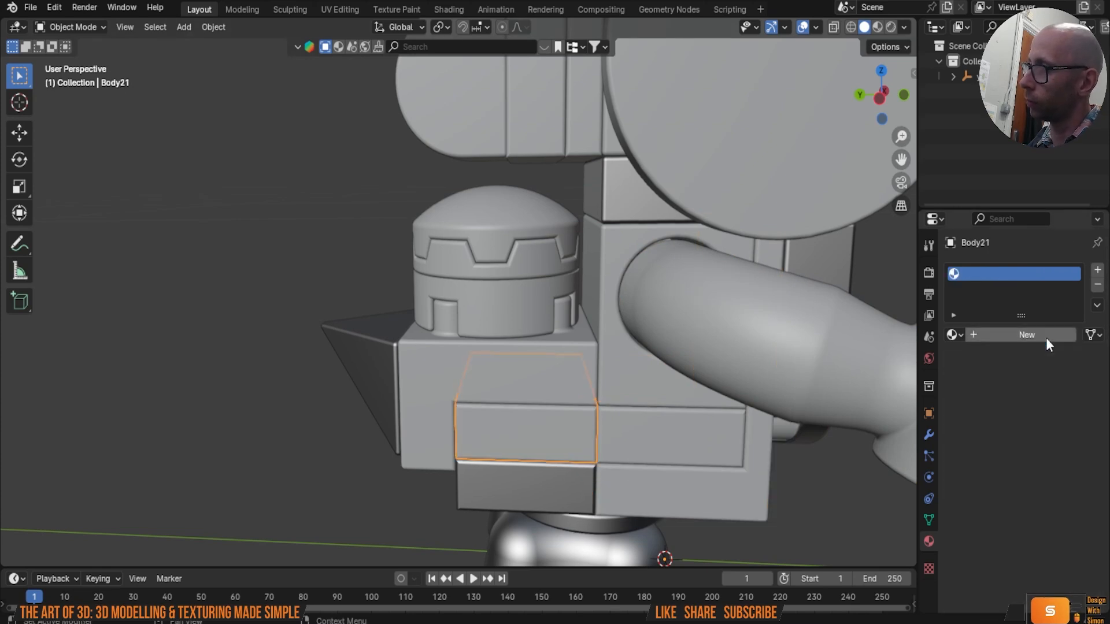
{"action": "left_click", "coordinate": [553, 491]}
{"action": "left_click", "coordinate": [1069, 334]}
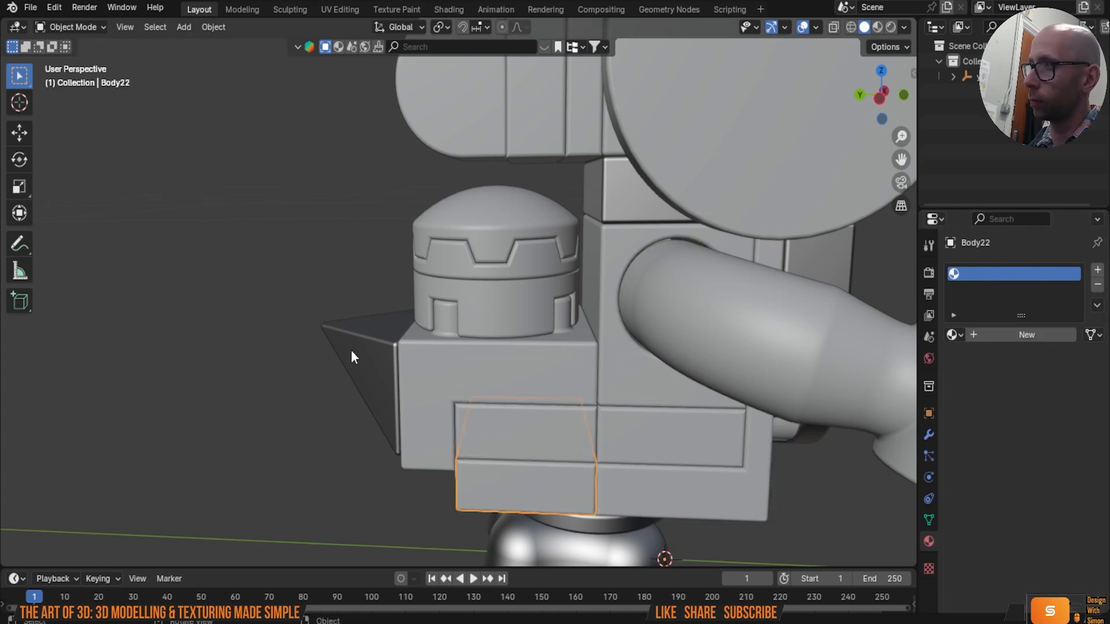
Step: Remove the Steel - Satin material from the pointed tail wedge and the front chest block
{"action": "left_click", "coordinate": [355, 356]}
{"action": "left_click", "coordinate": [1070, 334]}
{"action": "middle_click_drag", "start_coordinate": [718, 389], "coordinate": [521, 318]}
{"action": "left_click", "coordinate": [521, 315]}
{"action": "left_click", "coordinate": [1069, 334]}
{"action": "middle_click_drag", "start_coordinate": [781, 300], "coordinate": [641, 279]}
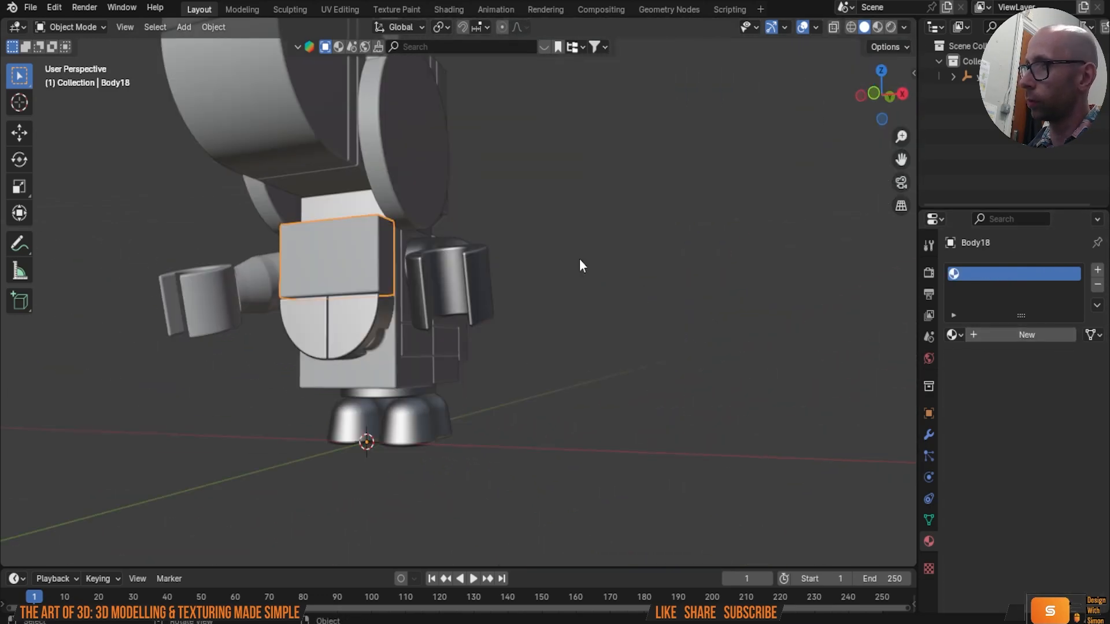
Step: Unlink the Steel - Satin material from the neck brick and the remaining belly pieces
{"action": "left_click", "coordinate": [351, 209]}
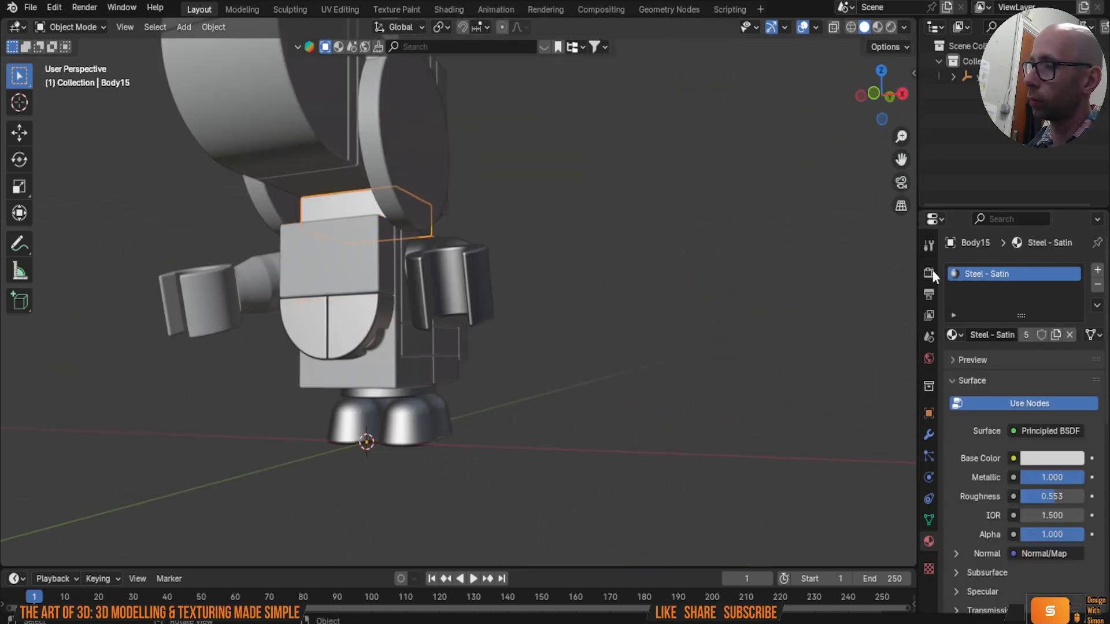
{"action": "left_click", "coordinate": [1070, 334]}
{"action": "left_click", "coordinate": [357, 325]}
{"action": "left_click", "coordinate": [1069, 334]}
{"action": "middle_click_drag", "start_coordinate": [775, 370], "coordinate": [417, 370]}
{"action": "left_click", "coordinate": [425, 338]}
{"action": "left_click", "coordinate": [1069, 334]}
Step: Remove the Steel - Satin material from the second arm and the feet
{"action": "scroll", "coordinate": [377, 361], "scroll_direction": "up", "scroll_amount": 1}
{"action": "left_click", "coordinate": [327, 304]}
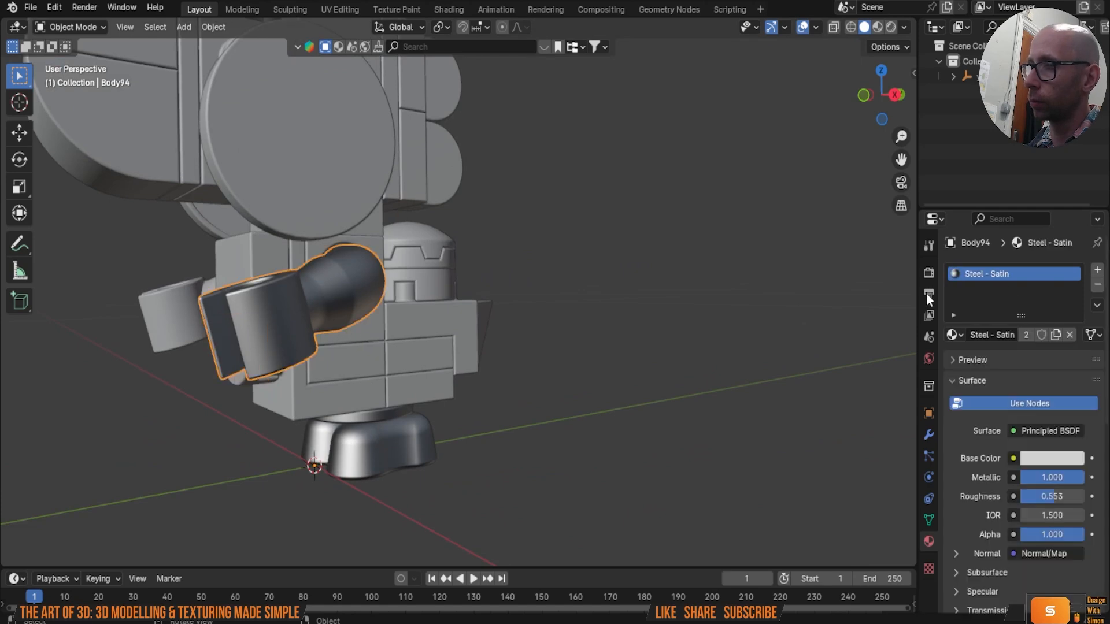
{"action": "left_click", "coordinate": [1069, 334]}
{"action": "middle_click_drag", "start_coordinate": [821, 341], "coordinate": [590, 323]}
{"action": "left_click", "coordinate": [364, 445]}
{"action": "left_click", "coordinate": [1071, 335]}
{"action": "scroll", "coordinate": [602, 359], "scroll_direction": "up", "scroll_amount": 3}
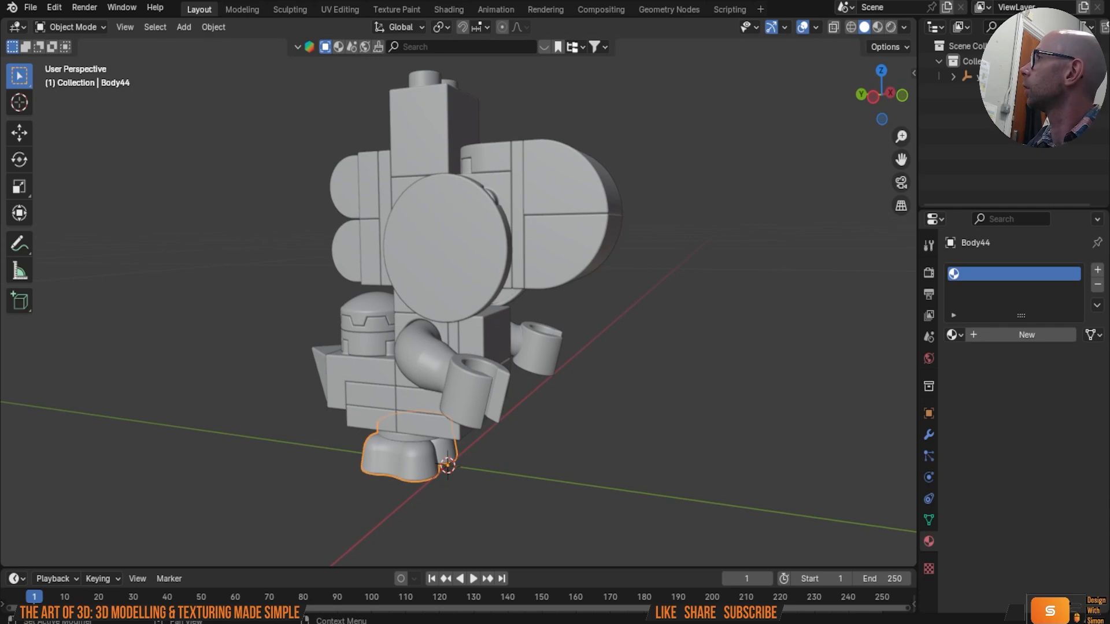
Step: Switch to the browser and examine the colours of the Yoshi reference image on imagecolorpicker.com, returning to Blender when done
{"action": "key", "text": "alt+Tab"}
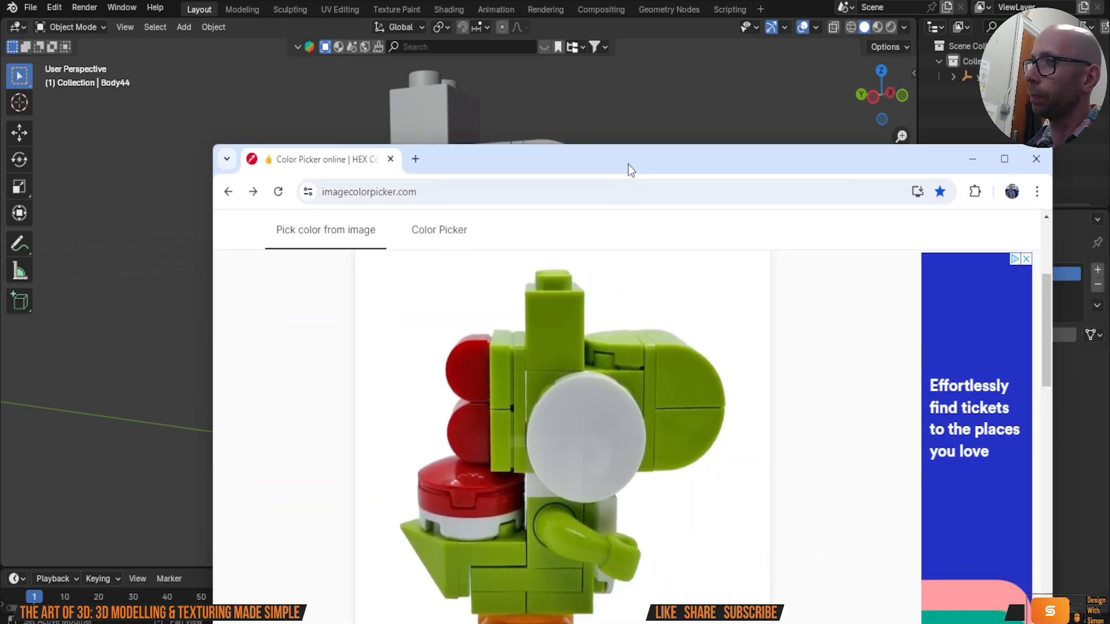
{"action": "double_click", "coordinate": [504, 151]}
{"action": "scroll", "coordinate": [607, 306], "scroll_direction": "down", "scroll_amount": 5}
{"action": "scroll", "coordinate": [694, 301], "scroll_direction": "up", "scroll_amount": 6}
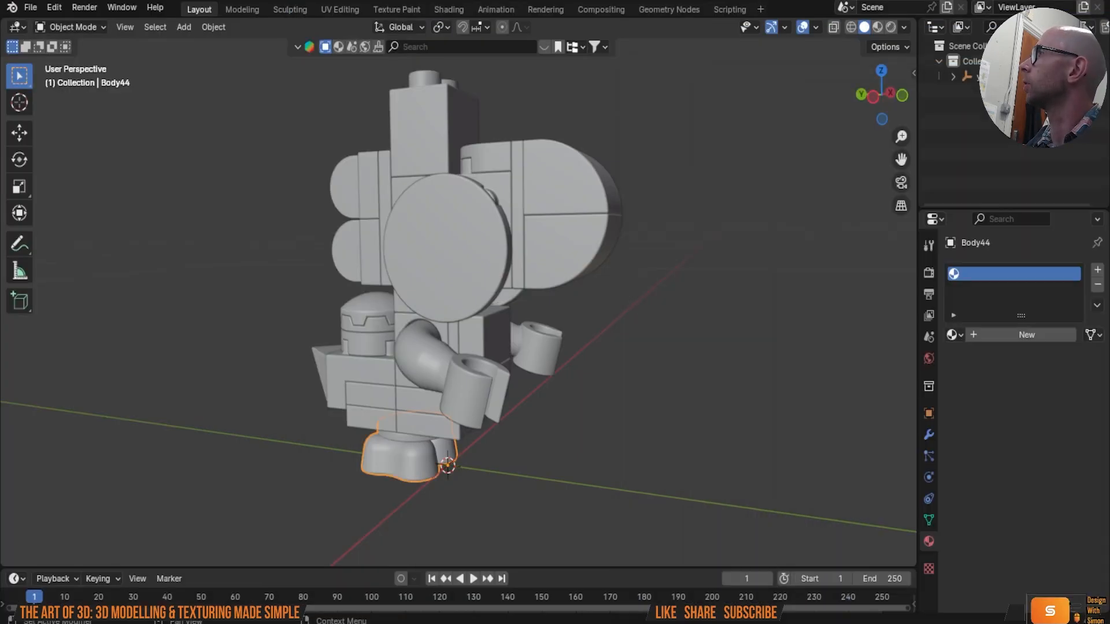
Step: Search the online asset library's materials for "plastic"
{"action": "middle_click_drag", "start_coordinate": [495, 342], "coordinate": [529, 351]}
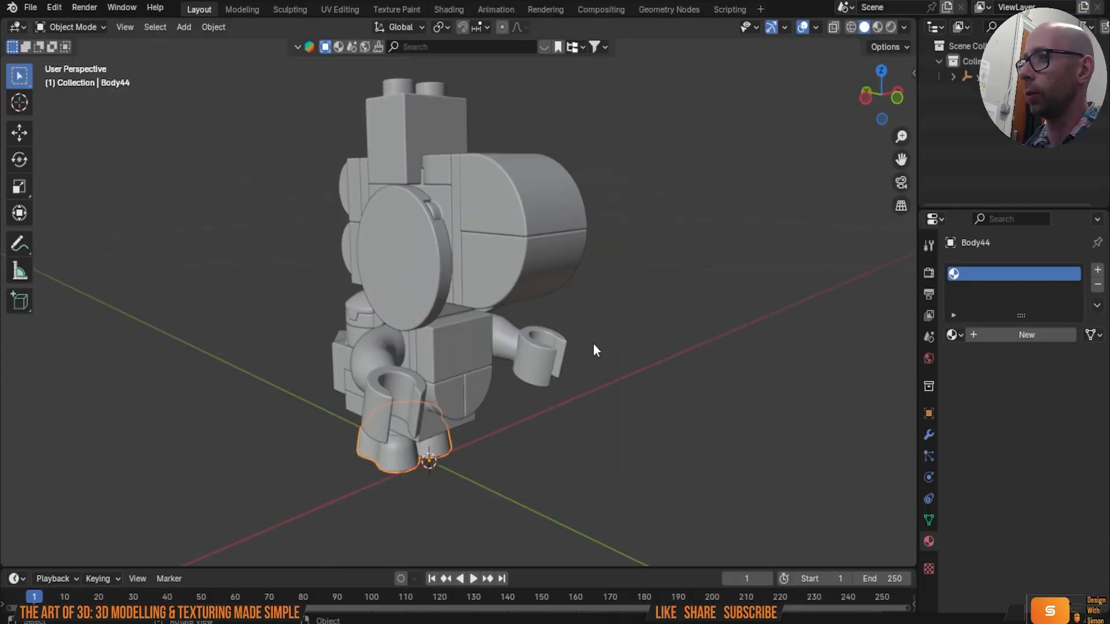
{"action": "scroll", "coordinate": [647, 347], "scroll_direction": "down", "scroll_amount": 3}
{"action": "middle_click_drag", "start_coordinate": [647, 347], "coordinate": [669, 355]}
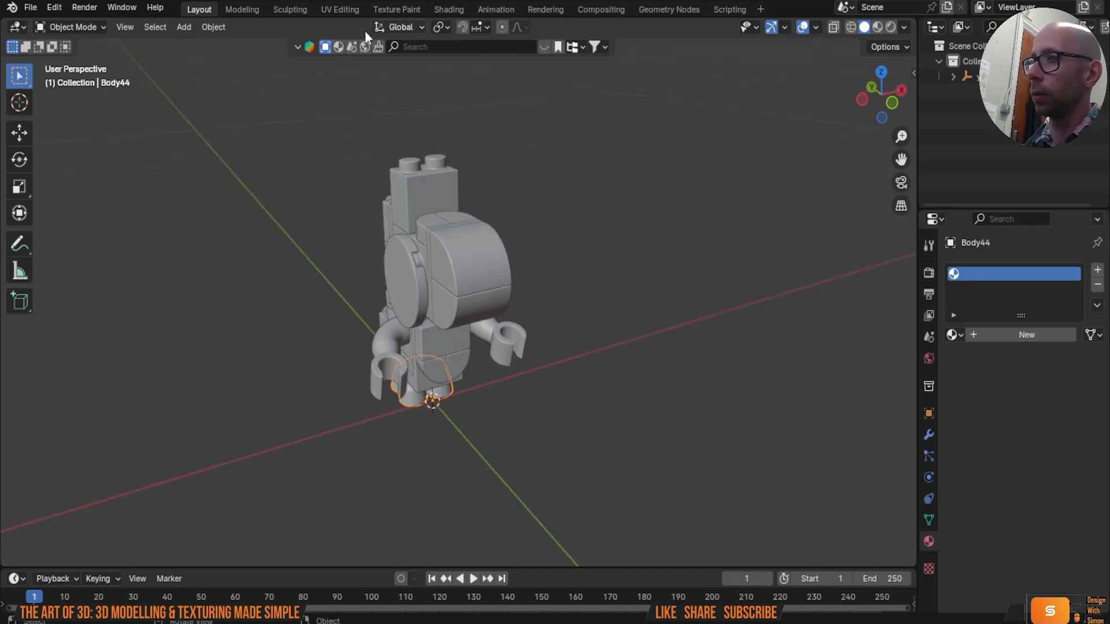
{"action": "left_click", "coordinate": [339, 47]}
{"action": "left_click", "coordinate": [435, 47]}
{"action": "type", "text": "plastic"}
{"action": "key", "text": "Return"}
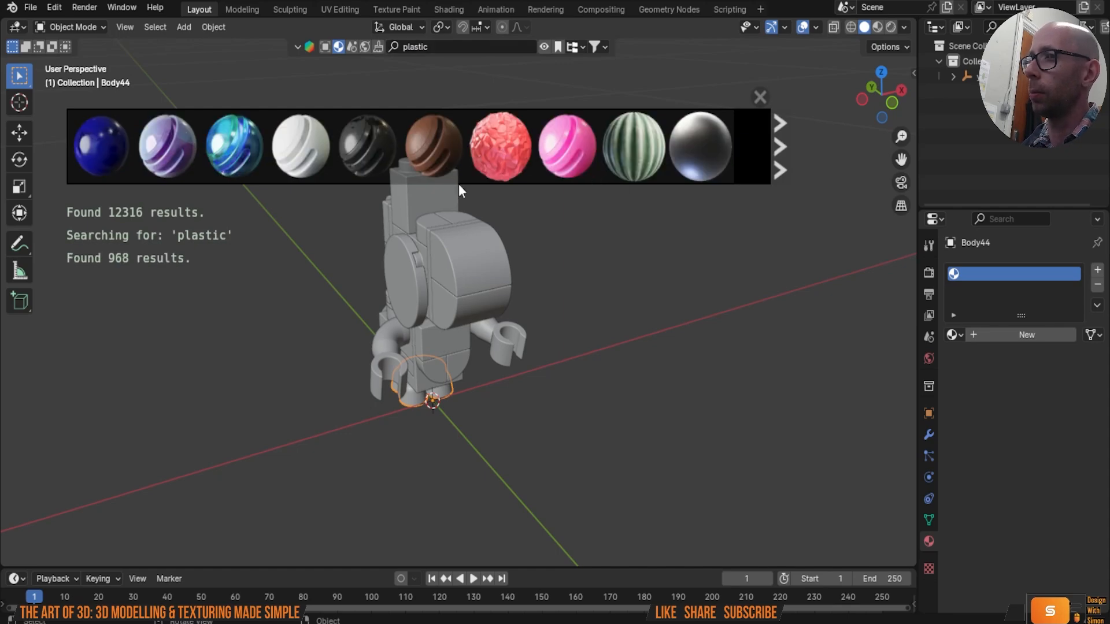
Step: Look through several pages of the plastic material results for a suitable plain plastic
{"action": "mouse_move", "coordinate": [404, 162]}
{"action": "mouse_move", "coordinate": [243, 158]}
{"action": "left_click", "coordinate": [782, 136]}
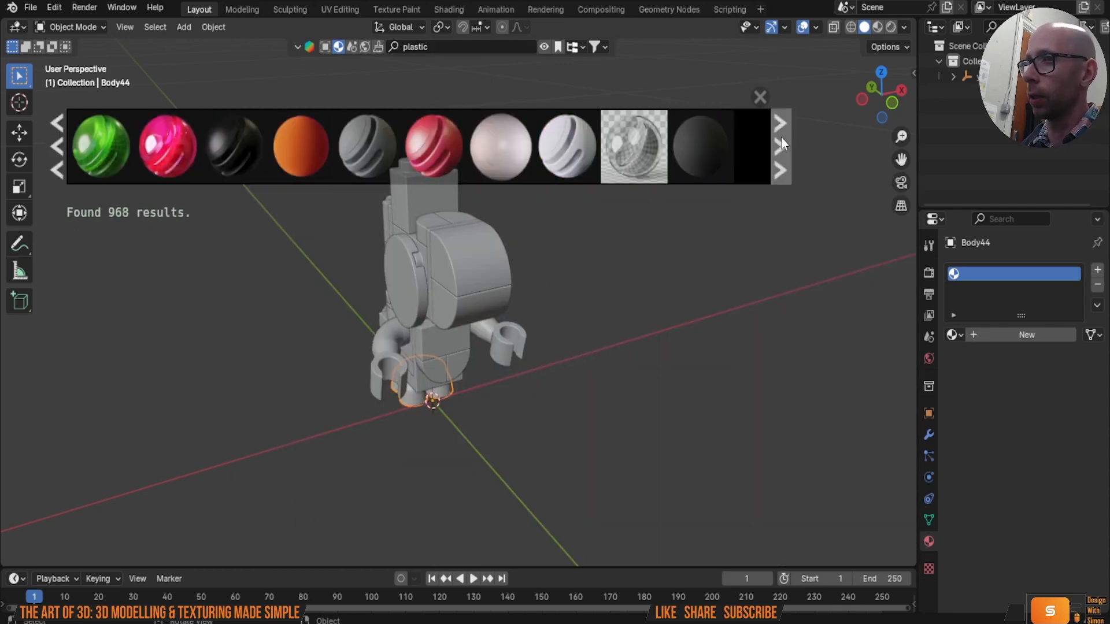
{"action": "mouse_move", "coordinate": [332, 172]}
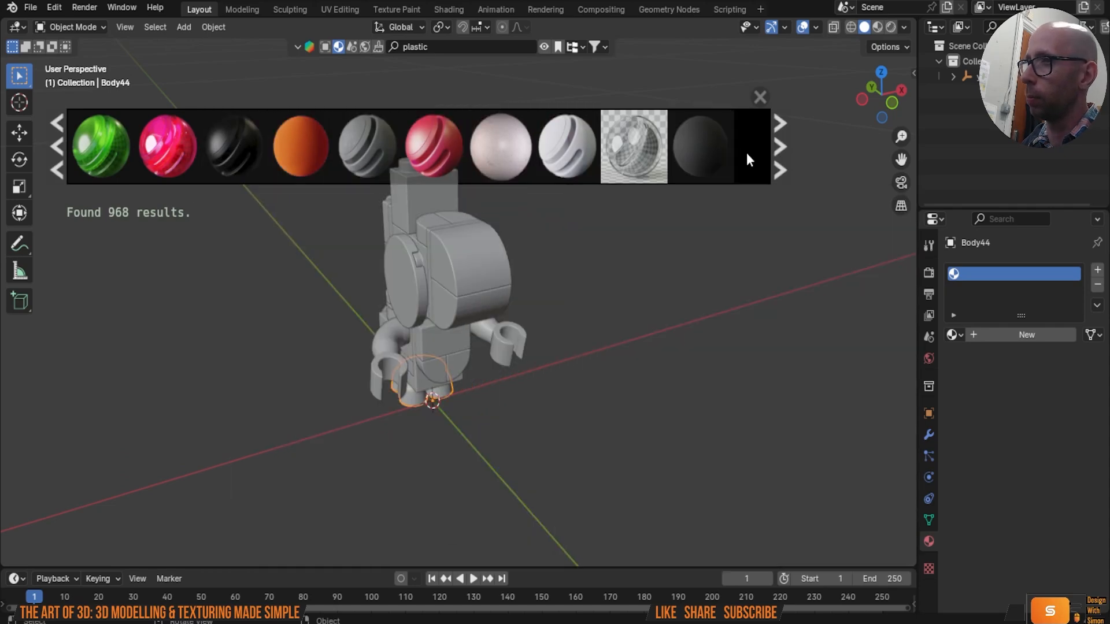
{"action": "left_click", "coordinate": [784, 142]}
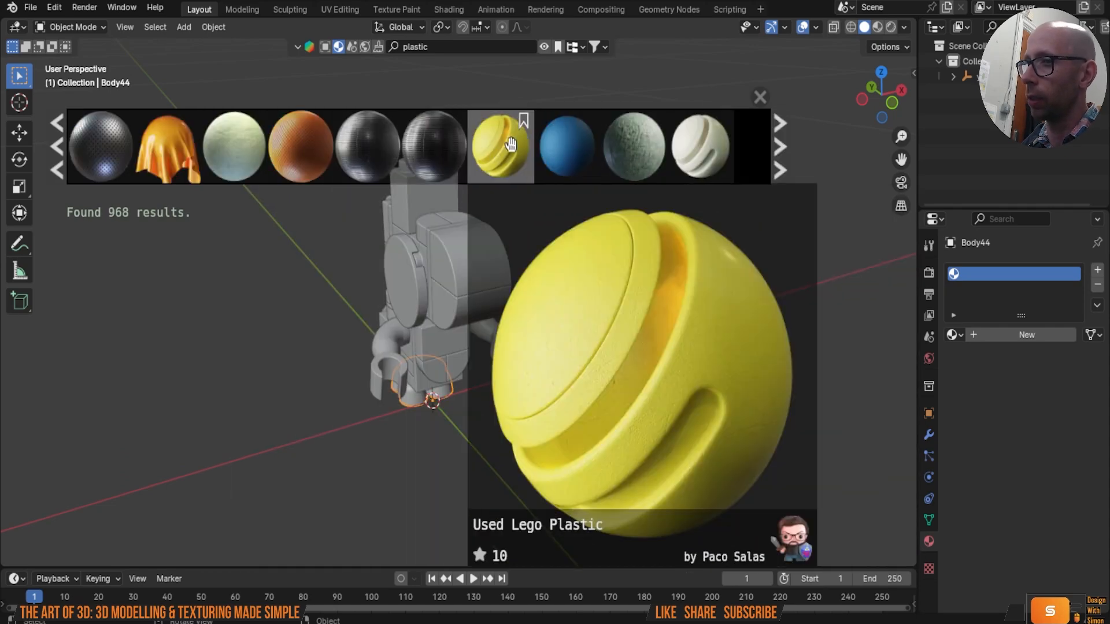
{"action": "mouse_move", "coordinate": [273, 142]}
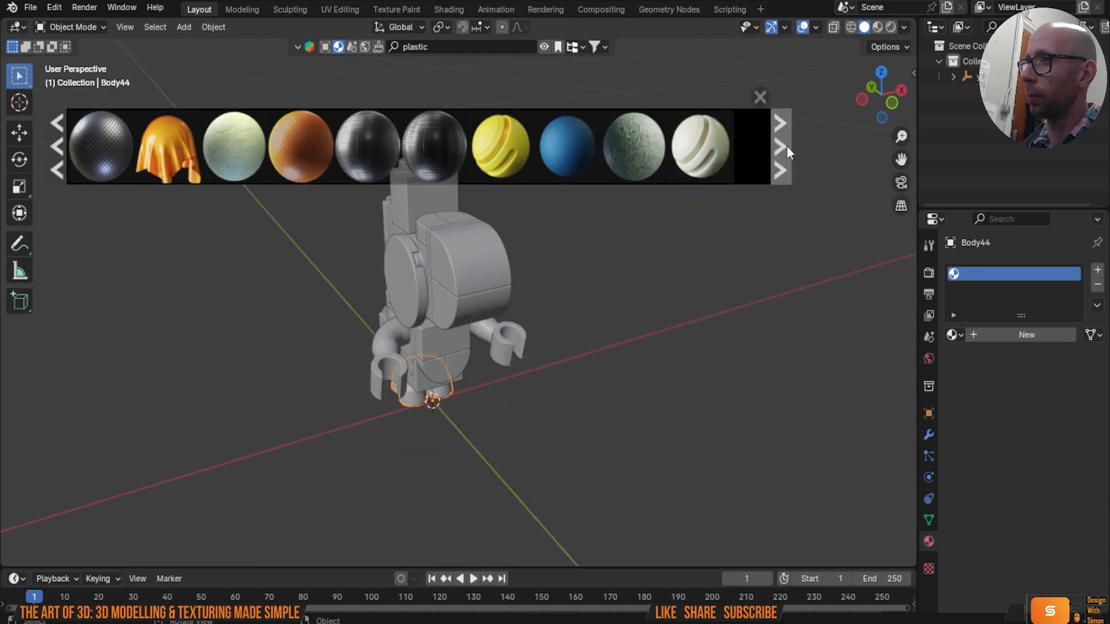
{"action": "left_click", "coordinate": [783, 148]}
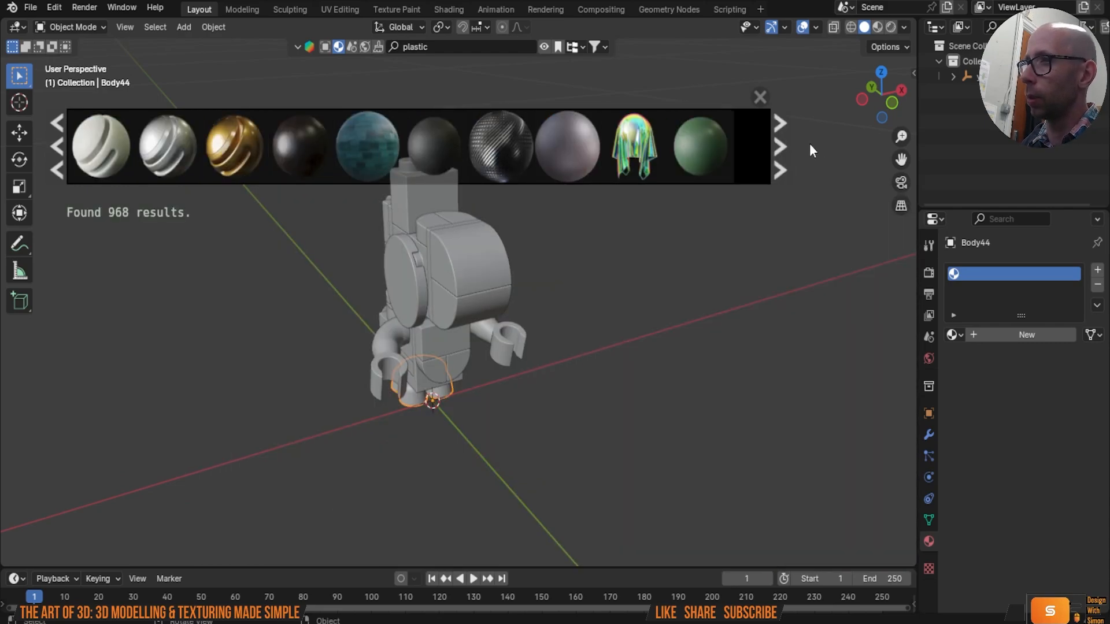
{"action": "left_click", "coordinate": [780, 147]}
{"action": "mouse_move", "coordinate": [300, 151]}
{"action": "mouse_move", "coordinate": [554, 170]}
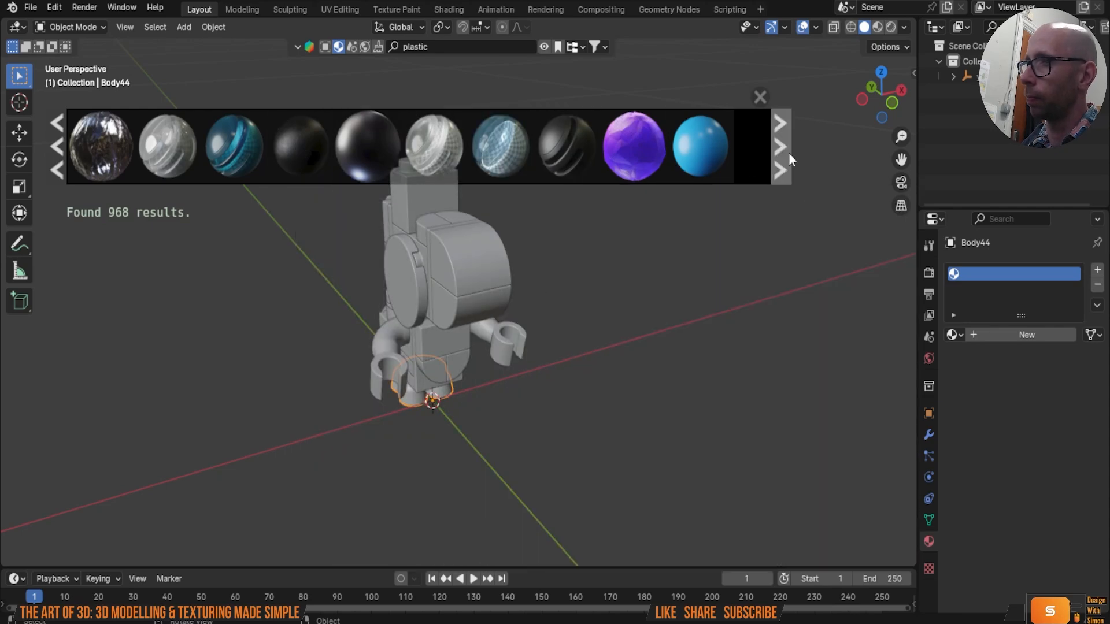
{"action": "left_click", "coordinate": [780, 148]}
Step: Refine the asset search to "plastic base" and apply the Plastic Base 01 material to the upper rounded snout piece
{"action": "left_click", "coordinate": [475, 48]}
{"action": "type", "text": "base"}
{"action": "key", "text": "Return"}
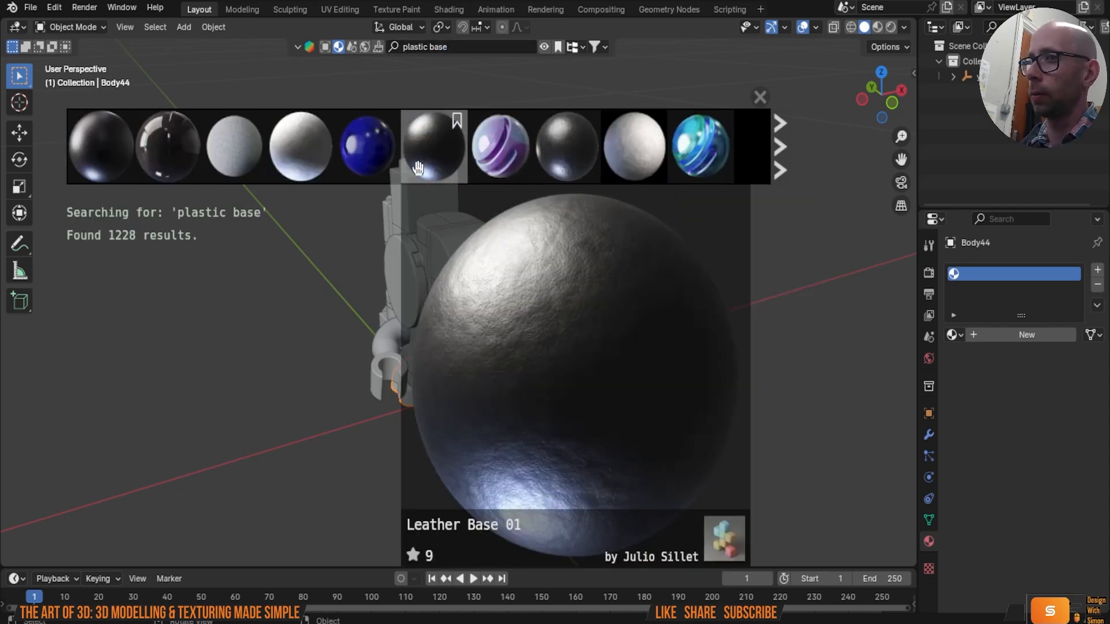
{"action": "mouse_move", "coordinate": [109, 161]}
{"action": "left_click_drag", "start_coordinate": [109, 162], "coordinate": [509, 347]}
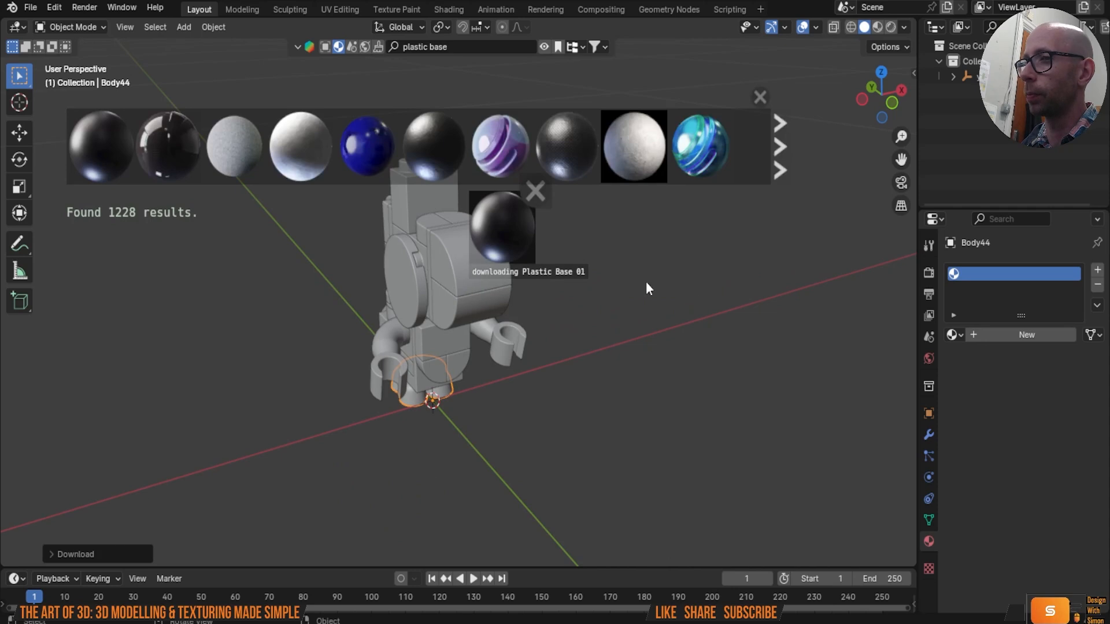
{"action": "left_click", "coordinate": [759, 104]}
{"action": "middle_click_drag", "start_coordinate": [623, 265], "coordinate": [673, 275]}
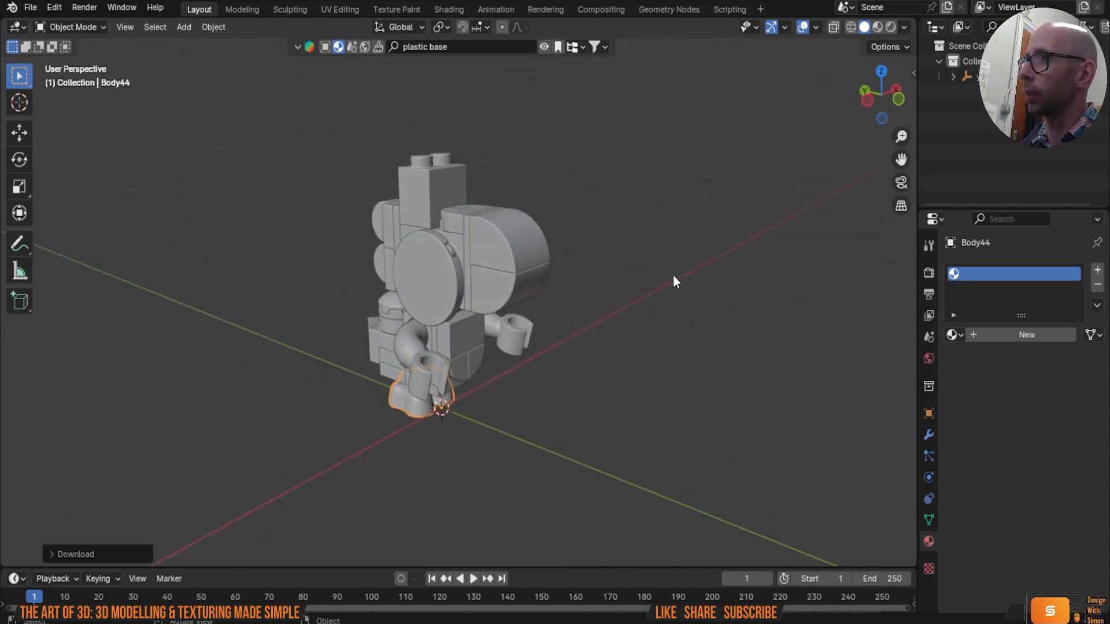
Step: Show the model in material preview shading and select the upper snout piece carrying the plastic material
{"action": "left_click", "coordinate": [877, 27]}
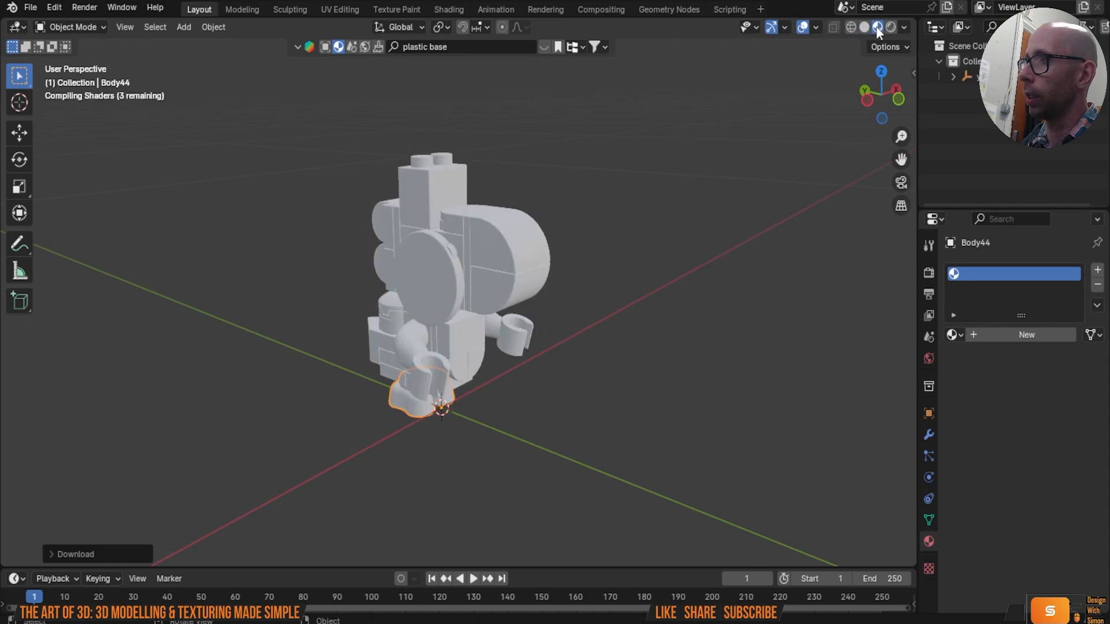
{"action": "middle_click_drag", "start_coordinate": [723, 133], "coordinate": [638, 203]}
{"action": "scroll", "coordinate": [463, 294], "scroll_direction": "up", "scroll_amount": 5}
{"action": "middle_click_drag", "start_coordinate": [462, 293], "coordinate": [585, 265]}
{"action": "scroll", "coordinate": [529, 282], "scroll_direction": "up", "scroll_amount": 3}
{"action": "scroll", "coordinate": [629, 236], "scroll_direction": "down", "scroll_amount": 4}
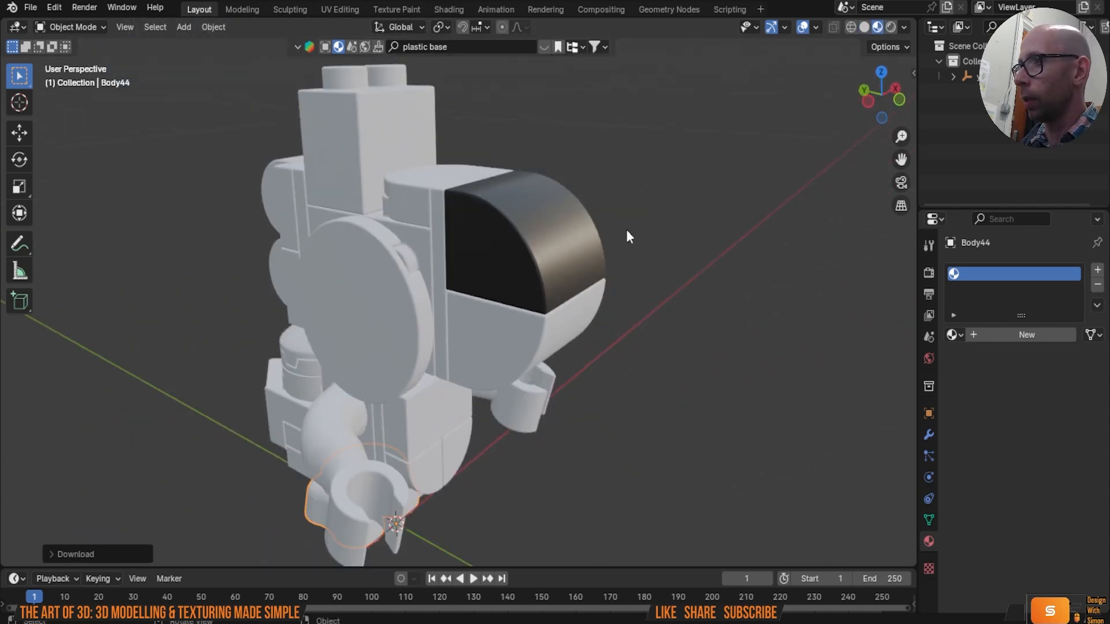
{"action": "left_click", "coordinate": [527, 259]}
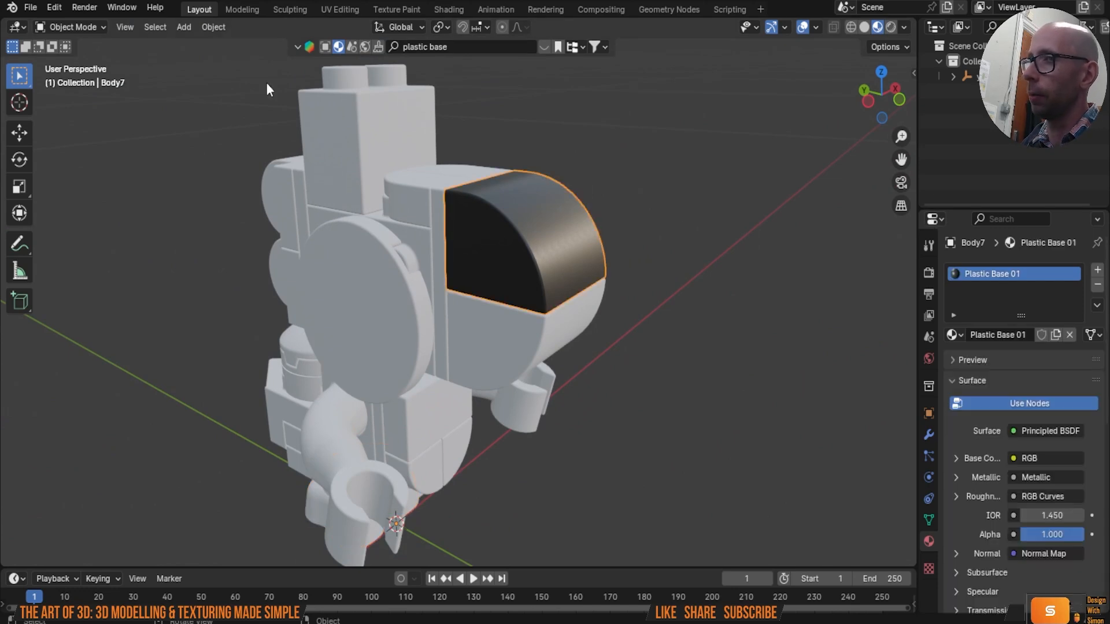
Step: Switch to the Shading workspace and close the 3D viewport area above the shader editor
{"action": "left_click", "coordinate": [455, 9]}
{"action": "scroll", "coordinate": [549, 410], "scroll_direction": "down", "scroll_amount": 4}
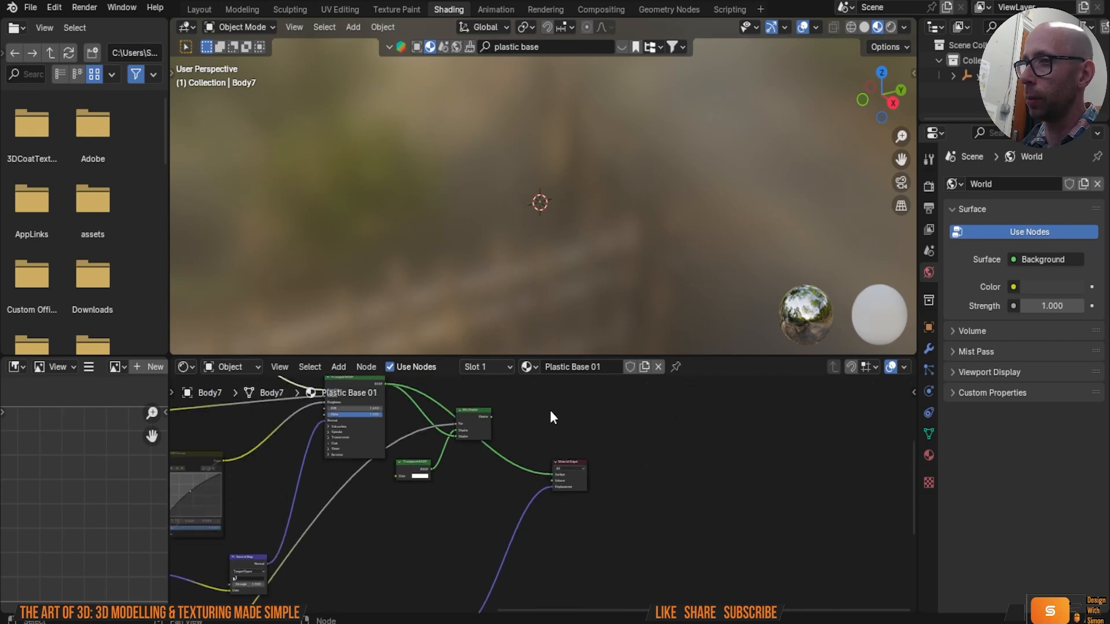
{"action": "left_click", "coordinate": [293, 28]}
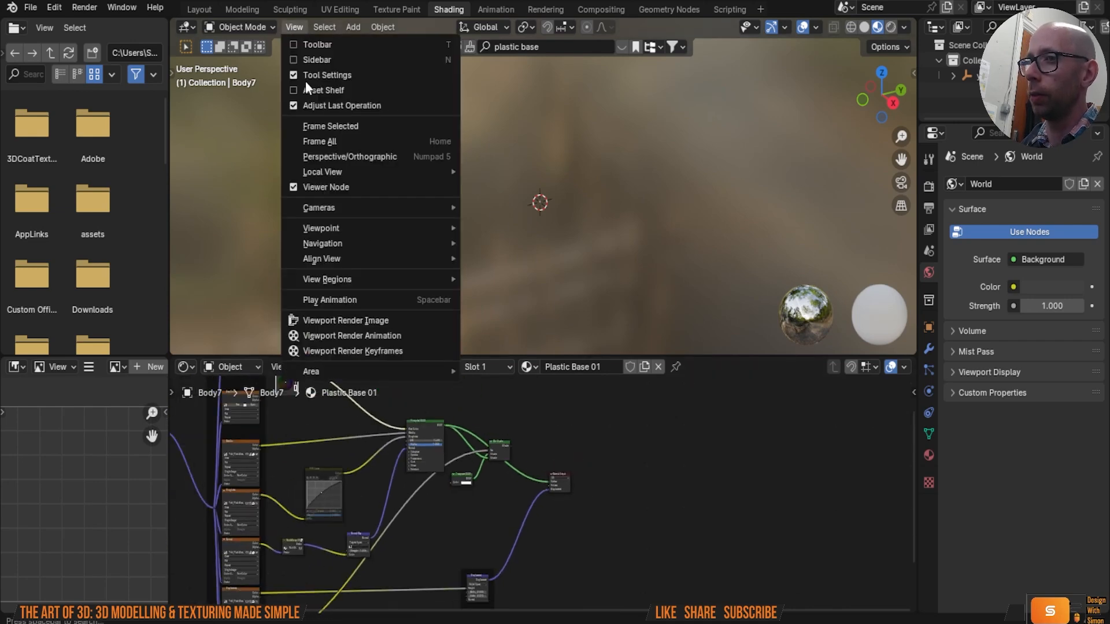
{"action": "mouse_move", "coordinate": [429, 373]}
{"action": "left_click", "coordinate": [552, 477]}
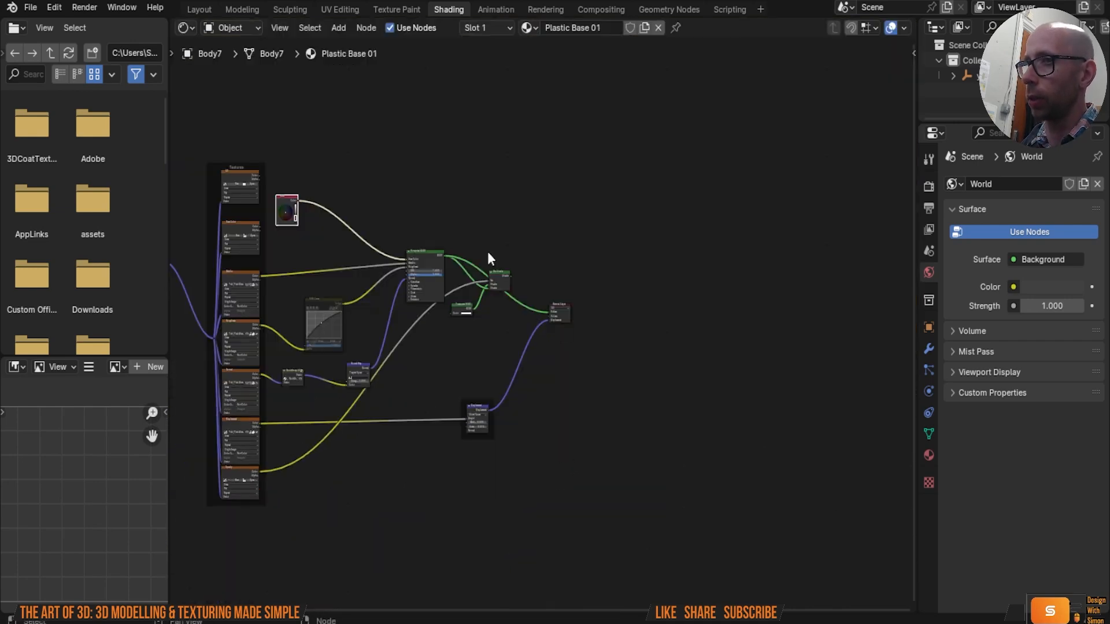
Step: Widen the column beside the shader editor and close its file browser area
{"action": "left_click_drag", "start_coordinate": [171, 169], "coordinate": [498, 168]}
{"action": "left_click", "coordinate": [44, 27]}
{"action": "mouse_move", "coordinate": [102, 134]}
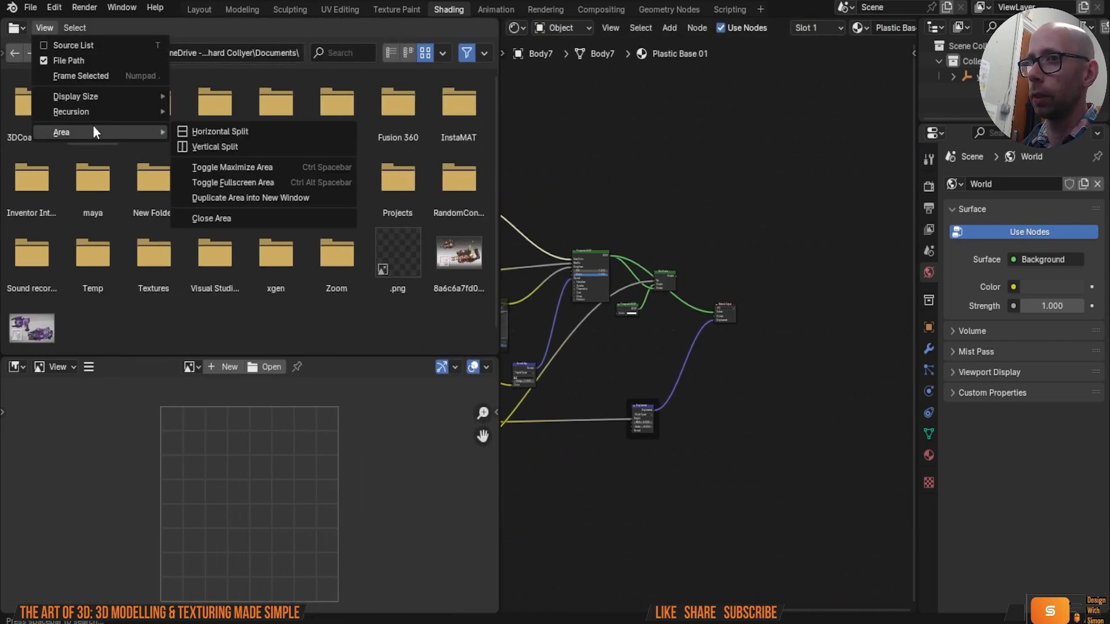
{"action": "left_click", "coordinate": [221, 217]}
Step: Turn the image editor into a 3D viewport showing the model in material preview shading
{"action": "left_click", "coordinate": [18, 30]}
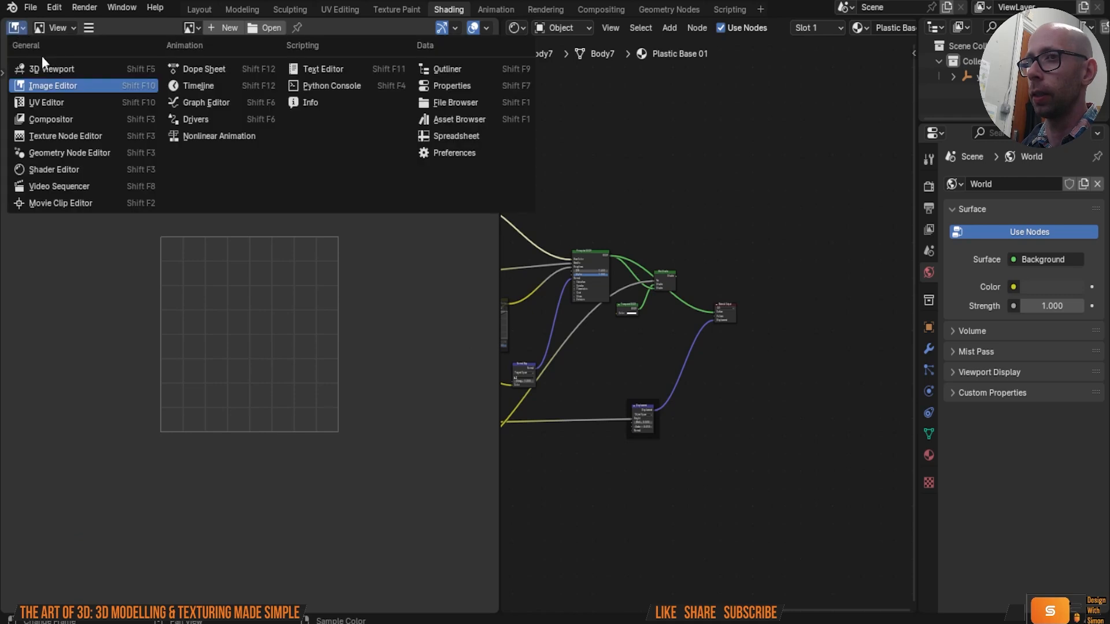
{"action": "left_click", "coordinate": [43, 68]}
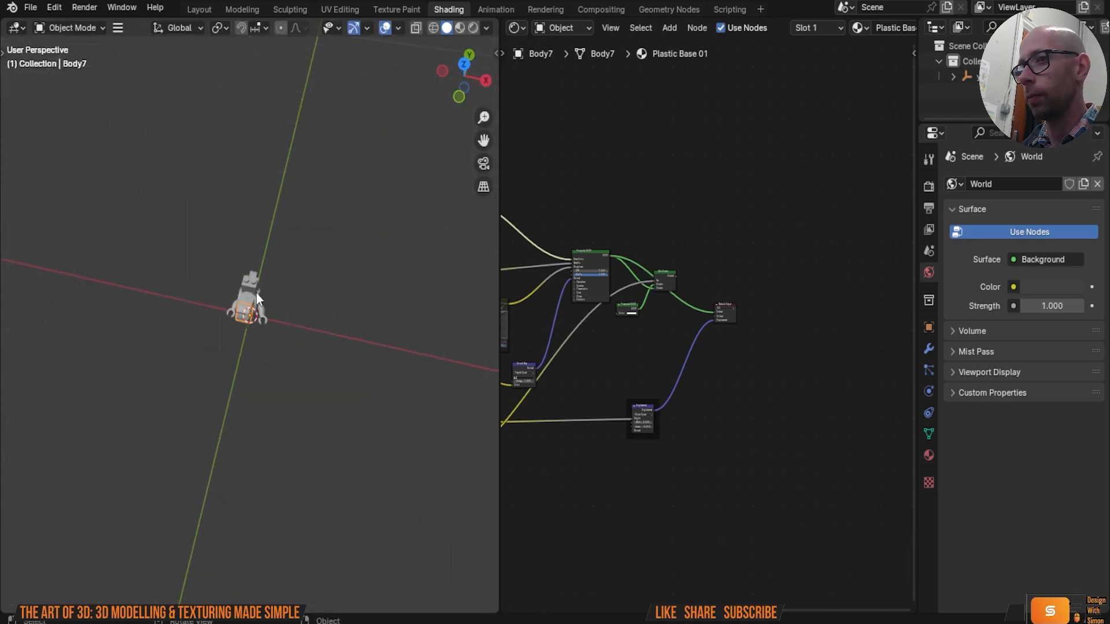
{"action": "scroll", "coordinate": [255, 293], "scroll_direction": "up", "scroll_amount": 5}
{"action": "middle_click_drag", "start_coordinate": [271, 287], "coordinate": [455, 37]}
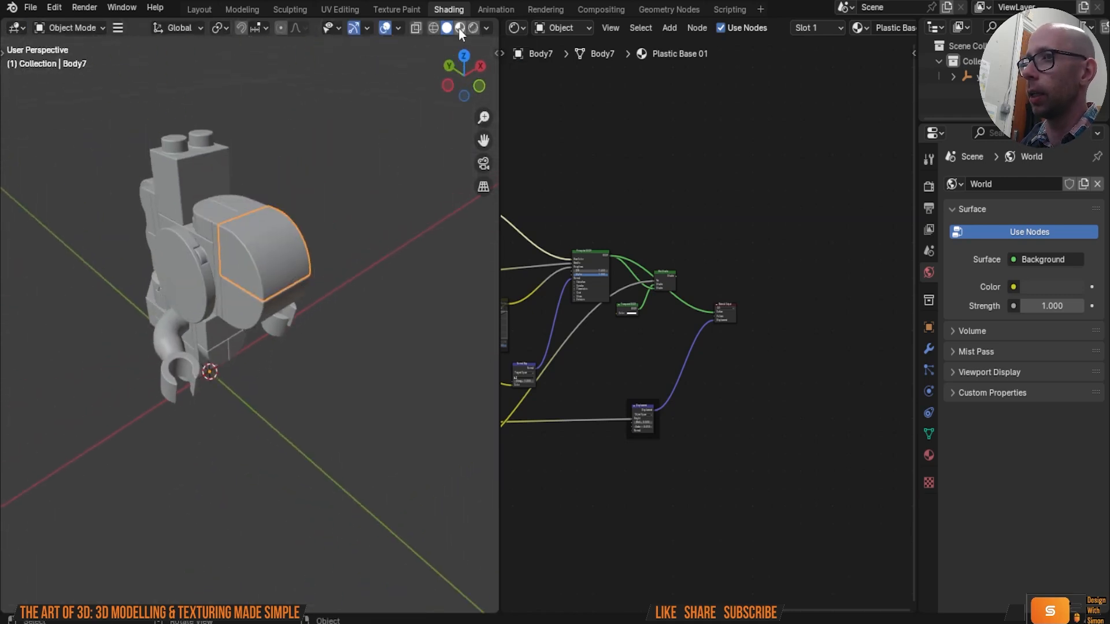
{"action": "left_click", "coordinate": [460, 27]}
{"action": "mouse_move", "coordinate": [355, 156]}
{"action": "middle_mouse_down"}
{"action": "mouse_move", "coordinate": [399, 151]}
{"action": "mouse_move", "coordinate": [302, 237]}
{"action": "mouse_move", "coordinate": [320, 254]}
{"action": "middle_mouse_up"}
{"action": "key", "text": "Home"}
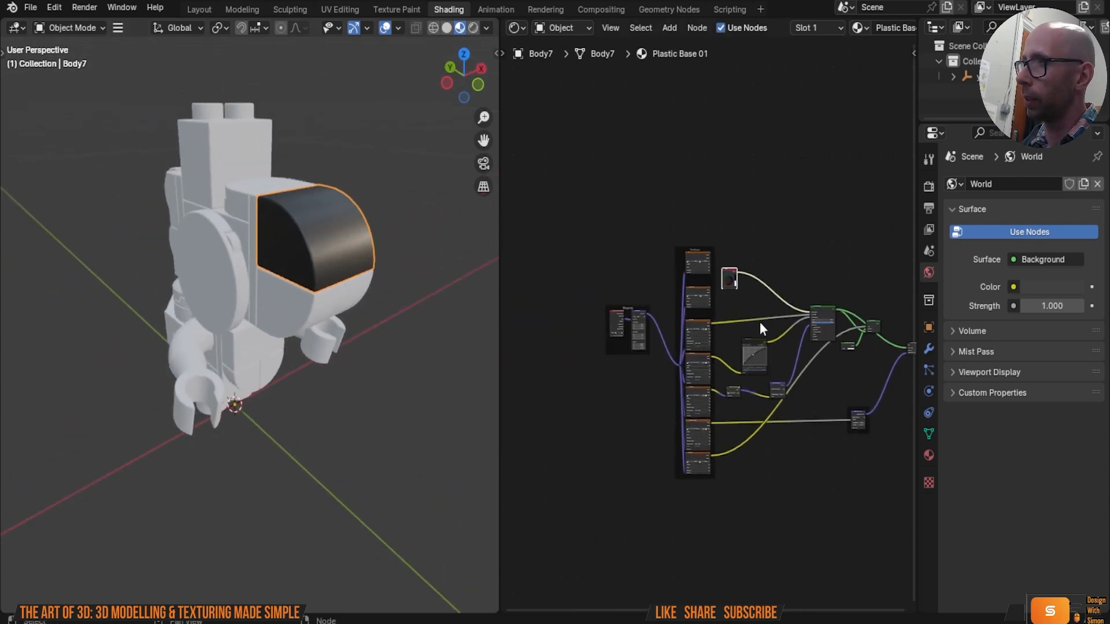
{"action": "middle_click_drag", "start_coordinate": [382, 267], "coordinate": [369, 265]}
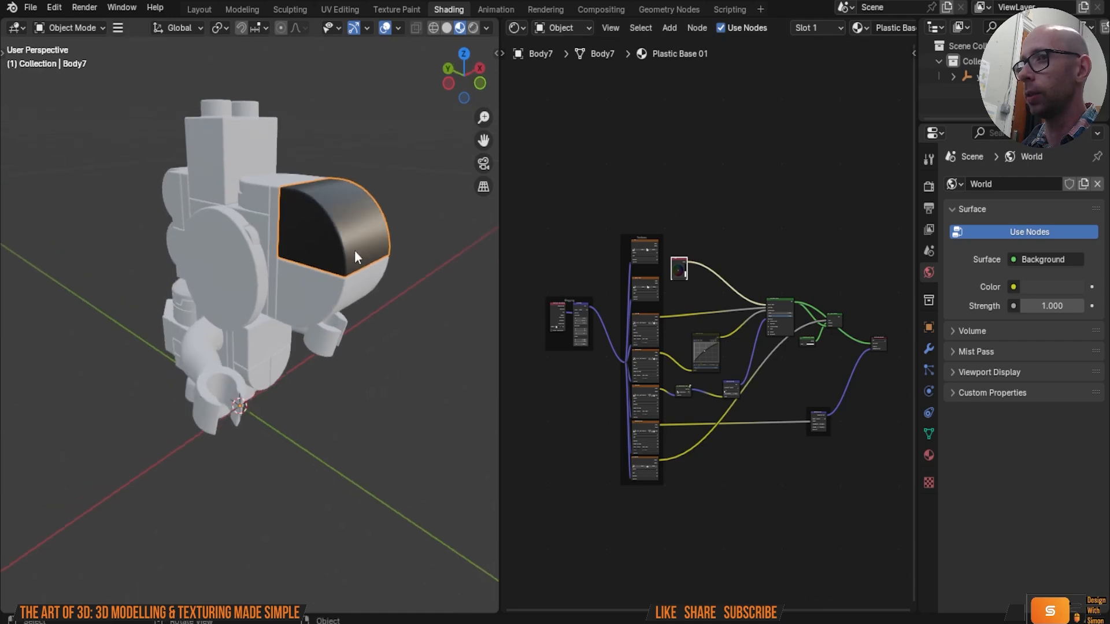
Step: Set the colour of the RGB node in the Plastic Base 01 material to hex #8fae1b
{"action": "scroll", "coordinate": [681, 273], "scroll_direction": "up", "scroll_amount": 4}
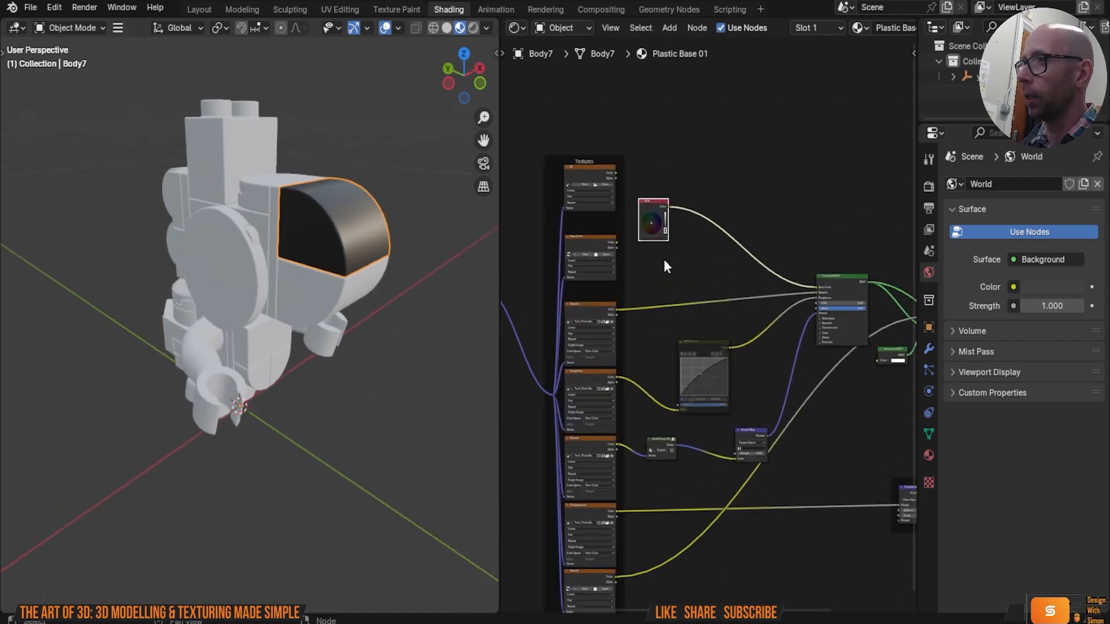
{"action": "scroll", "coordinate": [671, 279], "scroll_direction": "down", "scroll_amount": 3}
{"action": "middle_click_drag", "start_coordinate": [719, 298], "coordinate": [747, 272]}
{"action": "scroll", "coordinate": [725, 226], "scroll_direction": "up", "scroll_amount": 6}
{"action": "middle_click_drag", "start_coordinate": [723, 231], "coordinate": [733, 371]}
{"action": "scroll", "coordinate": [741, 270], "scroll_direction": "up", "scroll_amount": 7}
{"action": "scroll", "coordinate": [731, 300], "scroll_direction": "up", "scroll_amount": 5}
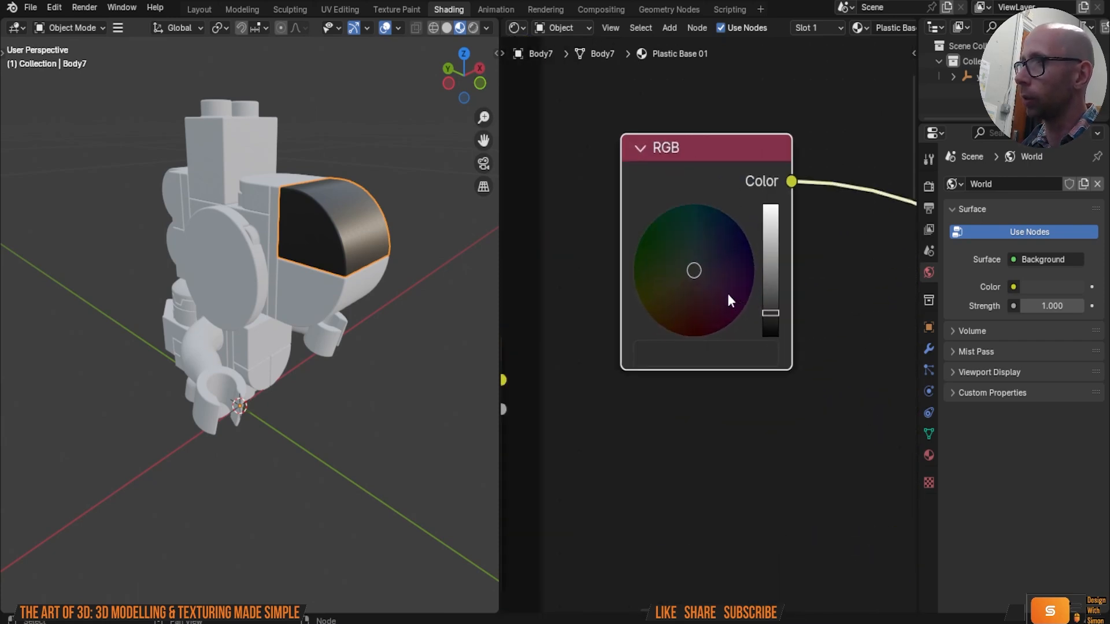
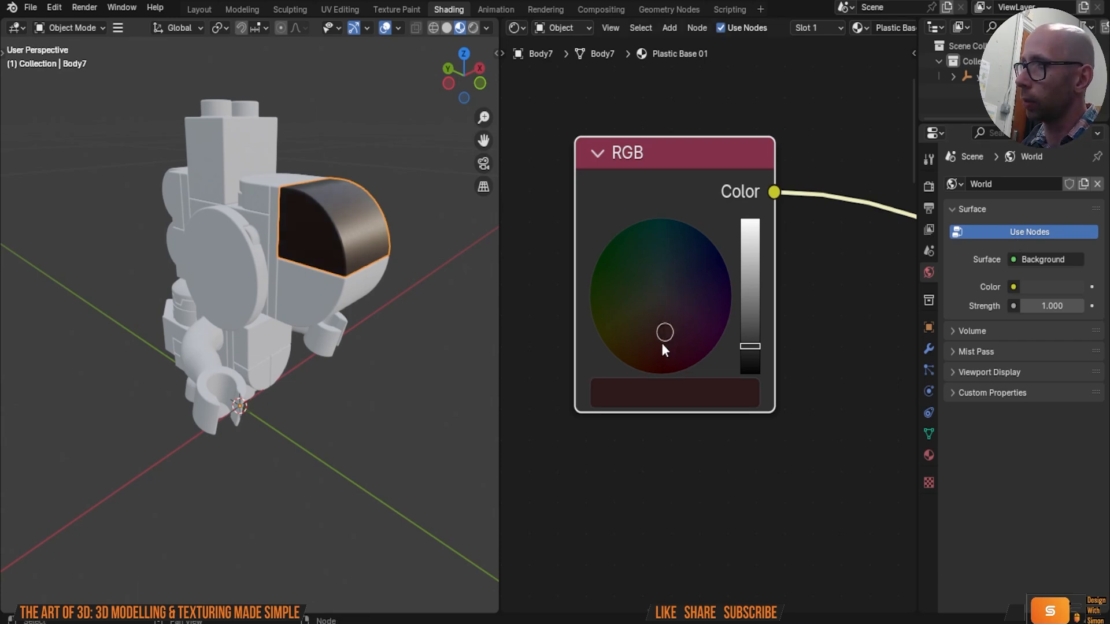
{"action": "left_click", "coordinate": [685, 390]}
{"action": "left_click", "coordinate": [833, 393]}
{"action": "left_click", "coordinate": [733, 380]}
{"action": "type", "text": "#8fae1b"}
{"action": "key", "text": "Return"}
Step: Assign the existing Plastic Base 01 material to the lower rounded snout piece
{"action": "middle_click_drag", "start_coordinate": [404, 370], "coordinate": [370, 260]}
{"action": "left_click", "coordinate": [319, 288]}
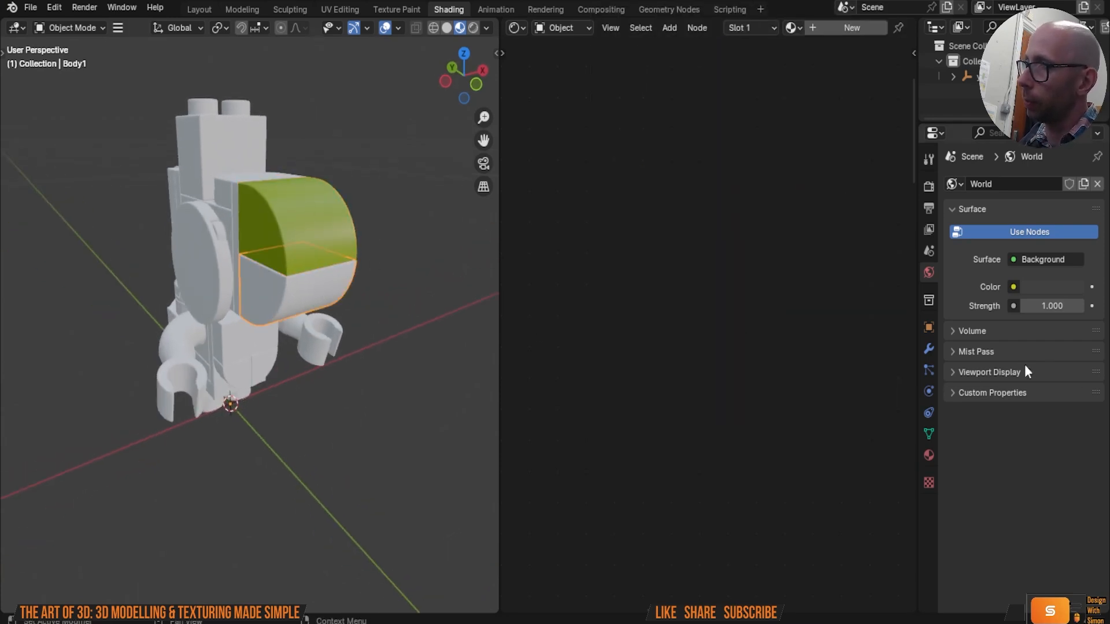
{"action": "left_click", "coordinate": [929, 455]}
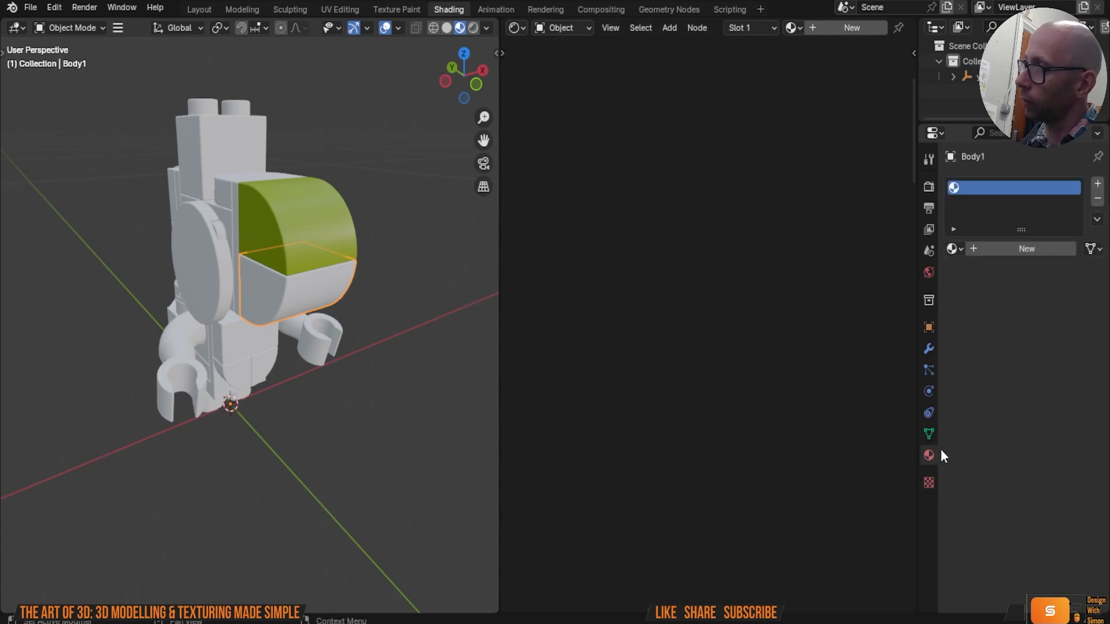
{"action": "left_click", "coordinate": [955, 249]}
{"action": "left_click", "coordinate": [878, 286]}
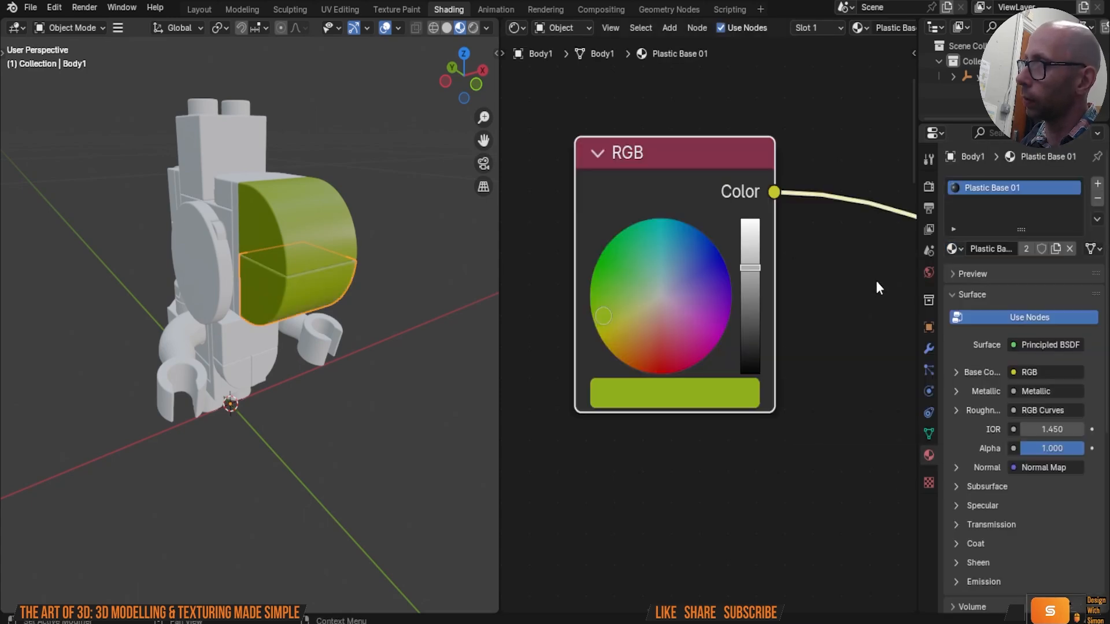
Step: Rename the Plastic Base 01 material to "green plastic"
{"action": "double_click", "coordinate": [1012, 188]}
{"action": "type", "text": "gr"}
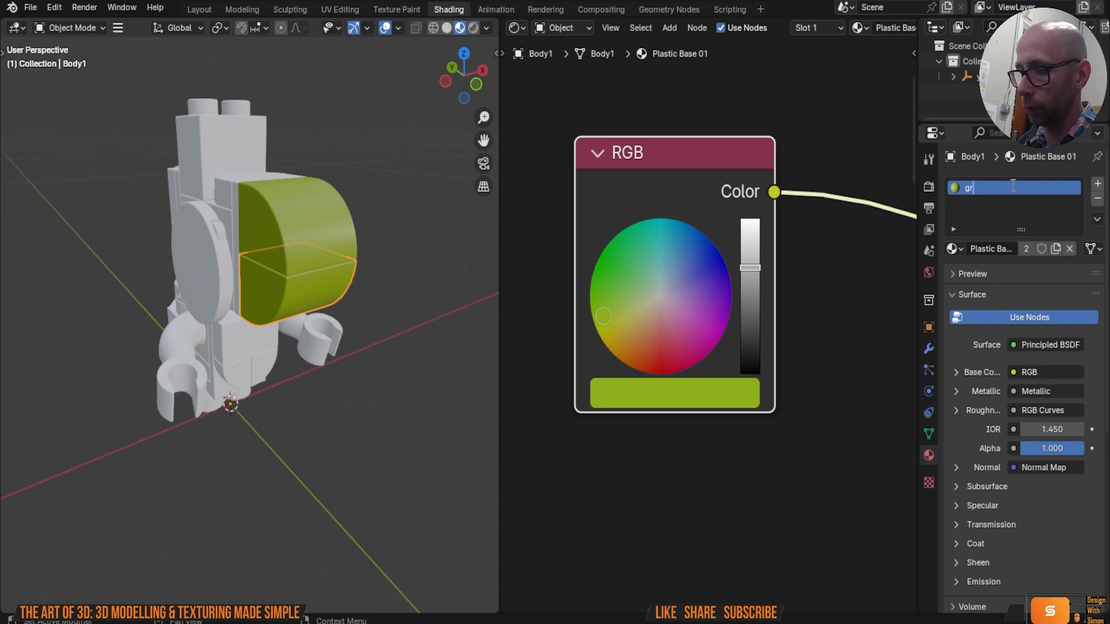
{"action": "type", "text": "een plastic"}
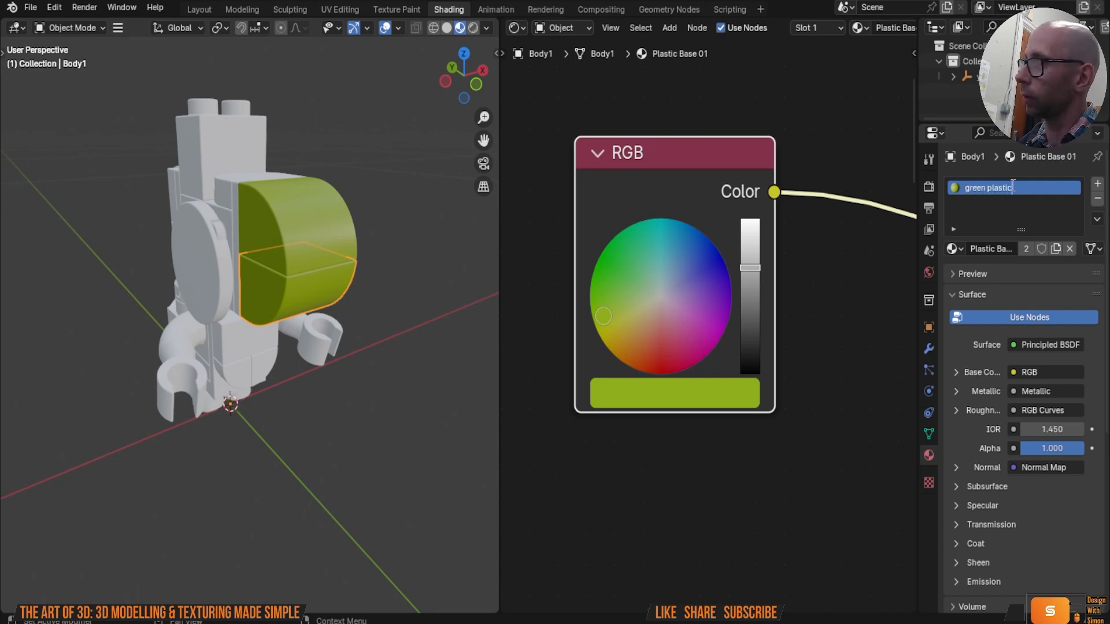
{"action": "key", "text": "Return"}
Step: Assign the green plastic material to the thin plate behind the snout and the rounded block directly behind that plate
{"action": "middle_click_drag", "start_coordinate": [469, 402], "coordinate": [361, 220]}
{"action": "scroll", "coordinate": [355, 245], "scroll_direction": "up", "scroll_amount": 3}
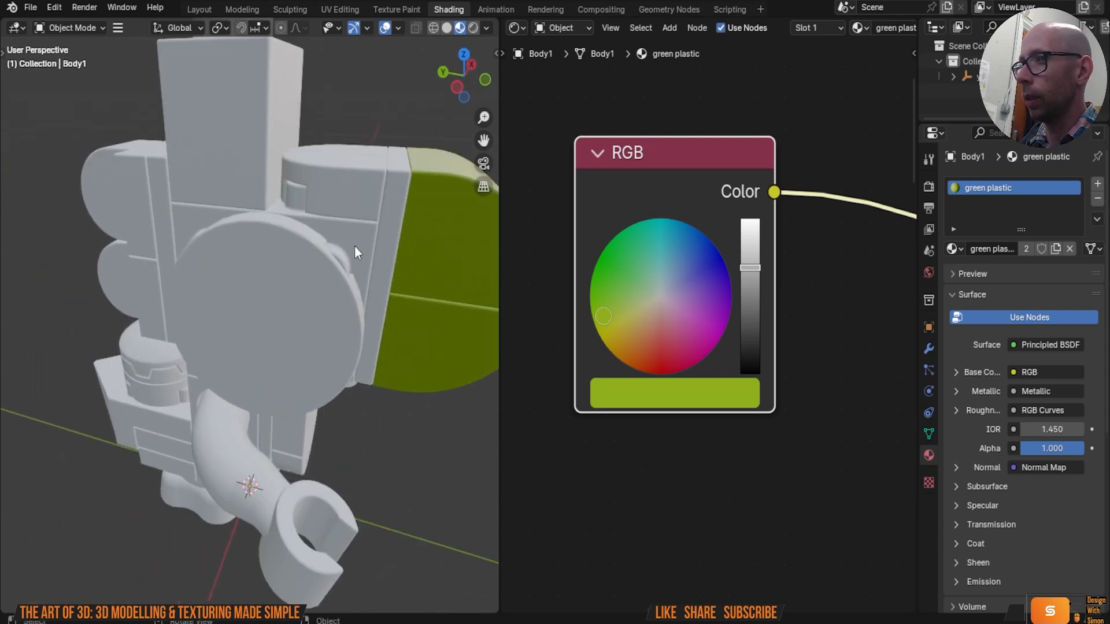
{"action": "left_click", "coordinate": [386, 203]}
{"action": "left_click", "coordinate": [954, 248]}
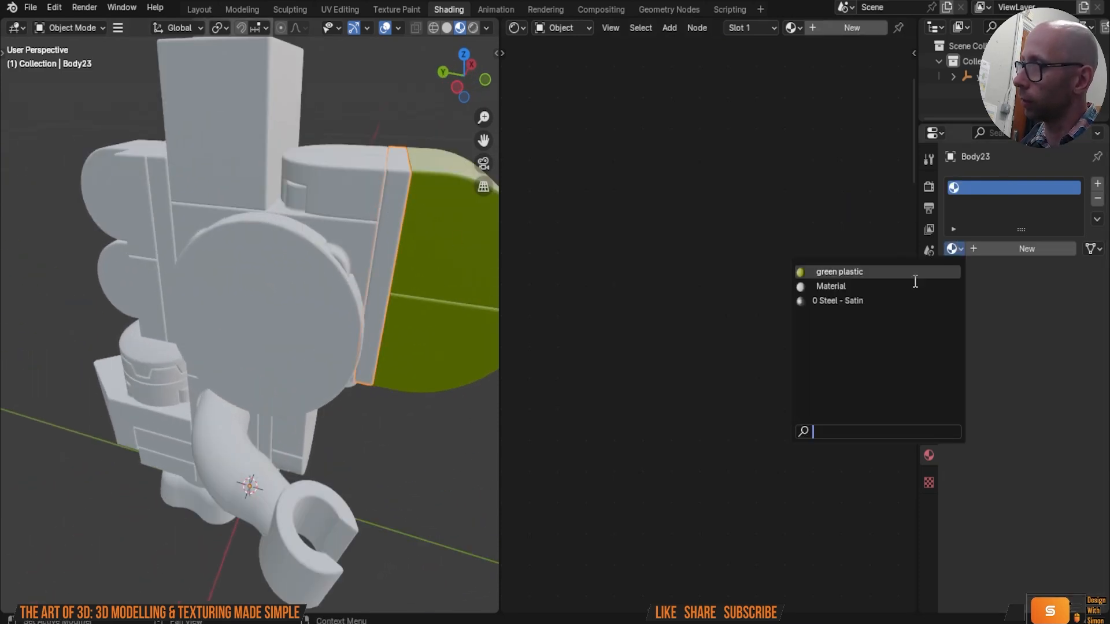
{"action": "left_click", "coordinate": [839, 272]}
{"action": "left_click", "coordinate": [363, 180]}
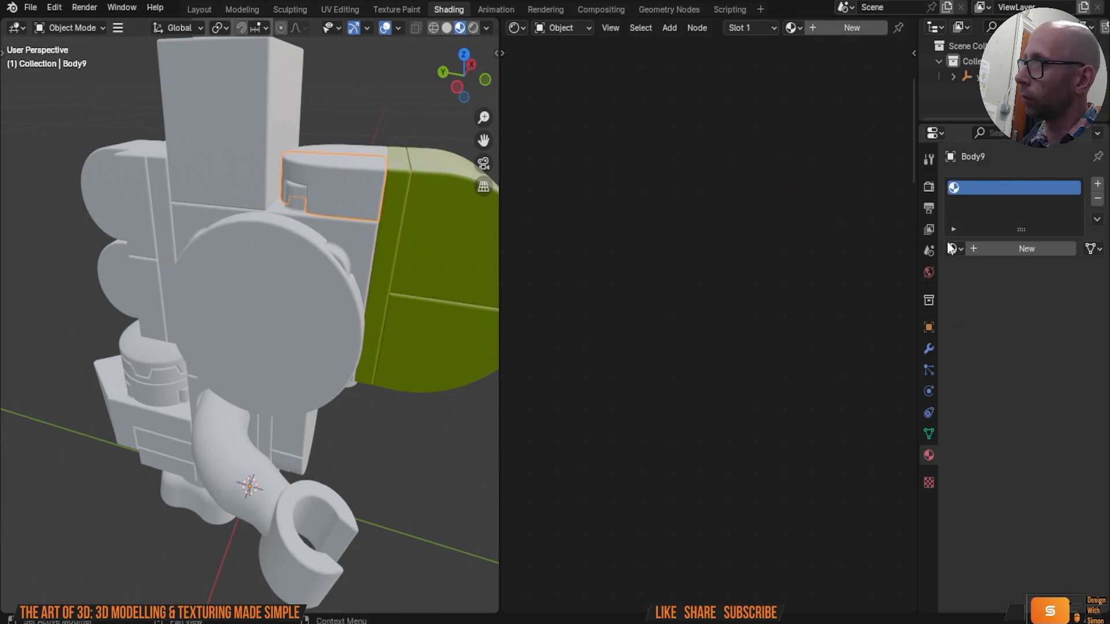
{"action": "left_click", "coordinate": [952, 249]}
{"action": "left_click", "coordinate": [892, 272]}
Step: Assign the green plastic material to the head's central block and the tall block standing on top of it
{"action": "left_click", "coordinate": [358, 237]}
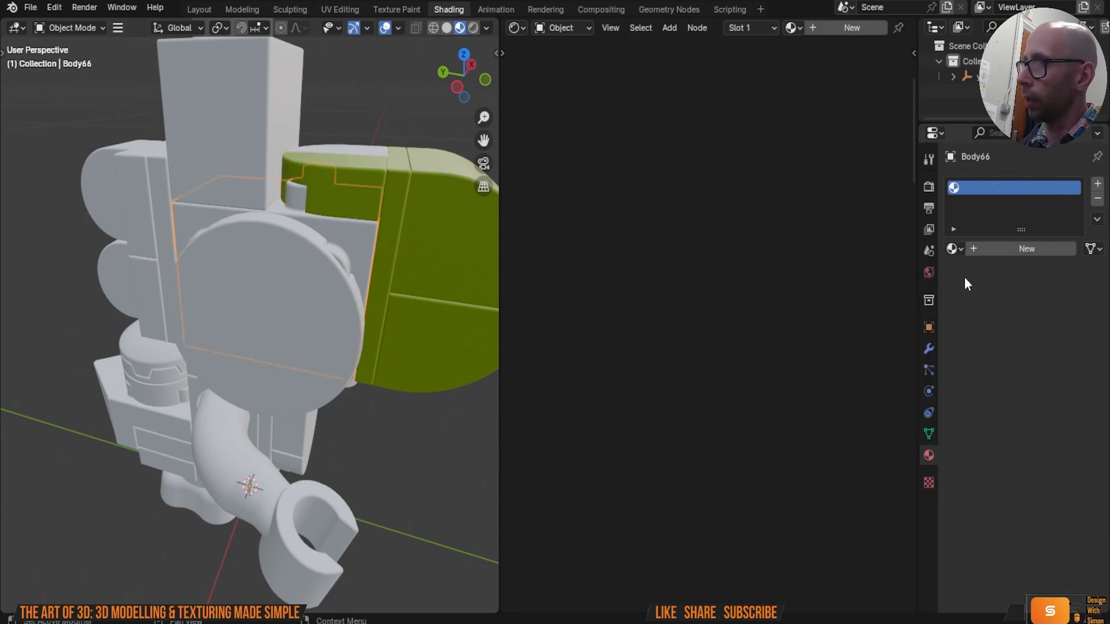
{"action": "left_click", "coordinate": [955, 249]}
{"action": "left_click", "coordinate": [900, 272]}
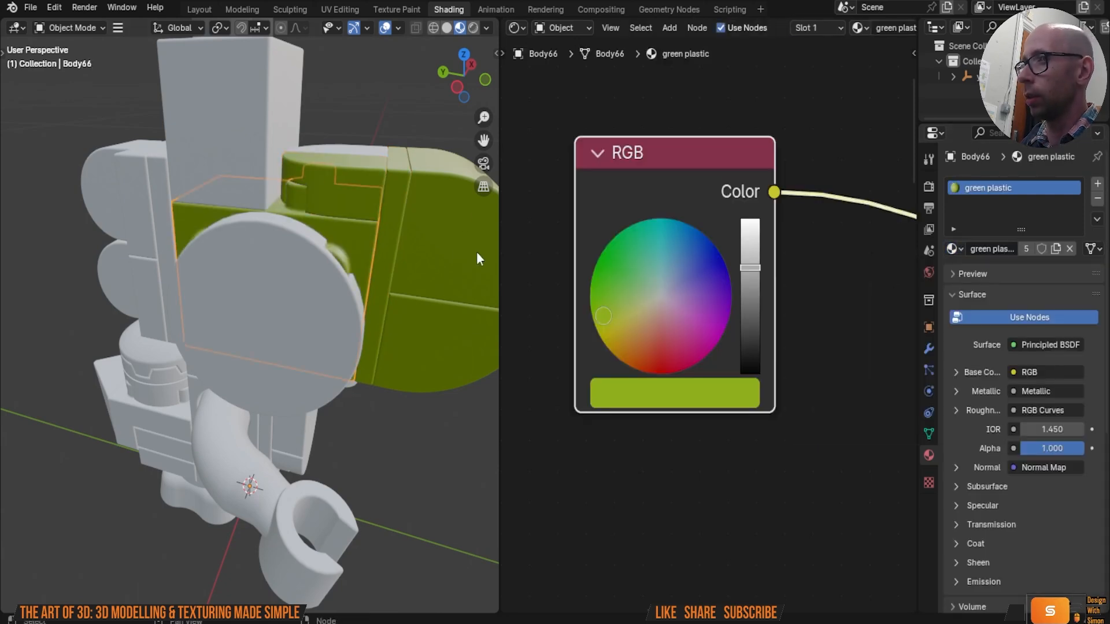
{"action": "left_click", "coordinate": [283, 145]}
{"action": "left_click", "coordinate": [960, 248]}
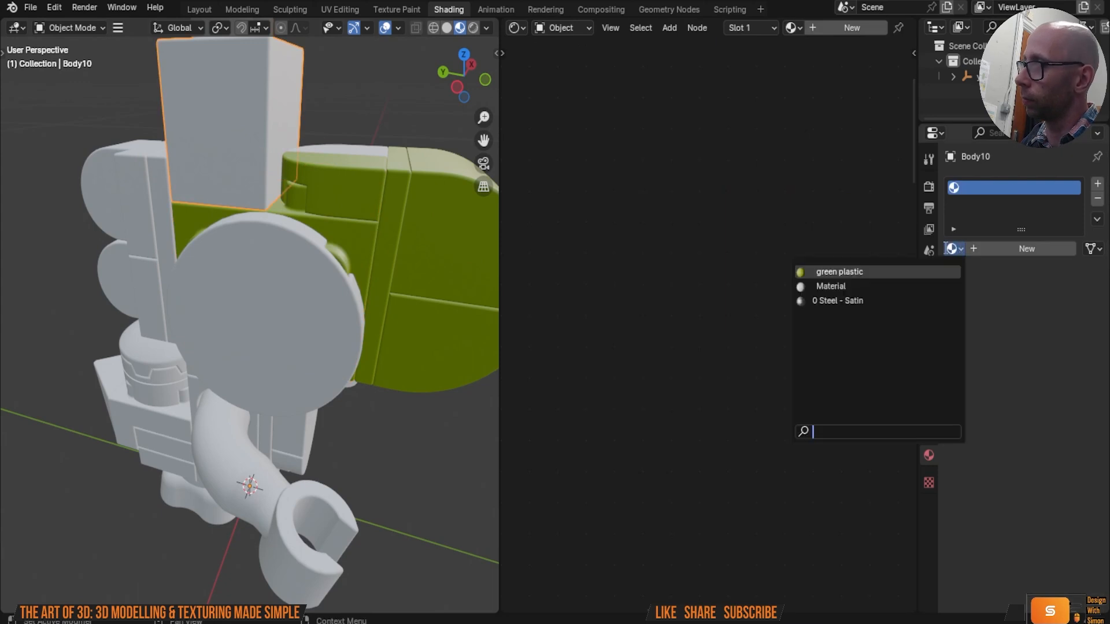
{"action": "left_click", "coordinate": [846, 271]}
Step: Assign the green plastic material to the two stacked blocks at the back of the head and the tall thin plate in front of them
{"action": "scroll", "coordinate": [256, 232], "scroll_direction": "down", "scroll_amount": 3}
{"action": "middle_click_drag", "start_coordinate": [256, 232], "coordinate": [234, 248]}
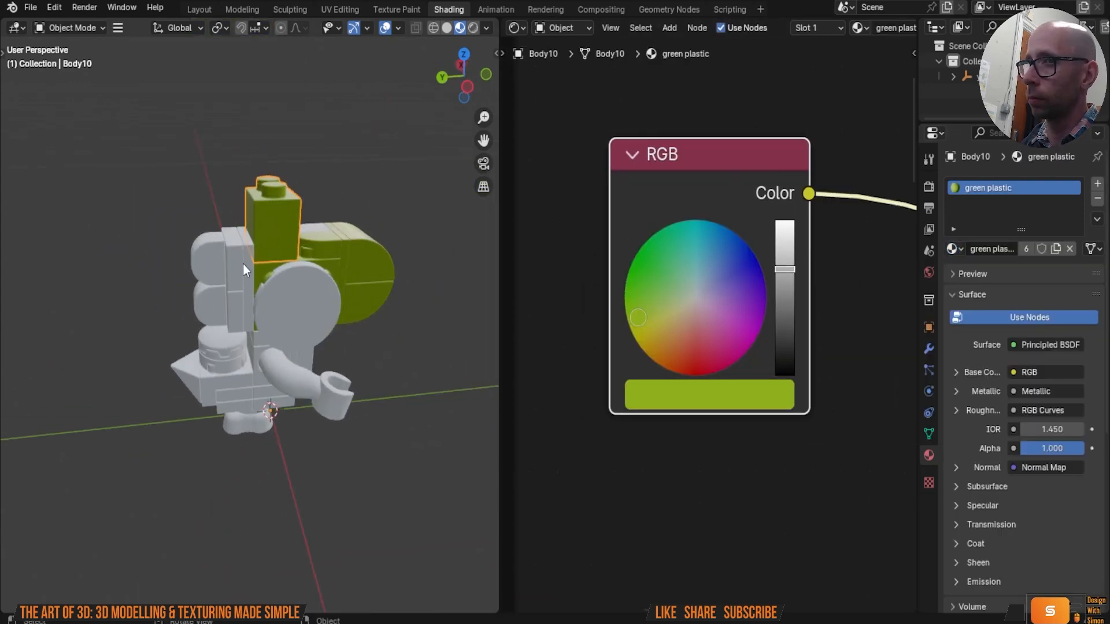
{"action": "left_click", "coordinate": [242, 263]}
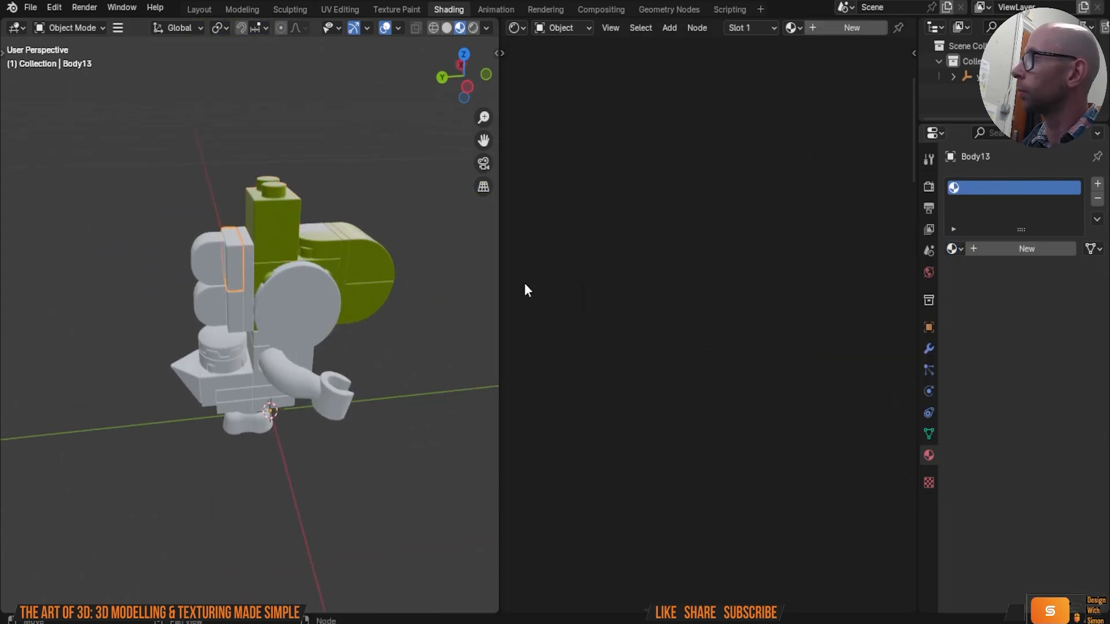
{"action": "left_click", "coordinate": [954, 250]}
{"action": "left_click", "coordinate": [847, 272]}
{"action": "scroll", "coordinate": [237, 307], "scroll_direction": "up", "scroll_amount": 2}
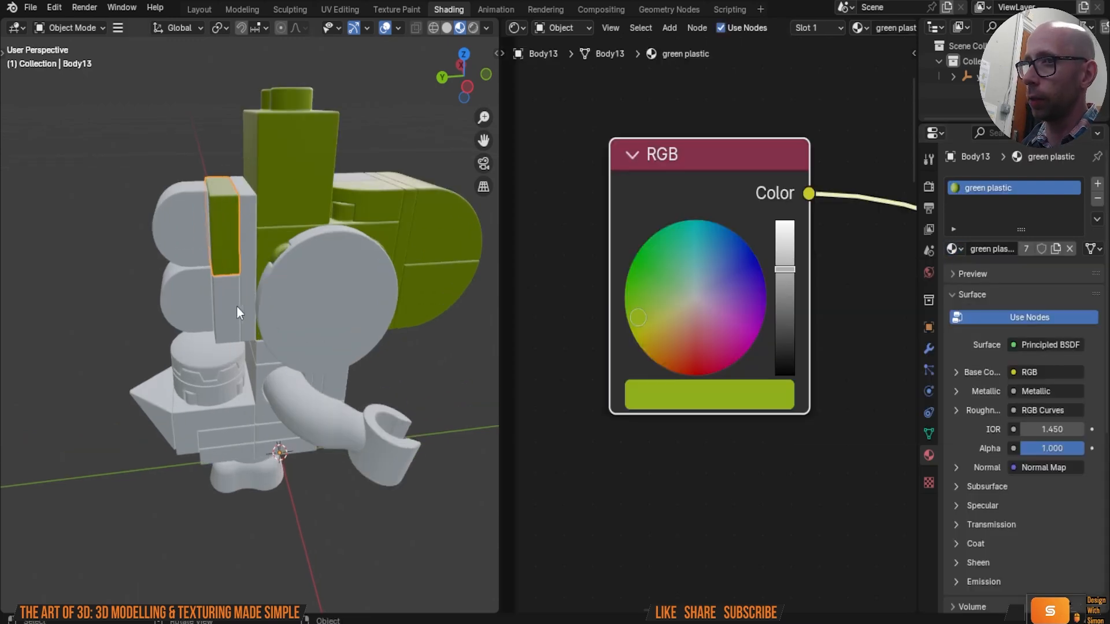
{"action": "left_click", "coordinate": [237, 307]}
{"action": "left_click", "coordinate": [954, 249]}
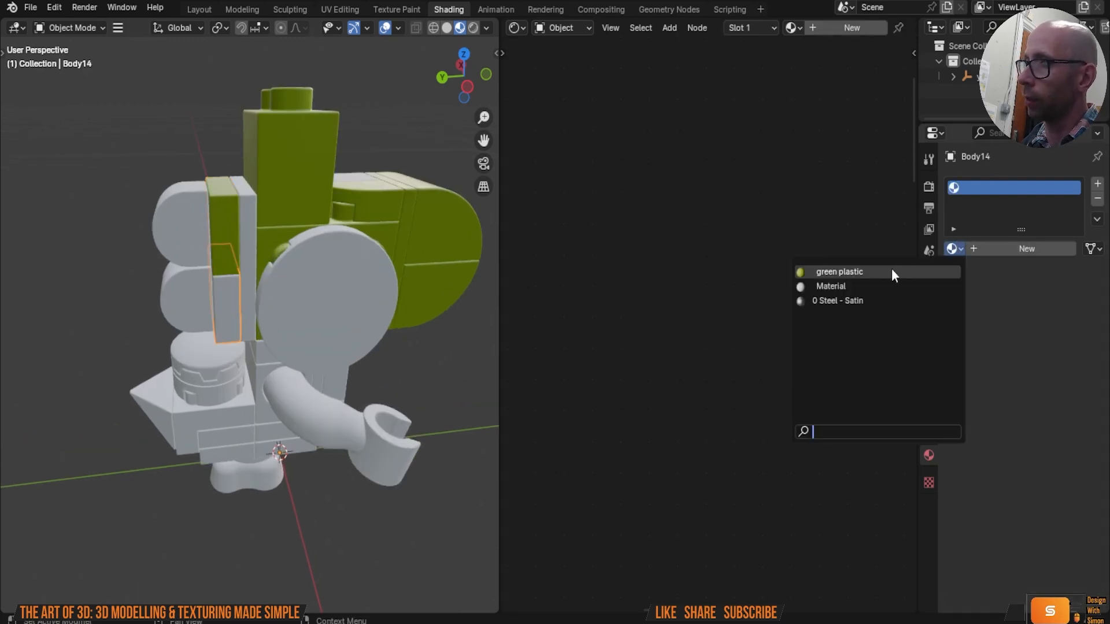
{"action": "left_click", "coordinate": [892, 273]}
{"action": "left_click", "coordinate": [246, 206]}
{"action": "left_click", "coordinate": [954, 249]}
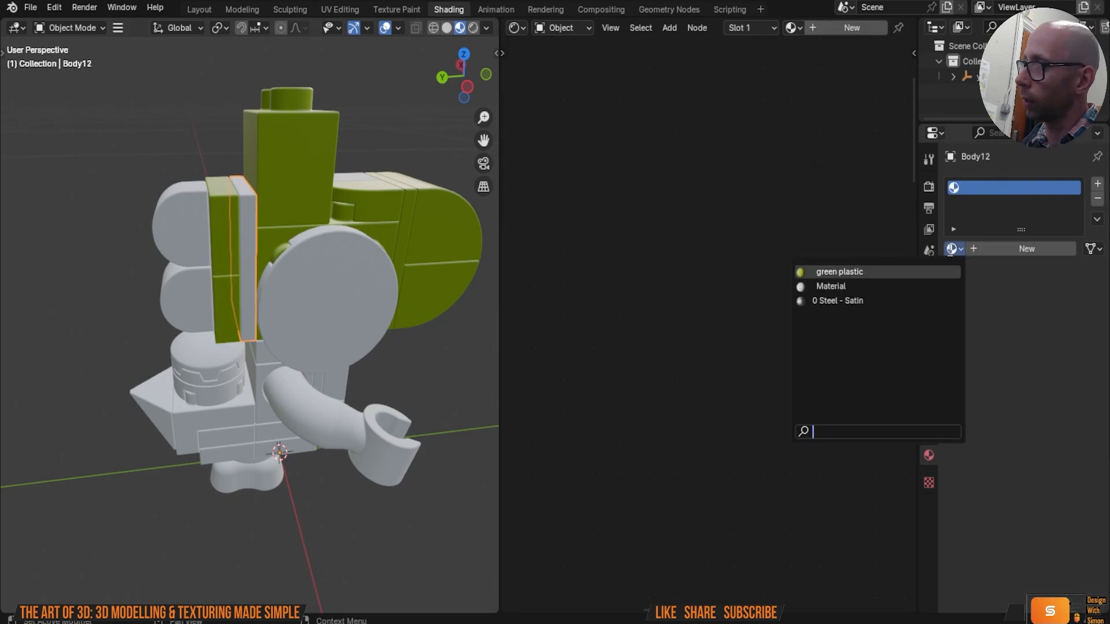
{"action": "left_click", "coordinate": [894, 272]}
Step: Assign the green plastic material to both arms, including their clip-shaped hands
{"action": "middle_click_drag", "start_coordinate": [330, 261], "coordinate": [281, 321]}
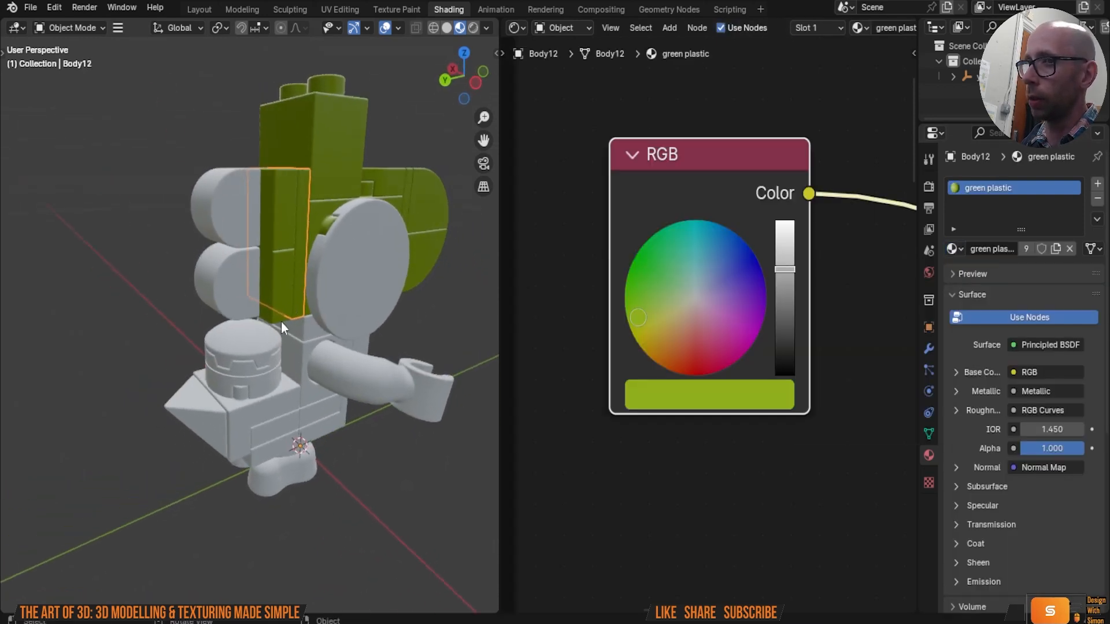
{"action": "scroll", "coordinate": [296, 374], "scroll_direction": "up", "scroll_amount": 3}
{"action": "middle_click_drag", "start_coordinate": [327, 382], "coordinate": [262, 373]}
{"action": "left_click", "coordinate": [271, 406]}
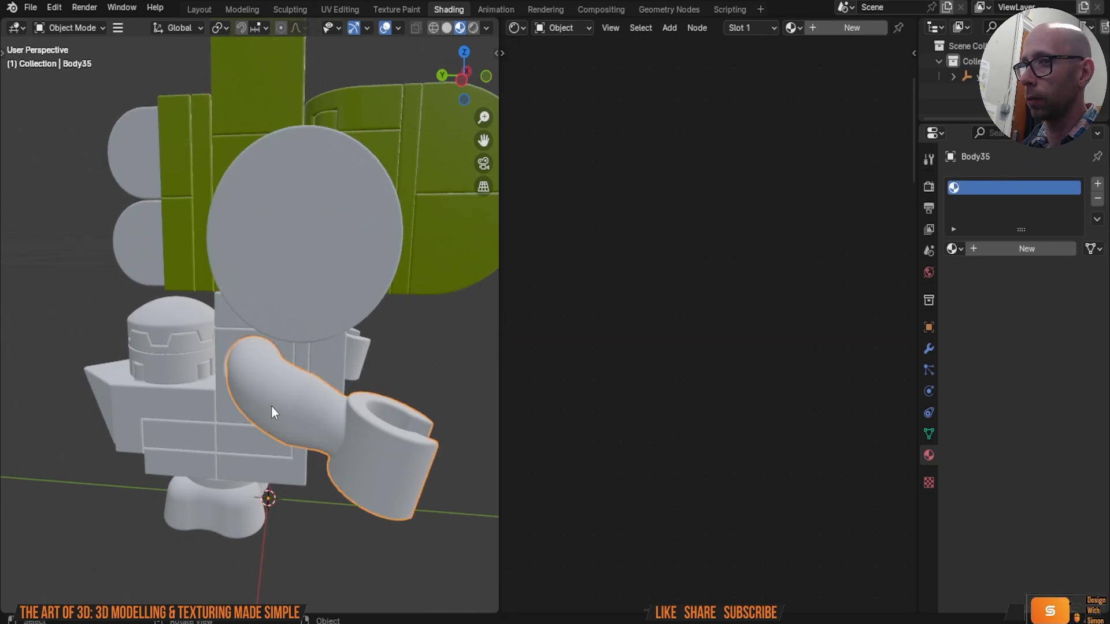
{"action": "left_click", "coordinate": [952, 250]}
{"action": "left_click", "coordinate": [885, 273]}
{"action": "middle_click_drag", "start_coordinate": [431, 313], "coordinate": [278, 366]}
{"action": "left_click", "coordinate": [278, 365]}
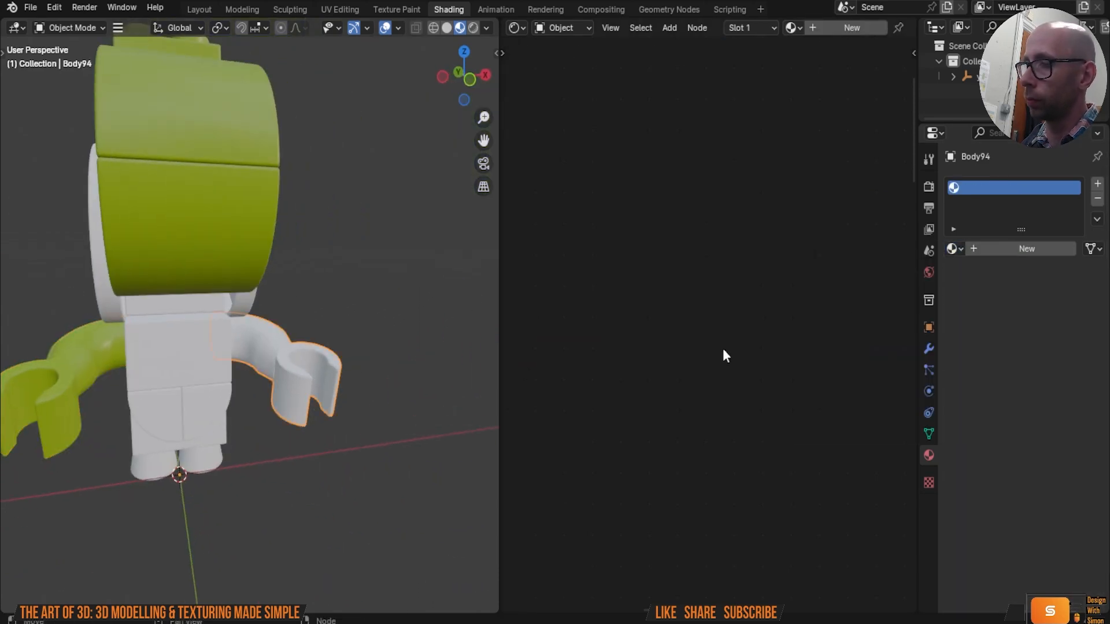
{"action": "left_click", "coordinate": [953, 250]}
{"action": "left_click", "coordinate": [881, 275]}
Step: Assign the green plastic material to the front torso's bottom piece, the plate above it and the upper torso block with the arm socket
{"action": "middle_click_drag", "start_coordinate": [348, 311], "coordinate": [285, 366]}
{"action": "left_click", "coordinate": [280, 394]}
{"action": "left_click", "coordinate": [954, 249]}
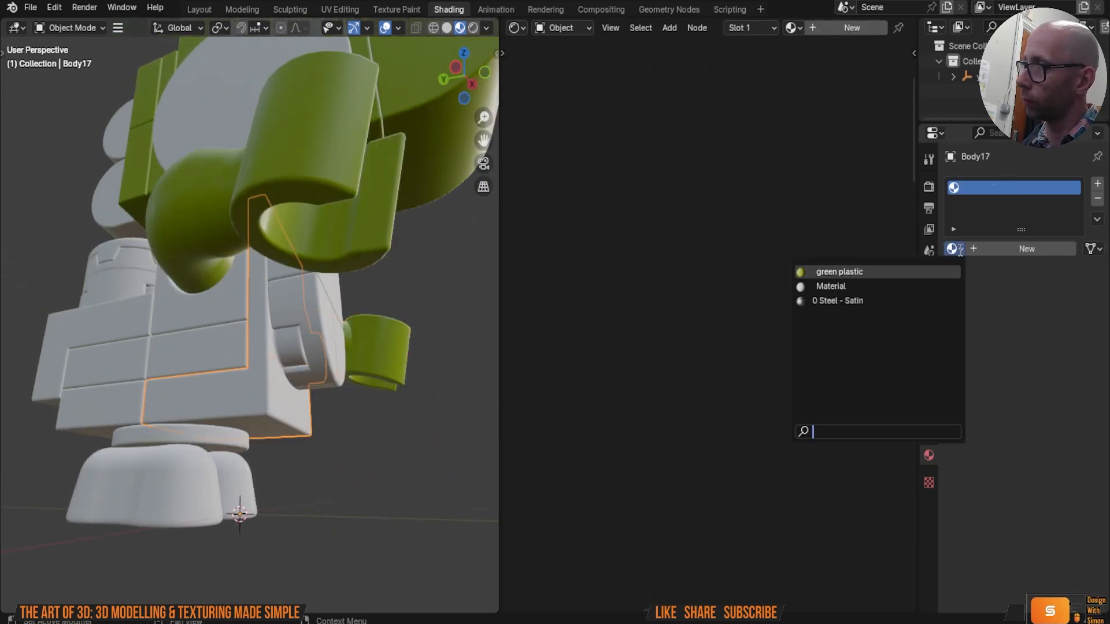
{"action": "left_click", "coordinate": [879, 272]}
{"action": "middle_click_drag", "start_coordinate": [449, 324], "coordinate": [293, 377]}
{"action": "left_click", "coordinate": [294, 377]}
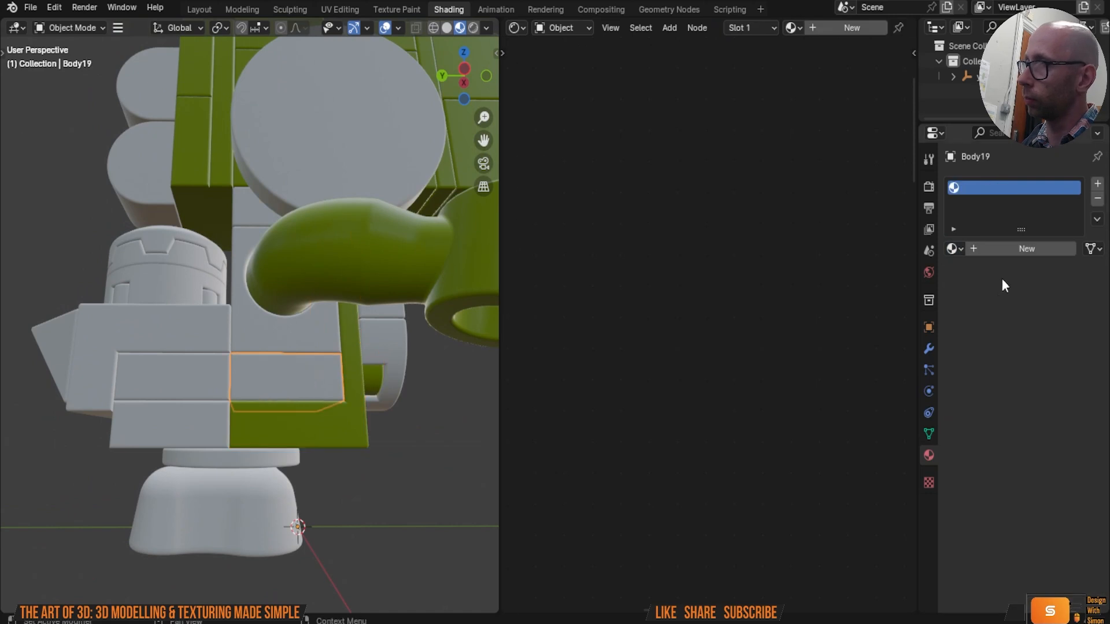
{"action": "left_click", "coordinate": [953, 249]}
{"action": "left_click", "coordinate": [905, 269]}
{"action": "left_click", "coordinate": [337, 353]}
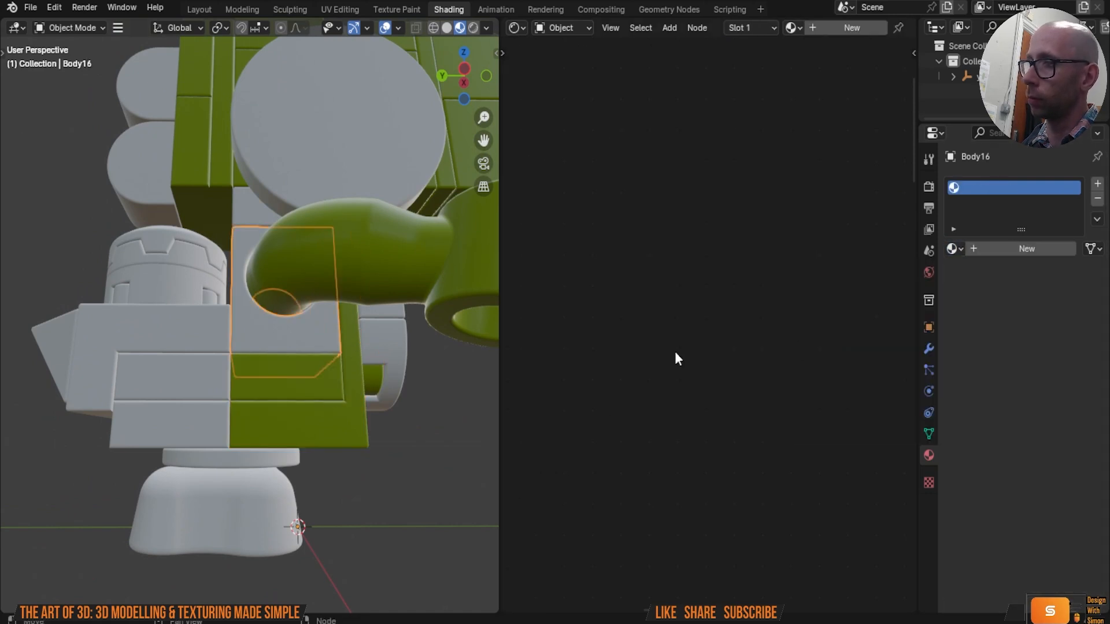
{"action": "left_click", "coordinate": [954, 252]}
{"action": "left_click", "coordinate": [890, 272]}
Step: Assign the green plastic material to the rear body block under the dome and the pointed tail wedge behind it
{"action": "middle_click_drag", "start_coordinate": [289, 376], "coordinate": [1, 362]}
{"action": "left_click", "coordinate": [274, 335]}
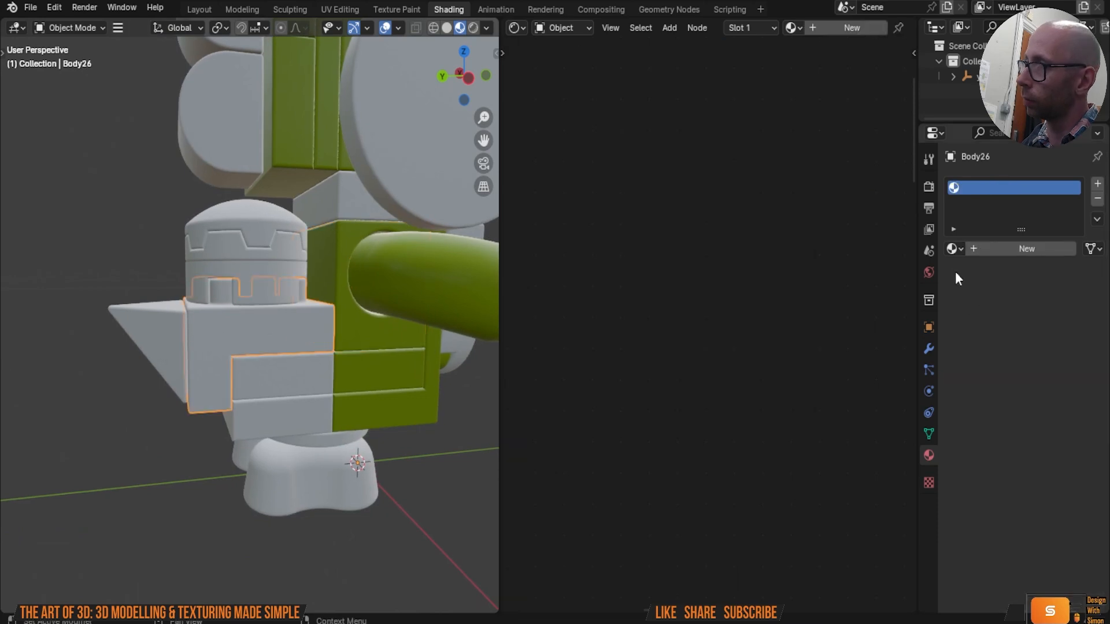
{"action": "left_click", "coordinate": [954, 249]}
{"action": "left_click", "coordinate": [903, 271]}
{"action": "left_click", "coordinate": [190, 336]}
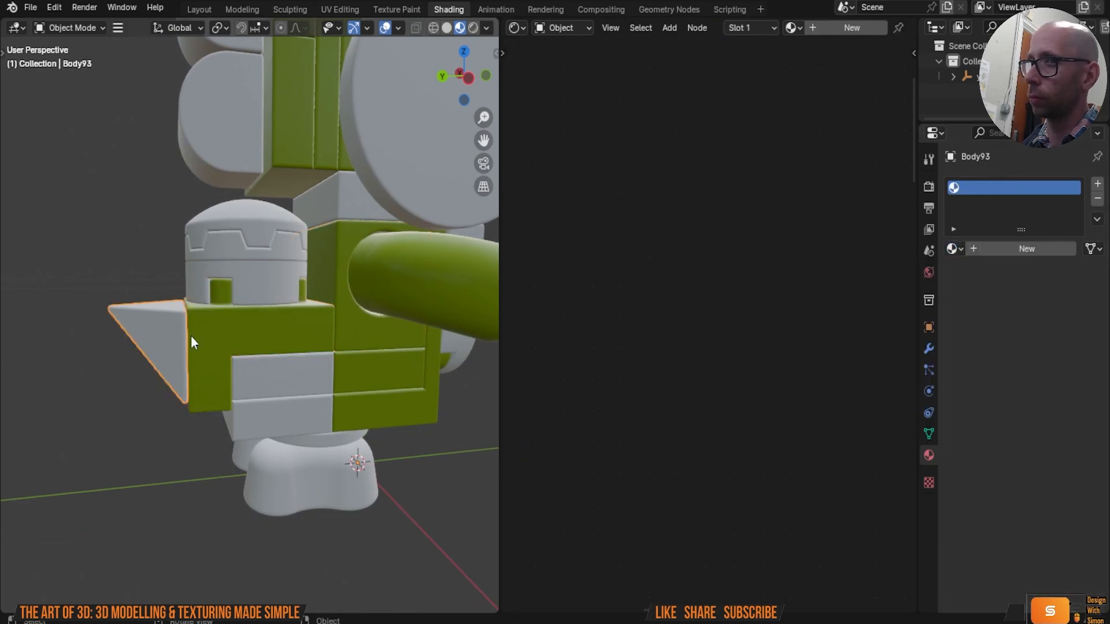
{"action": "left_click", "coordinate": [953, 250]}
{"action": "left_click", "coordinate": [838, 272]}
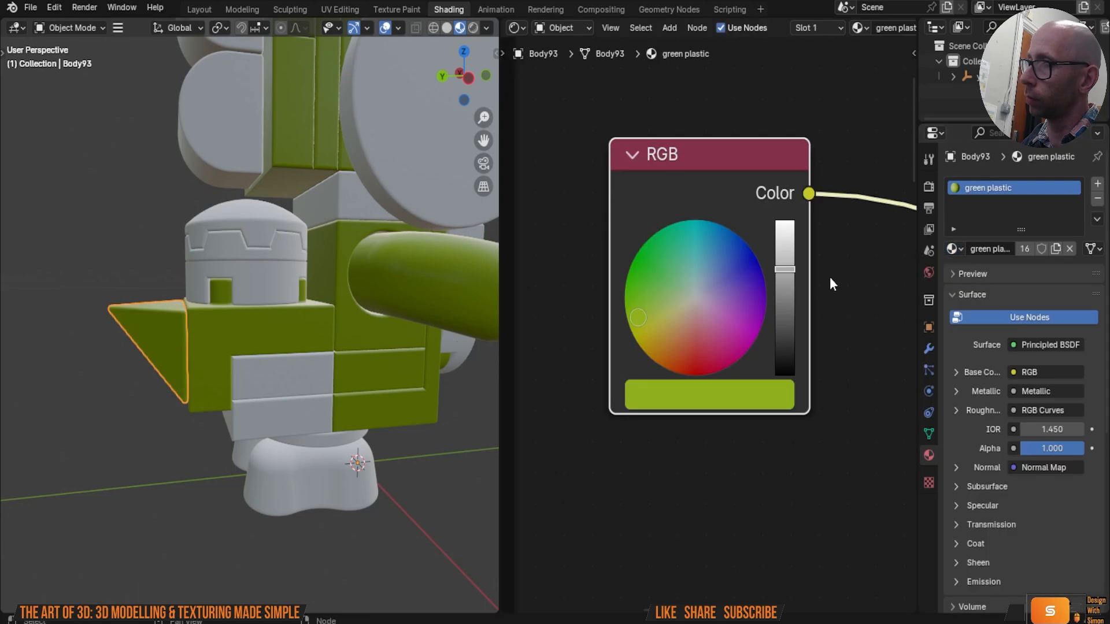
Step: Assign the green plastic material to the two remaining plates stacked beneath the rear body block
{"action": "left_click", "coordinate": [276, 377]}
{"action": "left_click", "coordinate": [953, 249]}
{"action": "left_click", "coordinate": [912, 271]}
{"action": "left_click", "coordinate": [303, 419]}
{"action": "left_click", "coordinate": [953, 249]}
{"action": "left_click", "coordinate": [919, 272]}
Step: Give the upper rounded crest piece a separate copy of the green plastic material and rename the copy "red plastic"
{"action": "middle_click_drag", "start_coordinate": [335, 324], "coordinate": [384, 339]}
{"action": "scroll", "coordinate": [231, 361], "scroll_direction": "down", "scroll_amount": 3}
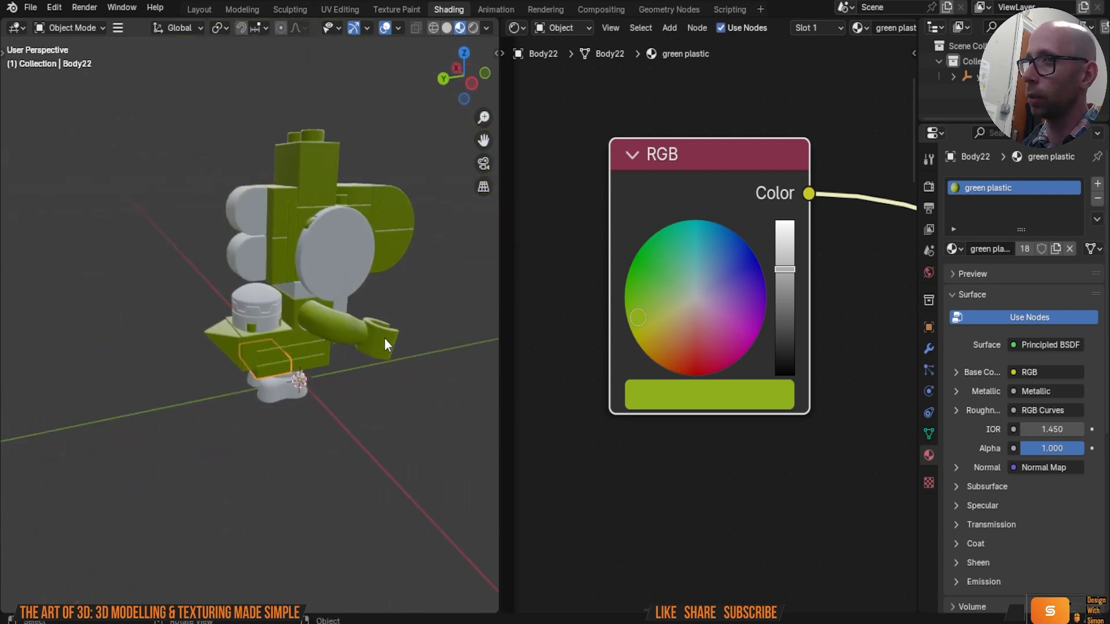
{"action": "scroll", "coordinate": [293, 293], "scroll_direction": "up", "scroll_amount": 3}
{"action": "left_click", "coordinate": [249, 272]}
{"action": "left_click", "coordinate": [953, 249]}
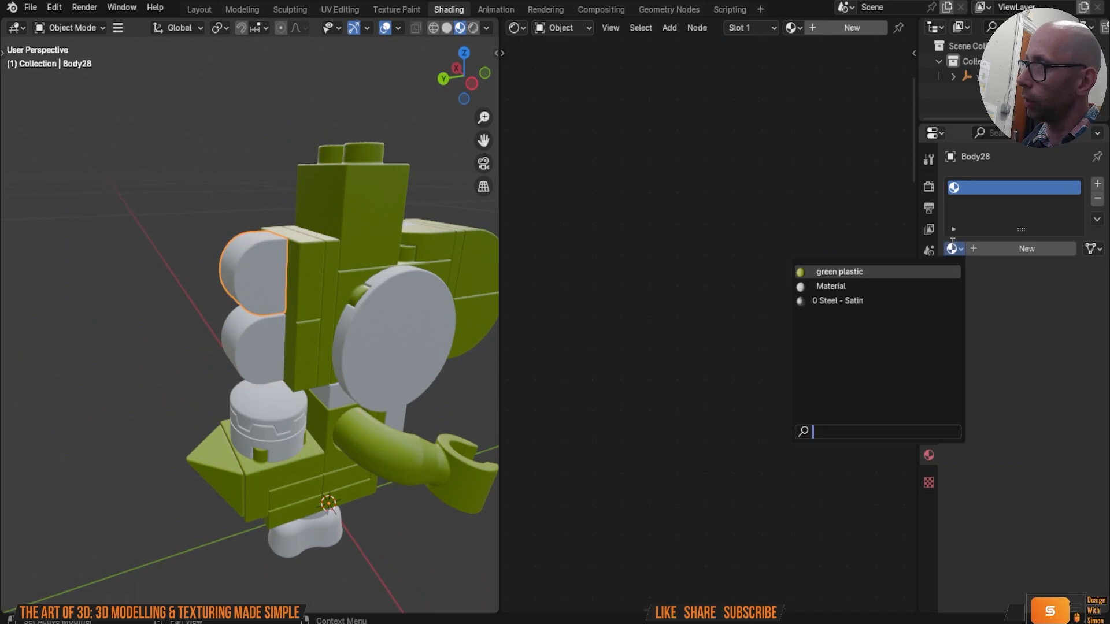
{"action": "left_click", "coordinate": [877, 271]}
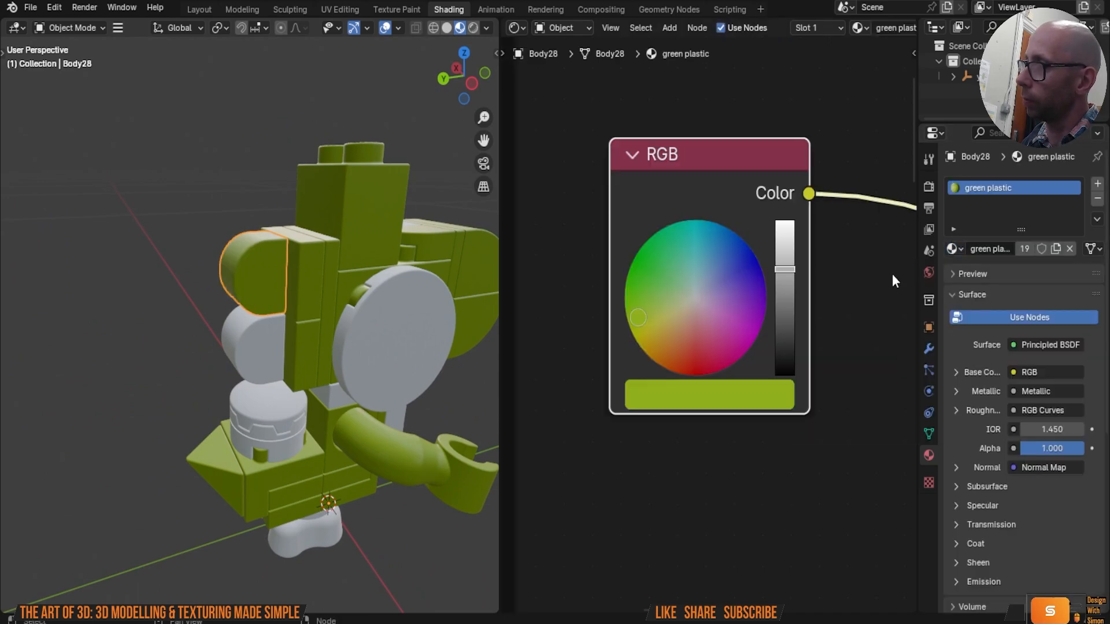
{"action": "left_click", "coordinate": [1057, 249]}
{"action": "double_click", "coordinate": [1002, 188]}
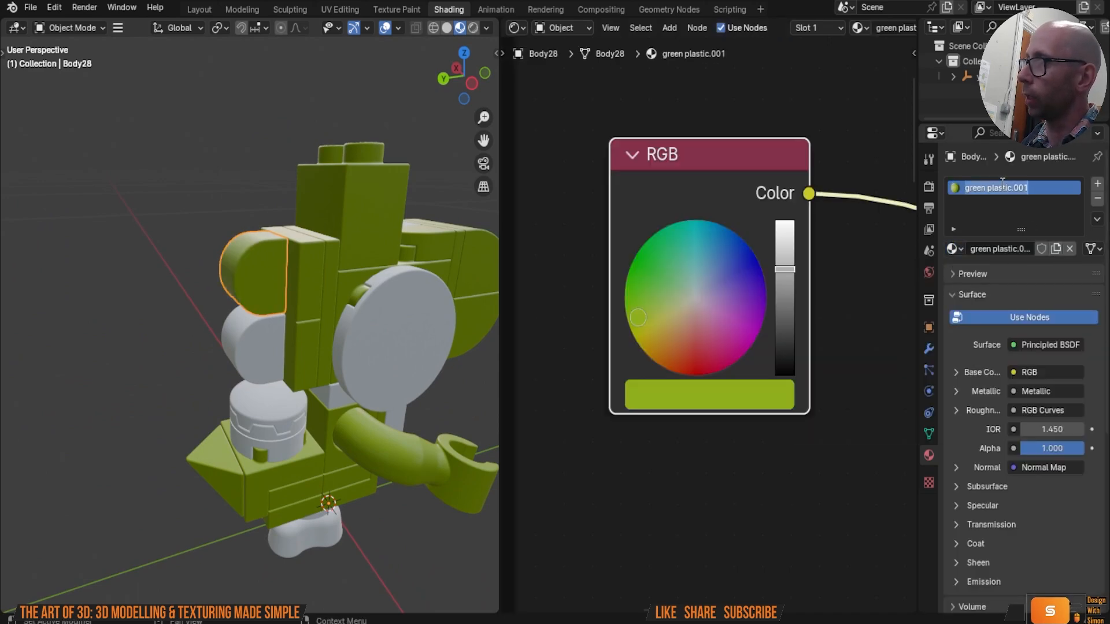
{"action": "type", "text": "red plastic"}
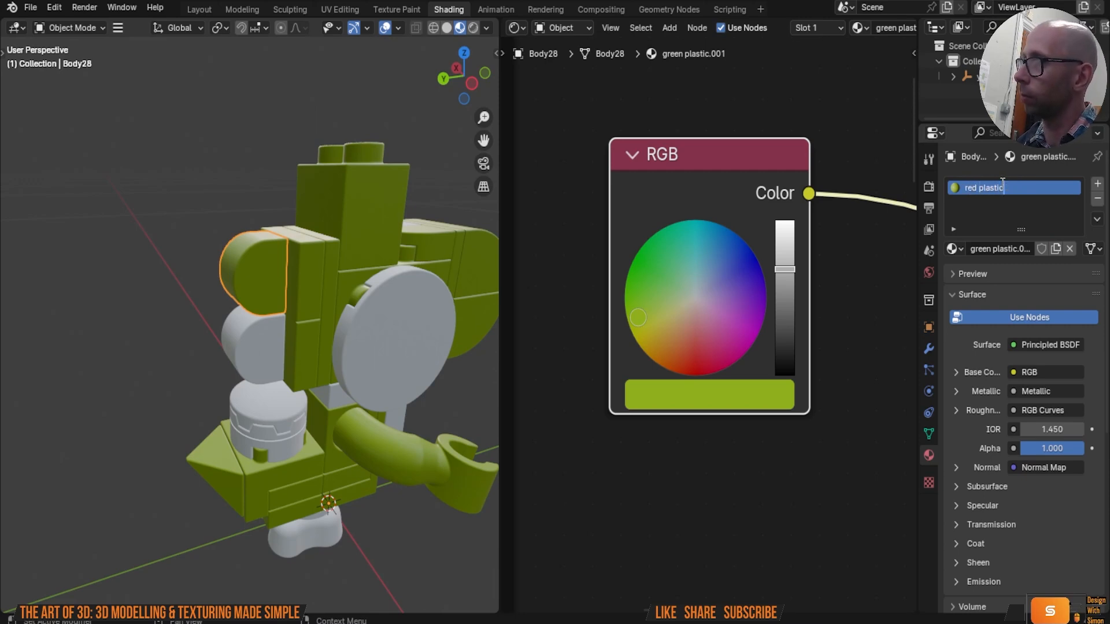
{"action": "key", "text": "Return"}
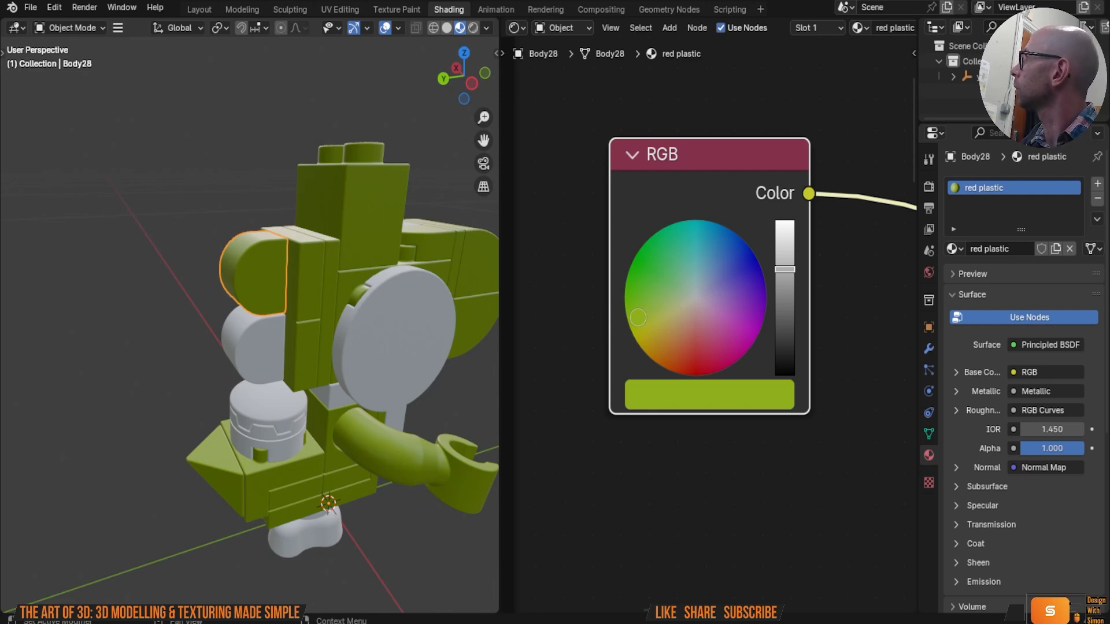
Step: Set the colour of the red plastic material's RGB node to hex C55459
{"action": "left_click", "coordinate": [687, 392]}
{"action": "left_click", "coordinate": [781, 374]}
{"action": "type", "text": "C55459"}
{"action": "key", "text": "Return"}
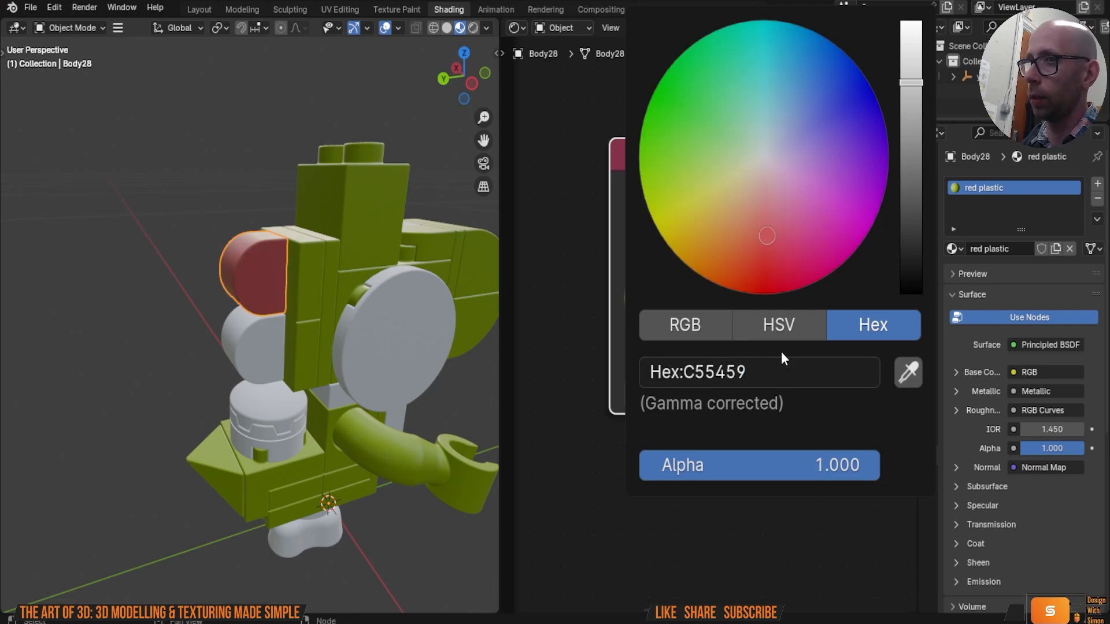
Step: Assign the red plastic material to the lower rounded crest piece behind the head
{"action": "left_click", "coordinate": [265, 345]}
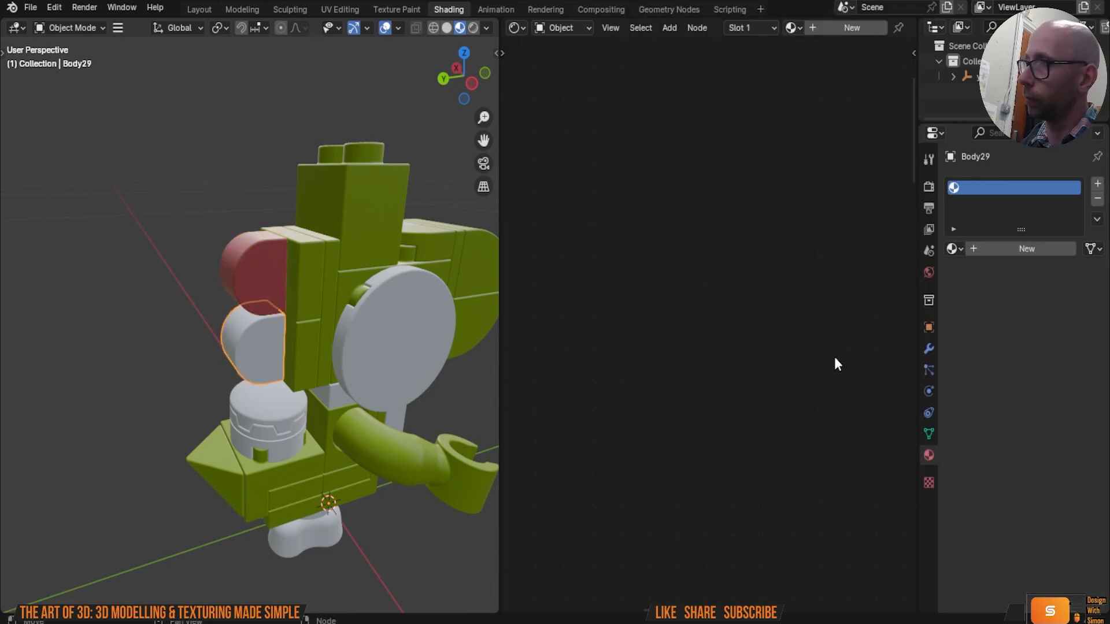
{"action": "left_click", "coordinate": [957, 249]}
{"action": "left_click", "coordinate": [863, 301]}
Step: Assign the red plastic material to the saddle's dome top and the notched ring directly beneath it
{"action": "middle_click_drag", "start_coordinate": [353, 366], "coordinate": [330, 344]}
{"action": "left_click", "coordinate": [270, 323]}
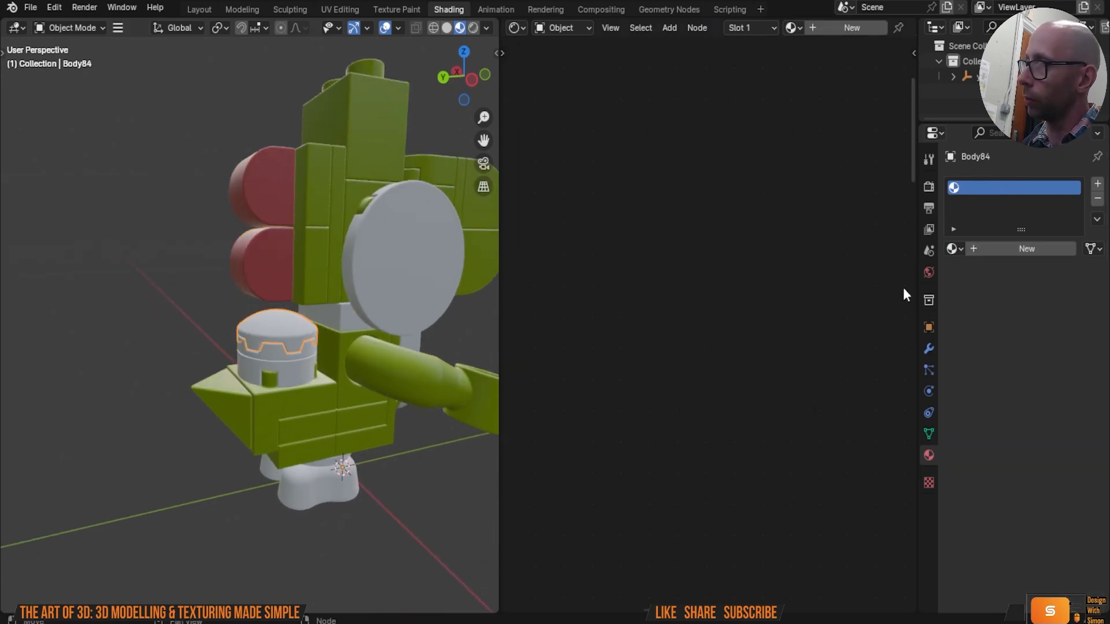
{"action": "left_click", "coordinate": [957, 249]}
{"action": "left_click", "coordinate": [838, 298]}
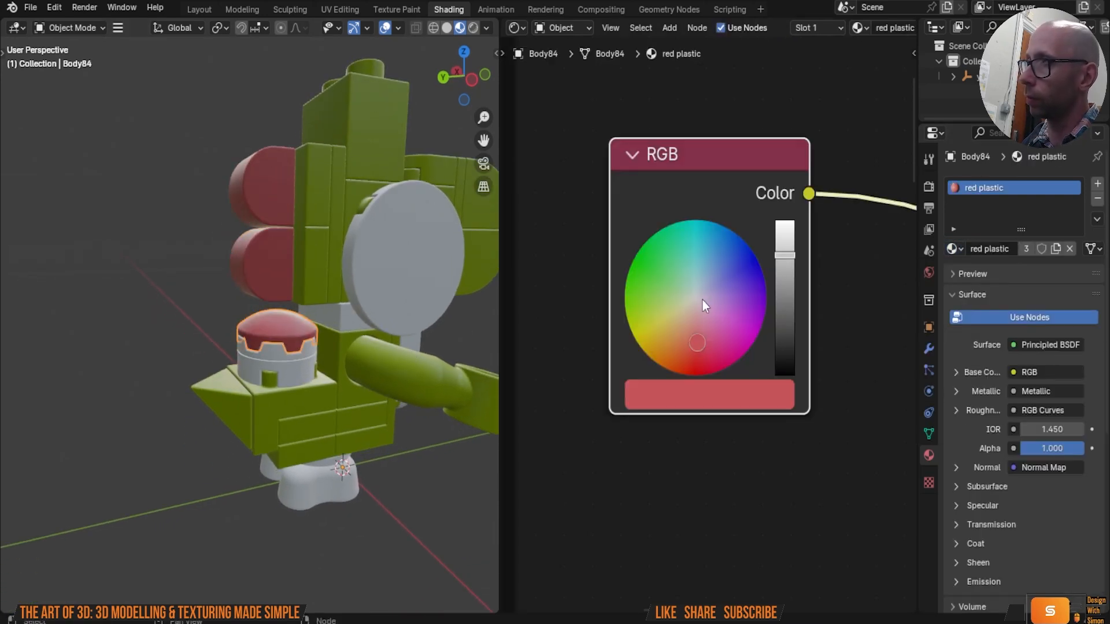
{"action": "left_click", "coordinate": [265, 349]}
{"action": "left_click", "coordinate": [955, 249]}
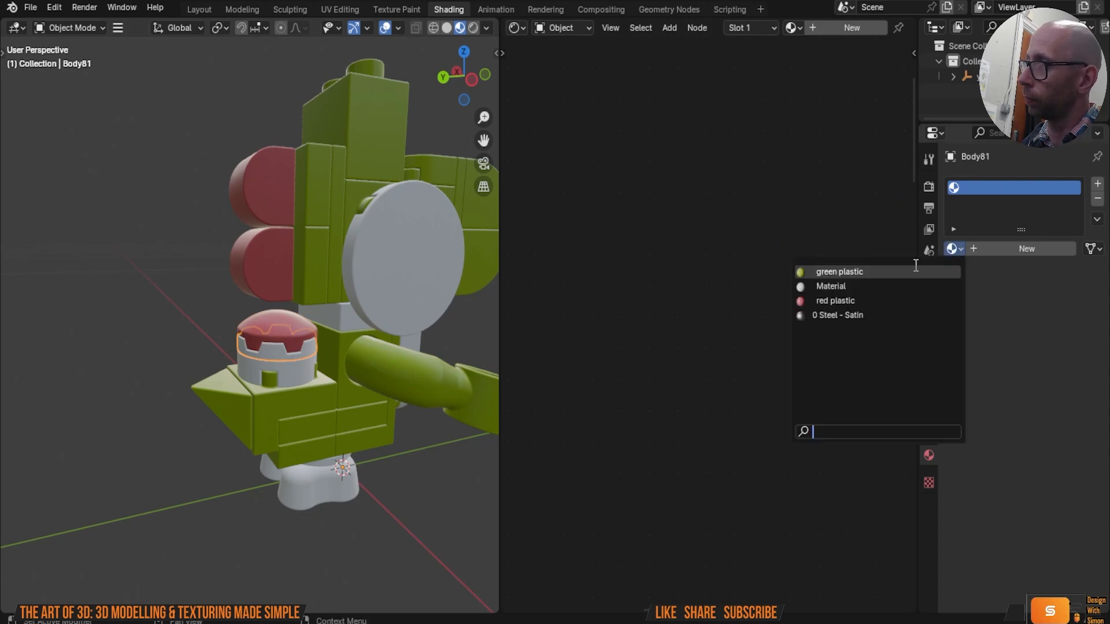
{"action": "left_click", "coordinate": [873, 300]}
Step: Give the large round cheek disc a separate copy of the green plastic material and rename the copy "white plastic"
{"action": "middle_click_drag", "start_coordinate": [353, 407], "coordinate": [278, 405]}
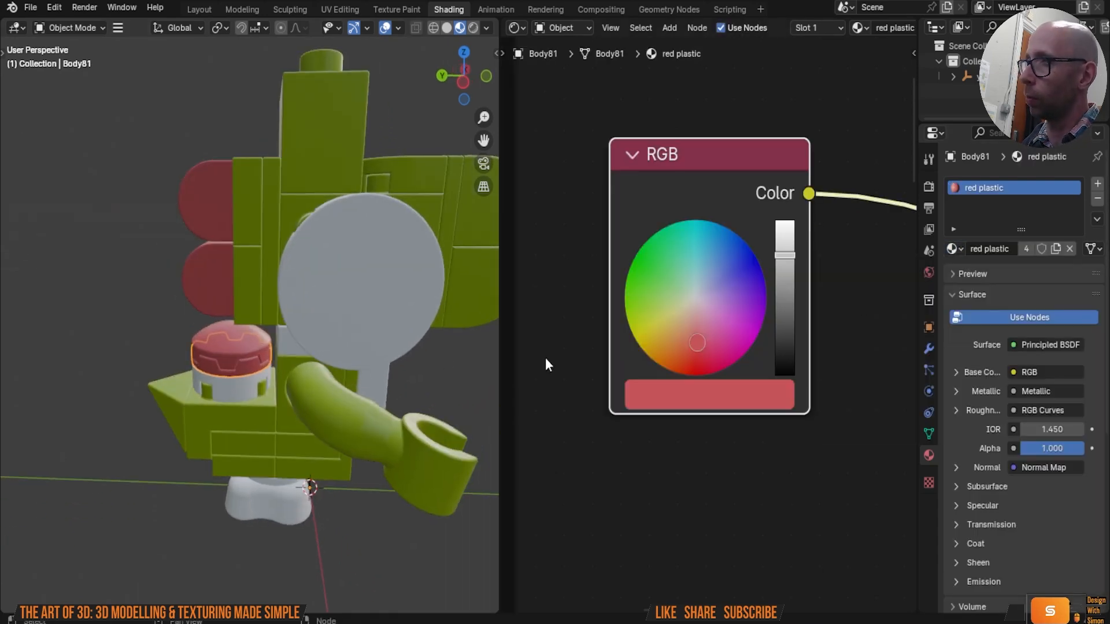
{"action": "left_click", "coordinate": [339, 308]}
{"action": "left_click", "coordinate": [951, 248]}
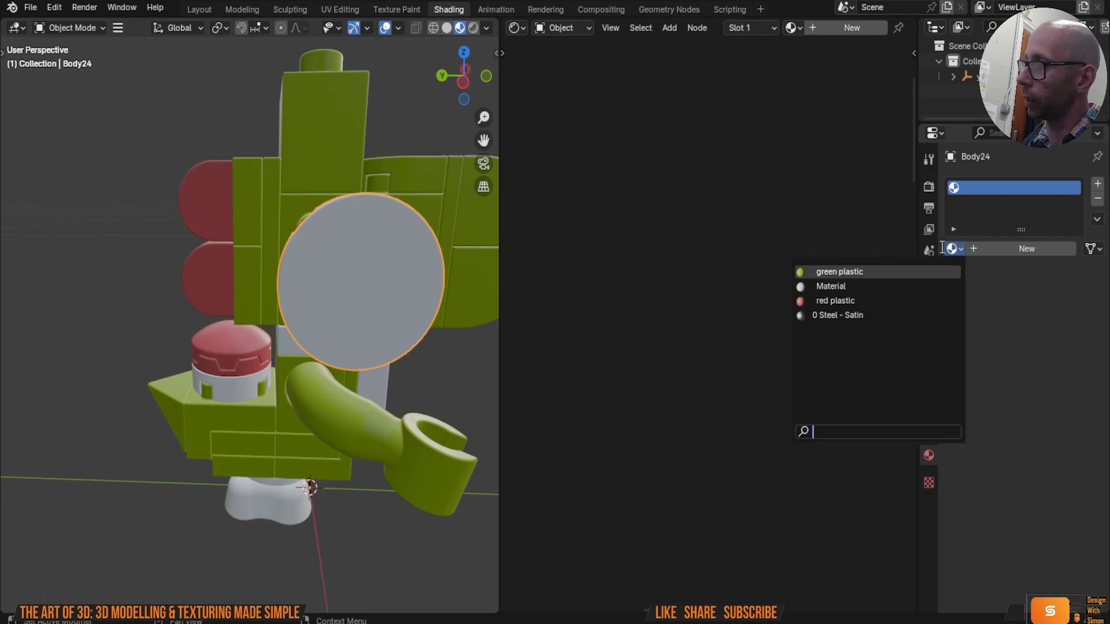
{"action": "left_click", "coordinate": [870, 271]}
{"action": "left_click", "coordinate": [1054, 249]}
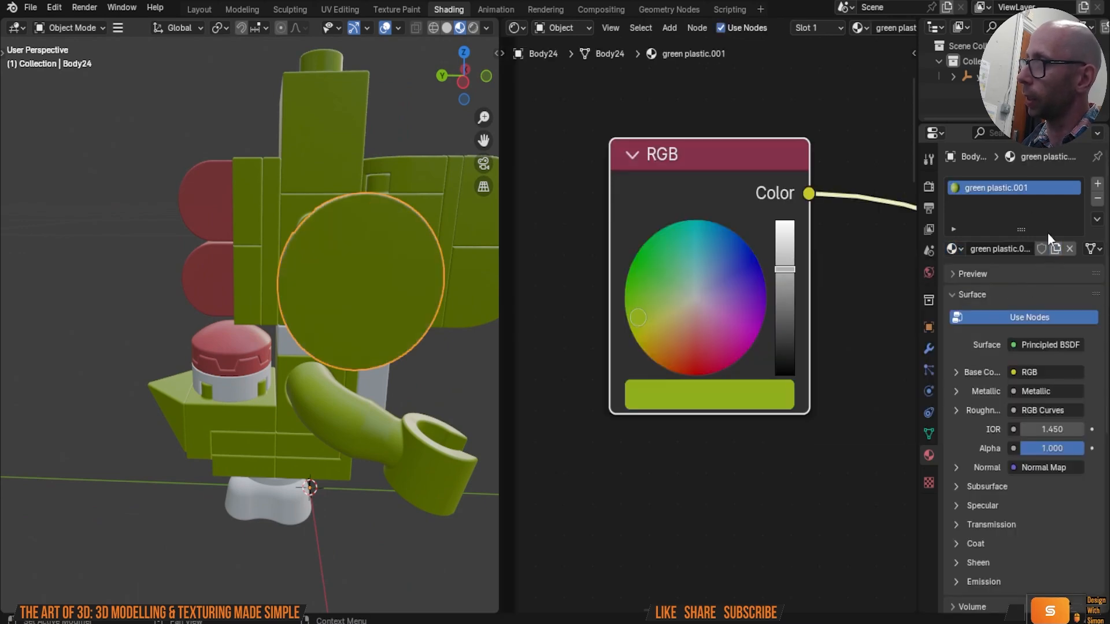
{"action": "type", "text": "whit"}
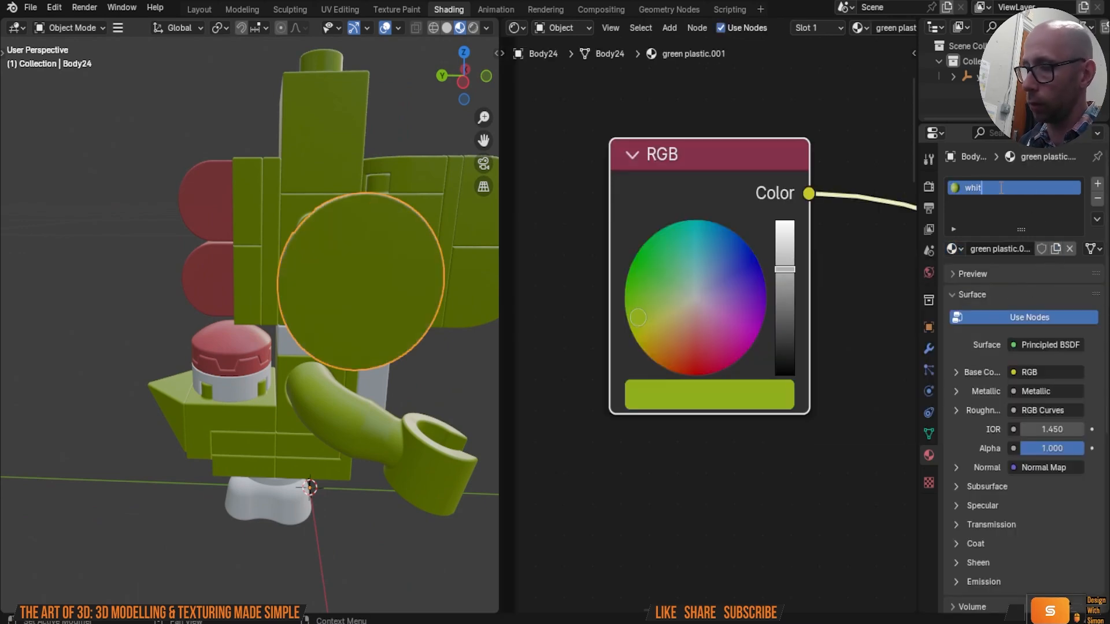
{"action": "key", "text": "Return"}
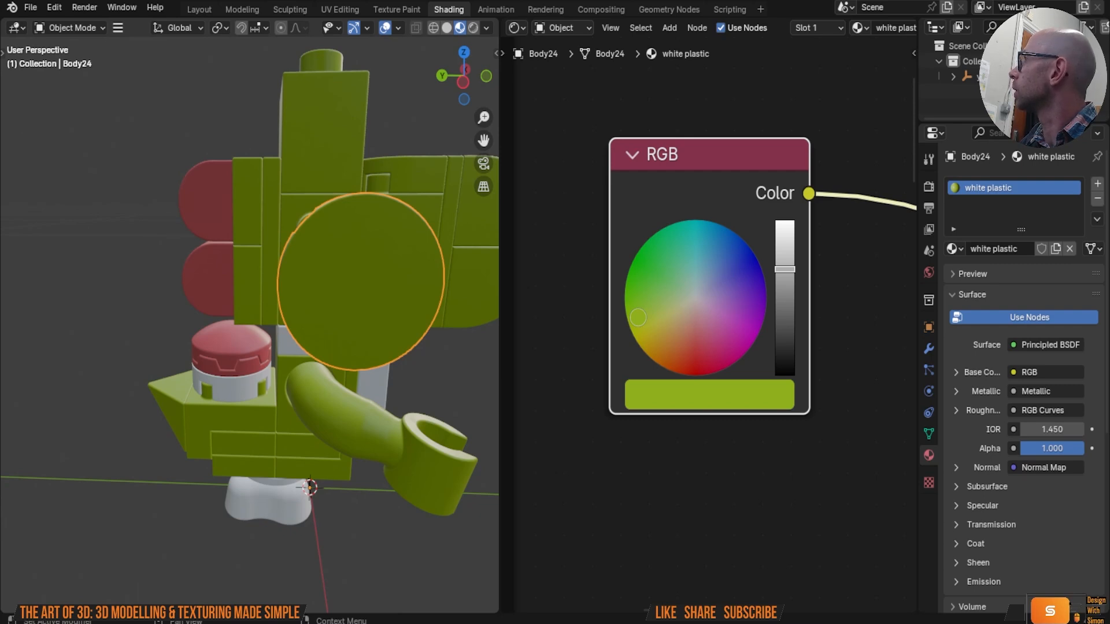
Step: Set the colour of the white plastic material's RGB node to hex #aeb1b0
{"action": "left_click", "coordinate": [719, 393]}
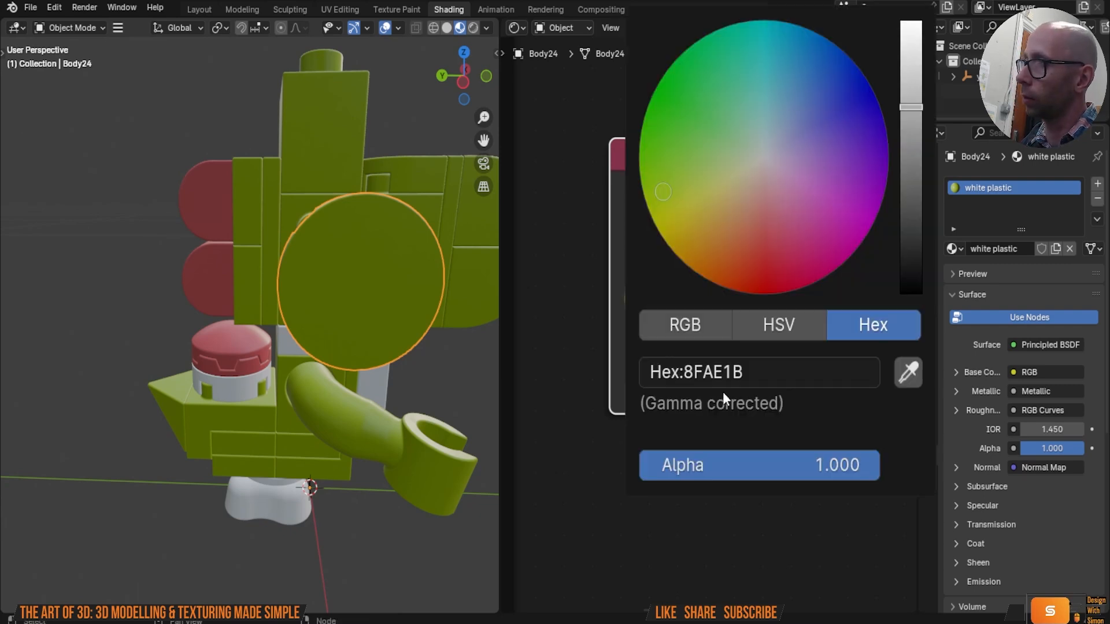
{"action": "left_click", "coordinate": [795, 386]}
{"action": "type", "text": "#aeb1b0"}
{"action": "key", "text": "Return"}
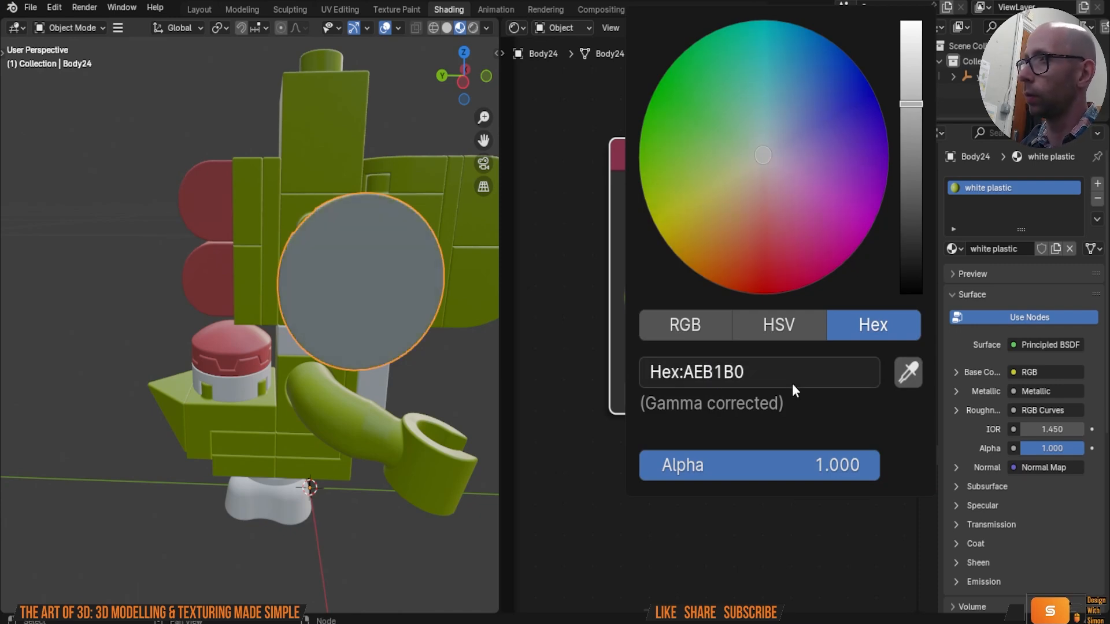
Step: Assign the white plastic material to the chest block and the rounded belly piece directly below it
{"action": "middle_click_drag", "start_coordinate": [62, 442], "coordinate": [272, 373]}
{"action": "left_click", "coordinate": [272, 373]}
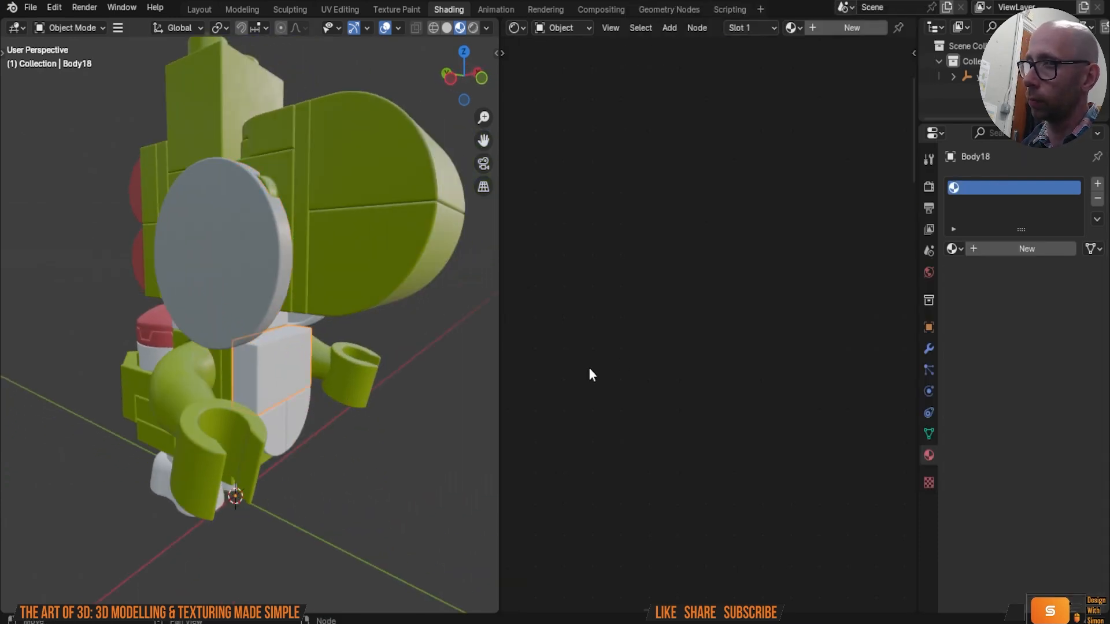
{"action": "left_click", "coordinate": [954, 249]}
{"action": "left_click", "coordinate": [873, 330]}
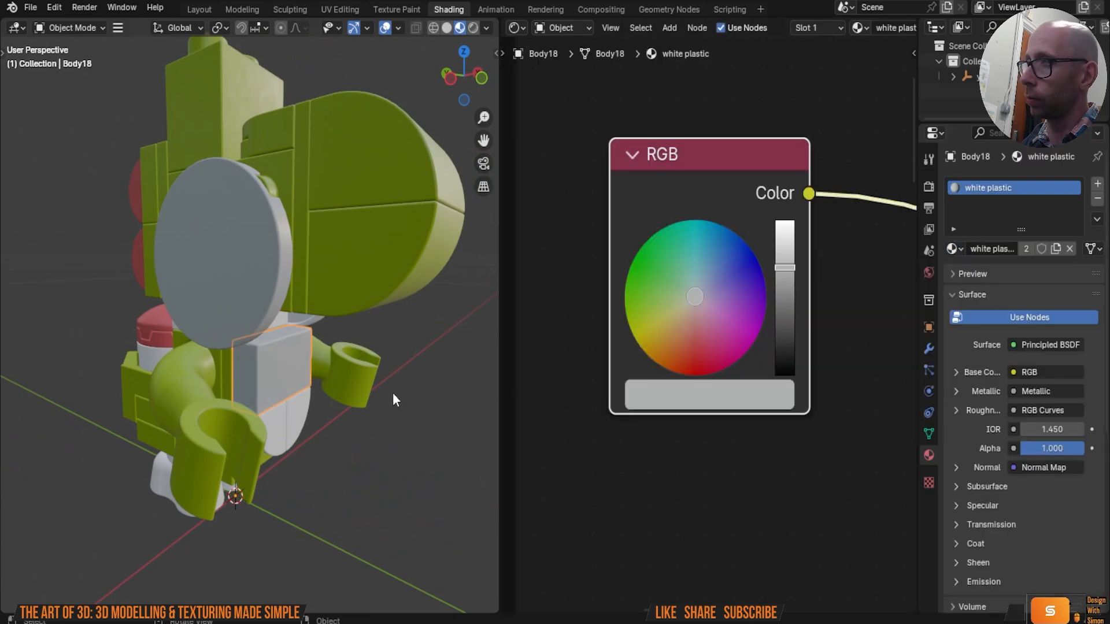
{"action": "left_click", "coordinate": [292, 423]}
{"action": "left_click", "coordinate": [953, 249]}
{"action": "left_click", "coordinate": [873, 327]}
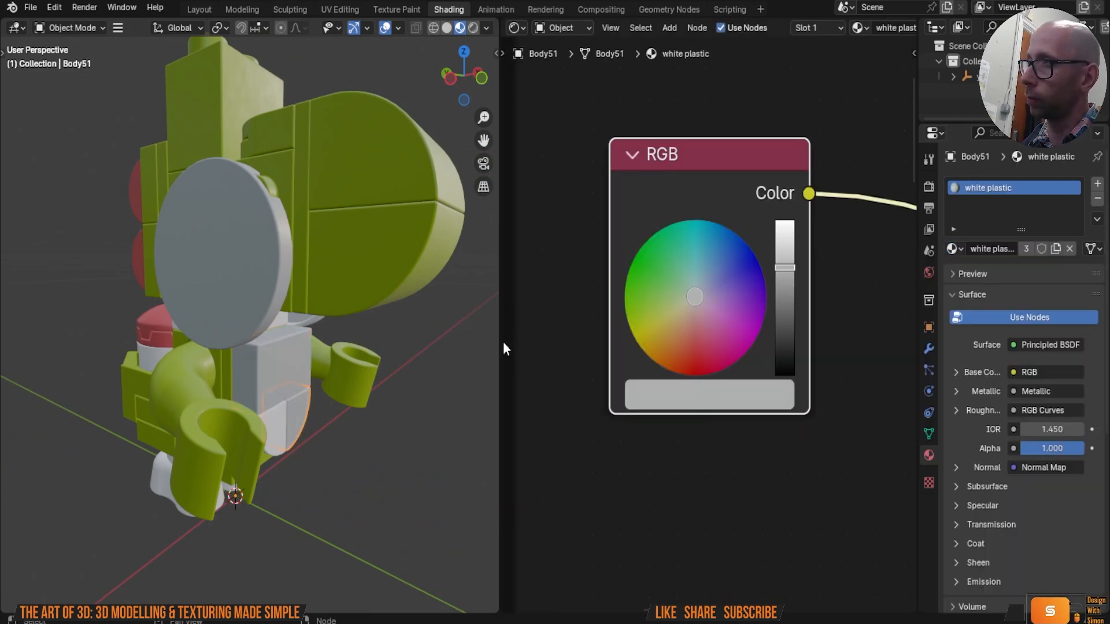
Step: Assign the white plastic material to the other rounded belly piece and the neck block above the chest
{"action": "middle_click_drag", "start_coordinate": [405, 370], "coordinate": [196, 417]}
{"action": "left_click", "coordinate": [200, 411]}
{"action": "left_click", "coordinate": [953, 249]}
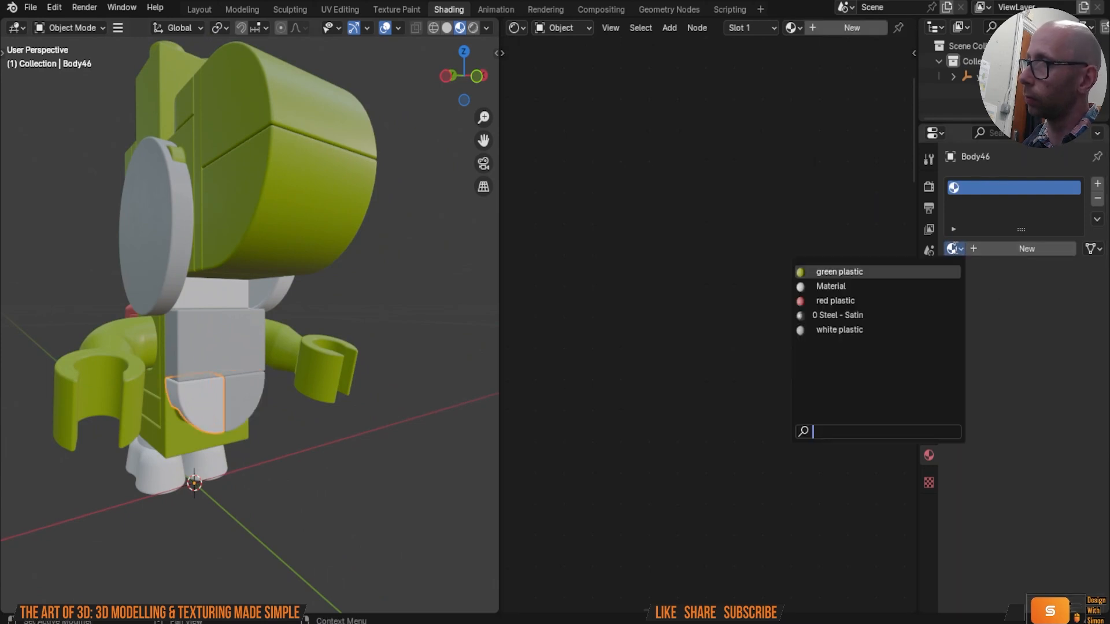
{"action": "left_click", "coordinate": [872, 328]}
{"action": "left_click", "coordinate": [230, 298]}
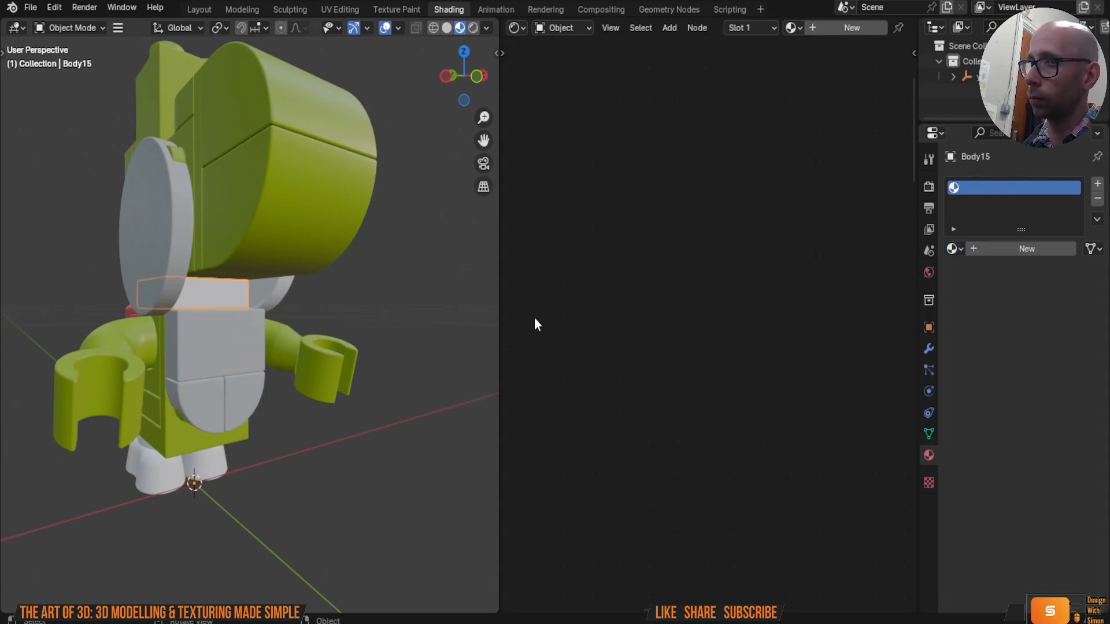
{"action": "left_click", "coordinate": [954, 249]}
{"action": "left_click", "coordinate": [873, 327]}
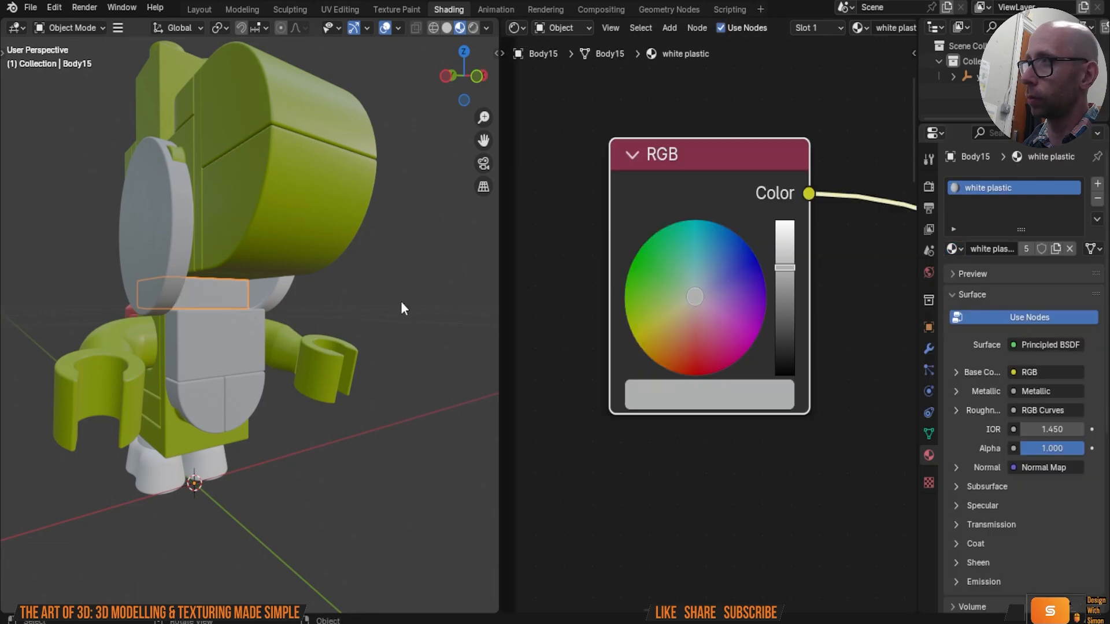
Step: Assign the white plastic material to the large cheek disc on the opposite side of the head
{"action": "middle_click_drag", "start_coordinate": [404, 307], "coordinate": [203, 330]}
{"action": "left_click", "coordinate": [180, 249]}
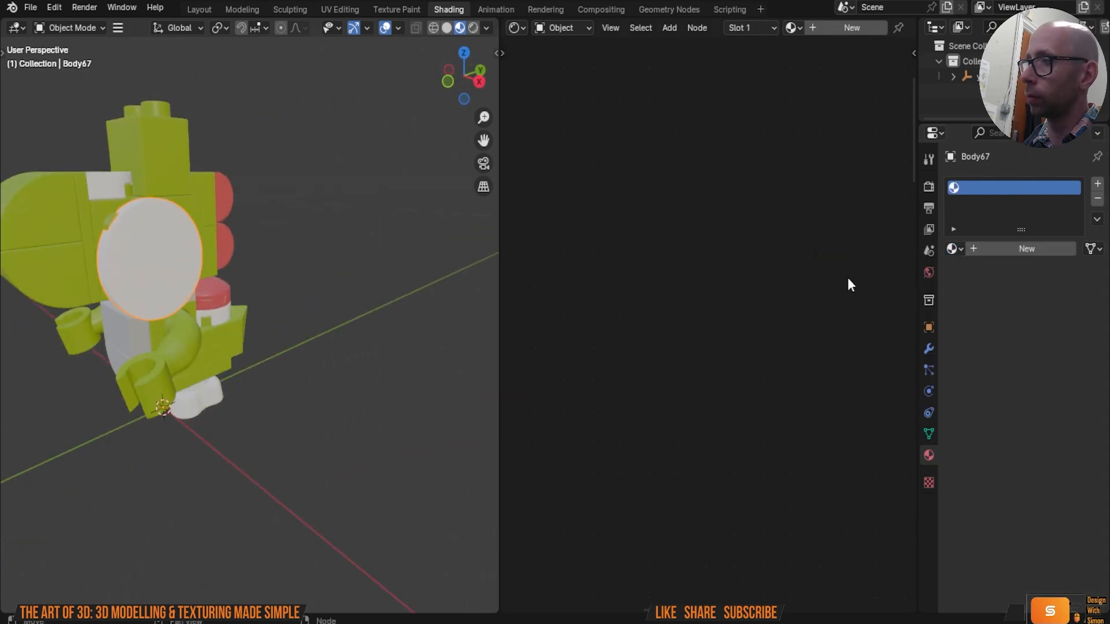
{"action": "left_click", "coordinate": [960, 249]}
{"action": "left_click", "coordinate": [873, 329]}
Step: Assign the green plastic material to the remaining uncoloured curved piece on top of the head, behind the snout
{"action": "middle_click_drag", "start_coordinate": [354, 289], "coordinate": [394, 342]}
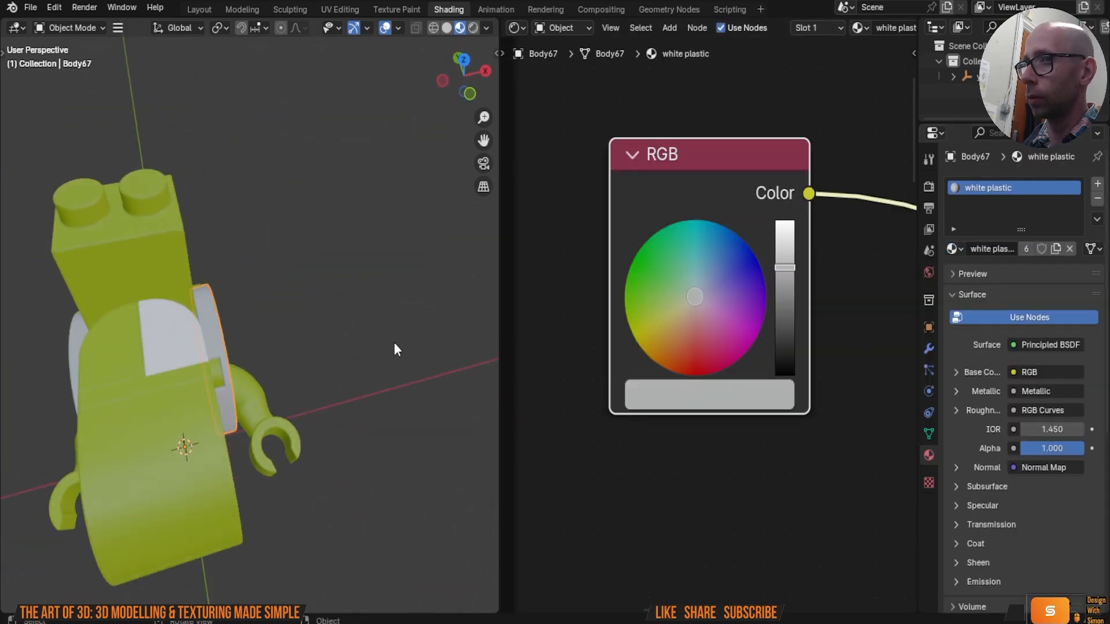
{"action": "left_click", "coordinate": [177, 342]}
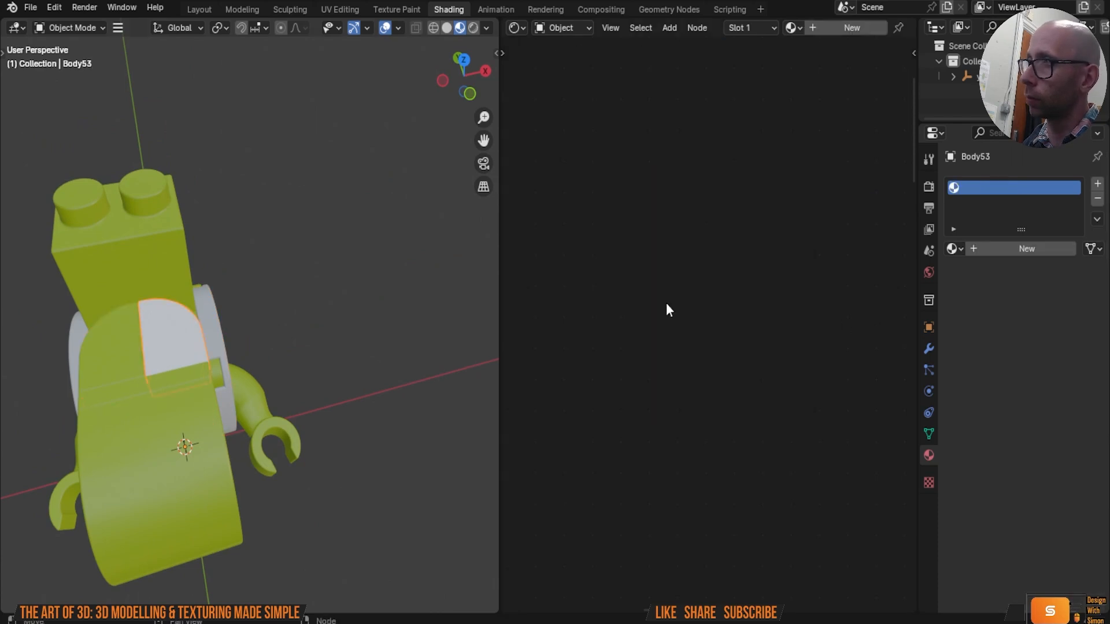
{"action": "left_click", "coordinate": [953, 248]}
{"action": "left_click", "coordinate": [891, 271]}
Step: Assign the white plastic material to the saddle's lower ring beneath the red notched ring
{"action": "middle_click_drag", "start_coordinate": [491, 347], "coordinate": [291, 337]}
{"action": "left_click", "coordinate": [290, 341]}
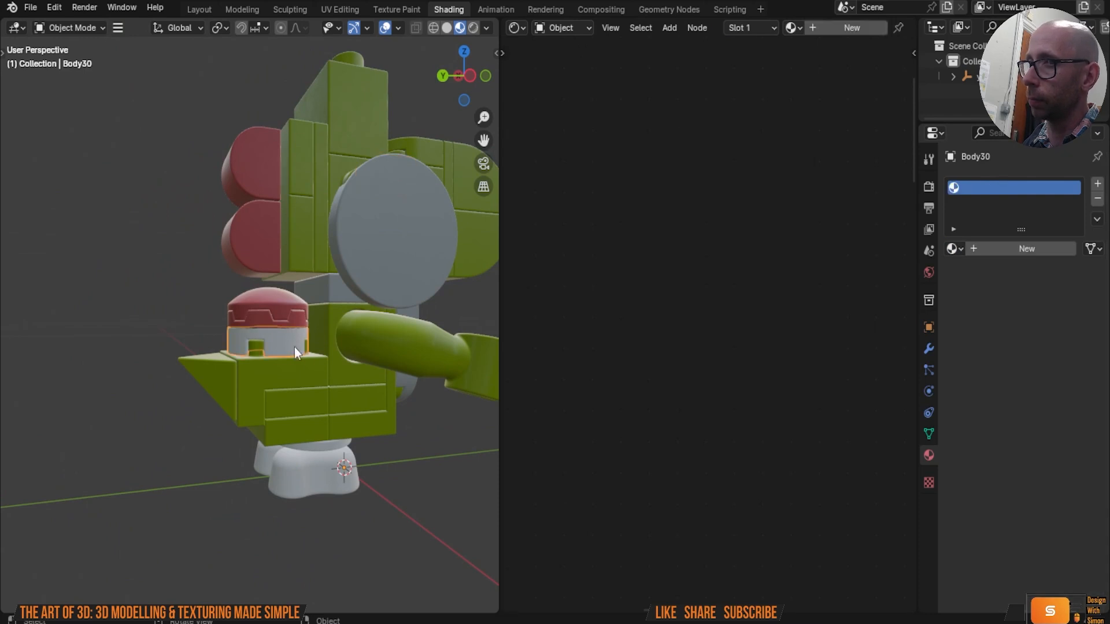
{"action": "left_click", "coordinate": [954, 248]}
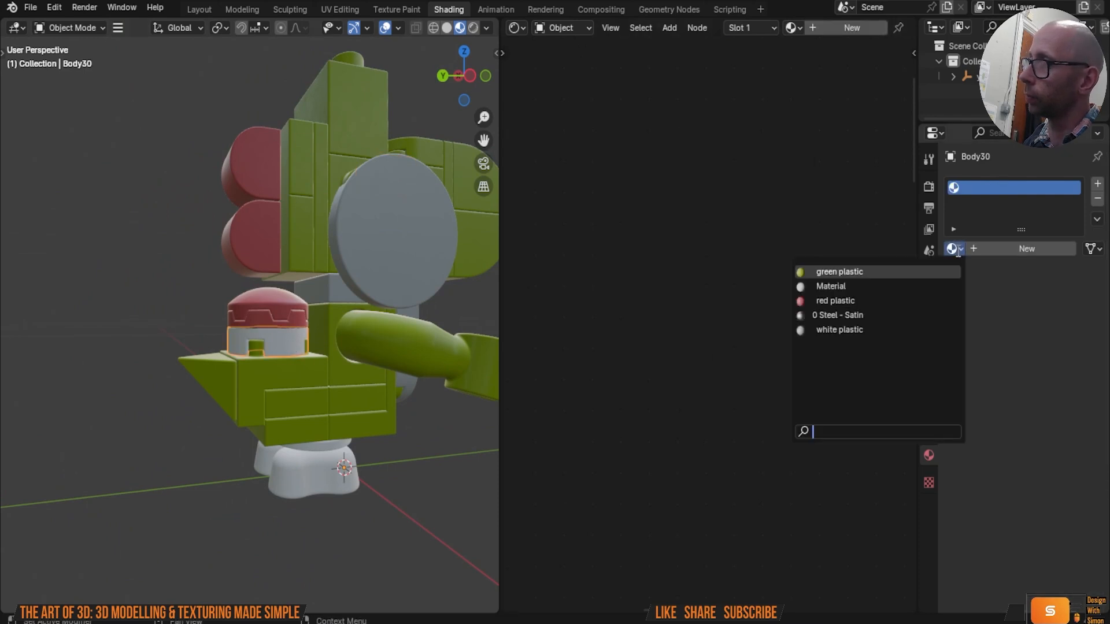
{"action": "left_click", "coordinate": [840, 330]}
Step: Give the feet a separate copy of the green plastic material and rename the copy "orange plastic"
{"action": "middle_click_drag", "start_coordinate": [451, 405], "coordinate": [570, 305]}
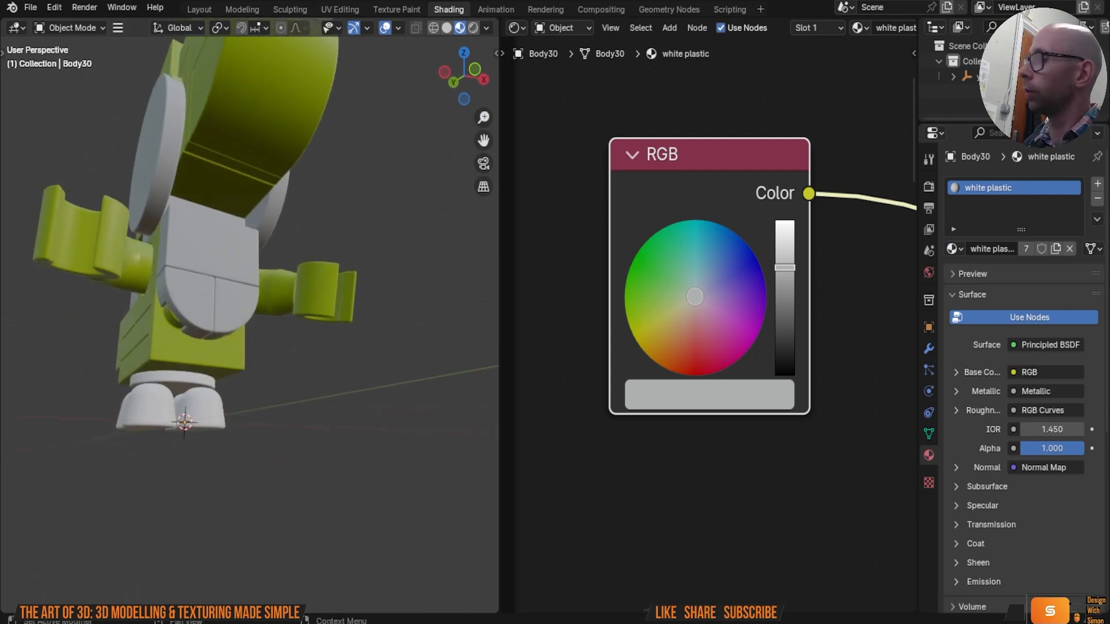
{"action": "left_click", "coordinate": [223, 405]}
{"action": "left_click", "coordinate": [954, 249]}
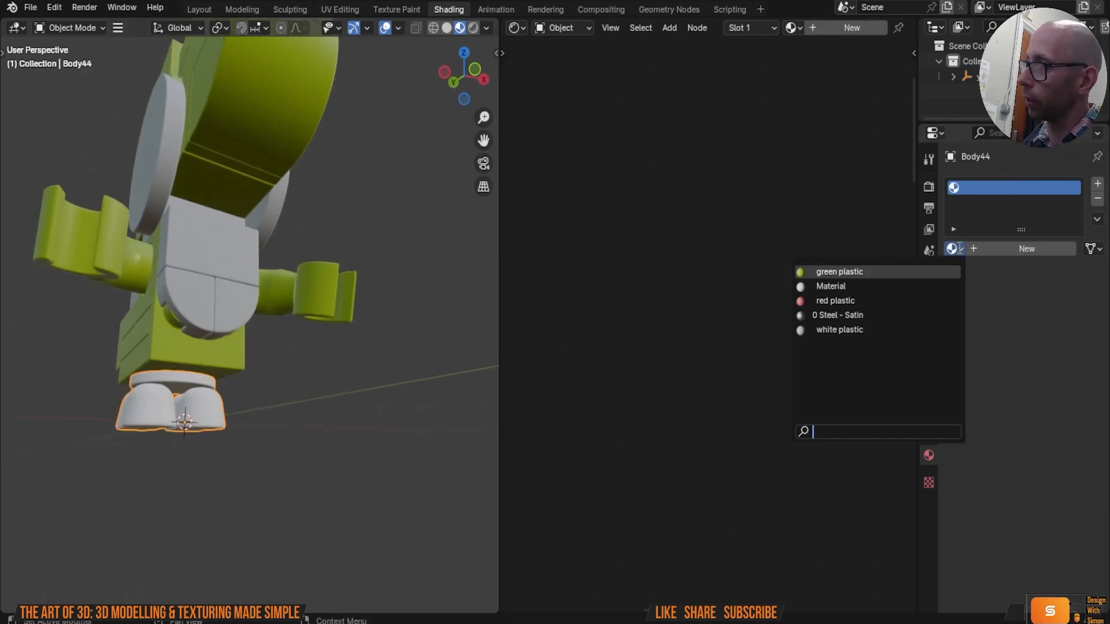
{"action": "left_click", "coordinate": [892, 272]}
{"action": "left_click", "coordinate": [1057, 249]}
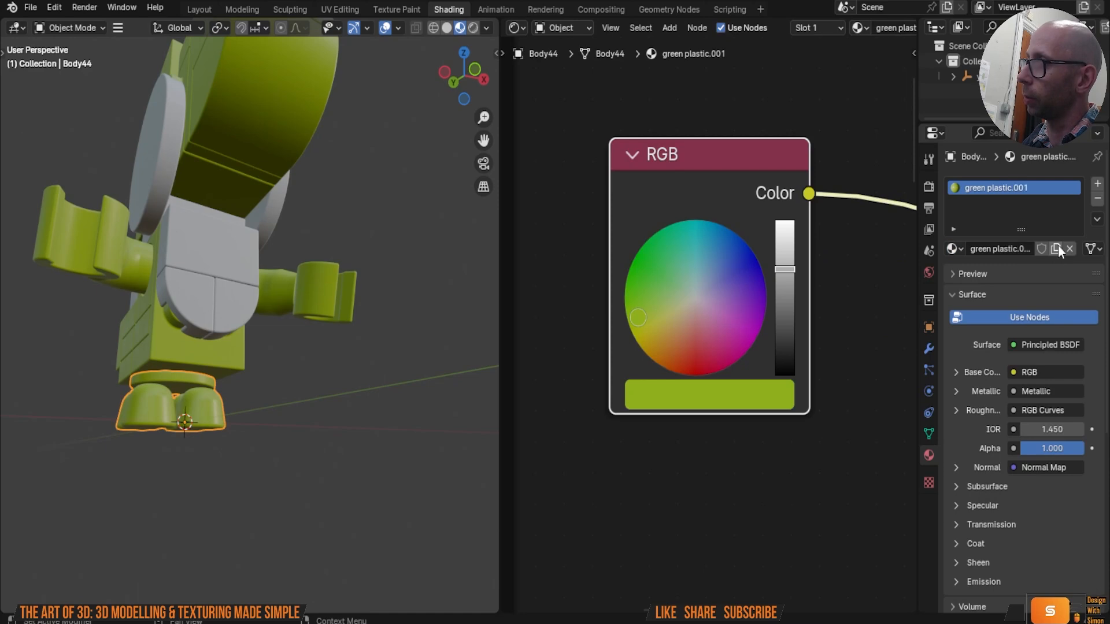
{"action": "double_click", "coordinate": [988, 188]}
{"action": "type", "text": "or"}
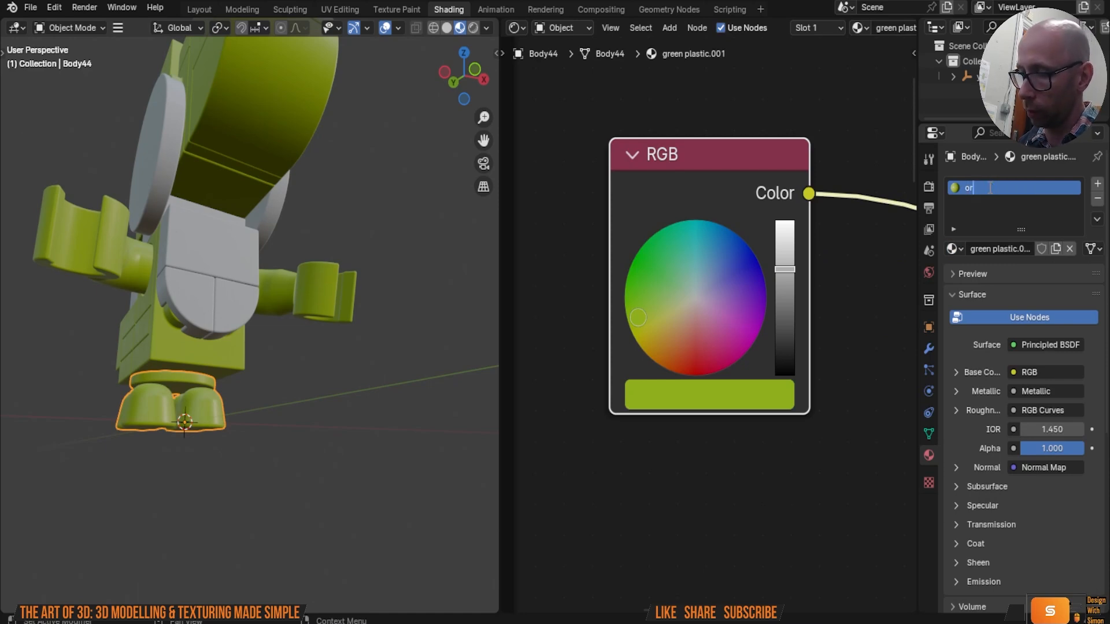
{"action": "type", "text": "ange plastic"}
{"action": "key", "text": "Return"}
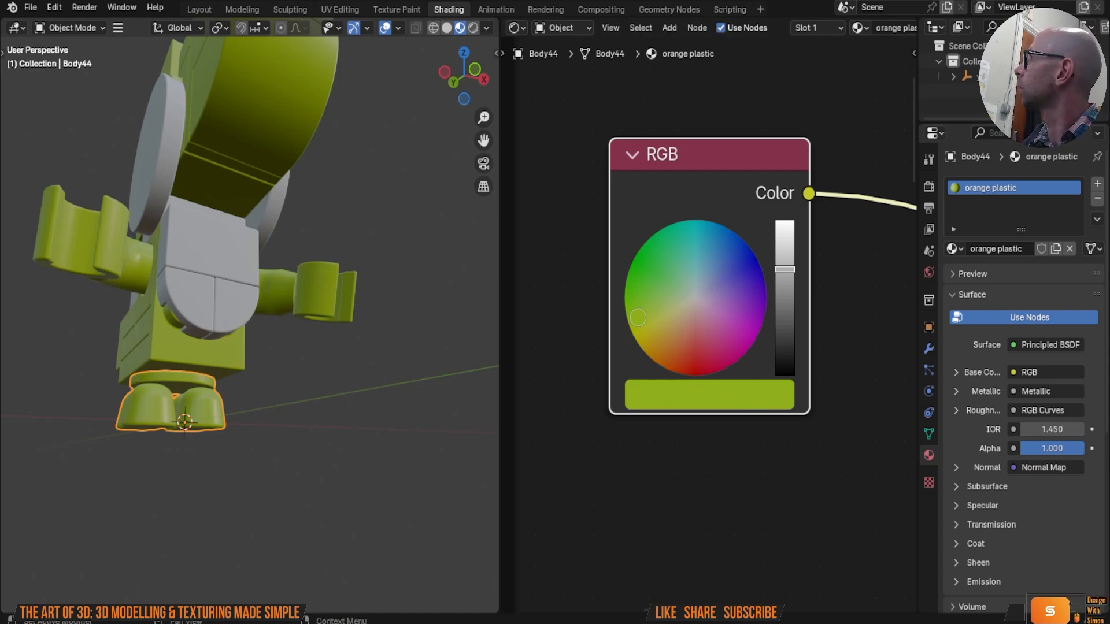
Step: Set the colour of the orange plastic material's RGB node to hex #c36e2c
{"action": "left_click", "coordinate": [729, 405]}
{"action": "left_click", "coordinate": [821, 375]}
{"action": "type", "text": "#c36e2c"}
{"action": "key", "text": "Return"}
Step: Examine the fully coloured model and its snout surface up close in the Layout workspace
{"action": "middle_click_drag", "start_coordinate": [489, 296], "coordinate": [395, 387]}
{"action": "left_click", "coordinate": [195, 9]}
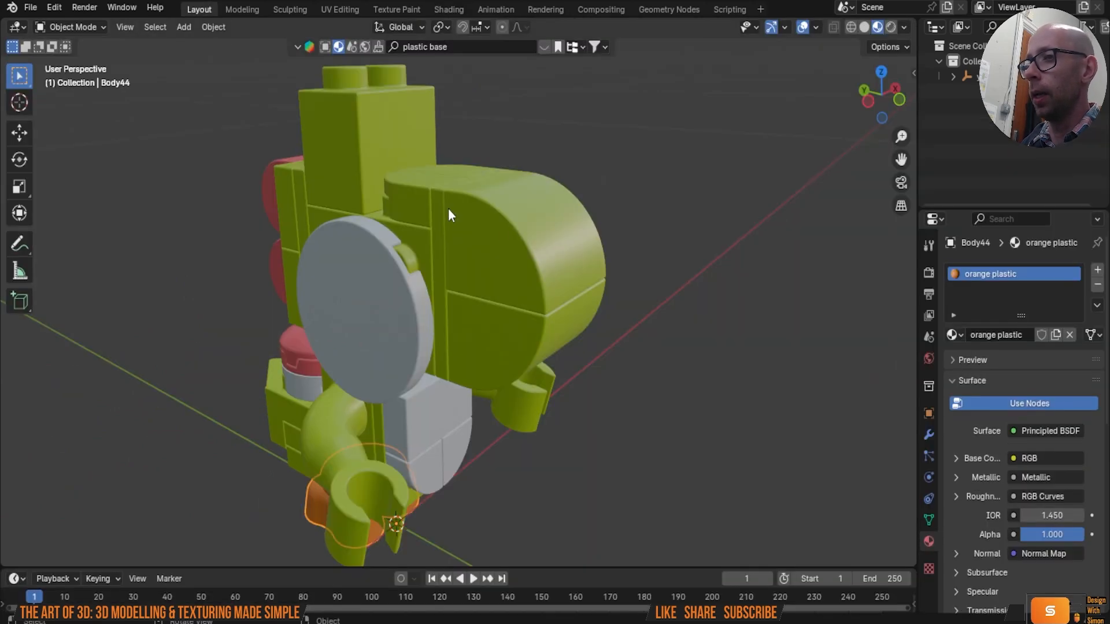
{"action": "middle_click_drag", "start_coordinate": [449, 209], "coordinate": [428, 297]}
{"action": "scroll", "coordinate": [419, 301], "scroll_direction": "up", "scroll_amount": 8}
{"action": "scroll", "coordinate": [407, 334], "scroll_direction": "down", "scroll_amount": 5}
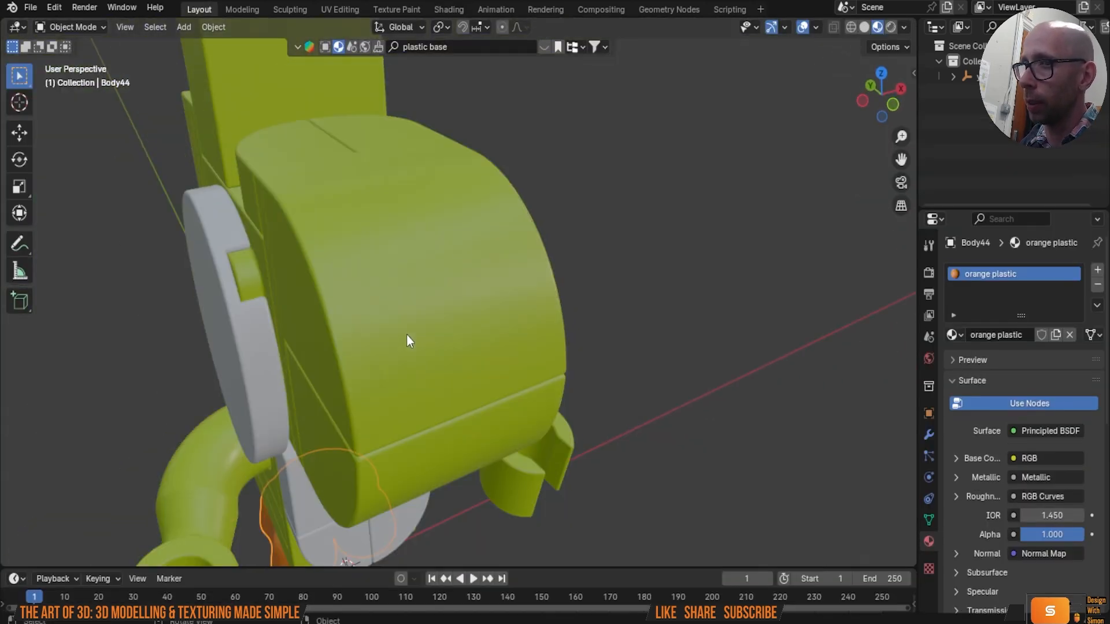
{"action": "middle_click_drag", "start_coordinate": [407, 334], "coordinate": [509, 320]}
{"action": "scroll", "coordinate": [508, 321], "scroll_direction": "down", "scroll_amount": 8}
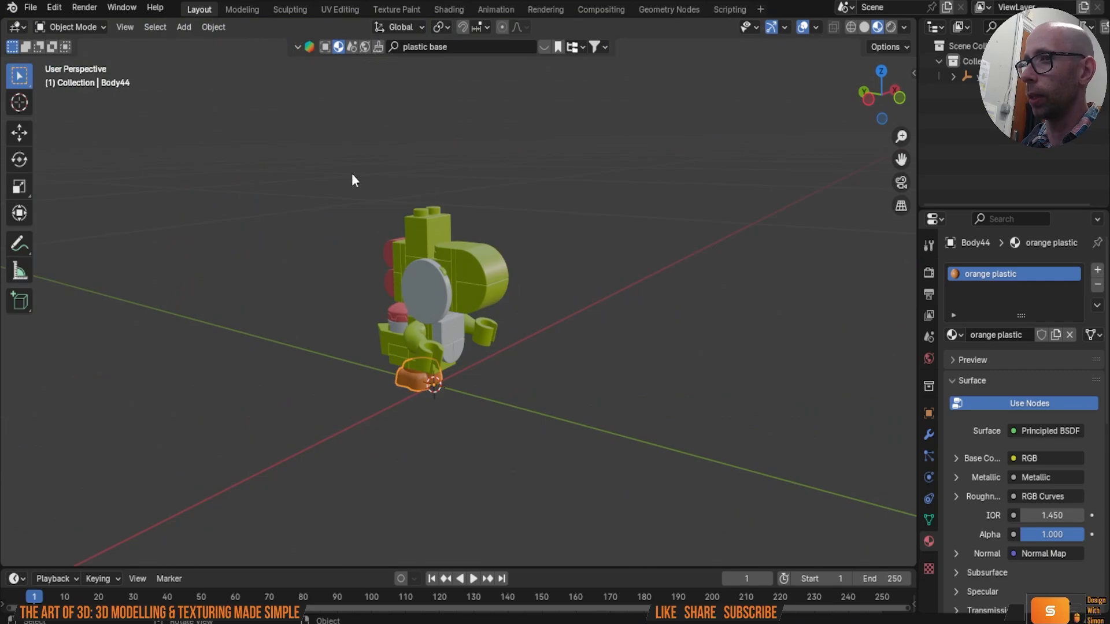
{"action": "left_click_drag", "start_coordinate": [267, 135], "coordinate": [595, 423]}
{"action": "key", "text": "alt+a"}
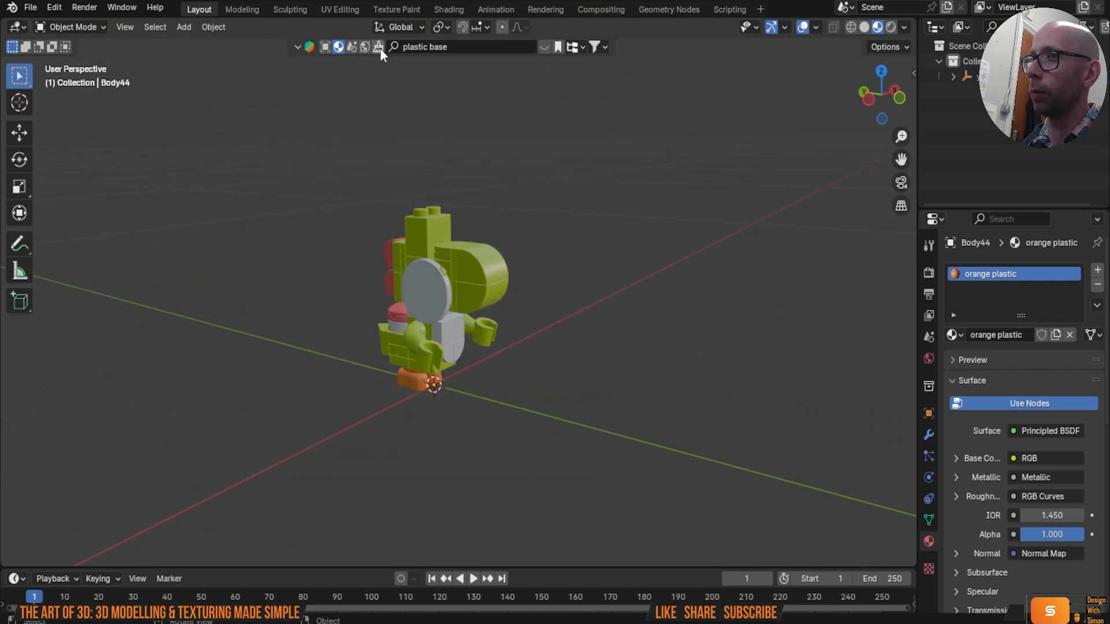
Step: Switch to the UV Editing workspace, show the model in Material Preview and return it to Object Mode
{"action": "left_click", "coordinate": [341, 9]}
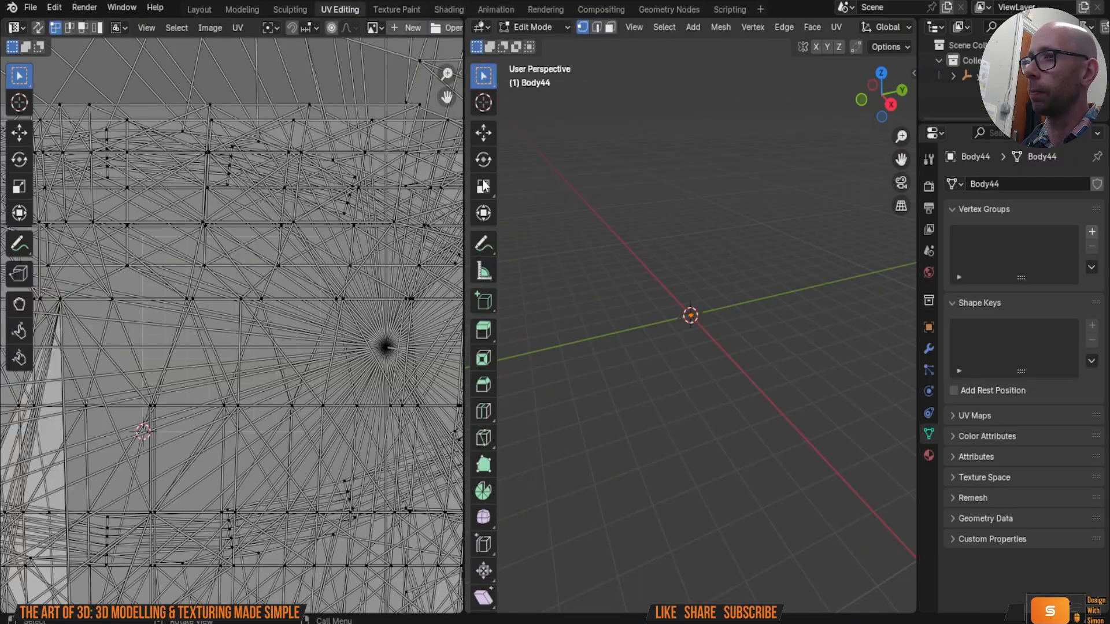
{"action": "scroll", "coordinate": [689, 294], "scroll_direction": "up", "scroll_amount": 6}
{"action": "middle_click_drag", "start_coordinate": [689, 294], "coordinate": [898, 46]}
{"action": "scroll", "coordinate": [839, 27], "scroll_direction": "down", "scroll_amount": 8}
{"action": "left_click", "coordinate": [880, 26]}
{"action": "middle_click_drag", "start_coordinate": [767, 151], "coordinate": [732, 147]}
{"action": "key", "text": "Tab"}
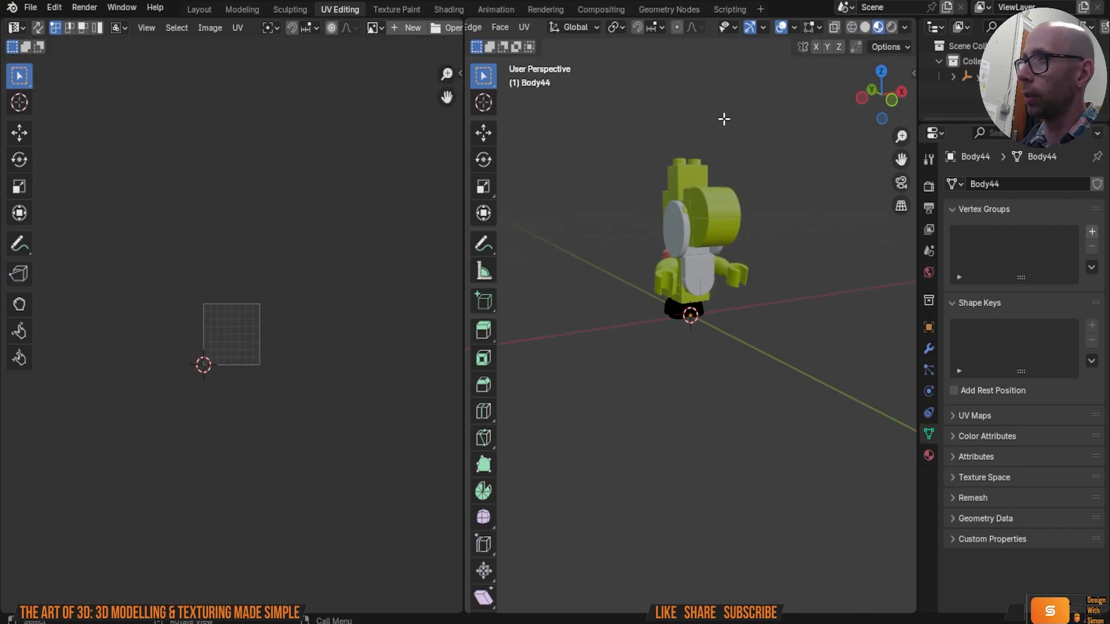
Step: Unwrap the meshes of all selected model parts together with Cube Projection and return to Object Mode
{"action": "middle_click_drag", "start_coordinate": [724, 121], "coordinate": [790, 131]}
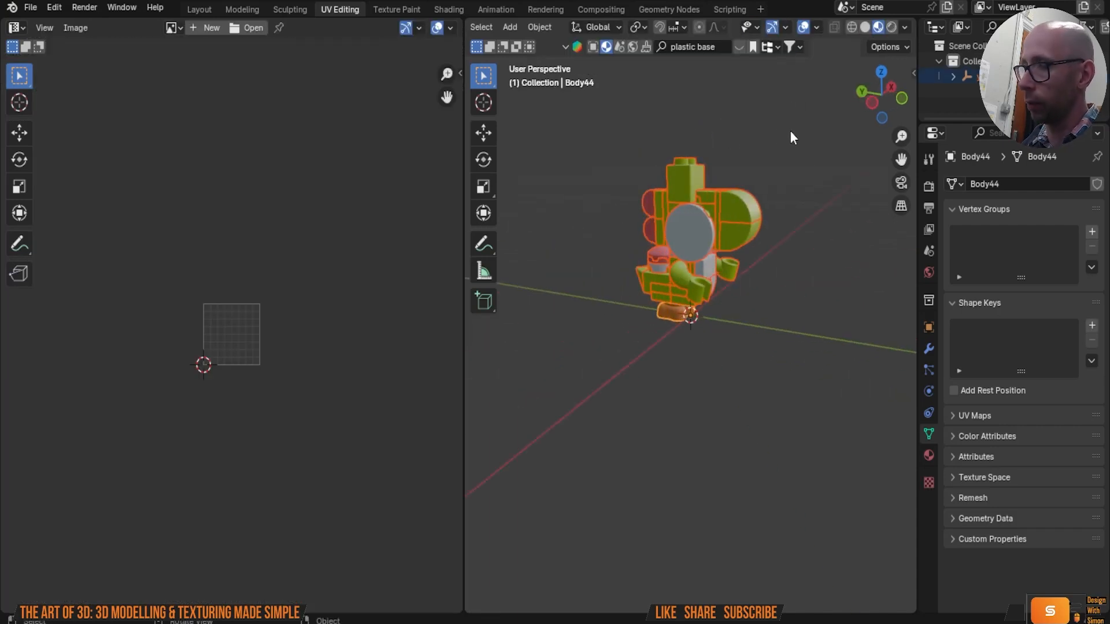
{"action": "key", "text": "Tab"}
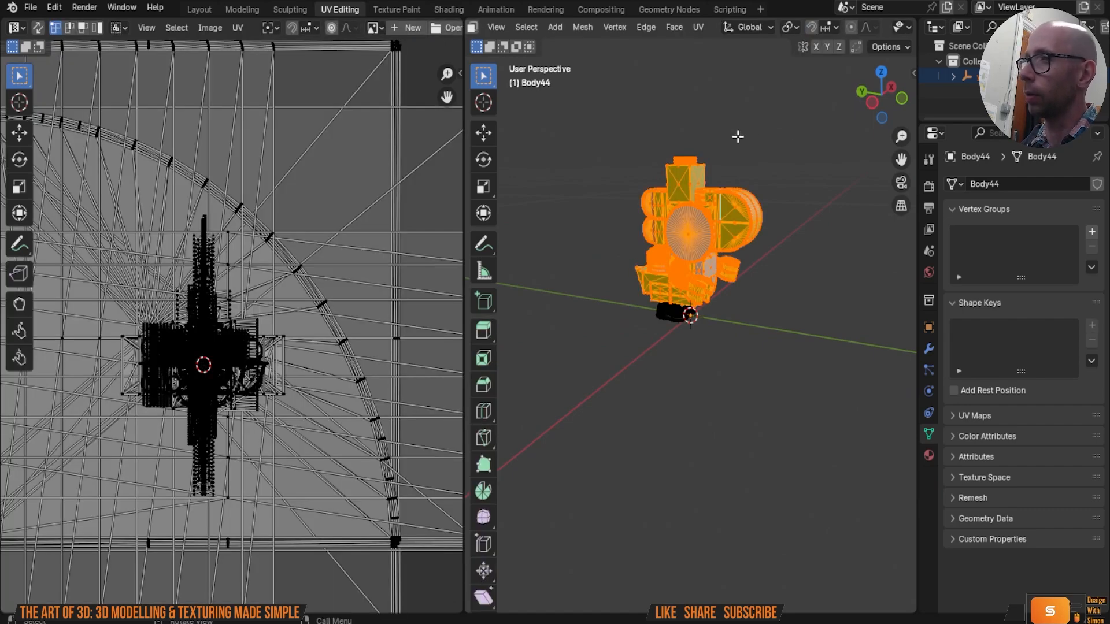
{"action": "left_click", "coordinate": [699, 29]}
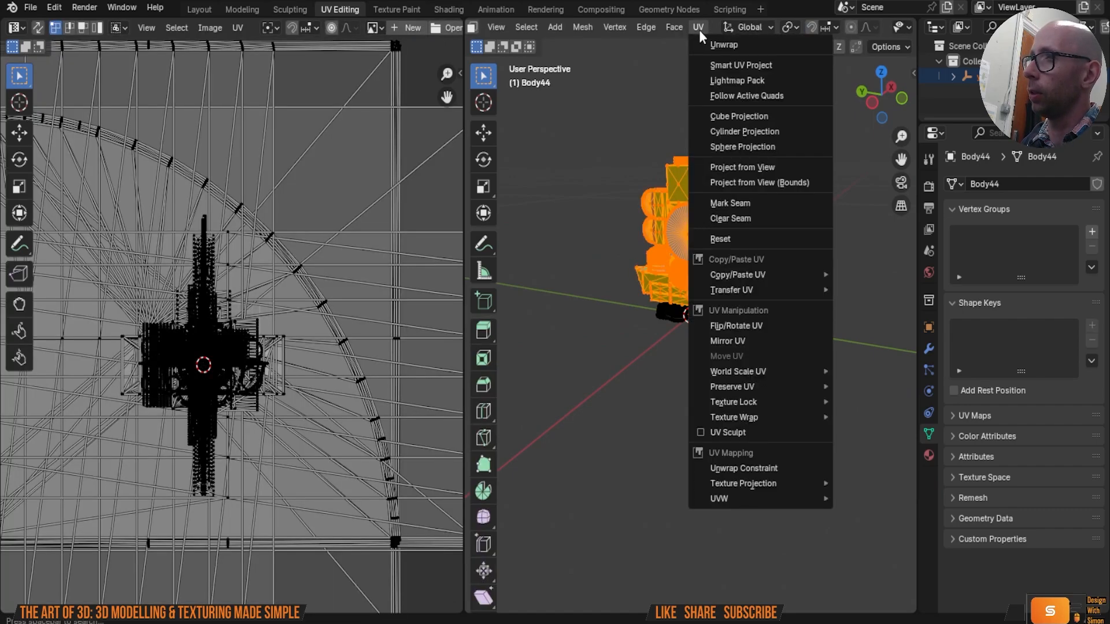
{"action": "left_click", "coordinate": [772, 115]}
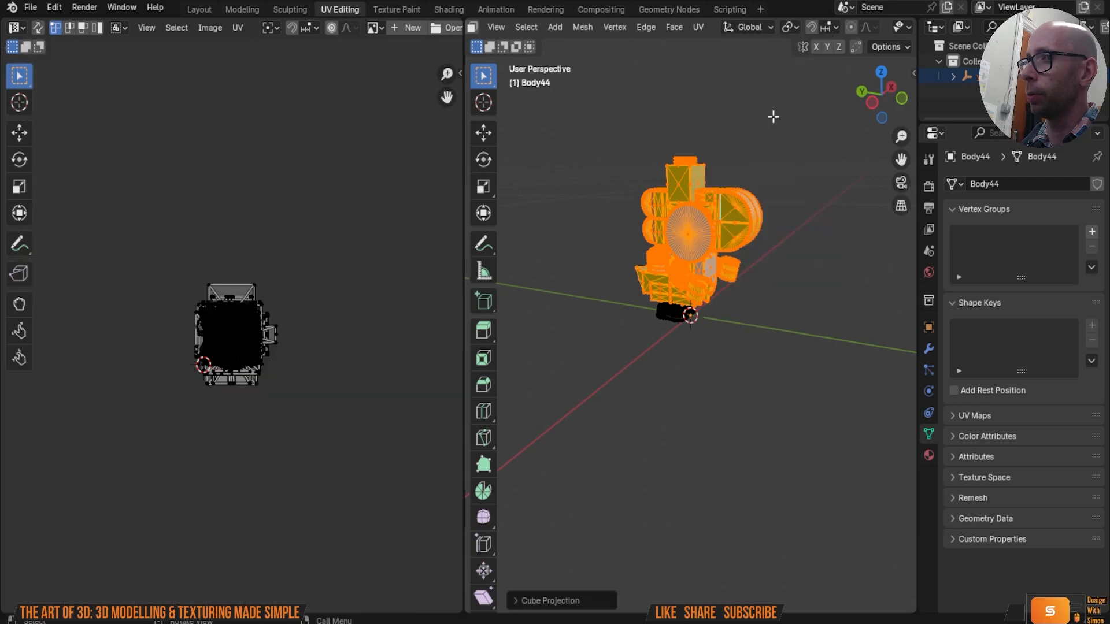
{"action": "scroll", "coordinate": [260, 248], "scroll_direction": "up", "scroll_amount": 7}
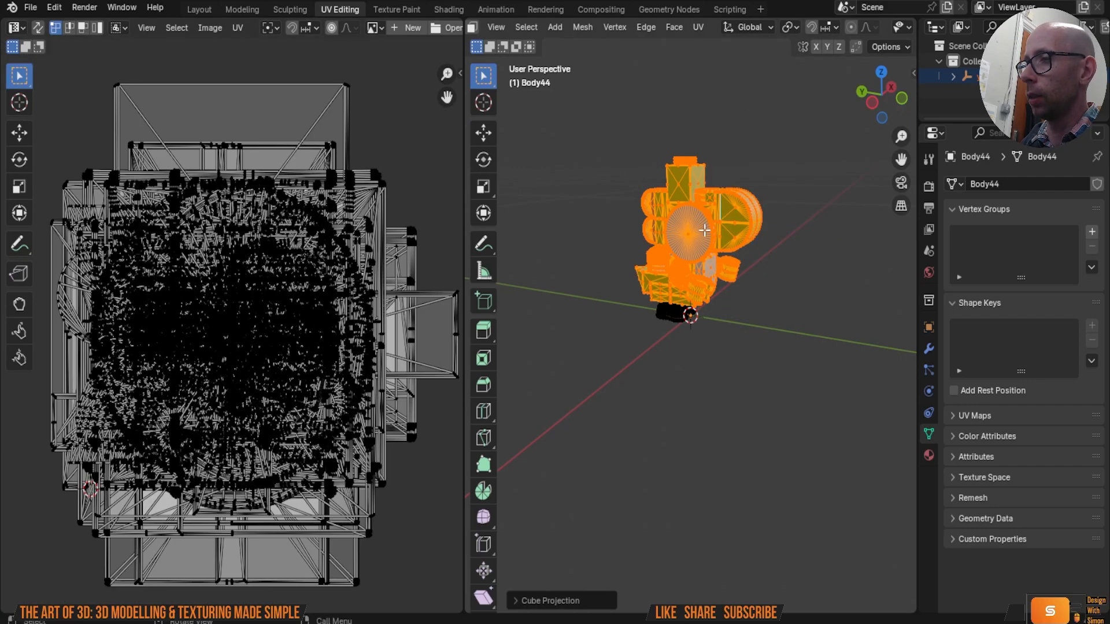
{"action": "scroll", "coordinate": [744, 294], "scroll_direction": "up", "scroll_amount": 8}
{"action": "key", "text": "Tab"}
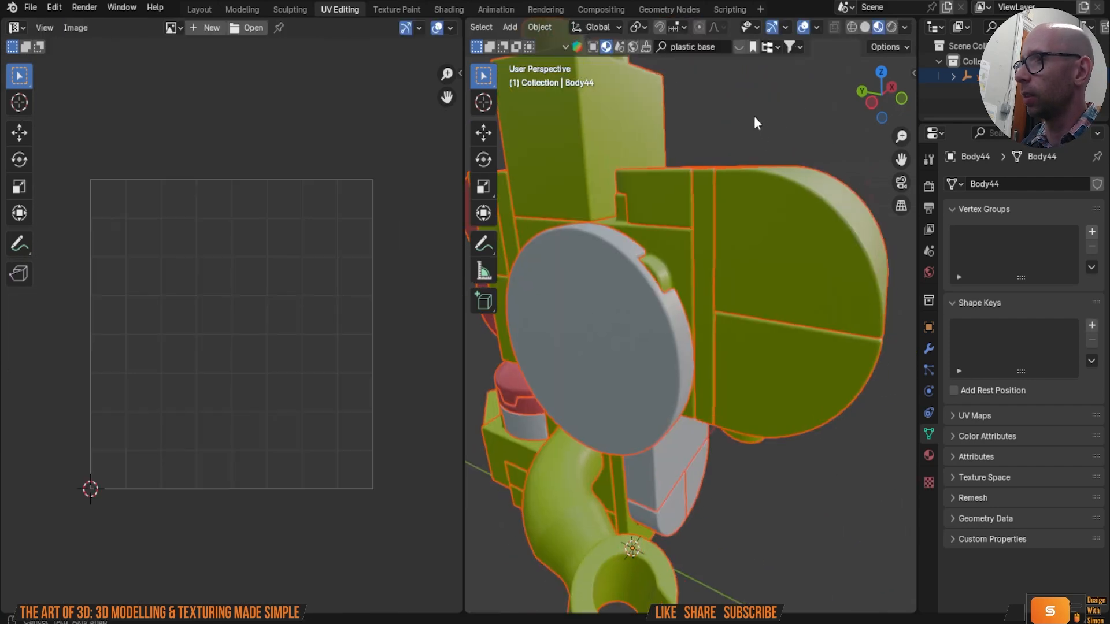
Step: Examine the plastic surface on the snout, cheek disc and body after the cube projection
{"action": "scroll", "coordinate": [734, 179], "scroll_direction": "up", "scroll_amount": 6}
{"action": "scroll", "coordinate": [656, 268], "scroll_direction": "down", "scroll_amount": 5}
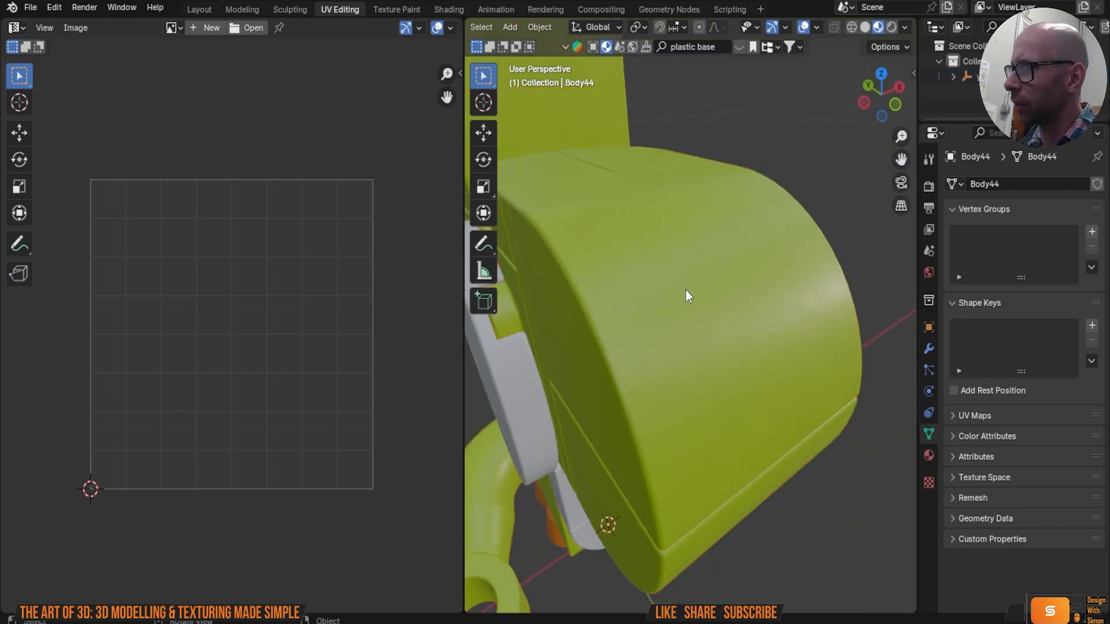
{"action": "scroll", "coordinate": [676, 298], "scroll_direction": "down", "scroll_amount": 2}
{"action": "middle_click_drag", "start_coordinate": [668, 304], "coordinate": [707, 269]}
{"action": "scroll", "coordinate": [722, 282], "scroll_direction": "down", "scroll_amount": 5}
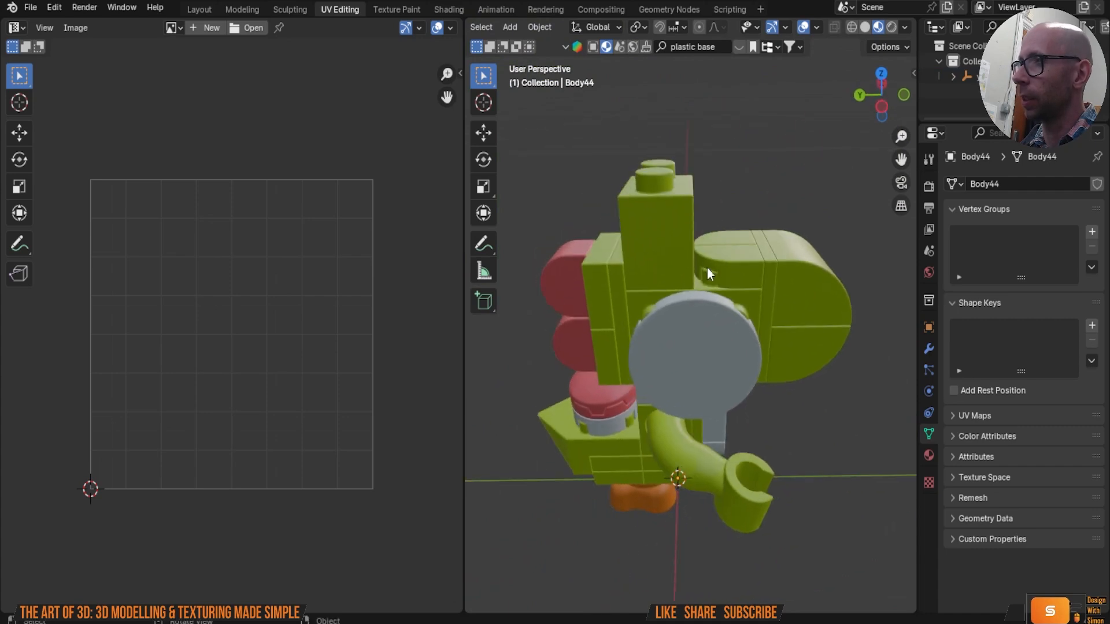
{"action": "middle_click_drag", "start_coordinate": [771, 194], "coordinate": [706, 168]}
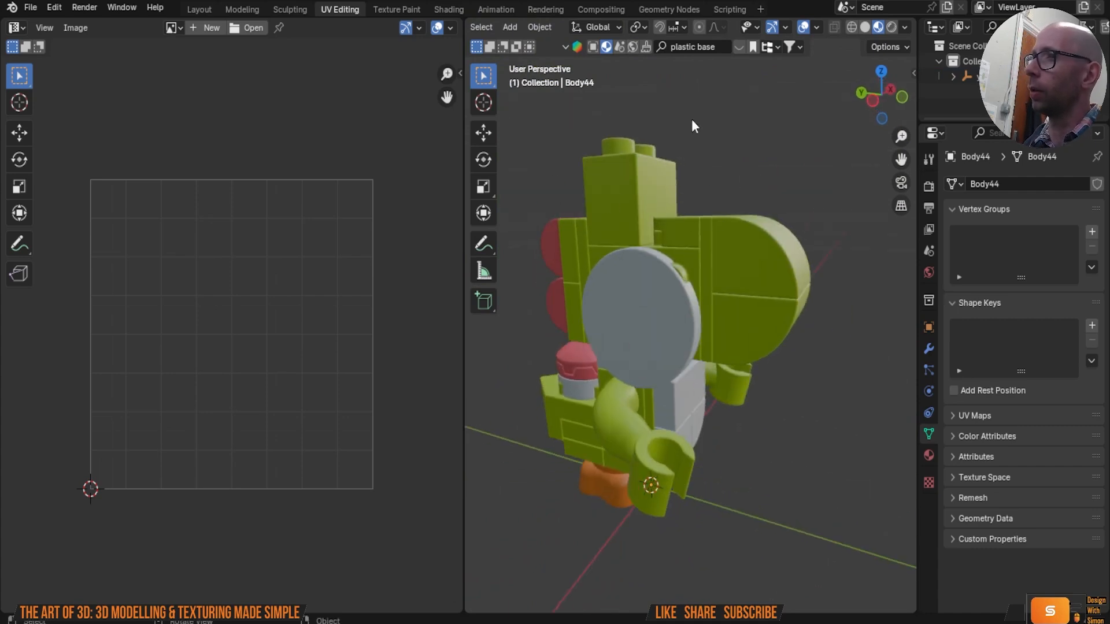
{"action": "middle_click_drag", "start_coordinate": [693, 124], "coordinate": [645, 204]}
{"action": "scroll", "coordinate": [403, 93], "scroll_direction": "up", "scroll_amount": 1}
Step: Inspect the UV layout of the upper snout piece in Edit Mode
{"action": "left_click", "coordinate": [685, 258]}
{"action": "key", "text": "Tab"}
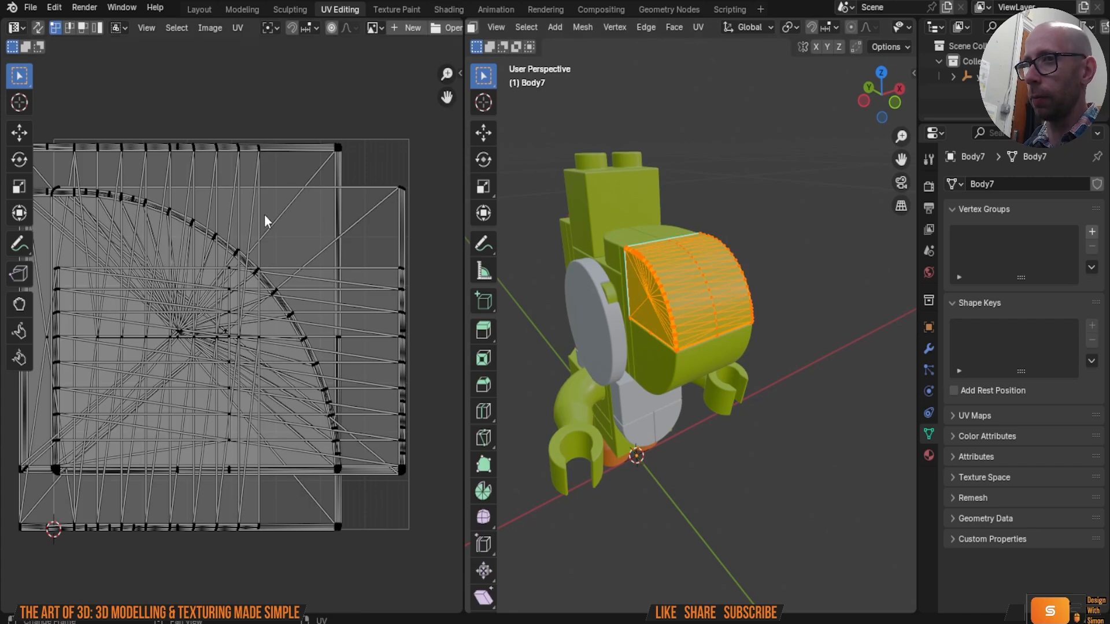
{"action": "scroll", "coordinate": [399, 221], "scroll_direction": "down", "scroll_amount": 3}
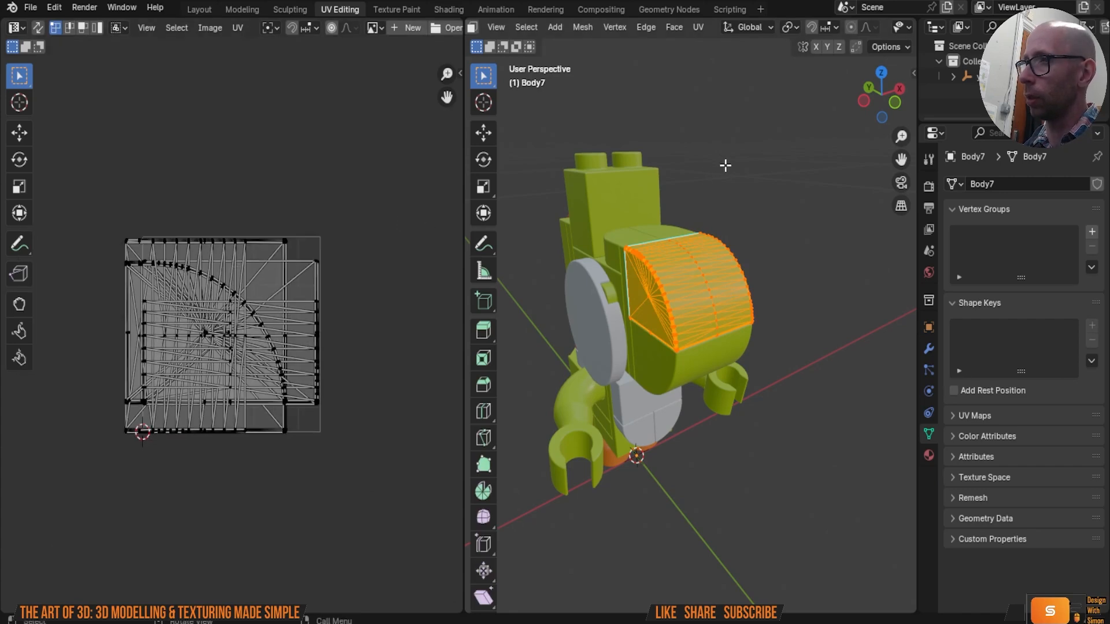
{"action": "left_click", "coordinate": [726, 166]}
{"action": "middle_click_drag", "start_coordinate": [726, 166], "coordinate": [698, 174]}
{"action": "key", "text": "Tab"}
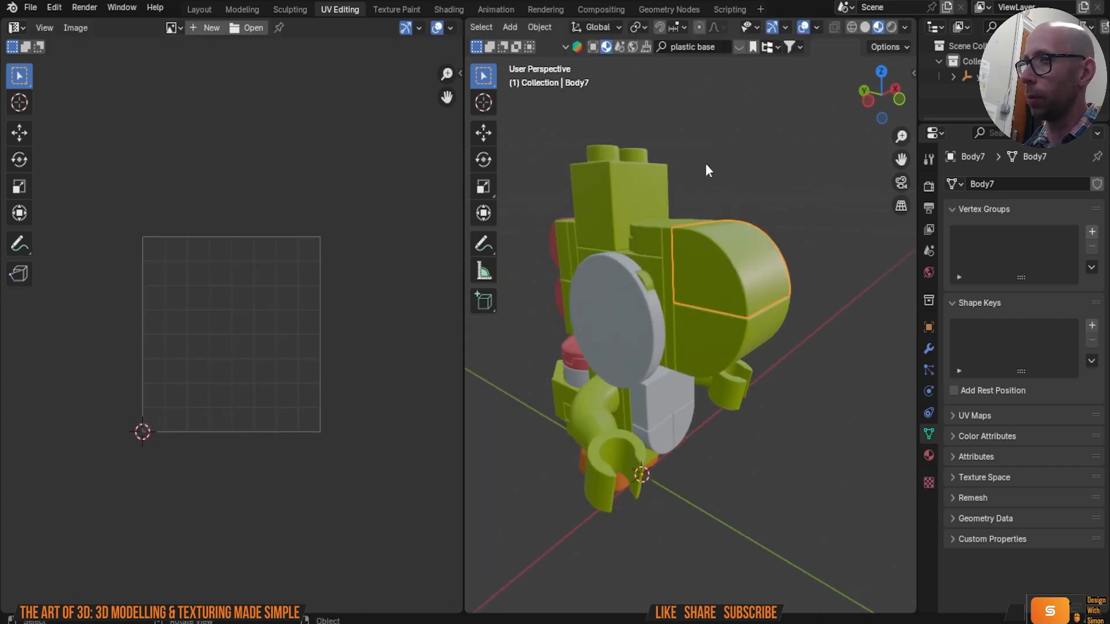
Step: Unwrap the meshes of all model parts together with the standard Unwrap operation
{"action": "left_click", "coordinate": [641, 190]}
{"action": "key", "text": "Tab"}
{"action": "key", "text": "Tab"}
{"action": "scroll", "coordinate": [585, 168], "scroll_direction": "down", "scroll_amount": 2}
{"action": "key", "text": "a"}
{"action": "key", "text": "Tab"}
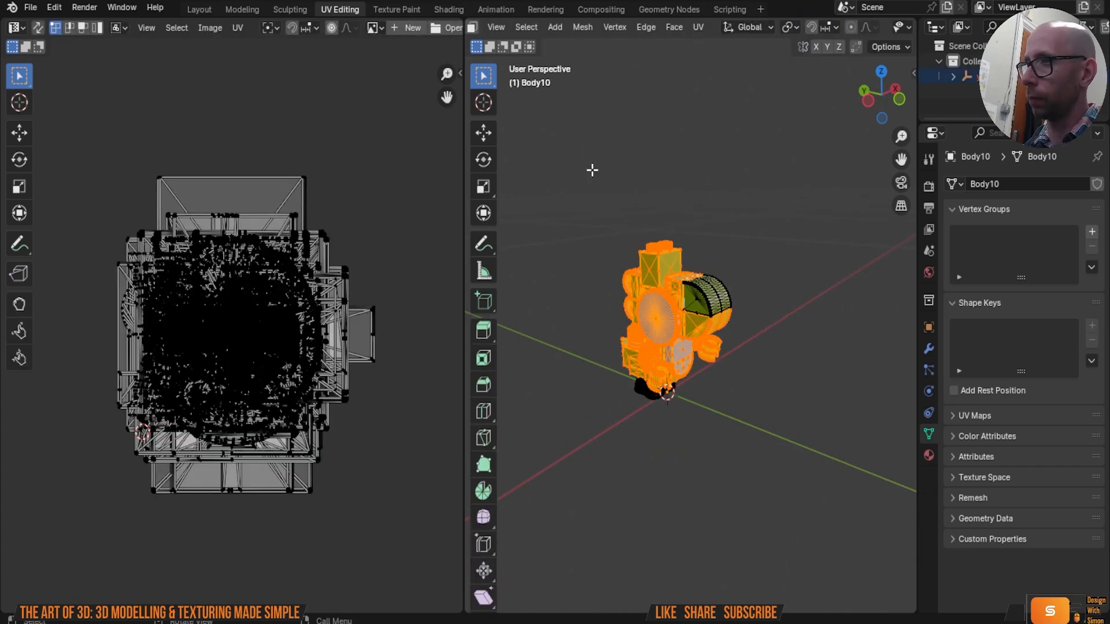
{"action": "key", "text": "a"}
{"action": "key", "text": "u"}
{"action": "left_click", "coordinate": [359, 192]}
Step: Examine the plastic surface on the snout, head block and cheek disc after the unwrap, in Object Mode
{"action": "scroll", "coordinate": [701, 239], "scroll_direction": "up", "scroll_amount": 3}
{"action": "scroll", "coordinate": [697, 240], "scroll_direction": "up", "scroll_amount": 2}
{"action": "middle_click_drag", "start_coordinate": [691, 240], "coordinate": [657, 261]}
{"action": "left_click", "coordinate": [733, 193]}
{"action": "scroll", "coordinate": [711, 204], "scroll_direction": "up", "scroll_amount": 4}
{"action": "scroll", "coordinate": [705, 212], "scroll_direction": "down", "scroll_amount": 3}
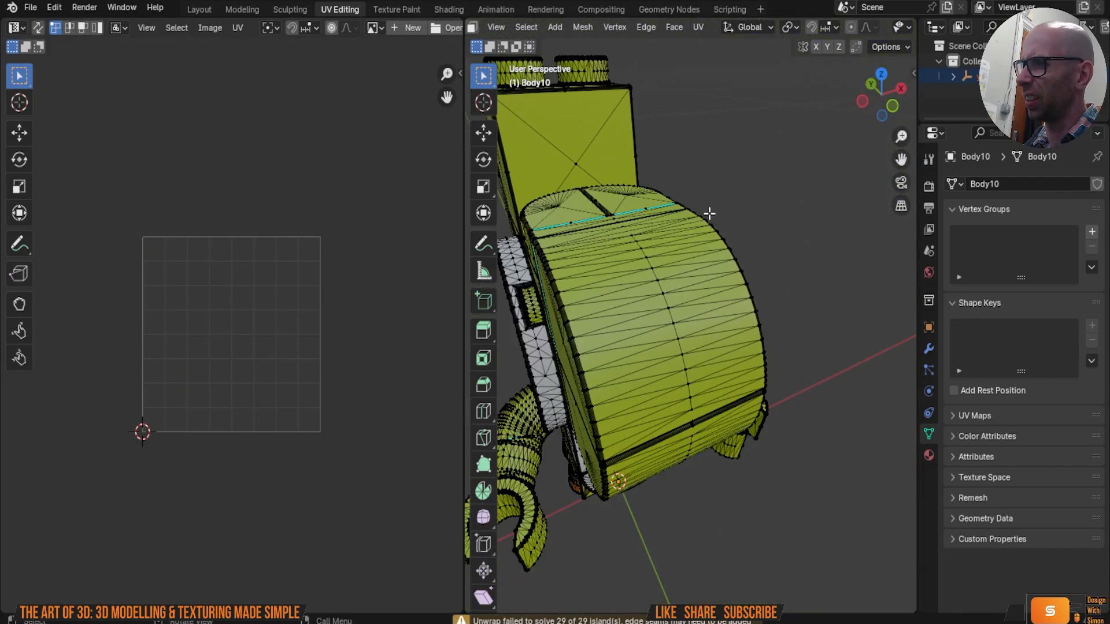
{"action": "key", "text": "Tab"}
{"action": "scroll", "coordinate": [717, 208], "scroll_direction": "up", "scroll_amount": 3}
{"action": "middle_click_drag", "start_coordinate": [699, 221], "coordinate": [609, 193]}
{"action": "scroll", "coordinate": [698, 198], "scroll_direction": "down", "scroll_amount": 3}
{"action": "scroll", "coordinate": [609, 193], "scroll_direction": "up", "scroll_amount": 4}
{"action": "middle_click_drag", "start_coordinate": [746, 193], "coordinate": [678, 223]}
{"action": "scroll", "coordinate": [775, 212], "scroll_direction": "up", "scroll_amount": 3}
{"action": "scroll", "coordinate": [667, 231], "scroll_direction": "up", "scroll_amount": 3}
{"action": "scroll", "coordinate": [667, 231], "scroll_direction": "down", "scroll_amount": 3}
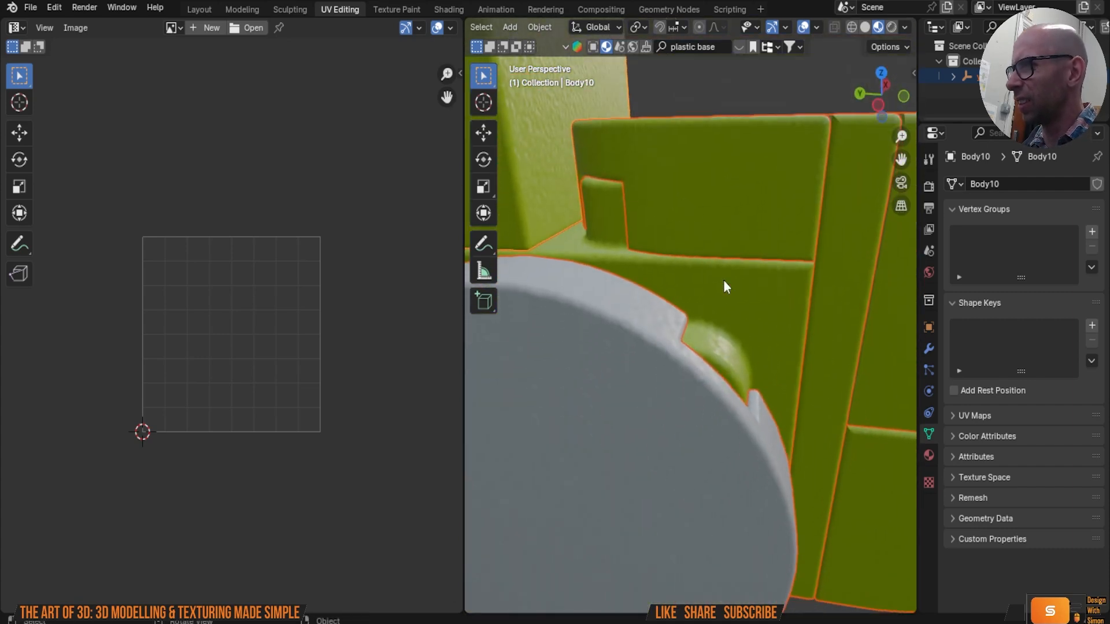
{"action": "scroll", "coordinate": [792, 206], "scroll_direction": "down", "scroll_amount": 5}
{"action": "middle_click_drag", "start_coordinate": [792, 205], "coordinate": [755, 162]}
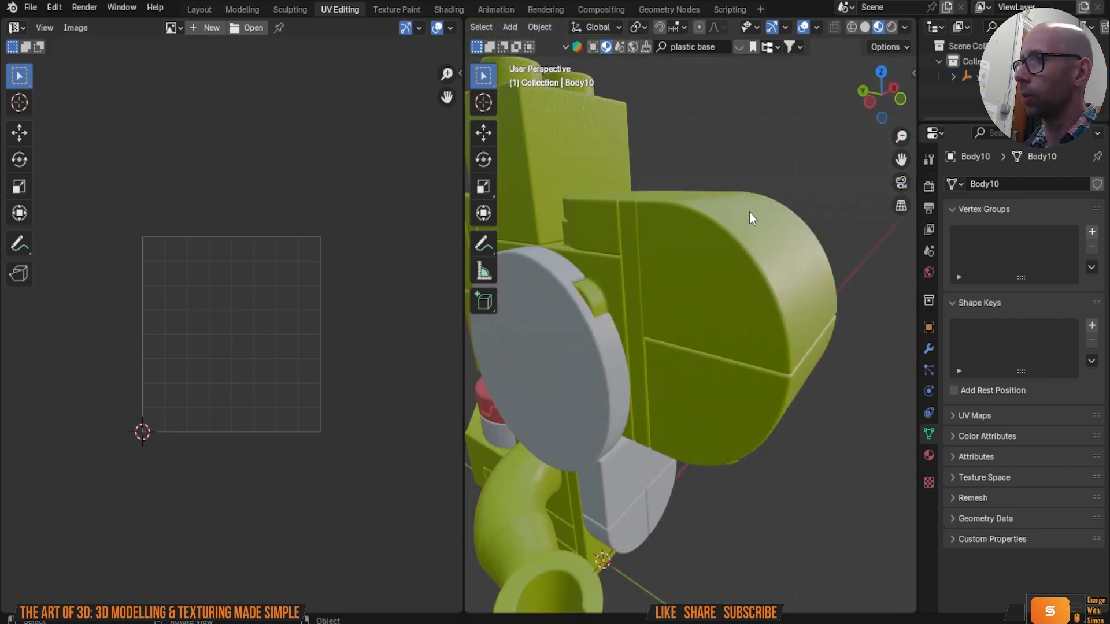
{"action": "middle_click_drag", "start_coordinate": [749, 213], "coordinate": [729, 138]}
Step: Inspect the combined UV layout of all model parts in Edit Mode, and deselect everything in Object Mode
{"action": "left_click", "coordinate": [728, 138]}
{"action": "key", "text": "a"}
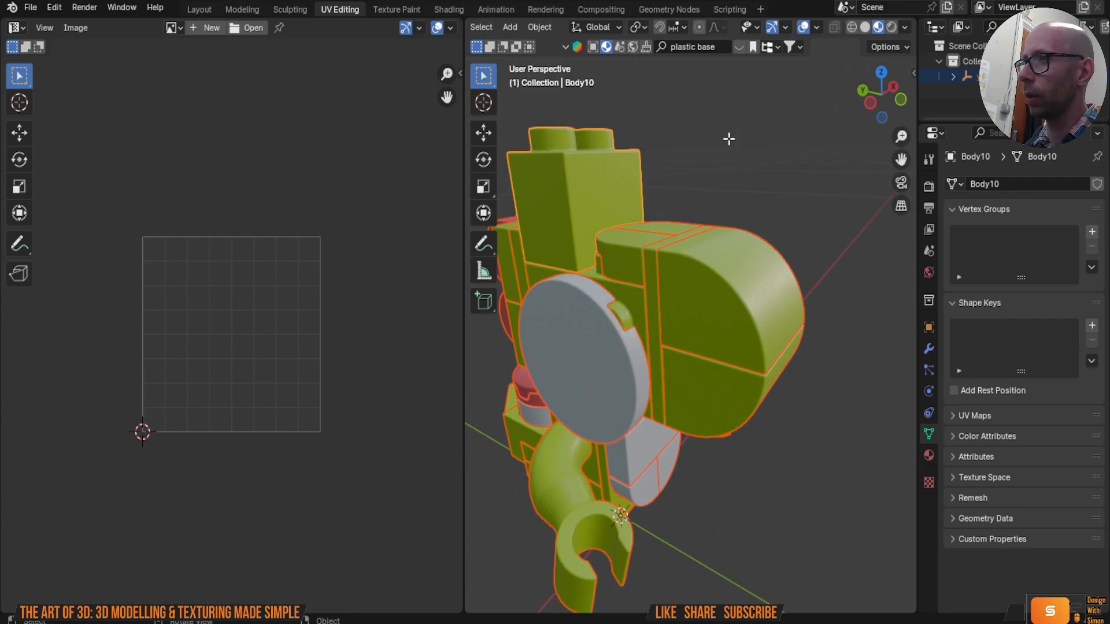
{"action": "key", "text": "Tab"}
{"action": "key", "text": "a"}
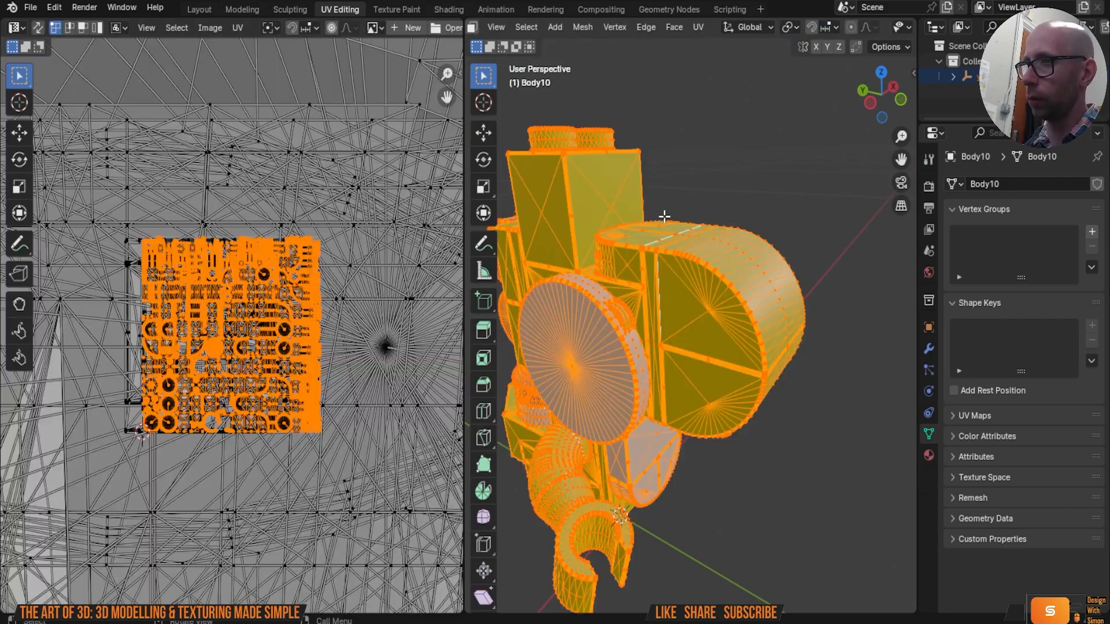
{"action": "scroll", "coordinate": [349, 248], "scroll_direction": "down", "scroll_amount": 5}
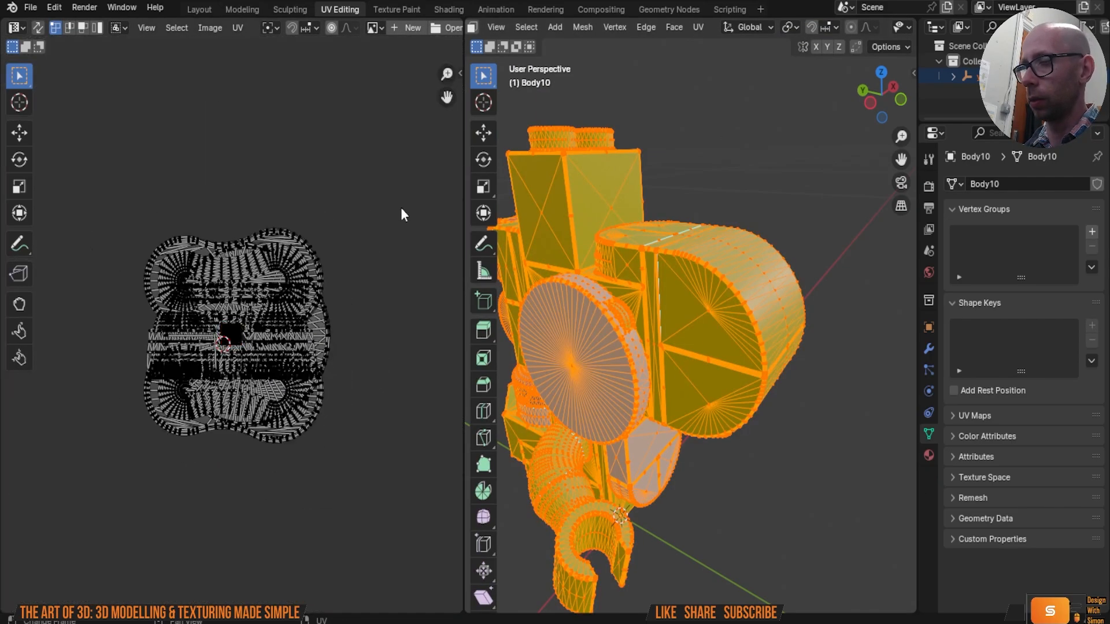
{"action": "key", "text": "Tab"}
{"action": "scroll", "coordinate": [752, 171], "scroll_direction": "down", "scroll_amount": 3}
{"action": "left_click", "coordinate": [754, 168]}
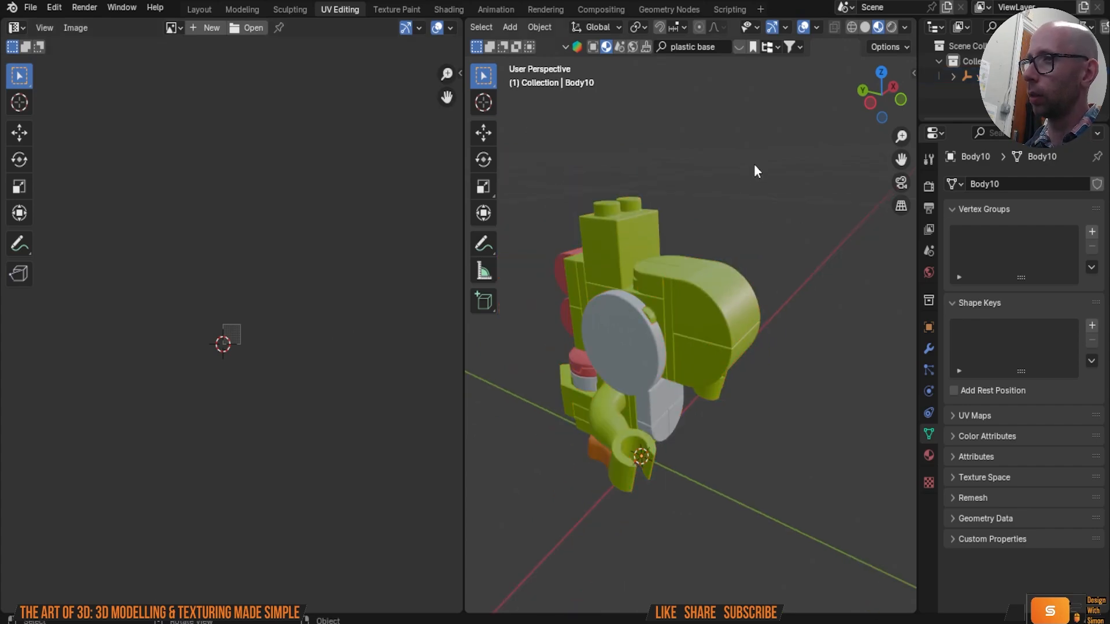
Step: Unwrap all selected UVs again from the UV editor, fit the layout in view and return to Object Mode
{"action": "key", "text": "a"}
{"action": "key", "text": "Tab"}
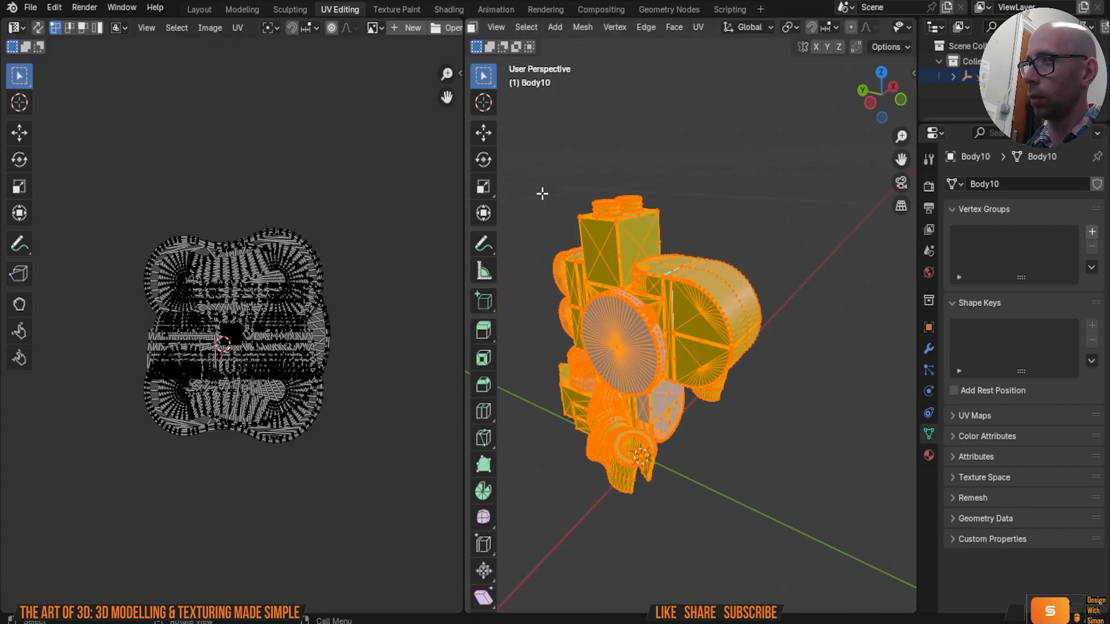
{"action": "key", "text": "a"}
{"action": "key", "text": "u"}
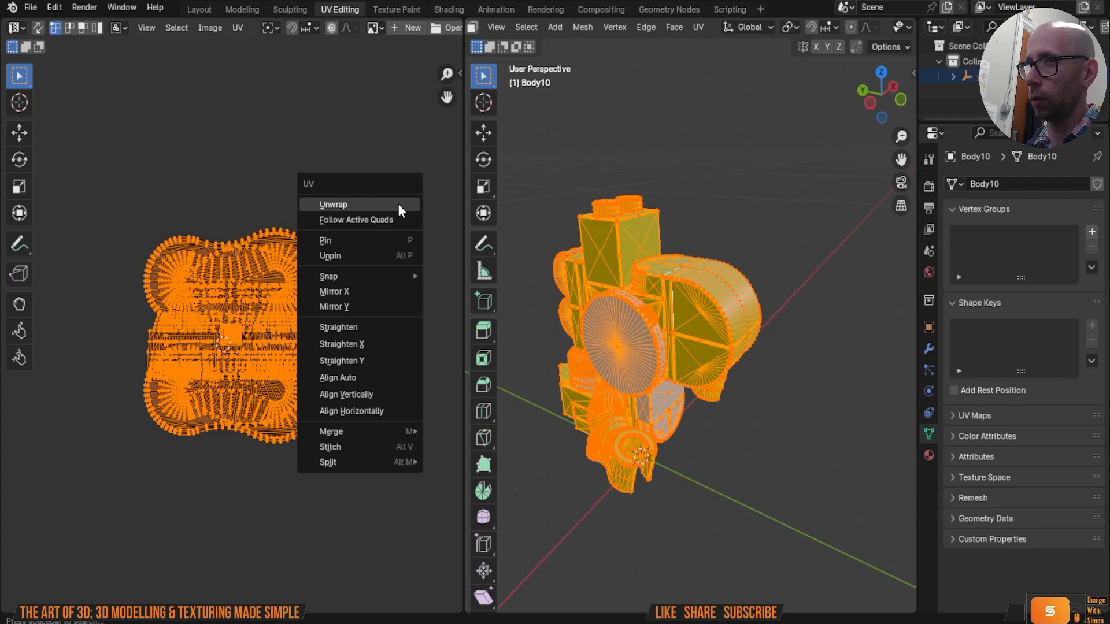
{"action": "left_click", "coordinate": [399, 206]}
{"action": "key", "text": "Home"}
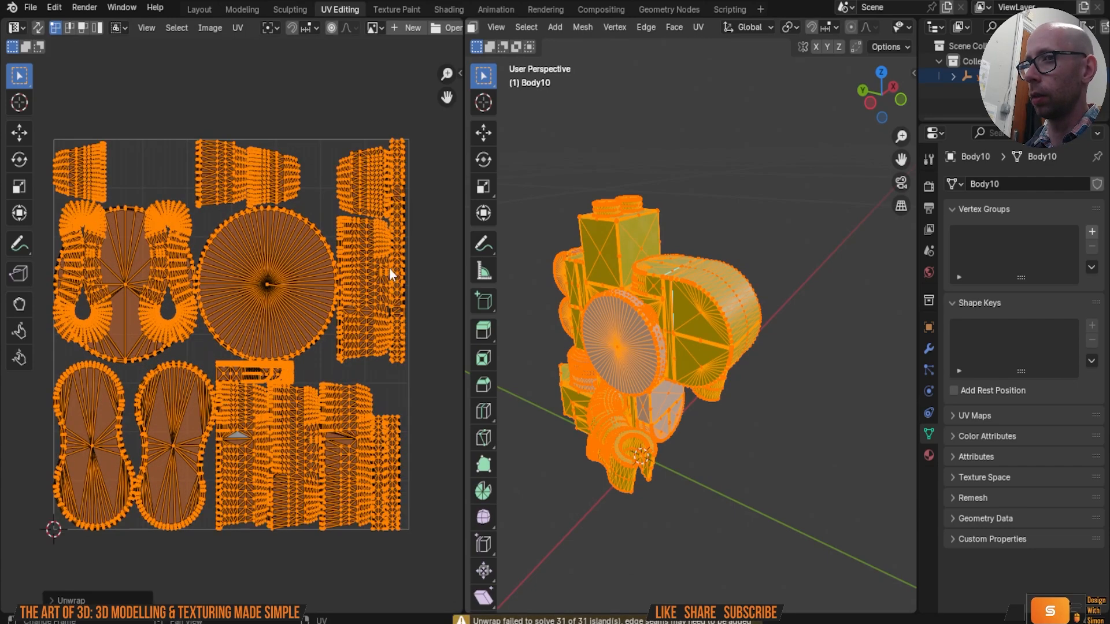
{"action": "key", "text": "Tab"}
{"action": "mouse_move", "coordinate": [723, 210]}
{"action": "middle_mouse_down"}
{"action": "mouse_move", "coordinate": [735, 185]}
{"action": "mouse_move", "coordinate": [697, 192]}
{"action": "mouse_move", "coordinate": [648, 155]}
{"action": "mouse_move", "coordinate": [624, 85]}
{"action": "mouse_move", "coordinate": [751, 234]}
{"action": "mouse_move", "coordinate": [720, 192]}
{"action": "middle_mouse_up"}
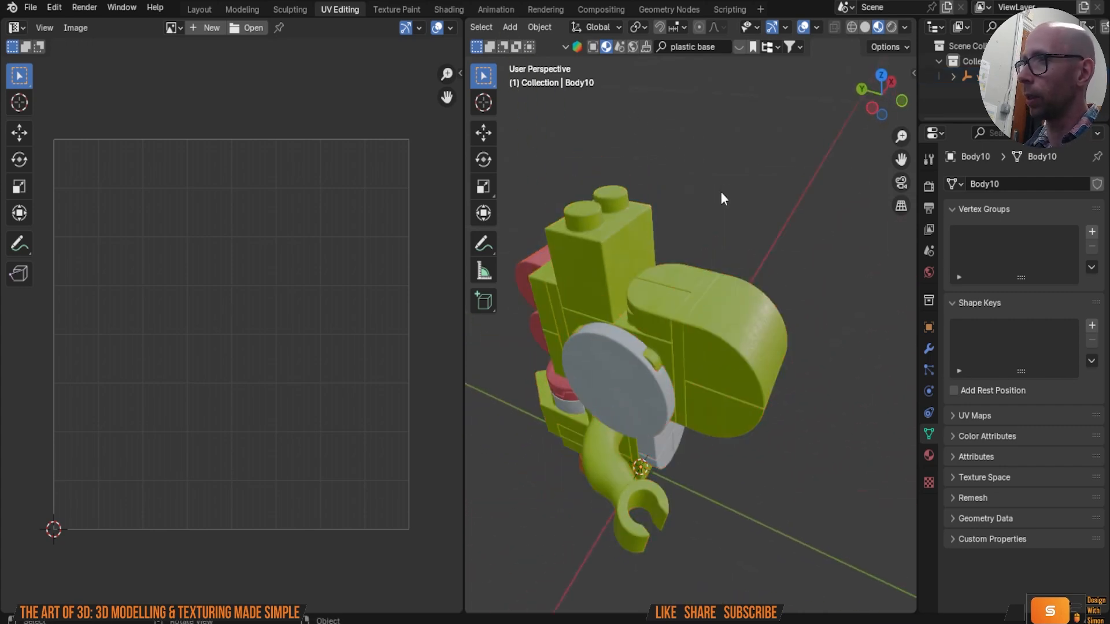
Step: Apply Cube Projection to the meshes of all model parts, return to Object Mode and check the snout surface
{"action": "scroll", "coordinate": [723, 197], "scroll_direction": "down", "scroll_amount": 3}
{"action": "key", "text": "a"}
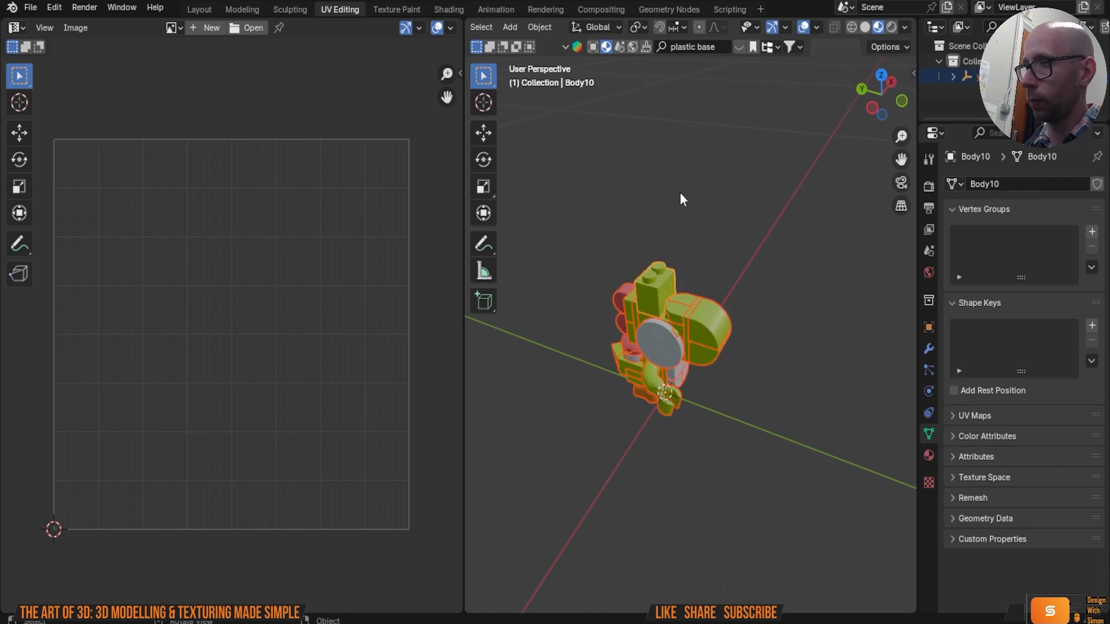
{"action": "key", "text": "Tab"}
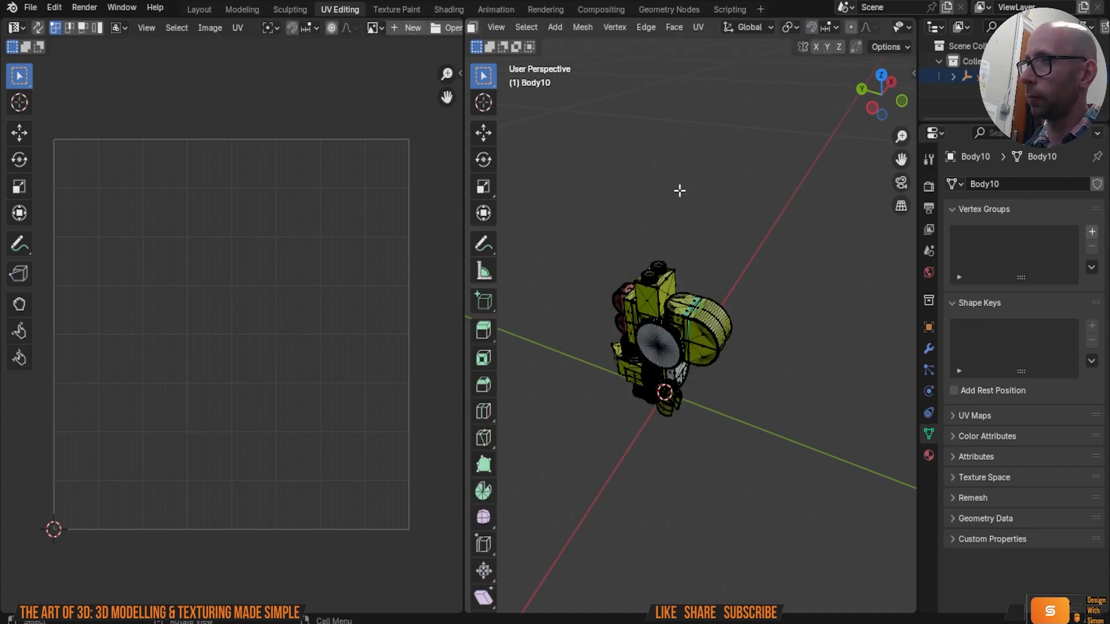
{"action": "key", "text": "a"}
{"action": "right_click", "coordinate": [696, 139]}
{"action": "mouse_move", "coordinate": [678, 118]}
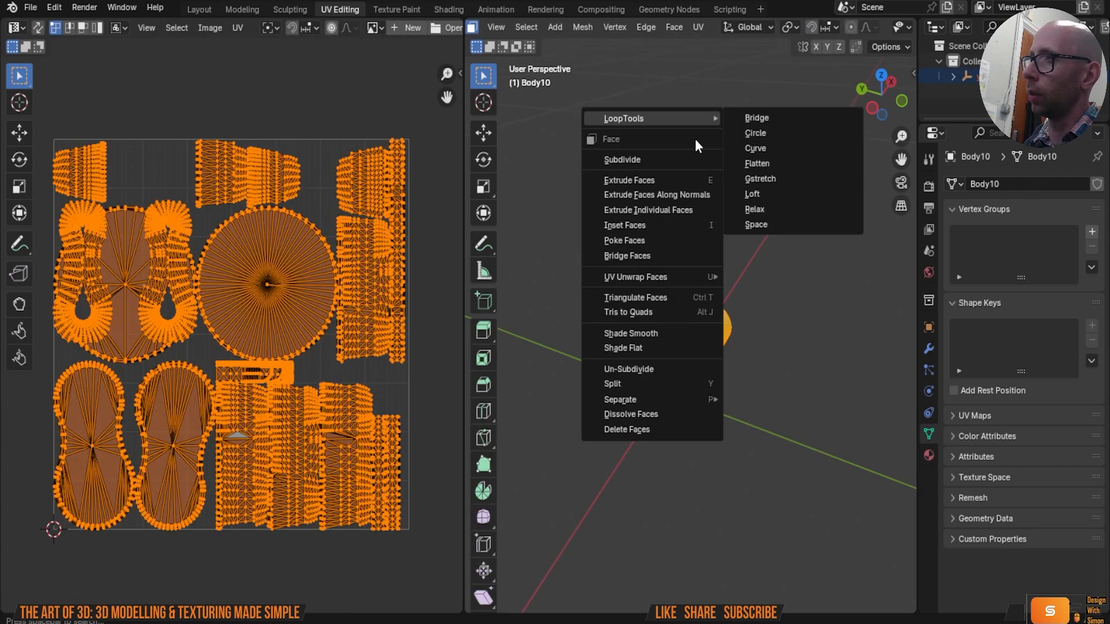
{"action": "left_click", "coordinate": [700, 27]}
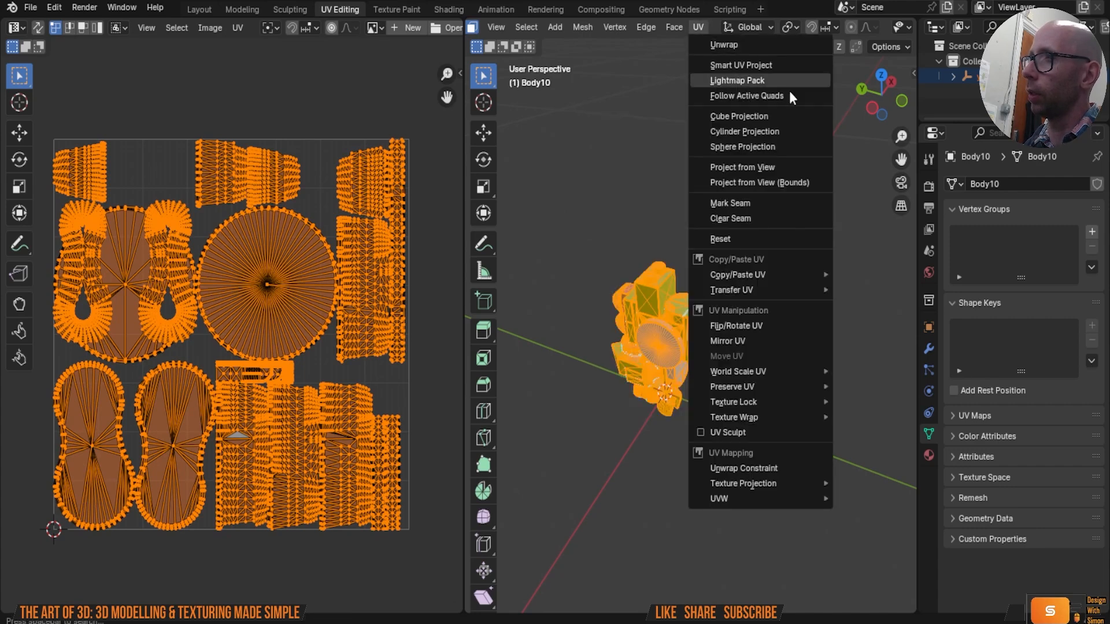
{"action": "left_click", "coordinate": [778, 122]}
{"action": "scroll", "coordinate": [773, 117], "scroll_direction": "up", "scroll_amount": 3}
{"action": "middle_click_drag", "start_coordinate": [773, 116], "coordinate": [721, 235]}
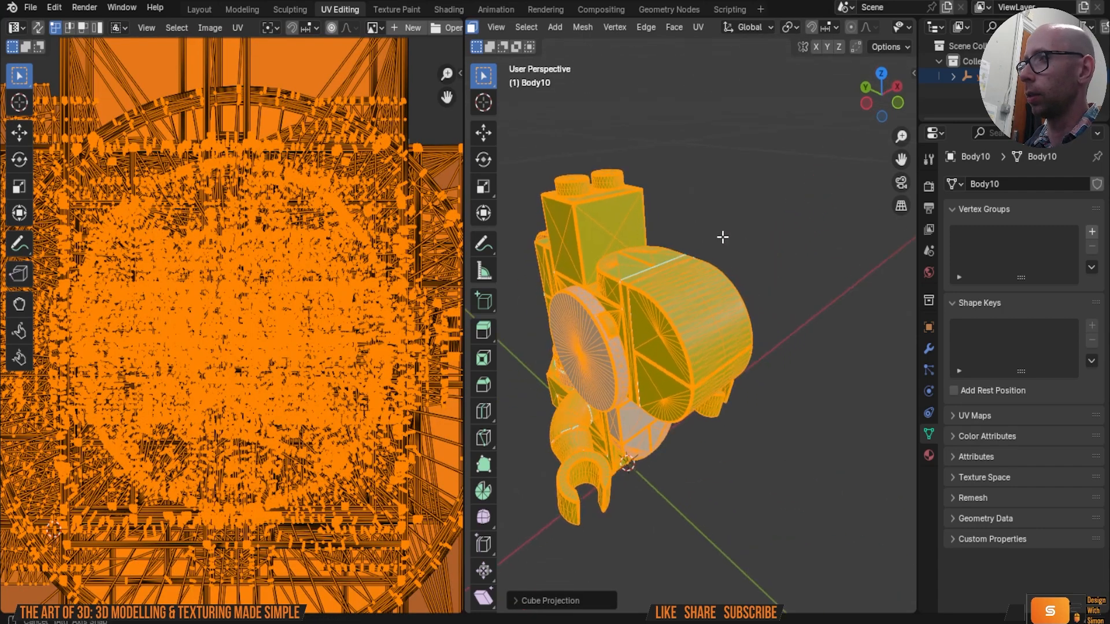
{"action": "scroll", "coordinate": [738, 226], "scroll_direction": "up", "scroll_amount": 3}
{"action": "key", "text": "Tab"}
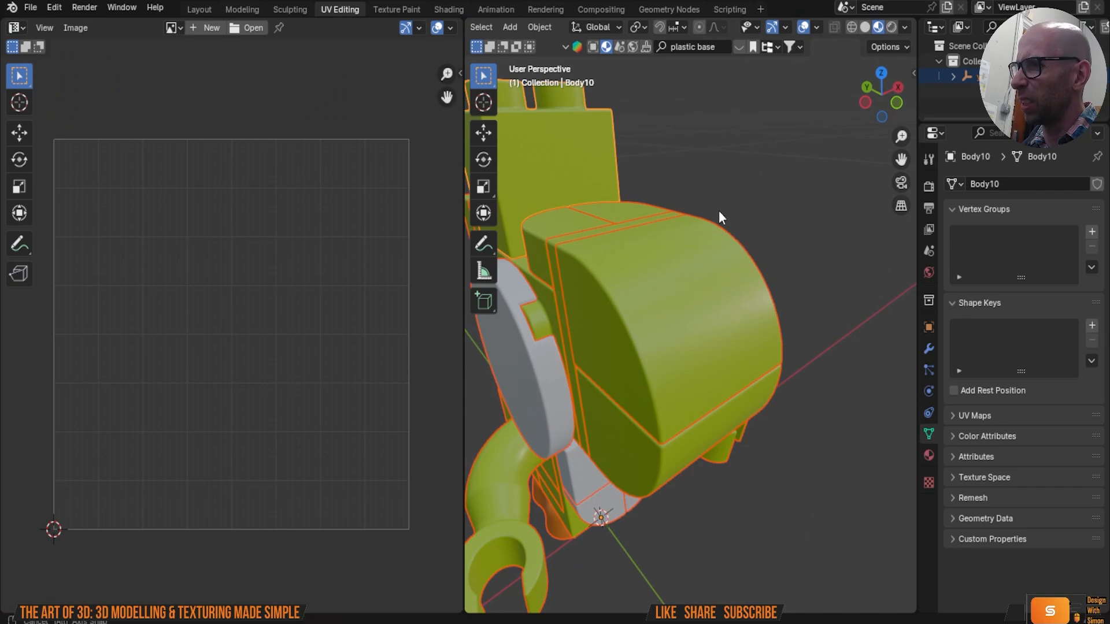
{"action": "middle_click_drag", "start_coordinate": [719, 211], "coordinate": [686, 178]}
Step: Switch to the Layout workspace, deselect all parts and view the model from the top
{"action": "left_click", "coordinate": [197, 10]}
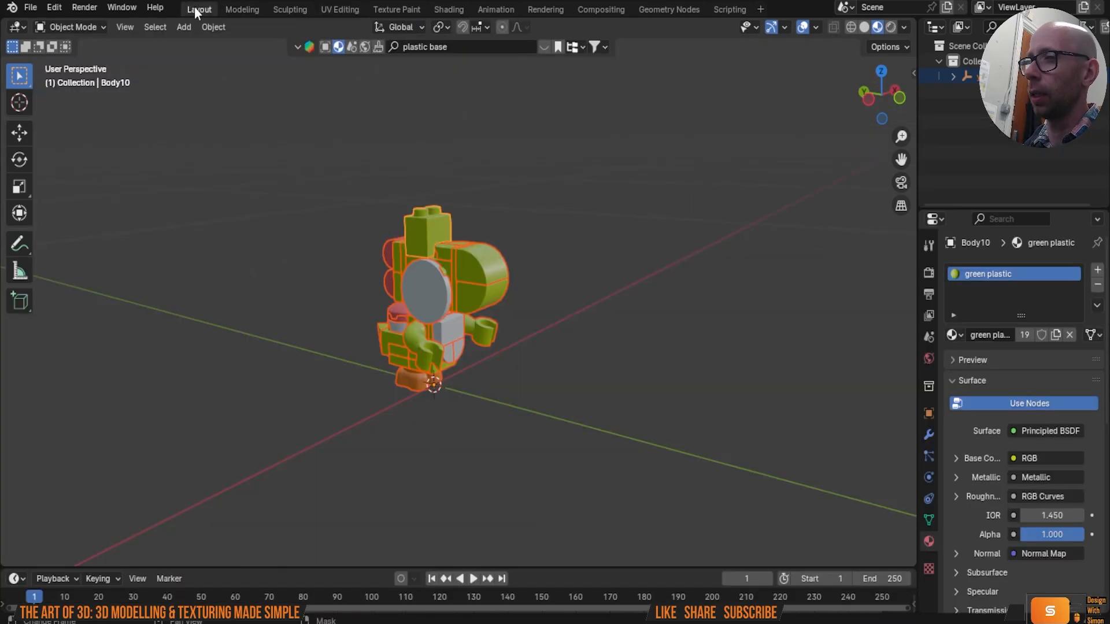
{"action": "left_click", "coordinate": [622, 328]}
{"action": "middle_click_drag", "start_coordinate": [622, 328], "coordinate": [597, 357]}
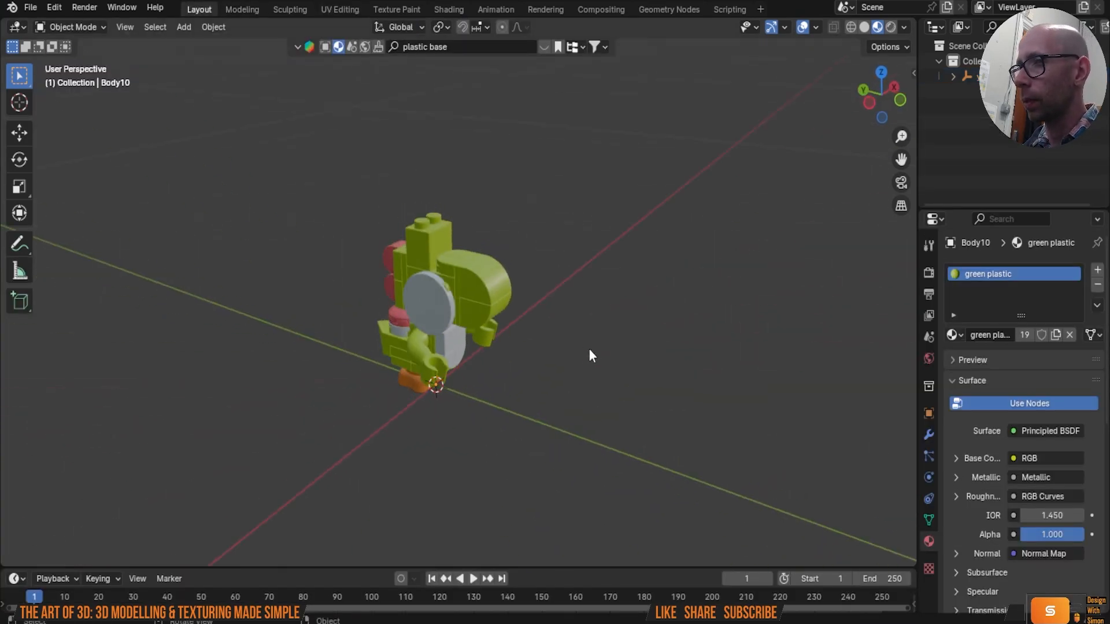
{"action": "scroll", "coordinate": [431, 257], "scroll_direction": "up", "scroll_amount": 4}
{"action": "middle_click_drag", "start_coordinate": [436, 253], "coordinate": [475, 241]}
{"action": "key", "text": "grave"}
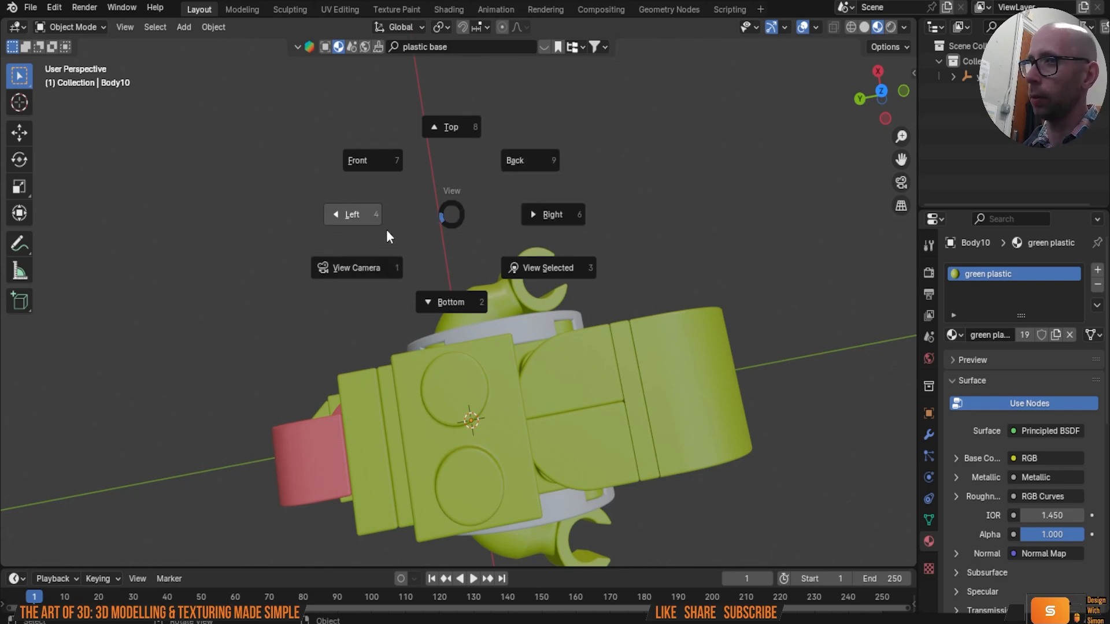
{"action": "left_click", "coordinate": [451, 170]}
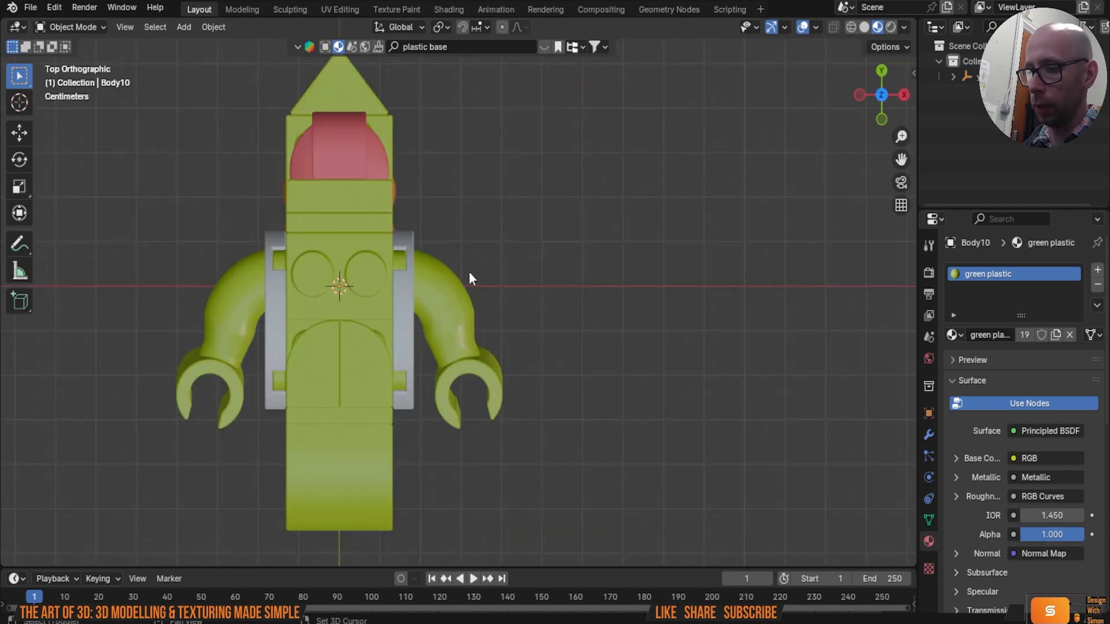
Step: Add a text object at the 3D cursor on the model's origin
{"action": "key", "text": "shift+a"}
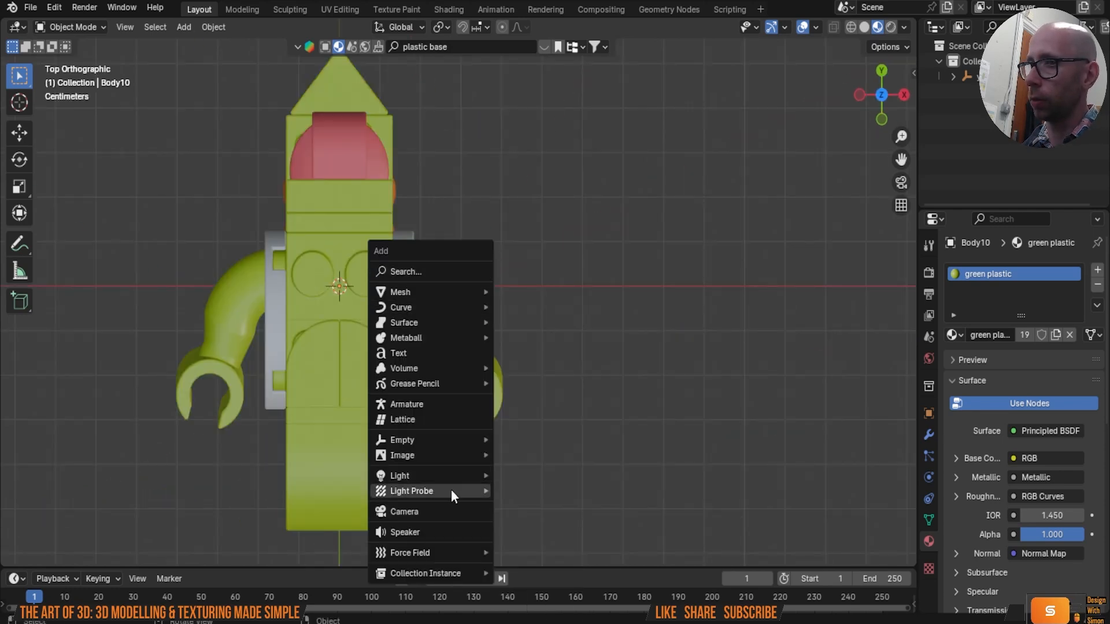
{"action": "left_click", "coordinate": [439, 353]}
{"action": "scroll", "coordinate": [442, 357], "scroll_direction": "down", "scroll_amount": 5}
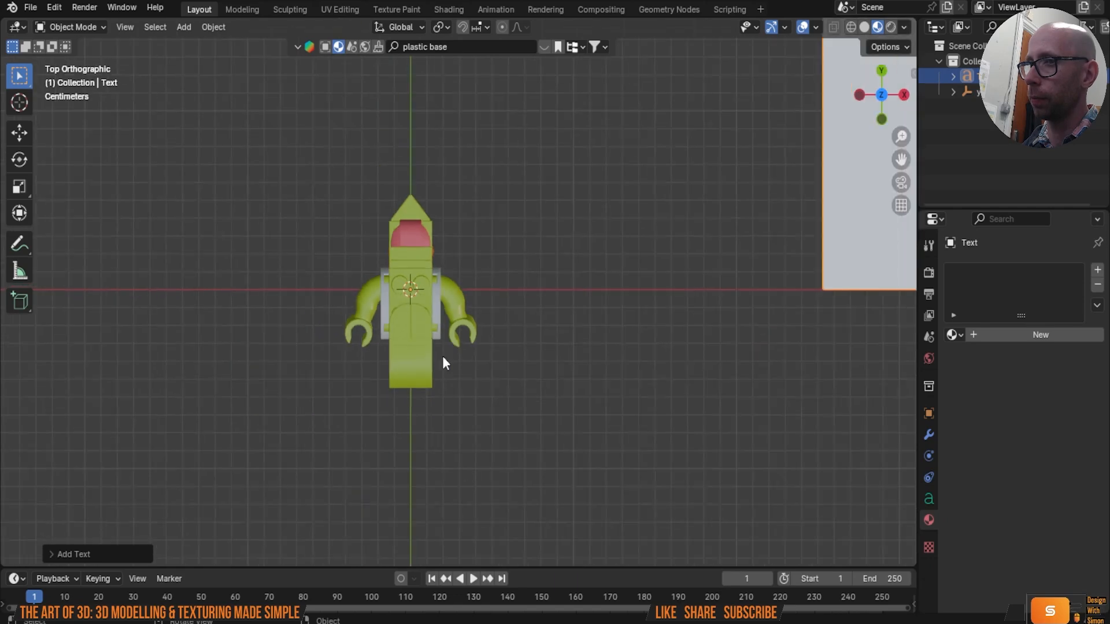
{"action": "scroll", "coordinate": [442, 356], "scroll_direction": "down", "scroll_amount": 10}
{"action": "scroll", "coordinate": [716, 246], "scroll_direction": "up", "scroll_amount": 3}
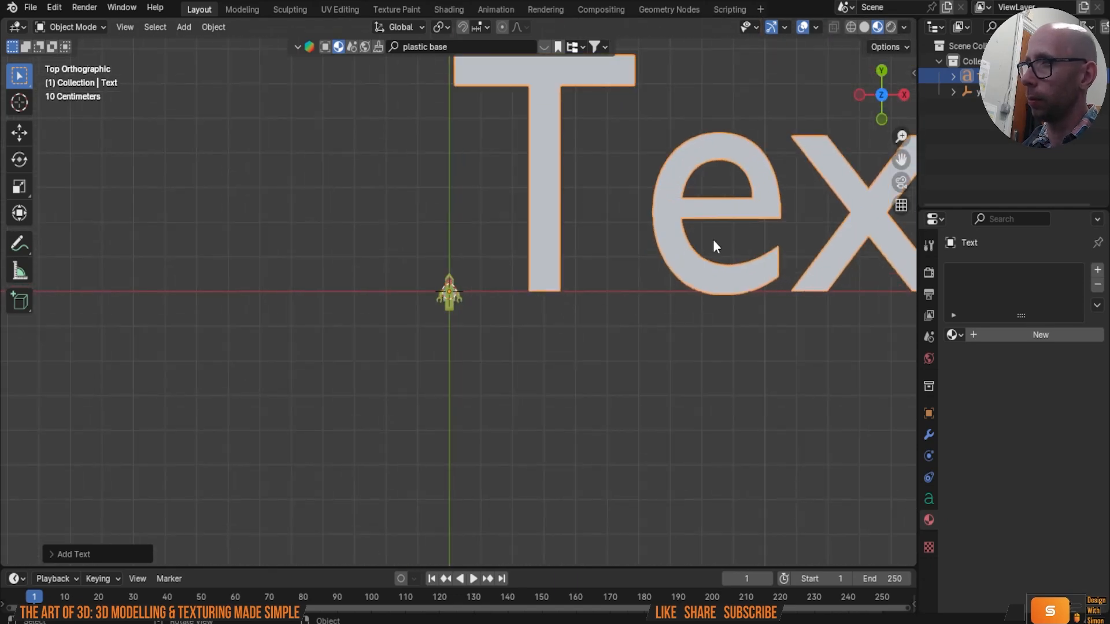
Step: Replace the text object's default wording with LEGO in Edit Mode
{"action": "left_click", "coordinate": [680, 214]}
{"action": "key", "text": "Tab"}
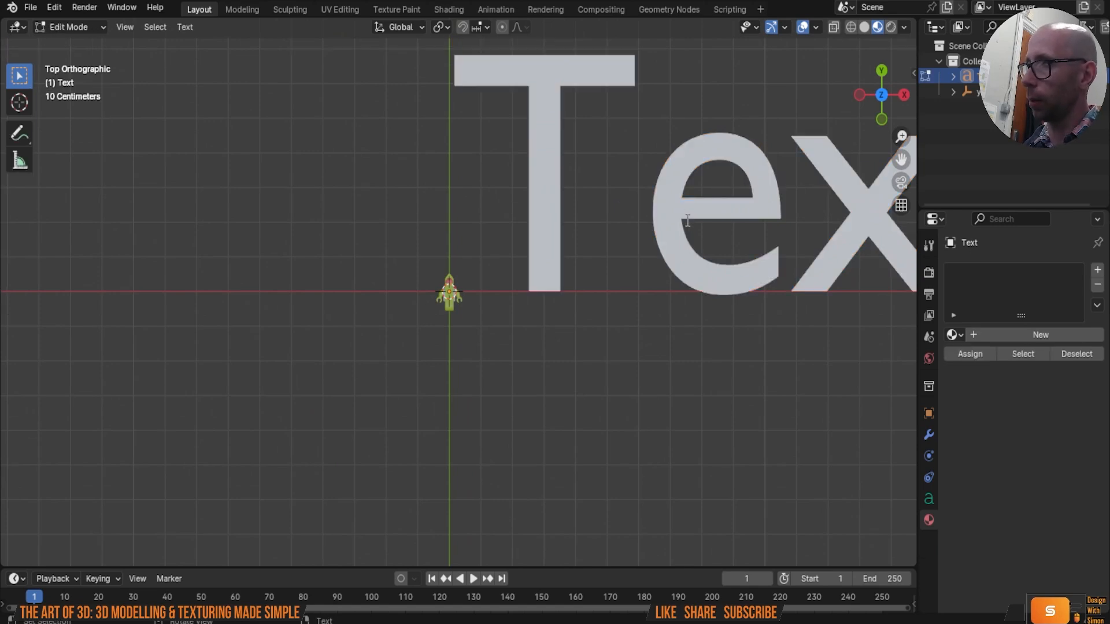
{"action": "middle_click_drag", "start_coordinate": [765, 247], "coordinate": [621, 313], "text": "shift"}
{"action": "scroll", "coordinate": [709, 280], "scroll_direction": "down", "scroll_amount": 2}
{"action": "left_click_drag", "start_coordinate": [777, 290], "coordinate": [412, 290]}
{"action": "type", "text": "LEGO"}
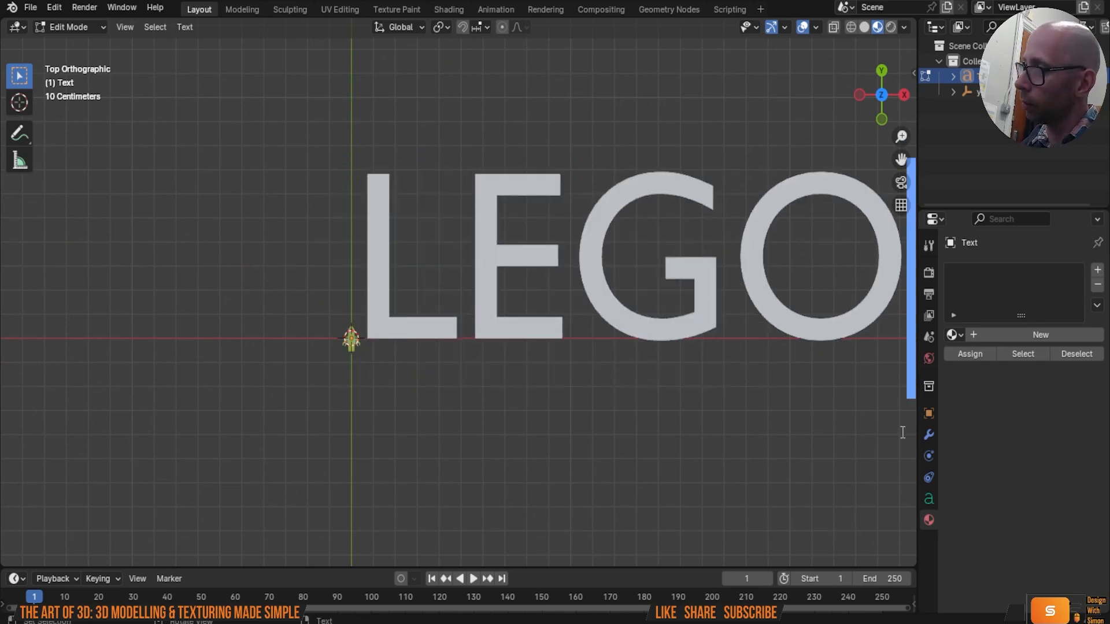
Step: Load LEGO Regular from the Downloads folder as the text's regular font and return to Object Mode
{"action": "left_click", "coordinate": [929, 500]}
{"action": "scroll", "coordinate": [963, 439], "scroll_direction": "down", "scroll_amount": 5}
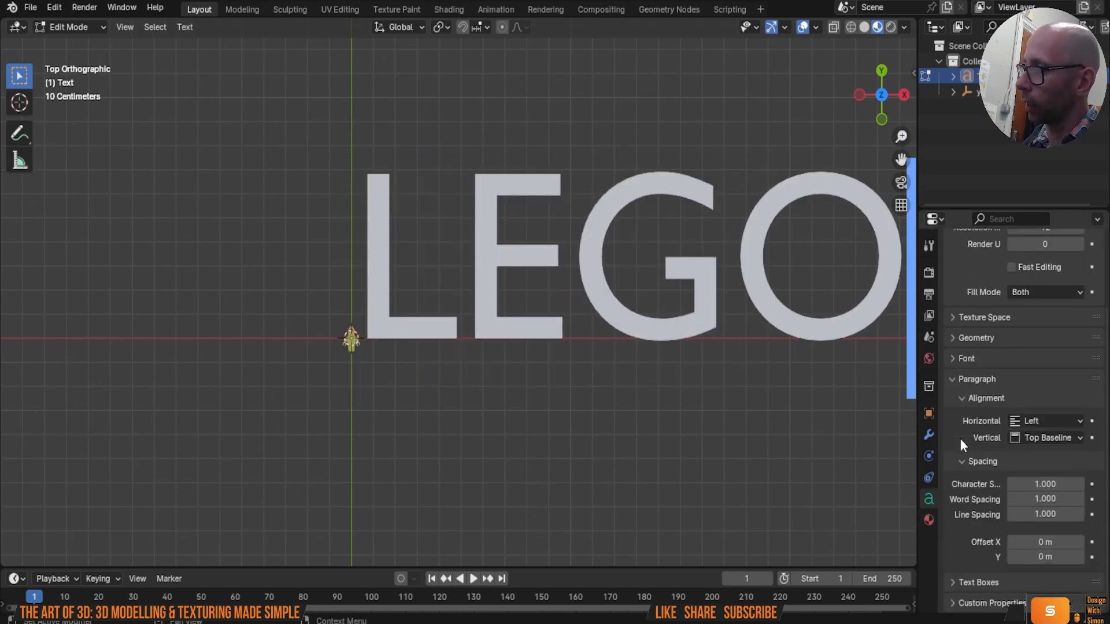
{"action": "scroll", "coordinate": [985, 483], "scroll_direction": "up", "scroll_amount": 4}
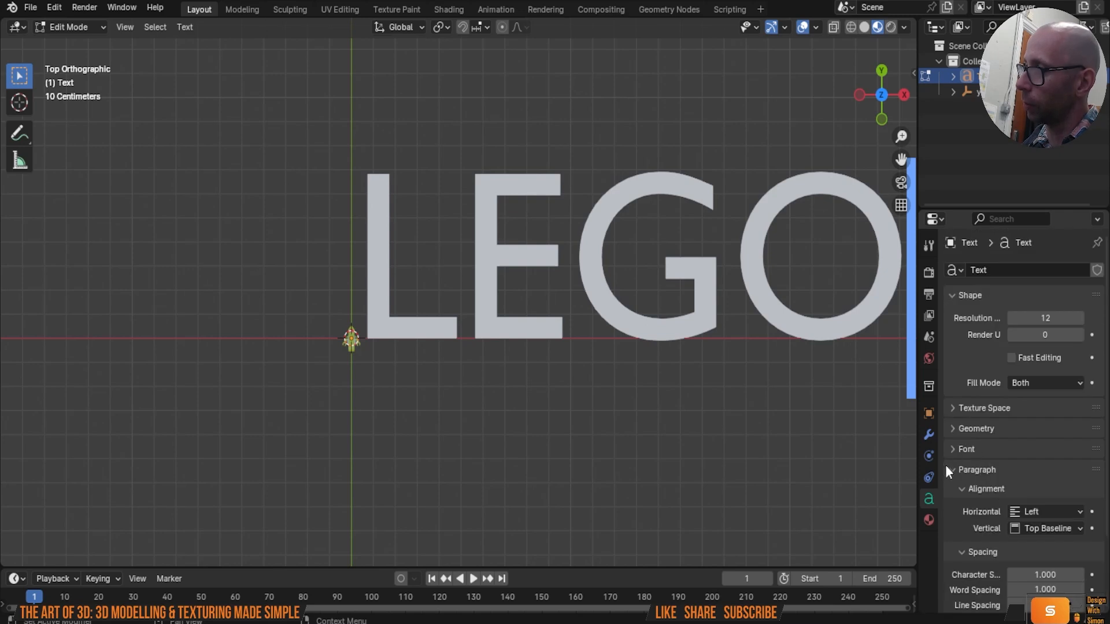
{"action": "left_click", "coordinate": [965, 448]}
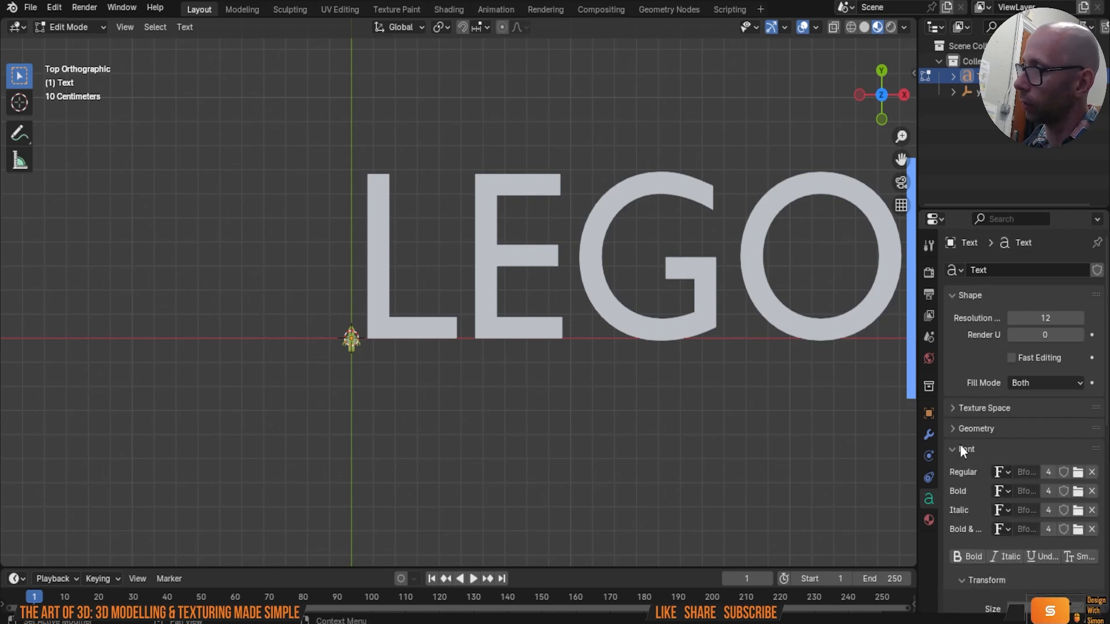
{"action": "left_click", "coordinate": [1079, 472]}
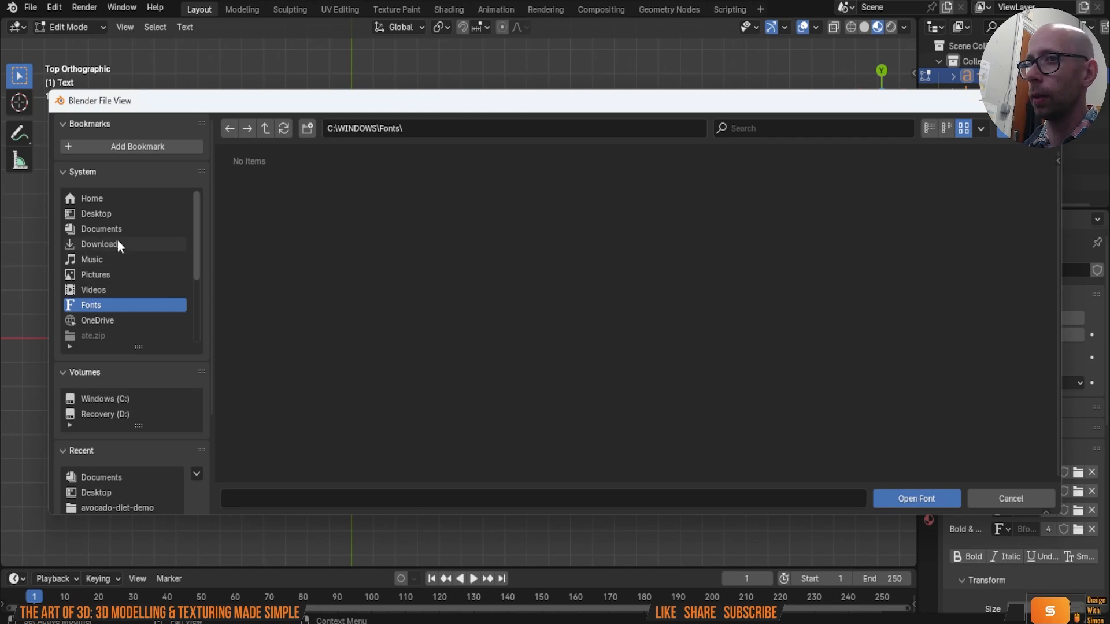
{"action": "left_click", "coordinate": [98, 244]}
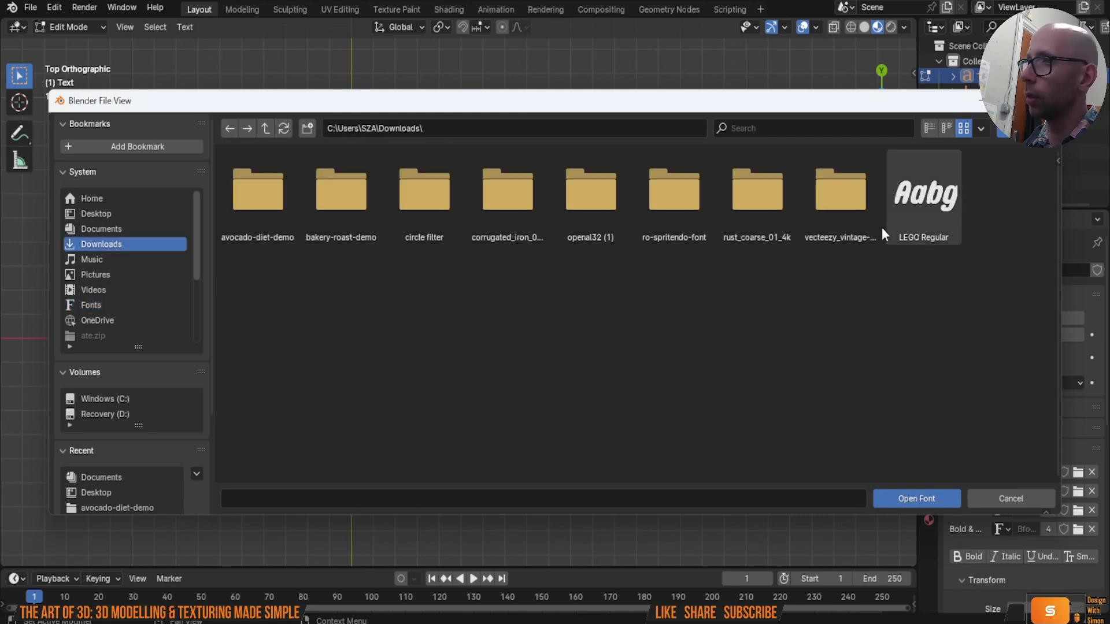
{"action": "double_click", "coordinate": [928, 200]}
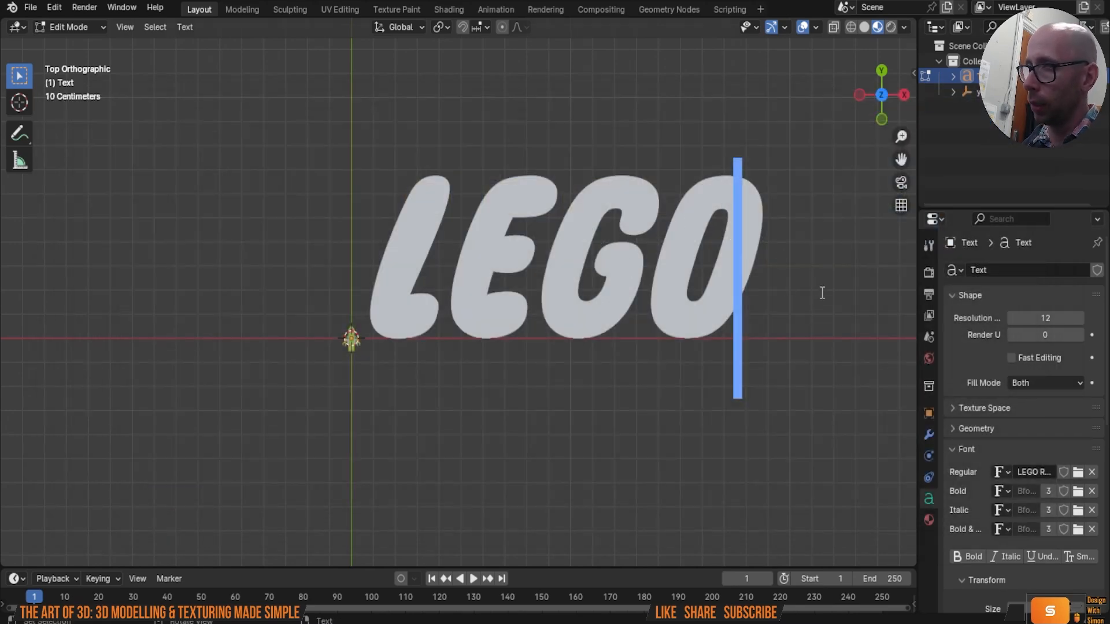
{"action": "key", "text": "Tab"}
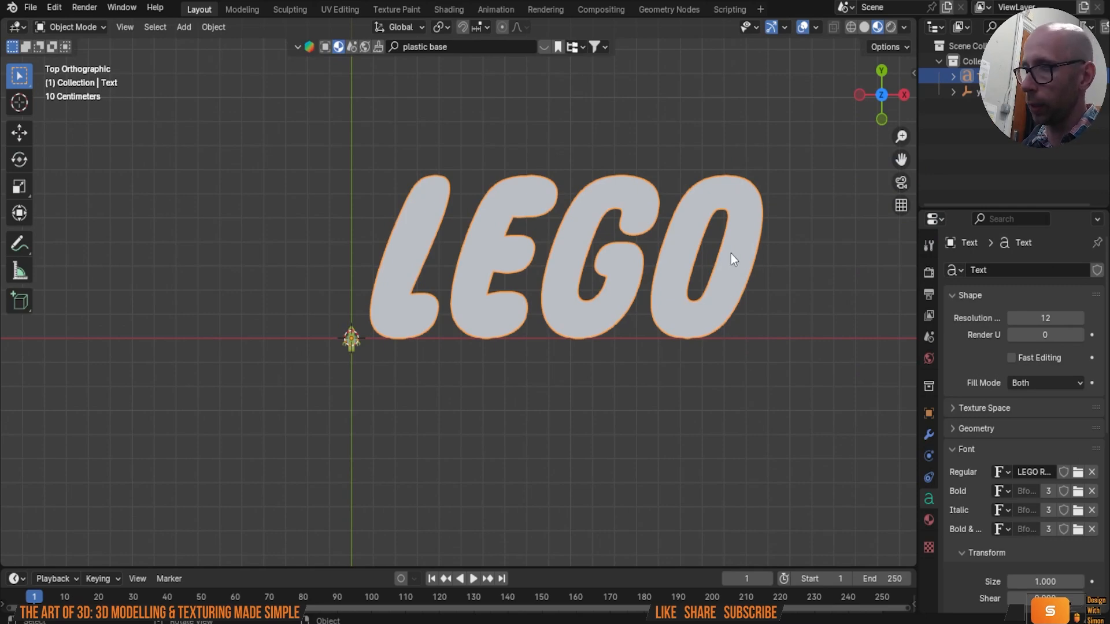
Step: Scale the LEGO text down uniformly to roughly the size of the model
{"action": "key", "text": "s"}
{"action": "left_click", "coordinate": [377, 347]}
{"action": "scroll", "coordinate": [366, 353], "scroll_direction": "up", "scroll_amount": 6}
{"action": "scroll", "coordinate": [394, 301], "scroll_direction": "up", "scroll_amount": 7}
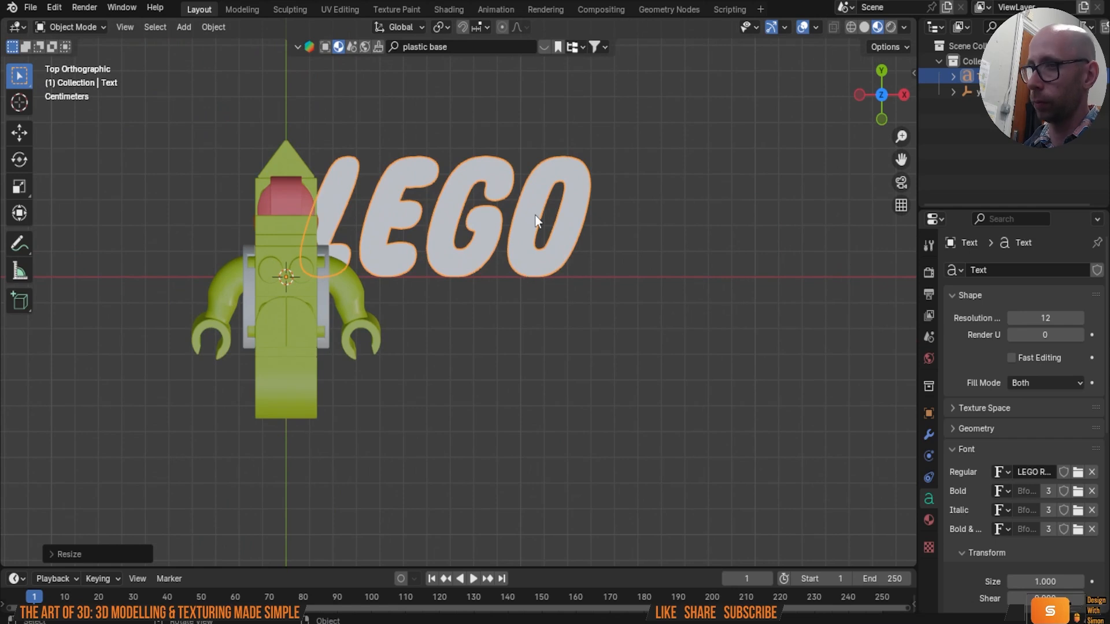
Step: Scale the LEGO text down uniformly to roughly stud size and raise it along Z above the head's studs
{"action": "key", "text": "s"}
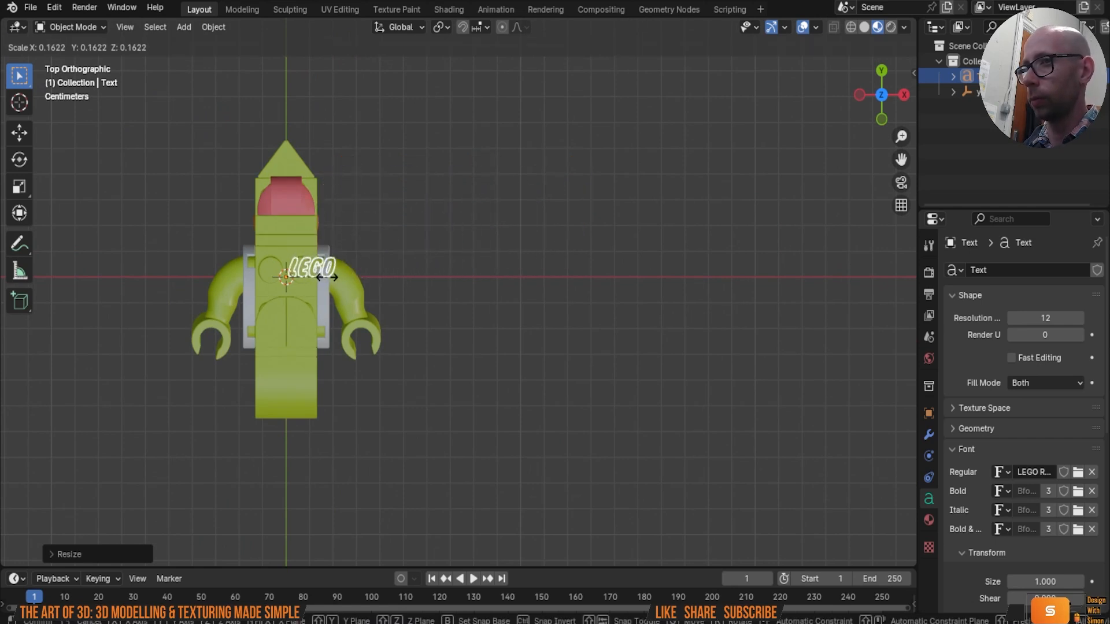
{"action": "left_click", "coordinate": [304, 284]}
{"action": "middle_click_drag", "start_coordinate": [305, 283], "coordinate": [432, 349]}
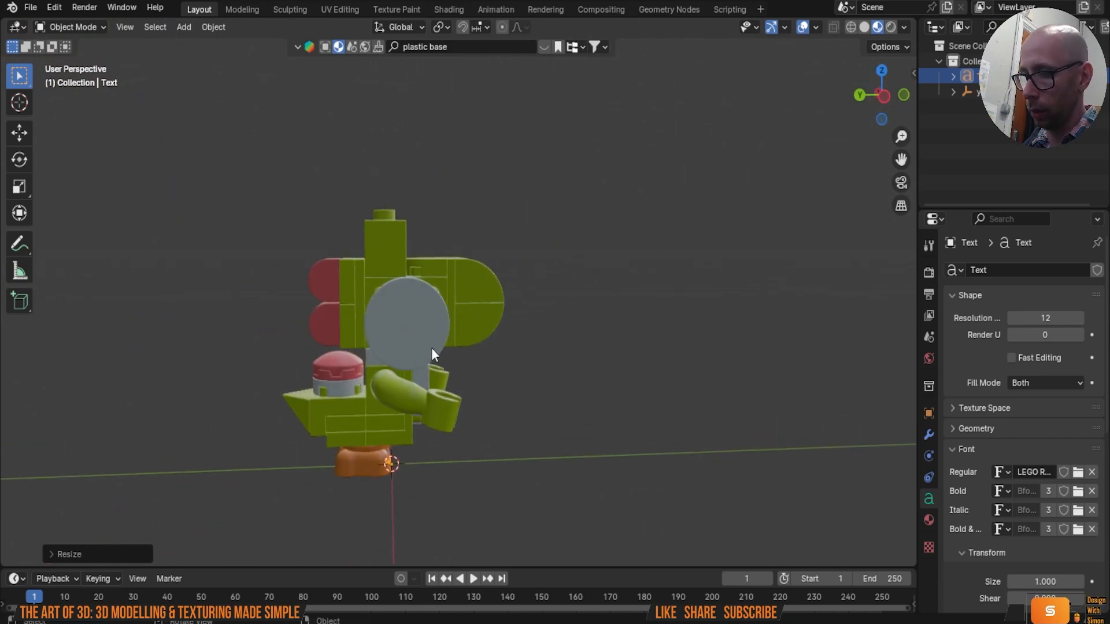
{"action": "key", "text": "g"}
{"action": "key", "text": "z"}
{"action": "left_click", "coordinate": [443, 87]}
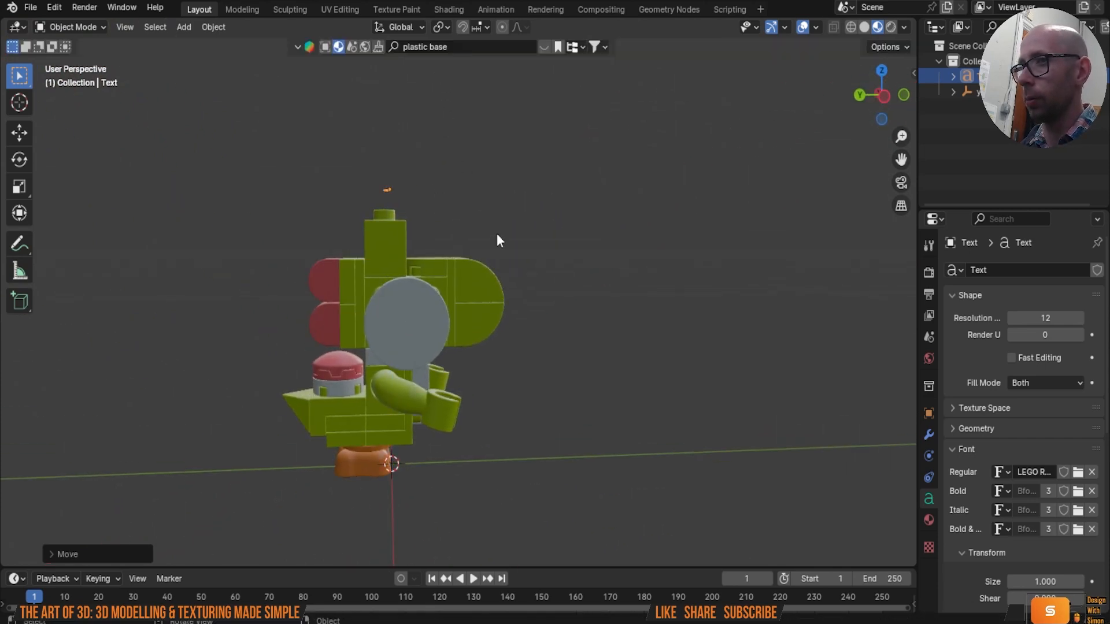
Step: In Top view, move the LEGO text so it is centred over the right-hand stud of the head
{"action": "middle_click_drag", "start_coordinate": [497, 233], "coordinate": [491, 187]}
{"action": "key", "text": "Tab"}
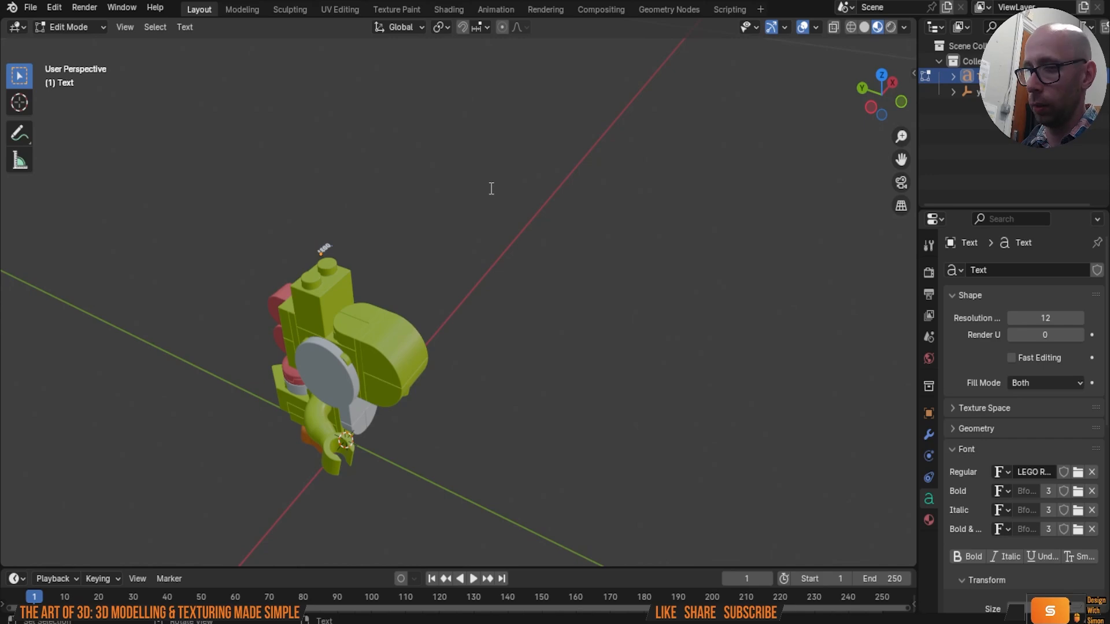
{"action": "key", "text": "Tab"}
{"action": "key", "text": "grave"}
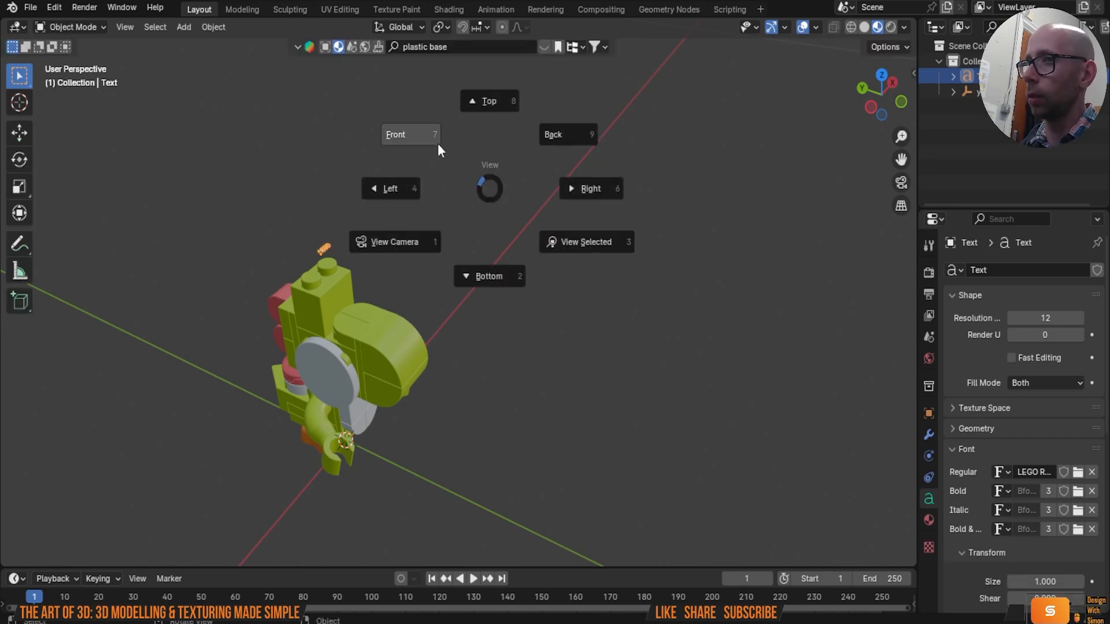
{"action": "left_click", "coordinate": [468, 119]}
{"action": "scroll", "coordinate": [457, 305], "scroll_direction": "up", "scroll_amount": 10}
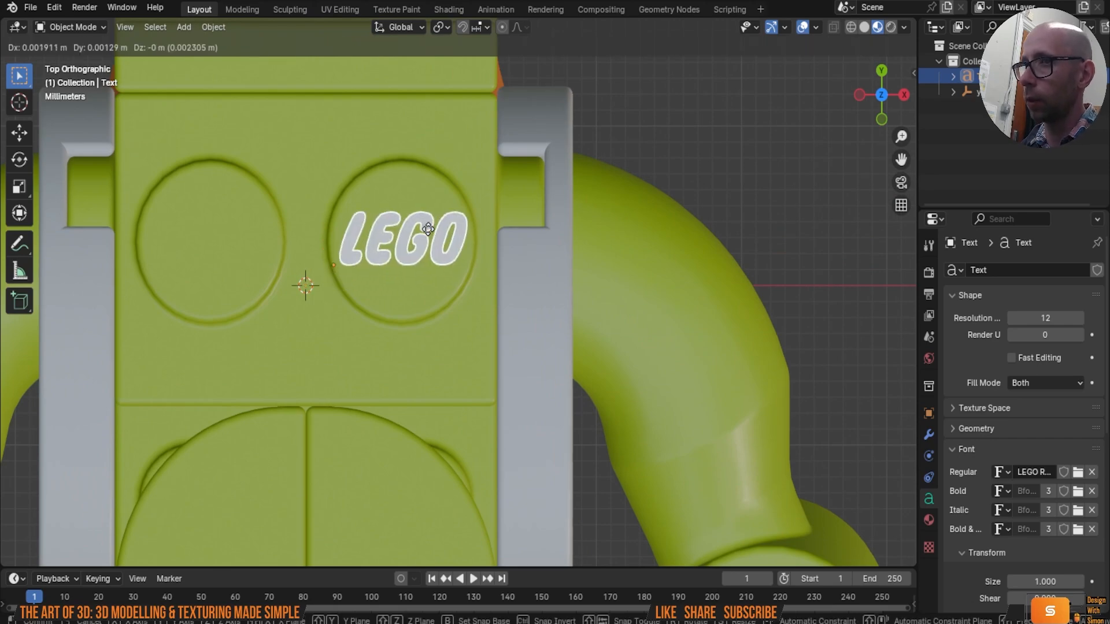
{"action": "left_click", "coordinate": [426, 231]}
Step: Add a Solidify modifier to the LEGO text with a thickness of 0.19 m
{"action": "middle_click_drag", "start_coordinate": [439, 259], "coordinate": [598, 247]}
{"action": "scroll", "coordinate": [597, 252], "scroll_direction": "up", "scroll_amount": 2}
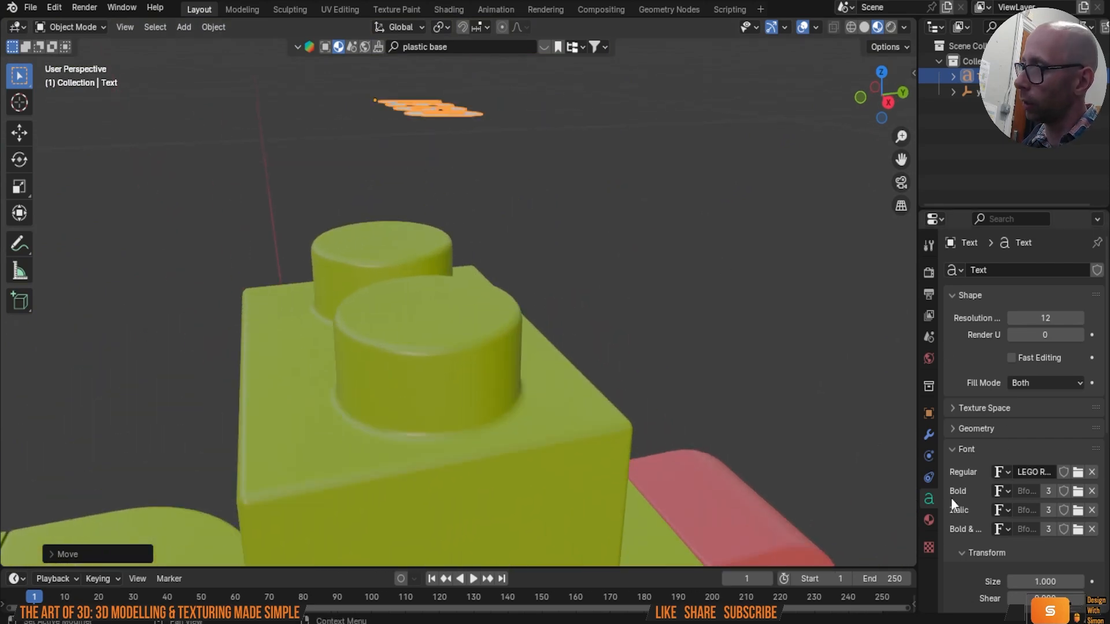
{"action": "left_click", "coordinate": [929, 435]}
{"action": "left_click", "coordinate": [959, 269]}
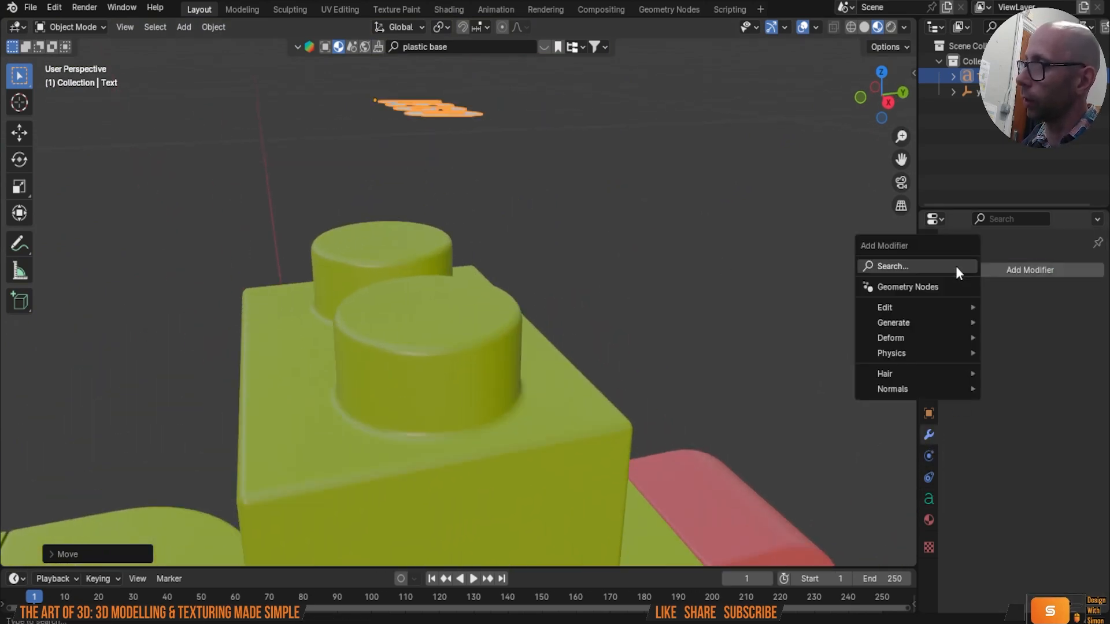
{"action": "mouse_move", "coordinate": [954, 325]}
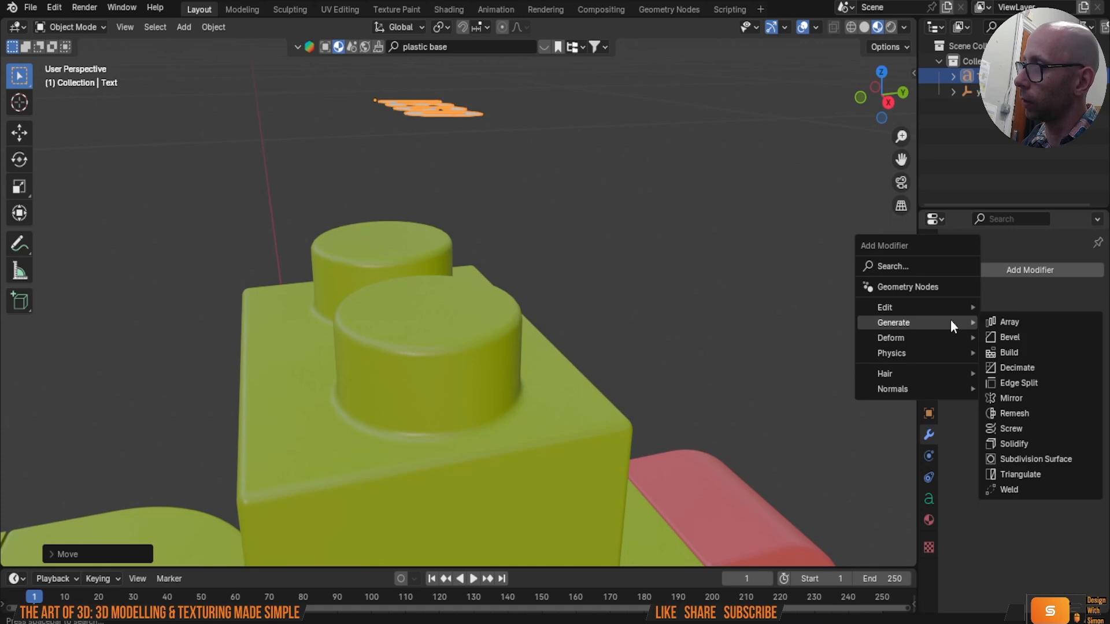
{"action": "left_click", "coordinate": [1039, 443]}
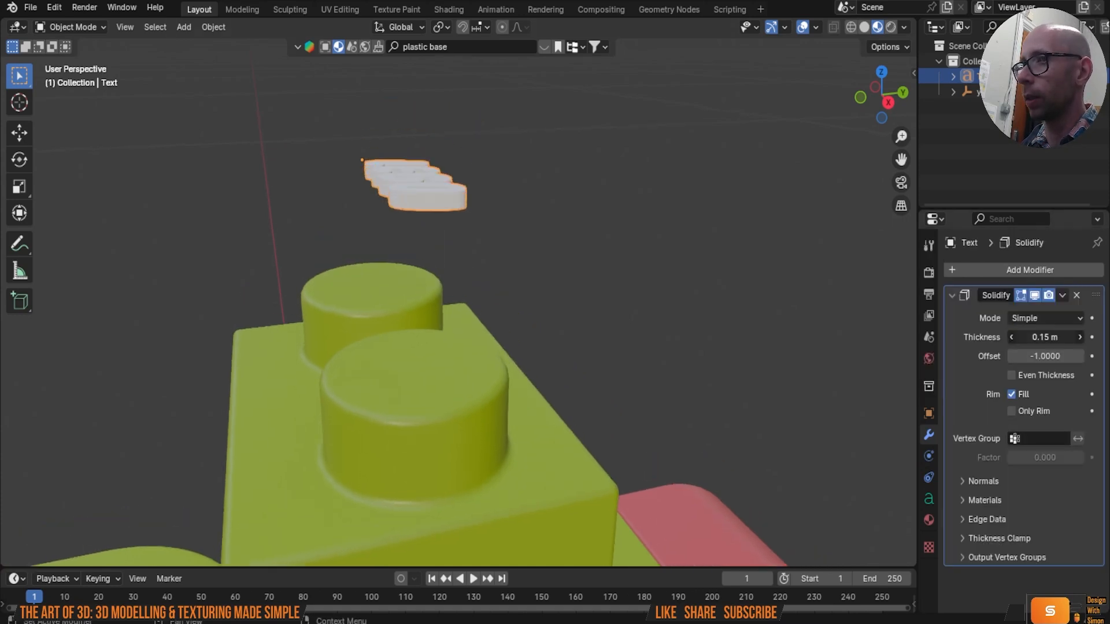
{"action": "middle_click_drag", "start_coordinate": [861, 314], "coordinate": [705, 356]}
{"action": "middle_click_drag", "start_coordinate": [610, 318], "coordinate": [592, 304]}
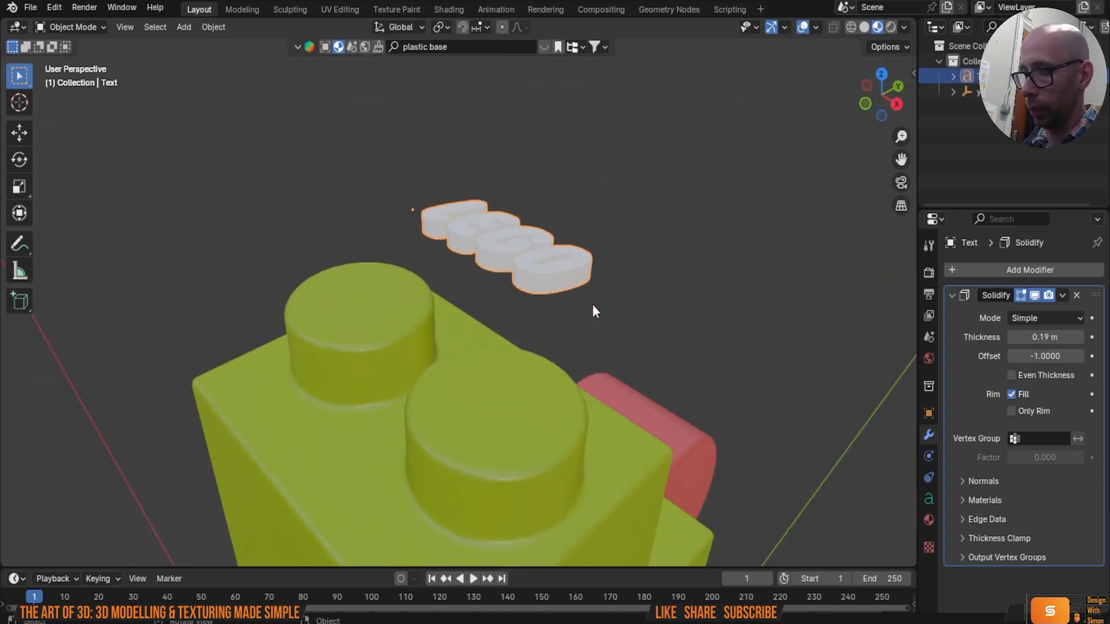
Step: Lower the thickened LEGO text along Z until it rests on top of the right-hand stud
{"action": "key", "text": "g"}
{"action": "key", "text": "z"}
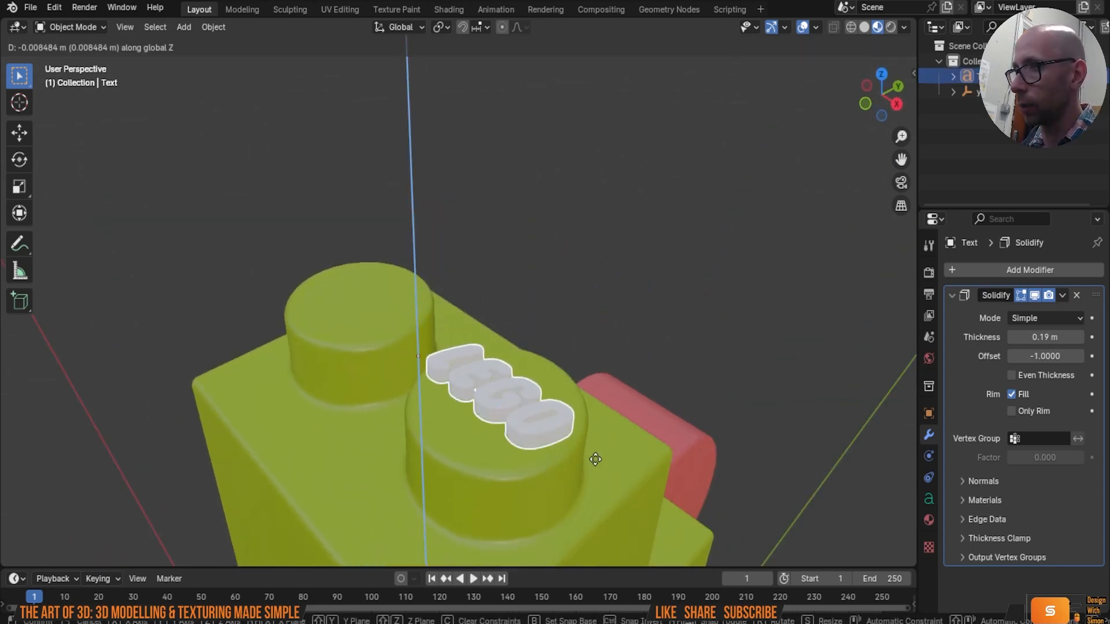
{"action": "left_click", "coordinate": [685, 341]}
{"action": "middle_click_drag", "start_coordinate": [686, 341], "coordinate": [501, 312]}
{"action": "scroll", "coordinate": [466, 312], "scroll_direction": "up", "scroll_amount": 3}
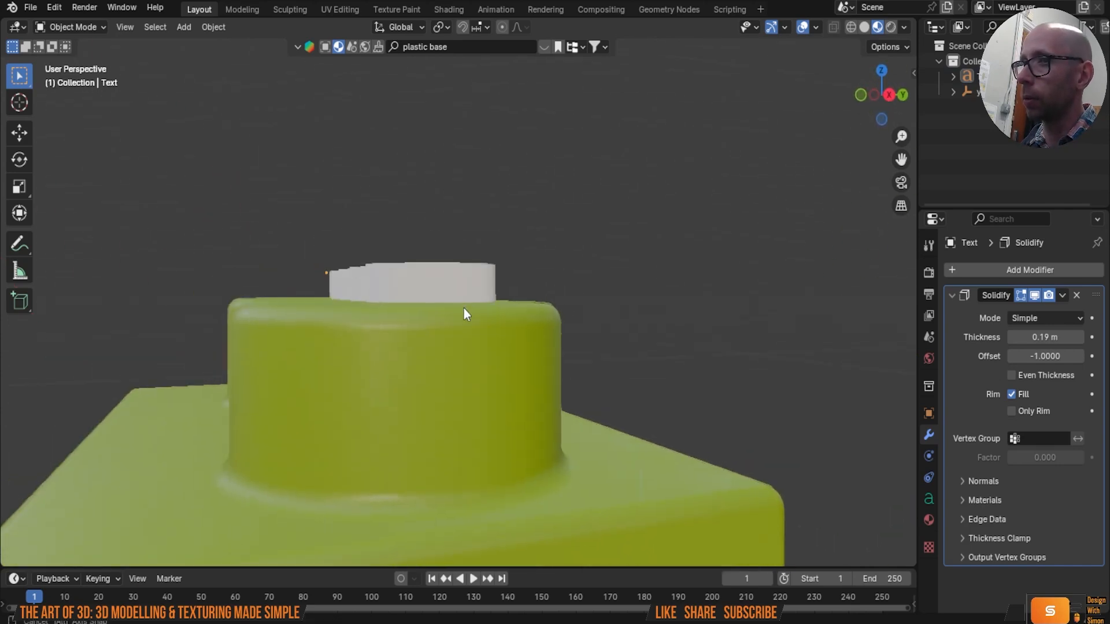
{"action": "left_click", "coordinate": [459, 292]}
{"action": "key", "text": "g"}
{"action": "key", "text": "z"}
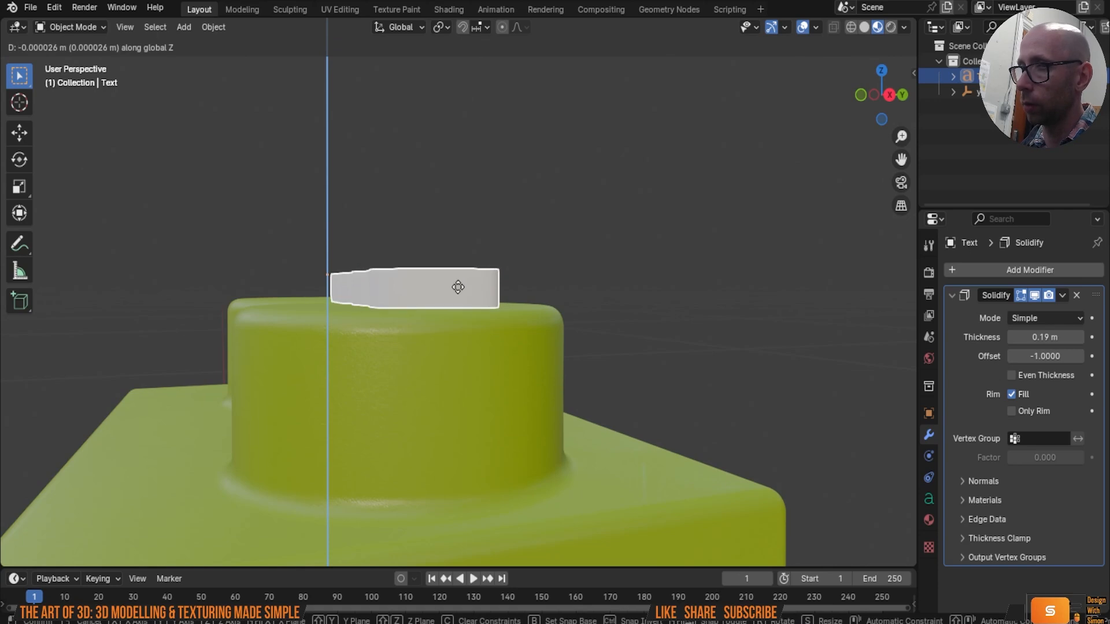
{"action": "left_click", "coordinate": [458, 288]}
Step: Assign the existing green plastic material to the LEGO text
{"action": "middle_click_drag", "start_coordinate": [457, 289], "coordinate": [661, 382]}
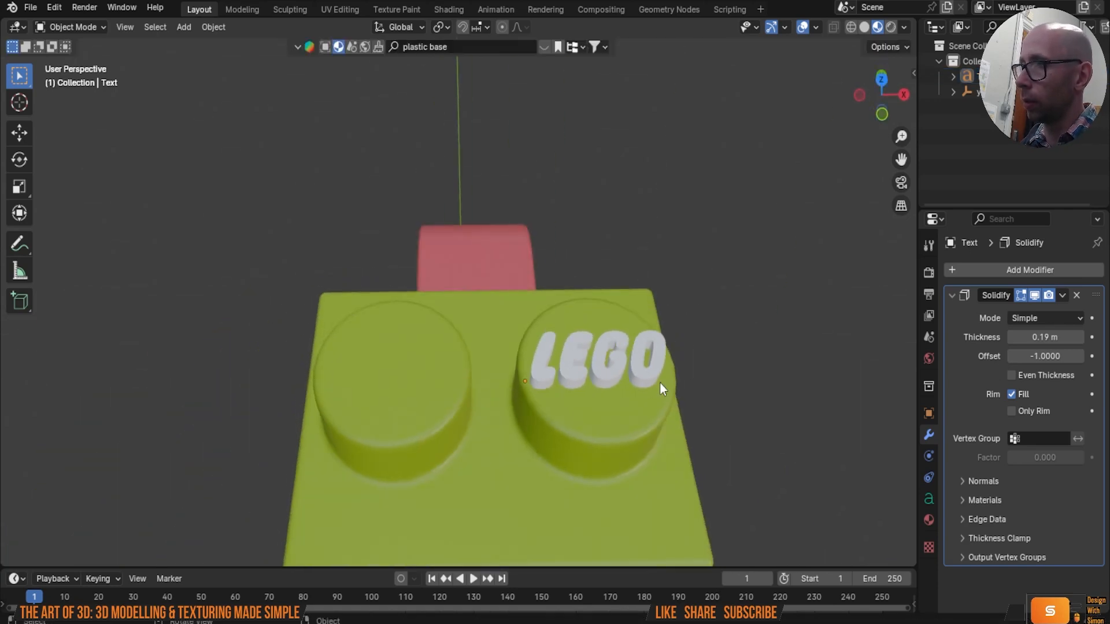
{"action": "key", "text": "grave"}
{"action": "left_click", "coordinate": [637, 191]}
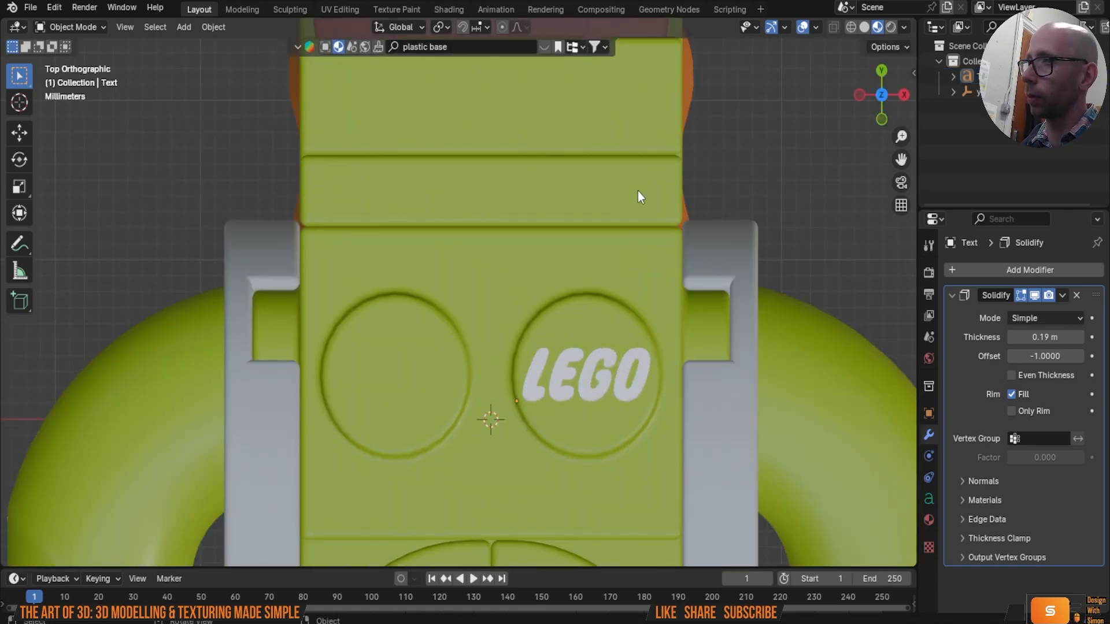
{"action": "left_click", "coordinate": [927, 518]}
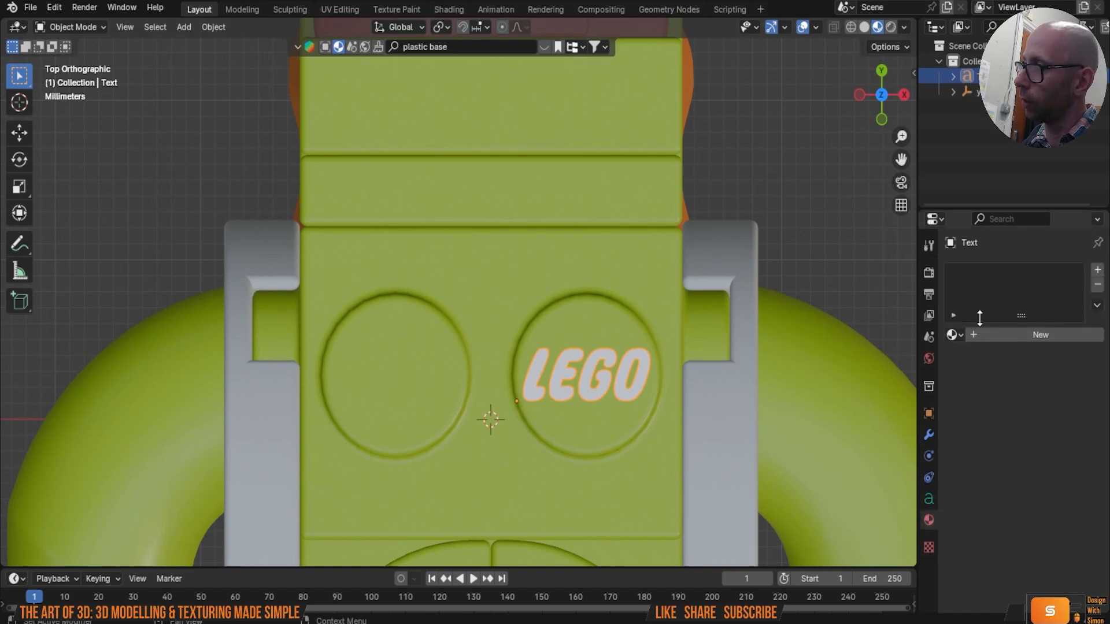
{"action": "left_click", "coordinate": [954, 335]}
{"action": "left_click", "coordinate": [895, 358]}
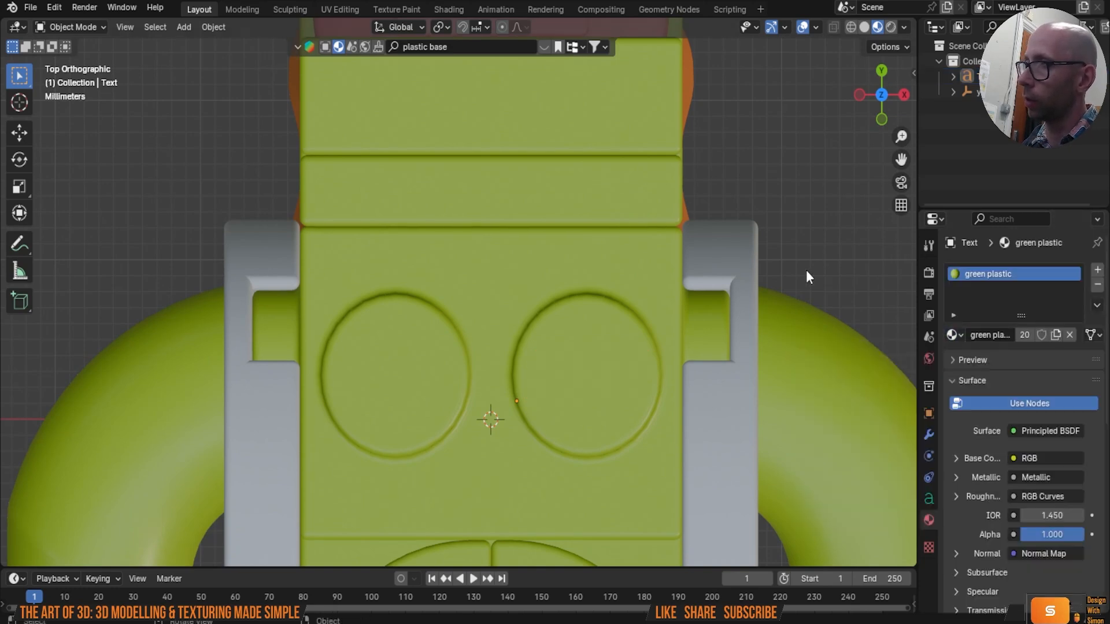
Step: Duplicate the LEGO text along X and place the copy on the left-hand stud
{"action": "key", "text": "shift+d"}
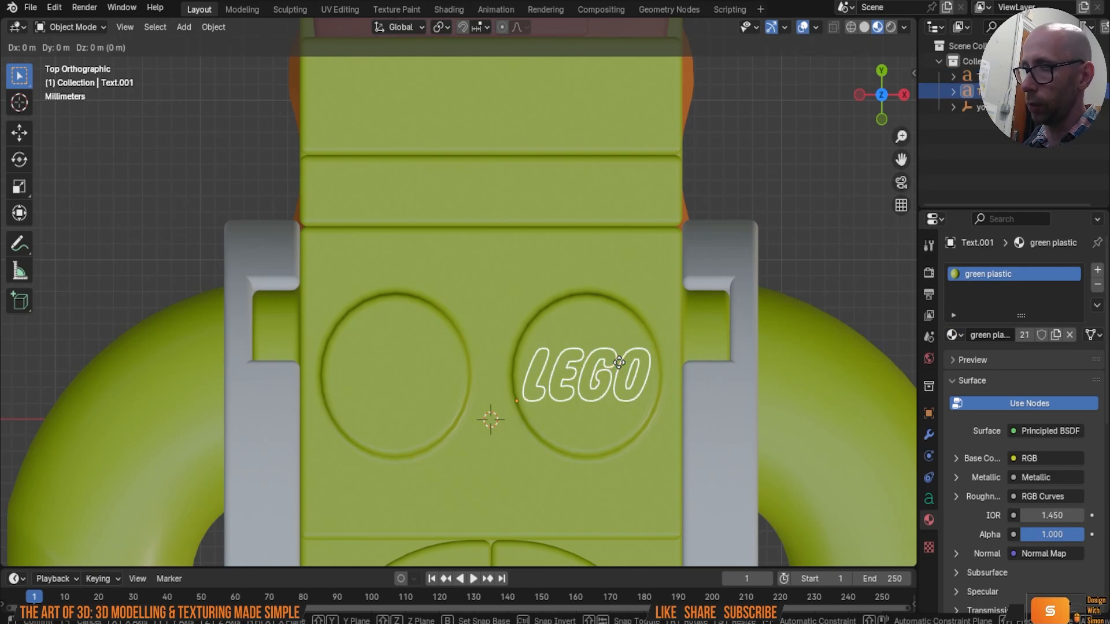
{"action": "key", "text": "x"}
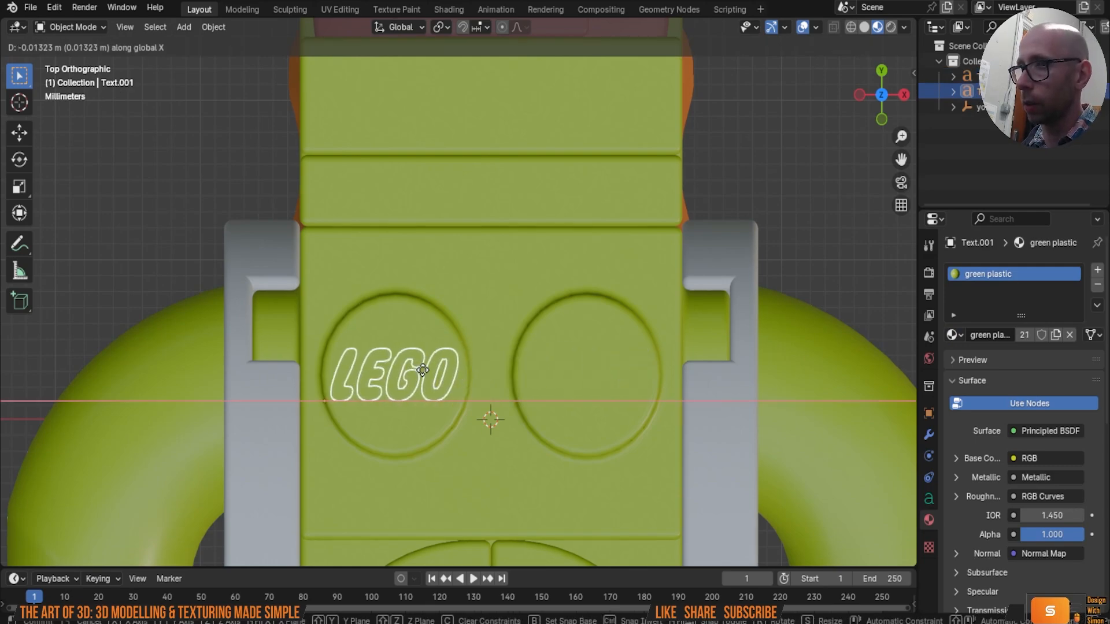
{"action": "left_click", "coordinate": [427, 370]}
{"action": "scroll", "coordinate": [717, 251], "scroll_direction": "down", "scroll_amount": 3}
{"action": "middle_click_drag", "start_coordinate": [717, 251], "coordinate": [474, 252]}
{"action": "scroll", "coordinate": [730, 248], "scroll_direction": "down", "scroll_amount": 4}
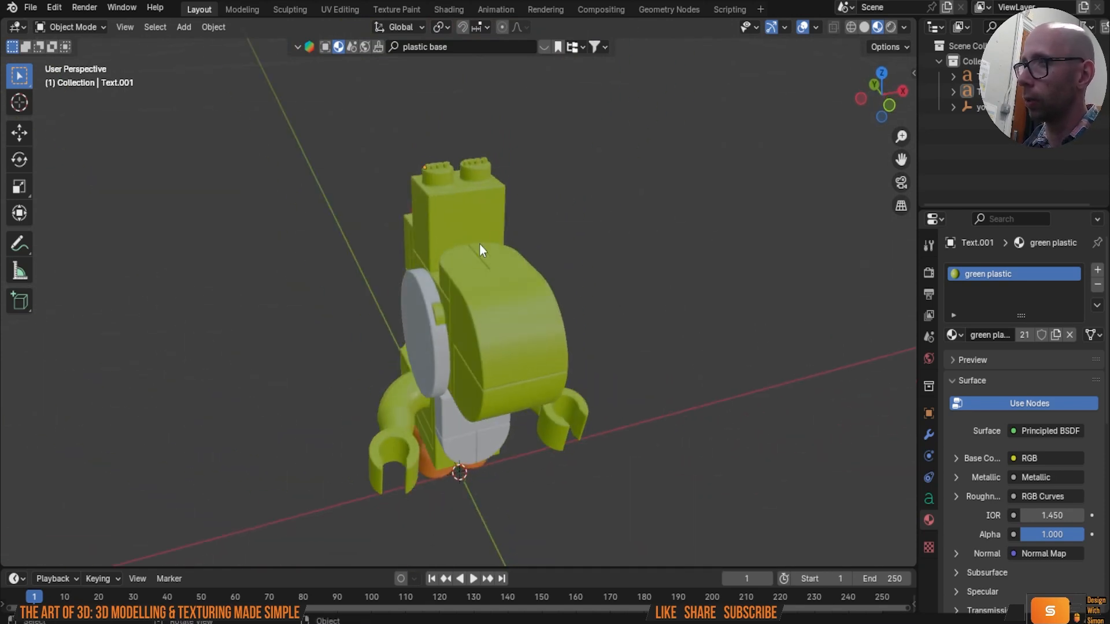
Step: Select the head brick and add yoshi eyes.png as an image decal from the reference folder on the Desktop
{"action": "middle_click_drag", "start_coordinate": [611, 325], "coordinate": [476, 224]}
{"action": "left_click", "coordinate": [478, 210]}
{"action": "key", "text": "shift+a"}
{"action": "key", "text": "Escape"}
{"action": "key", "text": "shift+a"}
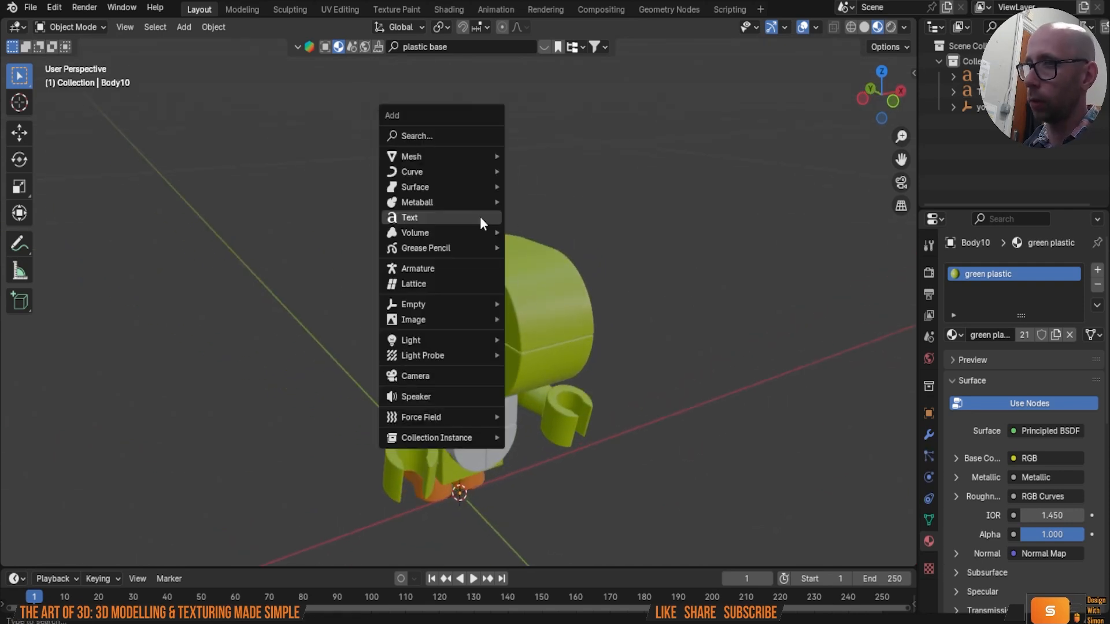
{"action": "mouse_move", "coordinate": [477, 319]}
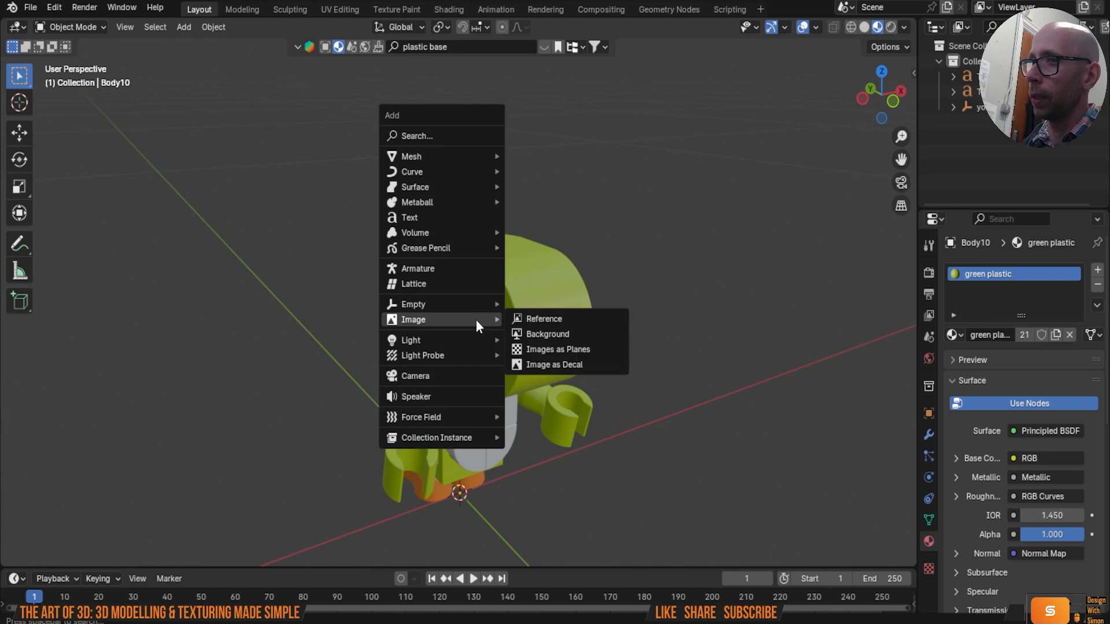
{"action": "left_click", "coordinate": [571, 365]}
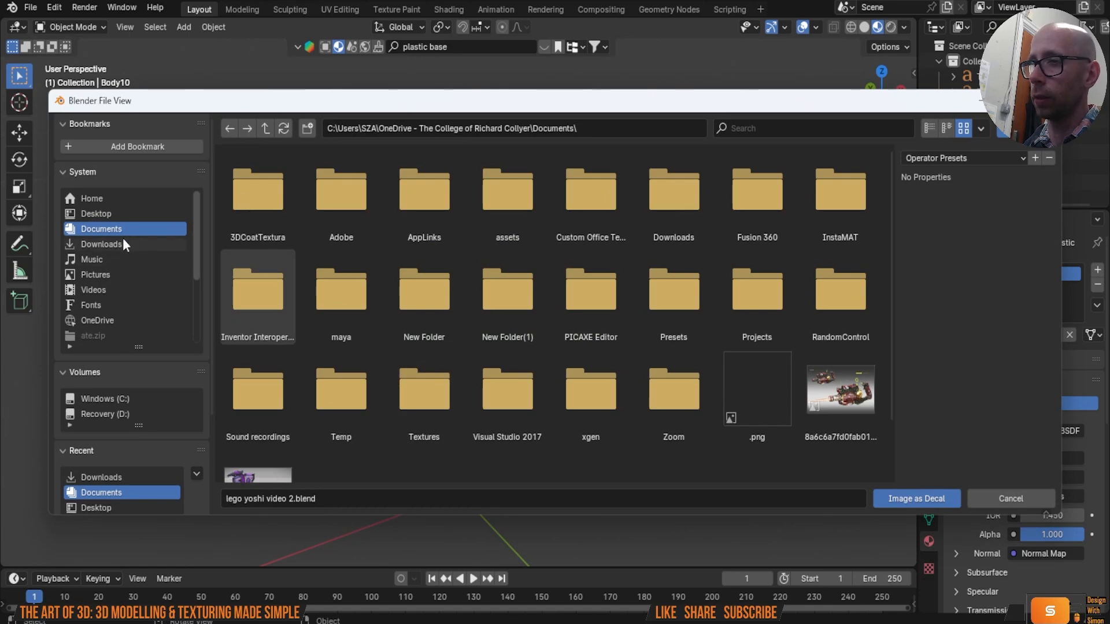
{"action": "left_click", "coordinate": [95, 213]}
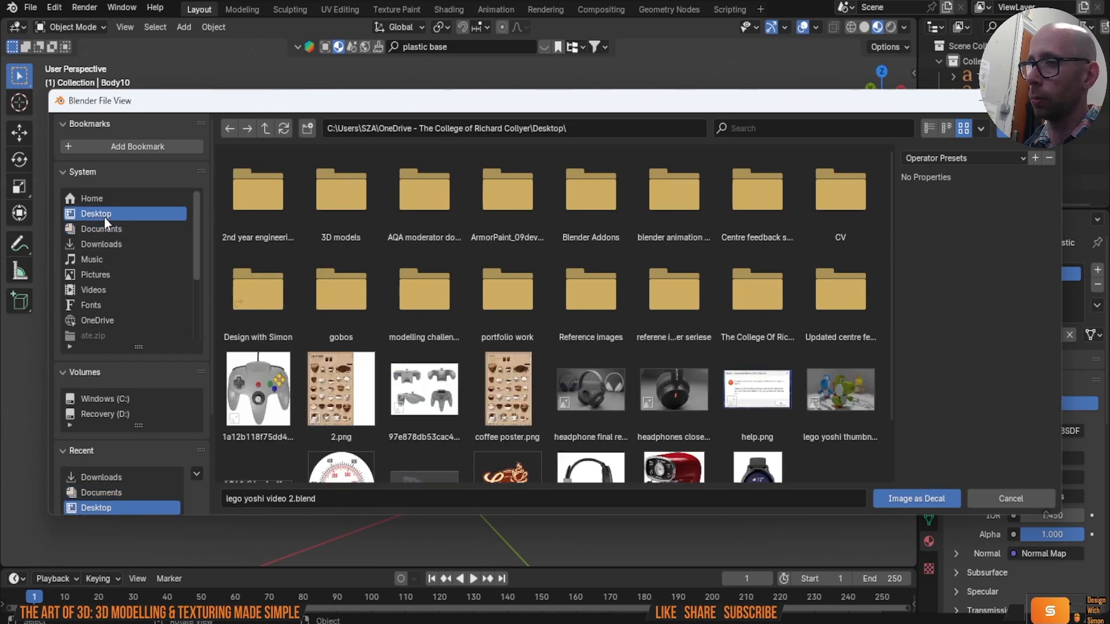
{"action": "scroll", "coordinate": [549, 358], "scroll_direction": "down", "scroll_amount": 2}
{"action": "scroll", "coordinate": [567, 379], "scroll_direction": "up", "scroll_amount": 2}
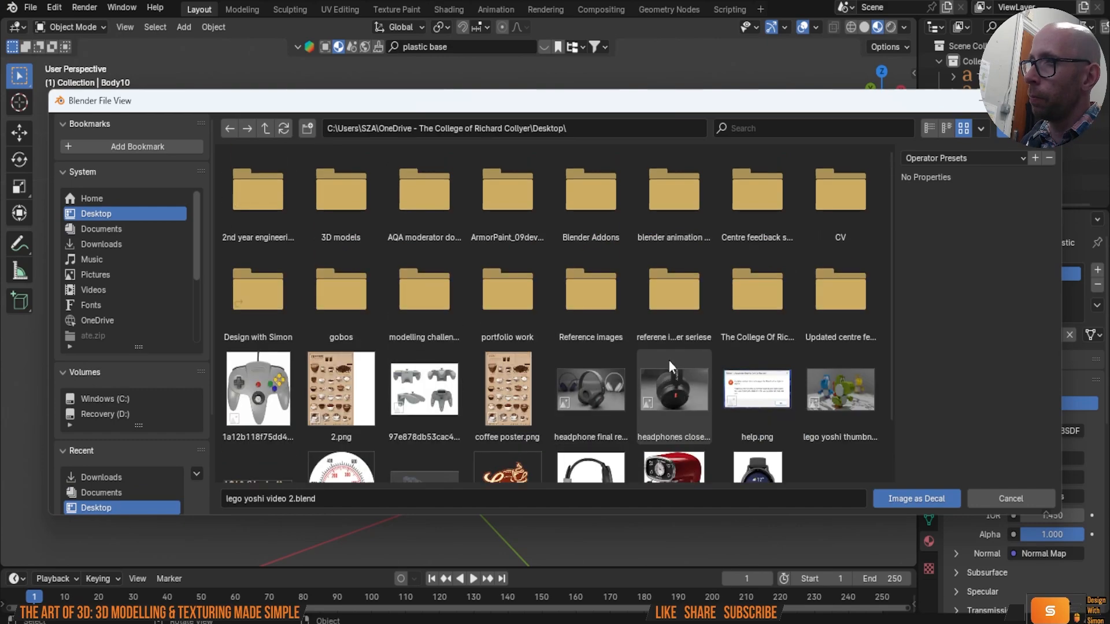
{"action": "double_click", "coordinate": [667, 287]}
{"action": "scroll", "coordinate": [664, 292], "scroll_direction": "down", "scroll_amount": 10}
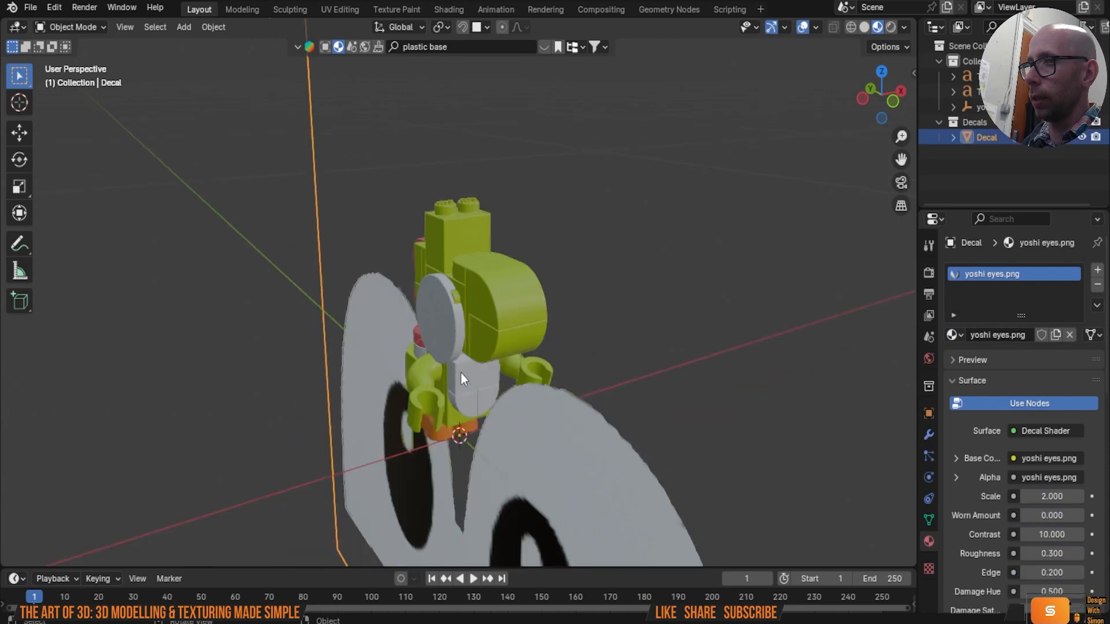
Step: Rotate the Yoshi eyes decal 90 degrees about the Z axis
{"action": "type", "text": "rz"}
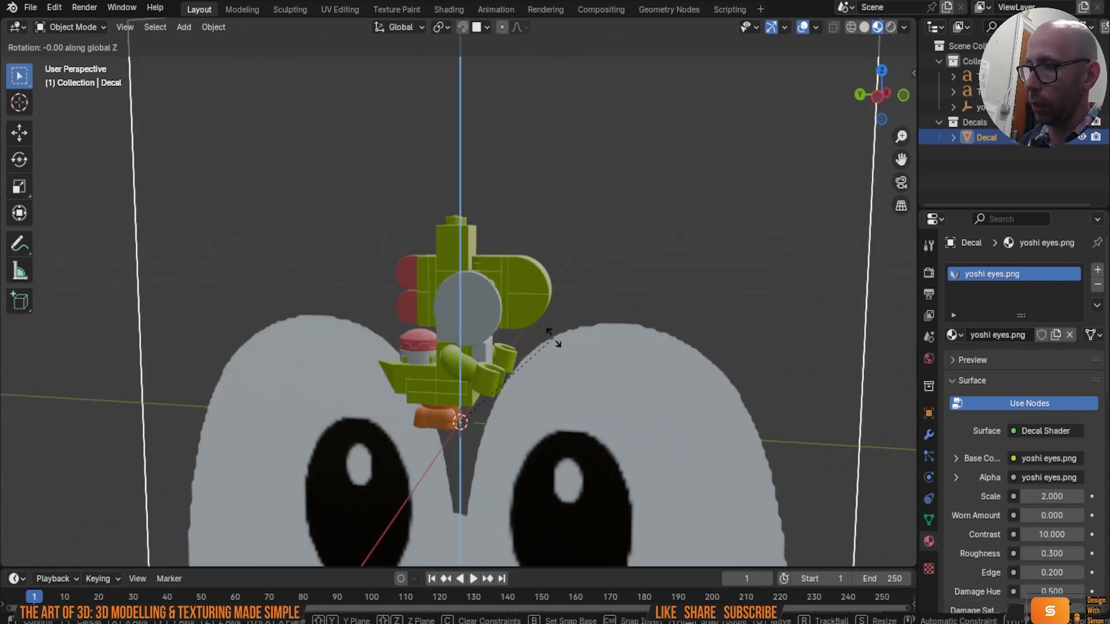
{"action": "type", "text": "90"}
{"action": "key", "text": "Return"}
{"action": "middle_click_drag", "start_coordinate": [565, 339], "coordinate": [445, 345]}
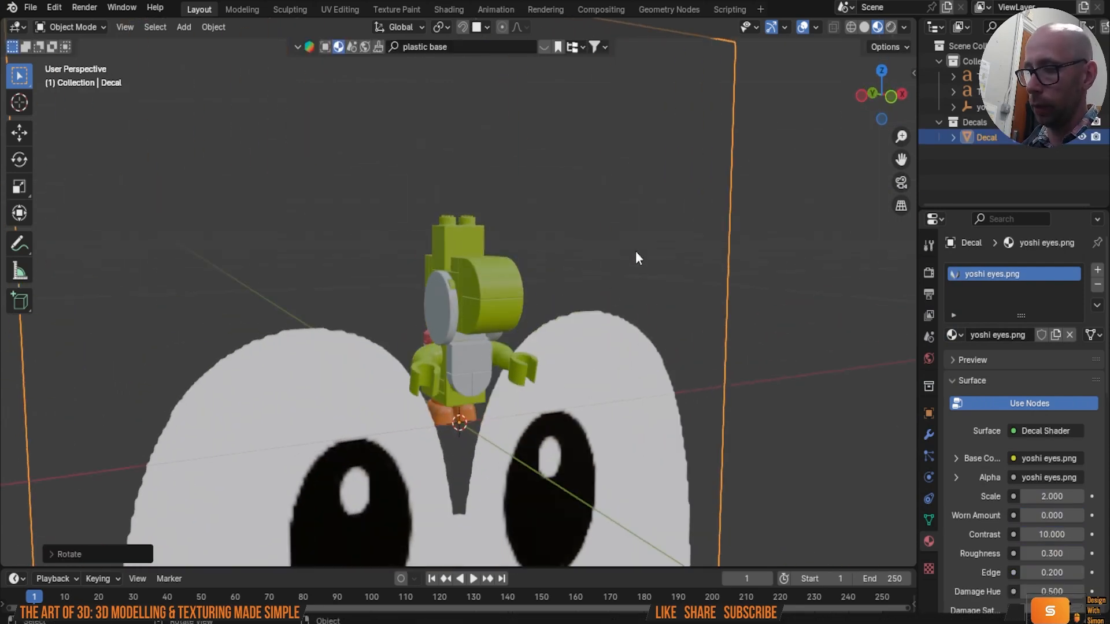
Step: Scale the eyes decal down to roughly the head brick's width and raise it along Z to the brick's height
{"action": "key", "text": "s"}
{"action": "left_click", "coordinate": [471, 411]}
{"action": "key", "text": "g"}
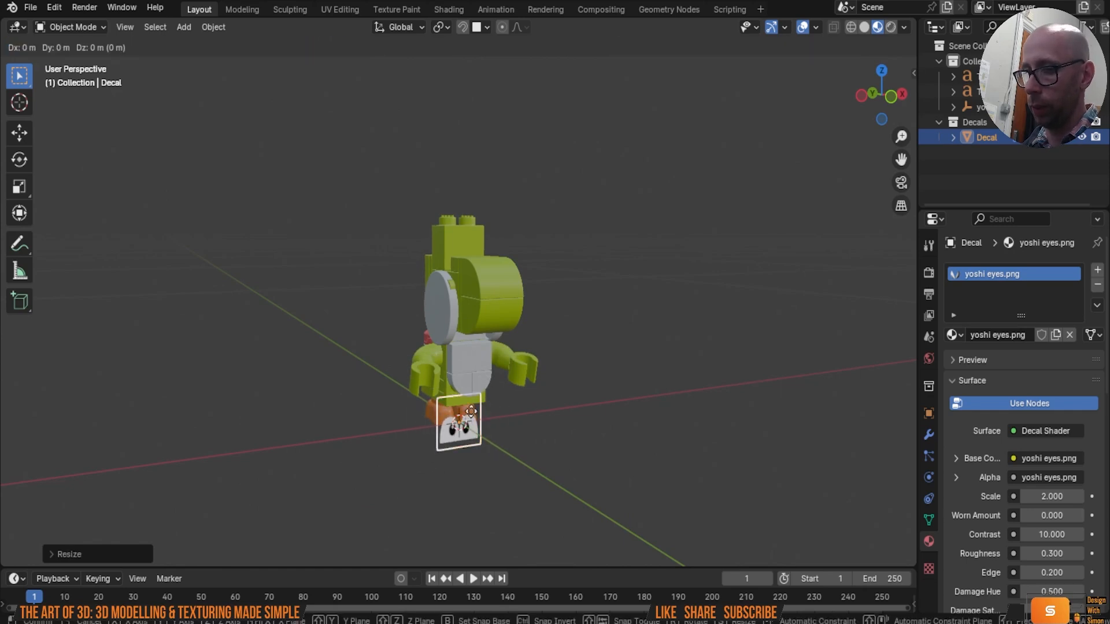
{"action": "key", "text": "z"}
{"action": "left_click", "coordinate": [488, 269]}
Step: Move the eyes decal along Y to just in front of the head brick's front face
{"action": "scroll", "coordinate": [491, 271], "scroll_direction": "up", "scroll_amount": 4}
{"action": "middle_click_drag", "start_coordinate": [491, 270], "coordinate": [527, 322]}
{"action": "scroll", "coordinate": [536, 280], "scroll_direction": "up", "scroll_amount": 1}
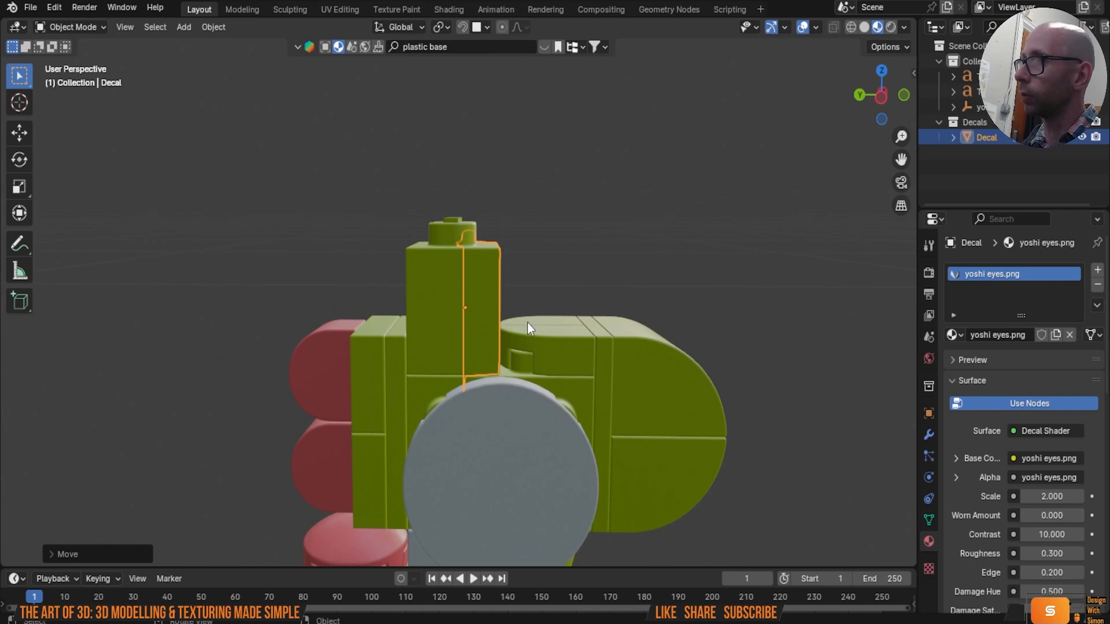
{"action": "key", "text": "g"}
{"action": "key", "text": "y"}
{"action": "left_click", "coordinate": [571, 328]}
Step: Open the eyes decal in Edit Mode and view it from the front
{"action": "middle_click_drag", "start_coordinate": [571, 327], "coordinate": [565, 257]}
{"action": "key", "text": "Tab"}
{"action": "key", "text": "grave"}
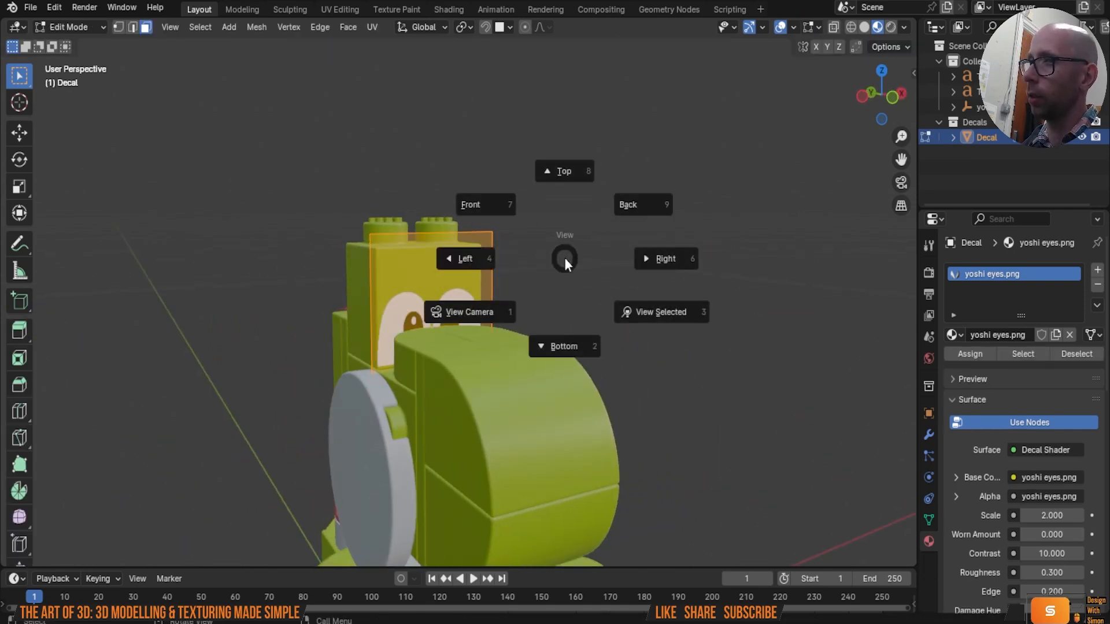
{"action": "left_click", "coordinate": [494, 205]}
{"action": "scroll", "coordinate": [472, 234], "scroll_direction": "up", "scroll_amount": 2}
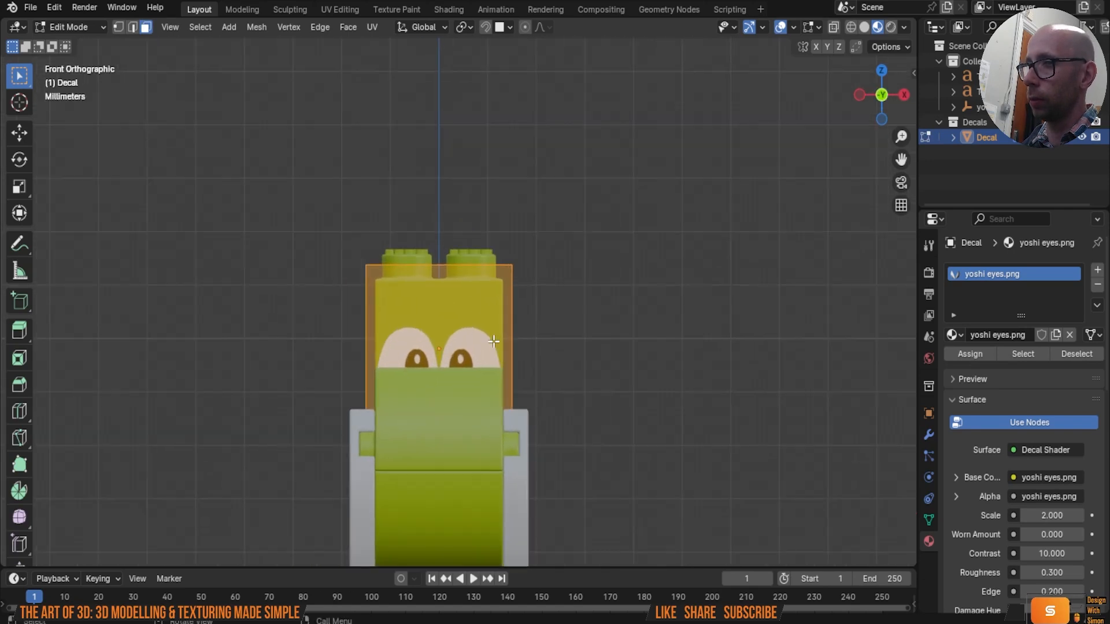
Step: Raise the eyes decal about 0.003 m along Z and stretch it vertically to about 1.45 times its height
{"action": "key", "text": "g"}
{"action": "key", "text": "z"}
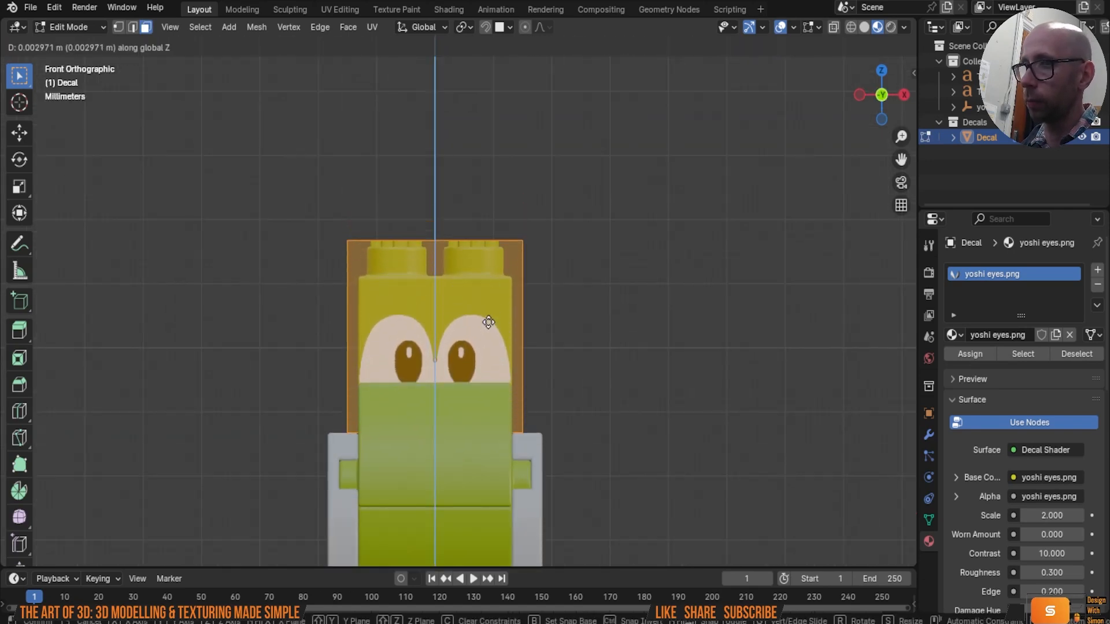
{"action": "left_click", "coordinate": [489, 324]}
{"action": "key", "text": "s"}
{"action": "key", "text": "z"}
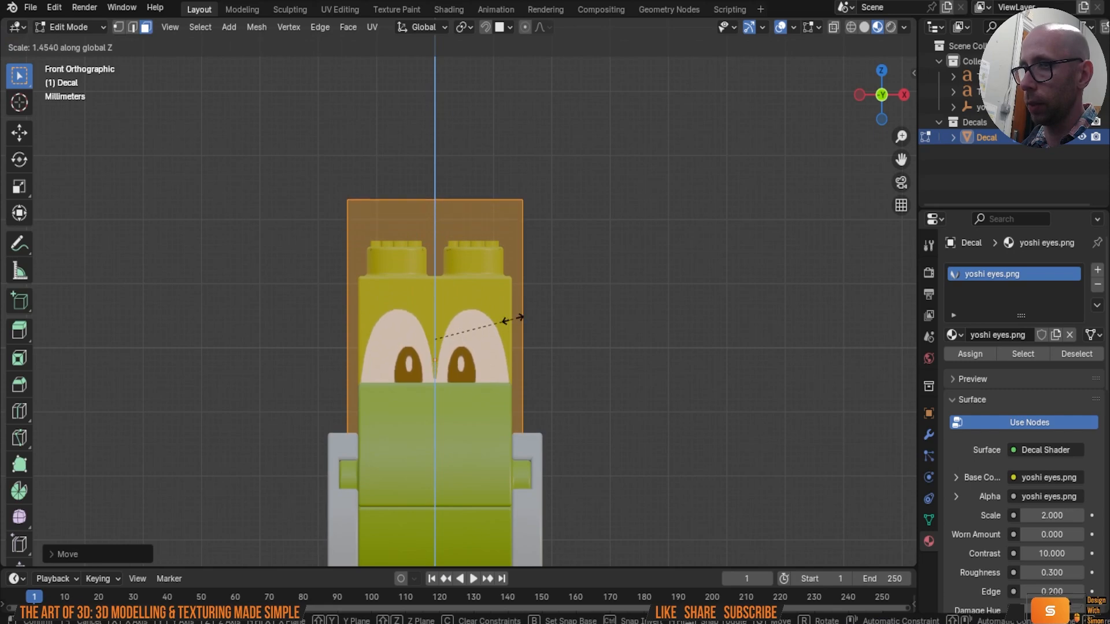
{"action": "left_click", "coordinate": [520, 317]}
Step: Raise the eyes decal about 0.005 m along Z and rescale its height to suit the head brick
{"action": "middle_click_drag", "start_coordinate": [520, 317], "coordinate": [556, 378]}
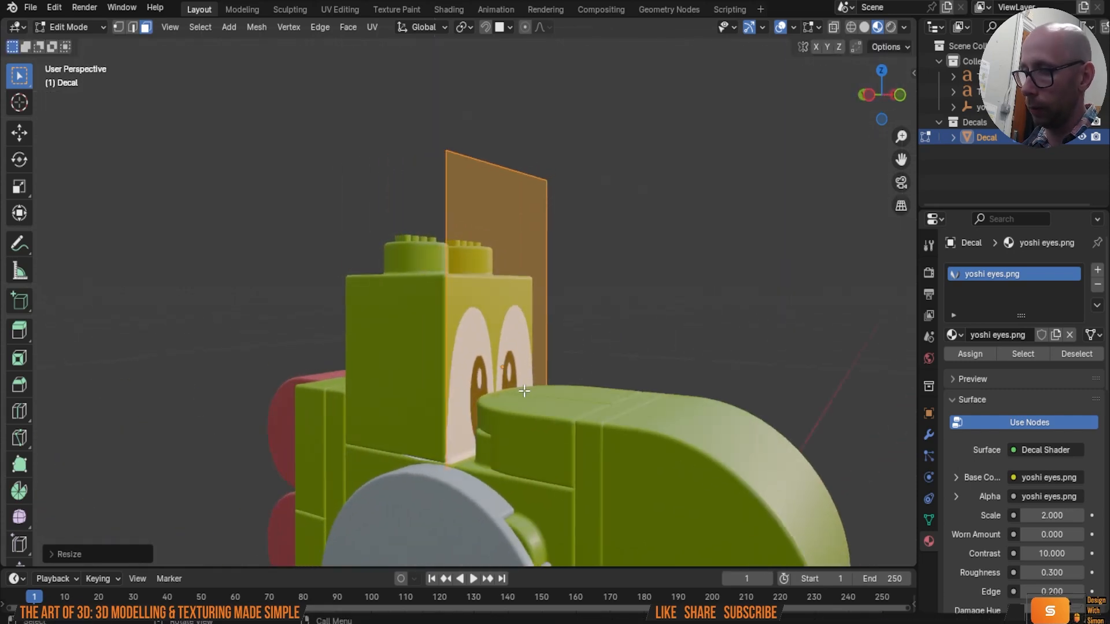
{"action": "key", "text": "g"}
{"action": "key", "text": "z"}
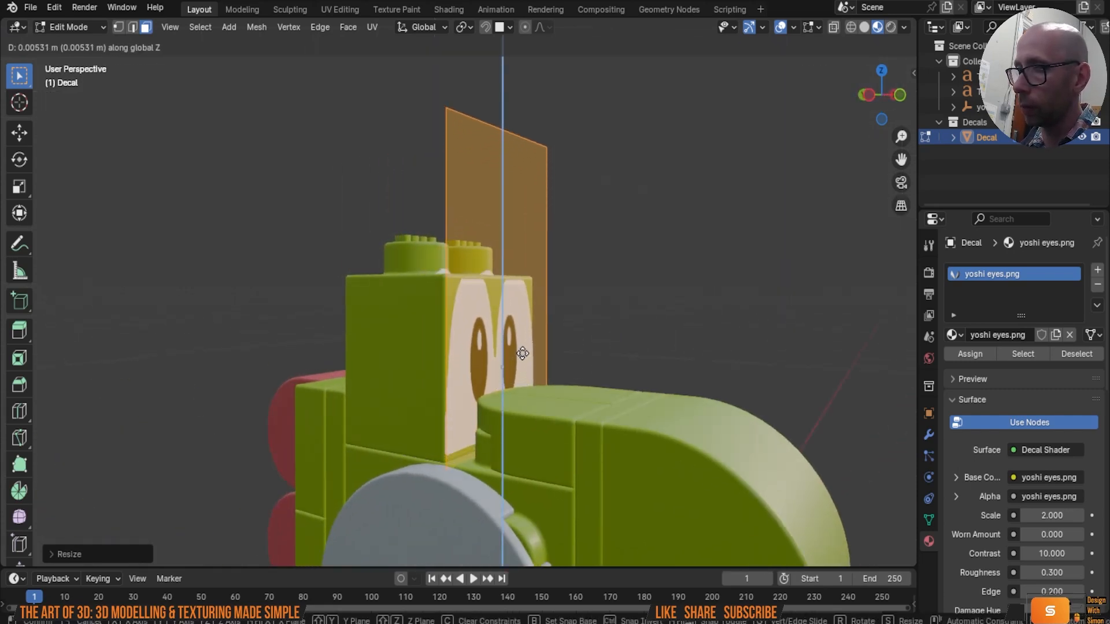
{"action": "left_click", "coordinate": [522, 359]}
{"action": "key", "text": "s"}
{"action": "key", "text": "z"}
{"action": "left_click", "coordinate": [509, 342]}
Step: Lower the eyes decal about 0.004 m along Z, deselect it and check its fit on the head
{"action": "key", "text": "g"}
{"action": "key", "text": "z"}
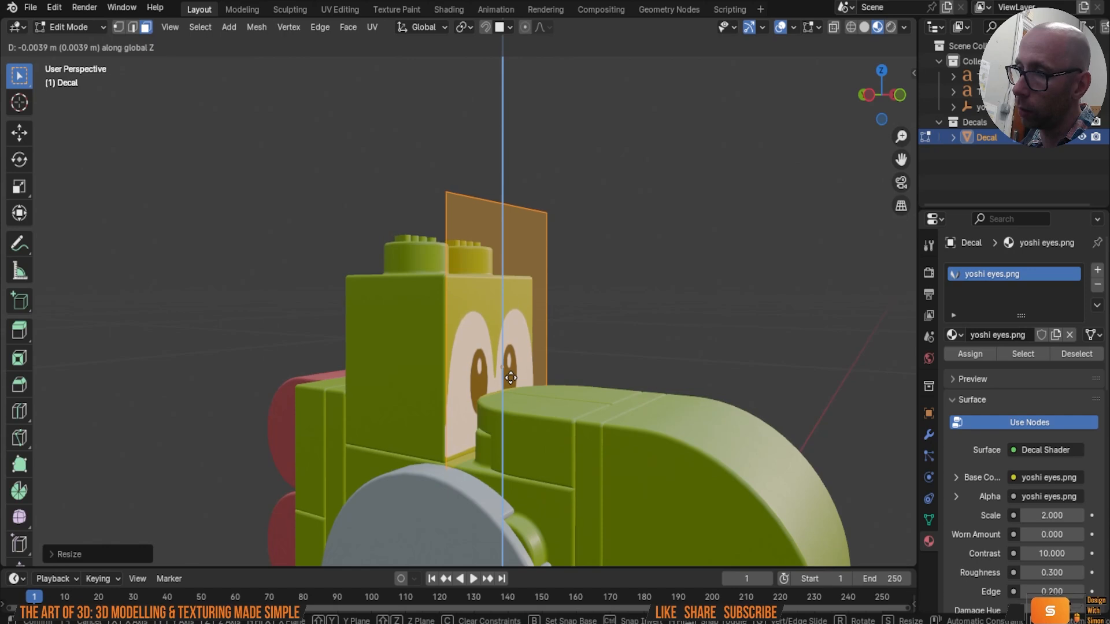
{"action": "left_click", "coordinate": [511, 377]}
{"action": "left_click", "coordinate": [694, 361]}
{"action": "middle_click_drag", "start_coordinate": [711, 361], "coordinate": [519, 369]}
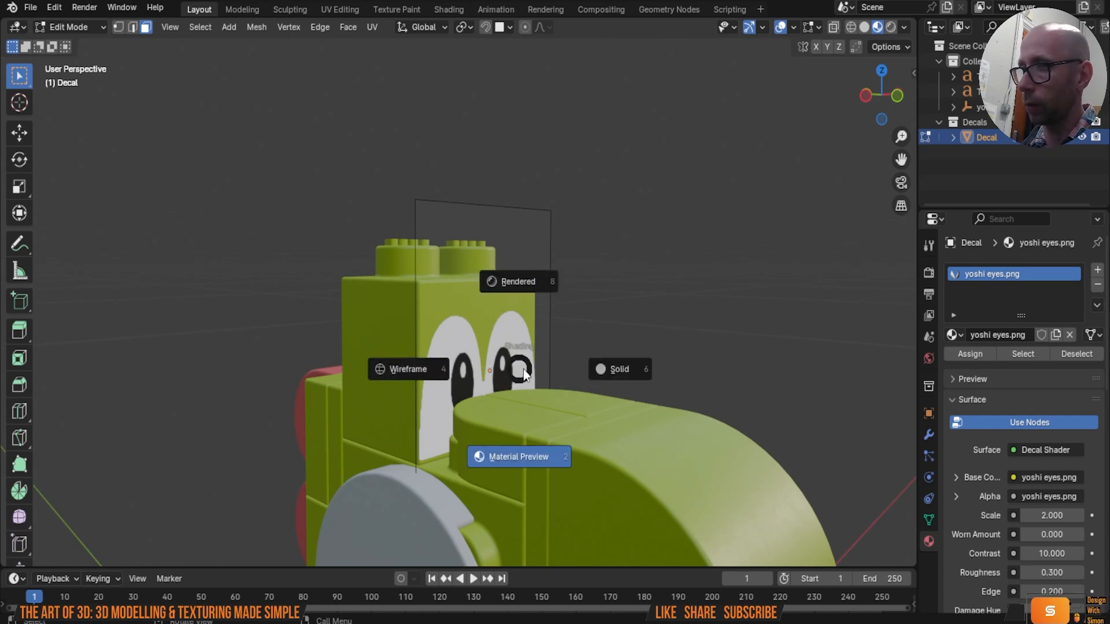
Step: Stretch the eyes decal vertically to about 1.08, raise it about 0.0017 m along Z, and leave Edit Mode
{"action": "key", "text": "a"}
{"action": "key", "text": "s"}
{"action": "key", "text": "z"}
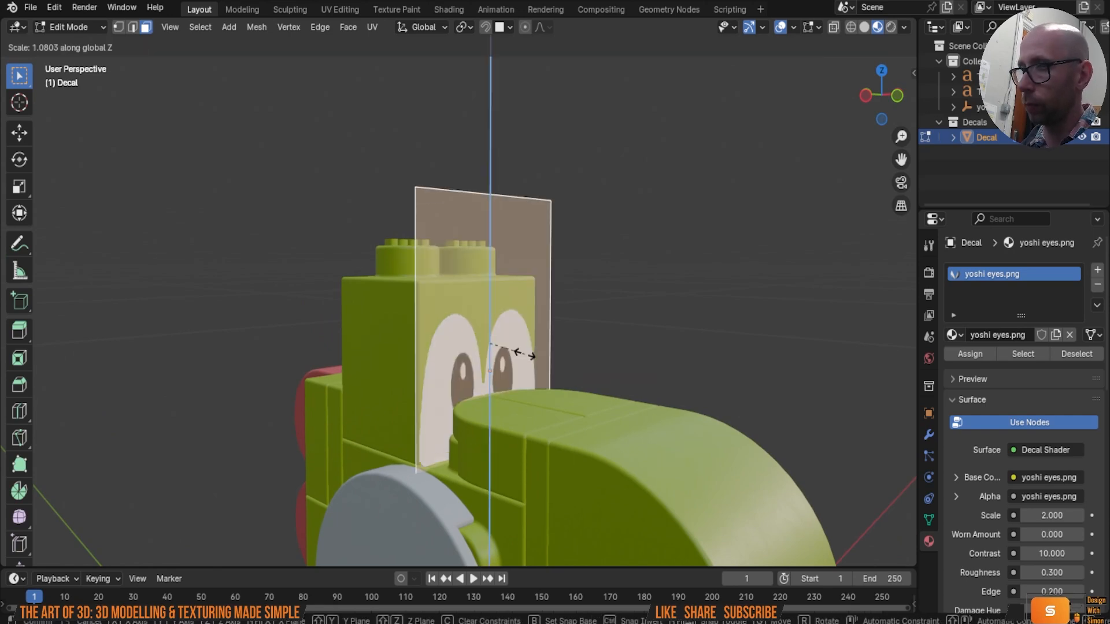
{"action": "left_click", "coordinate": [527, 354]}
{"action": "key", "text": "g"}
{"action": "key", "text": "z"}
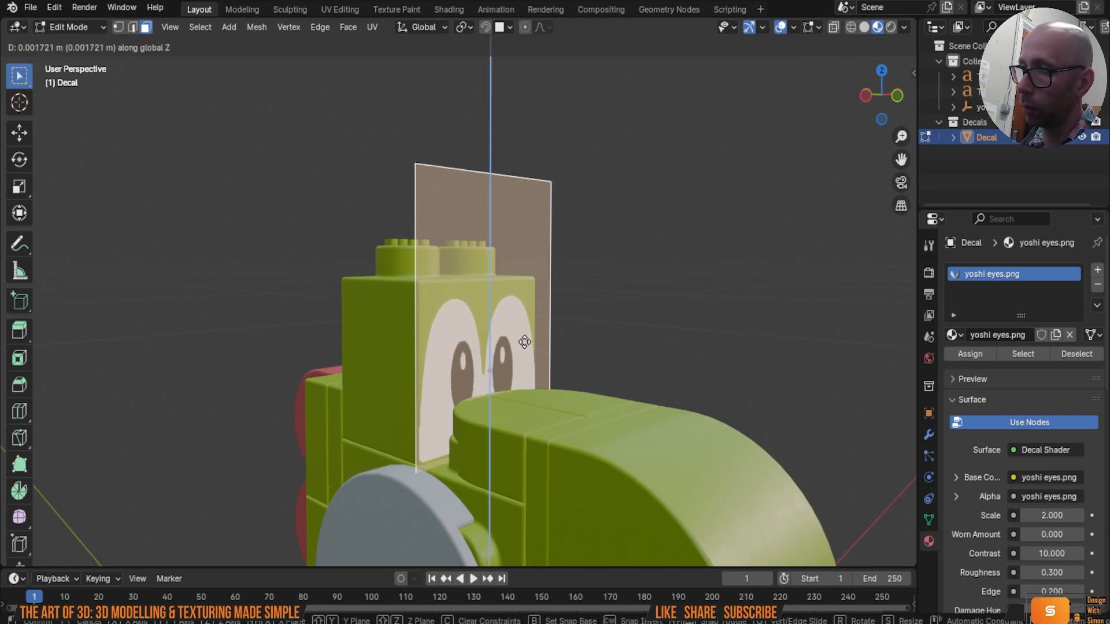
{"action": "left_click", "coordinate": [525, 343]}
{"action": "scroll", "coordinate": [677, 347], "scroll_direction": "down", "scroll_amount": 4}
{"action": "scroll", "coordinate": [691, 343], "scroll_direction": "down", "scroll_amount": 2}
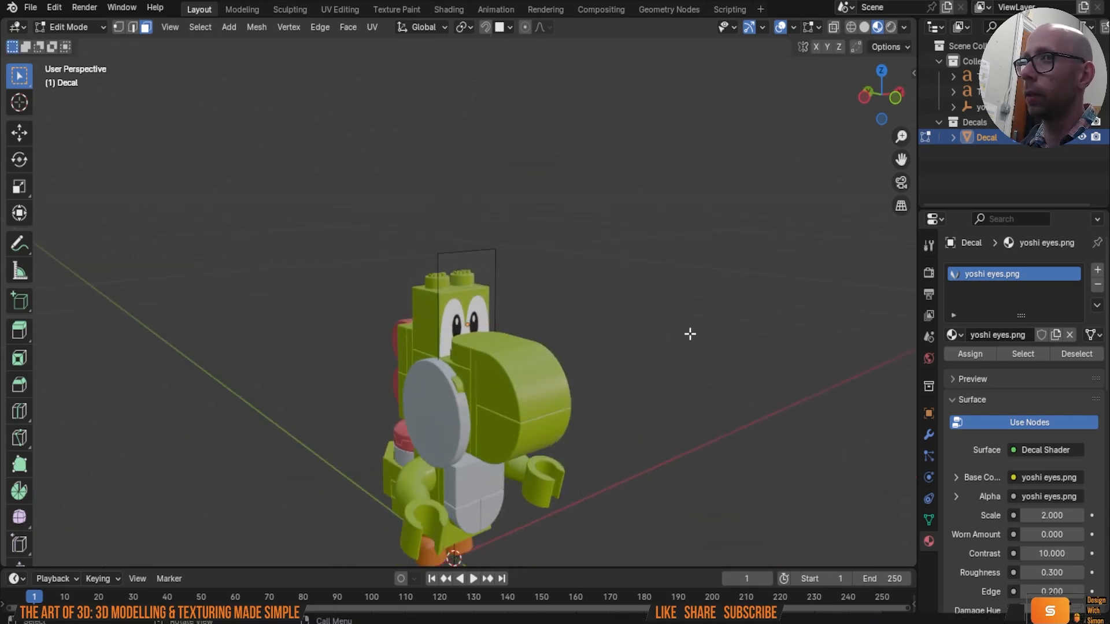
{"action": "key", "text": "Tab"}
Step: Add yoshi nose.png as an image decal on the upper curved snout brick
{"action": "middle_click_drag", "start_coordinate": [664, 323], "coordinate": [486, 317]}
{"action": "scroll", "coordinate": [486, 316], "scroll_direction": "up", "scroll_amount": 3}
{"action": "left_click", "coordinate": [506, 280]}
{"action": "middle_click_drag", "start_coordinate": [505, 279], "coordinate": [580, 275]}
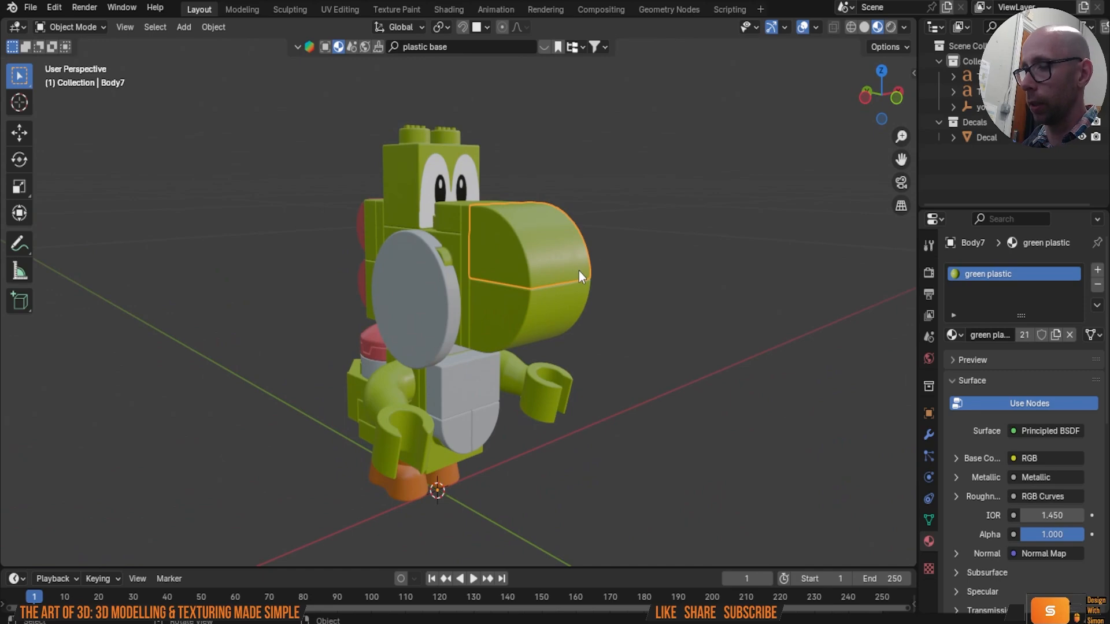
{"action": "key", "text": "shift+a"}
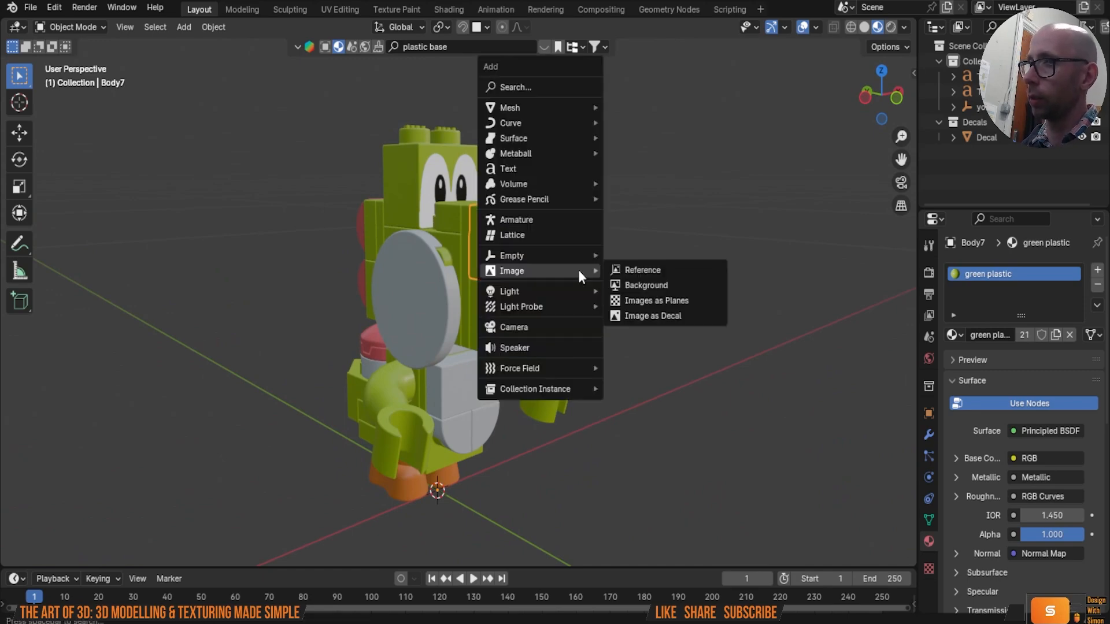
{"action": "left_click", "coordinate": [671, 315]}
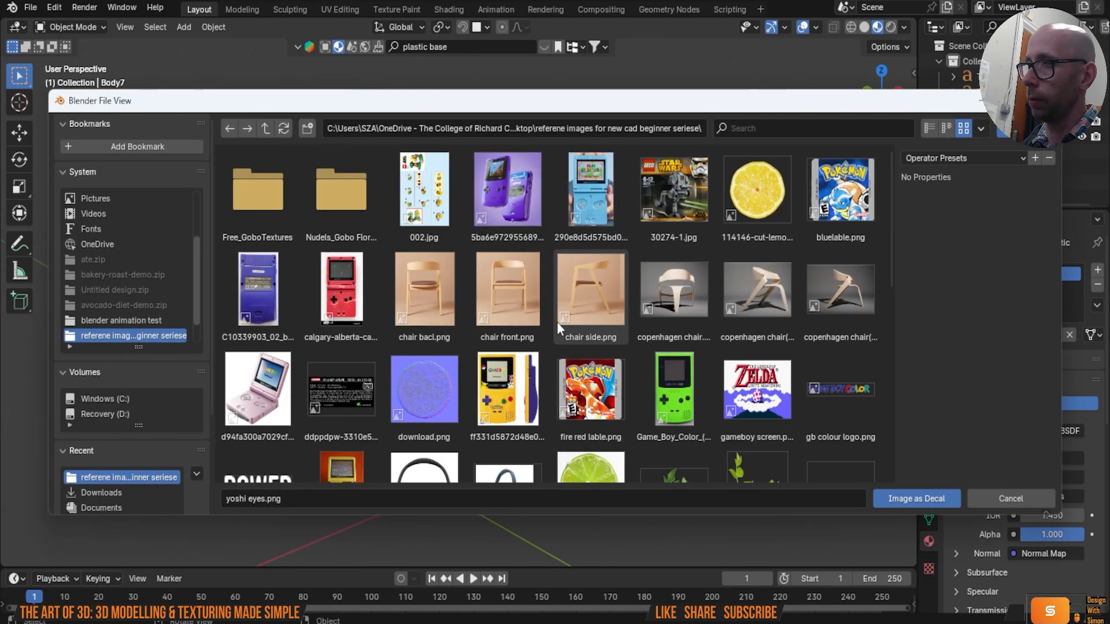
{"action": "scroll", "coordinate": [515, 321], "scroll_direction": "down", "scroll_amount": 8}
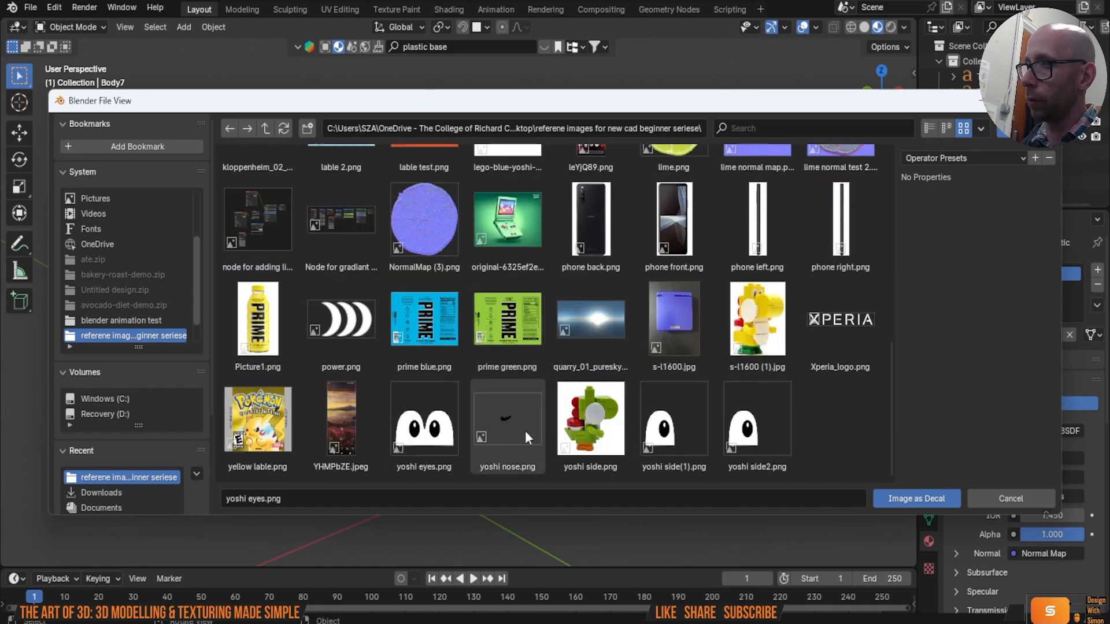
{"action": "double_click", "coordinate": [523, 432]}
Step: Rotate the nose decal 90° about Z and scale it down to about 0.04 of its size
{"action": "scroll", "coordinate": [508, 388], "scroll_direction": "down", "scroll_amount": 6}
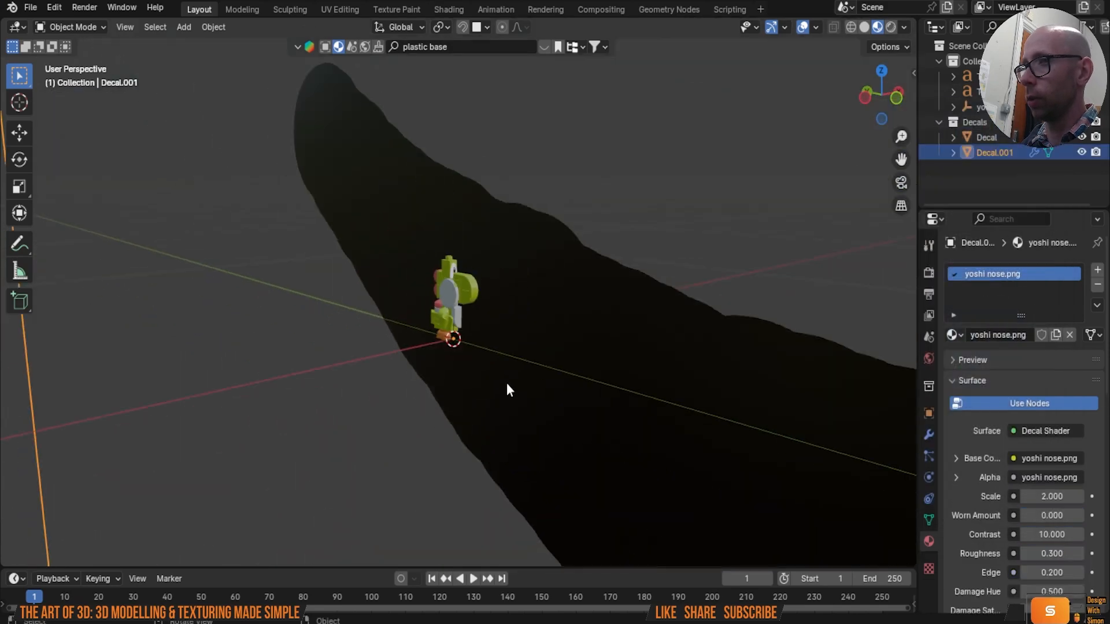
{"action": "type", "text": "rz90"}
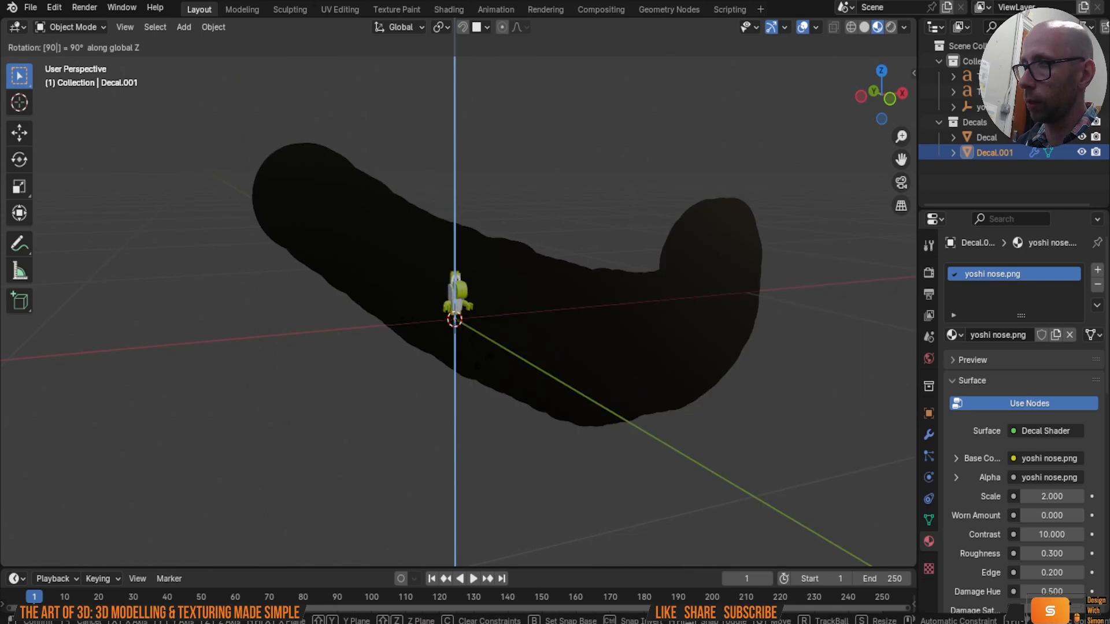
{"action": "key", "text": "Return"}
{"action": "middle_click_drag", "start_coordinate": [518, 352], "coordinate": [575, 287]}
{"action": "key", "text": "s"}
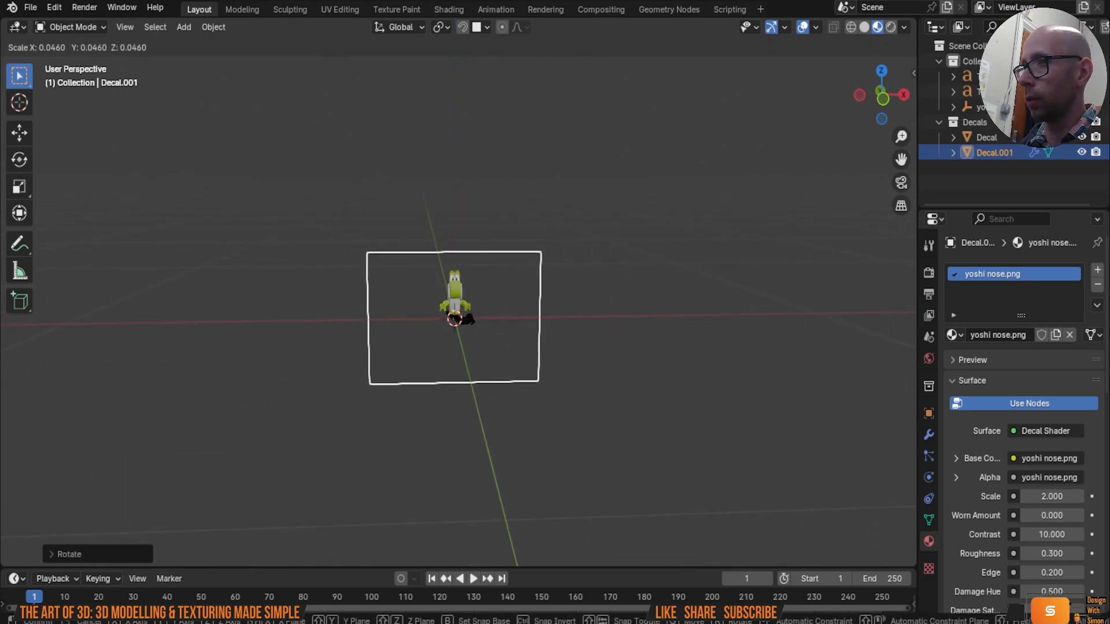
{"action": "left_click", "coordinate": [766, 359]}
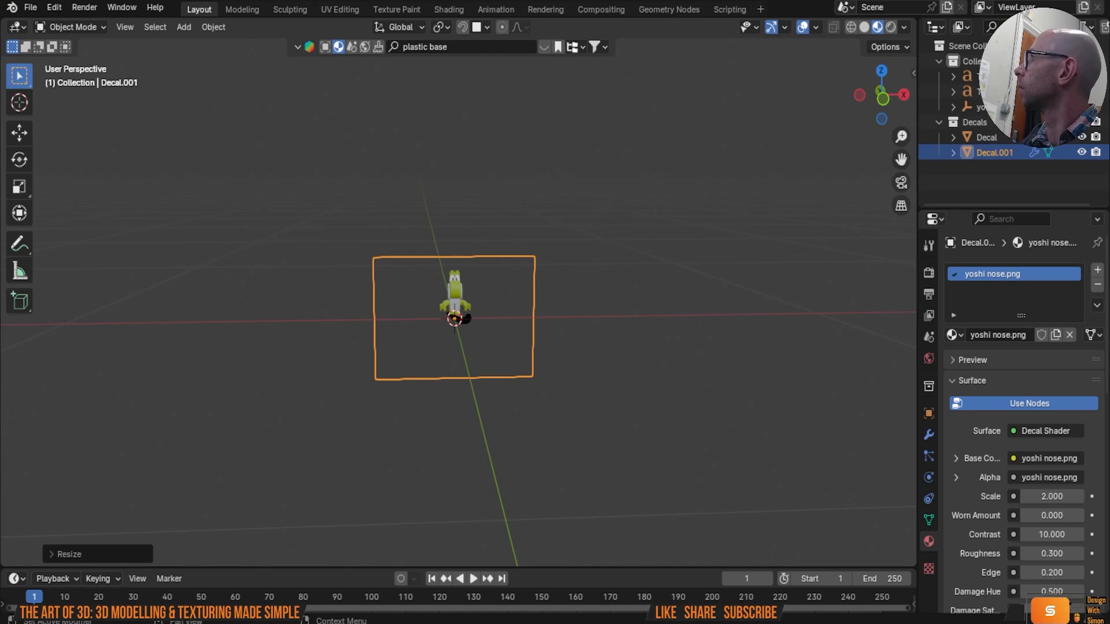
Step: Shrink the nose decal further and move it up along Z to the height of the snout
{"action": "scroll", "coordinate": [489, 348], "scroll_direction": "up", "scroll_amount": 8}
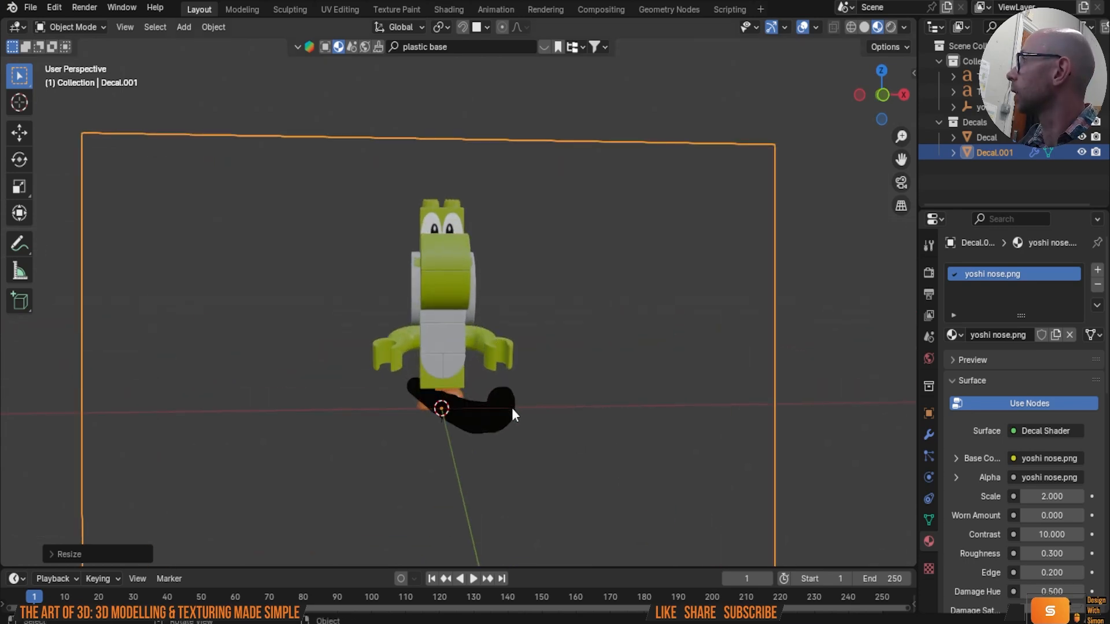
{"action": "key", "text": "s"}
{"action": "left_click", "coordinate": [462, 418]}
{"action": "key", "text": "g"}
{"action": "key", "text": "z"}
{"action": "left_click", "coordinate": [458, 268]}
Step: Move the nose decal forward along Y until it lies in front of the snout
{"action": "middle_click_drag", "start_coordinate": [458, 269], "coordinate": [587, 288]}
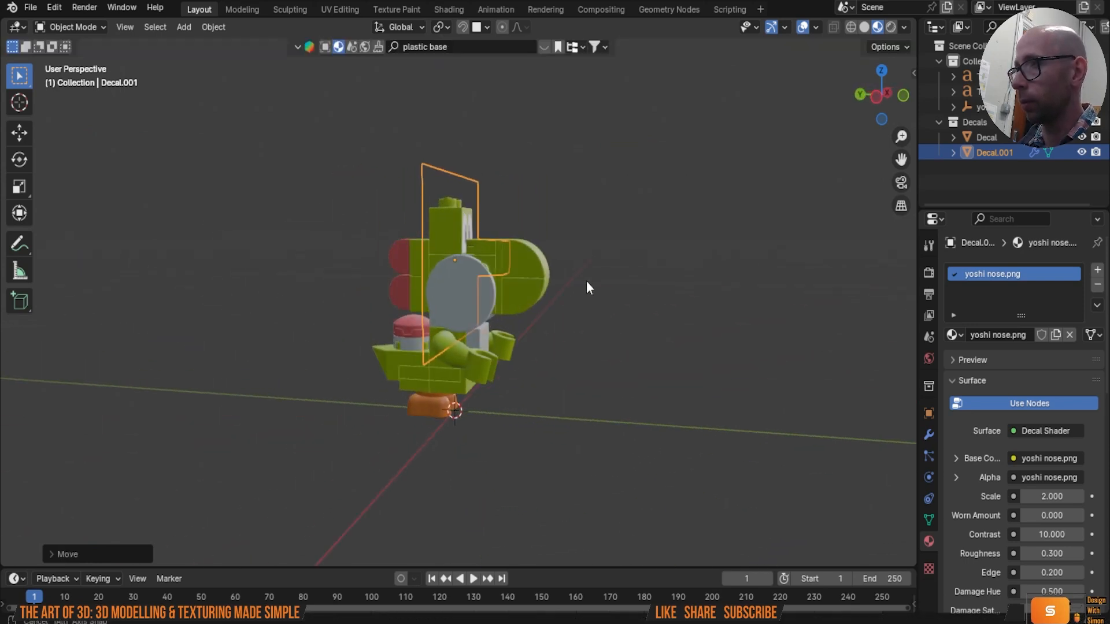
{"action": "scroll", "coordinate": [504, 354], "scroll_direction": "up", "scroll_amount": 5}
{"action": "key", "text": "g"}
{"action": "key", "text": "y"}
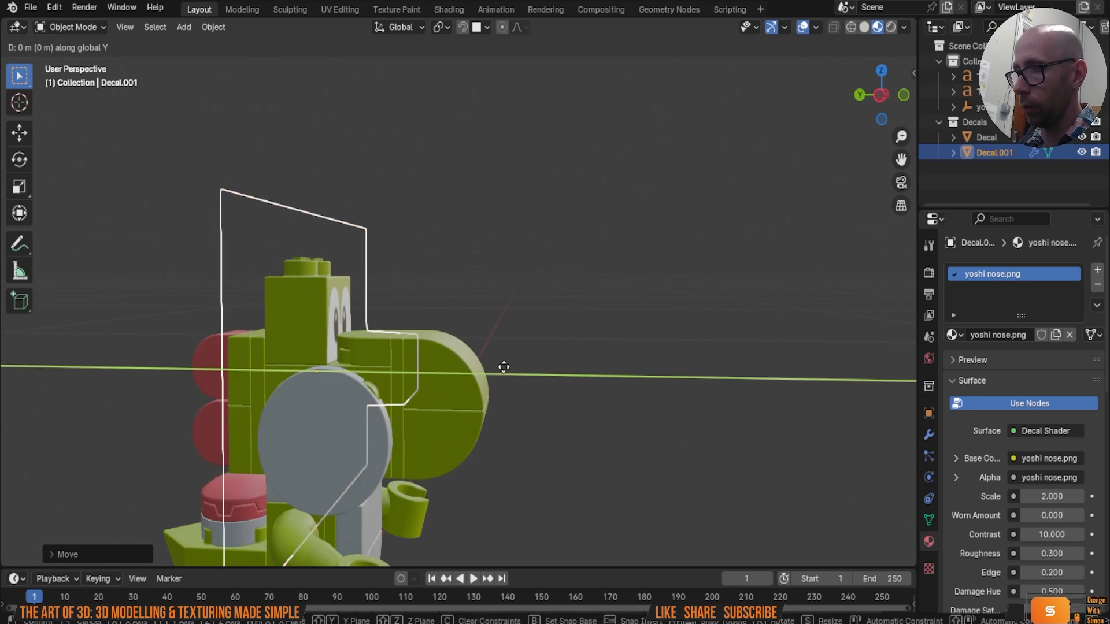
{"action": "left_click", "coordinate": [677, 377]}
Step: Rotate the nose decal 180° about the Y axis
{"action": "middle_click_drag", "start_coordinate": [677, 376], "coordinate": [435, 381]}
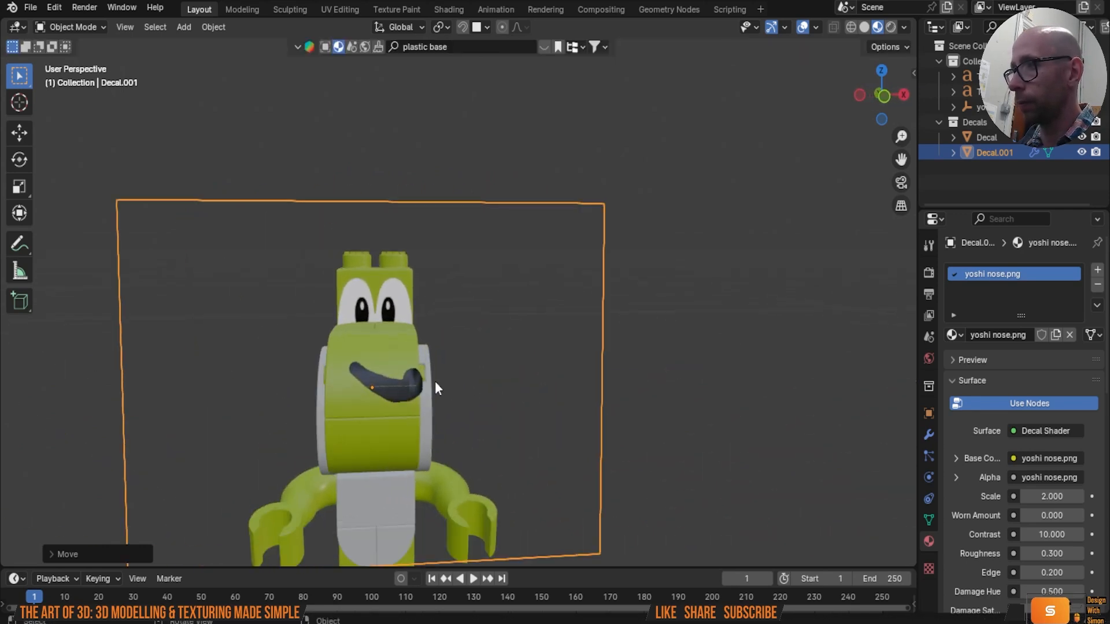
{"action": "scroll", "coordinate": [435, 381], "scroll_direction": "up", "scroll_amount": 2}
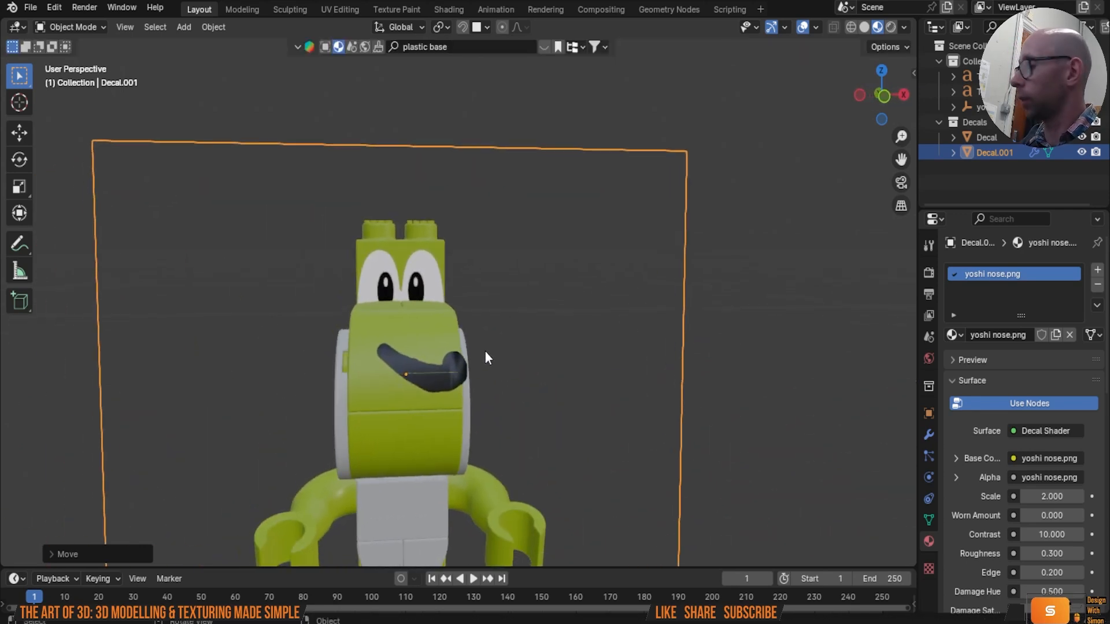
{"action": "type", "text": "r"}
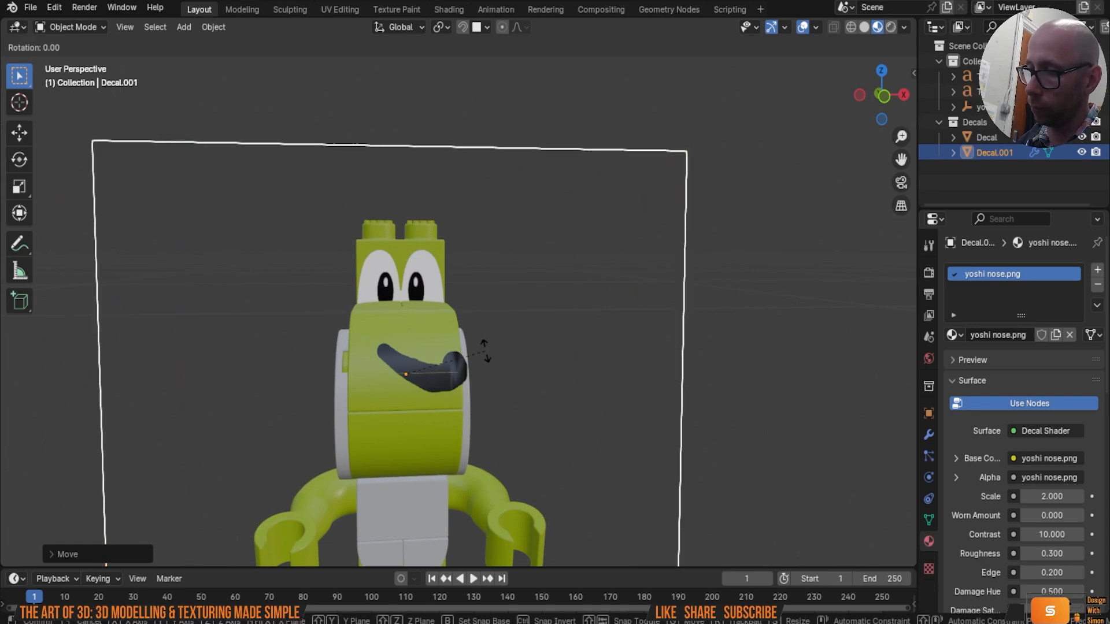
{"action": "type", "text": "y180"}
{"action": "key", "text": "Return"}
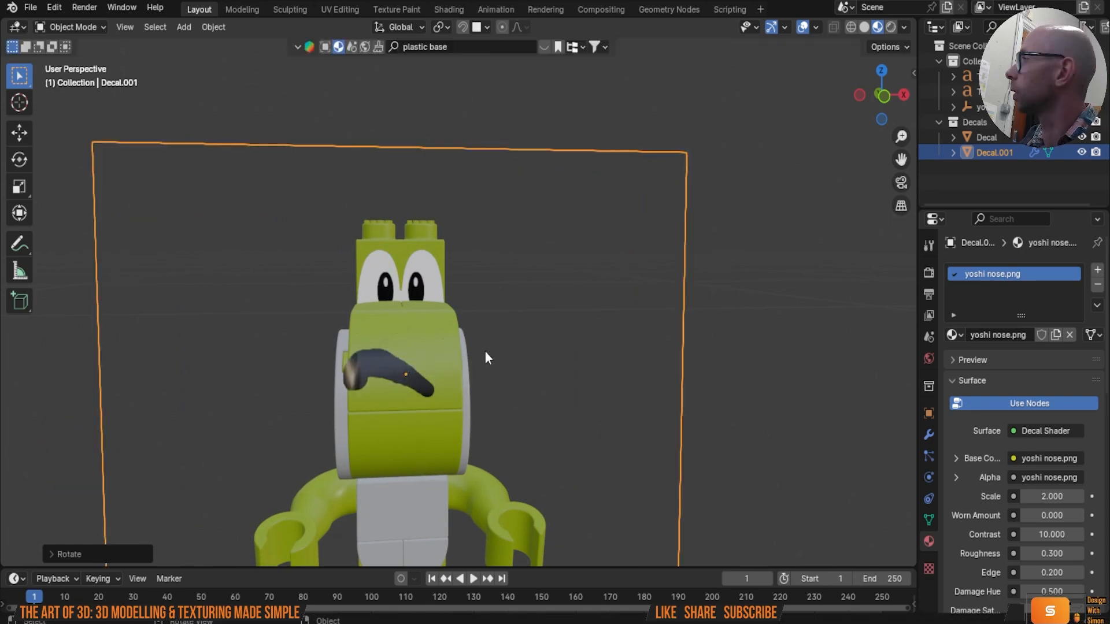
Step: Scale the nose decal down to nostril size and place it on the upper left part of the snout
{"action": "scroll", "coordinate": [384, 362], "scroll_direction": "up", "scroll_amount": 3}
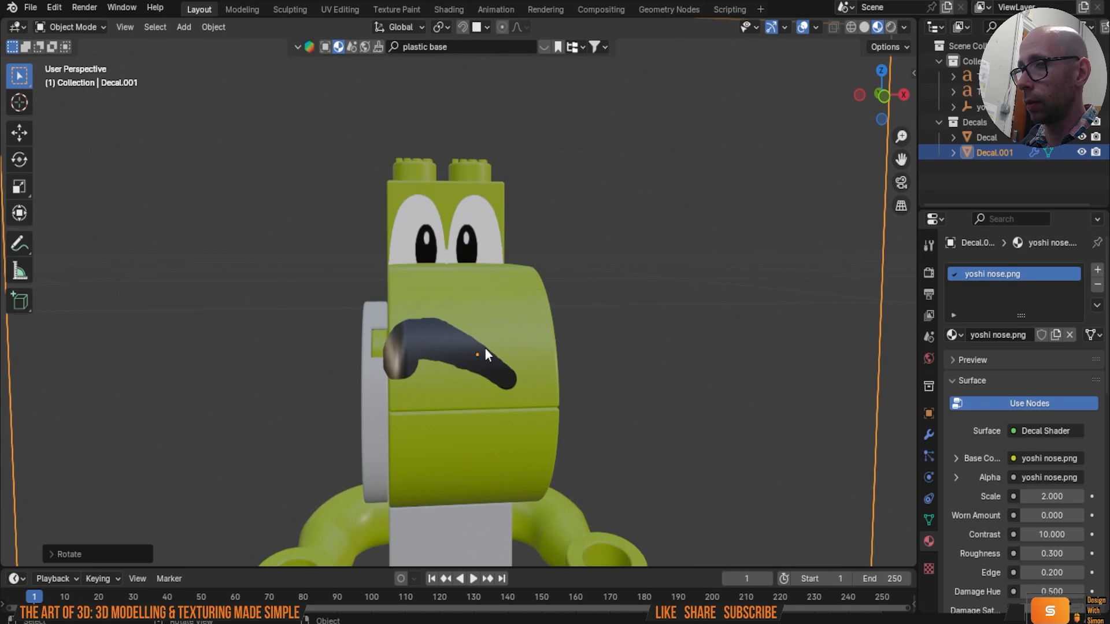
{"action": "key", "text": "s"}
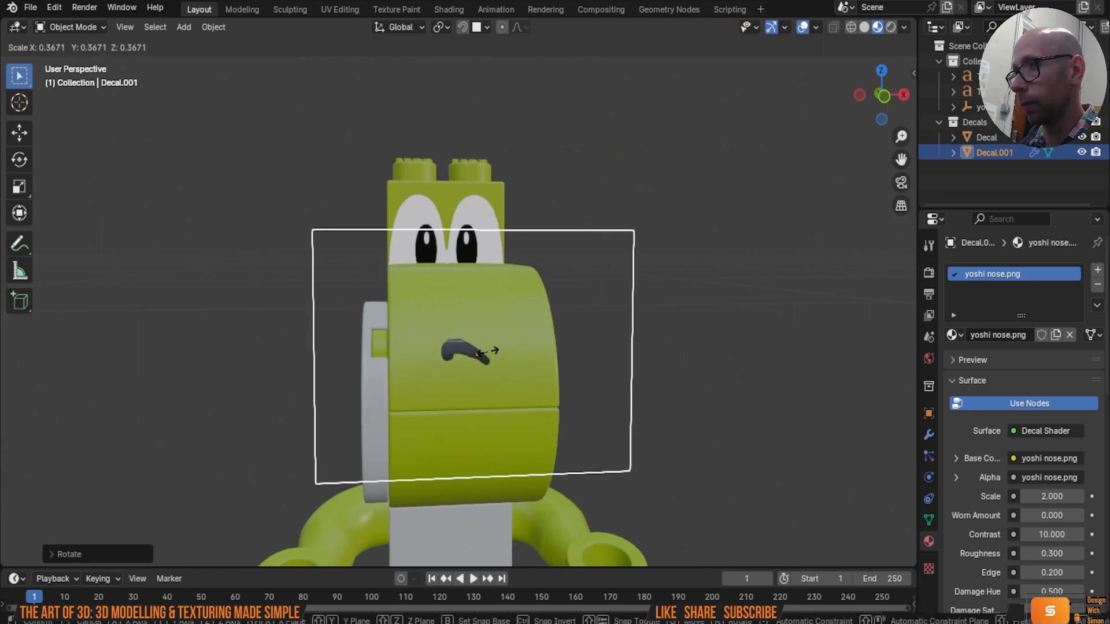
{"action": "left_click", "coordinate": [485, 354]}
{"action": "key", "text": "g"}
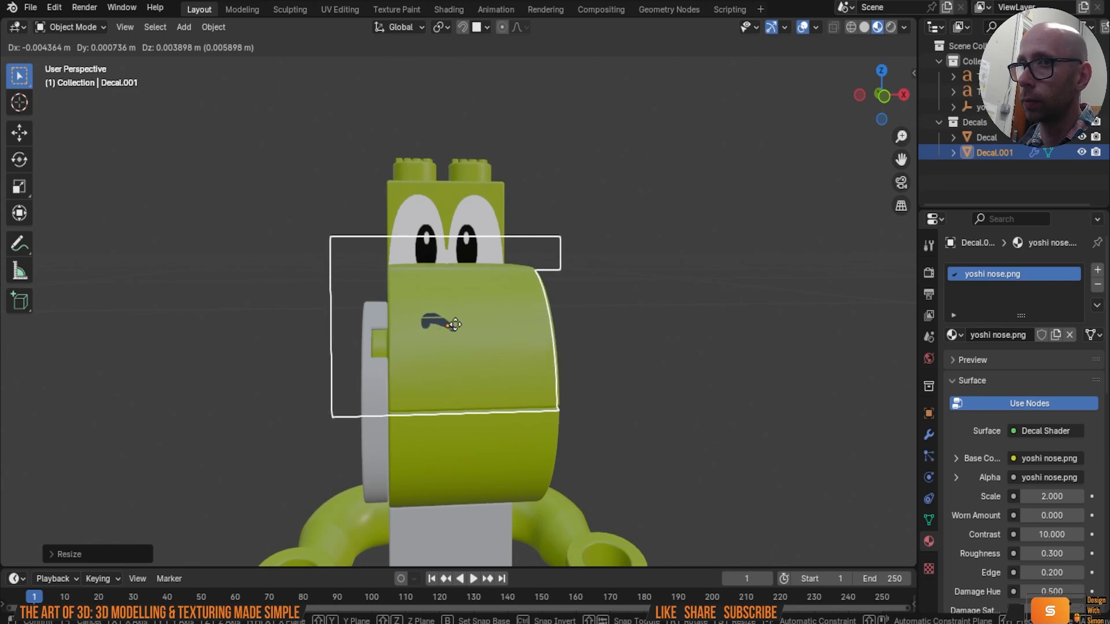
{"action": "left_click", "coordinate": [455, 324]}
Step: Tilt the nose decal about X to follow the snout's curve and reposition it just off the curved surface
{"action": "middle_click_drag", "start_coordinate": [456, 328], "coordinate": [581, 370]}
{"action": "key", "text": "r"}
{"action": "key", "text": "x"}
{"action": "left_click", "coordinate": [526, 350]}
{"action": "middle_click_drag", "start_coordinate": [526, 349], "coordinate": [550, 362]}
{"action": "key", "text": "g"}
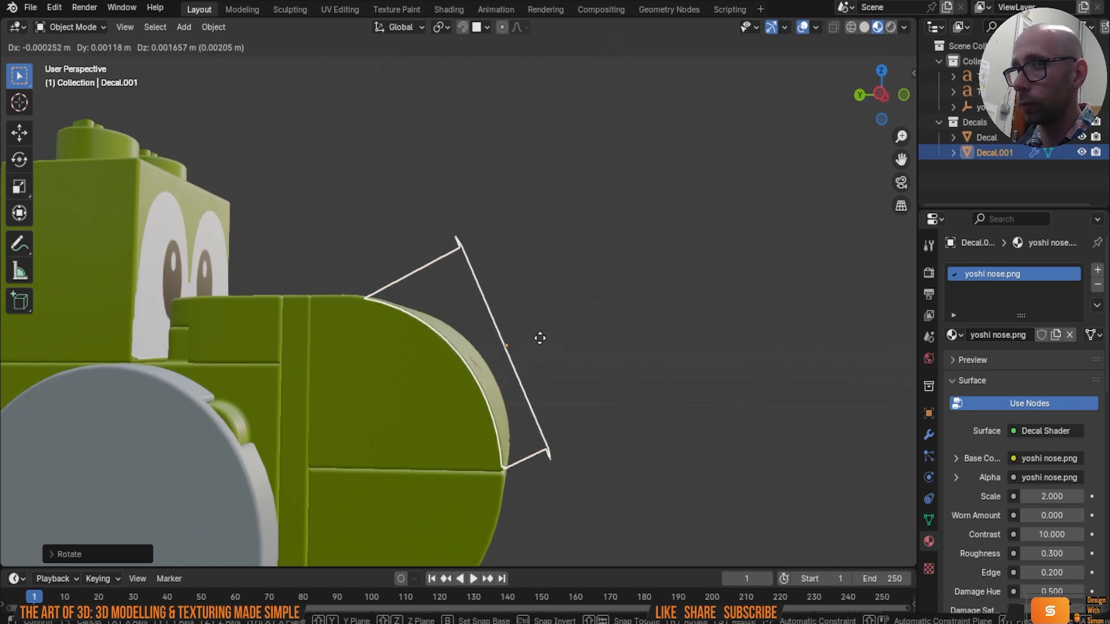
{"action": "left_click", "coordinate": [544, 341]}
{"action": "middle_click_drag", "start_coordinate": [544, 342], "coordinate": [400, 369]}
{"action": "left_click", "coordinate": [636, 355]}
{"action": "left_click", "coordinate": [434, 350]}
{"action": "scroll", "coordinate": [598, 315], "scroll_direction": "down", "scroll_amount": 2}
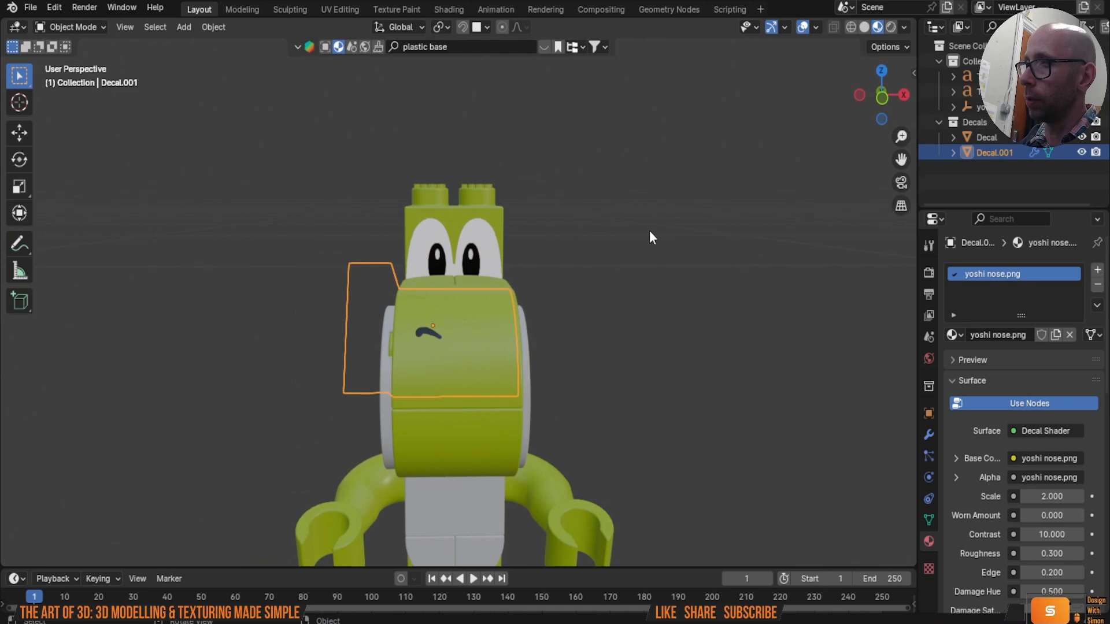
Step: Try to mirror the original nostril decal along global X
{"action": "right_click", "coordinate": [650, 230]}
{"action": "mouse_move", "coordinate": [638, 408]}
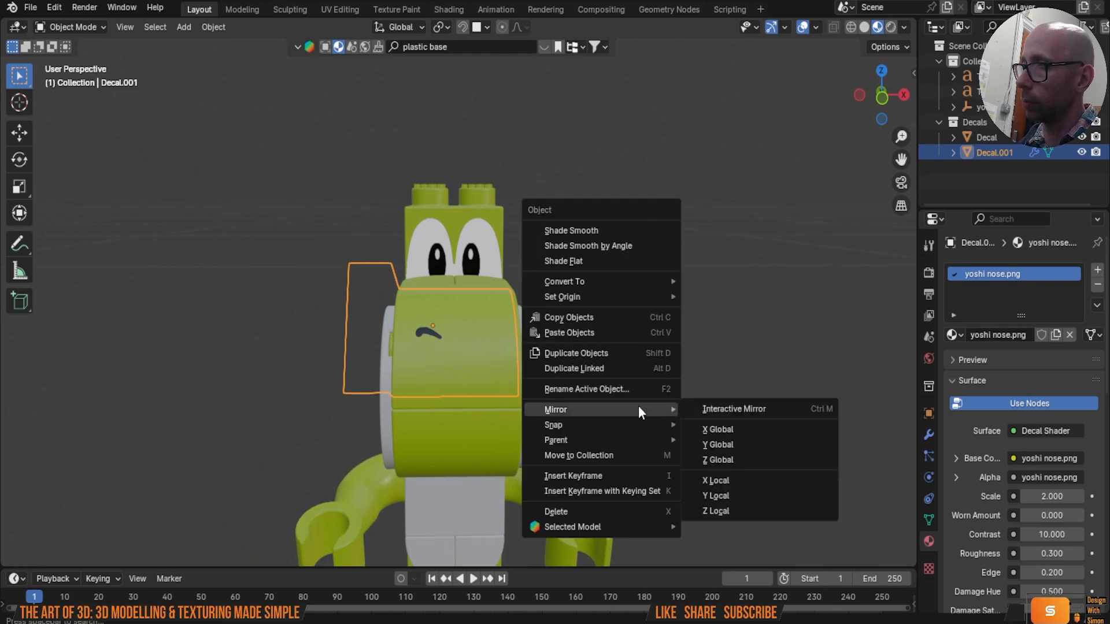
{"action": "left_click", "coordinate": [741, 429]}
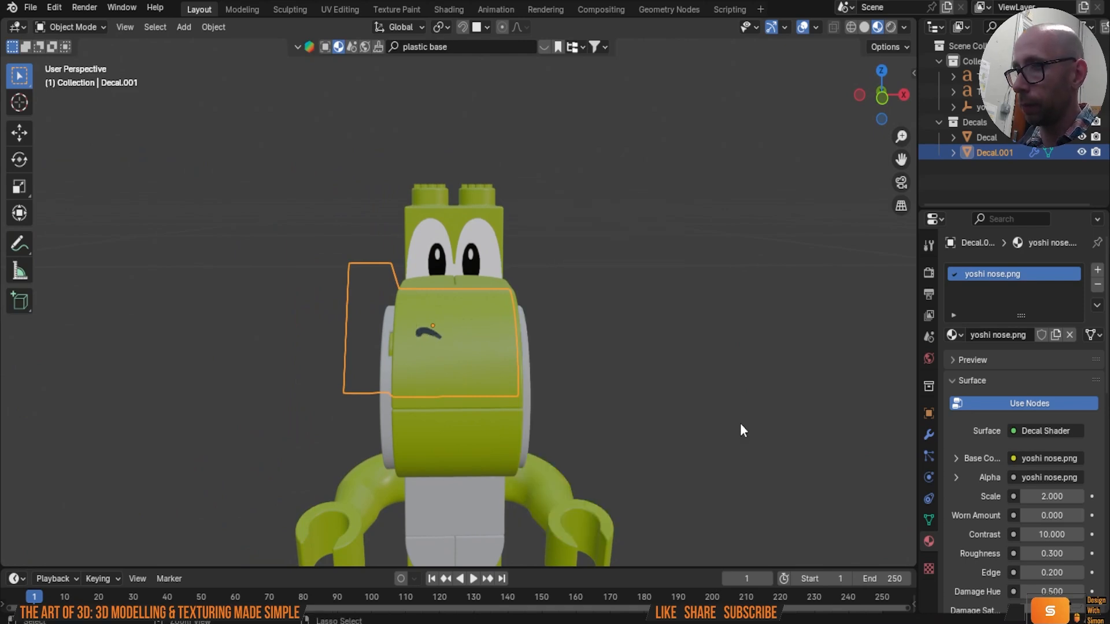
Step: Duplicate the nostril decal in place and mirror the copy along global X
{"action": "key", "text": "shift+d"}
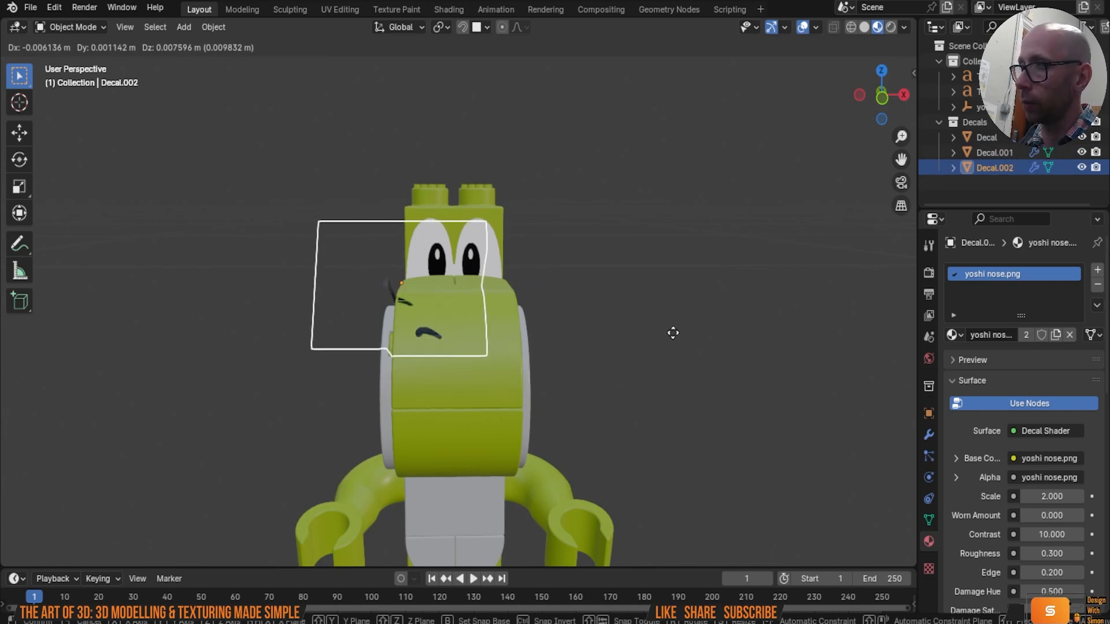
{"action": "right_click", "coordinate": [675, 336]}
{"action": "right_click", "coordinate": [675, 338]}
{"action": "mouse_move", "coordinate": [656, 321]}
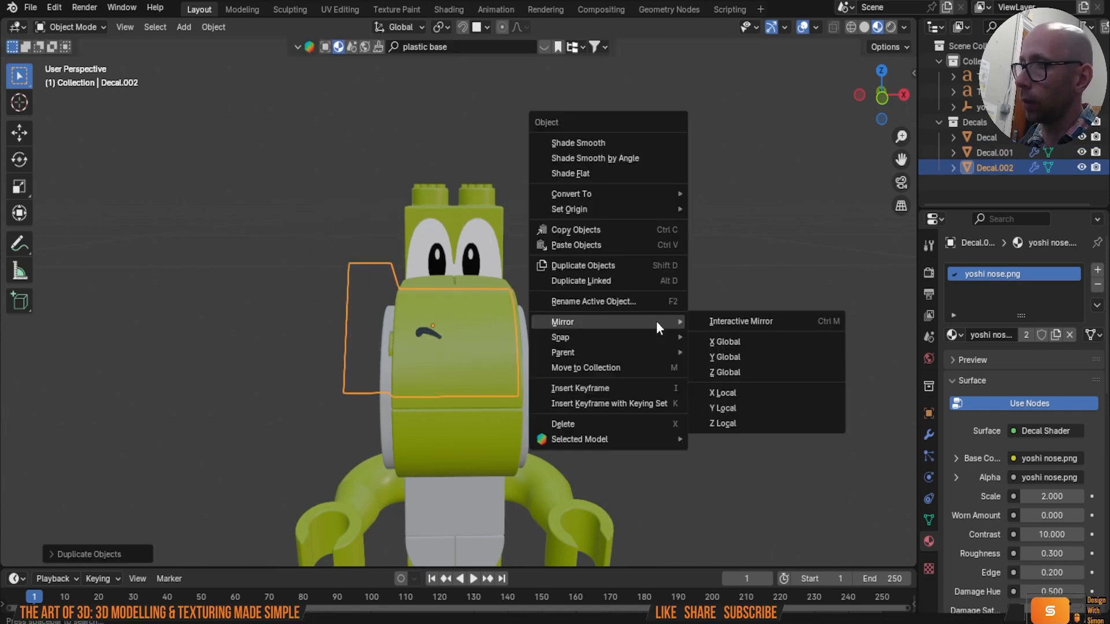
{"action": "left_click", "coordinate": [731, 346]}
Step: Move the mirrored nostril decal about 0.01 m along X to the opposite side of the snout
{"action": "key", "text": "g"}
{"action": "key", "text": "x"}
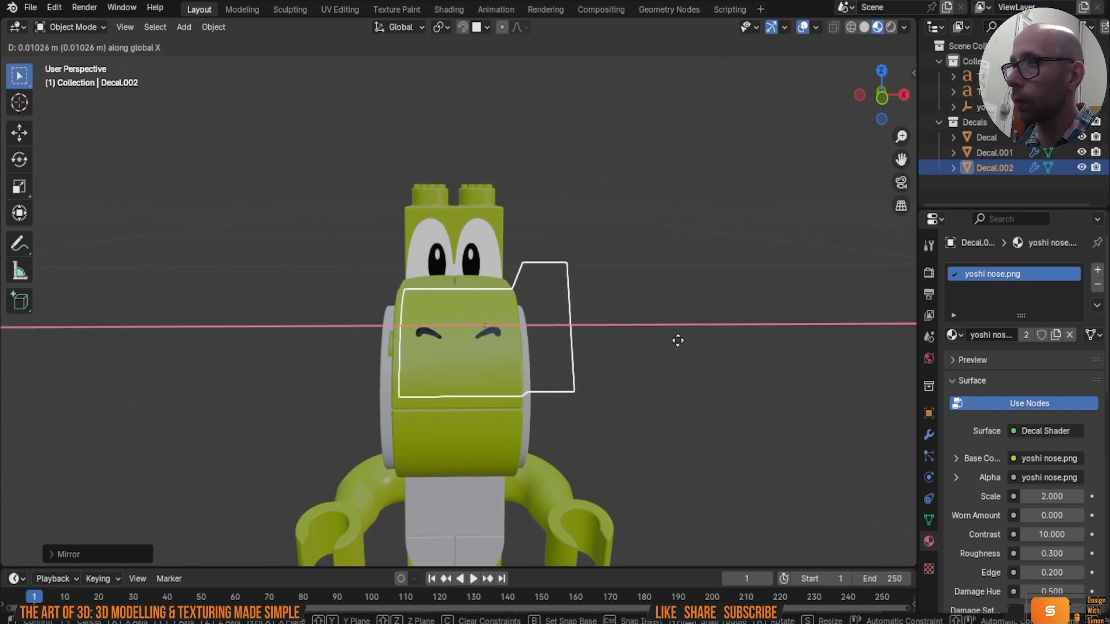
{"action": "left_click", "coordinate": [676, 339]}
{"action": "left_click", "coordinate": [686, 383]}
{"action": "mouse_move", "coordinate": [686, 383]}
{"action": "middle_mouse_down"}
{"action": "mouse_move", "coordinate": [716, 389]}
{"action": "mouse_move", "coordinate": [694, 389]}
{"action": "middle_mouse_up"}
{"action": "middle_click_drag", "start_coordinate": [584, 390], "coordinate": [487, 369]}
{"action": "left_click", "coordinate": [494, 341]}
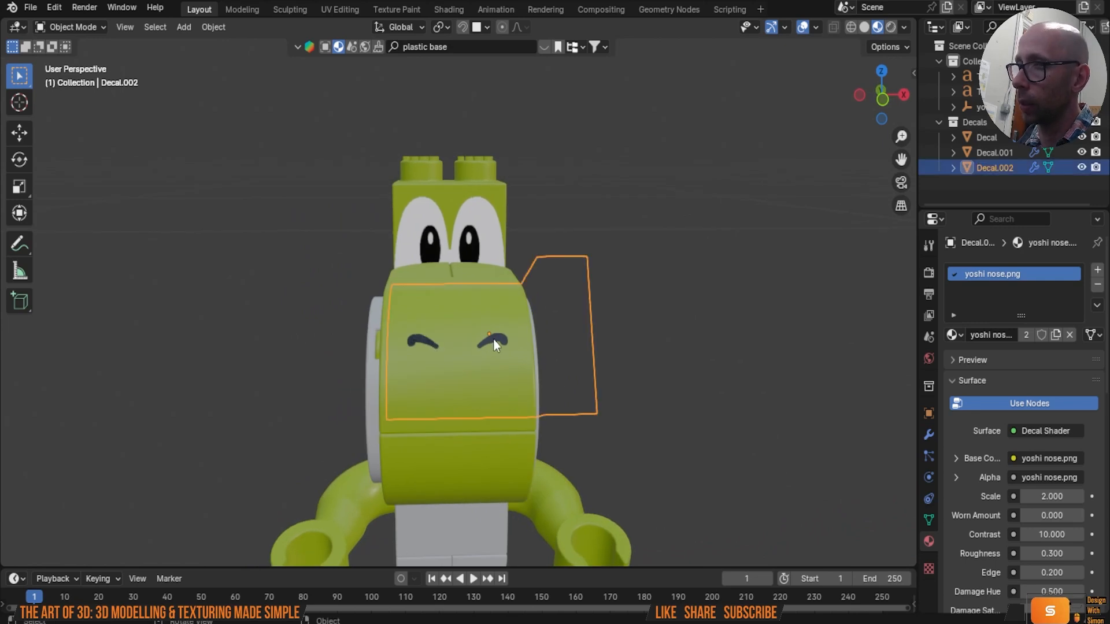
Step: Scale both nostril decals together along global X to narrow and bring them closer on the snout, and save the file
{"action": "left_click", "coordinate": [998, 154], "text": "ctrl"}
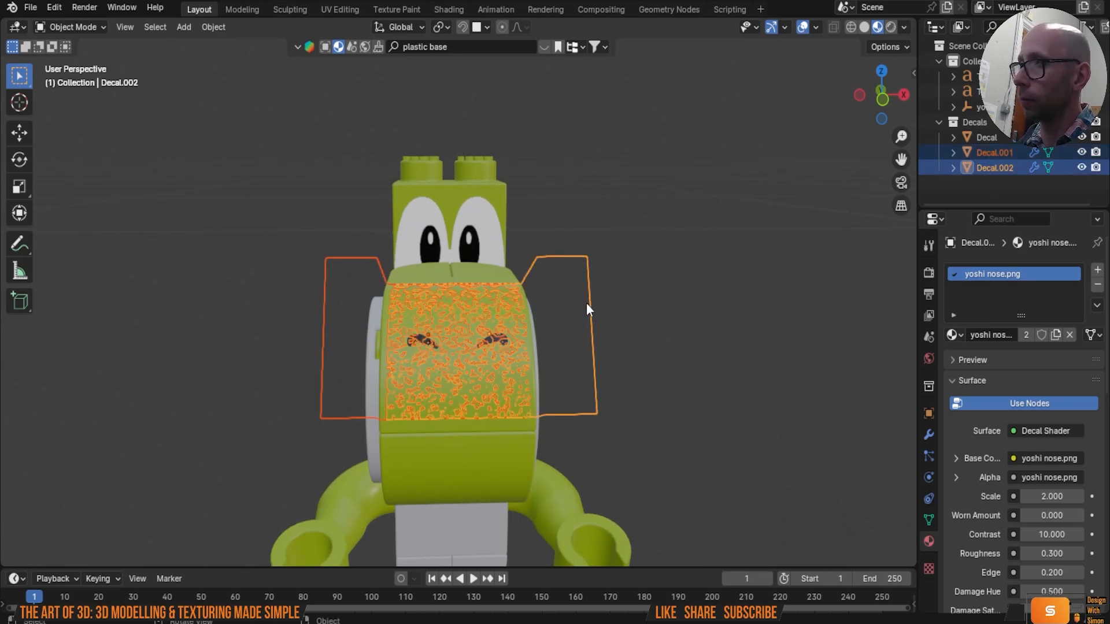
{"action": "key", "text": "s"}
{"action": "key", "text": "x"}
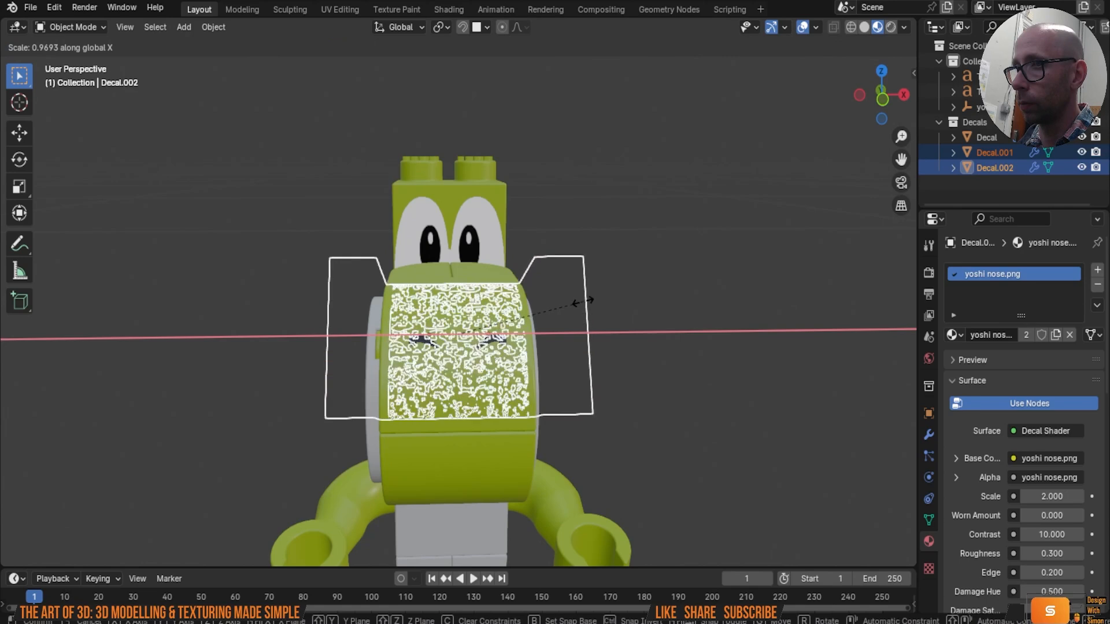
{"action": "left_click", "coordinate": [555, 298]}
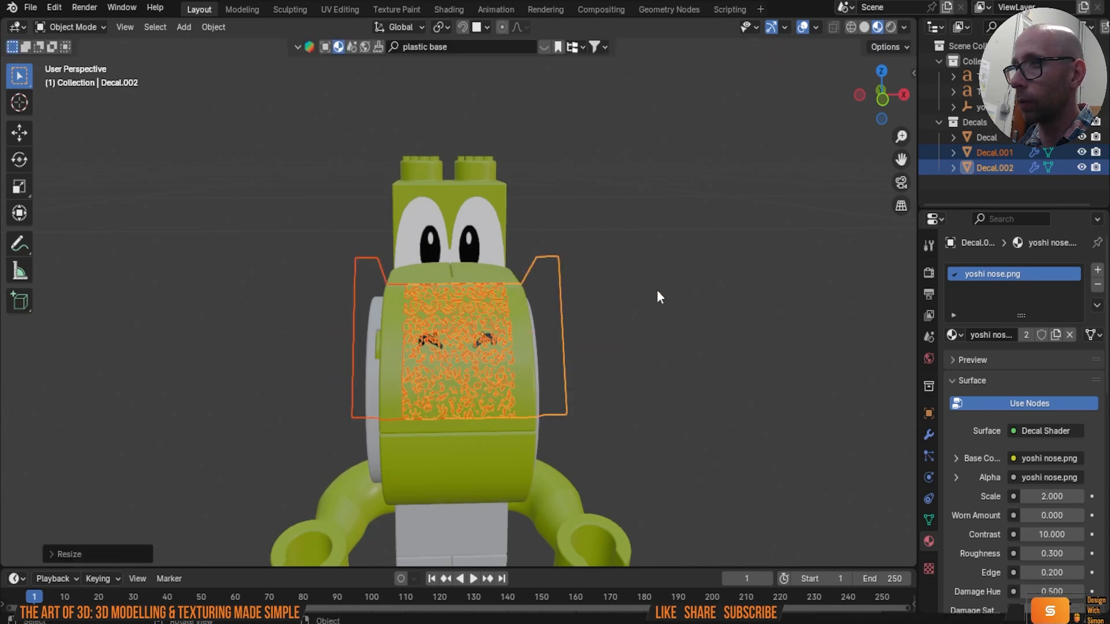
{"action": "left_click", "coordinate": [660, 308]}
{"action": "middle_click_drag", "start_coordinate": [659, 314], "coordinate": [723, 337]}
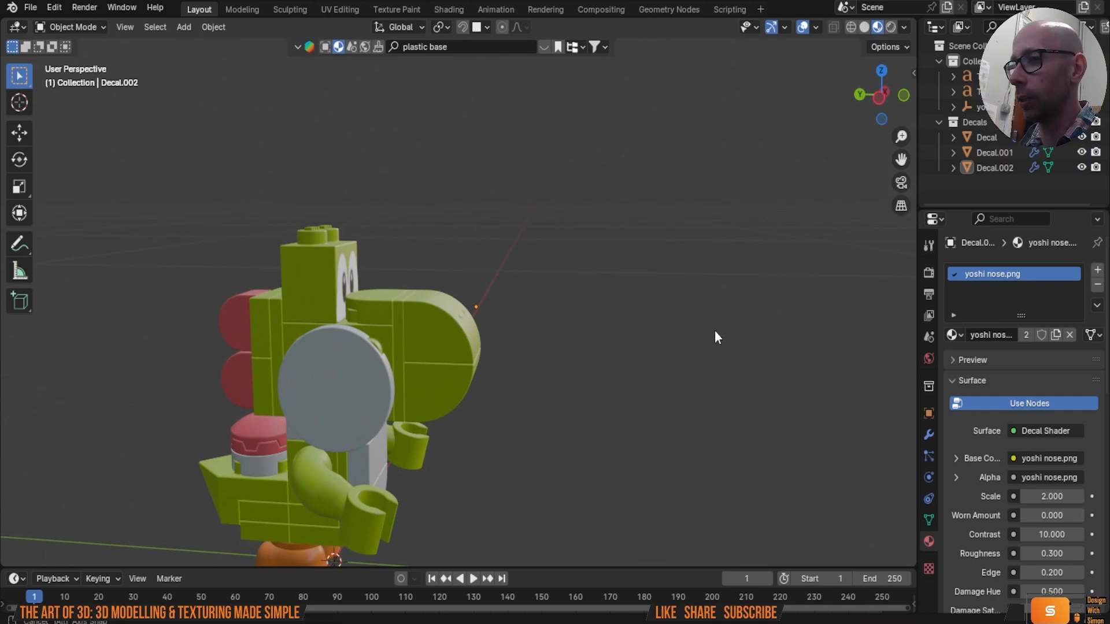
{"action": "middle_click_drag", "start_coordinate": [715, 330], "coordinate": [582, 332]}
{"action": "left_click", "coordinate": [30, 7]}
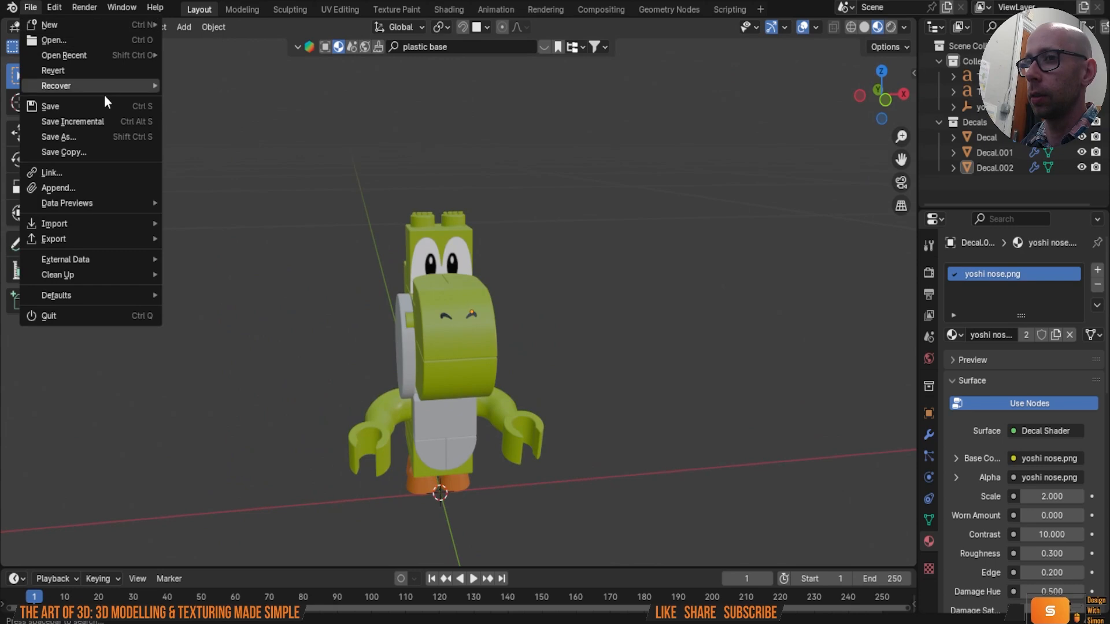
{"action": "left_click", "coordinate": [90, 106]}
Step: Move the whole Yoshi model, including its decals, into a new collection named "Green yoshi"
{"action": "scroll", "coordinate": [355, 220], "scroll_direction": "down", "scroll_amount": 3}
{"action": "middle_click_drag", "start_coordinate": [355, 220], "coordinate": [449, 245]}
{"action": "left_click_drag", "start_coordinate": [269, 184], "coordinate": [587, 454]}
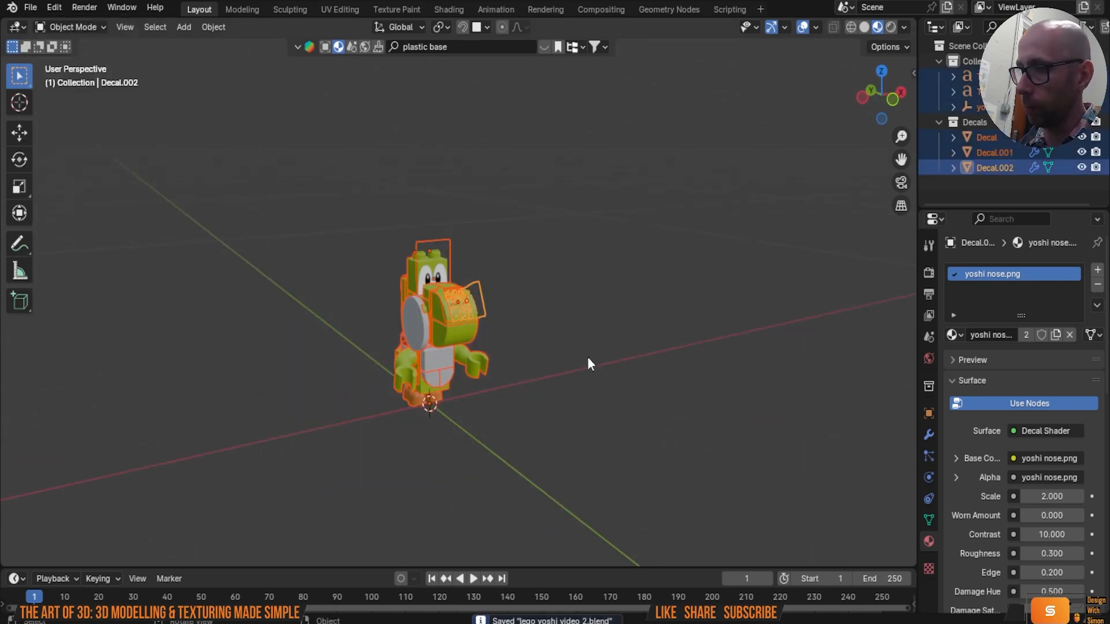
{"action": "key", "text": "m"}
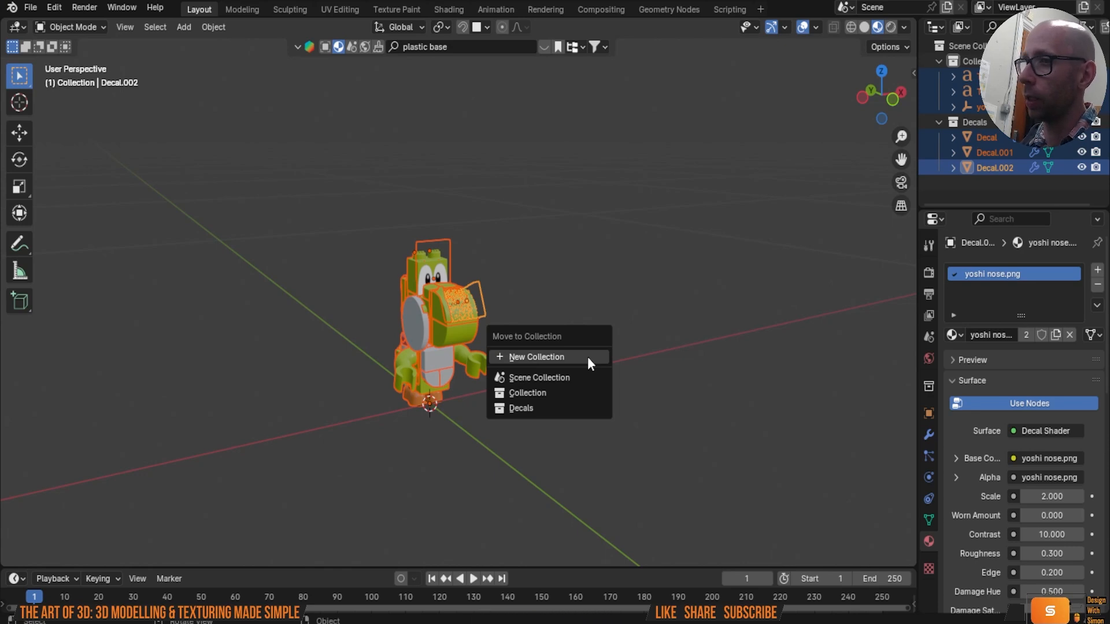
{"action": "left_click", "coordinate": [587, 356]}
{"action": "type", "text": "Green yoshi"}
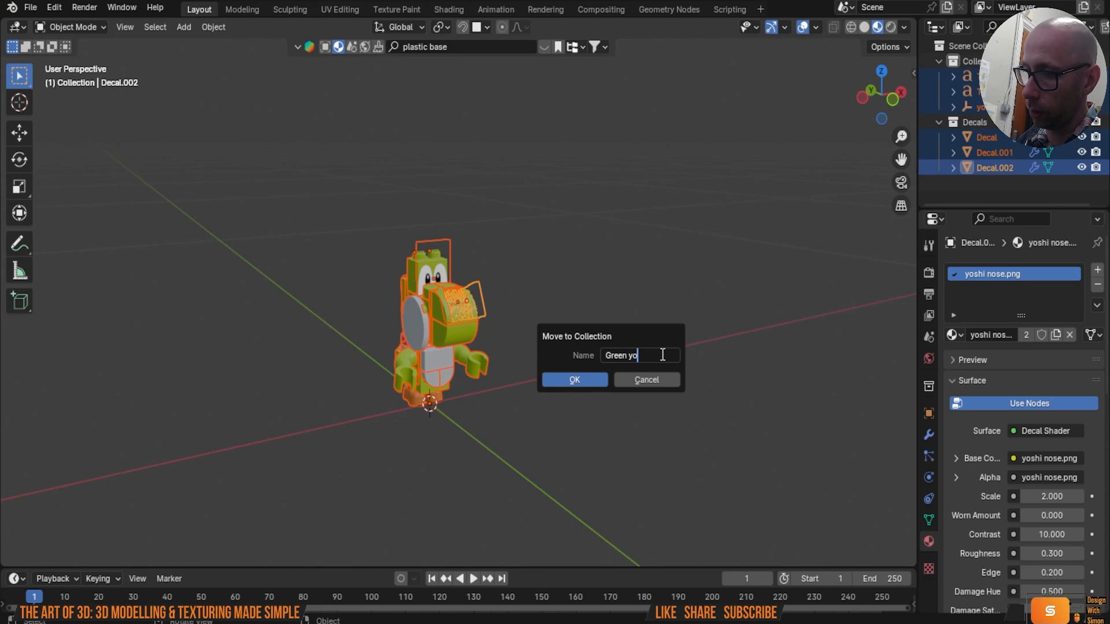
{"action": "key", "text": "Return"}
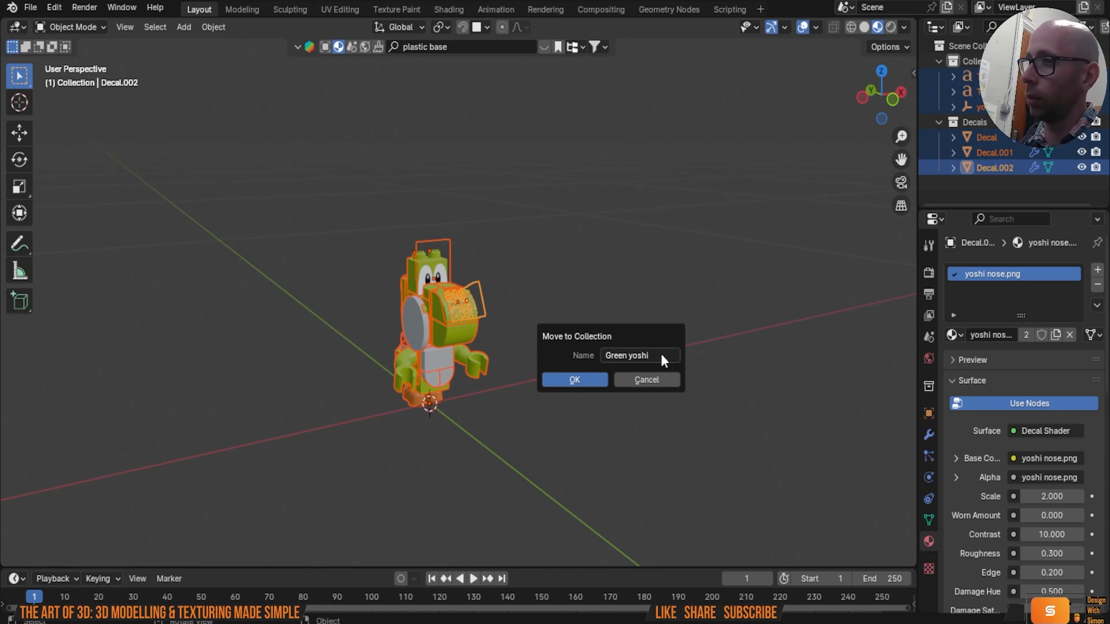
{"action": "left_click", "coordinate": [598, 380]}
Step: Duplicate the Green yoshi collection with its contents and rename the copy "blue yoshi"
{"action": "left_click", "coordinate": [939, 92]}
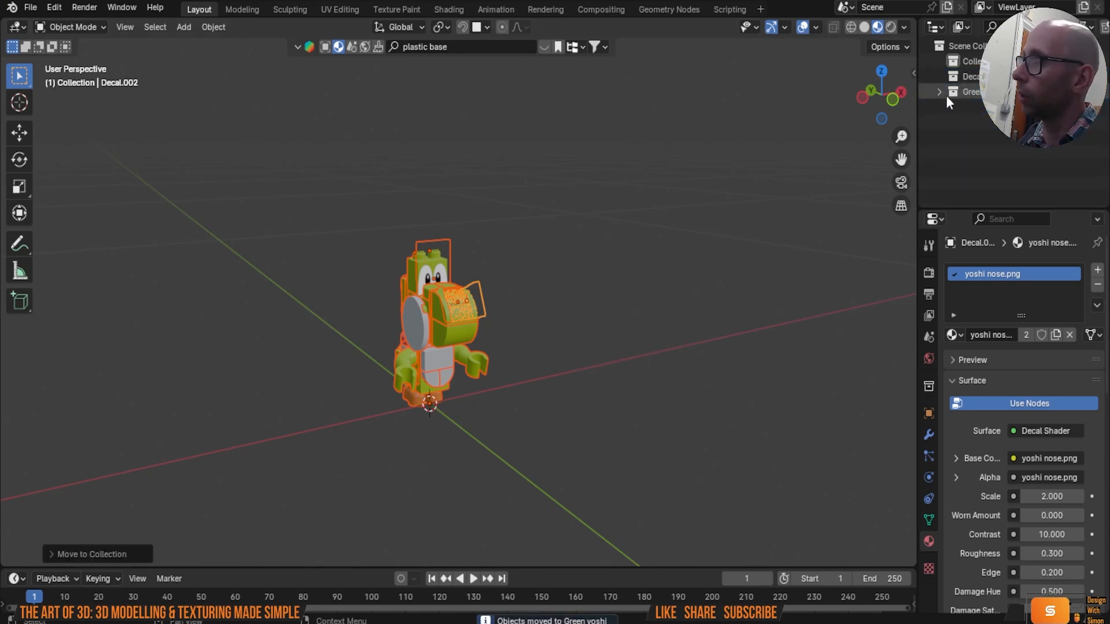
{"action": "right_click", "coordinate": [948, 94]}
{"action": "right_click", "coordinate": [977, 91]}
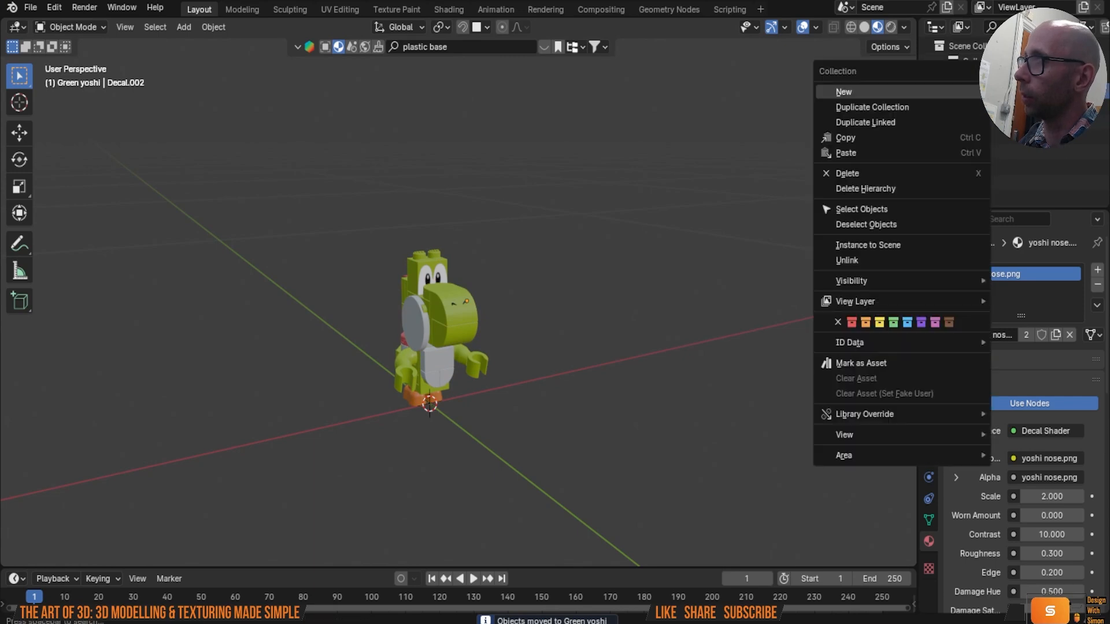
{"action": "left_click", "coordinate": [902, 107]}
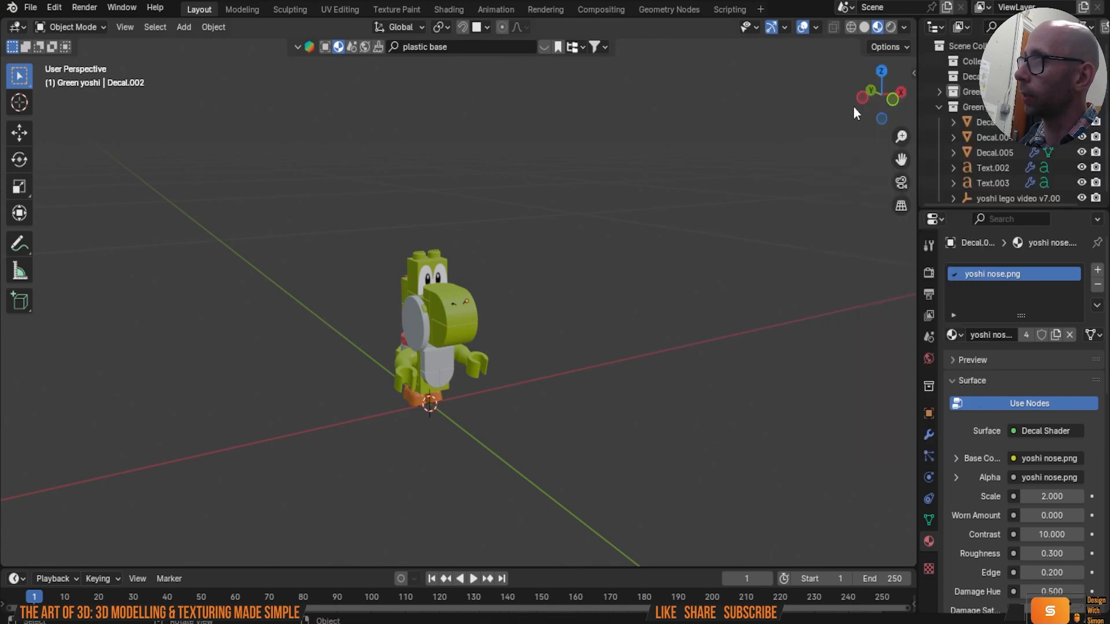
{"action": "left_click", "coordinate": [939, 107]}
{"action": "left_click", "coordinate": [963, 107]}
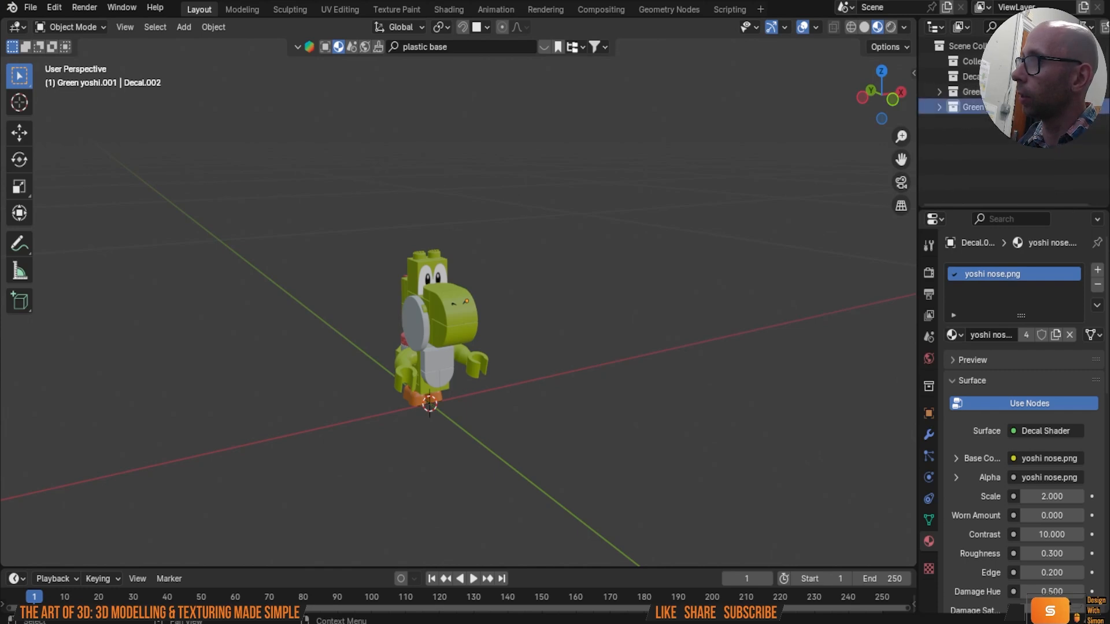
{"action": "type", "text": "blue"}
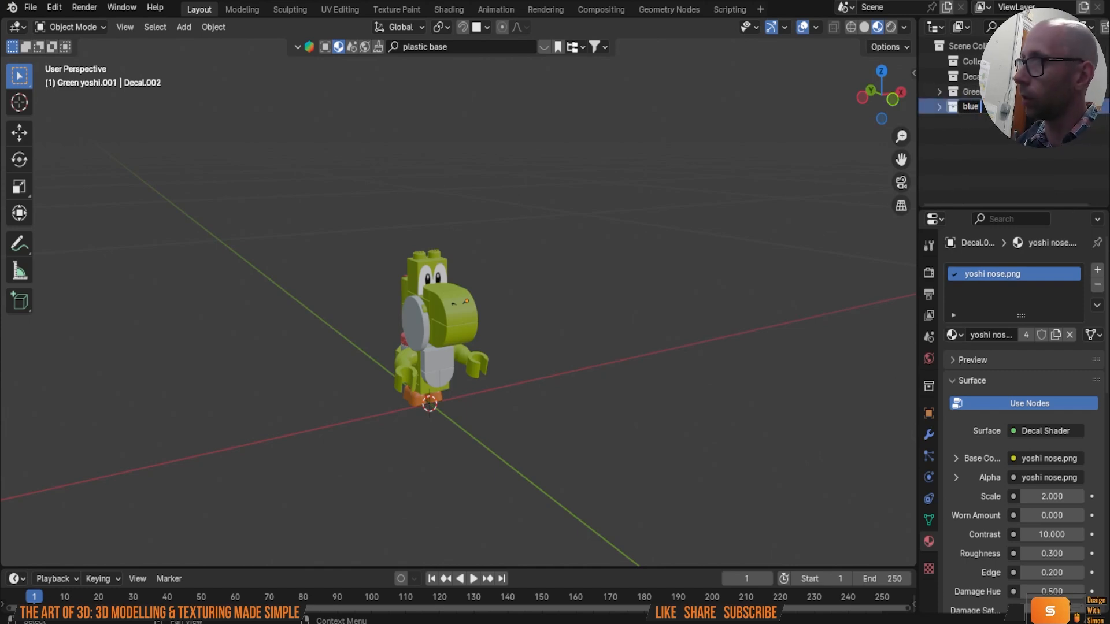
{"action": "type", "text": " yoshi"}
{"action": "key", "text": "Return"}
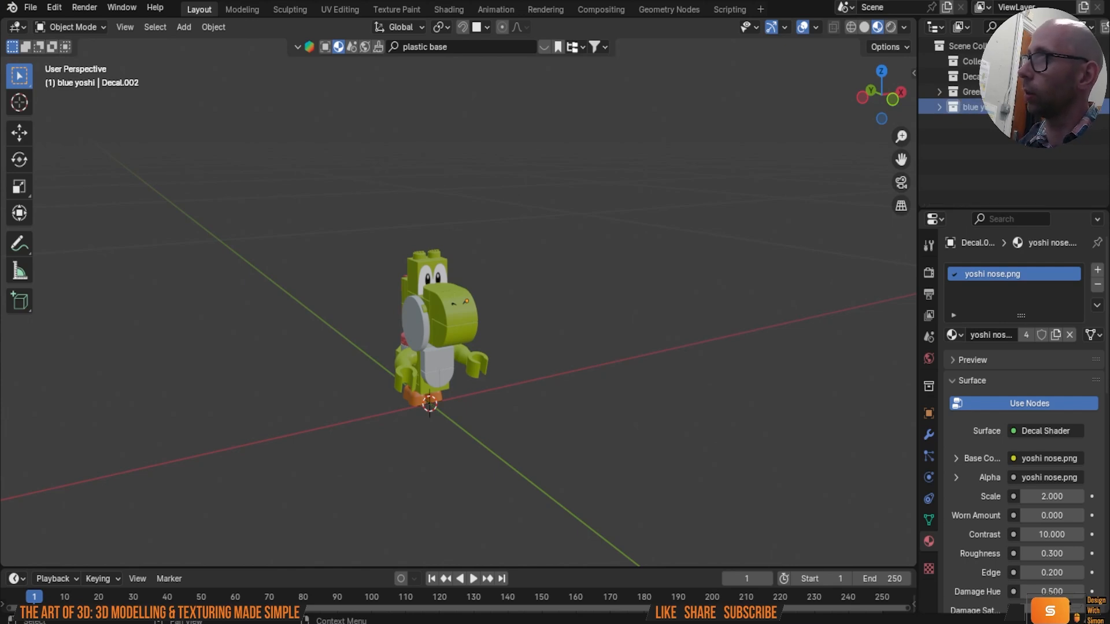
Step: Select all objects in the blue yoshi collection and move them along X beside the original model
{"action": "middle_click_drag", "start_coordinate": [839, 167], "coordinate": [525, 272]}
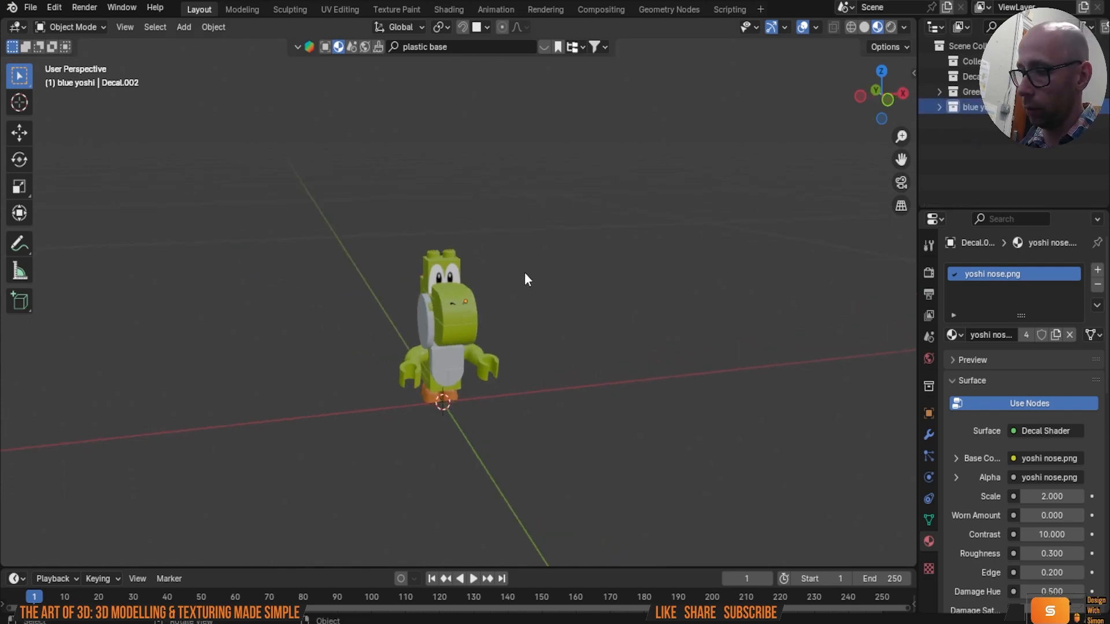
{"action": "left_click", "coordinate": [940, 107]}
{"action": "left_click", "coordinate": [982, 122]}
{"action": "left_click", "coordinate": [1014, 194], "text": "shift"}
{"action": "middle_click_drag", "start_coordinate": [902, 215], "coordinate": [625, 263]}
{"action": "key", "text": "g"}
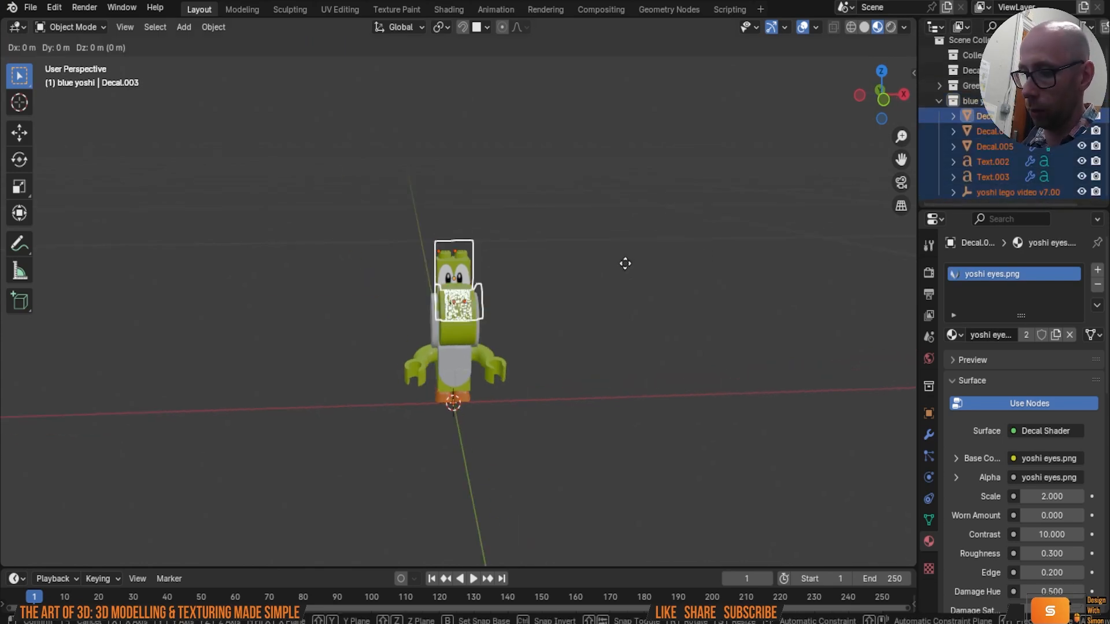
{"action": "key", "text": "x"}
{"action": "left_click", "coordinate": [746, 272]}
Step: Give the duplicate's upper snout piece its own copy of the green plastic material, named "blue plastic"
{"action": "middle_click_drag", "start_coordinate": [712, 283], "coordinate": [604, 245]}
{"action": "scroll", "coordinate": [602, 241], "scroll_direction": "up", "scroll_amount": 5}
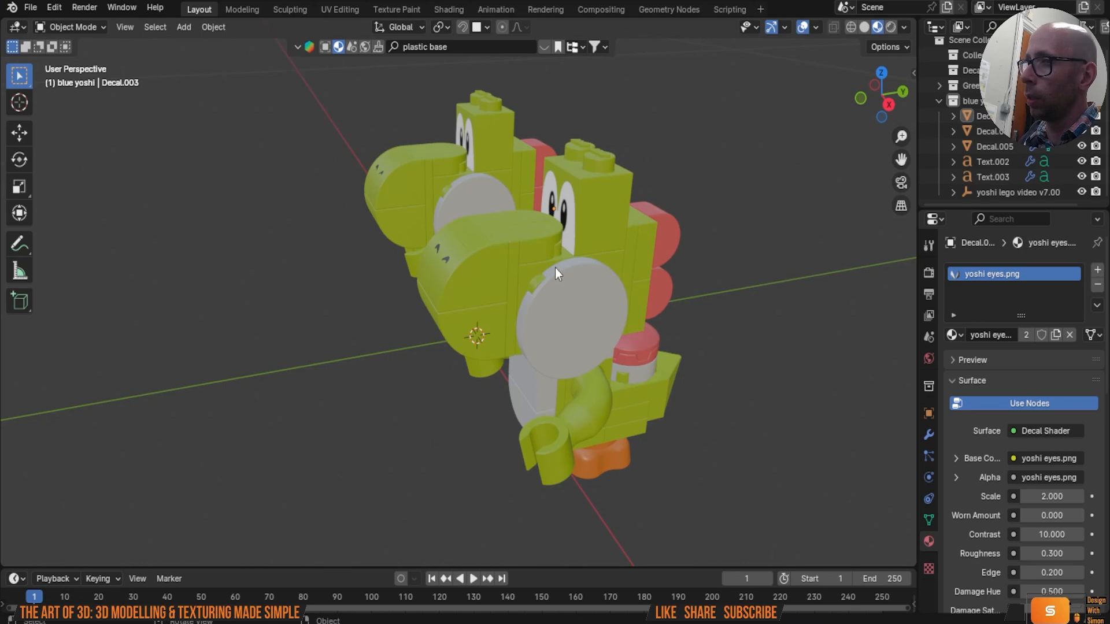
{"action": "left_click", "coordinate": [494, 262]}
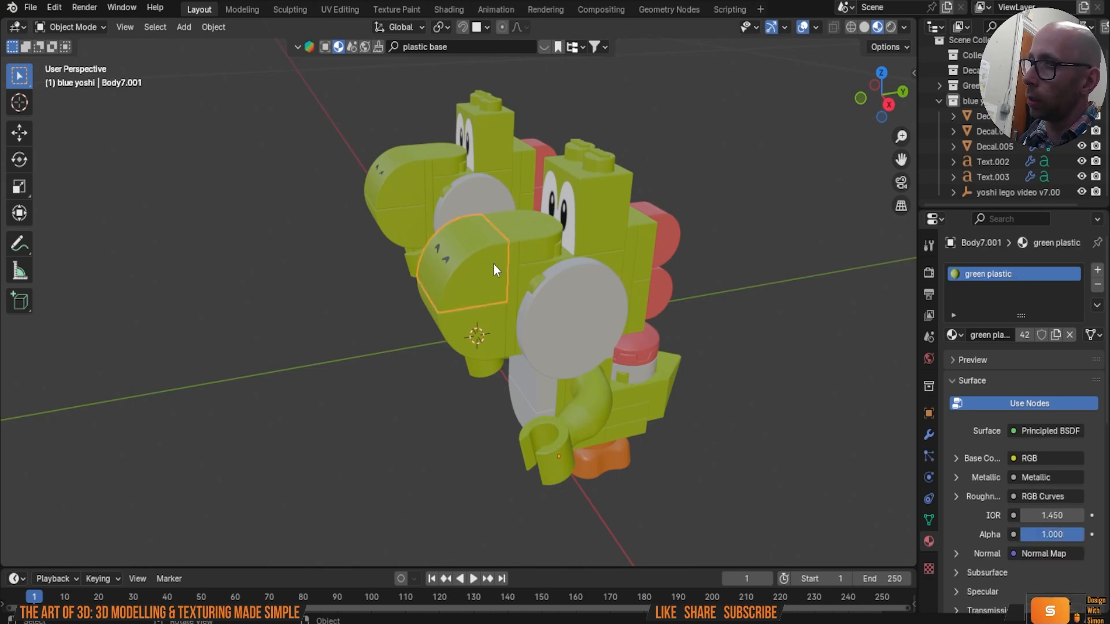
{"action": "left_click", "coordinate": [1056, 336]}
{"action": "double_click", "coordinate": [986, 275]}
{"action": "type", "text": "blue pla"}
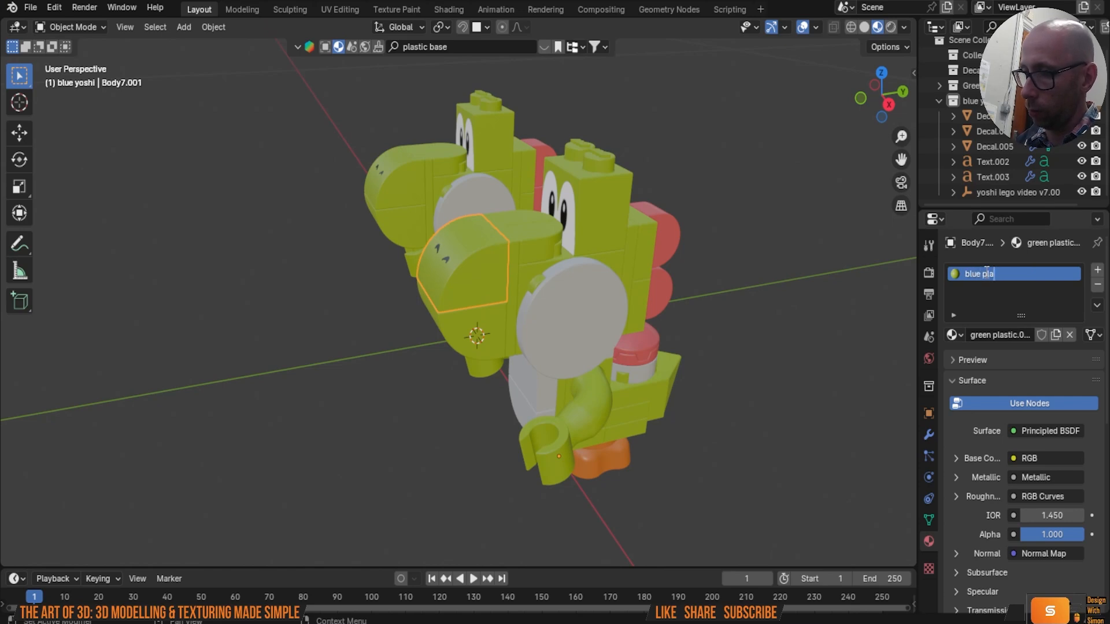
{"action": "type", "text": "stic"}
{"action": "key", "text": "Return"}
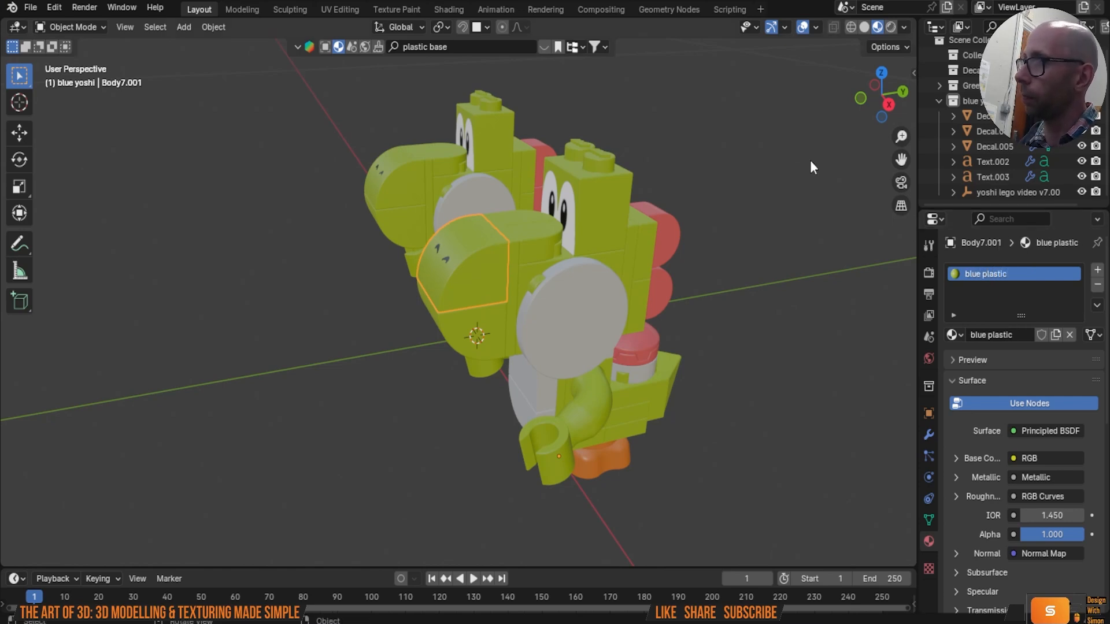
Step: In the Shading workspace, set the RGB node colour of the blue plastic material to #0076bc
{"action": "left_click", "coordinate": [454, 10]}
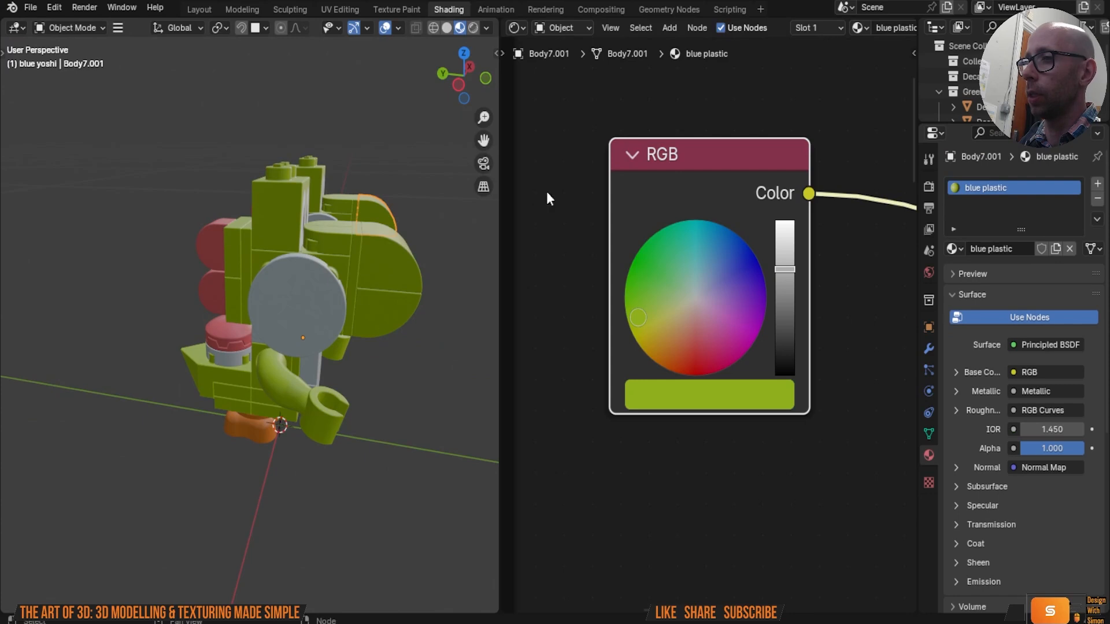
{"action": "middle_click_drag", "start_coordinate": [407, 303], "coordinate": [462, 313]}
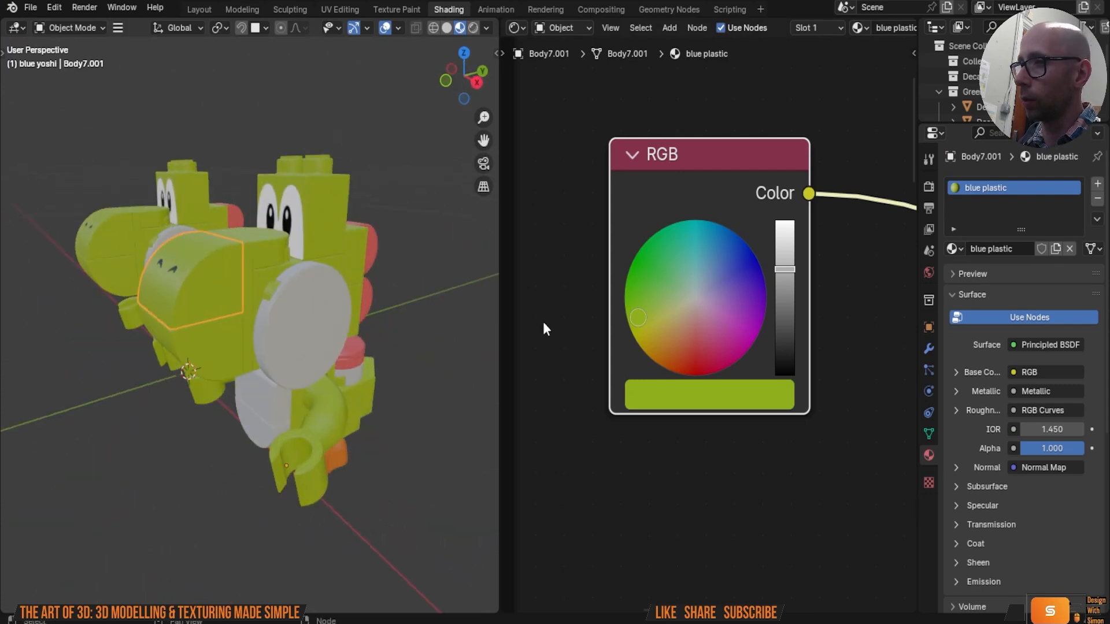
{"action": "left_click", "coordinate": [709, 398]}
{"action": "left_click", "coordinate": [811, 371]}
{"action": "type", "text": "#0076bc"}
{"action": "key", "text": "Return"}
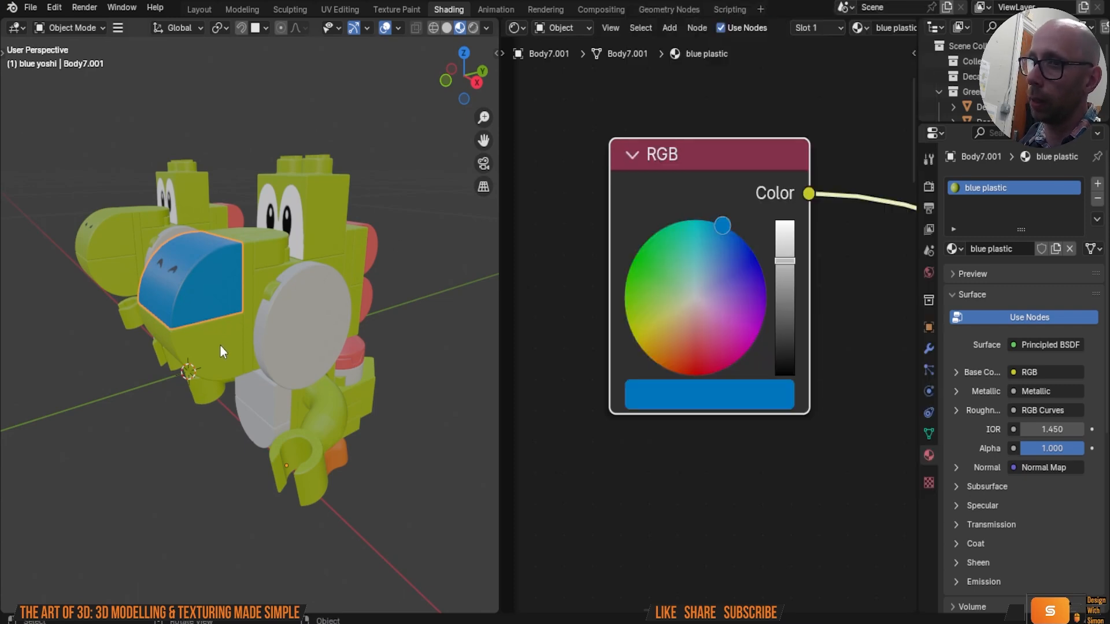
Step: Assign the blue plastic material to the lower snout, the curved piece beside the eyes and the plate behind the snout
{"action": "left_click", "coordinate": [221, 347]}
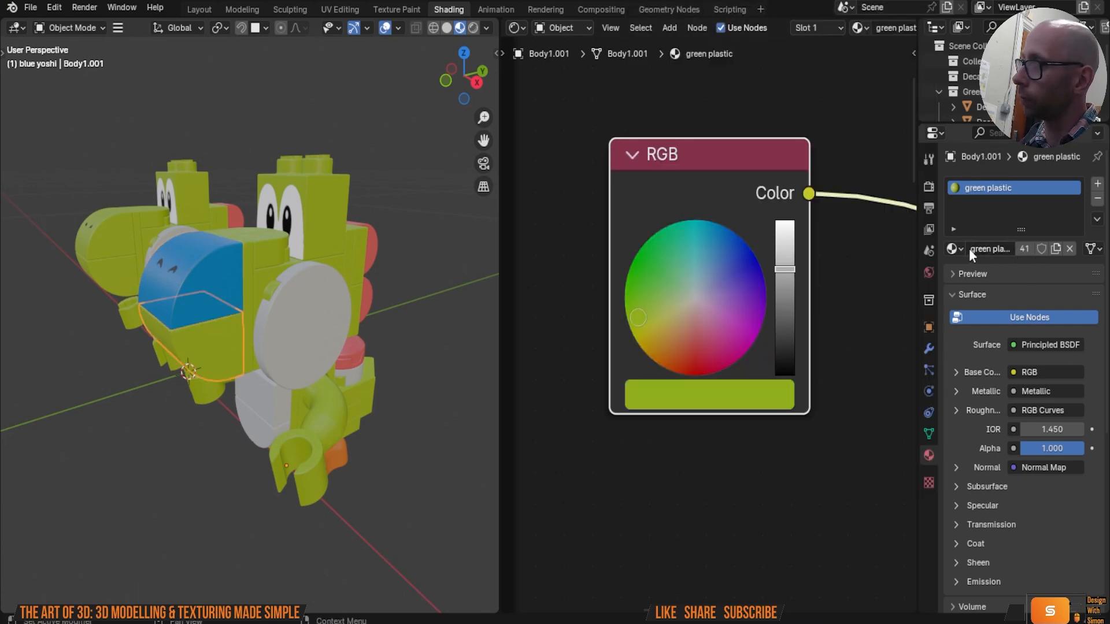
{"action": "left_click", "coordinate": [952, 250]}
{"action": "left_click", "coordinate": [821, 281]}
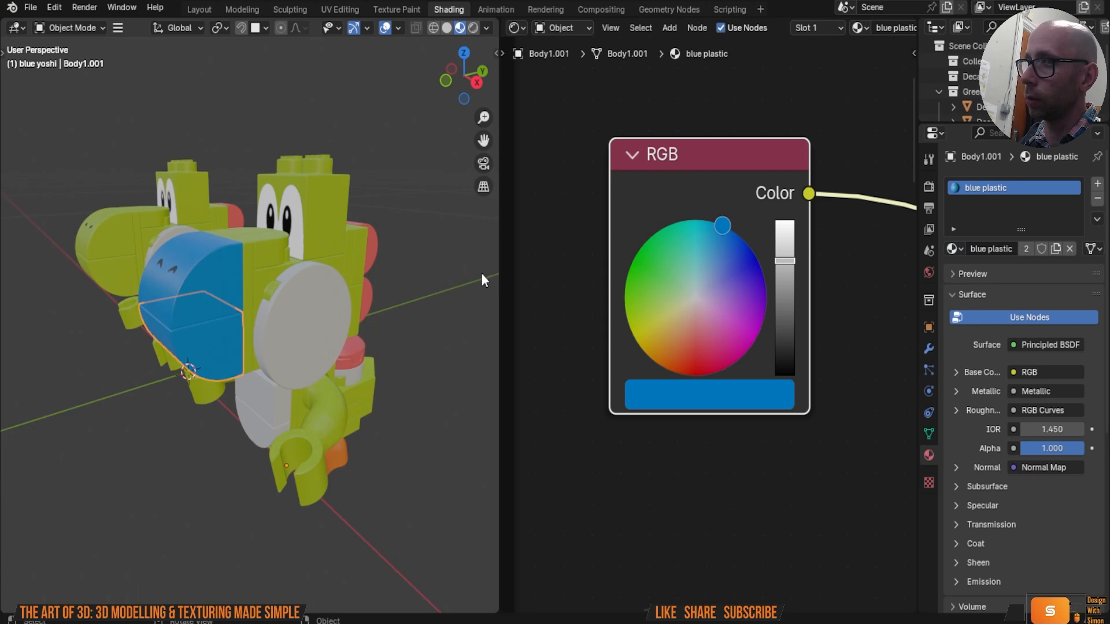
{"action": "left_click", "coordinate": [266, 248]}
{"action": "left_click", "coordinate": [952, 250]}
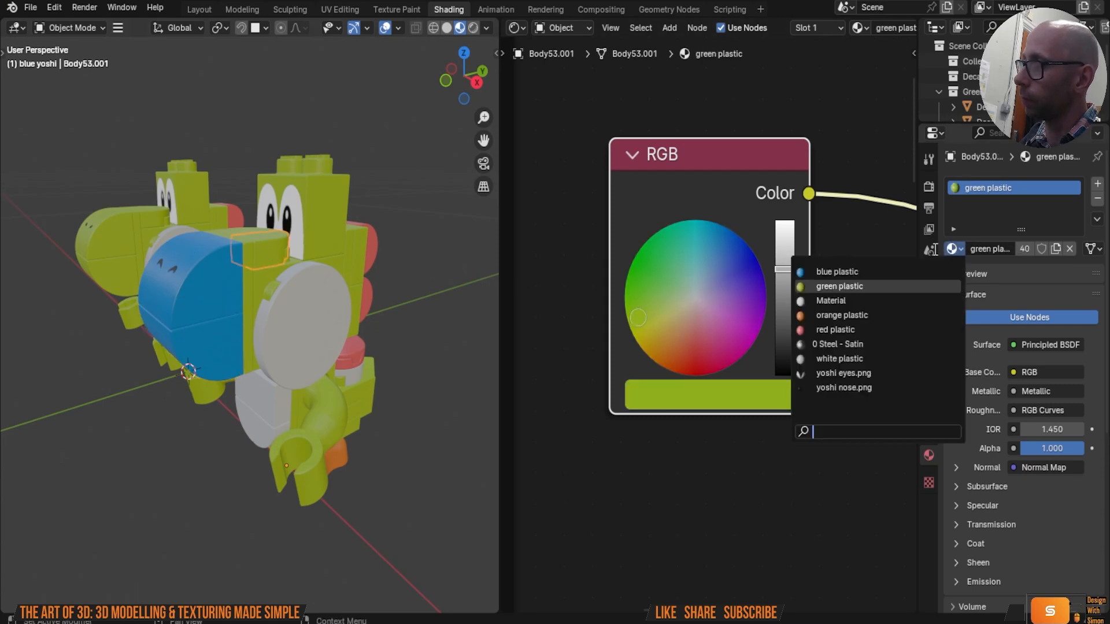
{"action": "left_click", "coordinate": [838, 272]}
{"action": "left_click", "coordinate": [249, 282]}
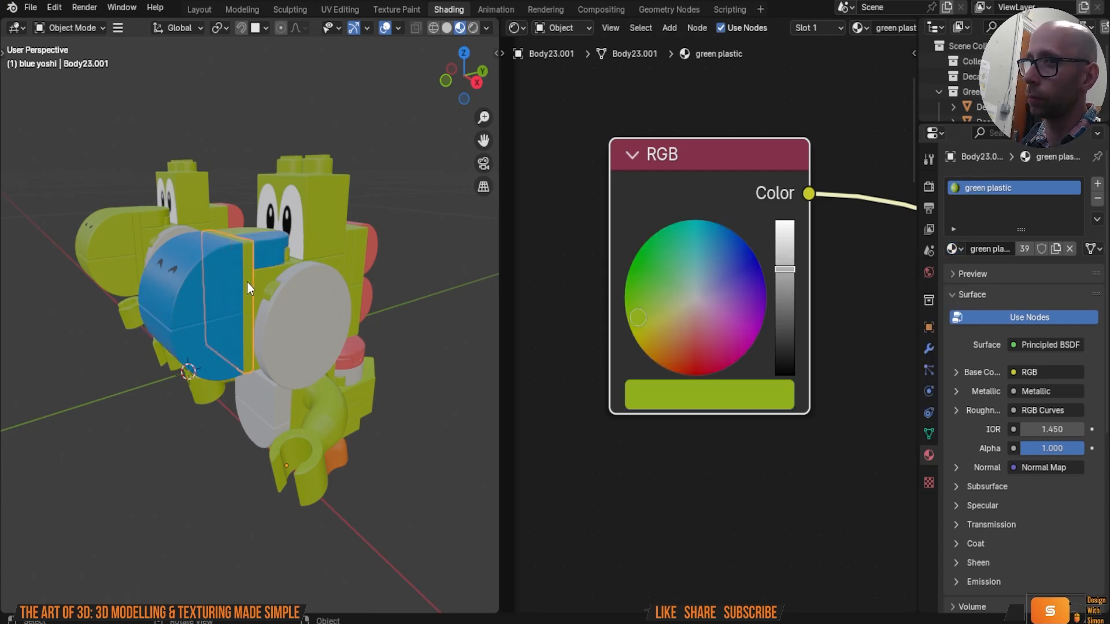
{"action": "left_click", "coordinate": [952, 249]}
{"action": "left_click", "coordinate": [870, 273]}
Step: Assign the blue plastic material to the duplicate's head block
{"action": "middle_click_drag", "start_coordinate": [467, 286], "coordinate": [355, 255]}
{"action": "left_click", "coordinate": [355, 255]}
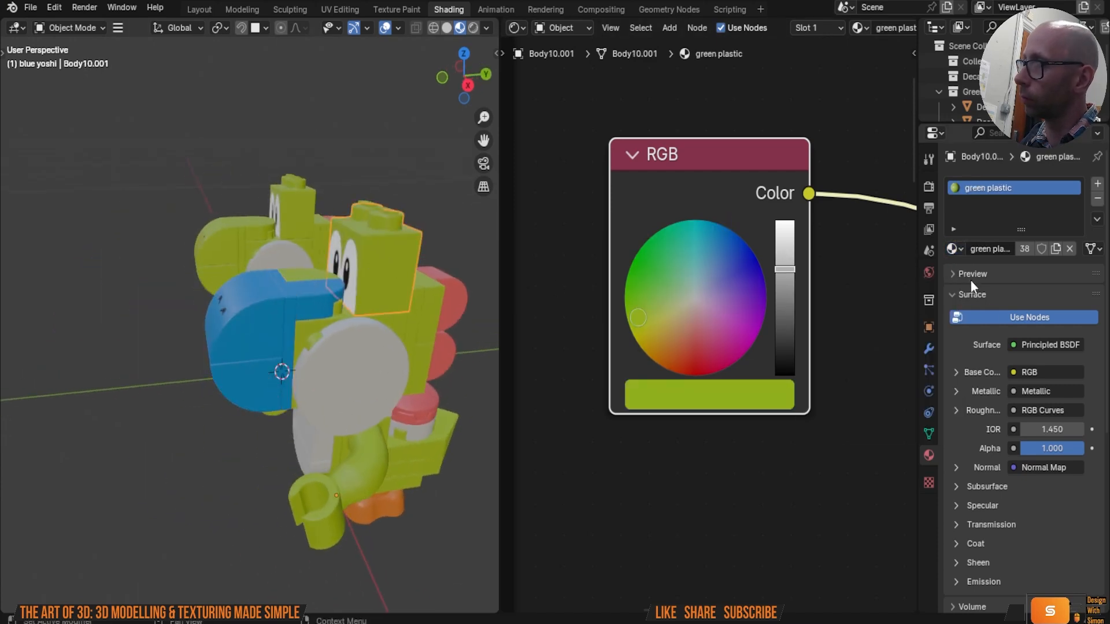
{"action": "left_click", "coordinate": [952, 250]}
{"action": "left_click", "coordinate": [870, 272]}
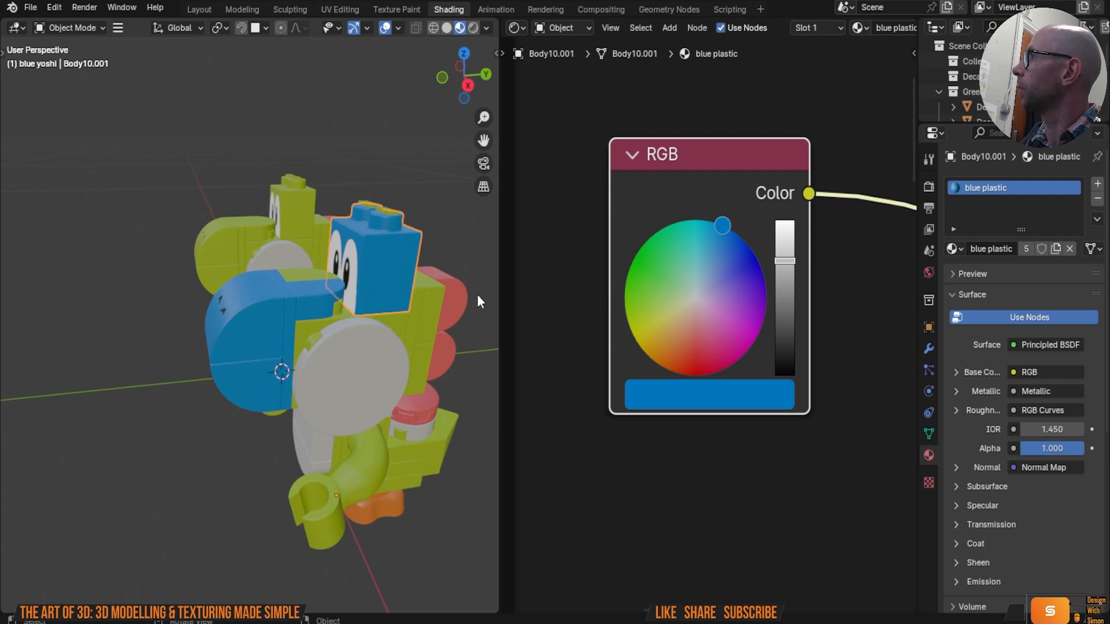
Step: Try changing the green plastic colour to 0076BC from the remaining green piece atop the snout, and undo it
{"action": "middle_click_drag", "start_coordinate": [385, 355], "coordinate": [320, 318]}
{"action": "left_click", "coordinate": [341, 293]}
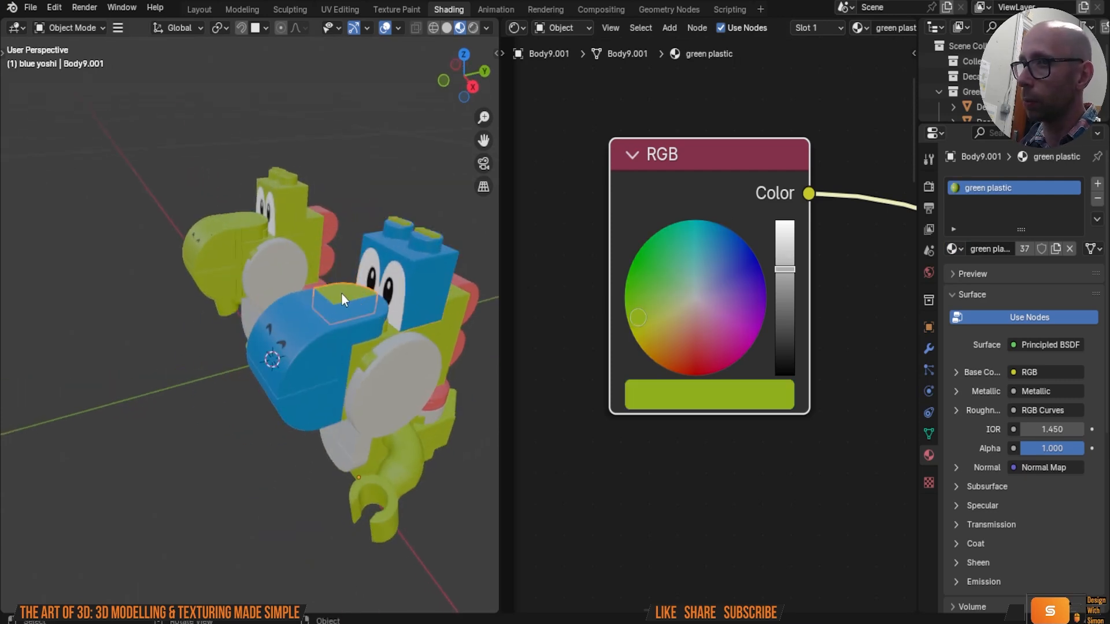
{"action": "left_click", "coordinate": [761, 379]}
{"action": "left_click", "coordinate": [796, 372]}
{"action": "type", "text": "0076BC"}
{"action": "key", "text": "Return"}
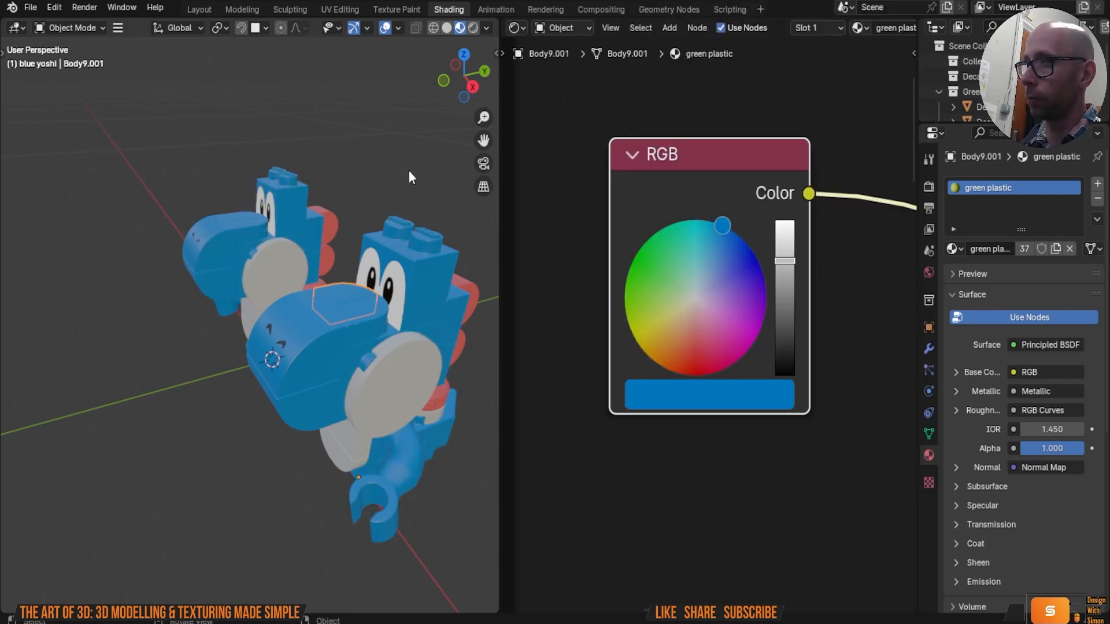
{"action": "key", "text": "ctrl+z"}
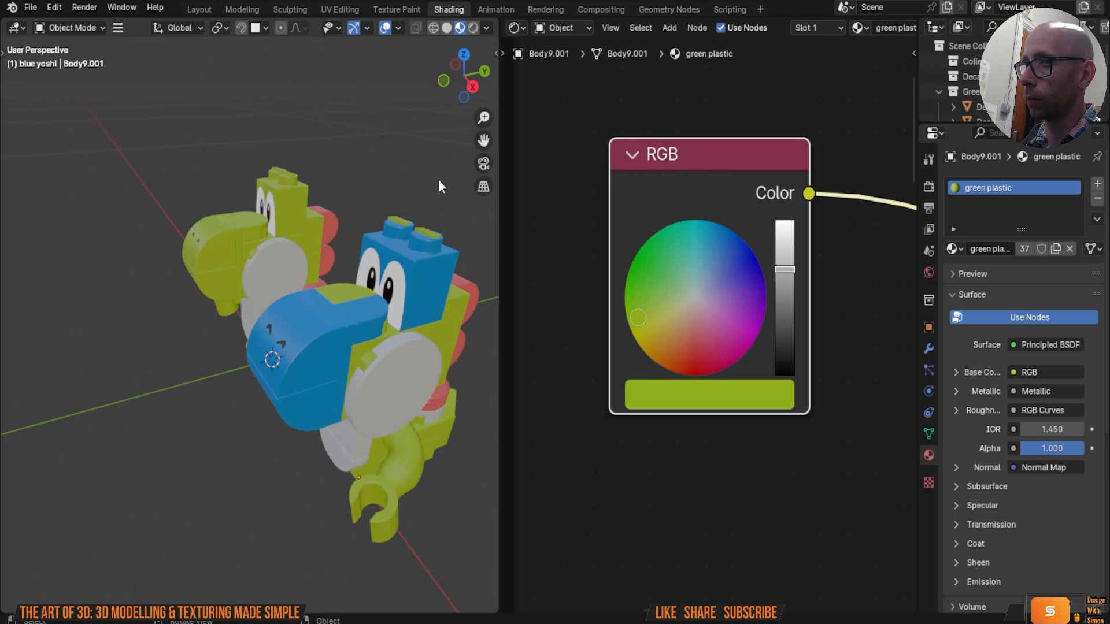
Step: Assign the blue plastic material to the remaining green piece on top of the snout
{"action": "left_click", "coordinate": [954, 248]}
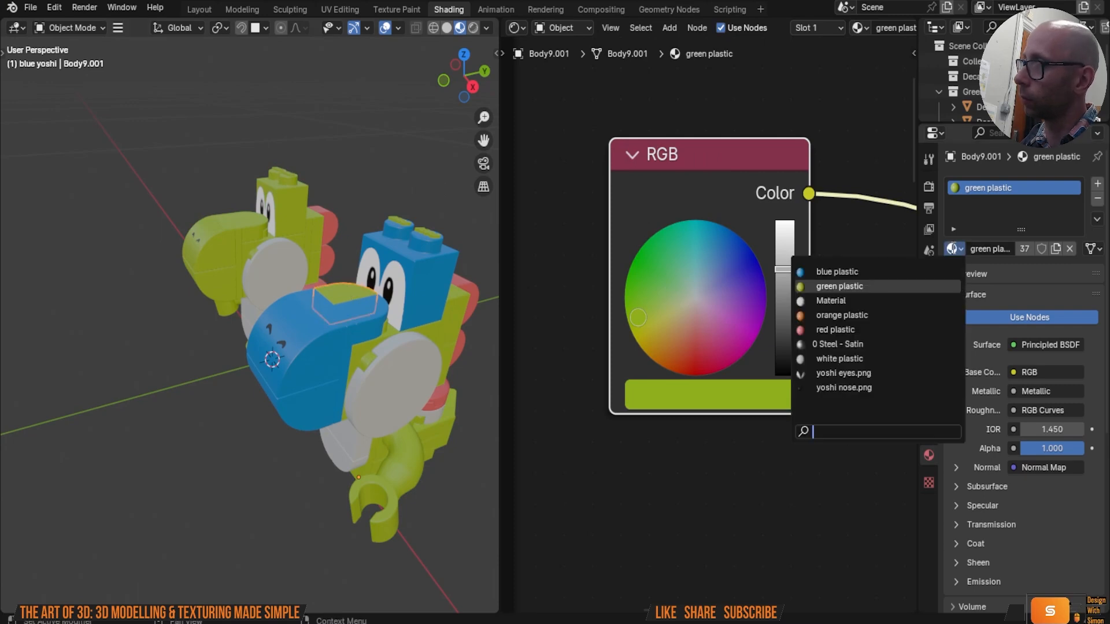
{"action": "left_click", "coordinate": [821, 273]}
Step: Assign the blue plastic material to the raised lettering on both studs atop the duplicate's head
{"action": "middle_click_drag", "start_coordinate": [438, 310], "coordinate": [382, 297]}
{"action": "left_click", "coordinate": [385, 353]}
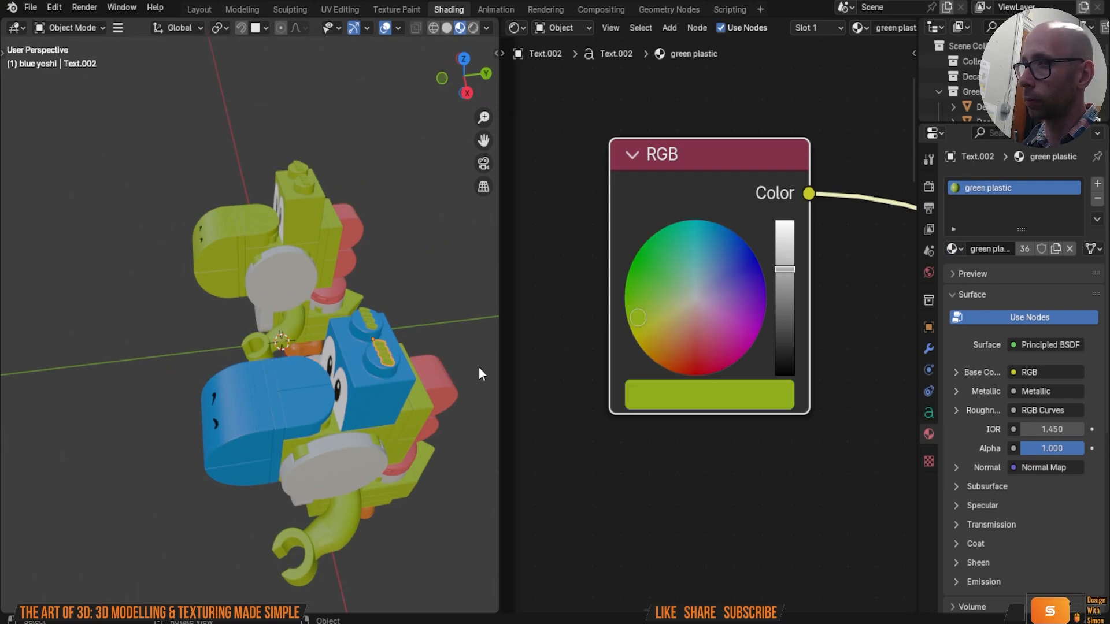
{"action": "left_click", "coordinate": [960, 249]}
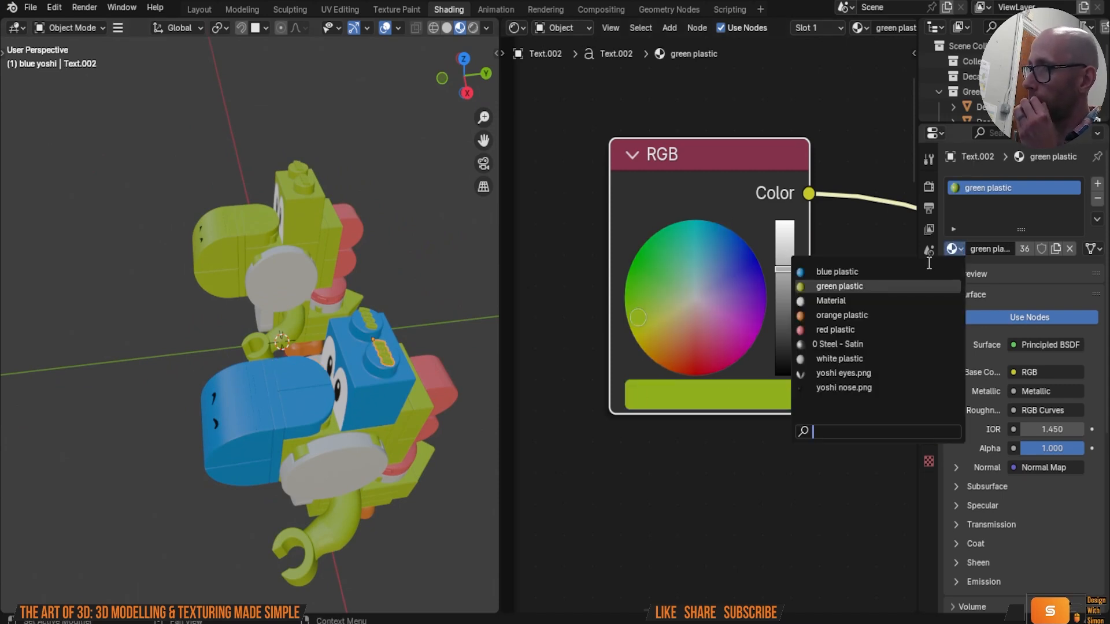
{"action": "left_click", "coordinate": [833, 276]}
{"action": "left_click", "coordinate": [363, 320]}
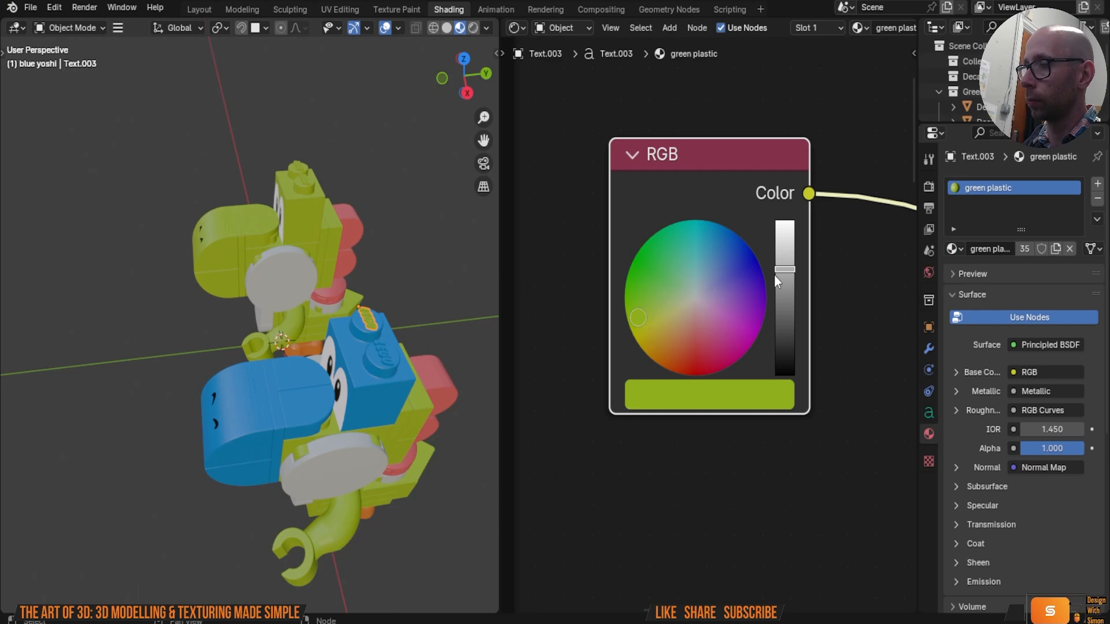
{"action": "left_click", "coordinate": [954, 248]}
{"action": "left_click", "coordinate": [879, 276]}
Step: Assign the blue plastic material to the upper and lower green blocks at the back of the duplicate's head
{"action": "middle_click_drag", "start_coordinate": [370, 359], "coordinate": [388, 331]}
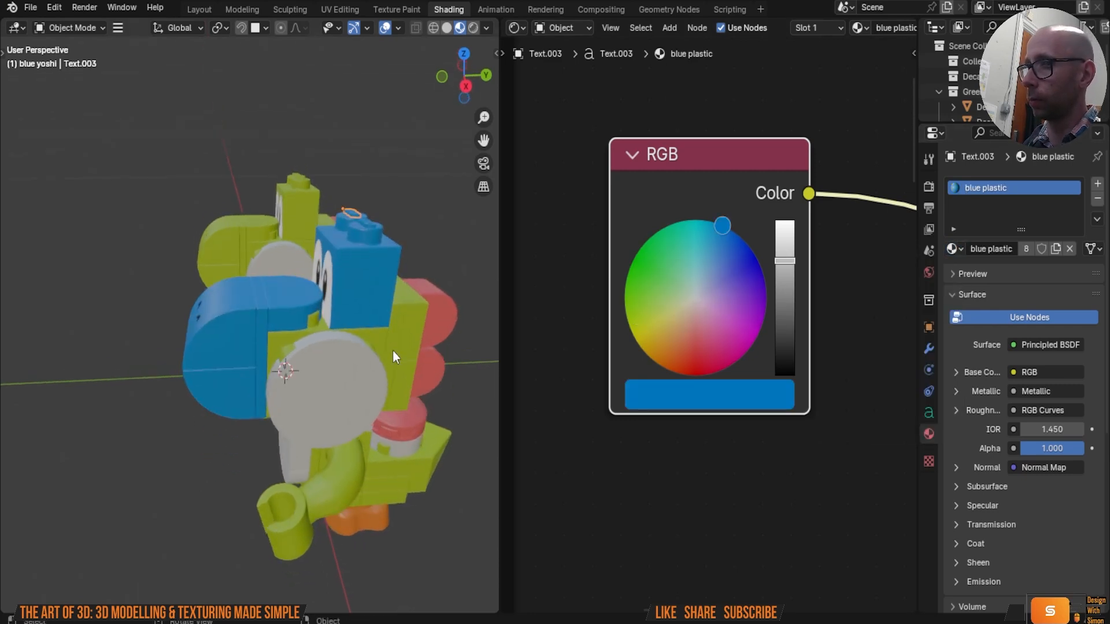
{"action": "left_click", "coordinate": [413, 326]}
{"action": "left_click", "coordinate": [956, 249]}
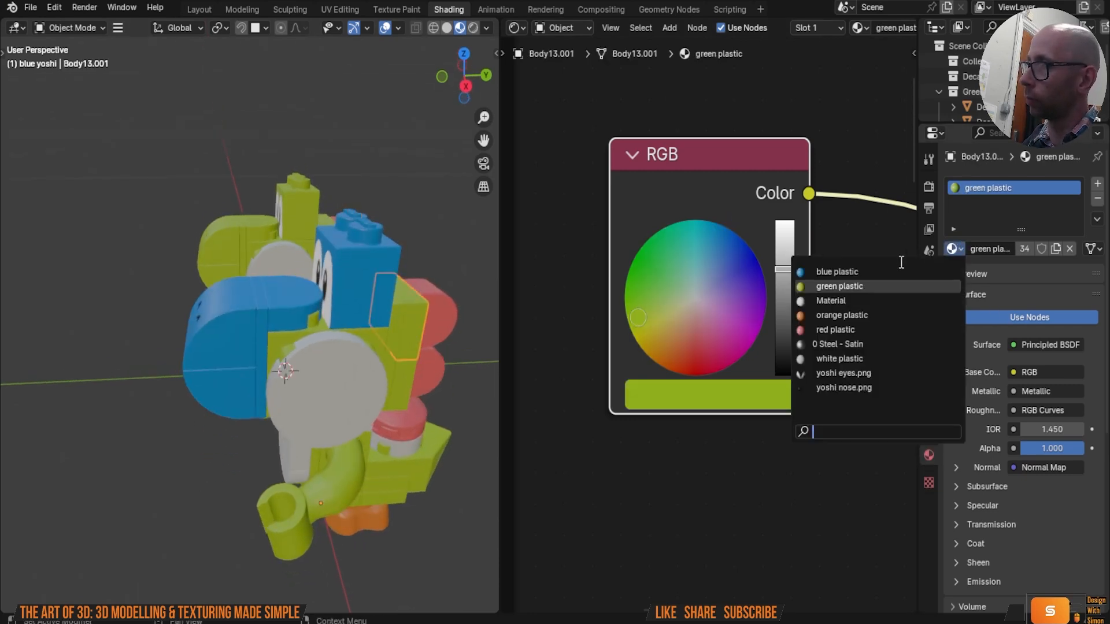
{"action": "left_click", "coordinate": [838, 285]}
{"action": "left_click", "coordinate": [407, 376]}
{"action": "left_click", "coordinate": [955, 249]}
{"action": "left_click", "coordinate": [839, 273]}
Step: Assign the blue plastic material to the green piece behind the cheek disc and the green slab in front of the rear head blocks
{"action": "scroll", "coordinate": [399, 370], "scroll_direction": "up", "scroll_amount": 4}
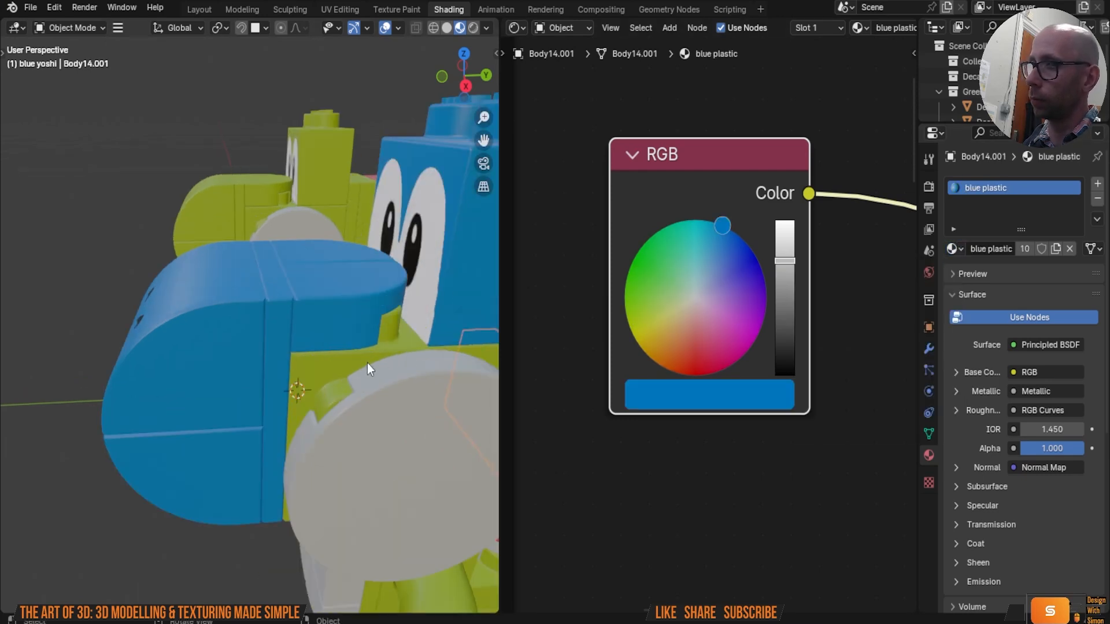
{"action": "left_click", "coordinate": [367, 363]}
{"action": "left_click", "coordinate": [955, 248]}
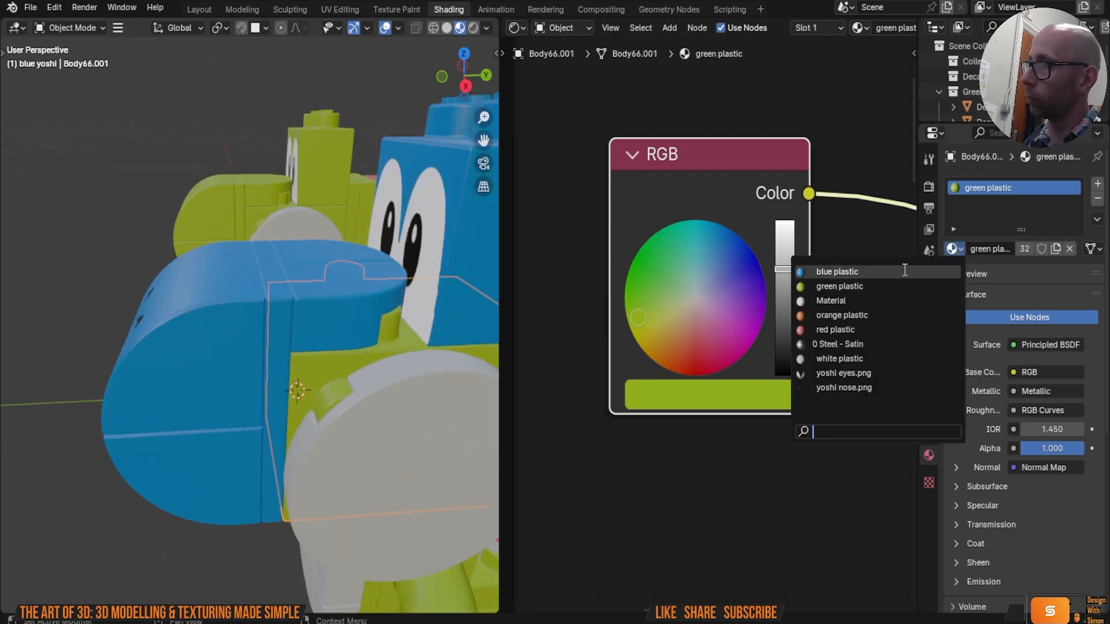
{"action": "left_click", "coordinate": [836, 272]}
{"action": "middle_click_drag", "start_coordinate": [342, 366], "coordinate": [308, 360]}
{"action": "left_click", "coordinate": [331, 300]}
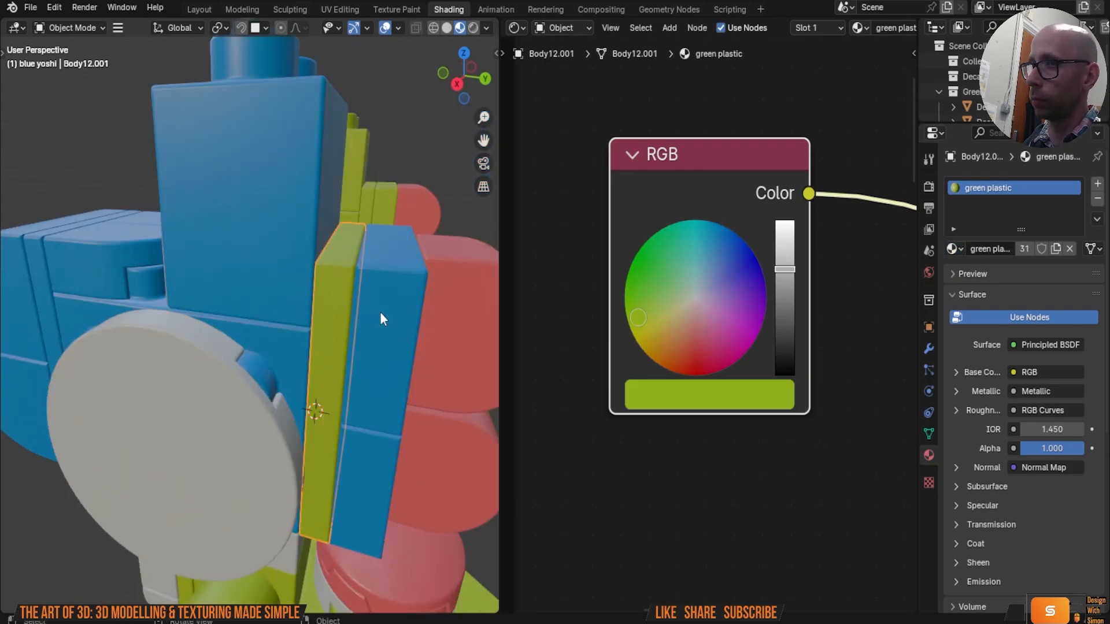
{"action": "left_click", "coordinate": [954, 248]}
{"action": "left_click", "coordinate": [891, 271]}
Step: Assign the blue plastic material to the duplicate's green arm on the side with the visible tail and saddle
{"action": "scroll", "coordinate": [317, 376], "scroll_direction": "down", "scroll_amount": 5}
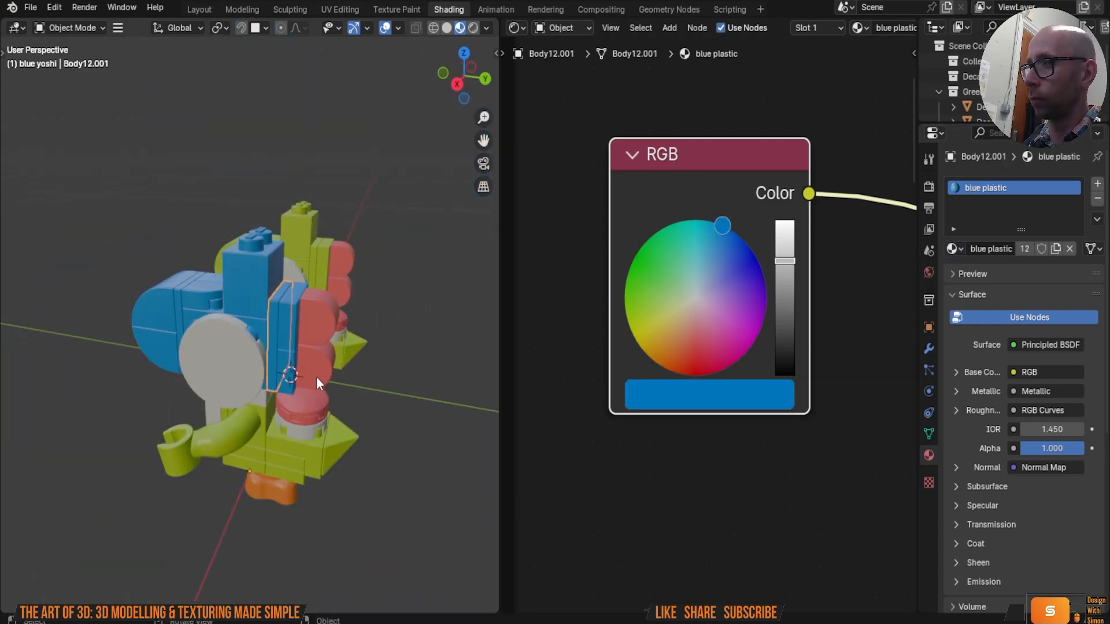
{"action": "middle_click_drag", "start_coordinate": [317, 376], "coordinate": [228, 366]}
{"action": "scroll", "coordinate": [228, 366], "scroll_direction": "up", "scroll_amount": 5}
{"action": "left_click", "coordinate": [209, 362]}
{"action": "left_click", "coordinate": [954, 248]}
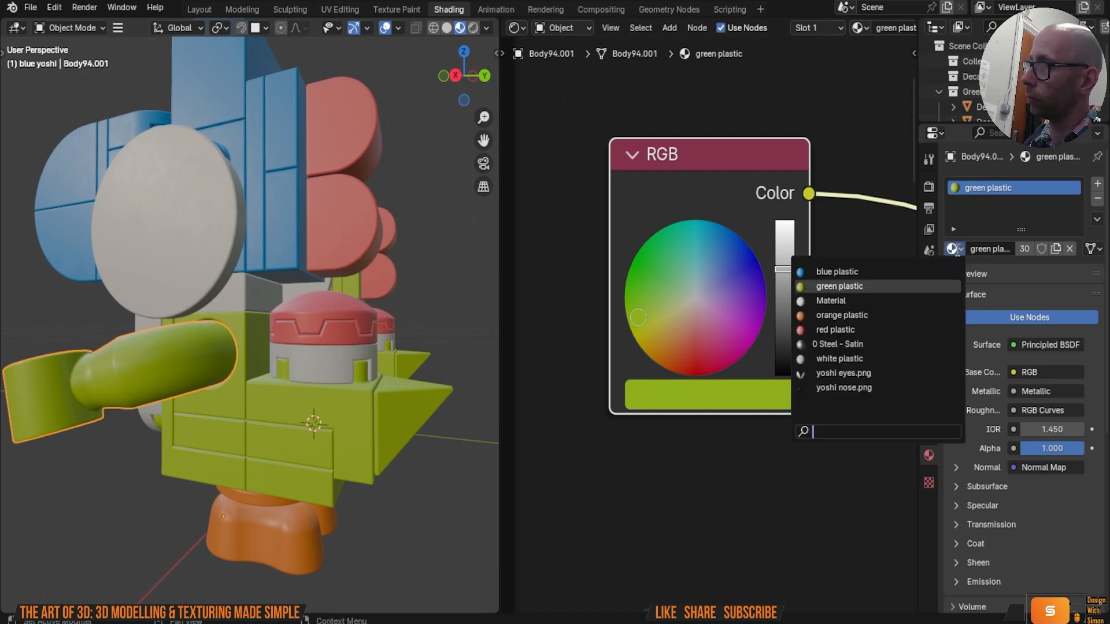
{"action": "left_click", "coordinate": [835, 273]}
Step: Assign the blue plastic material to the pointed tail wedge and the stepped block beneath the saddle
{"action": "left_click", "coordinate": [397, 405]}
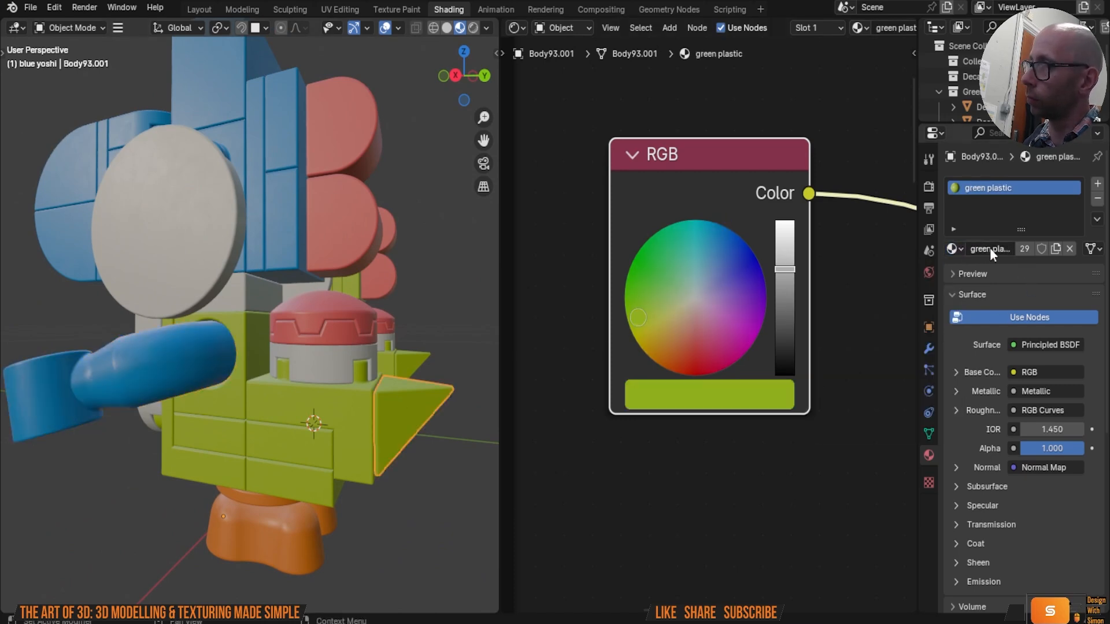
{"action": "left_click", "coordinate": [954, 249]}
{"action": "left_click", "coordinate": [845, 273]}
{"action": "left_click", "coordinate": [365, 408]}
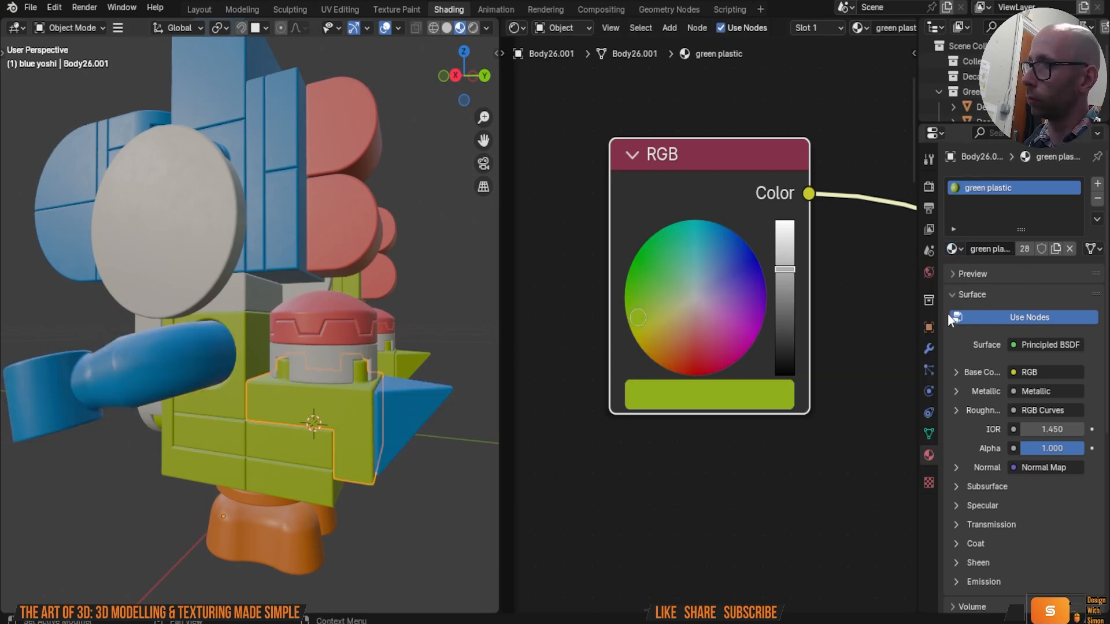
{"action": "left_click", "coordinate": [954, 248]}
{"action": "left_click", "coordinate": [835, 274]}
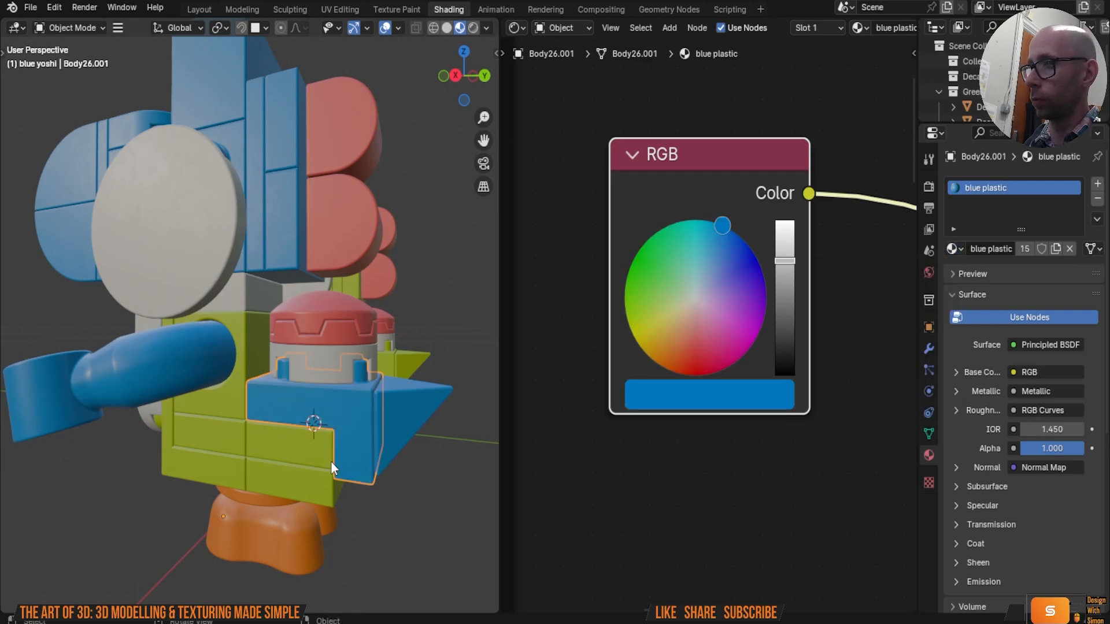
Step: Assign the blue plastic material to the two stacked green plates under the stepped saddle block
{"action": "left_click", "coordinate": [331, 461]}
{"action": "left_click", "coordinate": [954, 248]}
{"action": "left_click", "coordinate": [836, 273]}
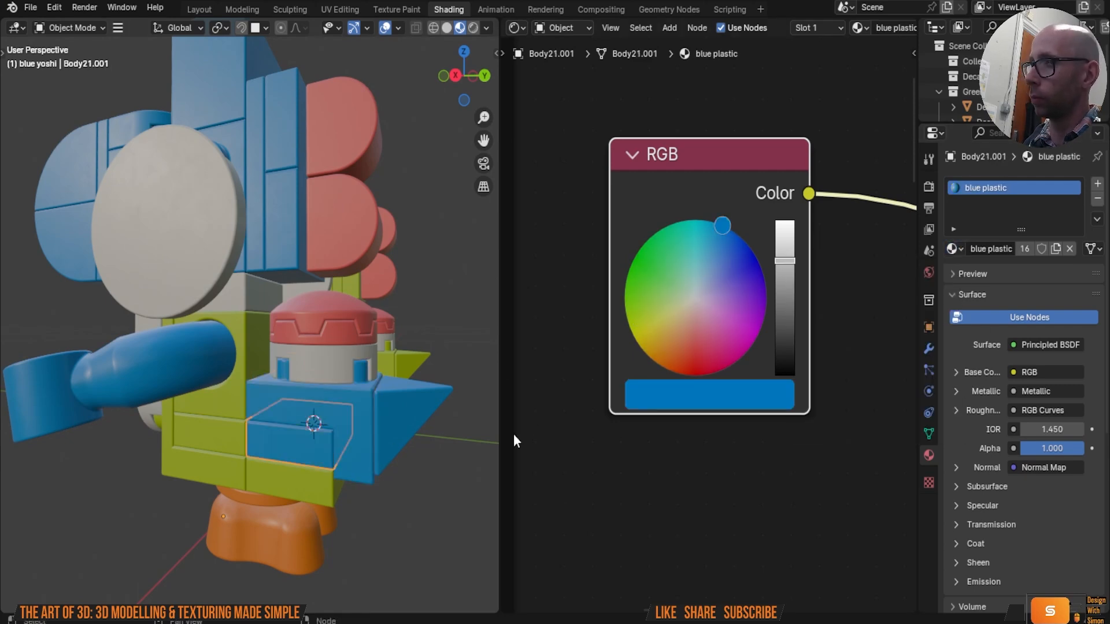
{"action": "left_click", "coordinate": [329, 477]}
{"action": "left_click", "coordinate": [954, 249]}
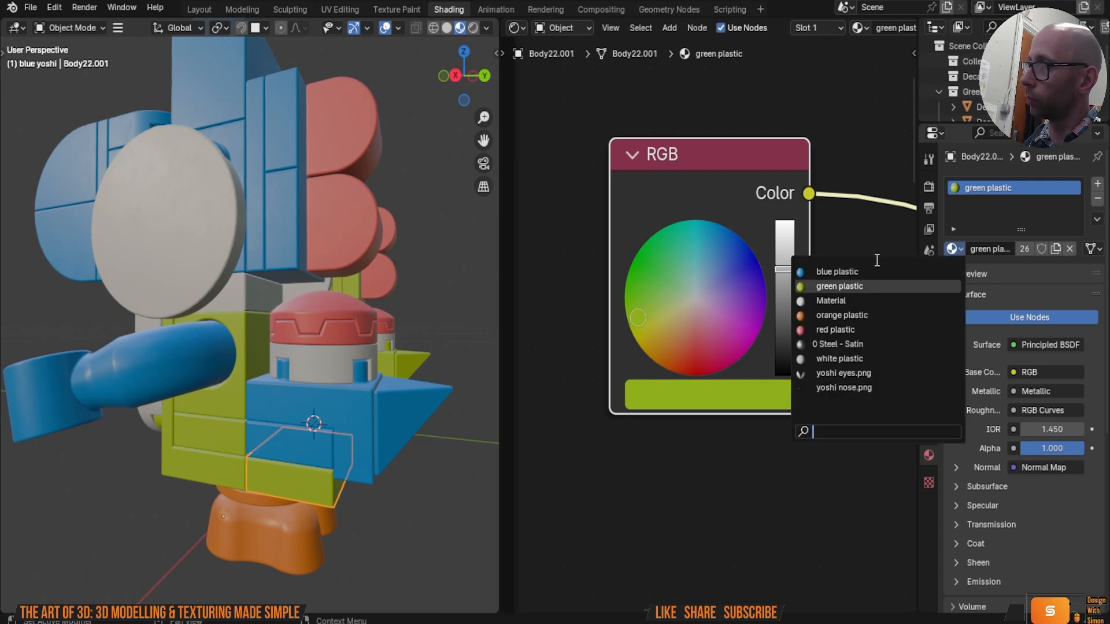
{"action": "left_click", "coordinate": [837, 272]}
Step: Assign the blue plastic material to the torso block behind the arm and the green plate directly below it
{"action": "middle_click_drag", "start_coordinate": [185, 438], "coordinate": [314, 365]}
{"action": "left_click", "coordinate": [356, 322]}
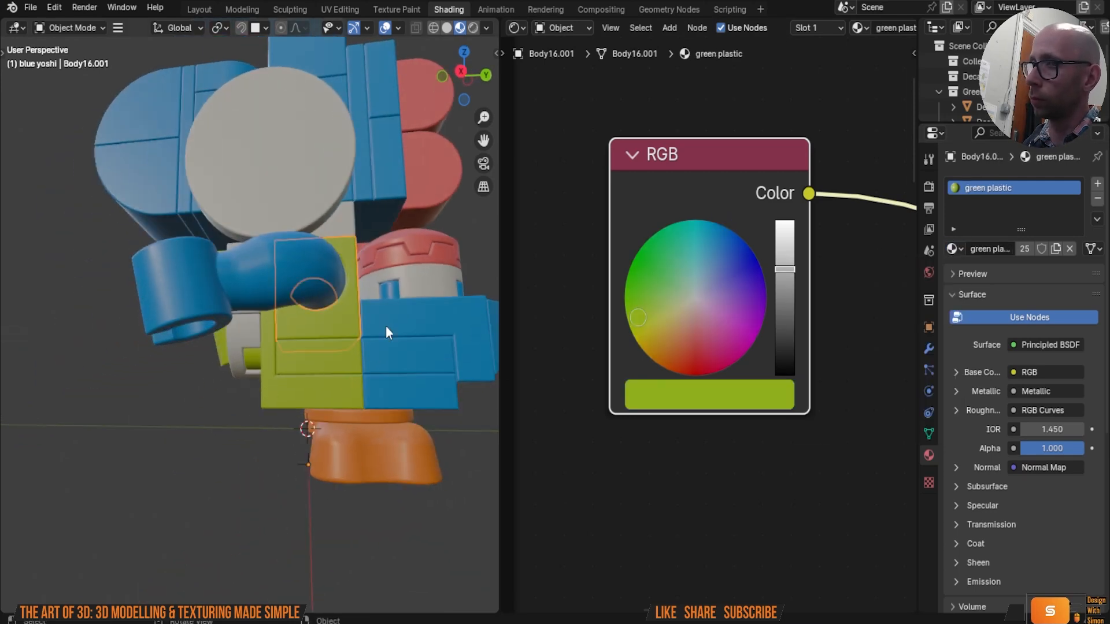
{"action": "left_click", "coordinate": [954, 249]}
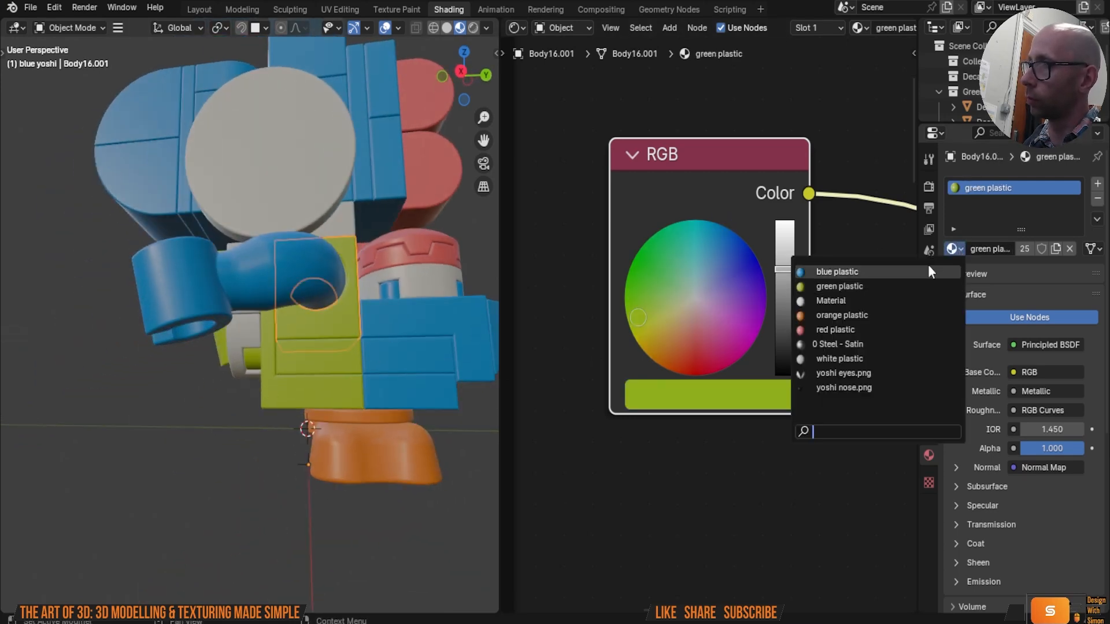
{"action": "left_click", "coordinate": [836, 273]}
{"action": "left_click", "coordinate": [309, 364]}
{"action": "left_click", "coordinate": [954, 249]}
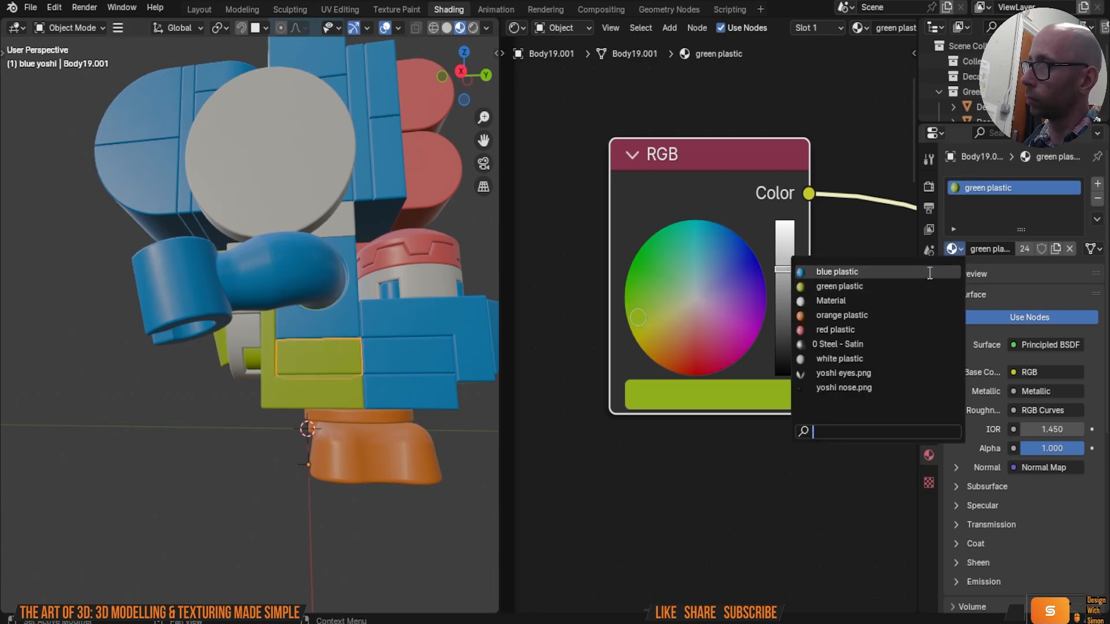
{"action": "left_click", "coordinate": [838, 273]}
Step: Assign the blue plastic material to the L-shaped front torso piece and the duplicate's remaining green arm
{"action": "left_click", "coordinate": [352, 394]}
{"action": "left_click", "coordinate": [955, 248]}
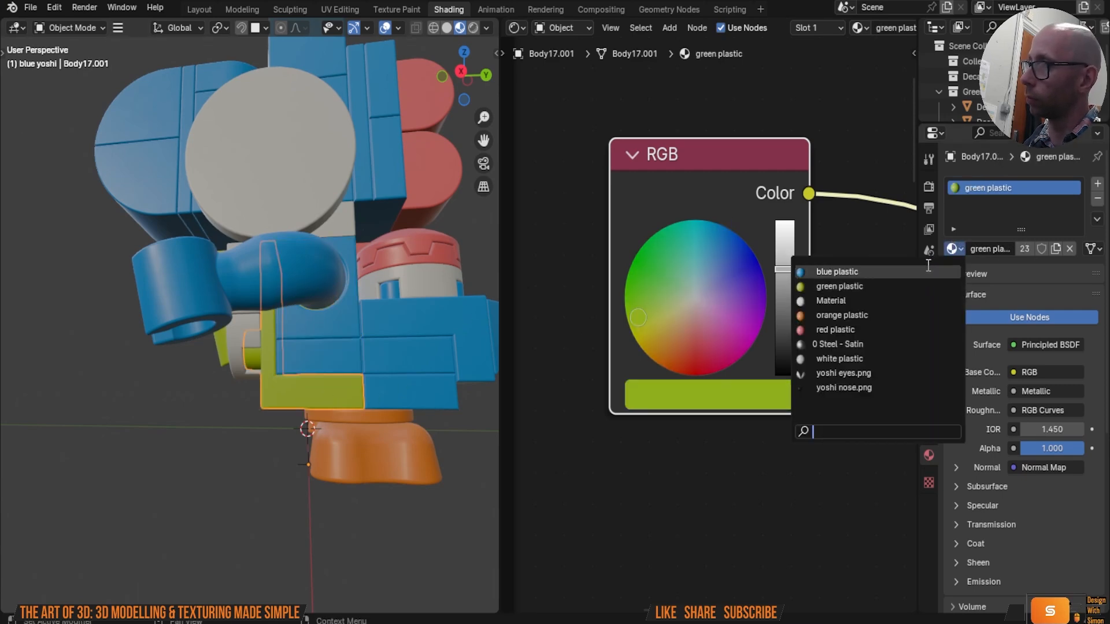
{"action": "left_click", "coordinate": [835, 272]}
{"action": "middle_click_drag", "start_coordinate": [319, 375], "coordinate": [359, 363]}
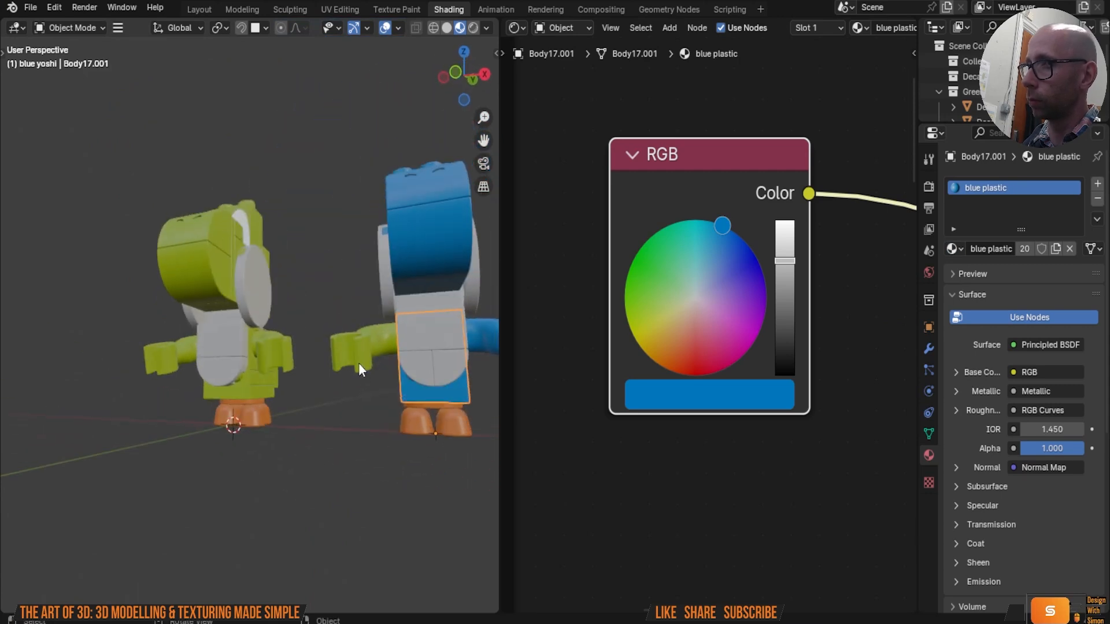
{"action": "left_click", "coordinate": [359, 362]}
{"action": "left_click", "coordinate": [954, 249]}
{"action": "left_click", "coordinate": [923, 271]}
Step: Change the colour of the feet's orange plastic material to hex CF3091
{"action": "middle_click_drag", "start_coordinate": [477, 288], "coordinate": [310, 409]}
{"action": "left_click", "coordinate": [310, 409]}
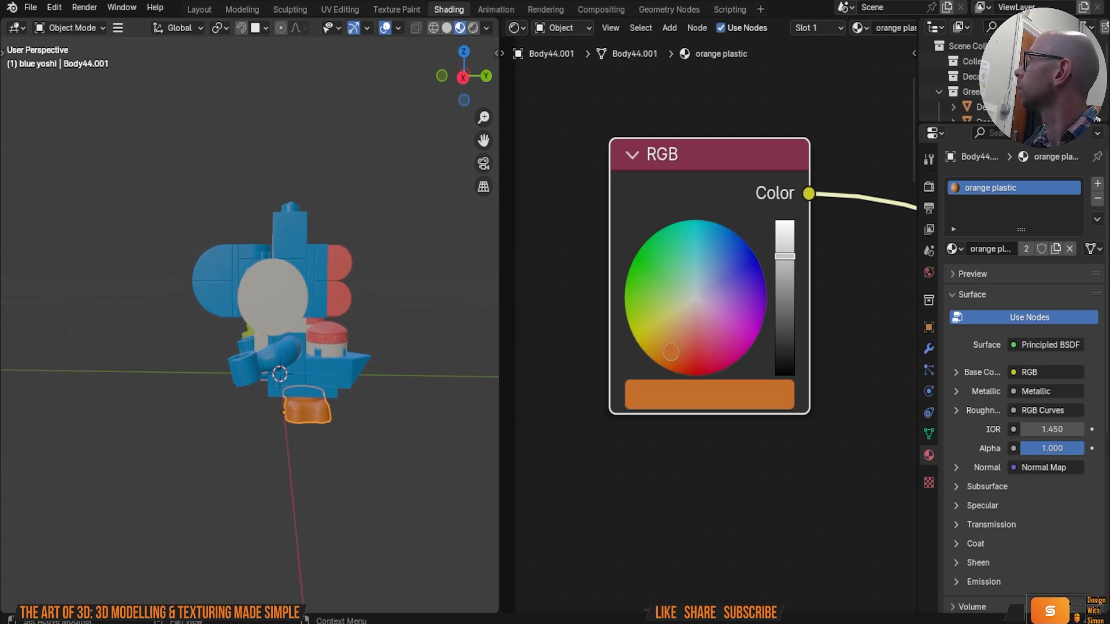
{"action": "left_click", "coordinate": [754, 399]}
{"action": "left_click", "coordinate": [817, 372]}
{"action": "type", "text": "#cf3091"}
{"action": "key", "text": "Return"}
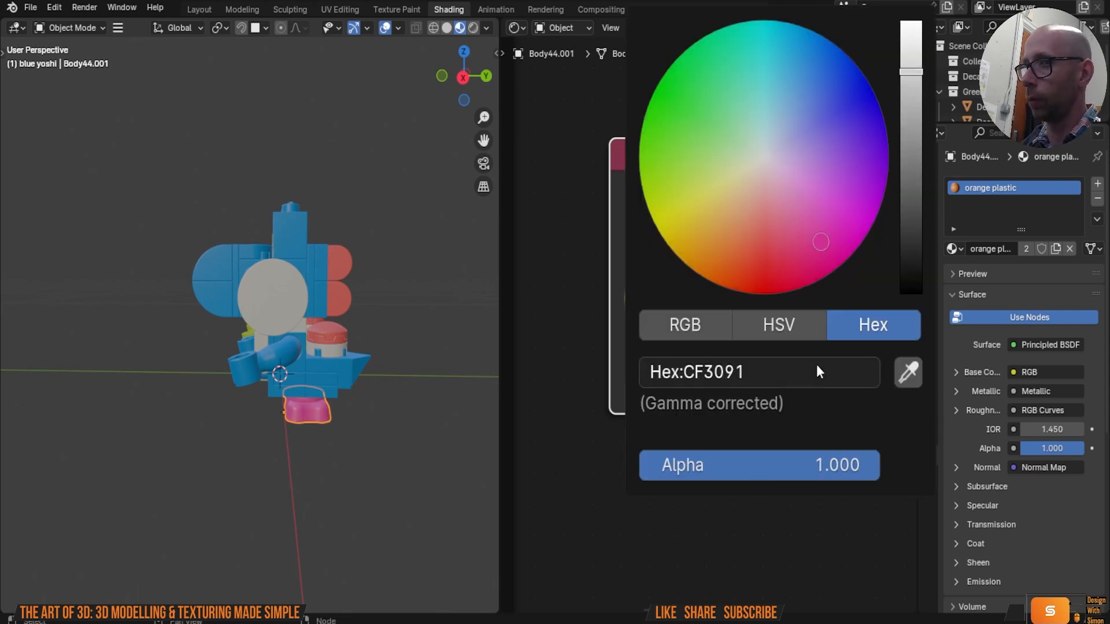
{"action": "scroll", "coordinate": [375, 367], "scroll_direction": "down", "scroll_amount": 3}
{"action": "middle_click_drag", "start_coordinate": [374, 367], "coordinate": [474, 379]}
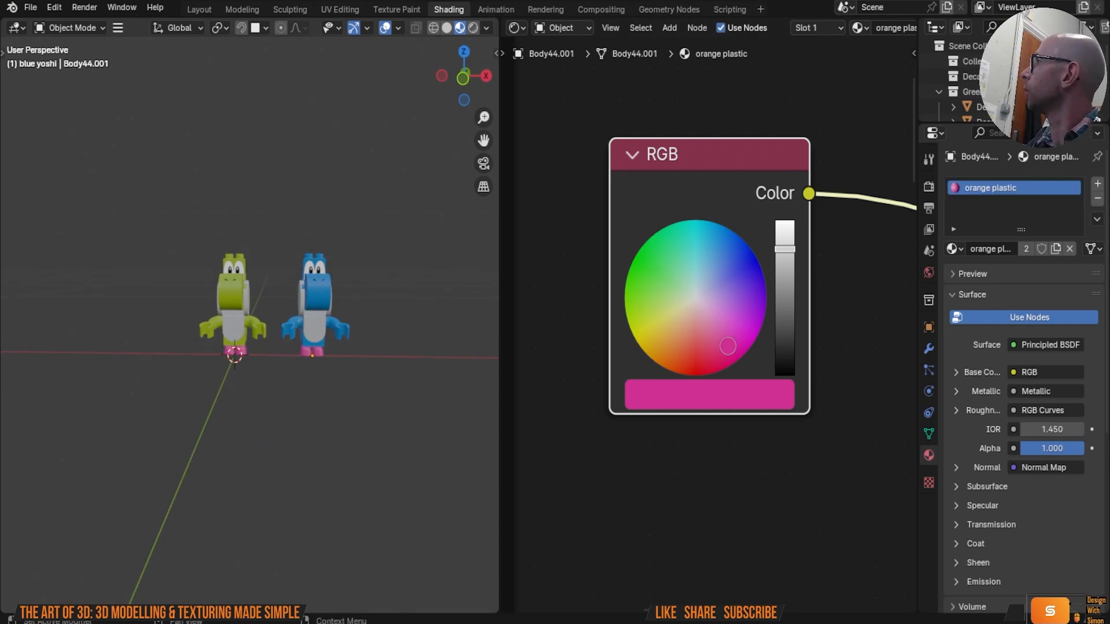
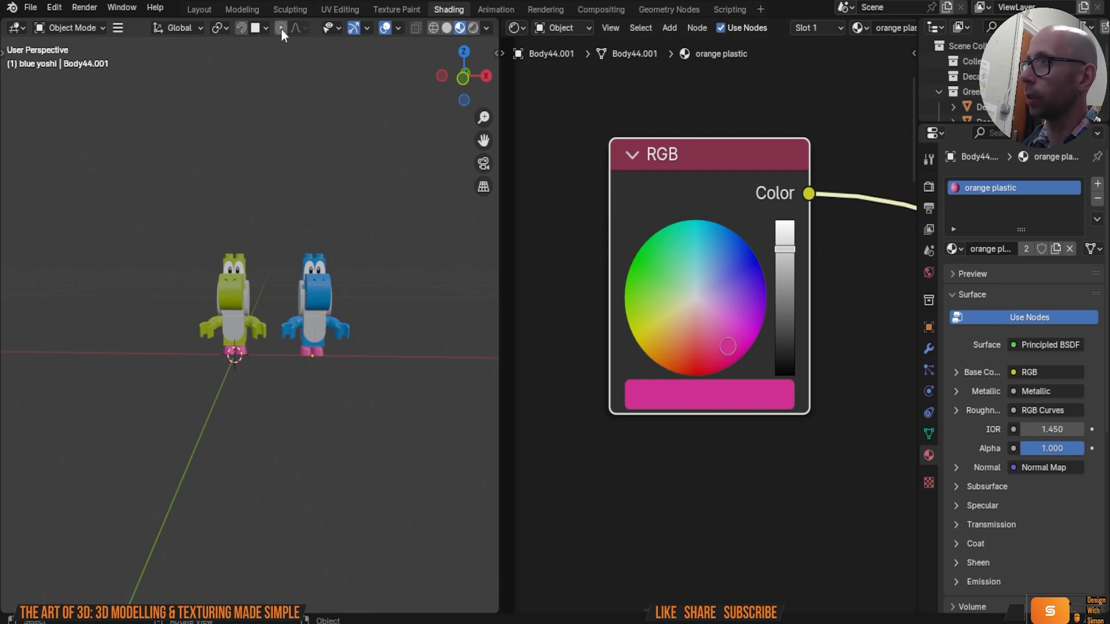
Step: Switch to the Layout workspace and duplicate the blue yoshi collection
{"action": "left_click", "coordinate": [202, 11]}
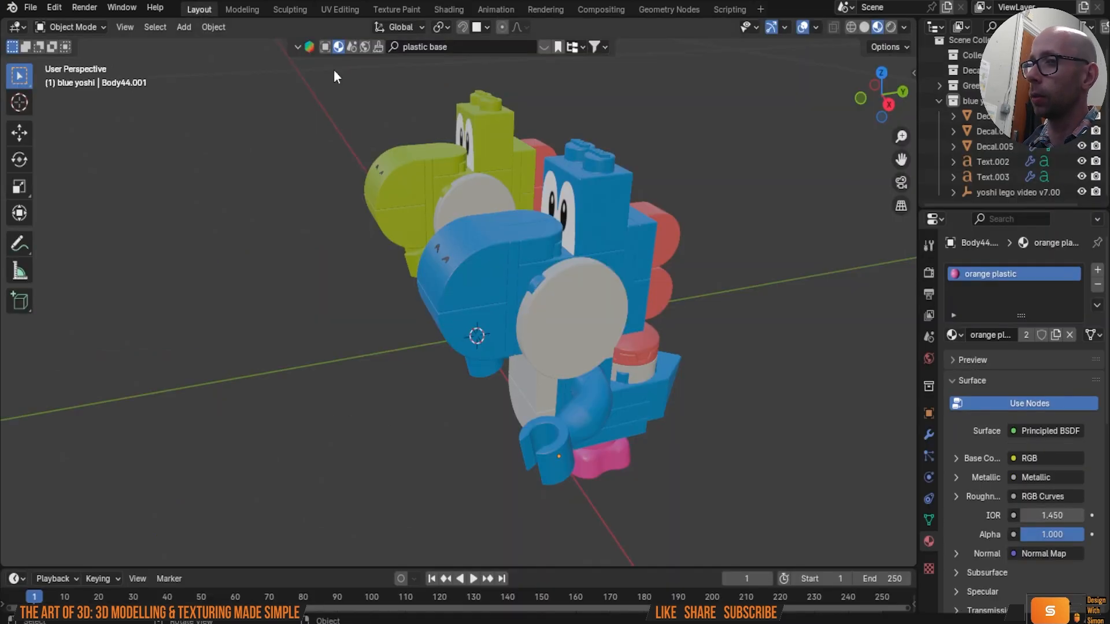
{"action": "left_click", "coordinate": [937, 102]}
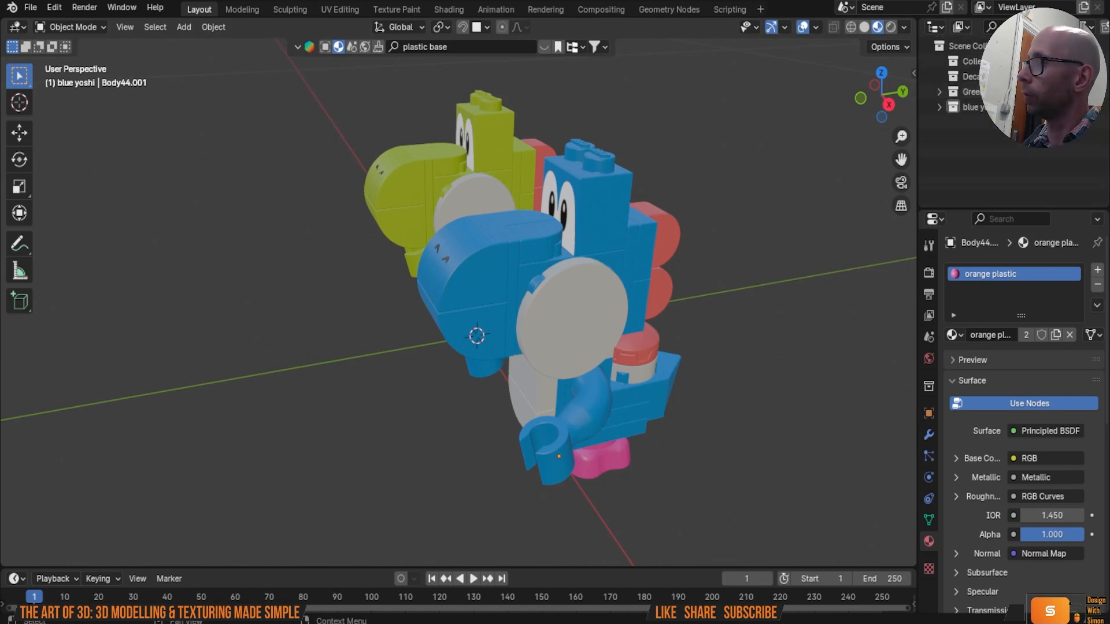
{"action": "right_click", "coordinate": [983, 108]}
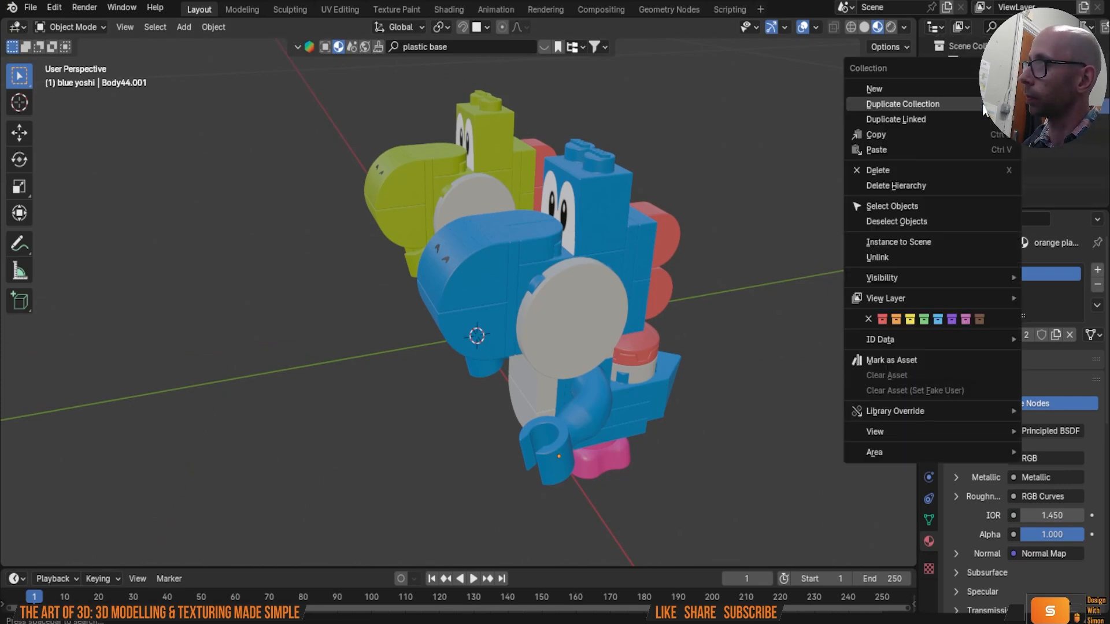
{"action": "left_click", "coordinate": [985, 105]}
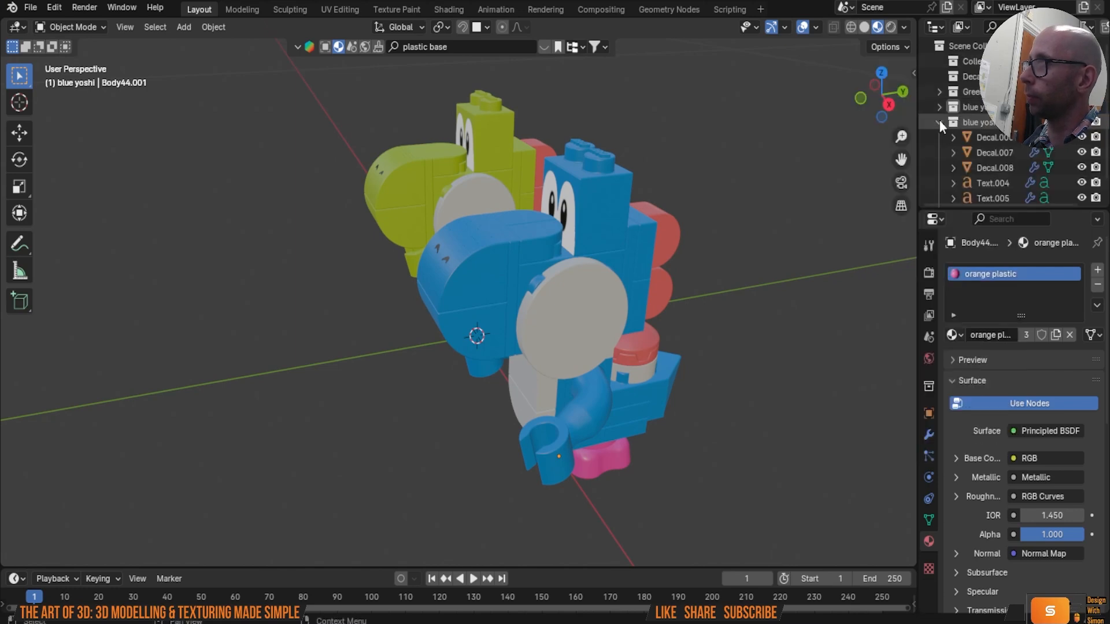
Step: Rename the duplicated collection as yellow yoshi
{"action": "left_click", "coordinate": [937, 120]}
{"action": "left_click", "coordinate": [987, 120]}
{"action": "double_click", "coordinate": [986, 120]}
{"action": "type", "text": "yello"}
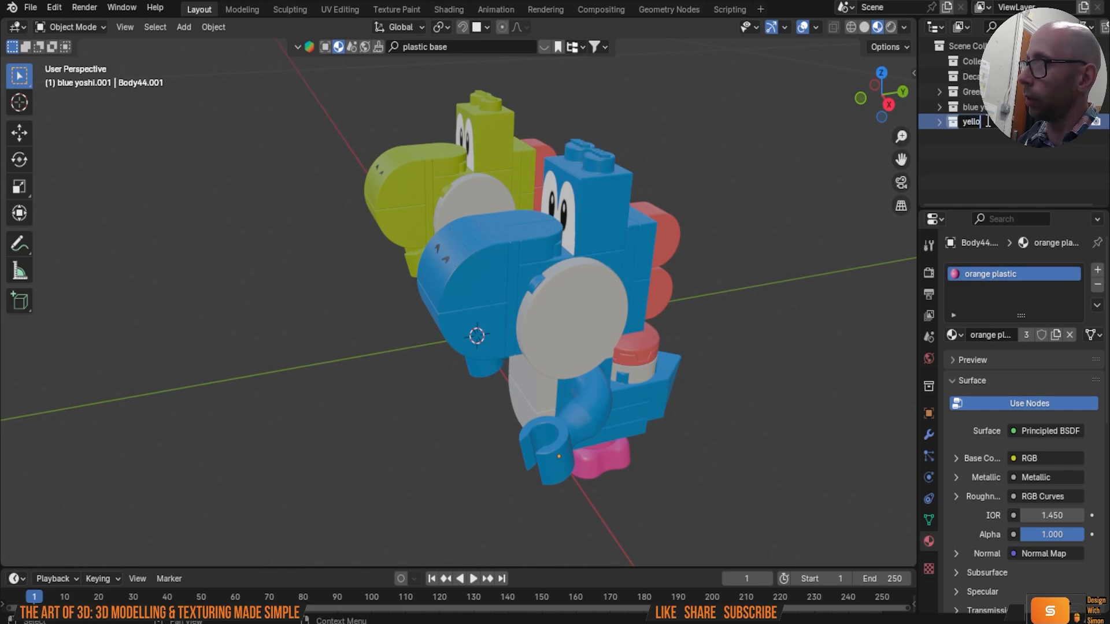
{"action": "type", "text": "w yoshi"}
{"action": "key", "text": "Return"}
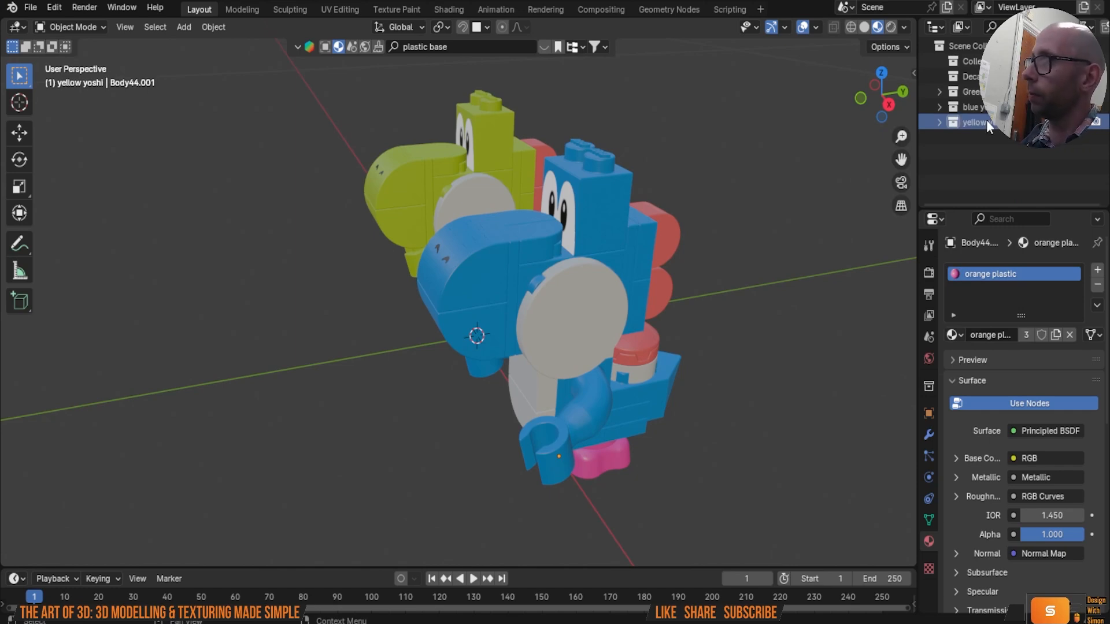
Step: Select all objects in the yellow yoshi collection and move them along the X axis to stand beside the blue Yoshi
{"action": "left_click", "coordinate": [940, 123]}
{"action": "left_click", "coordinate": [985, 137]}
{"action": "scroll", "coordinate": [992, 154], "scroll_direction": "down", "scroll_amount": 1}
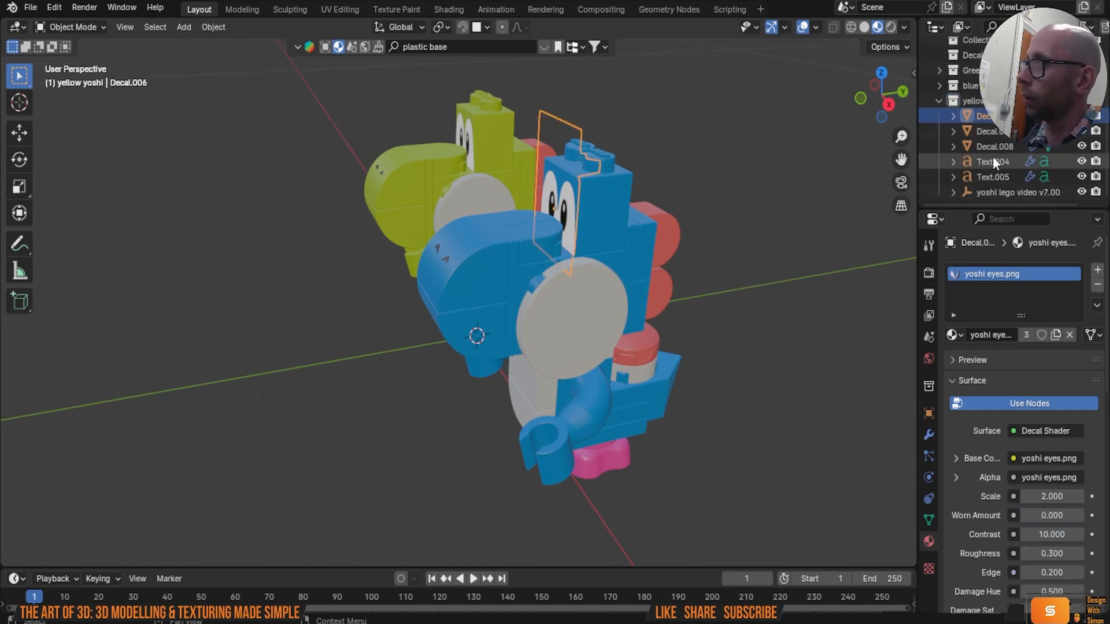
{"action": "left_click", "coordinate": [1011, 192], "text": "shift"}
{"action": "scroll", "coordinate": [710, 241], "scroll_direction": "down", "scroll_amount": 5}
{"action": "middle_click_drag", "start_coordinate": [709, 242], "coordinate": [681, 254]}
{"action": "key", "text": "shift+d"}
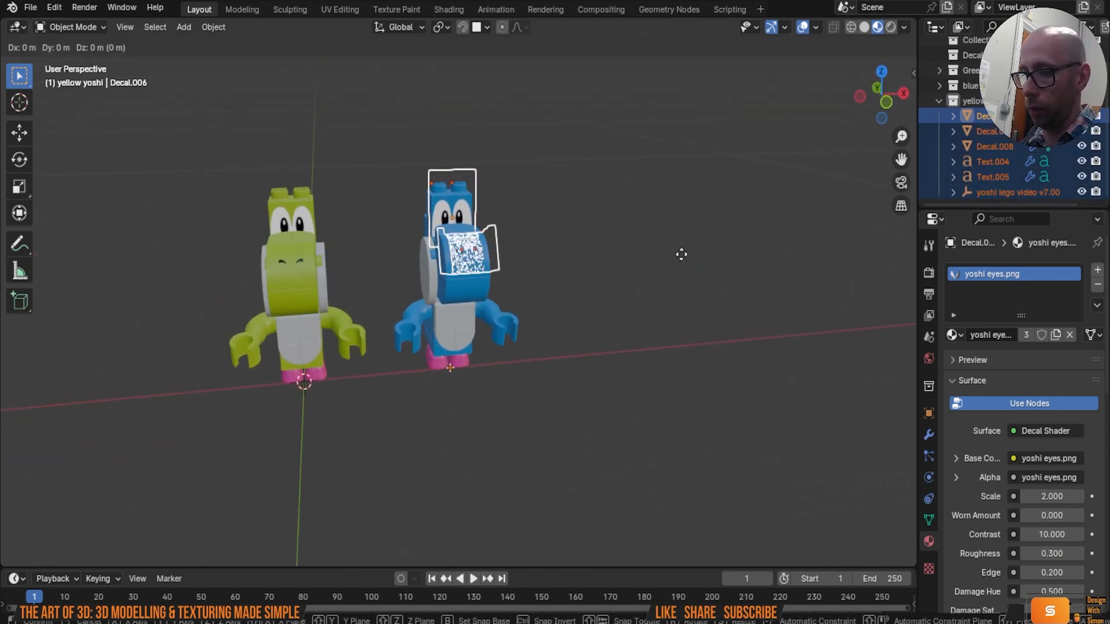
{"action": "left_click", "coordinate": [827, 266]}
{"action": "left_click", "coordinate": [720, 304]}
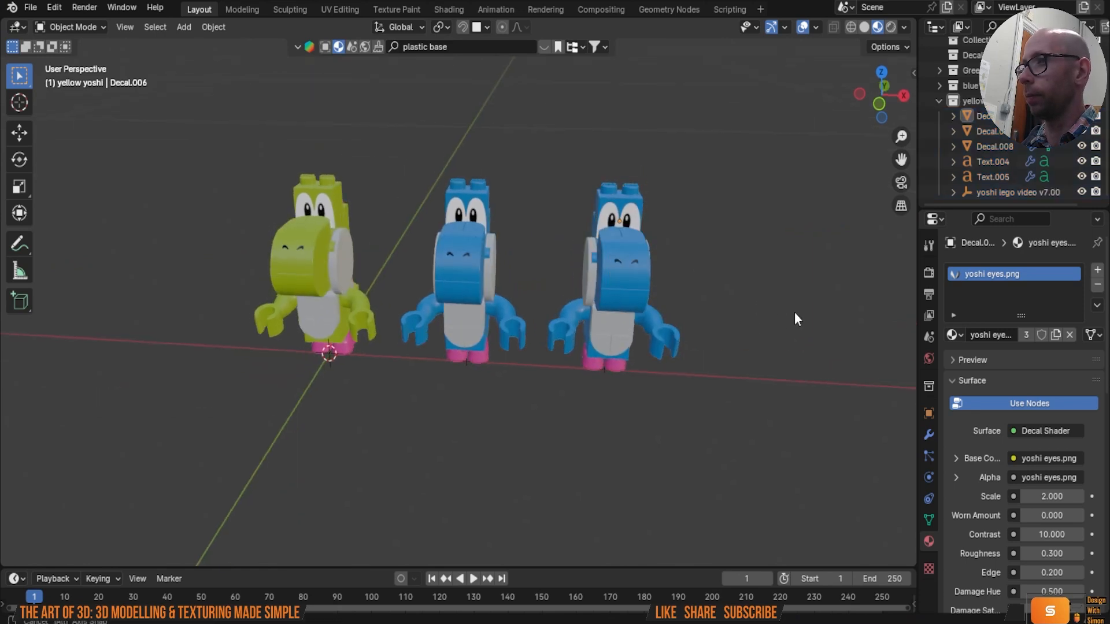
Step: Make an independent copy of the blue plastic material on the yellow yoshi's head block
{"action": "middle_click_drag", "start_coordinate": [794, 312], "coordinate": [718, 289]}
{"action": "left_click", "coordinate": [648, 251]}
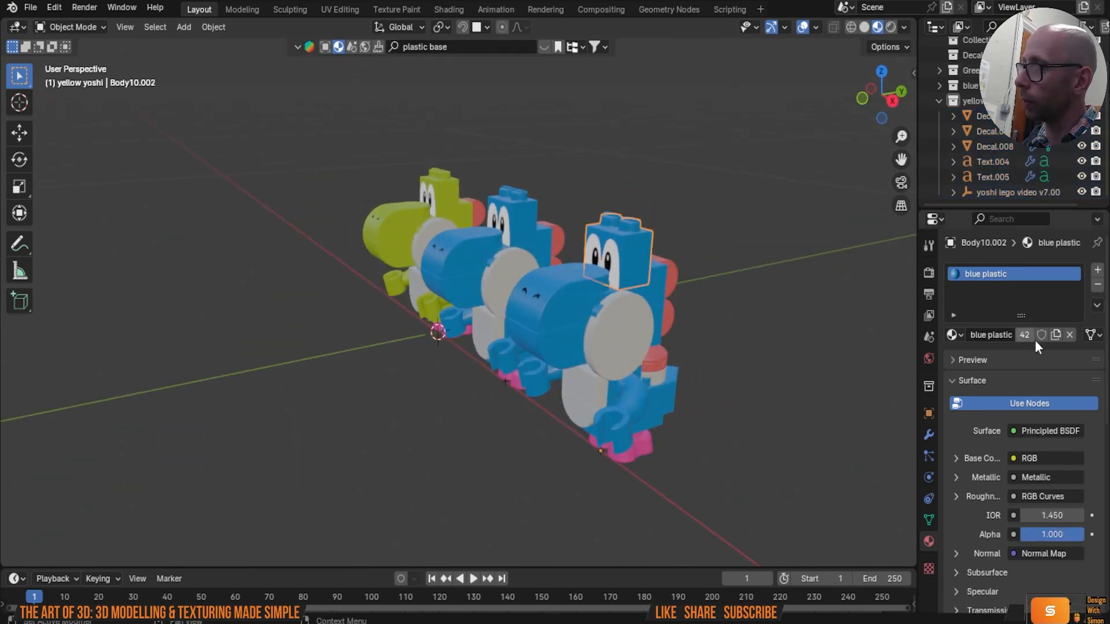
{"action": "left_click", "coordinate": [1055, 335]}
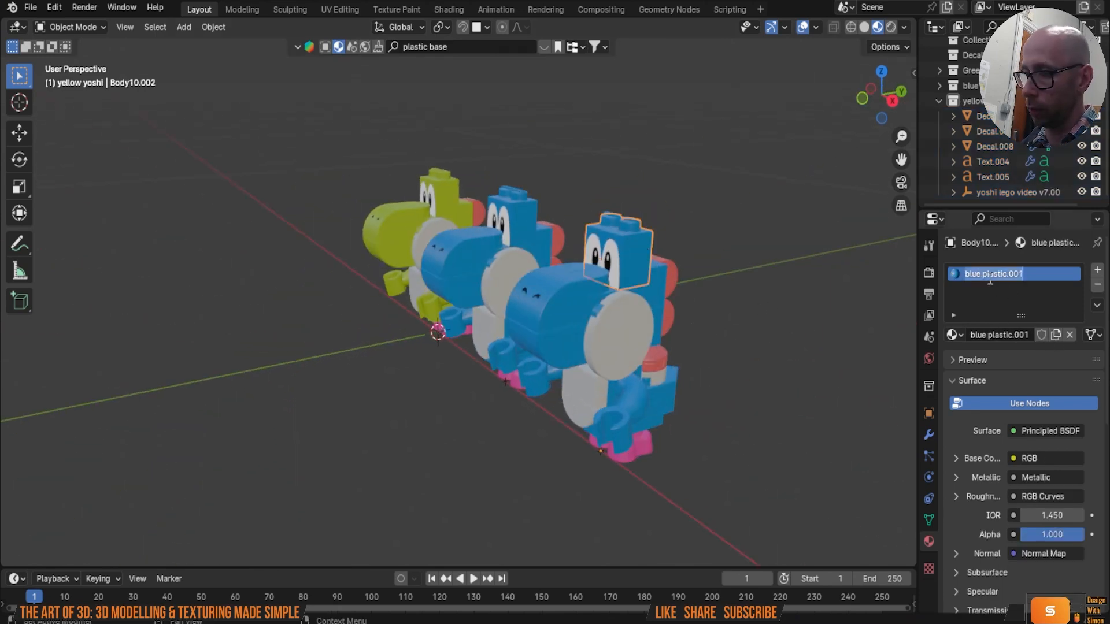
Step: Rename the copied material as yellow plastic and set its RGB colour to hex E1C301 in the Shading workspace
{"action": "type", "text": "yellow plastic"}
{"action": "key", "text": "Return"}
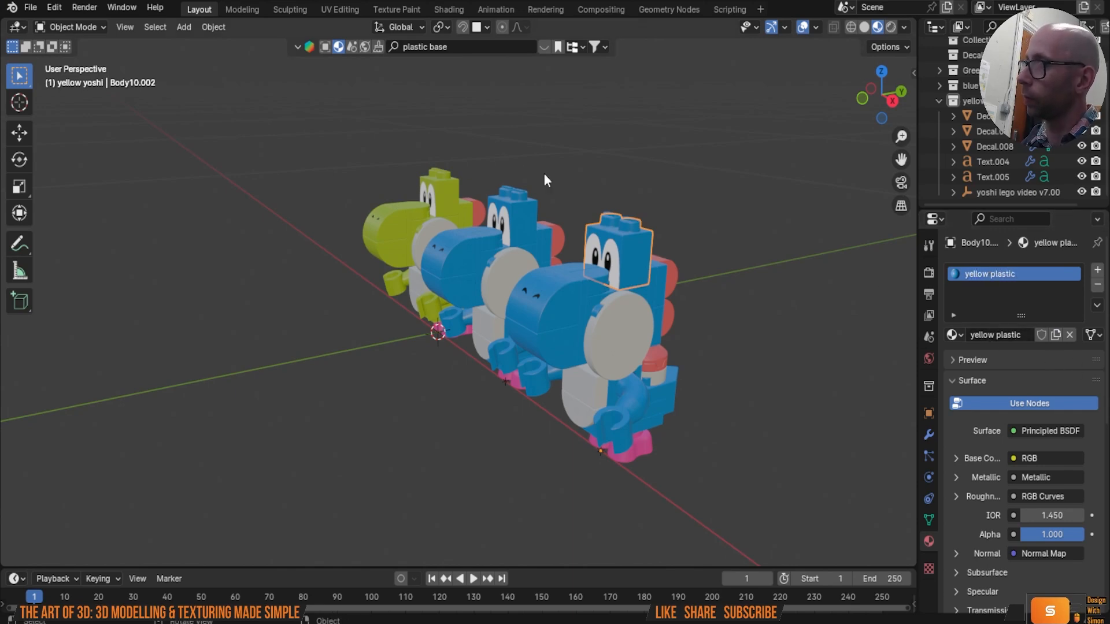
{"action": "left_click", "coordinate": [445, 8]}
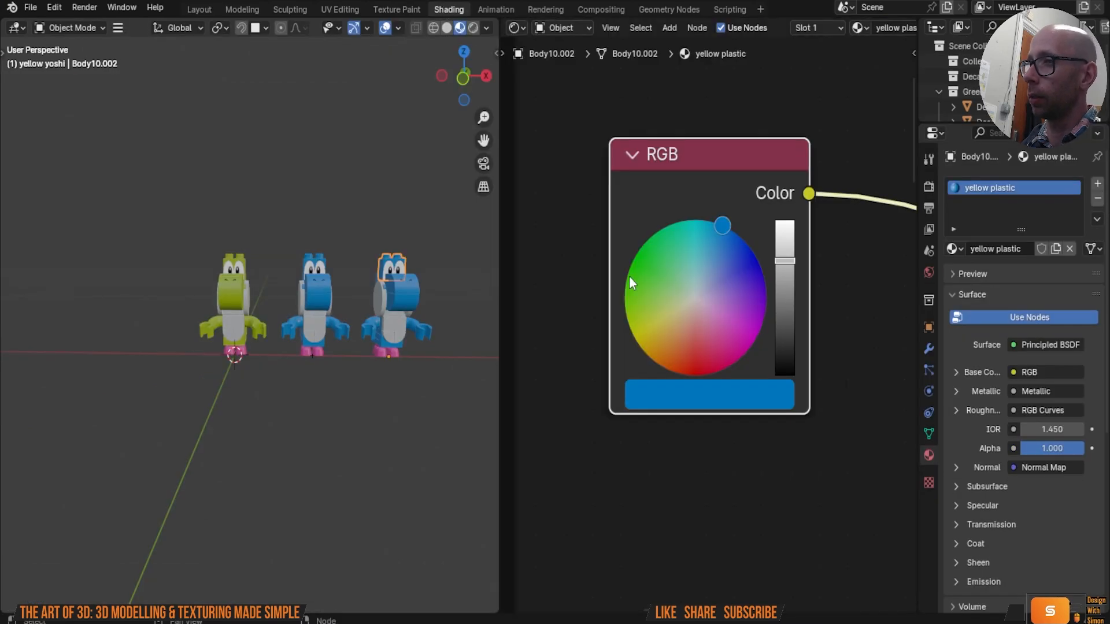
{"action": "left_click", "coordinate": [711, 404]}
{"action": "left_click", "coordinate": [803, 371]}
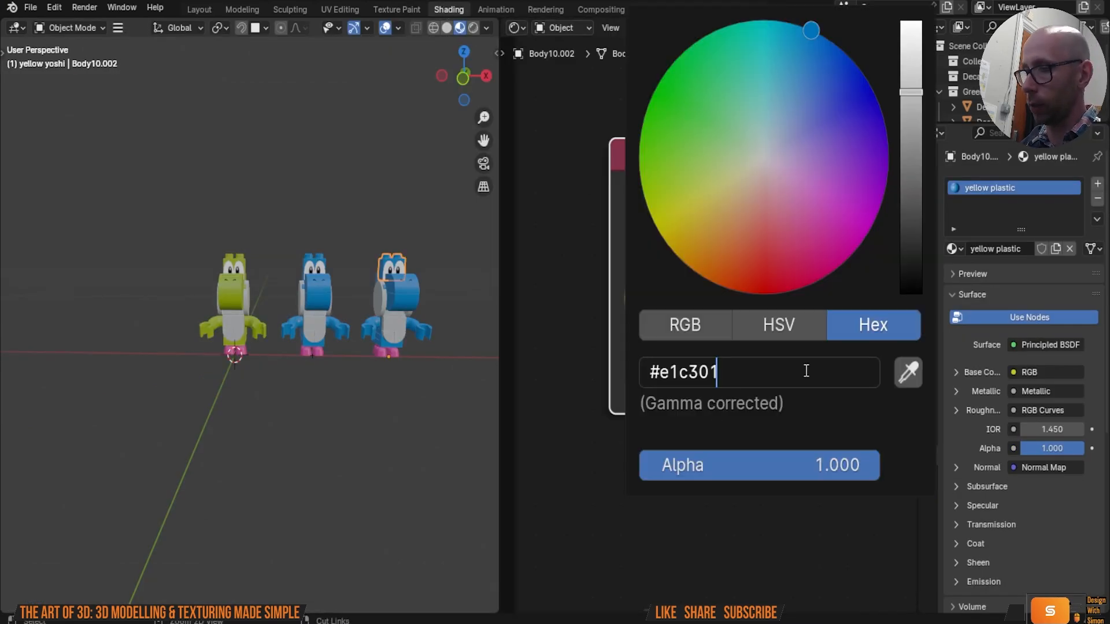
{"action": "type", "text": "E1C301"}
{"action": "key", "text": "Return"}
Step: Assign the yellow plastic material to both text objects on the head studs of the yellow Yoshi
{"action": "middle_click_drag", "start_coordinate": [148, 151], "coordinate": [281, 301]}
{"action": "left_click", "coordinate": [281, 300]}
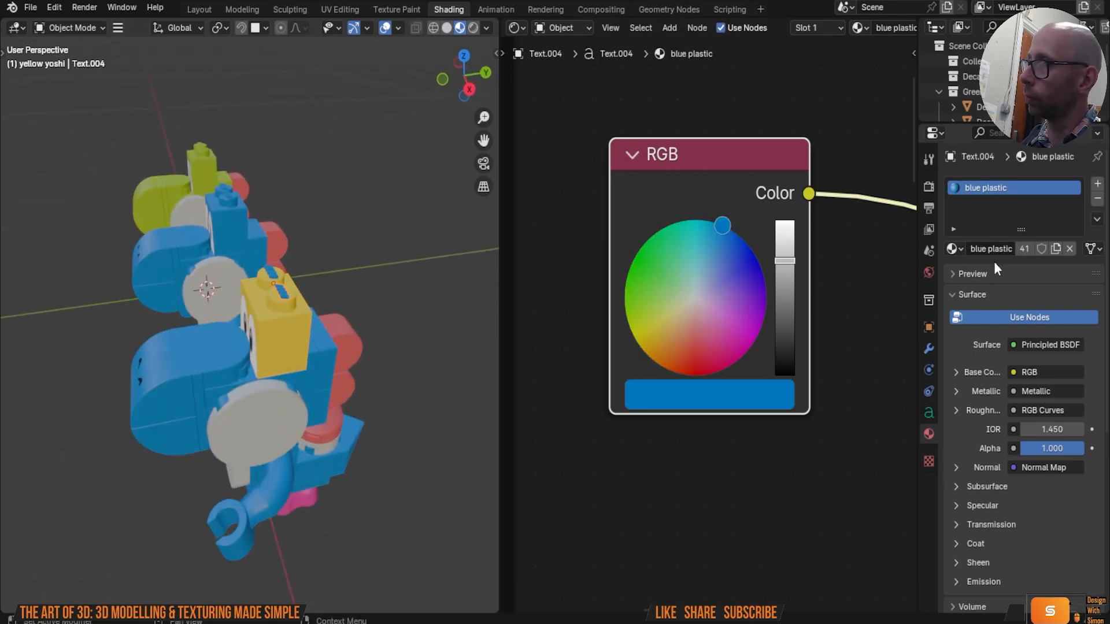
{"action": "left_click", "coordinate": [955, 249]}
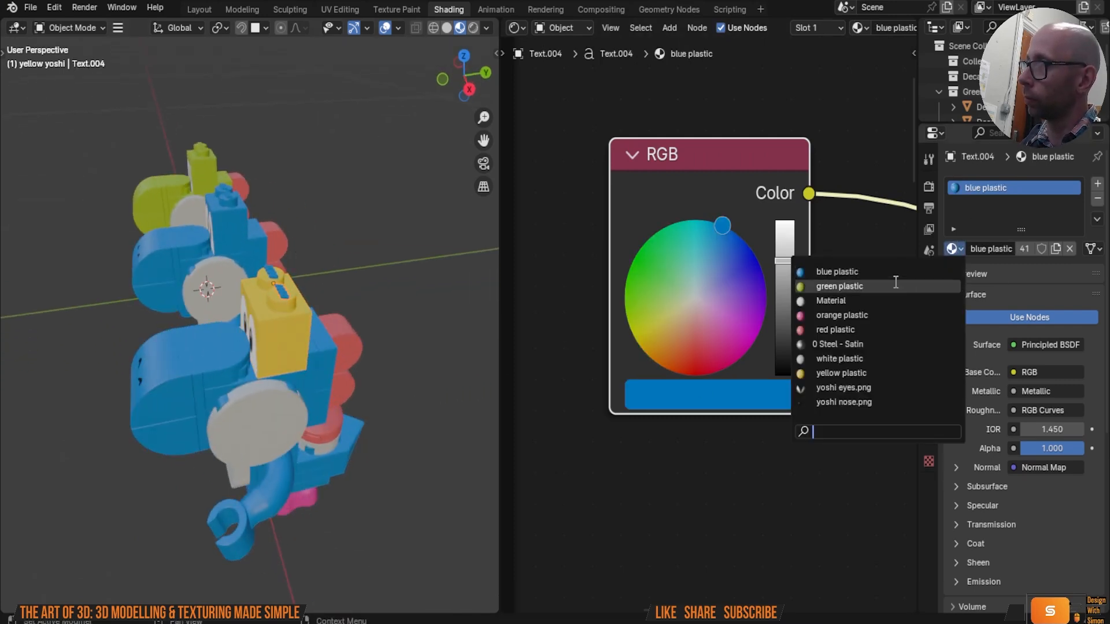
{"action": "left_click", "coordinate": [866, 373]}
{"action": "left_click", "coordinate": [270, 276]}
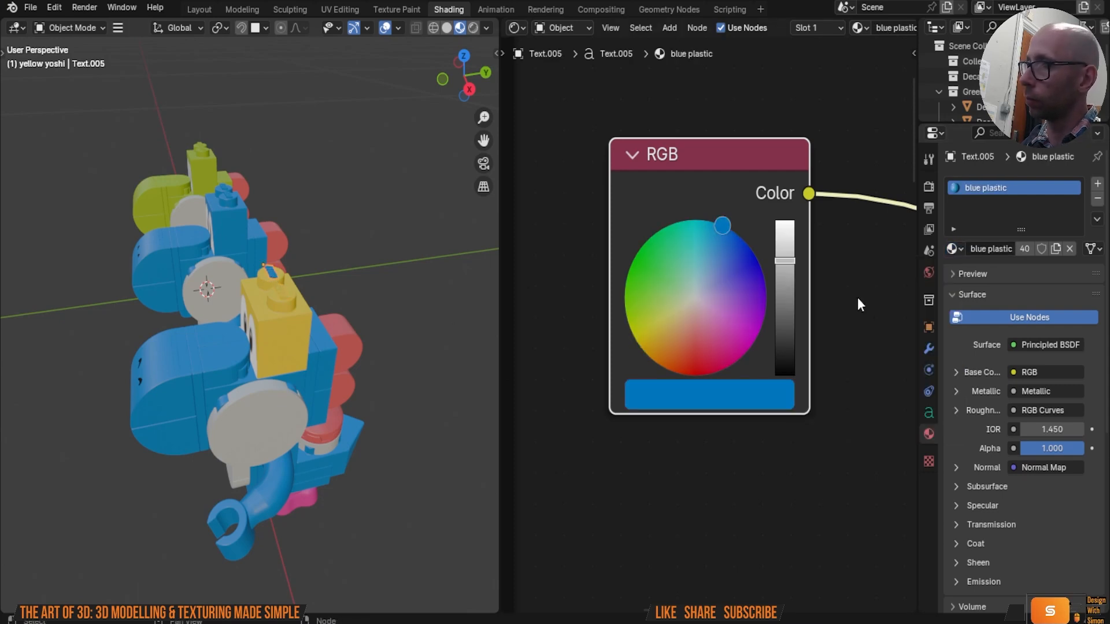
{"action": "left_click", "coordinate": [955, 249]}
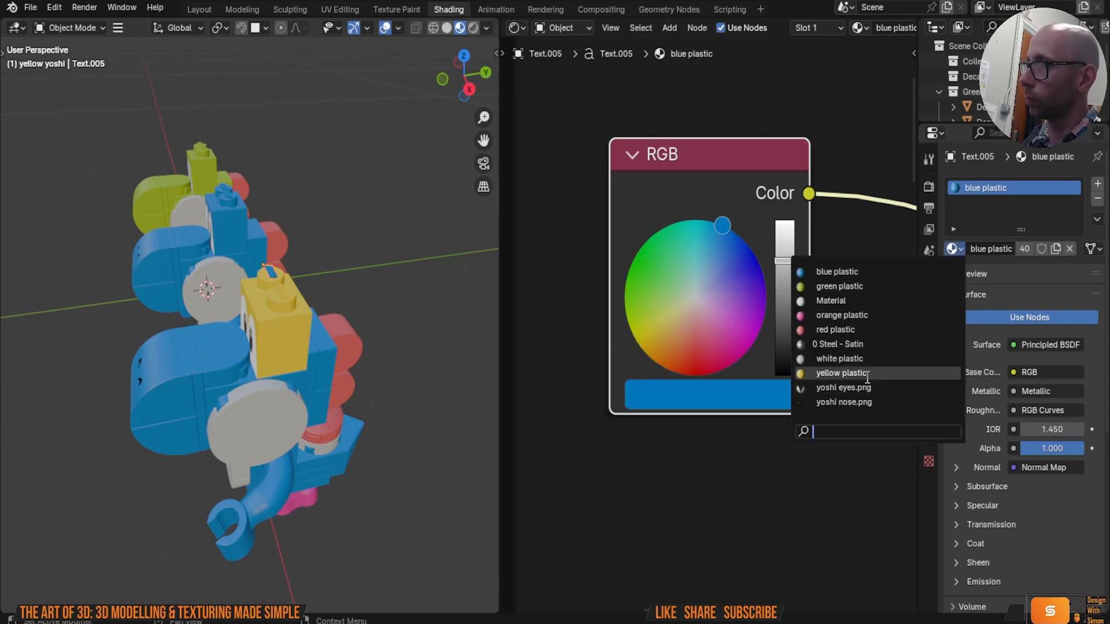
{"action": "left_click", "coordinate": [850, 373]}
Step: Assign yellow plastic to the blue strip behind the yellow Yoshi's head and the upper block at its back
{"action": "left_click", "coordinate": [315, 370]}
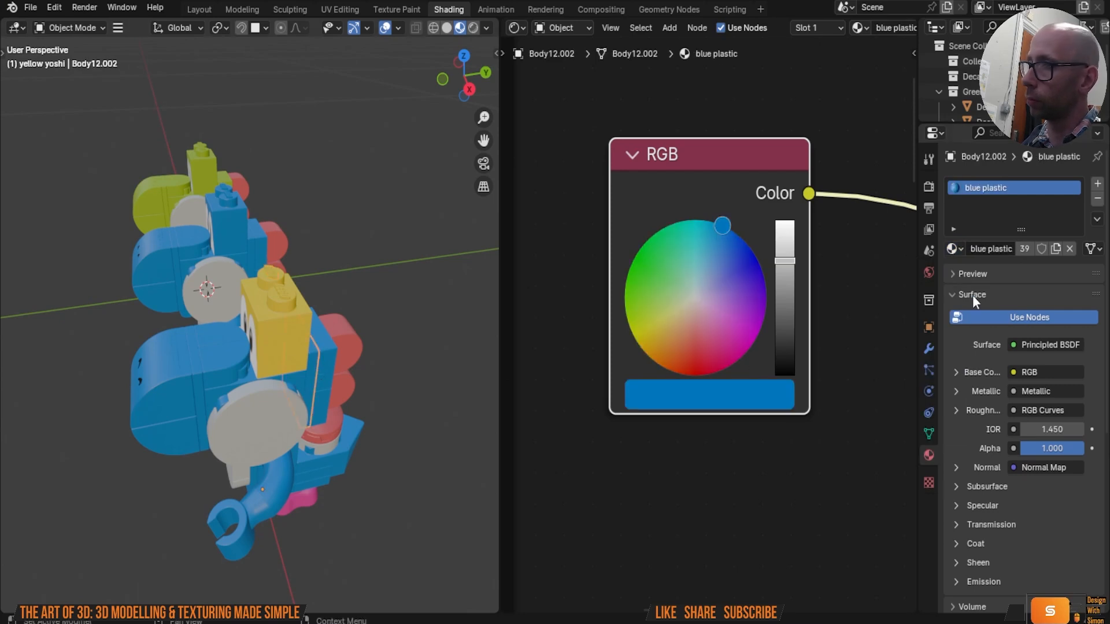
{"action": "left_click", "coordinate": [956, 248]}
{"action": "left_click", "coordinate": [850, 373]}
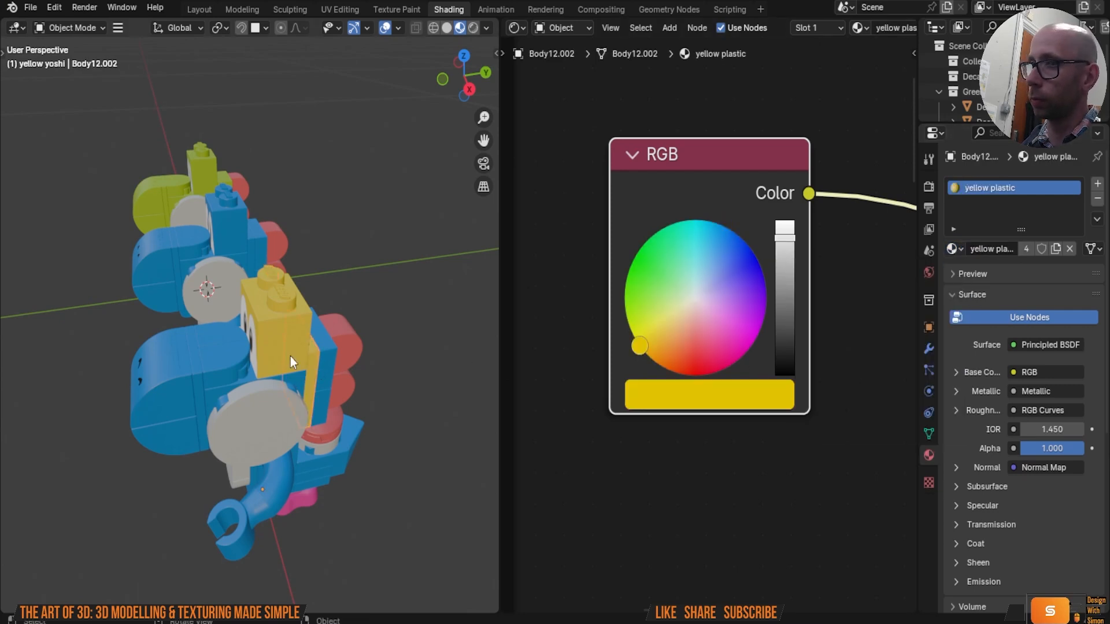
{"action": "left_click", "coordinate": [333, 348]}
{"action": "left_click", "coordinate": [955, 248]}
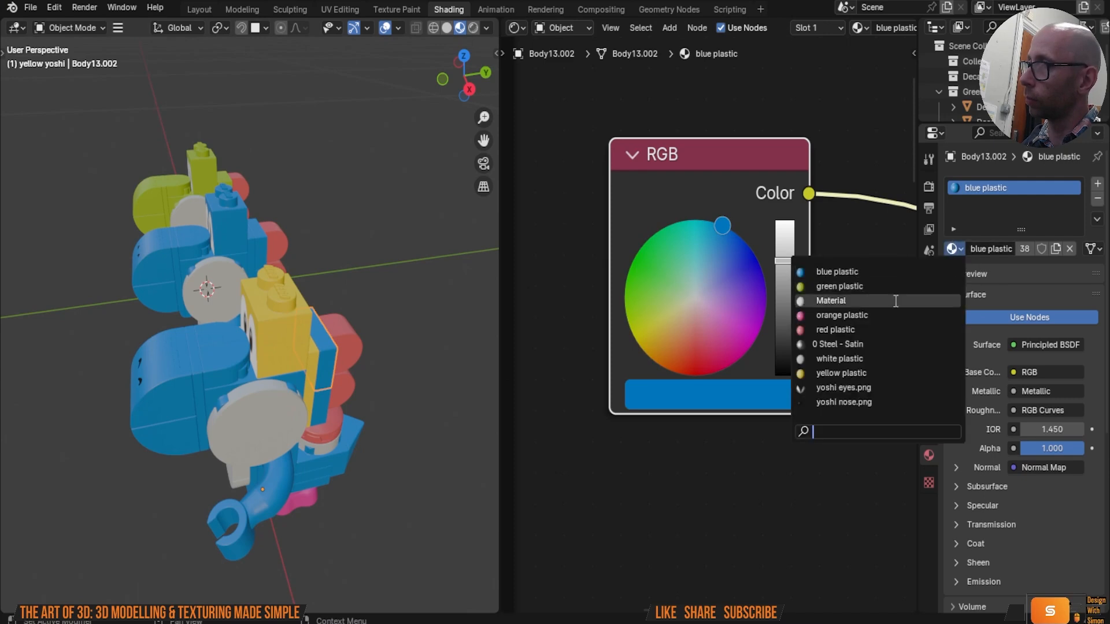
{"action": "left_click", "coordinate": [887, 373]}
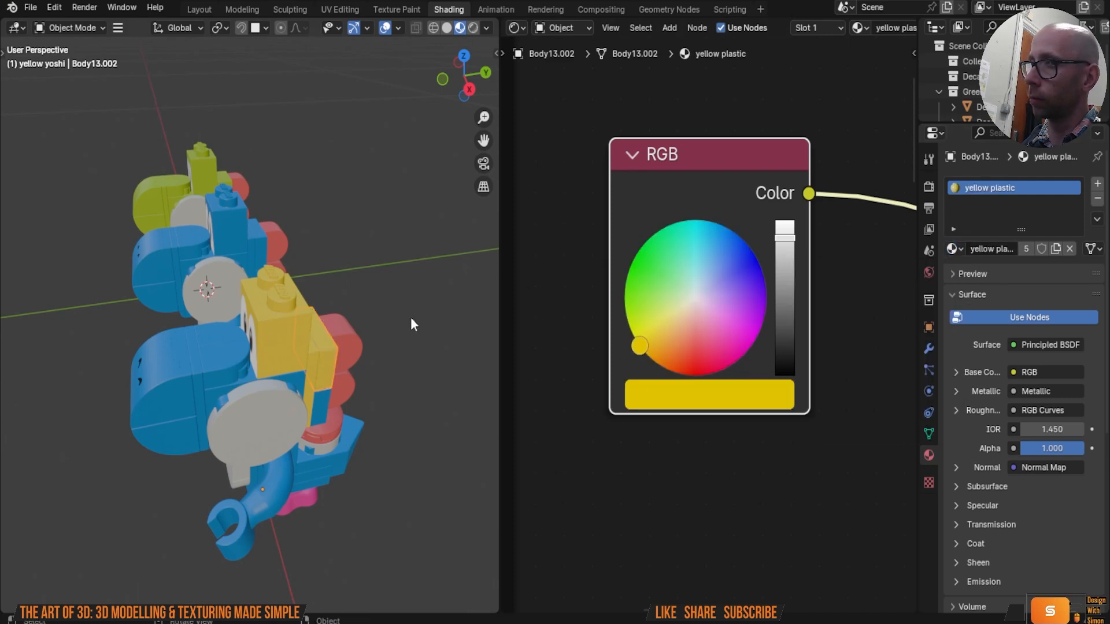
Step: Assign yellow plastic to the two snout pieces between the nose and the eyes, the side one and the curved top one
{"action": "left_click", "coordinate": [214, 355]}
{"action": "left_click", "coordinate": [955, 248]}
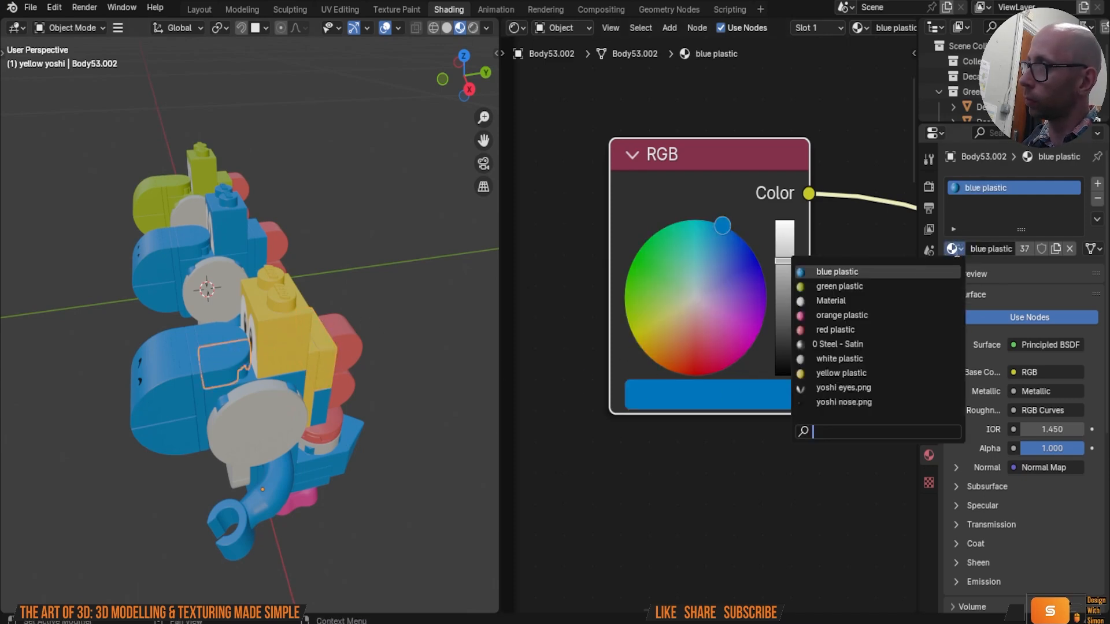
{"action": "left_click", "coordinate": [896, 373]}
{"action": "left_click", "coordinate": [246, 340]}
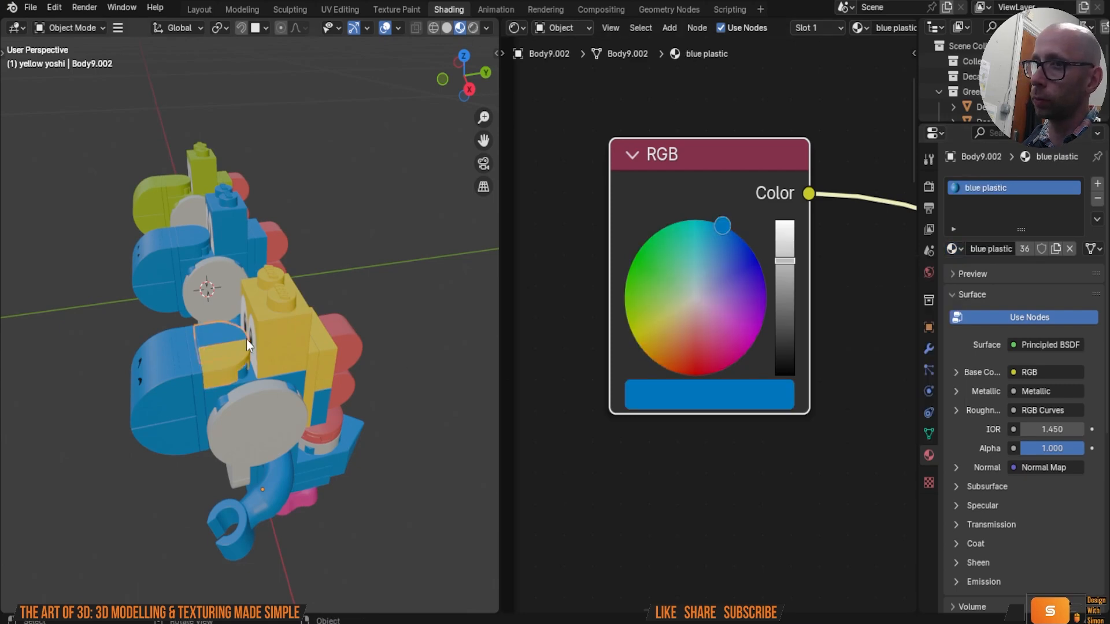
{"action": "left_click", "coordinate": [955, 248]}
{"action": "left_click", "coordinate": [900, 373]}
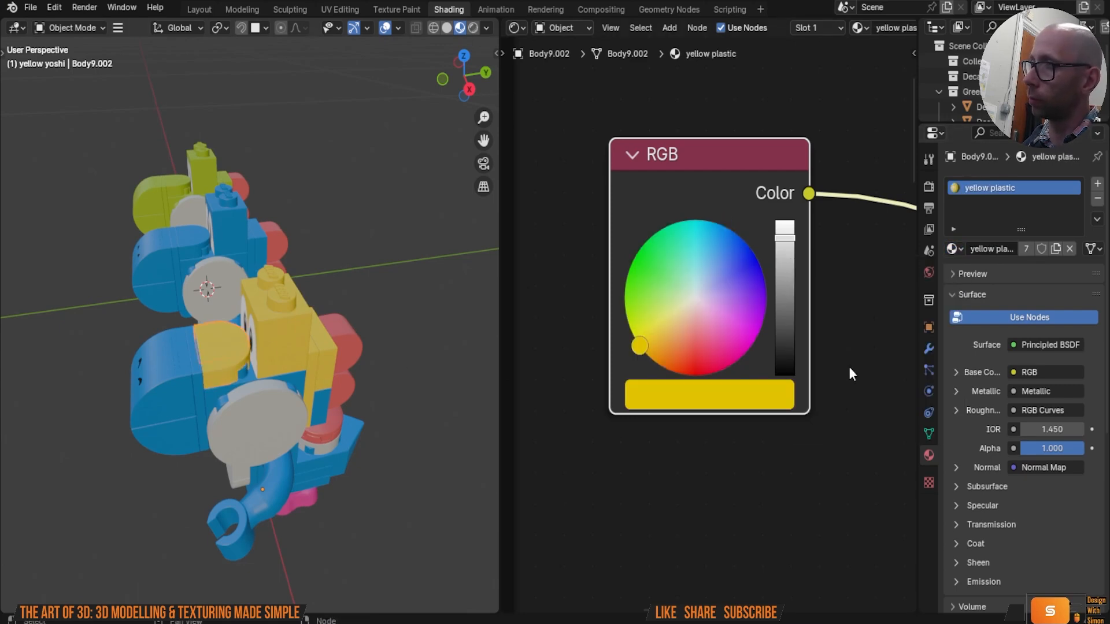
Step: Assign yellow plastic to the upper and lower rounded pieces of the yellow Yoshi's nose
{"action": "left_click", "coordinate": [174, 400]}
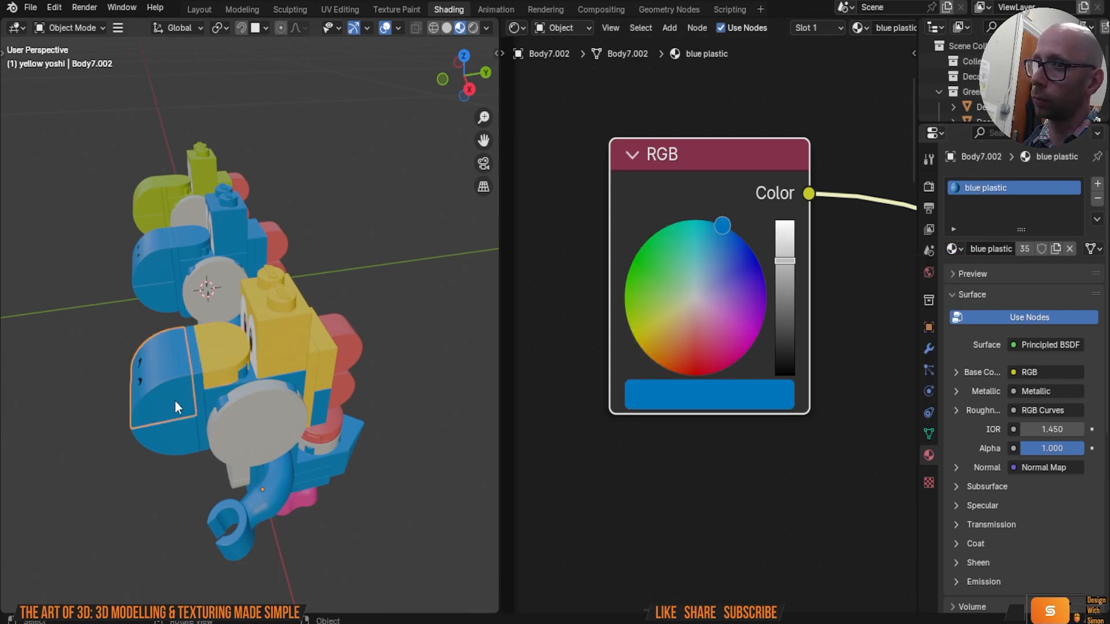
{"action": "left_click", "coordinate": [955, 249]}
{"action": "left_click", "coordinate": [809, 373]}
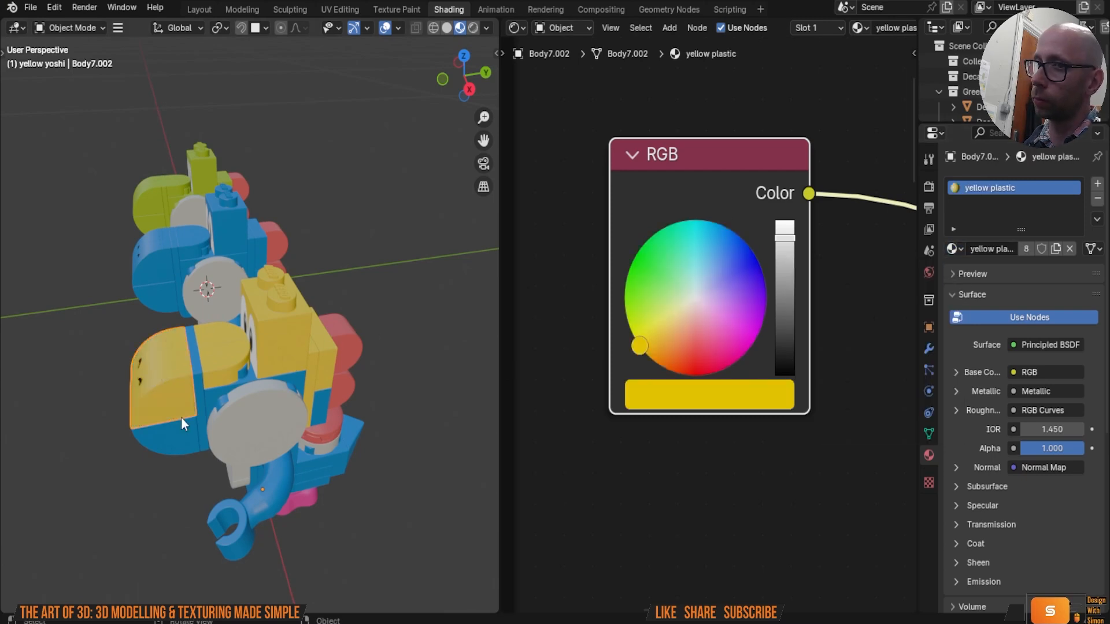
{"action": "left_click", "coordinate": [185, 440]}
{"action": "left_click", "coordinate": [956, 248]}
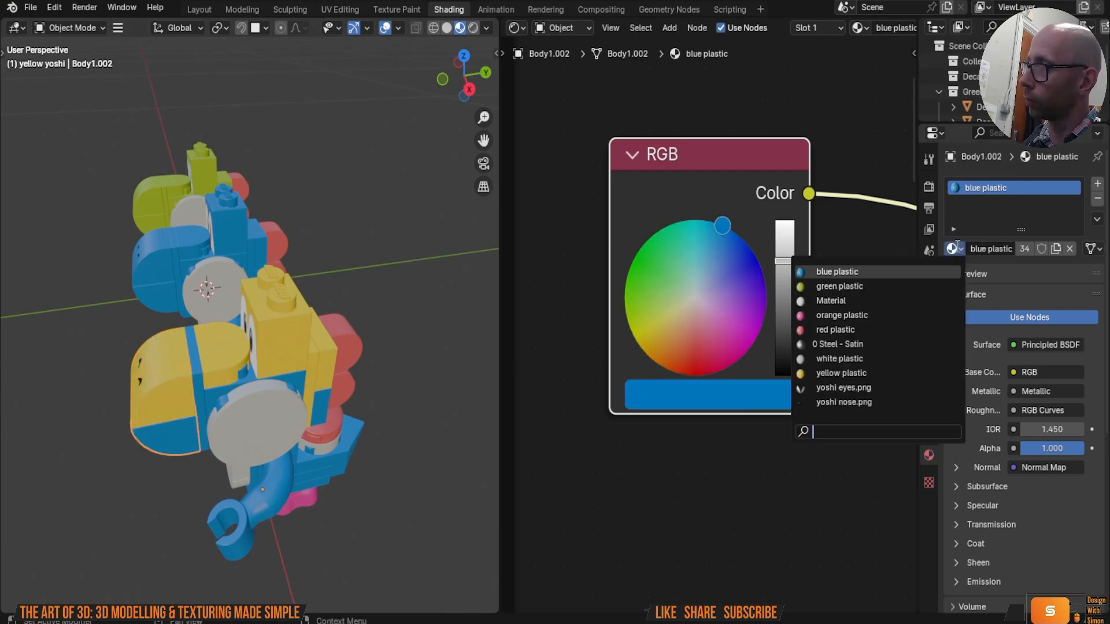
{"action": "left_click", "coordinate": [891, 373]}
Step: Assign yellow plastic to the thin strip behind the nose and the large block behind the round white cheek
{"action": "scroll", "coordinate": [318, 356], "scroll_direction": "up", "scroll_amount": 4}
{"action": "left_click", "coordinate": [406, 292]}
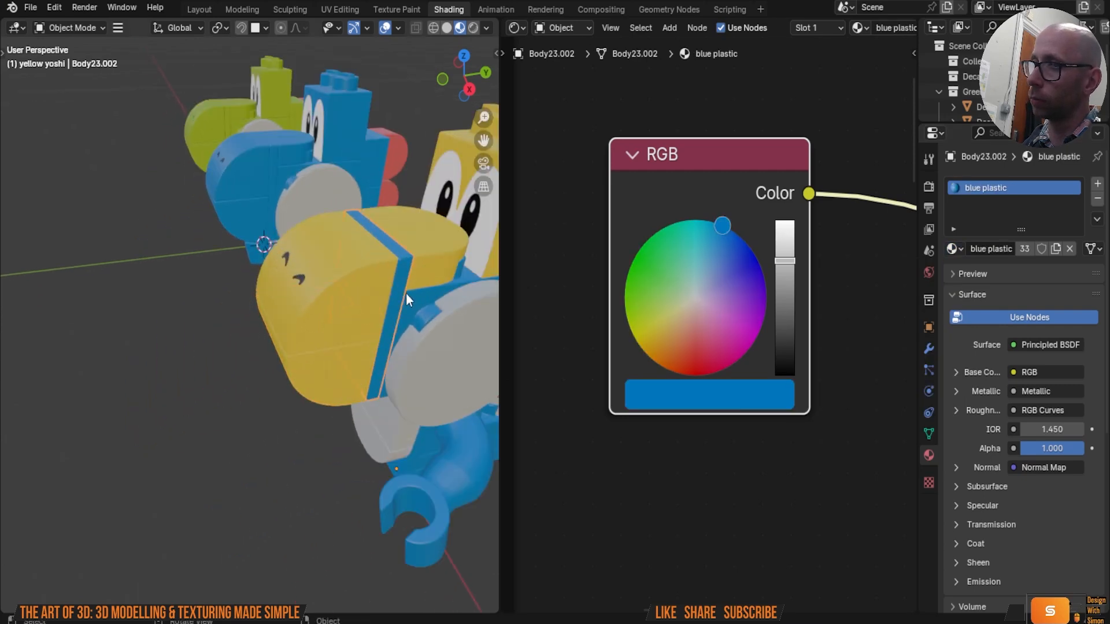
{"action": "left_click", "coordinate": [954, 249]}
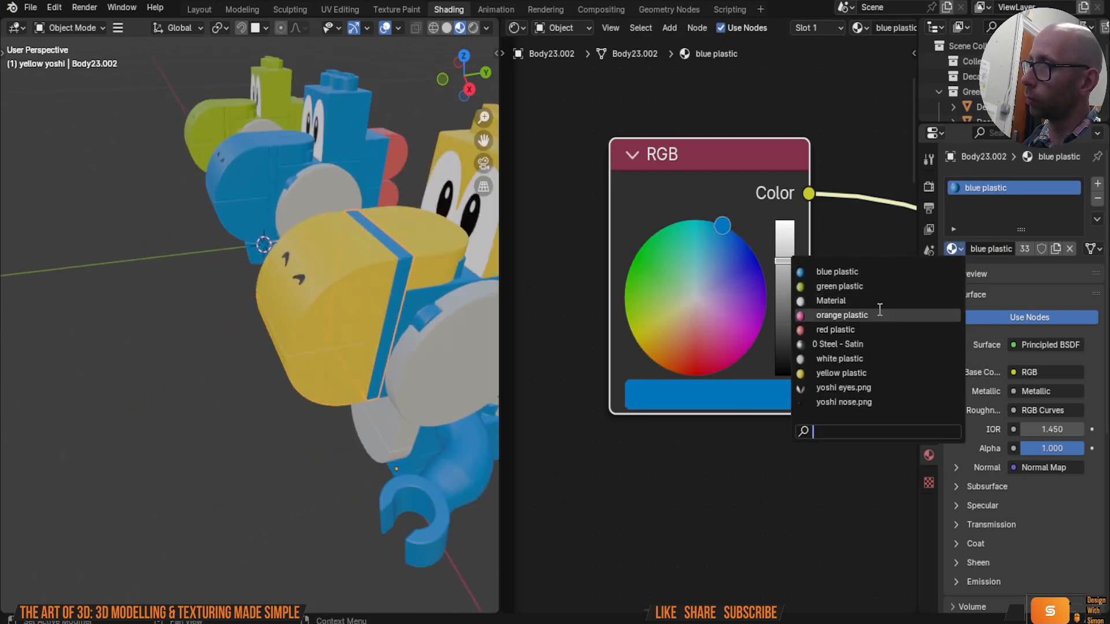
{"action": "left_click", "coordinate": [850, 373]}
{"action": "middle_click_drag", "start_coordinate": [431, 300], "coordinate": [365, 320]}
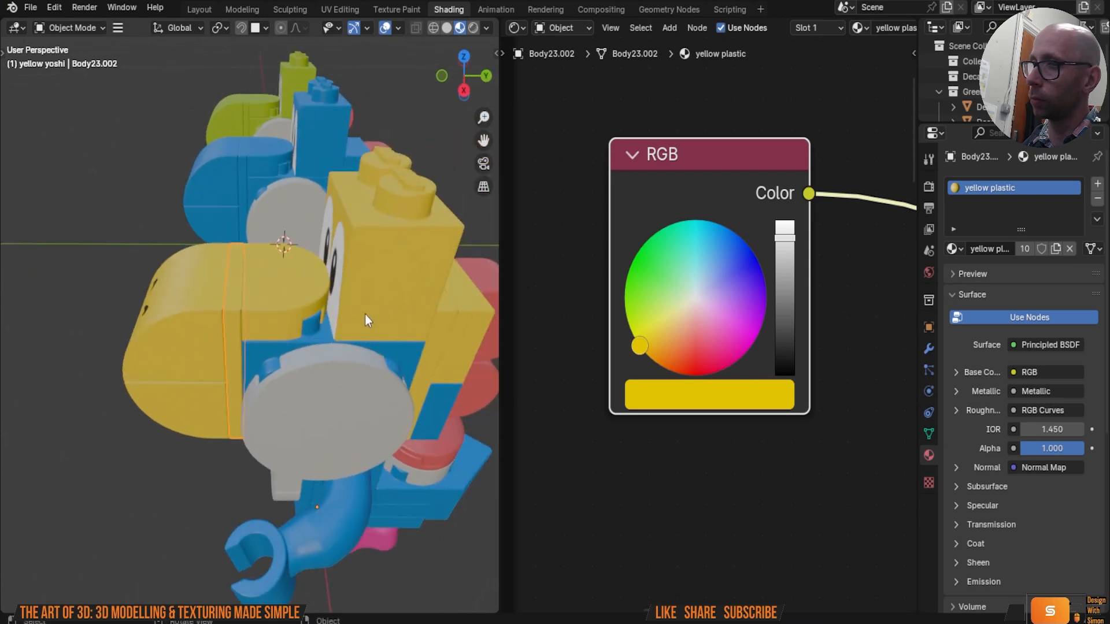
{"action": "left_click", "coordinate": [408, 353]}
{"action": "left_click", "coordinate": [957, 249]}
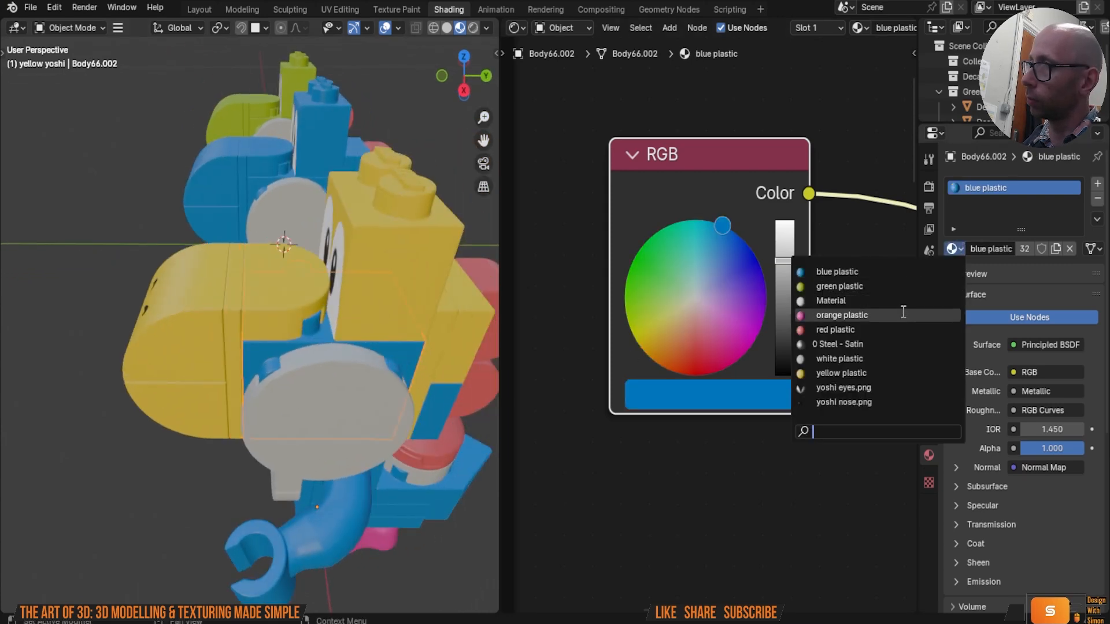
{"action": "left_click", "coordinate": [850, 373]}
Step: Assign the white plastic material to the remaining blue block at the lower back of the head
{"action": "middle_click_drag", "start_coordinate": [439, 306], "coordinate": [315, 251]}
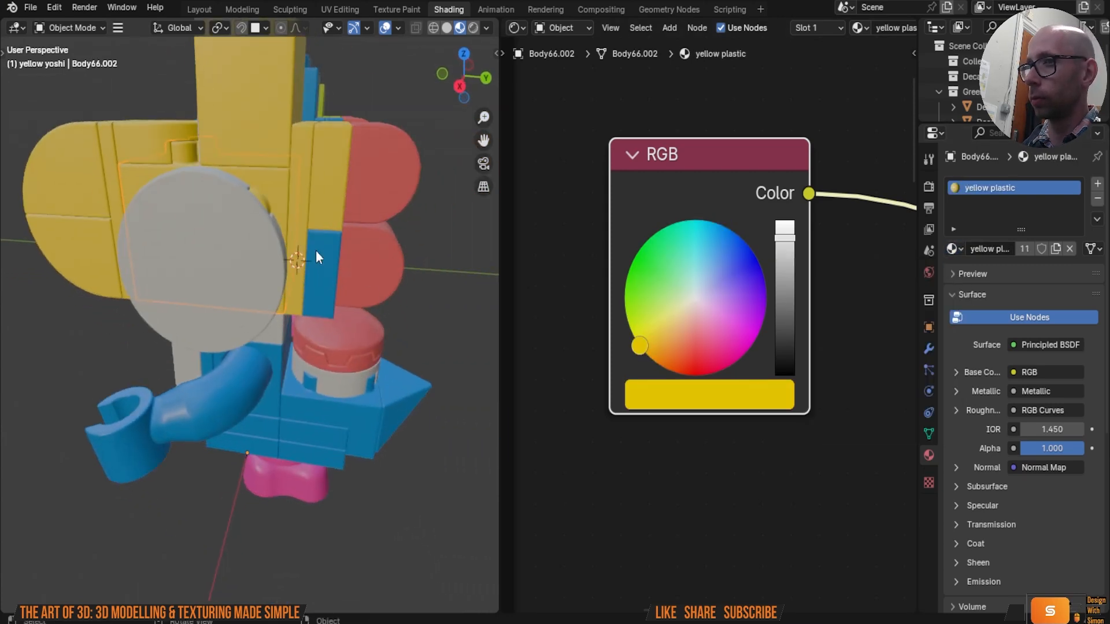
{"action": "left_click", "coordinate": [316, 251]}
{"action": "left_click", "coordinate": [954, 248]}
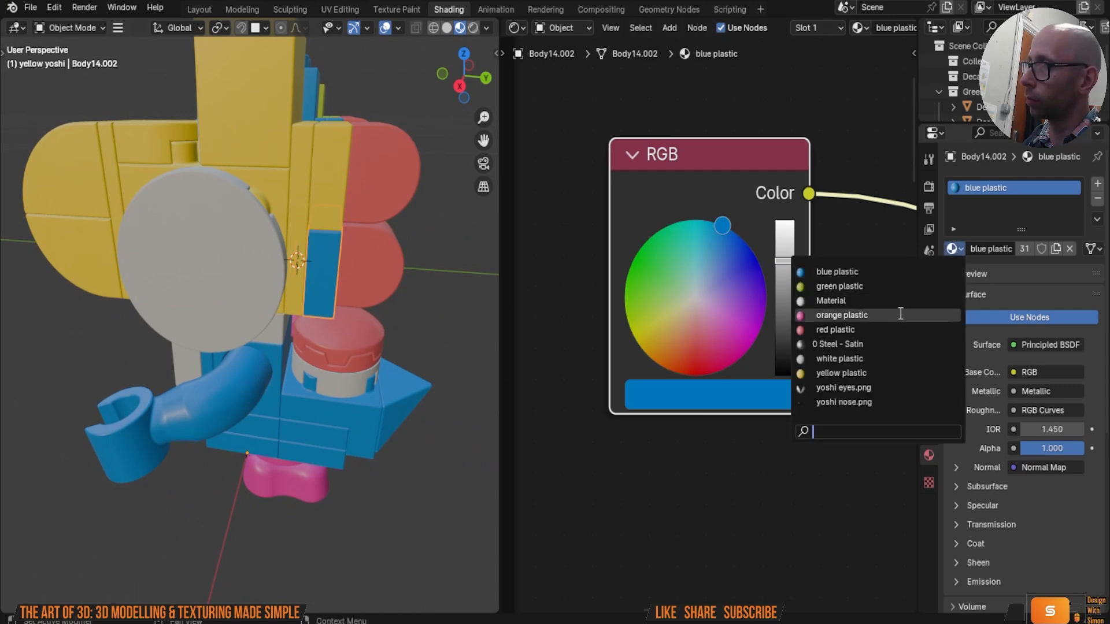
{"action": "left_click", "coordinate": [883, 364]}
Step: Assign yellow plastic to the yellow Yoshi's arm and hand
{"action": "middle_click_drag", "start_coordinate": [373, 311], "coordinate": [334, 235]}
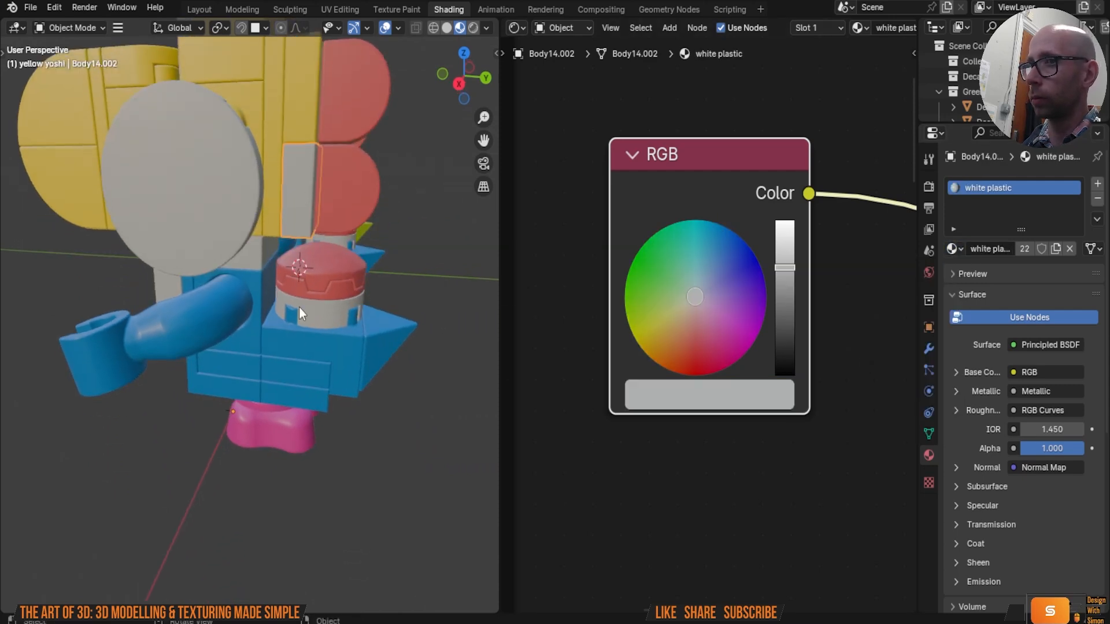
{"action": "left_click", "coordinate": [252, 337]}
{"action": "left_click", "coordinate": [956, 248]}
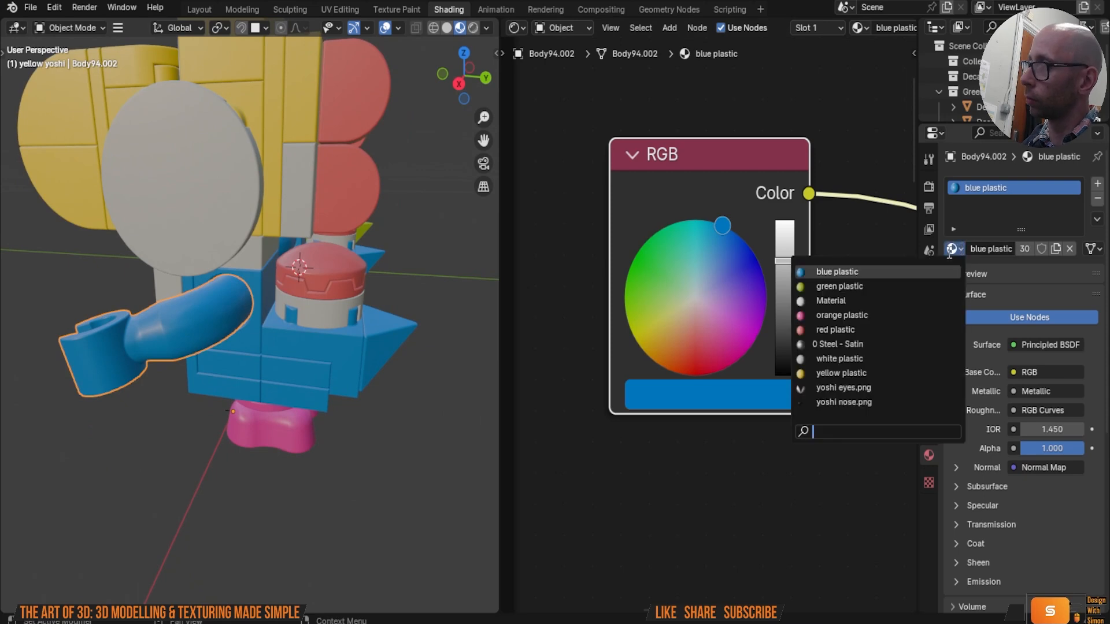
{"action": "left_click", "coordinate": [882, 373]}
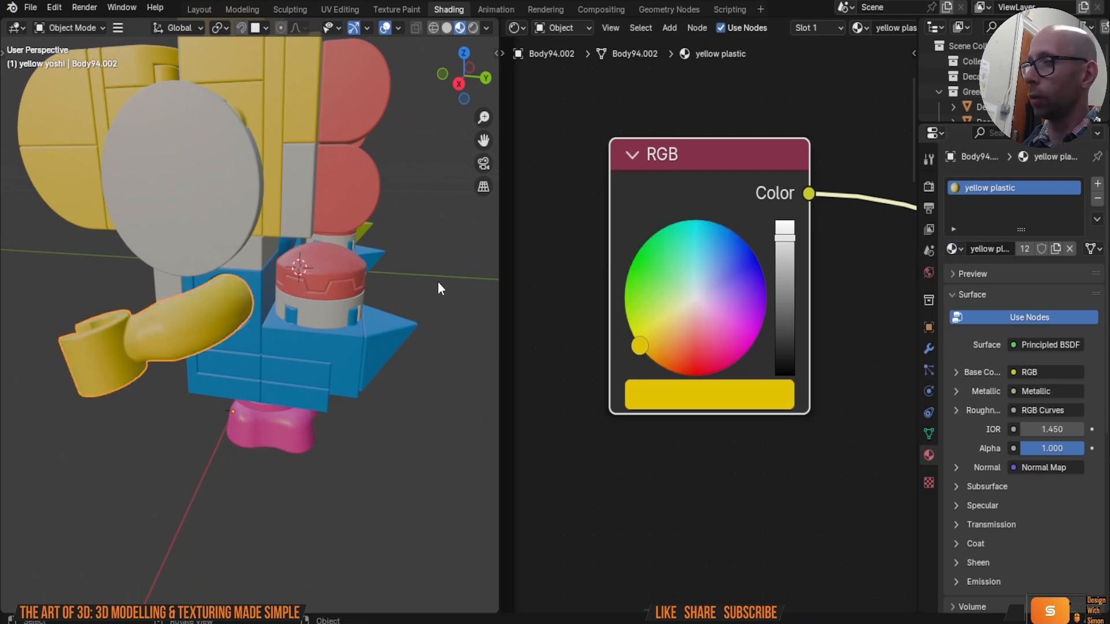
Step: Assign yellow plastic to the body block under the red saddle and the pointed tail piece
{"action": "left_click", "coordinate": [348, 347]}
{"action": "left_click", "coordinate": [954, 249]}
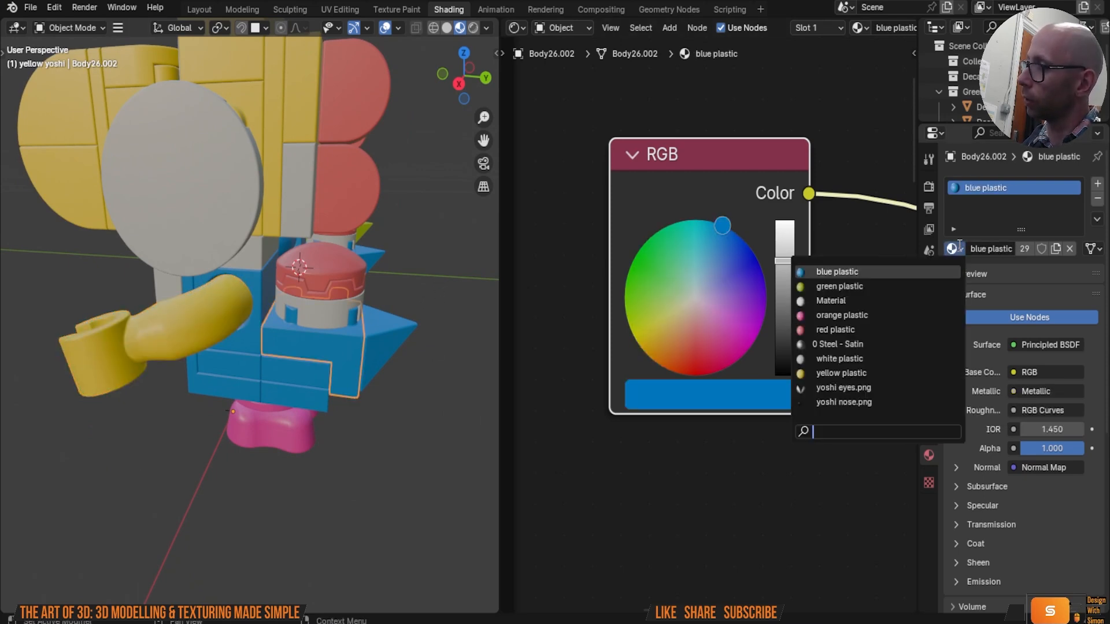
{"action": "left_click", "coordinate": [871, 373]}
{"action": "left_click", "coordinate": [383, 331]}
{"action": "left_click", "coordinate": [952, 249]}
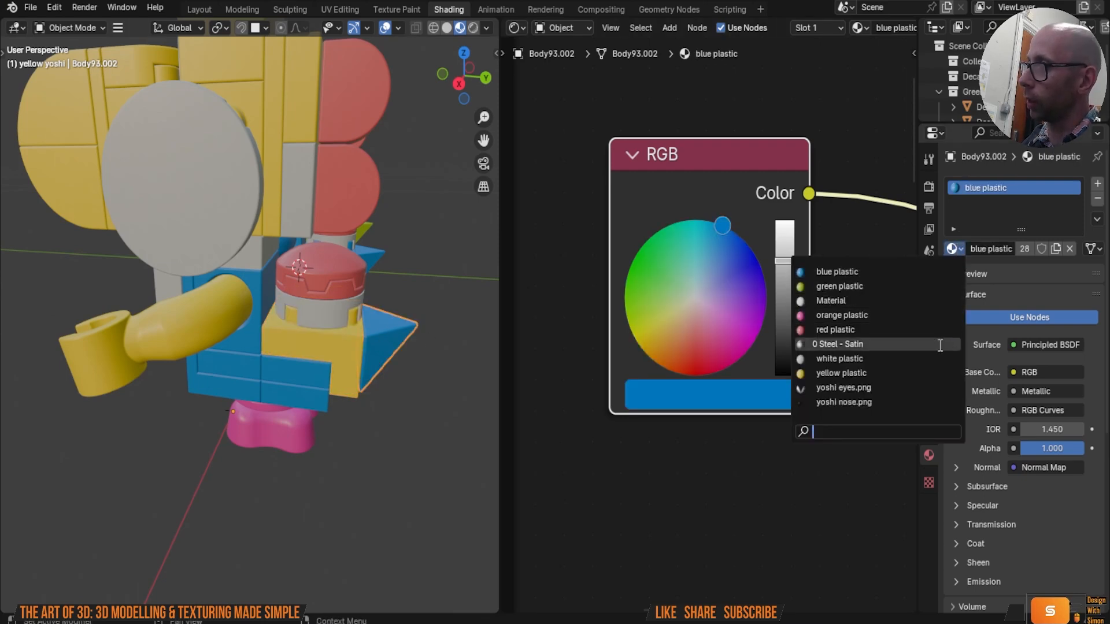
{"action": "left_click", "coordinate": [918, 371]}
Step: Assign yellow plastic to the upper torso block behind the arm
{"action": "left_click", "coordinate": [257, 286]}
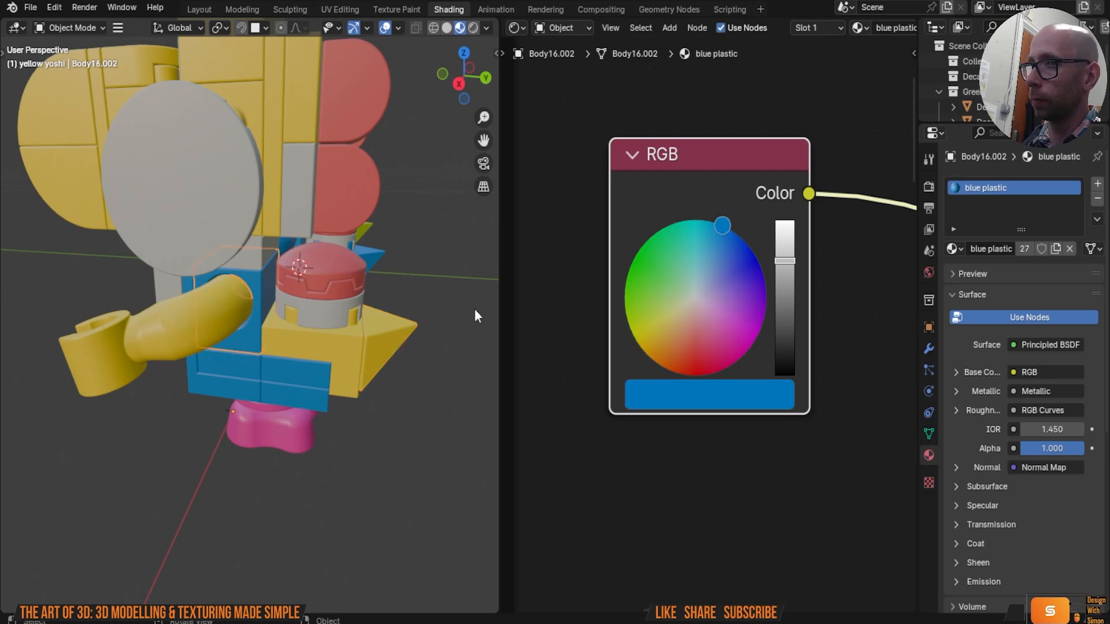
{"action": "left_click", "coordinate": [953, 249]}
{"action": "left_click", "coordinate": [841, 373]}
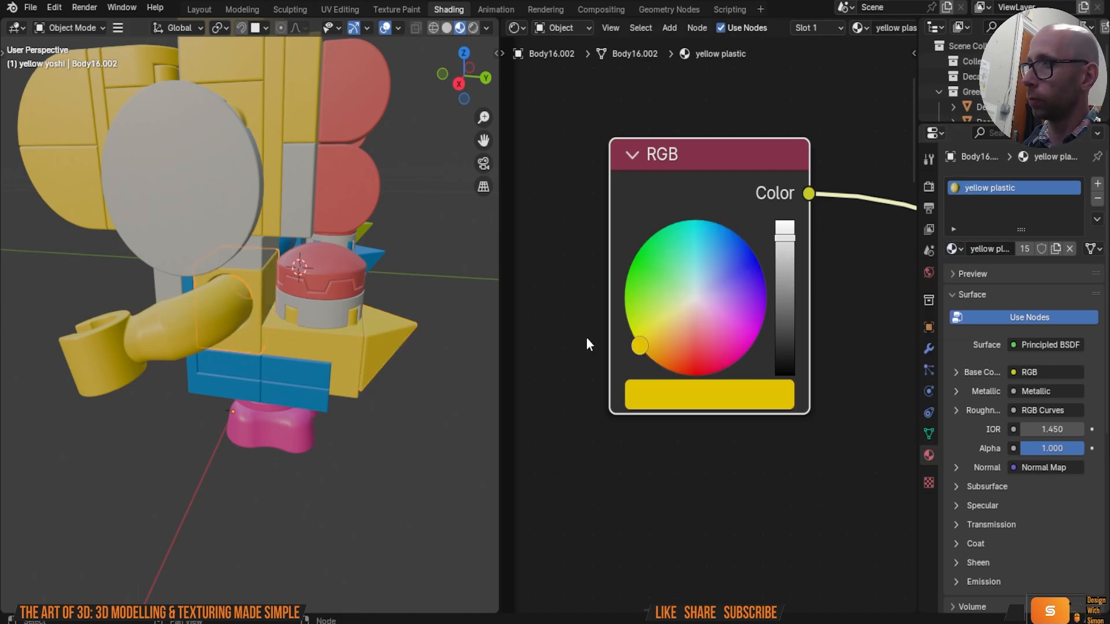
Step: Assign yellow plastic to the rear and front middle blocks on the side of the lower body
{"action": "left_click", "coordinate": [303, 371]}
{"action": "left_click", "coordinate": [952, 250]}
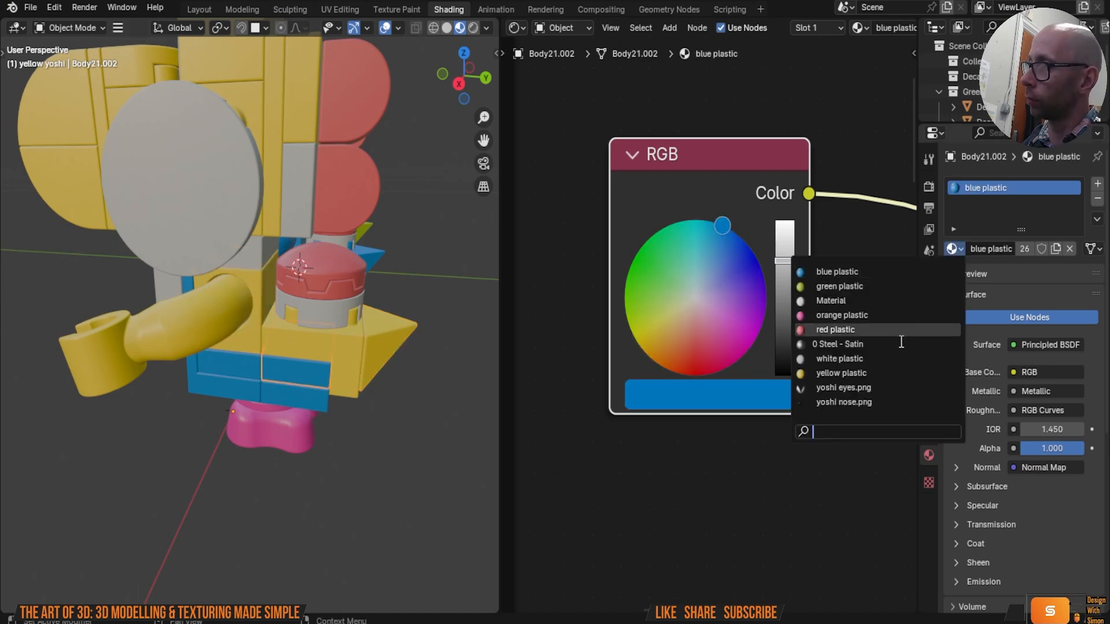
{"action": "left_click", "coordinate": [873, 373]}
{"action": "left_click", "coordinate": [243, 369]}
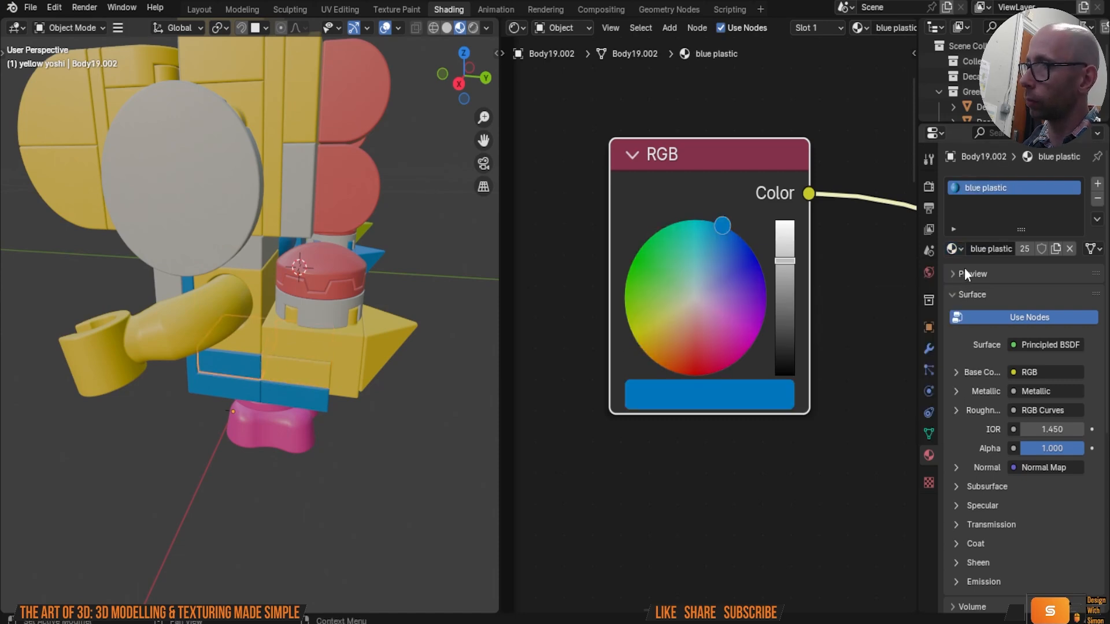
{"action": "left_click", "coordinate": [953, 249]}
{"action": "left_click", "coordinate": [874, 373]}
Step: Assign yellow plastic to the rear and front bottom blocks on the side of the yellow Yoshi's lower body
{"action": "left_click", "coordinate": [314, 401]}
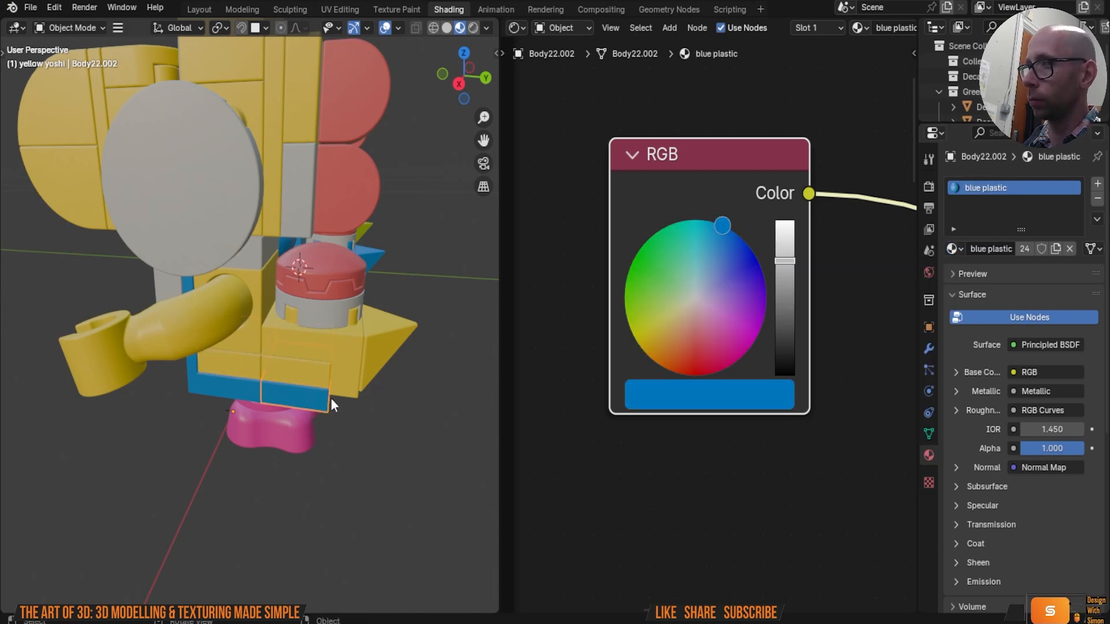
{"action": "left_click", "coordinate": [953, 248]}
{"action": "left_click", "coordinate": [893, 373]}
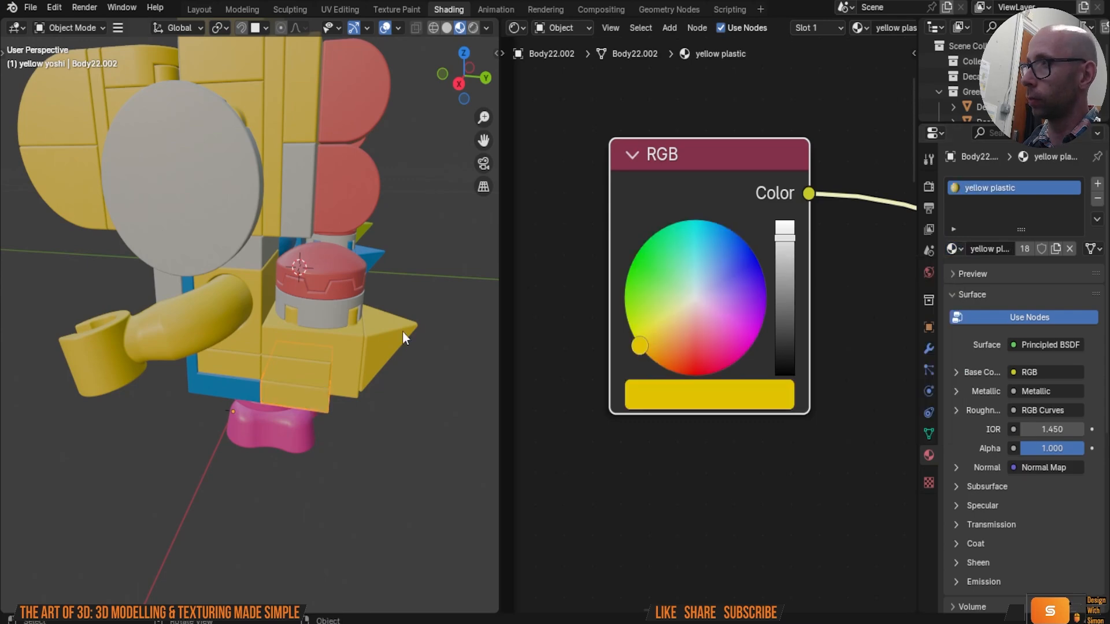
{"action": "left_click", "coordinate": [217, 390]}
{"action": "left_click", "coordinate": [952, 249]}
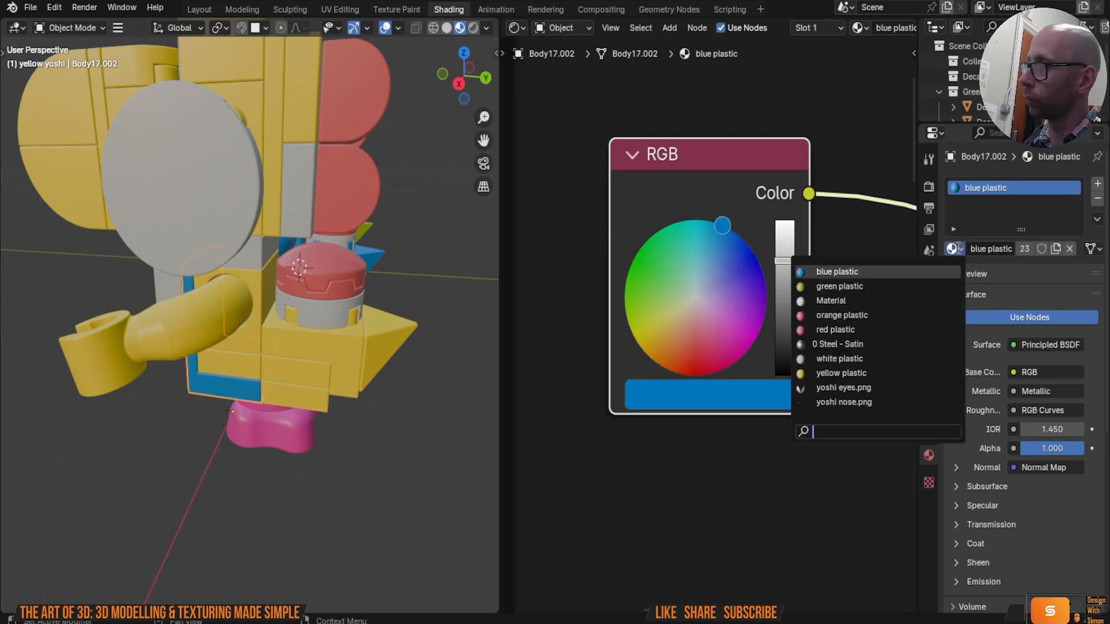
{"action": "left_click", "coordinate": [894, 373]}
Step: Assign yellow plastic to the yellow Yoshi's remaining blue arm and hand on the opposite side
{"action": "scroll", "coordinate": [299, 355], "scroll_direction": "down", "scroll_amount": 5}
{"action": "middle_click_drag", "start_coordinate": [299, 355], "coordinate": [30, 354]}
{"action": "middle_click_drag", "start_coordinate": [342, 322], "coordinate": [296, 275], "text": "shift"}
{"action": "left_click", "coordinate": [287, 273]}
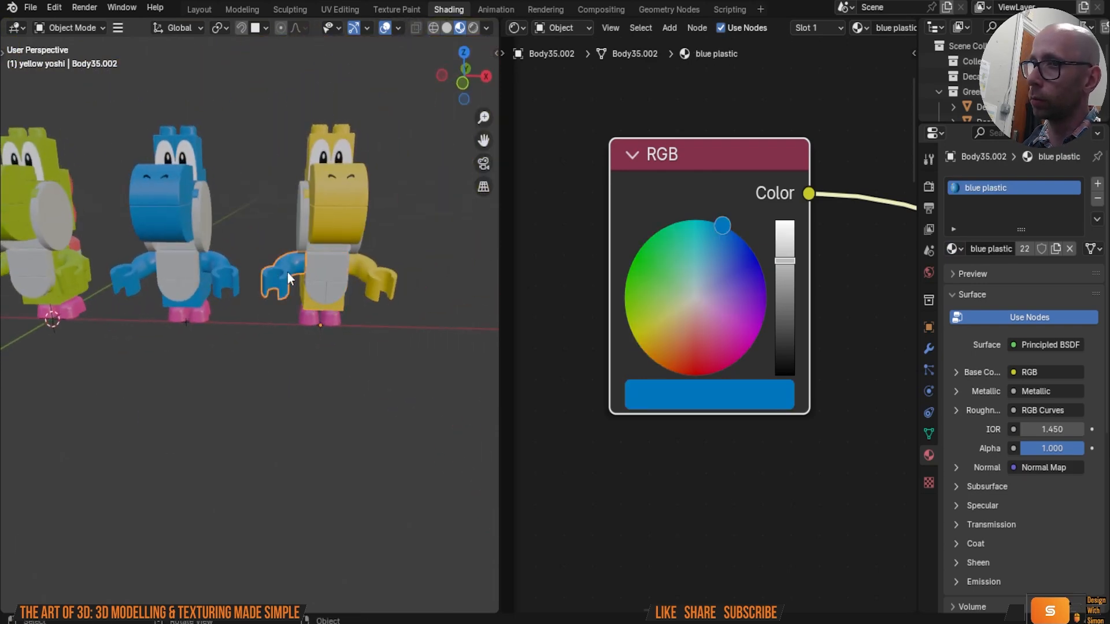
{"action": "left_click", "coordinate": [953, 249]}
{"action": "left_click", "coordinate": [893, 376]}
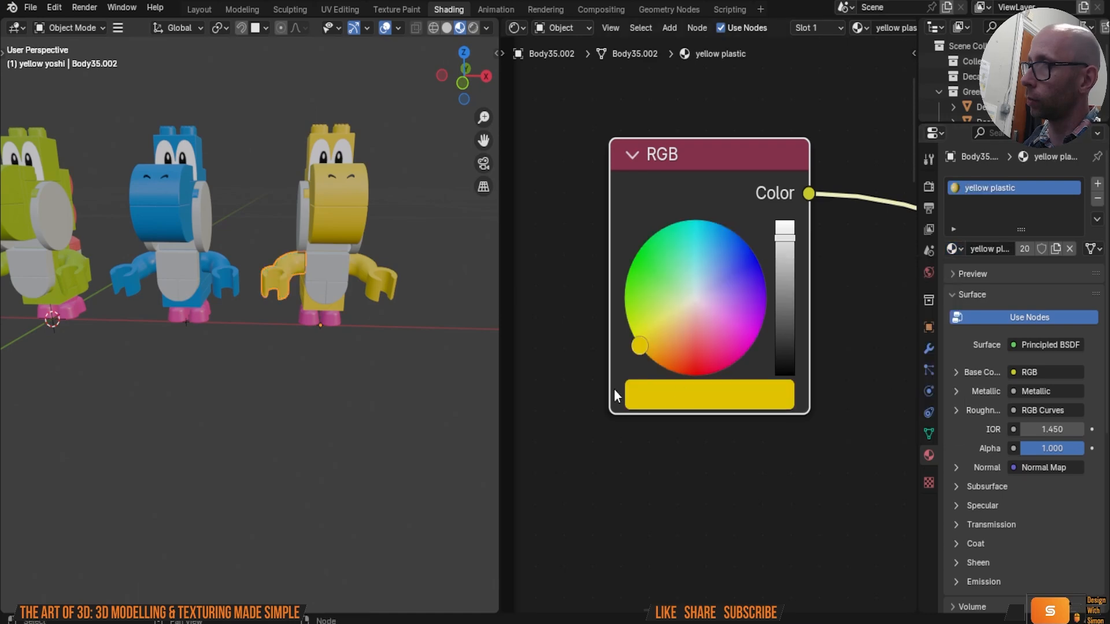
Step: Give the yellow Yoshi's feet their own copy of the orange plastic material and name it "green feet"
{"action": "middle_click_drag", "start_coordinate": [451, 373], "coordinate": [319, 368]}
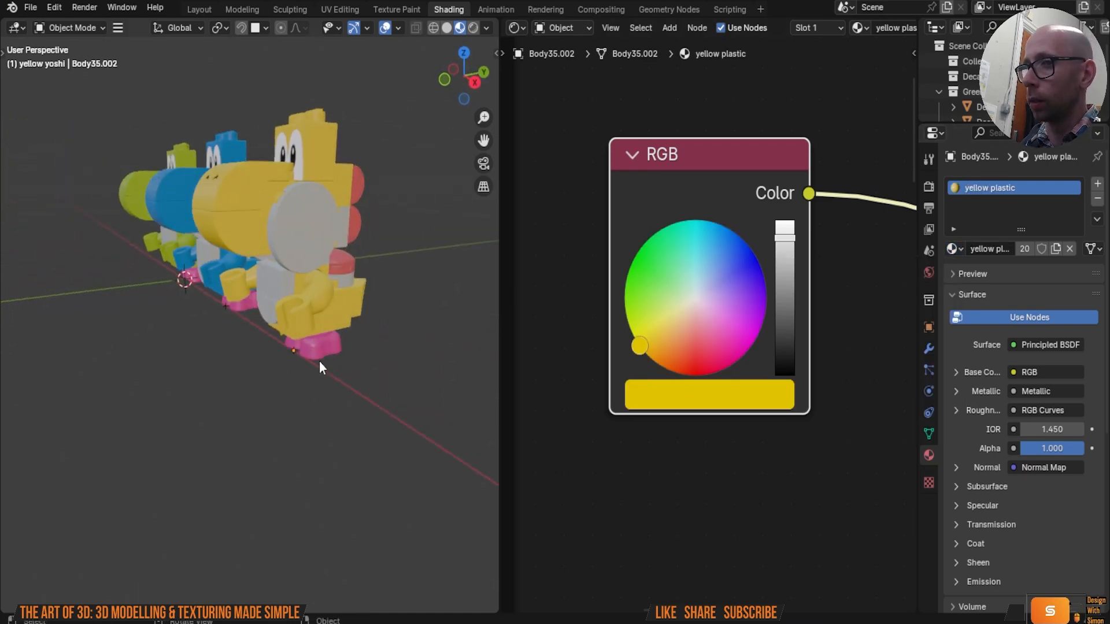
{"action": "left_click", "coordinate": [331, 348]}
{"action": "left_click", "coordinate": [1056, 249]}
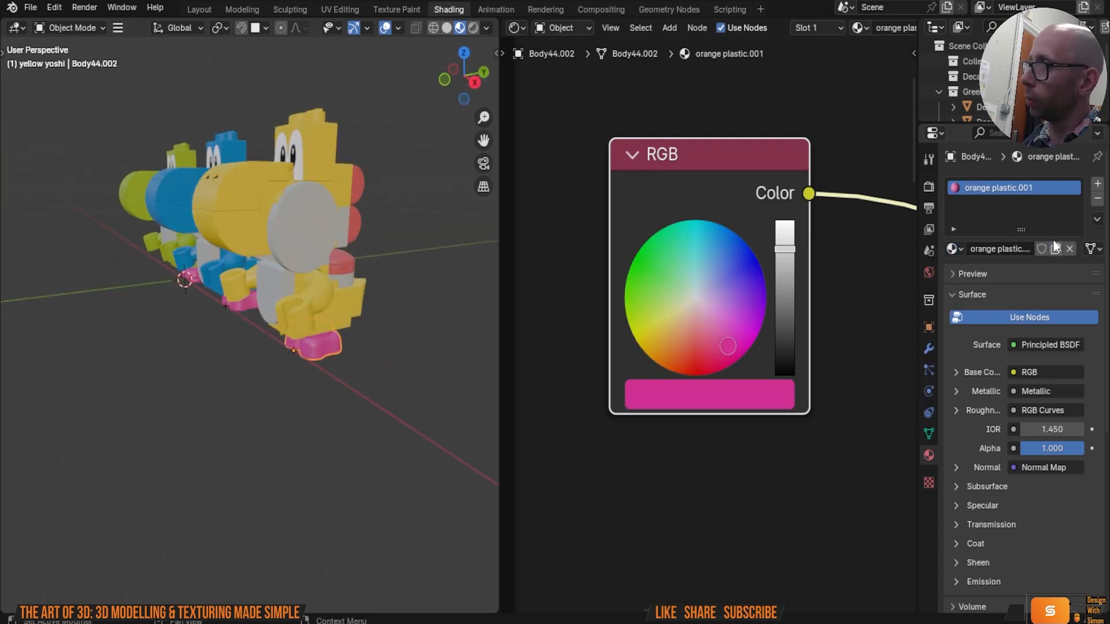
{"action": "double_click", "coordinate": [991, 188]}
{"action": "type", "text": "g"}
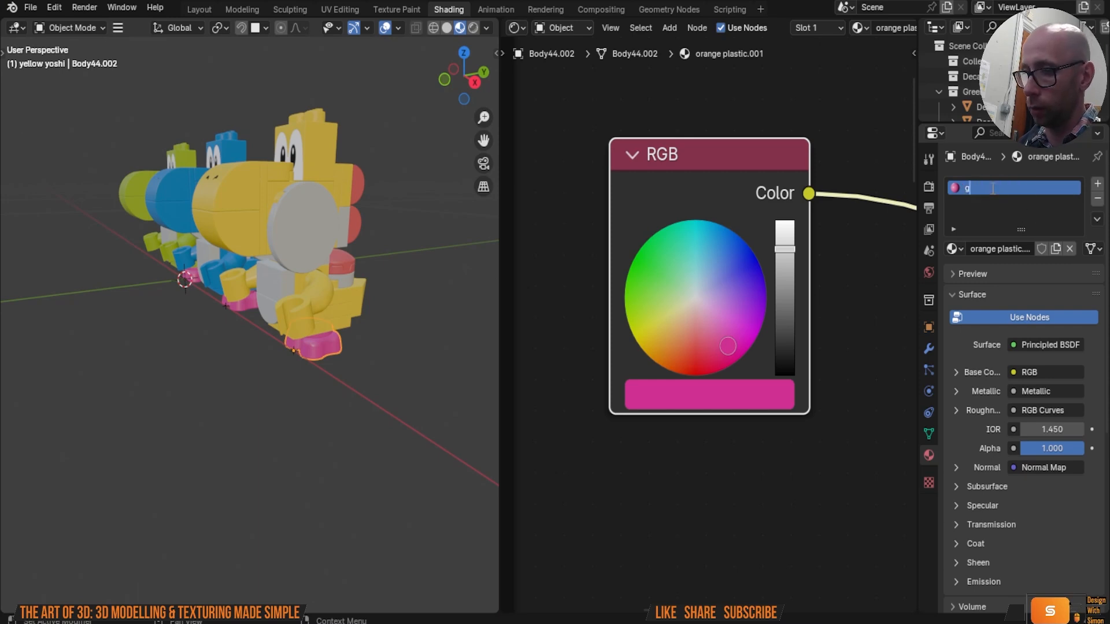
{"action": "type", "text": "reen feet"}
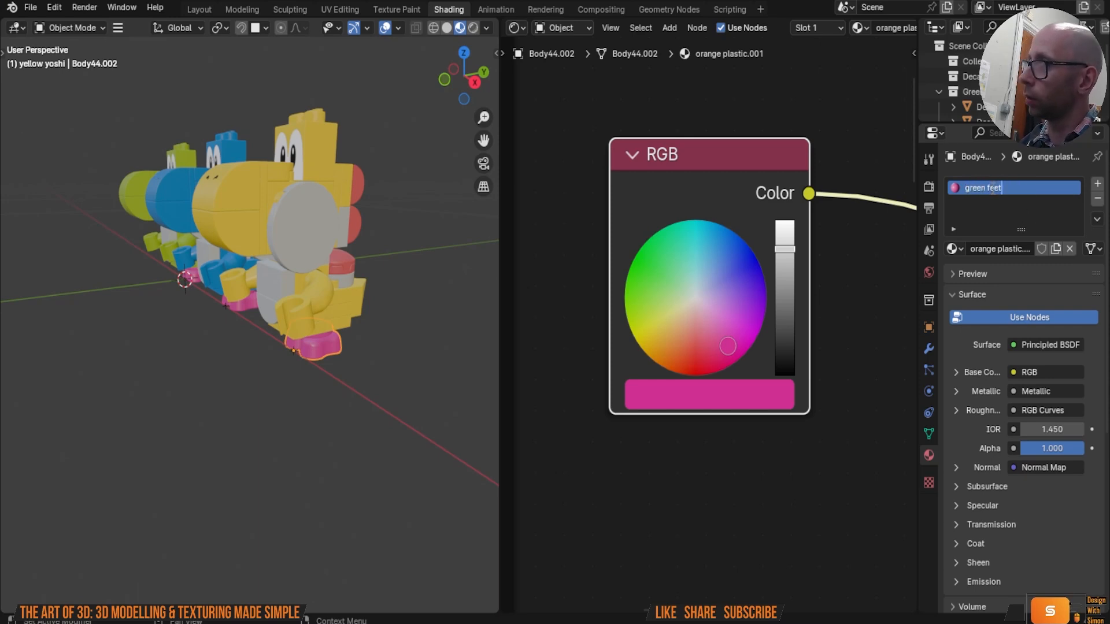
{"action": "key", "text": "Return"}
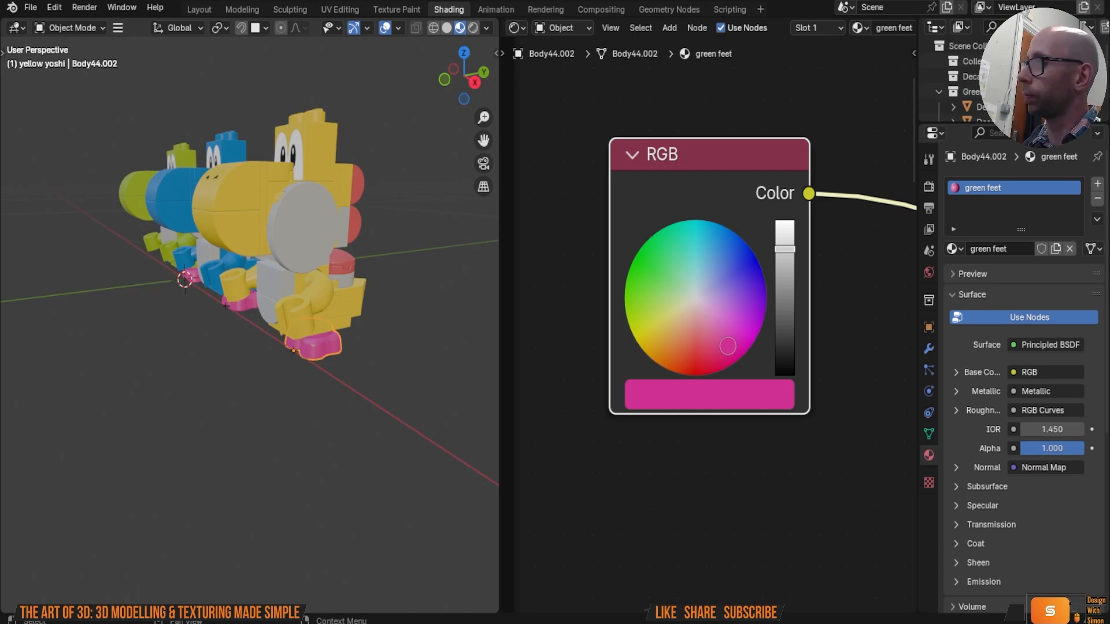
Step: Set the RGB colour of the green feet material to hex #0a762a
{"action": "left_click", "coordinate": [731, 391]}
{"action": "left_click", "coordinate": [777, 374]}
{"action": "type", "text": "#0a762a"}
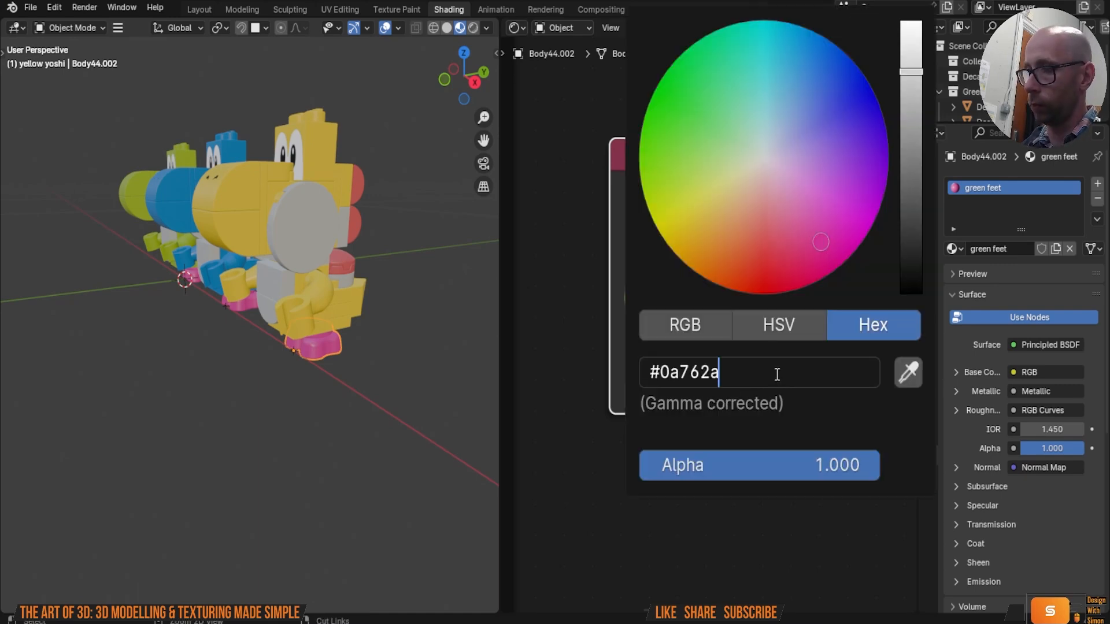
{"action": "key", "text": "Return"}
Step: Give the green Yoshi's feet their own copy of the orange plastic material and set its colour to hex B1560E
{"action": "scroll", "coordinate": [284, 347], "scroll_direction": "down", "scroll_amount": 1}
{"action": "middle_click_drag", "start_coordinate": [282, 346], "coordinate": [219, 352]}
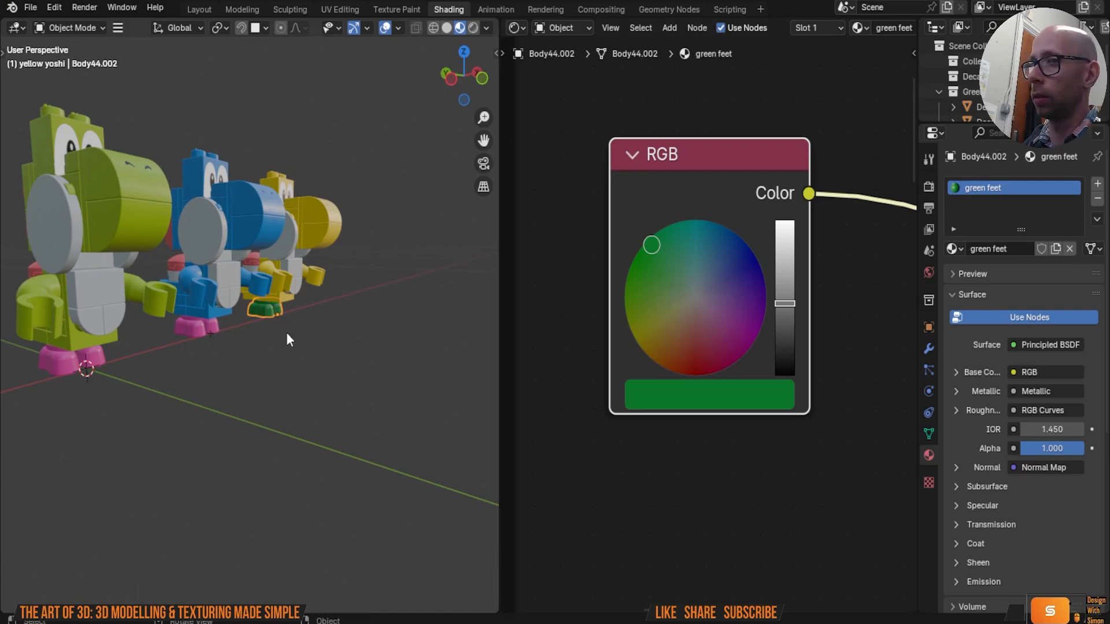
{"action": "middle_click_drag", "start_coordinate": [332, 320], "coordinate": [234, 344]}
{"action": "left_click", "coordinate": [205, 345]}
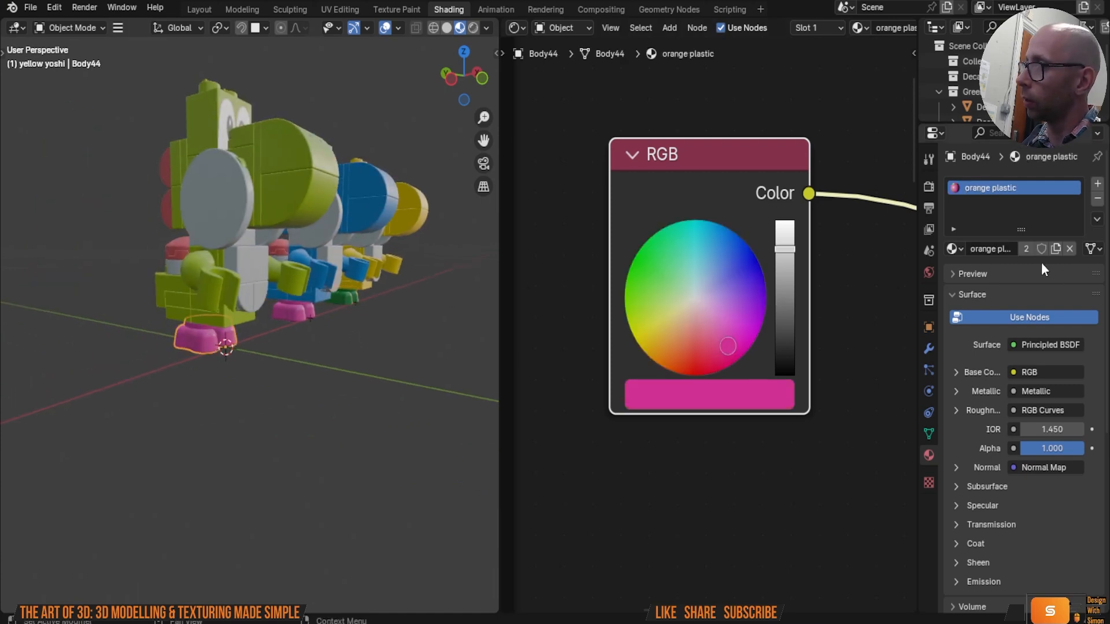
{"action": "left_click", "coordinate": [1055, 249]}
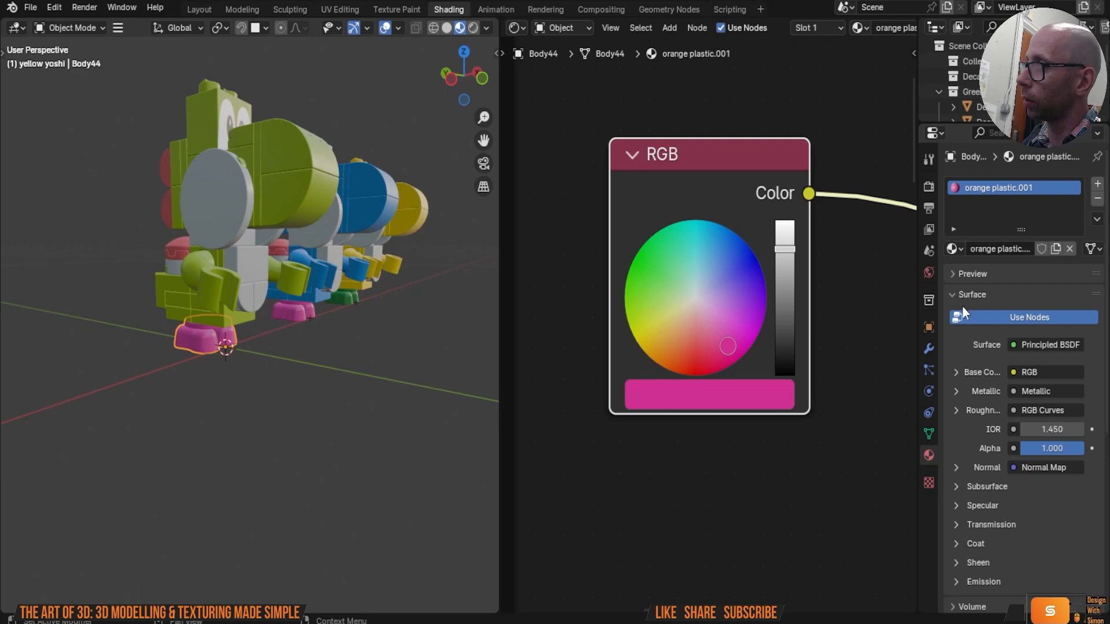
{"action": "left_click", "coordinate": [742, 395]}
{"action": "left_click", "coordinate": [765, 377]}
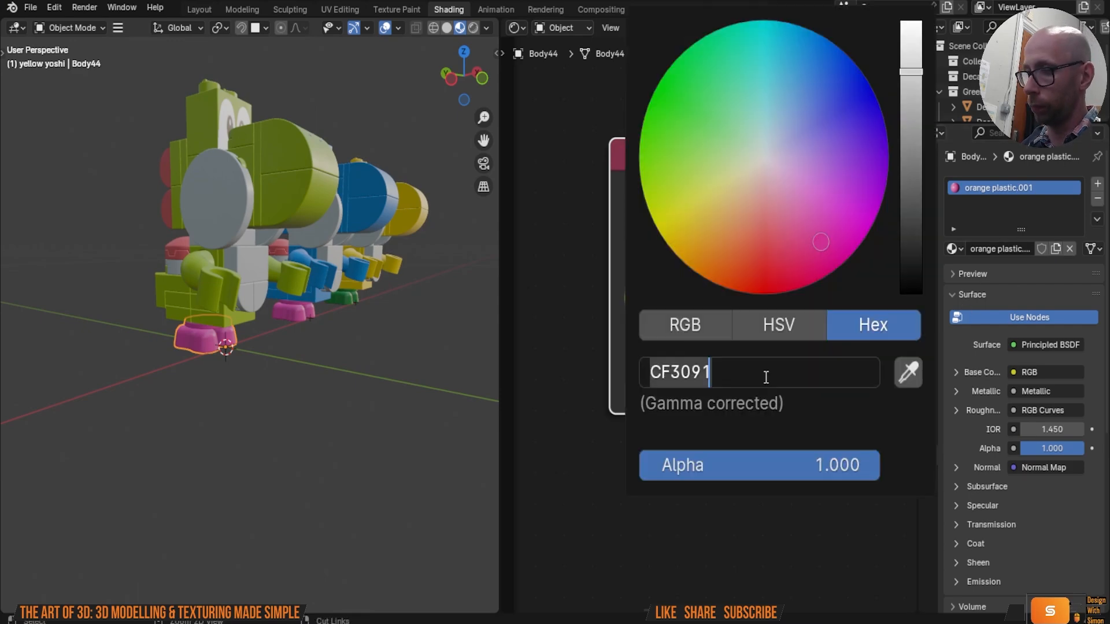
{"action": "type", "text": "B1560E"}
{"action": "key", "text": "Return"}
Step: Return to the Layout workspace and save the Blender file
{"action": "left_click", "coordinate": [199, 9]}
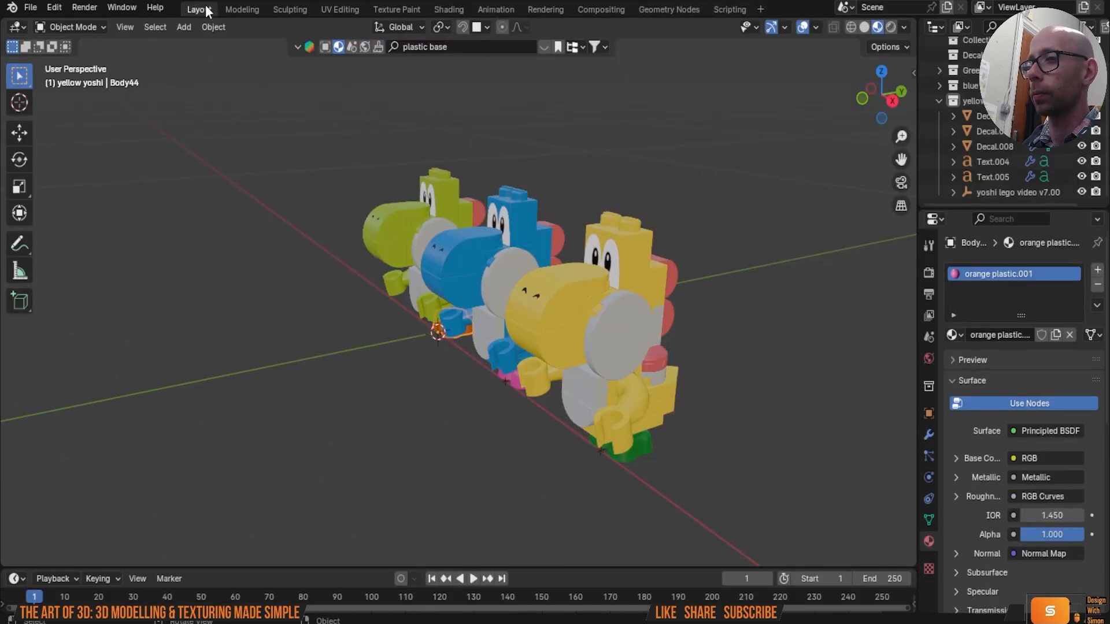
{"action": "middle_click_drag", "start_coordinate": [442, 248], "coordinate": [106, 99]}
{"action": "left_click", "coordinate": [29, 7]}
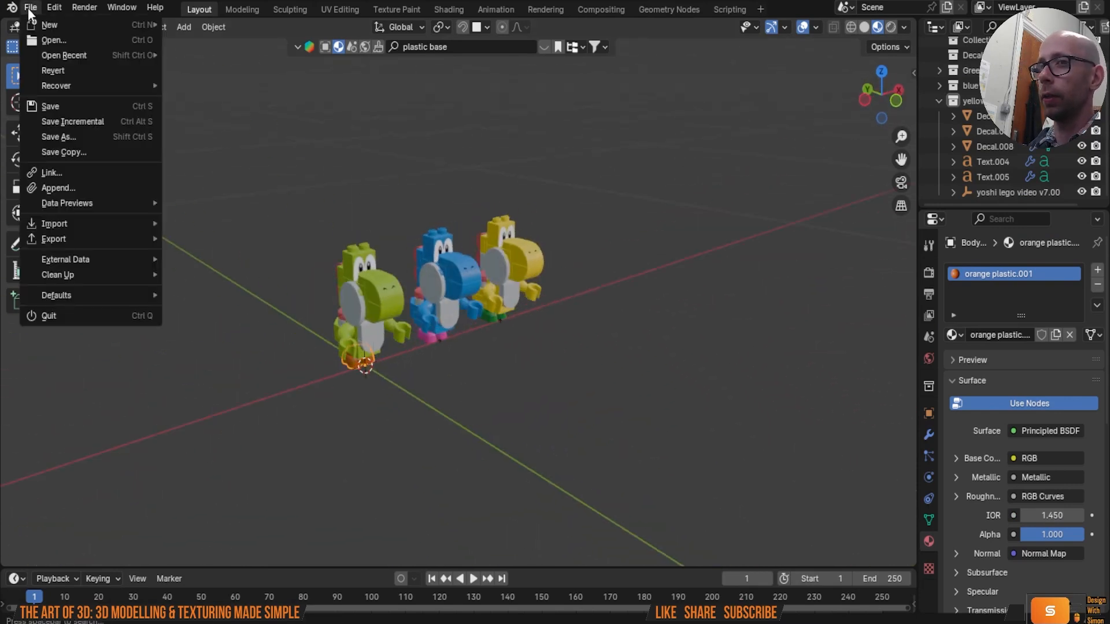
{"action": "left_click", "coordinate": [70, 107]}
Step: Add a mesh plane beneath the three Yoshis and scale it down to a floor somewhat wider than the group
{"action": "mouse_move", "coordinate": [311, 150]}
{"action": "middle_mouse_down"}
{"action": "mouse_move", "coordinate": [287, 157]}
{"action": "mouse_move", "coordinate": [302, 165]}
{"action": "middle_mouse_up"}
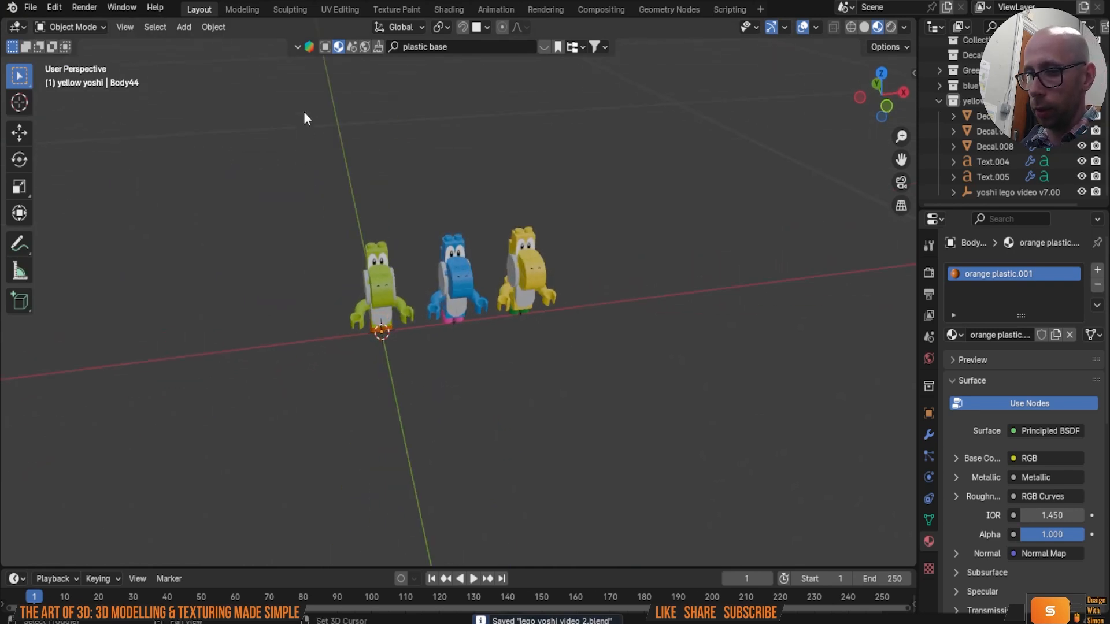
{"action": "key", "text": "shift+a"}
{"action": "mouse_move", "coordinate": [272, 58]}
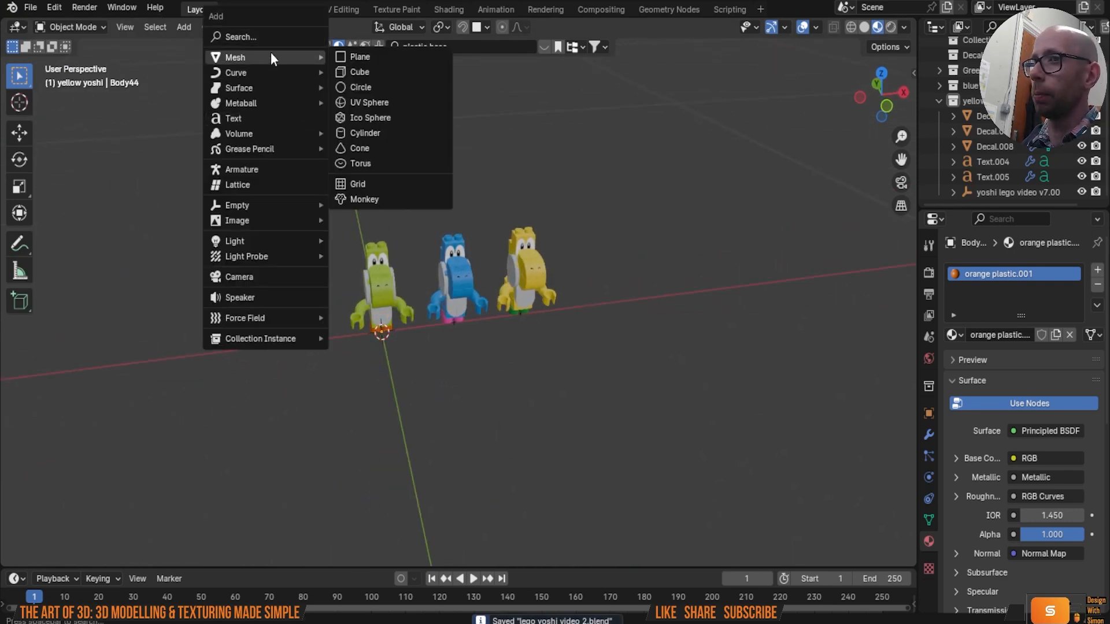
{"action": "left_click", "coordinate": [354, 57]}
{"action": "middle_click_drag", "start_coordinate": [355, 54], "coordinate": [422, 182]}
{"action": "key", "text": "s"}
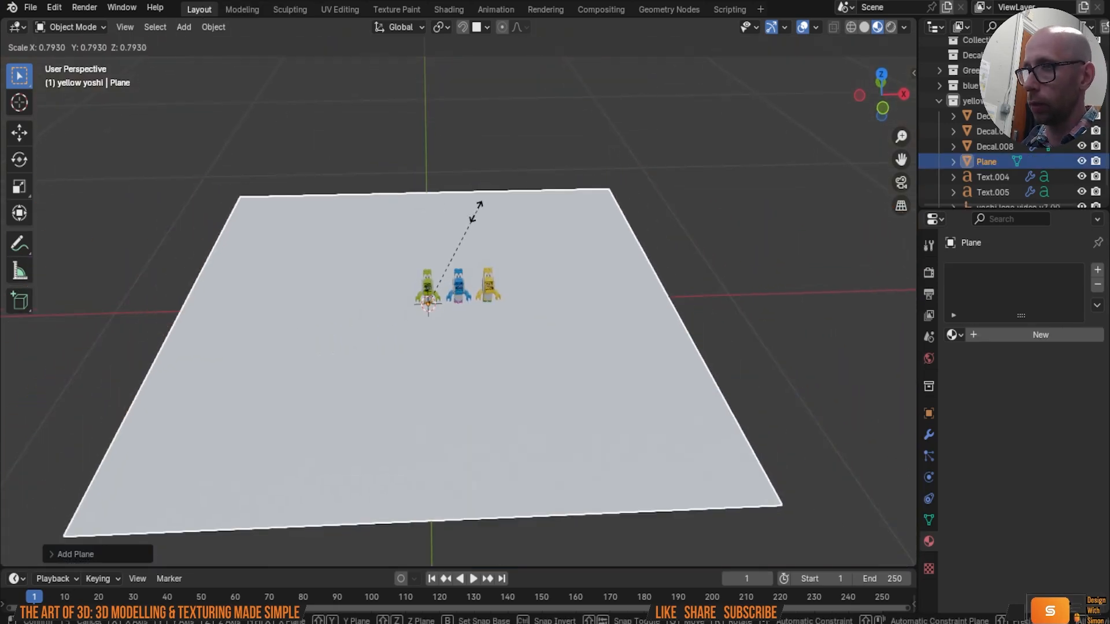
{"action": "left_click", "coordinate": [413, 267]}
{"action": "scroll", "coordinate": [423, 259], "scroll_direction": "up", "scroll_amount": 1}
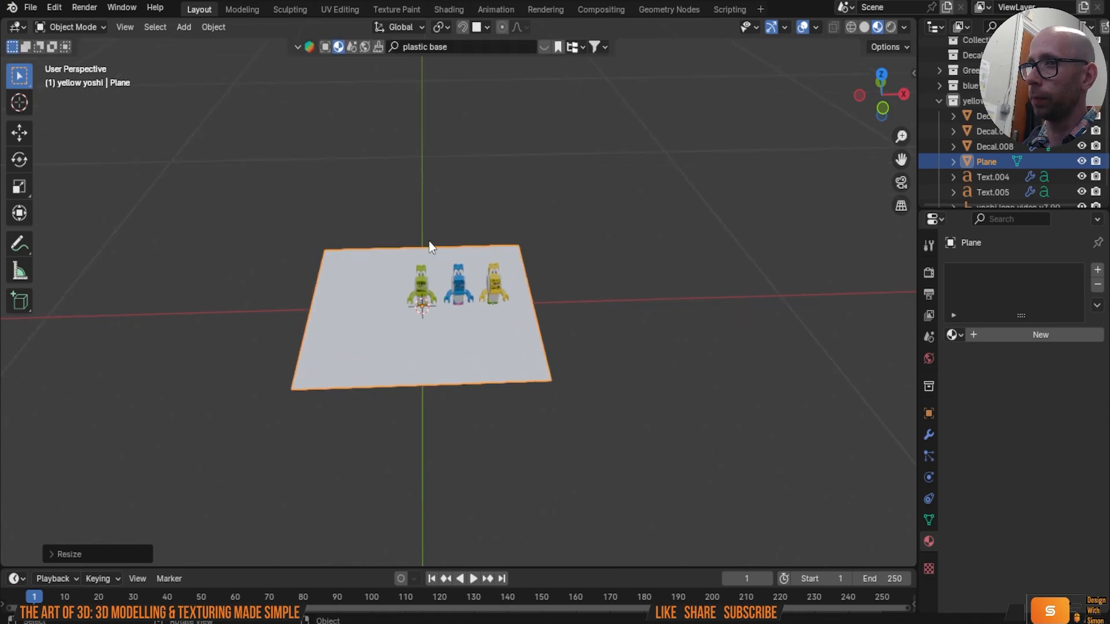
Step: Extrude the plane's back and two side edges about 0.4 m upwards along Z to form backdrop walls
{"action": "key", "text": "Tab"}
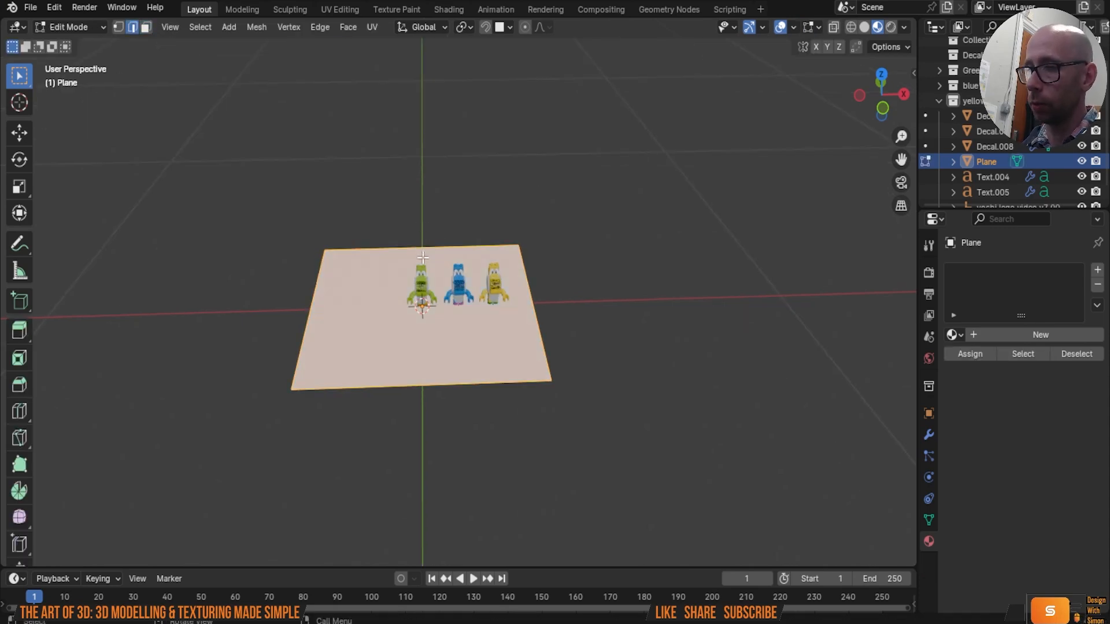
{"action": "left_click", "coordinate": [353, 247]}
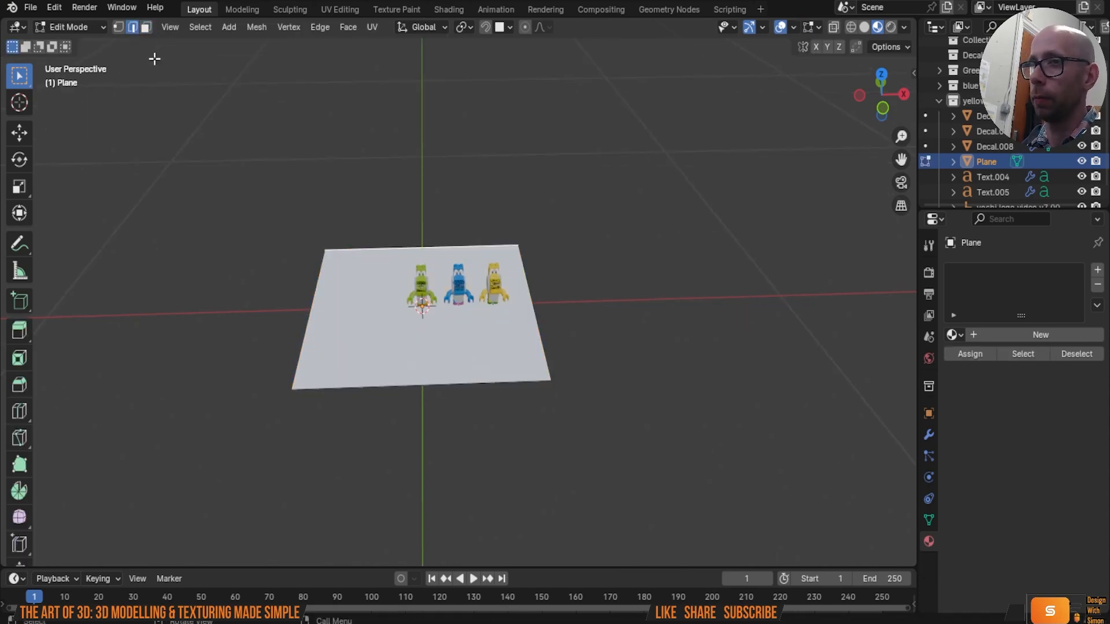
{"action": "left_click", "coordinate": [313, 316], "text": "shift"}
{"action": "middle_click_drag", "start_coordinate": [538, 324], "coordinate": [492, 316]}
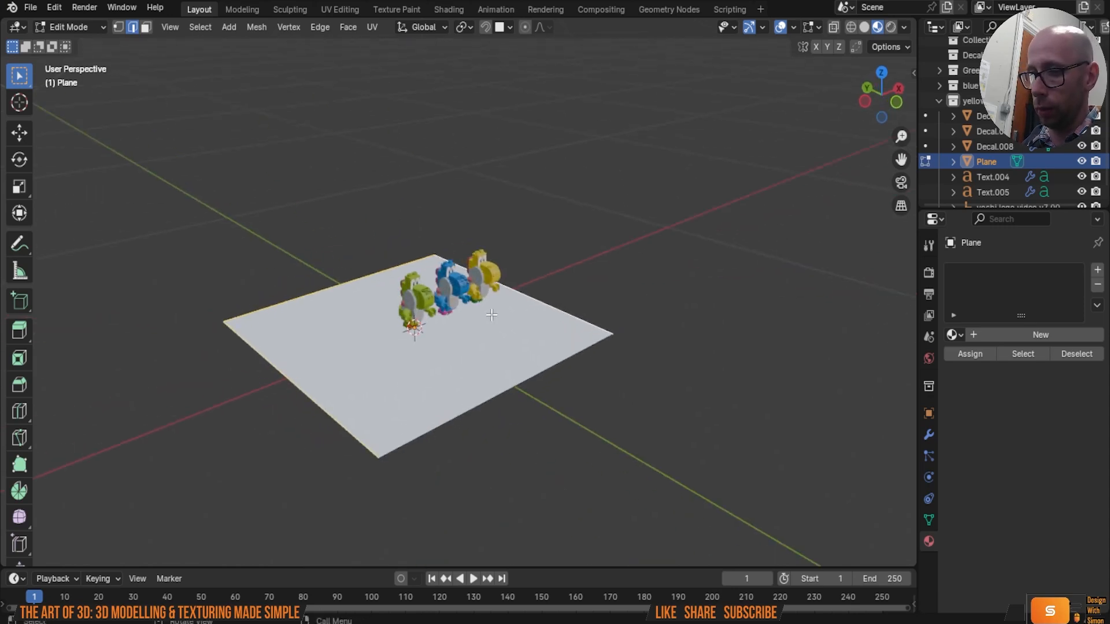
{"action": "key", "text": "e"}
{"action": "key", "text": "z"}
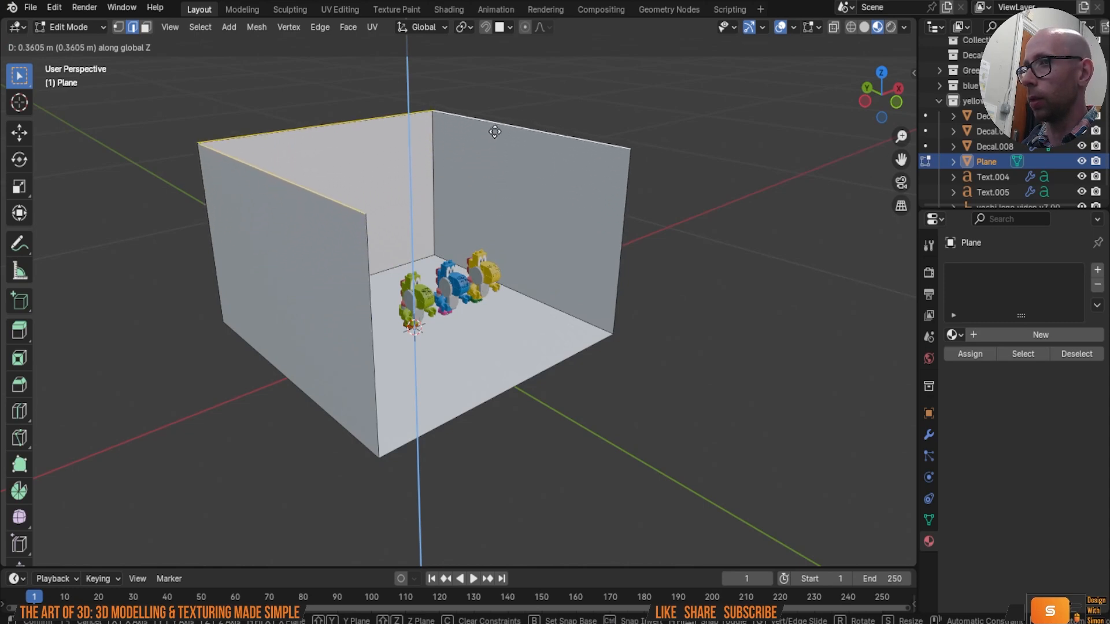
{"action": "left_click", "coordinate": [491, 116]}
Step: Scale the whole backdrop up uniformly to give the three Yoshis more space
{"action": "middle_click_drag", "start_coordinate": [503, 181], "coordinate": [452, 301]}
{"action": "key", "text": "Tab"}
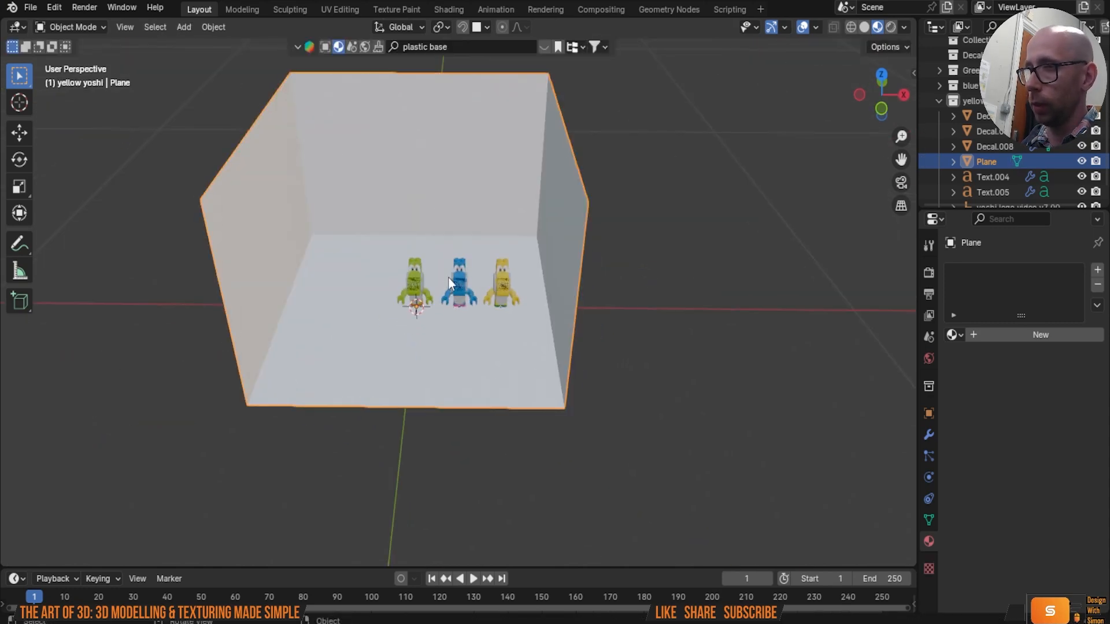
{"action": "key", "text": "s"}
{"action": "left_click", "coordinate": [516, 201]}
Step: Bevel the three edges where the backdrop's floor meets its walls, with a width of 0.13 m
{"action": "key", "text": "Tab"}
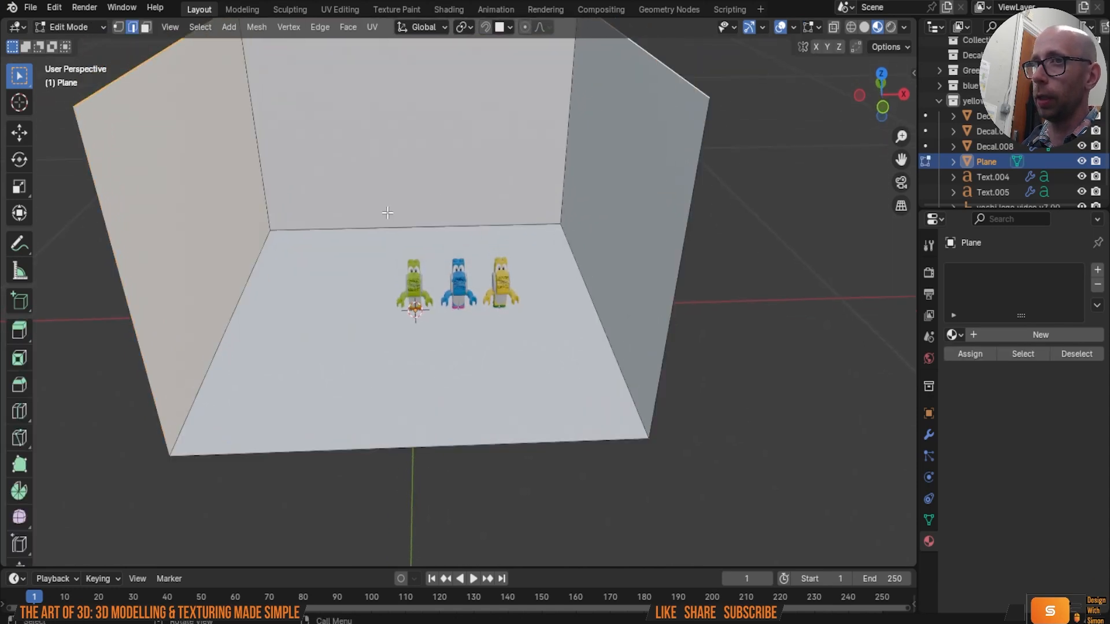
{"action": "left_click", "coordinate": [368, 229]}
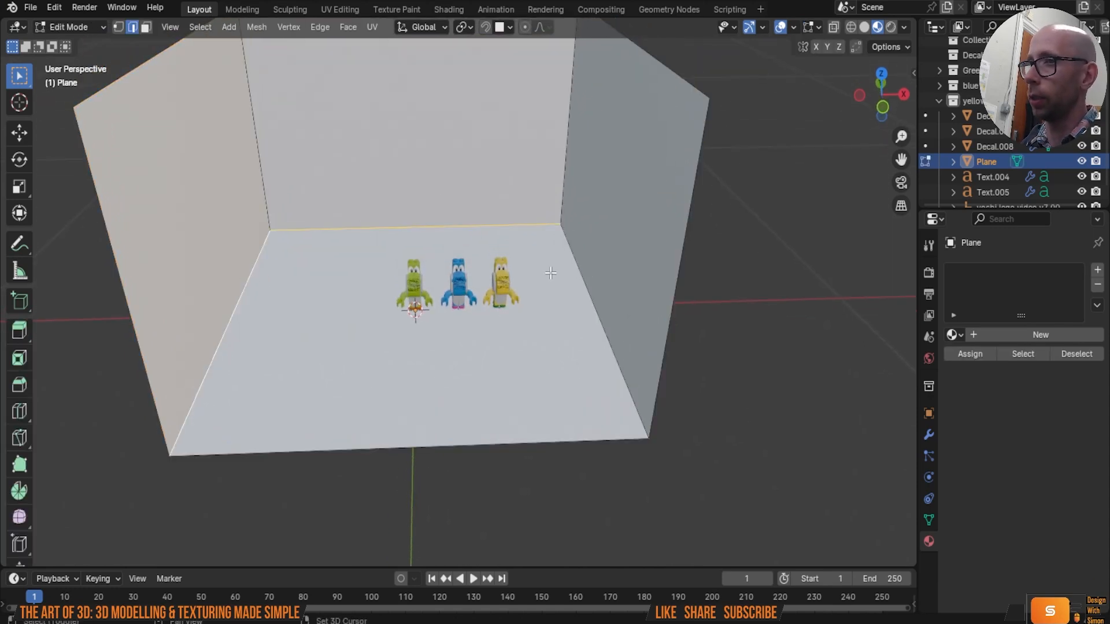
{"action": "key", "text": "ctrl+b"}
{"action": "left_click", "coordinate": [235, 354]}
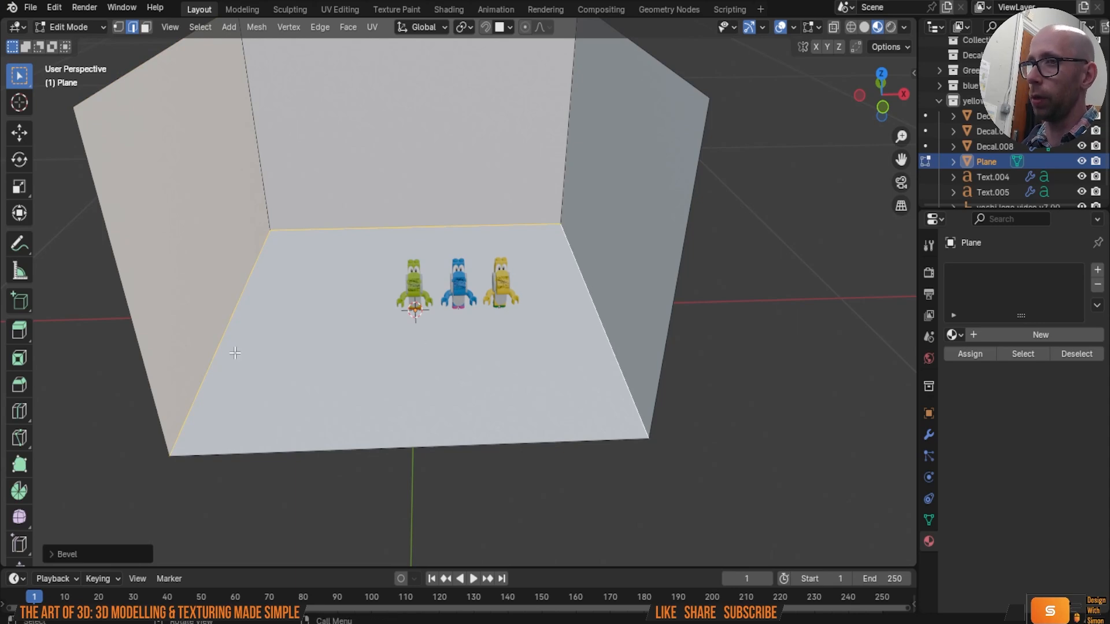
{"action": "left_click", "coordinate": [57, 555]}
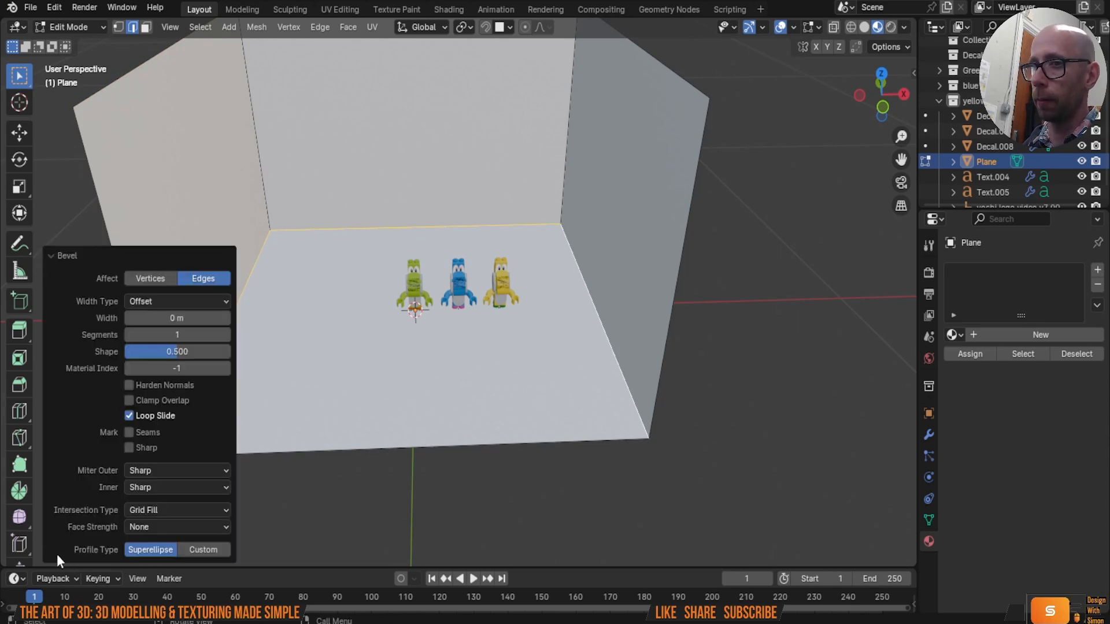
{"action": "left_click", "coordinate": [224, 318]}
{"action": "left_click", "coordinate": [224, 318]}
{"action": "left_click", "coordinate": [225, 318]}
{"action": "left_click", "coordinate": [225, 318]}
{"action": "left_click", "coordinate": [224, 318]}
{"action": "left_click", "coordinate": [224, 318]}
{"action": "left_click", "coordinate": [187, 329]}
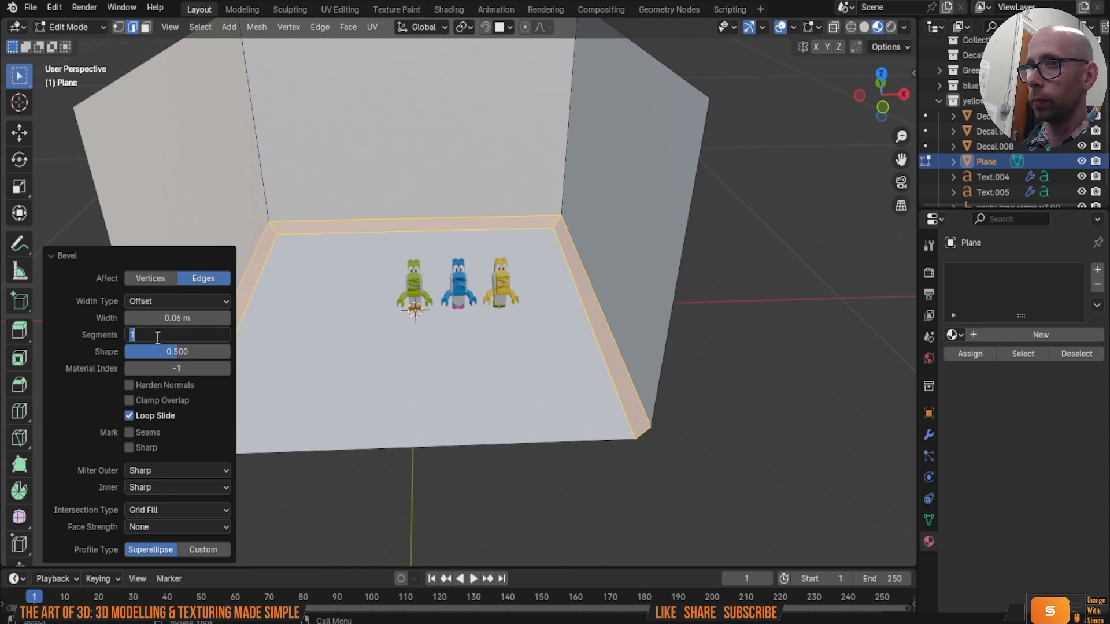
{"action": "left_click_drag", "start_coordinate": [165, 320], "coordinate": [208, 321]}
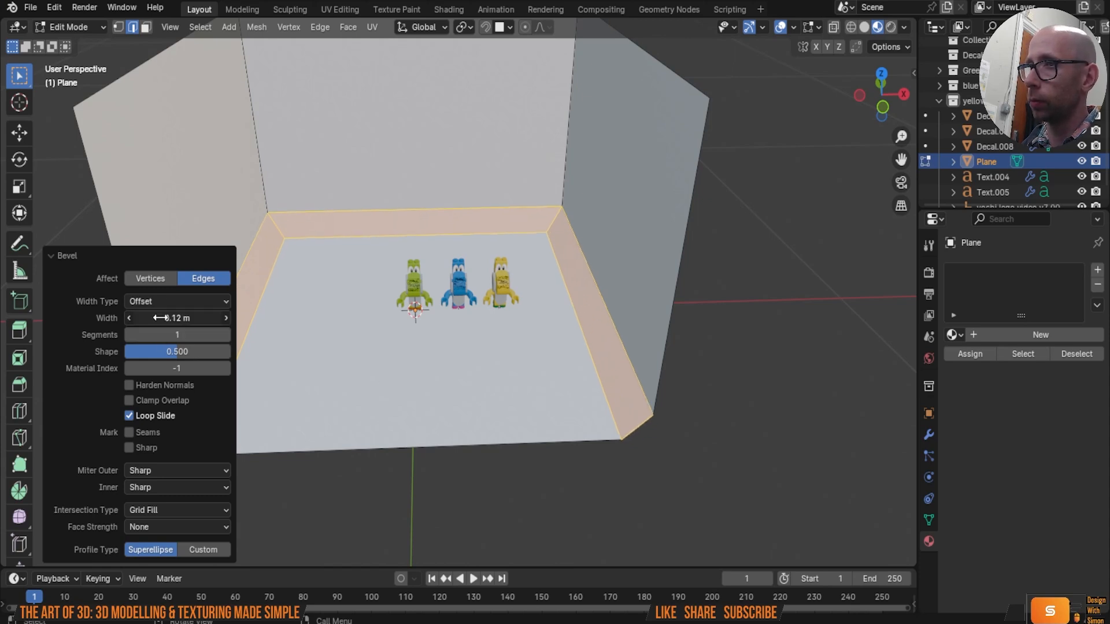
Step: Increase the bevel to more than 6 segments for rounded floor transitions, and finish editing the backdrop mesh
{"action": "left_click", "coordinate": [225, 335]}
{"action": "left_click", "coordinate": [225, 335]}
{"action": "left_click", "coordinate": [226, 336]}
{"action": "left_click", "coordinate": [226, 335]}
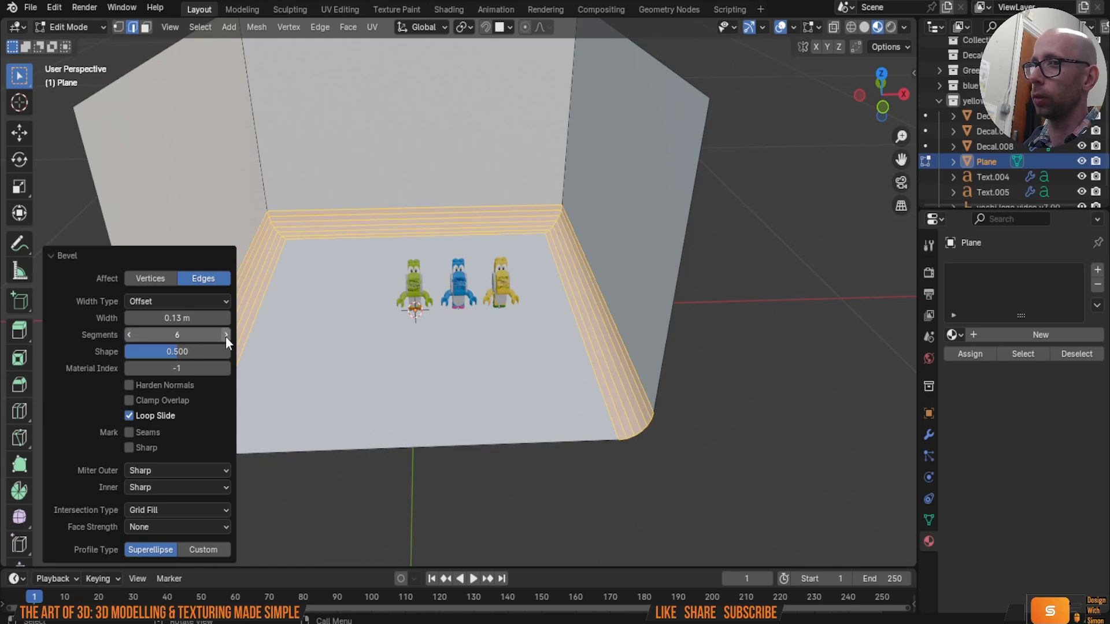
{"action": "left_click", "coordinate": [225, 335]}
{"action": "left_click", "coordinate": [225, 335]}
{"action": "left_click", "coordinate": [704, 485]}
{"action": "key", "text": "Tab"}
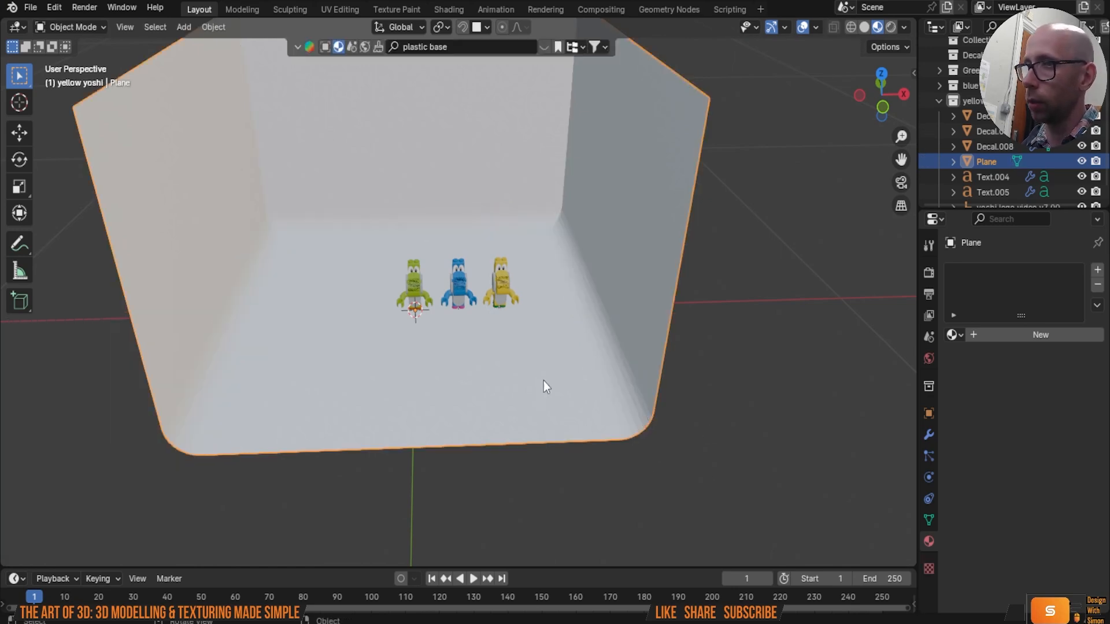
Step: Apply smooth shading to the backdrop
{"action": "right_click", "coordinate": [548, 365]}
{"action": "mouse_move", "coordinate": [548, 365]}
{"action": "left_click", "coordinate": [511, 185]}
Step: Lower the backdrop about 0.003 m along the global Z axis beneath the Yoshis' feet
{"action": "middle_click_drag", "start_coordinate": [709, 387], "coordinate": [504, 366]}
{"action": "key", "text": "g"}
{"action": "key", "text": "z"}
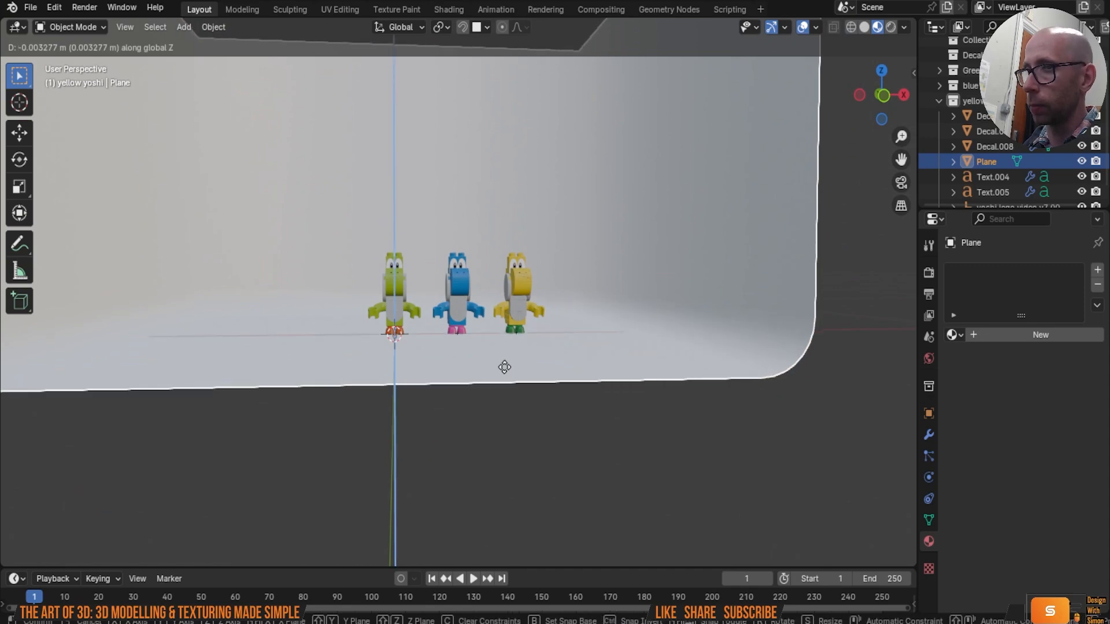
{"action": "left_click", "coordinate": [504, 368]}
{"action": "scroll", "coordinate": [504, 368], "scroll_direction": "up", "scroll_amount": 4}
{"action": "middle_click_drag", "start_coordinate": [505, 368], "coordinate": [516, 390]}
{"action": "scroll", "coordinate": [525, 413], "scroll_direction": "down", "scroll_amount": 6}
{"action": "scroll", "coordinate": [524, 399], "scroll_direction": "down", "scroll_amount": 4}
{"action": "mouse_move", "coordinate": [586, 338]}
{"action": "middle_mouse_down"}
{"action": "mouse_move", "coordinate": [627, 360]}
{"action": "mouse_move", "coordinate": [588, 392]}
{"action": "mouse_move", "coordinate": [580, 325]}
{"action": "middle_mouse_up"}
{"action": "scroll", "coordinate": [581, 325], "scroll_direction": "up", "scroll_amount": 6}
{"action": "middle_click_drag", "start_coordinate": [494, 341], "coordinate": [564, 339]}
{"action": "scroll", "coordinate": [571, 335], "scroll_direction": "up", "scroll_amount": 2}
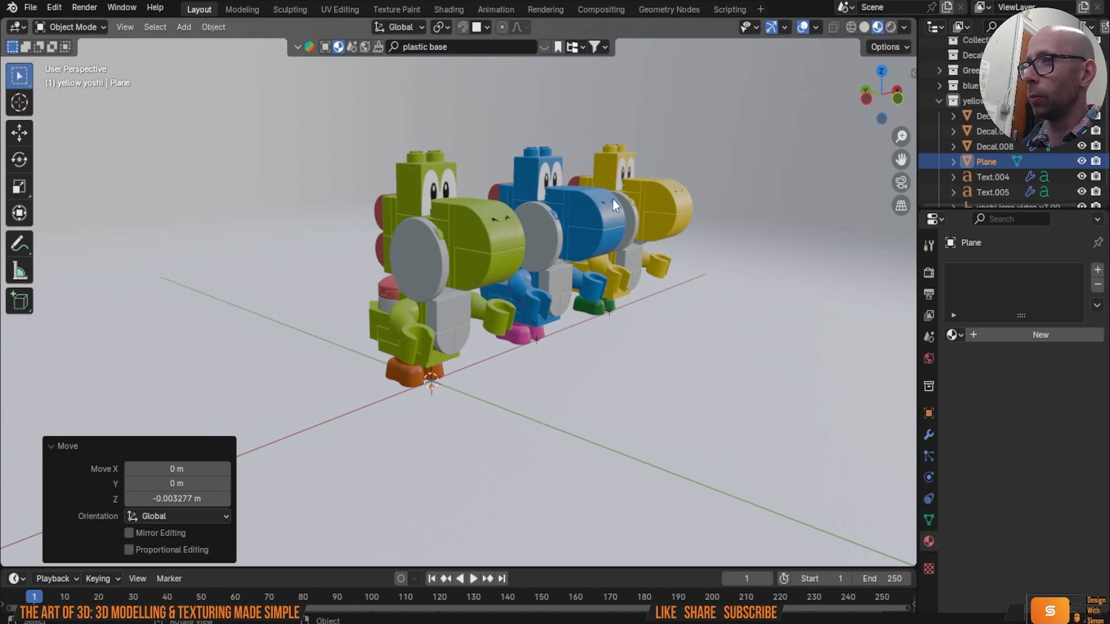
Step: Hide the backdrop plane so that only the three Yoshis remain in the scene
{"action": "scroll", "coordinate": [640, 382], "scroll_direction": "down", "scroll_amount": 6}
{"action": "middle_click_drag", "start_coordinate": [639, 380], "coordinate": [606, 397]}
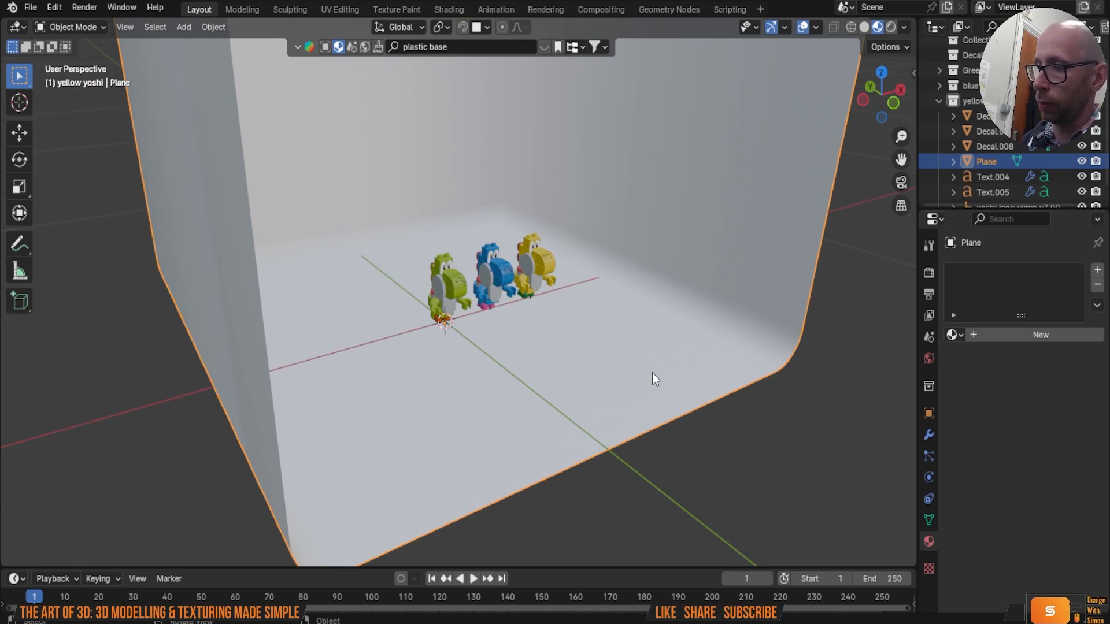
{"action": "key", "text": "h"}
{"action": "middle_click_drag", "start_coordinate": [630, 377], "coordinate": [633, 364]}
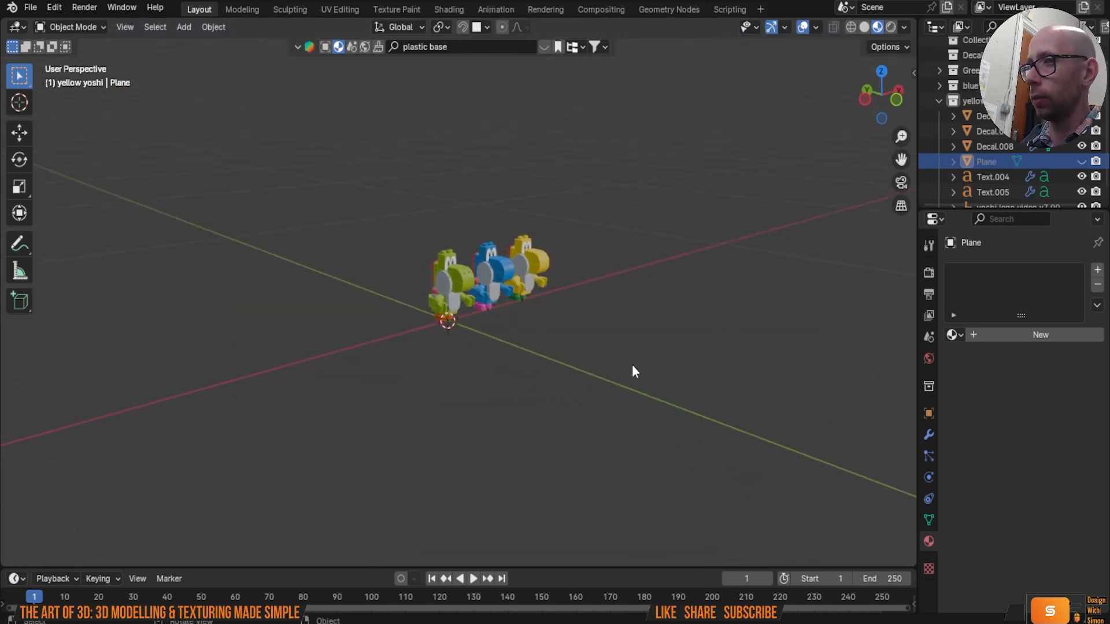
Step: Add a camera and align it to a three-quarter view that frames all three Yoshis
{"action": "scroll", "coordinate": [550, 371], "scroll_direction": "up", "scroll_amount": 5}
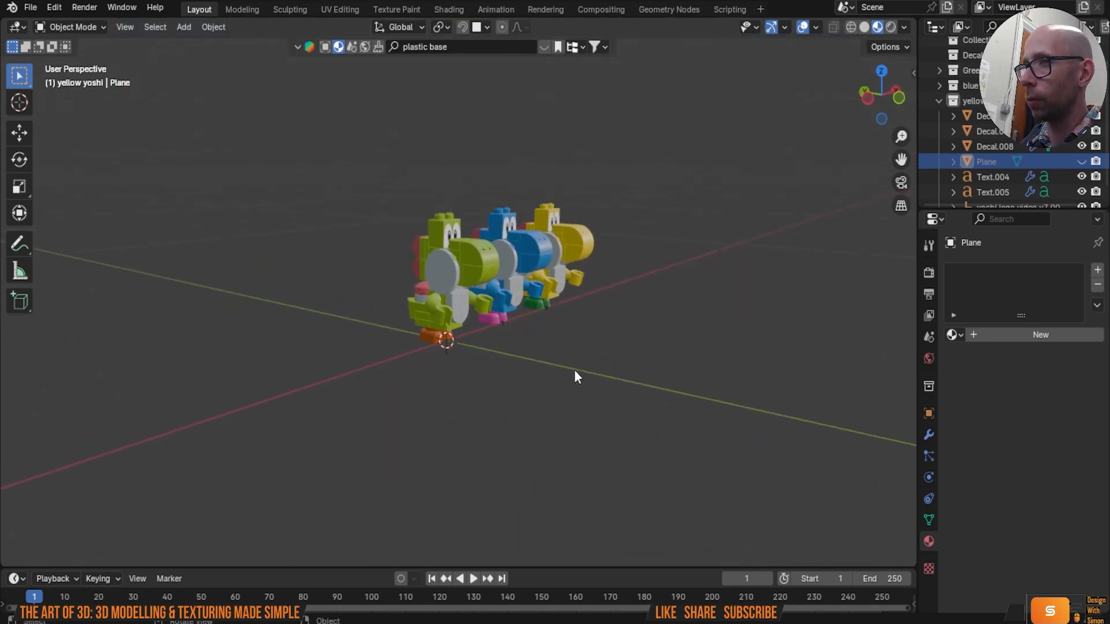
{"action": "scroll", "coordinate": [576, 372], "scroll_direction": "up", "scroll_amount": 5}
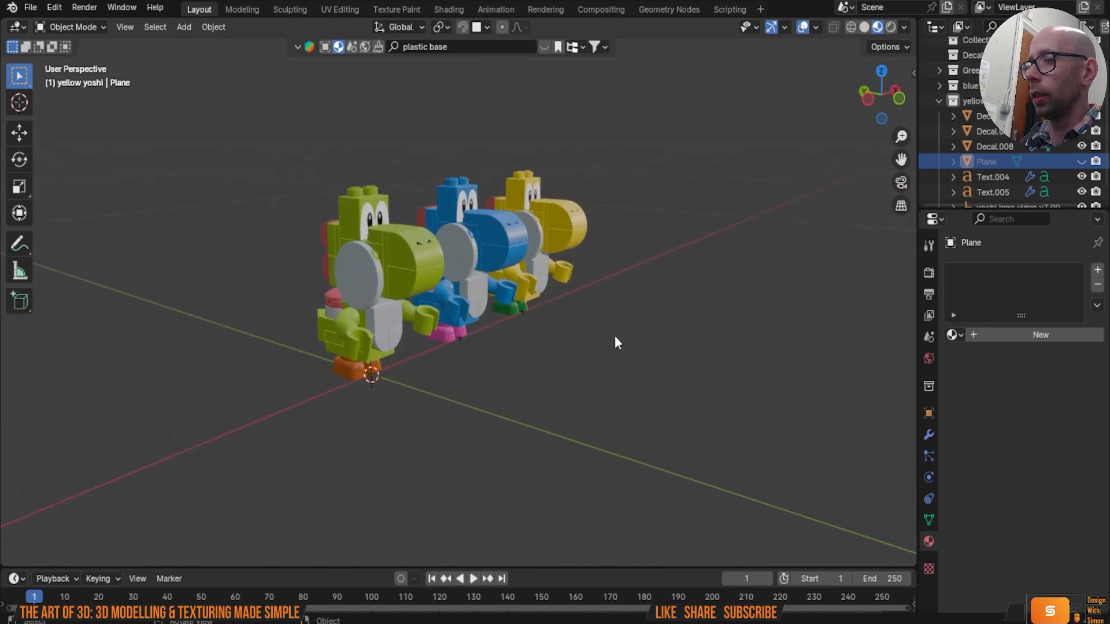
{"action": "key", "text": "shift+a"}
{"action": "mouse_move", "coordinate": [220, 148]}
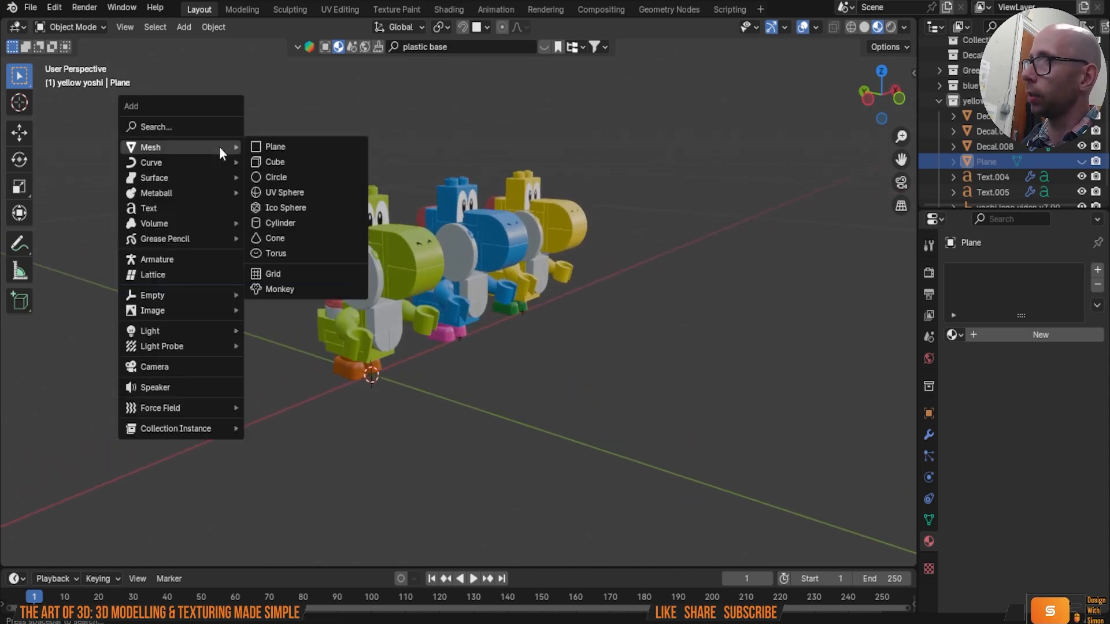
{"action": "left_click", "coordinate": [203, 367]}
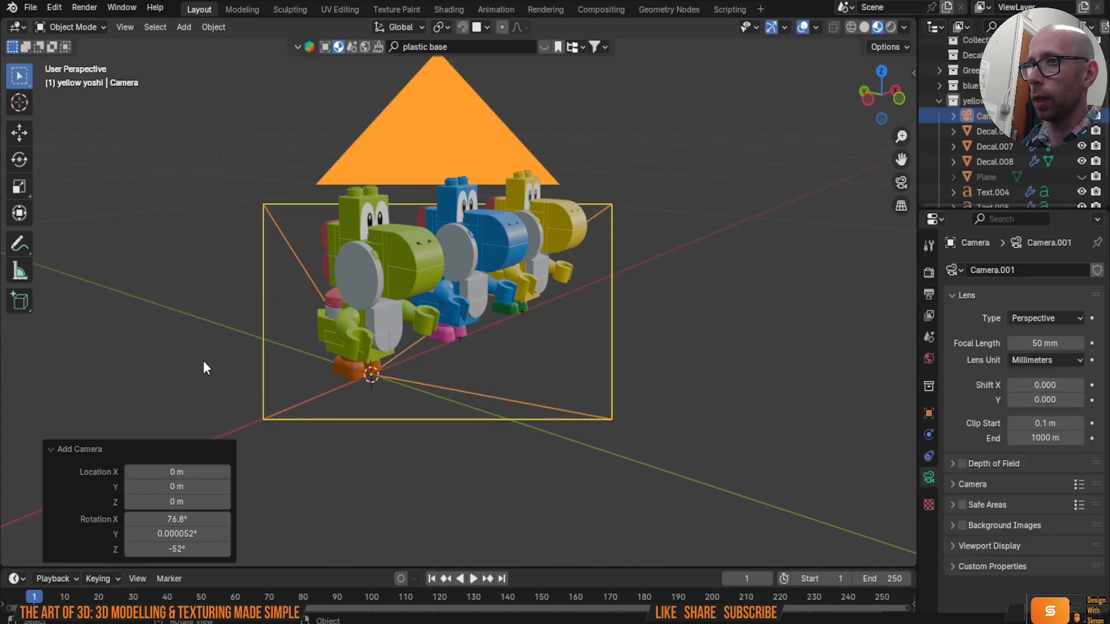
{"action": "scroll", "coordinate": [359, 317], "scroll_direction": "down", "scroll_amount": 2}
{"action": "scroll", "coordinate": [427, 289], "scroll_direction": "up", "scroll_amount": 4}
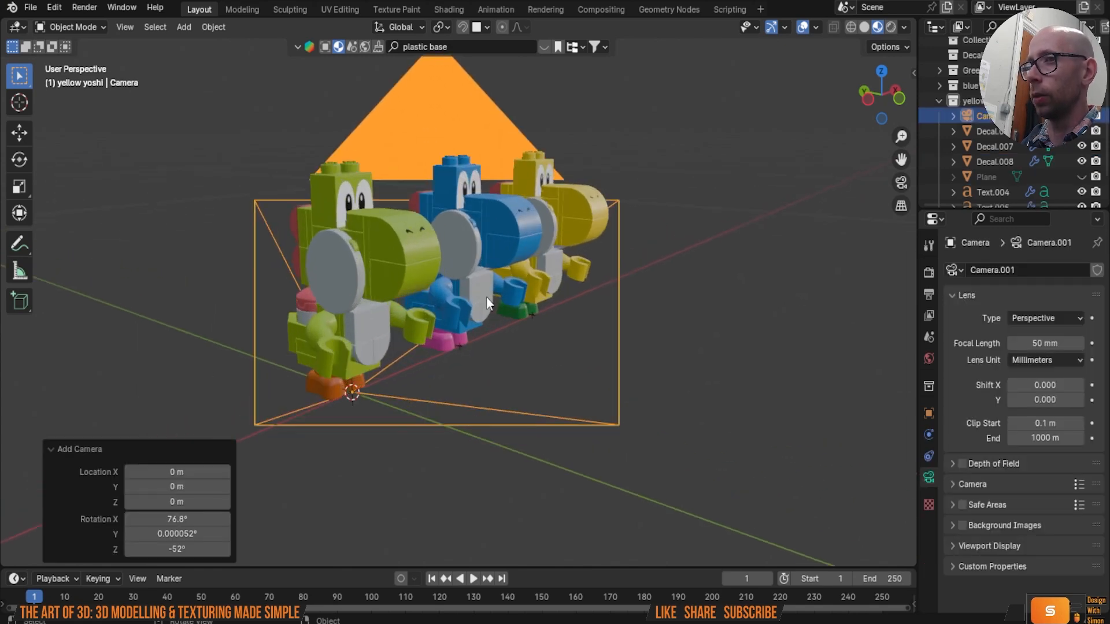
{"action": "middle_click_drag", "start_coordinate": [553, 328], "coordinate": [602, 336]}
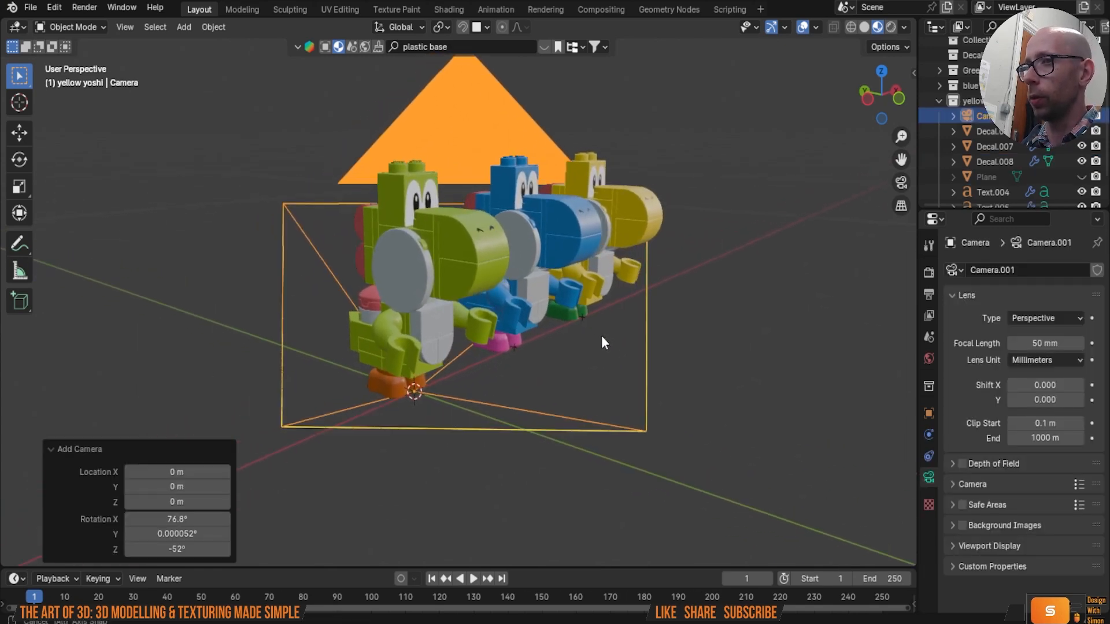
{"action": "key", "text": "q"}
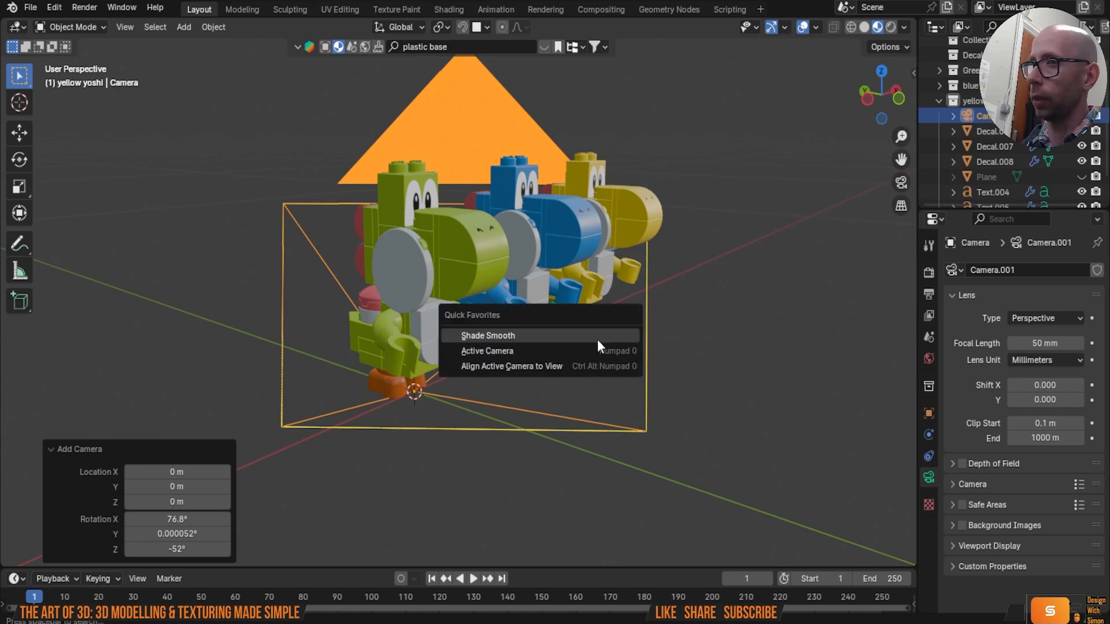
{"action": "left_click", "coordinate": [536, 369]}
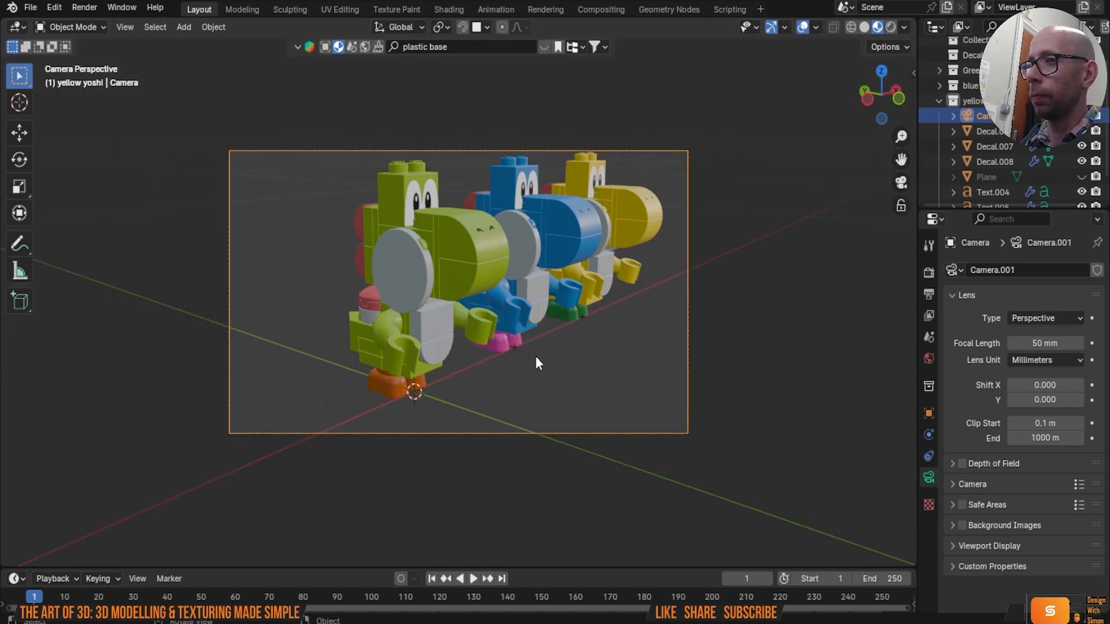
Step: Reframe the Yoshis slightly and realign the active camera to the adjusted view
{"action": "middle_click_drag", "start_coordinate": [699, 383], "coordinate": [770, 390], "text": "shift"}
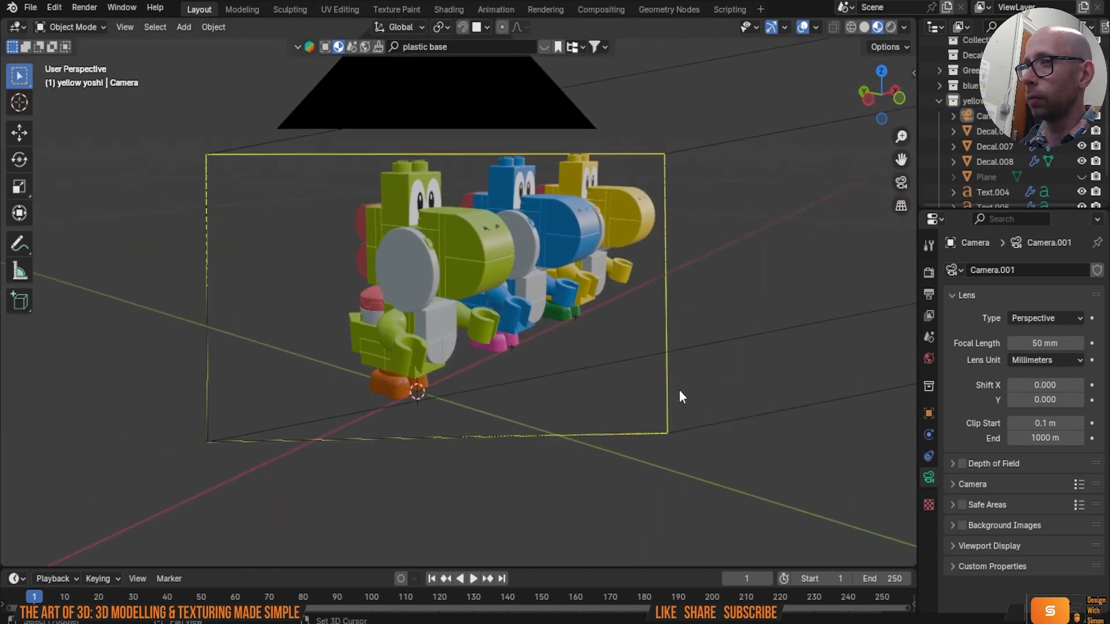
{"action": "middle_click_drag", "start_coordinate": [679, 396], "coordinate": [693, 396]}
{"action": "key", "text": "q"}
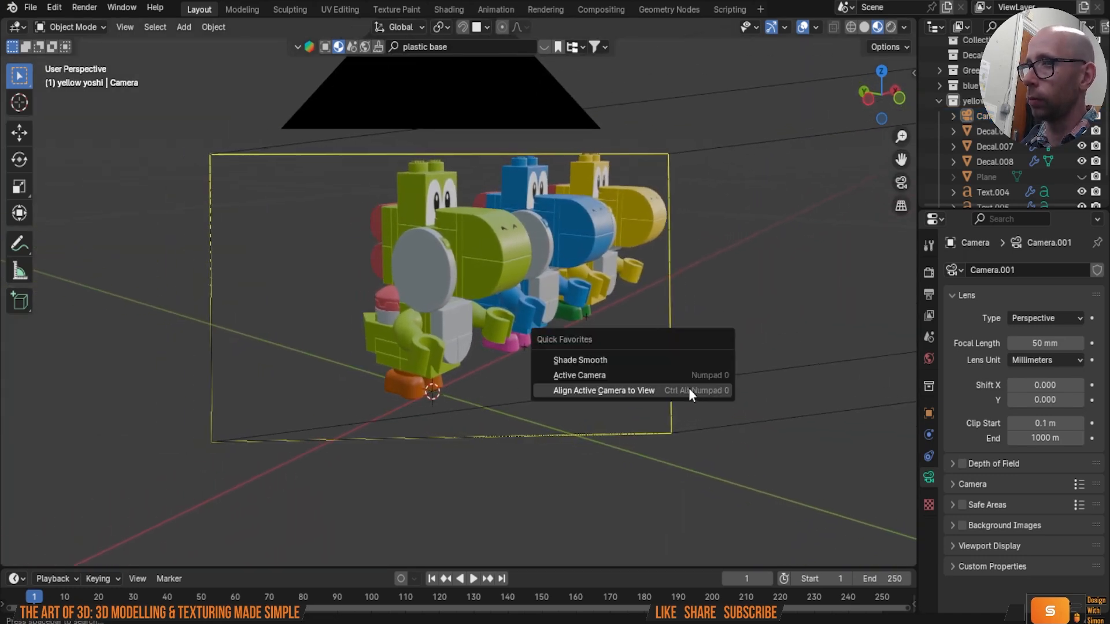
{"action": "left_click", "coordinate": [690, 392]}
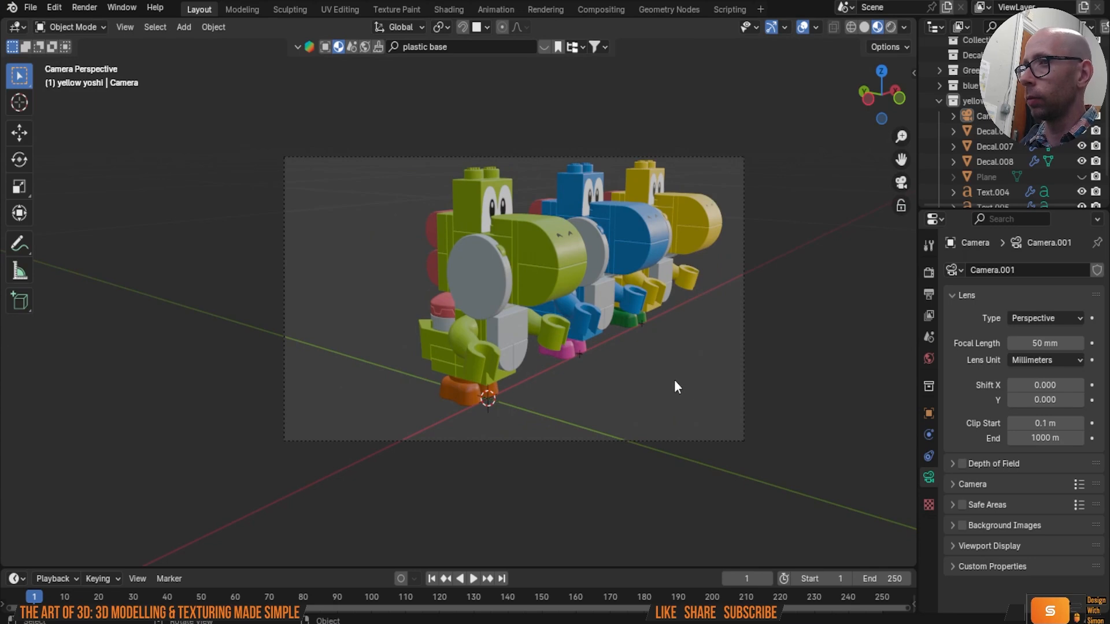
Step: Split the 3D viewport vertically into a camera view and a free view, and give the free view solid shading
{"action": "left_click", "coordinate": [123, 26]}
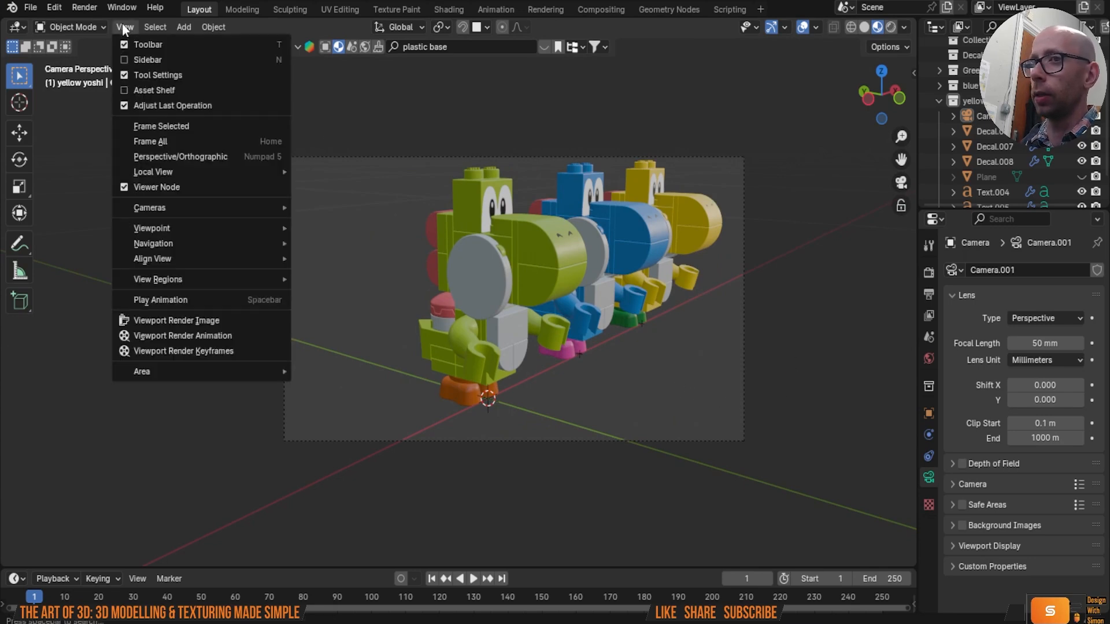
{"action": "mouse_move", "coordinate": [249, 370]}
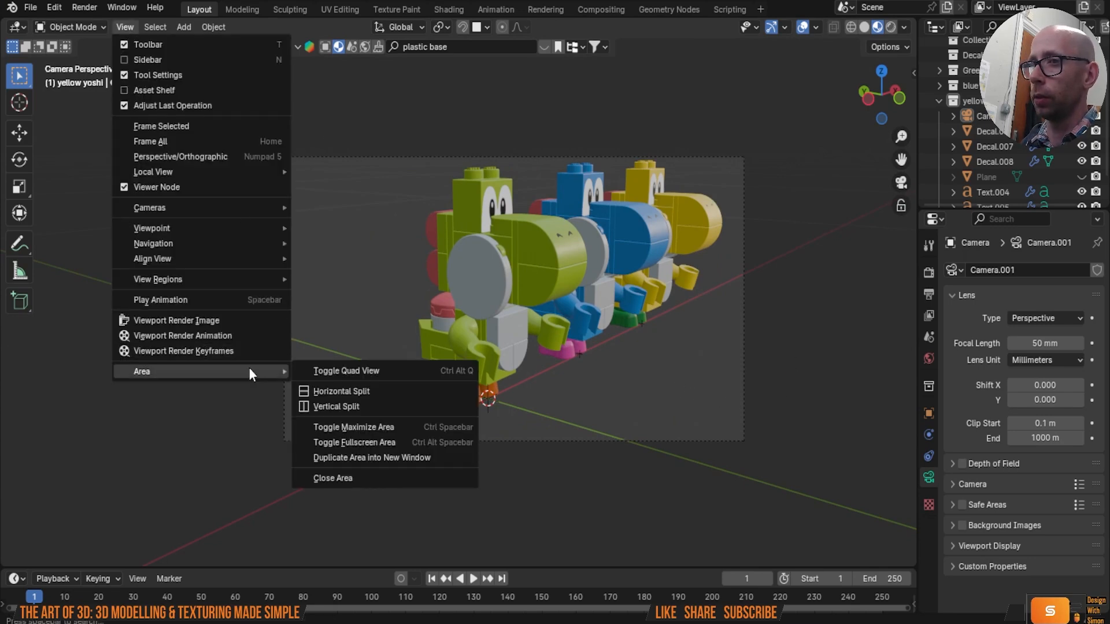
{"action": "left_click", "coordinate": [359, 403]}
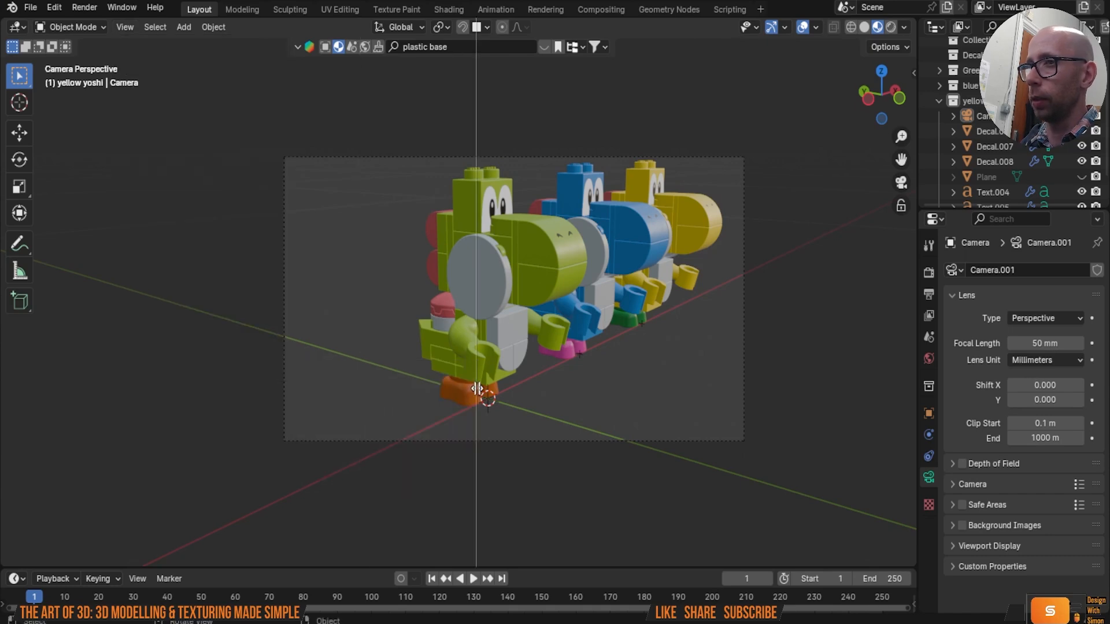
{"action": "left_click", "coordinate": [476, 382]}
{"action": "middle_click_drag", "start_coordinate": [246, 173], "coordinate": [308, 274]}
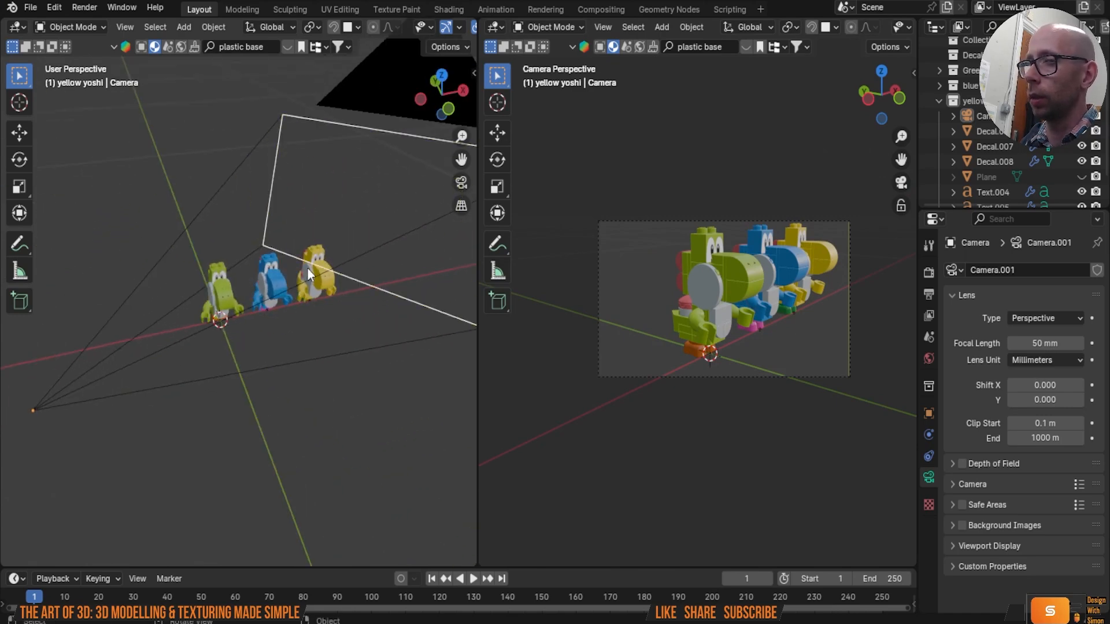
{"action": "scroll", "coordinate": [428, 32], "scroll_direction": "right", "scroll_amount": 5}
{"action": "left_click", "coordinate": [426, 28]}
{"action": "mouse_move", "coordinate": [359, 89]}
{"action": "middle_mouse_down"}
{"action": "mouse_move", "coordinate": [268, 279]}
{"action": "mouse_move", "coordinate": [297, 293]}
{"action": "middle_mouse_up"}
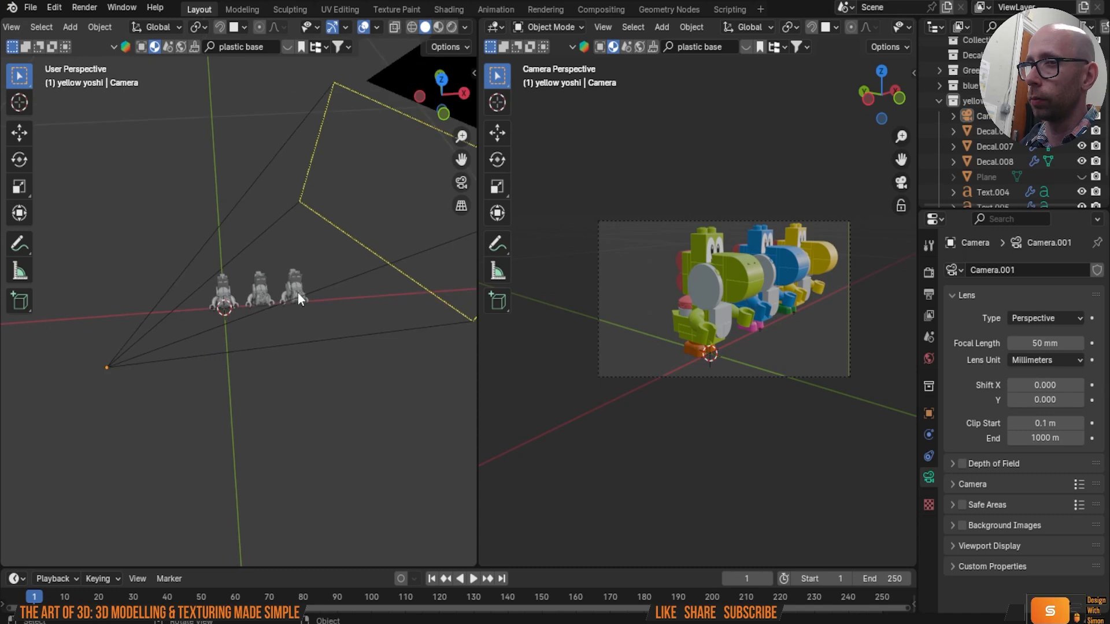
Step: Hide the camera object and set the free viewport to the top view of the Yoshis
{"action": "left_click", "coordinate": [373, 268]}
{"action": "key", "text": "h"}
{"action": "middle_click_drag", "start_coordinate": [372, 266], "coordinate": [269, 241]}
{"action": "scroll", "coordinate": [291, 297], "scroll_direction": "up", "scroll_amount": 3}
{"action": "key", "text": "grave"}
{"action": "left_click", "coordinate": [283, 185]}
Step: Move the blue Yoshi about -0.049 m in X and 0.154 m in Y, and rotate it about -26° around Z
{"action": "left_click_drag", "start_coordinate": [242, 233], "coordinate": [326, 389]}
{"action": "key", "text": "g"}
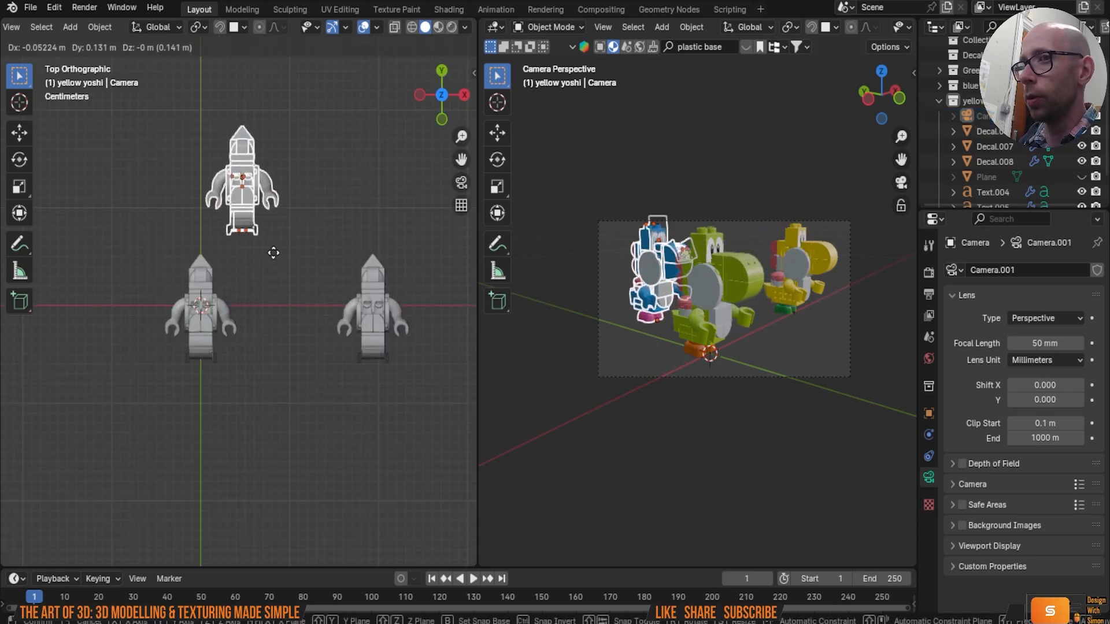
{"action": "left_click", "coordinate": [283, 238]}
{"action": "key", "text": "r"}
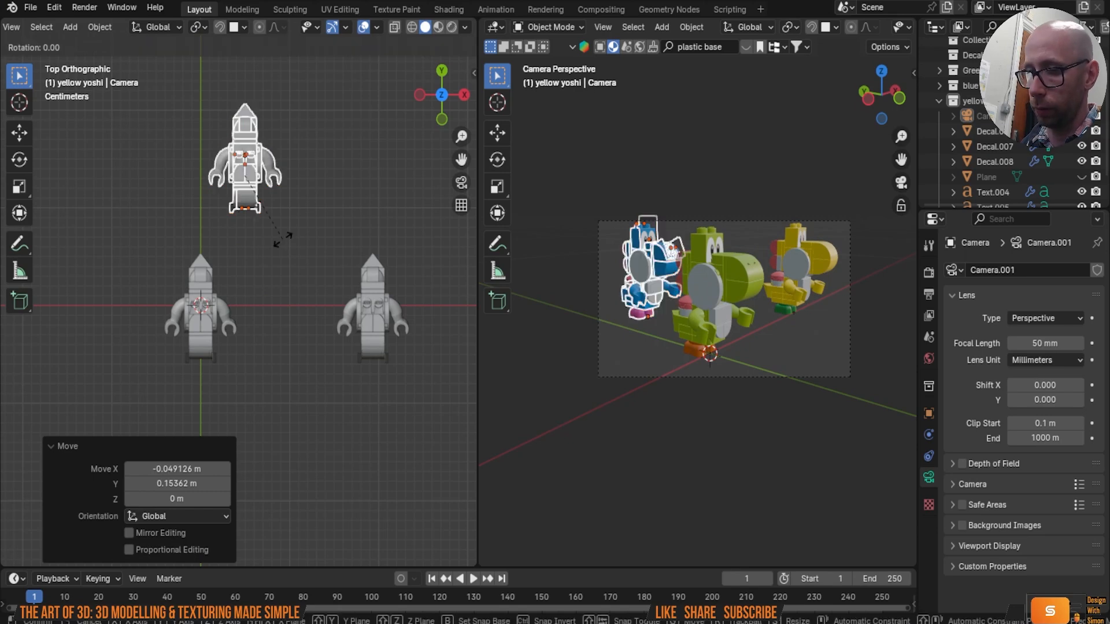
{"action": "left_click", "coordinate": [251, 238]}
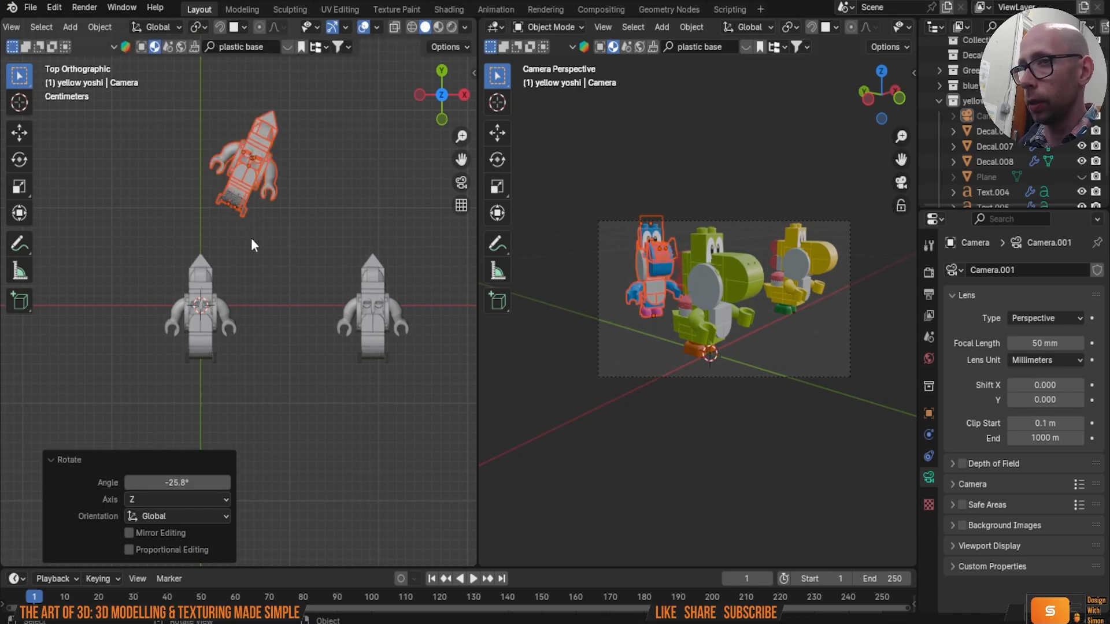
Step: Shift the blue Yoshi in two small moves towards negative X, the first about 0.016 m, to separate it from the green one in the camera frame
{"action": "key", "text": "g"}
{"action": "left_click", "coordinate": [239, 234]}
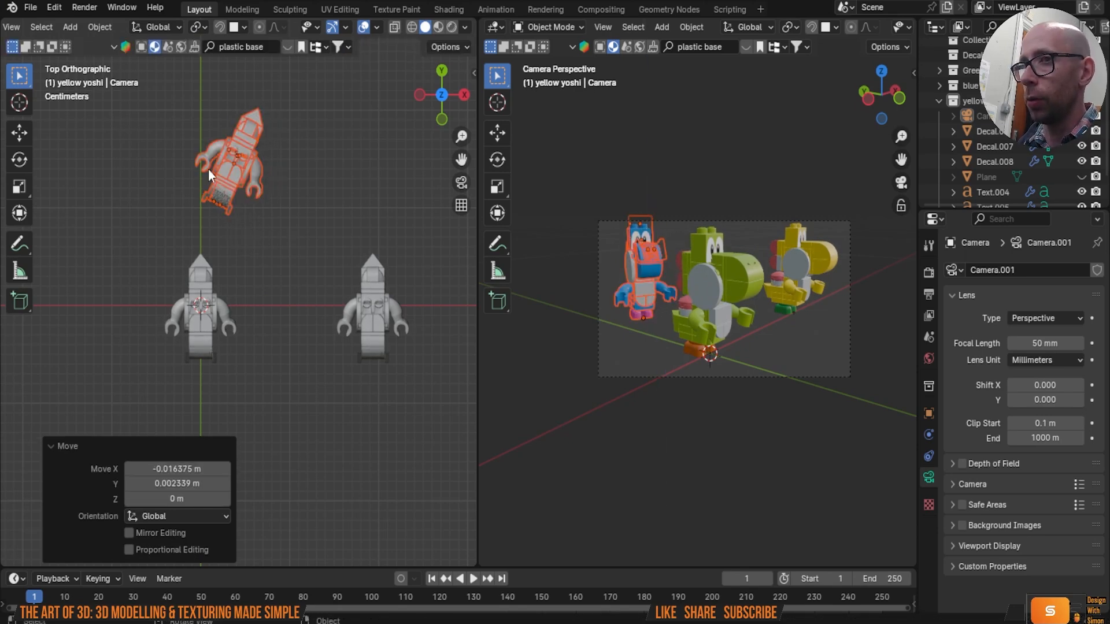
{"action": "key", "text": "g"}
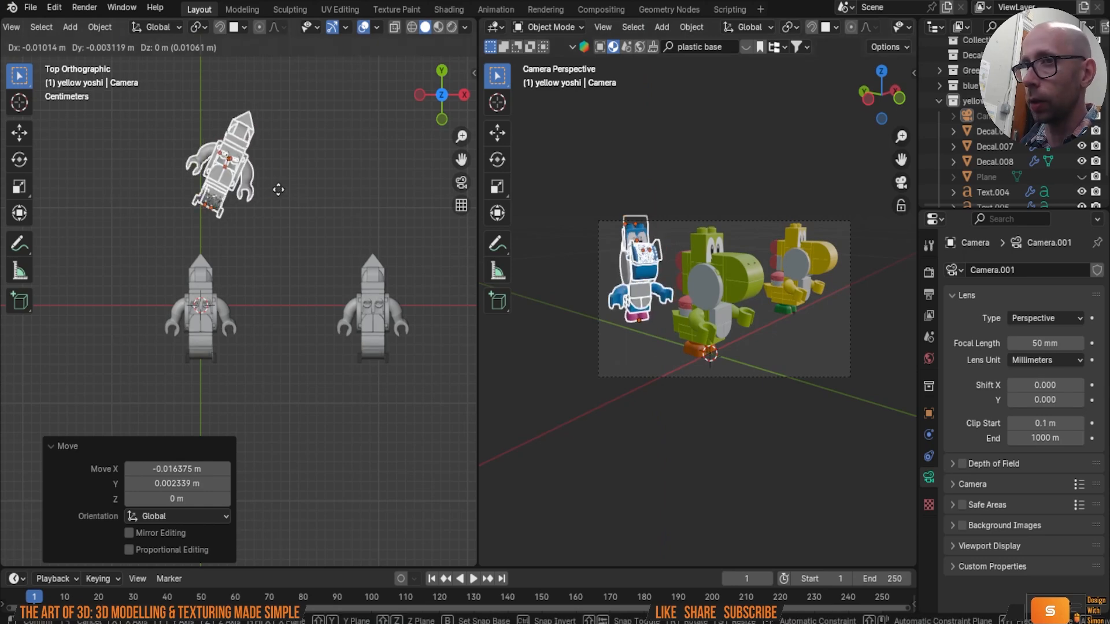
{"action": "left_click", "coordinate": [270, 193]}
Step: Rotate the yellow Yoshi about -28° around Z and move it about -0.012 m in X and 0.016 m in Y
{"action": "left_click_drag", "start_coordinate": [290, 217], "coordinate": [429, 388]}
{"action": "key", "text": "r"}
{"action": "key", "text": "z"}
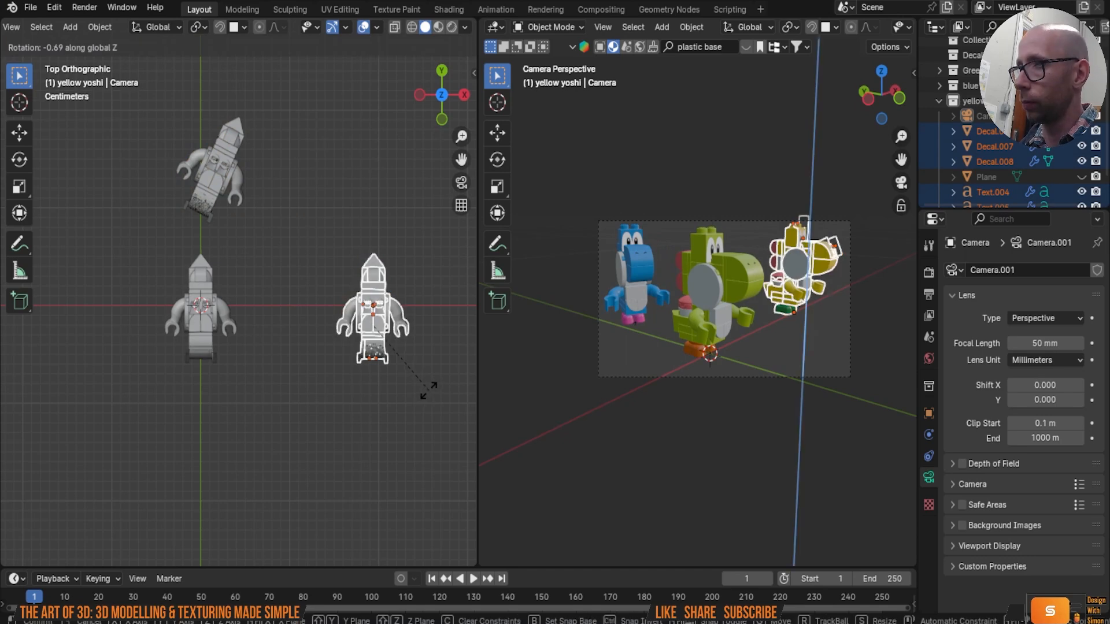
{"action": "left_click", "coordinate": [389, 387]}
{"action": "key", "text": "g"}
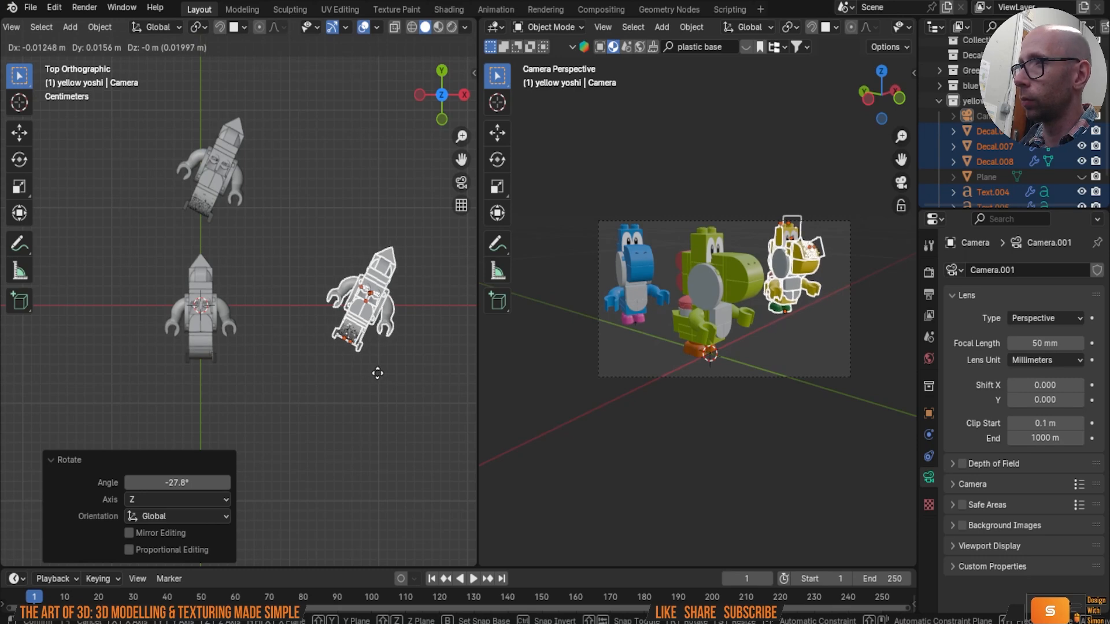
{"action": "left_click", "coordinate": [376, 373]}
Step: Move the blue Yoshi about -0.013 m in X and -0.009 m in Y, and clear the selection
{"action": "left_click_drag", "start_coordinate": [139, 89], "coordinate": [277, 232]}
{"action": "key", "text": "g"}
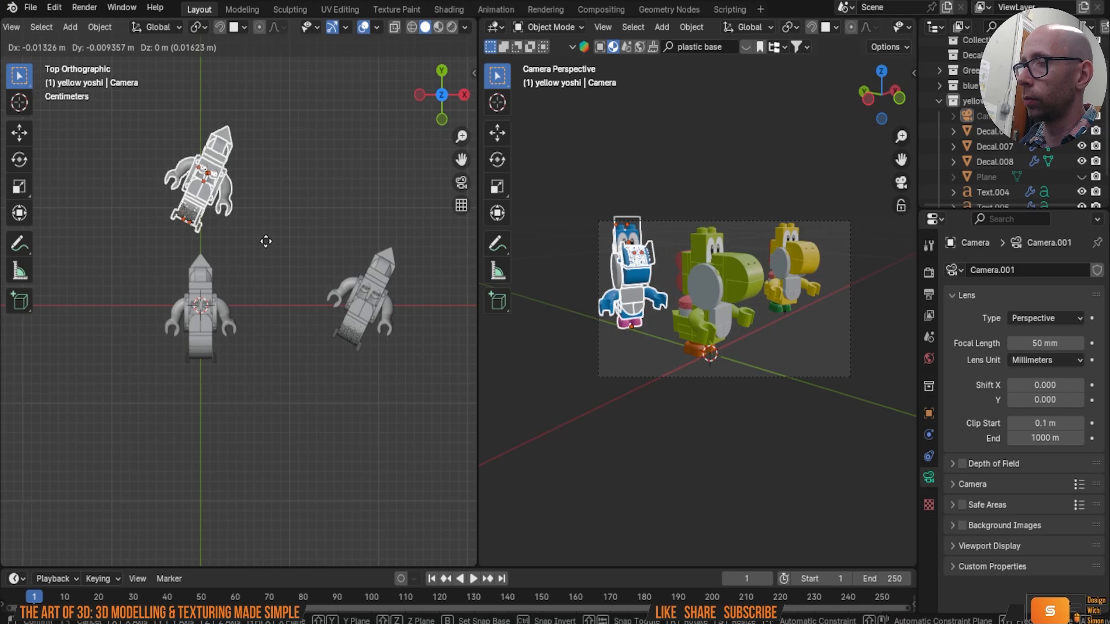
{"action": "left_click", "coordinate": [265, 241]}
{"action": "left_click", "coordinate": [593, 421]}
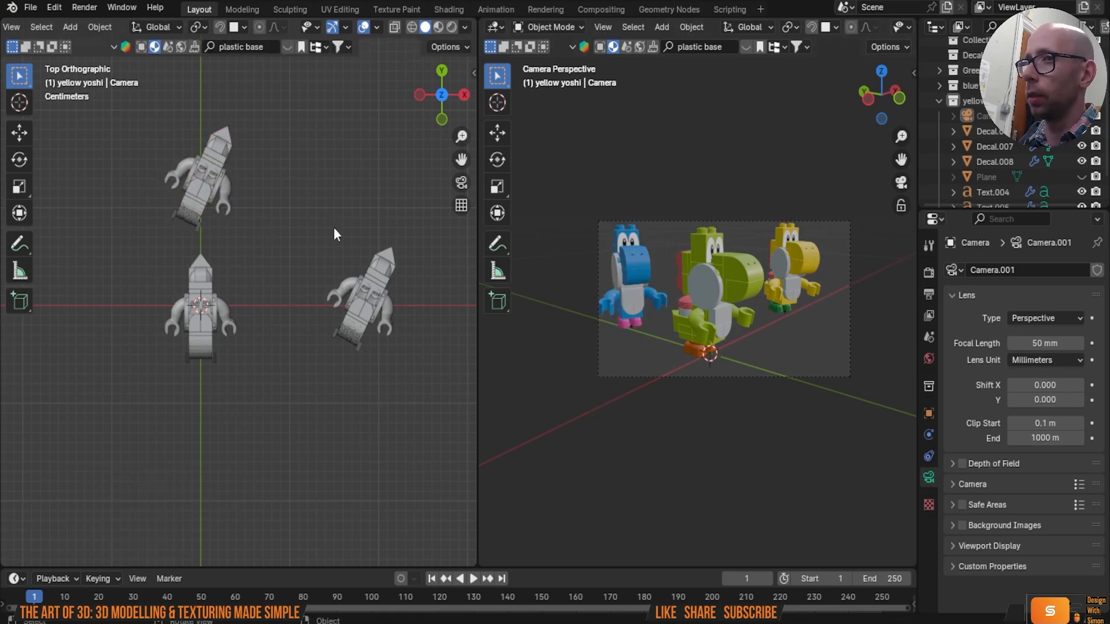
Step: Close the free viewport area so that the camera view fills the workspace
{"action": "middle_click_drag", "start_coordinate": [341, 244], "coordinate": [332, 234]}
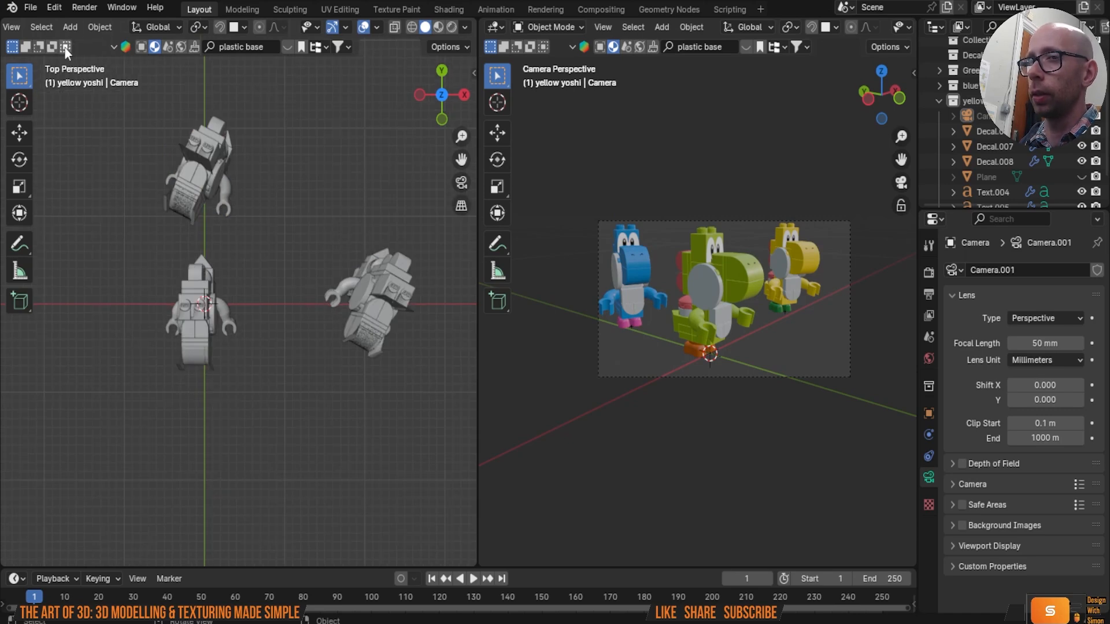
{"action": "left_click", "coordinate": [15, 27]}
{"action": "mouse_move", "coordinate": [158, 363]}
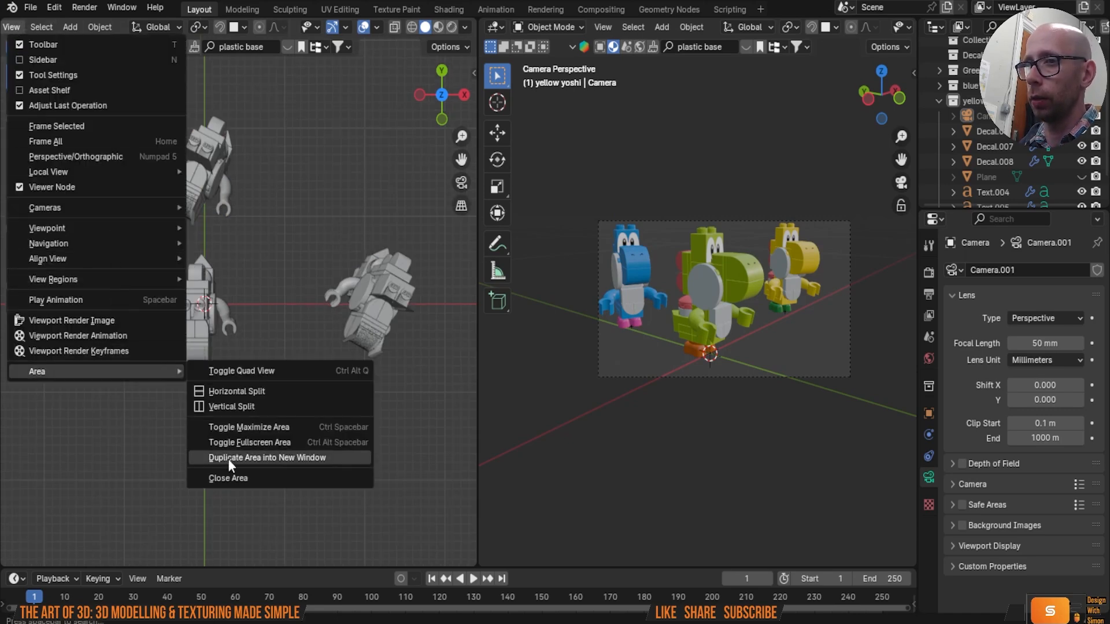
{"action": "left_click", "coordinate": [233, 479]}
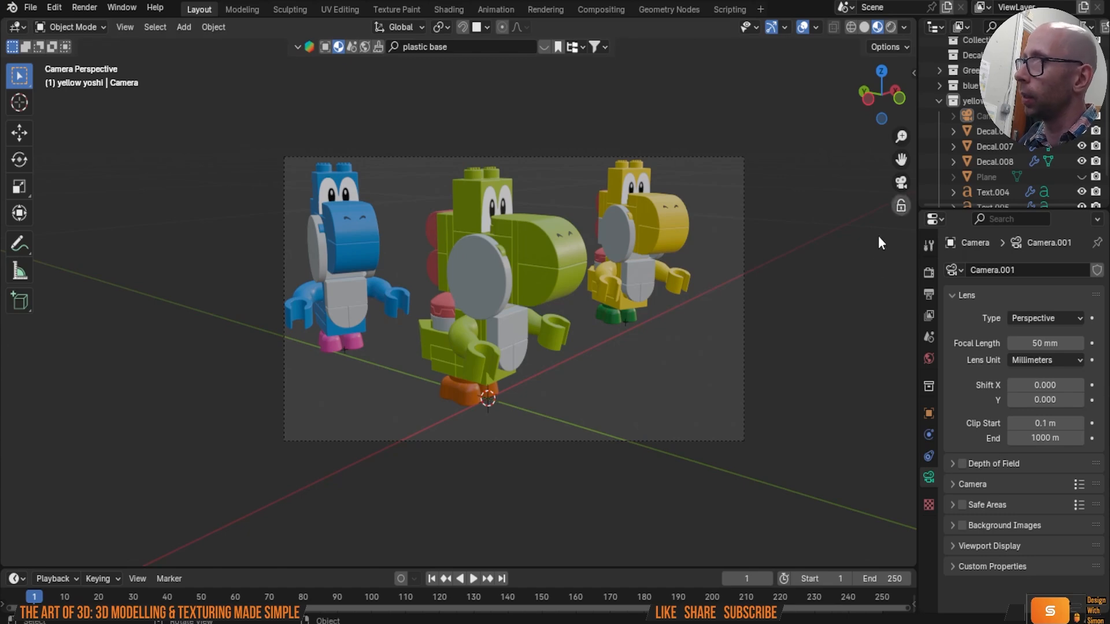
Step: Unhide all hidden objects to bring back the backdrop and the camera around the Yoshis
{"action": "middle_click_drag", "start_coordinate": [817, 273], "coordinate": [794, 283]}
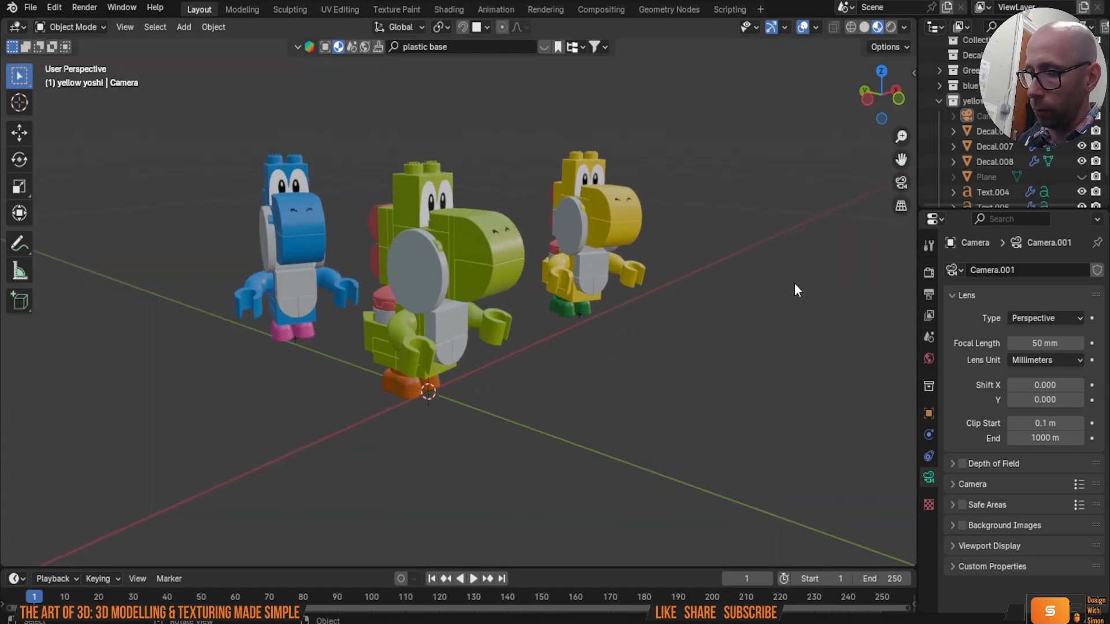
{"action": "key", "text": "alt+h"}
{"action": "scroll", "coordinate": [772, 288], "scroll_direction": "down", "scroll_amount": 8}
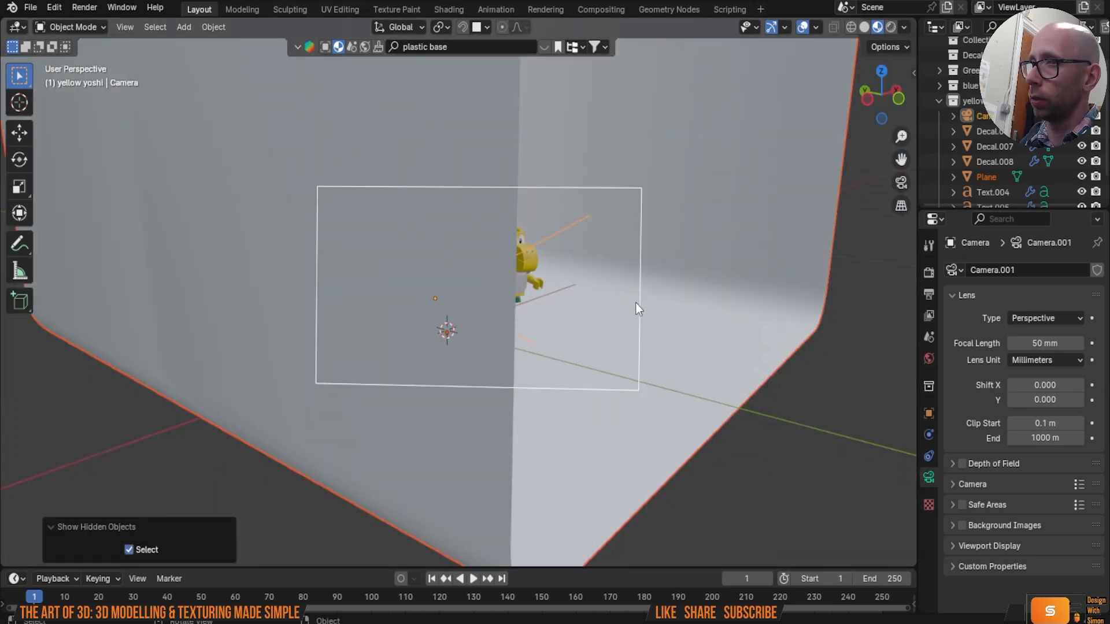
{"action": "scroll", "coordinate": [636, 303], "scroll_direction": "up", "scroll_amount": 5}
{"action": "scroll", "coordinate": [626, 303], "scroll_direction": "down", "scroll_amount": 5}
{"action": "middle_click_drag", "start_coordinate": [619, 301], "coordinate": [342, 275]}
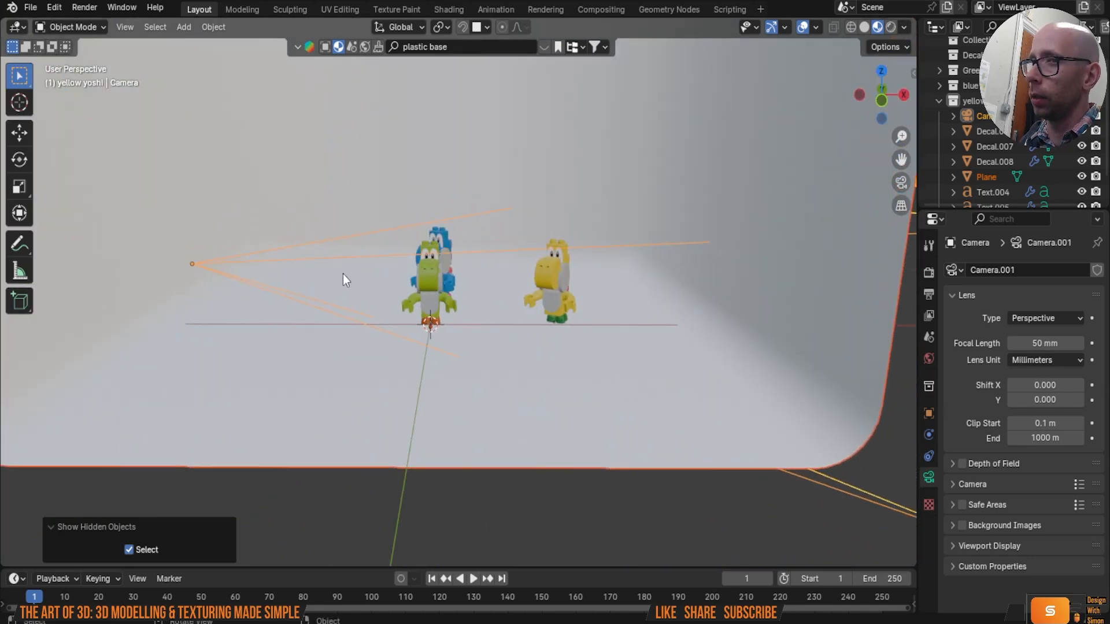
Step: Scale the camera object to 0.156 and check its framing of the three Yoshis through the camera view
{"action": "left_click", "coordinate": [232, 261]}
{"action": "key", "text": "s"}
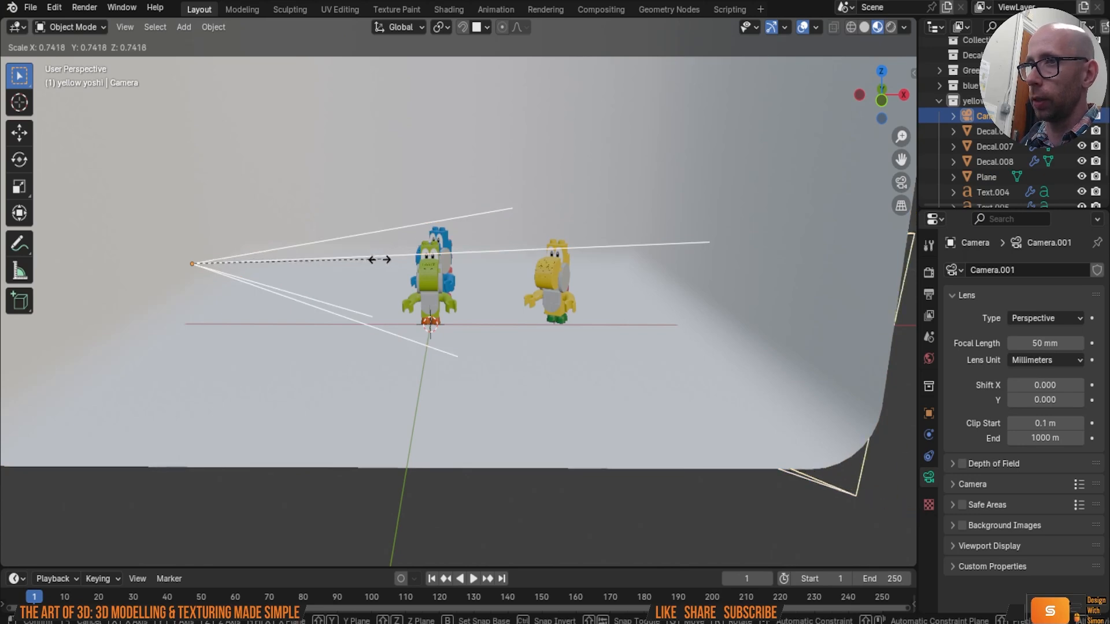
{"action": "left_click", "coordinate": [233, 260]}
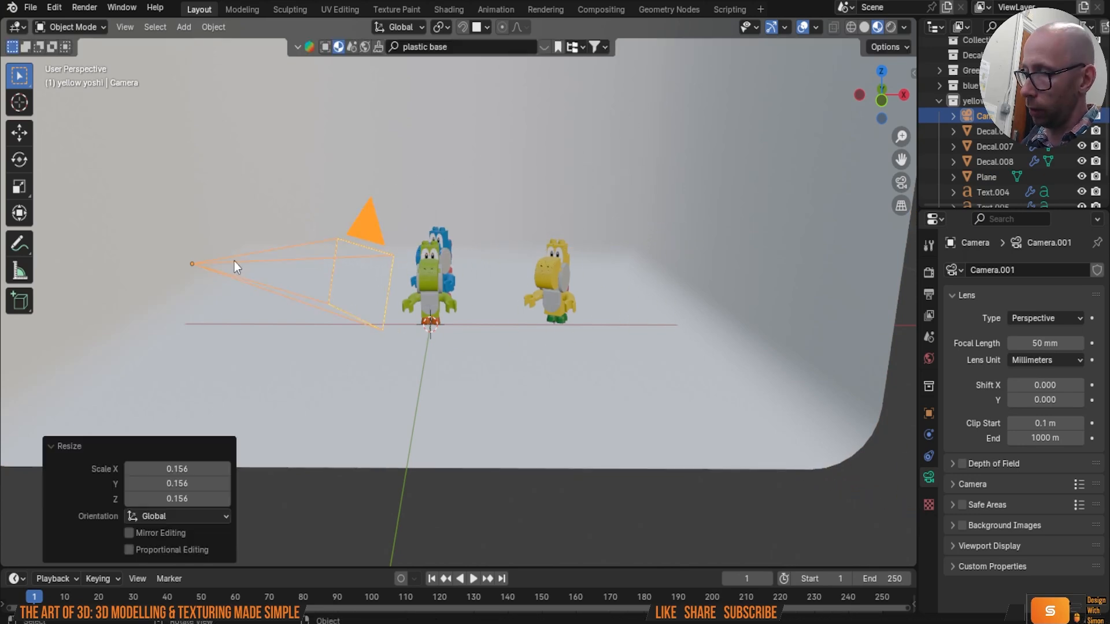
{"action": "key", "text": "KP_0"}
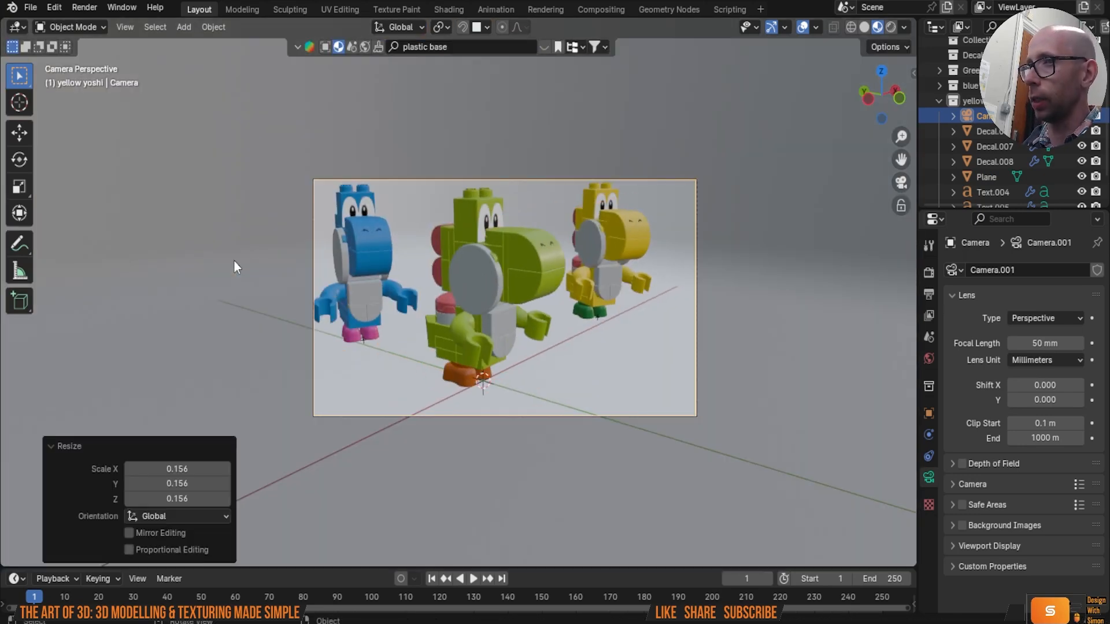
{"action": "scroll", "coordinate": [423, 274], "scroll_direction": "up", "scroll_amount": 2}
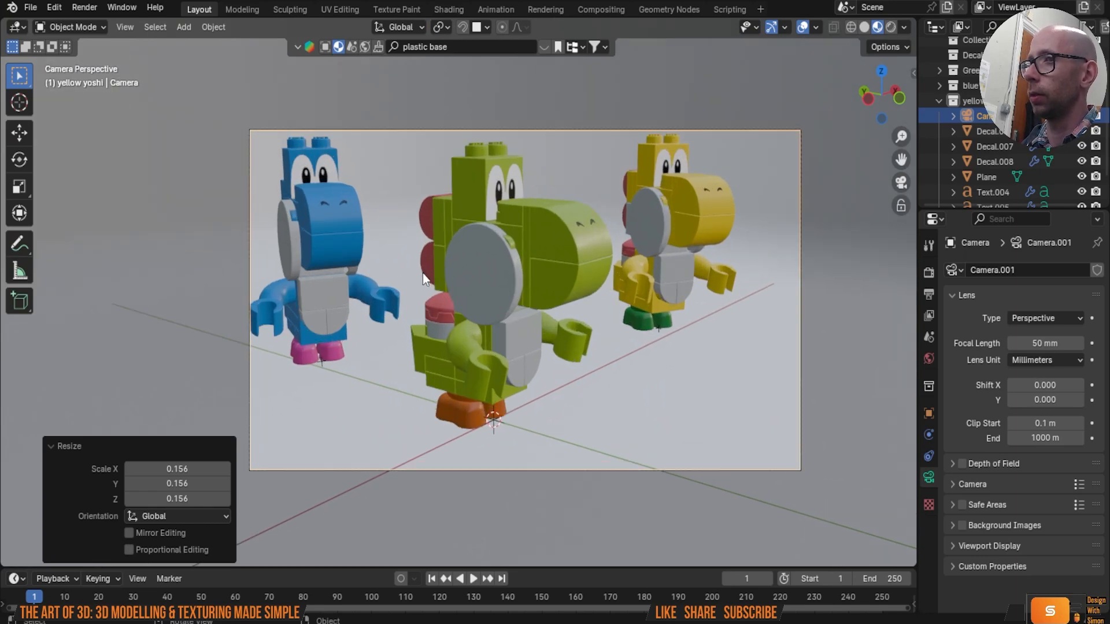
{"action": "scroll", "coordinate": [421, 275], "scroll_direction": "down", "scroll_amount": 4}
{"action": "scroll", "coordinate": [421, 273], "scroll_direction": "down", "scroll_amount": 2}
{"action": "middle_click_drag", "start_coordinate": [437, 276], "coordinate": [522, 297]}
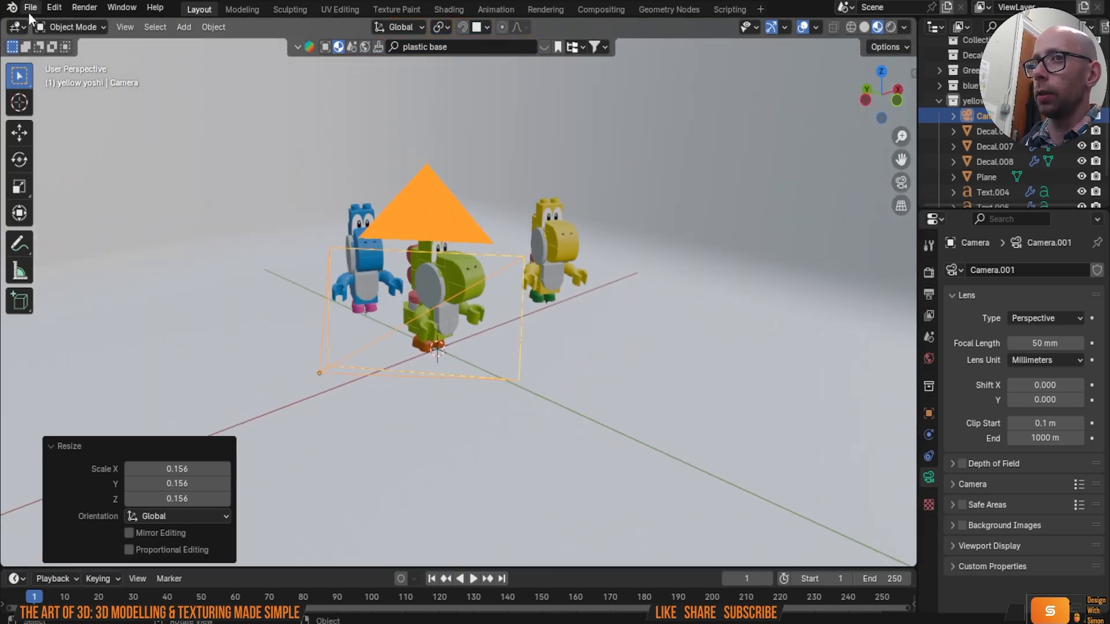
Step: Save the file and clear the camera selection
{"action": "left_click", "coordinate": [29, 8]}
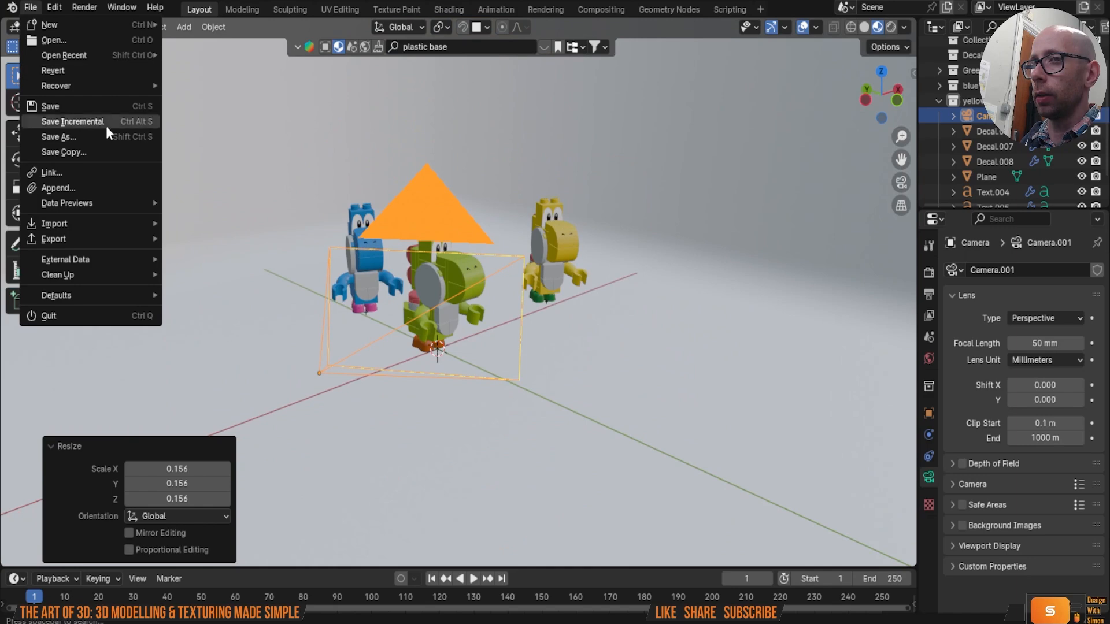
{"action": "left_click", "coordinate": [75, 108]}
{"action": "scroll", "coordinate": [422, 224], "scroll_direction": "down", "scroll_amount": 4}
{"action": "middle_click_drag", "start_coordinate": [421, 224], "coordinate": [721, 297]}
{"action": "scroll", "coordinate": [657, 321], "scroll_direction": "up", "scroll_amount": 3}
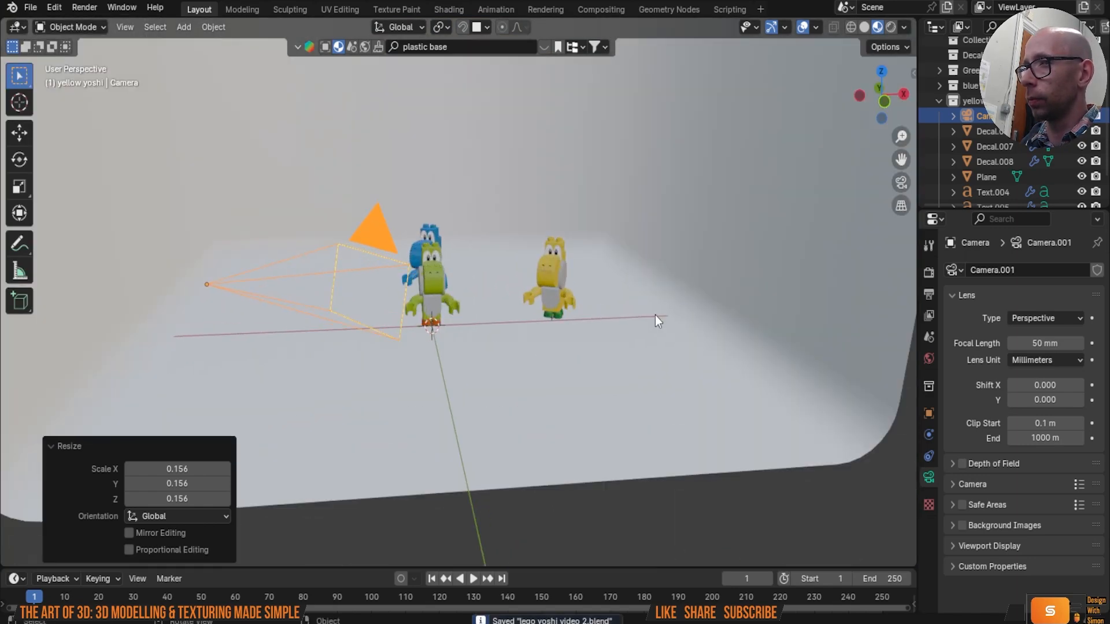
{"action": "middle_click_drag", "start_coordinate": [647, 301], "coordinate": [674, 326]}
{"action": "scroll", "coordinate": [761, 340], "scroll_direction": "down", "scroll_amount": 4}
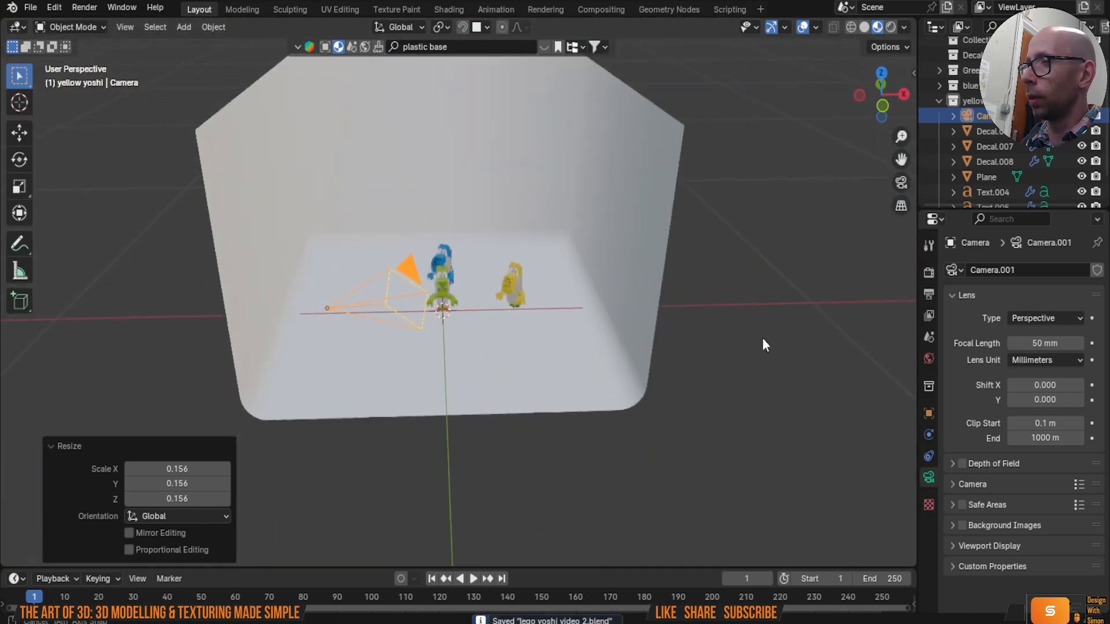
{"action": "scroll", "coordinate": [754, 340], "scroll_direction": "up", "scroll_amount": 4}
{"action": "left_click", "coordinate": [814, 336]}
Step: Add an area light at the origin and raise it about 0.317 m along Z above the Yoshis
{"action": "middle_click_drag", "start_coordinate": [606, 353], "coordinate": [625, 343]}
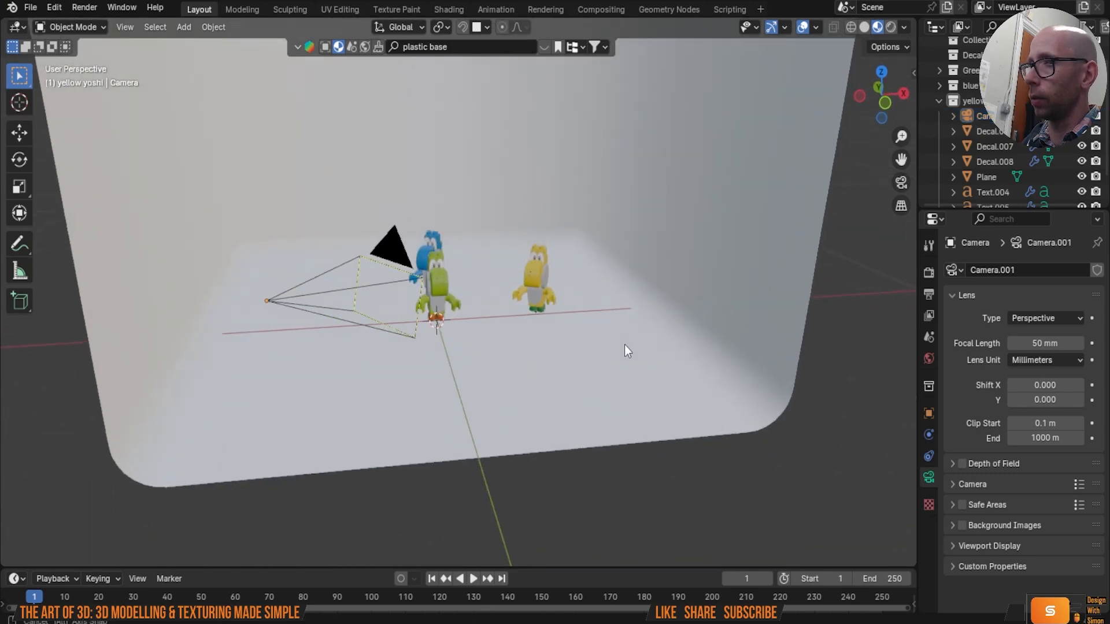
{"action": "scroll", "coordinate": [563, 327], "scroll_direction": "up", "scroll_amount": 1}
{"action": "key", "text": "shift+a"}
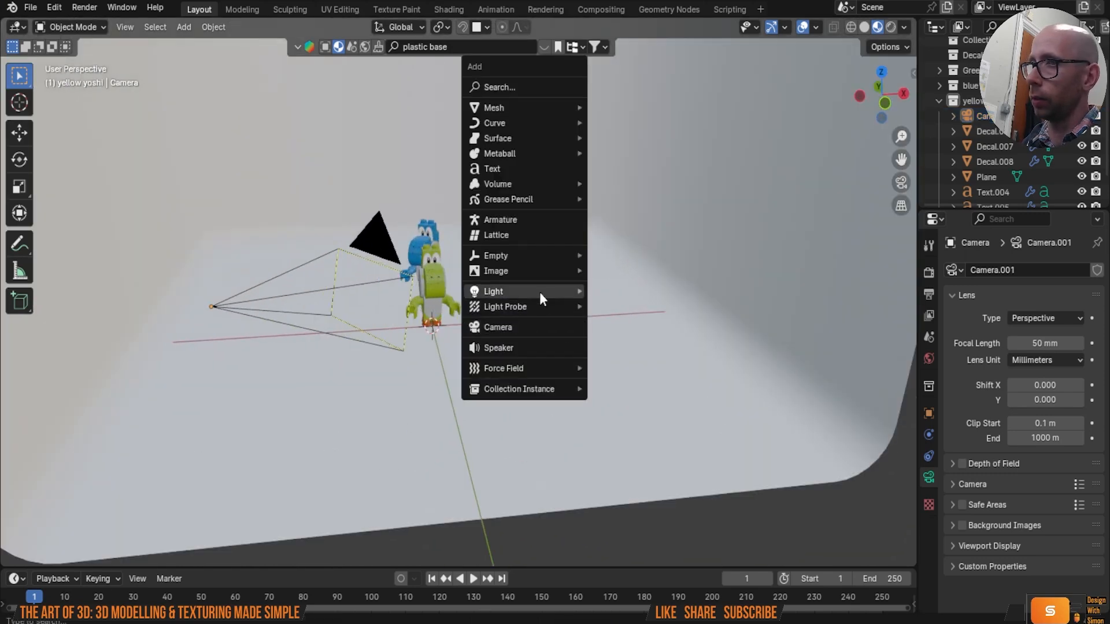
{"action": "mouse_move", "coordinate": [539, 292]}
{"action": "left_click", "coordinate": [667, 340]}
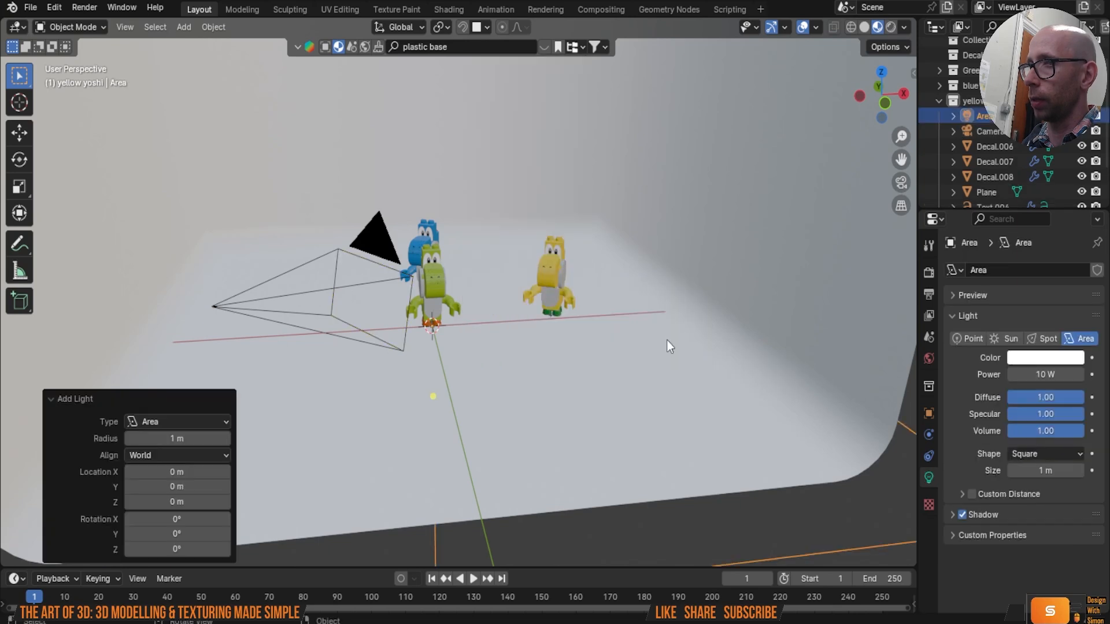
{"action": "key", "text": "g"}
{"action": "key", "text": "z"}
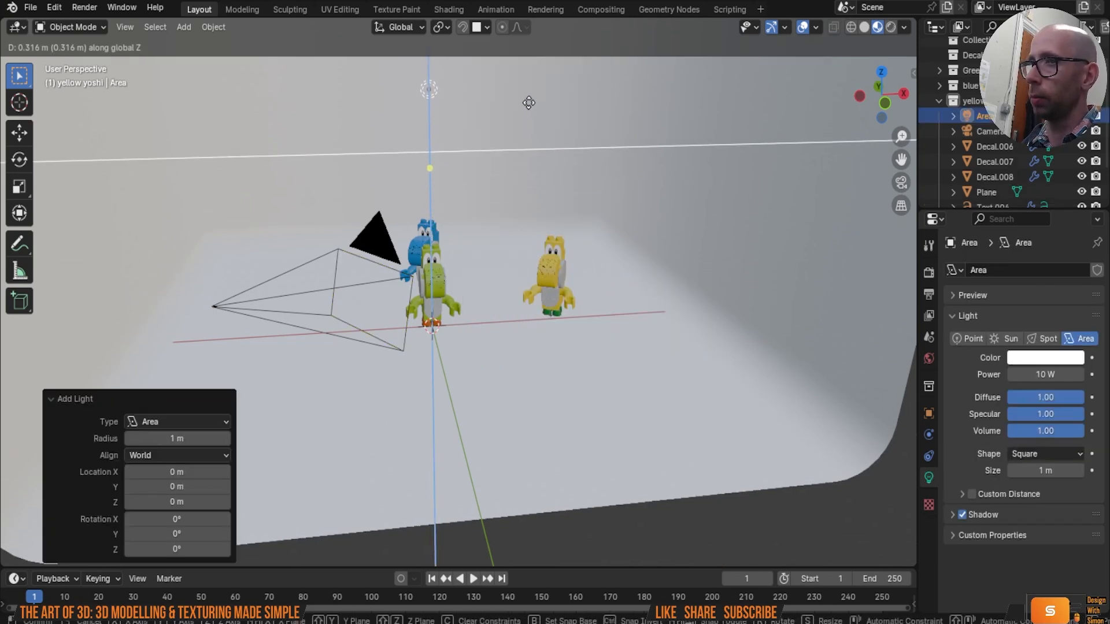
{"action": "left_click", "coordinate": [528, 101]}
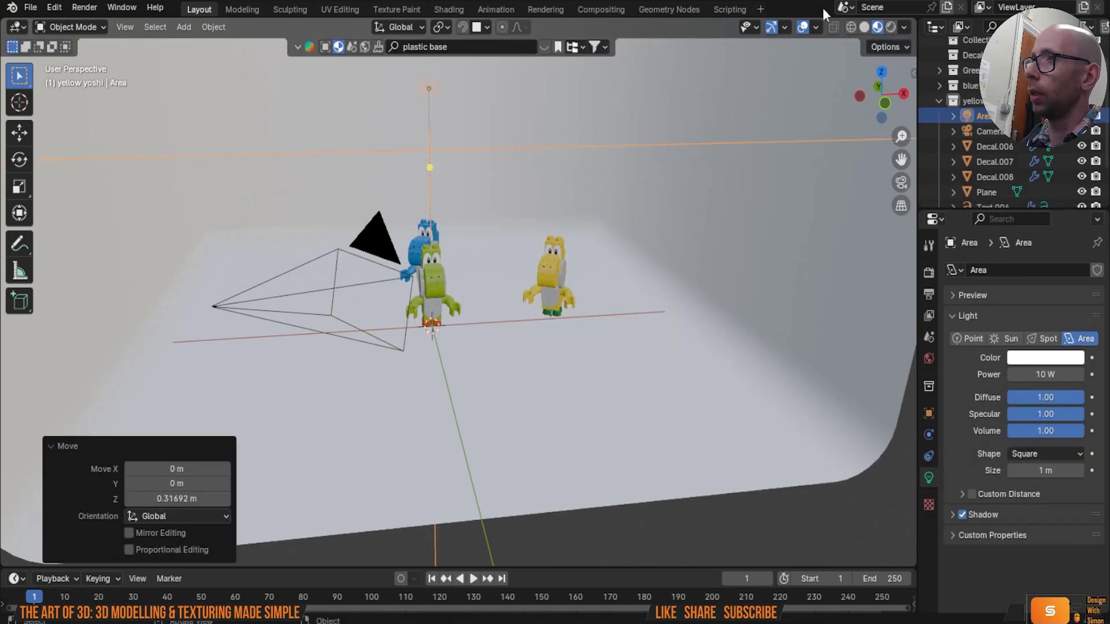
Step: Show the scene in rendered viewport shading and set the area light's power to 2 W
{"action": "left_click", "coordinate": [887, 27]}
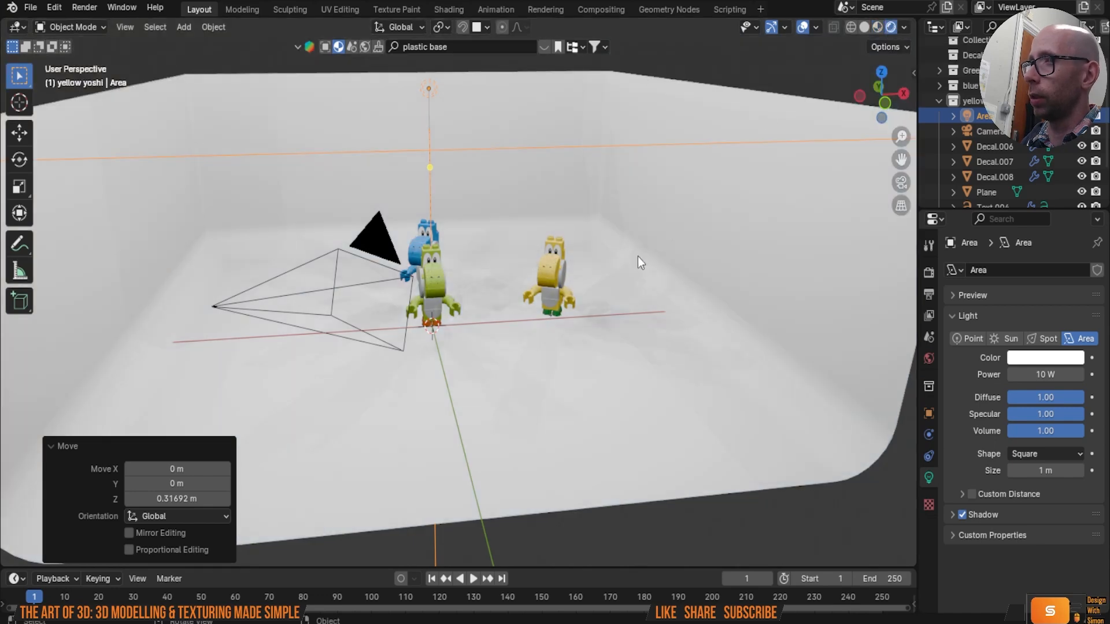
{"action": "middle_click_drag", "start_coordinate": [547, 257], "coordinate": [578, 254]}
{"action": "left_click", "coordinate": [1044, 375]}
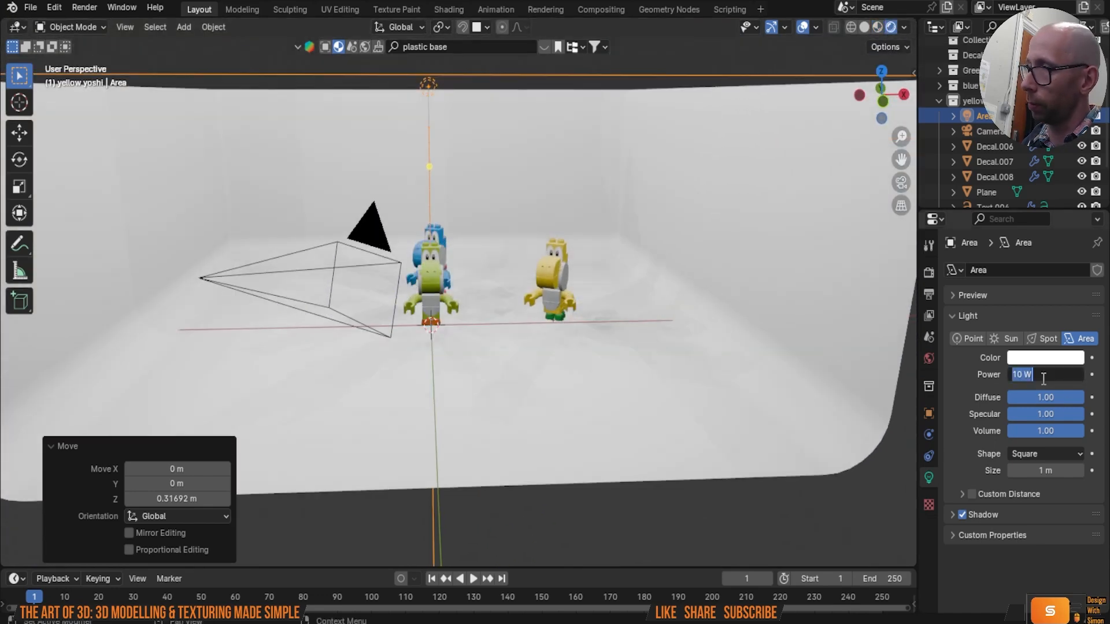
{"action": "type", "text": "2"}
{"action": "key", "text": "Return"}
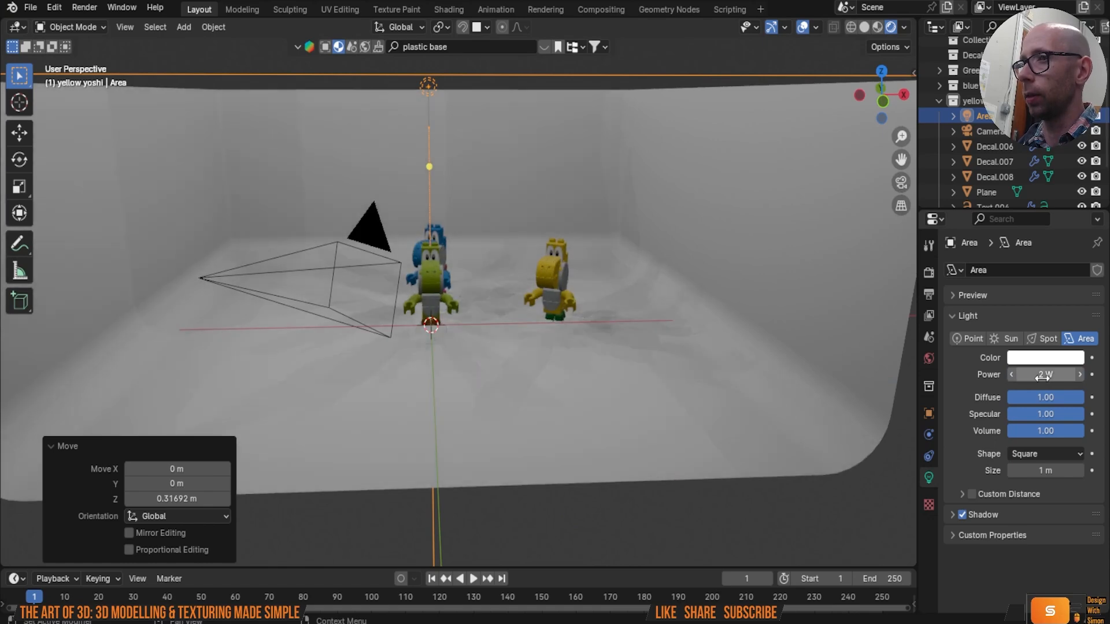
Step: Scale the area light above the Yoshis to 0.54
{"action": "middle_click_drag", "start_coordinate": [572, 370], "coordinate": [696, 367]}
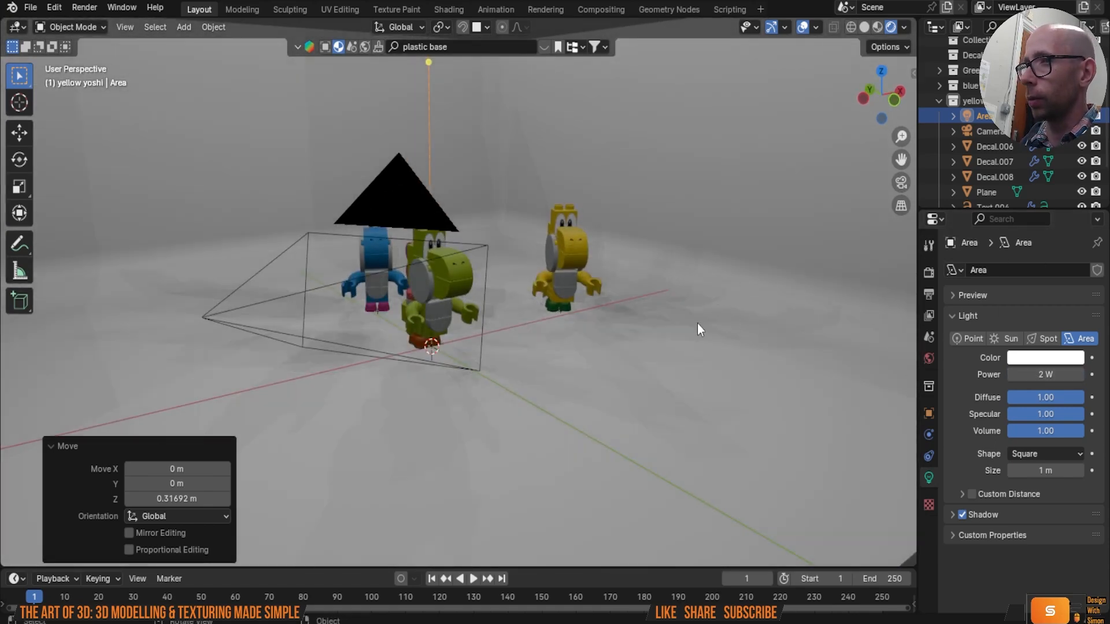
{"action": "scroll", "coordinate": [615, 334], "scroll_direction": "up", "scroll_amount": 3}
{"action": "scroll", "coordinate": [610, 327], "scroll_direction": "down", "scroll_amount": 6}
{"action": "middle_click_drag", "start_coordinate": [609, 325], "coordinate": [540, 328]}
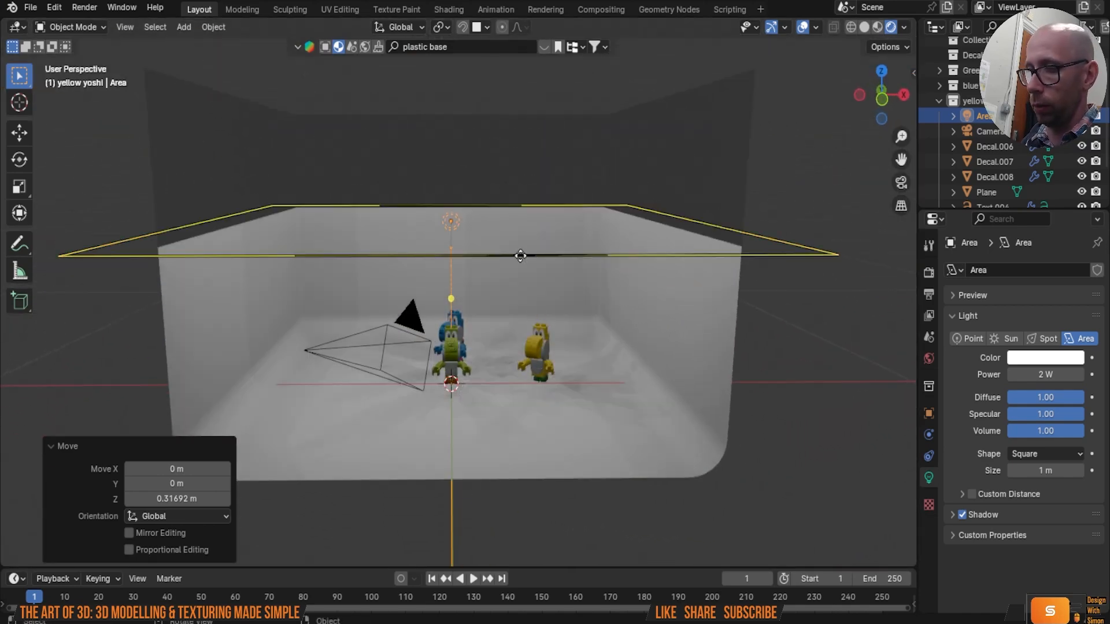
{"action": "key", "text": "s"}
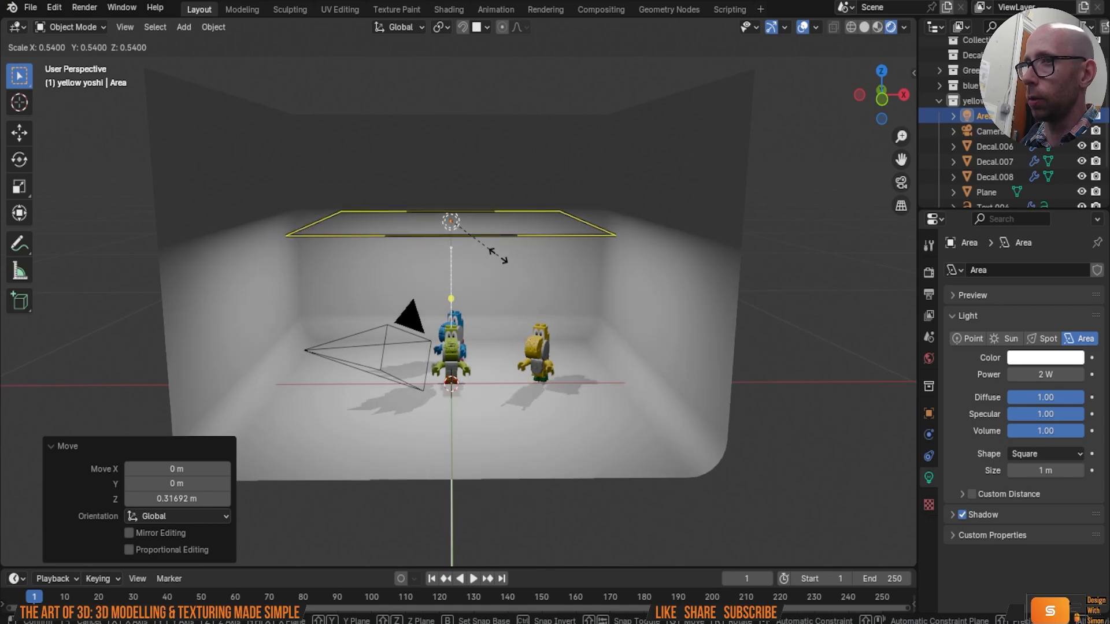
{"action": "left_click", "coordinate": [498, 258]}
Step: Rotate the area light -90° around Y and move it about -0.408 m in X and -0.073 m in Z
{"action": "key", "text": "r"}
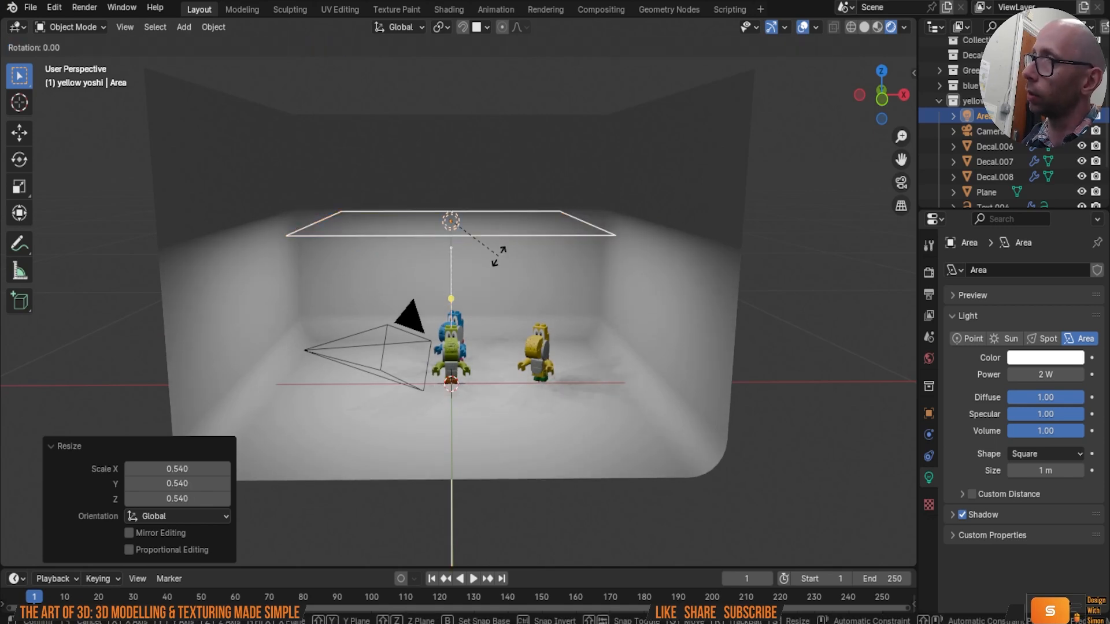
{"action": "type", "text": "y90"}
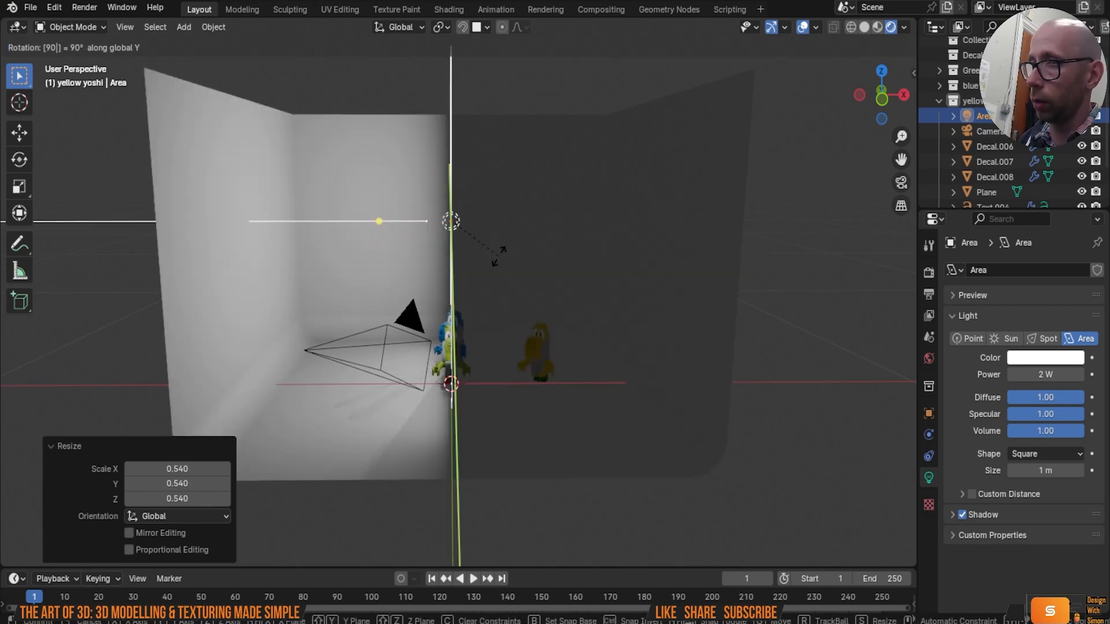
{"action": "key", "text": "minus"}
{"action": "key", "text": "Return"}
{"action": "key", "text": "g"}
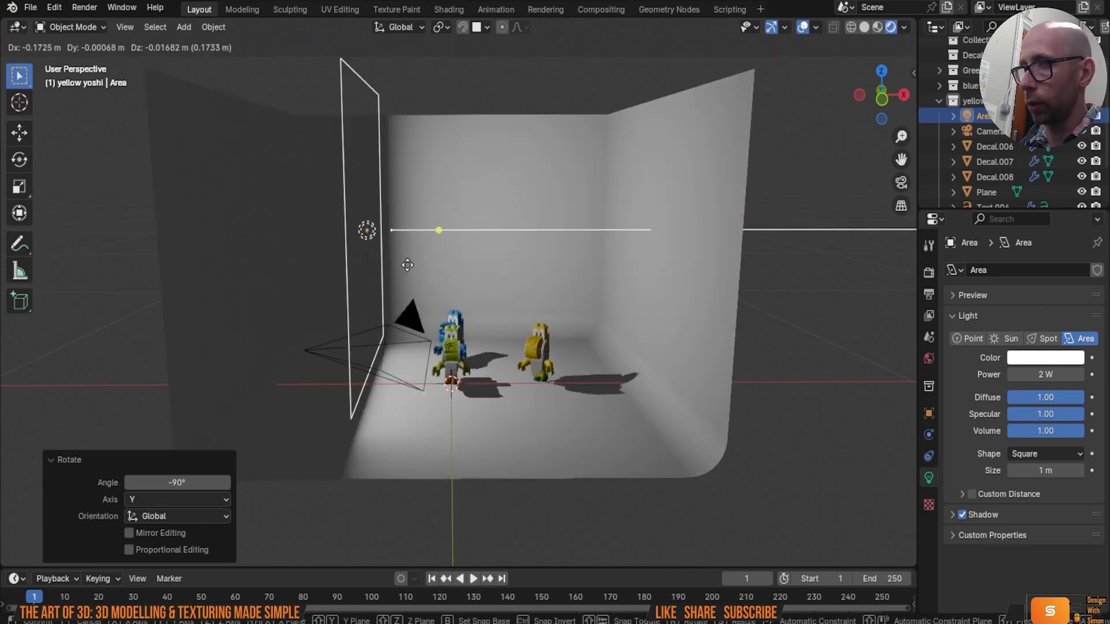
{"action": "left_click", "coordinate": [300, 292]}
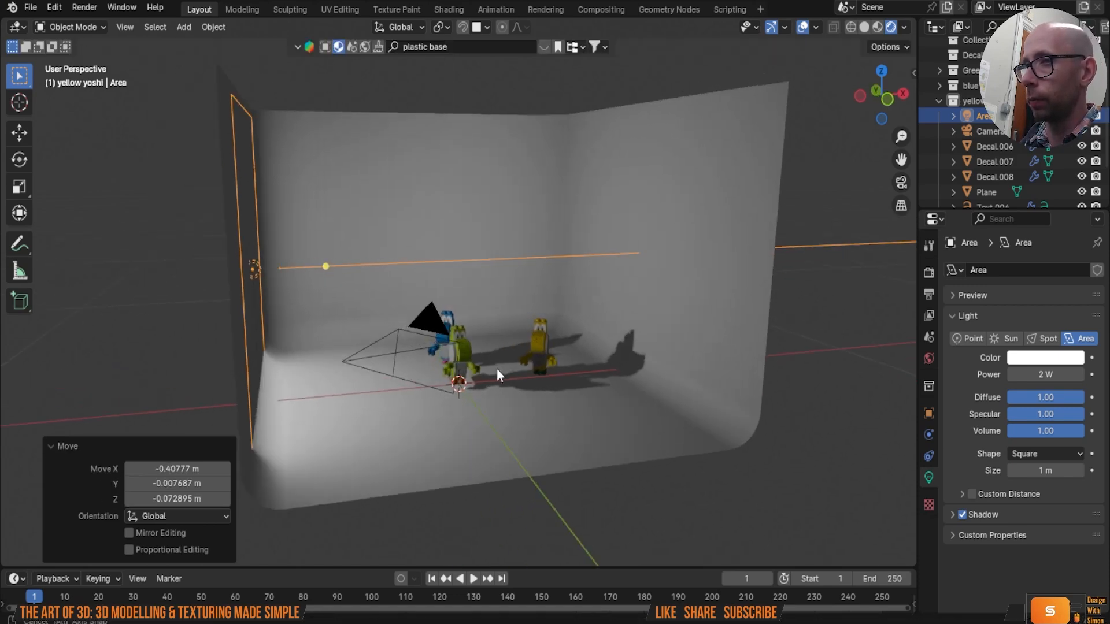
Step: Select the backdrop plane and create a new material for it in the Shading workspace
{"action": "middle_click_drag", "start_coordinate": [480, 363], "coordinate": [533, 397]}
{"action": "scroll", "coordinate": [533, 396], "scroll_direction": "up", "scroll_amount": 3}
{"action": "scroll", "coordinate": [548, 315], "scroll_direction": "up", "scroll_amount": 4}
{"action": "middle_click_drag", "start_coordinate": [550, 322], "coordinate": [546, 295]}
{"action": "scroll", "coordinate": [552, 270], "scroll_direction": "down", "scroll_amount": 2}
{"action": "scroll", "coordinate": [553, 270], "scroll_direction": "down", "scroll_amount": 2}
{"action": "scroll", "coordinate": [681, 271], "scroll_direction": "up", "scroll_amount": 2}
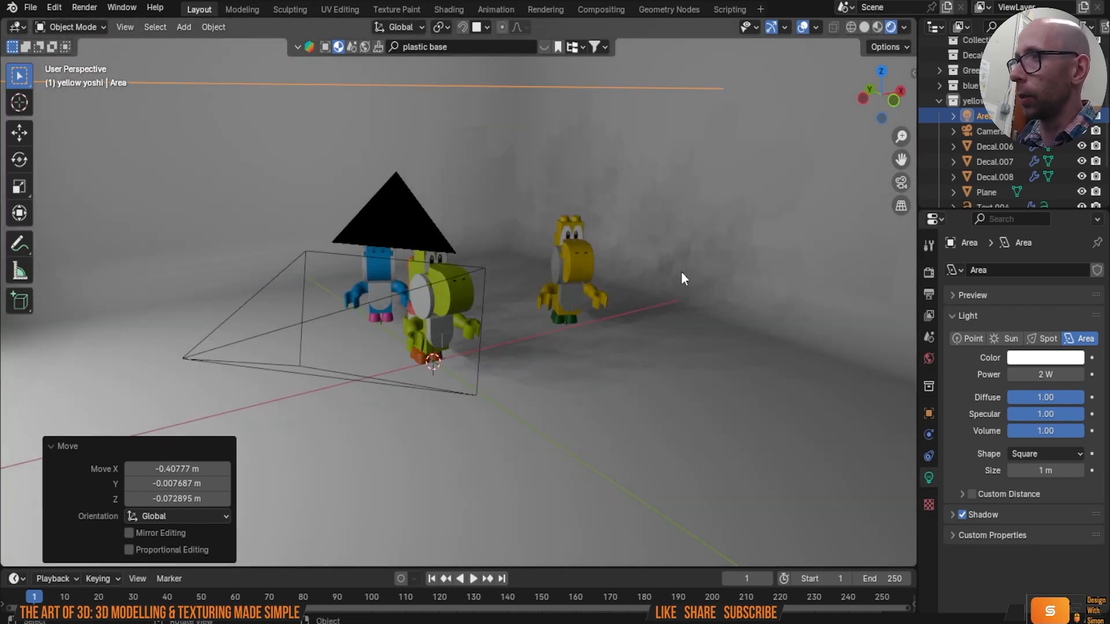
{"action": "left_click", "coordinate": [808, 197]}
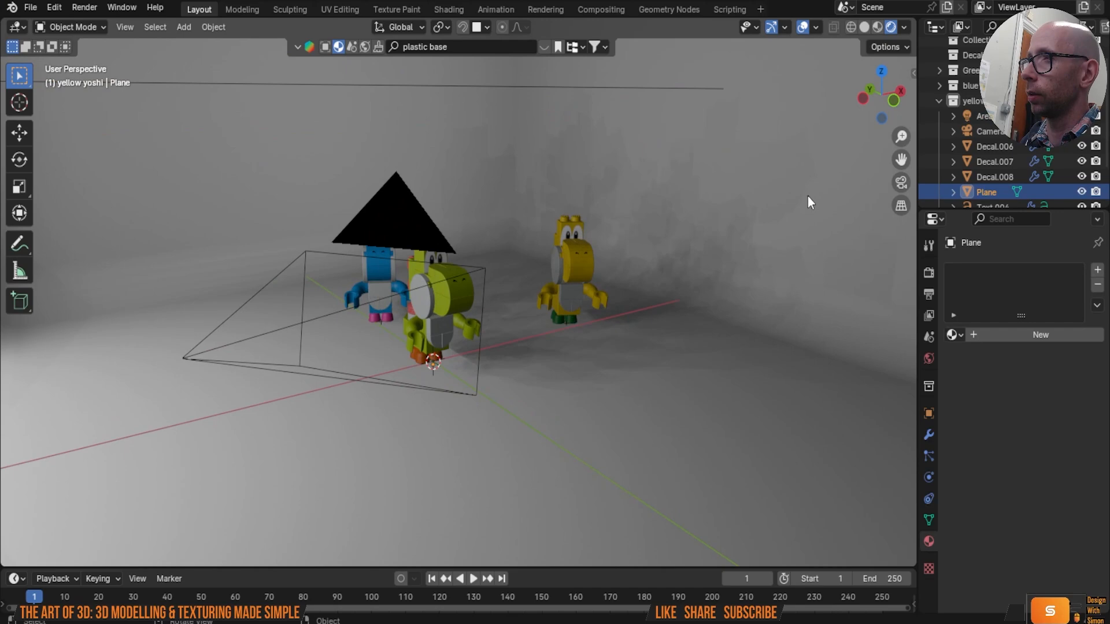
{"action": "left_click", "coordinate": [446, 9]}
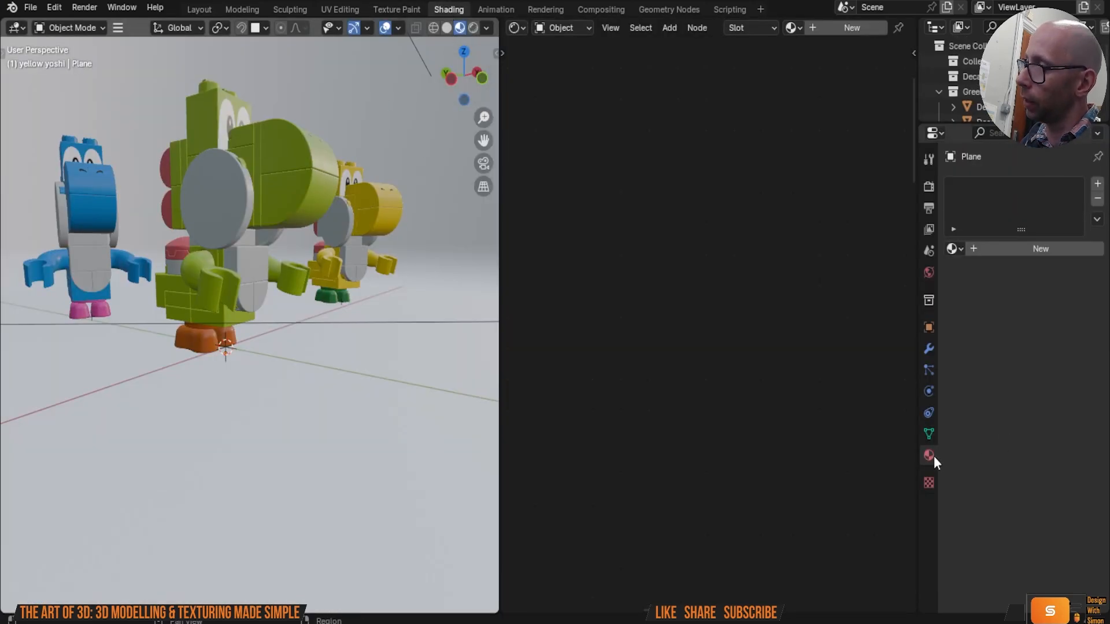
{"action": "left_click", "coordinate": [973, 249]}
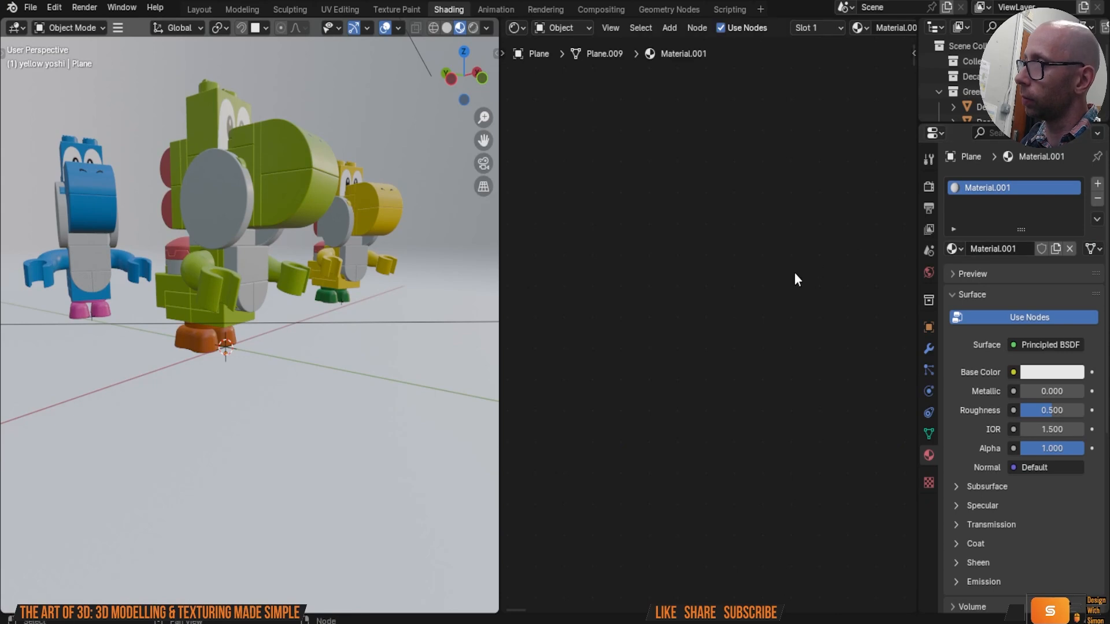
Step: Add a Noise Texture node and connect its Fac output to the Base Color of the Principled BSDF
{"action": "scroll", "coordinate": [742, 295], "scroll_direction": "down", "scroll_amount": 8}
{"action": "scroll", "coordinate": [671, 342], "scroll_direction": "down", "scroll_amount": 5}
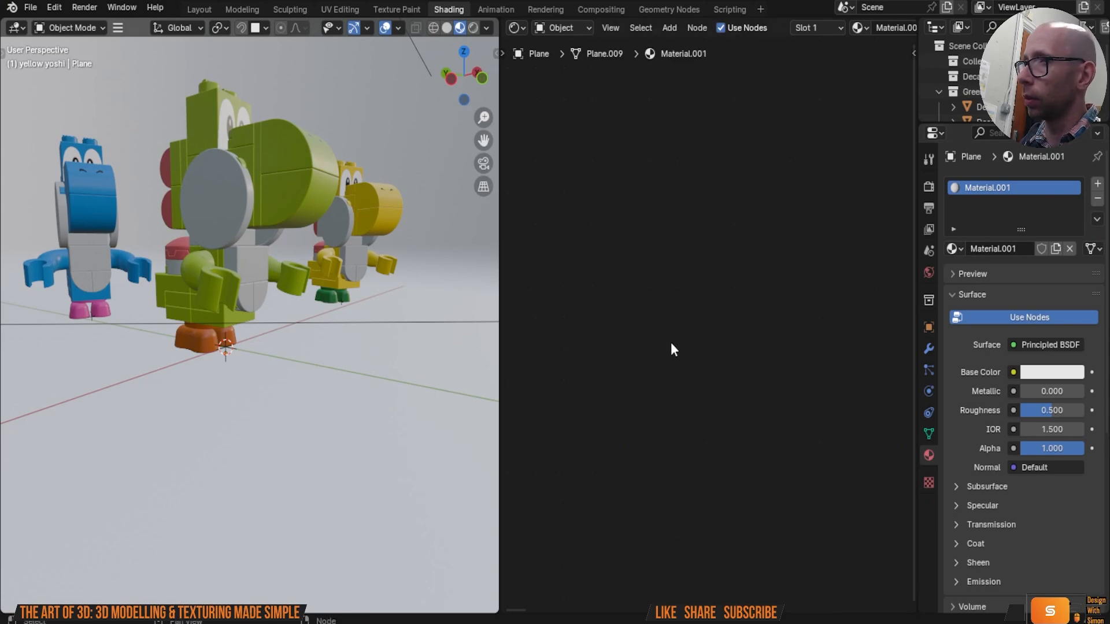
{"action": "key", "text": "Home"}
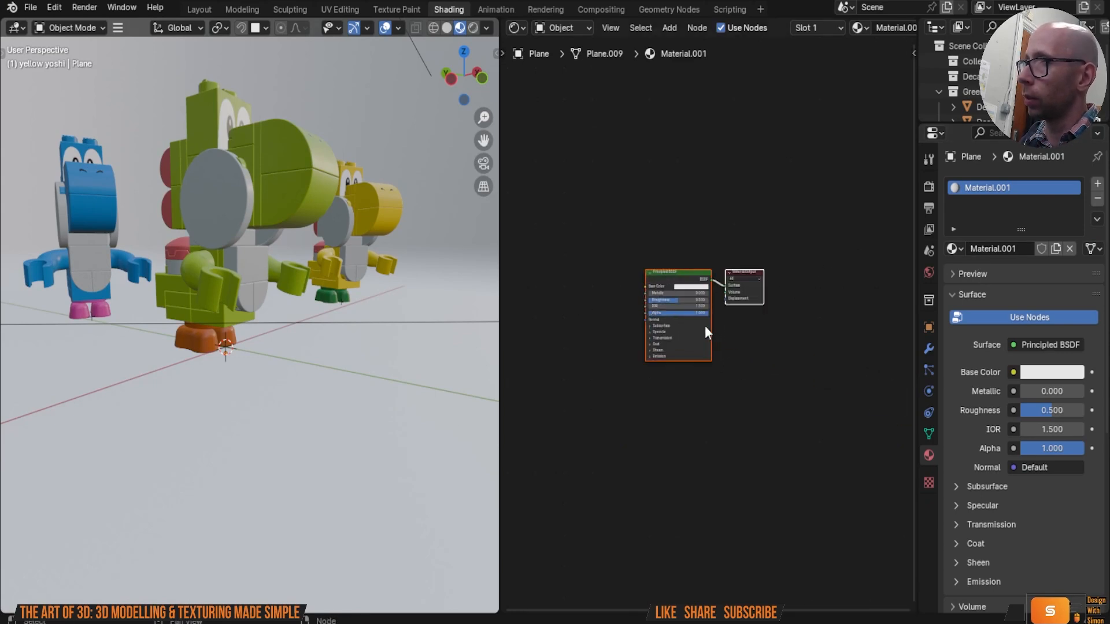
{"action": "key", "text": "shift+a"}
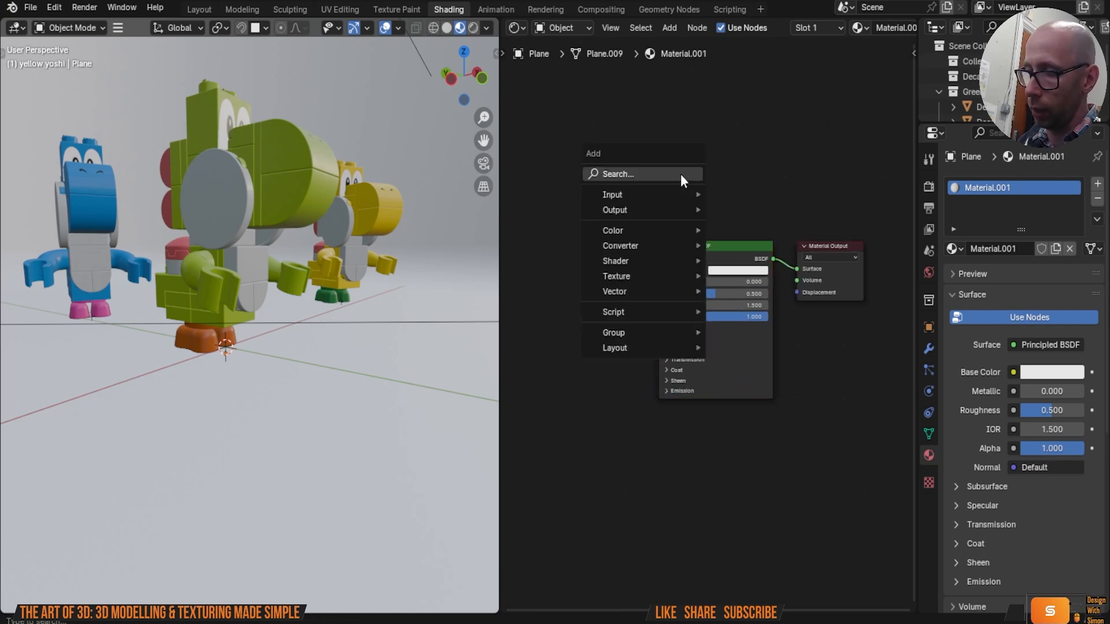
{"action": "type", "text": "noise"}
{"action": "left_click", "coordinate": [764, 201]}
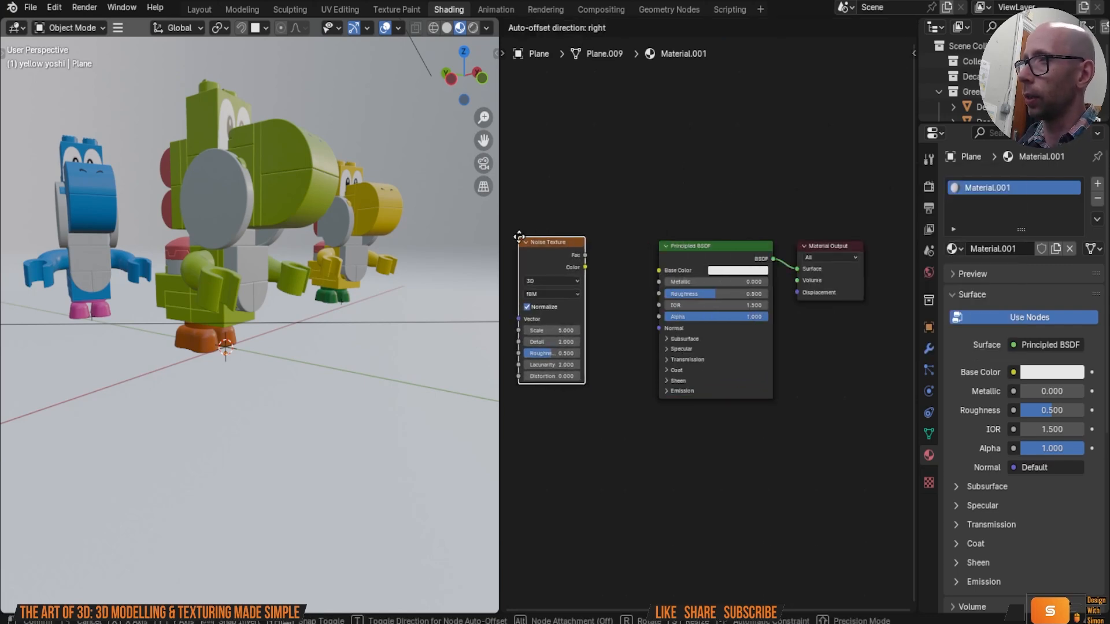
{"action": "left_click_drag", "start_coordinate": [583, 254], "coordinate": [649, 276]}
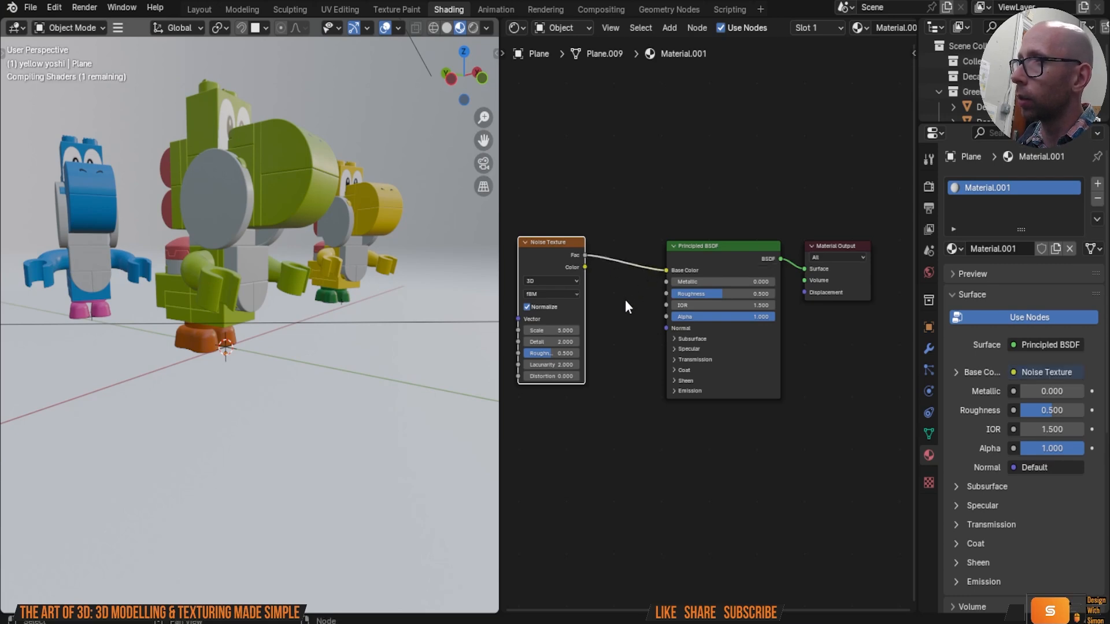
Step: Try a Noise Texture scale of 5000, and set the scale back to 5
{"action": "double_click", "coordinate": [557, 330]}
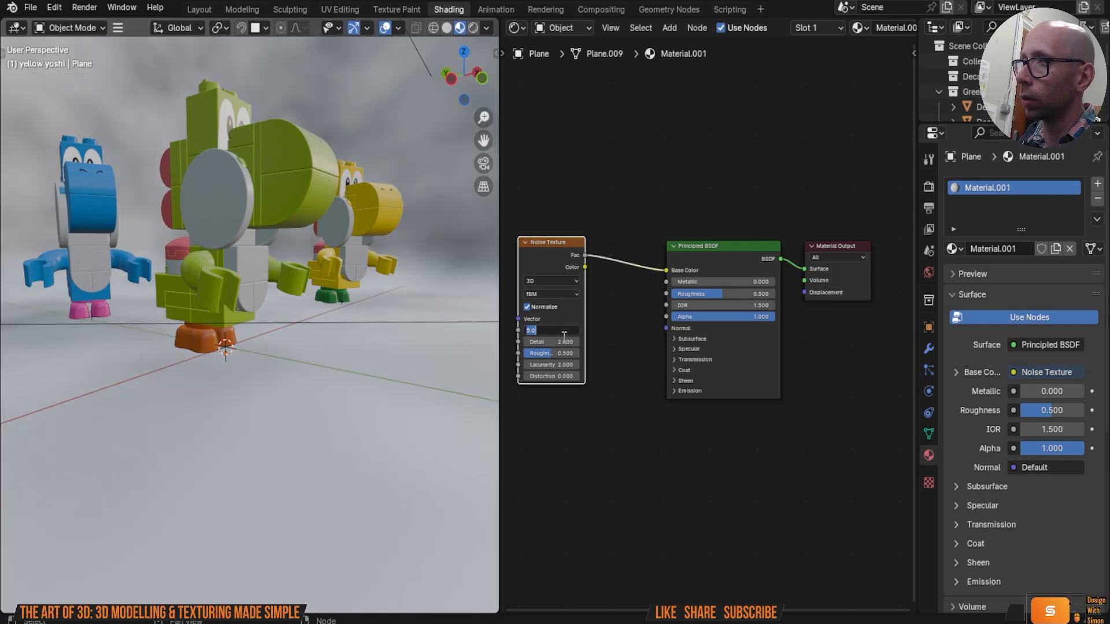
{"action": "type", "text": "5000"}
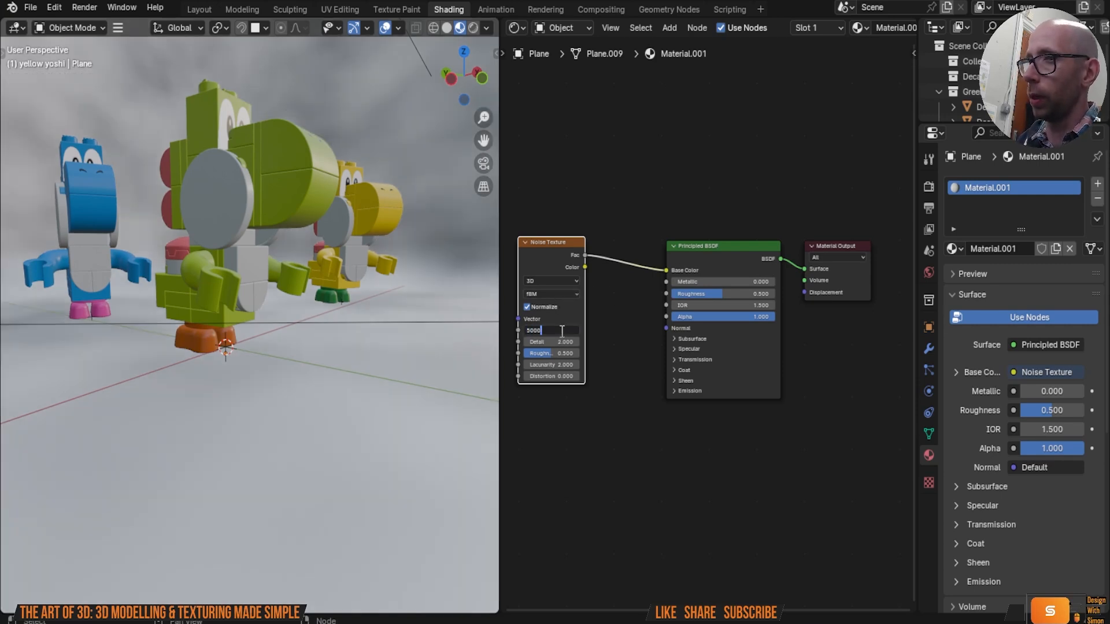
{"action": "key", "text": "Return"}
{"action": "left_click", "coordinate": [559, 329]}
{"action": "type", "text": "5"}
{"action": "key", "text": "Return"}
Step: Set the Noise Texture's scale to 5000
{"action": "scroll", "coordinate": [255, 219], "scroll_direction": "down", "scroll_amount": 5}
{"action": "middle_click_drag", "start_coordinate": [257, 219], "coordinate": [370, 209]}
{"action": "left_click", "coordinate": [561, 330]}
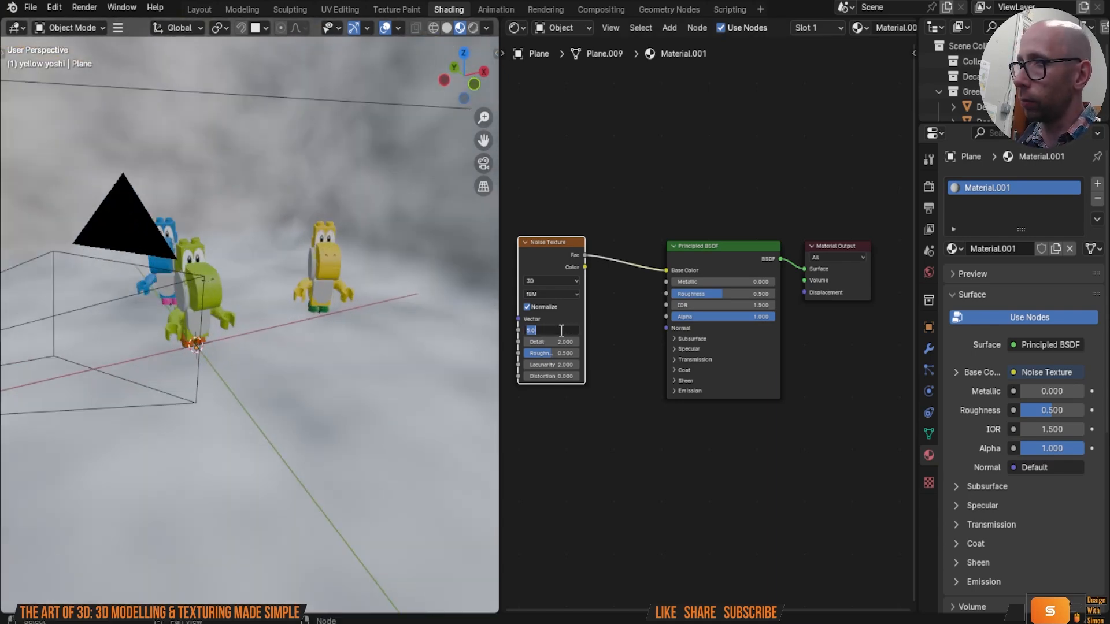
{"action": "type", "text": "50"}
{"action": "key", "text": "Return"}
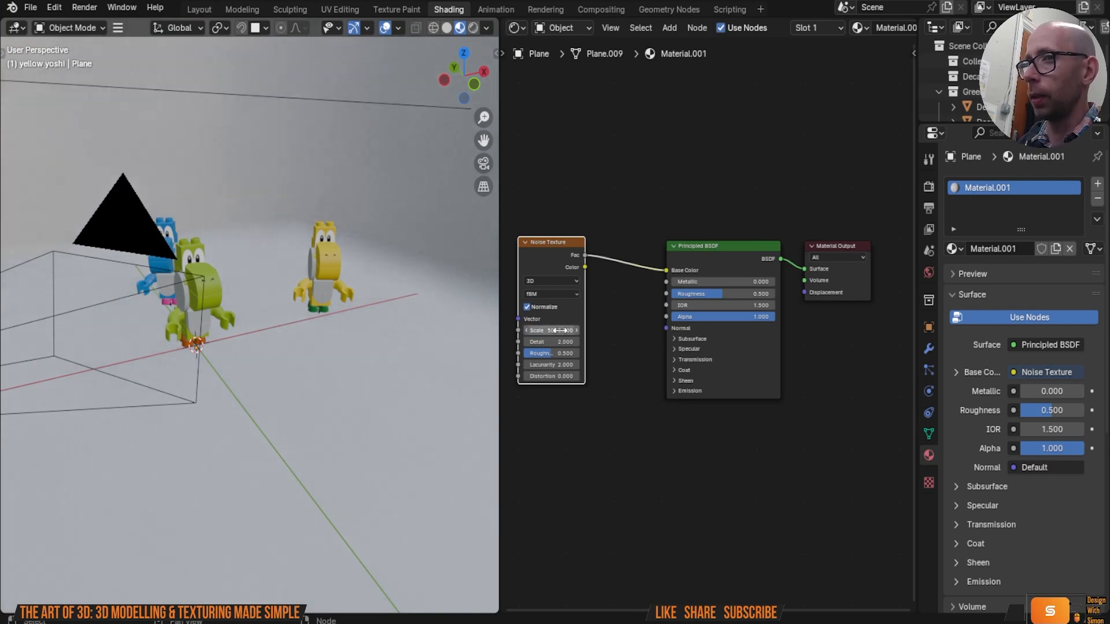
Step: Insert a Color Ramp node between the Noise Texture and the Principled BSDF's Base Color
{"action": "key", "text": "shift+a"}
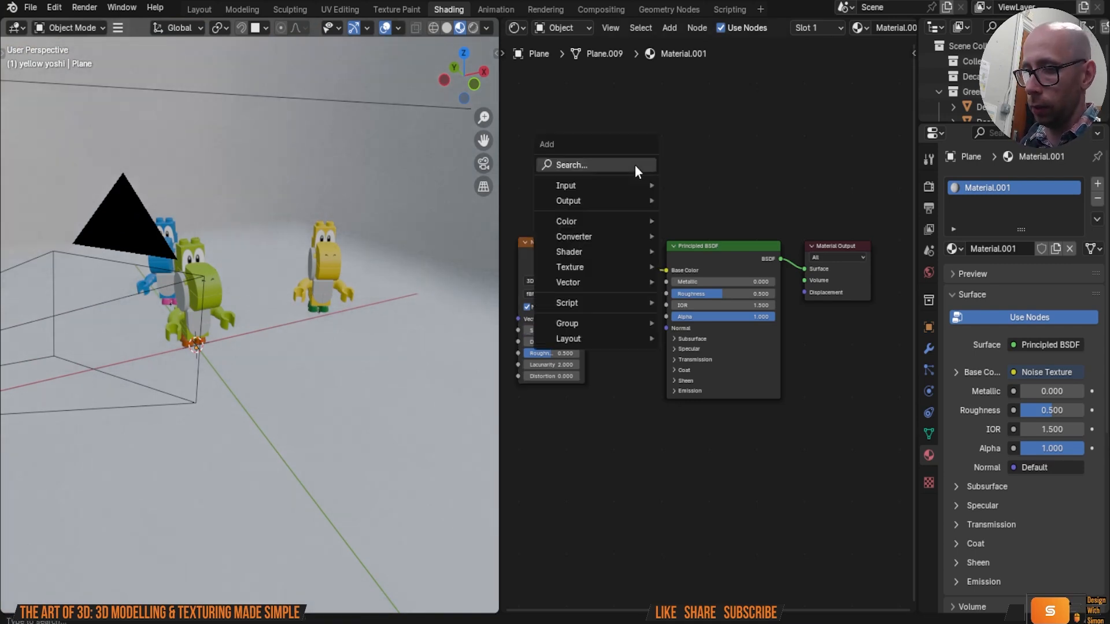
{"action": "type", "text": "col"}
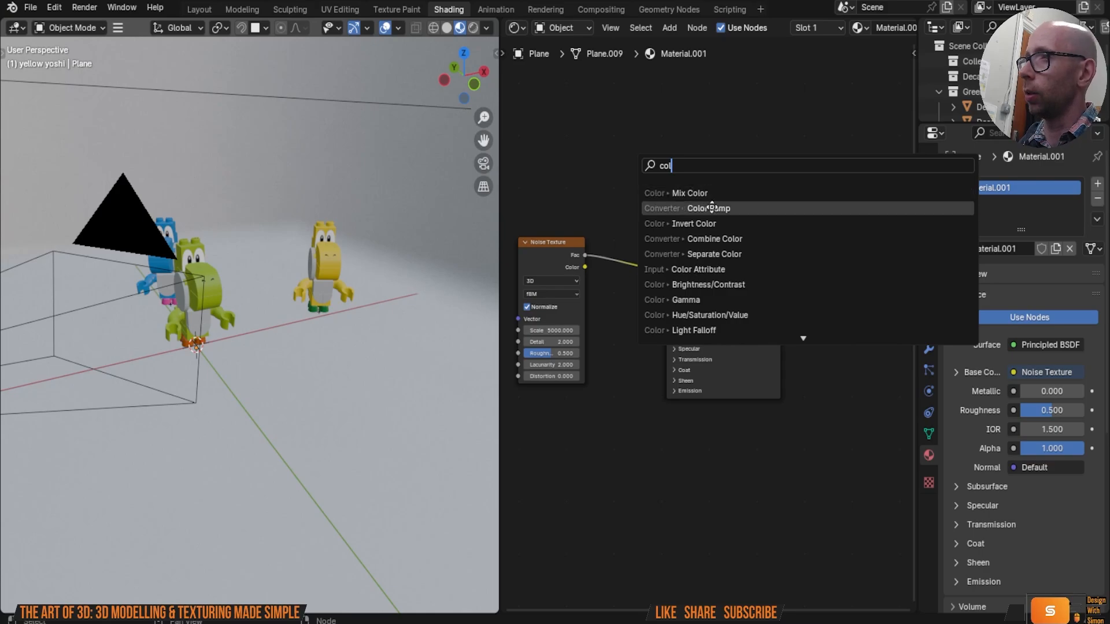
{"action": "left_click", "coordinate": [708, 208]}
{"action": "left_click", "coordinate": [629, 234]}
{"action": "mouse_move", "coordinate": [636, 282]}
{"action": "left_mouse_down"}
{"action": "mouse_move", "coordinate": [696, 290]}
{"action": "mouse_move", "coordinate": [618, 293]}
{"action": "left_mouse_up"}
Step: Lighten the Color Ramp's black stop to dark grey and move it to position 0.318
{"action": "left_click", "coordinate": [641, 307]}
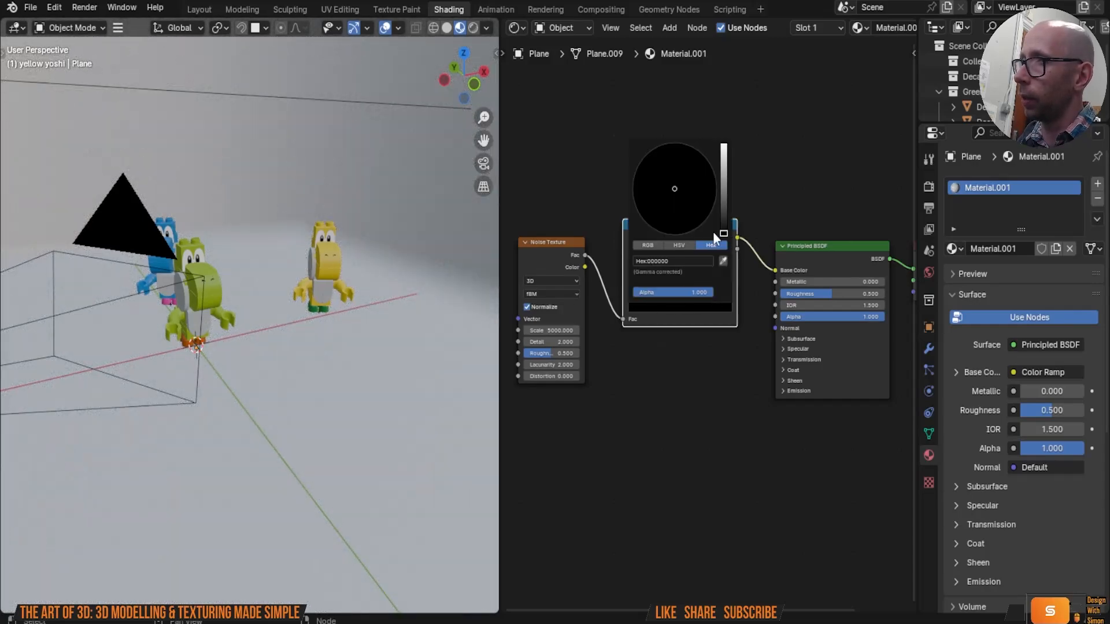
{"action": "left_click_drag", "start_coordinate": [727, 230], "coordinate": [723, 203]}
{"action": "left_click_drag", "start_coordinate": [724, 180], "coordinate": [724, 218]}
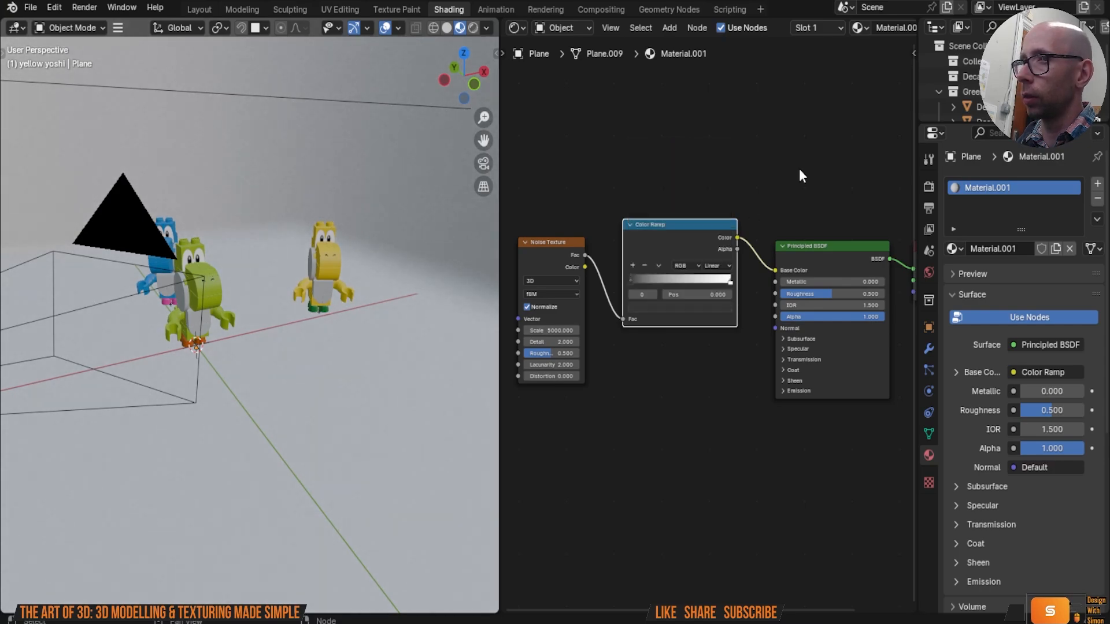
{"action": "left_click_drag", "start_coordinate": [644, 280], "coordinate": [666, 289]}
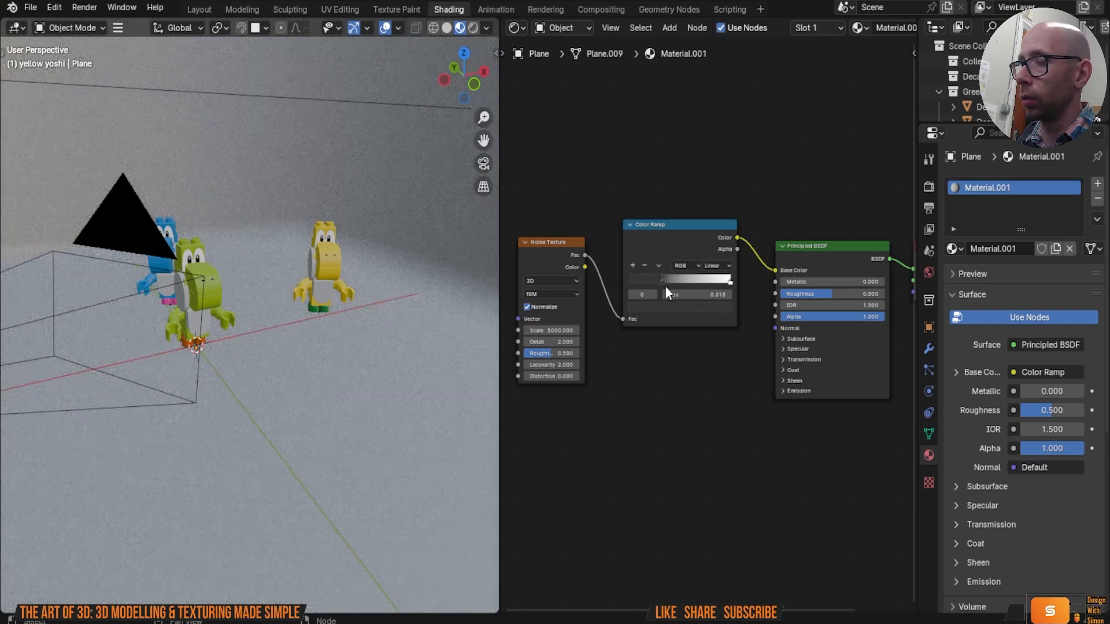
Step: Darken the Color Ramp's white stop slightly to a light grey
{"action": "left_click", "coordinate": [730, 282]}
{"action": "left_click", "coordinate": [711, 308]}
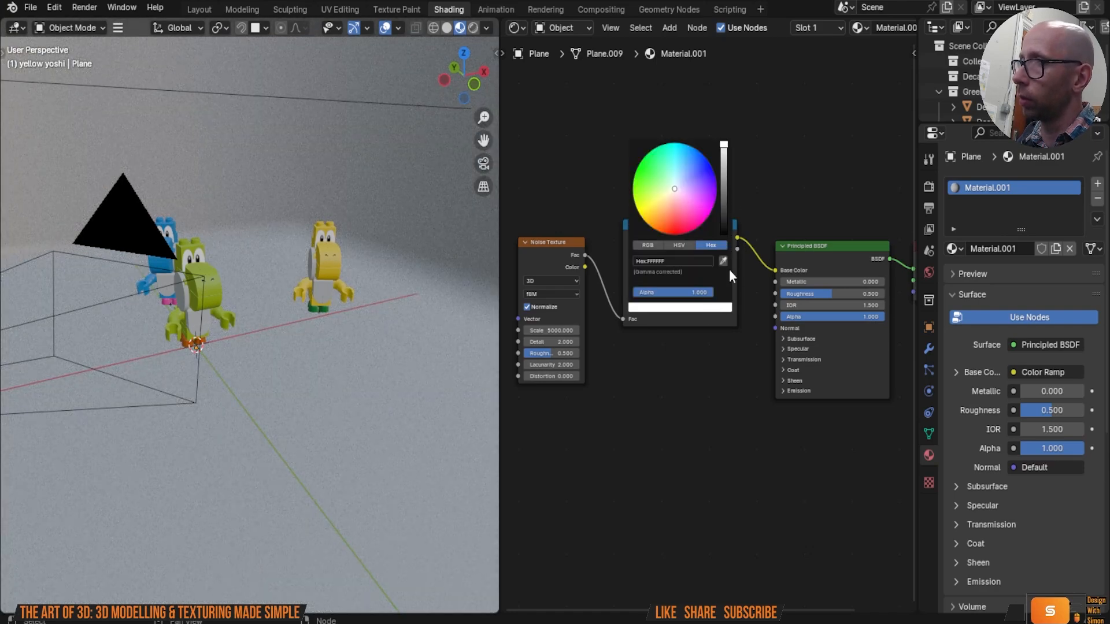
{"action": "left_click_drag", "start_coordinate": [726, 158], "coordinate": [724, 165]}
{"action": "middle_click_drag", "start_coordinate": [381, 226], "coordinate": [409, 213]}
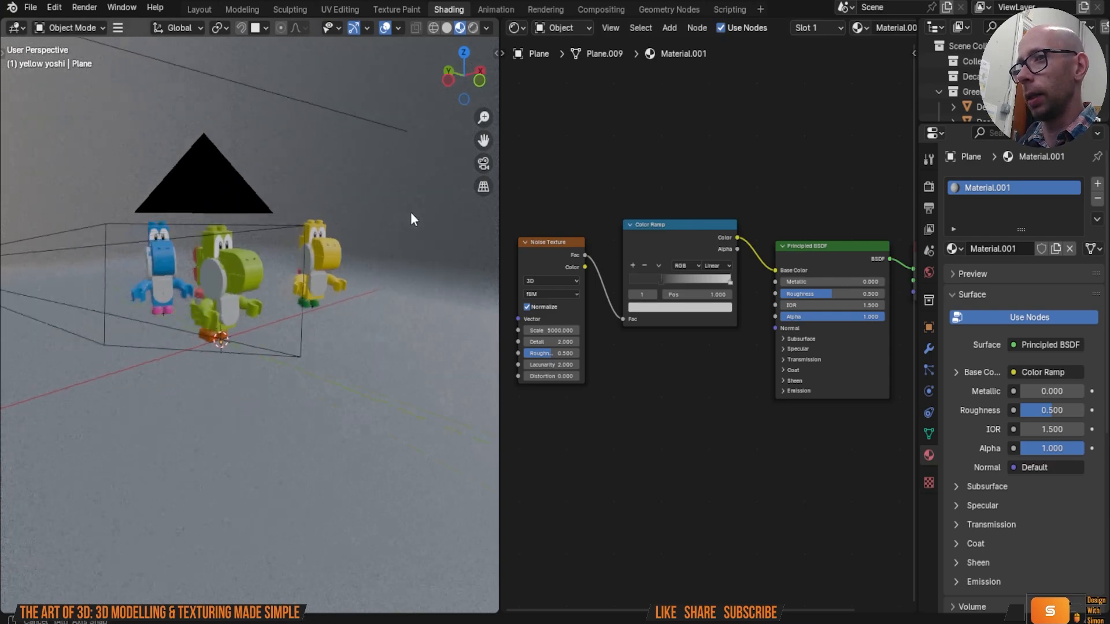
Step: Return to the Layout workspace and save the file
{"action": "scroll", "coordinate": [397, 218], "scroll_direction": "down", "scroll_amount": 2}
{"action": "left_click", "coordinate": [199, 9]}
{"action": "mouse_move", "coordinate": [415, 223]}
{"action": "middle_mouse_down"}
{"action": "mouse_move", "coordinate": [480, 202]}
{"action": "mouse_move", "coordinate": [553, 287]}
{"action": "mouse_move", "coordinate": [503, 258]}
{"action": "mouse_move", "coordinate": [456, 266]}
{"action": "mouse_move", "coordinate": [379, 237]}
{"action": "mouse_move", "coordinate": [410, 252]}
{"action": "mouse_move", "coordinate": [429, 237]}
{"action": "middle_mouse_up"}
{"action": "scroll", "coordinate": [450, 210], "scroll_direction": "up", "scroll_amount": 2}
{"action": "scroll", "coordinate": [518, 262], "scroll_direction": "up", "scroll_amount": 2}
{"action": "scroll", "coordinate": [535, 275], "scroll_direction": "down", "scroll_amount": 2}
{"action": "scroll", "coordinate": [522, 272], "scroll_direction": "down", "scroll_amount": 4}
{"action": "left_click", "coordinate": [429, 235]}
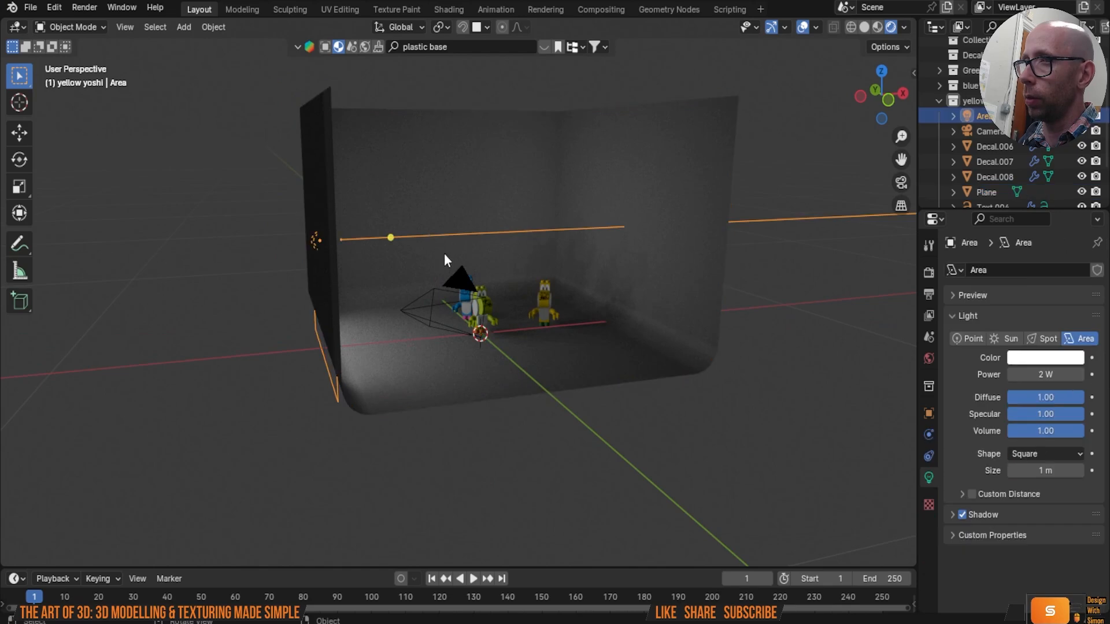
{"action": "scroll", "coordinate": [442, 249], "scroll_direction": "up", "scroll_amount": 5}
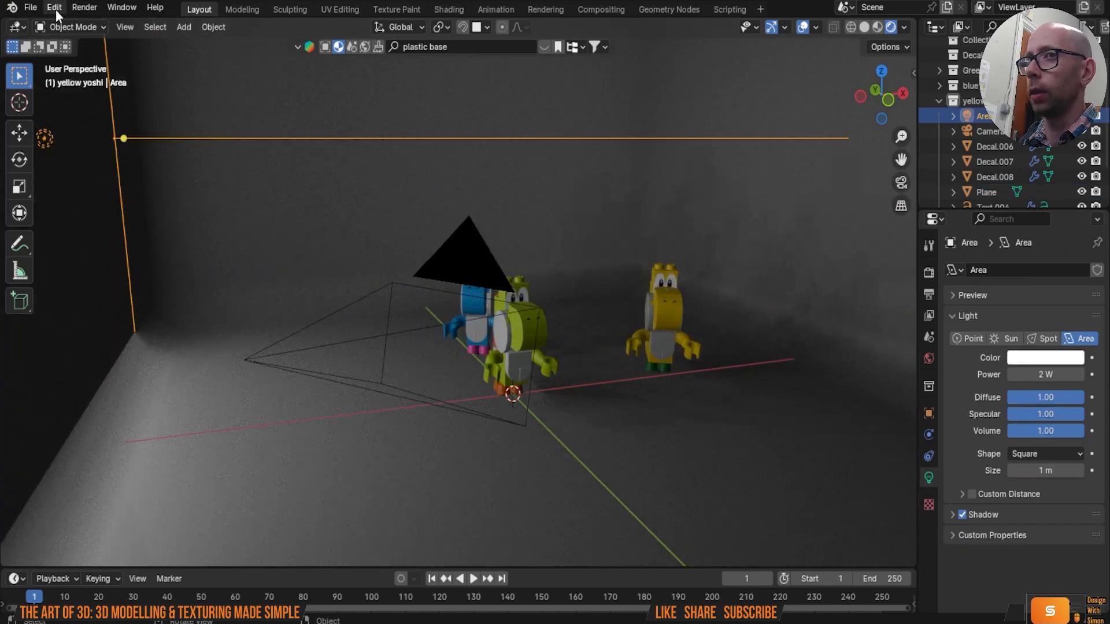
{"action": "left_click", "coordinate": [30, 9]}
{"action": "left_click", "coordinate": [81, 107]}
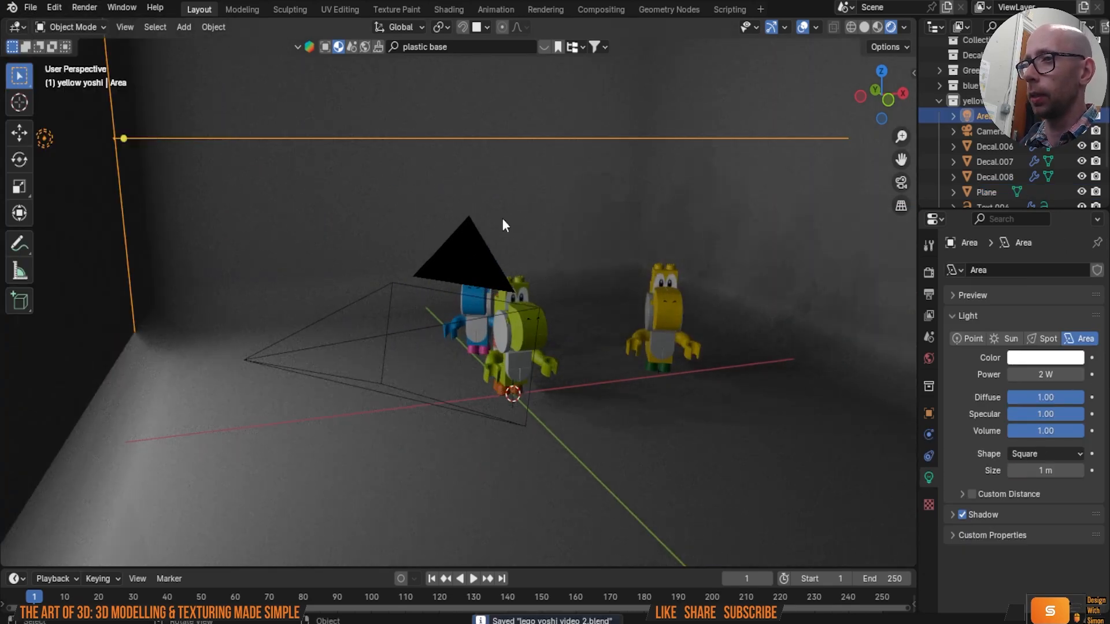
Step: Add a spot light and raise it about 0.874 m along the Z axis above the figures
{"action": "scroll", "coordinate": [485, 221], "scroll_direction": "down", "scroll_amount": 5}
{"action": "mouse_move", "coordinate": [505, 224]}
{"action": "middle_mouse_down"}
{"action": "mouse_move", "coordinate": [529, 225]}
{"action": "mouse_move", "coordinate": [411, 196]}
{"action": "mouse_move", "coordinate": [418, 183]}
{"action": "mouse_move", "coordinate": [463, 235]}
{"action": "mouse_move", "coordinate": [495, 230]}
{"action": "middle_mouse_up"}
{"action": "scroll", "coordinate": [515, 231], "scroll_direction": "up", "scroll_amount": 4}
{"action": "scroll", "coordinate": [515, 231], "scroll_direction": "down", "scroll_amount": 4}
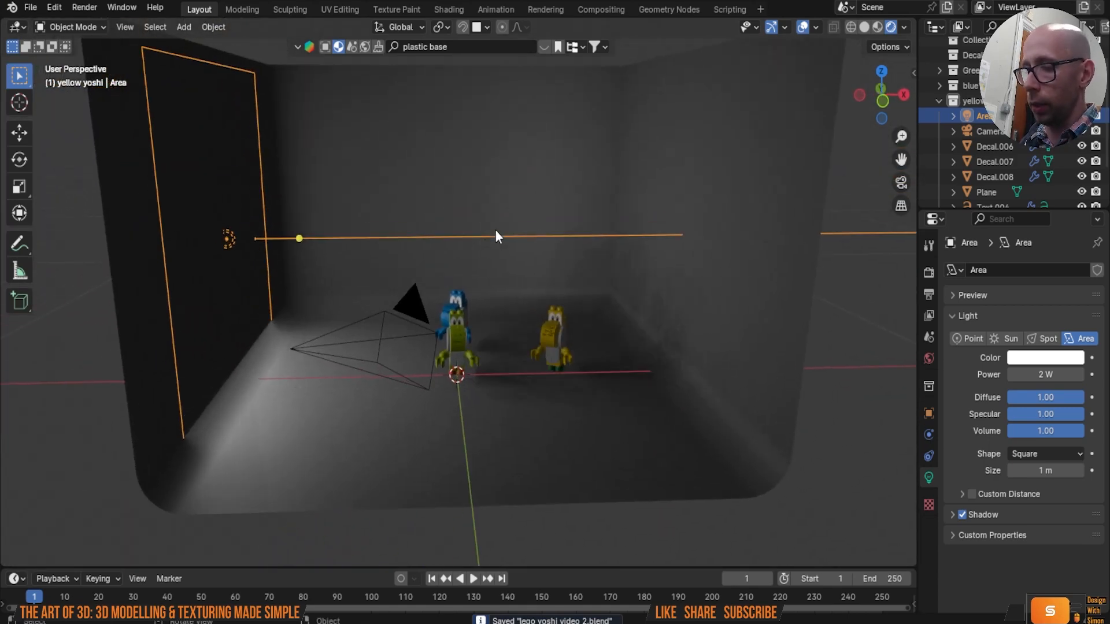
{"action": "key", "text": "shift+a"}
{"action": "mouse_move", "coordinate": [495, 230]}
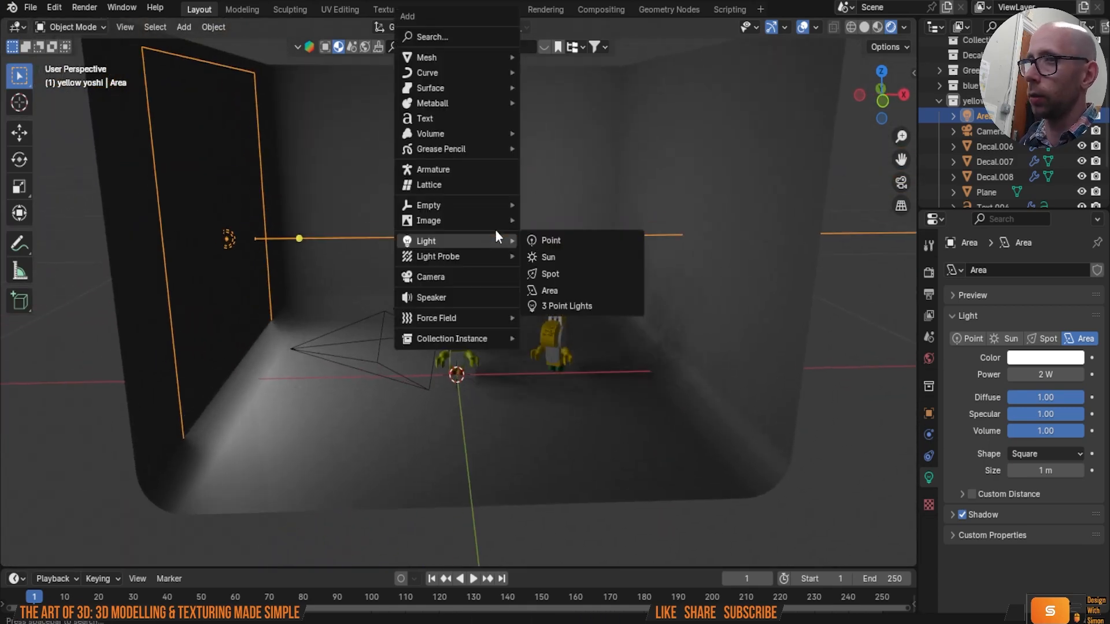
{"action": "left_click", "coordinate": [577, 273]}
{"action": "key", "text": "g"}
{"action": "key", "text": "z"}
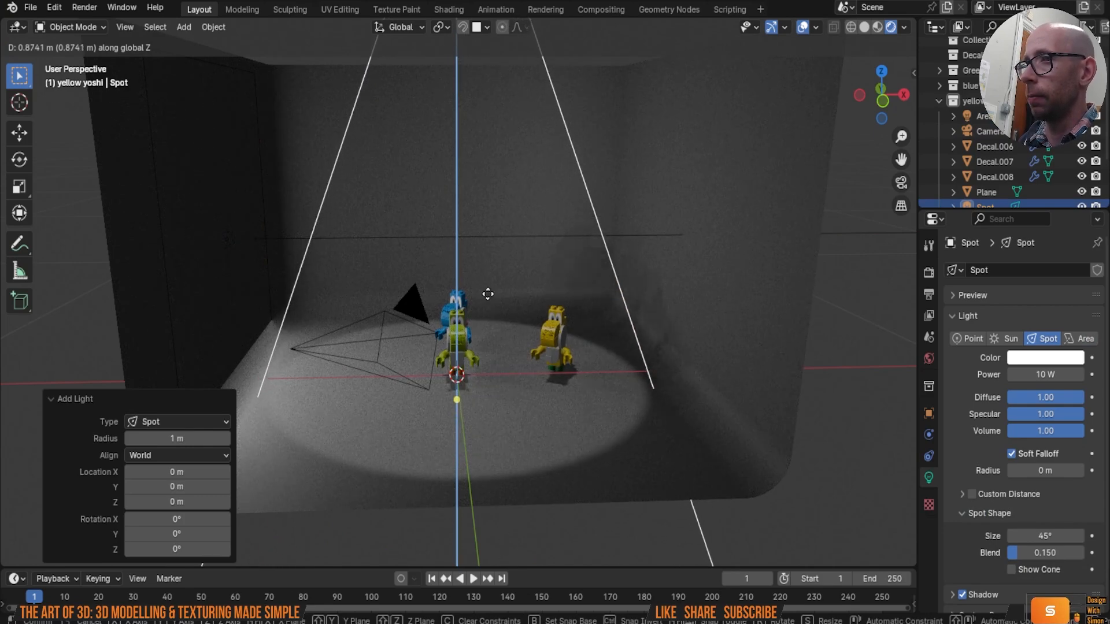
{"action": "left_click", "coordinate": [488, 294]}
Step: Scale the spot light to about 0.068 and lower it about 0.202 m along Z
{"action": "left_click", "coordinate": [793, 536]}
{"action": "scroll", "coordinate": [525, 467], "scroll_direction": "up", "scroll_amount": 4}
{"action": "middle_click_drag", "start_coordinate": [440, 457], "coordinate": [490, 246]}
{"action": "scroll", "coordinate": [553, 494], "scroll_direction": "up", "scroll_amount": 6}
{"action": "scroll", "coordinate": [556, 425], "scroll_direction": "up", "scroll_amount": 3}
{"action": "scroll", "coordinate": [537, 410], "scroll_direction": "down", "scroll_amount": 10}
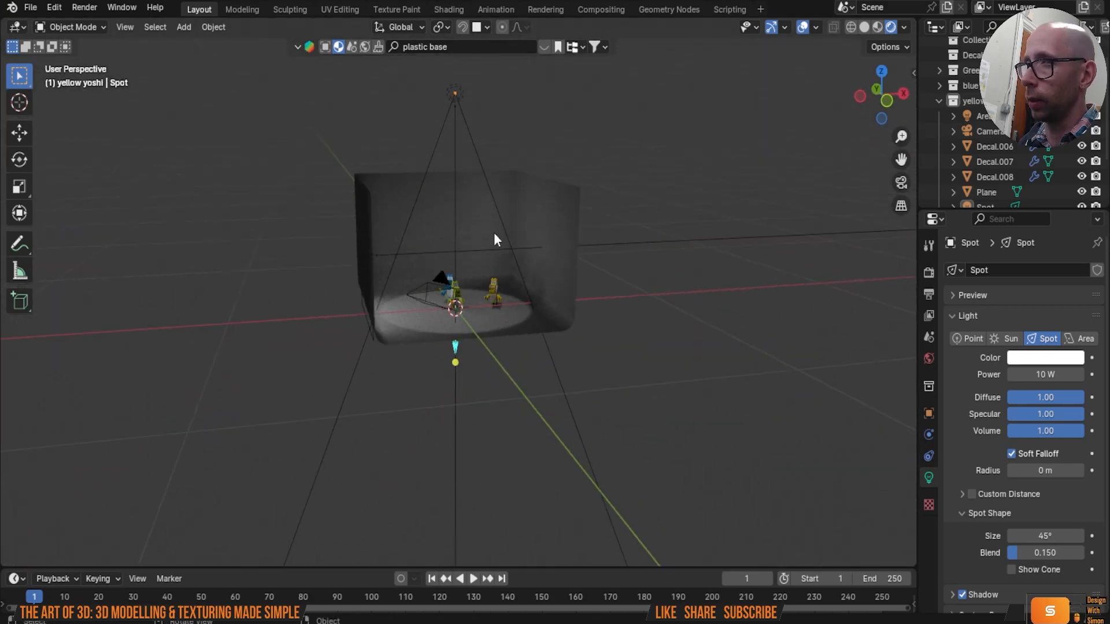
{"action": "left_click", "coordinate": [454, 93]}
{"action": "key", "text": "s"}
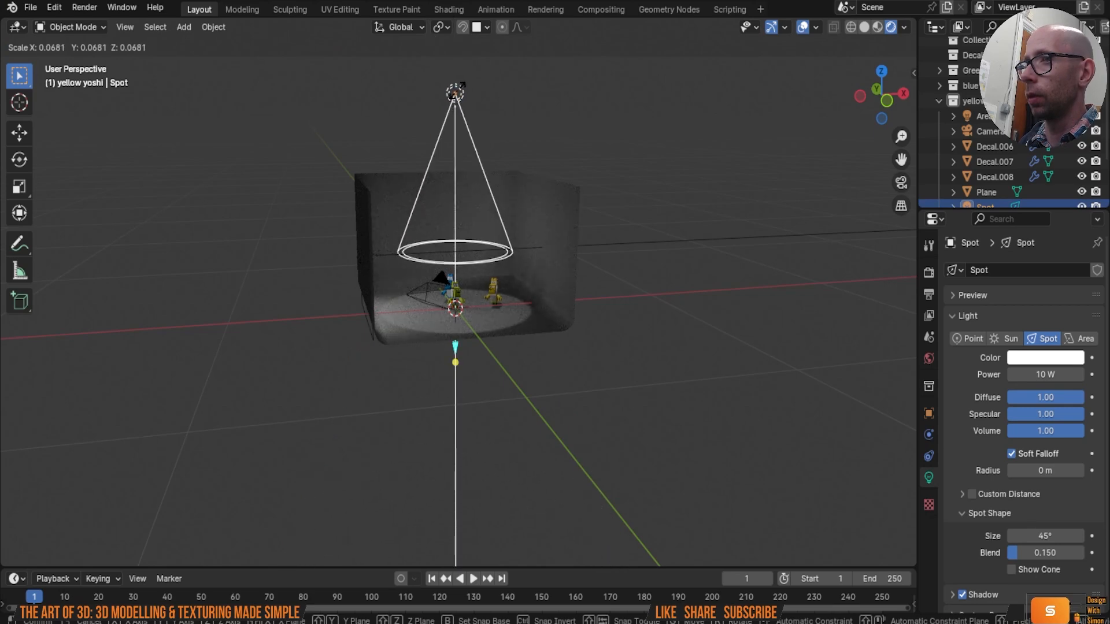
{"action": "left_click", "coordinate": [456, 95]}
{"action": "key", "text": "g"}
{"action": "key", "text": "z"}
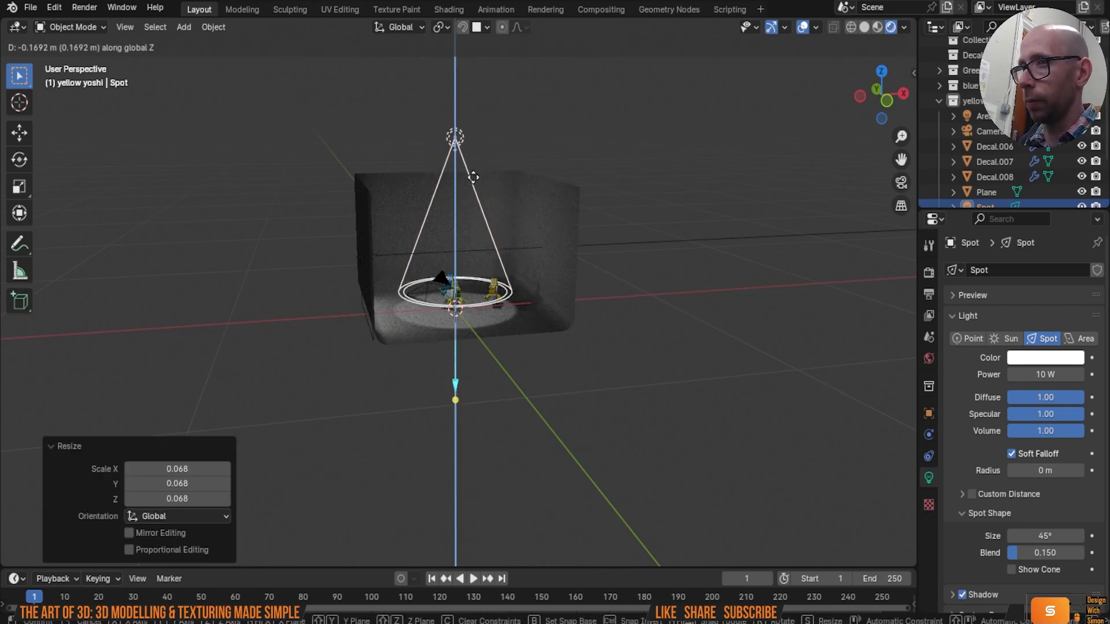
{"action": "left_click", "coordinate": [474, 193]}
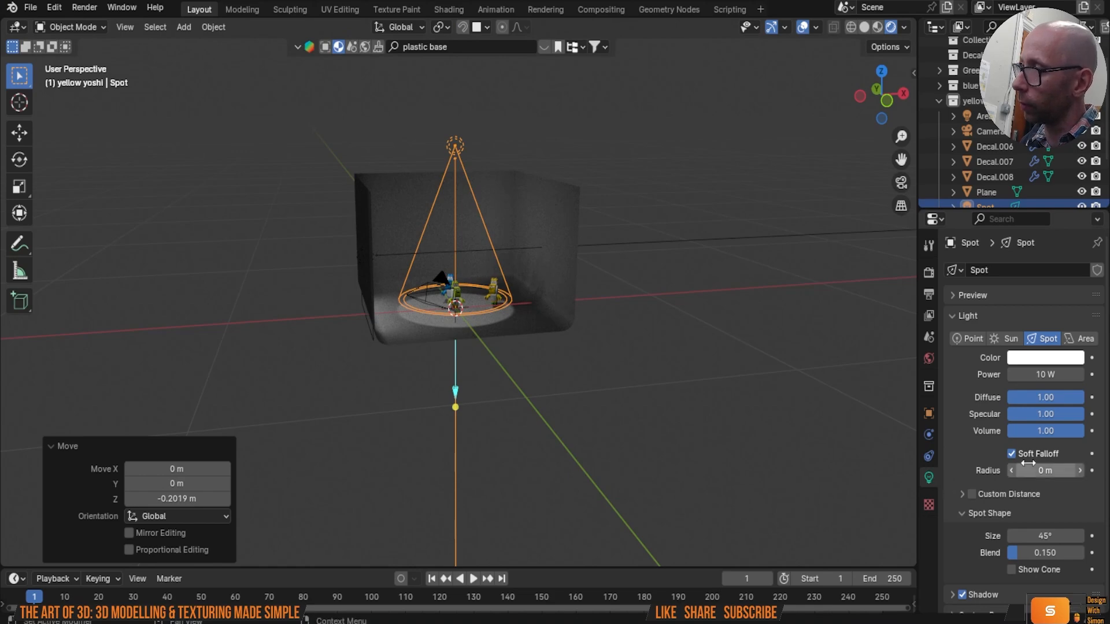
Step: Widen the spot light's cone size to 62.6° and set its radius to 0.18 m
{"action": "scroll", "coordinate": [602, 383], "scroll_direction": "up", "scroll_amount": 2}
{"action": "middle_click_drag", "start_coordinate": [601, 383], "coordinate": [581, 366]}
{"action": "scroll", "coordinate": [645, 399], "scroll_direction": "up", "scroll_amount": 2}
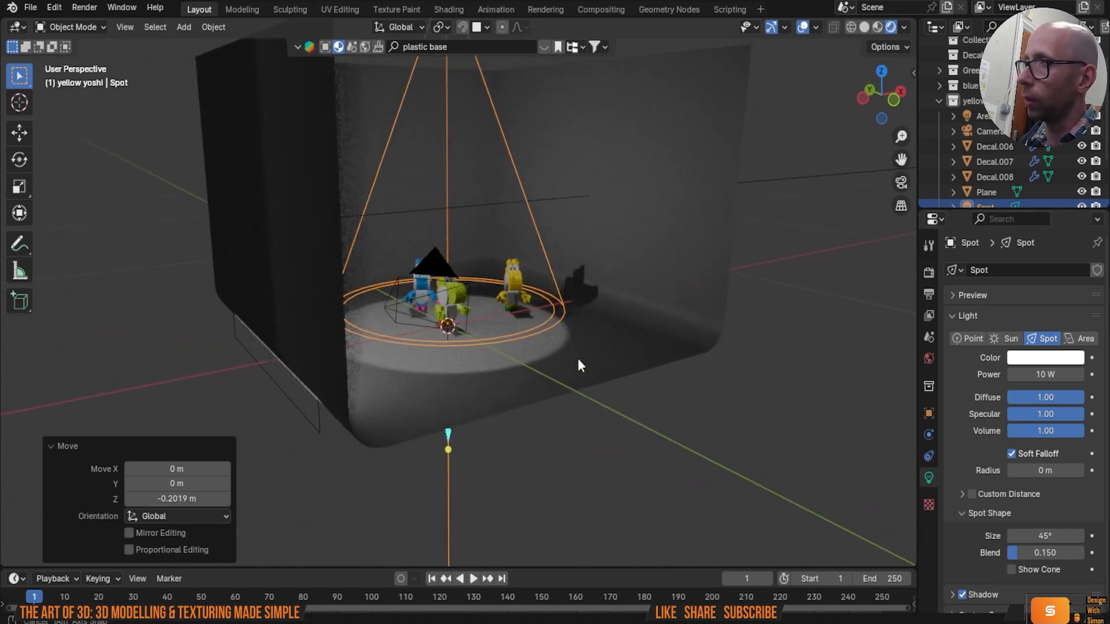
{"action": "scroll", "coordinate": [582, 367], "scroll_direction": "up", "scroll_amount": 2}
{"action": "left_click_drag", "start_coordinate": [1045, 536], "coordinate": [1078, 536]}
{"action": "mouse_move", "coordinate": [1045, 471]}
{"action": "left_mouse_down"}
{"action": "mouse_move", "coordinate": [1058, 471]}
{"action": "mouse_move", "coordinate": [1048, 471]}
{"action": "left_mouse_up"}
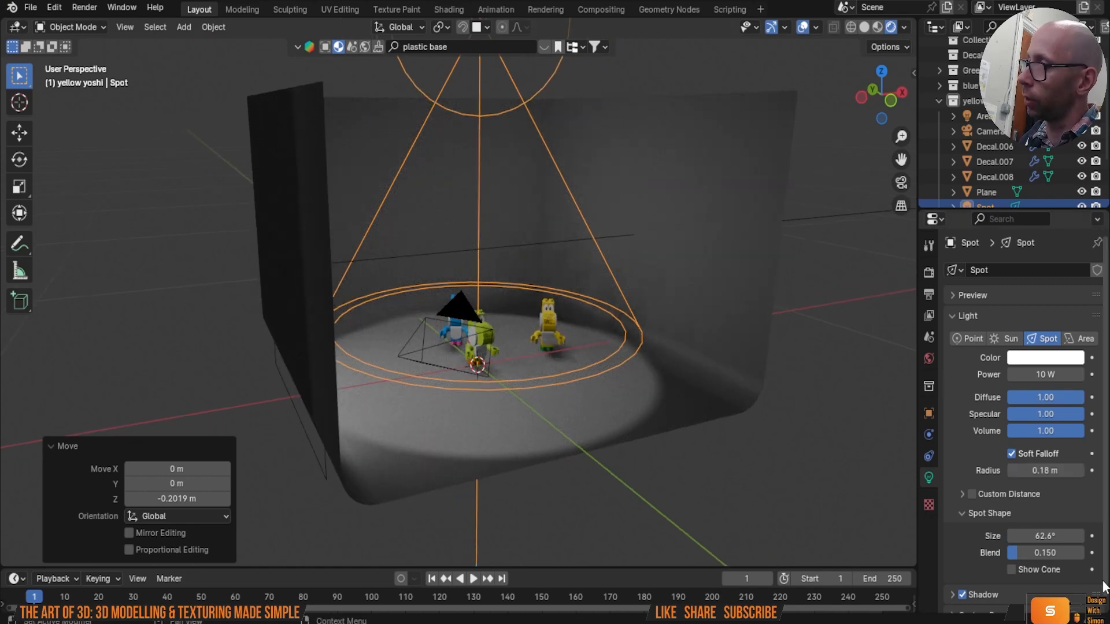
{"action": "scroll", "coordinate": [998, 570], "scroll_direction": "down", "scroll_amount": 1}
Step: Switch the render engine to Cycles and enable viewport denoising
{"action": "left_click", "coordinate": [929, 245]}
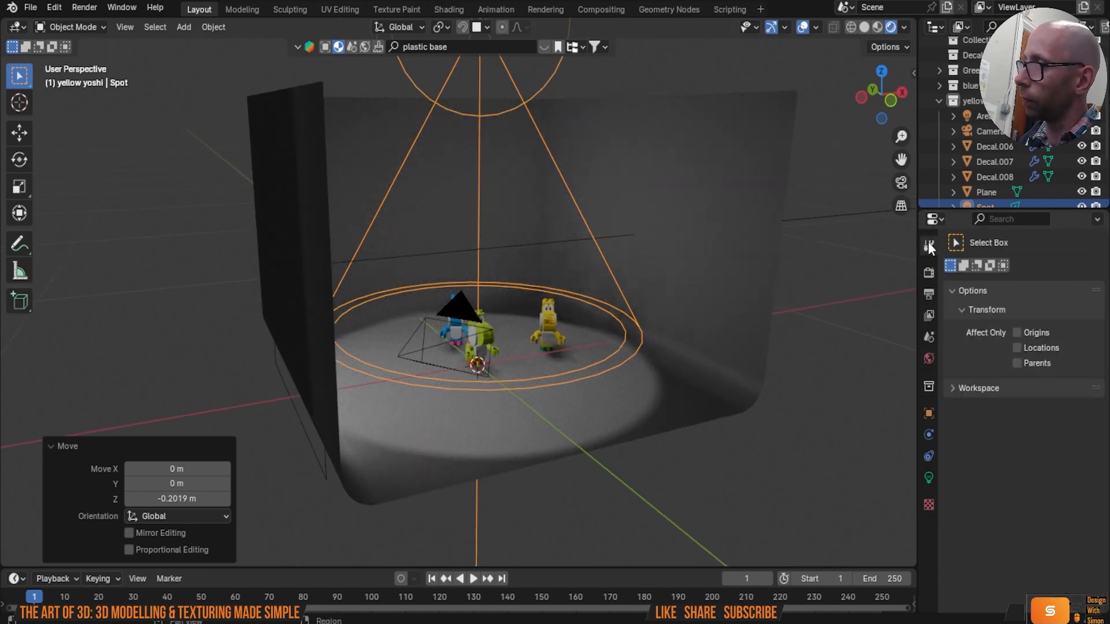
{"action": "left_click", "coordinate": [930, 273]}
{"action": "left_click", "coordinate": [1050, 271]}
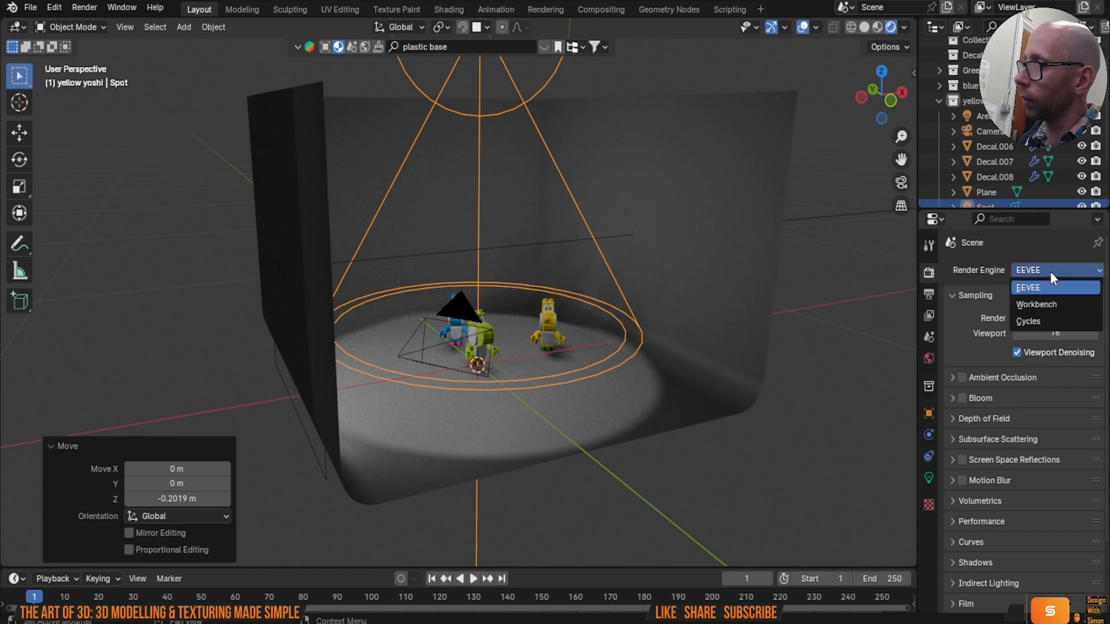
{"action": "left_click", "coordinate": [1052, 319]}
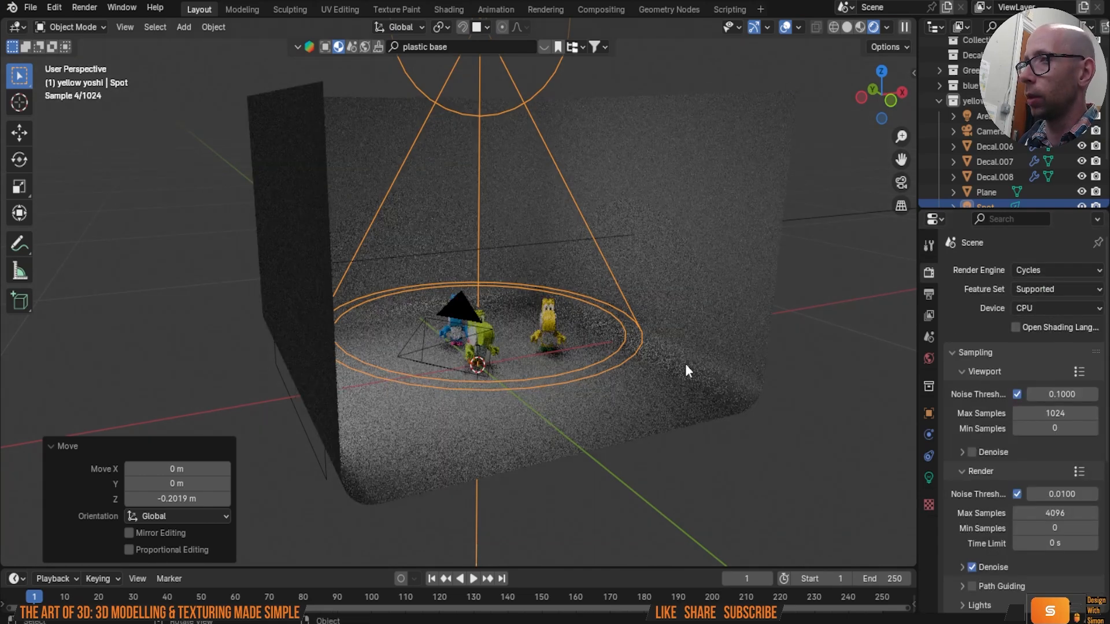
{"action": "left_click", "coordinate": [972, 452]}
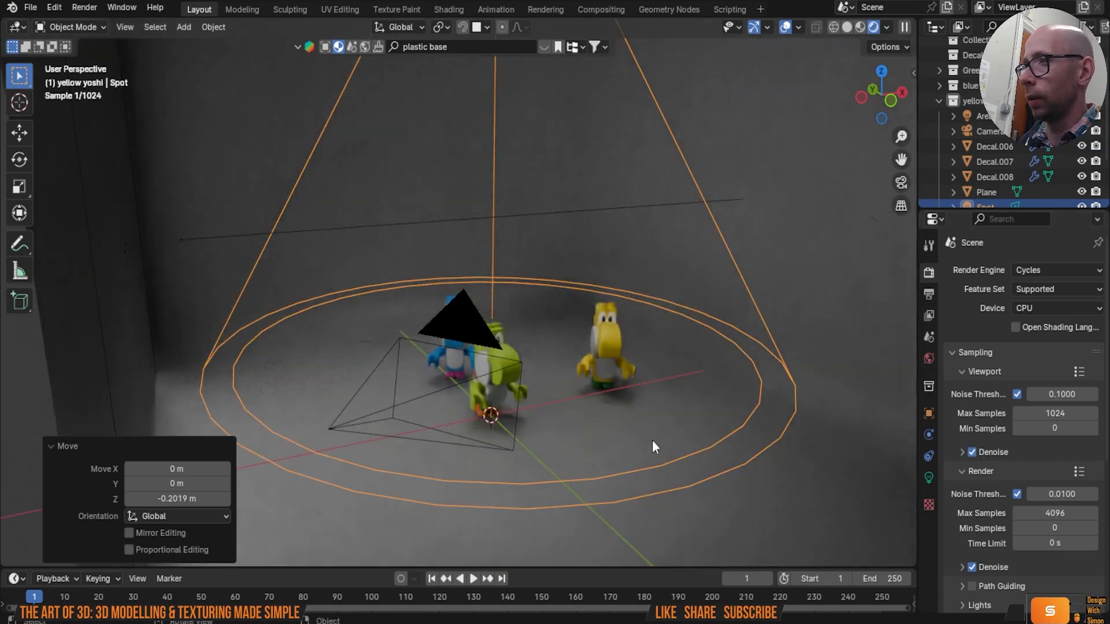
Step: Select the camera, view the scene through it and show its lens settings
{"action": "middle_click_drag", "start_coordinate": [704, 443], "coordinate": [319, 379], "text": "ctrl"}
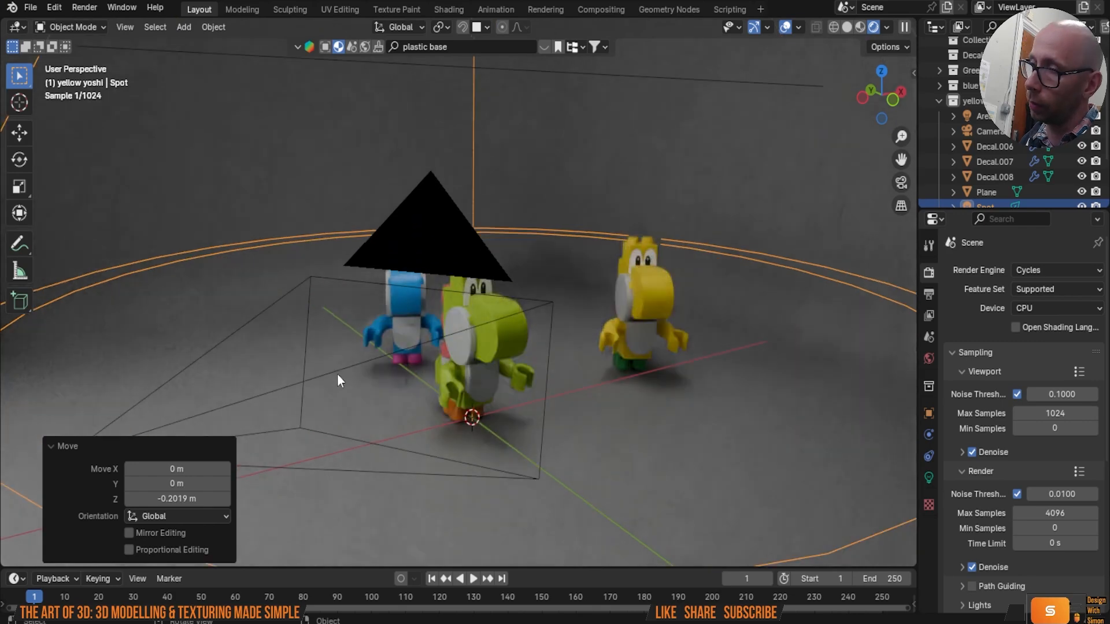
{"action": "left_click", "coordinate": [338, 369]}
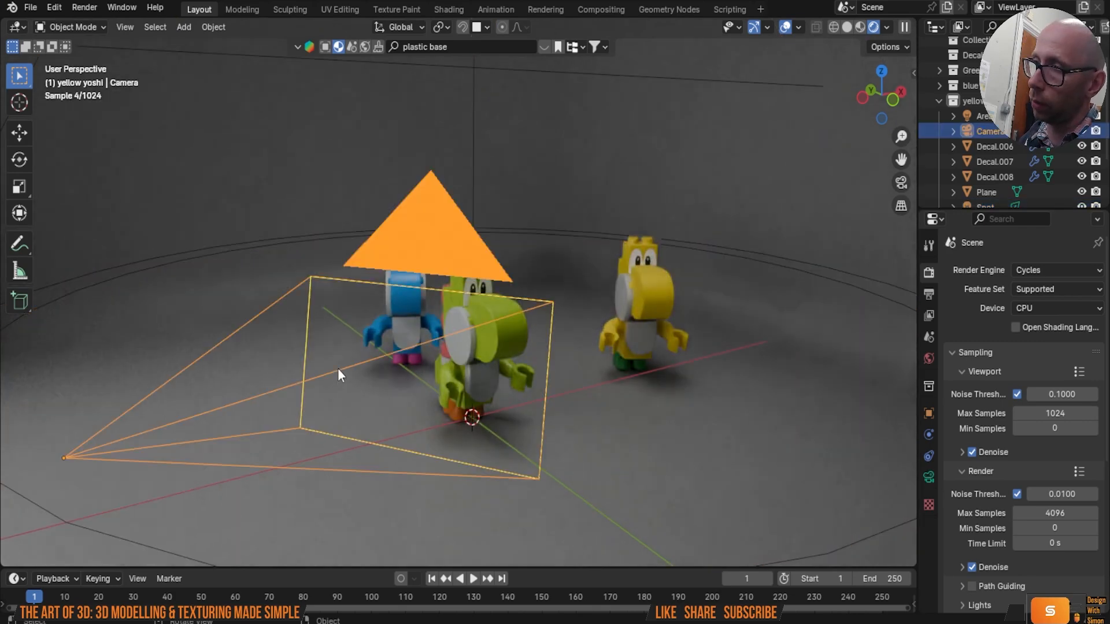
{"action": "key", "text": "KP_0"}
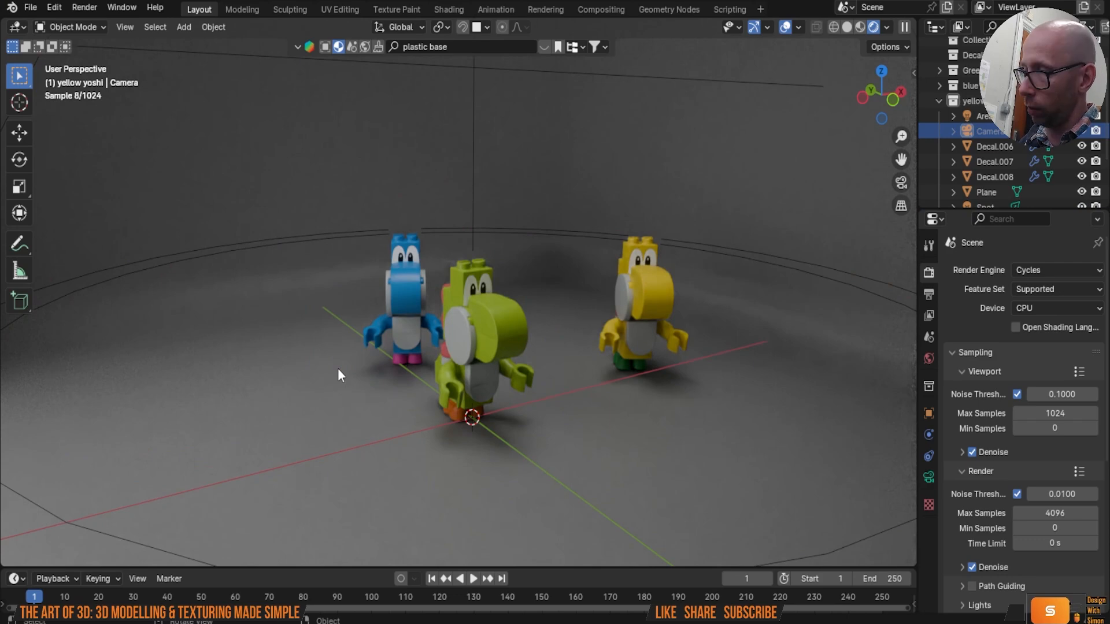
{"action": "scroll", "coordinate": [375, 379], "scroll_direction": "up", "scroll_amount": 6}
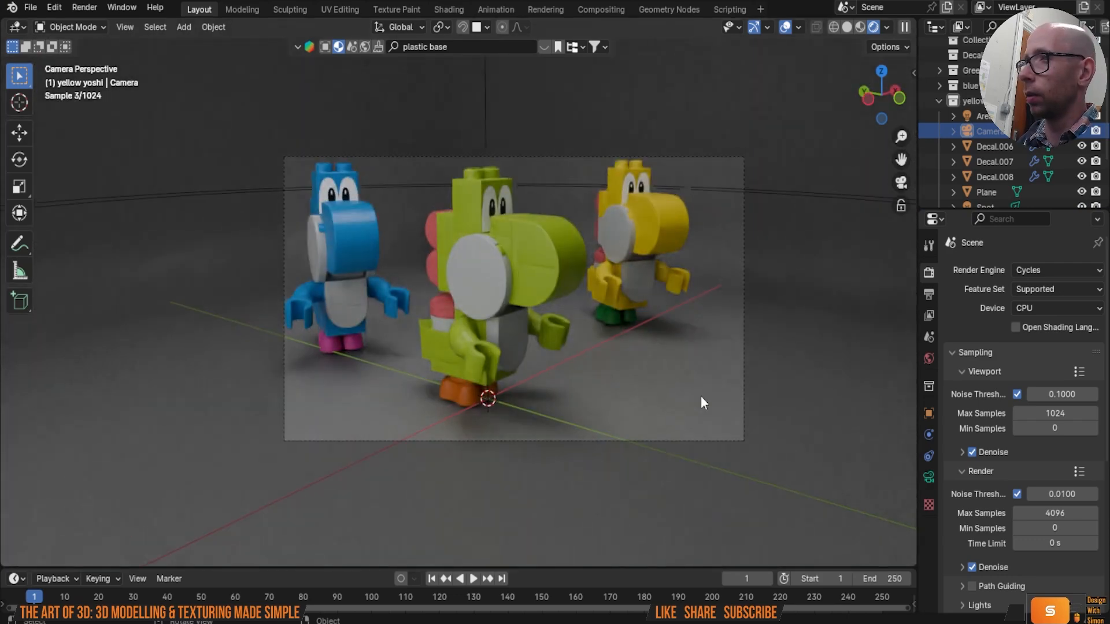
{"action": "left_click", "coordinate": [929, 477]}
Step: Try a power of 5 W for the area light, and set it to 3 W
{"action": "scroll", "coordinate": [990, 131], "scroll_direction": "down", "scroll_amount": 3}
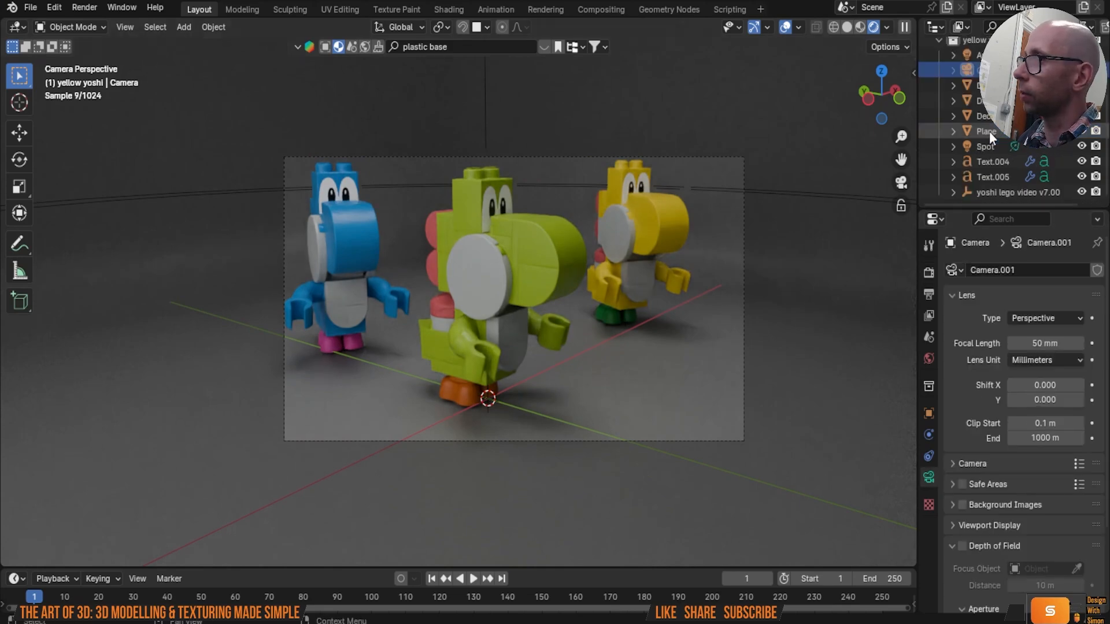
{"action": "left_click", "coordinate": [980, 55]}
{"action": "left_click_drag", "start_coordinate": [1044, 375], "coordinate": [1046, 375]}
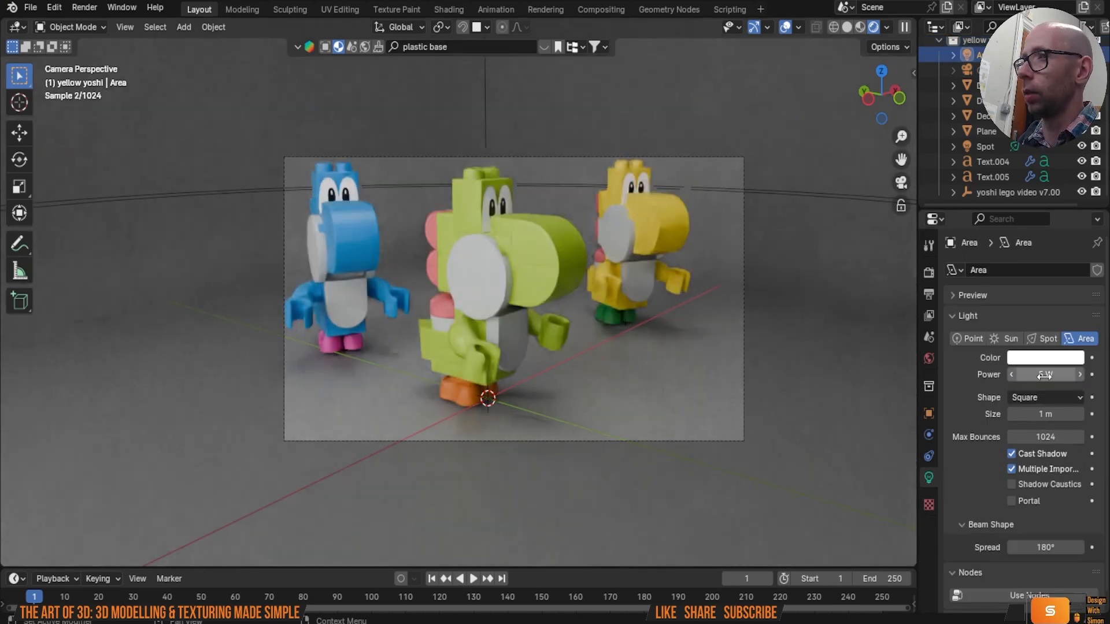
{"action": "left_click", "coordinate": [1045, 375]}
{"action": "type", "text": "3"}
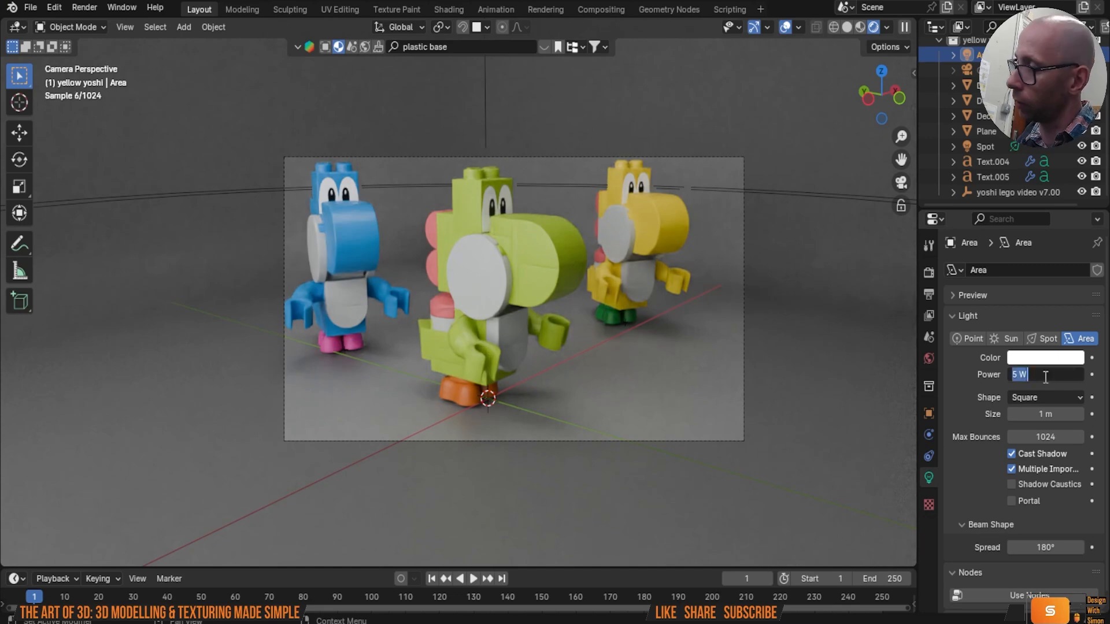
{"action": "key", "text": "Return"}
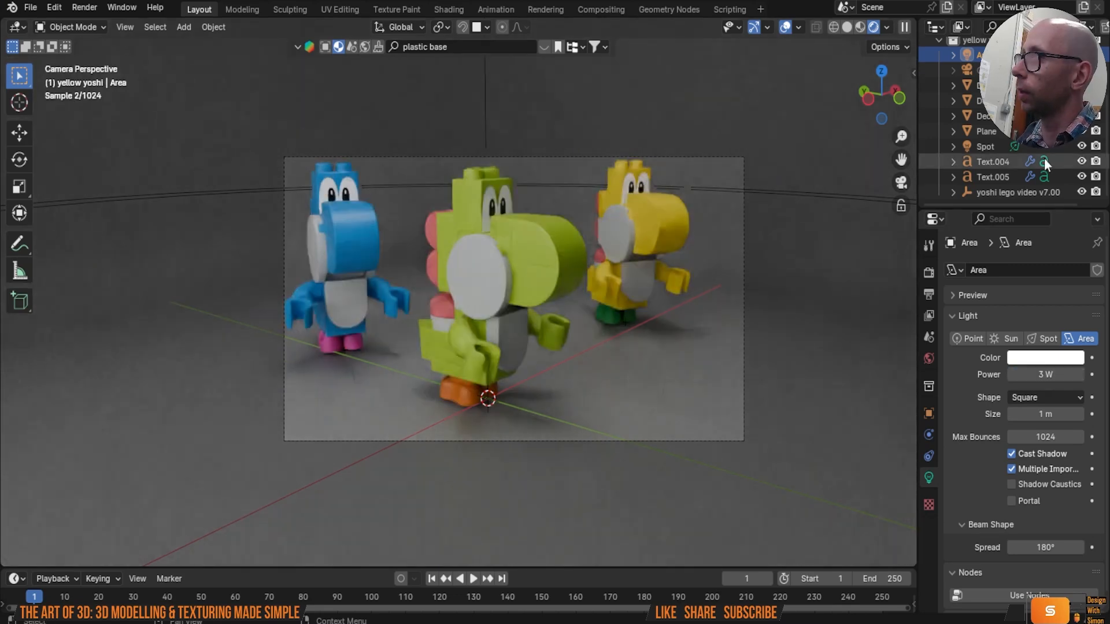
Step: Select the spot light and set its power to 5 W
{"action": "left_click", "coordinate": [995, 147]}
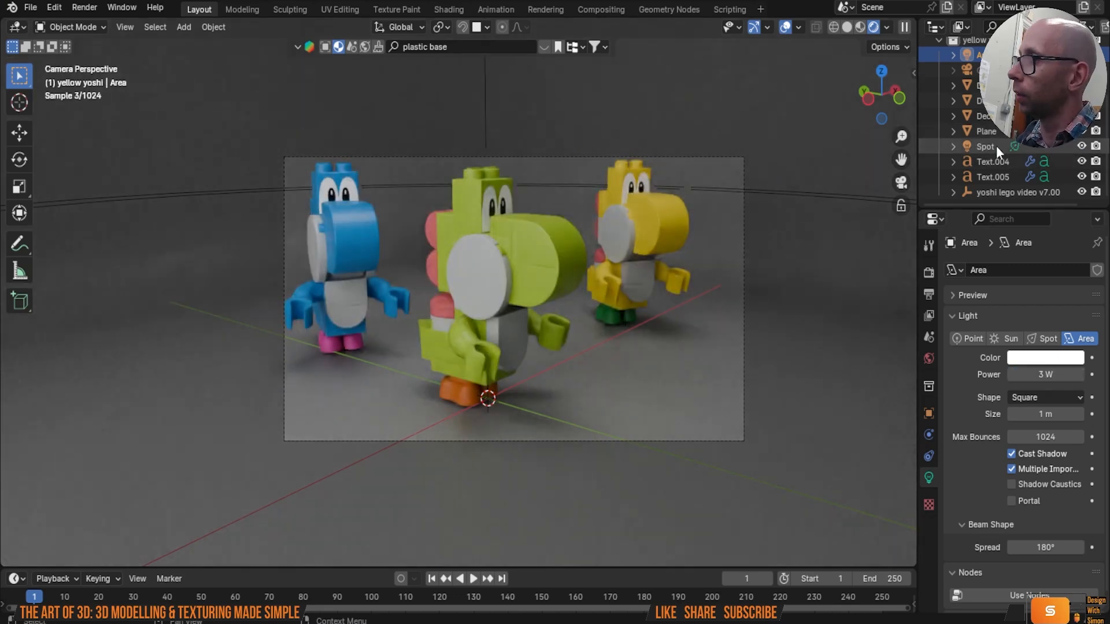
{"action": "left_click", "coordinate": [1048, 374]}
{"action": "type", "text": "5"}
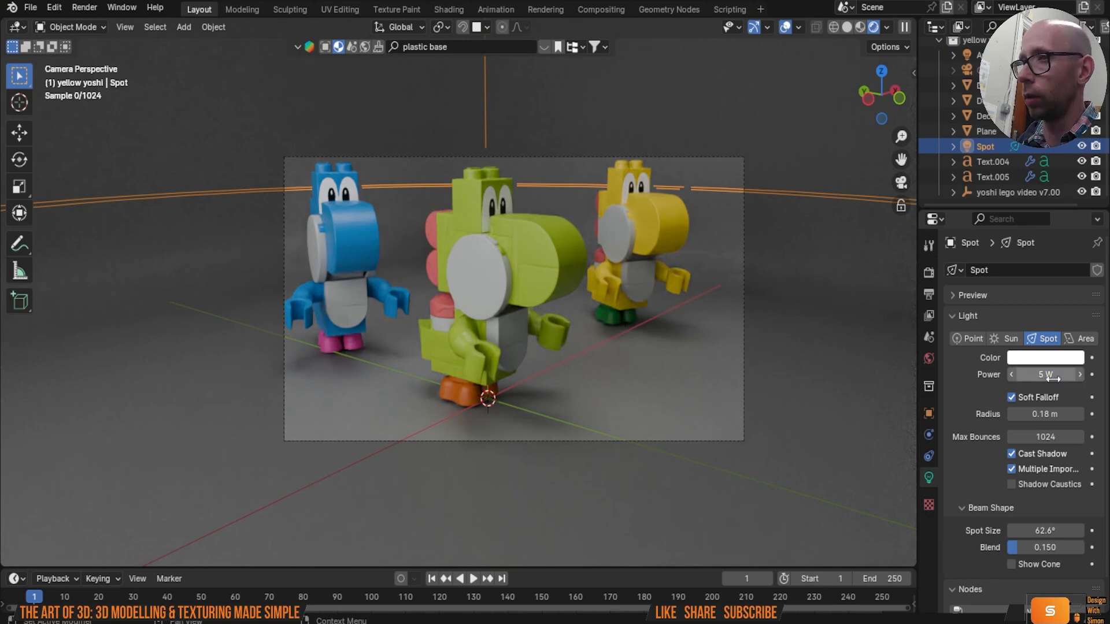
Step: Set the spot light's power to 20 W
{"action": "key", "text": "Return"}
{"action": "left_click", "coordinate": [1048, 375]}
{"action": "type", "text": "20"}
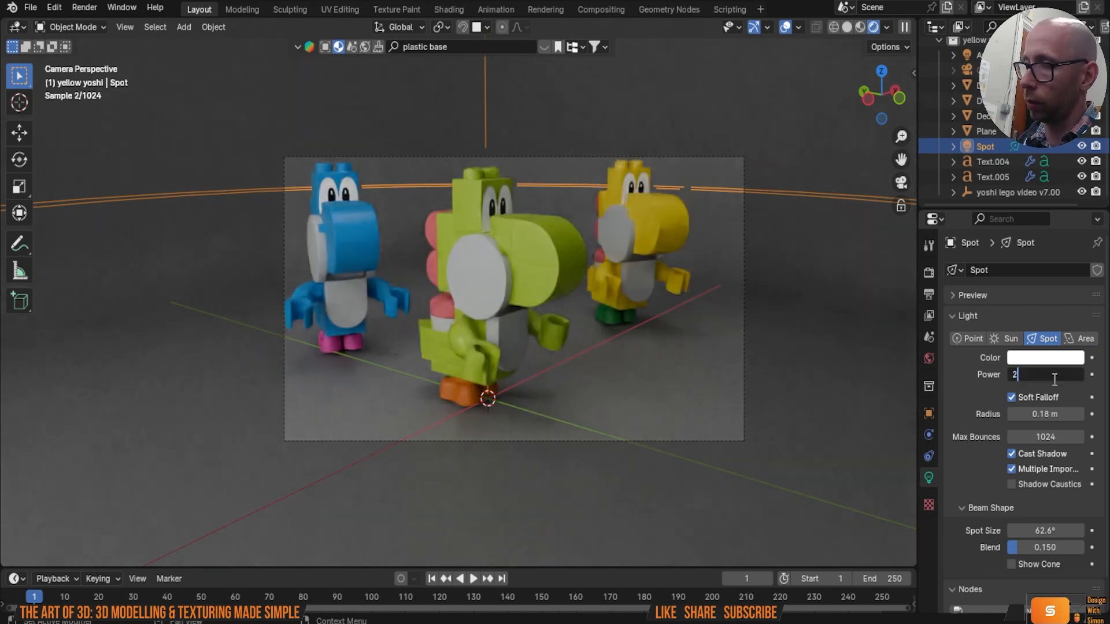
{"action": "key", "text": "Return"}
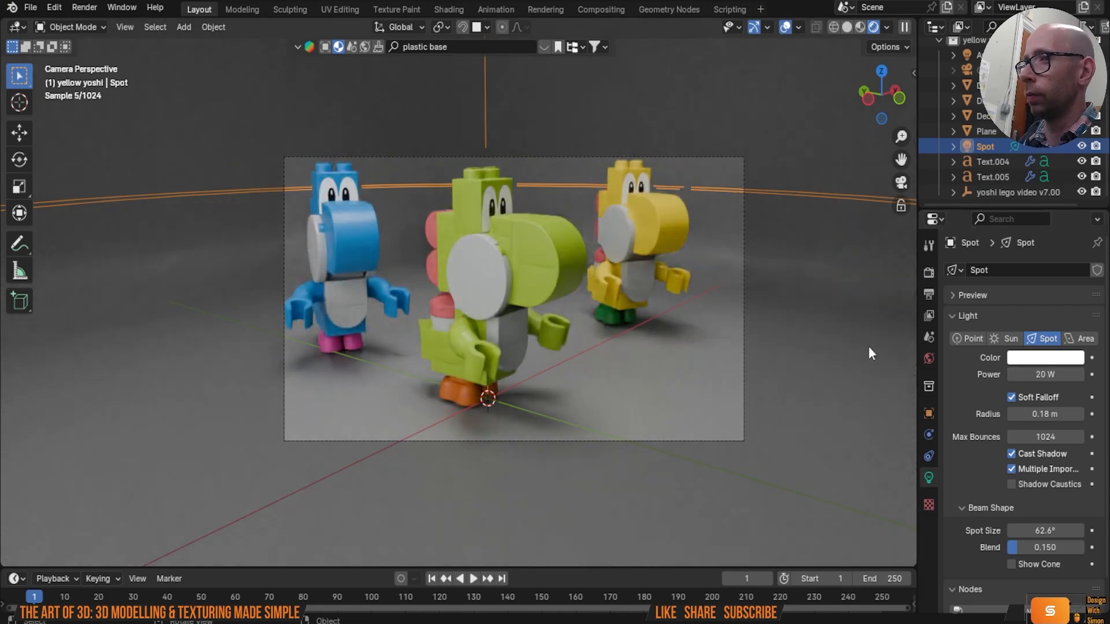
{"action": "scroll", "coordinate": [852, 347], "scroll_direction": "up", "scroll_amount": 2}
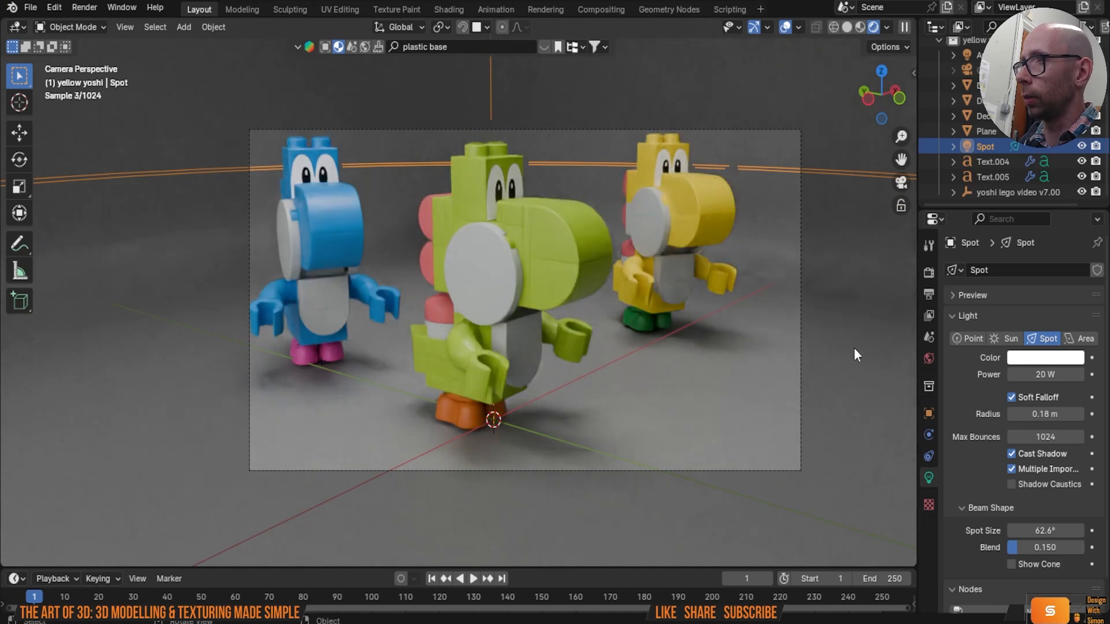
{"action": "middle_click_drag", "start_coordinate": [854, 348], "coordinate": [833, 349], "text": "shift"}
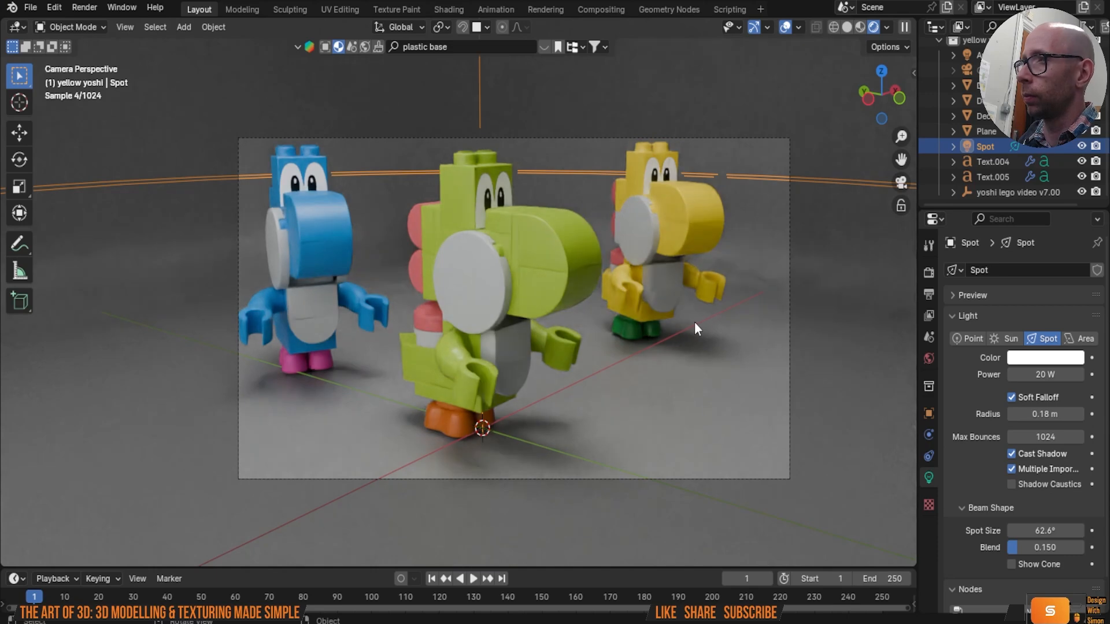
Step: Select the backdrop plane, set its Noise Texture scale to 7000 in the material nodes, and return to the camera layout view
{"action": "left_click", "coordinate": [883, 316]}
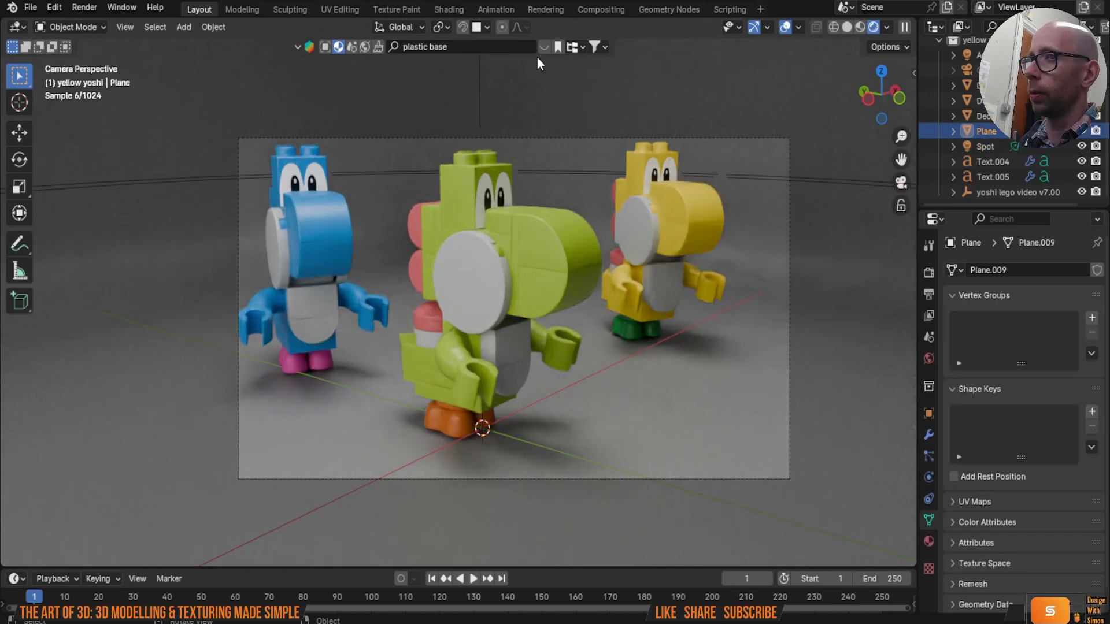
{"action": "left_click", "coordinate": [446, 9]}
{"action": "scroll", "coordinate": [562, 327], "scroll_direction": "up", "scroll_amount": 1}
{"action": "left_click", "coordinate": [558, 330]}
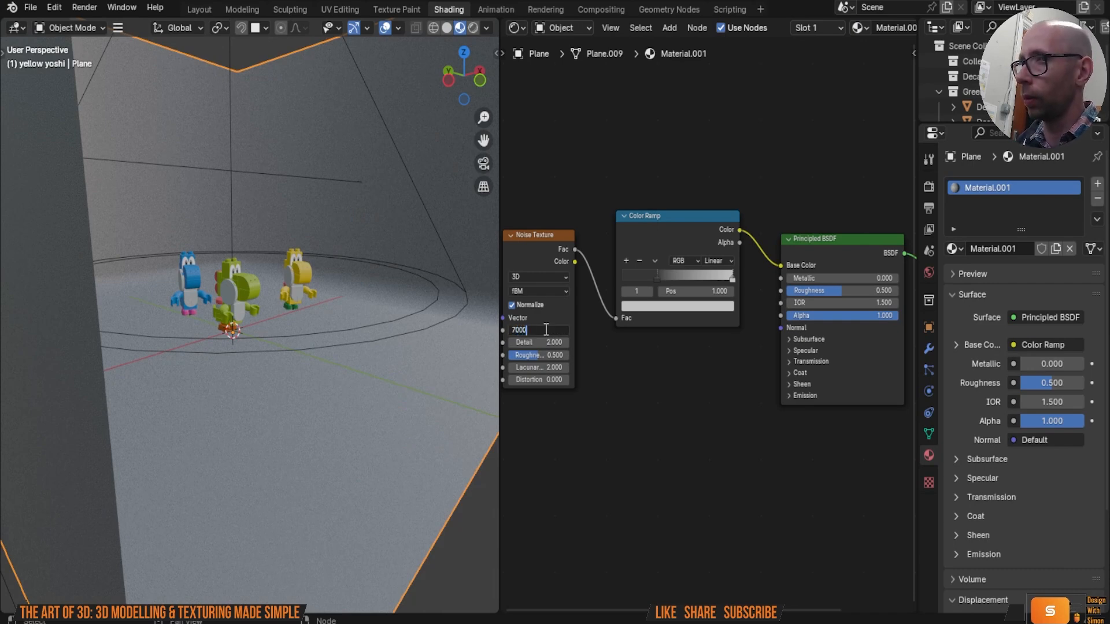
{"action": "left_click", "coordinate": [198, 10]}
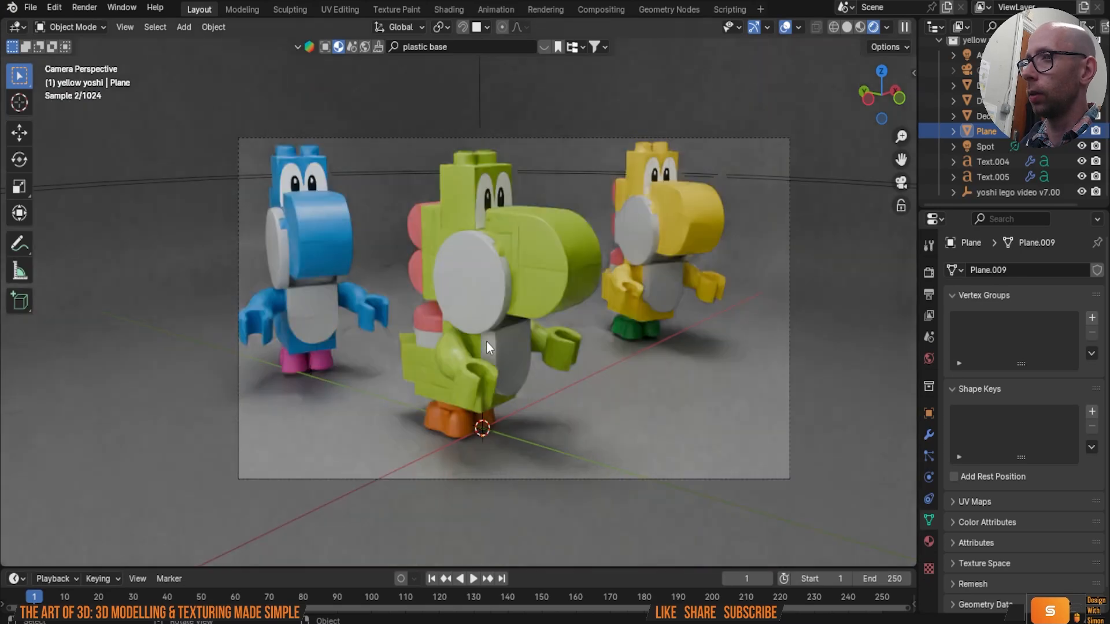
Step: Add a cube empty at the world origin and scale it down to a small box around the green Yoshi
{"action": "middle_click_drag", "start_coordinate": [699, 334], "coordinate": [602, 313]}
{"action": "scroll", "coordinate": [602, 315], "scroll_direction": "down", "scroll_amount": 4}
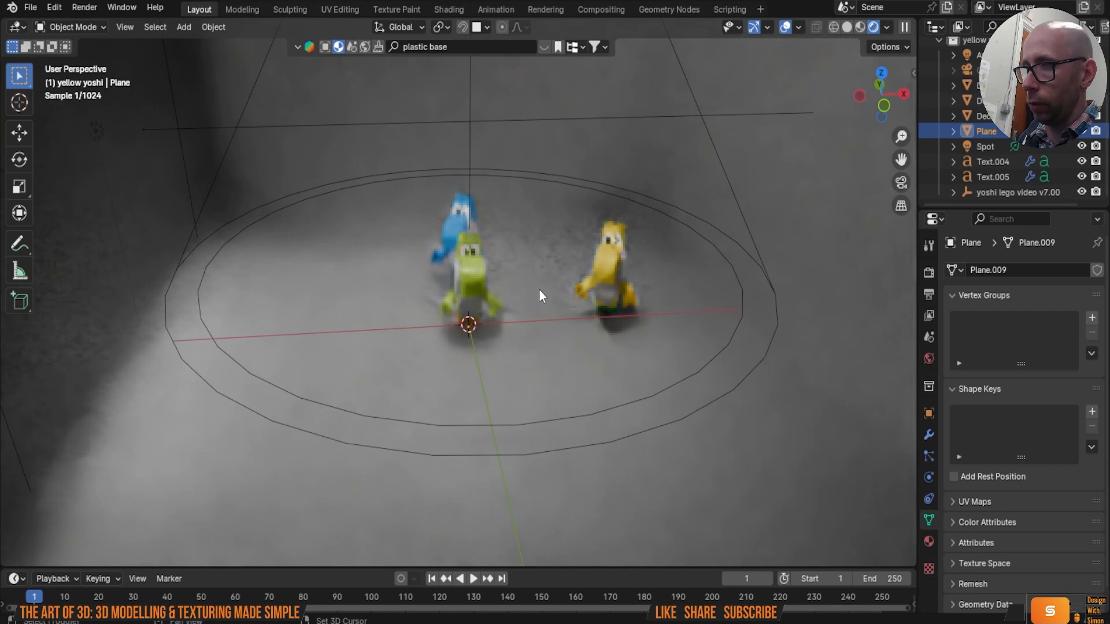
{"action": "key", "text": "shift+a"}
{"action": "mouse_move", "coordinate": [539, 290]}
{"action": "mouse_move", "coordinate": [513, 255]}
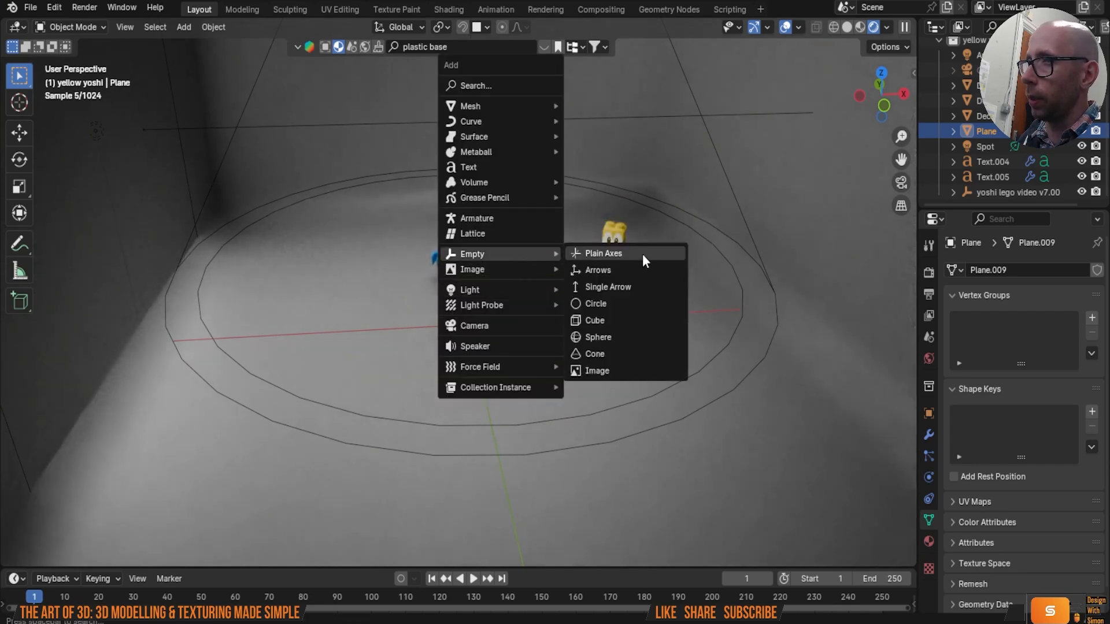
{"action": "left_click", "coordinate": [628, 319]}
{"action": "scroll", "coordinate": [600, 299], "scroll_direction": "down", "scroll_amount": 5}
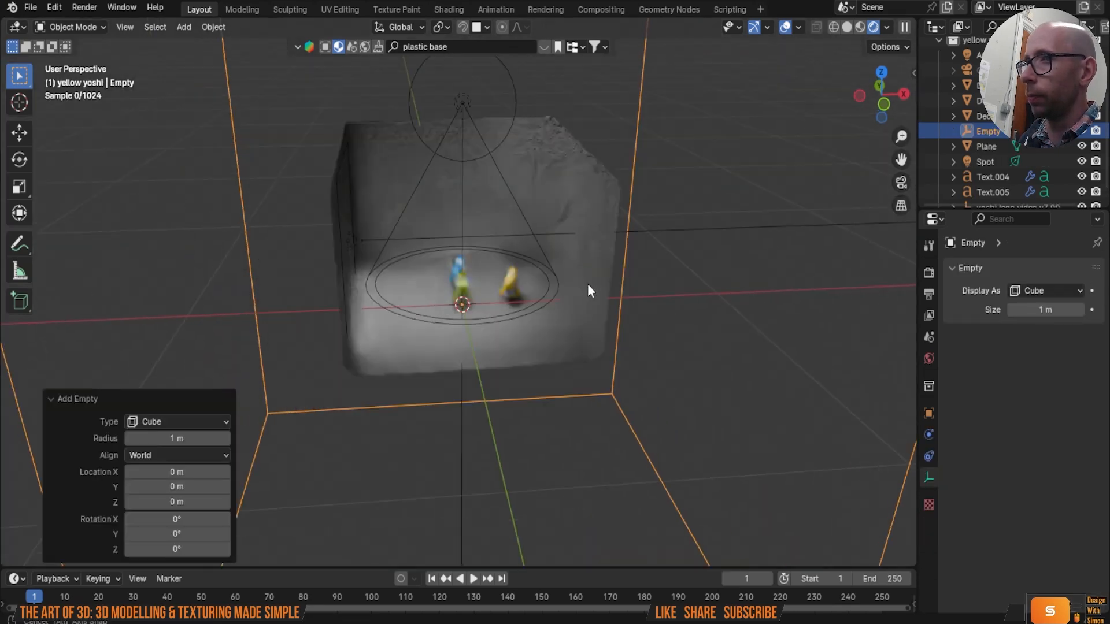
{"action": "middle_click_drag", "start_coordinate": [588, 283], "coordinate": [596, 179]}
{"action": "key", "text": "s"}
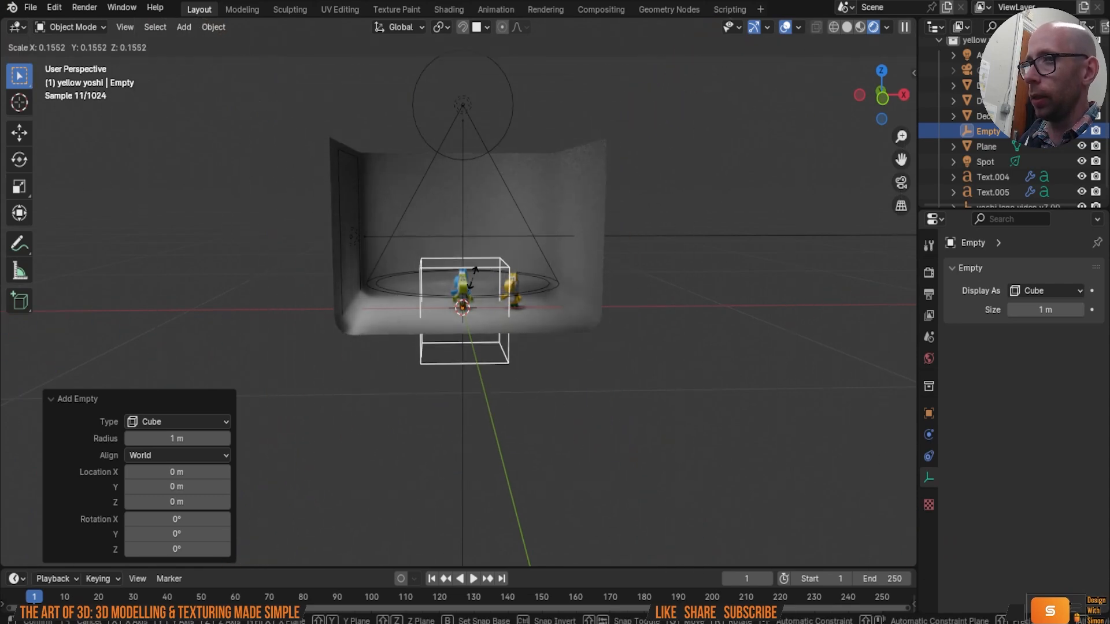
{"action": "left_click", "coordinate": [478, 318]}
Step: Fit the empty around the green Yoshi: raise it about 0.097 m, scale it by 0.572 and lower it about 0.037 m
{"action": "scroll", "coordinate": [479, 318], "scroll_direction": "up", "scroll_amount": 3}
{"action": "key", "text": "g"}
{"action": "key", "text": "z"}
{"action": "left_click", "coordinate": [486, 260]}
{"action": "scroll", "coordinate": [498, 278], "scroll_direction": "up", "scroll_amount": 3}
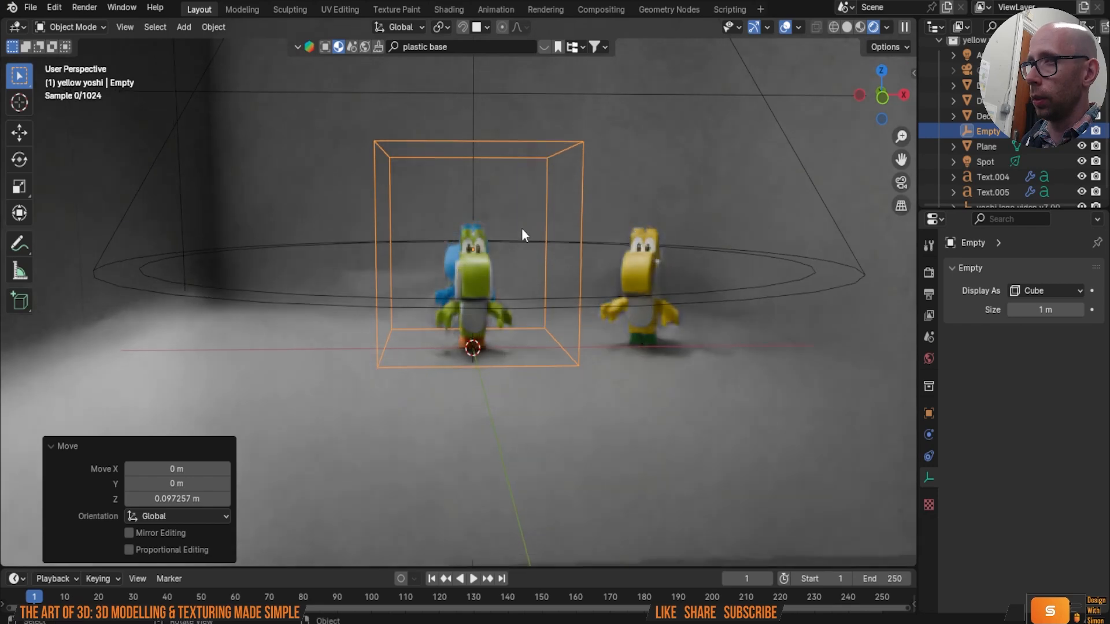
{"action": "key", "text": "s"}
{"action": "left_click", "coordinate": [501, 241]}
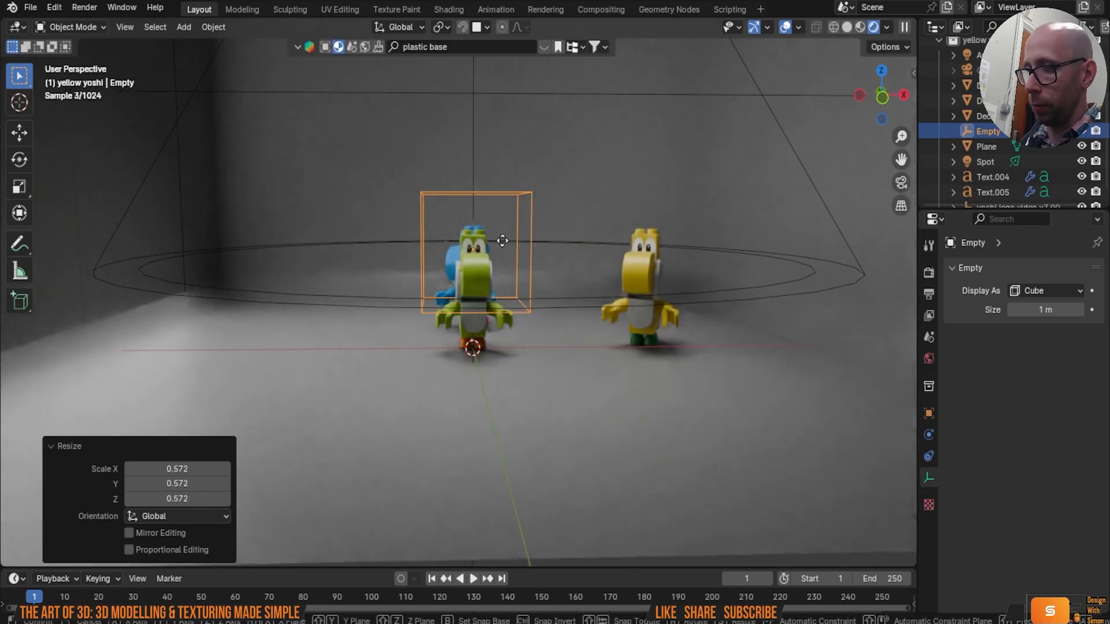
{"action": "key", "text": "g"}
{"action": "key", "text": "z"}
{"action": "left_click", "coordinate": [557, 297]}
{"action": "mouse_move", "coordinate": [557, 296]}
{"action": "middle_mouse_down"}
{"action": "mouse_move", "coordinate": [591, 296]}
{"action": "mouse_move", "coordinate": [525, 293]}
{"action": "mouse_move", "coordinate": [602, 290]}
{"action": "mouse_move", "coordinate": [542, 293]}
{"action": "middle_mouse_up"}
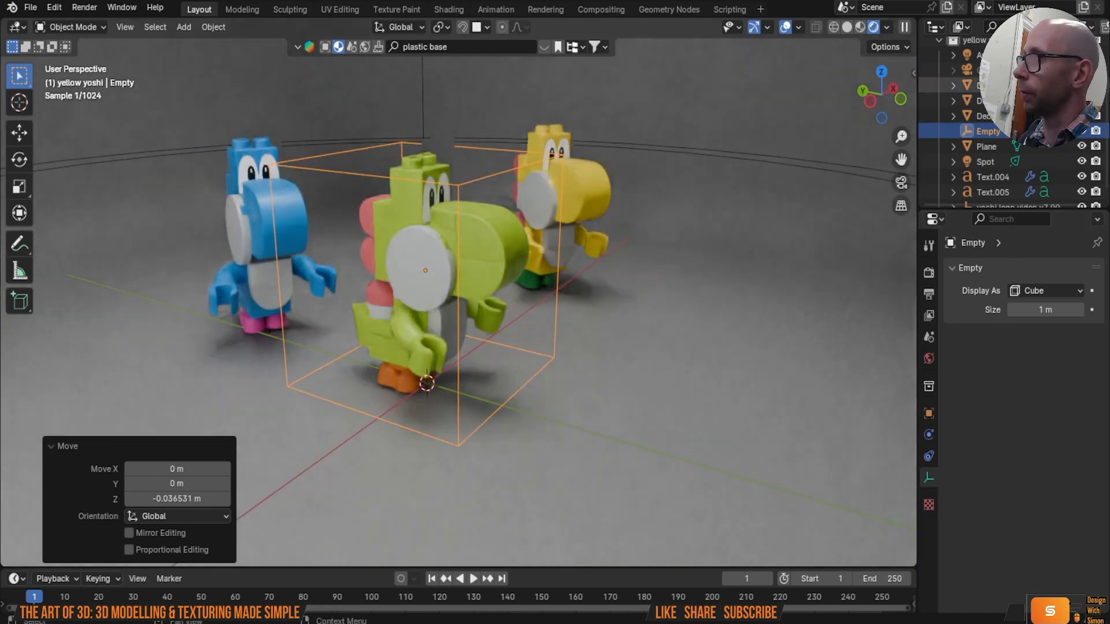
Step: Enable depth of field on the camera with the cube empty as focus object, and look through the camera
{"action": "left_click", "coordinate": [977, 70]}
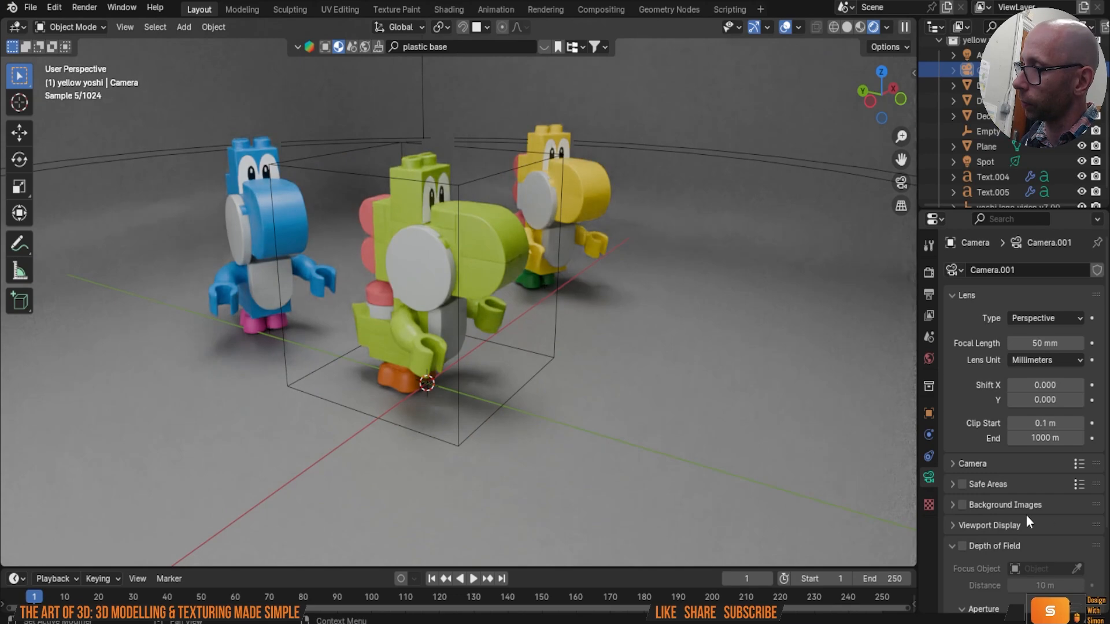
{"action": "scroll", "coordinate": [1040, 523], "scroll_direction": "down", "scroll_amount": 4}
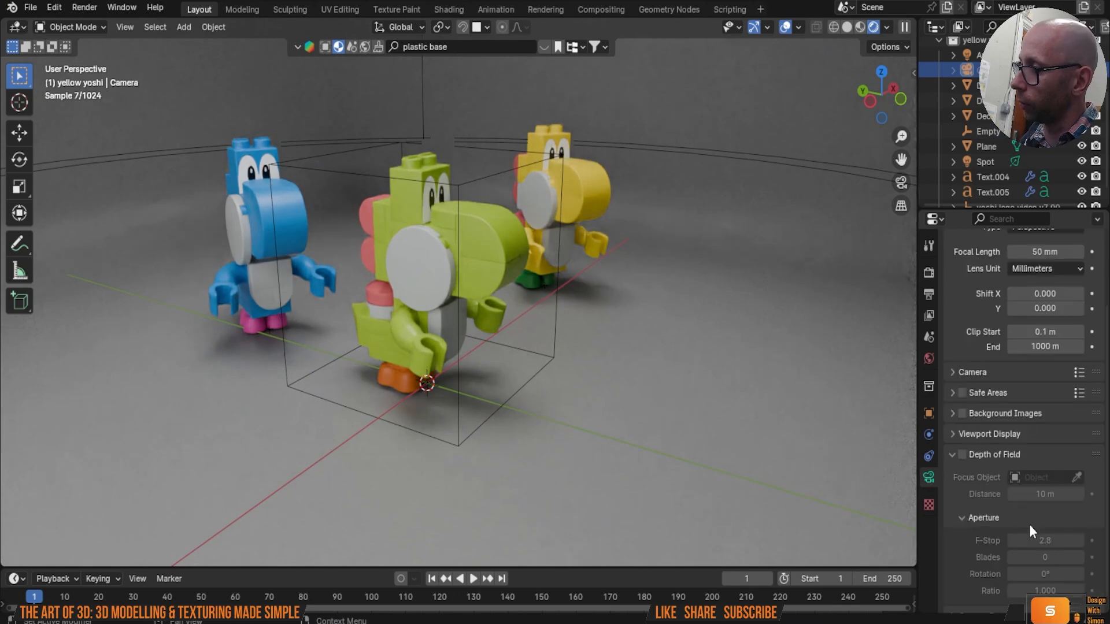
{"action": "left_click", "coordinate": [962, 454]}
{"action": "left_click", "coordinate": [1077, 477]}
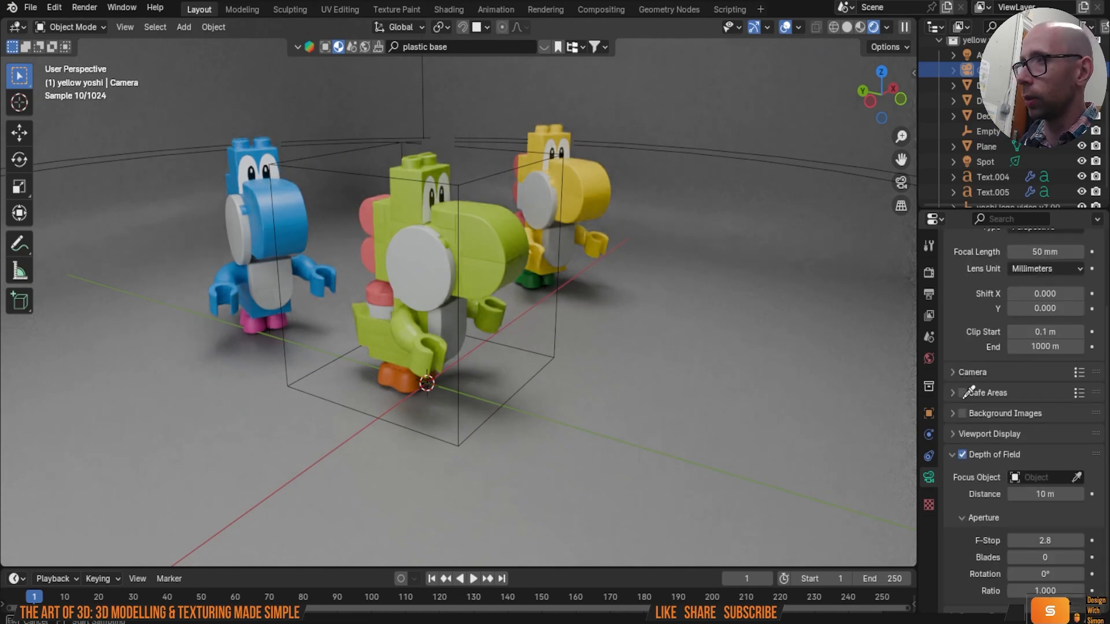
{"action": "left_click", "coordinate": [470, 194]}
{"action": "key", "text": "KP_0"}
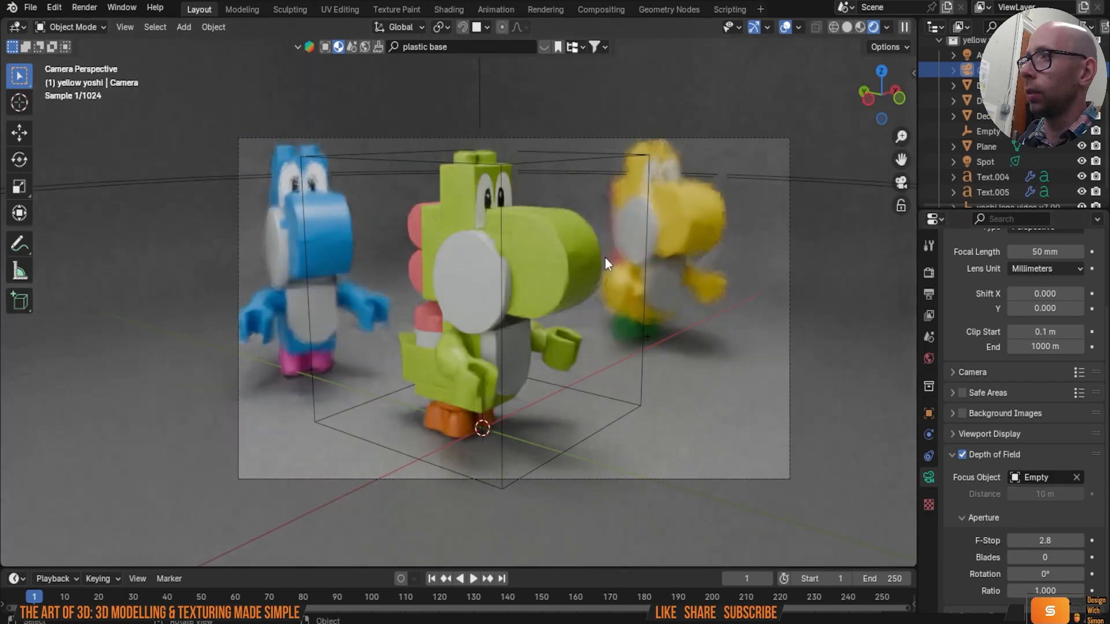
{"action": "scroll", "coordinate": [589, 258], "scroll_direction": "up", "scroll_amount": 2}
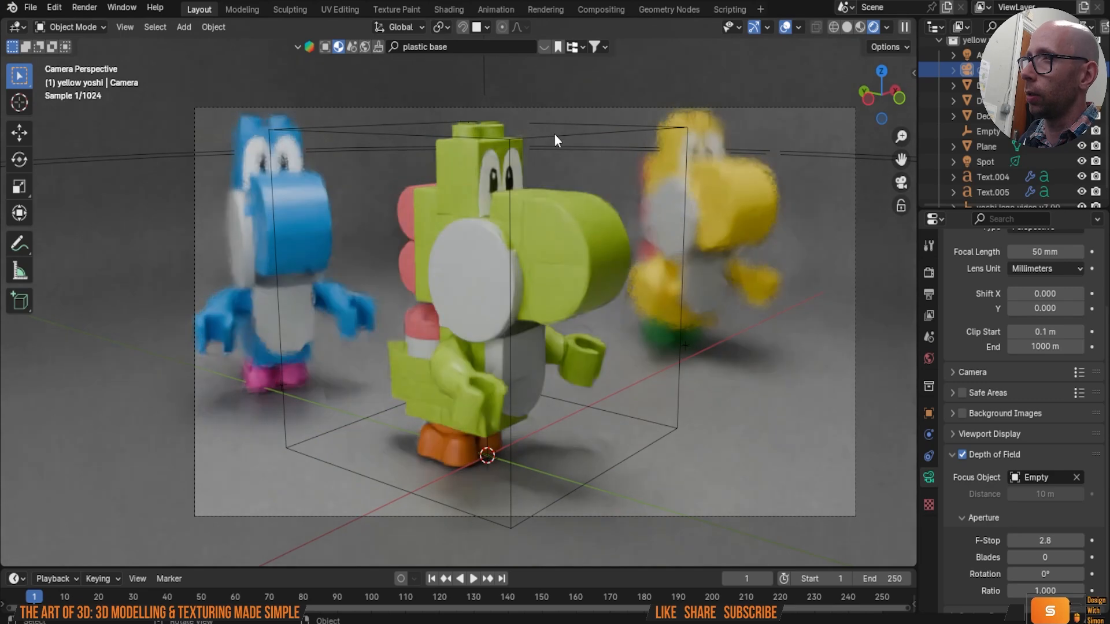
Step: Hide the cube empty in the viewport and save the file
{"action": "left_click", "coordinate": [552, 133]}
{"action": "key", "text": "h"}
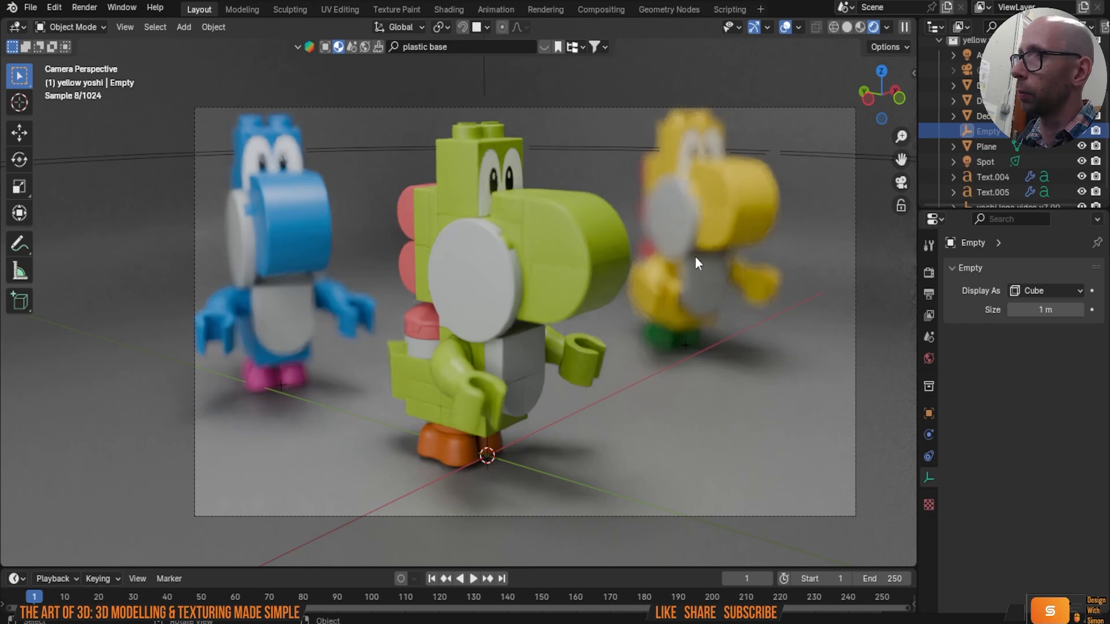
{"action": "left_click", "coordinate": [30, 7]}
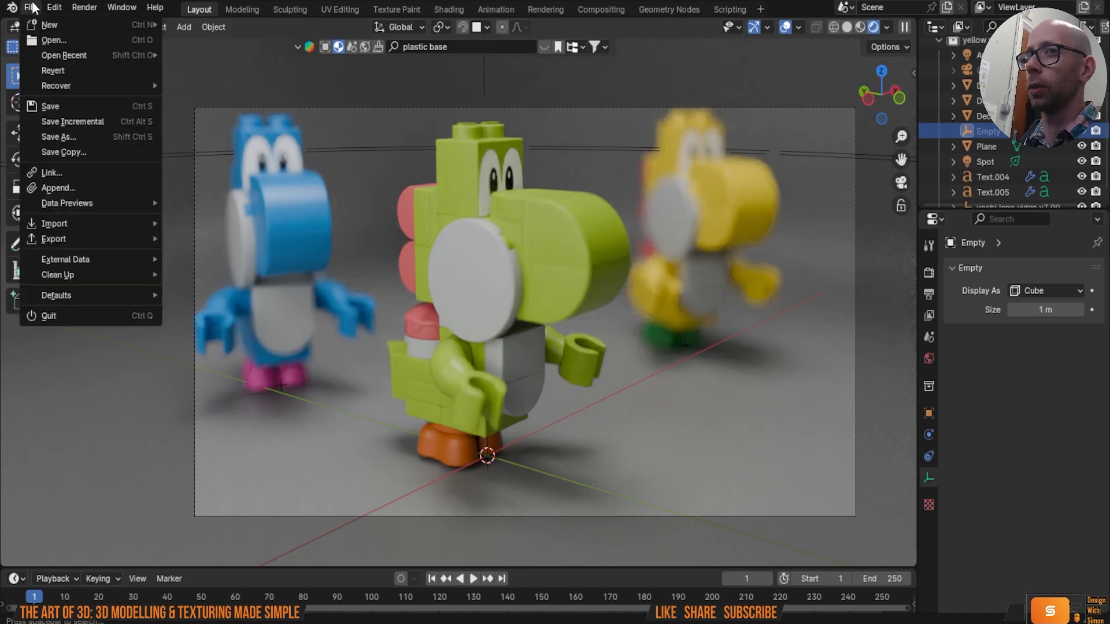
{"action": "left_click", "coordinate": [72, 110]}
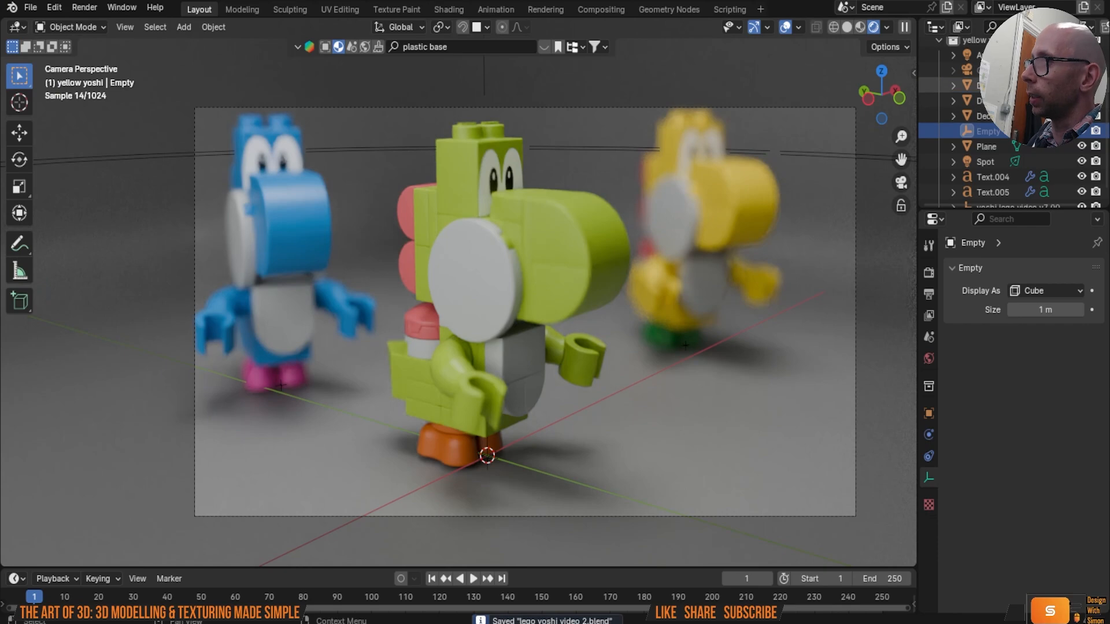
Step: Select the spot light and show its shader nodes beside a rendered view through the camera
{"action": "scroll", "coordinate": [1020, 179], "scroll_direction": "down", "scroll_amount": 1}
{"action": "left_click", "coordinate": [985, 145]}
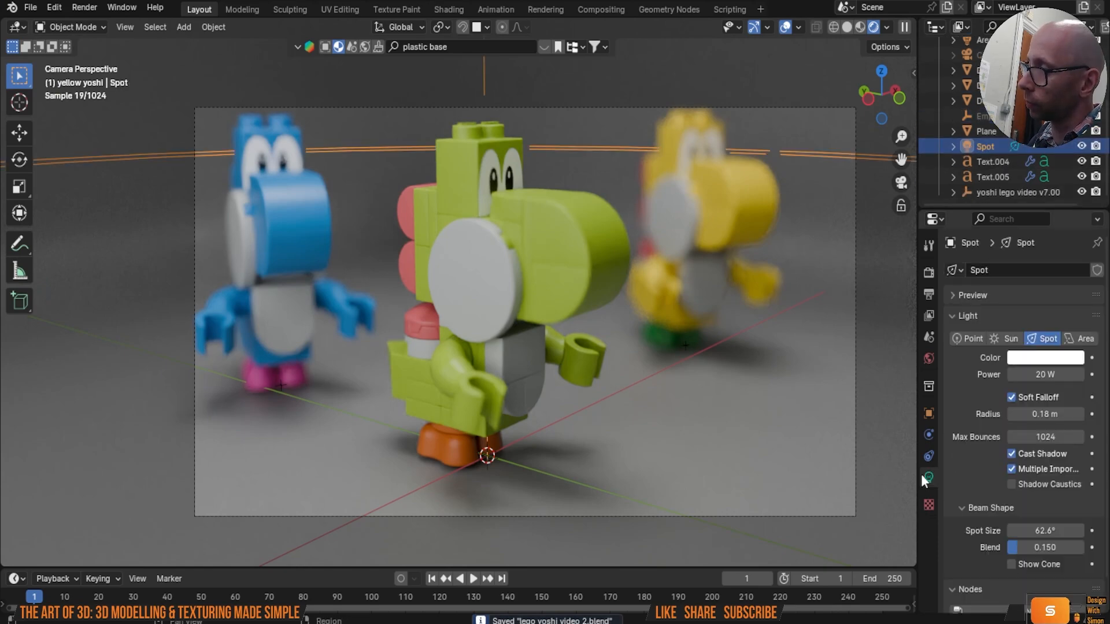
{"action": "scroll", "coordinate": [945, 468], "scroll_direction": "down", "scroll_amount": 2}
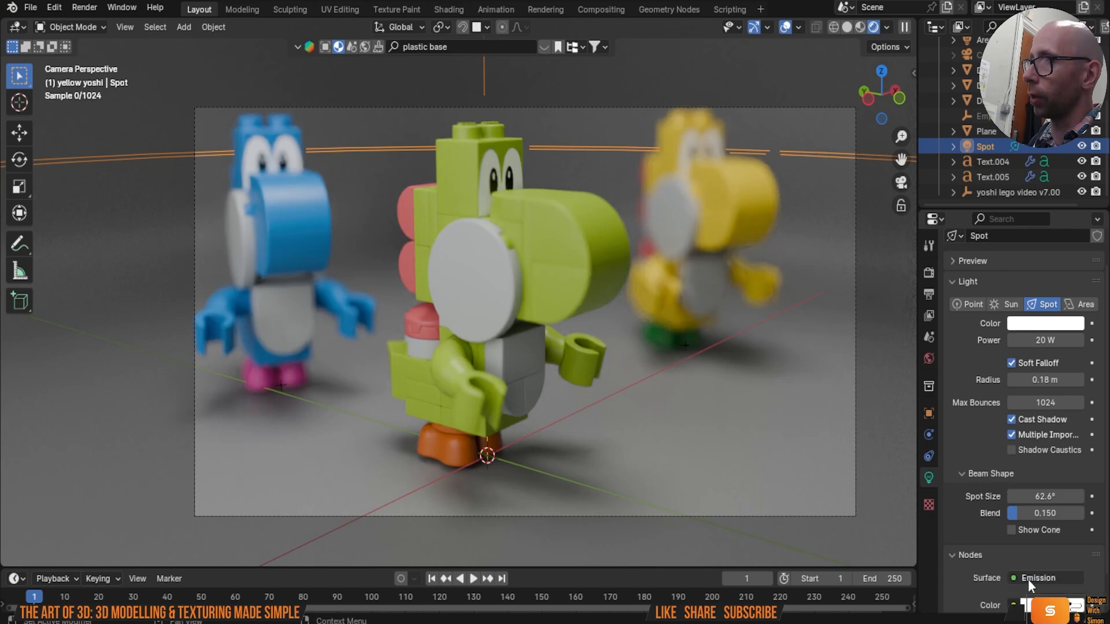
{"action": "left_click", "coordinate": [448, 9]}
{"action": "left_click", "coordinate": [474, 26]}
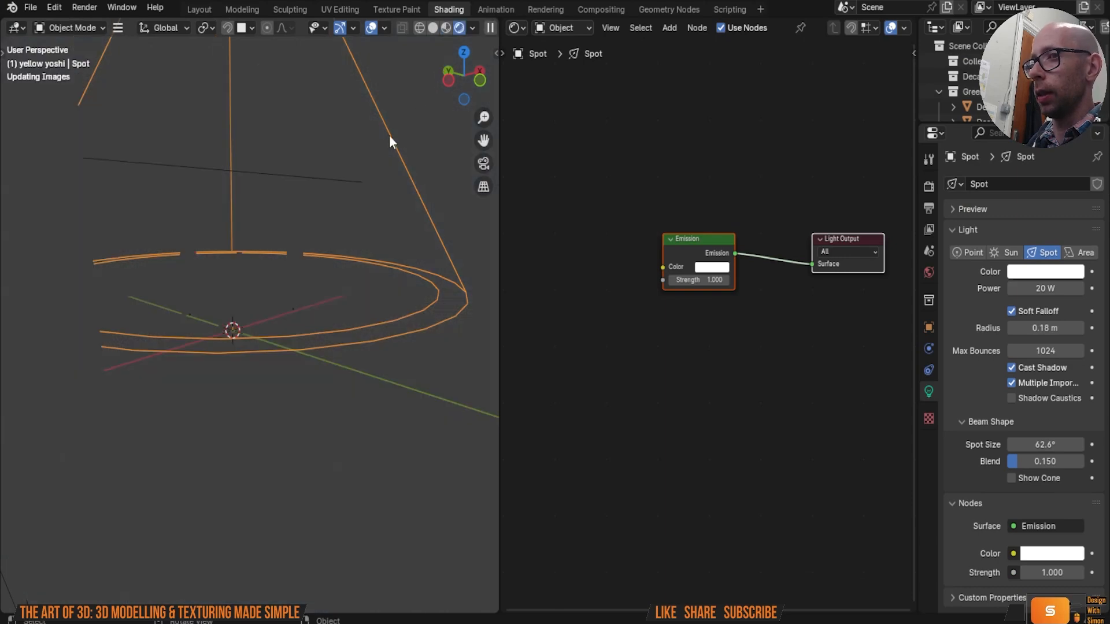
{"action": "key", "text": "KP_0"}
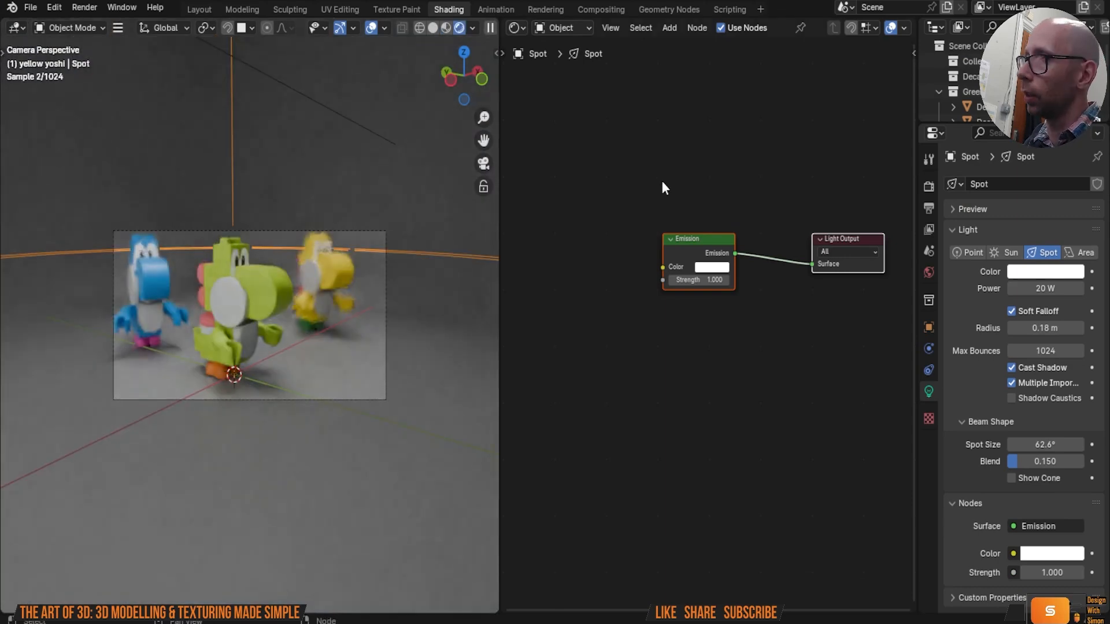
Step: Add an Image Texture node ahead of the spot light's Emission node
{"action": "key", "text": "shift+a"}
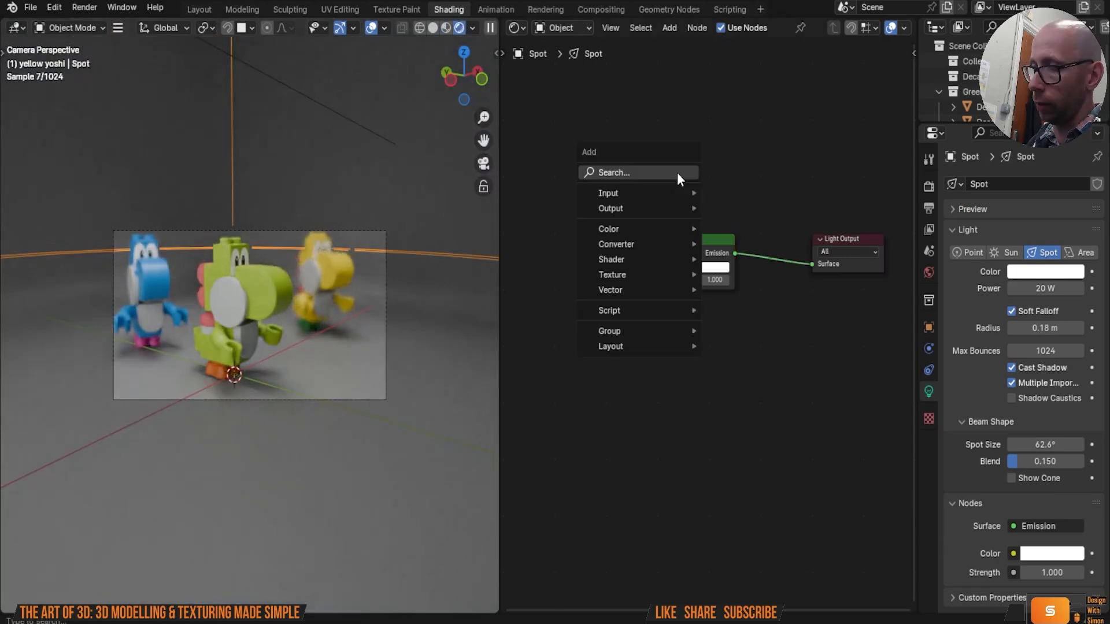
{"action": "left_click", "coordinate": [677, 172]}
{"action": "type", "text": "ima"}
{"action": "left_click", "coordinate": [752, 198]}
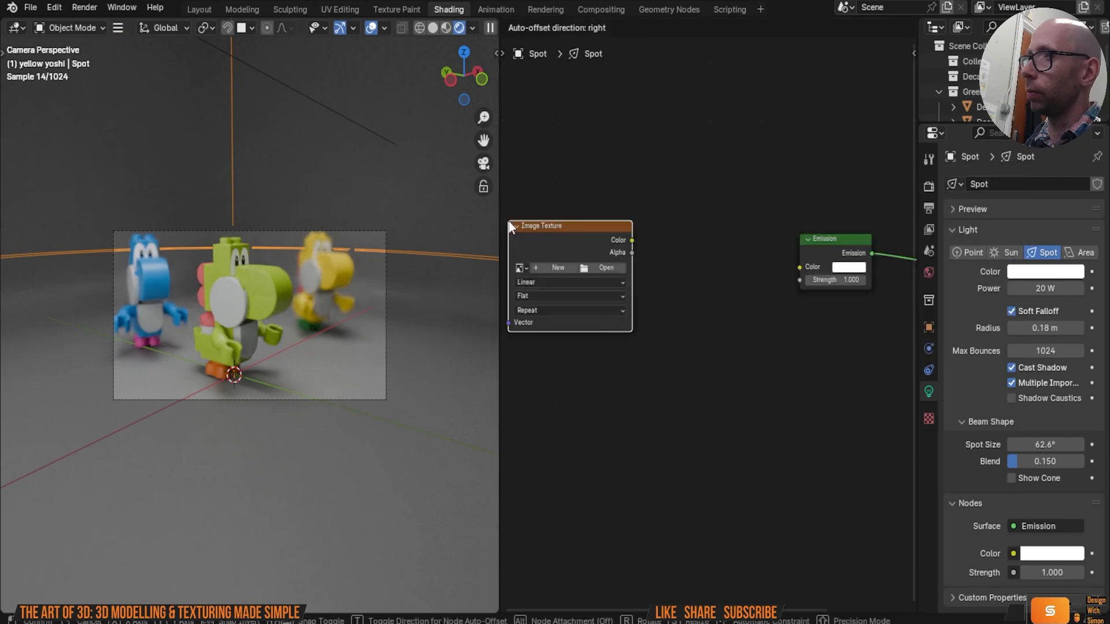
{"action": "left_click", "coordinate": [509, 225]}
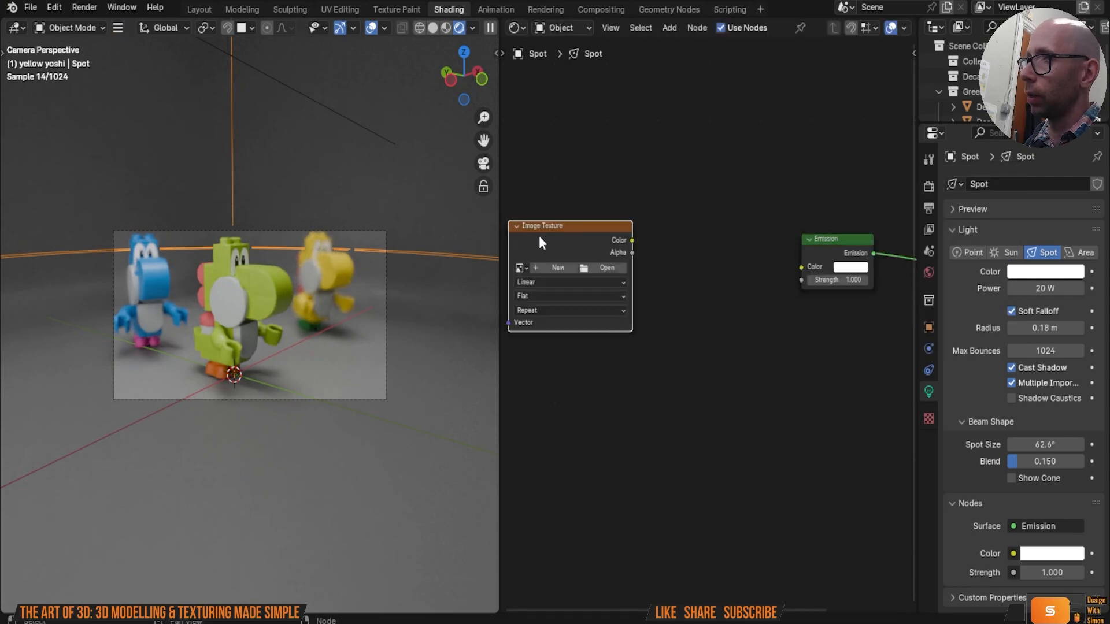
Step: Load stickers-illustration-of-tree-branch-with-bird-silhouette.jpg.jpg from the Desktop gobos folder into the Image Texture and link its Color to the Emission Color
{"action": "left_click", "coordinate": [604, 268]}
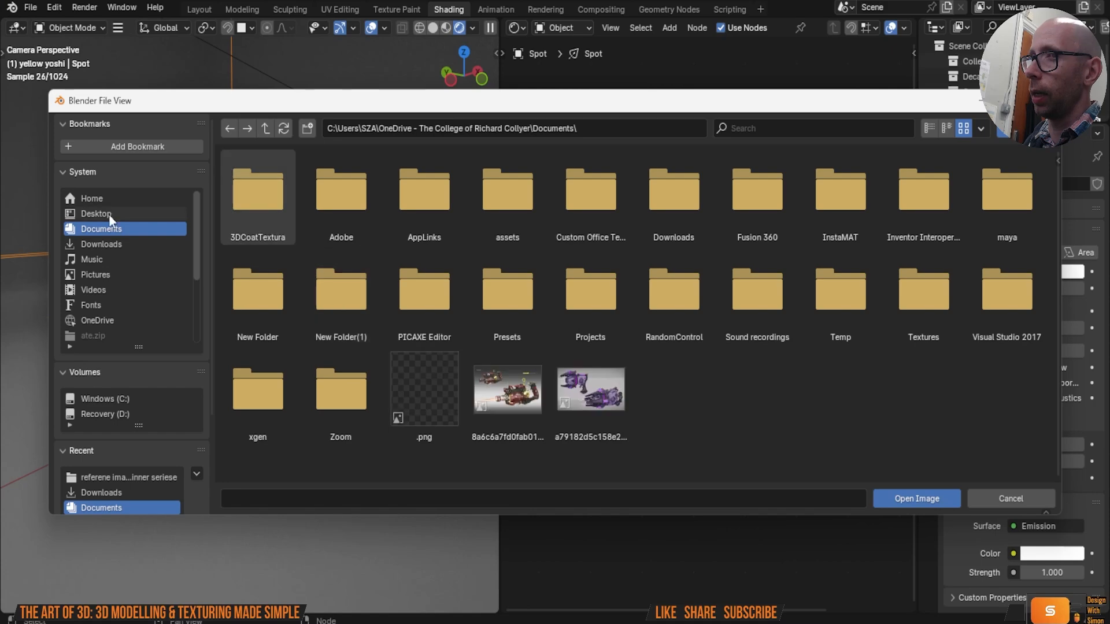
{"action": "left_click", "coordinate": [108, 214]}
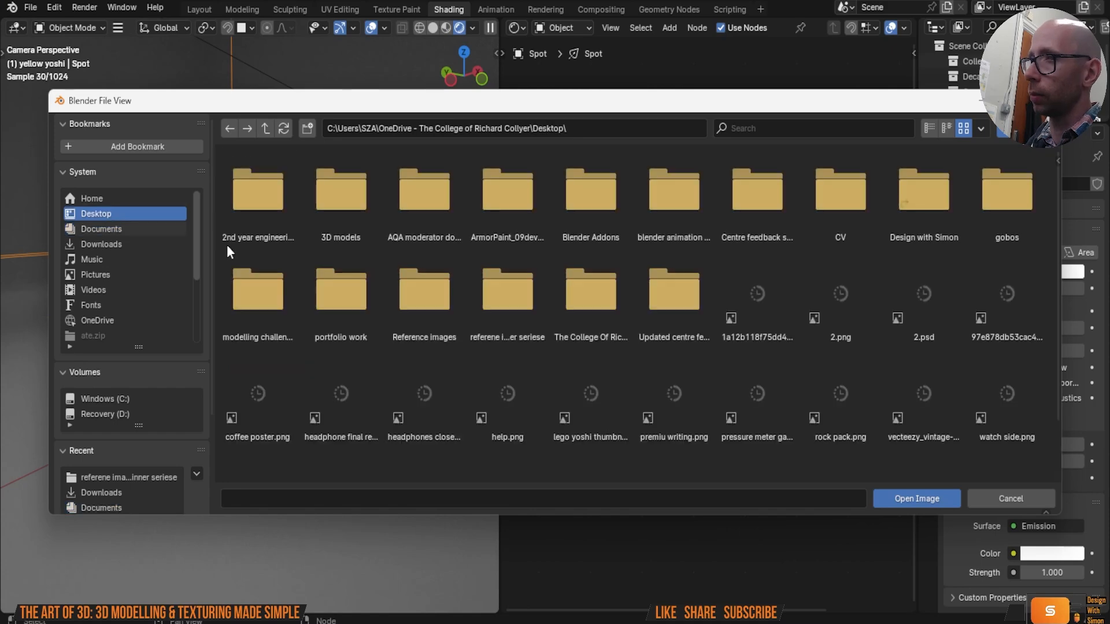
{"action": "double_click", "coordinate": [973, 209]}
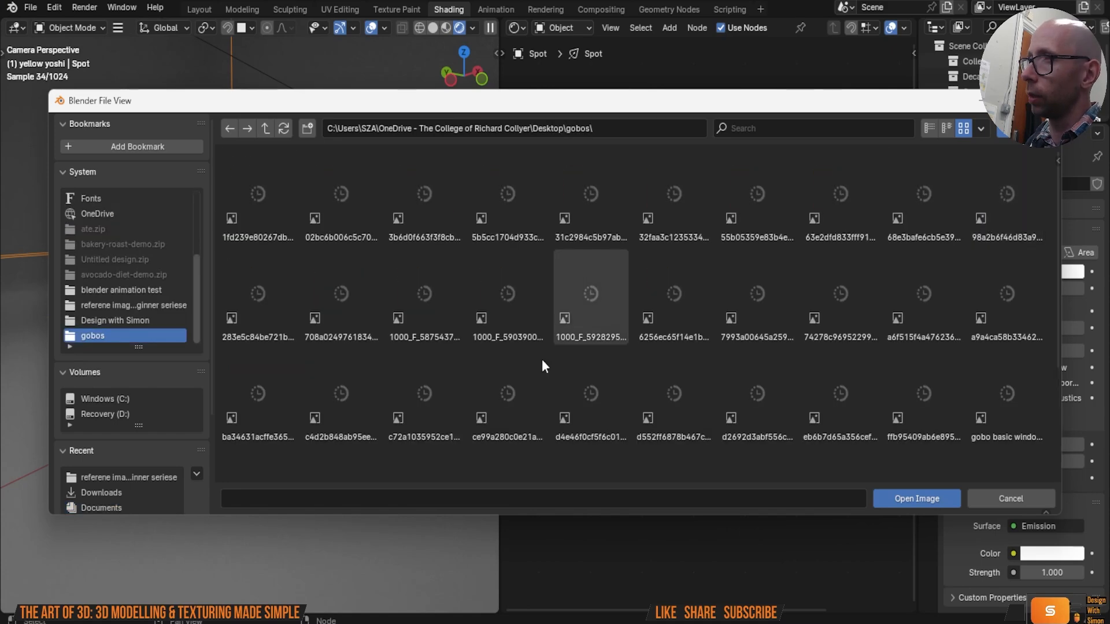
{"action": "scroll", "coordinate": [488, 342], "scroll_direction": "down", "scroll_amount": 2}
{"action": "scroll", "coordinate": [488, 342], "scroll_direction": "down", "scroll_amount": 2}
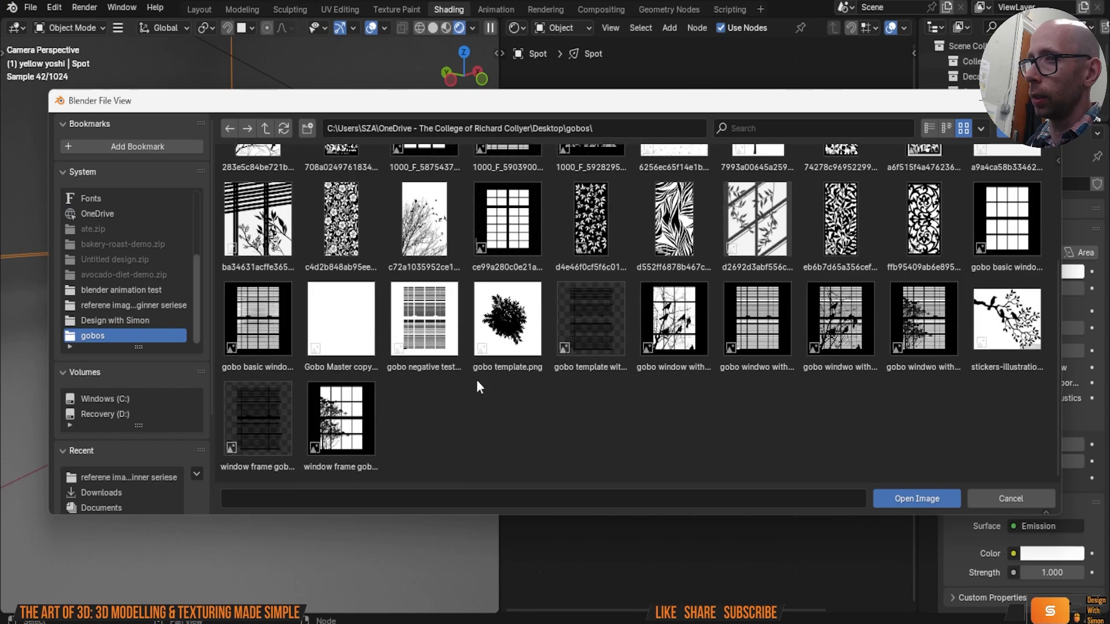
{"action": "scroll", "coordinate": [476, 379], "scroll_direction": "up", "scroll_amount": 5}
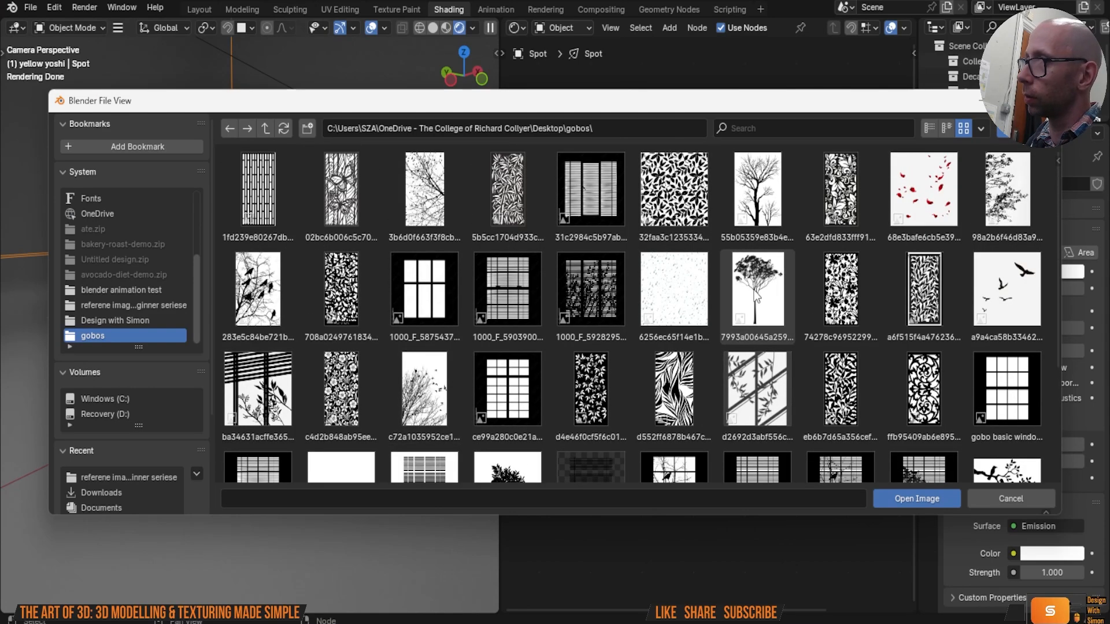
{"action": "scroll", "coordinate": [756, 296], "scroll_direction": "down", "scroll_amount": 3}
{"action": "scroll", "coordinate": [792, 321], "scroll_direction": "up", "scroll_amount": 1}
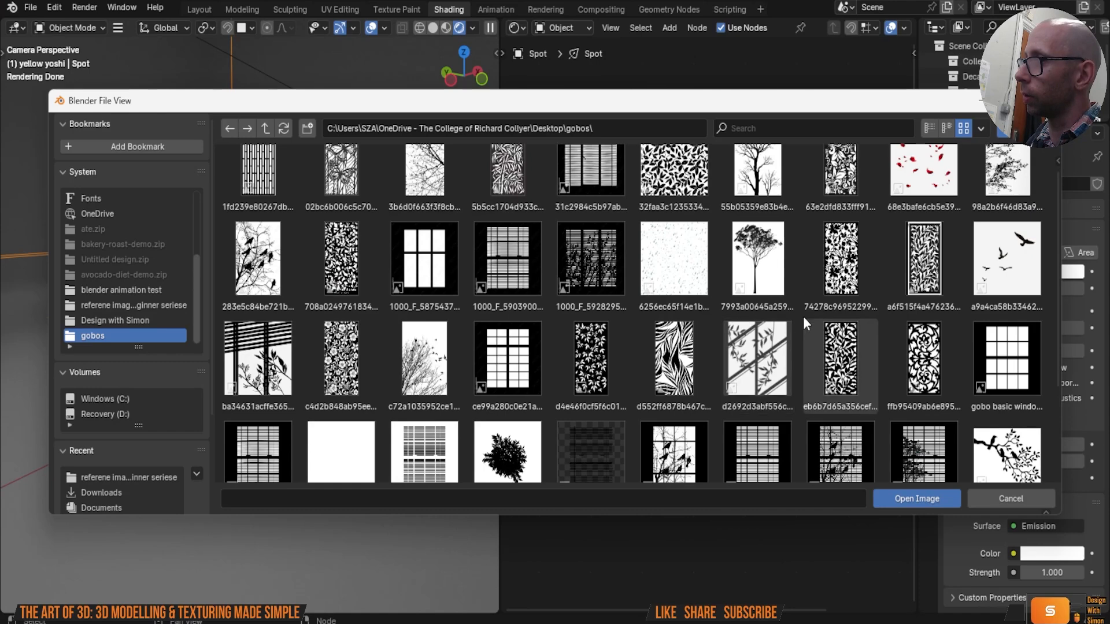
{"action": "scroll", "coordinate": [821, 326], "scroll_direction": "down", "scroll_amount": 2}
{"action": "double_click", "coordinate": [1015, 384]}
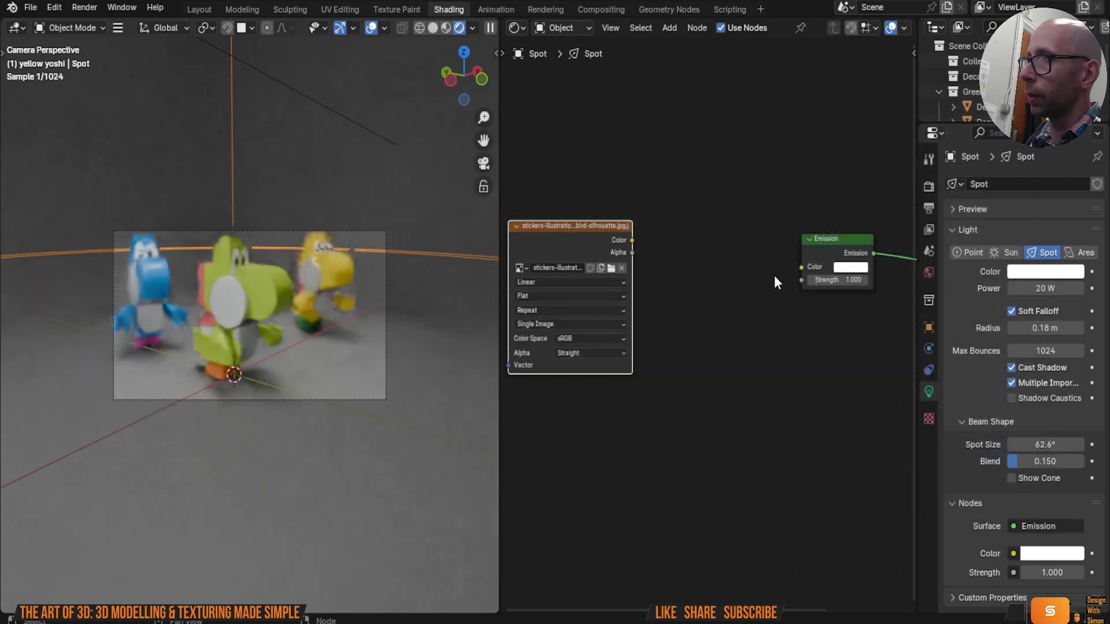
{"action": "left_click_drag", "start_coordinate": [632, 241], "coordinate": [804, 266]}
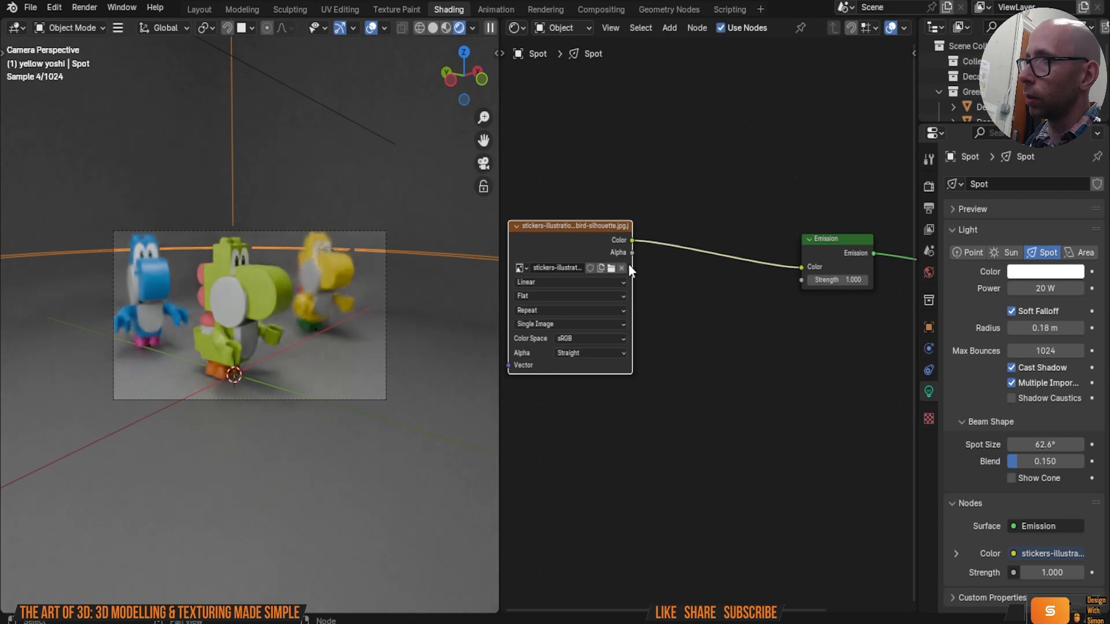
{"action": "scroll", "coordinate": [682, 304], "scroll_direction": "down", "scroll_amount": 2}
{"action": "middle_click_drag", "start_coordinate": [698, 307], "coordinate": [721, 322]}
{"action": "scroll", "coordinate": [670, 321], "scroll_direction": "up", "scroll_amount": 1}
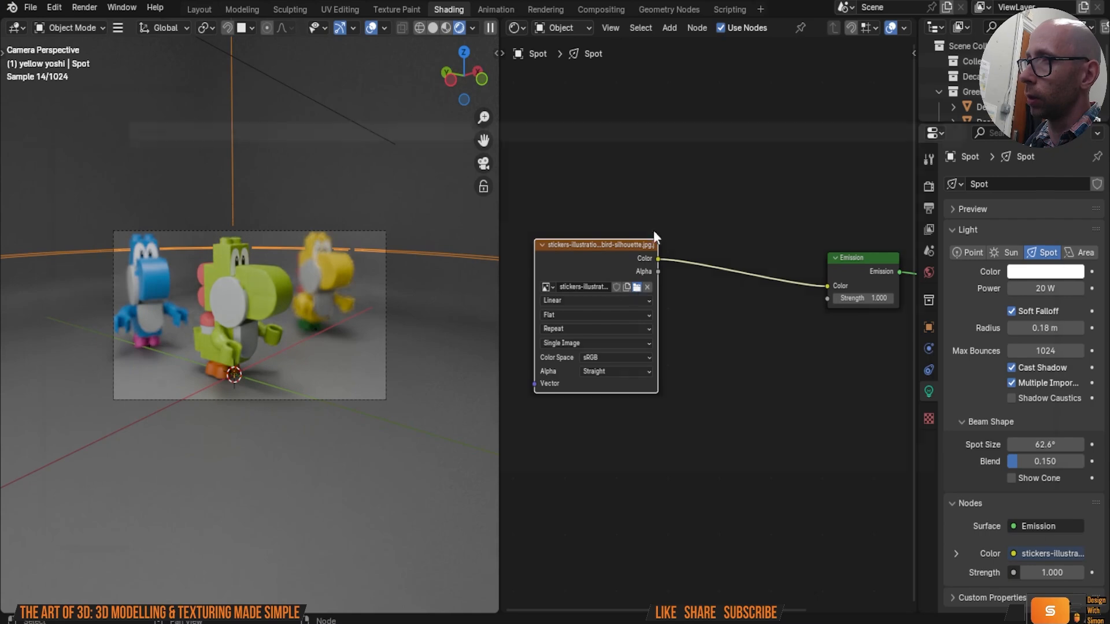
Step: Replace the gobo texture with the 1000_F_587543798 window-frame image and set the spot light's power to 10 W
{"action": "left_click", "coordinate": [637, 286]}
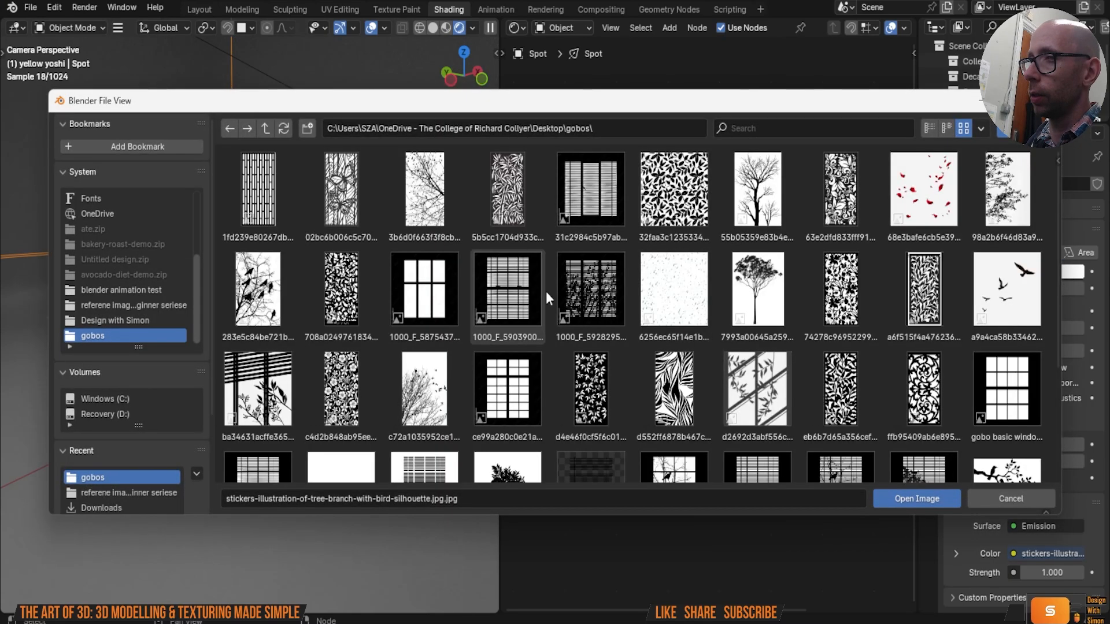
{"action": "key", "text": "Escape"}
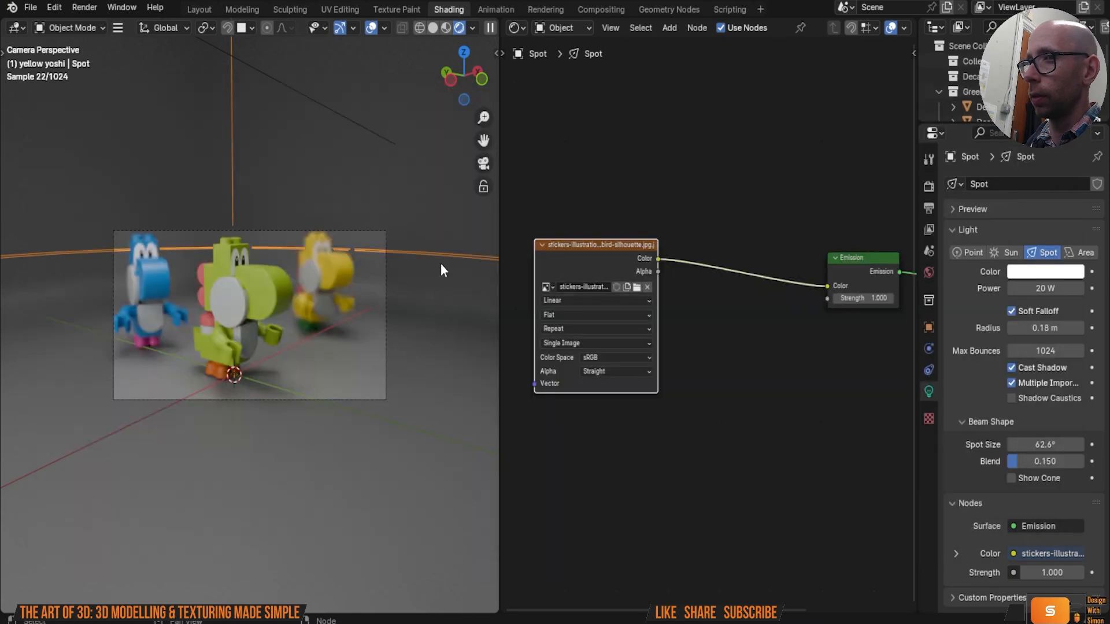
{"action": "left_click", "coordinate": [1044, 288]}
{"action": "type", "text": "30"}
{"action": "key", "text": "Return"}
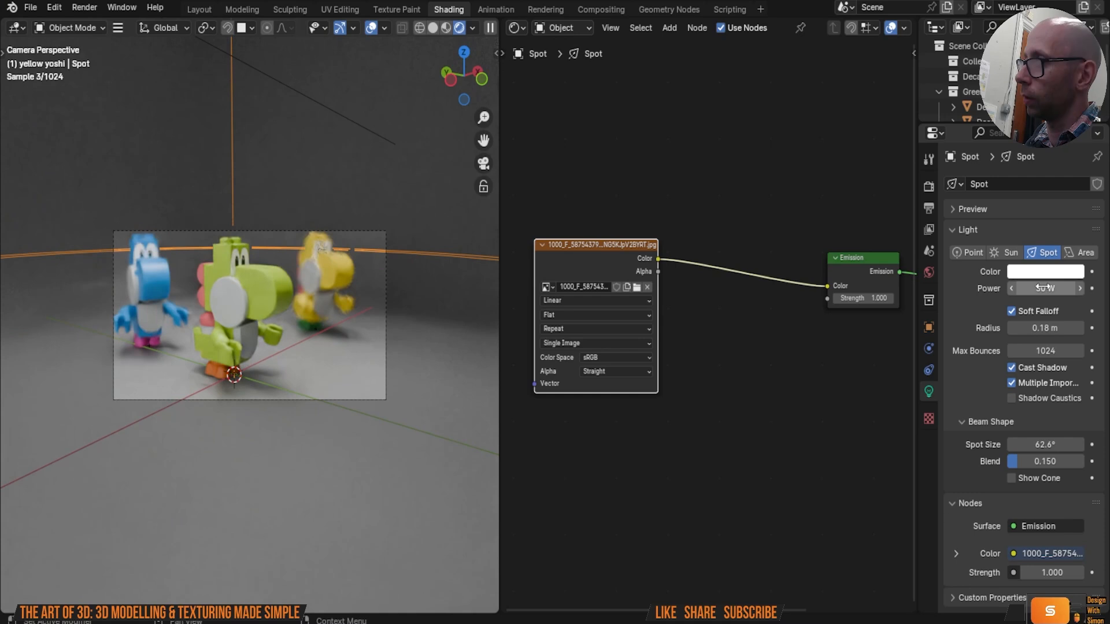
{"action": "left_click", "coordinate": [1044, 288]}
{"action": "type", "text": "10"}
{"action": "key", "text": "Return"}
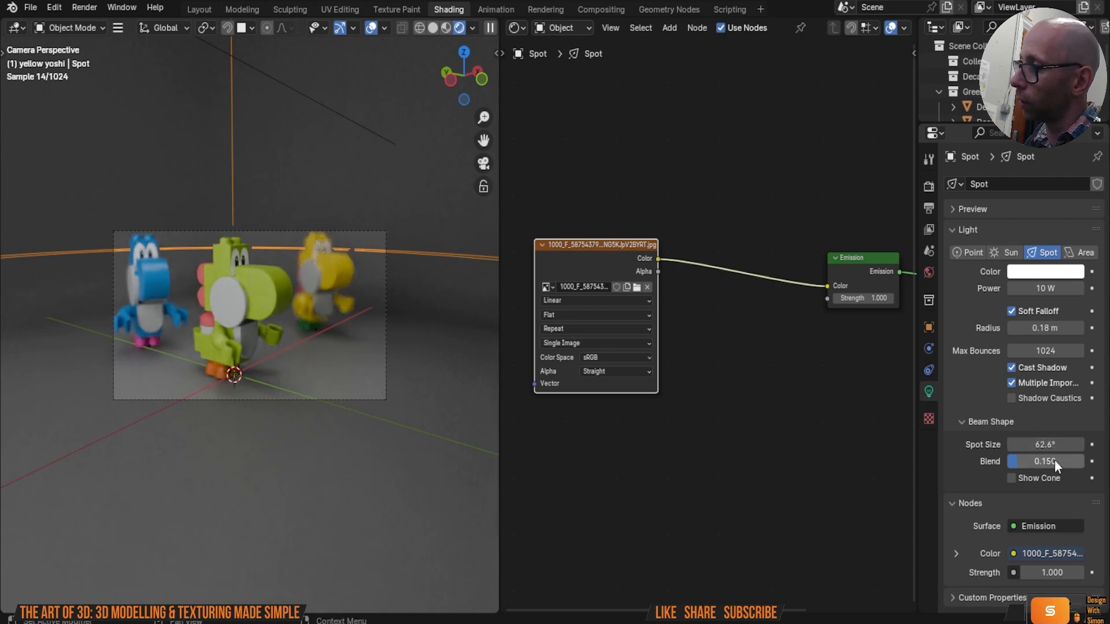
Step: Set the spot light's radius to 0 m and its spot size to 50.9° for a sharper window shadow in the camera view
{"action": "left_click_drag", "start_coordinate": [1058, 443], "coordinate": [926, 443]}
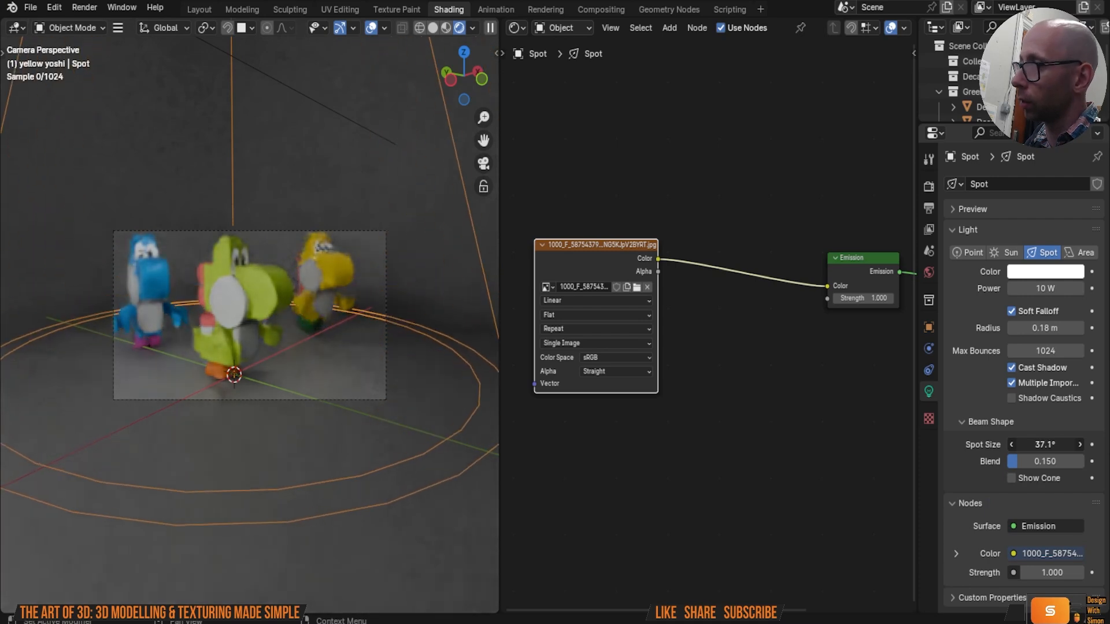
{"action": "key", "text": "BackSpace"}
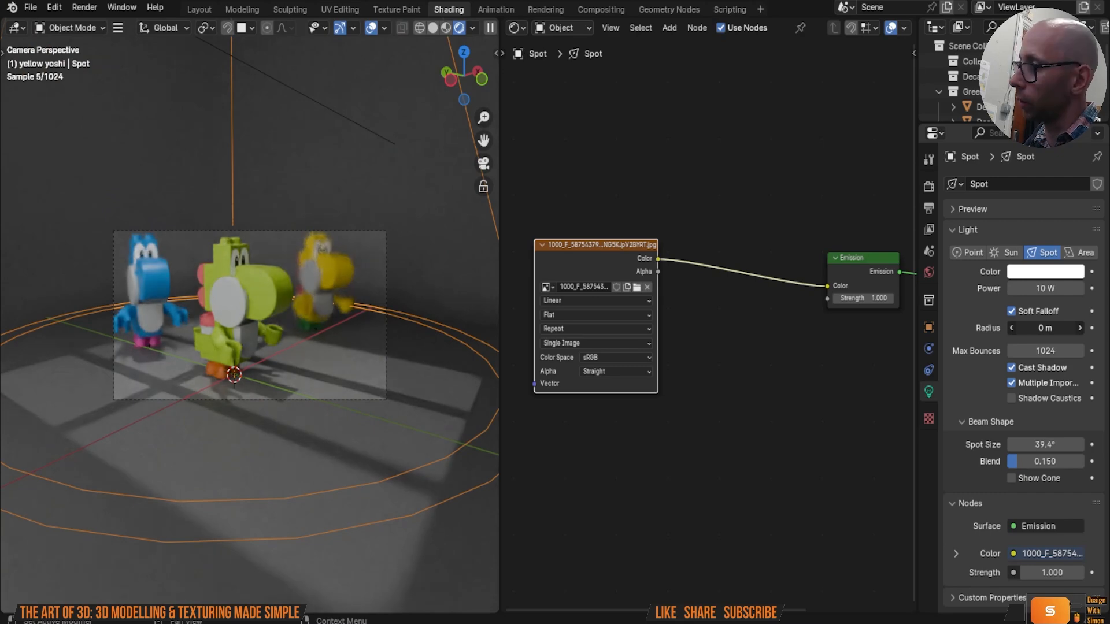
{"action": "scroll", "coordinate": [369, 334], "scroll_direction": "up", "scroll_amount": 2}
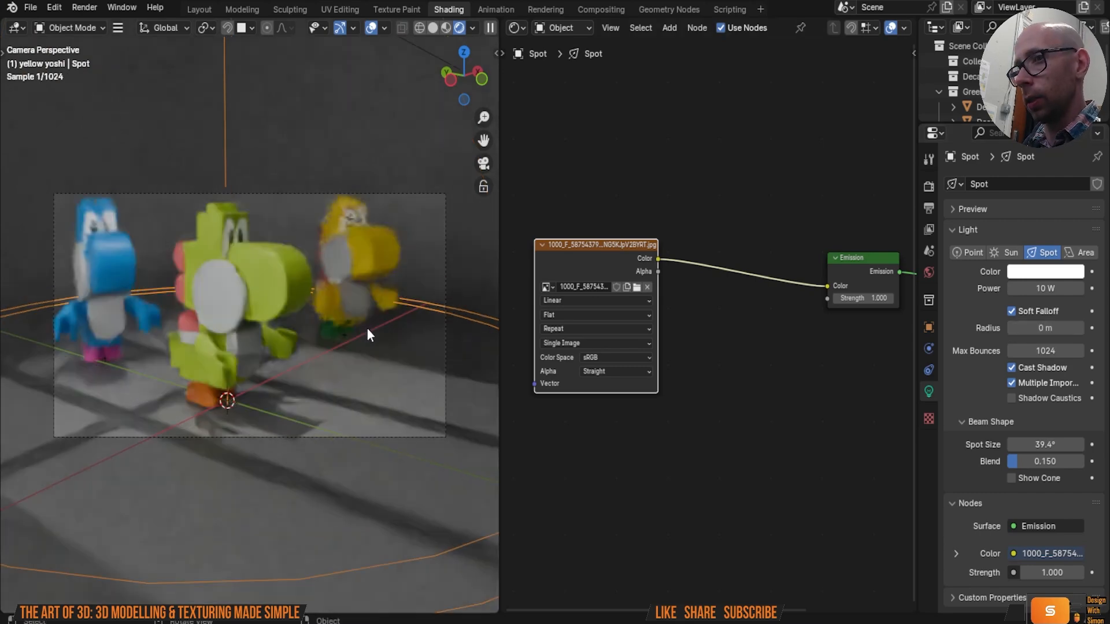
{"action": "scroll", "coordinate": [367, 328], "scroll_direction": "up", "scroll_amount": 1}
{"action": "middle_click_drag", "start_coordinate": [367, 328], "coordinate": [379, 329]}
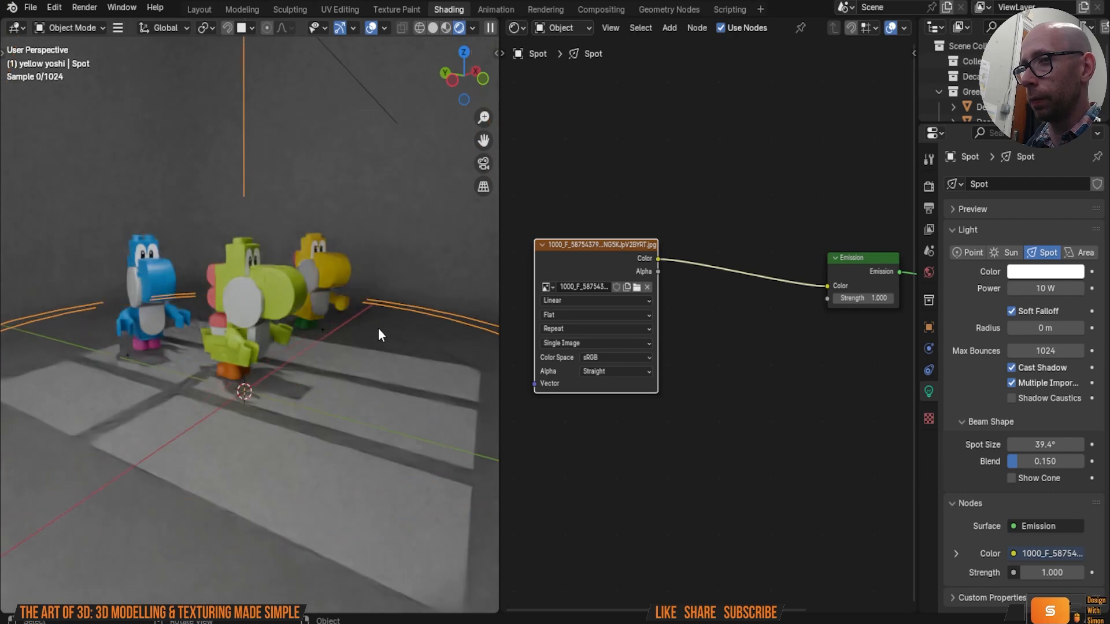
{"action": "key", "text": "KP_0"}
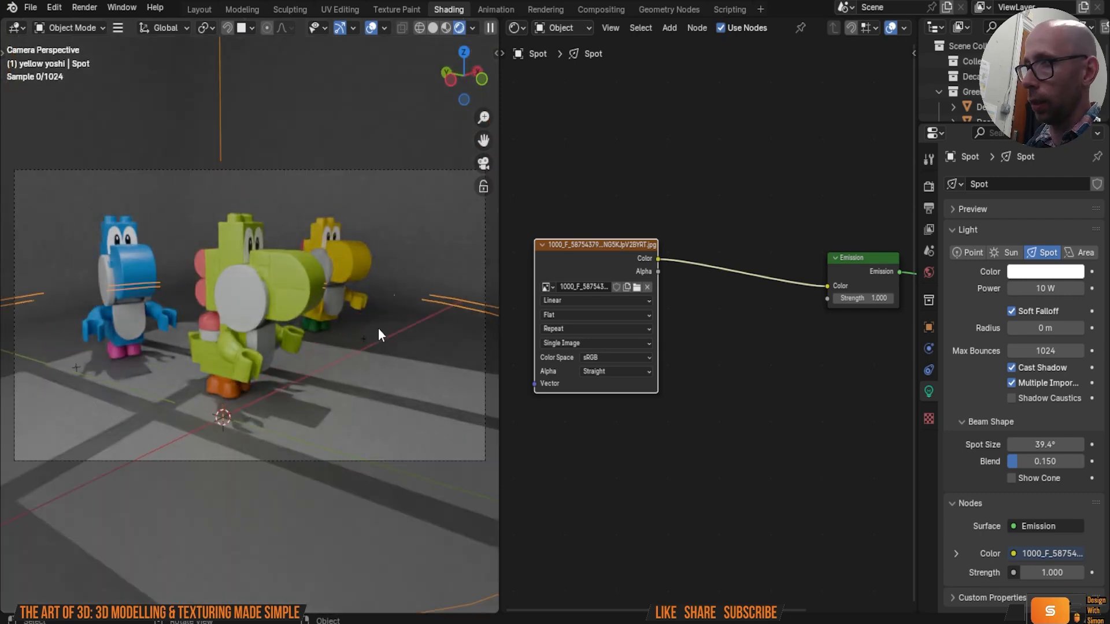
{"action": "scroll", "coordinate": [378, 328], "scroll_direction": "up", "scroll_amount": 2}
{"action": "middle_click_drag", "start_coordinate": [352, 320], "coordinate": [397, 349], "text": "shift"}
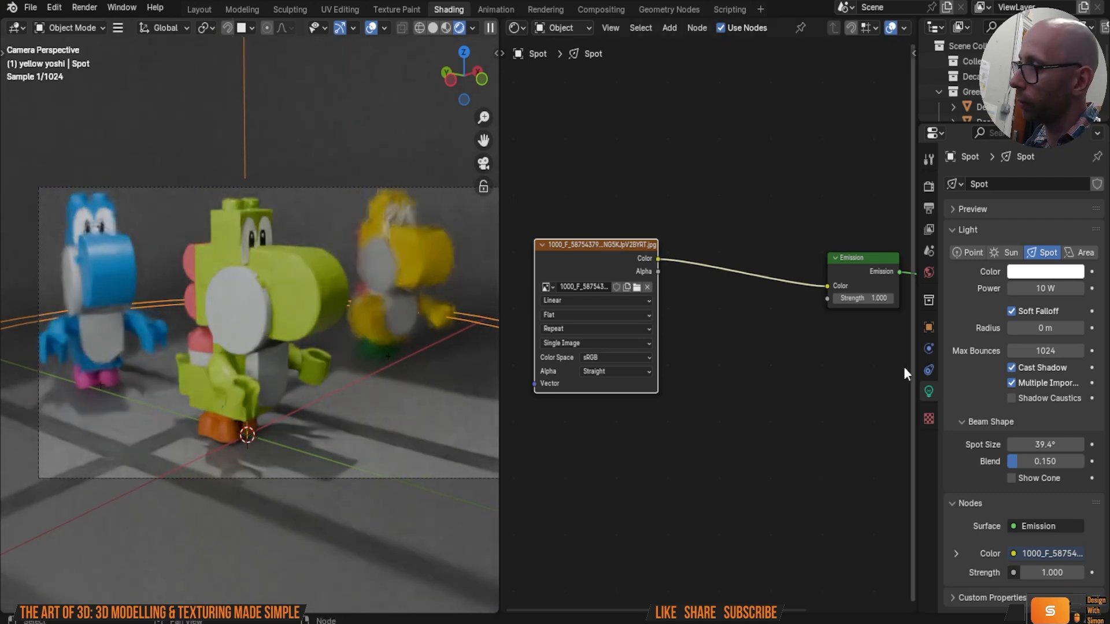
{"action": "left_click_drag", "start_coordinate": [1046, 445], "coordinate": [1096, 445]}
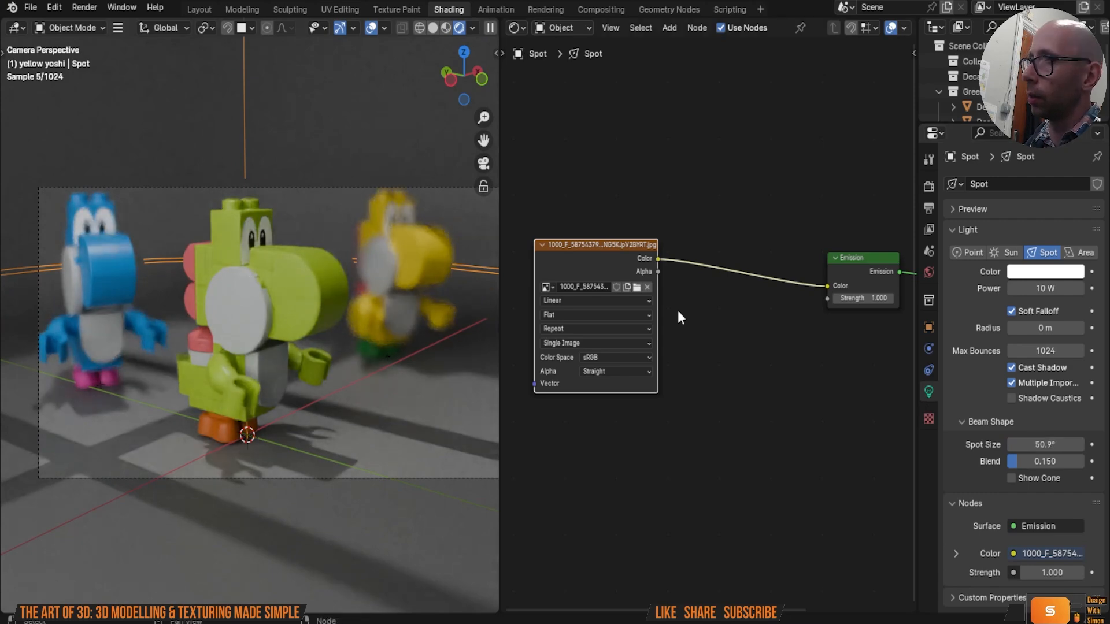
Step: Try the birds-in-tree gobo image 283e5c84be721bef6fbd73d0d5d4c569.jpg in the Image Texture node
{"action": "left_click", "coordinate": [636, 286]}
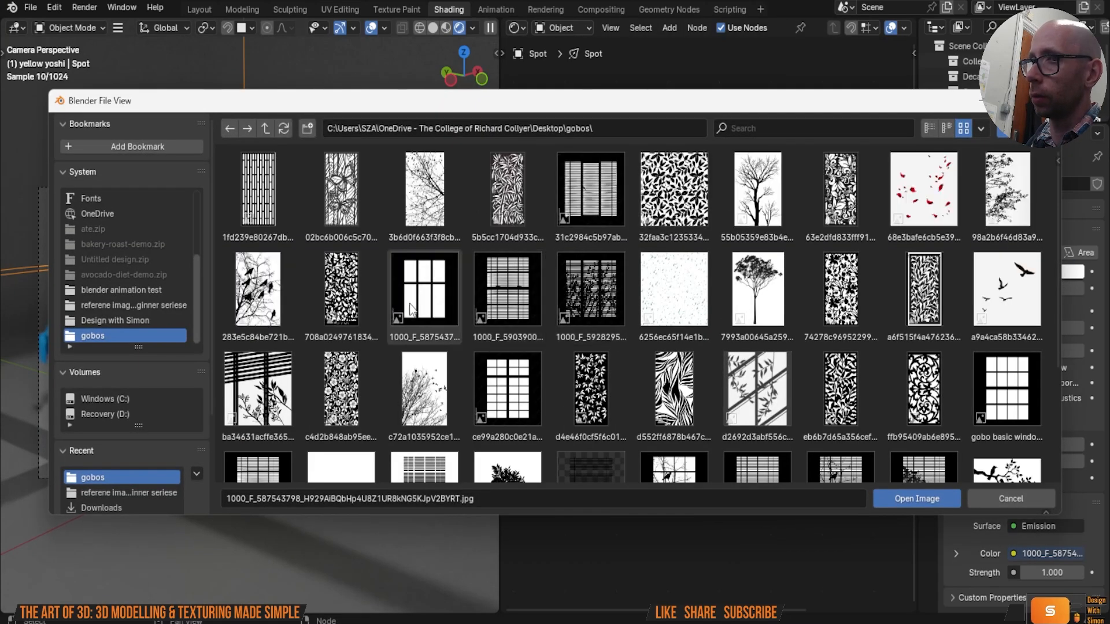
{"action": "left_click", "coordinate": [276, 296]}
{"action": "key", "text": "Escape"}
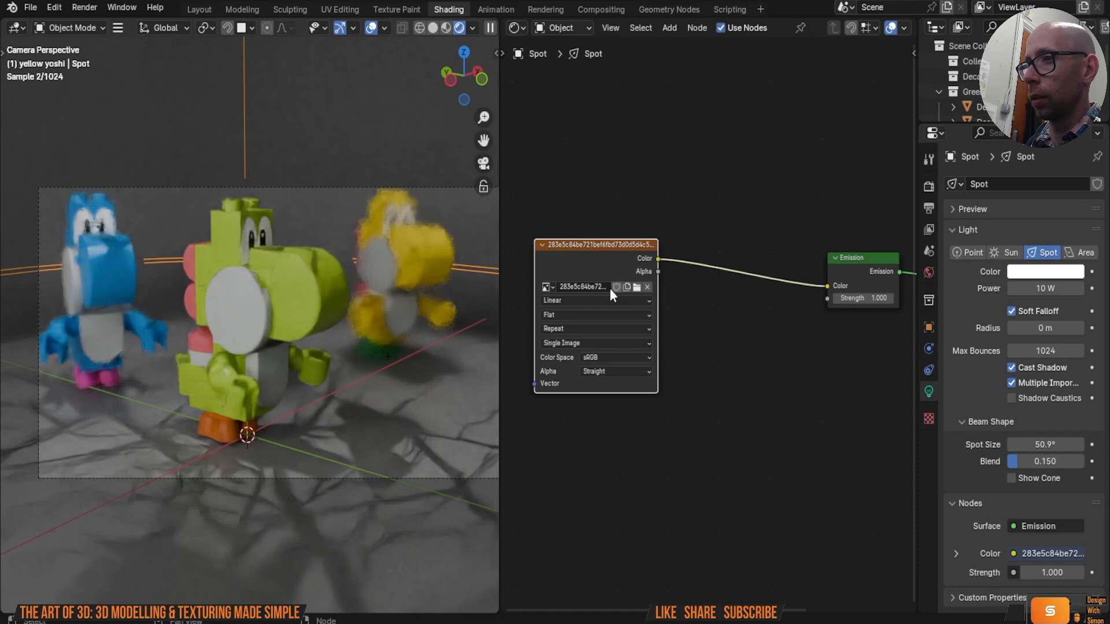
Step: Try window frame gobo with trees.png as the spot light's Image Texture
{"action": "left_click", "coordinate": [629, 287]}
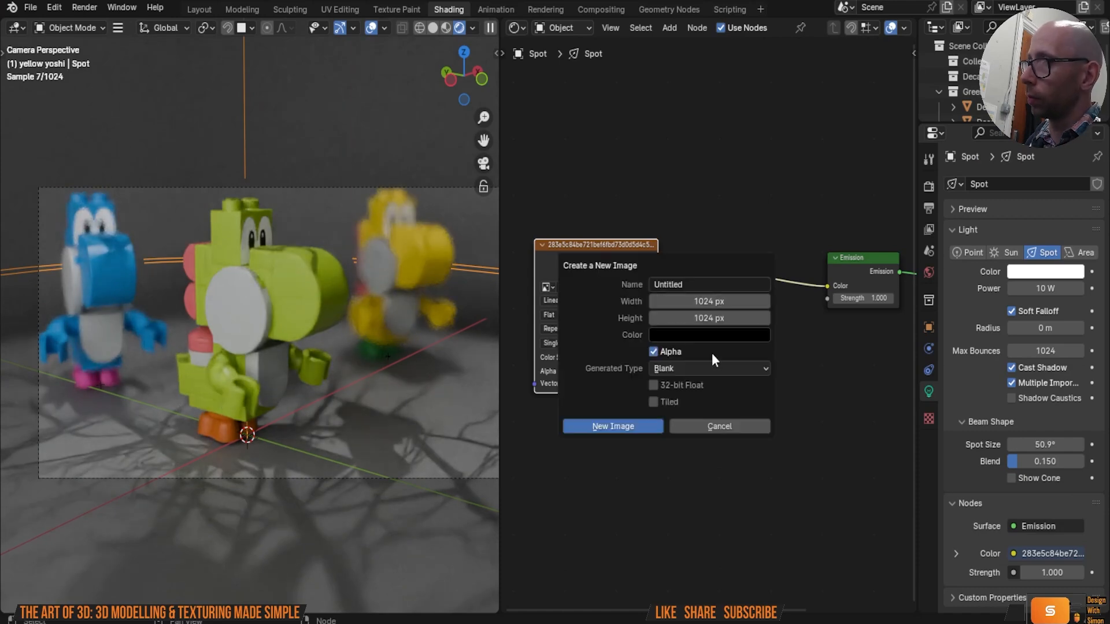
{"action": "left_click", "coordinate": [720, 426]}
{"action": "left_click", "coordinate": [633, 283]}
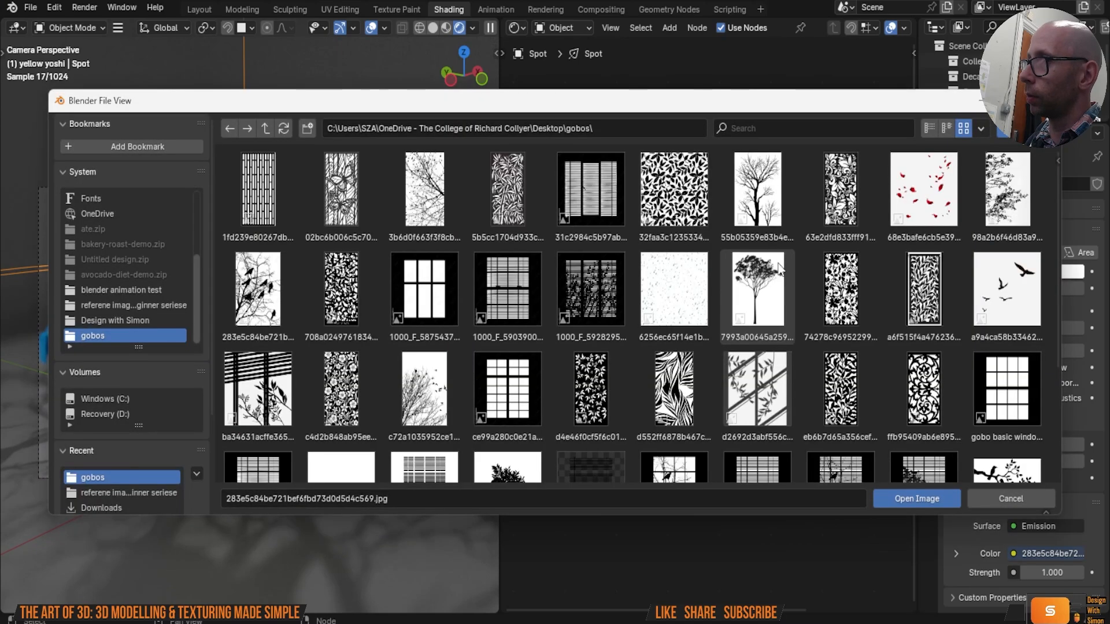
{"action": "scroll", "coordinate": [837, 316], "scroll_direction": "down", "scroll_amount": 5}
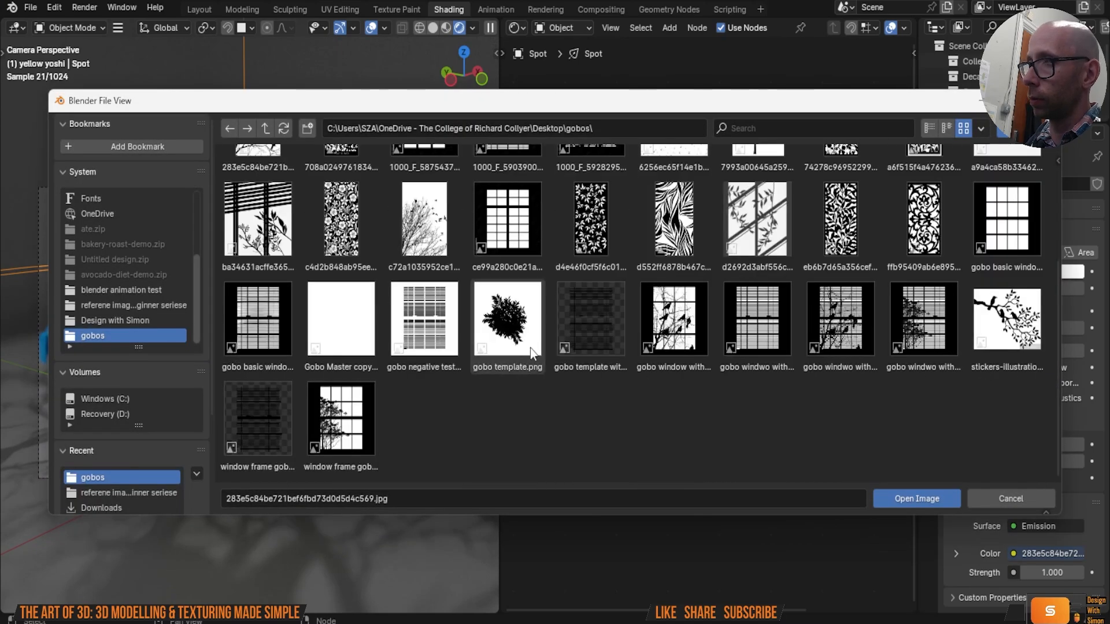
{"action": "double_click", "coordinate": [342, 414]}
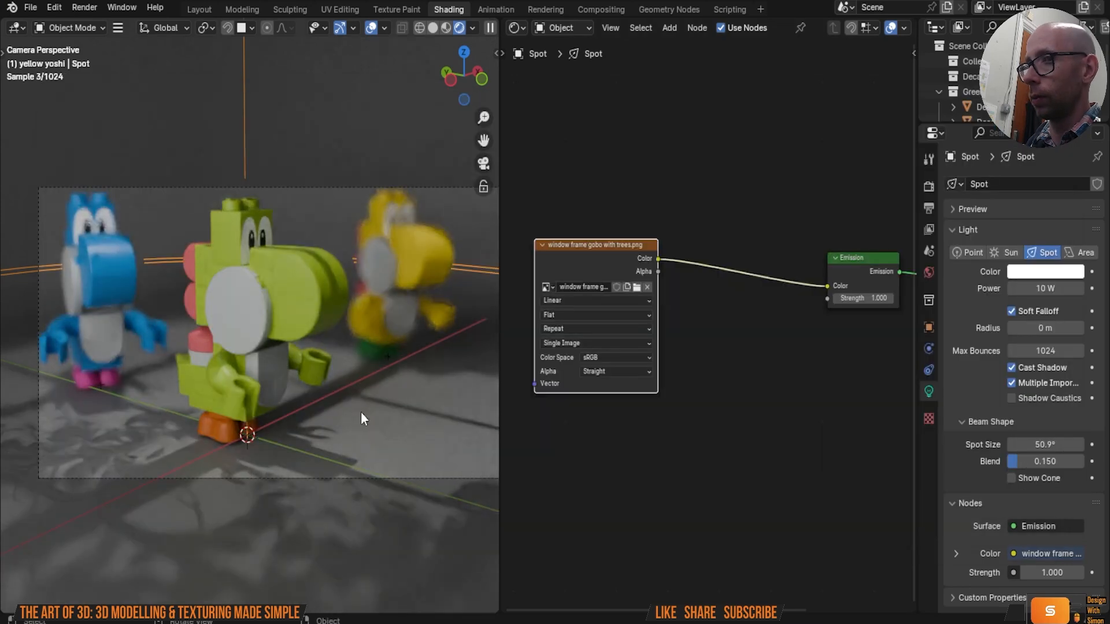
Step: Tint the spot light's color pale yellow, keeping its power at 10 W
{"action": "left_click", "coordinate": [1039, 292]}
{"action": "left_click", "coordinate": [1049, 273]}
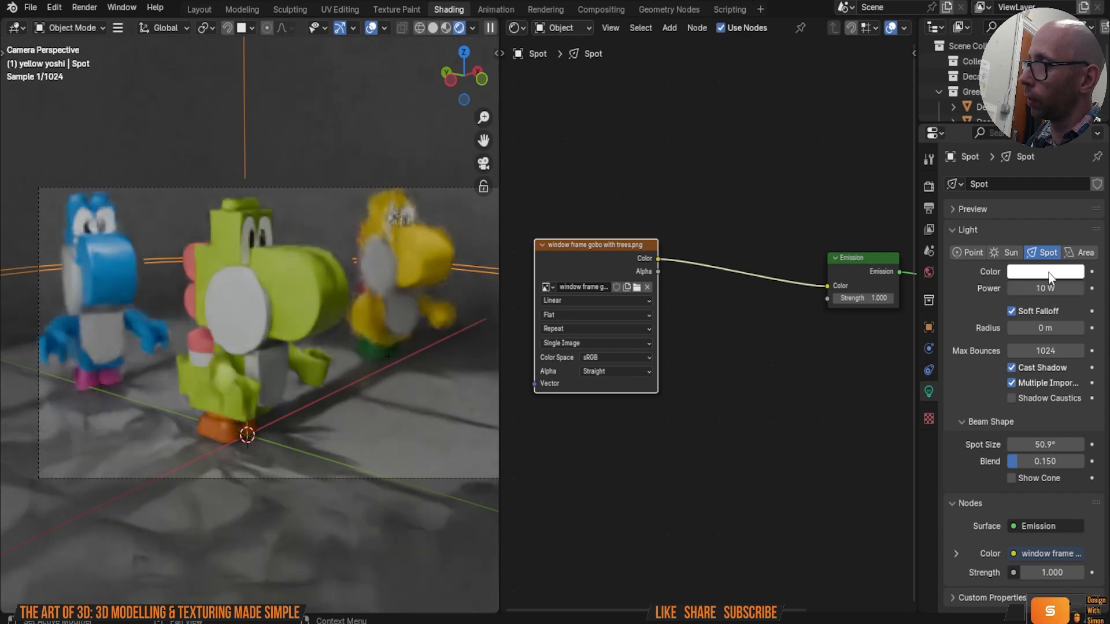
{"action": "left_click", "coordinate": [1049, 273]}
{"action": "left_click", "coordinate": [989, 118]}
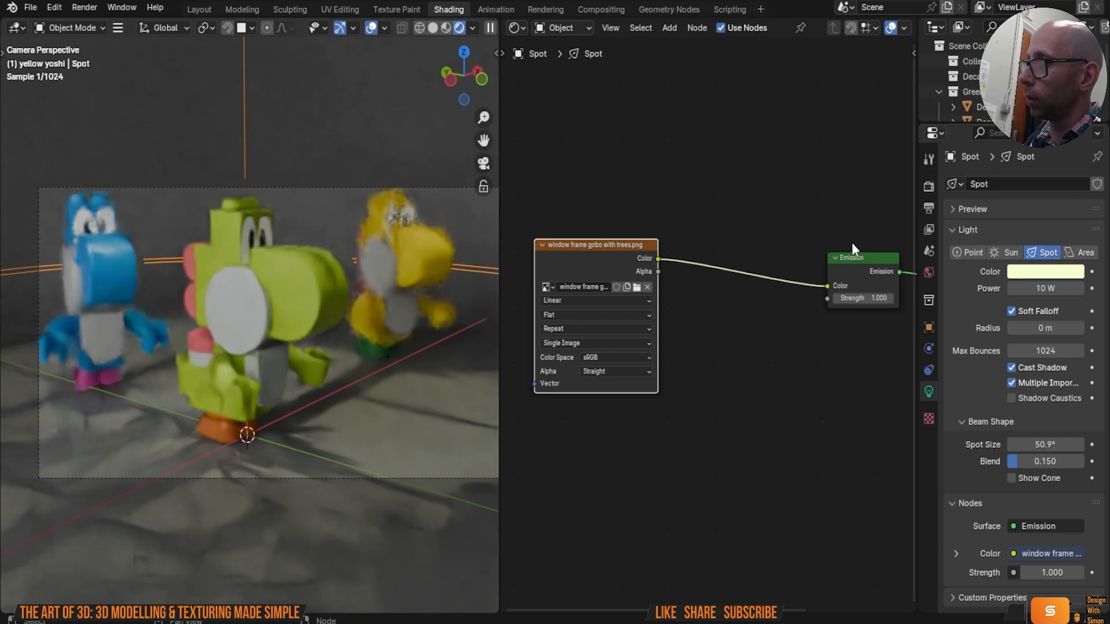
{"action": "left_click", "coordinate": [831, 383]}
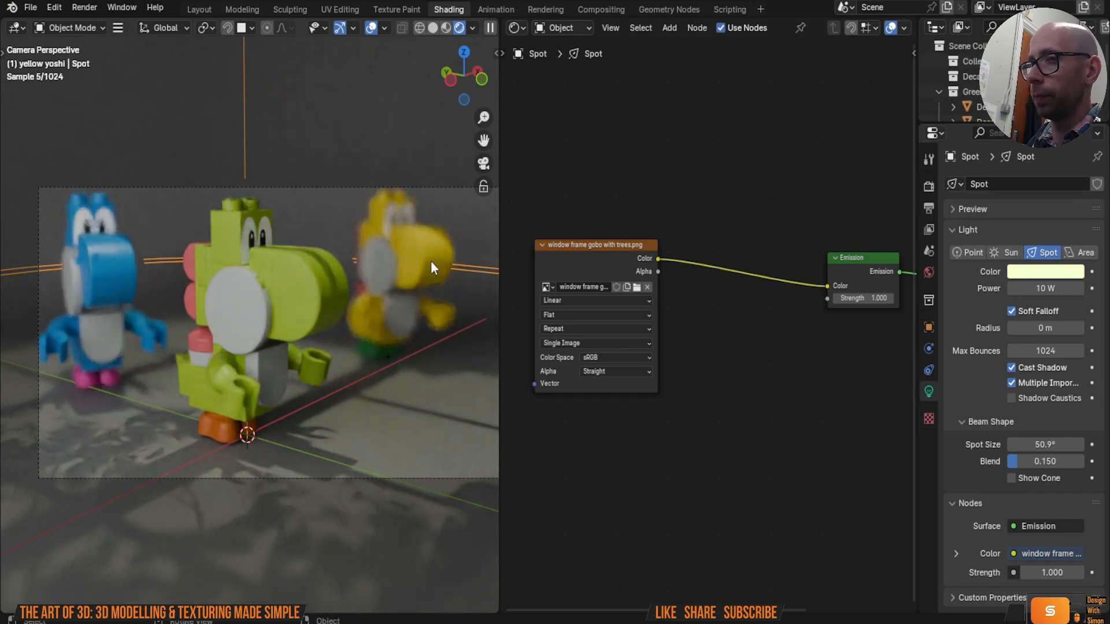
{"action": "scroll", "coordinate": [315, 277], "scroll_direction": "up", "scroll_amount": 1}
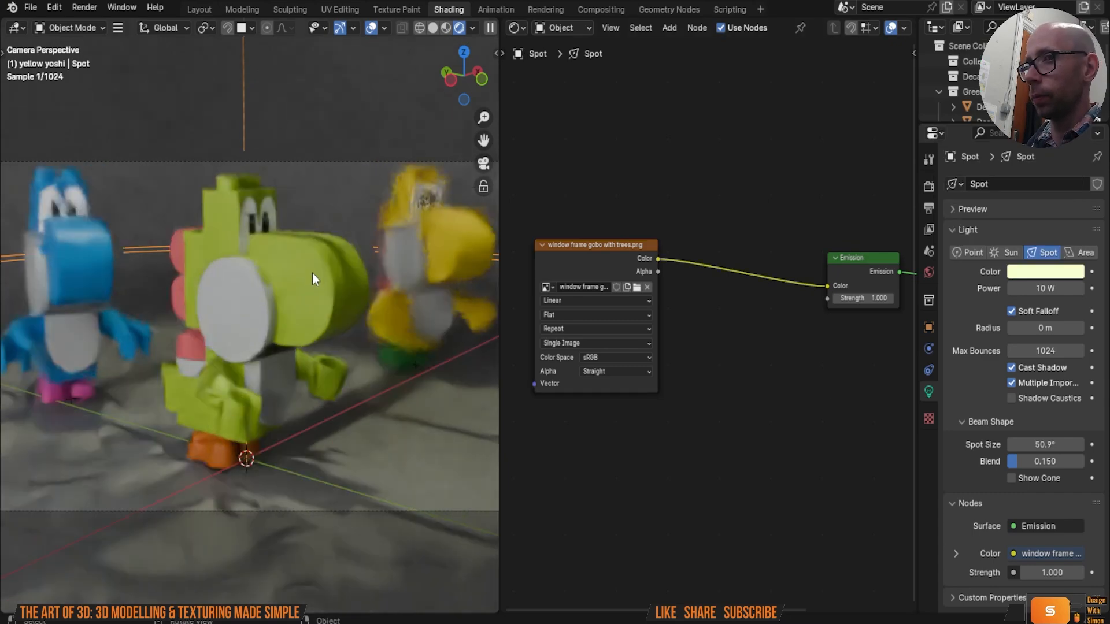
Step: Load the flying-birds image a9a4ca58b33462311db3d20aab8b8a43.jpg into the Image Texture node
{"action": "left_click", "coordinate": [636, 288]}
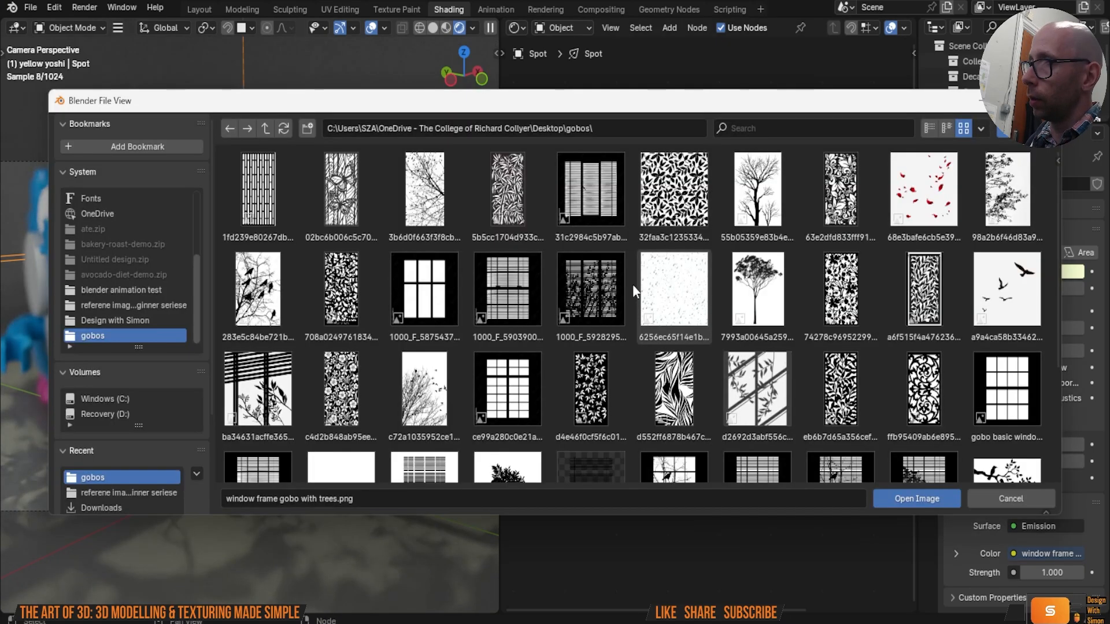
{"action": "scroll", "coordinate": [632, 285], "scroll_direction": "down", "scroll_amount": 3}
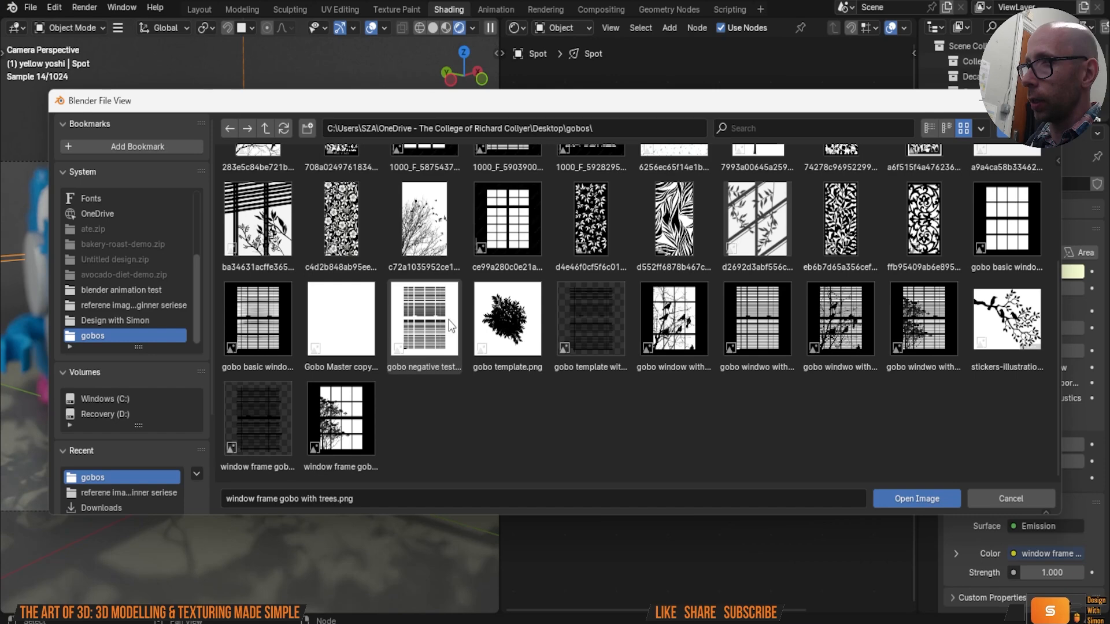
{"action": "scroll", "coordinate": [579, 347], "scroll_direction": "up", "scroll_amount": 3}
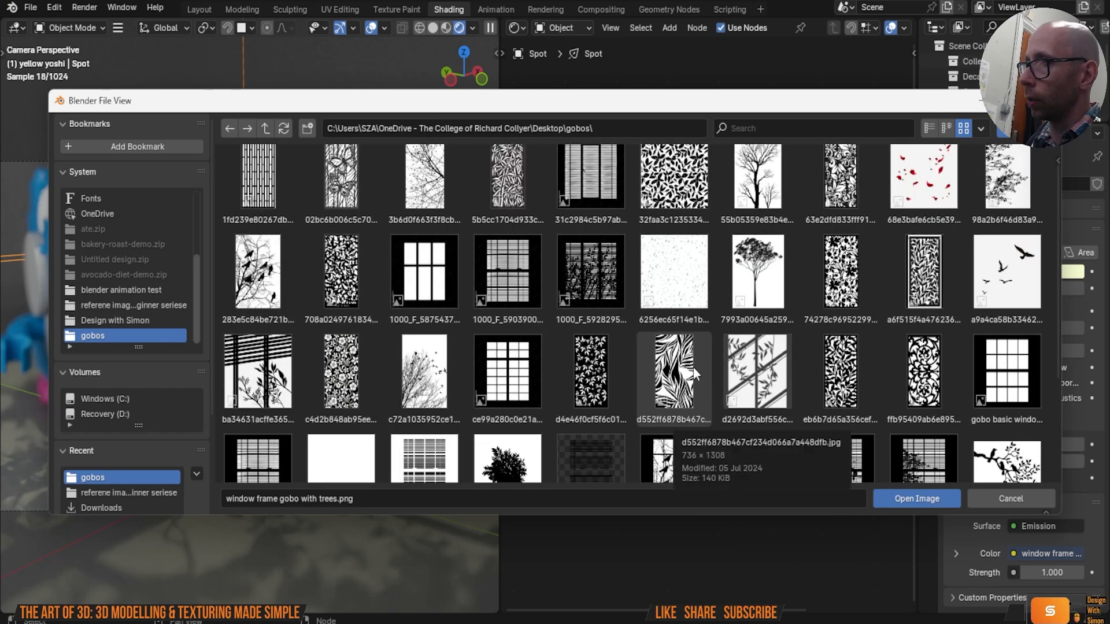
{"action": "double_click", "coordinate": [1008, 269]}
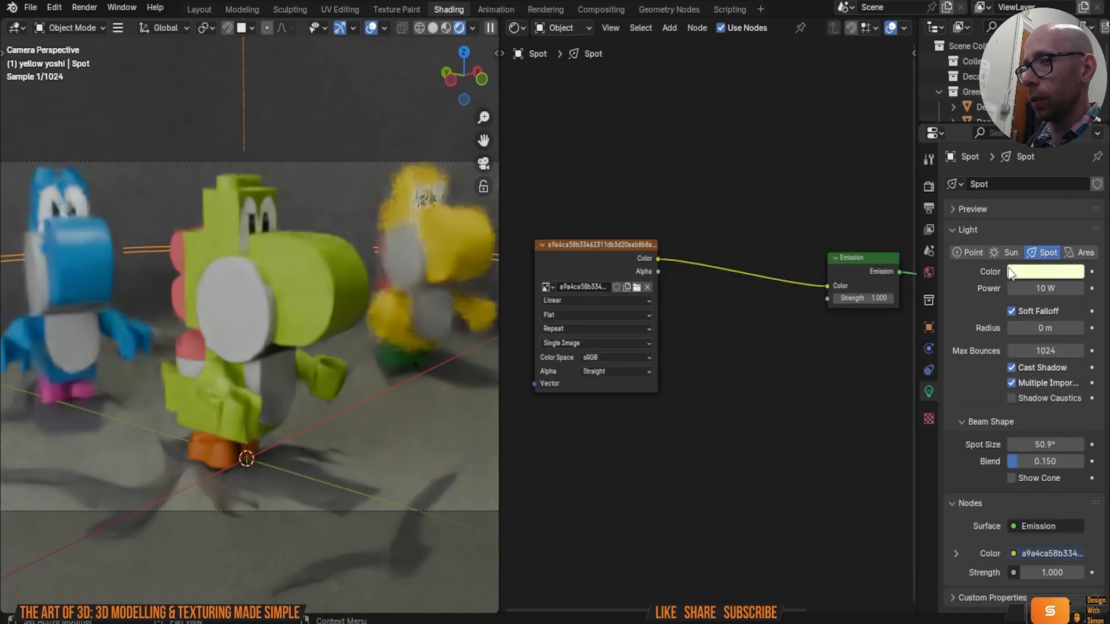
Step: Try gobo window with birds.png as the spot light's Image Texture
{"action": "left_click", "coordinate": [636, 287]}
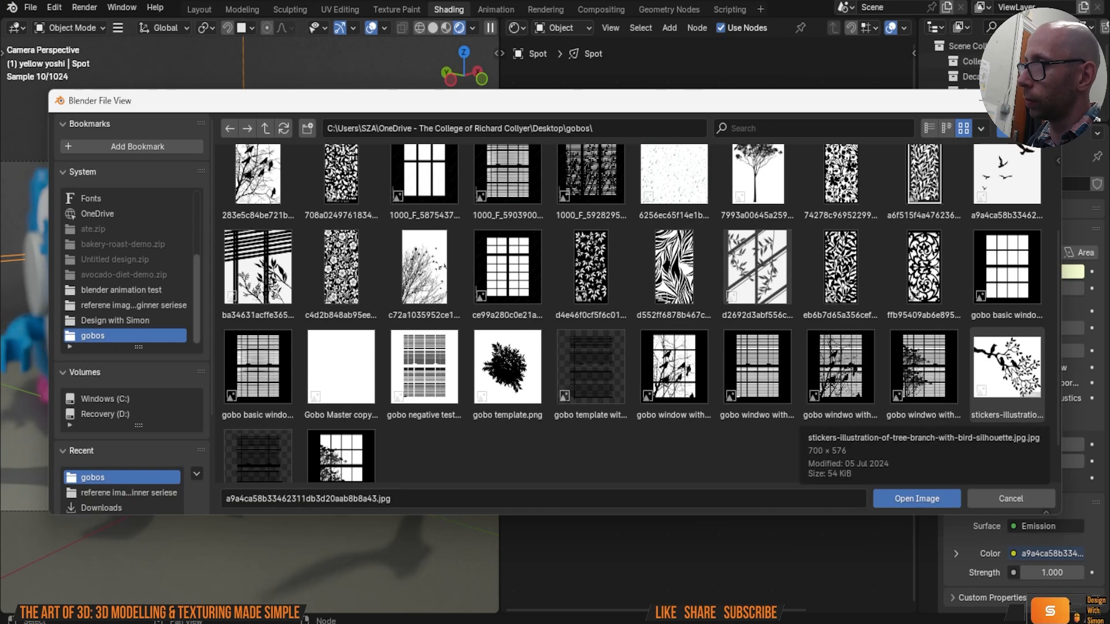
{"action": "scroll", "coordinate": [817, 363], "scroll_direction": "down", "scroll_amount": 2}
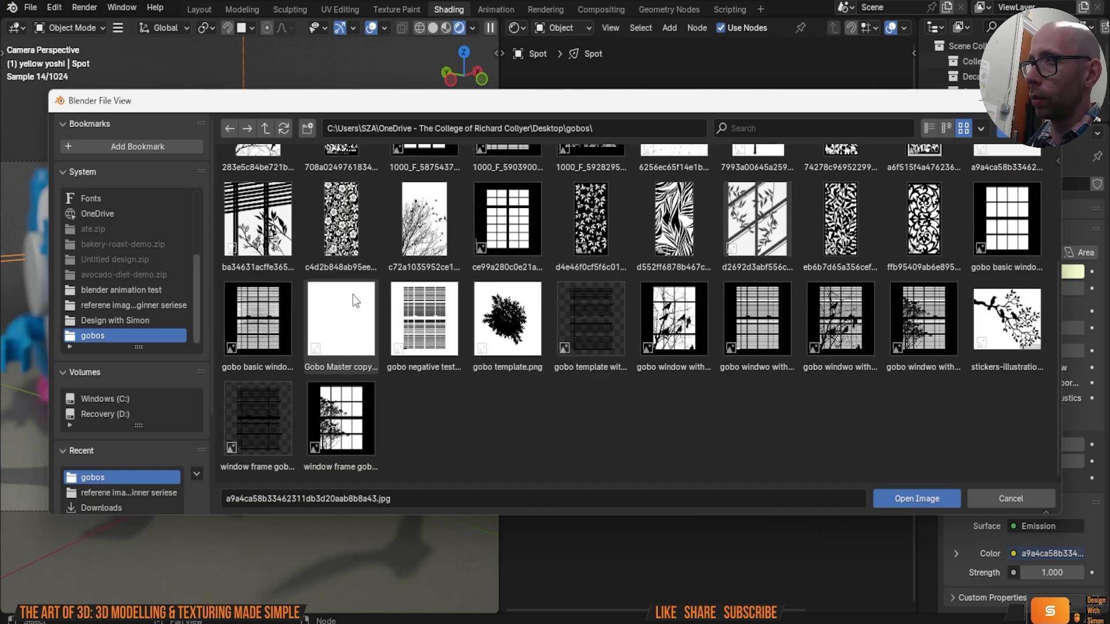
{"action": "scroll", "coordinate": [691, 372], "scroll_direction": "up", "scroll_amount": 1}
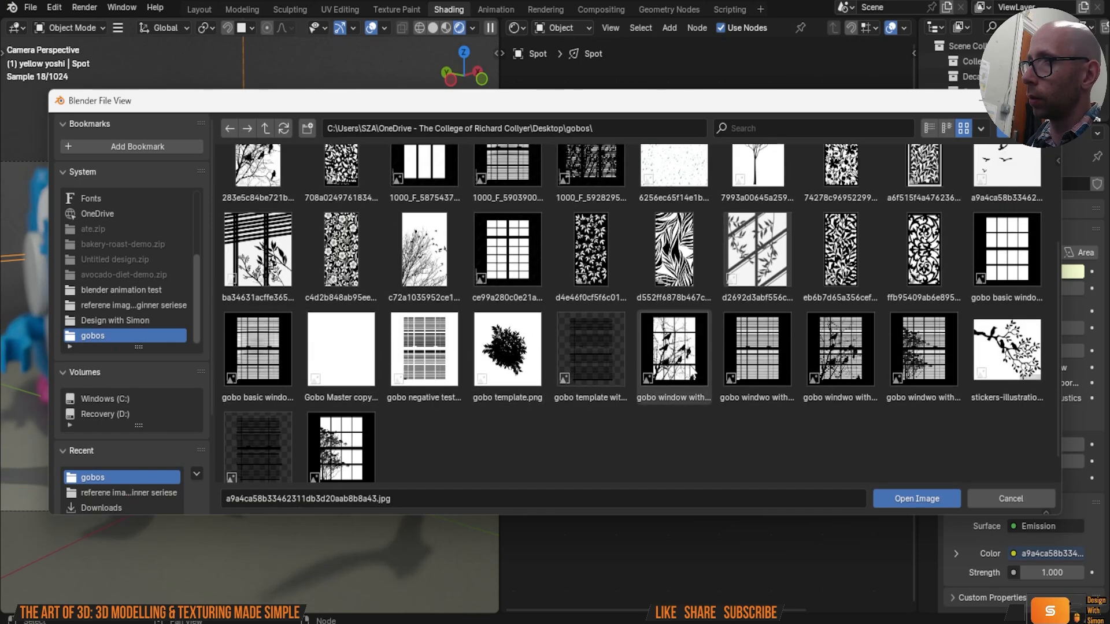
{"action": "key", "text": "Escape"}
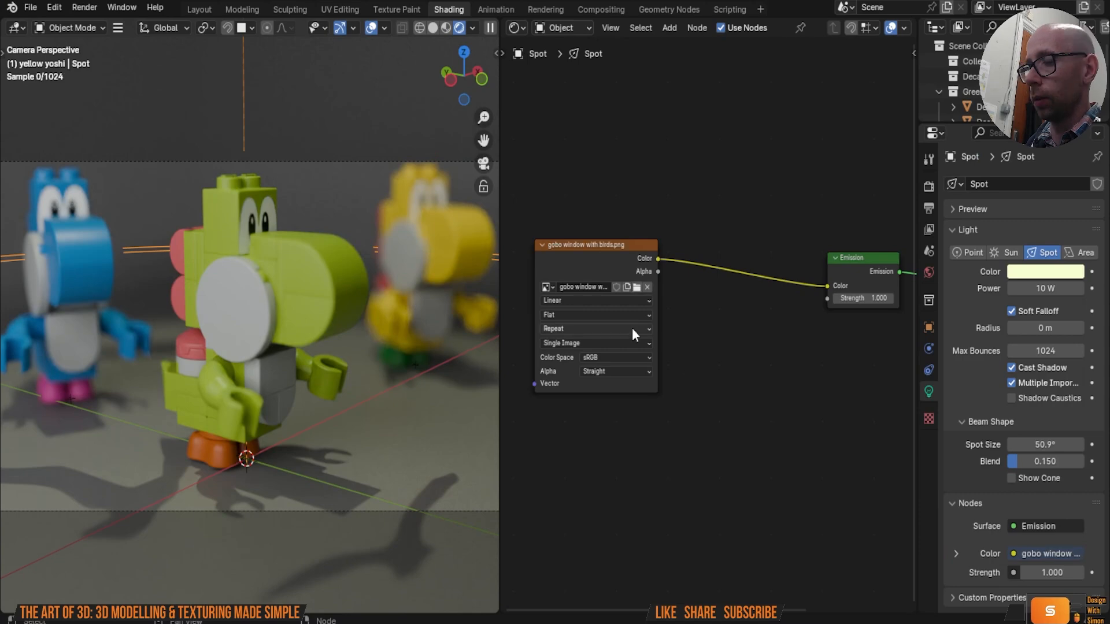
Step: Load 283e5c84be721bef6fbd73d0d5d4c569.jpg into the Image Texture node, and disconnect that node from the Emission color
{"action": "left_click", "coordinate": [637, 287]}
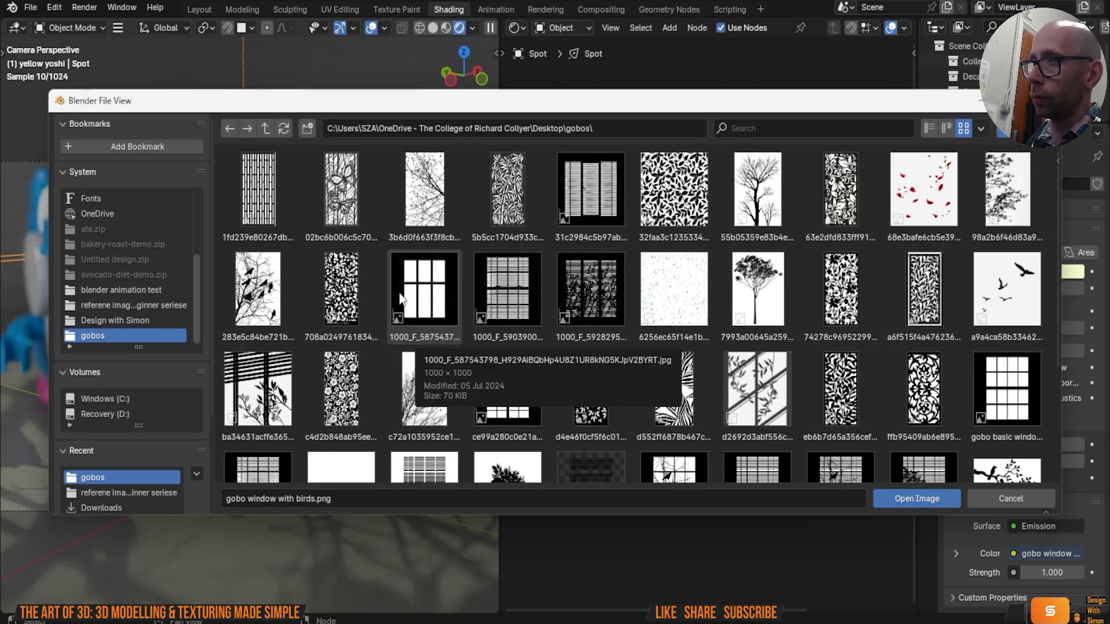
{"action": "double_click", "coordinate": [255, 283]}
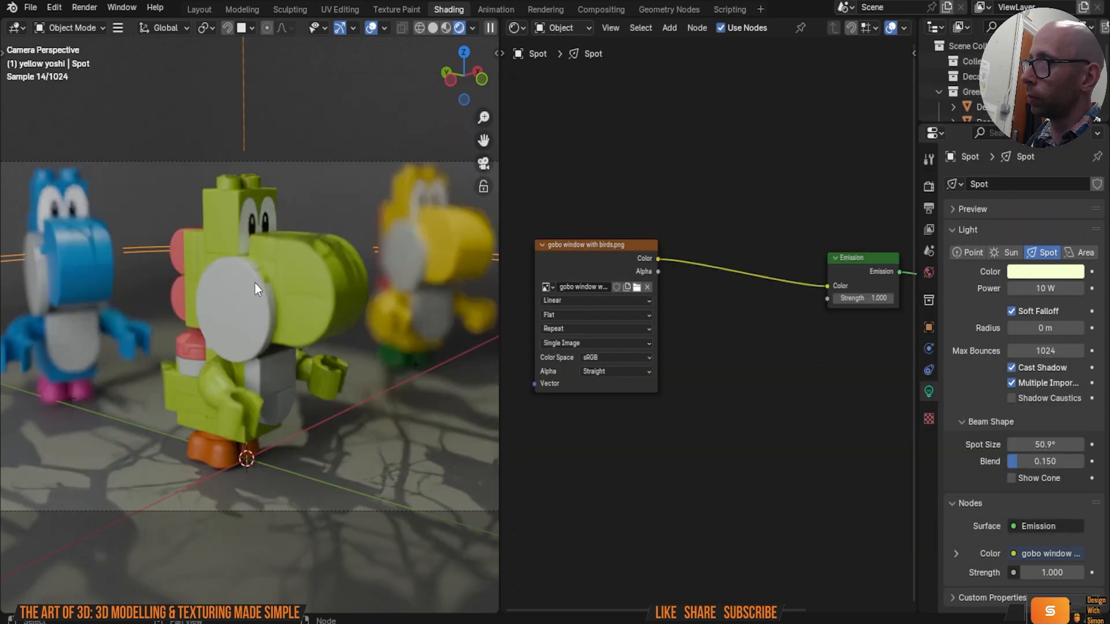
{"action": "left_click", "coordinate": [637, 287]}
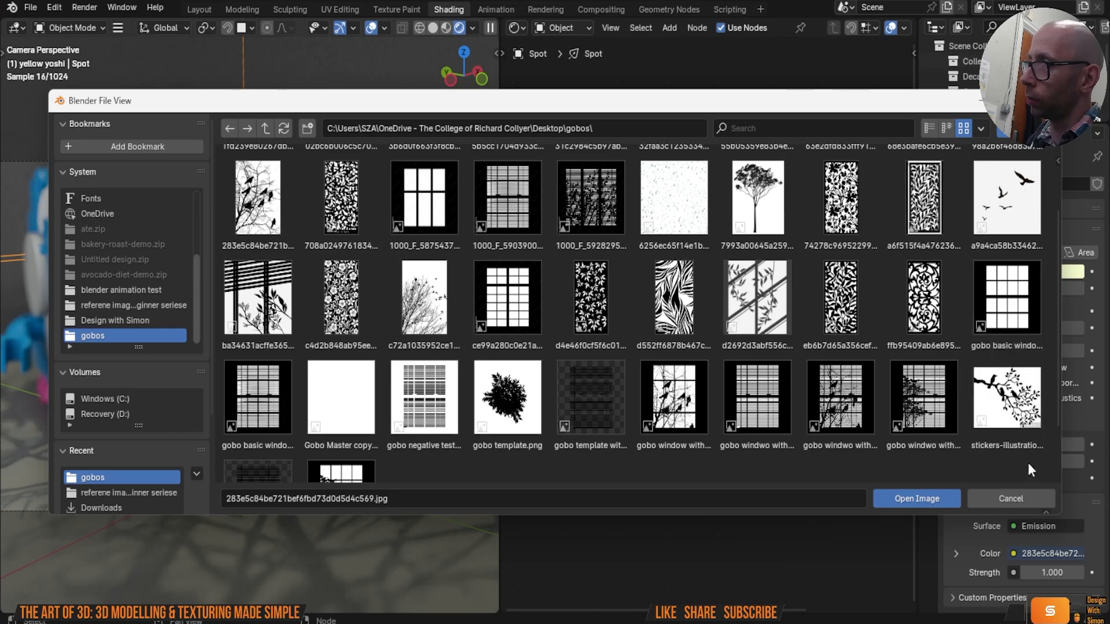
{"action": "left_click", "coordinate": [1015, 493]}
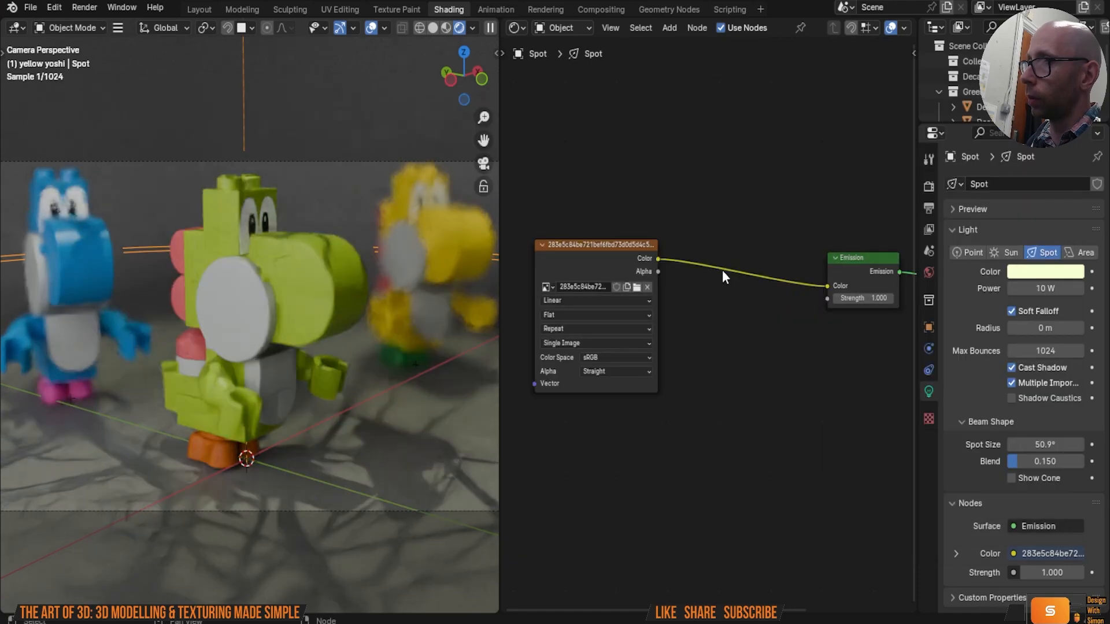
{"action": "left_click_drag", "start_coordinate": [823, 279], "coordinate": [796, 283]}
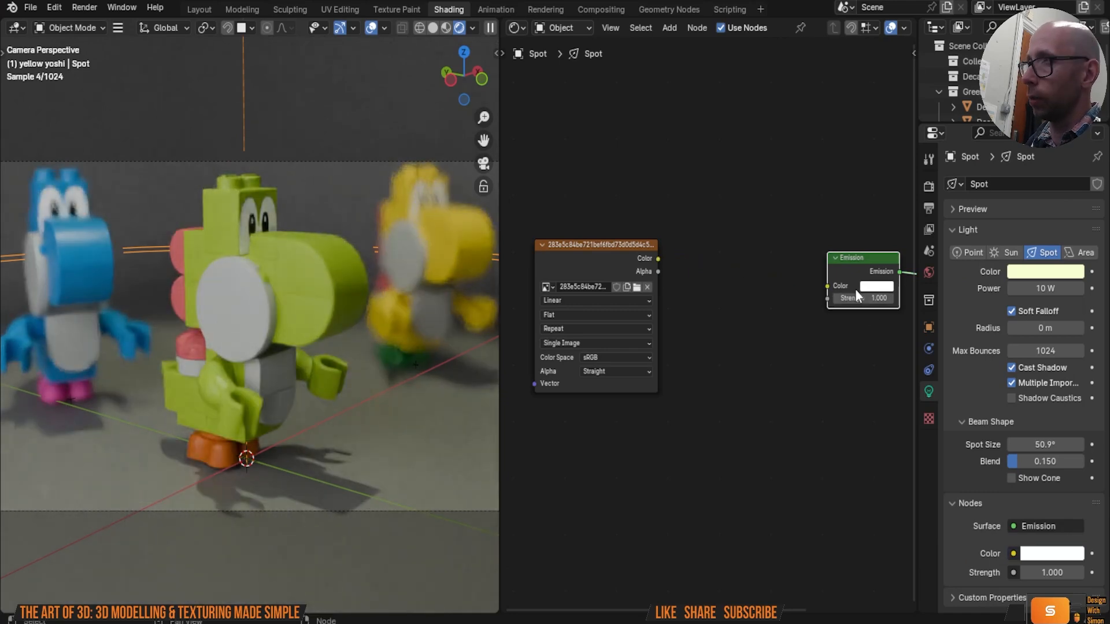
Step: Move the dark stop of the backdrop plane's Color Ramp to position 0.000
{"action": "left_click", "coordinate": [197, 10]}
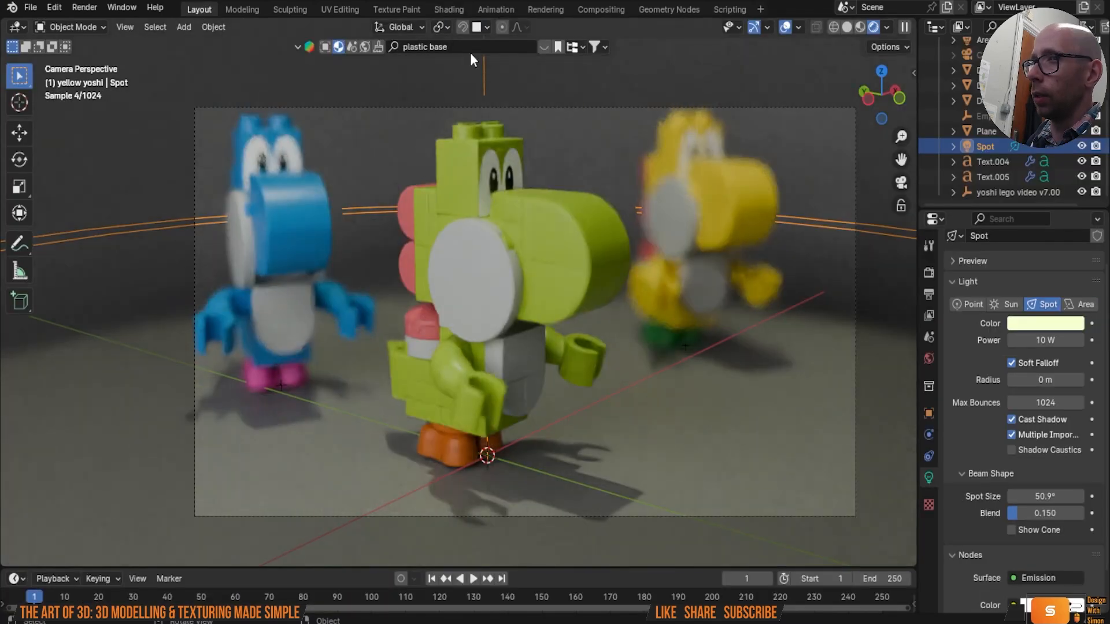
{"action": "left_click", "coordinate": [515, 36]}
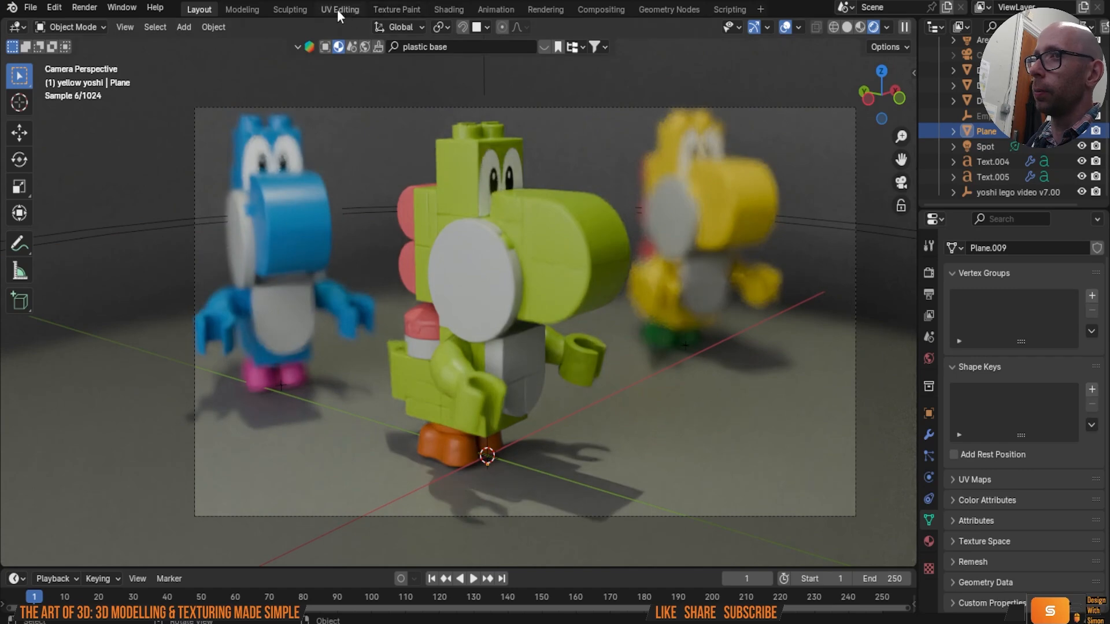
{"action": "left_click", "coordinate": [448, 9]}
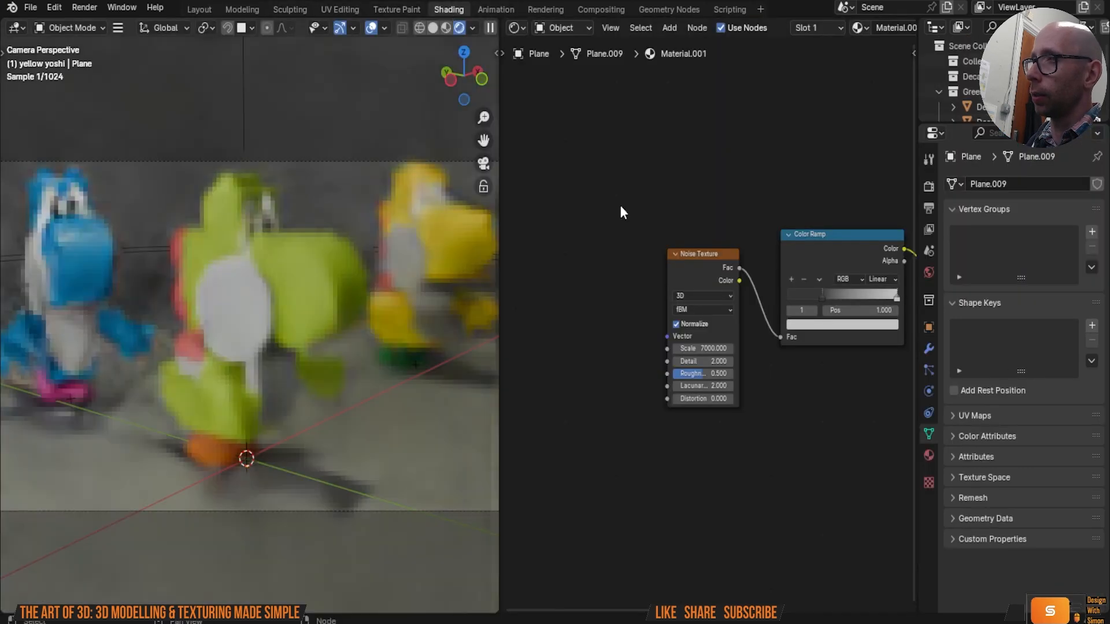
{"action": "middle_click_drag", "start_coordinate": [833, 383], "coordinate": [689, 395]}
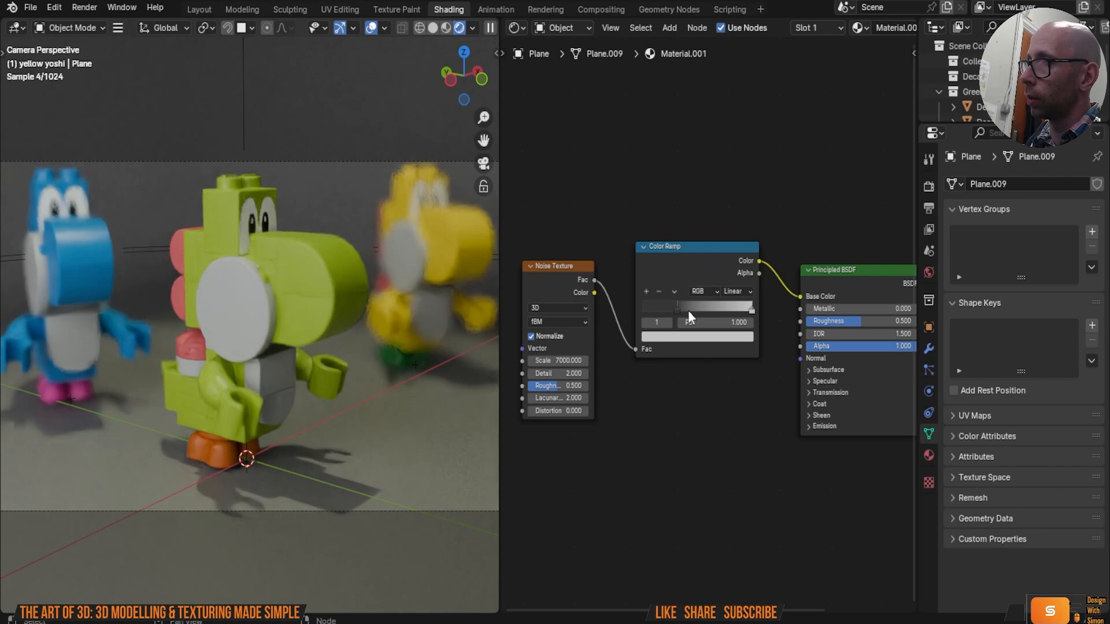
{"action": "left_click_drag", "start_coordinate": [677, 311], "coordinate": [625, 314]}
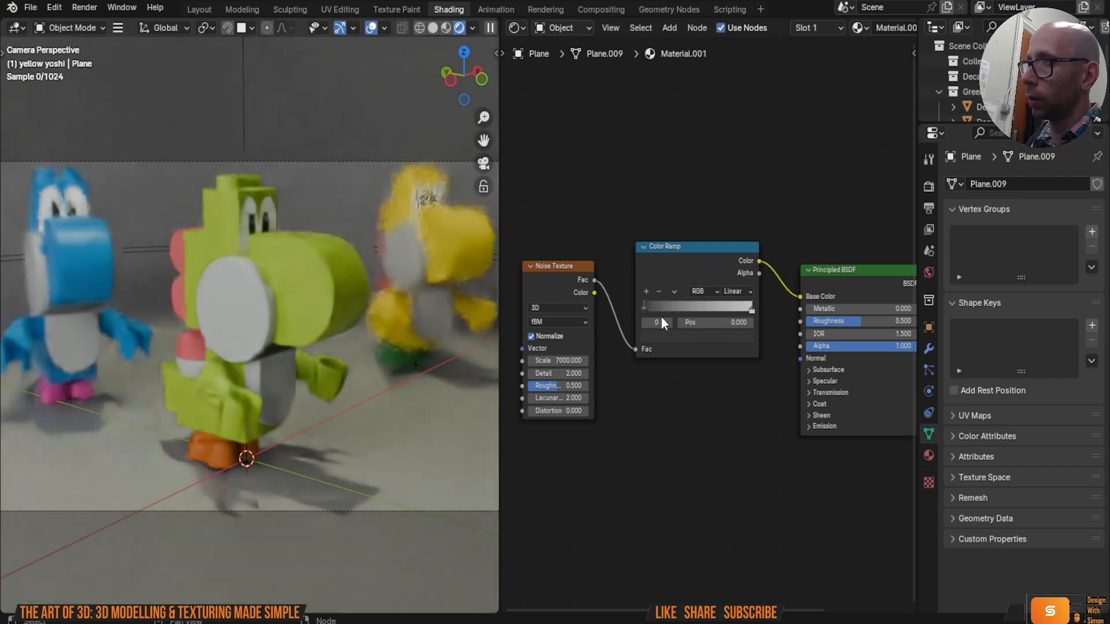
Step: Try the backdrop Color Ramp's light stop at position 0.768, and return it to 1.000
{"action": "left_click_drag", "start_coordinate": [751, 310], "coordinate": [726, 313]}
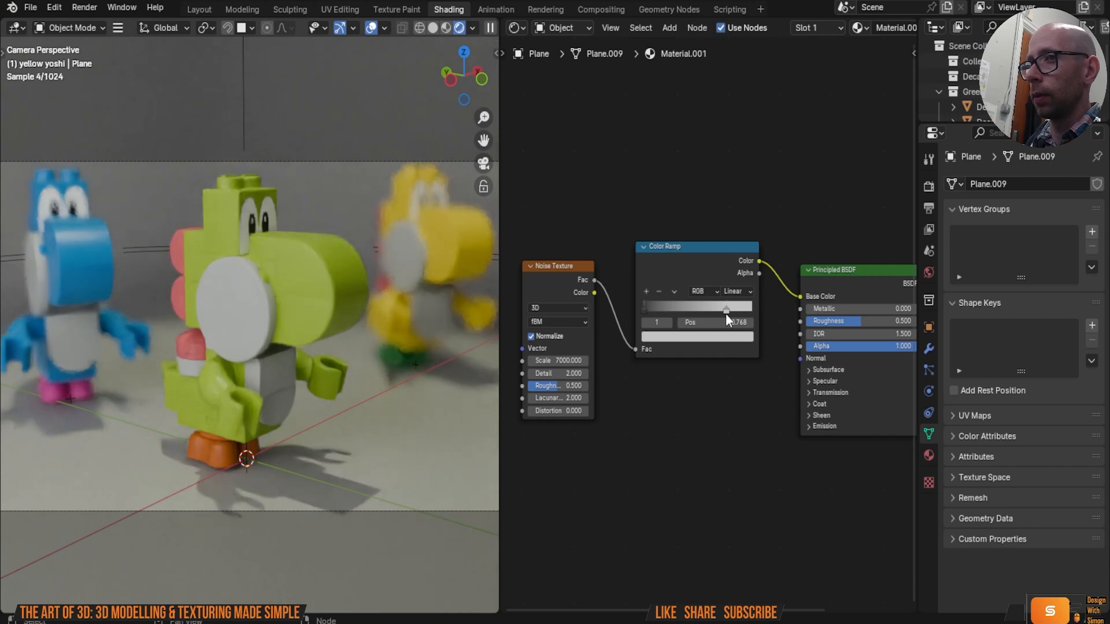
{"action": "key", "text": "g"}
{"action": "left_click", "coordinate": [741, 312]}
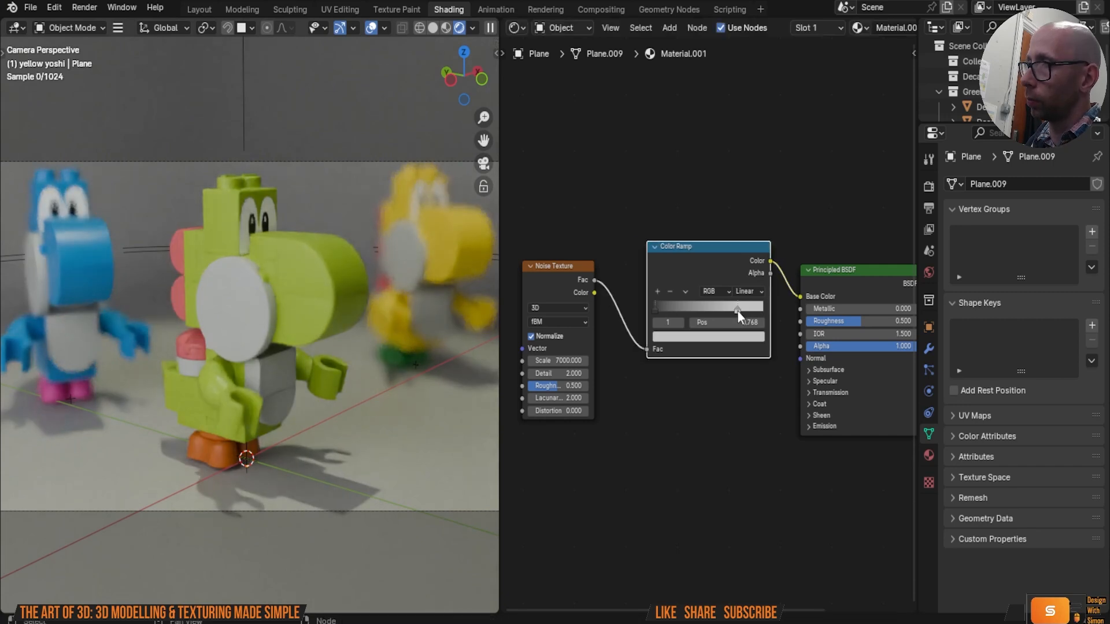
{"action": "left_click_drag", "start_coordinate": [738, 311], "coordinate": [744, 310]}
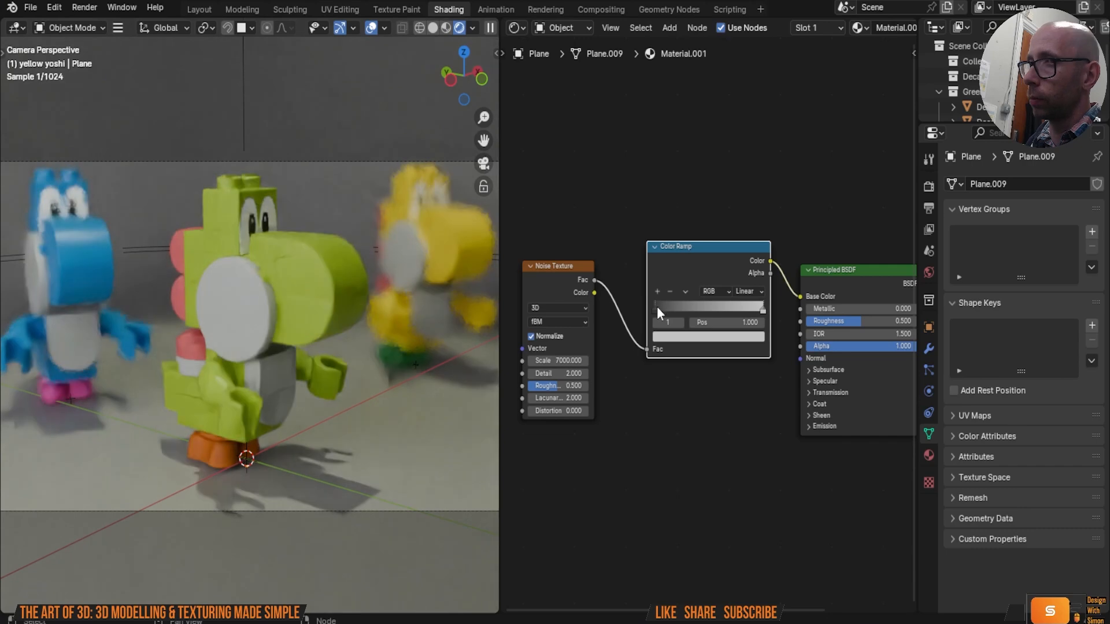
{"action": "left_click_drag", "start_coordinate": [657, 307], "coordinate": [659, 308]}
Step: Set the Cycles render device to GPU Compute for the scene
{"action": "left_click", "coordinate": [200, 10]}
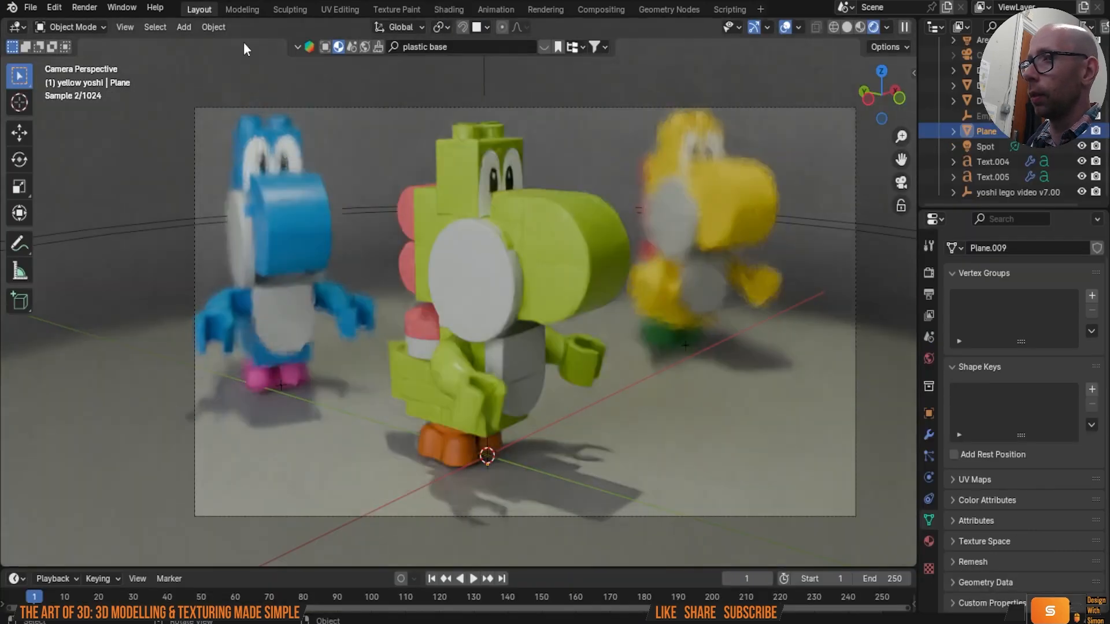
{"action": "scroll", "coordinate": [554, 216], "scroll_direction": "up", "scroll_amount": 2}
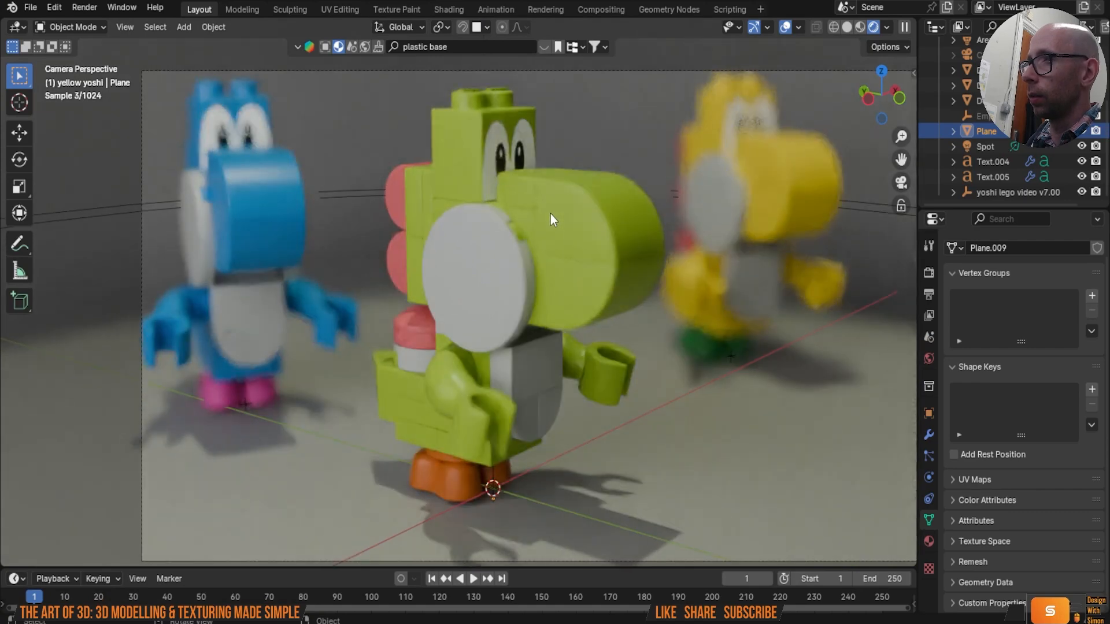
{"action": "scroll", "coordinate": [550, 214], "scroll_direction": "down", "scroll_amount": 2}
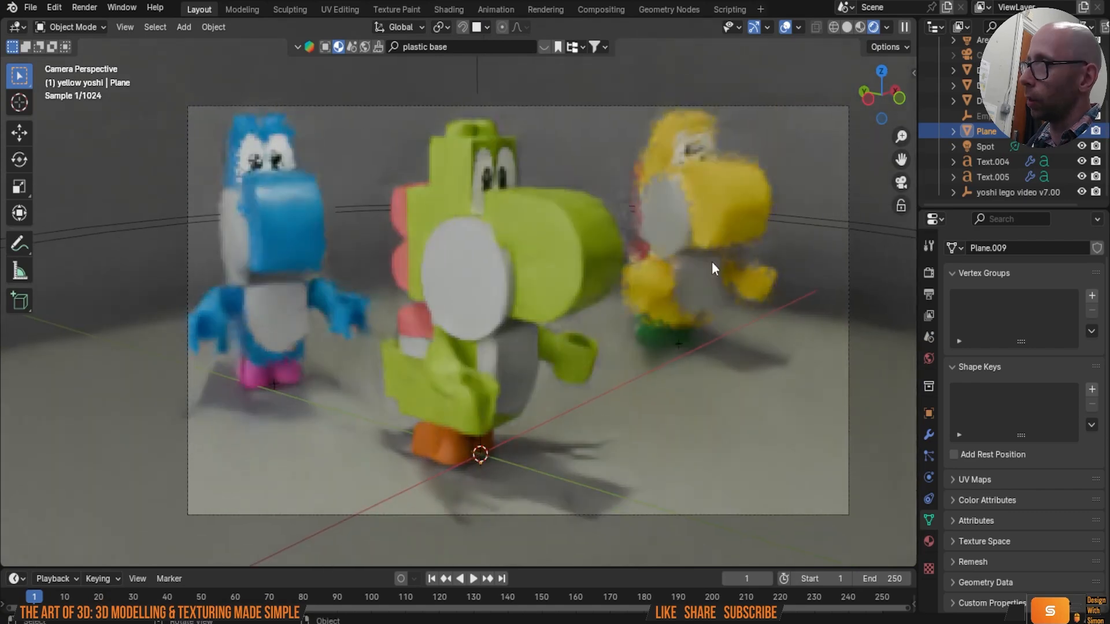
{"action": "left_click", "coordinate": [929, 245]}
{"action": "left_click", "coordinate": [929, 272]}
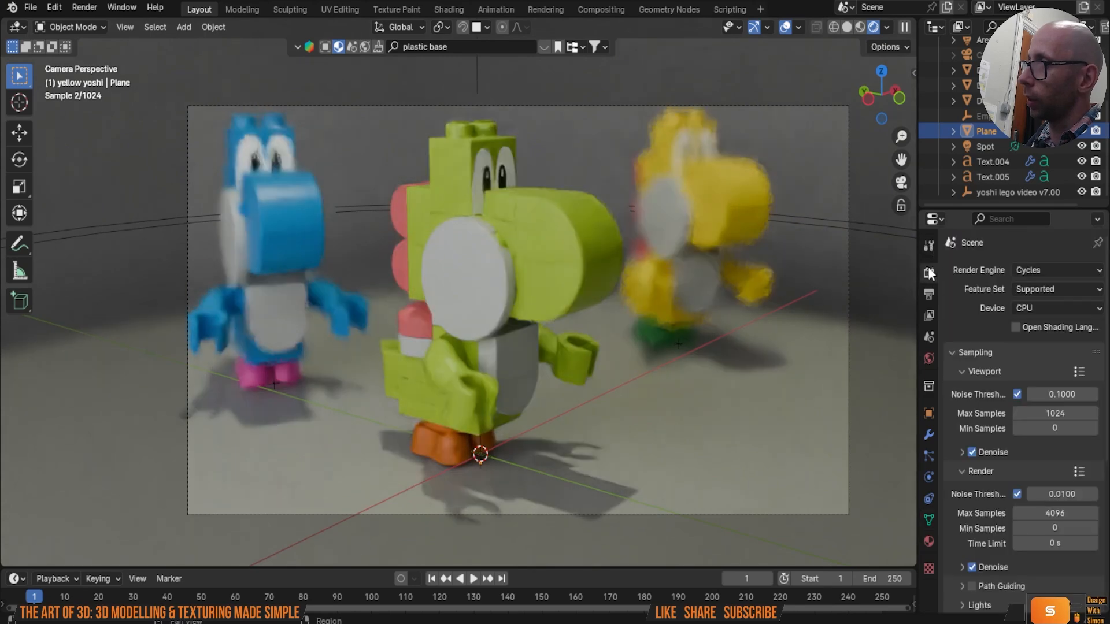
{"action": "left_click", "coordinate": [1060, 306]}
{"action": "left_click", "coordinate": [1045, 342]}
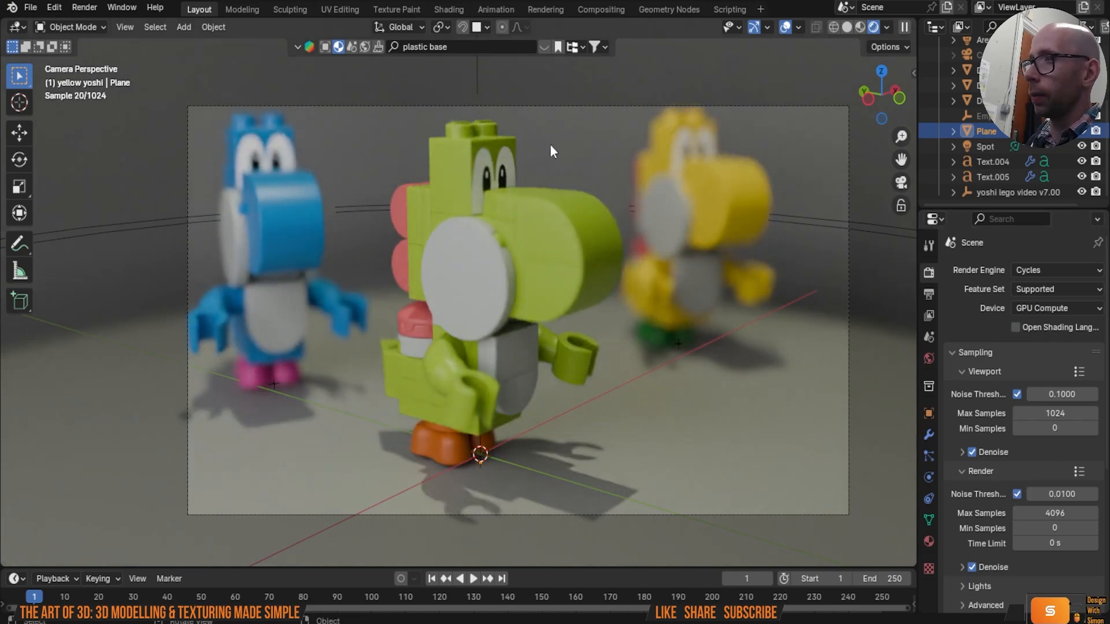
Step: Save the project file and render the current camera view as a still image
{"action": "left_click", "coordinate": [32, 8]}
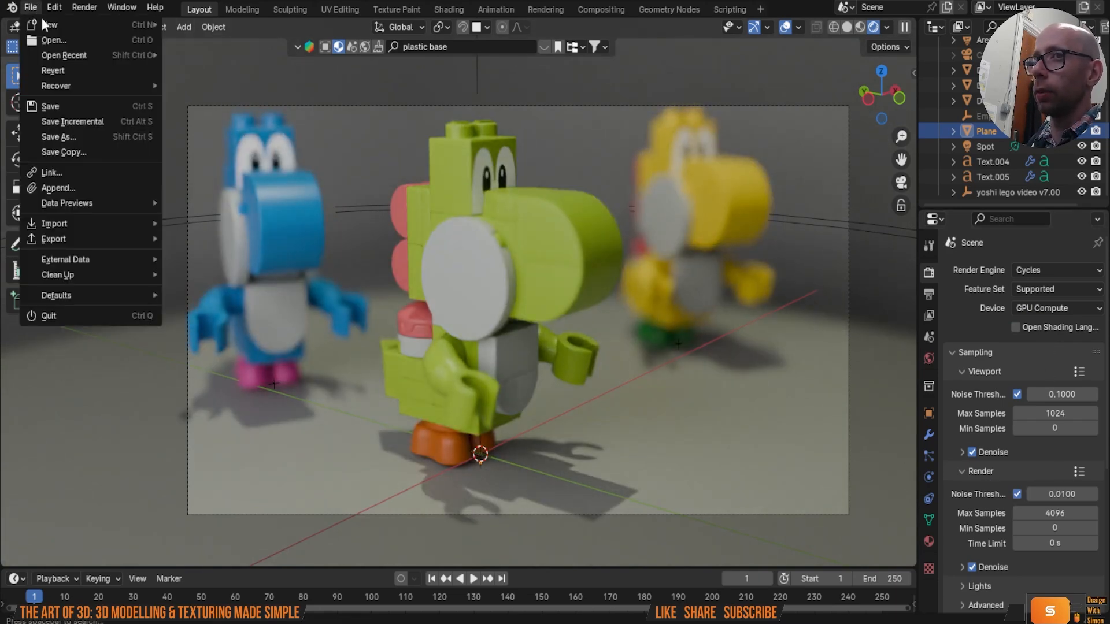
{"action": "left_click", "coordinate": [73, 107]}
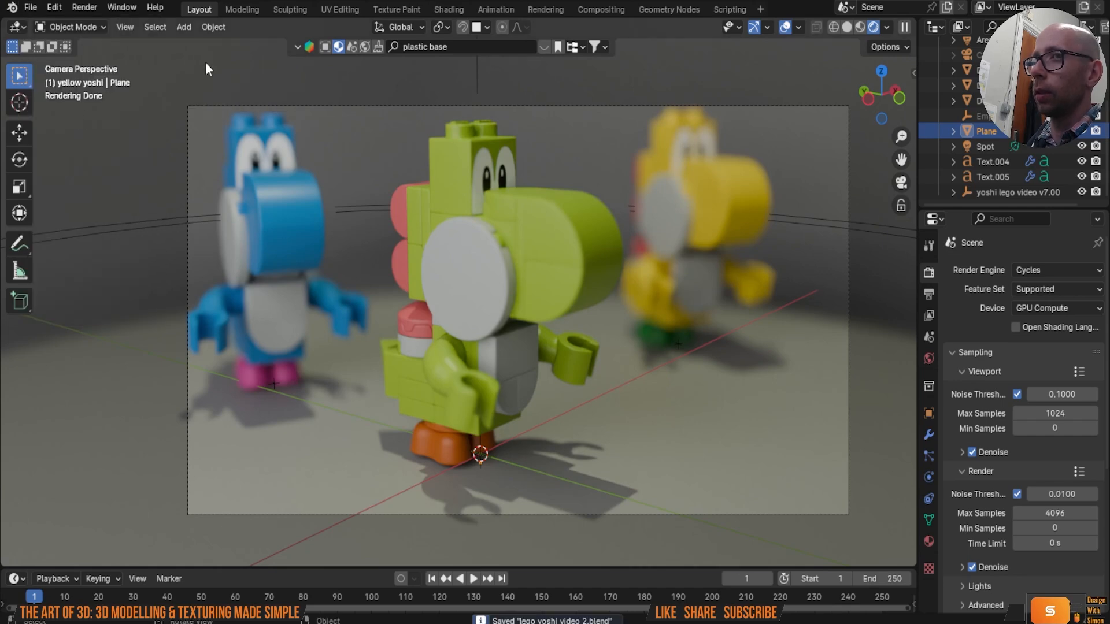
{"action": "left_click", "coordinate": [90, 12]}
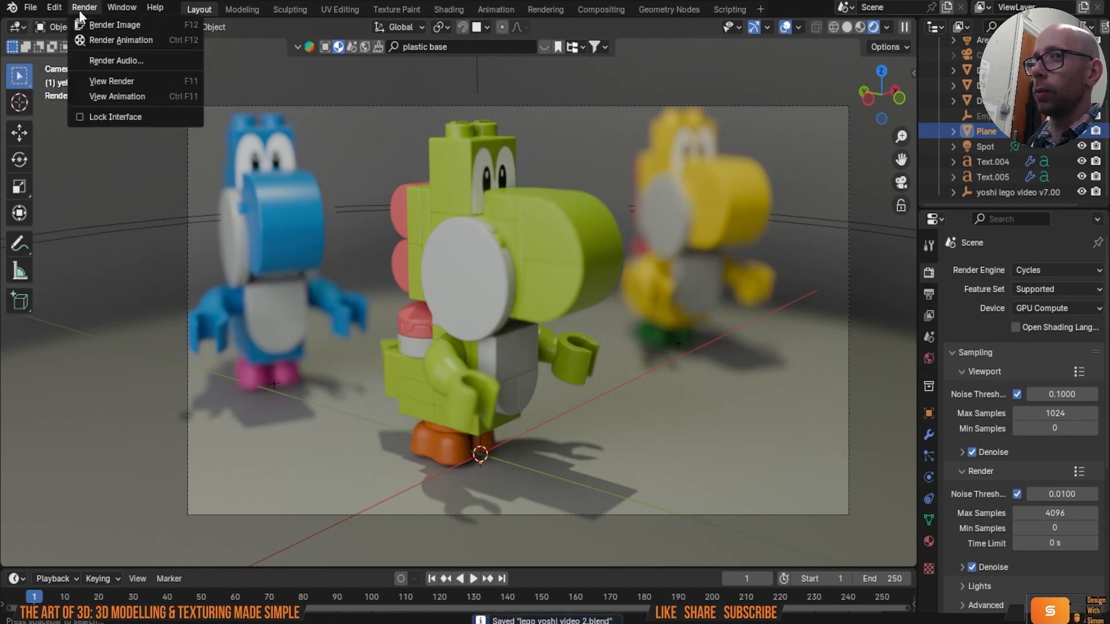
{"action": "left_click", "coordinate": [107, 26]}
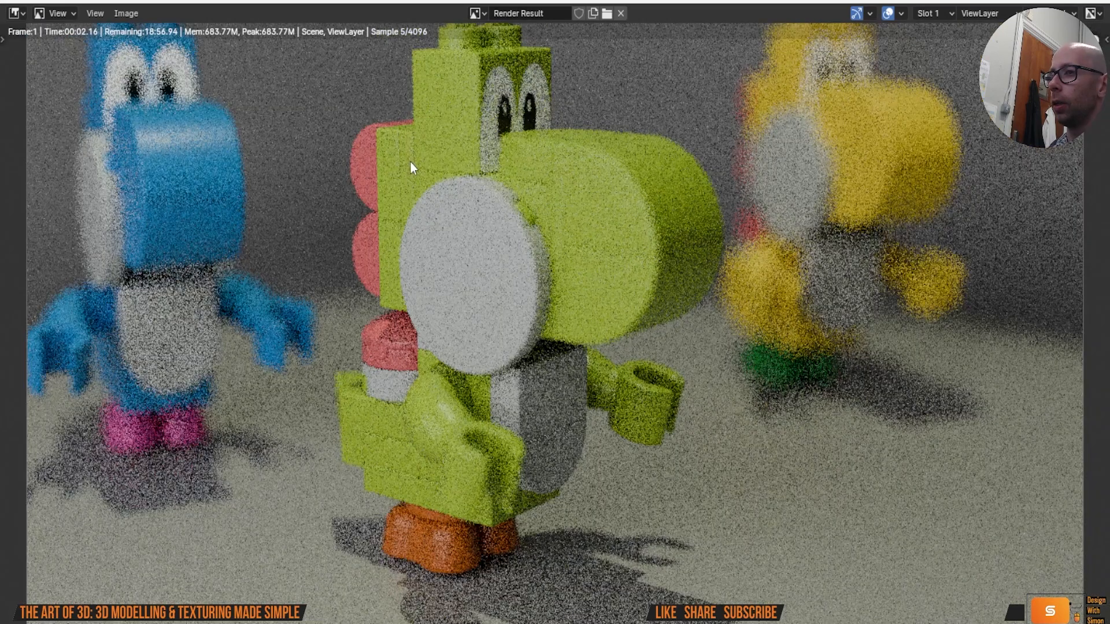
{"action": "scroll", "coordinate": [407, 158], "scroll_direction": "down", "scroll_amount": 1}
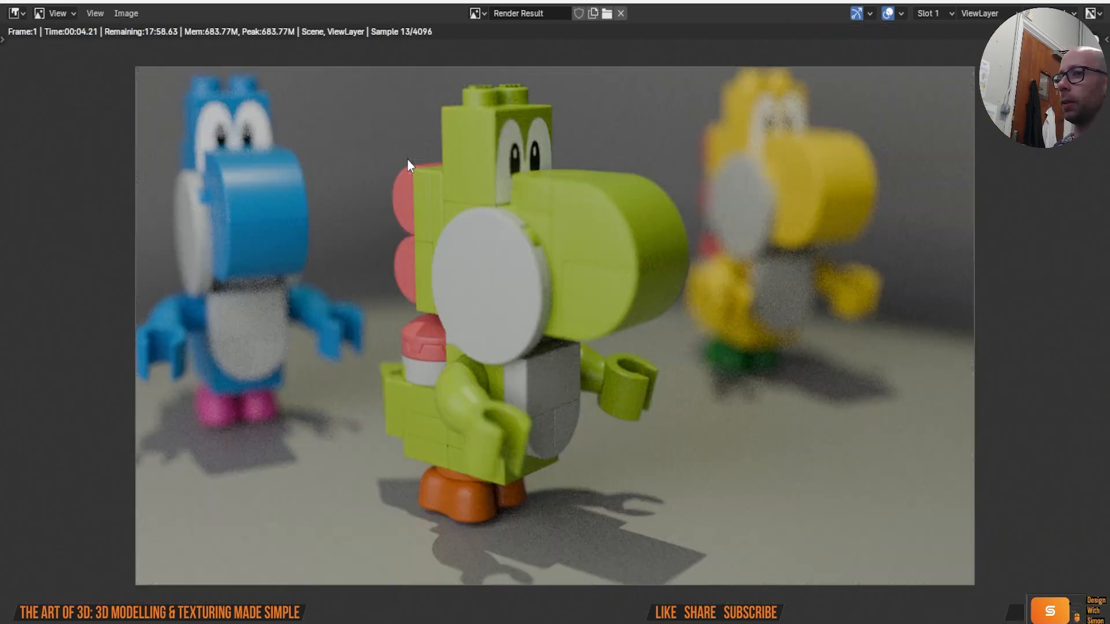